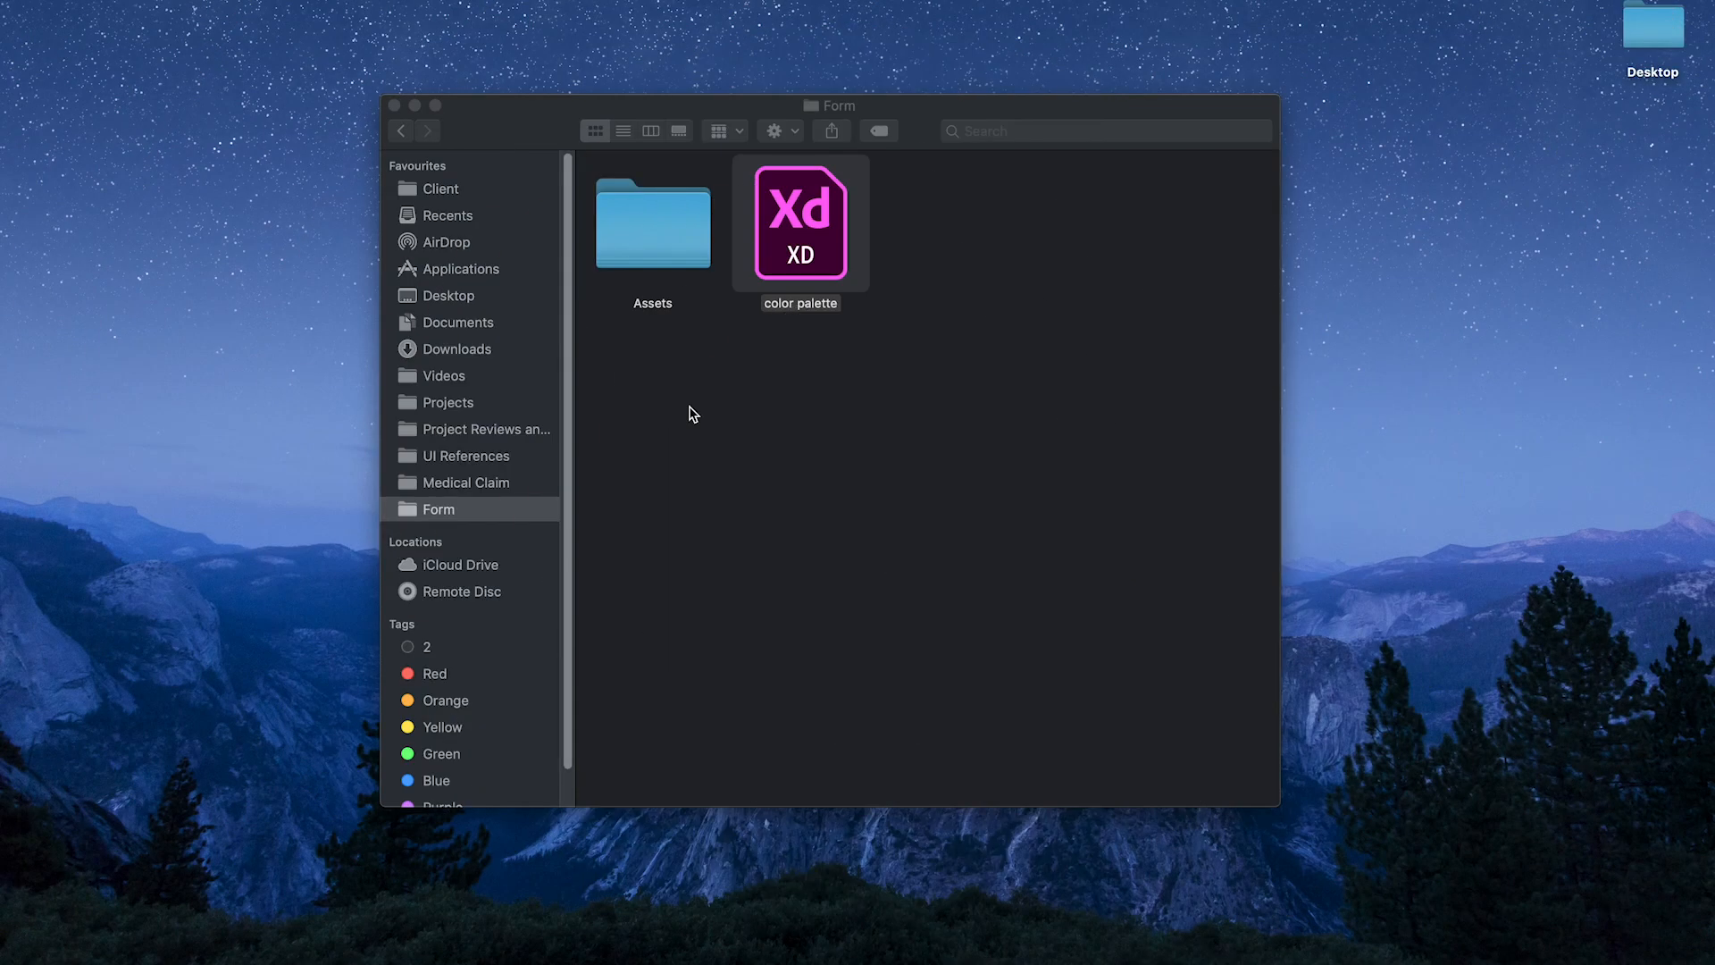
Step: Open the color palette XD file from the Form folder
left_click(820, 394)
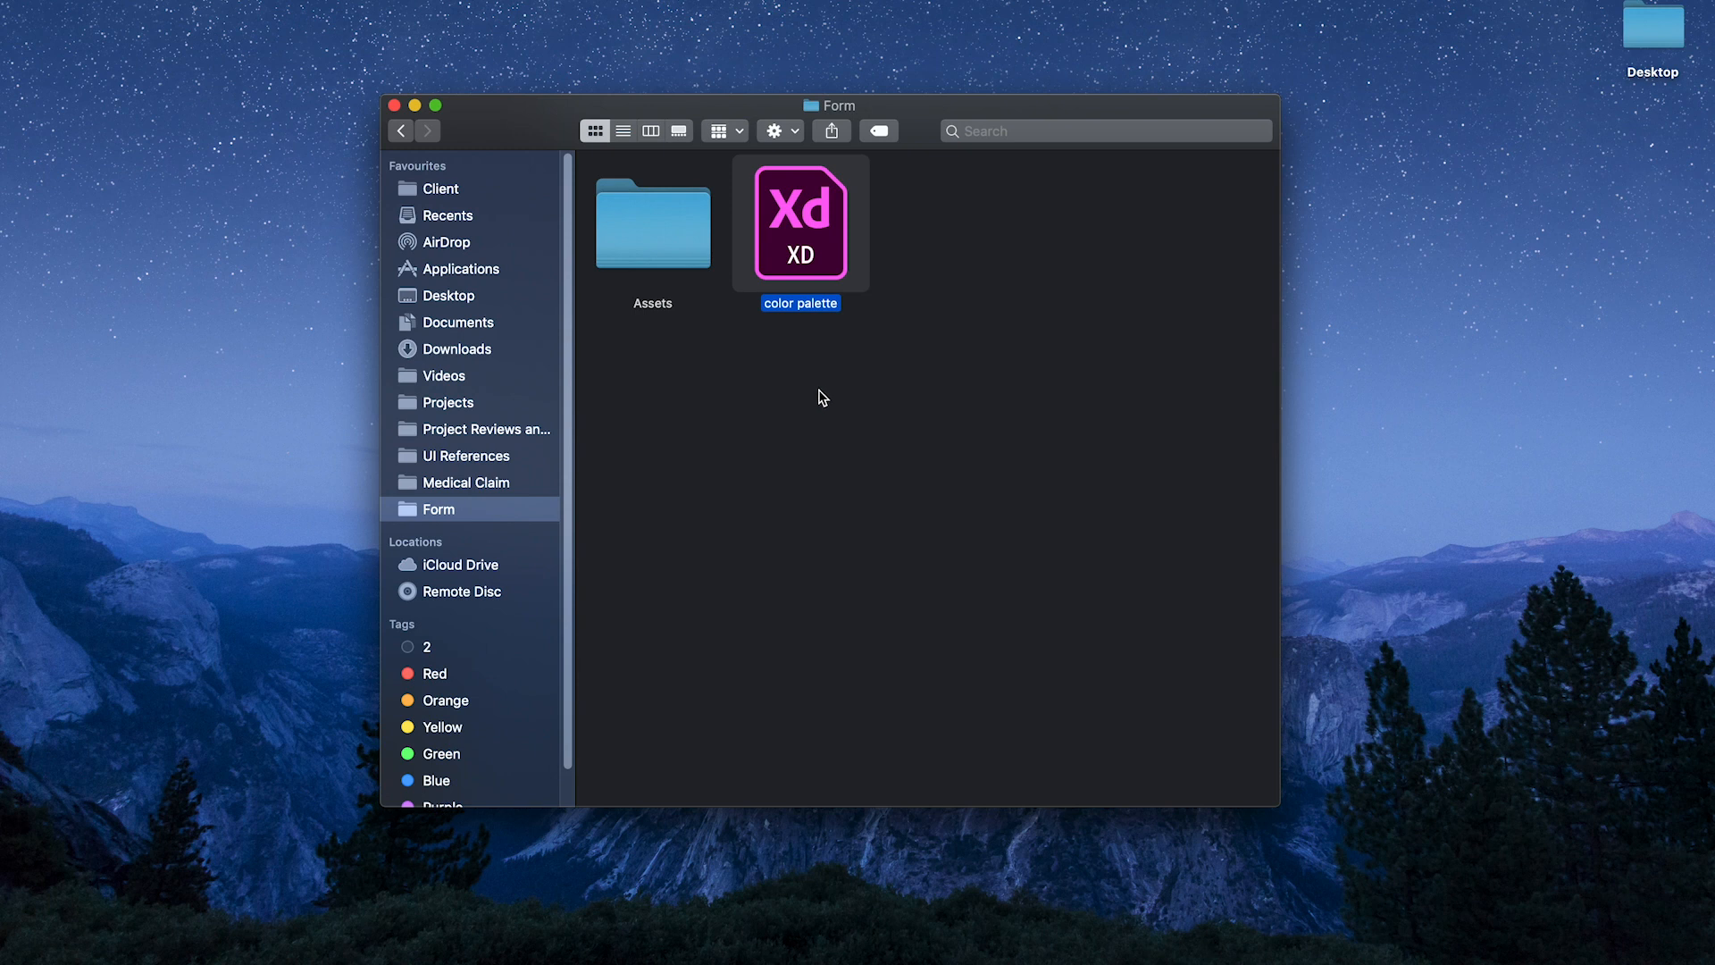
left_click(836, 343)
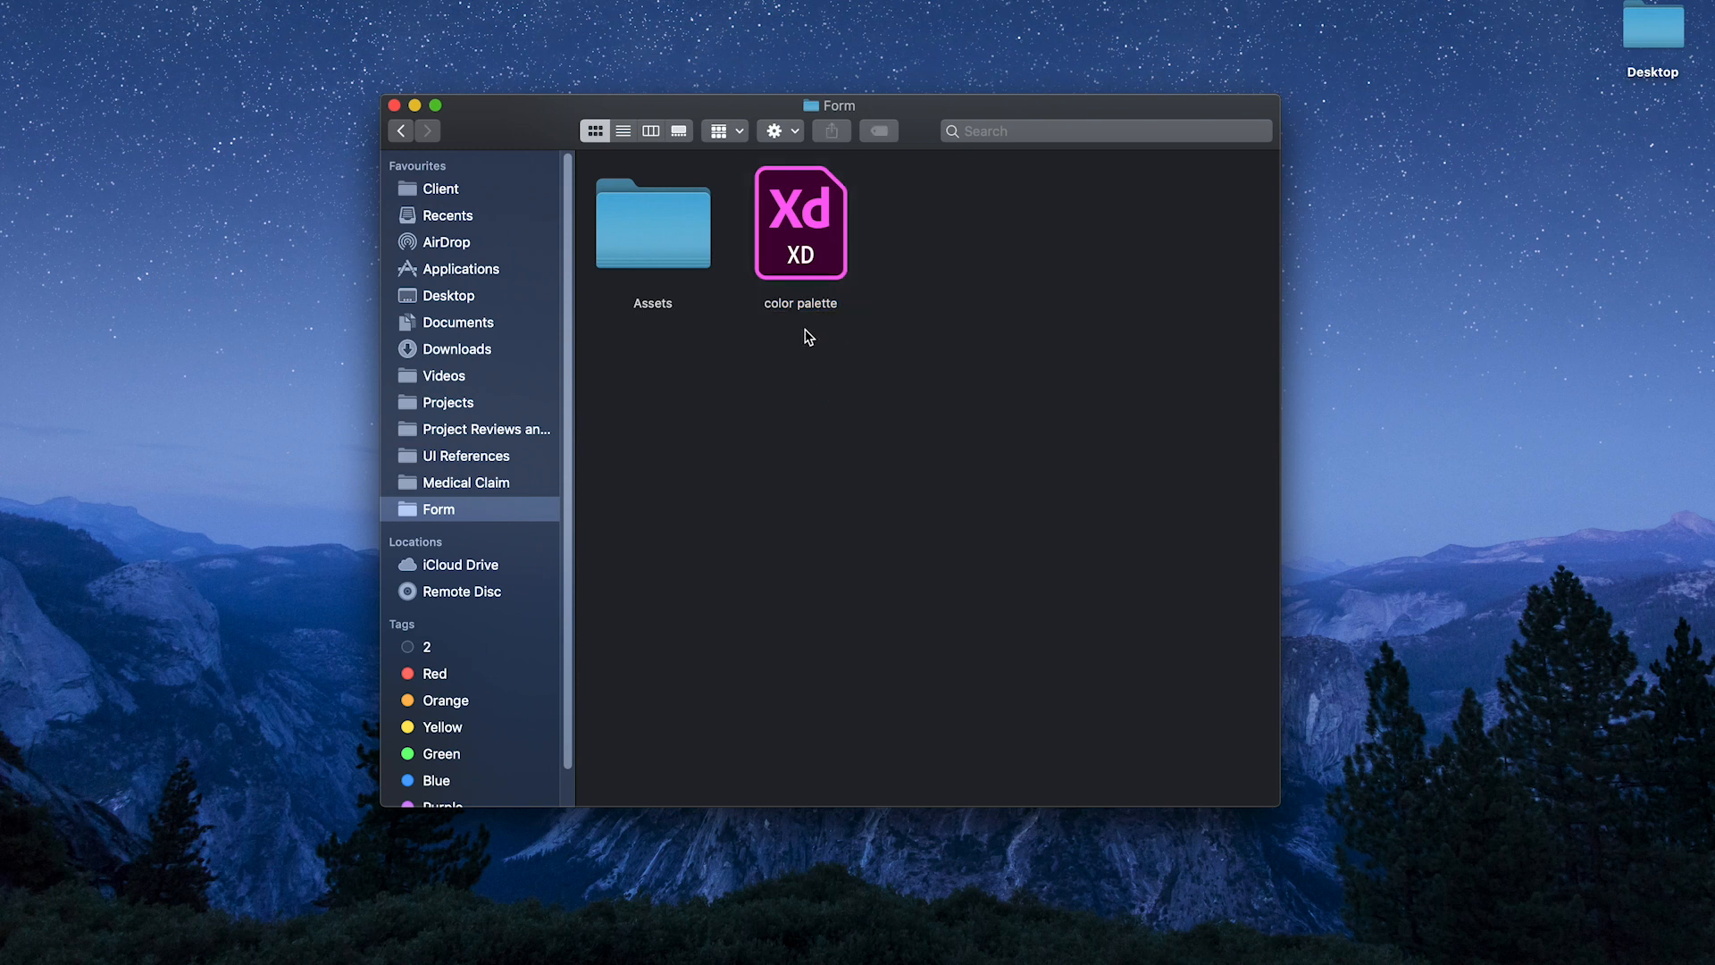
left_click(792, 244)
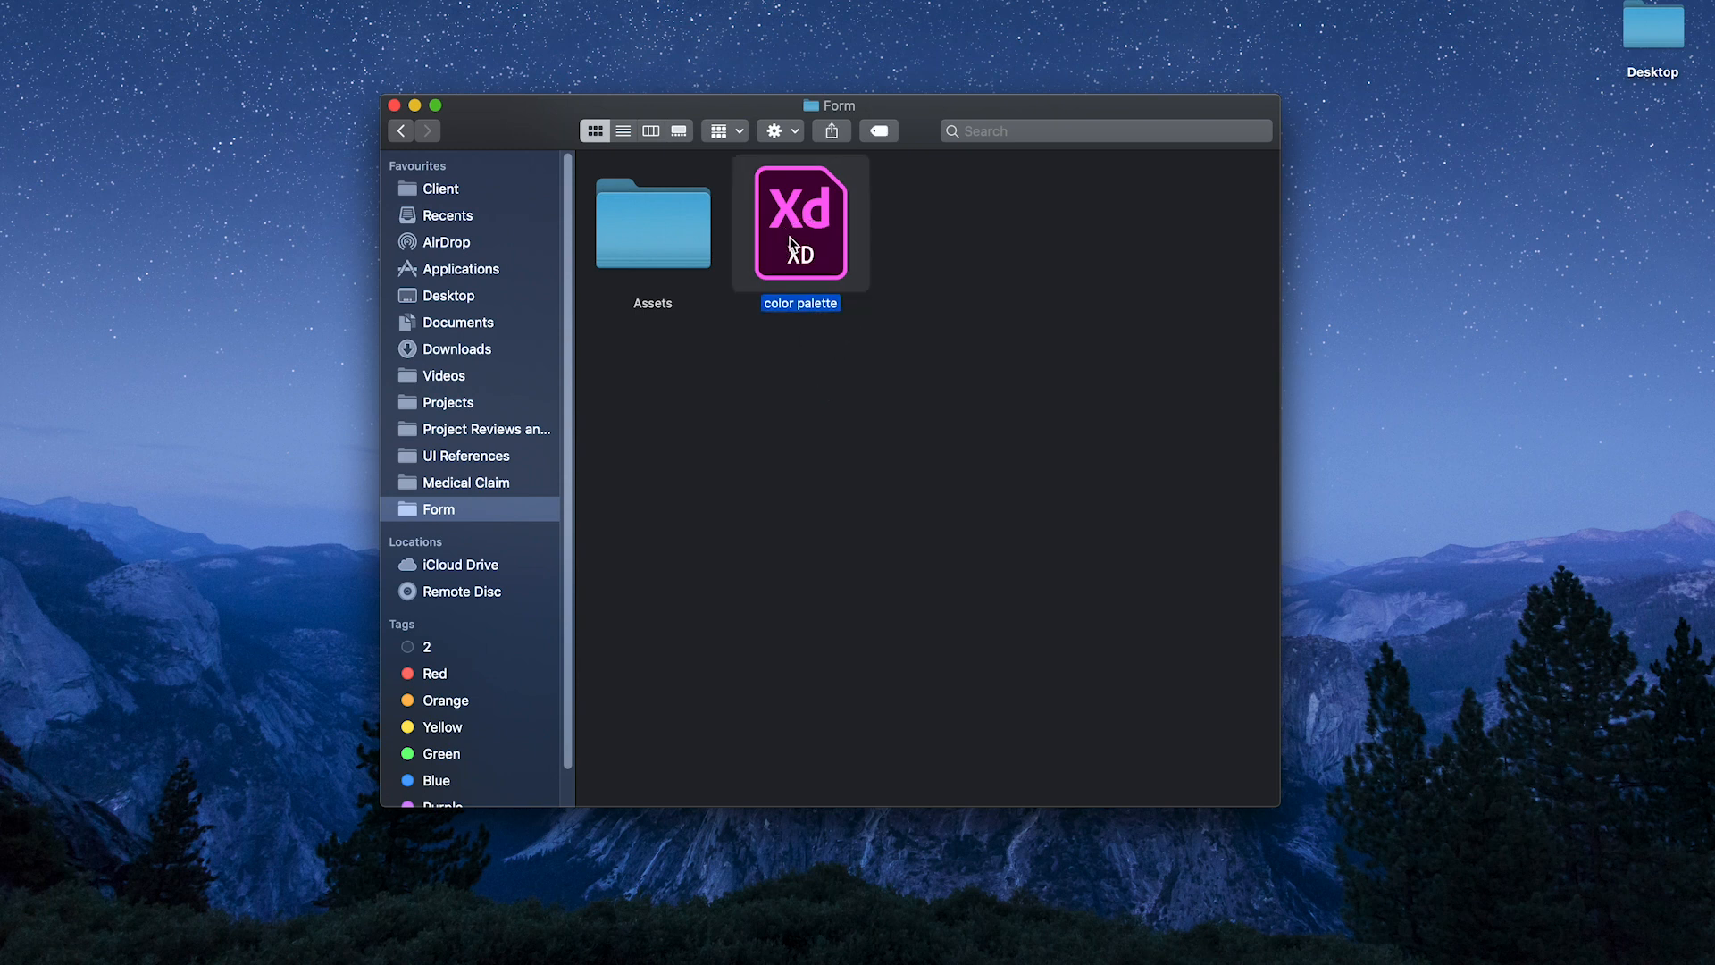
double_click(798, 245)
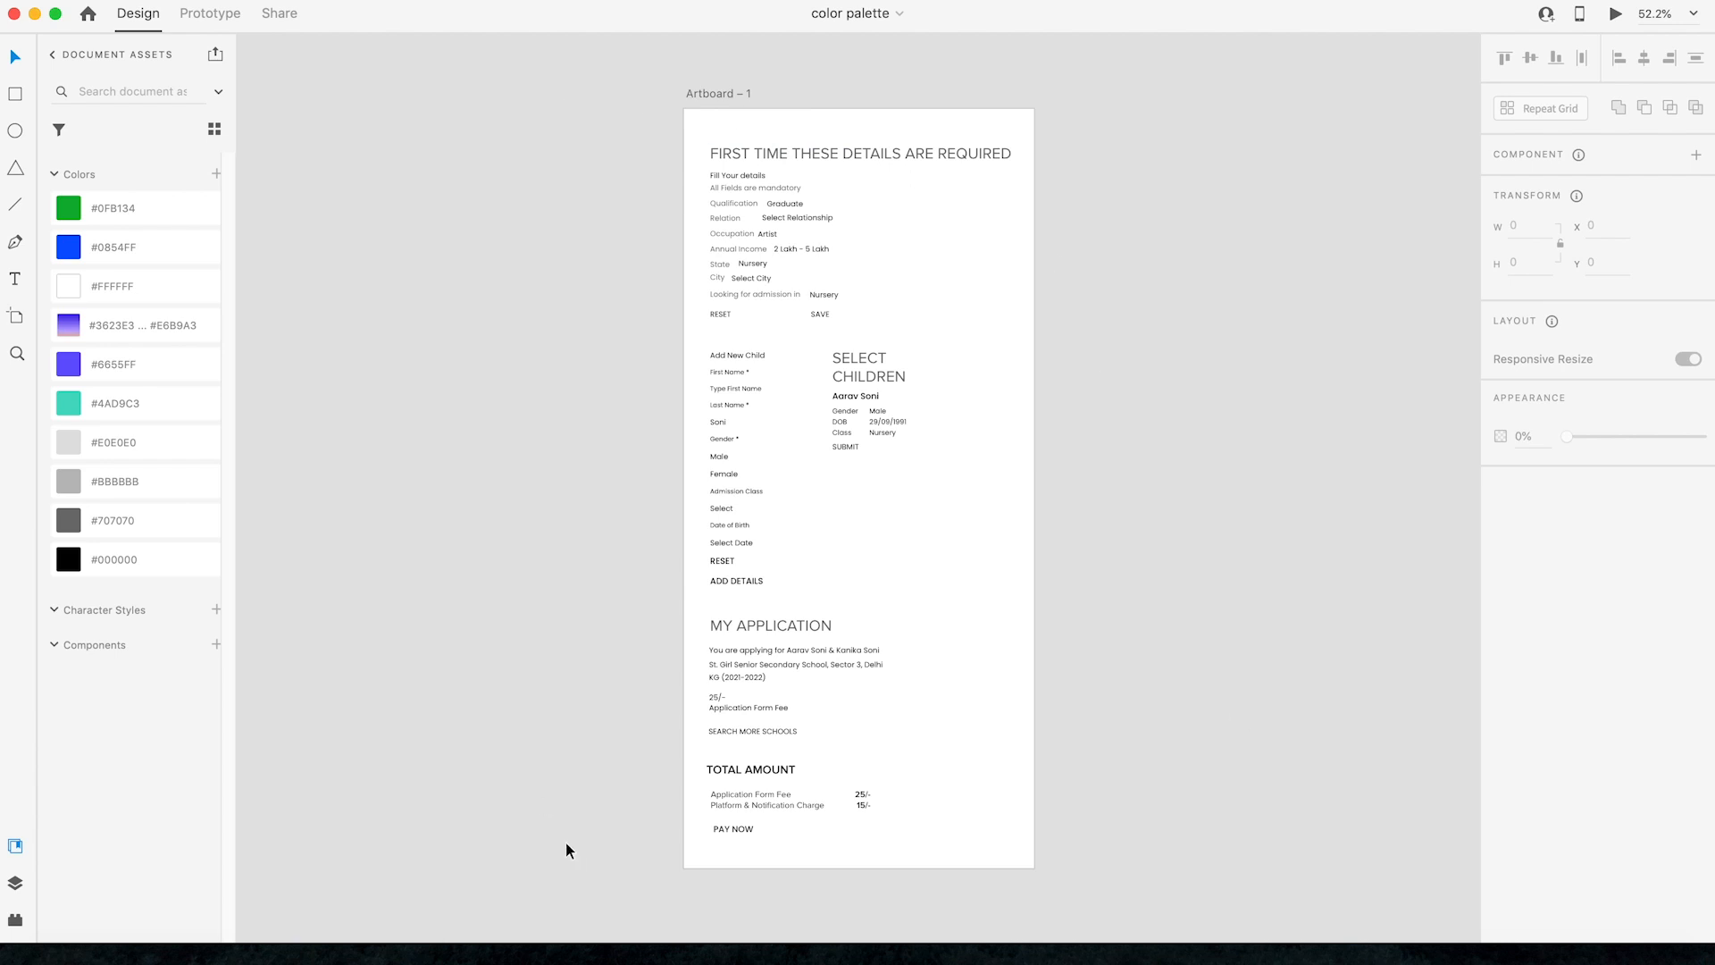
Step: Add a Web 1366 artboard beside the existing one and set it to 1440 × 900 with a viewport height of 900
scroll(647, 452, "down", 4)
scroll(978, 443, "right", 3)
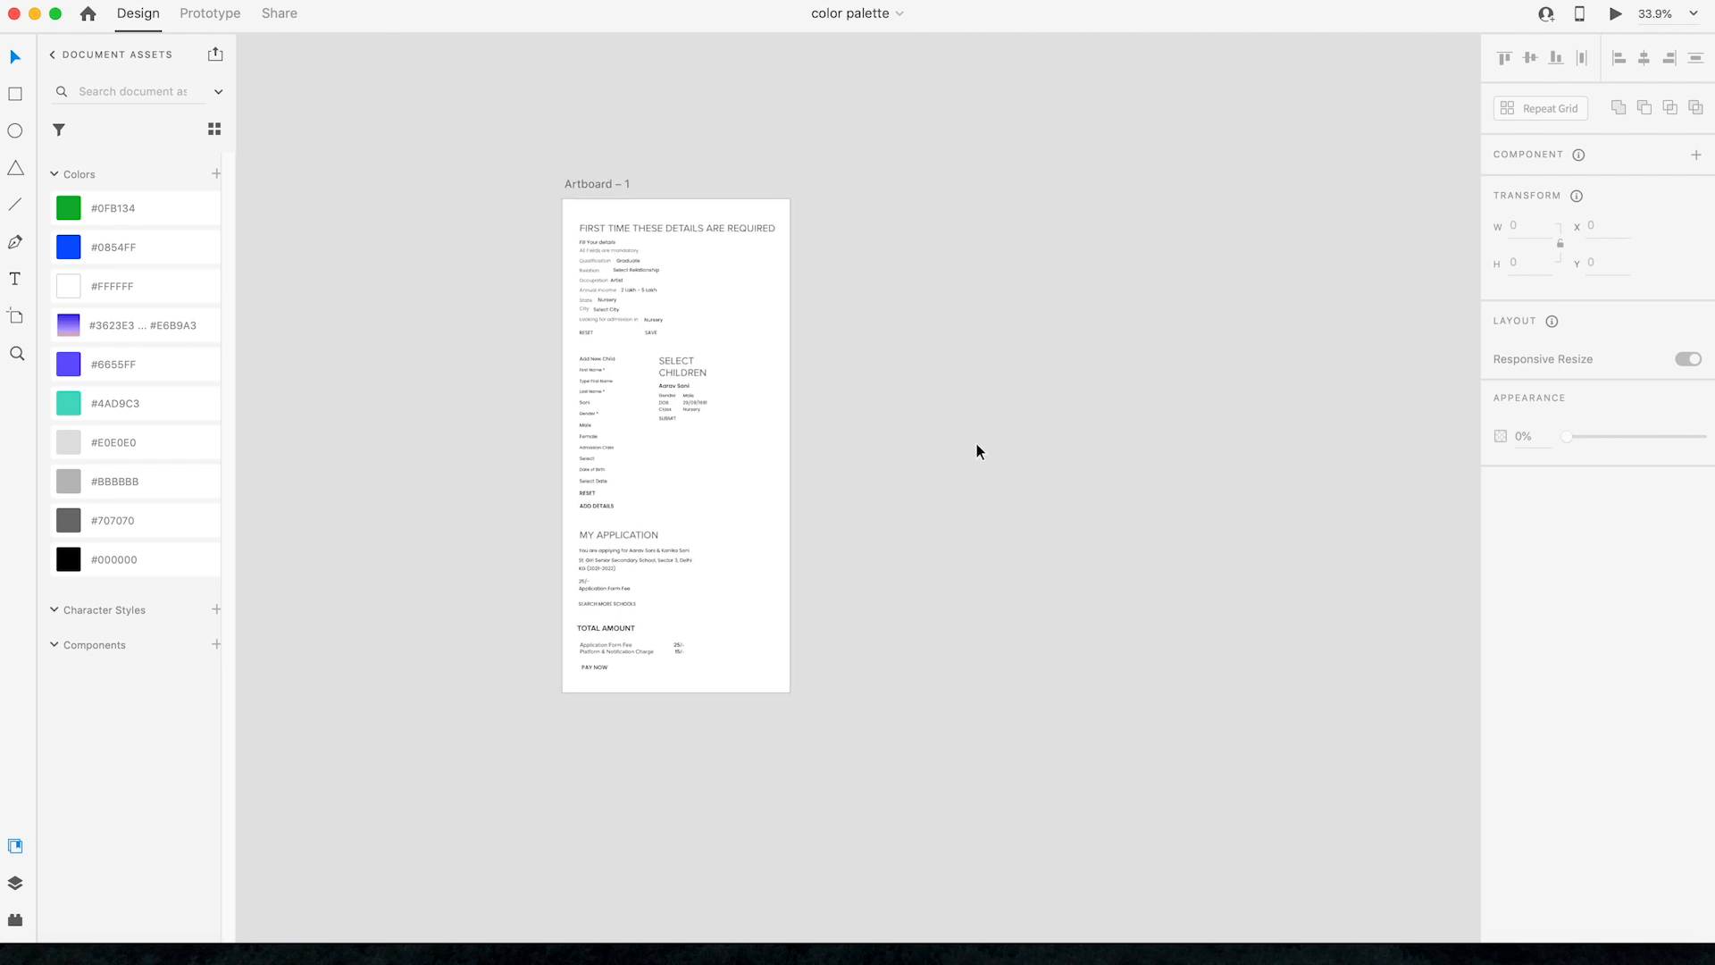
scroll(965, 451, "right", 3)
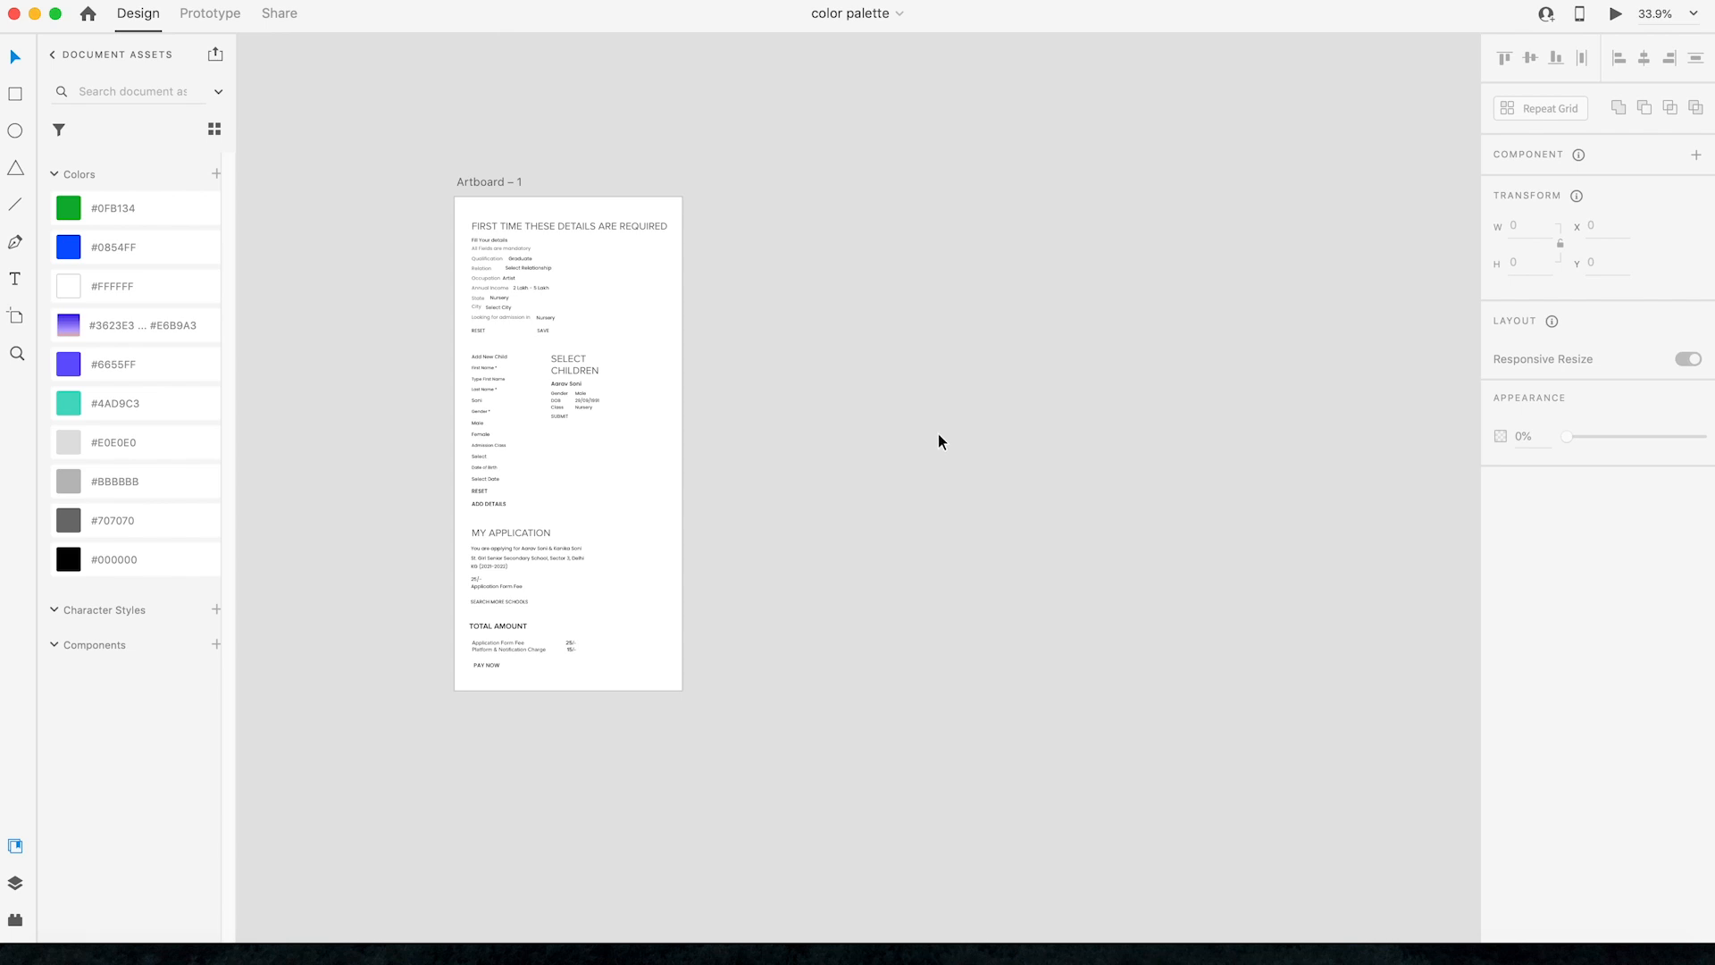
scroll(908, 331, "up", 2)
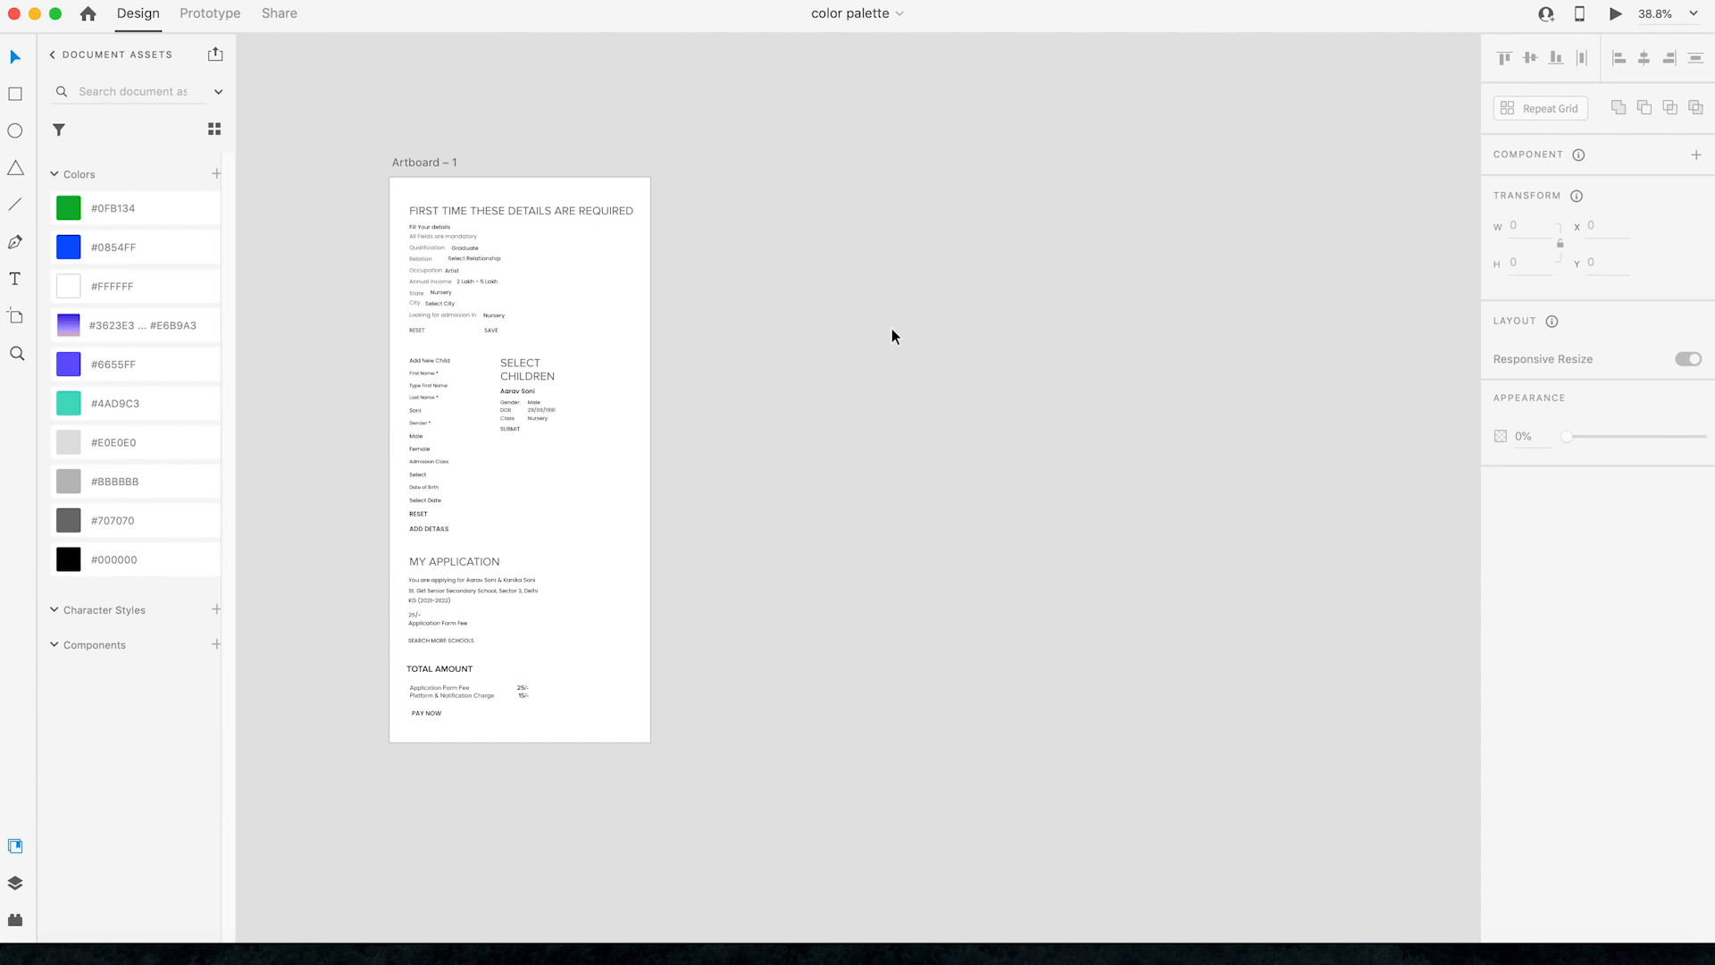
key("a")
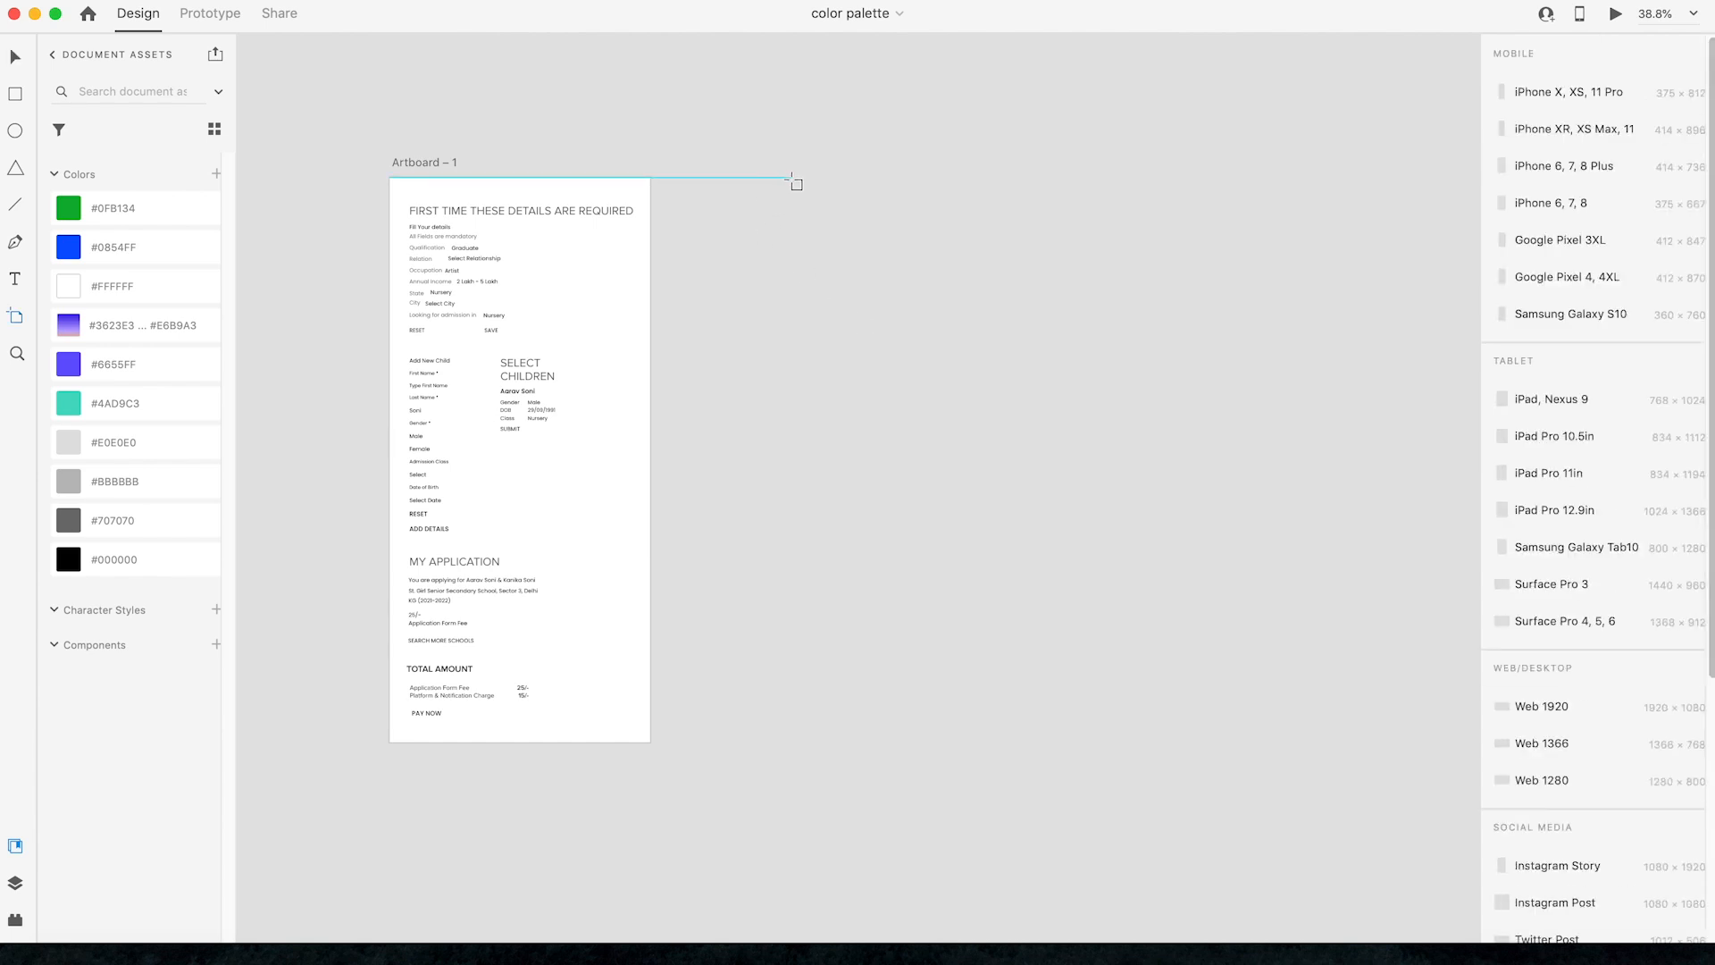
left_click(1562, 750)
left_click(1515, 188)
type("1440")
left_click(1521, 220)
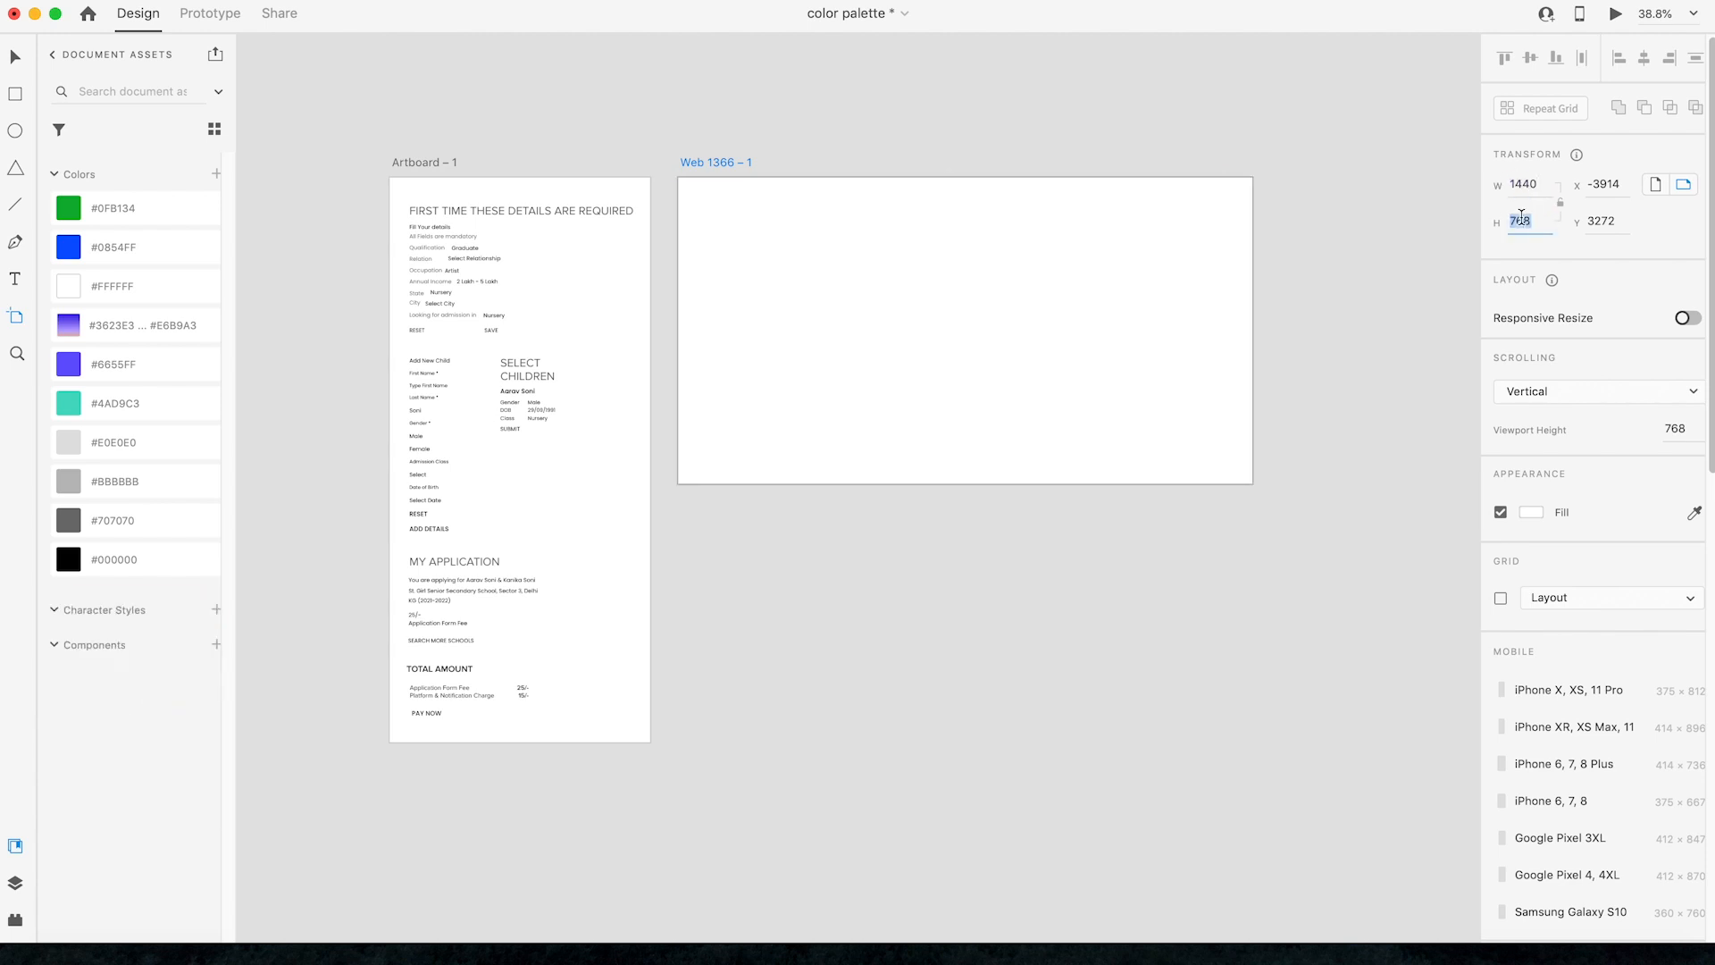
type("900")
key("Return")
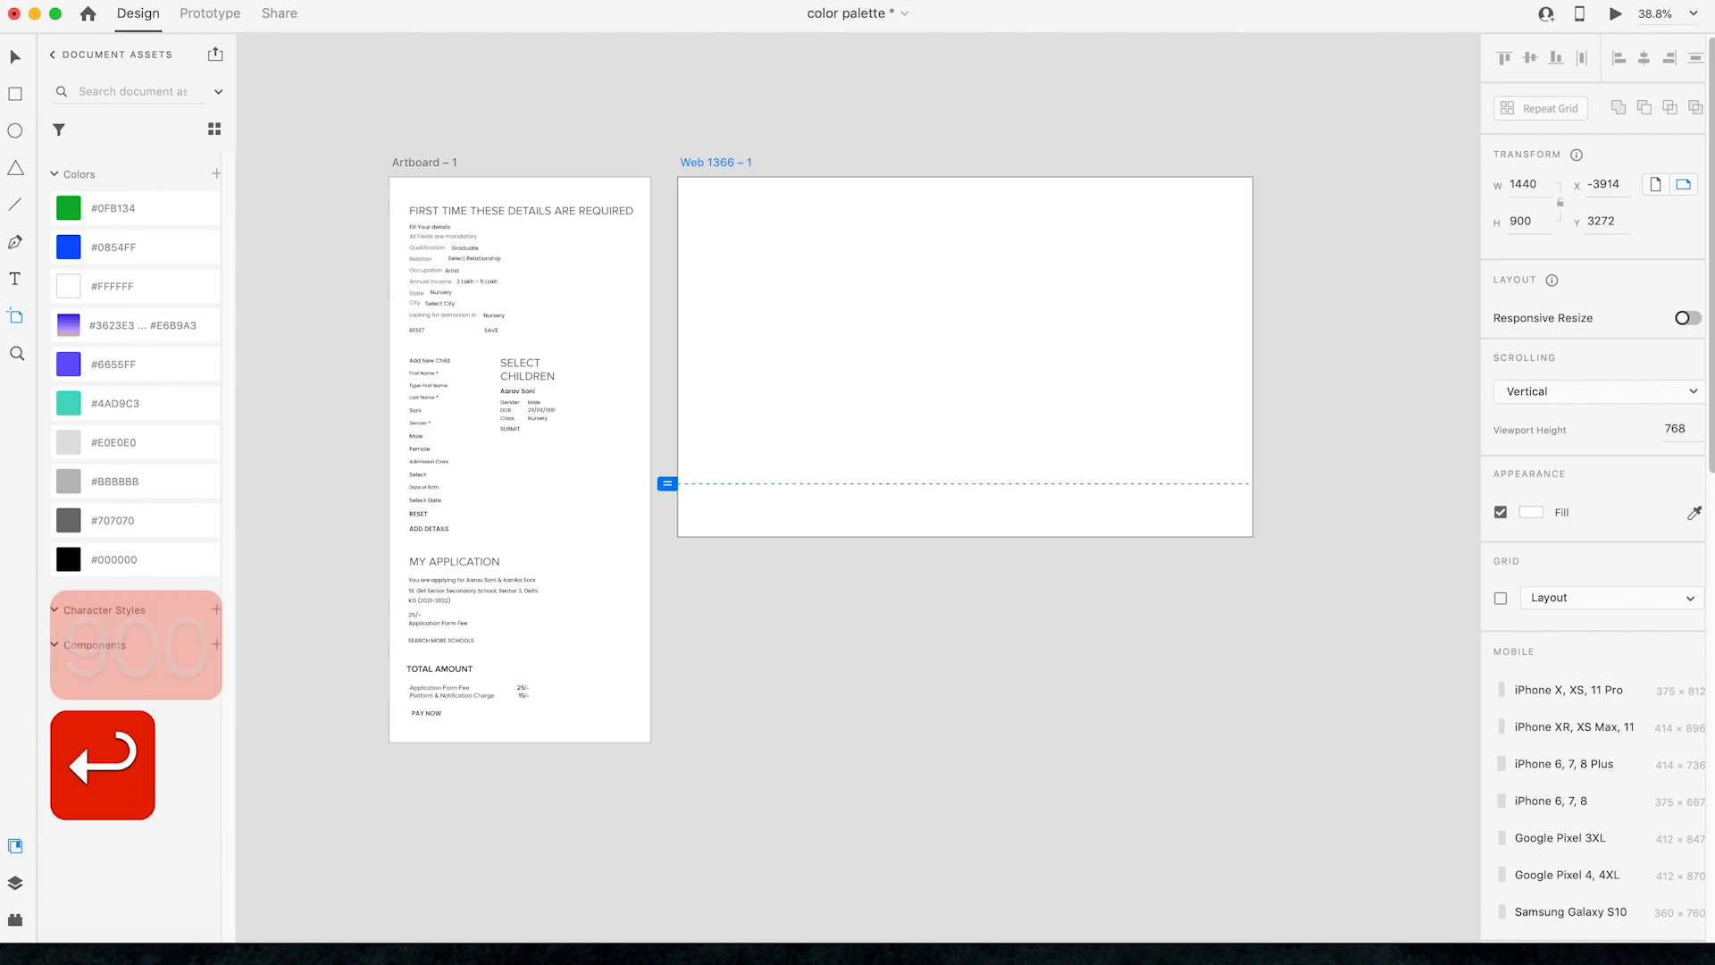
left_click_drag(667, 483, 667, 537)
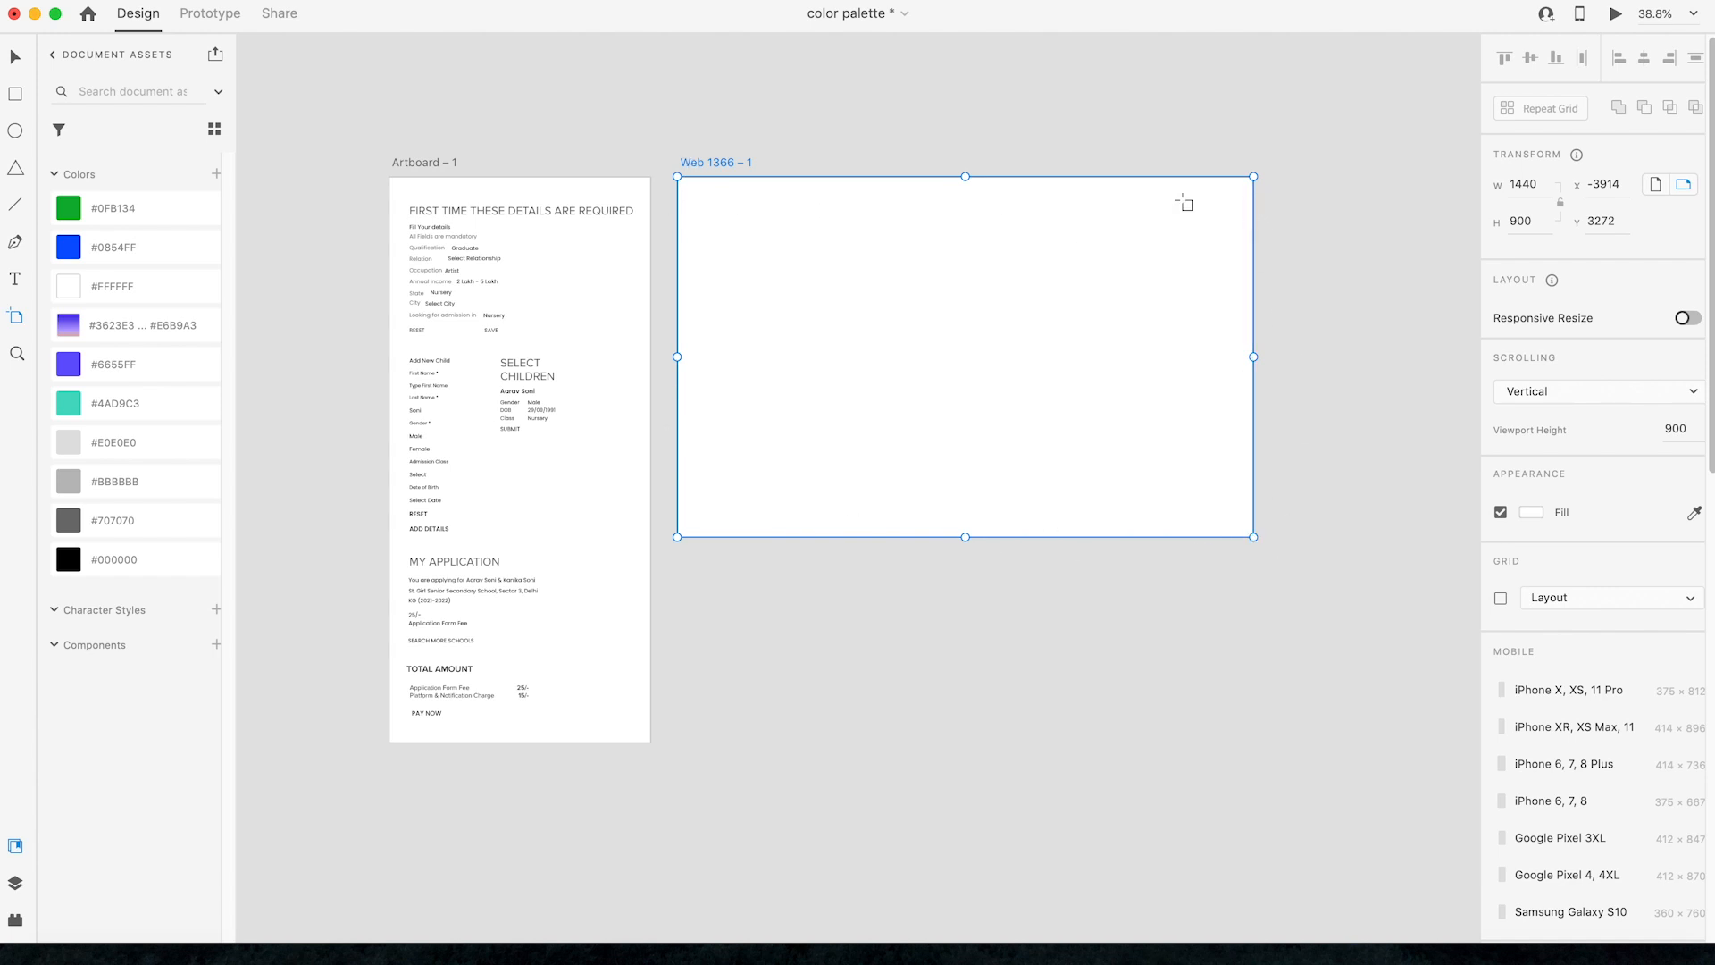
Step: Draw a horizontal bar about 96 high above the new web artboard and set its width to 1280
left_click(14, 57)
left_click(15, 95)
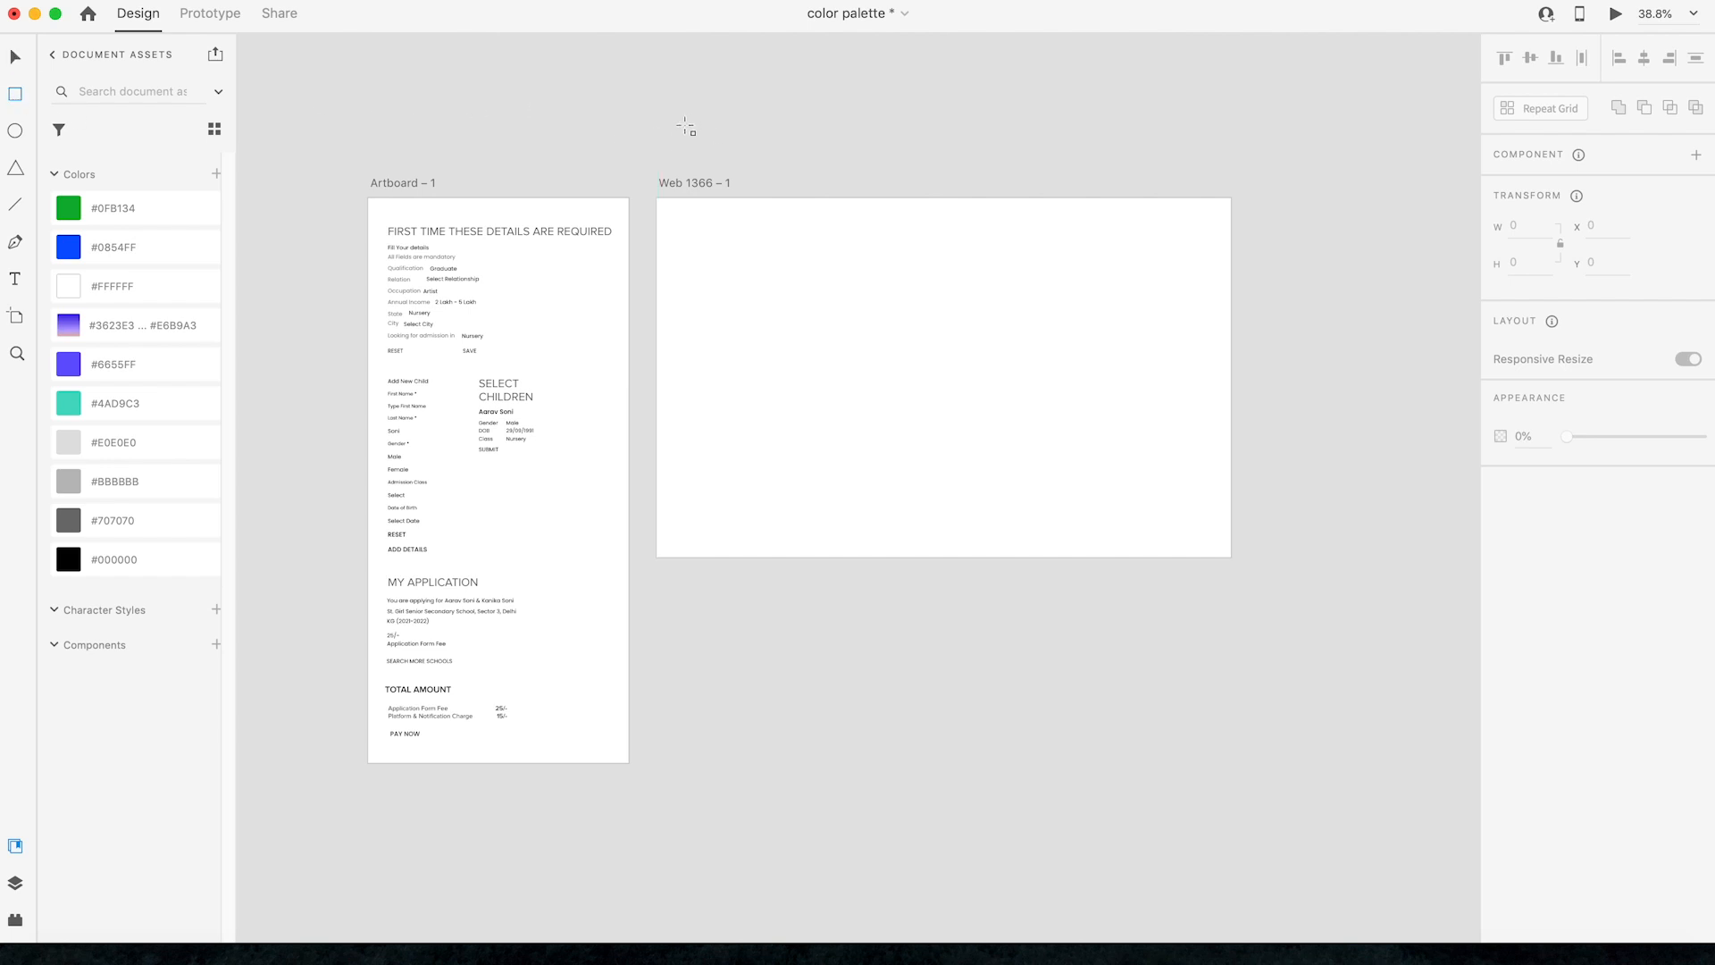
mouse_move(676, 124)
left_mouse_down()
mouse_move(846, 153)
mouse_move(1195, 162)
left_mouse_up()
left_click(1518, 231)
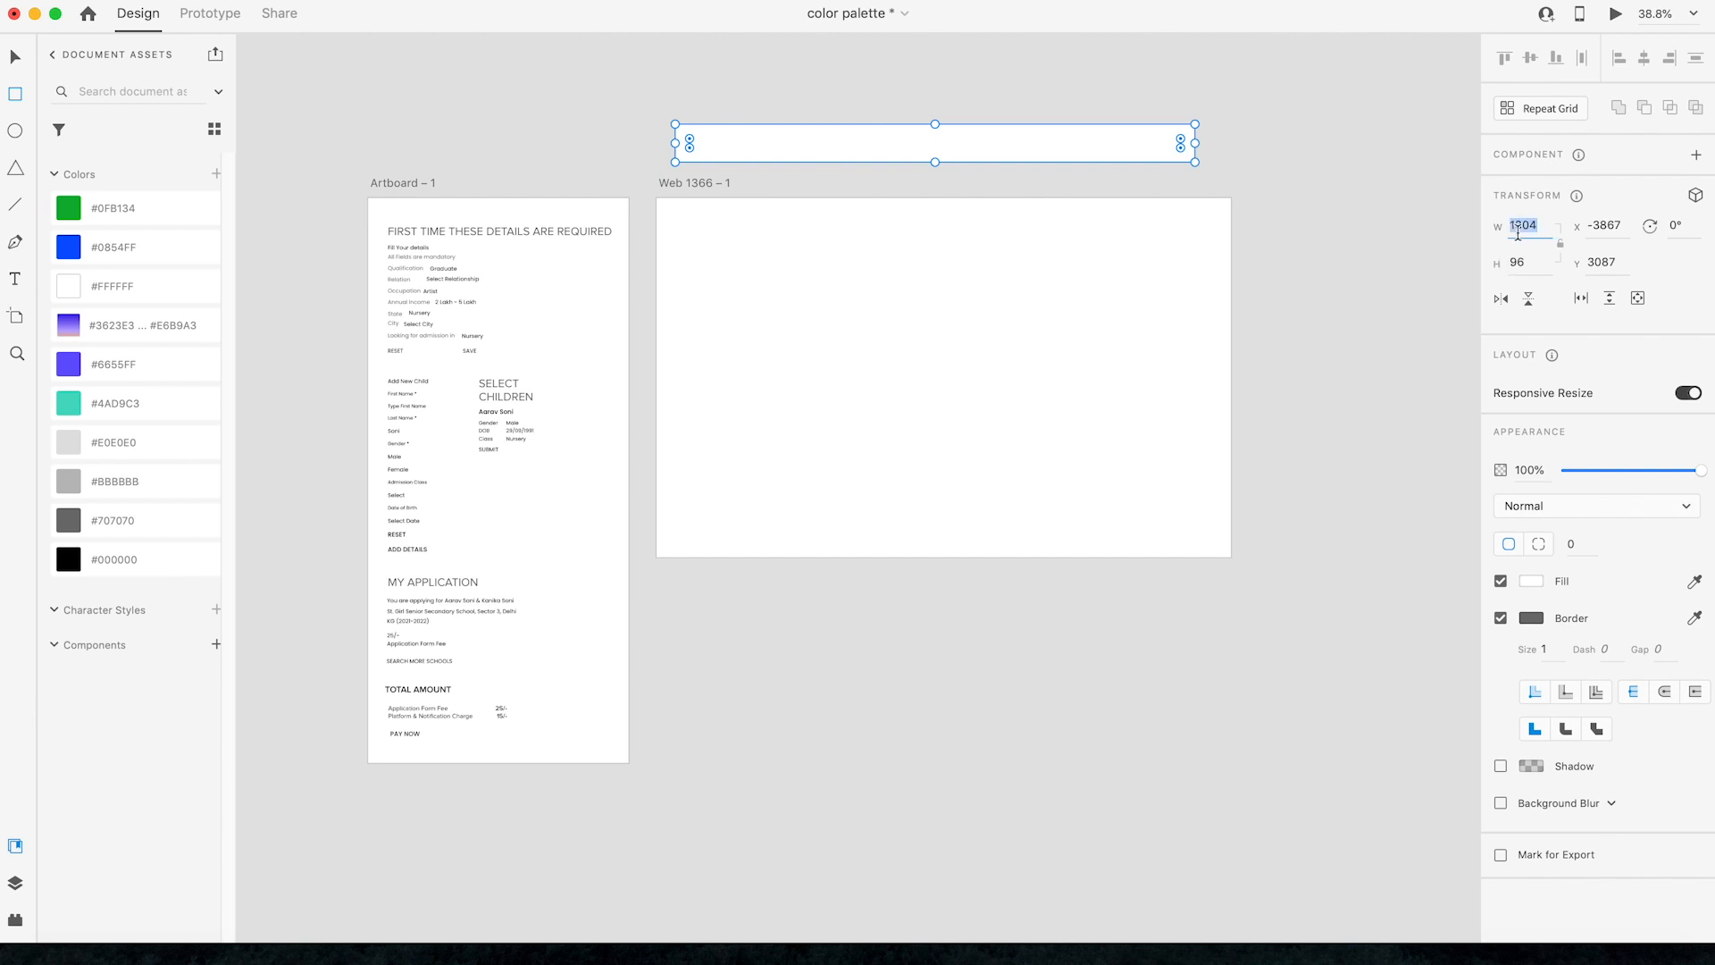
type("1280")
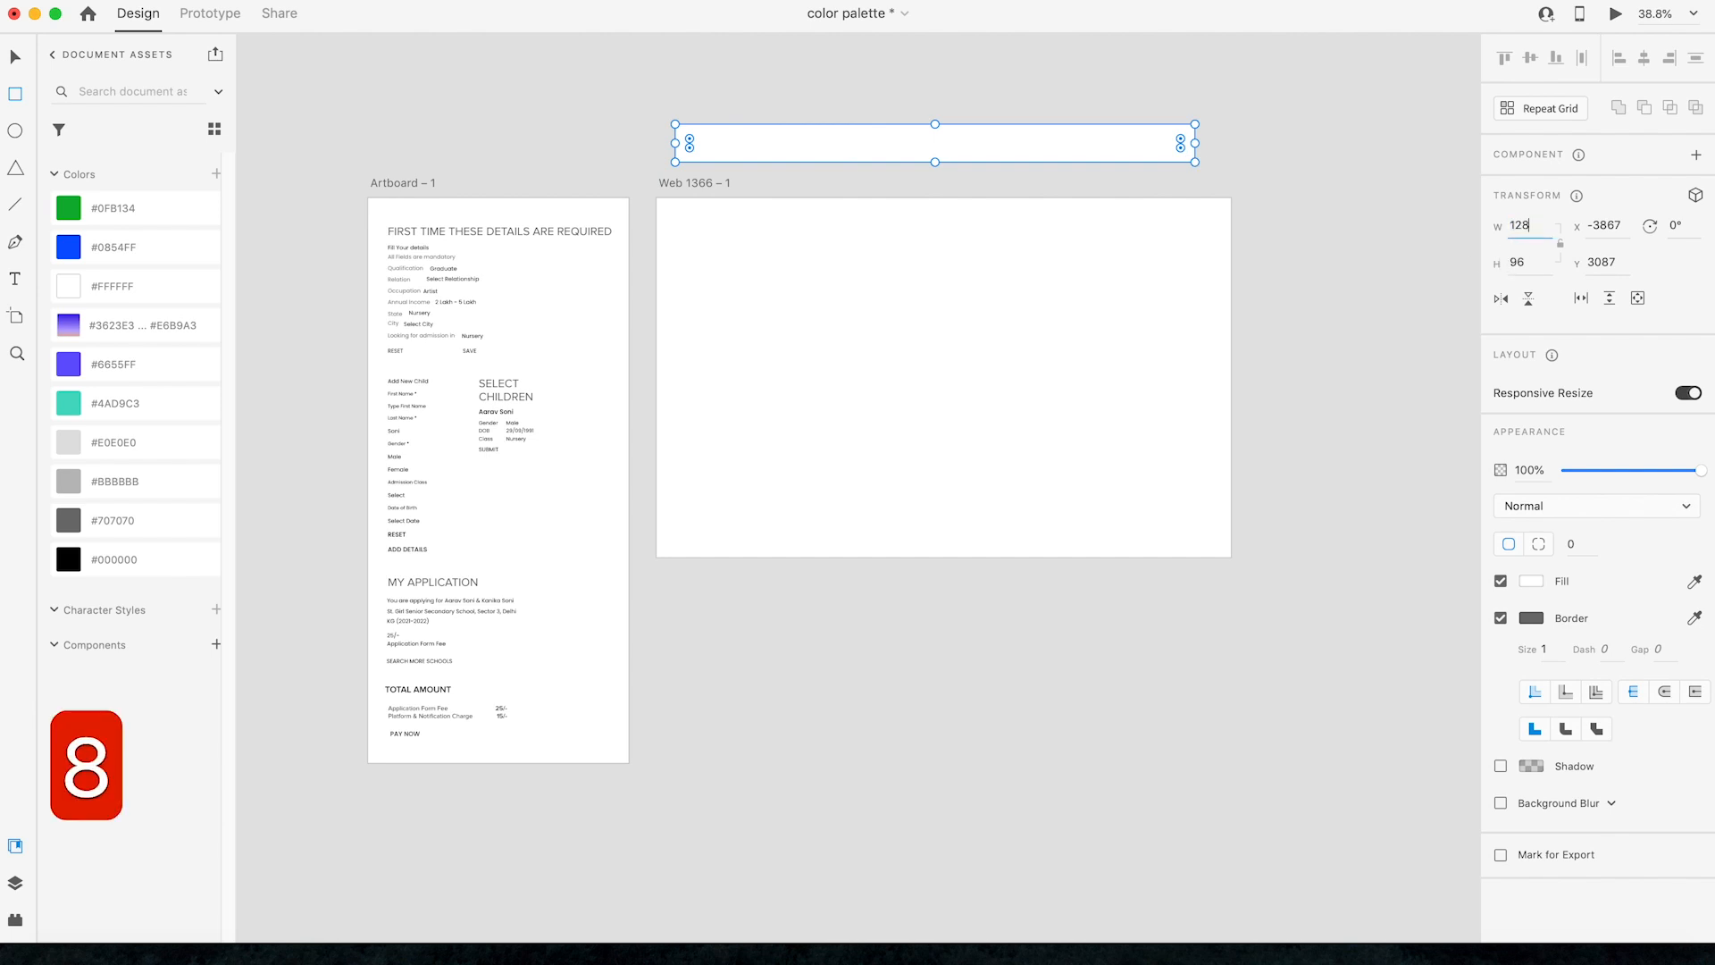
key("Return")
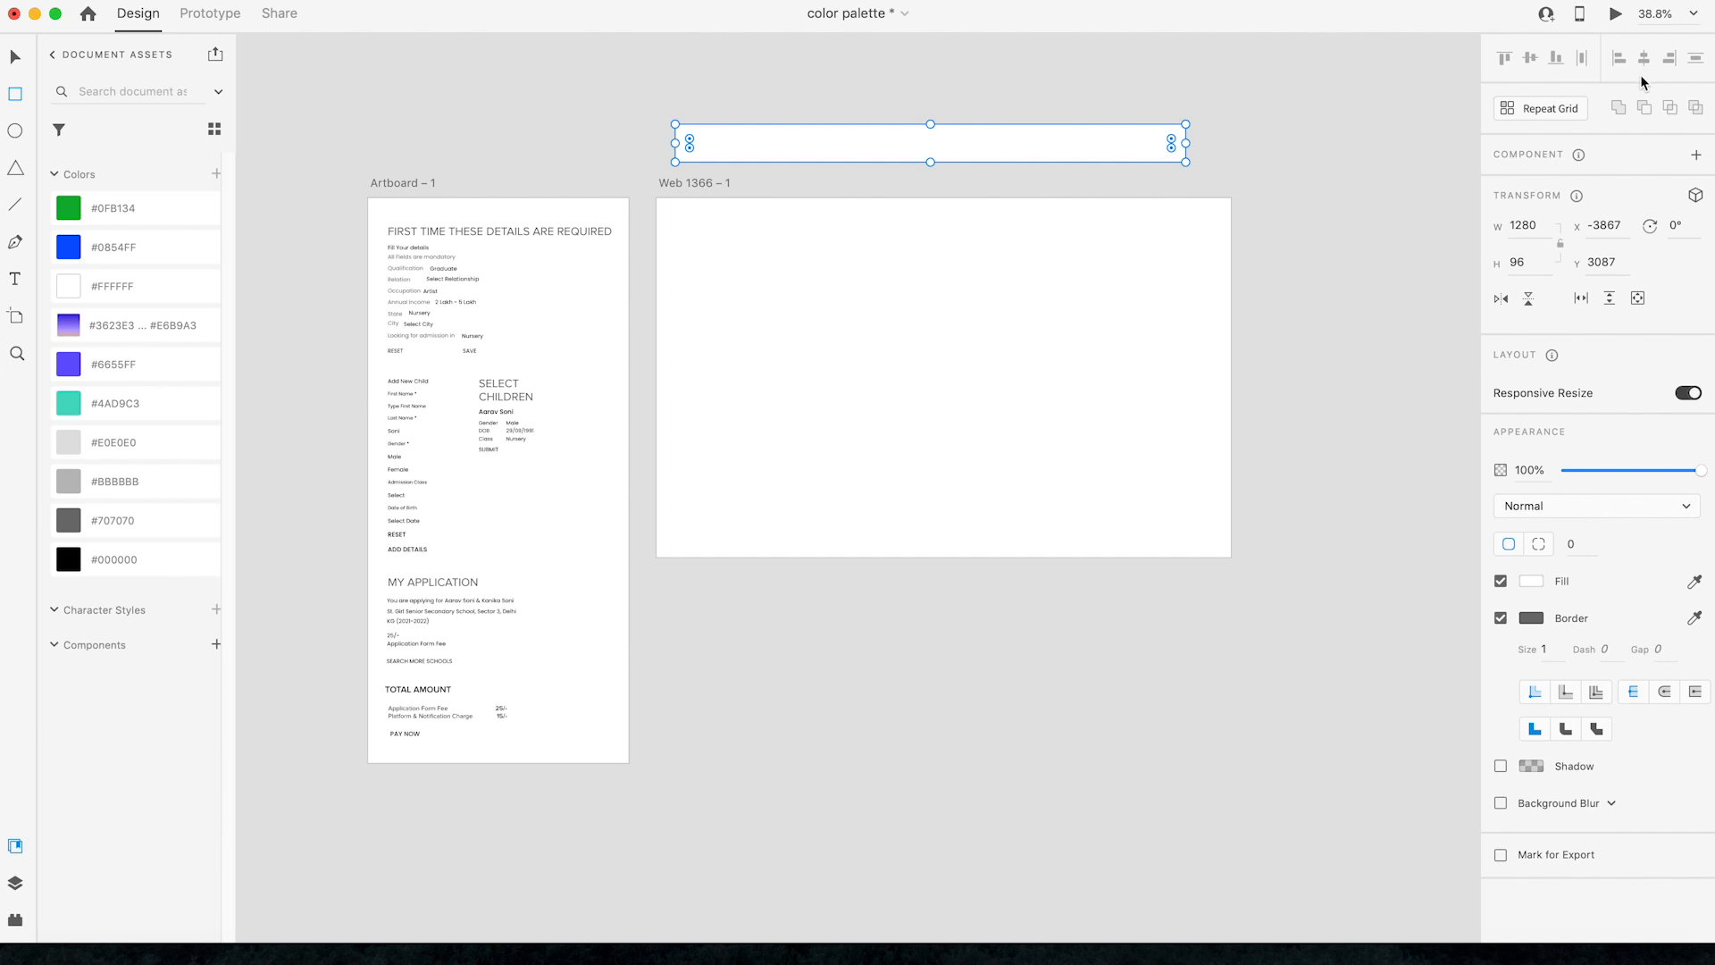
Step: Move the 1280-wide bar into the web artboard near its upper edge and centre it horizontally
key("v")
left_click_drag(1084, 147, 1075, 247)
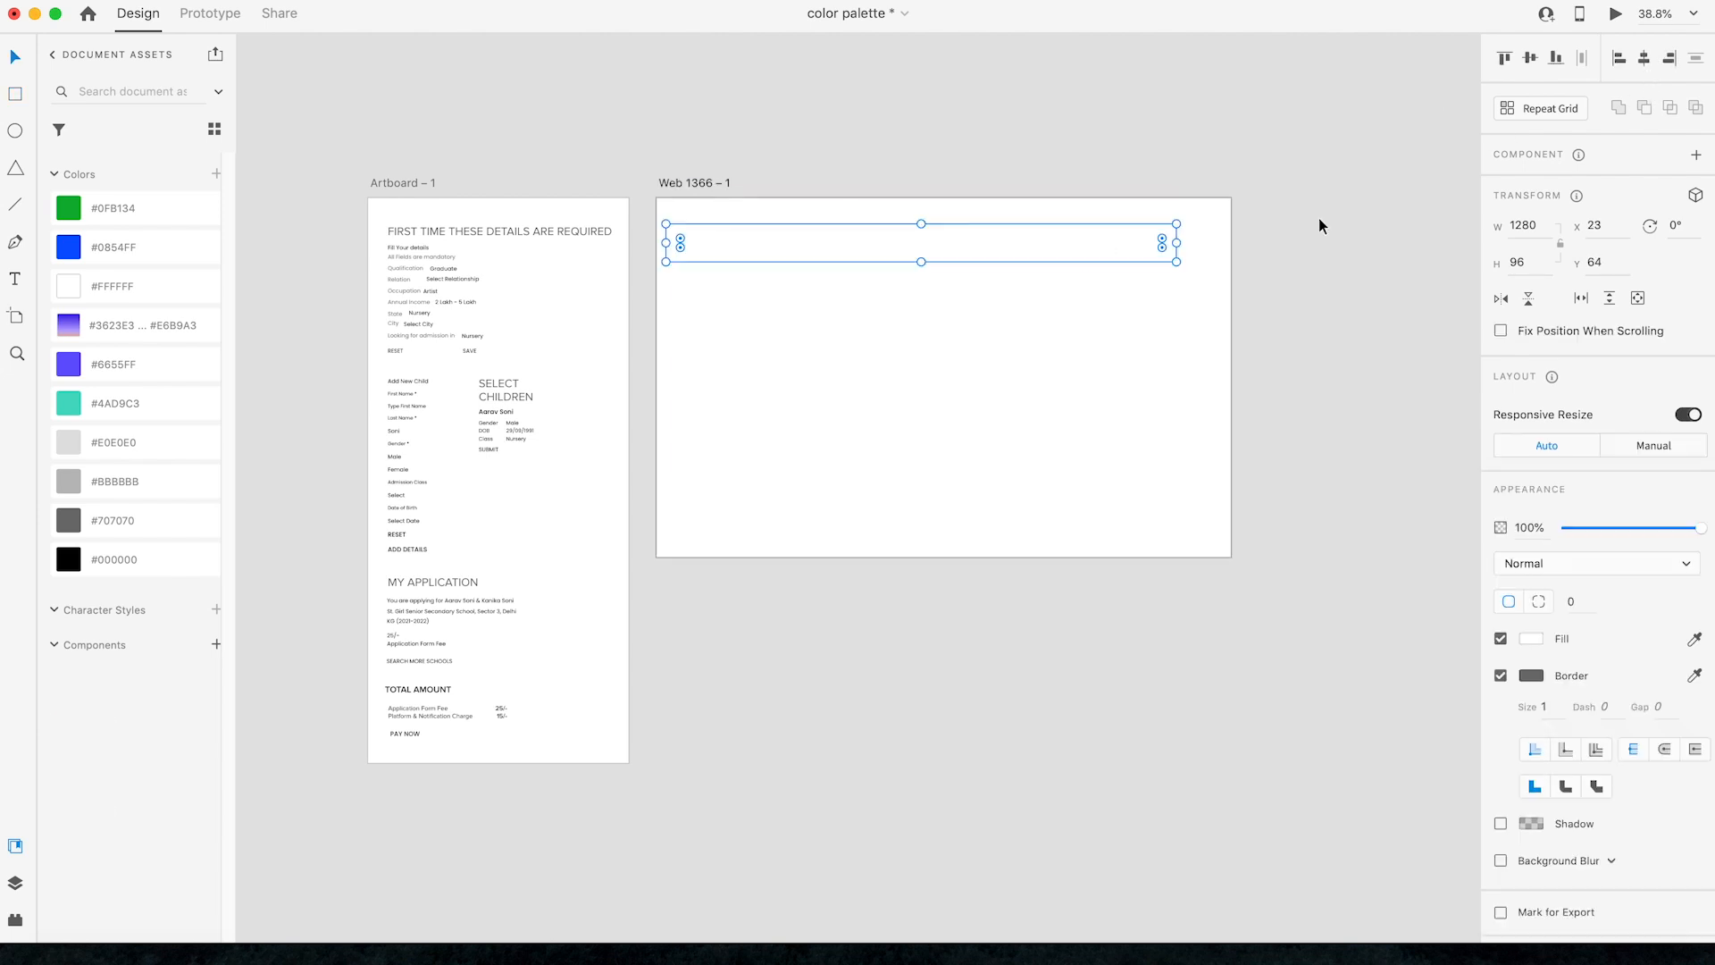
left_click(1642, 59)
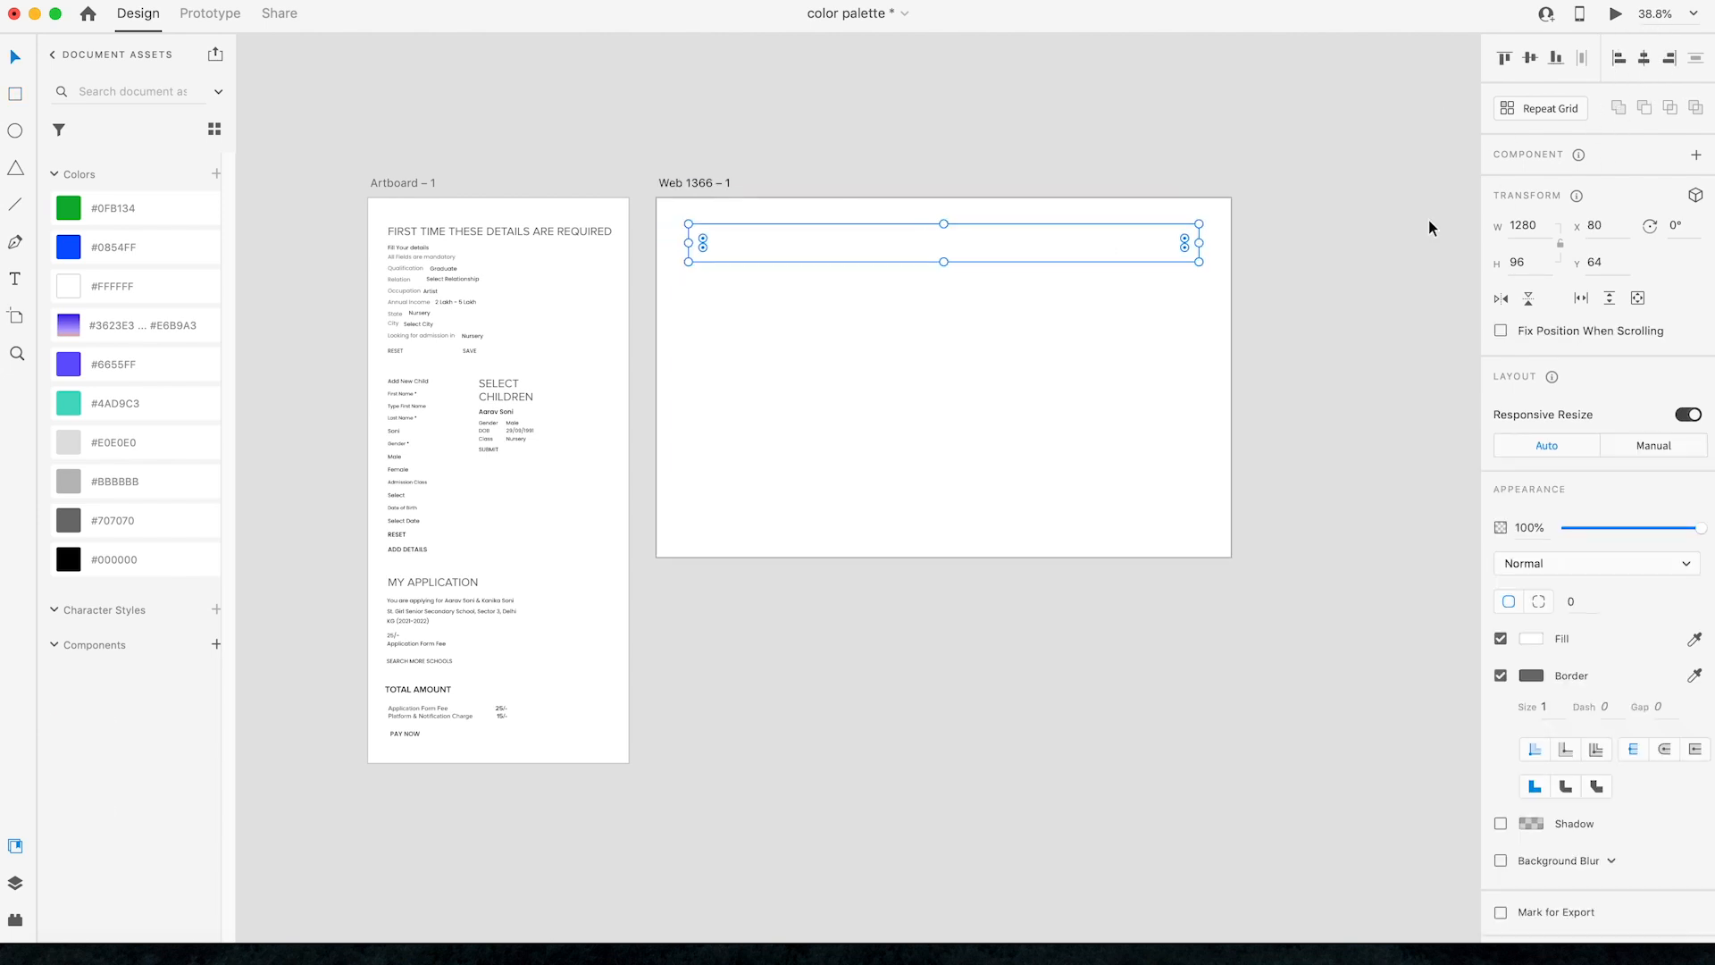
Step: Fill the bar with red, remove its border, and shift it up so it straddles the artboard's upper edge
left_click(1526, 648)
left_click_drag(1418, 630, 1412, 548)
left_click(1121, 254)
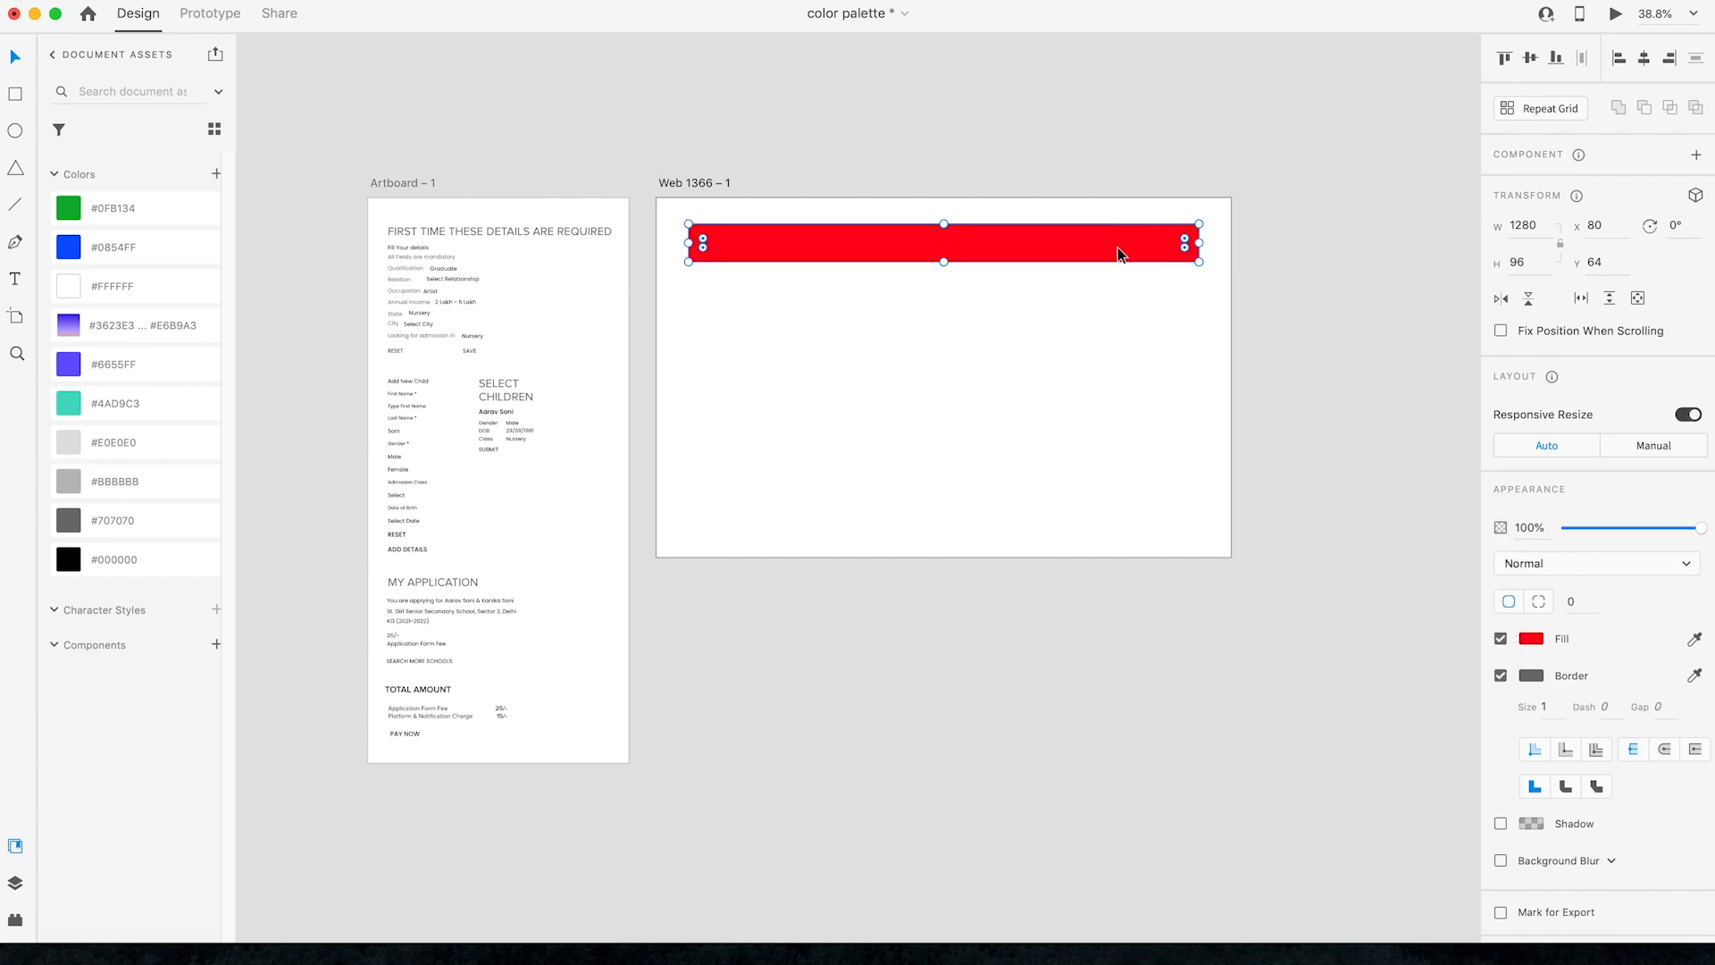
left_click(1500, 675)
left_click_drag(1058, 255, 1054, 199)
left_click(1332, 230)
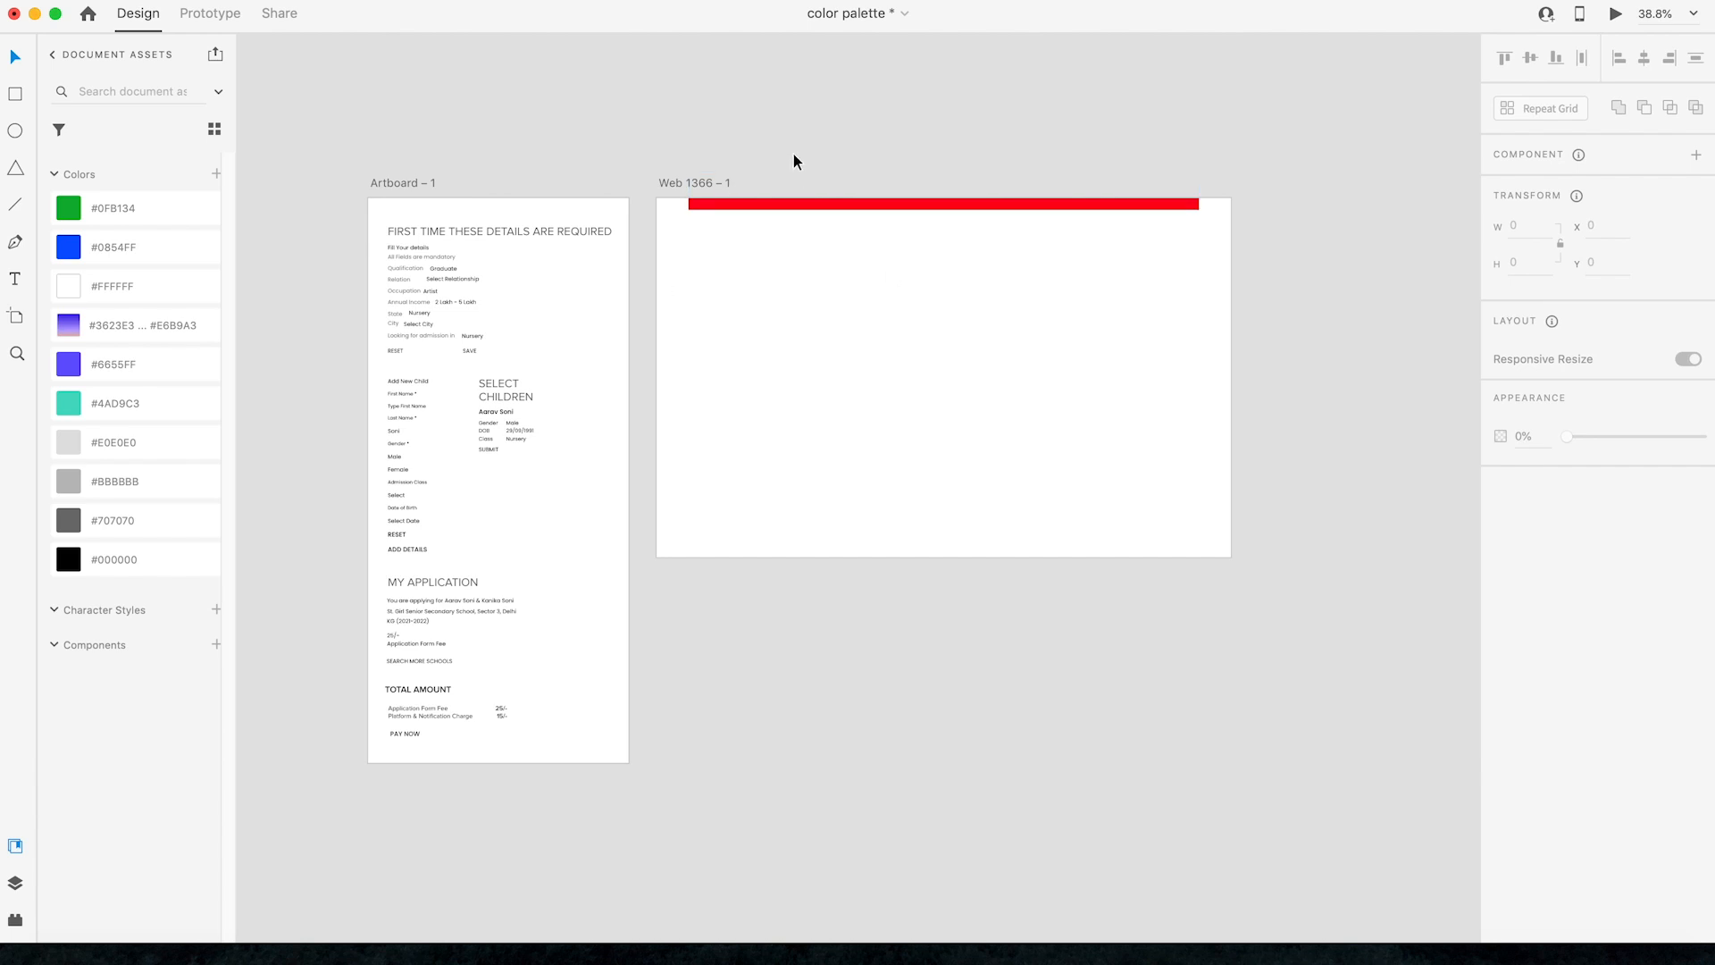
Step: Cover the web artboard with a borderless 1440 × 900 rectangle filled with the document colour #6655FF
left_click(15, 93)
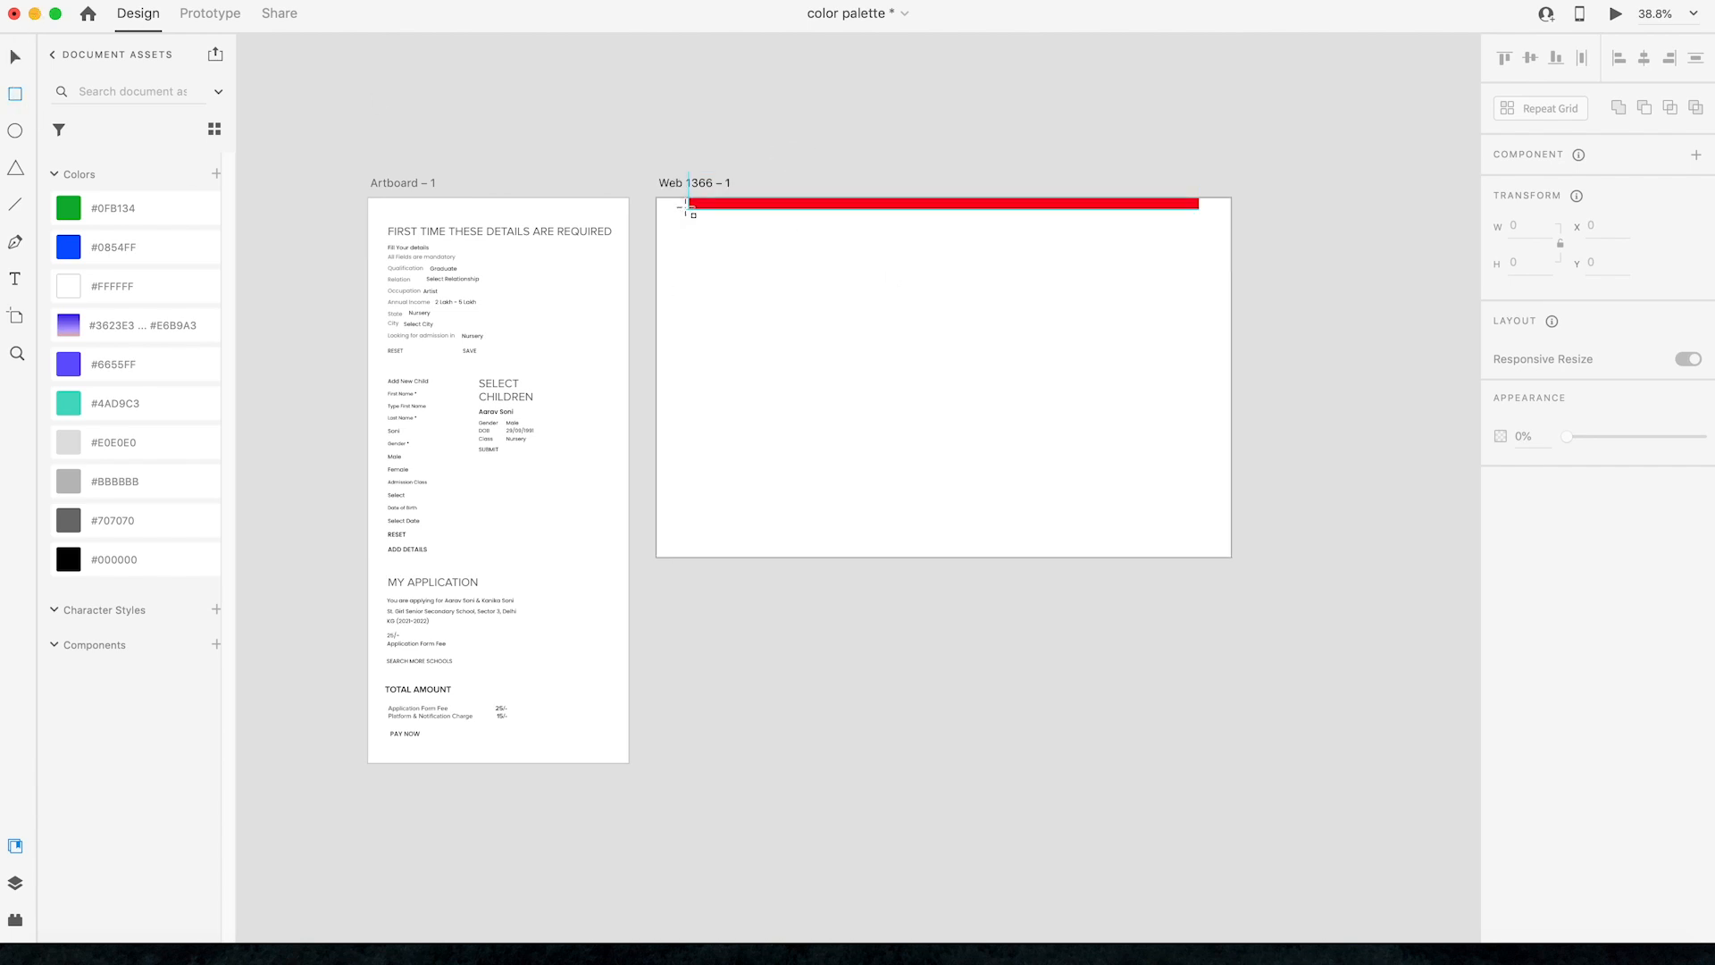
mouse_move(657, 198)
left_mouse_down()
mouse_move(822, 414)
mouse_move(1231, 554)
left_mouse_up()
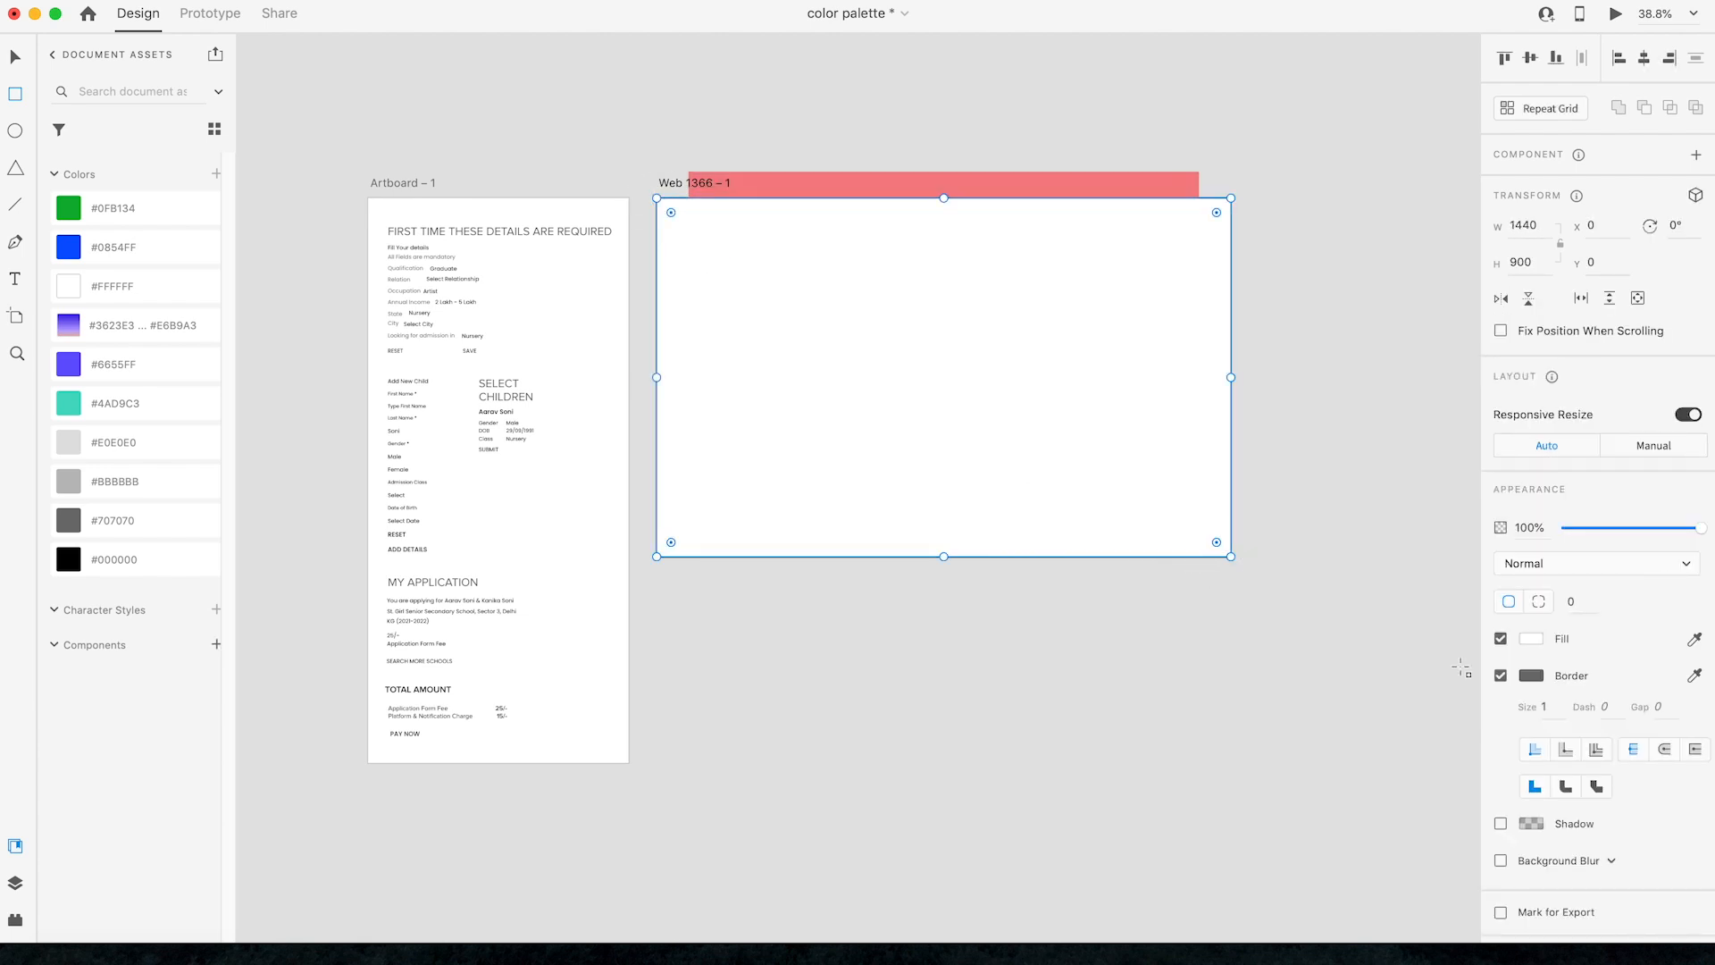
left_click(1501, 676)
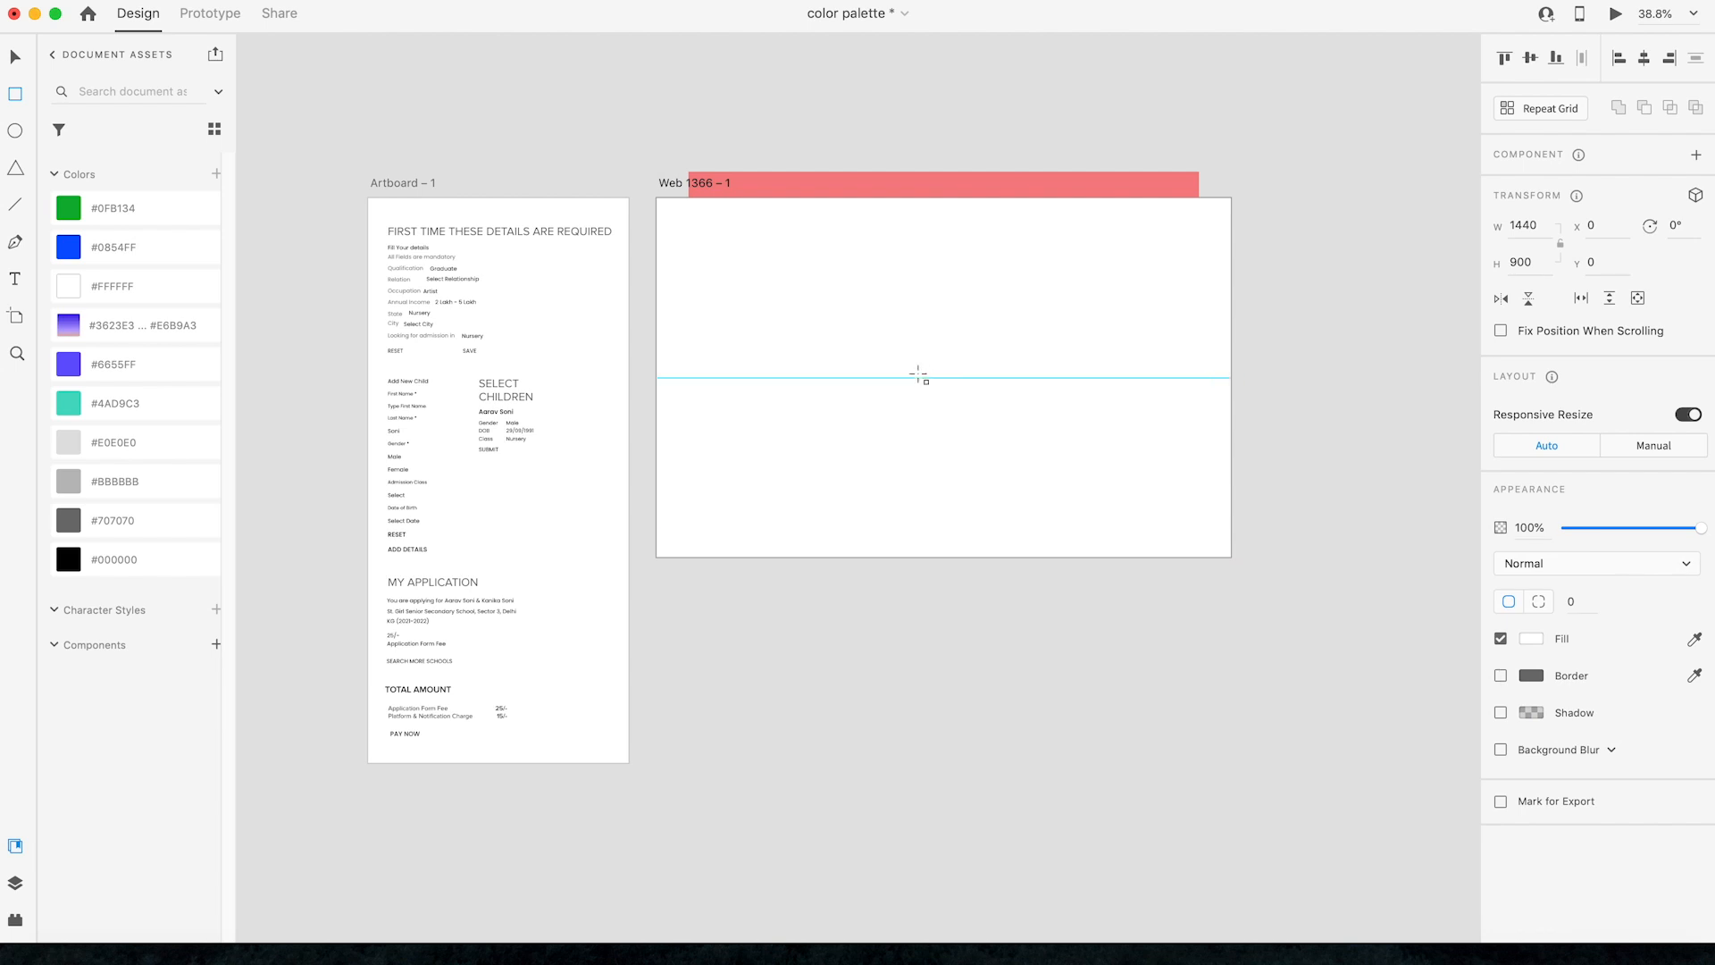
key("v")
left_click(118, 367)
left_click(648, 136)
left_click(865, 395)
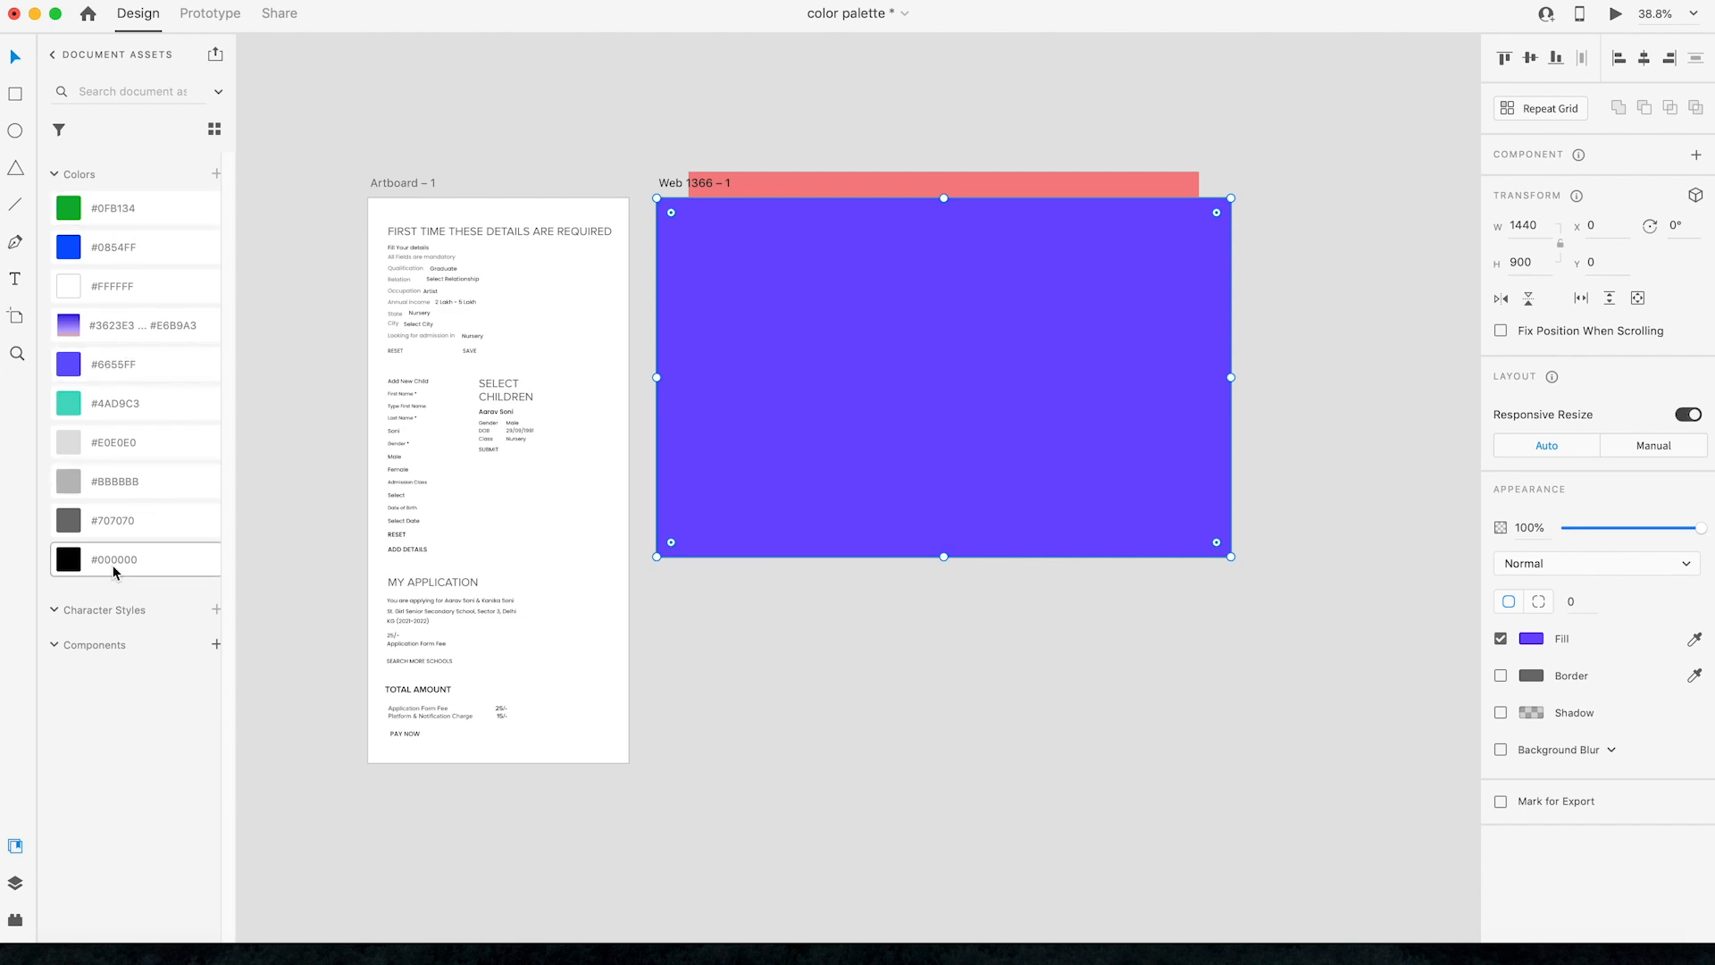
key("super+z")
Step: Move the red guide bar up so it sits completely outside the web artboard, and deselect it
left_click_drag(839, 183, 839, 154)
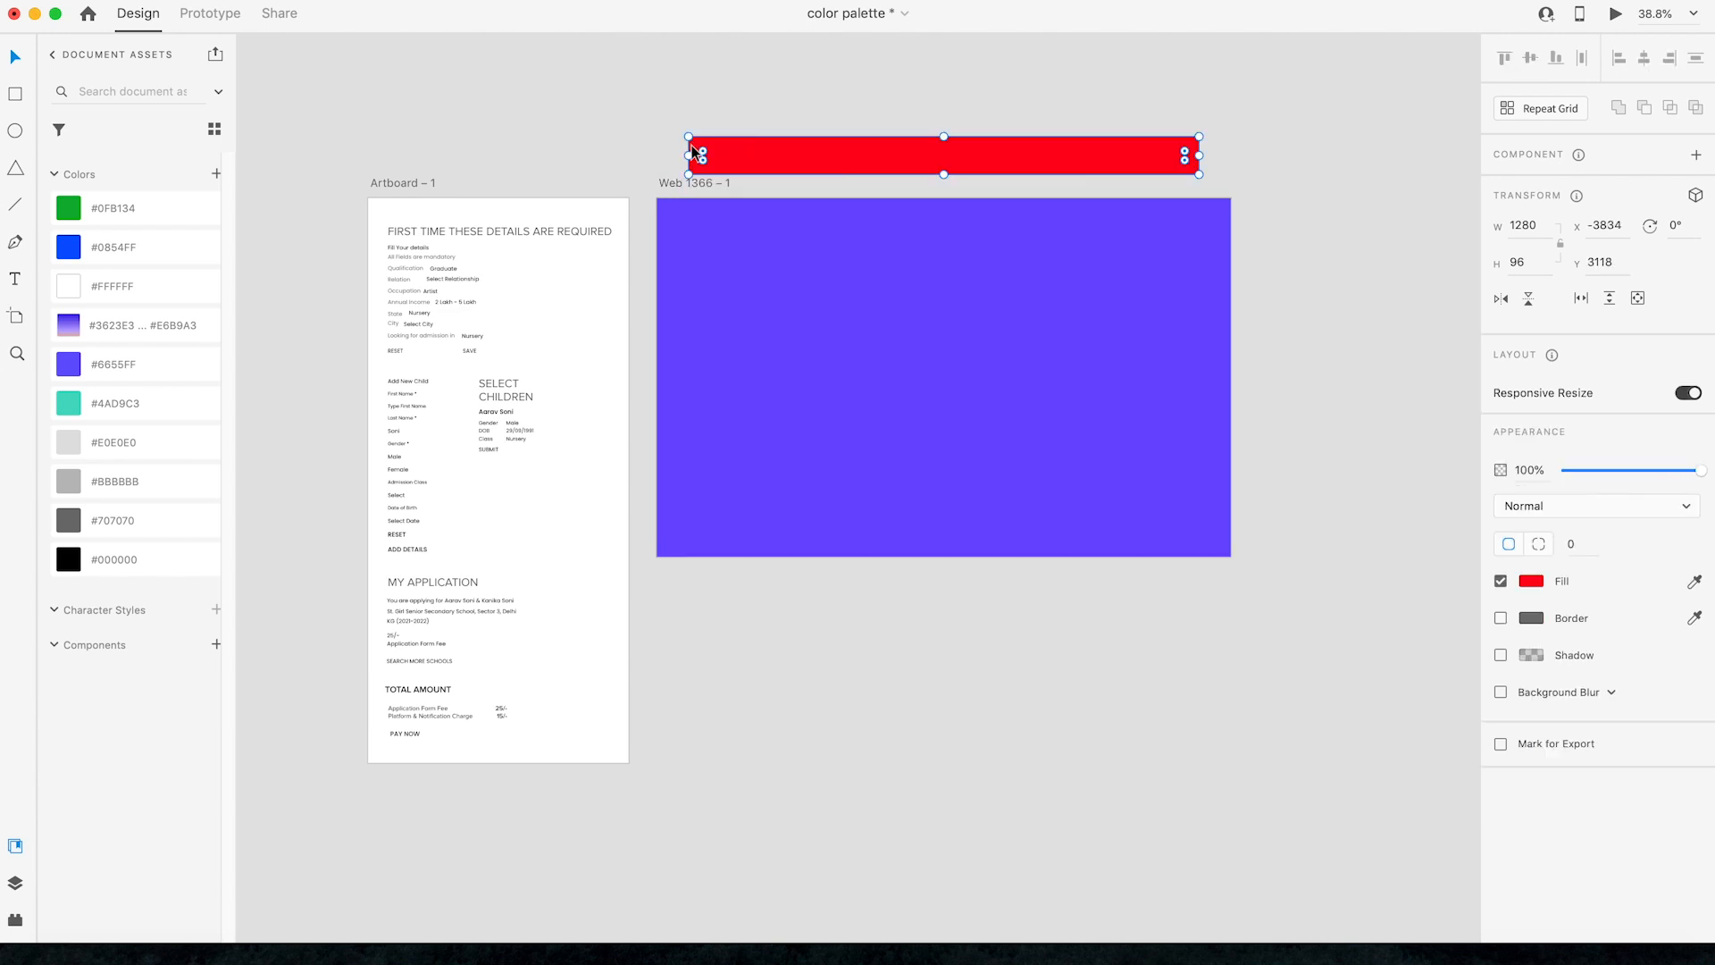
left_click(1318, 308)
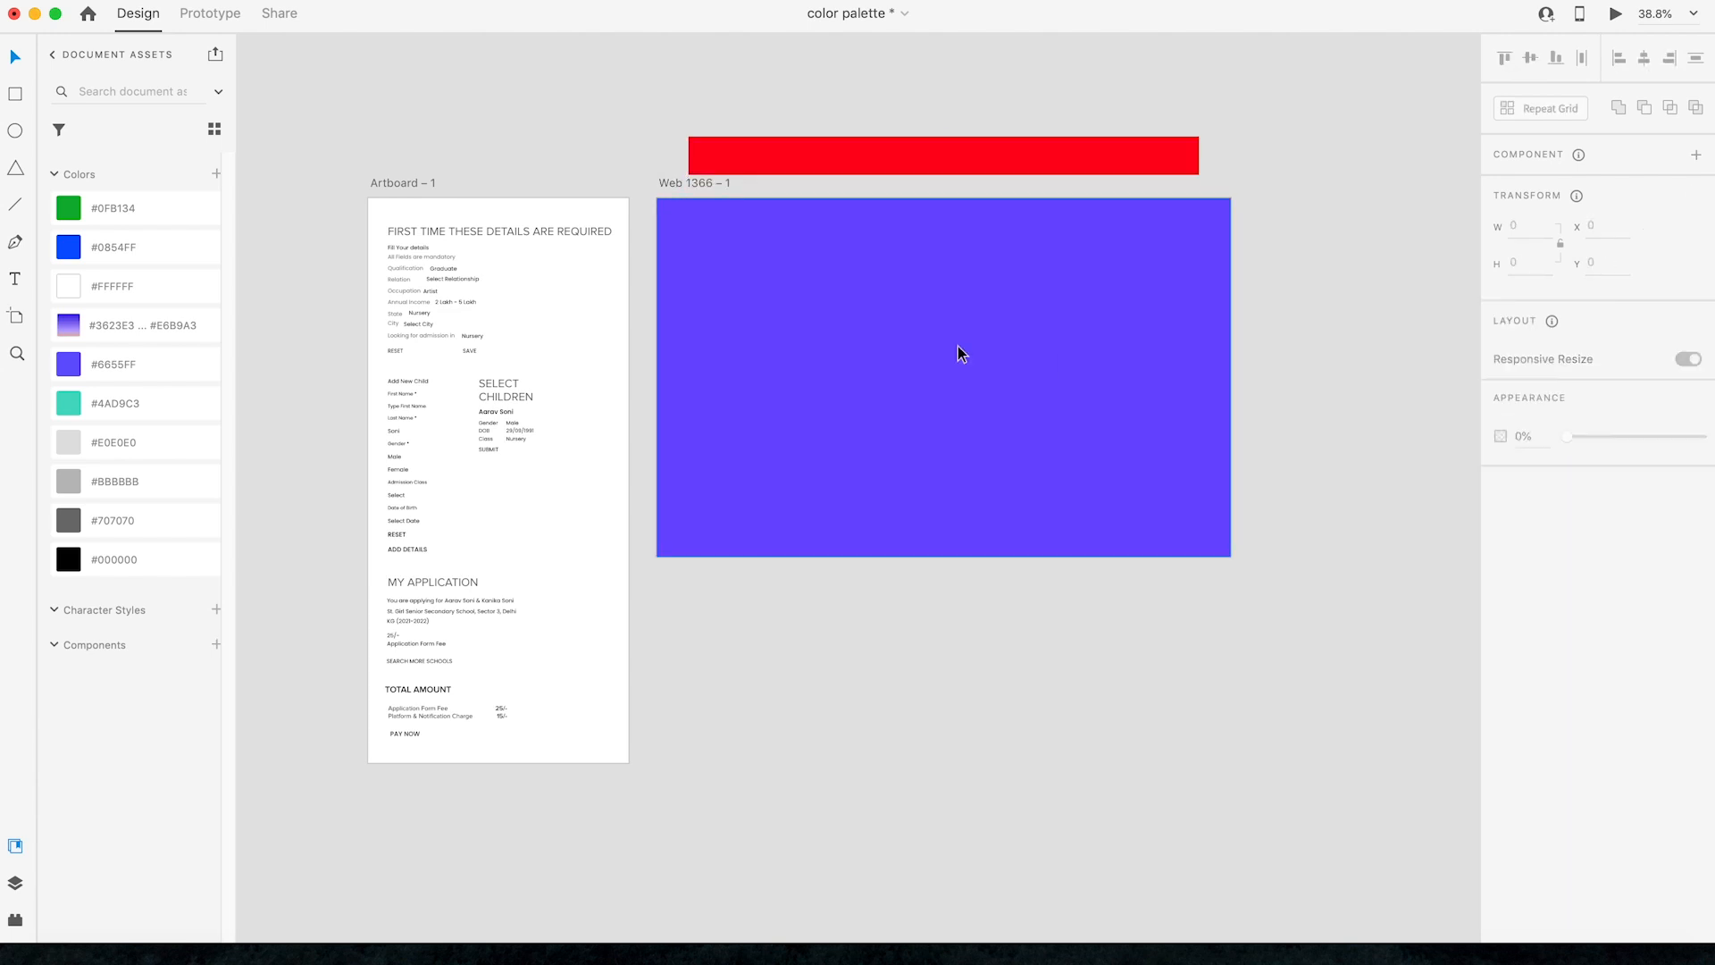
Step: Duplicate the purple background rectangle in place and fill the copy with the document colour #4AD9C3
left_click(954, 350)
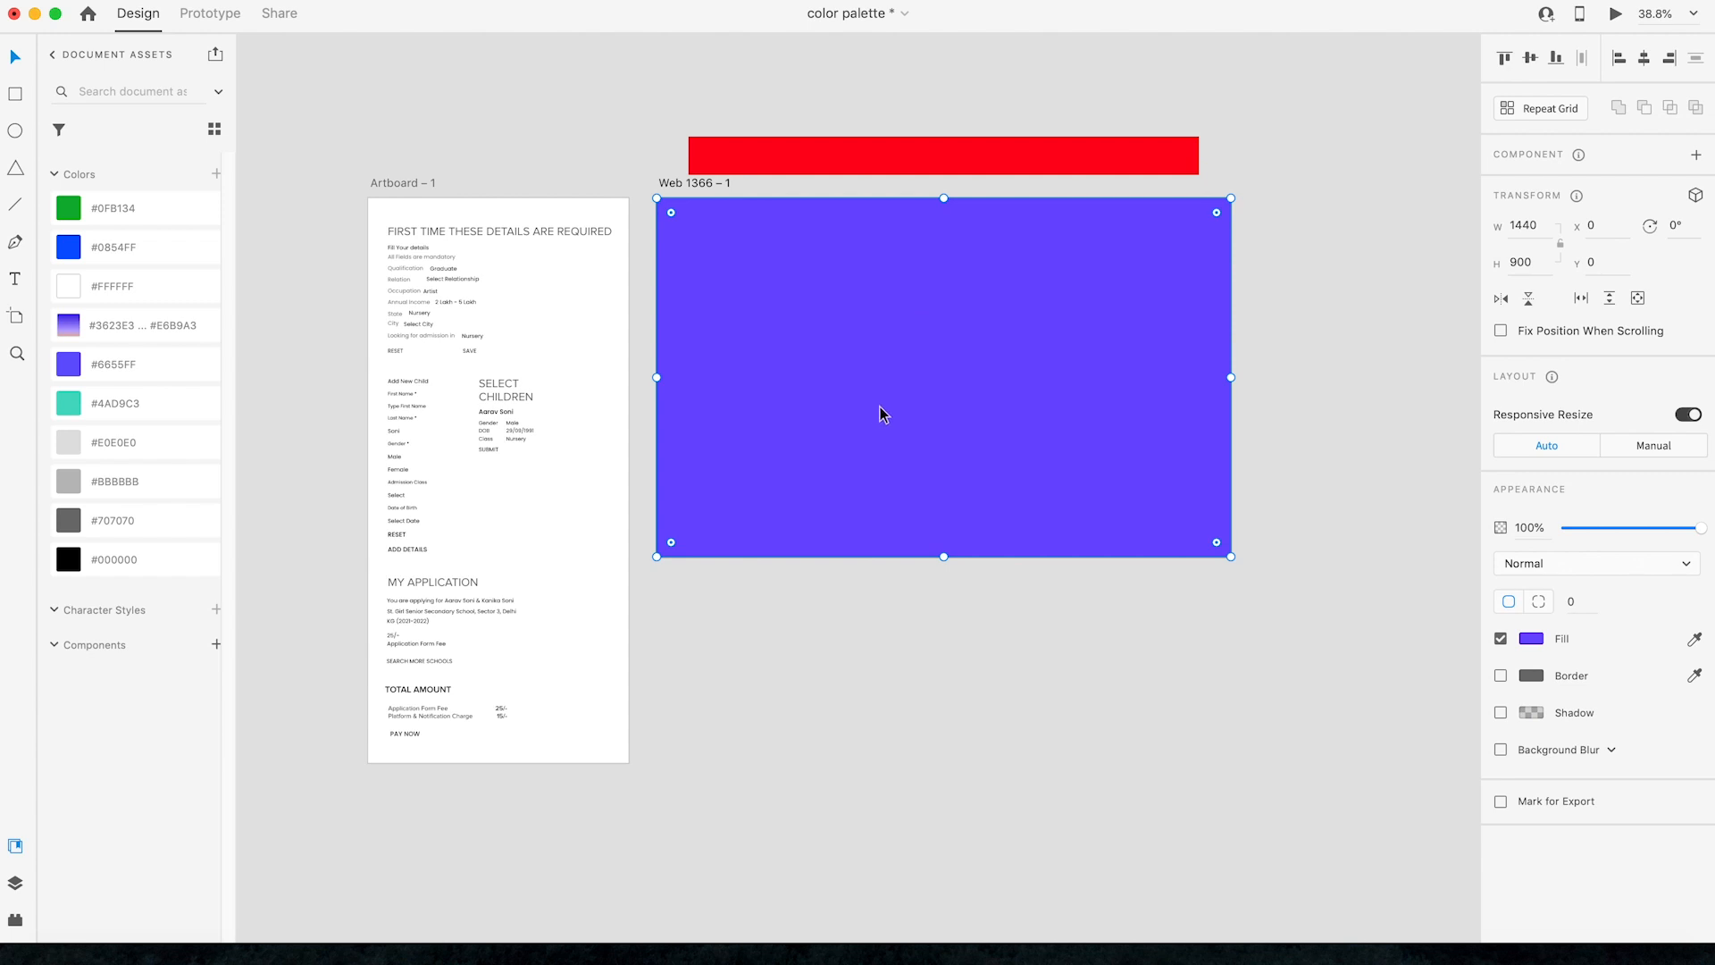
key("super+c")
key("super+v")
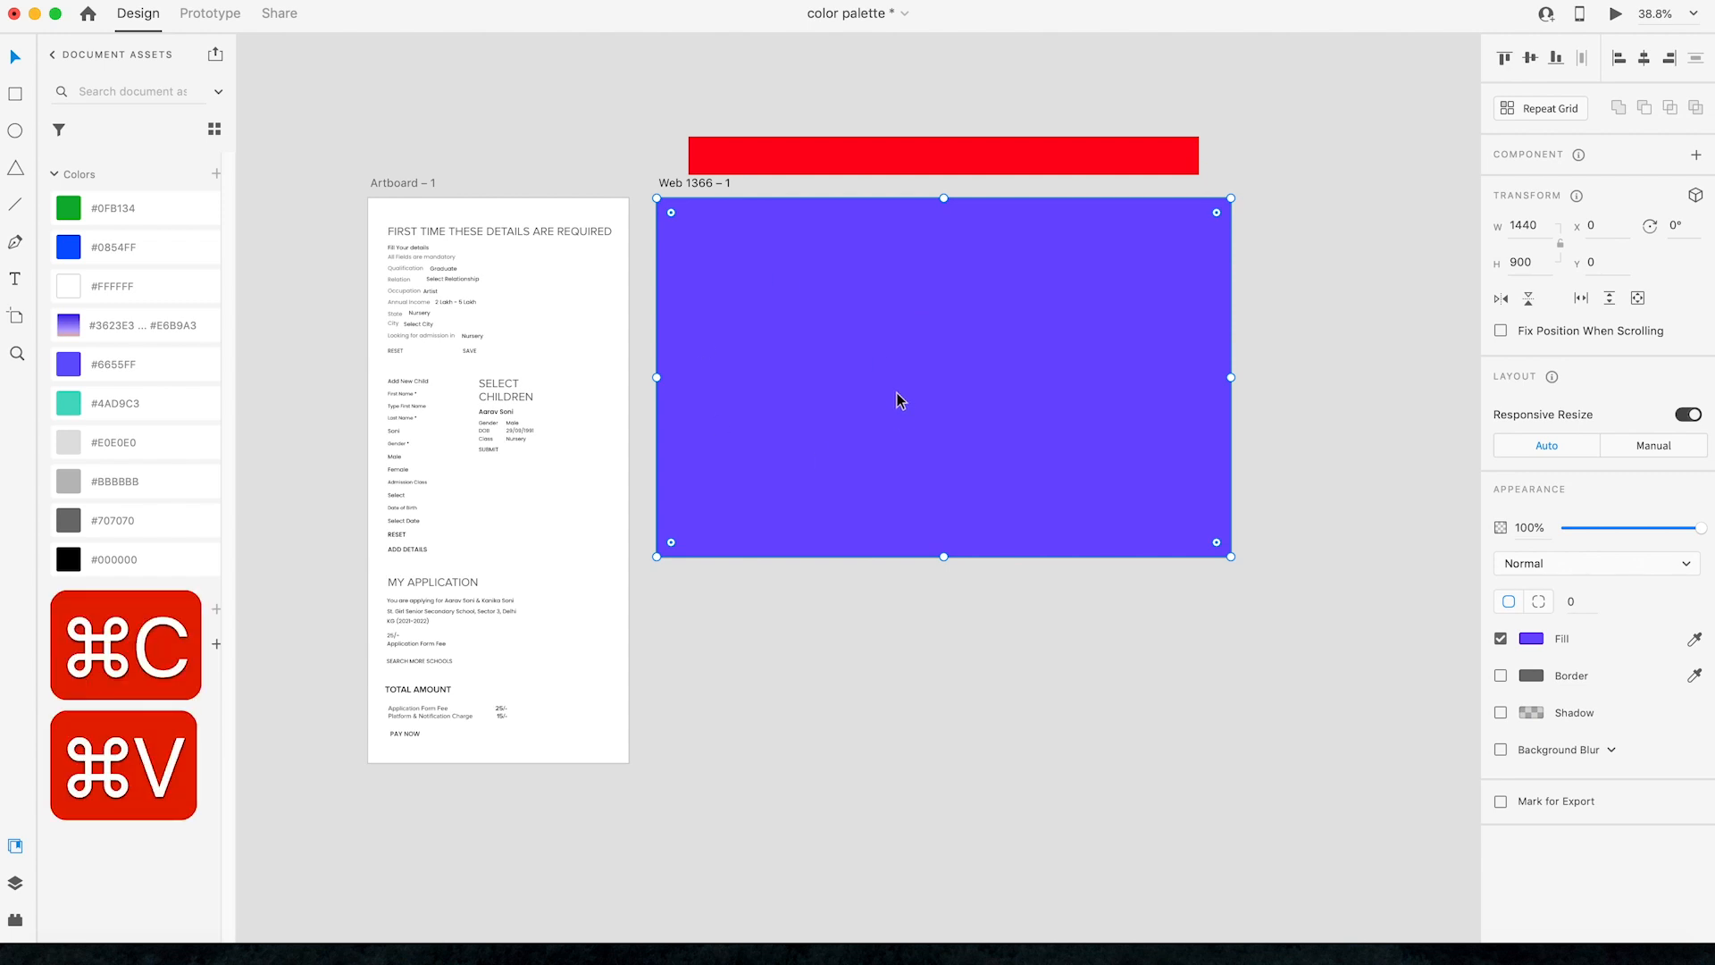
left_click(119, 407)
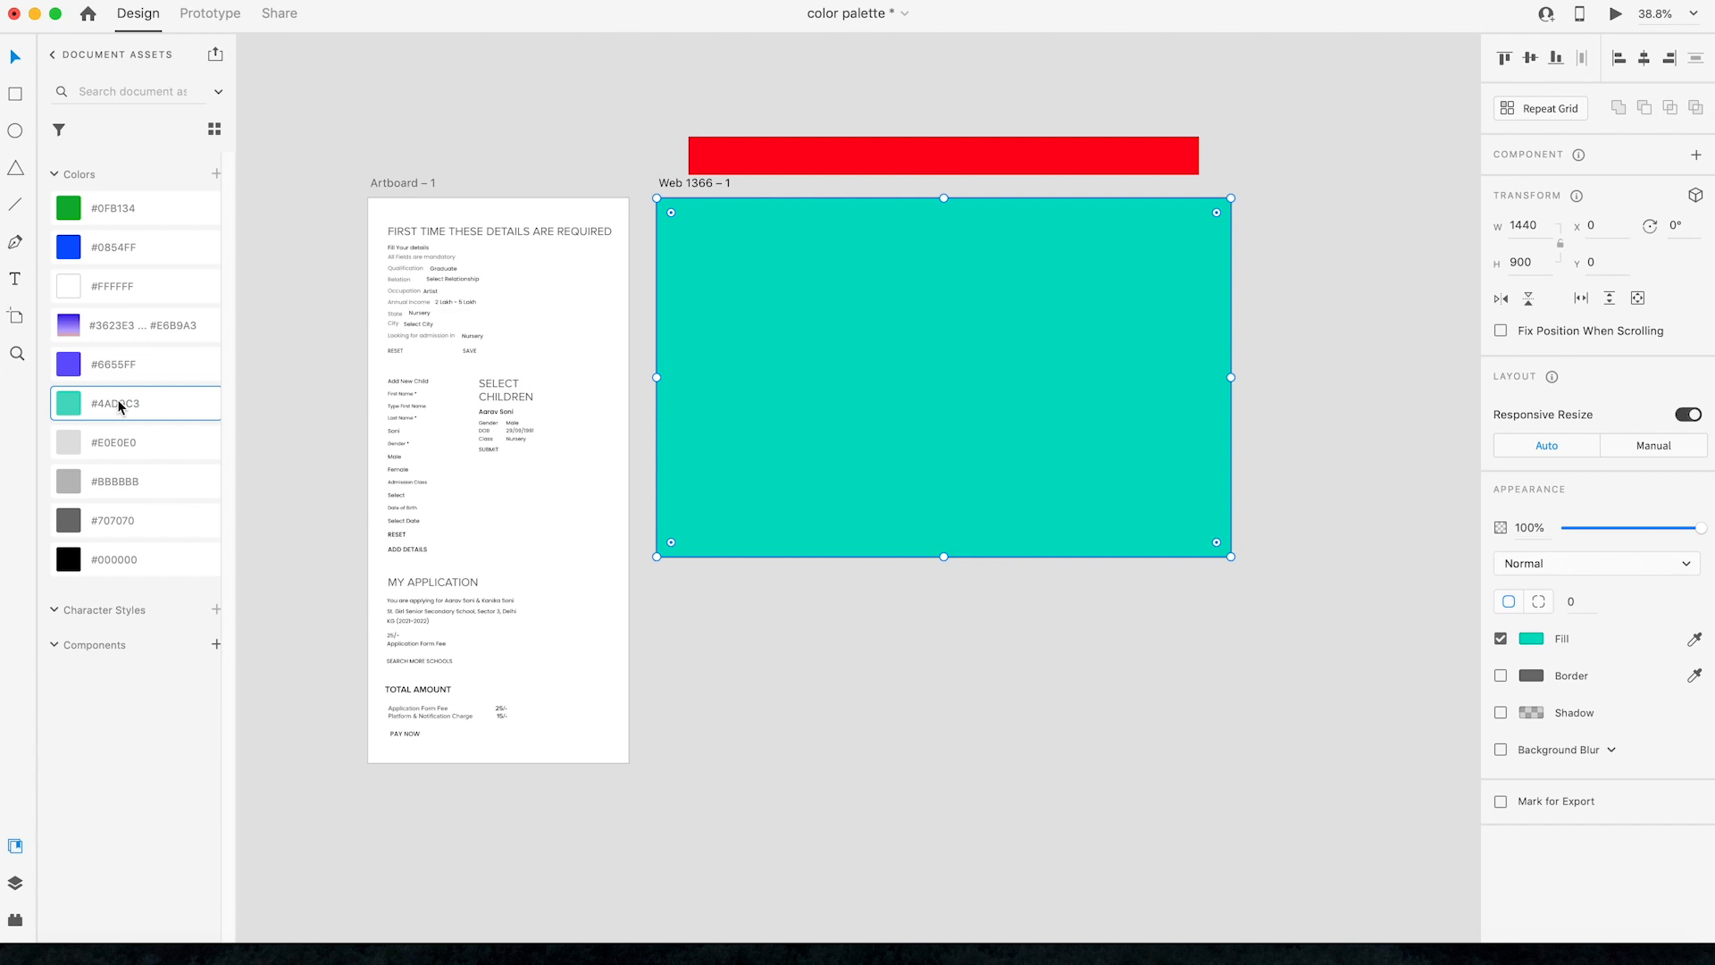
Step: Narrow the teal rectangle from its left side to about 670 wide, then slant that edge by shifting its upper corner point right
left_click_drag(655, 378, 965, 371)
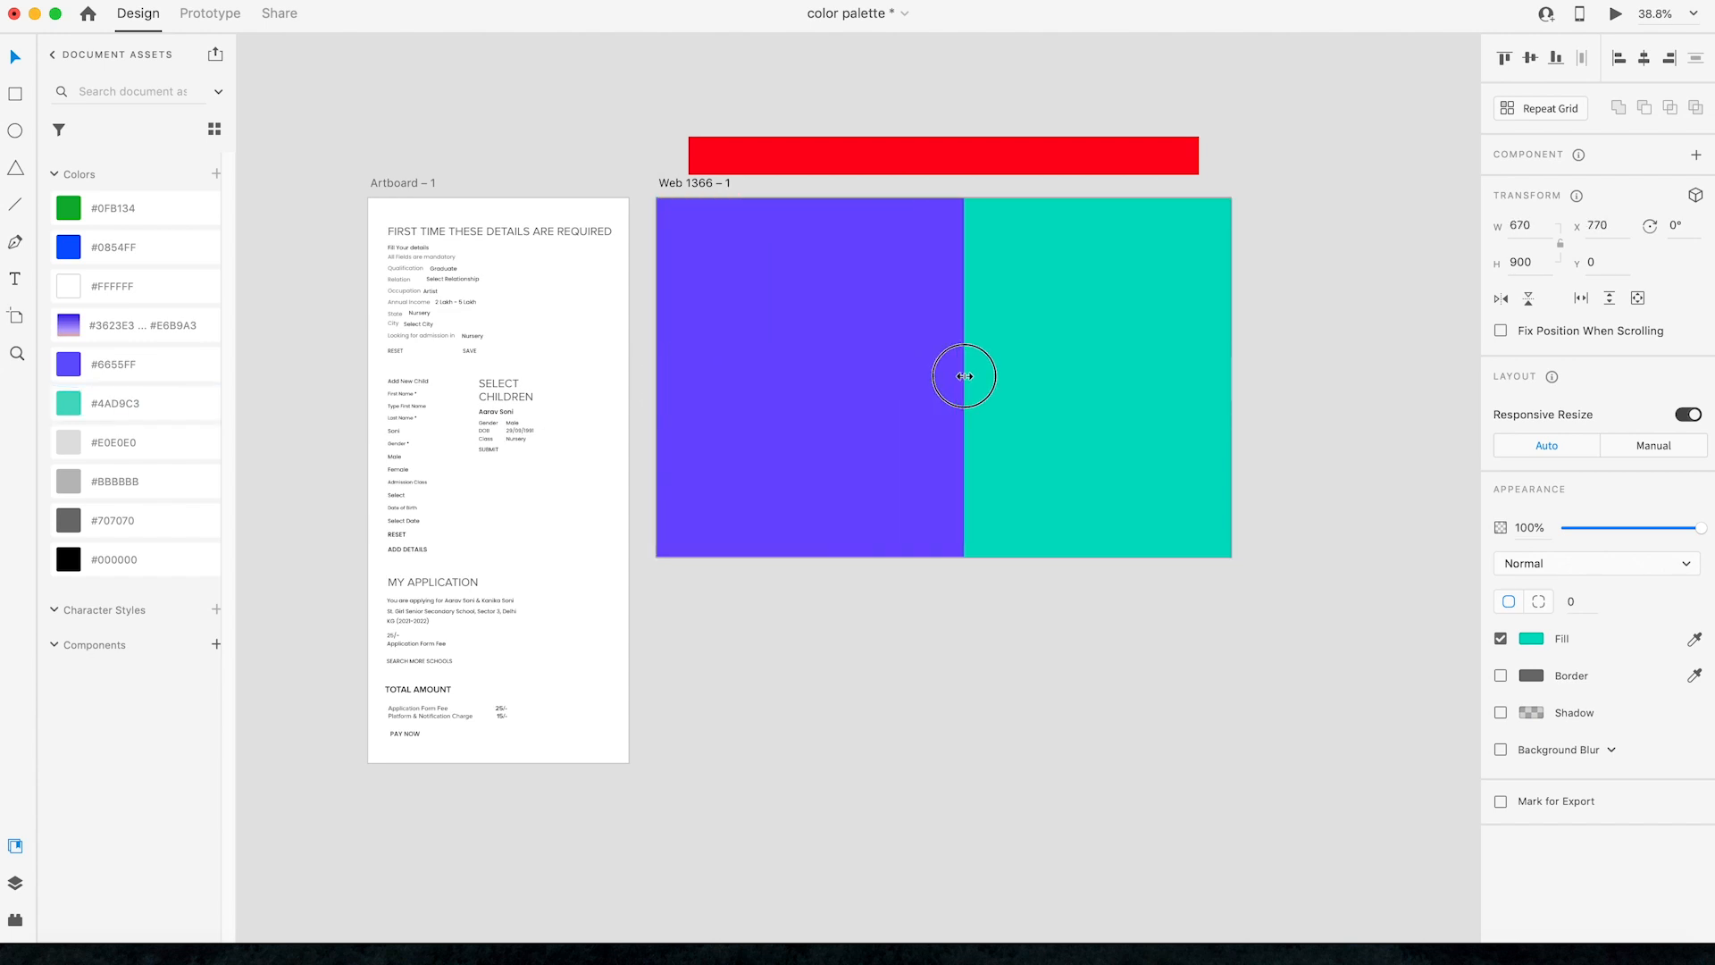
left_click_drag(964, 198, 1048, 202)
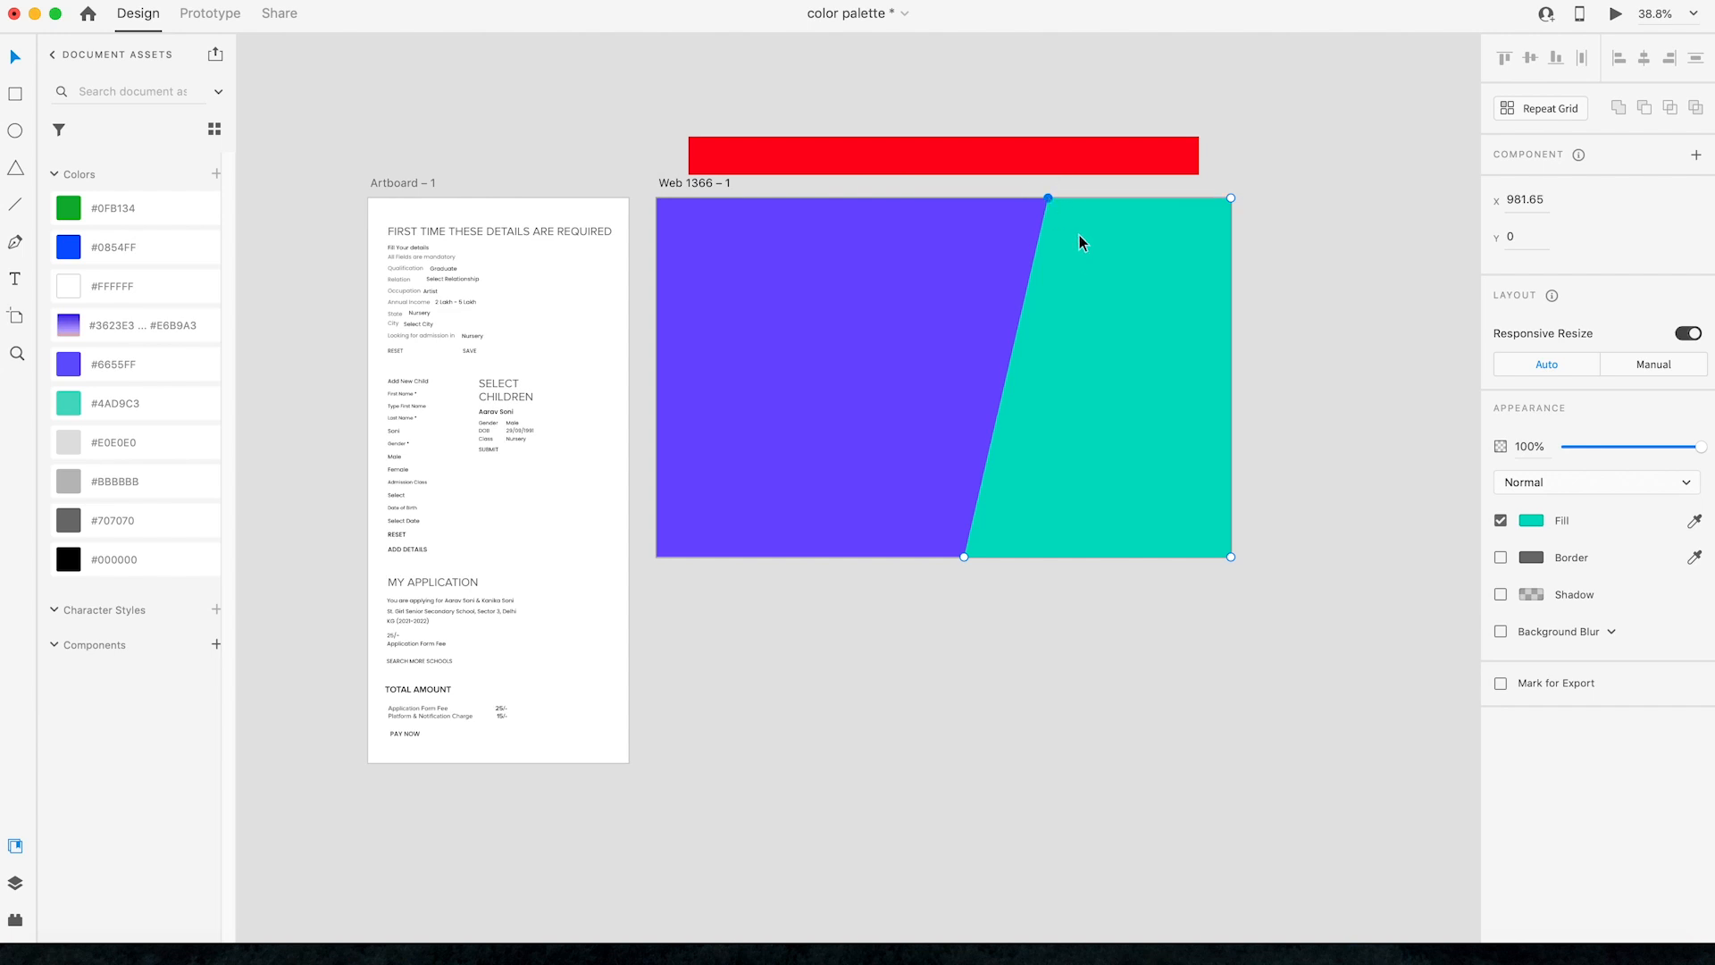
left_click(1049, 200)
mouse_move(1048, 198)
left_mouse_down()
mouse_move(1071, 197)
mouse_move(1054, 200)
left_mouse_up()
key("v")
left_click(1275, 375)
Step: Narrow the slanted teal shape slightly more from its left side, keeping it against the artboard's right edge
left_click(1103, 390)
mouse_move(964, 377)
left_mouse_down()
mouse_move(1019, 378)
mouse_move(984, 382)
left_mouse_up()
left_click(1326, 374)
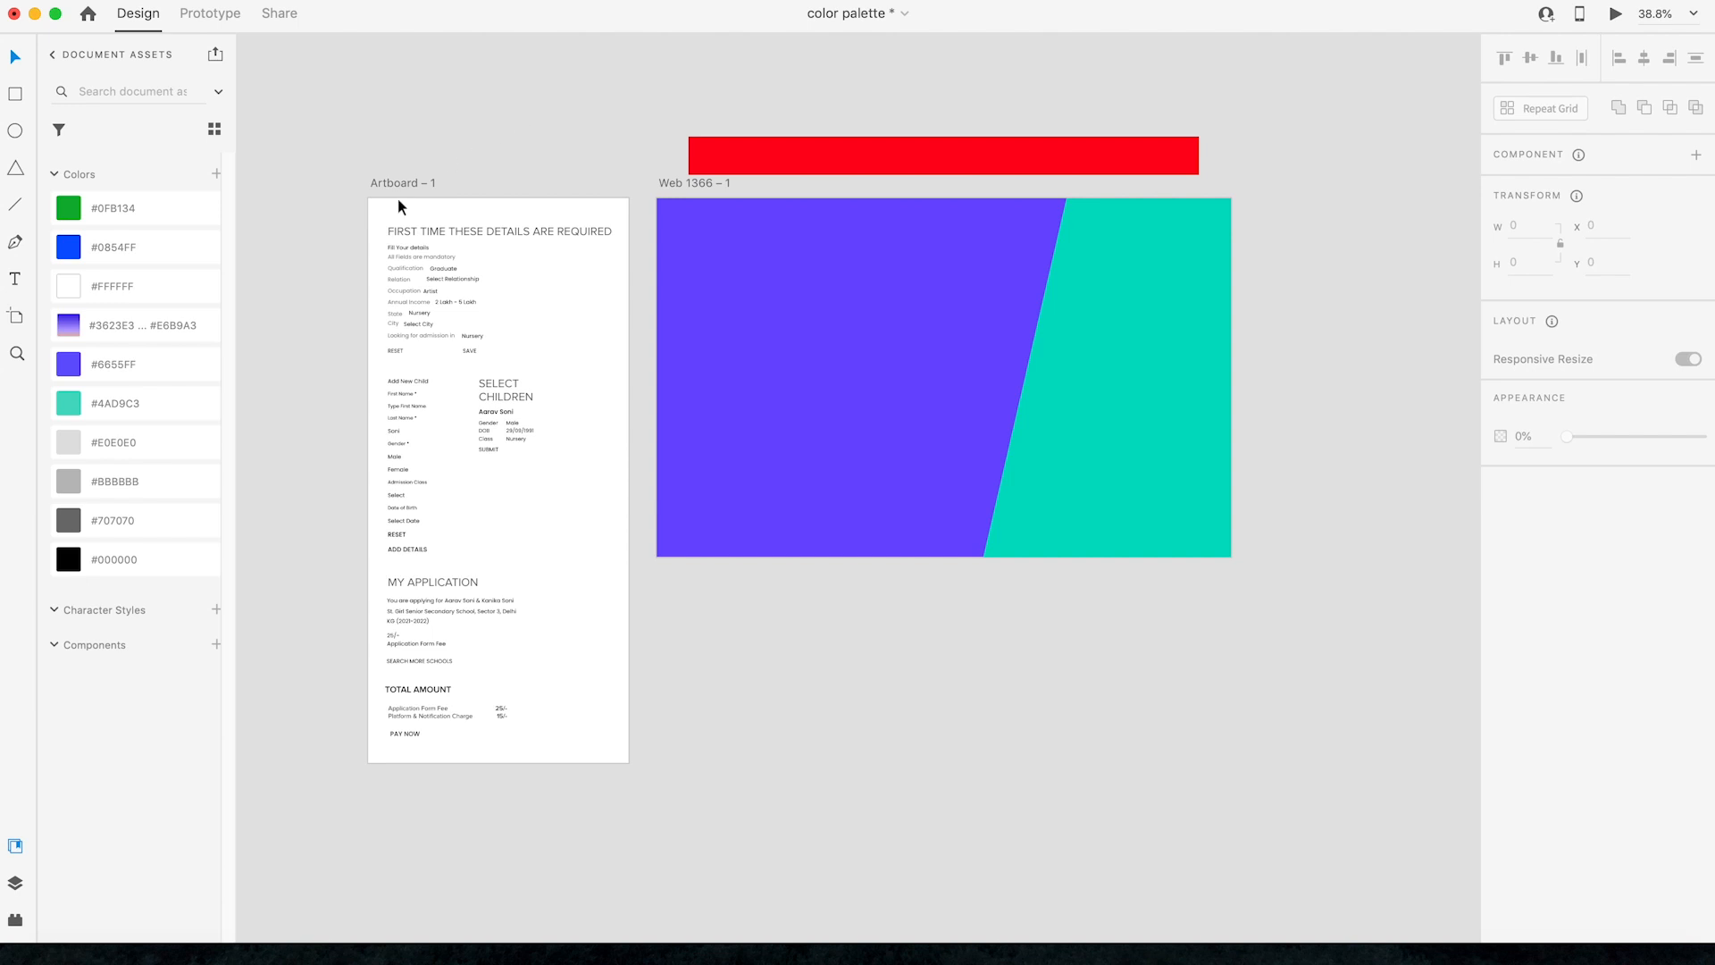
Step: Draw a circle about 244 in diameter over the upper slanted edge, without border and filled with the #3623E3–#E6B9A3 gradient
left_click(15, 130)
left_click_drag(1002, 215, 1124, 311)
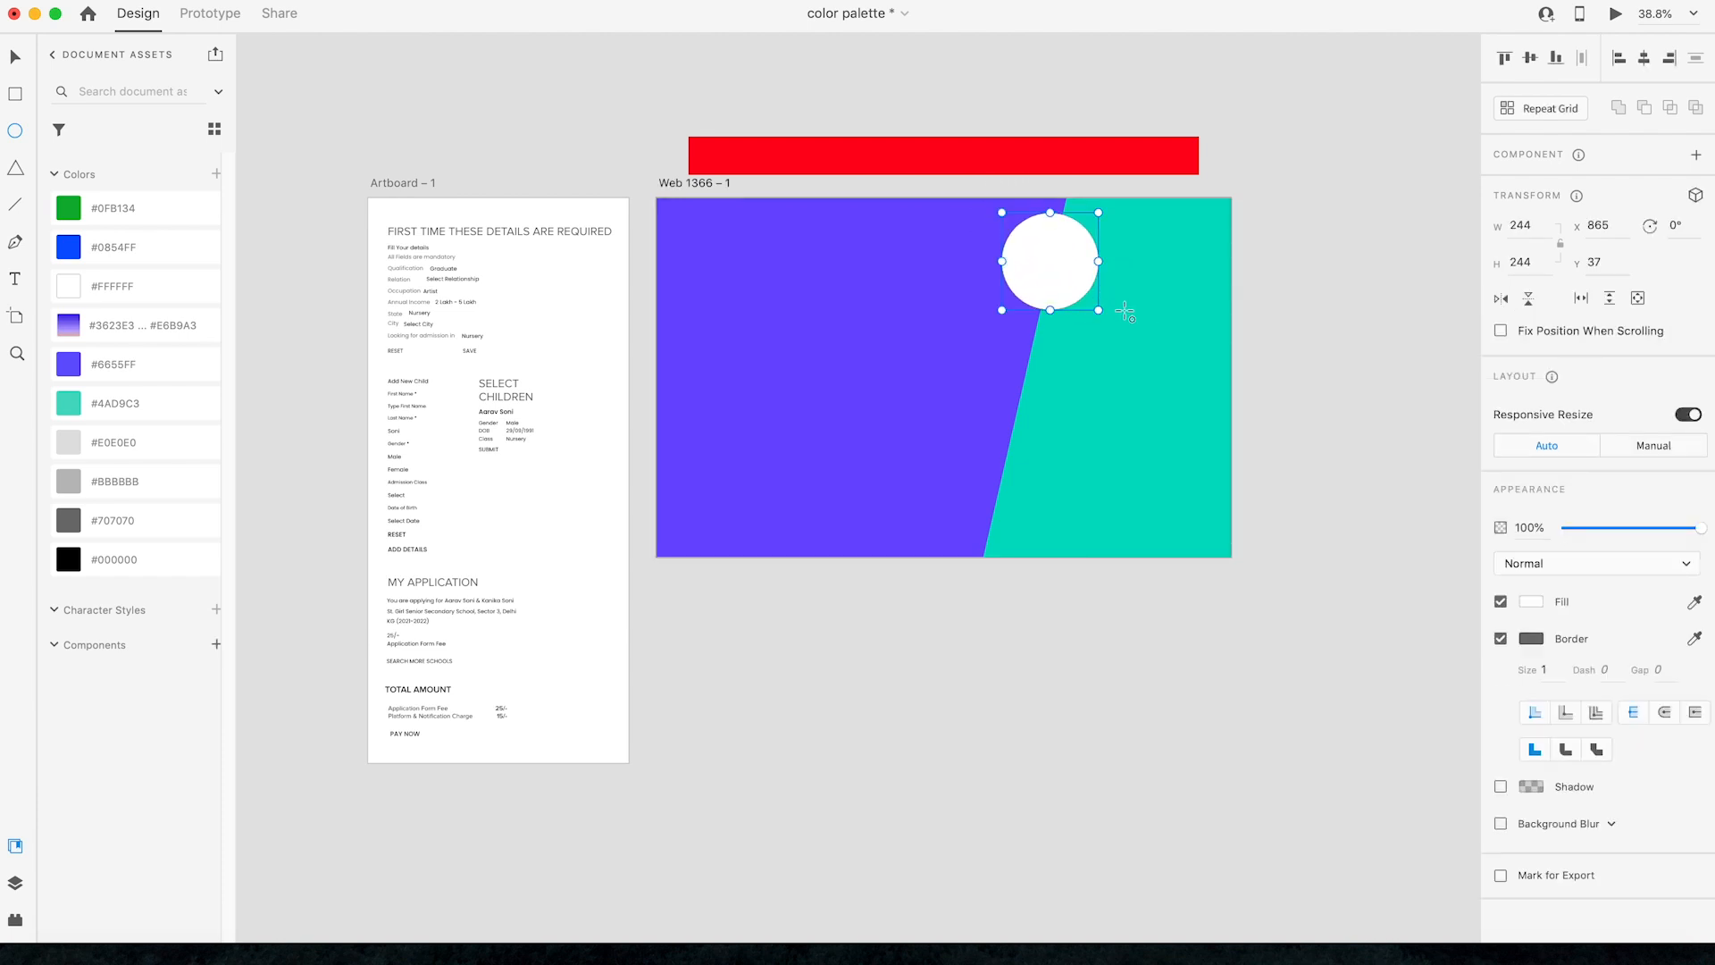
left_click(1501, 640)
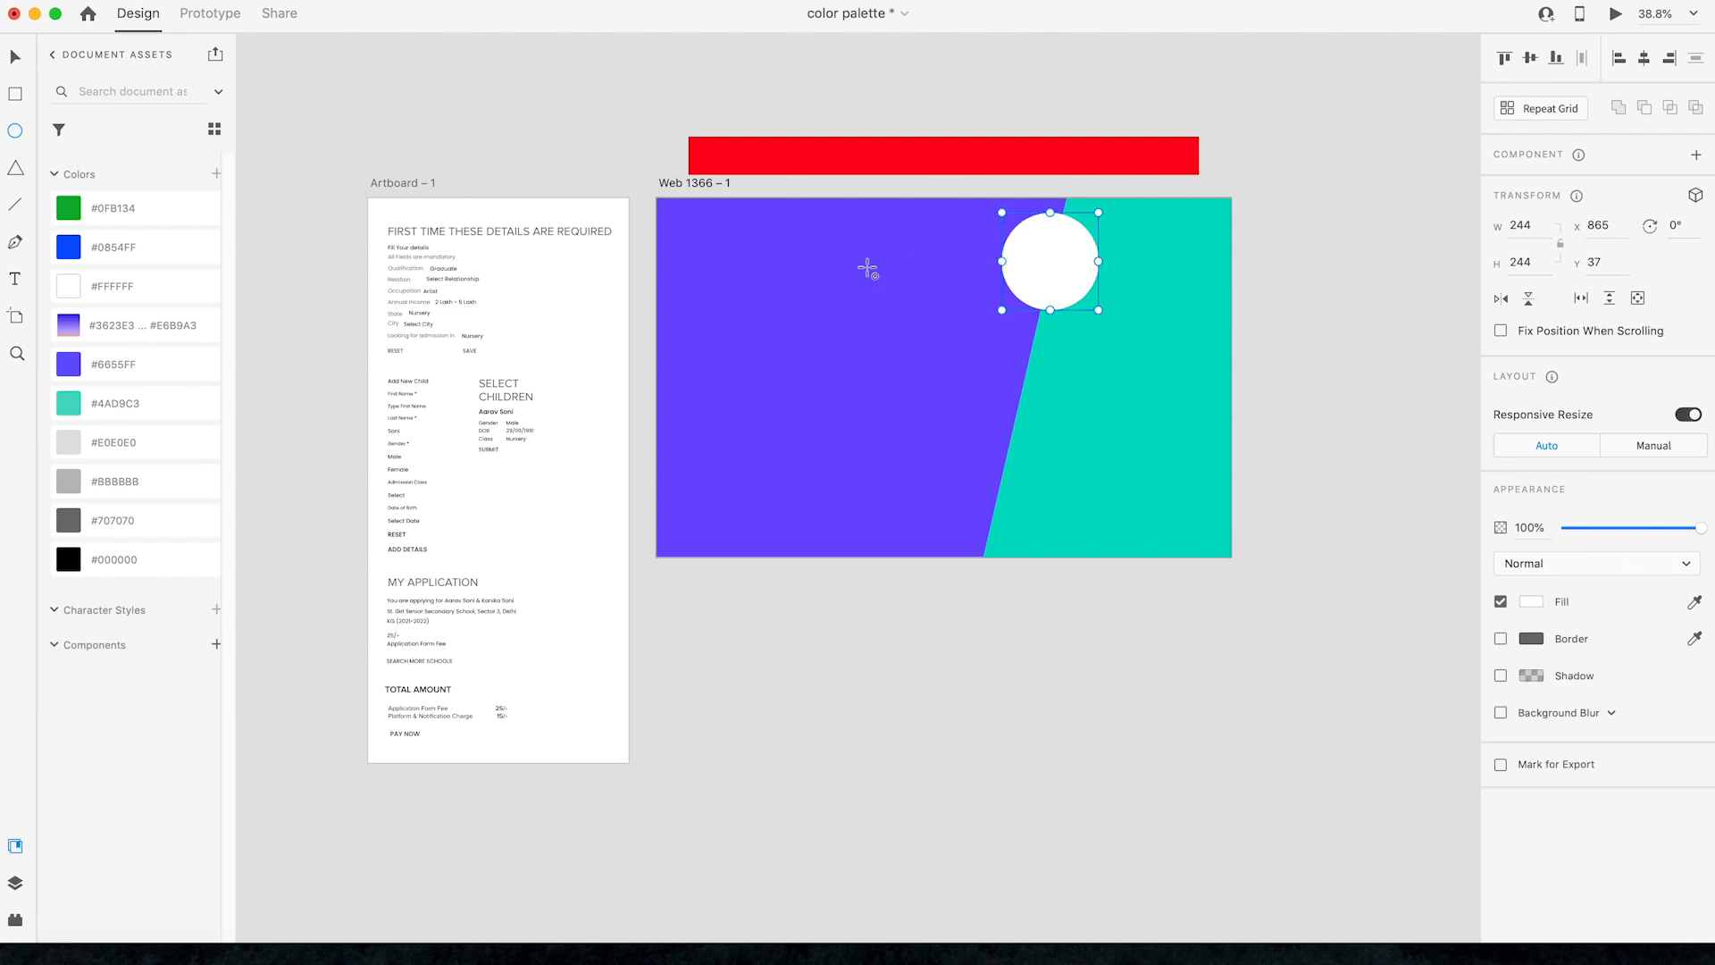
left_click(133, 334)
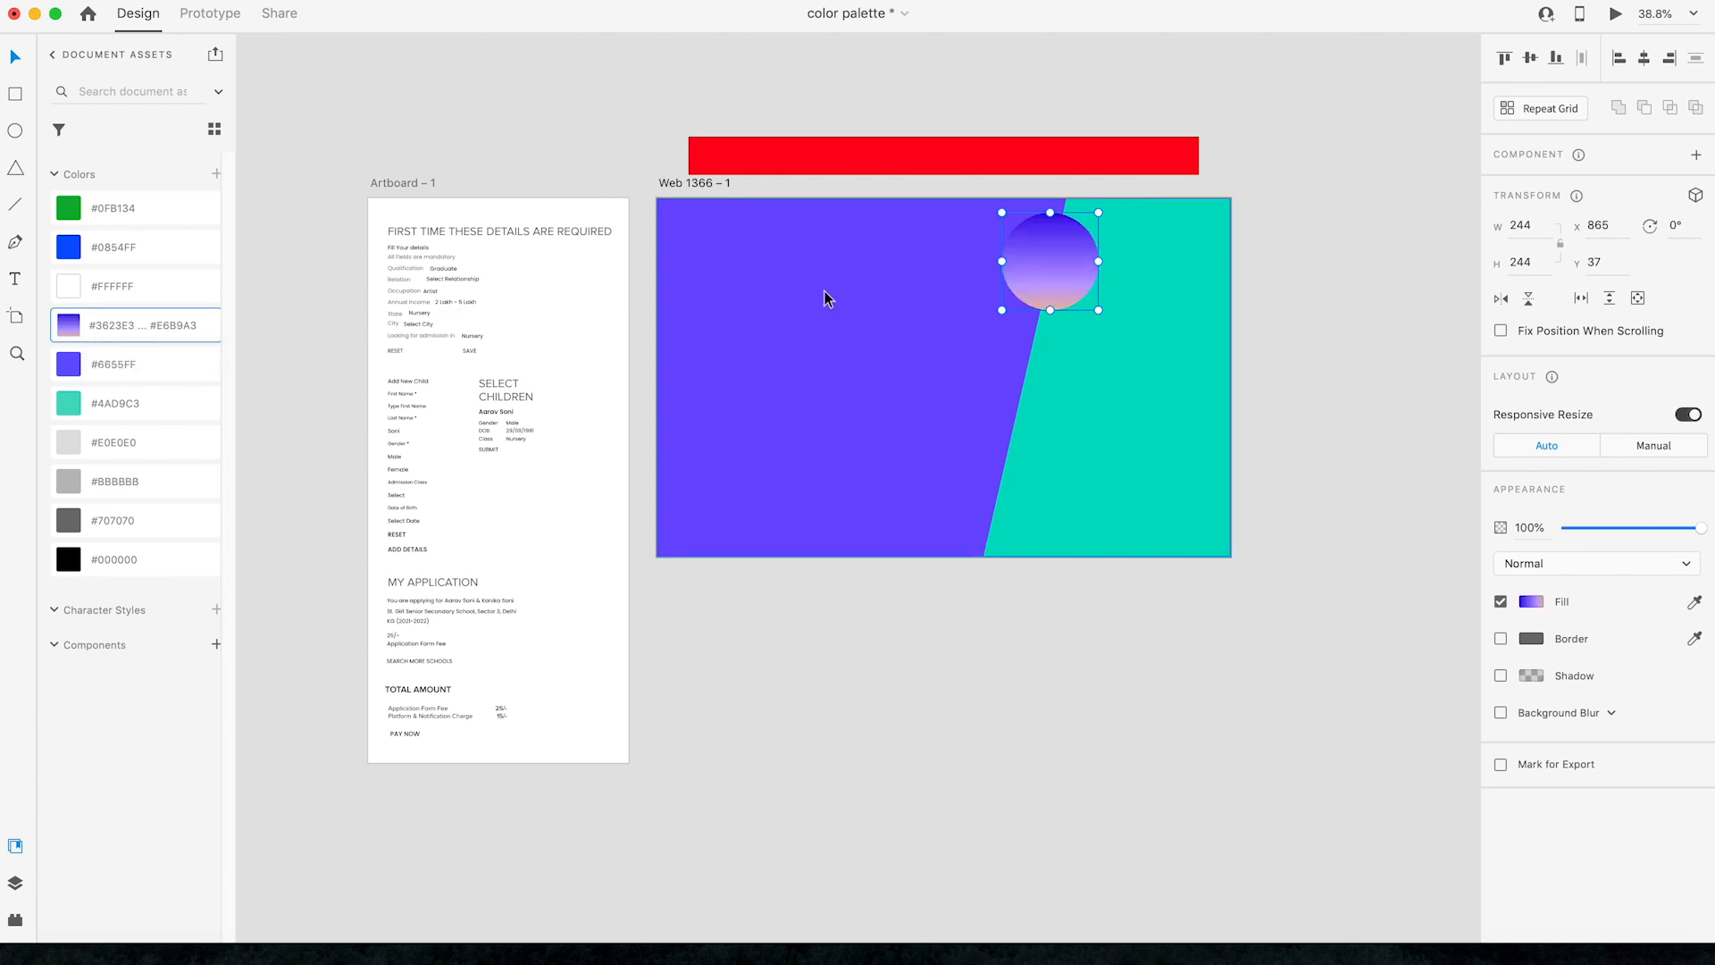
Step: Angle the circle's linear gradient diagonally, from its lower-left edge to a point beyond its upper-right edge
left_click(1531, 602)
left_click_drag(1050, 310, 1007, 304)
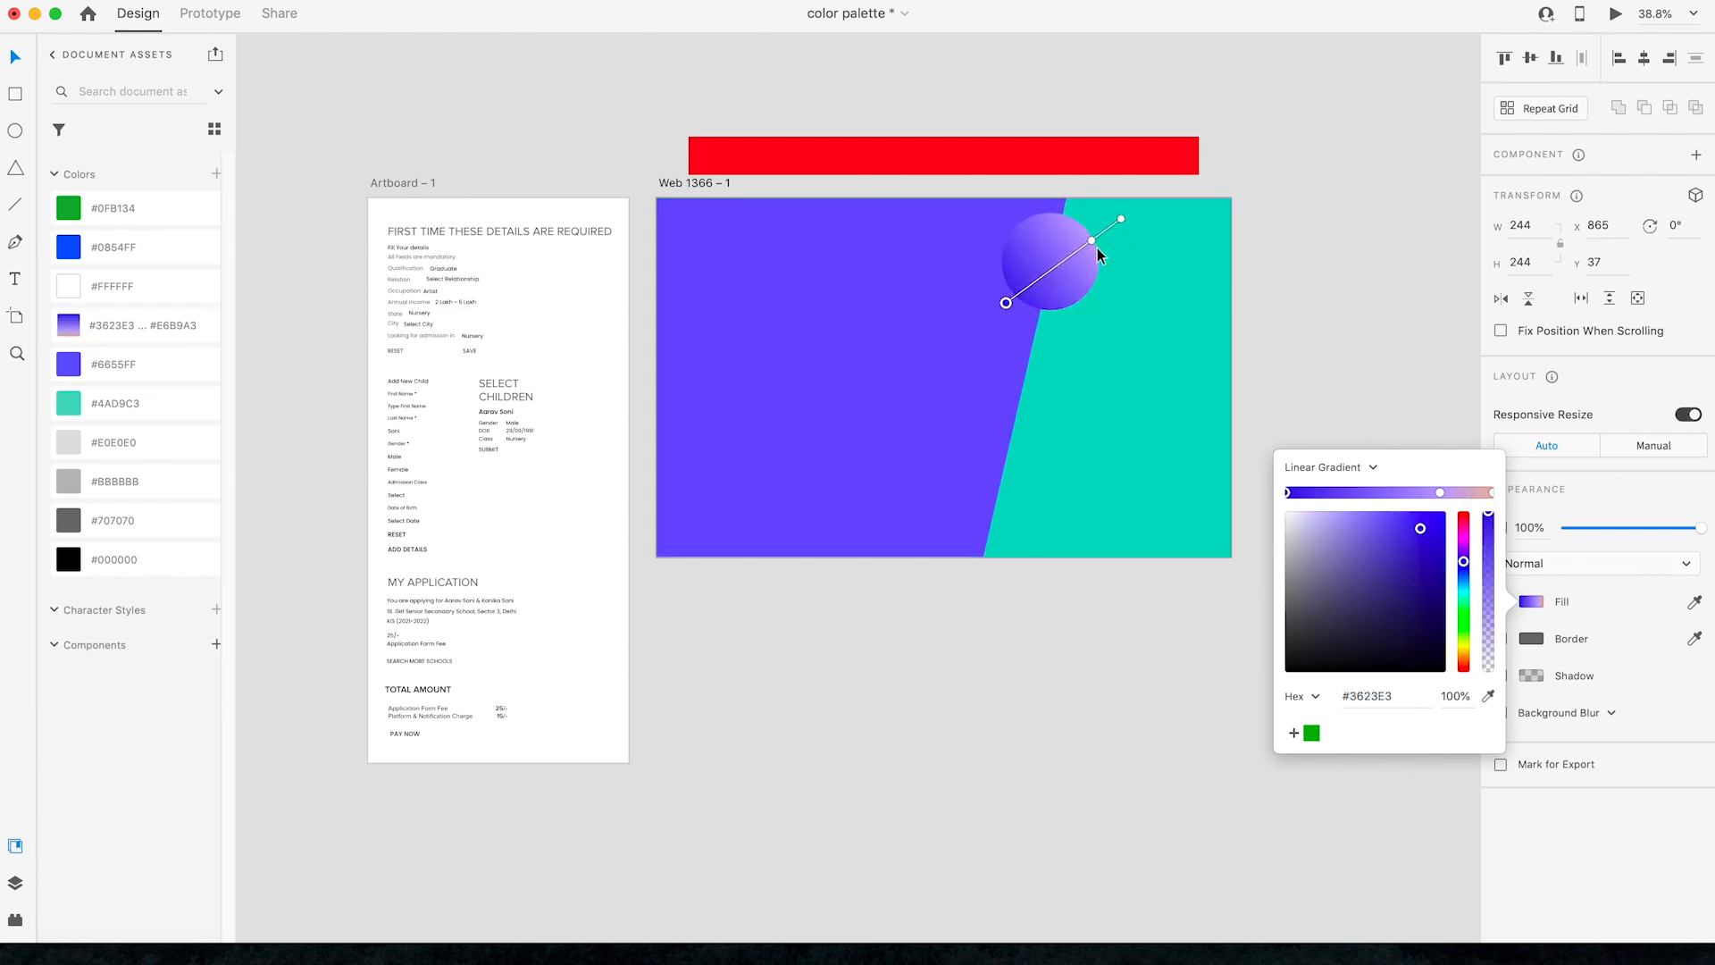
left_click(1120, 219)
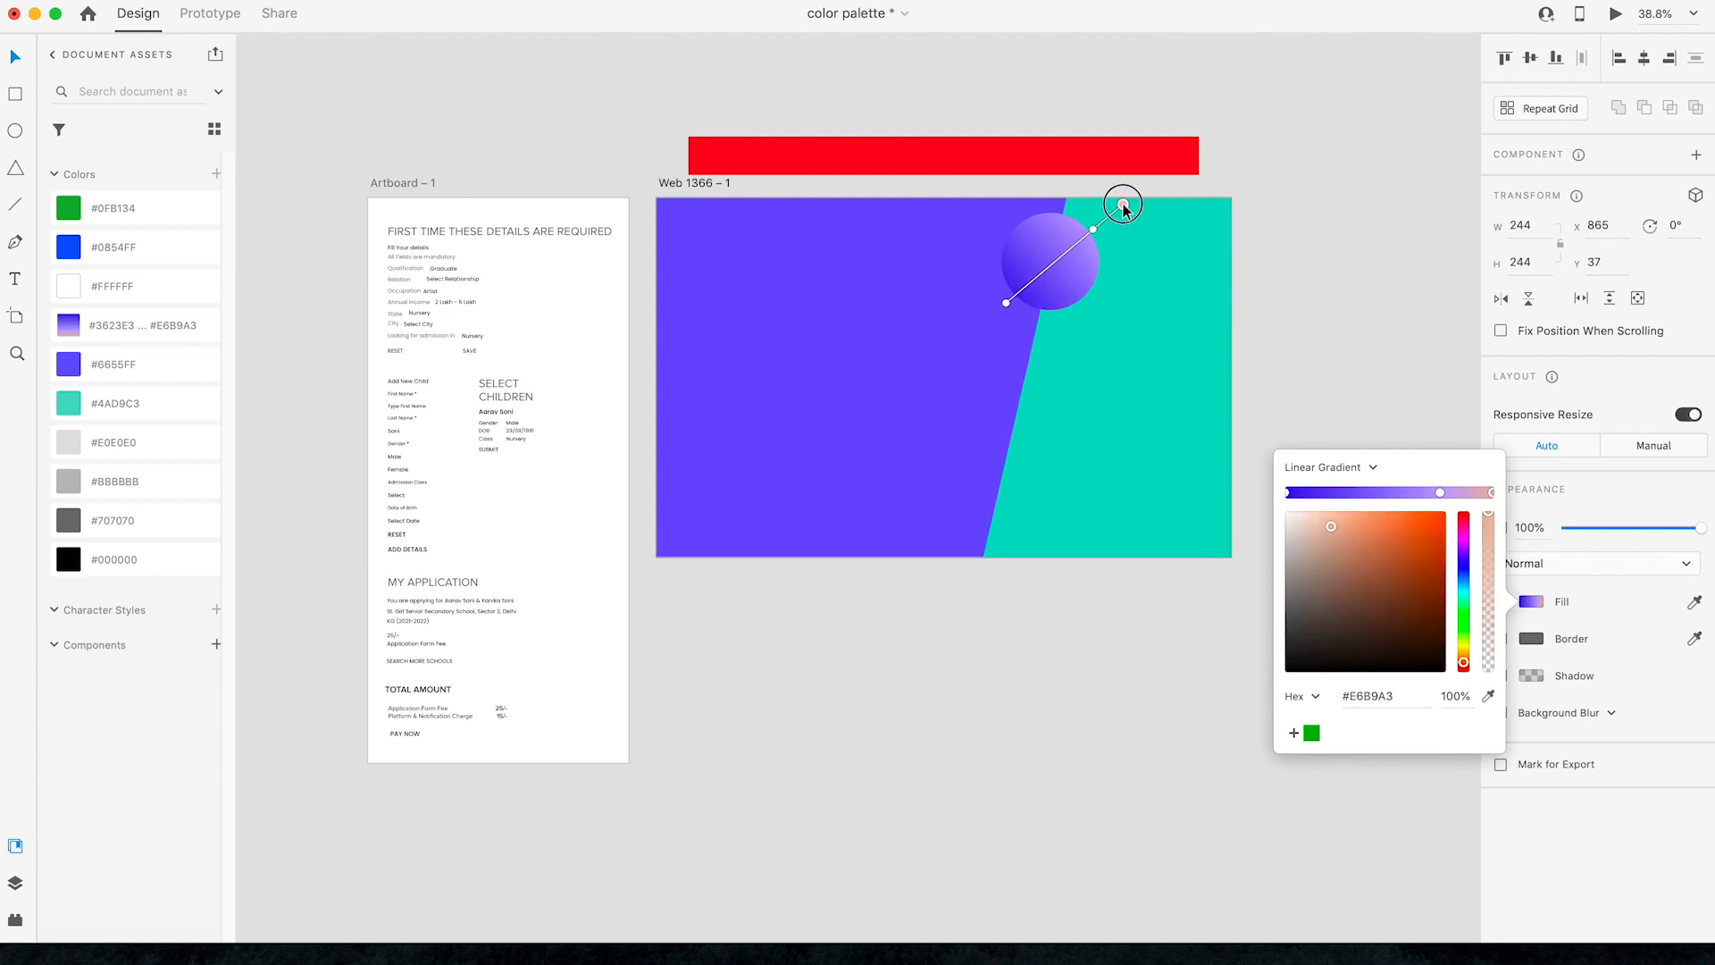
left_click(1263, 232)
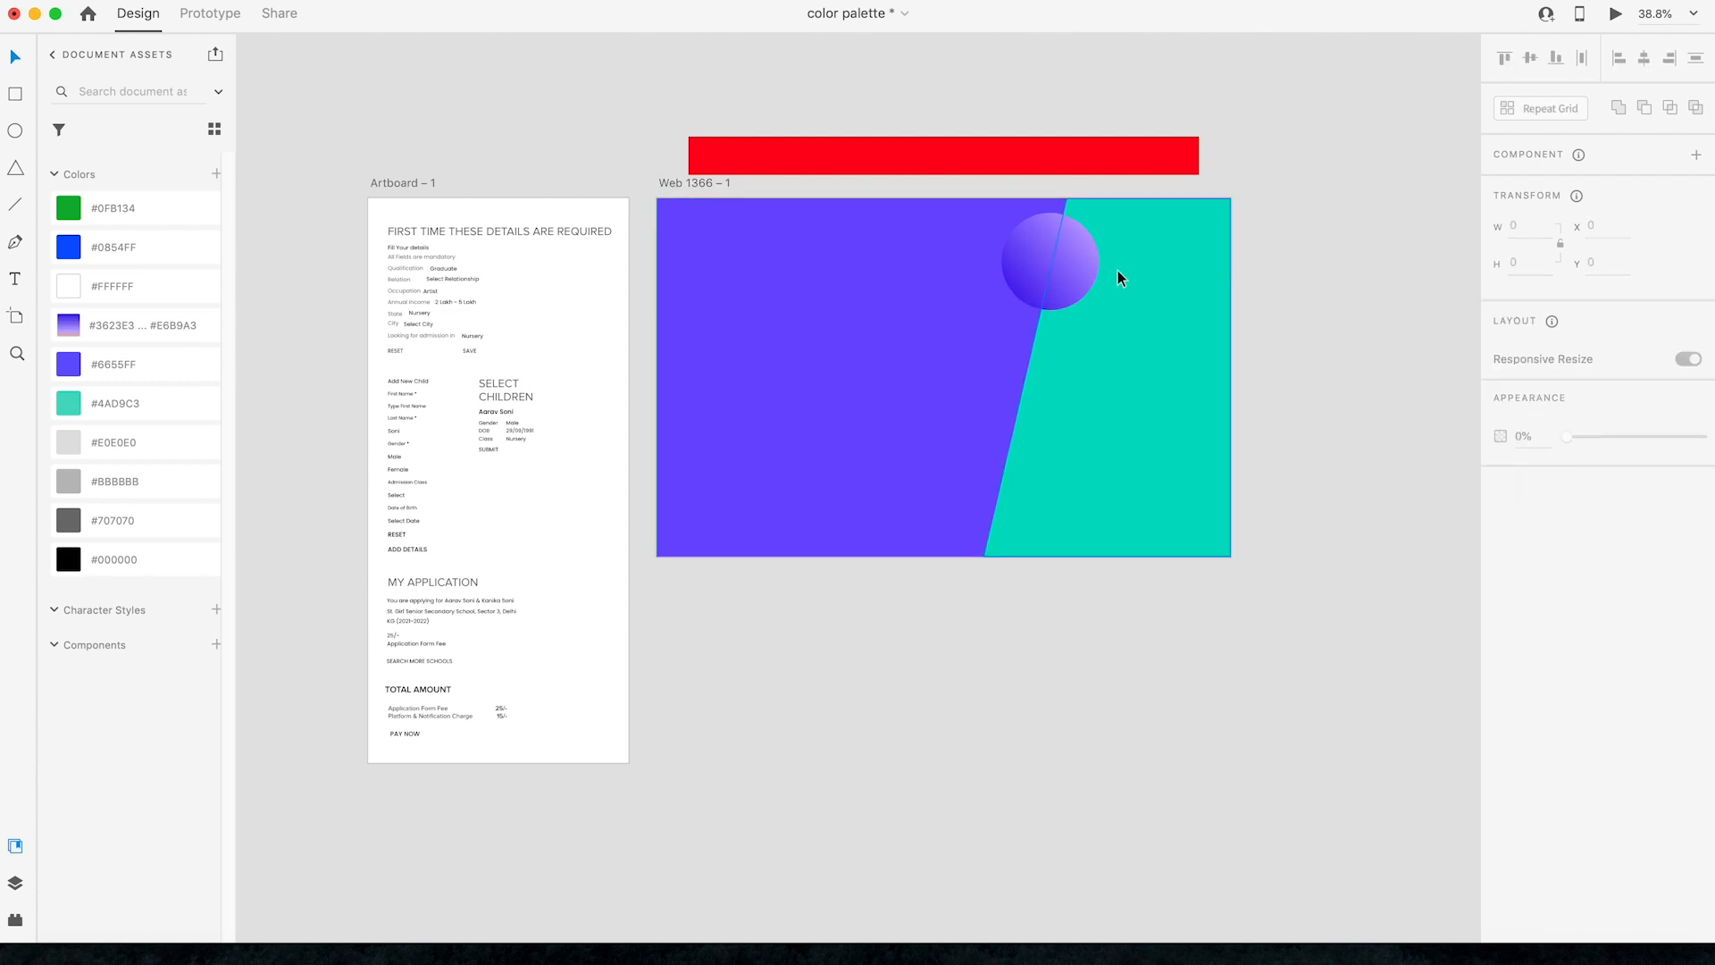
Step: Enlarge the circle to about 270 across the artboard's top edge and place a copy about 108 in diameter lower on the slanted edge
left_click(1053, 269)
left_click_drag(1063, 284, 1045, 503)
left_click_drag(1059, 441, 1026, 472)
key("super+z")
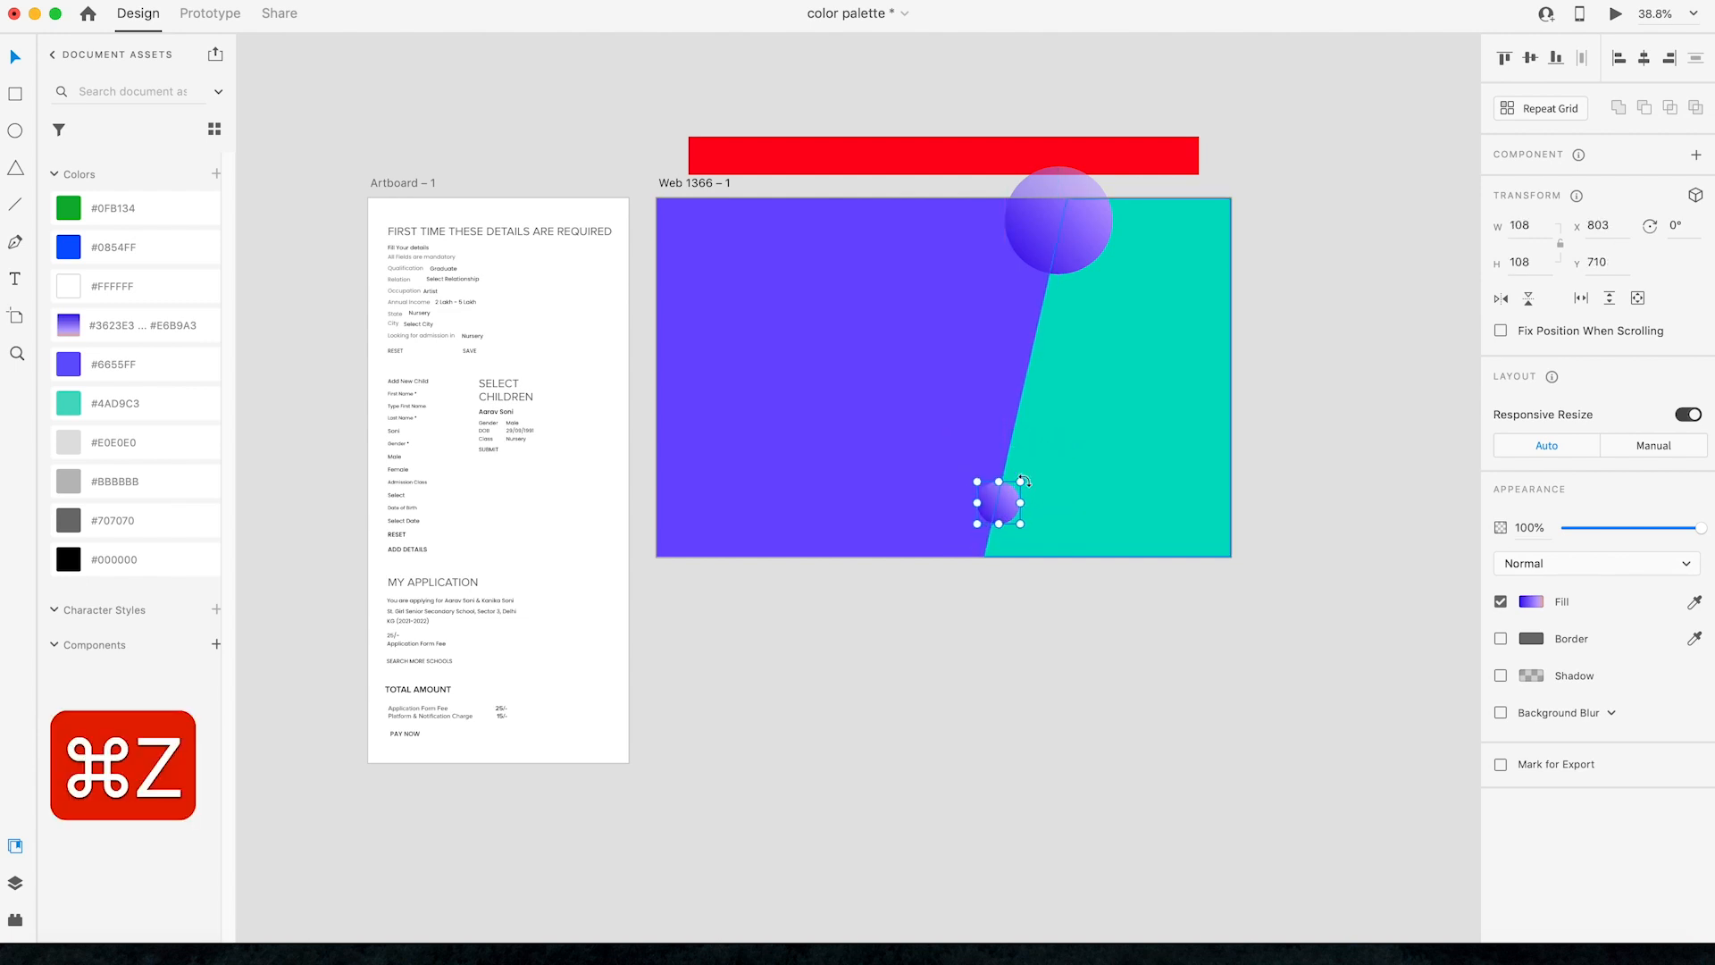
Step: Duplicate the 108 circle onto the lower purple area to its left and shrink the copy to a tiny circle
left_click(1279, 488)
left_click(1003, 506)
left_click_drag(1004, 504, 899, 498)
left_click(915, 586)
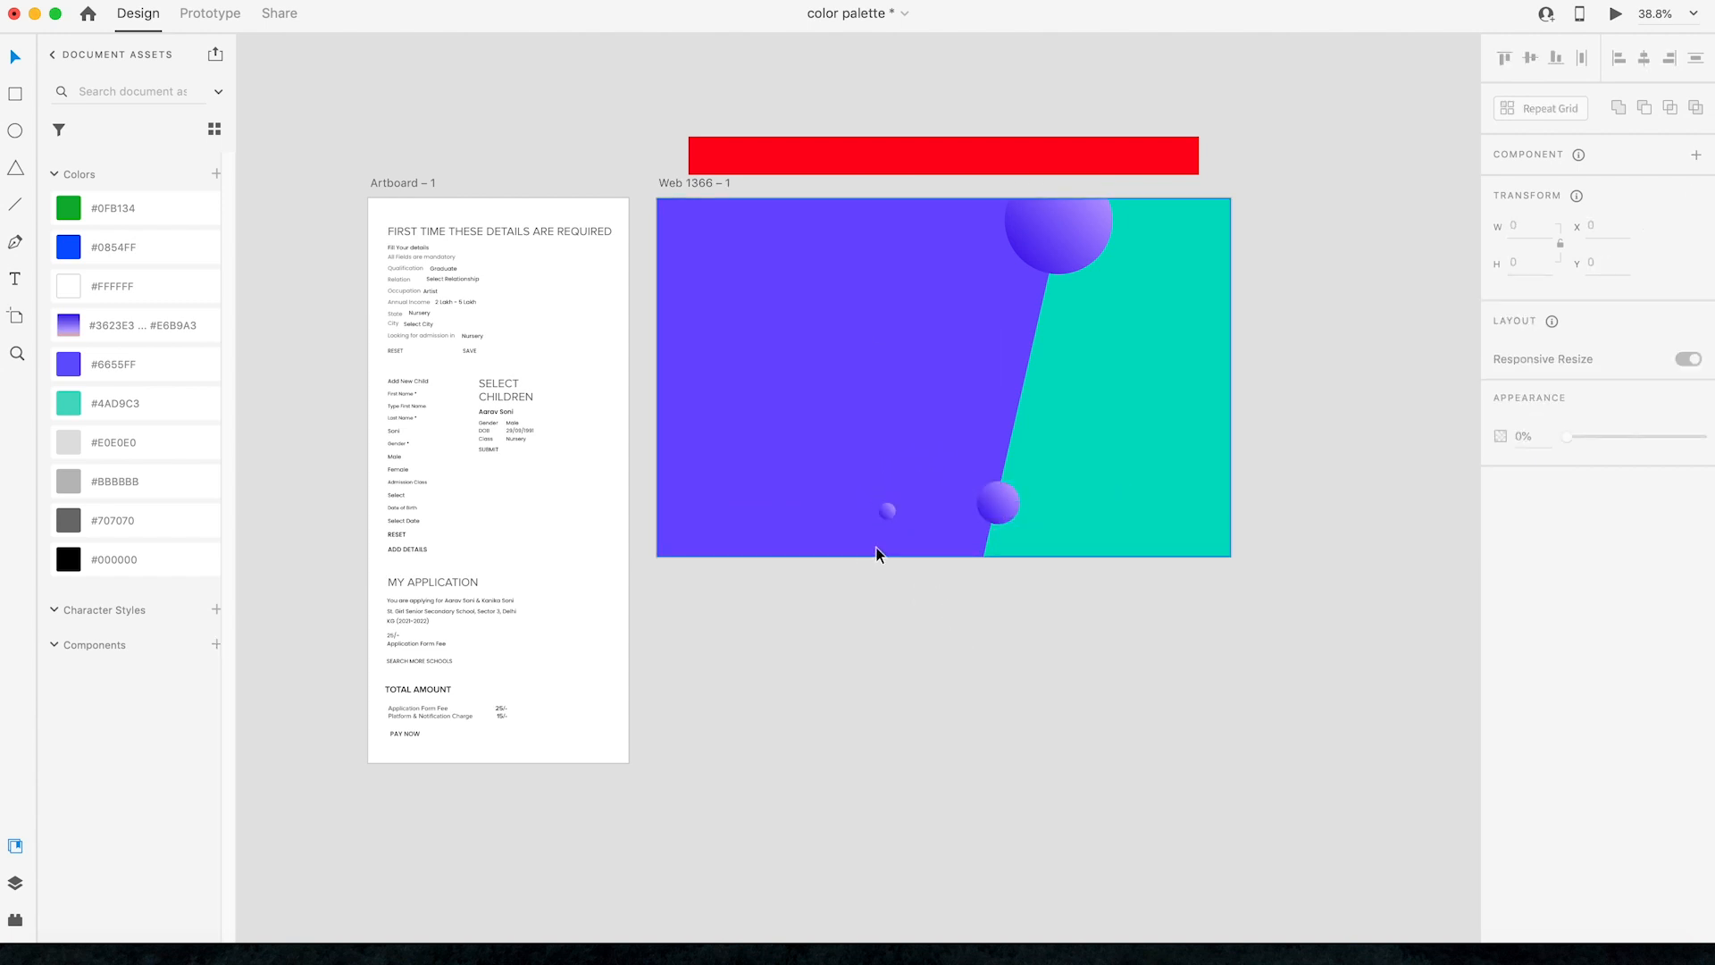
Step: Copy the large top circle to the artboard's lower-left corner, enlarged to about 404 and overlapping the artboard edge
left_click_drag(1081, 239, 733, 549)
left_click_drag(764, 488, 792, 459)
left_click_drag(735, 520, 757, 509)
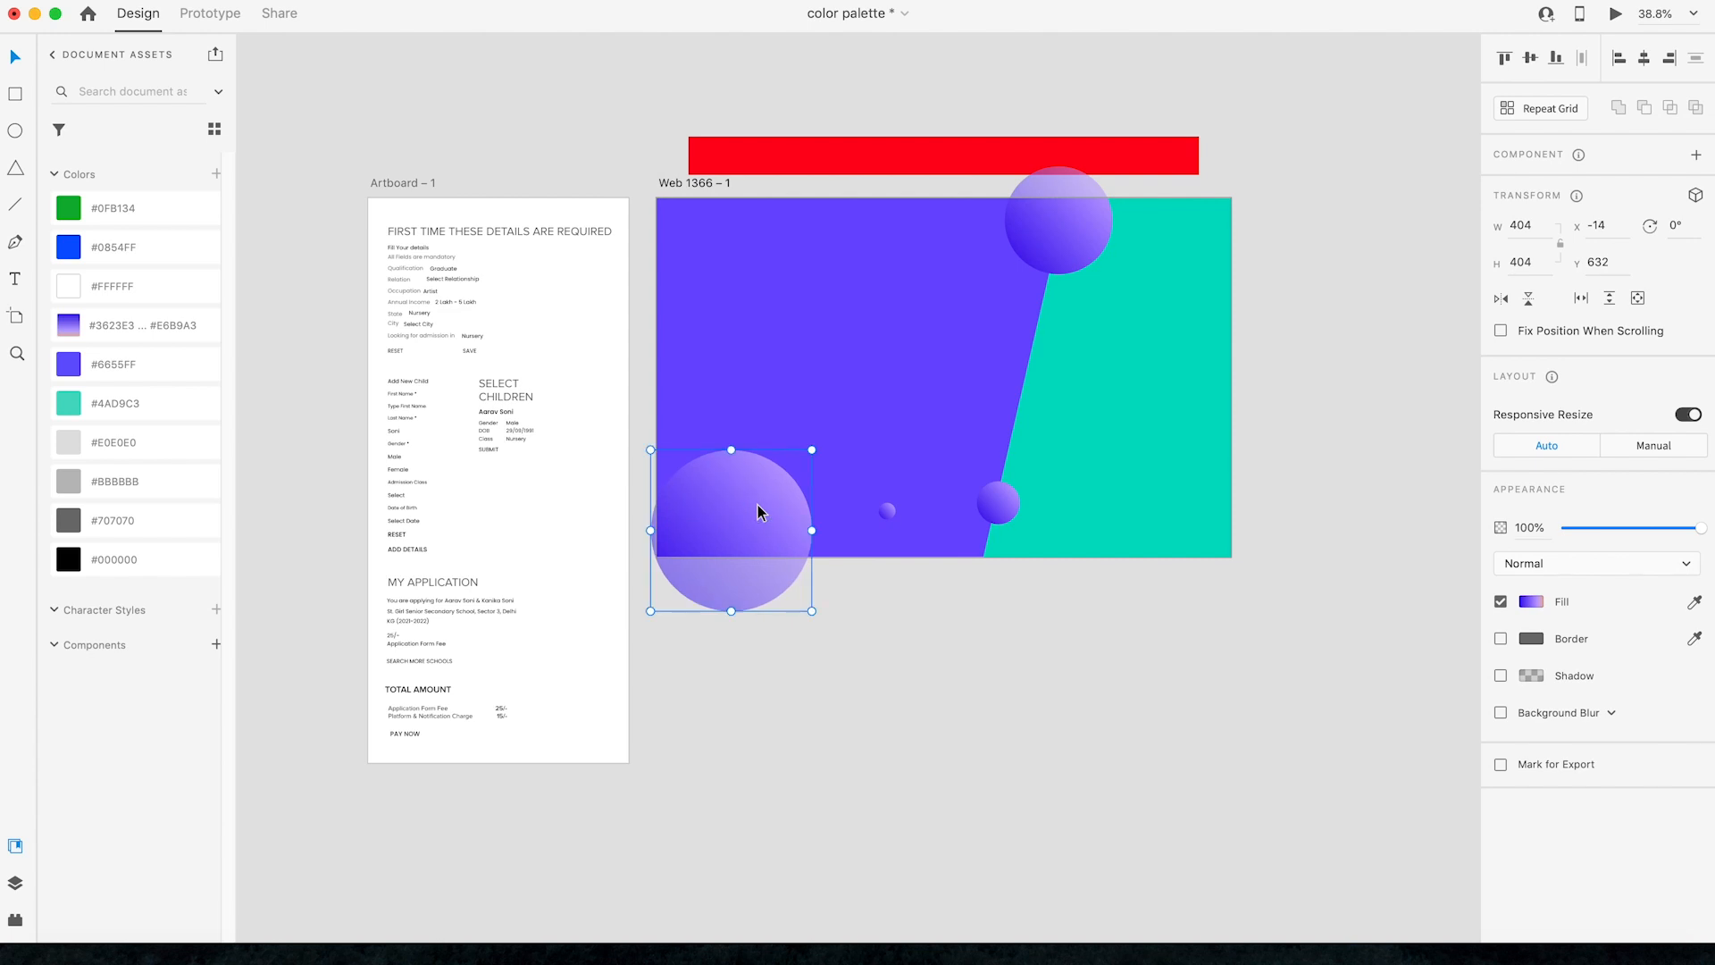
Step: Apply an Object Blur of 21 to the 404 circle in the lower-left corner
left_click(1548, 711)
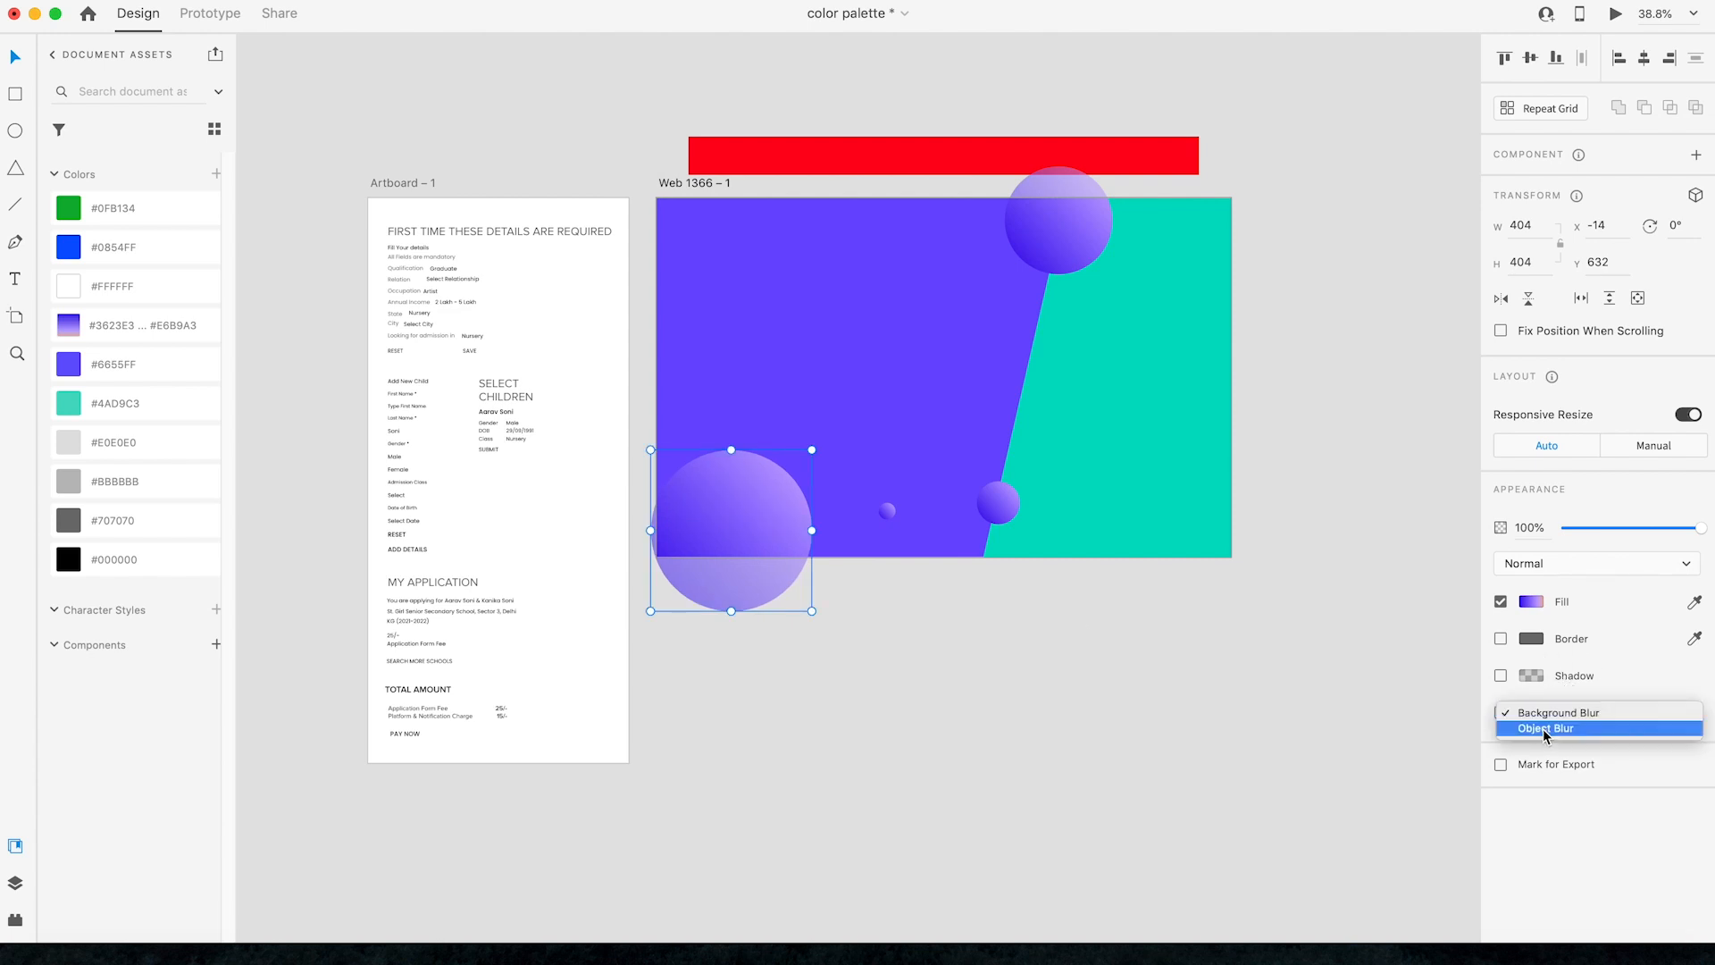
left_click(1543, 729)
left_click_drag(1615, 750, 1638, 745)
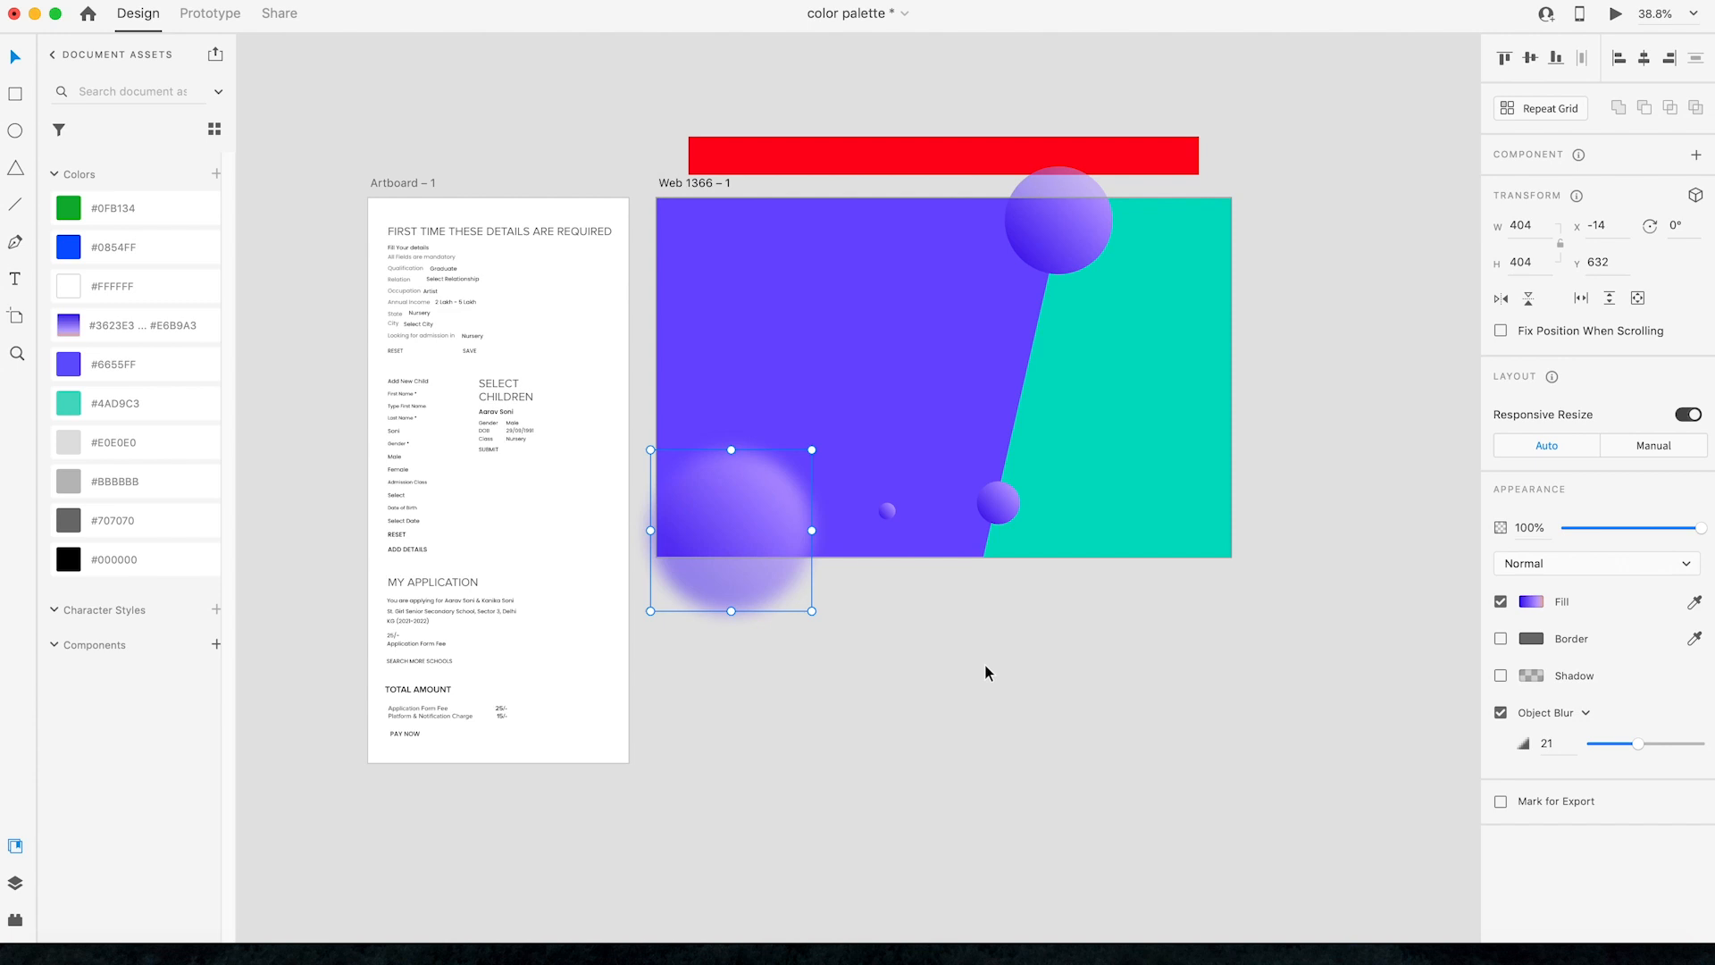
Step: Copy the blurred corner circle's appearance onto the large circle at the artboard's top edge
left_click(1065, 239)
left_click(763, 486)
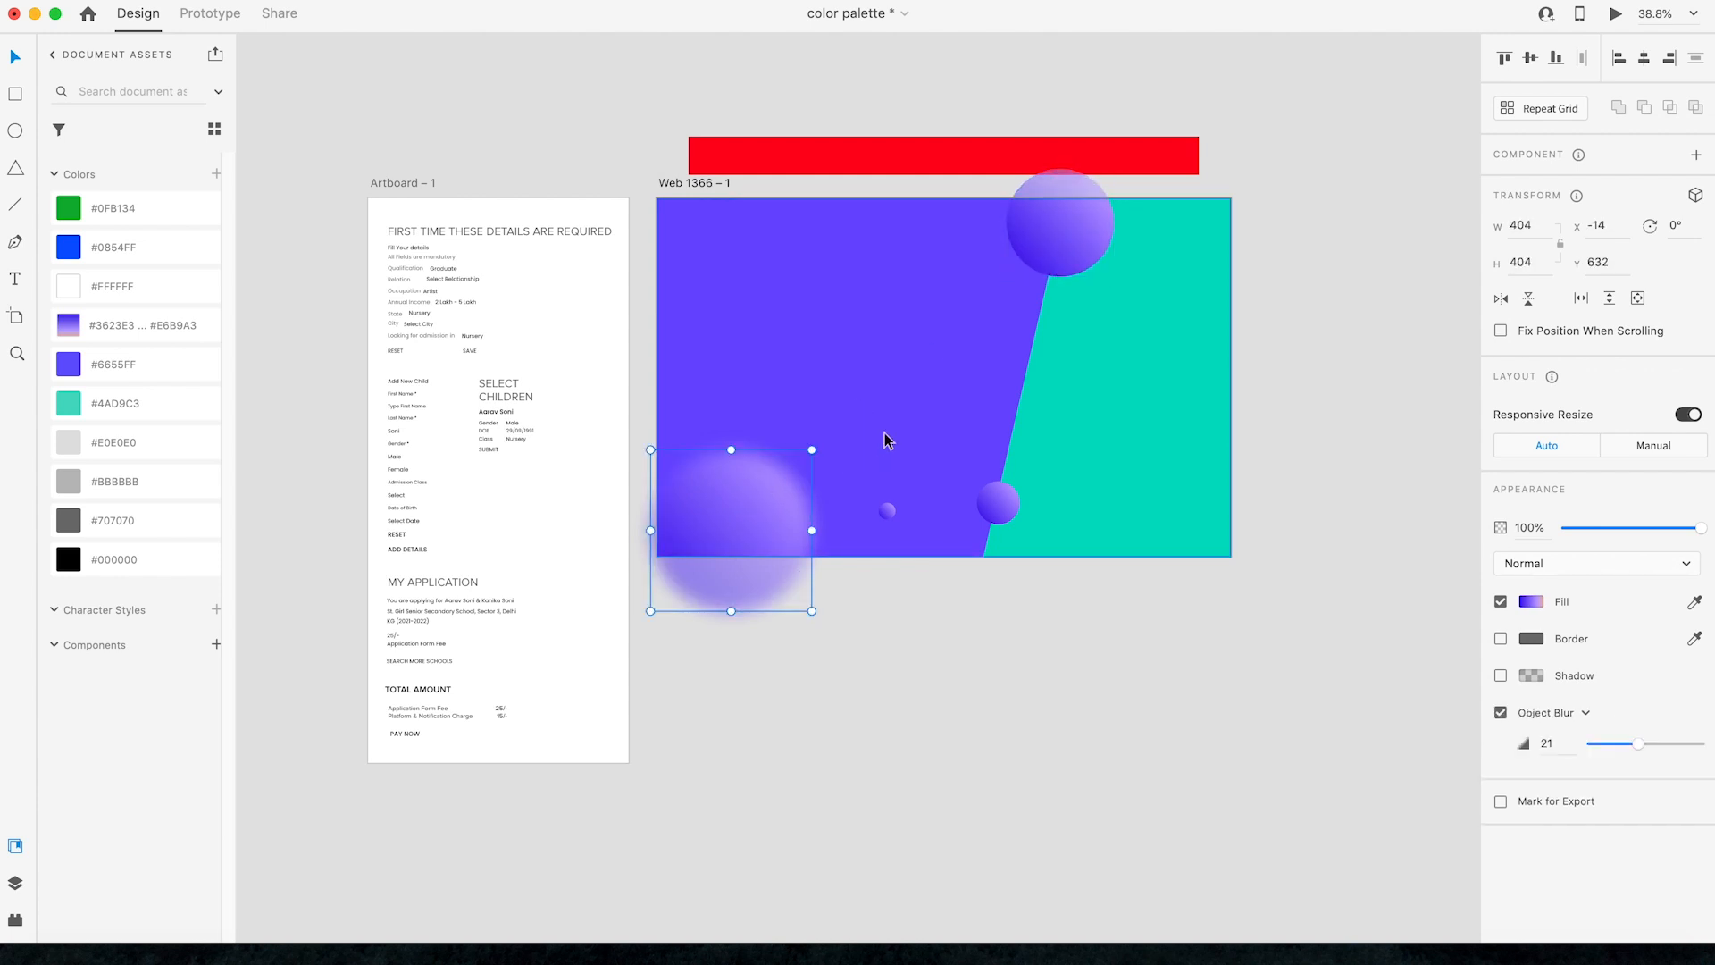
key("super+c")
left_click(1072, 226)
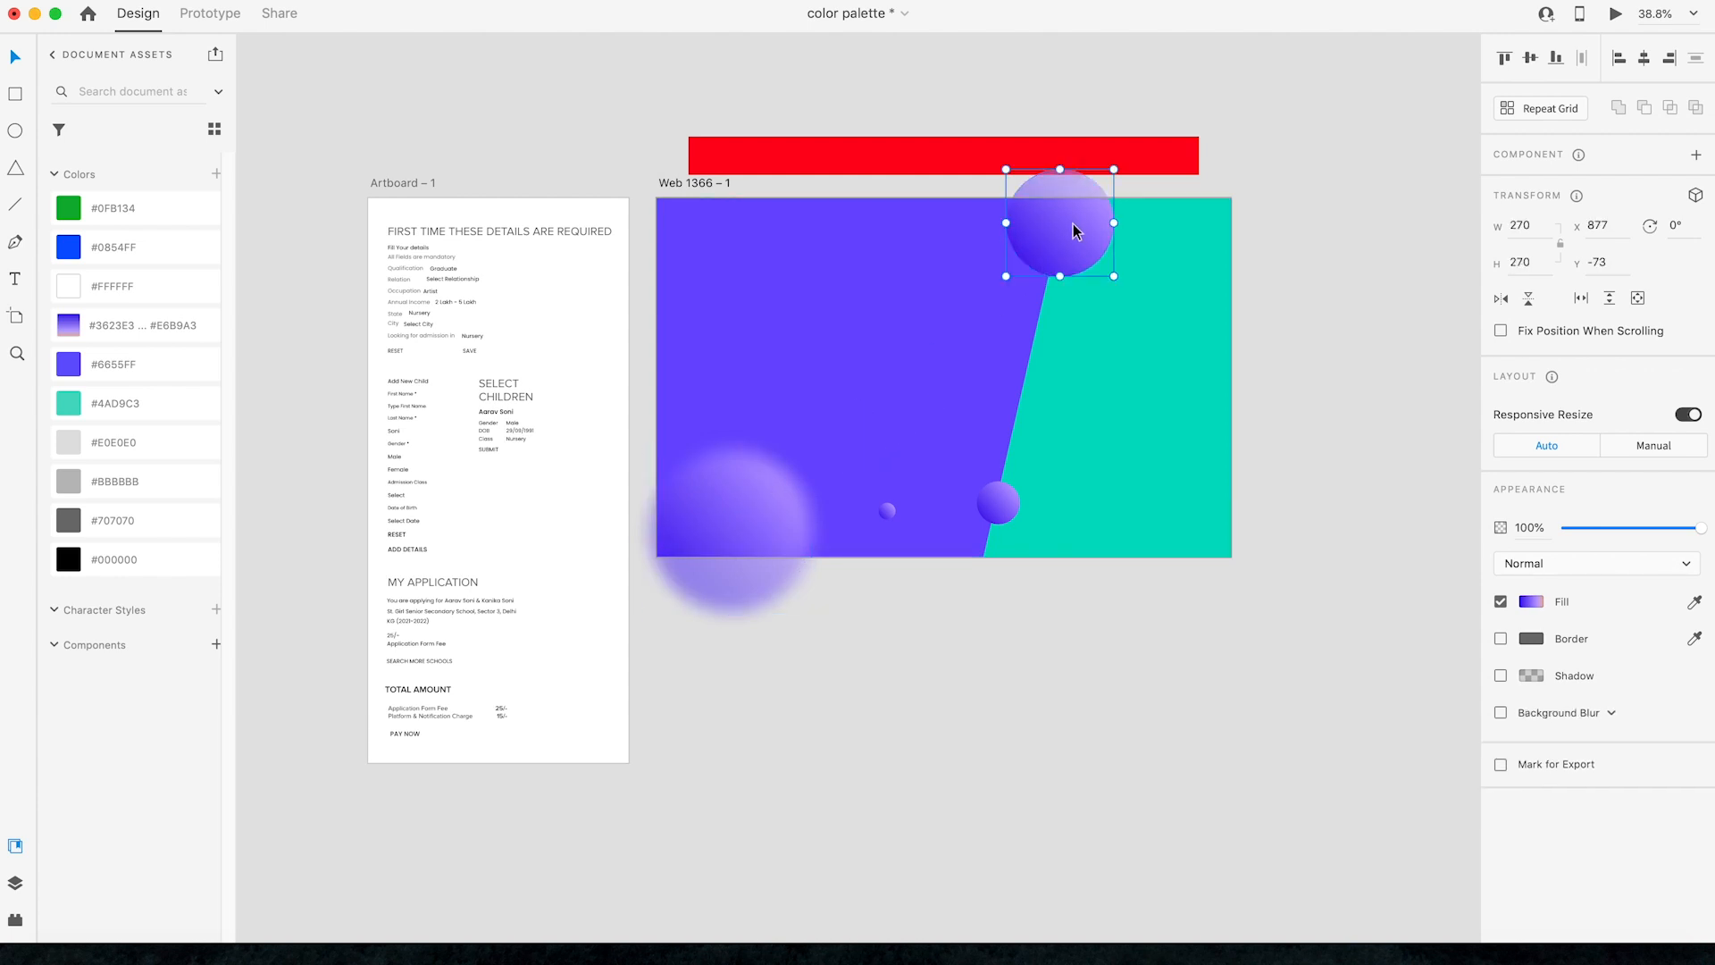
key("super+alt+v")
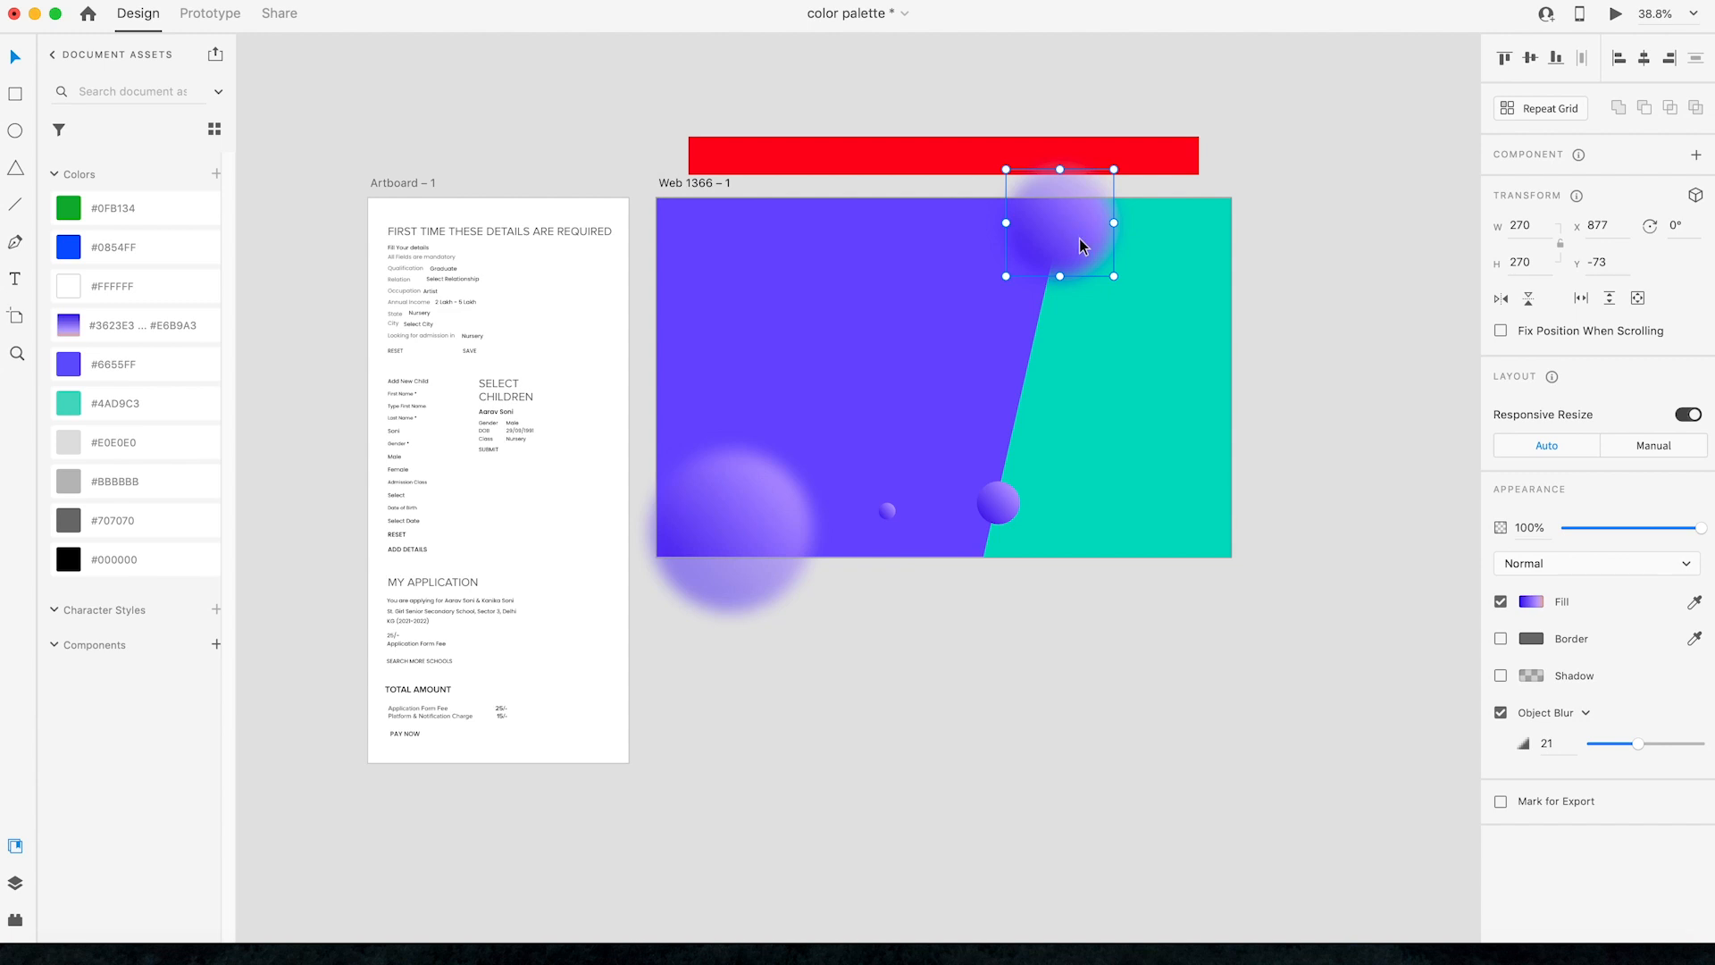
Step: Duplicate the 108 circle to about X 390, Y 167 and give the copy the blurred appearance with Object Blur 12
left_click_drag(1001, 507, 837, 289)
key("alt+super+v")
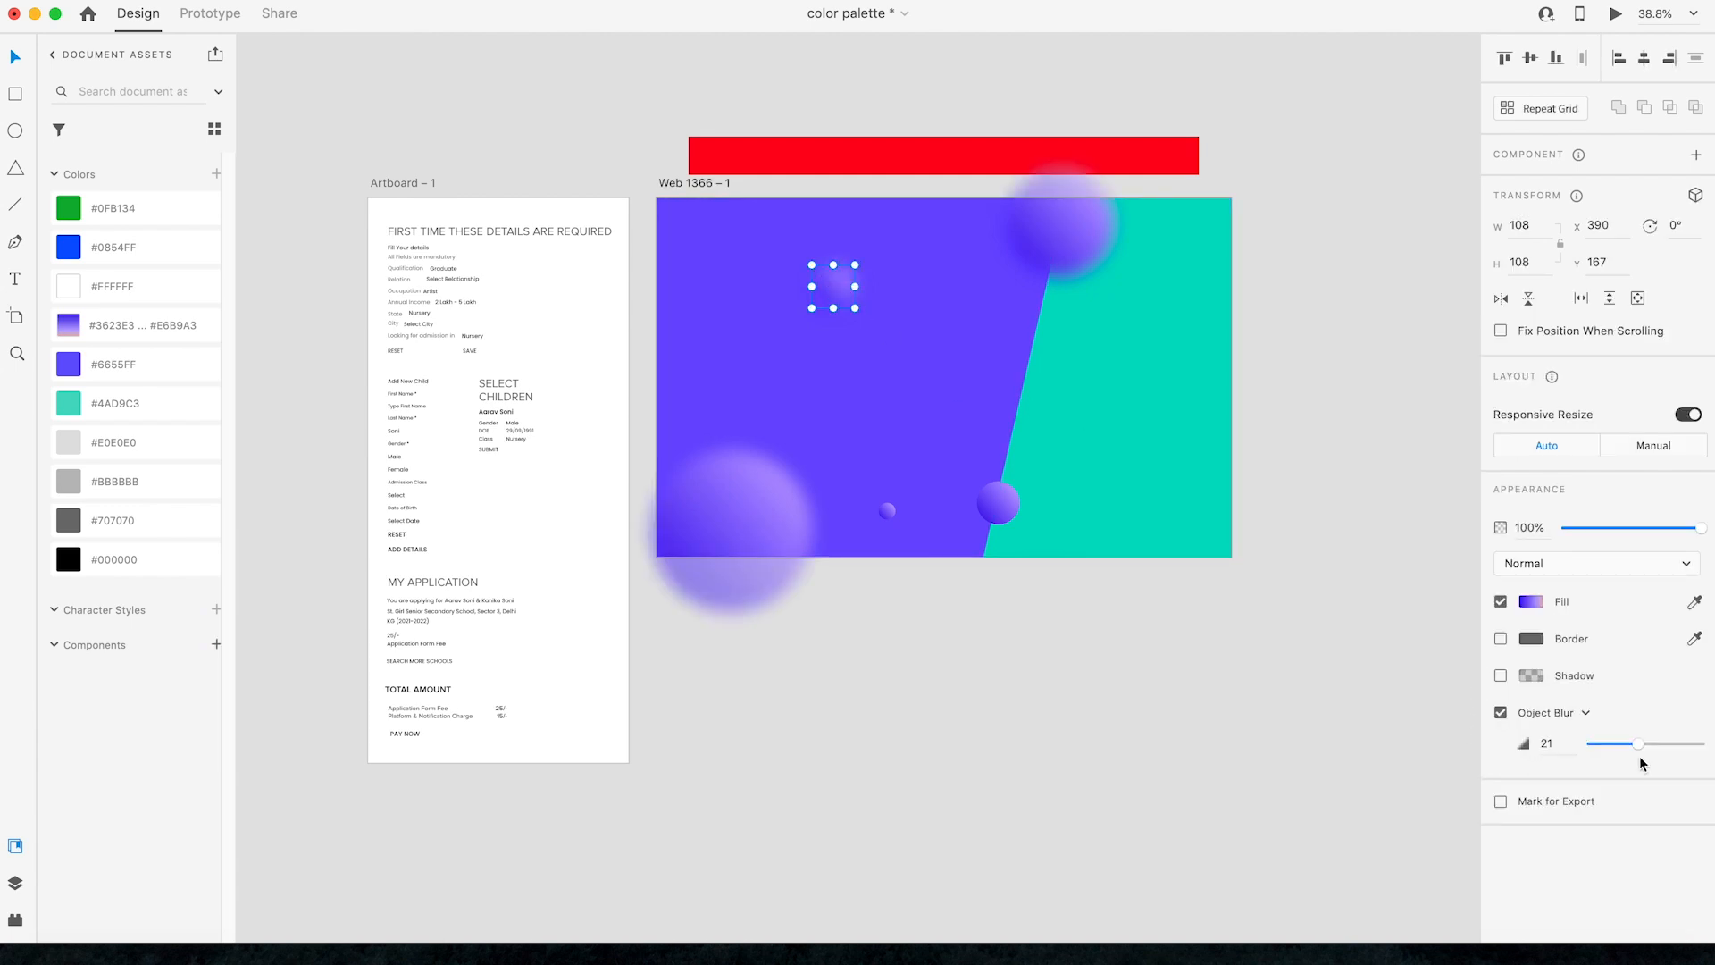
left_click_drag(1636, 743, 1618, 750)
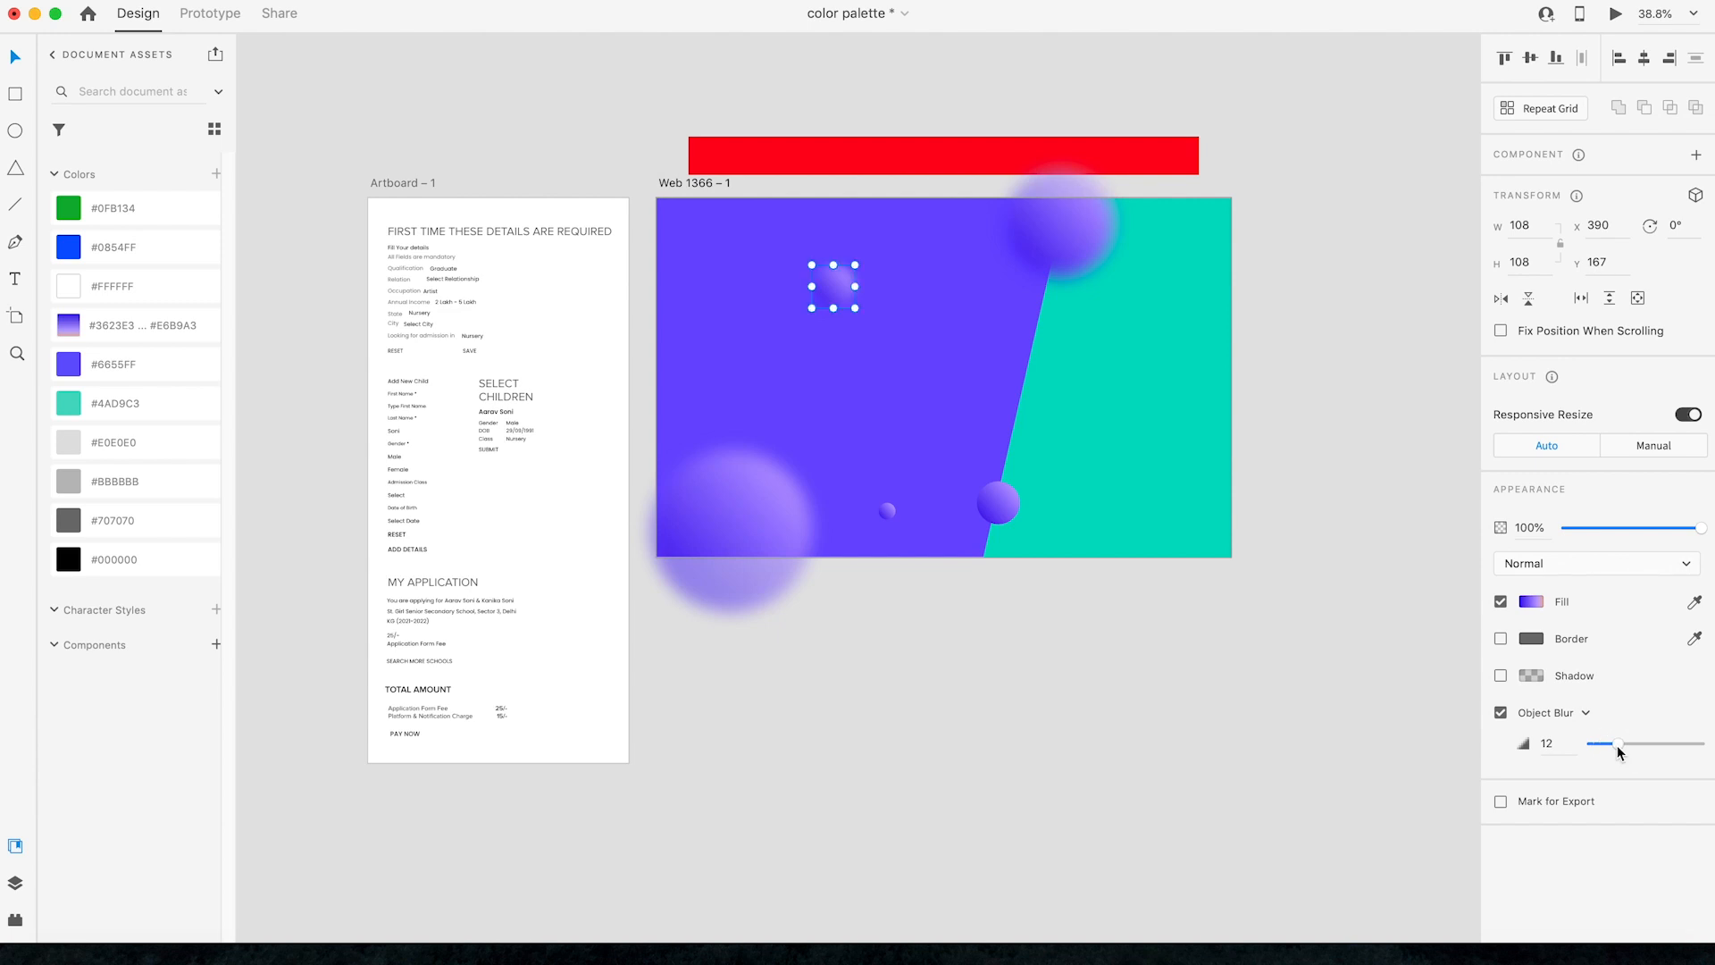
left_click(1065, 753)
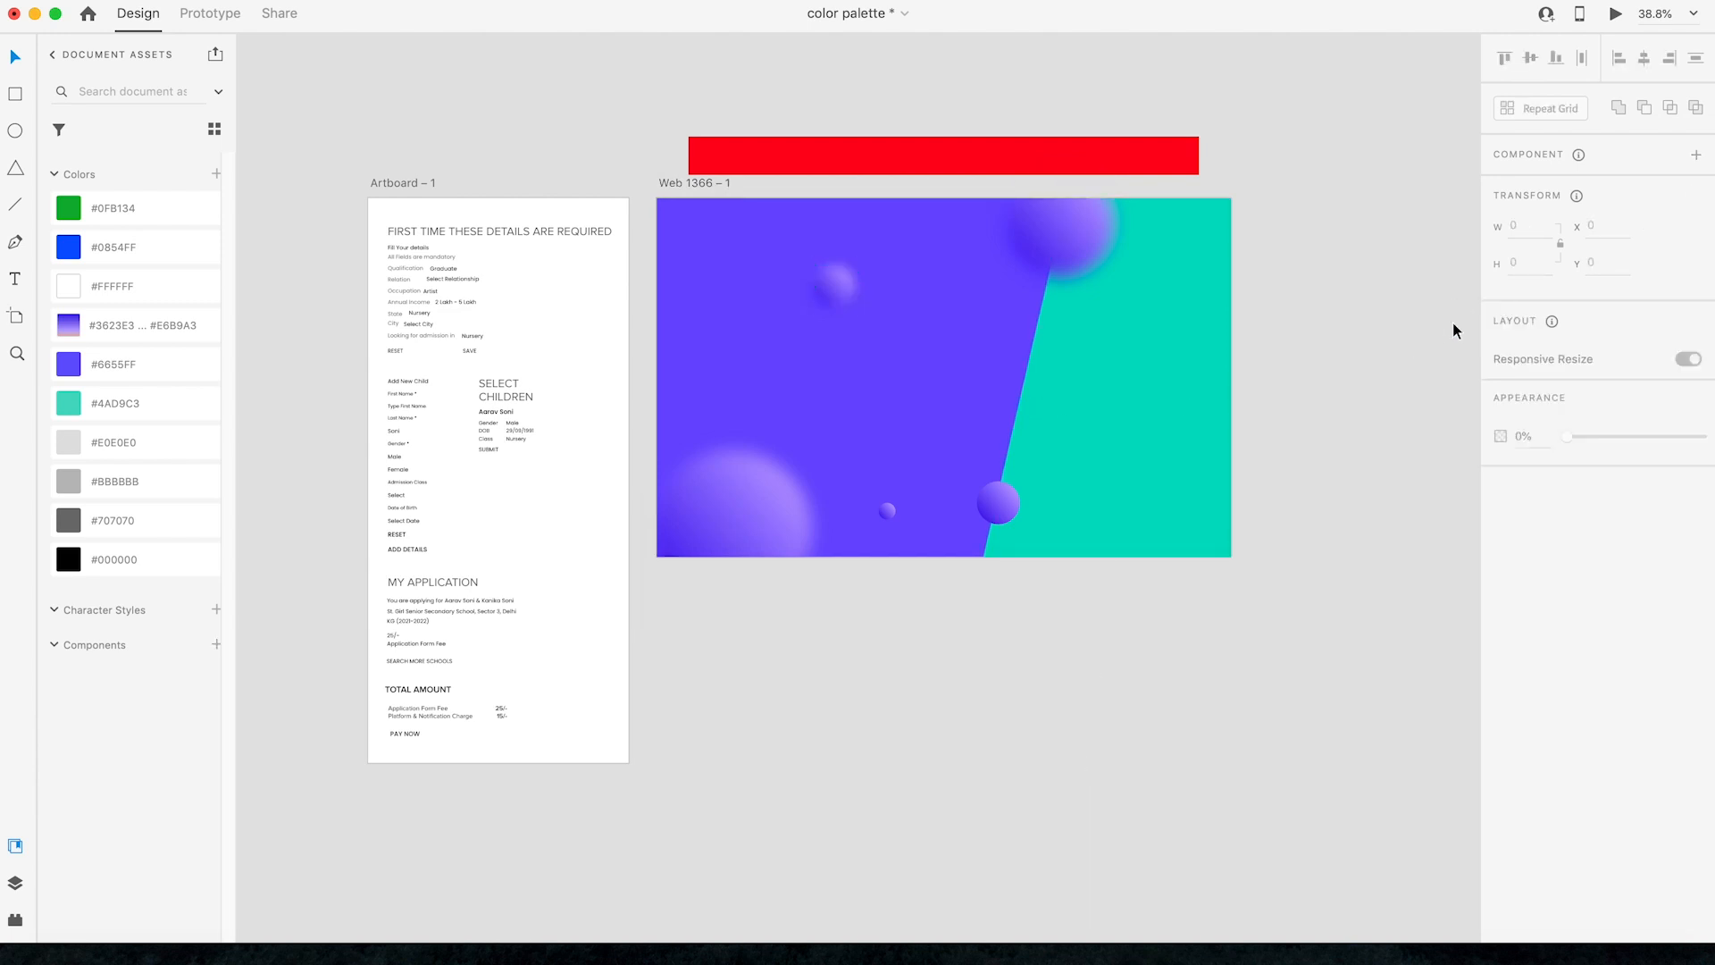
Step: Draw a white card about 722 × 544 over the slanted edge, with corner radius 20 and no border
left_click(16, 99)
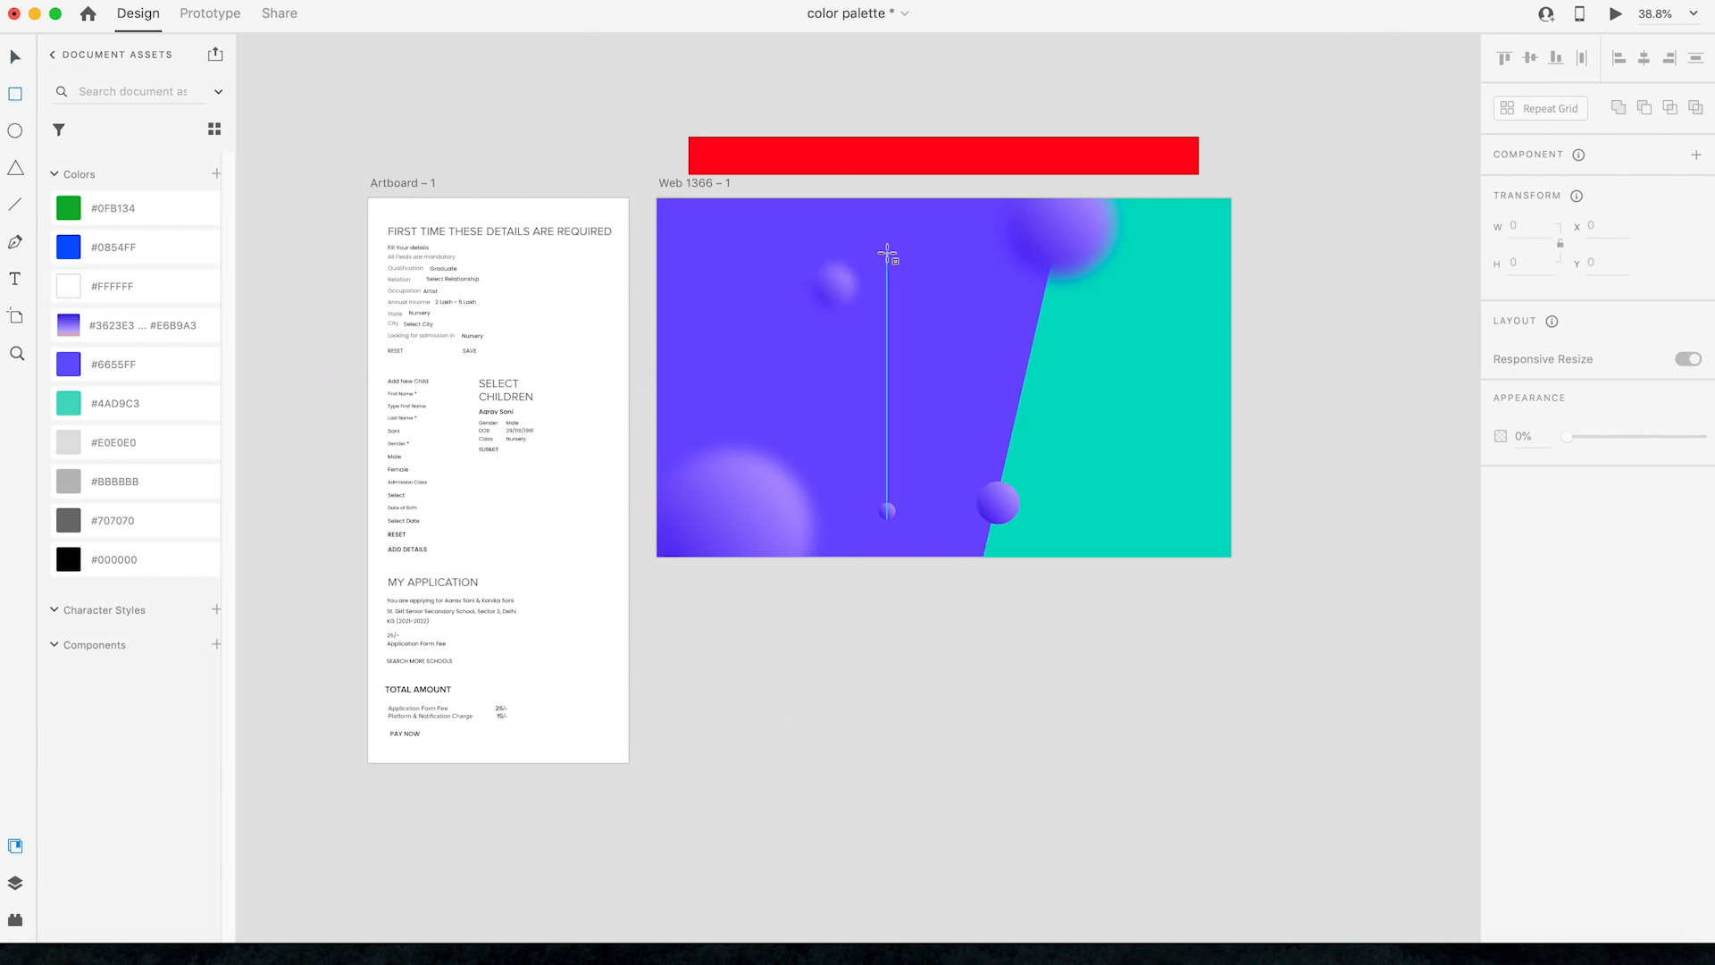
left_click_drag(911, 250, 1199, 466)
key("v")
left_click_drag(1578, 602, 1543, 602)
type("20")
key("Return")
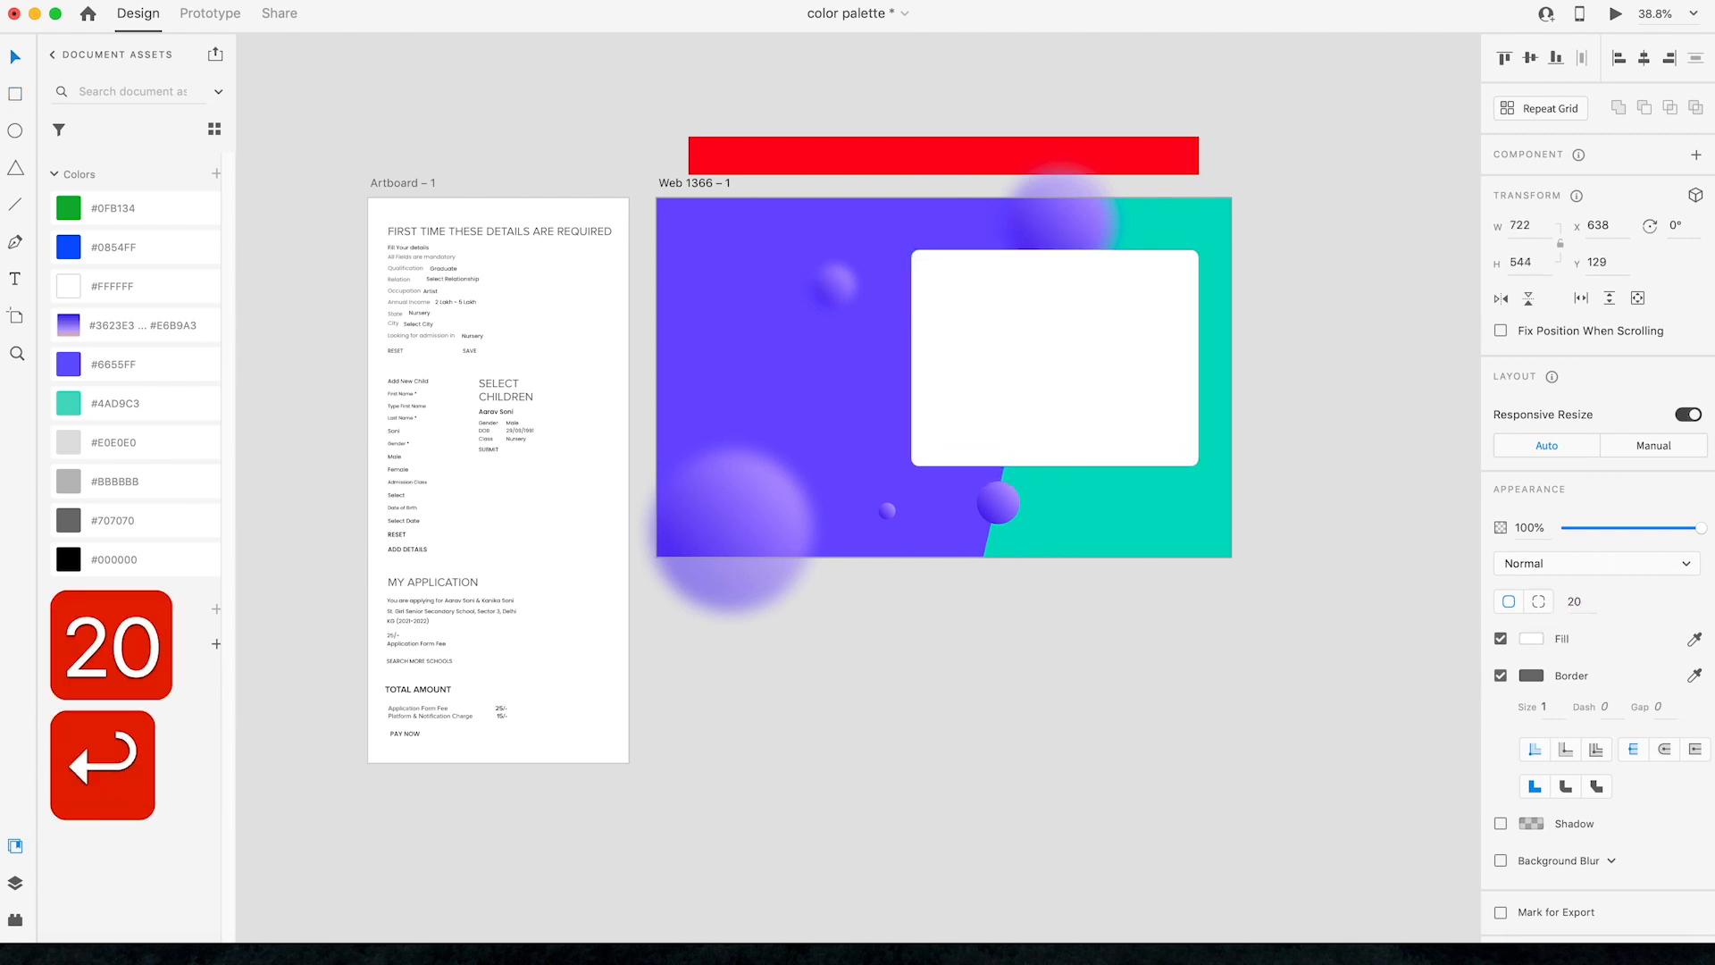
key("super+z")
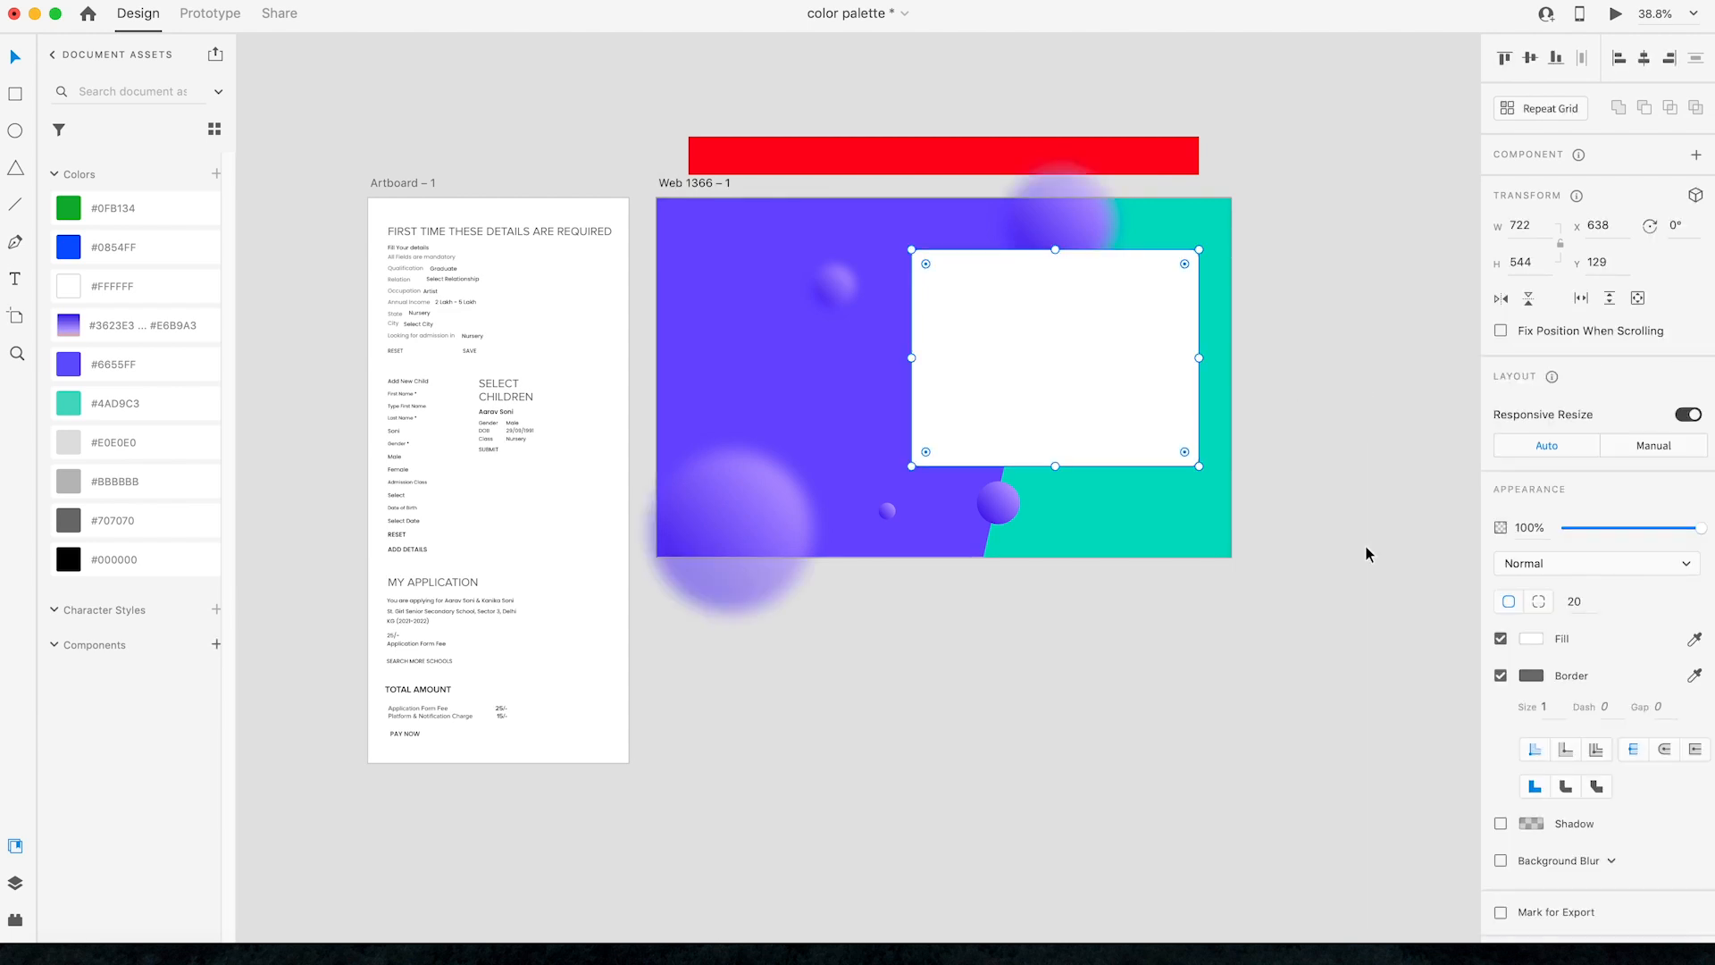
left_click(1501, 677)
left_click(1285, 345)
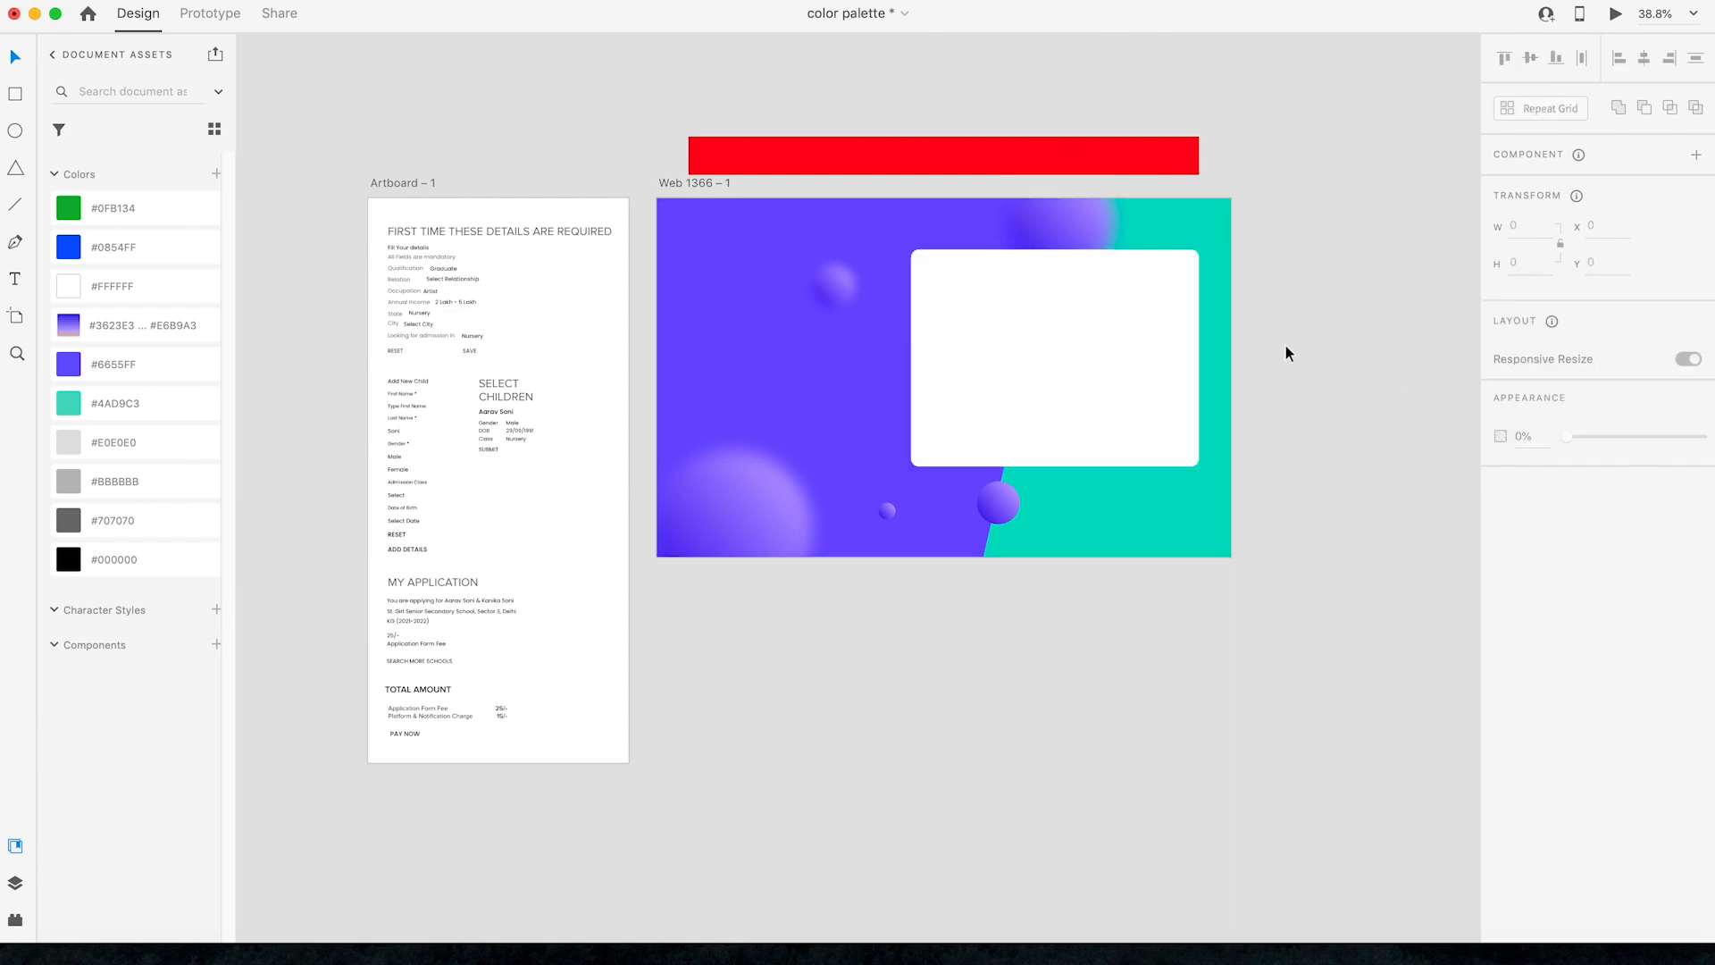
Step: Copy the FIRST TIME THESE DETAILS ARE REQUIRED text block from Artboard – 1 onto the front of the white card and delete the original
key("super+0")
left_click_drag(352, 260, 603, 442)
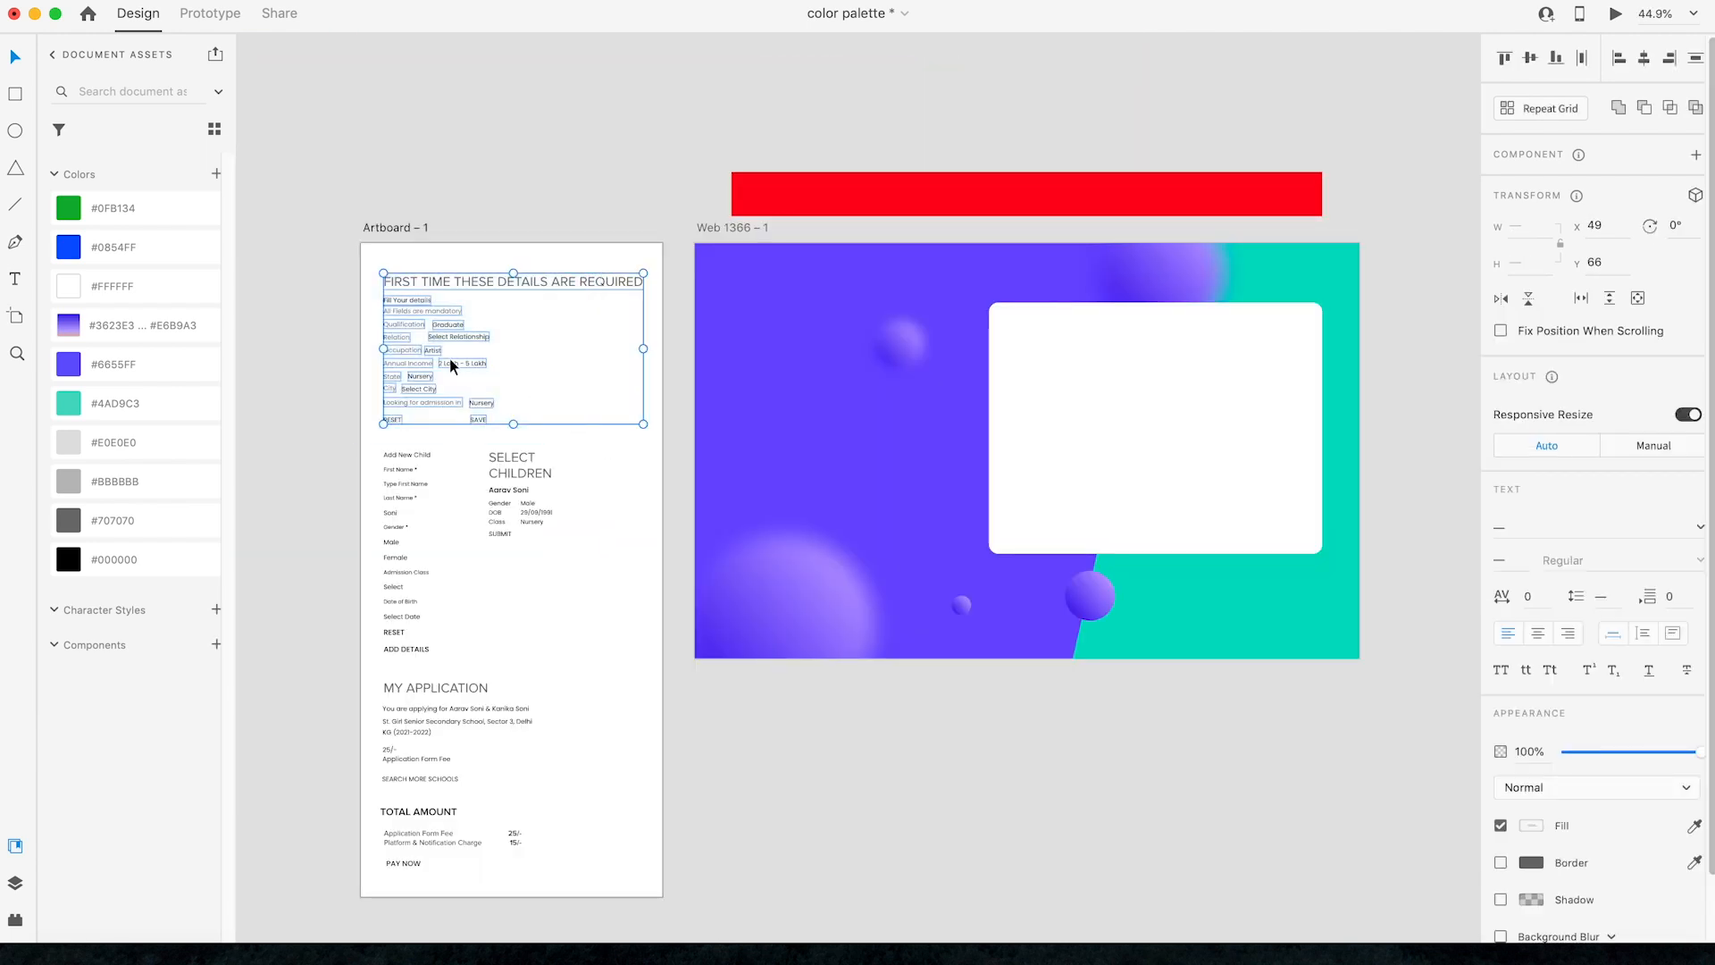
left_click_drag(490, 329, 1043, 380)
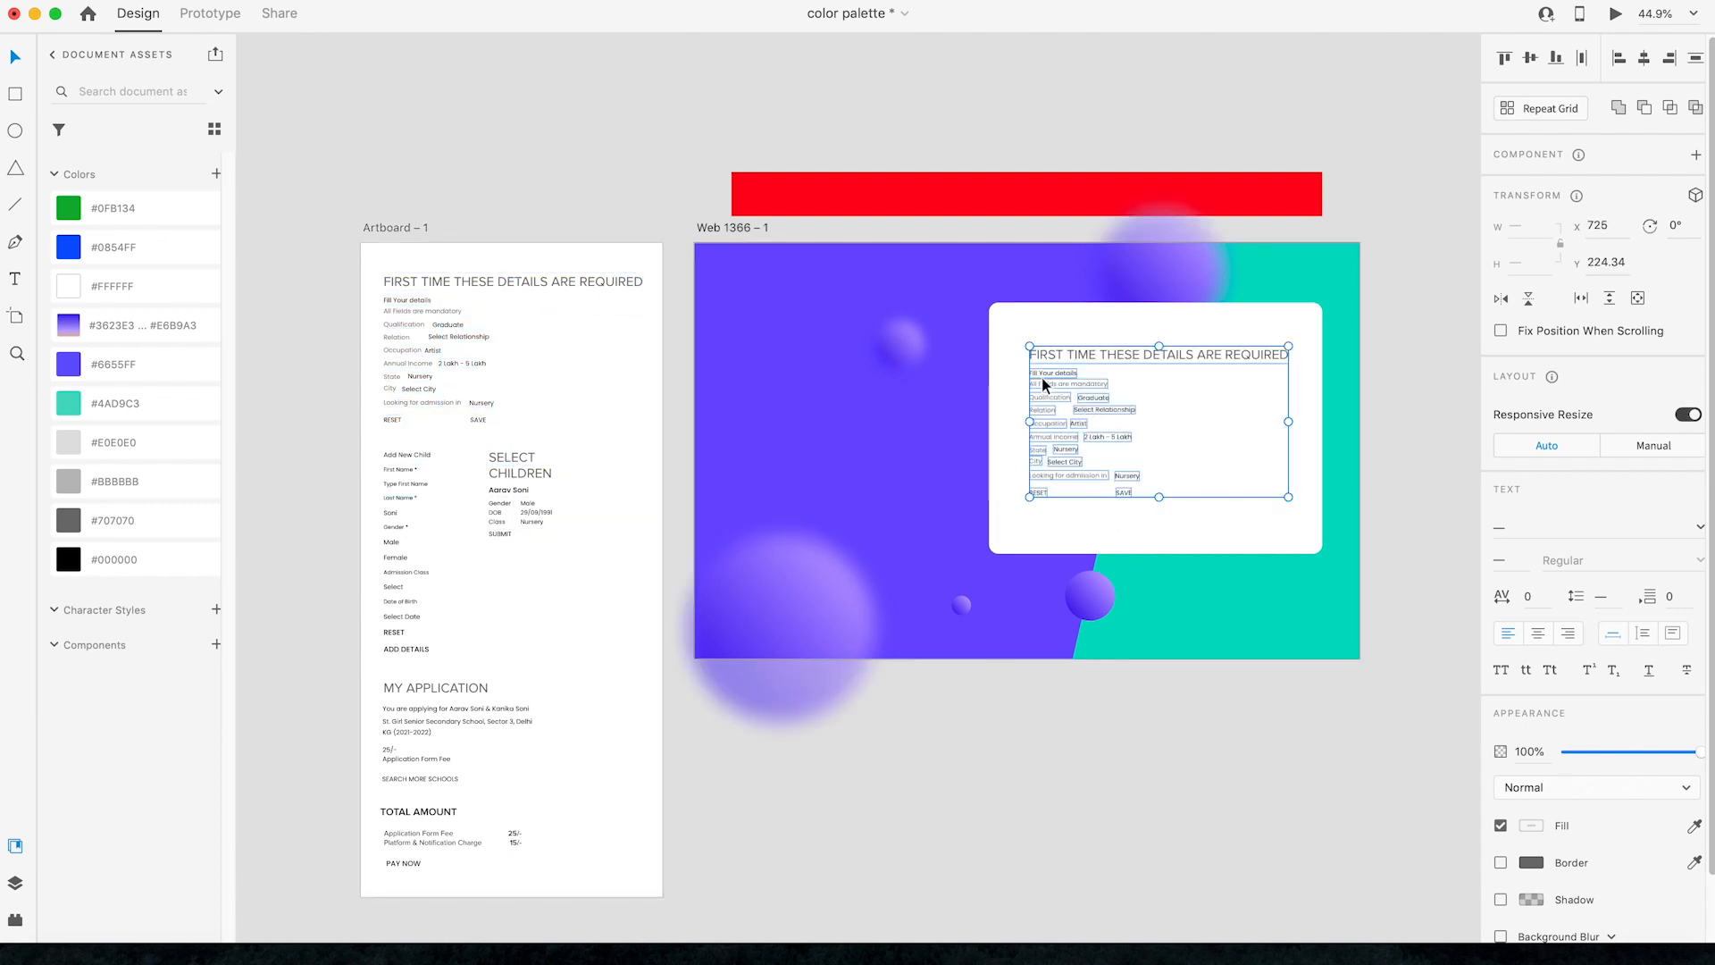
key("shift+super+]")
left_click(1091, 147)
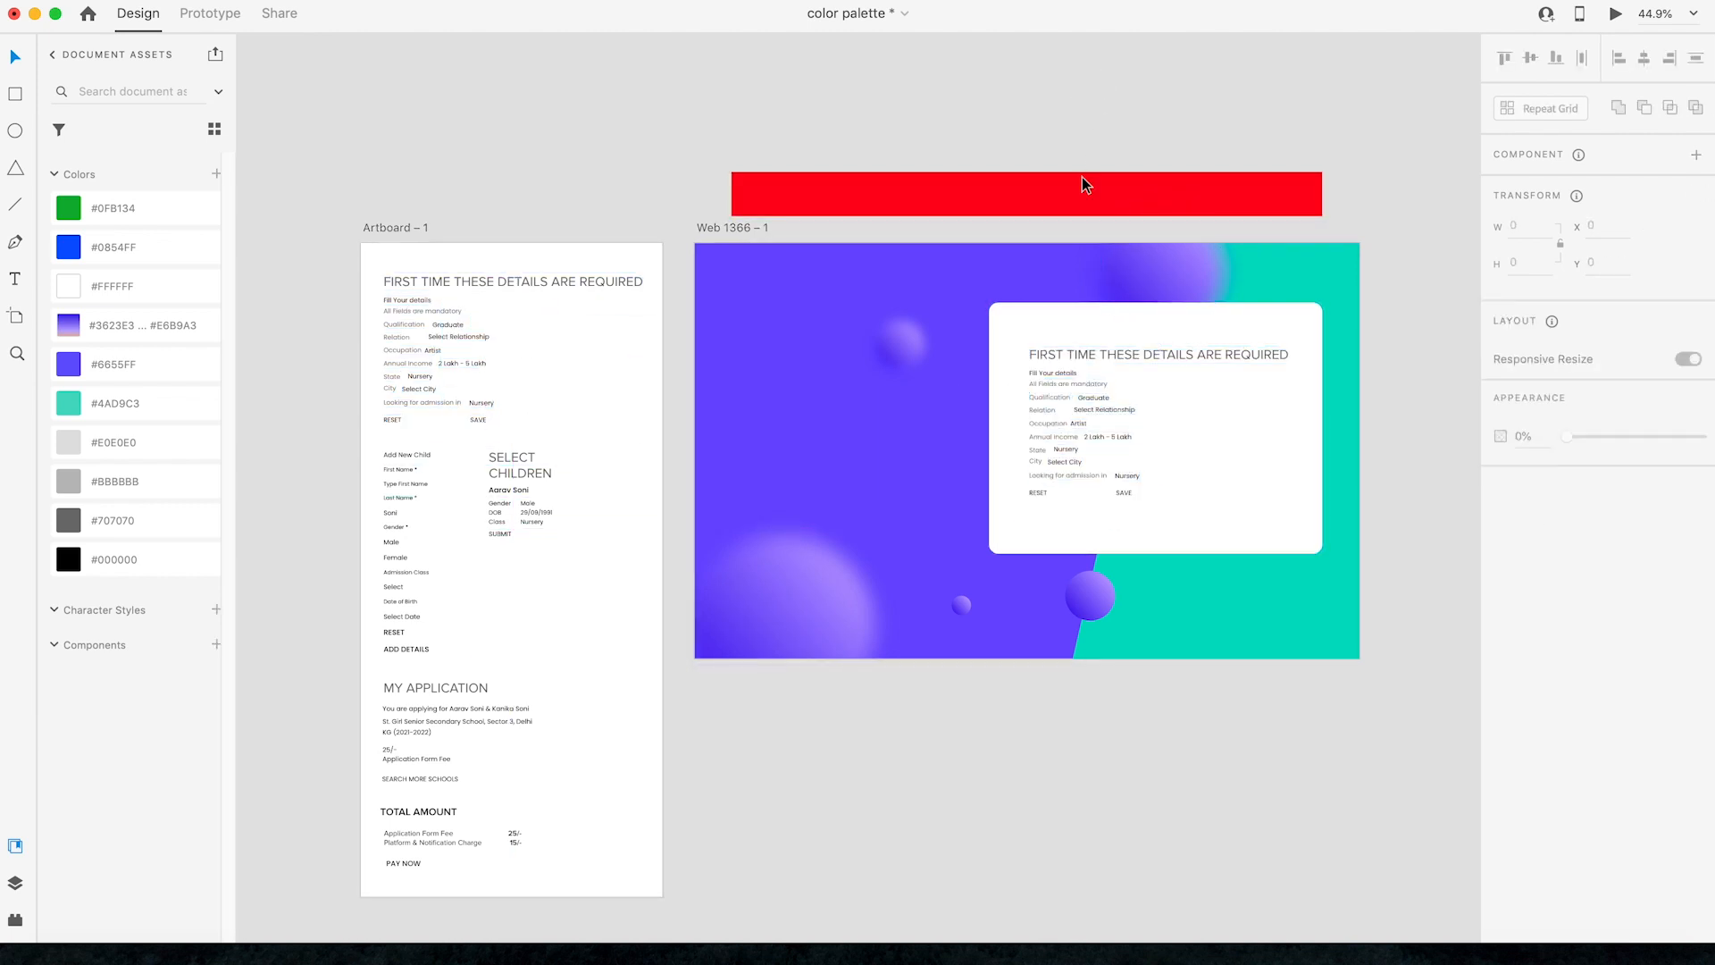
left_click_drag(348, 260, 588, 422)
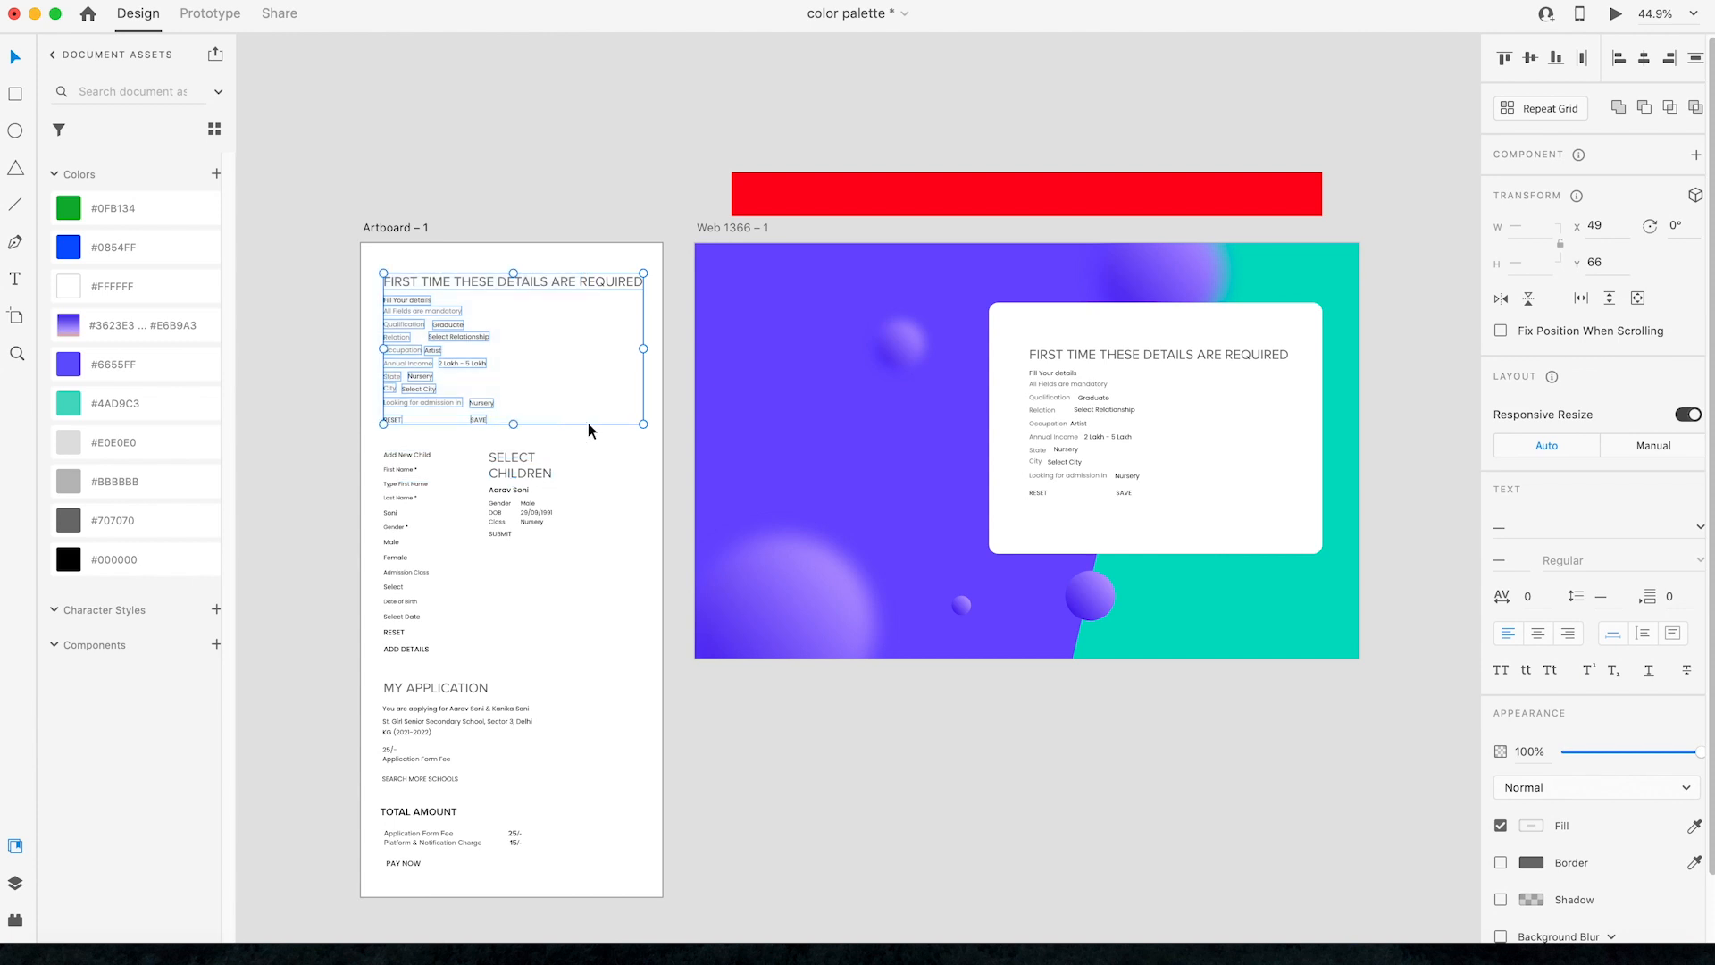
key("BackSpace")
Step: Move the FIRST TIME THESE DETAILS ARE REQUIRED heading off the card onto the purple area and fill it white
key("z")
key("z")
mouse_move(819, 223)
left_mouse_down()
mouse_move(1071, 421)
mouse_move(1632, 645)
left_mouse_up()
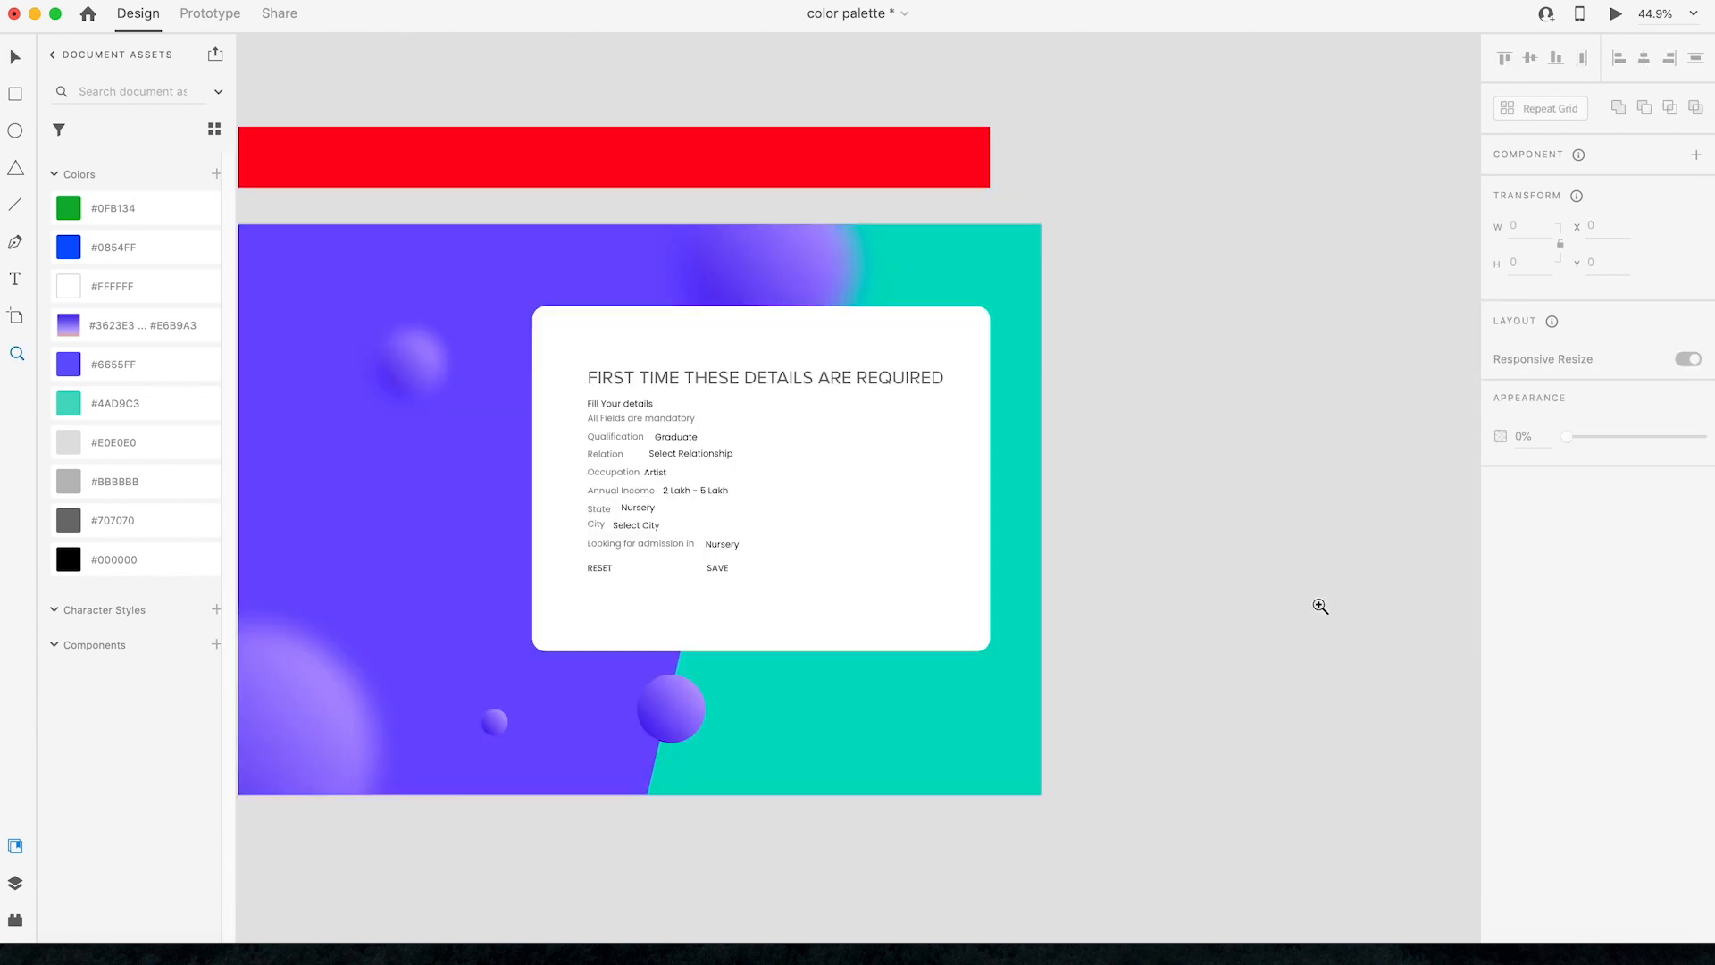
key("v")
key("z")
left_click(623, 414)
key("v")
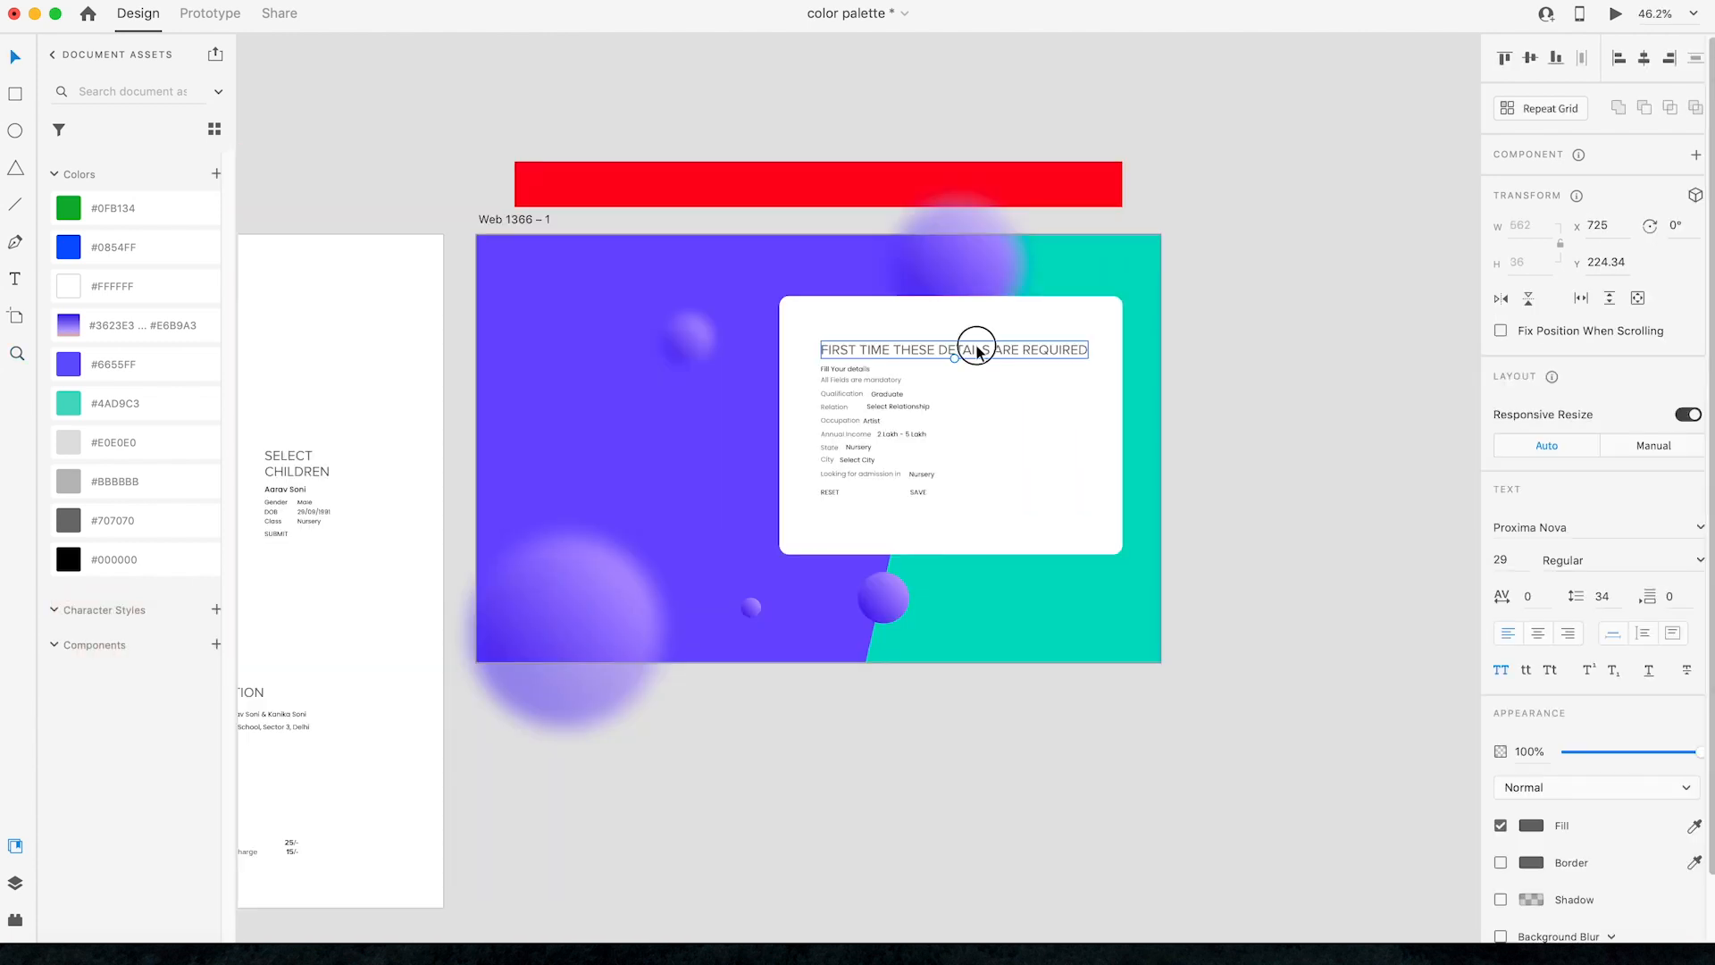
left_click_drag(977, 350, 665, 349)
left_click(1533, 827)
left_click_drag(1322, 740, 1214, 662)
Step: Break the heading into FIRST TIME / THESE DETAILS / ARE REQUIRED and enlarge it to font size 45 at about X 116, Y 211
double_click(587, 352)
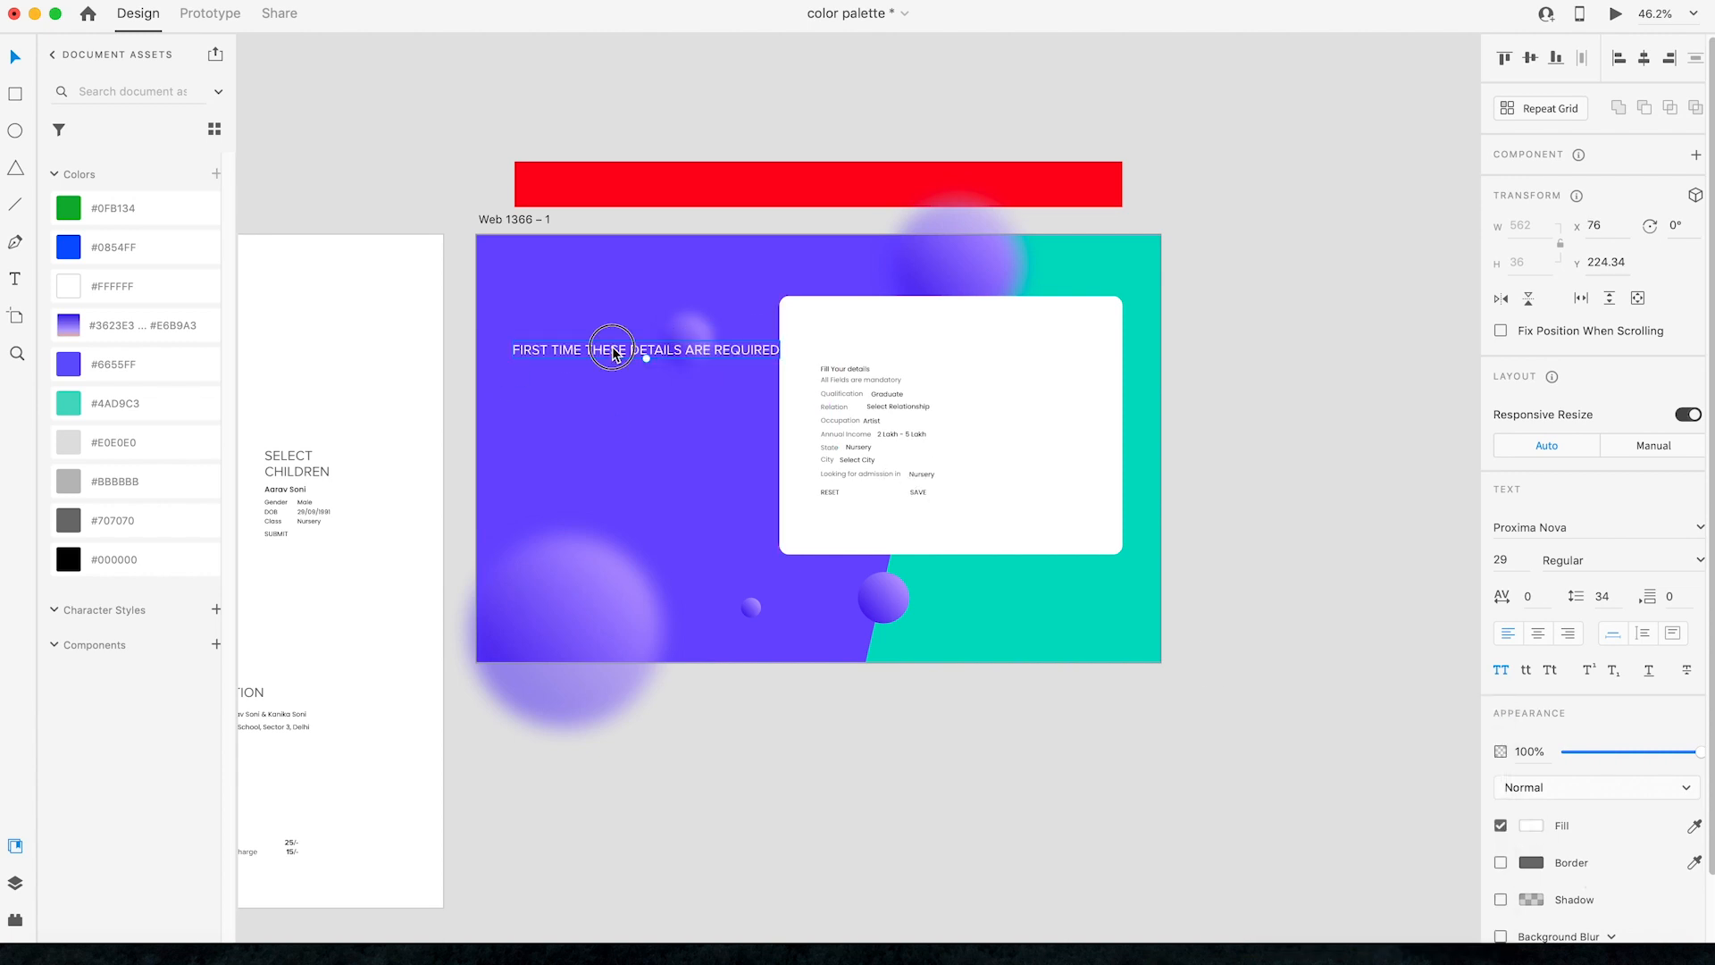
left_click(587, 351)
key("Return")
left_click(615, 364)
key("Return")
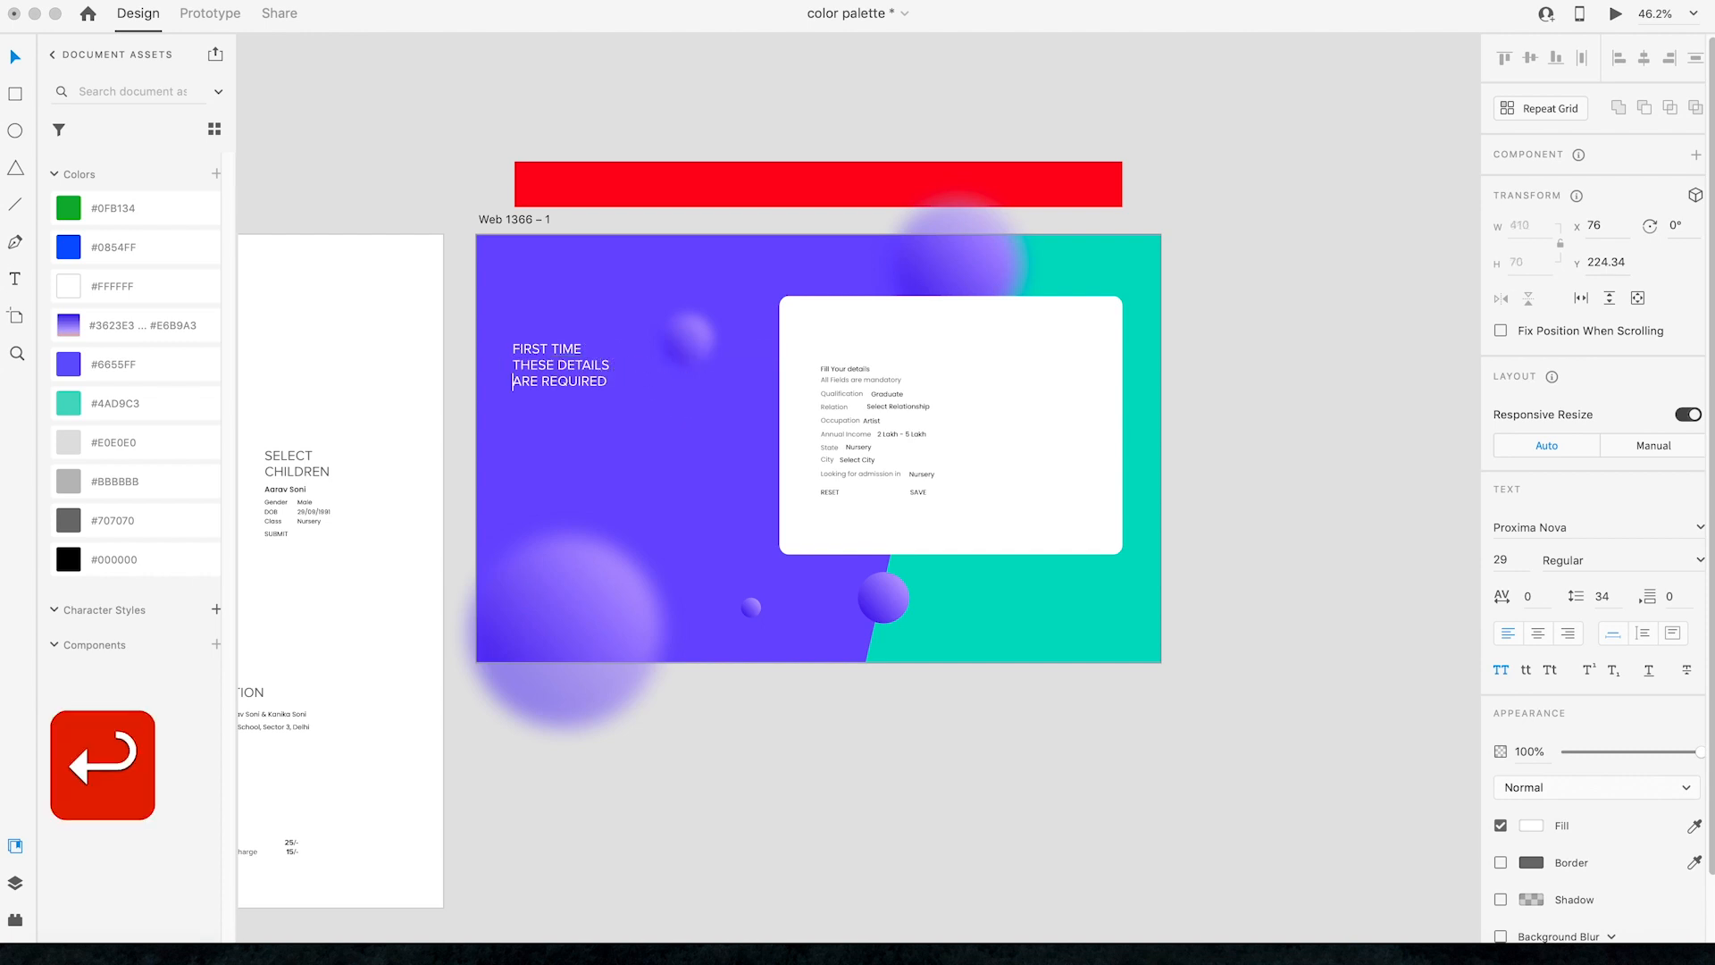
key("Escape")
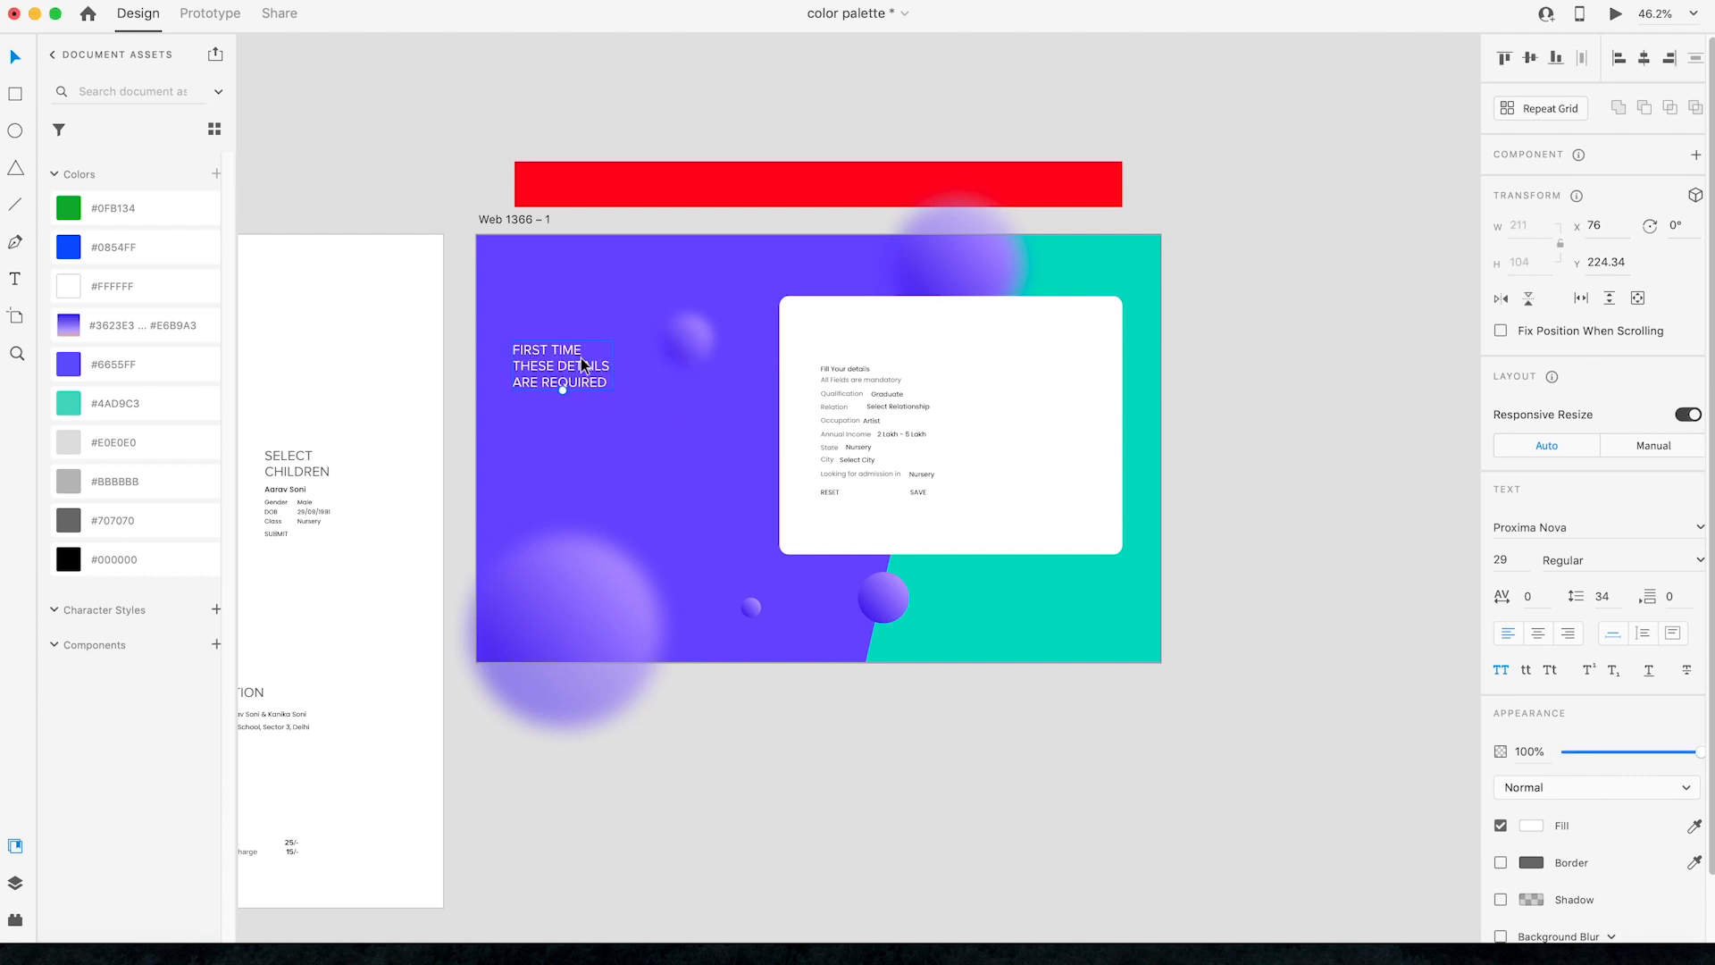
left_click_drag(563, 389, 605, 379)
left_click(411, 141)
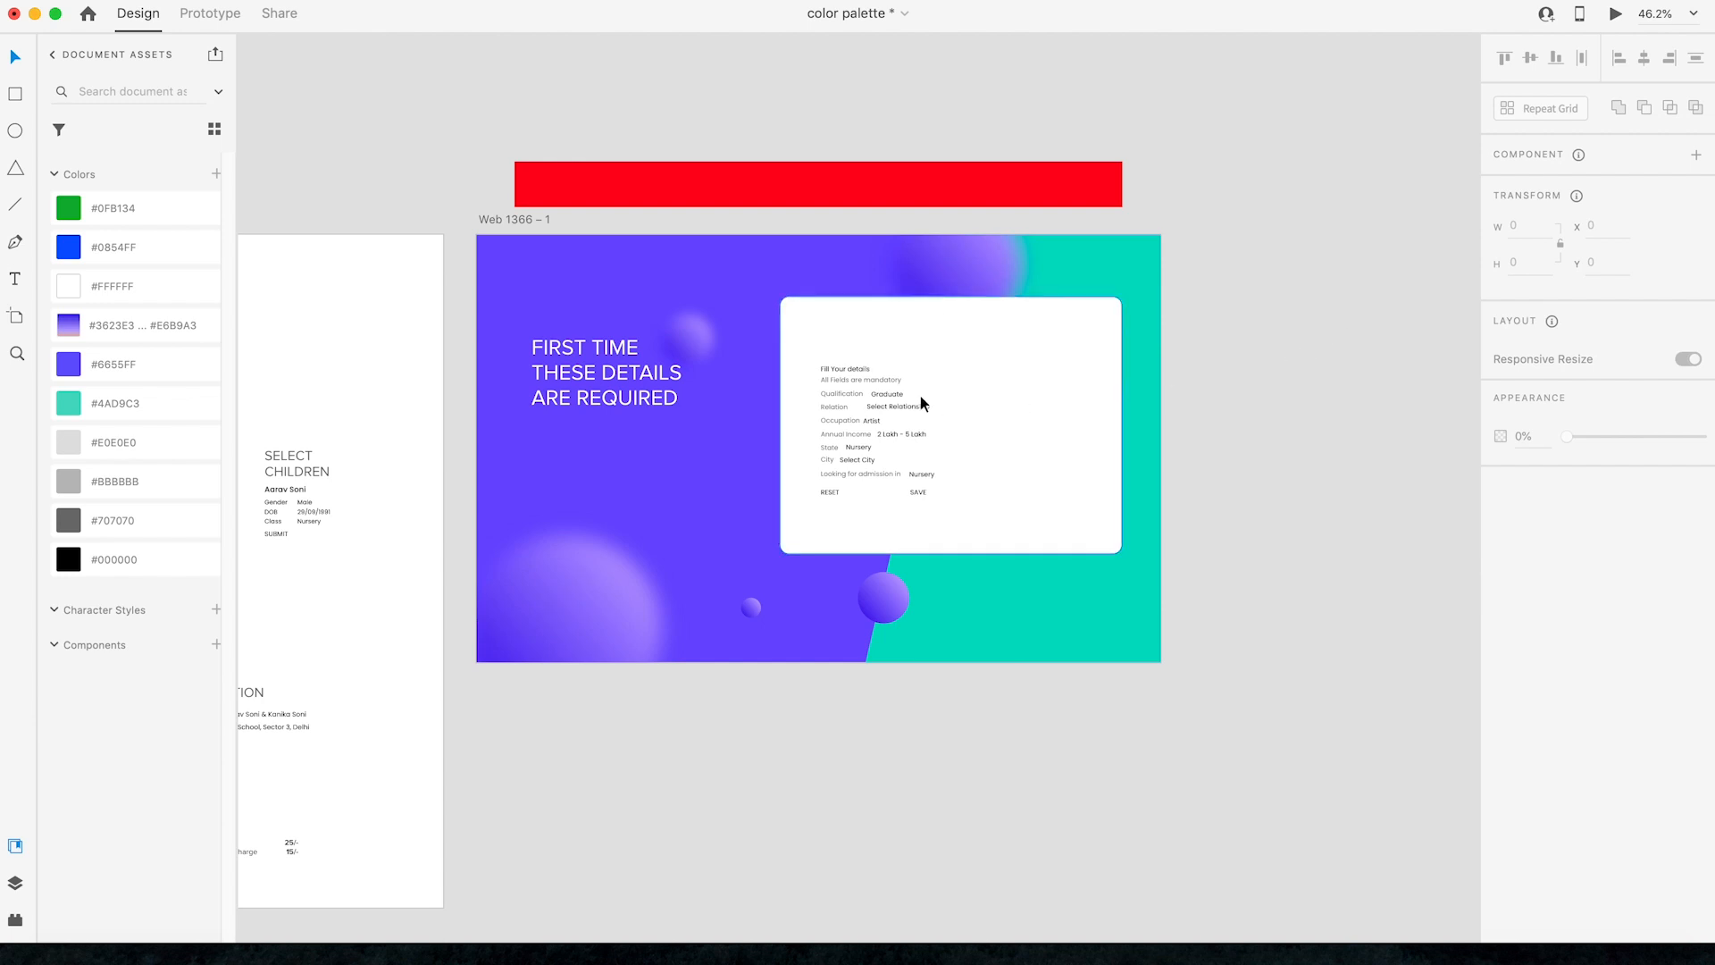
Step: Move the Fill Your details title up near the card's top edge and set its font size to 22
scroll(831, 379, "up", 5)
left_click(853, 361)
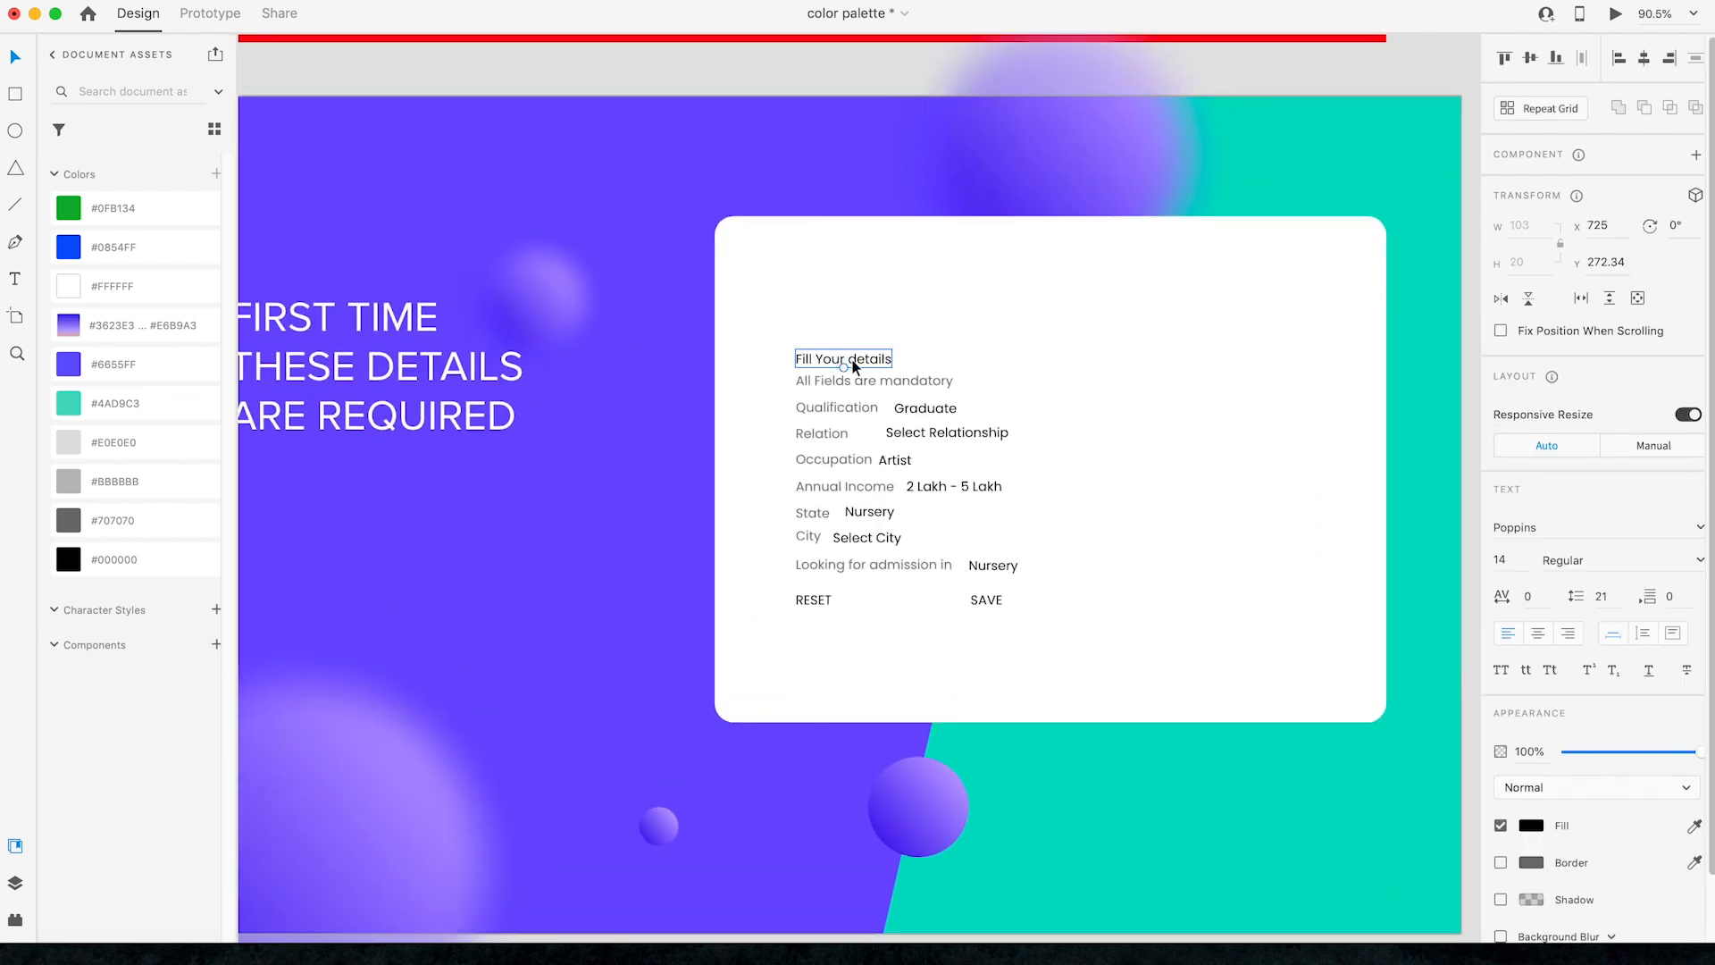
left_click_drag(855, 361, 844, 271)
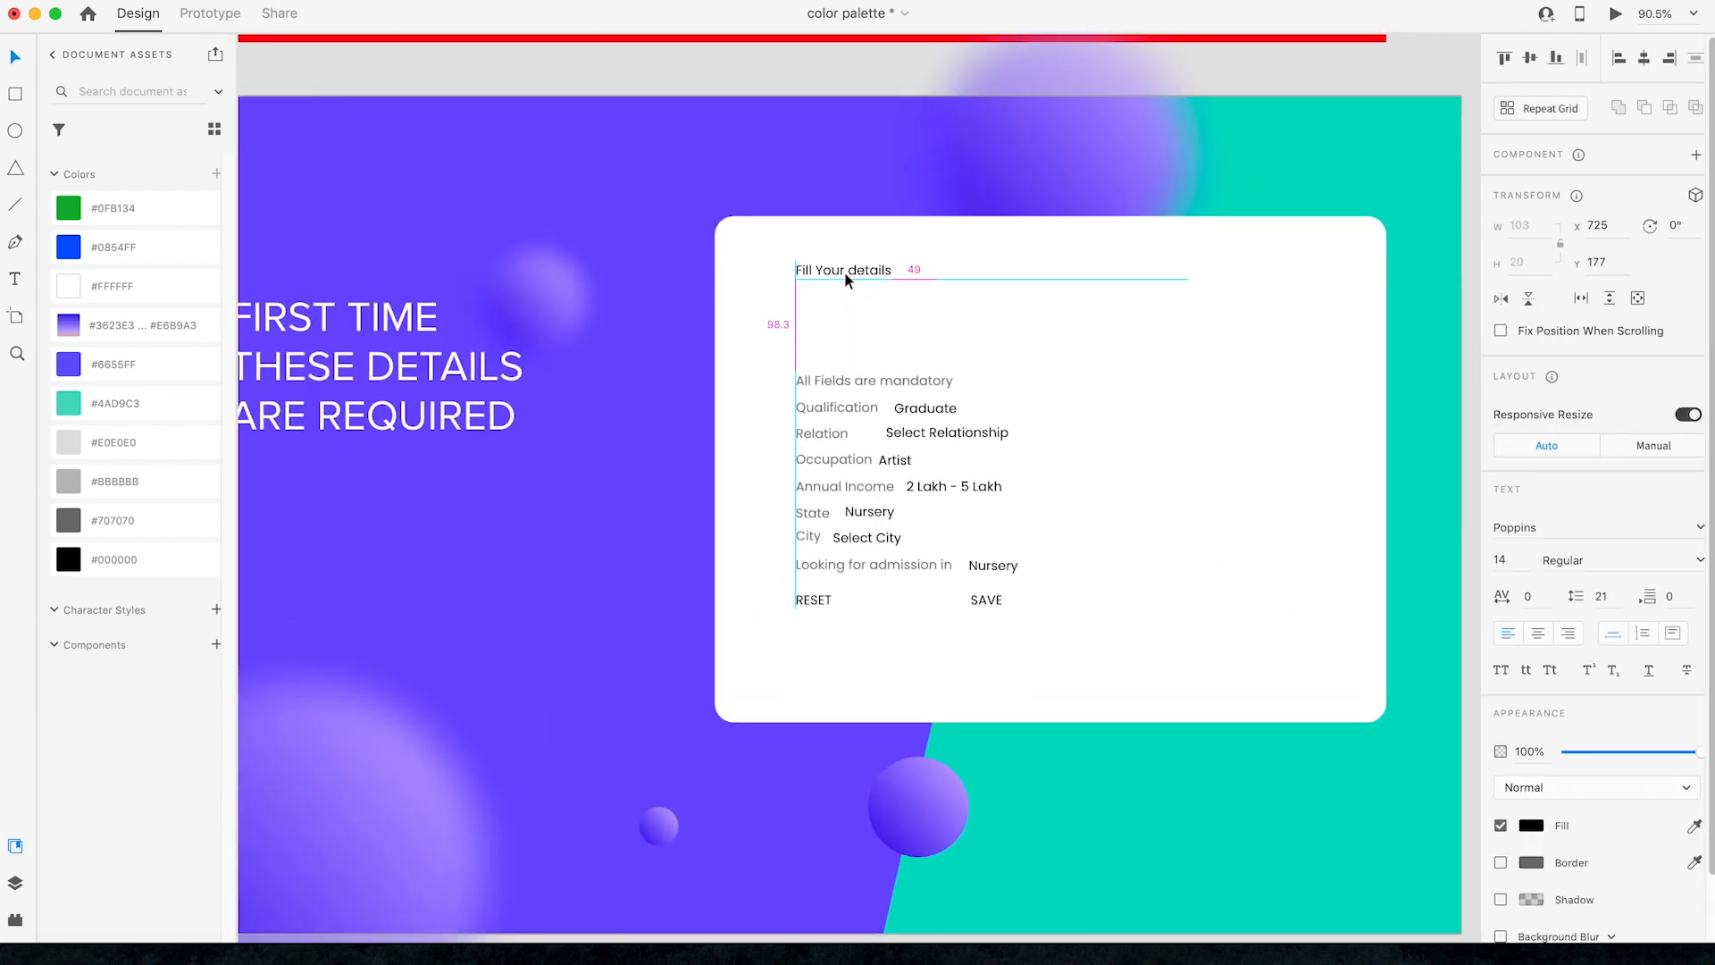
left_click(1509, 560)
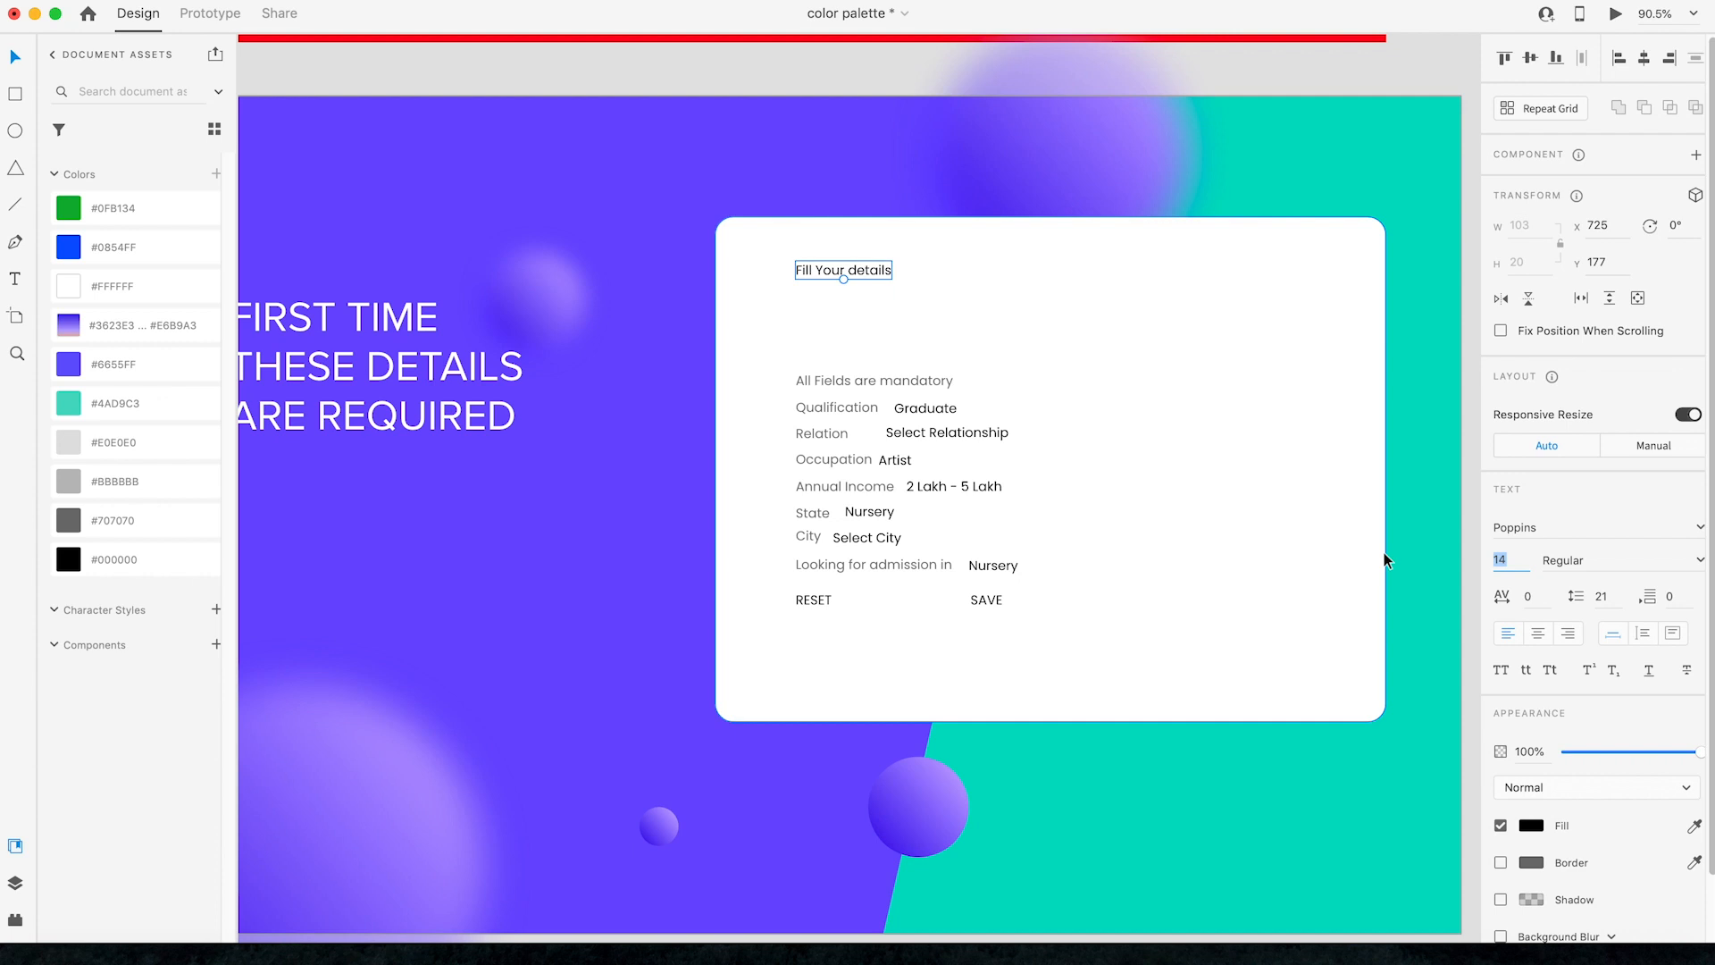
type("22")
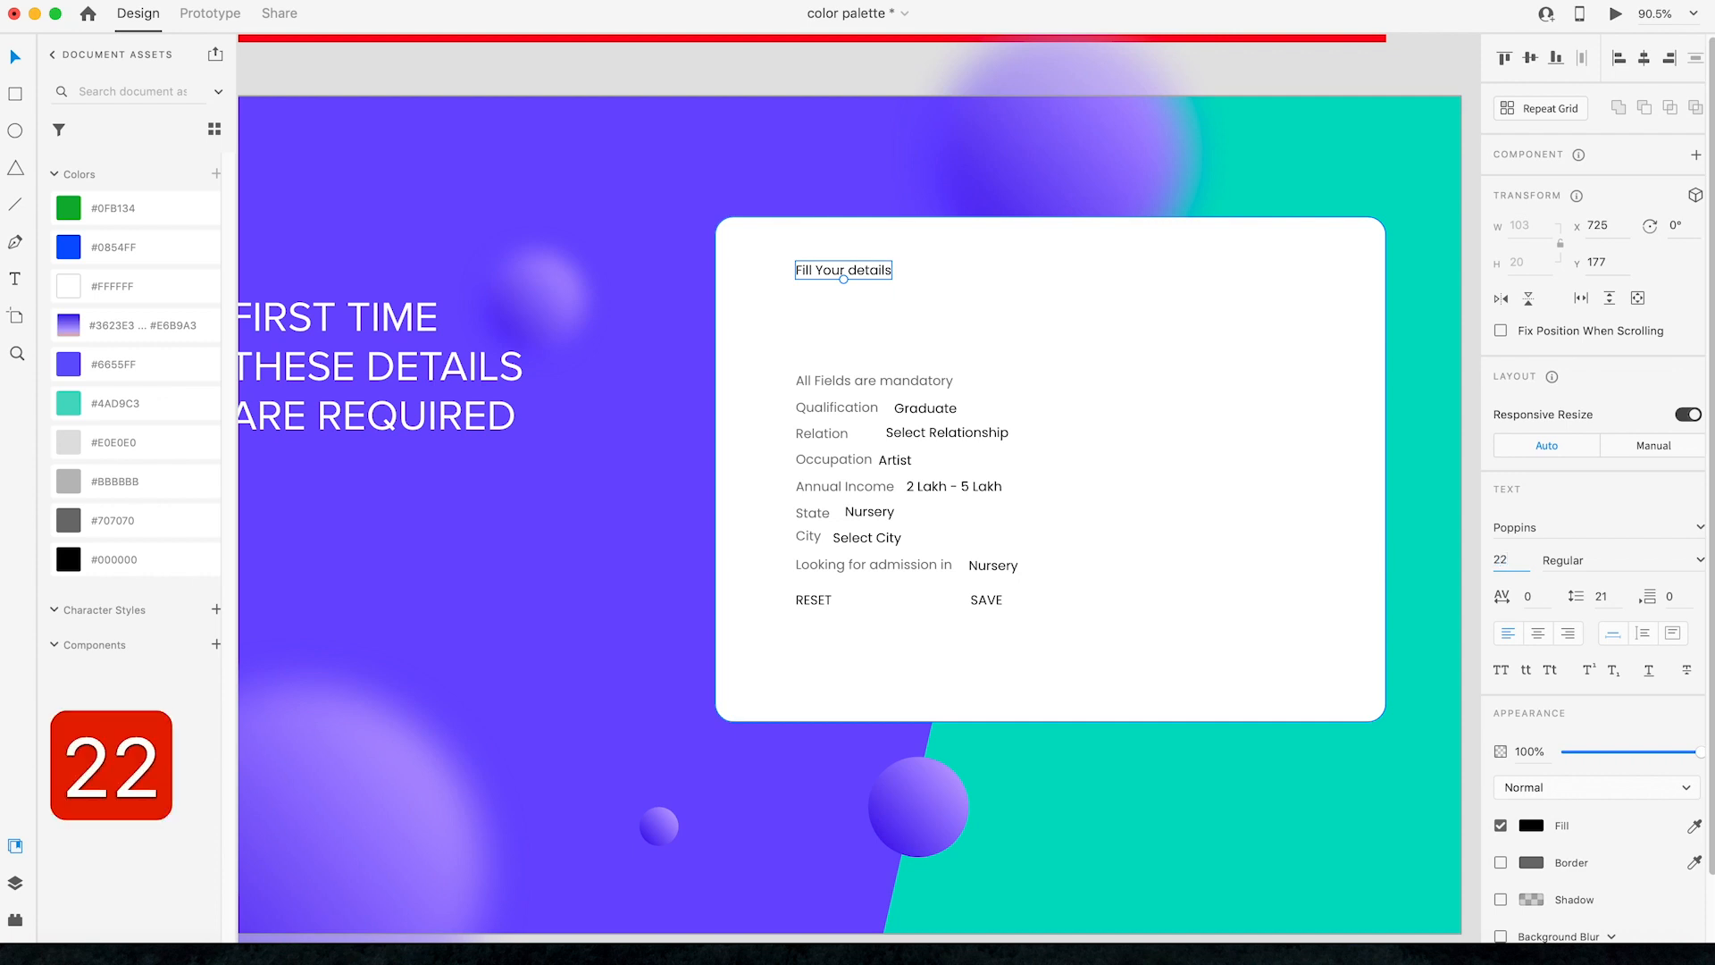
key("Return")
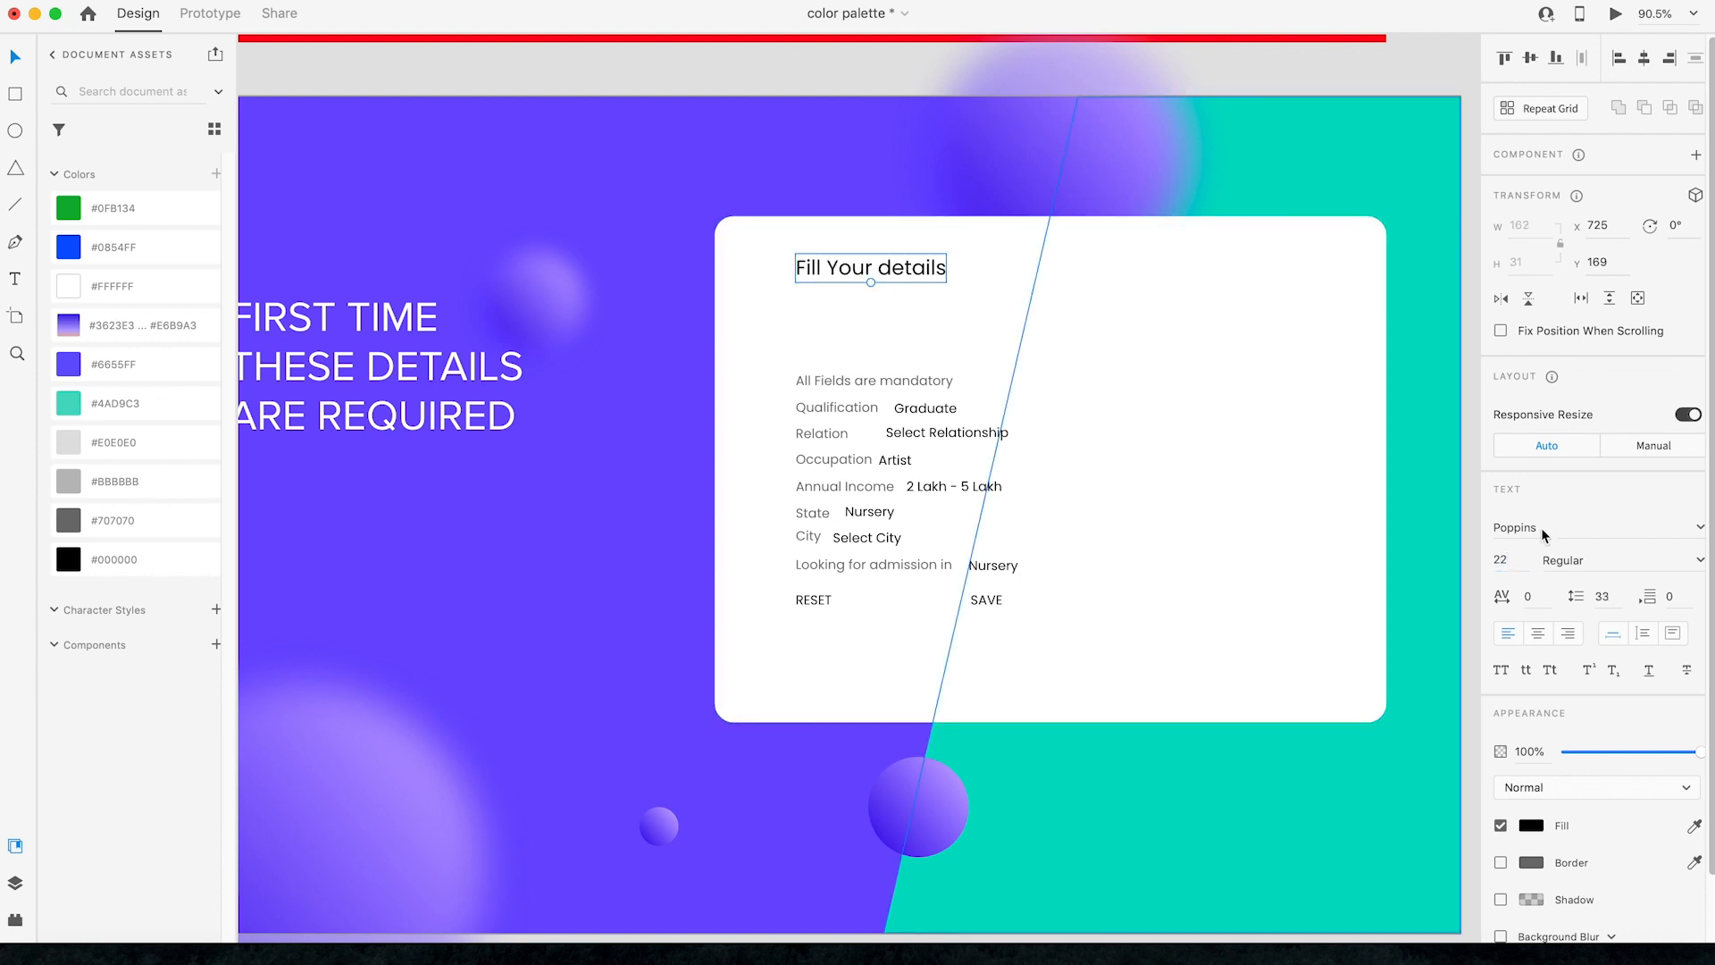
Step: Set the THESE DETAILS line of the large heading to Bold
left_click(447, 361)
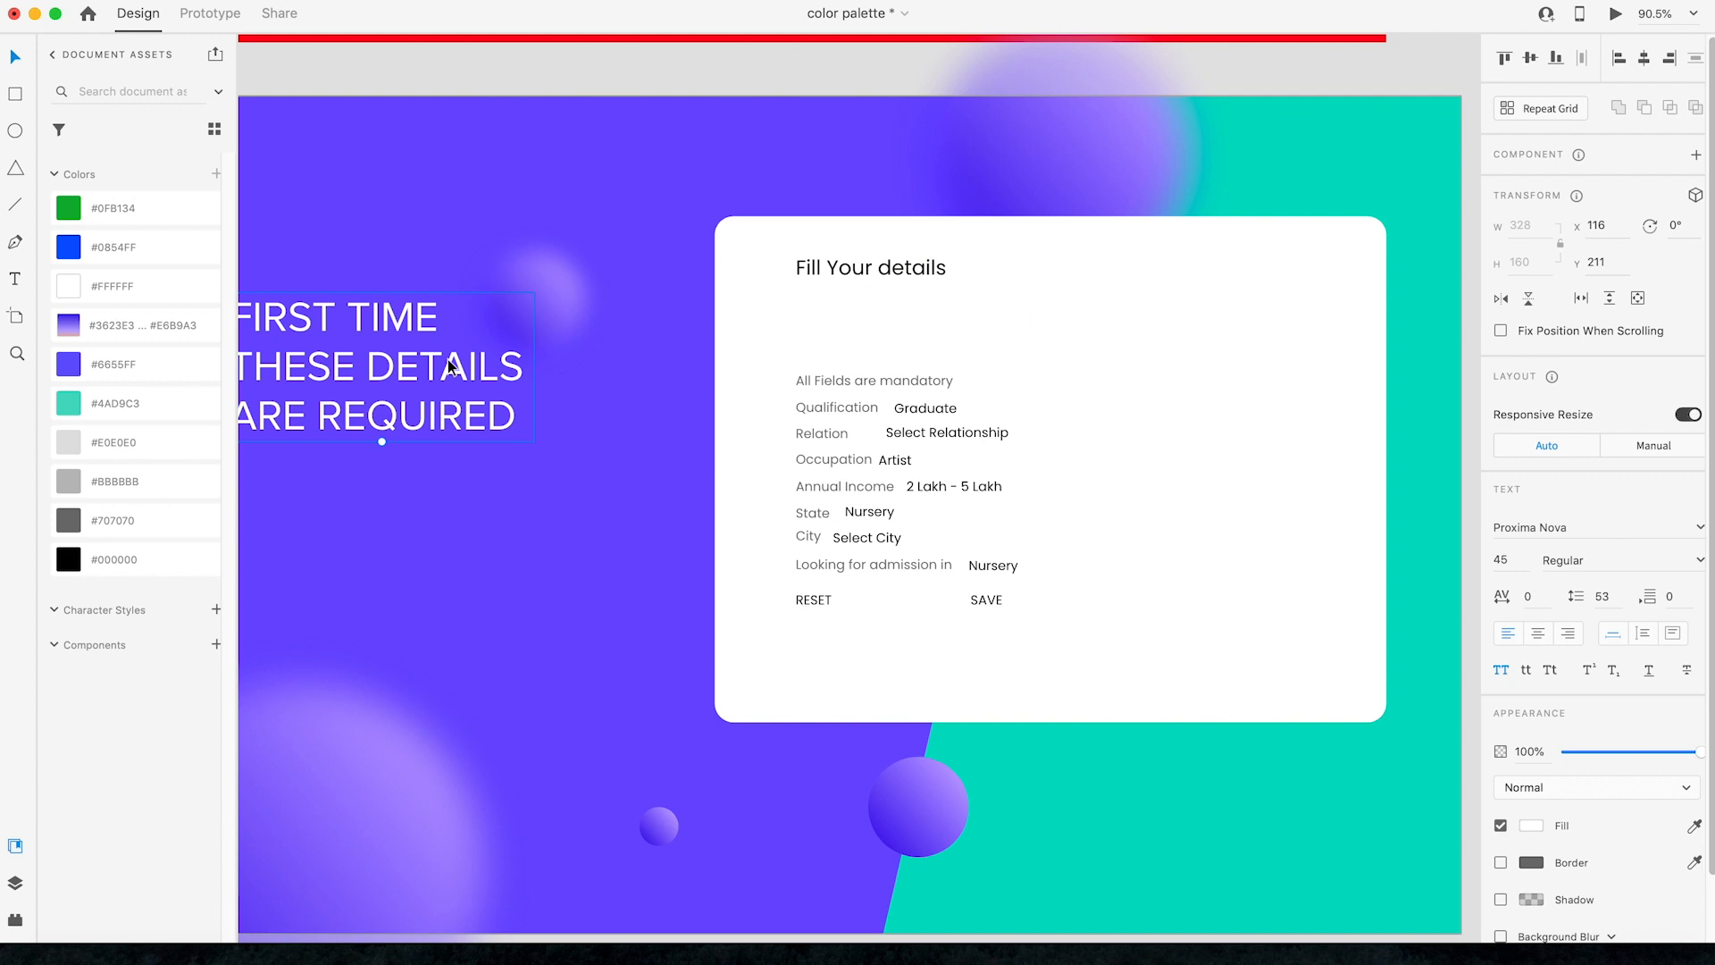
scroll(417, 367, "down", 3)
double_click(317, 366)
left_click_drag(292, 366, 479, 368)
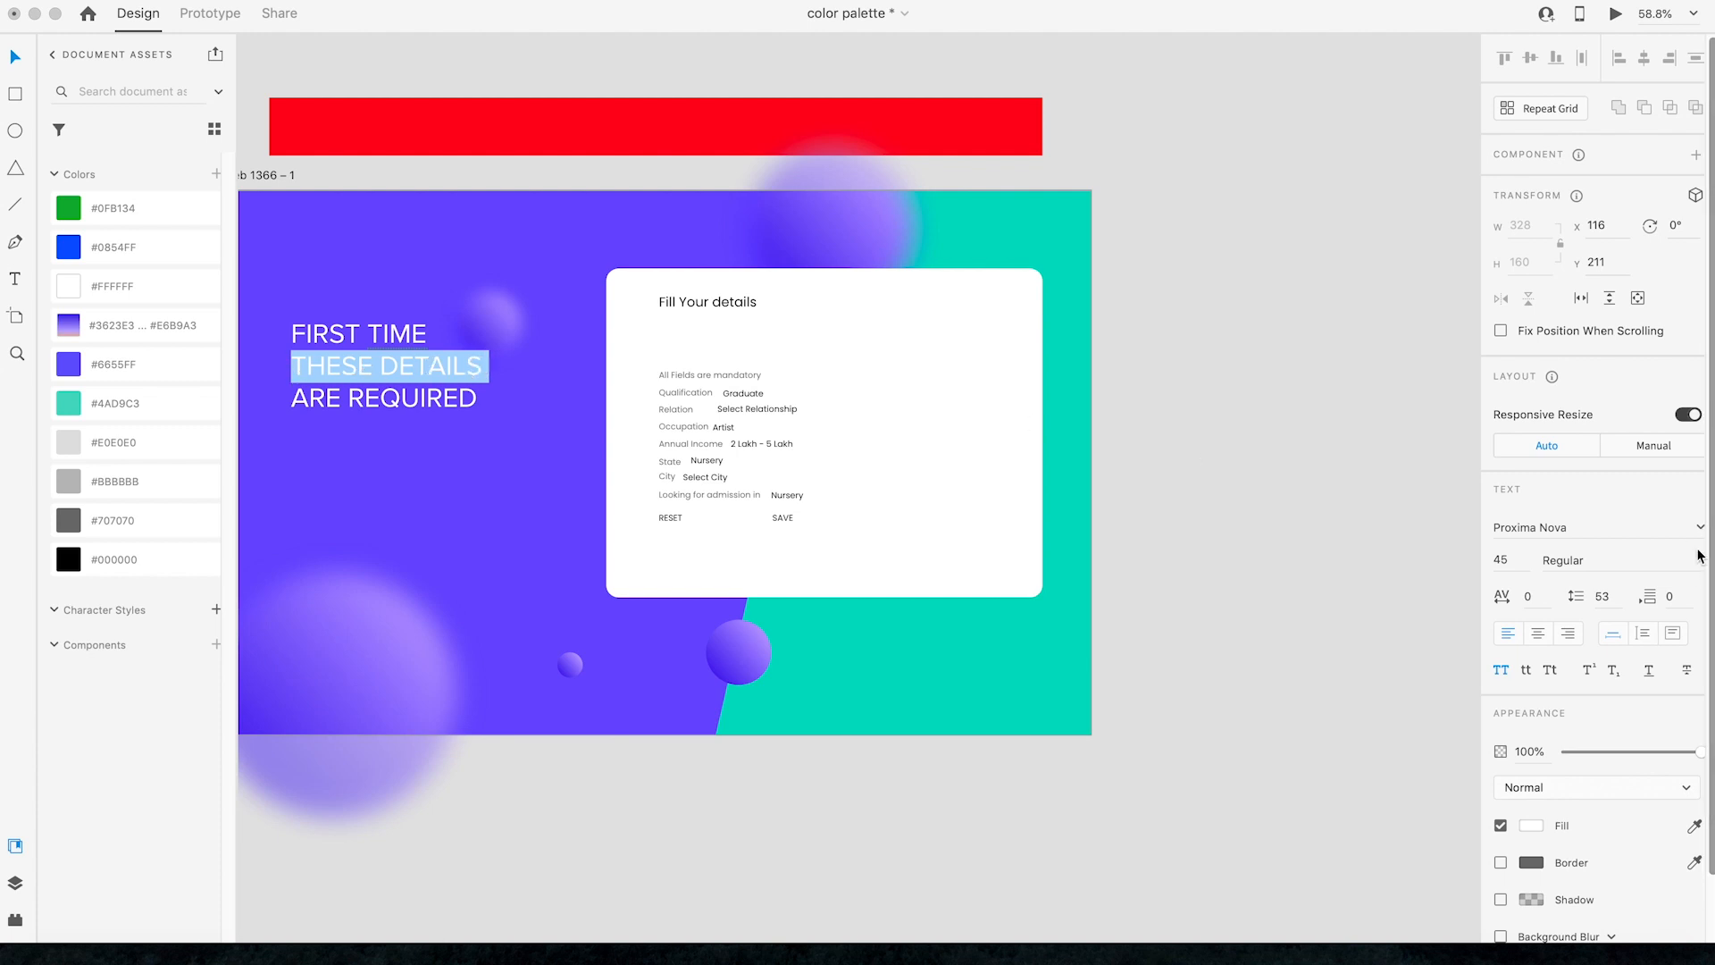
left_click(1702, 562)
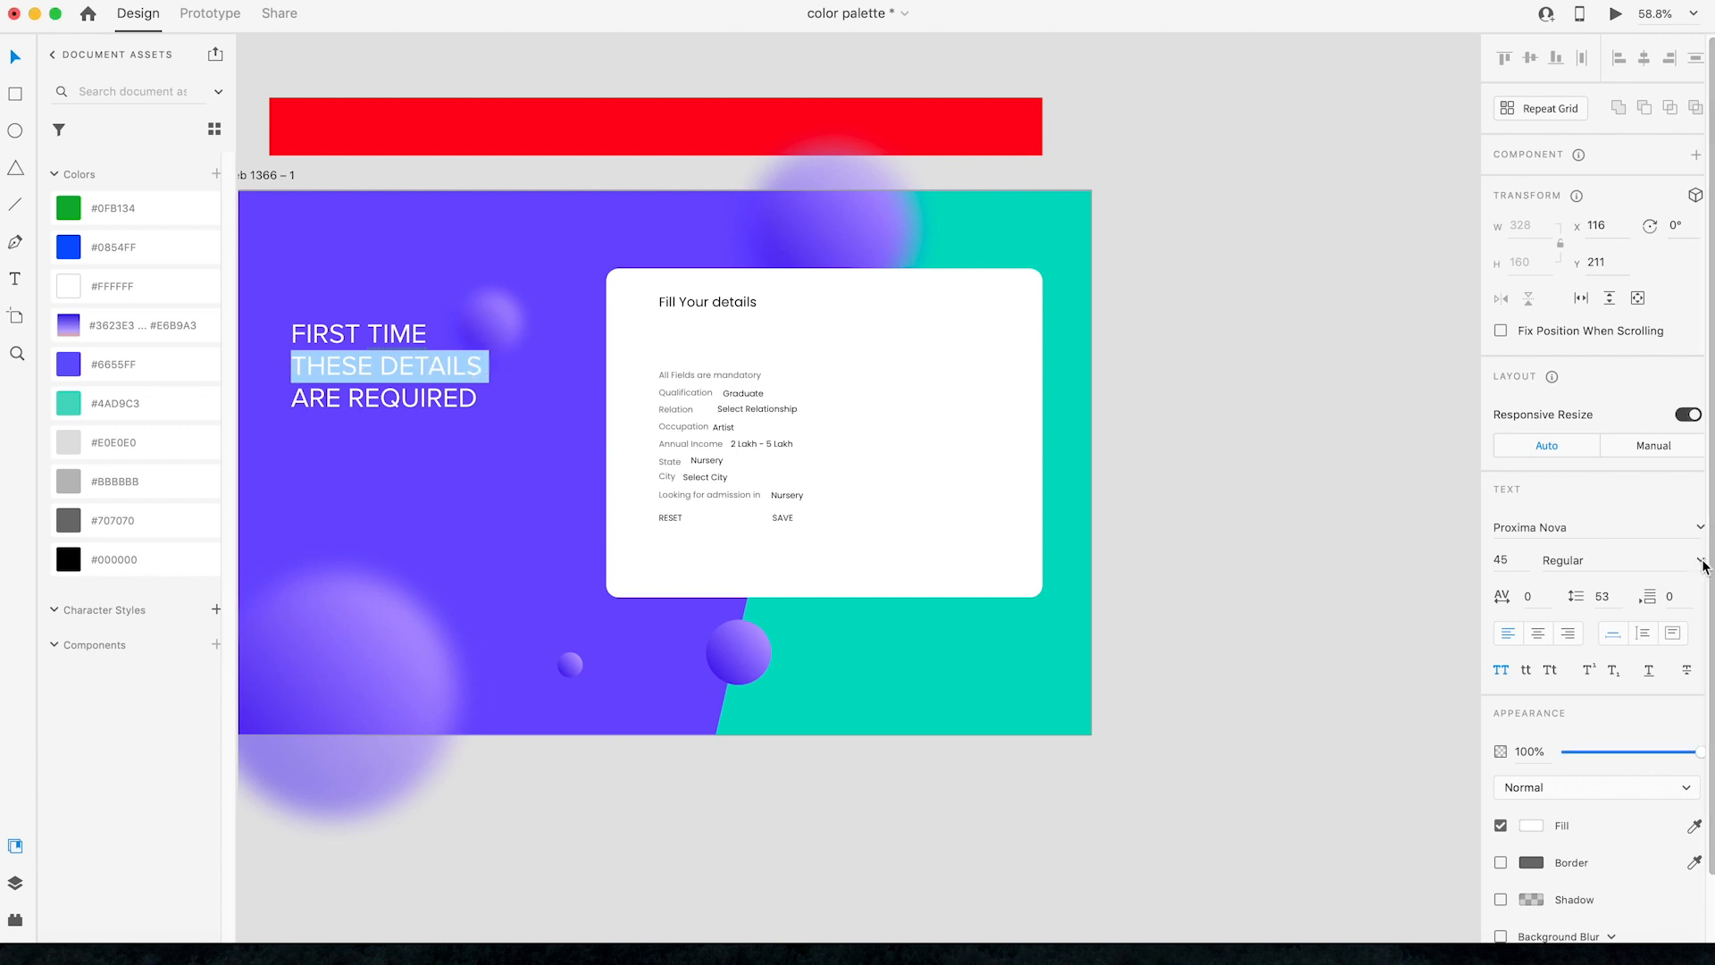
left_click(1700, 565)
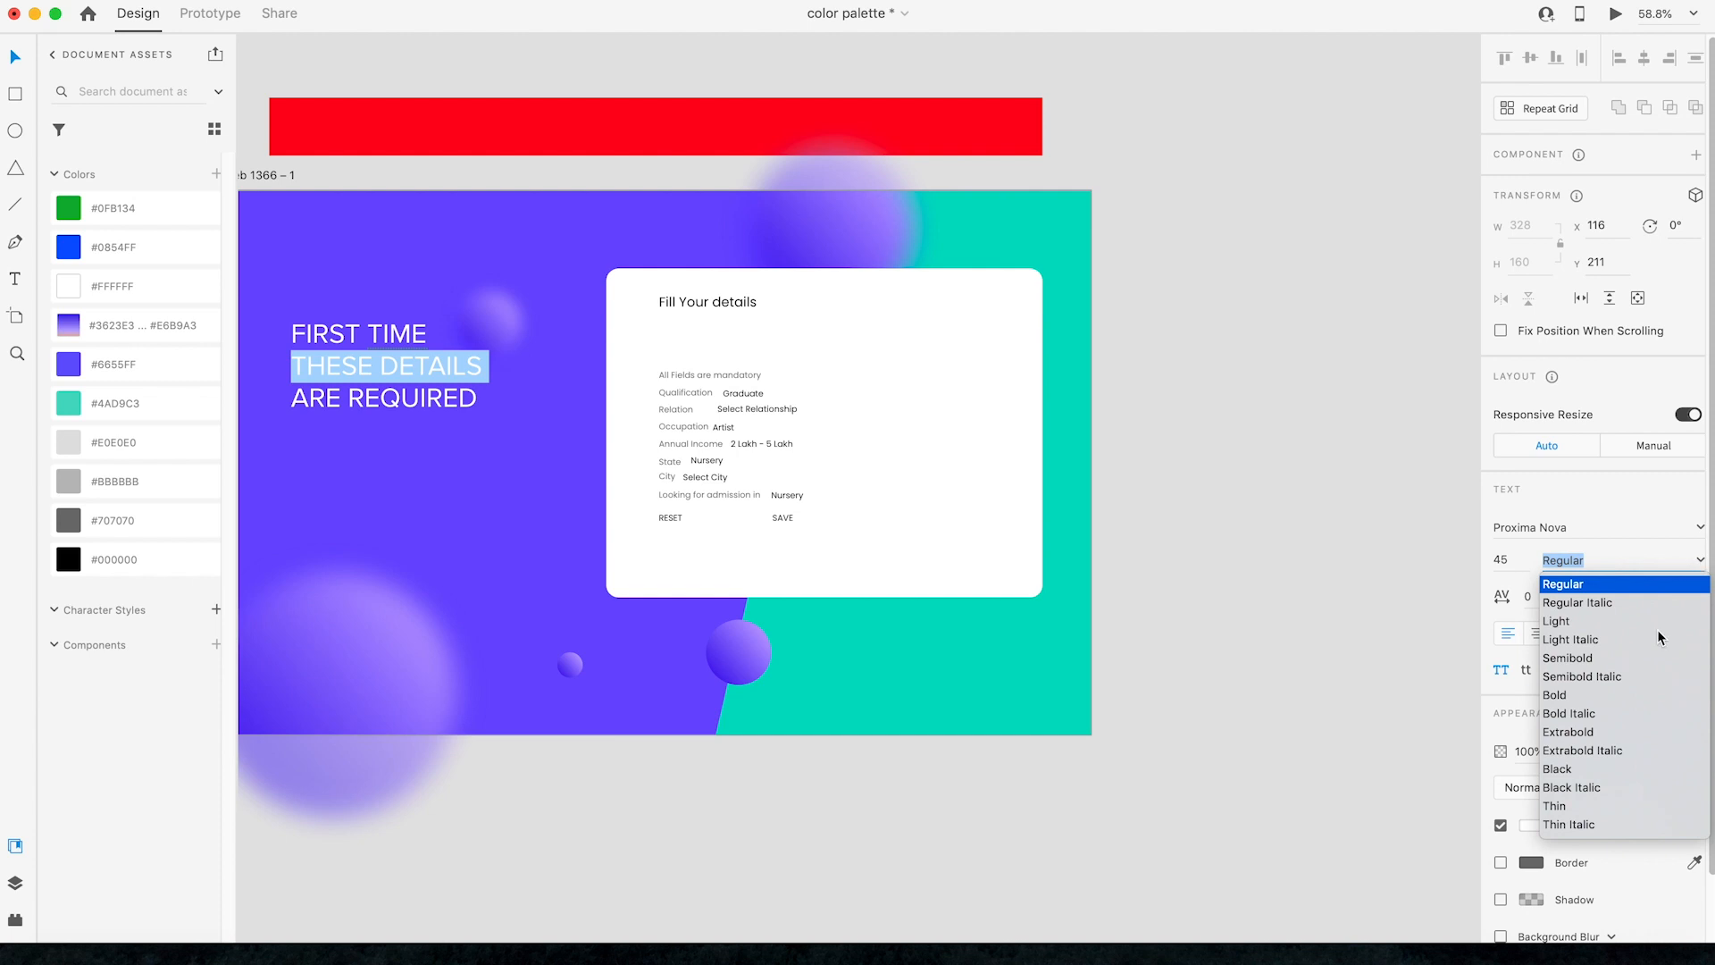
left_click(1570, 696)
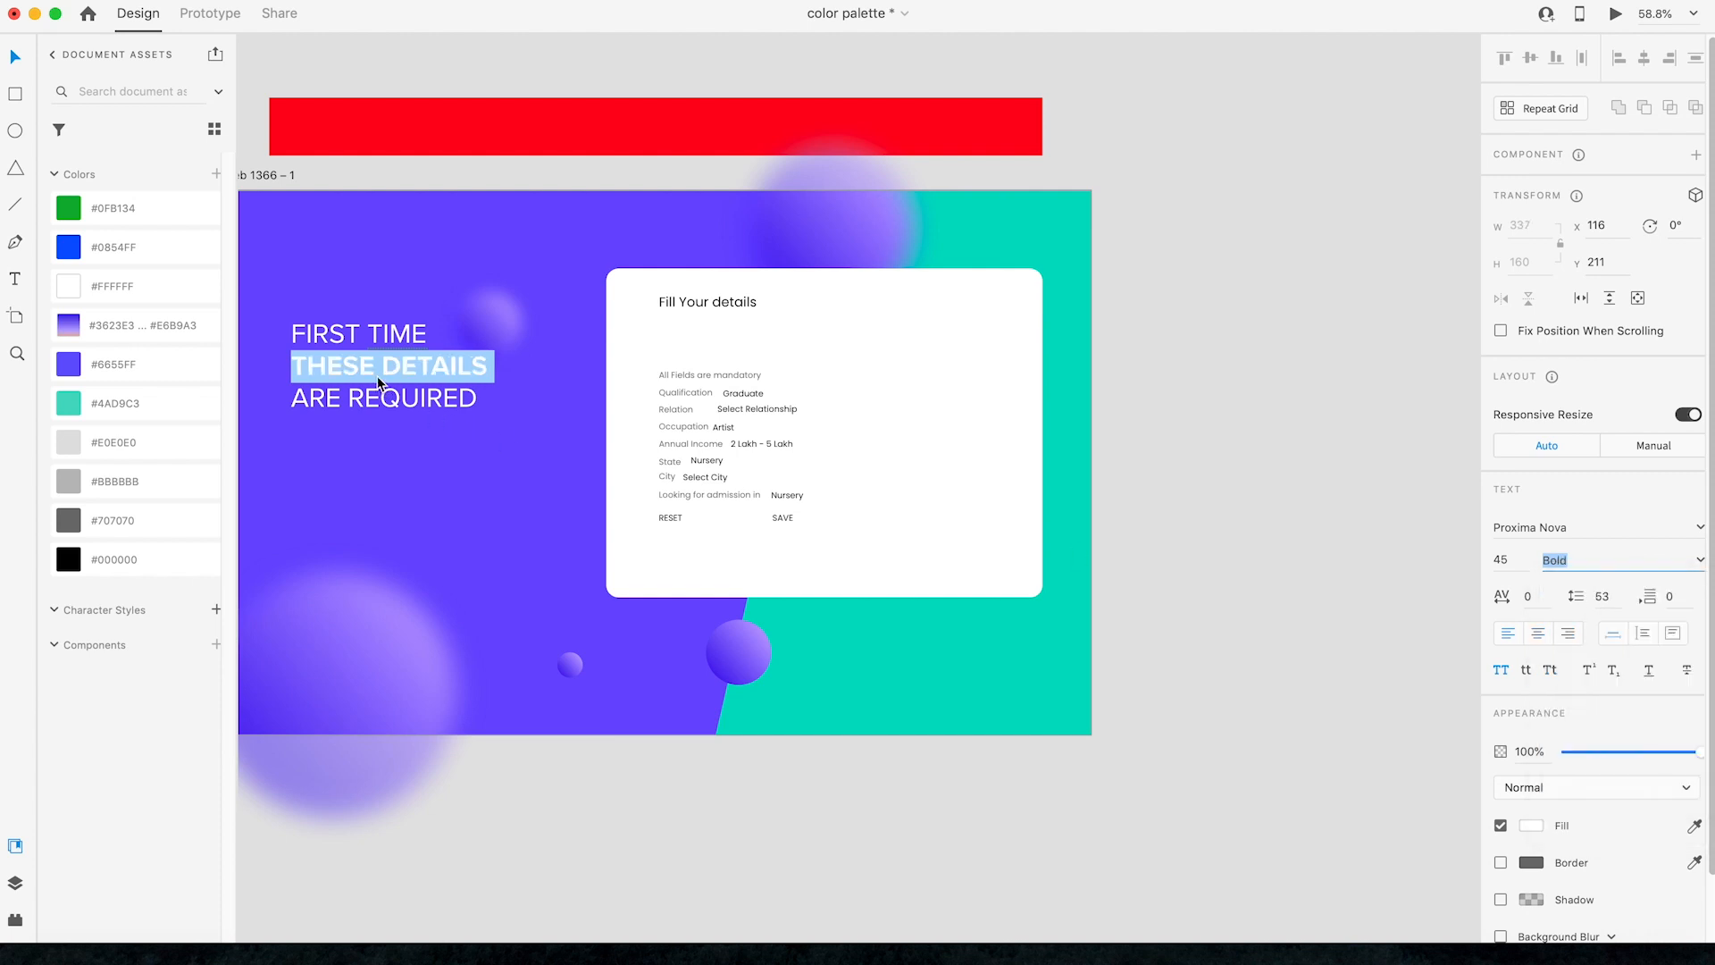
key("Escape")
key("Escape")
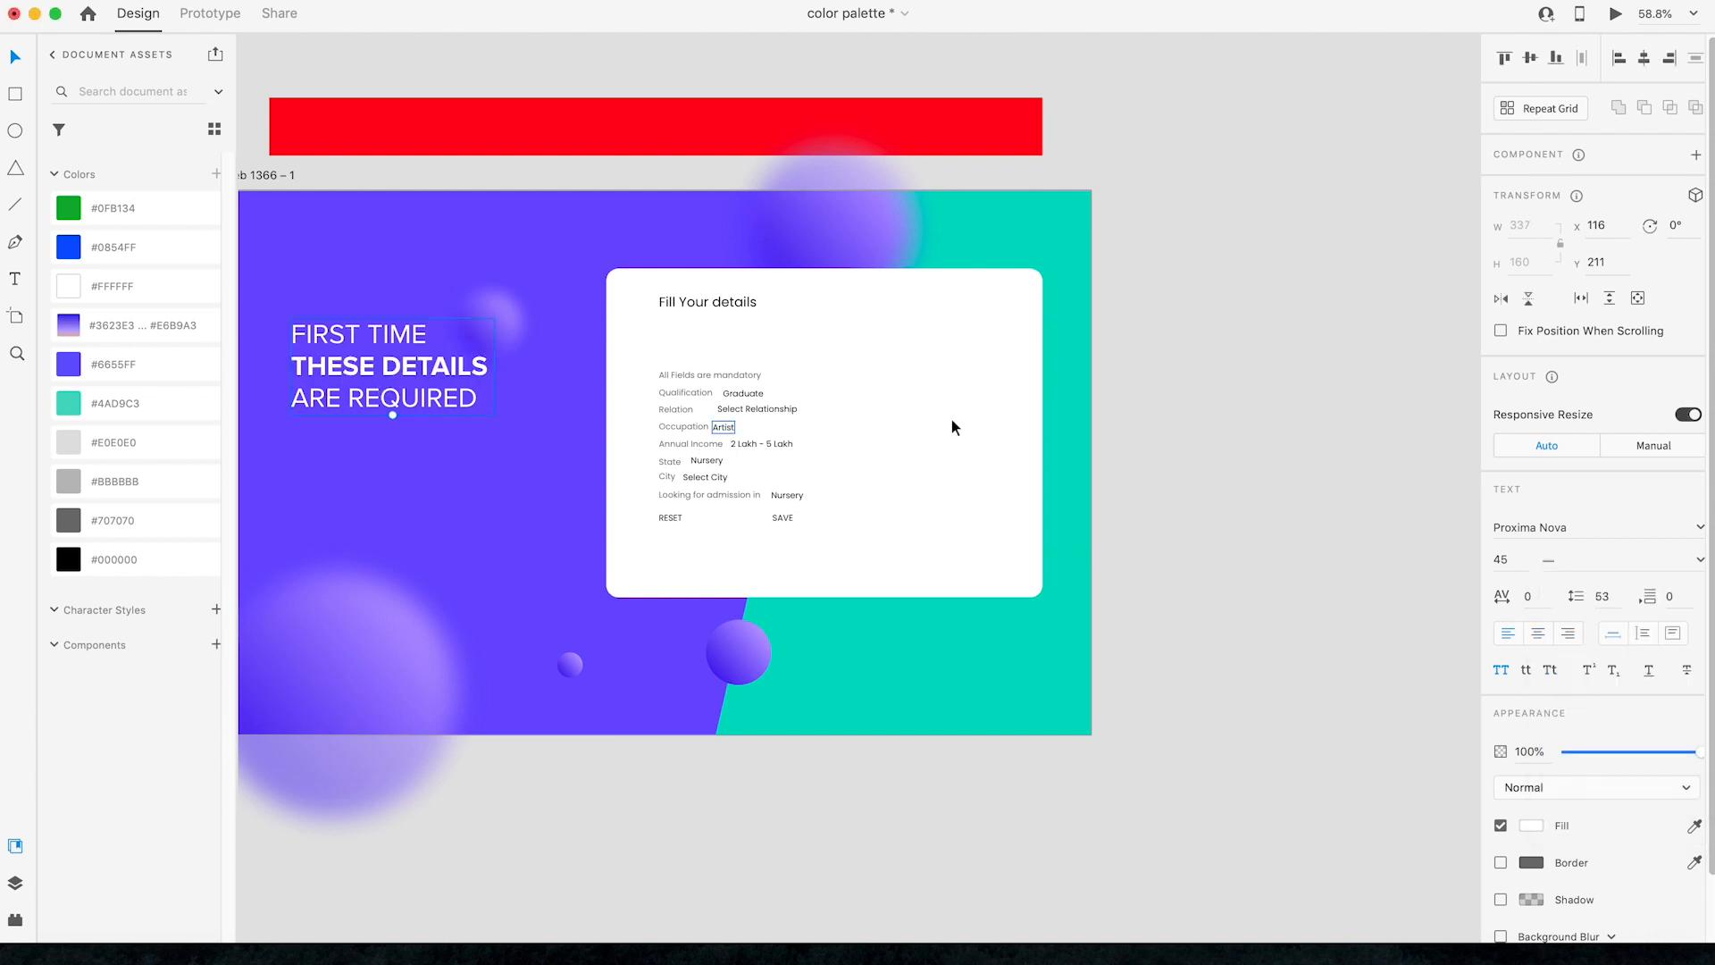
left_click(836, 426)
scroll(833, 427, "down", 5)
left_click(536, 394)
scroll(534, 393, "left", 3)
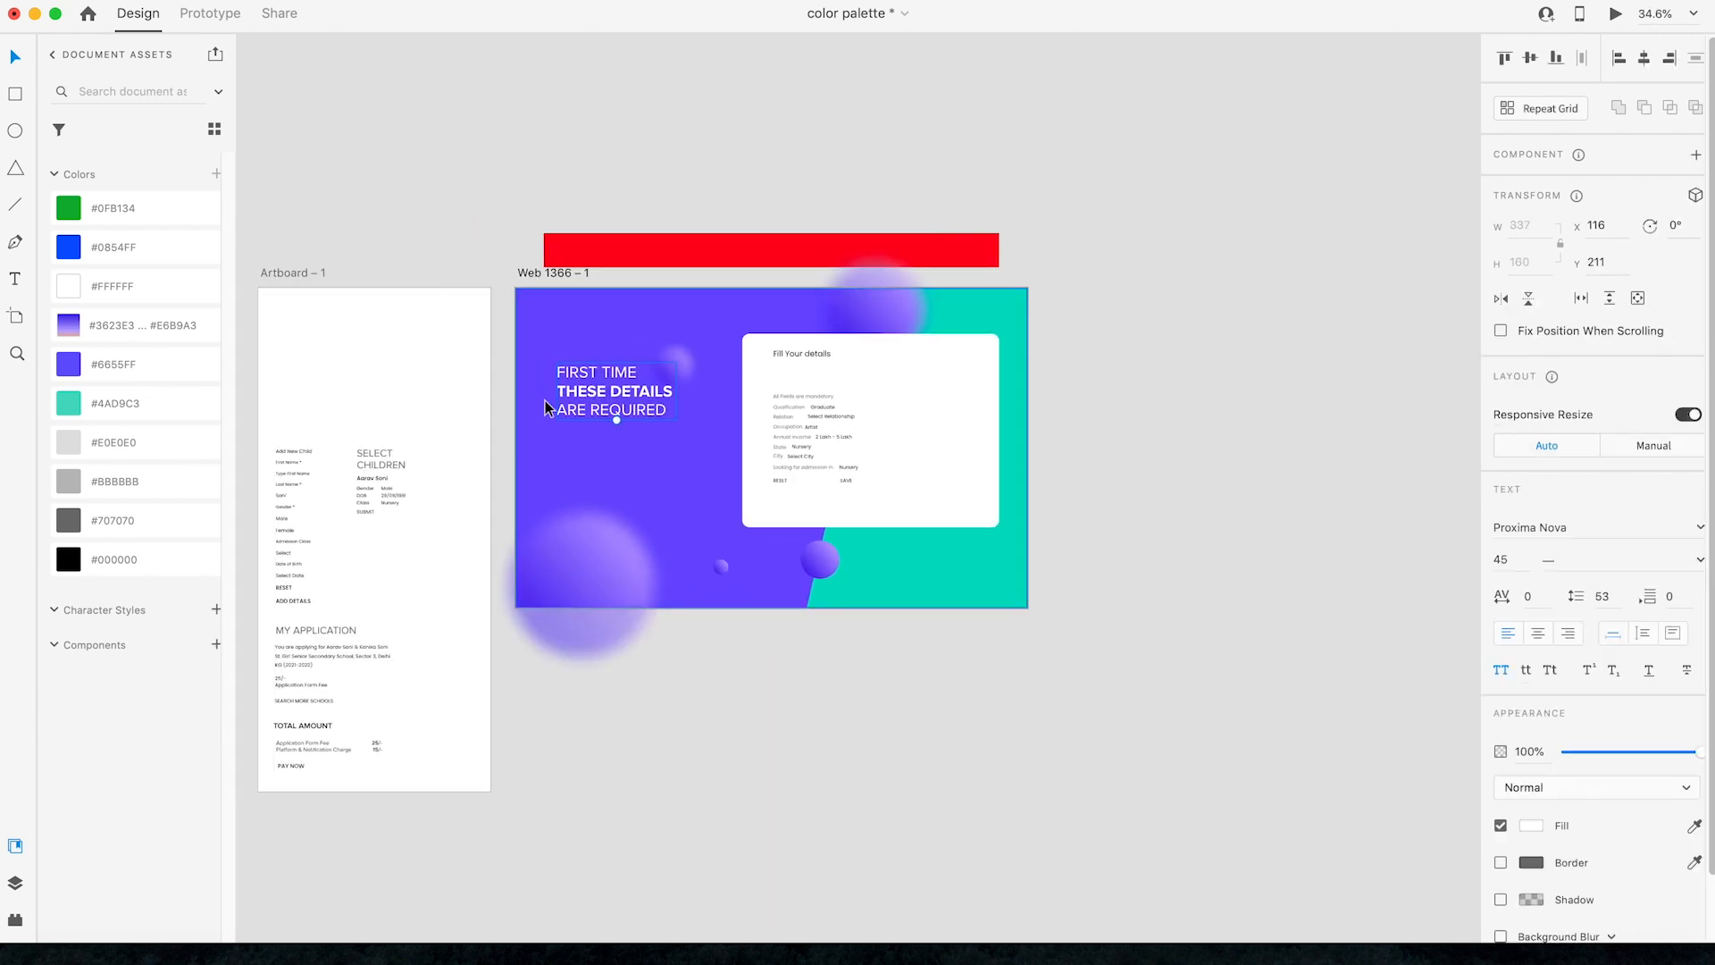
left_click(1177, 417)
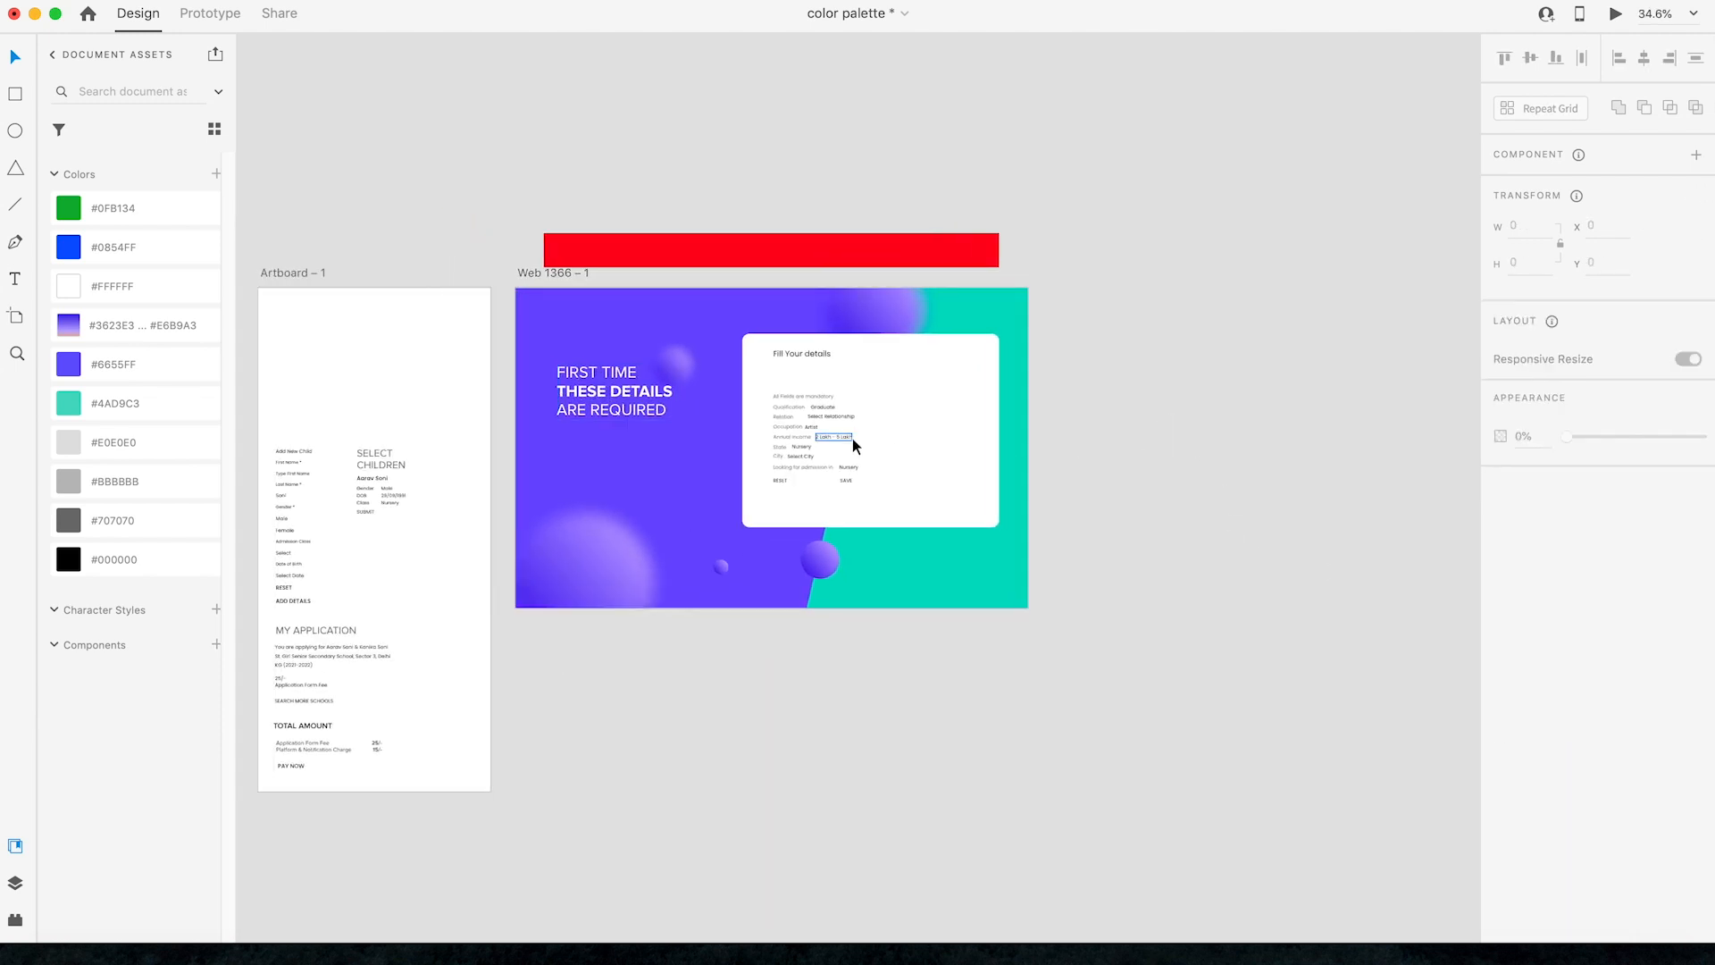
left_click(628, 405)
Step: Set the Fill Your details title to Medium weight and move it to about X 700, Y 180
left_click(798, 361)
scroll(853, 398, "up", 5)
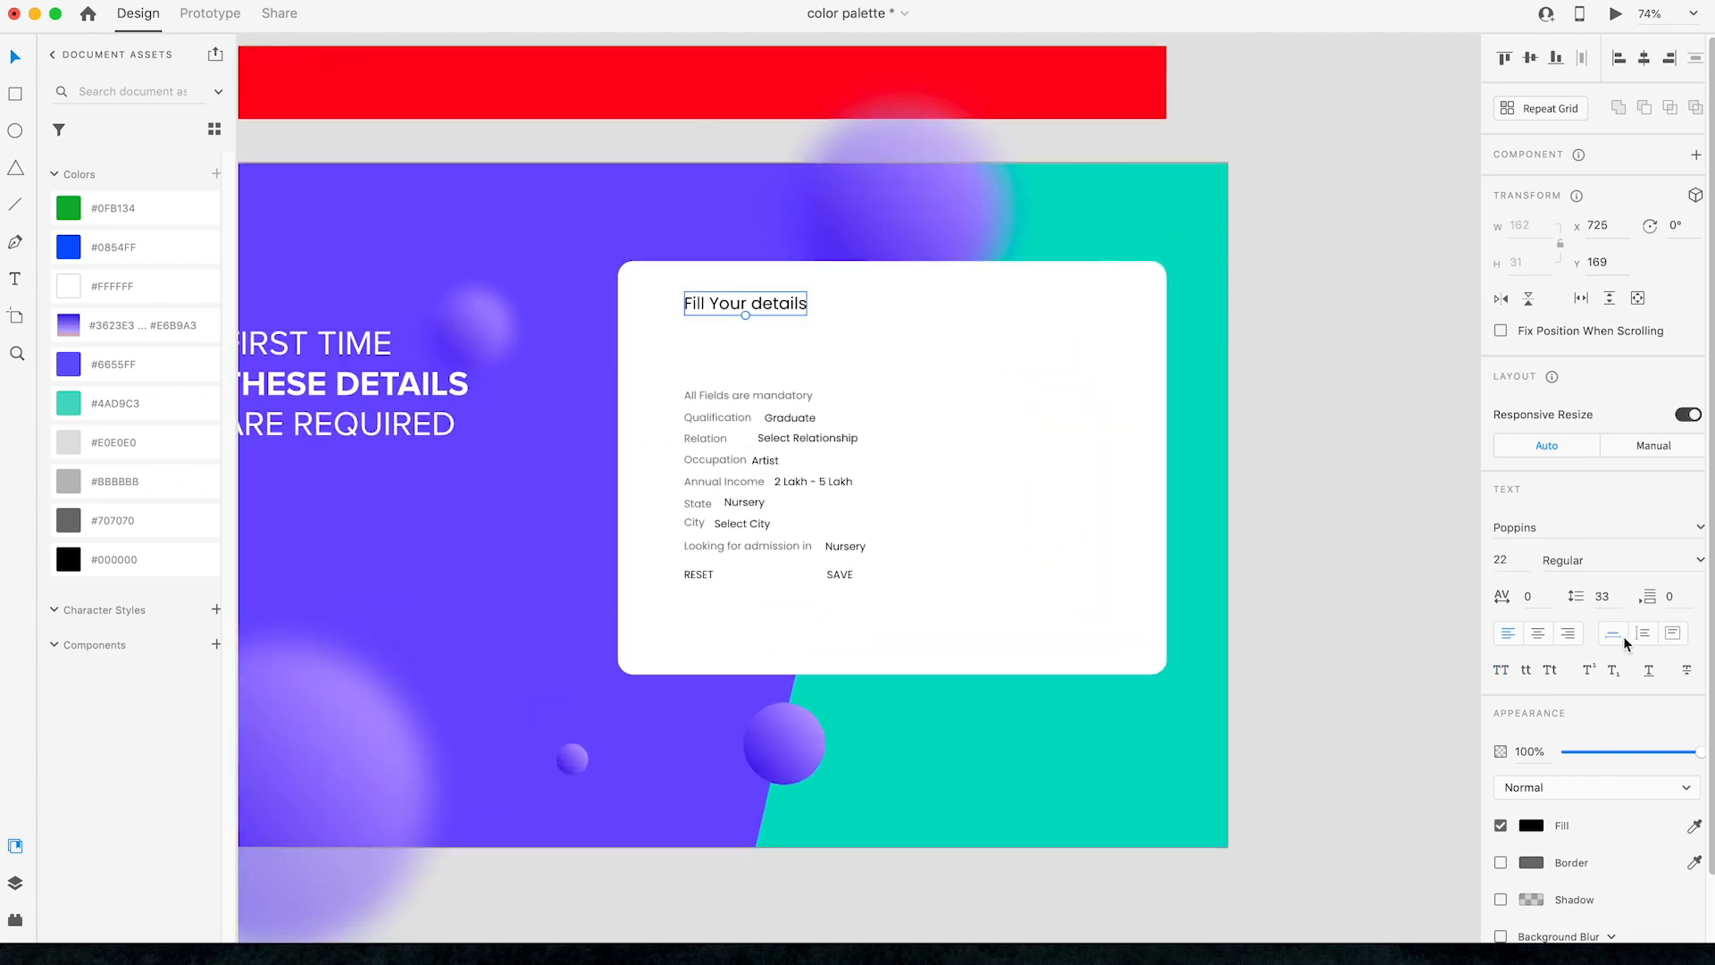
left_click(1700, 561)
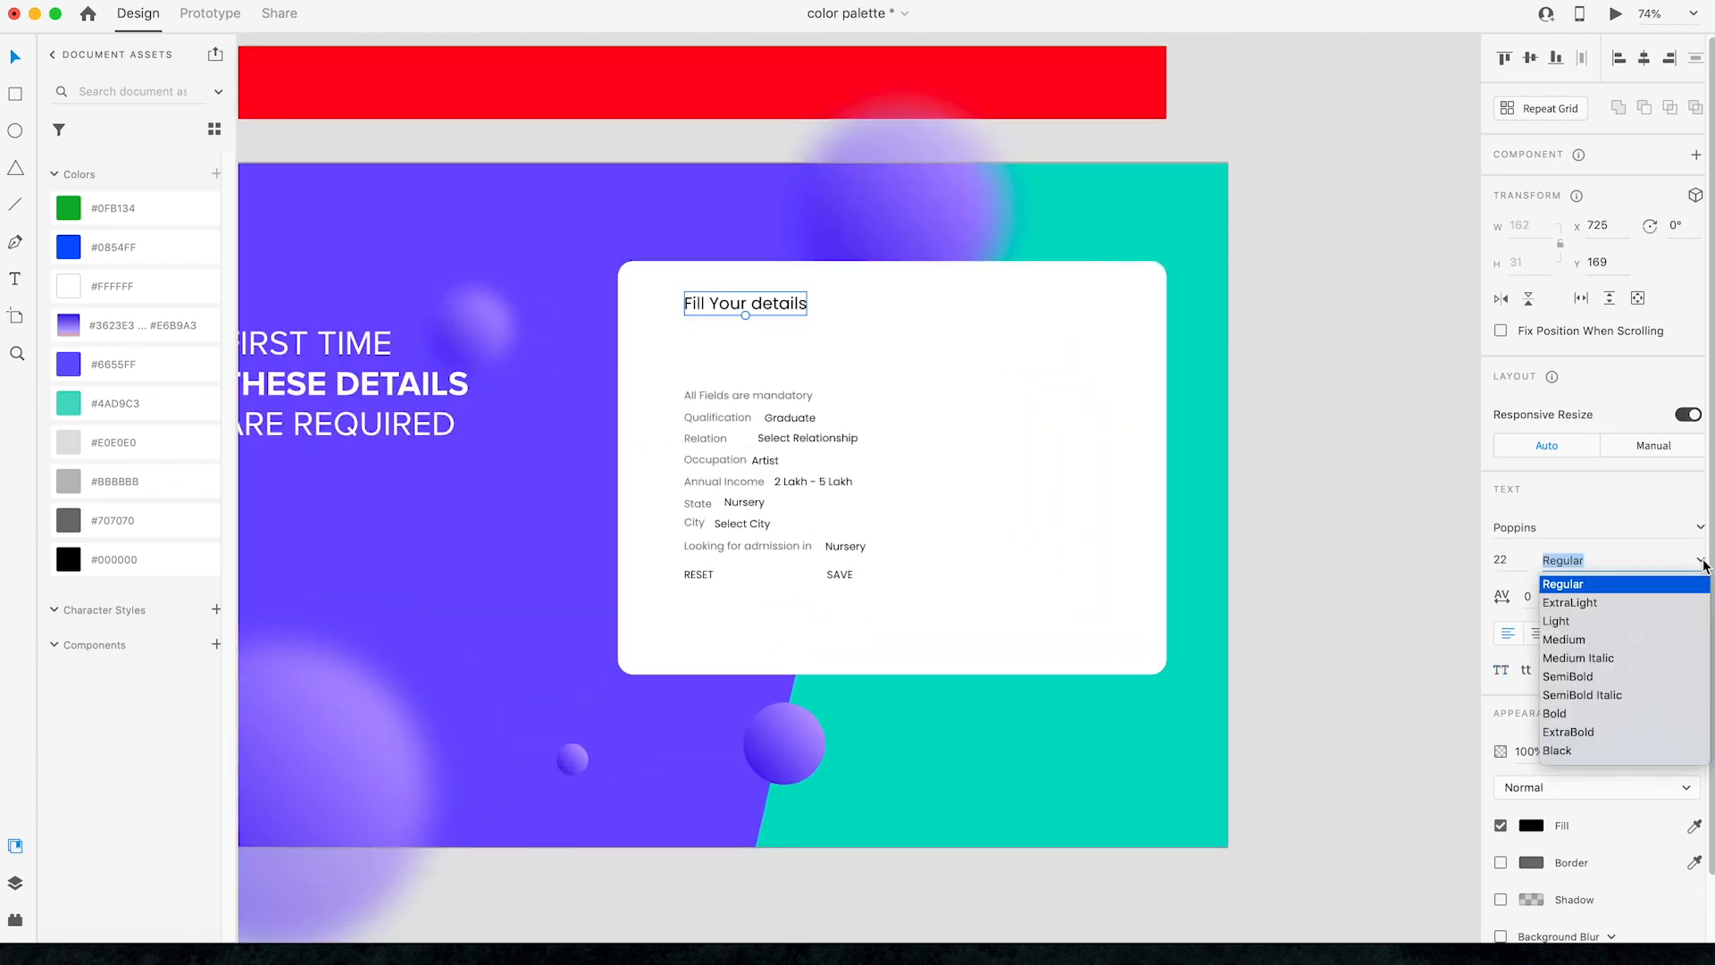
left_click(1564, 640)
left_click_drag(727, 313, 709, 327)
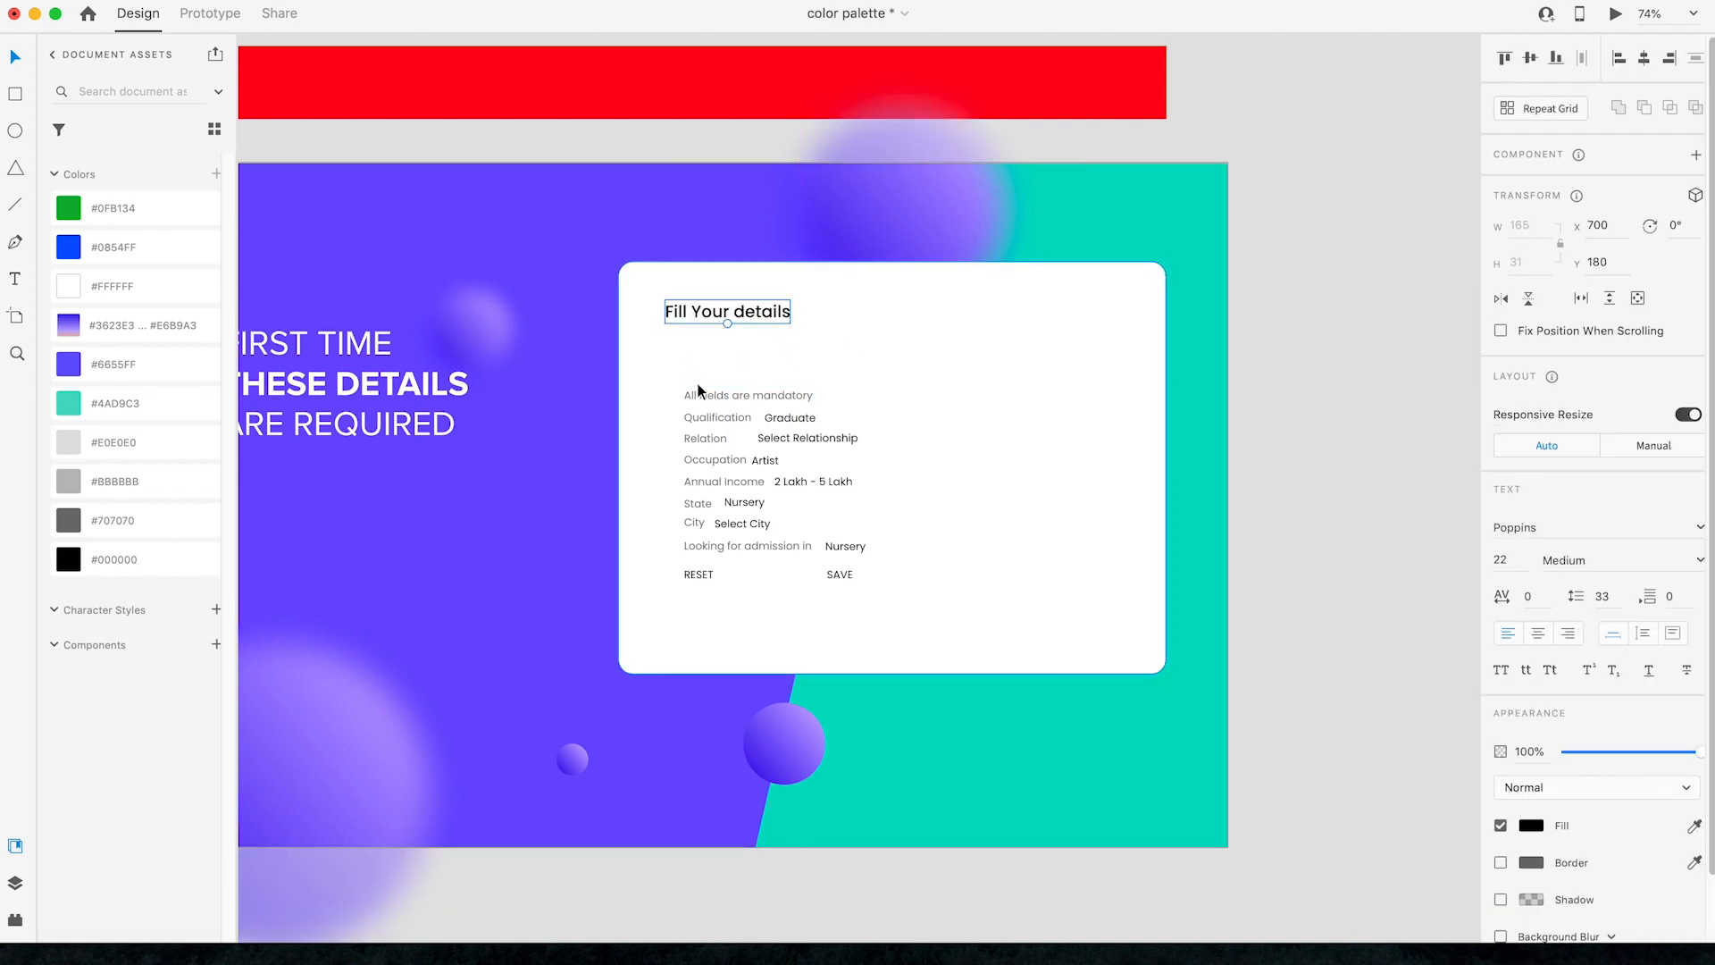
Step: Move the All Fields are mandatory note to the card's upper-right corner, at about X 1147, Y 180
left_click(715, 418)
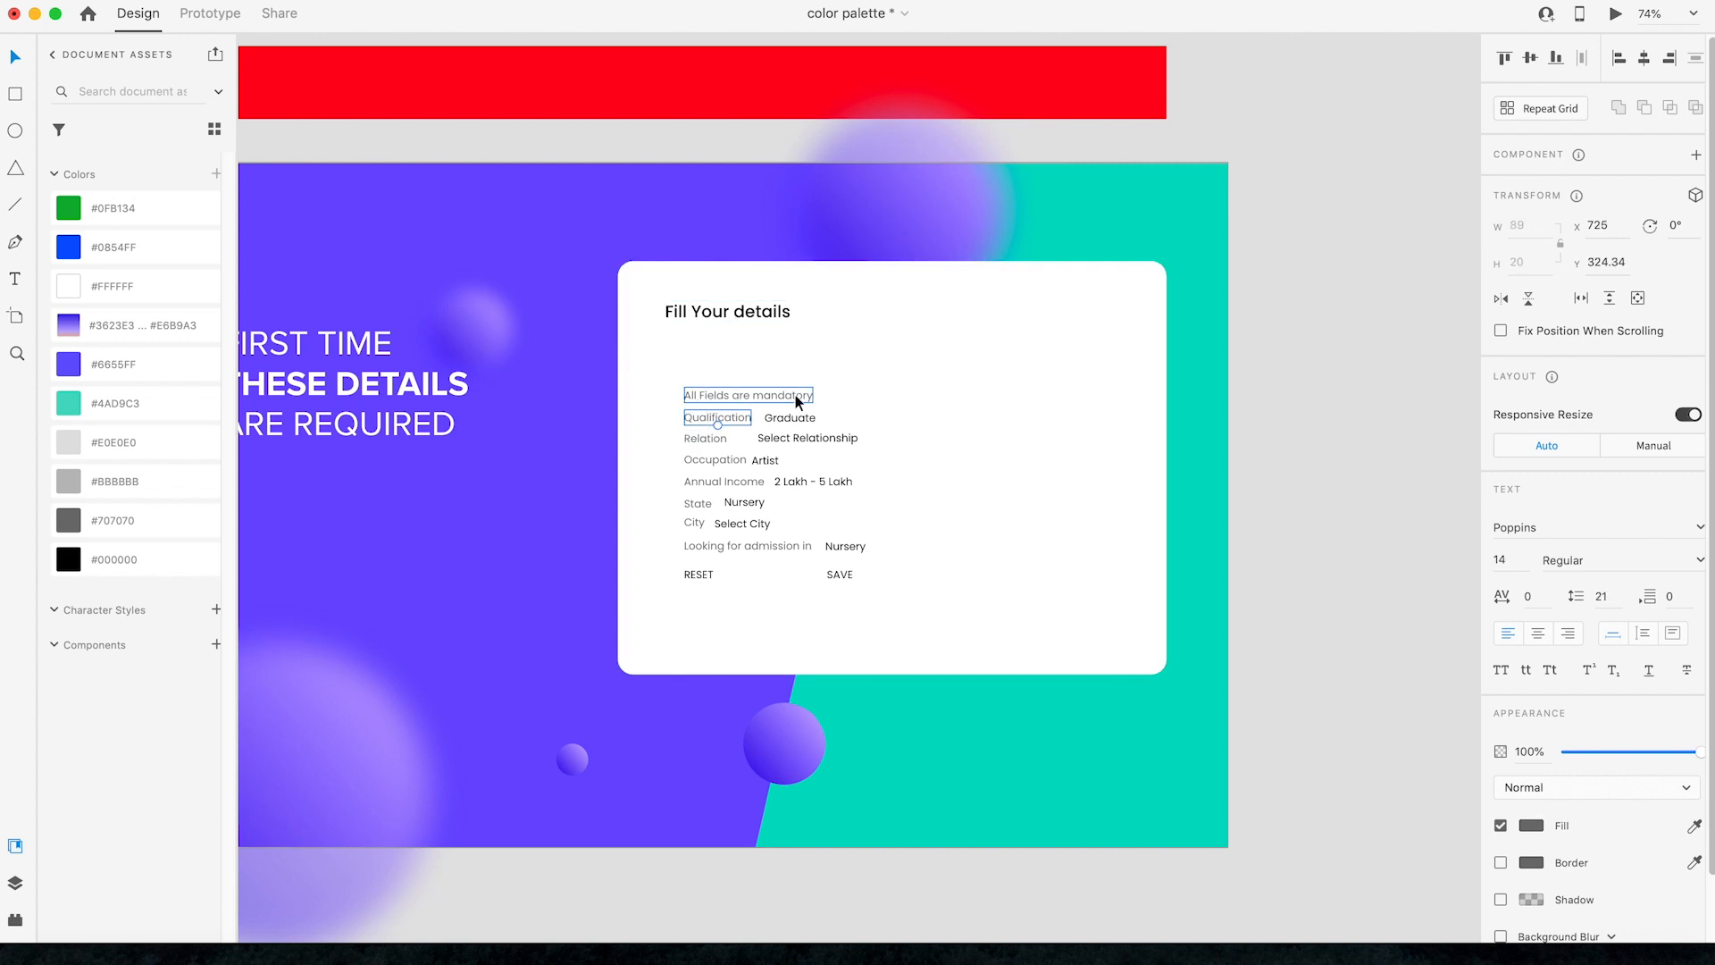
left_click_drag(758, 397, 1078, 315)
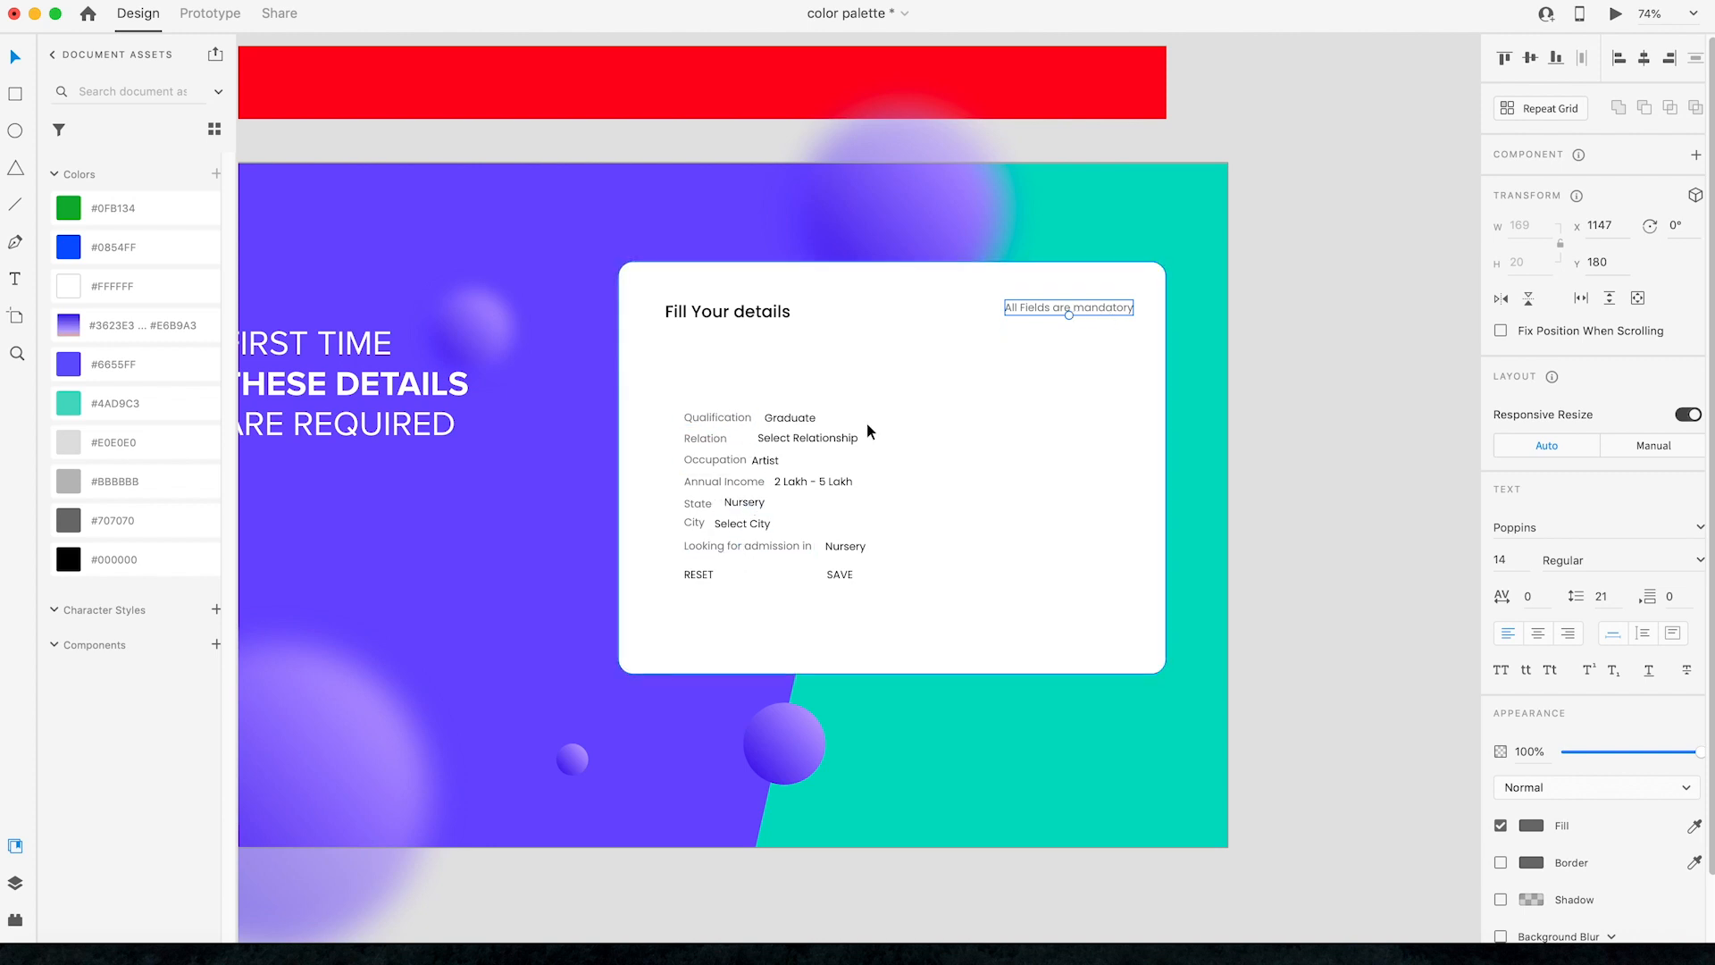
left_click(718, 417)
Step: Draw a field box about 295 × 48 below the Fill Your details title and apply #E0E0E0 as its border color
key("r")
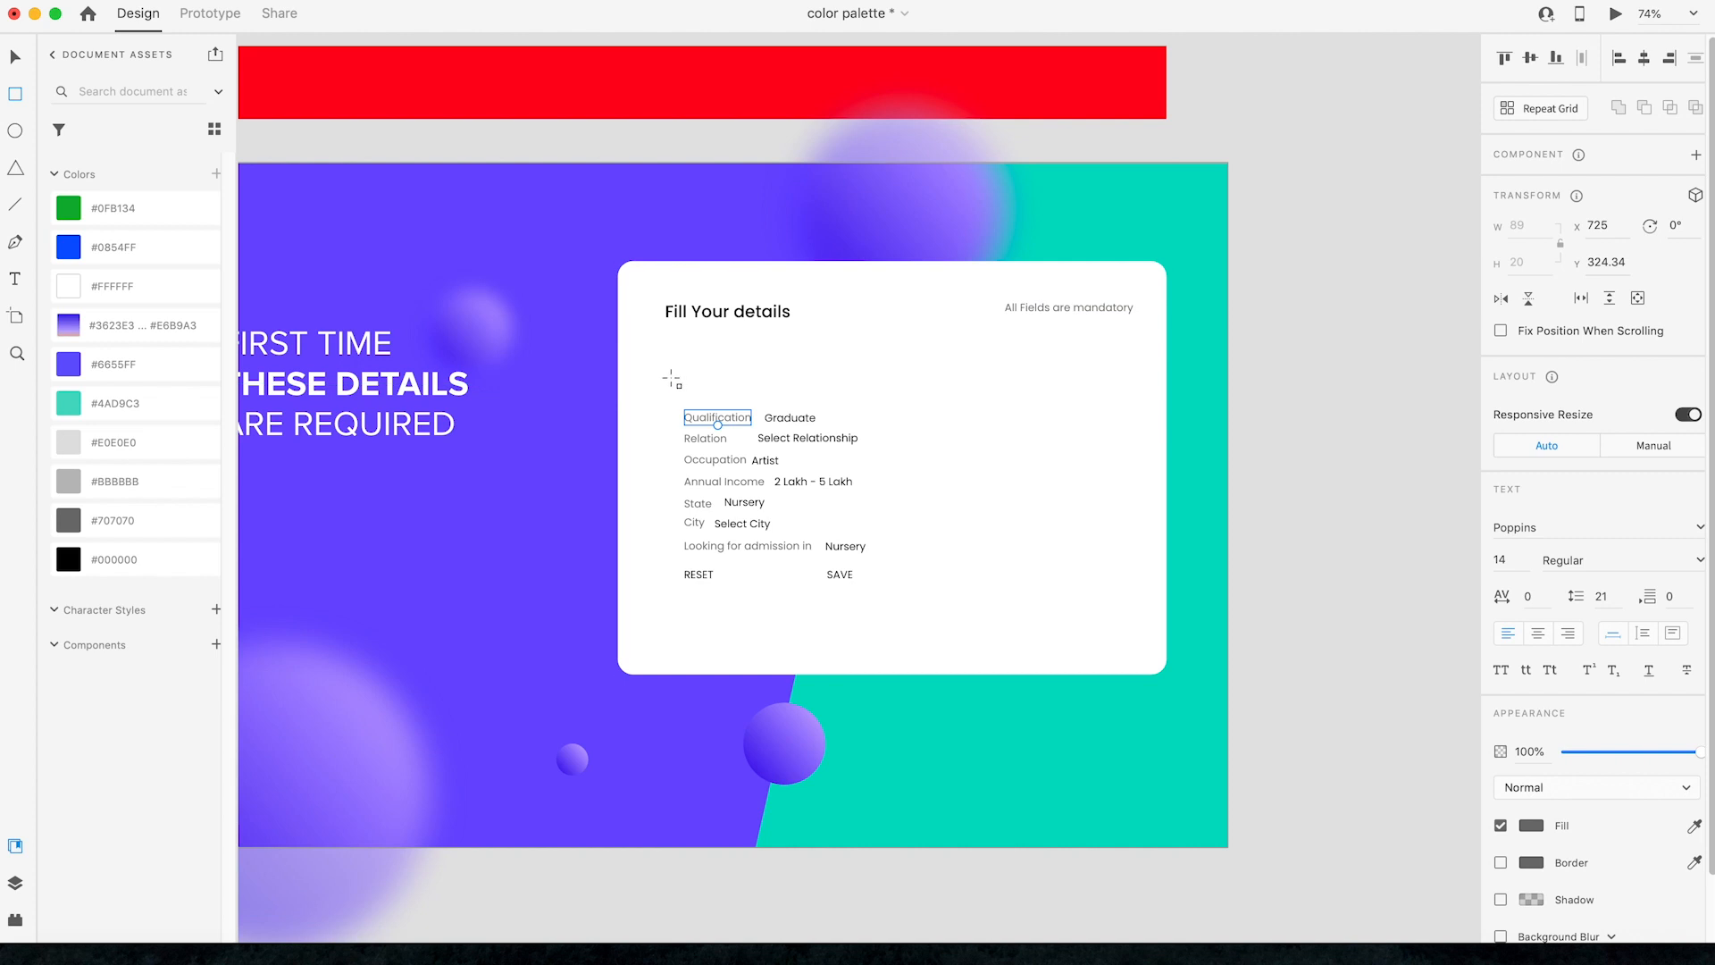
left_click_drag(660, 348, 884, 384)
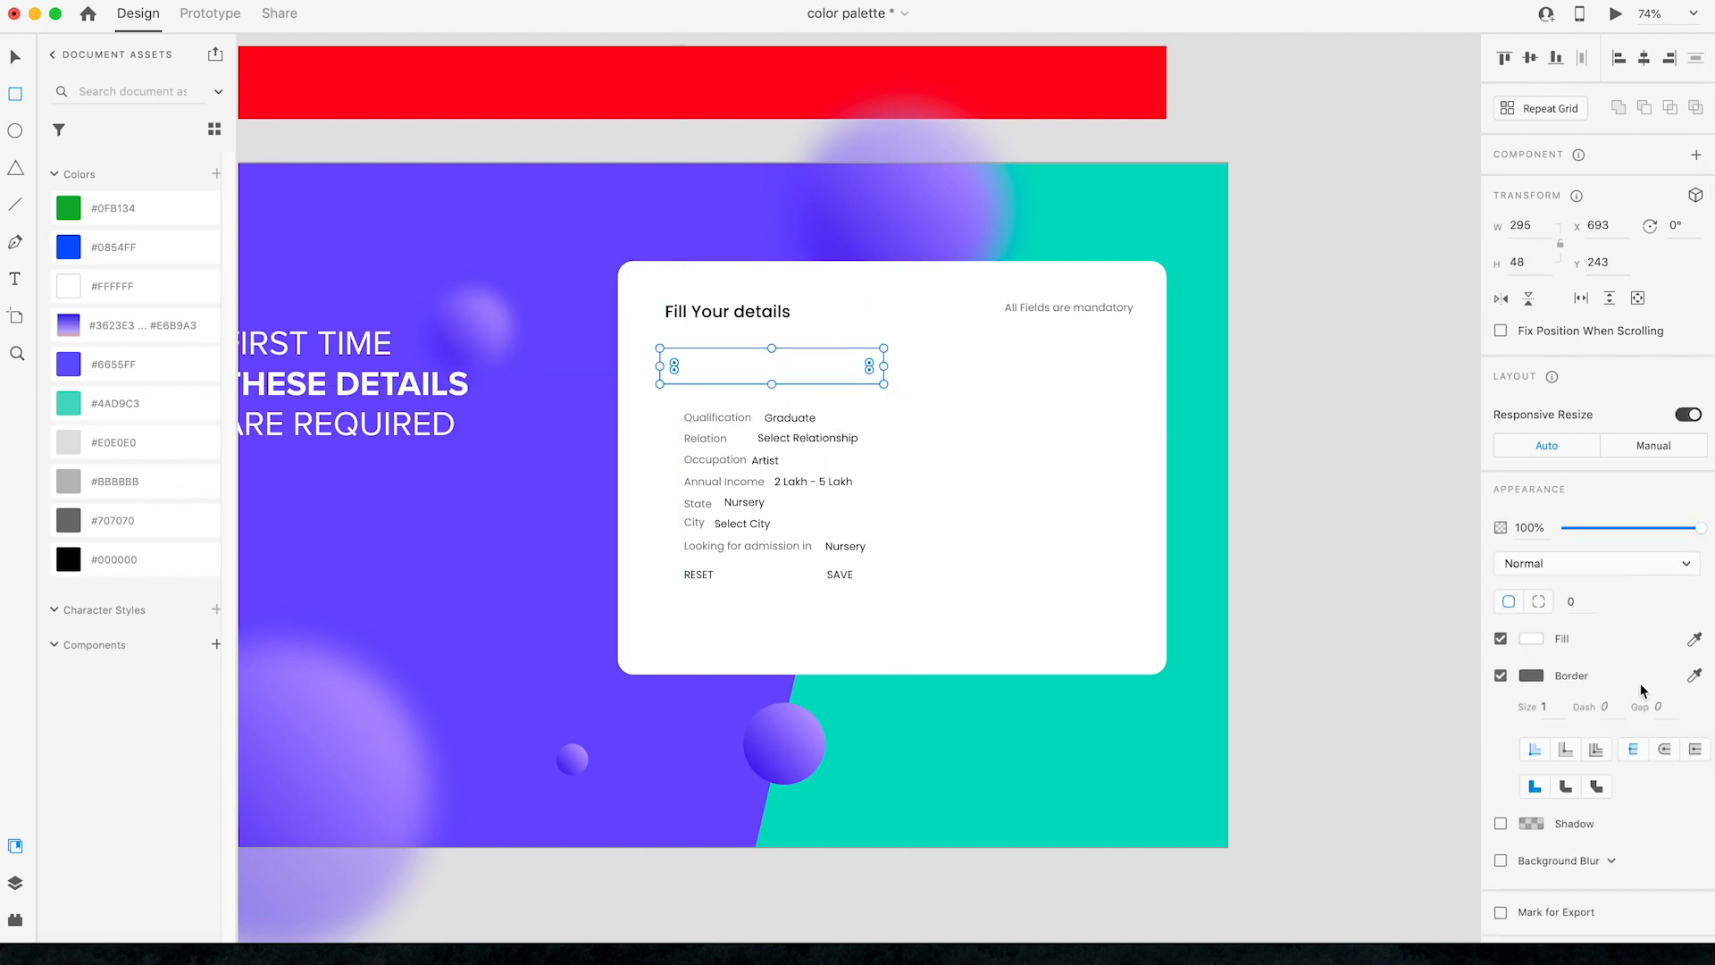
right_click(136, 443)
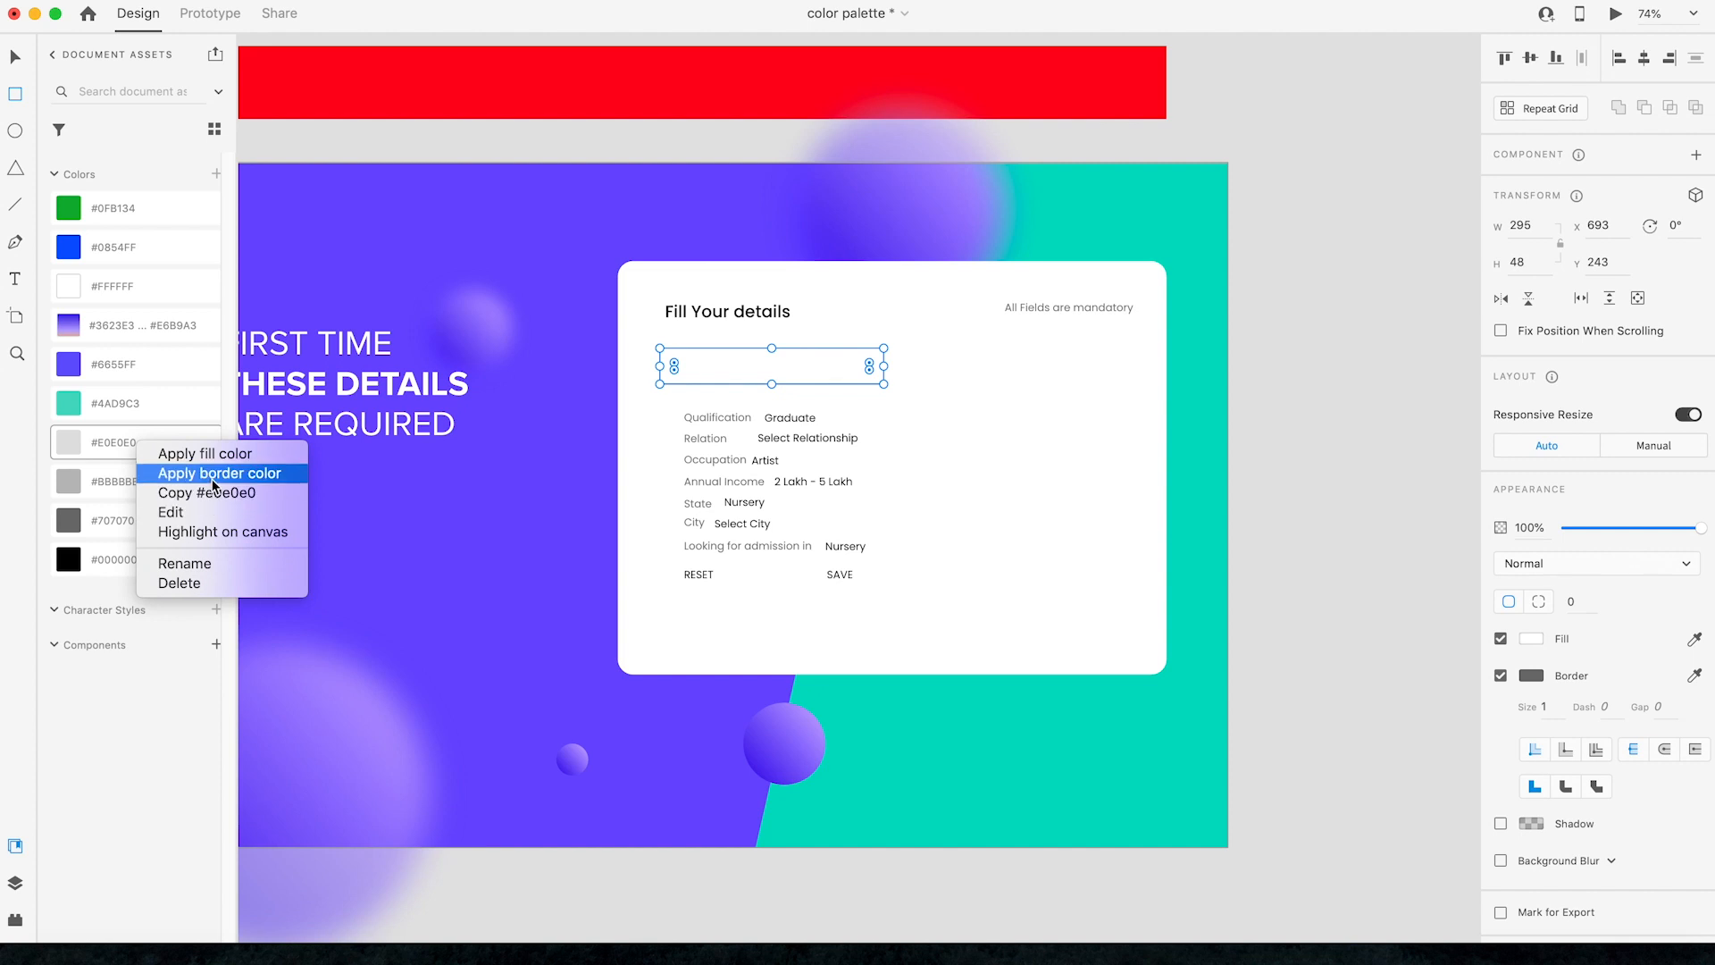
left_click(214, 481)
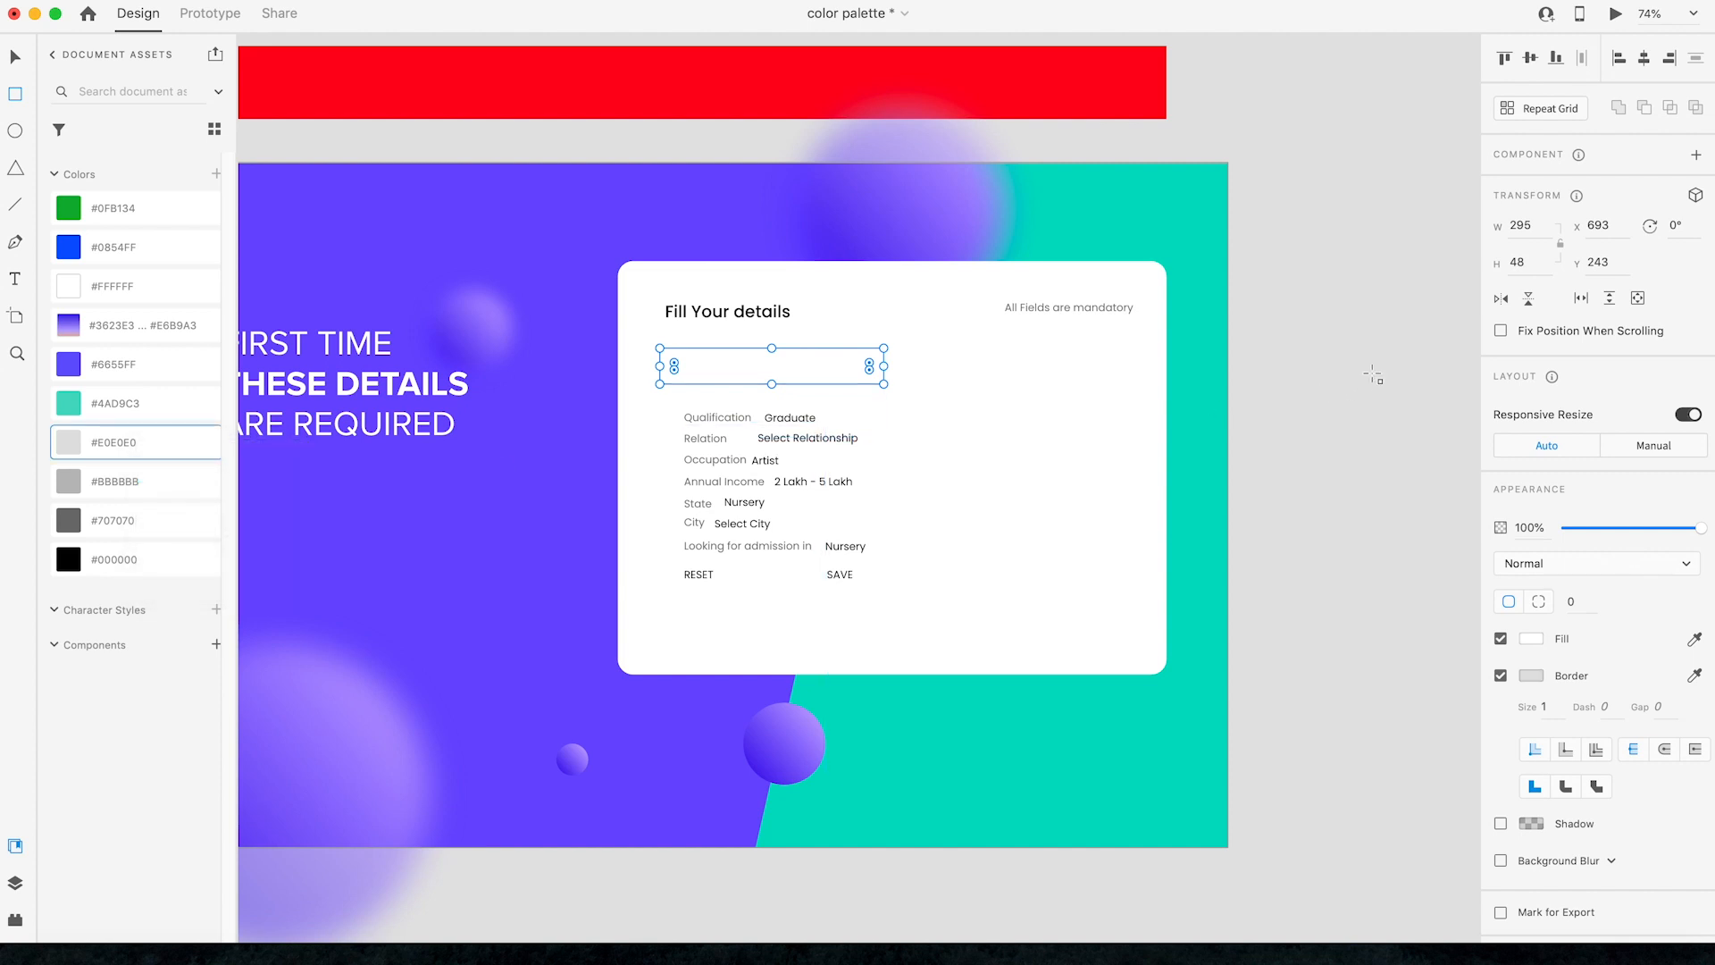
key("v")
left_click(1354, 336)
Step: Change the field box's border color to the saved #BBBBBB swatch
left_click(736, 366)
right_click(133, 486)
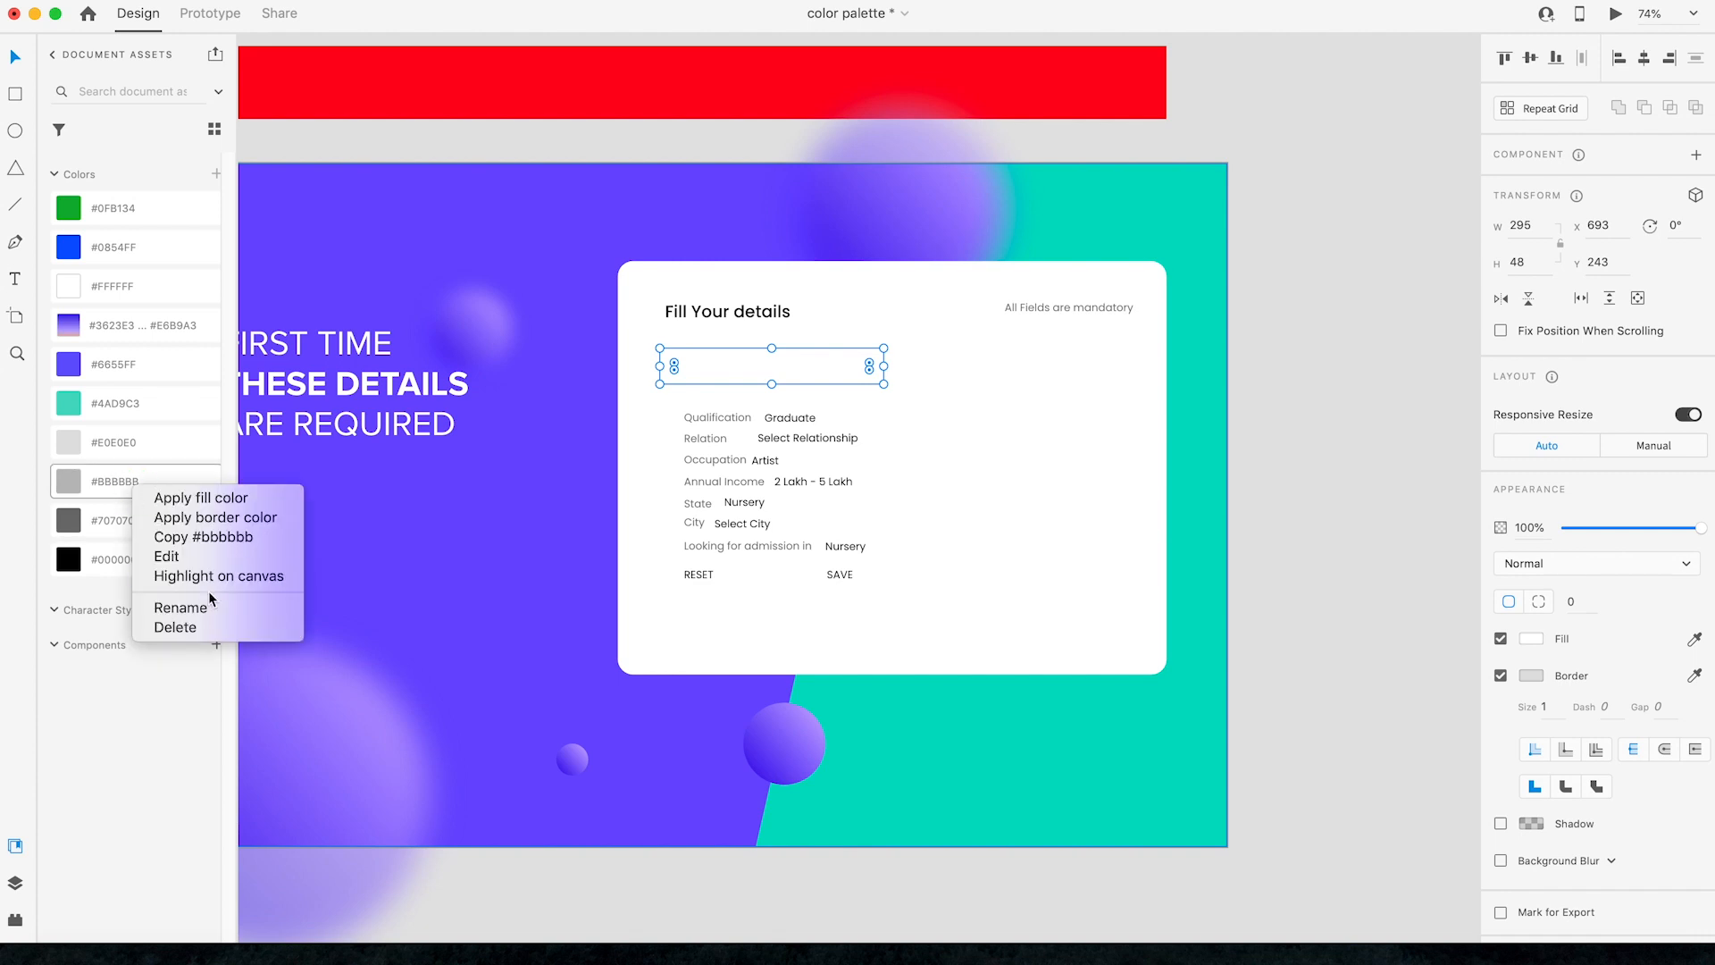
left_click(219, 520)
left_click(1392, 318)
Step: Set the field box's corner radius to 4 and its height to 40
left_click(760, 373)
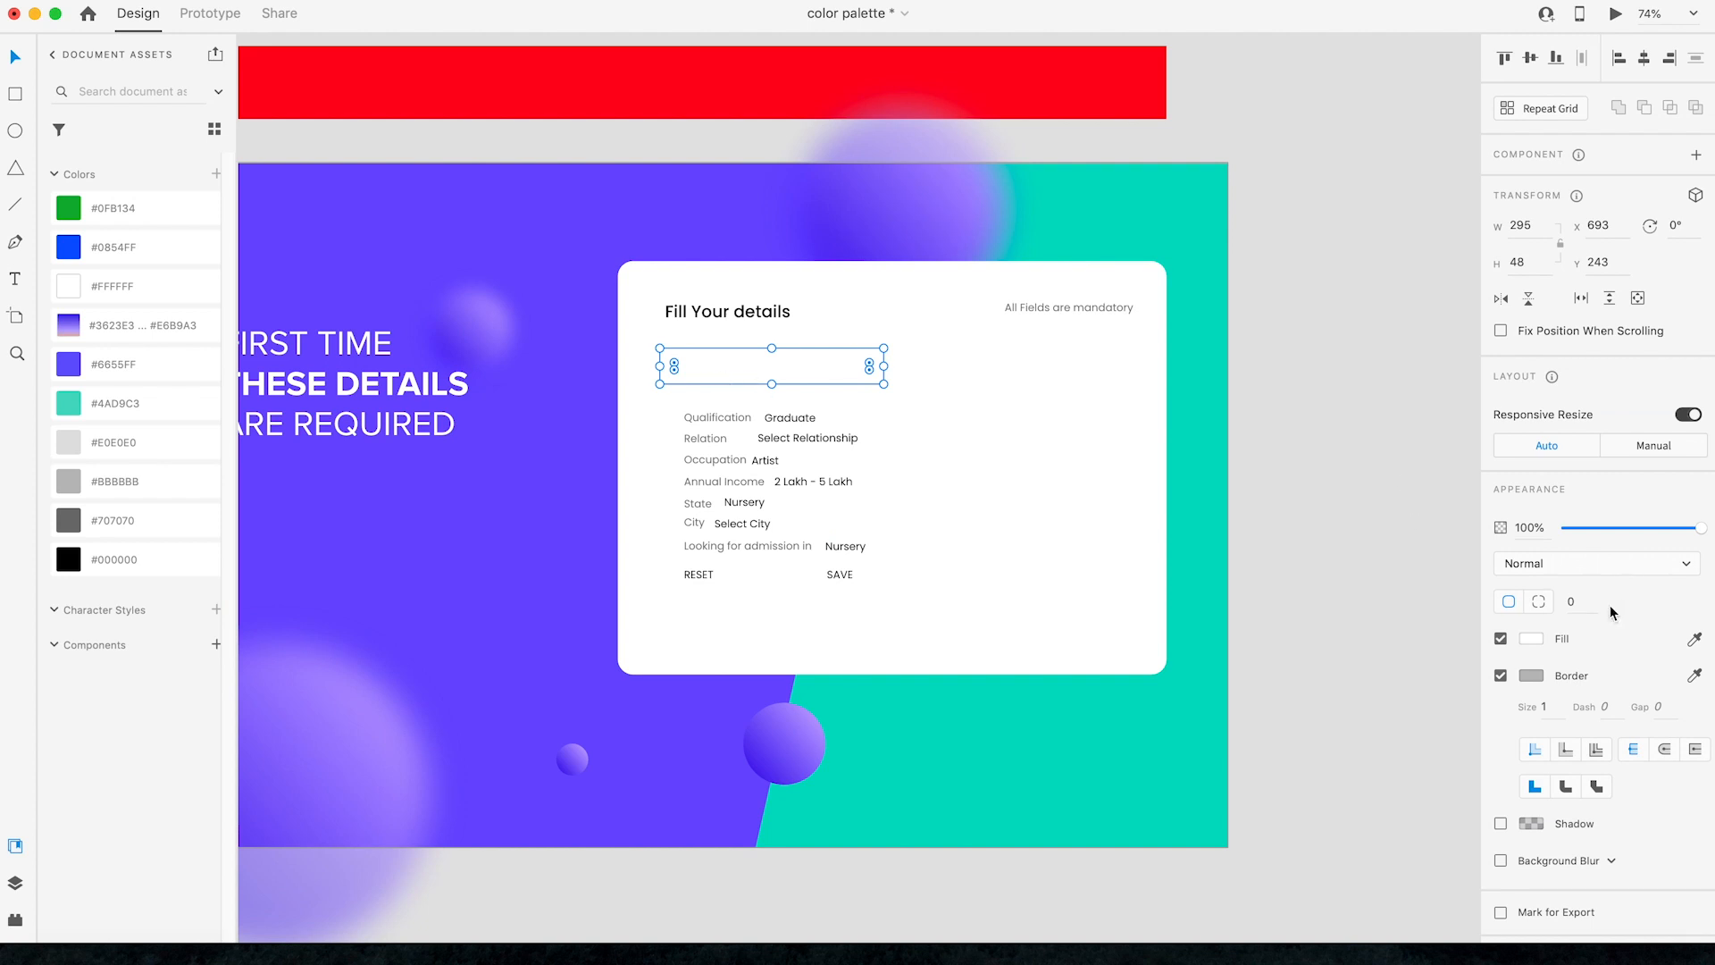
scroll(693, 362, "up", 5)
scroll(1546, 701, "down", 2)
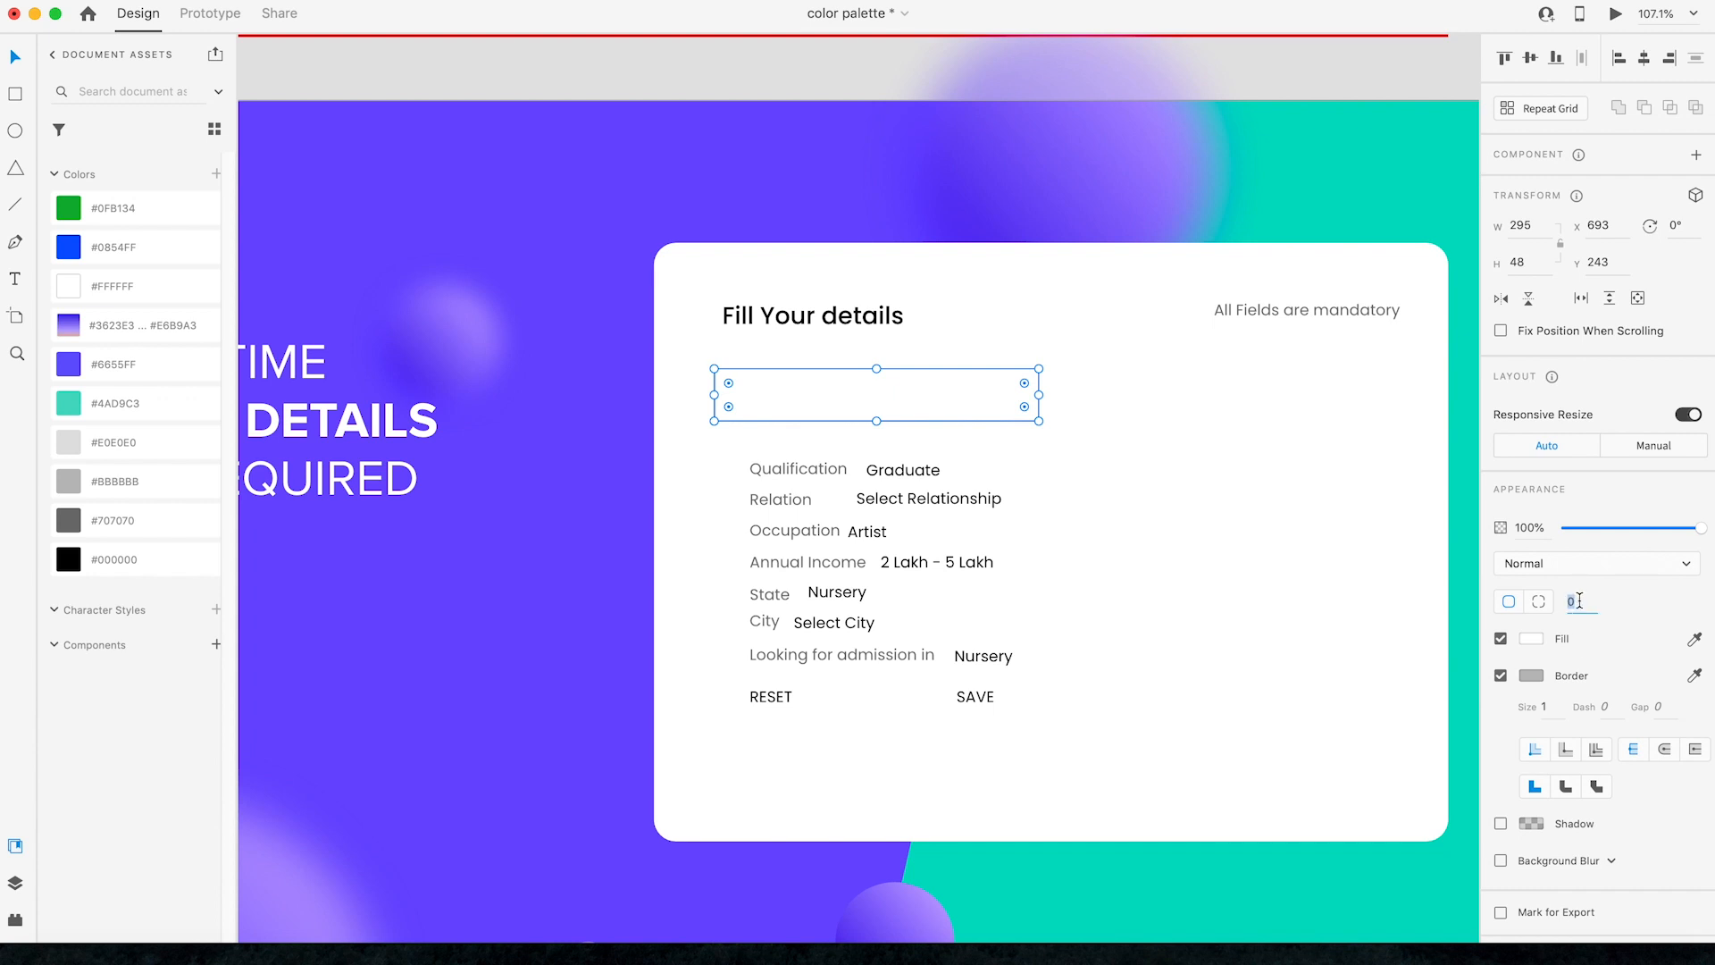
type("4")
key("Return")
left_click(1536, 265)
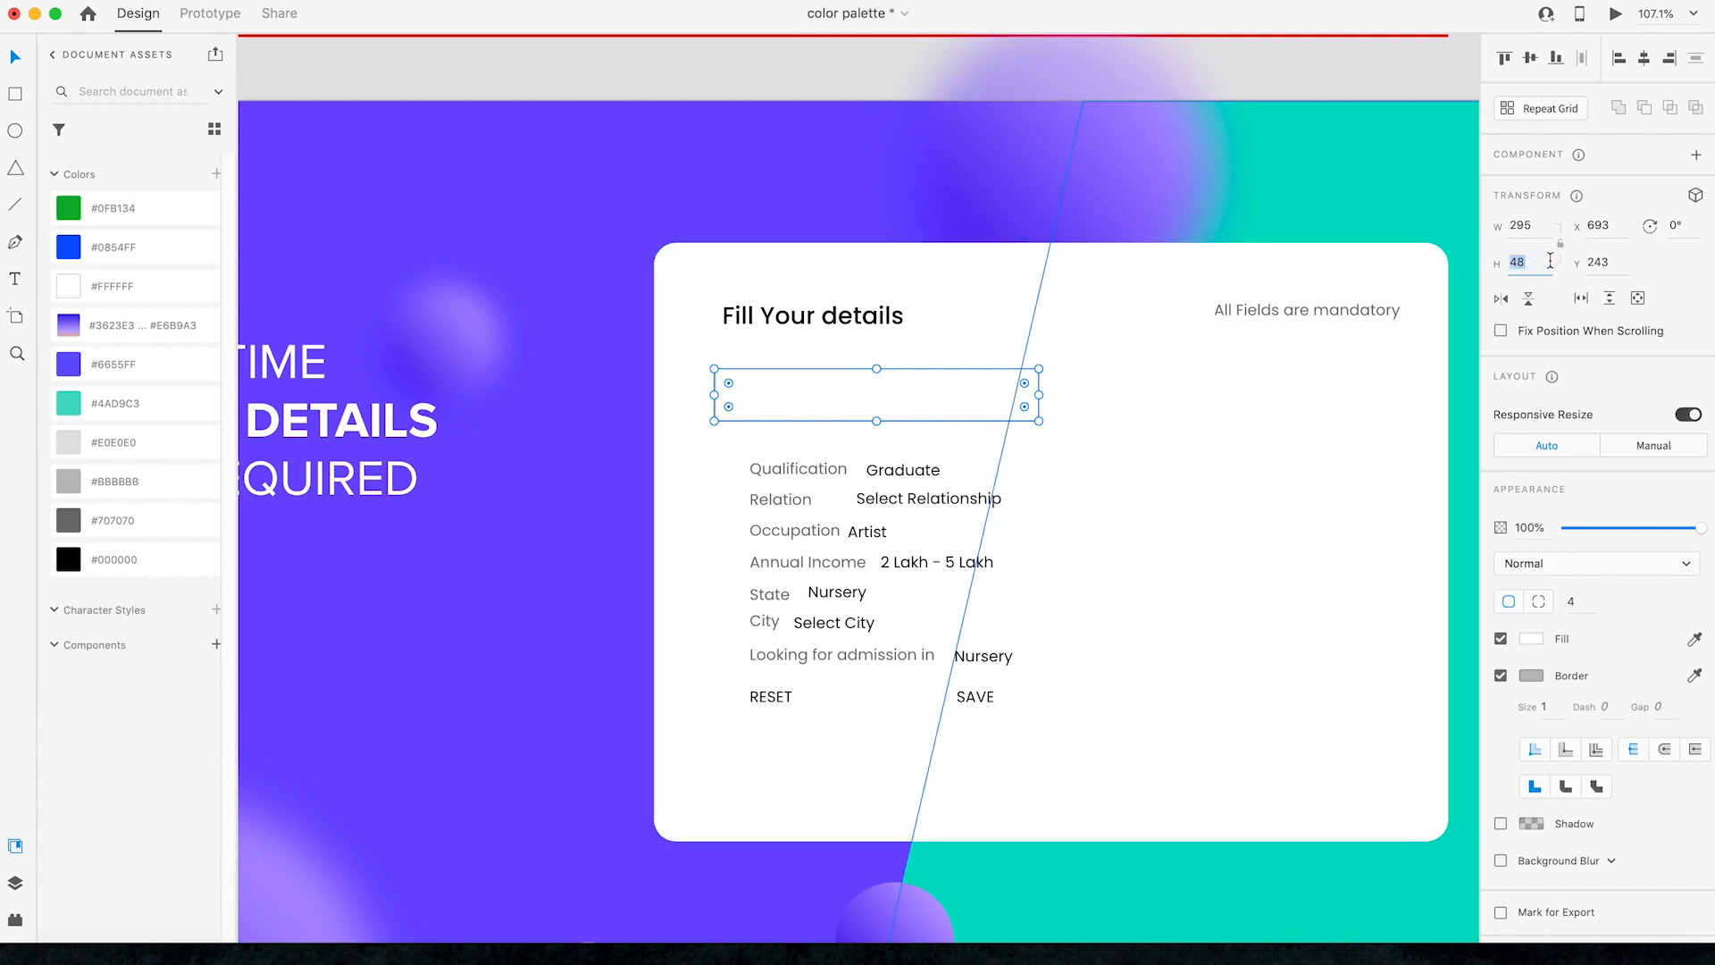
type("40")
key("Return")
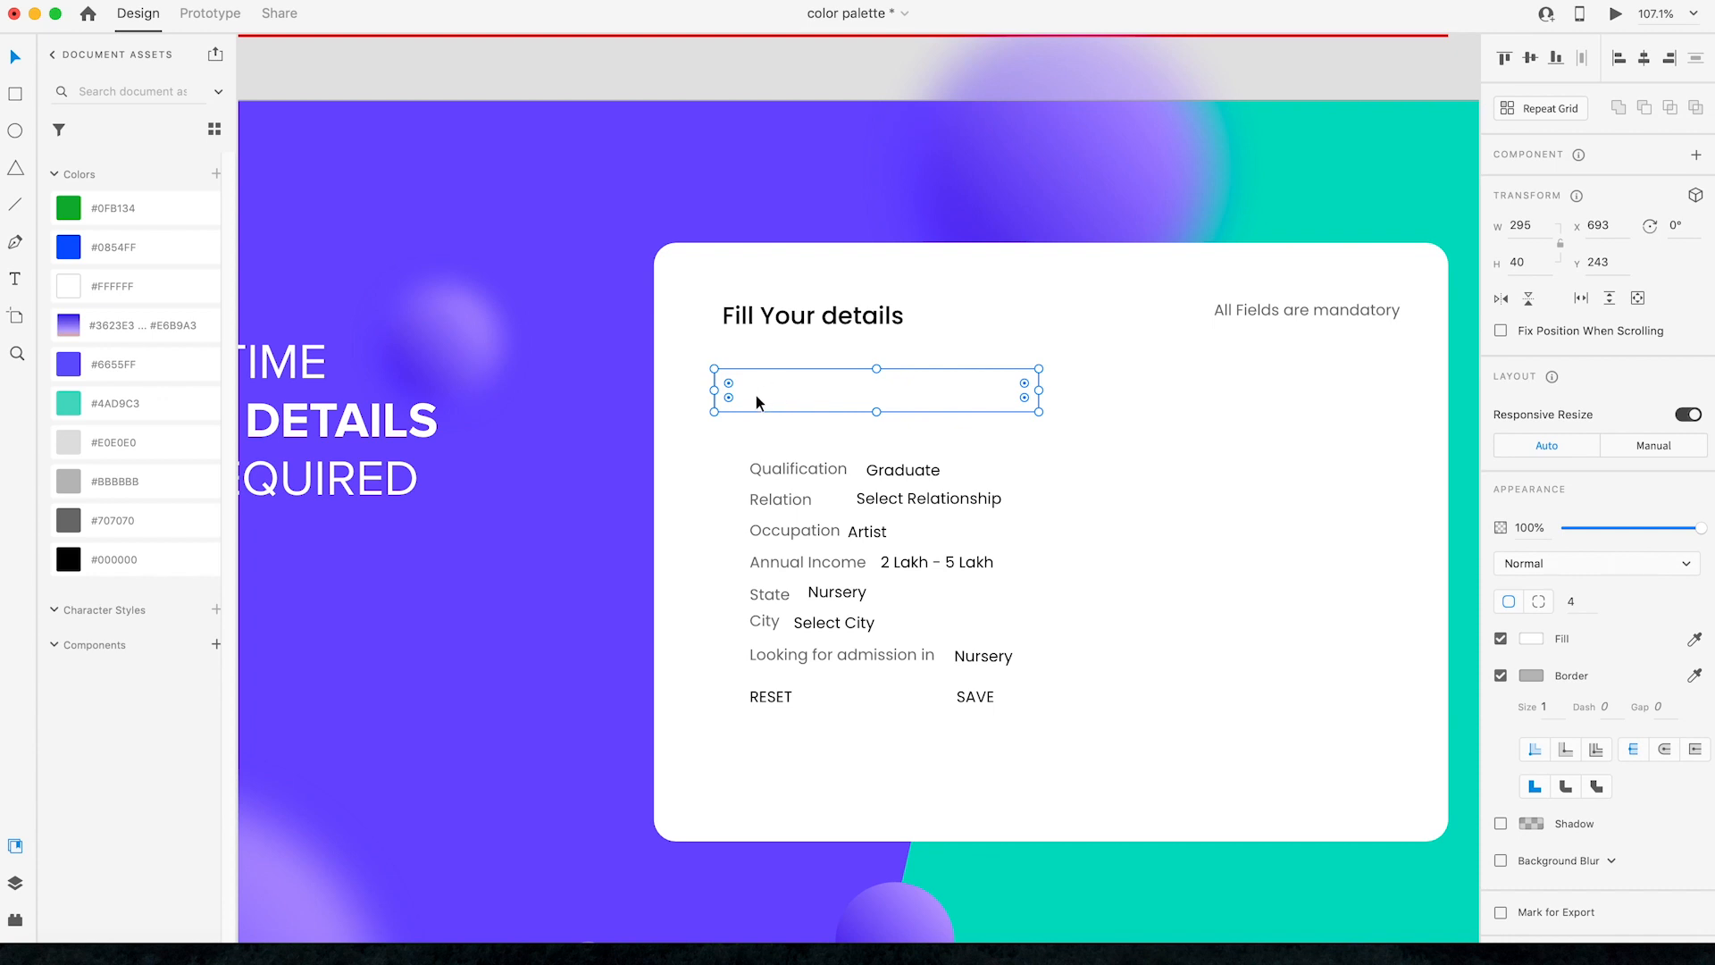
Step: Move the Qualification label directly above the field box and align their left edges
left_click(783, 476)
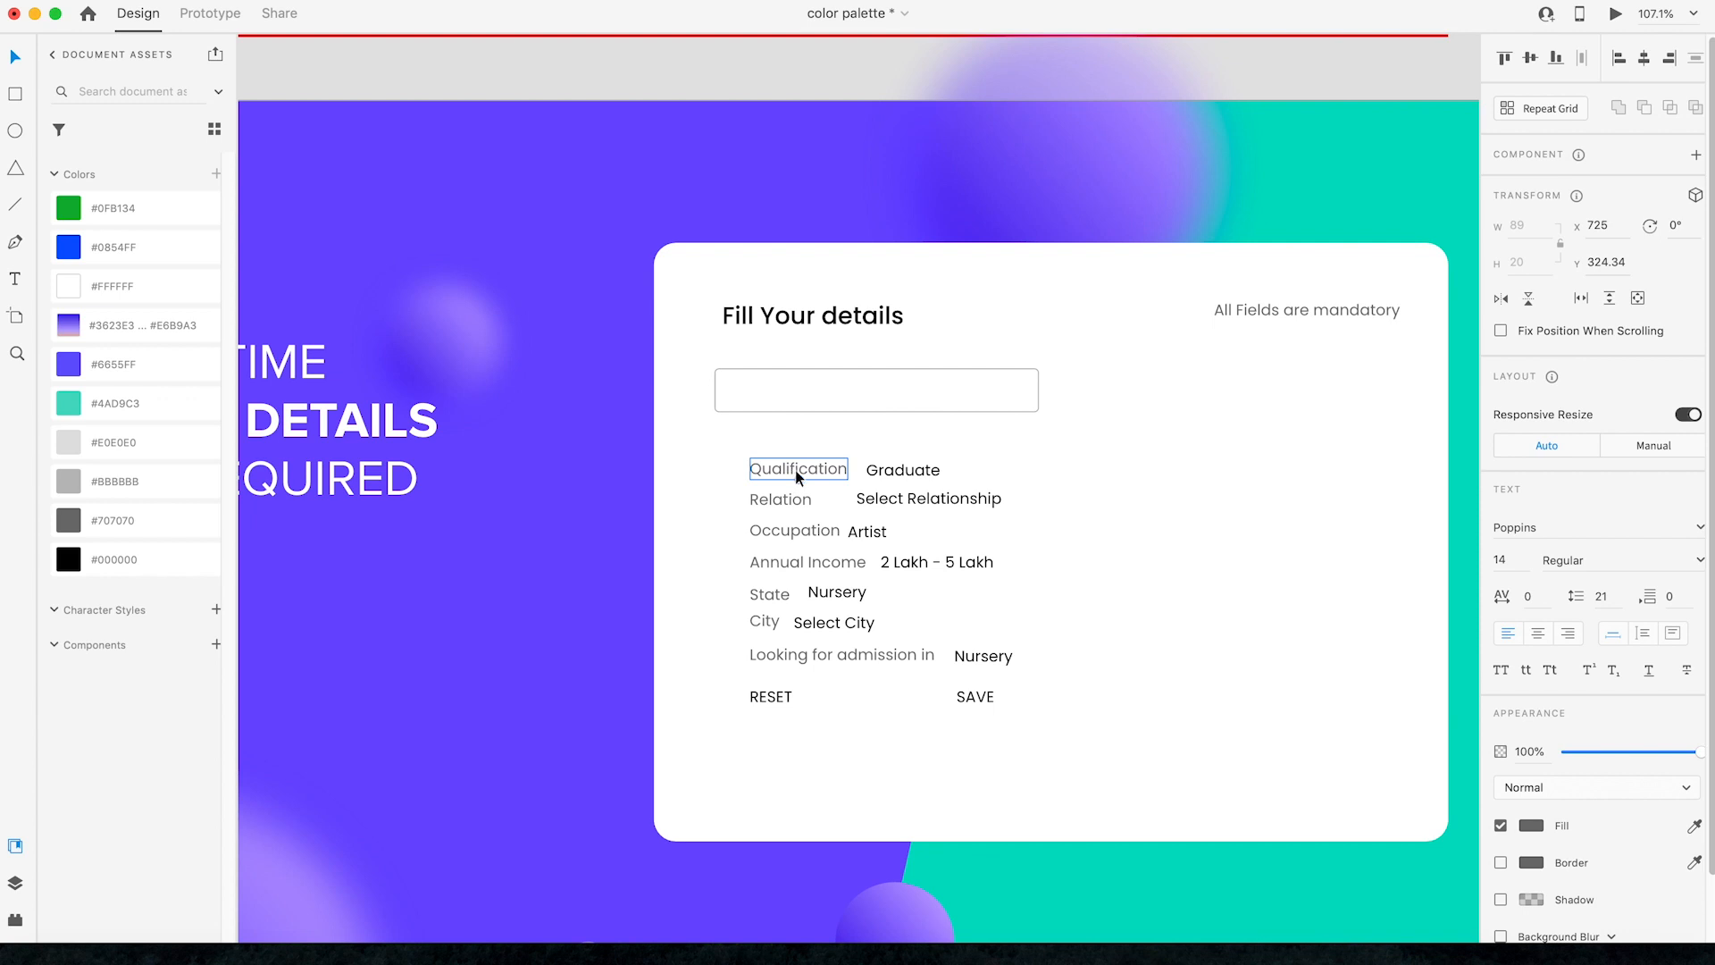
left_click_drag(786, 470, 754, 361)
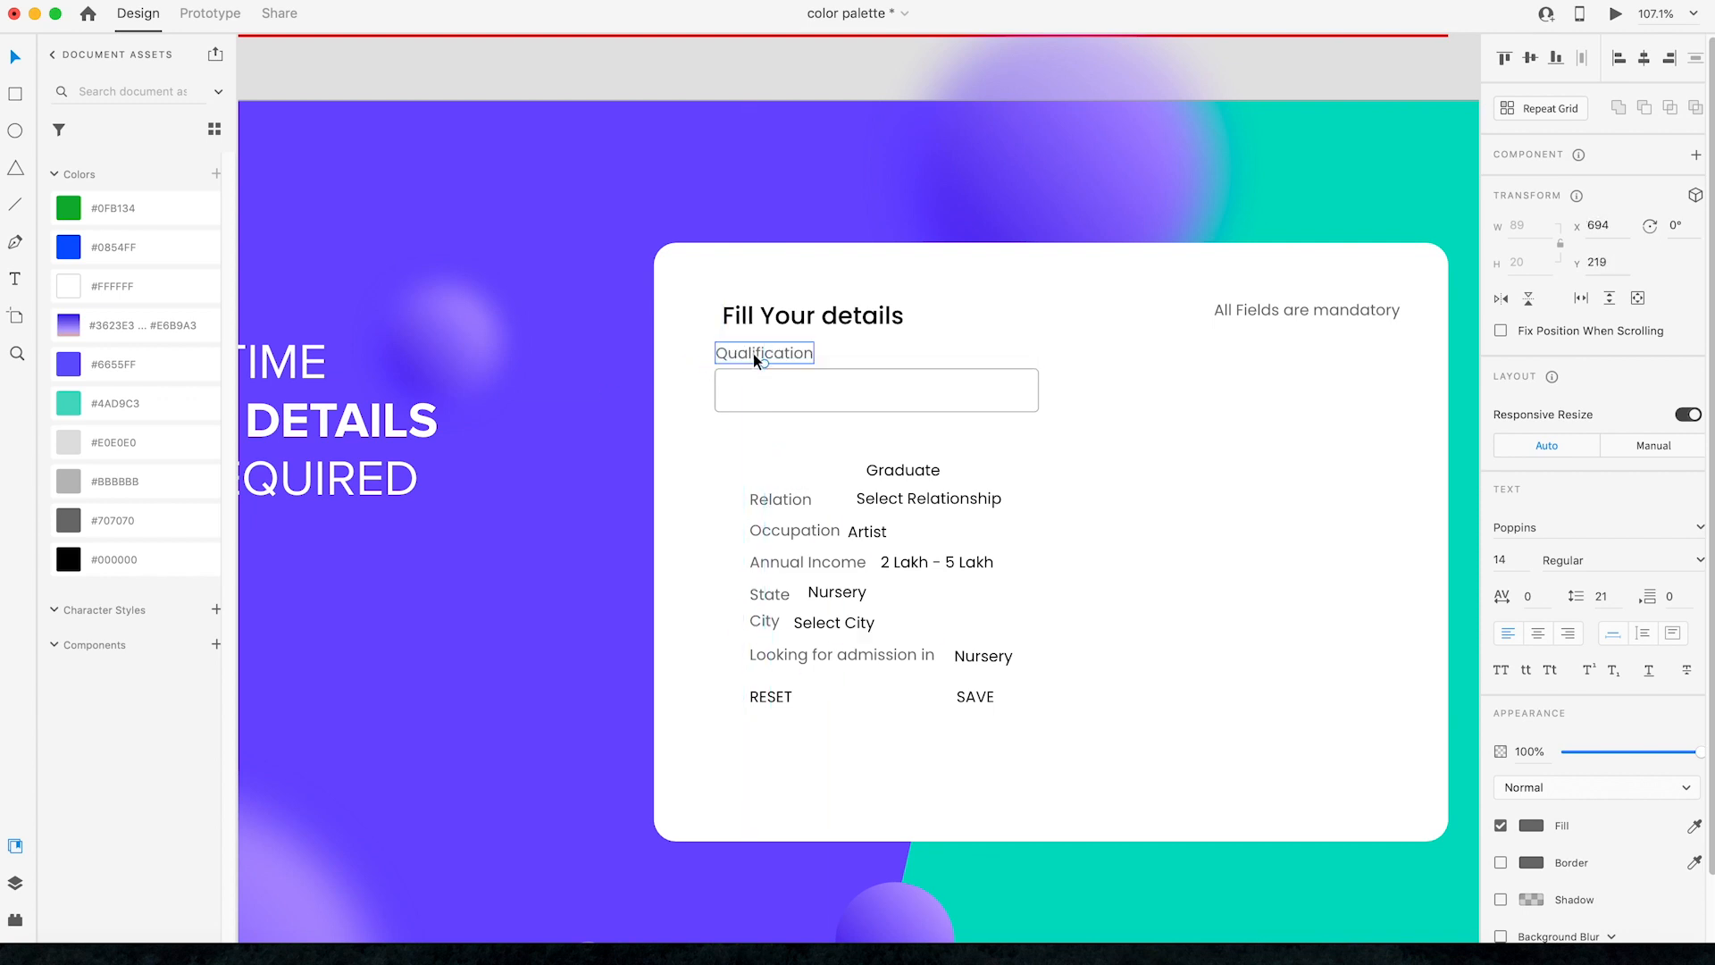
left_click(804, 390, "shift")
left_click(1619, 59)
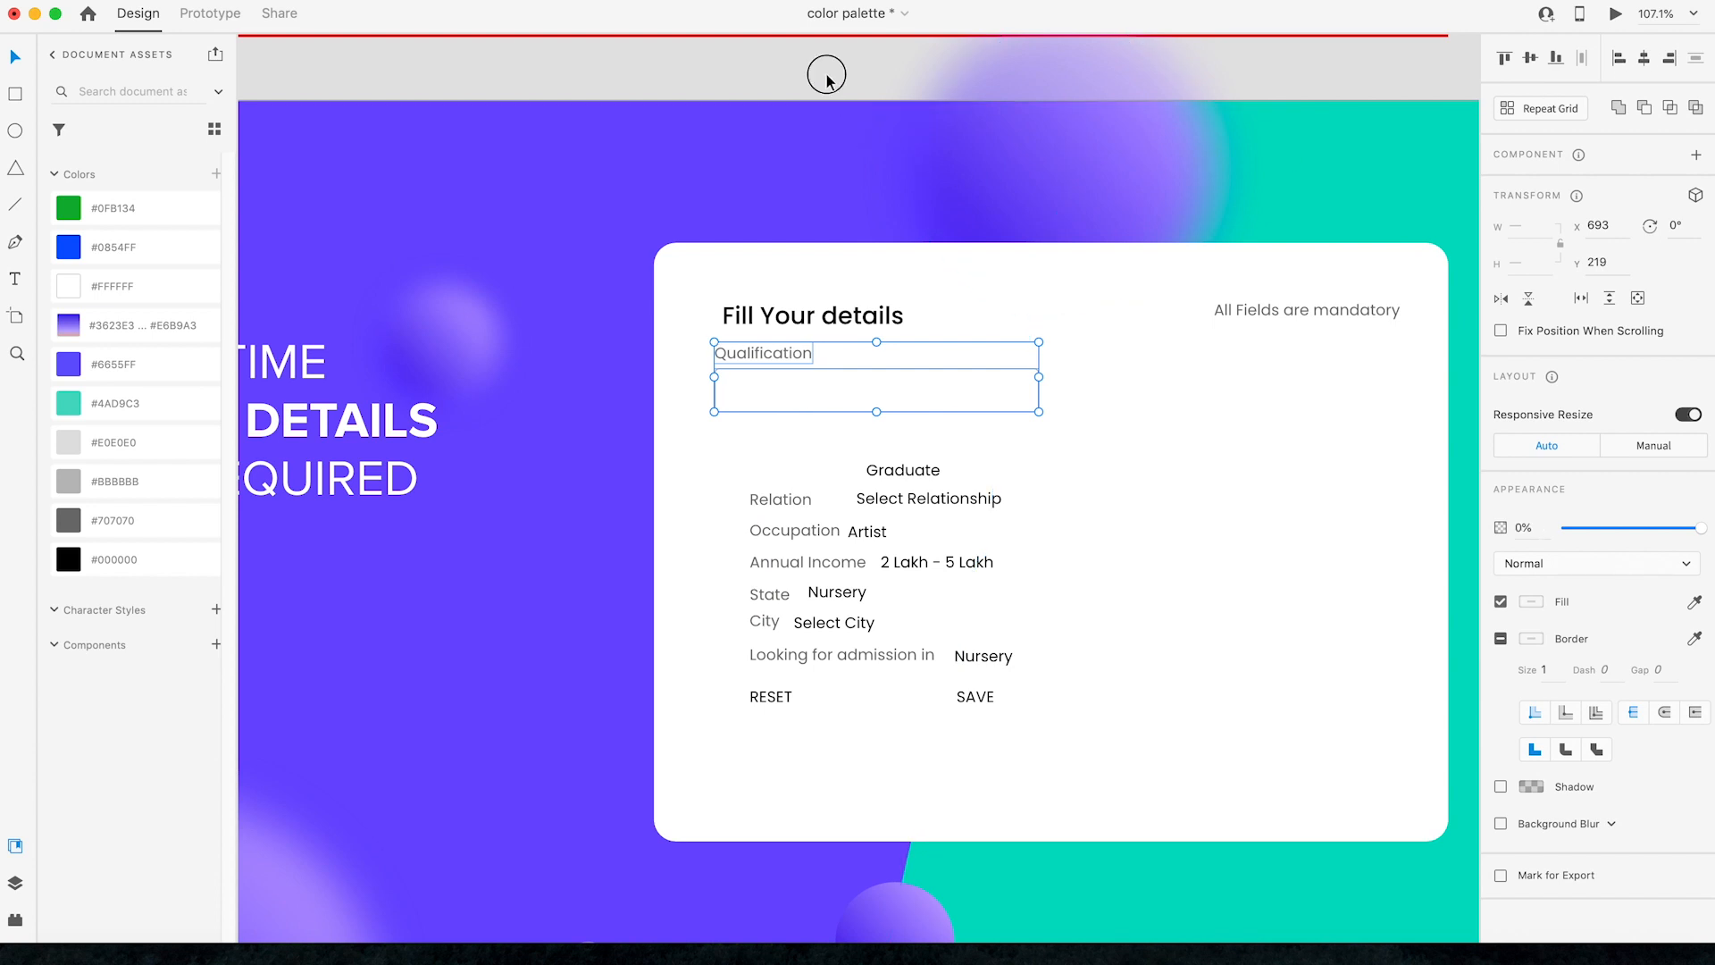
key("Escape")
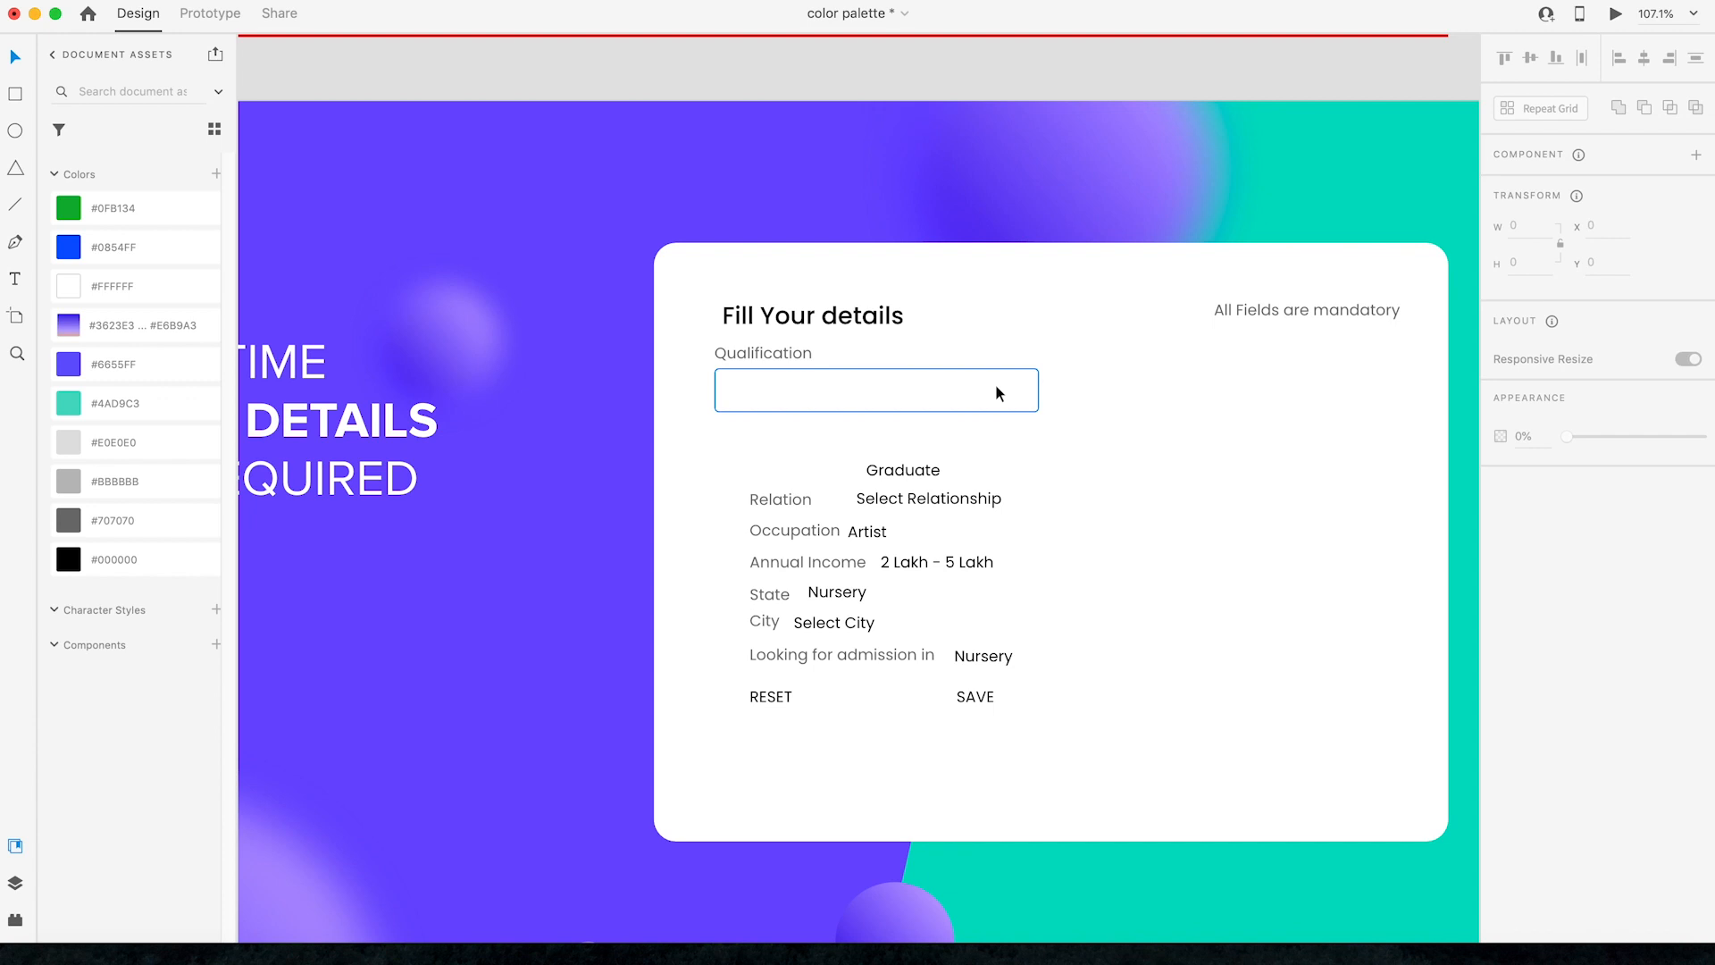
Step: Move the field box slightly down to Y 247 to widen its gap below the Qualification label
left_click(740, 356)
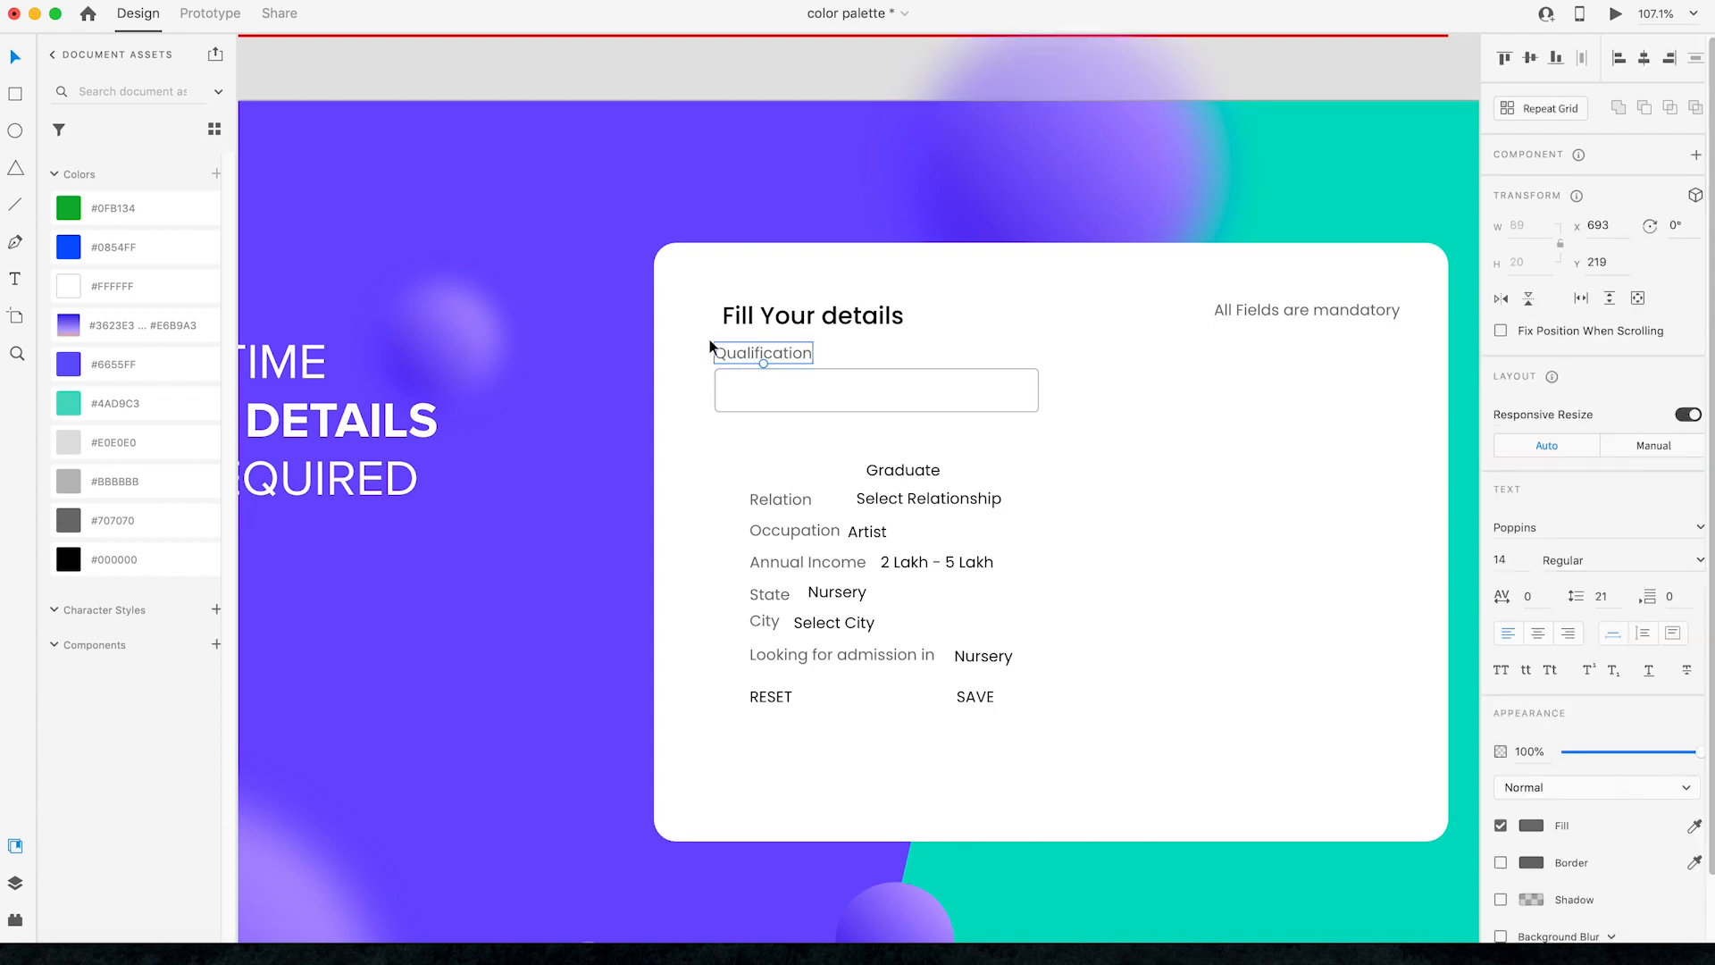
left_click(704, 366)
left_click(753, 355)
key("z")
left_click_drag(682, 321, 924, 512)
key("v")
left_click_drag(606, 346, 605, 361)
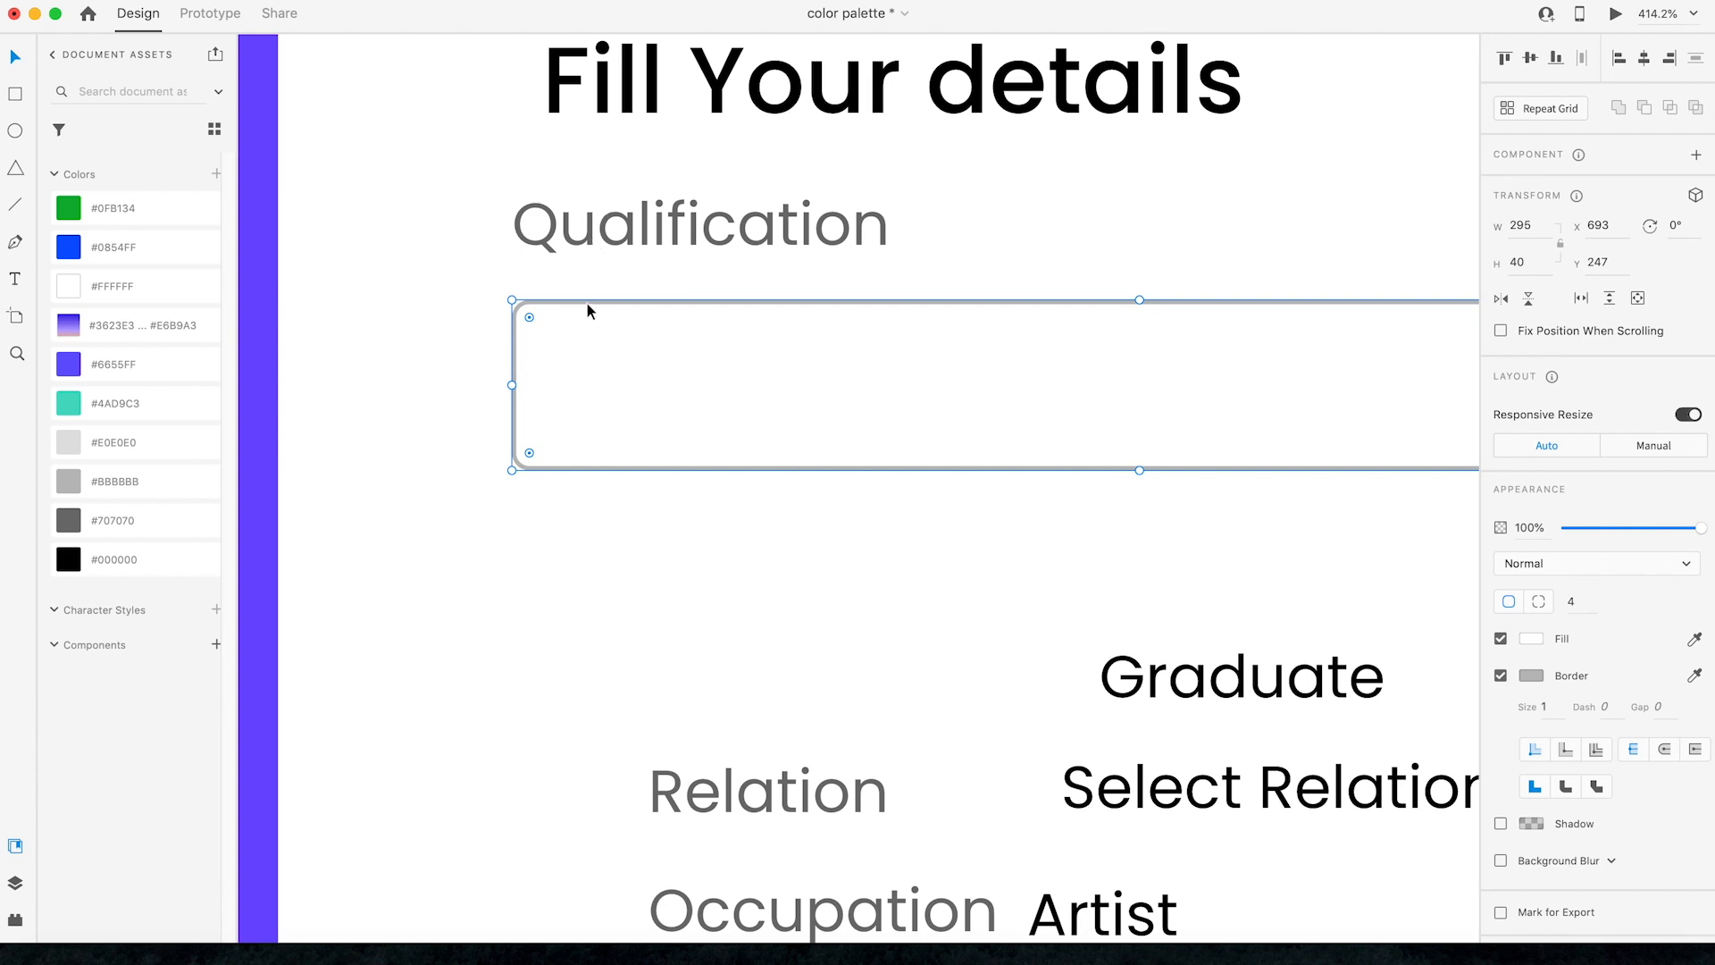
key("super+0")
Step: Set the Qualification label's font size to 12 and nudge it down to Y 222
left_click(626, 319)
left_click(613, 318)
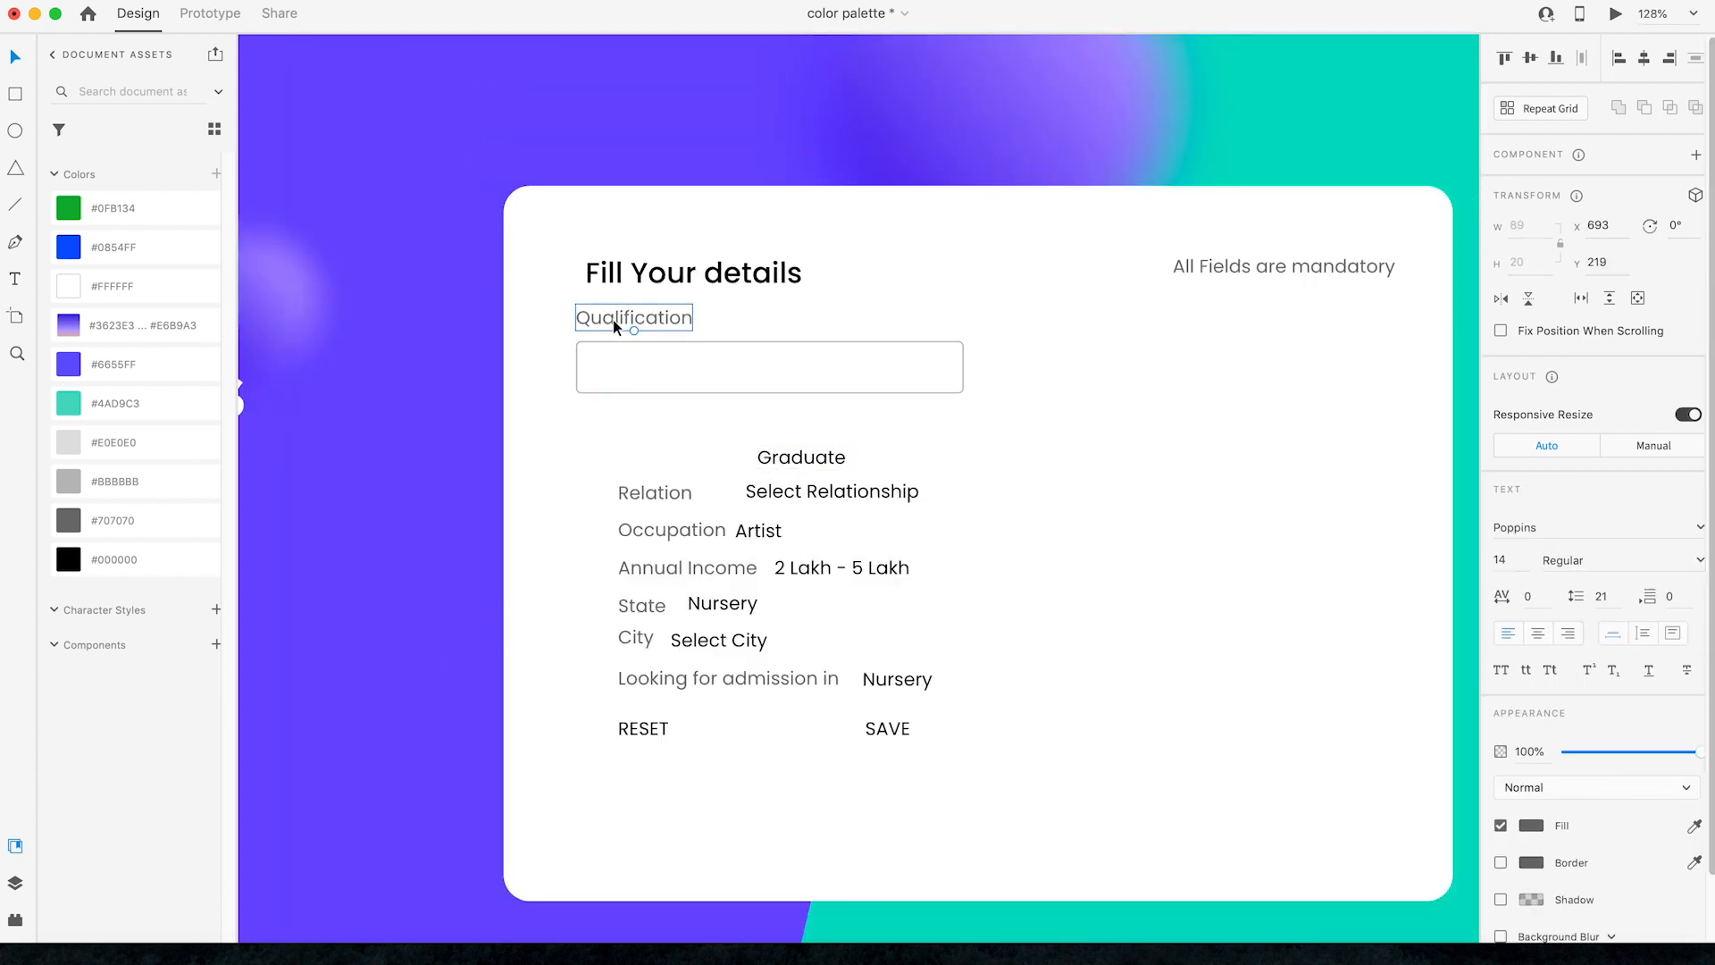
left_click(1508, 560)
type("12")
key("Return")
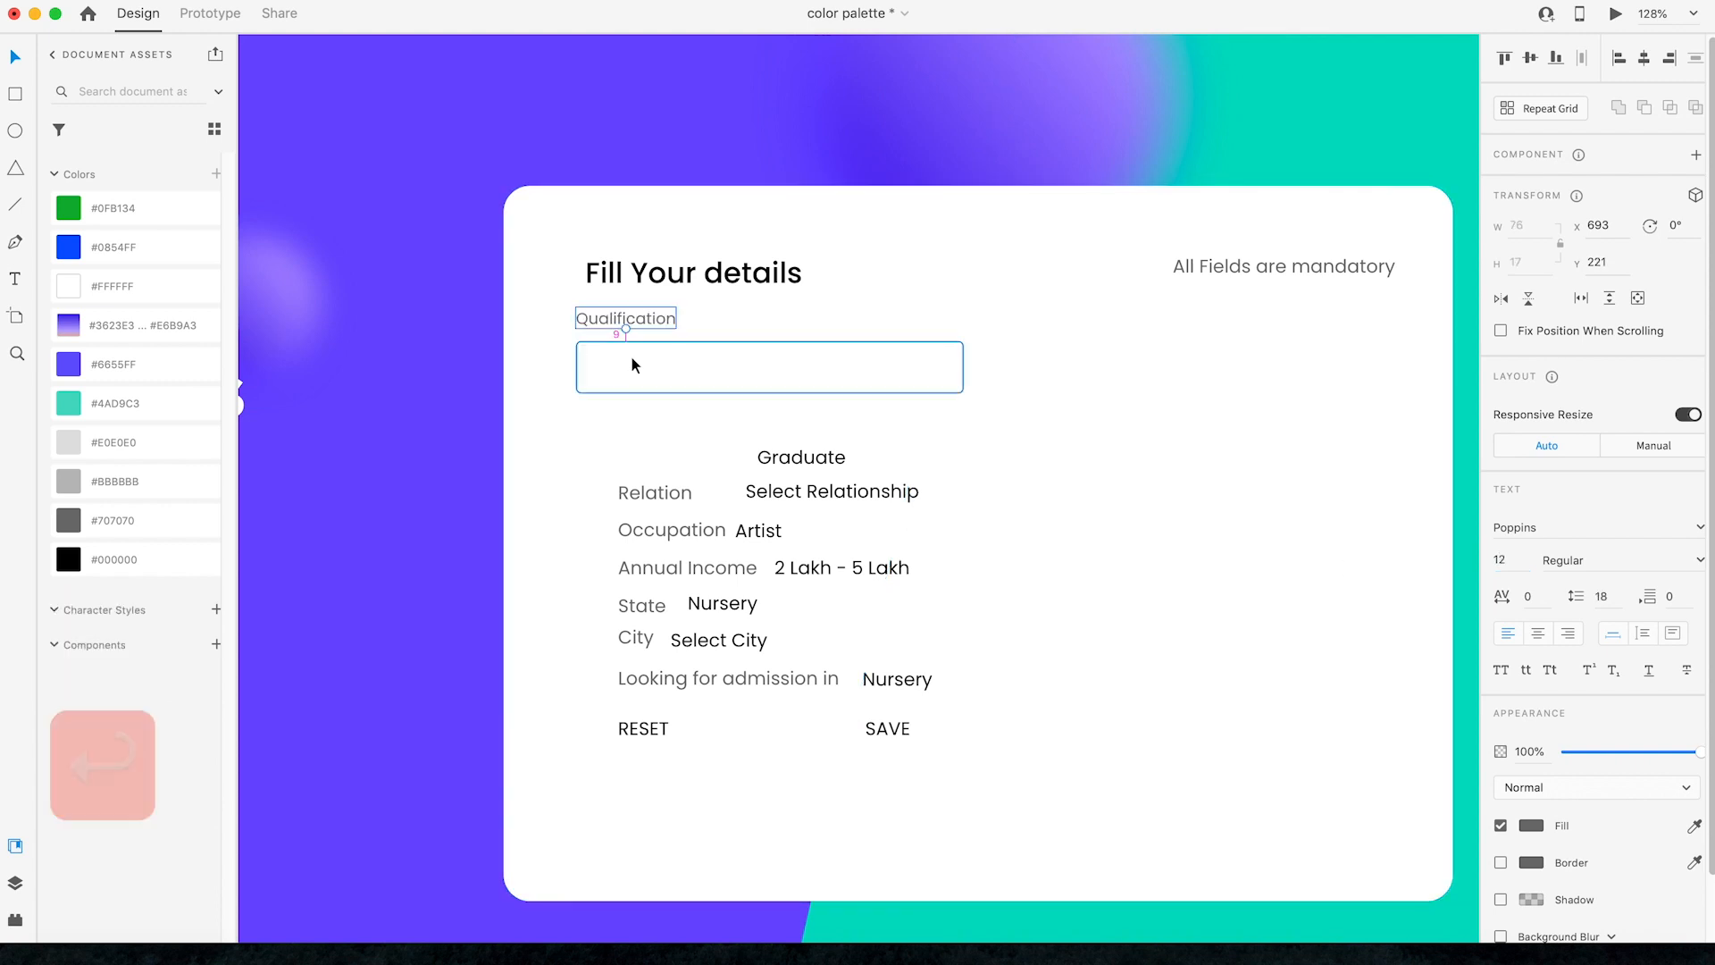
key("Down")
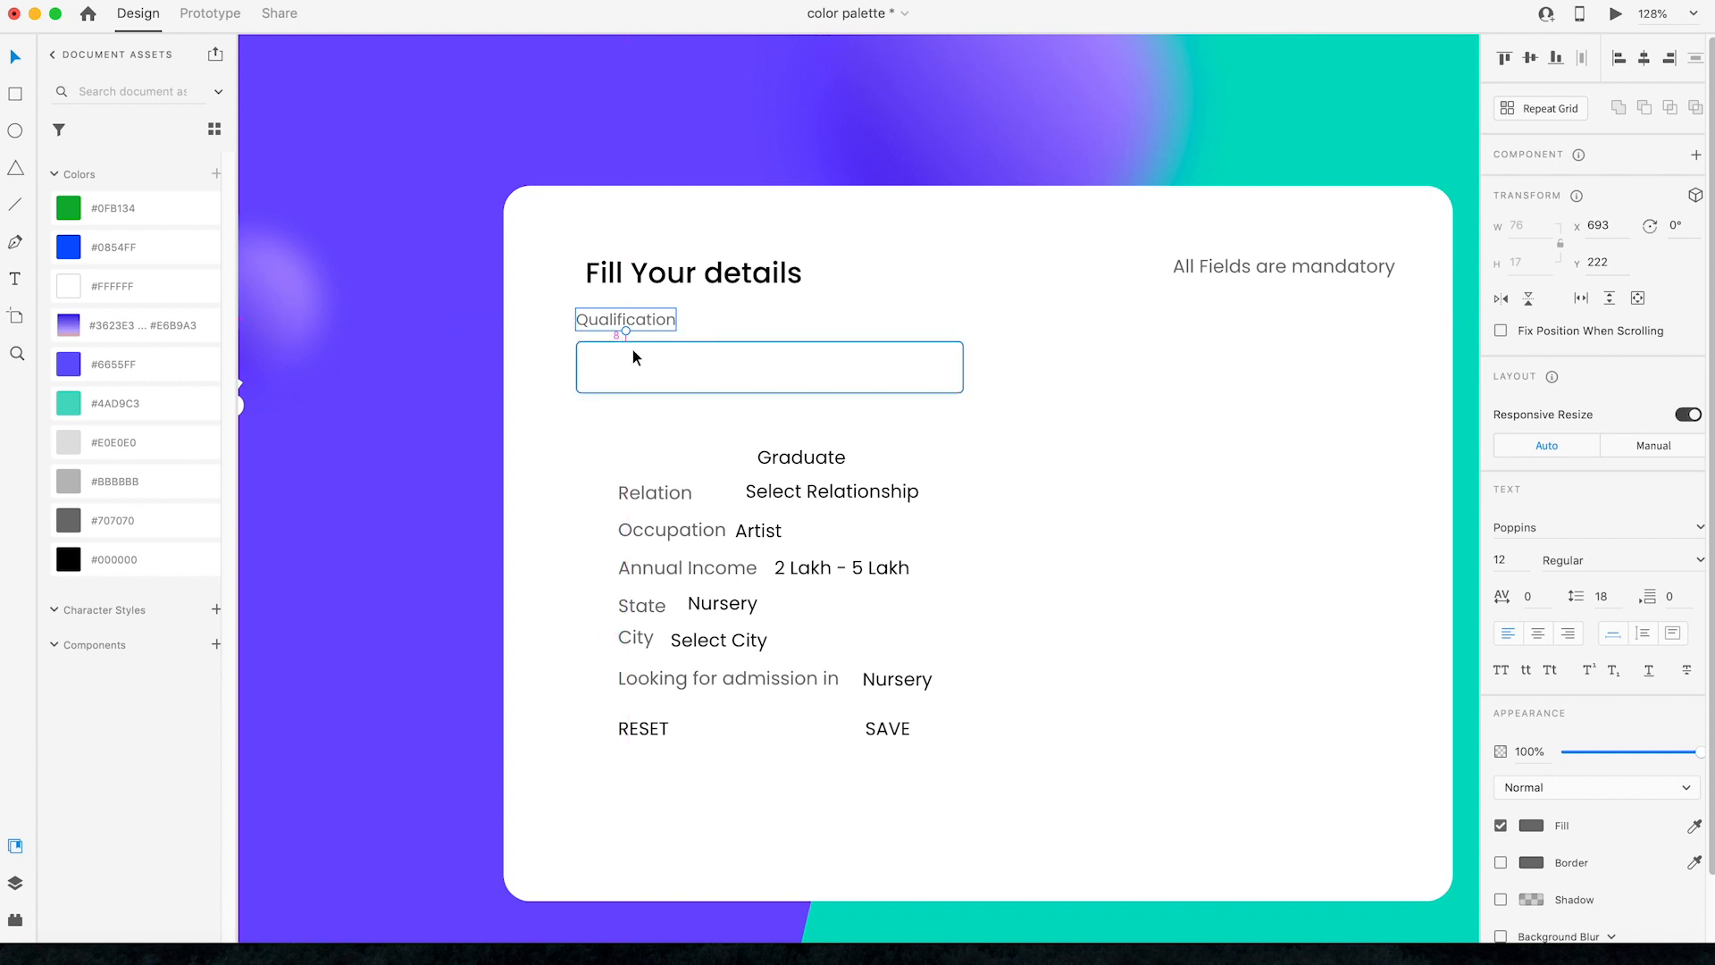
Step: Move the Graduate text inside the field box at about X 705, Y 257, bring it to the front and select it together with the box
left_click(786, 460)
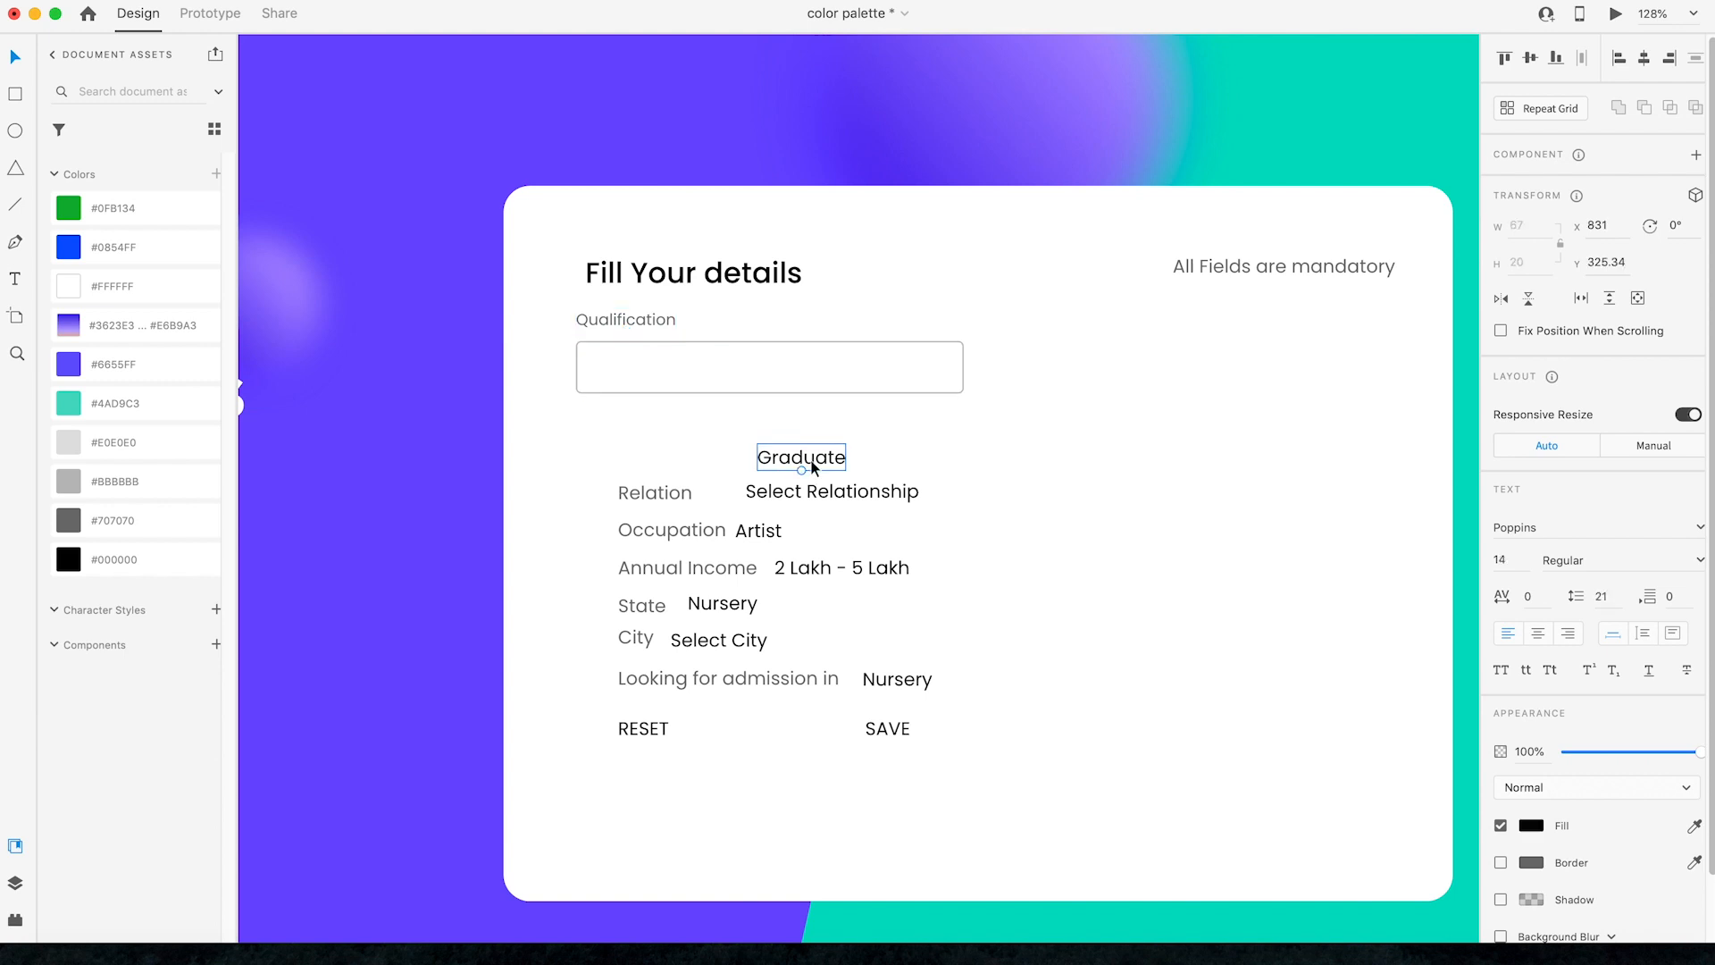
left_click_drag(813, 466, 649, 368)
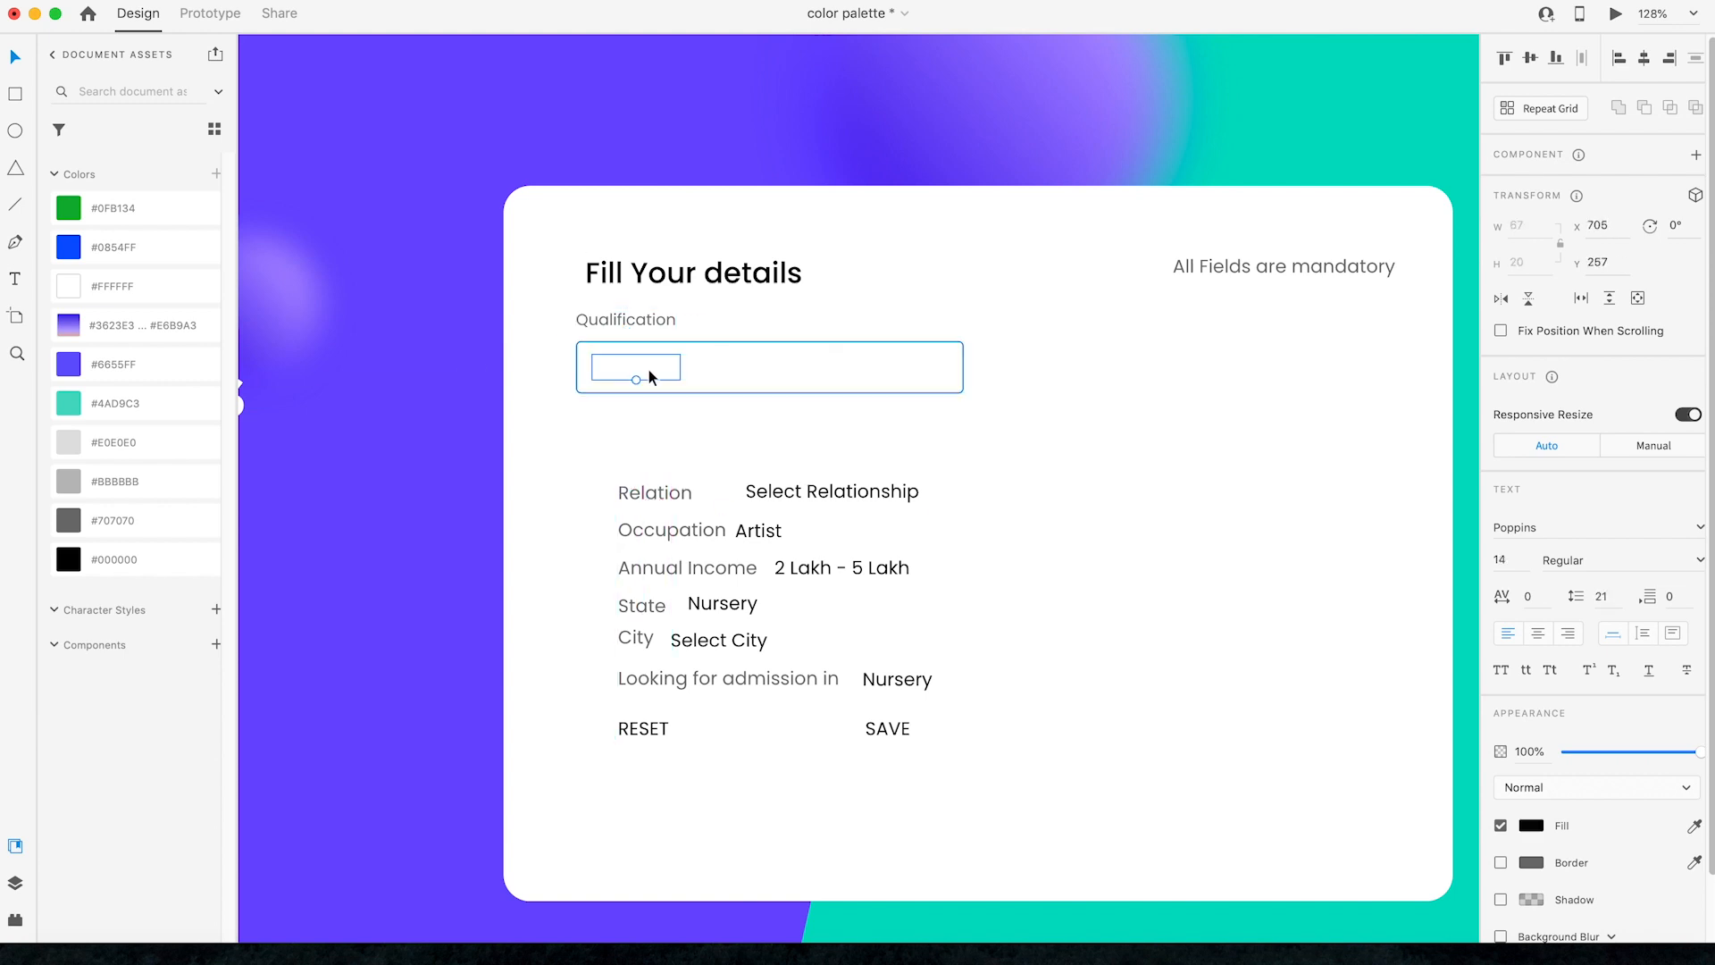
key("shift+super+bracketright")
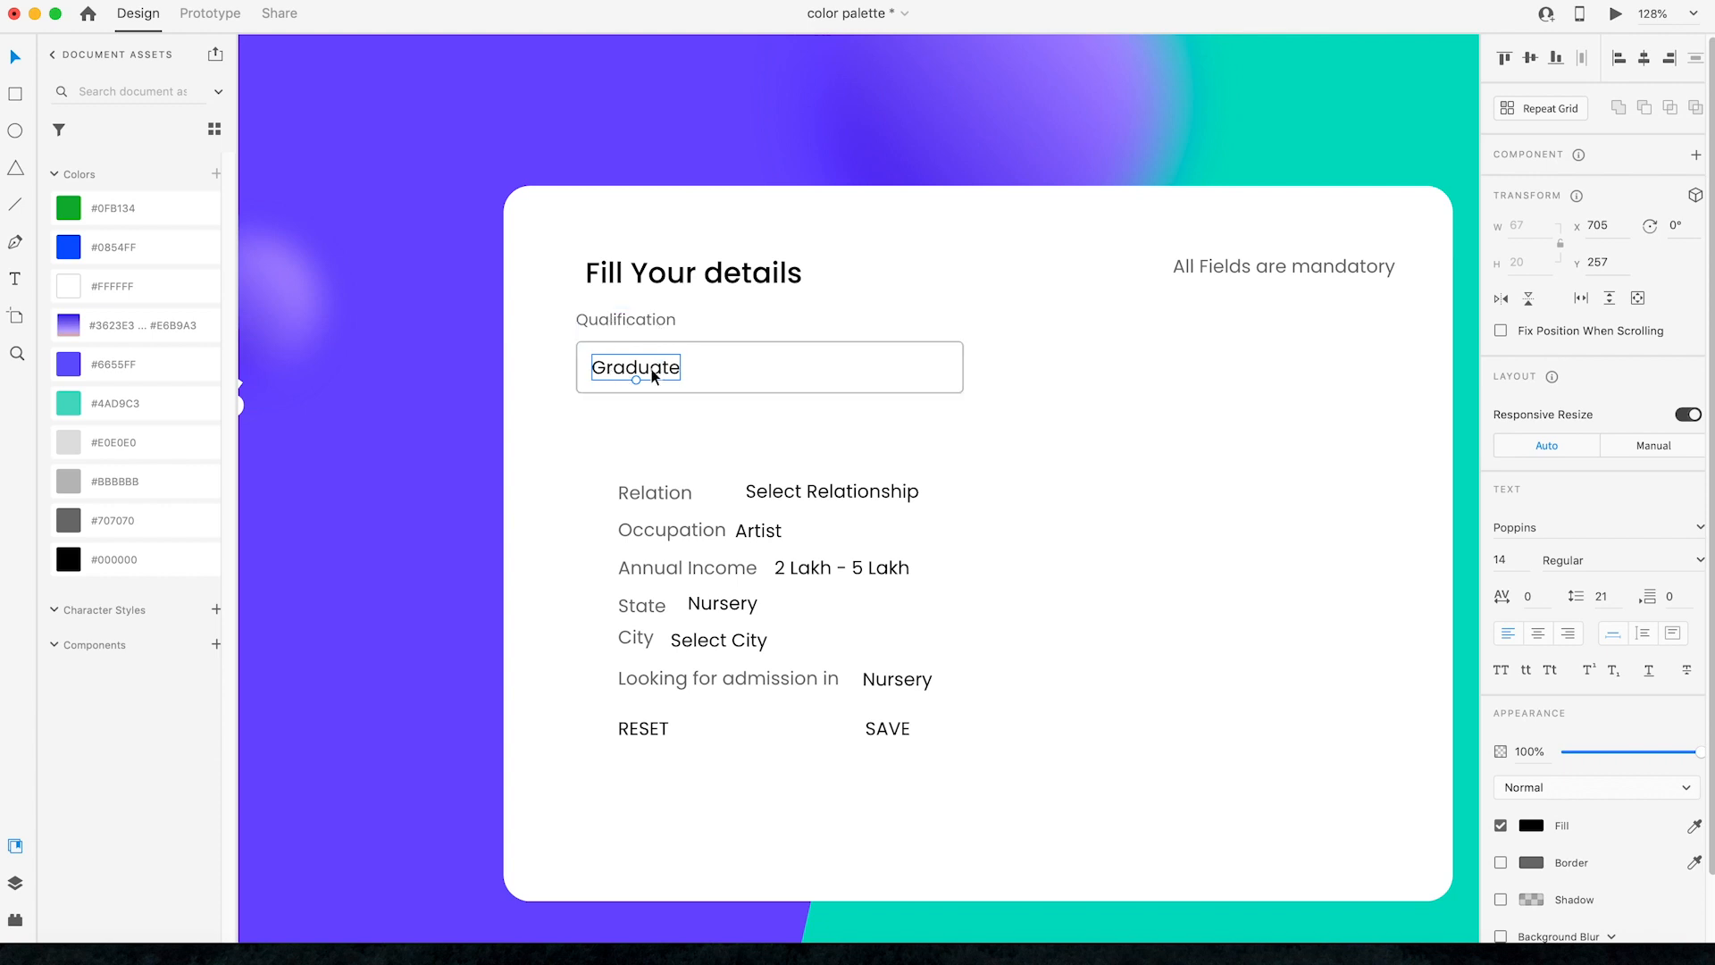
left_click(723, 365)
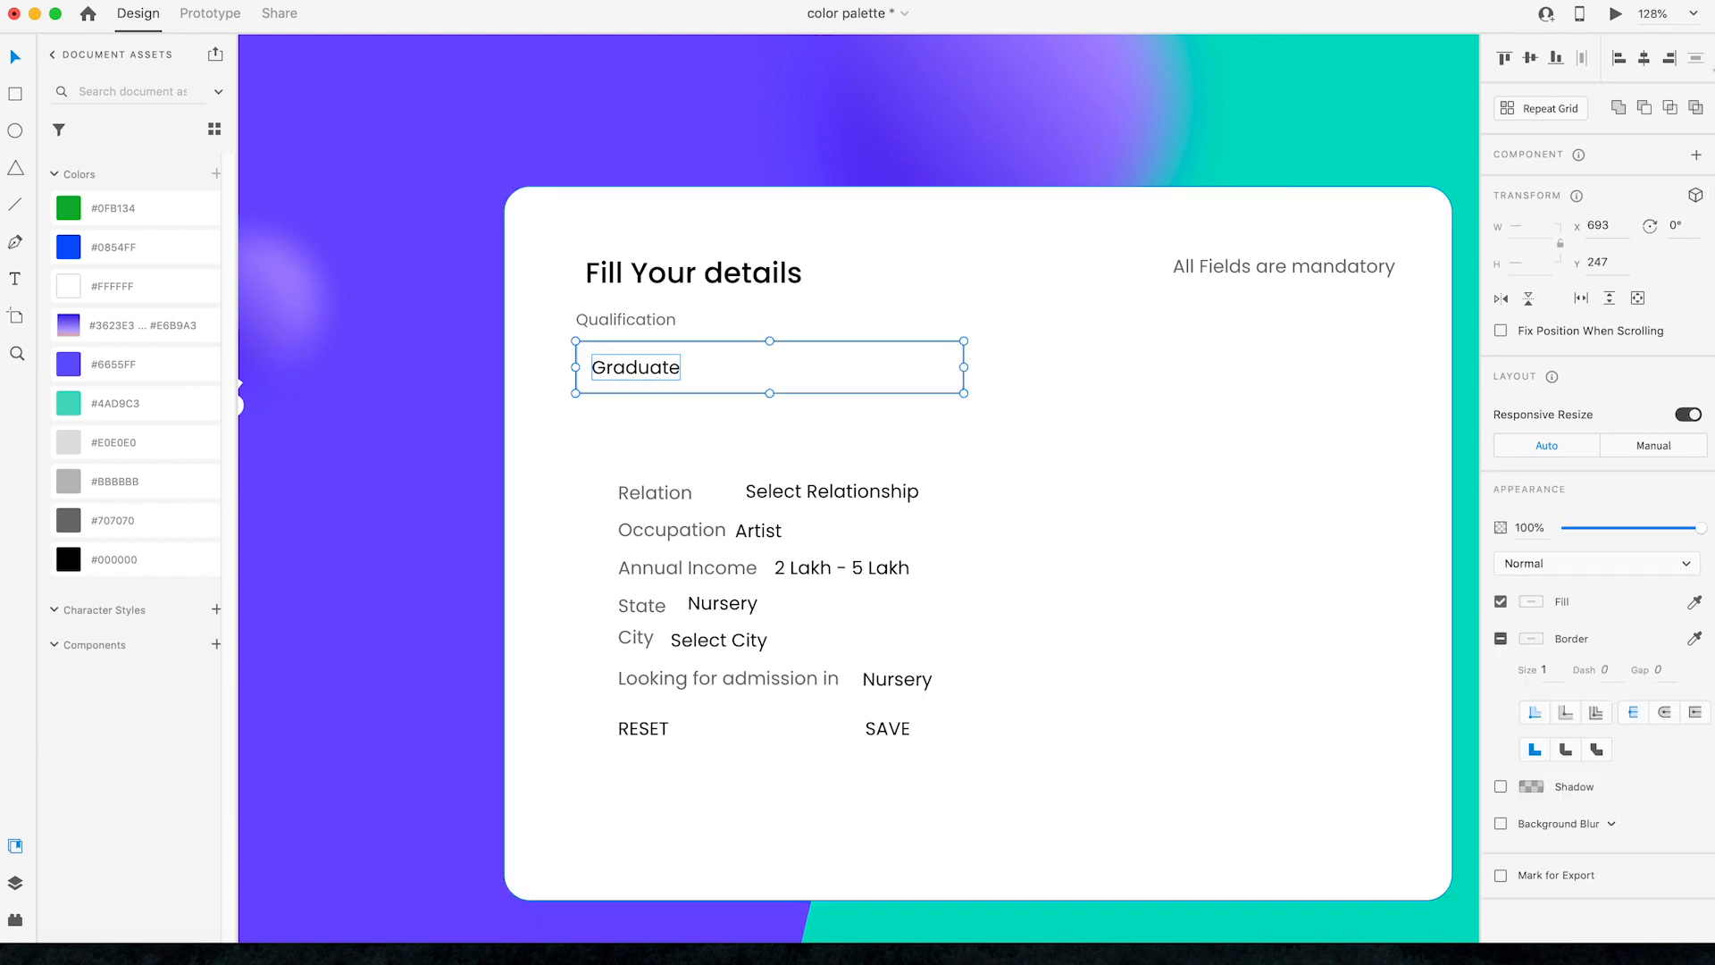
left_click(935, 120)
left_click(636, 361)
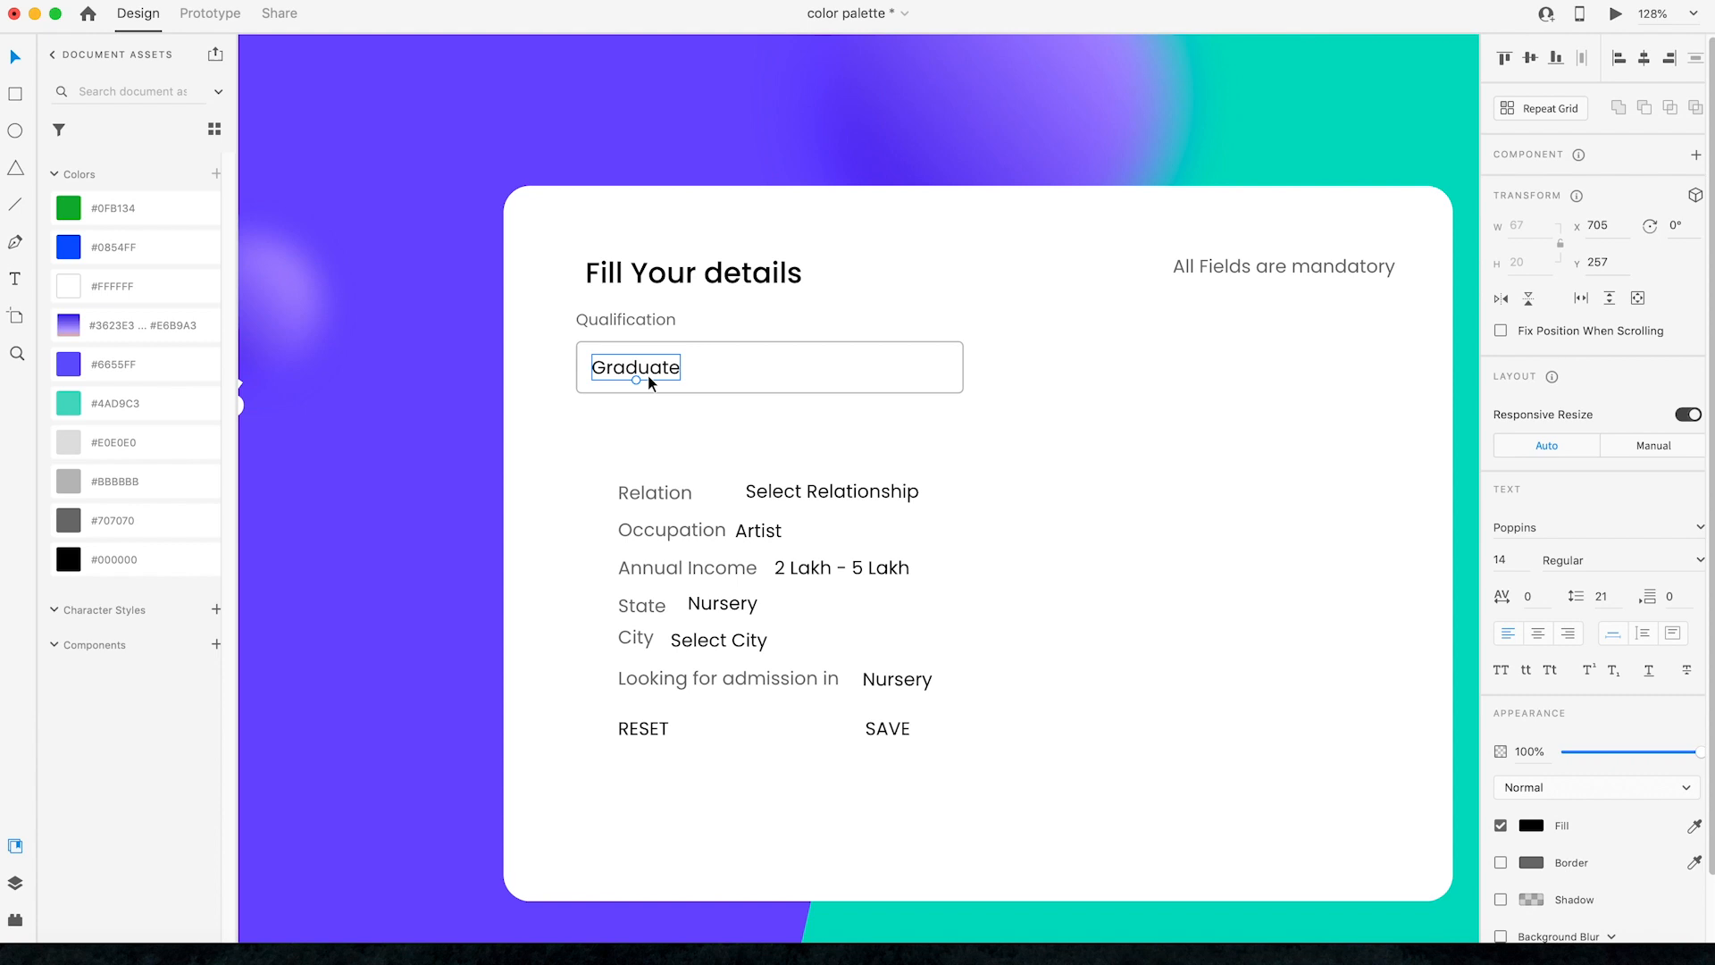
left_click(611, 324)
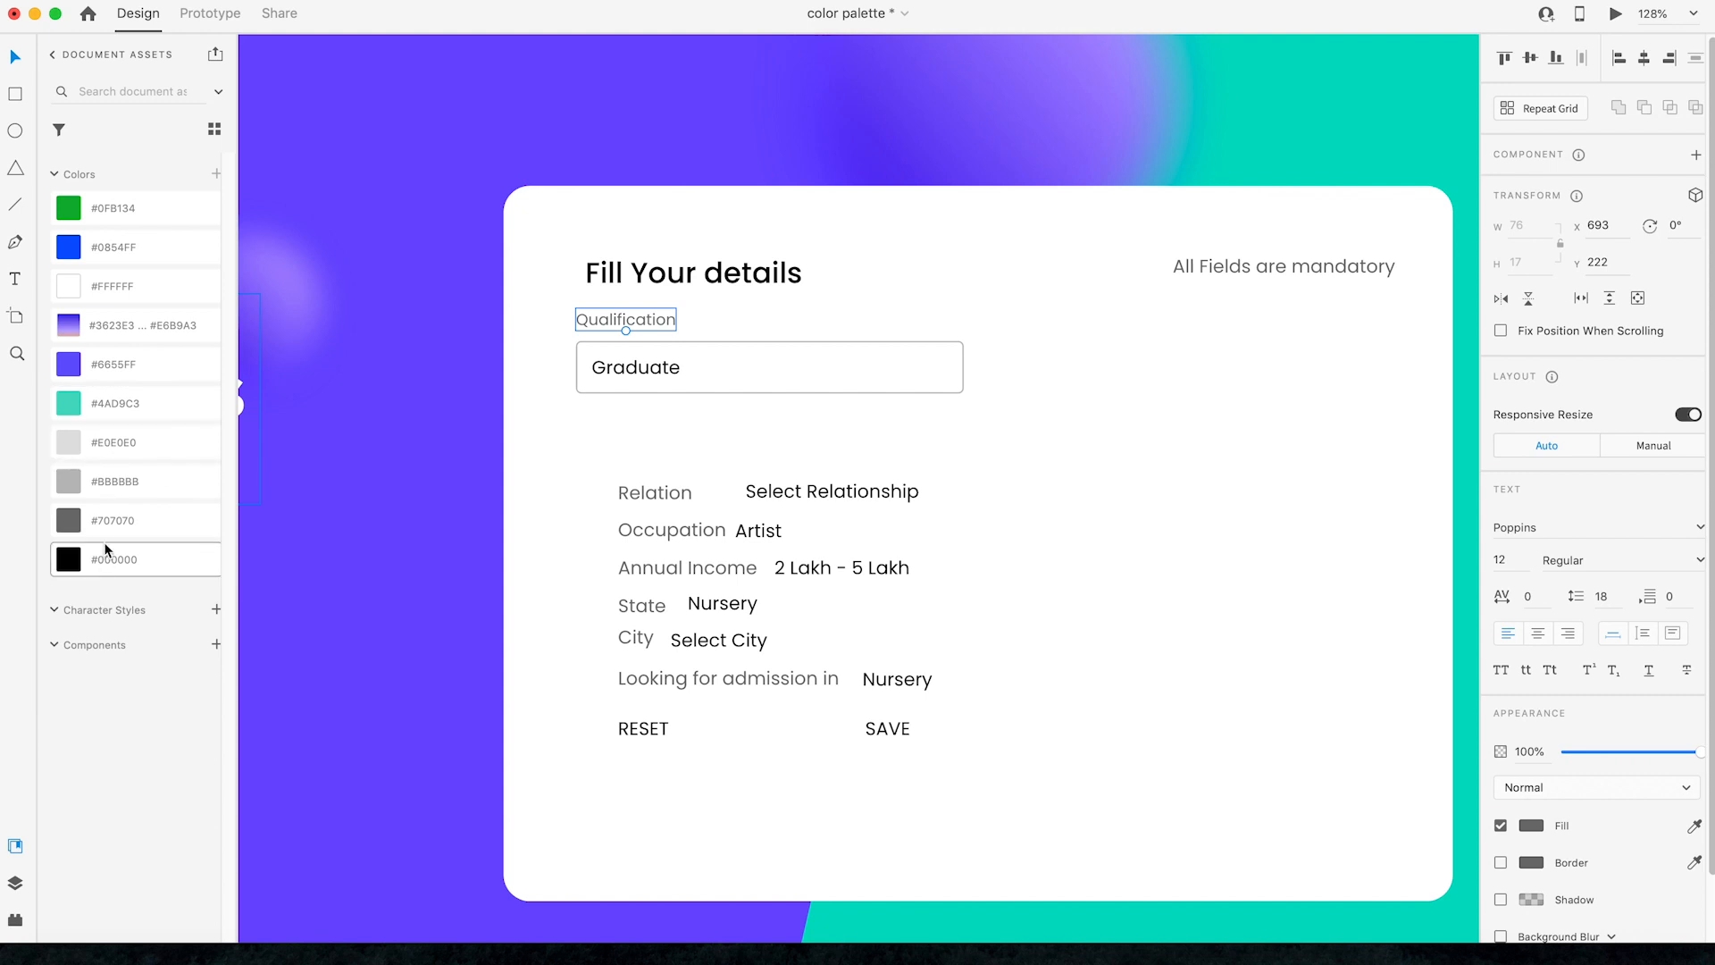
left_click(639, 367)
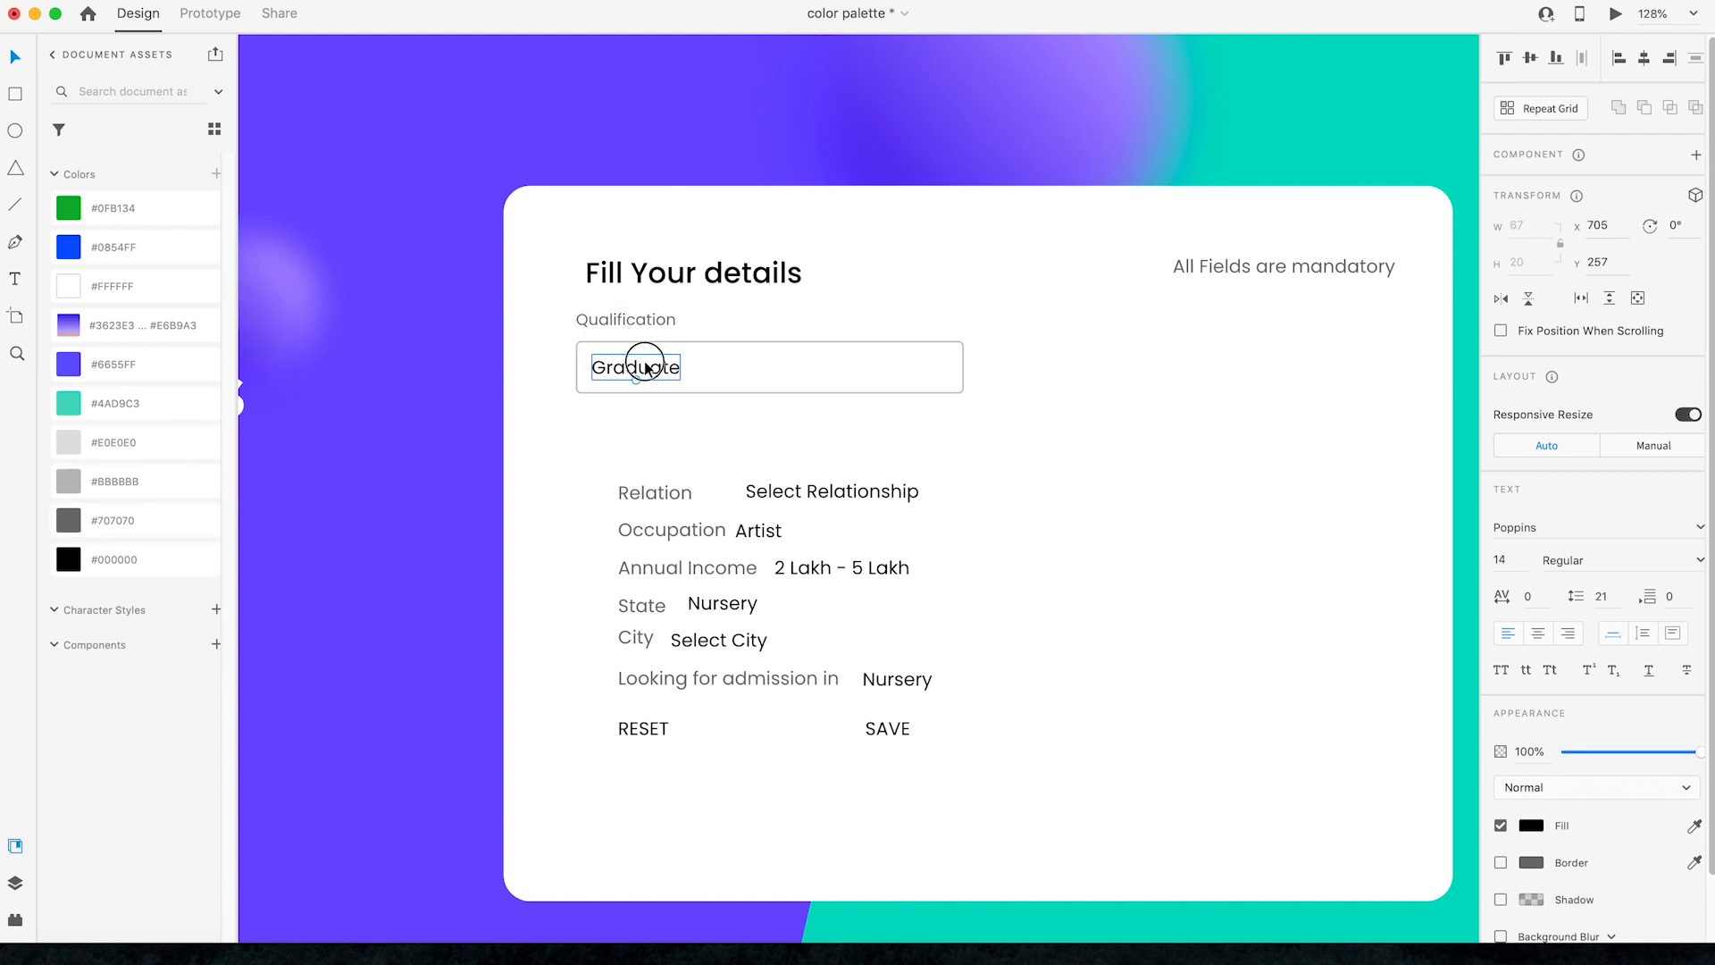
Step: Show the square grid over the artboard for detail work at the far end of the Graduate field box
scroll(935, 363, "up", 5)
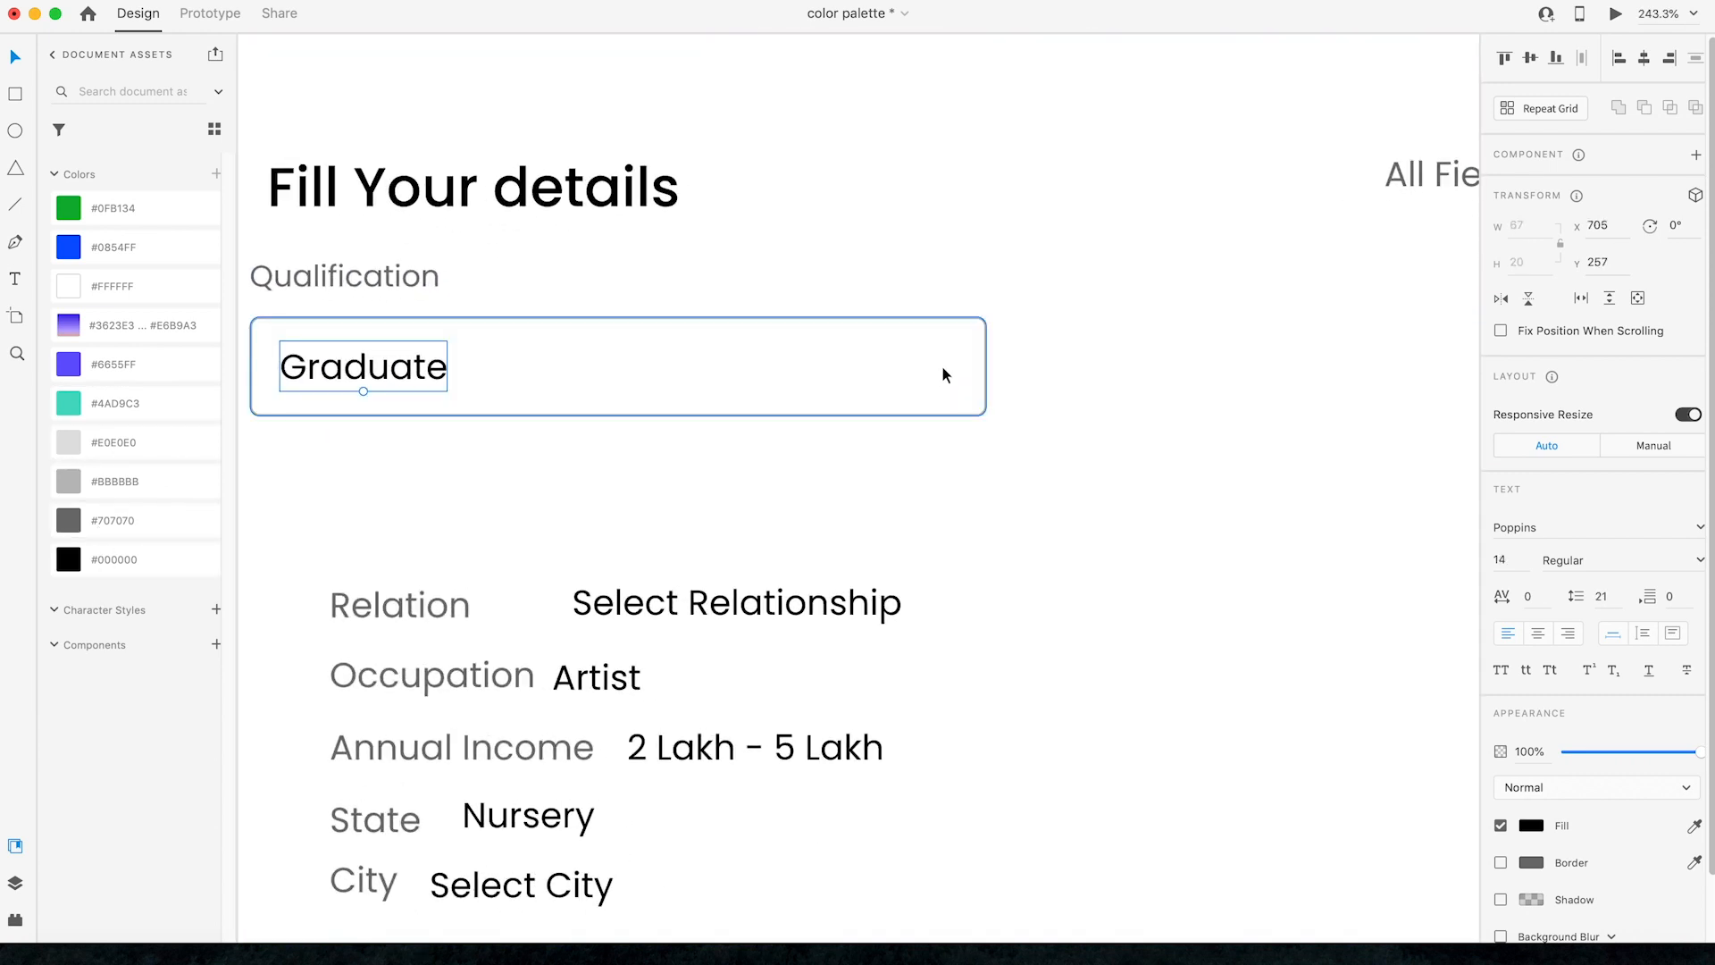
key("super+apostrophe")
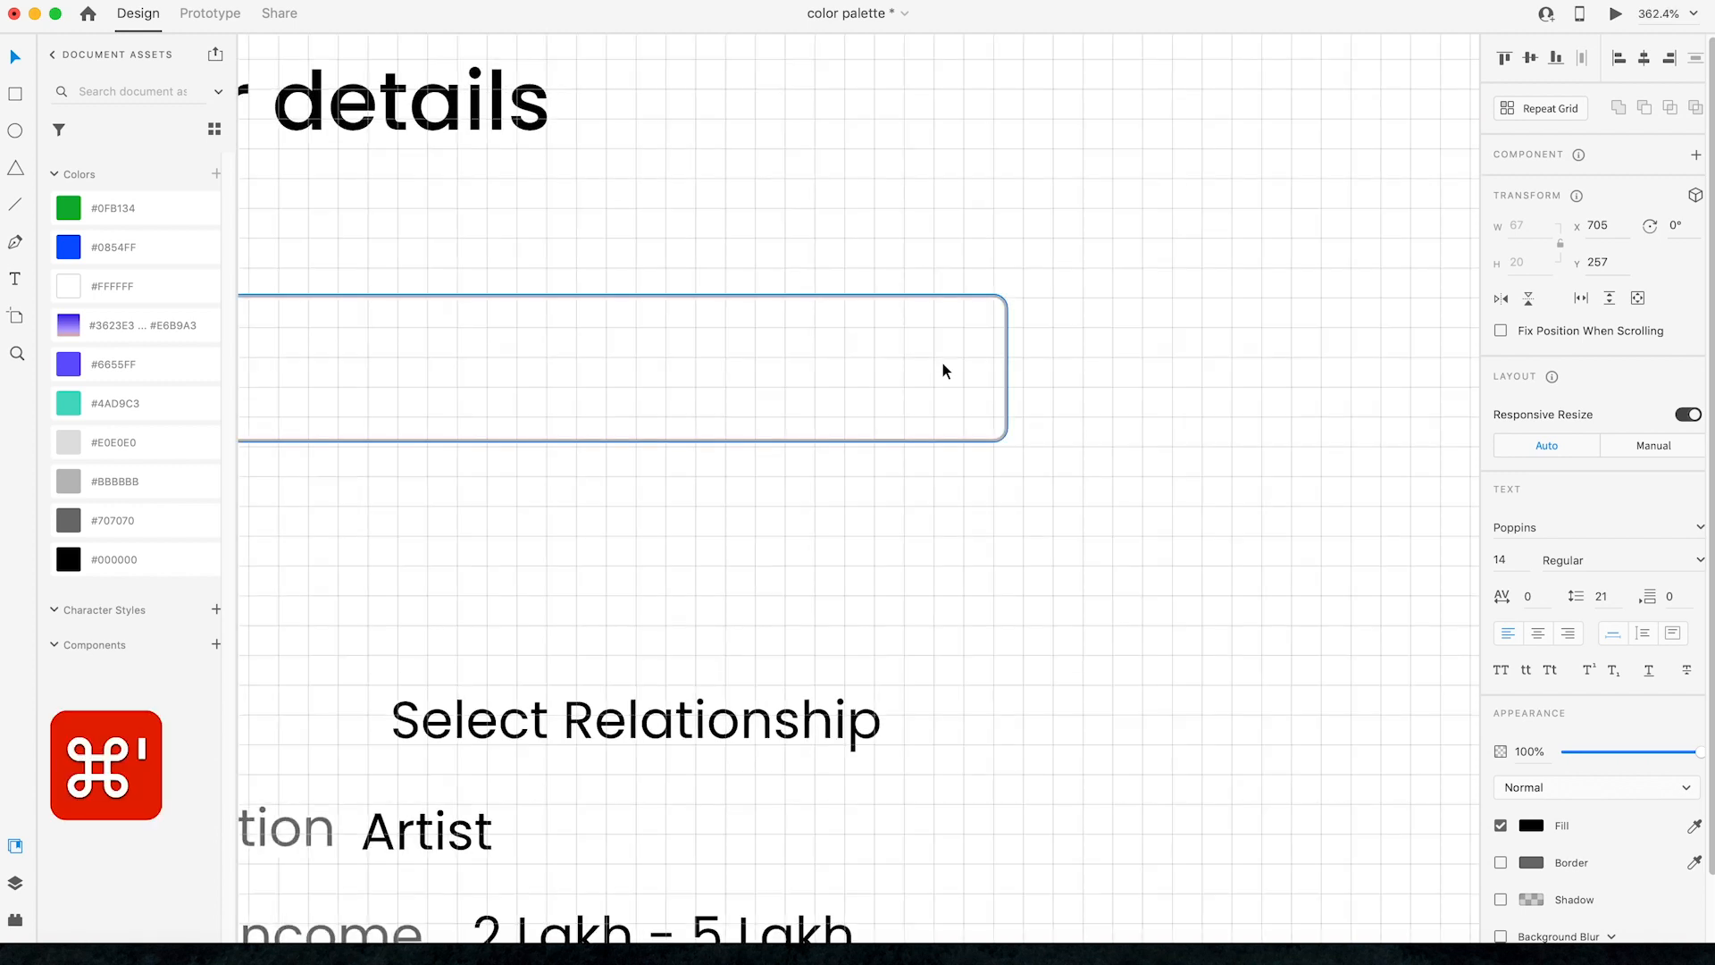
key("z")
left_click_drag(755, 266, 1152, 513)
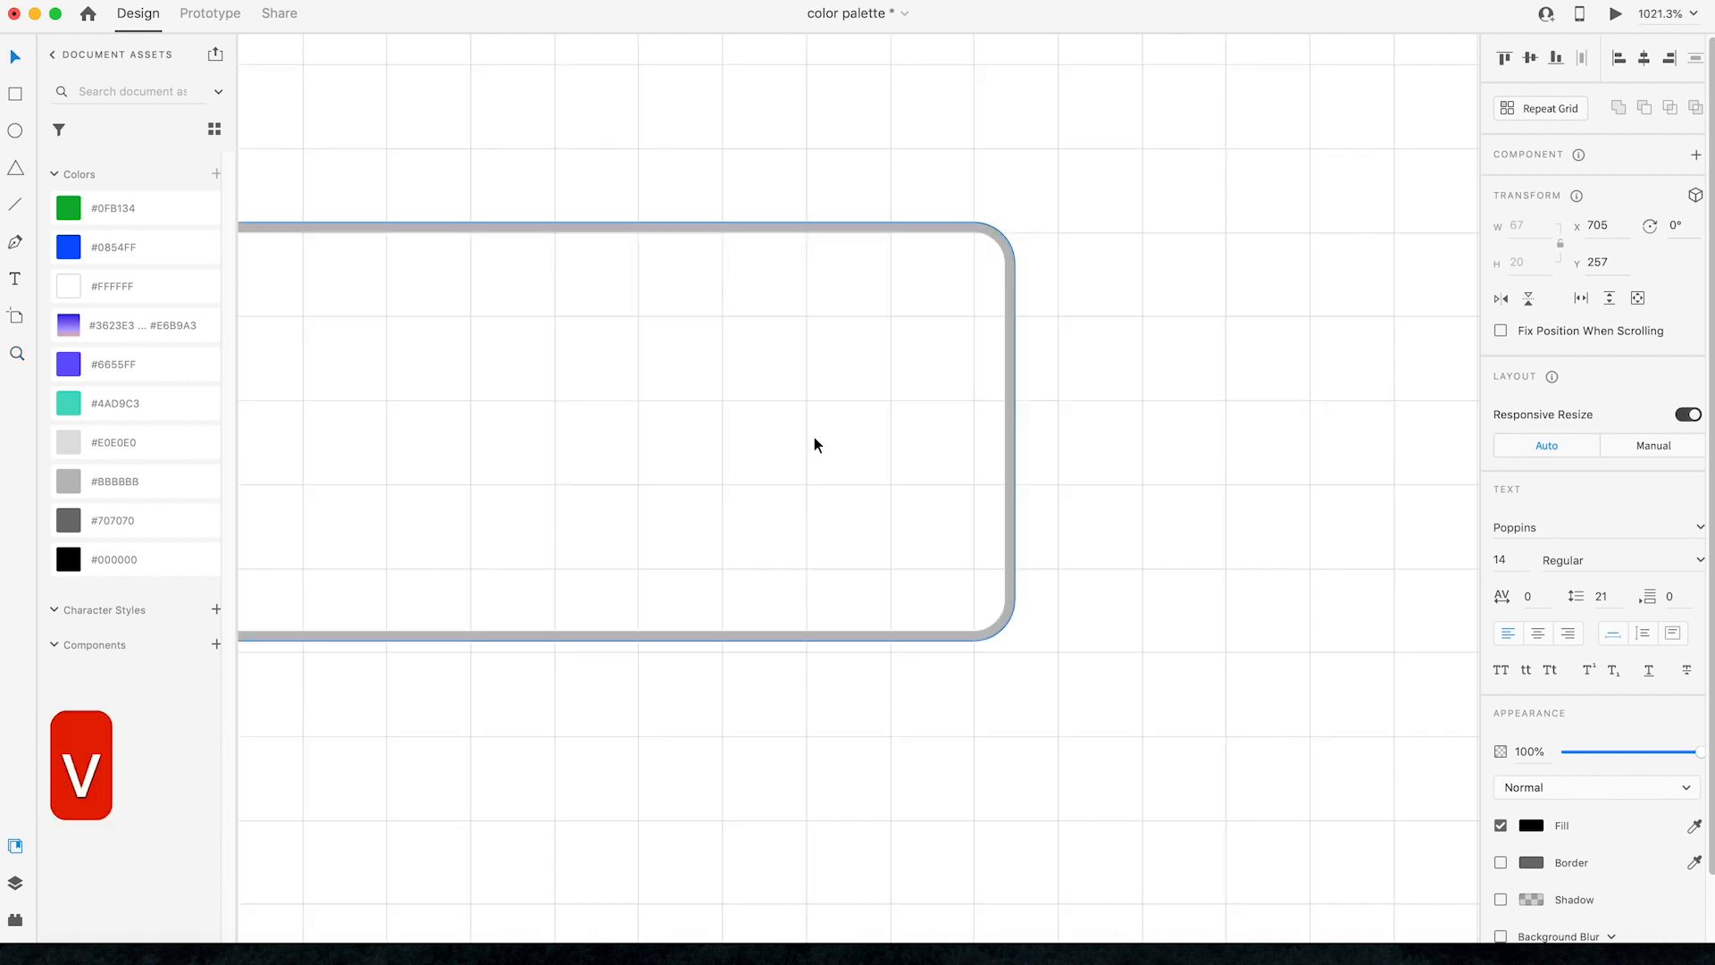
key("r")
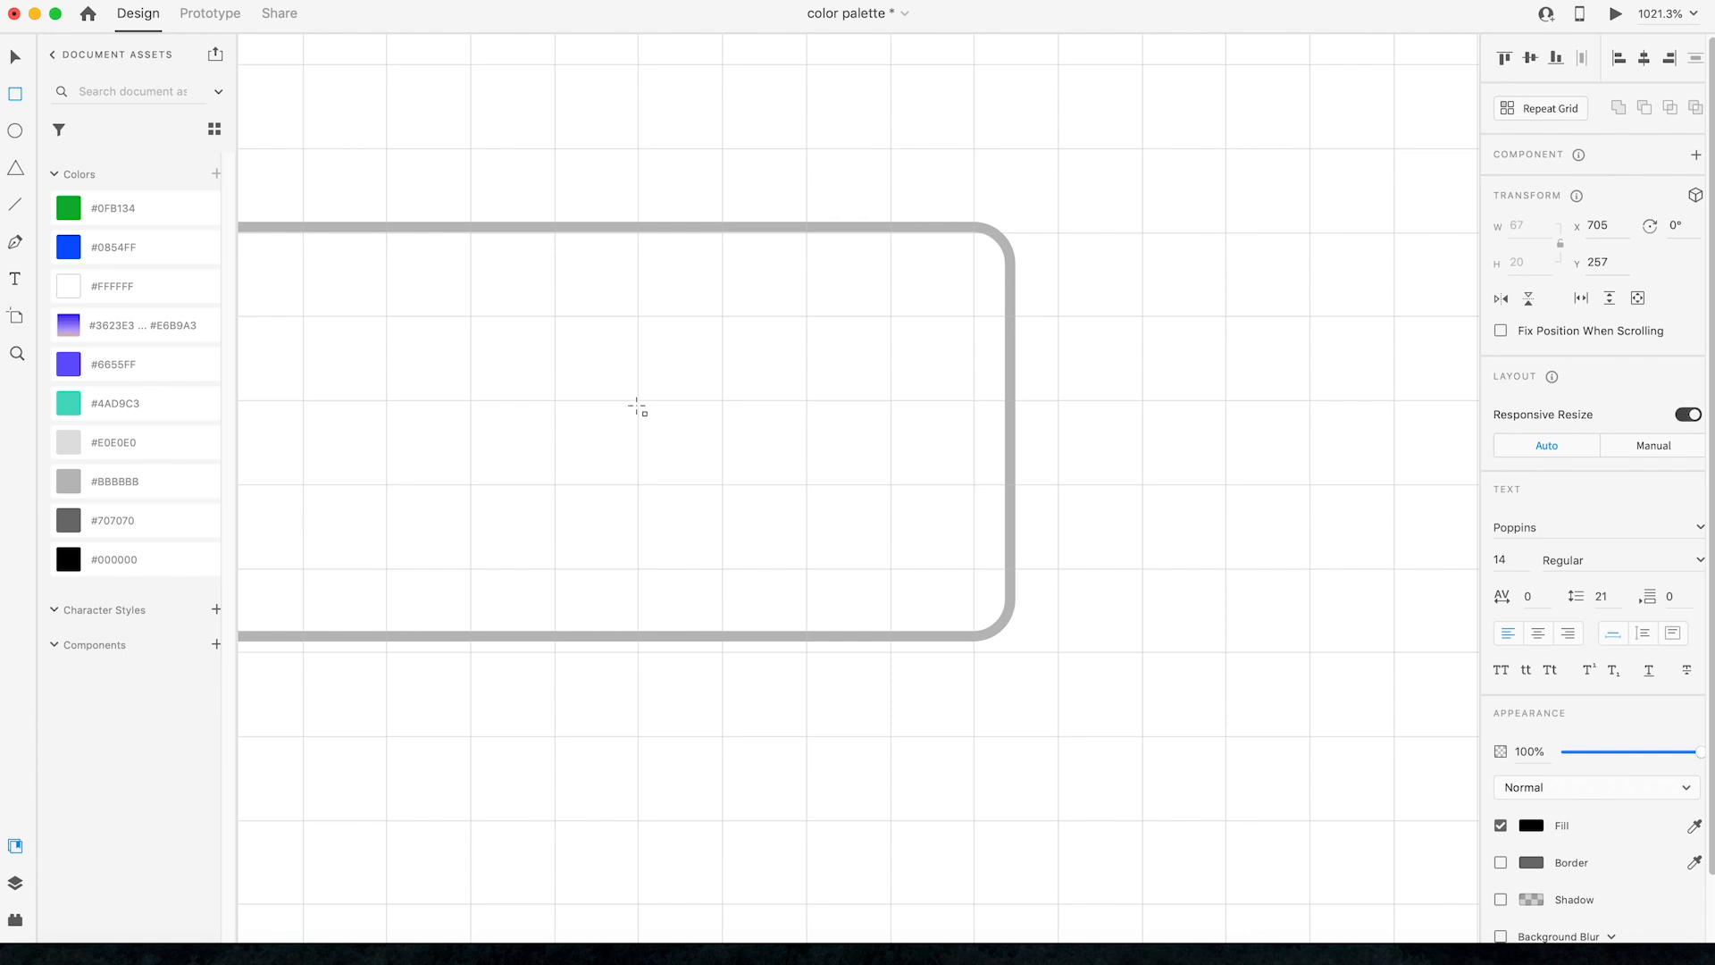
left_click_drag(638, 405, 782, 527)
key("super+z")
Step: Draw a triangle inside the far end of the field box, flip it to point down and shrink it to about 8 × 5
left_click(18, 169)
left_click_drag(640, 319, 801, 435)
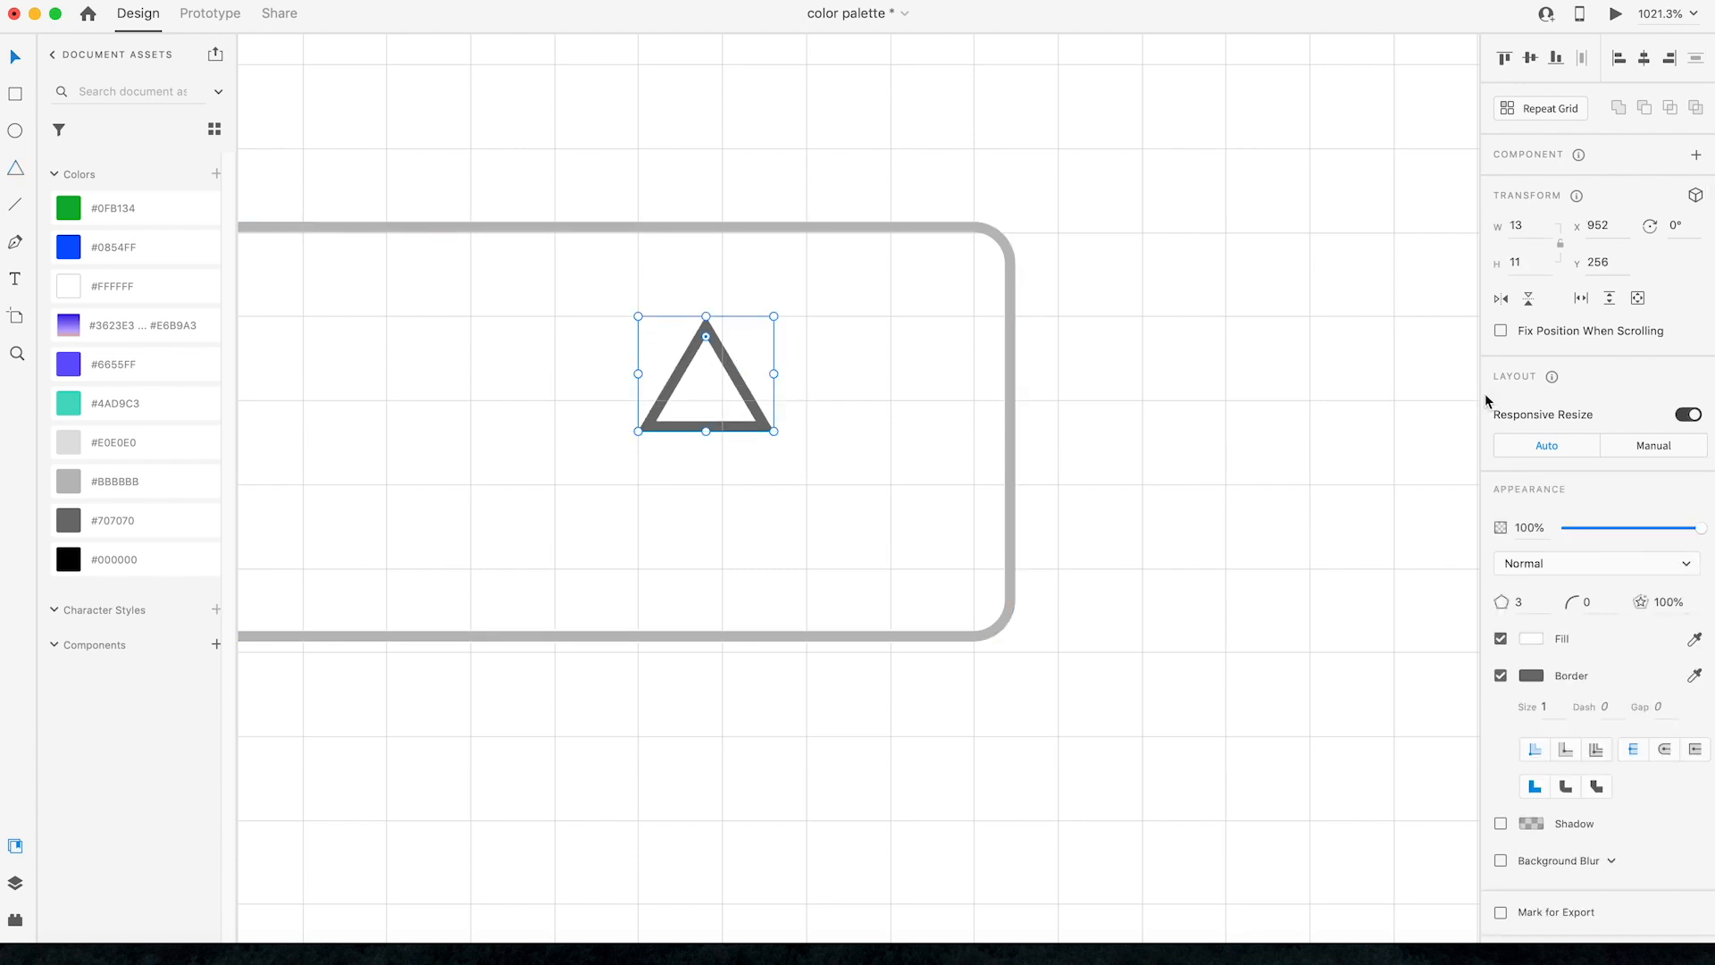
left_click(1523, 300)
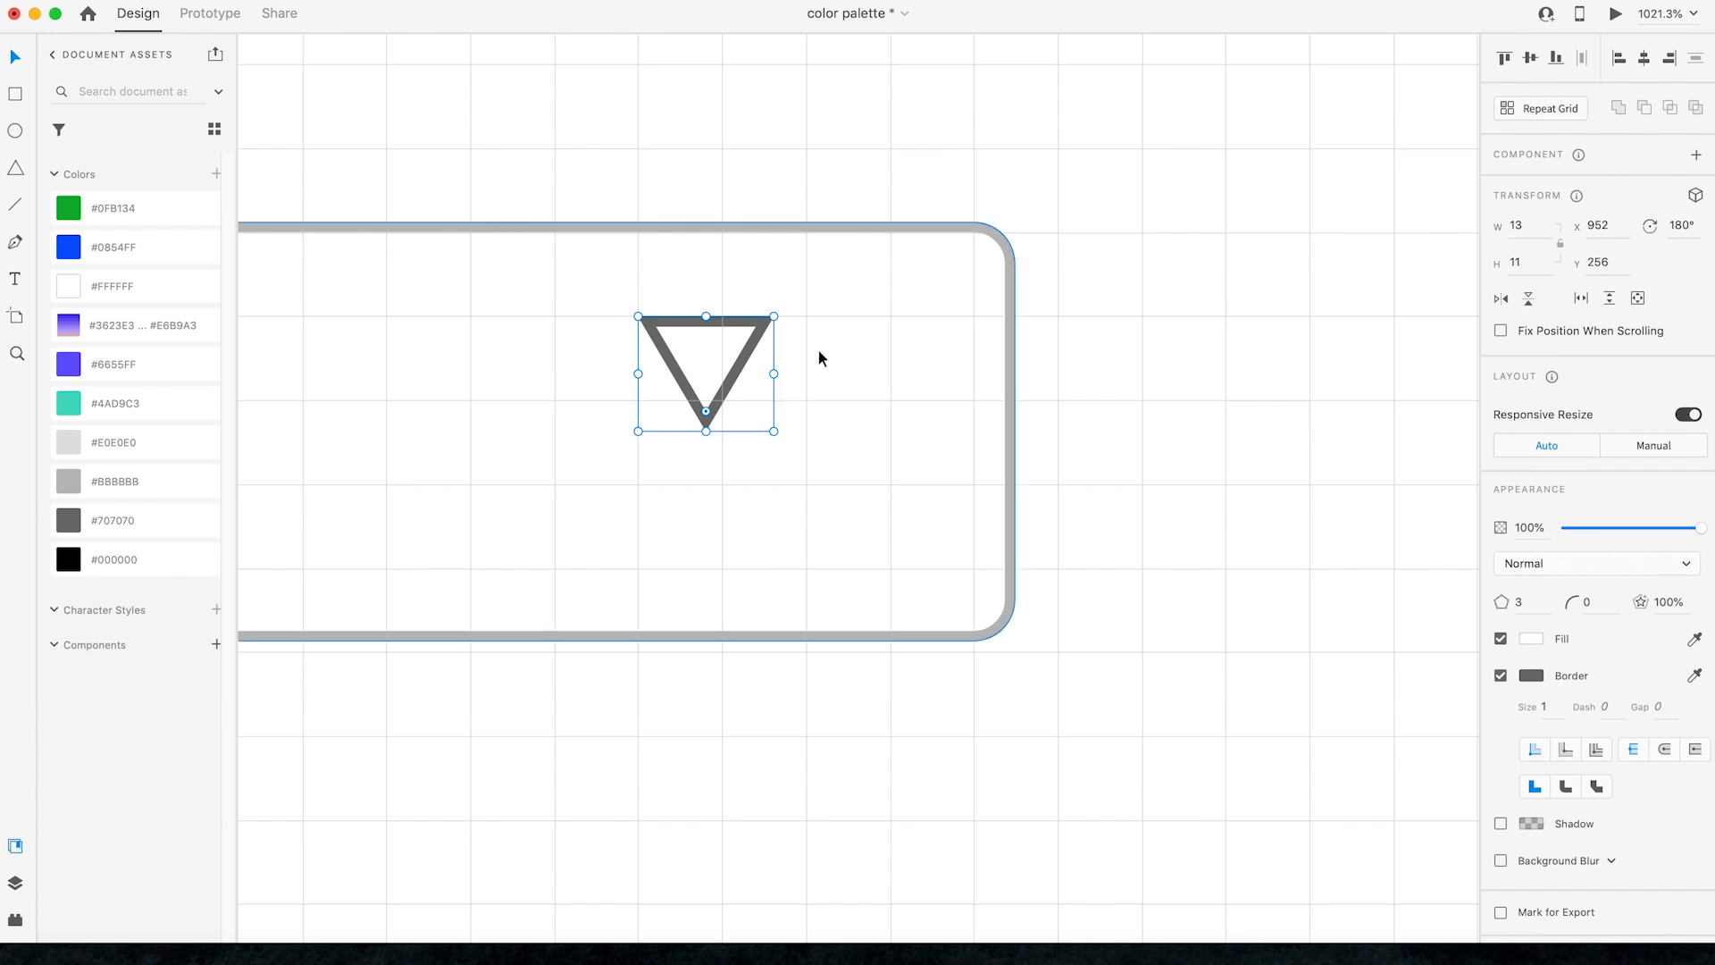
left_click(768, 372)
left_click(745, 358)
mouse_move(776, 372)
left_mouse_down()
mouse_move(806, 375)
mouse_move(777, 345)
mouse_move(741, 377)
left_mouse_up()
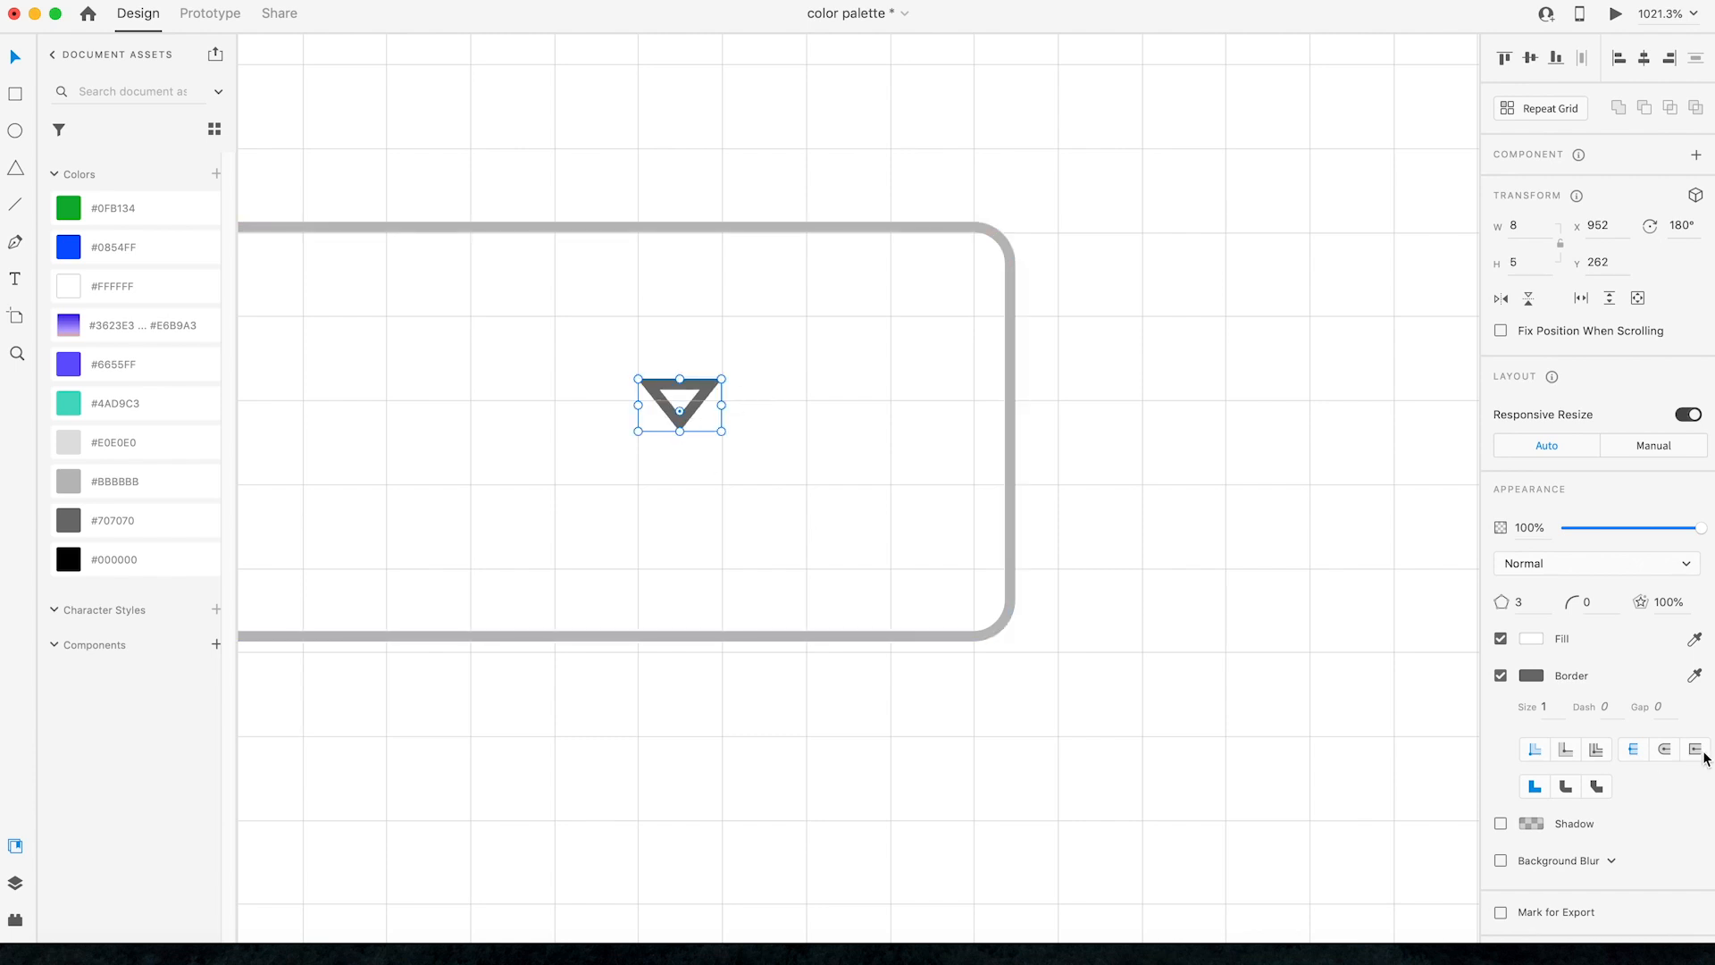
Step: Fill the triangle with #000000 and remove its border
left_click(1535, 638)
left_click(111, 556)
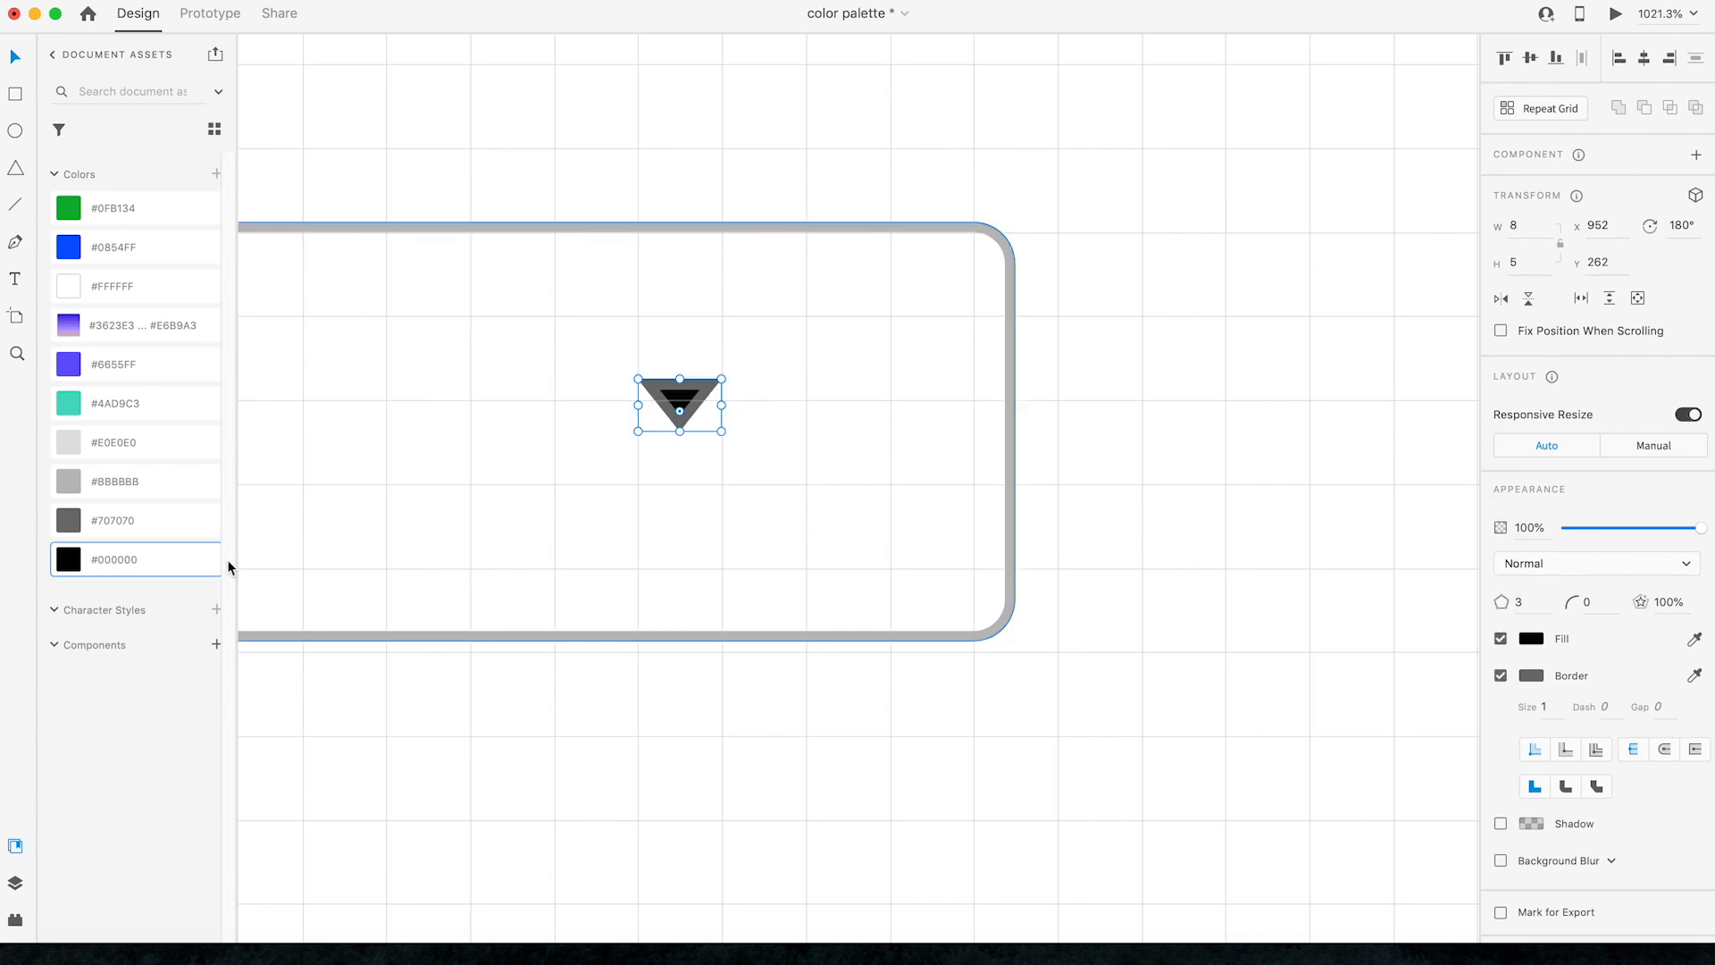
left_click(1501, 676)
Step: Center the triangle vertically in the field box and move it toward the box's right edge at about X 963
left_click(707, 268, "shift")
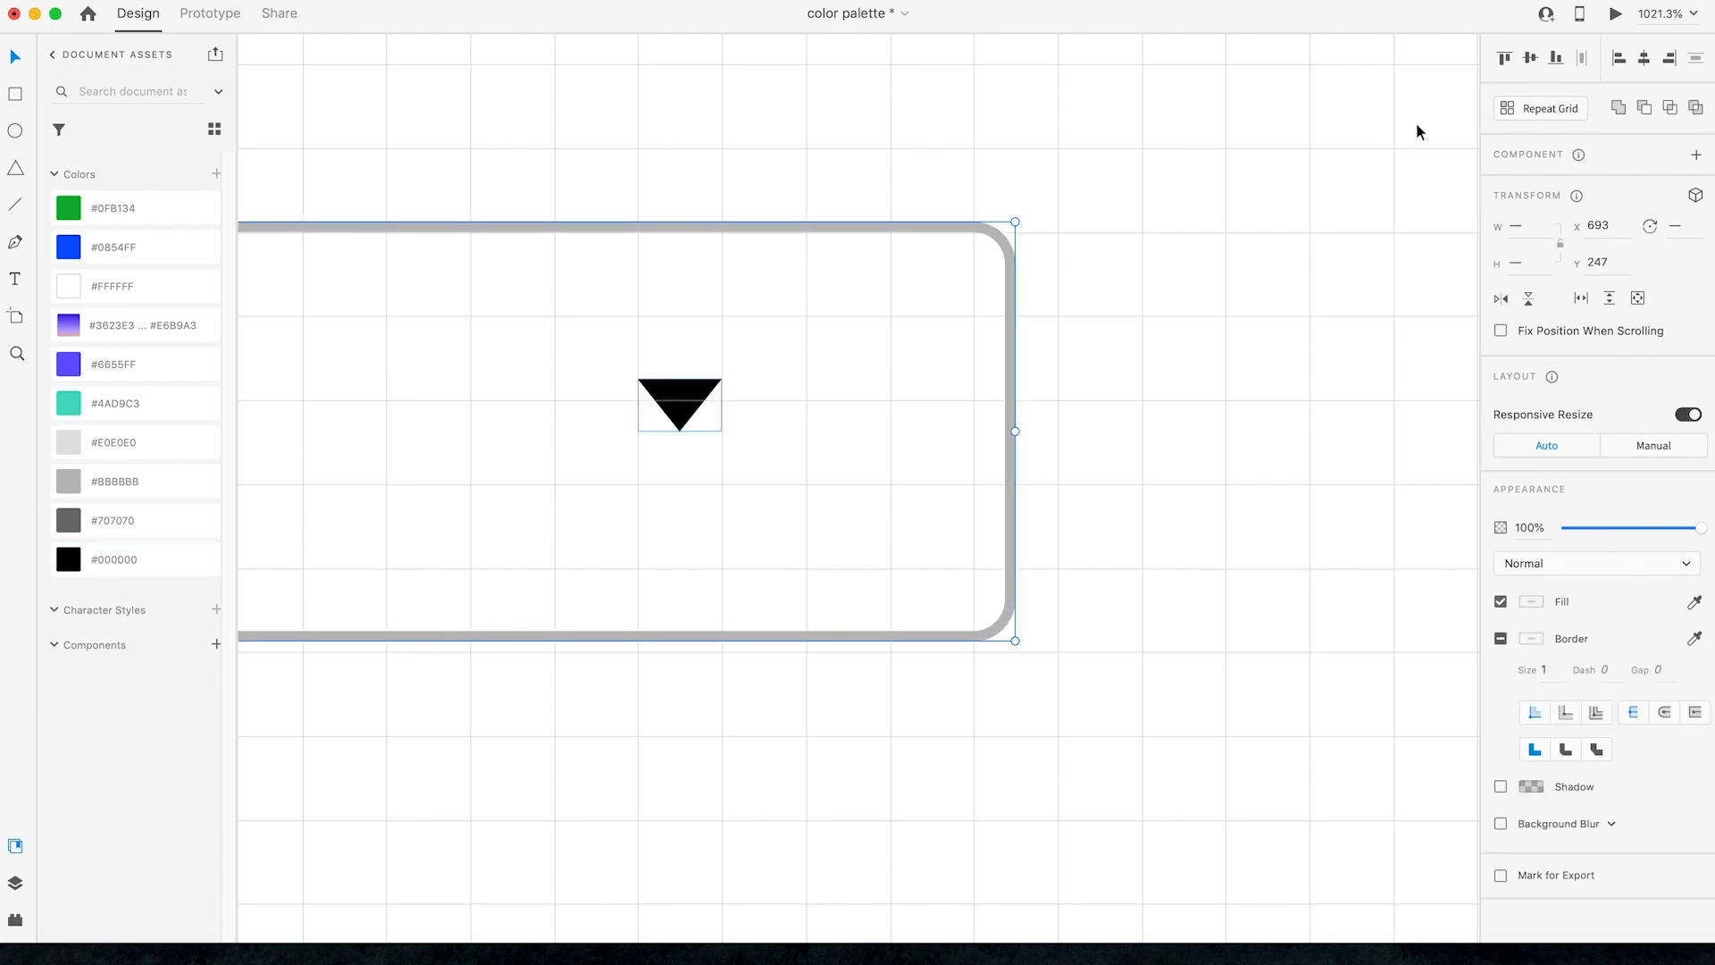
left_click(1530, 58)
left_click(1174, 425)
left_click_drag(710, 451, 821, 447)
key("alt")
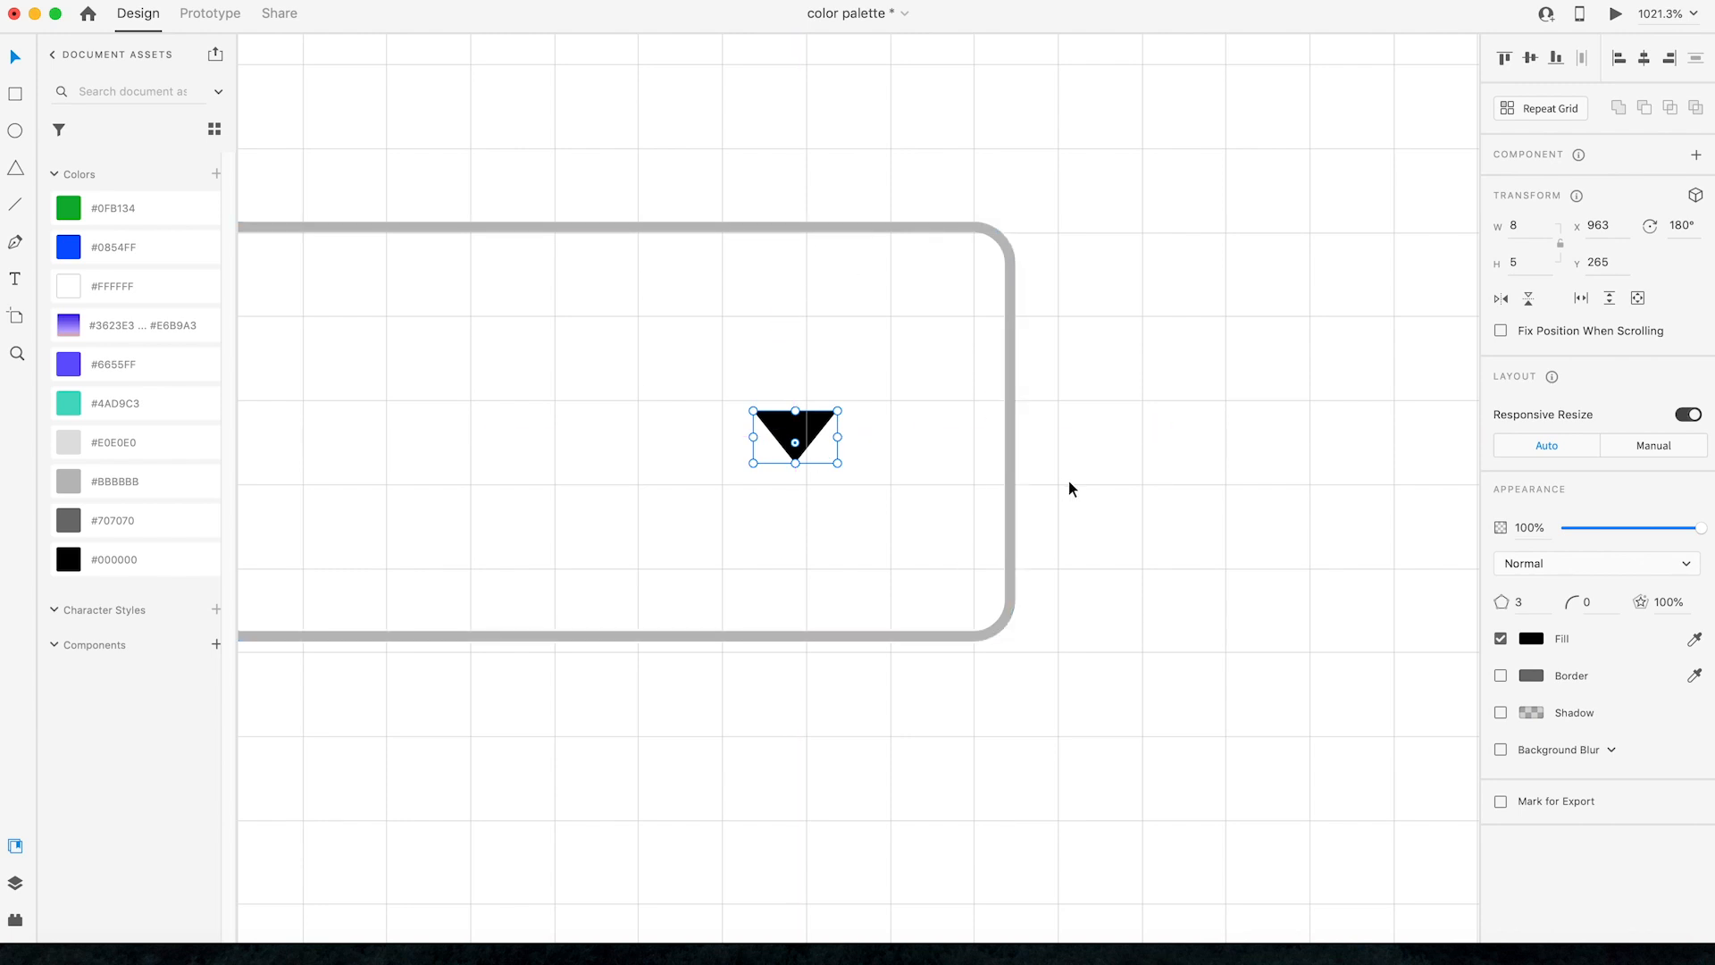
Step: Hide the square grid over the artboard and return to the Qualification field
key("super+0")
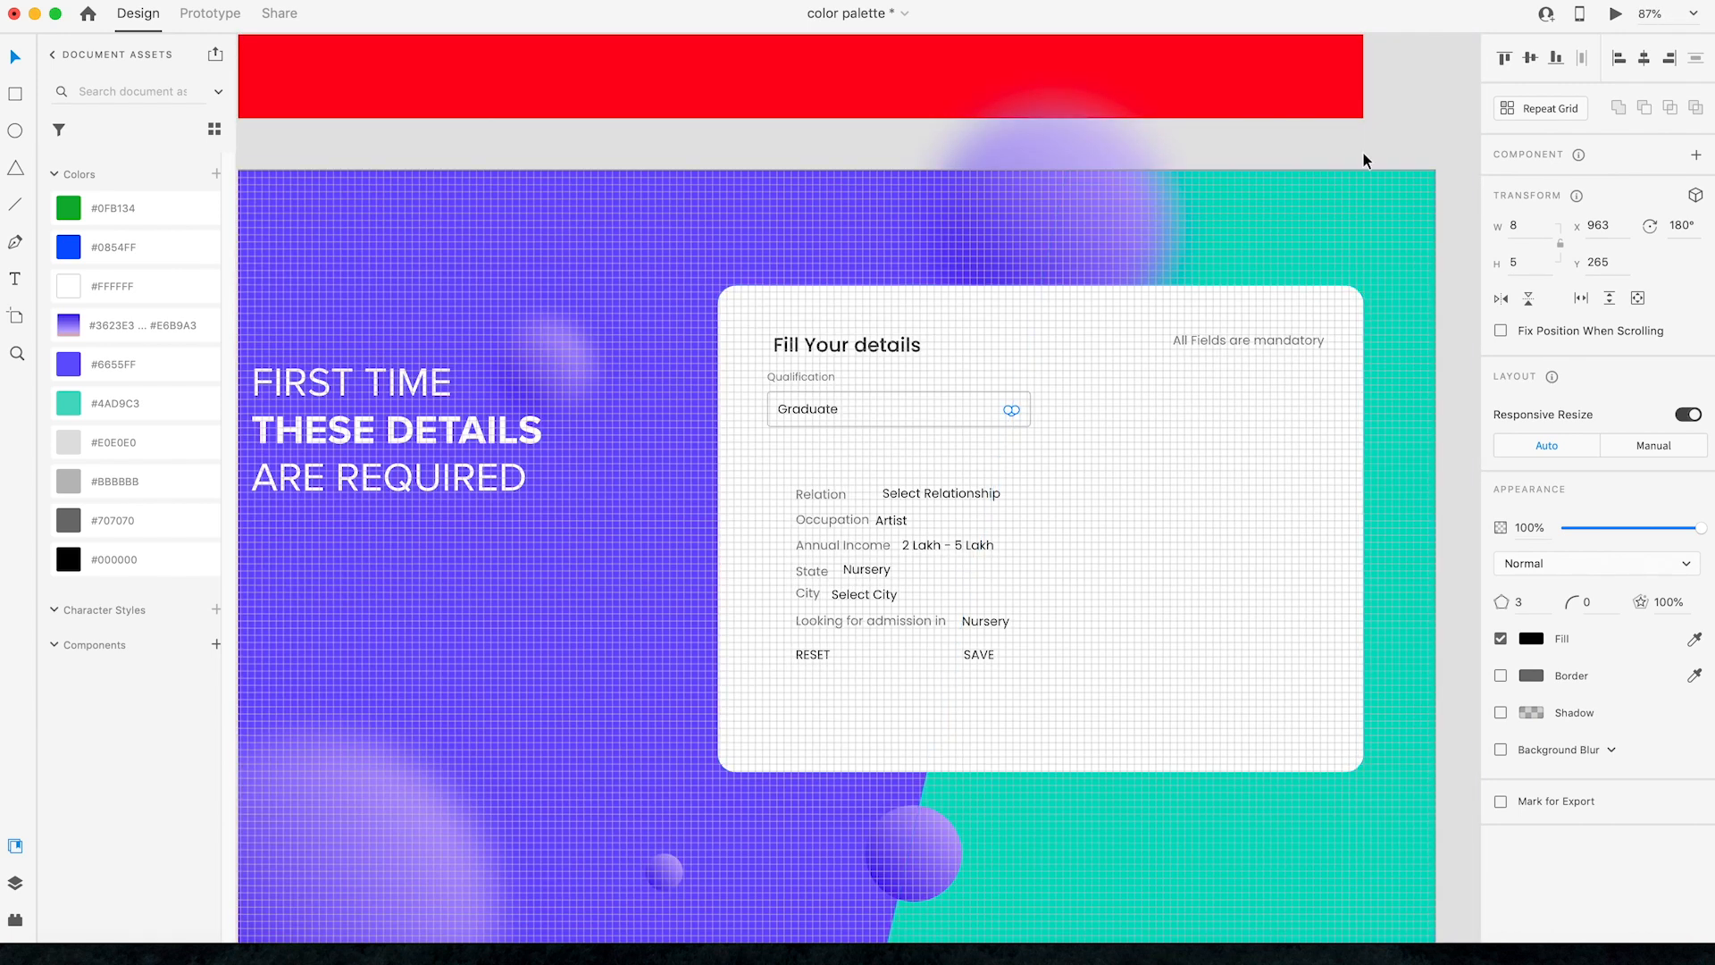
left_click(1364, 153)
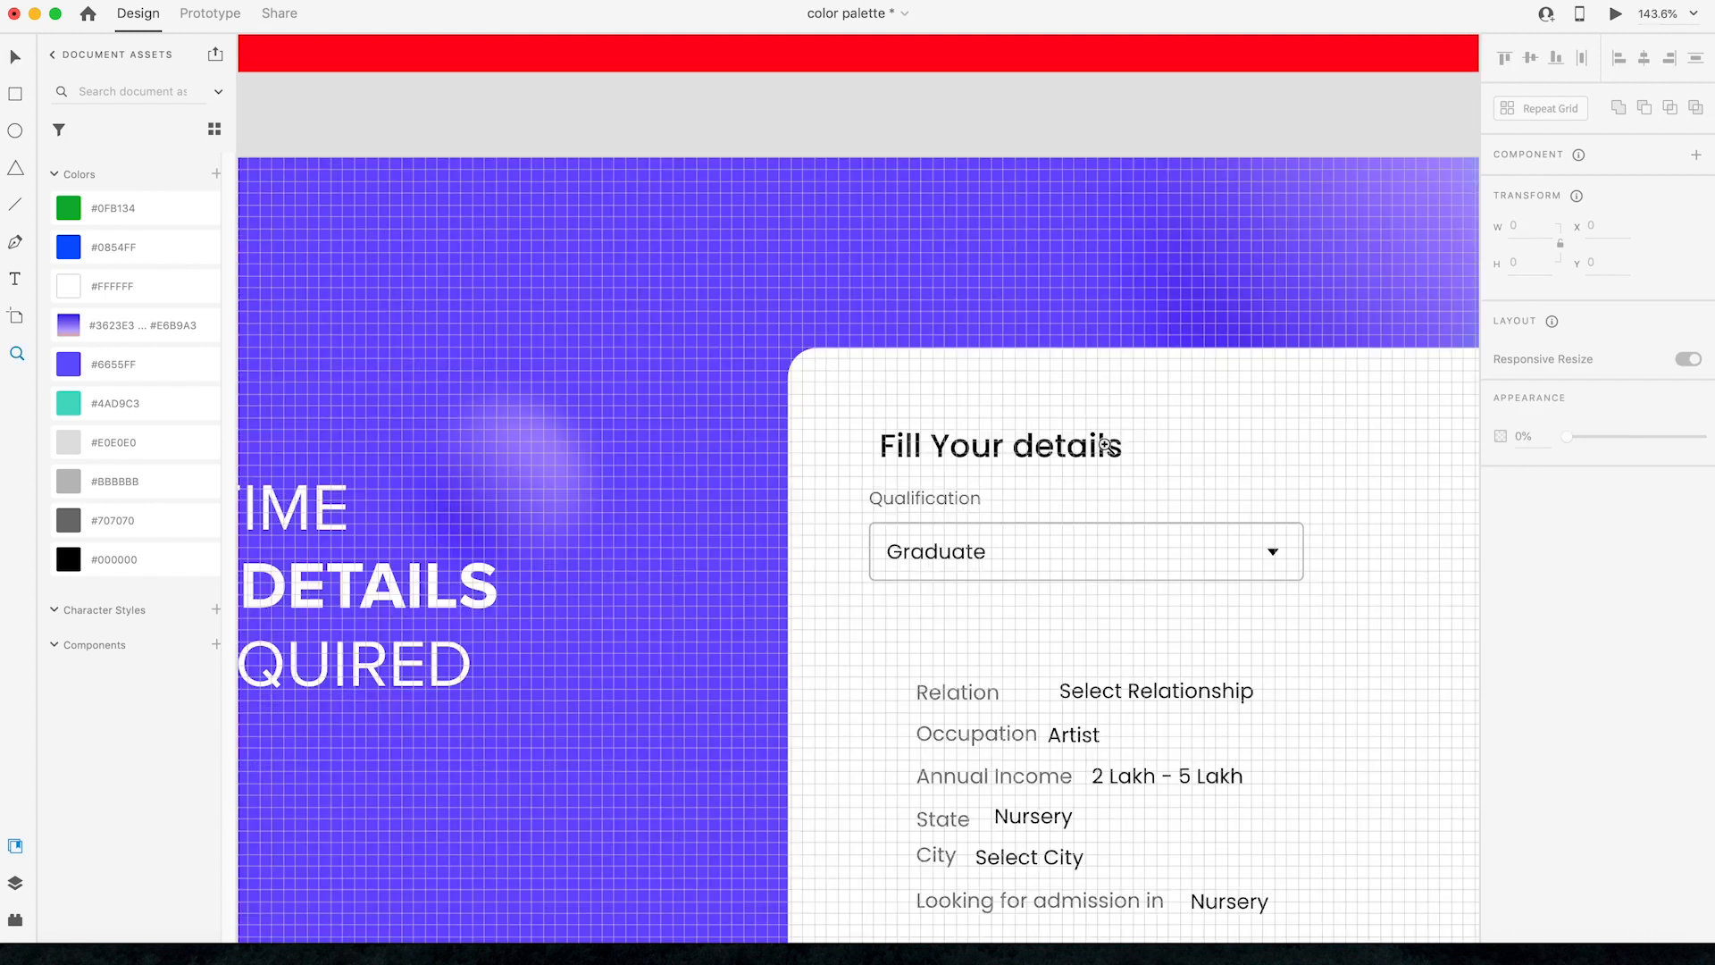
key("super+apostrophe")
key("space")
left_click_drag(1113, 570, 918, 465)
key("v")
Step: Set the Qualification field box's width to 280
left_click(712, 422)
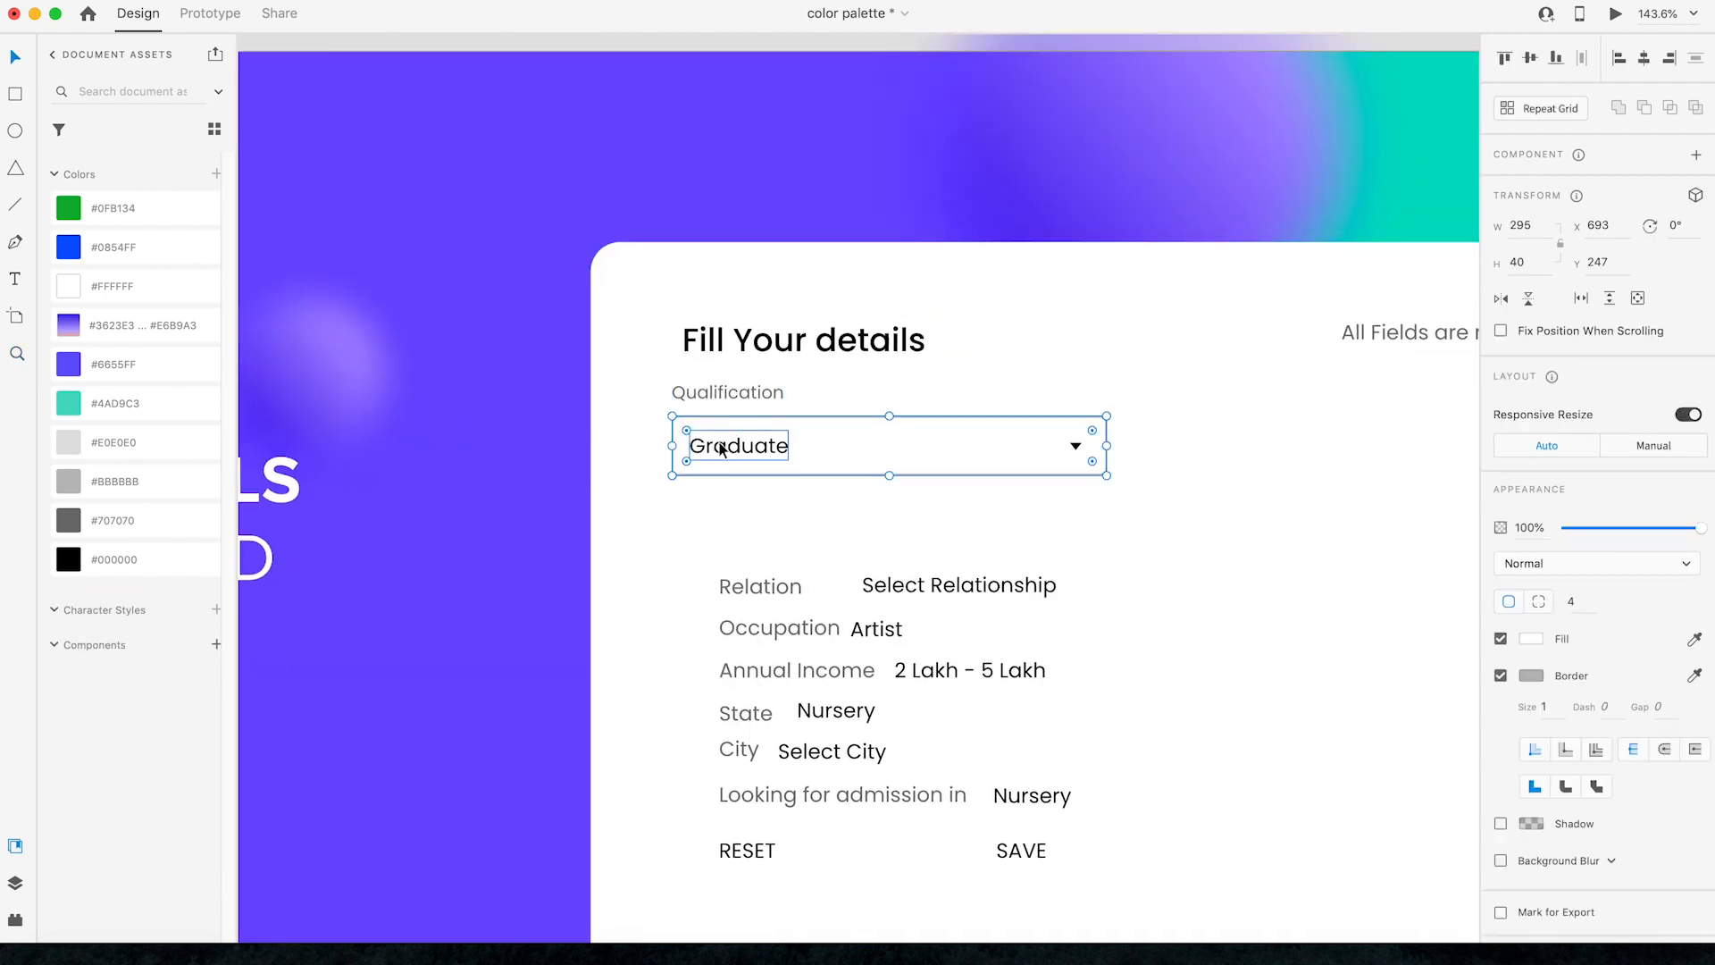
left_click(796, 498)
left_click(838, 443)
left_click(1539, 225)
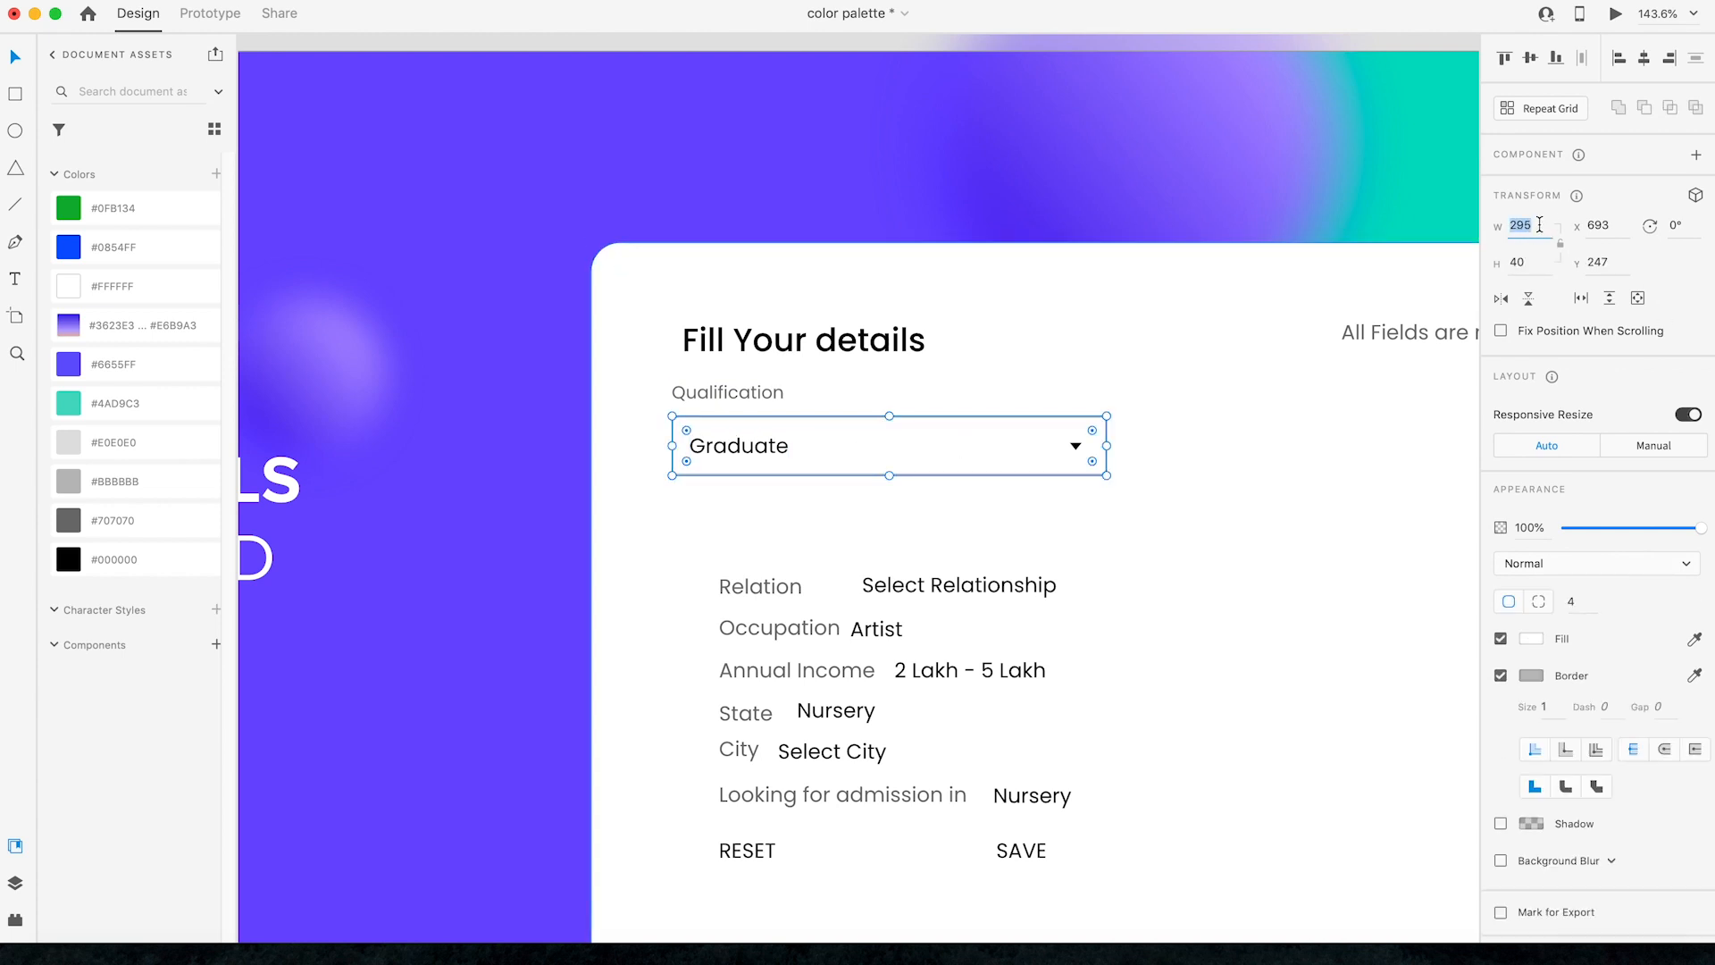
type("280")
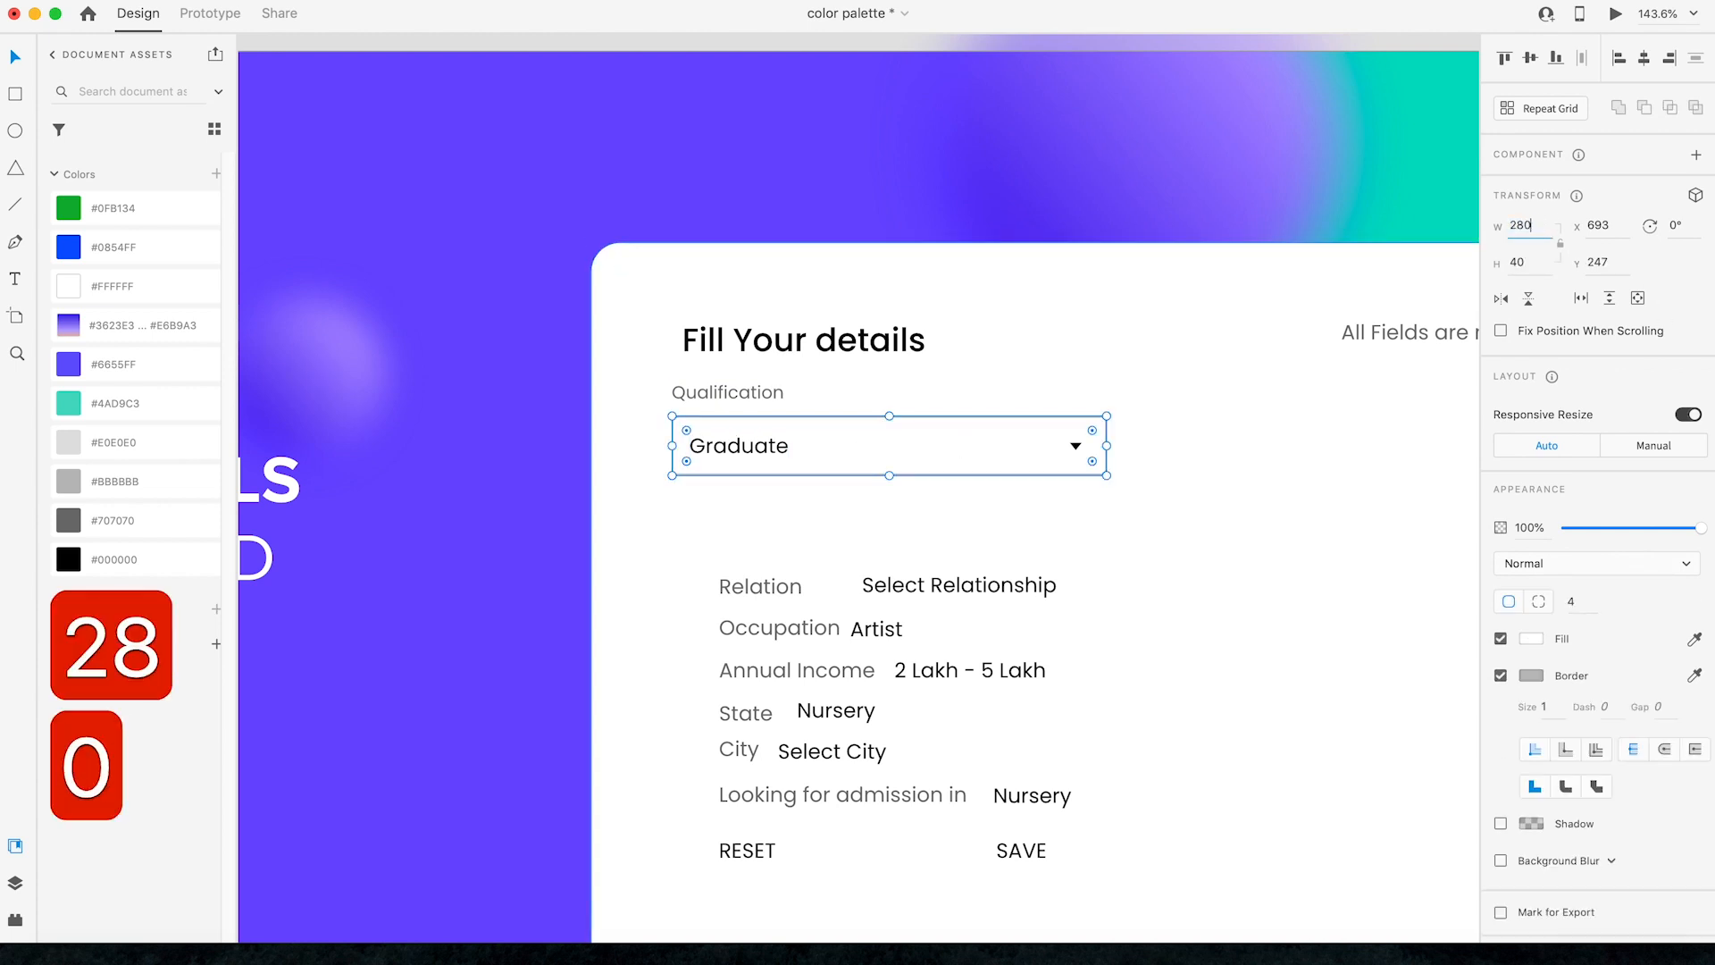
key("Return")
Step: Move the dropdown arrow back inside the narrowed field box at about X 951
key("z")
left_click_drag(950, 336, 1161, 572)
key("v")
left_click(896, 505)
key("Left")
Step: Group the Qualification label, its field box, the Graduate text and the dropdown arrow
scroll(896, 505, "down", 5)
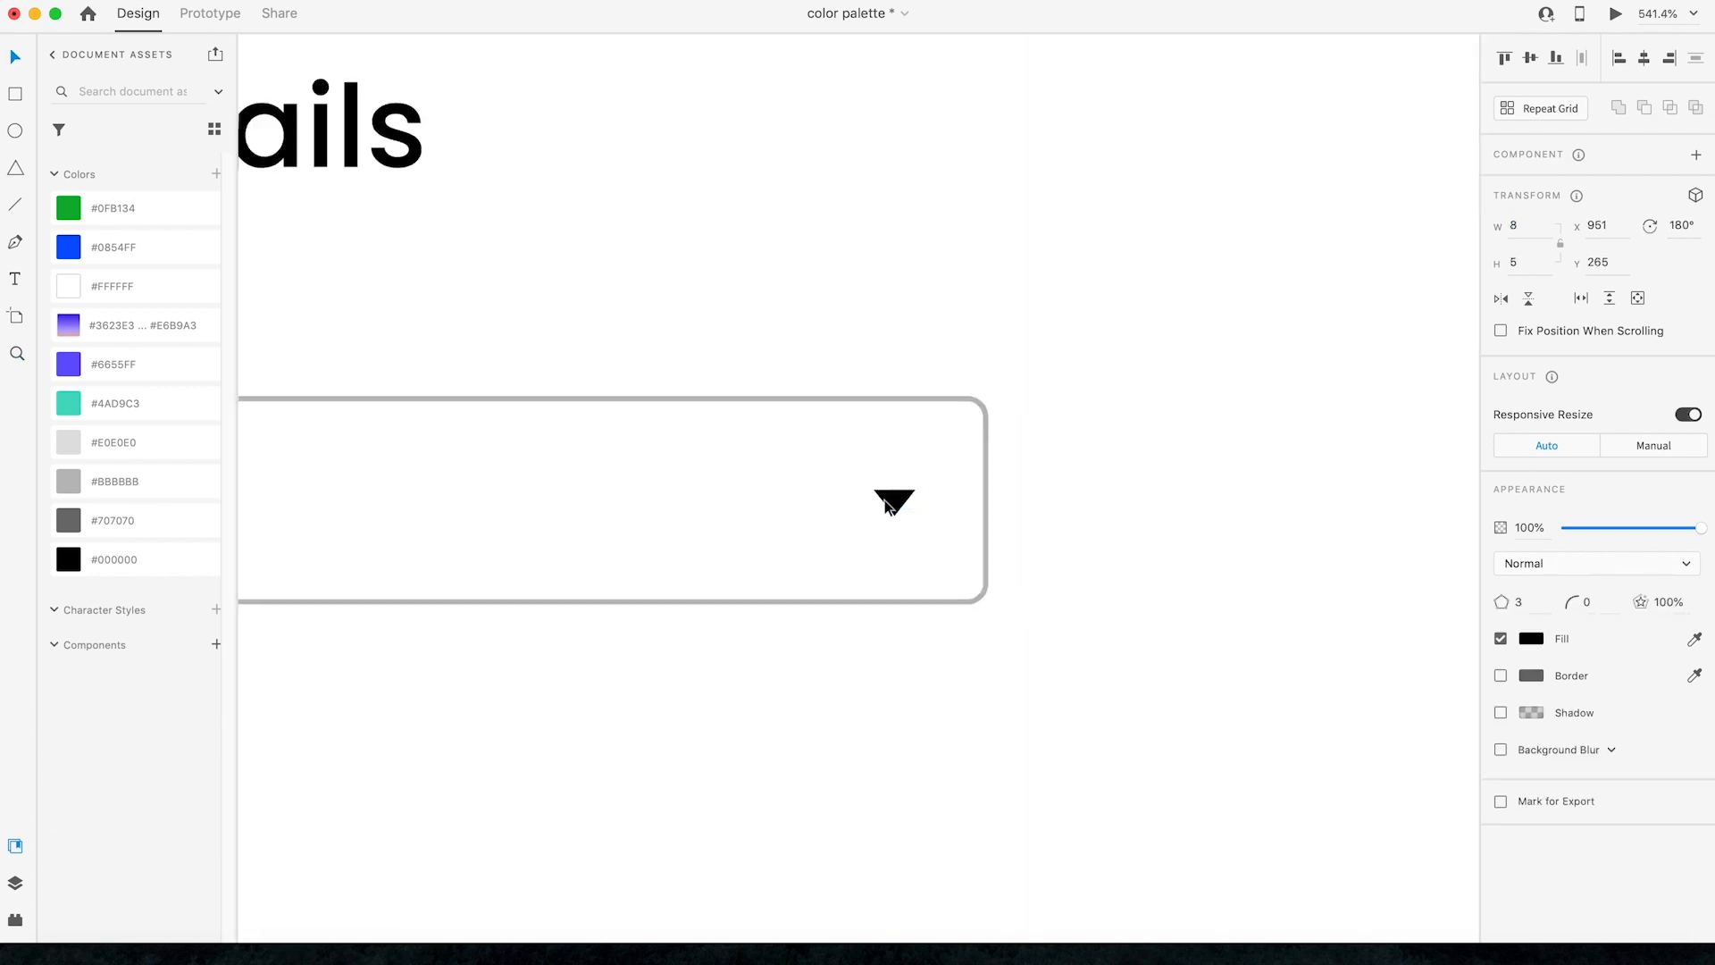
key("Escape")
key("Escape")
key("super+g")
scroll(394, 433, "down", 5)
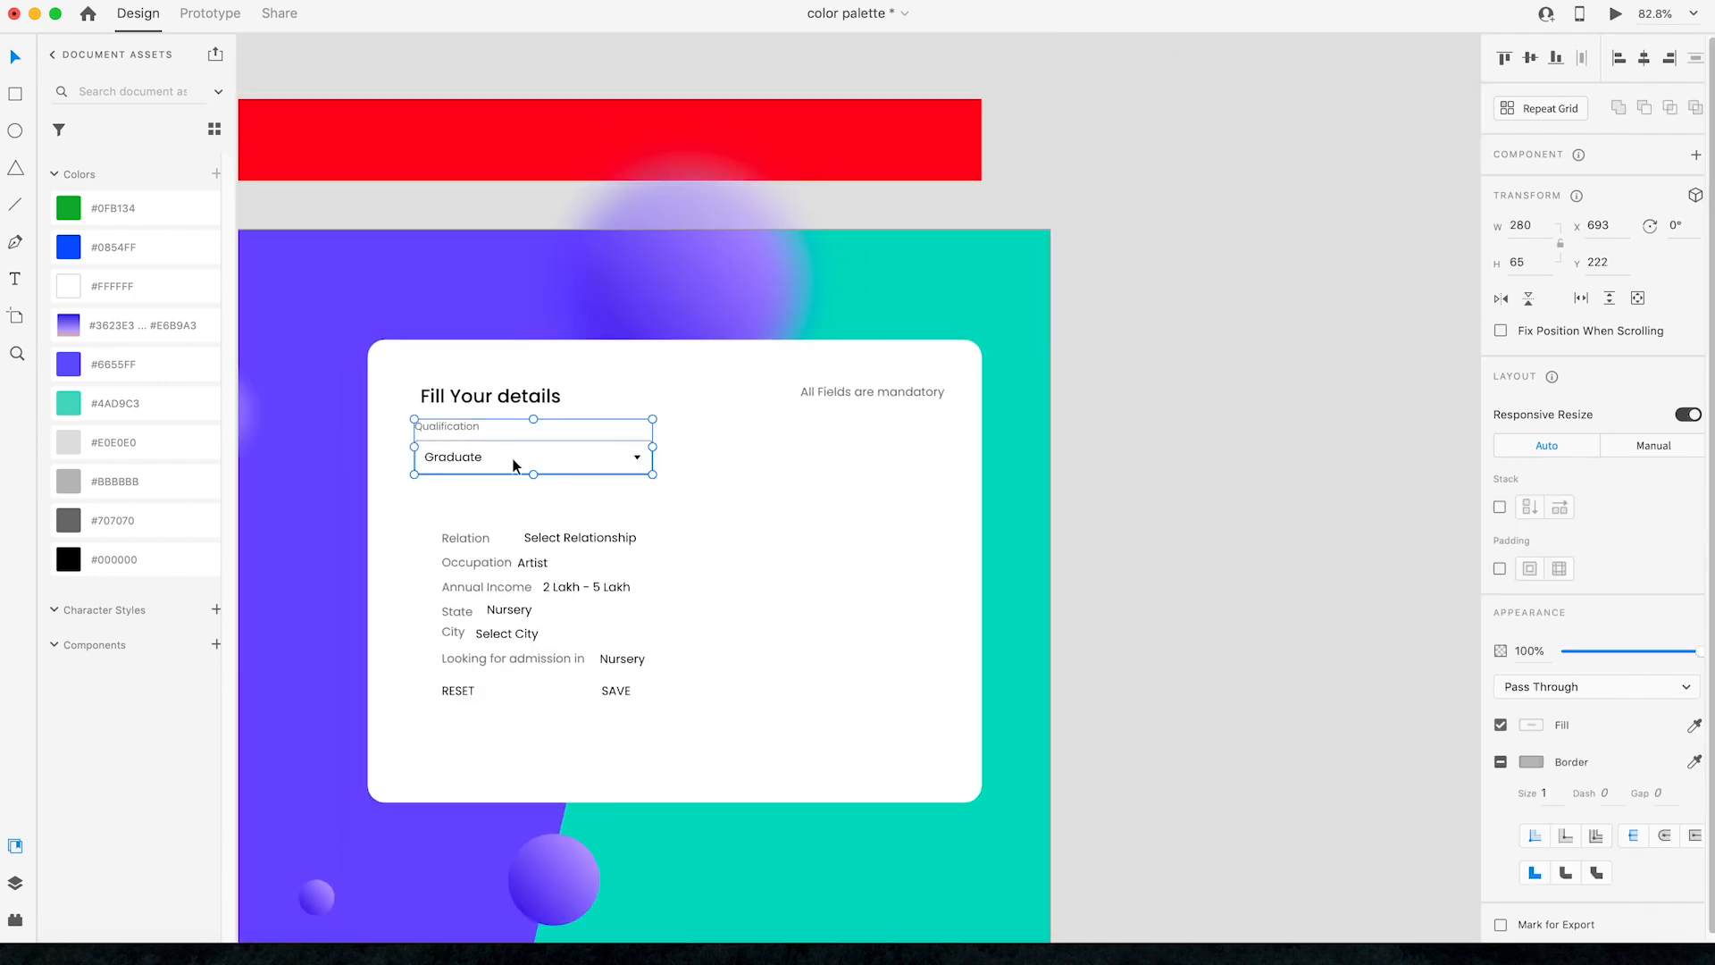
Step: Duplicate the Qualification field group to its right and position the copy at about X 989, Y 222
left_click_drag(444, 431, 690, 438, "alt")
left_click_drag(688, 434, 694, 432)
key("Right")
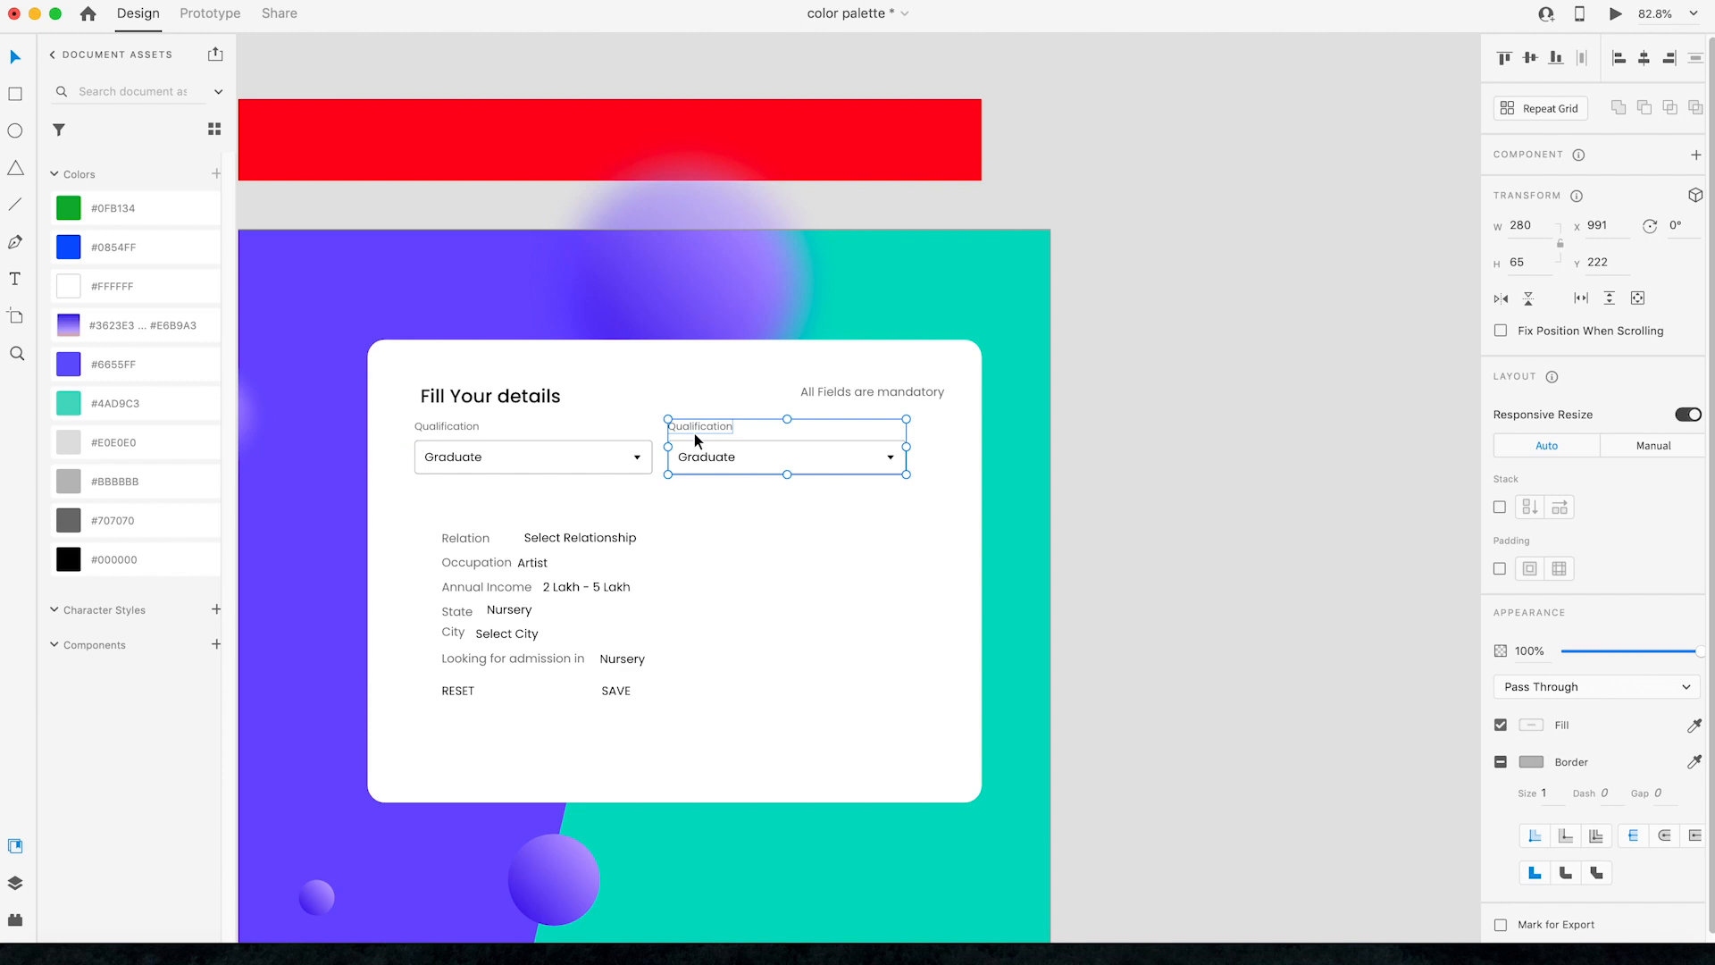
key("Left")
key("Left")
left_click(1243, 489)
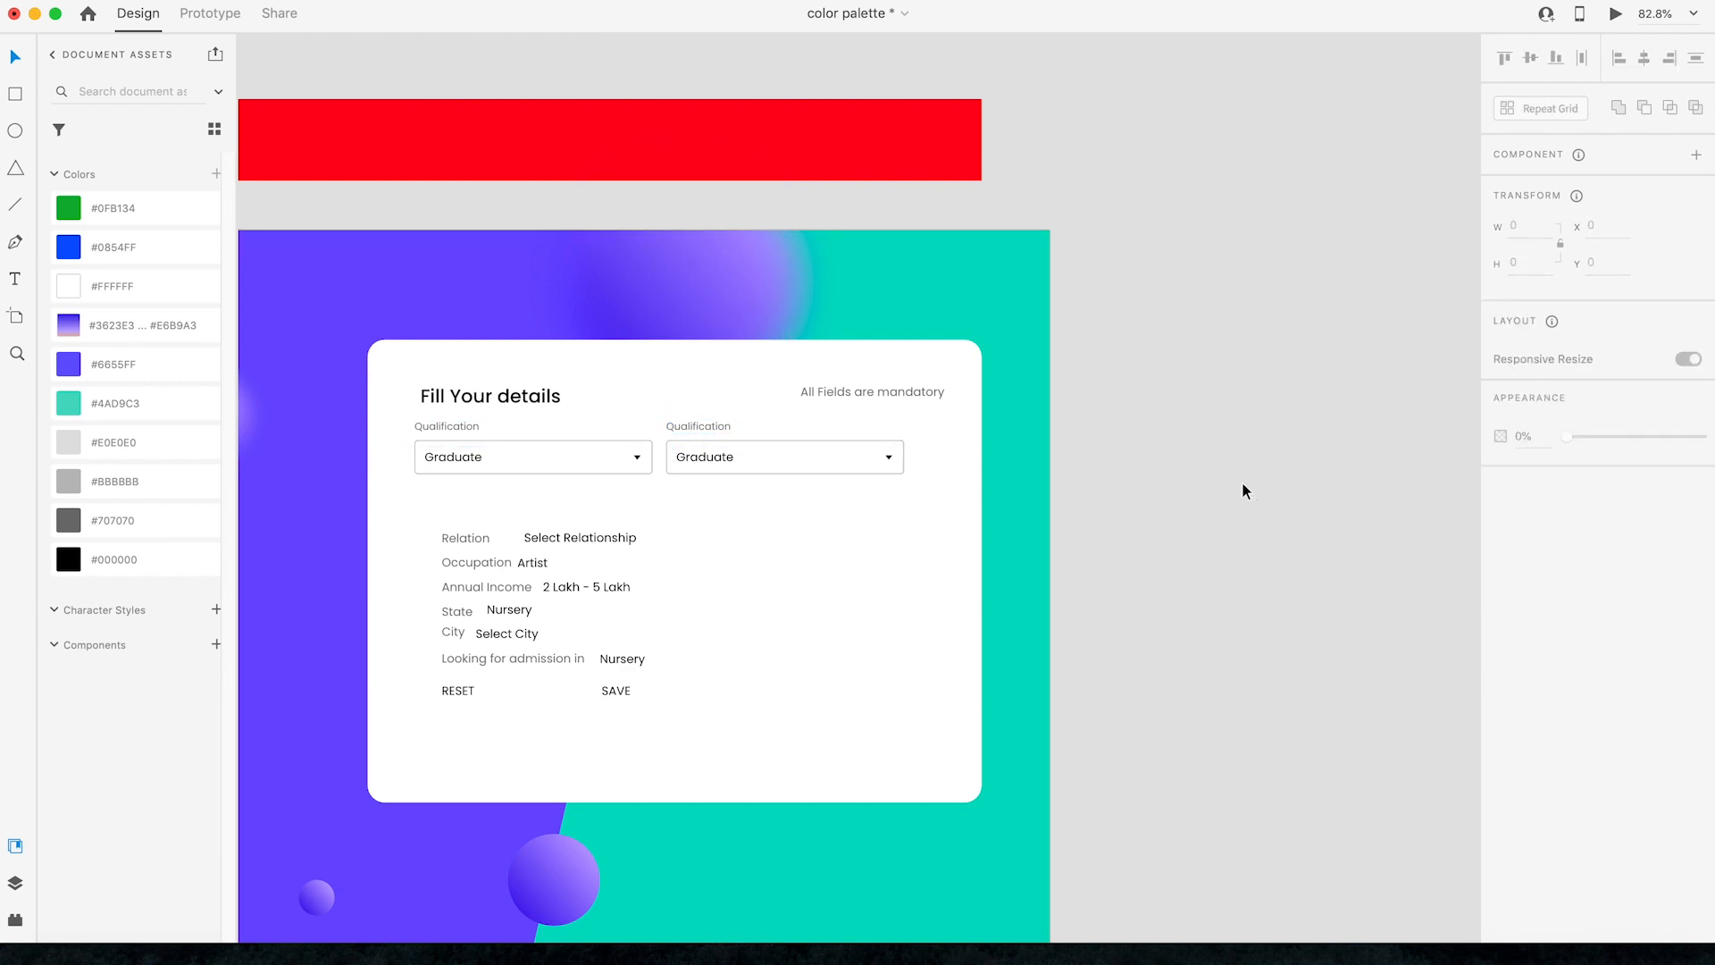
Step: Cut the loose Relation text and paste it over the Qualification label of the duplicated field
scroll(1247, 486, "left", 3)
scroll(1199, 491, "down", 5)
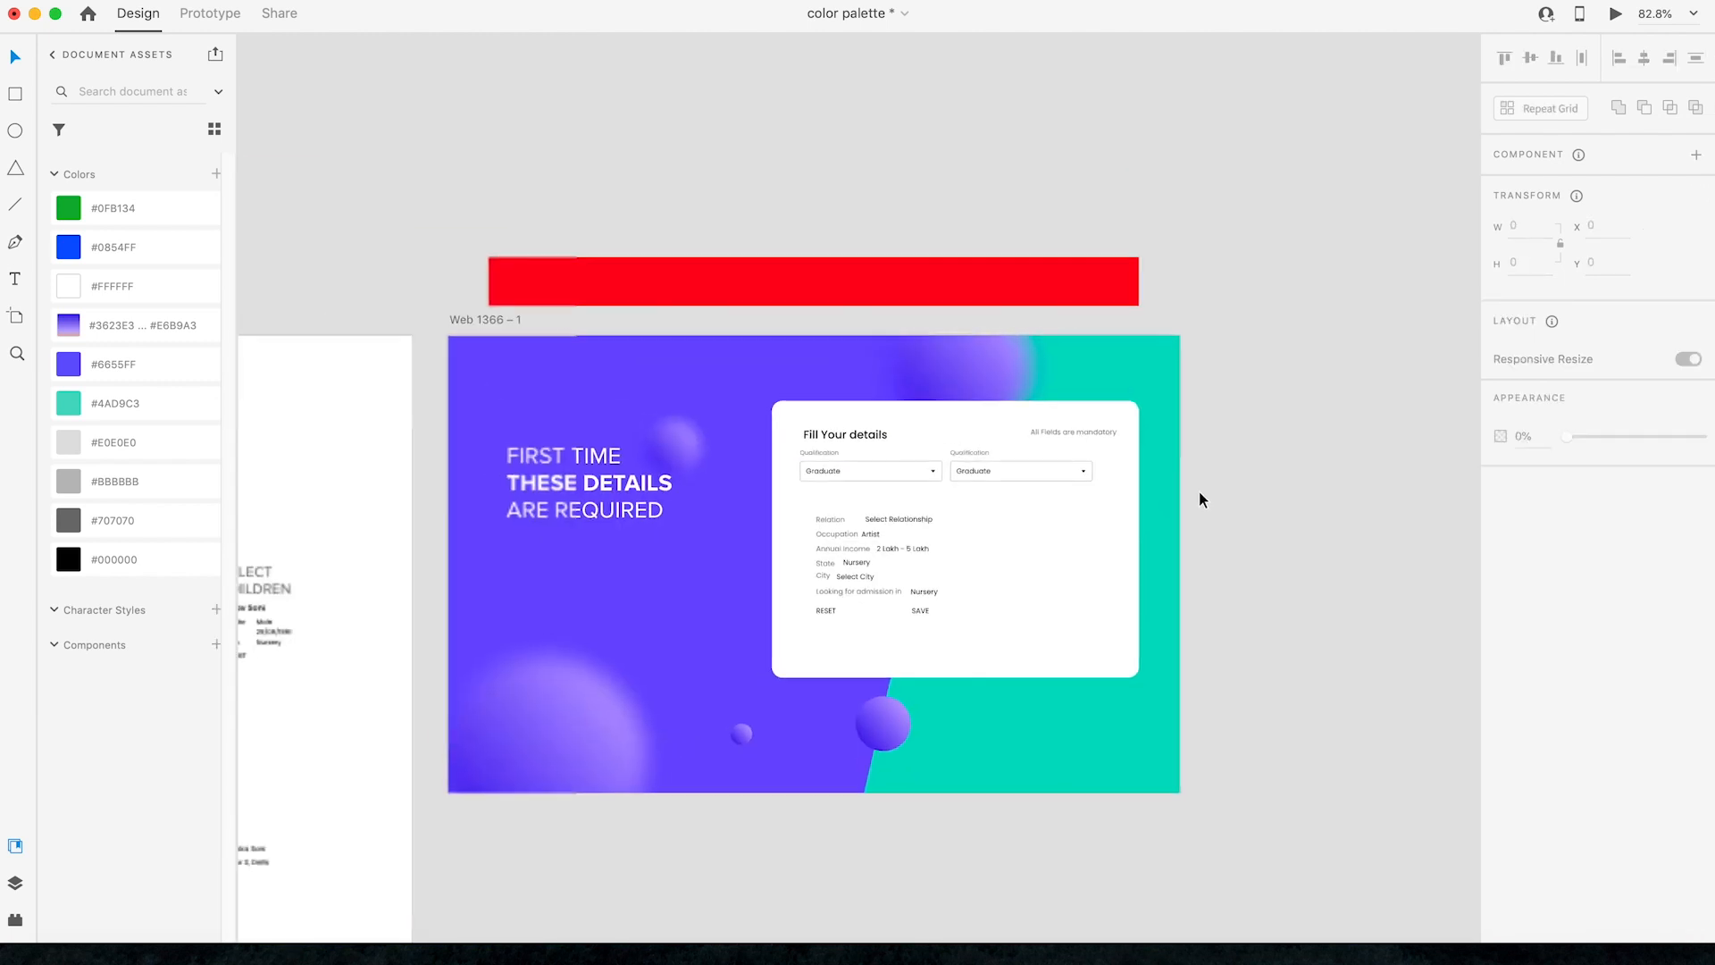
scroll(1198, 491, "up", 5)
left_click(611, 518)
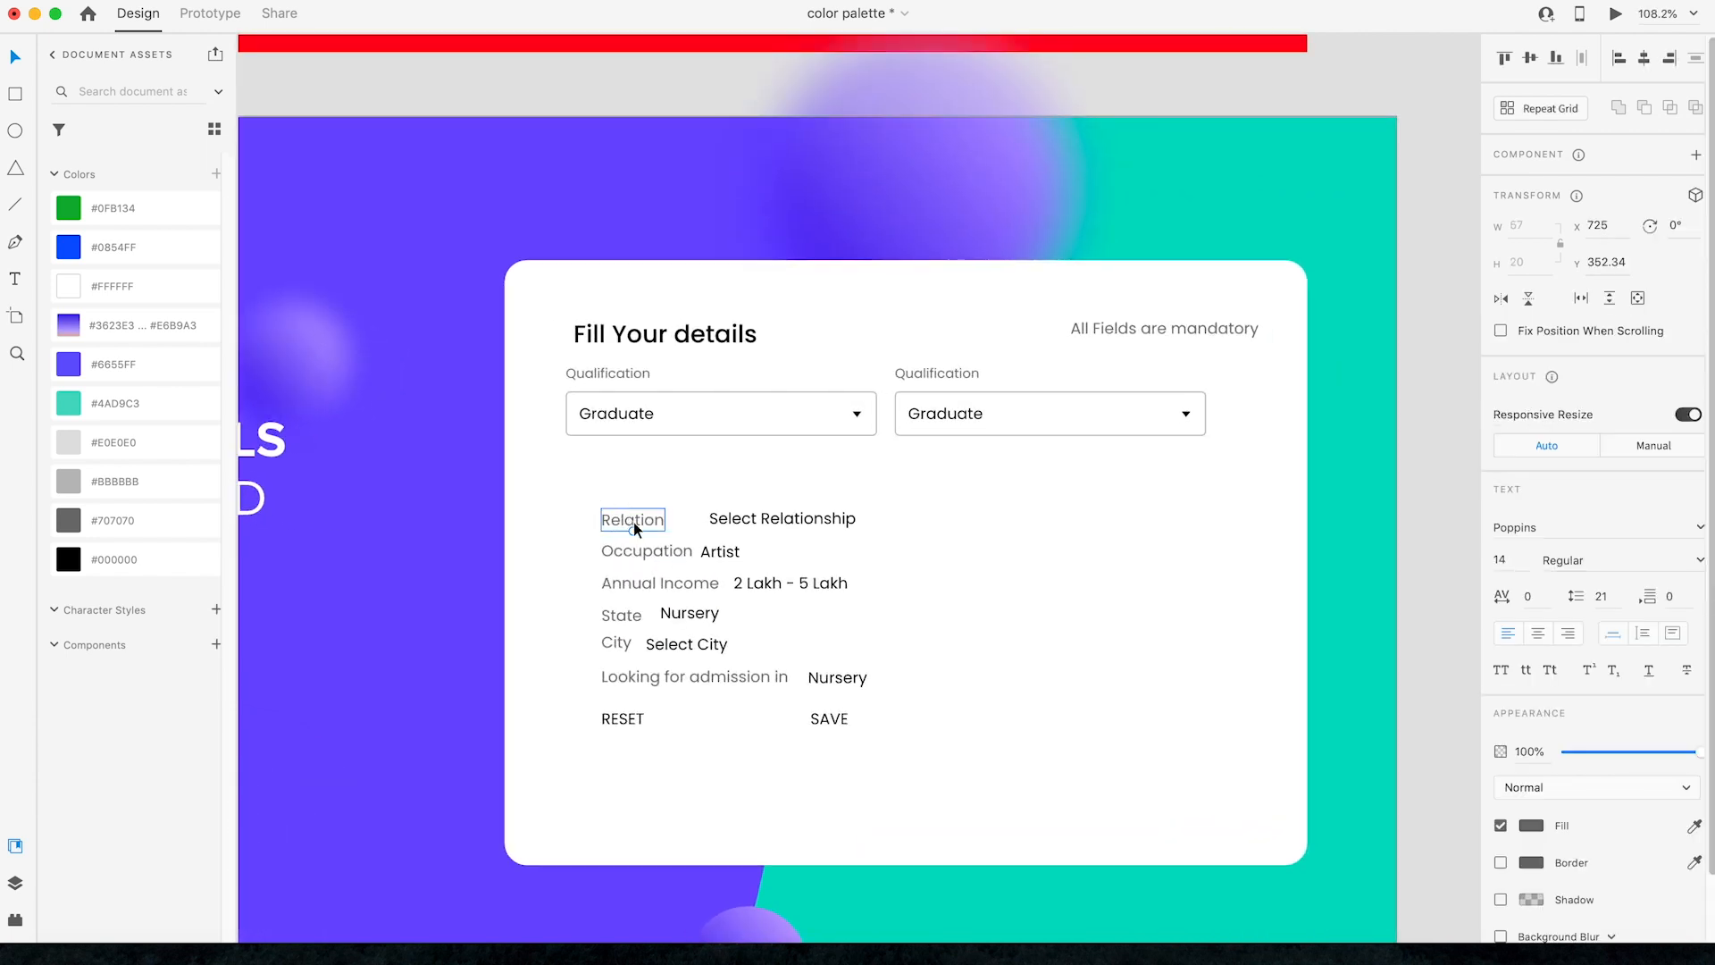
double_click(634, 521)
key("super+x")
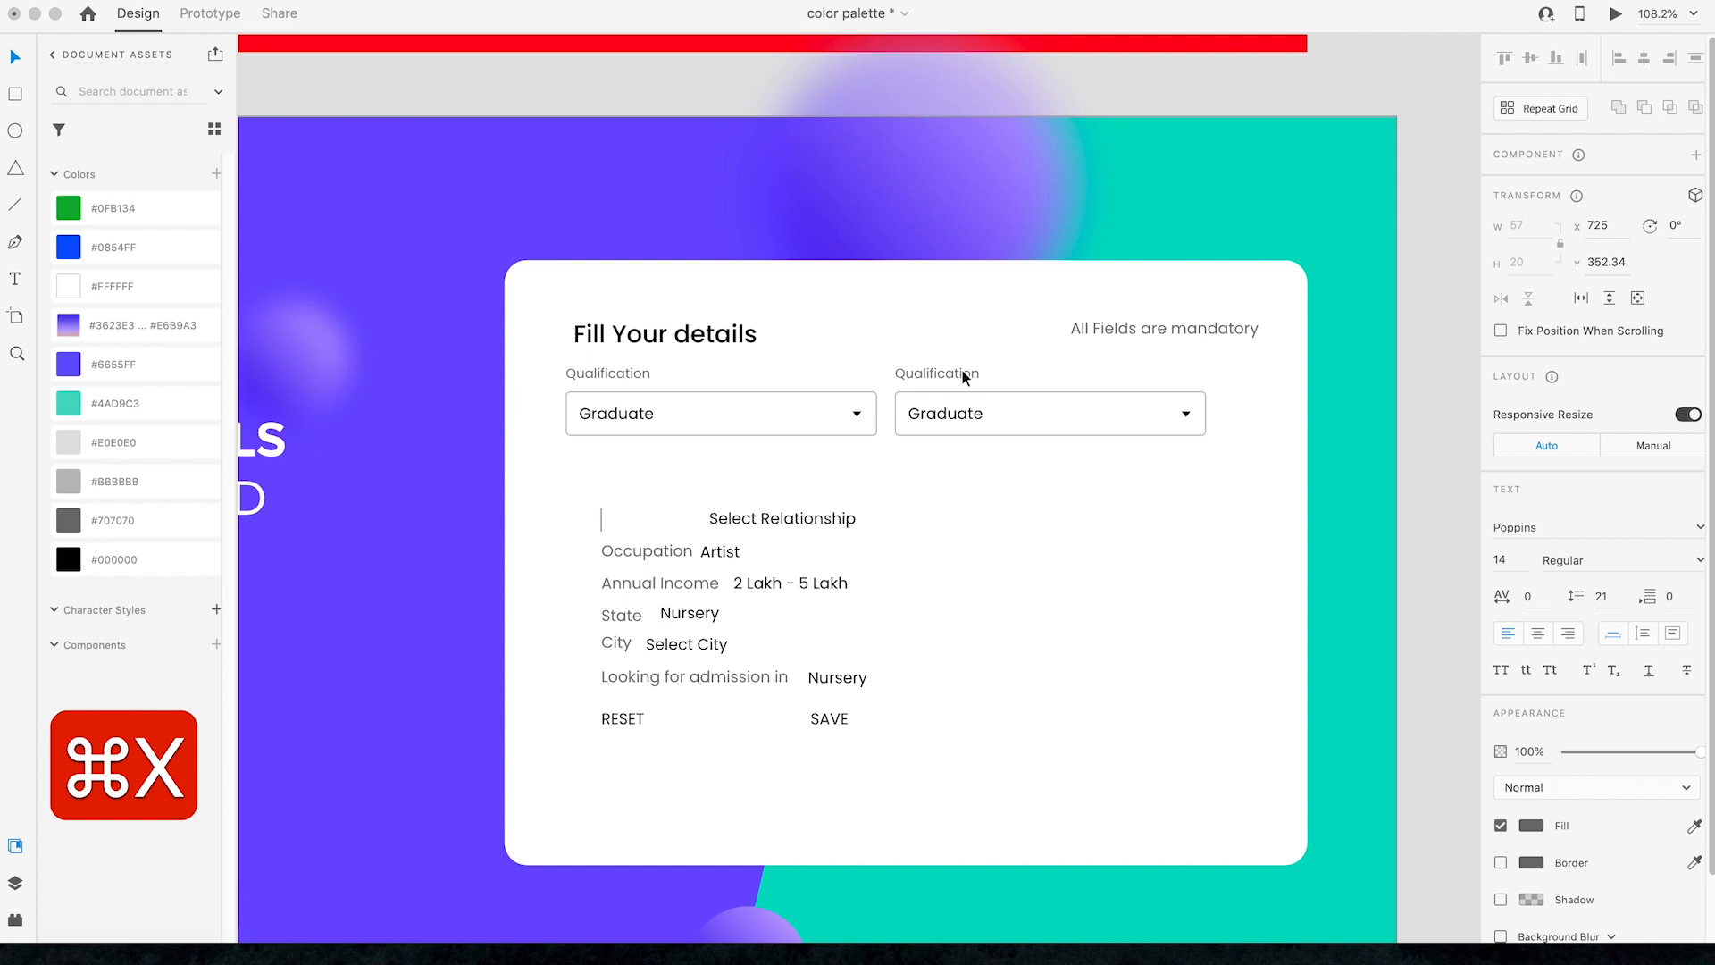
left_click(940, 372)
double_click(941, 372)
key("super+v")
Step: Cut the loose Select Relationship text and paste it over the Graduate value in the Relation field
left_click(768, 518)
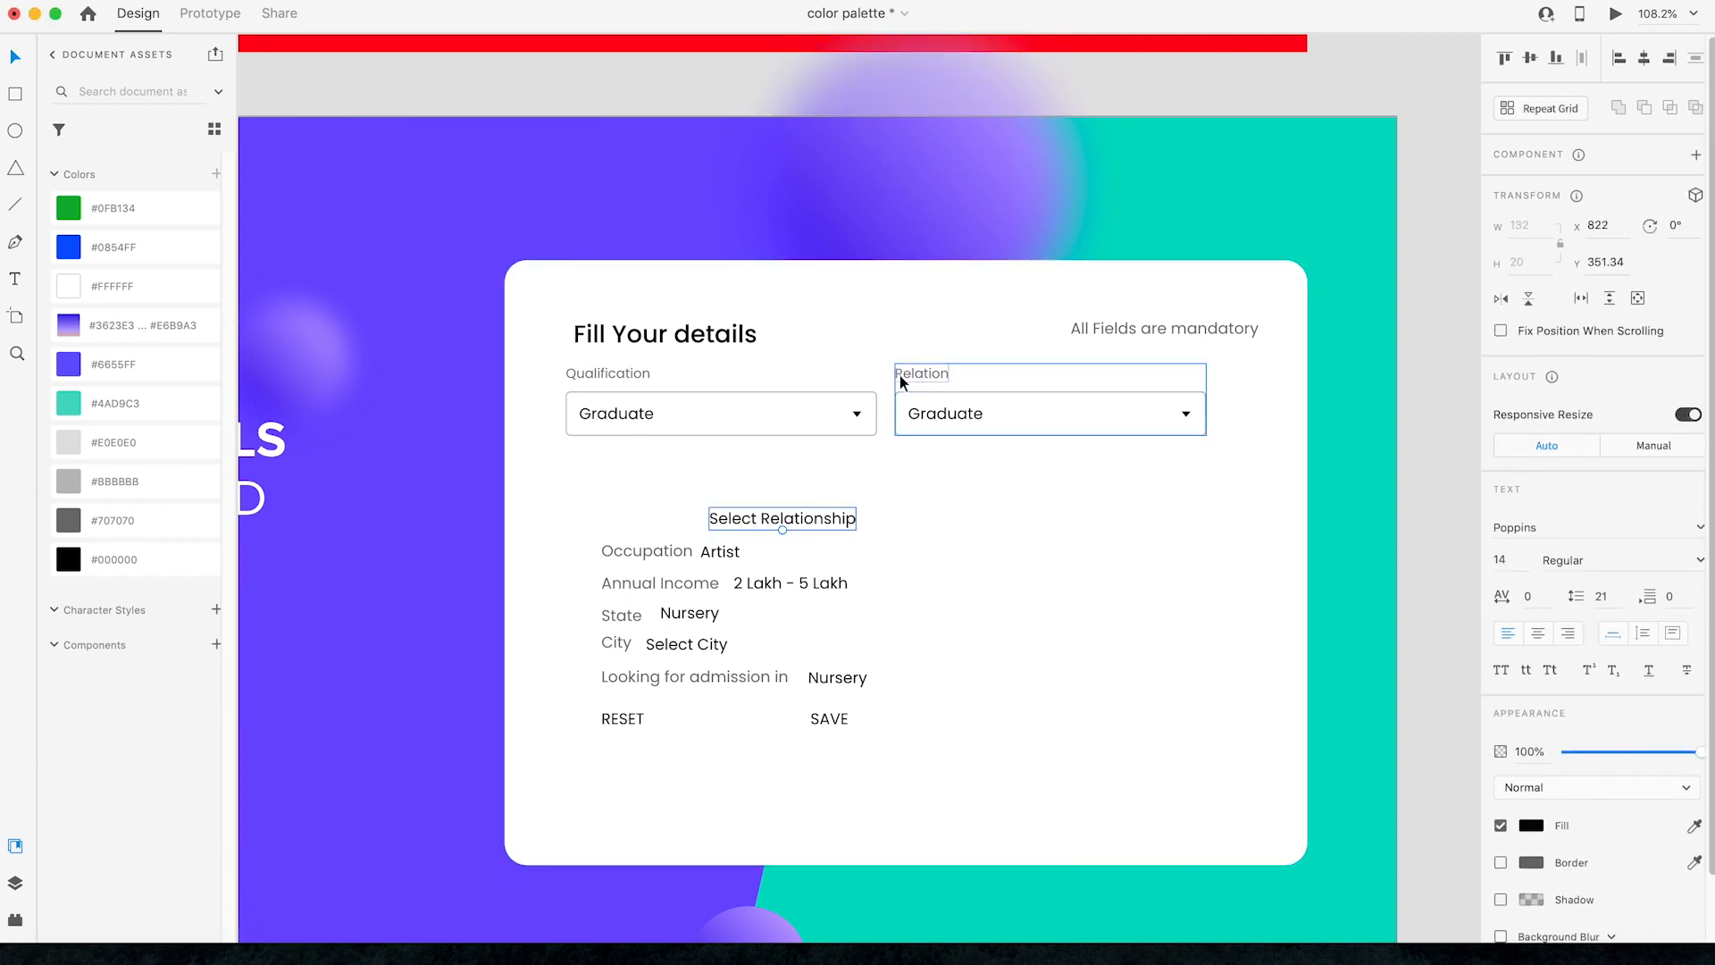
double_click(808, 515)
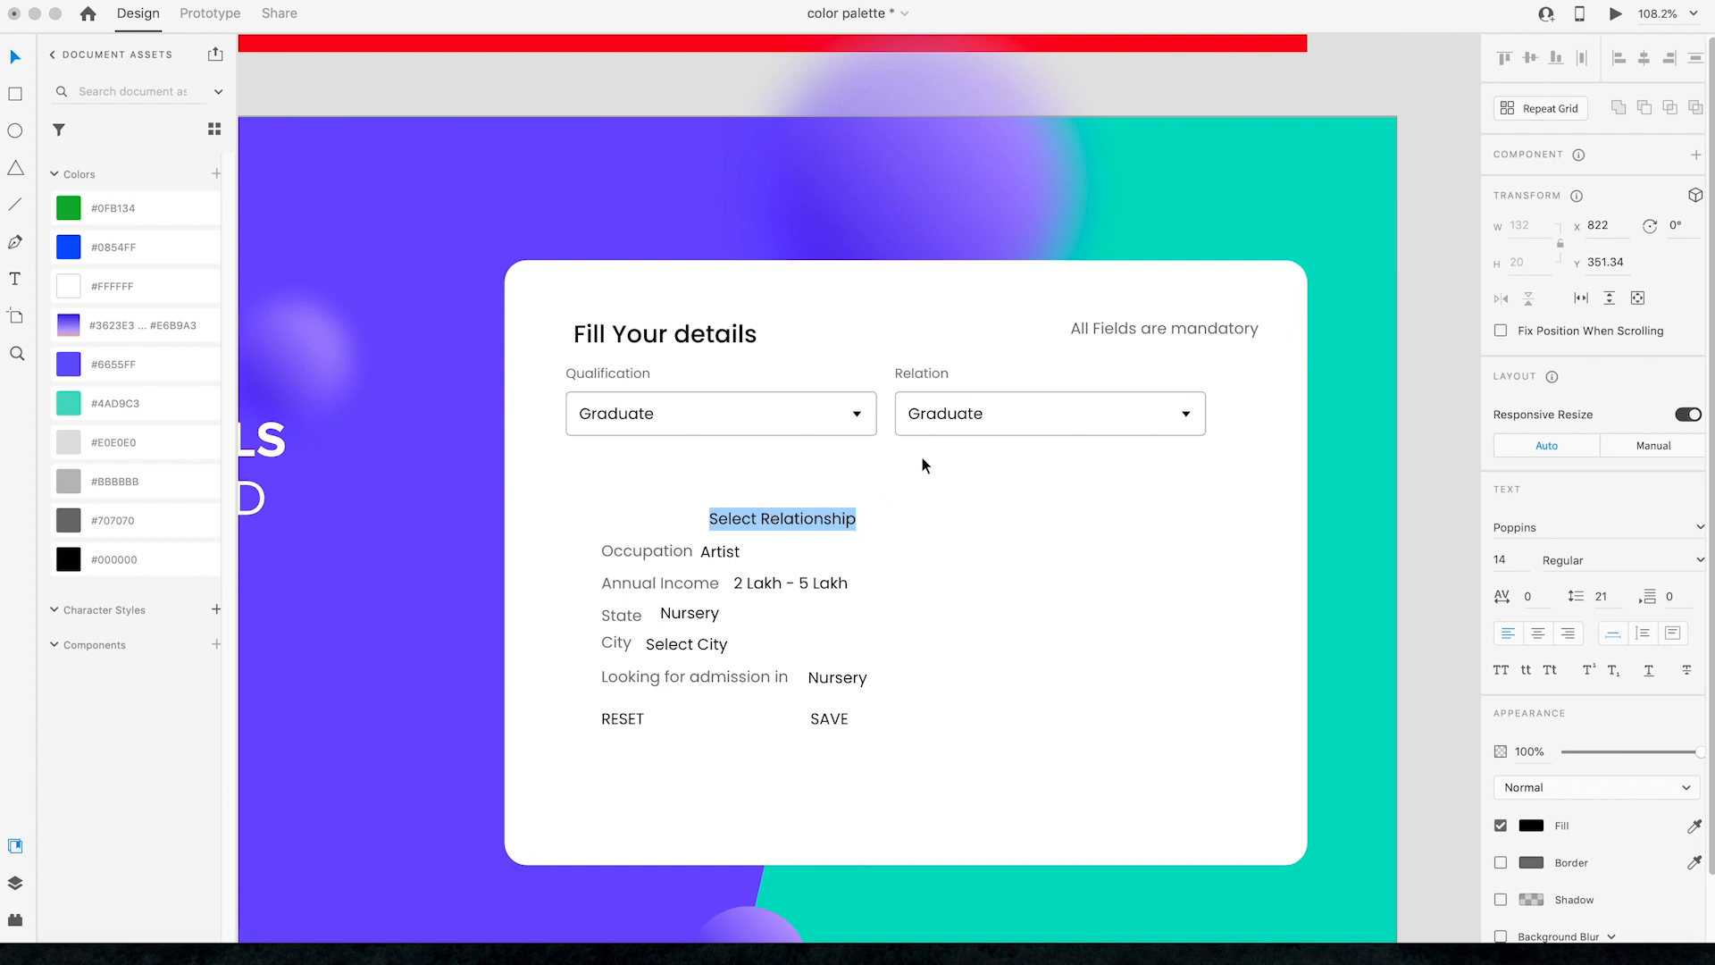
key("super+x")
left_click(938, 415)
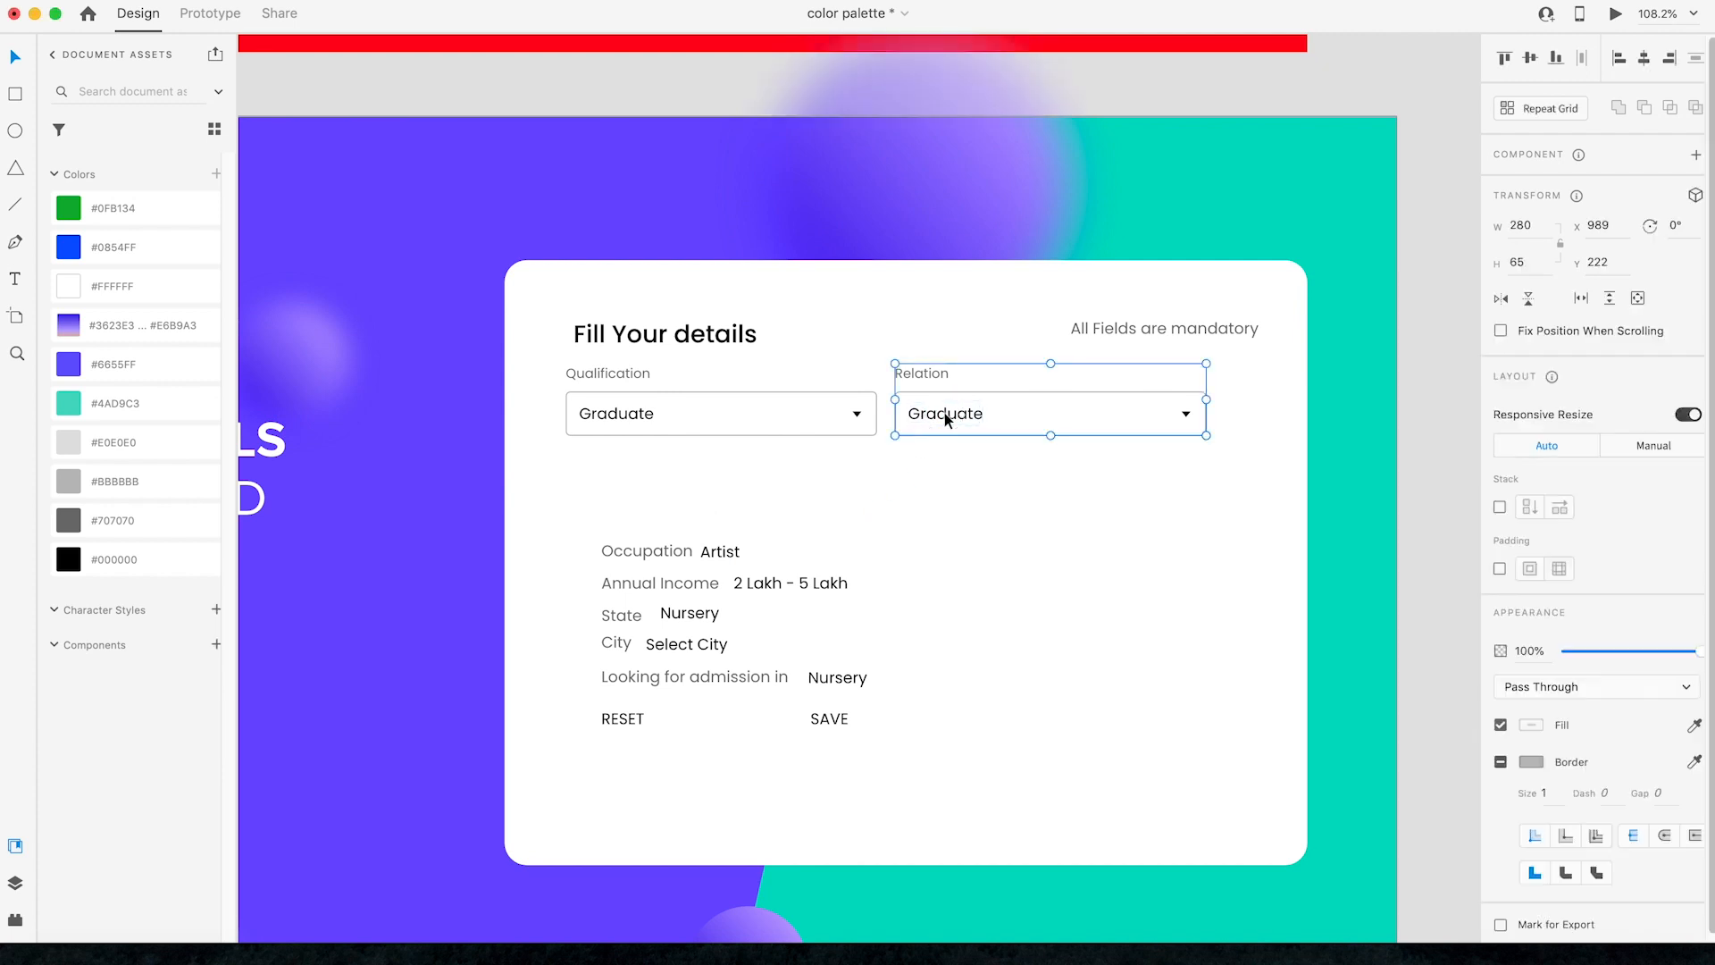
double_click(945, 412)
double_click(945, 412)
key("super+v")
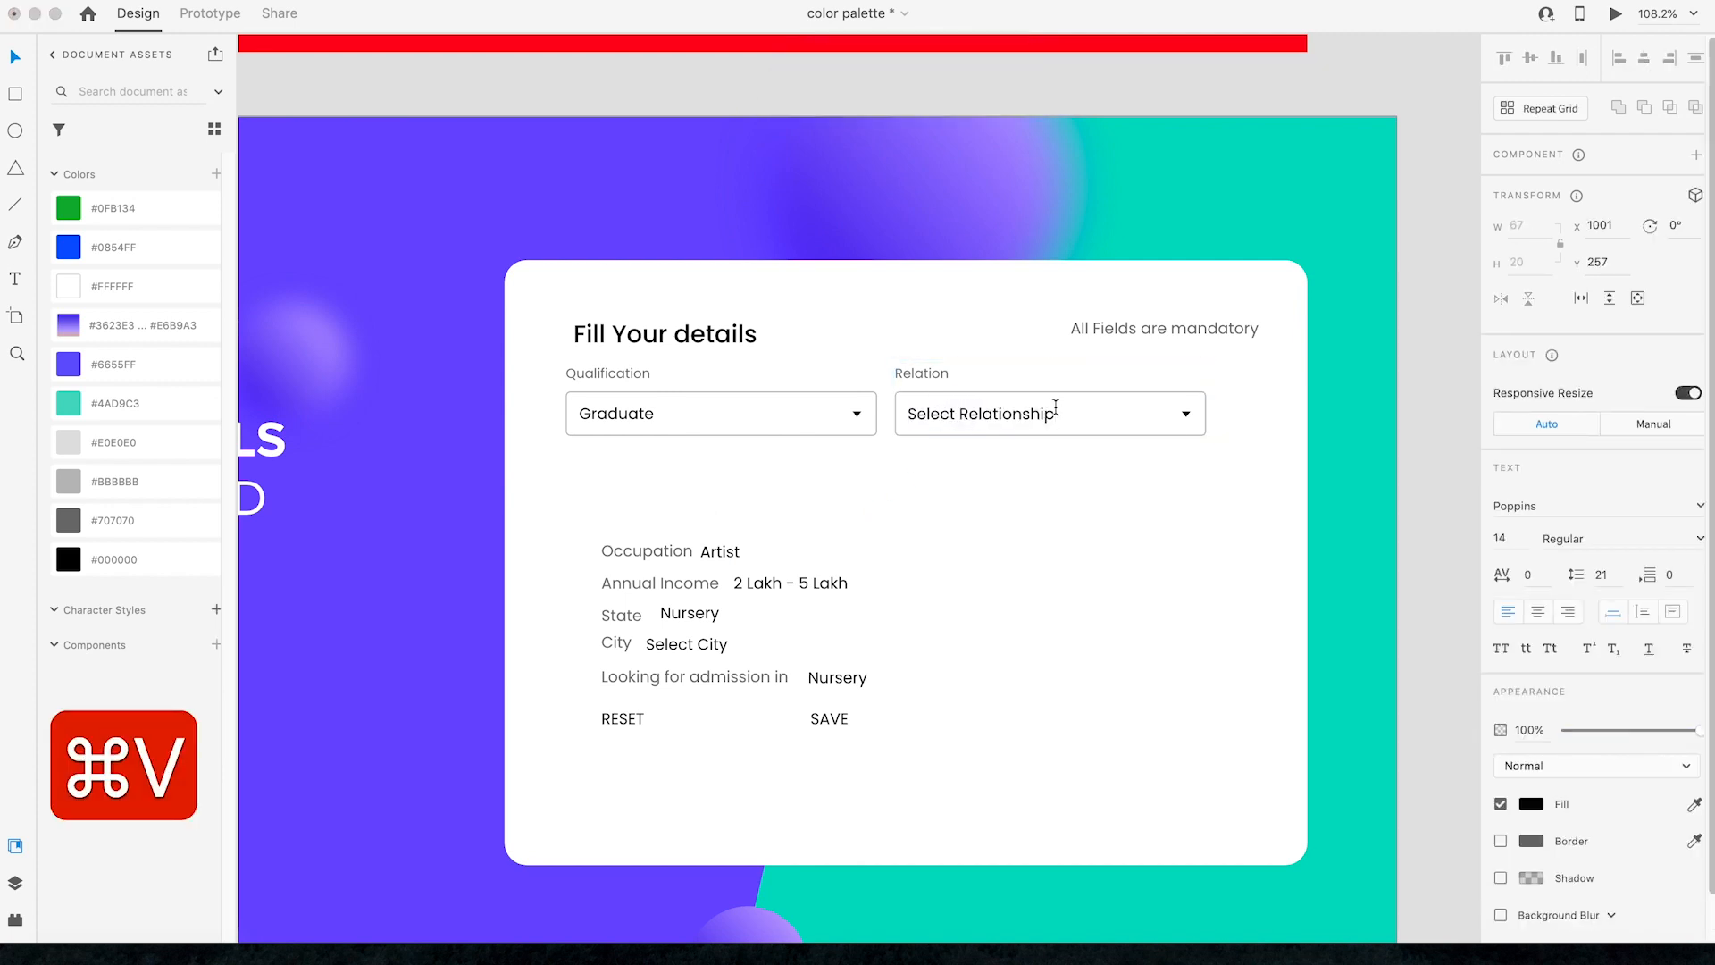
key("Escape")
left_click(1191, 518)
Step: Duplicate the Qualification and Relation fields together as a second row directly below, at about Y 303
left_click(957, 432)
left_click(705, 399, "shift")
left_click_drag(931, 415, 940, 502)
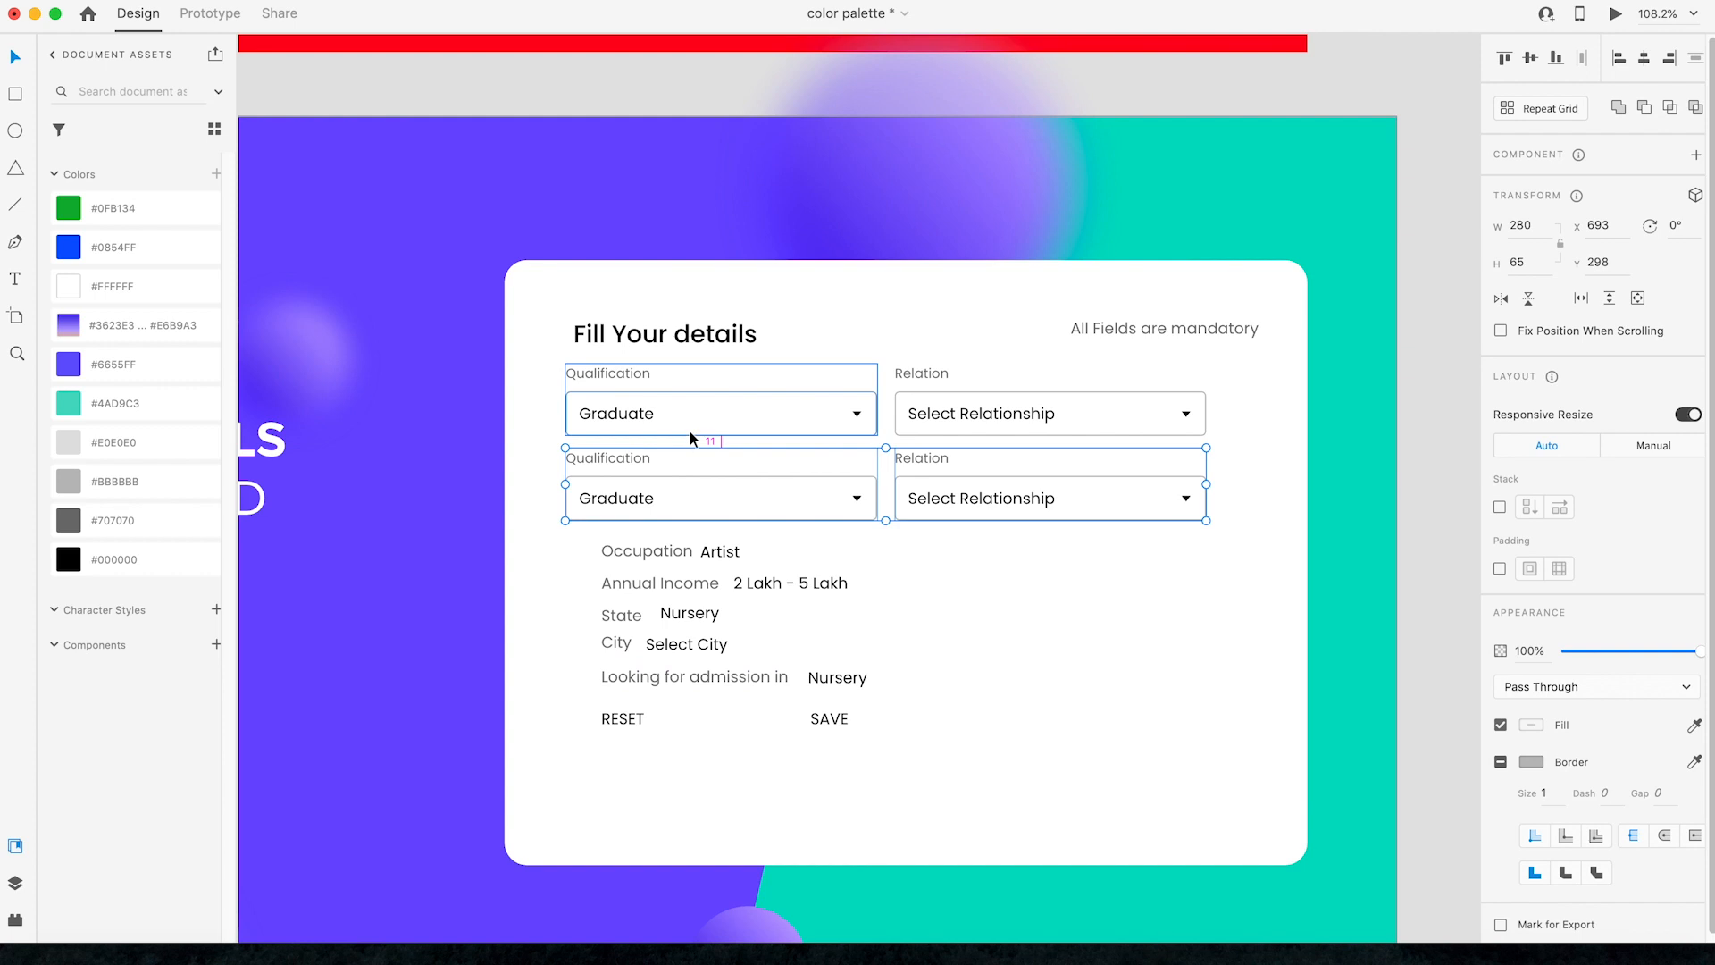
key("Down")
key("Down")
key("Down")
key("Down")
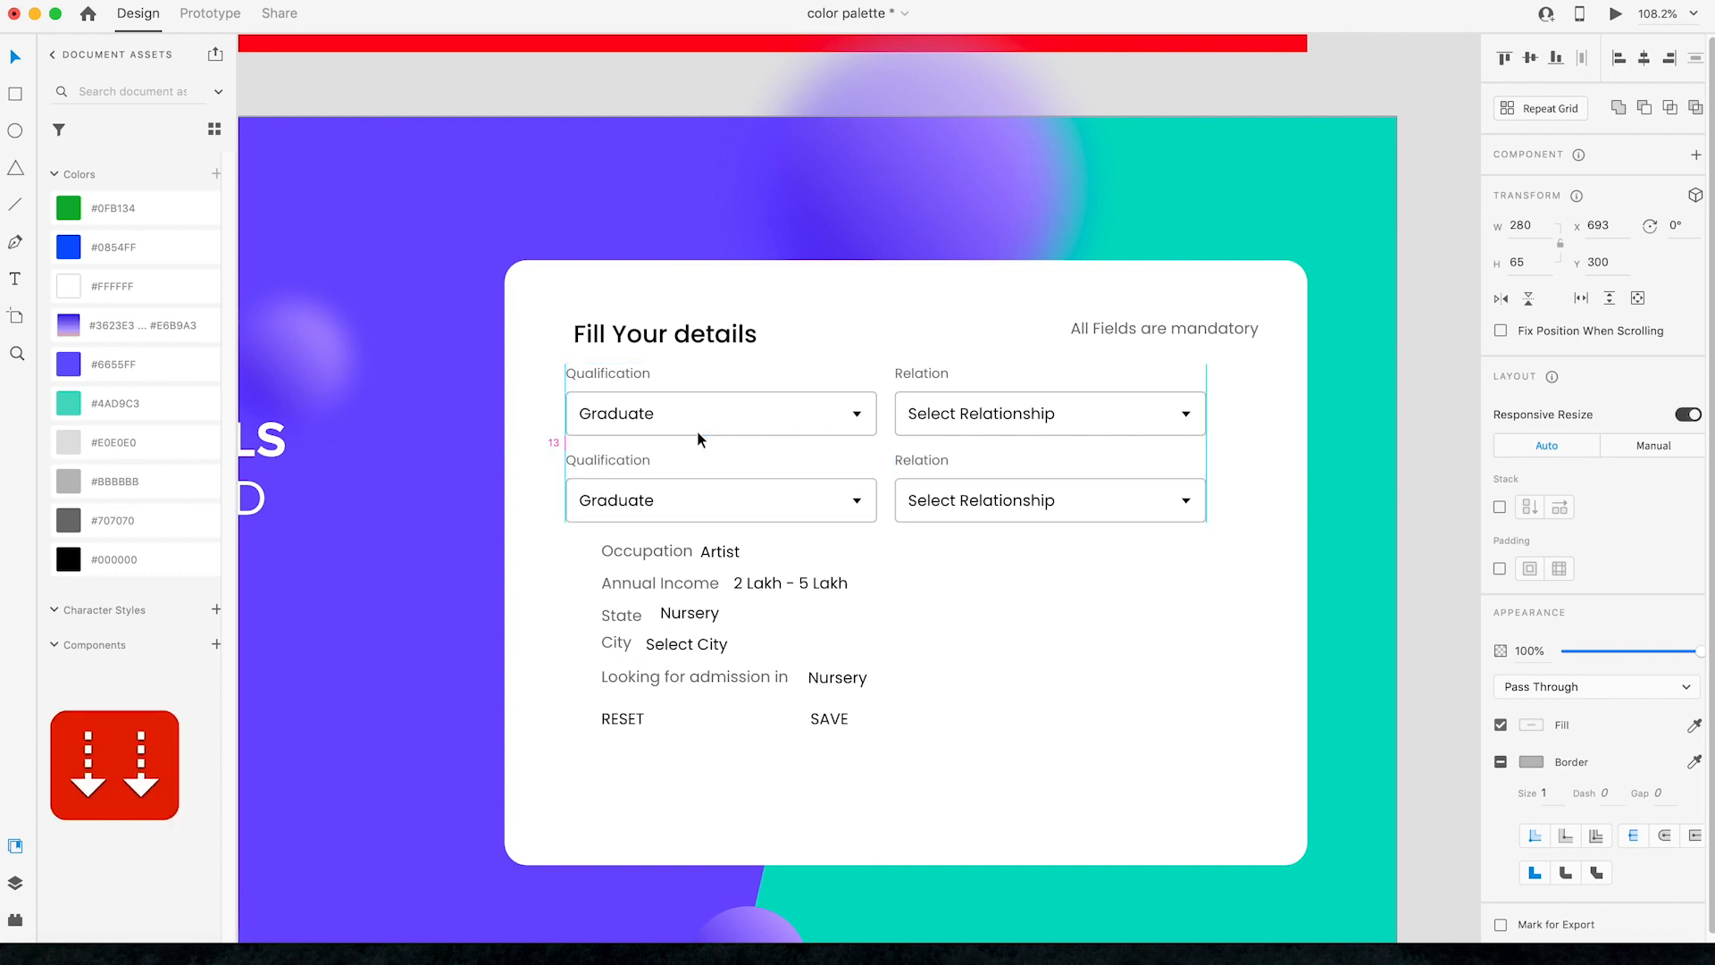
key("Down")
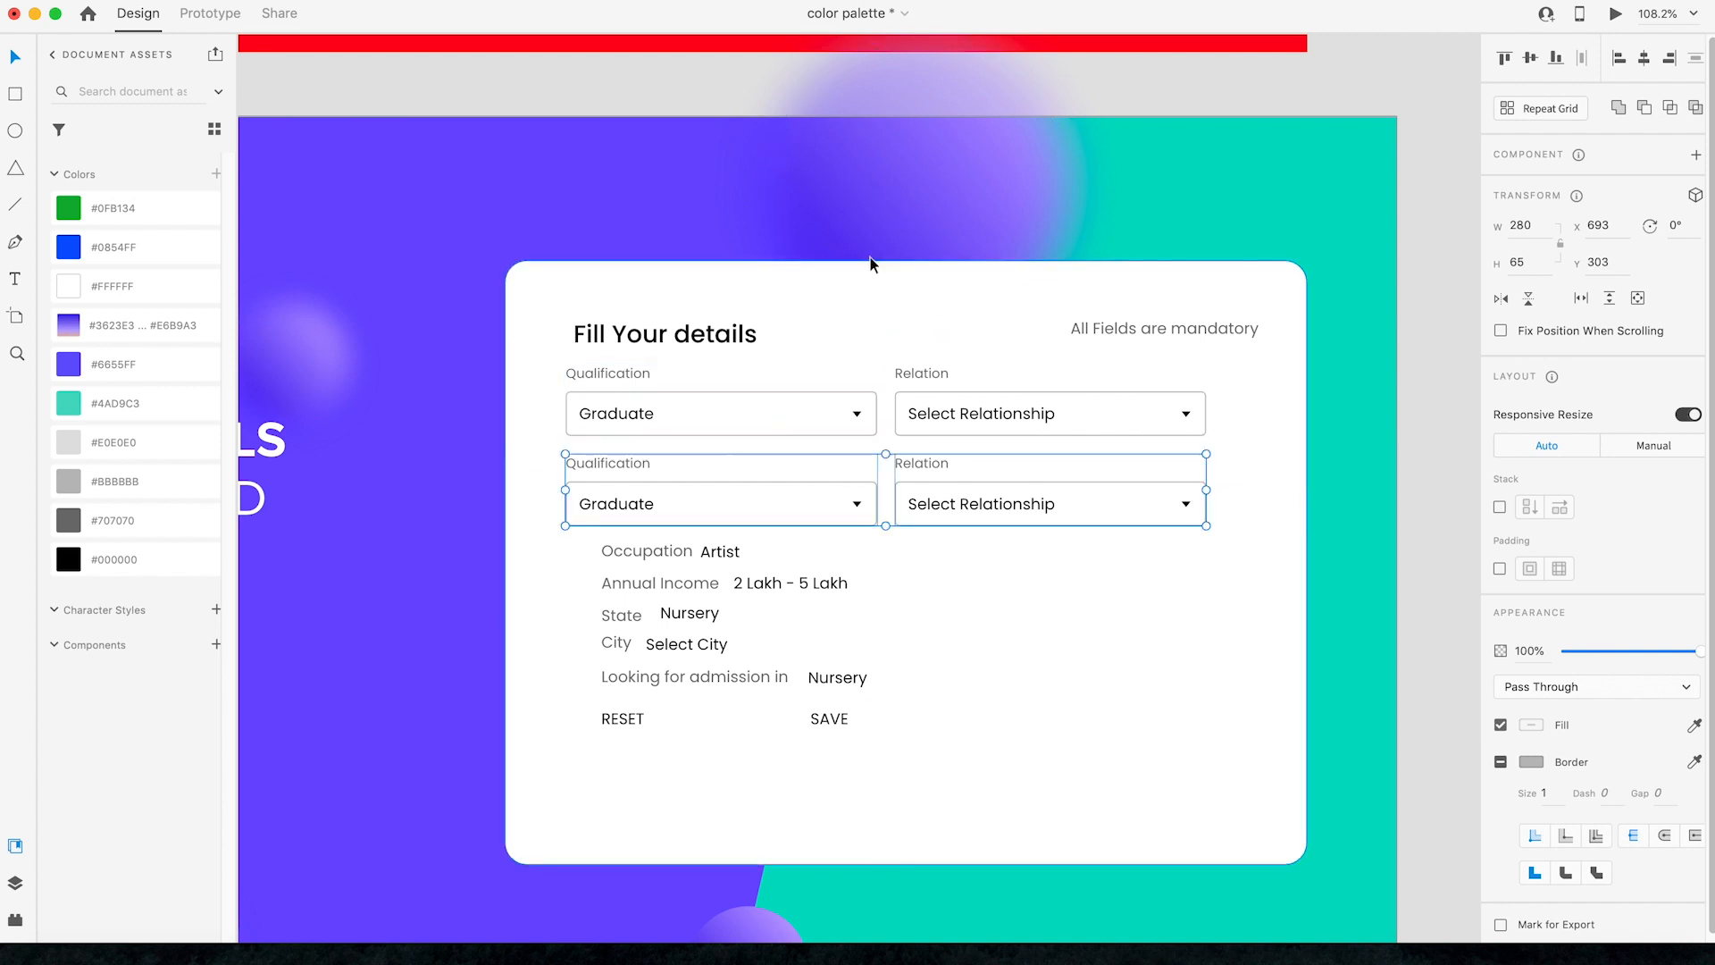
left_click(1232, 93)
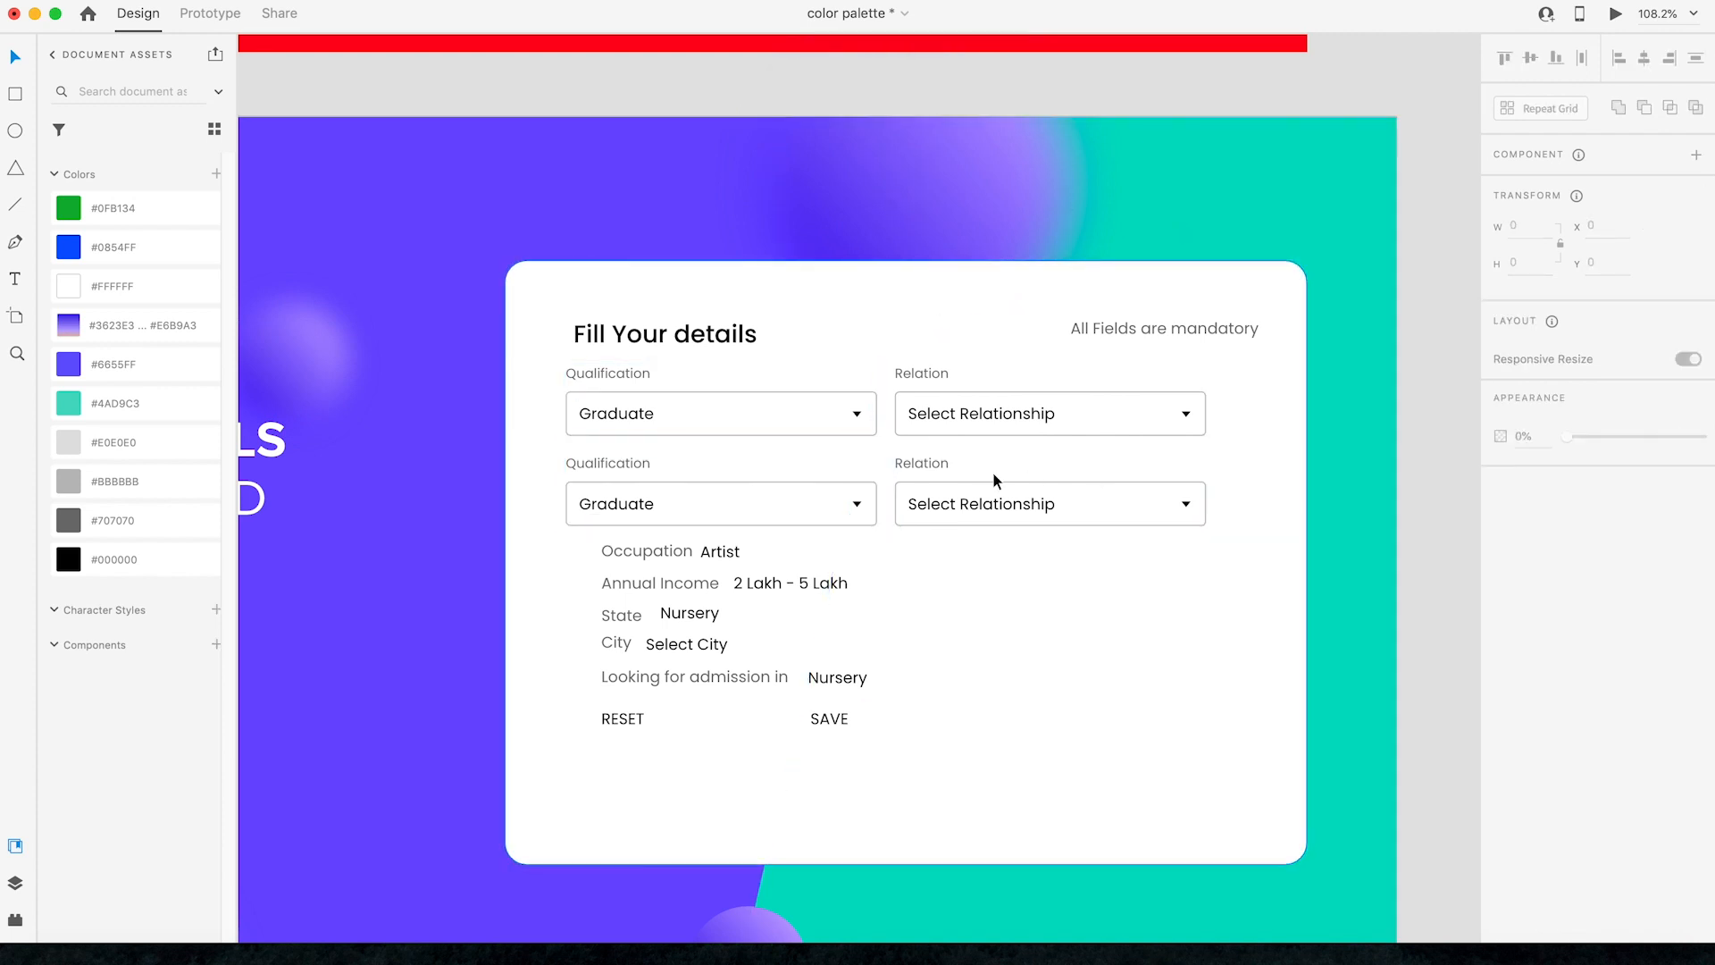
Step: Cut the loose Occupation text and paste it over the Qualification label in the second row
left_click(615, 548)
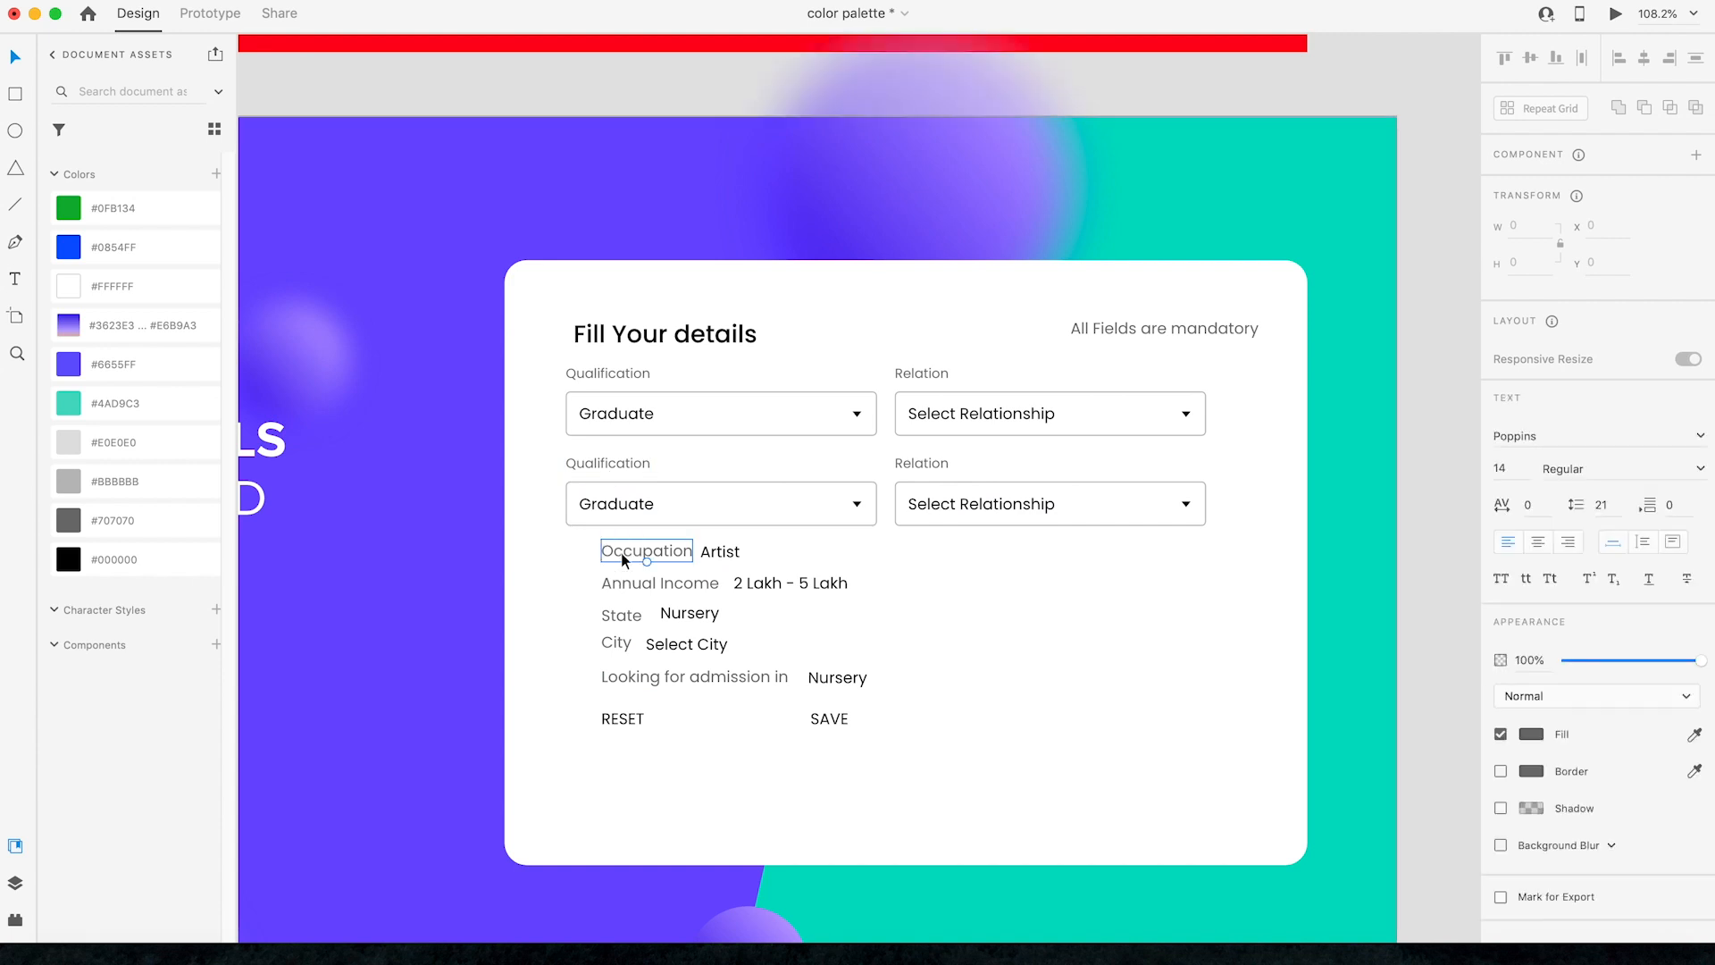
double_click(615, 549)
key("super+x")
left_click(597, 462)
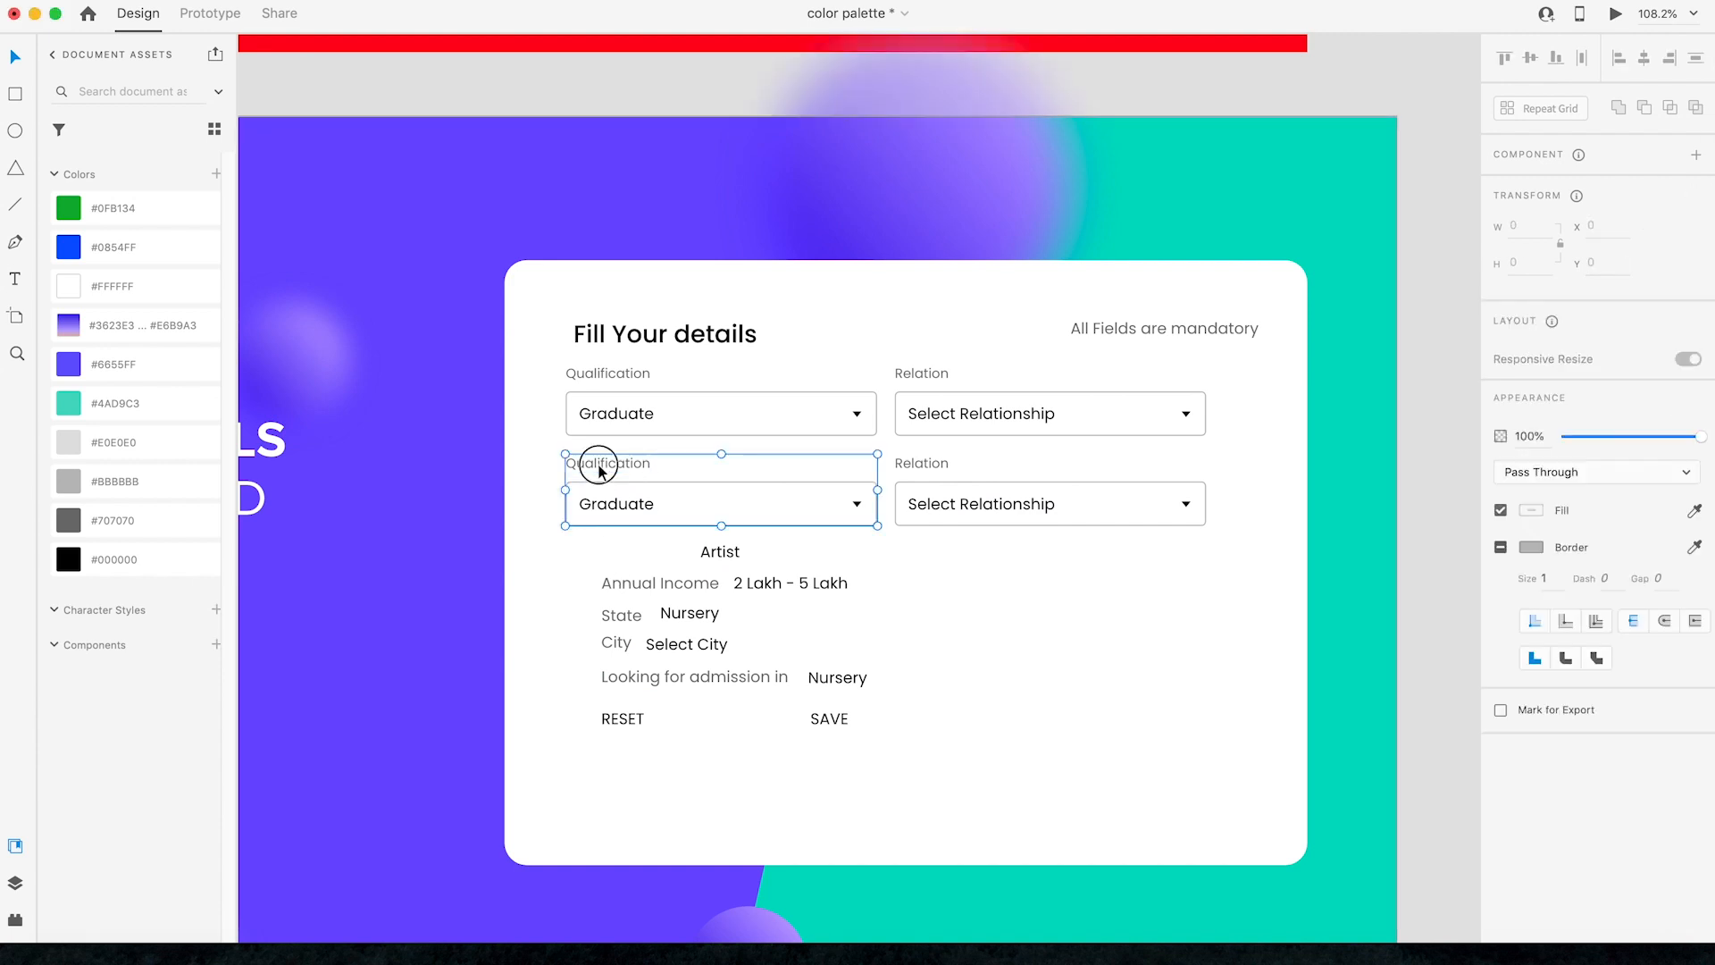
double_click(596, 460)
double_click(597, 460)
key("super+v")
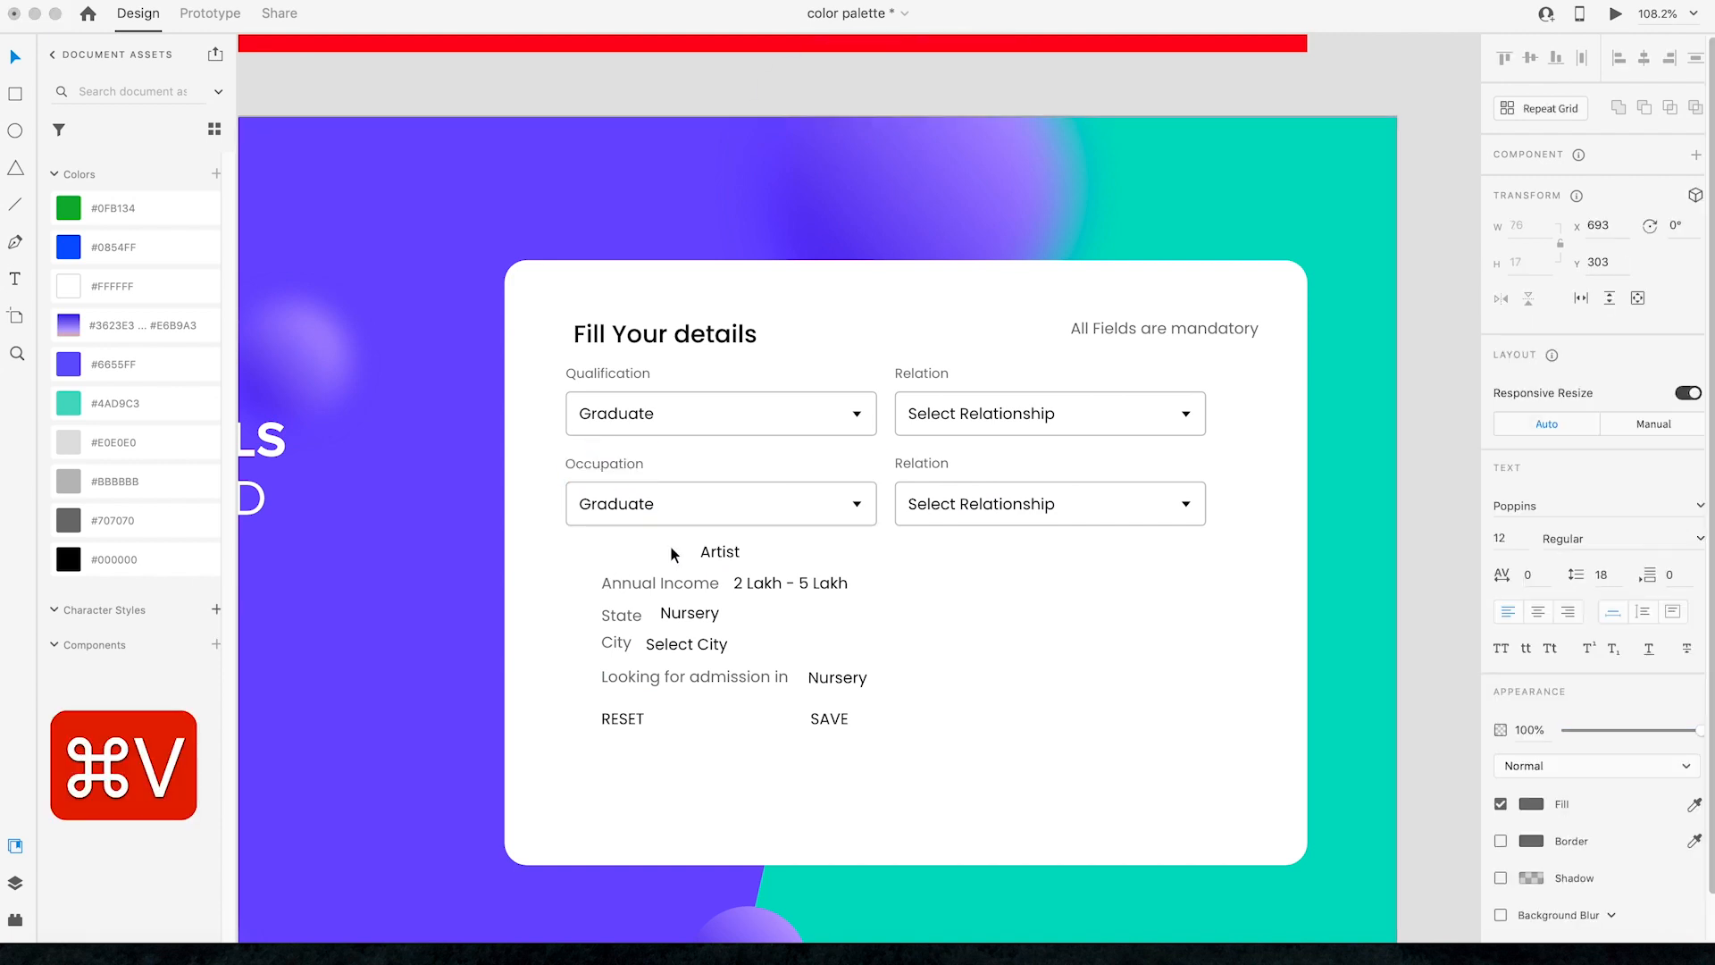
Step: Cut the loose Artist text and paste it over the Graduate value in the Occupation field
left_click(720, 551)
double_click(717, 552)
key("super+x")
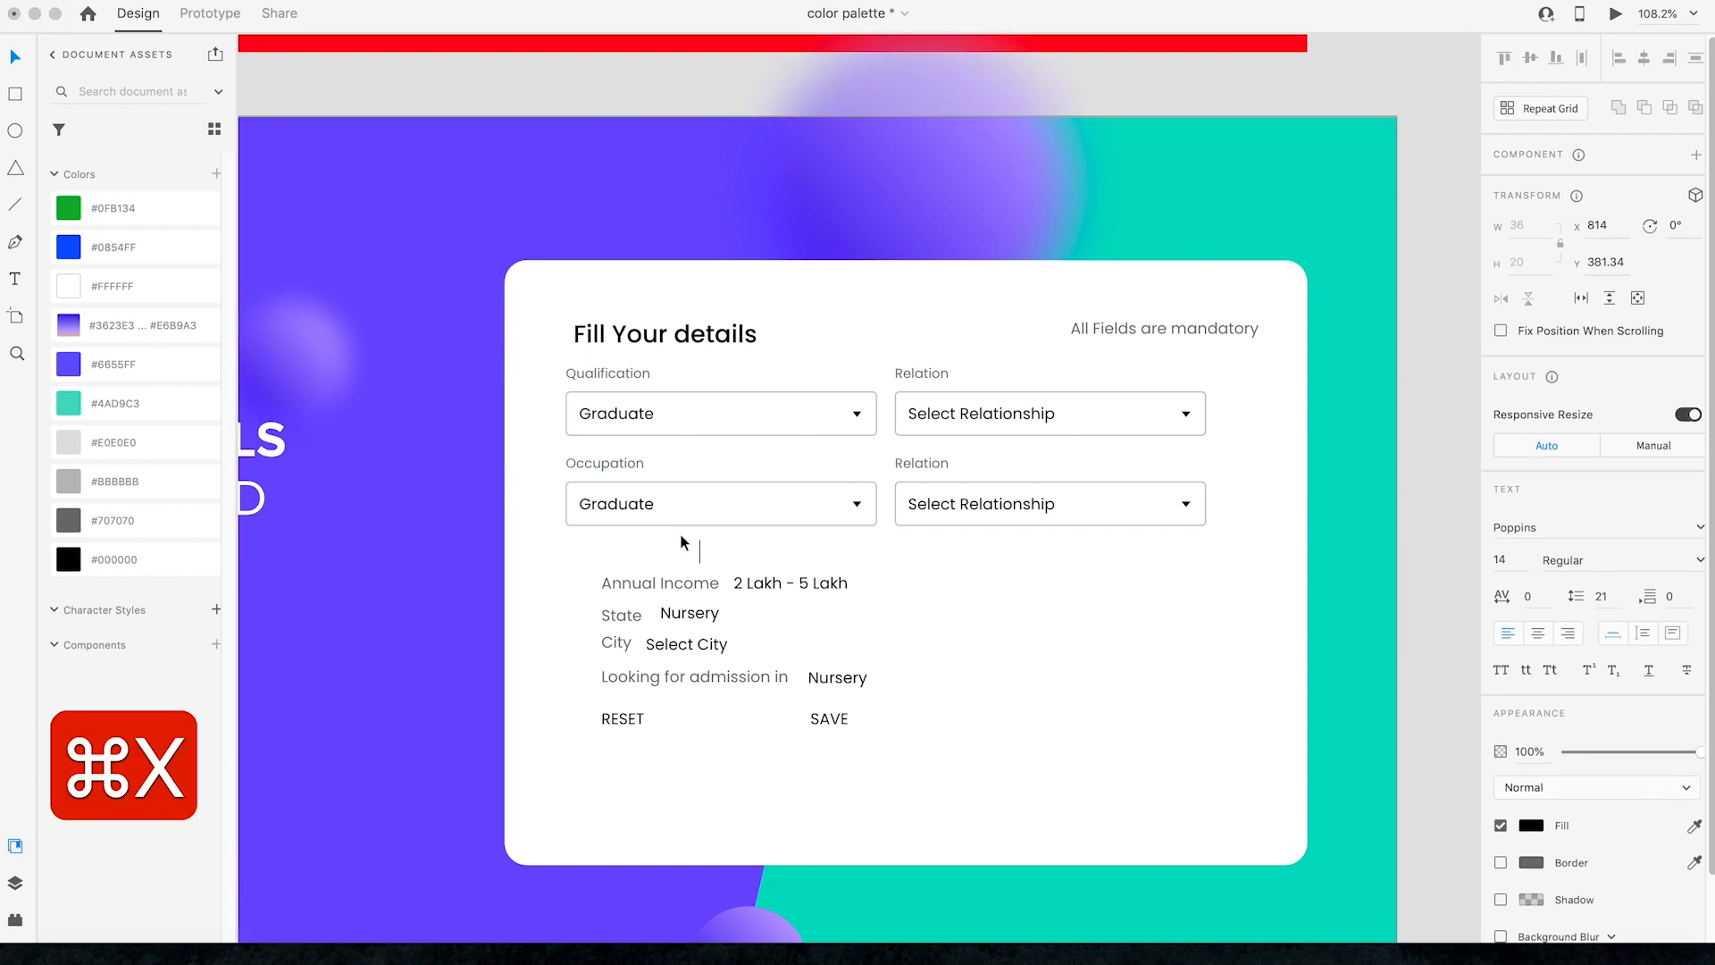
left_click(608, 504)
double_click(604, 506)
double_click(591, 506)
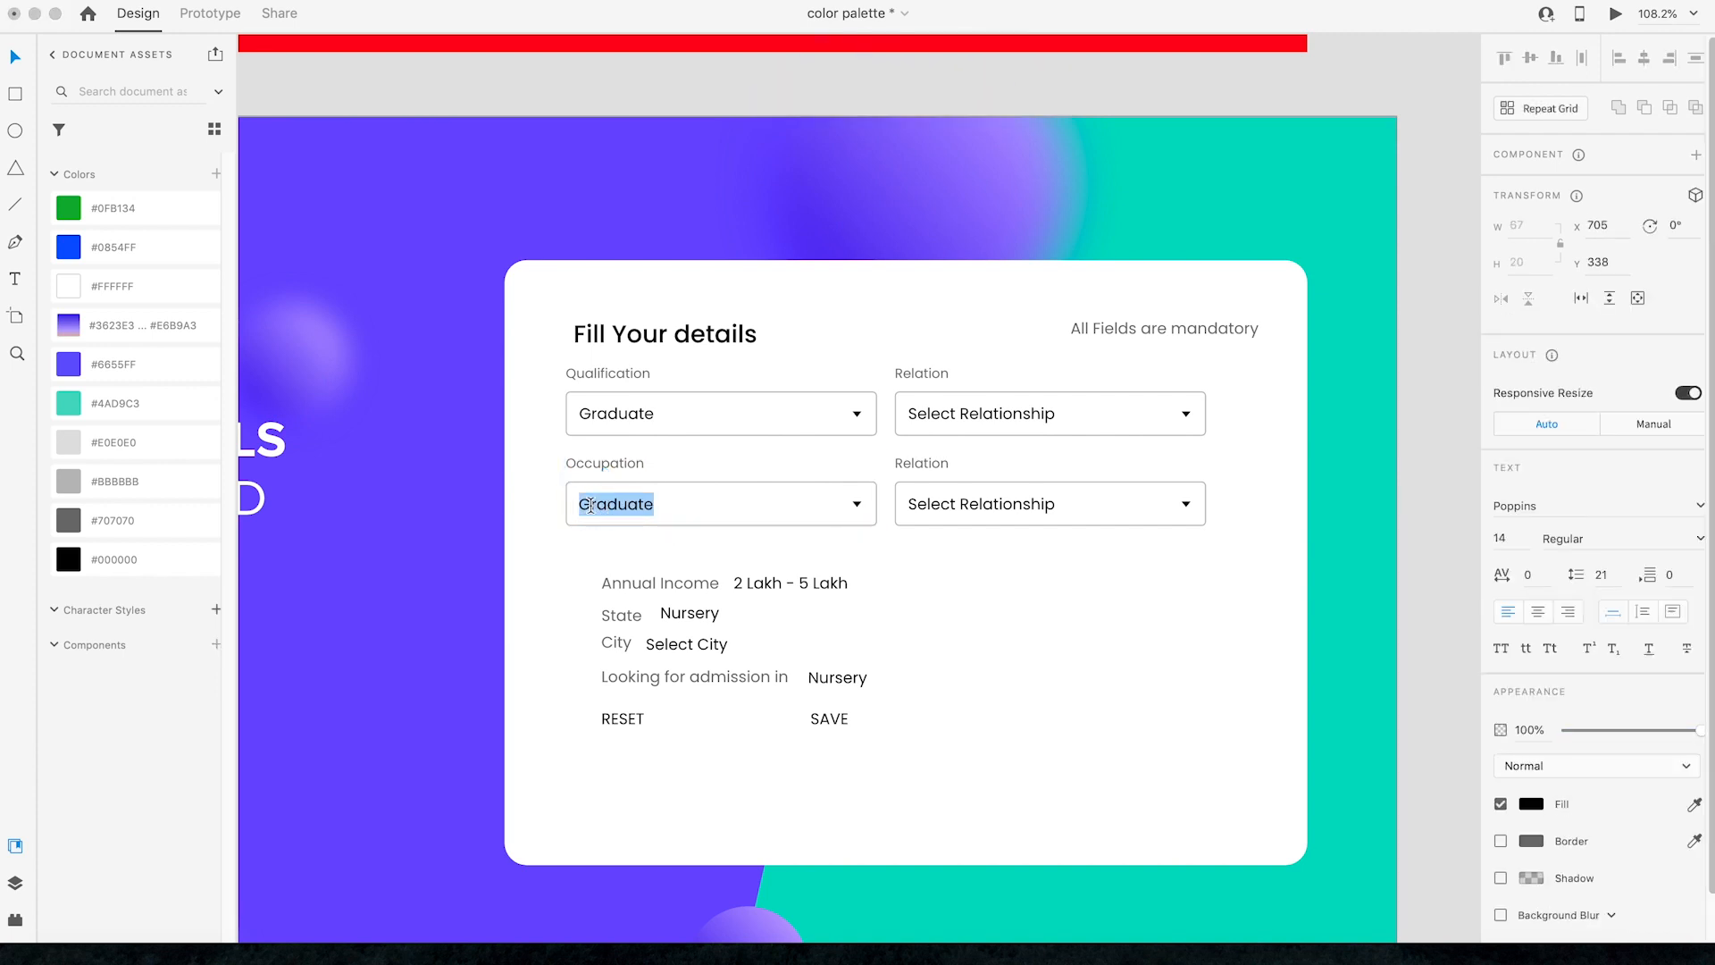
key("super+v")
Step: Copy the loose Annual Income text and paste it over the Relation label in the second row
double_click(630, 582)
key("super+c")
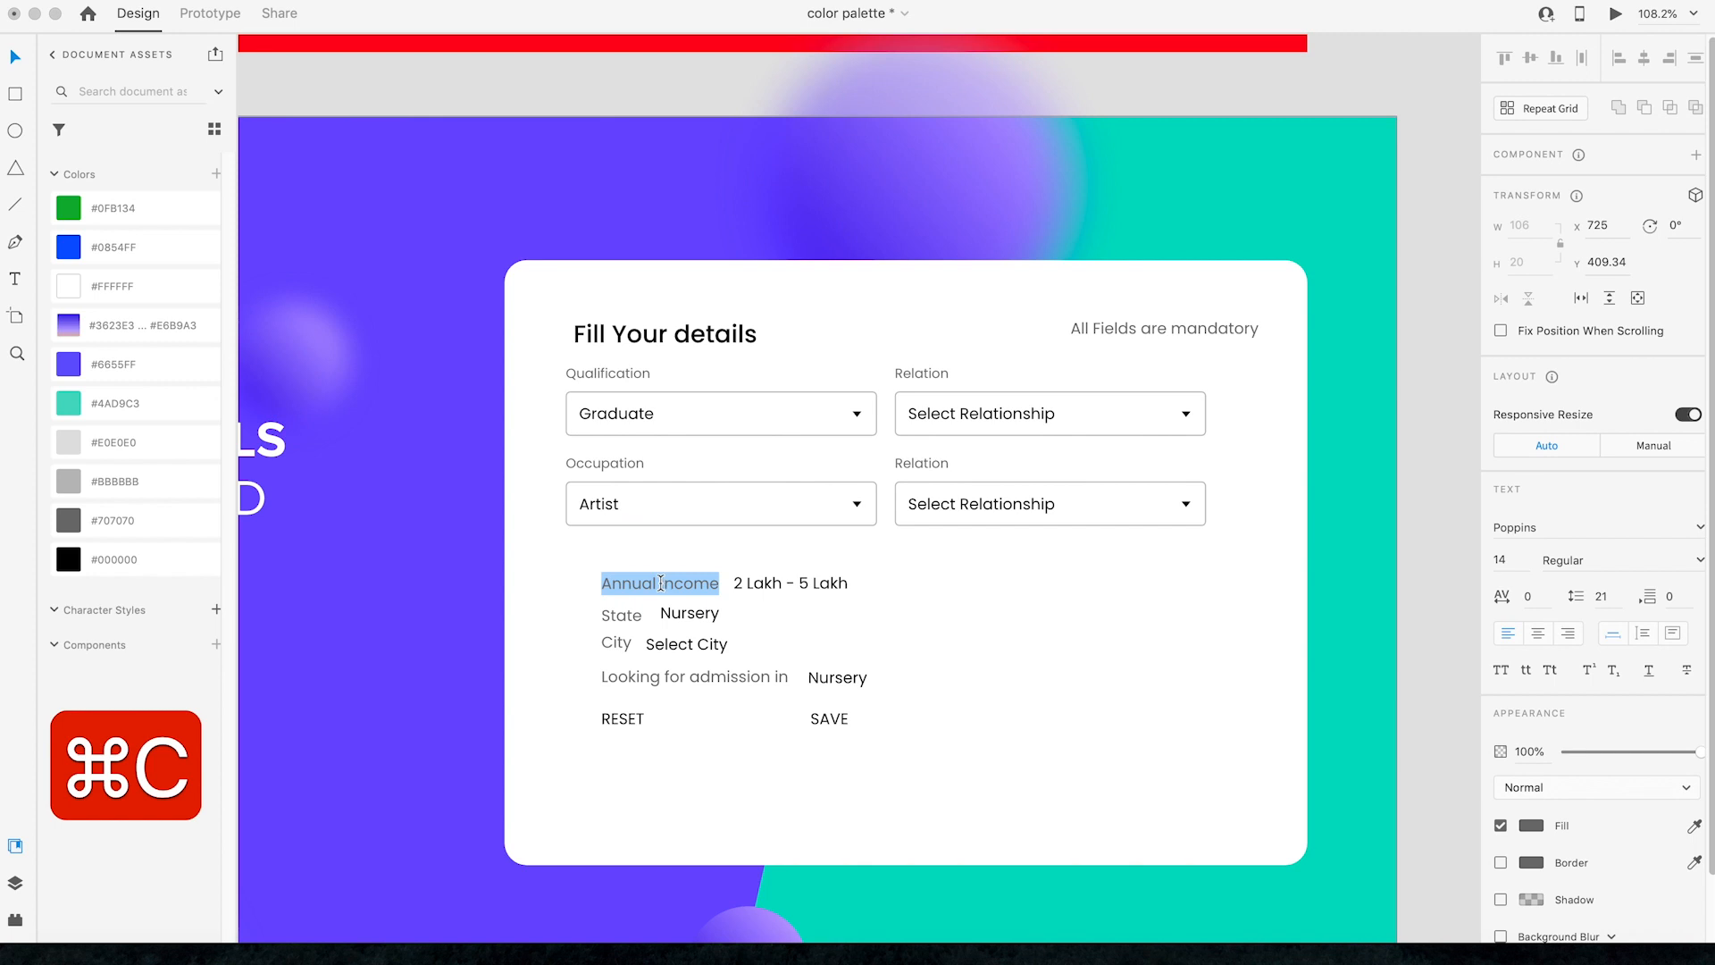
double_click(633, 583)
triple_click(633, 582)
key("super+c")
key("super+c")
key("Escape")
double_click(913, 463)
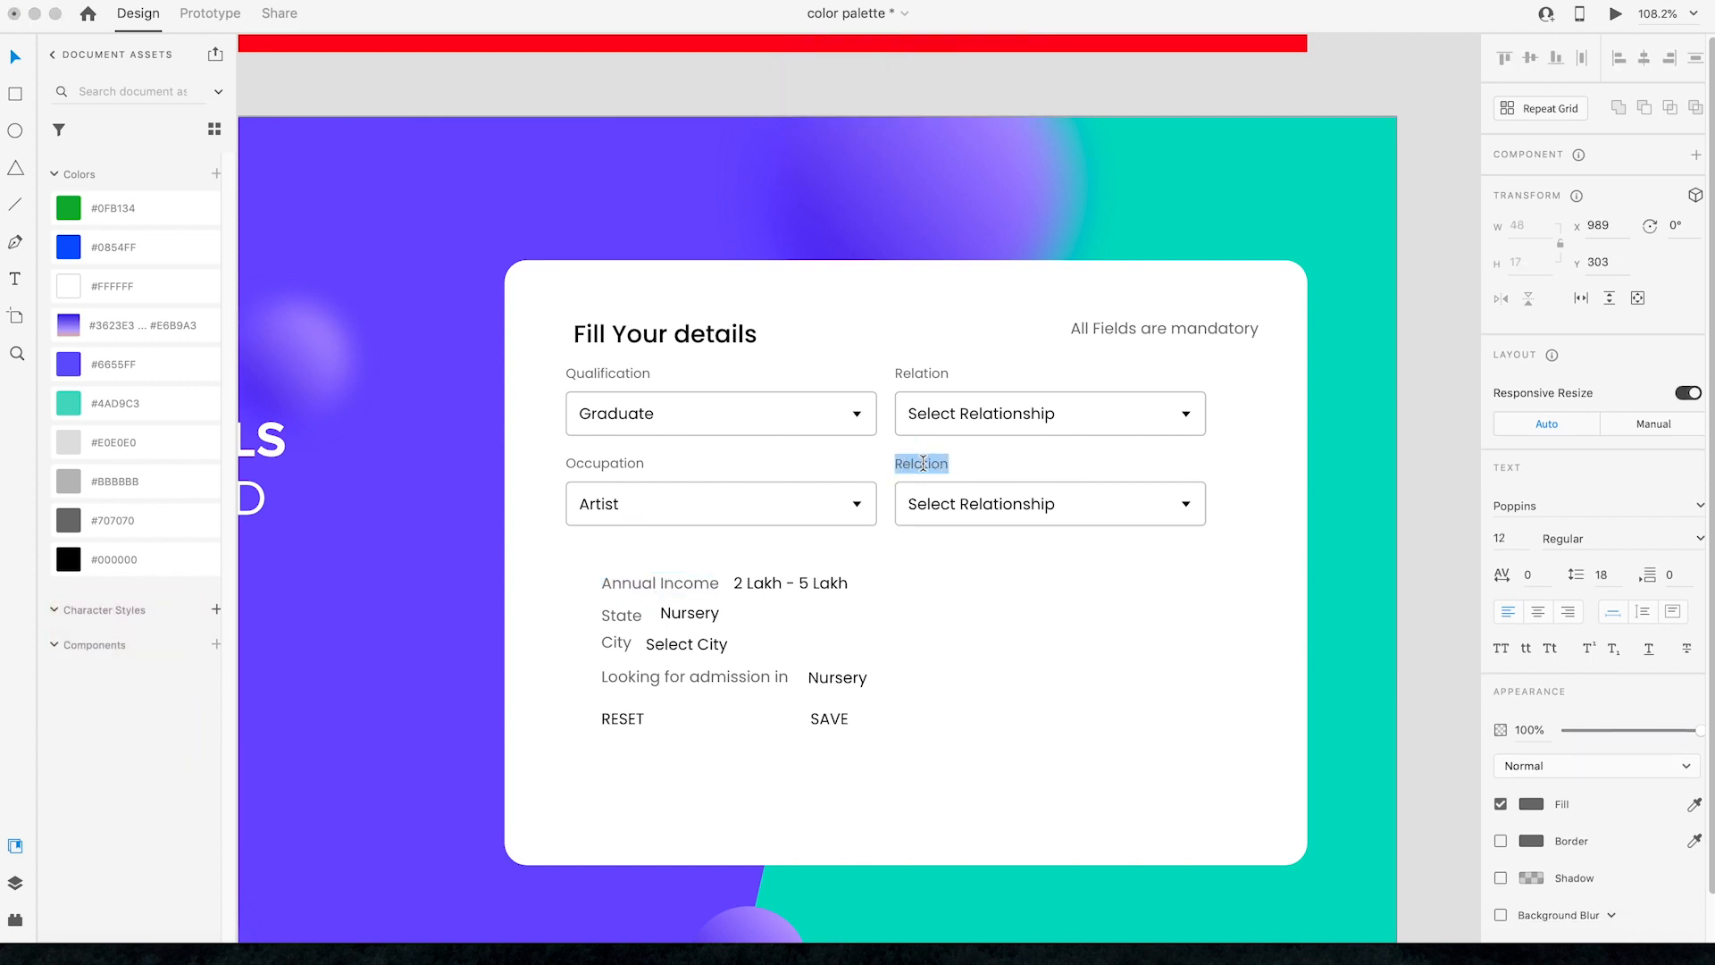
key("super+v")
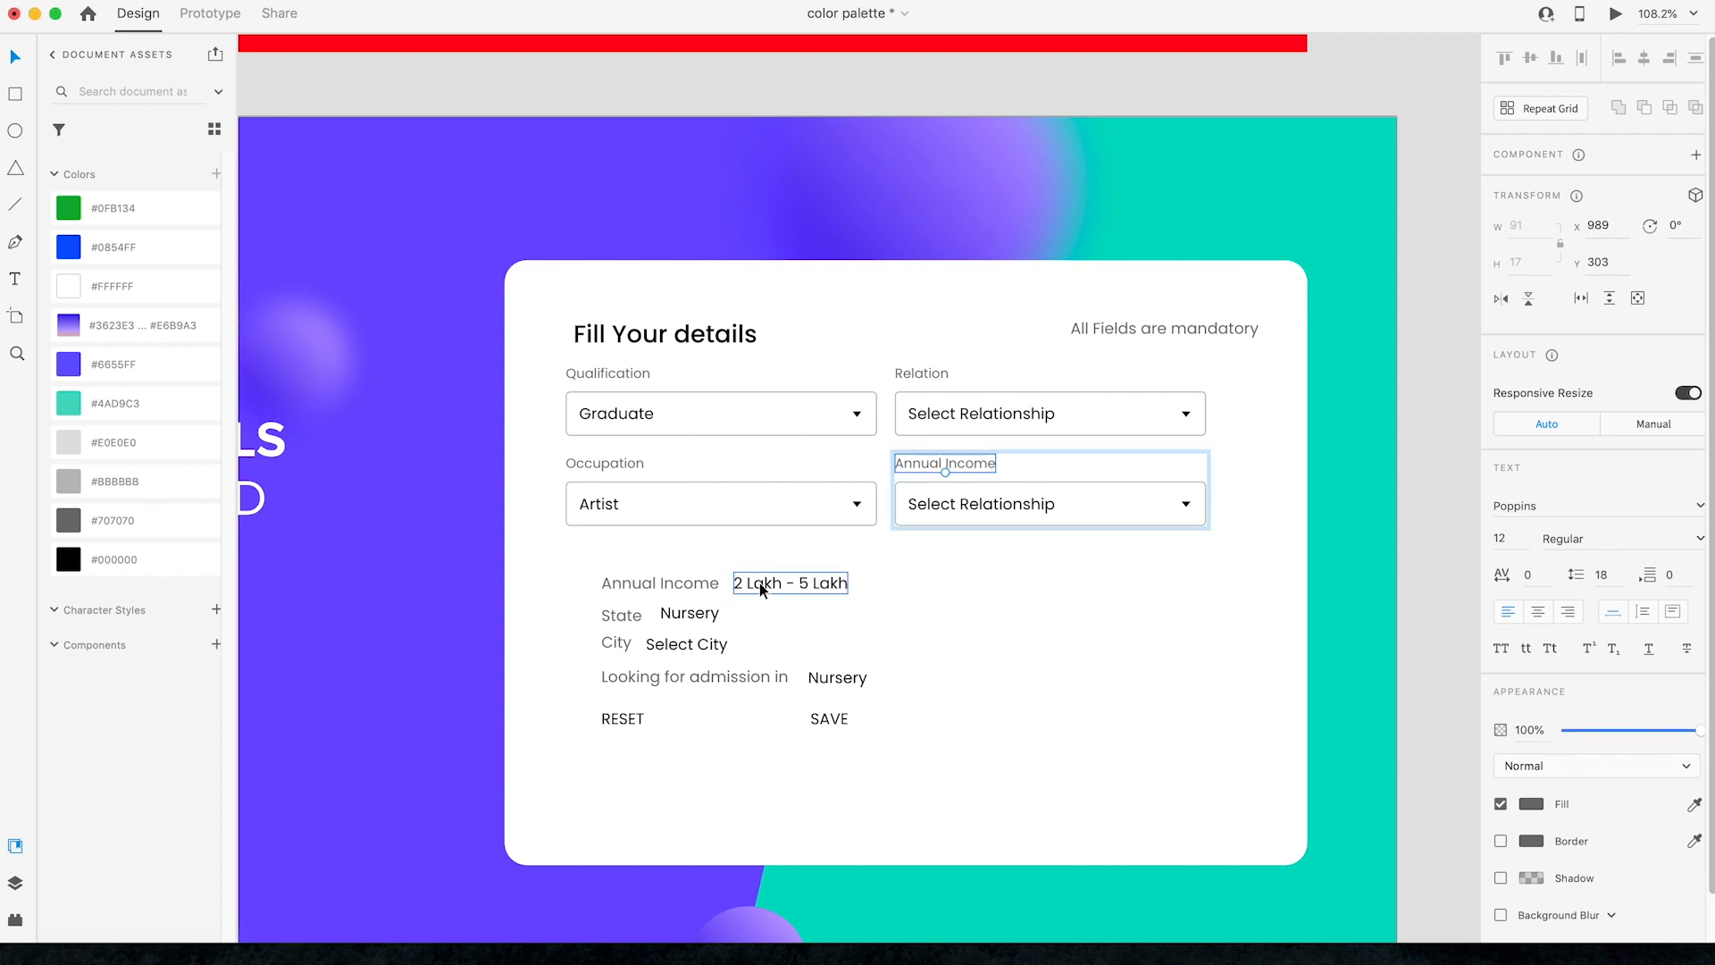
Step: Copy the loose 2 Lakh - 5 Lakh text and paste it over the Select Relationship value in the Annual Income field
double_click(743, 589)
key("super+c")
left_click(936, 507)
double_click(935, 507)
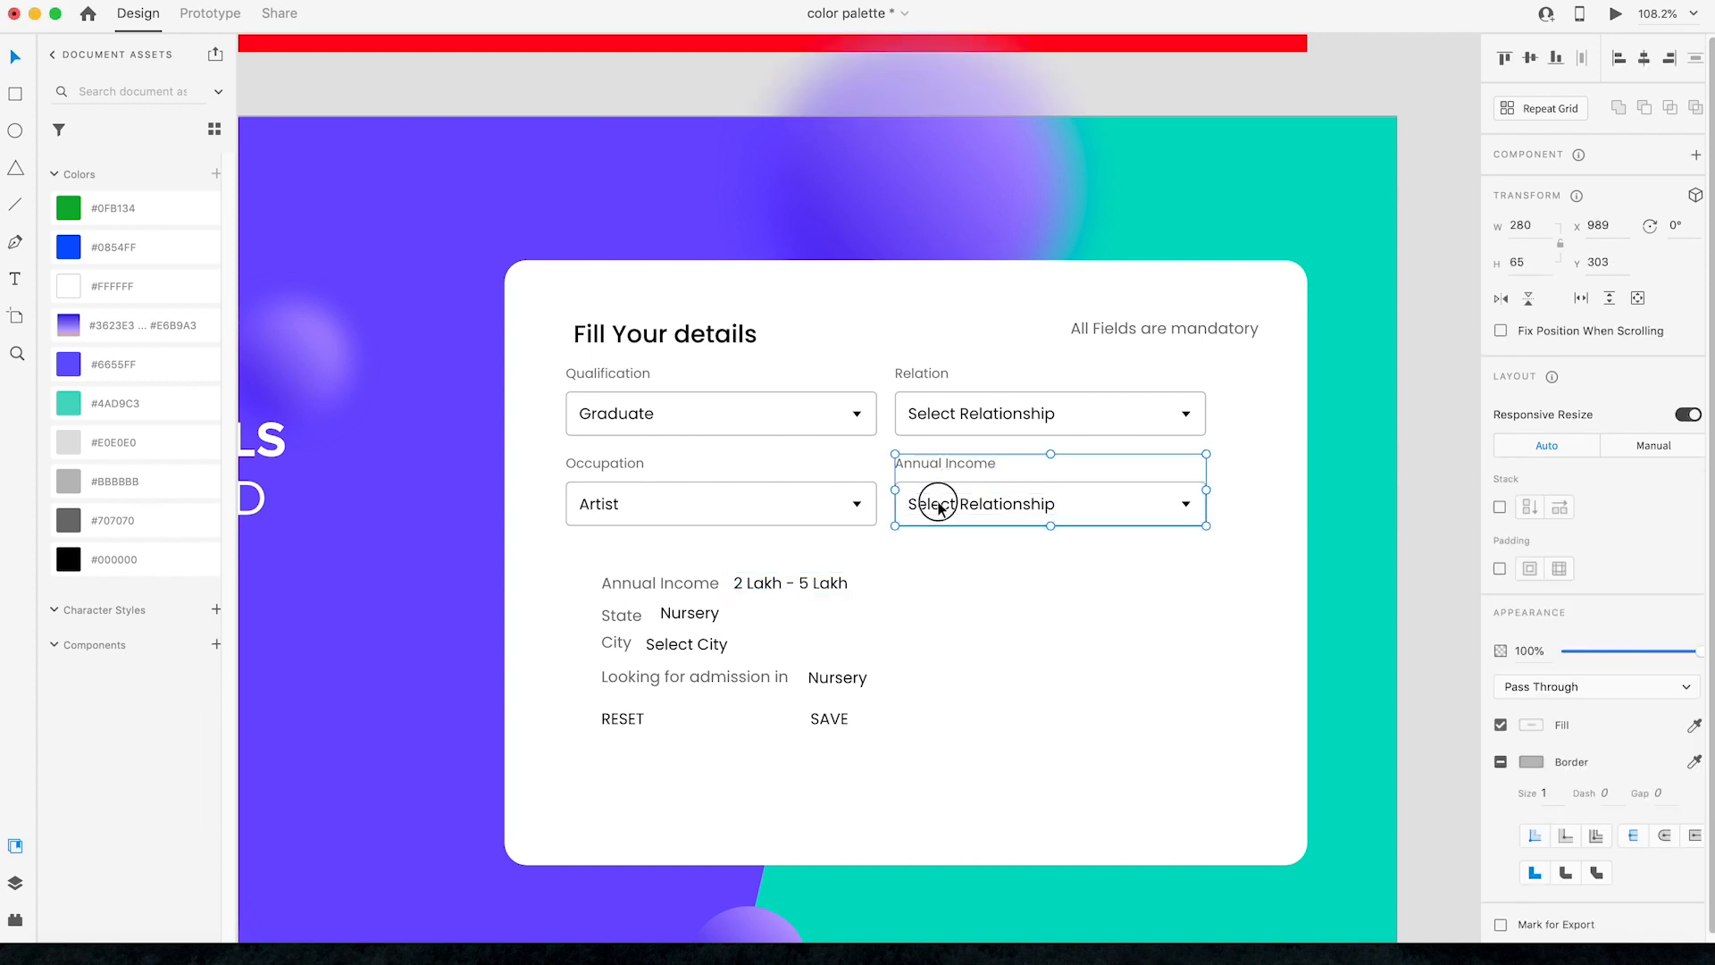
key("super+v")
key("Escape")
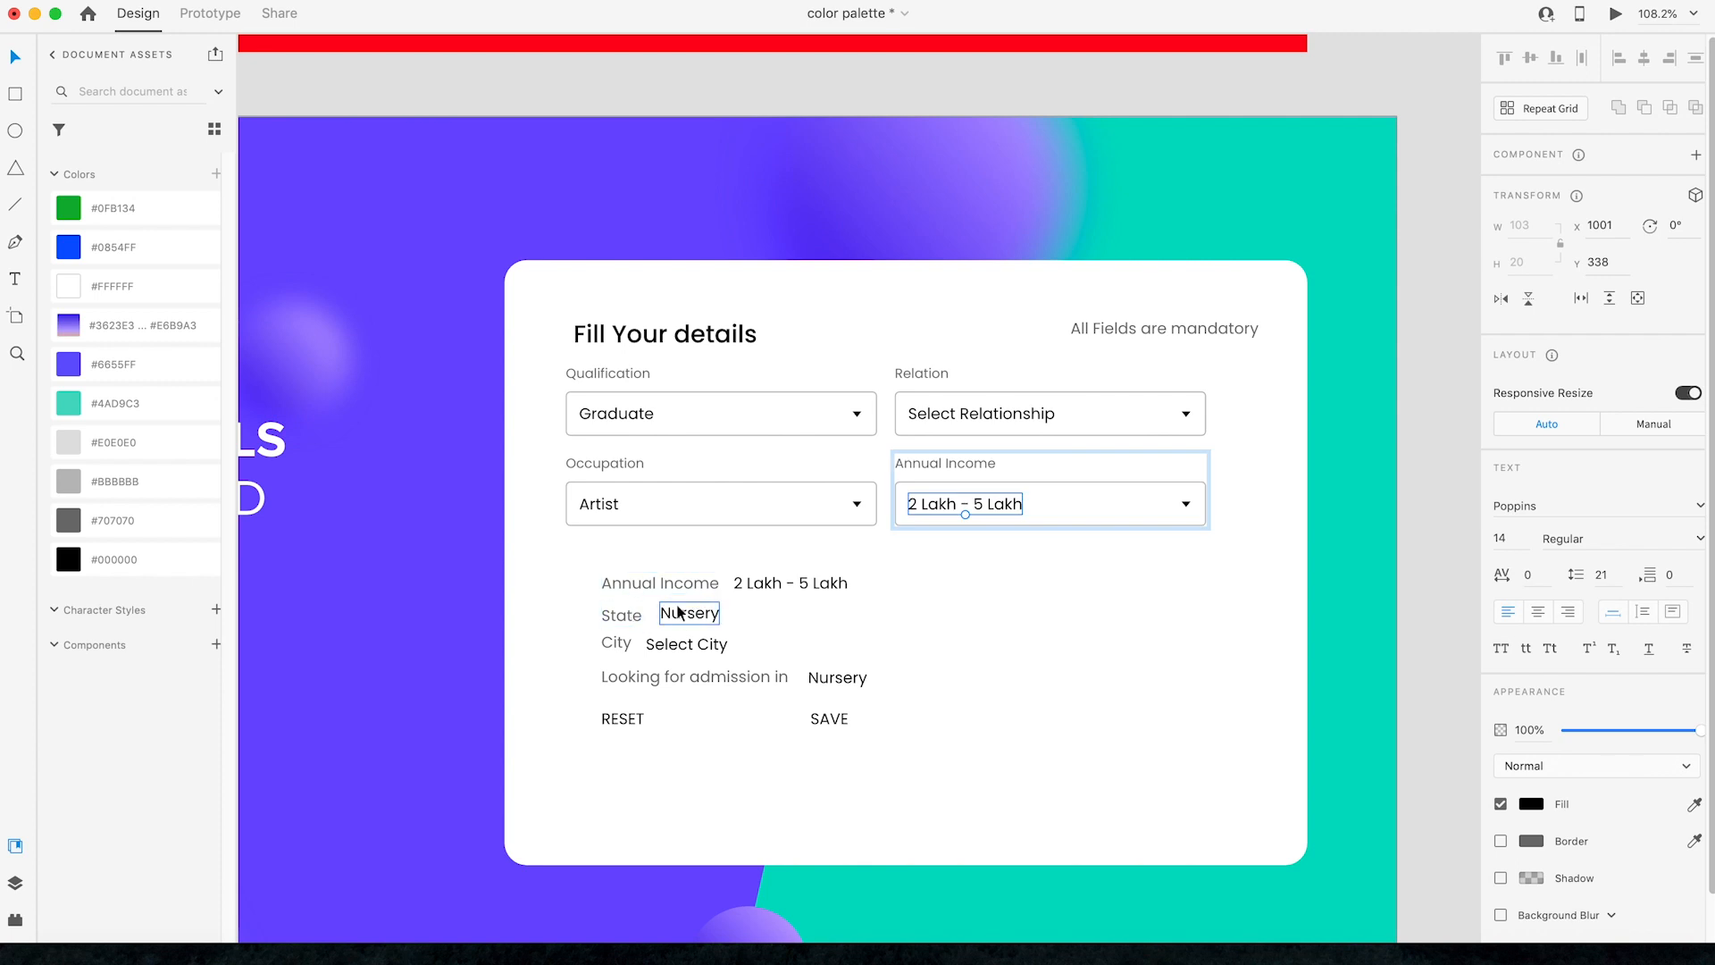
Step: Delete the loose Annual Income and 2 Lakh - 5 Lakh texts from the card
left_click(706, 586)
left_click(781, 590, "shift")
key("BackSpace")
left_click(692, 644)
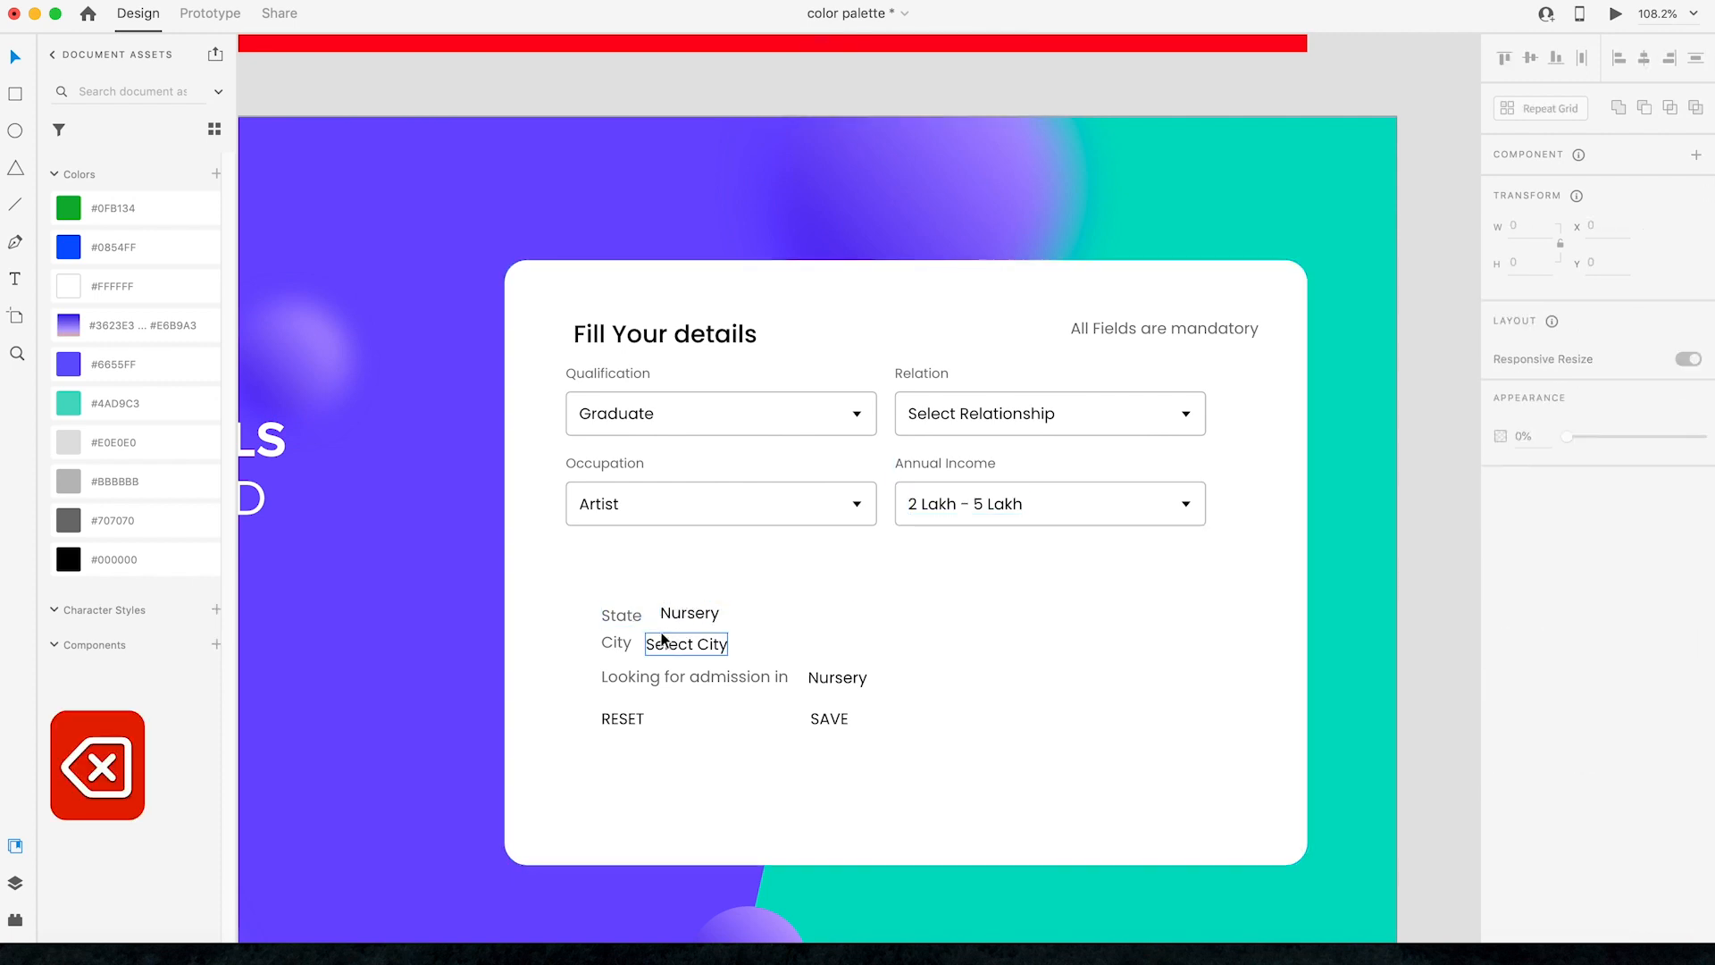
Step: Lock the purple and teal background shapes behind the card
scroll(726, 620, "down", 3)
left_click_drag(1226, 560, 632, 513)
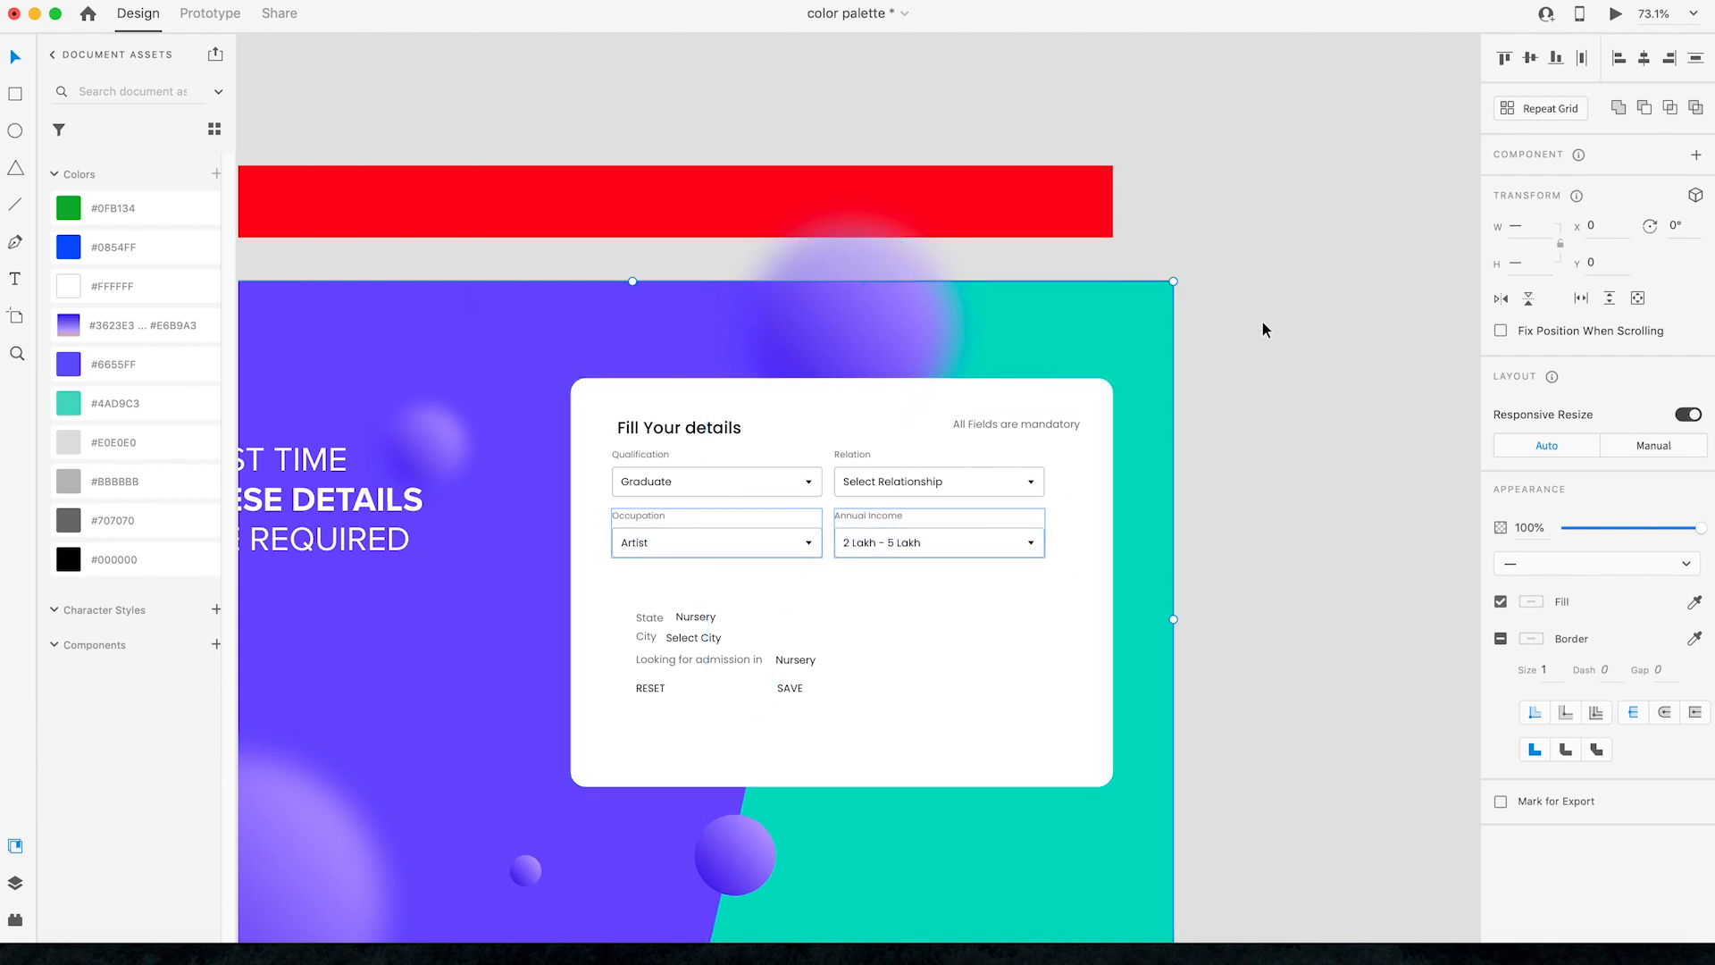
left_click(1233, 306)
left_click(1115, 321)
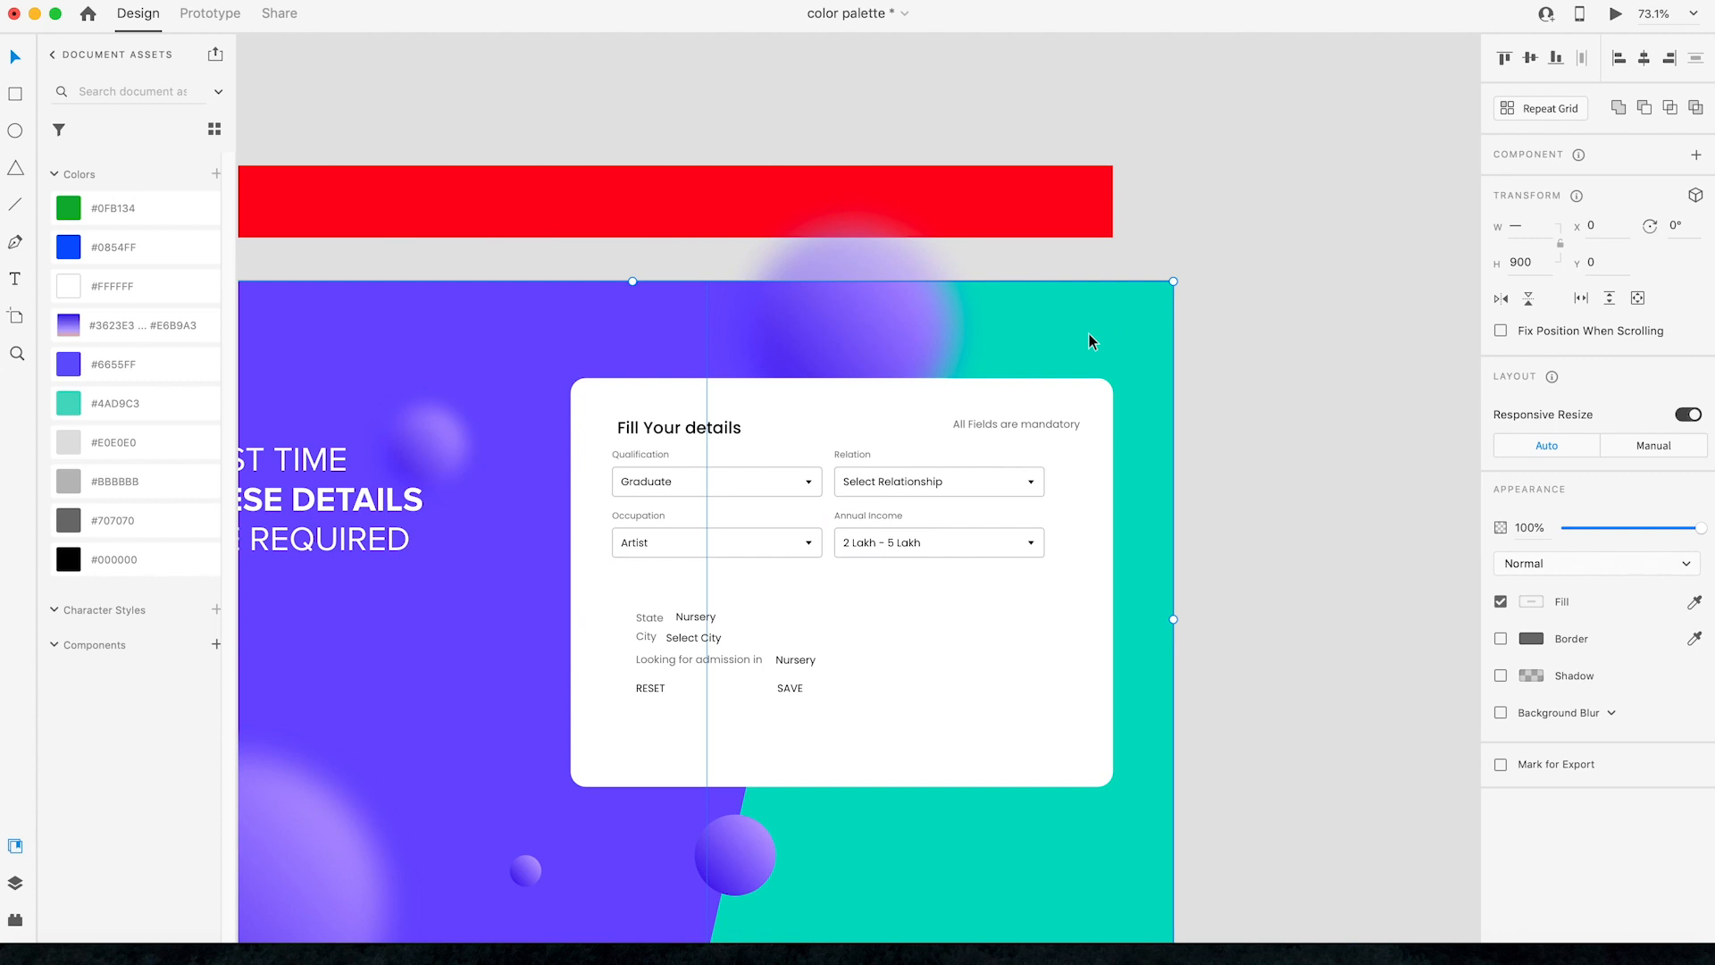
key("super+l")
Step: Duplicate the Occupation and Annual Income fields together as a third row directly below, at about Y 384
left_click_drag(1246, 547, 648, 607)
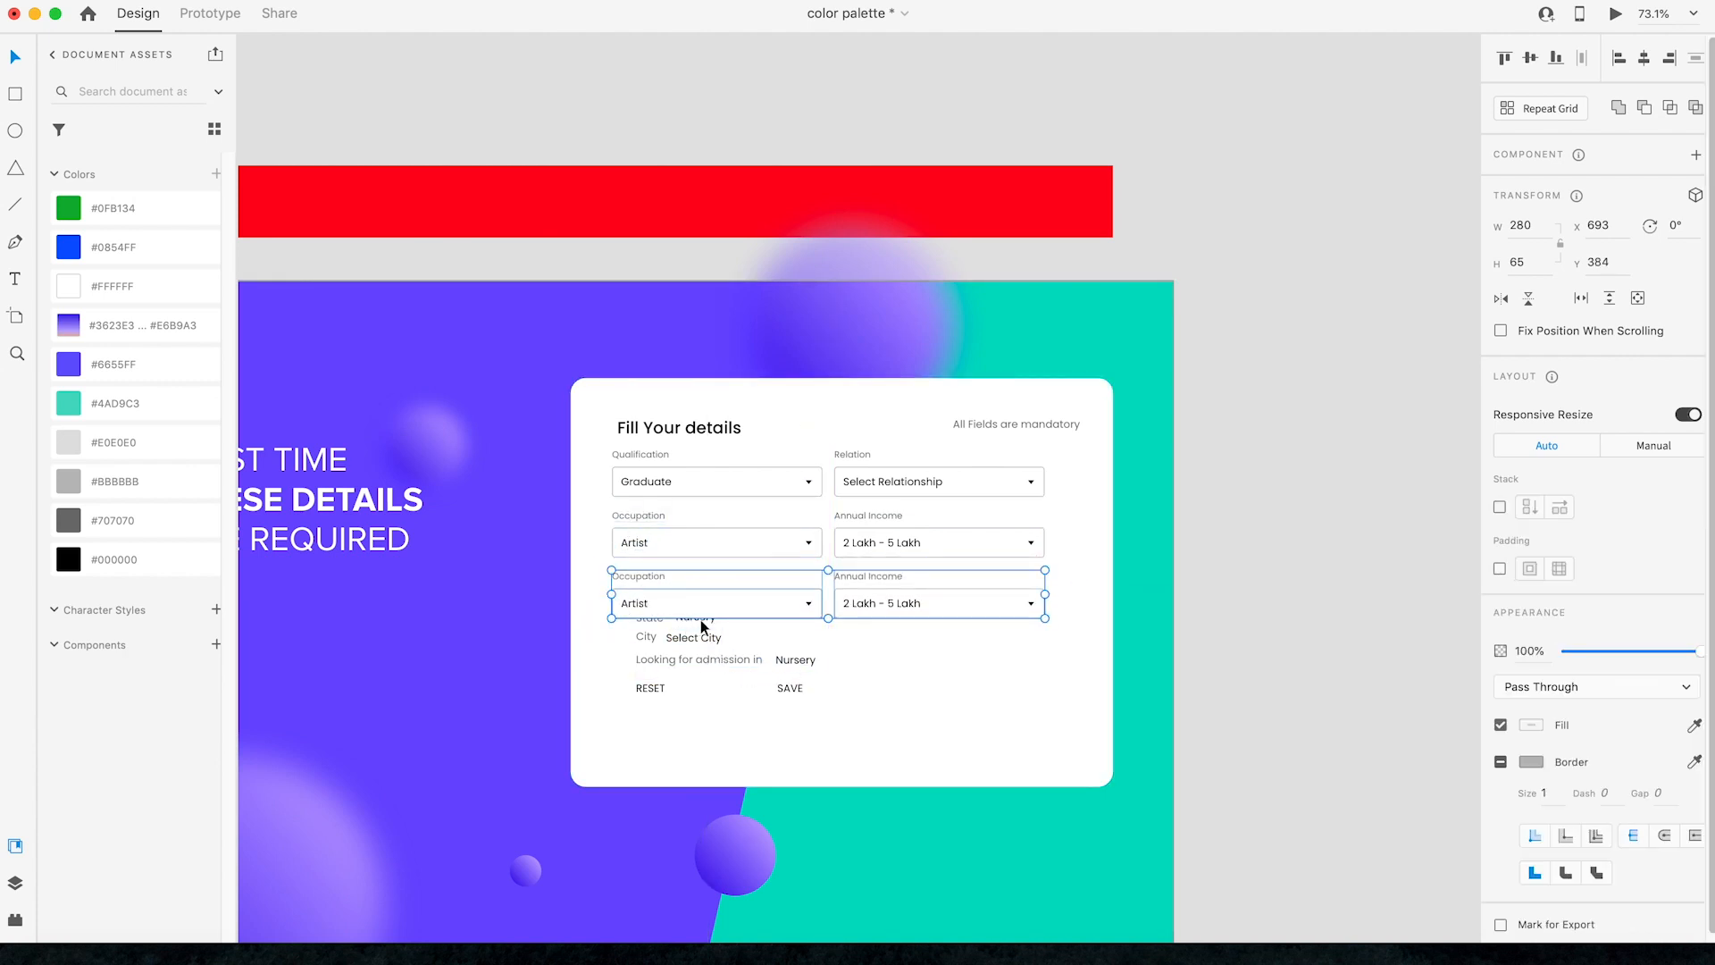
scroll(855, 677, "up", 5)
left_click(1174, 568)
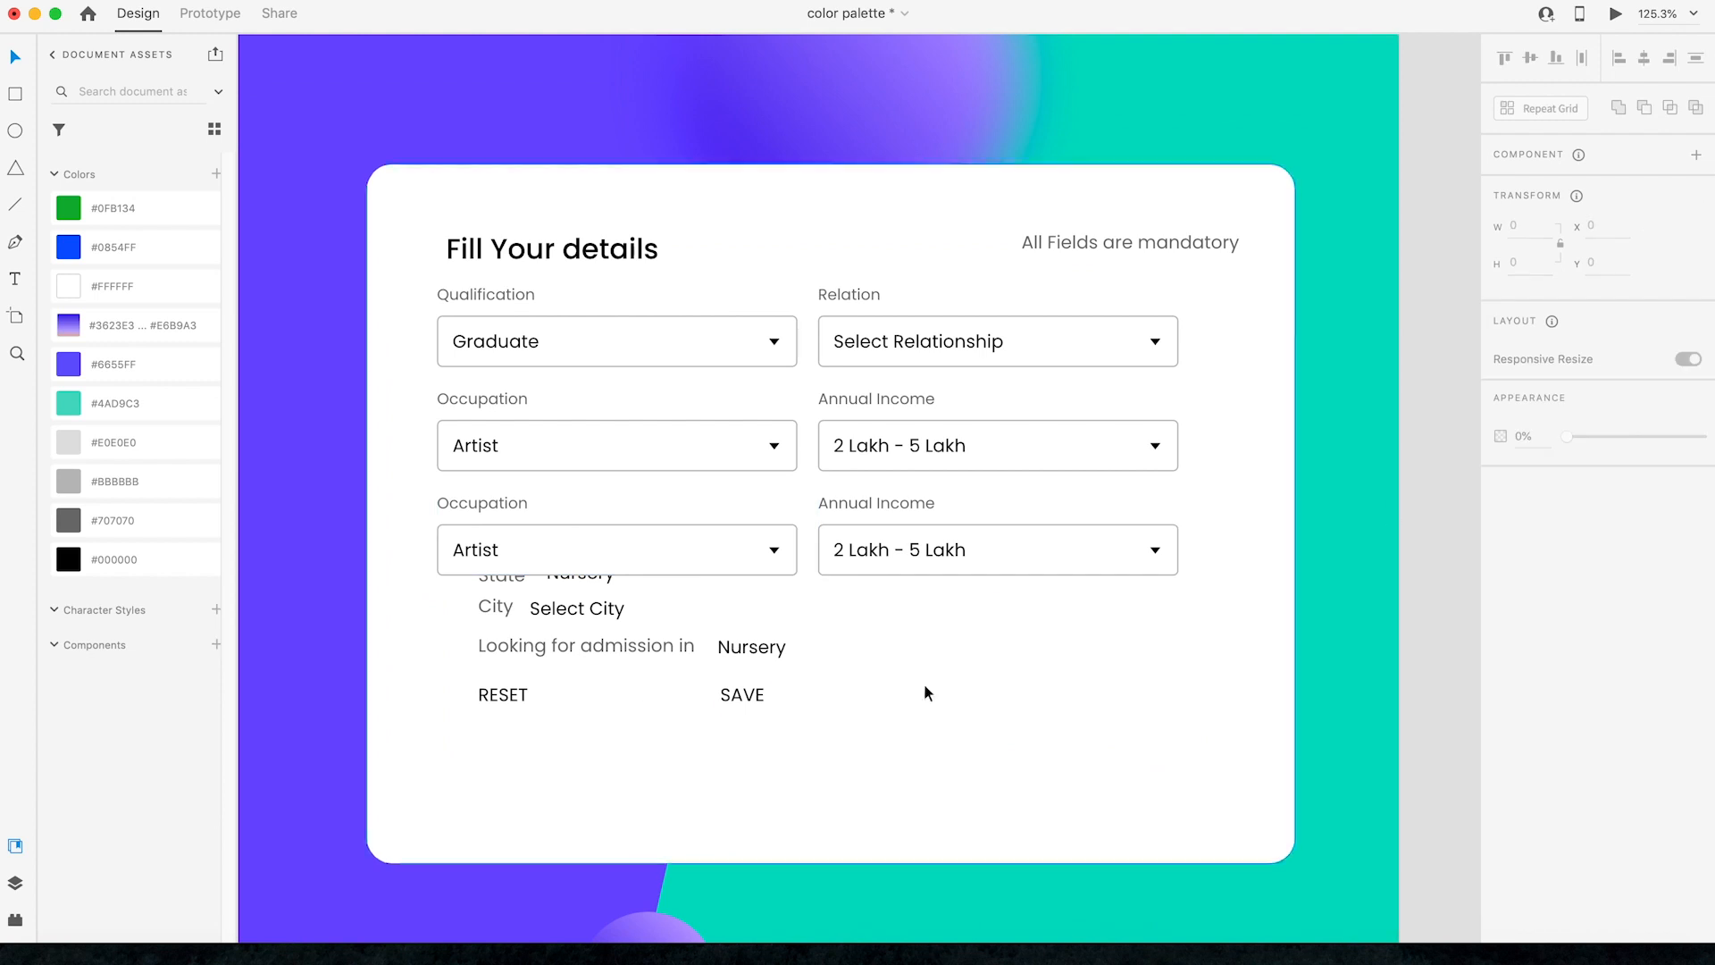
Step: Cut the loose State text and paste it over the Occupation label in the third row
double_click(499, 578)
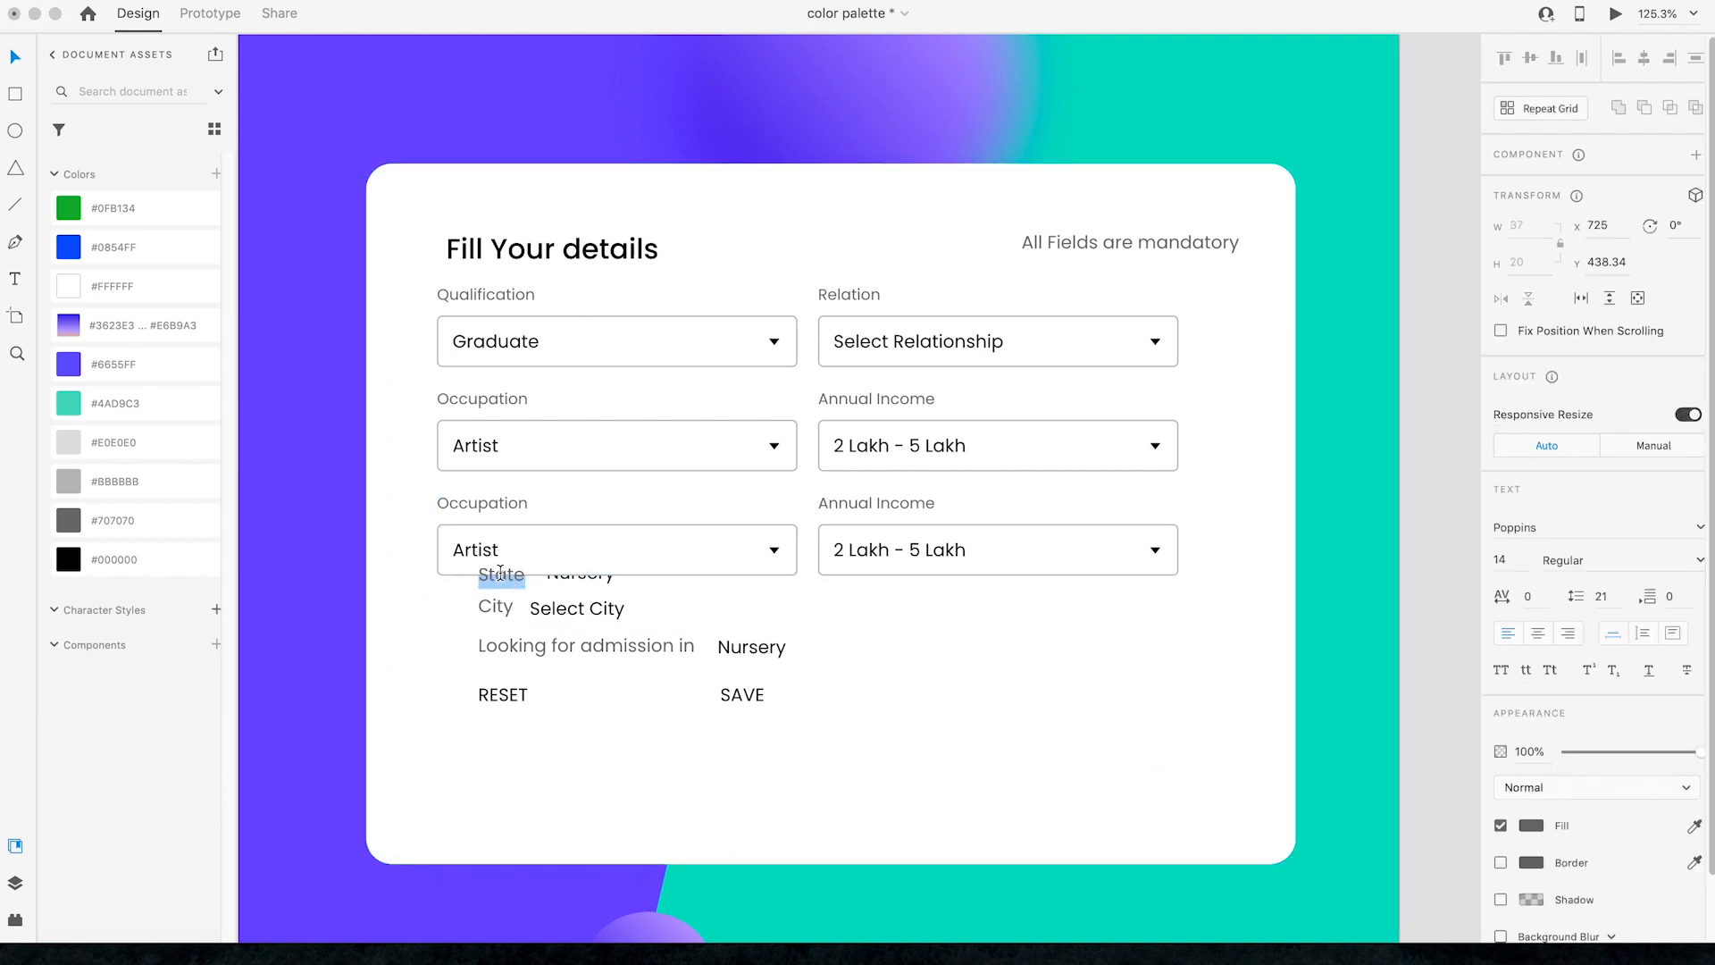
key("super+x")
left_click(471, 499)
double_click(471, 498)
key("super+v")
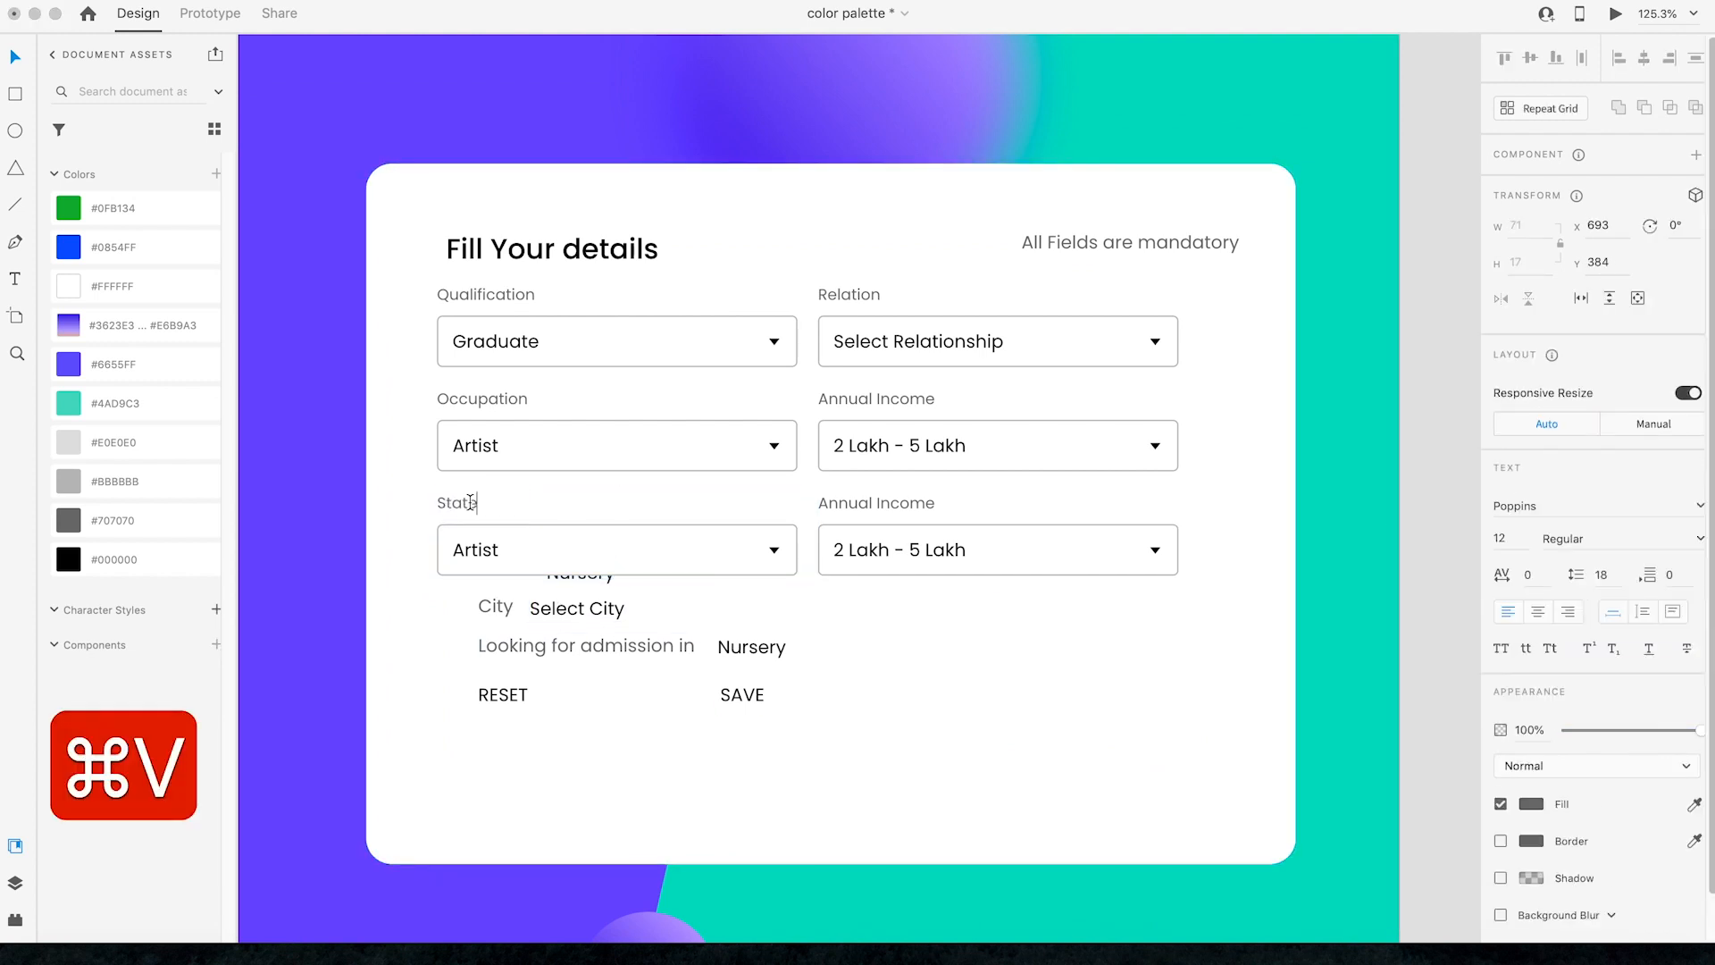
Step: Cut the loose Nursery text beside State and replace the Artist value in the State field with Delhi
left_click(611, 581)
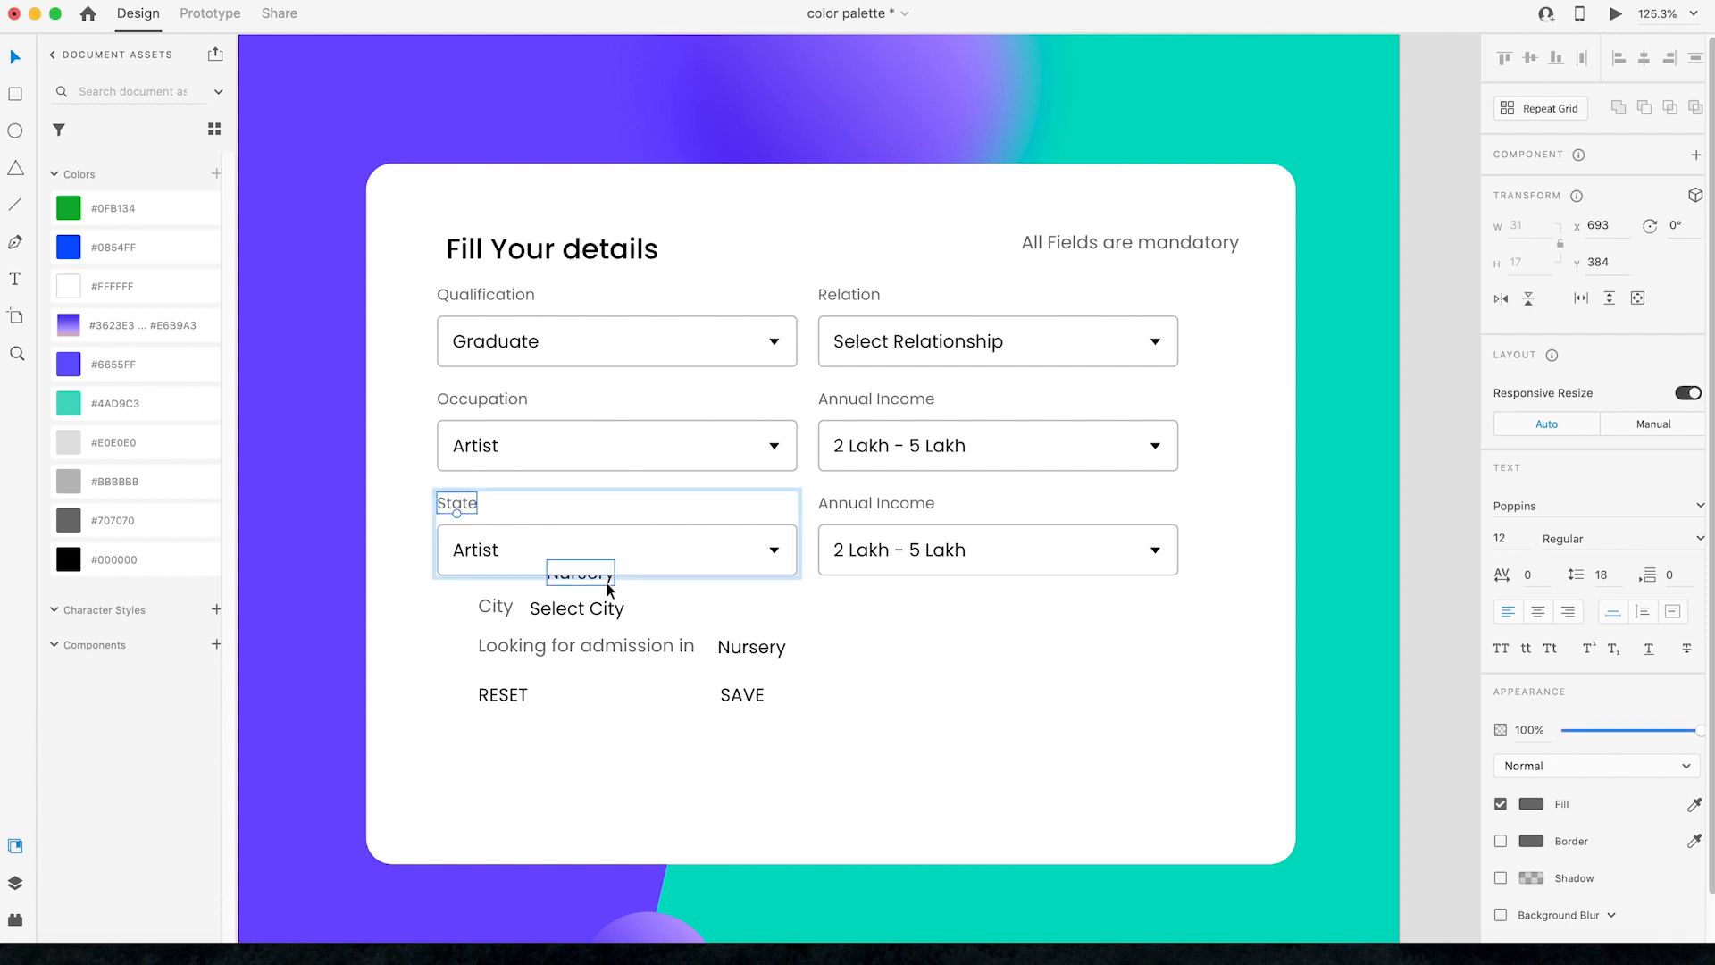
double_click(608, 580)
key("super+x")
double_click(474, 549)
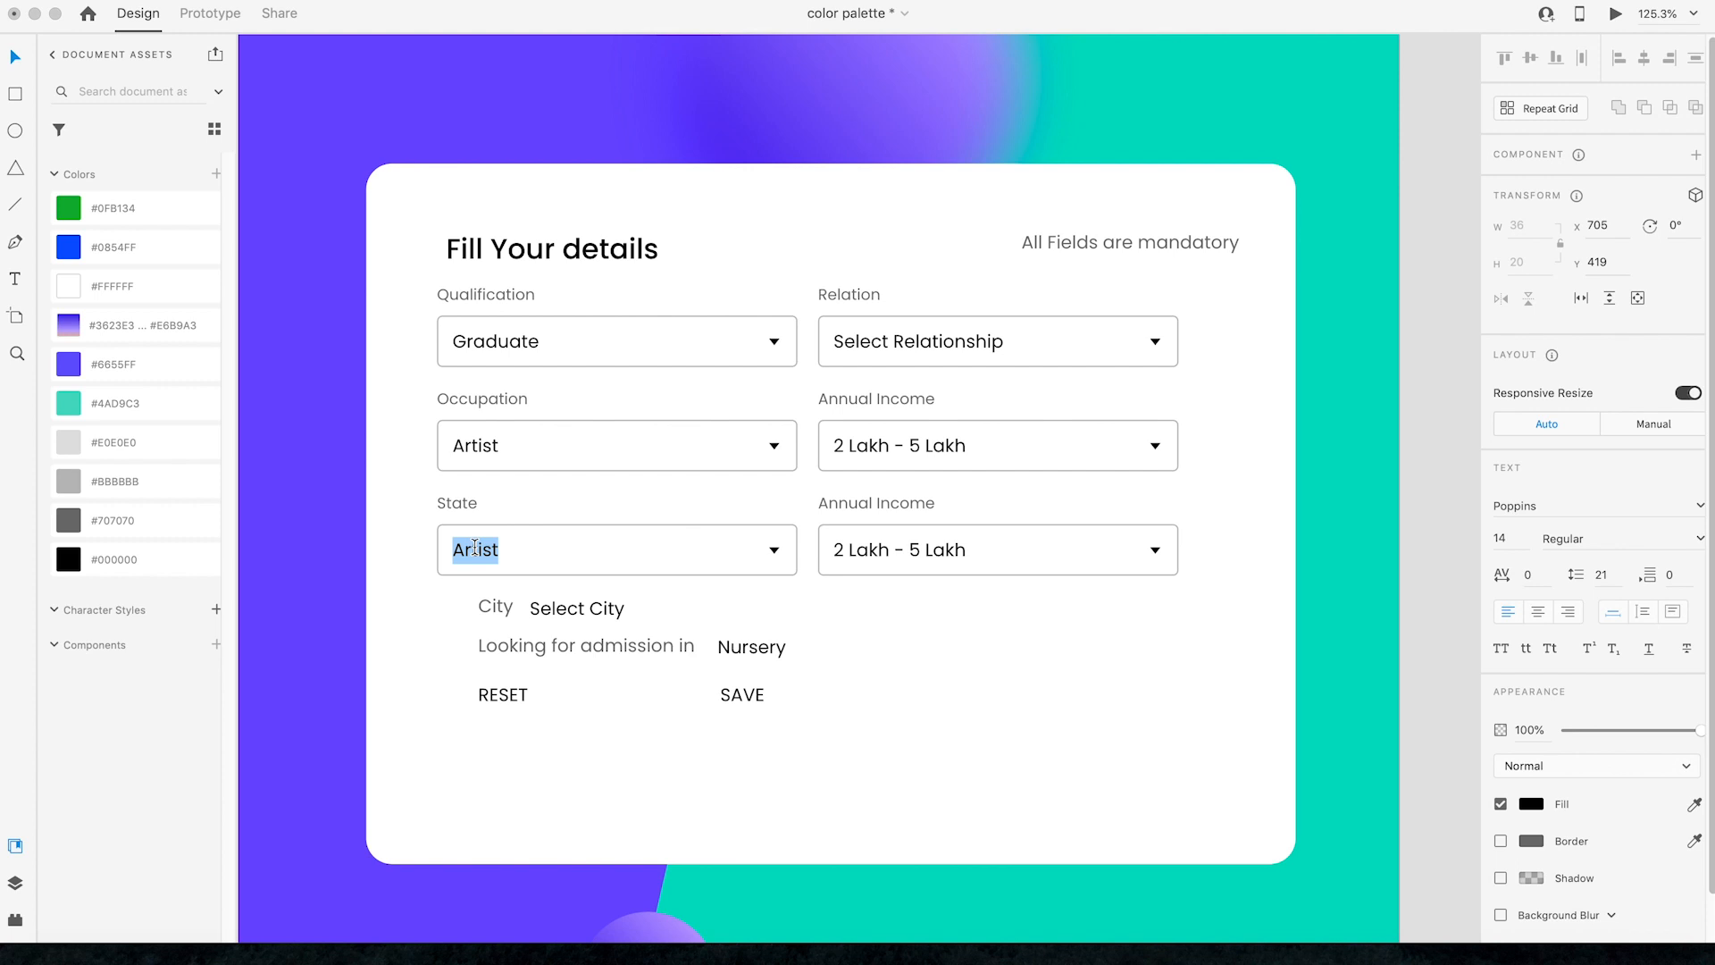
type("D")
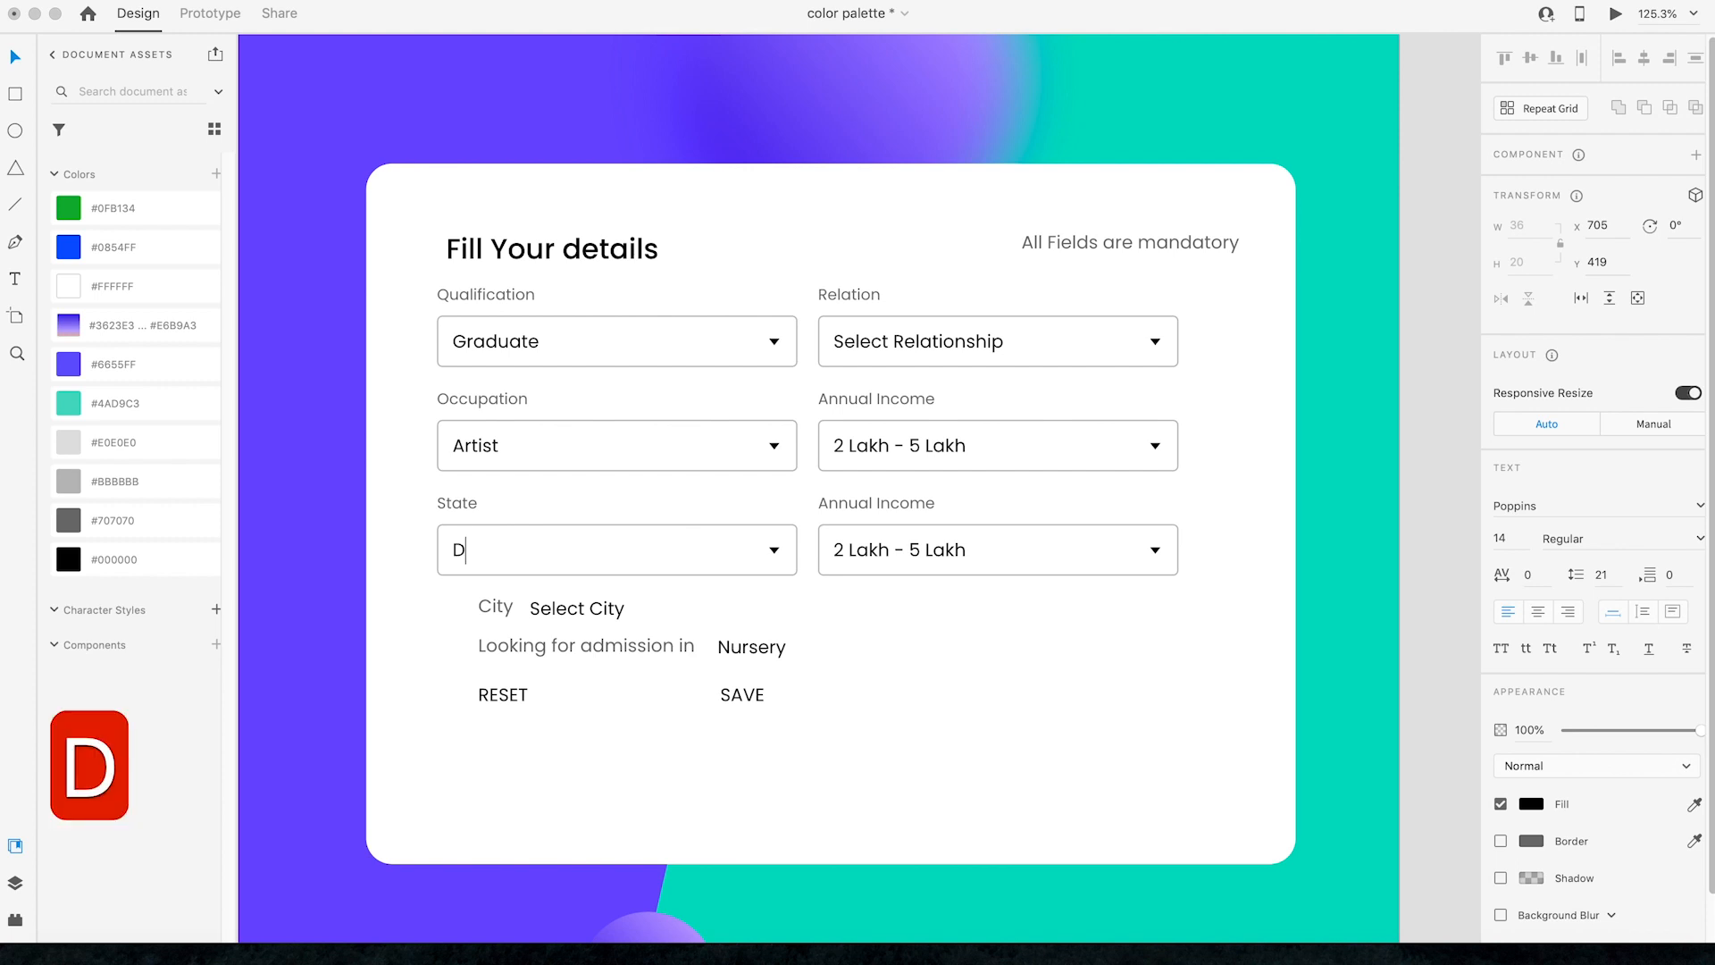
type("elhi")
key("Escape")
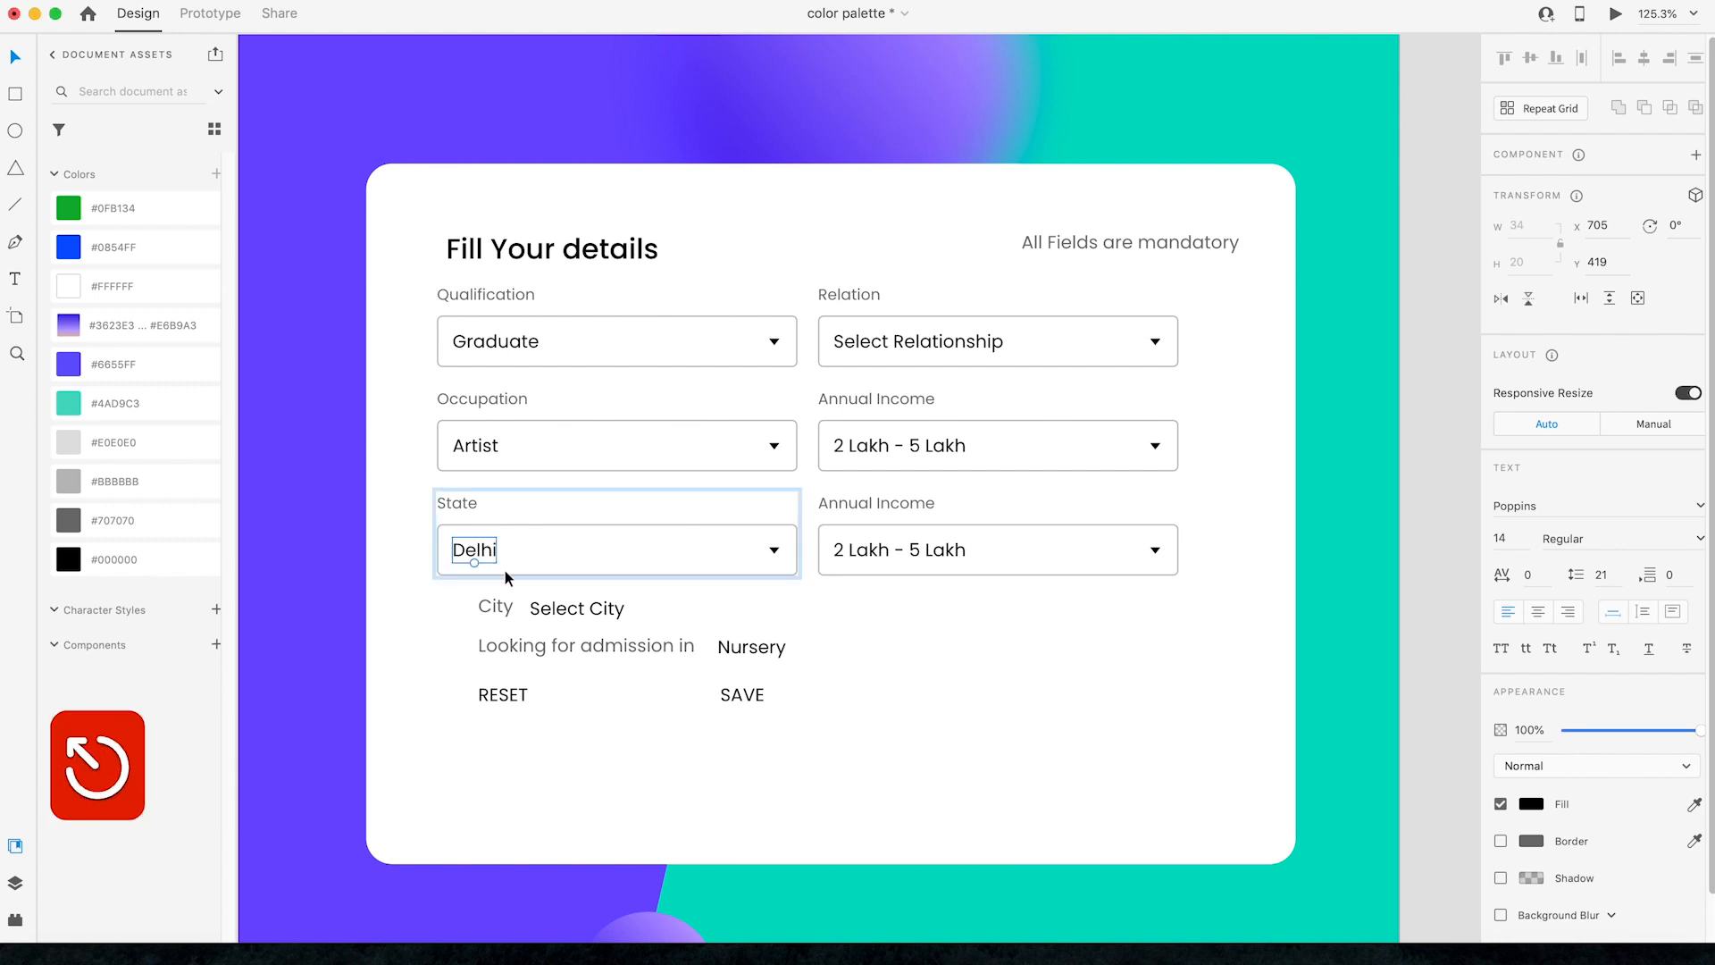
Step: Move the loose City, Looking for admission in, RESET and SAVE texts with their values down to make room for another row
left_click(554, 611)
scroll(554, 610, "down", 5)
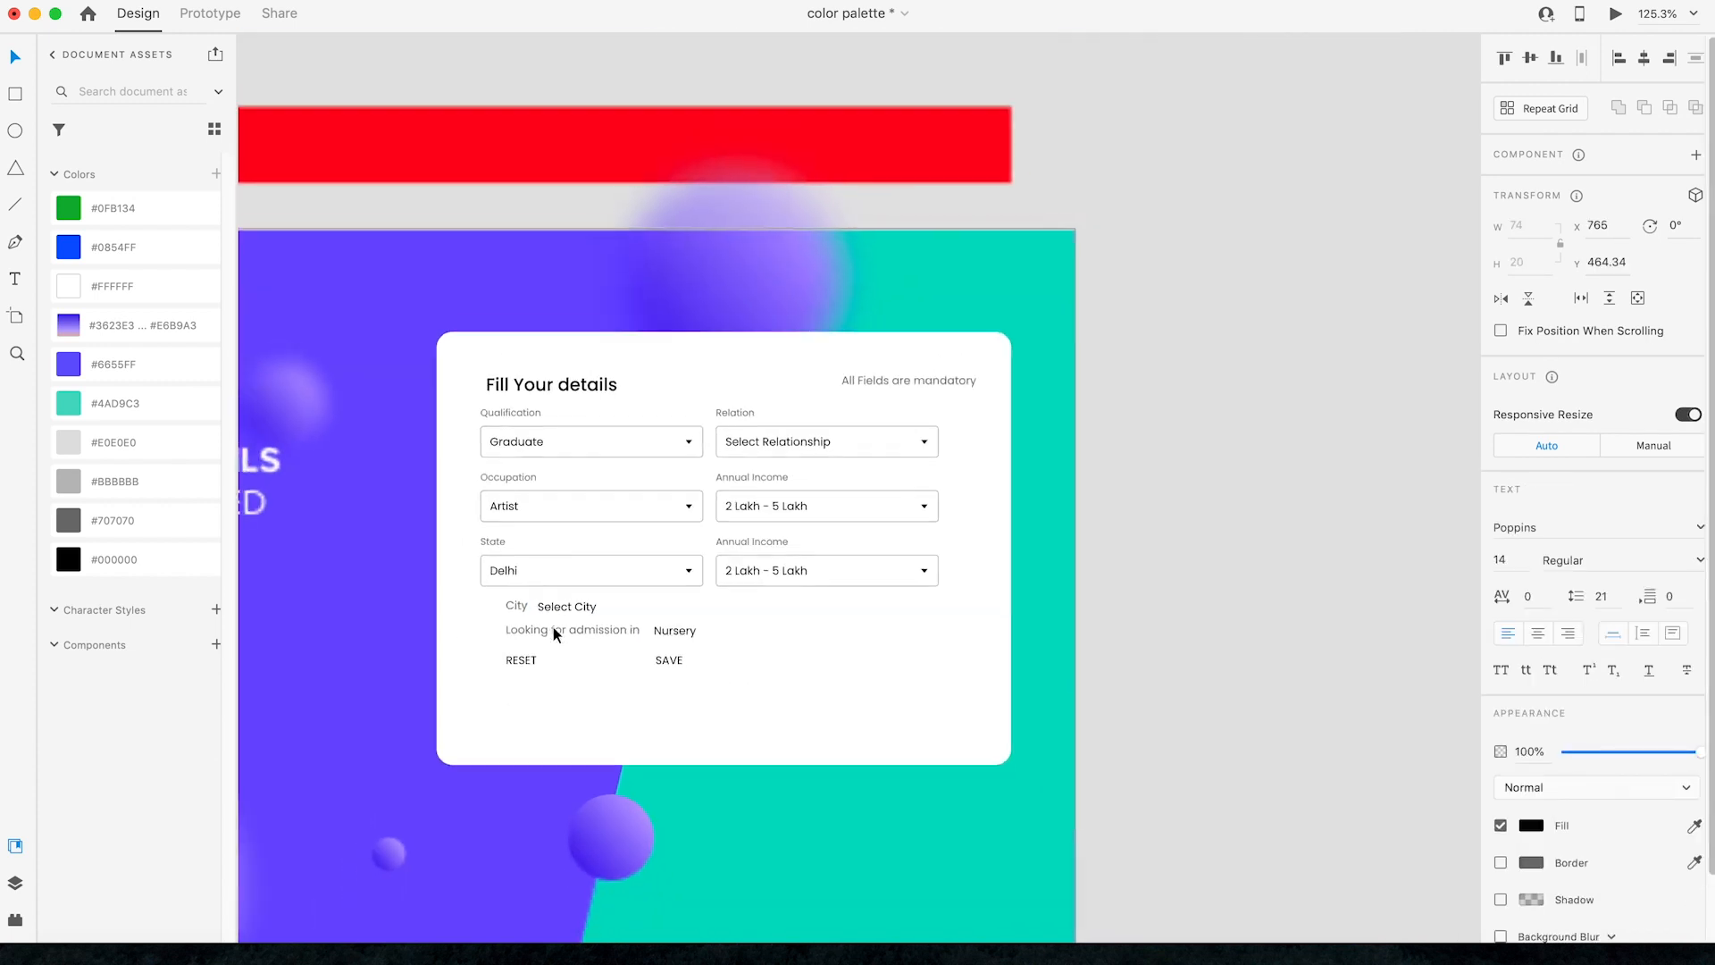
left_click(870, 665)
left_click(509, 607)
left_click(559, 606, "shift")
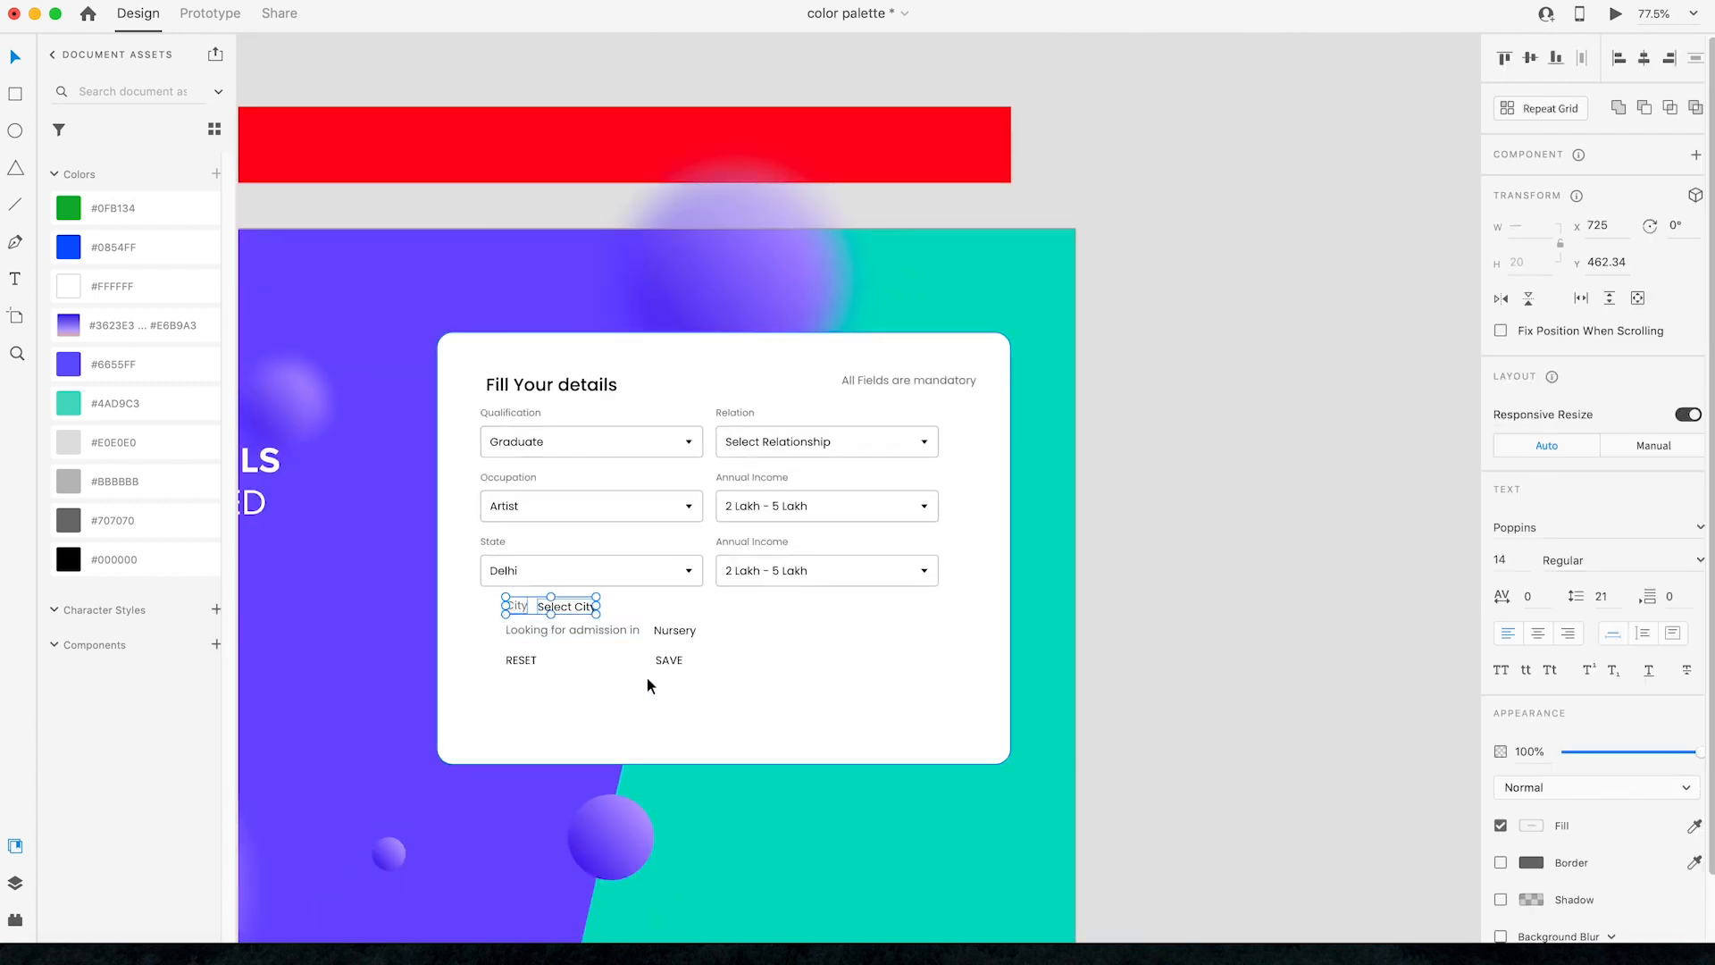
left_click_drag(1214, 722, 516, 687)
left_click(1187, 612)
Step: Duplicate the State and Annual Income fields together as a fourth row directly below, at about Y 465
left_click_drag(1152, 600, 480, 630)
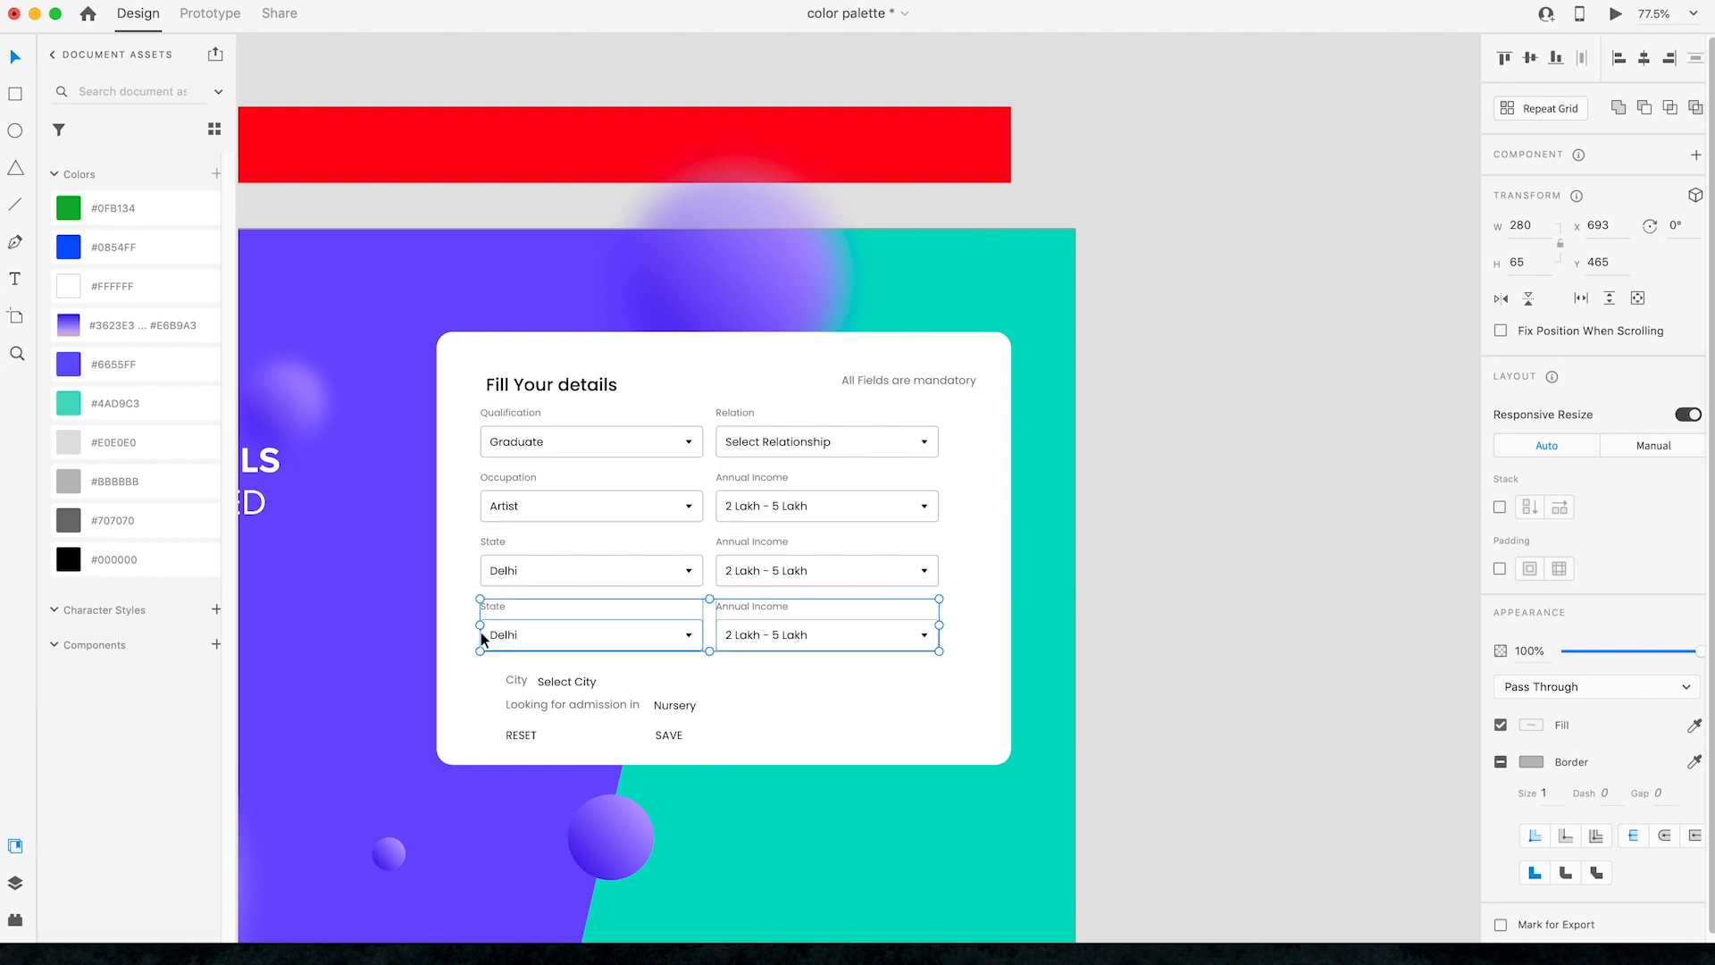
scroll(487, 633, "up", 3)
left_click(490, 586)
double_click(497, 593)
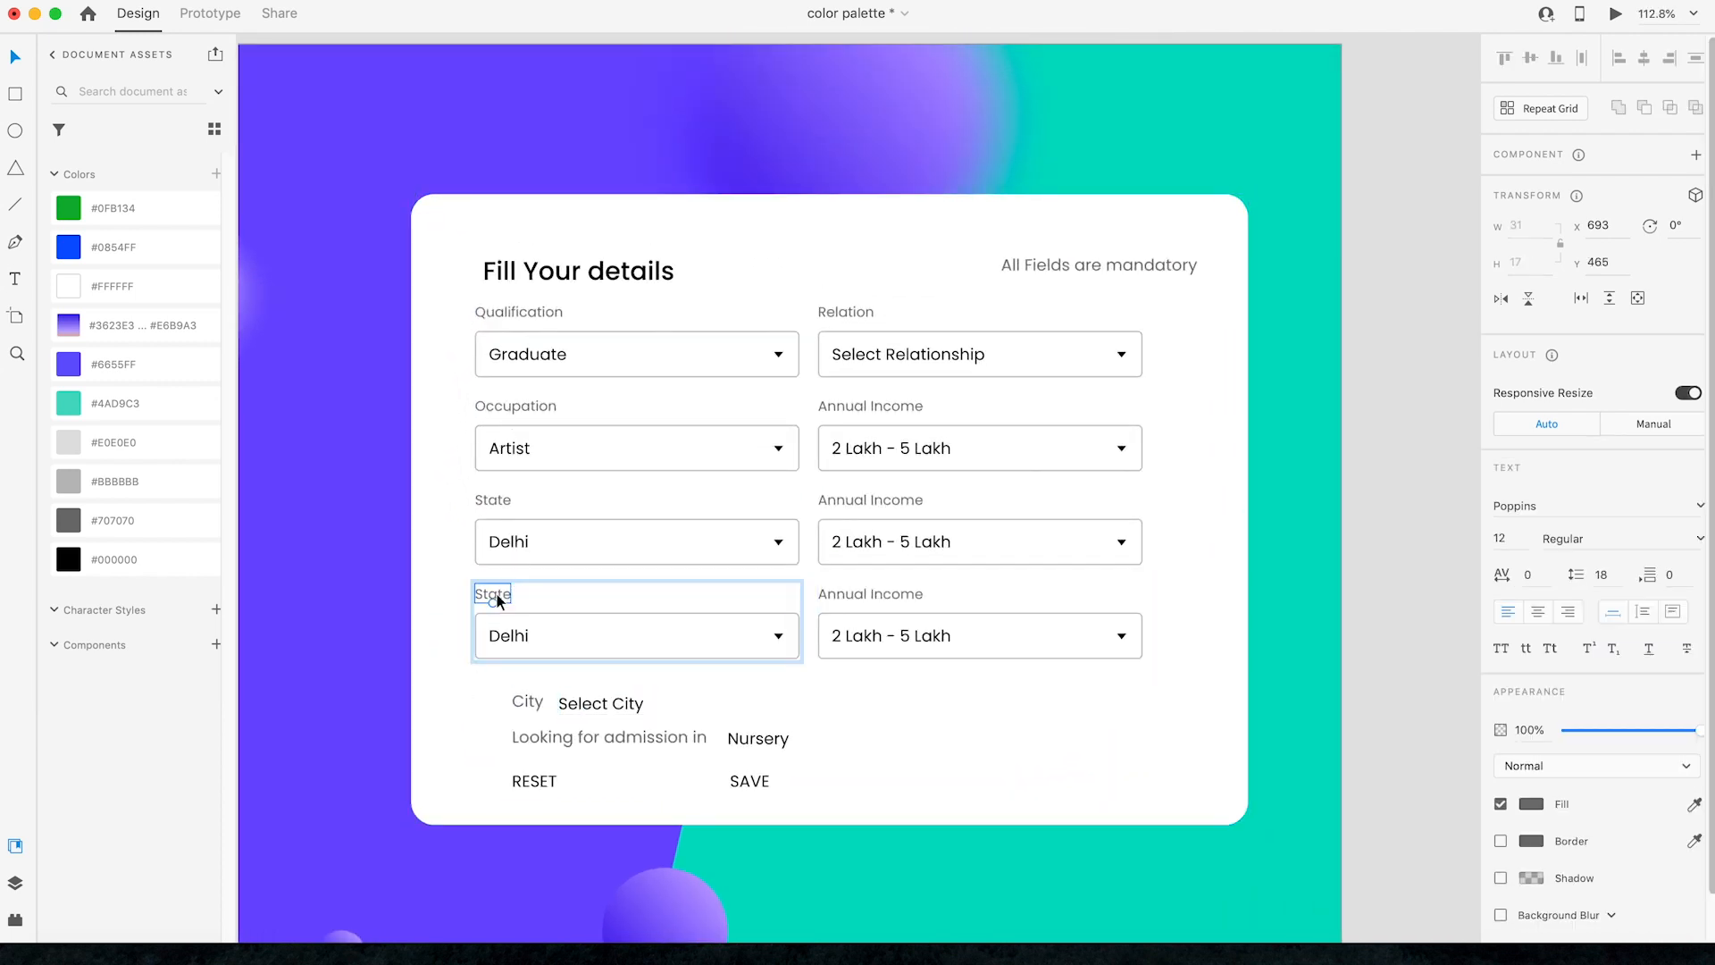
Step: Cut the loose City text and paste it over the Annual Income label in the third row
left_click(856, 502)
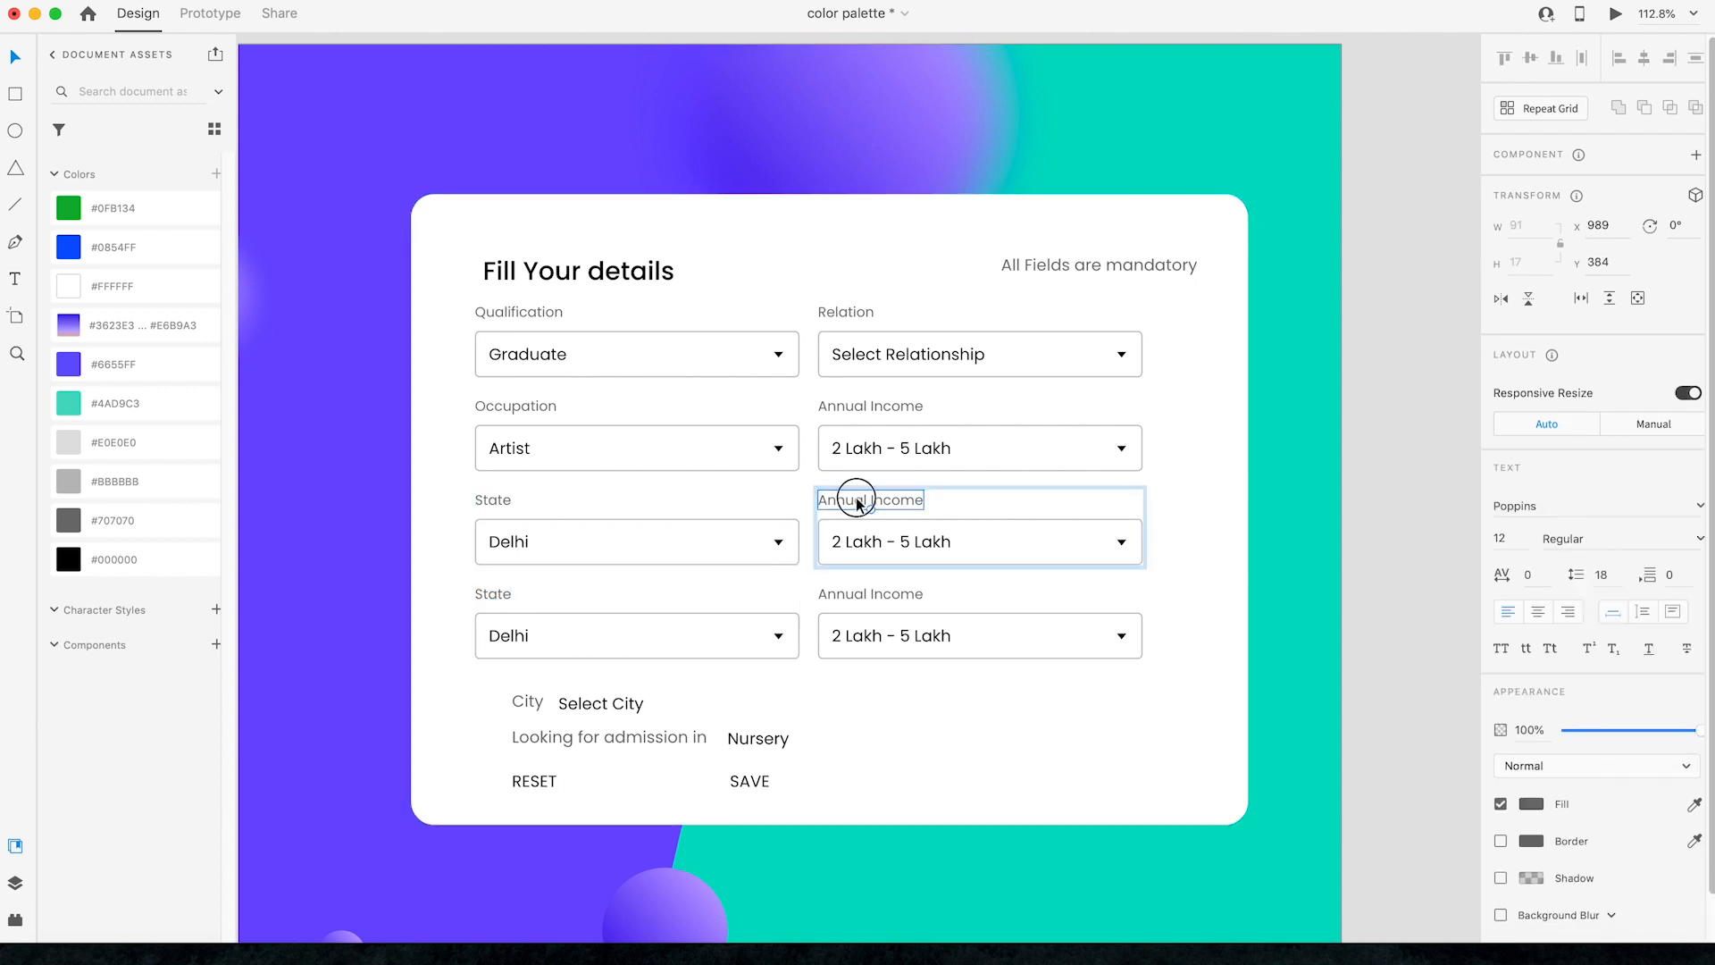
double_click(857, 501)
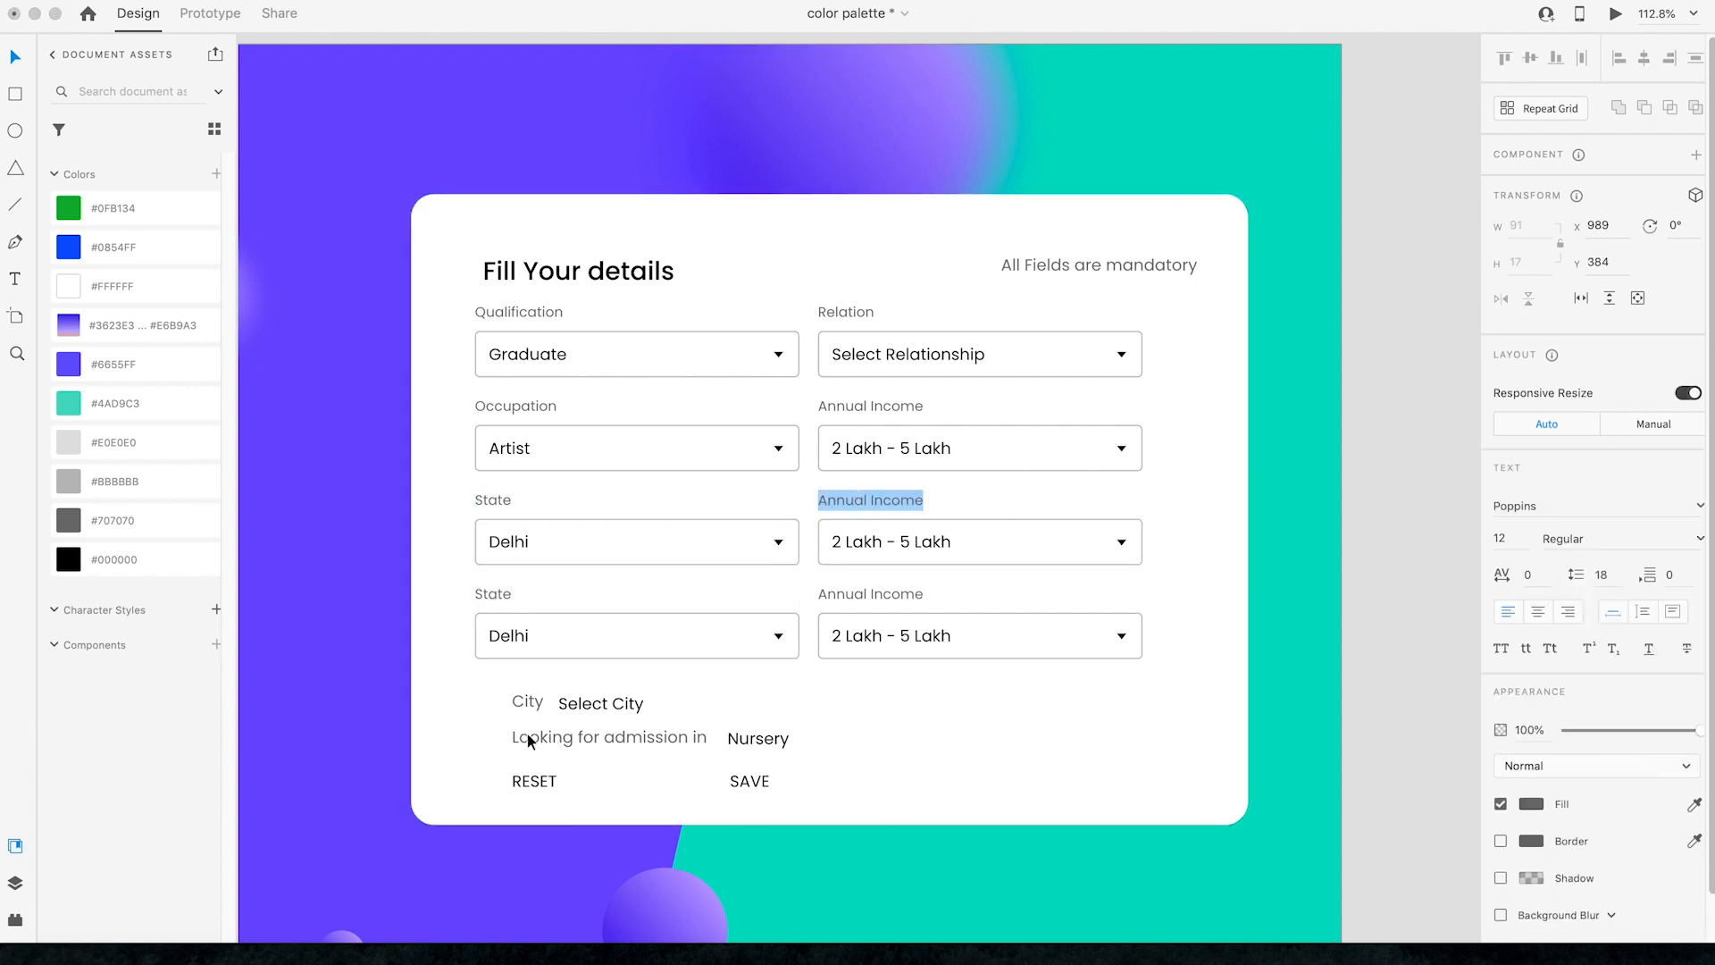
key("Escape")
left_click(528, 701)
double_click(528, 701)
key("super+x")
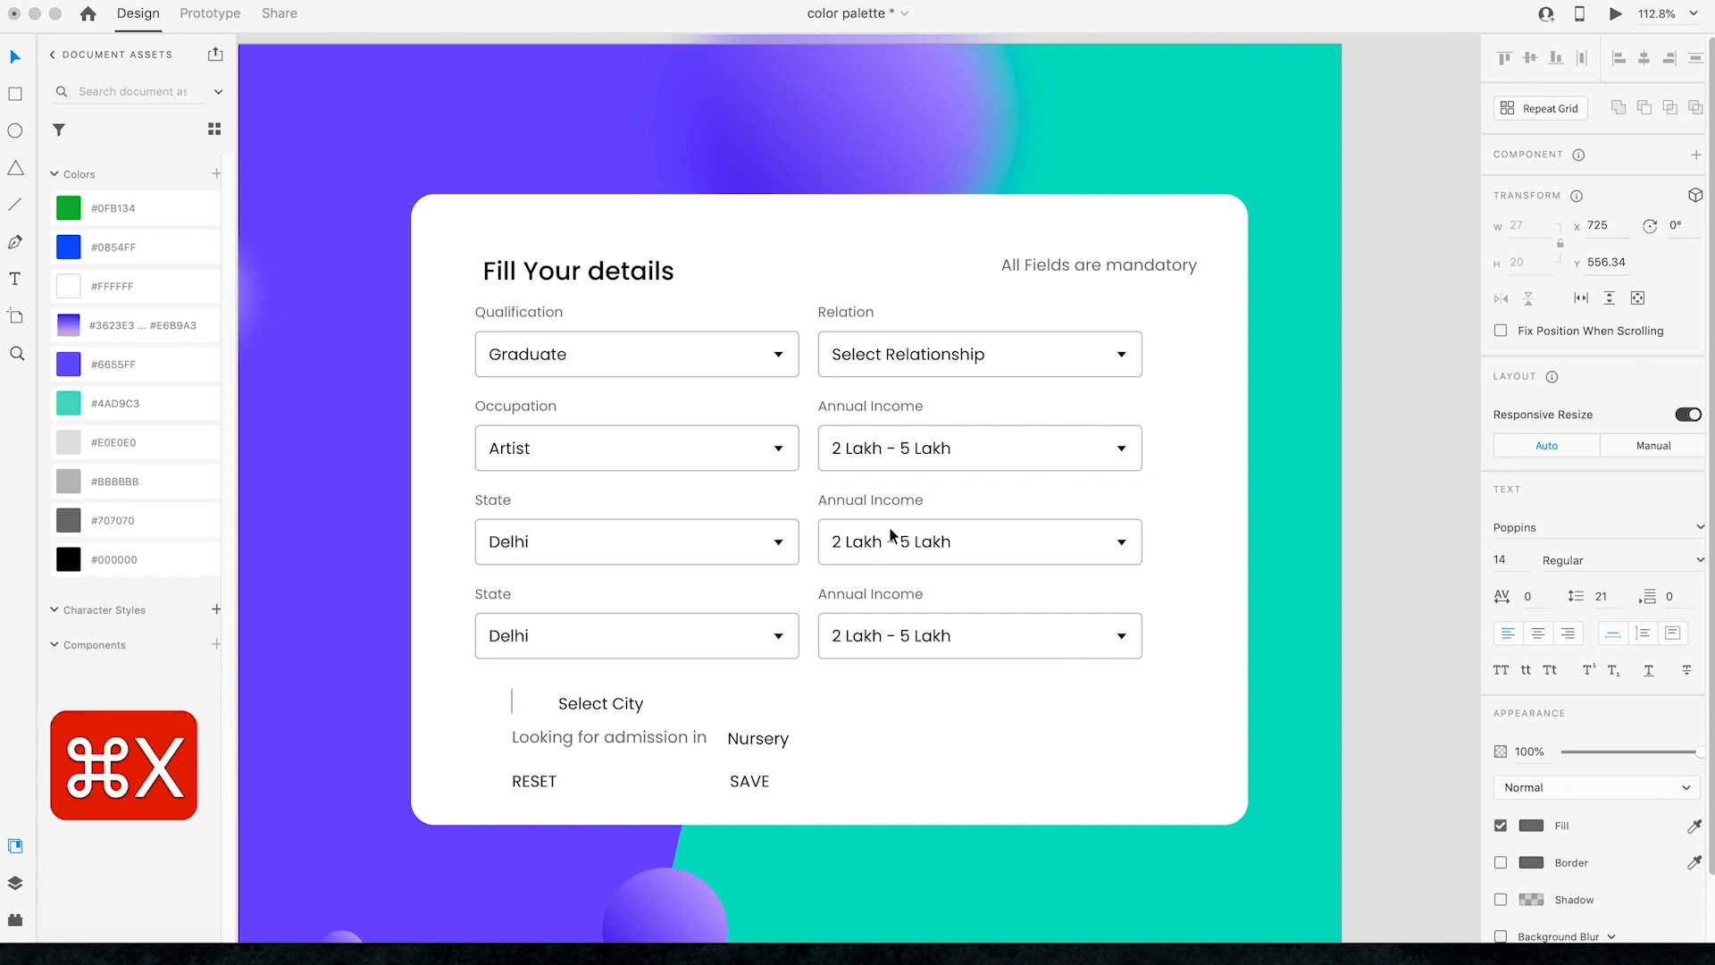
left_click(857, 502)
double_click(858, 502)
key("super+v")
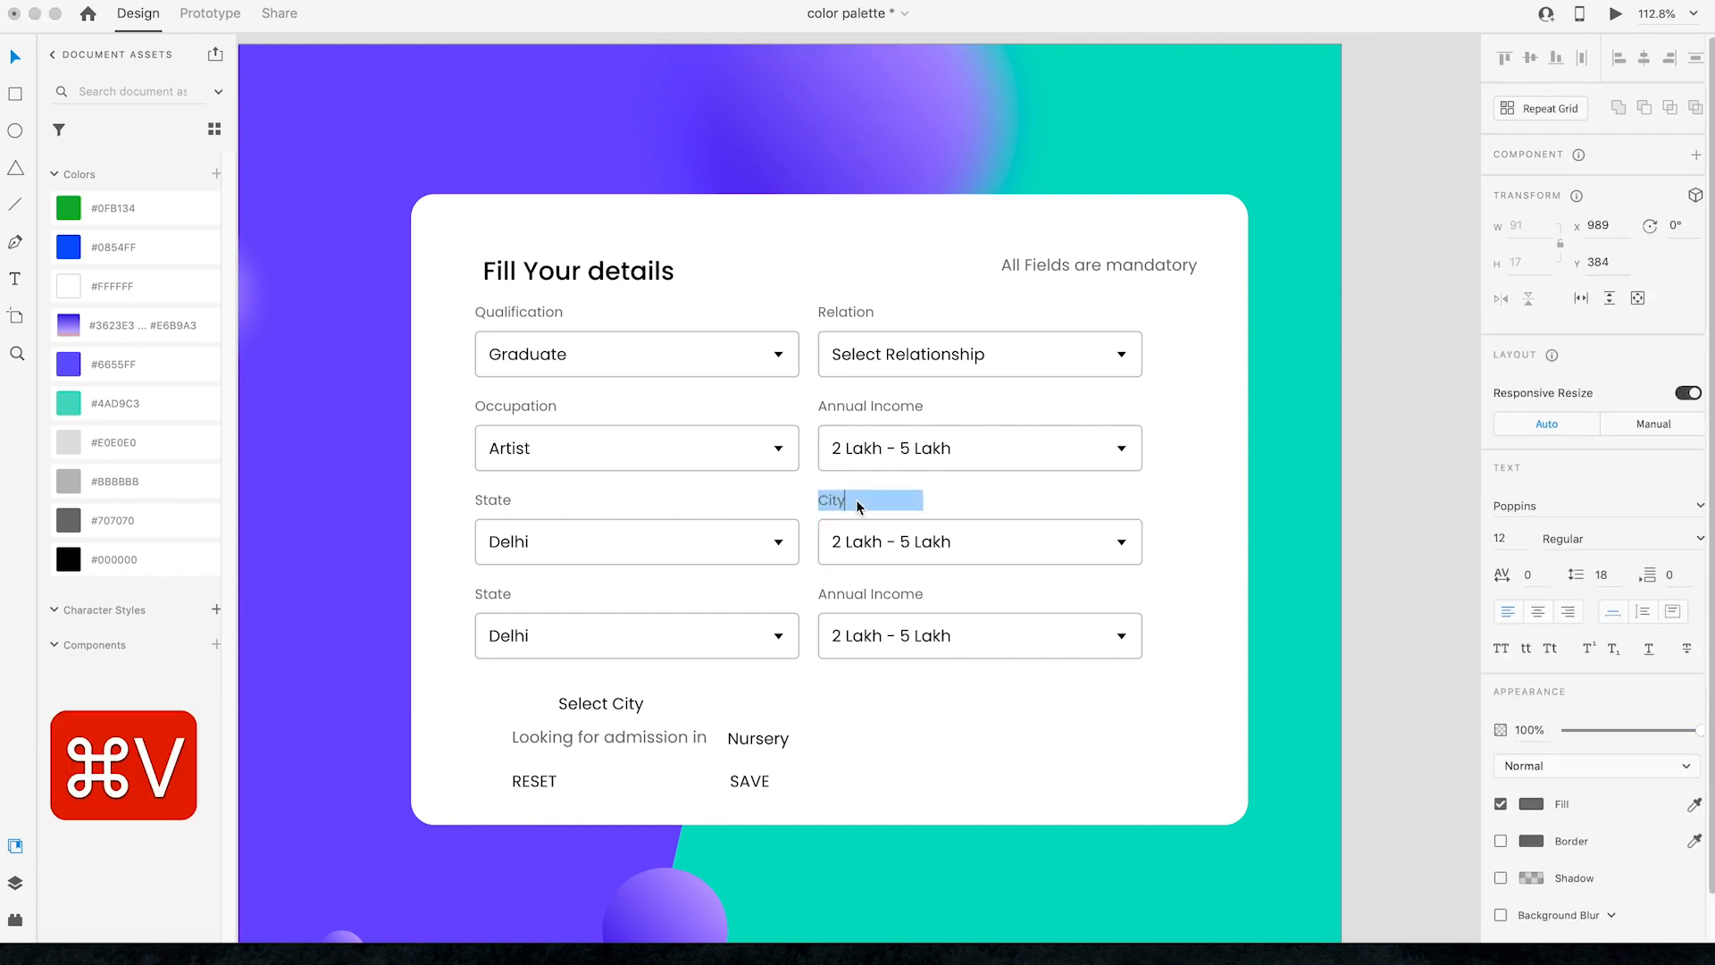
key("Escape")
Step: Copy the loose Select City text and paste it over the 2 Lakh - 5 Lakh value in the City field
double_click(592, 706)
key("super+c")
key("Escape")
left_click(858, 541)
double_click(856, 545)
double_click(856, 545)
key("super+v")
key("Escape")
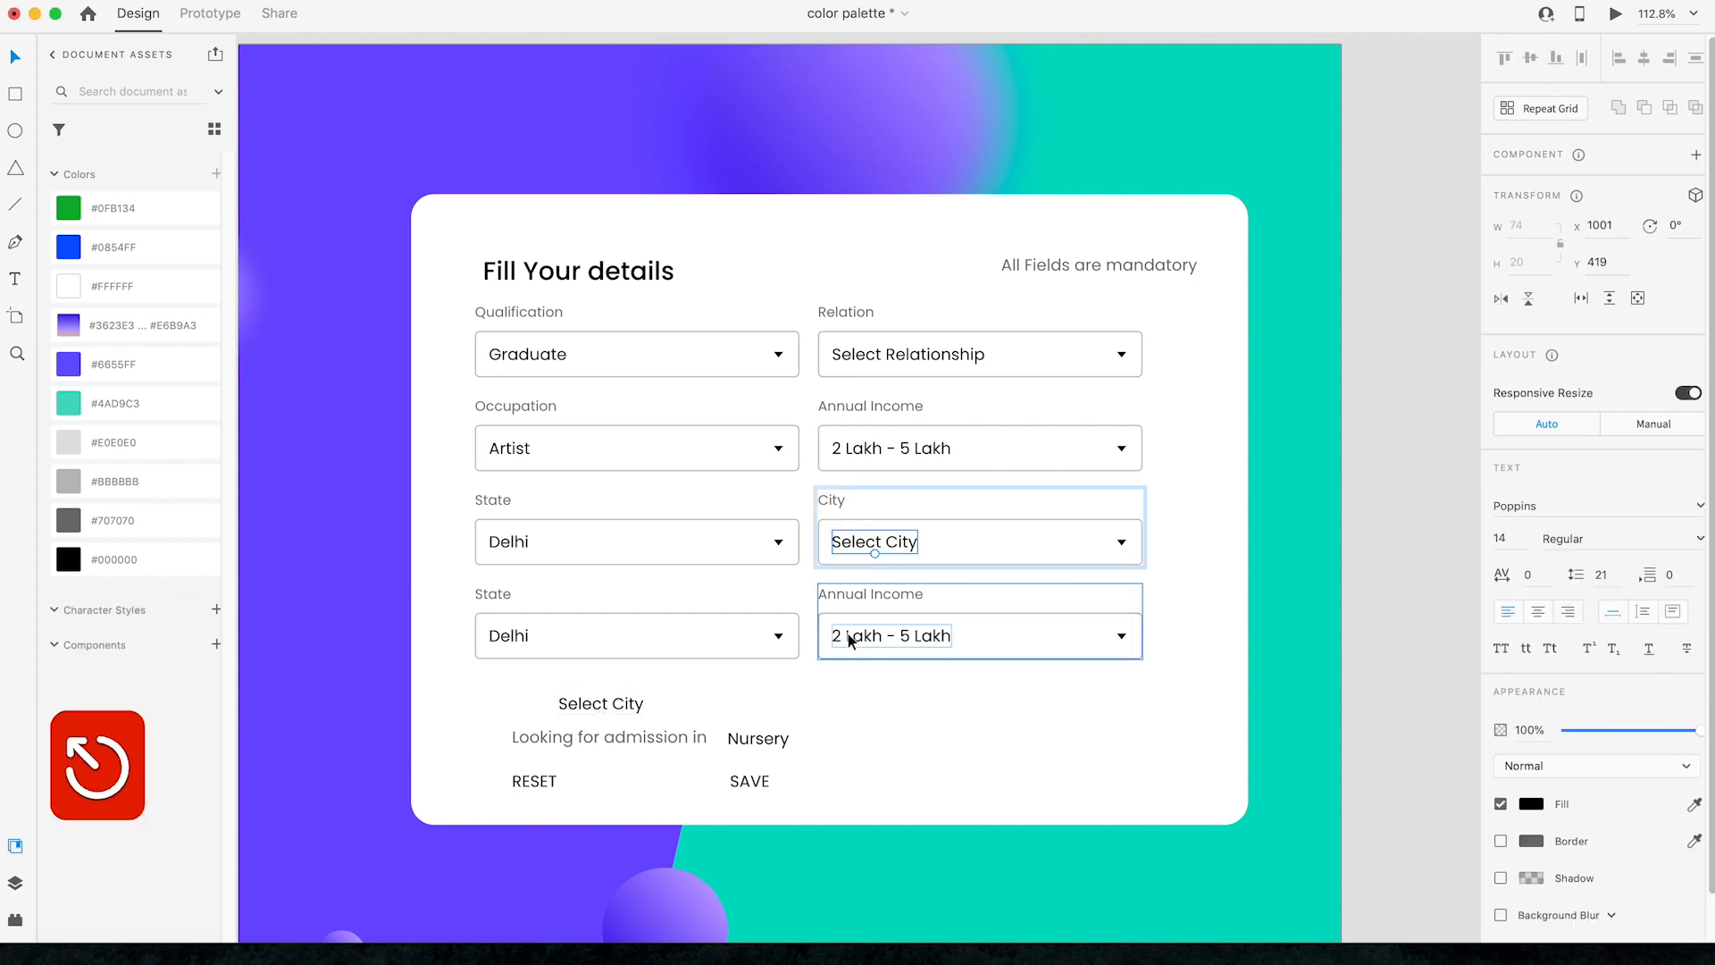
Step: Copy the loose Looking for admission in text and paste it over the State label in the fourth row
left_click(616, 736)
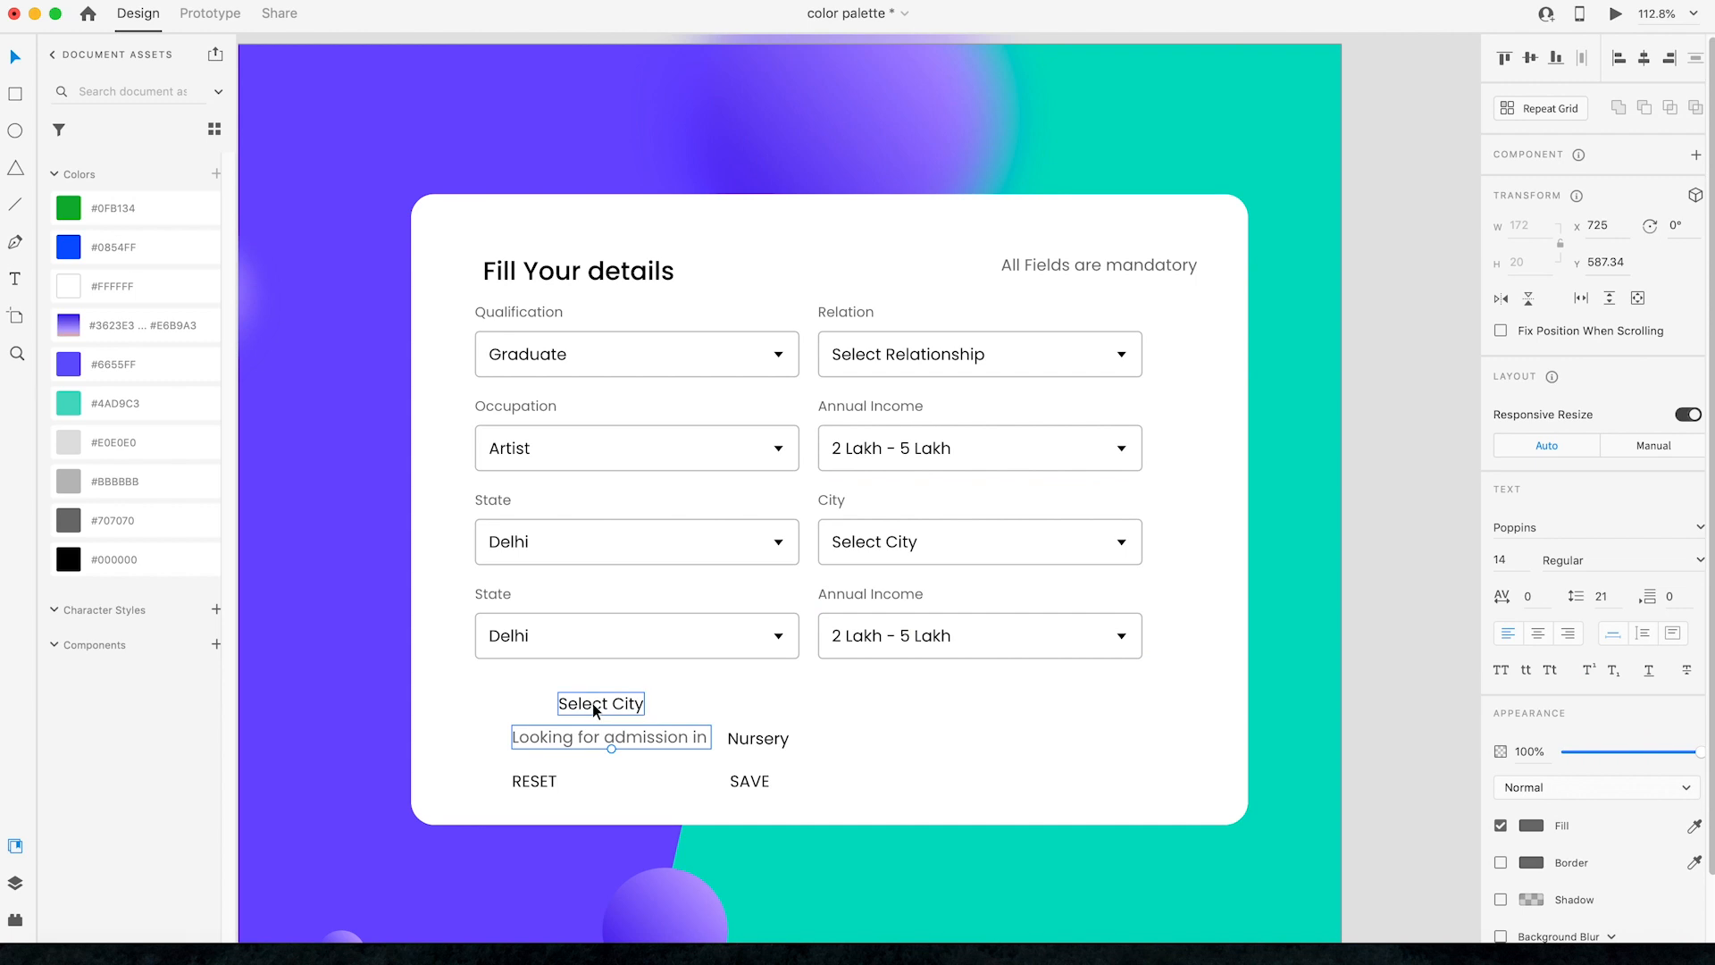
left_click(492, 593)
double_click(493, 594)
double_click(494, 592)
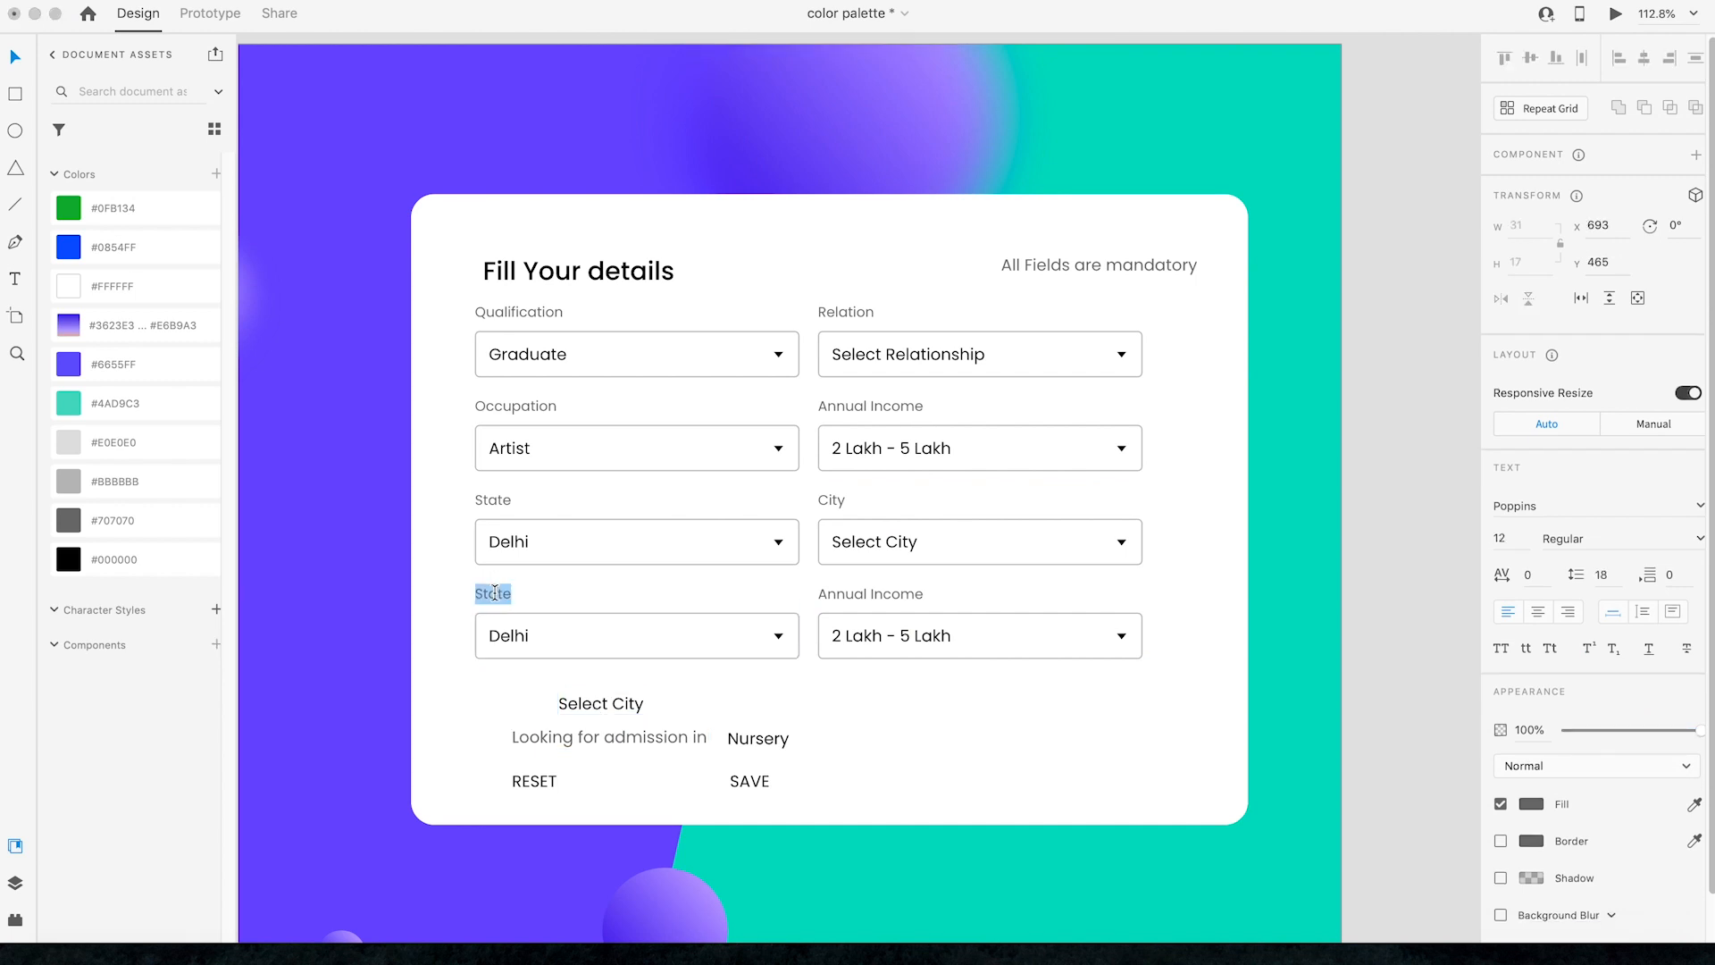
left_click(551, 738)
double_click(550, 738)
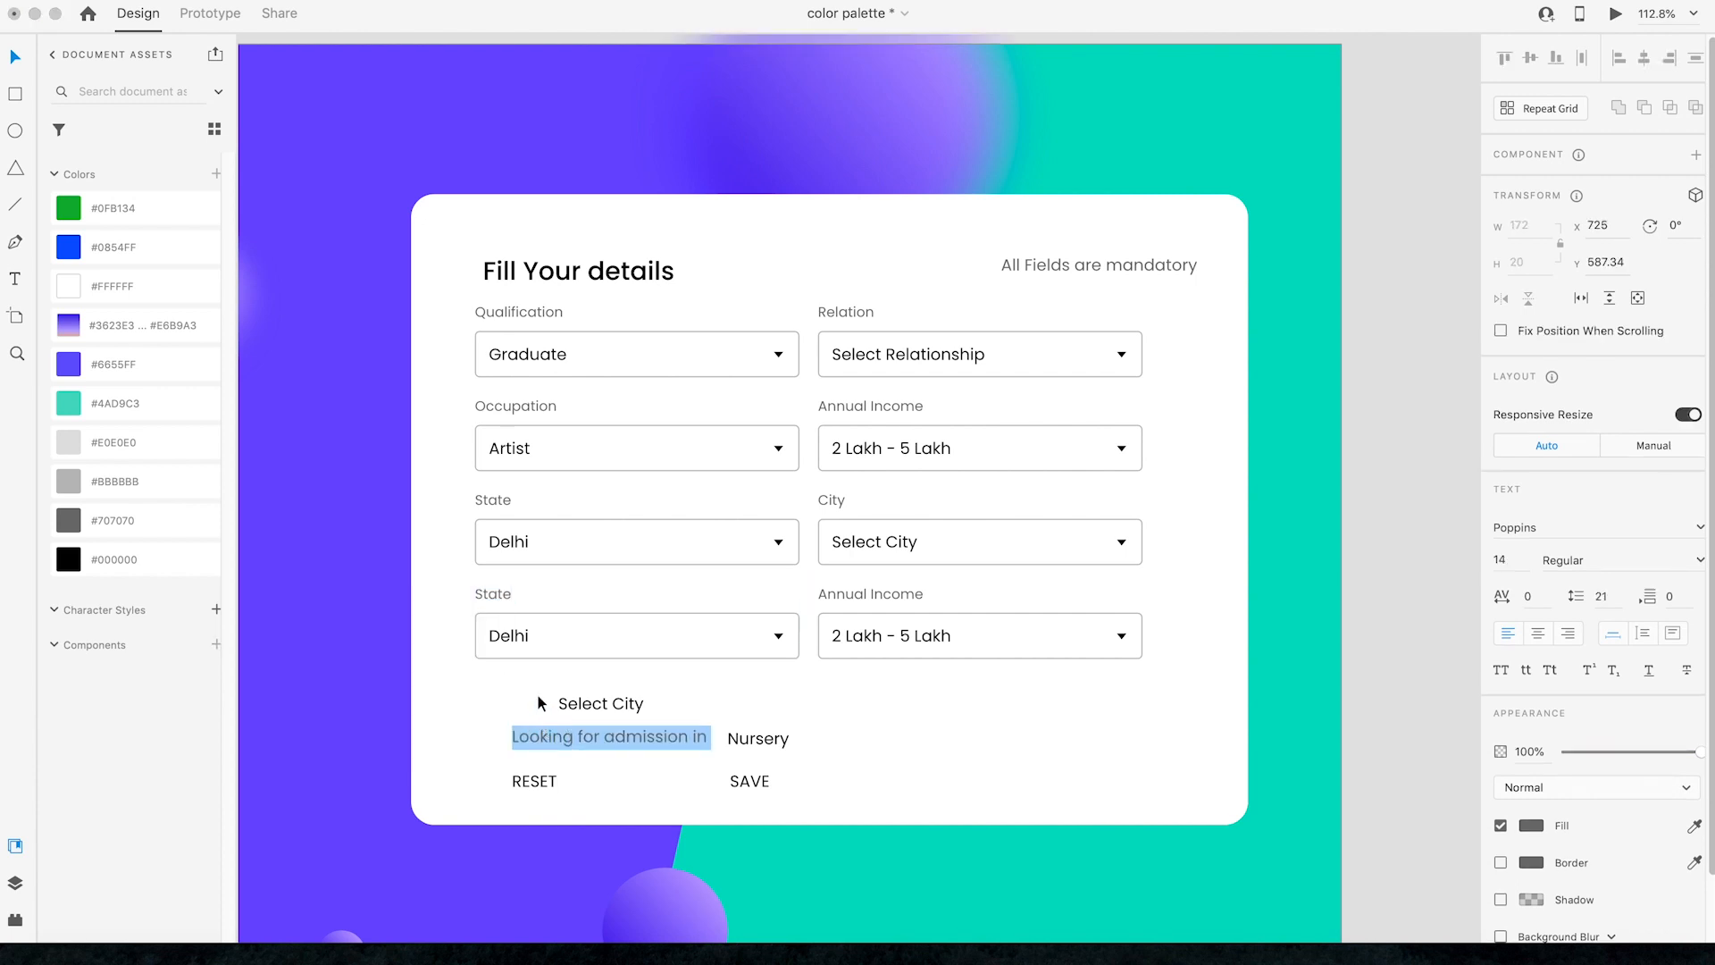
key("super+c")
left_click(491, 592)
double_click(488, 594)
double_click(488, 593)
key("super+v")
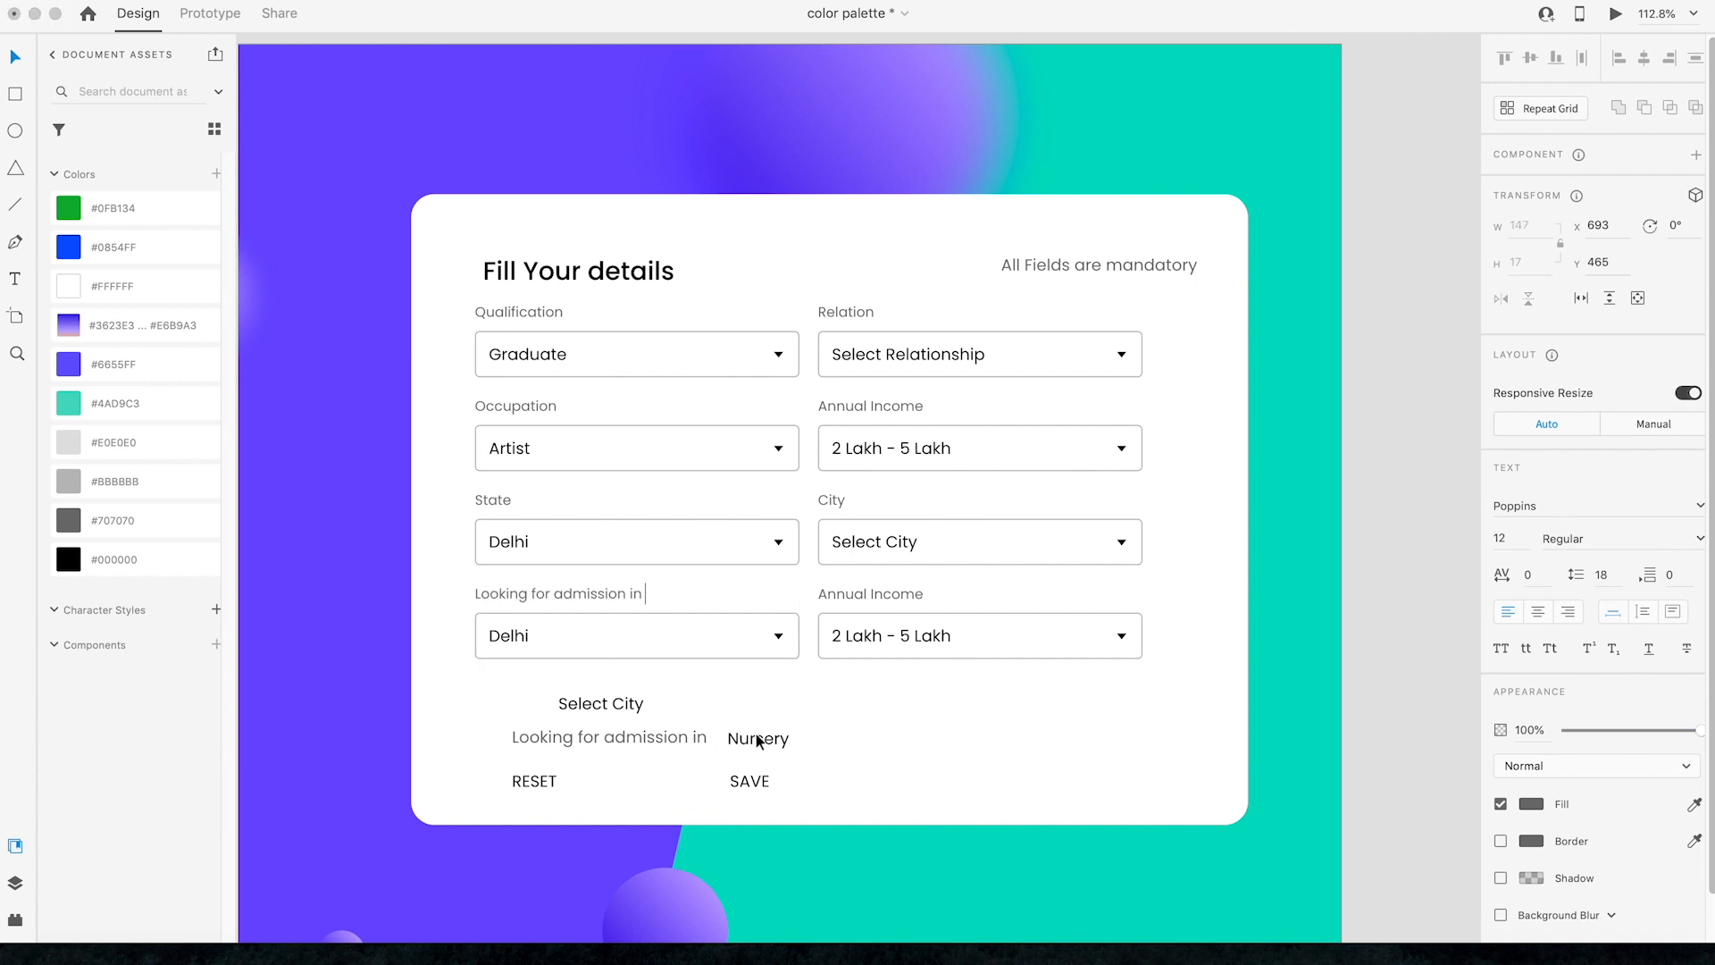
Step: Copy the loose Nursery text and paste it over the Delhi value in the Looking for admission in field
left_click(758, 740)
double_click(759, 738)
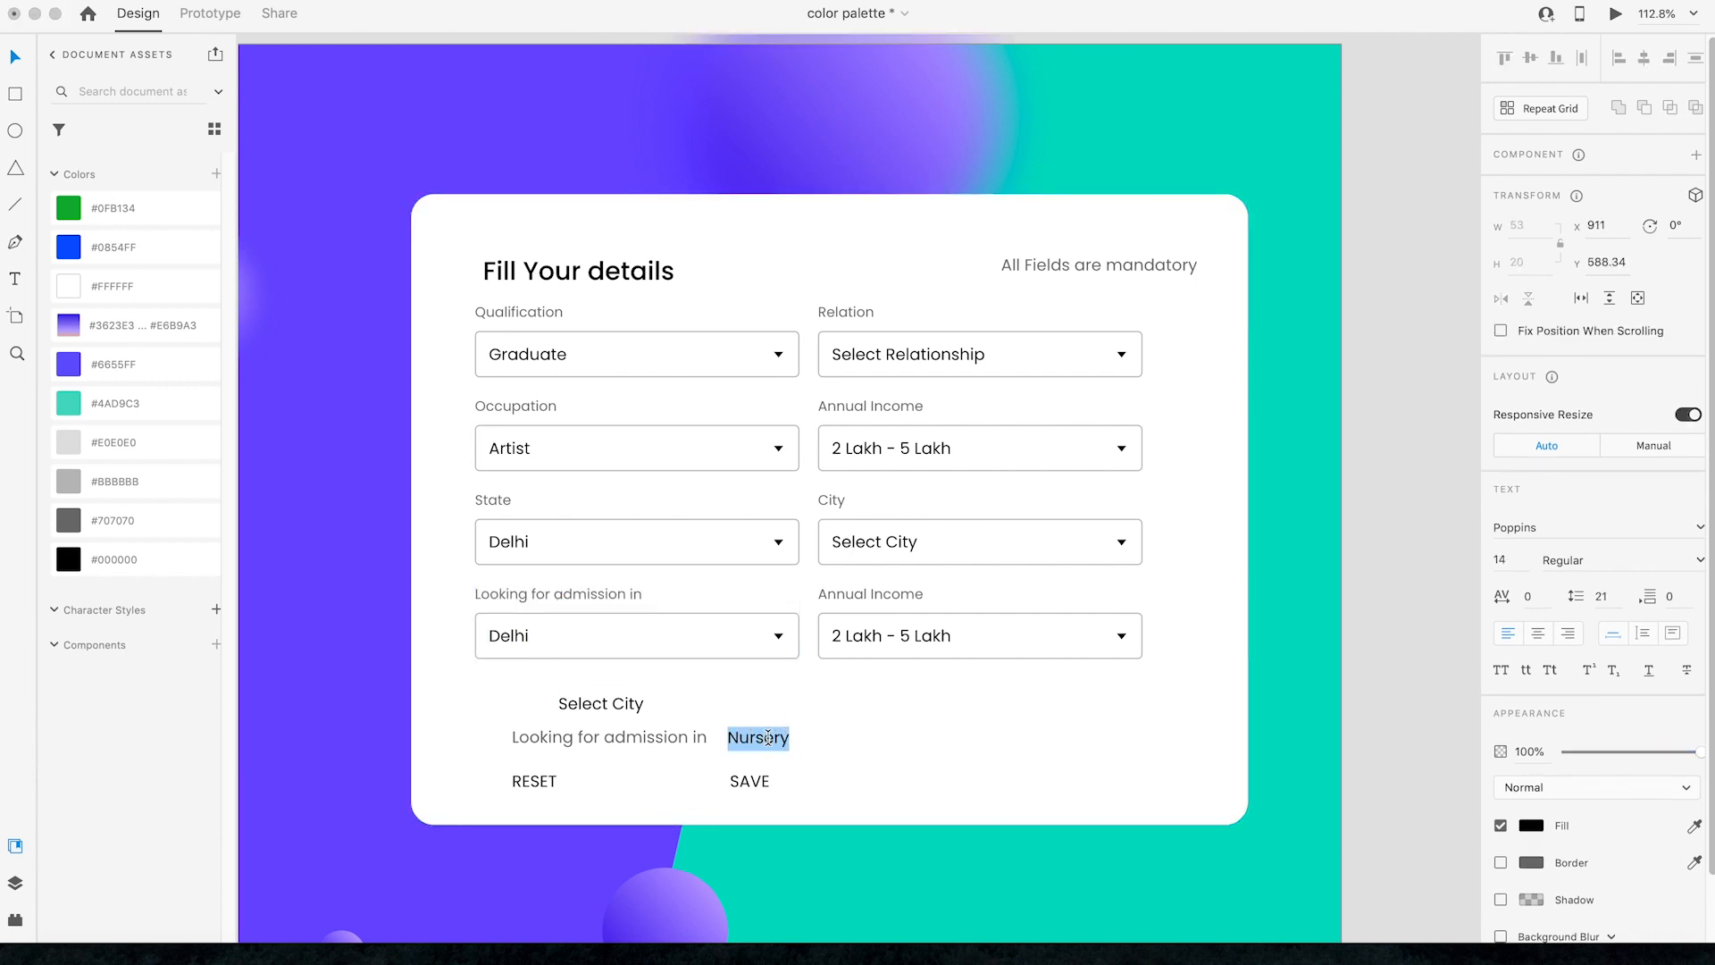
key("super+c")
key("super+c")
left_click(512, 635)
double_click(512, 635)
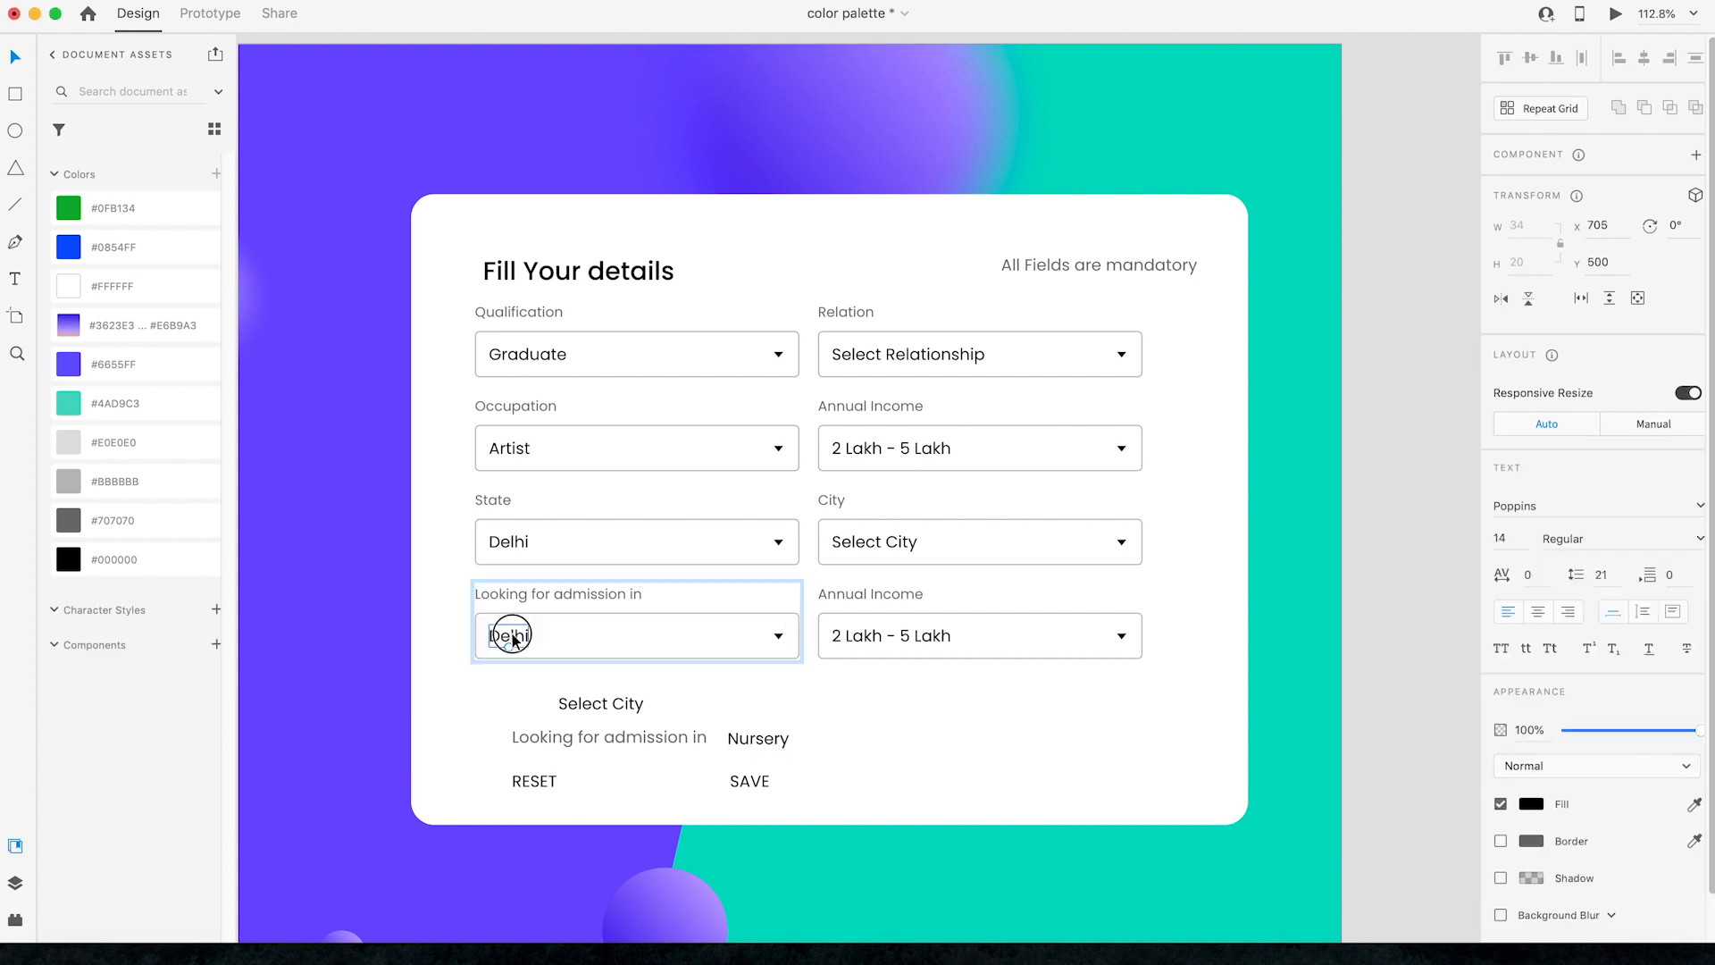
double_click(512, 635)
key("super+v")
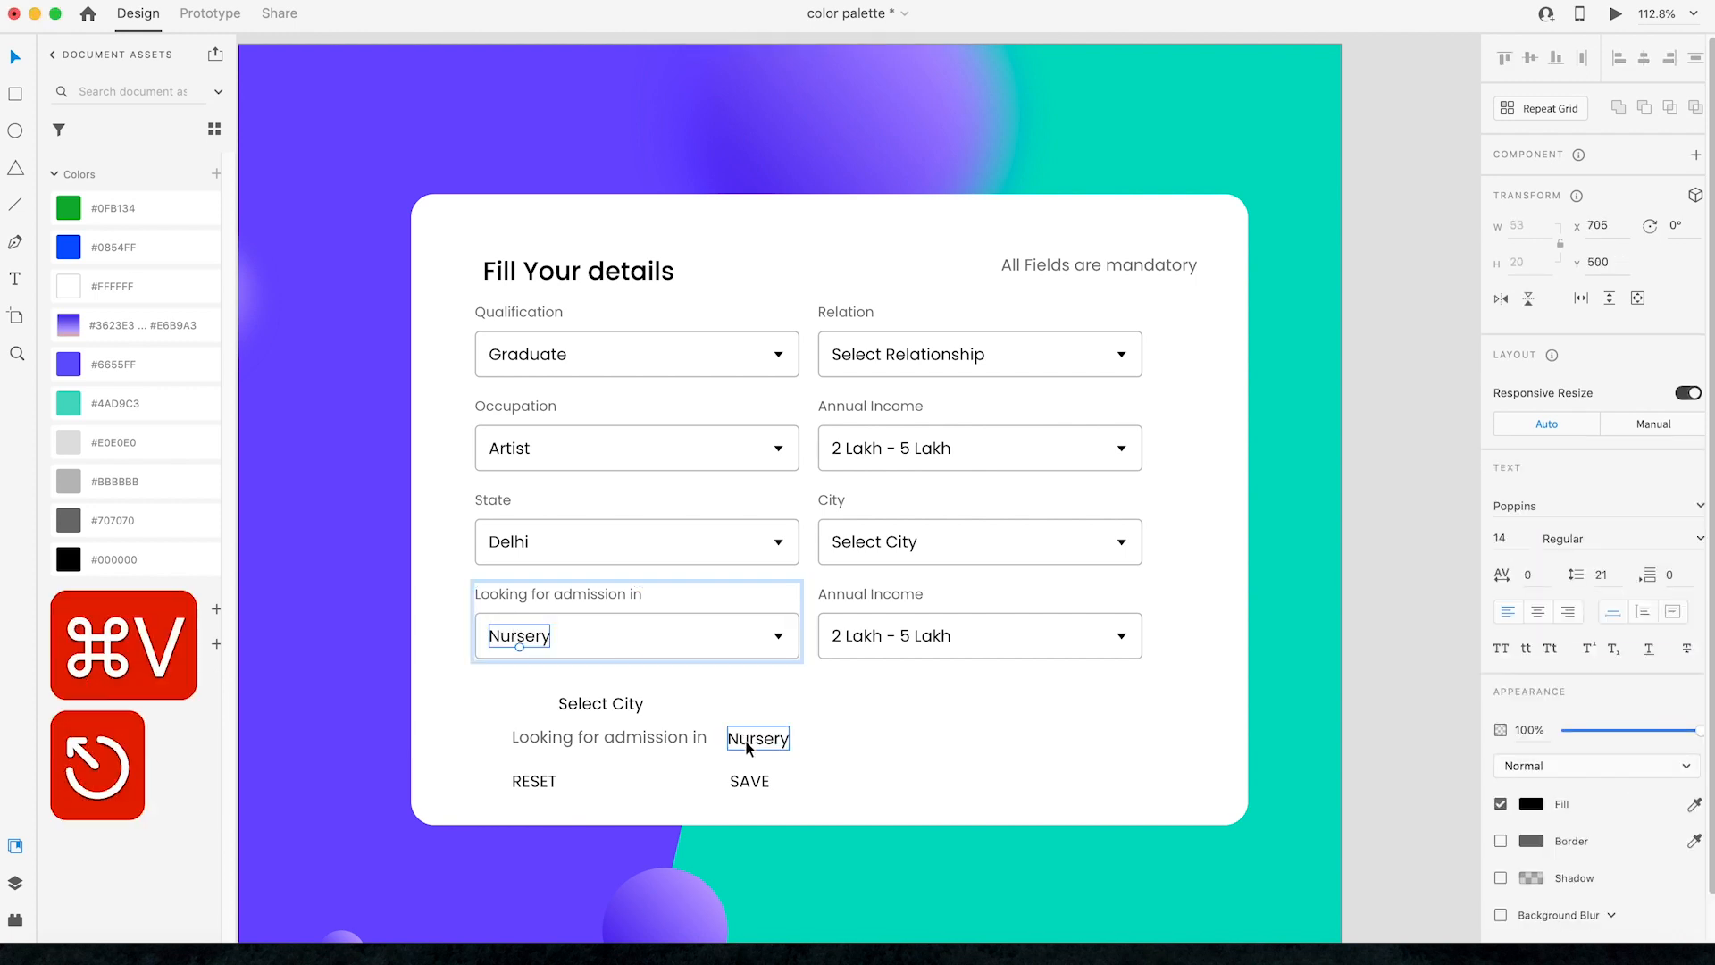
Step: Delete the loose Nursery, Looking for admission in and Select City texts, along with the fourth-row Annual Income field
left_click(749, 748)
left_click(636, 738, "shift")
left_click(602, 704, "shift")
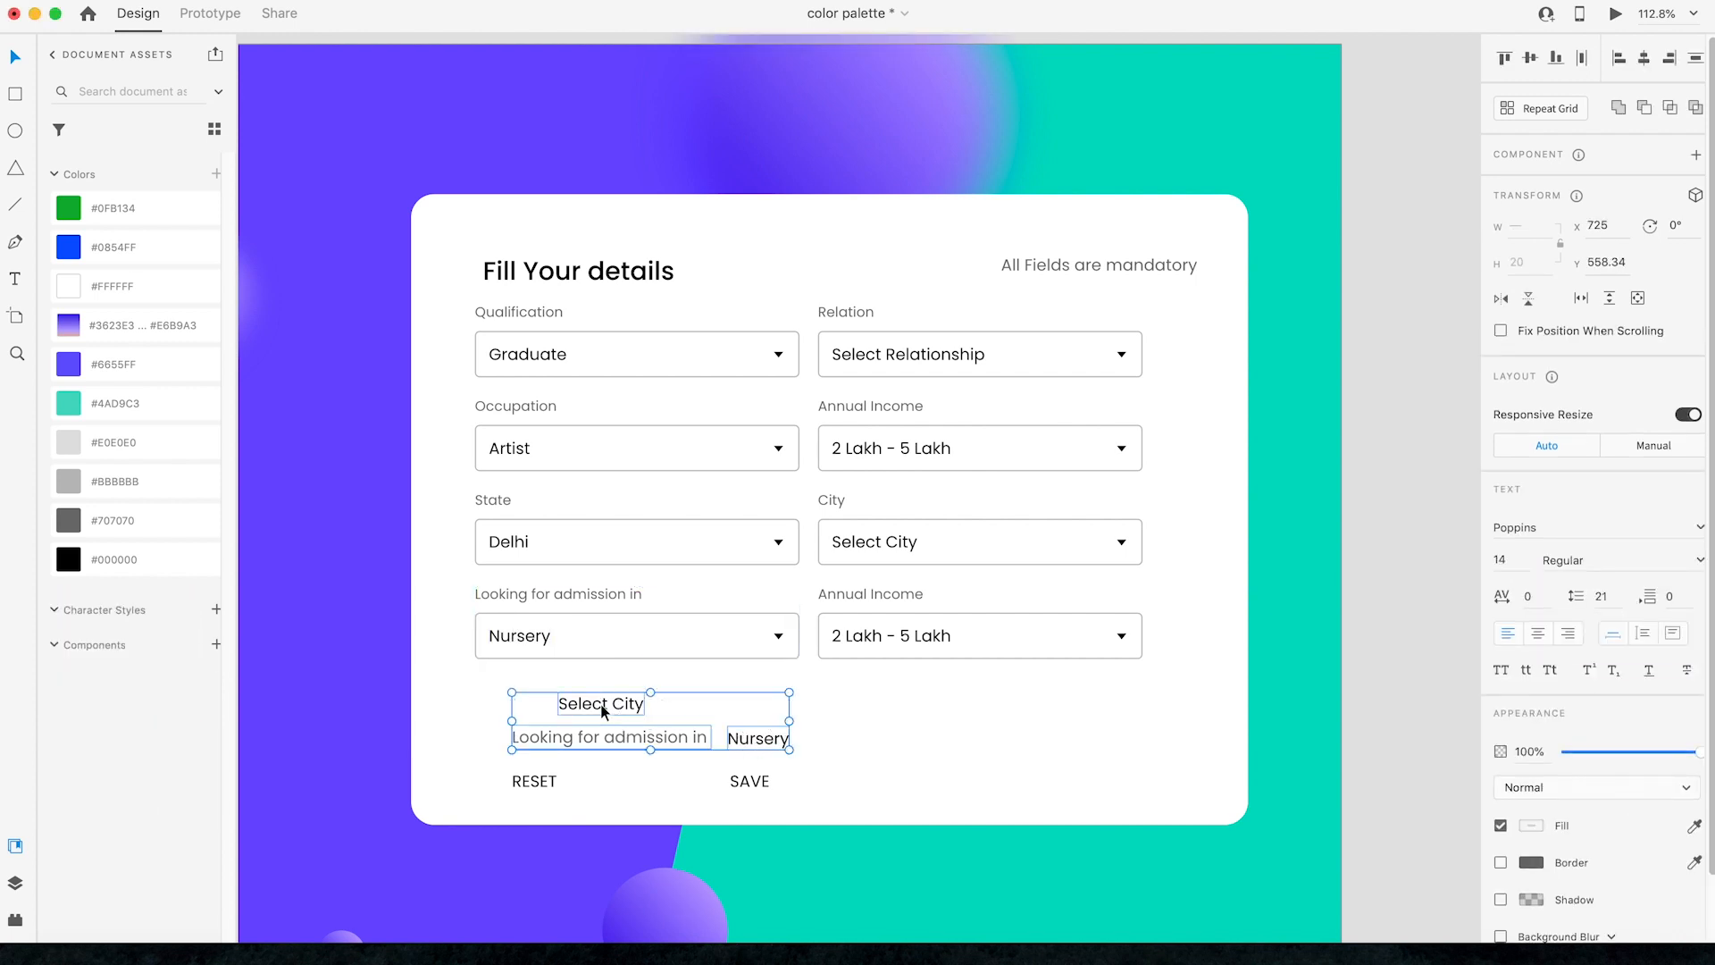
key("BackSpace")
left_click(867, 639)
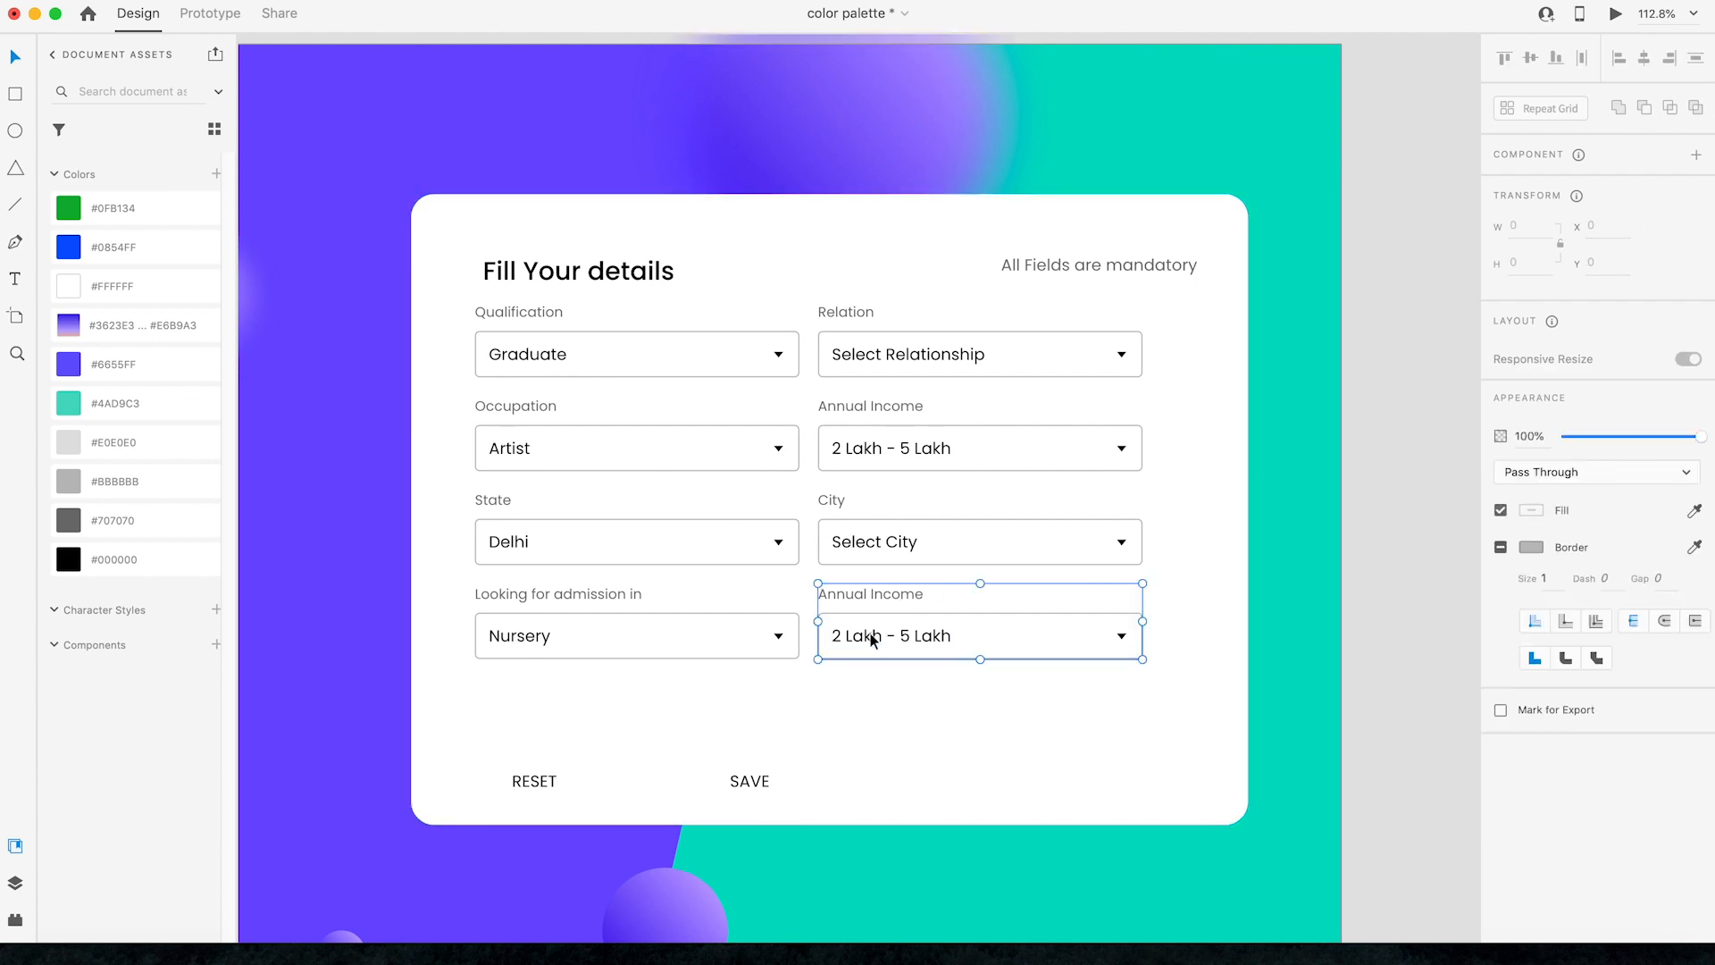
key("BackSpace")
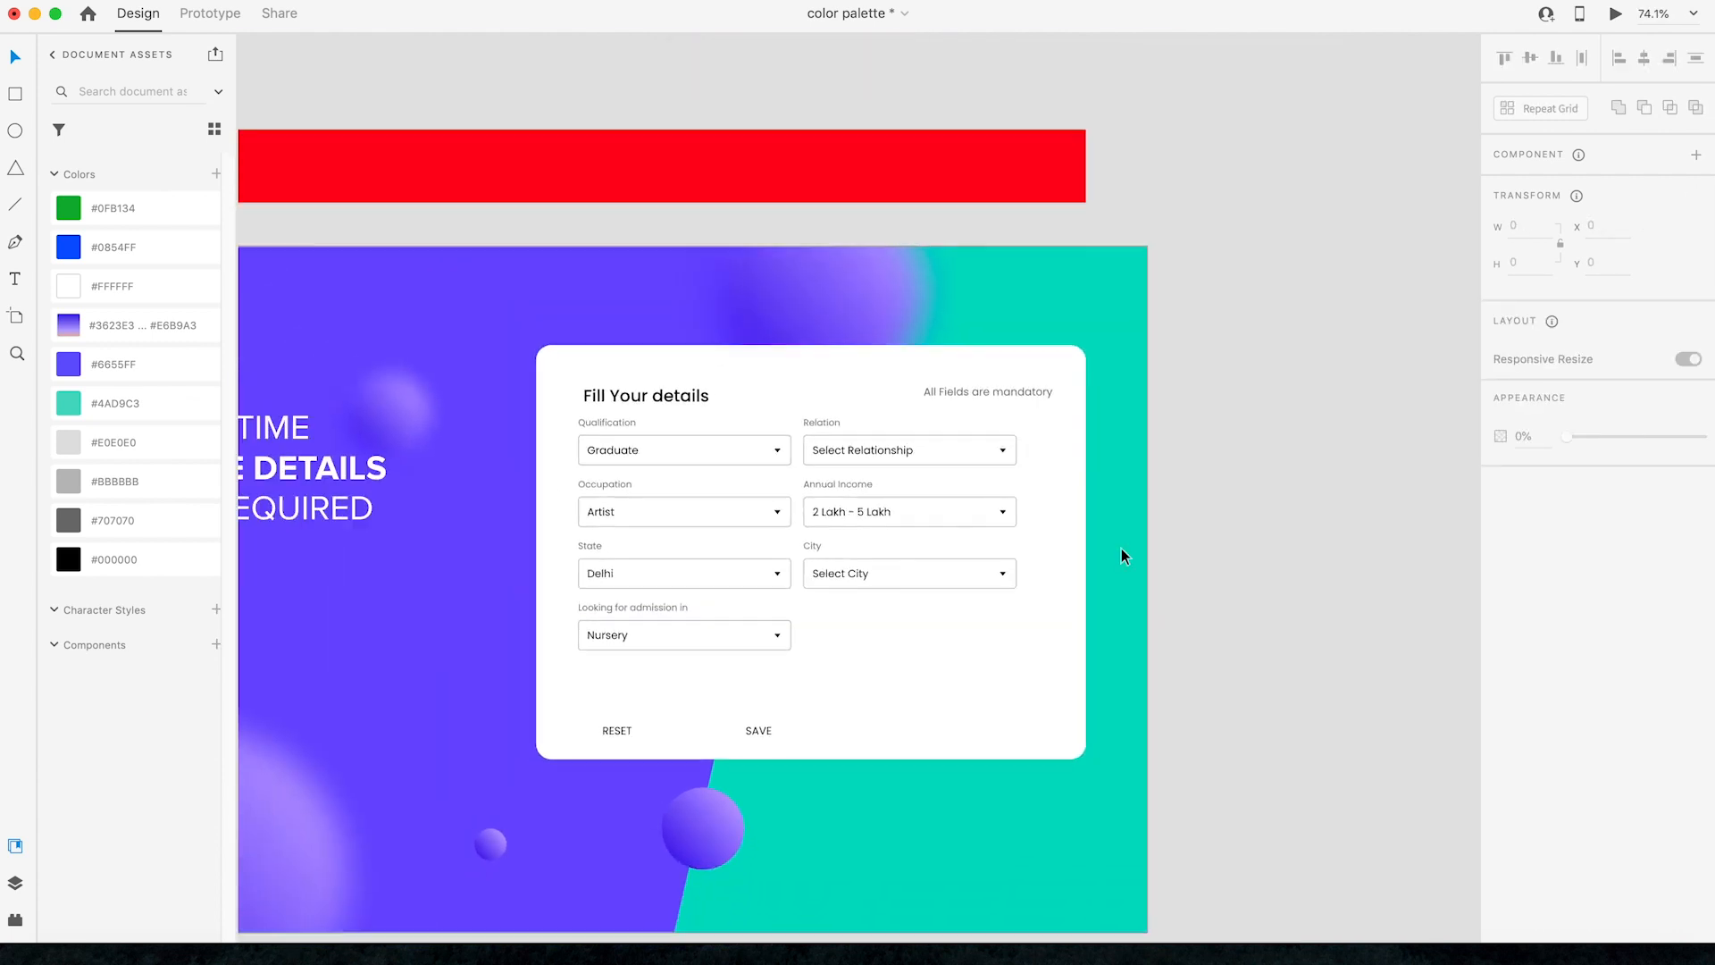
Step: Move the Relation, Annual Income and City fields together away from the first column, to X 996
scroll(768, 633, "down", 5)
left_click(891, 561)
left_click_drag(890, 557, 566, 391)
left_click(1197, 626)
left_click_drag(1184, 633, 805, 395)
key("z")
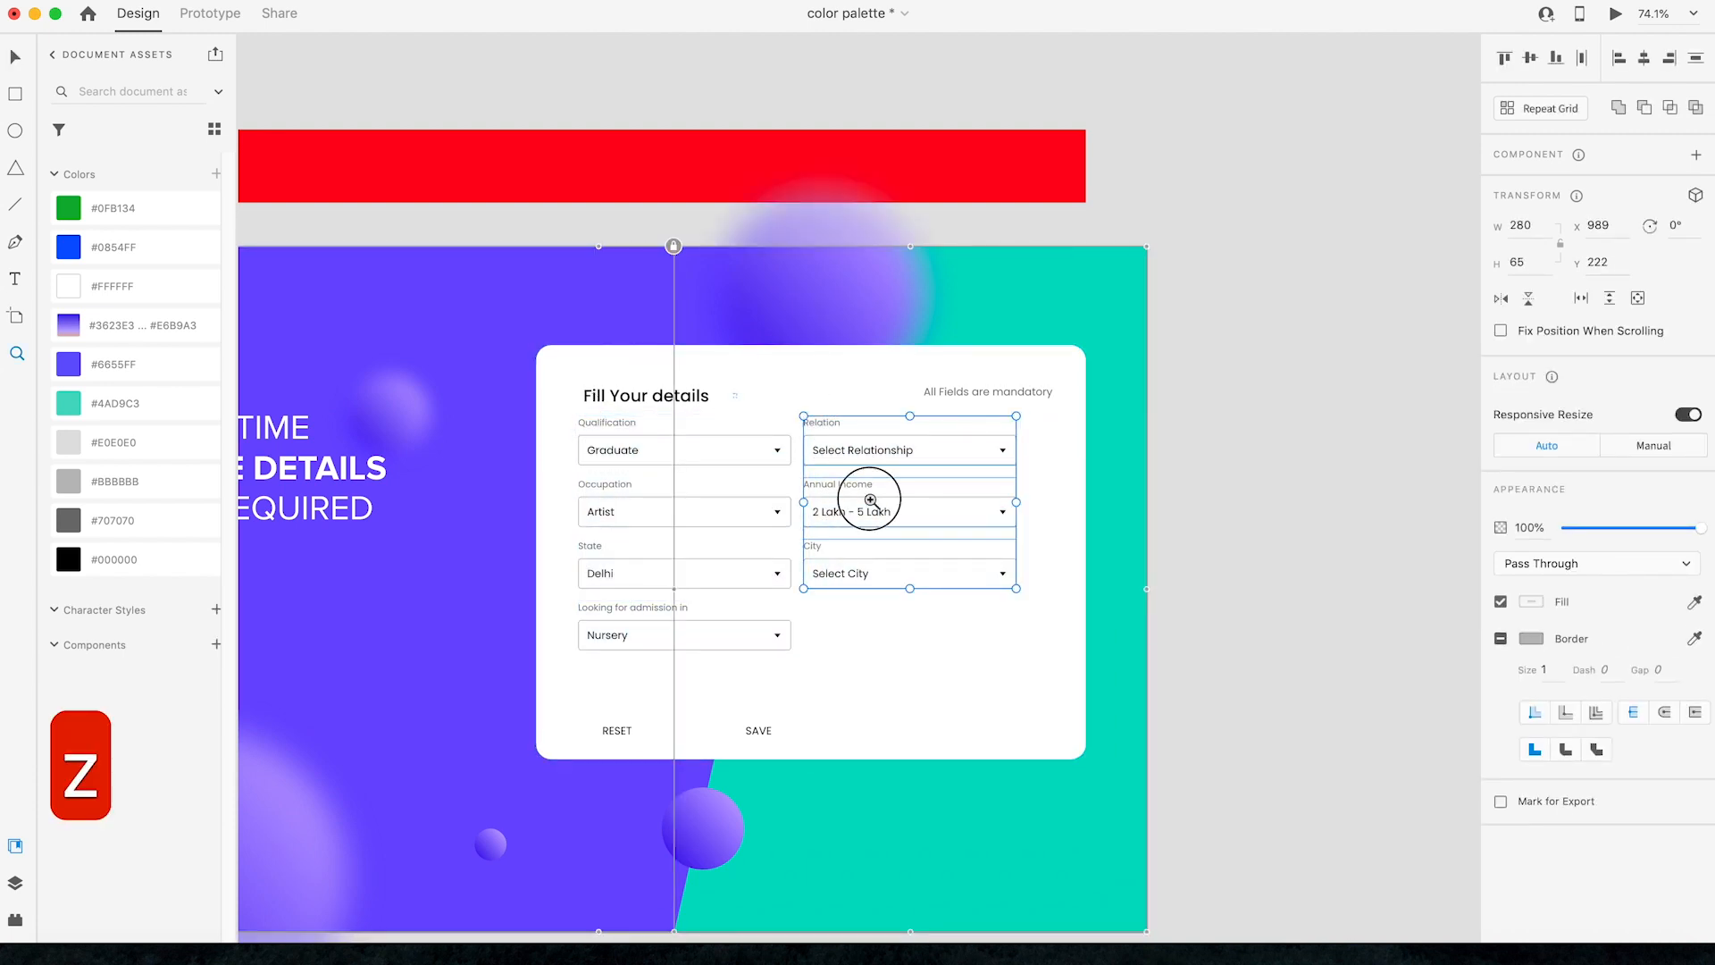
left_click(880, 500)
key("v")
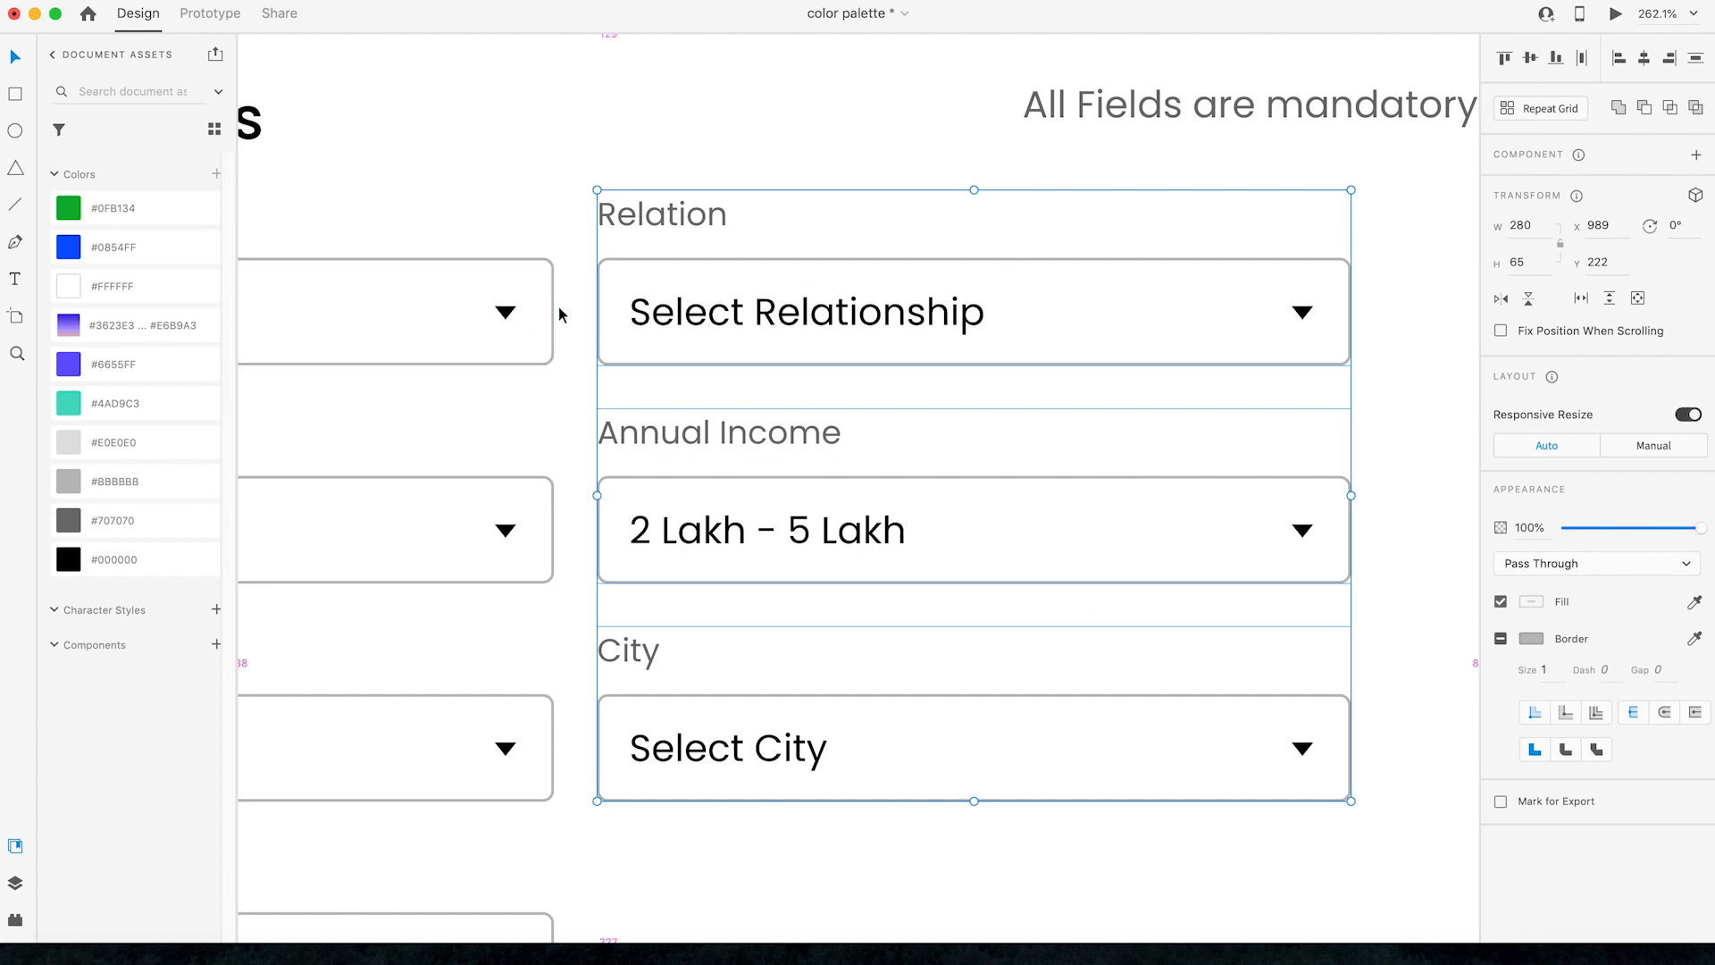
scroll(704, 334, "down", 5)
left_click_drag(704, 335, 706, 334)
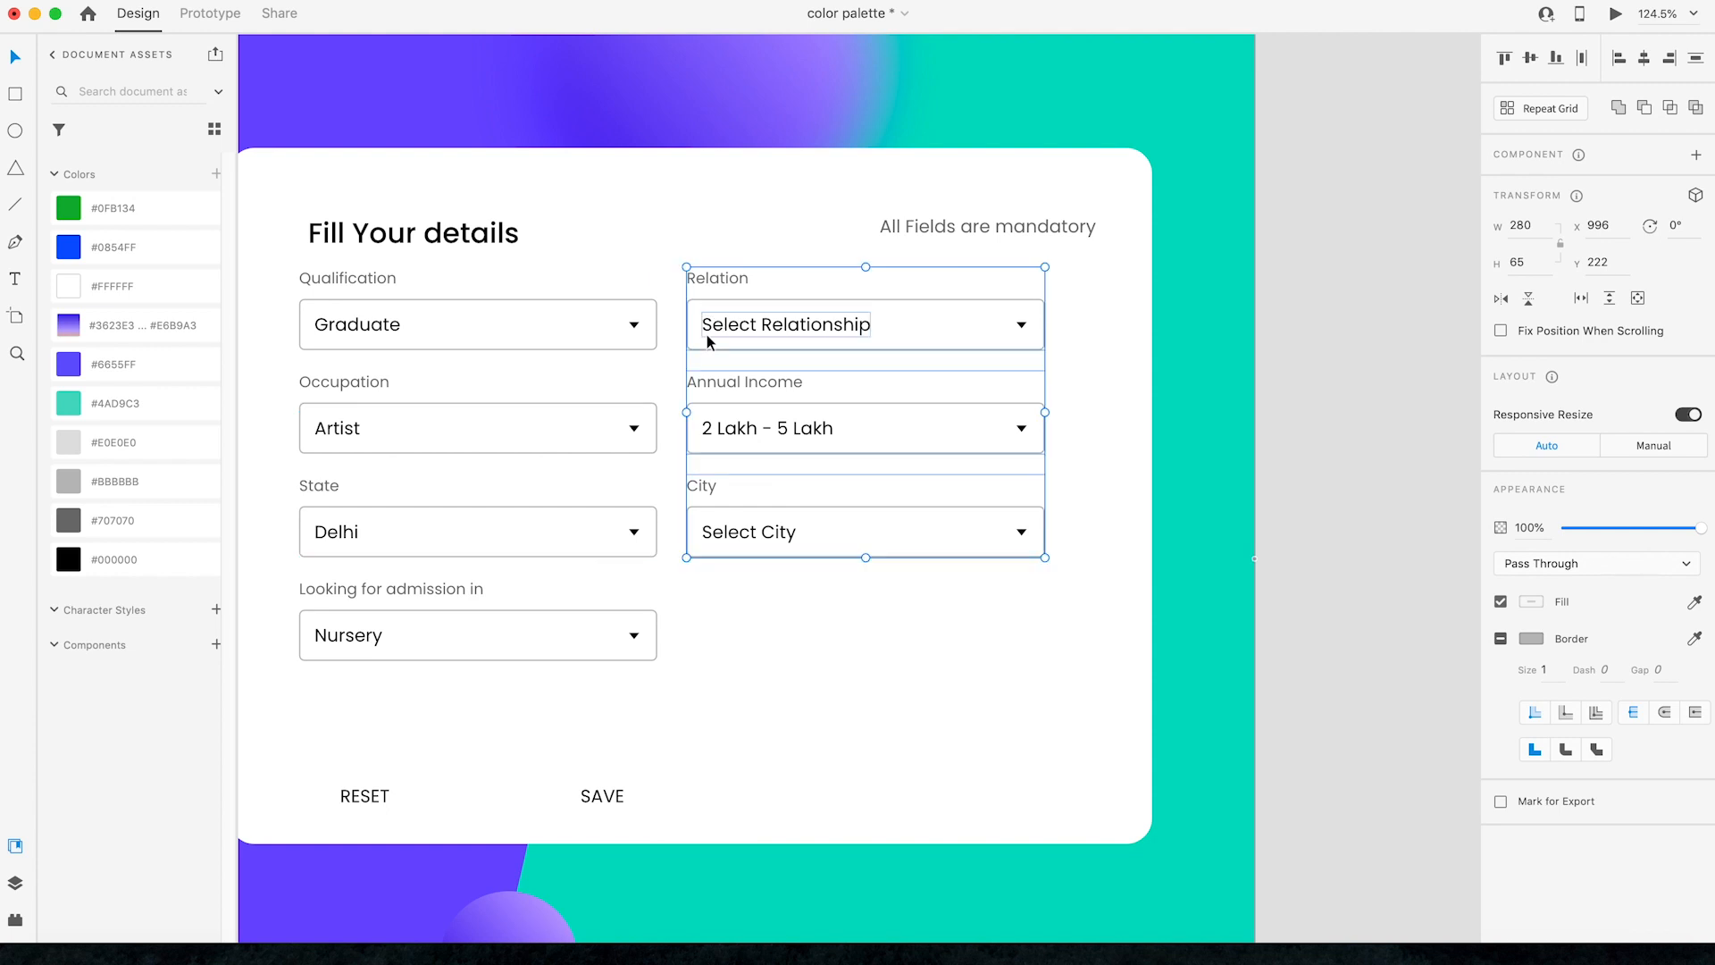
scroll(706, 335, "down", 6)
left_click(1076, 445)
Step: Draw a rectangle about 271 by 49 below the Nursery field, aligned with the first column at X 693, Y 560
key("z")
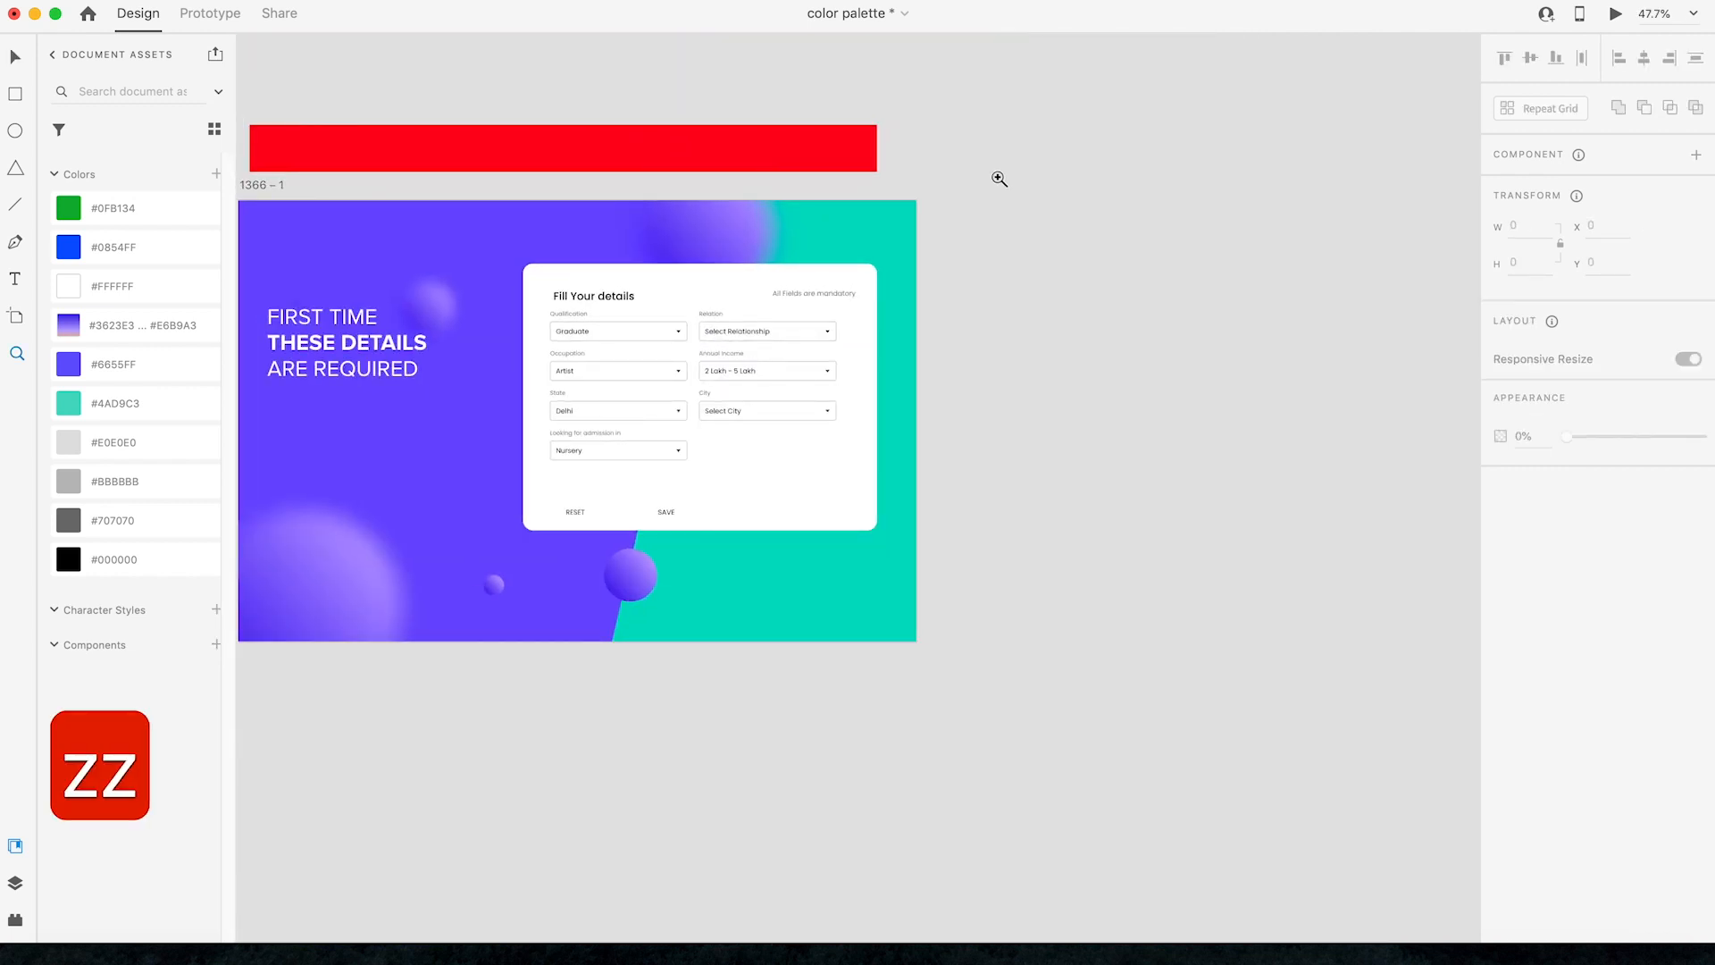
left_click_drag(997, 175, 370, 627)
key("v")
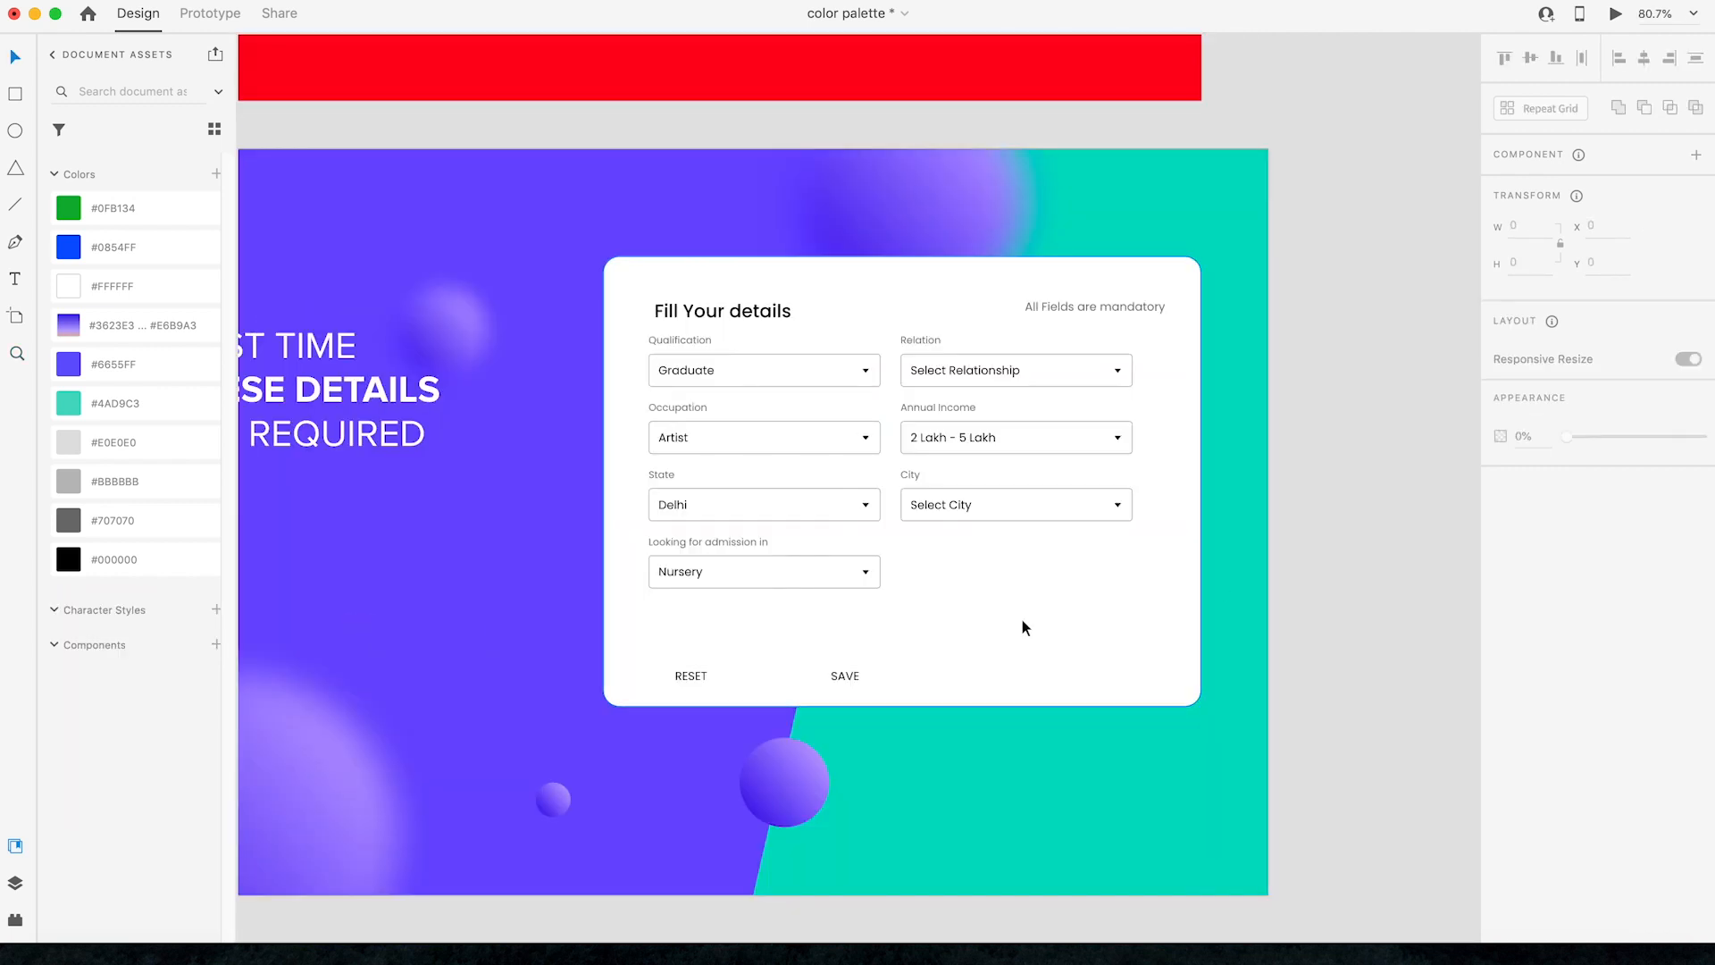
left_click(692, 677)
left_click(844, 676)
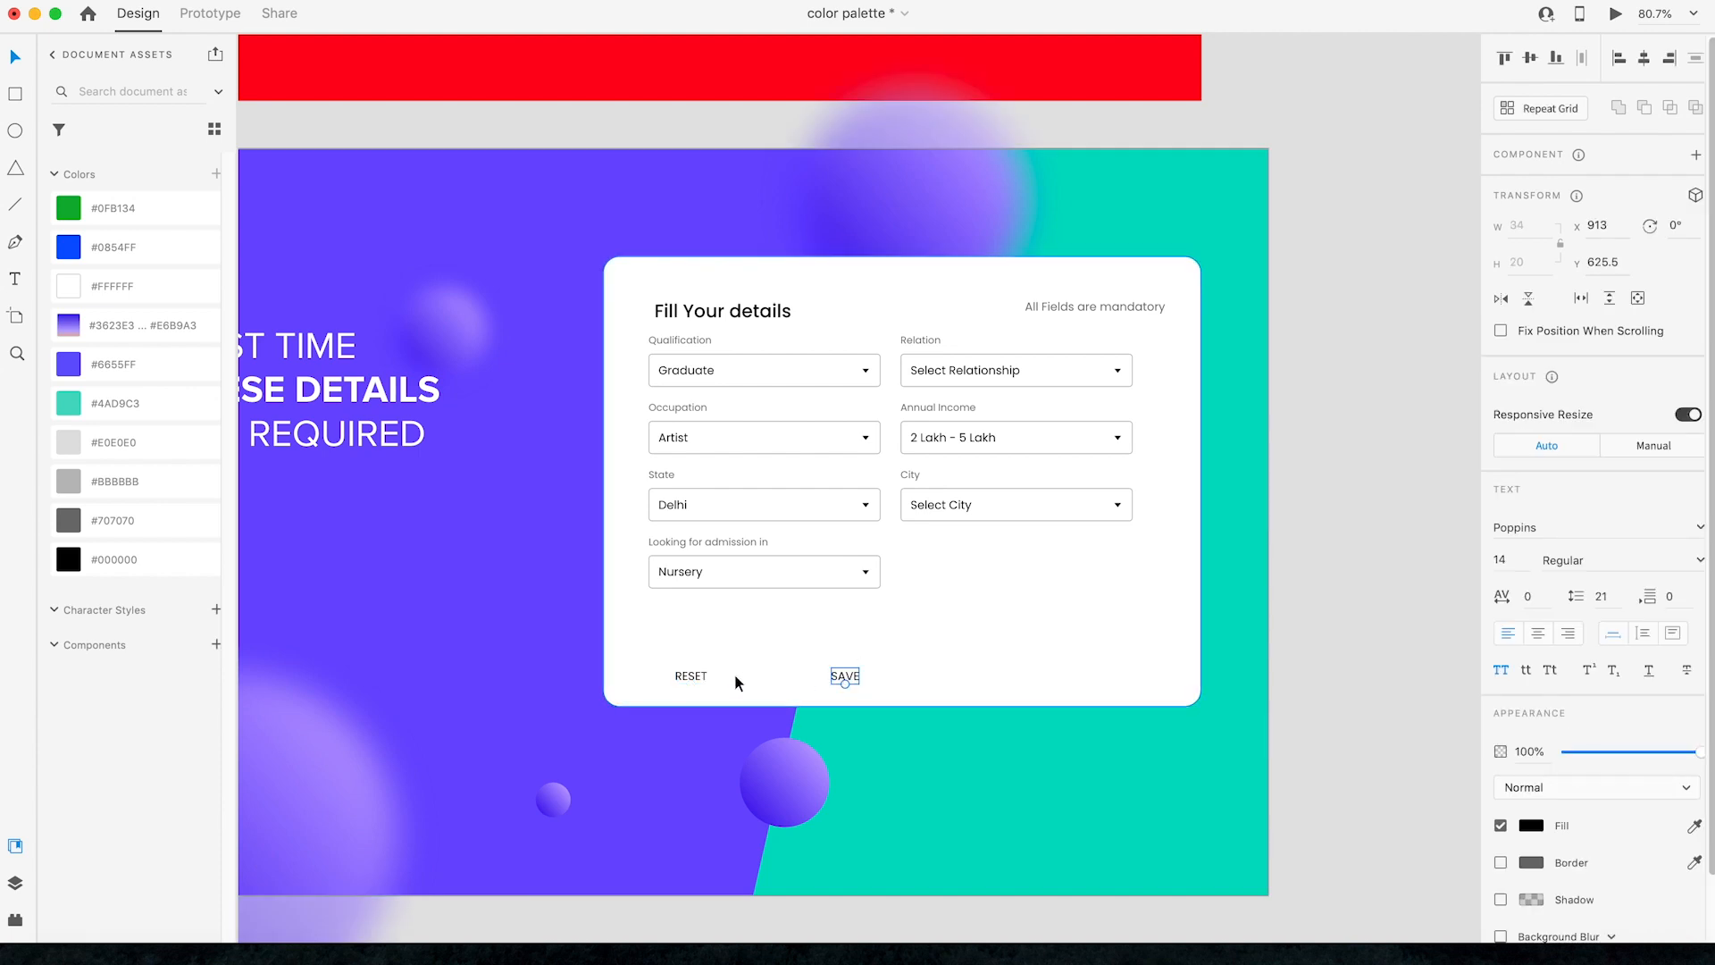
left_click(15, 96)
key("v")
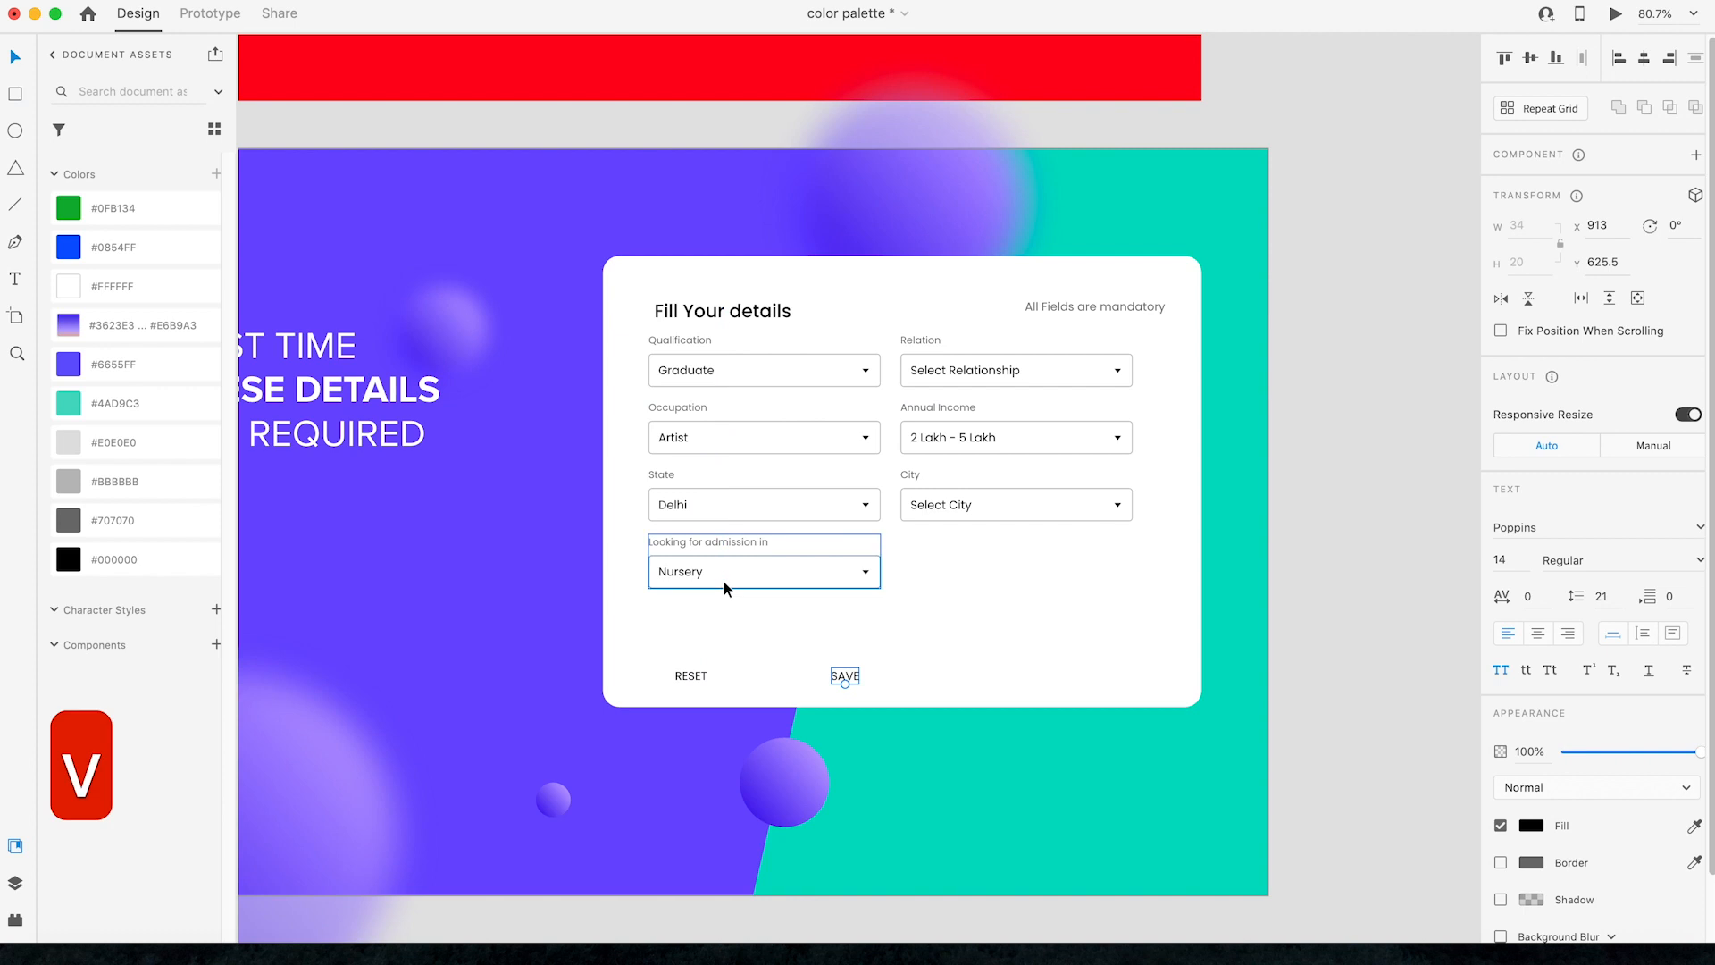
left_click(15, 97)
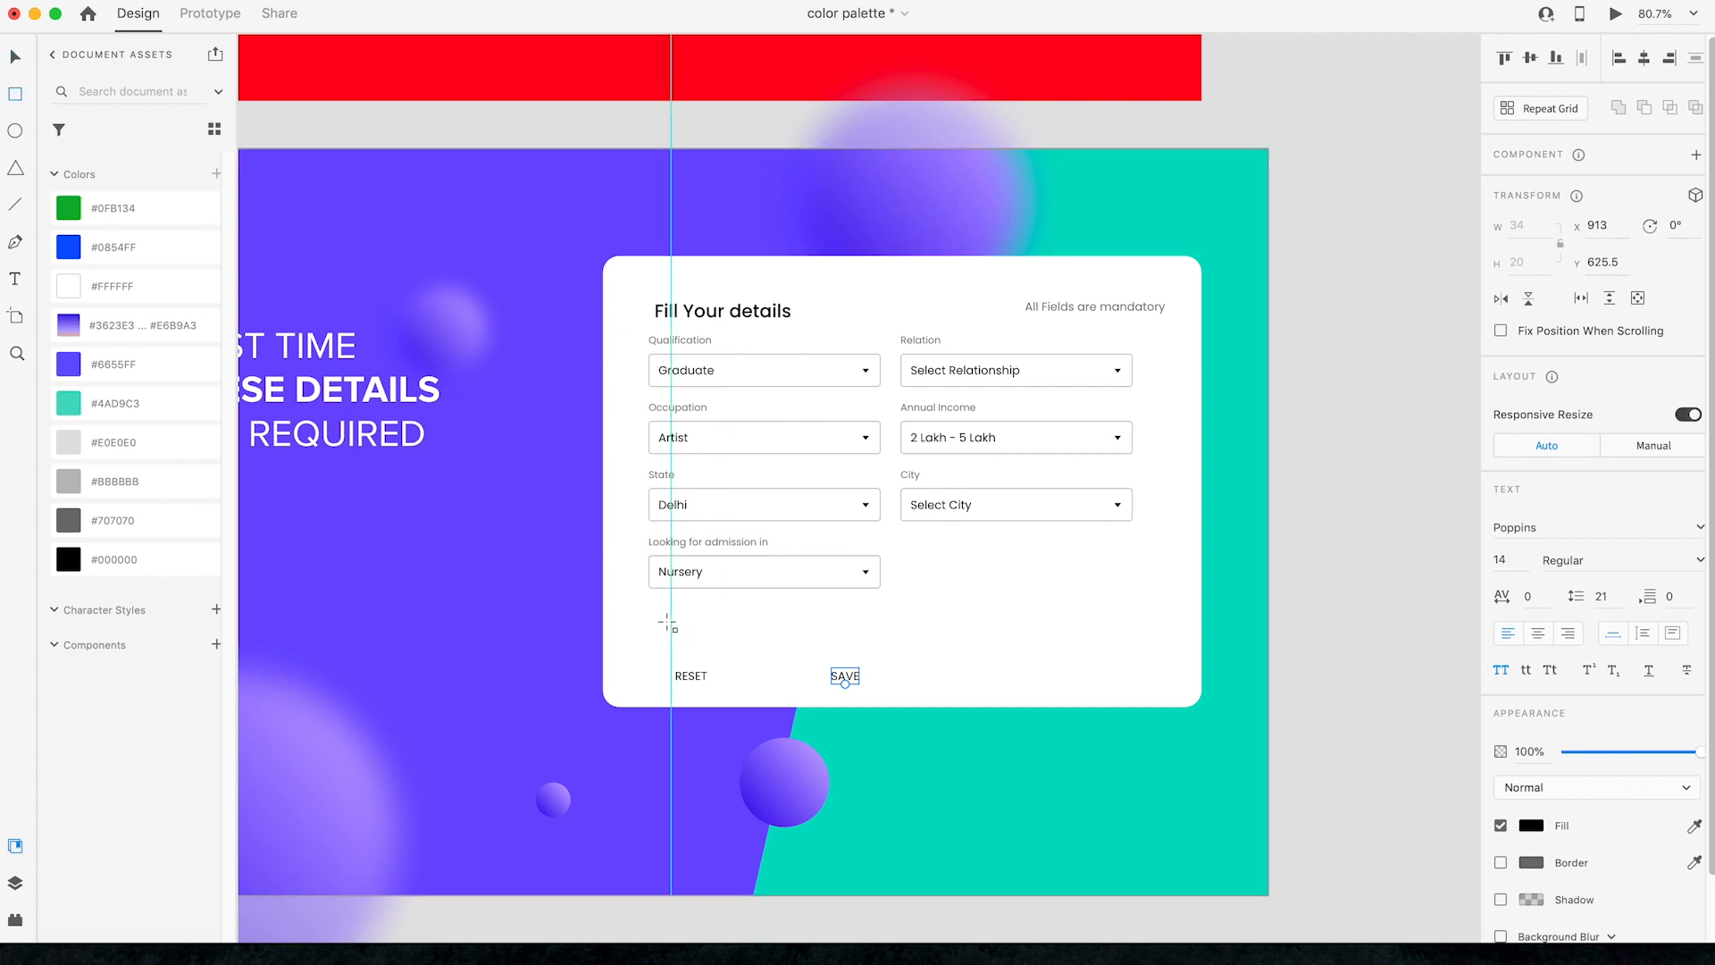
left_click_drag(648, 613, 874, 654)
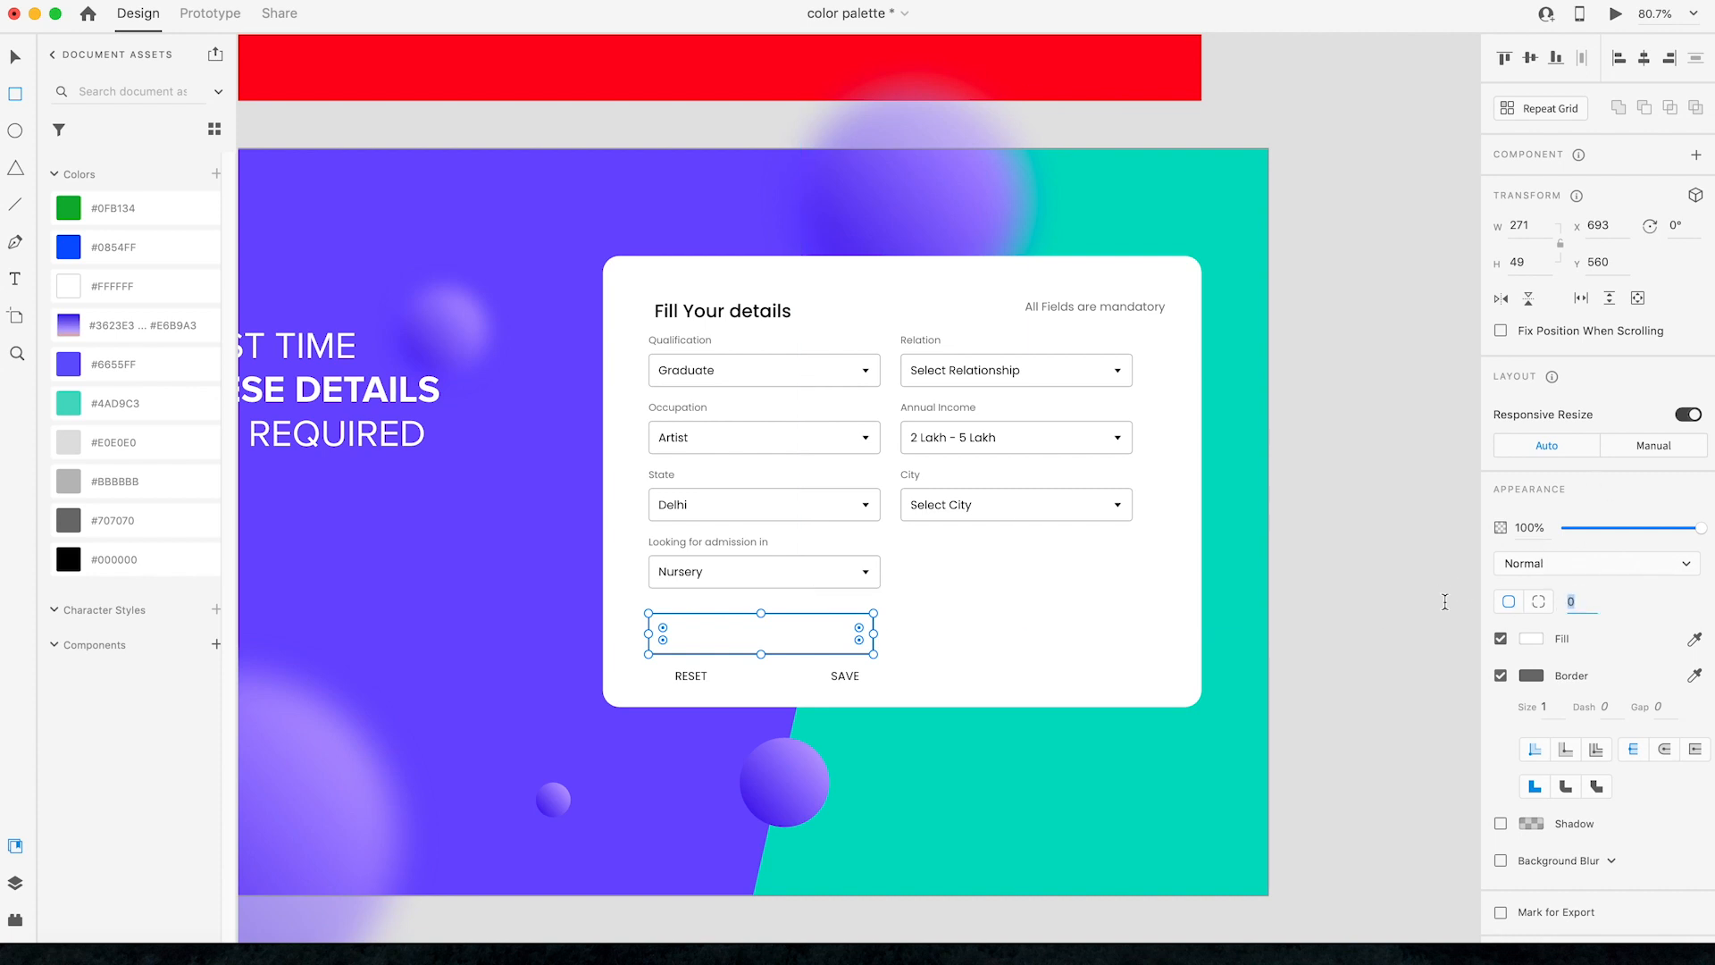
Step: Give the new rectangle a corner radius of 4 and a height of 56, and narrow it to a width of 190
type("4")
key("Return")
type("56")
key("Return")
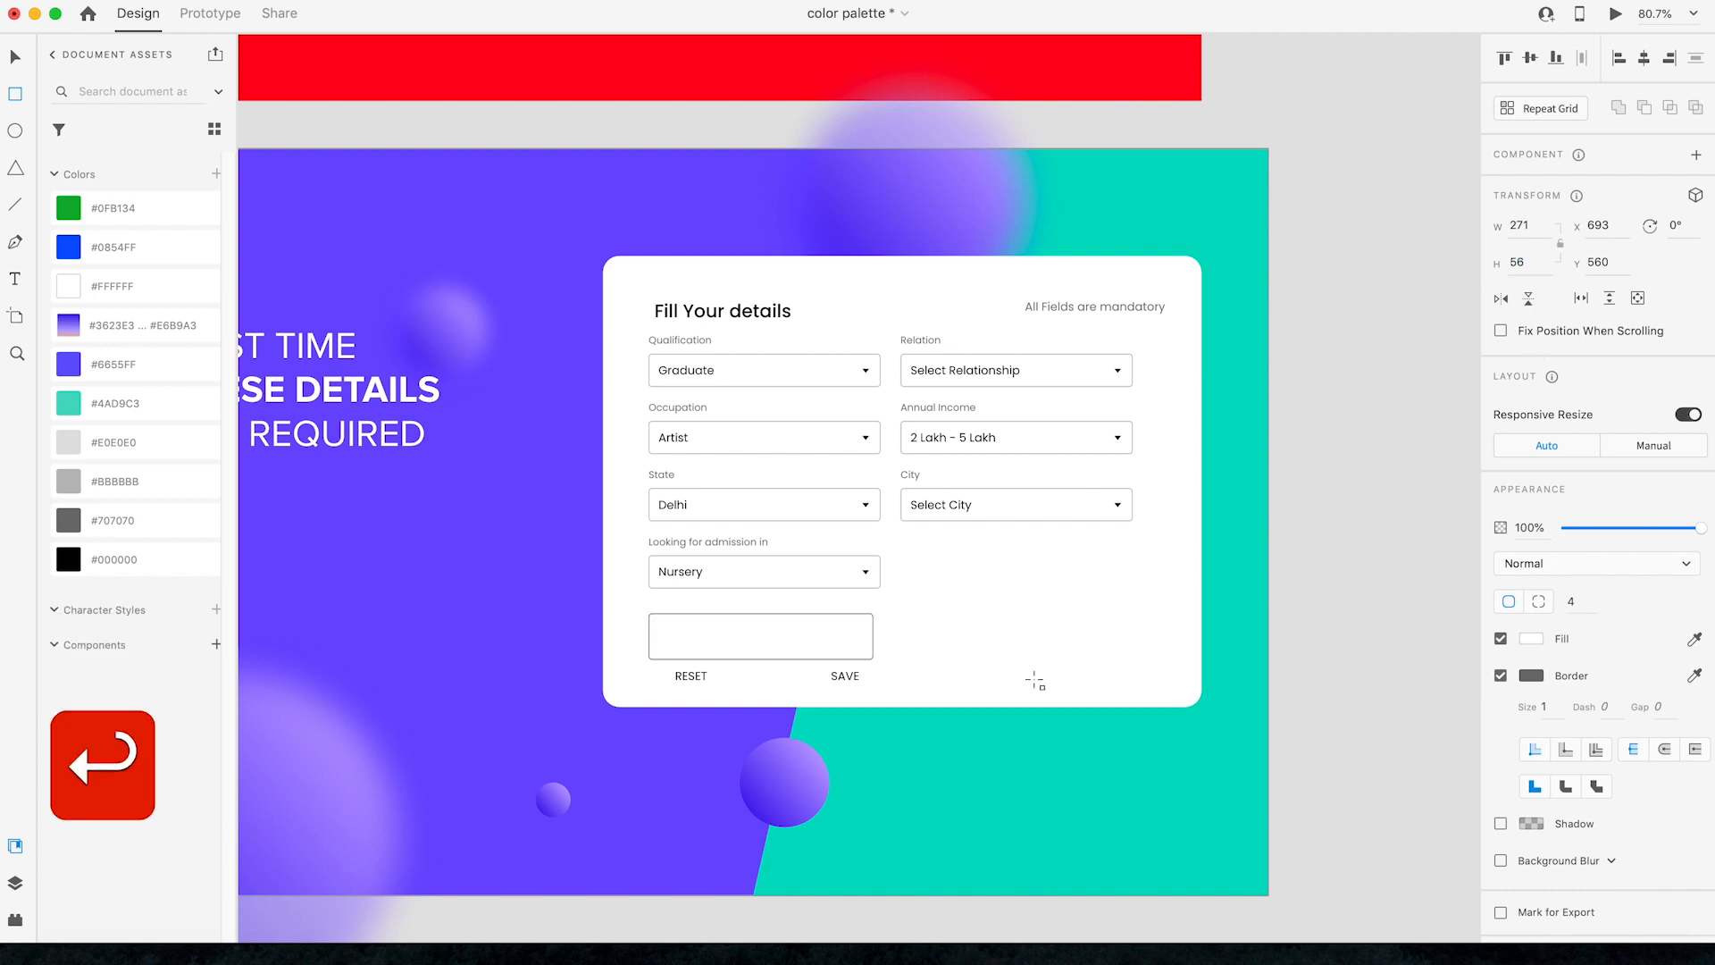
key("v")
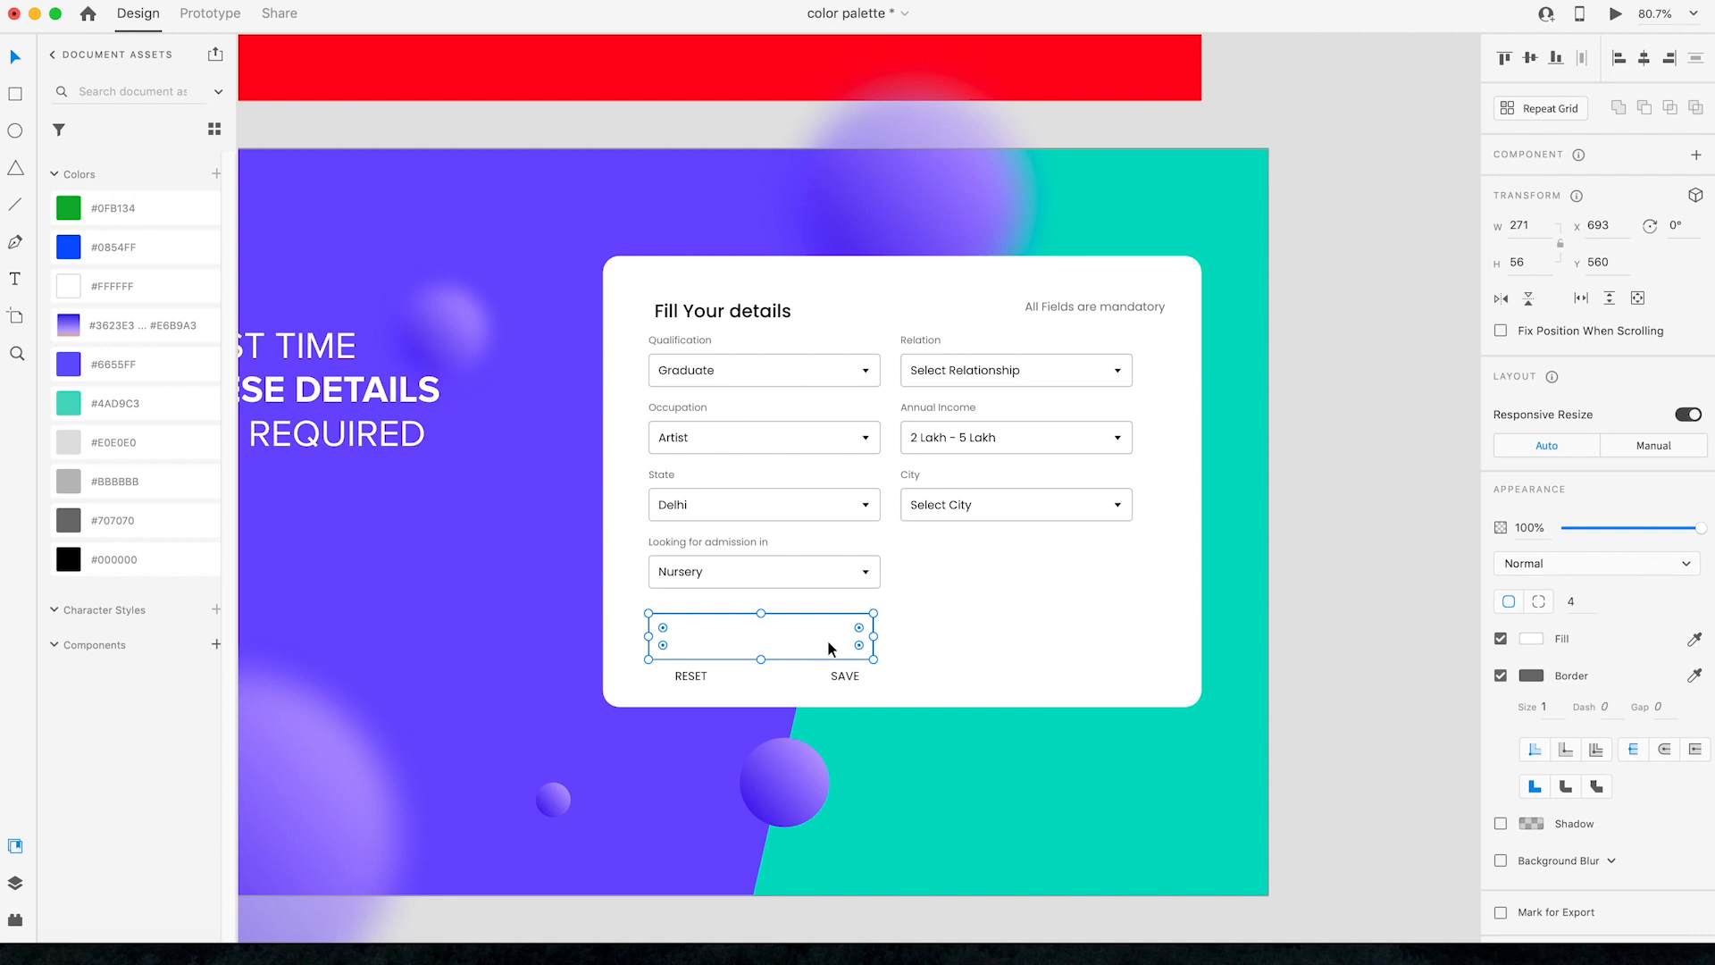
left_click_drag(876, 636, 806, 636)
Step: Move the RESET text onto the rectangle, bring it to the front, and centre it both ways within the rectangle
left_click_drag(696, 678, 717, 650)
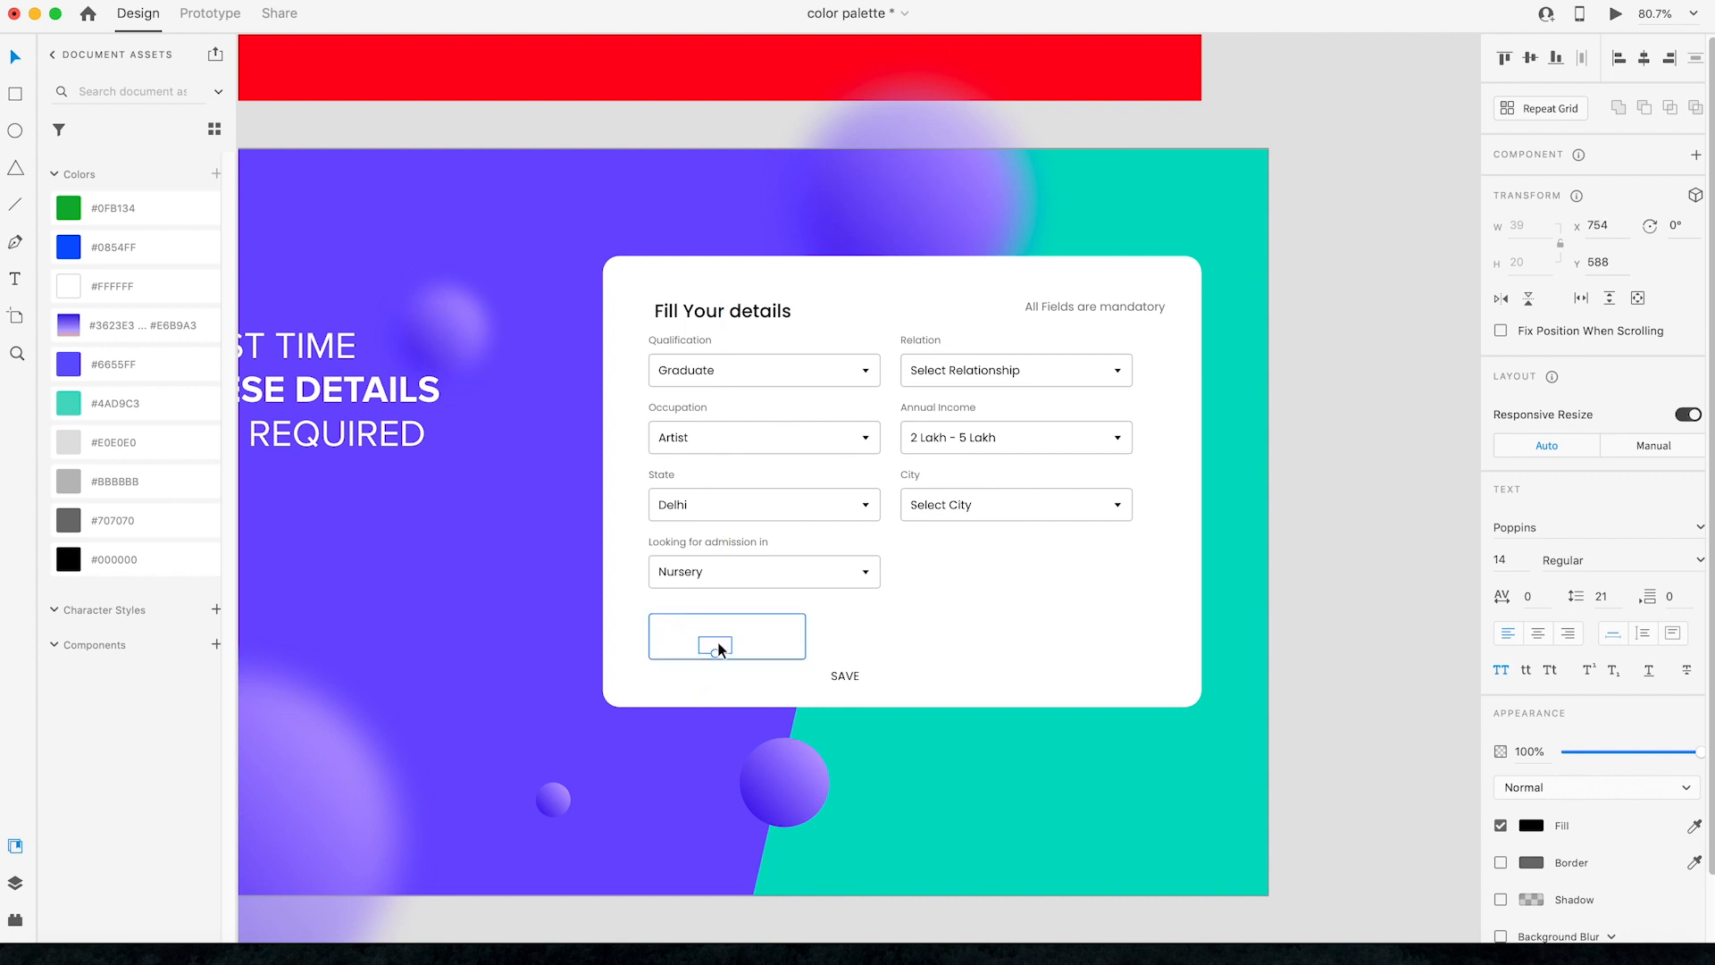
key("shift+super+bracketright")
left_click(767, 640, "shift")
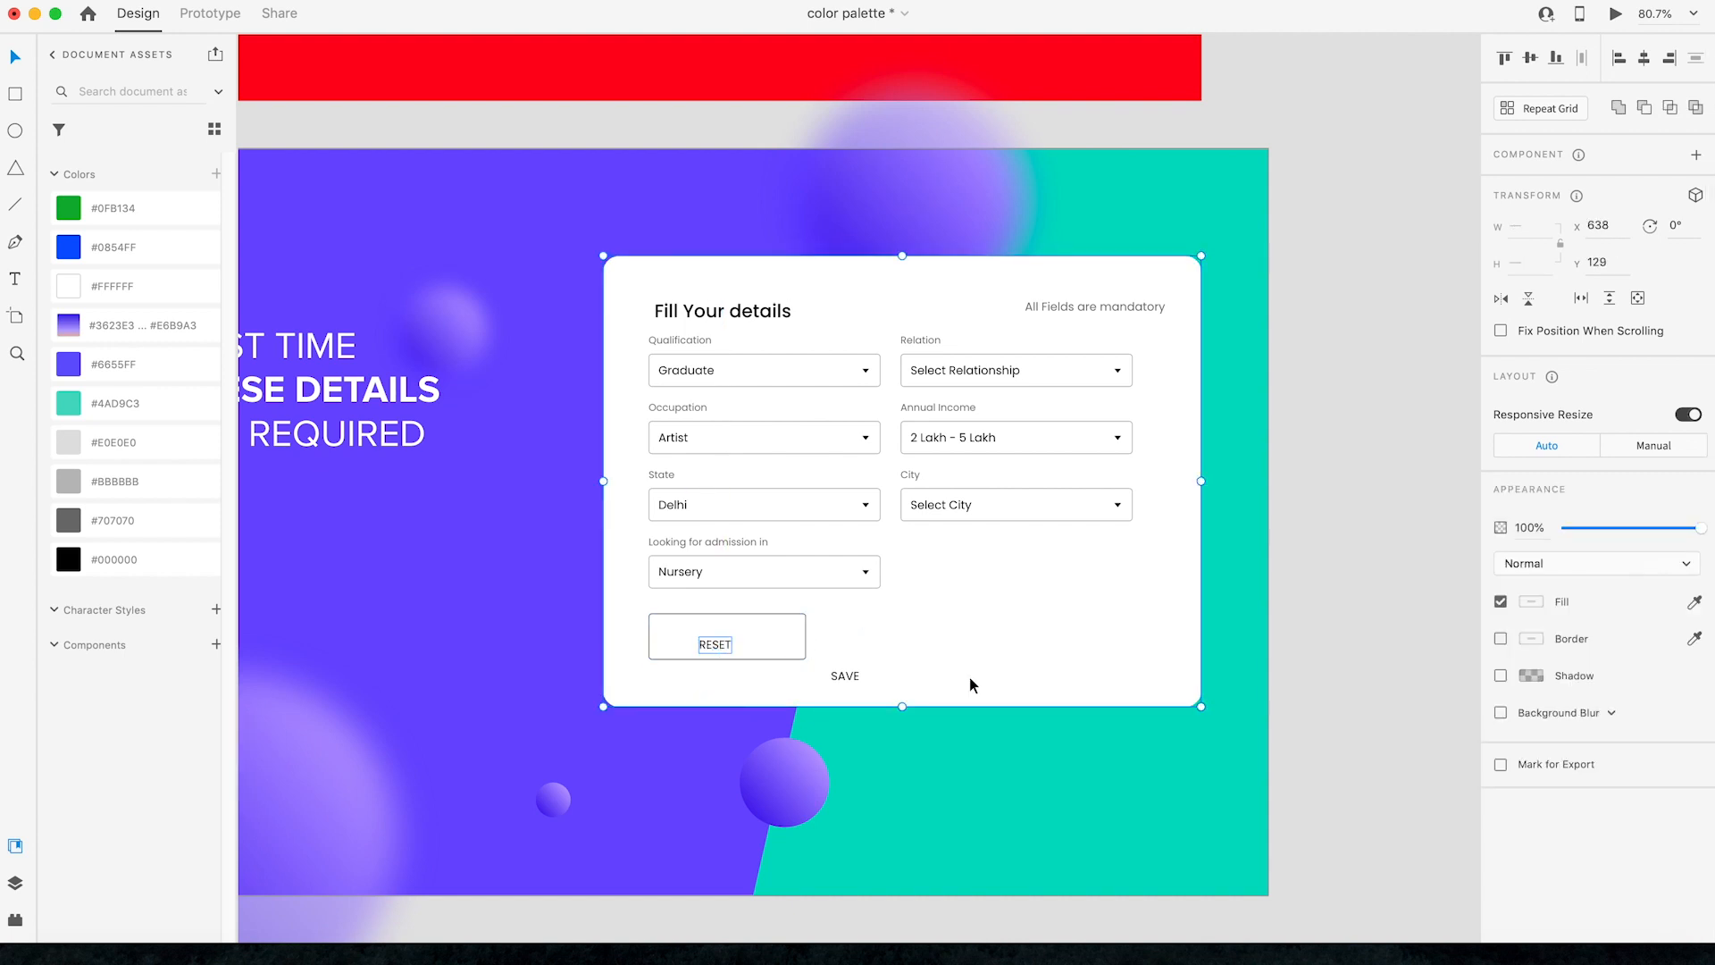
left_click(1326, 590)
left_click(706, 642)
left_click(779, 628, "shift")
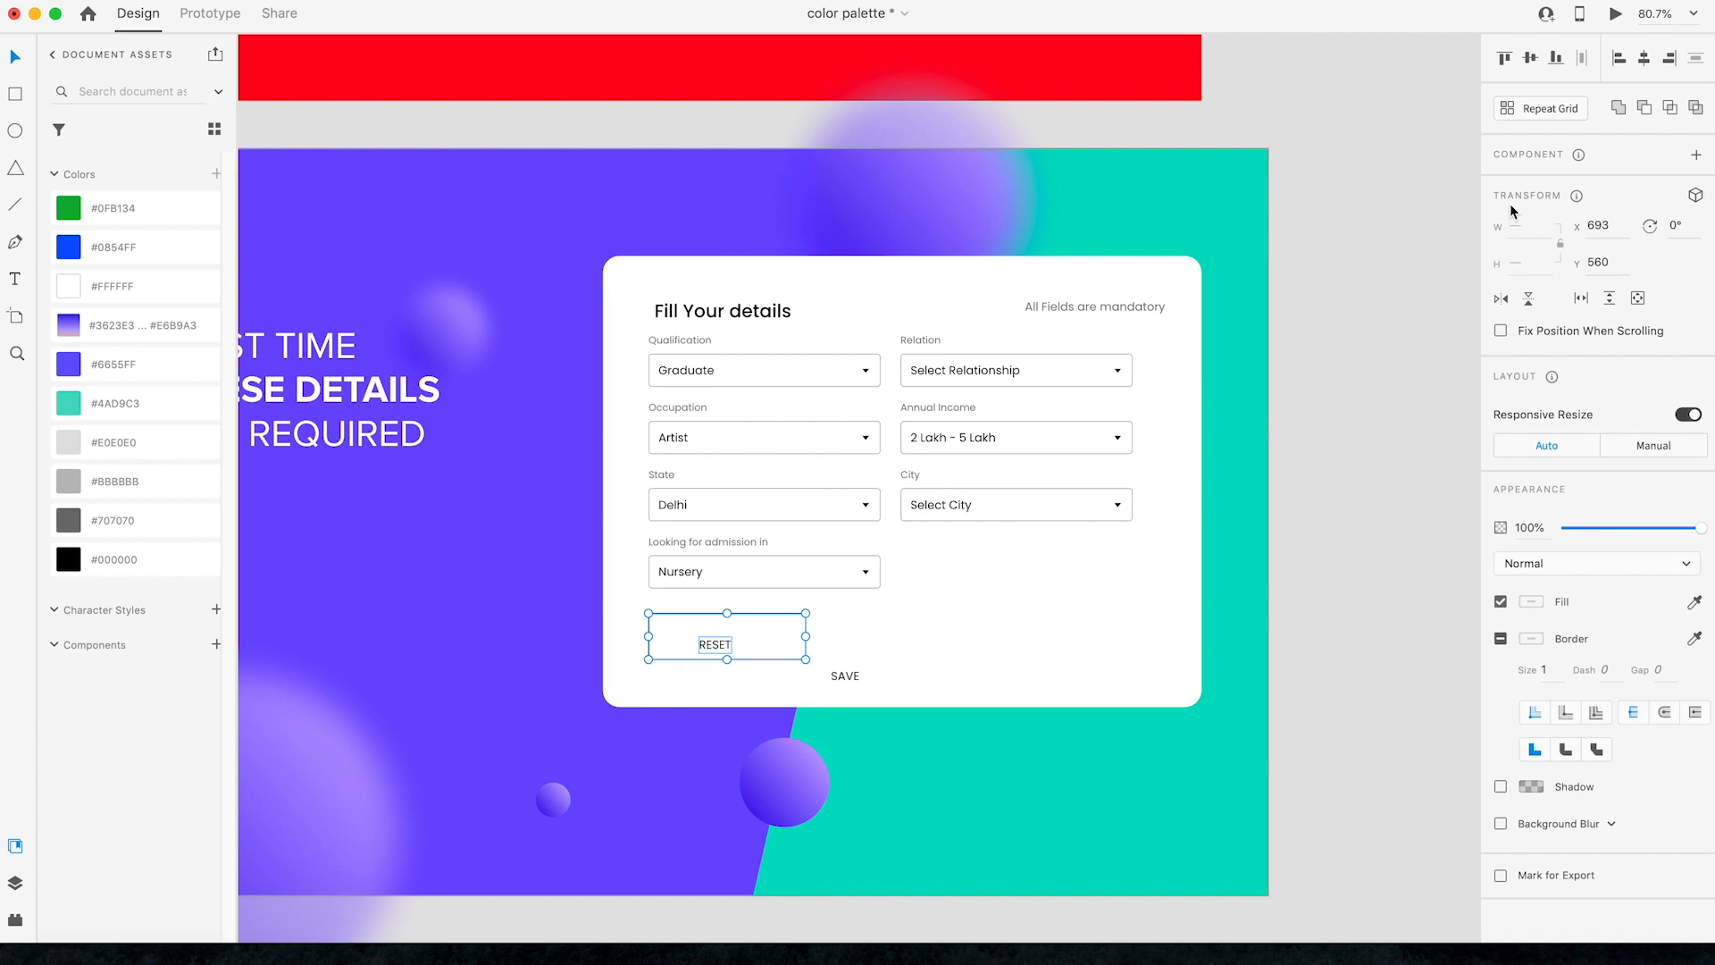
left_click(1531, 61)
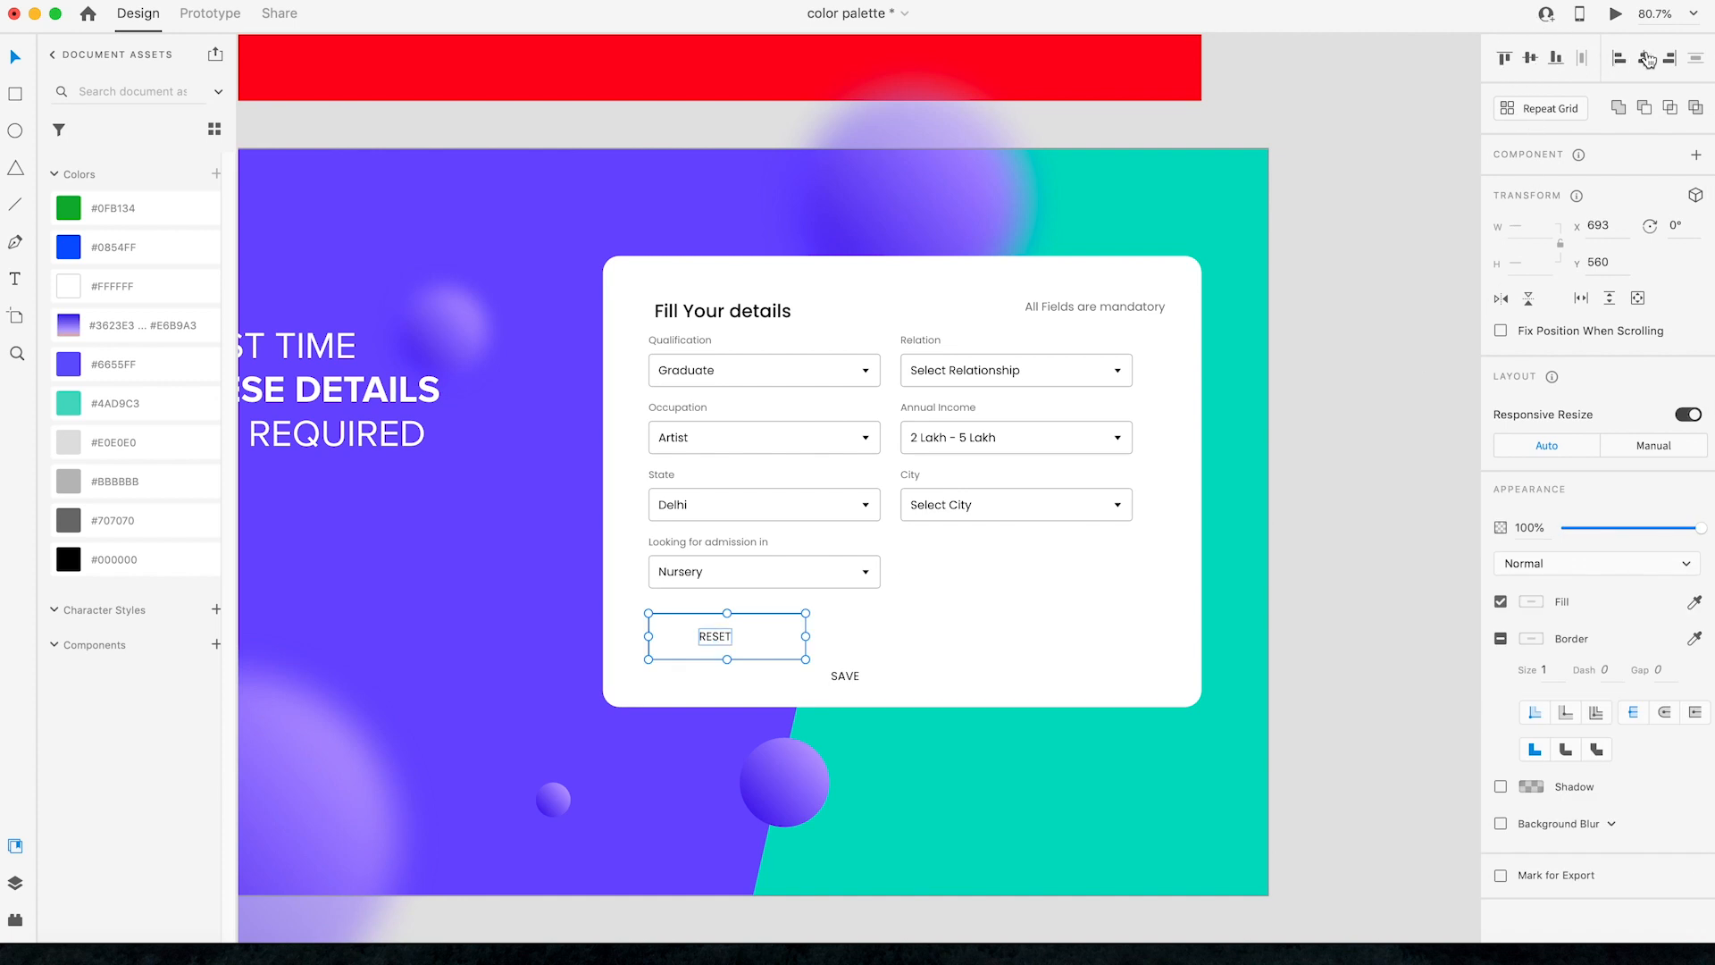
left_click(1449, 507)
Step: Set the RESET label's font size to 16 and centre it within its rectangle again
left_click(728, 638)
left_click(1514, 560)
type("15")
key("BackSpace")
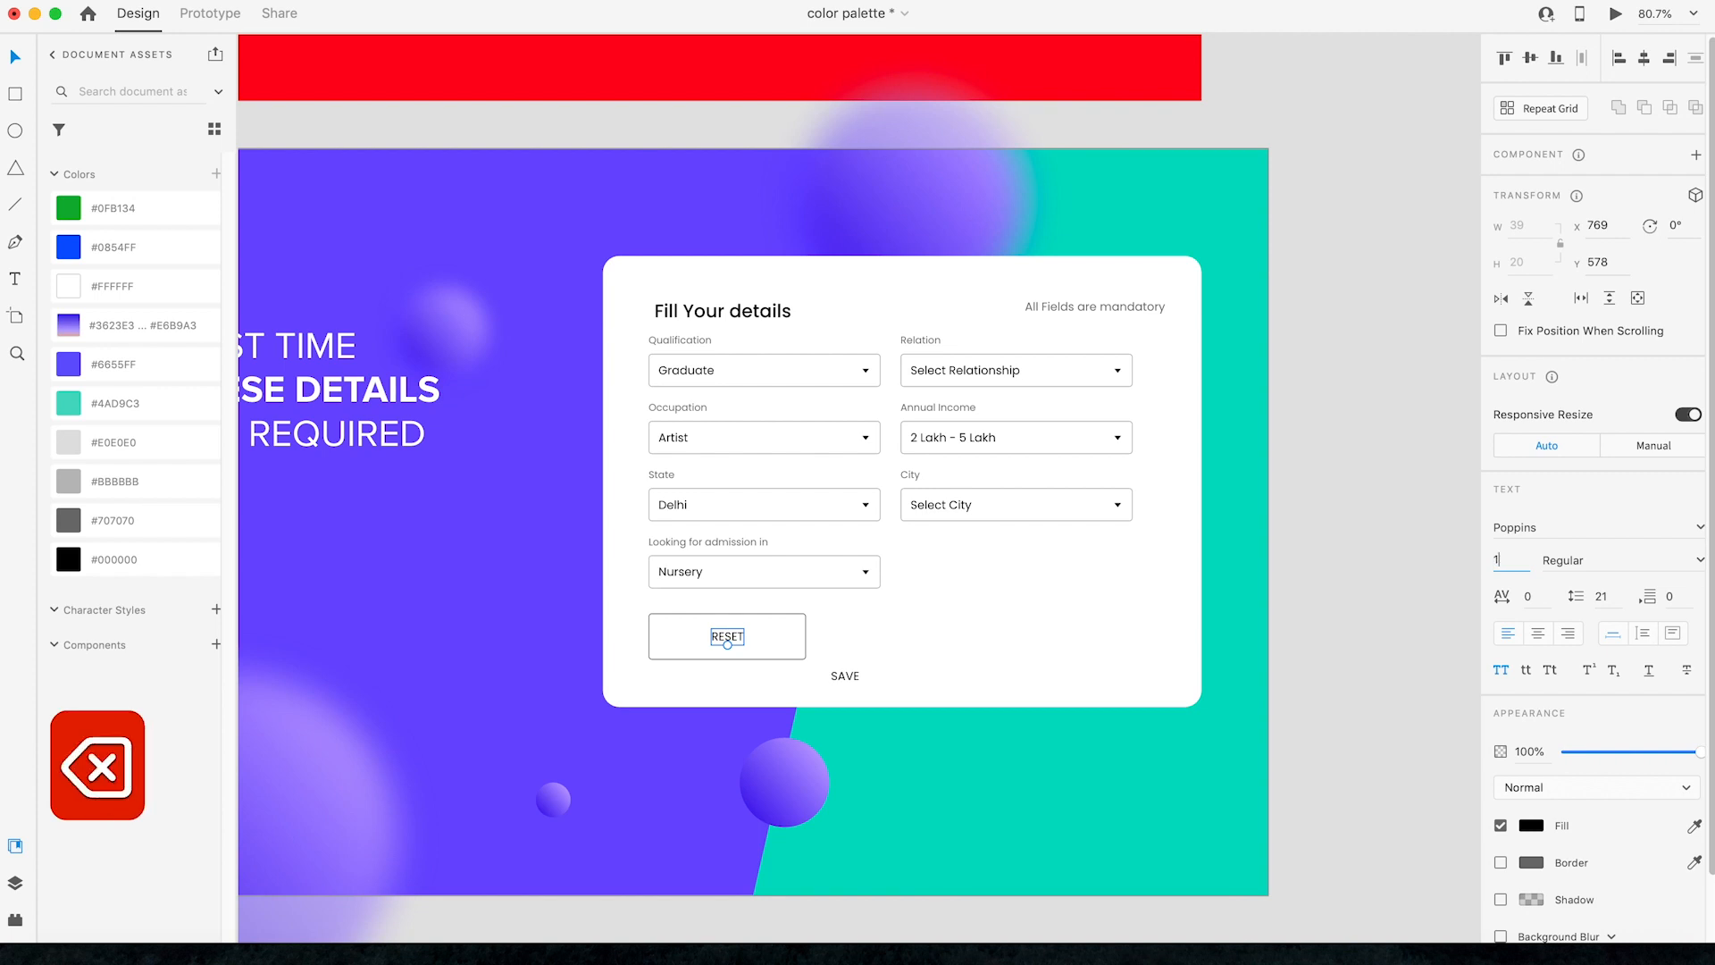
type("6")
key("Return")
left_click(777, 647)
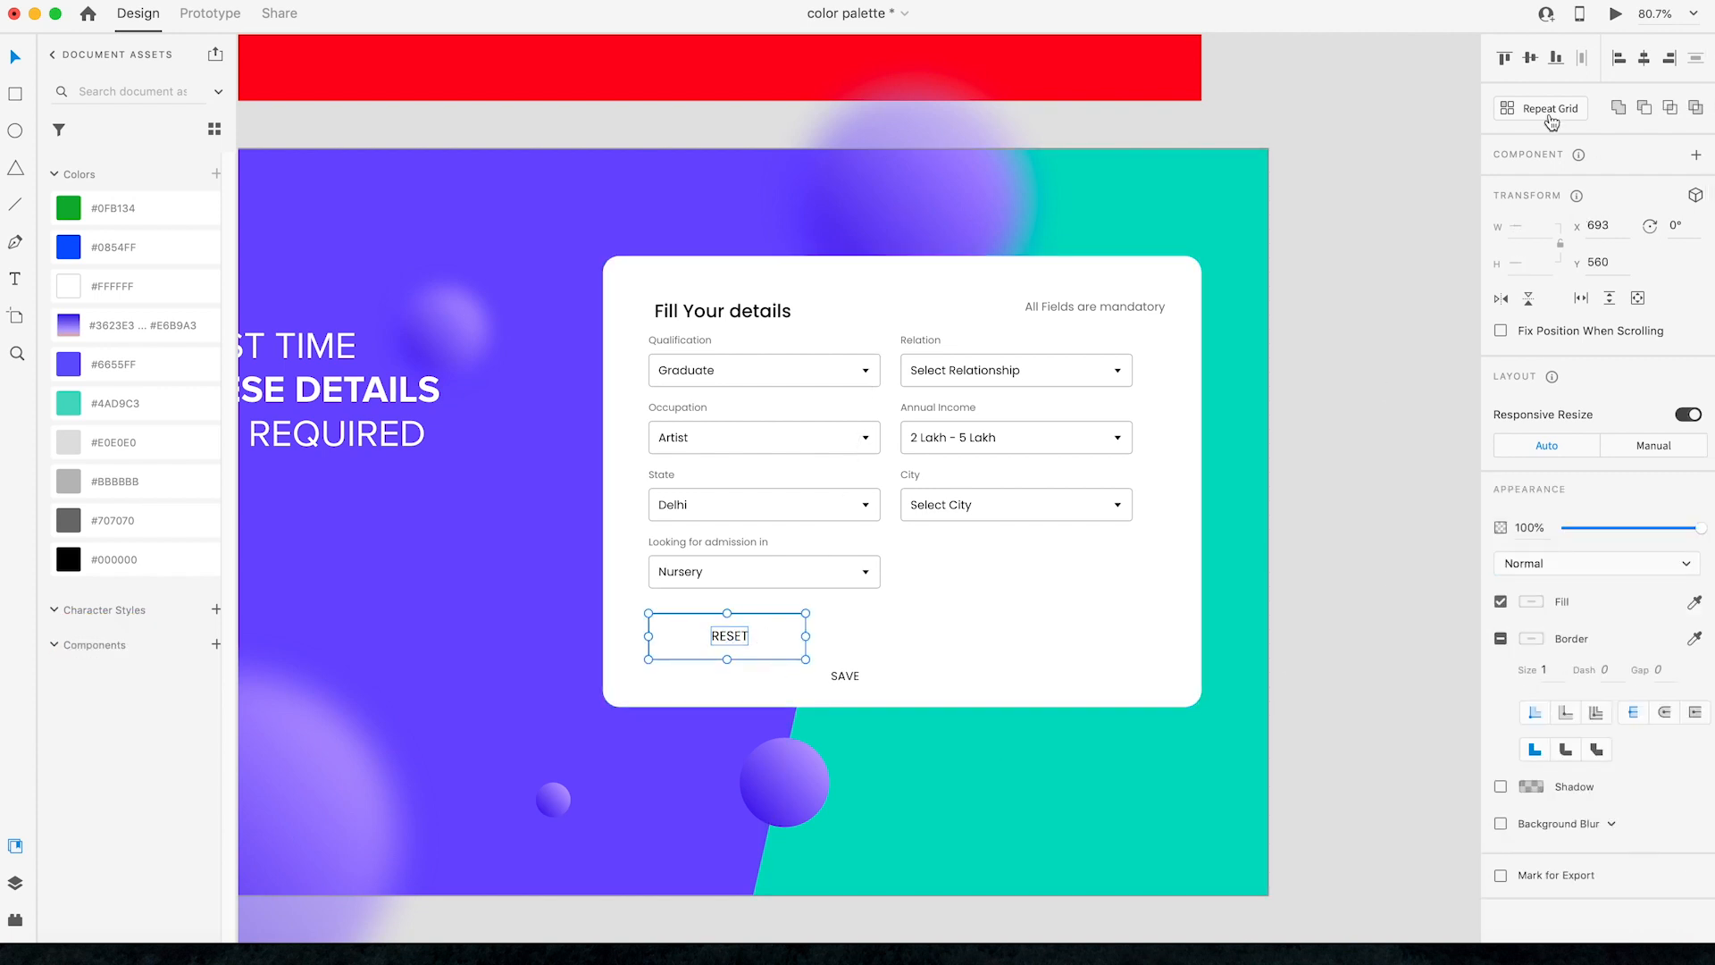
left_click(1355, 528)
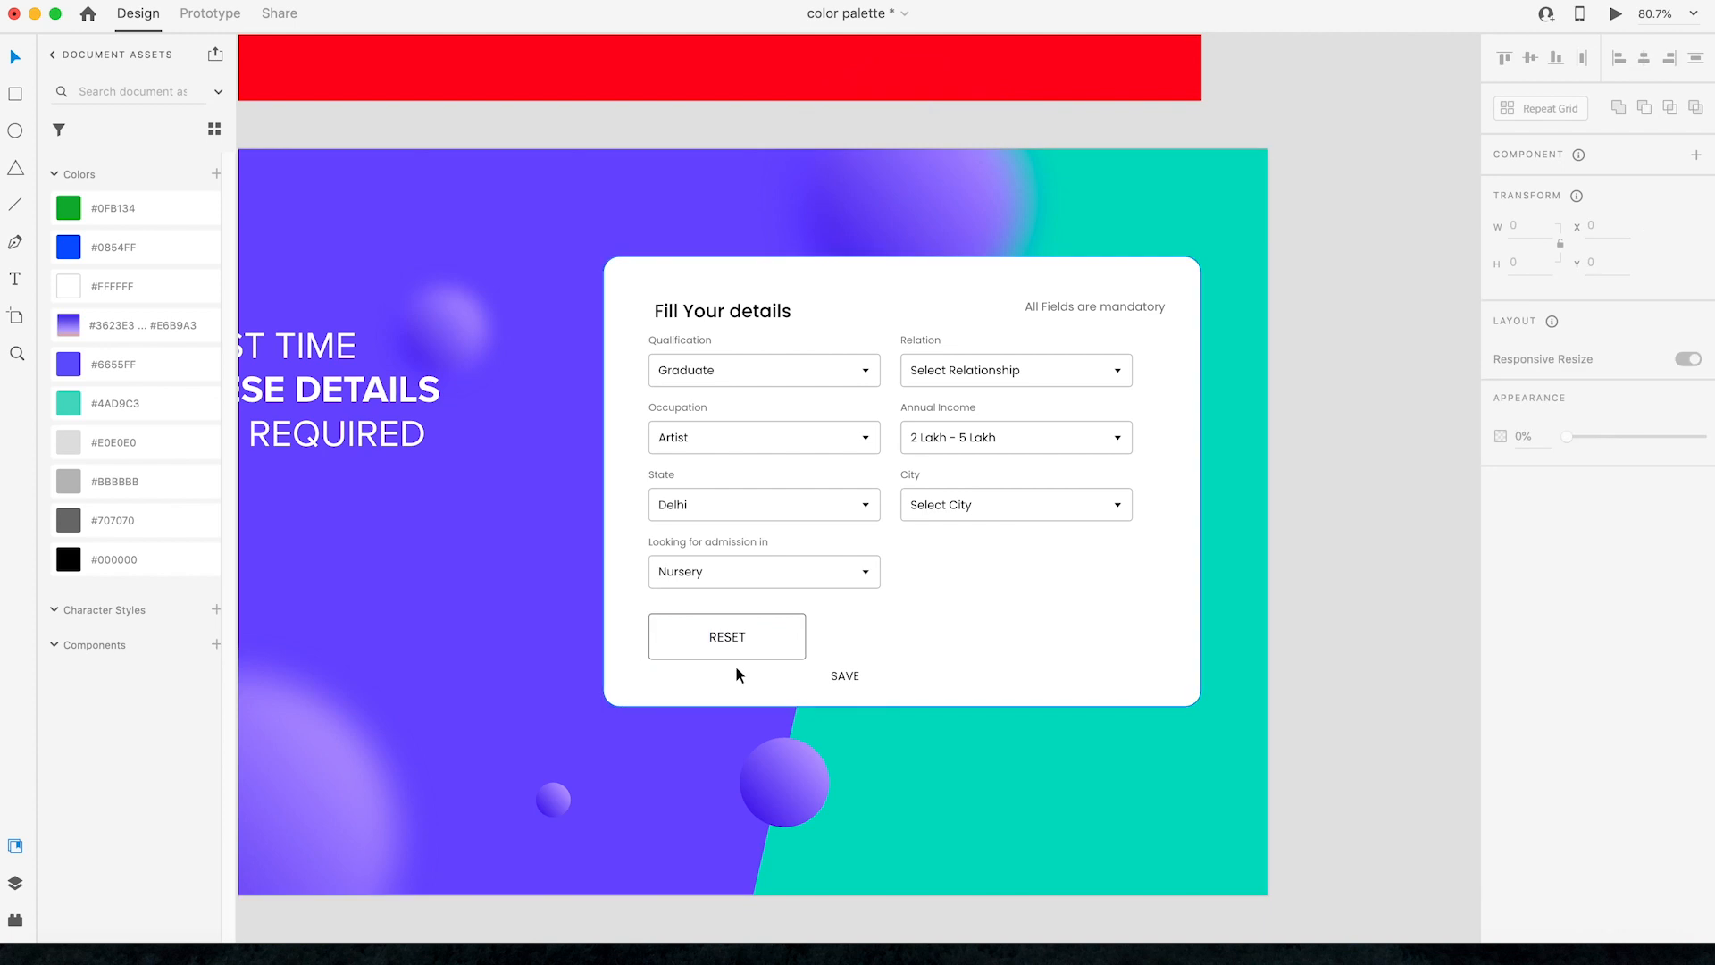
Step: Change the RESET label's font weight to Medium
double_click(743, 638)
left_click(1697, 560)
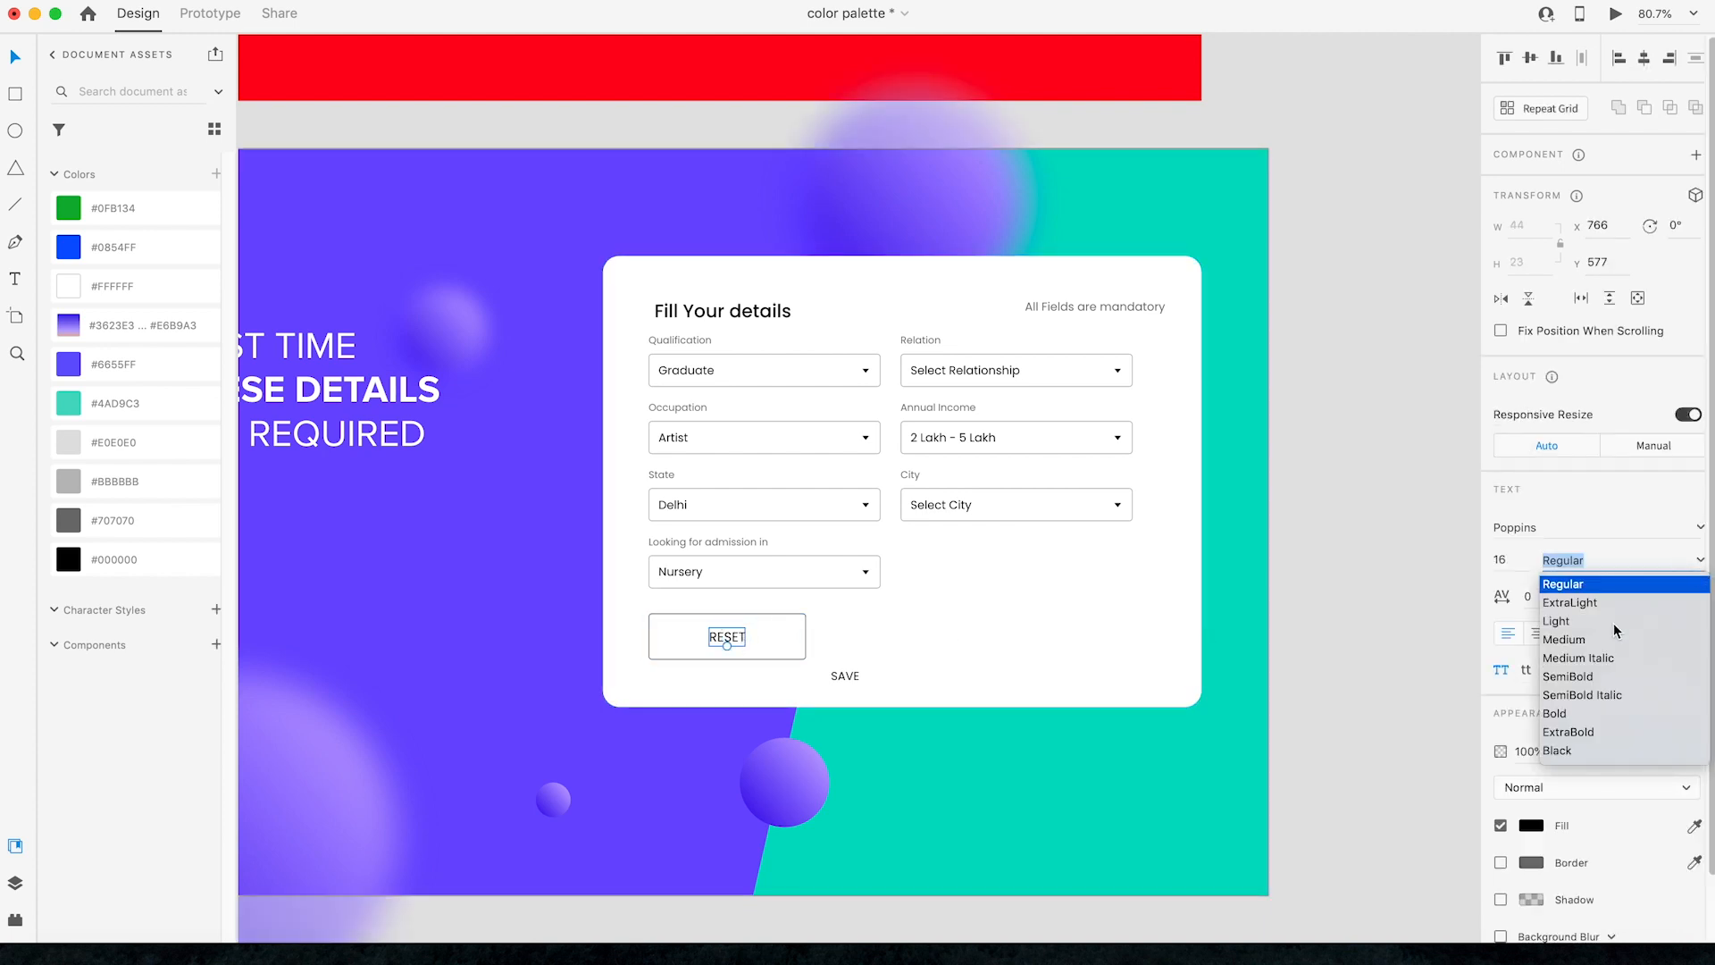
left_click(1576, 640)
left_click(1316, 634)
Step: Duplicate the RESET label and its rectangle to the right in the same row, at X 907
left_click(784, 654)
left_click(722, 638, "shift")
left_click_drag(721, 637, 908, 640)
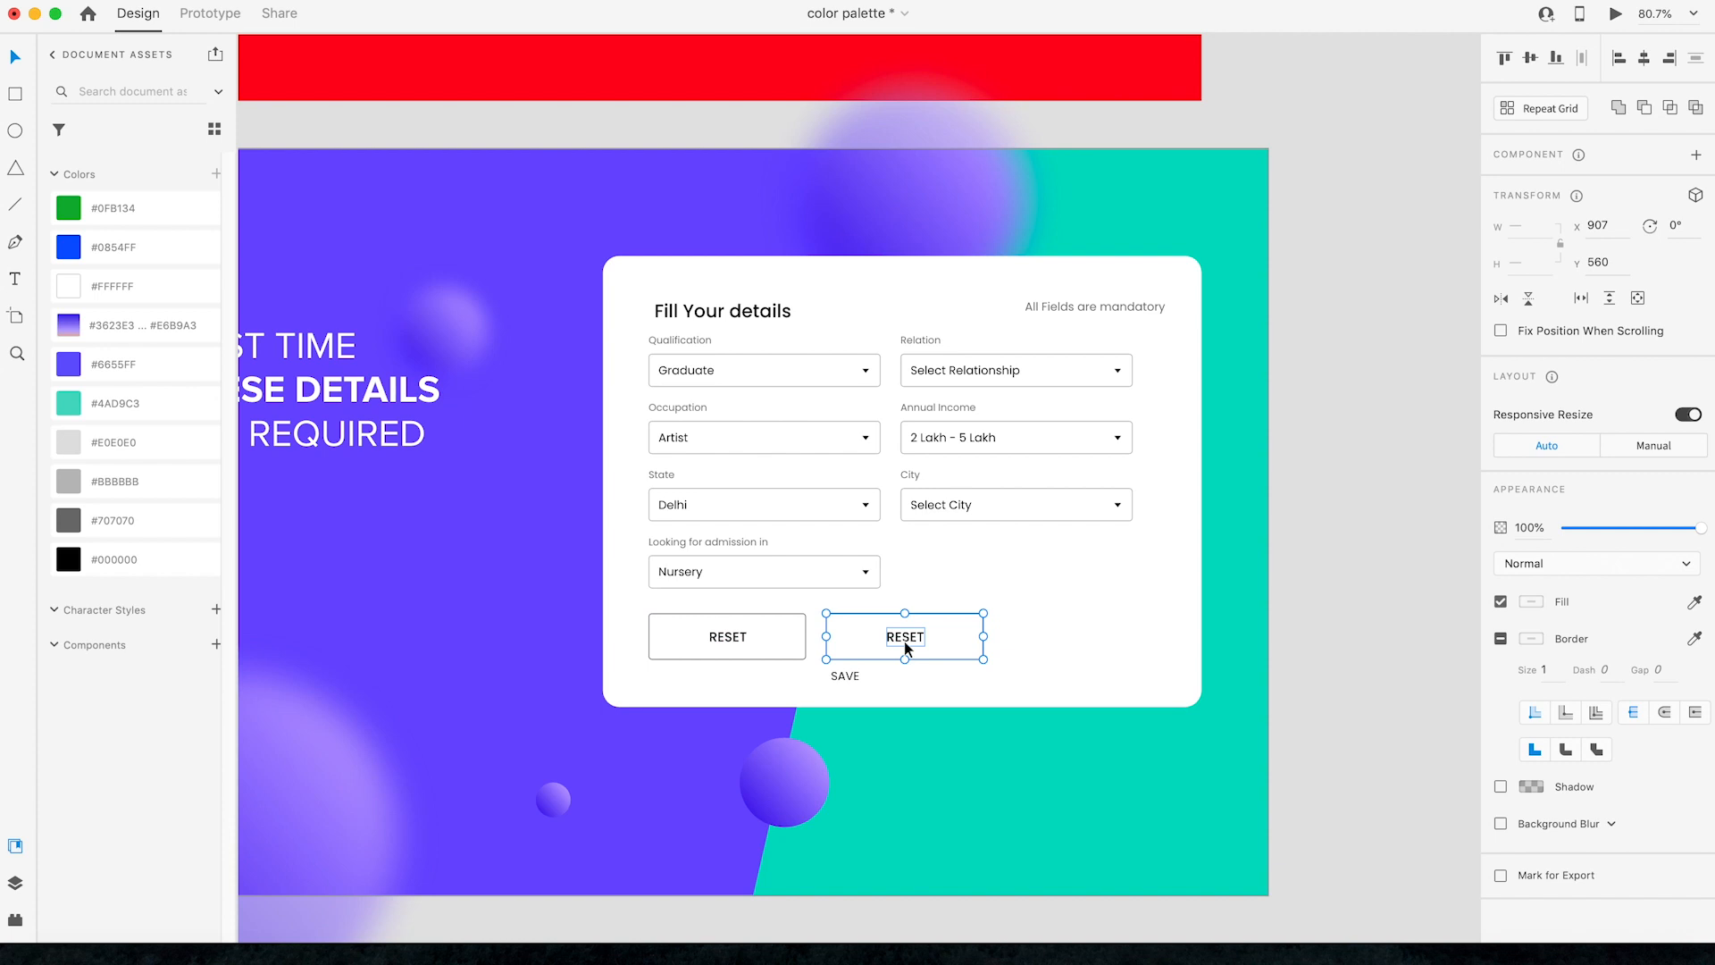
left_click(1359, 488)
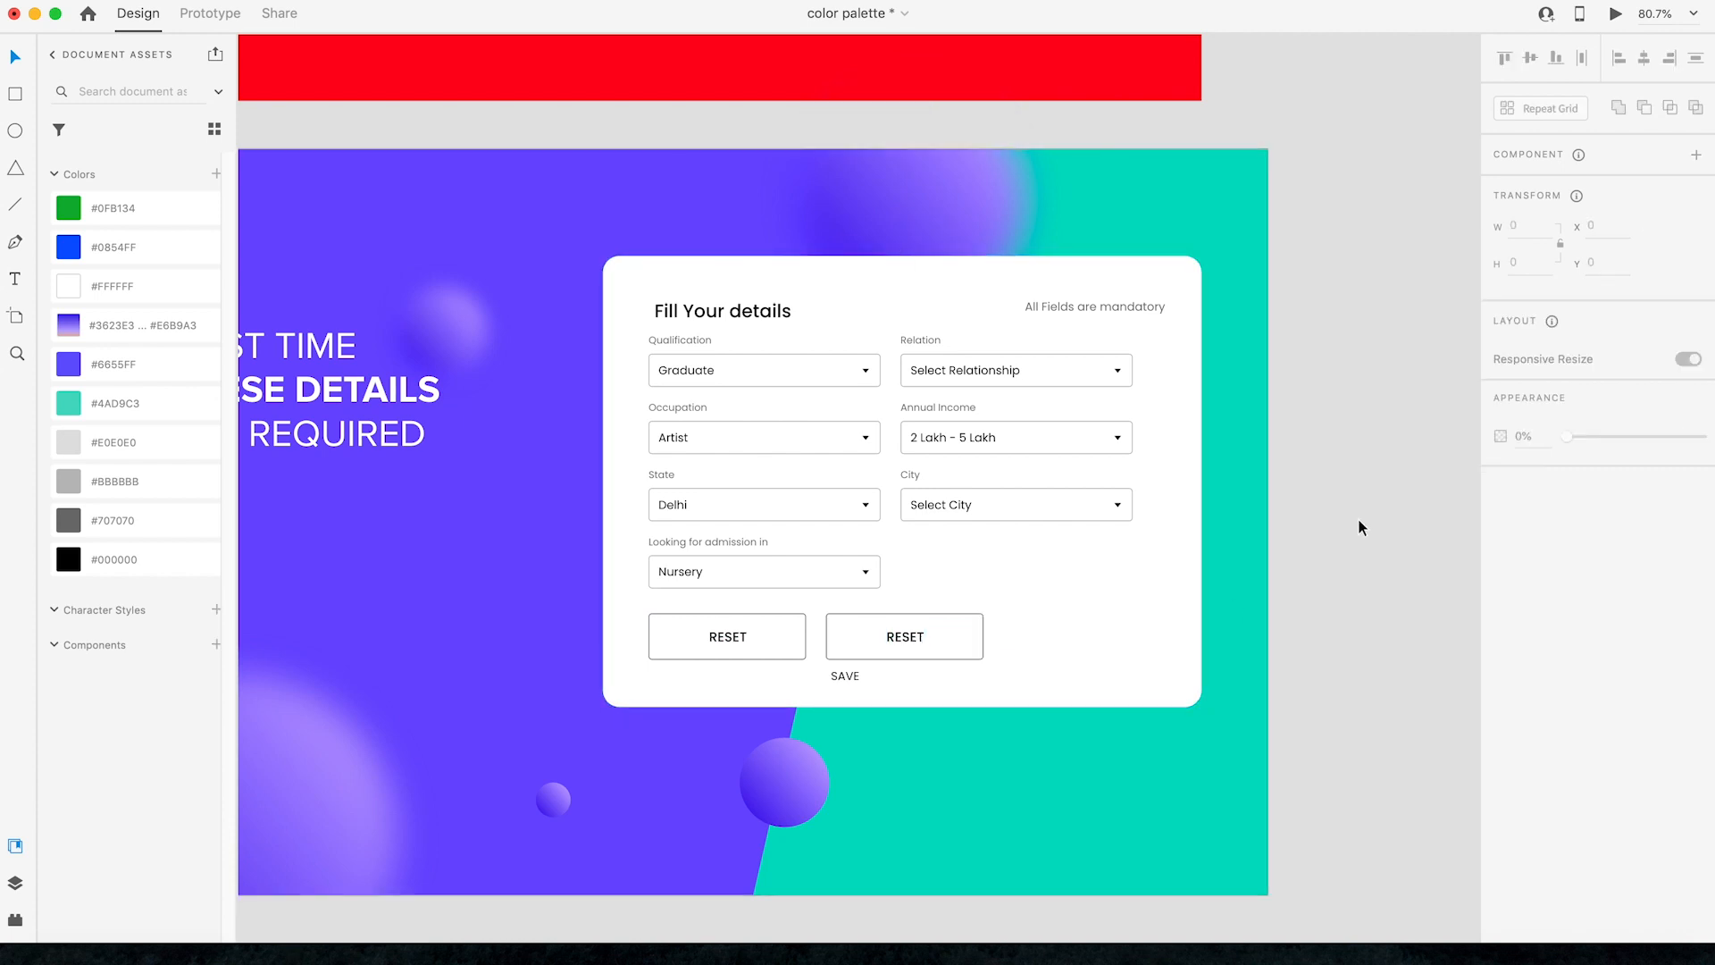
Step: Change the duplicated button's label to SAVE, centre it in its rectangle, and delete the loose SAVE text
double_click(905, 637)
double_click(898, 636)
type("SAVE")
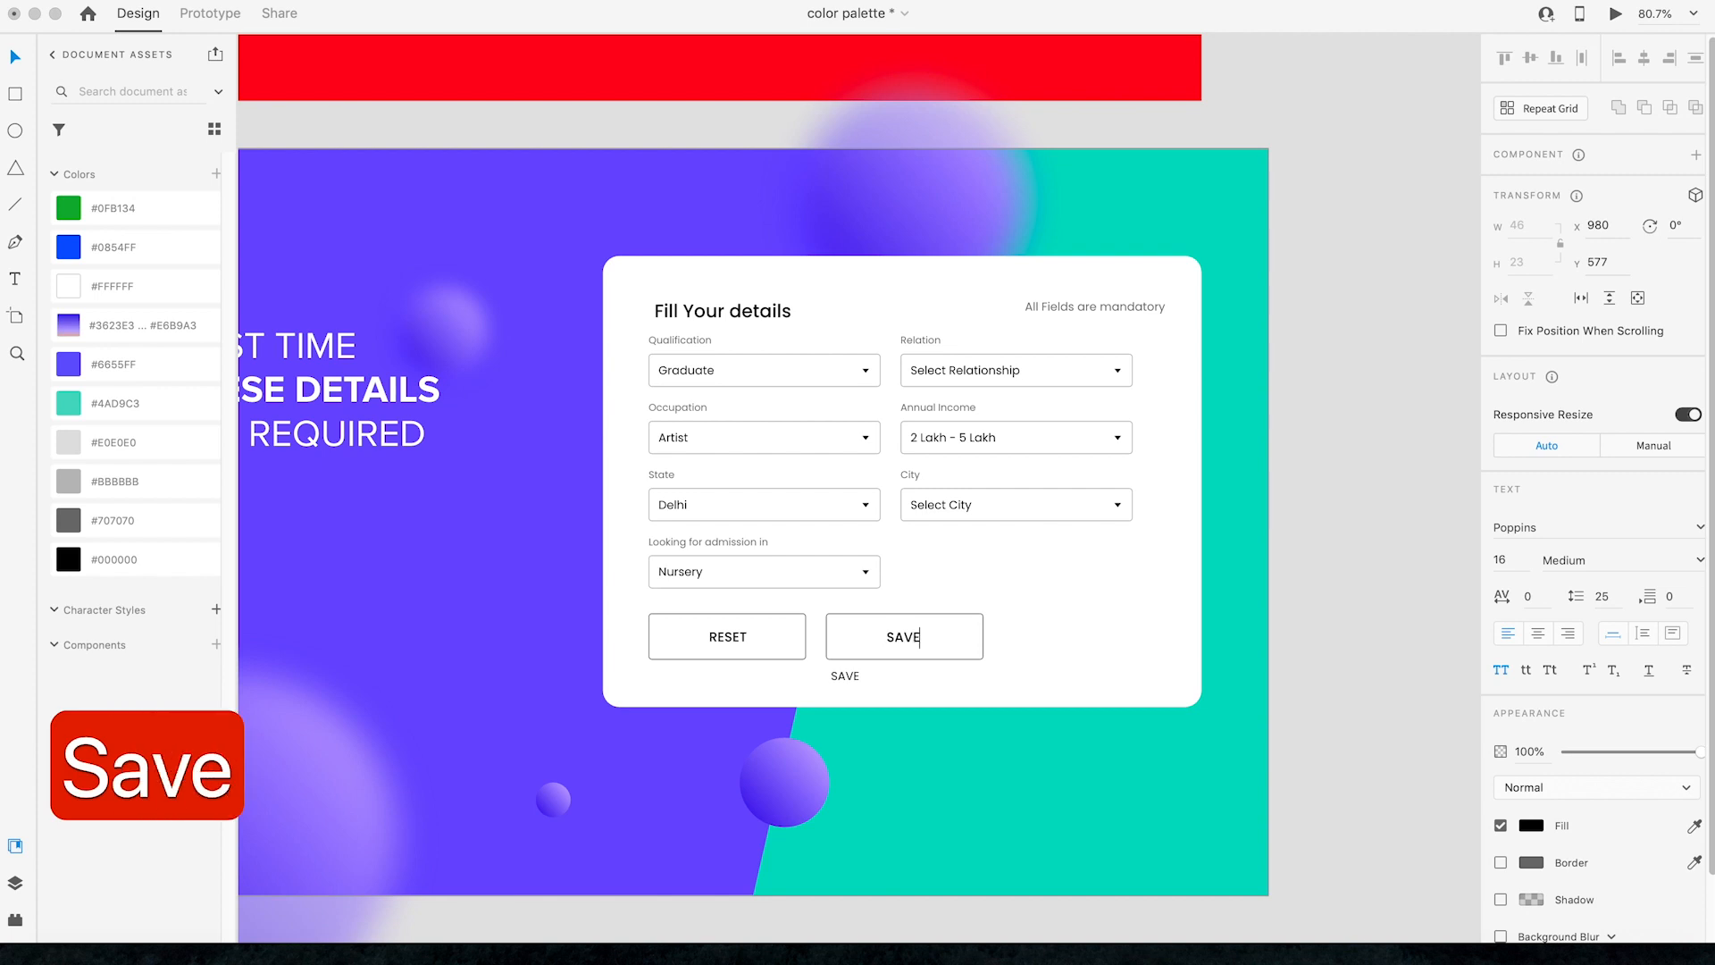
key("Escape")
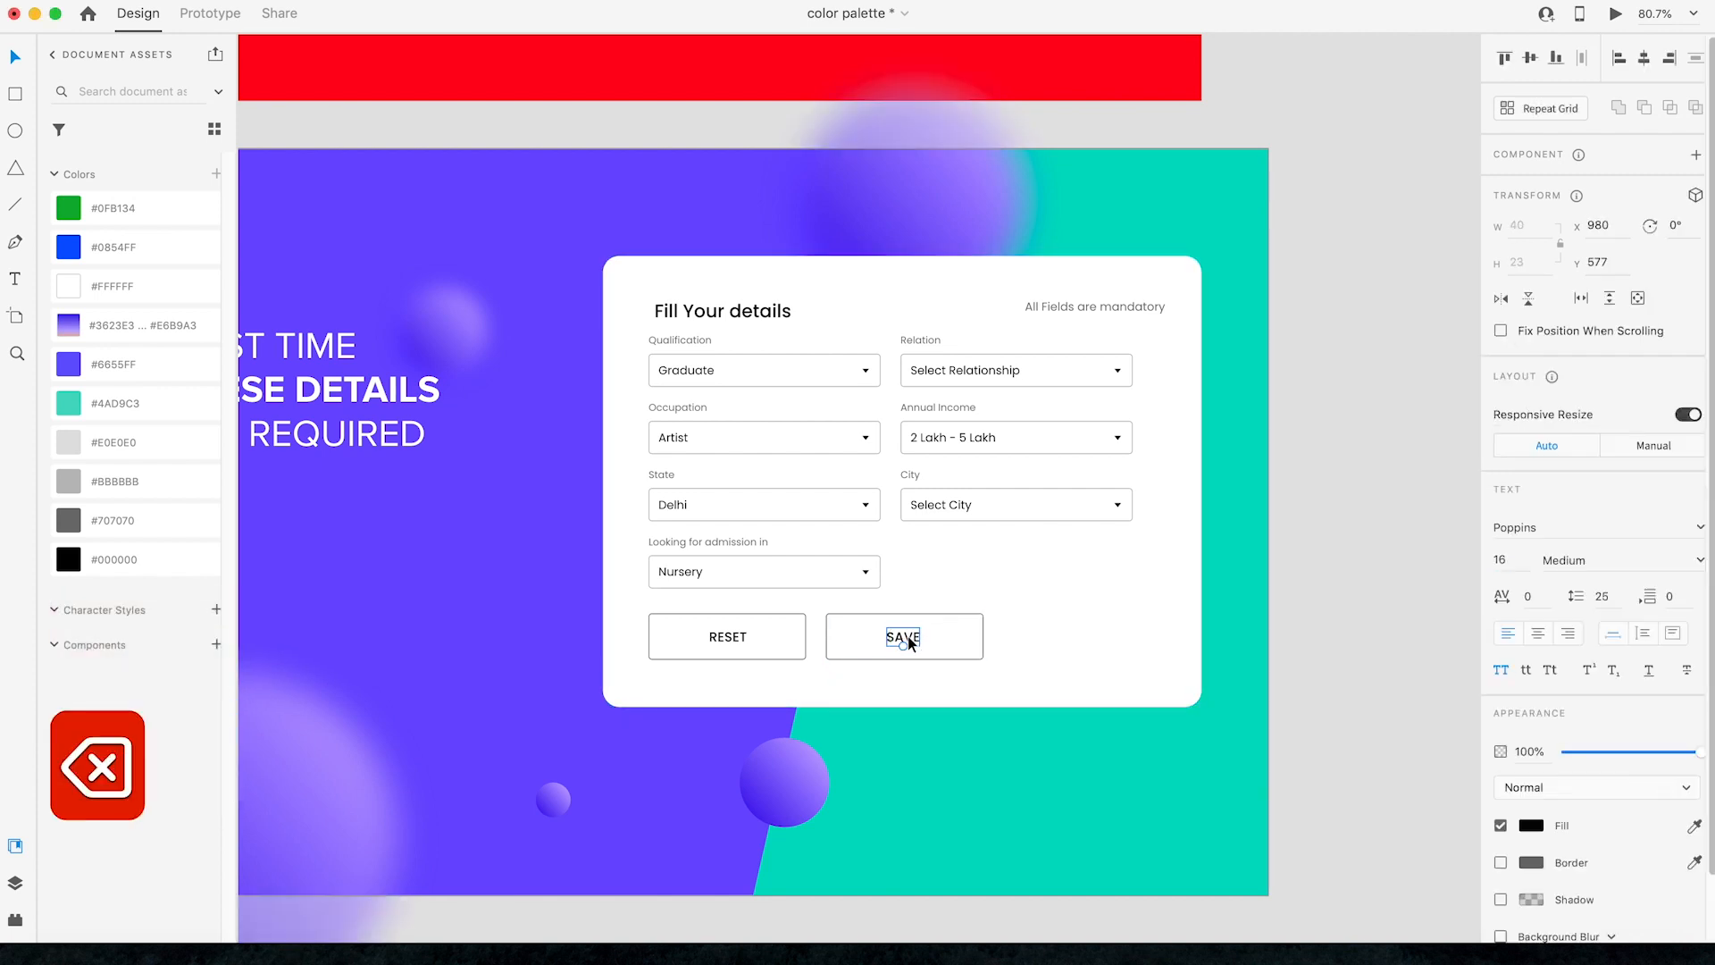
key("super+a")
left_click(1642, 59)
key("Escape")
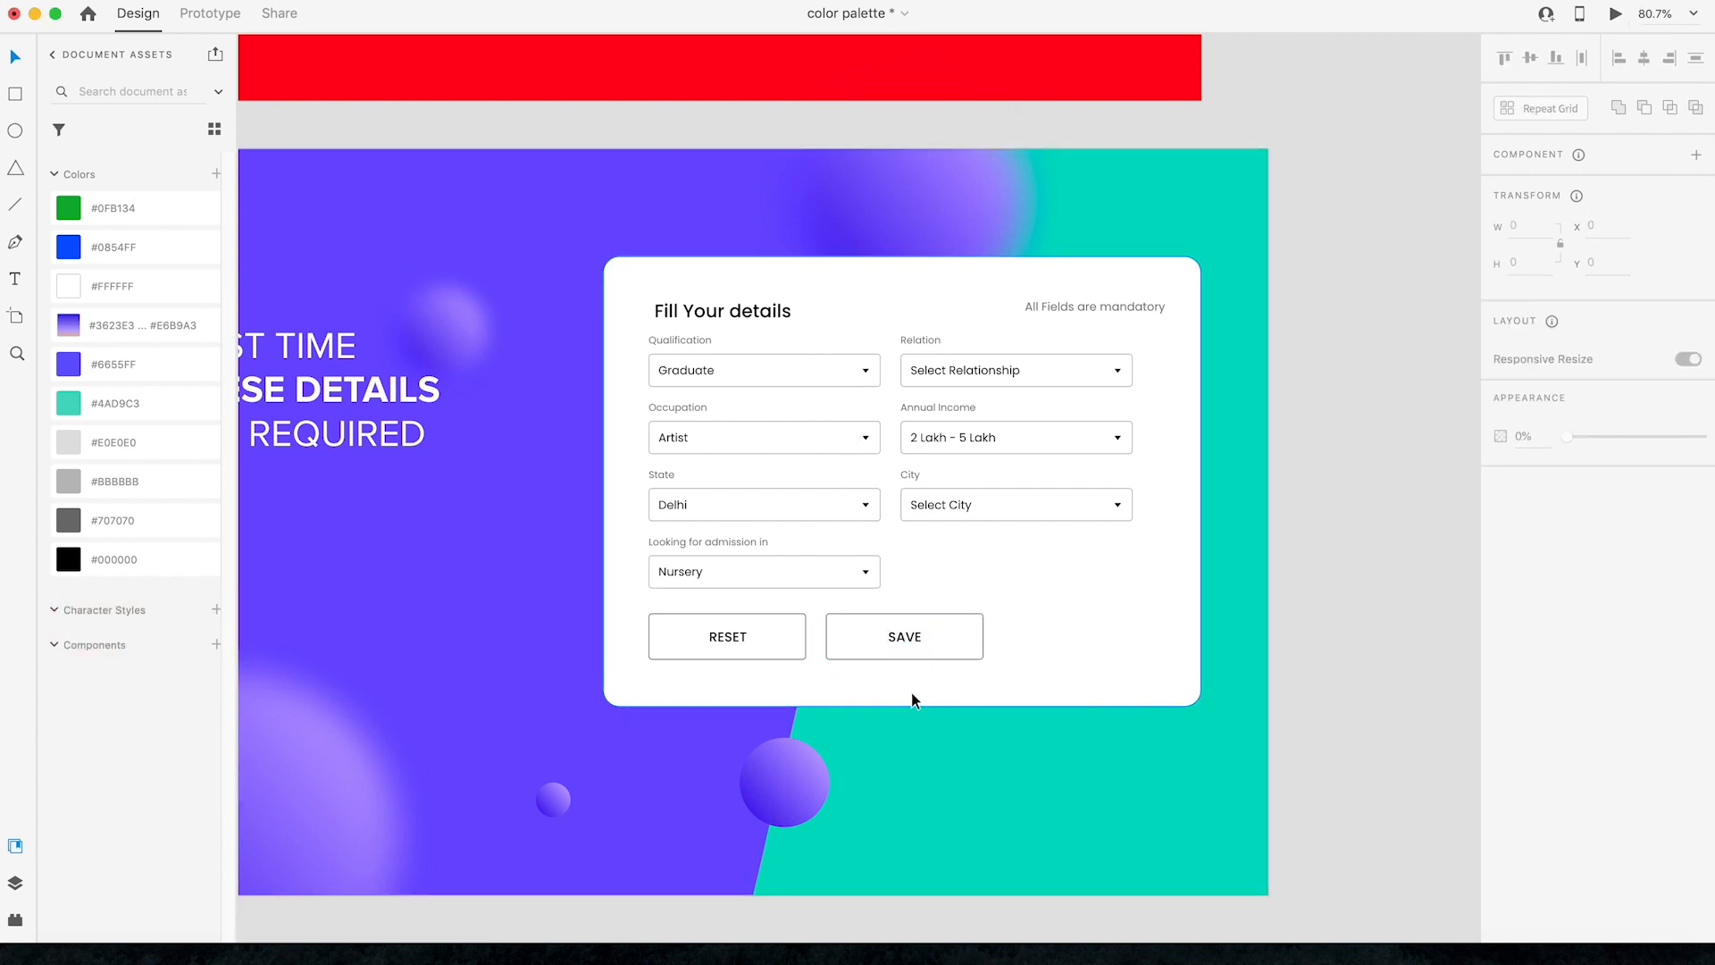
Step: Fill the SAVE button's rectangle with the #6655FF document colour and recolour its label white, sampled from the card
left_click(839, 648)
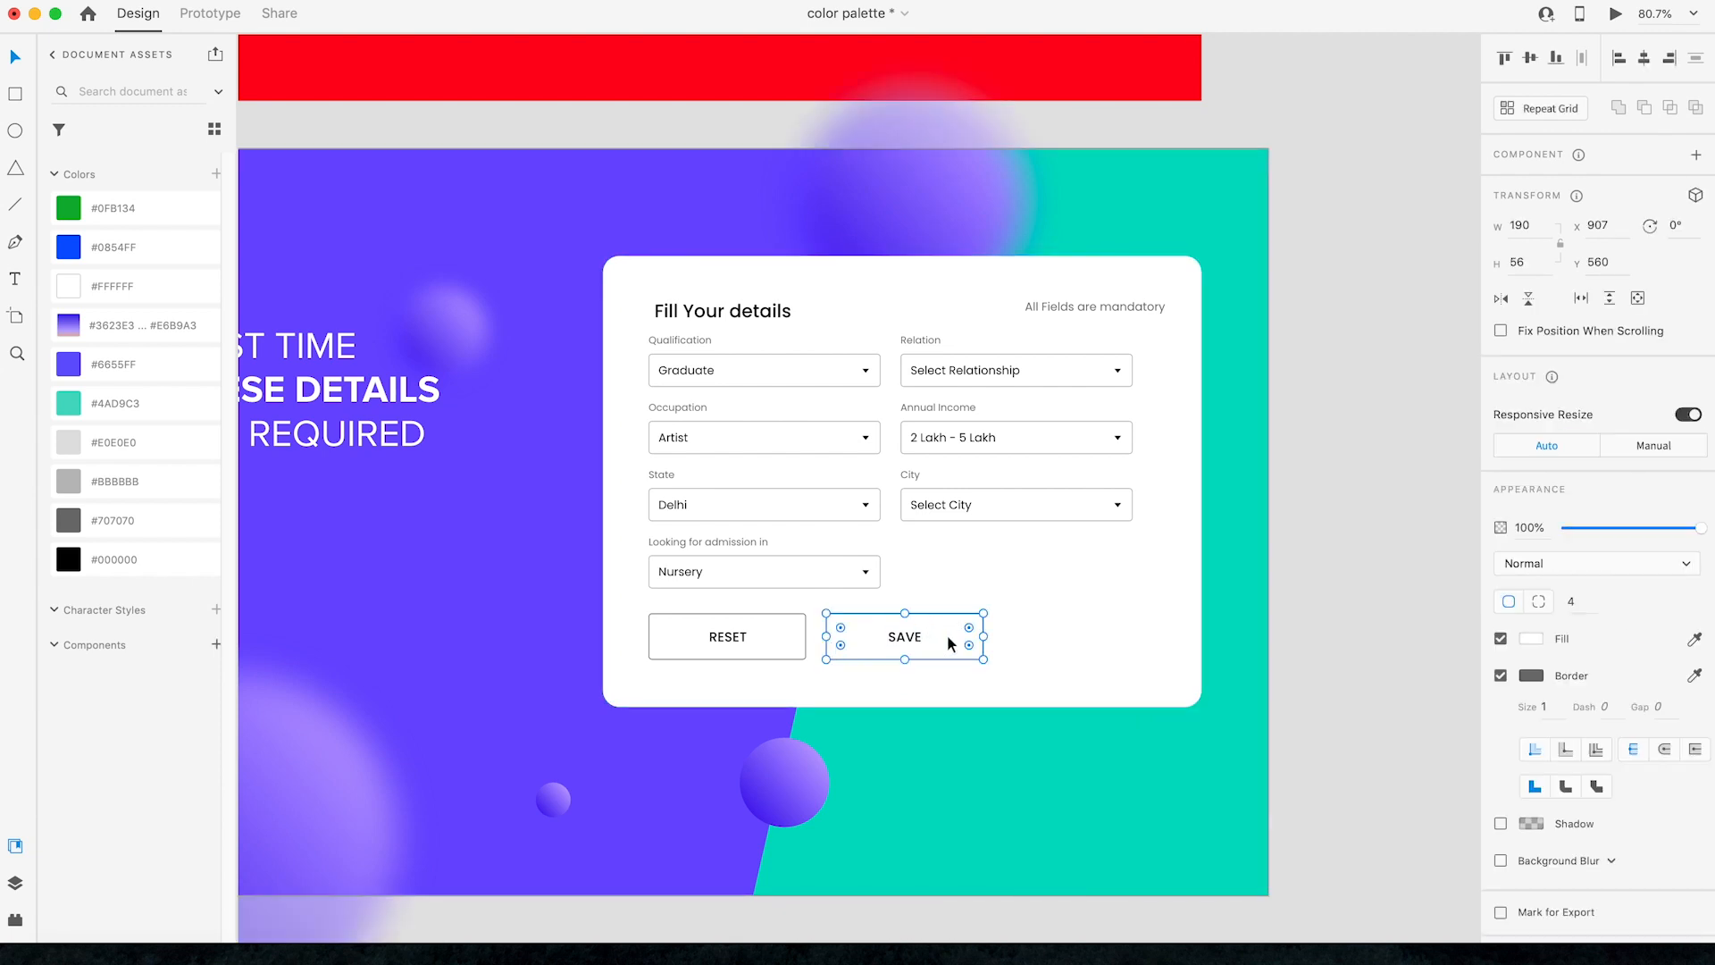
left_click_drag(117, 373, 865, 638)
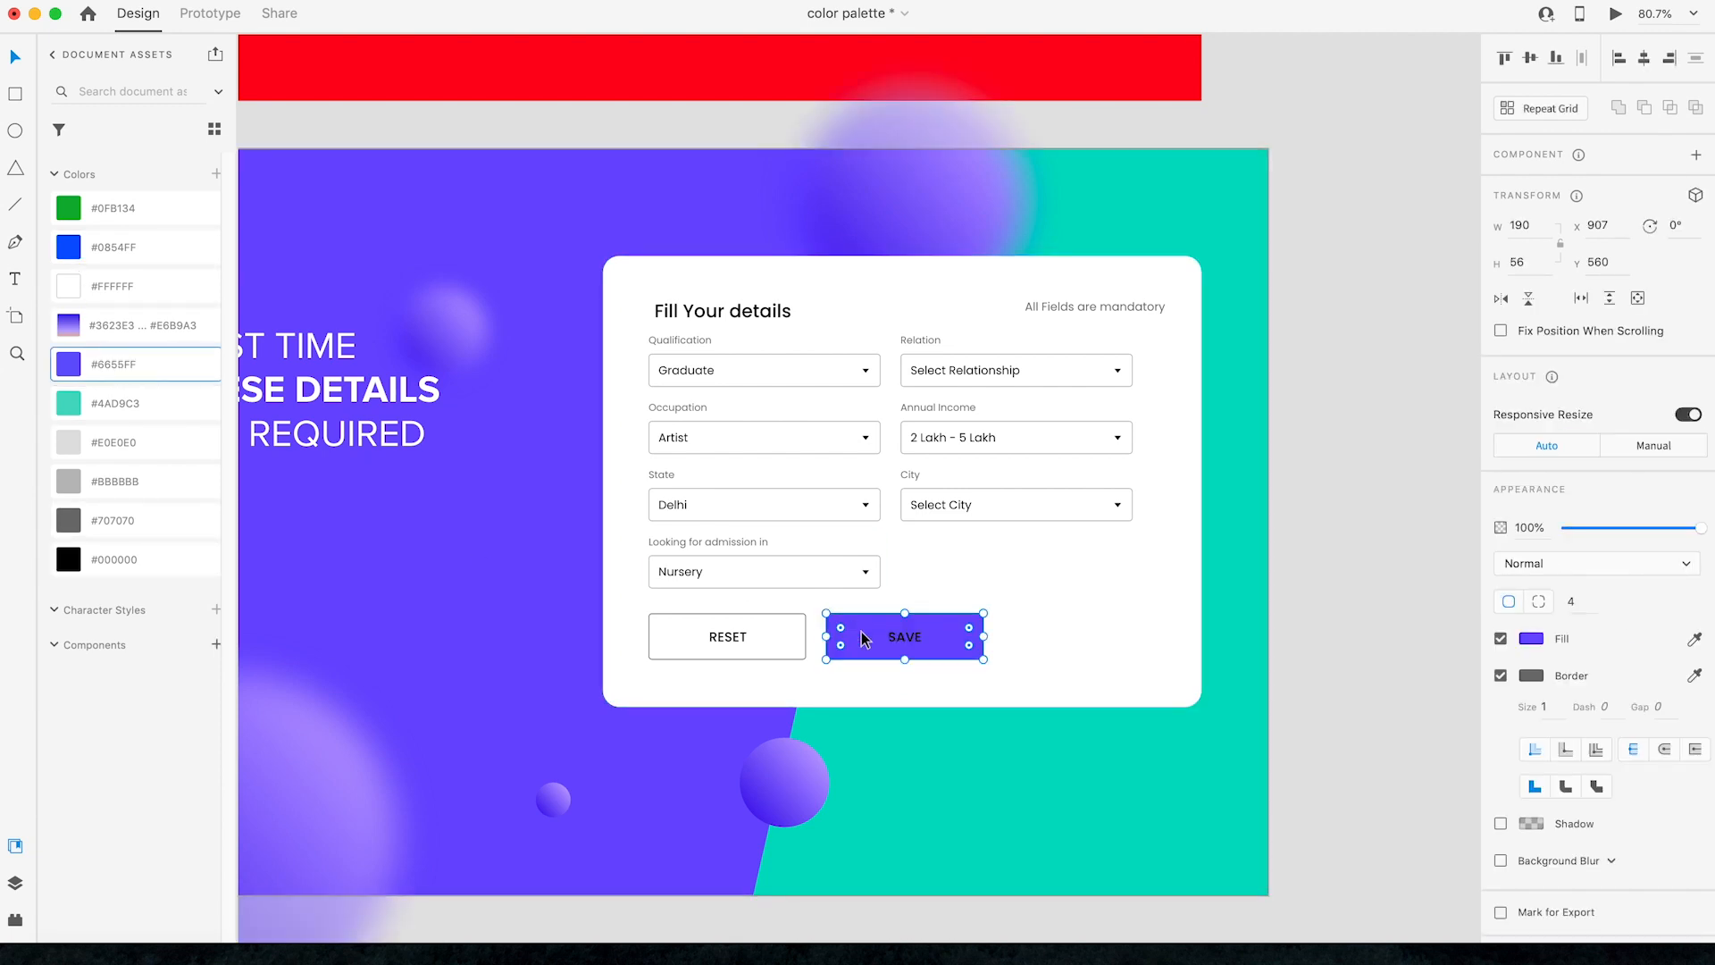
left_click(915, 643)
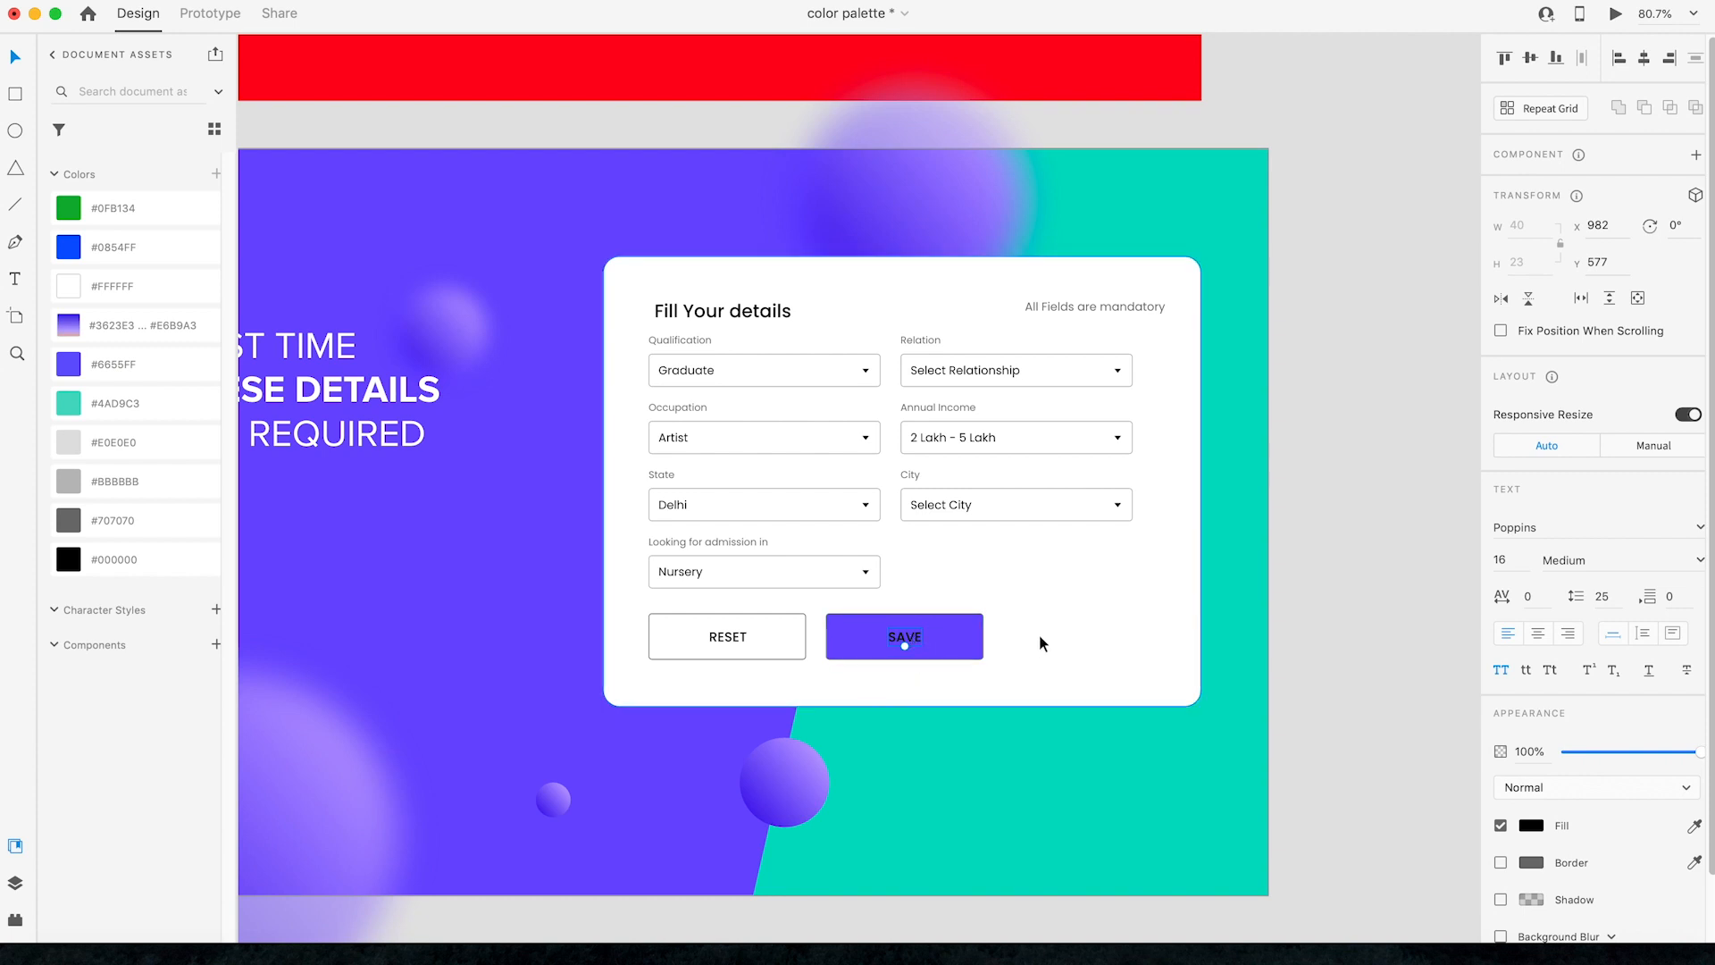
key("i")
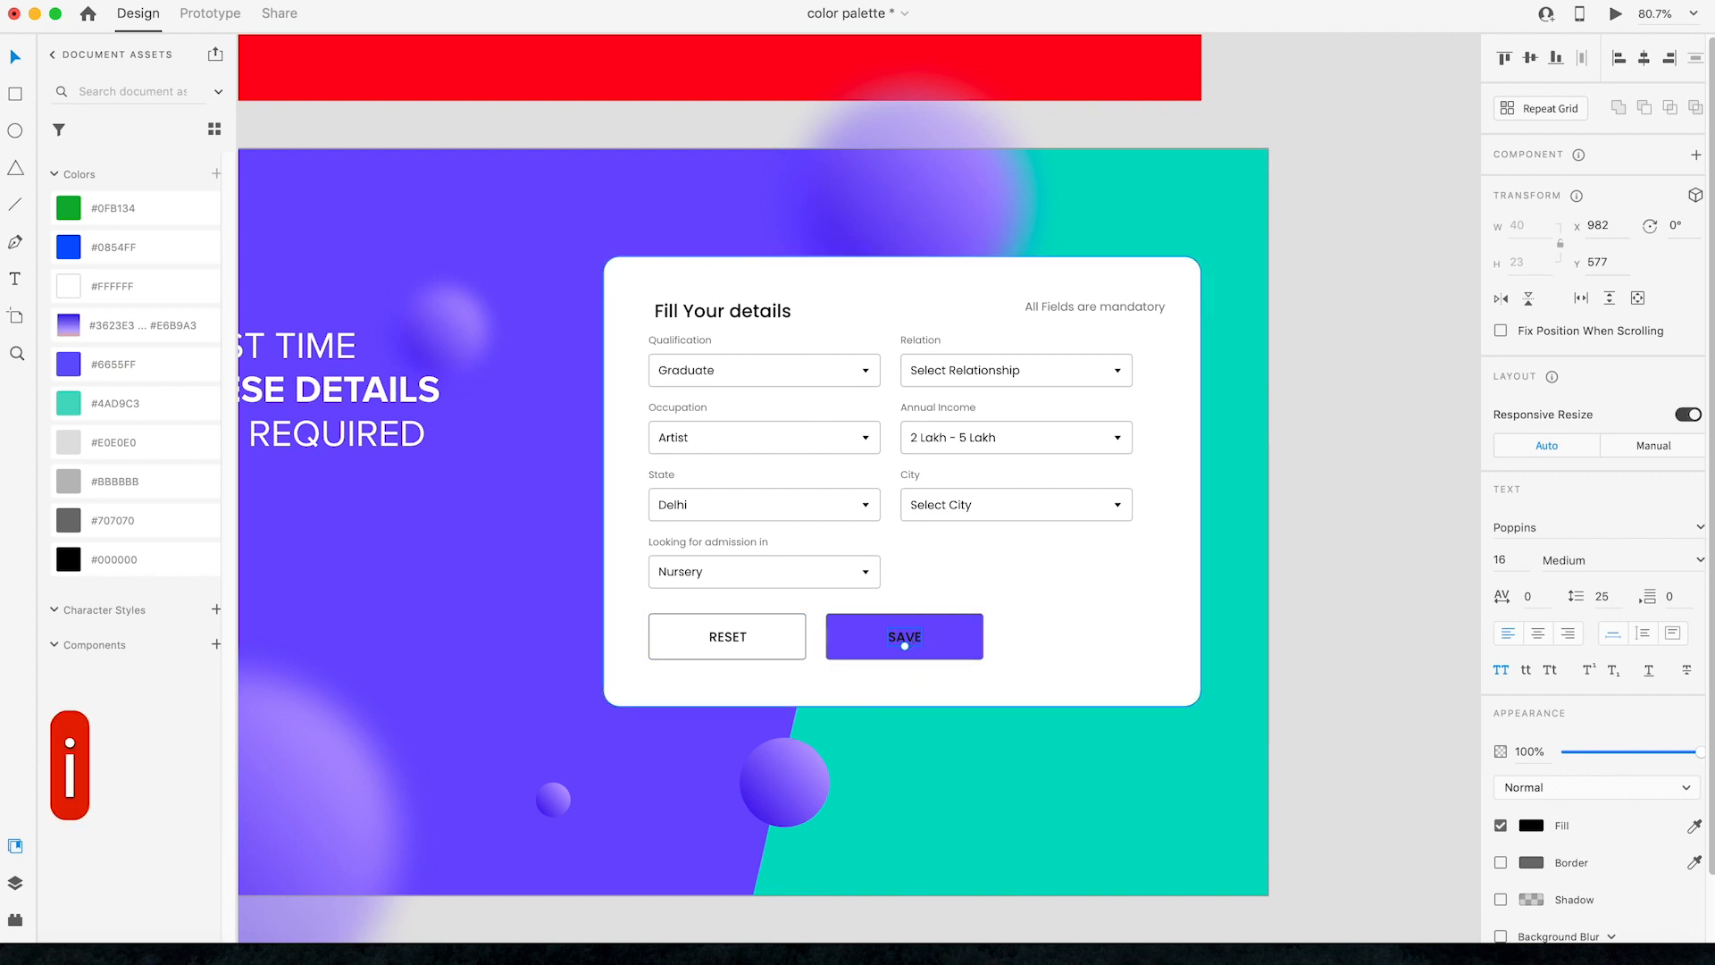
left_click(1089, 629)
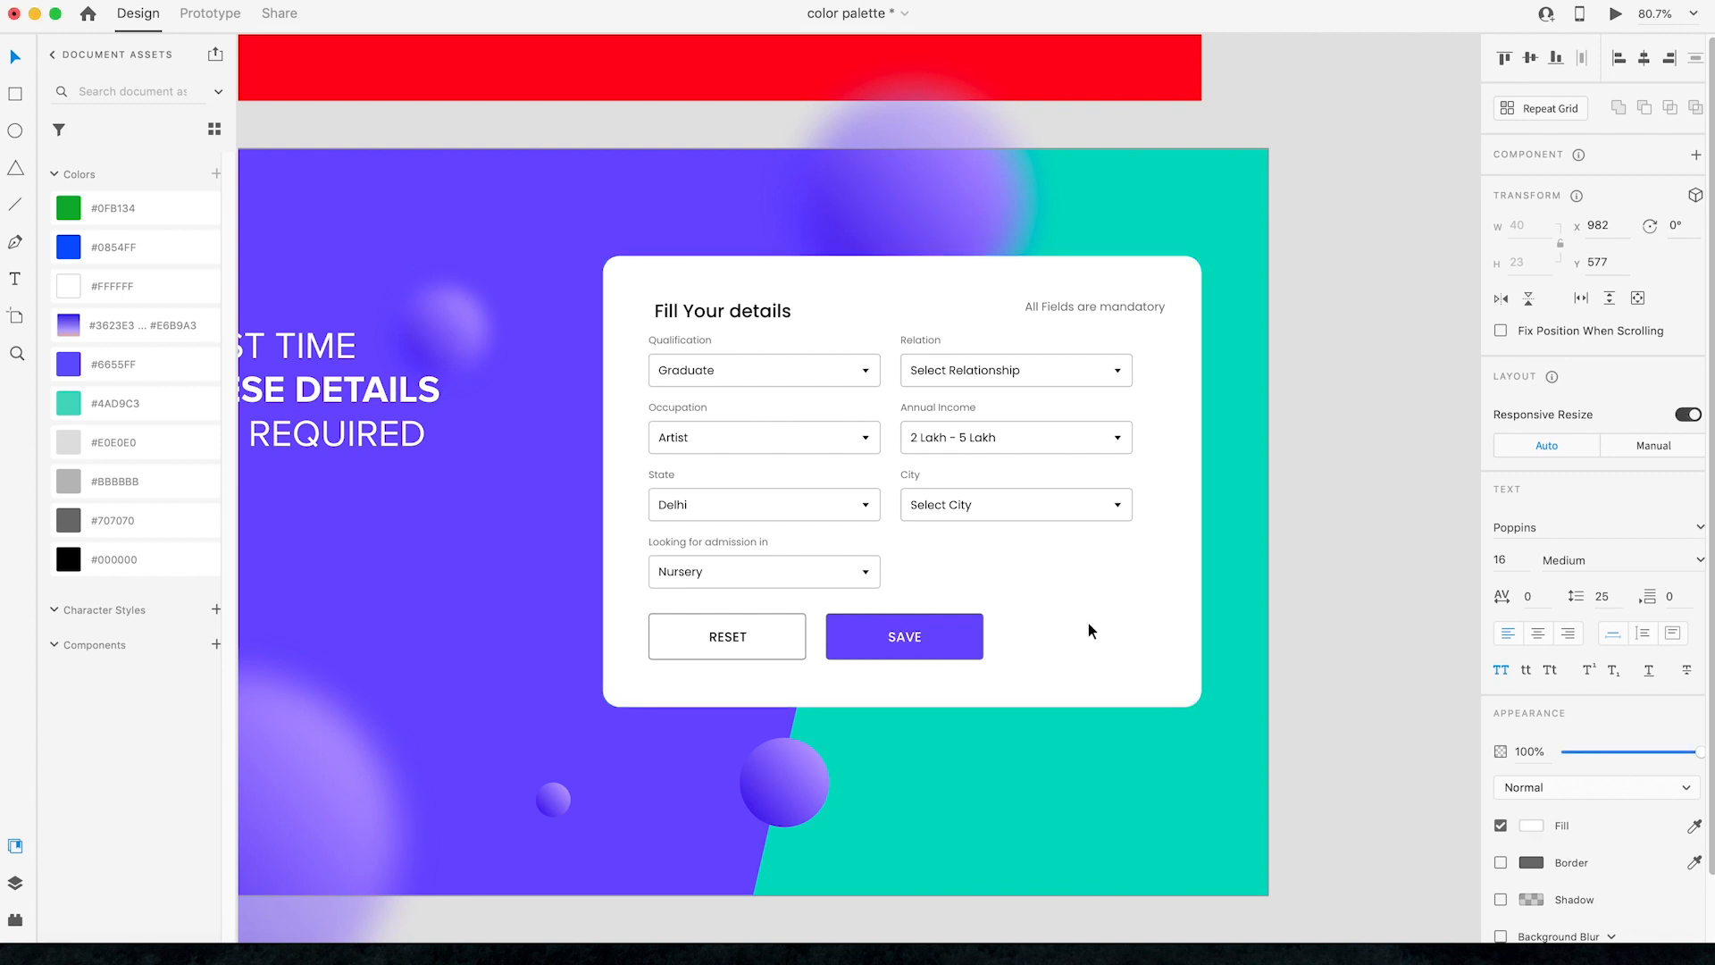
Step: Fill the RESET button's rectangle with the #E0E0E0 document colour and remove its border
left_click(1355, 574)
left_click(801, 639)
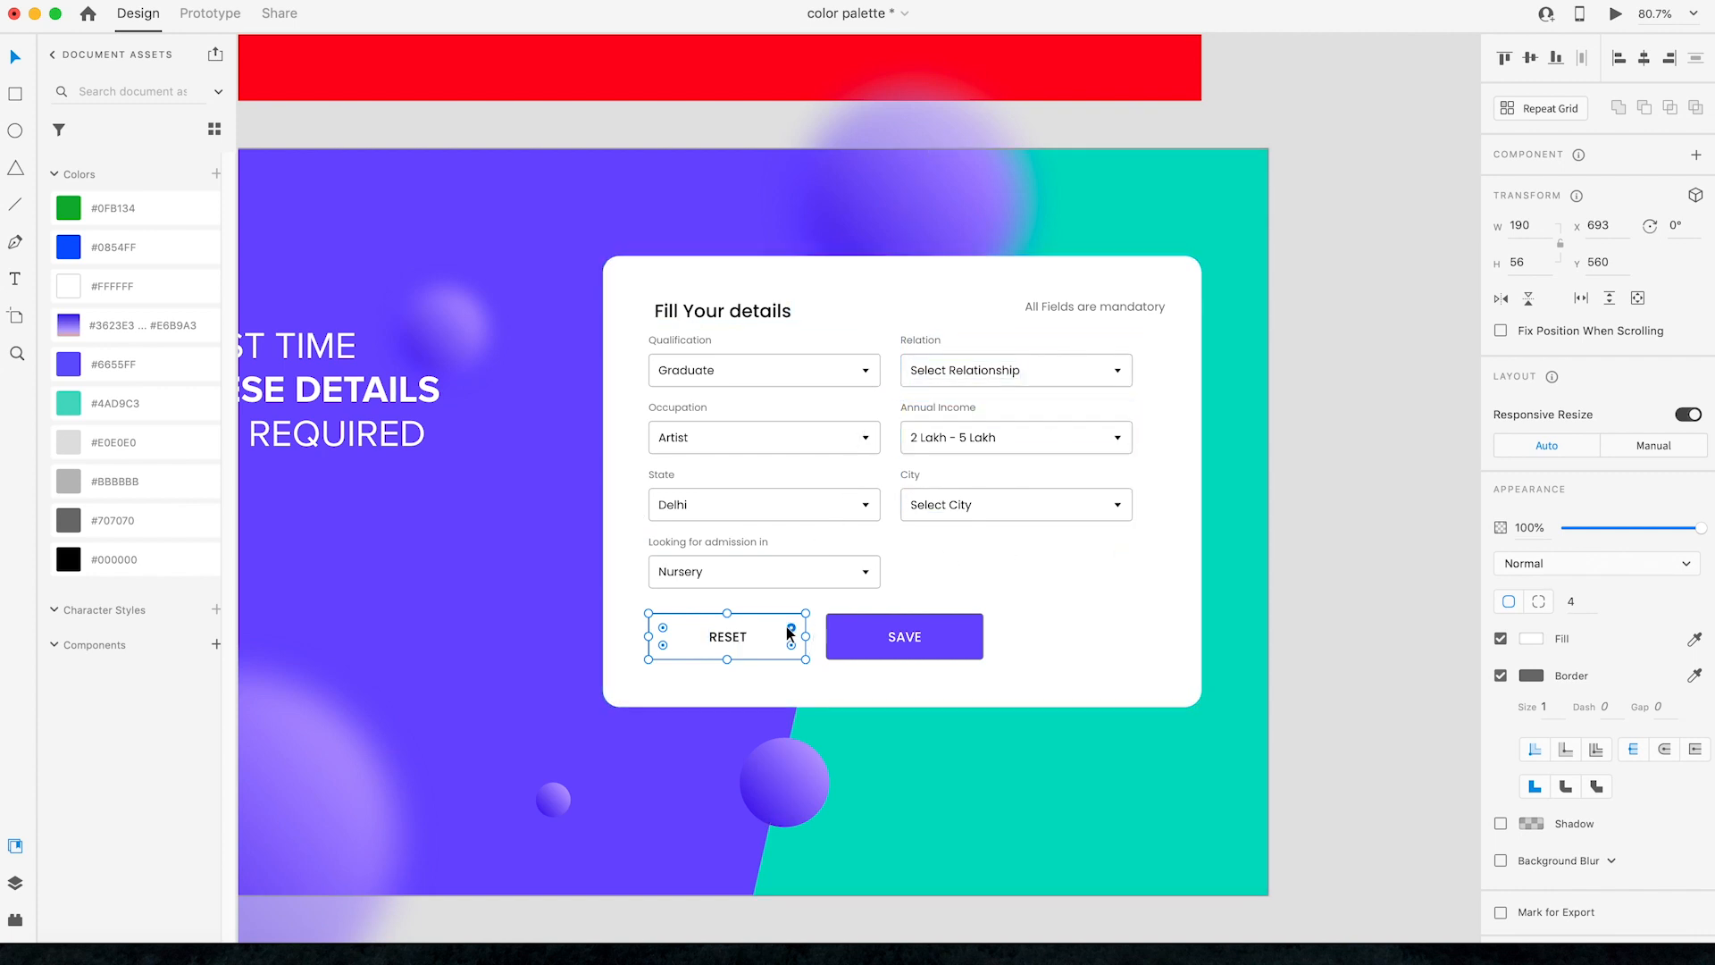
left_click(131, 451)
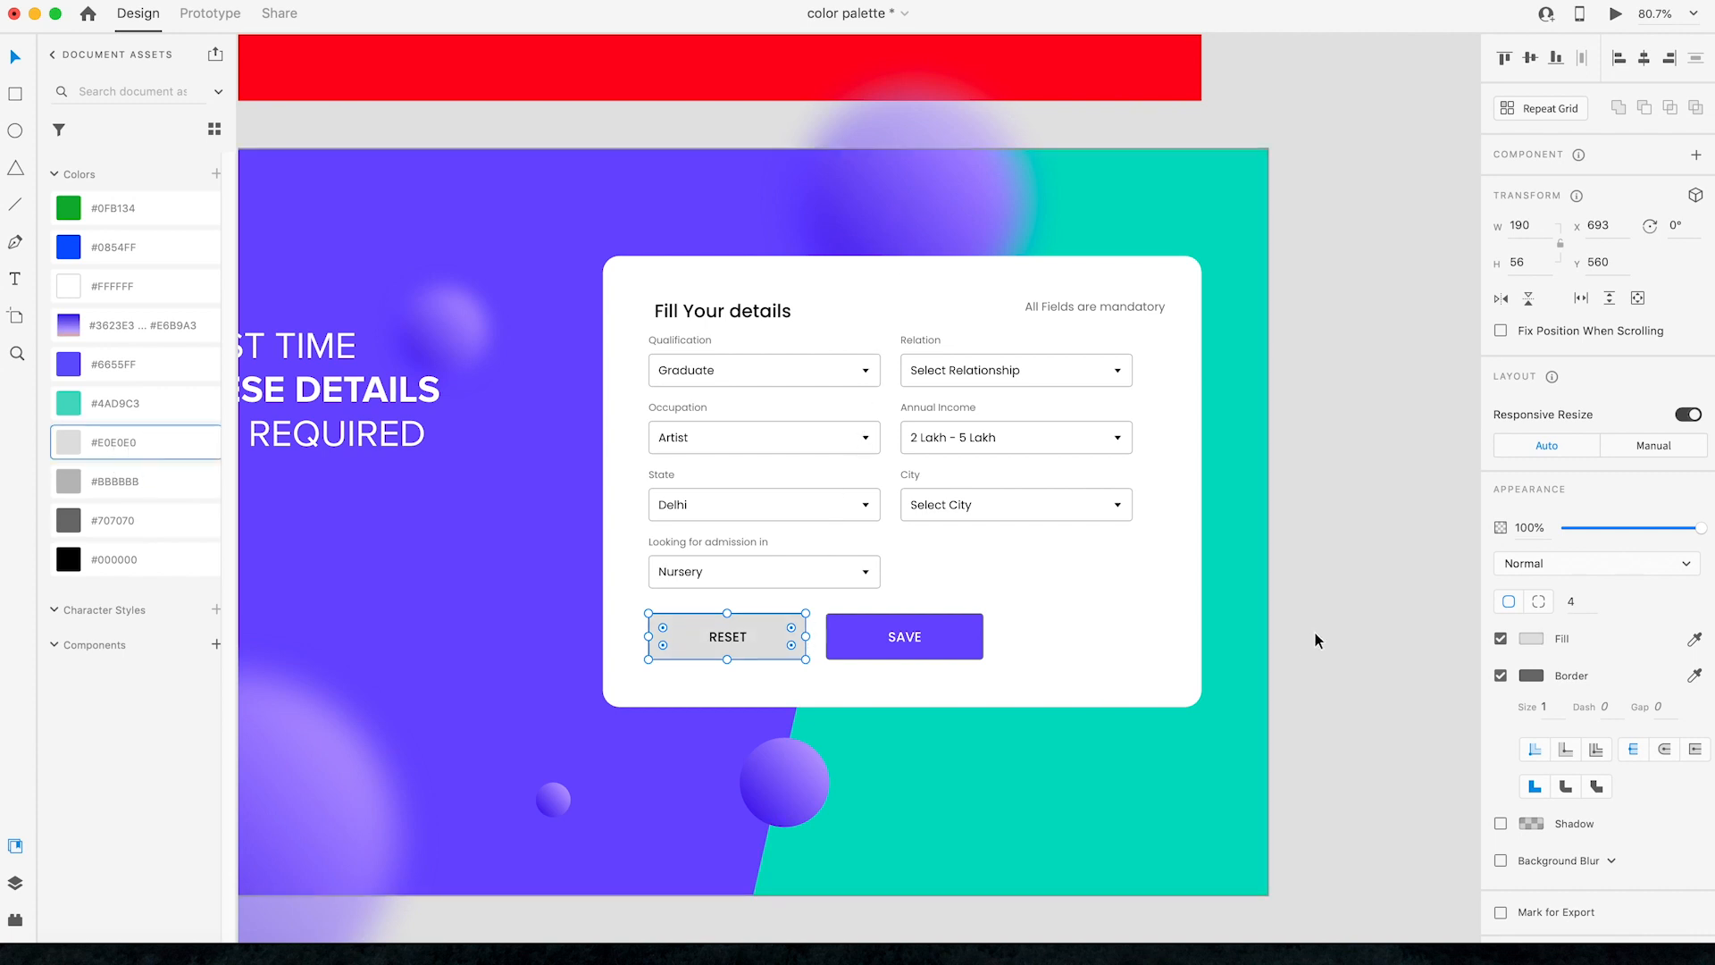
left_click(1321, 574)
left_click(779, 643)
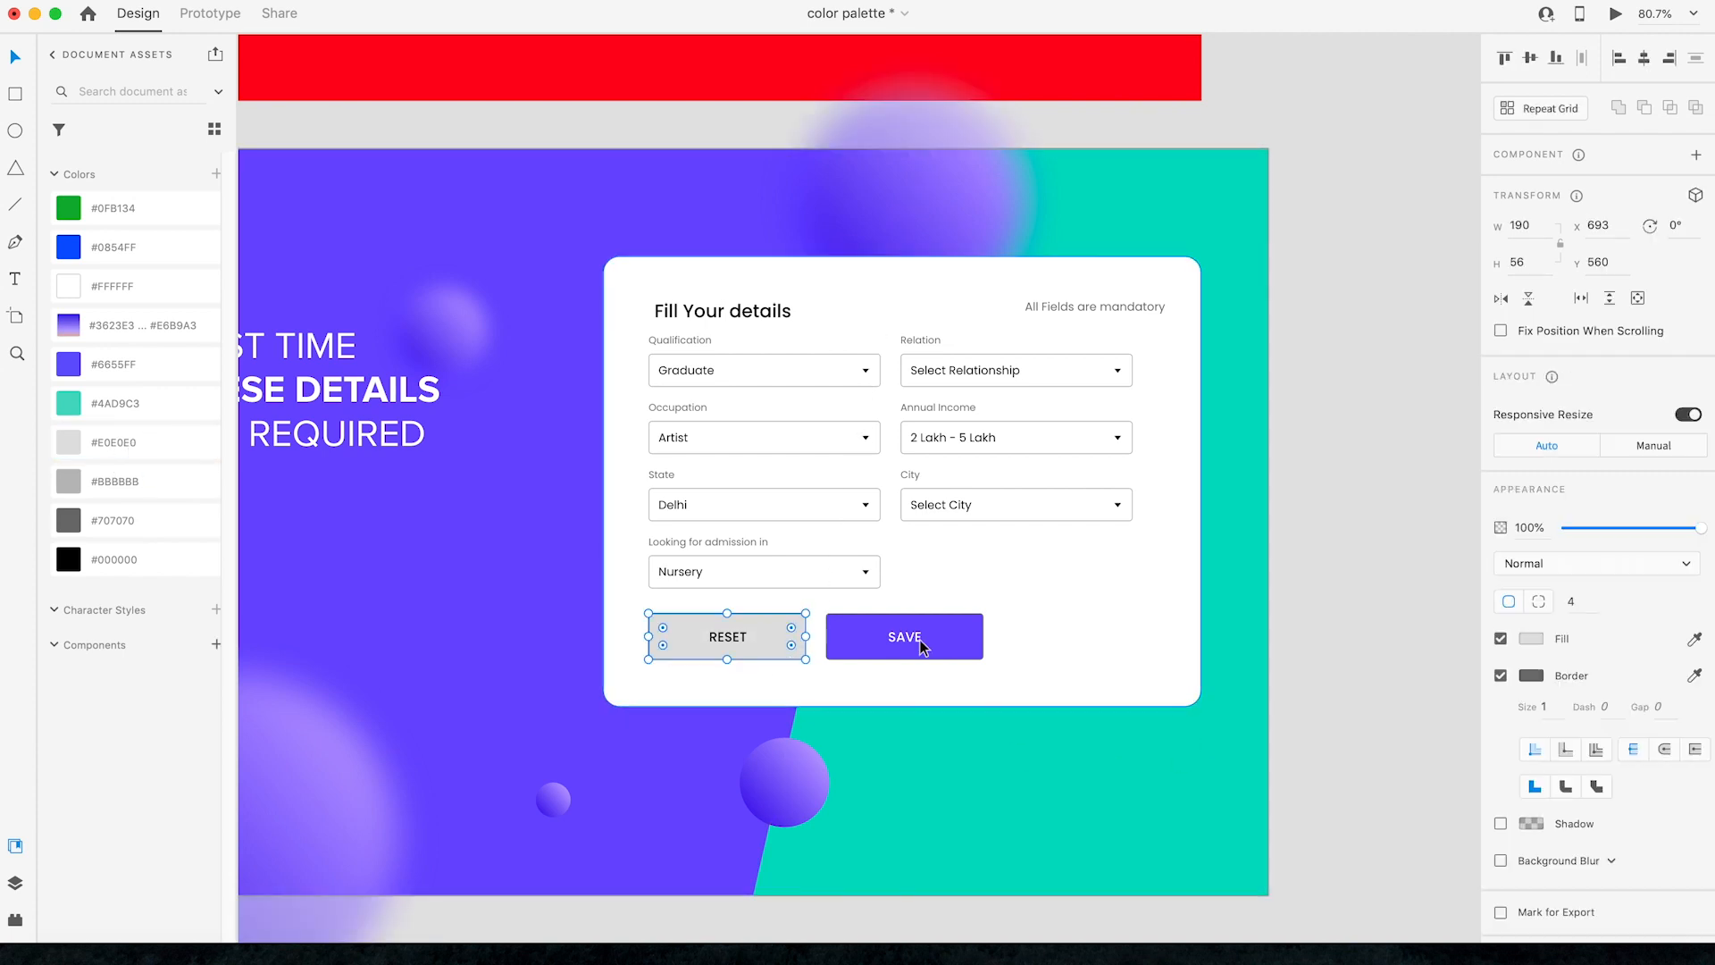
left_click(1503, 676)
left_click(1381, 557)
Step: Move the All Fields are mandatory note left to X 1108 and narrow the white card to a width of 683
scroll(1380, 556, "down", 3)
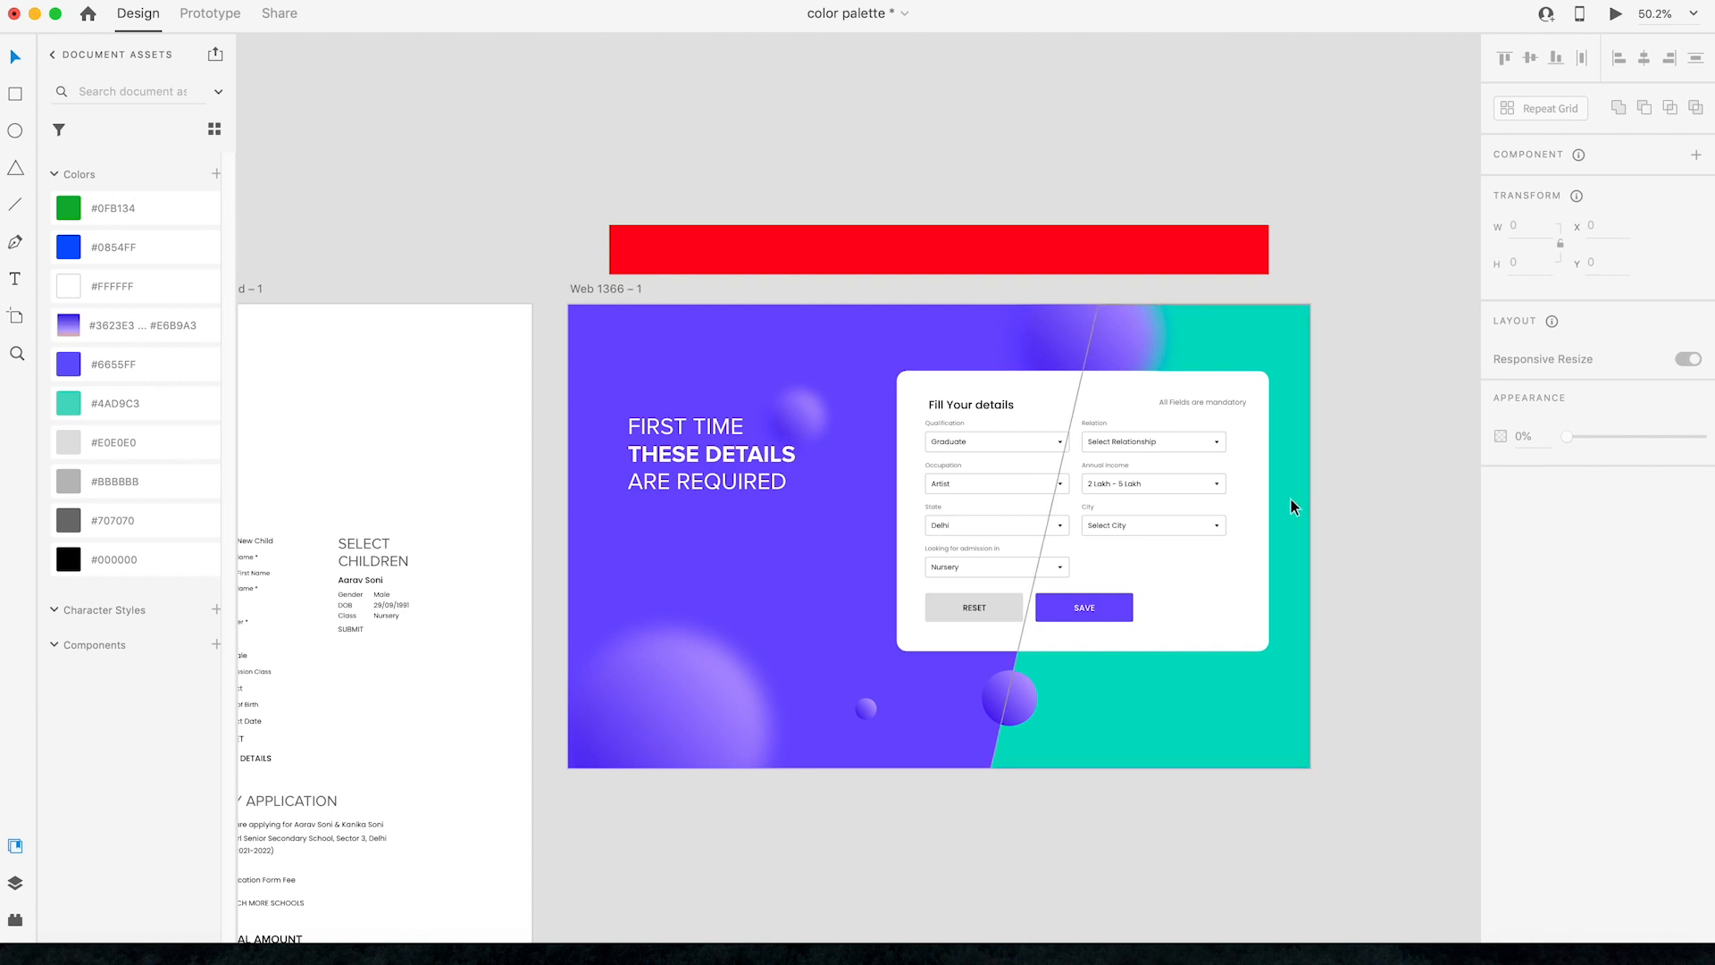
scroll(1229, 450, "up", 3)
scroll(1228, 449, "up", 2)
left_click_drag(1192, 365, 1153, 362)
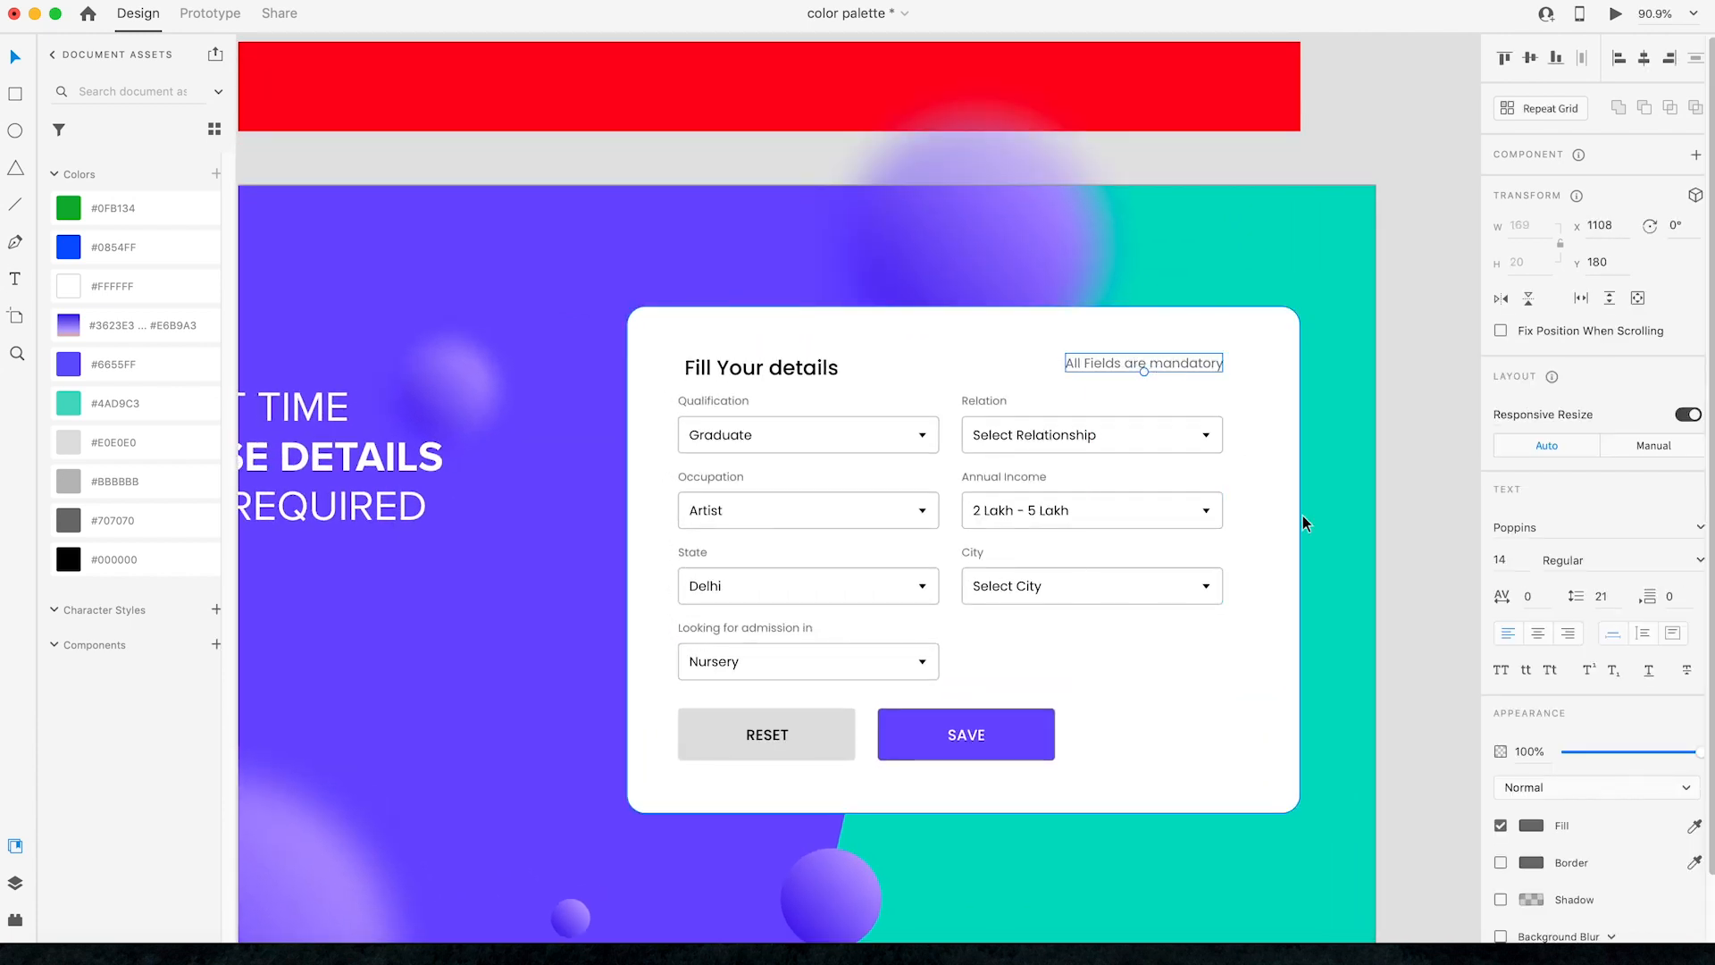
left_click(1256, 500)
left_click_drag(1299, 559, 1264, 558)
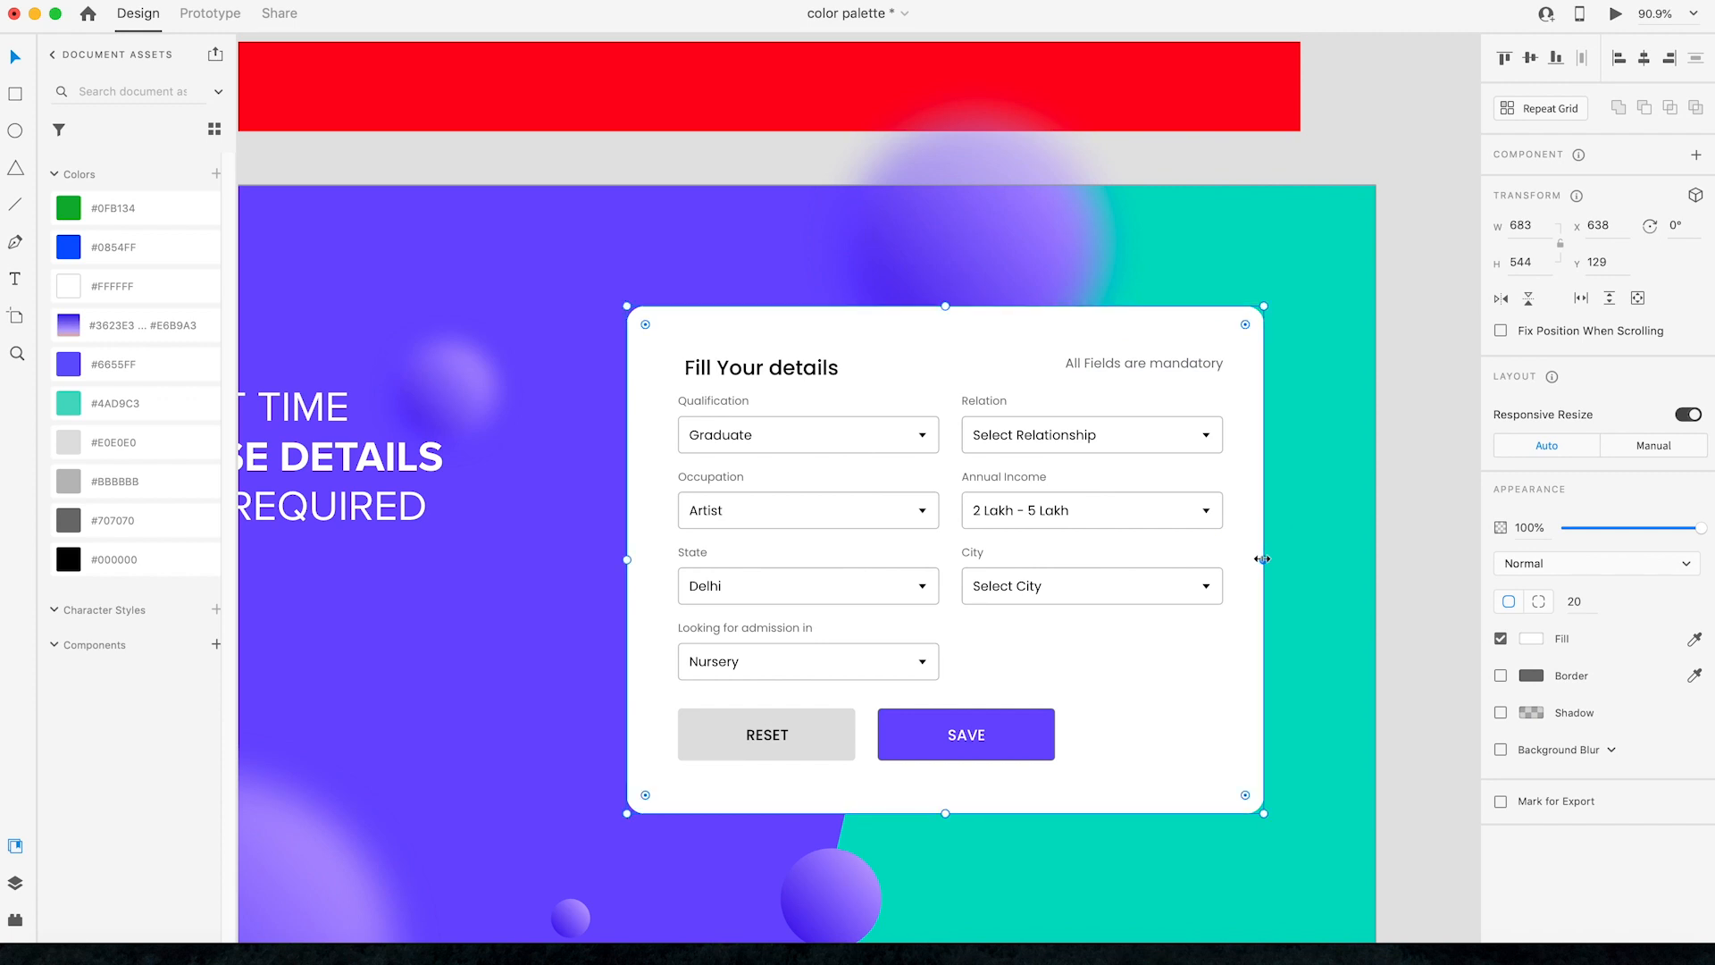
Step: Set the width of the four left-column fields, Qualification, Occupation, State and Looking for admission in, to 320
scroll(1265, 557, "down", 5)
left_click(1397, 445)
key("space")
left_click_drag(1375, 629, 1258, 471)
scroll(1110, 323, "up", 4)
left_click(827, 338)
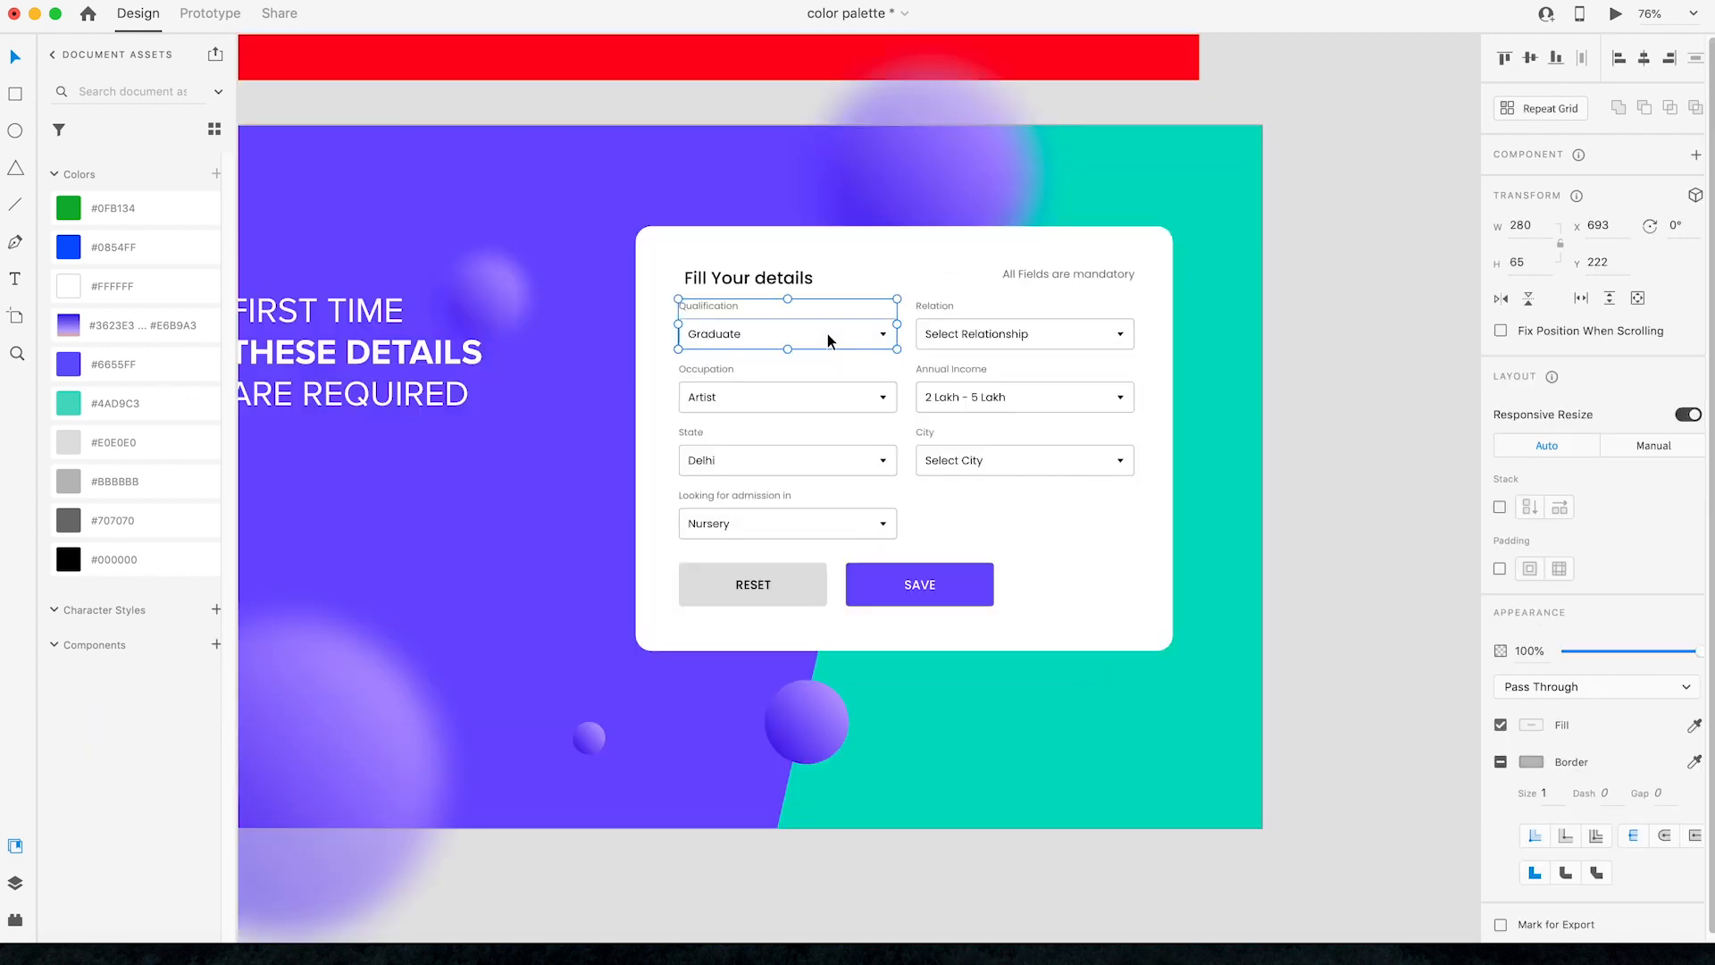
left_click(813, 384, "shift")
left_click(808, 447, "shift")
left_click(796, 526, "shift")
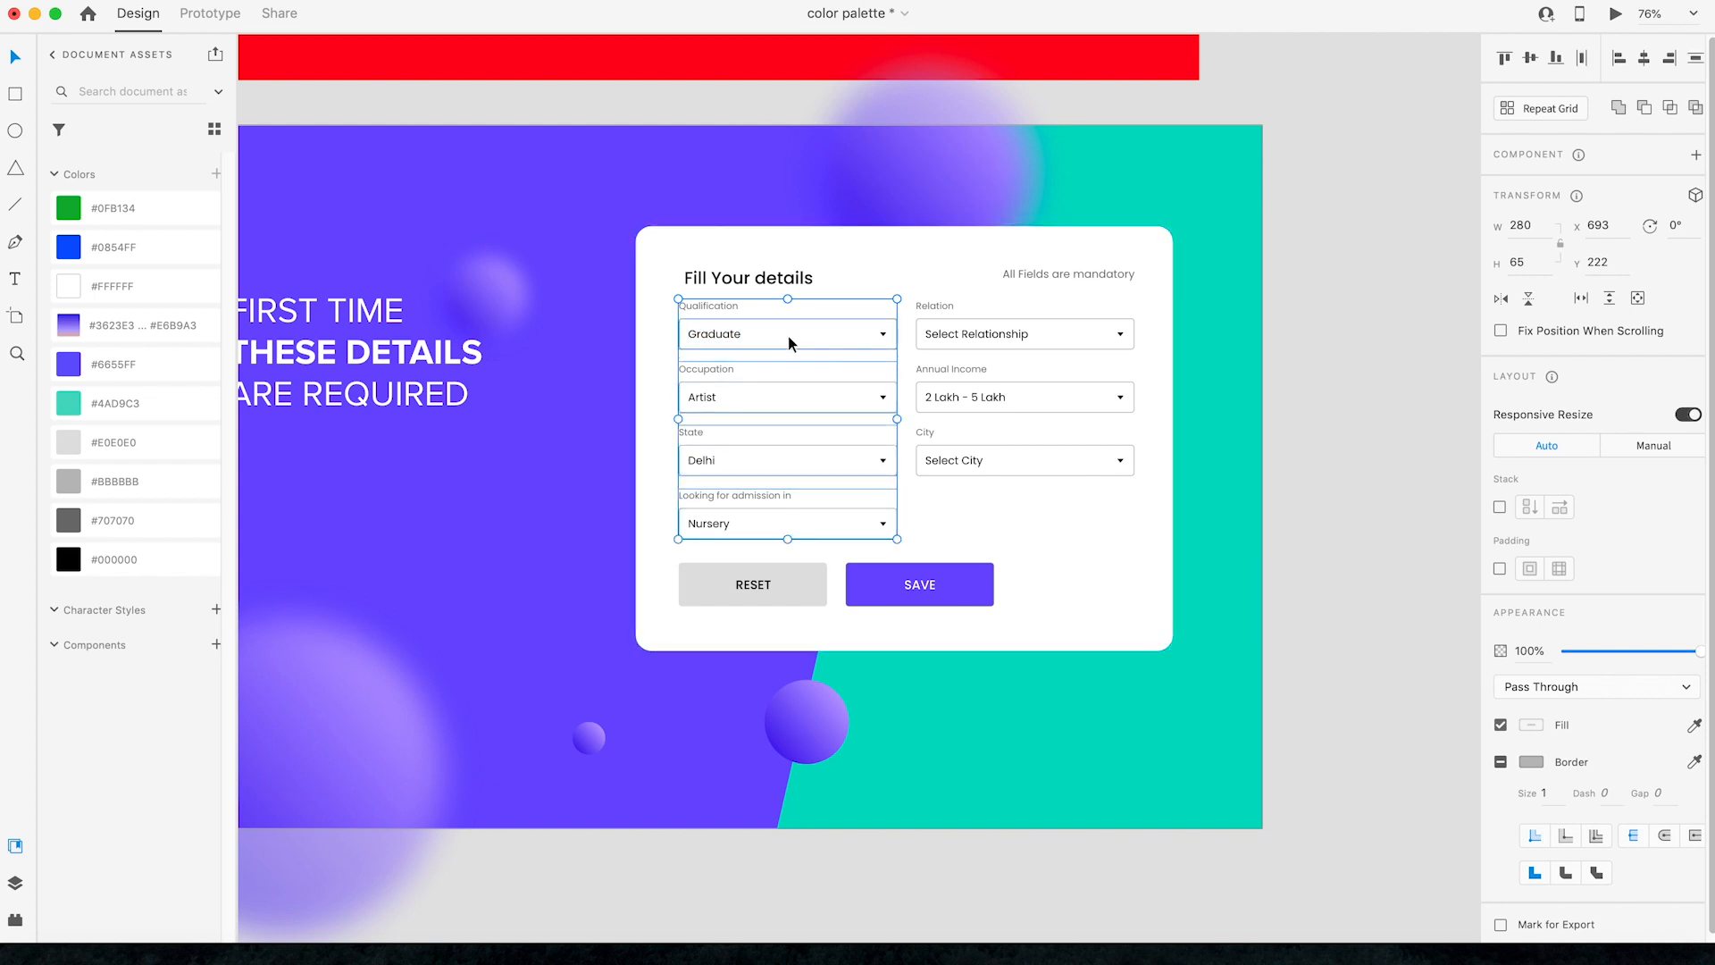
left_click_drag(897, 419, 926, 418)
left_click(1529, 225)
type("320")
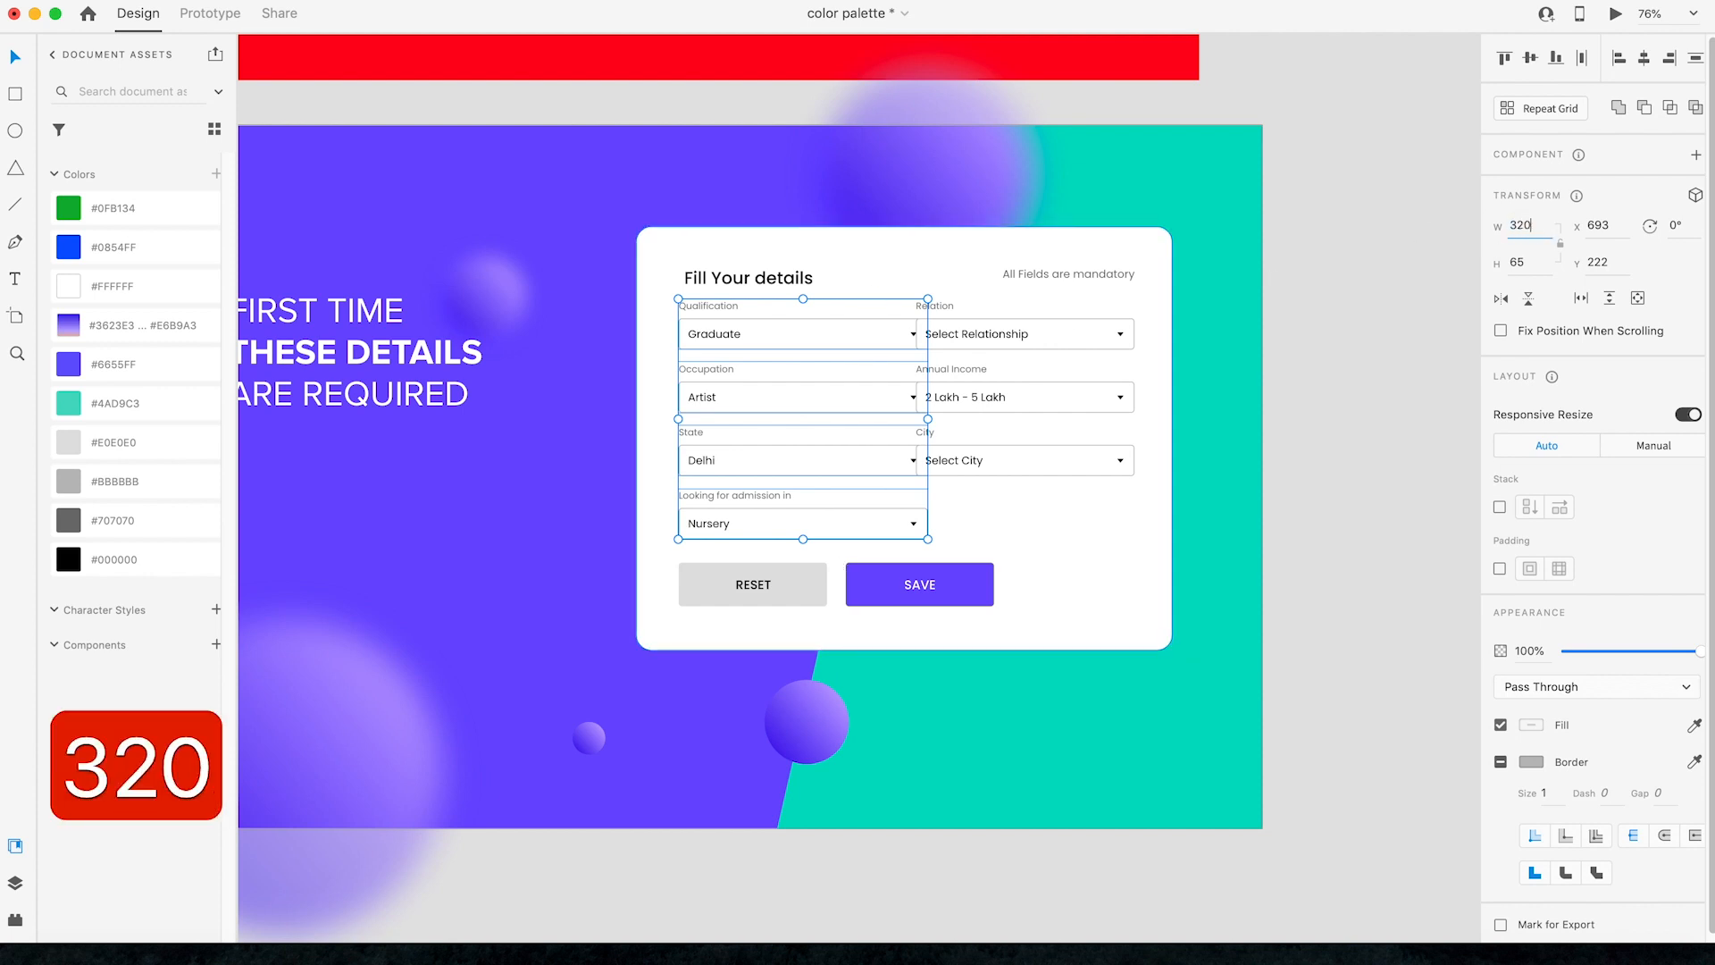
key("Return")
Step: Set the Relation, Annual Income and City fields to a width of 320 and move them right to X 1033
left_click(990, 334)
left_click(1530, 225)
type("320")
key("Return")
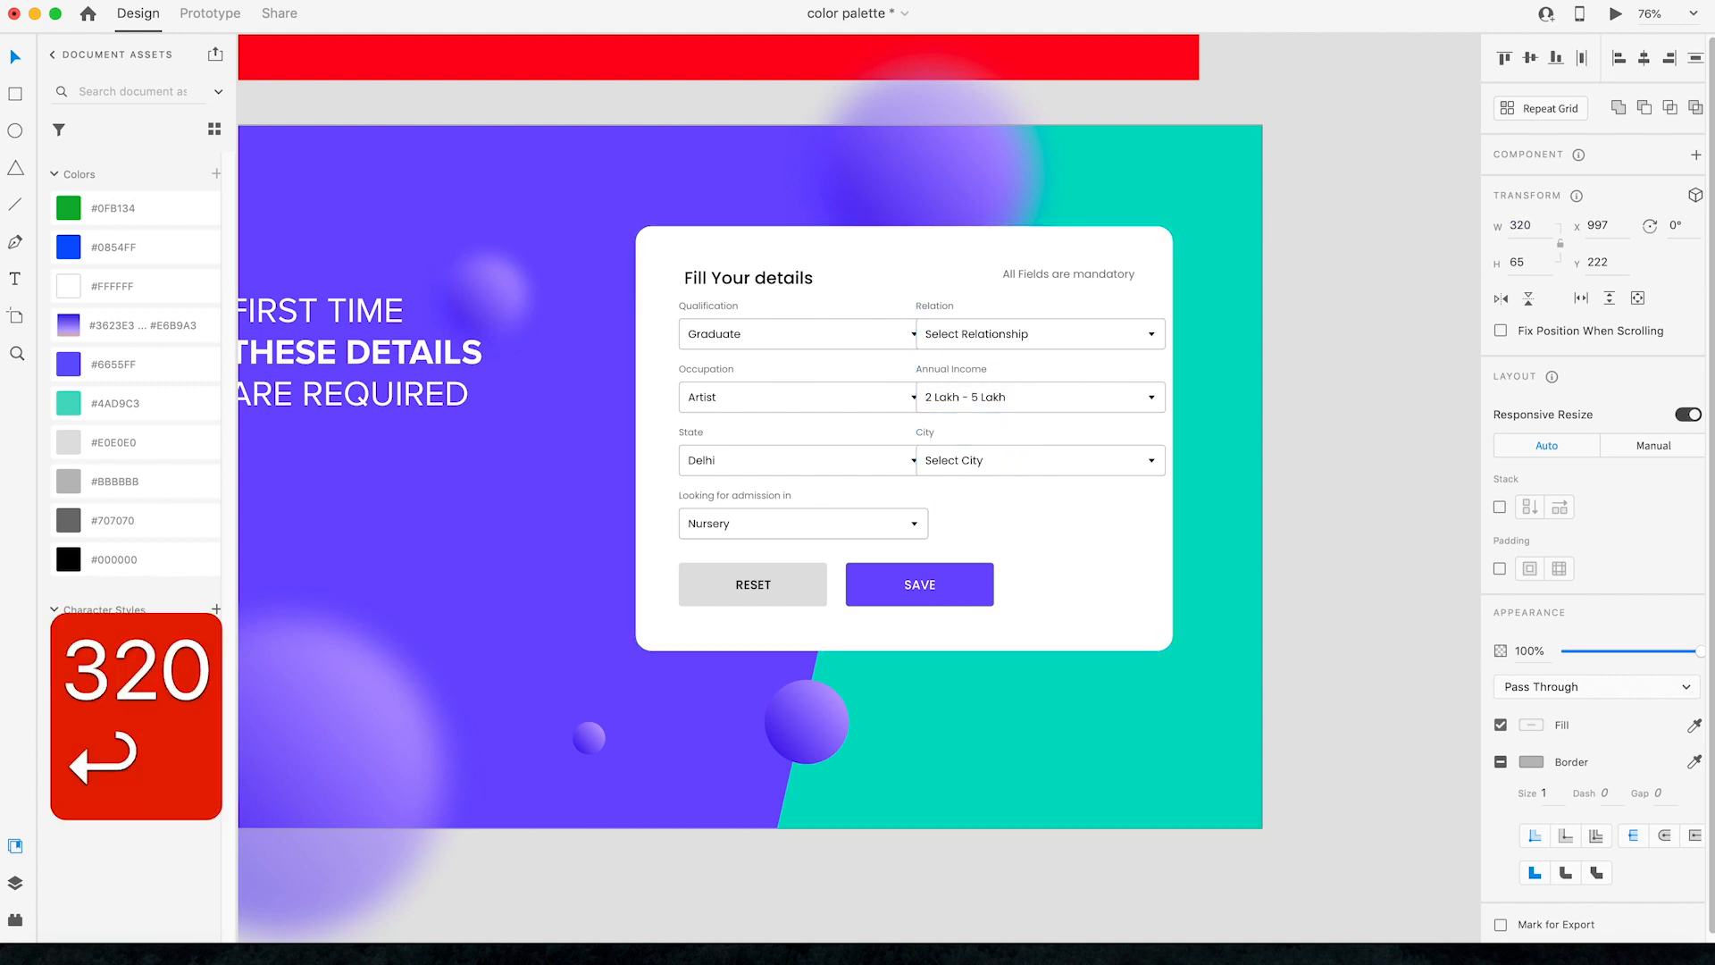
left_click_drag(989, 335, 1018, 335)
Step: Widen the white card to 751 and shift the three right-column fields to X 1037 for a 24 px column gap
left_click(924, 297)
left_click_drag(1172, 437, 1222, 434)
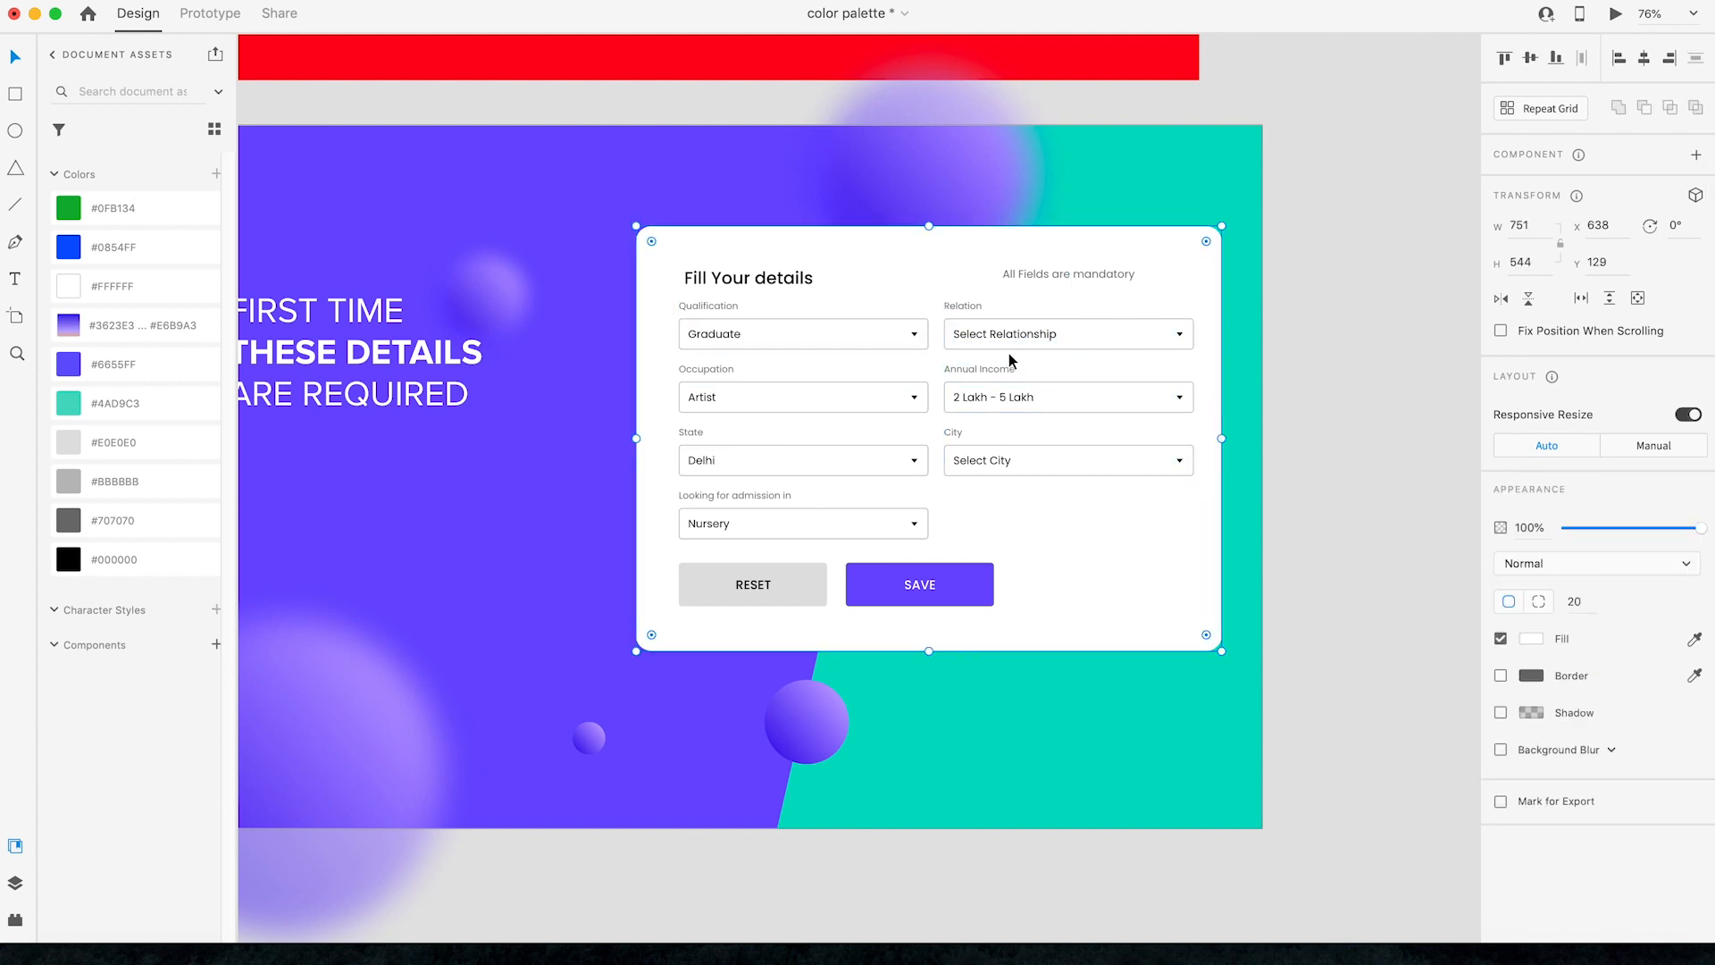
left_click(783, 335)
left_click(765, 389)
left_click(956, 335)
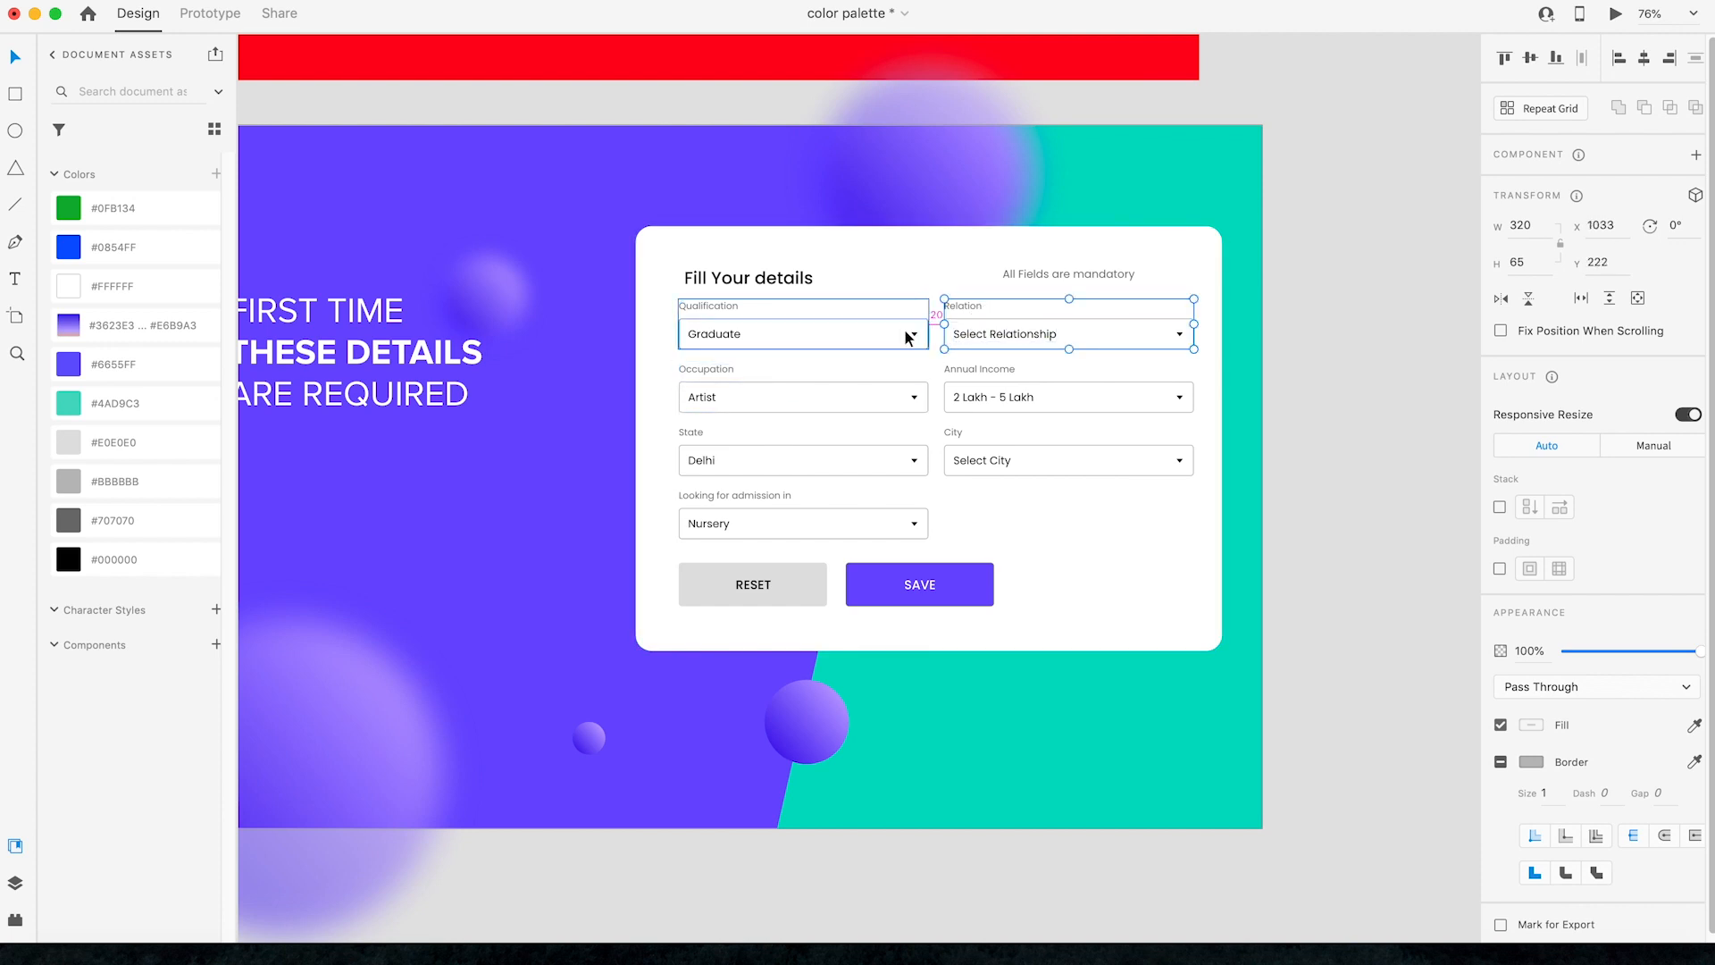
left_click(999, 397, "shift")
left_click(986, 454, "shift")
key("Right")
key("Right")
key("Right")
key("Right")
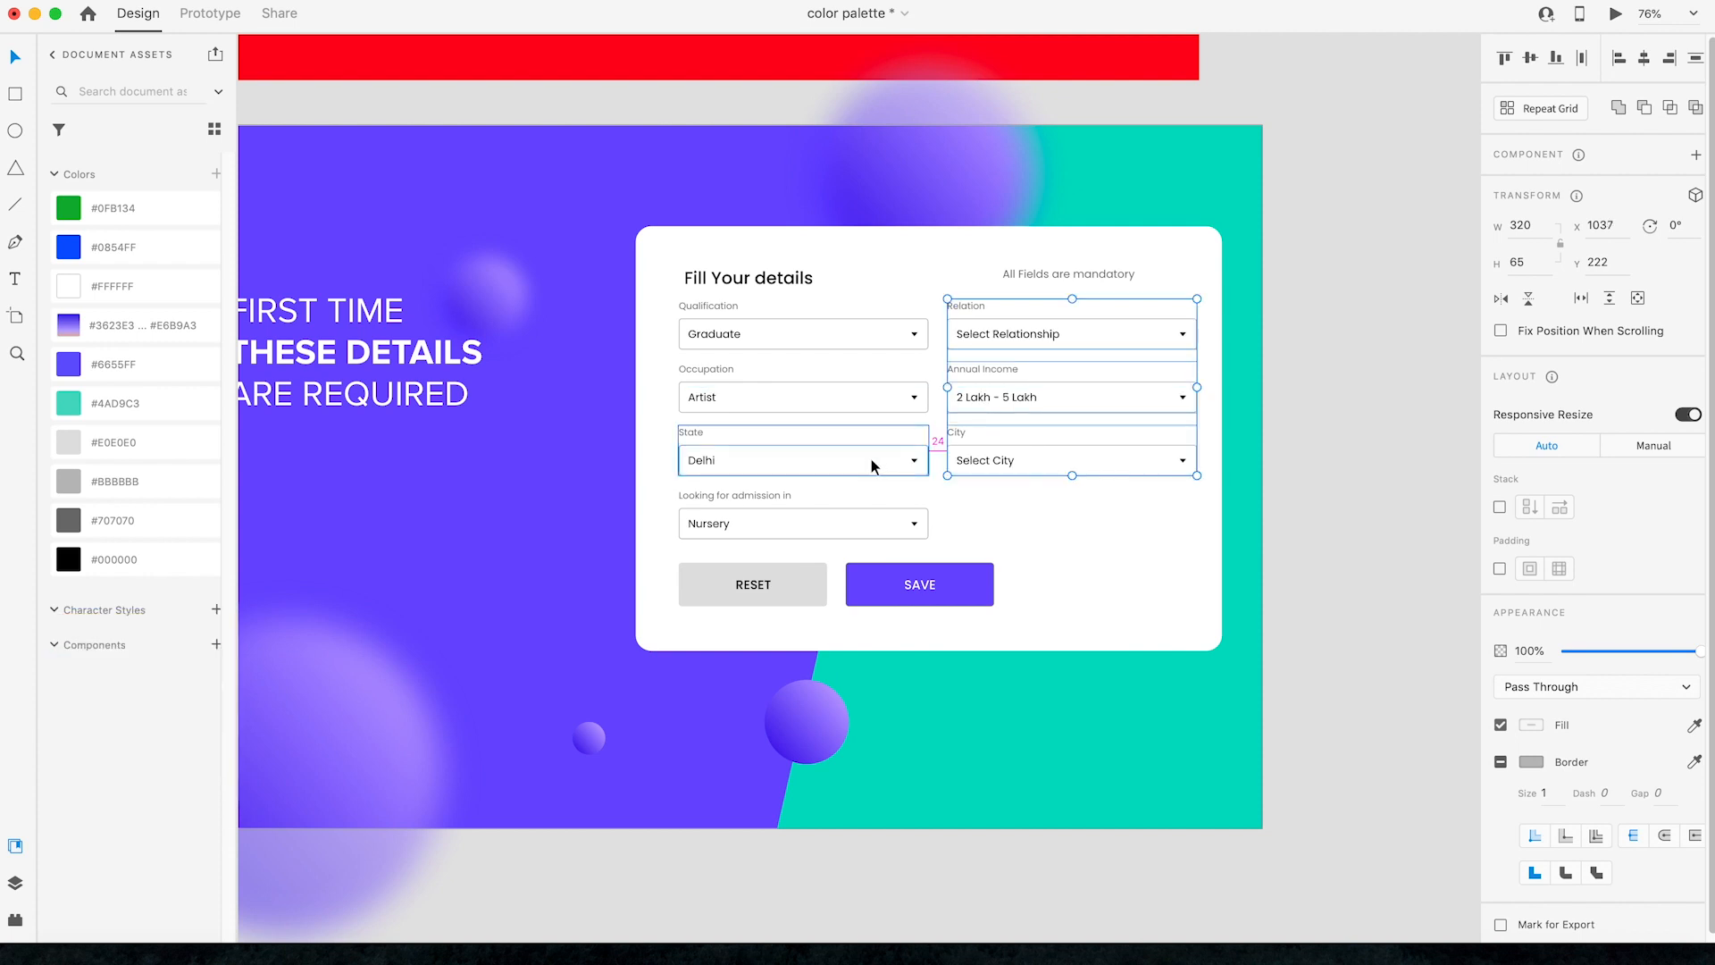
Step: Align the card heading and the mandatory note with the fields' outer edges, and align both texts to the same vertical middle
left_click(1388, 248)
left_click_drag(1042, 275, 1104, 282)
left_click(731, 283, "shift")
left_click(993, 174)
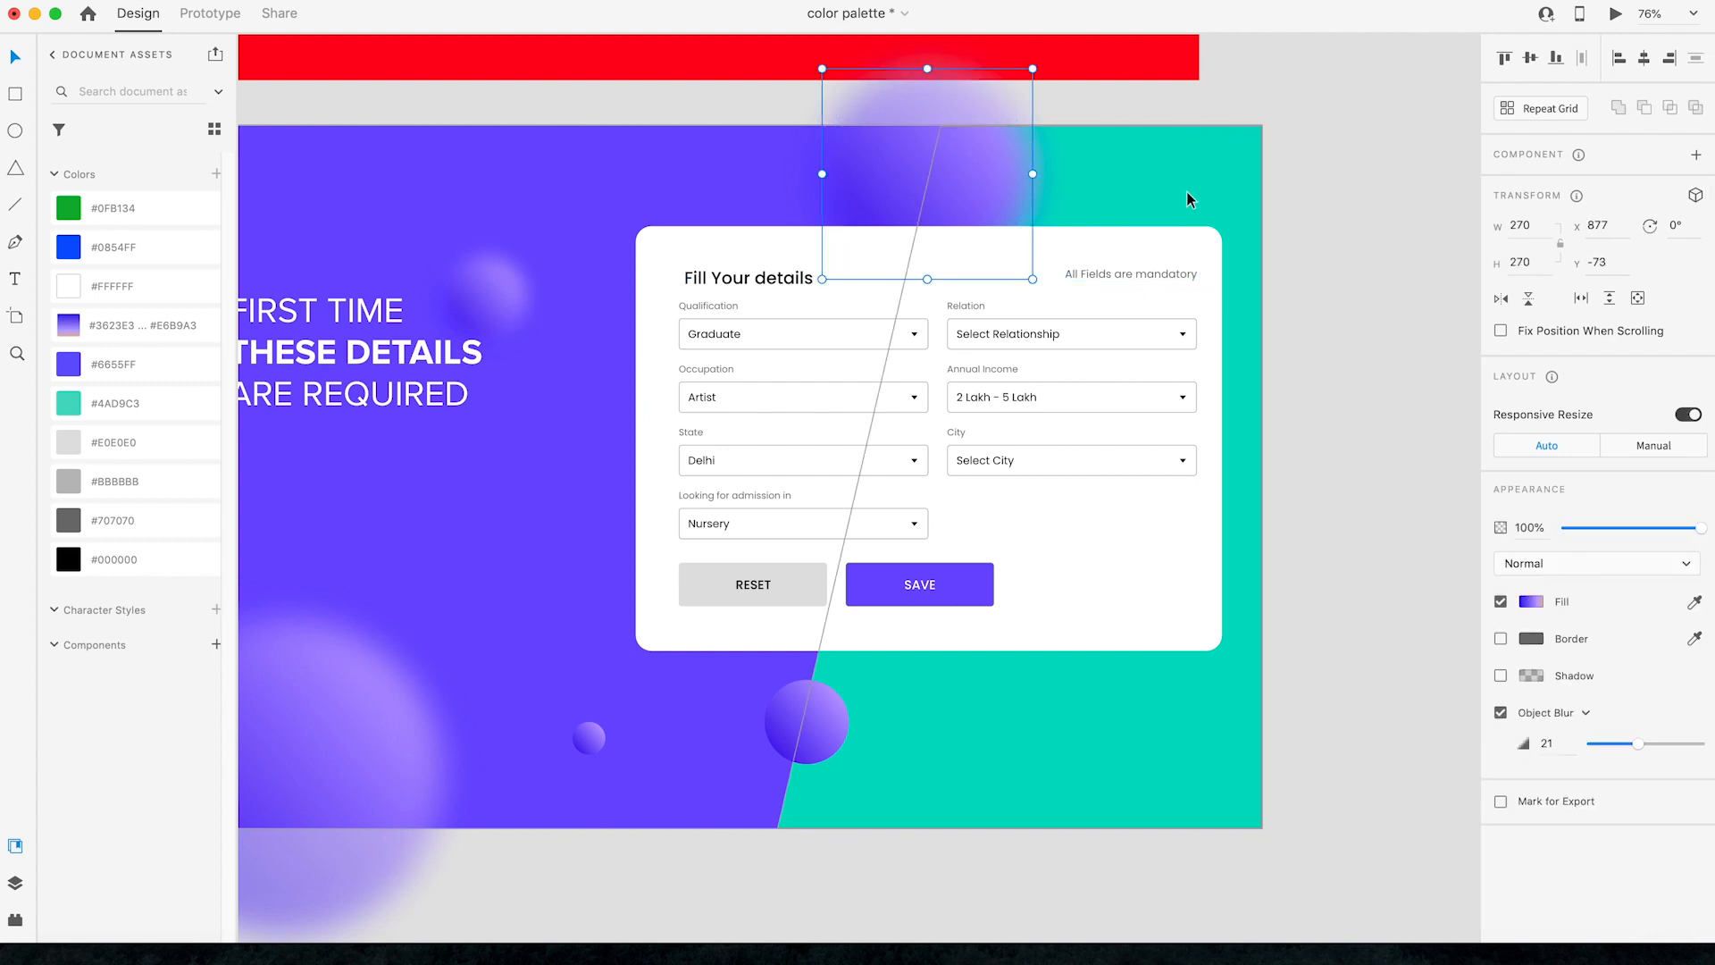
left_click(1322, 190)
left_click_drag(722, 272, 715, 270)
left_click(1124, 272, "shift")
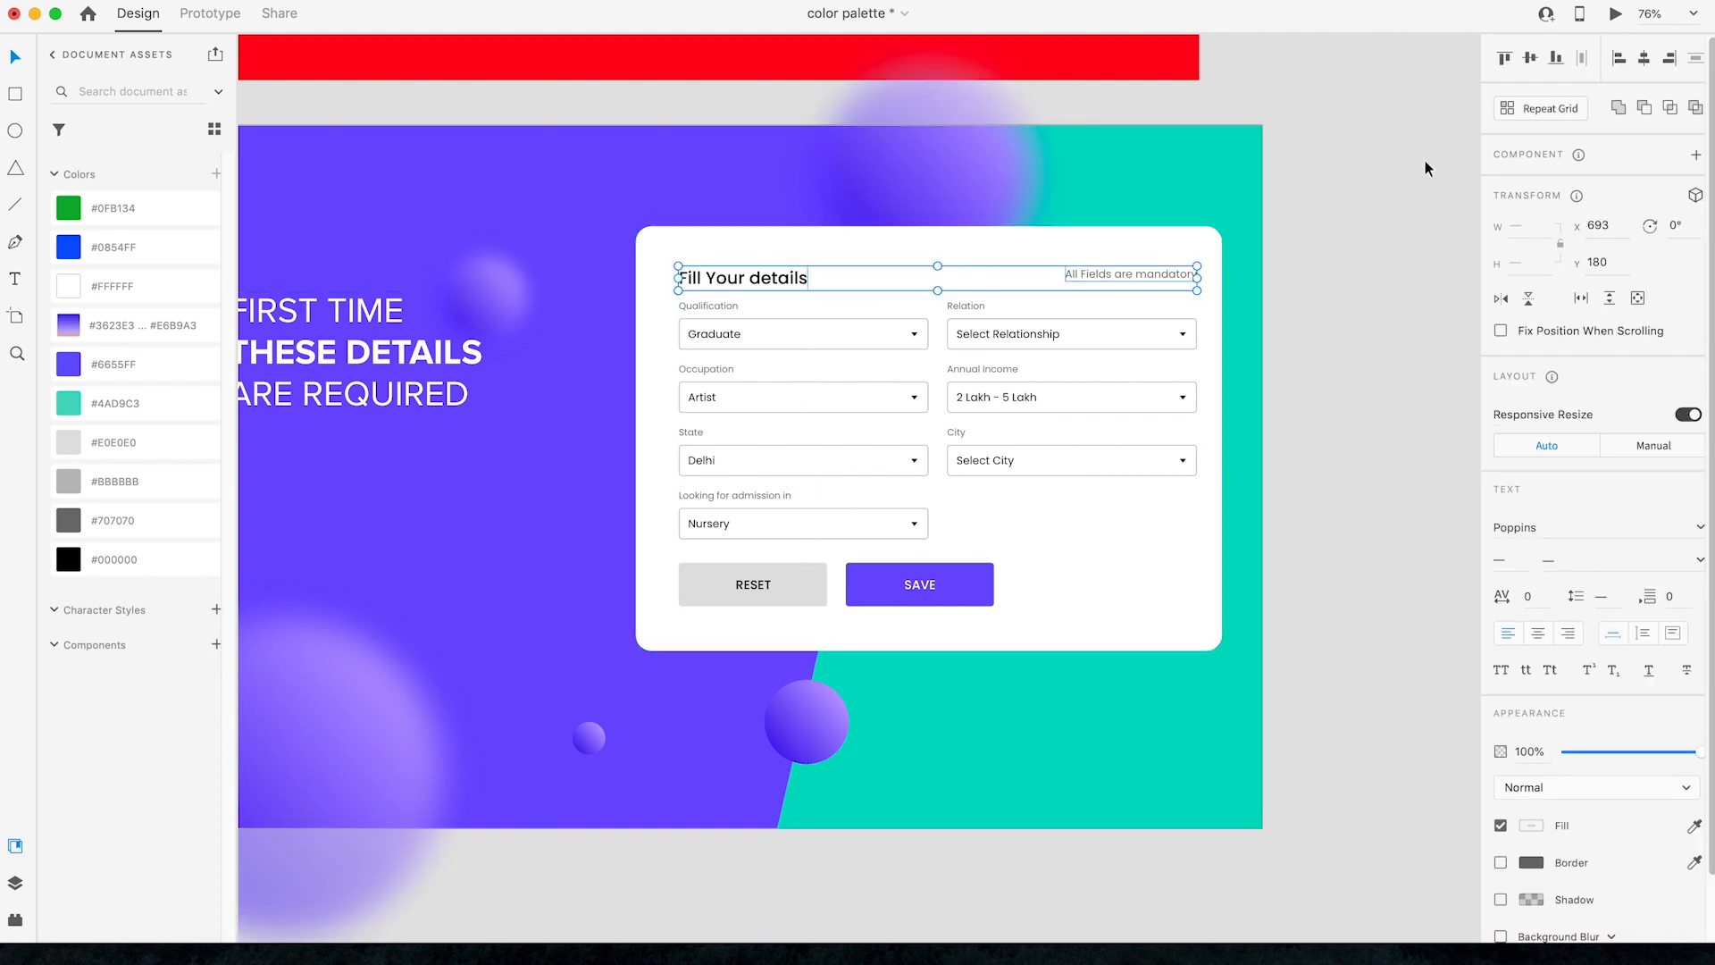
left_click(1533, 65)
left_click(1379, 260)
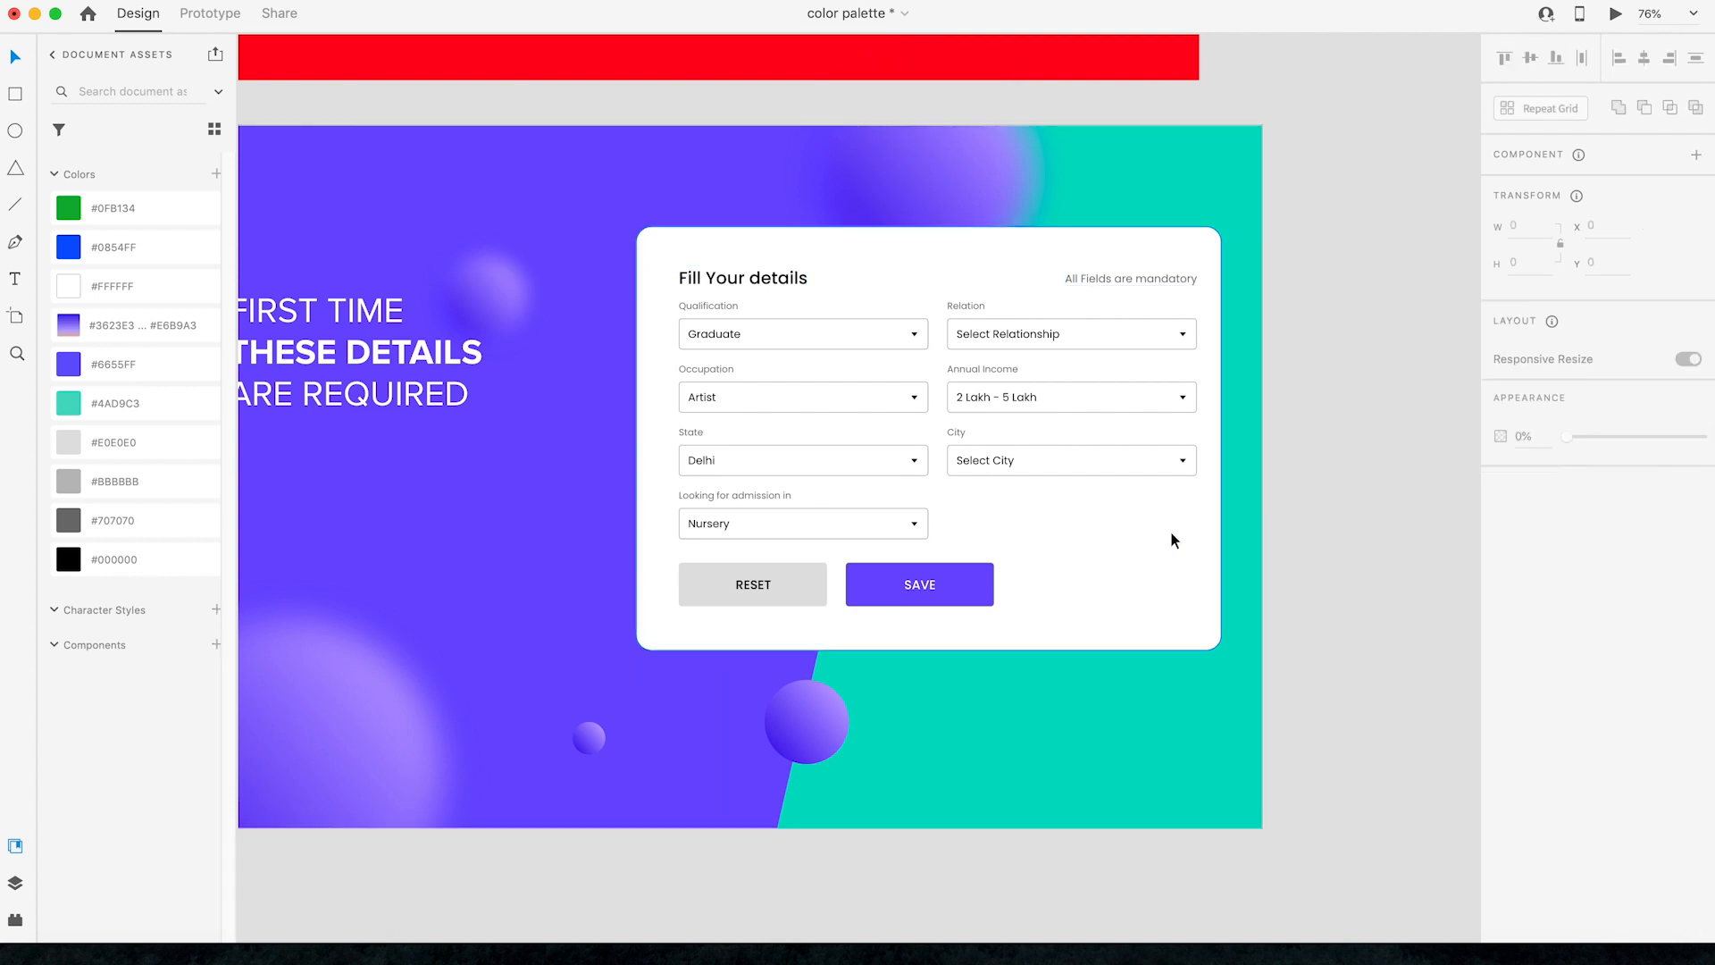
Step: Move the RESET and SAVE buttons down slightly and shorten the white card to a height of 528
left_click(872, 584)
left_click(742, 586)
double_click(730, 584)
key("super+z")
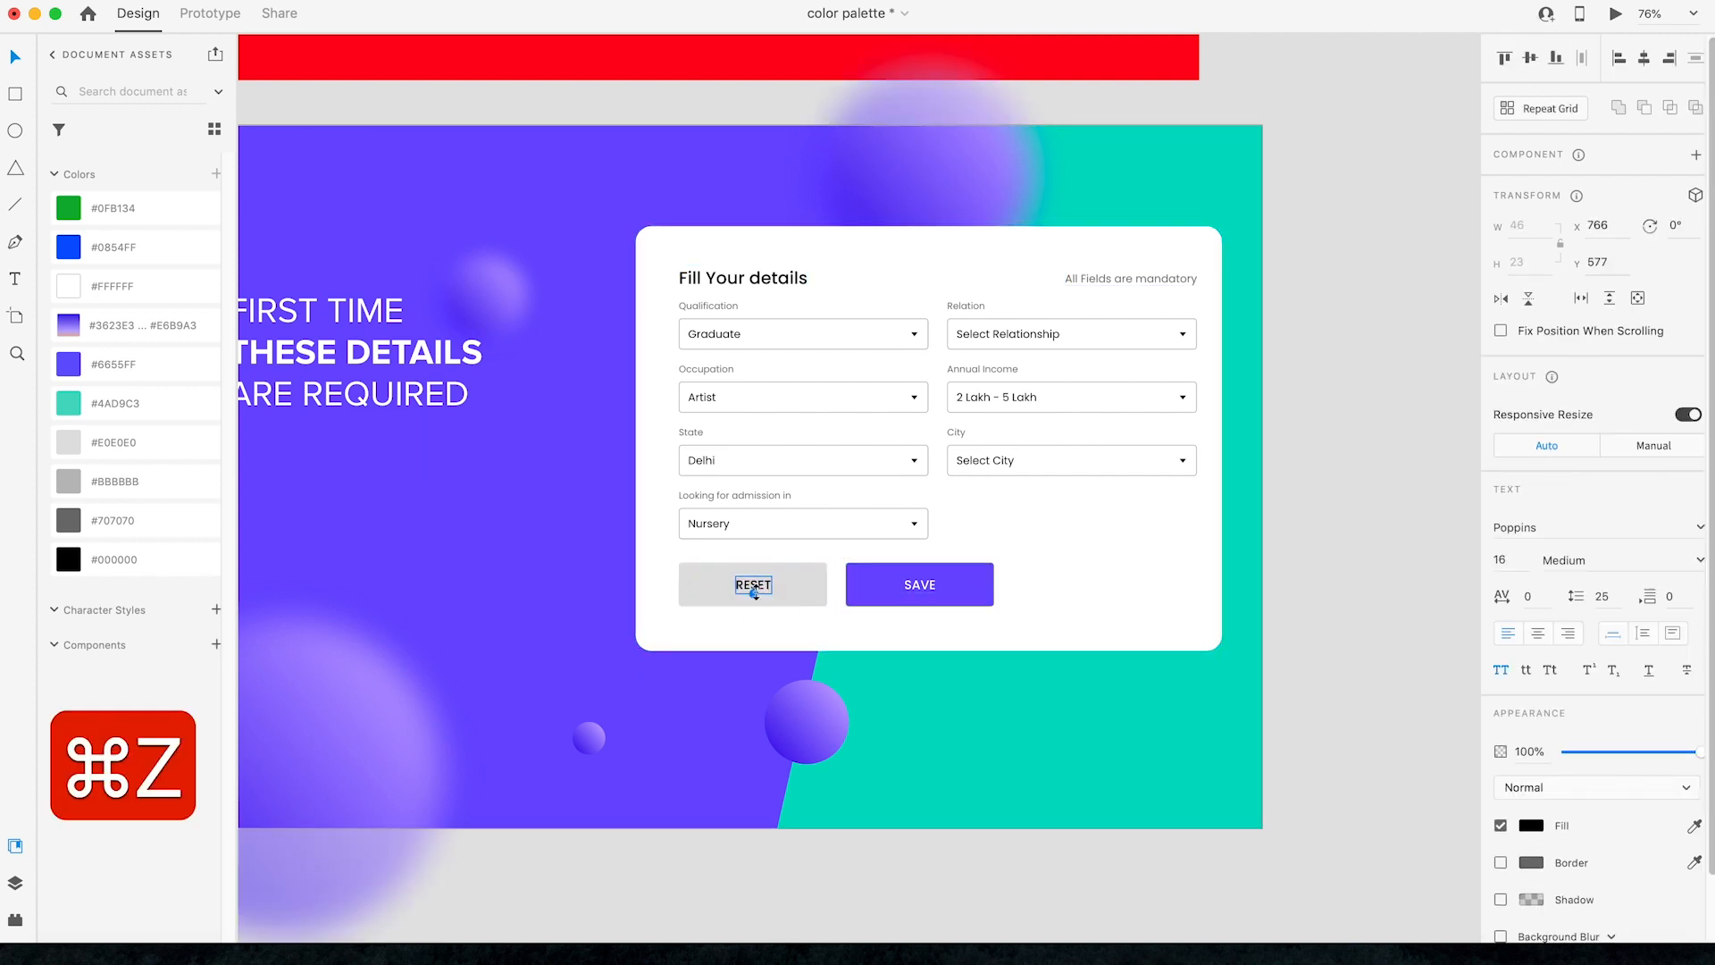
left_click(877, 582, "shift")
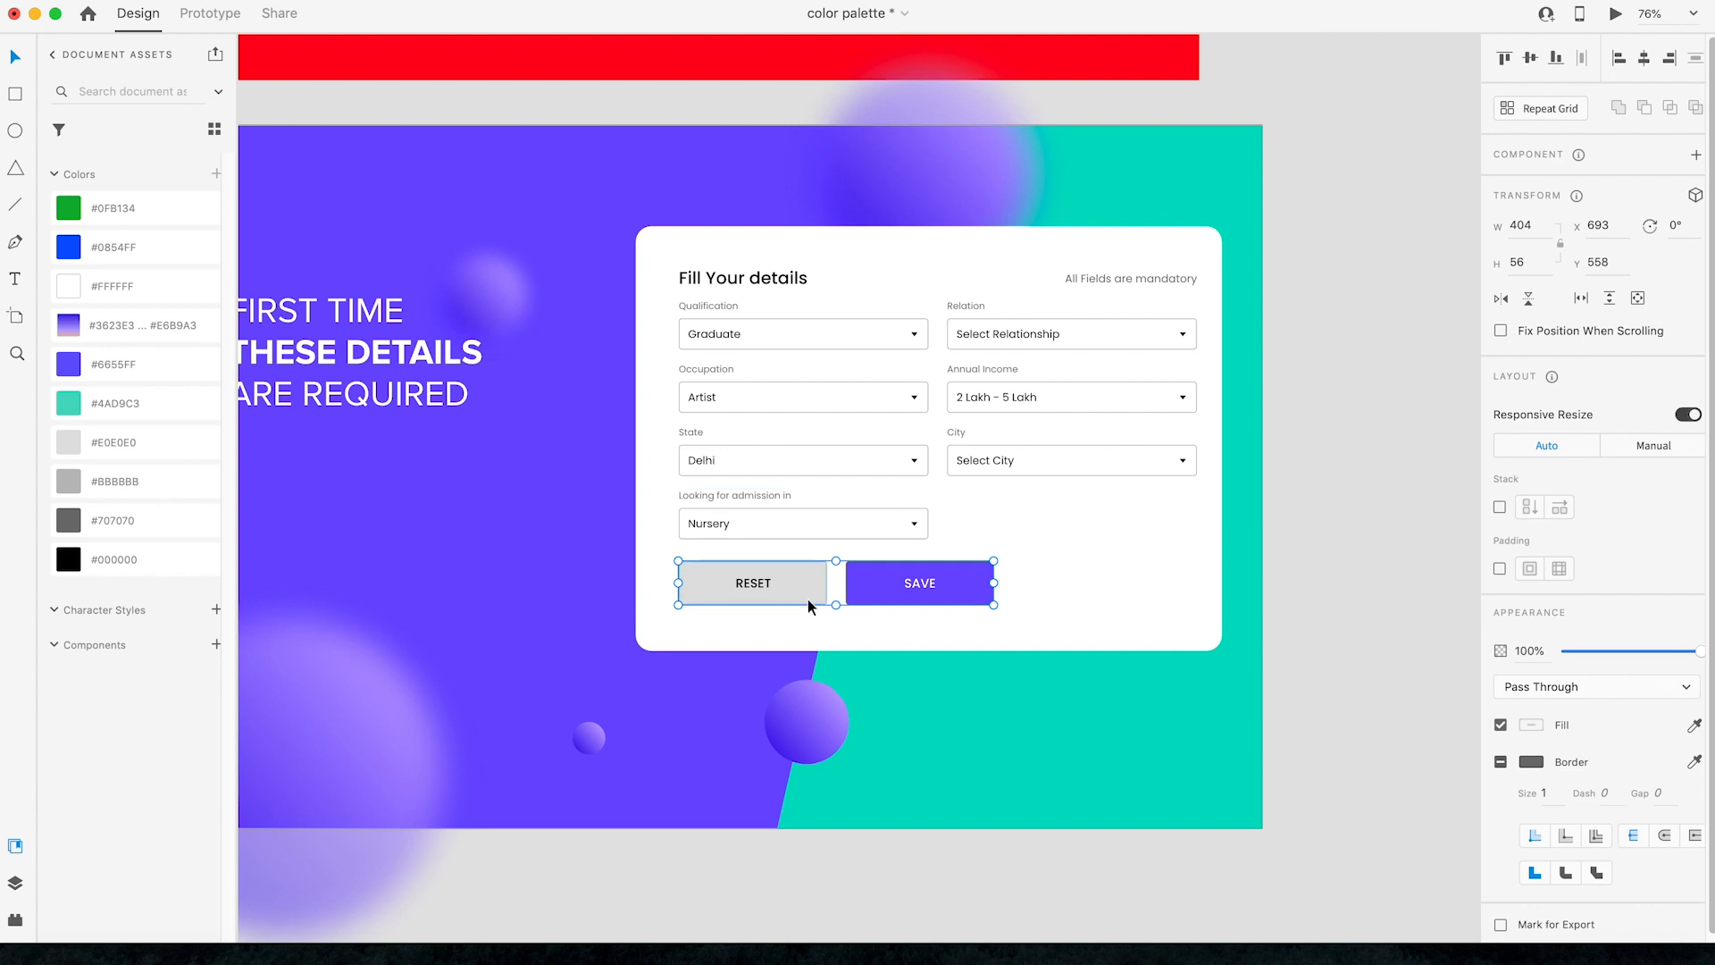
left_click(929, 633)
left_click_drag(928, 651, 914, 600)
Step: Set the white card's corner radius to 16
left_click(1153, 571)
left_click(1586, 602)
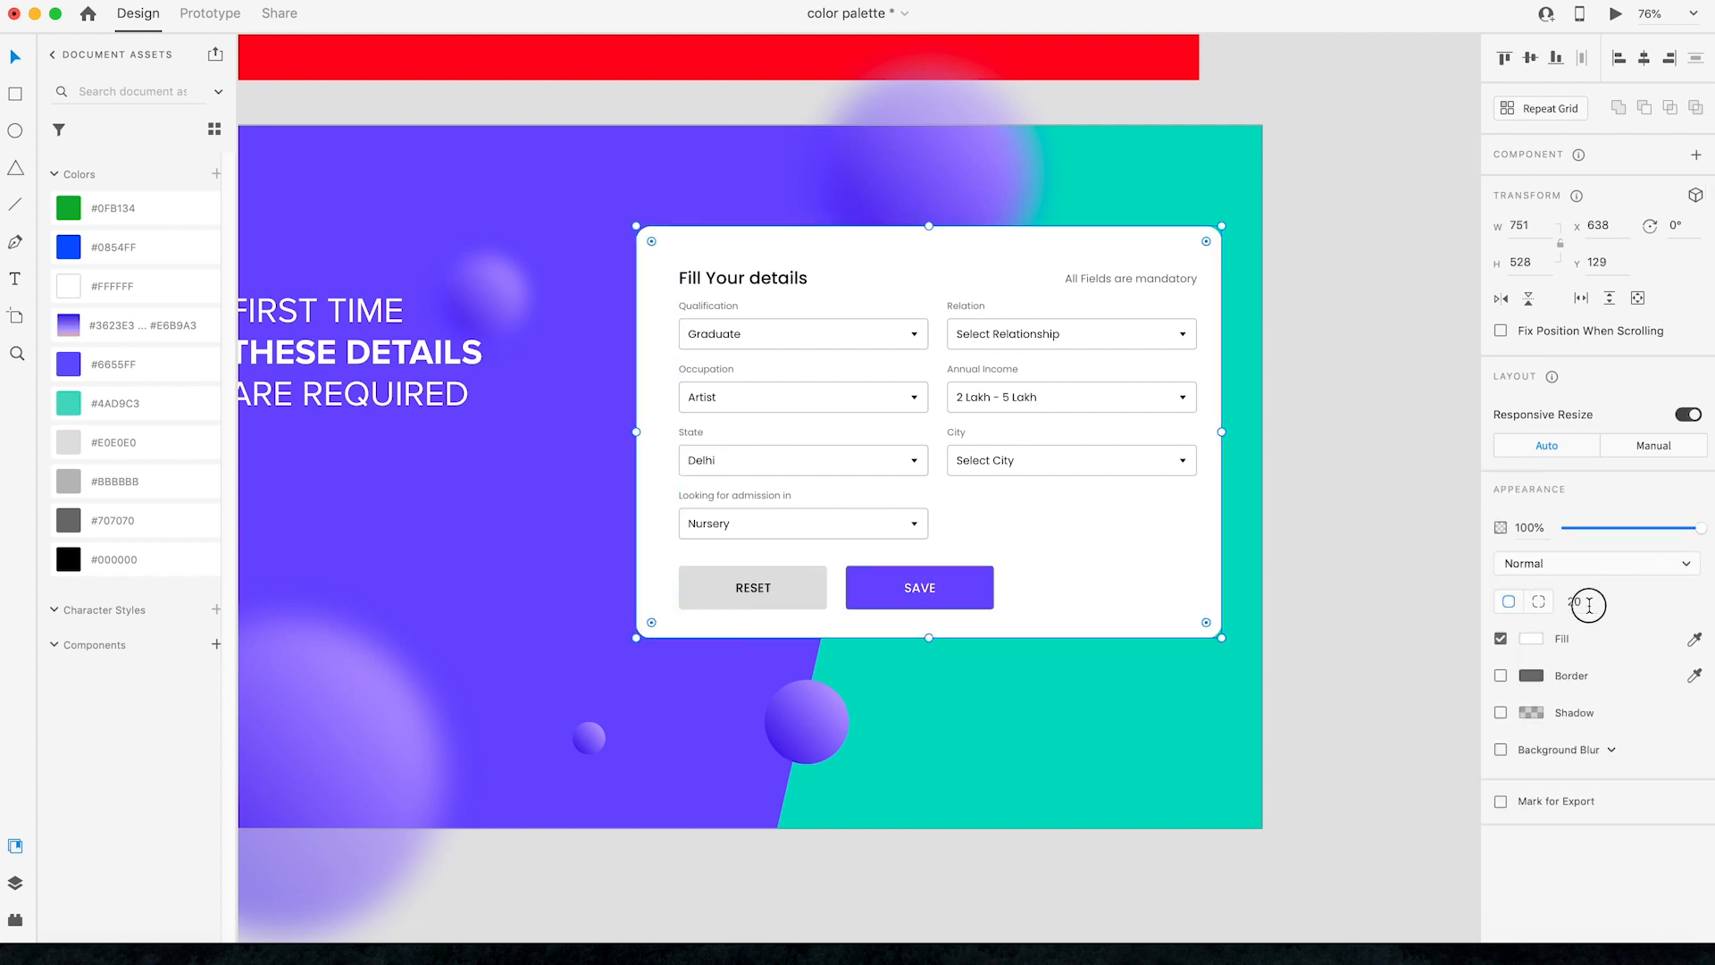
type("16")
key("Return")
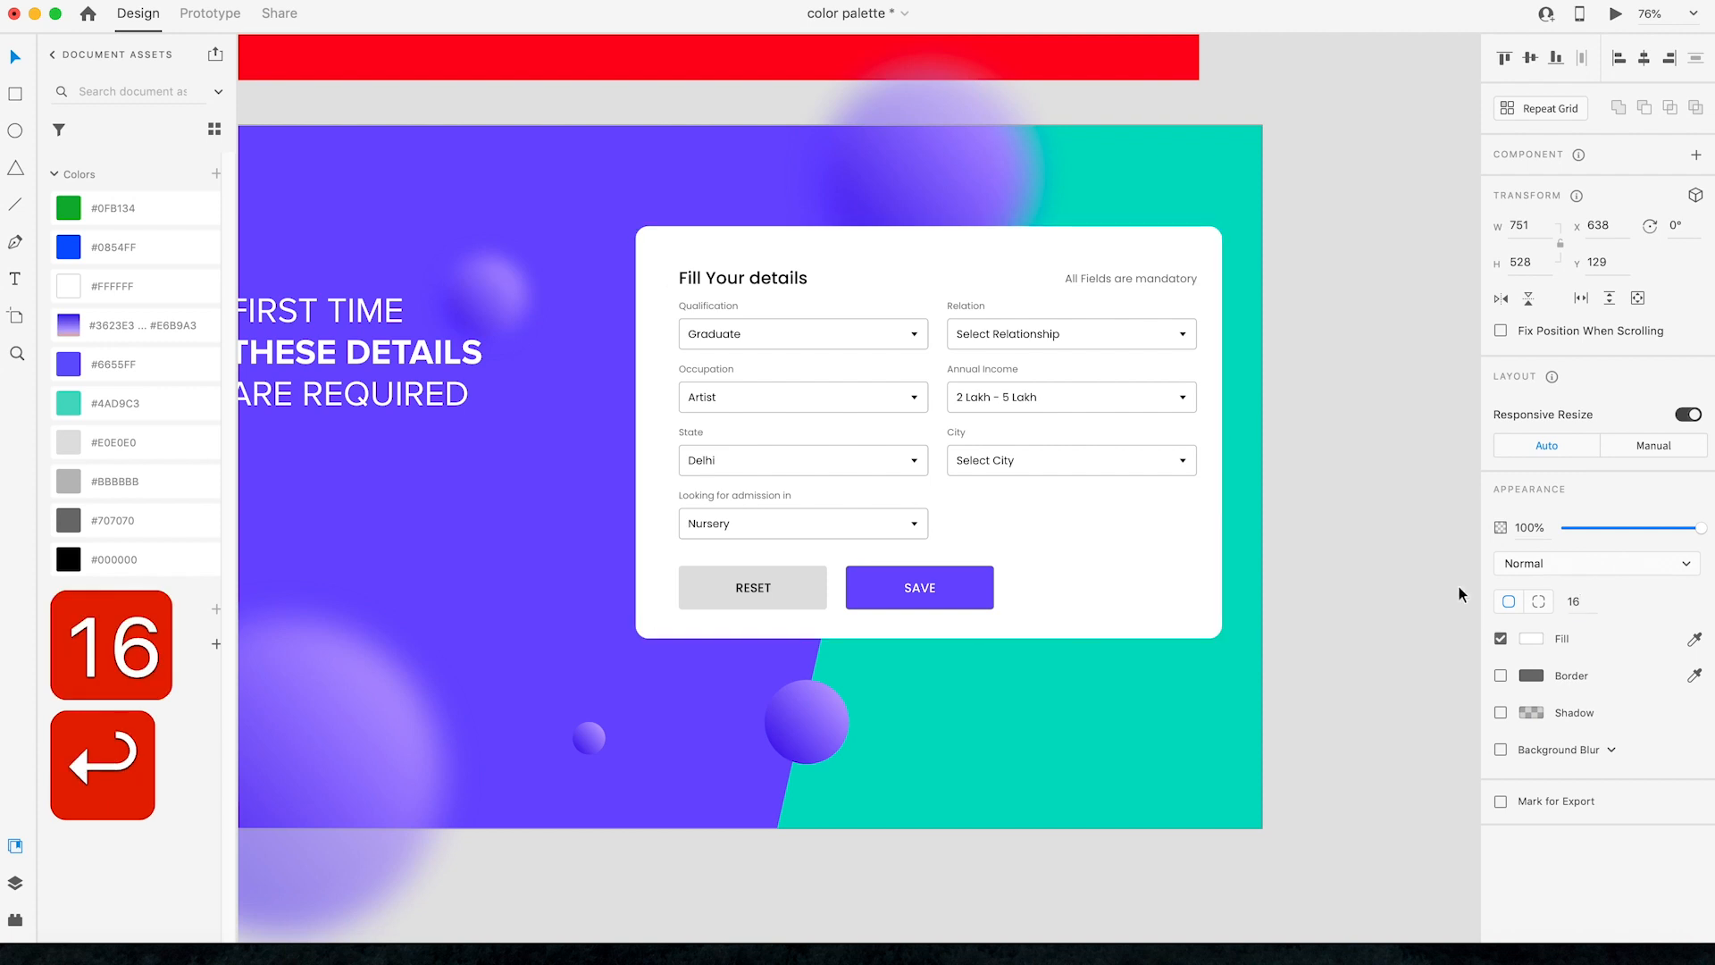
left_click(1346, 378)
Step: Group the card's heading, note, fields and buttons together, leaving out the white card rectangle
left_click_drag(1321, 246, 651, 638)
left_click_drag(1347, 603, 674, 263)
left_click(911, 179, "shift")
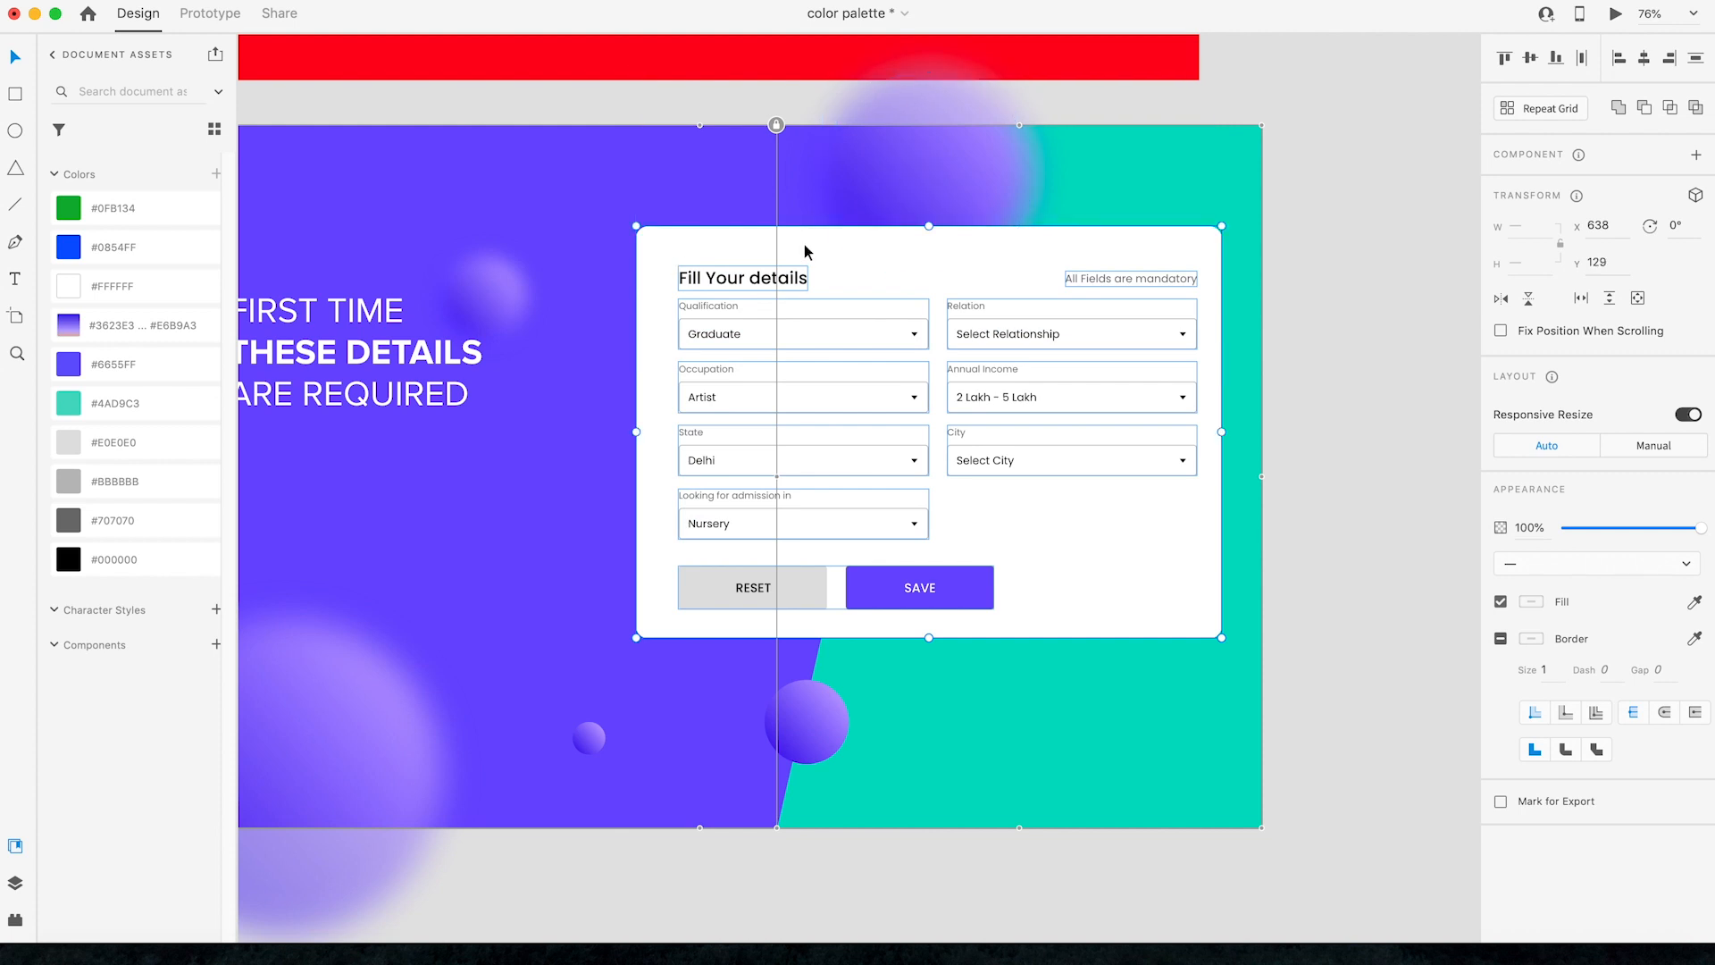
left_click(692, 248, "shift")
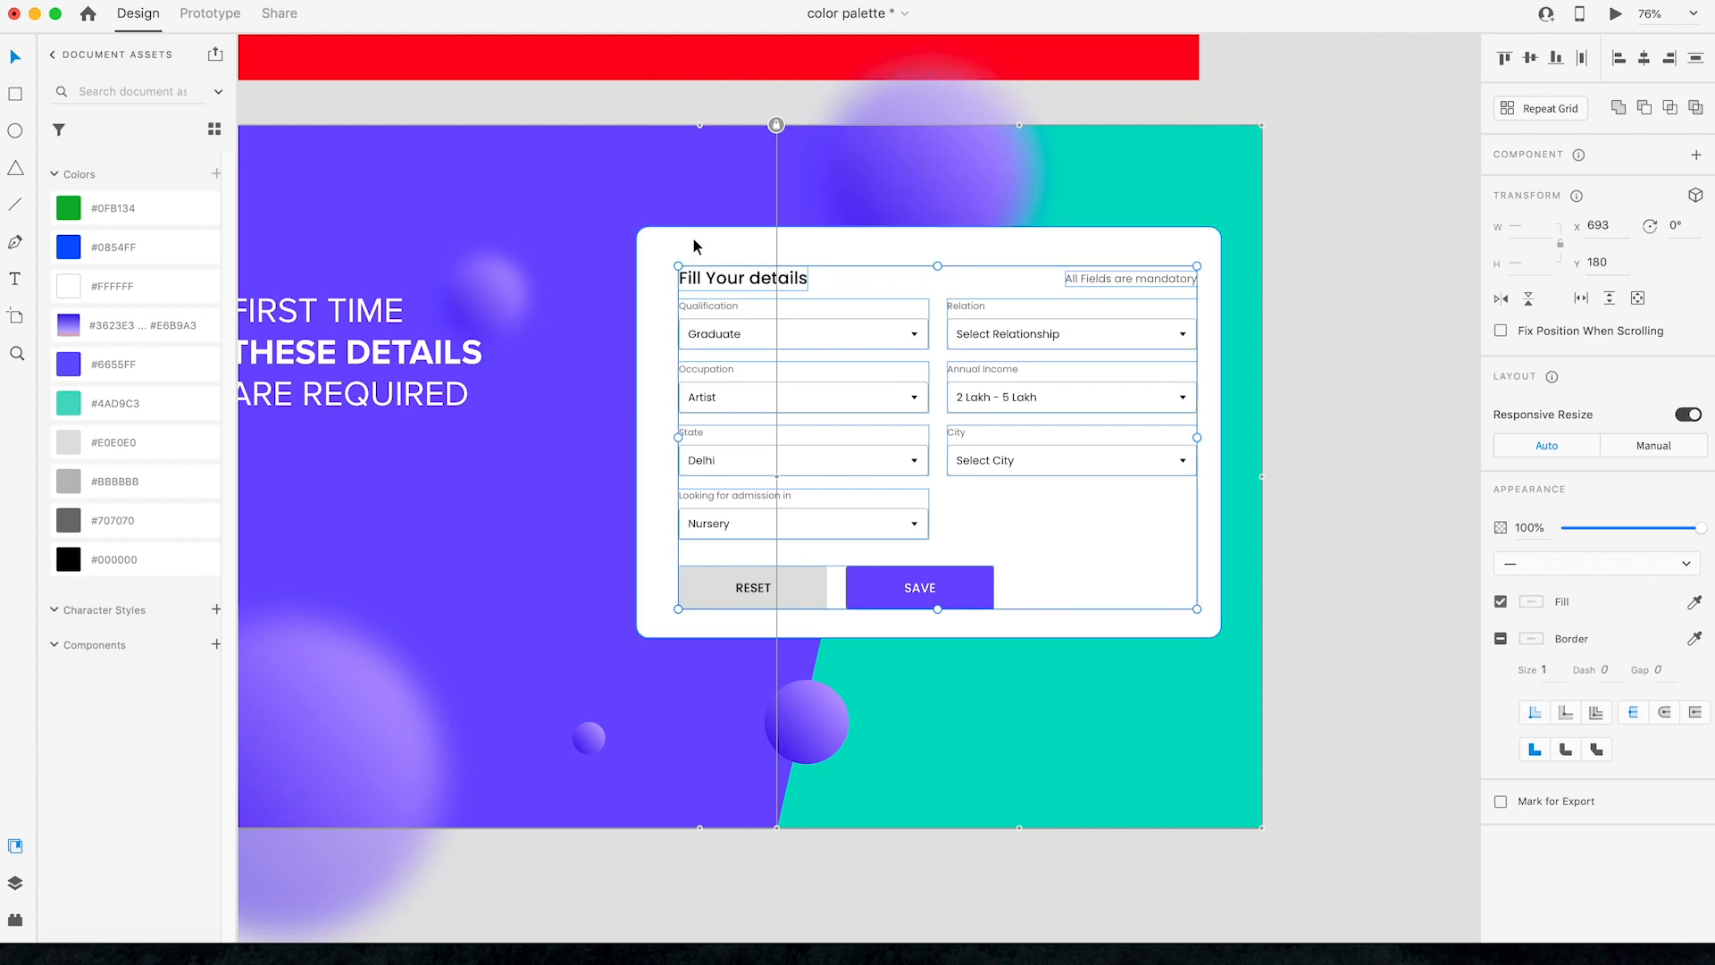
key("super+g")
left_click_drag(712, 277, 929, 345)
key("super+z")
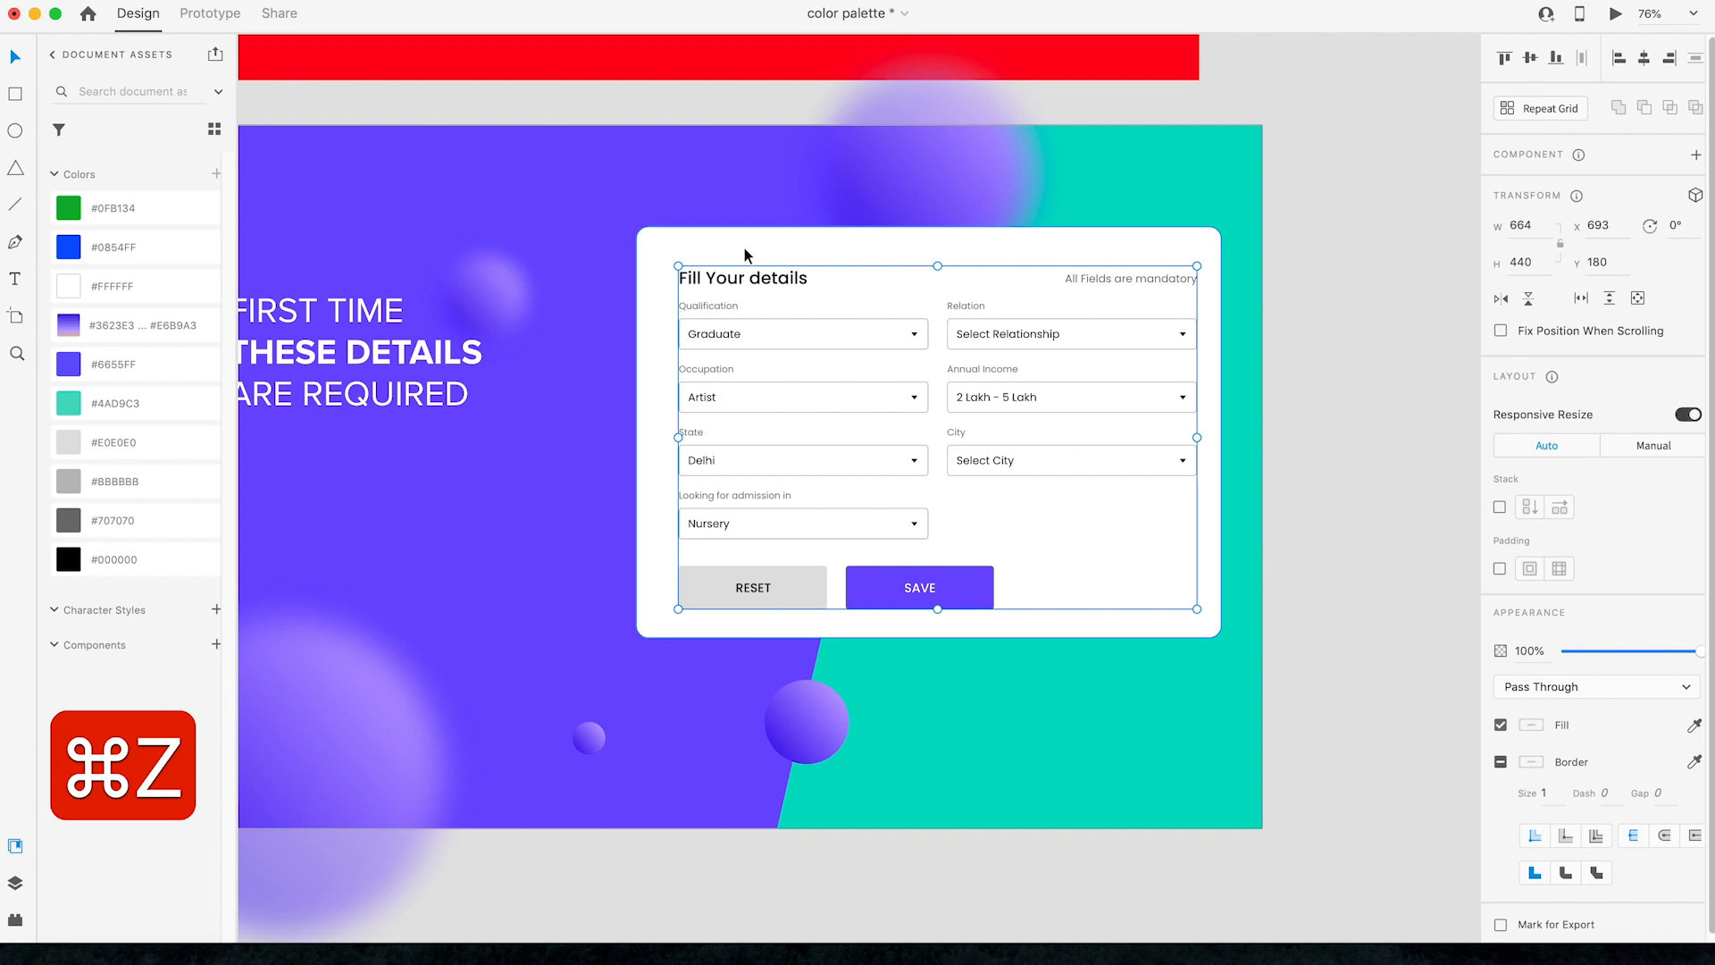
Step: Centre the grouped form content vertically and horizontally on the white card
left_click(746, 254, "shift")
left_click(1531, 58)
left_click(1645, 59)
left_click(1392, 309)
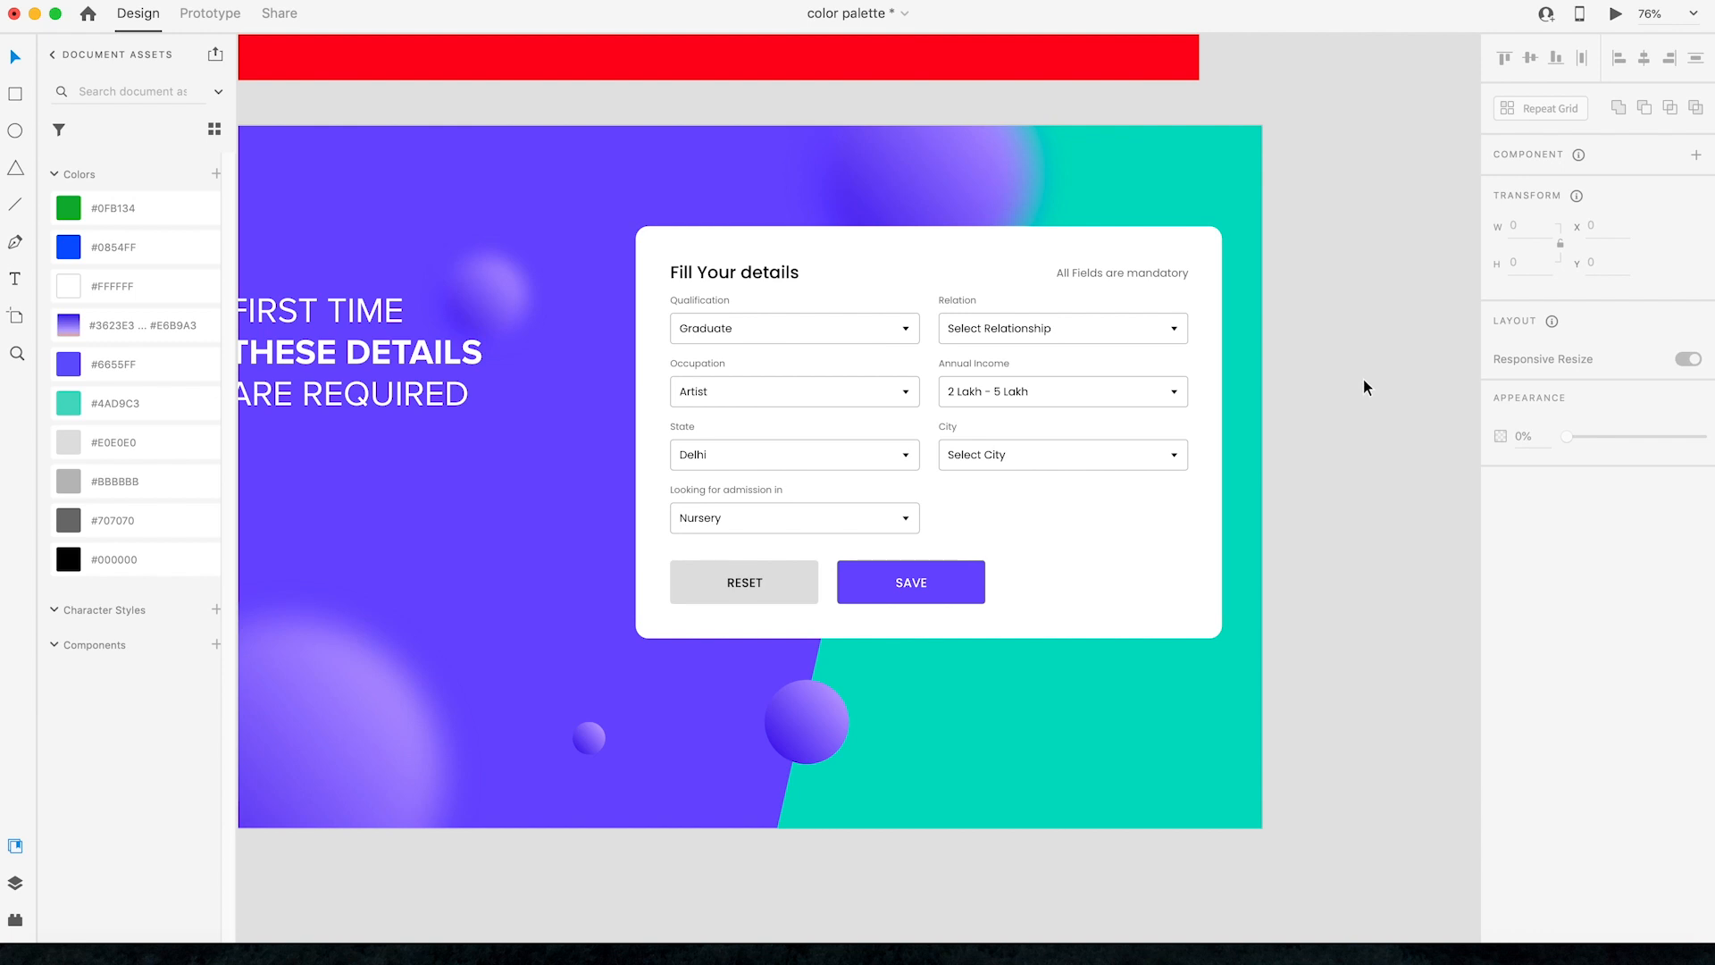
left_click_drag(1090, 573, 1178, 640)
key("super+z")
left_click(1414, 502)
left_click(1192, 568)
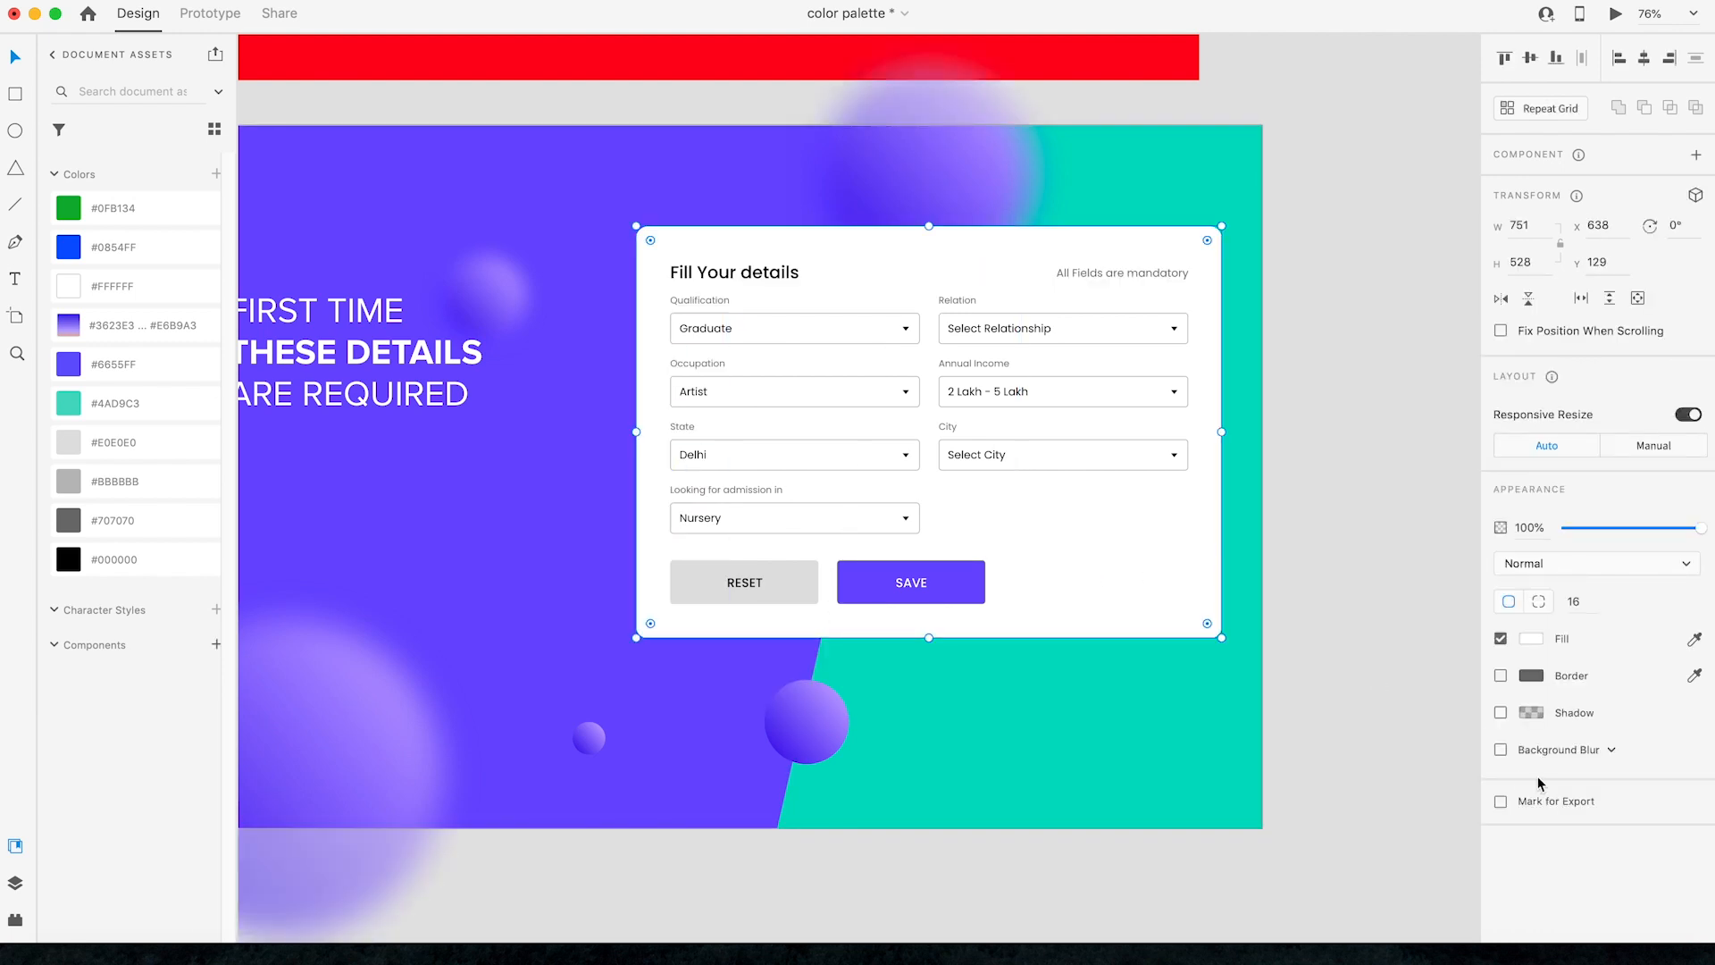
left_click(1500, 714)
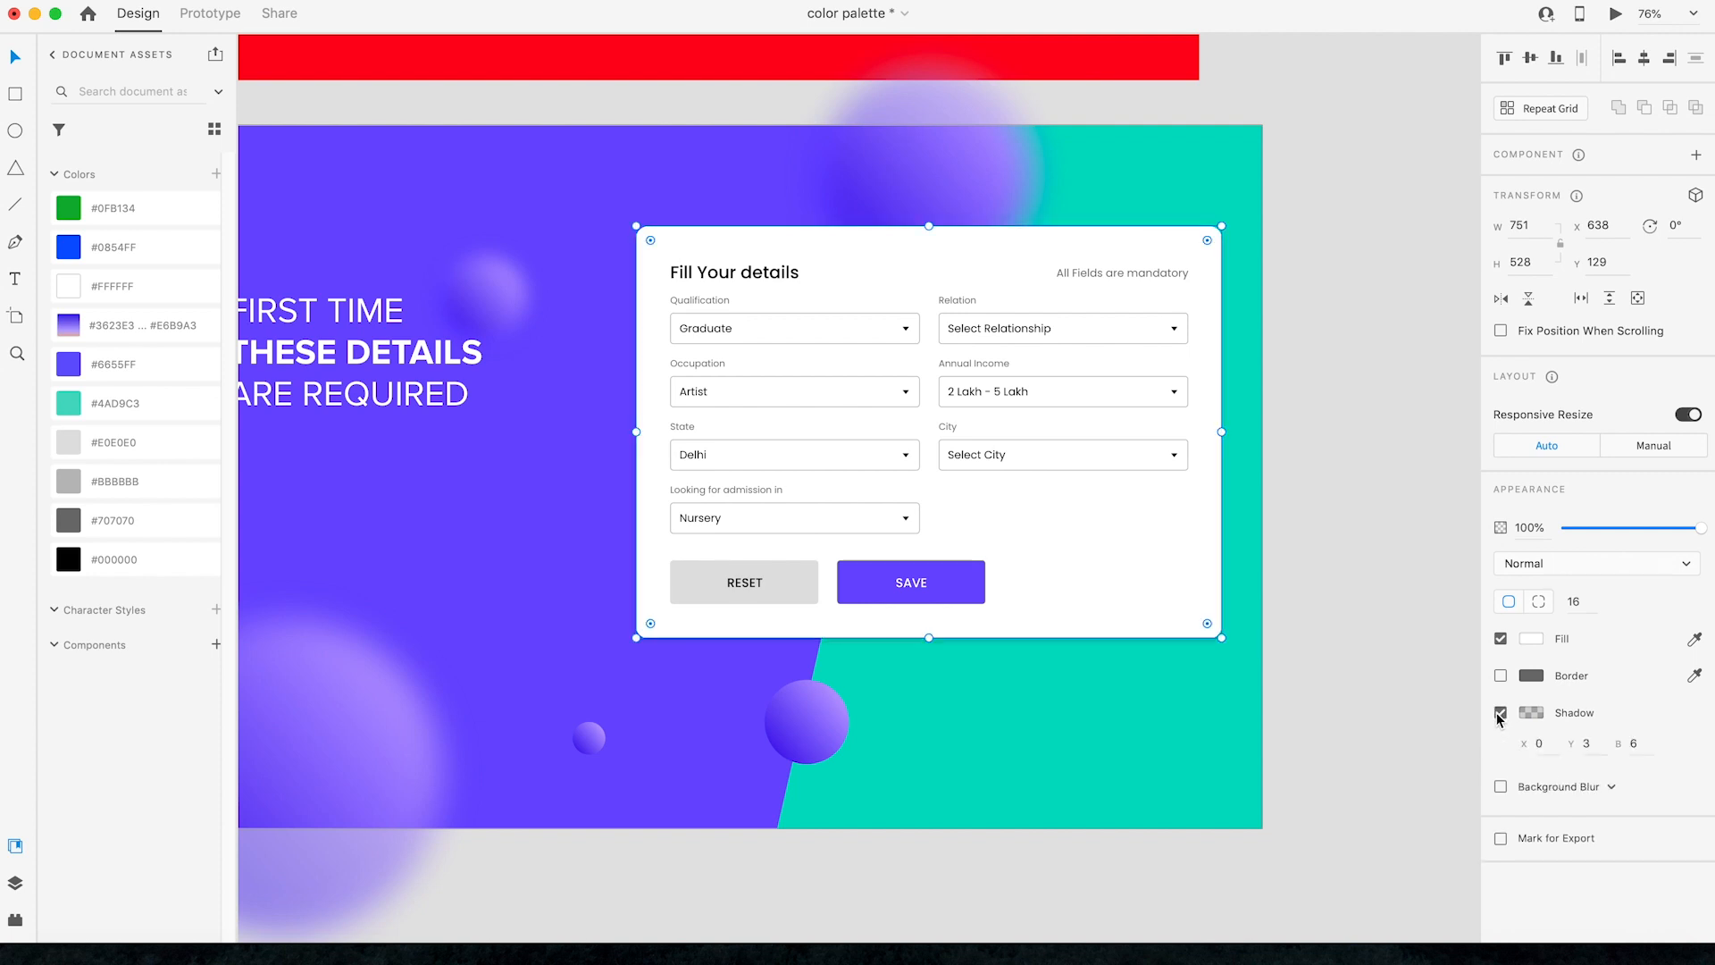
left_click(1587, 744)
left_click(1501, 713)
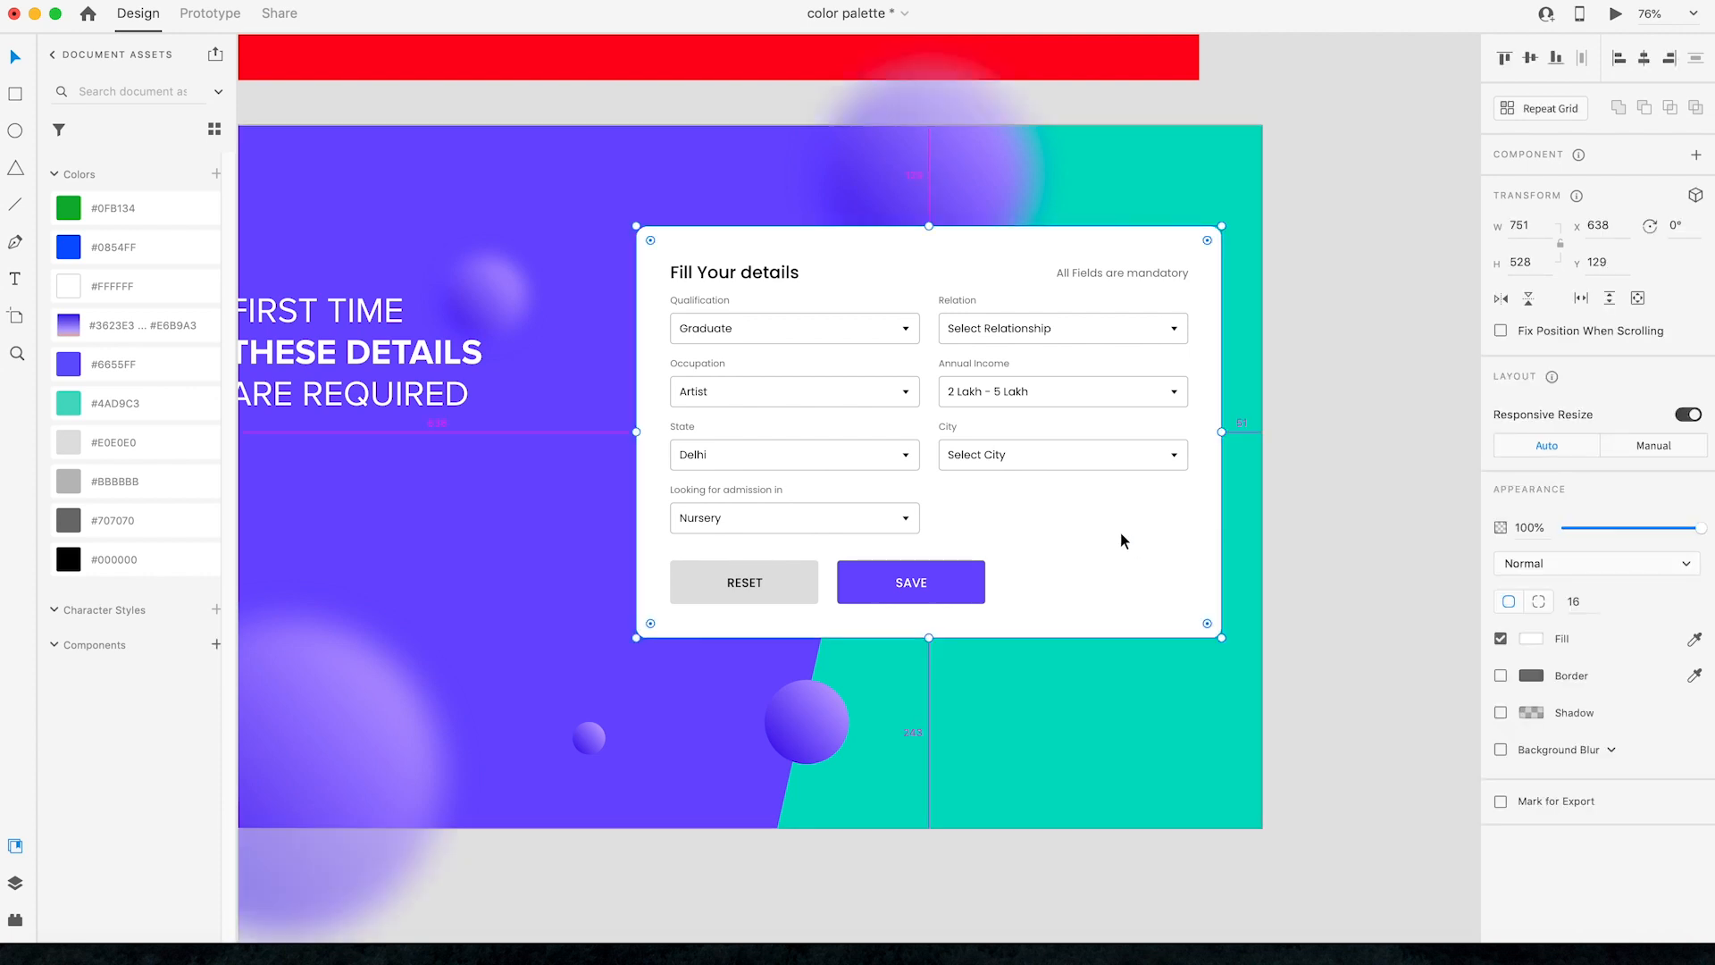
Step: Duplicate the white card rectangle with an offset to X 664, Y 156, and fill the copy black
left_click_drag(1120, 532, 1143, 556)
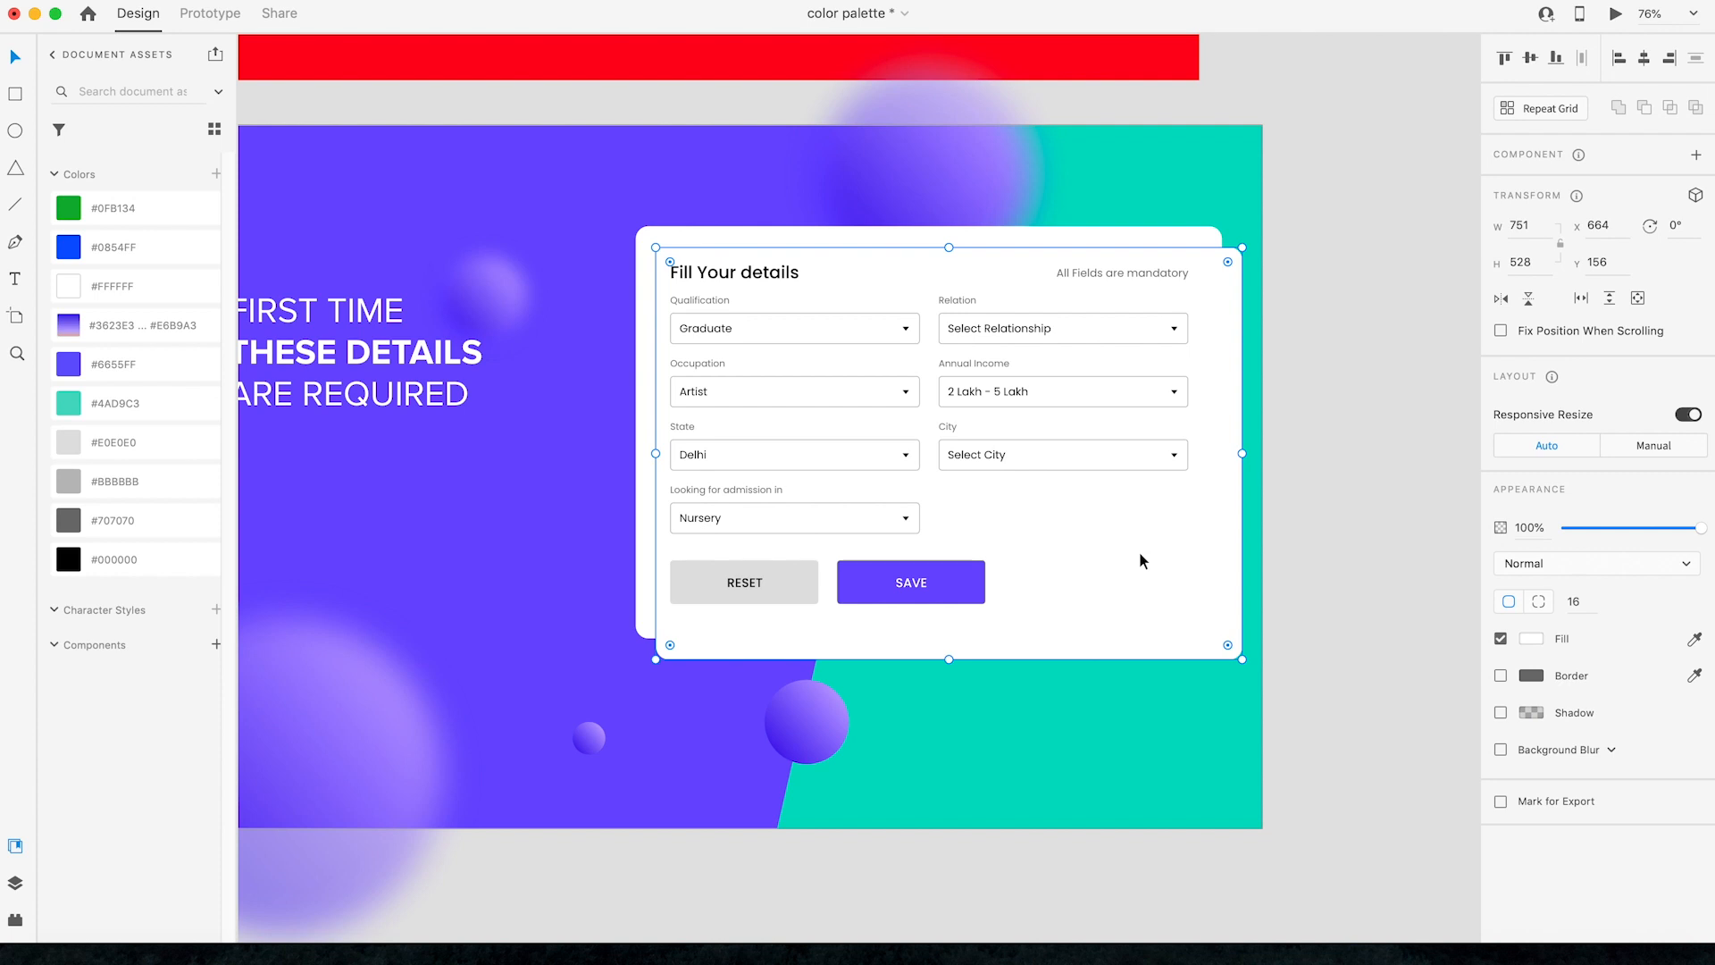
left_click(1531, 638)
left_click_drag(1405, 643, 1552, 757)
left_click(1340, 420)
key("super+z")
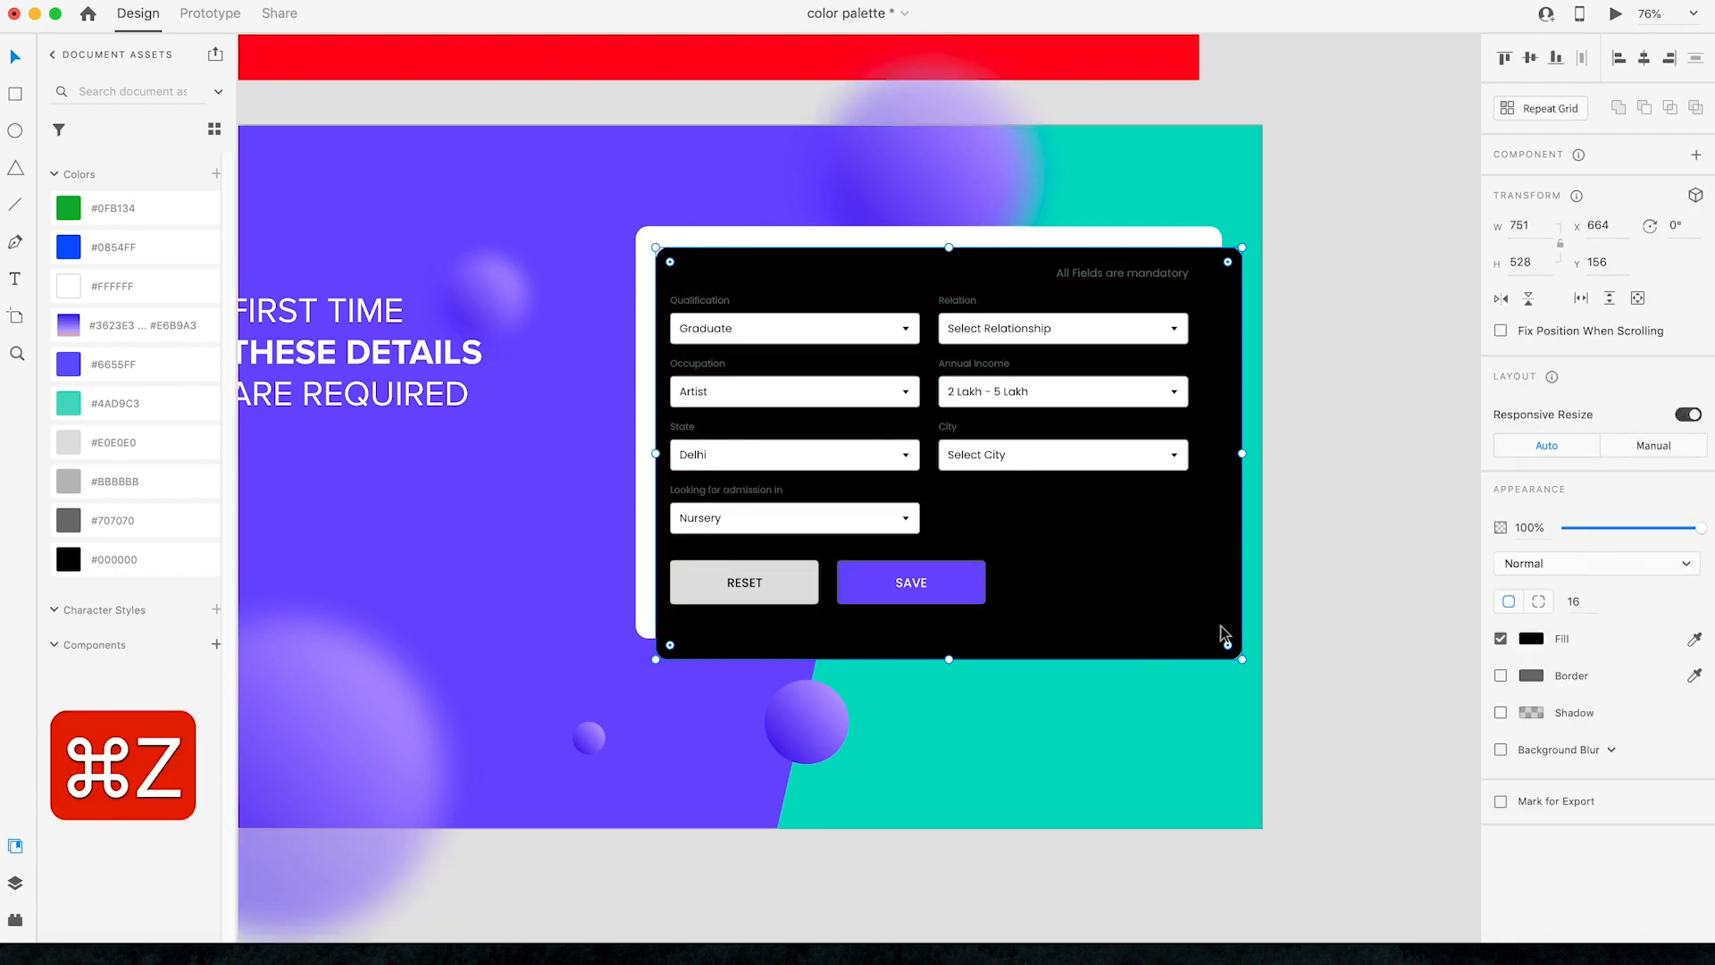
Step: Apply an object blur of 15 to the black rectangle and send it behind the white card
left_click(1537, 750)
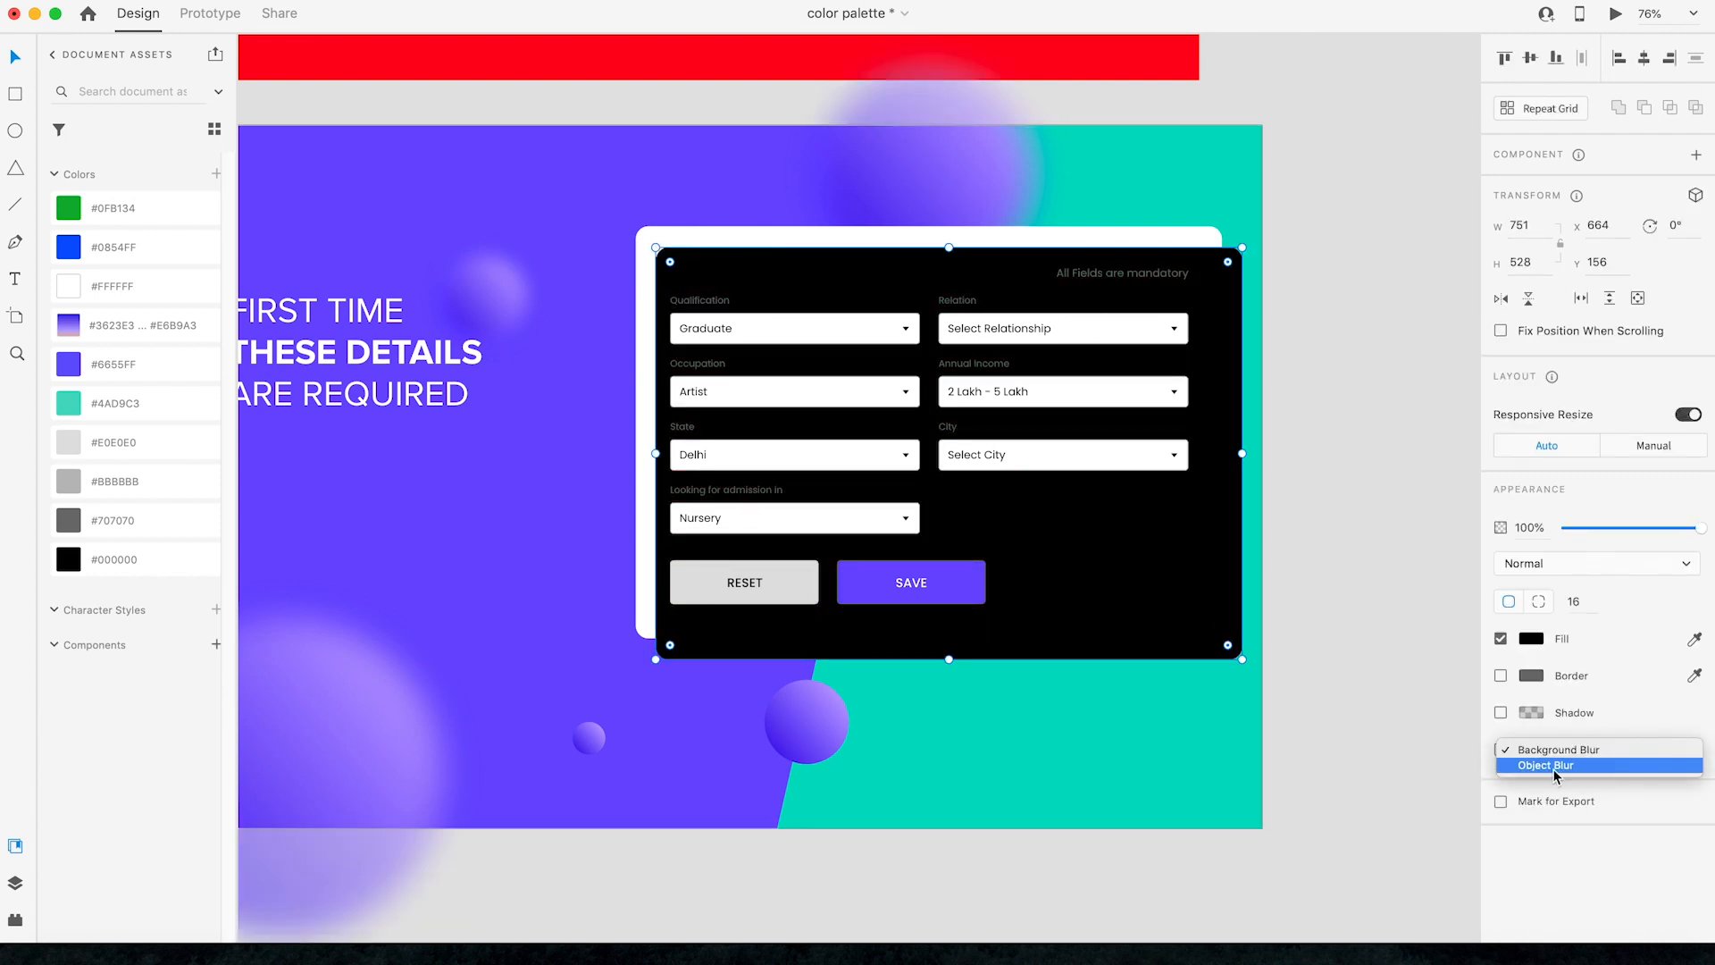
left_click(1554, 766)
left_click_drag(1601, 783, 1626, 784)
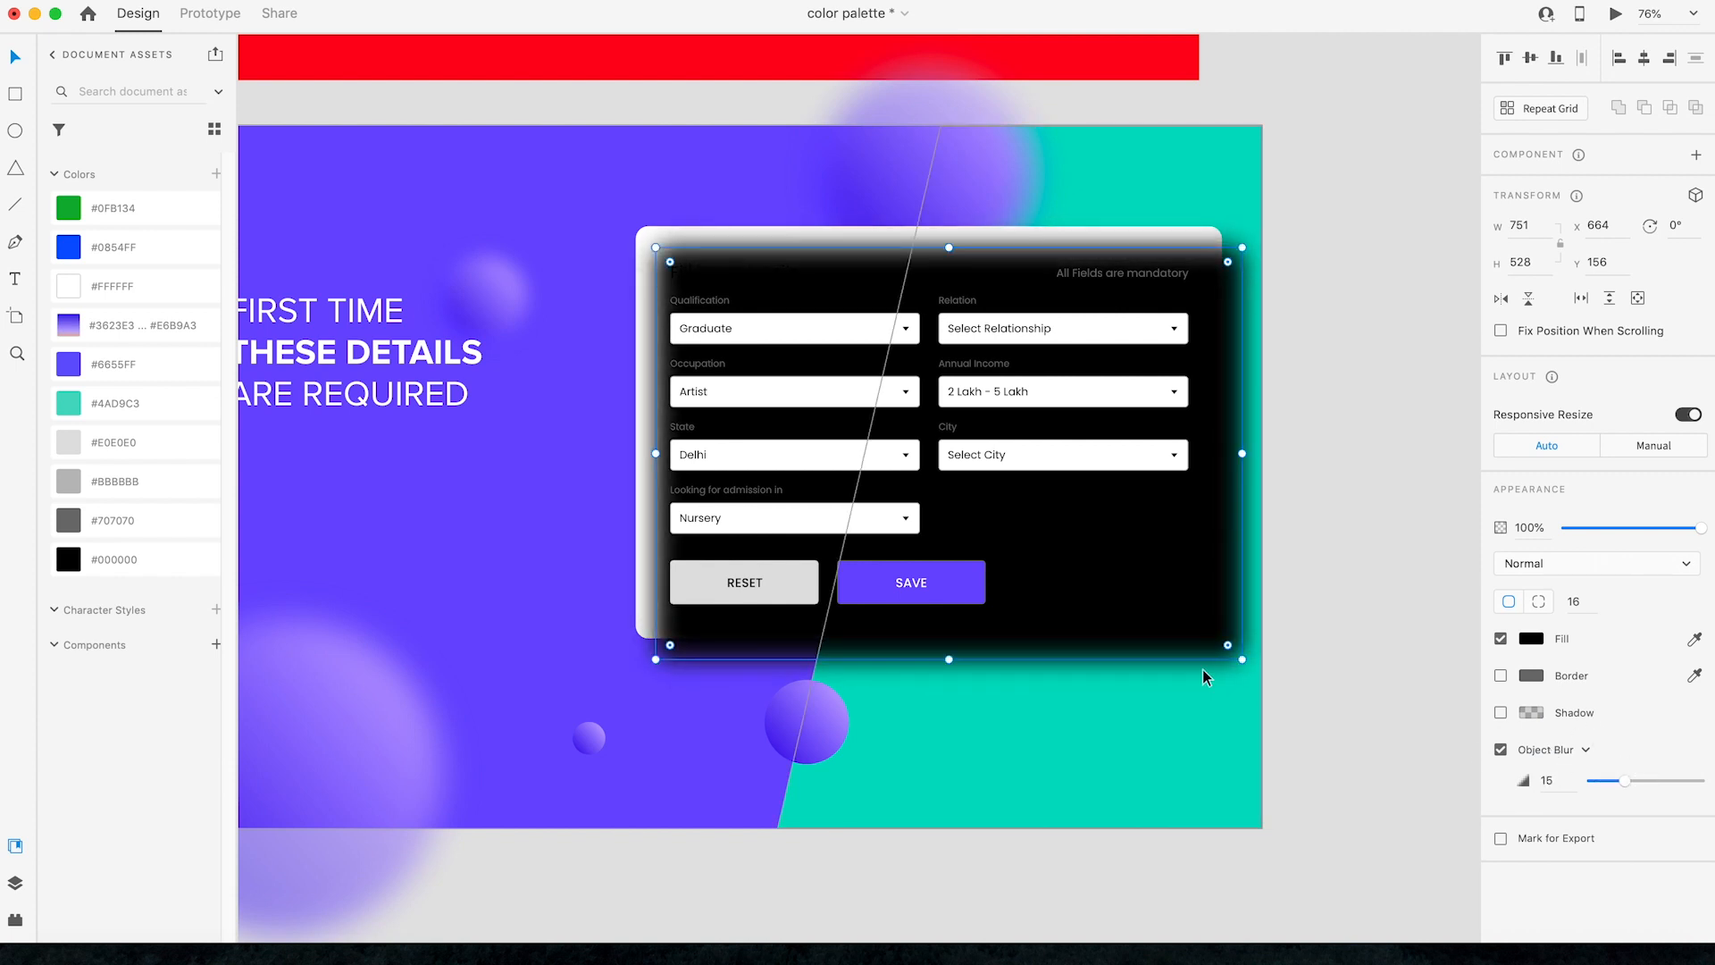
key("super+bracketleft")
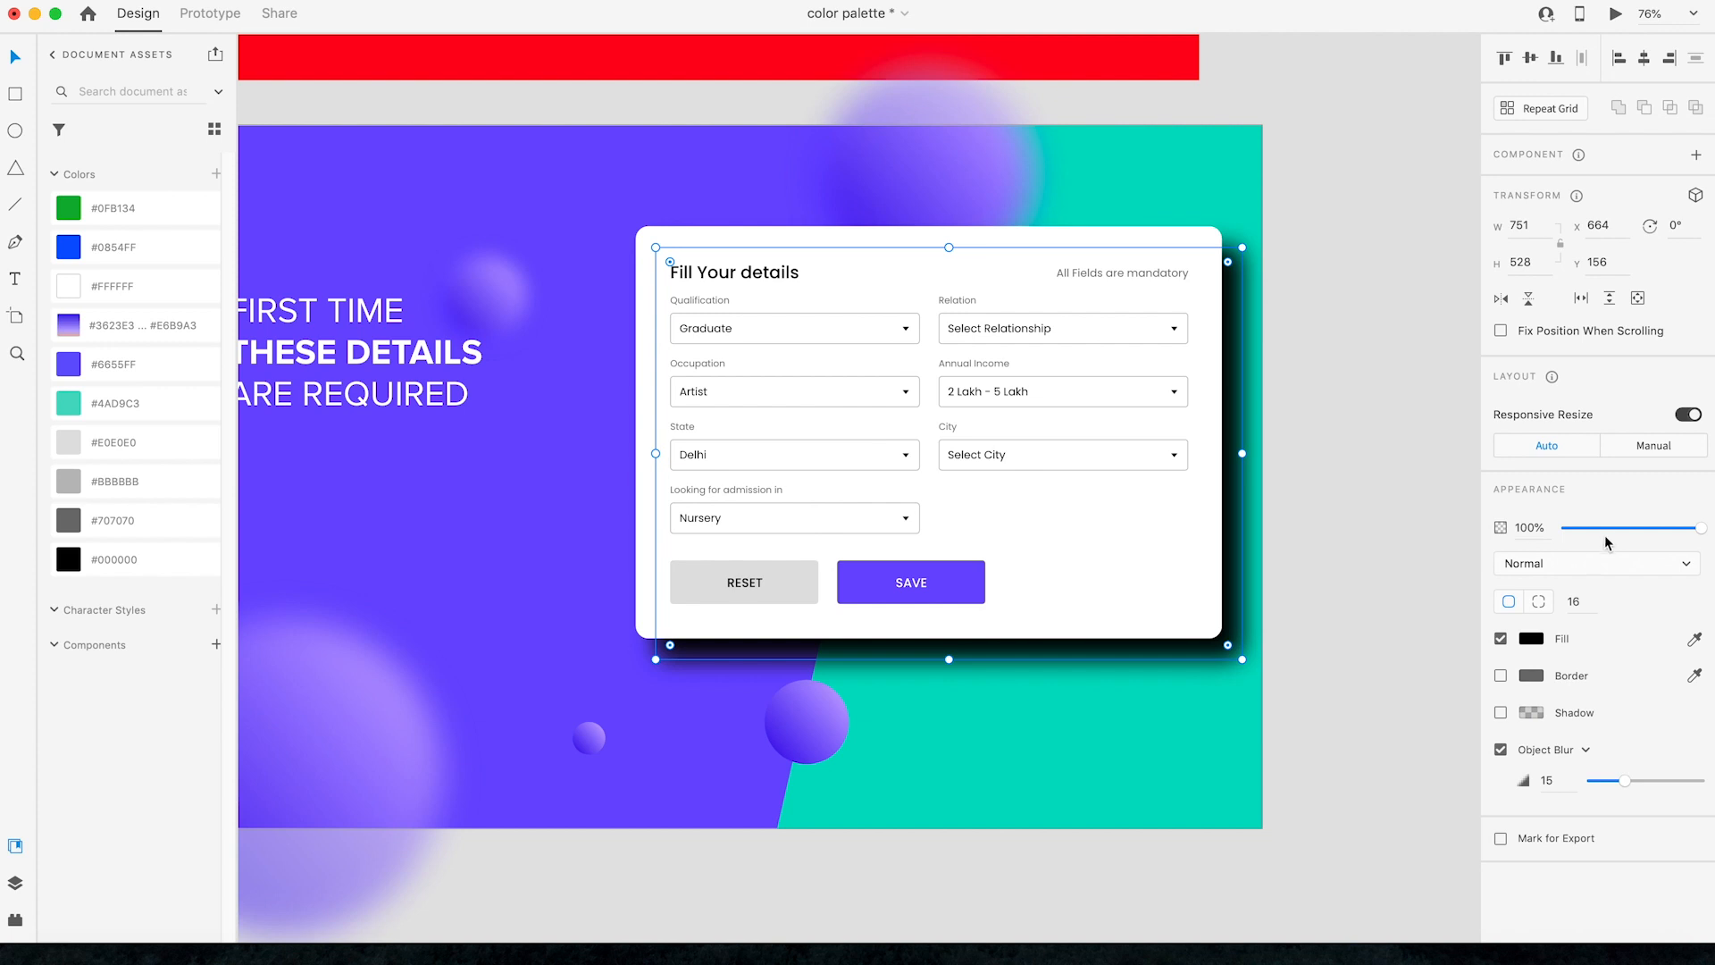
Step: Set the blurred black rectangle's opacity to 25% and its blend mode to Multiply
left_click(1607, 529)
left_click_drag(1611, 529, 1603, 532)
left_click(1563, 565)
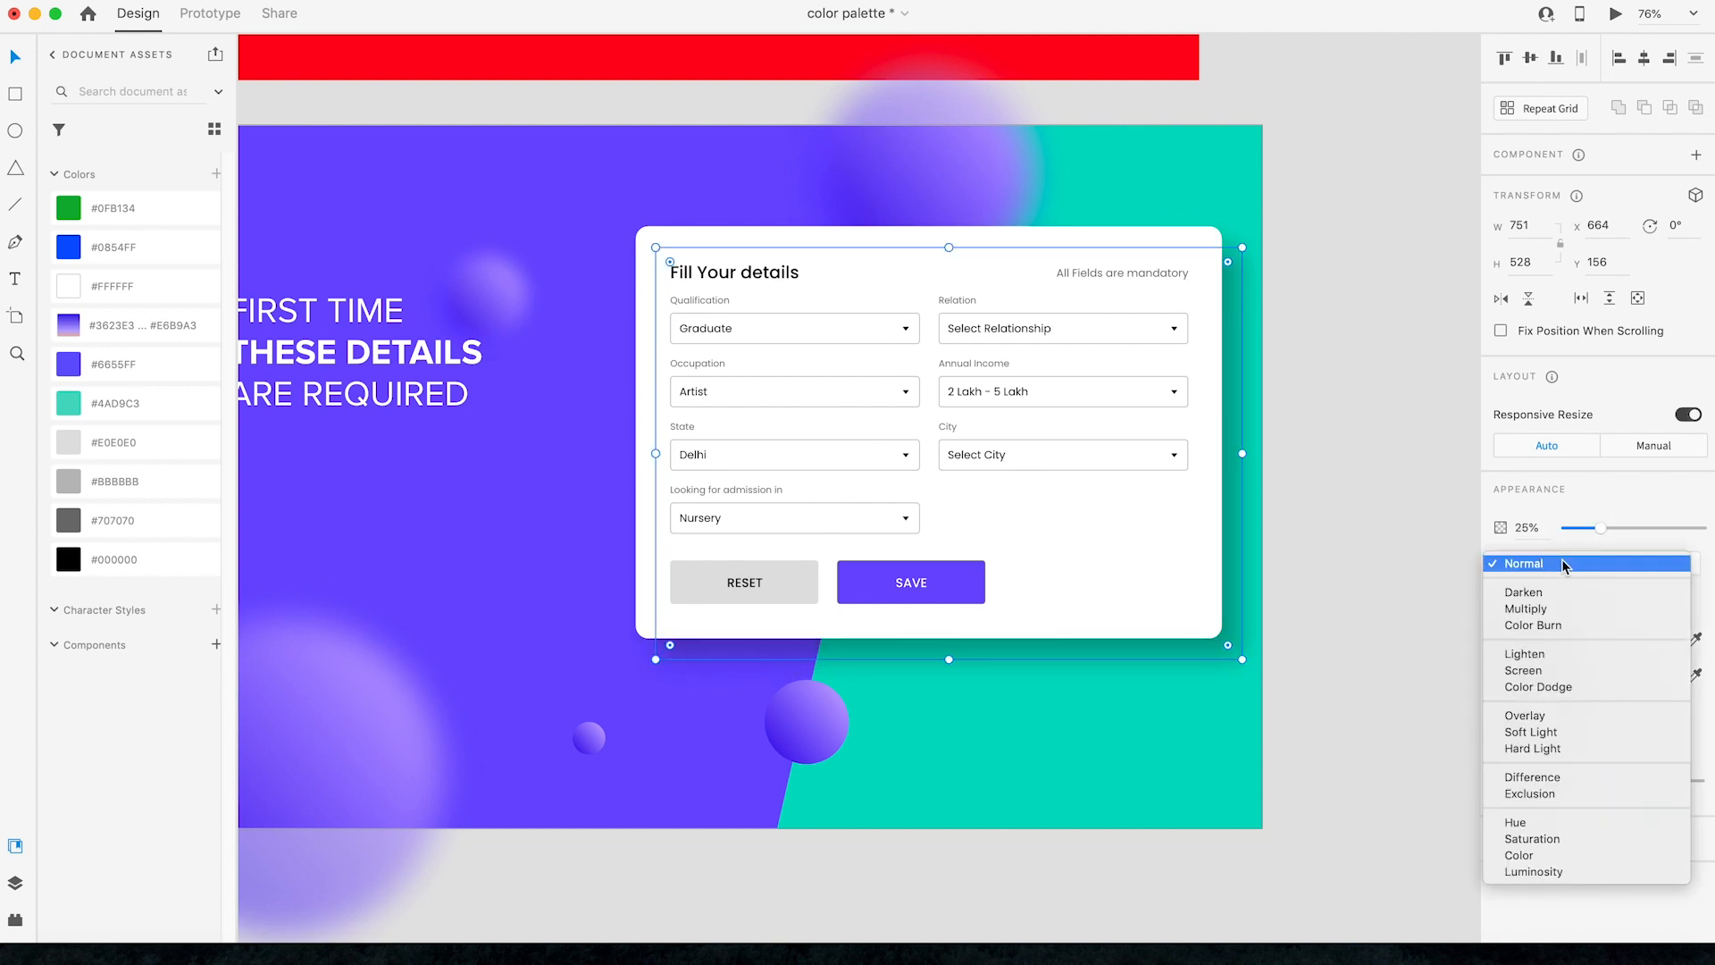
left_click(1541, 610)
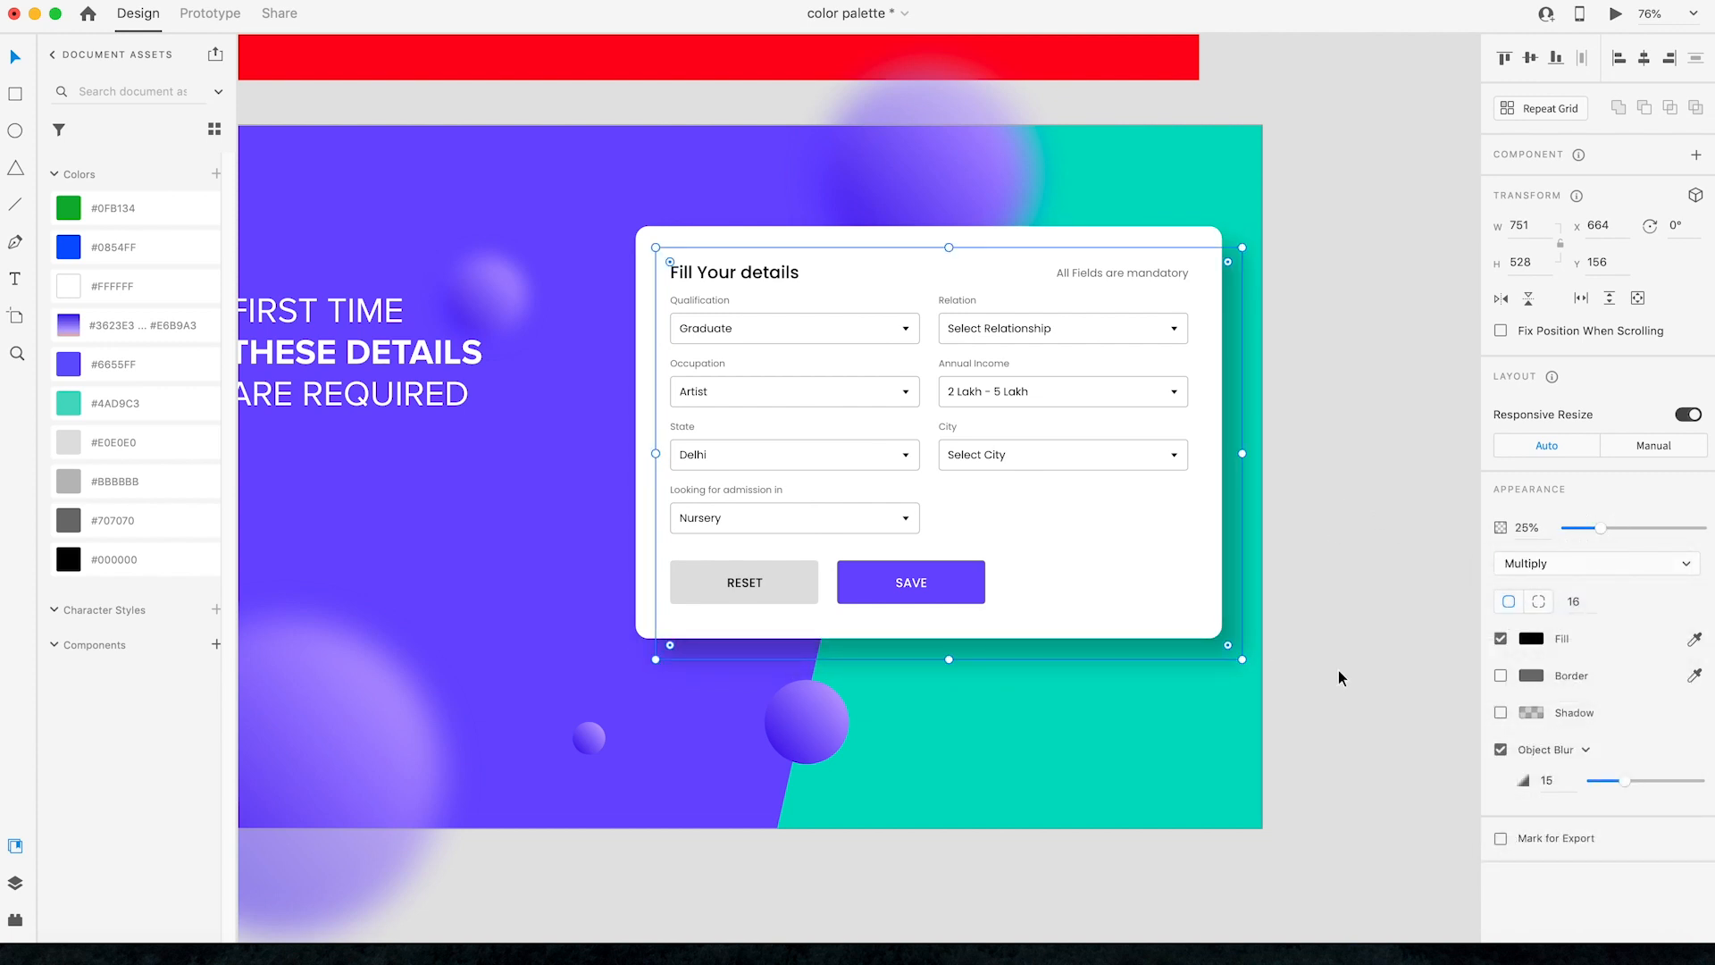
Step: Soften the card's shadow by increasing its object blur and lowering its opacity further
left_click_drag(1628, 786, 1648, 784)
left_click_drag(1601, 527, 1588, 528)
left_click(1303, 677)
scroll(1301, 488, "down", 1)
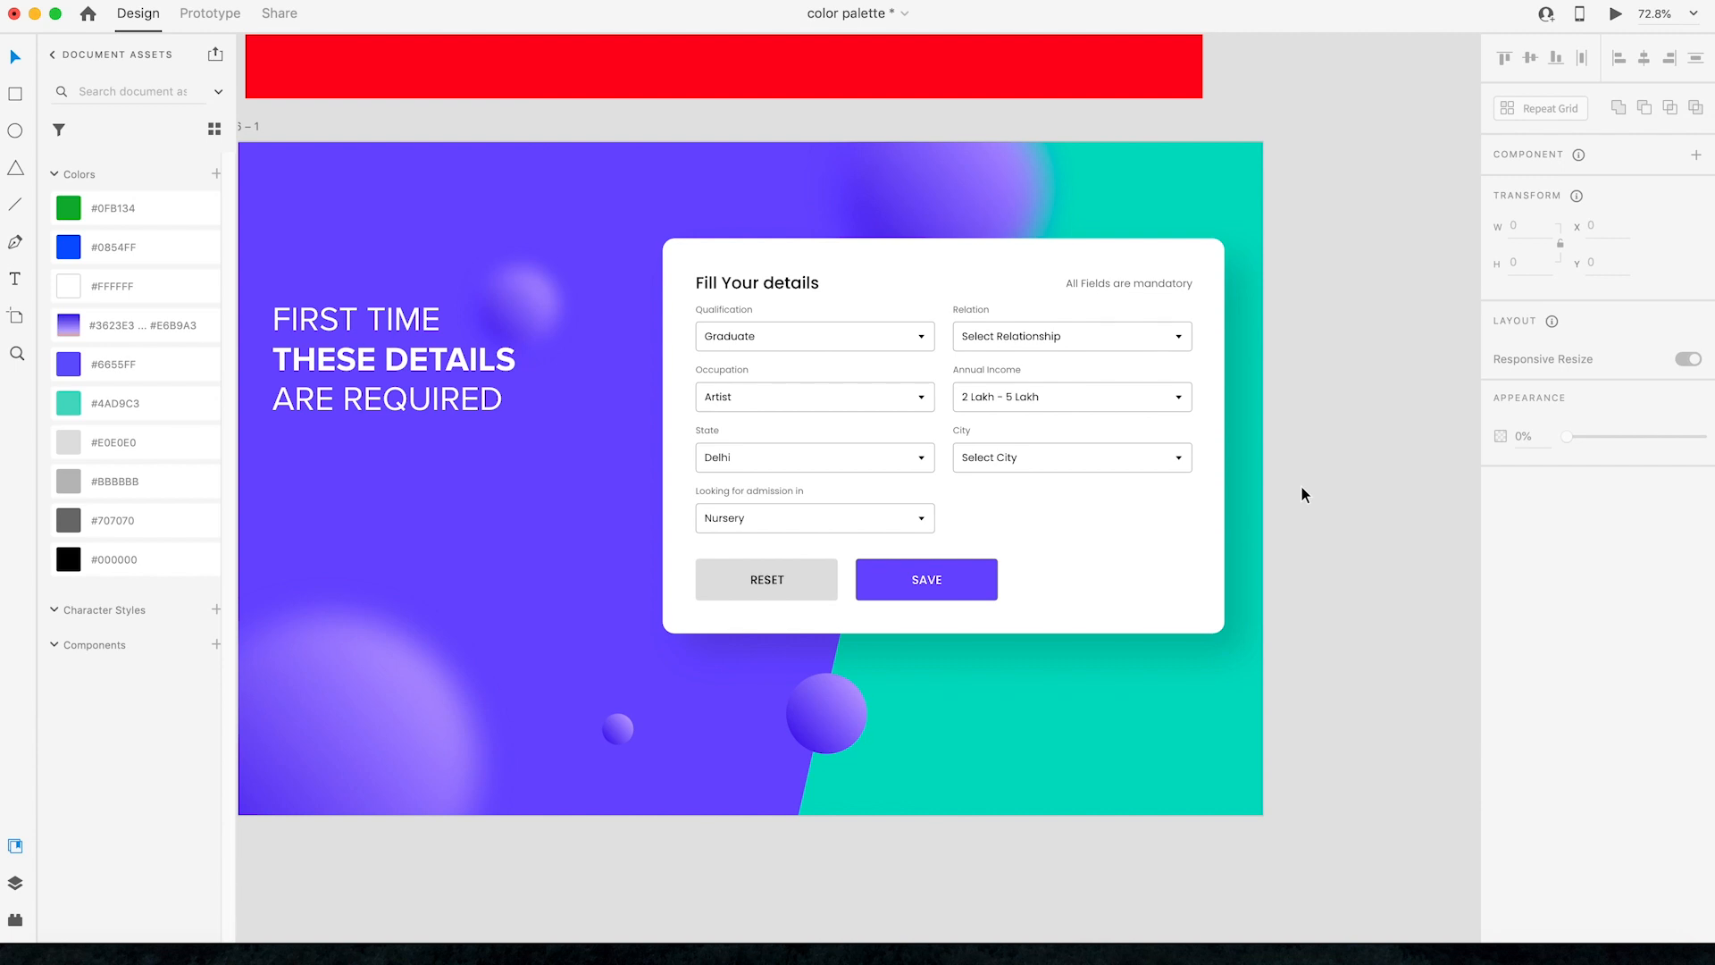
Step: Group the white form card with its shadow, fields, text and buttons
scroll(1312, 434, "down", 3)
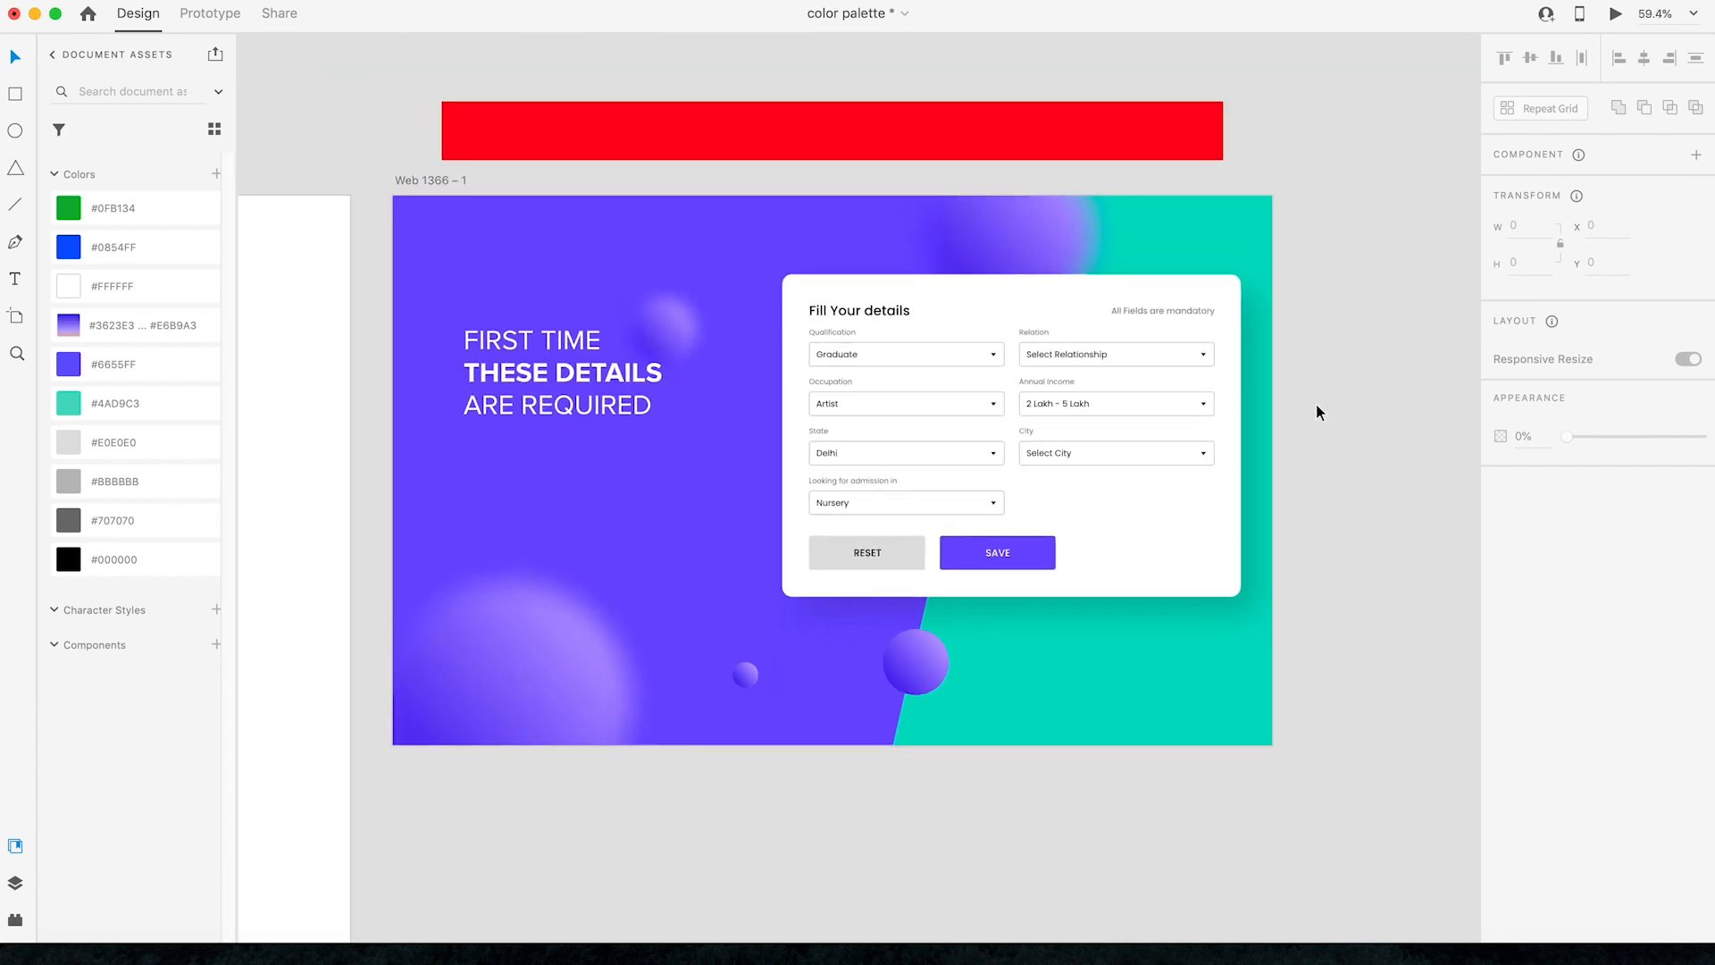
scroll(1395, 581, "down", 3)
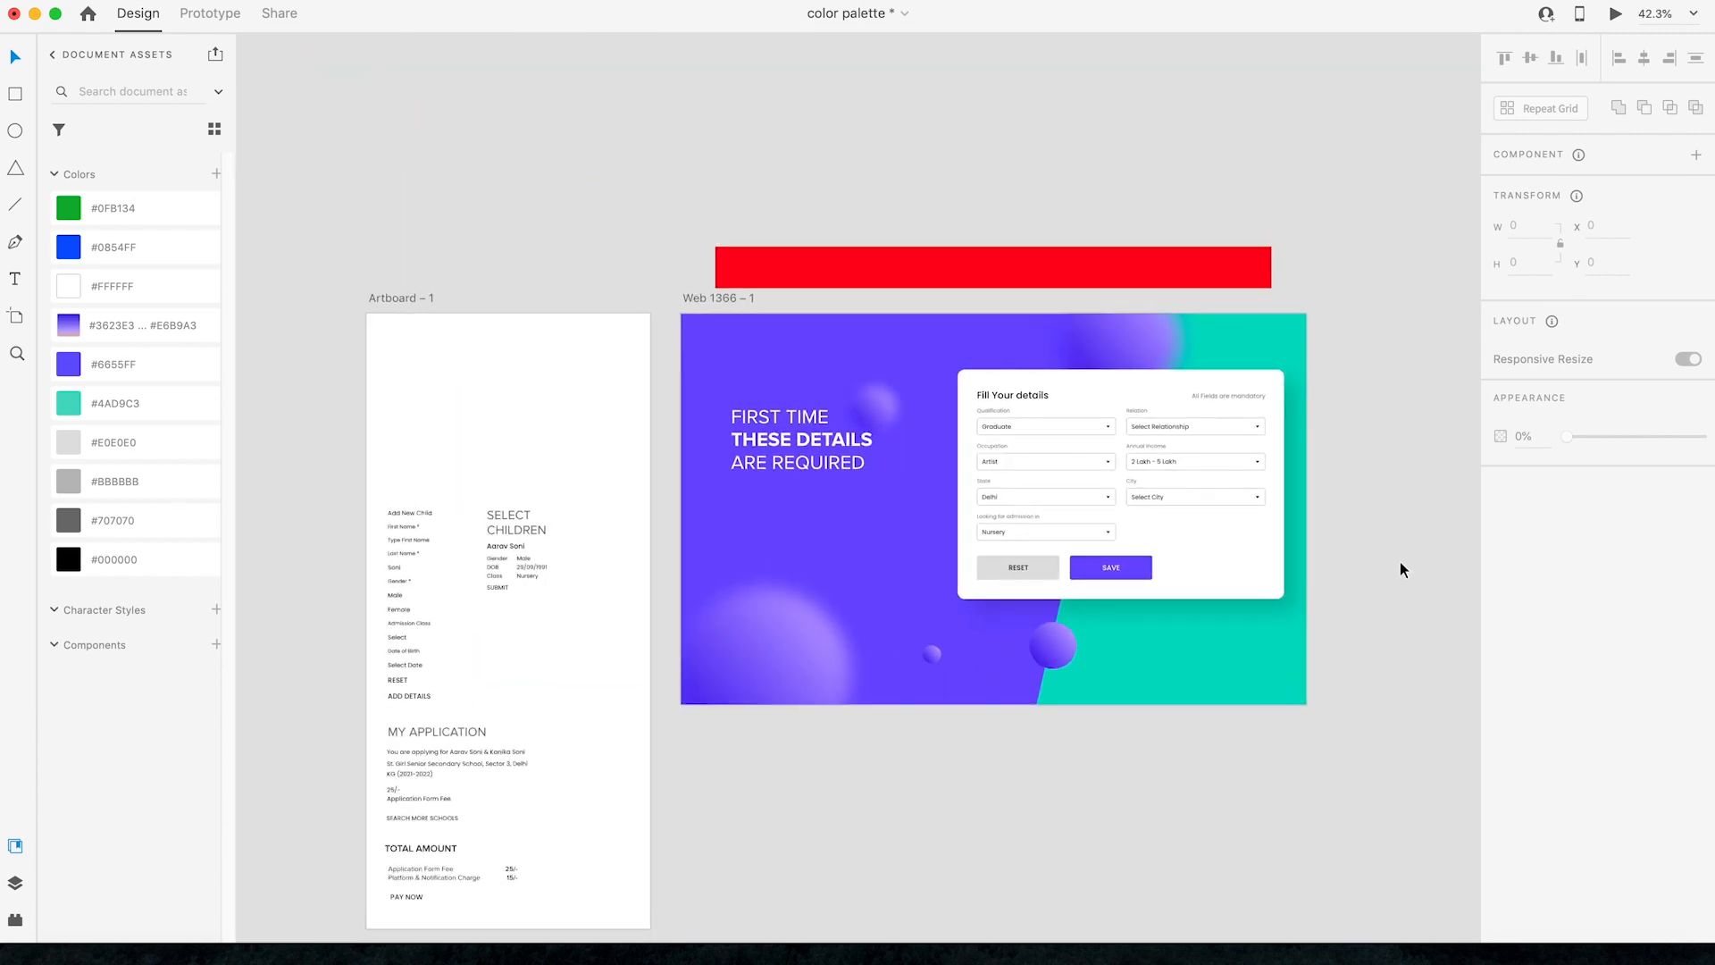
scroll(1399, 563, "up", 2)
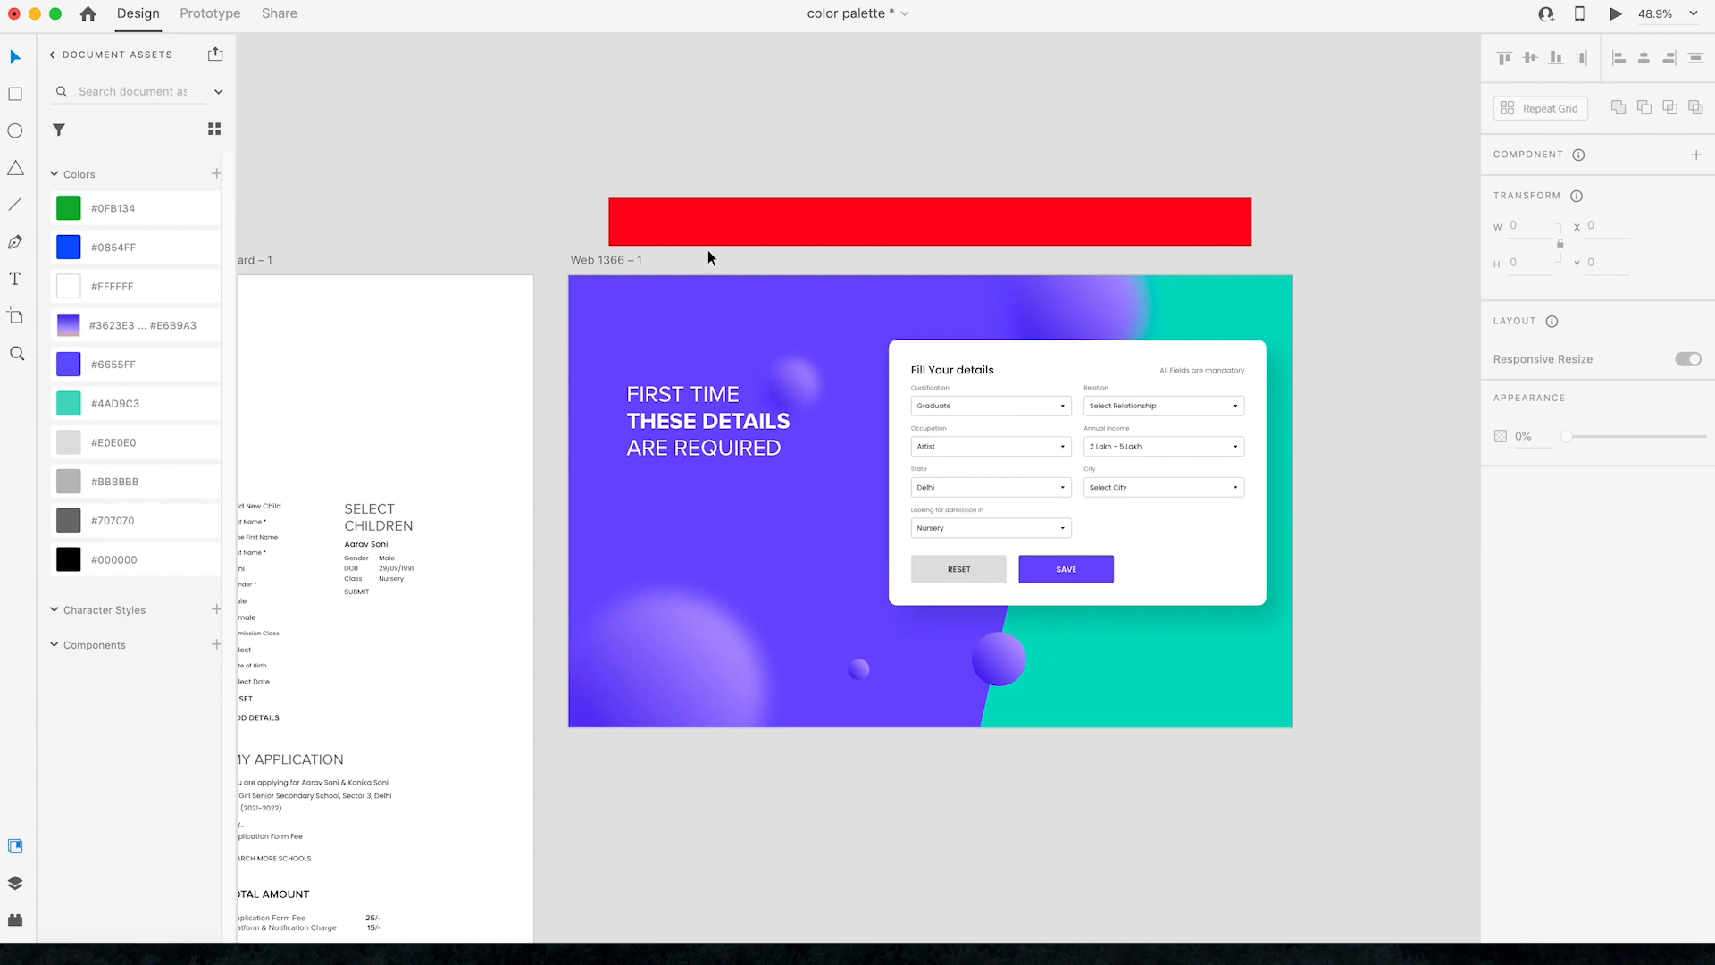
left_click(1102, 288)
left_click_drag(1356, 371, 879, 612)
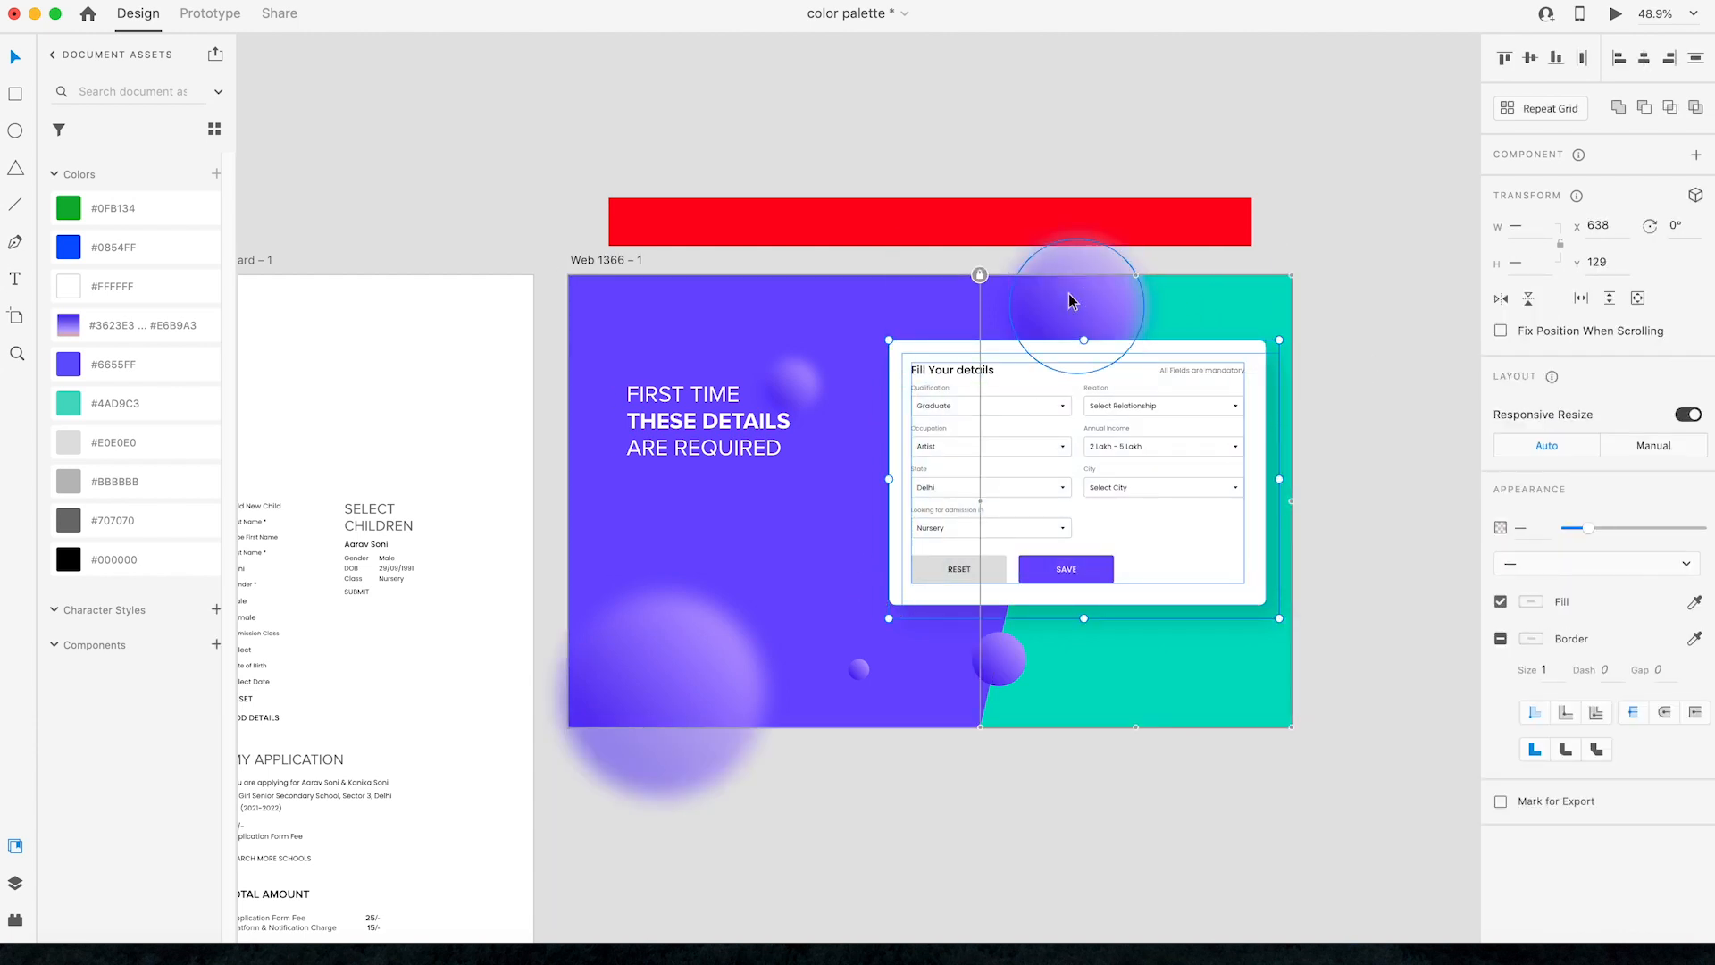
key("super+g")
key("super+z")
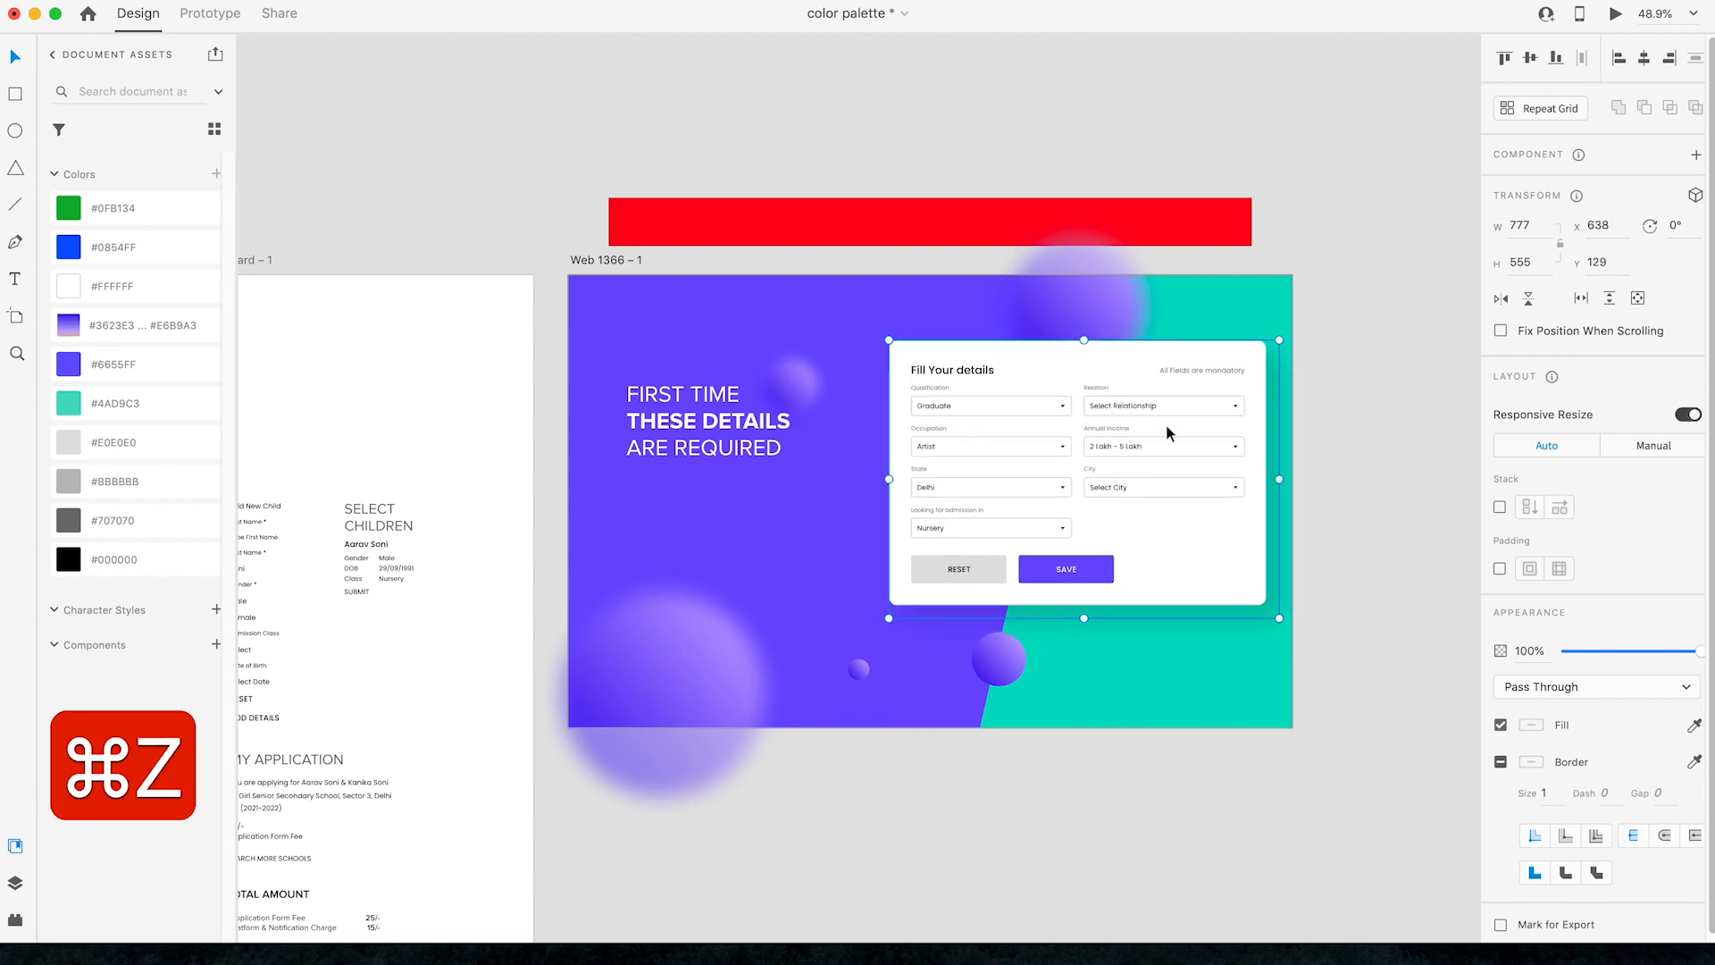
Step: Place the 1280 px wide red guide bar over the page and line up the card group's right edge with it
left_click_drag(1163, 427, 1156, 302)
key("super+z")
left_click_drag(1160, 229, 1160, 313)
key("z")
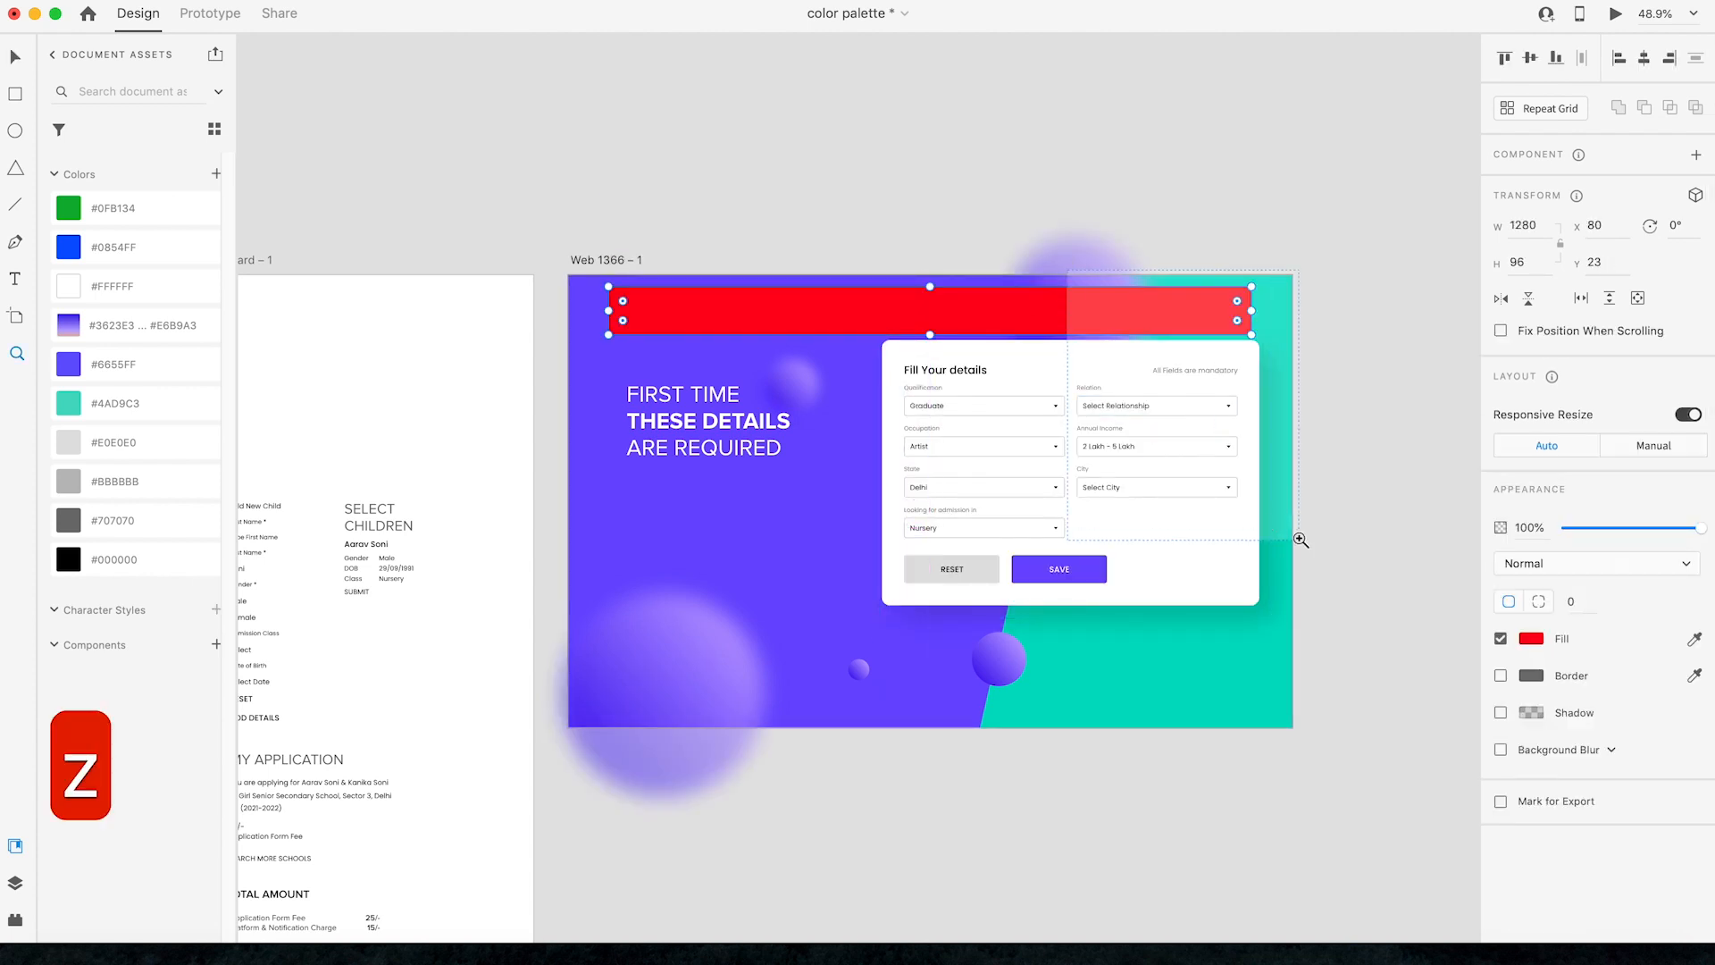
left_click_drag(1301, 540, 1019, 394)
key("v")
left_click(1019, 394)
left_click(1011, 220, "shift")
left_click(1270, 280)
Step: Move the red guide bar back above the web artboard
scroll(1246, 284, "down", 5)
left_click_drag(1083, 255, 1081, 149)
left_click(1348, 238)
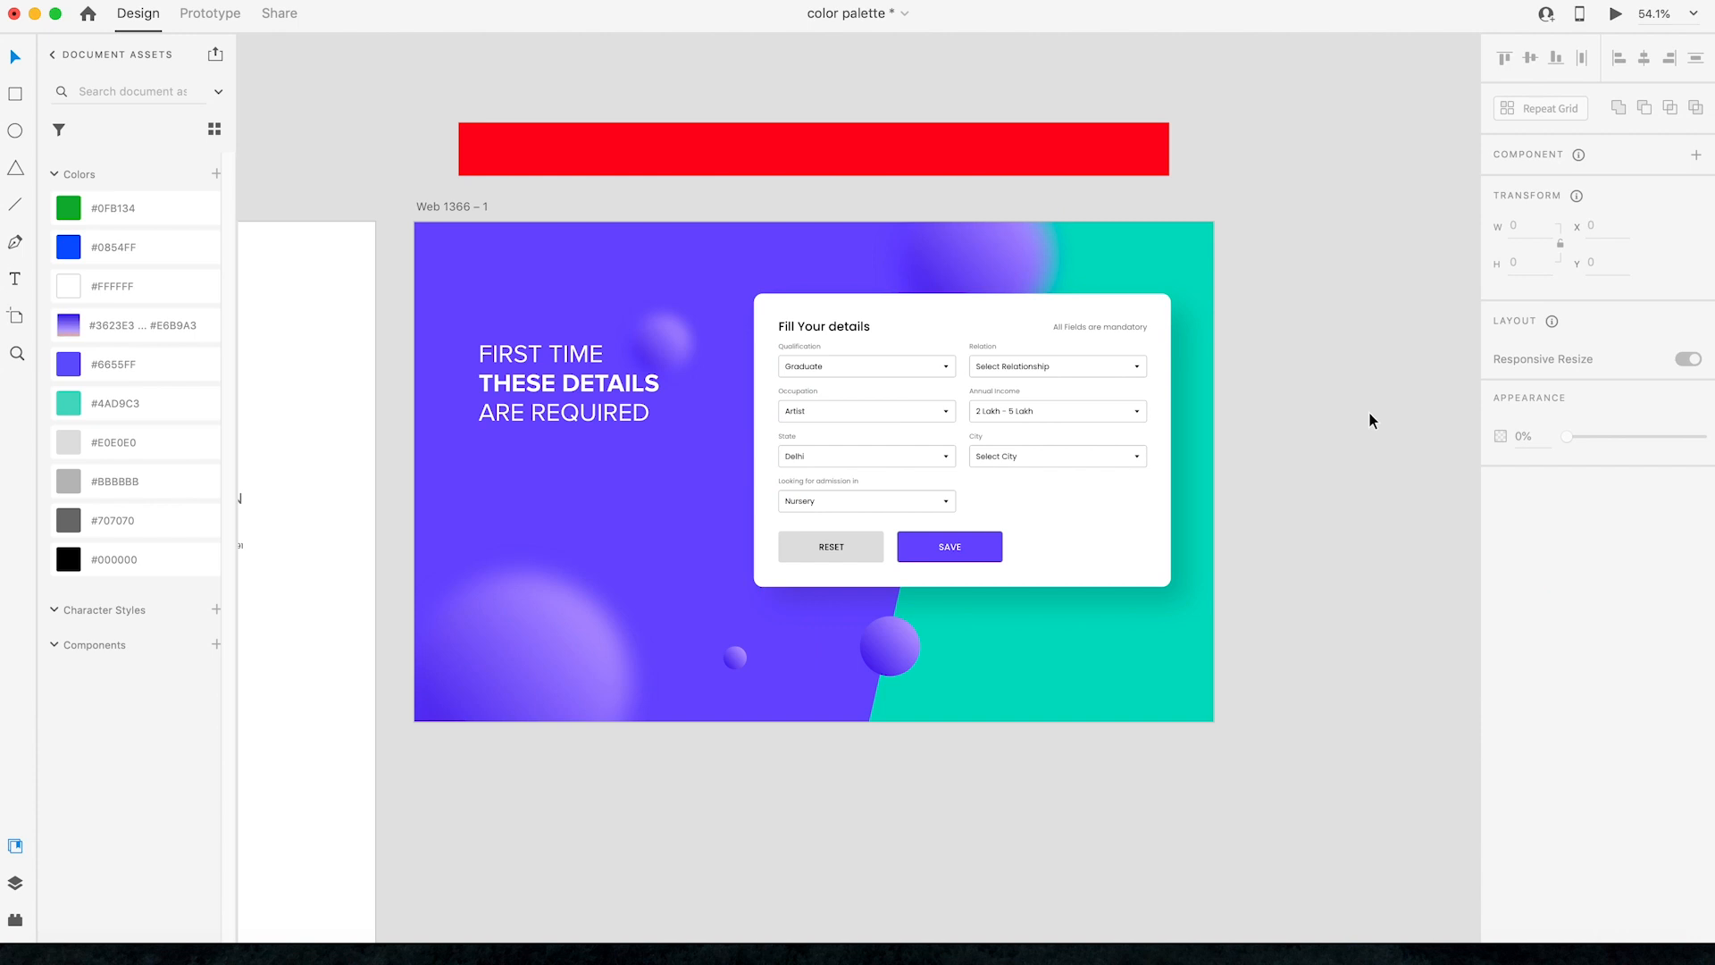
Step: Copy the red bar to X 80, Y 0 on the page and shrink the copy to about 239 × 76
left_click_drag(543, 159, 542, 258)
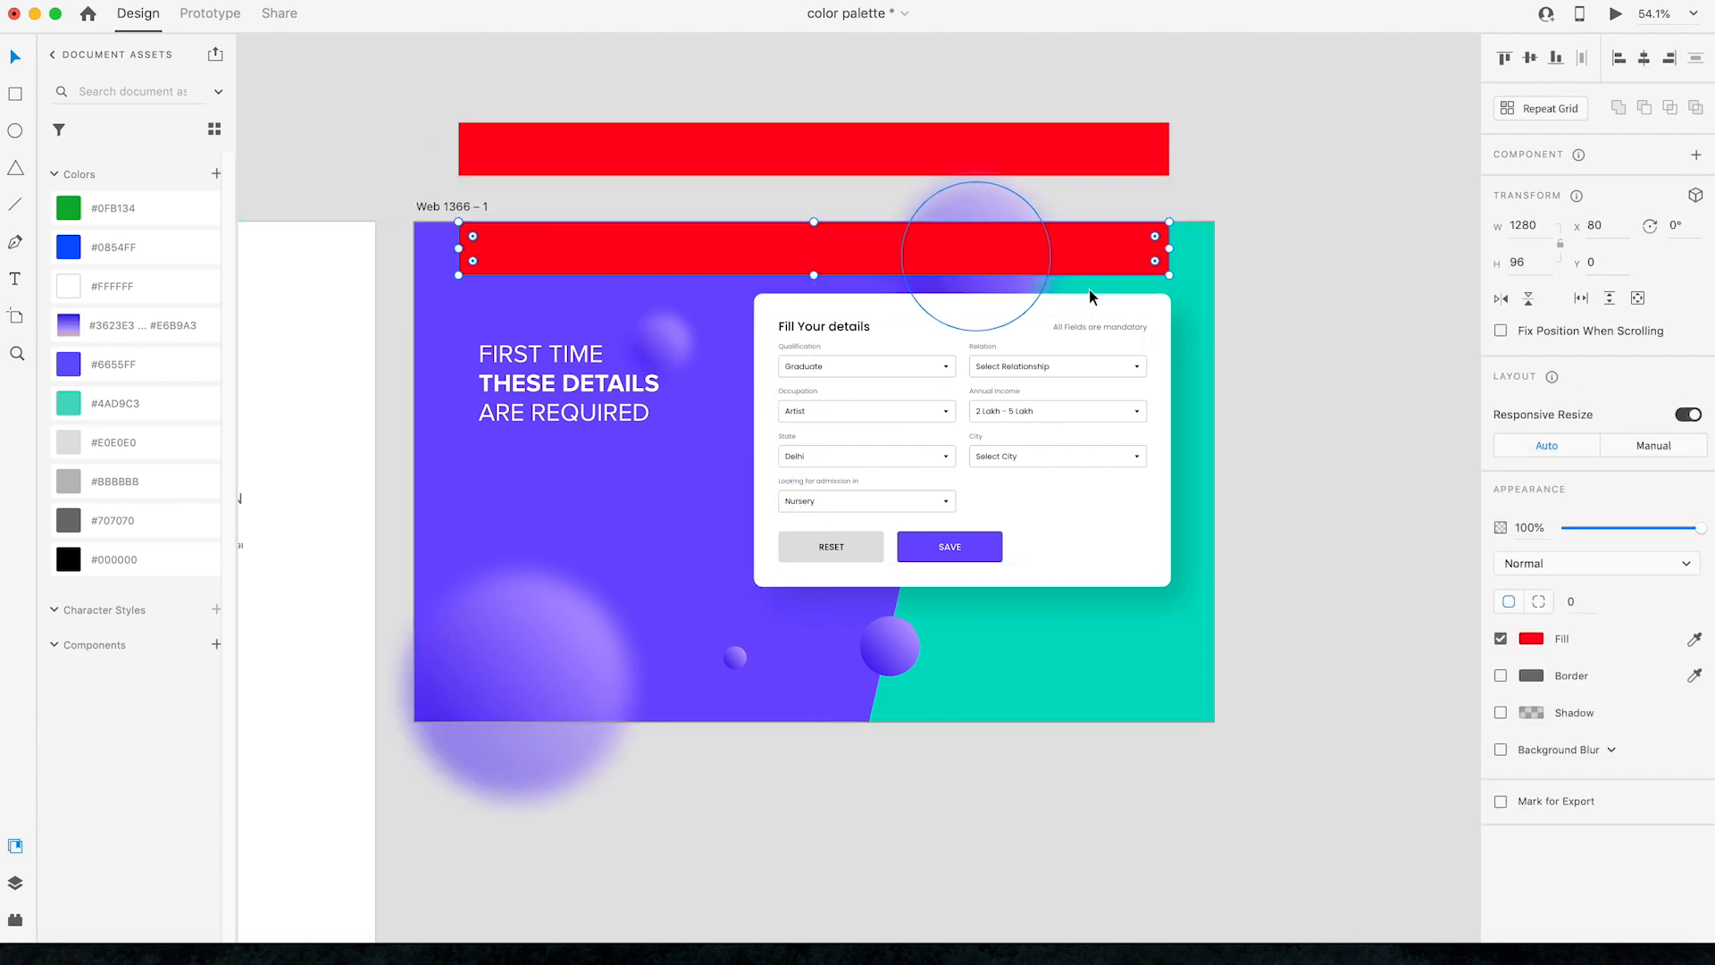
left_click_drag(1170, 249, 527, 264)
left_click(652, 202)
Step: Duplicate the heading text onto the small red box, bring it to the front and replace its wording with "Logo"
left_click_drag(557, 402, 541, 286, "alt")
key("super+shift+bracketright")
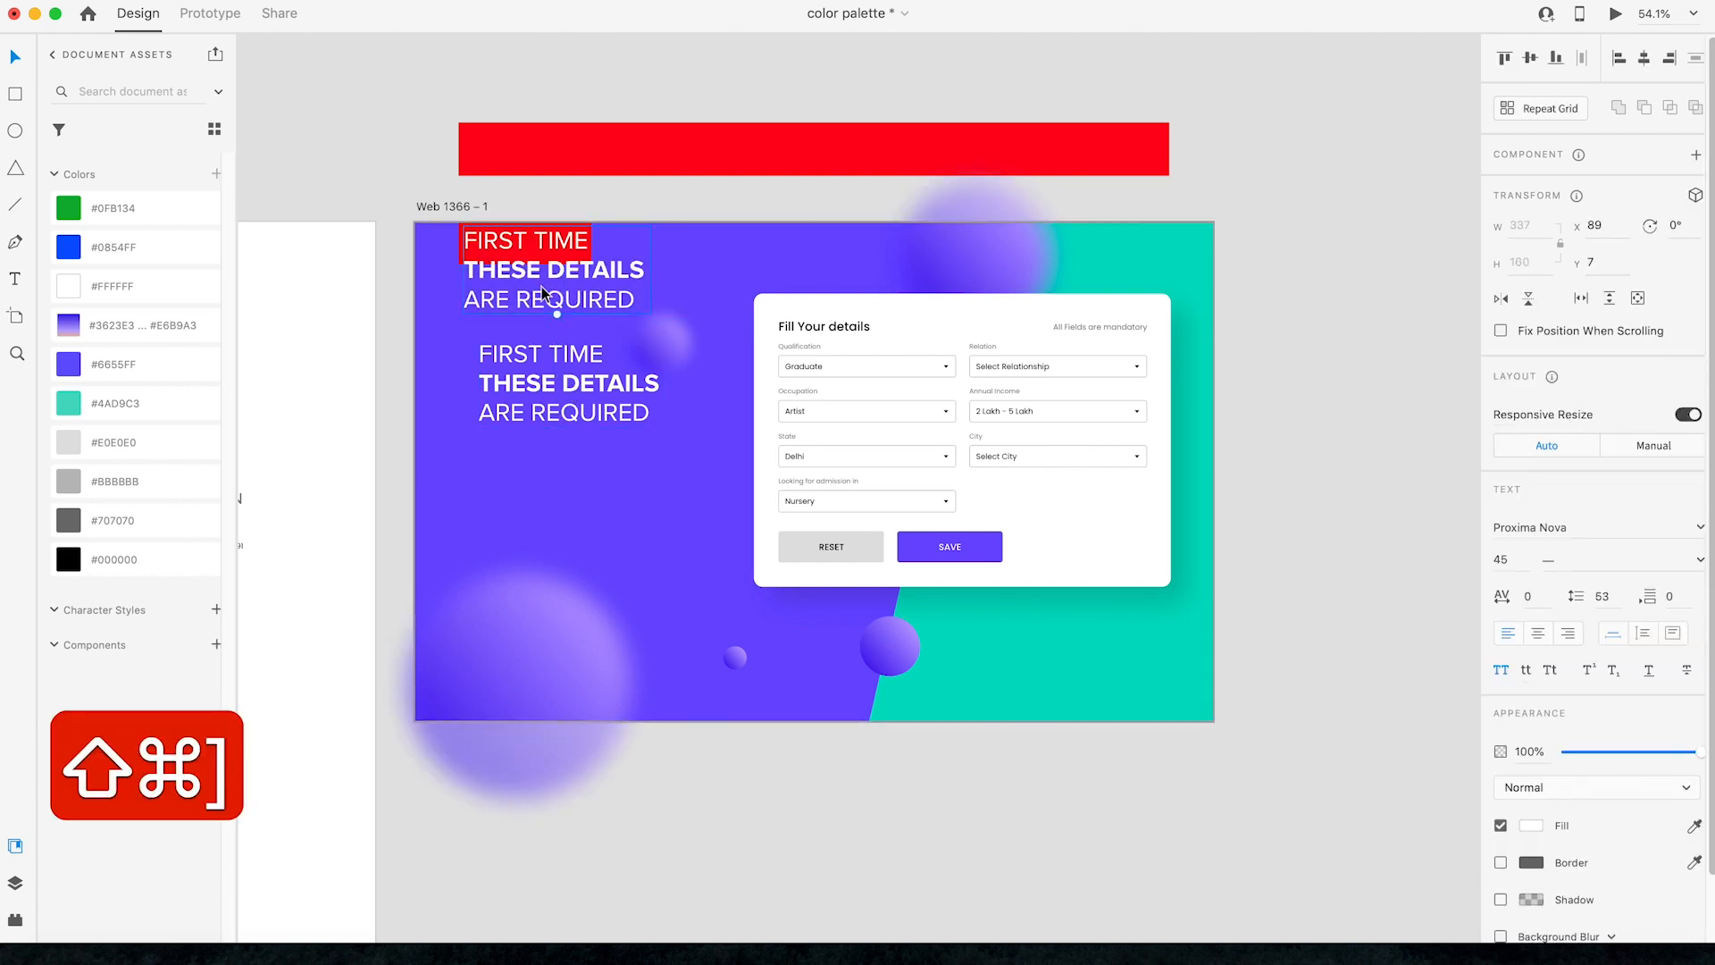
double_click(541, 286)
type("Logo")
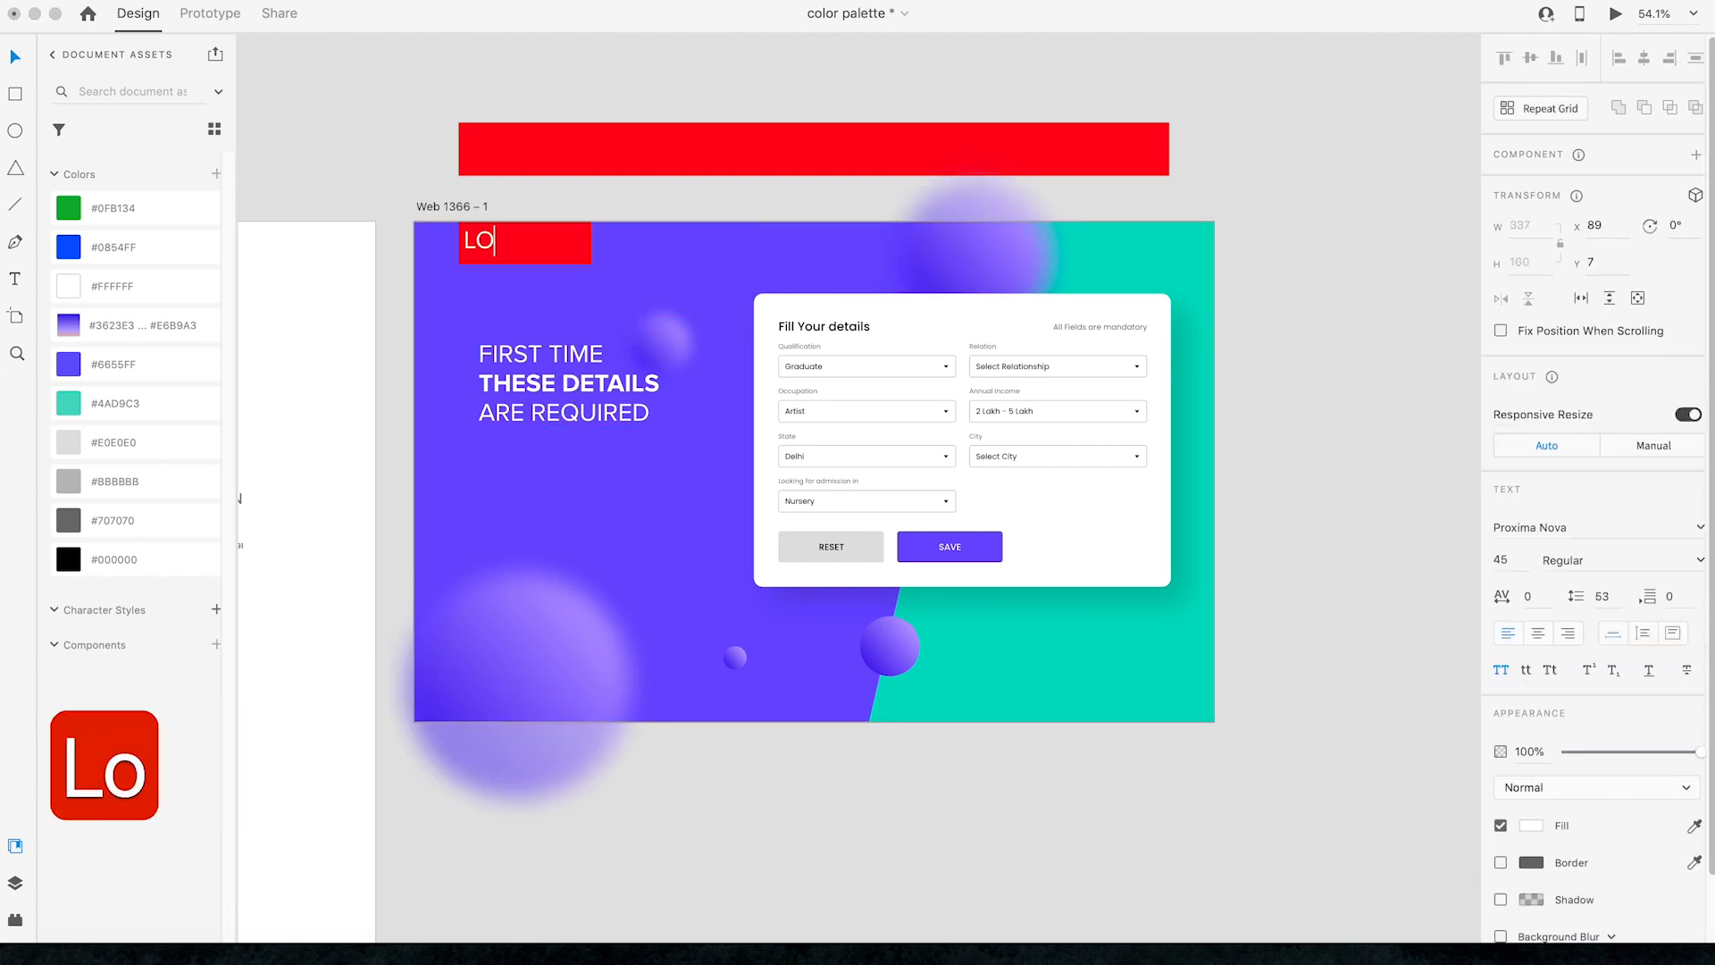
key("Escape")
Step: Set the logo text to size 24 and Bold weight
left_click(1501, 561)
type("24")
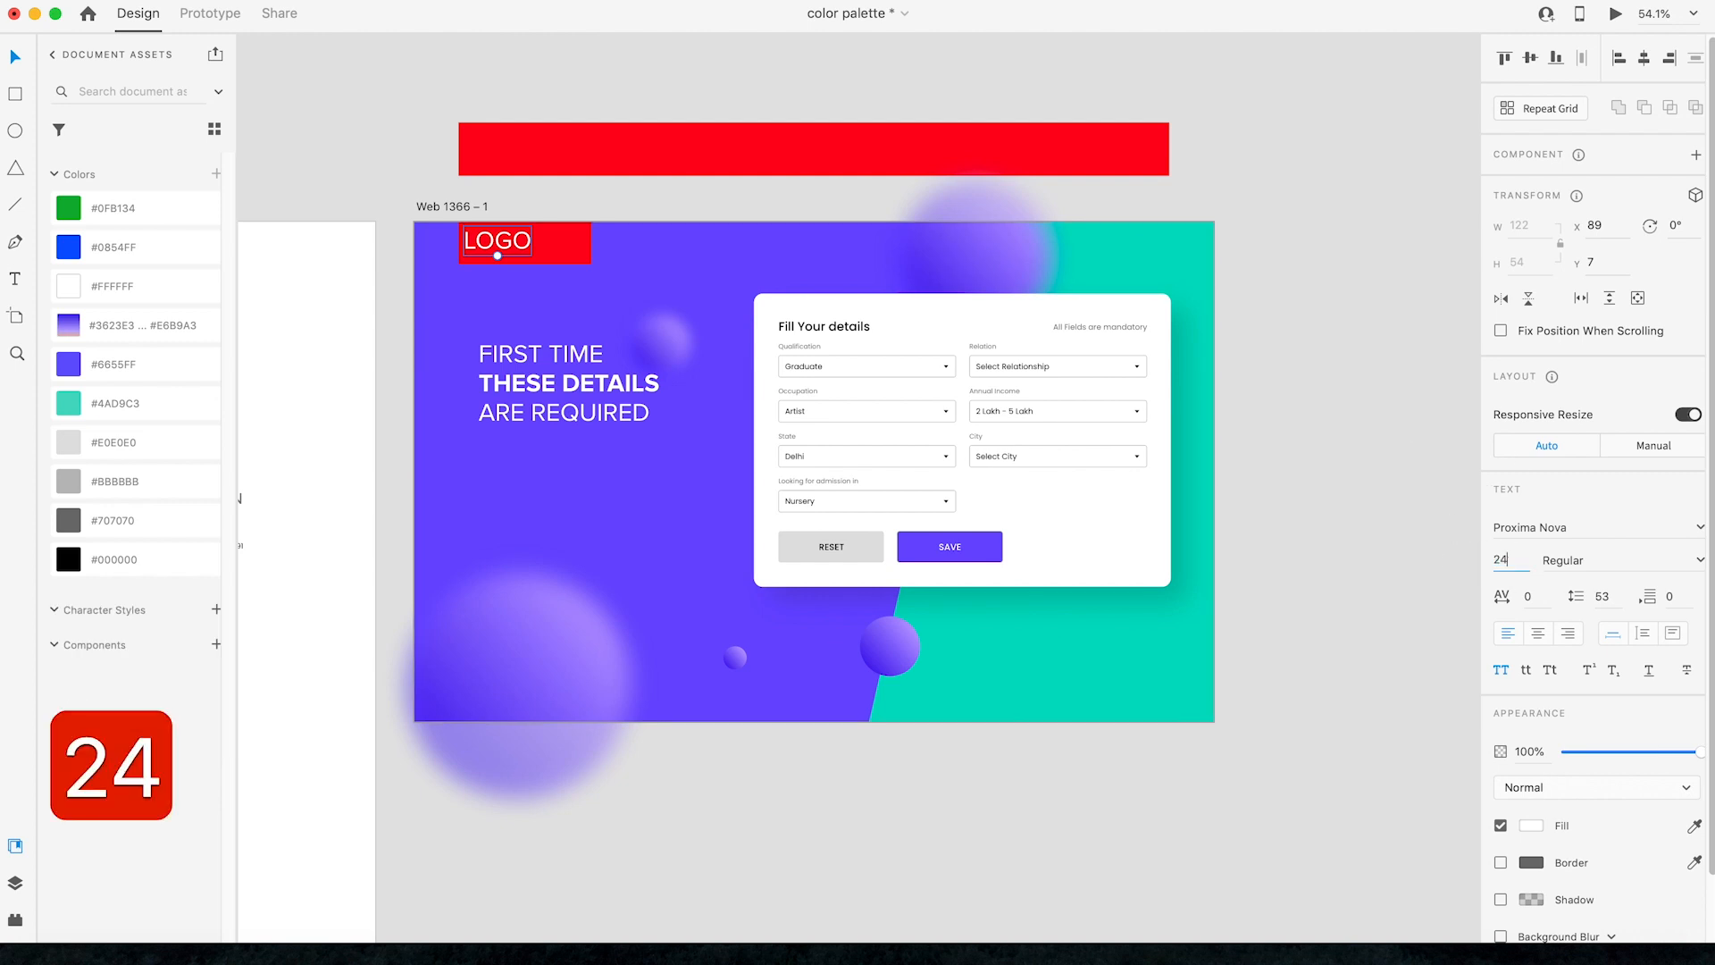
key("Return")
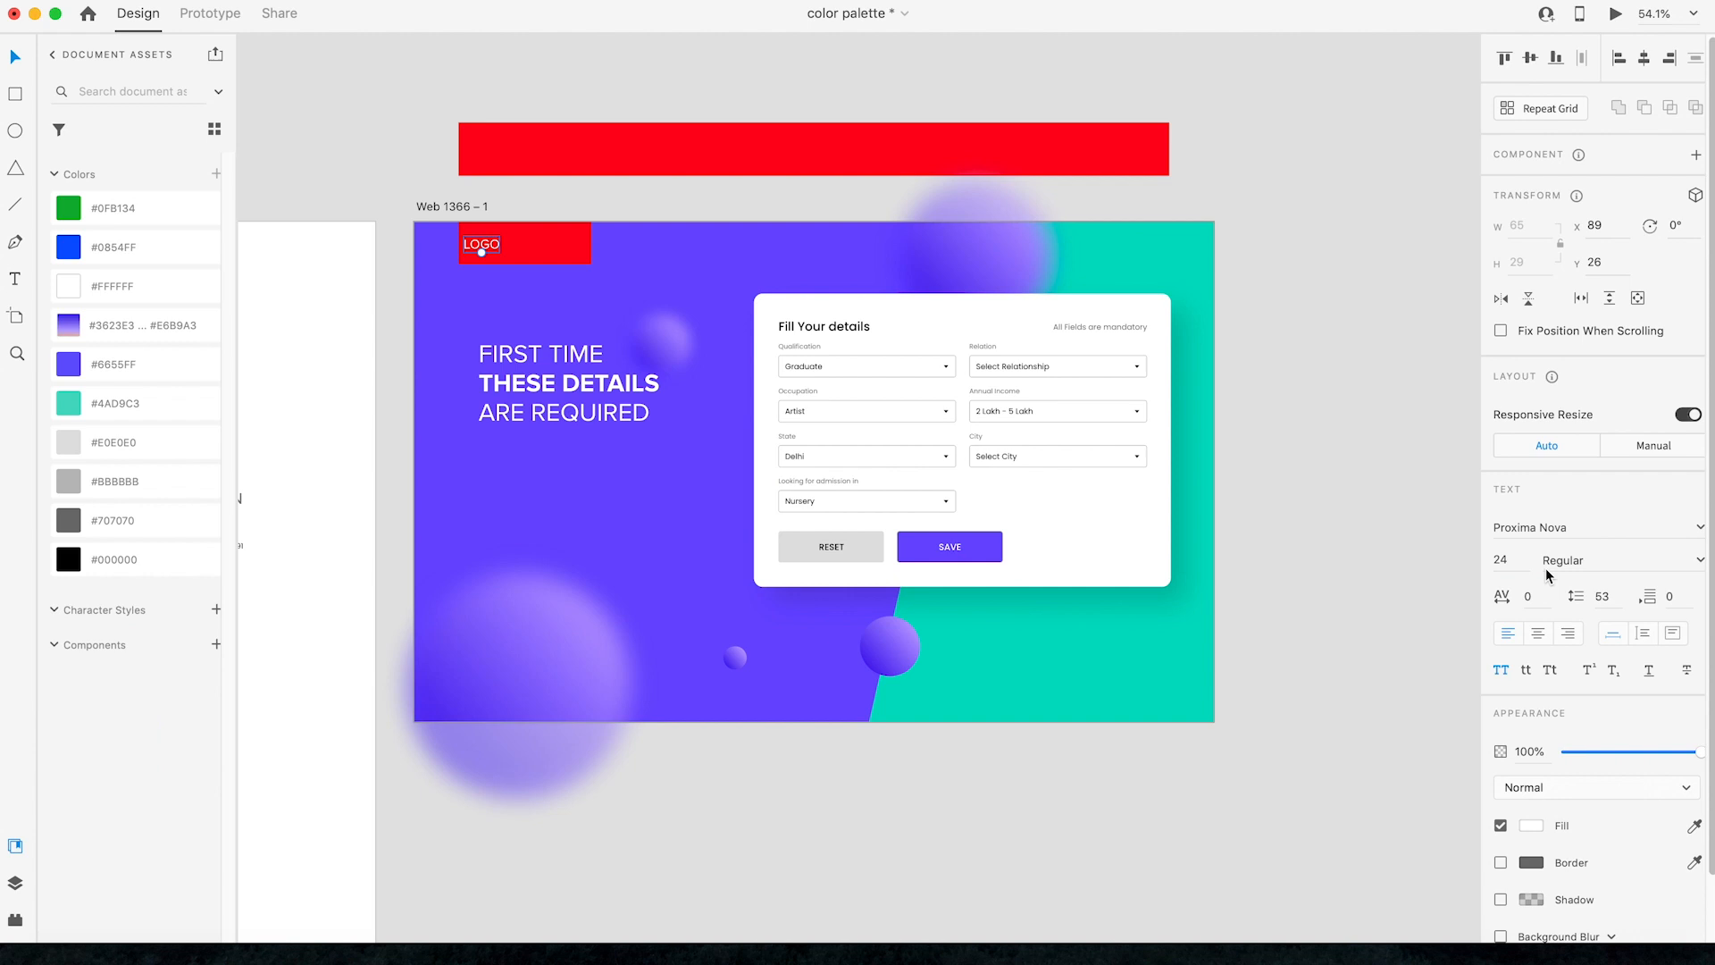
left_click(1680, 558)
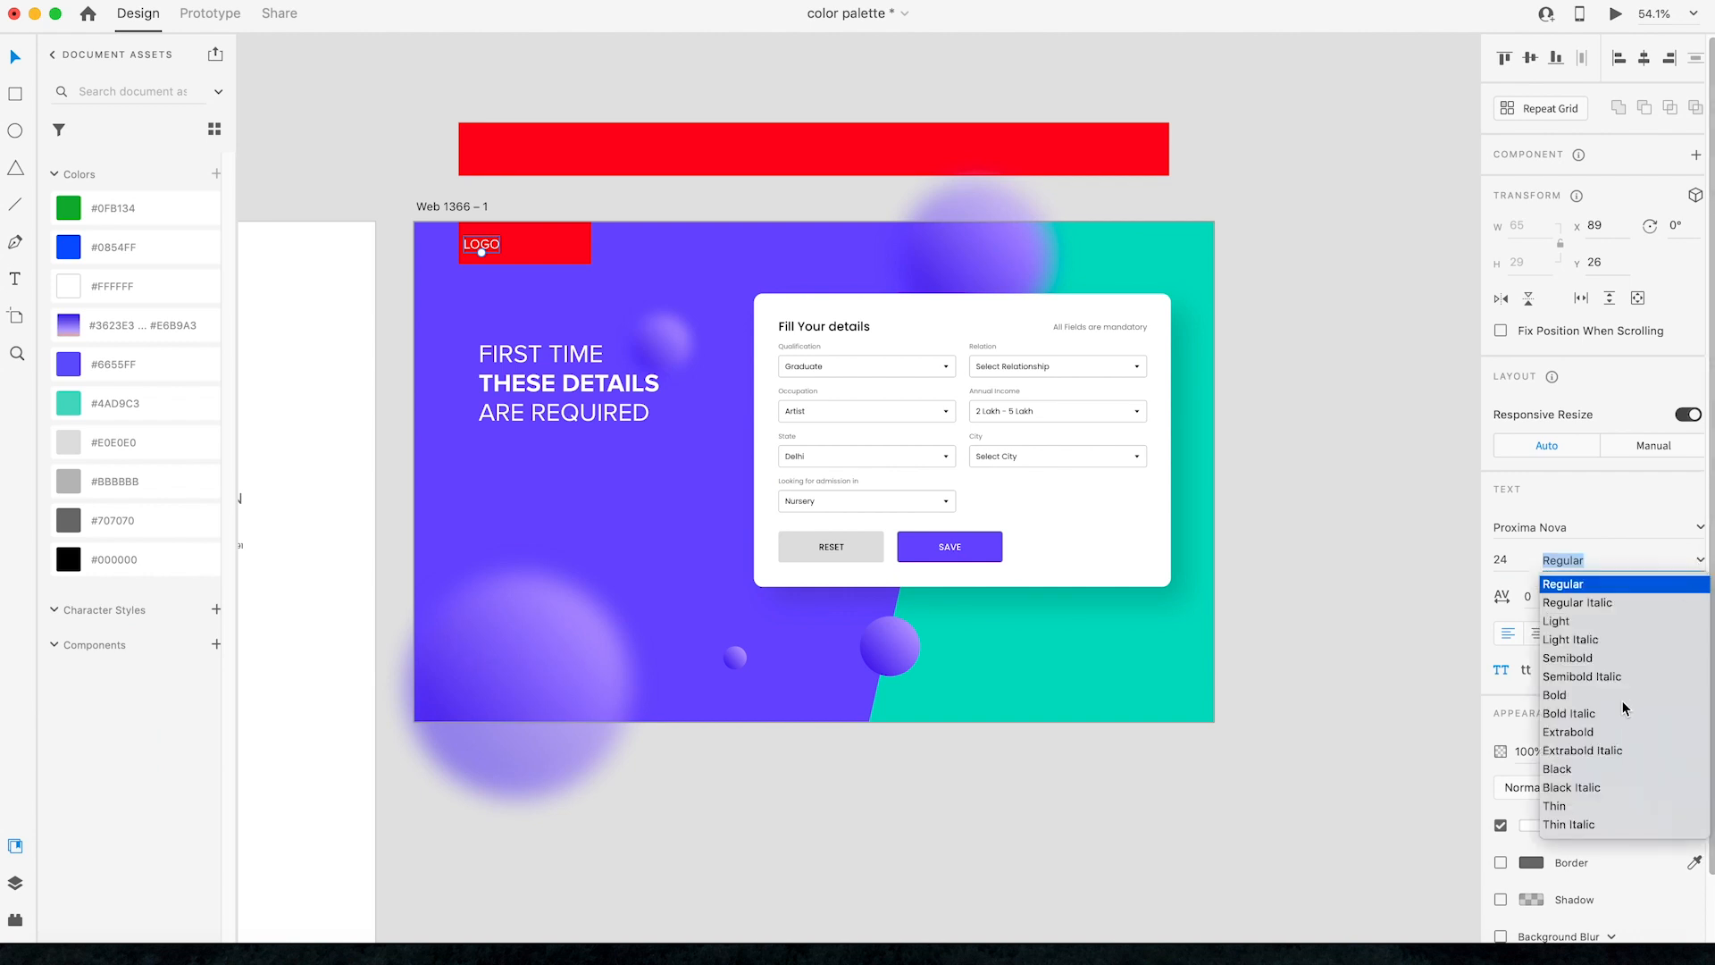
left_click(1566, 697)
Step: Center the logo text horizontally and vertically within the small red box
left_click(554, 250)
left_click(1644, 58)
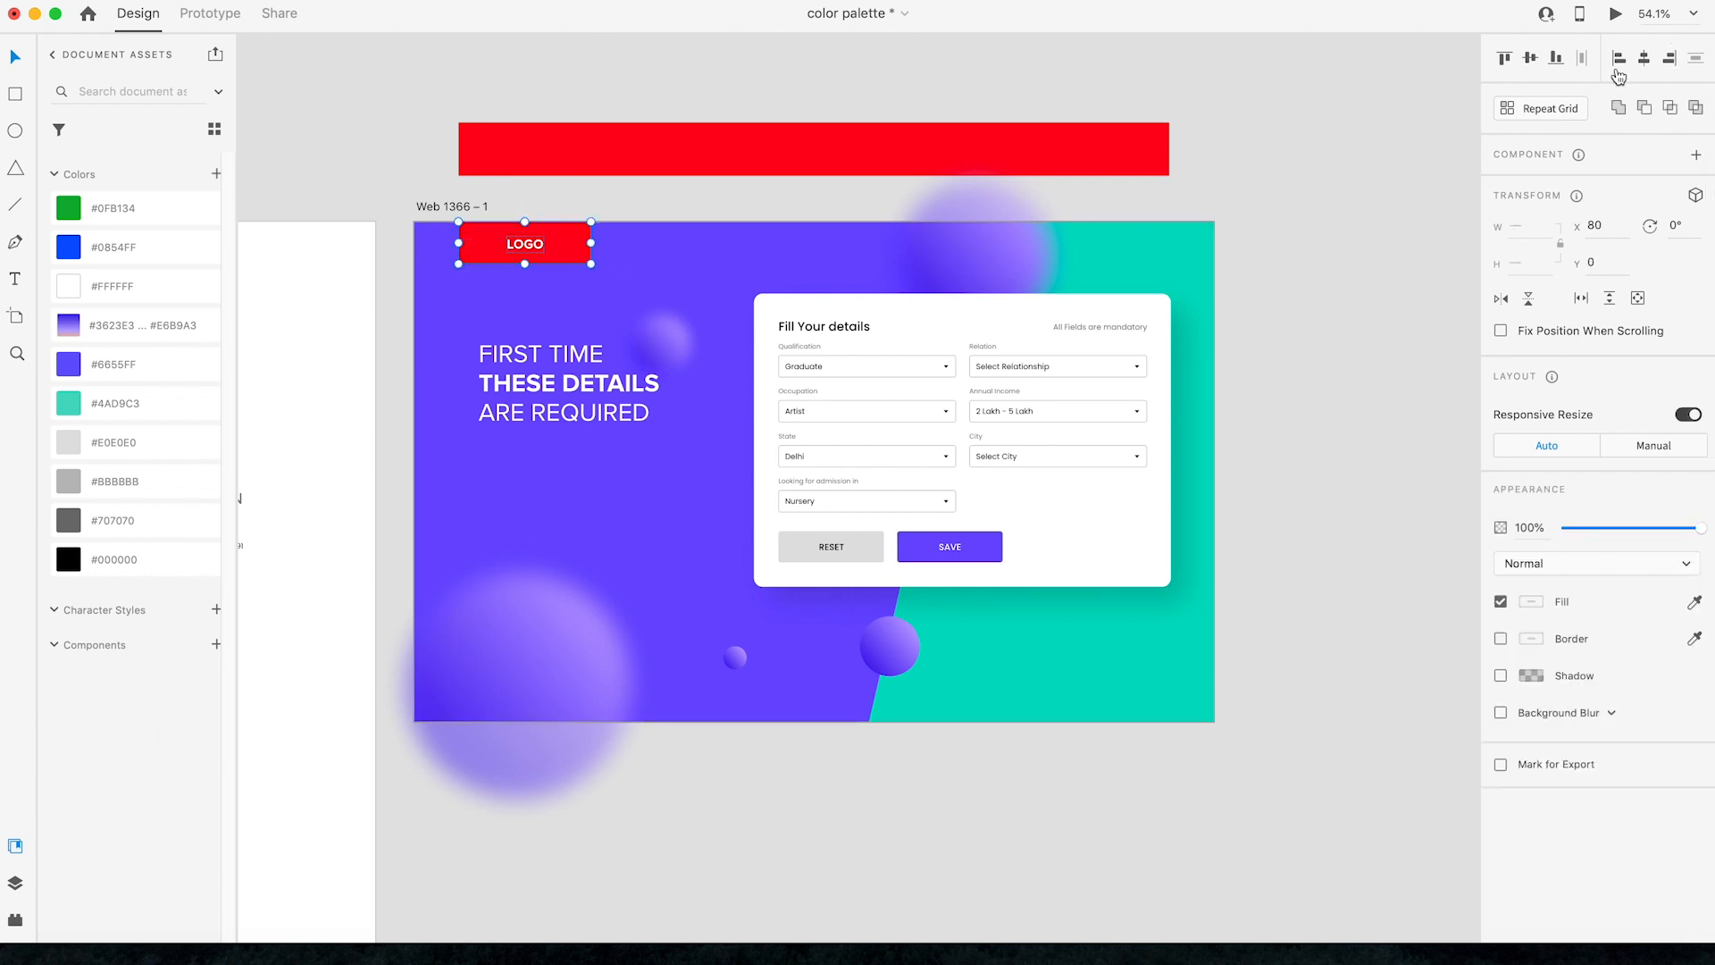
left_click(1530, 58)
left_click(1298, 218)
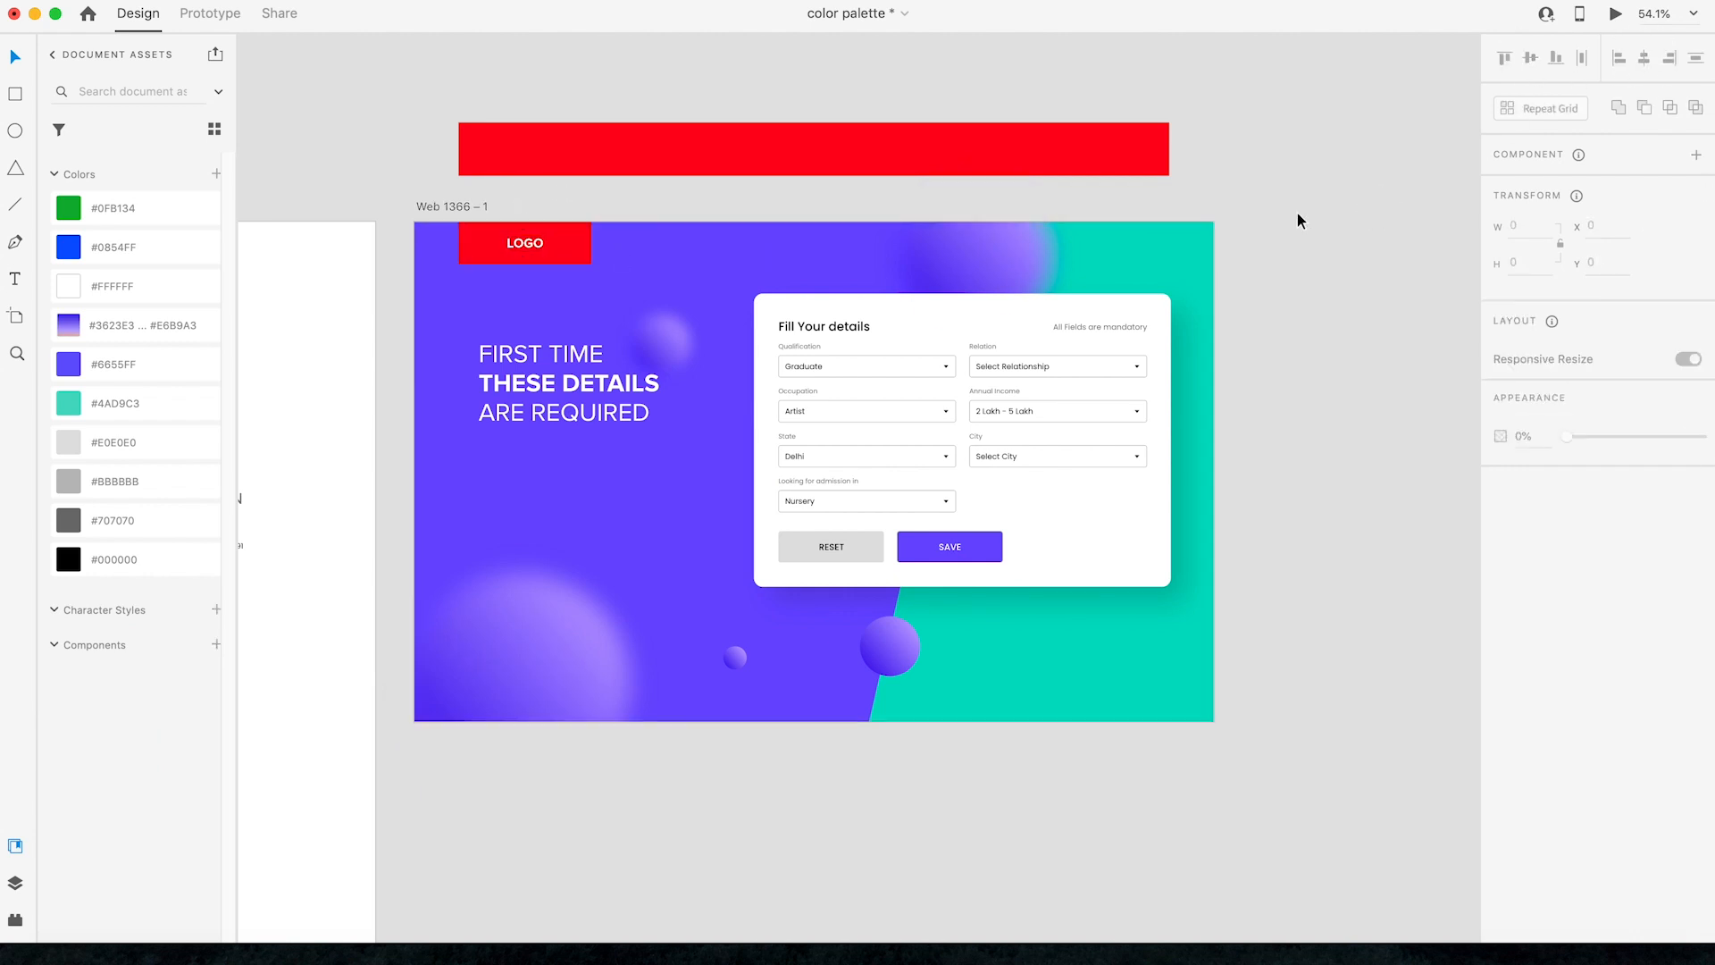
Step: Fill the logo box with the page's sampled purple and darken it to a deeper violet
left_click(576, 249)
key("i")
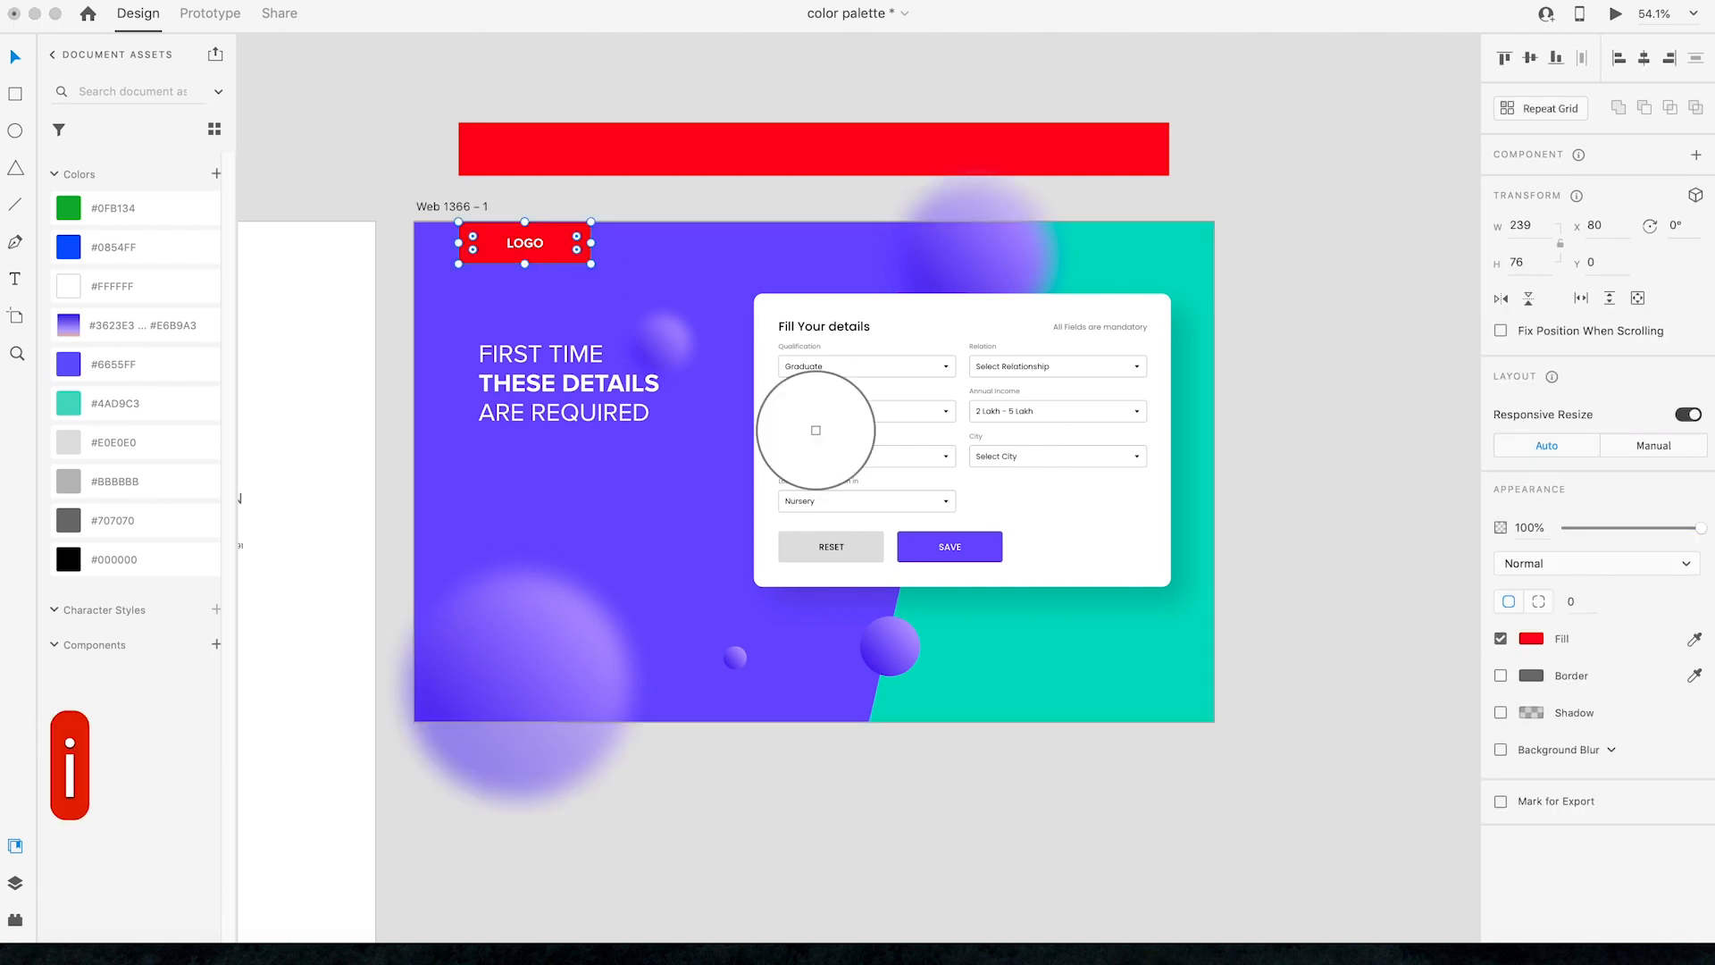
left_click(576, 268)
left_click(577, 257)
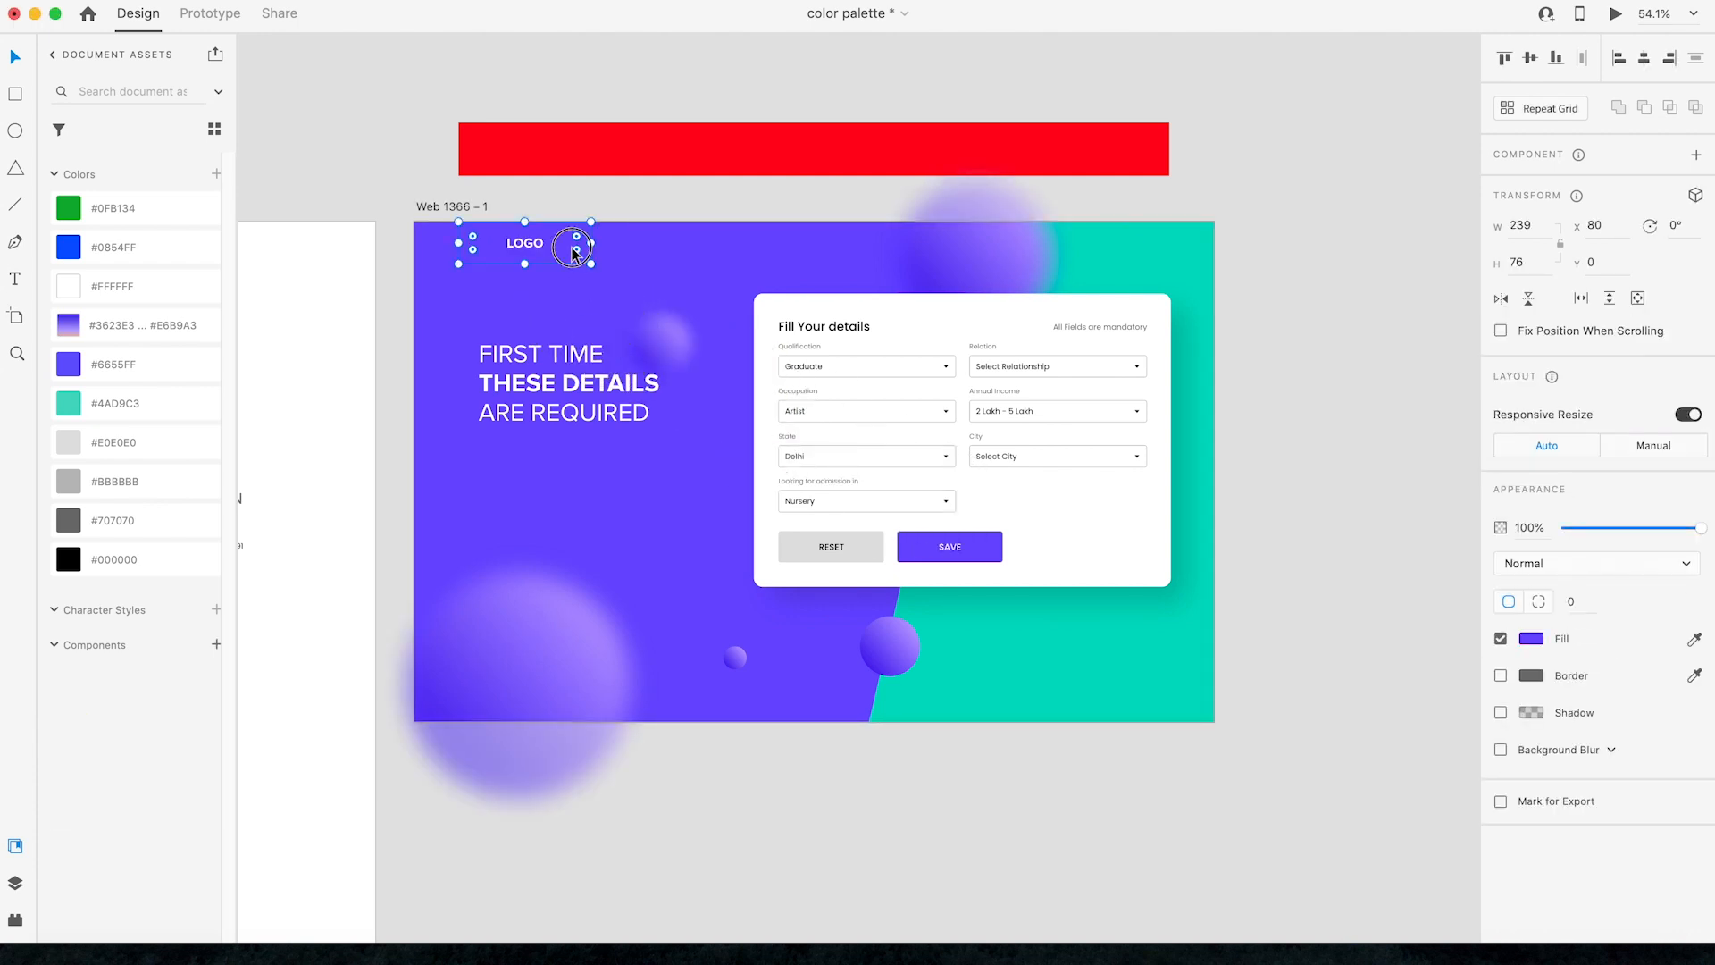
left_click(1530, 638)
left_click_drag(1434, 625, 1418, 559)
left_click(1379, 387)
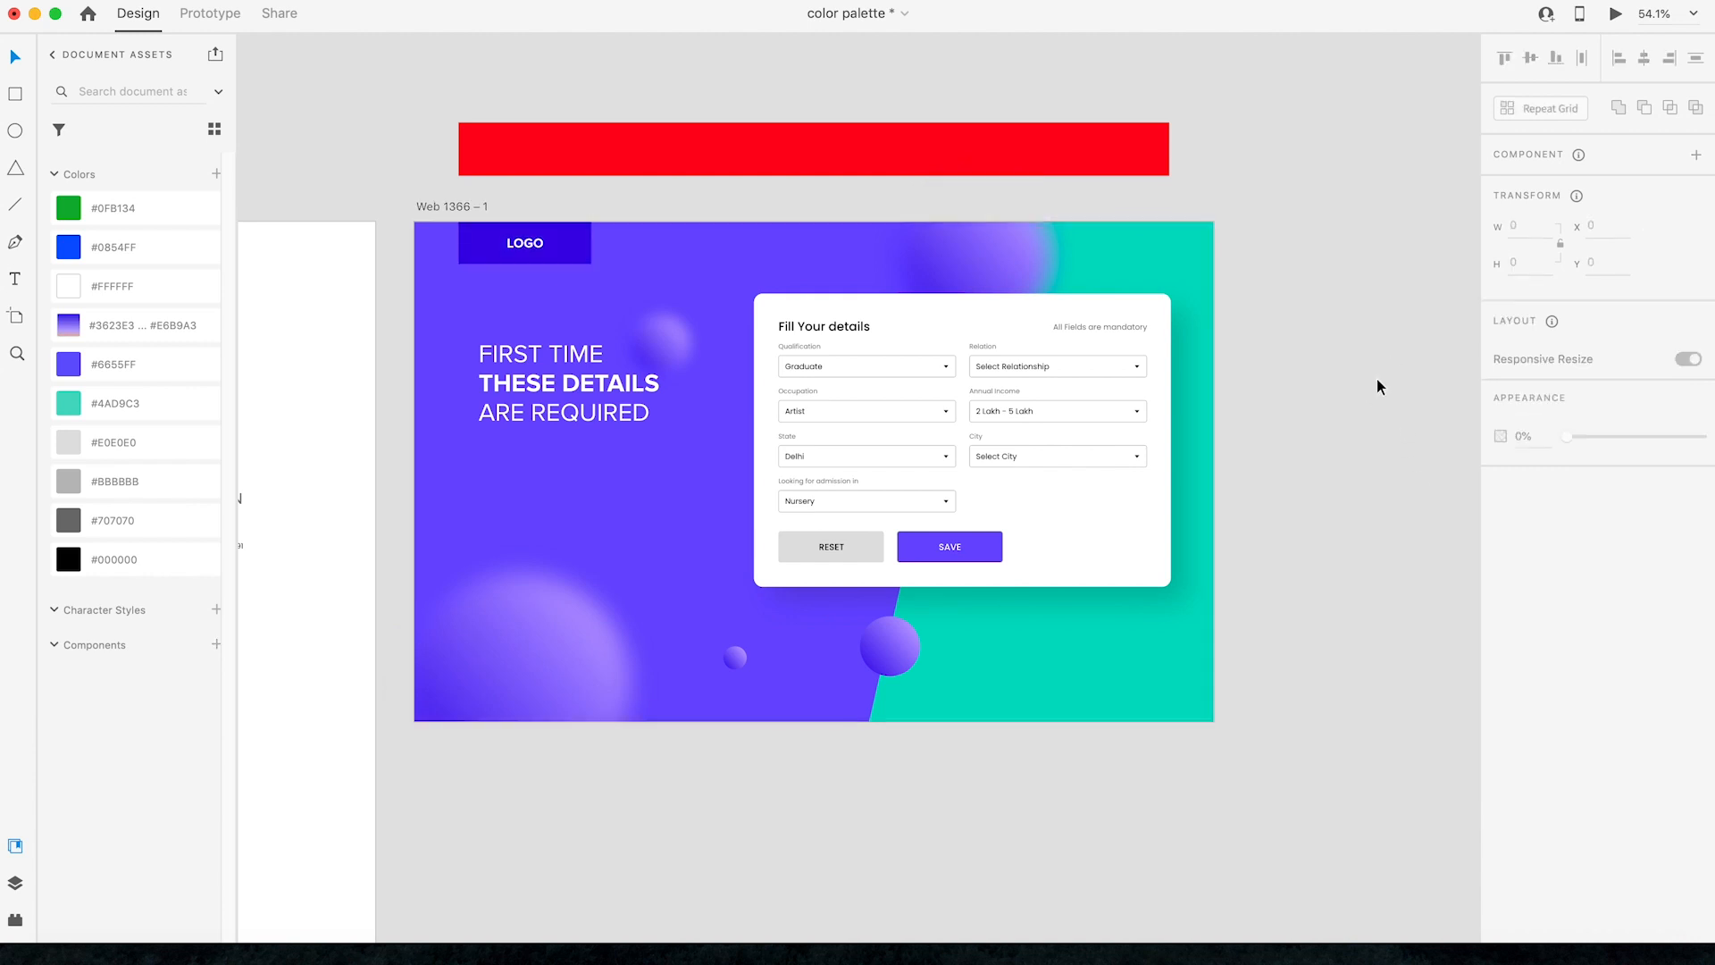
Step: Round the logo box's bottom corners with a radius of 4
left_click(587, 250)
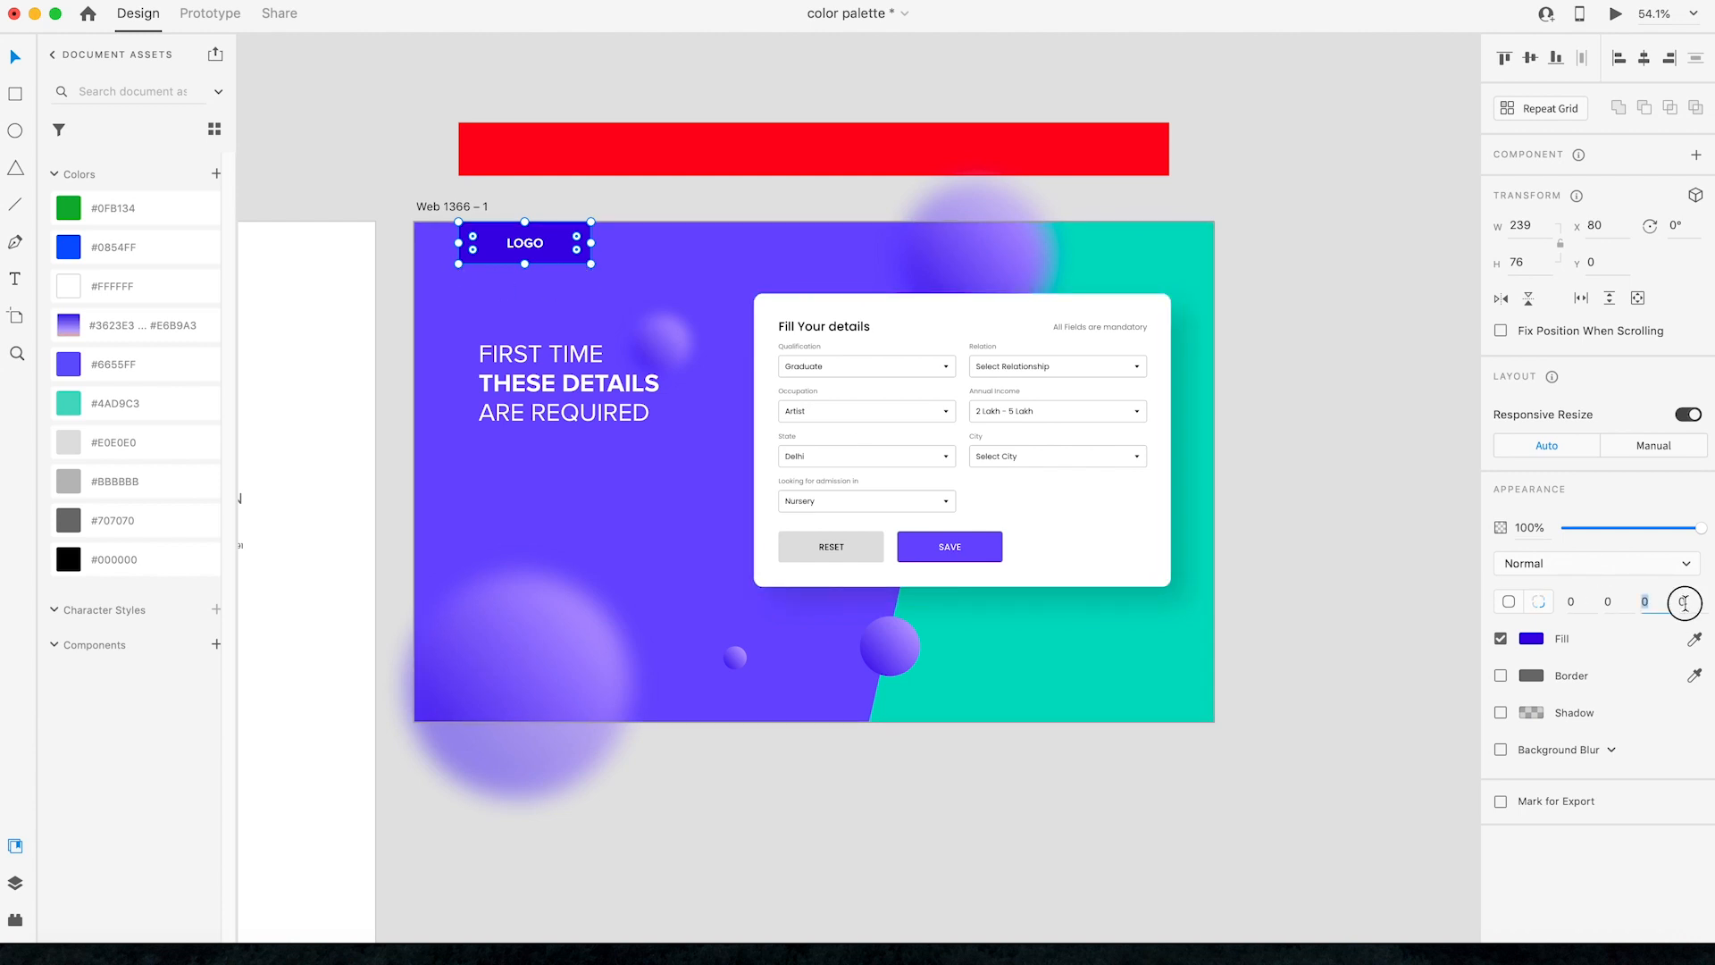
left_click(1647, 601)
type("4")
key("Return")
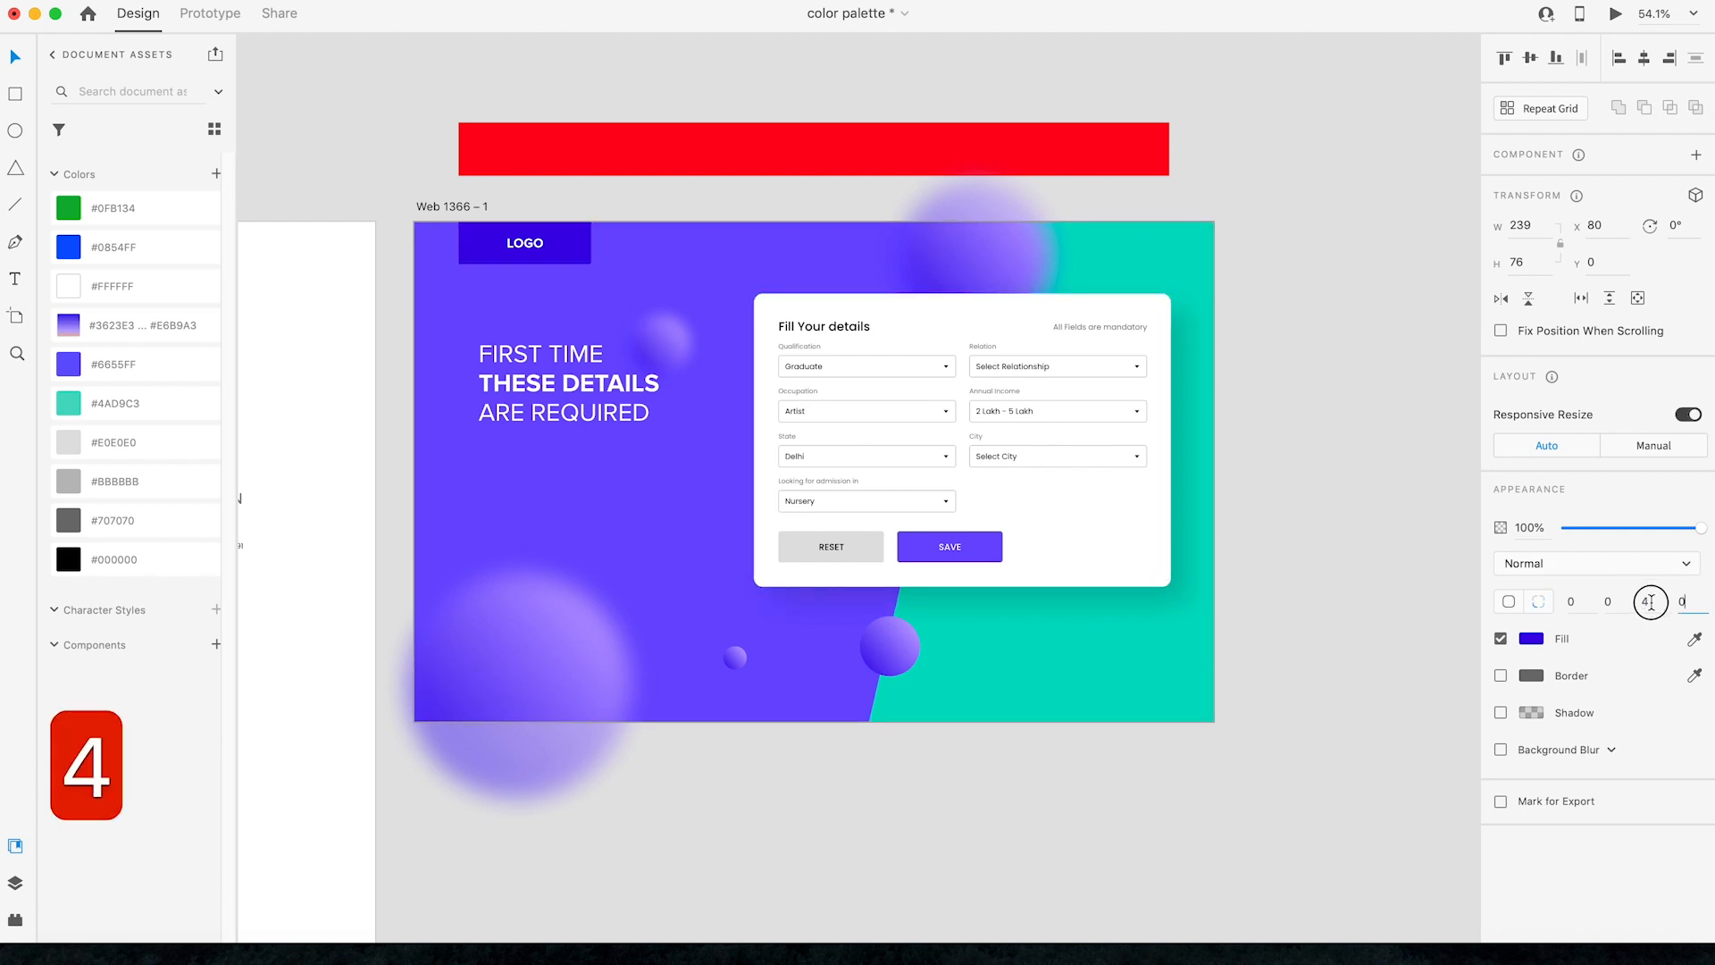
left_click(1277, 448)
scroll(504, 252, "up", 5)
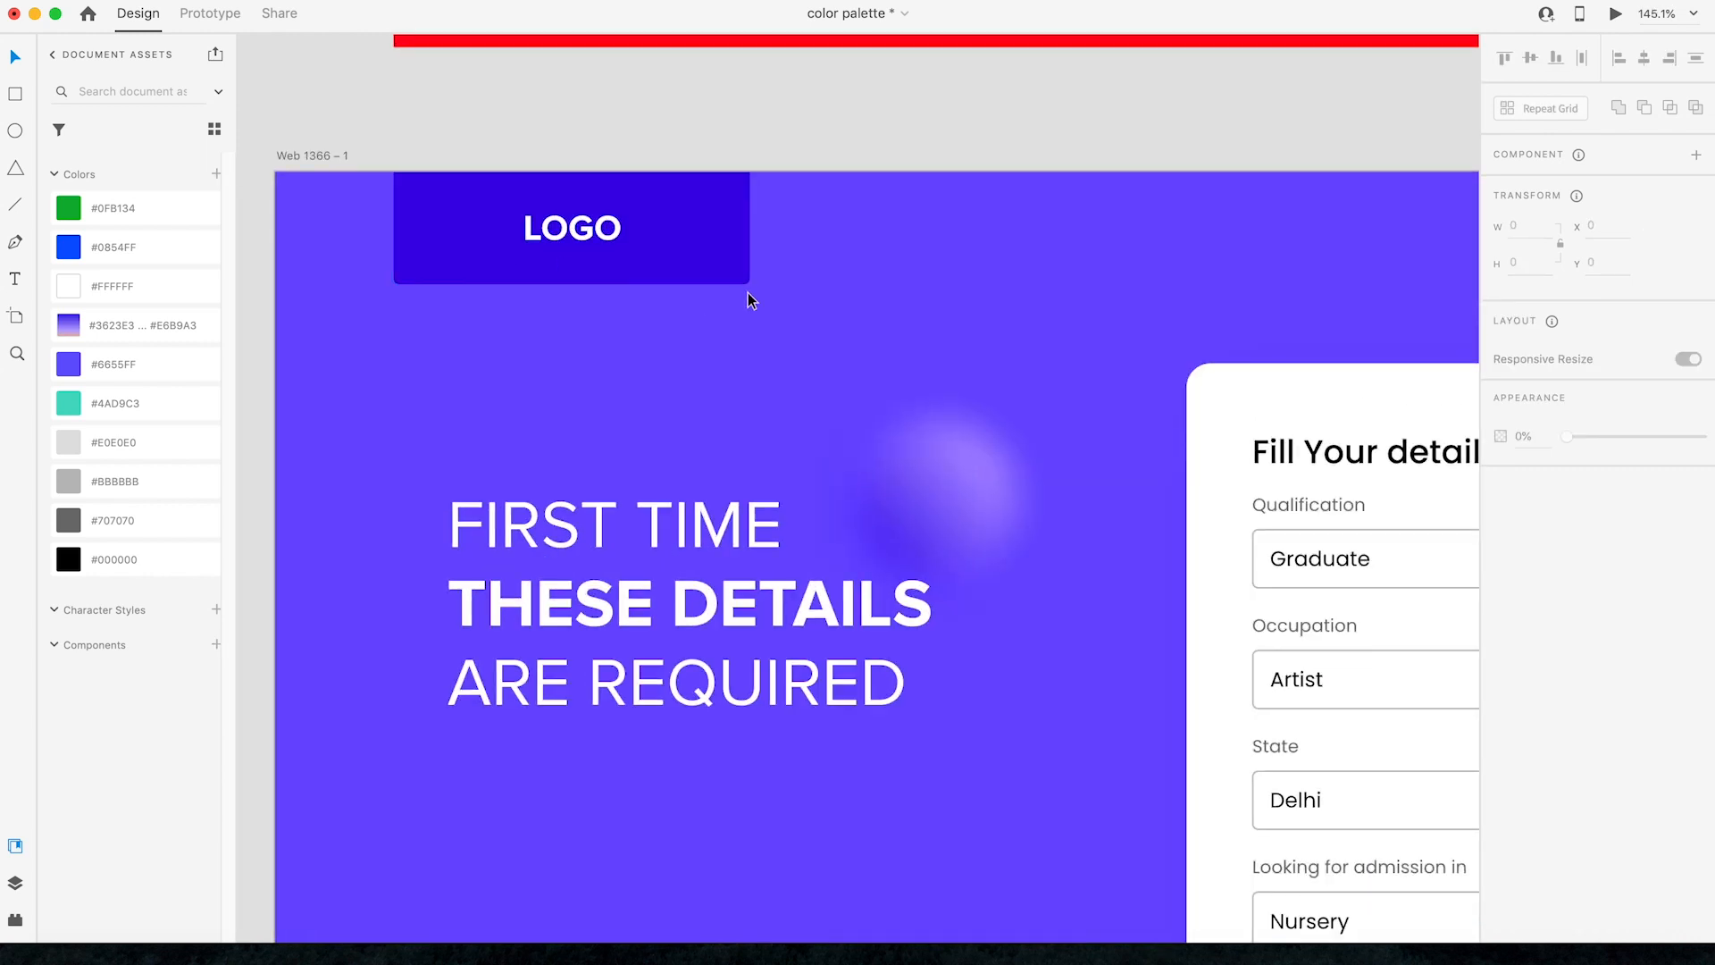
Step: Move the three-line page heading up to X 116, Y 153
key("super+0")
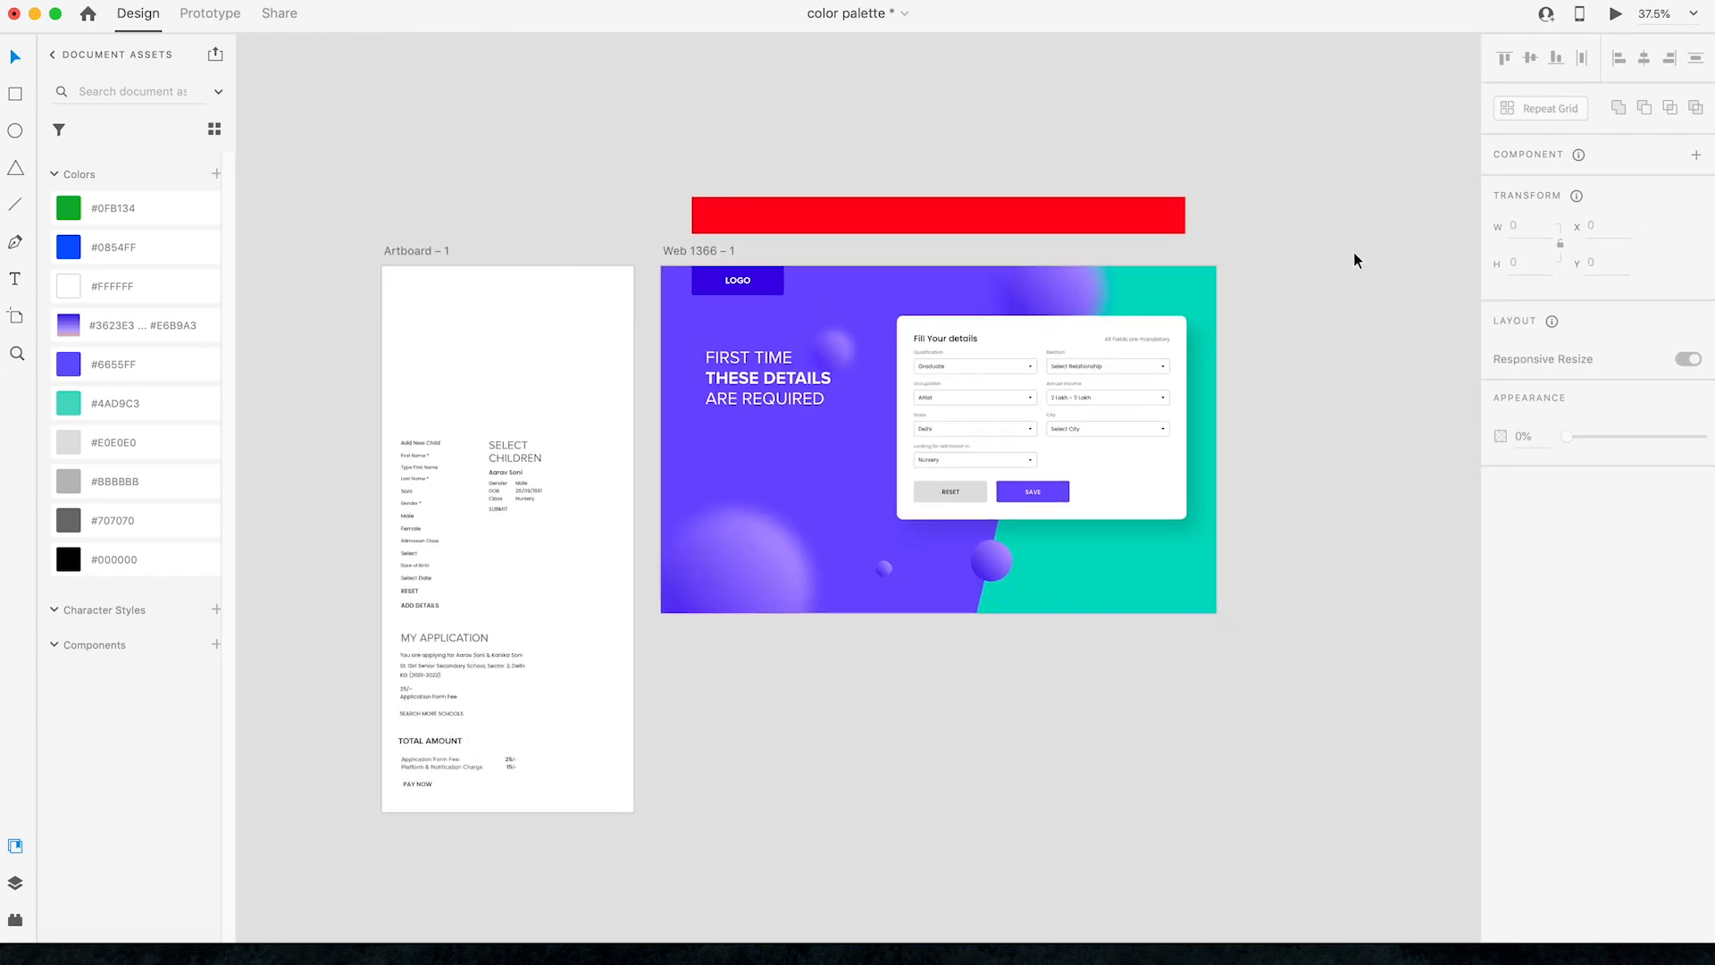
scroll(1337, 314, "up", 2)
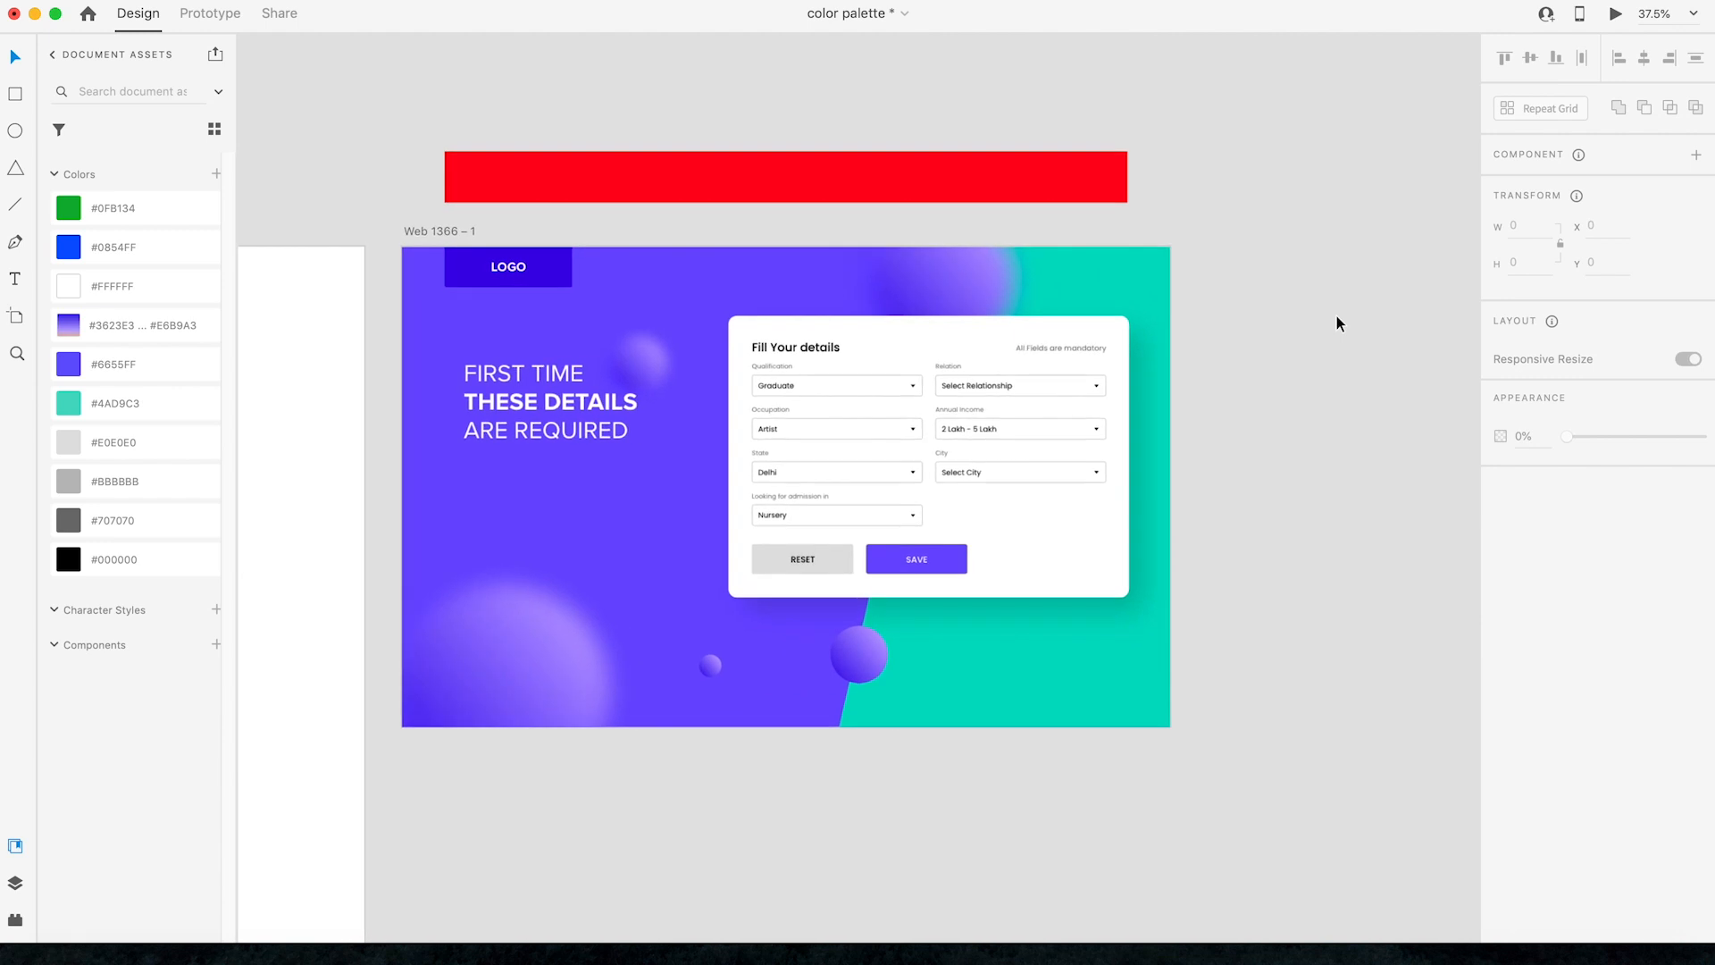
left_click(515, 365)
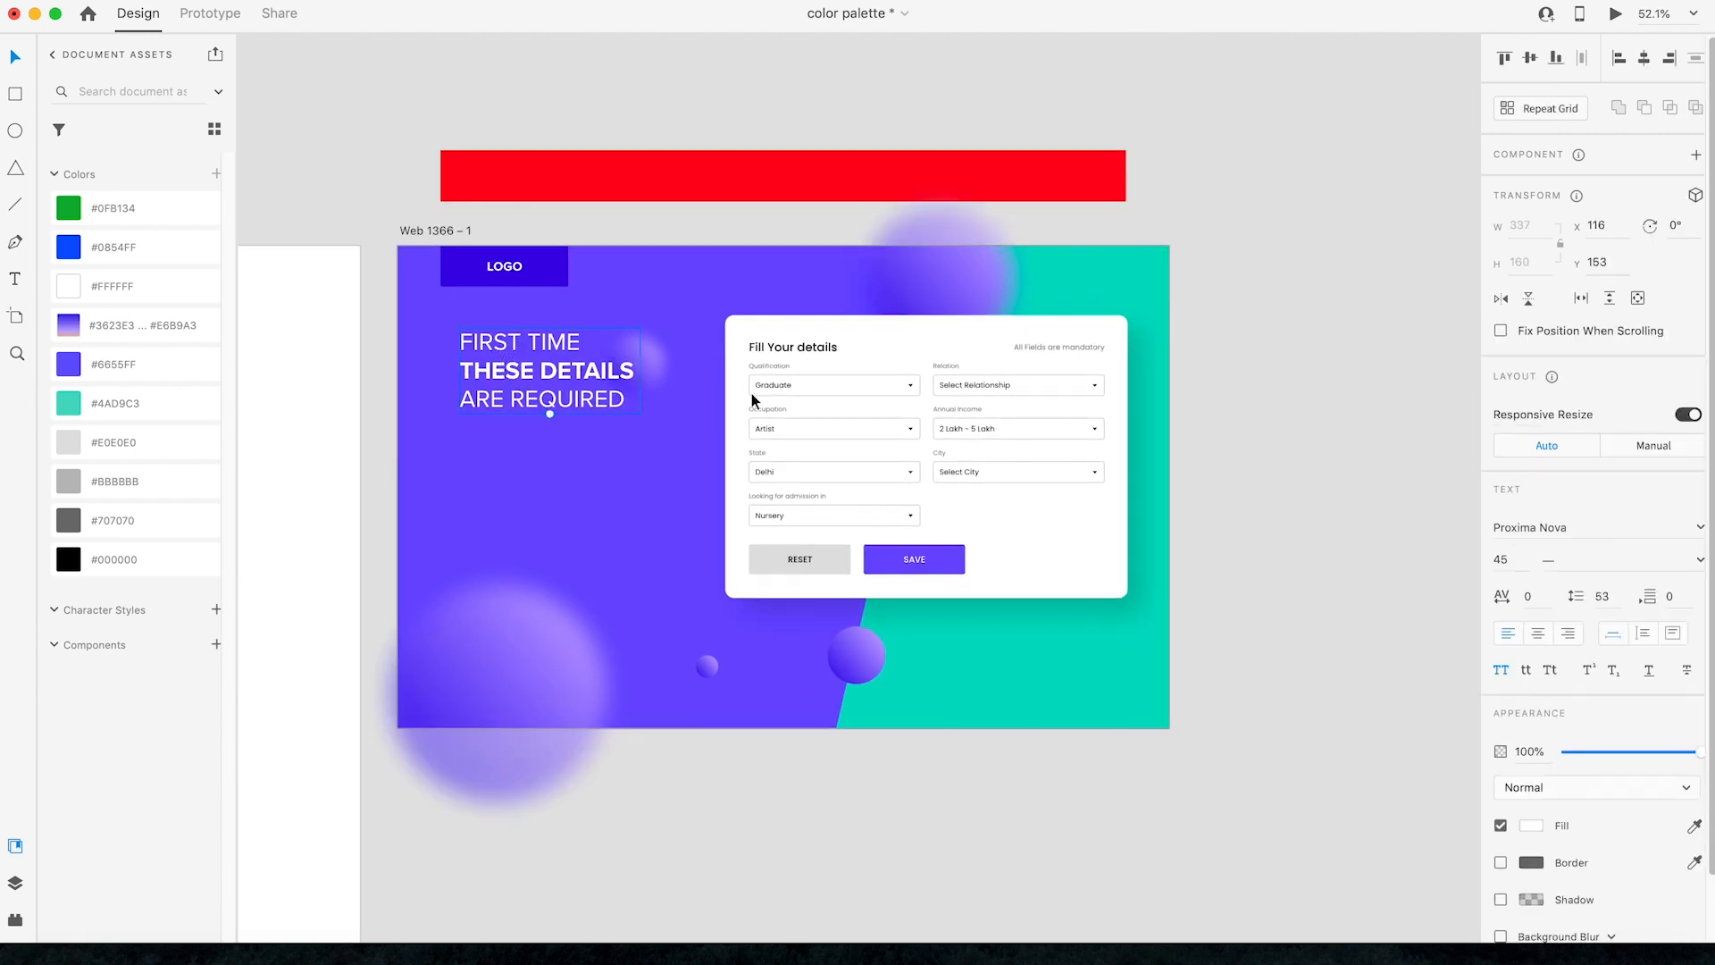
left_click(1351, 311)
Step: Draw a circle about 834 px in diameter and position it on the web page at X 0, Y 167
scroll(1340, 315, "down", 2)
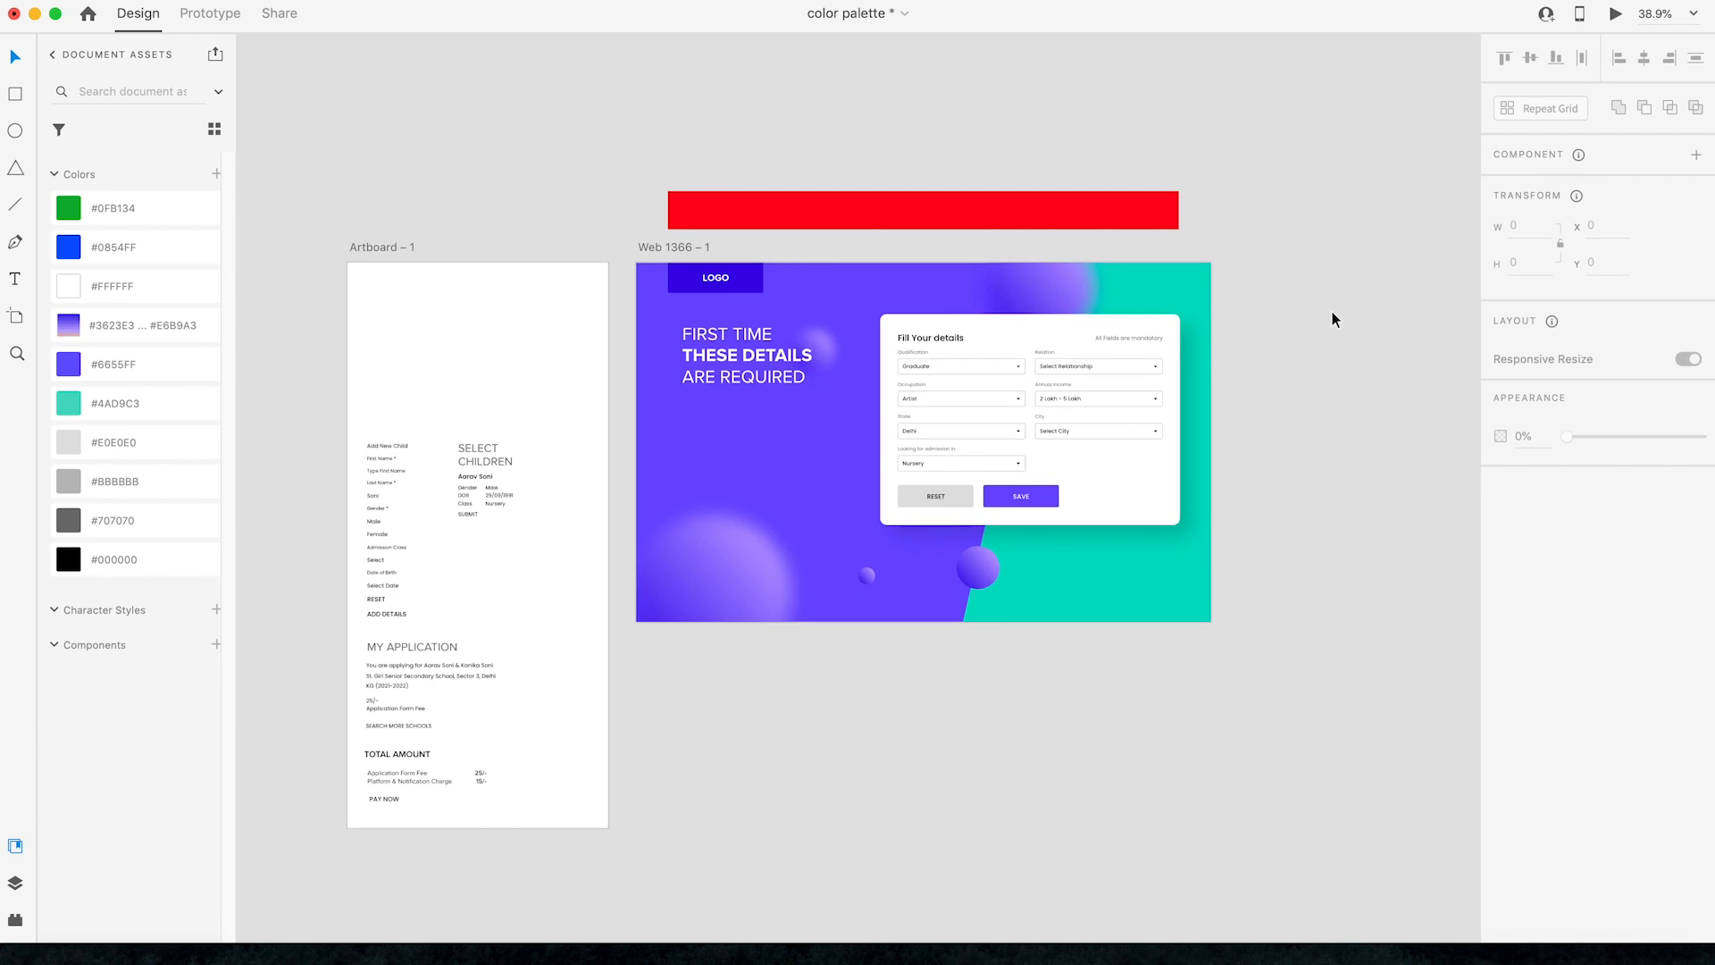
scroll(1331, 311, "up", 2)
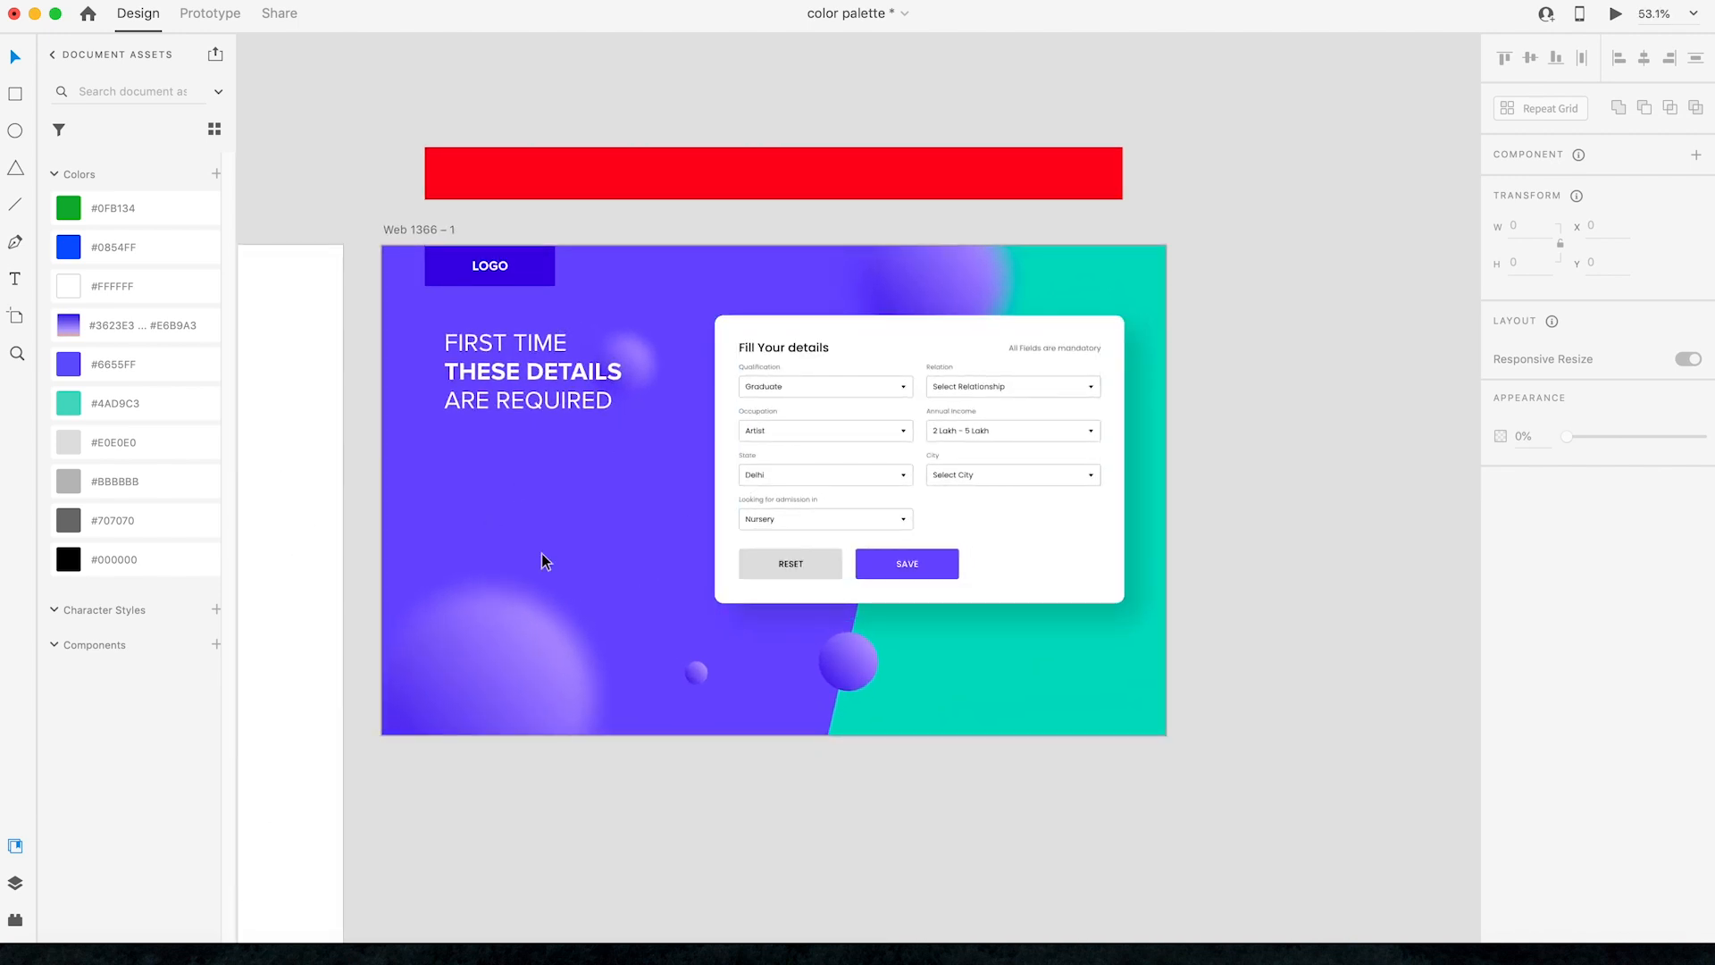
scroll(384, 536, "left", 3)
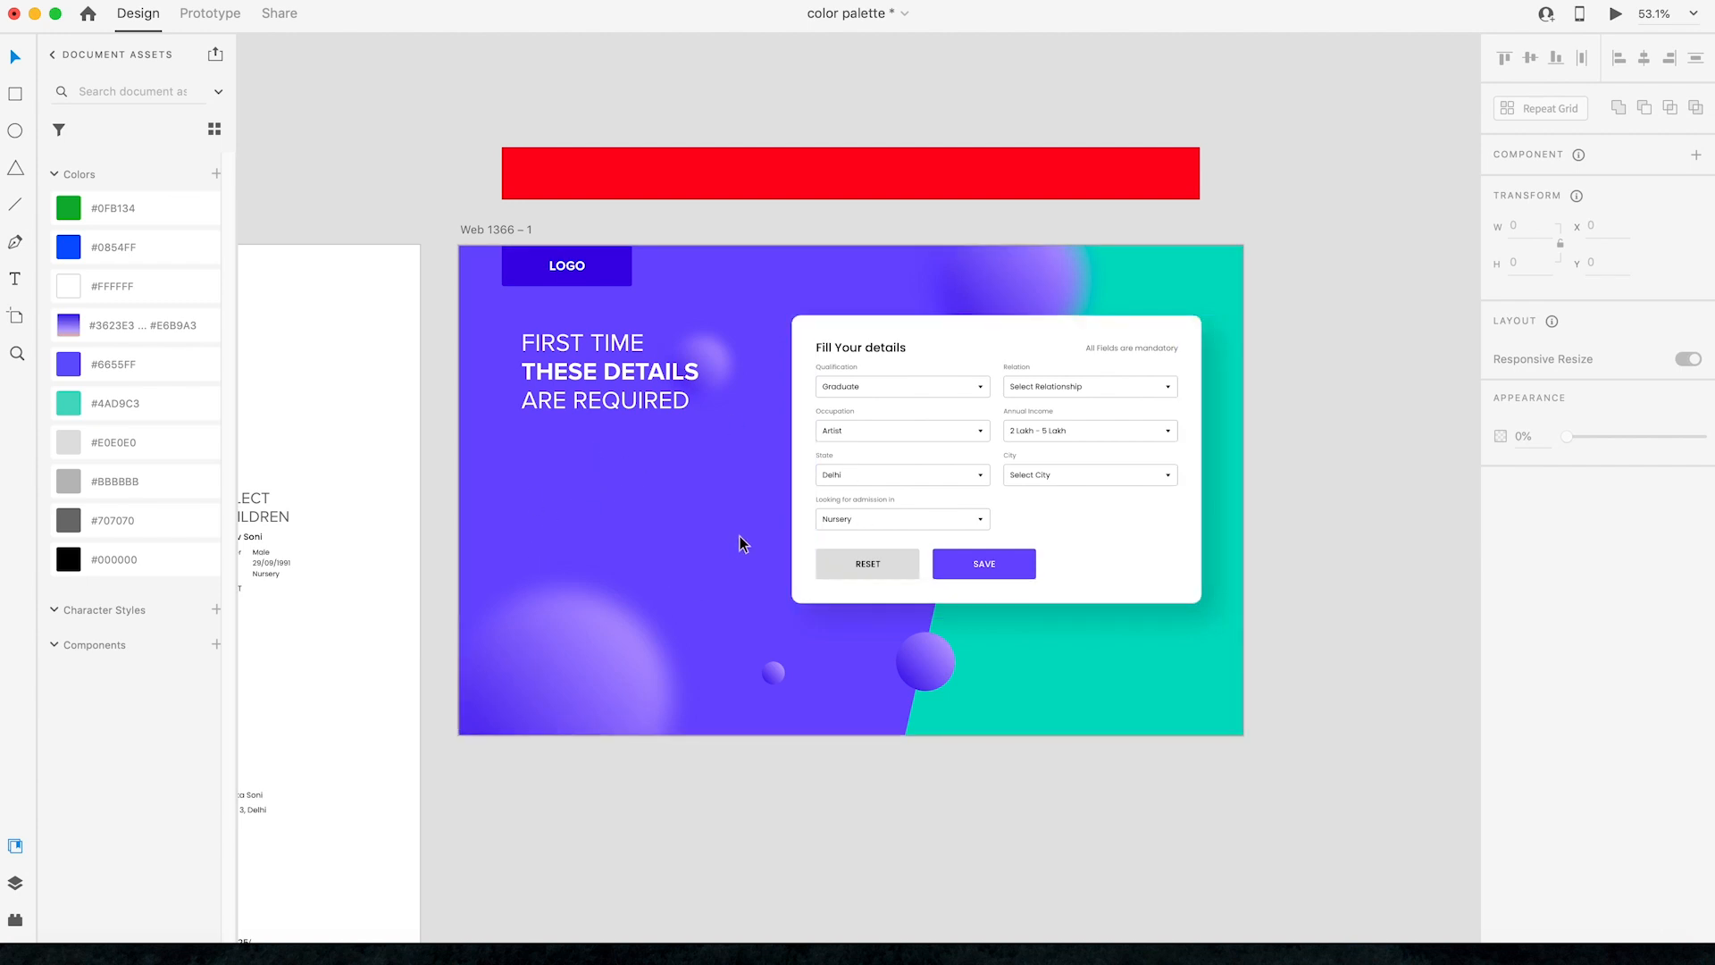
scroll(740, 536, "down", 3)
left_click(16, 131)
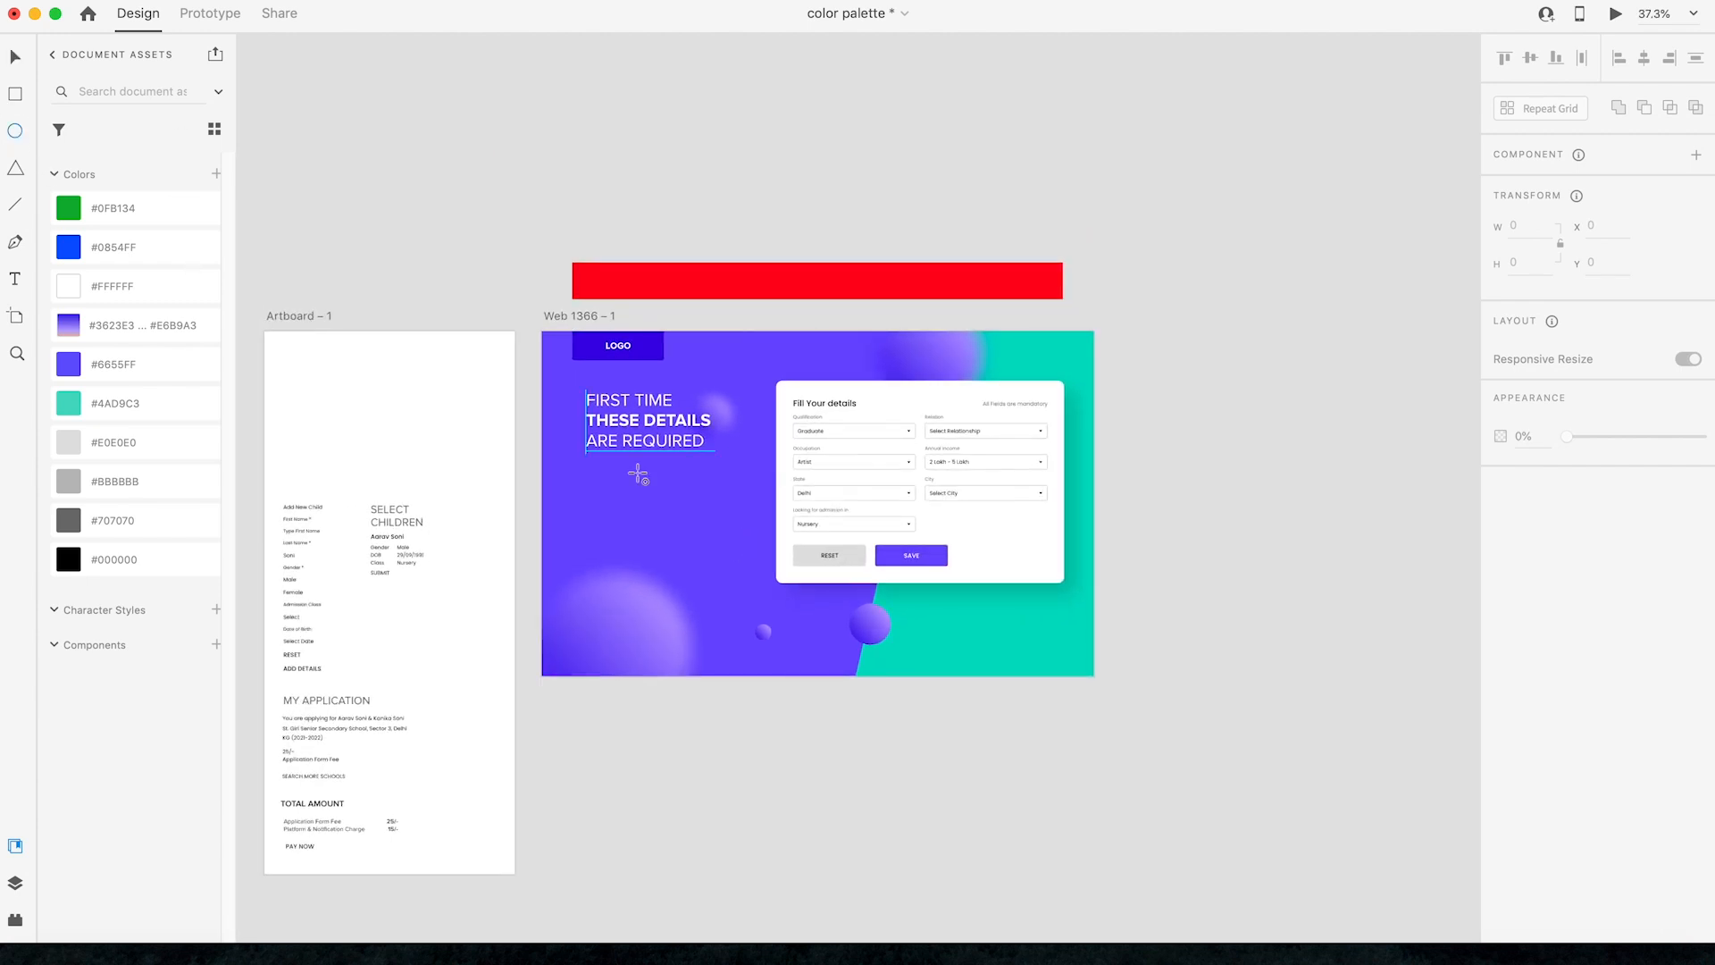
left_click_drag(606, 458, 1122, 773)
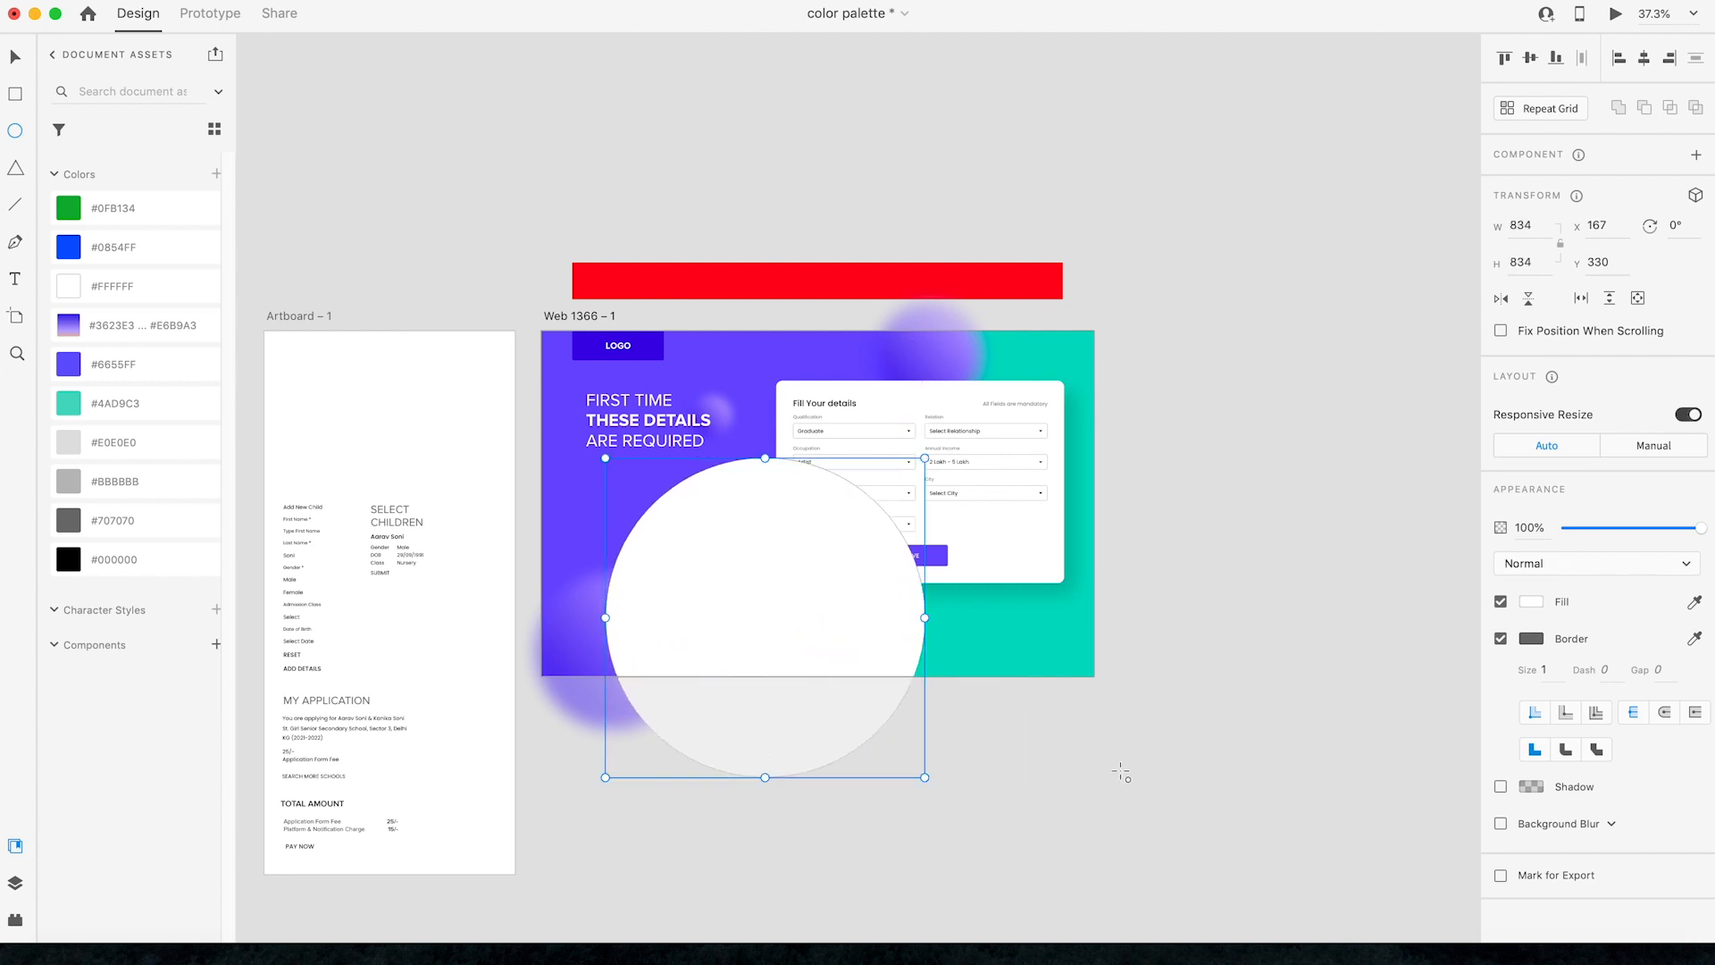
key("v")
left_click_drag(759, 560, 697, 501)
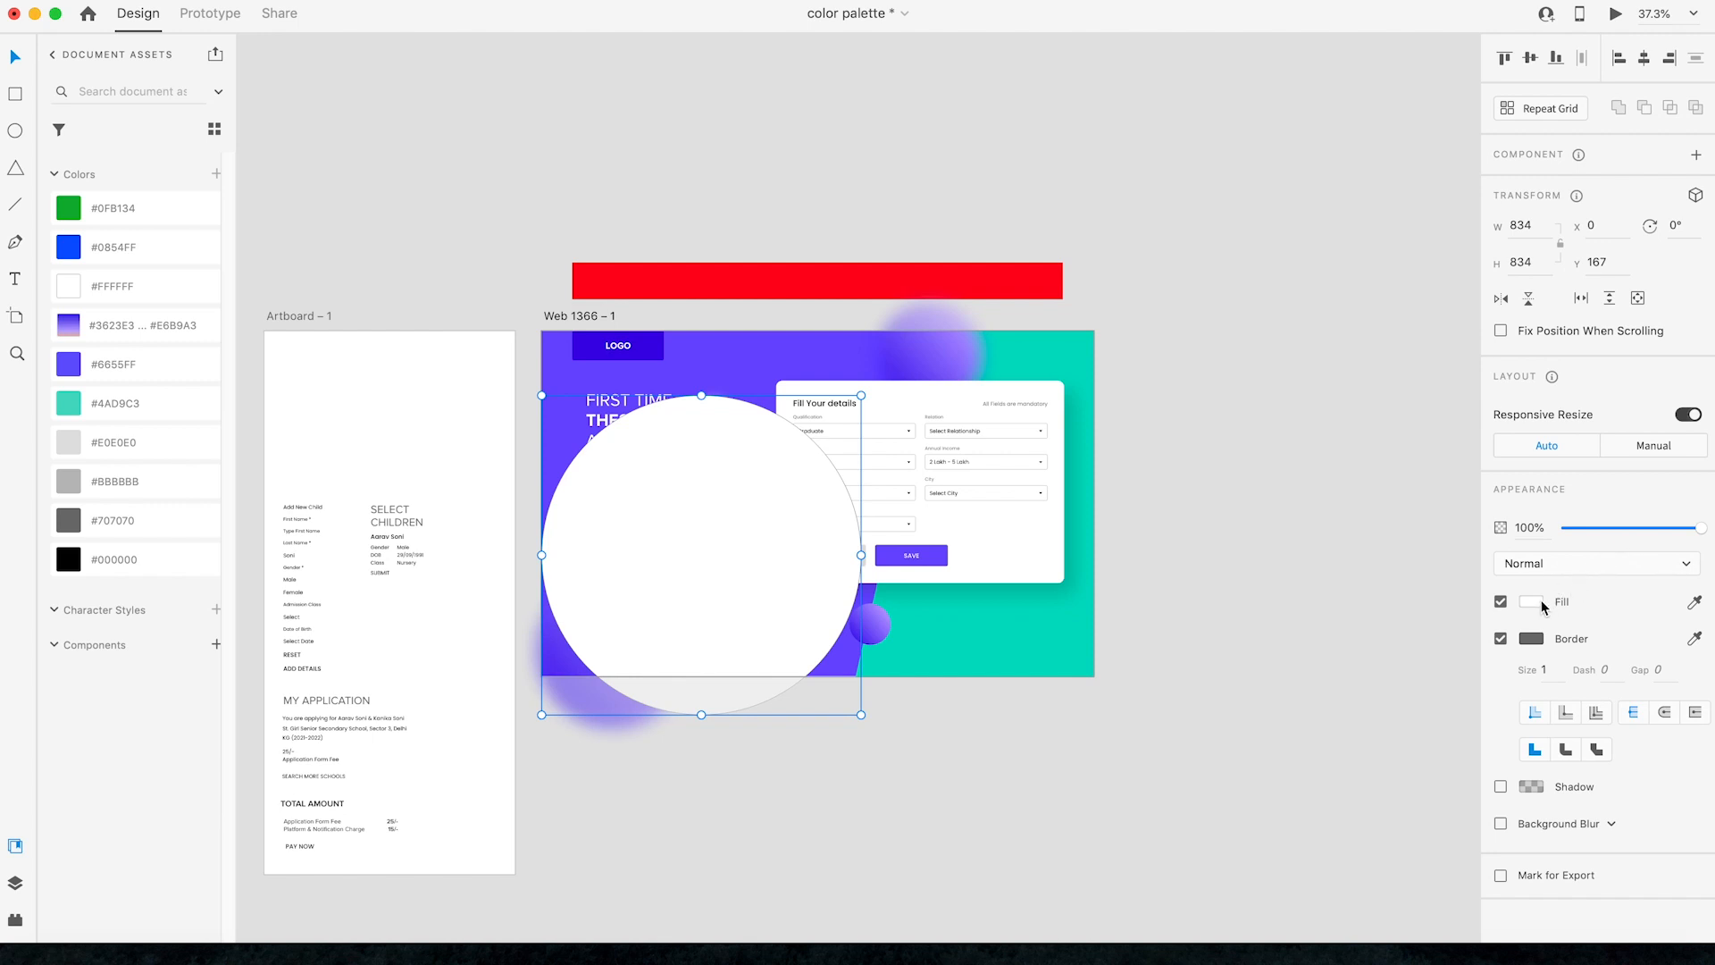
Step: Give the large circle a linear gradient fill from solid white to white at 0% opacity
left_click(1535, 602)
left_click(1320, 480)
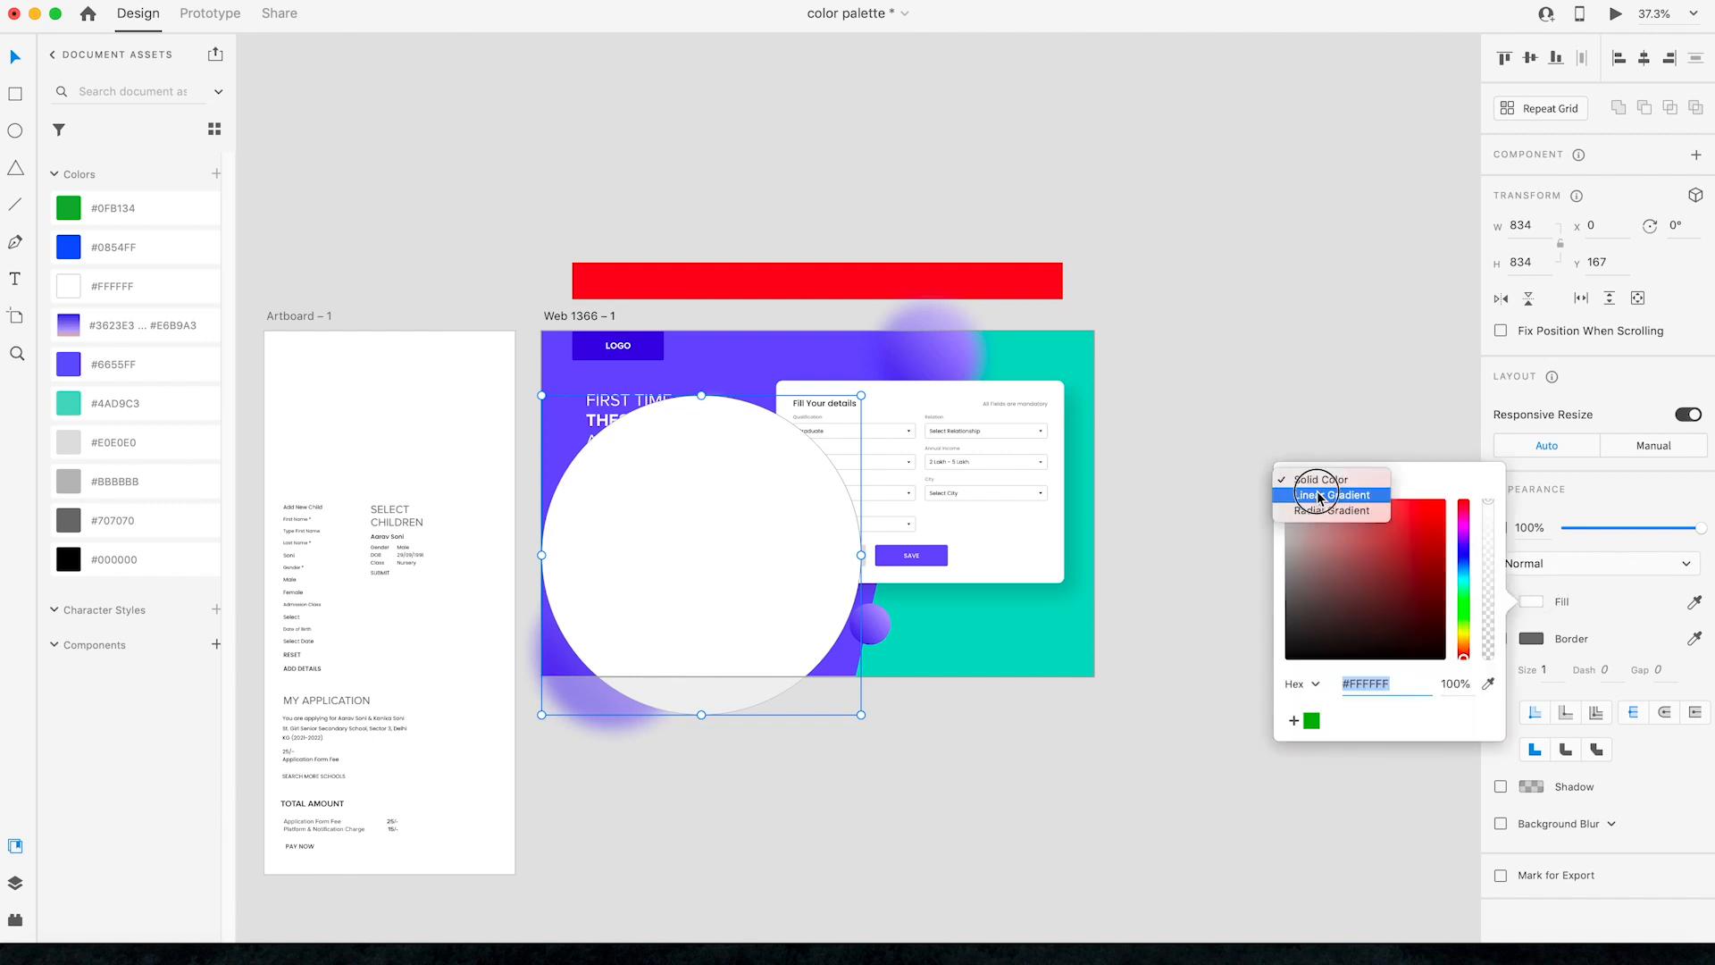
left_click(1311, 496)
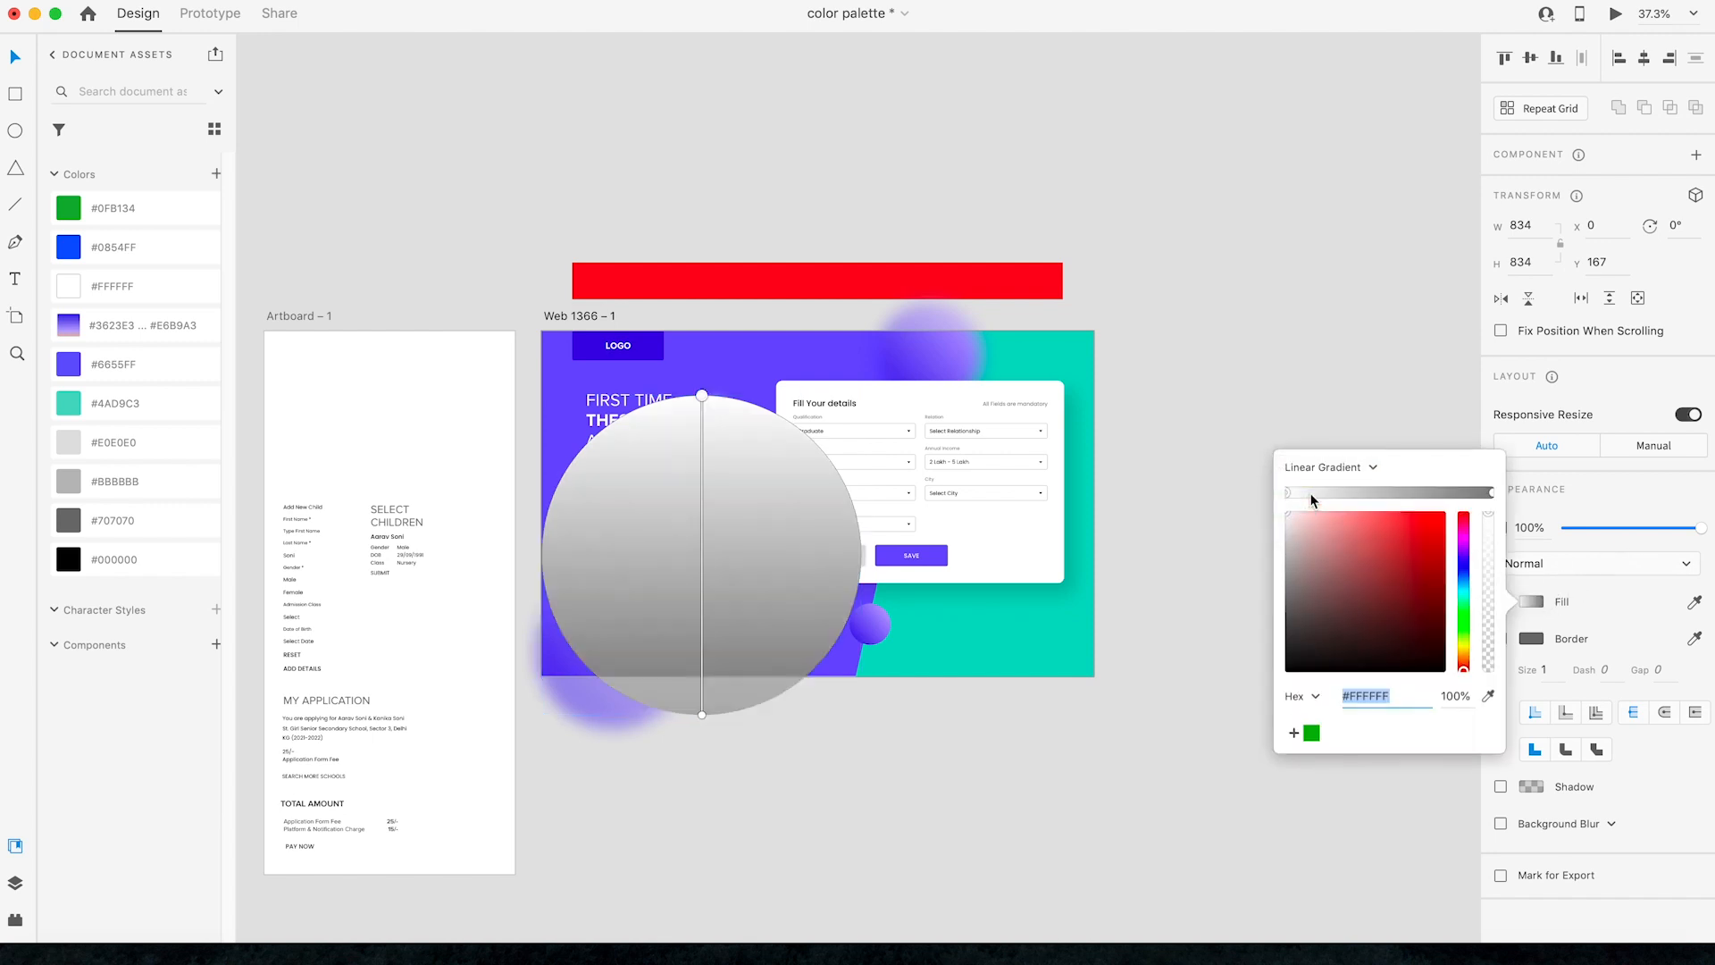
left_click(1493, 494)
left_click_drag(1362, 566, 1265, 489)
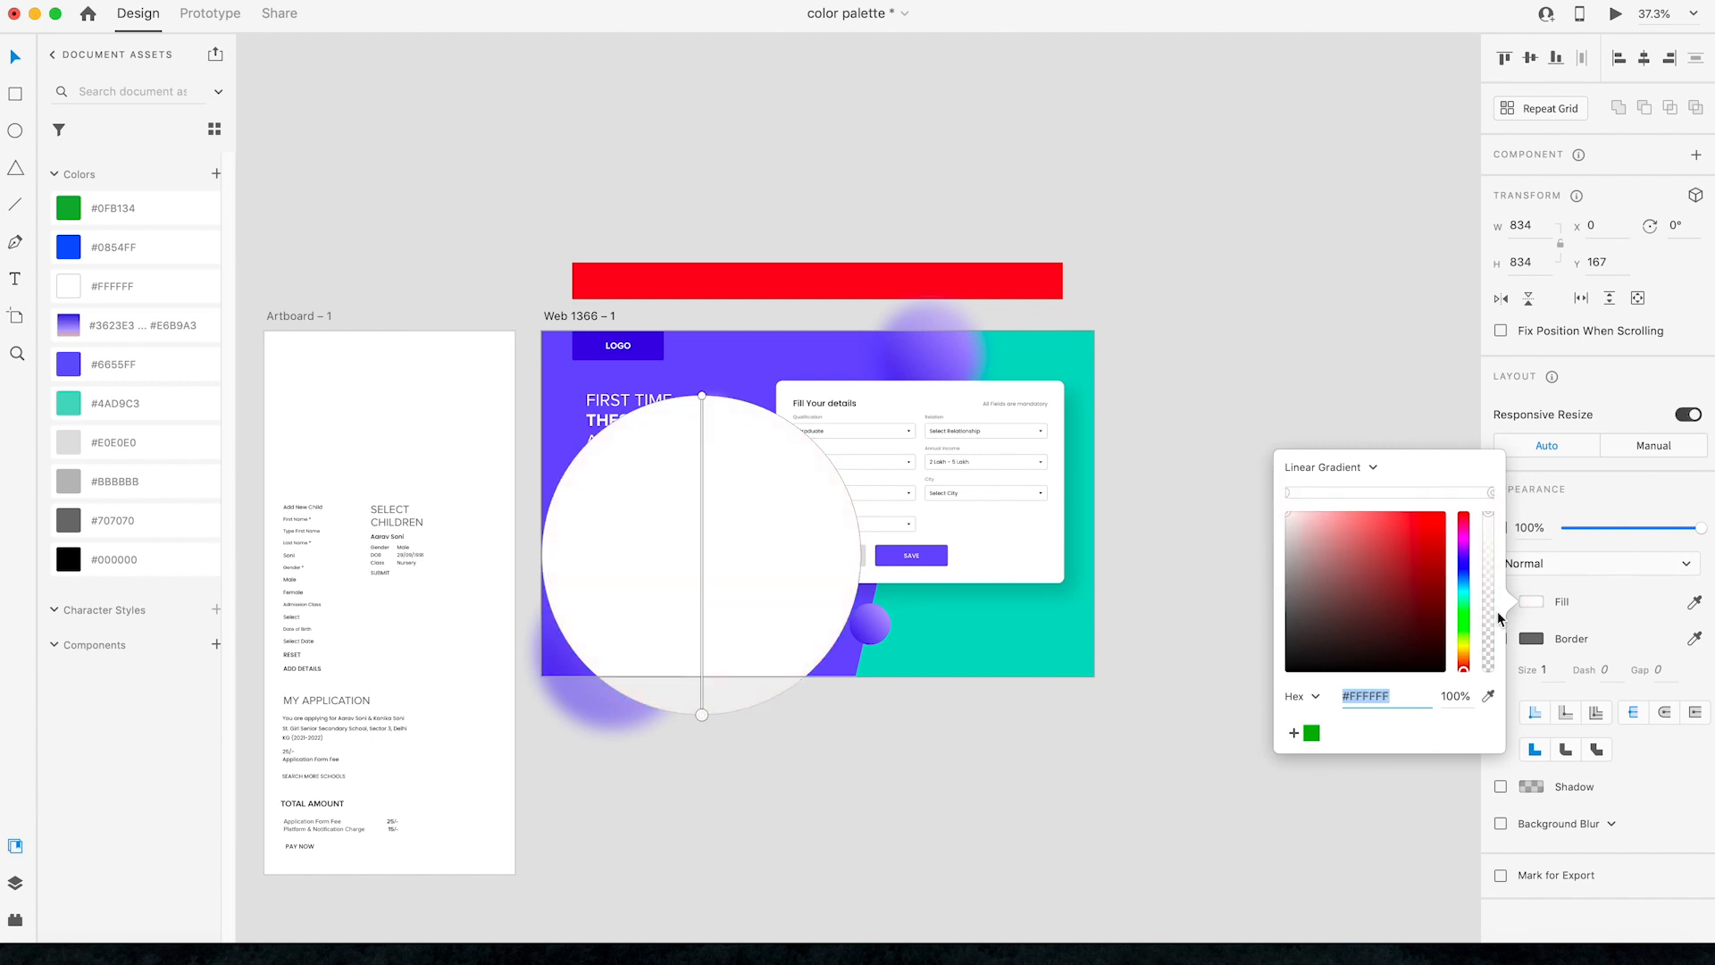
left_click_drag(1490, 523, 1489, 700)
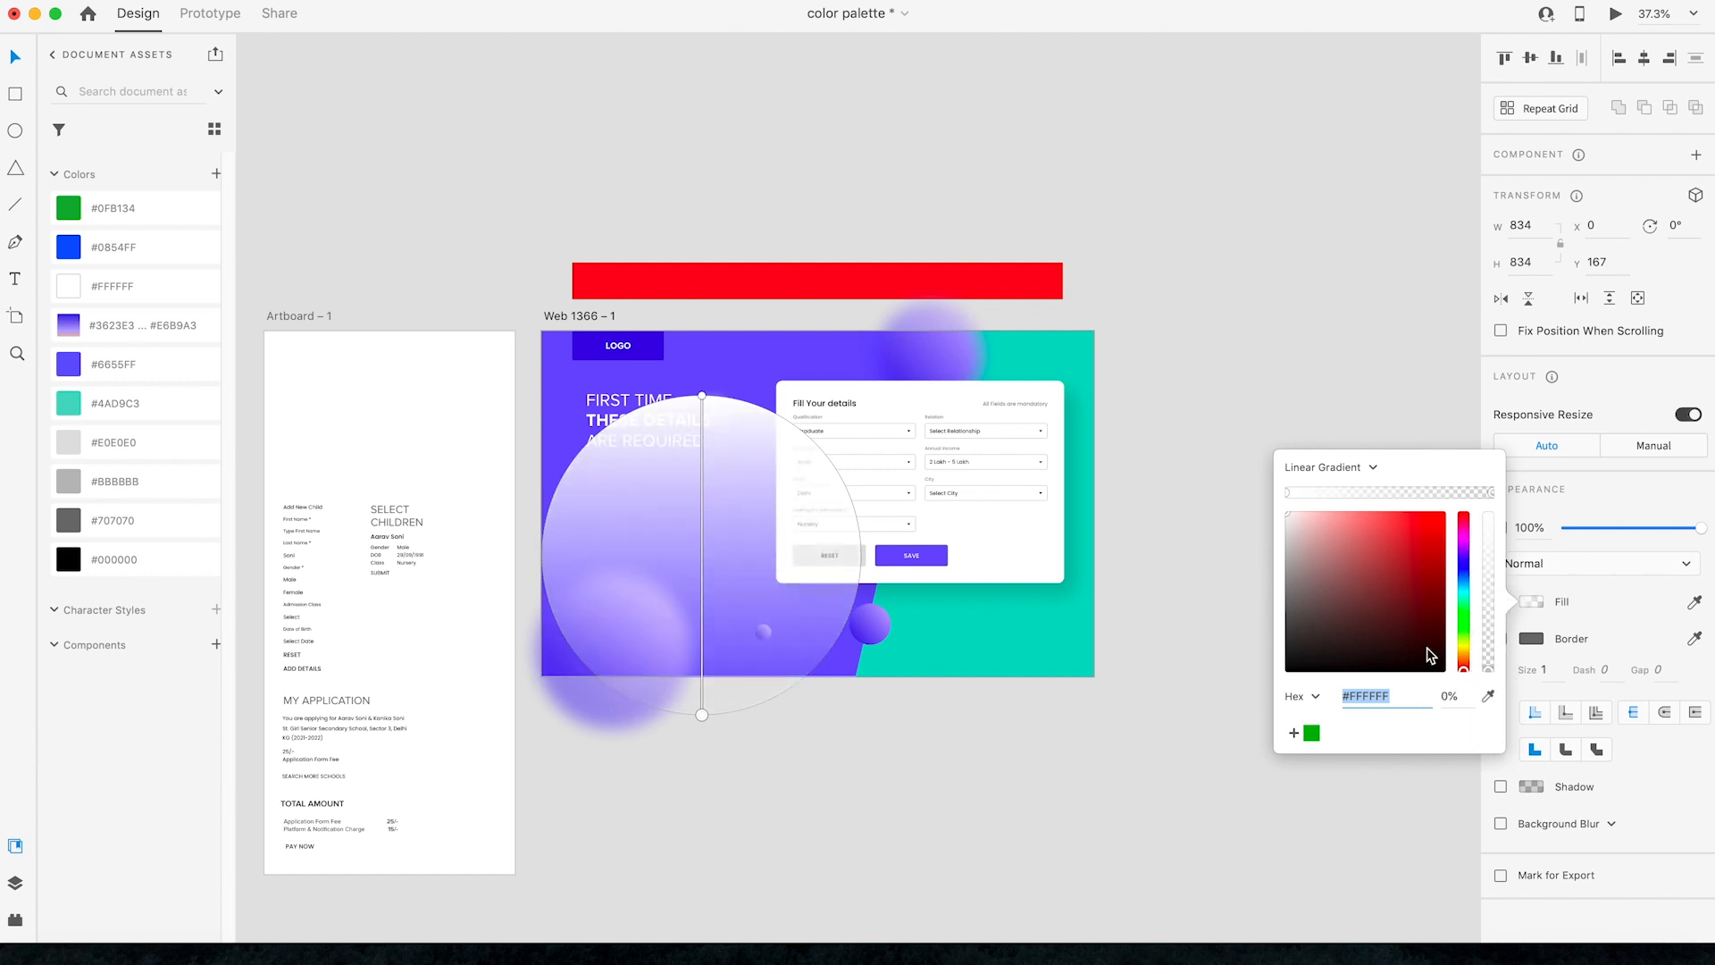
Step: Change the large circle's fill to a radial gradient and lower the circle's opacity to 39%
left_click(1343, 465)
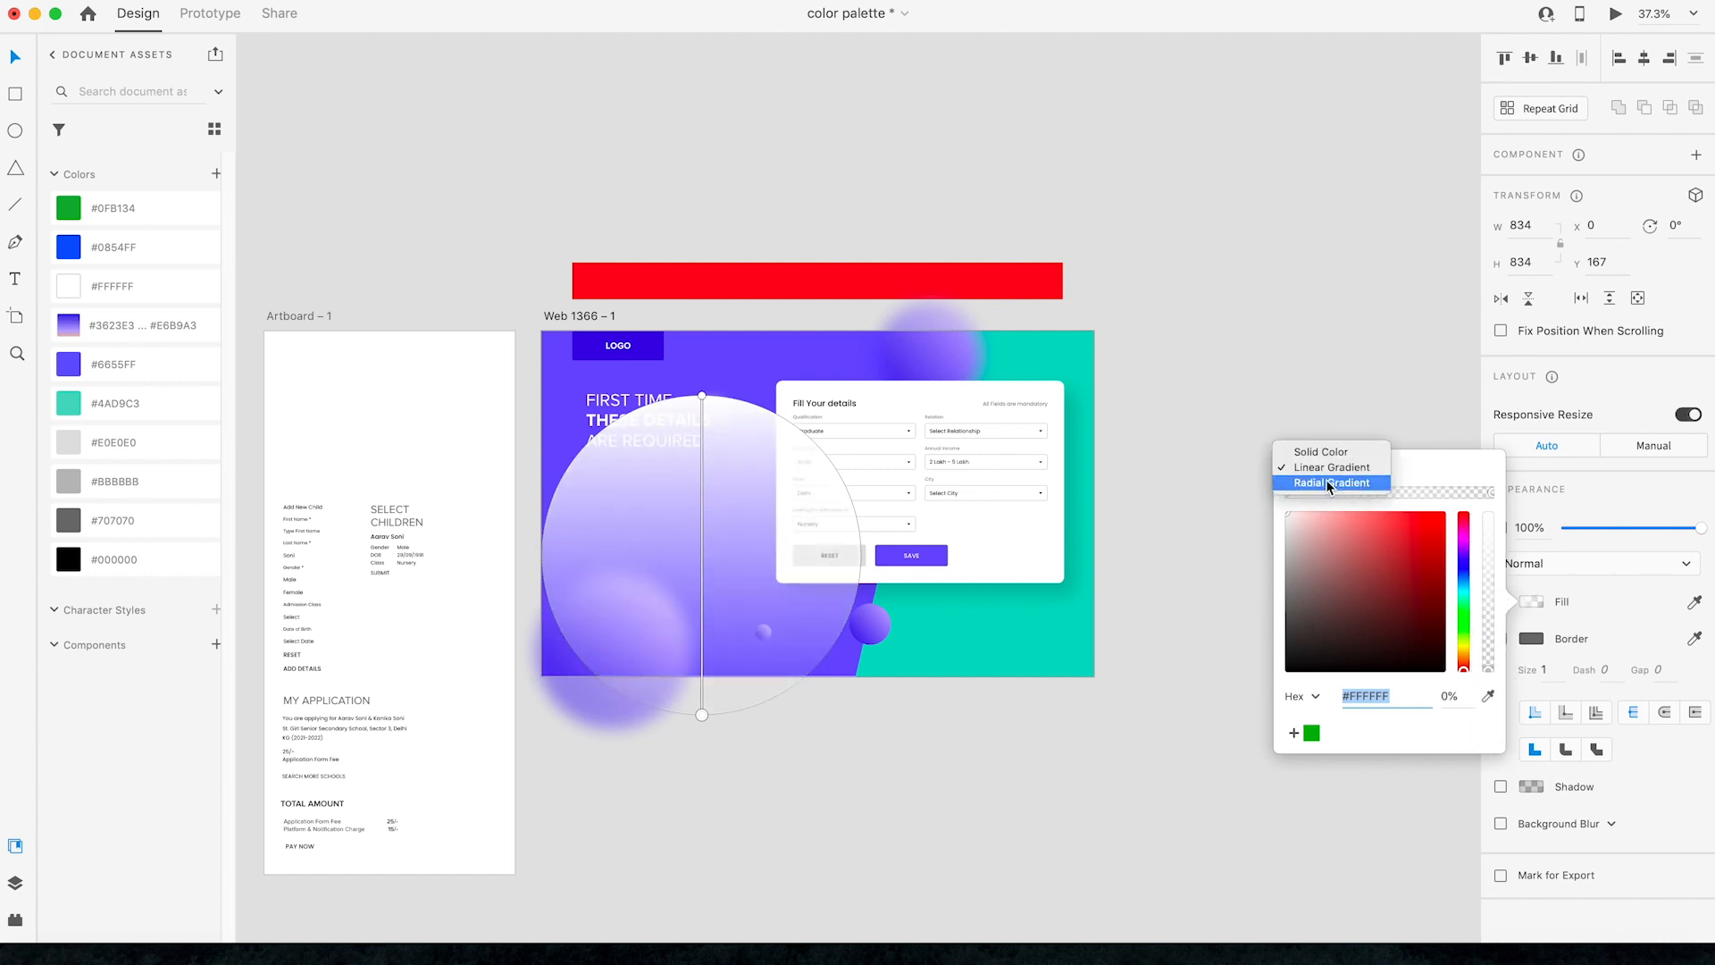
left_click(1328, 479)
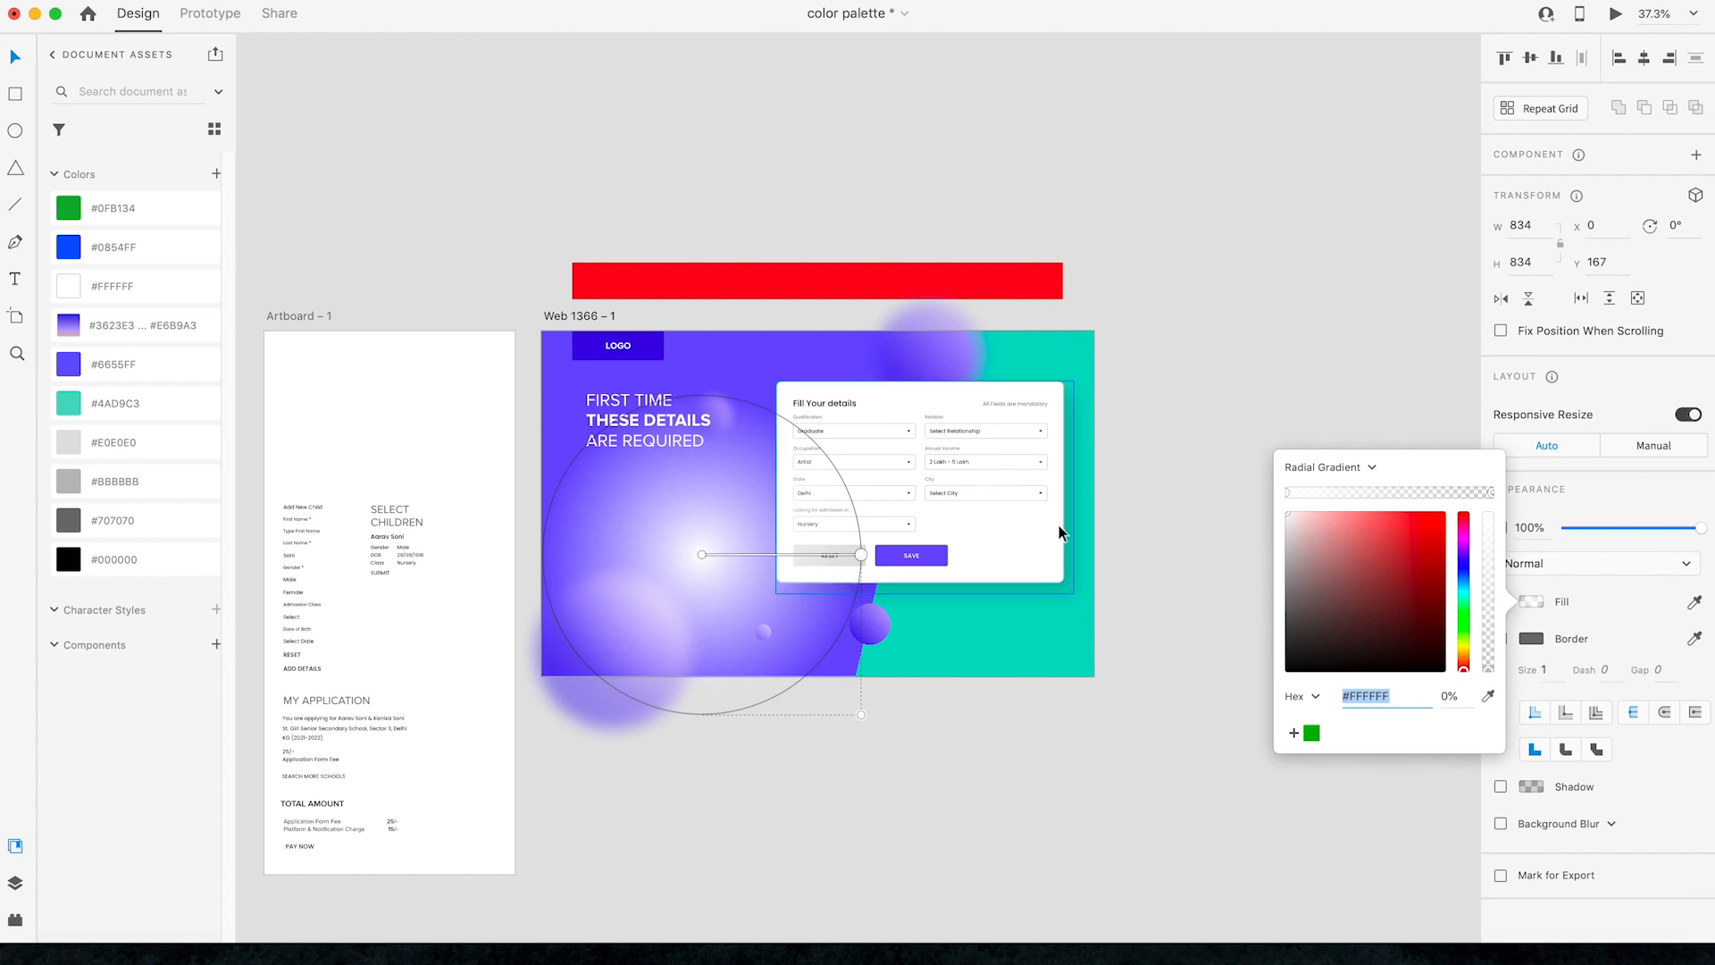
left_click(1608, 536)
left_click_drag(1613, 533, 1624, 536)
left_click(1193, 561)
Step: Reshape the large circle into a wide ellipse about 1105 by 585 px and position it at about X -93, Y 260
left_click(687, 543)
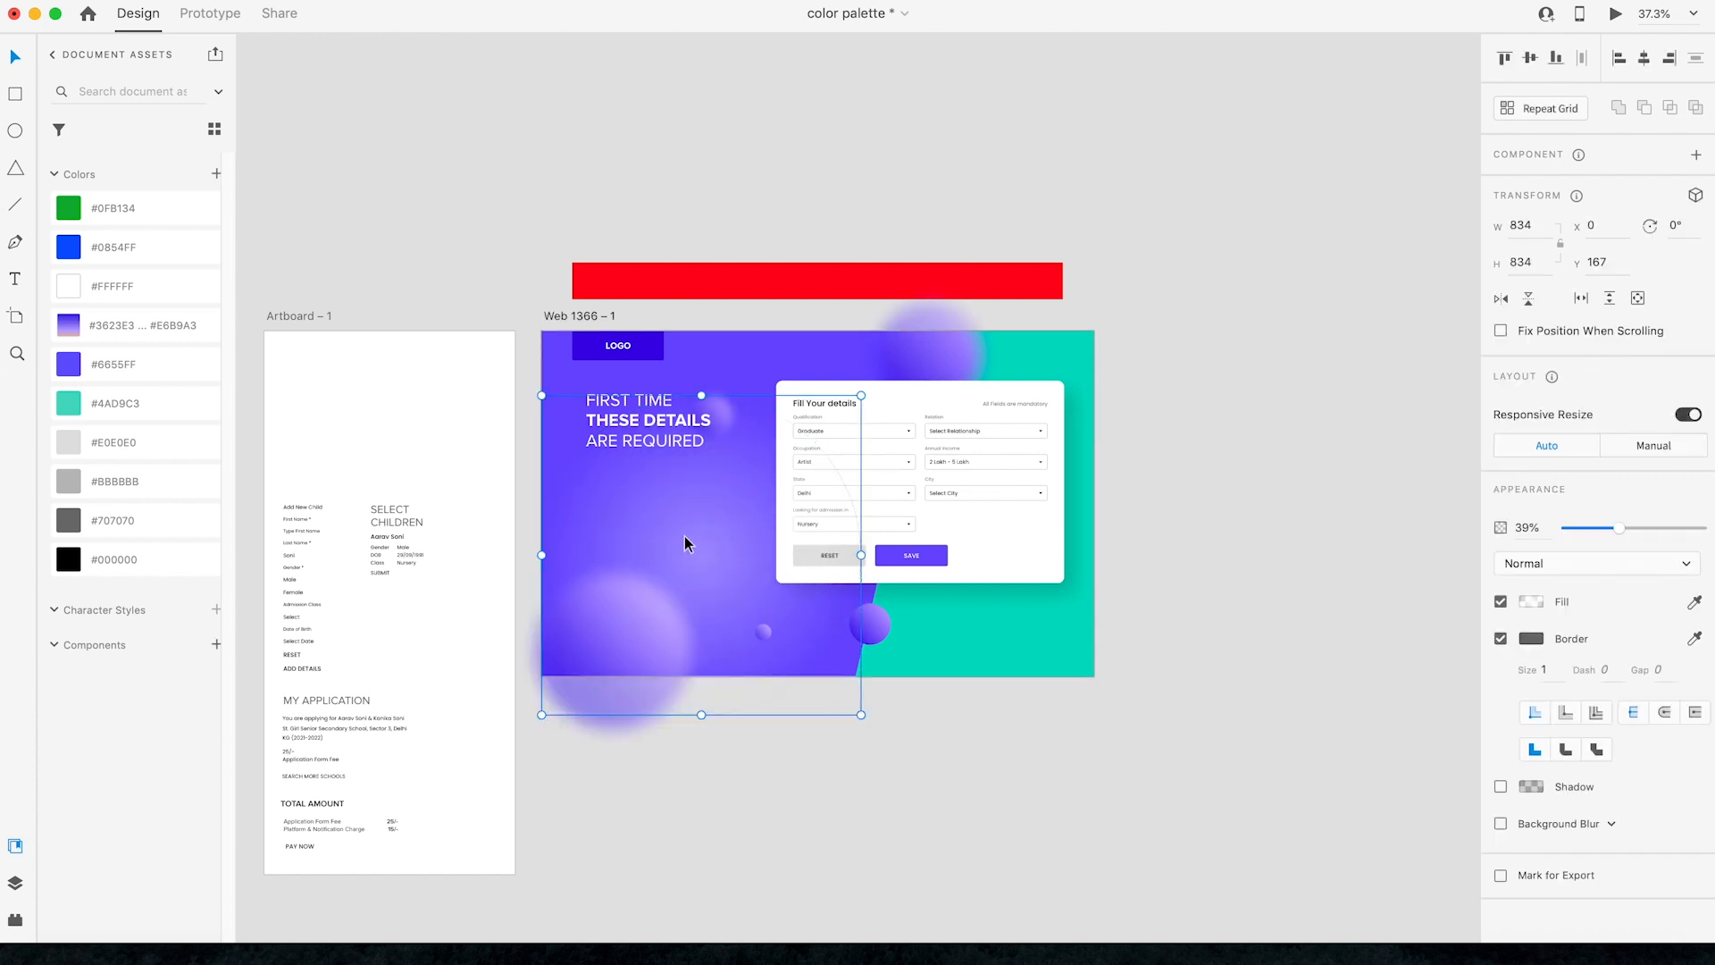
left_click_drag(701, 395, 715, 516)
left_click_drag(856, 471, 957, 410)
left_click(1283, 511)
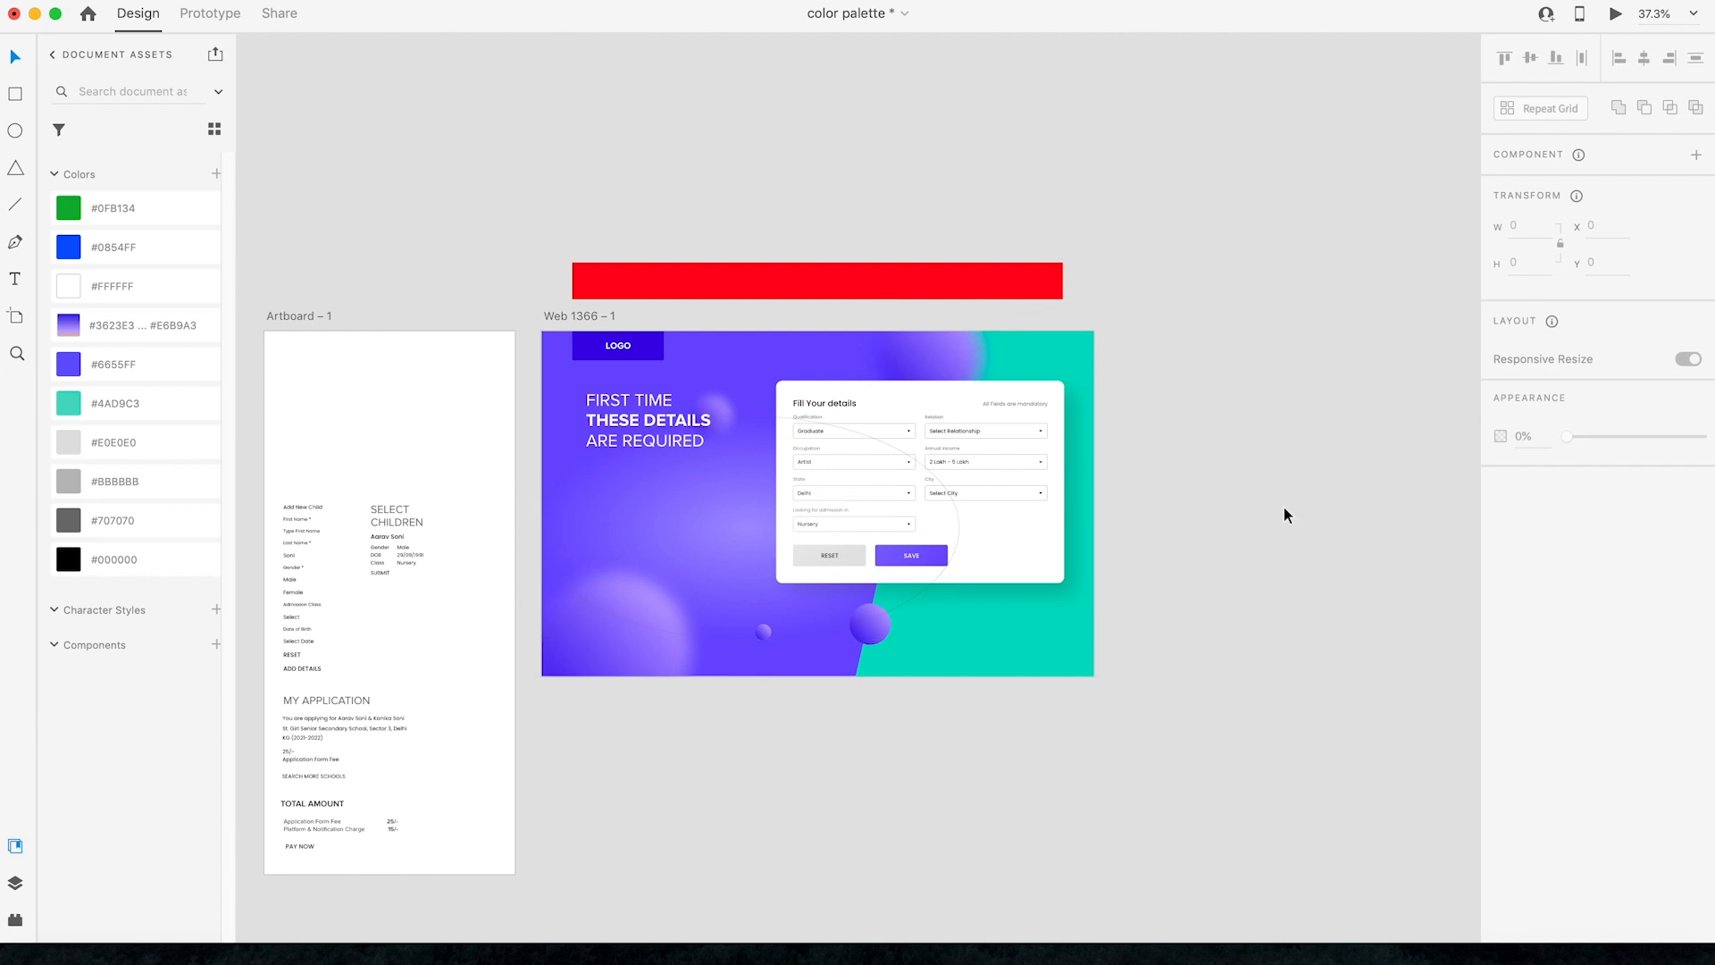
left_click(693, 539)
left_click(1287, 534)
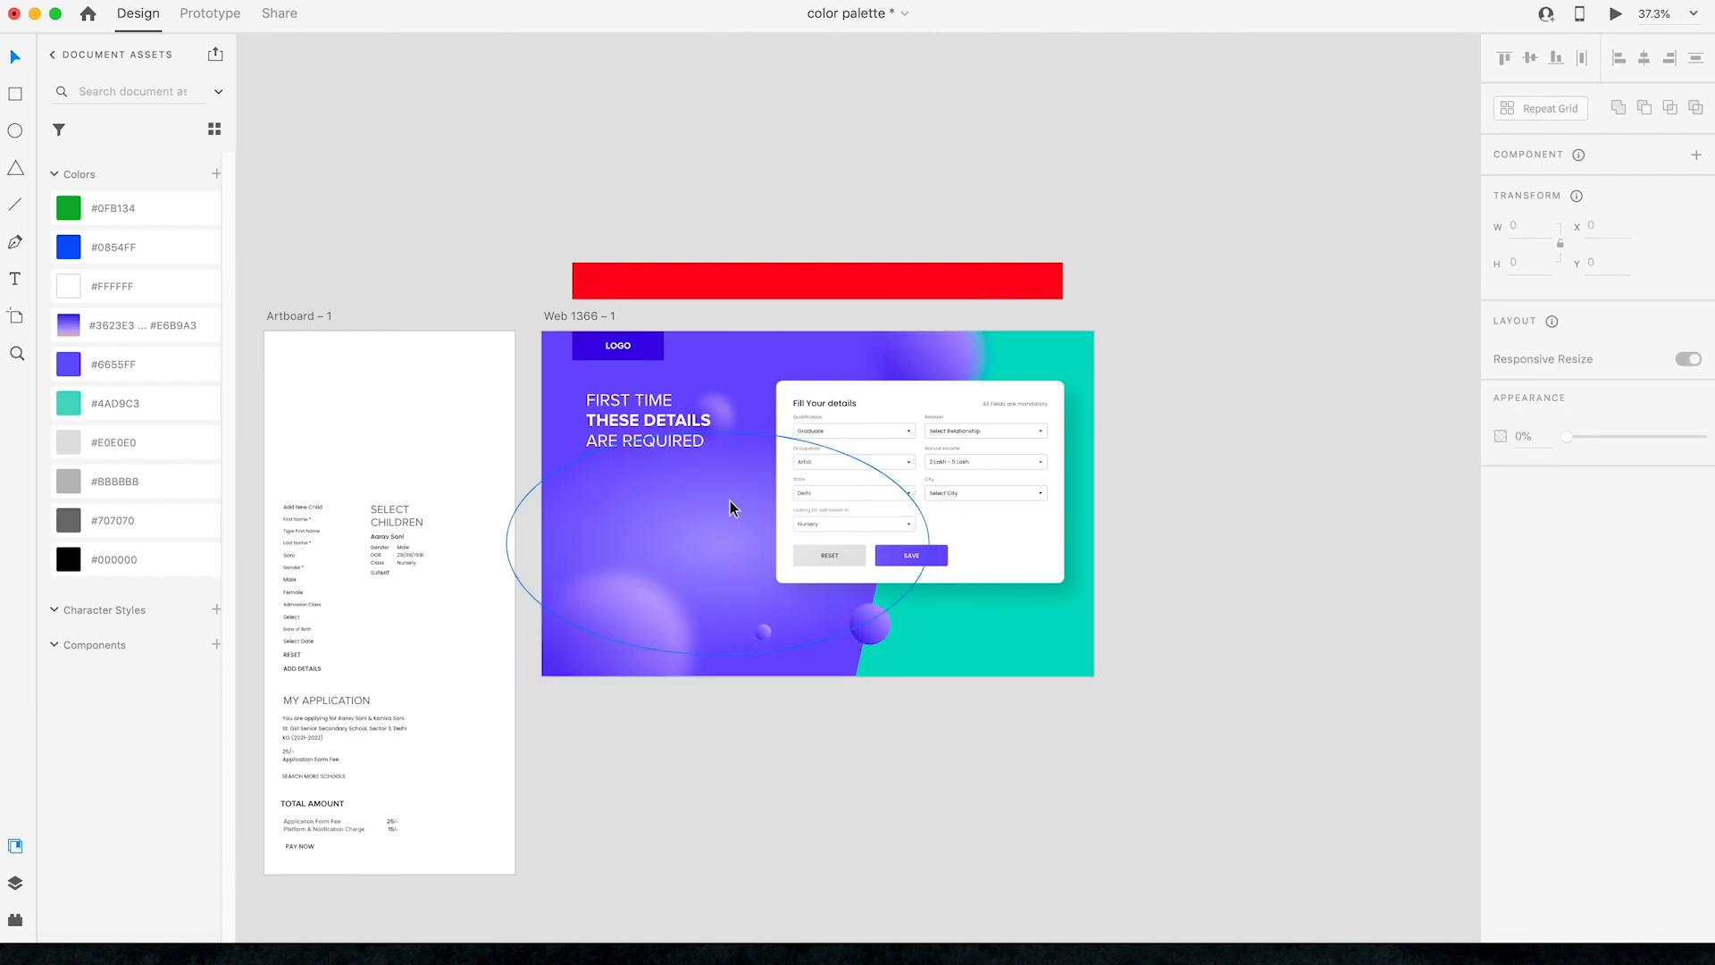
Step: Reduce the opacity of the wide white gradient ellipse to 27%
left_click(724, 550)
left_click_drag(1624, 534, 1602, 528)
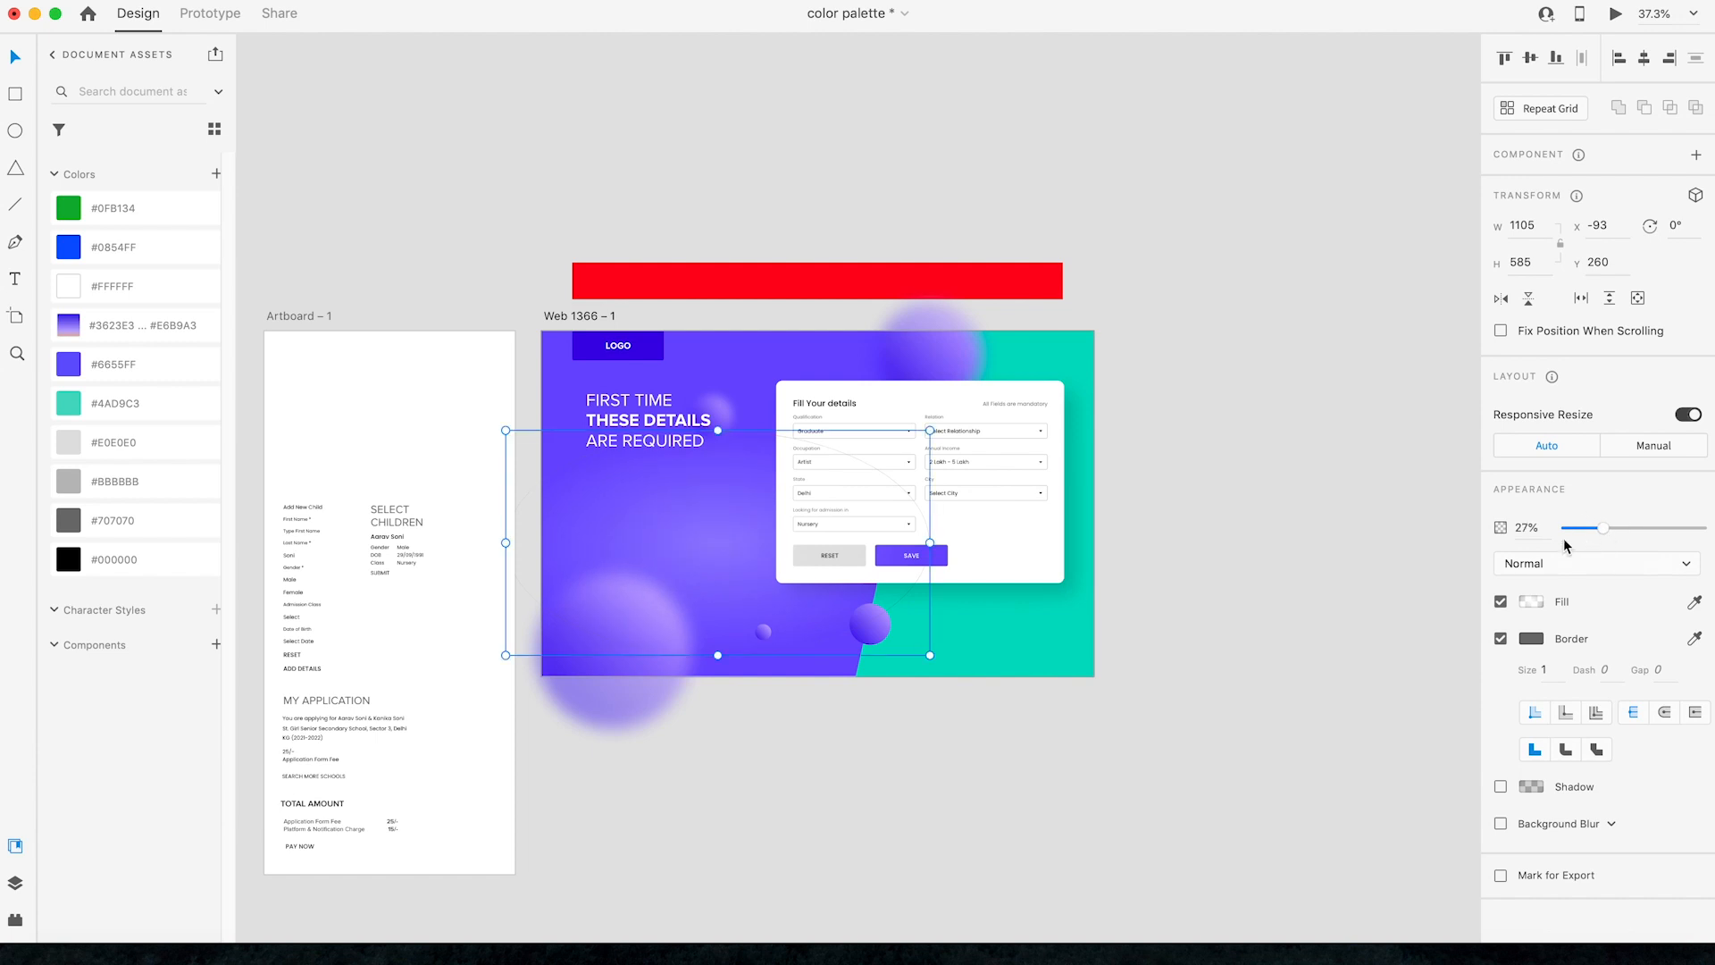
left_click(1268, 562)
left_click(673, 536)
scroll(672, 533, "up", 3)
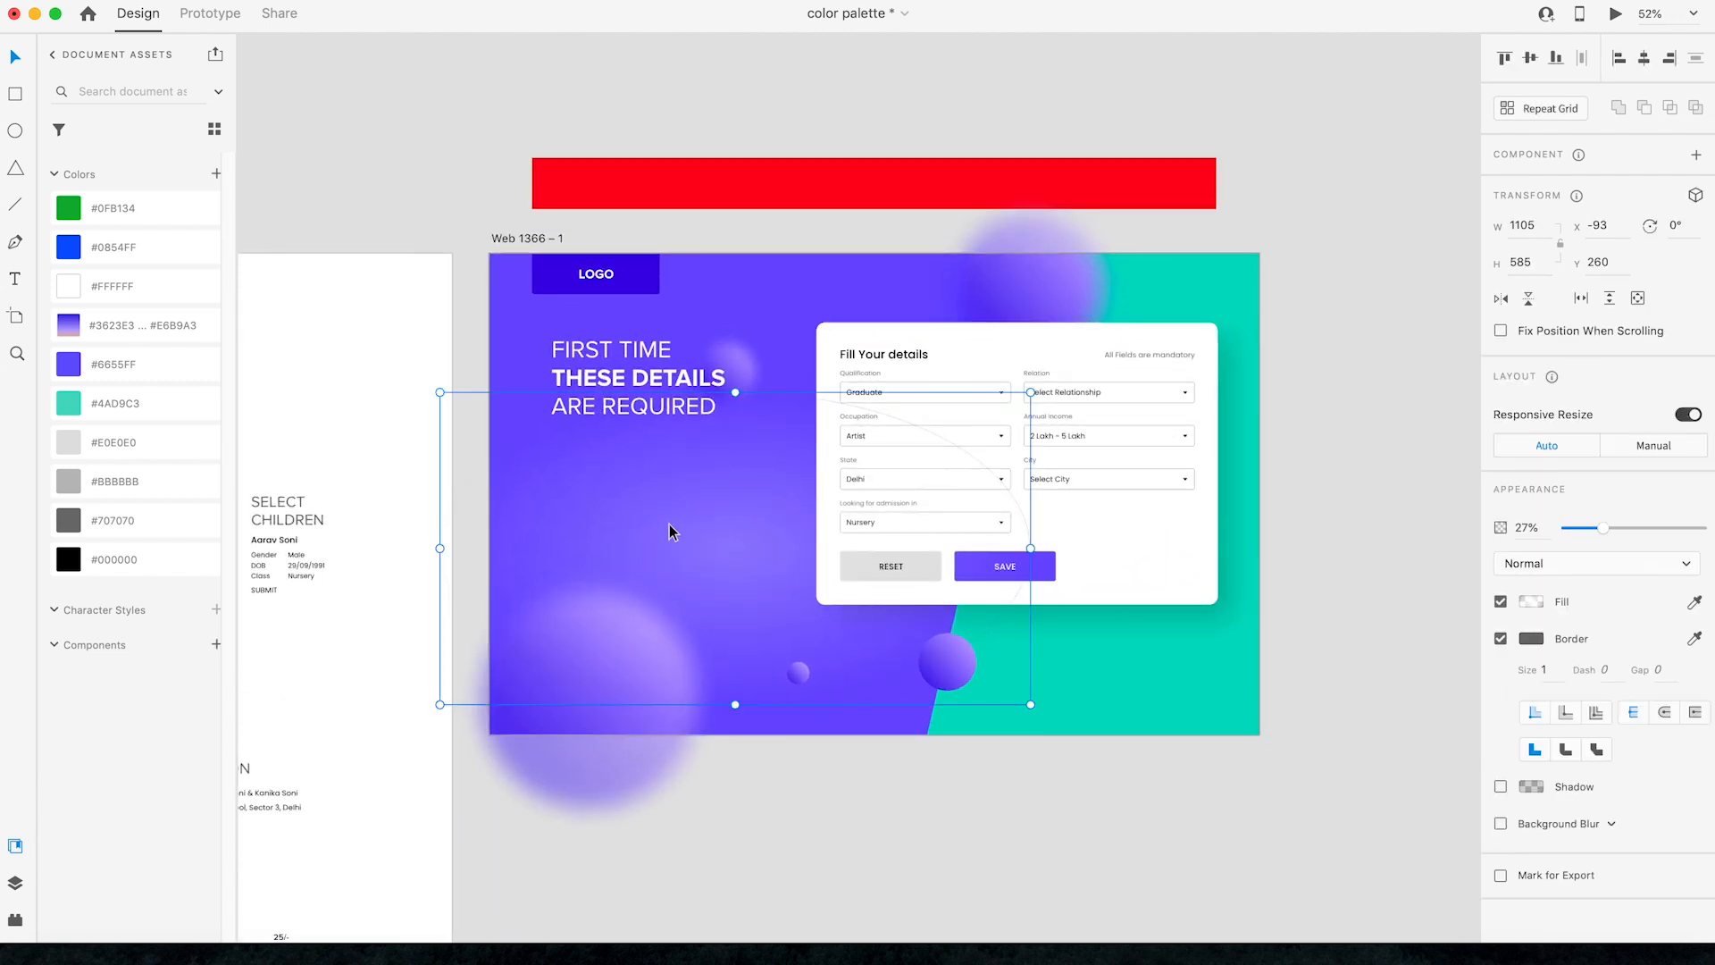
left_click(1380, 240)
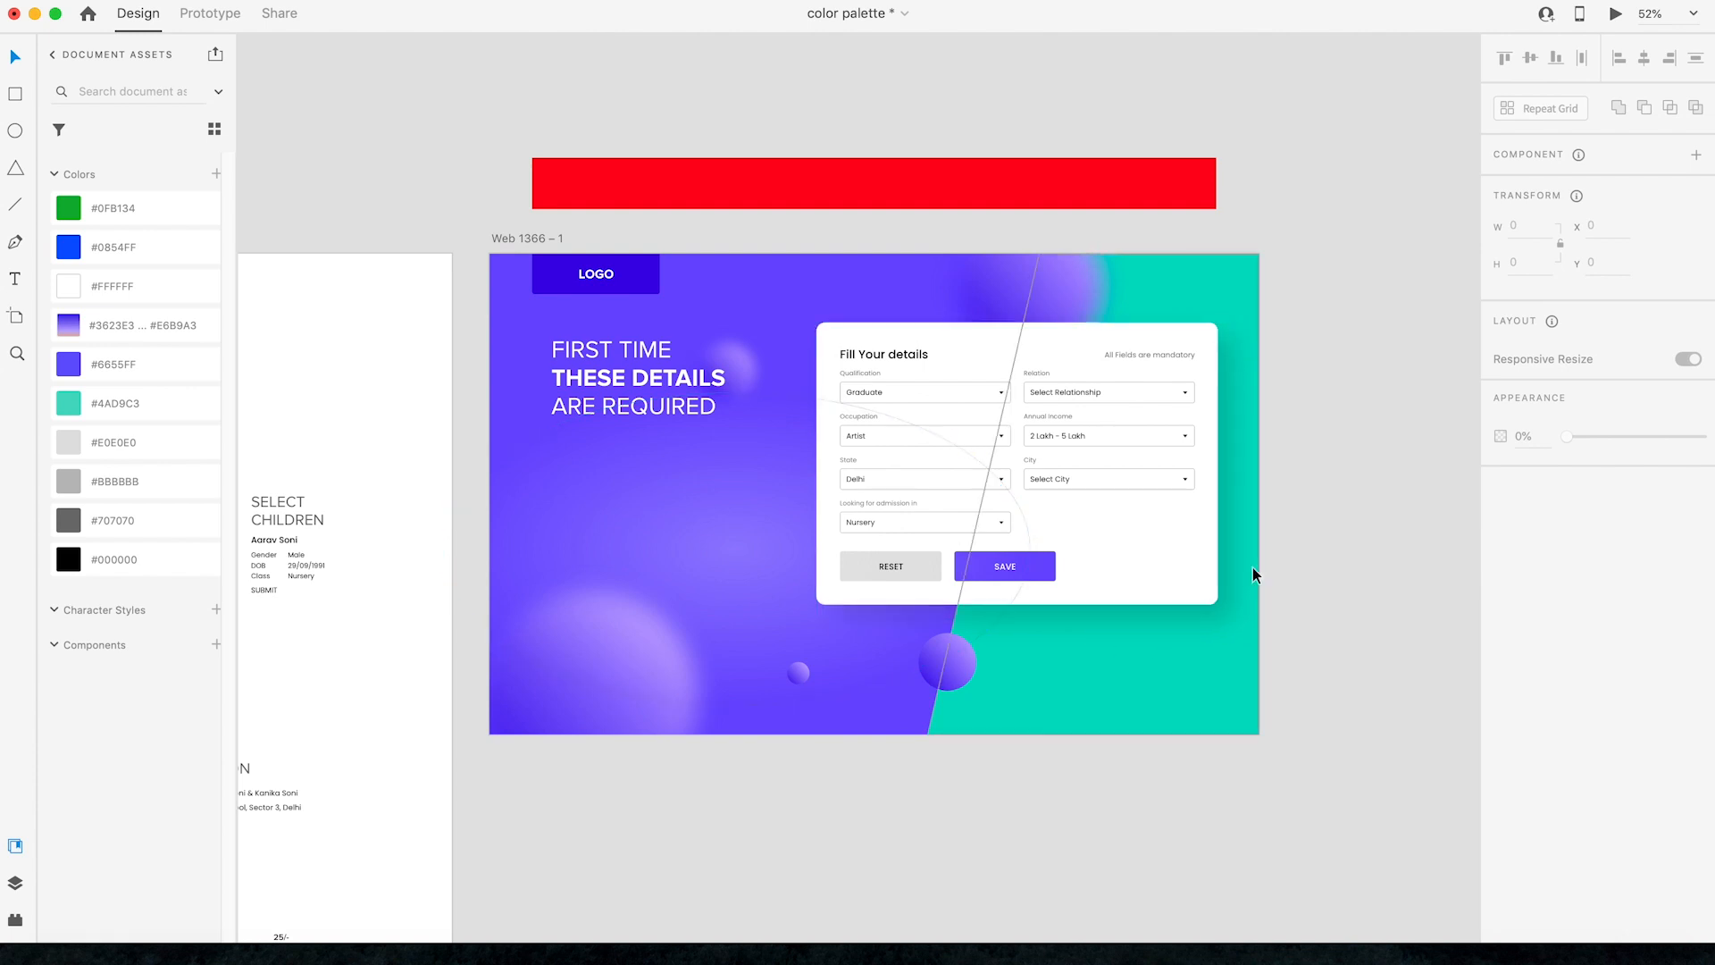
Step: Switch to Finder, open the Assets folder and import Booklist.png onto the XD canvas beside the web page
left_click(61, 960)
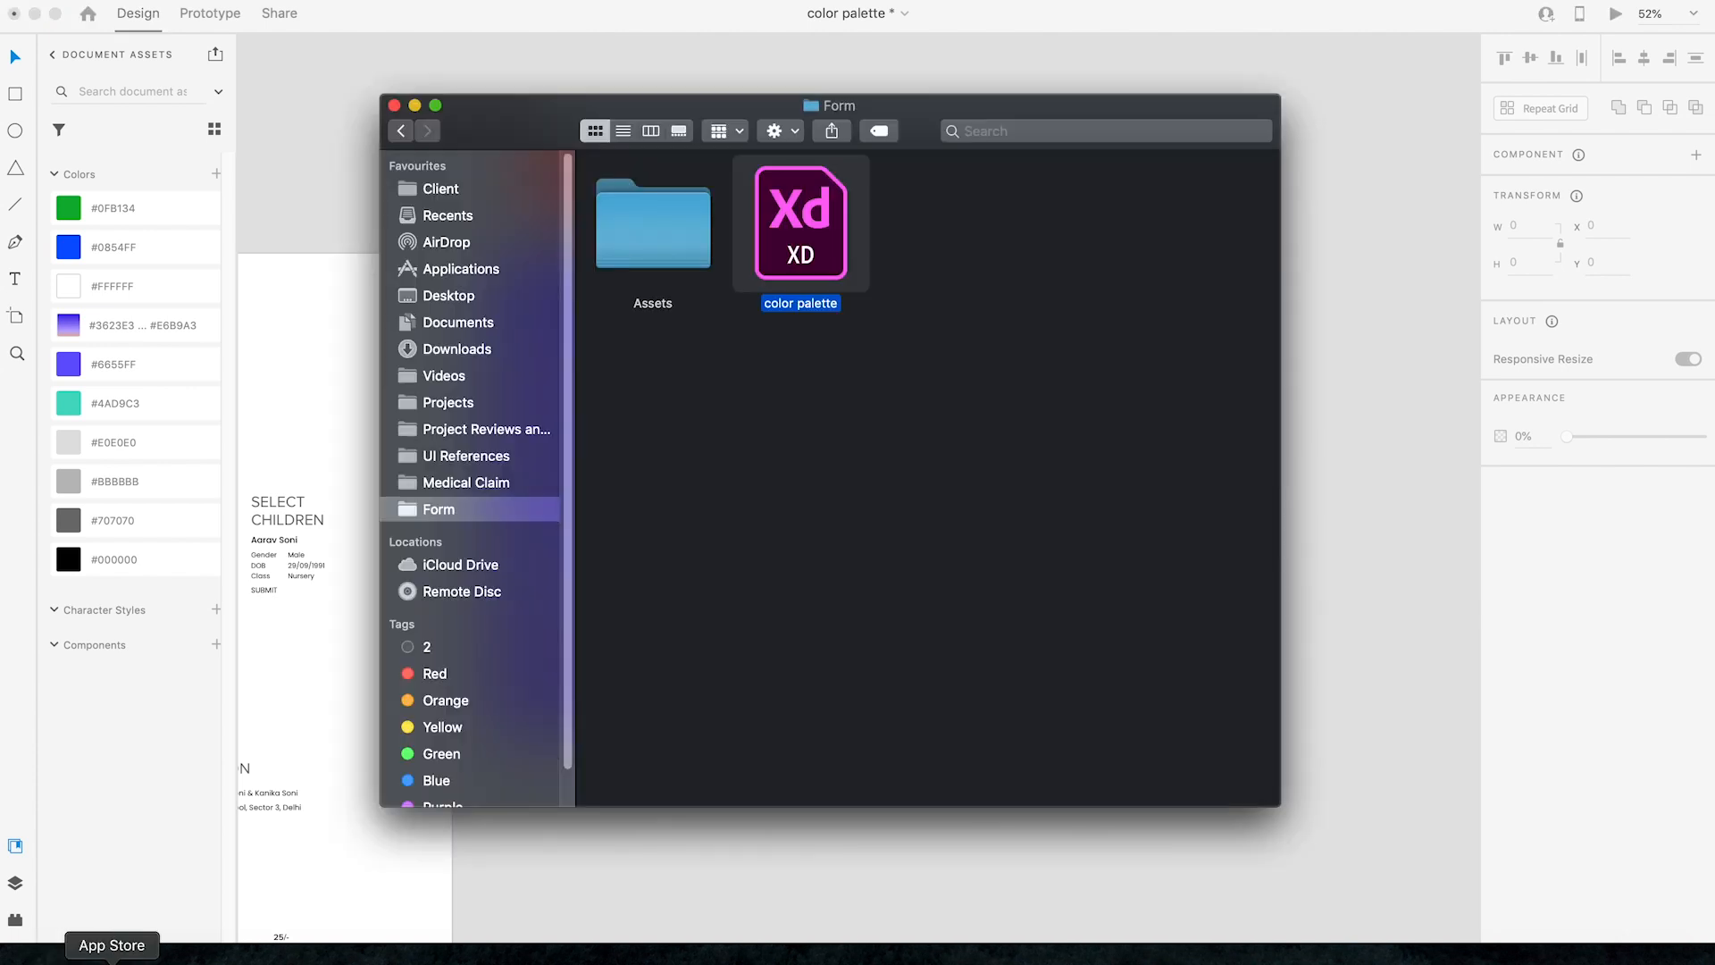
double_click(643, 220)
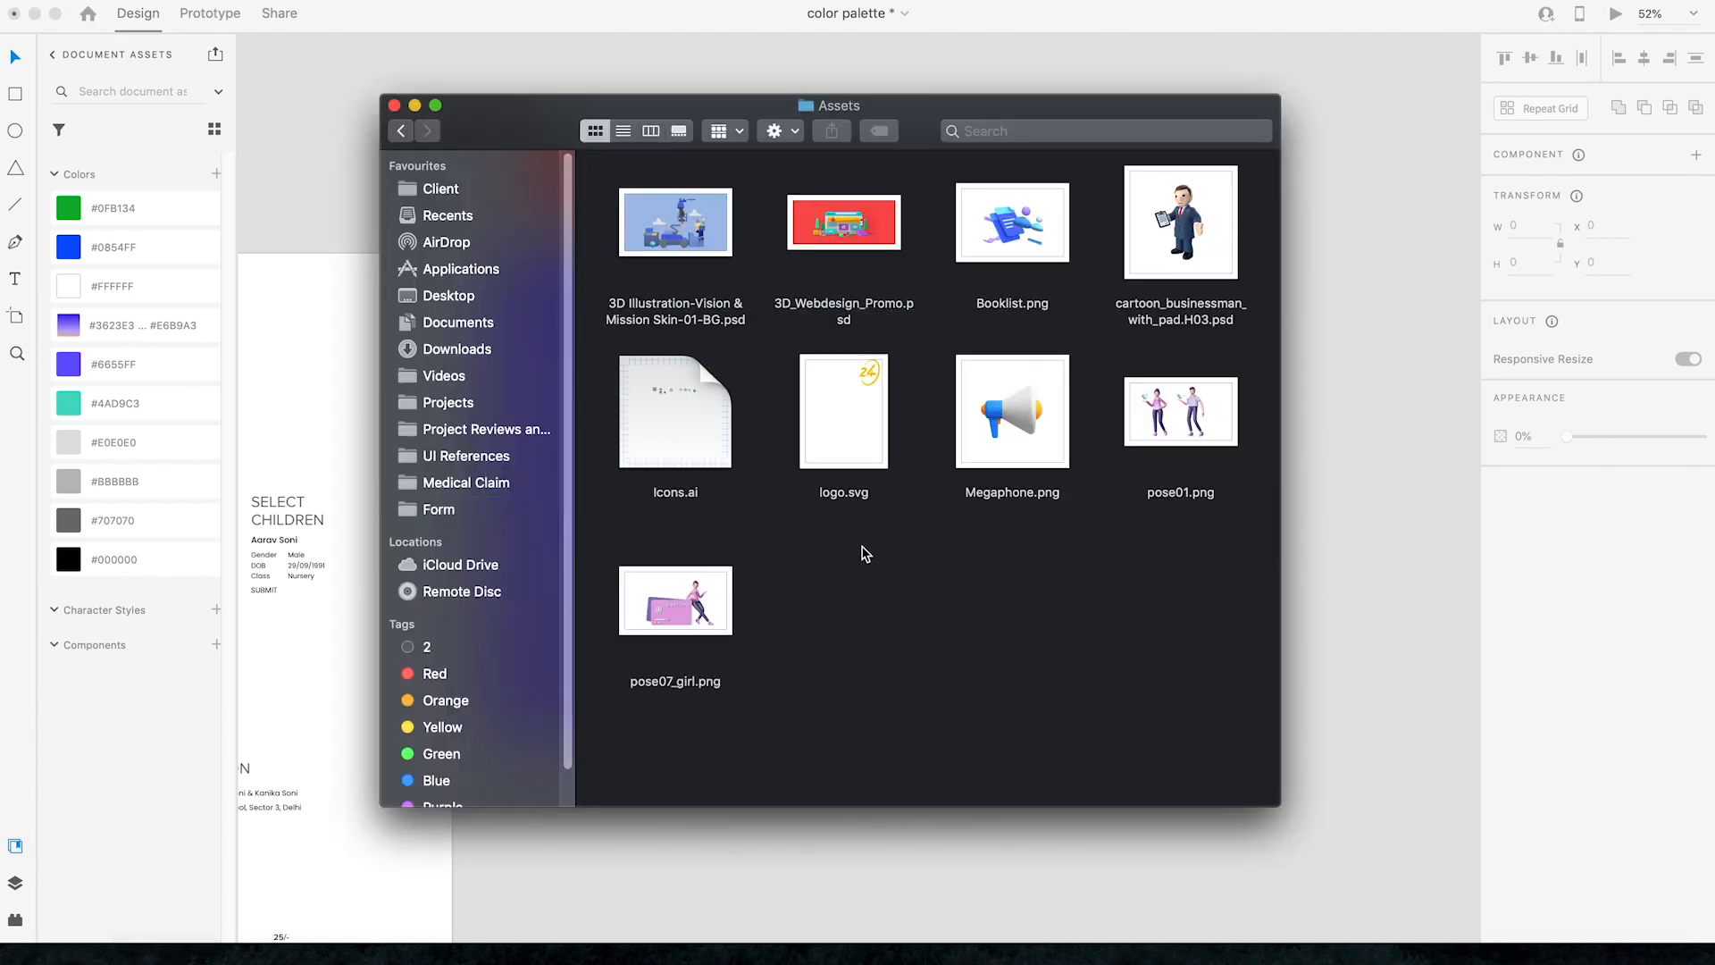
left_click(1180, 231)
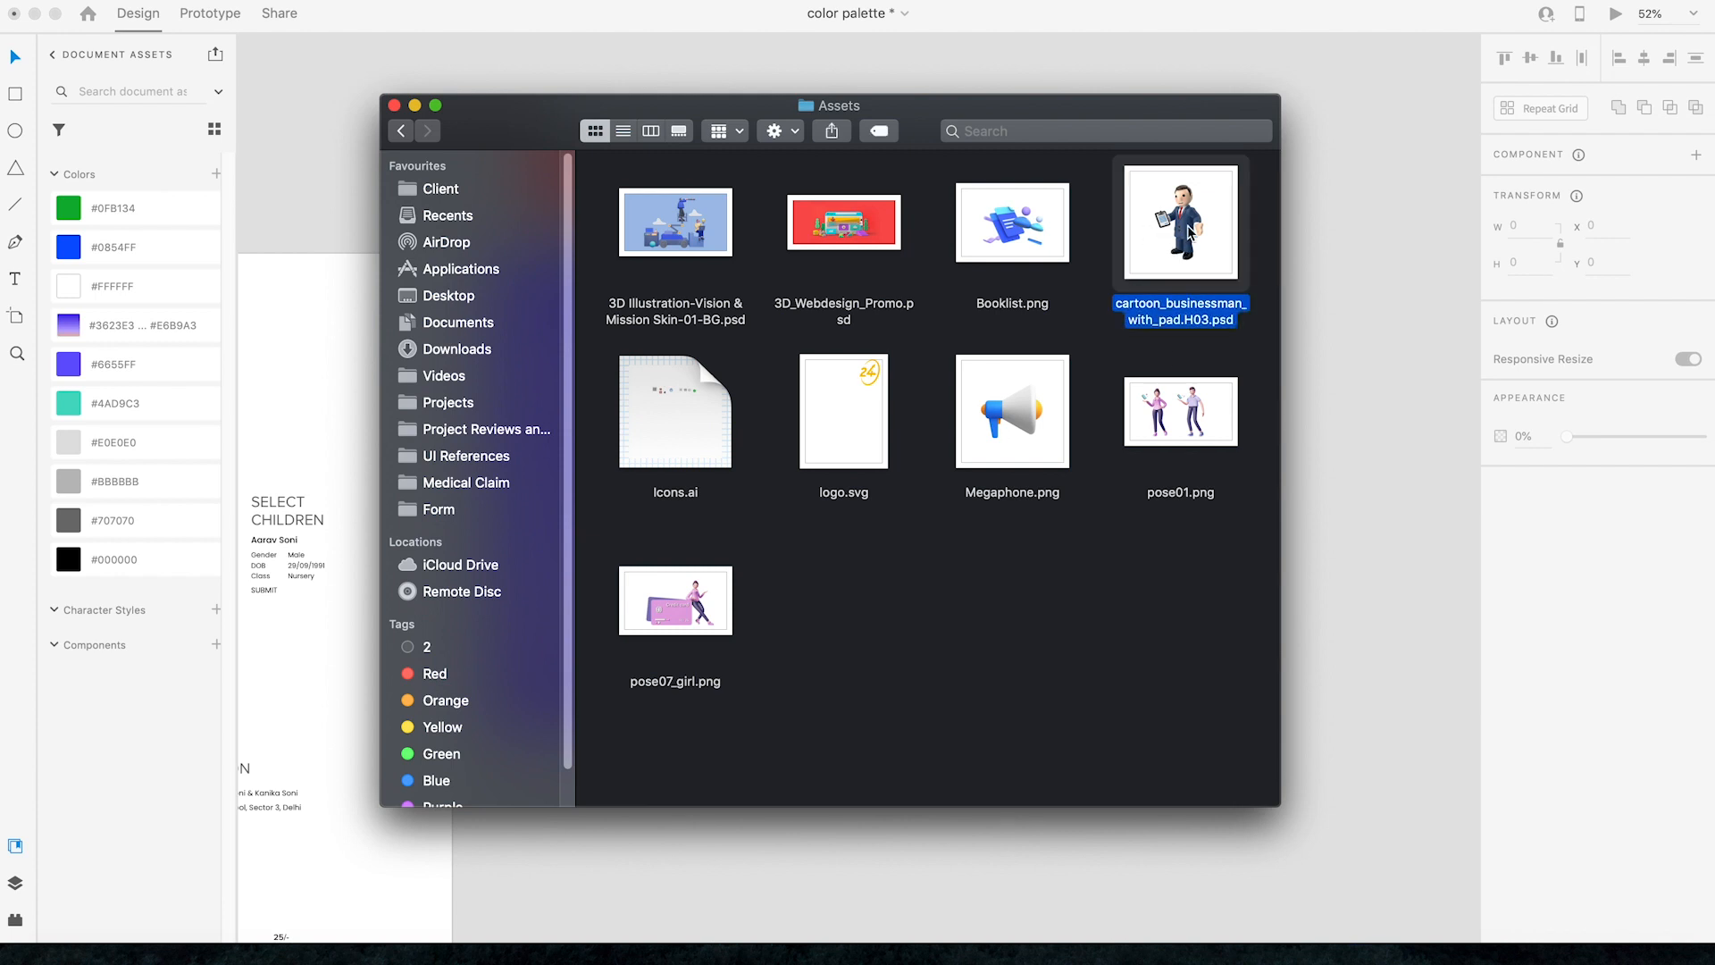
left_click(1045, 242)
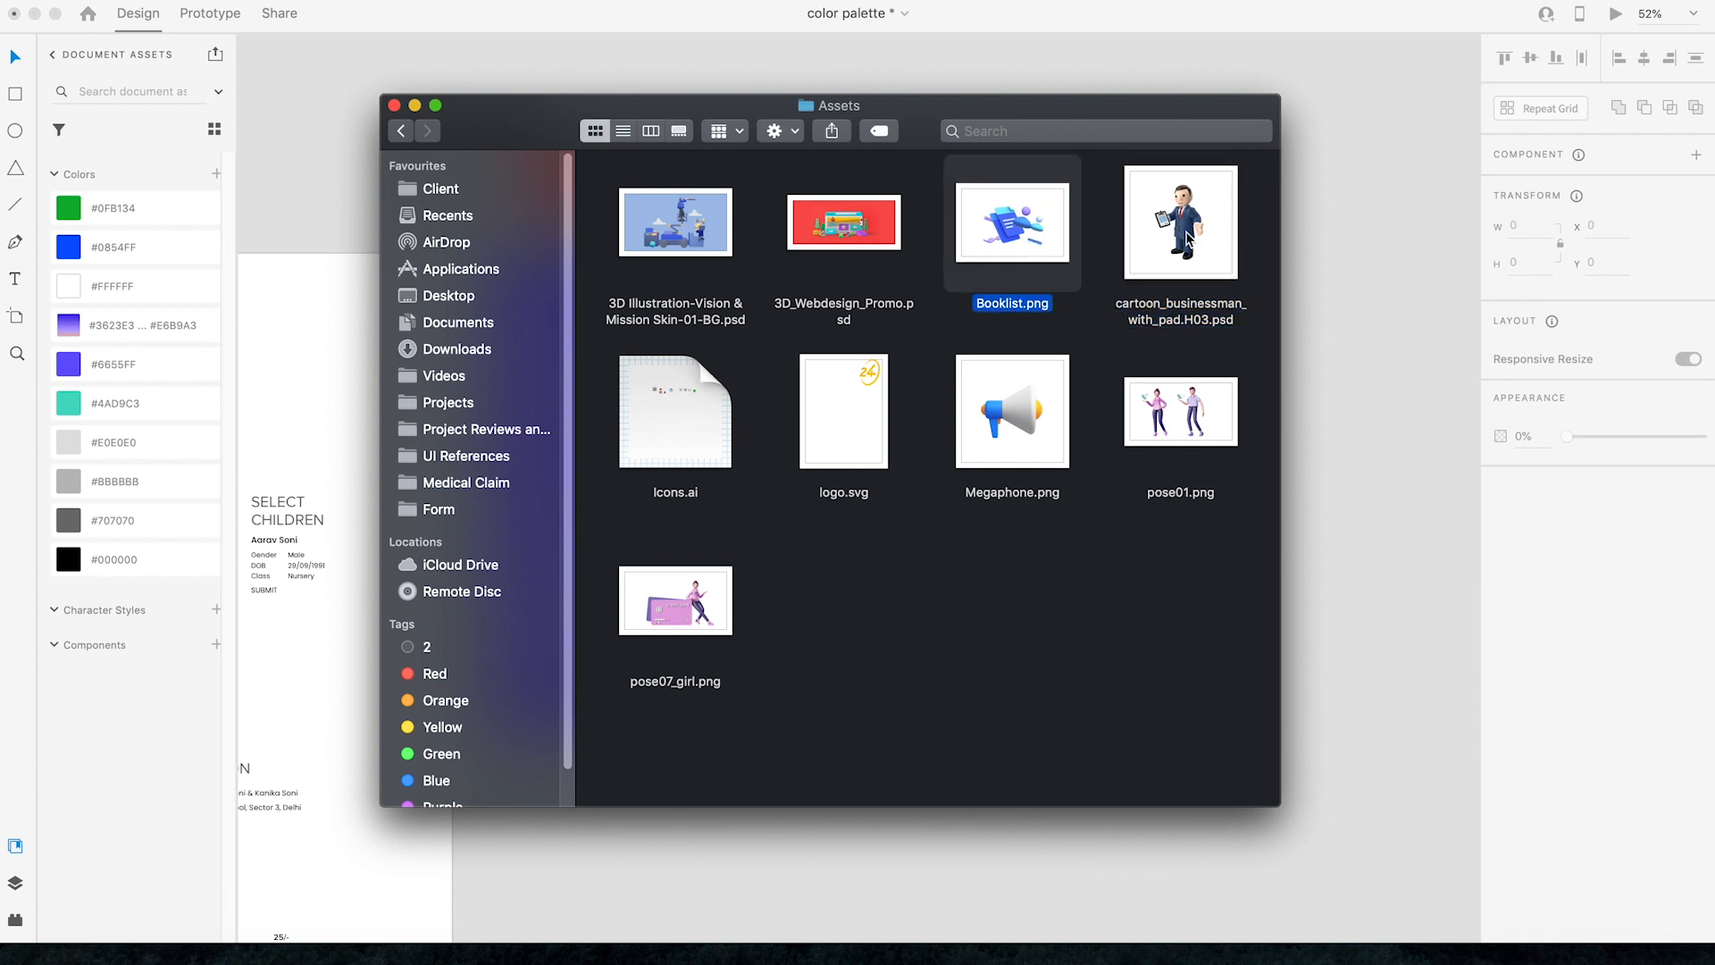
left_click_drag(1002, 239, 1392, 500)
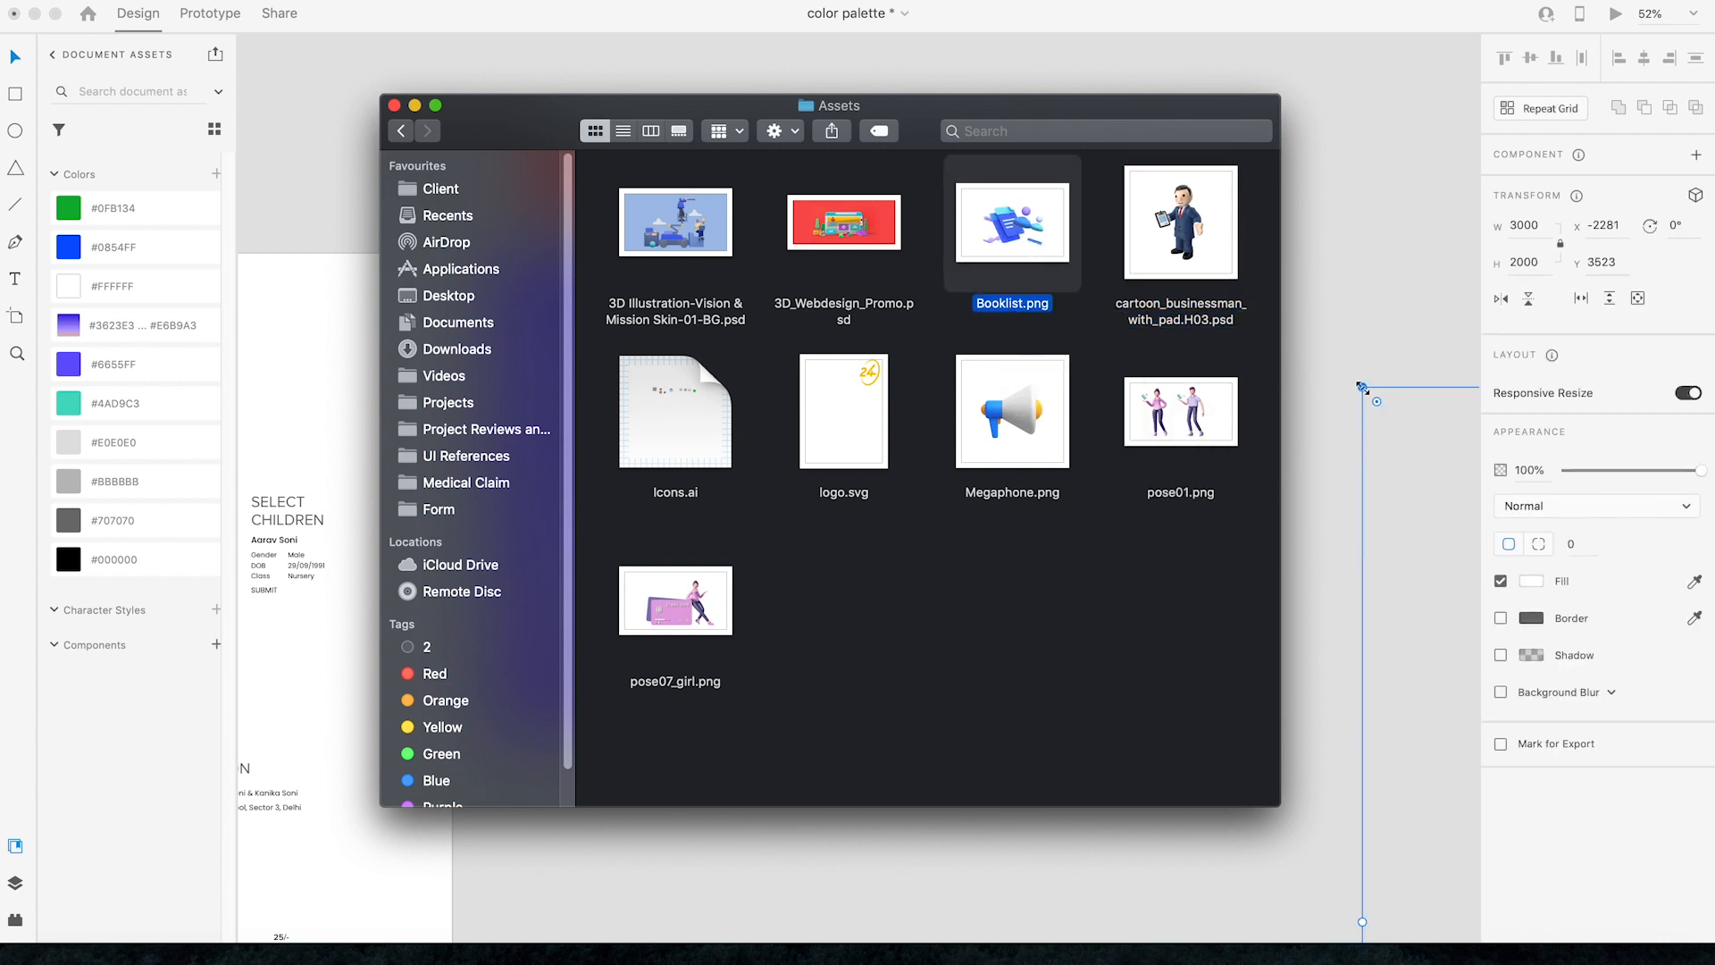
left_click(1322, 295)
Step: Scale the booklist illustration down to about 778 by 518 px and move it onto the purple area below the heading
scroll(1288, 402, "down", 5)
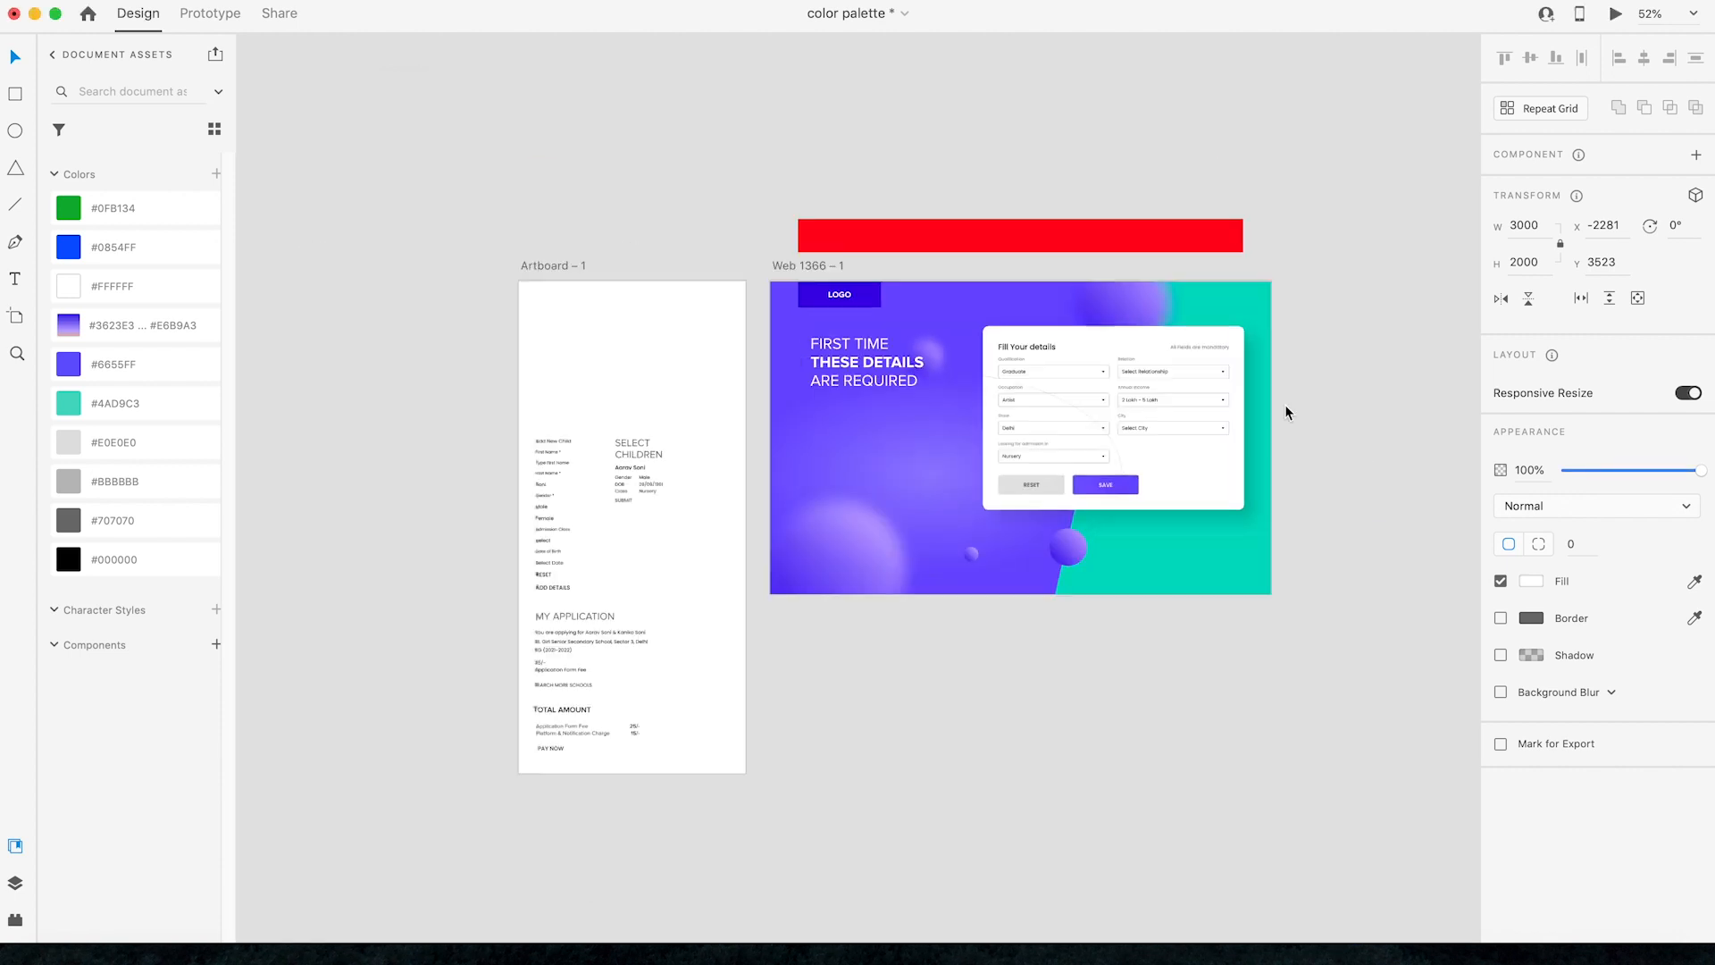
left_click_drag(1422, 598, 340, 364)
left_click_drag(866, 159, 607, 333)
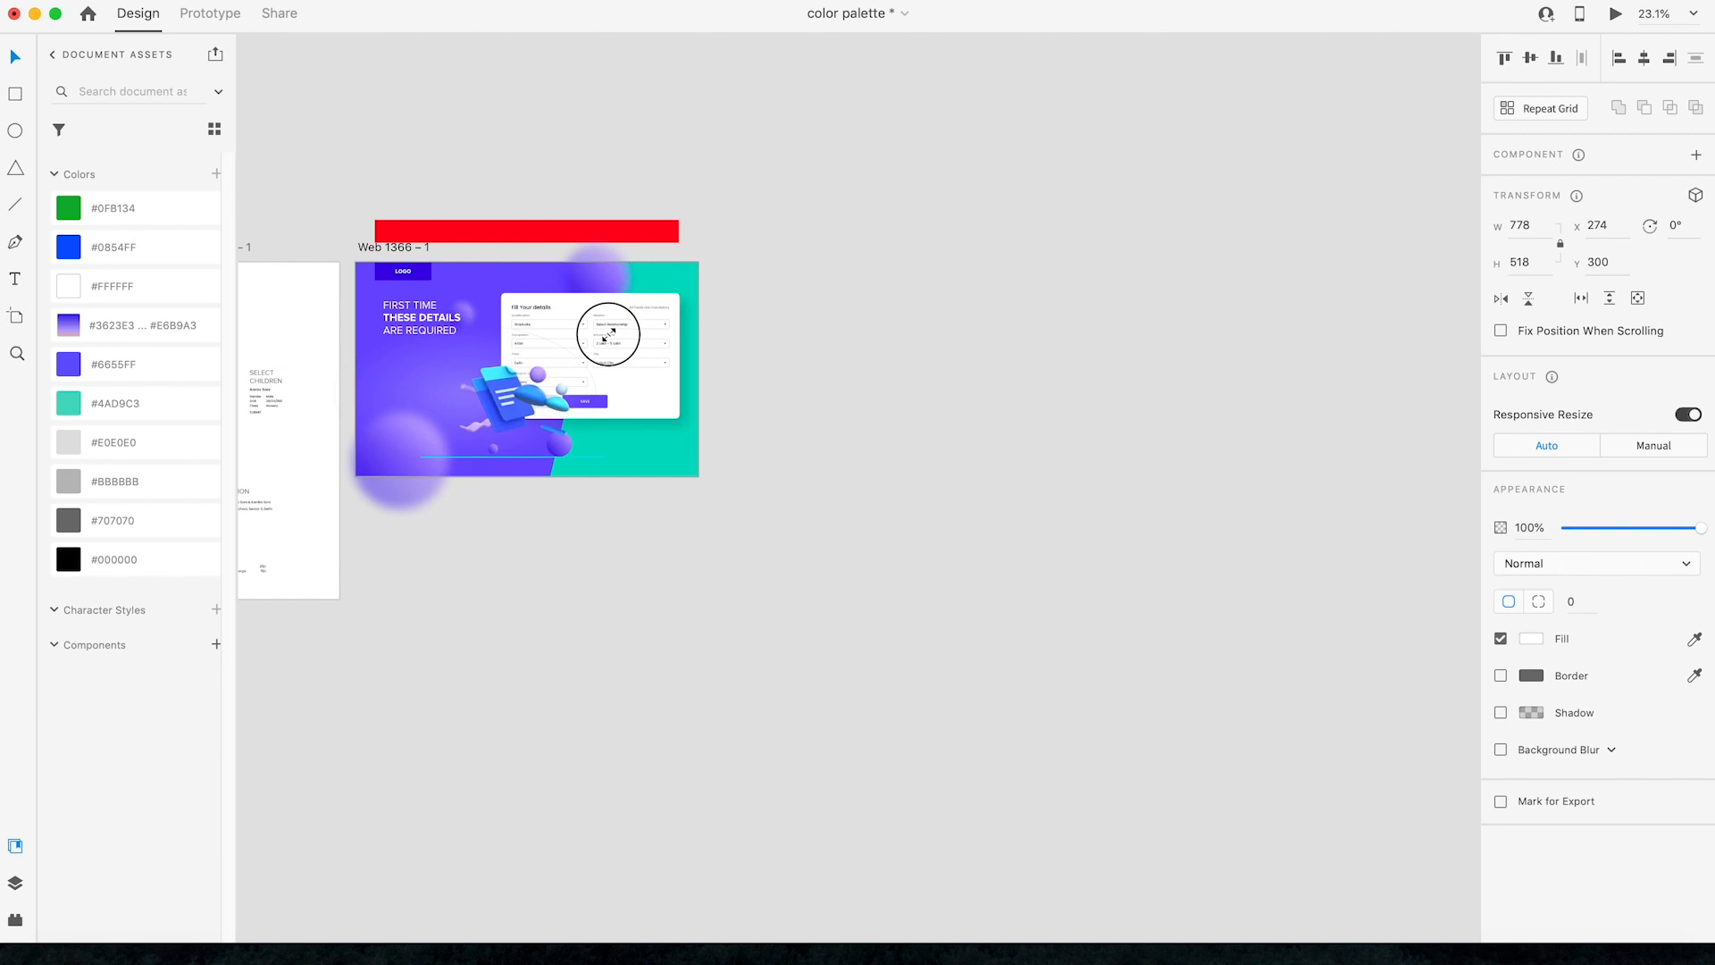
left_click_drag(529, 393, 453, 380)
Step: Resize the booklist illustration to about 756 by 504 px and position it at X 12, Y 238
key("z")
left_click_drag(331, 222, 994, 565)
left_click_drag(340, 254, 781, 614)
key("v")
left_click_drag(693, 567, 722, 565)
left_click_drag(1052, 343, 1038, 353)
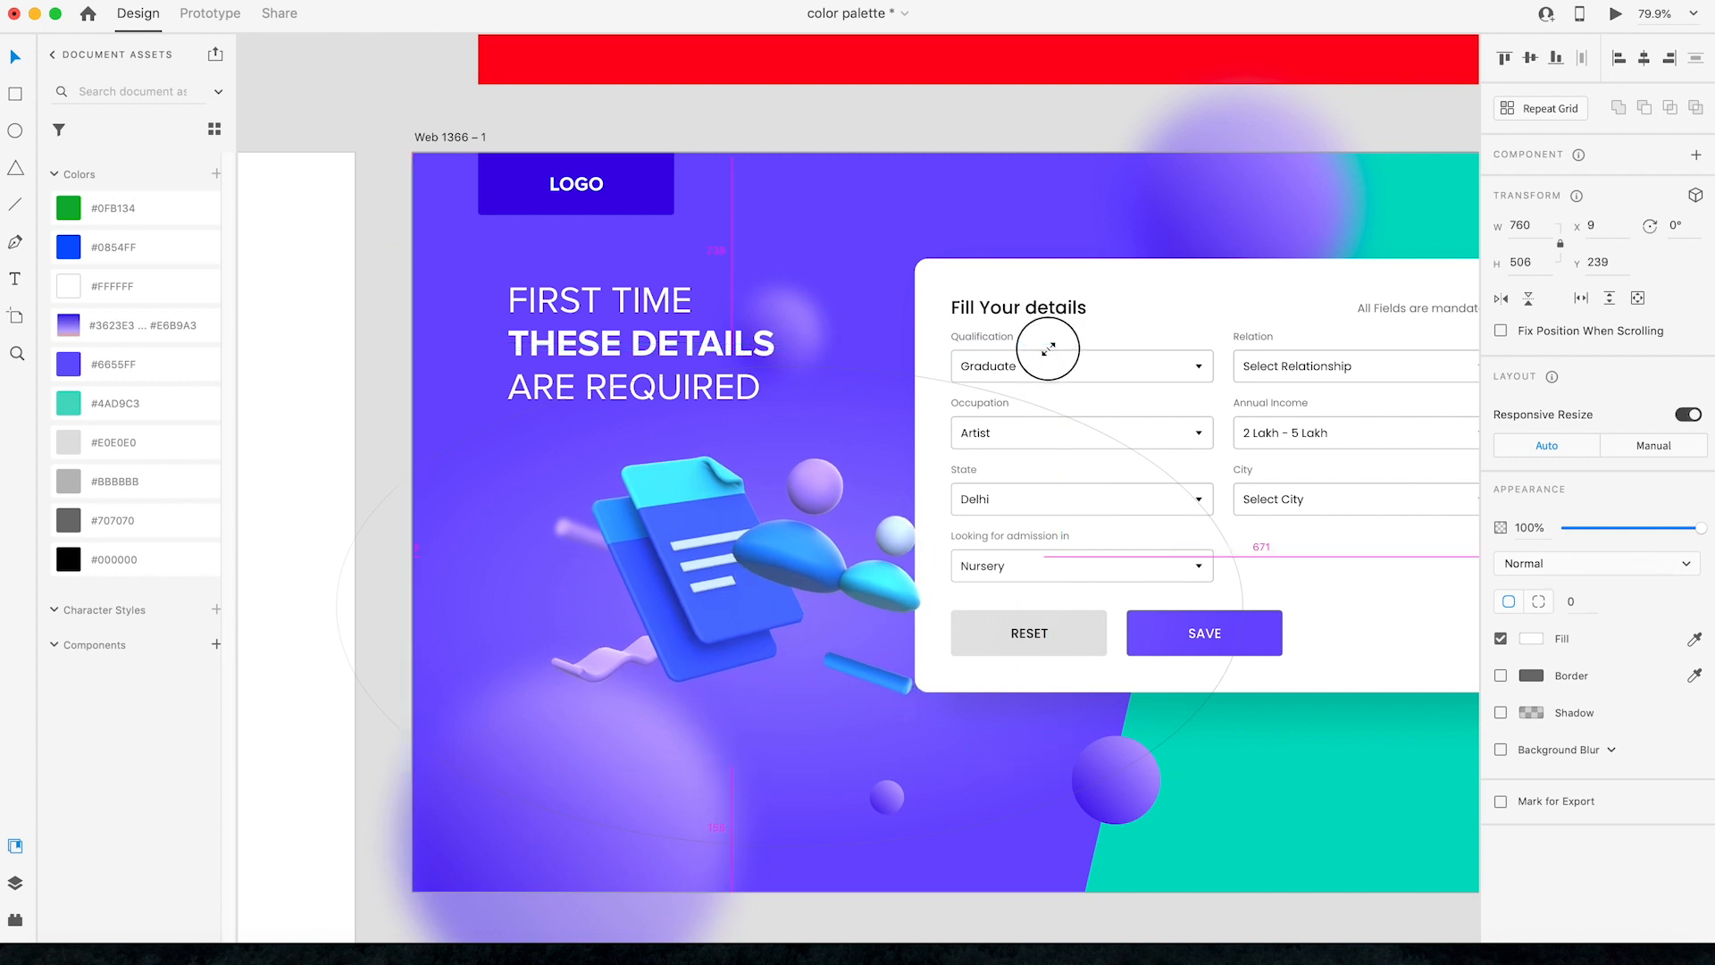
left_click_drag(762, 593, 760, 594)
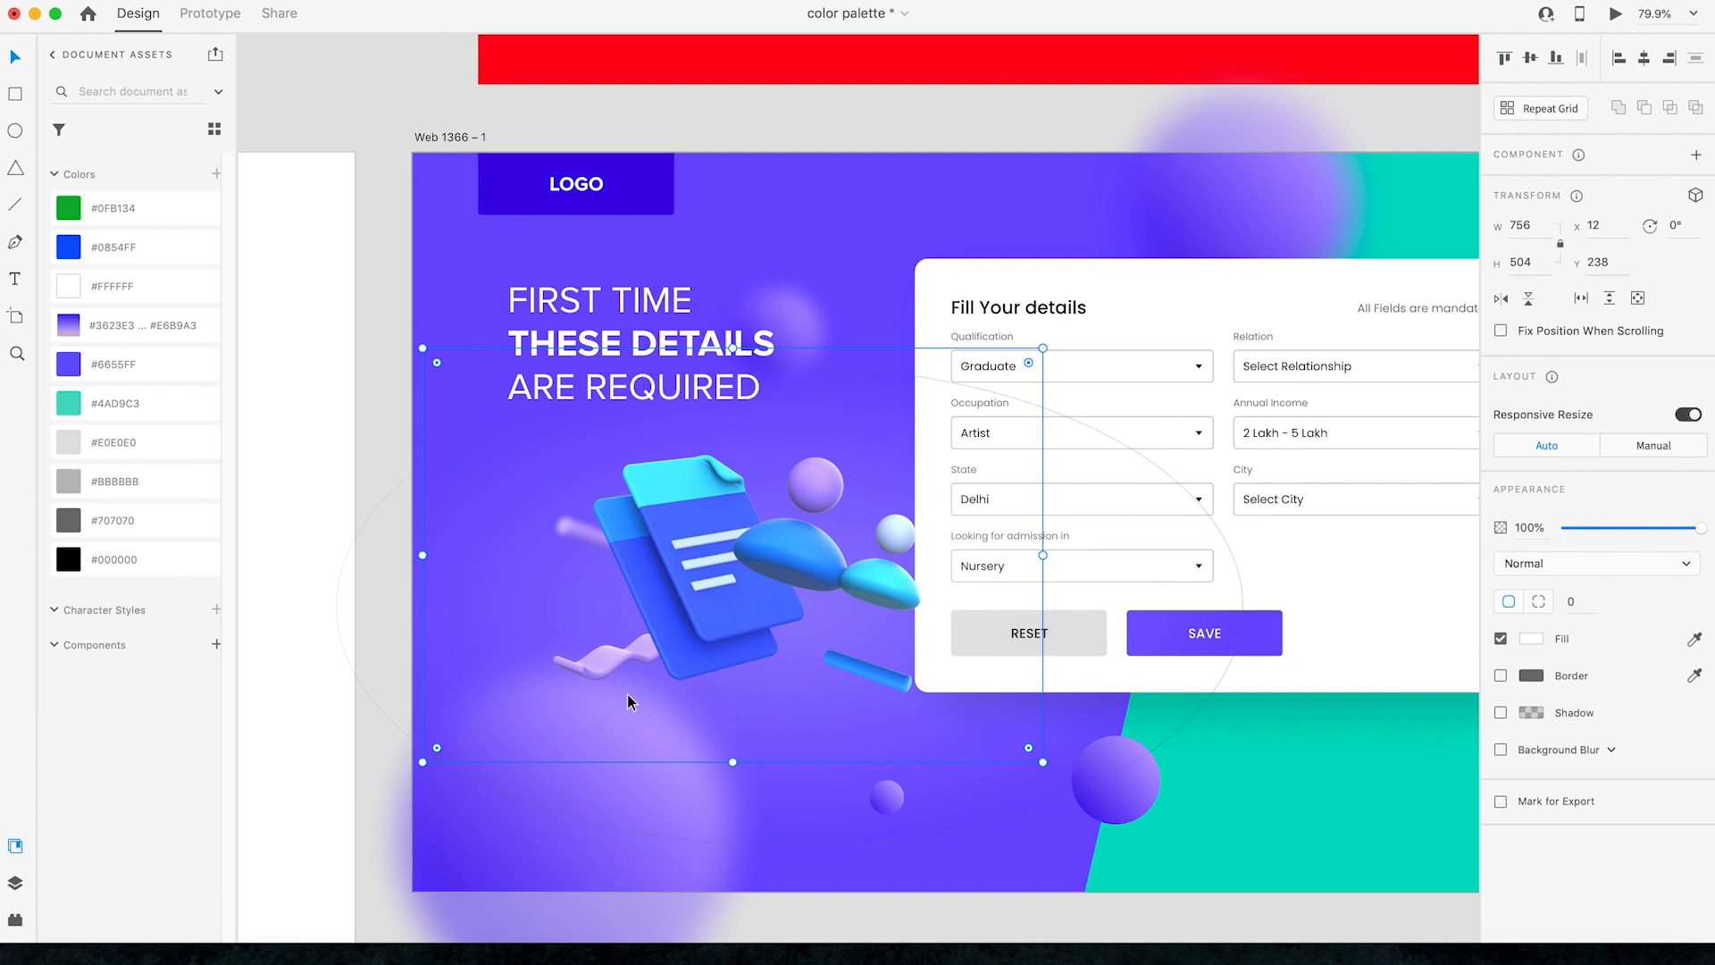
scroll(750, 679, "down", 5)
left_click(1239, 541)
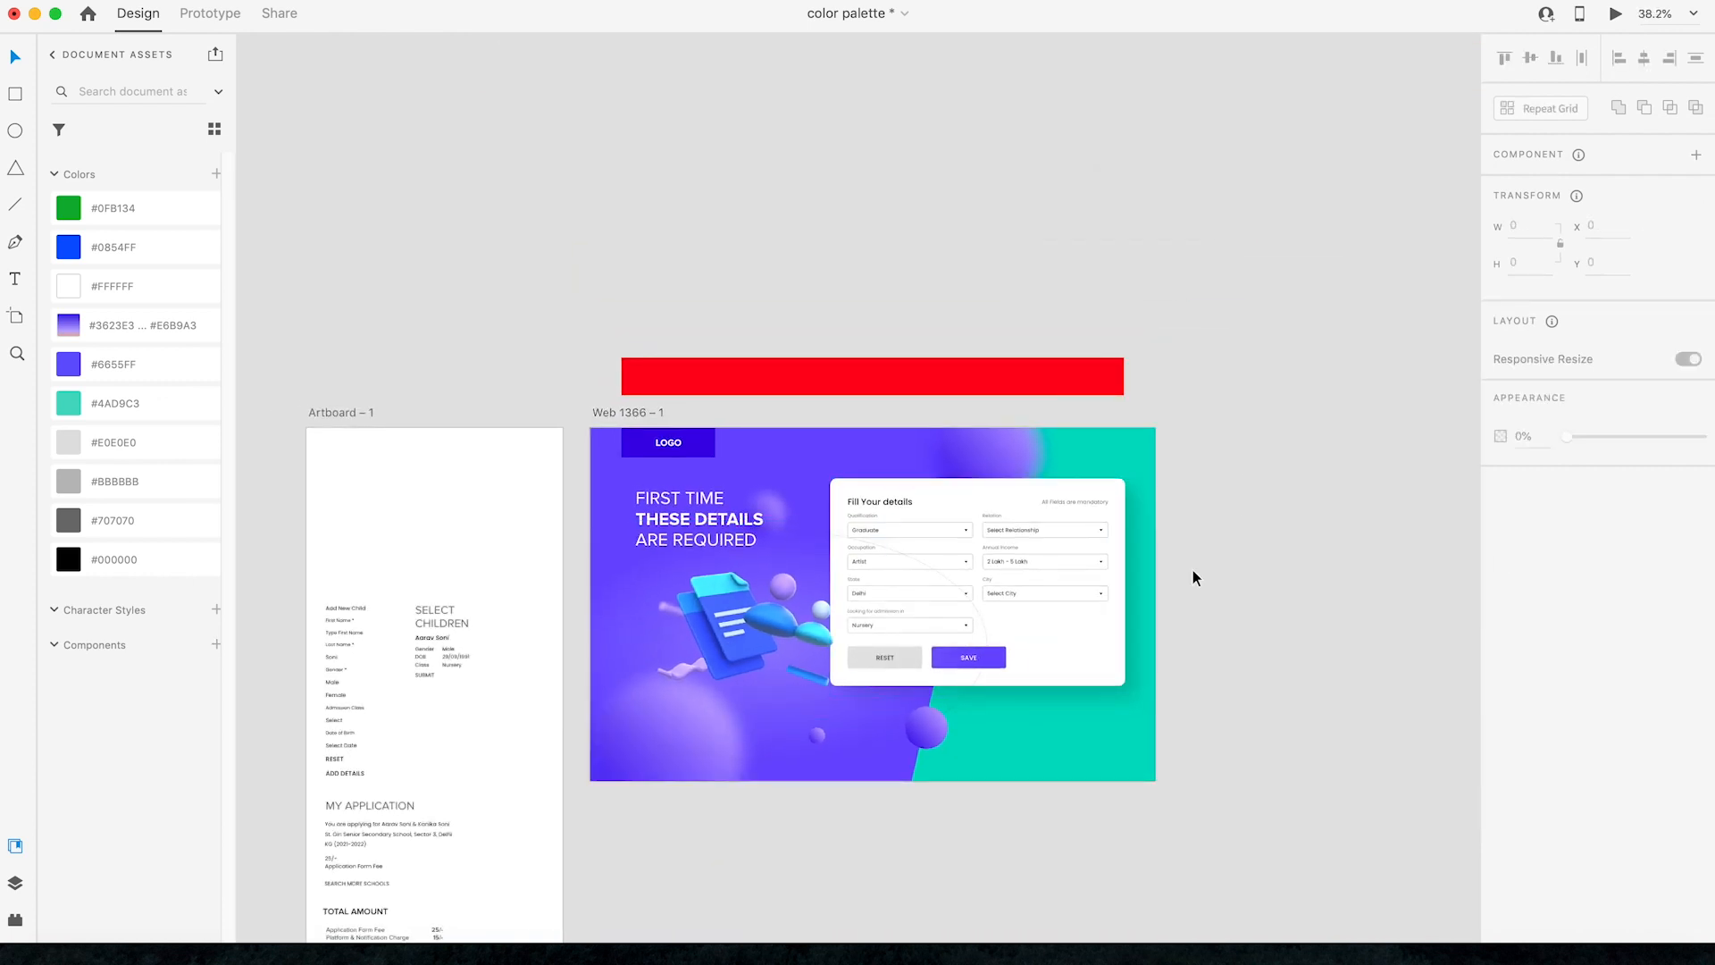
Step: Shift the form card right to X 620, and size the booklist illustration to about 792 by 528 px at X 0, Y 221
left_click_drag(702, 668, 718, 625)
left_click(1298, 456)
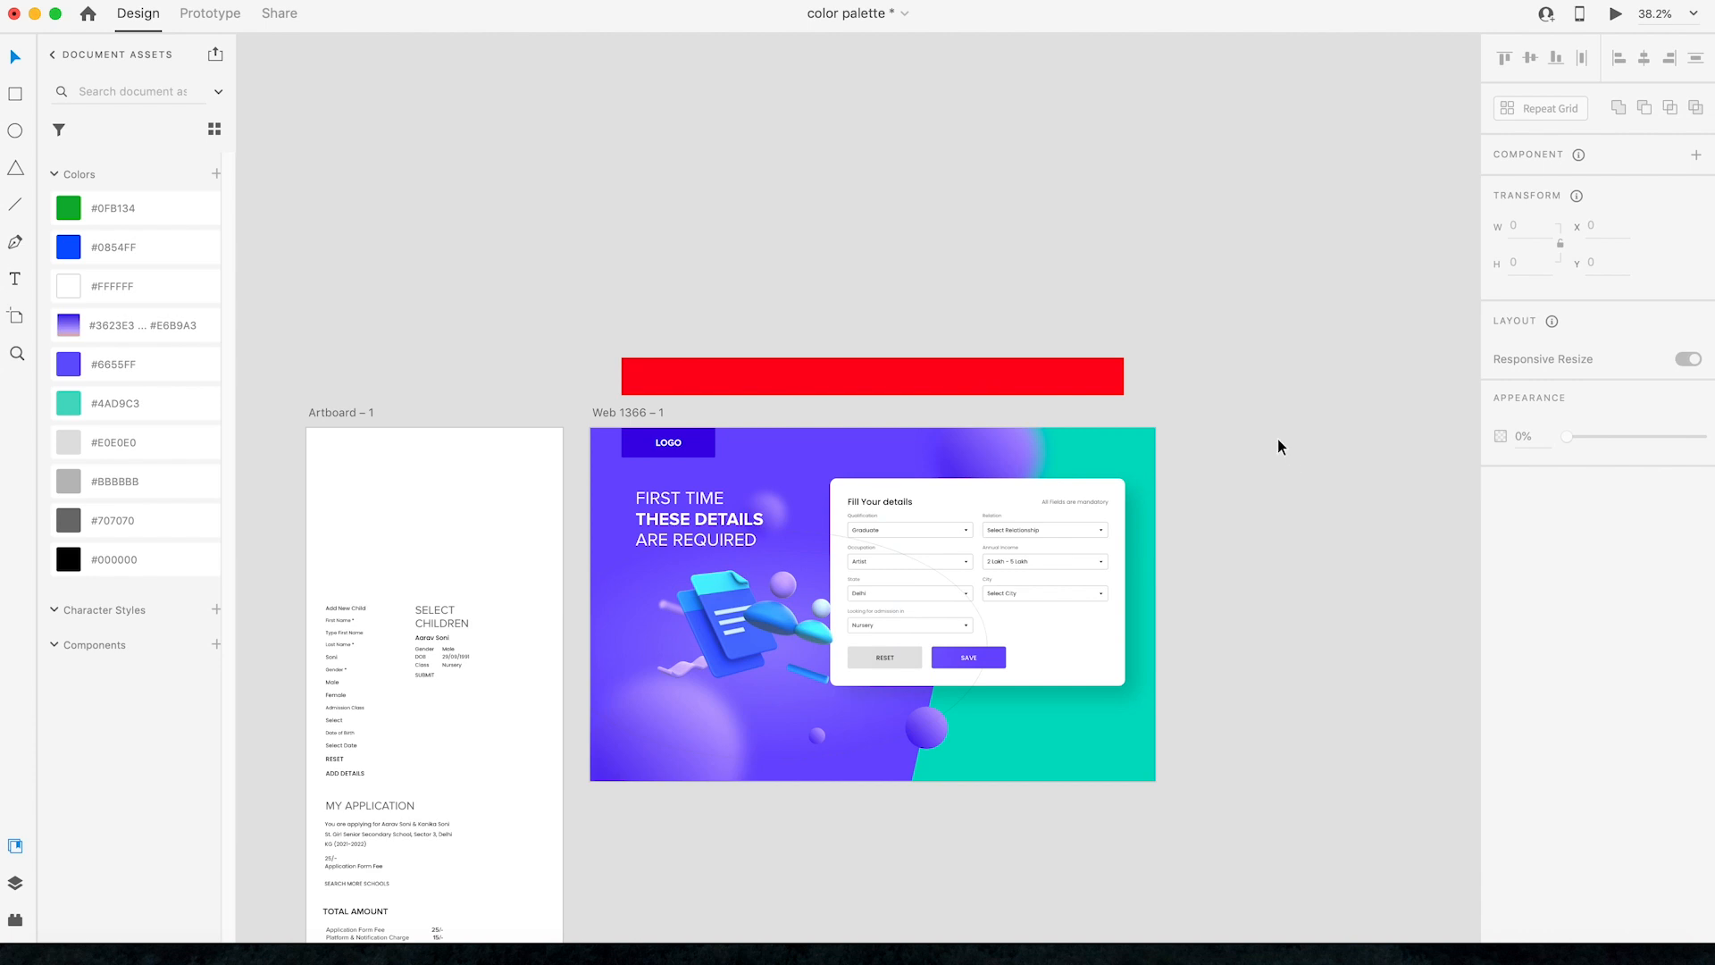
key("z")
left_click_drag(1275, 383, 700, 780)
key("v")
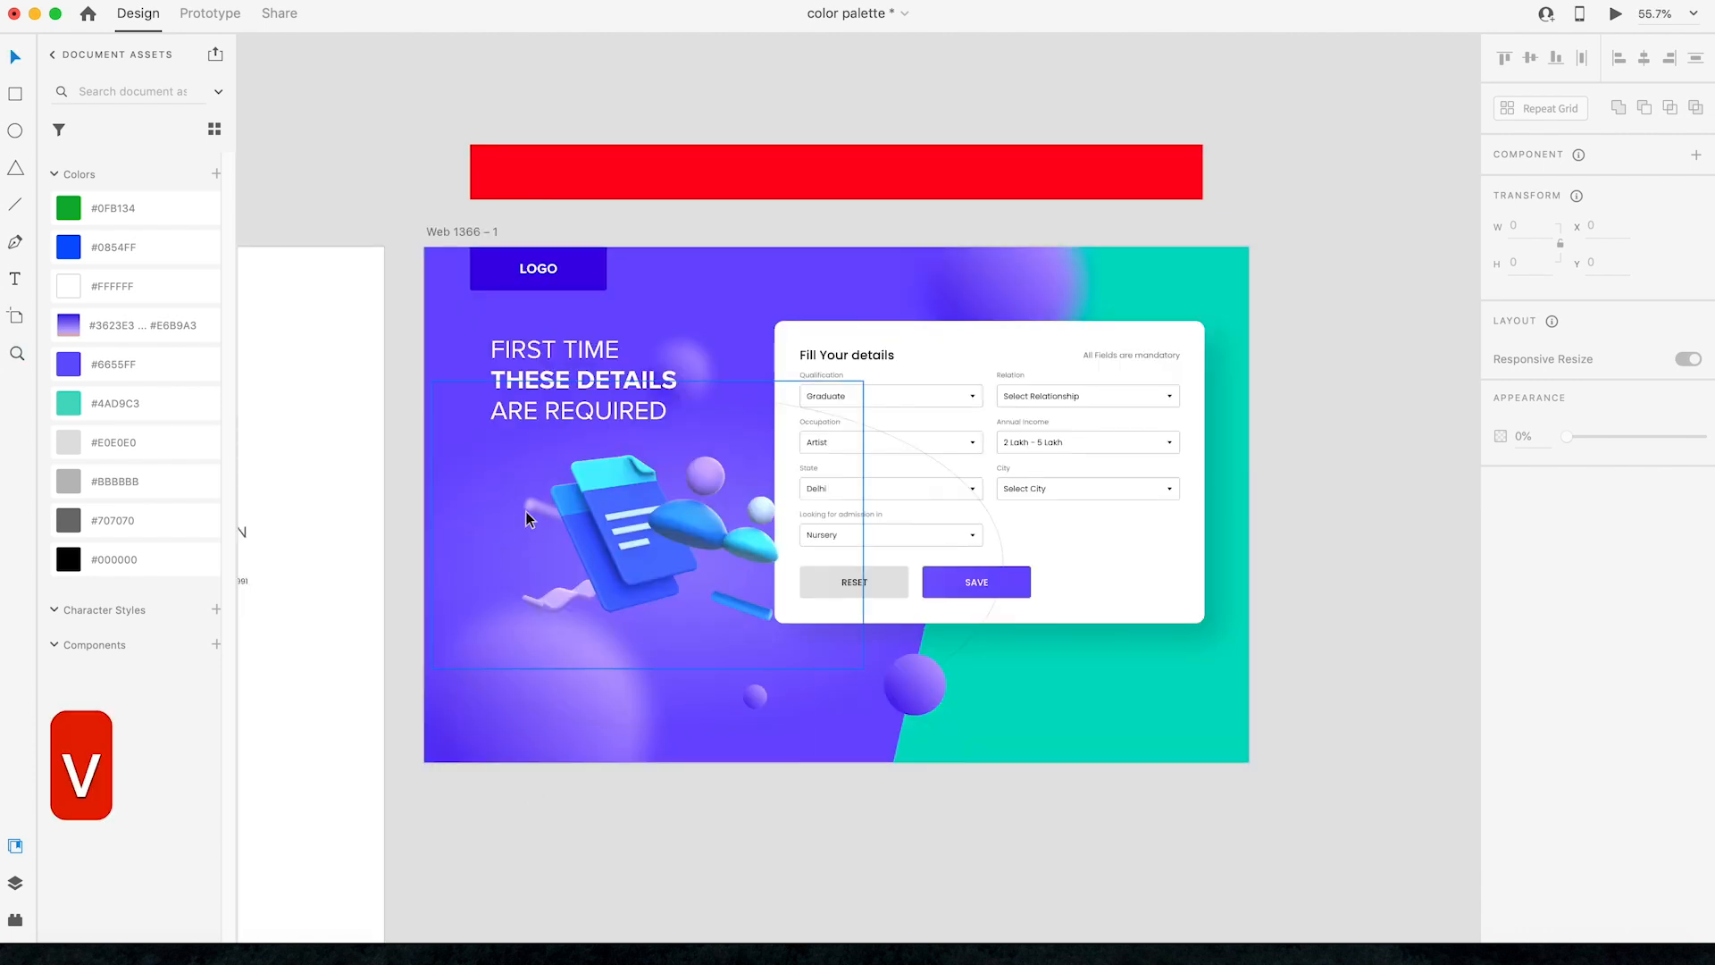
left_click_drag(977, 377, 1038, 377)
key("super+z")
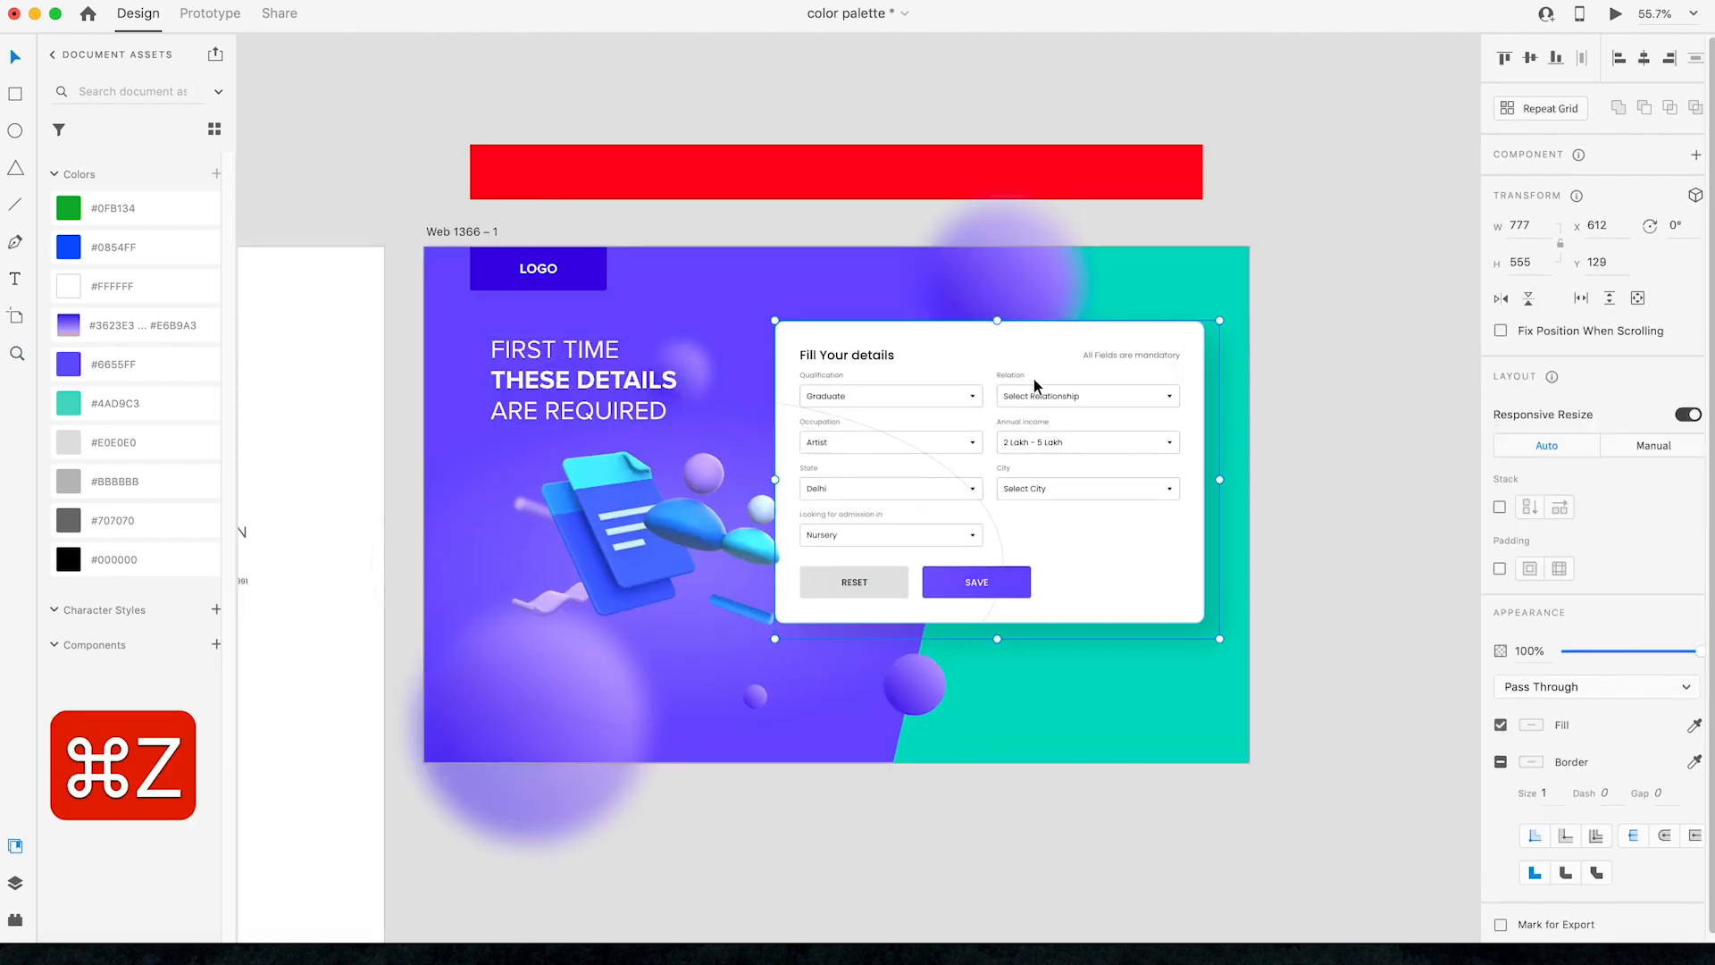
key("shift+Right")
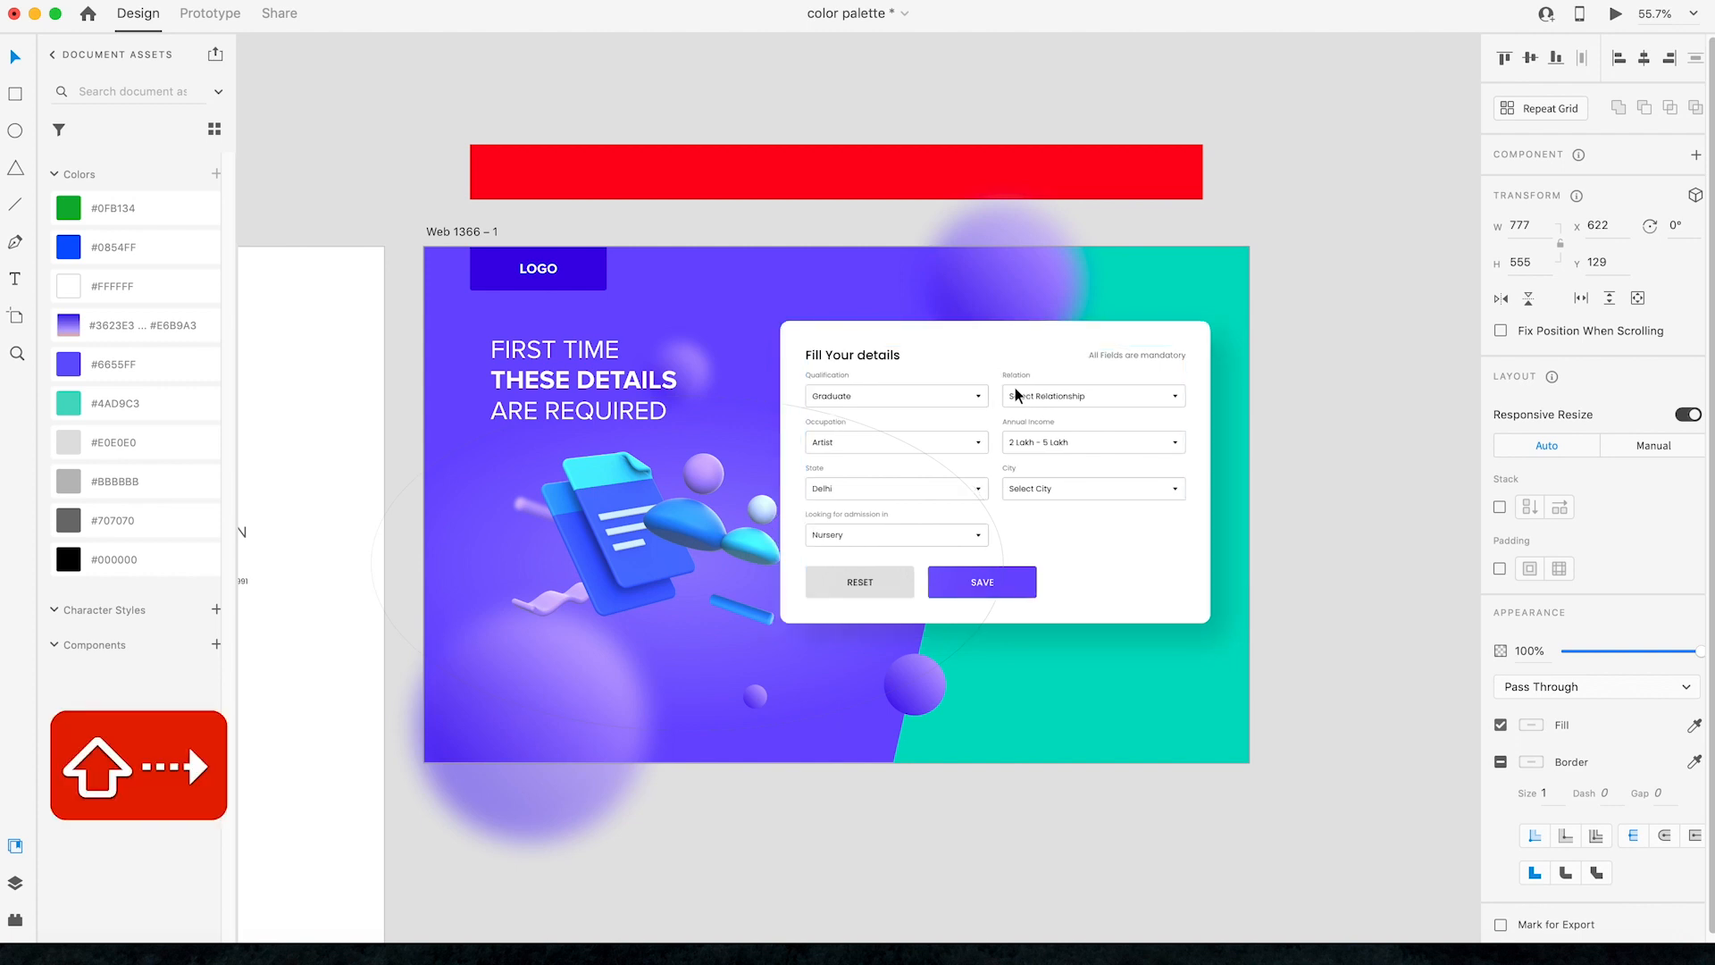
key("Left")
key("Left")
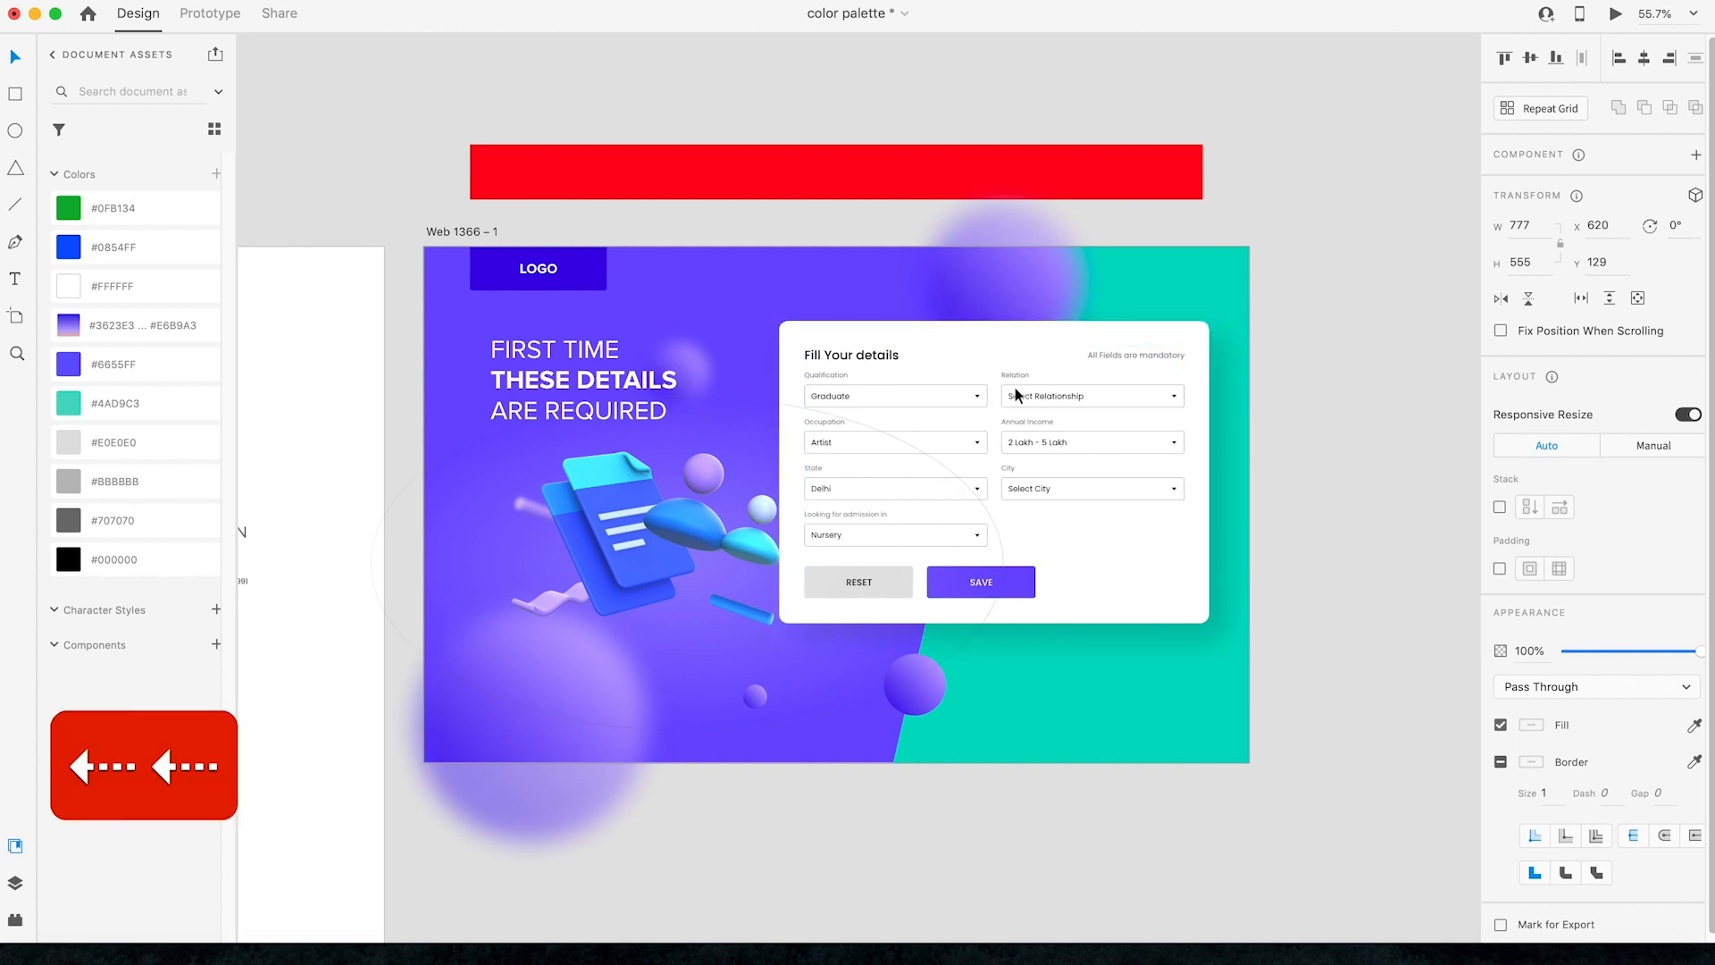
left_click_drag(639, 543, 647, 543)
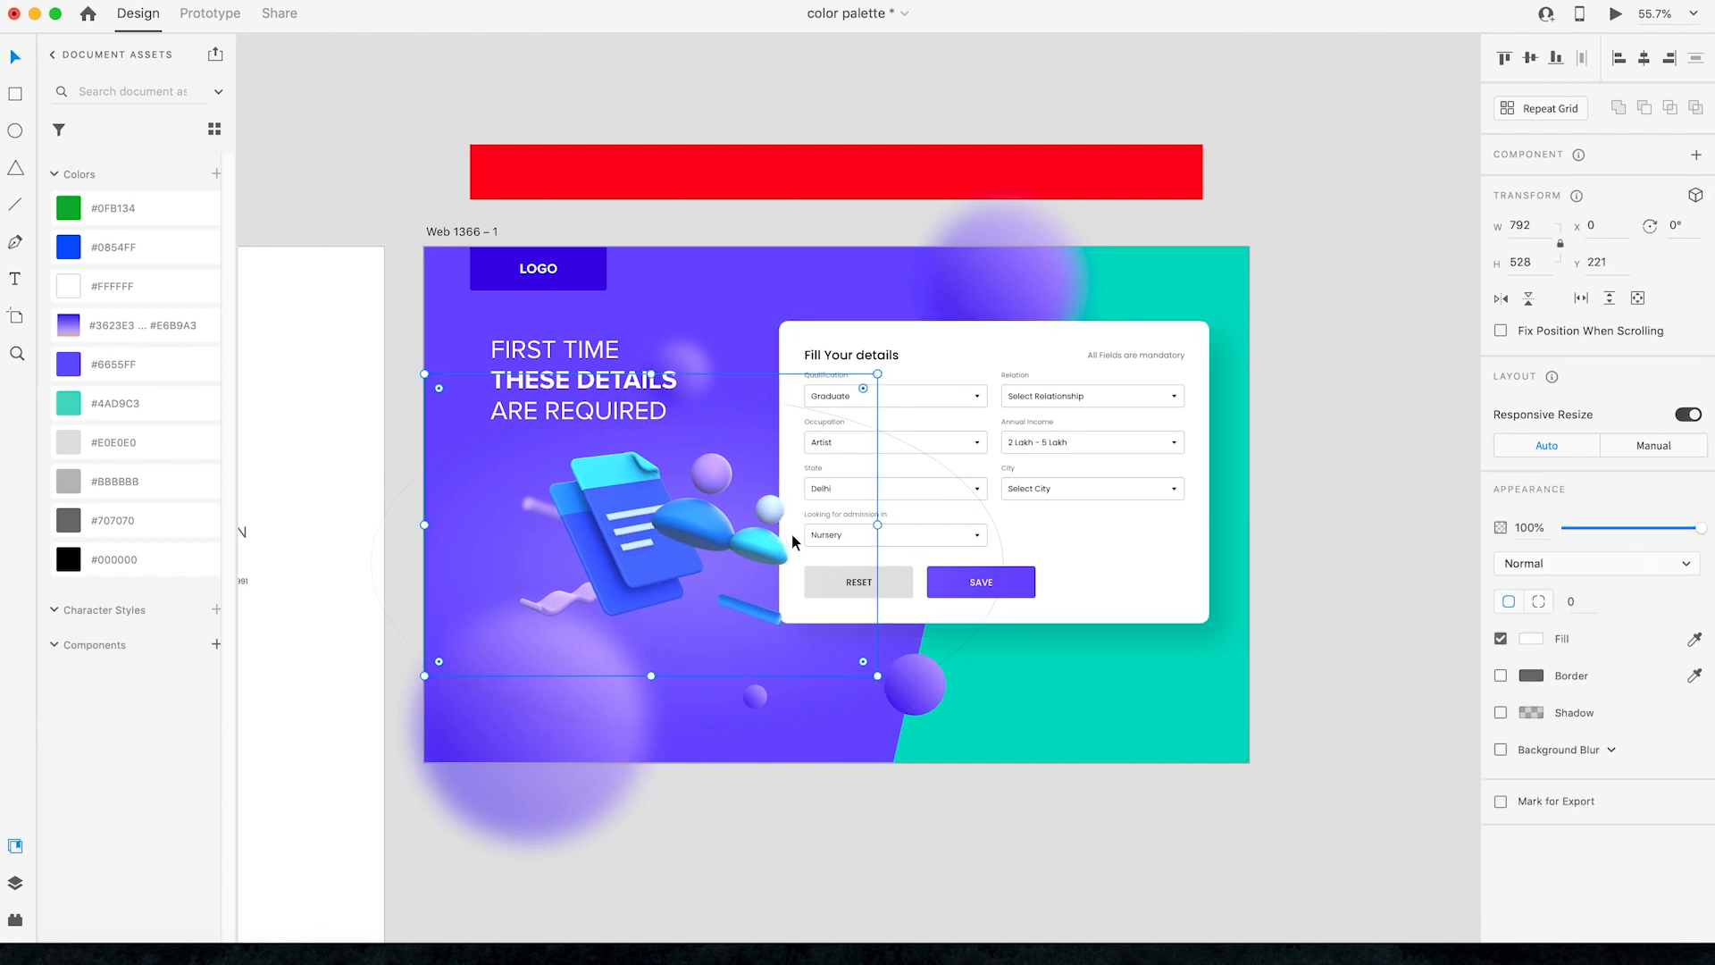
left_click(1386, 340)
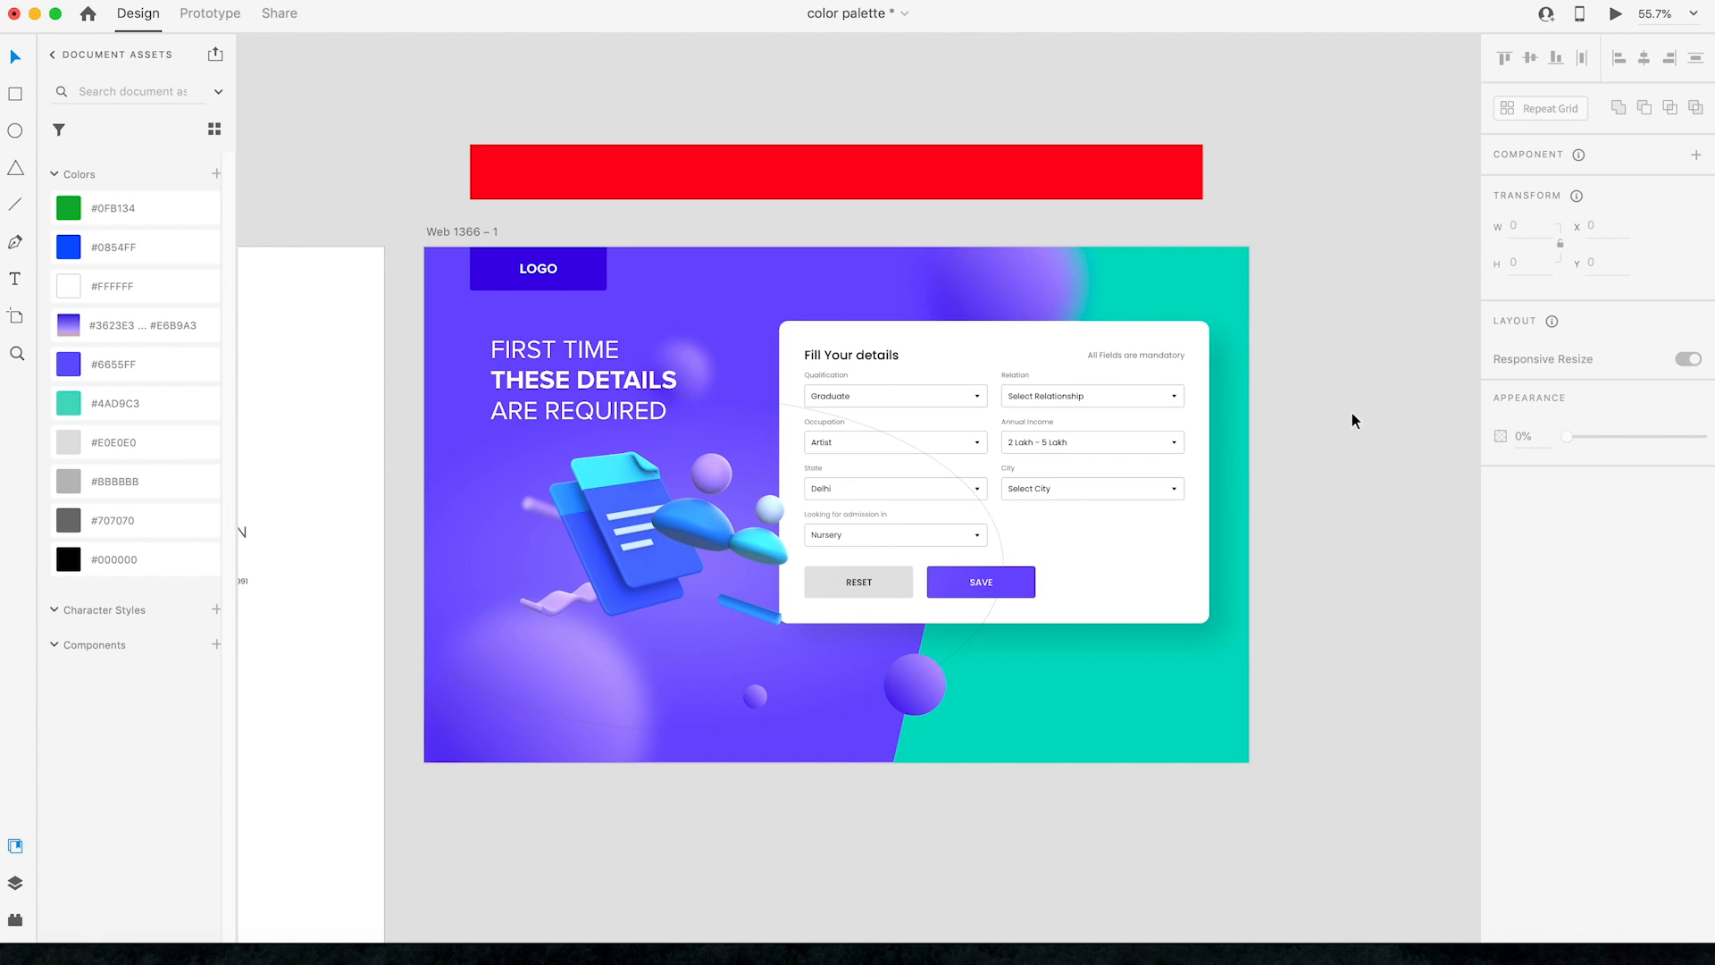
Step: Open cartoon_businessman_with_pad.H03.psd from the Assets folder in Photoshop and show only its layers list beside the image
key("super+Tab")
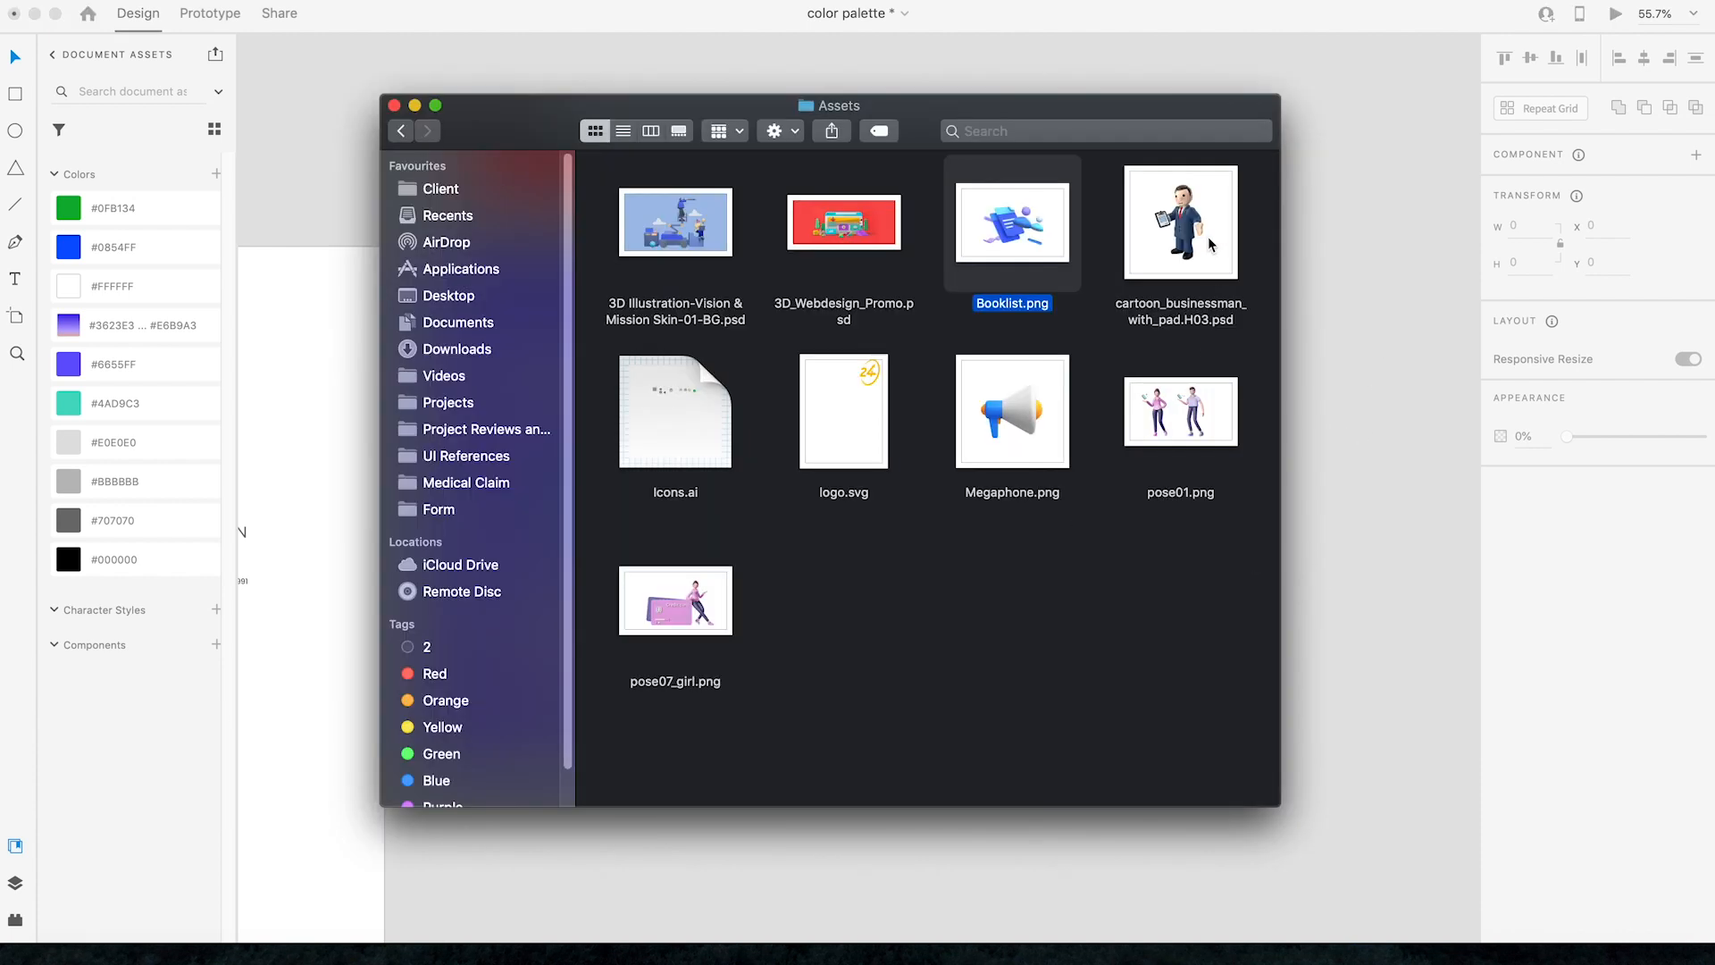
left_click(1202, 234)
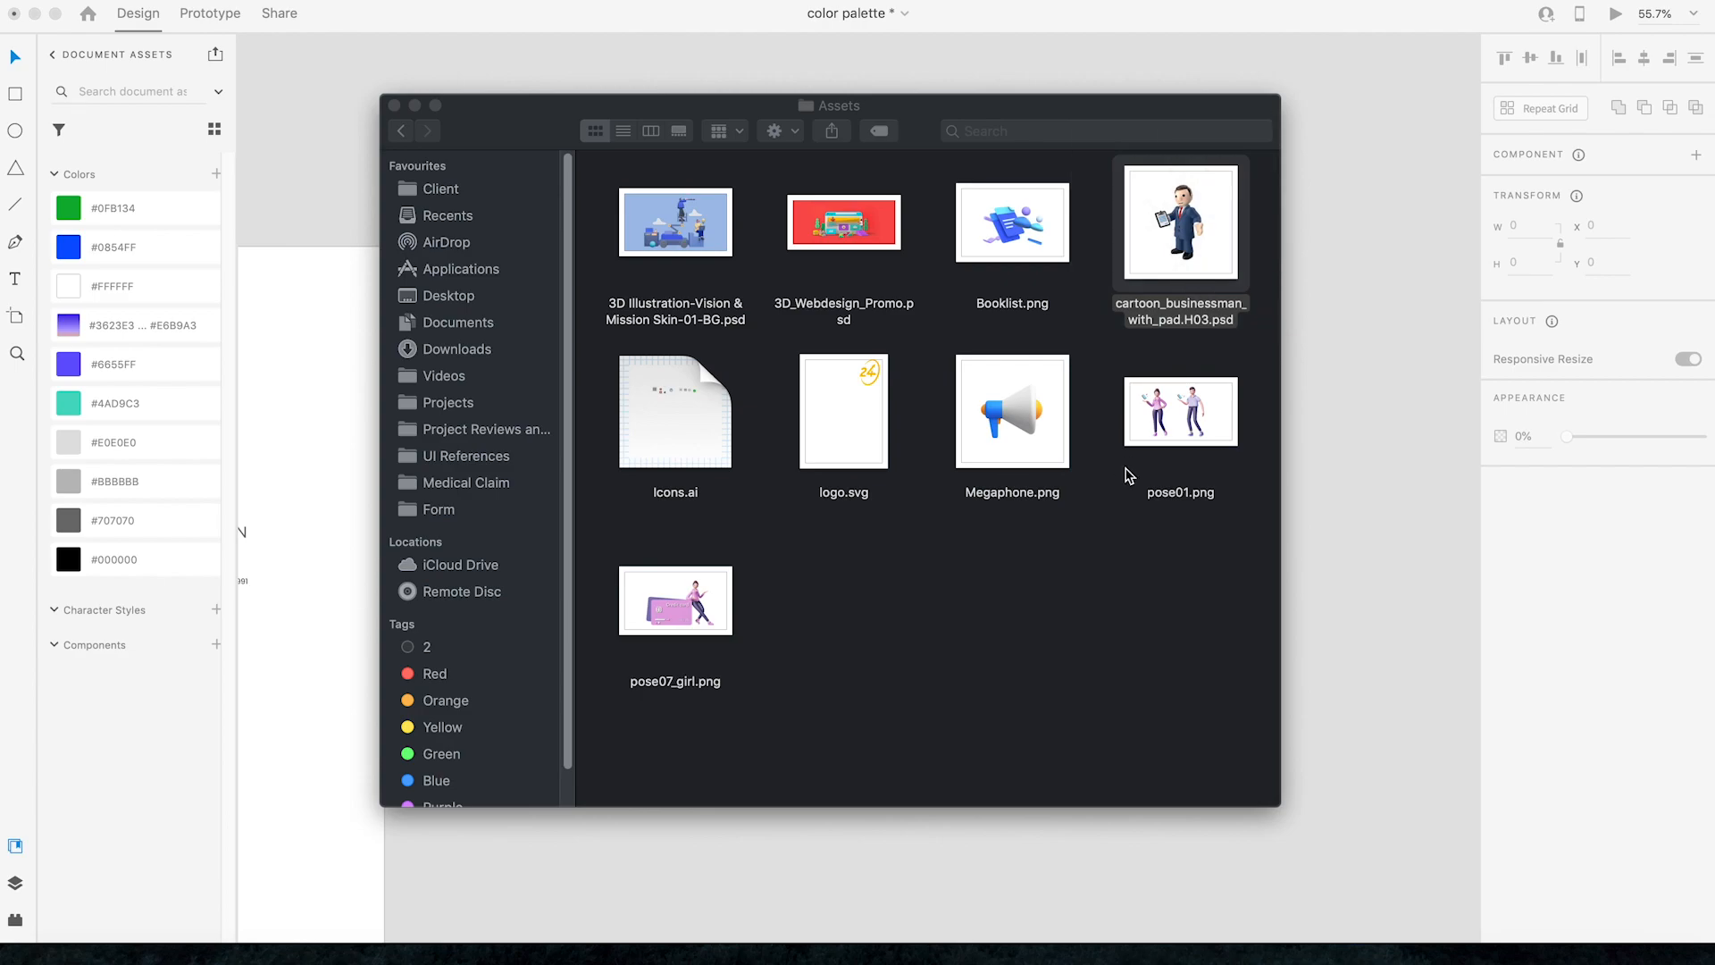
key("Tab")
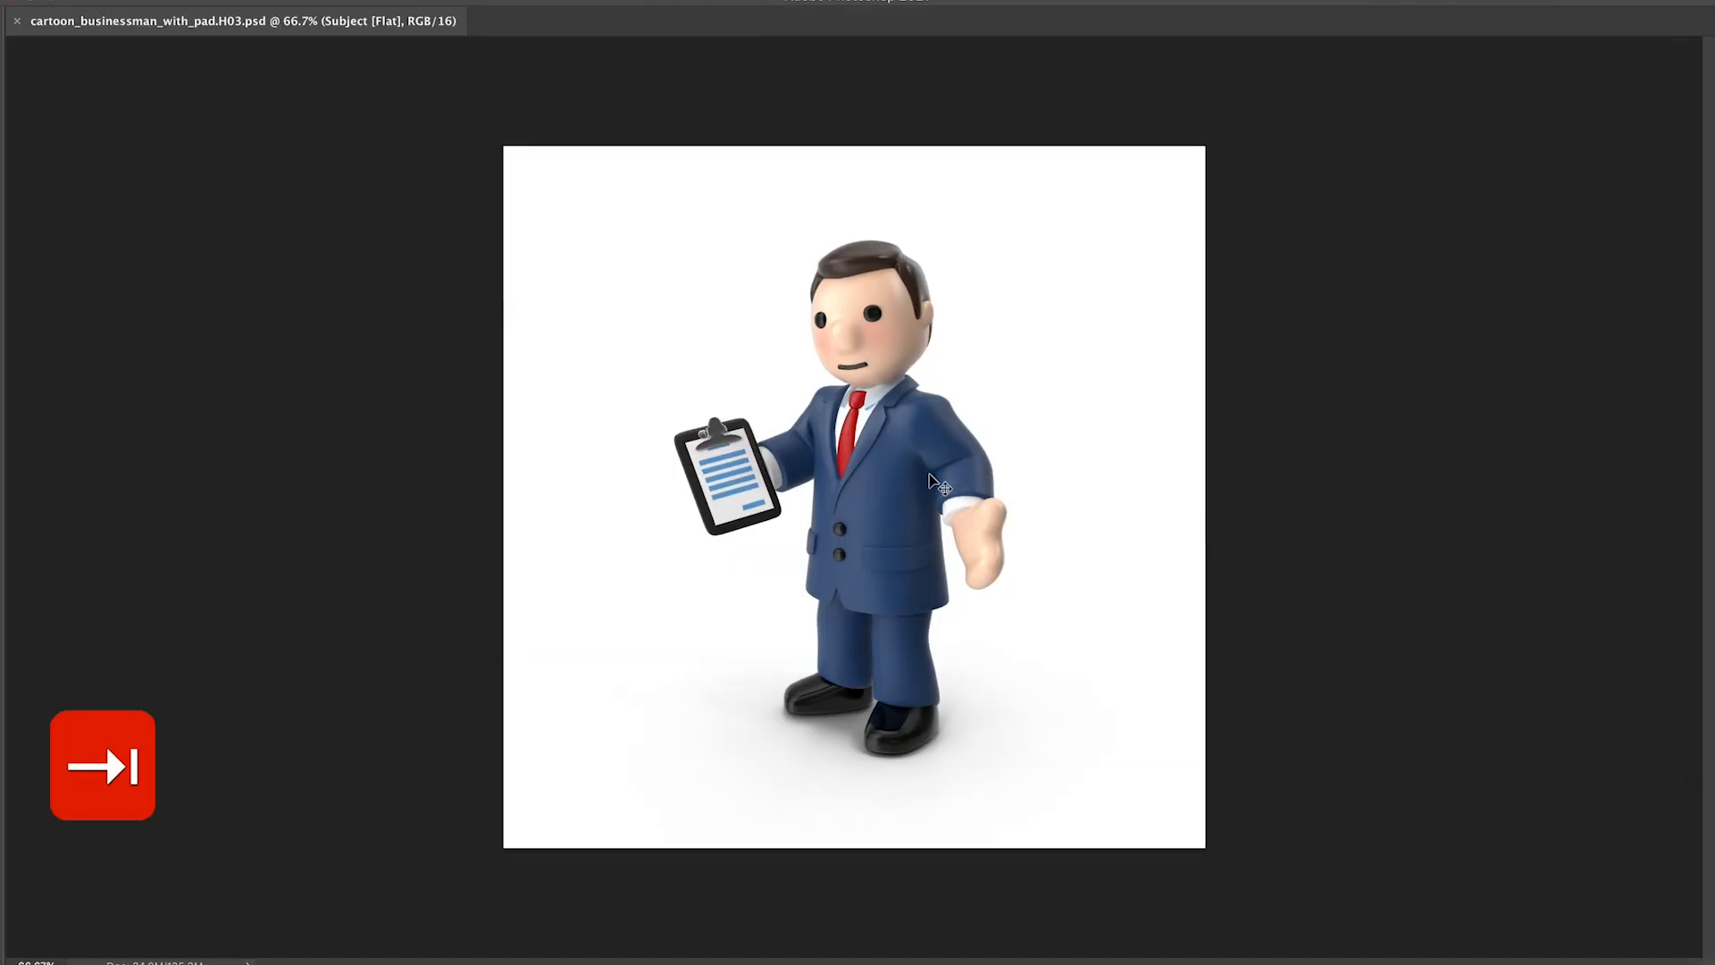
key("F7")
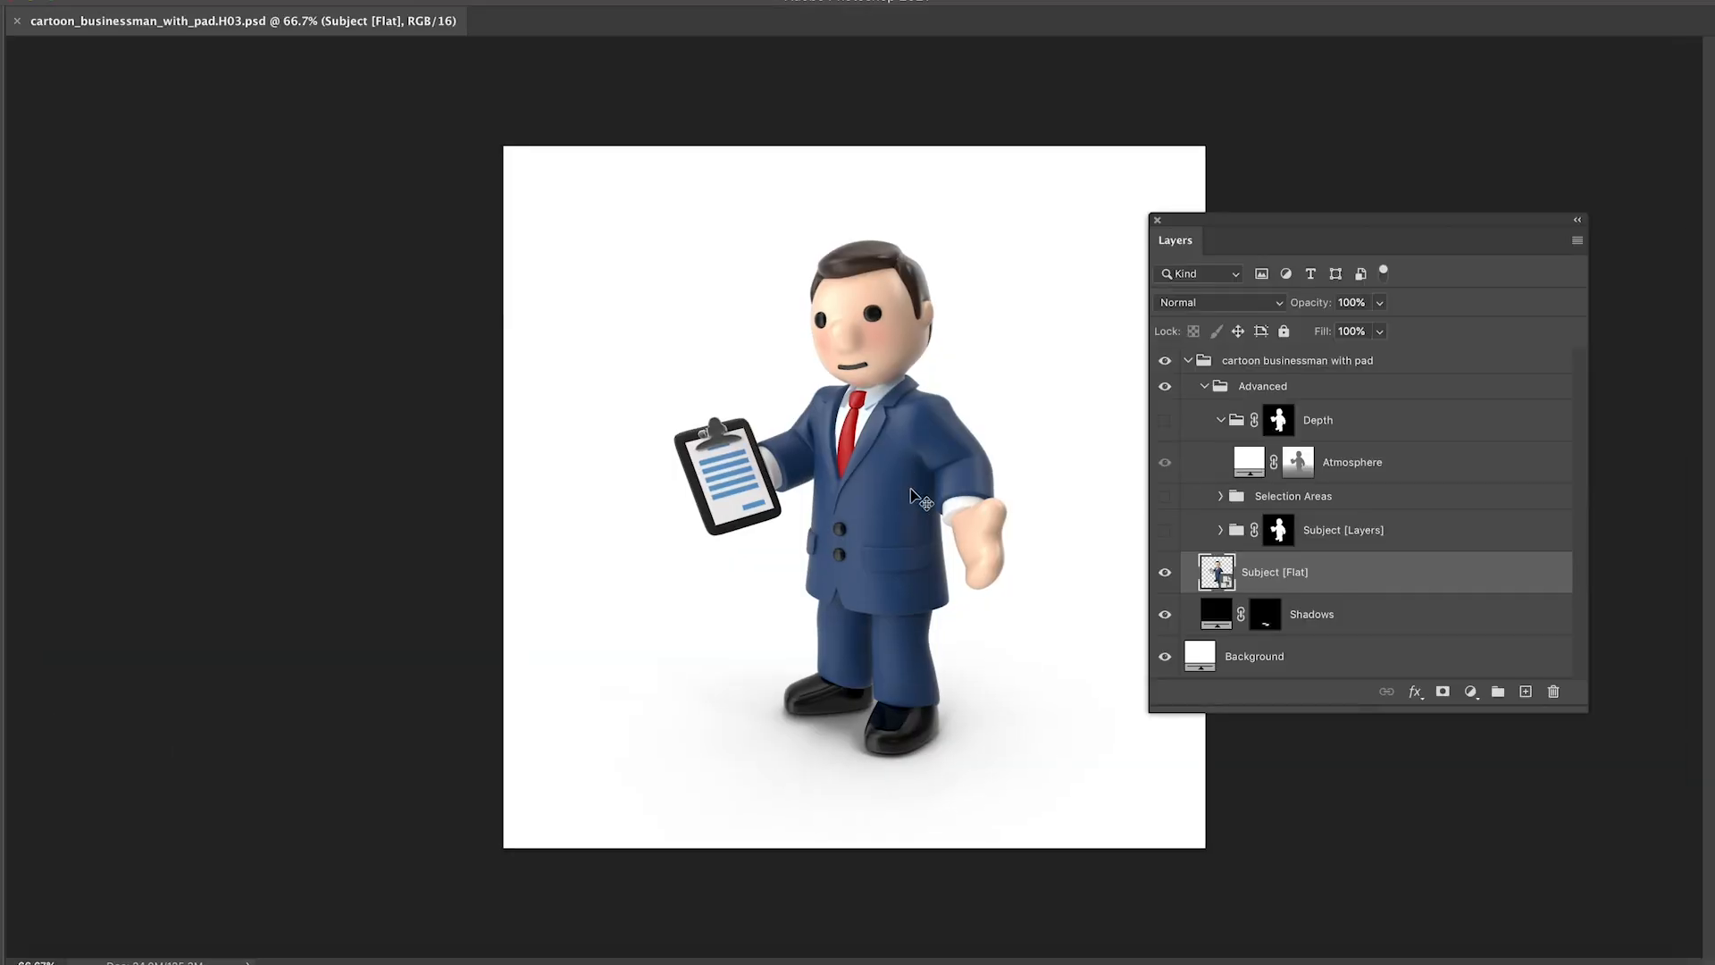
Step: Delete the white Background layer and merge the visible businessman and shadow layers into a single layer
left_click(1165, 572)
left_click(1165, 572)
key("alt+comma")
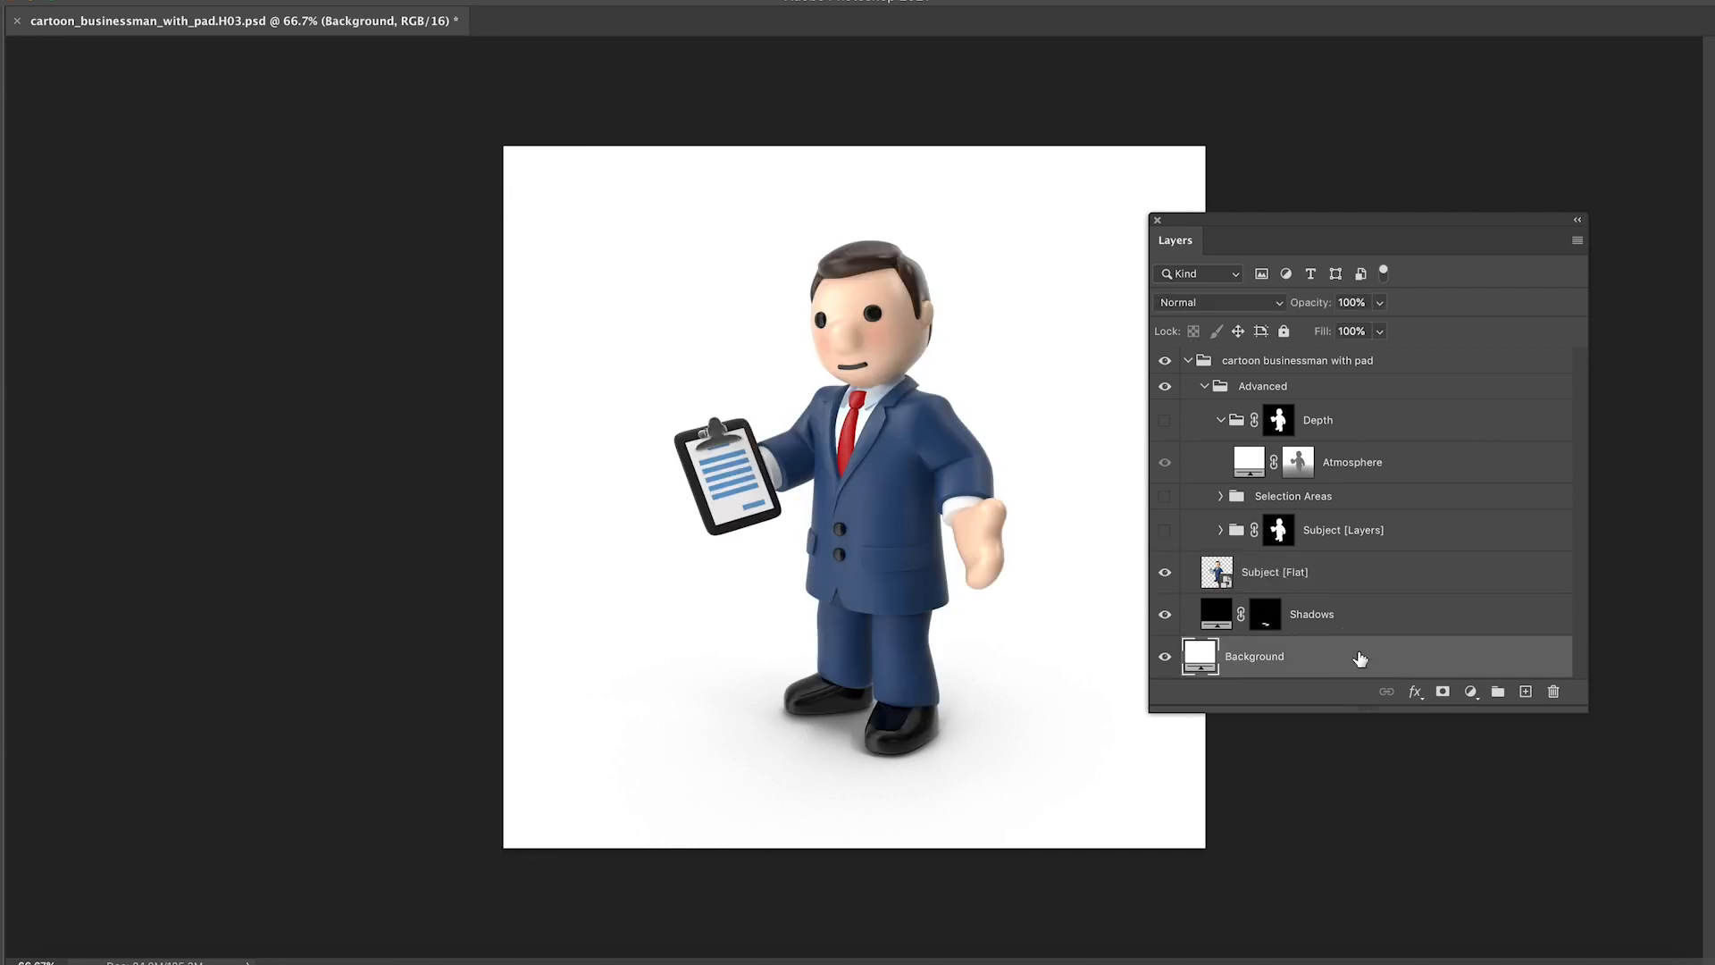
key("BackSpace")
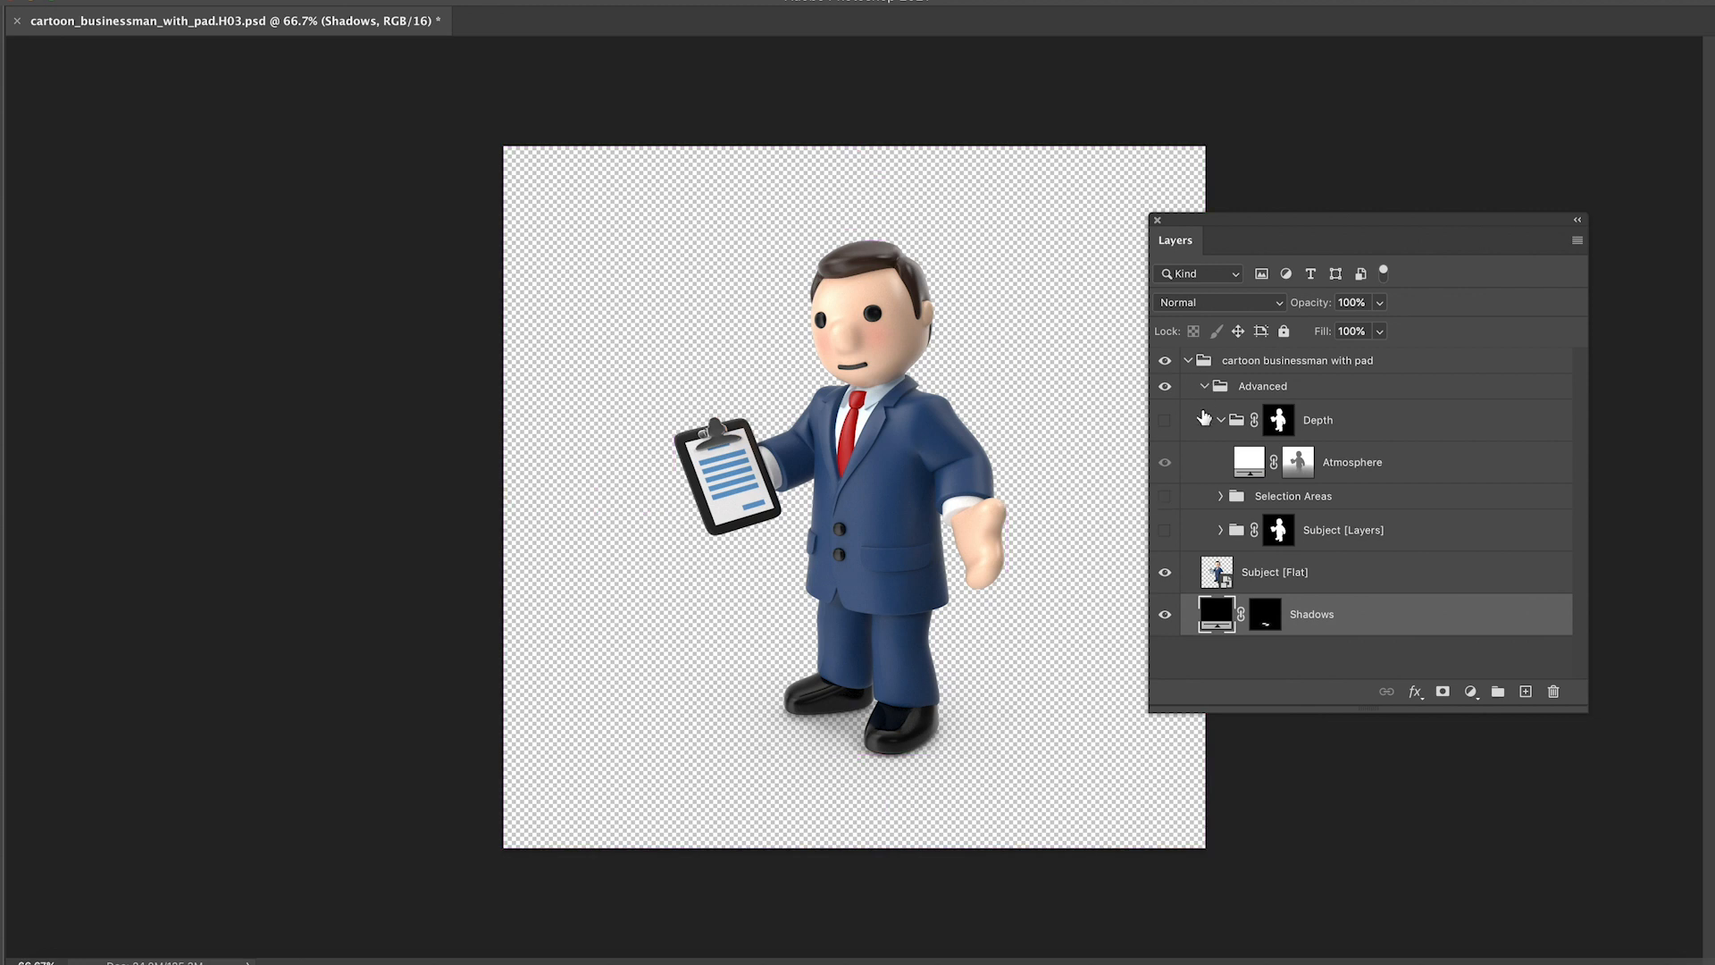
key("shift+super+e")
right_click(1283, 521)
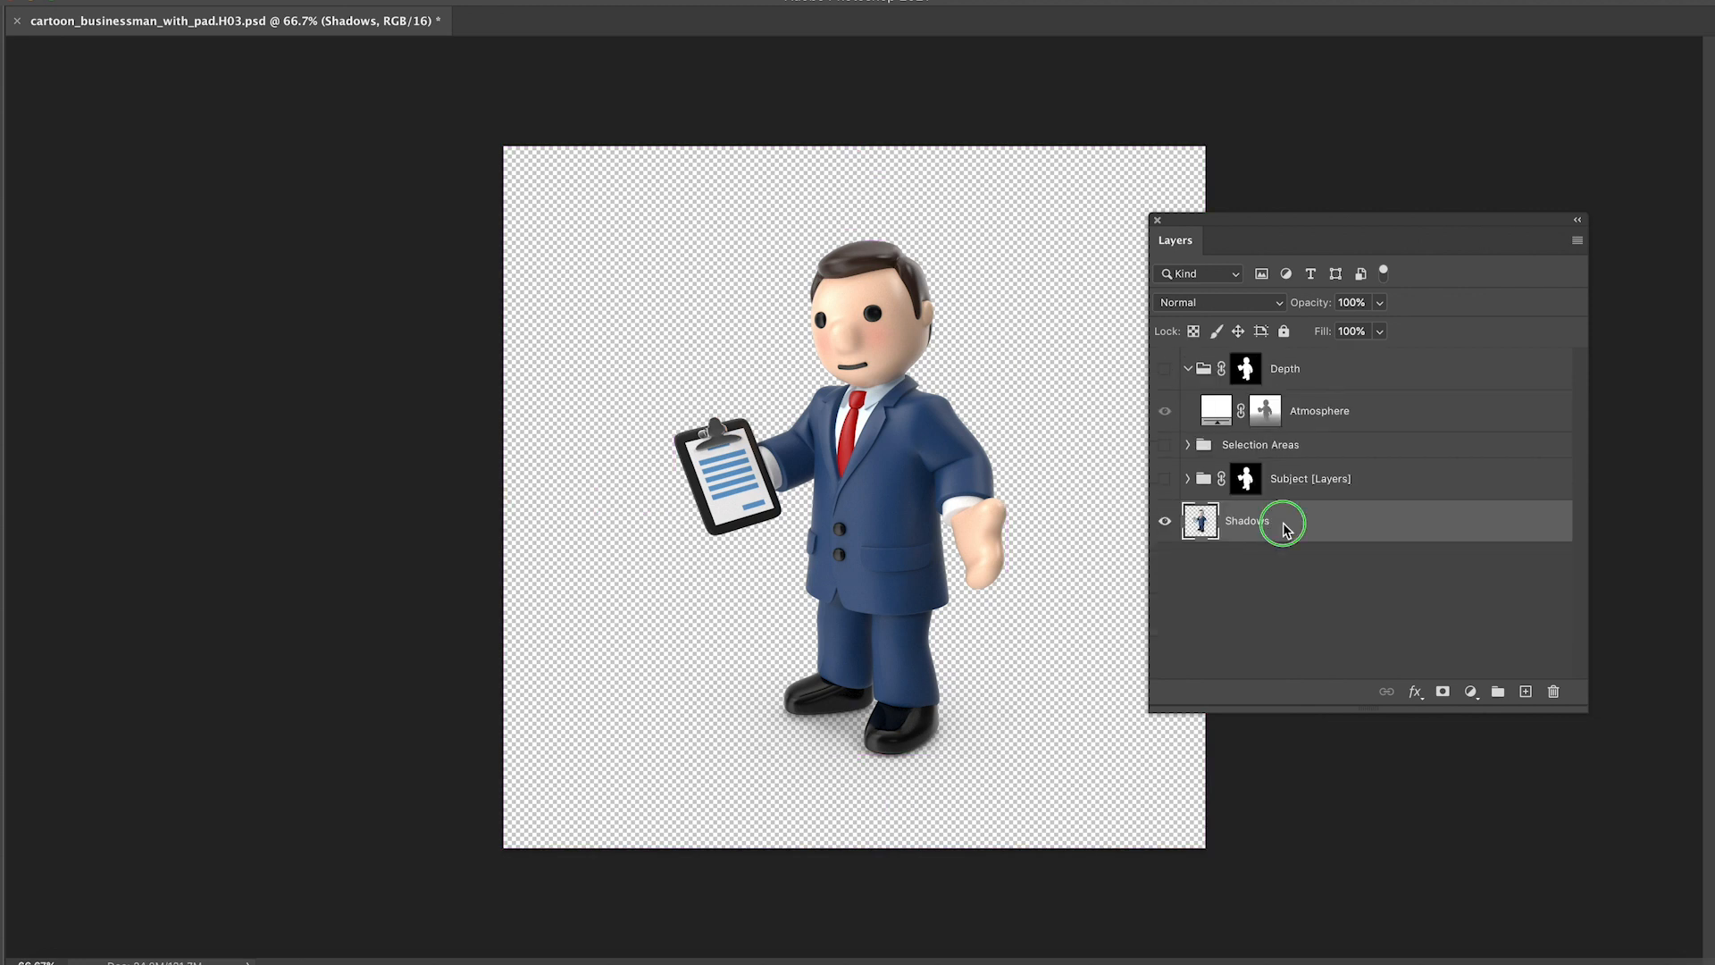
Step: Bring the merged businessman image into XD and place it on the empty canvas beside the web page
left_click(831, 465)
left_click_drag(882, 469, 976, 625)
key("super+Tab")
key("super+Tab")
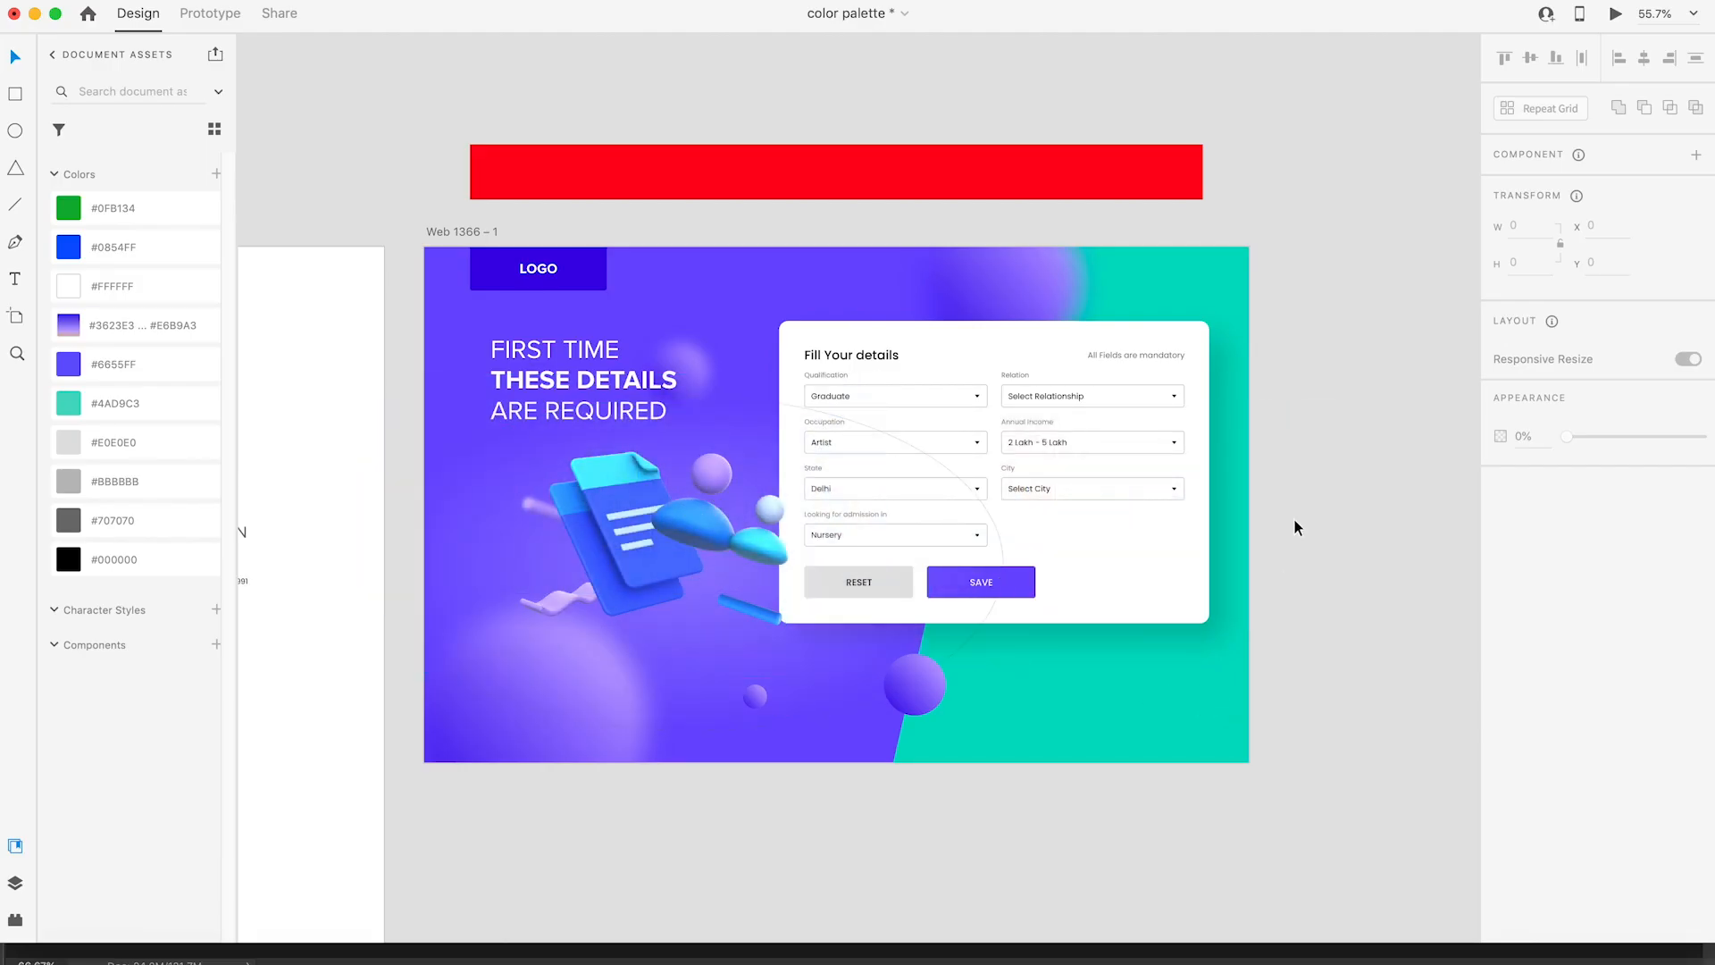
scroll(1278, 769, "down", 10)
key("space")
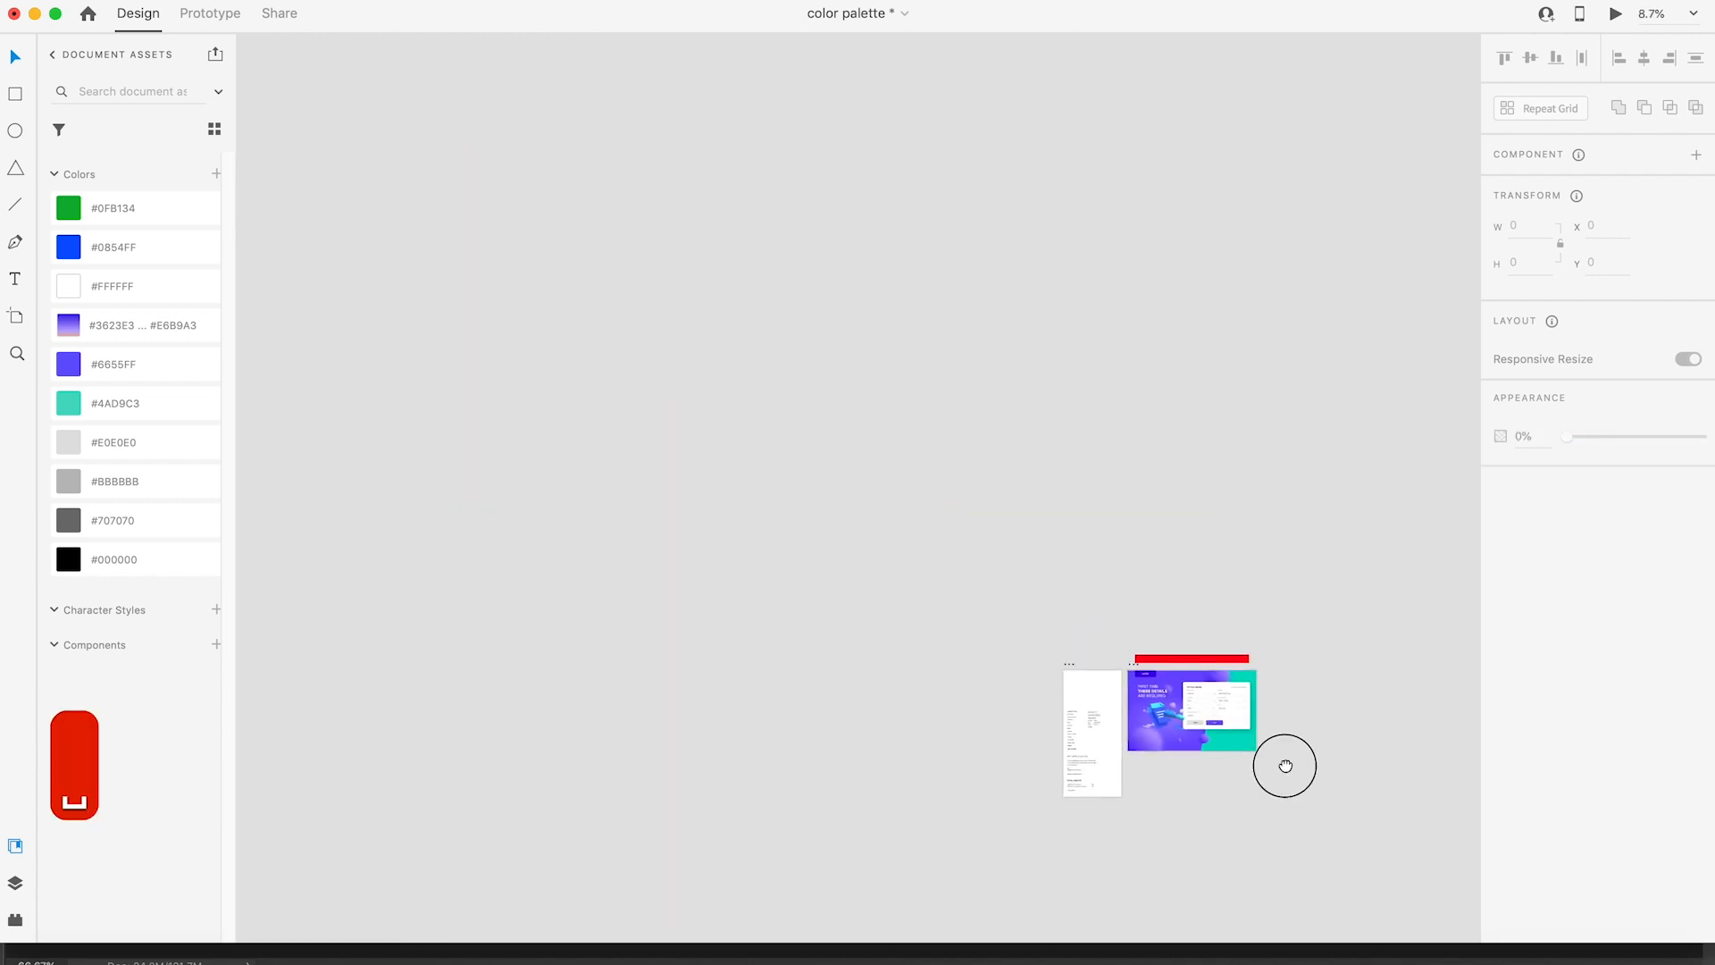
left_click_drag(1285, 766, 790, 393)
left_click(806, 393)
left_click(951, 463)
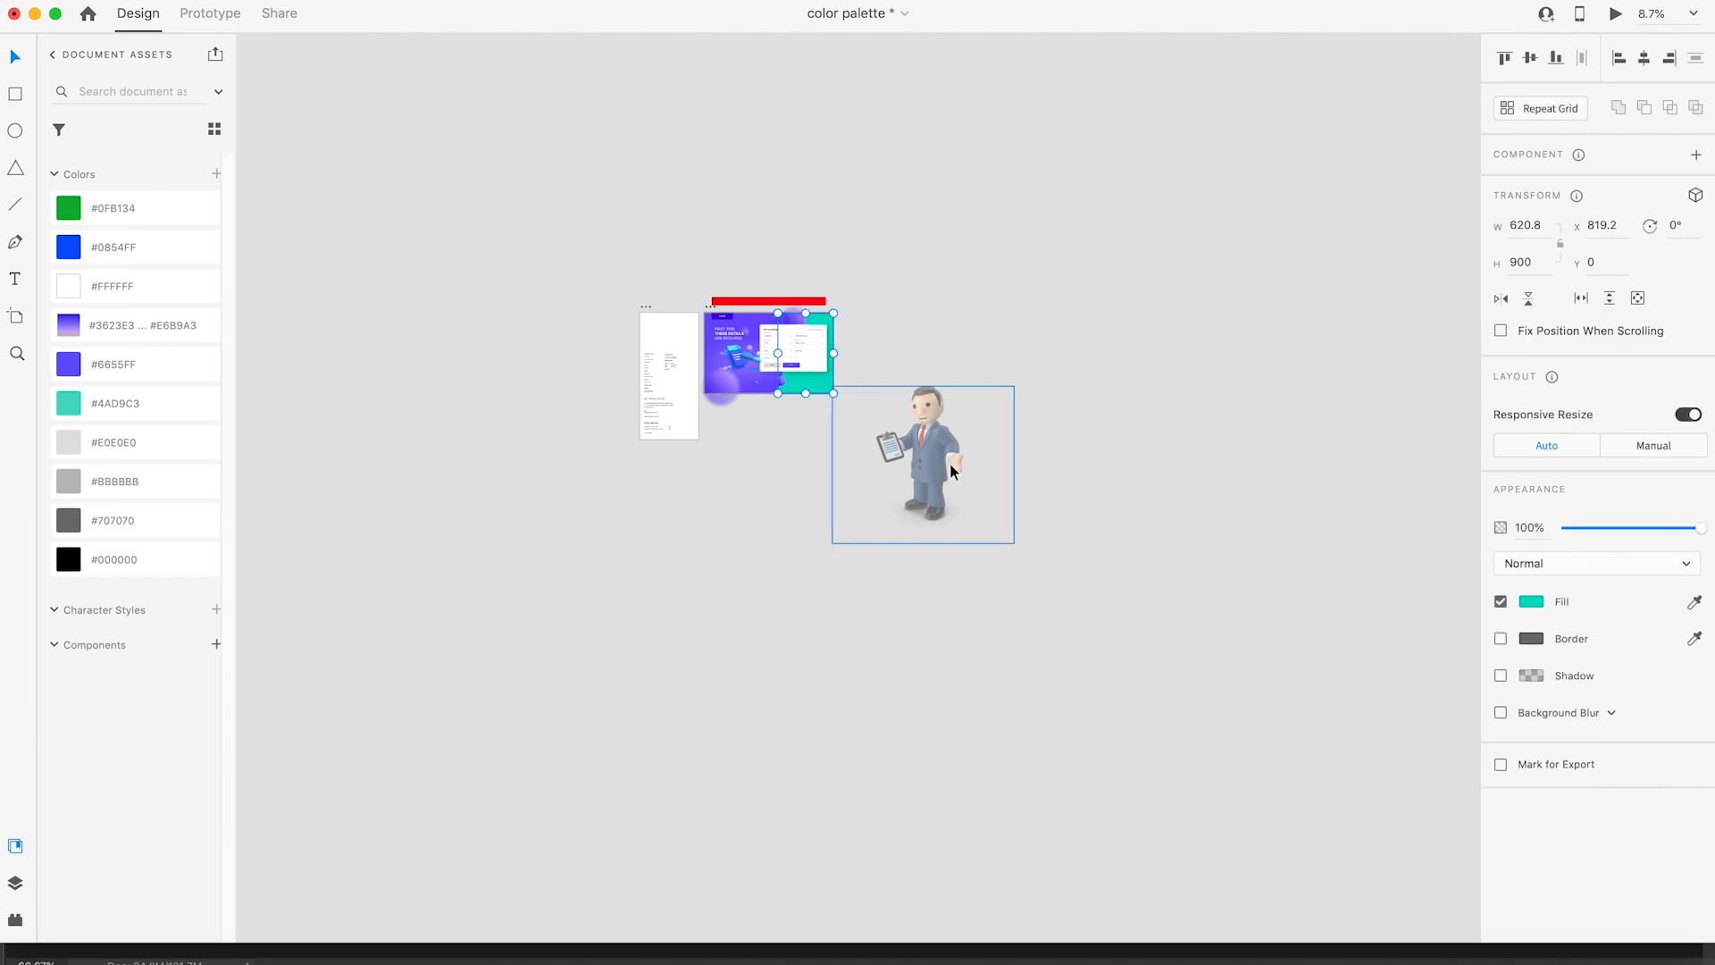
Step: Move the businessman image onto the web page and scale it to about 416 by 360 px at X 1008, Y 541, overlapping the form card's lower-right corner
left_click_drag(951, 463, 807, 422)
key("z")
left_click_drag(701, 292, 911, 483)
key("v")
left_click_drag(1154, 357, 957, 524)
left_click_drag(864, 622, 880, 464)
key("super+z")
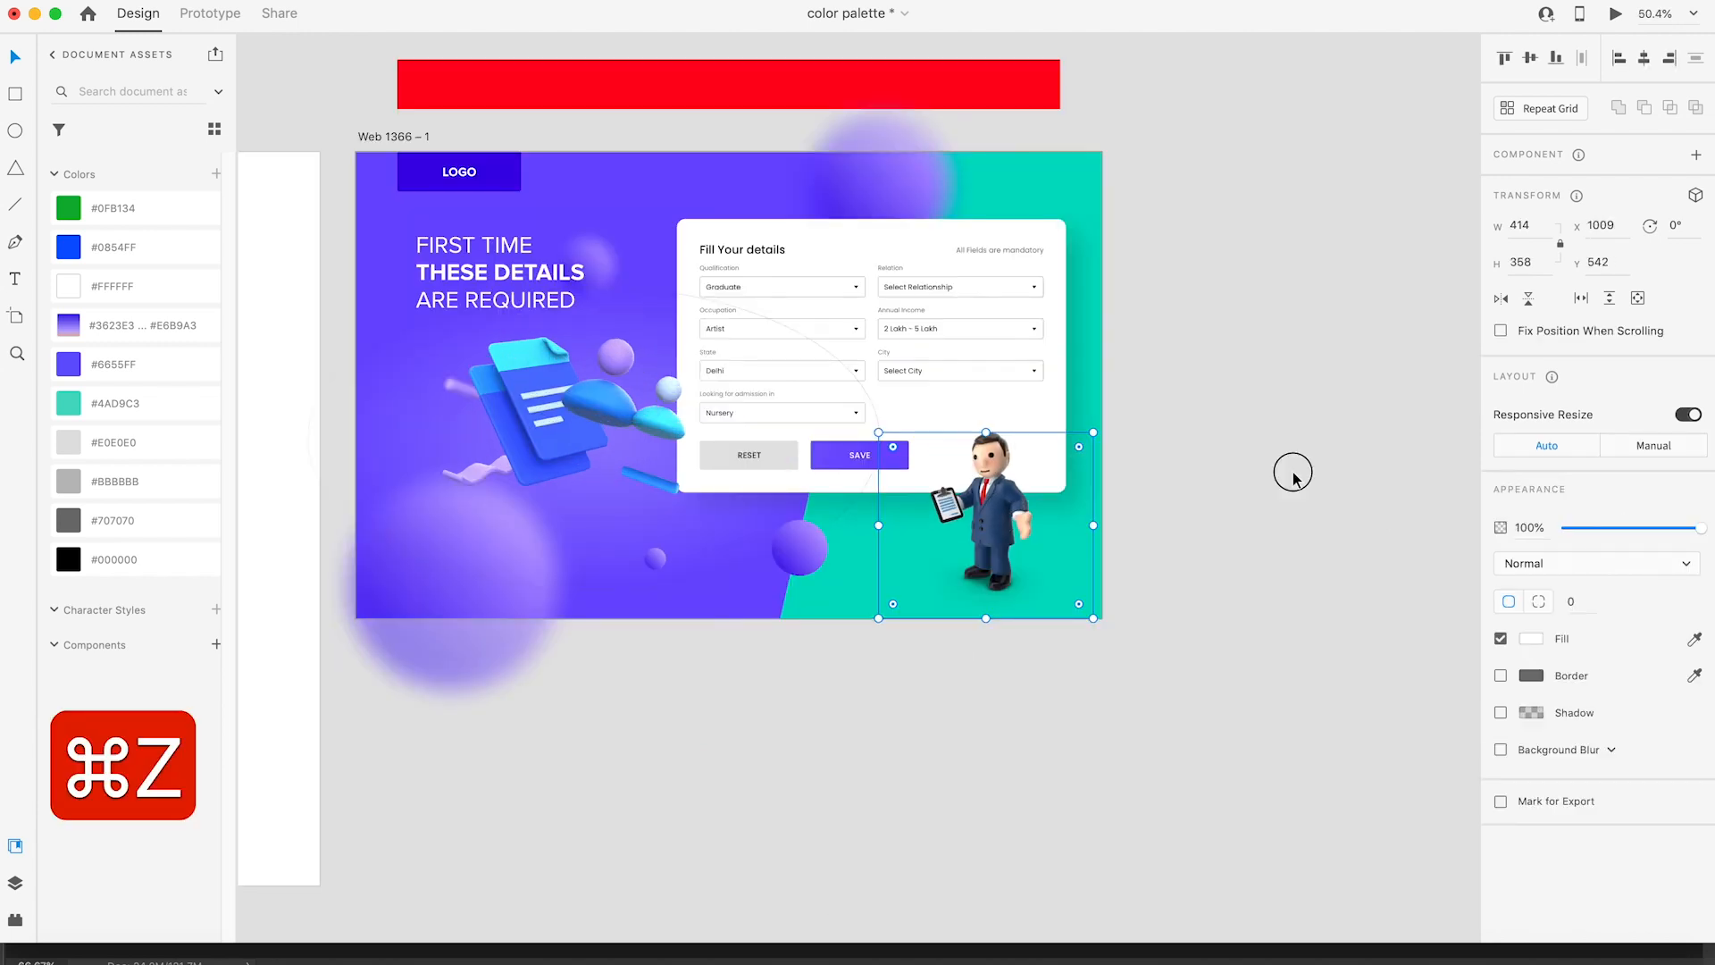
left_click_drag(1093, 433, 1095, 432)
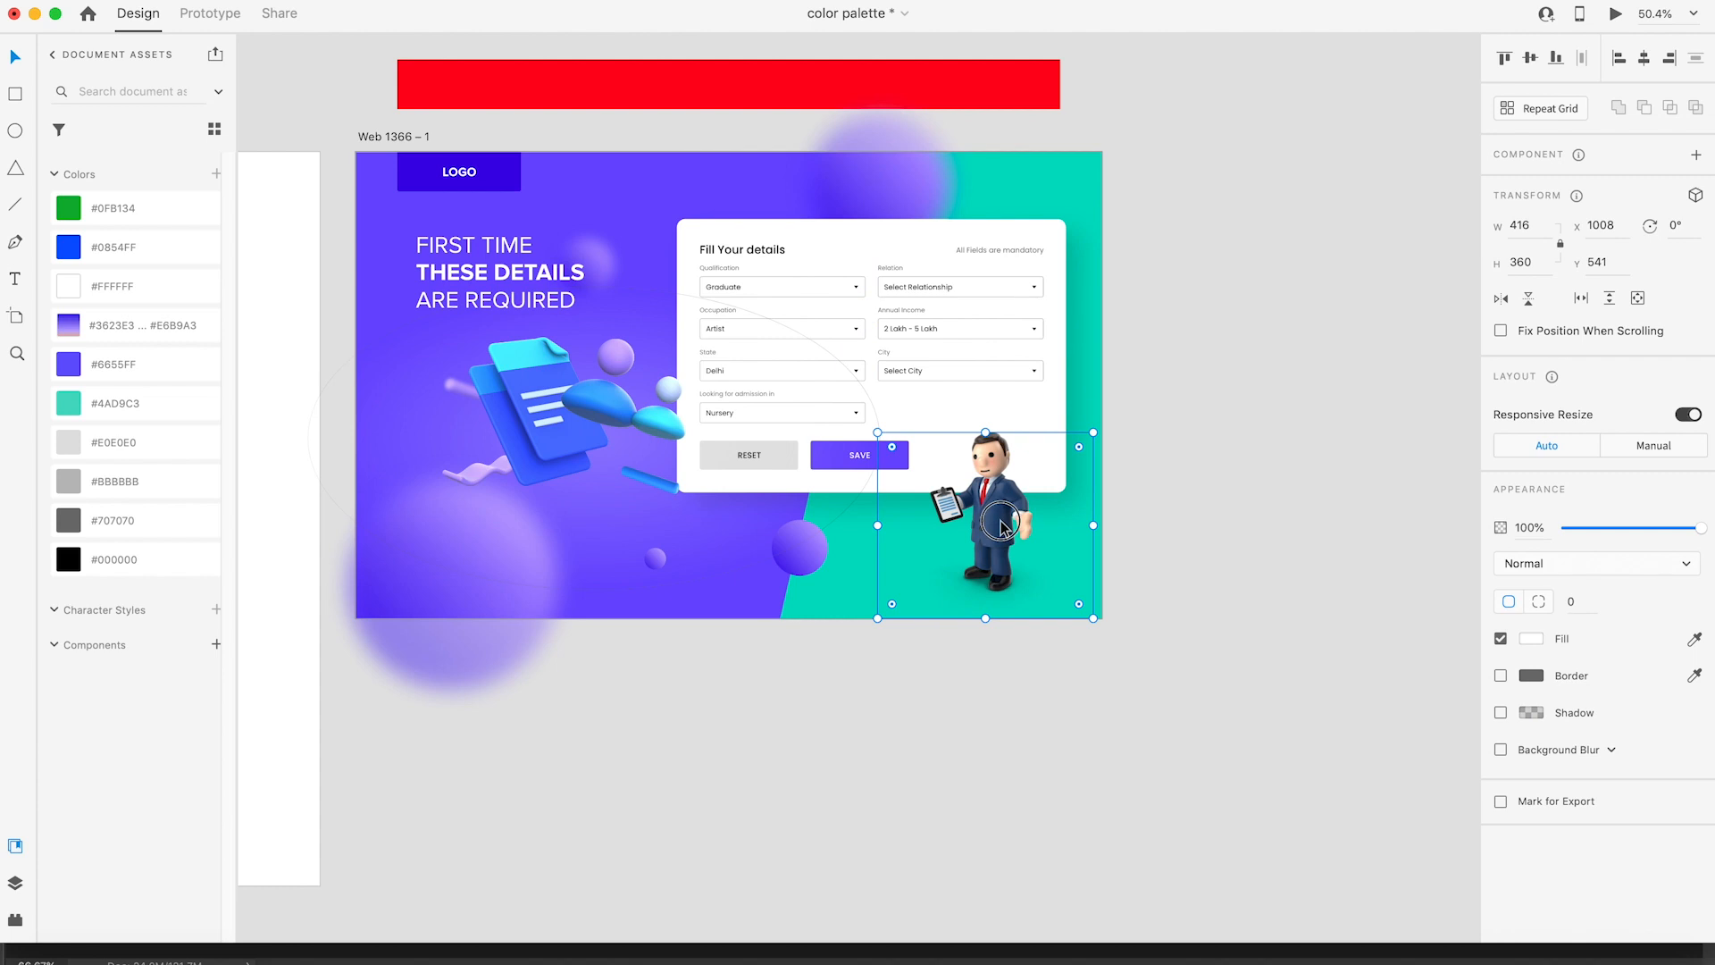
left_click(1225, 513)
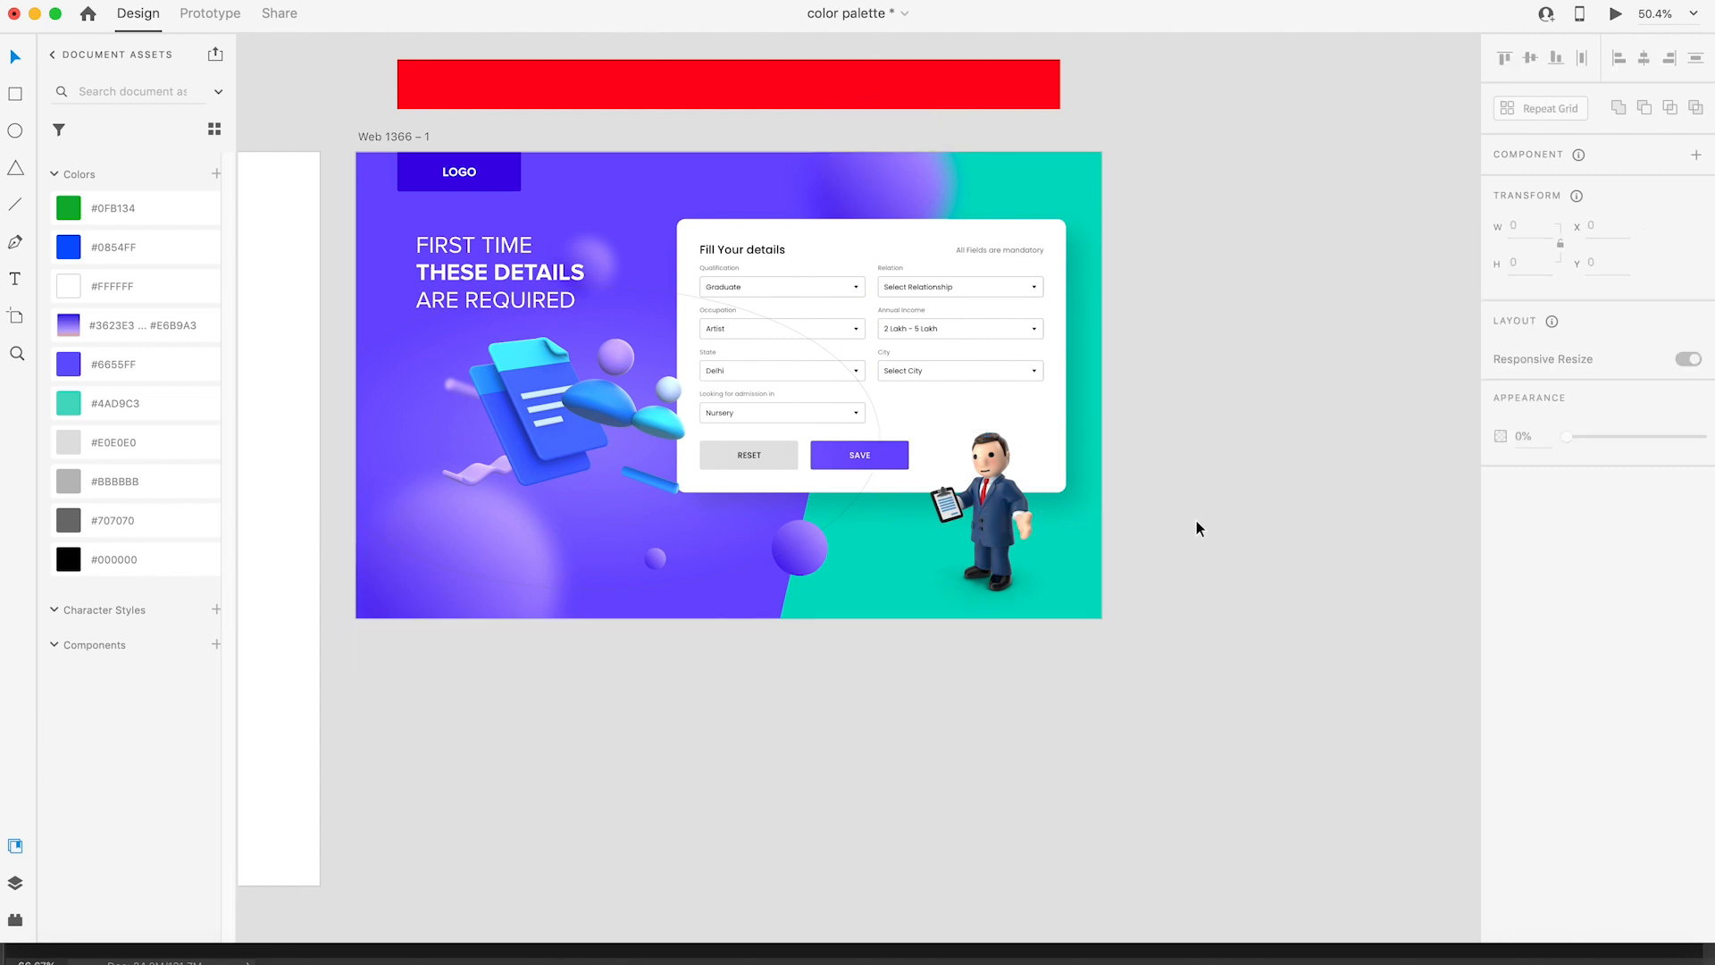
left_click(549, 396)
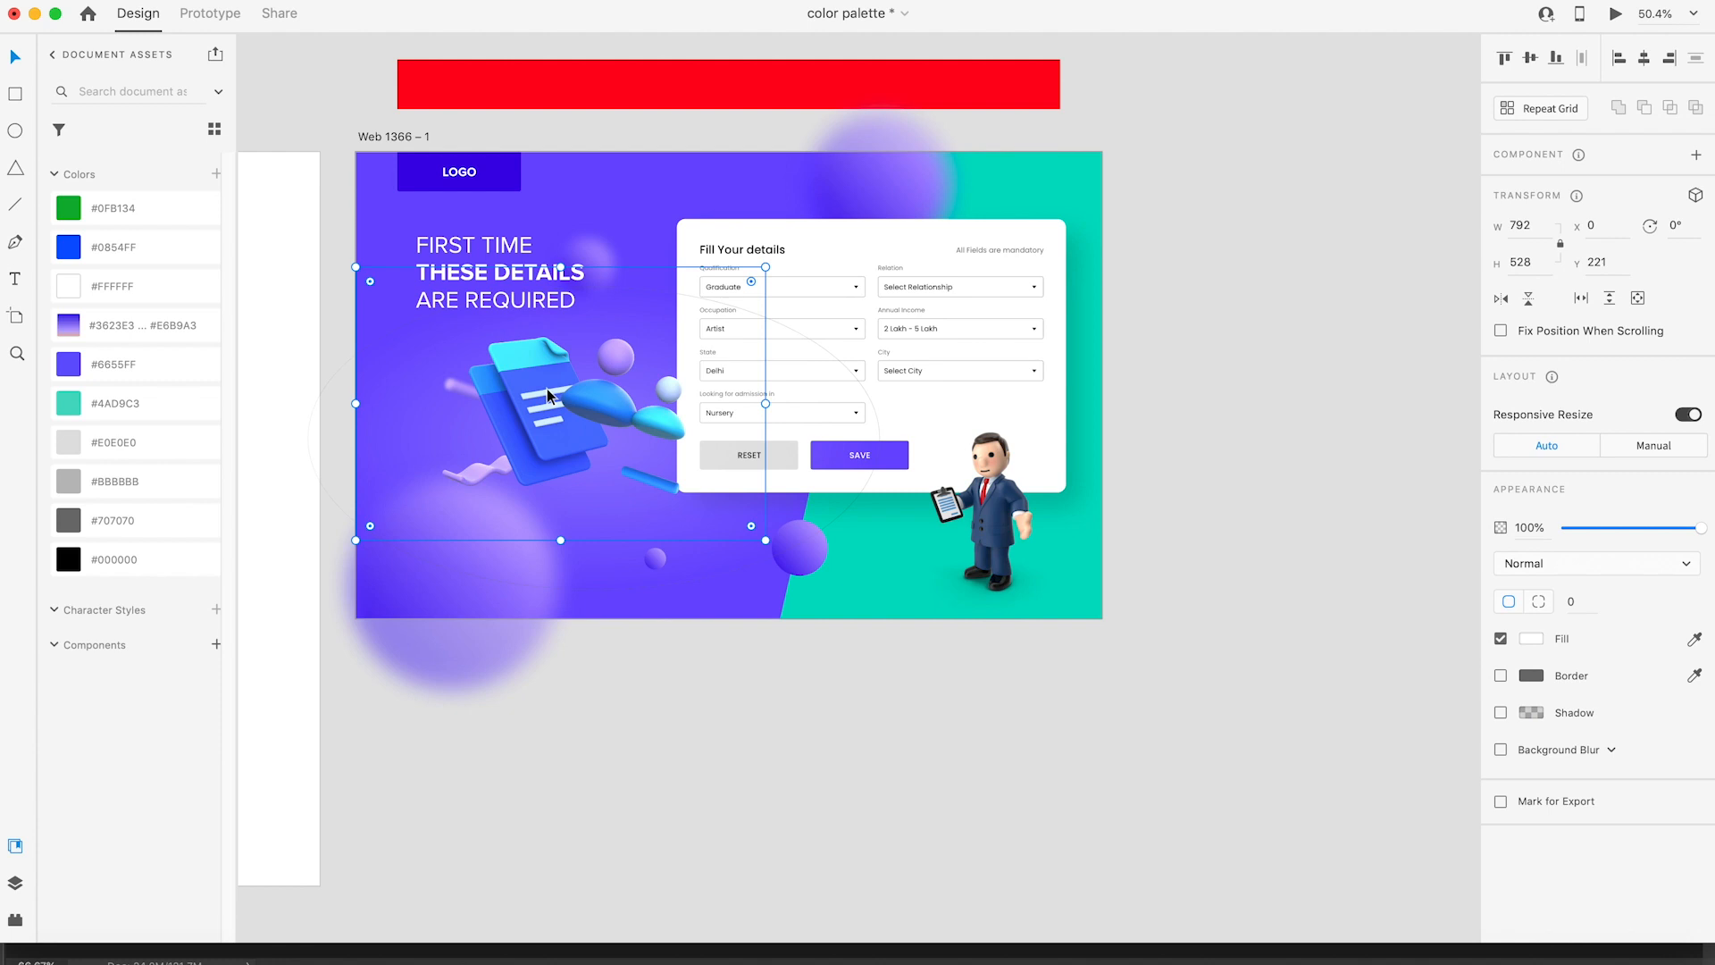
key("Delete")
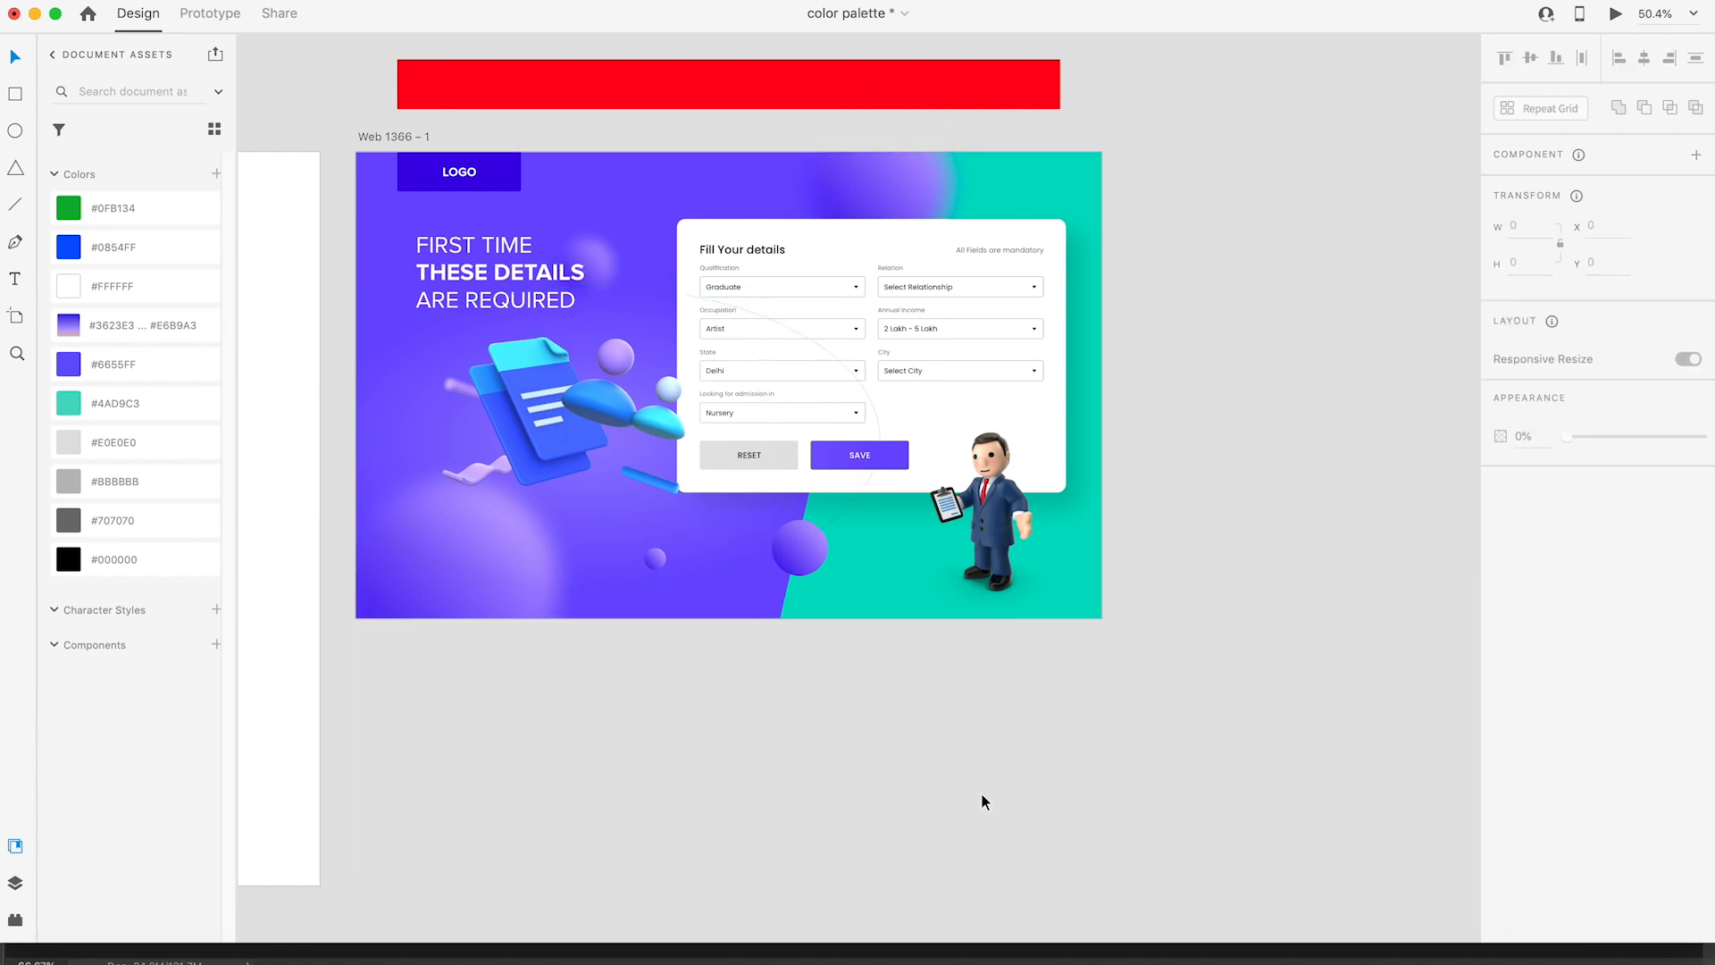
left_click(911, 791)
Step: Switch to Photoshop and close cartoon_businessman_with_pad.H03.psd without saving its changes
key("super+Tab")
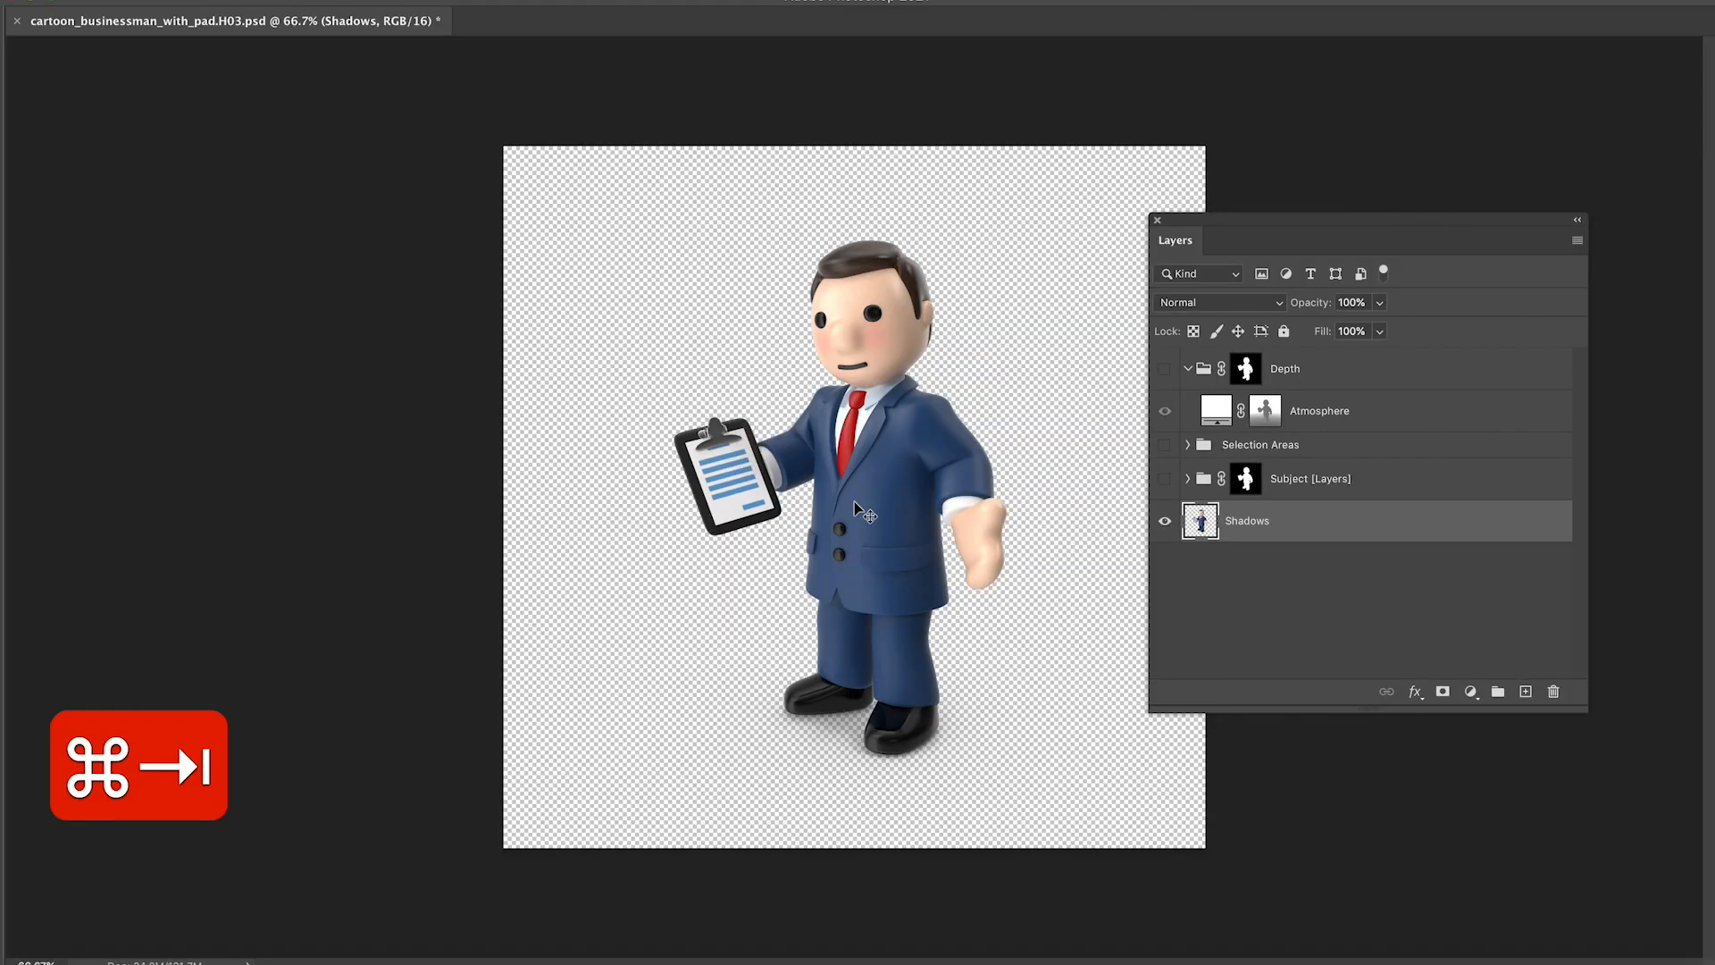
key("super+w")
left_click(770, 324)
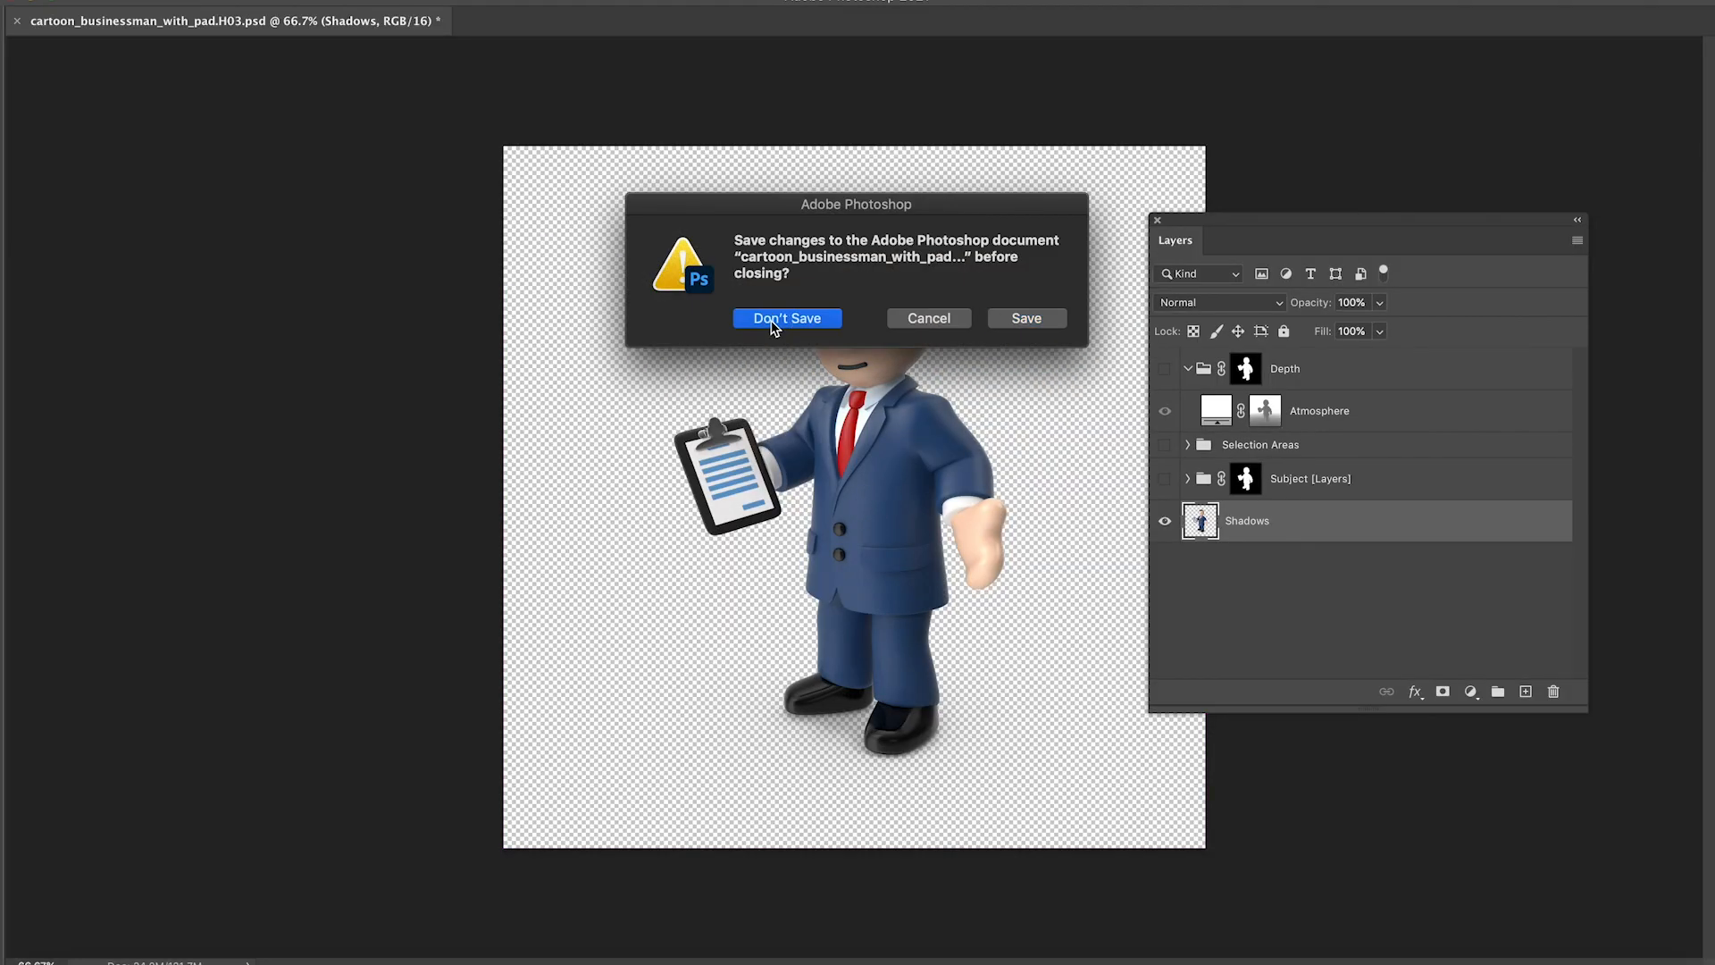
Step: Open 3D_Webdesign_Promo.psd from the Assets folder in Photoshop
key("super+Tab")
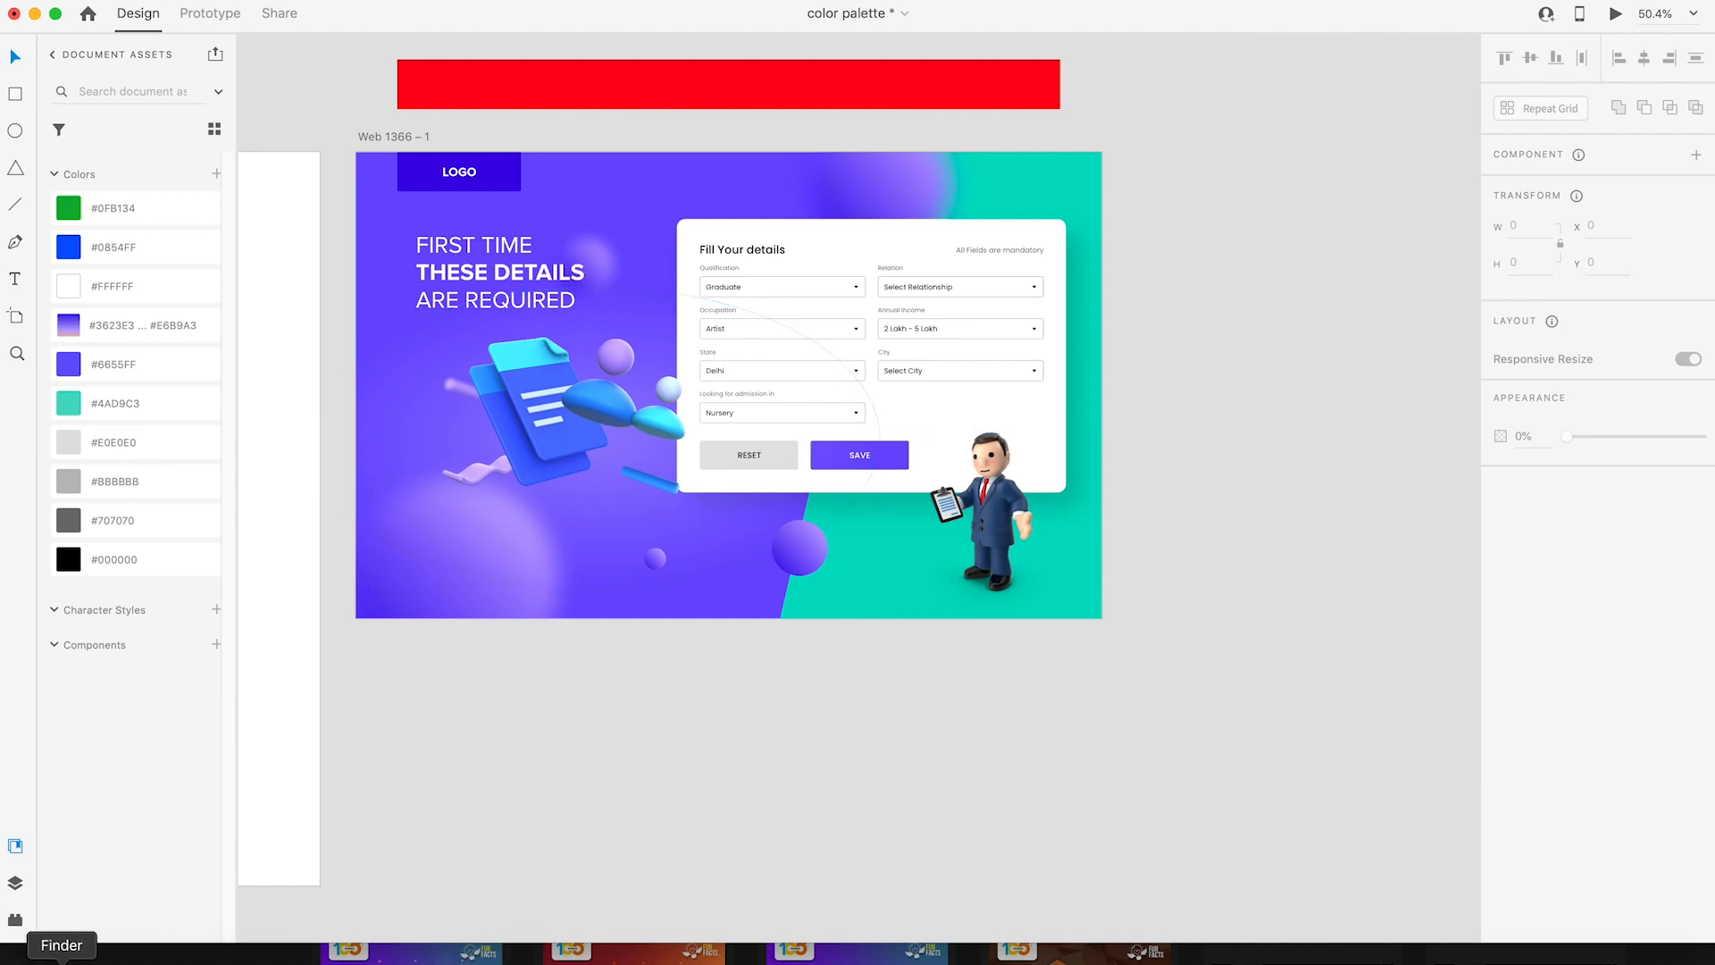
left_click(61, 956)
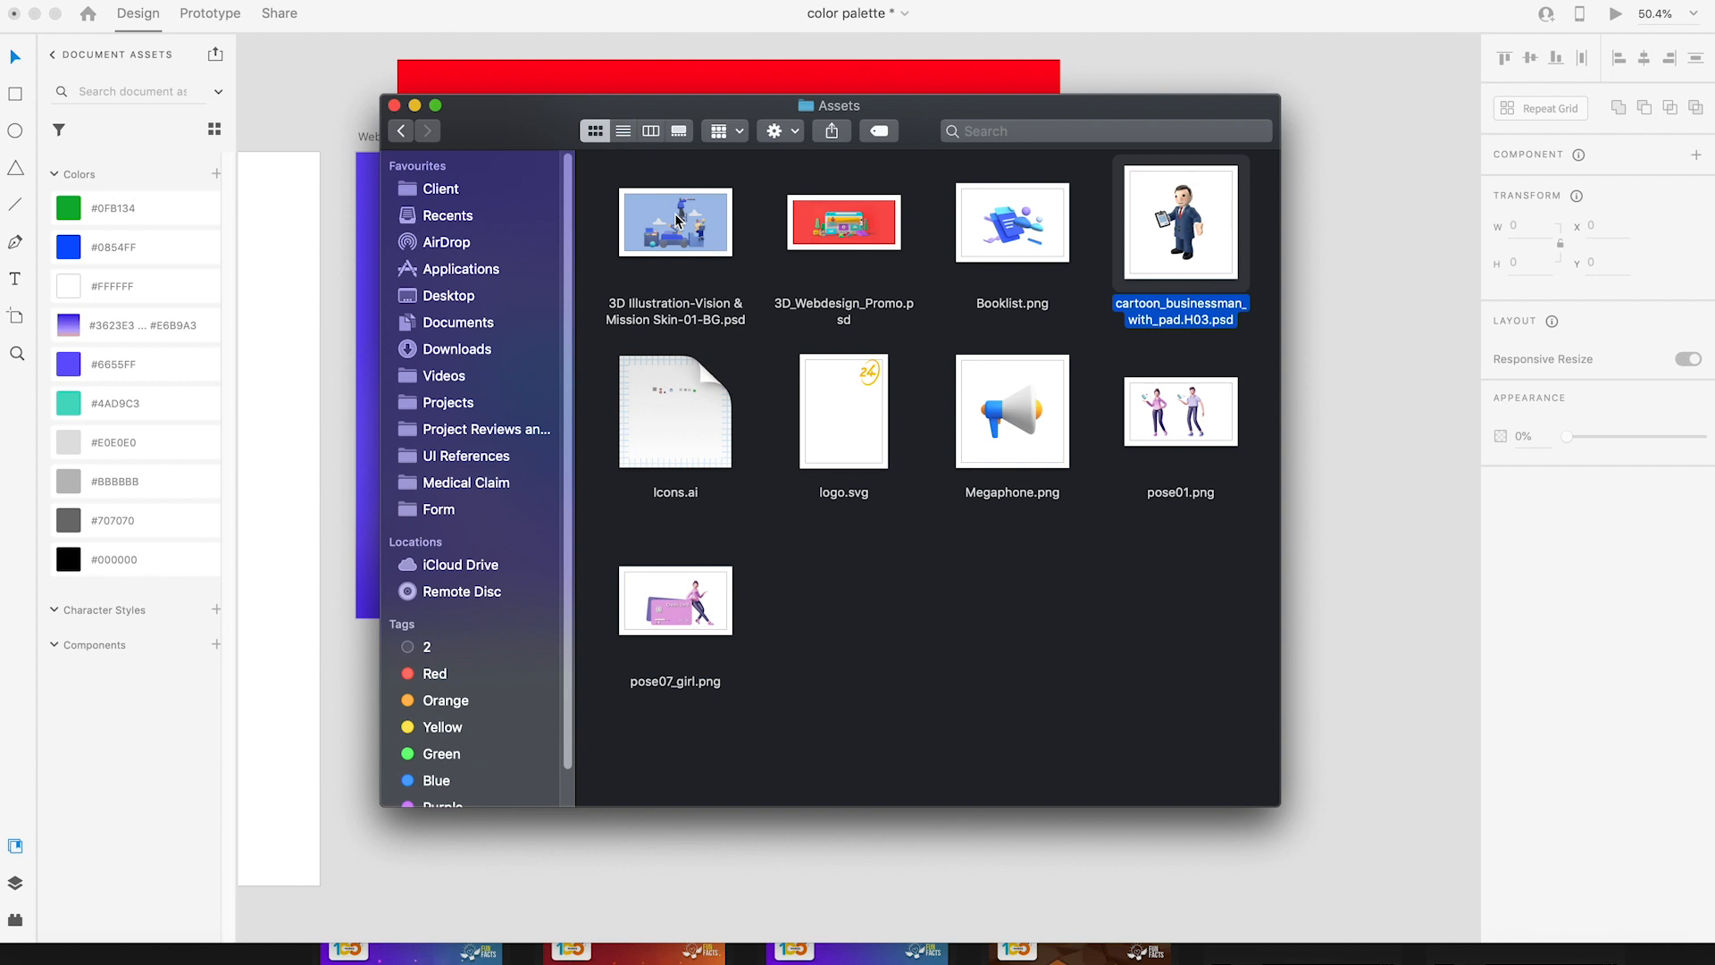
double_click(865, 227)
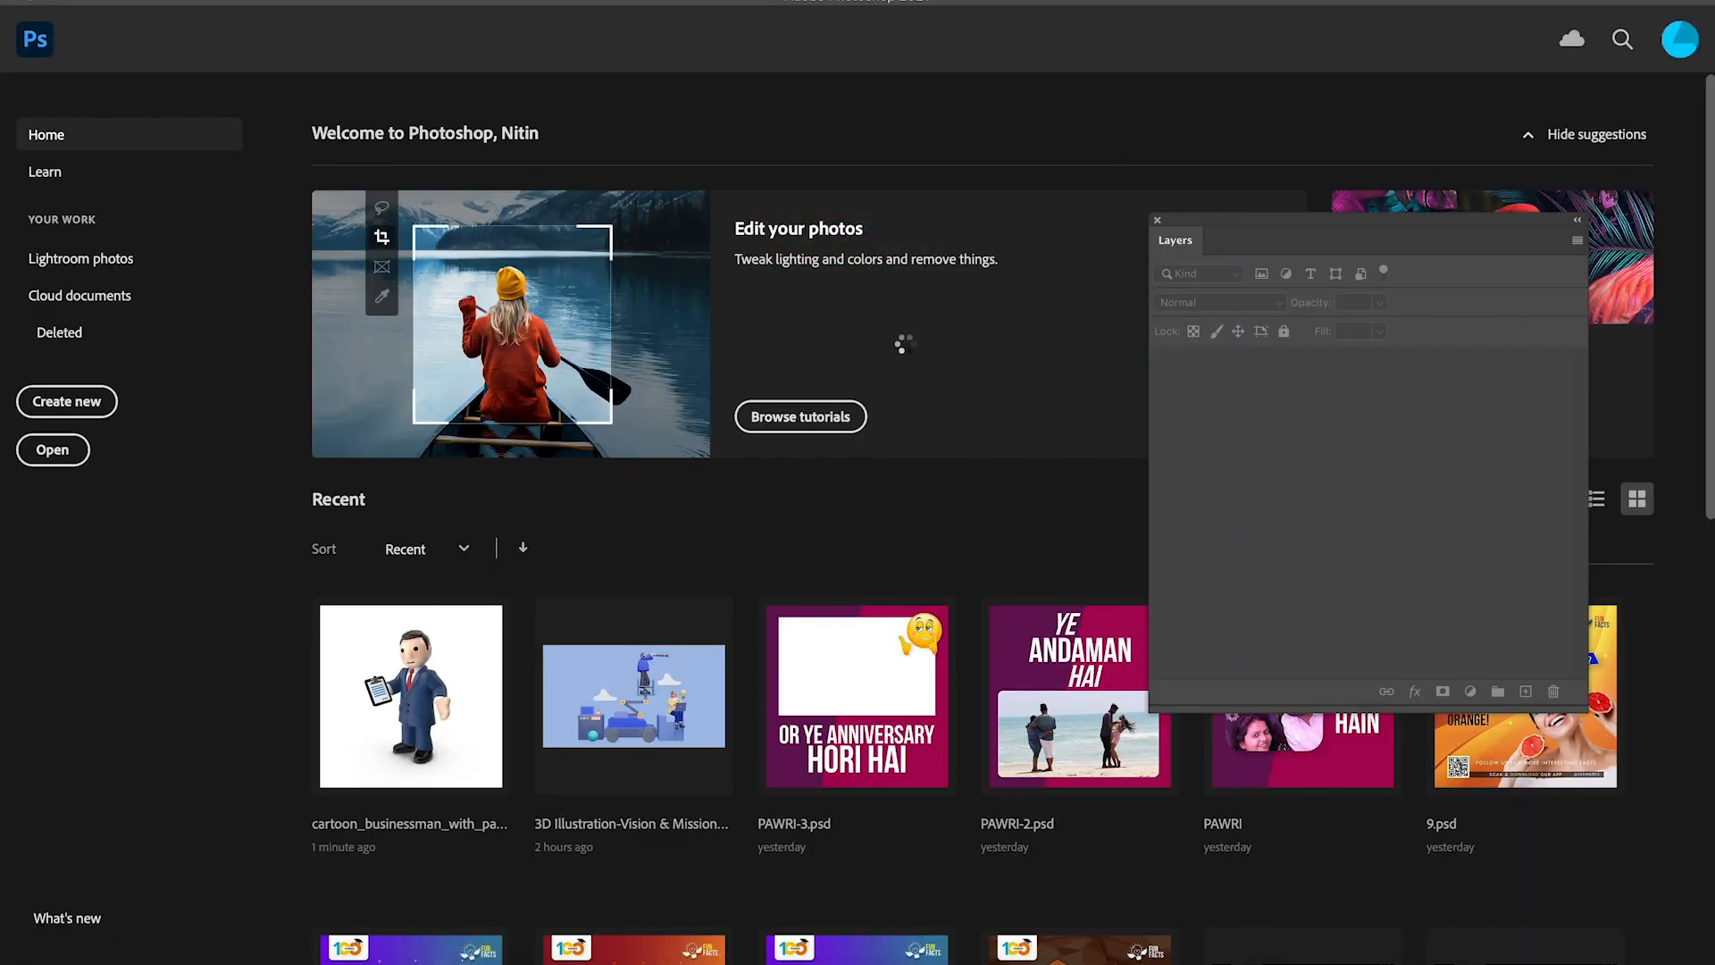
Step: Try moving the glass panel, the seated man and his shadow separately, undoing each move
left_click_drag(798, 483, 1004, 295)
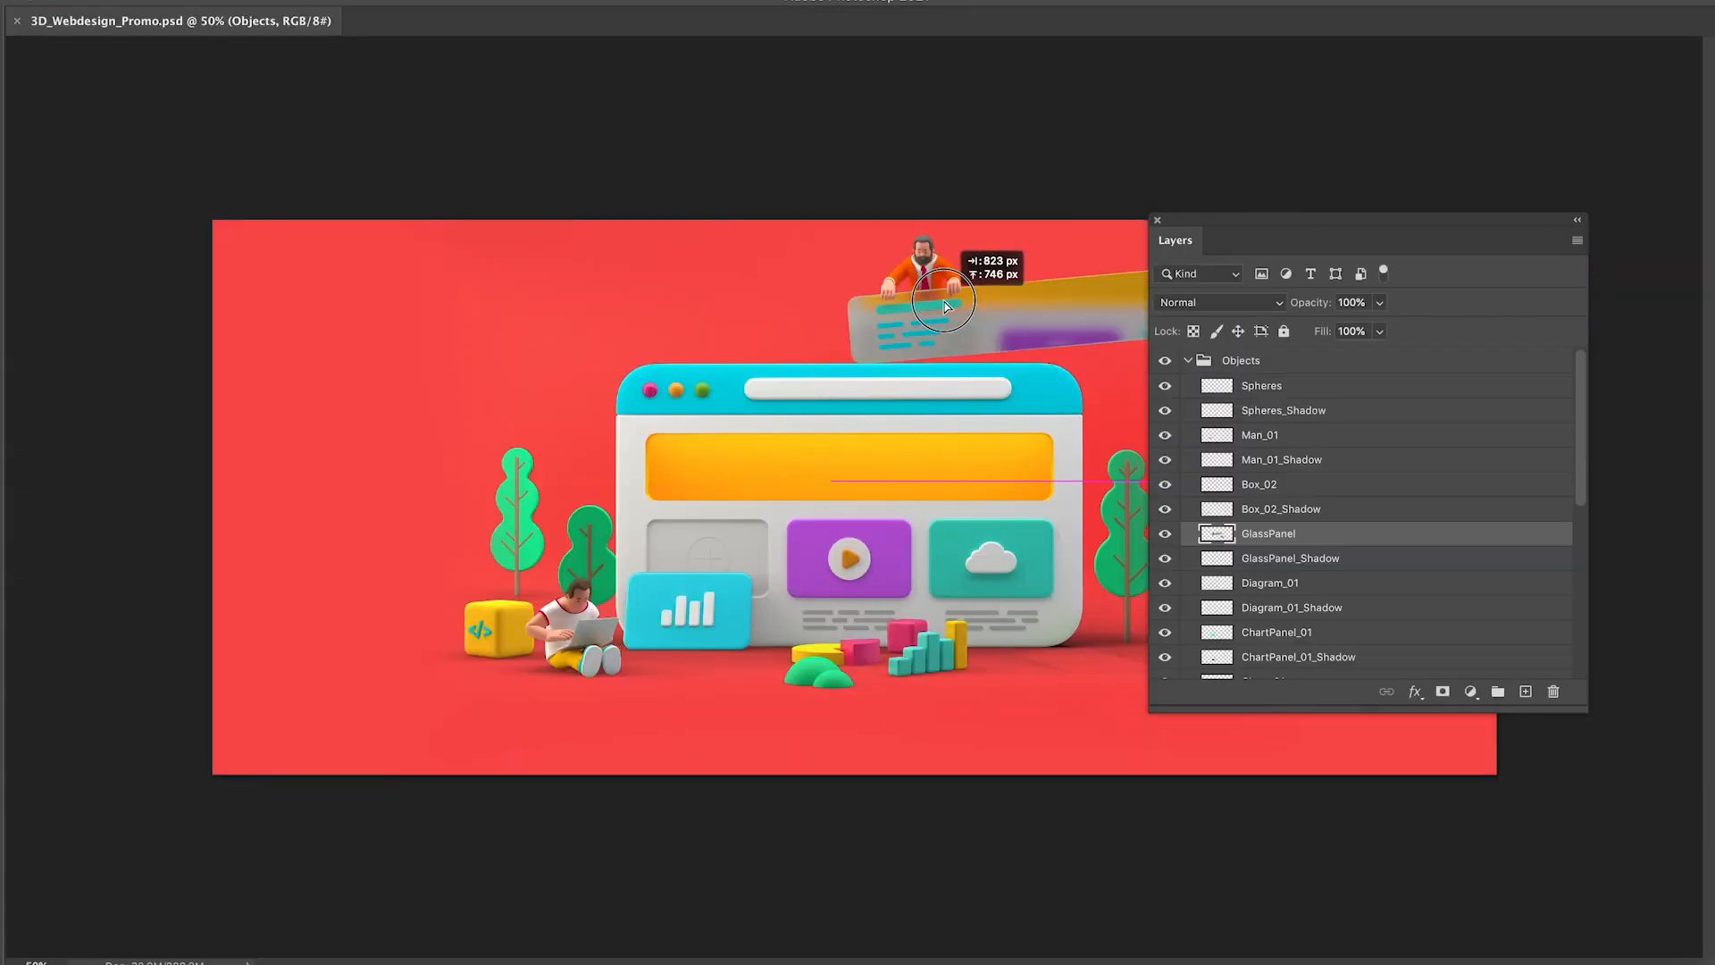
key("super+z")
left_click_drag(600, 656, 449, 577)
key("super+z")
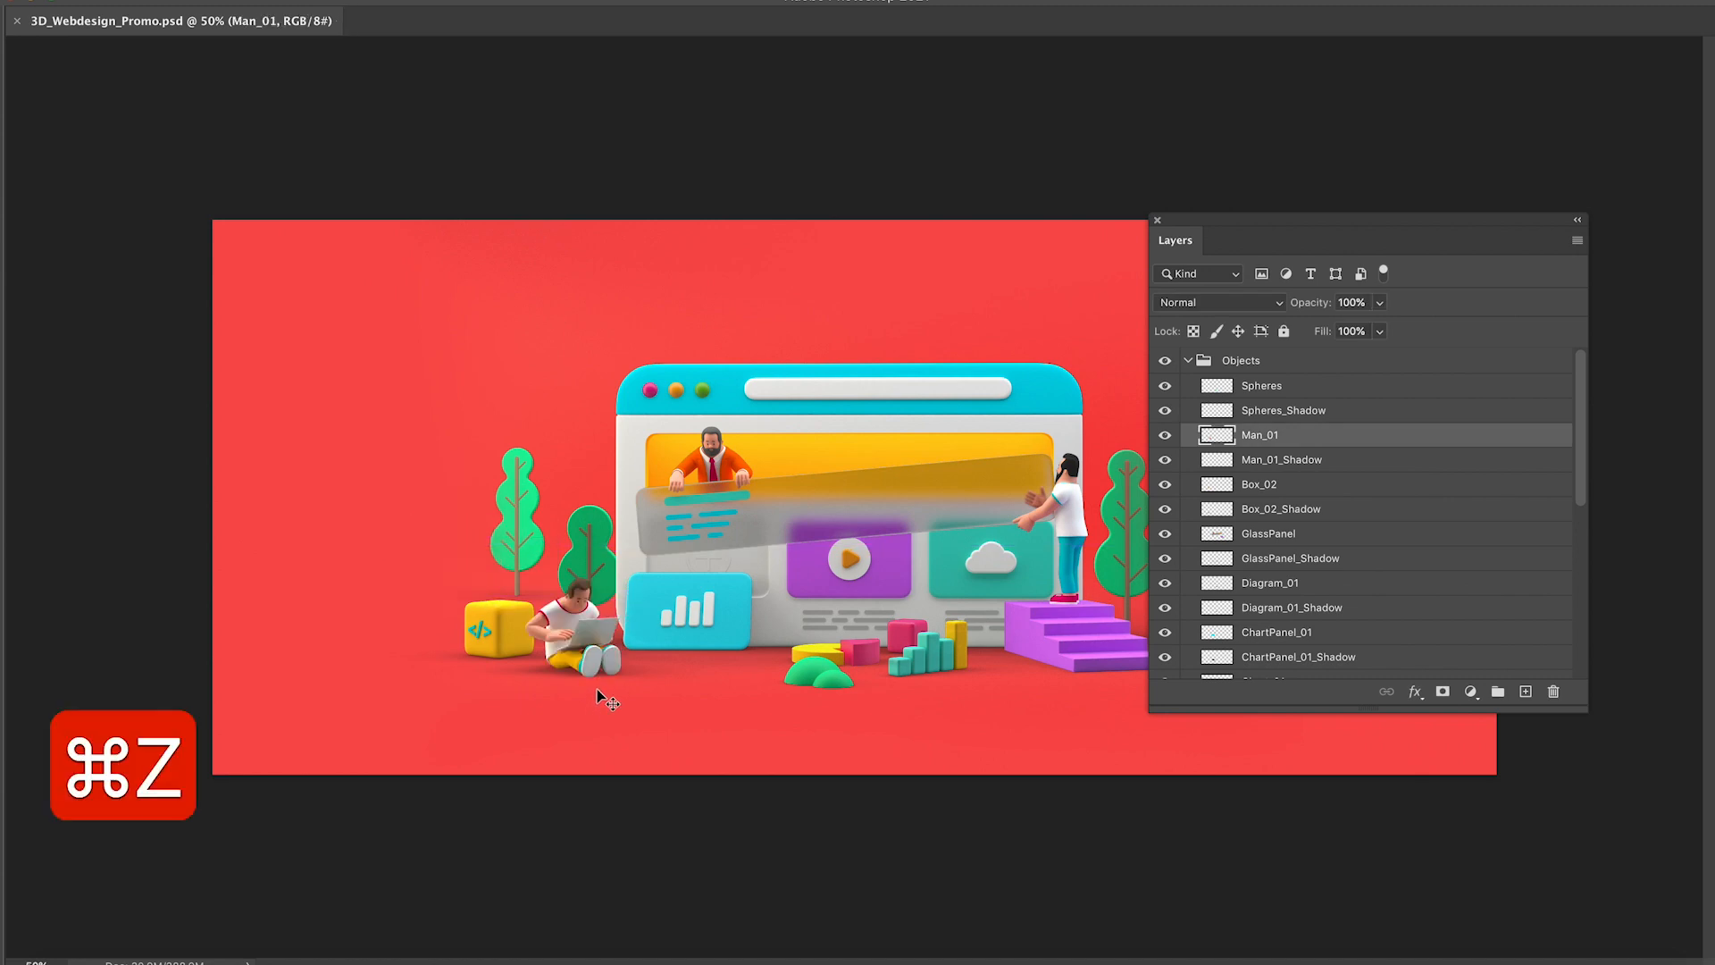
left_click(758, 331)
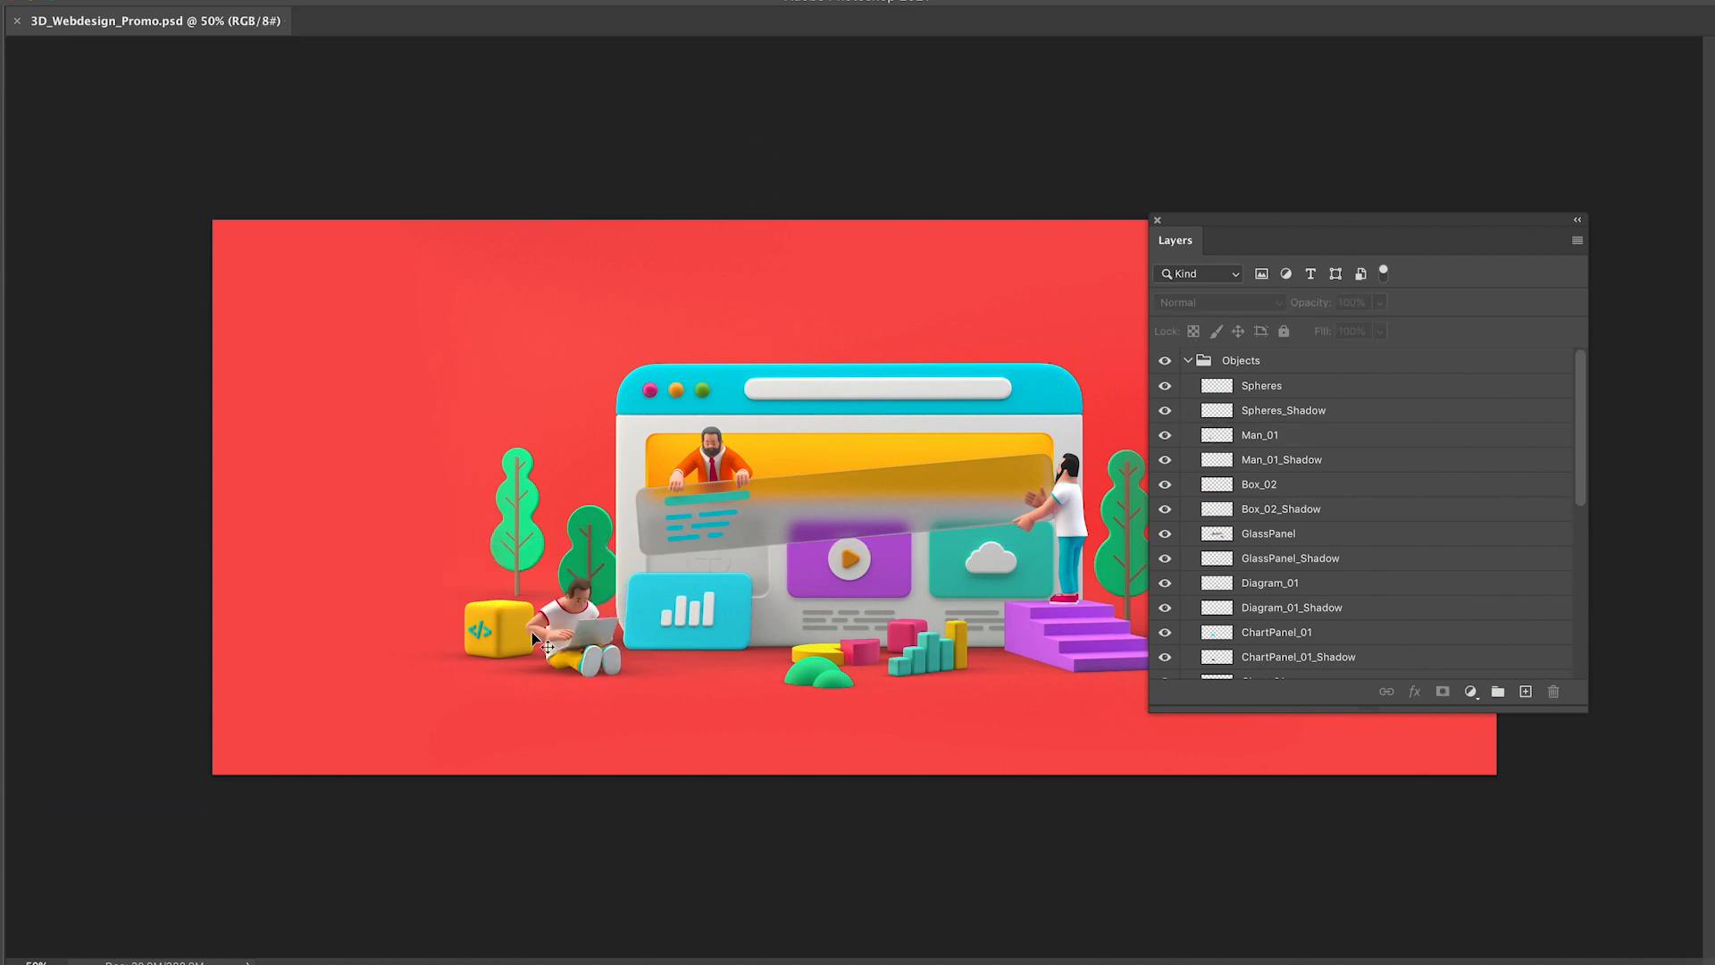
left_click_drag(545, 679, 402, 727)
key("super+z")
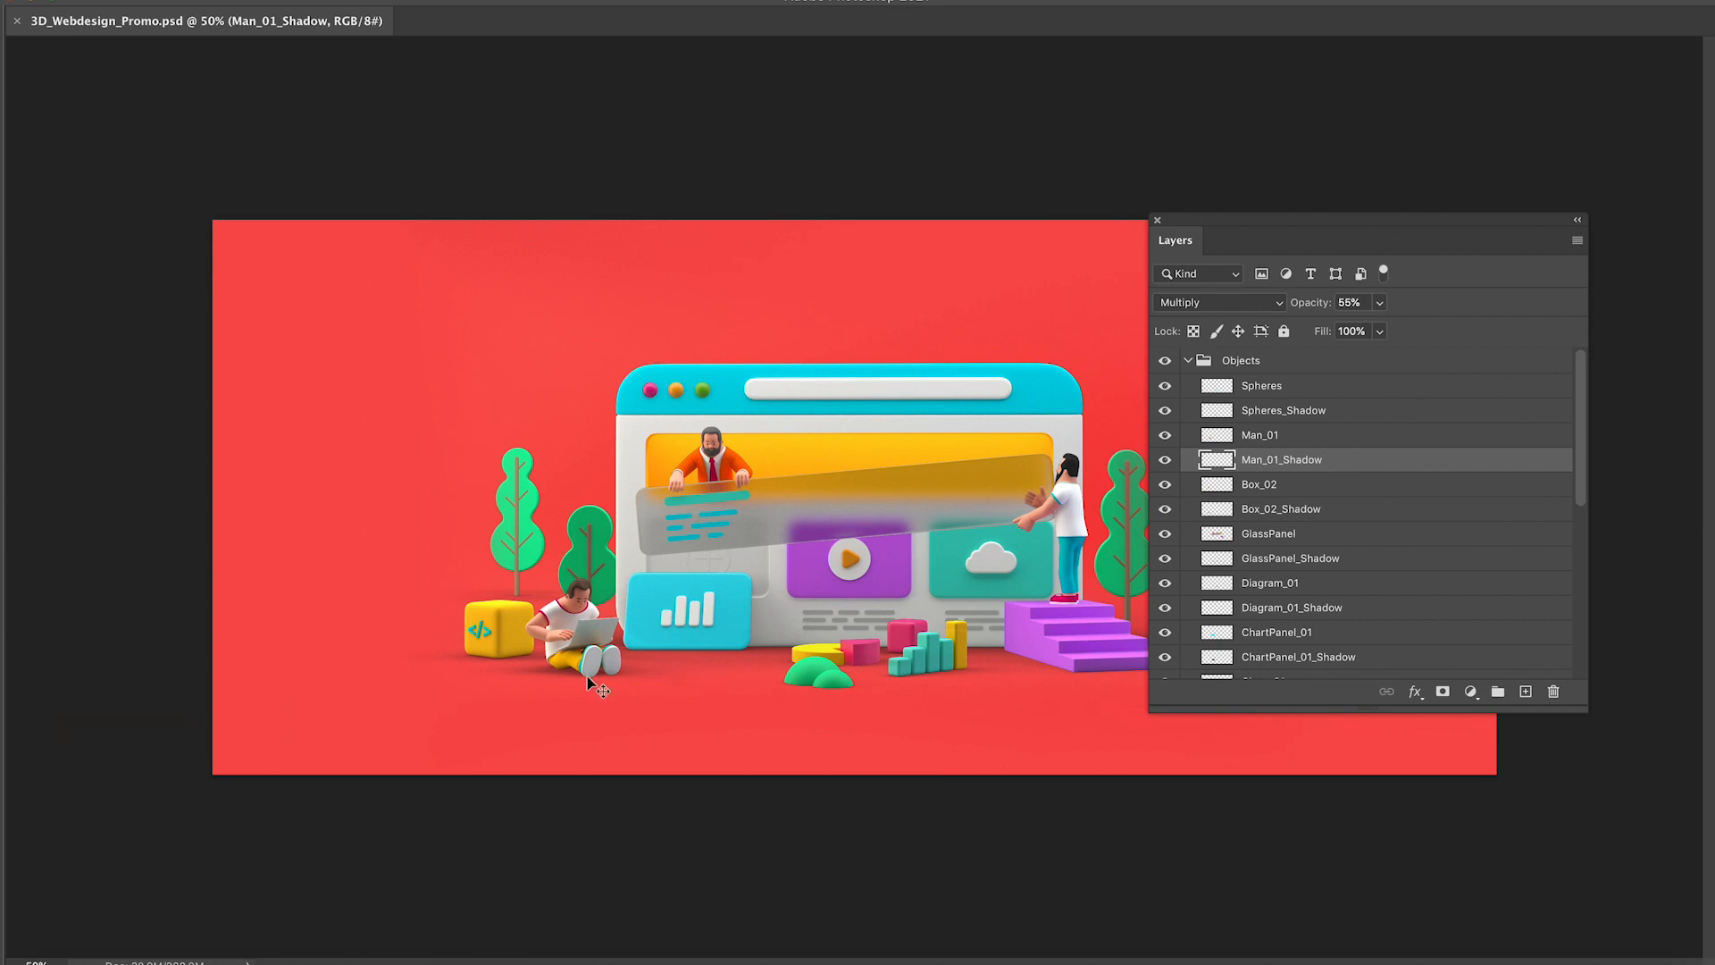
Step: Separate the Man_01_Shadow layer, switch to Adobe XD and paste the shadow over the documents illustration on Web 1366 – 1
left_click_drag(545, 677, 556, 739)
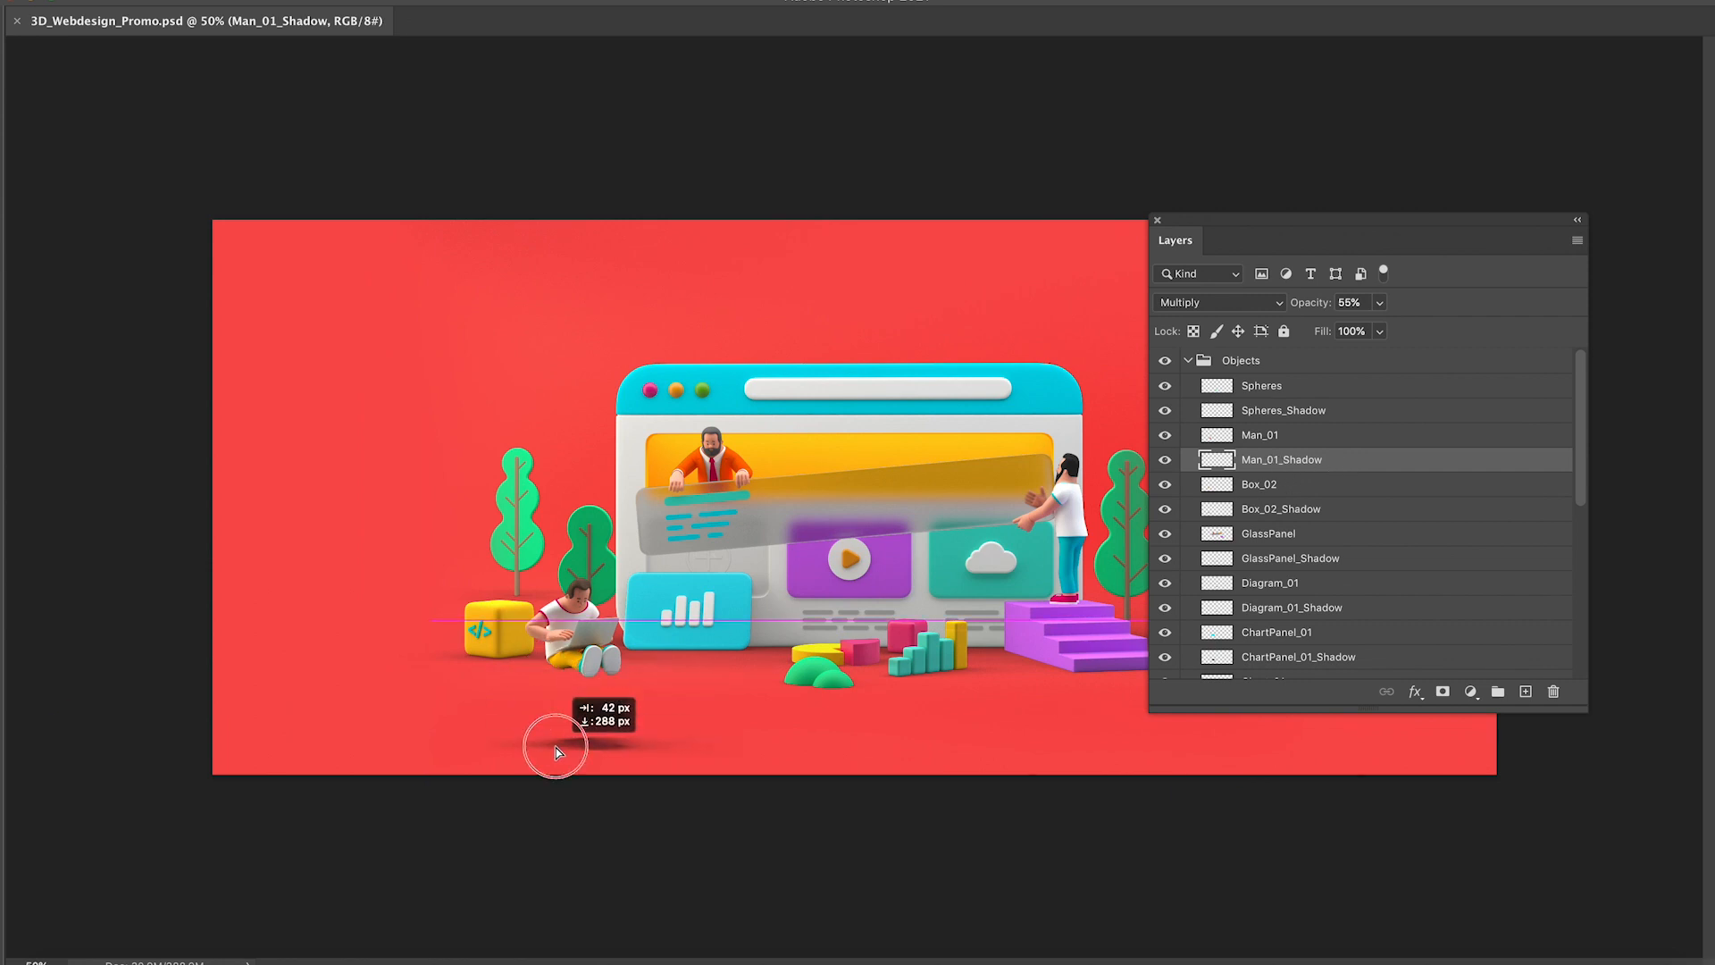
key("super+Tab")
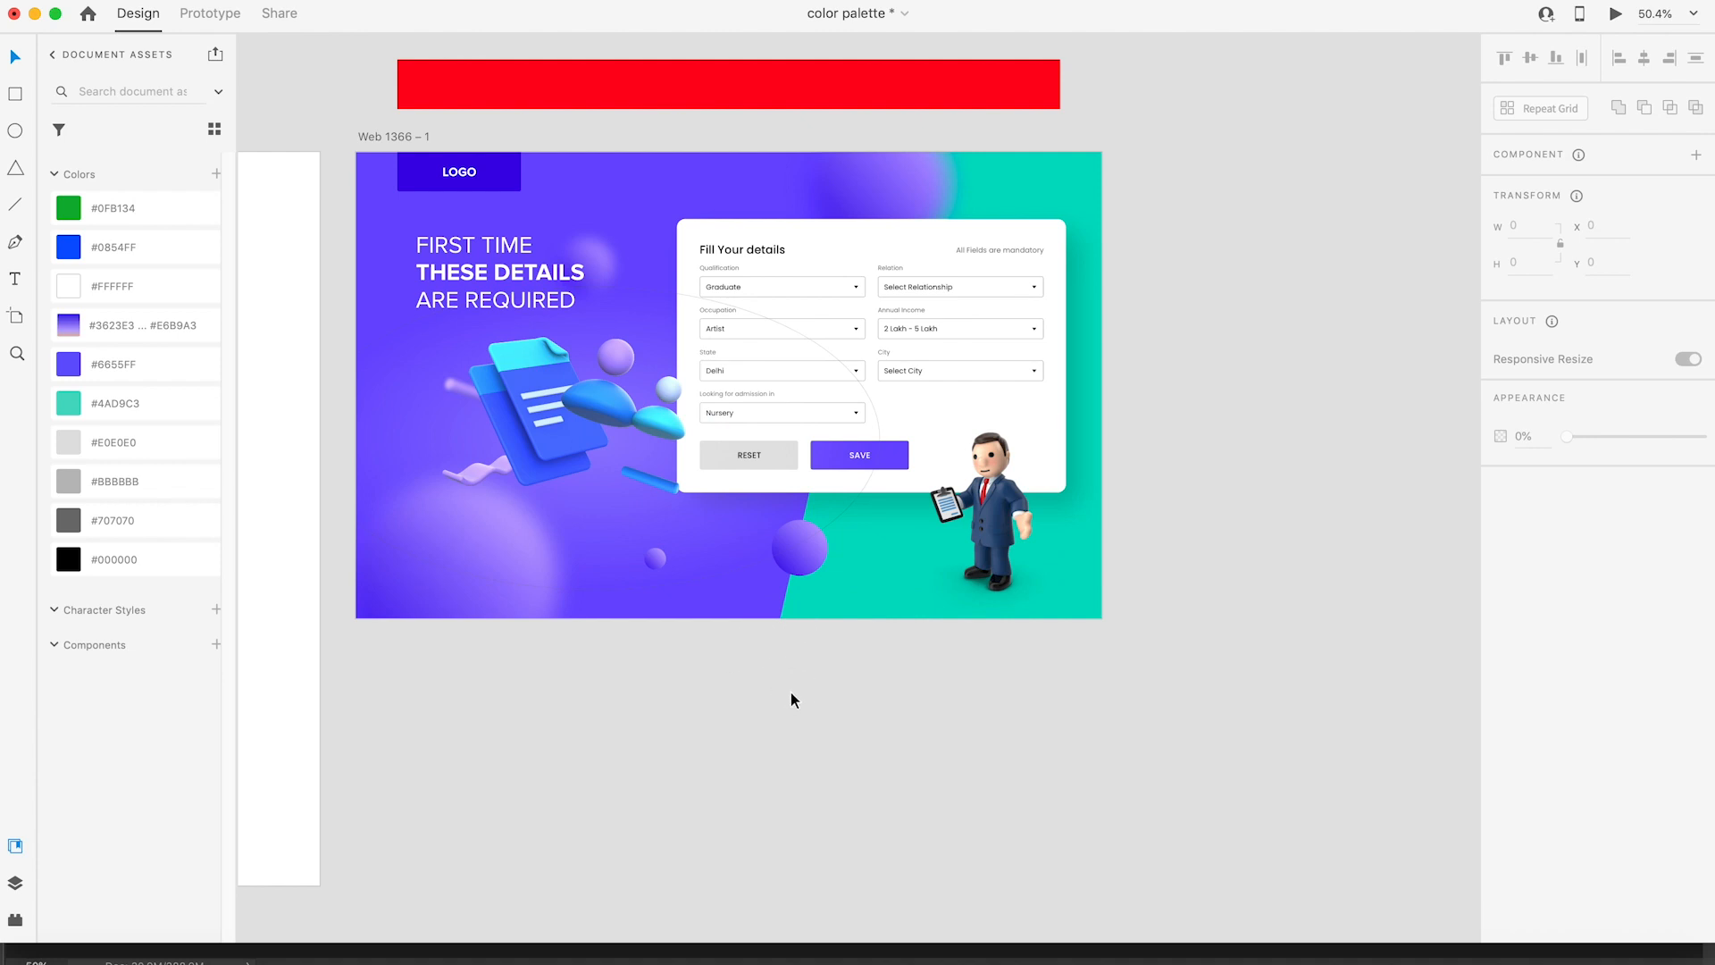
key("super+v")
left_click_drag(977, 796, 539, 357)
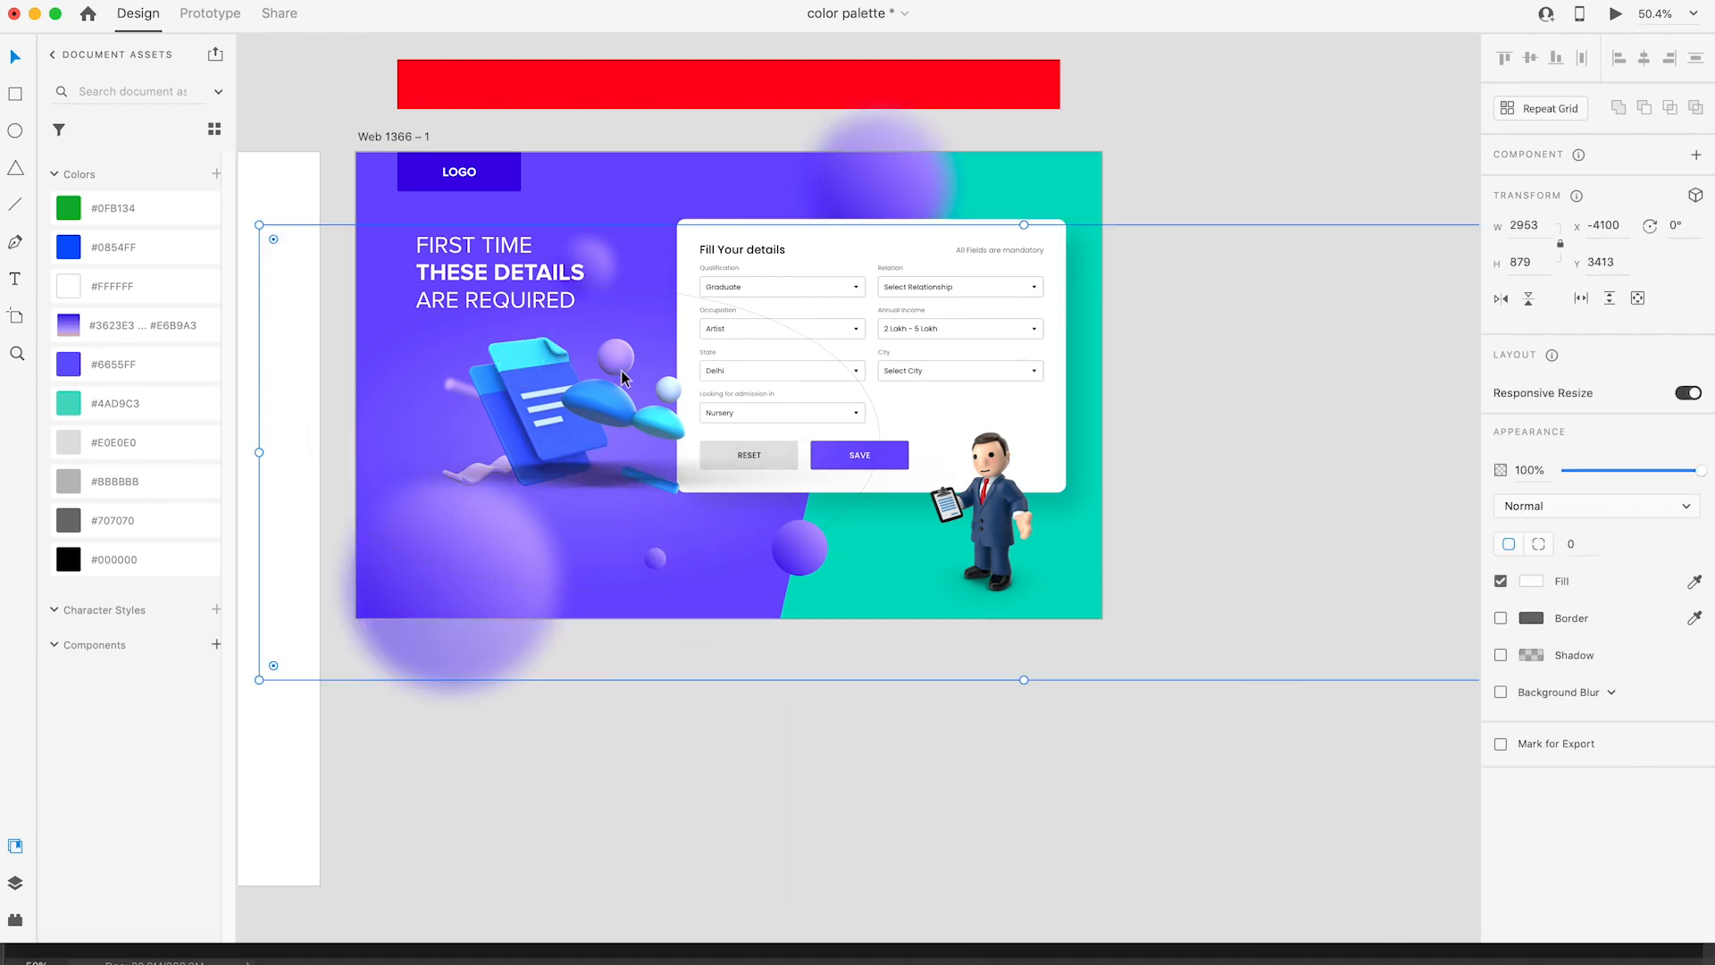
Step: Scale the pasted shadow to about 1375 × 409, set it under the documents illustration and bring the illustration in front
left_click_drag(259, 225, 551, 482)
left_click(528, 341)
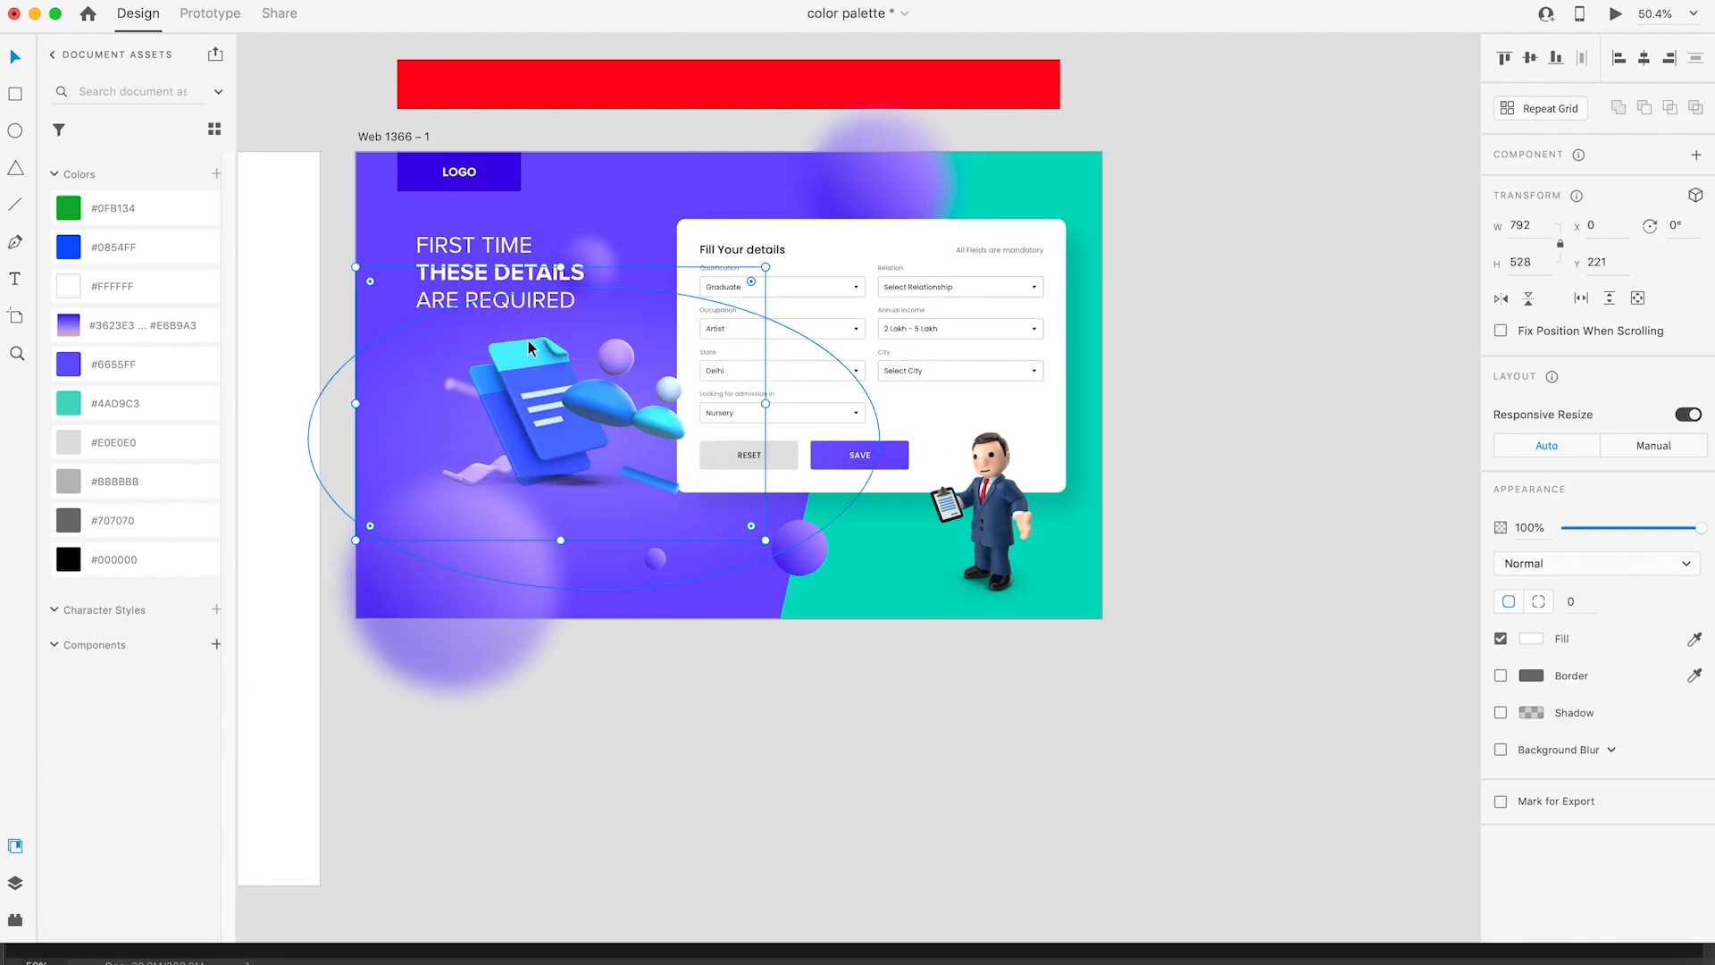
key("super+shift+bracketright")
left_click(736, 722)
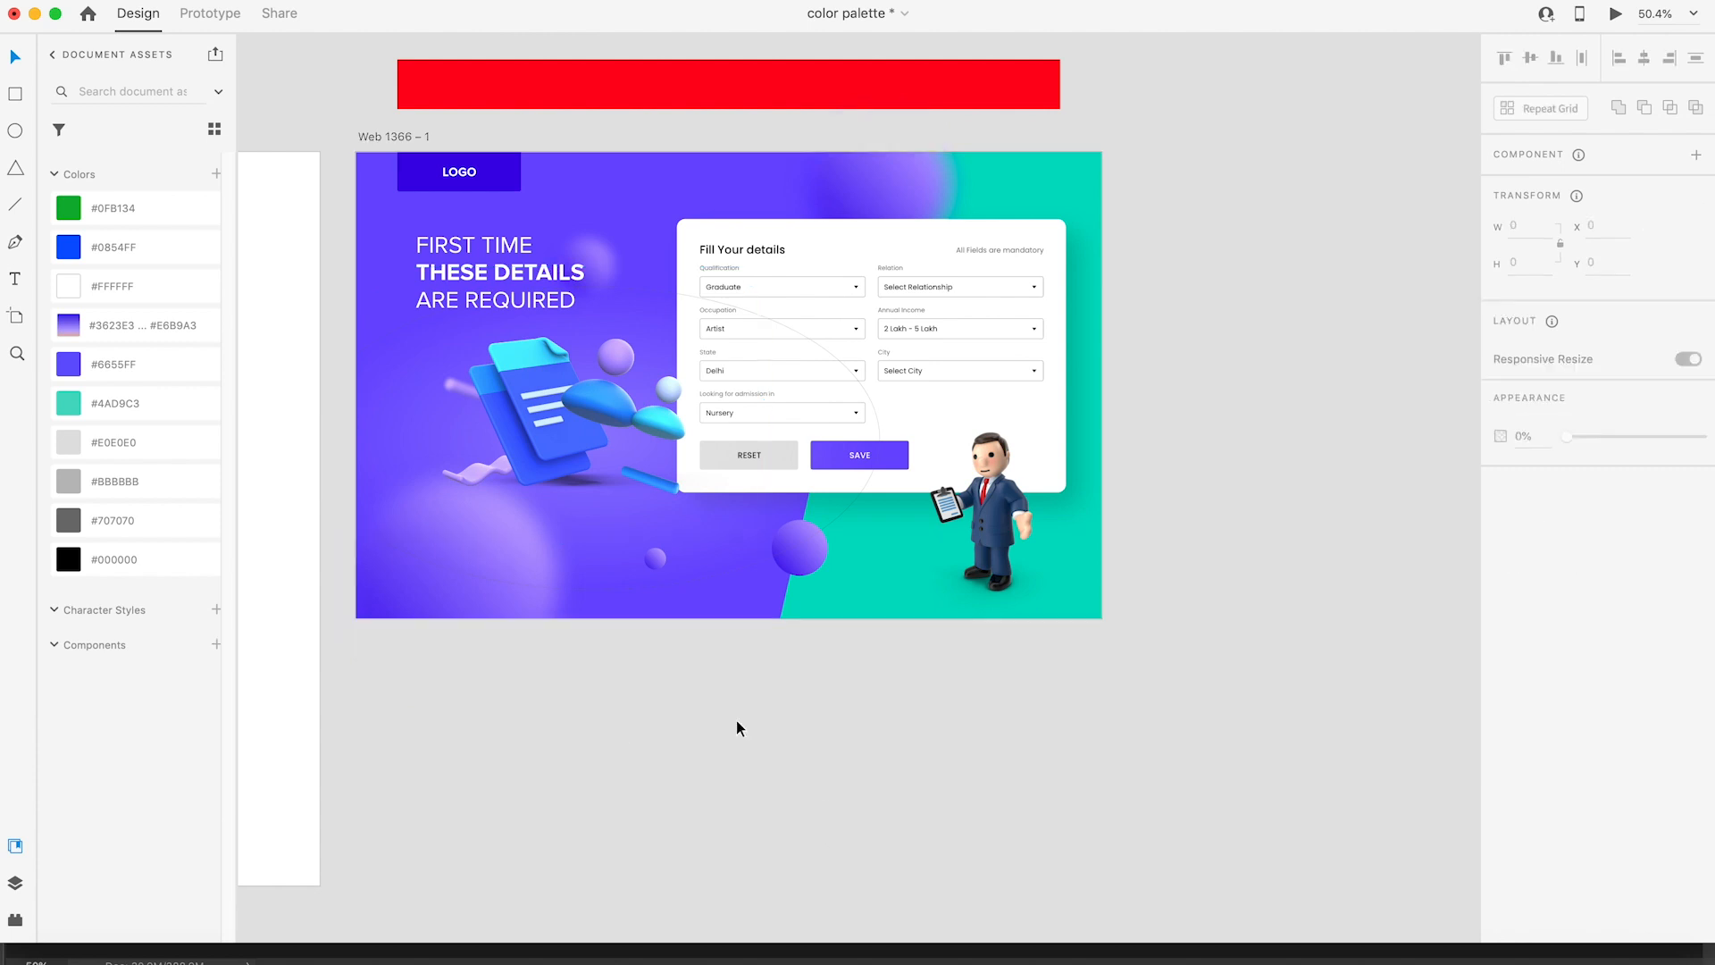
left_click(612, 483)
key("super+z")
left_click(789, 502)
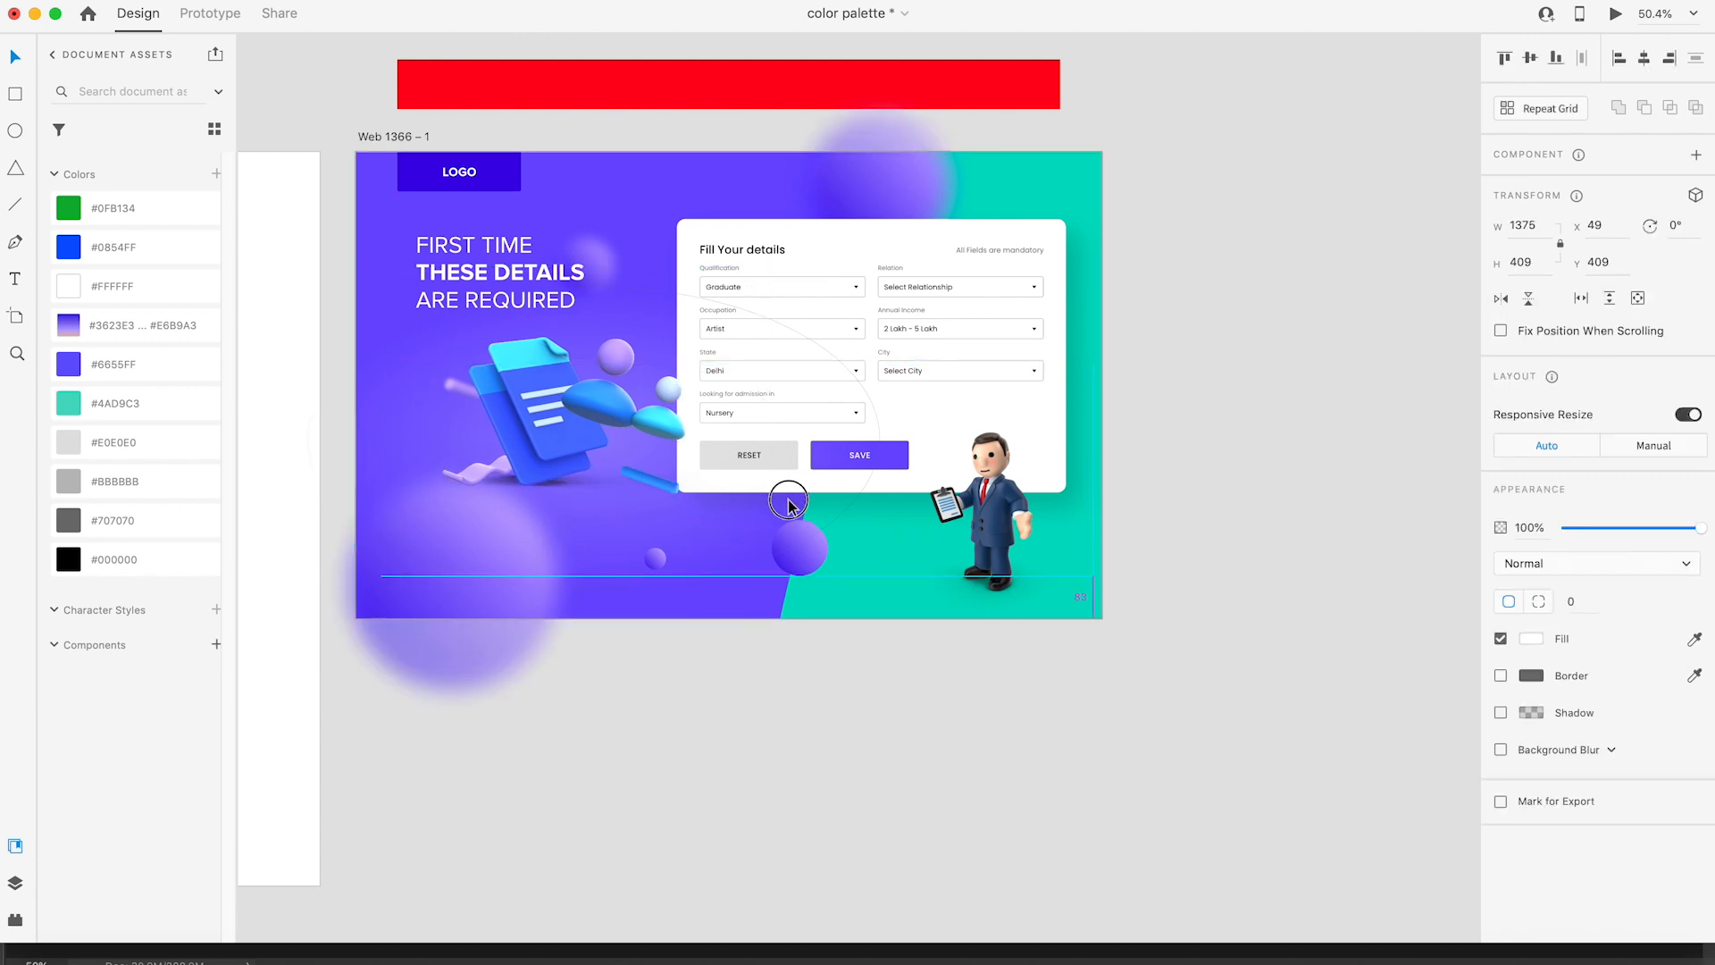
left_click(1188, 427)
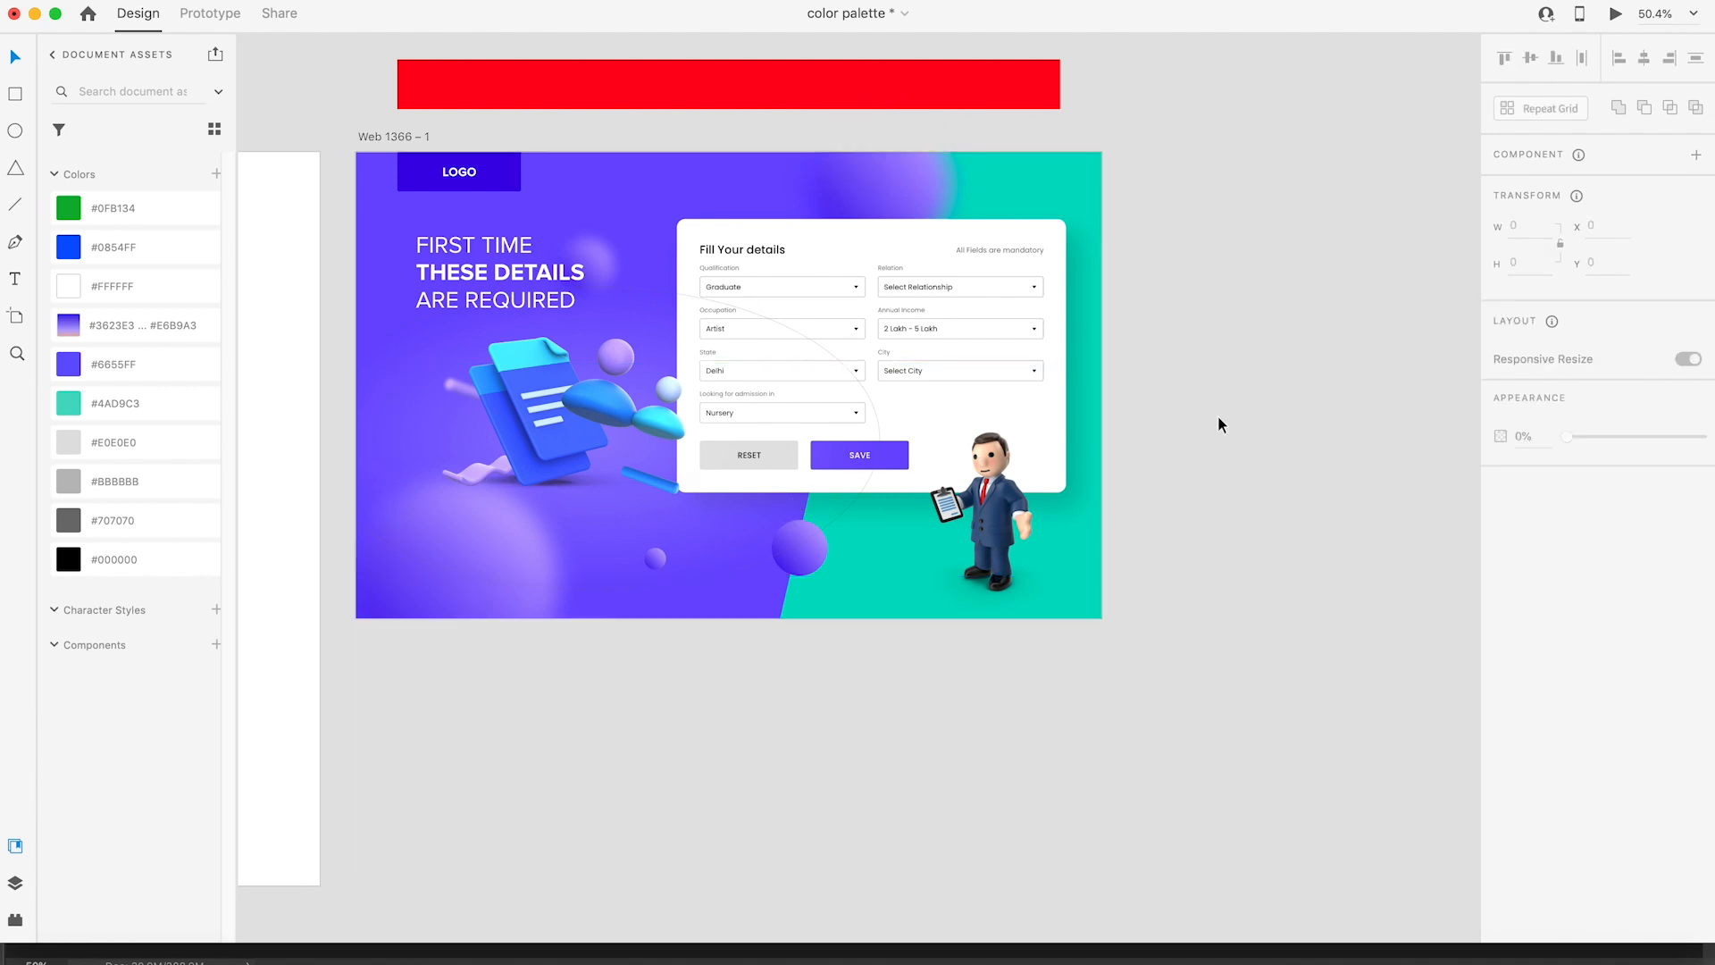
Step: Examine the Web 1366 – 1 artboard's illustrations and form layout up close
scroll(1211, 410, "up", 1)
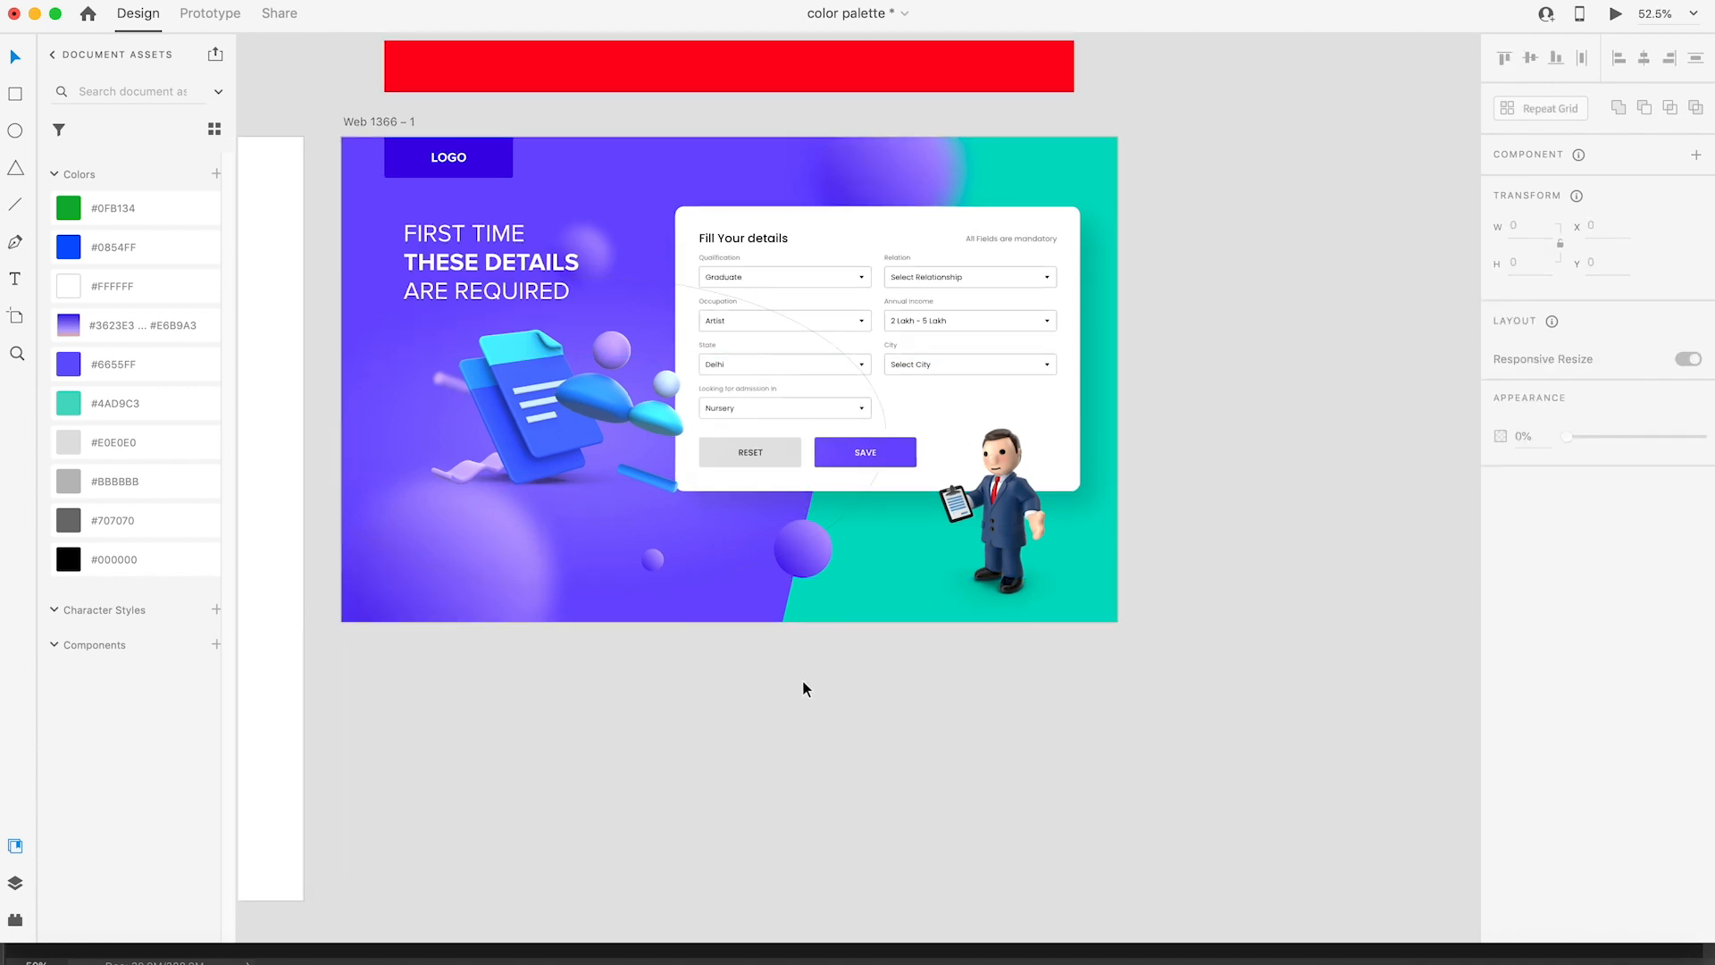
left_click(775, 322)
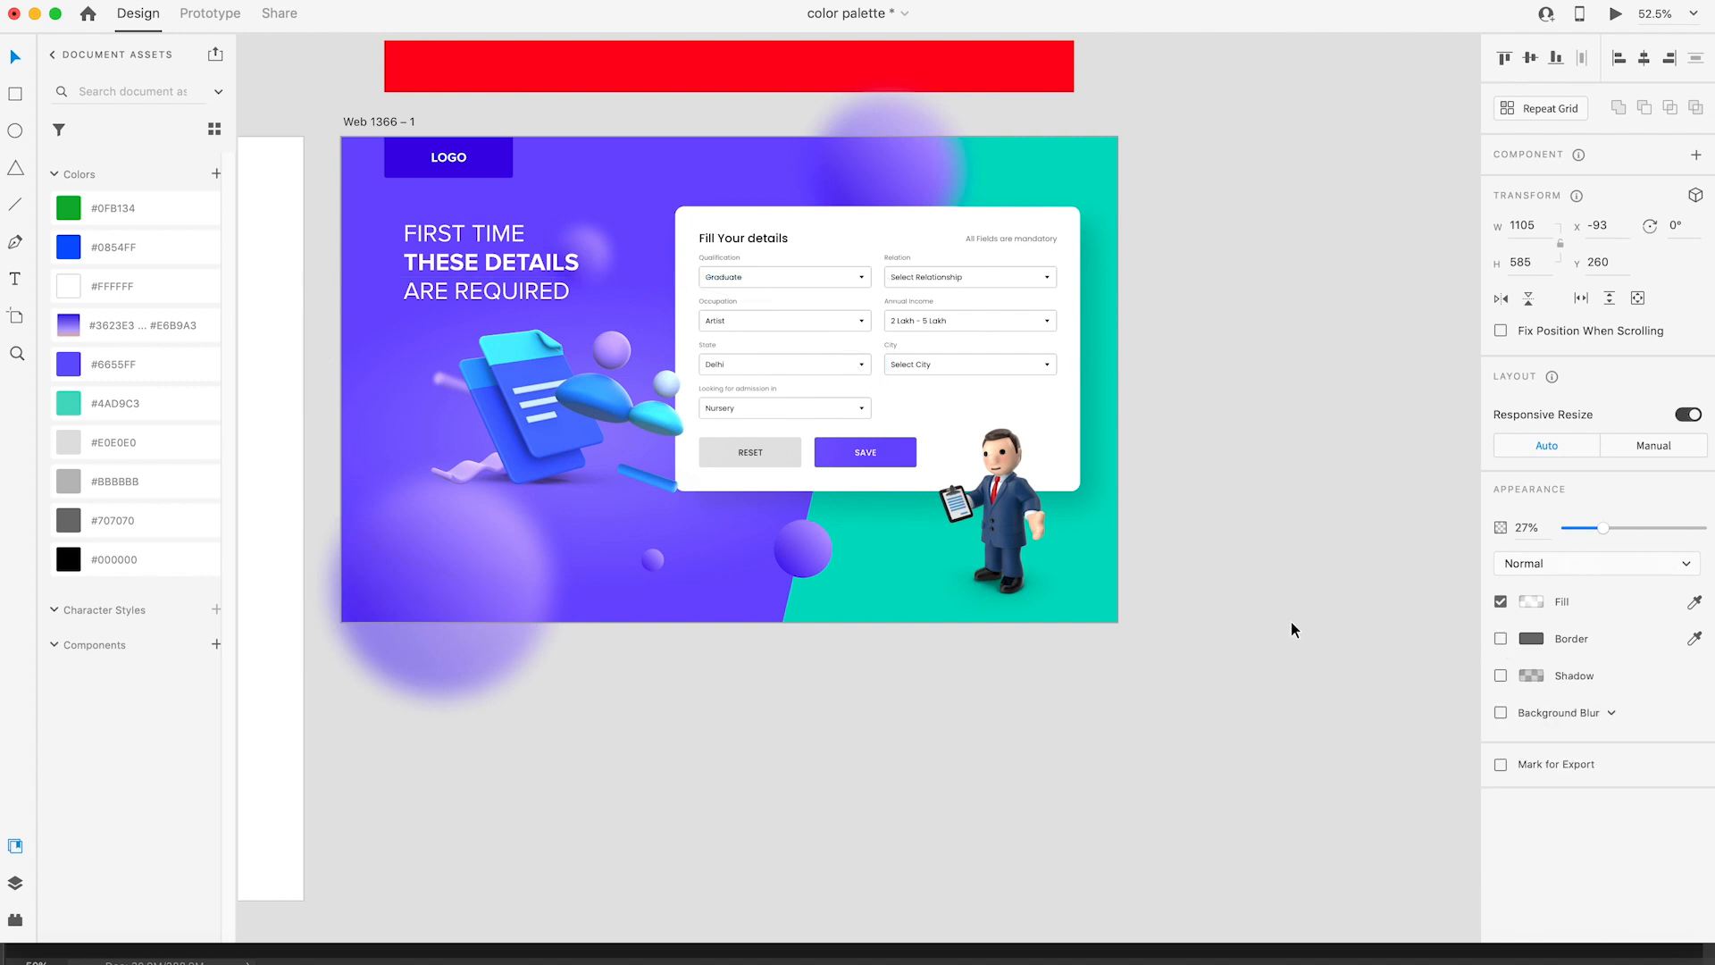
left_click(873, 760)
scroll(651, 275, "up", 5)
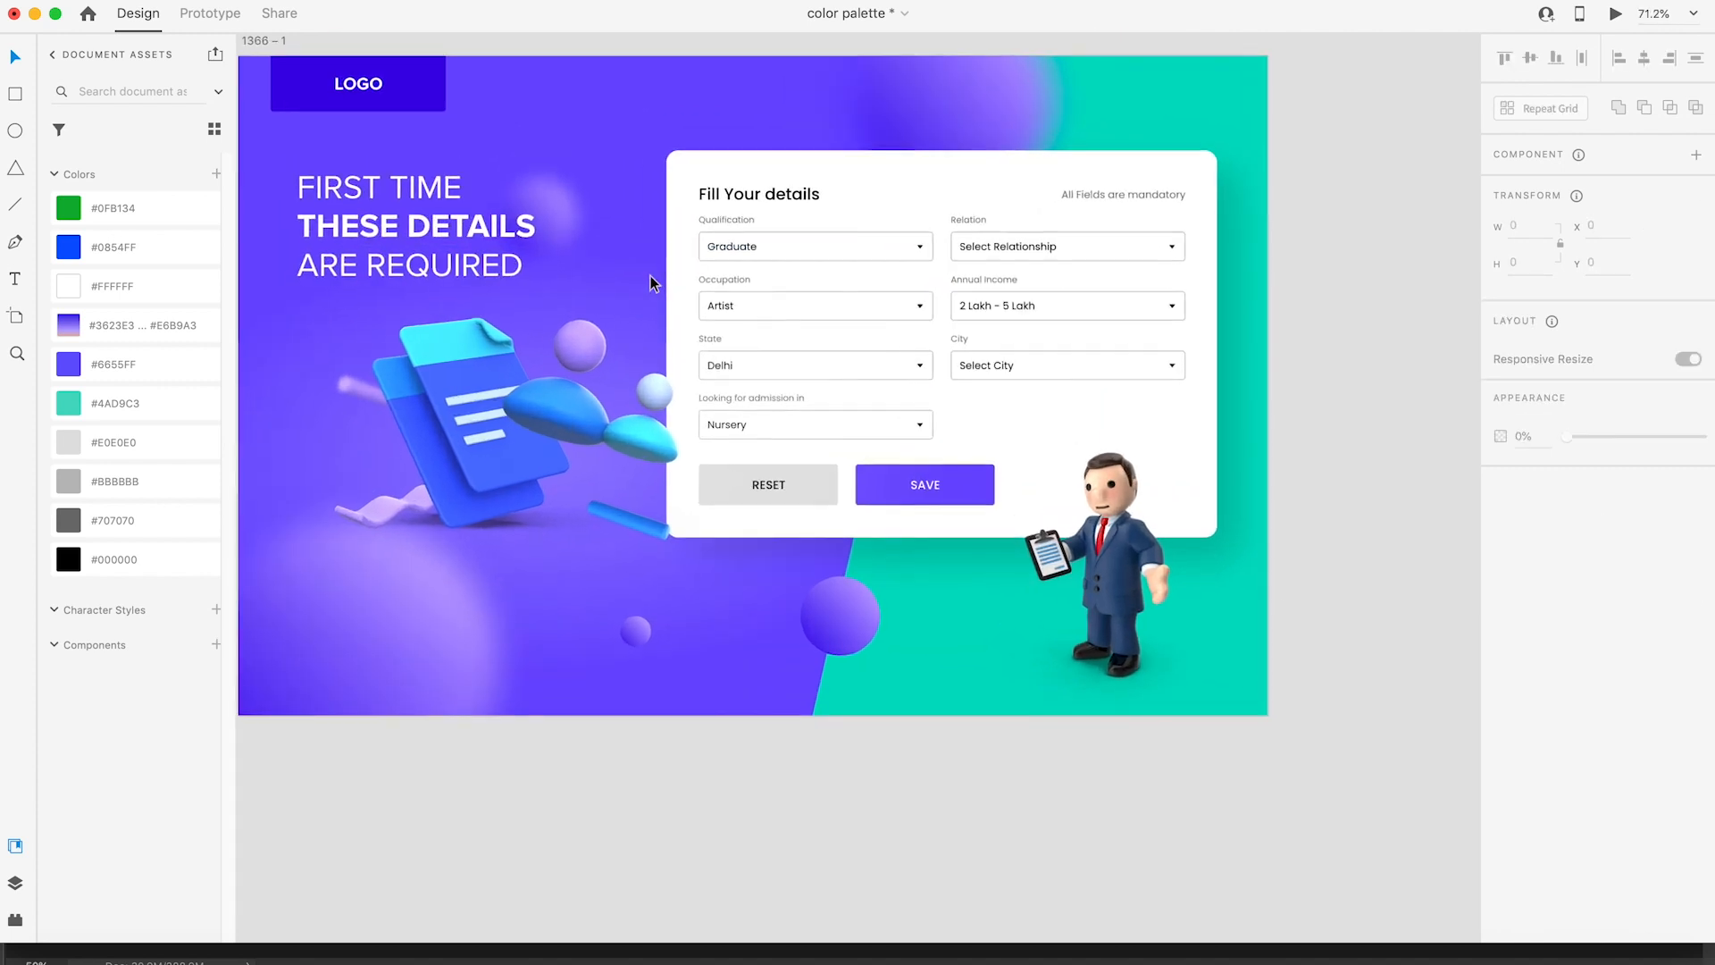
scroll(634, 271, "left", 3)
scroll(636, 270, "up", 1)
scroll(802, 206, "up", 2)
scroll(802, 205, "down", 5)
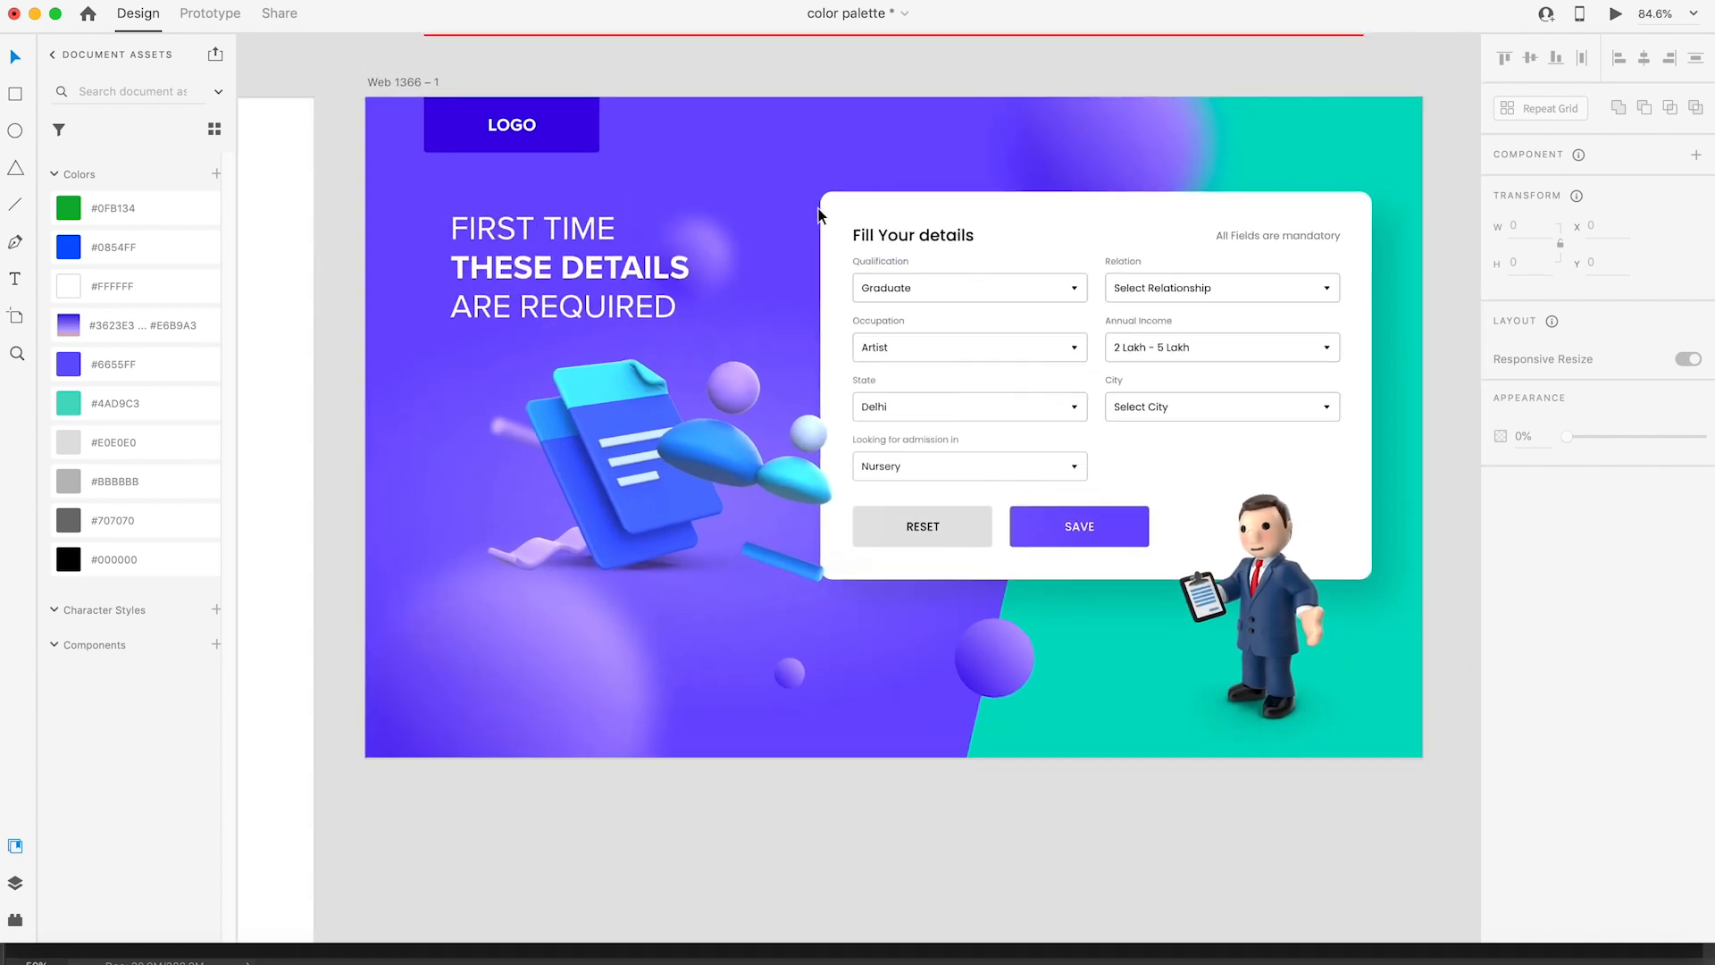
Step: Duplicate the Web 1366 – 1 artboard directly below the original, aligned with it
left_click_drag(667, 147, 673, 506, "alt")
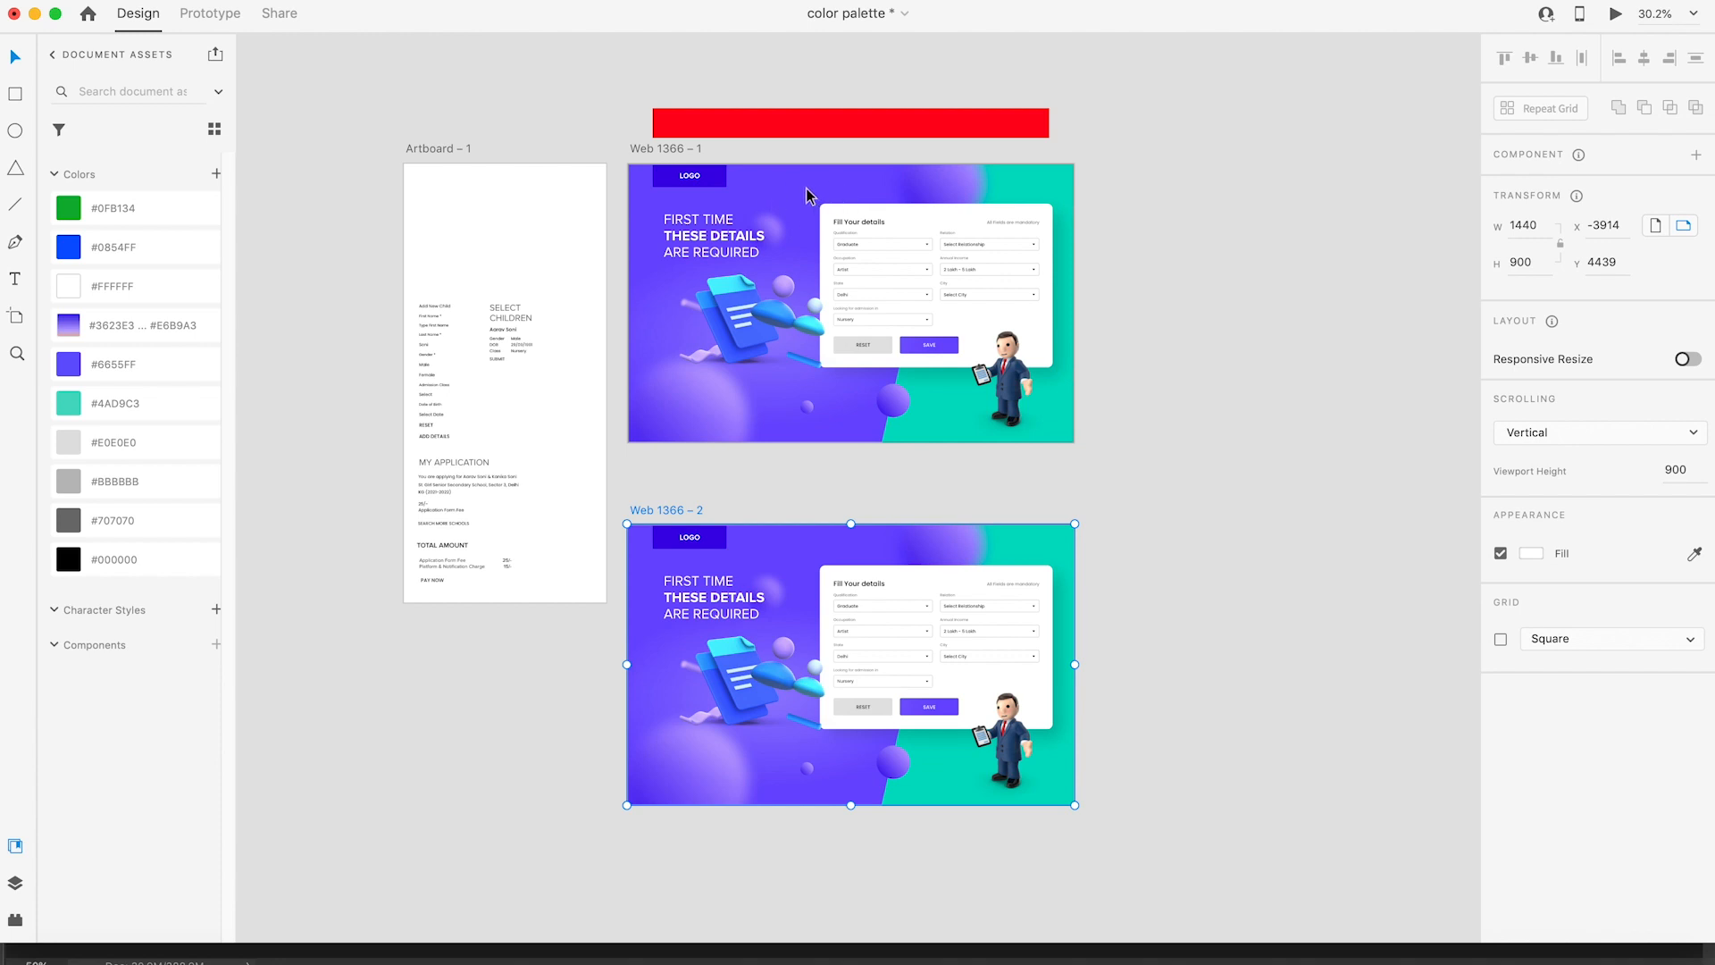
left_click(1267, 613)
left_click_drag(655, 510, 658, 496)
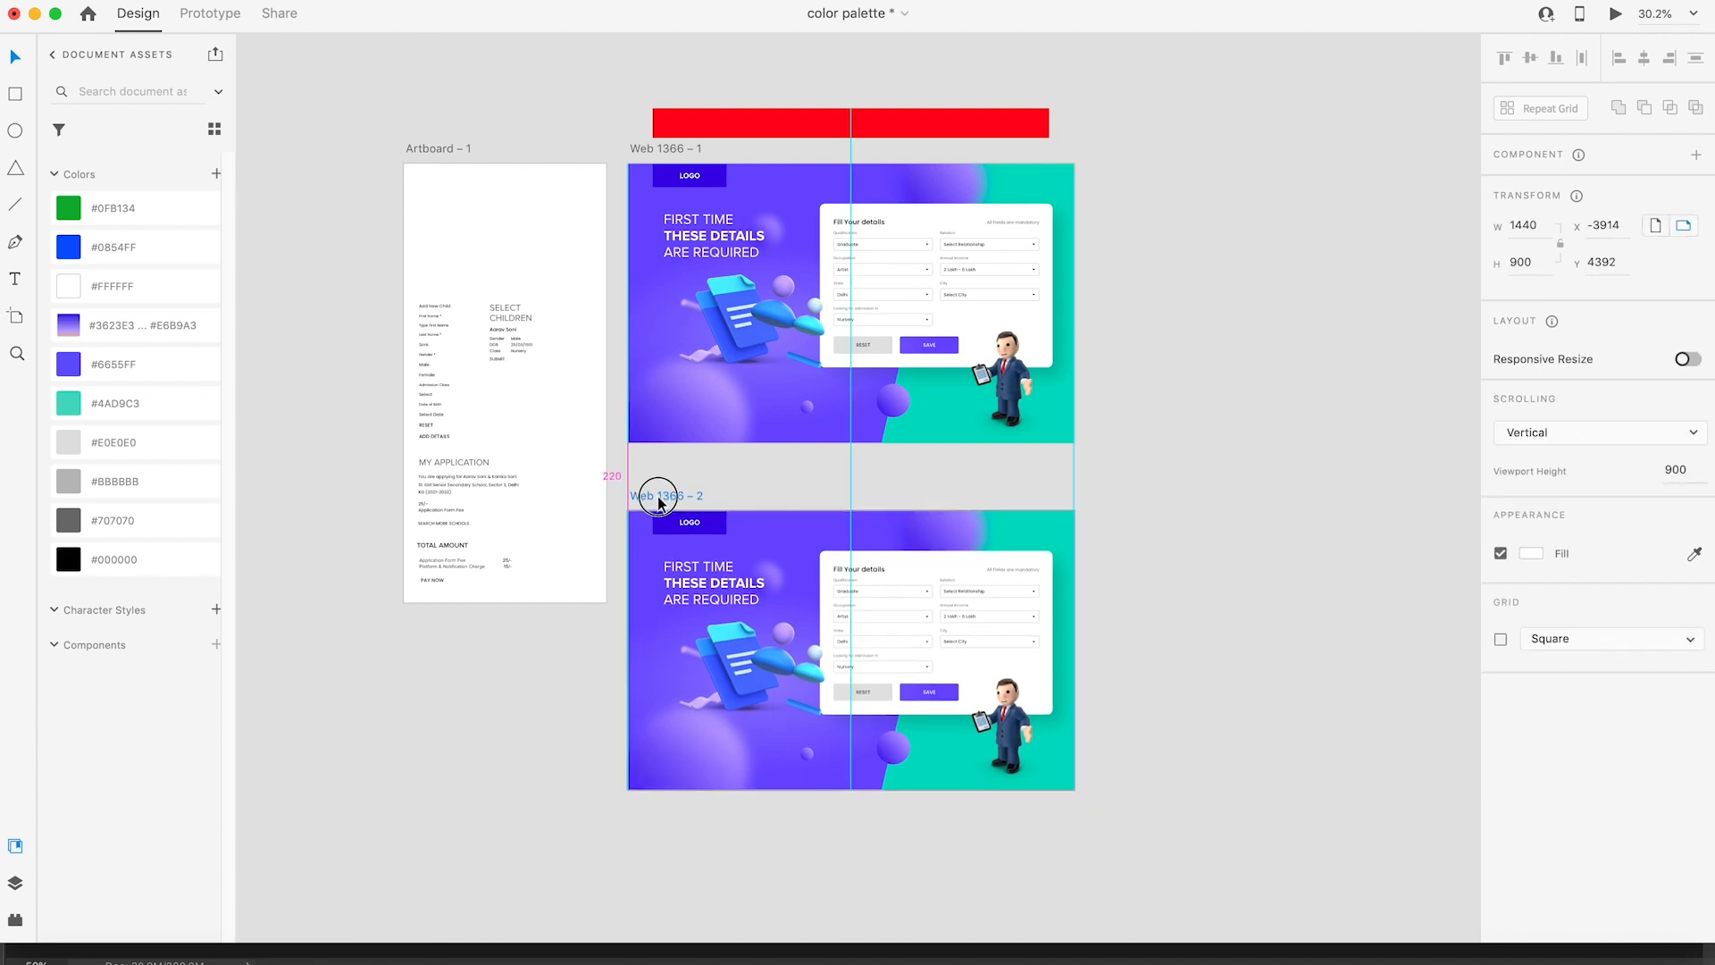
left_click(1217, 524)
Step: Place a copy of the Web 1366 – 2 form card on the empty canvas to the right of that artboard
scroll(1028, 666, "up", 5)
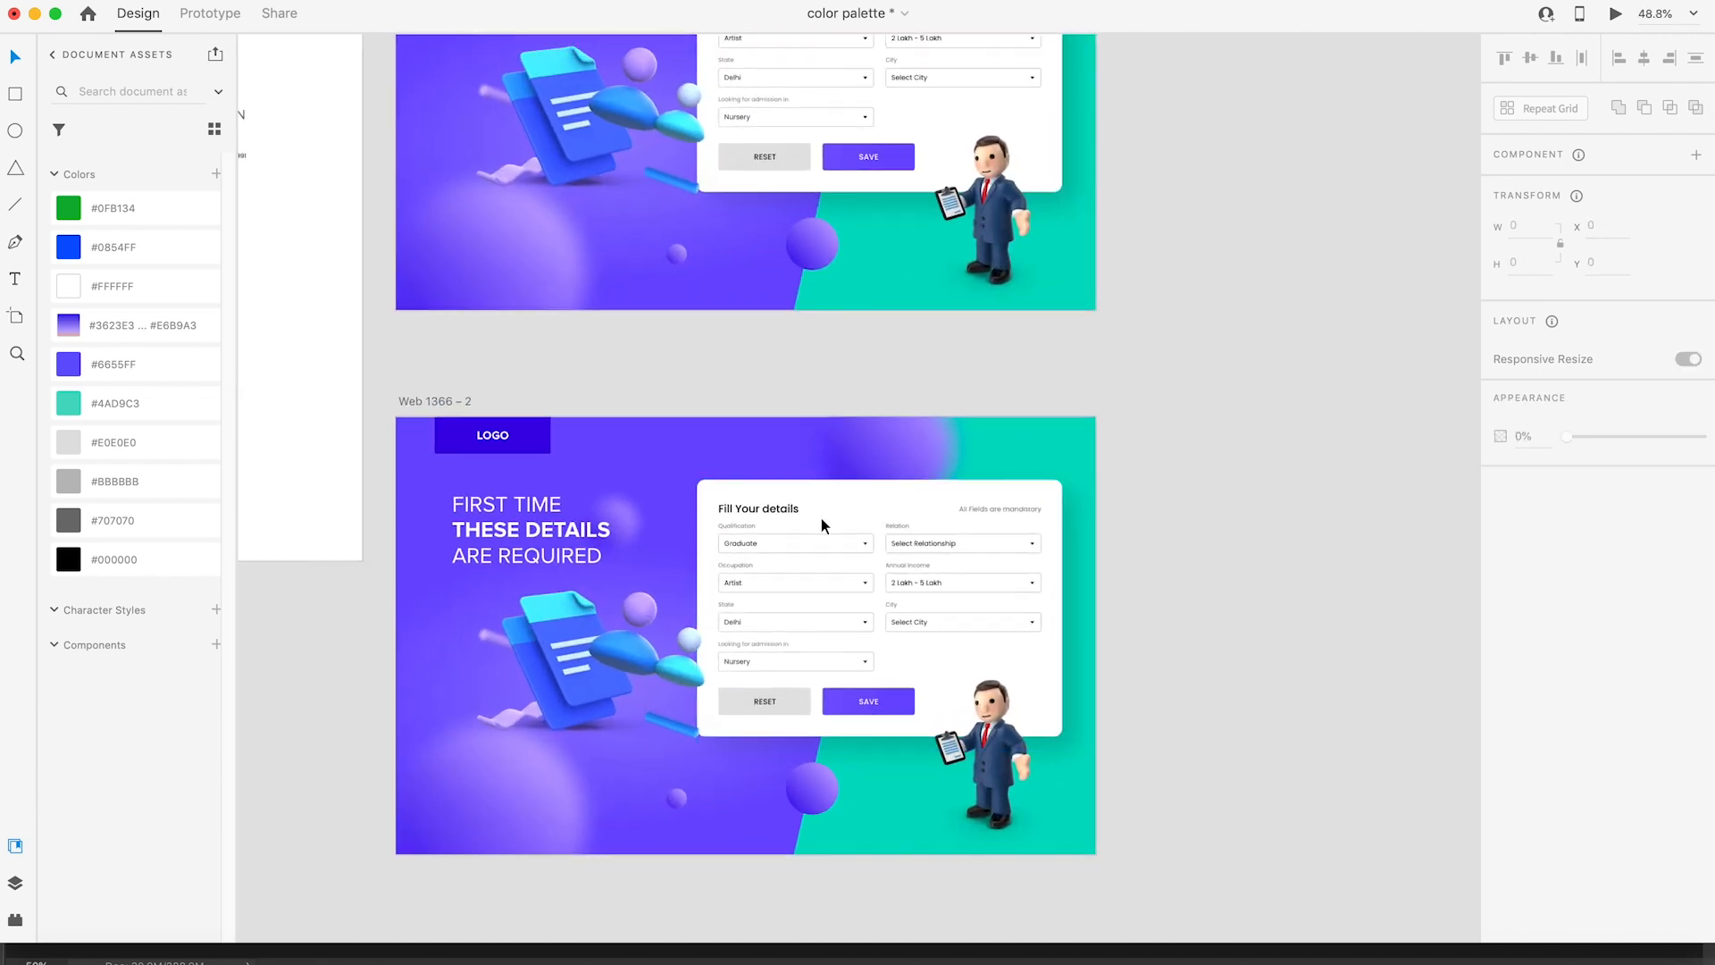
scroll(822, 523, "down", 5)
left_click_drag(306, 234, 475, 398)
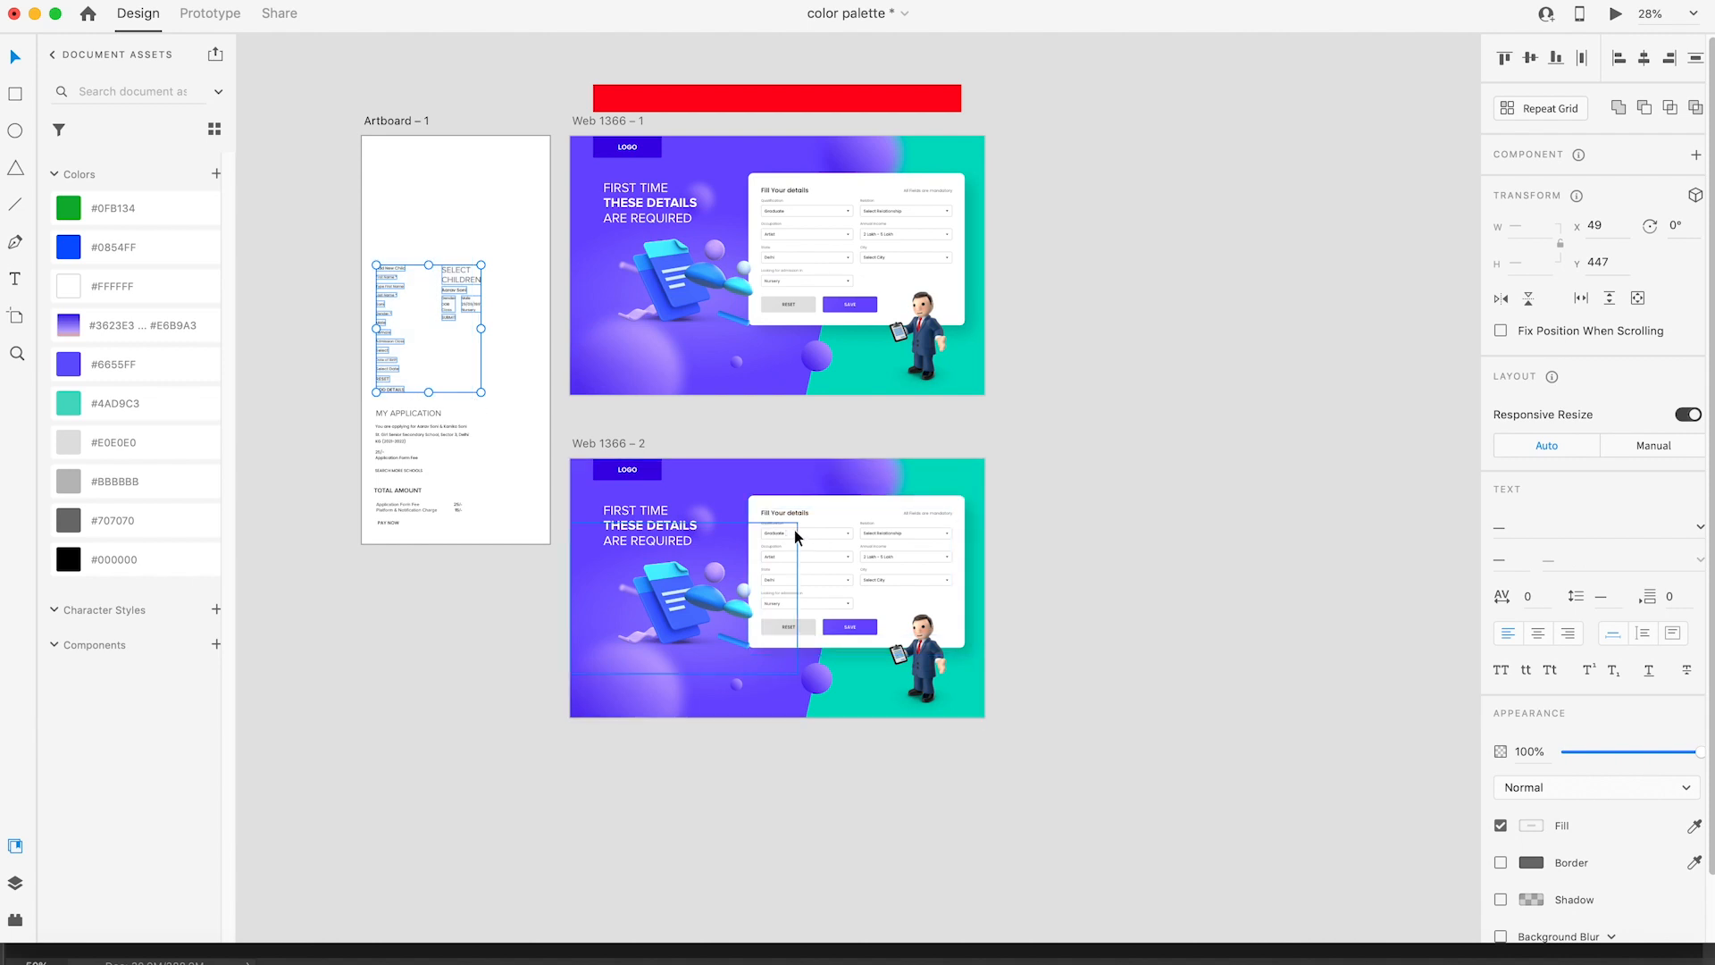
left_click(896, 522)
key("super+z")
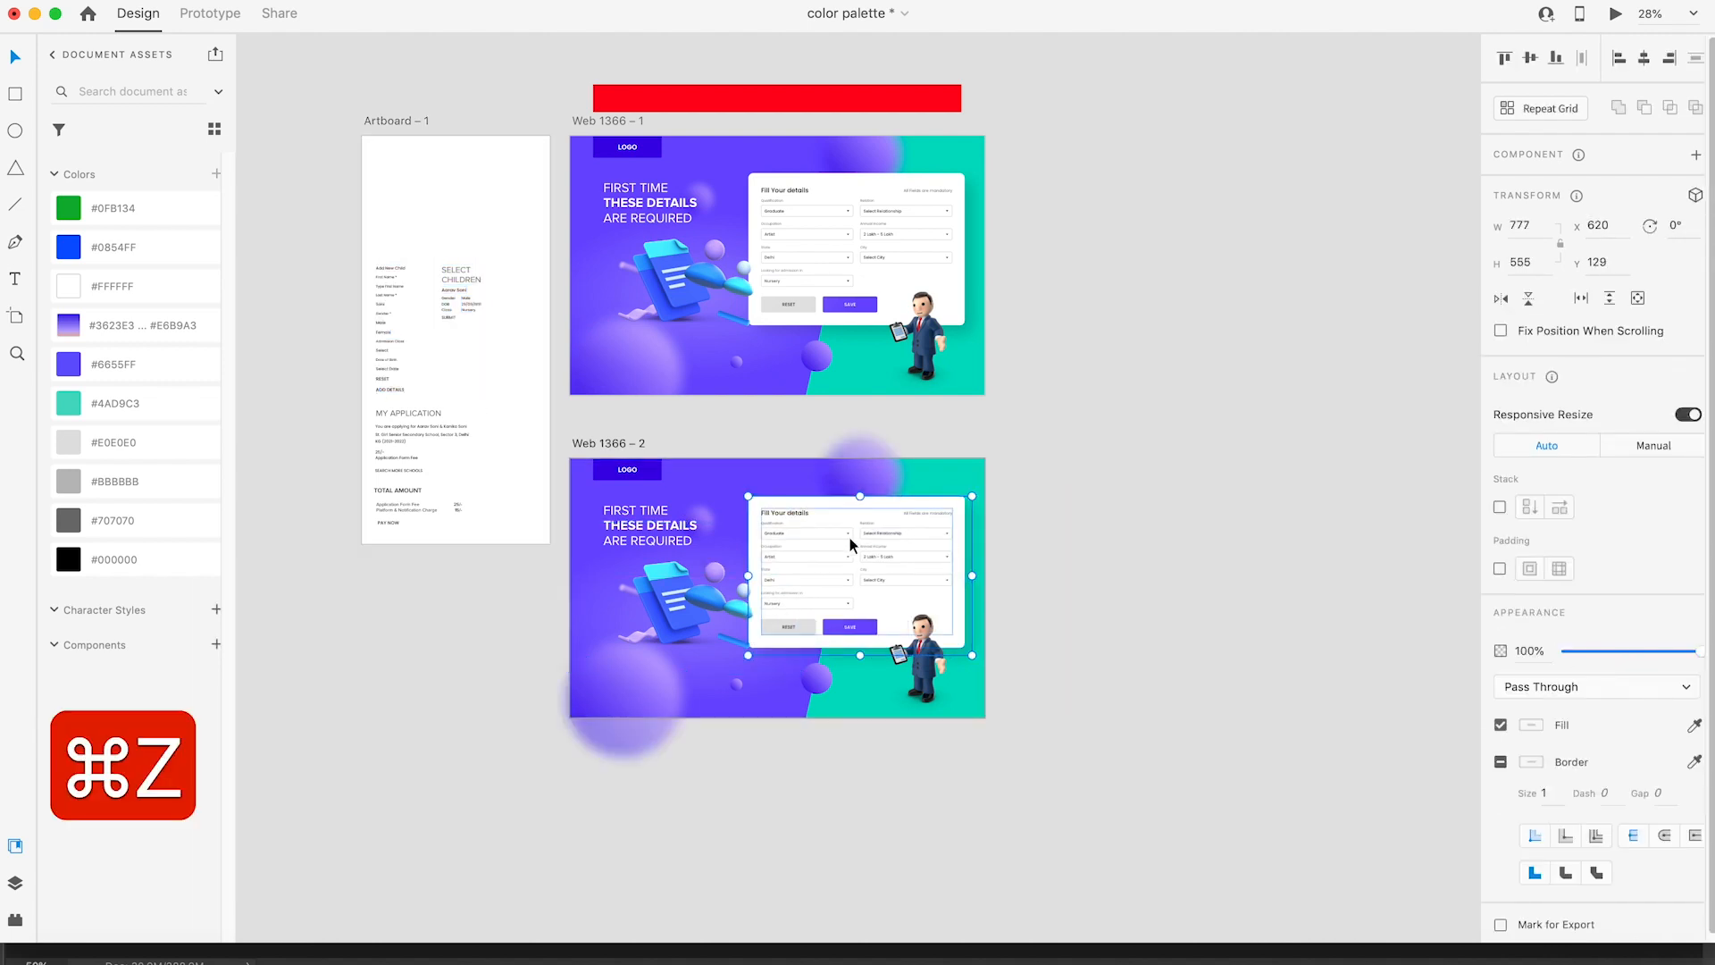
left_click_drag(818, 542, 1156, 542)
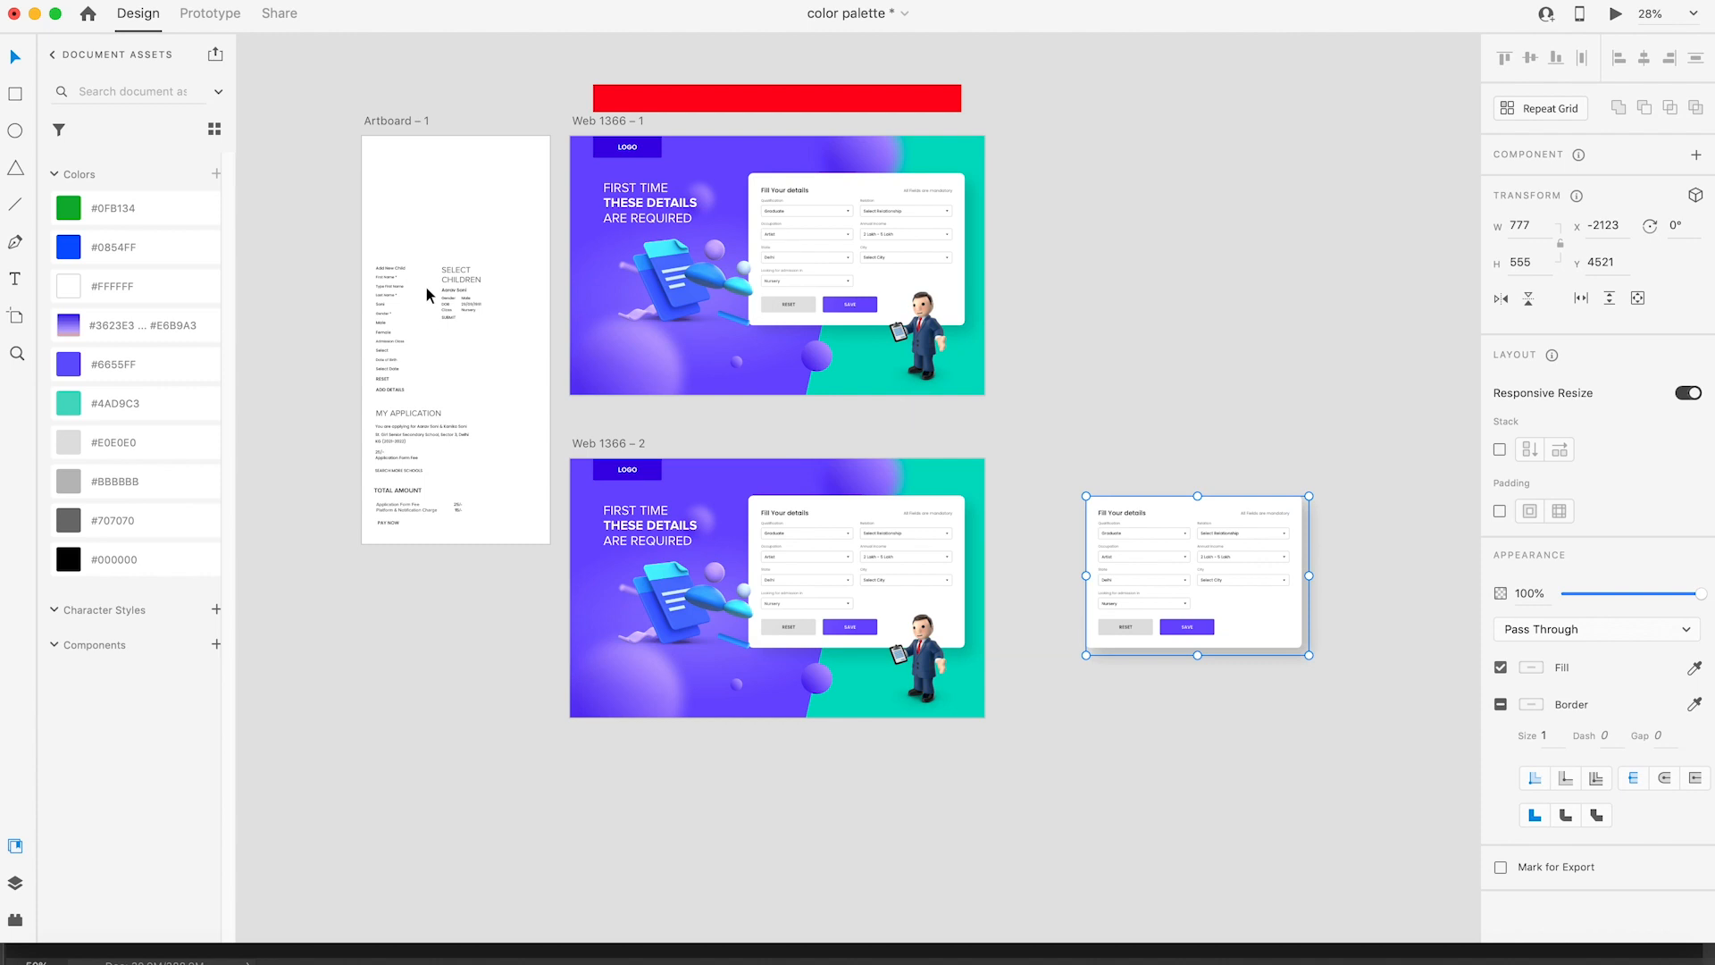
Step: Bring the Add New Child text lines from Artboard – 1 to the right of the duplicated form card
left_click_drag(347, 254, 1369, 578)
key("z")
left_click_drag(1110, 467, 1372, 662)
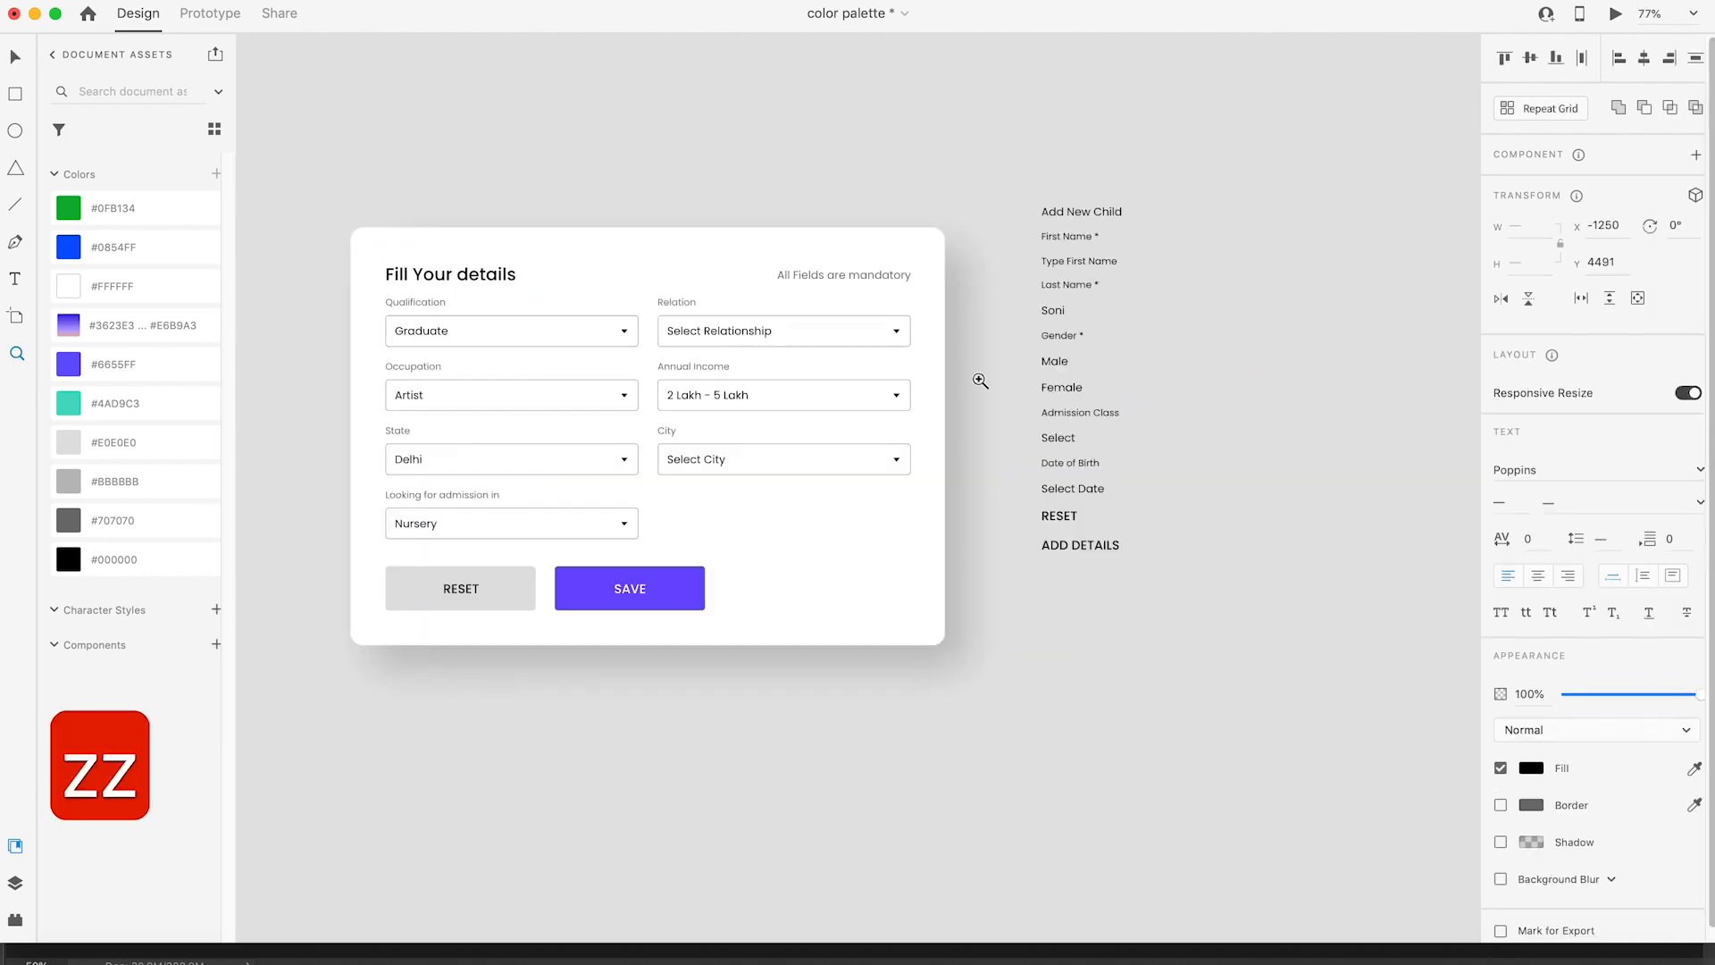
key("v")
left_click_drag(591, 111, 770, 162)
left_click(1240, 284)
key("Escape")
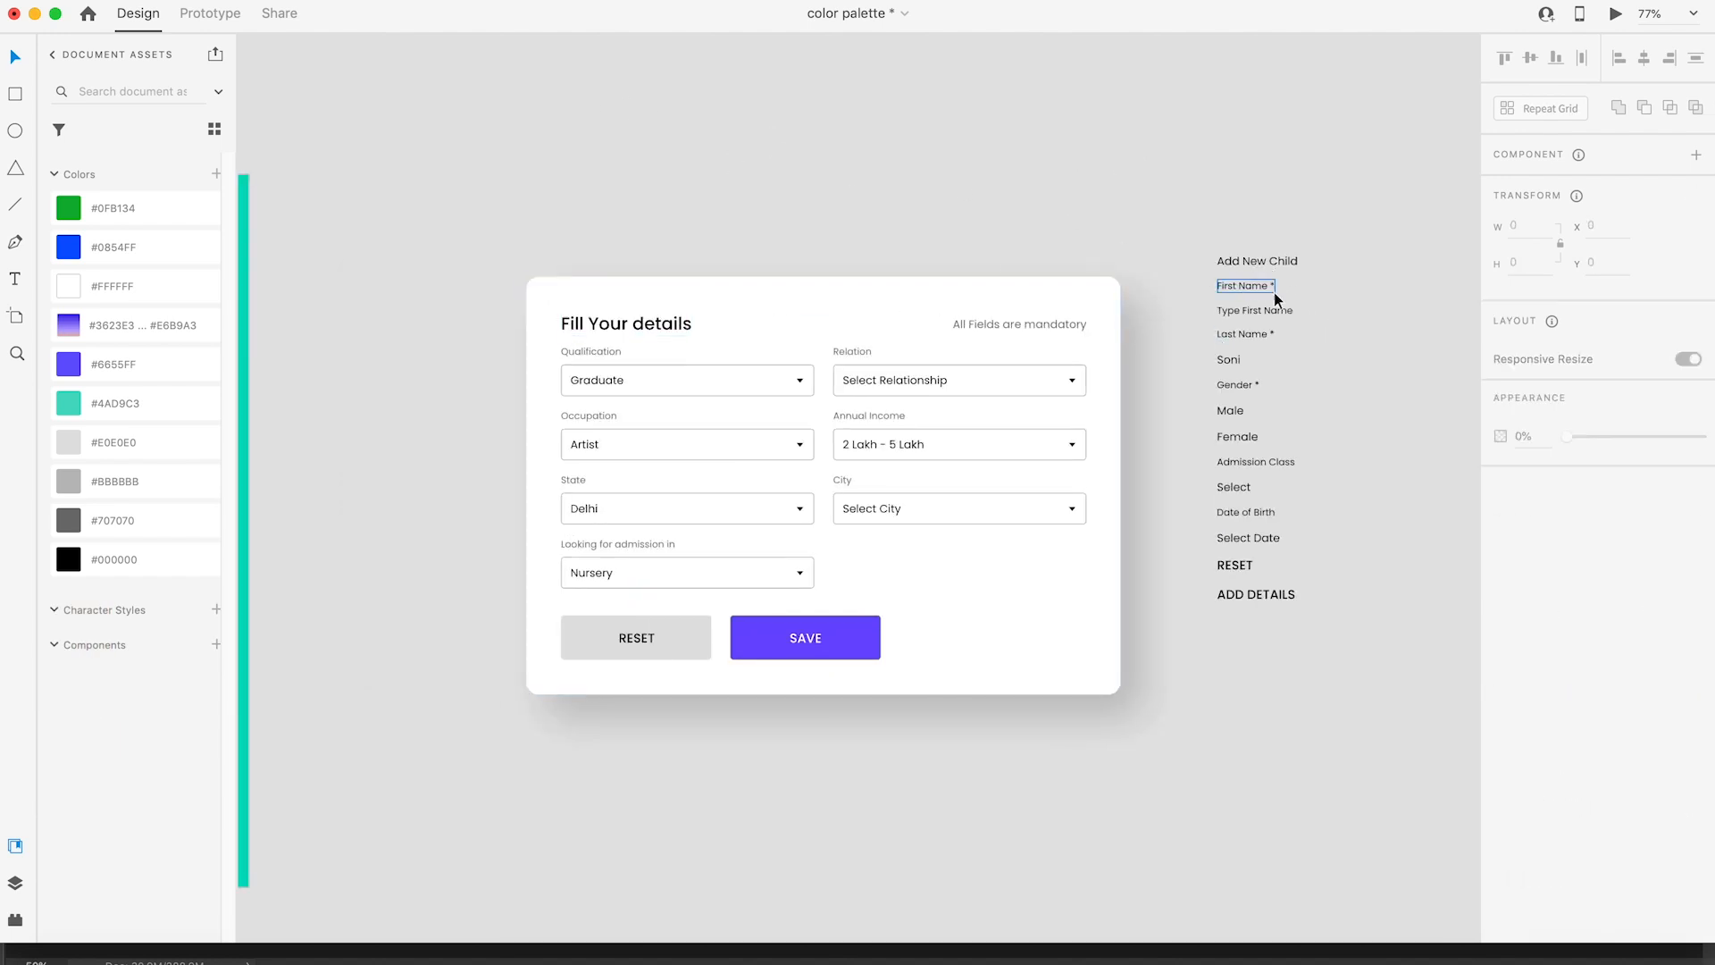
Step: Replace the form card's heading with the copied text "Add New Child"
left_click(1258, 260)
key("super+c")
left_click(609, 327)
double_click(605, 327)
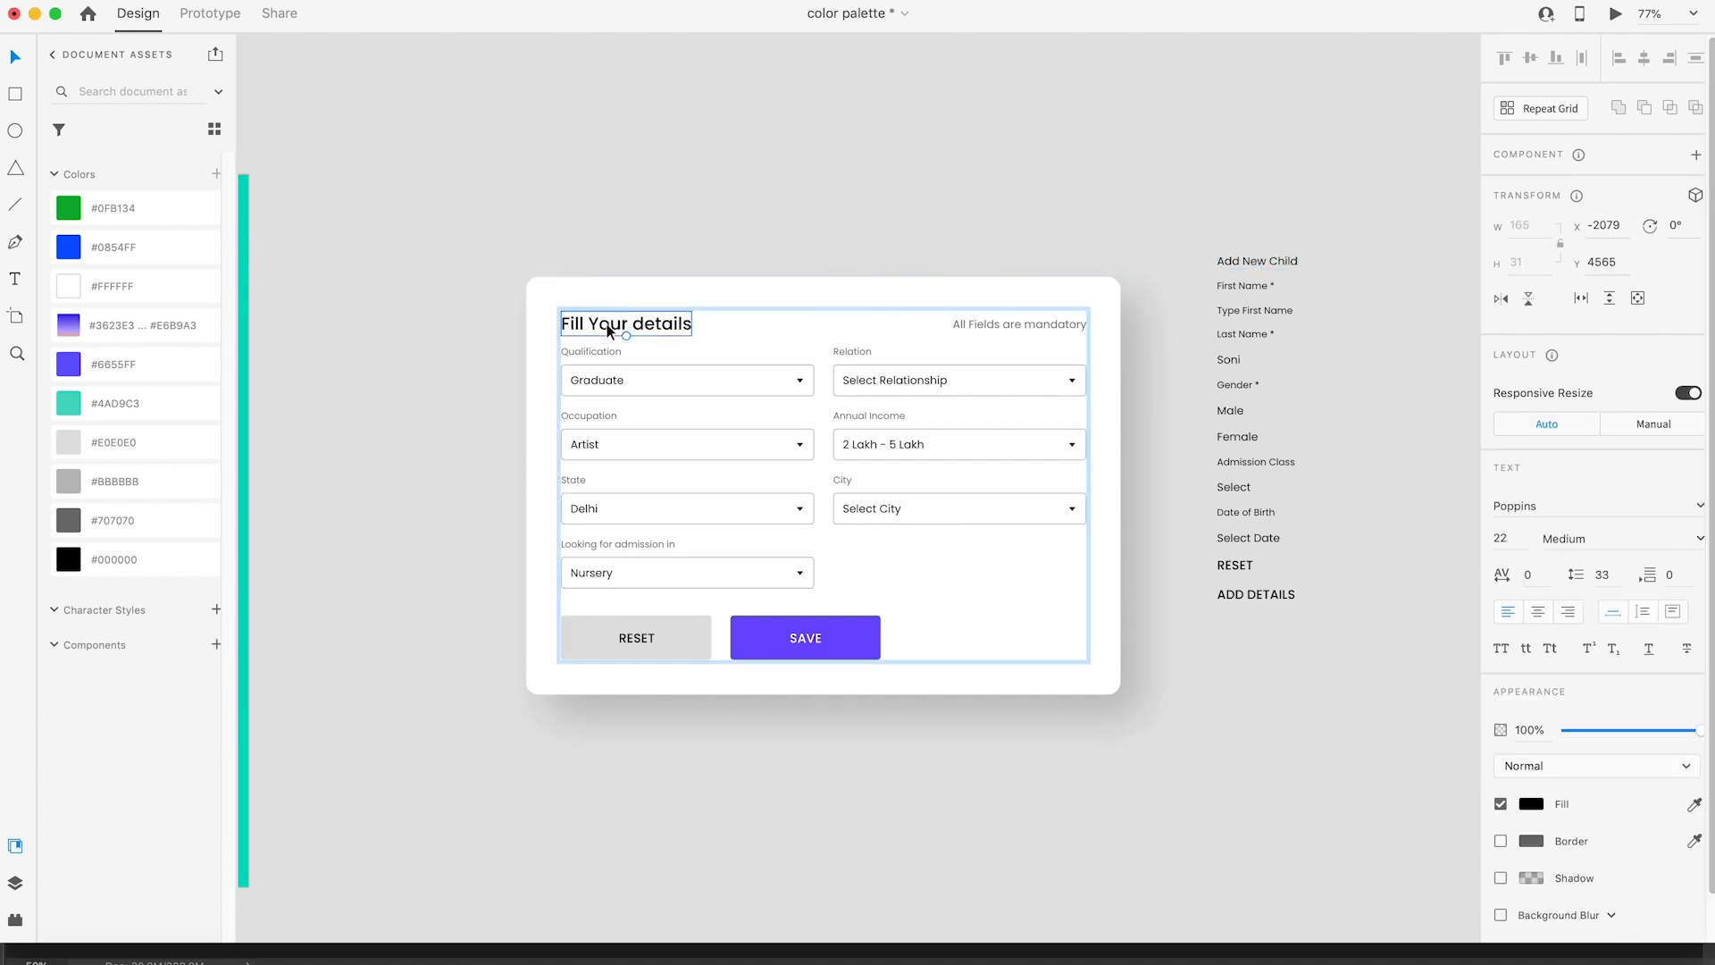
double_click(607, 324)
key("super+v")
Step: Try retyping the Qualification label as "First Name *"
left_click(582, 354)
double_click(582, 354)
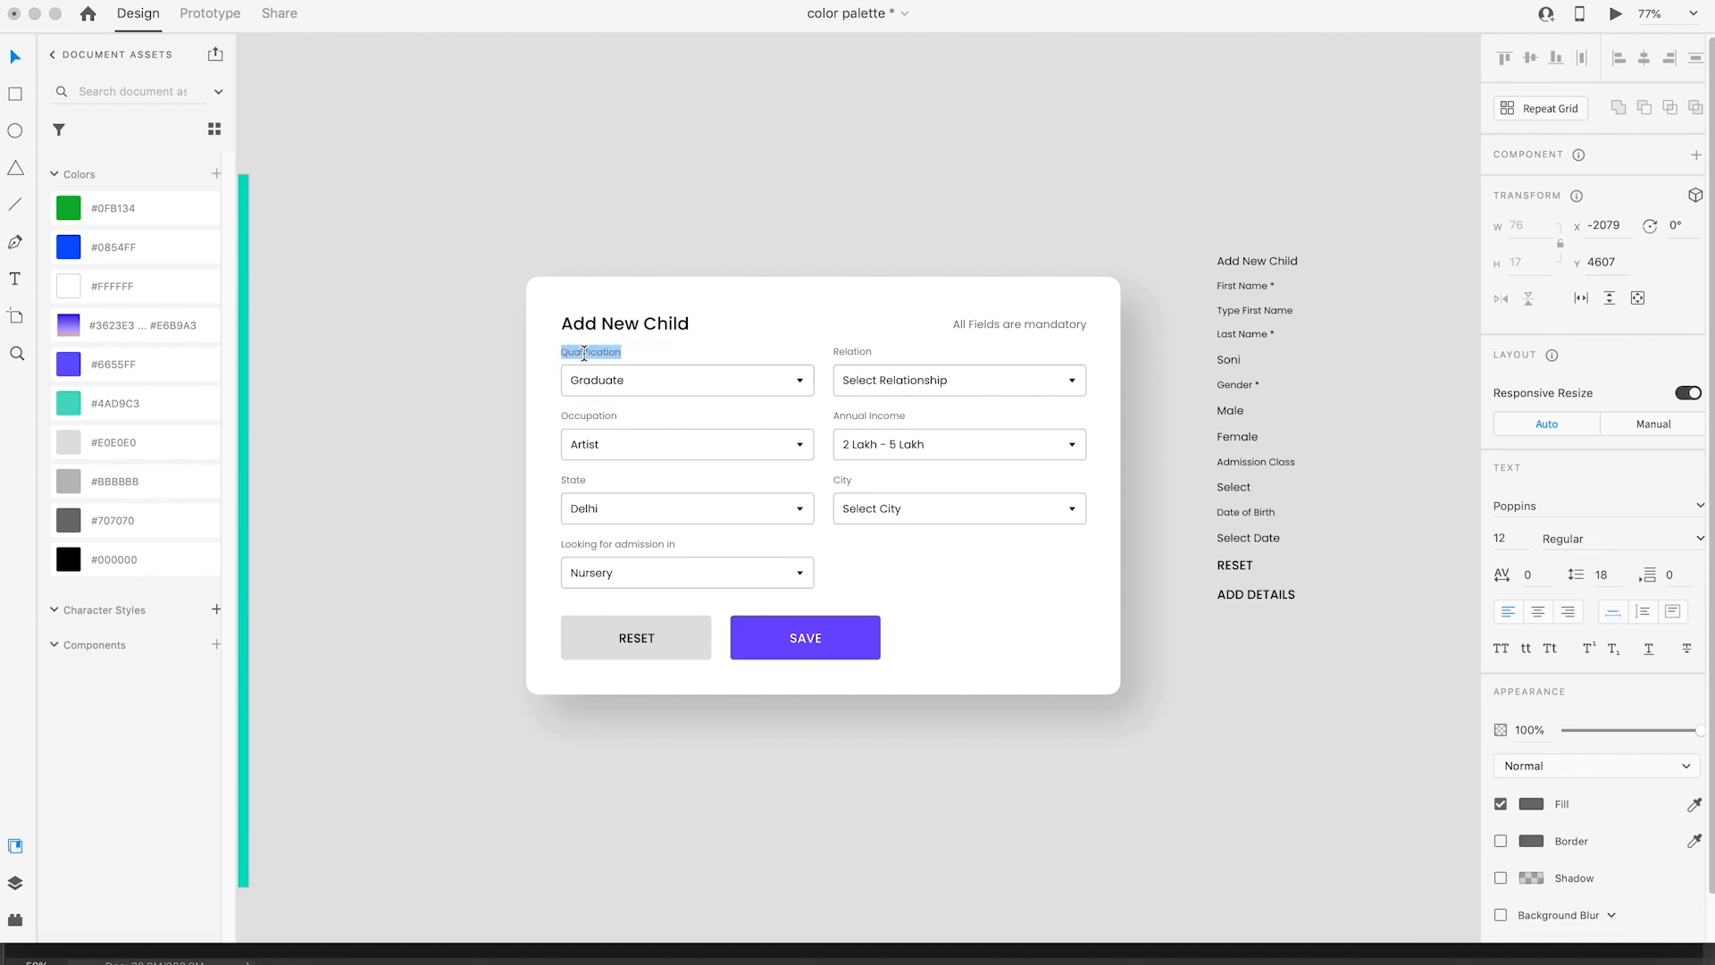
type("First Name")
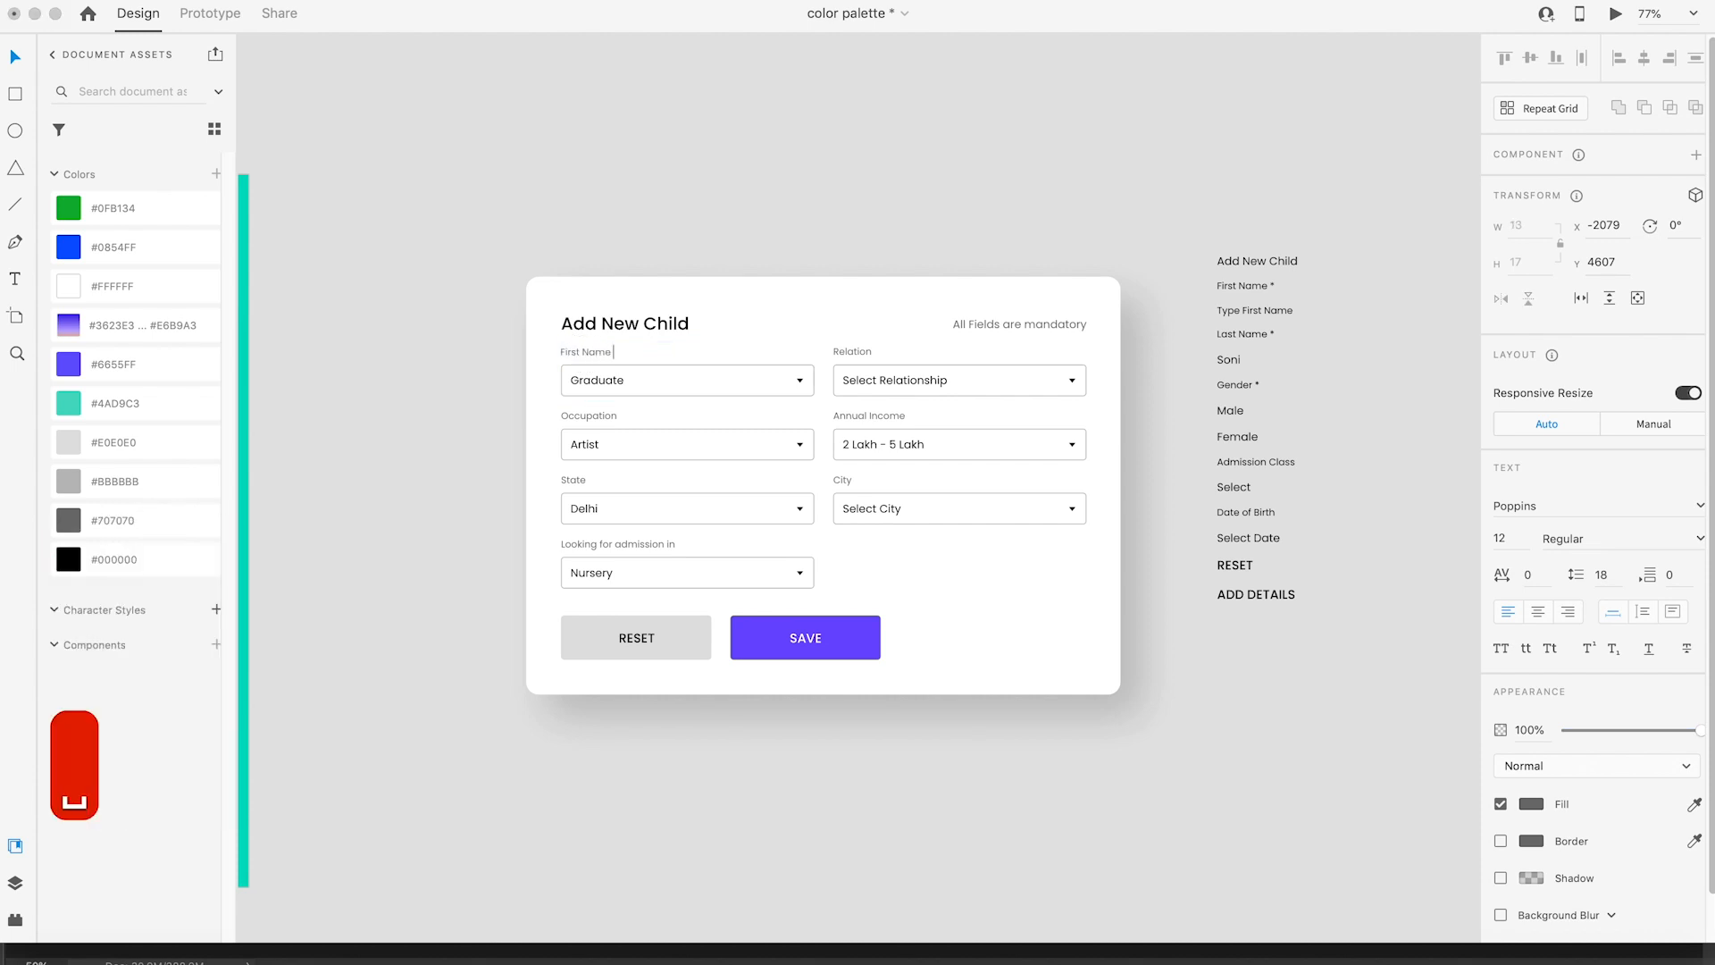
type(" *")
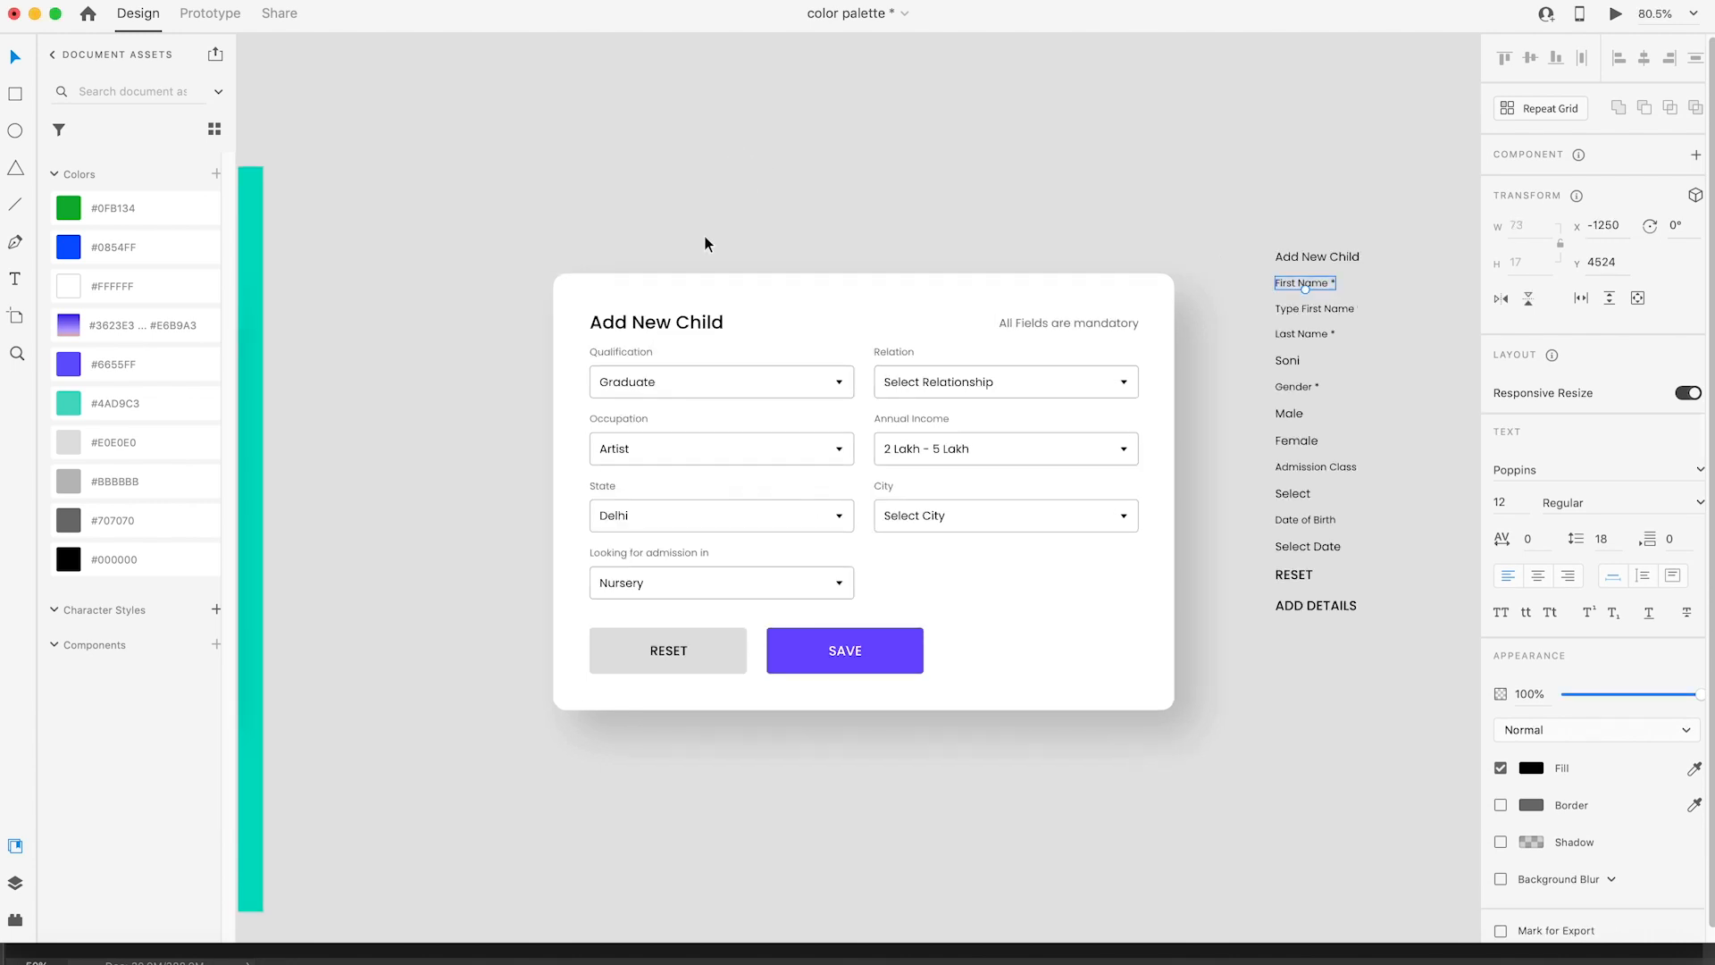
Step: Replace the Qualification label with the "First Name *" text copied from the list beside the card
double_click(1315, 290)
key("super+c")
left_click(619, 352)
double_click(619, 352)
double_click(609, 351)
key("super+v")
key("Escape")
Step: Remove the asterisk from the First Name label above the first field
double_click(626, 351)
left_click_drag(644, 352, 736, 351)
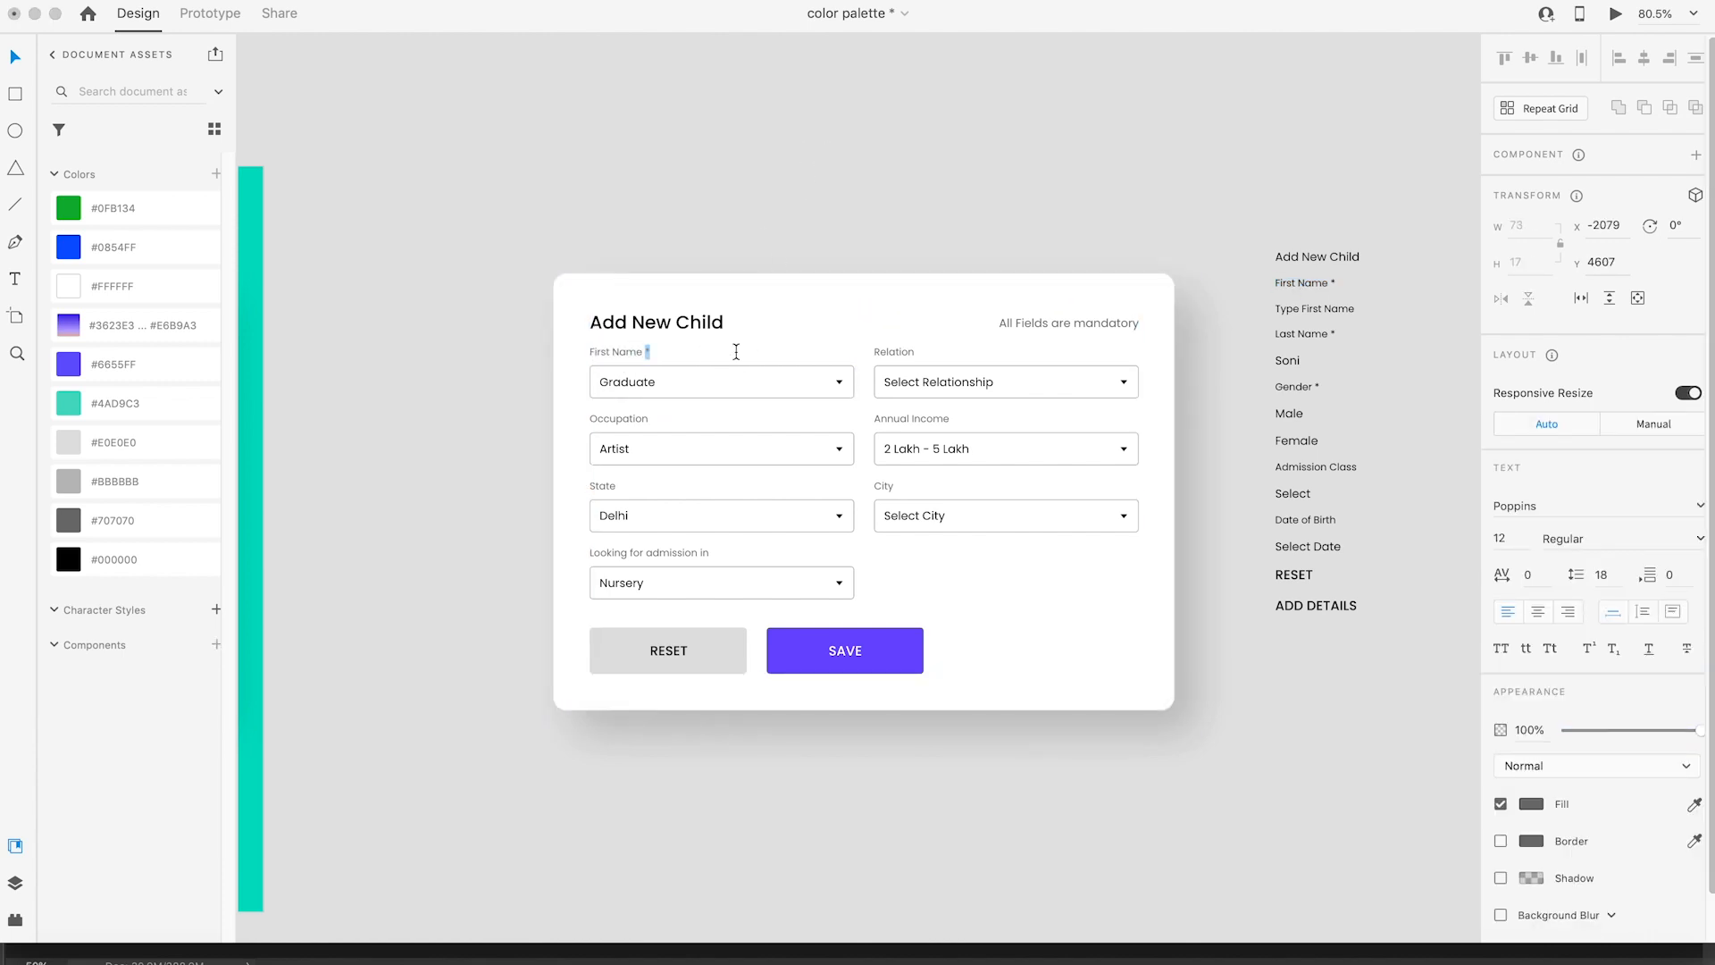
key("BackSpace")
key("Escape")
key("Escape")
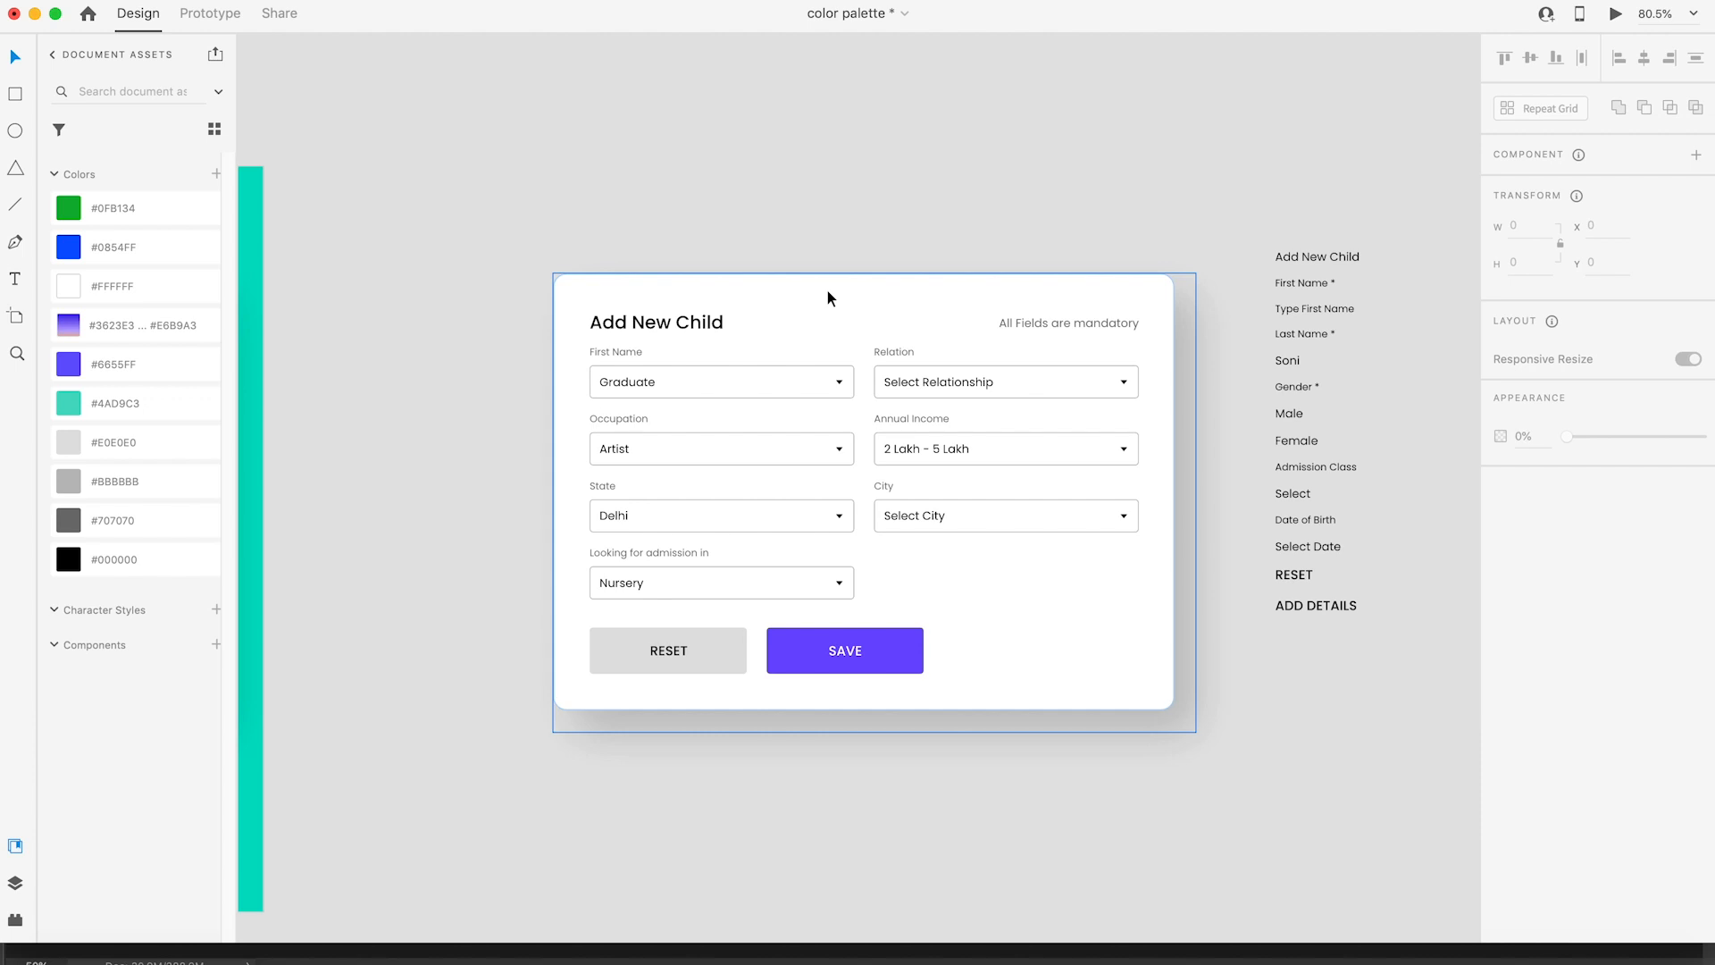
Step: Ungroup the form card and delete the Relation, Annual Income and City fields along with the mandatory-fields note
left_click(931, 382)
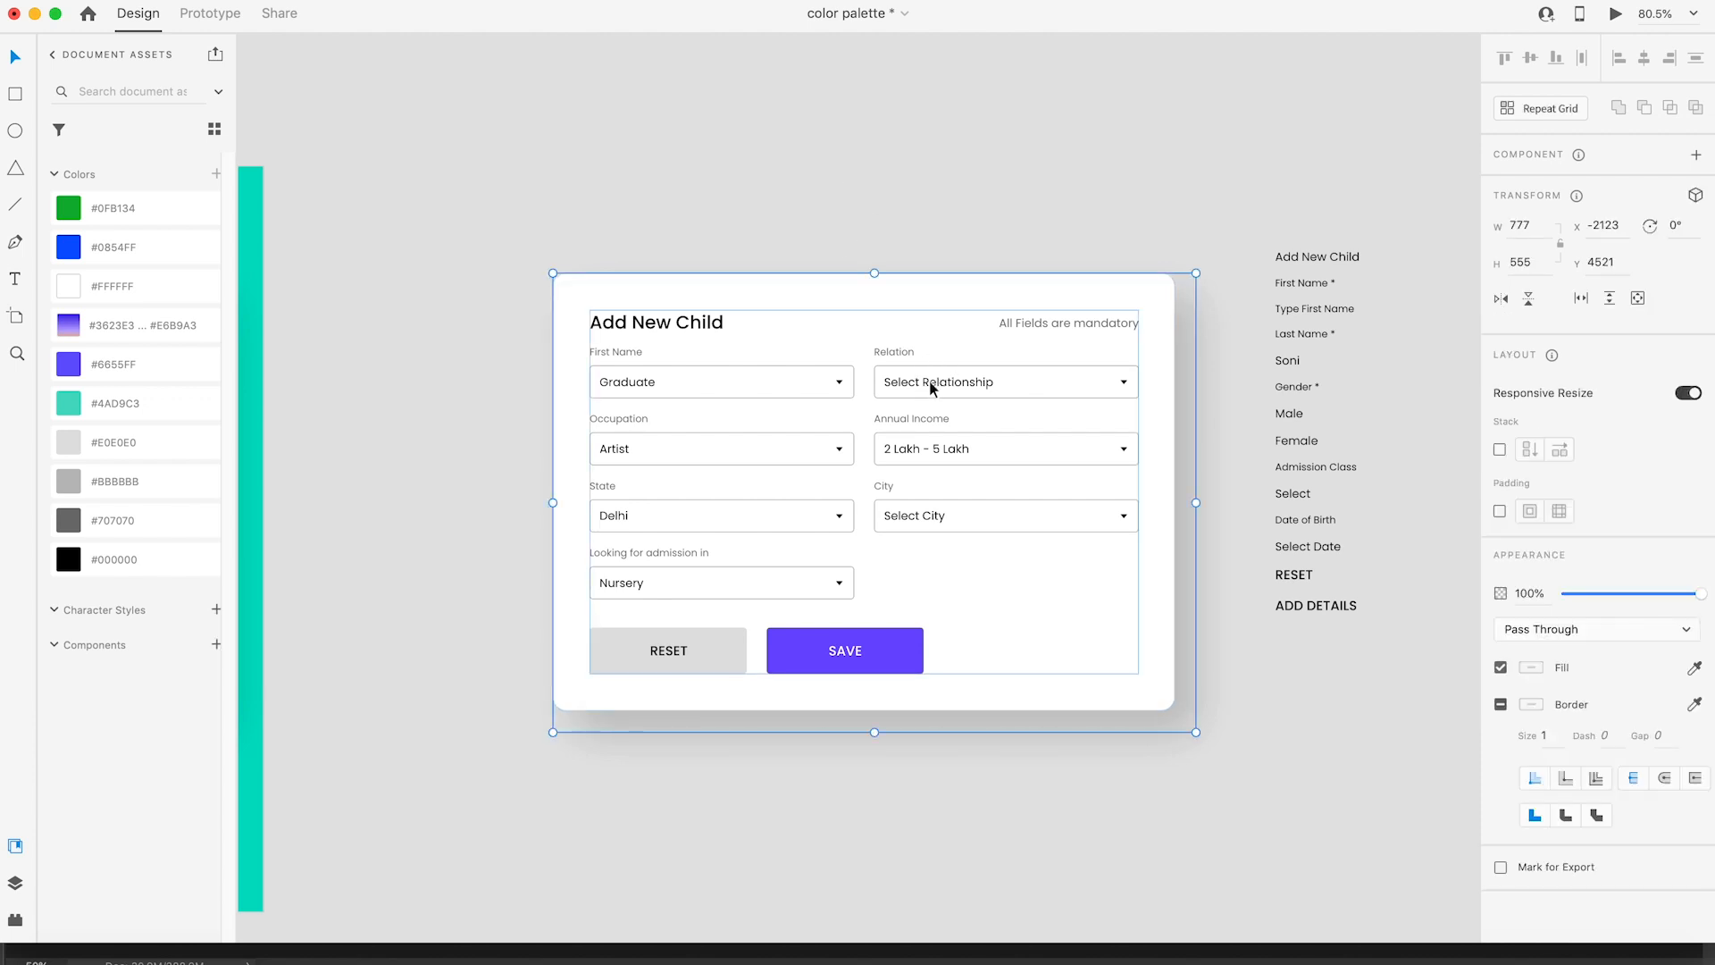
right_click(929, 384)
left_click(975, 575)
left_click_drag(1199, 581, 858, 316)
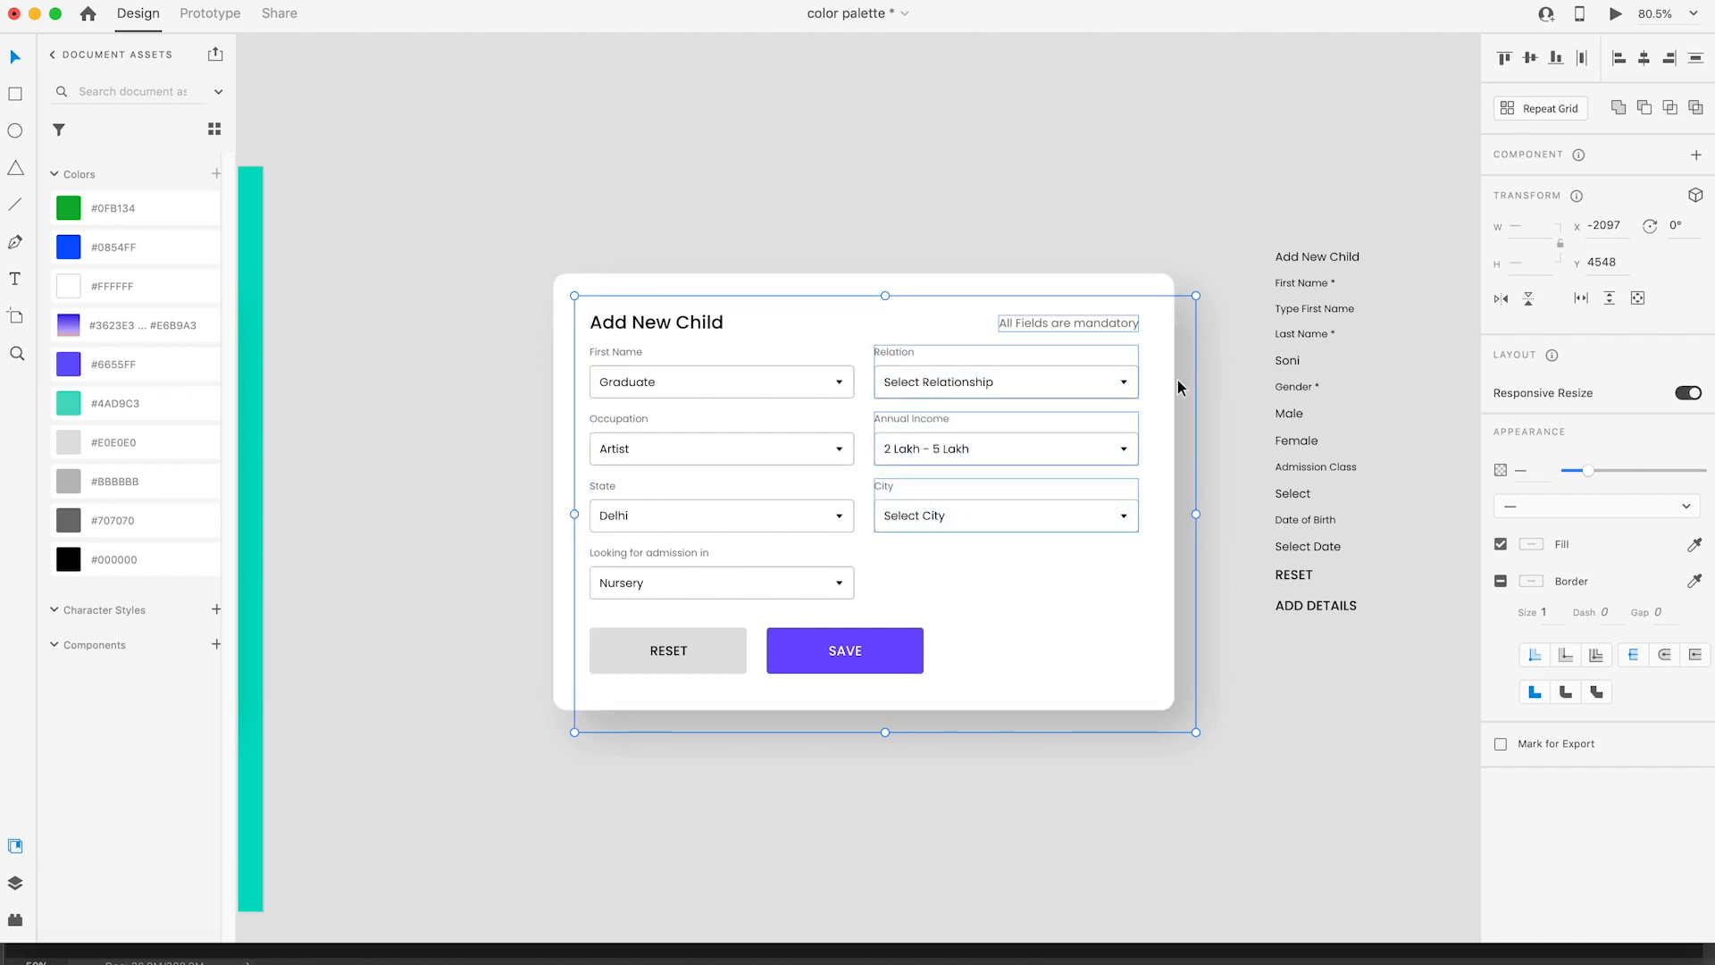
key("BackSpace")
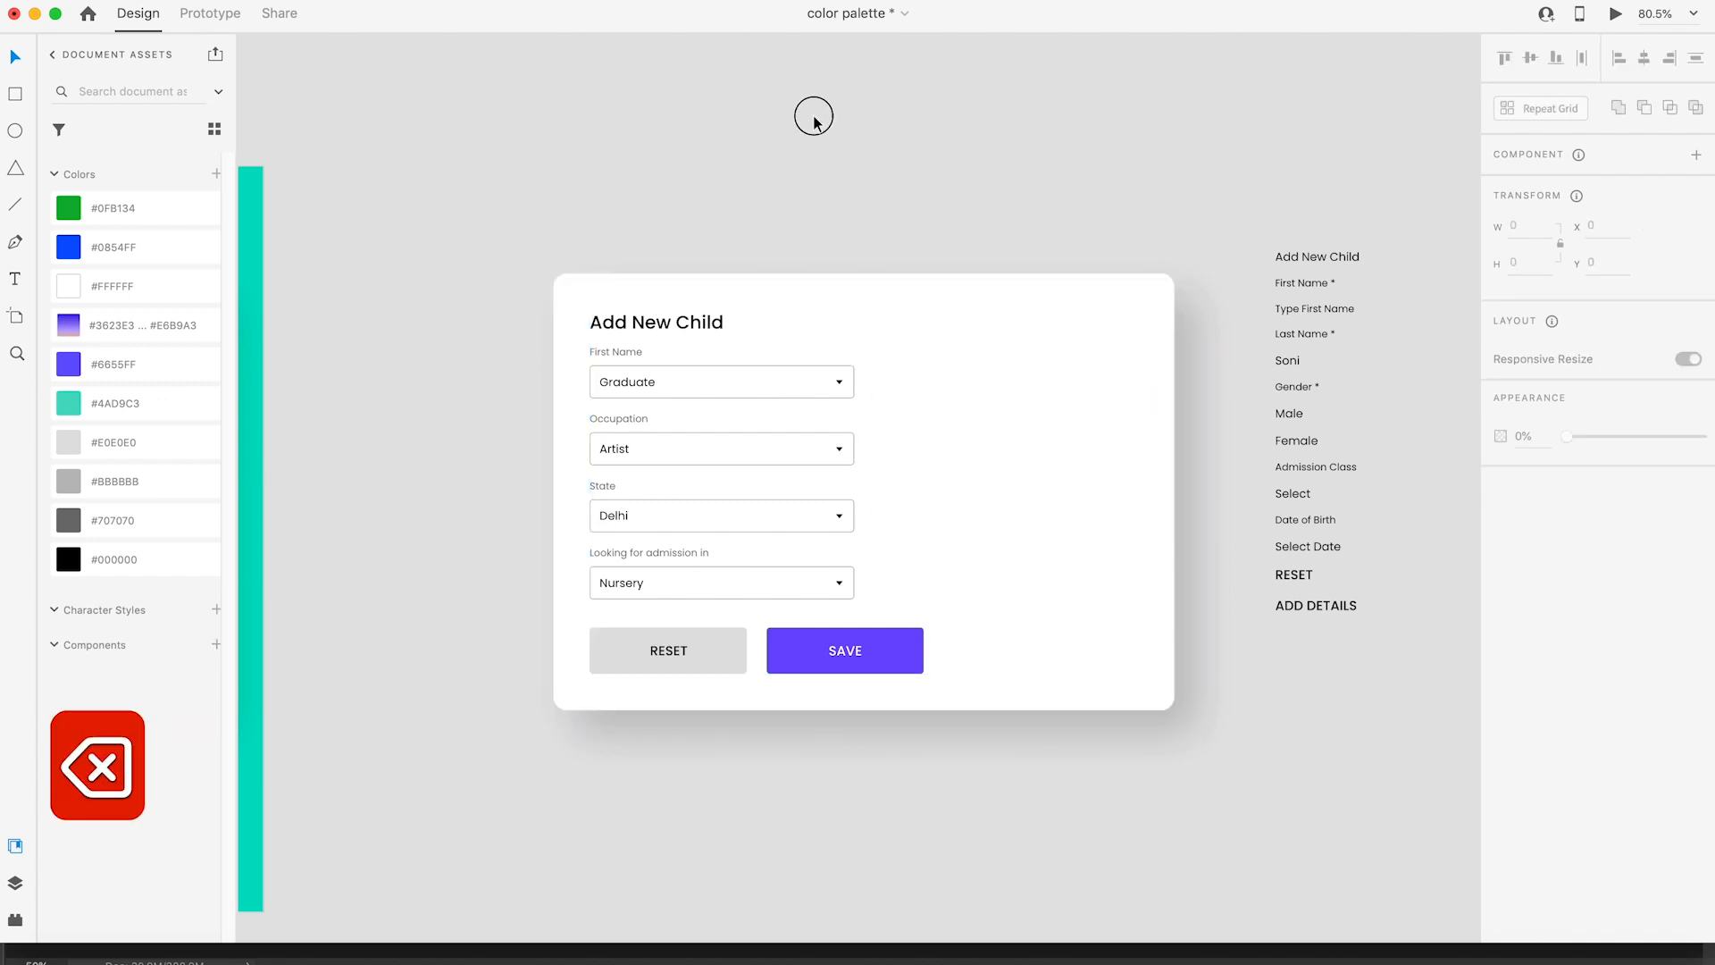
Step: Replace the "Graduate" text in the First Name field with "Type First Name" cut from the list beside the card
scroll(693, 516, "up", 3)
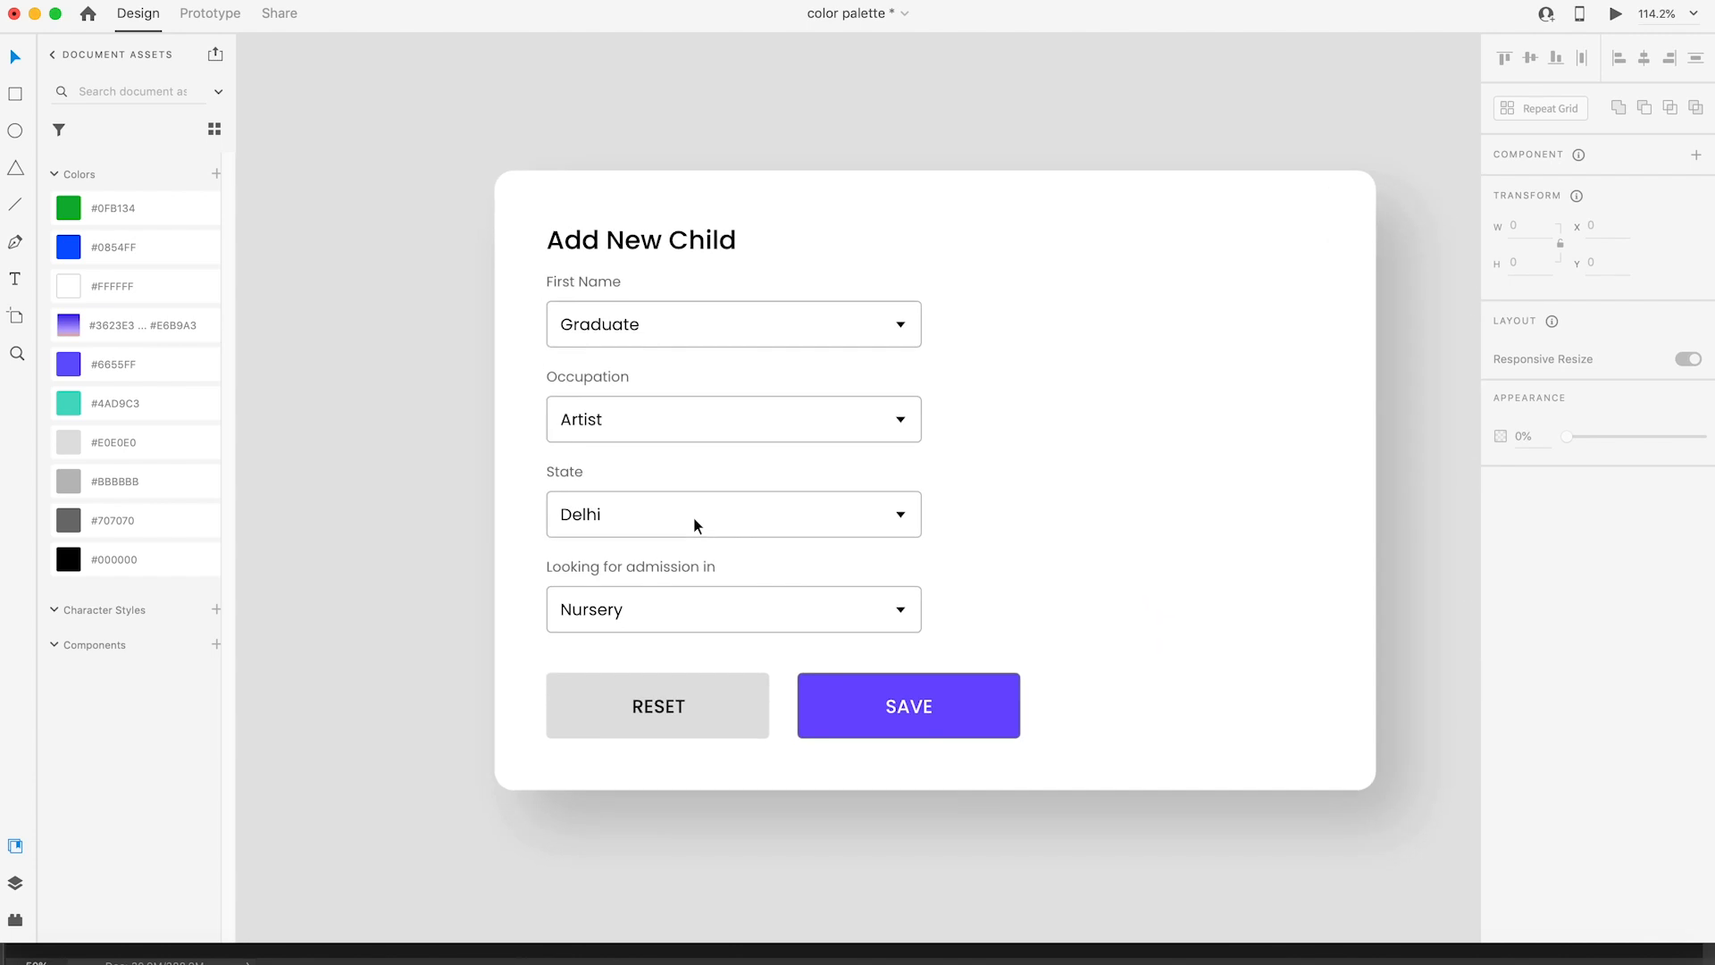
scroll(753, 475, "down", 3)
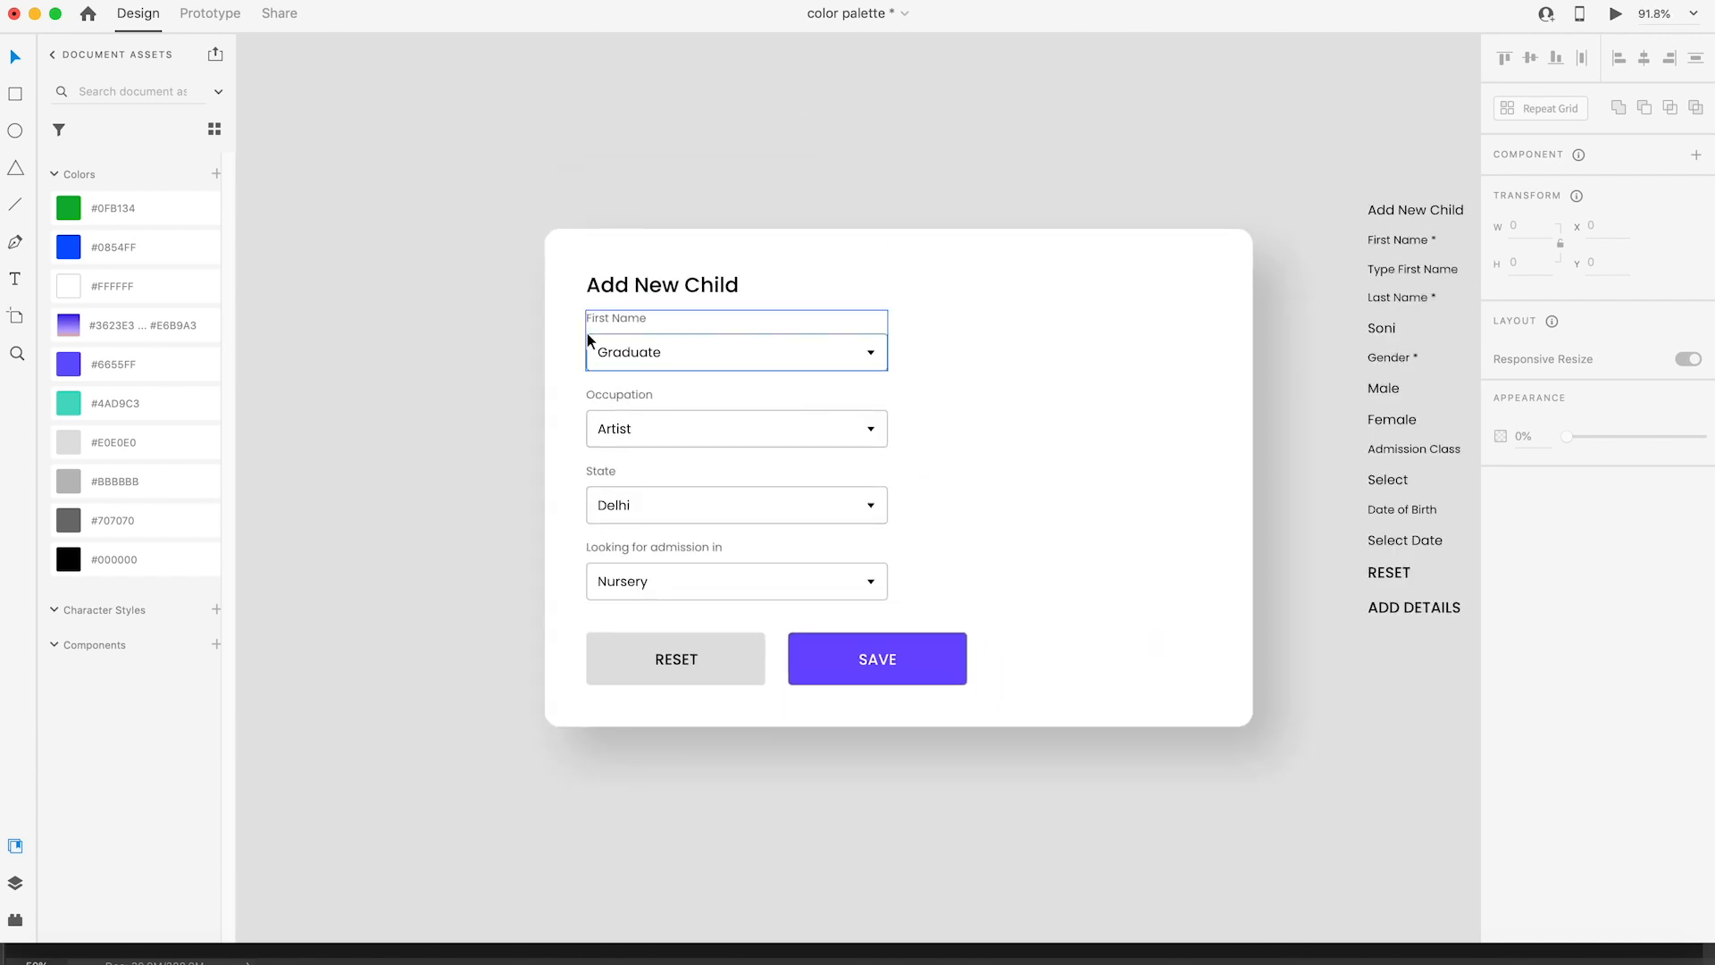
double_click(625, 356)
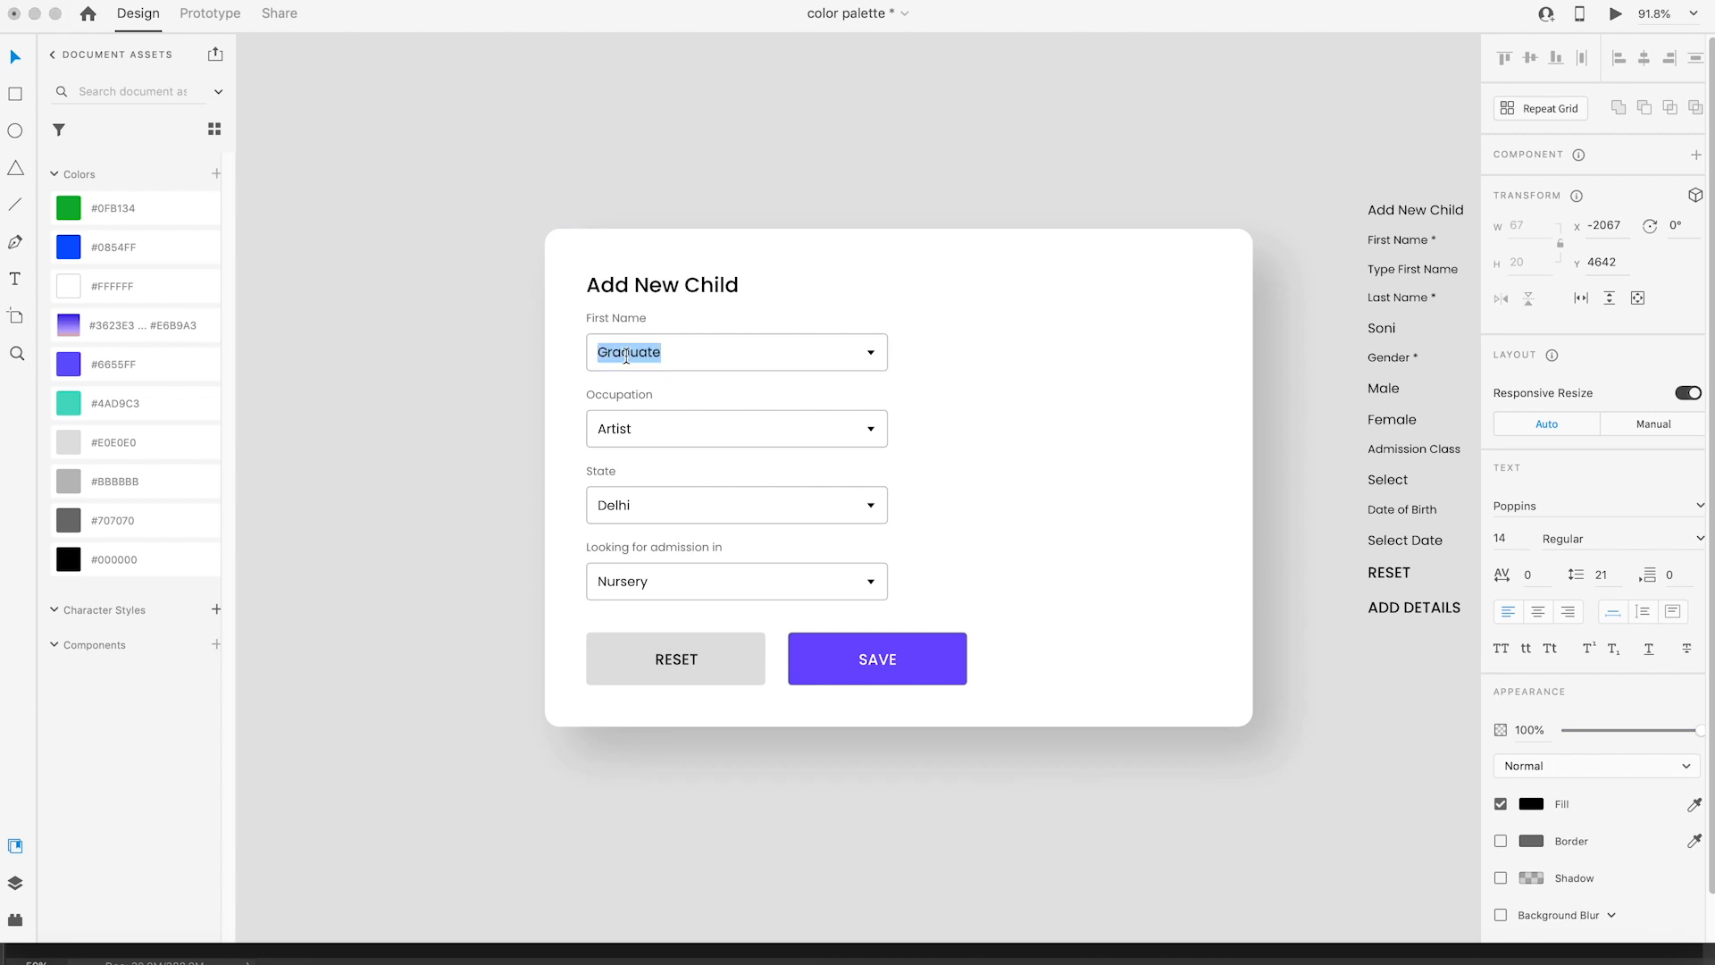
double_click(1412, 270)
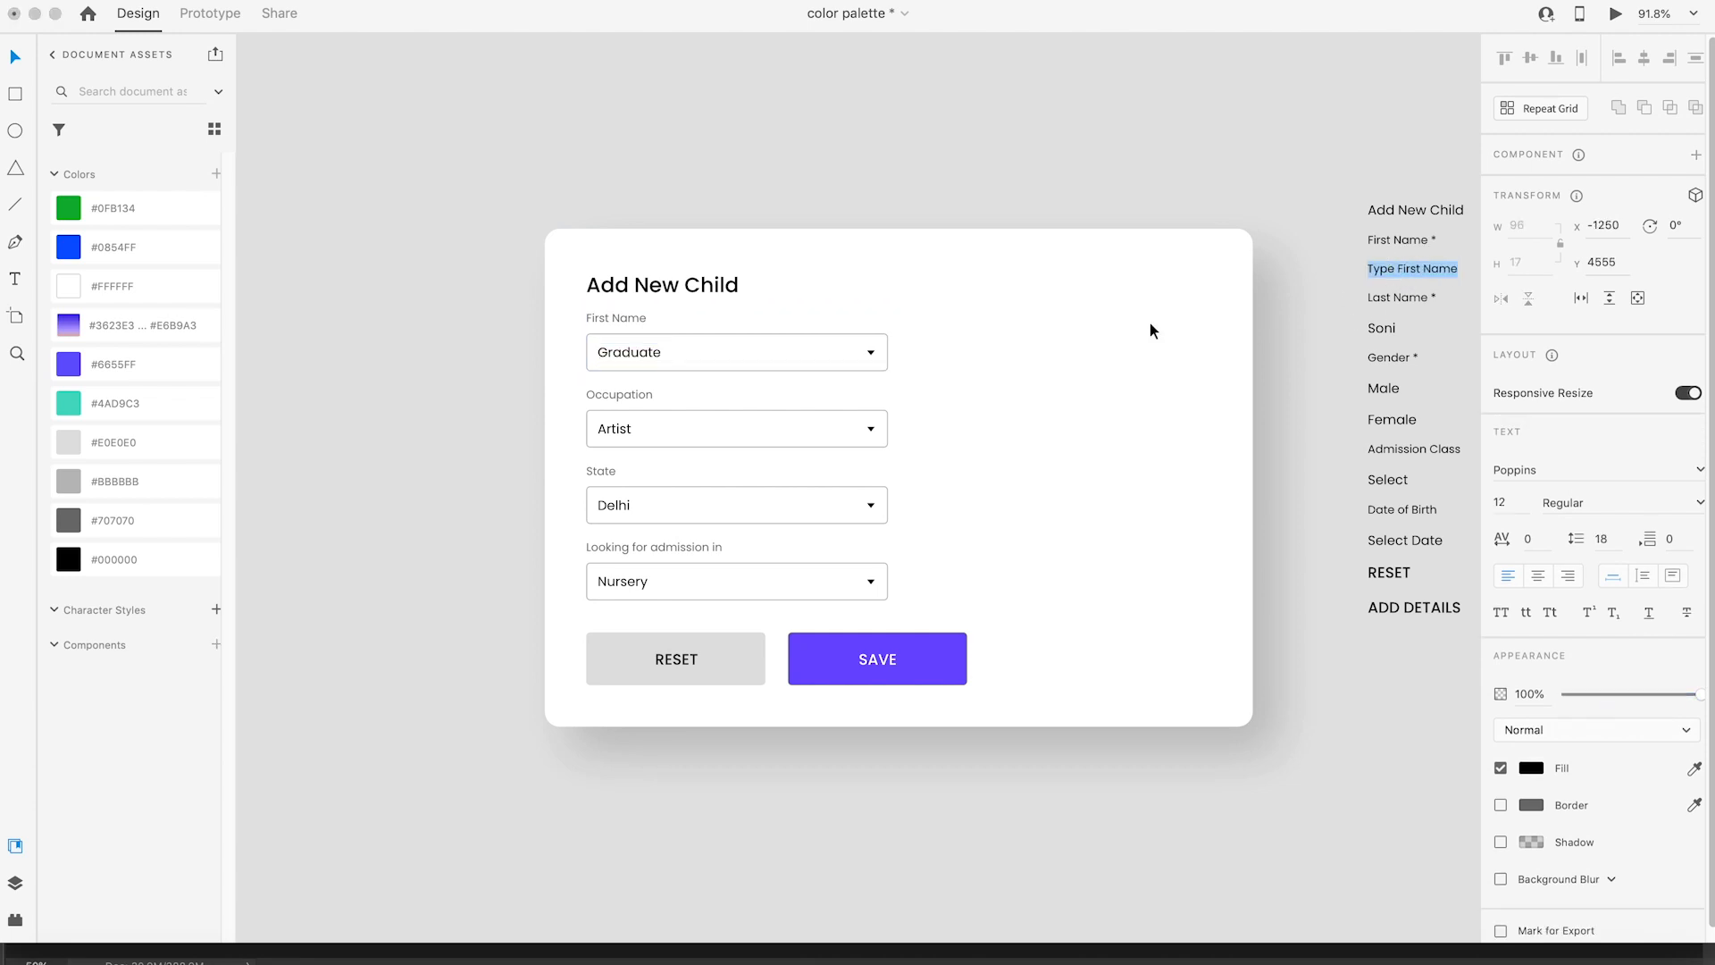
key("super+x")
double_click(616, 355)
key("super+a")
key("super+v")
key("Escape")
Step: Delete the dropdown arrow from the First Name field
left_click(872, 351)
left_click(876, 155)
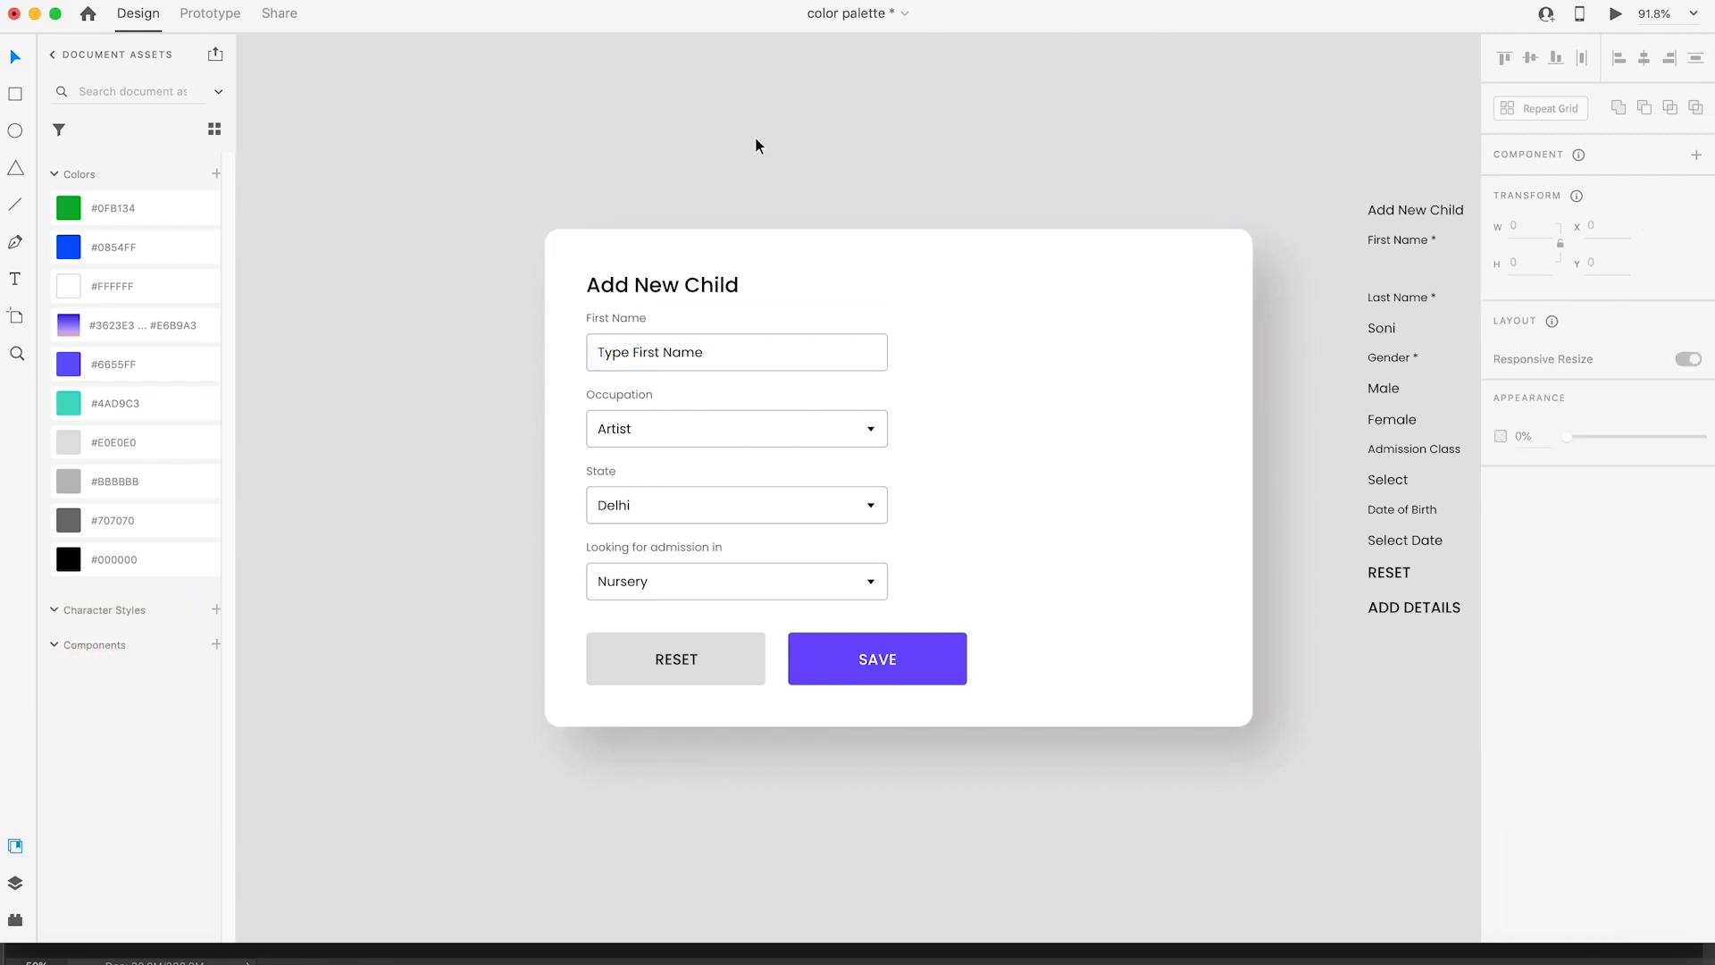
left_click(783, 186)
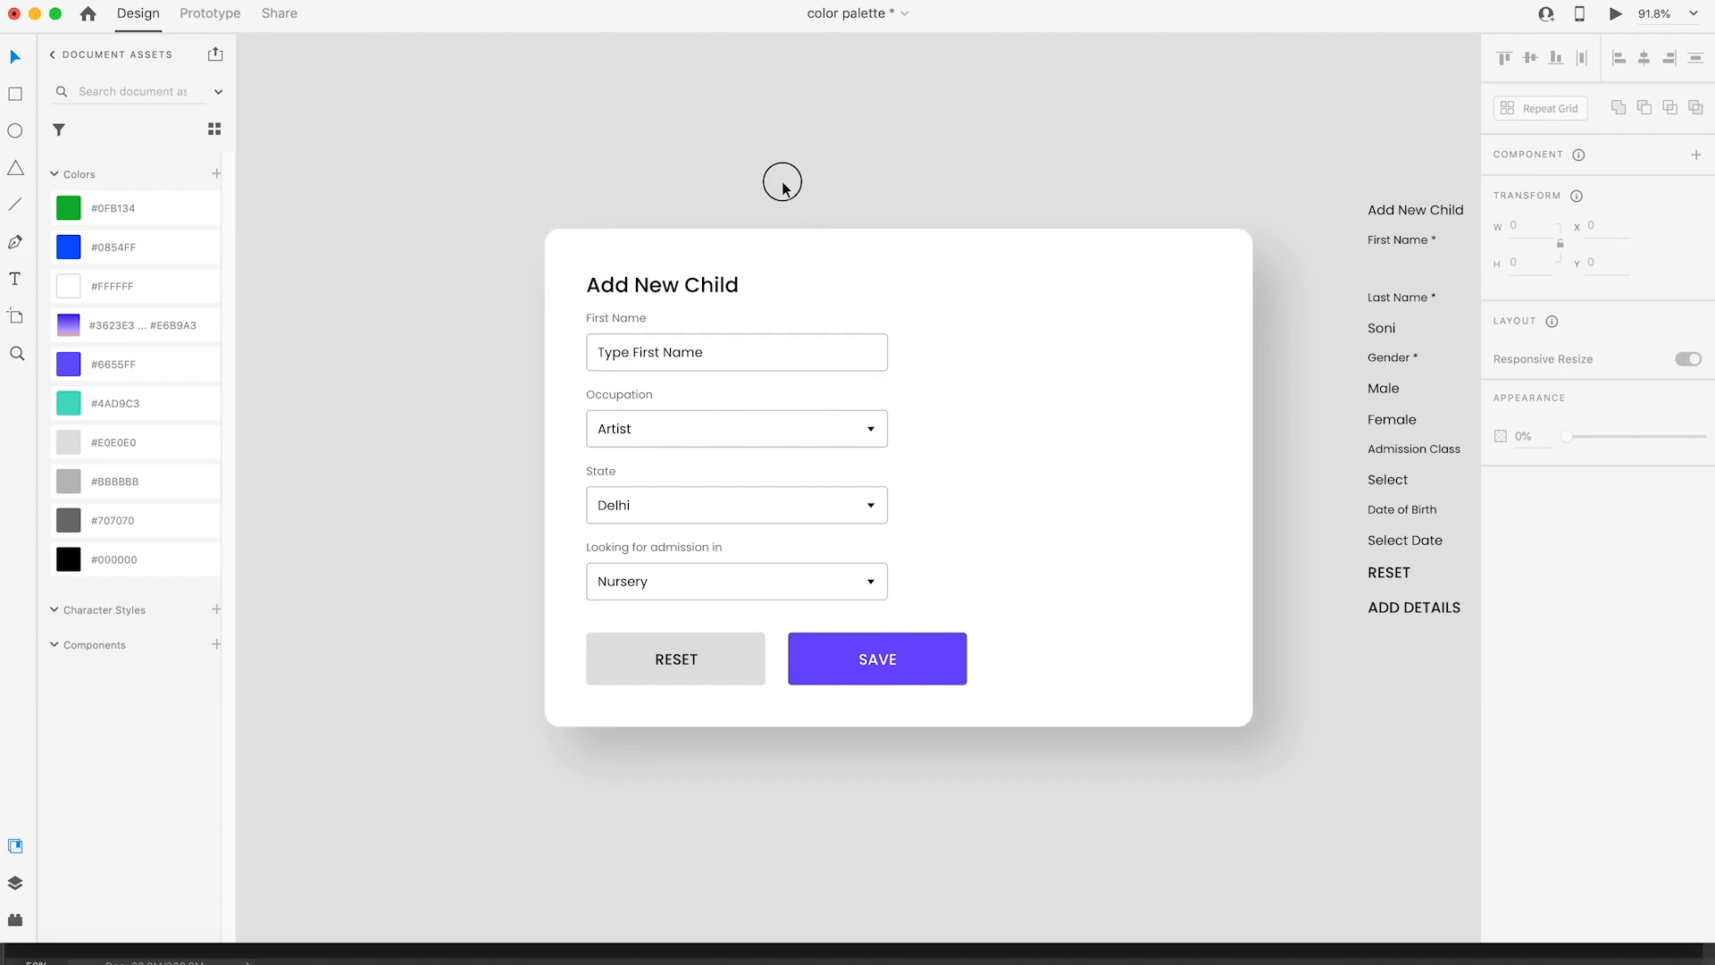
Step: Apply the saved blue document colour as the border of the First Name field's box
left_click(779, 365)
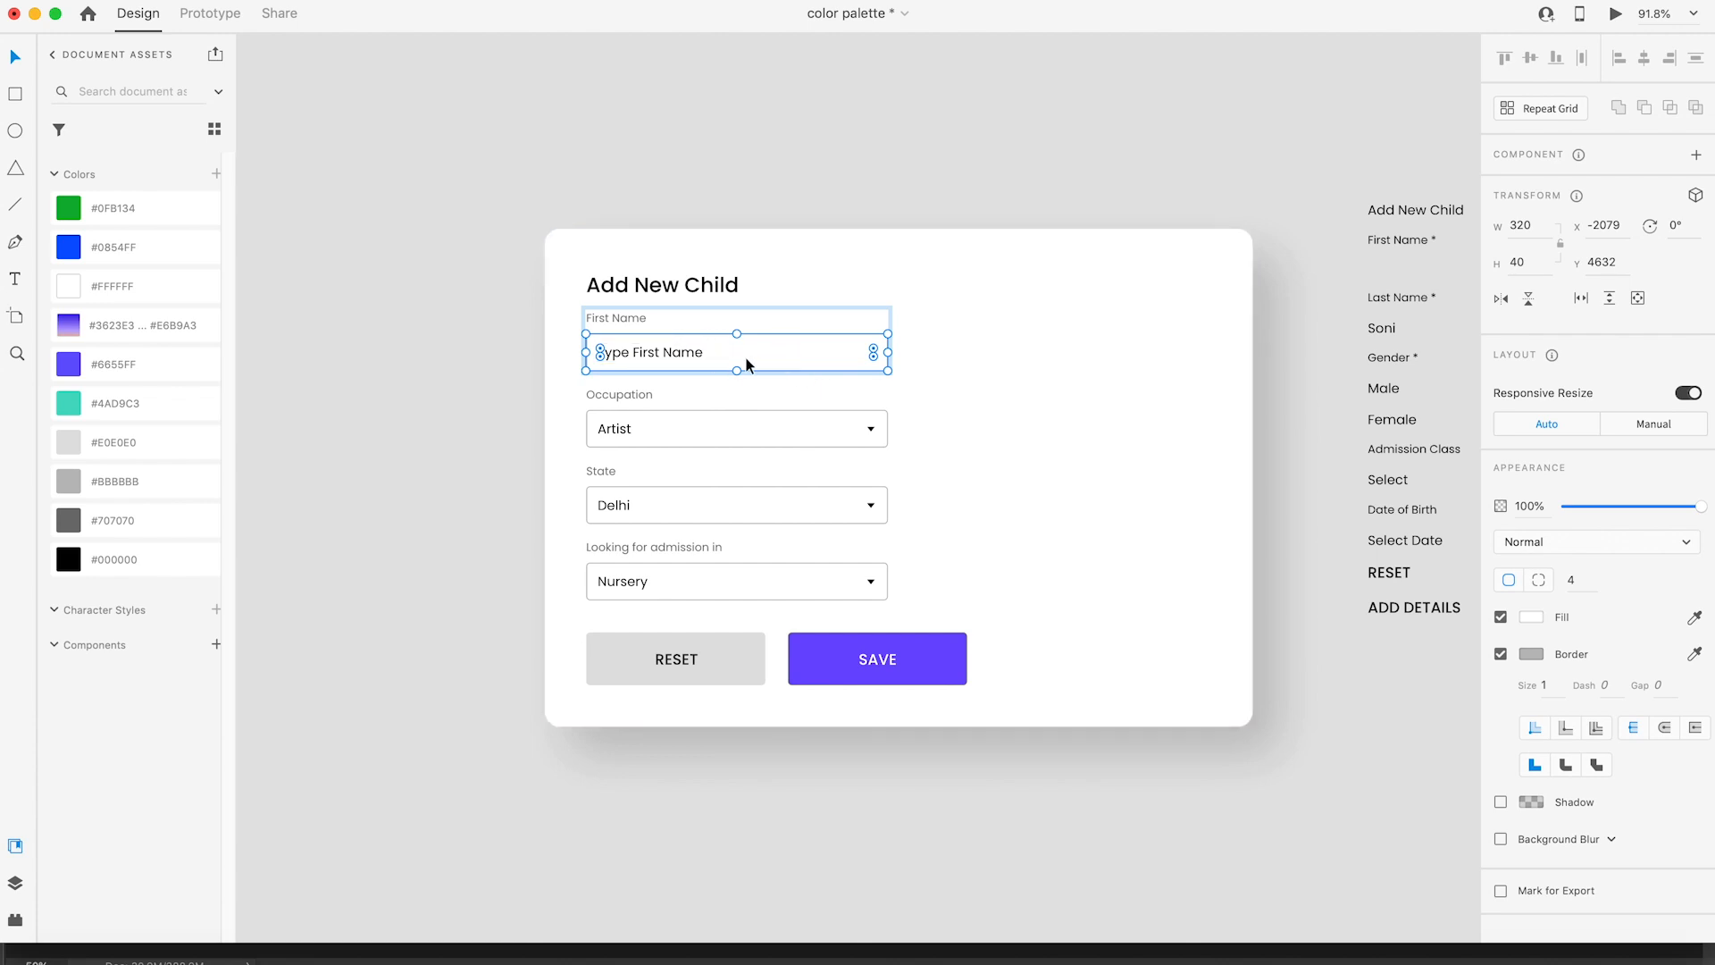
right_click(147, 253)
left_click(223, 272)
left_click(730, 114)
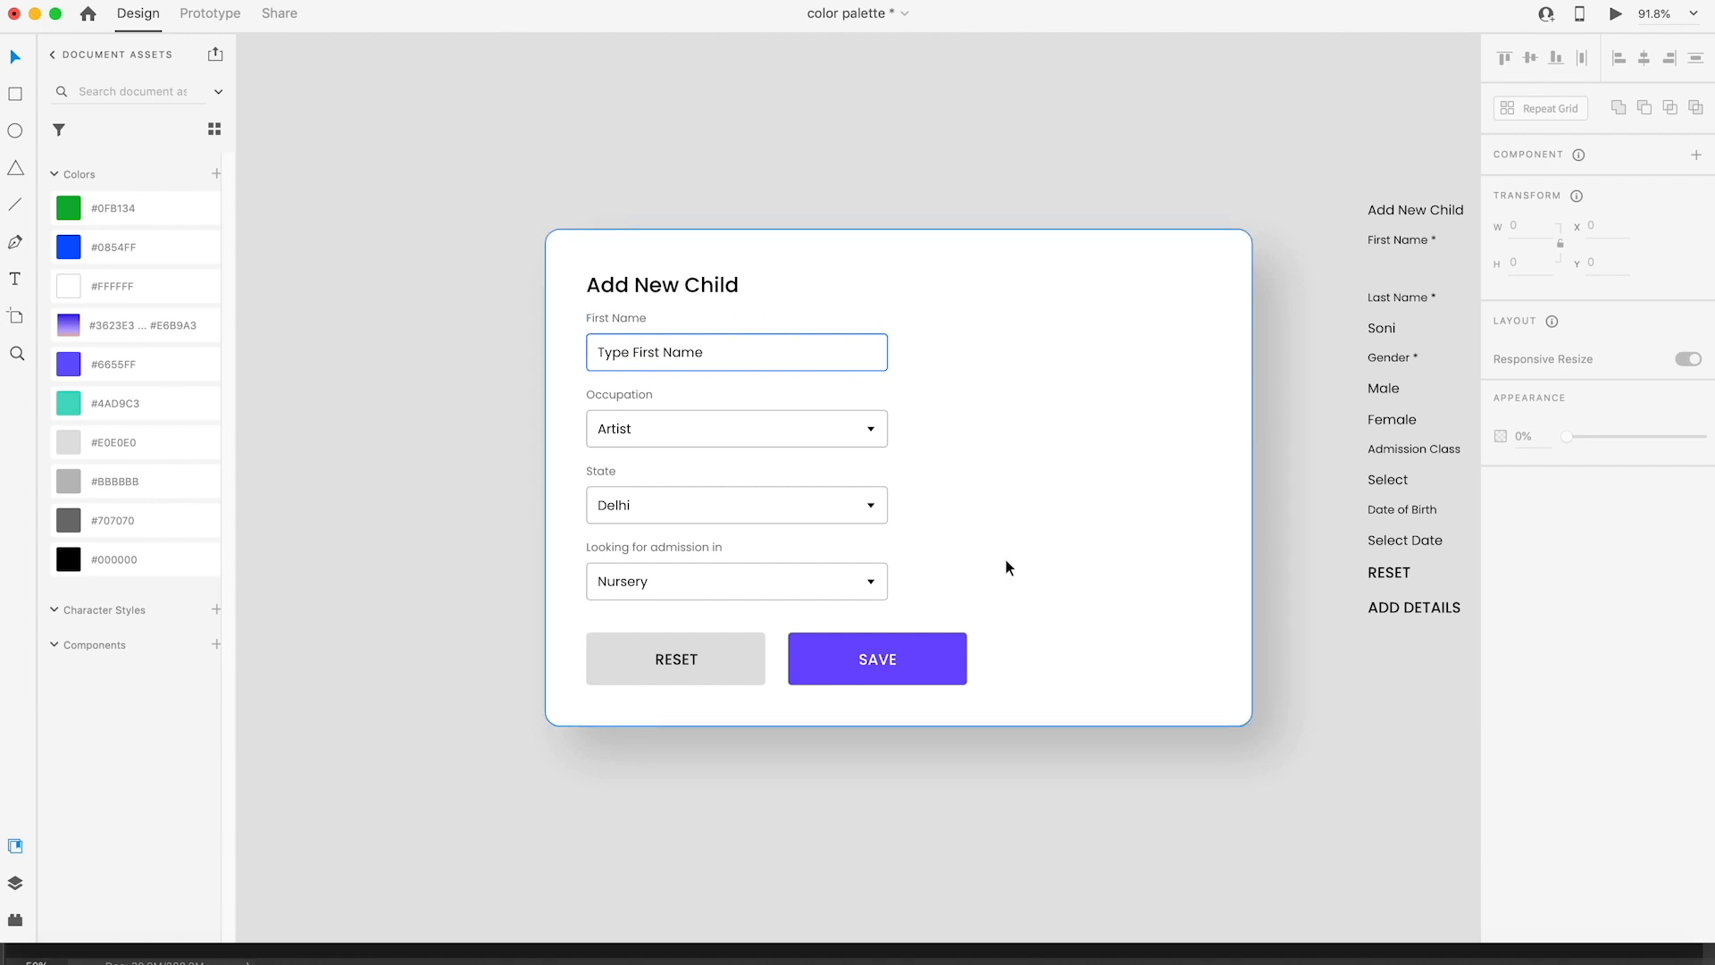
Step: Try the sample entry "Sdfsdflsdfd" in the First Name field and undo it back to "Type First Name"
scroll(667, 363, "up", 3)
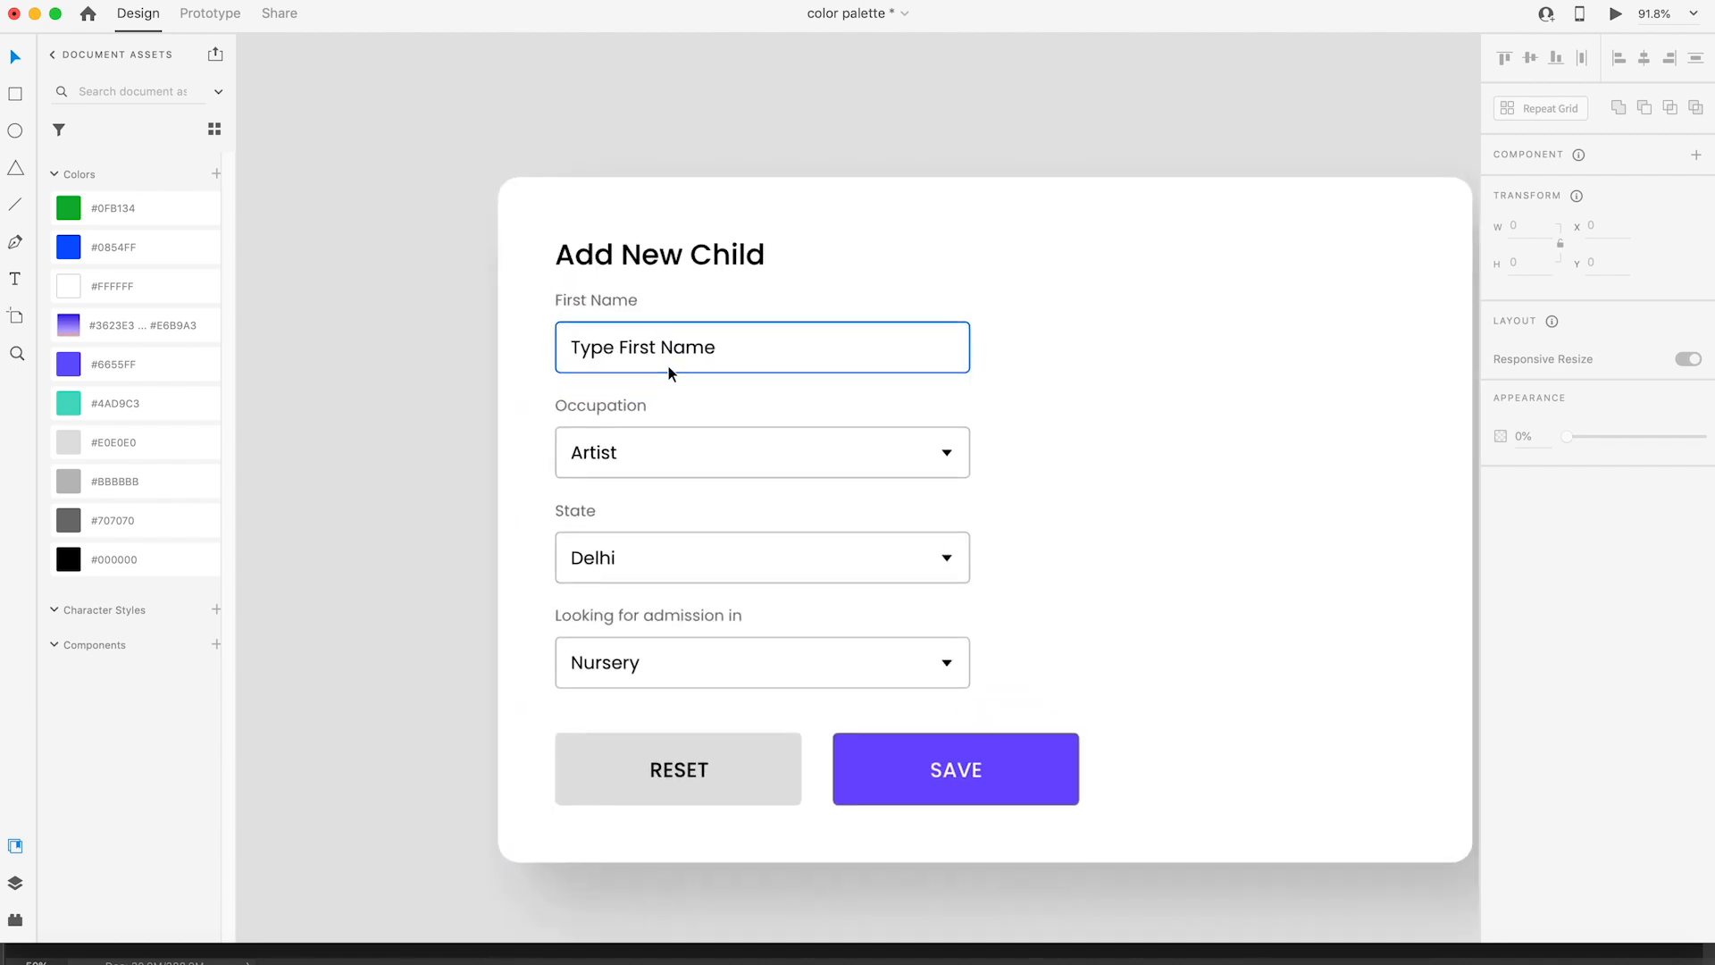
double_click(620, 346)
type("Sdfsdflsdfd")
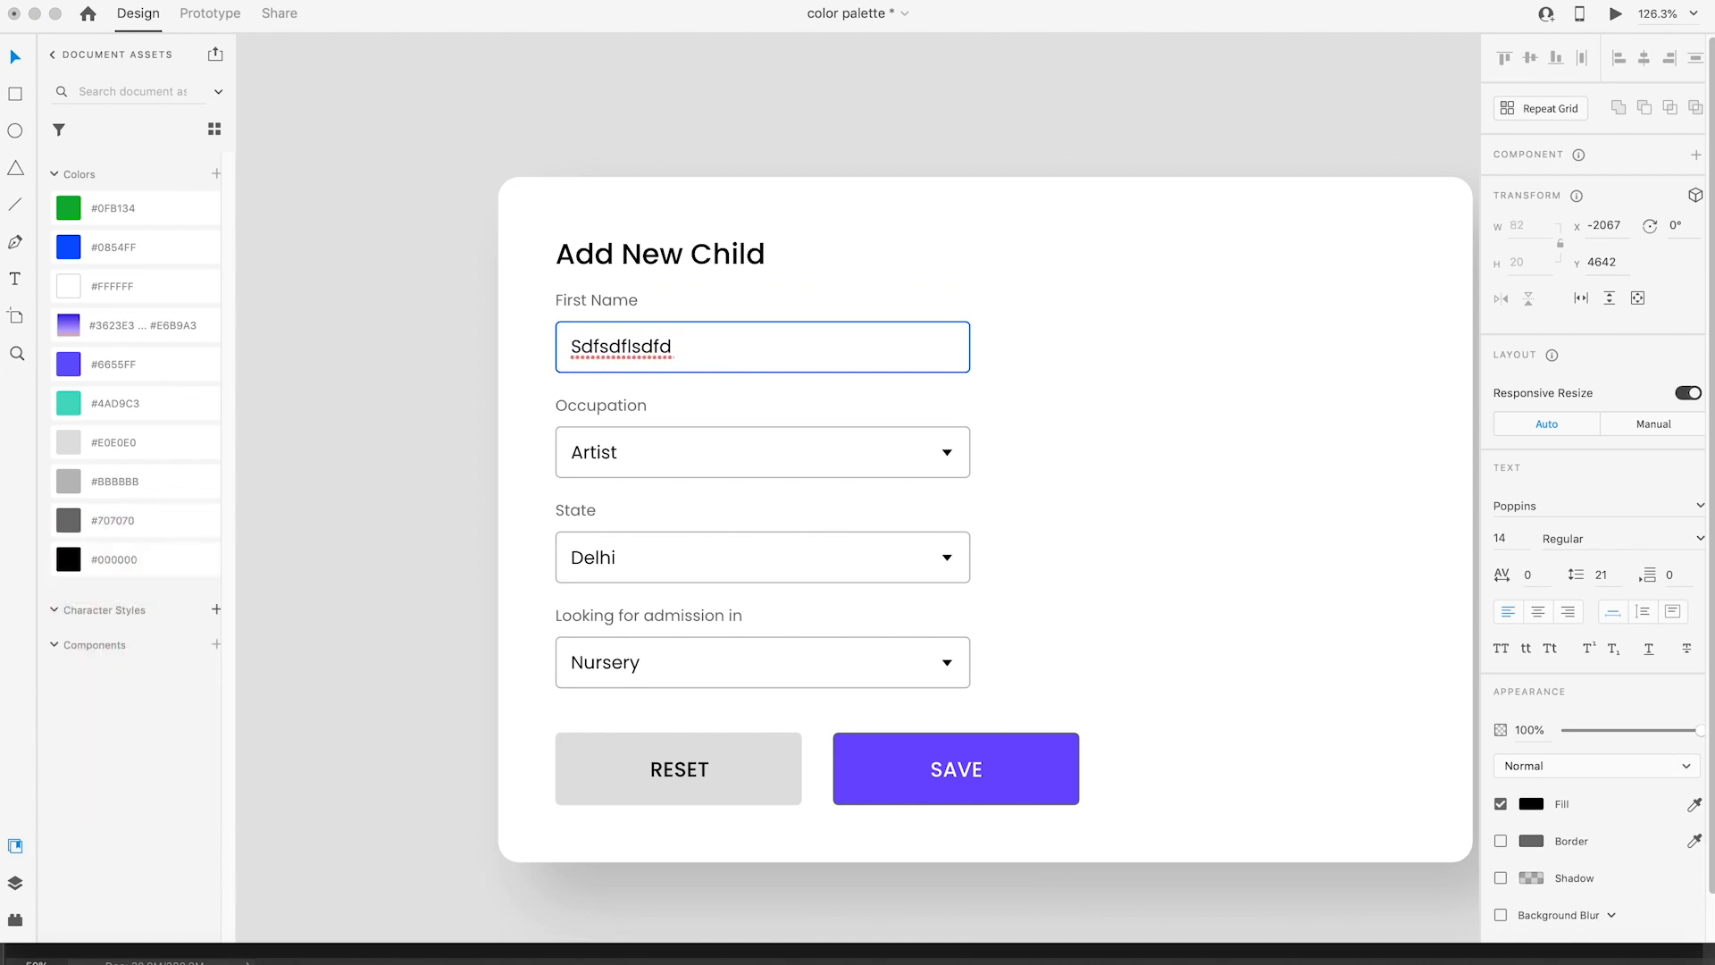
key("BackSpace")
key("BackSpace")
key("BackSpace")
key("BackSpace")
key("BackSpace")
key("BackSpace")
key("super+a")
key("BackSpace")
key("super+z")
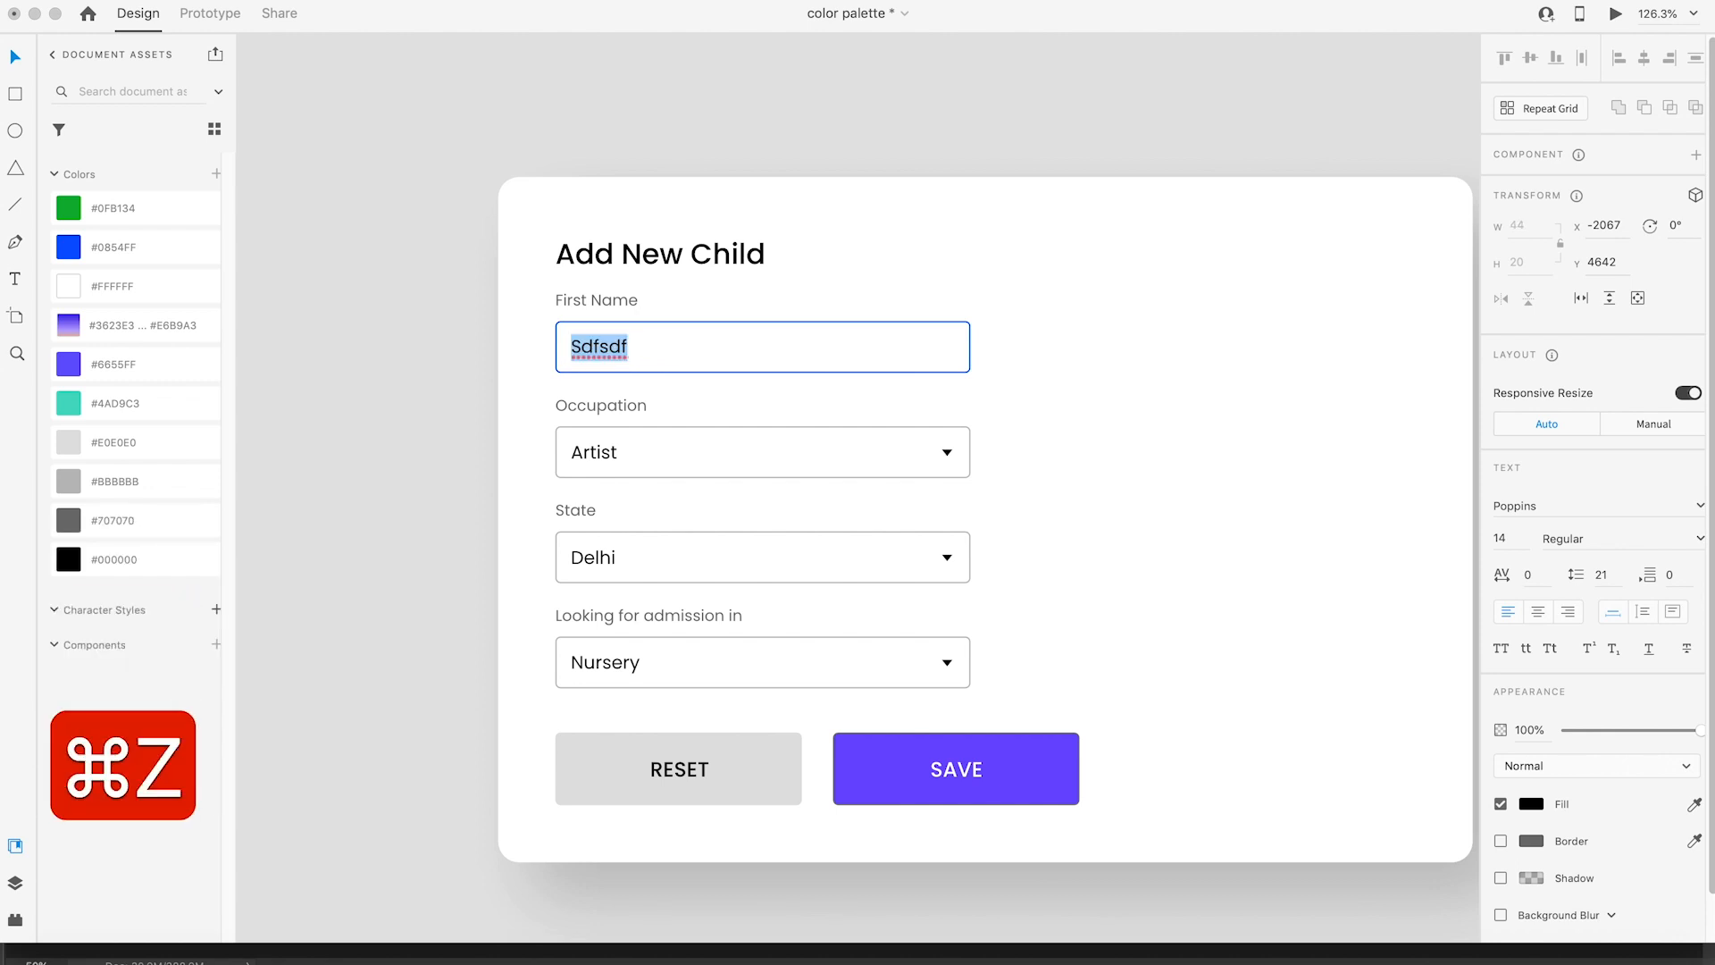
key("super+z")
key("Escape")
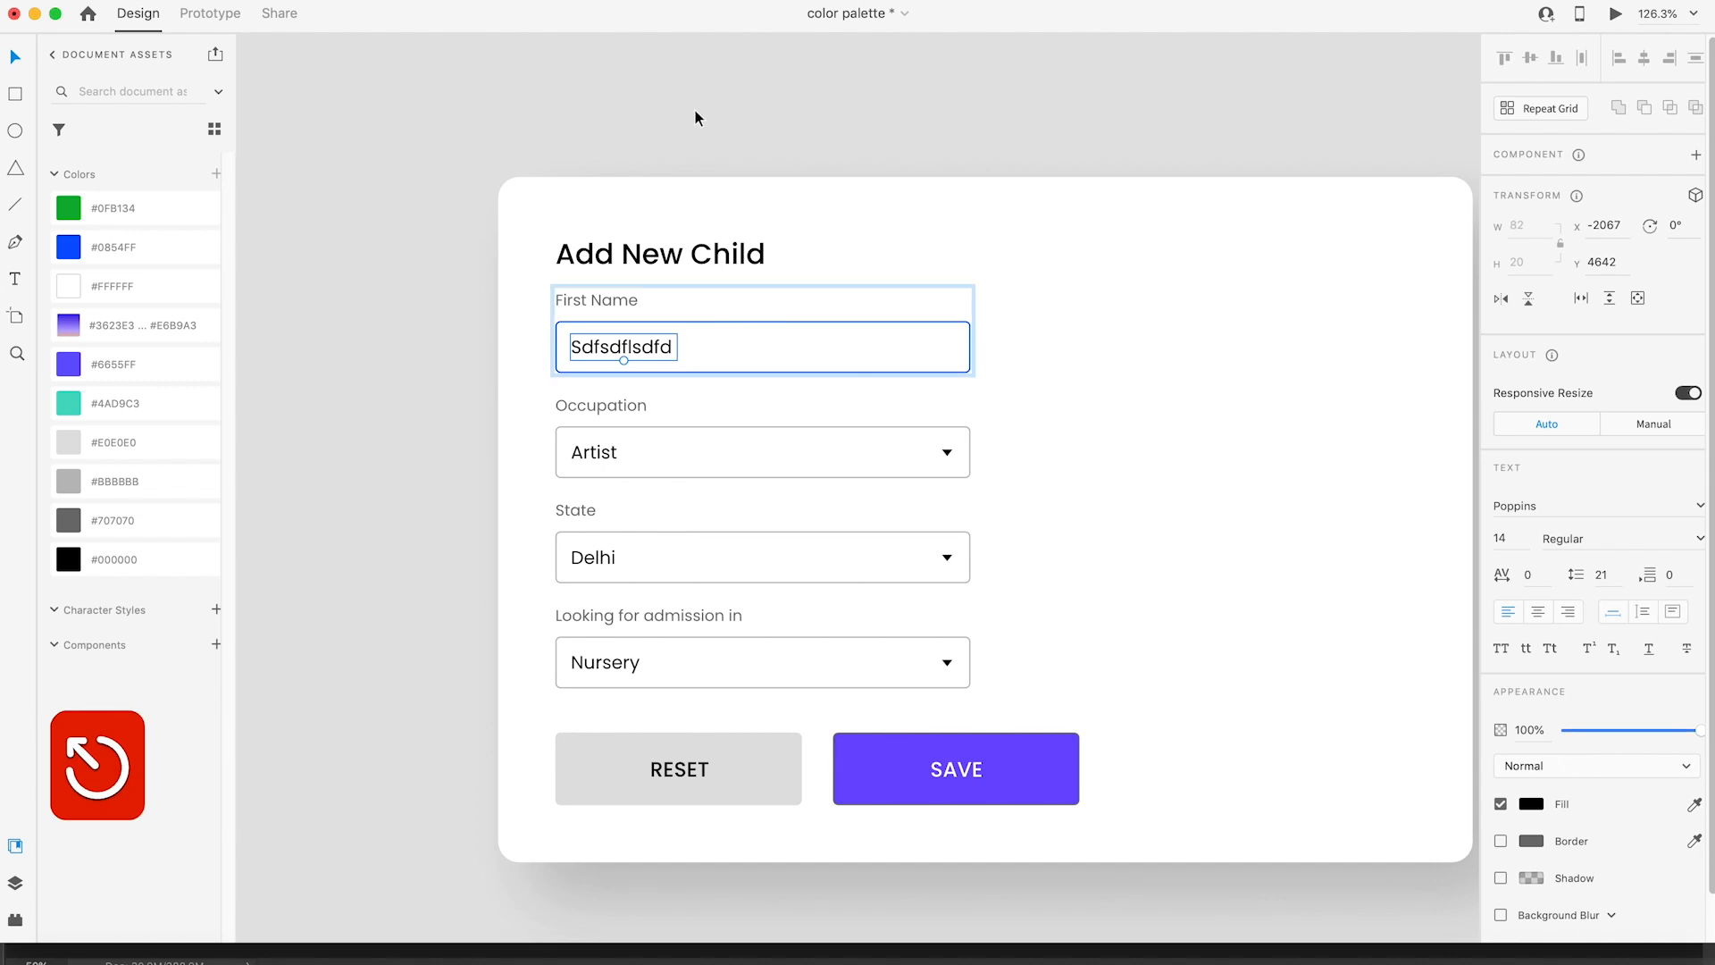
key("Escape")
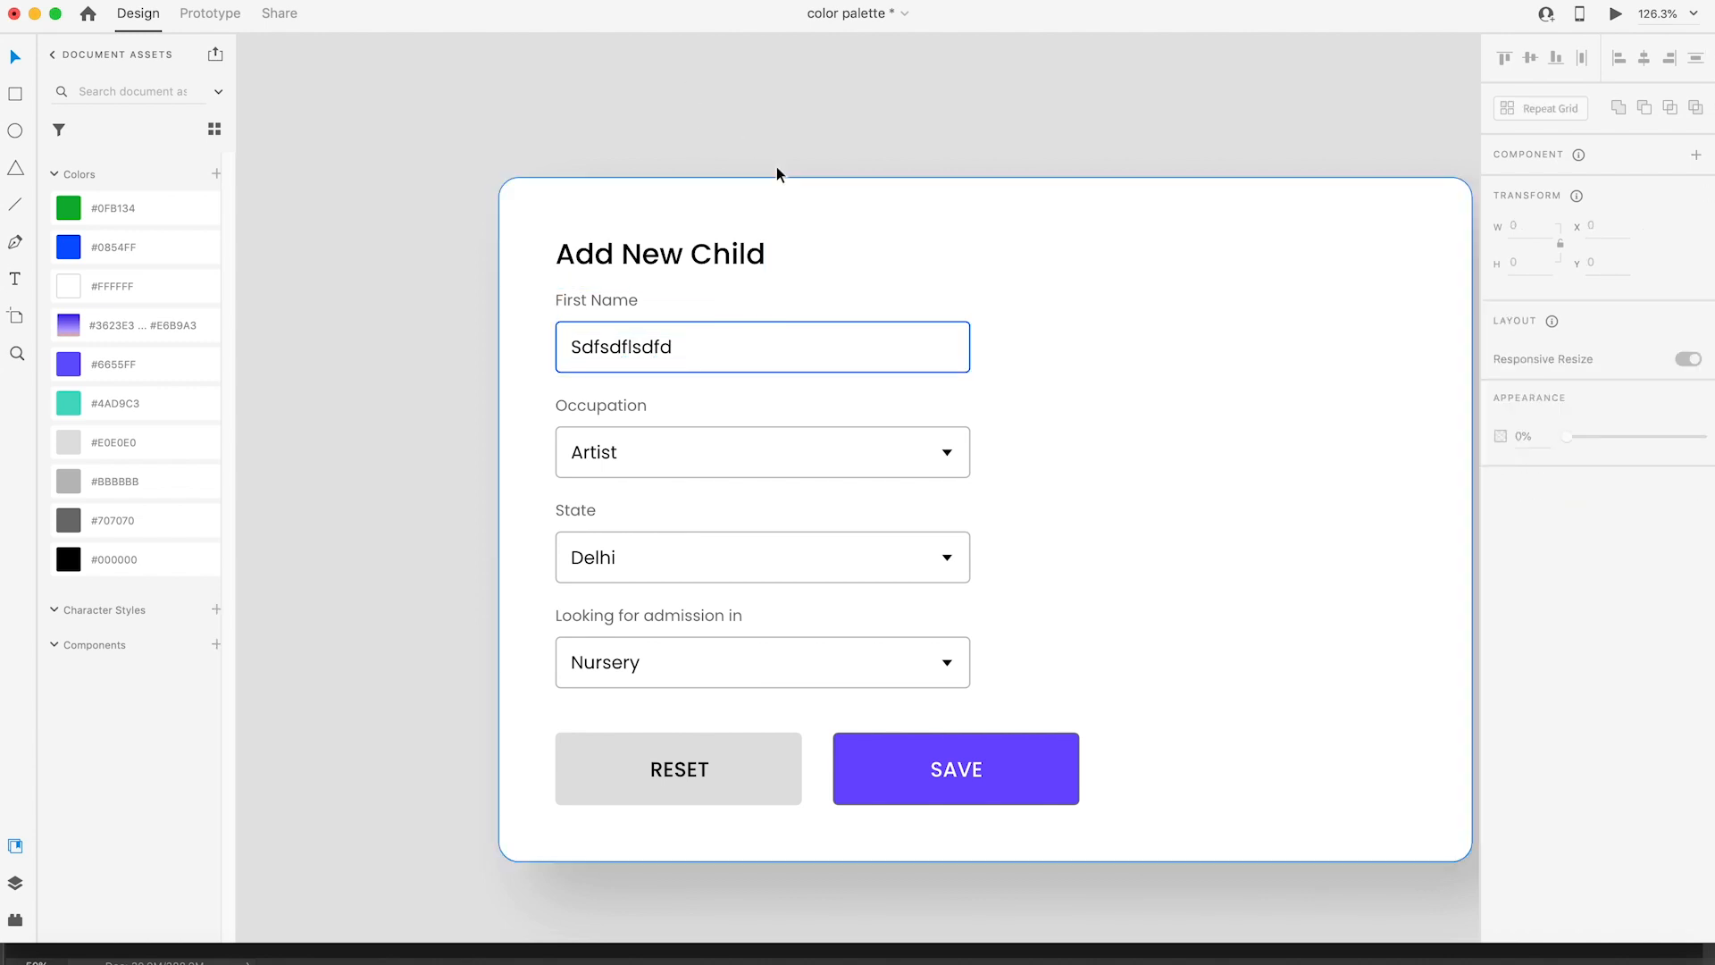
key("super+z")
Step: Switch to Icons.ai in Adobe Illustrator and duplicate the rounded-square close icon below the original
scroll(984, 377, "down", 3)
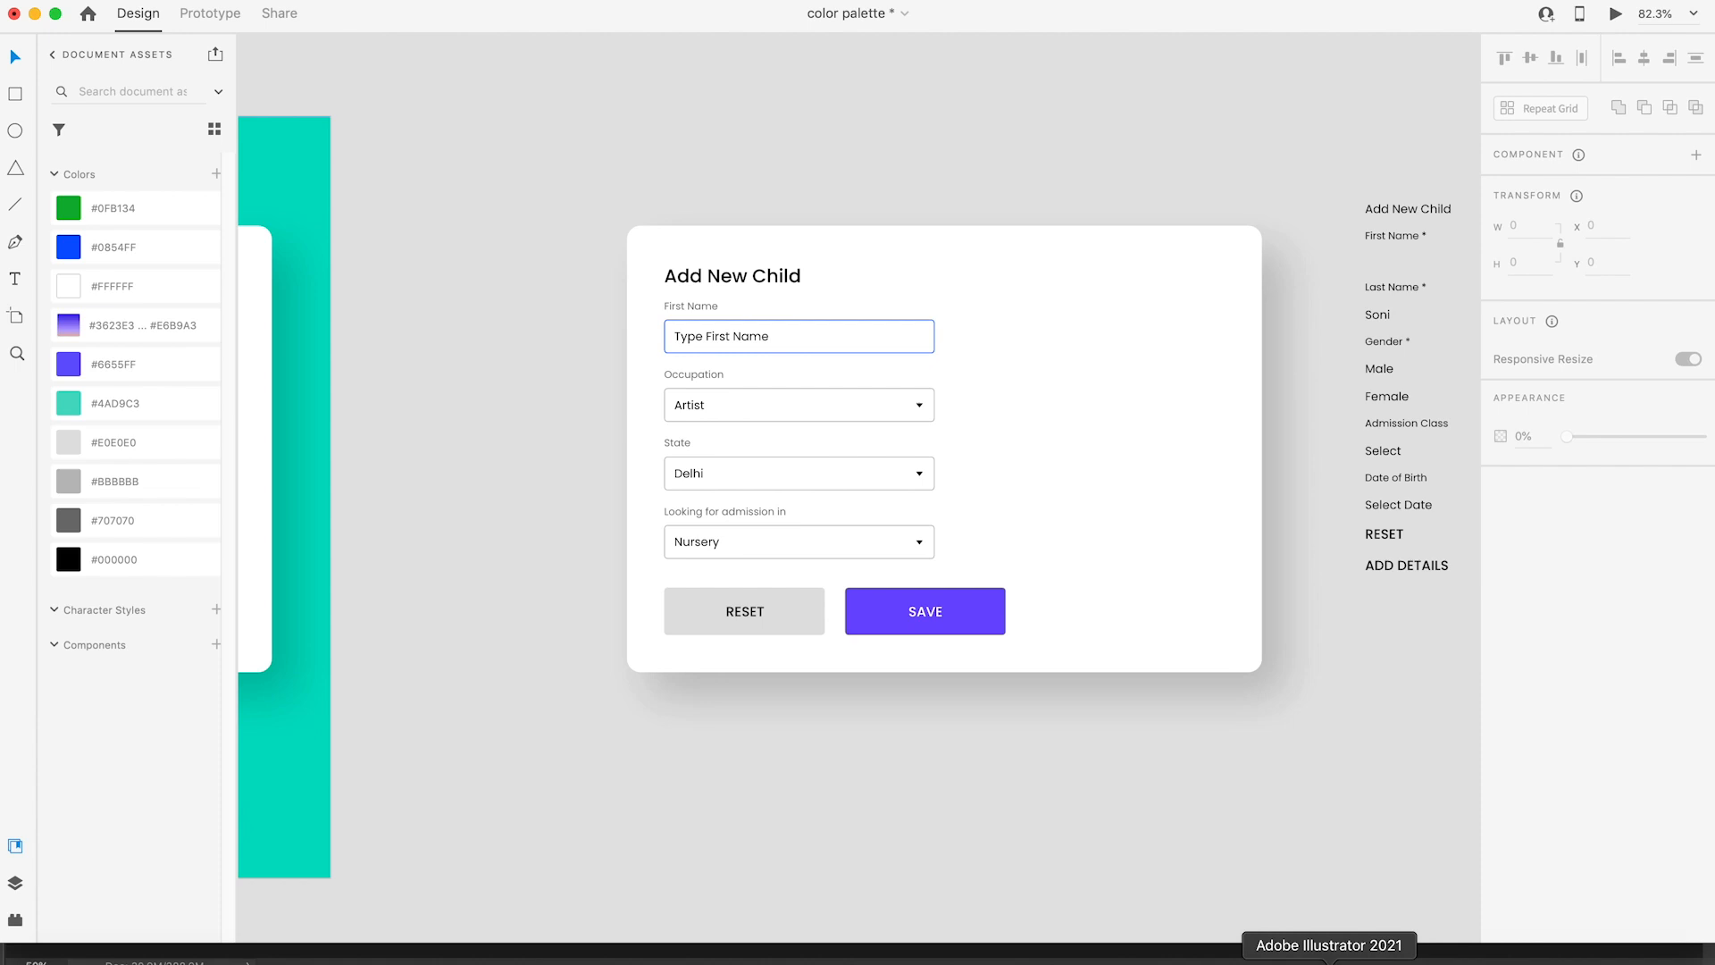
left_click(1340, 957)
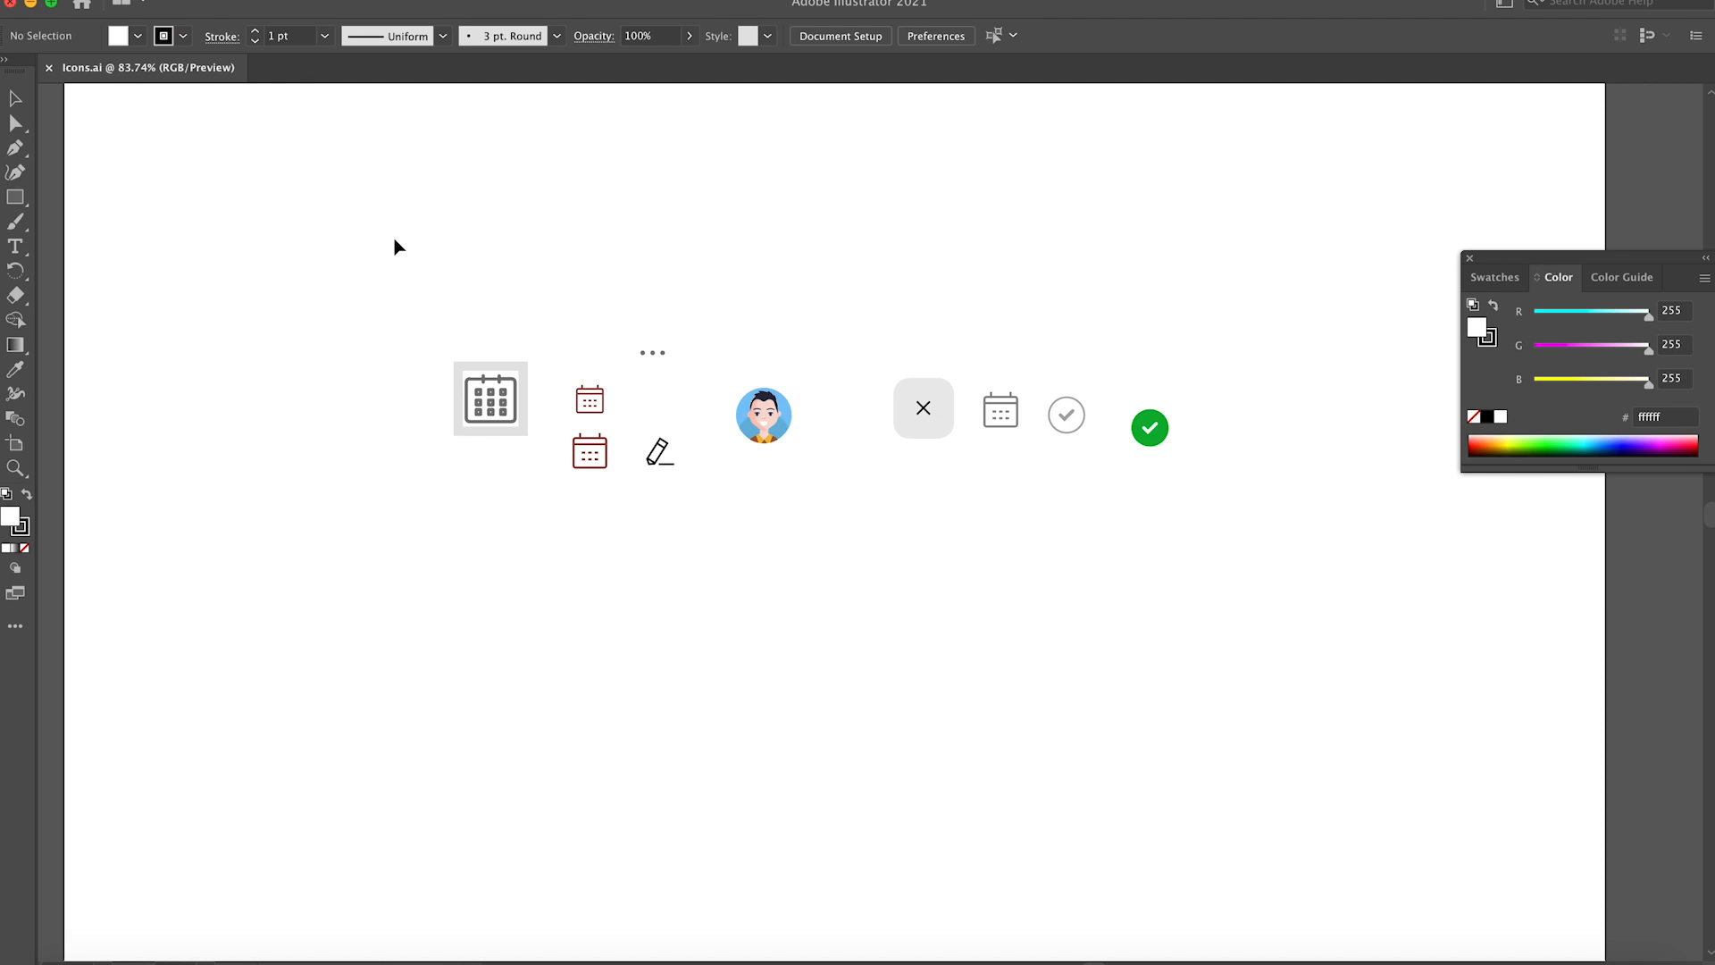
left_click_drag(394, 247, 1267, 667)
left_click(929, 301)
left_click_drag(922, 296, 917, 580)
left_click(1001, 587)
key("z")
left_click_drag(825, 501, 1027, 618)
key("v")
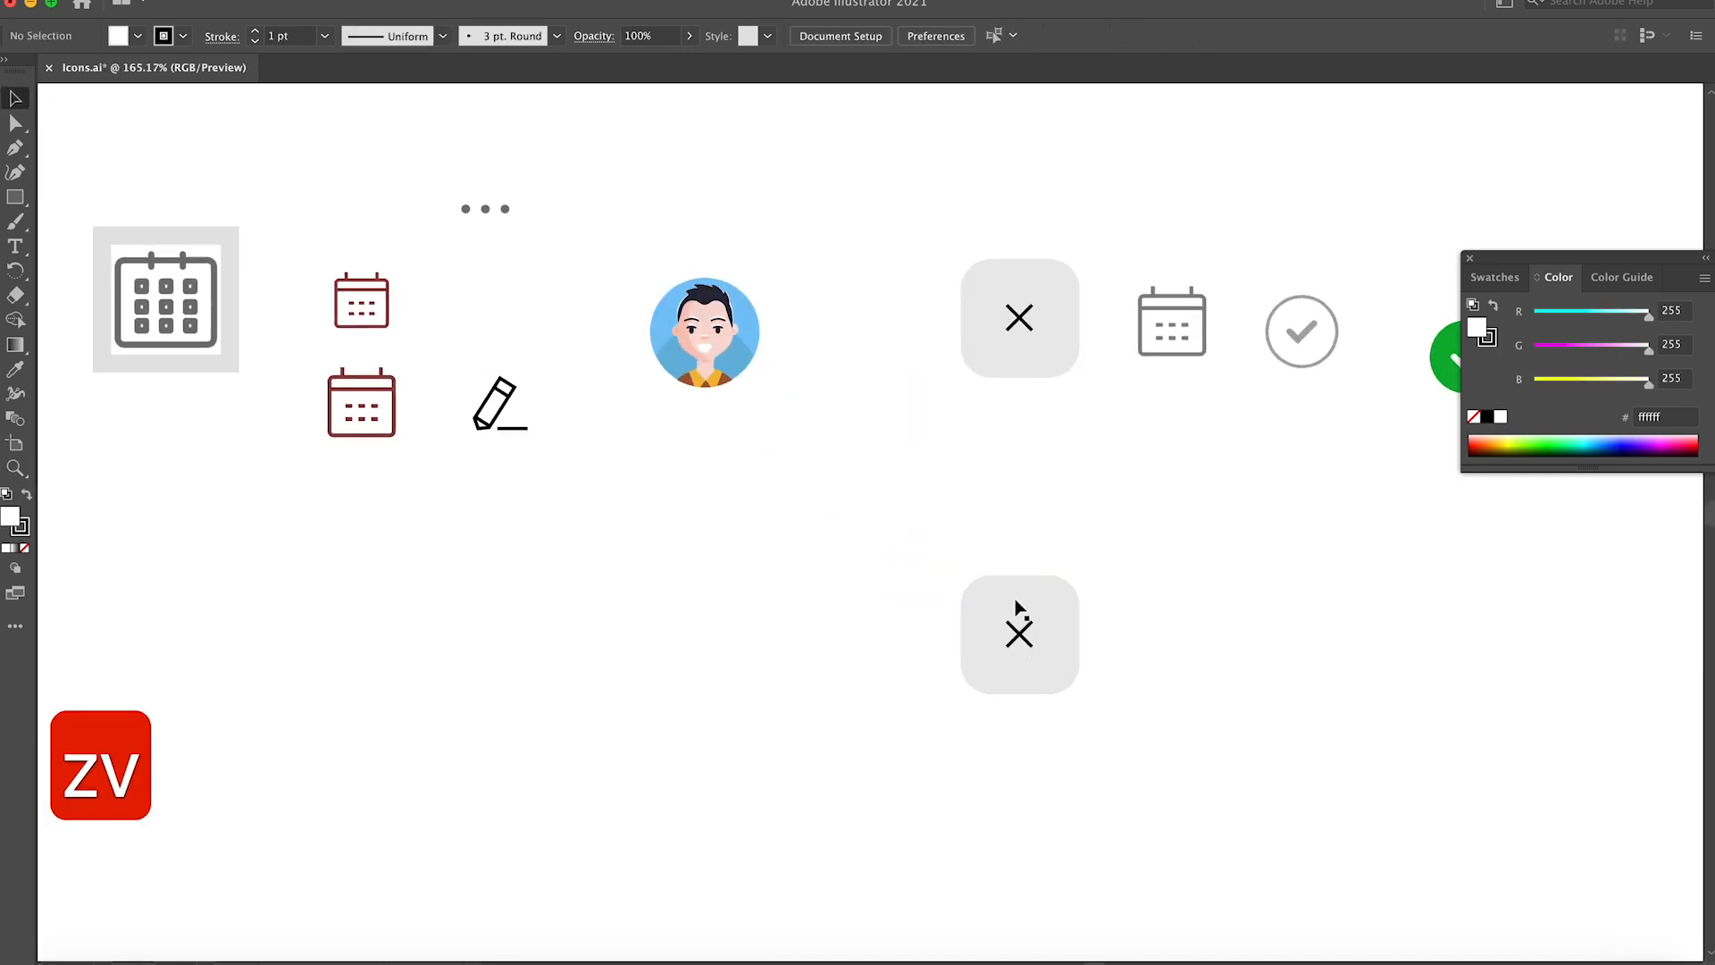
Step: Isolate the grey background of the duplicated close icon and round its corners fully into a circle
double_click(996, 601)
double_click(984, 605)
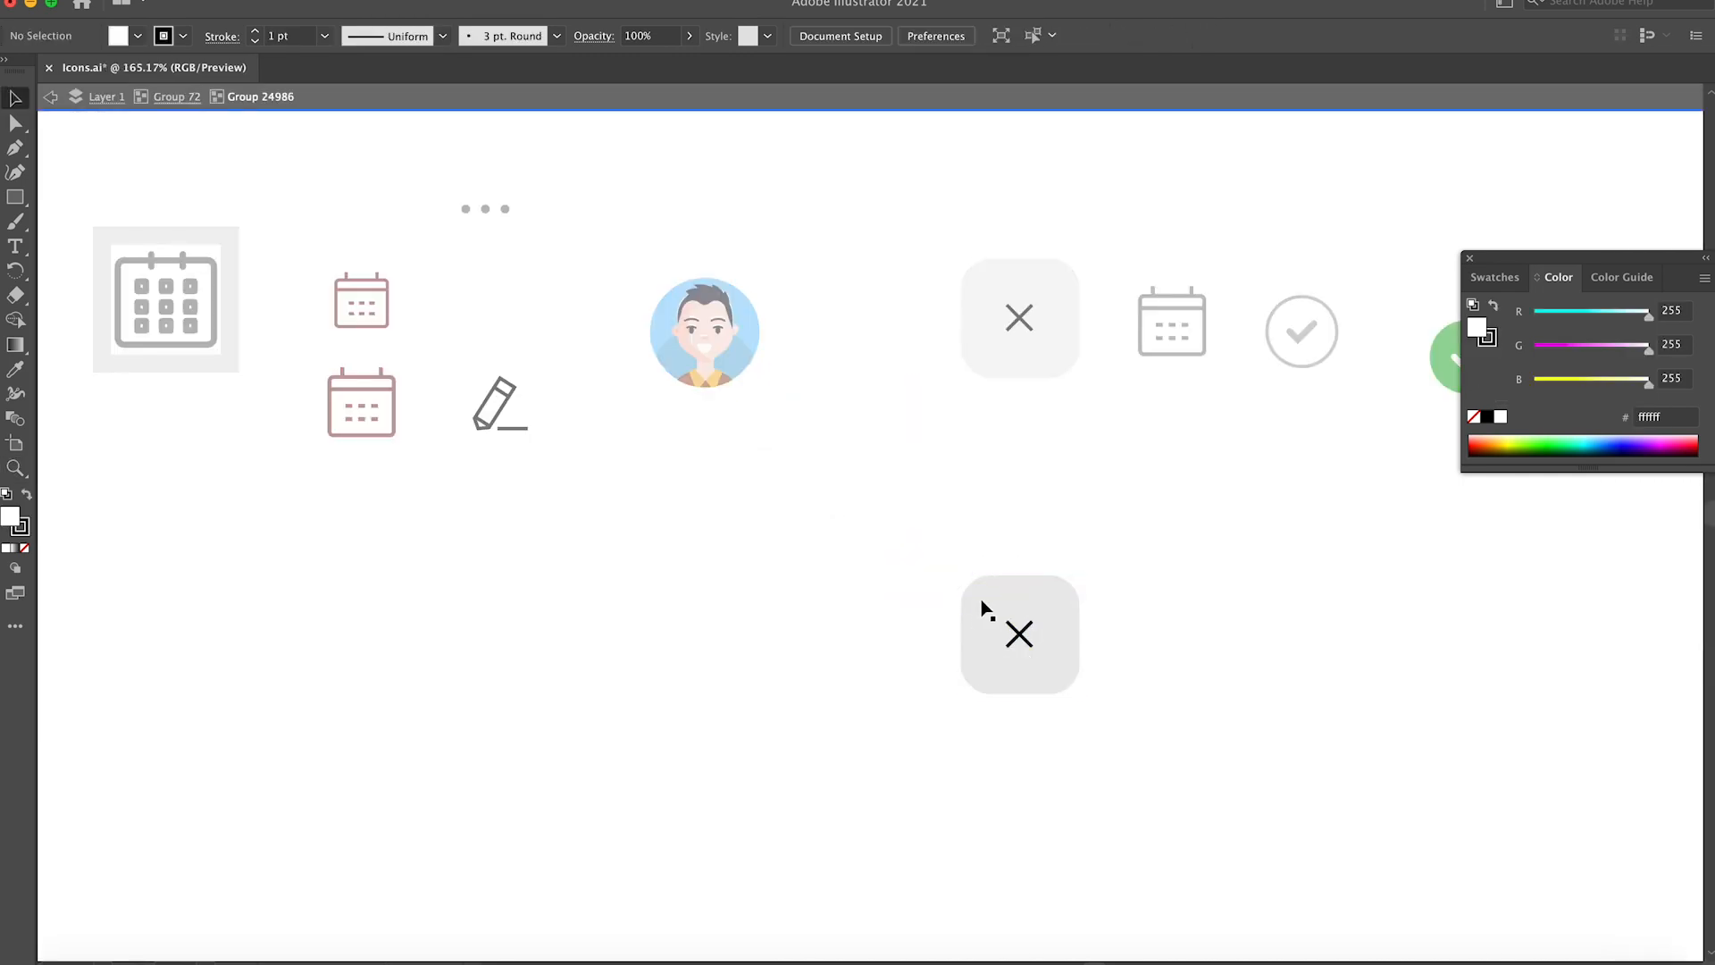
double_click(982, 608)
left_click(980, 601)
key("a")
left_click_drag(992, 606, 1067, 636)
key("v")
left_click(1226, 625)
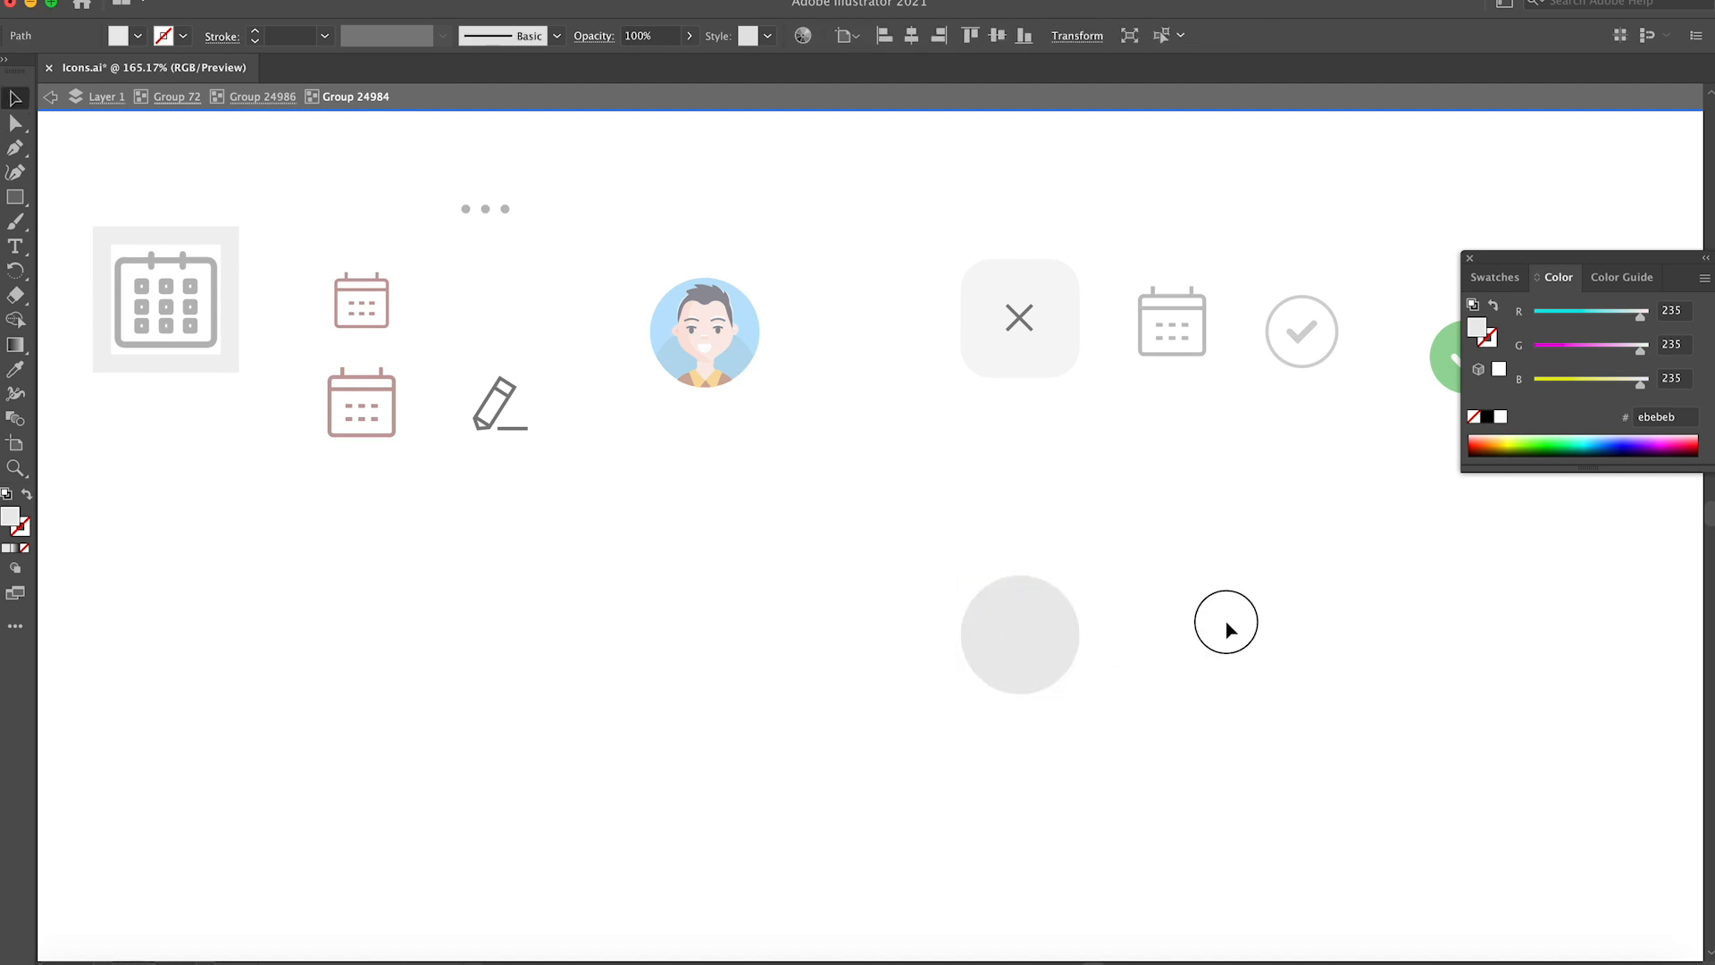
Step: Copy the complete round close icon, switch to Adobe XD, and paste it inside the First Name field near its right end
double_click(1226, 626)
left_click(1069, 658)
key("super+z")
key("super+c")
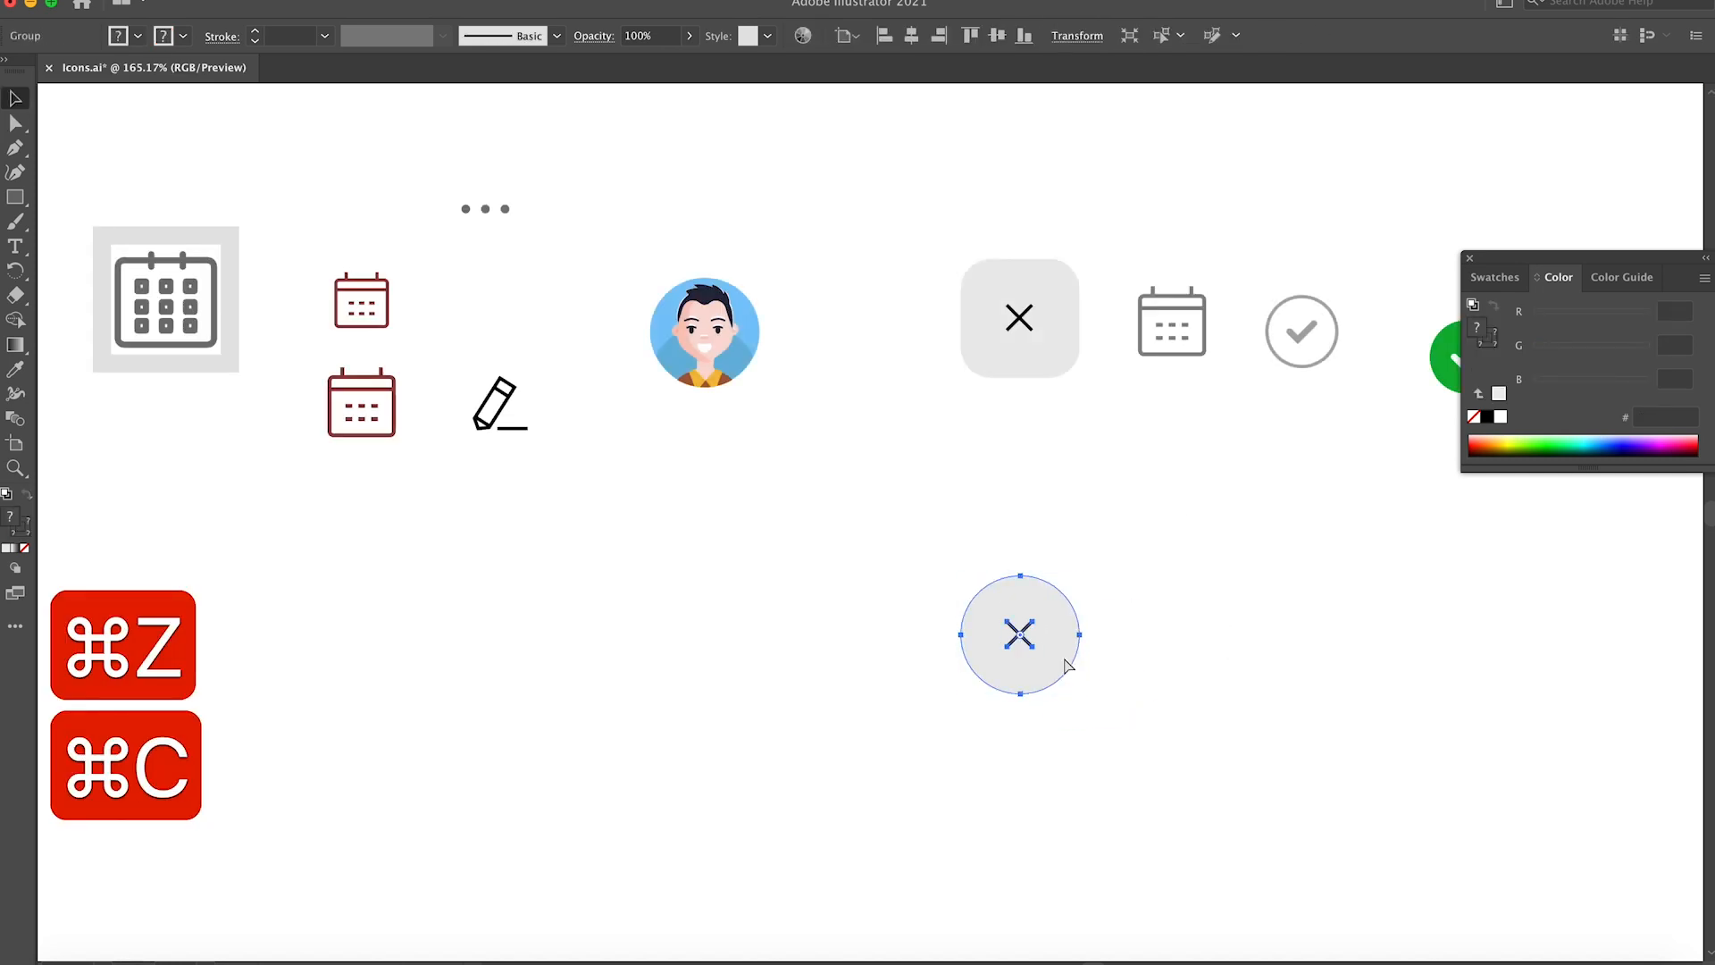
key("super+Tab")
key("super+v")
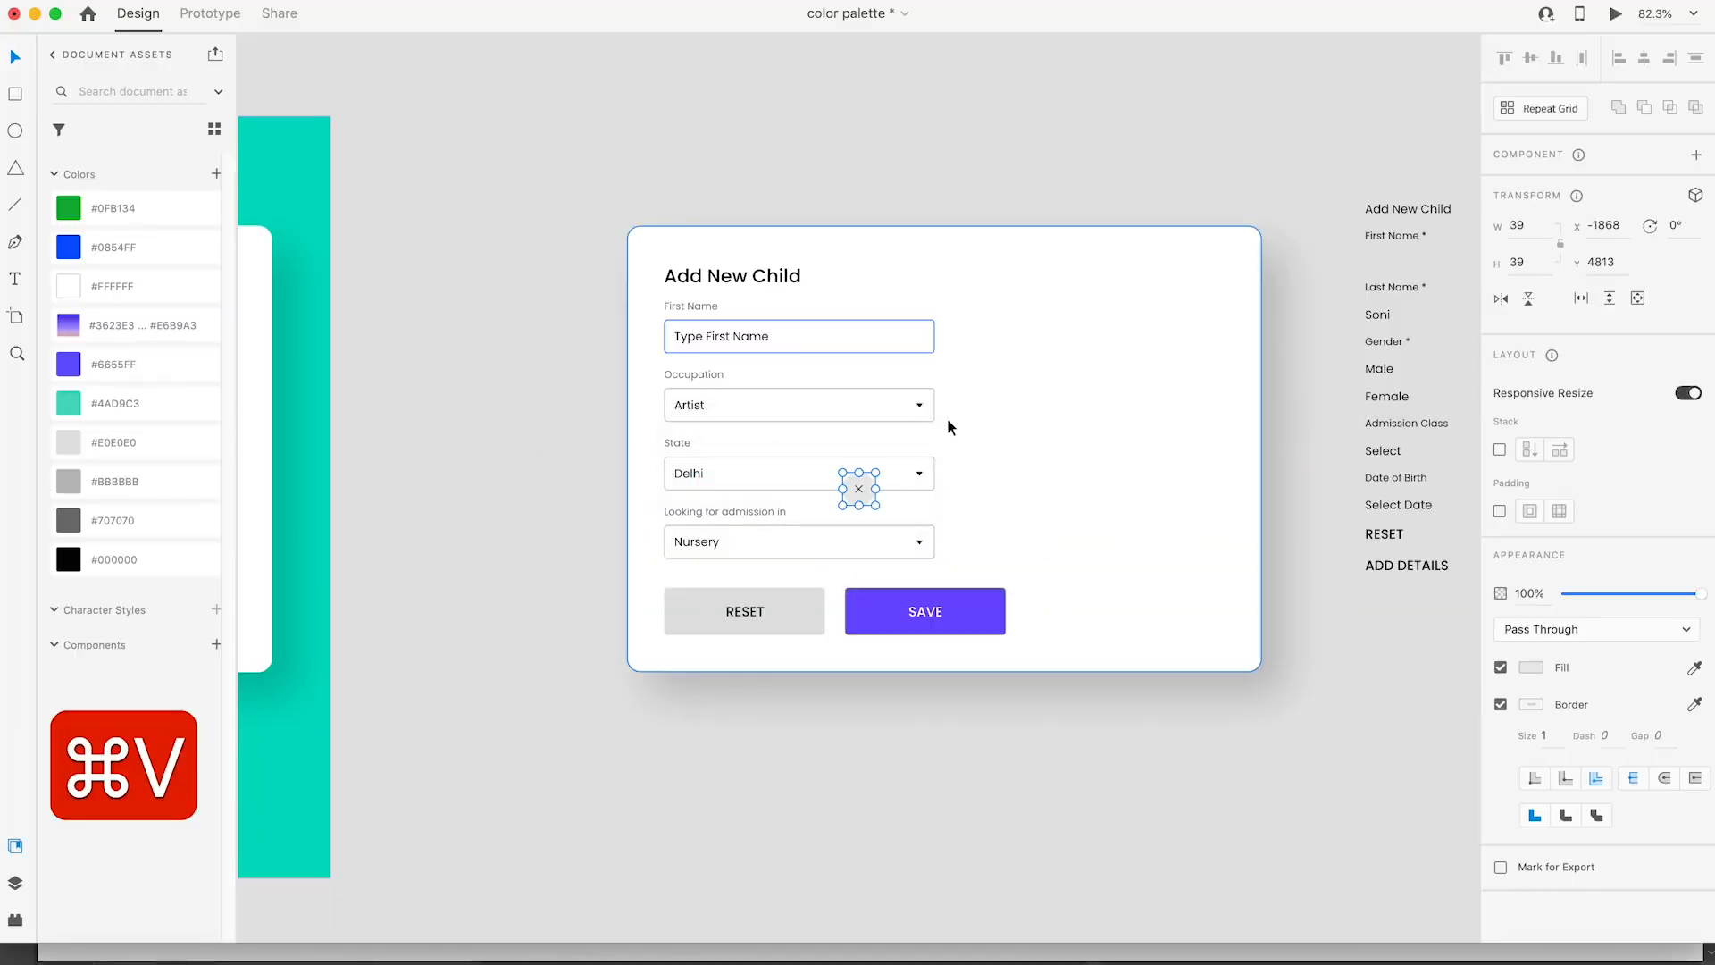
left_click_drag(858, 481, 988, 384)
Step: Set the close icon's grey circle to a width and height of 30
key("z")
key("v")
double_click(688, 336)
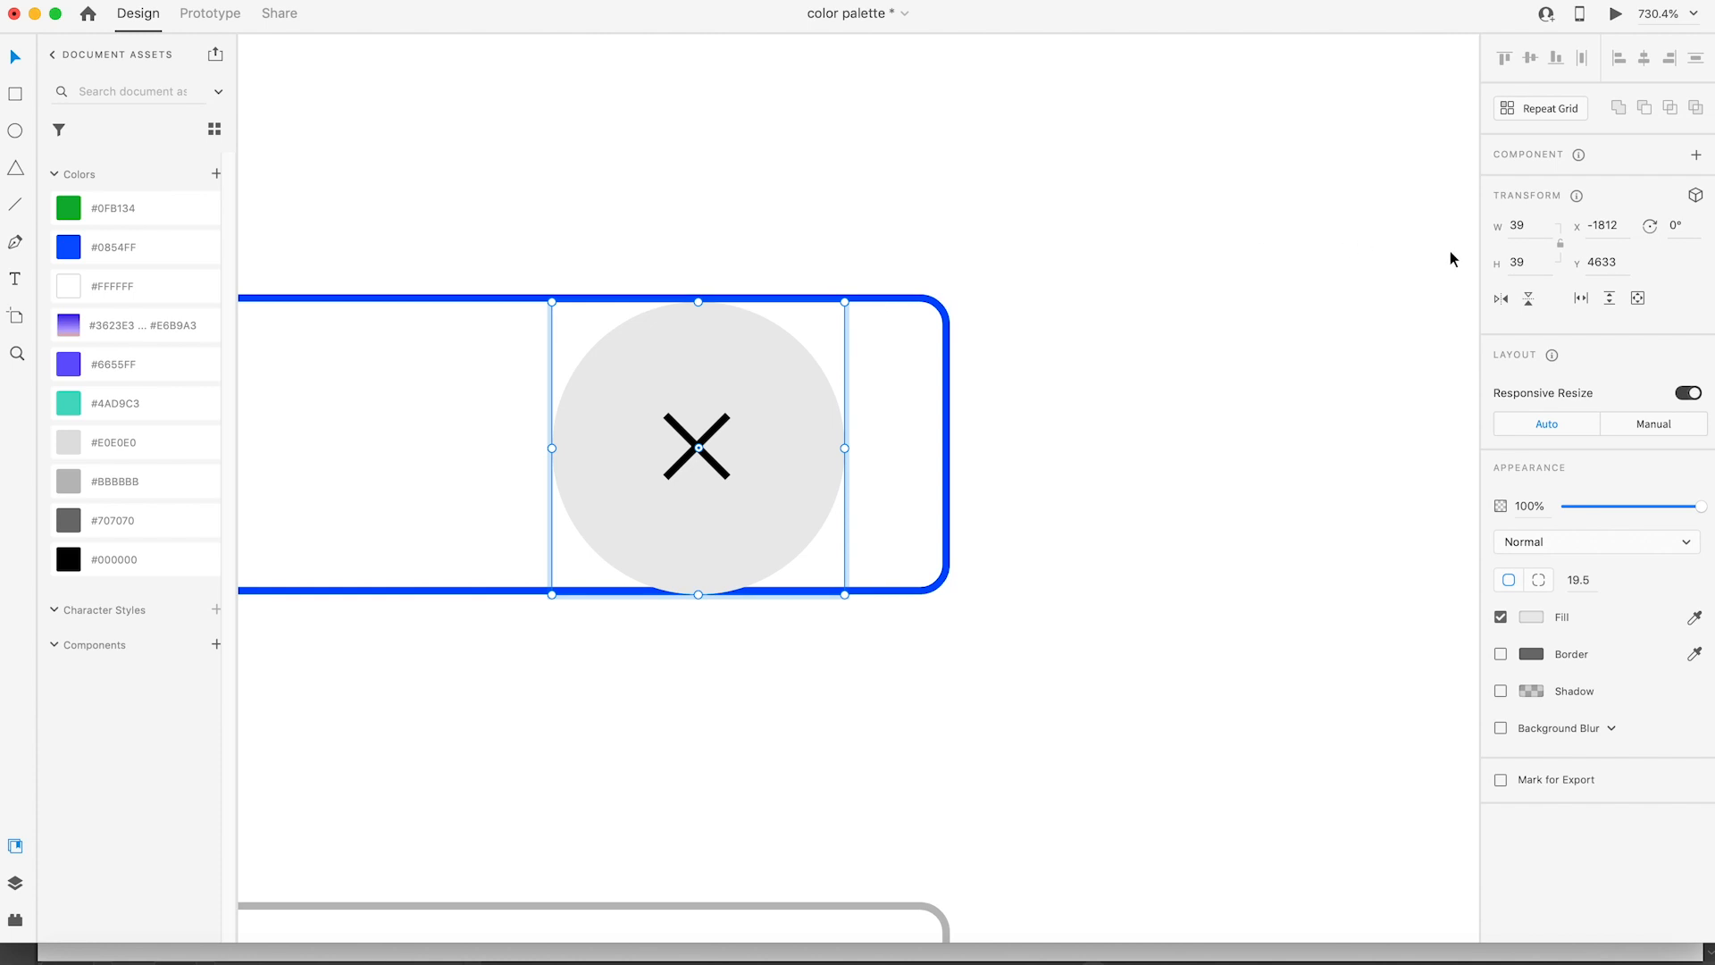
type("30")
key("Tab")
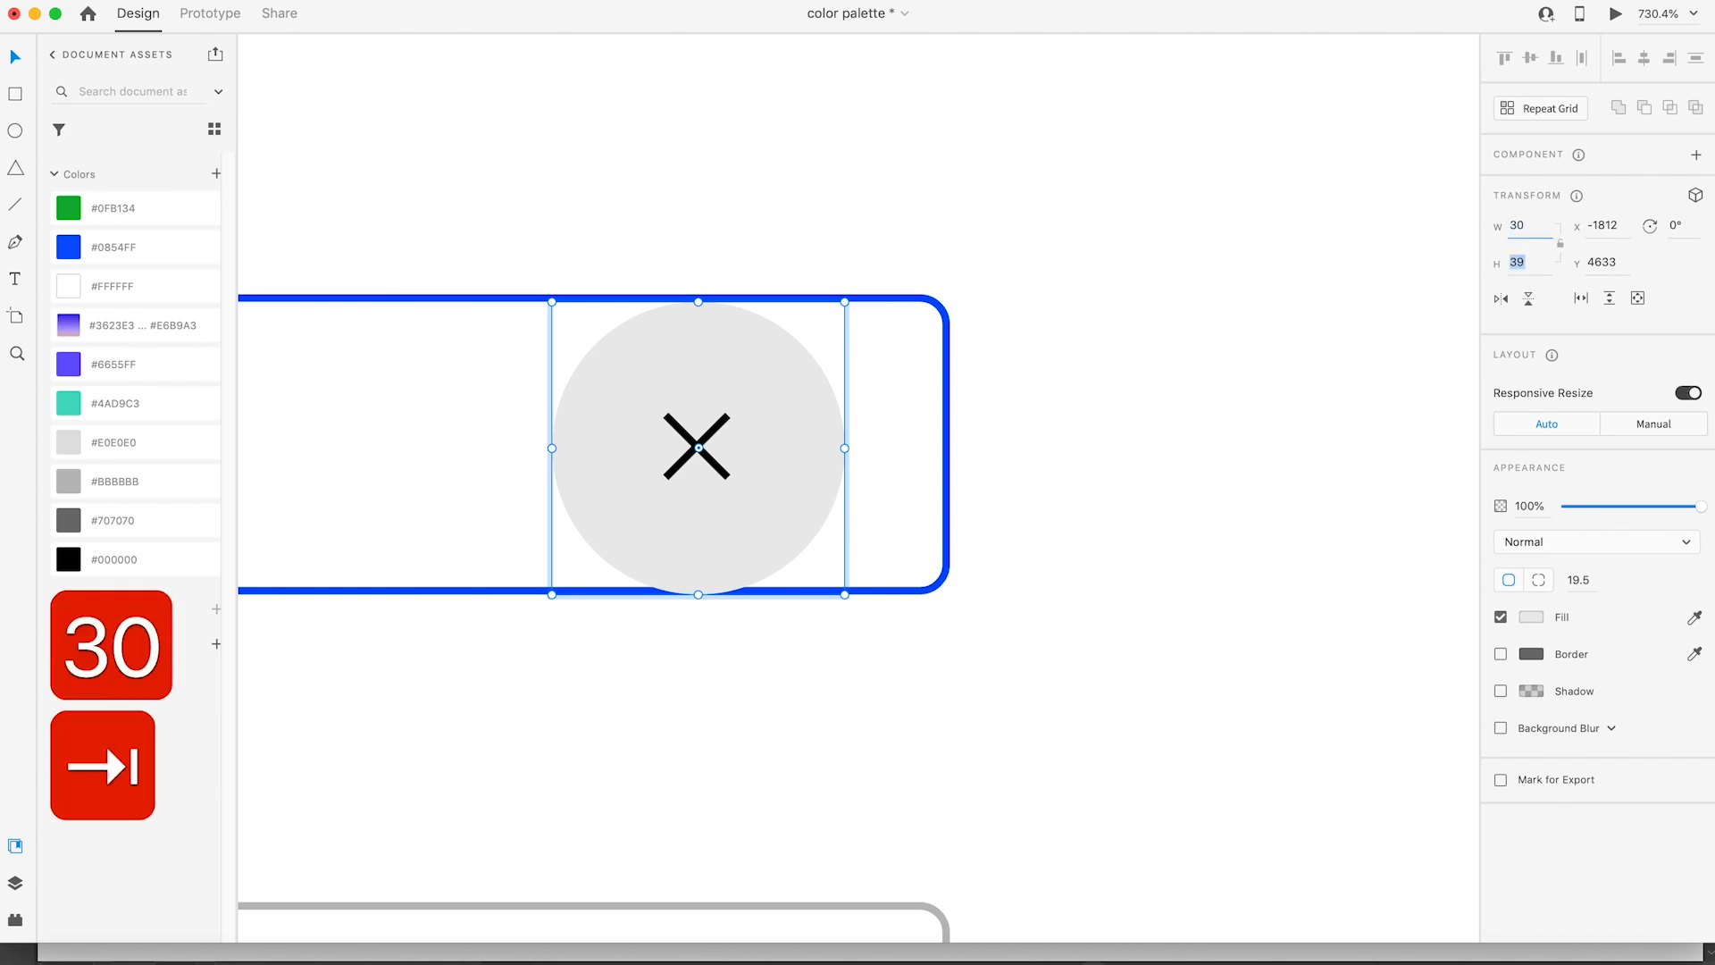
type("30")
key("Return")
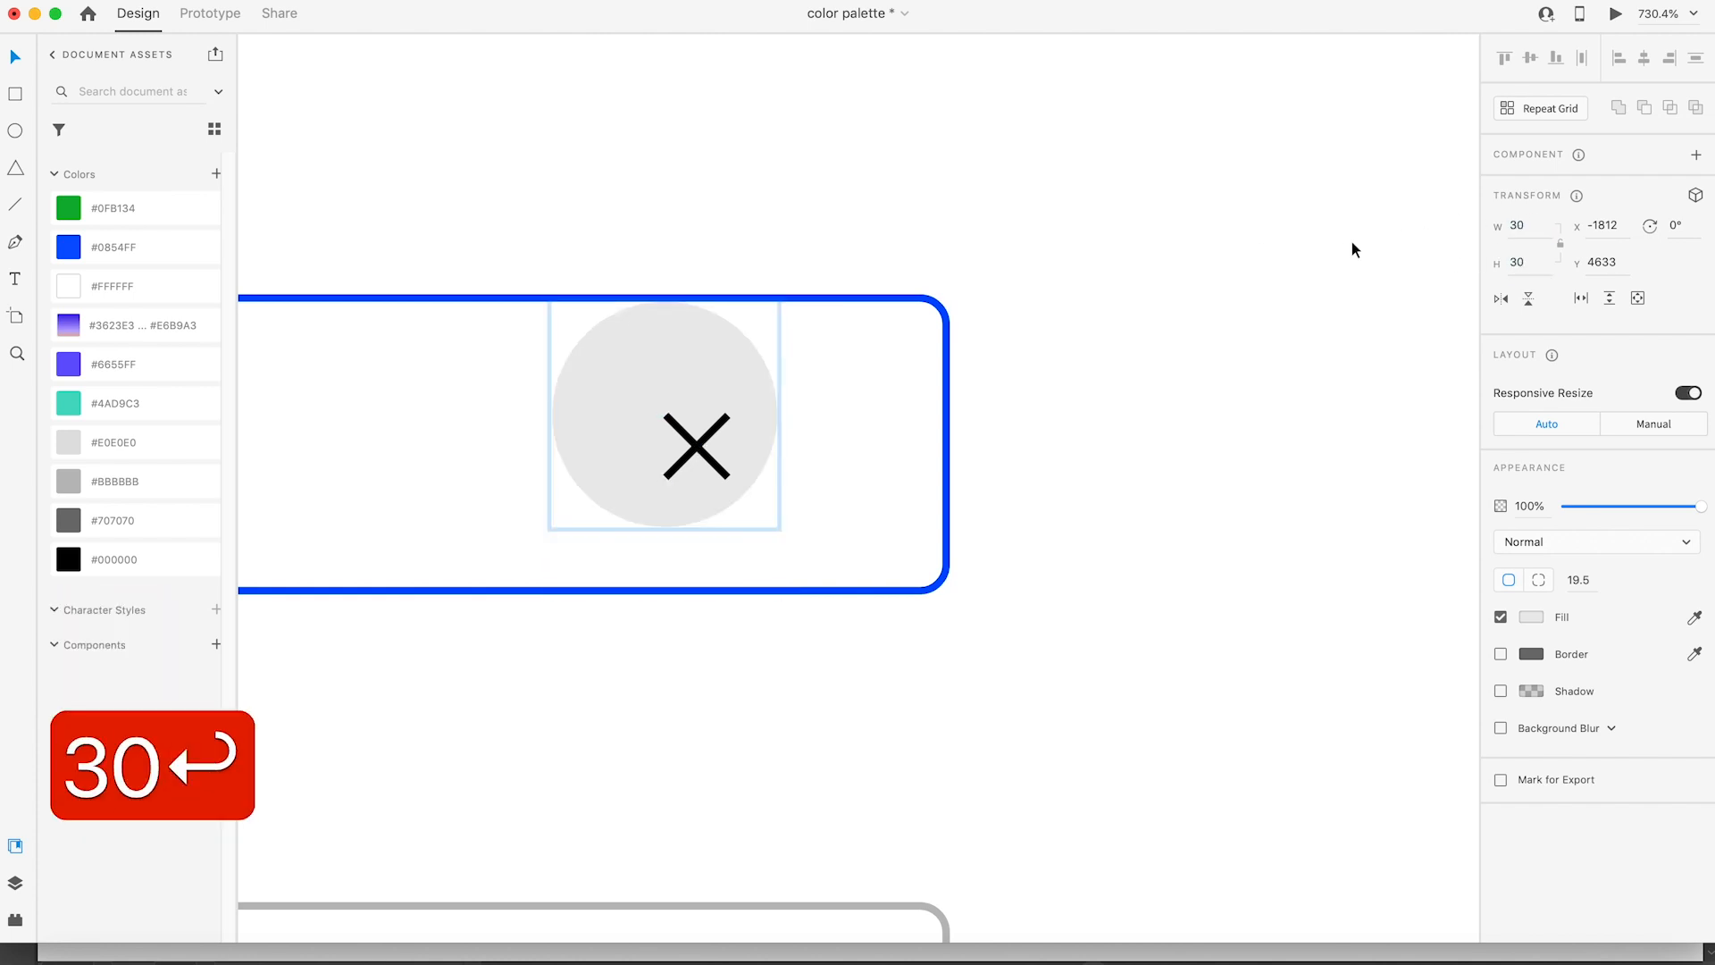
Step: Ungroup the close icon and centre the cross on its grey circle both vertically and horizontally
left_click(685, 253)
left_click_drag(698, 457, 716, 489)
key("super+z")
right_click(688, 405)
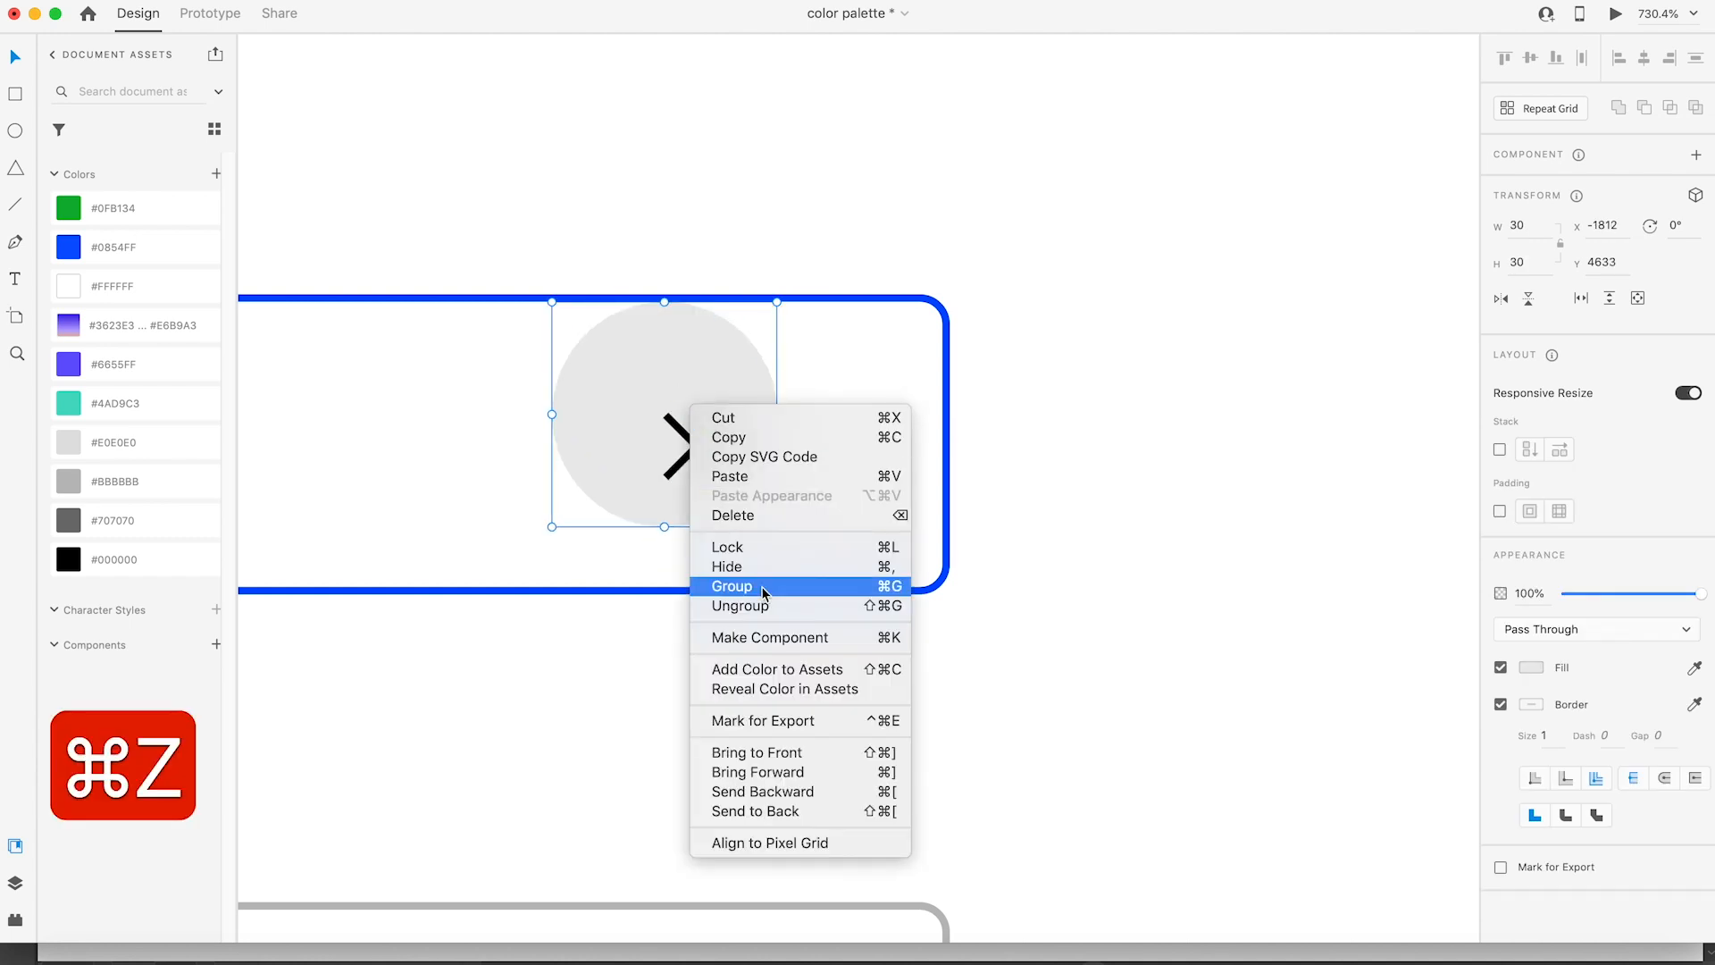
left_click(764, 606)
left_click_drag(722, 463, 722, 493)
key("super+z")
right_click(694, 419)
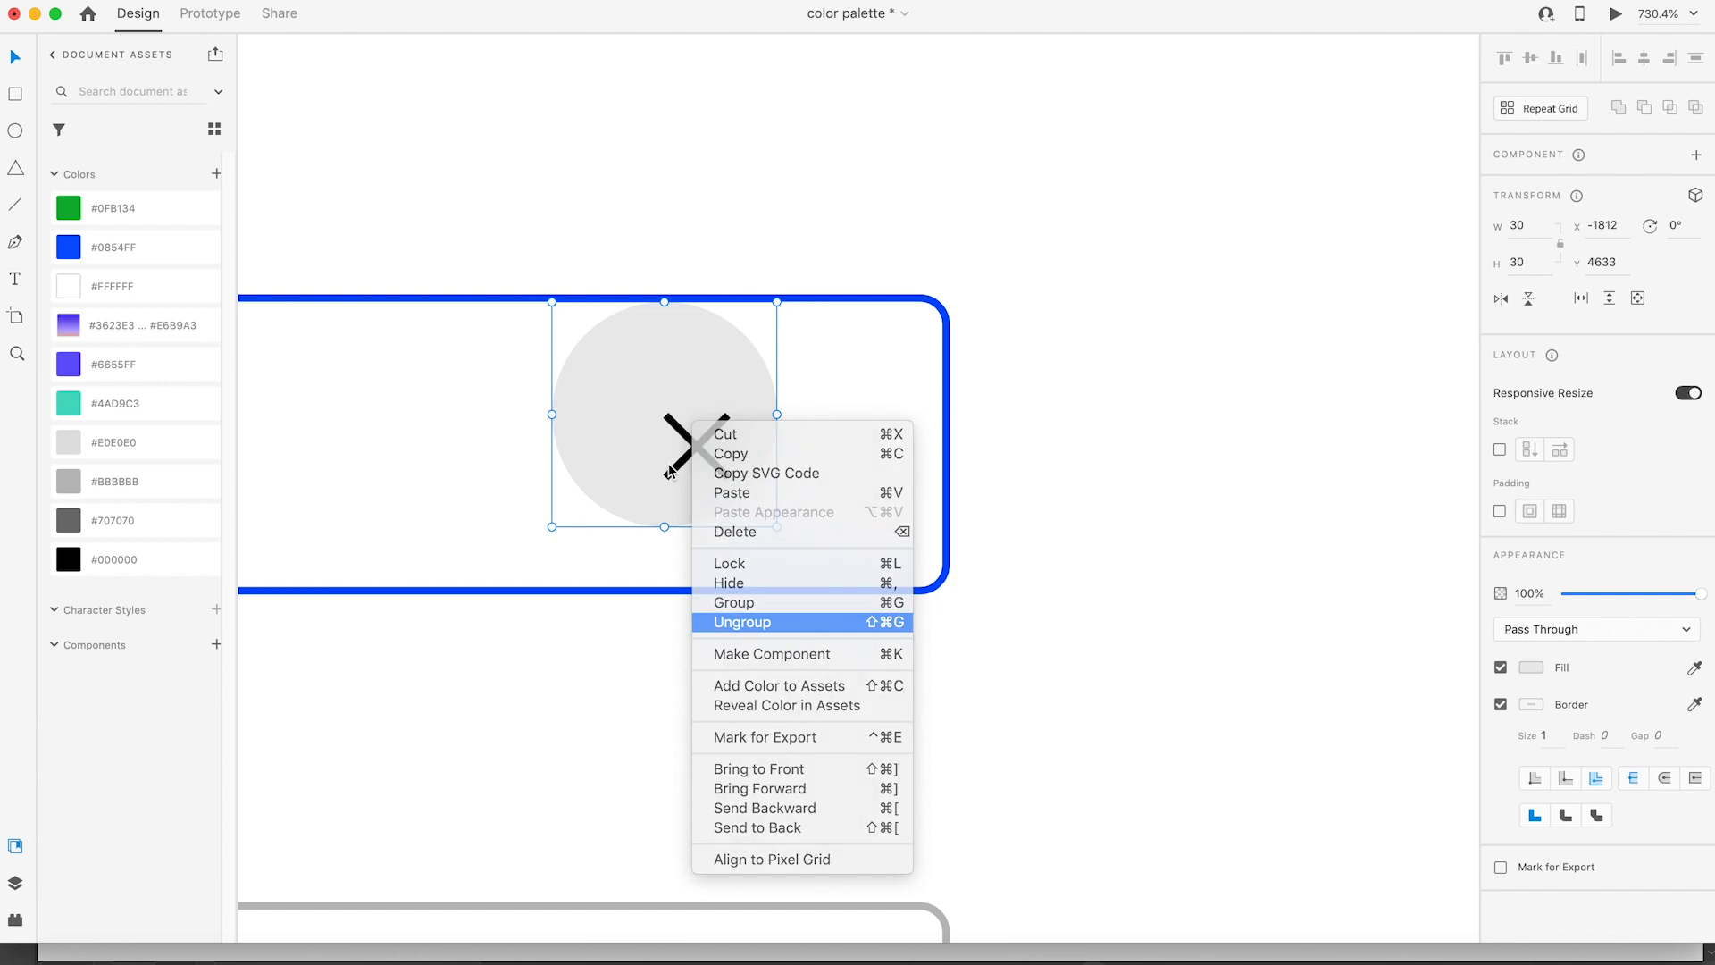
left_click(749, 622)
left_click(1531, 62)
left_click(1642, 61)
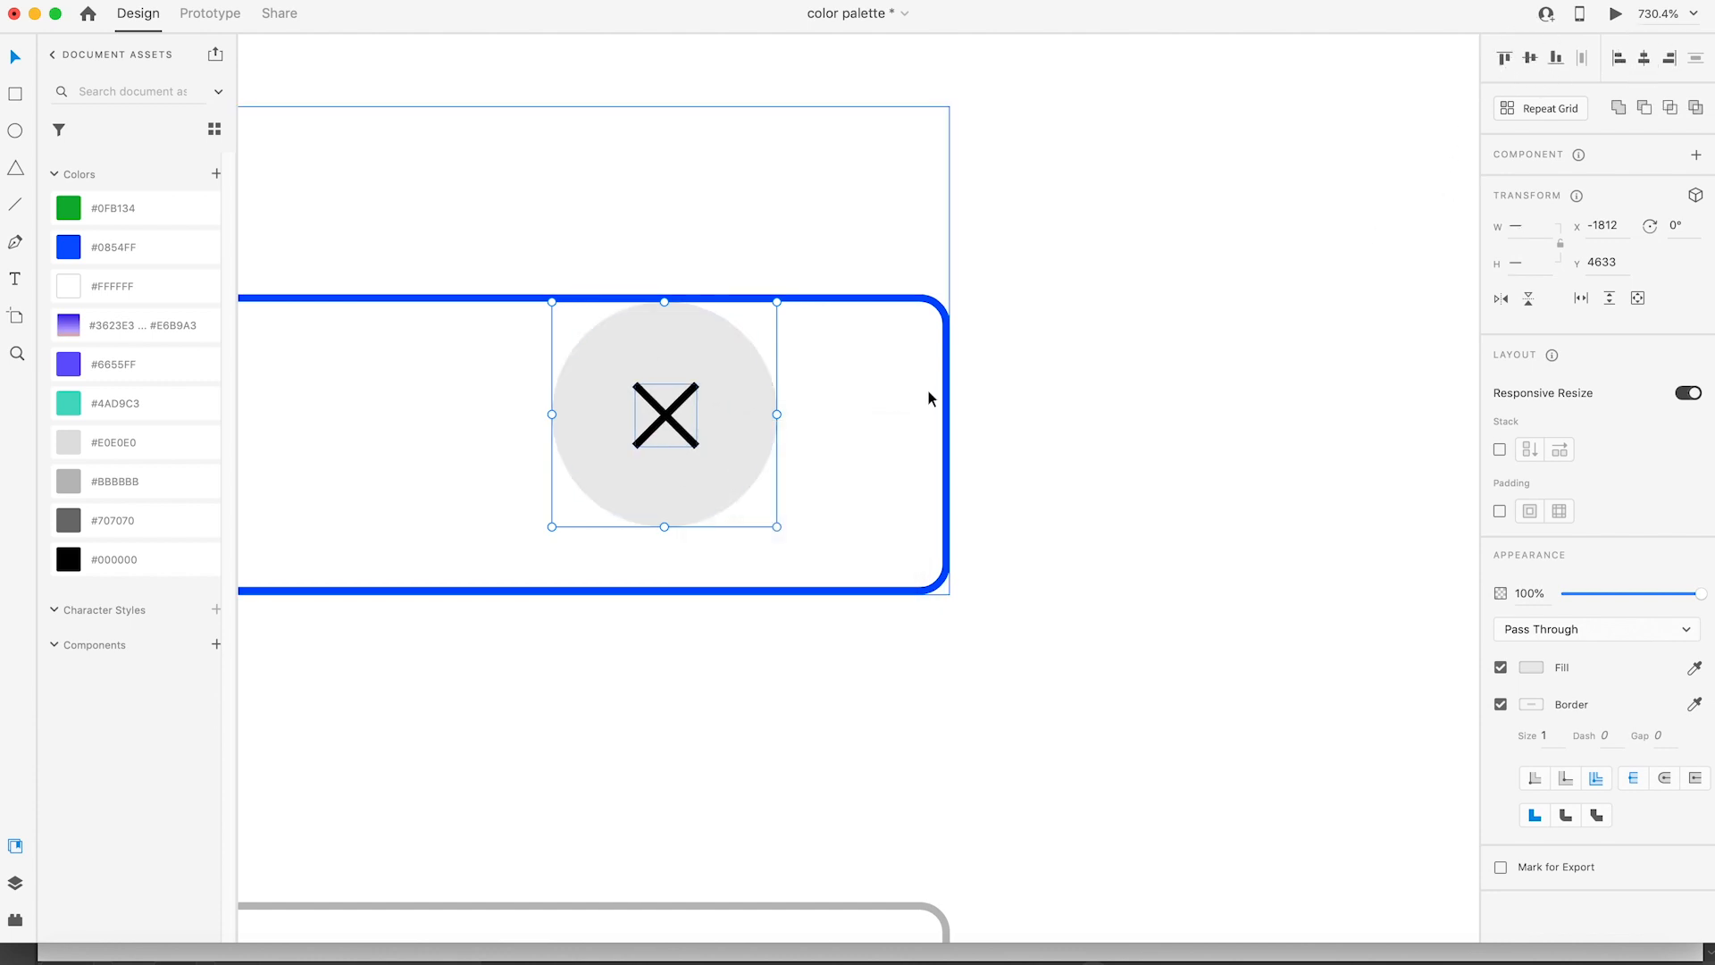
Step: Group the cross with its circle, centre the icon vertically on the First Name field, and move it right to X -1800
key("super+g")
left_click(909, 426, "shift")
left_click(1531, 61)
left_click(1085, 268)
left_click_drag(607, 452, 691, 453)
scroll(840, 466, "down", 5)
scroll(888, 474, "down", 5)
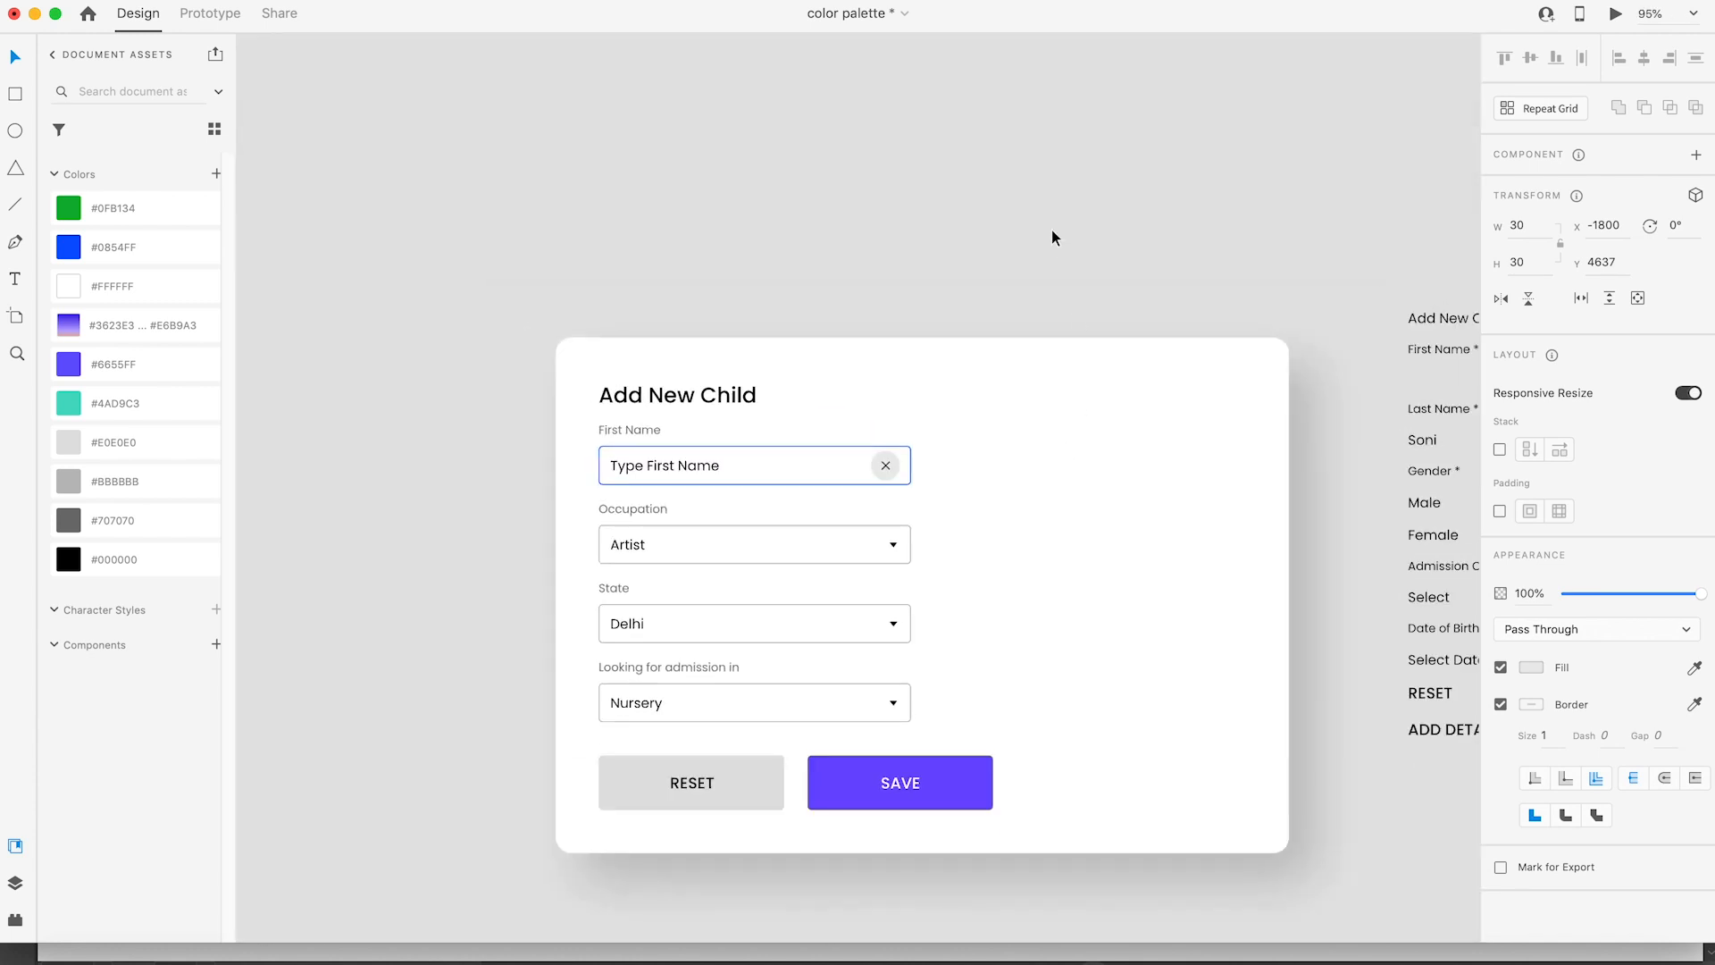
Step: Scale the close icon down to 22 by 22 and shift it right to X -1794 inside the First Name field
key("z")
key("z")
left_click(883, 487)
key("v")
left_click_drag(1136, 311, 1108, 337)
scroll(759, 411, "down", 5)
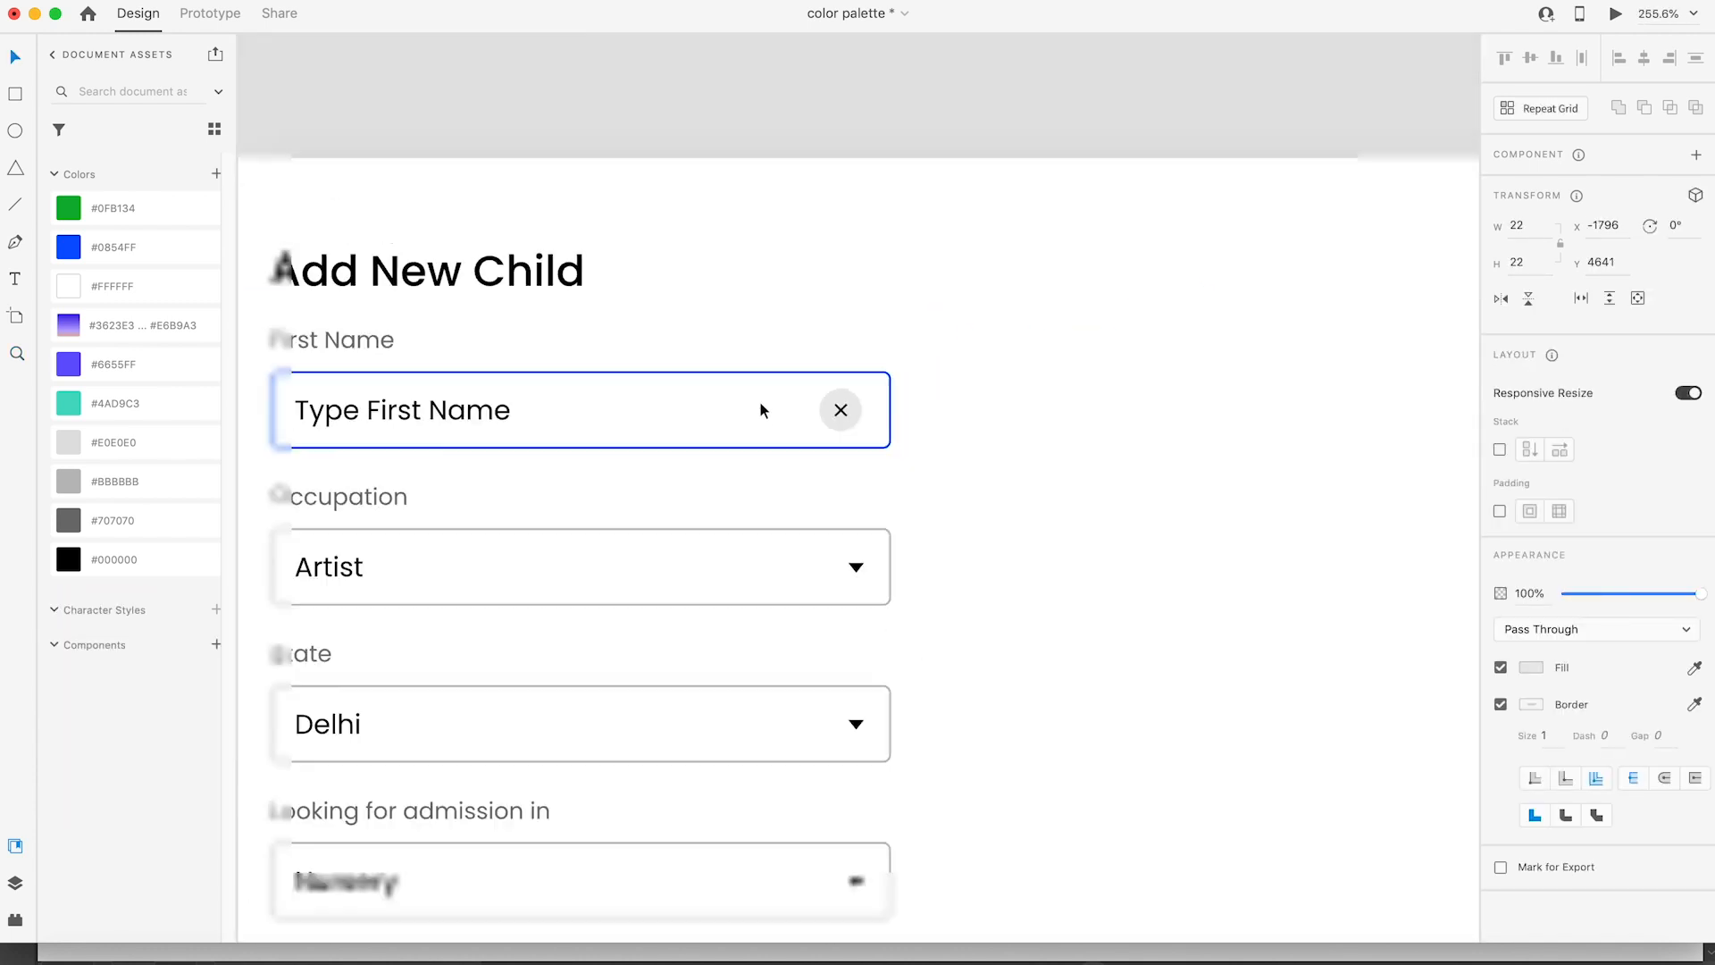
key("z")
left_click_drag(738, 329, 928, 475)
key("v")
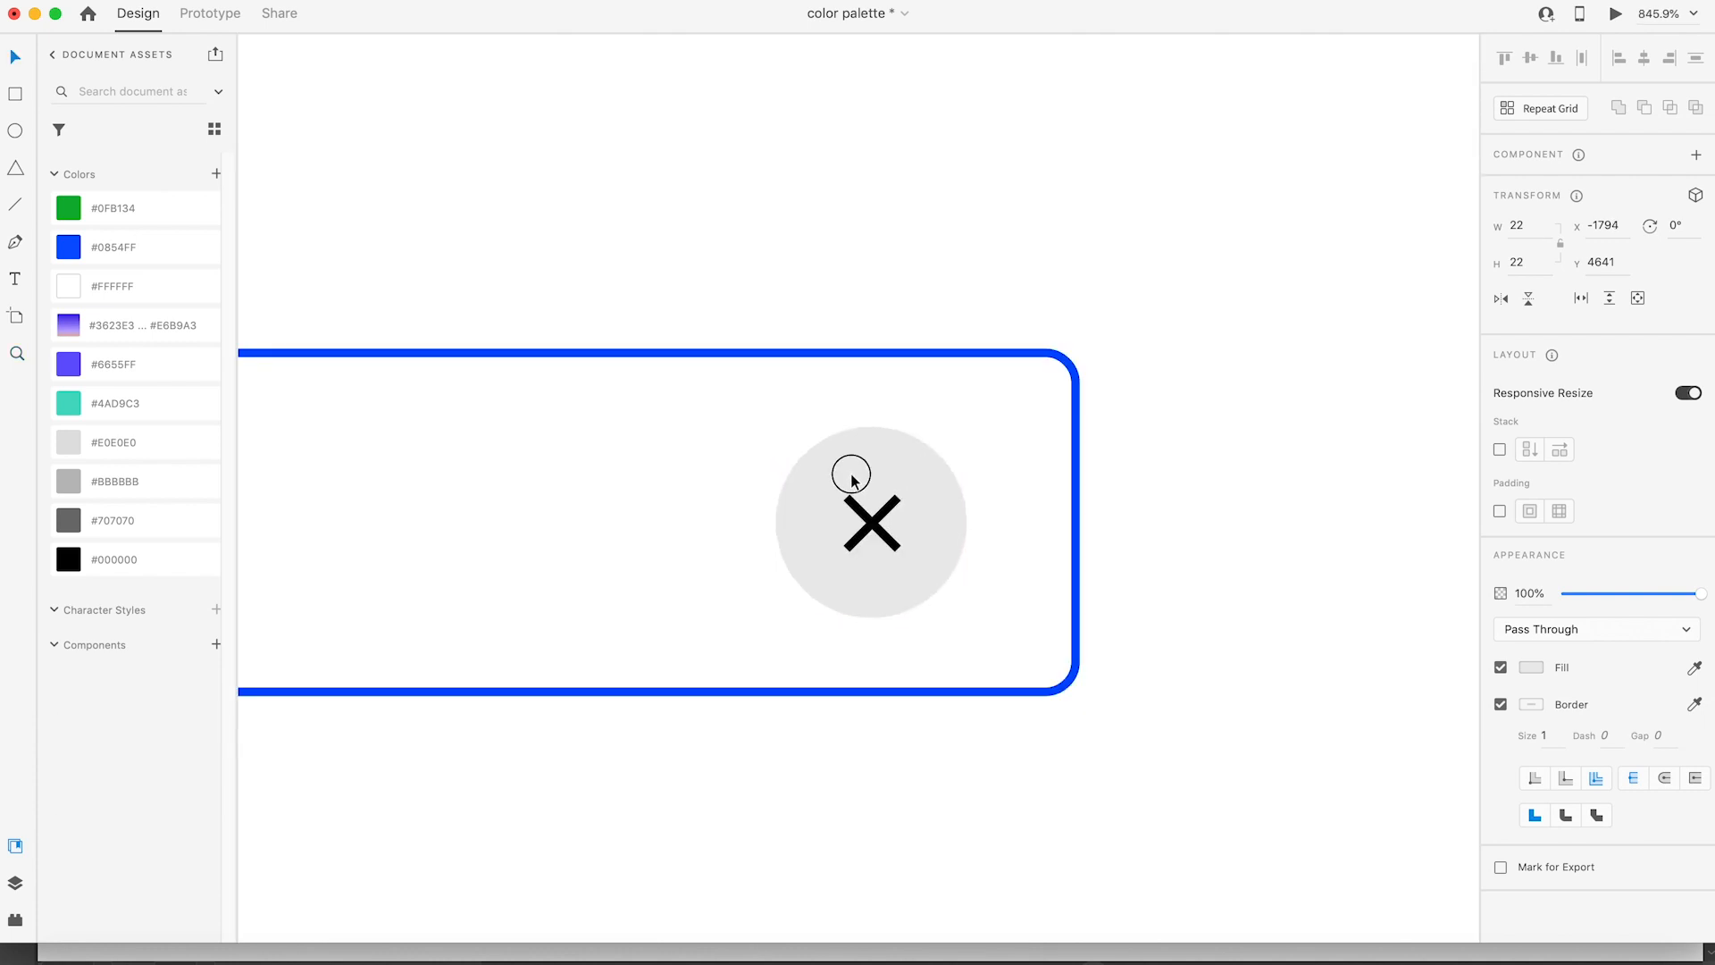
scroll(840, 473, "down", 5)
left_click(794, 198)
Step: Replace the Occupation label with "Last Name" copied without its asterisk from the list beside the card
scroll(978, 590, "down", 5)
key("z")
left_click_drag(562, 410, 1181, 737)
key("v")
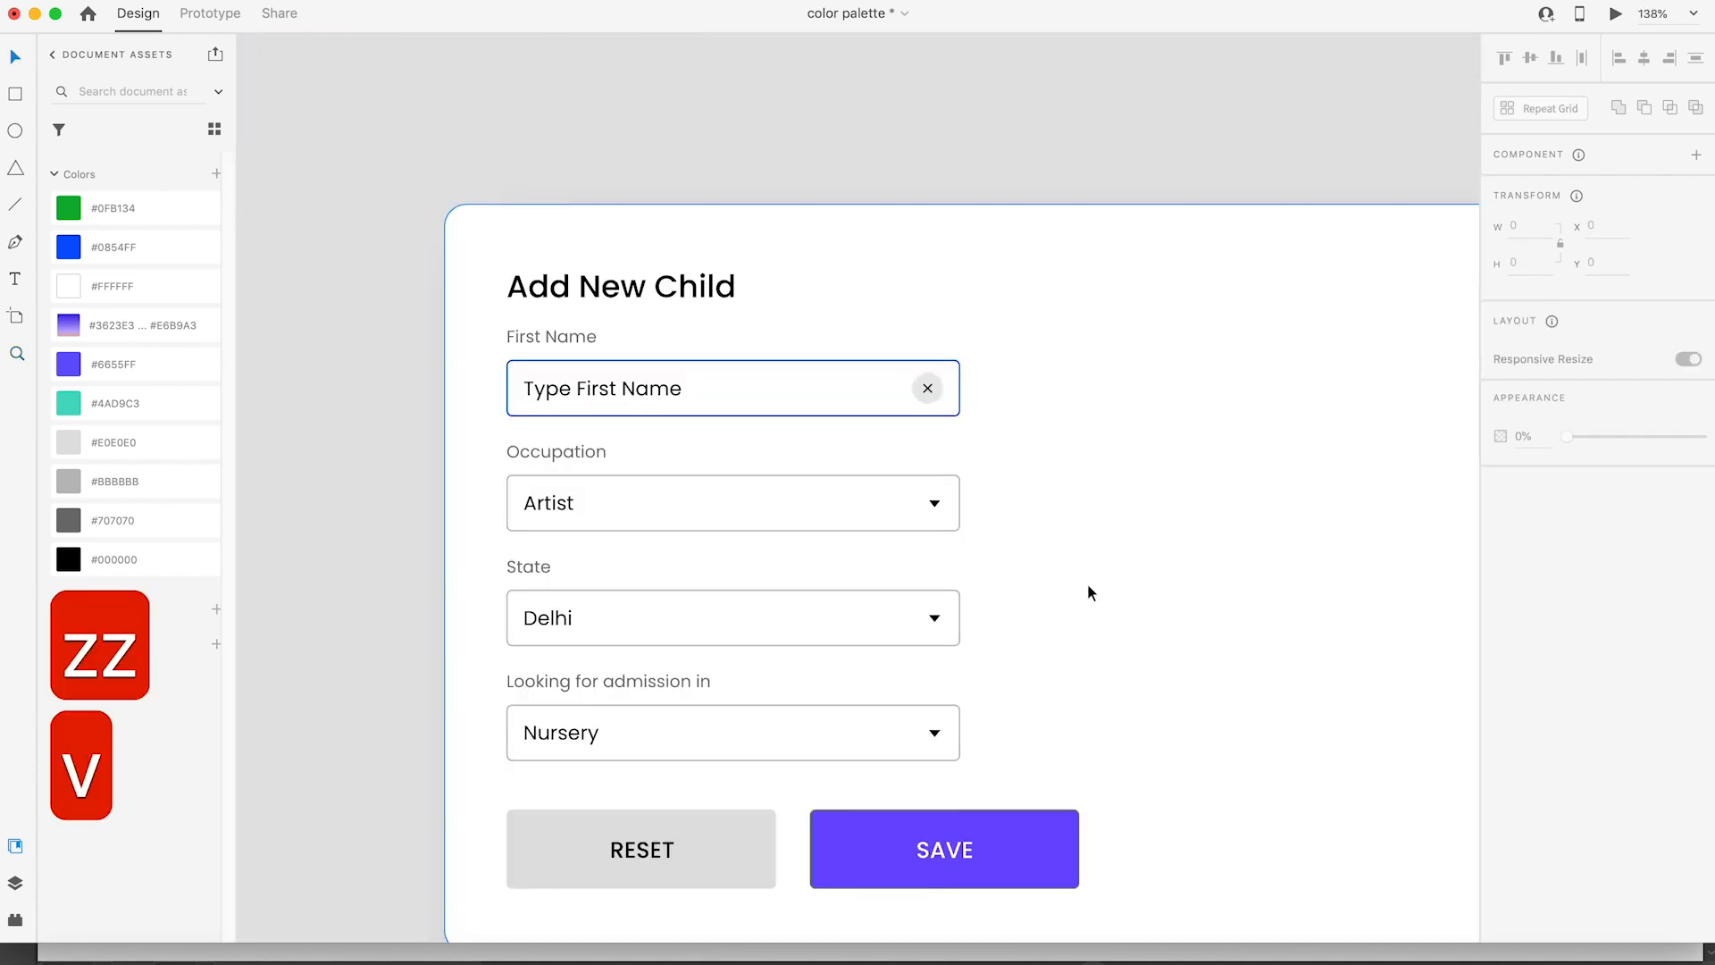
scroll(1085, 586, "down", 5)
key("space")
left_click_drag(1218, 563, 835, 575)
scroll(705, 535, "up", 5)
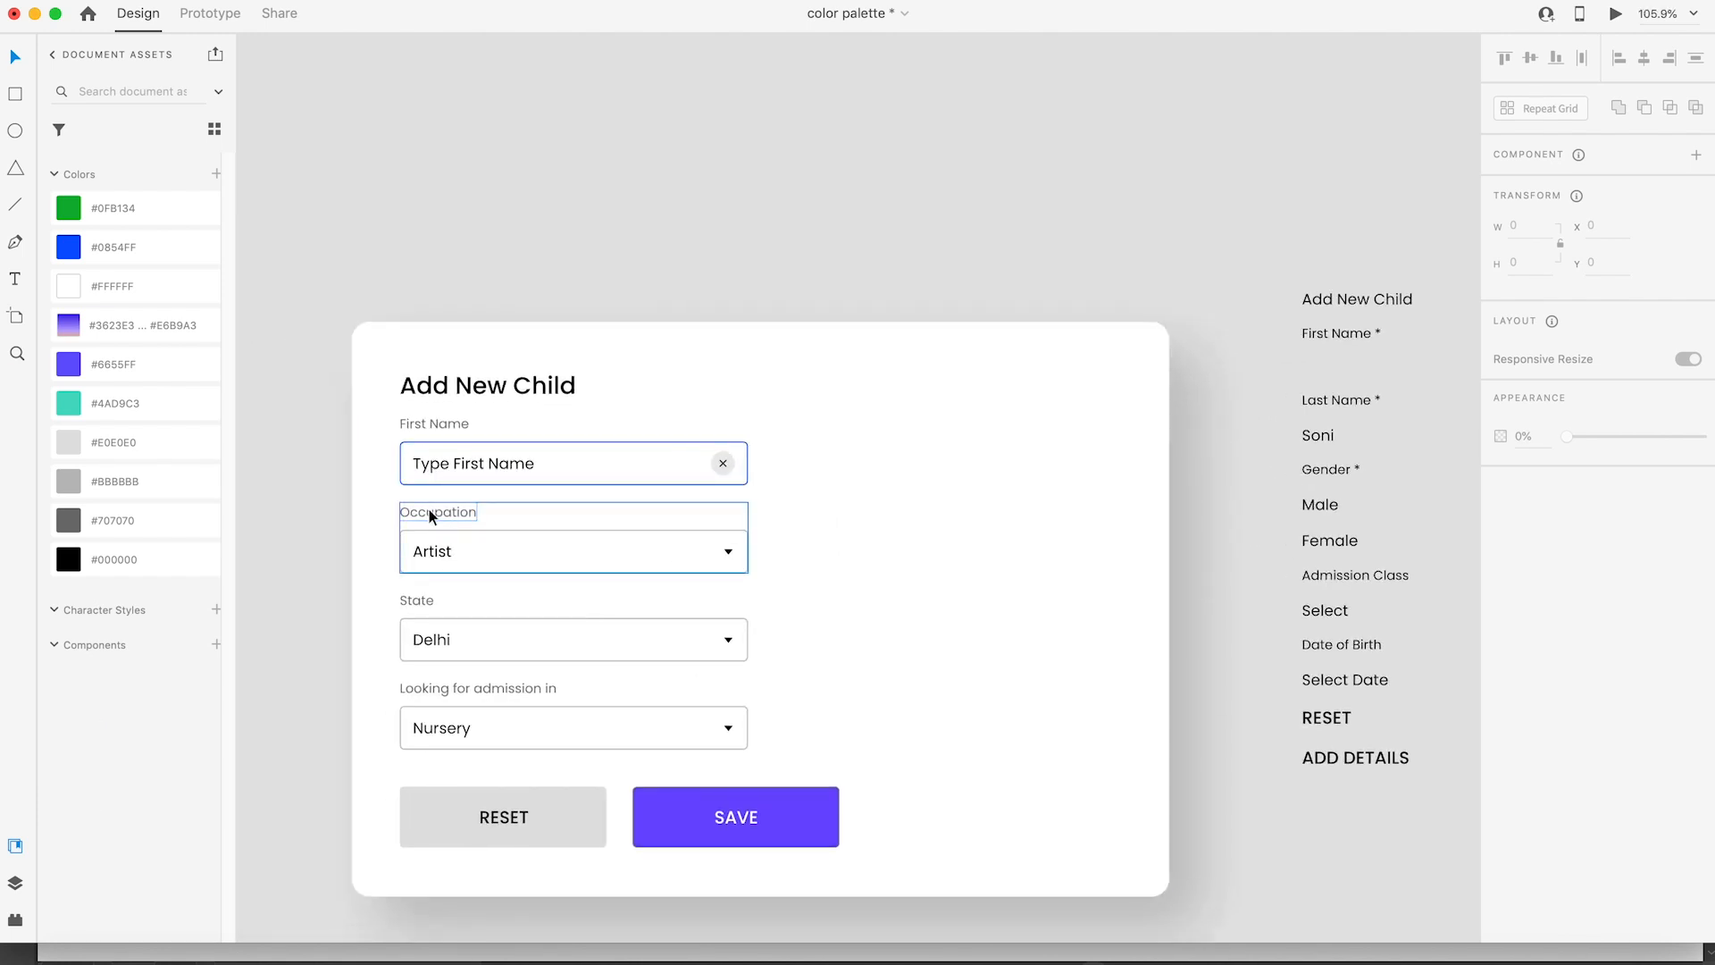
double_click(1339, 400)
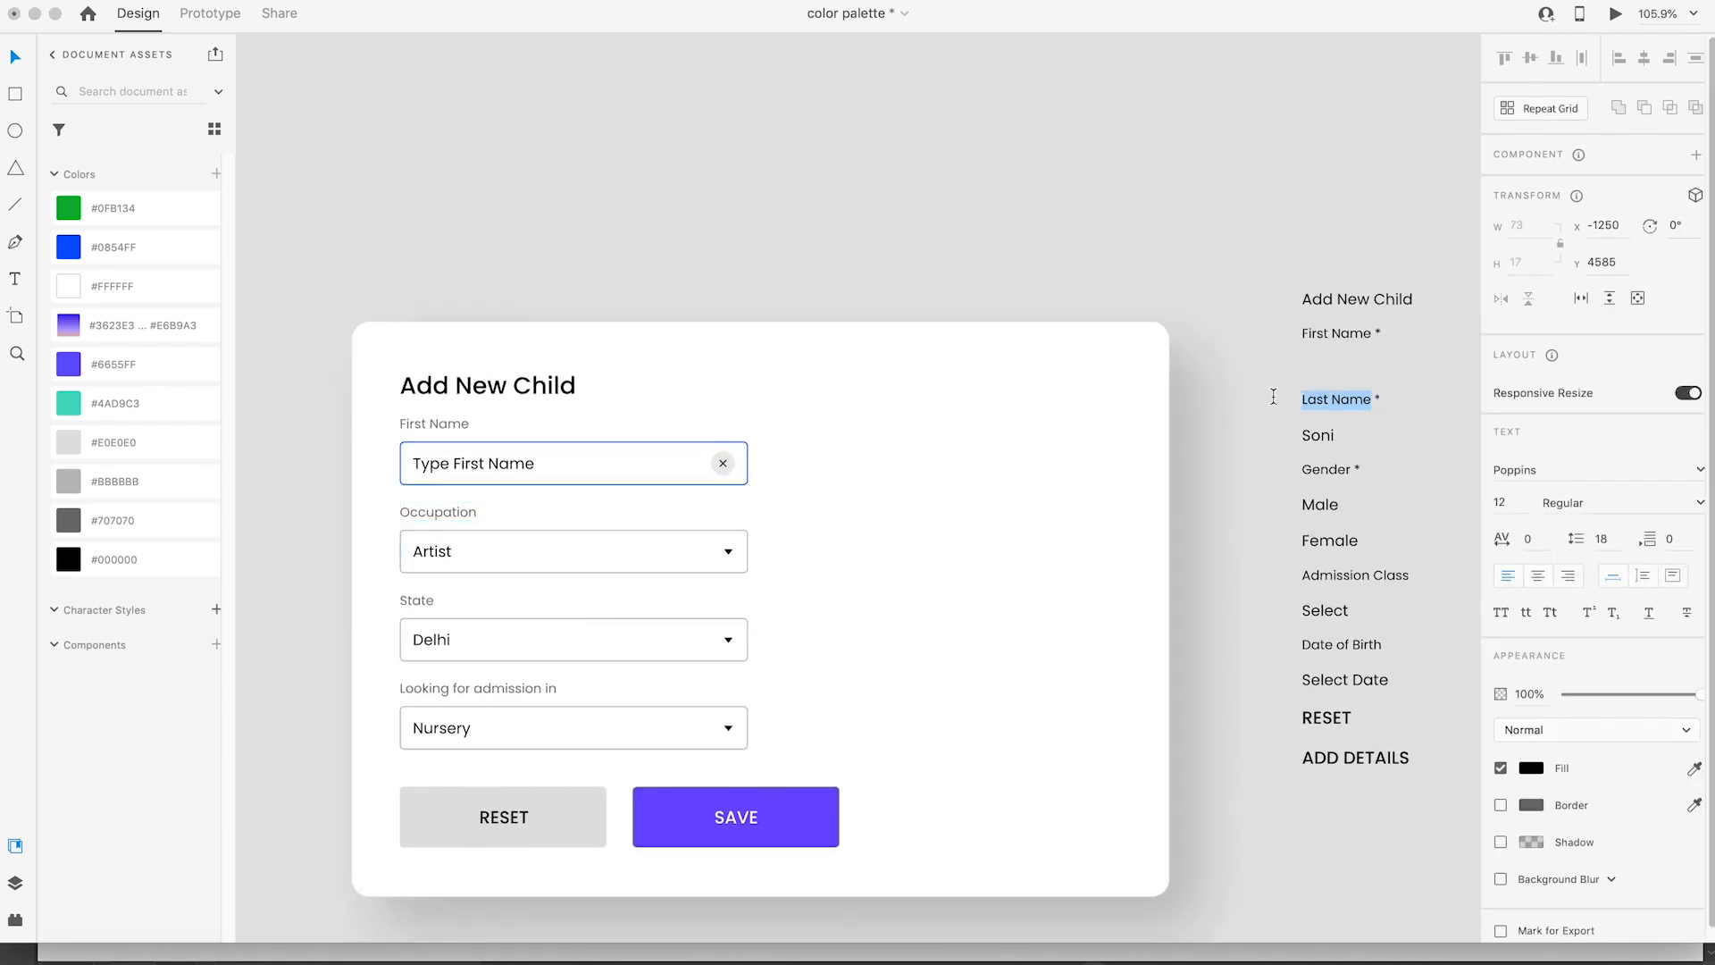
key("super+c")
key("Escape")
double_click(426, 512)
key("super+v")
Step: Delete the dropdown arrow from the Last Name field
left_click(729, 550)
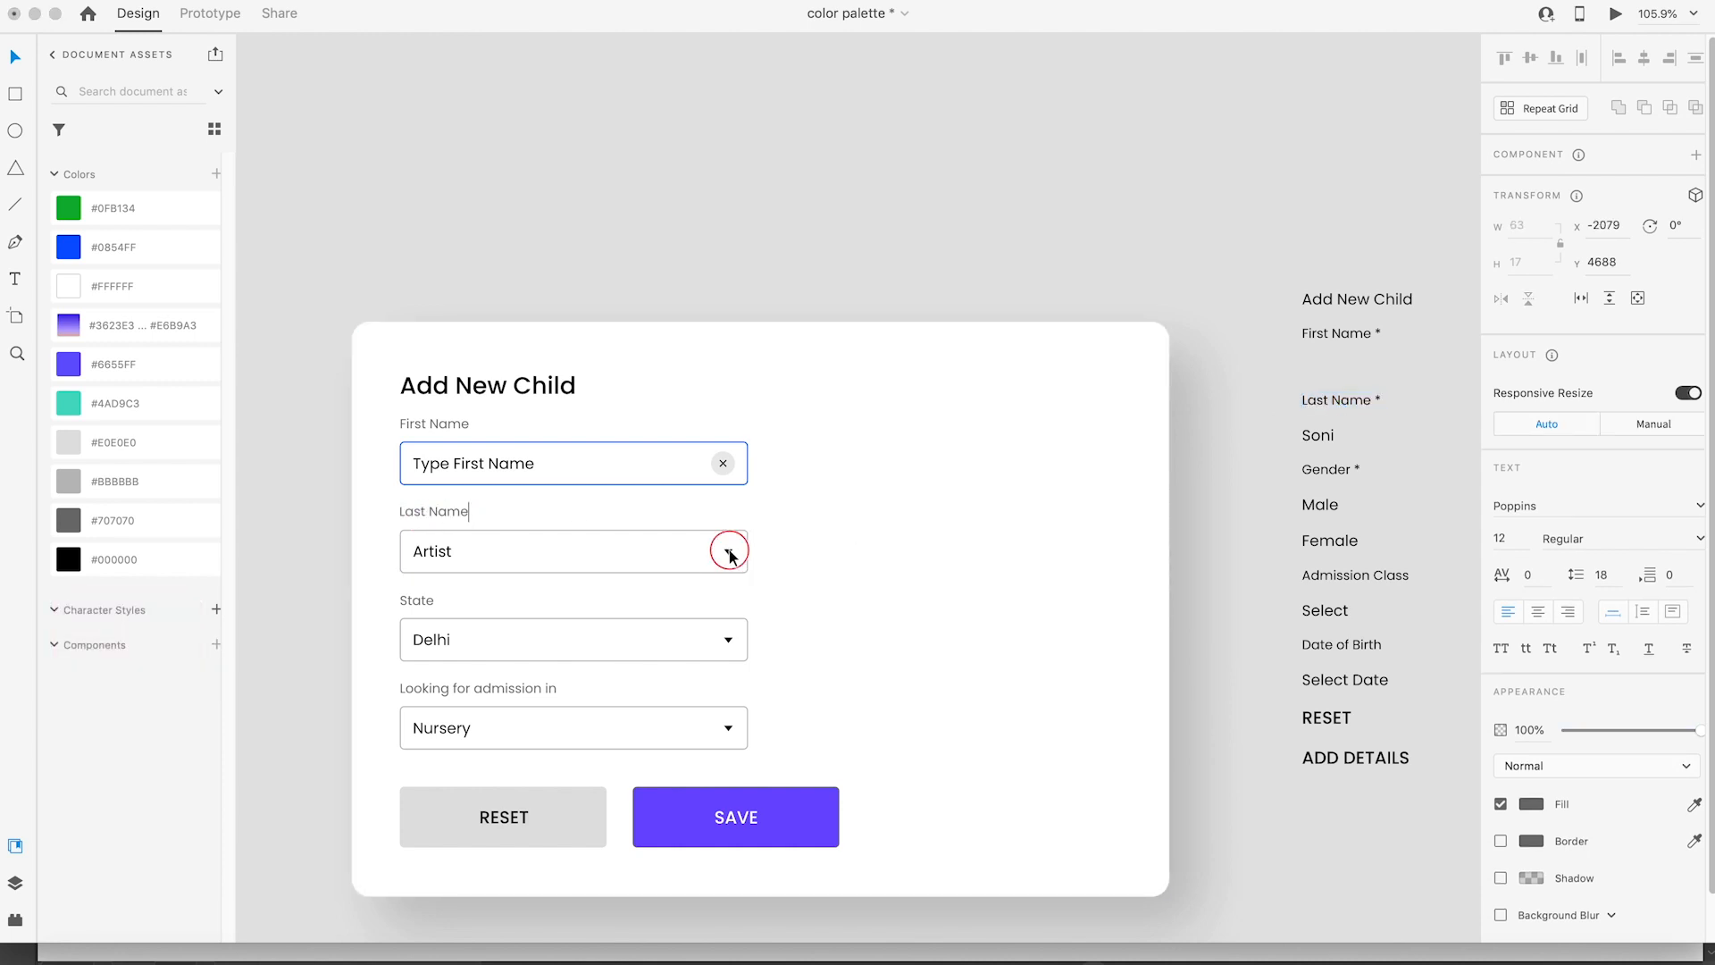
double_click(729, 550)
key("BackSpace")
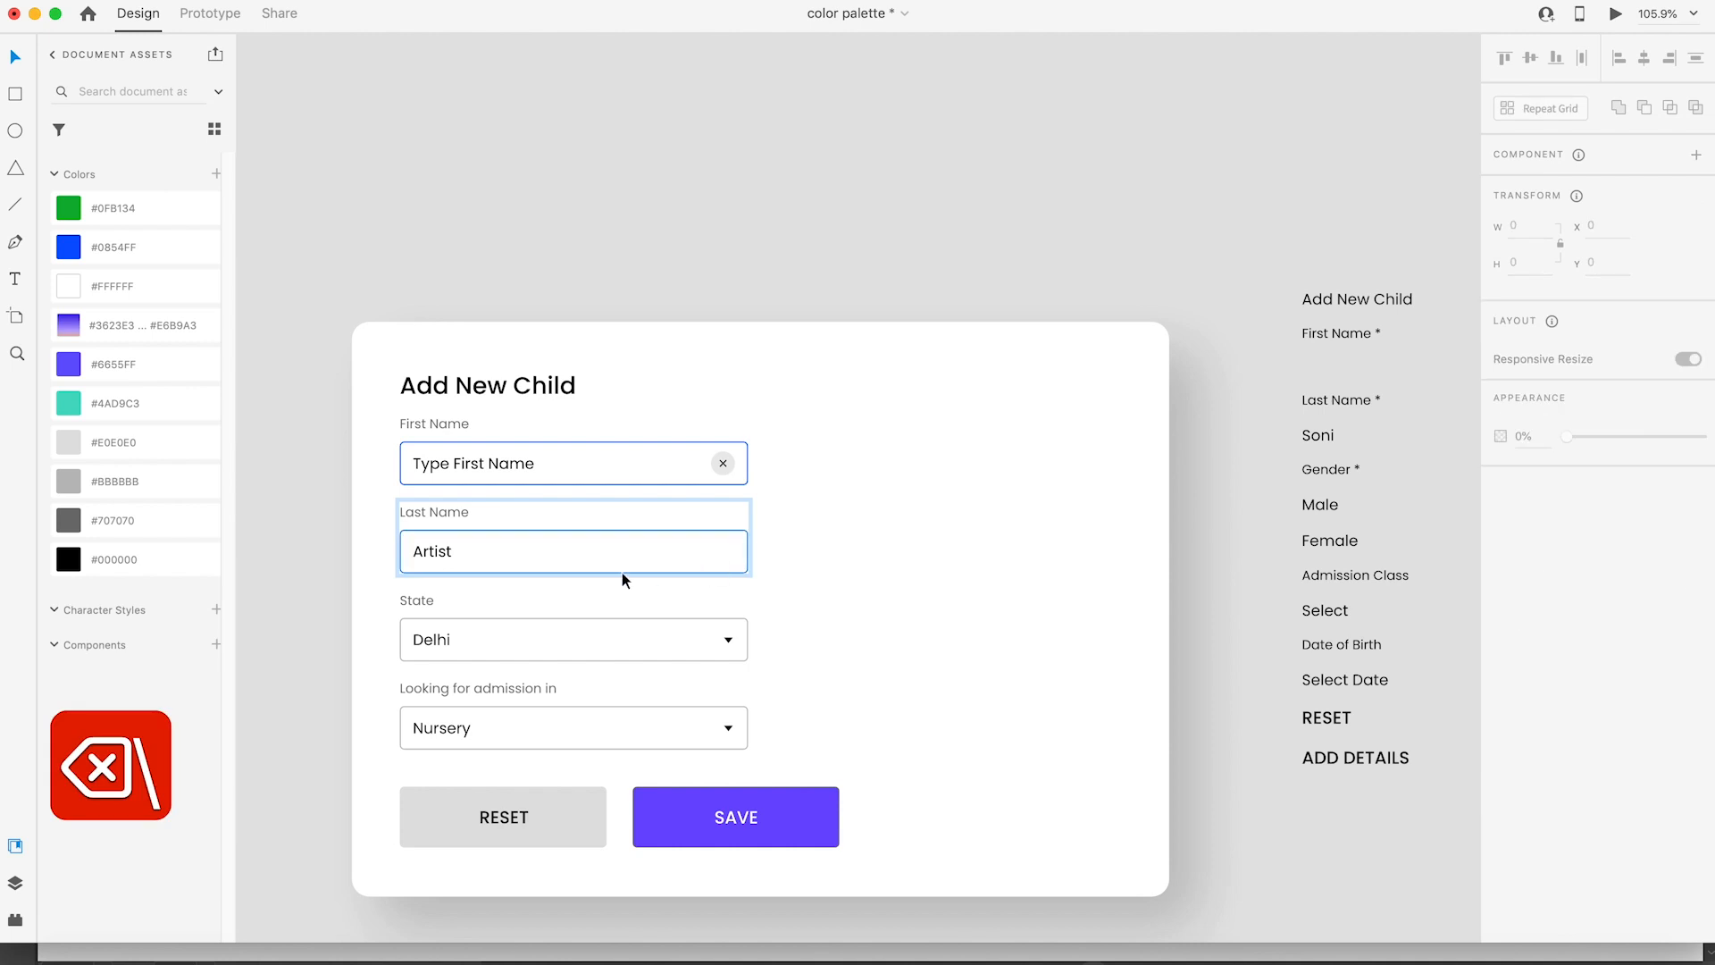
Step: Replace the Artist text in the Last Name field with the placeholder "Type Last Name"
double_click(436, 552)
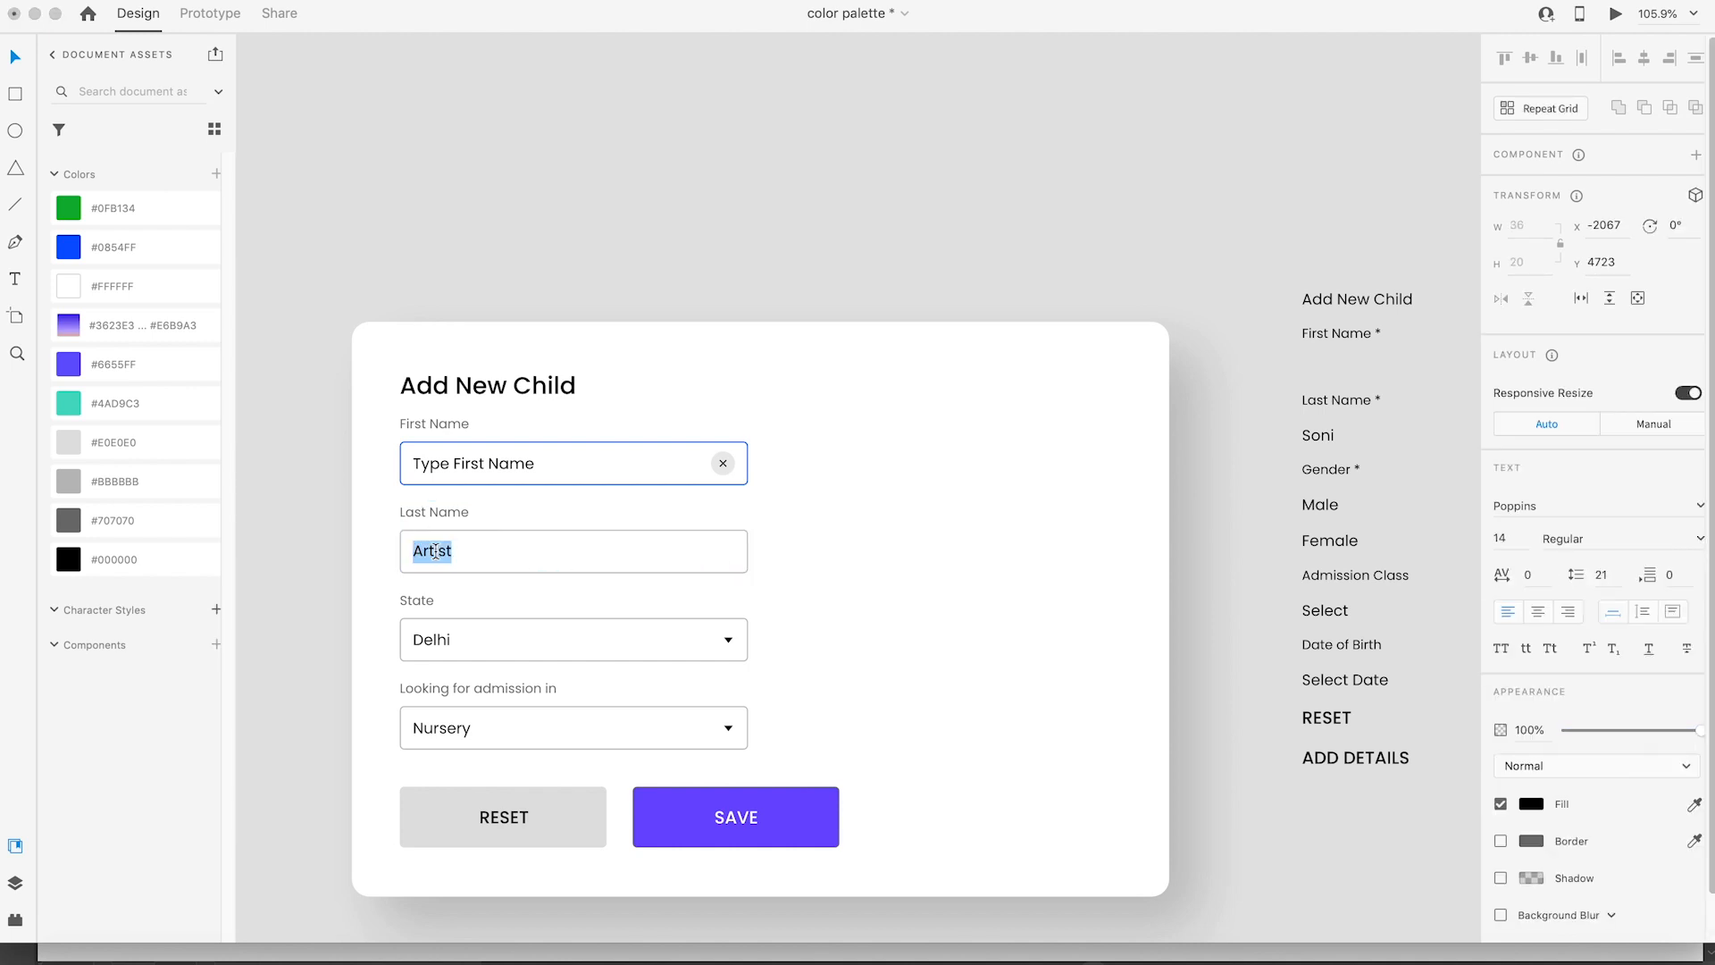
type("L")
key("BackSpace")
type("Yp")
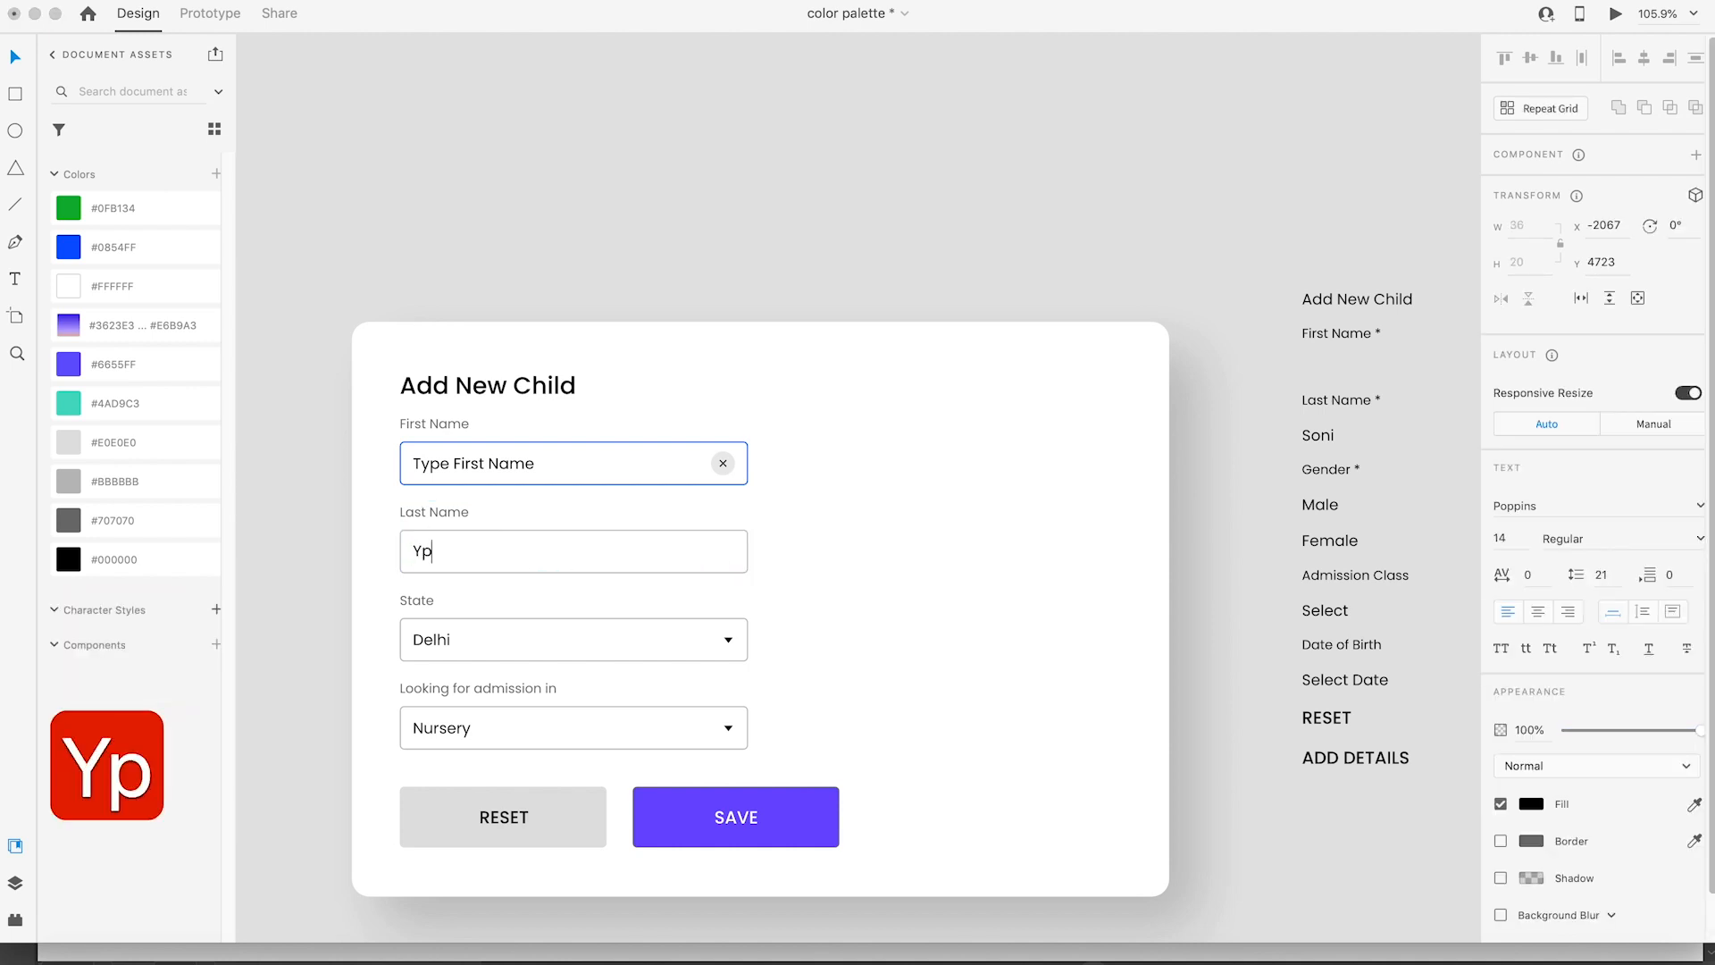
key("BackSpace")
key("BackSpace")
type("Tyupe")
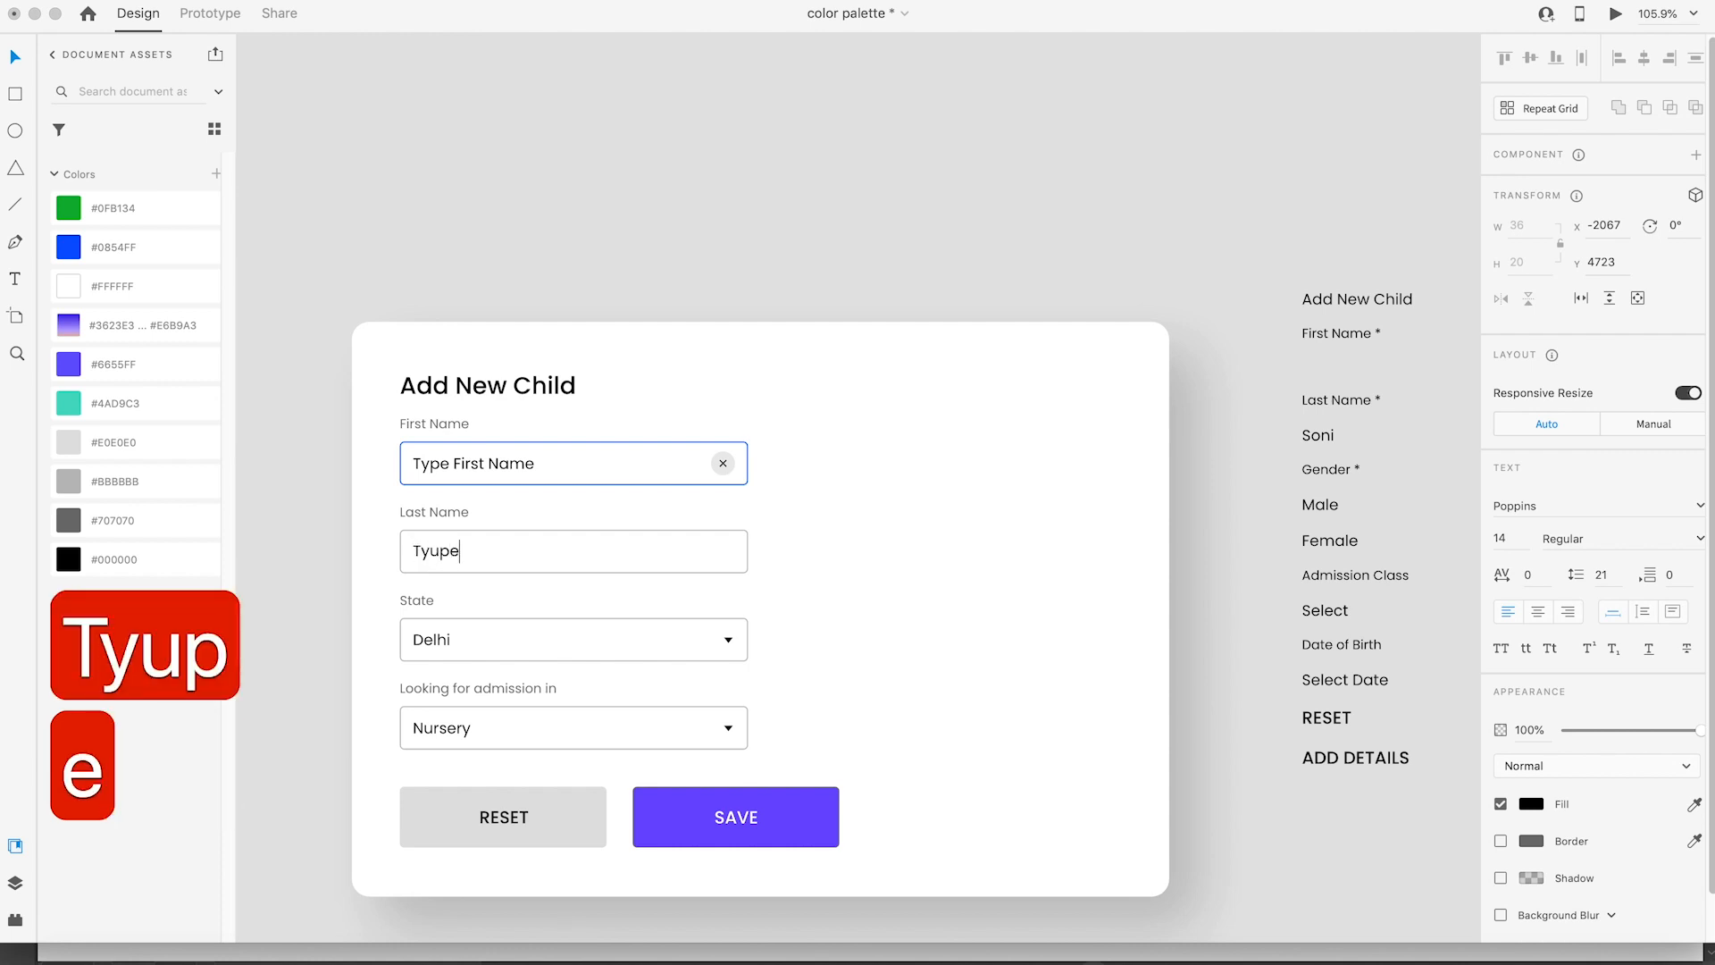
key("BackSpace")
key("BackSpace")
key("BackSpace")
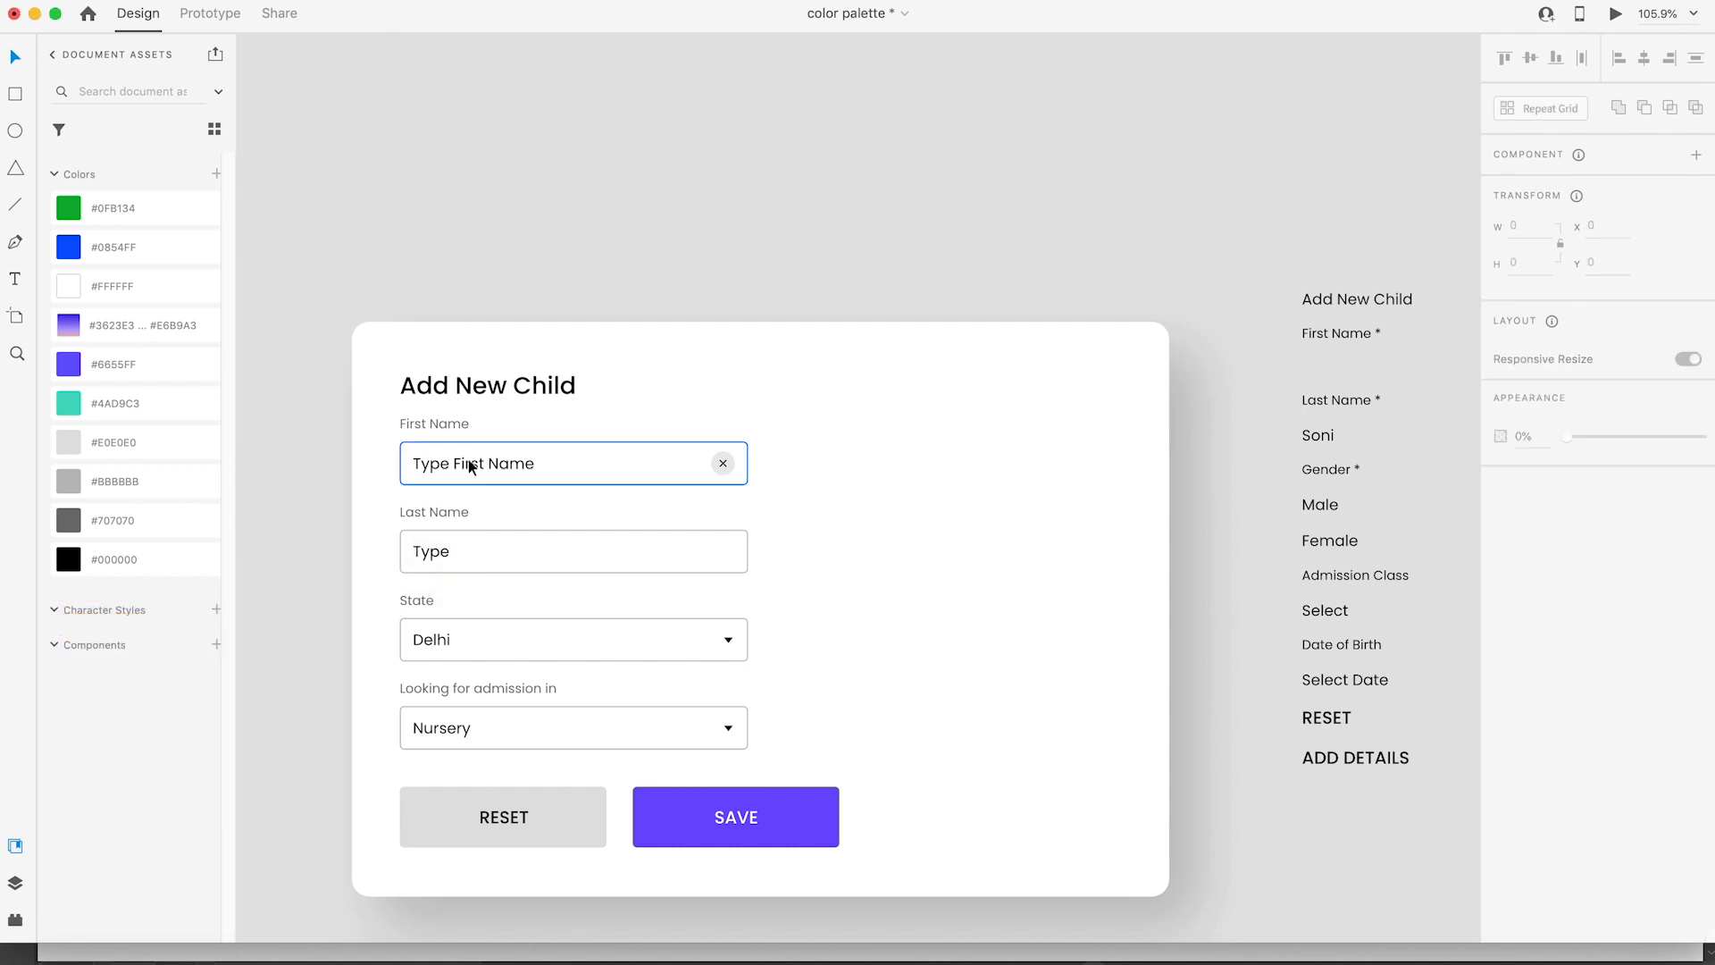
left_click(443, 554)
double_click(447, 553)
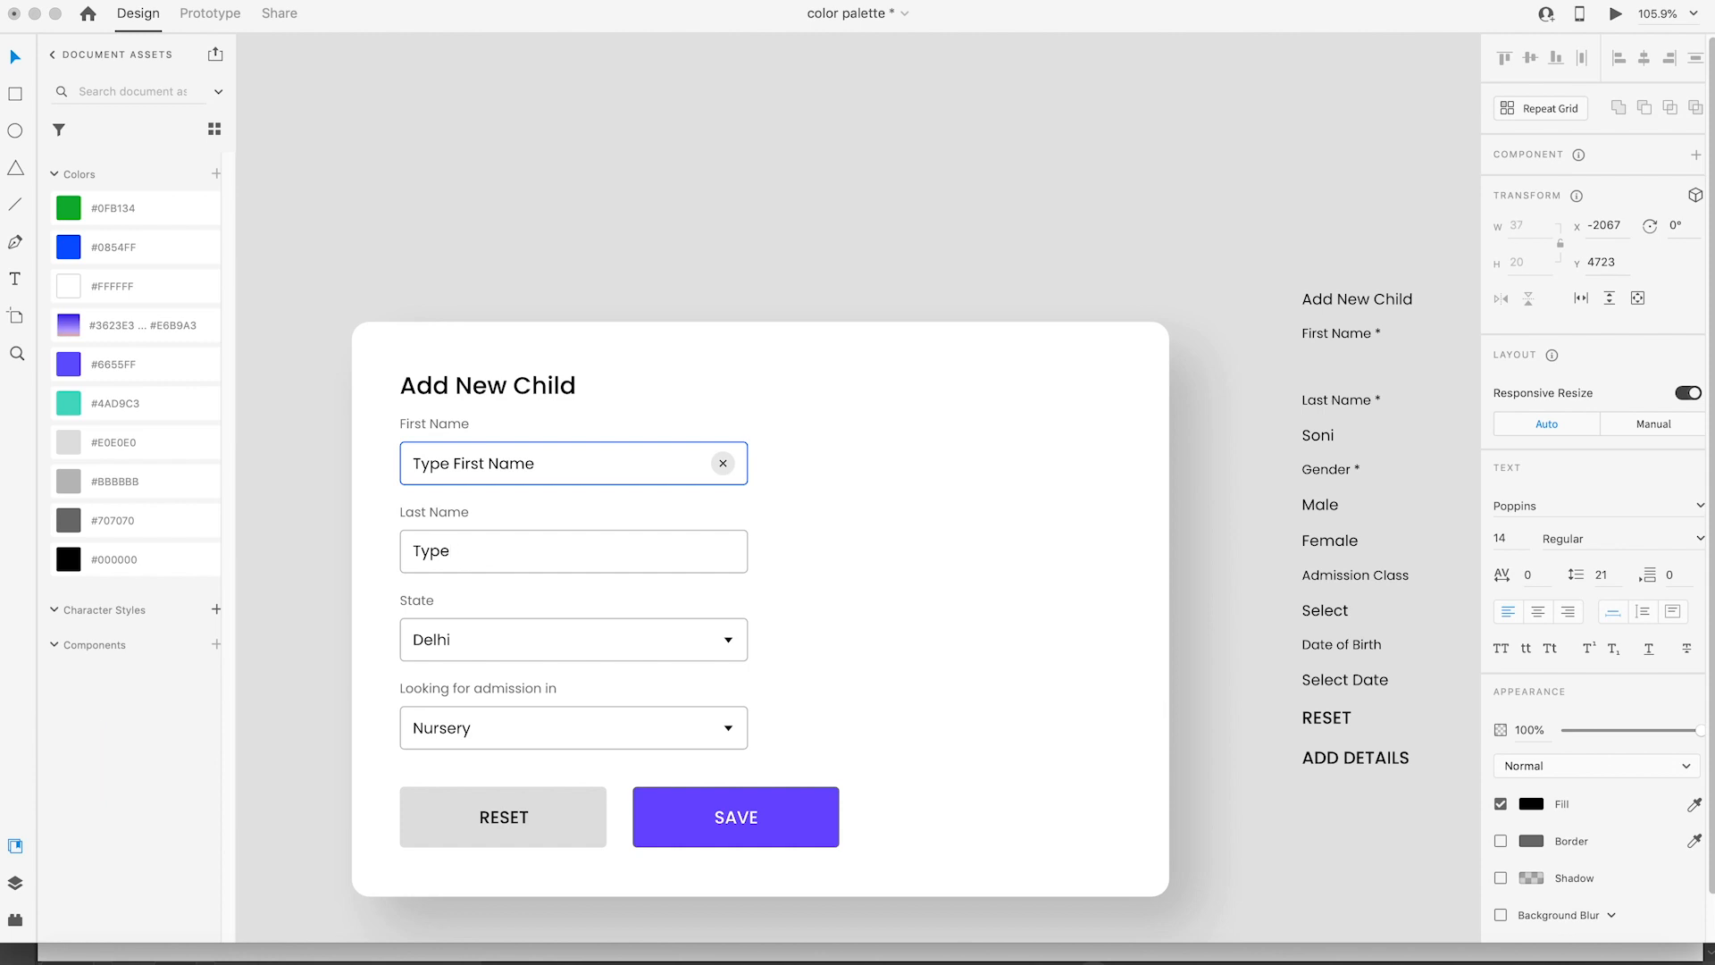
type("Last Name")
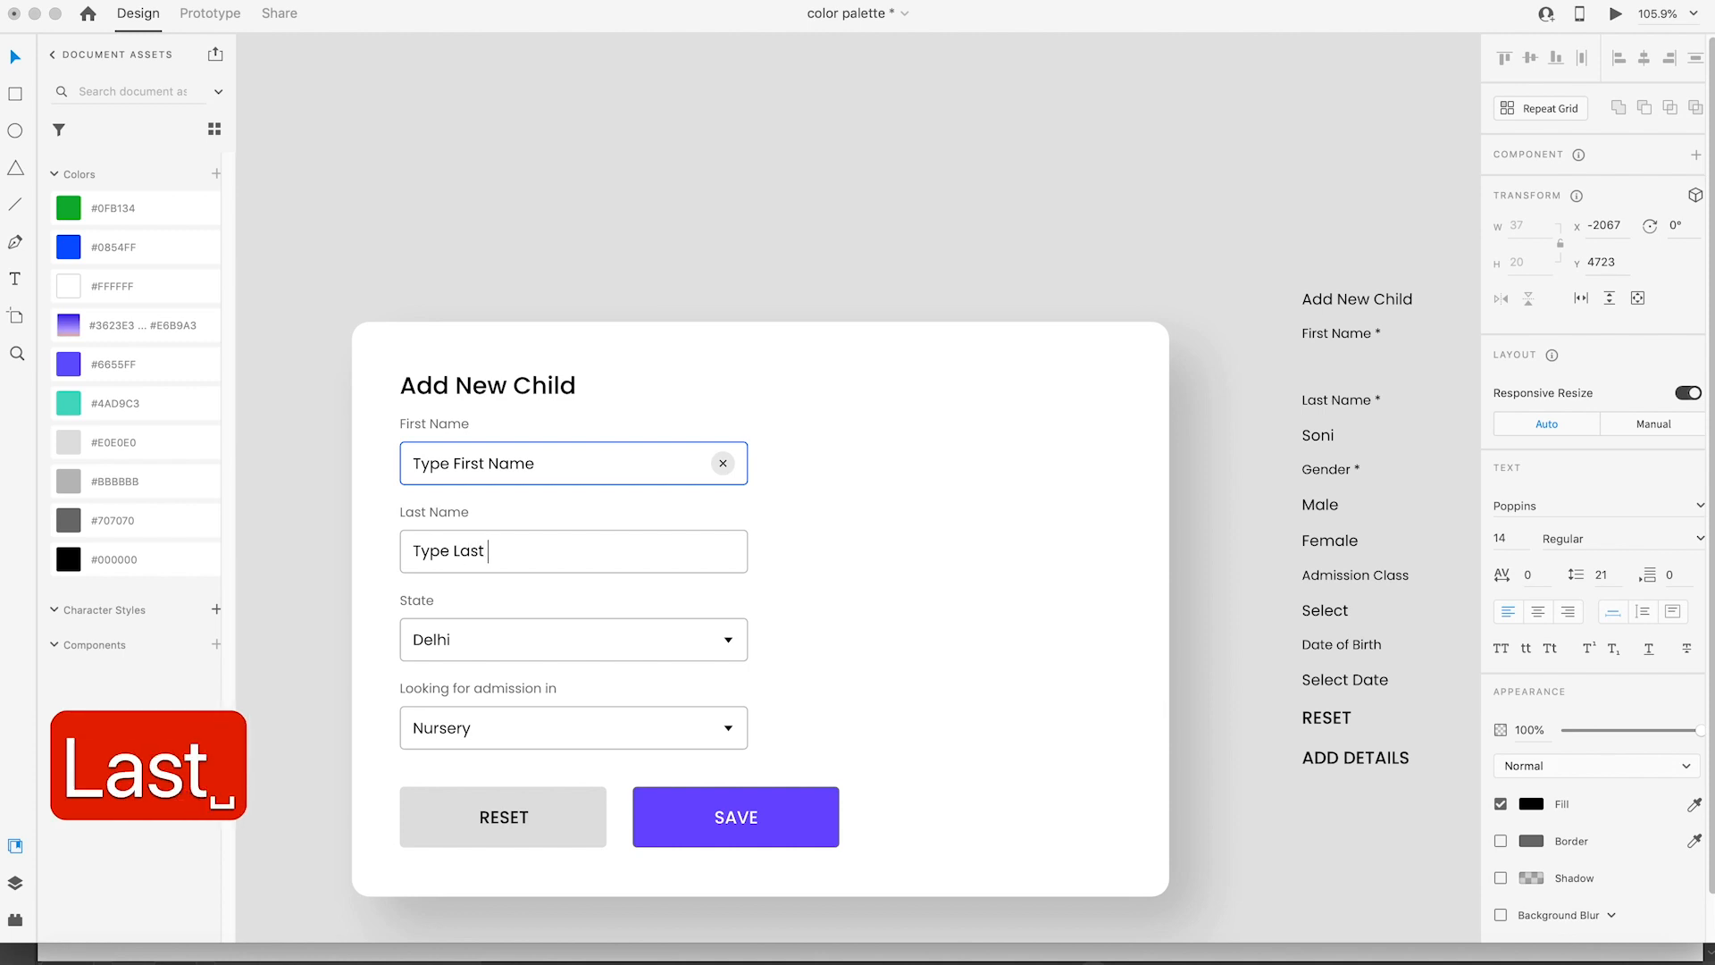
key("Escape")
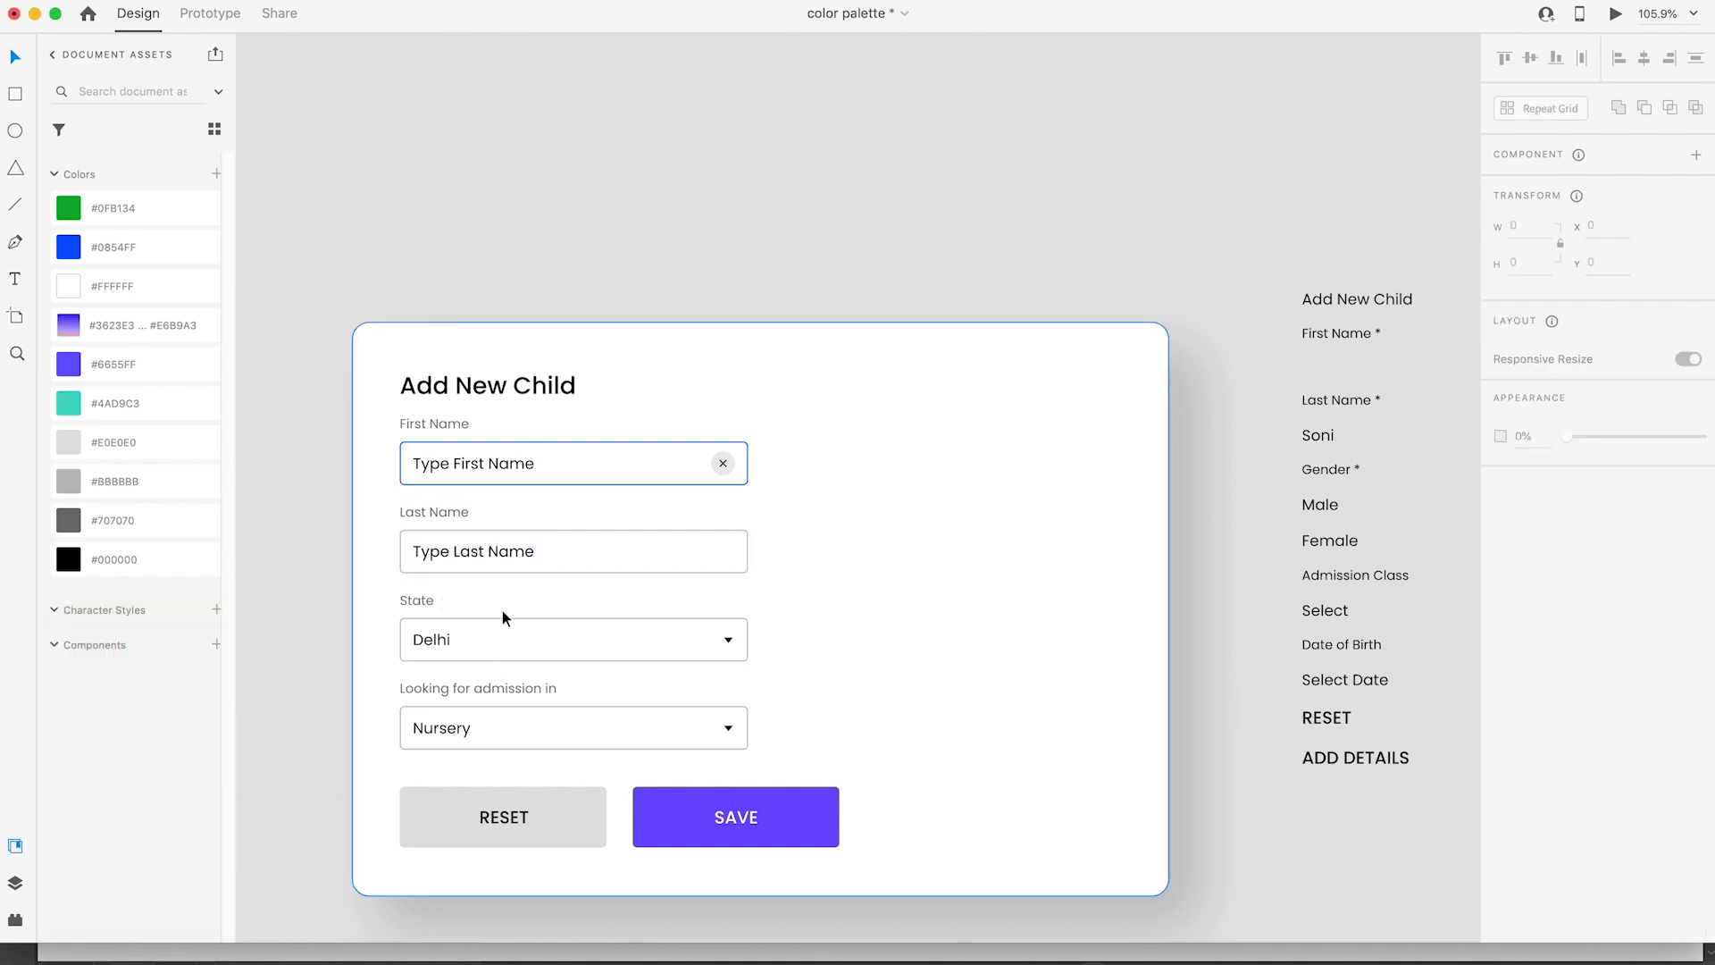
Step: Ungroup the State dropdown field so its label, box and value can be edited separately
left_click(463, 639)
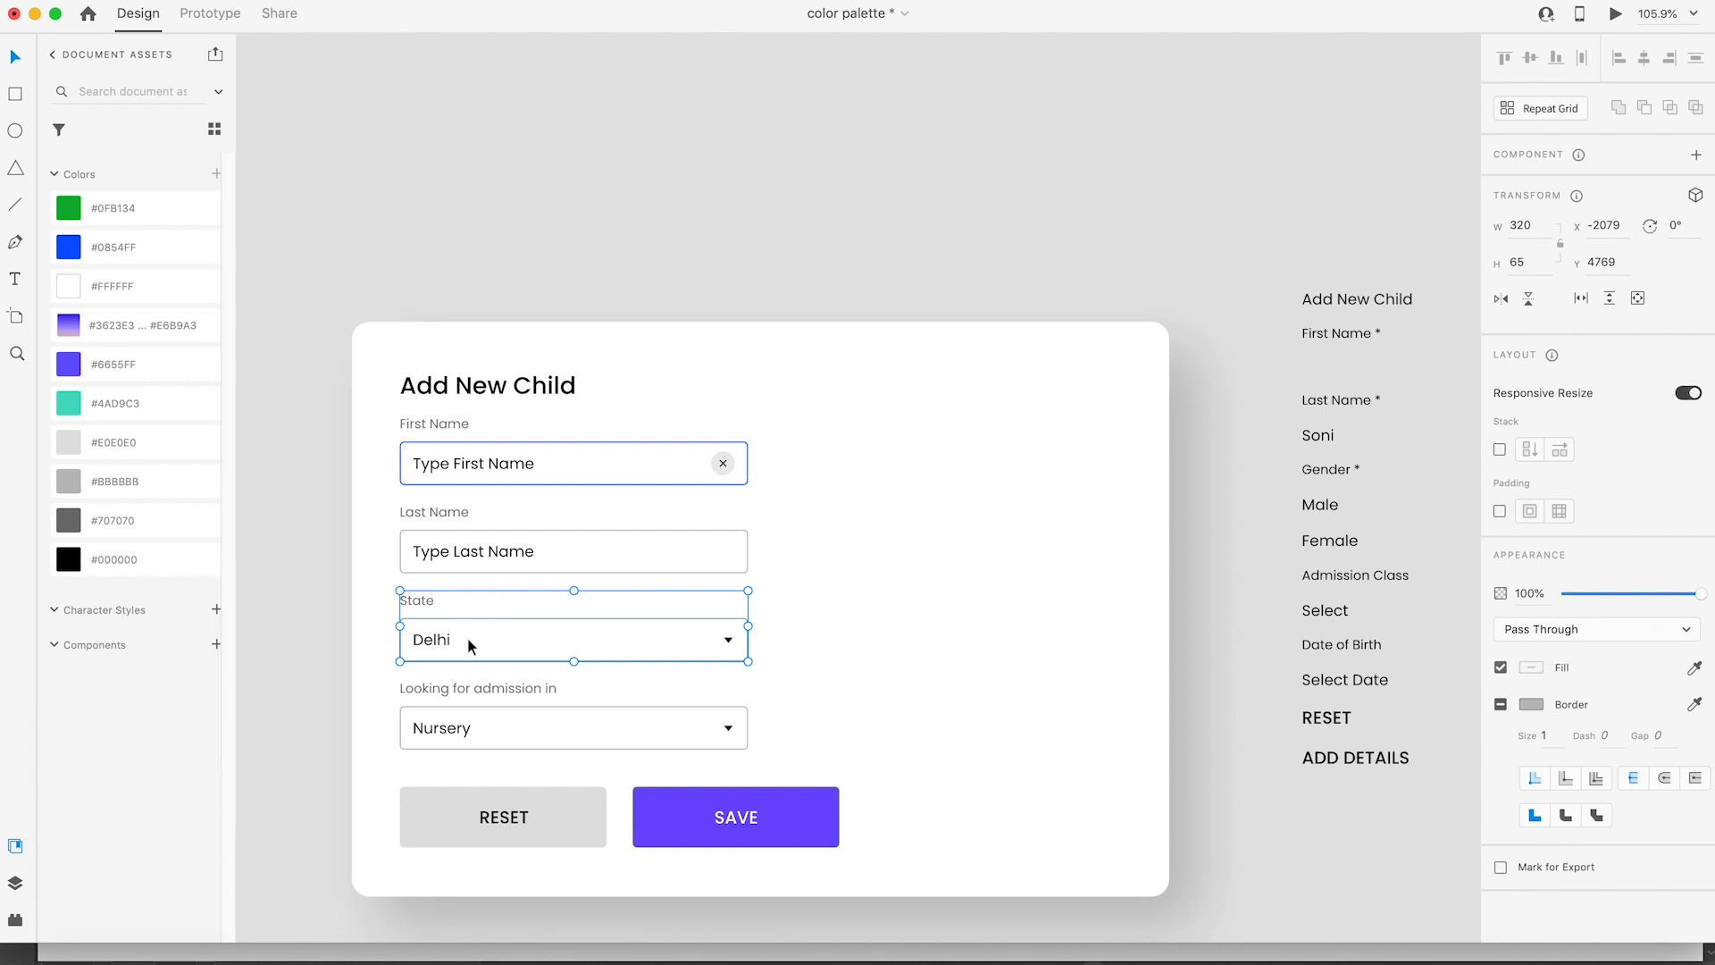
double_click(448, 638)
left_click(770, 651)
left_click(524, 627)
right_click(524, 627)
left_click(613, 715)
Step: Replace the State label with "Gender" copied without its asterisk from the list beside the card
left_click(406, 601)
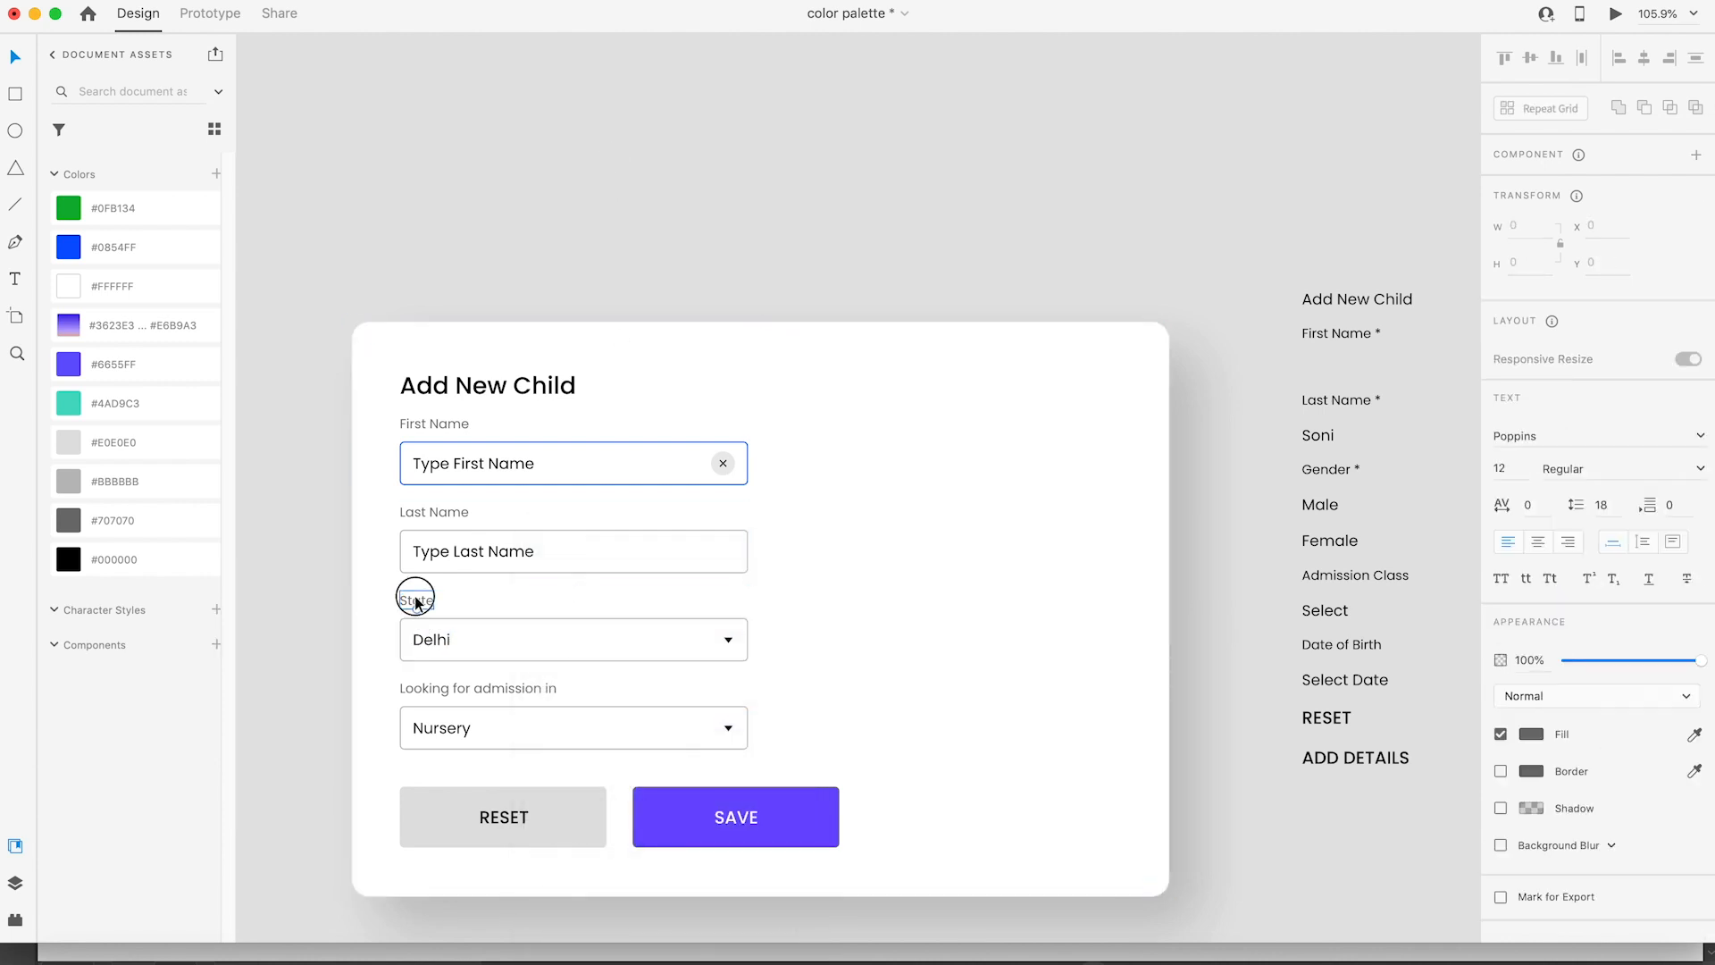
left_click(1325, 466)
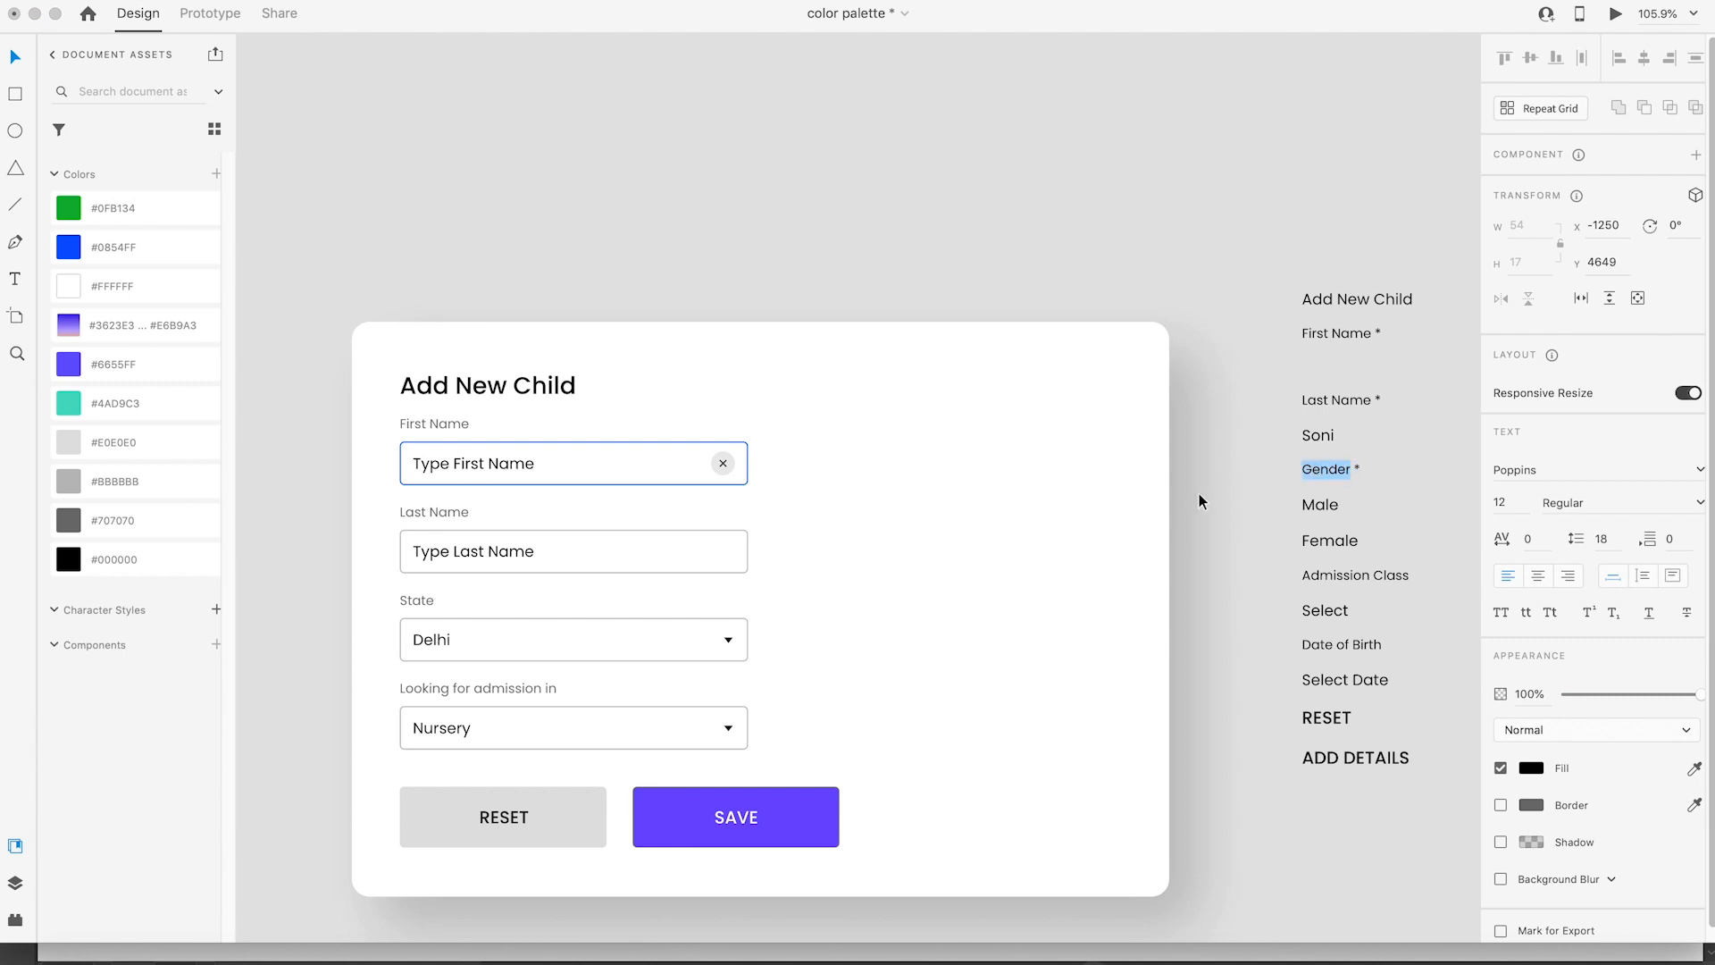
key("super+c")
left_click(430, 606)
double_click(430, 607)
key("super+v")
Step: Delete the Delhi text and the dropdown arrow from the Gender field, leaving only the empty box
double_click(439, 643)
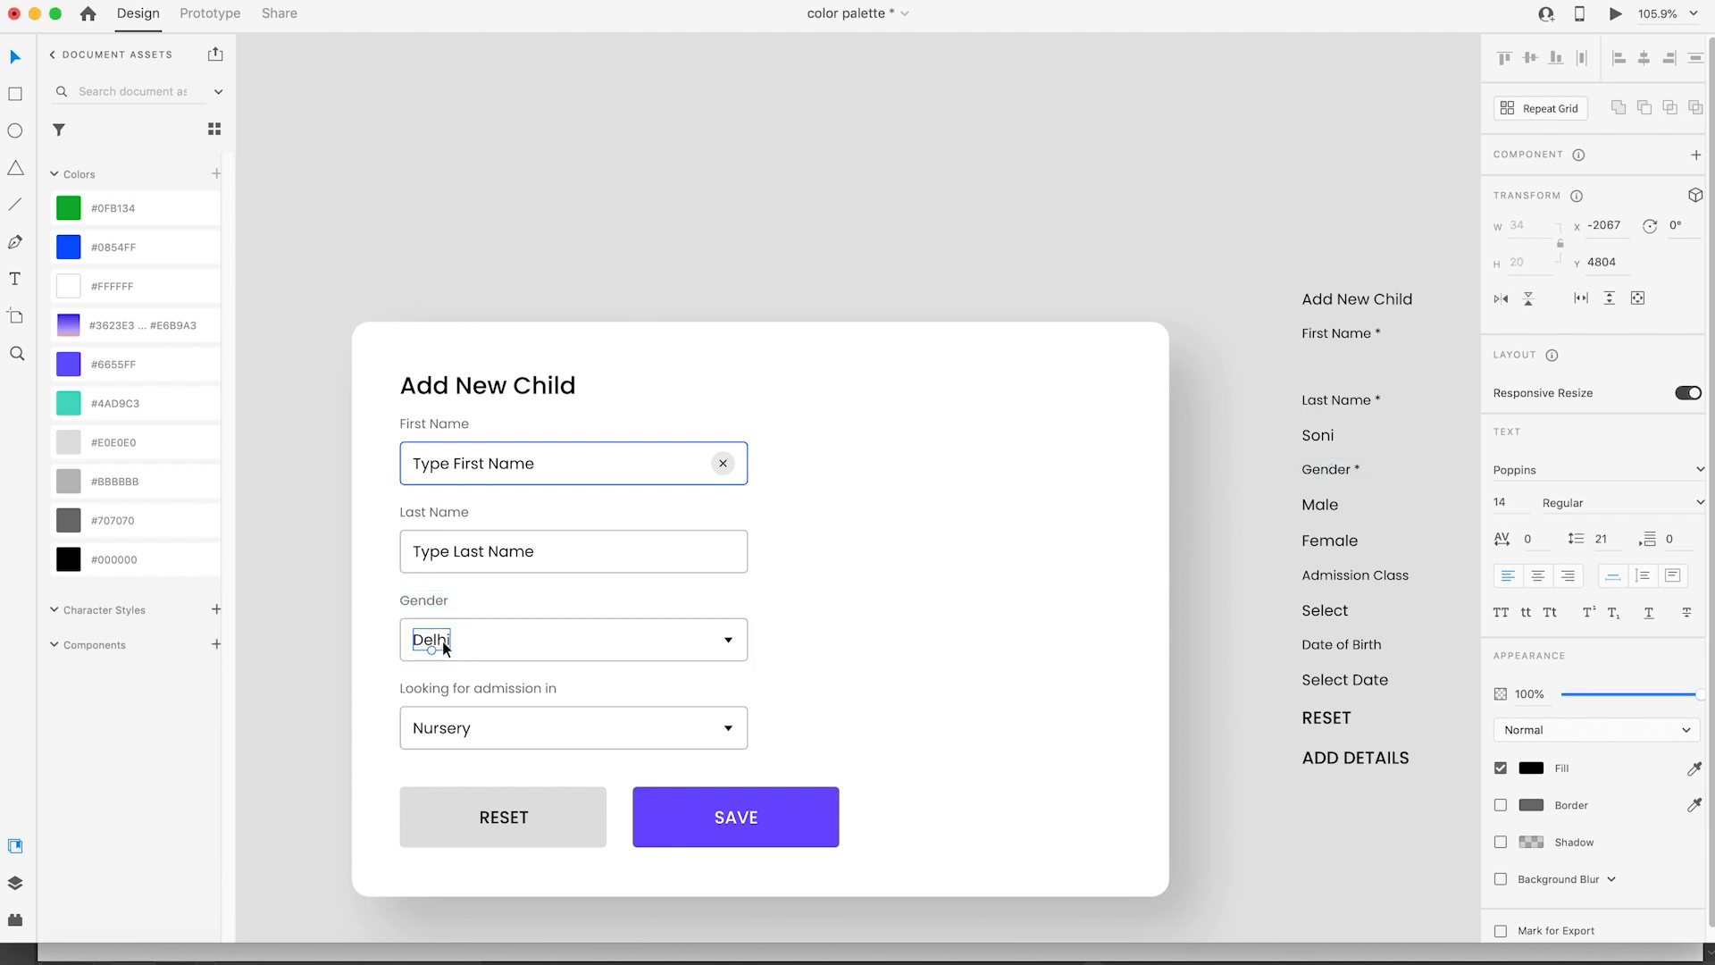
key("BackSpace")
left_click(651, 635)
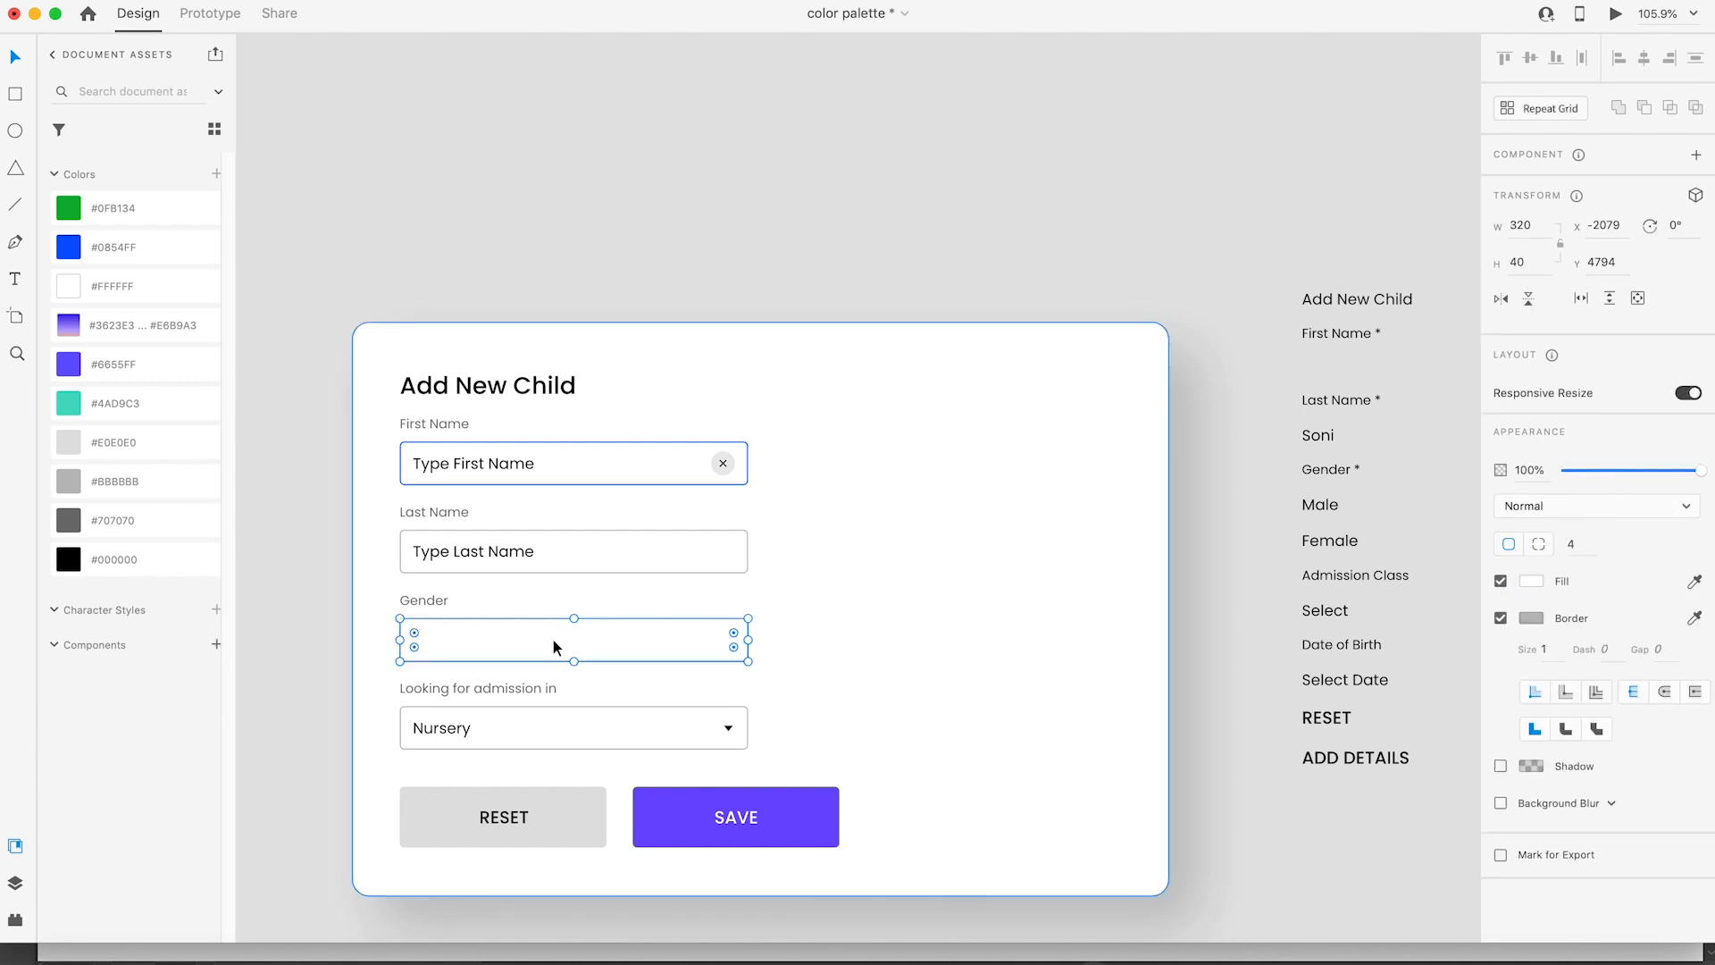
Step: Duplicate the empty Gender box and shrink the copy to about 141 by 34, inset at the left end of the original
key("super+c")
key("super+v")
left_click_drag(749, 639, 504, 646)
scroll(443, 659, "up", 5)
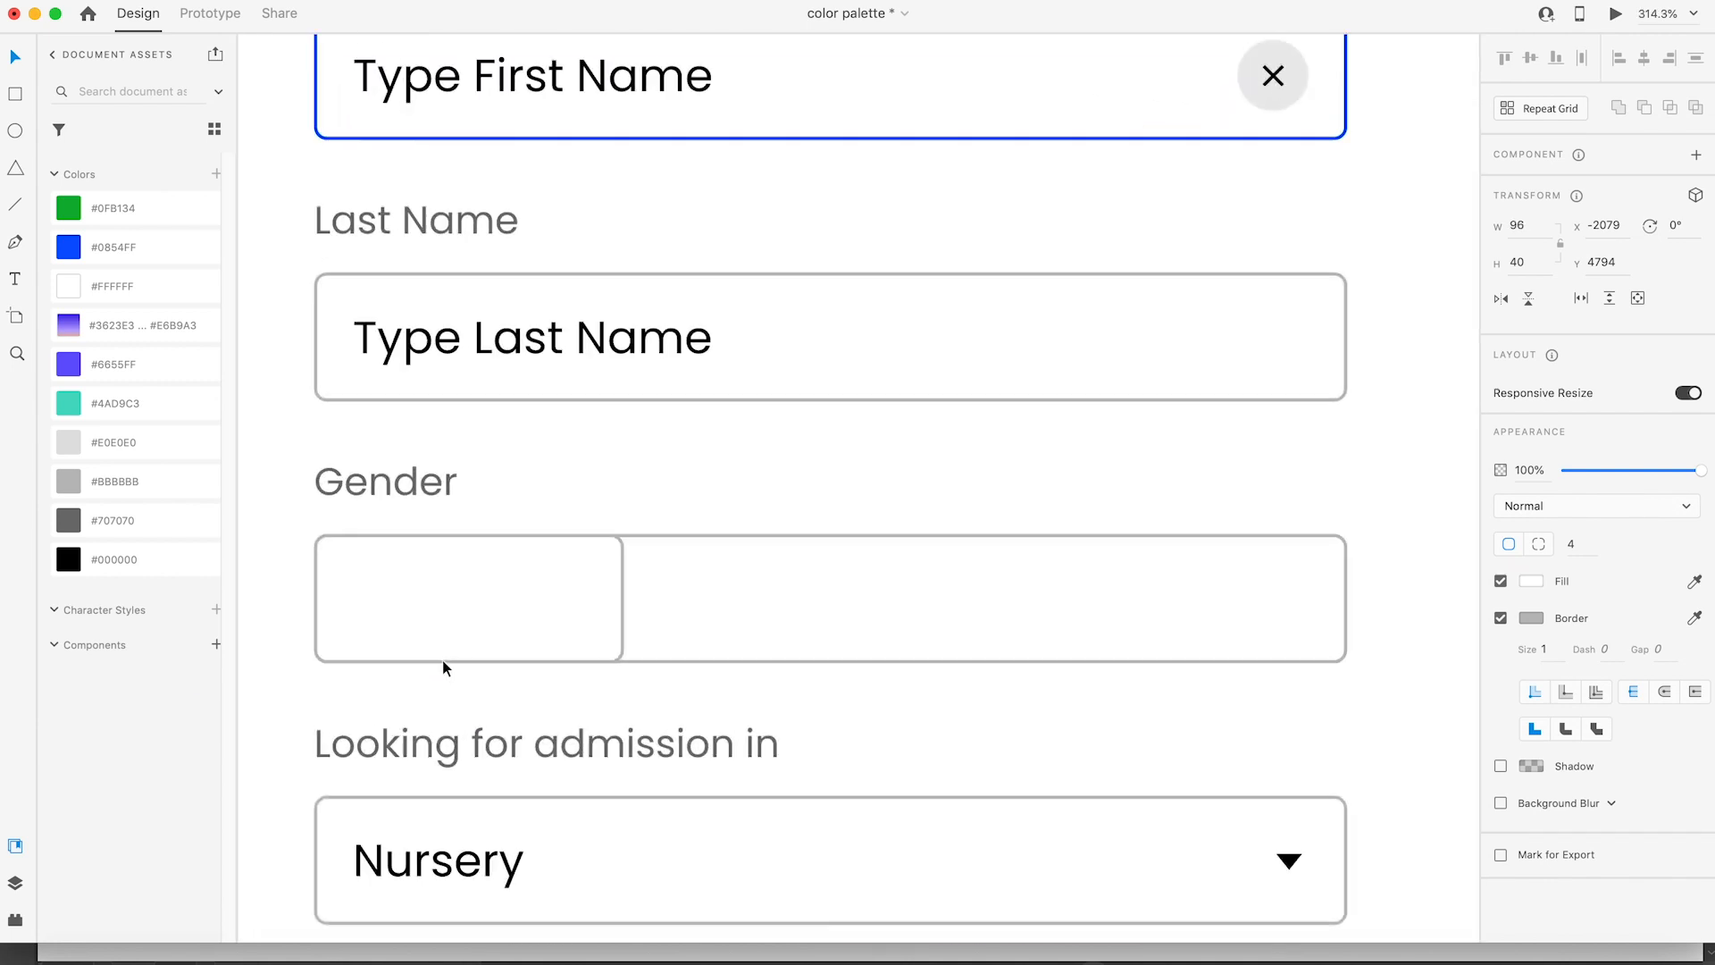
left_click_drag(467, 539, 467, 544)
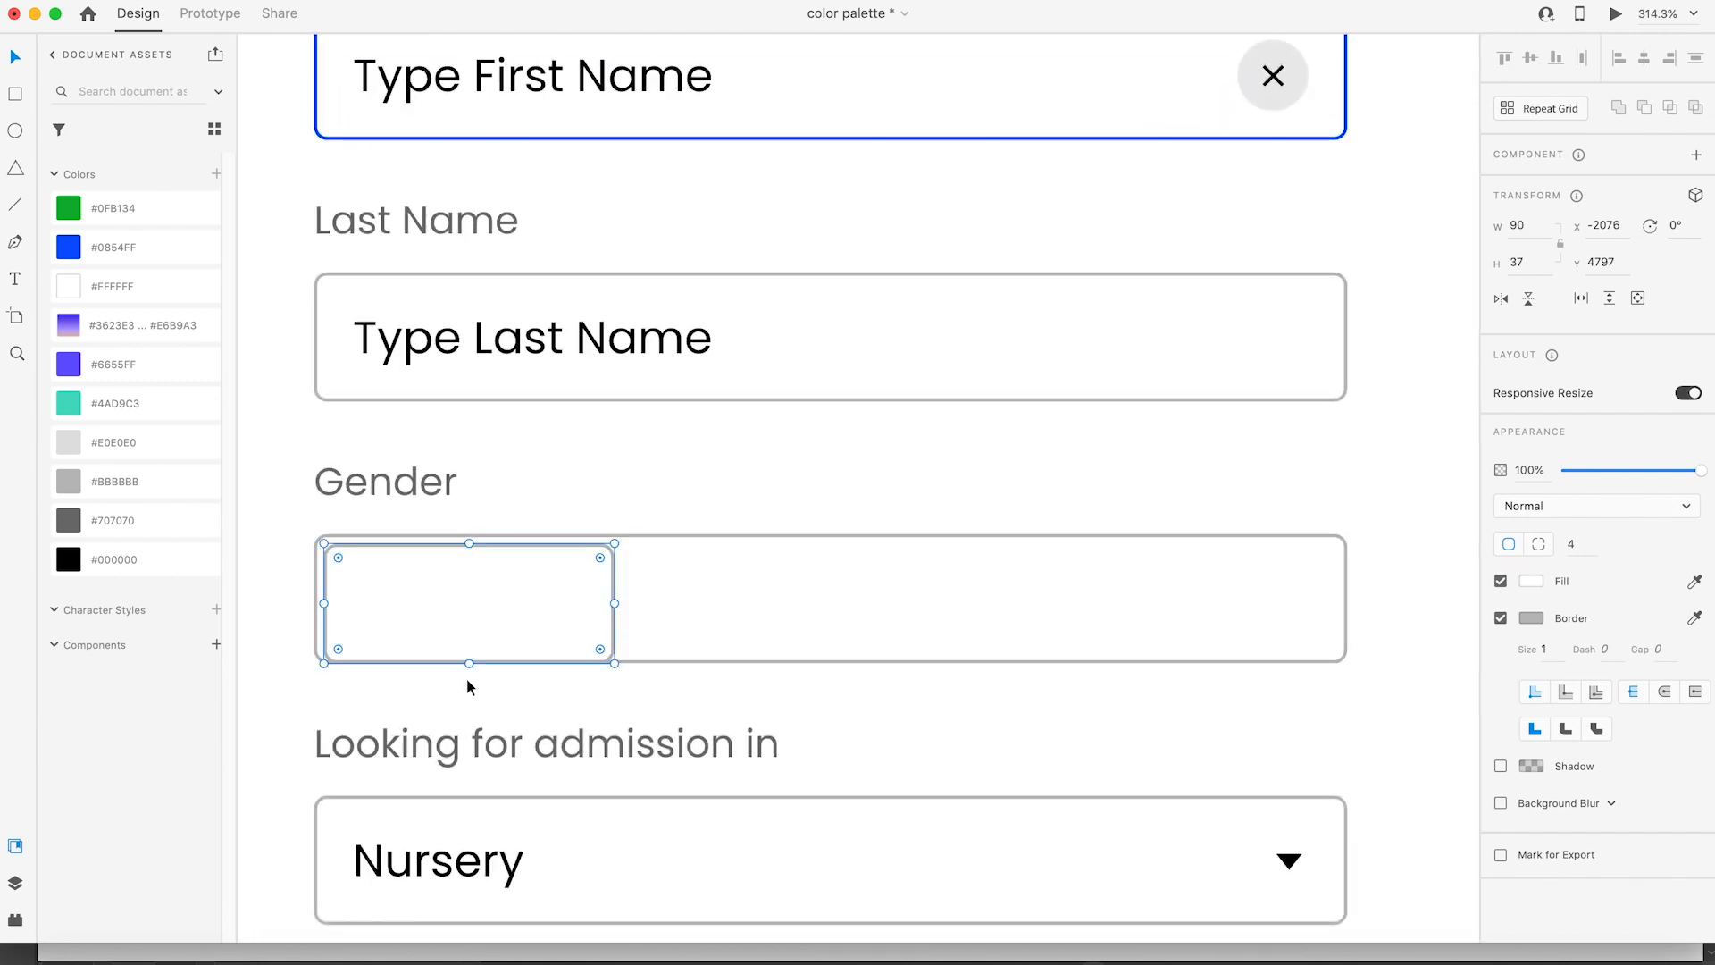
left_click_drag(469, 664, 470, 651)
left_click_drag(614, 600, 781, 600)
left_click_drag(547, 601, 548, 700)
key("super+z")
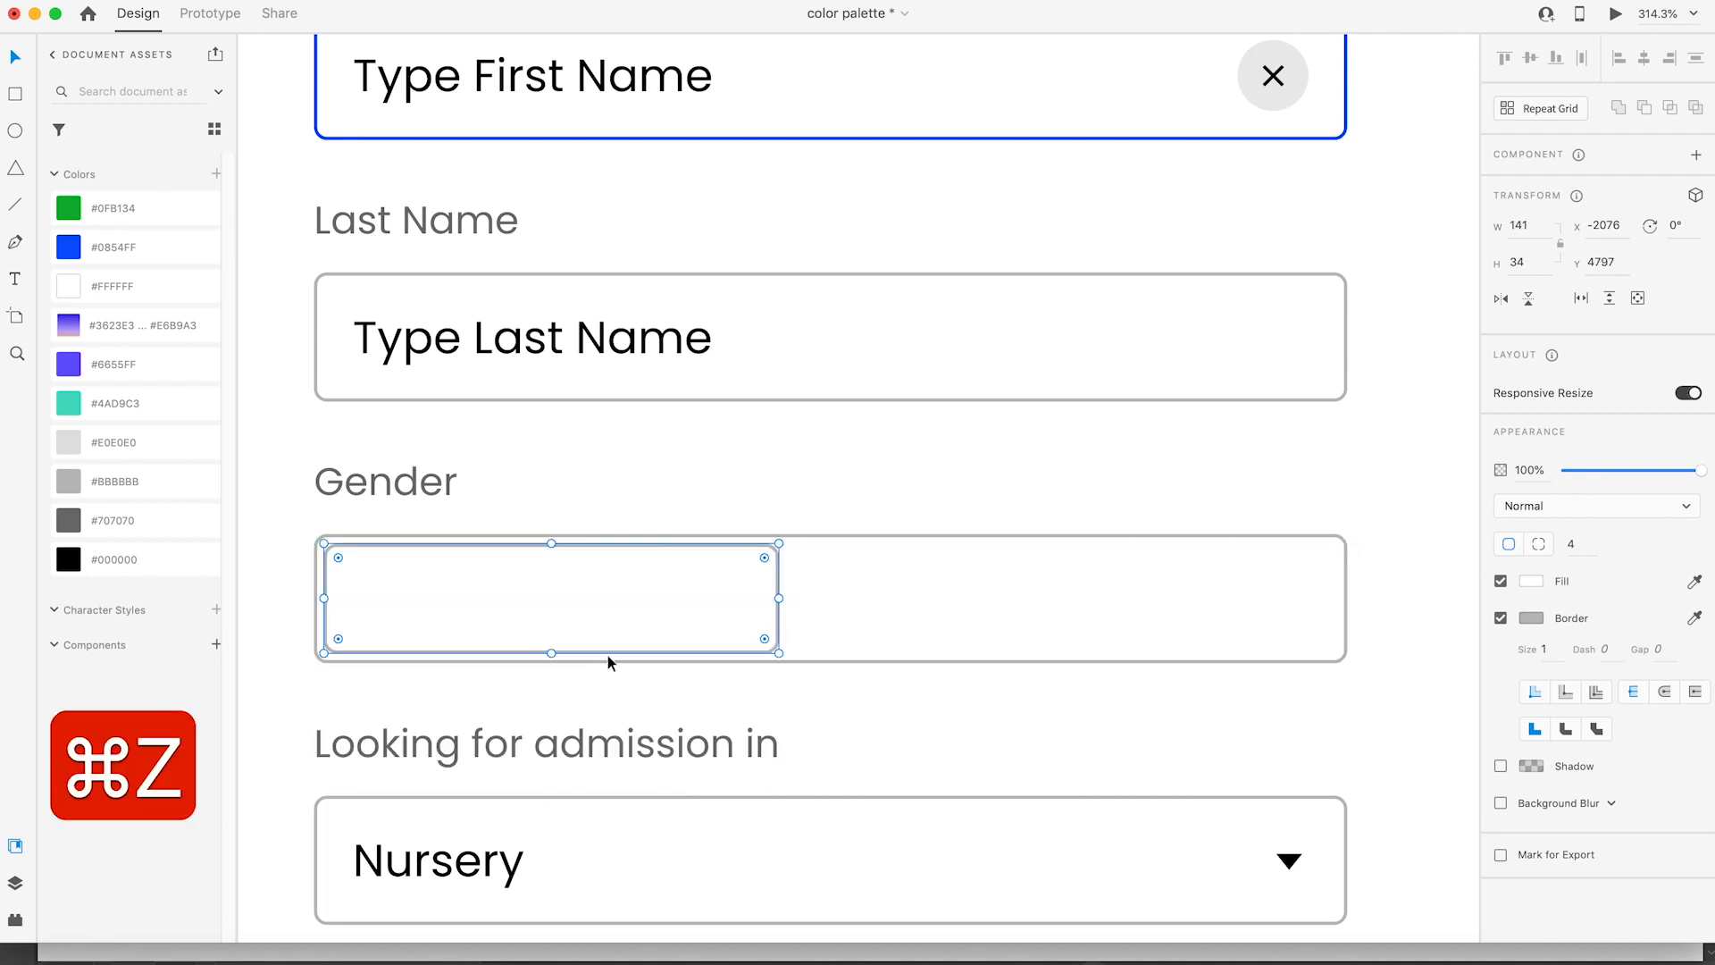
Step: Move the Male label from the list beside the card into the small Gender box and bring it to the front
scroll(698, 620, "down", 4)
scroll(877, 563, "right", 3)
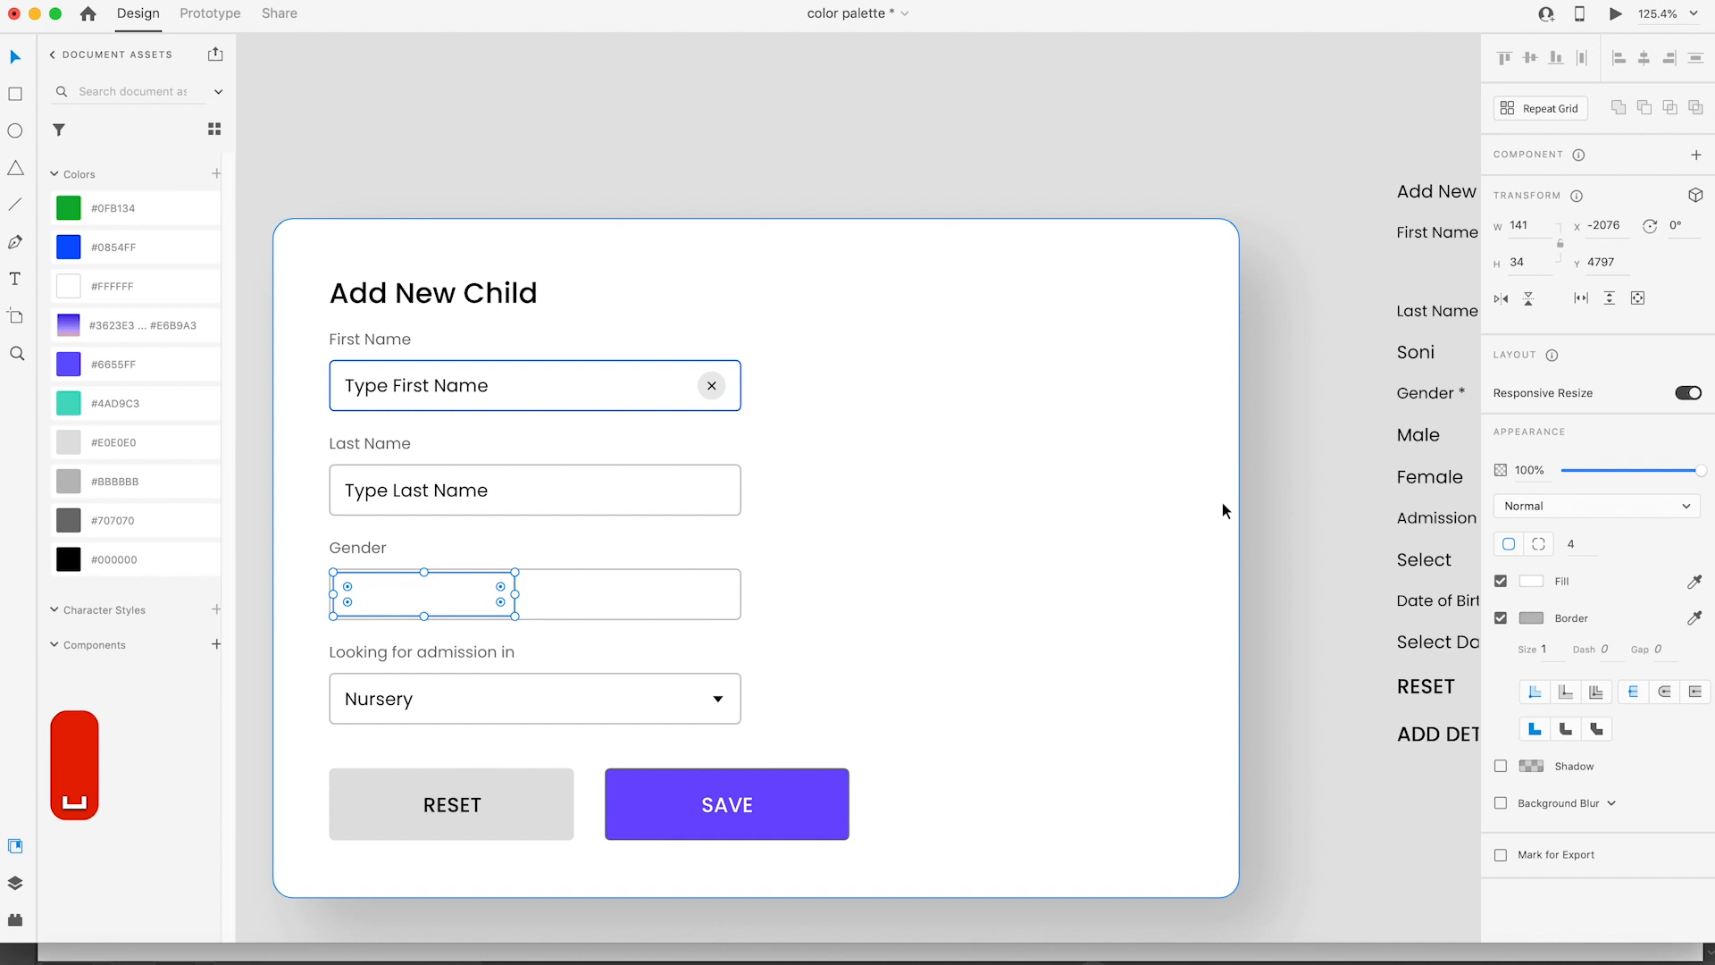
left_click(1418, 435)
left_click_drag(1419, 432, 388, 592)
key("shift+super+bracketright")
key("shift+super+bracketright")
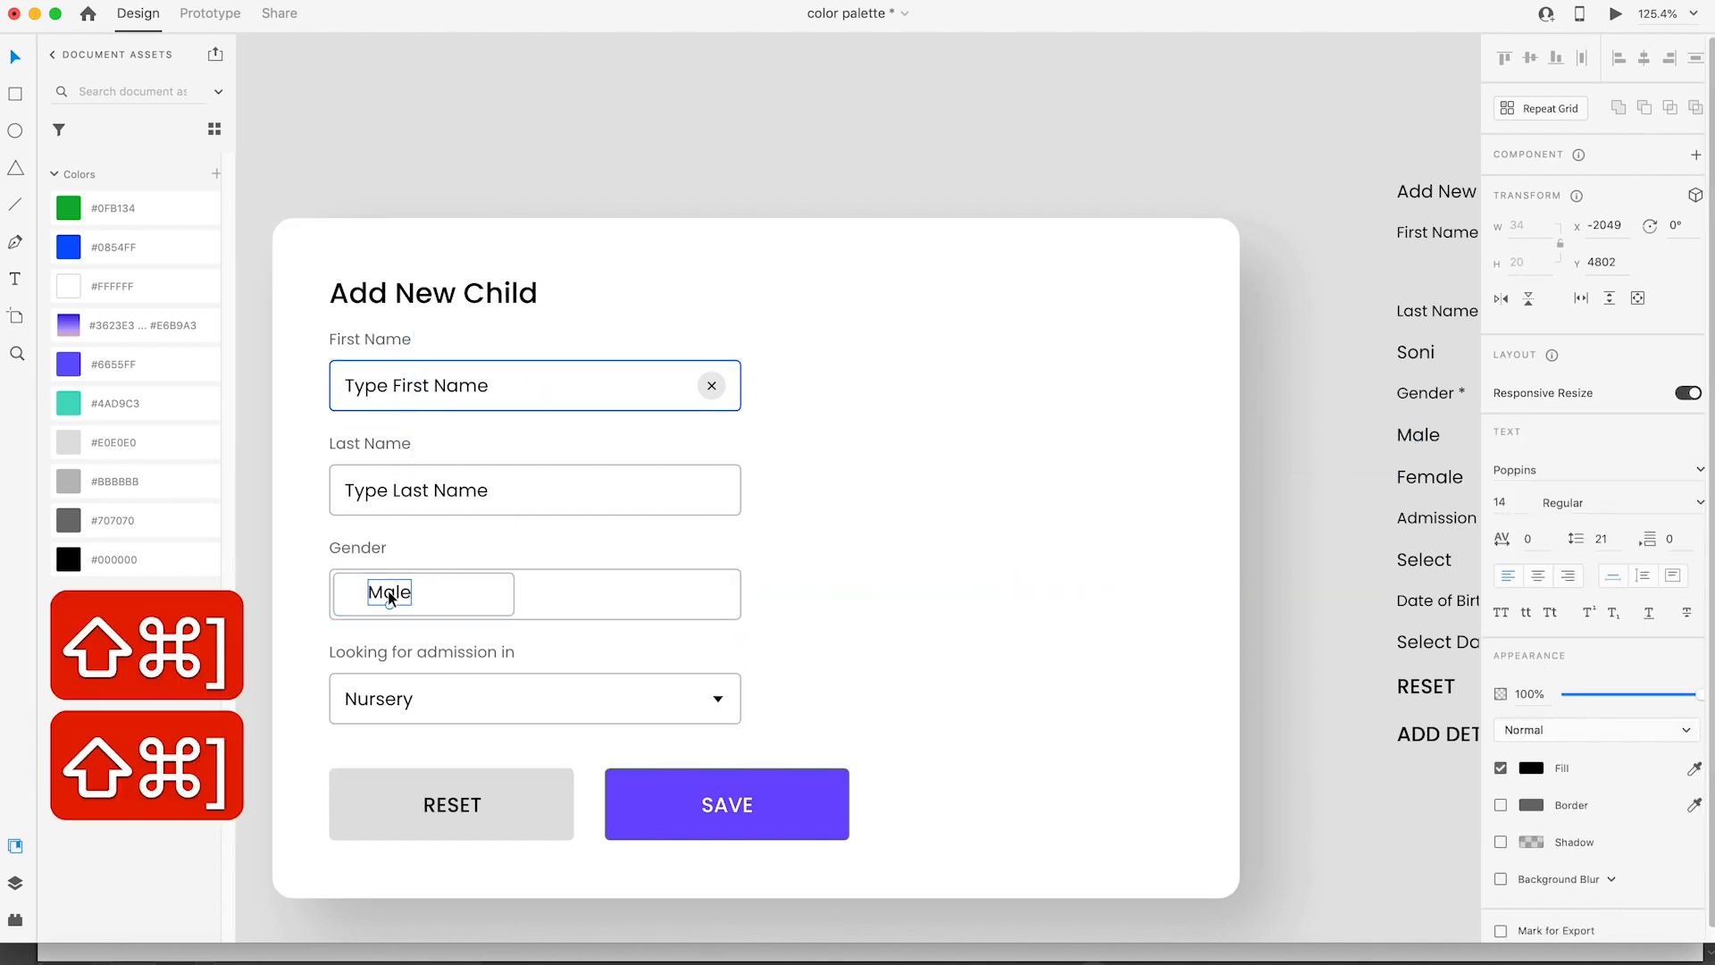
Step: Copy the Last Name placeholder text and paste its appearance onto the Male label
left_click(443, 492)
key("super+c")
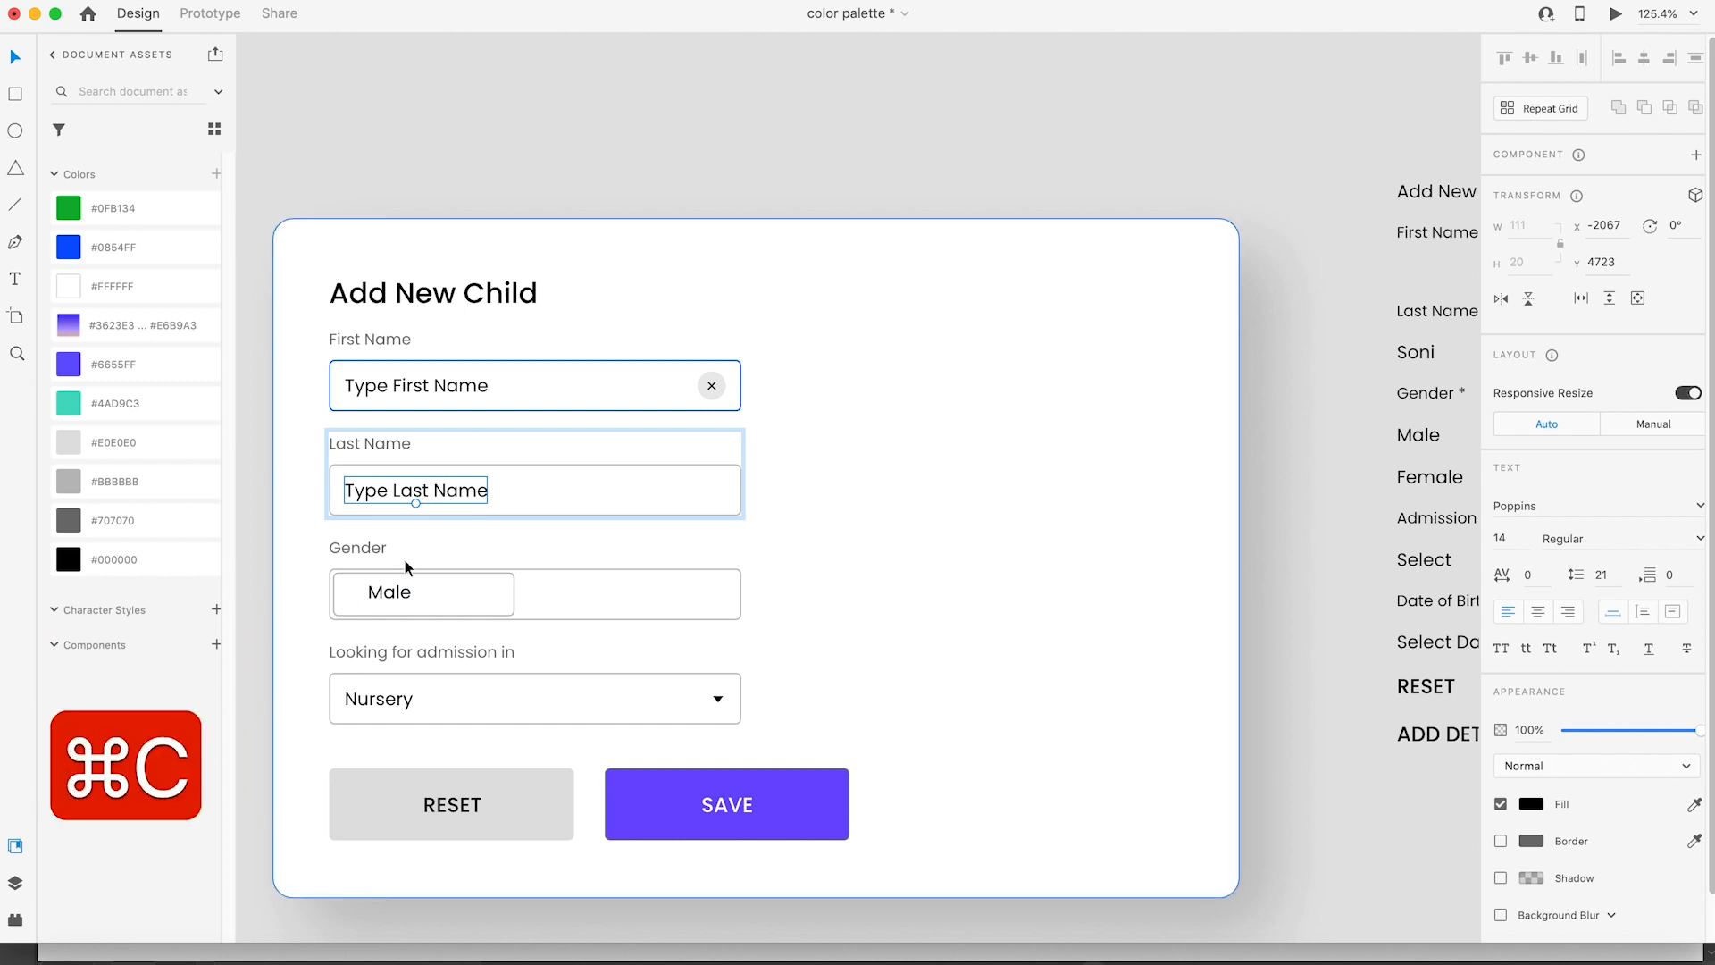
left_click(384, 597)
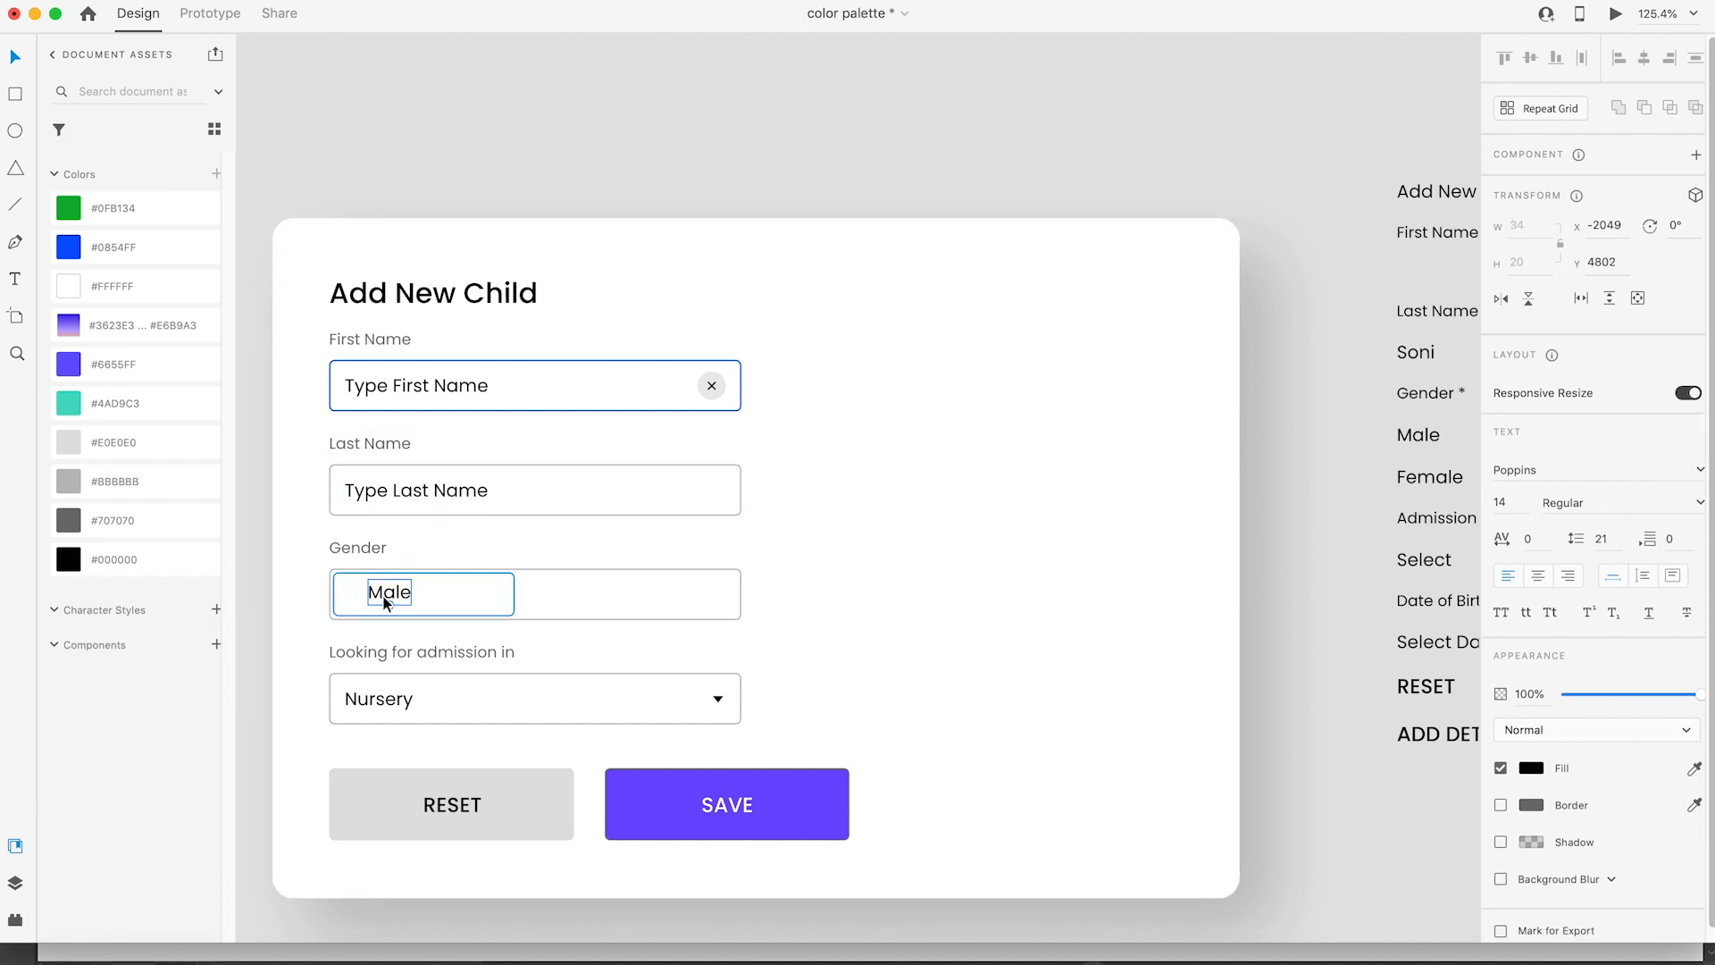
key("alt+super+v")
Step: Move the Female label from the list into the Gender field beside Male and bring it to the front
left_click(1425, 480)
left_click_drag(1383, 489, 534, 605)
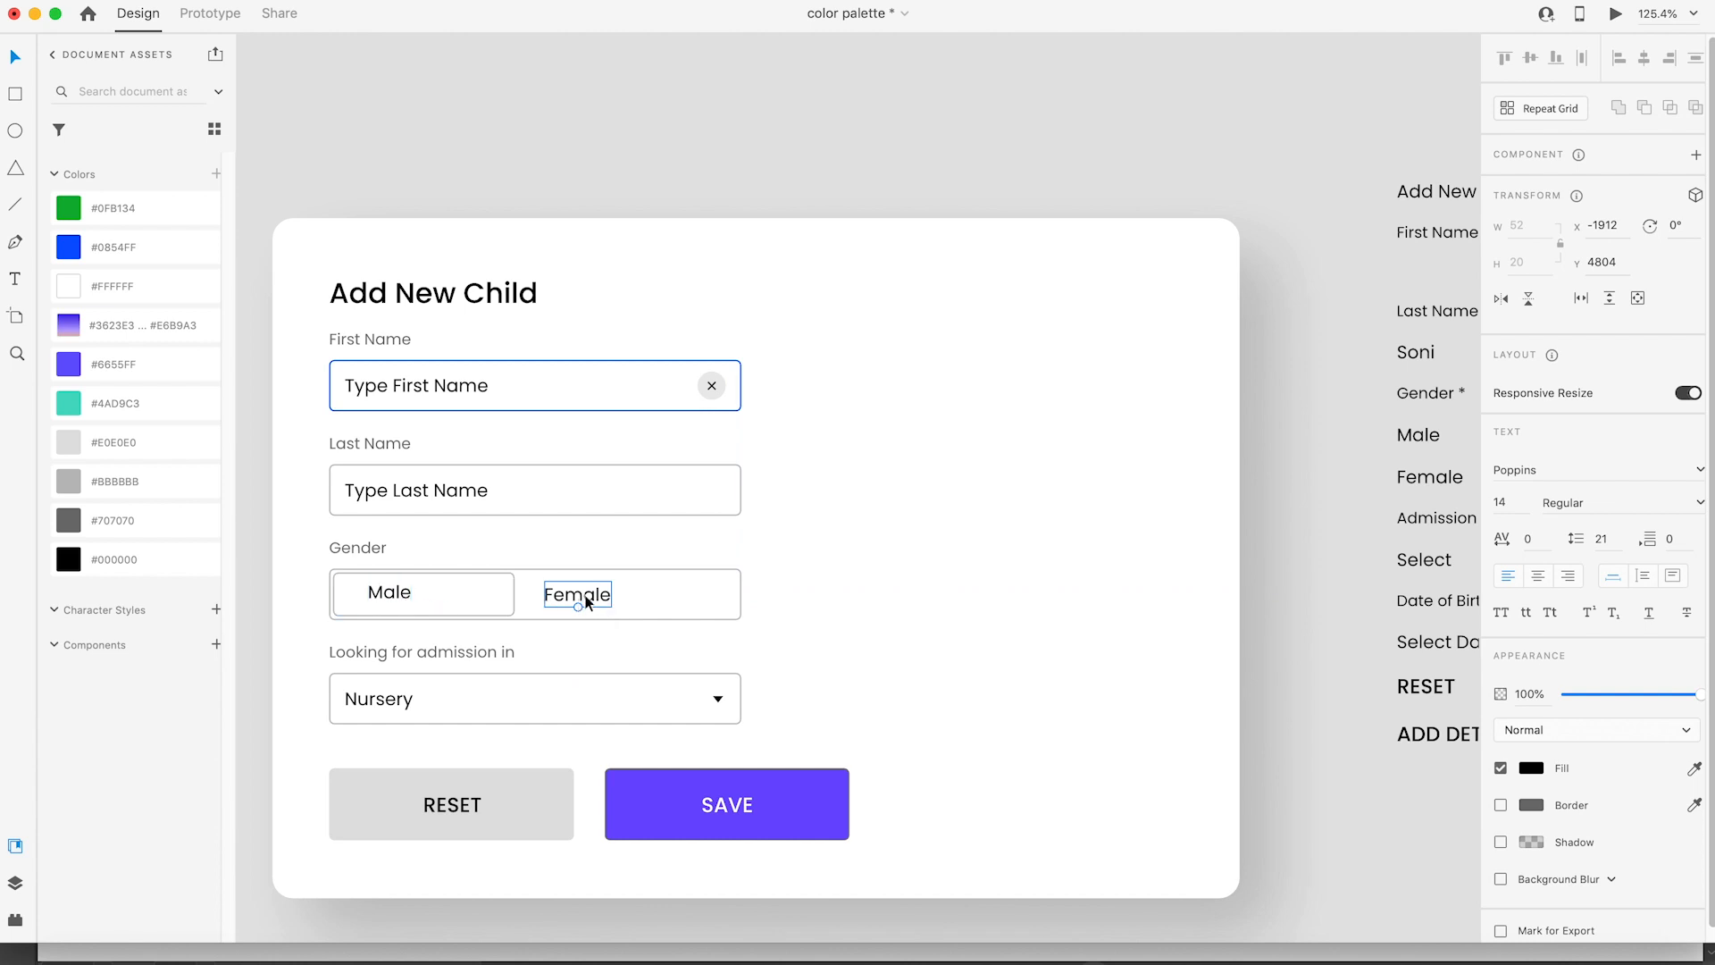
key("shift+super+bracketright")
Step: Narrow the small Gender box to 97 wide, place it around the Female label and centre the label horizontally in it
left_click_drag(465, 597, 632, 593)
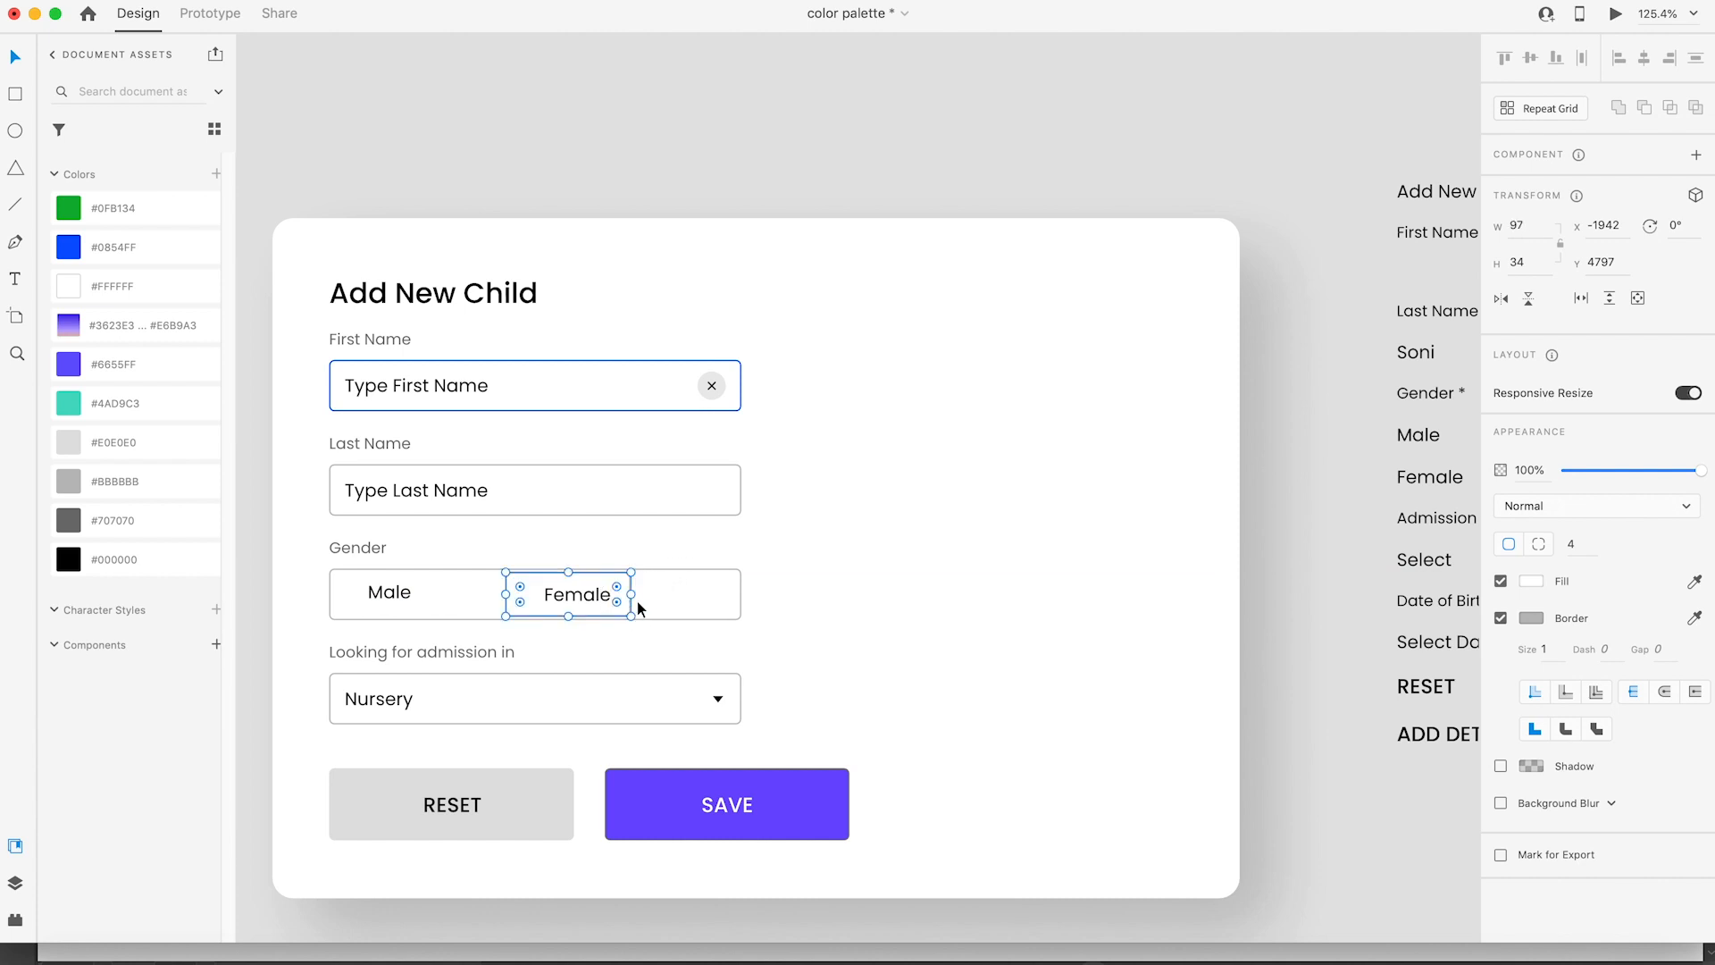
left_click(578, 594, "shift")
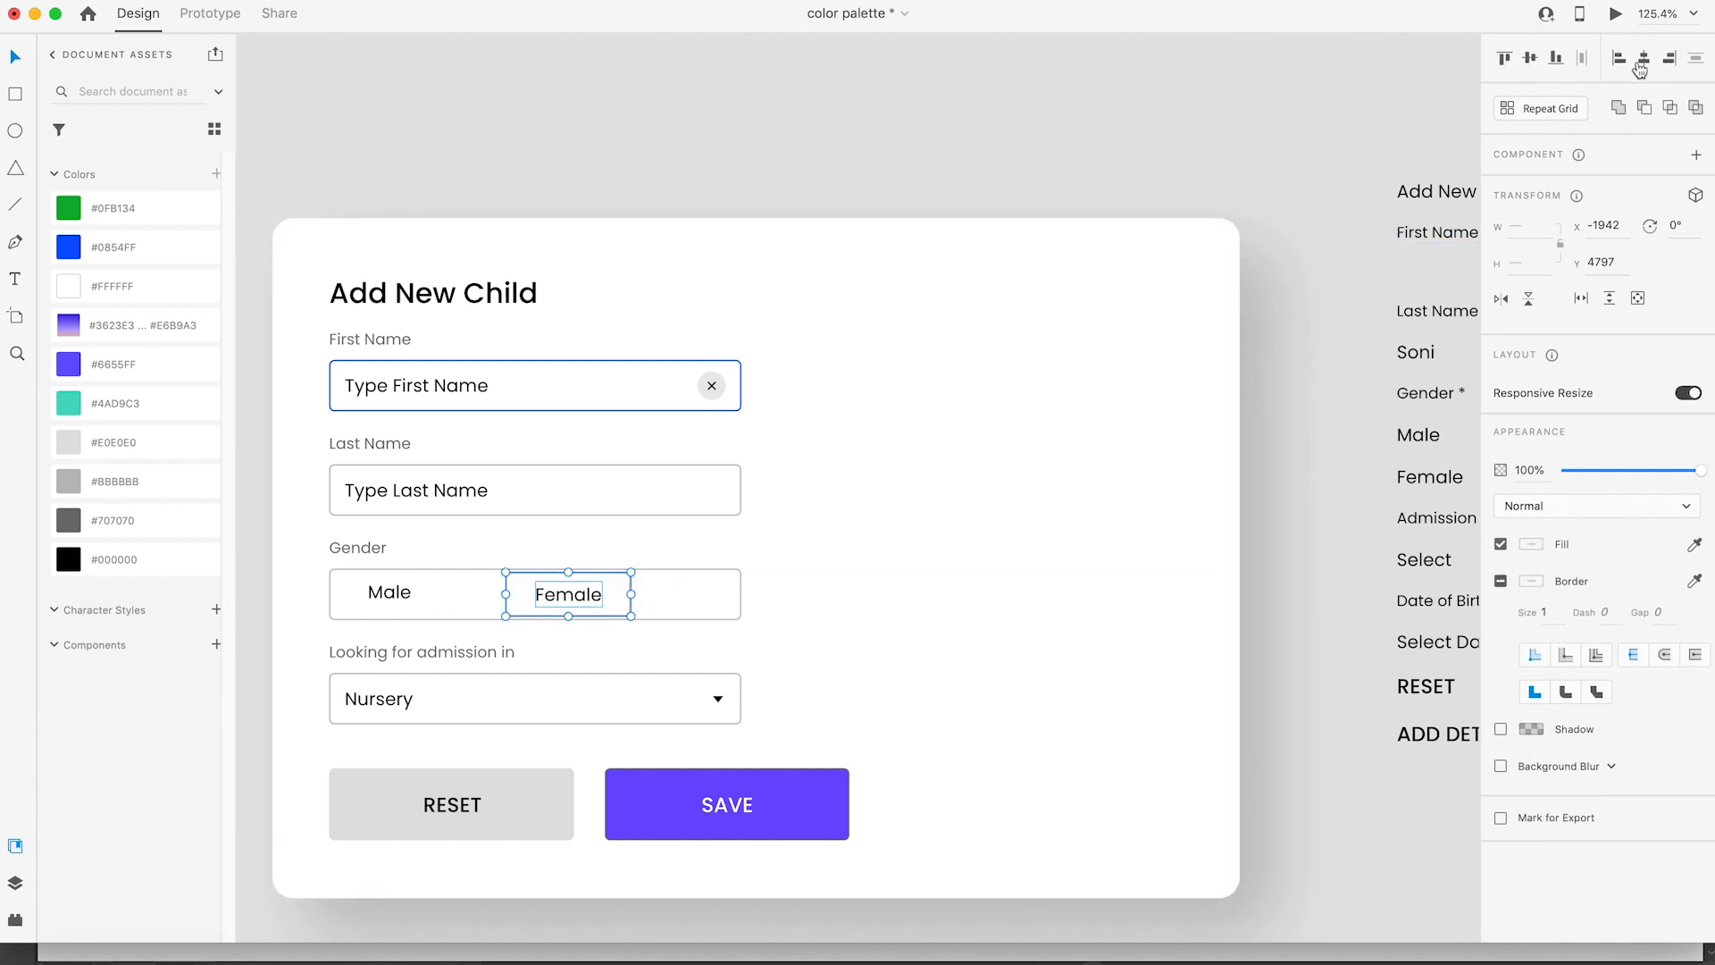
left_click(984, 161)
Step: Move the small box to the left end of the Gender field and centre the Male label in it vertically and horizontally
key("z")
left_click_drag(757, 523, 307, 647)
key("v")
left_click(1118, 502)
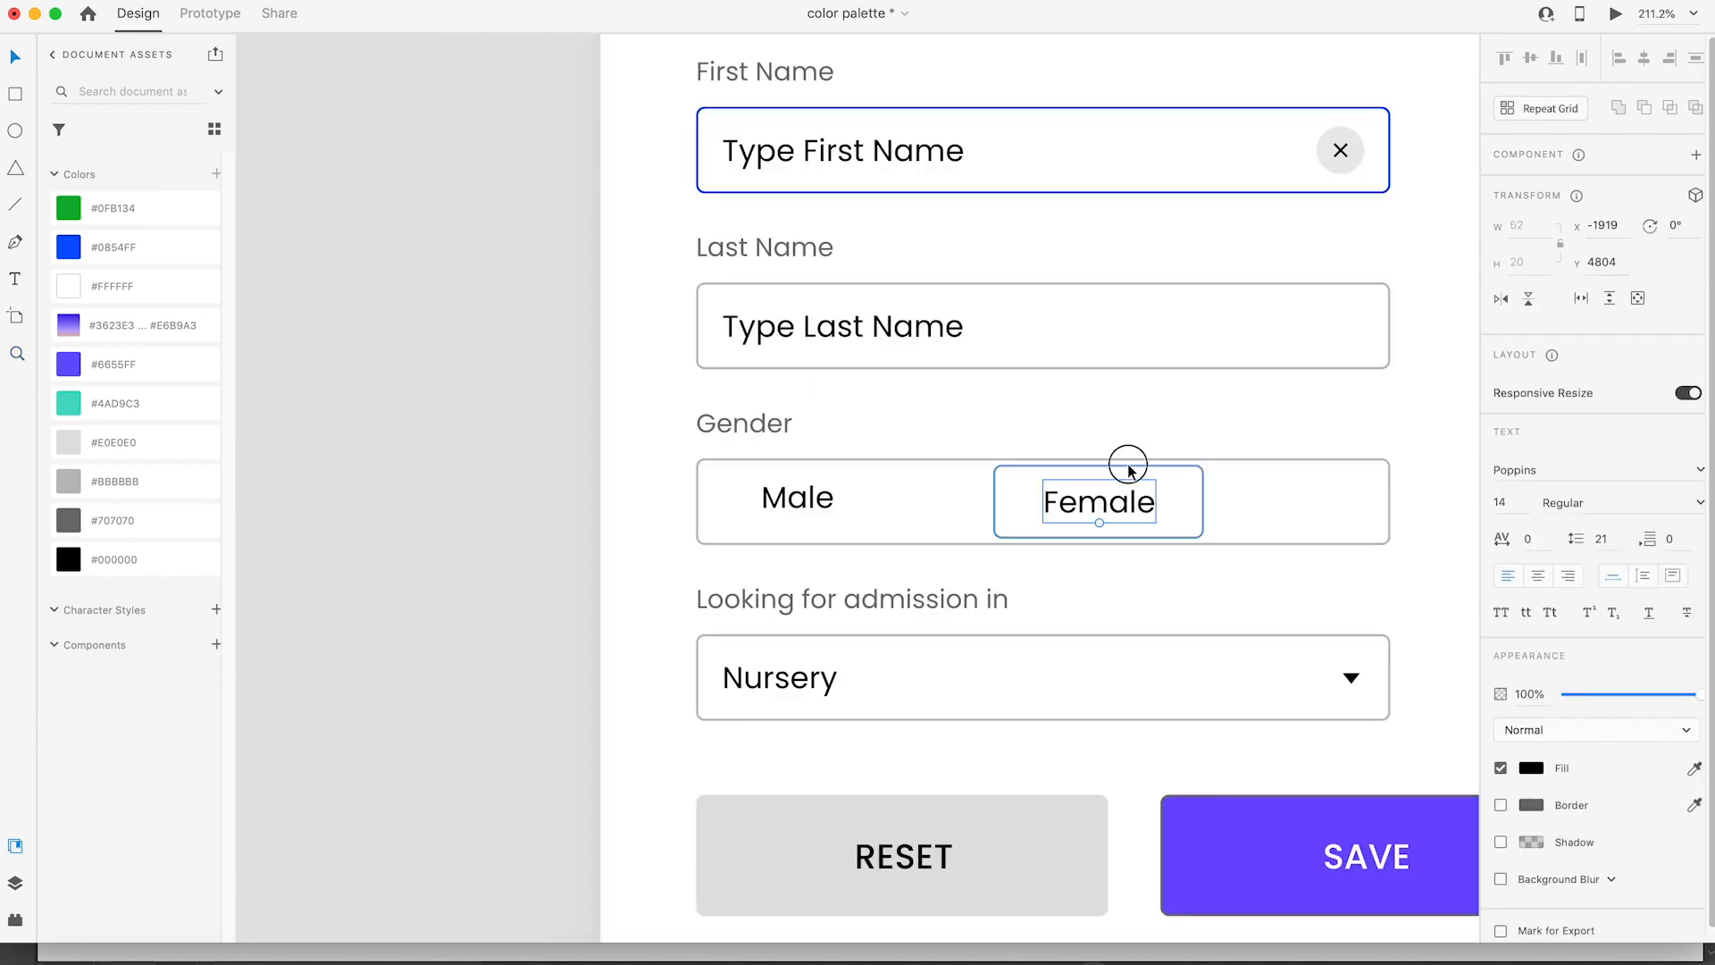
left_click(1129, 469)
left_click_drag(1196, 479, 904, 482)
left_click(762, 511, "shift")
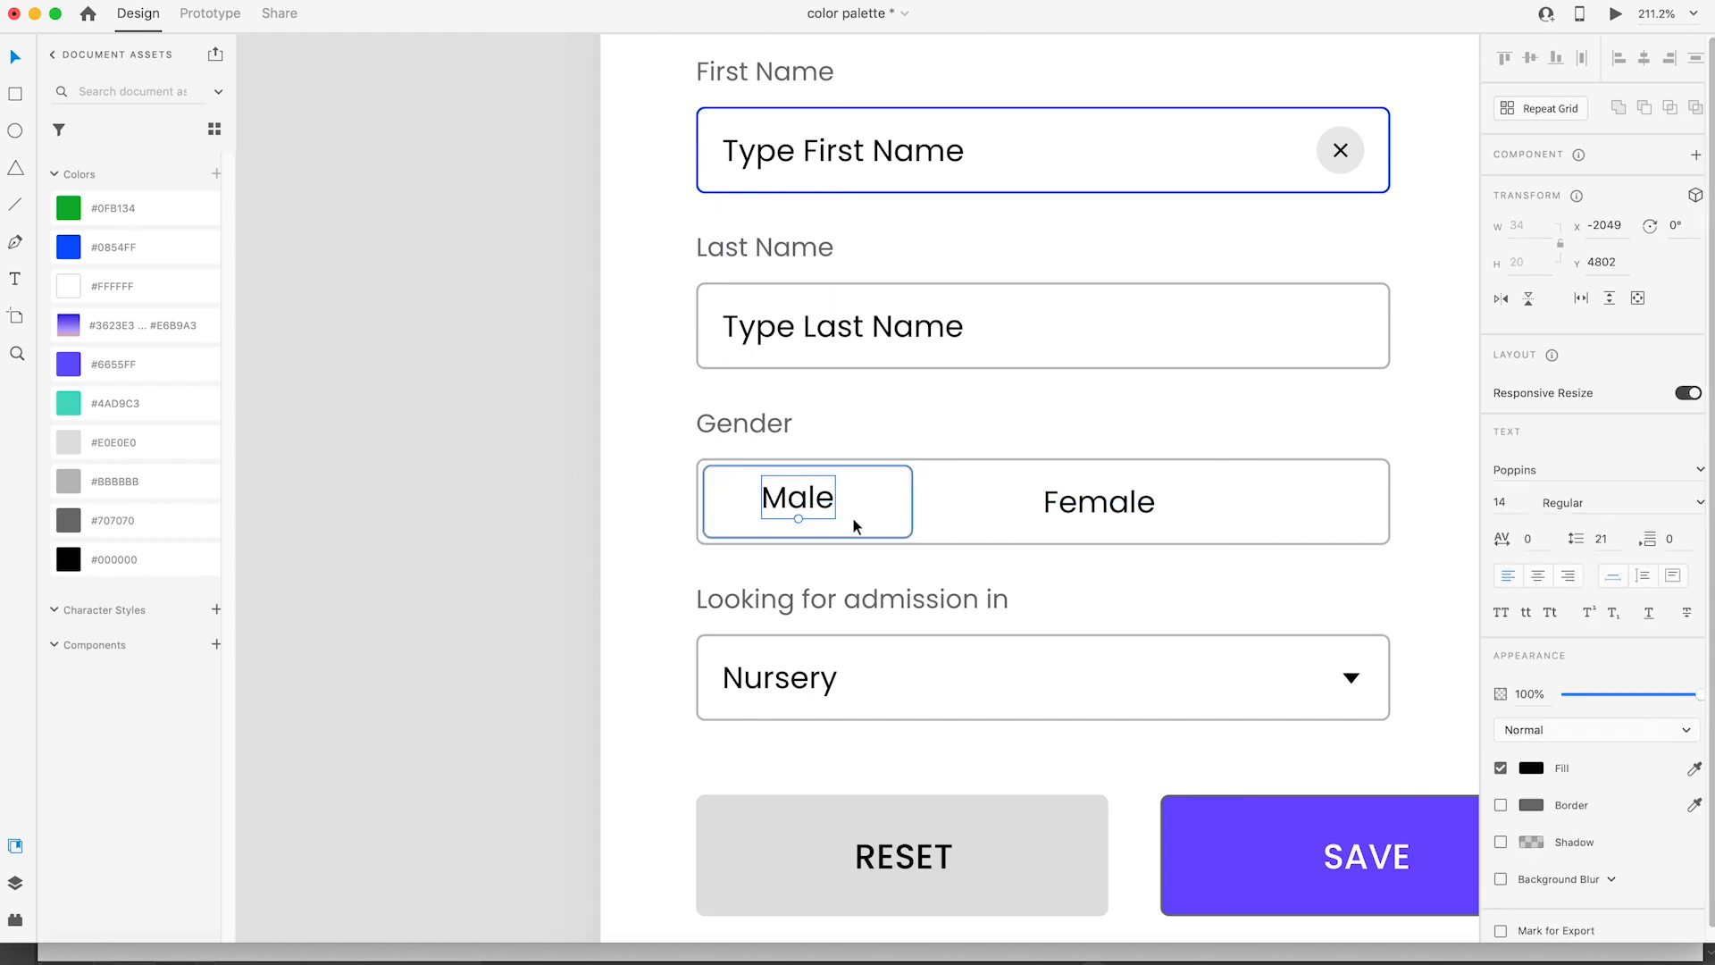
left_click(1534, 60)
left_click(1645, 66)
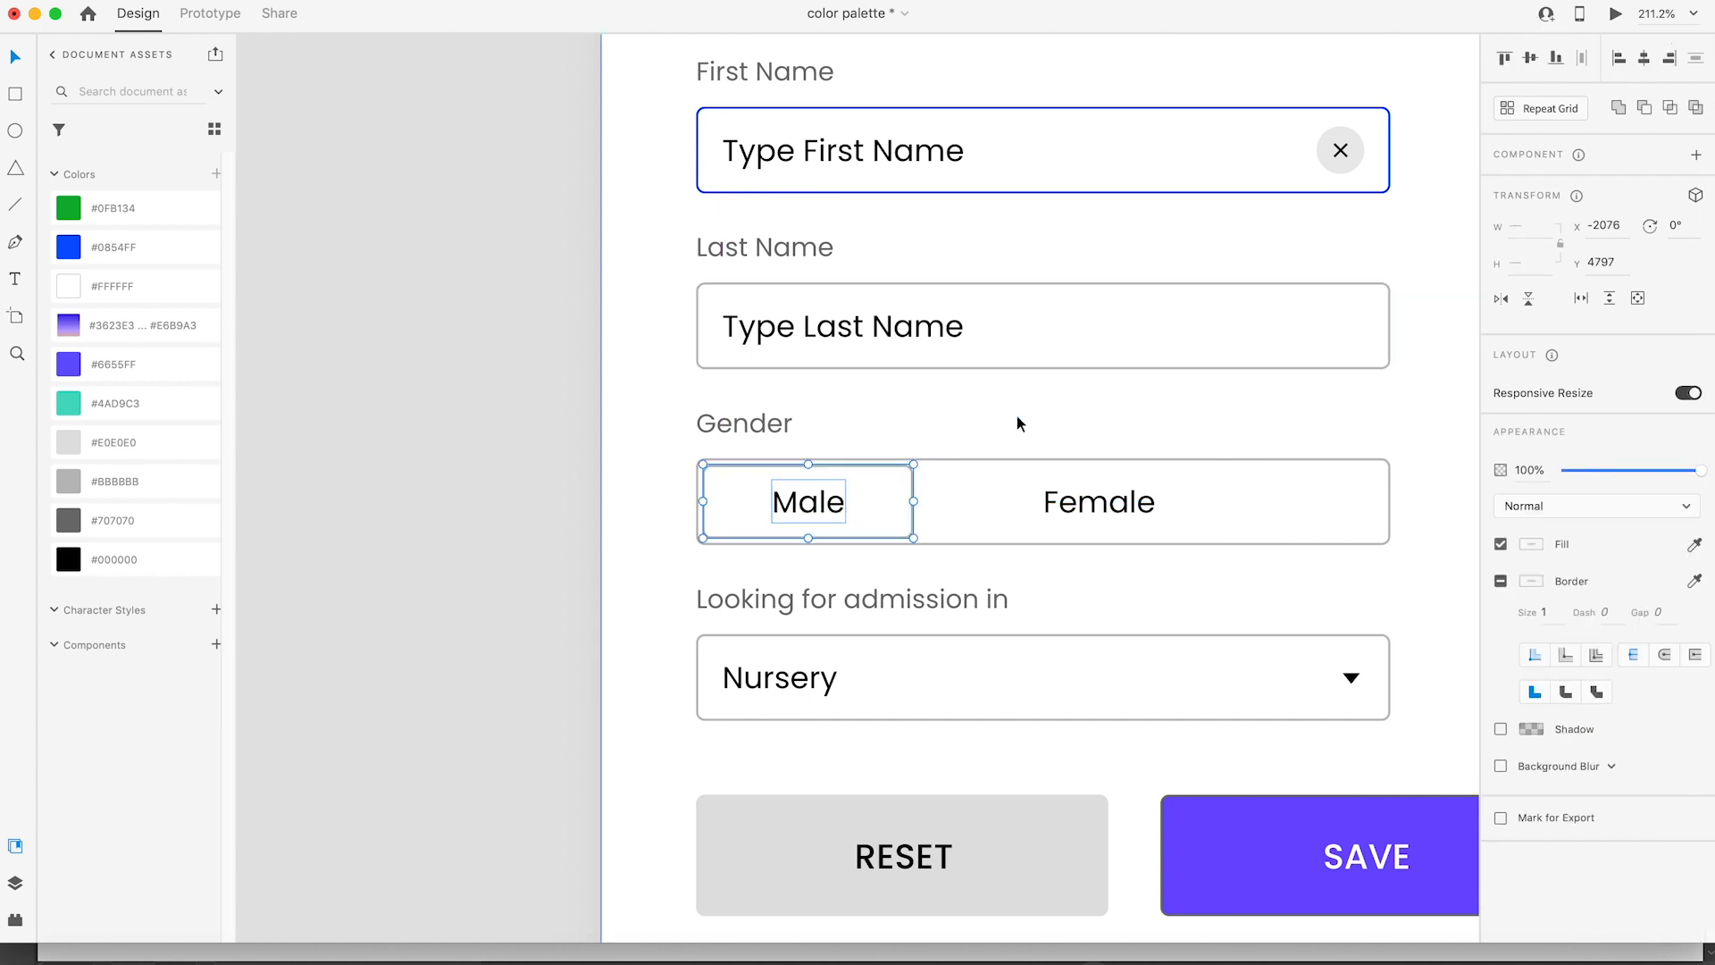
Step: Duplicate the Male box directly to its right and centre the Female label horizontally in the copy
left_click(1010, 415)
left_click(907, 477)
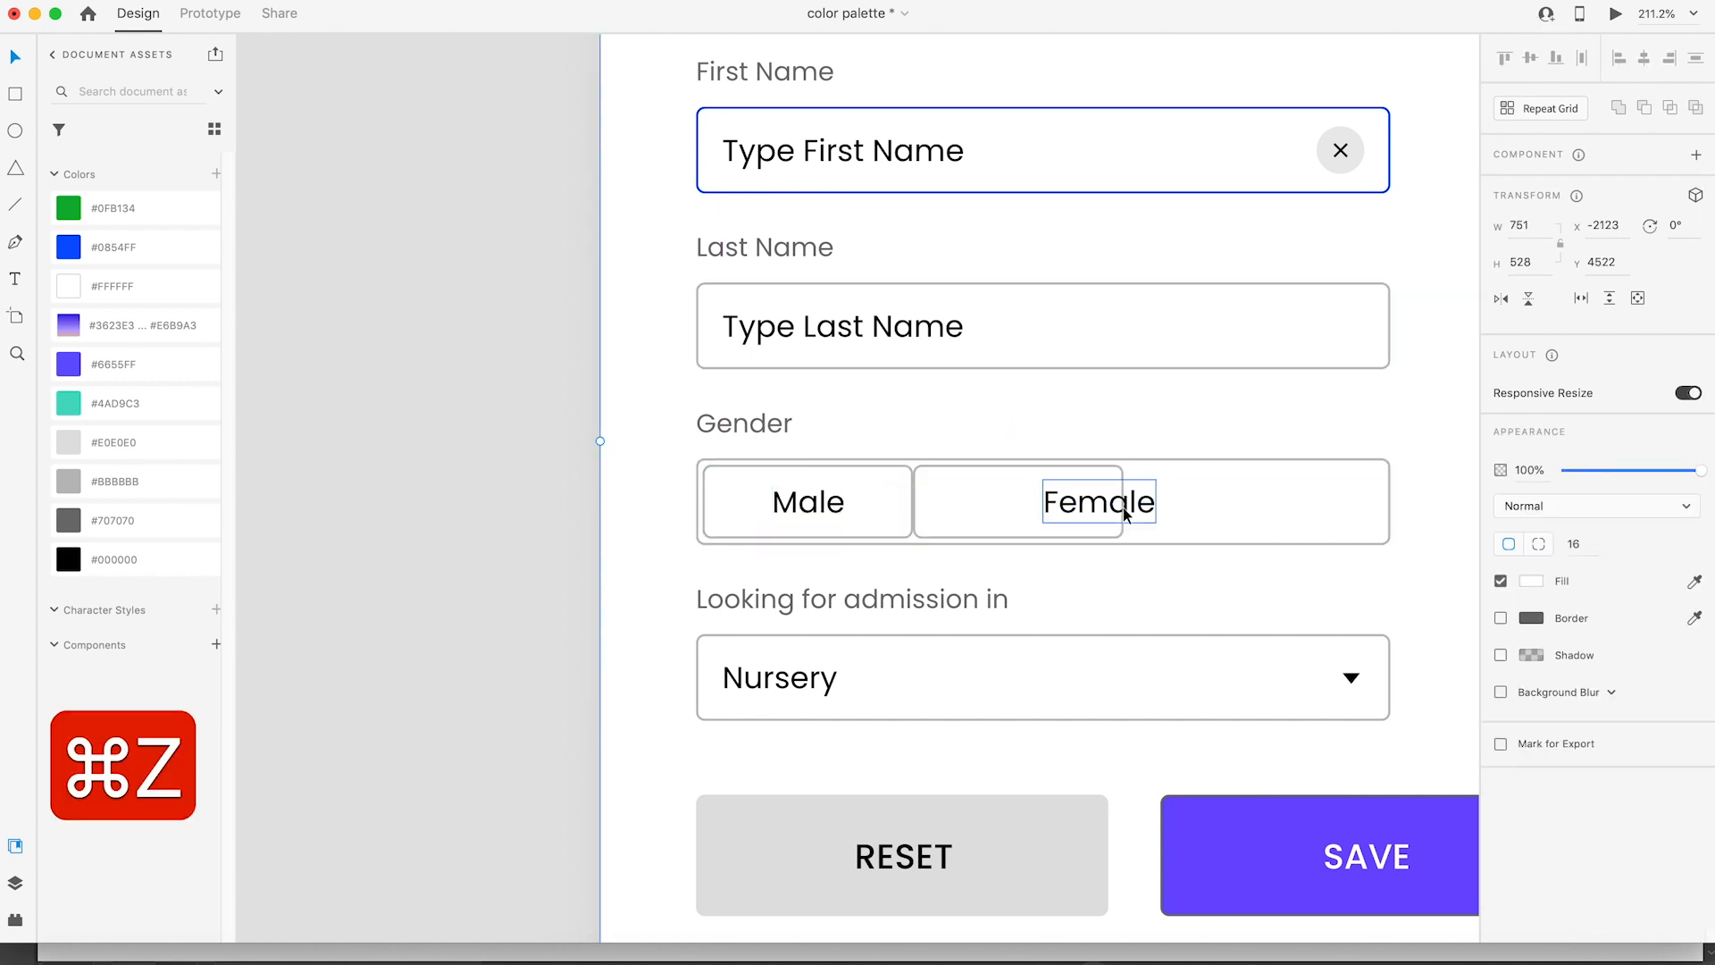
left_click_drag(1123, 507, 1056, 507)
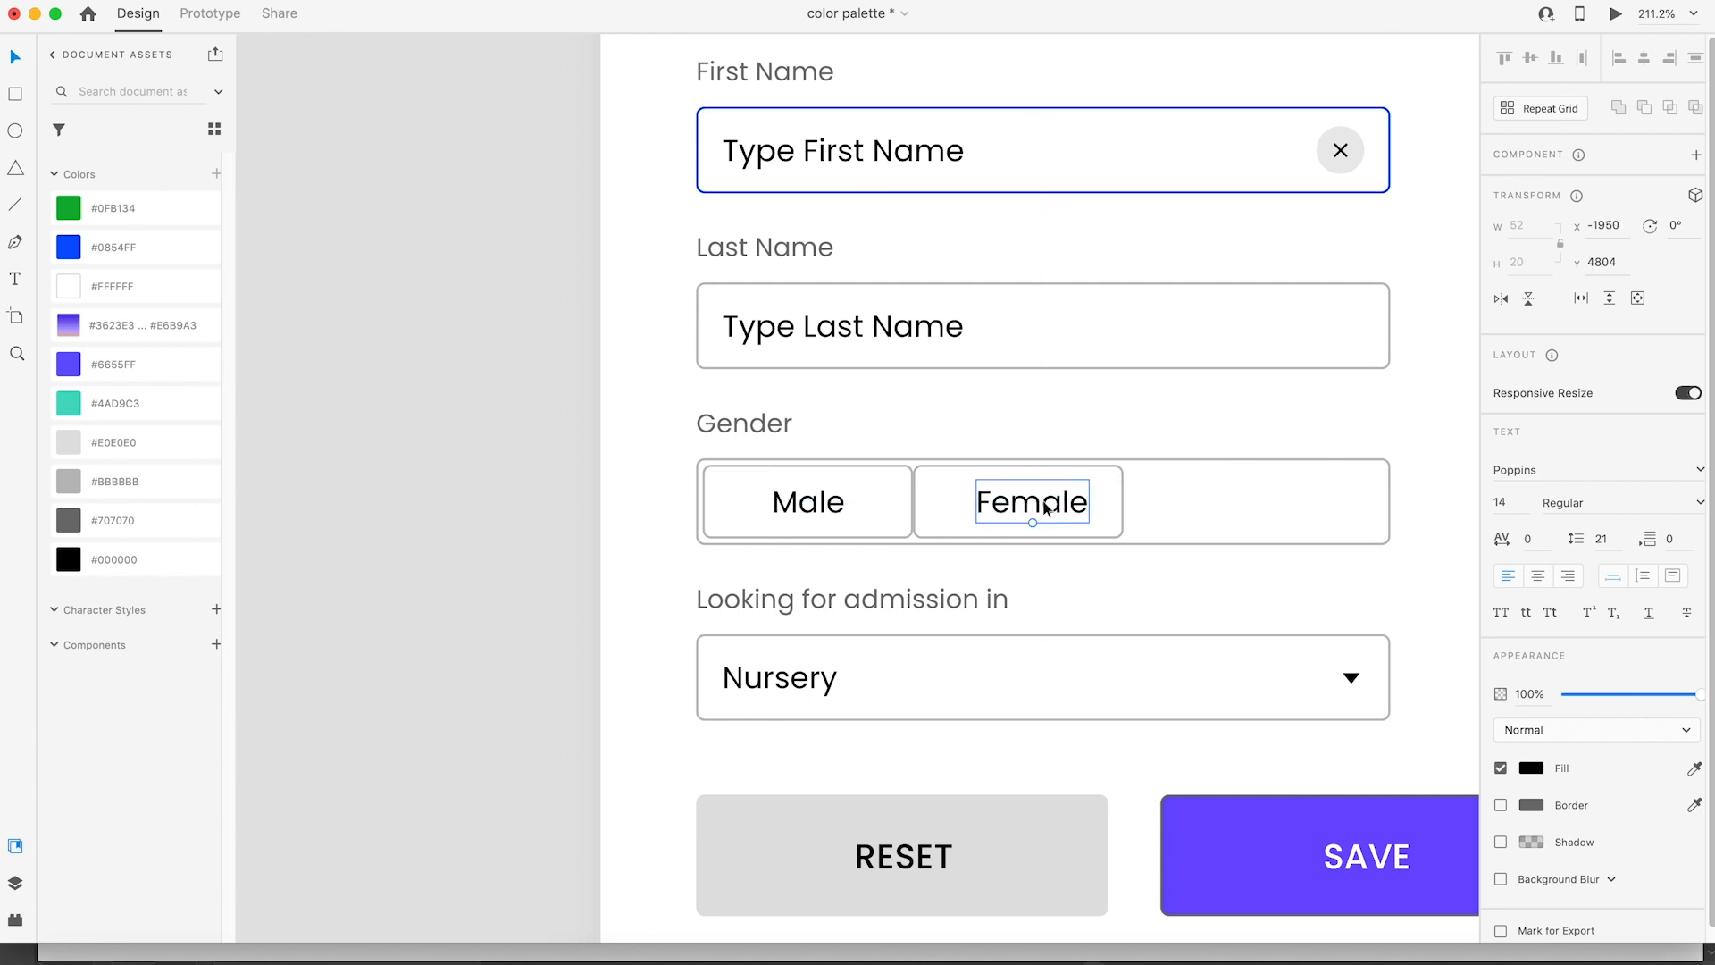
left_click(946, 490, "shift")
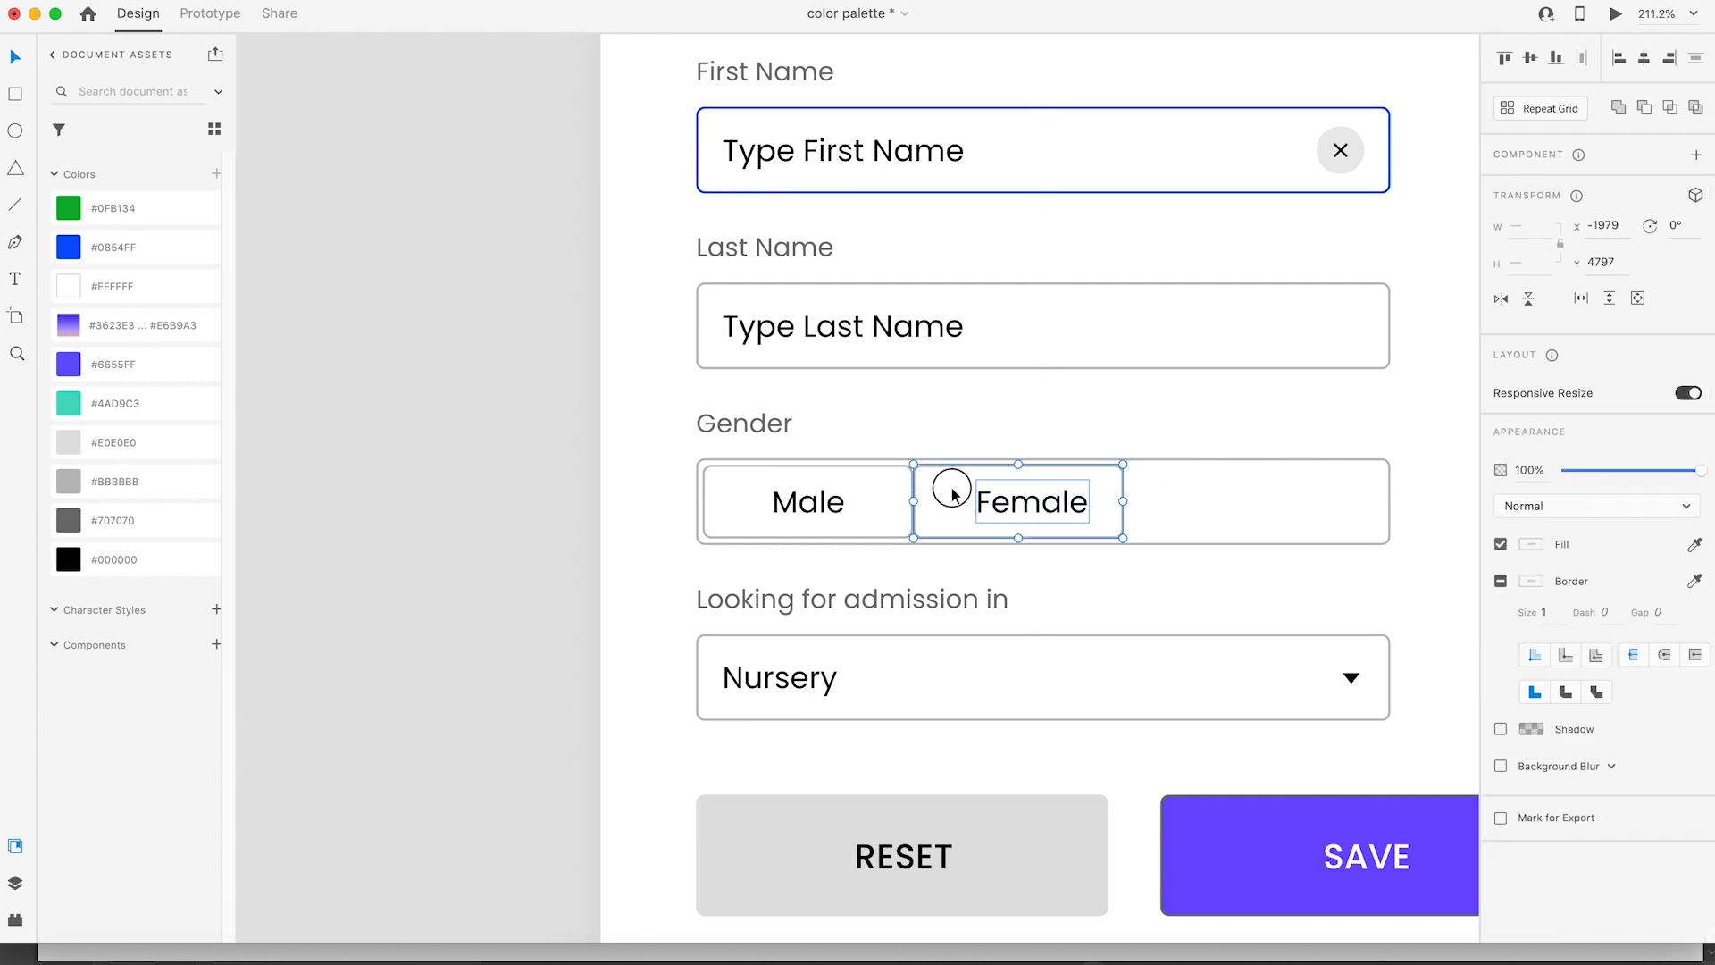
left_click(1648, 61)
Step: Shorten the outer Gender box to fit around the two options and remove the border from the Female box
left_click(1374, 512)
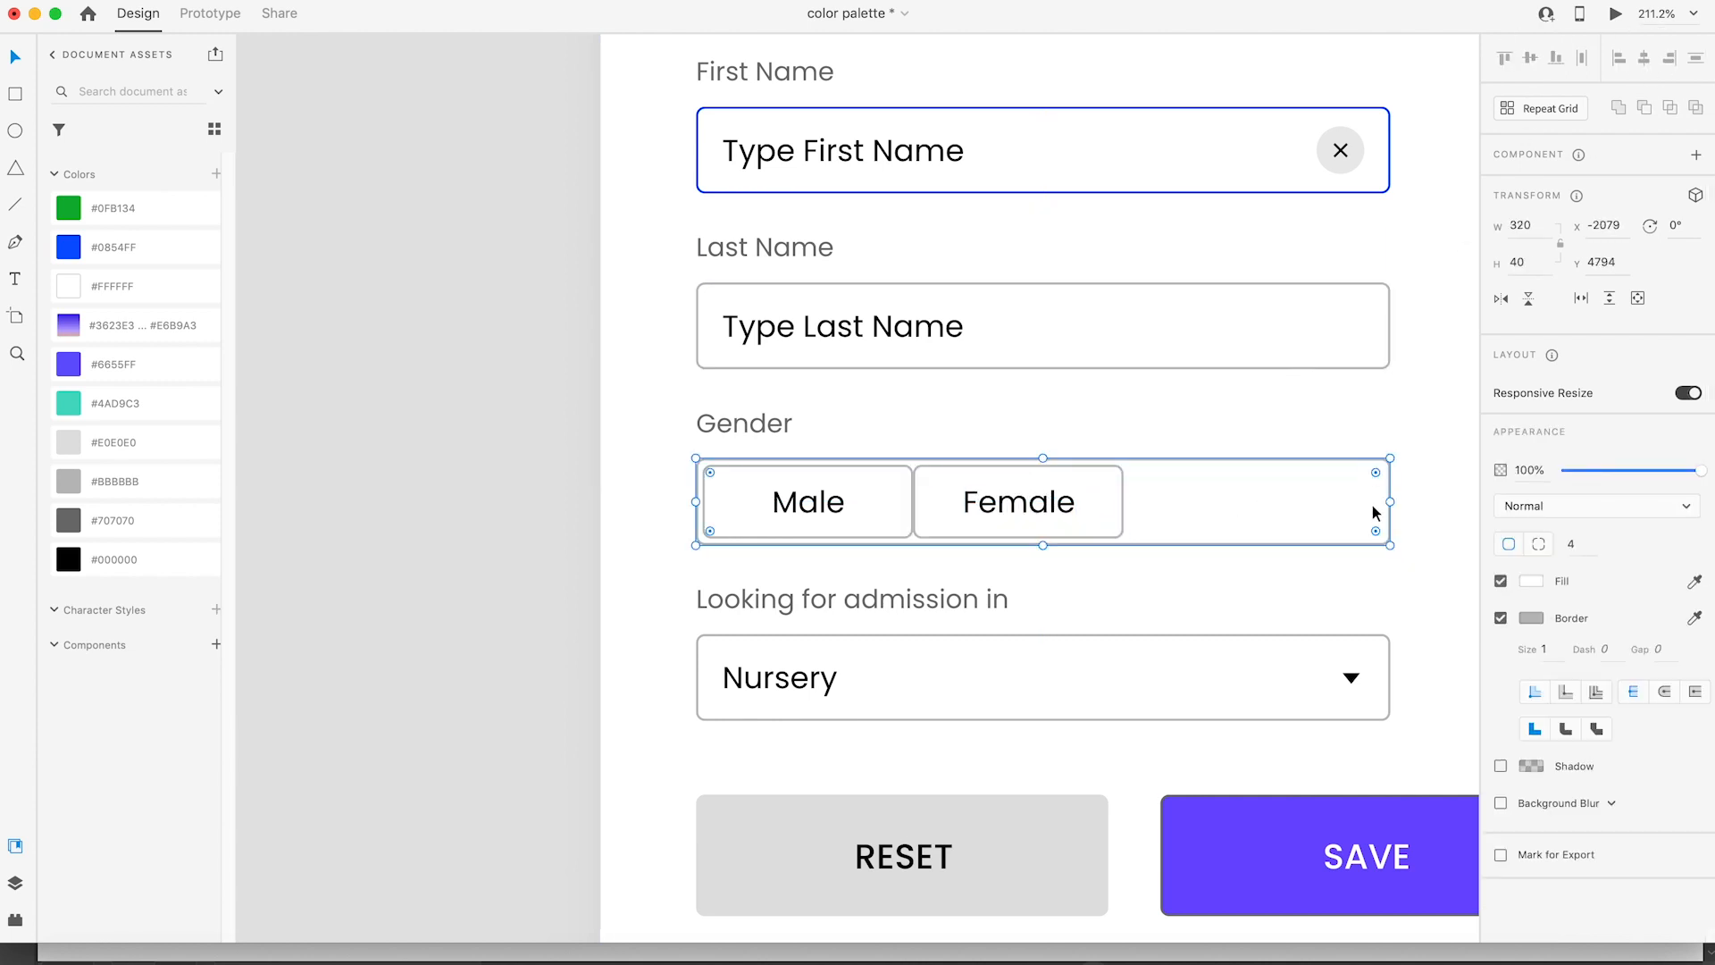
left_click_drag(1372, 503, 1123, 506)
double_click(1102, 480)
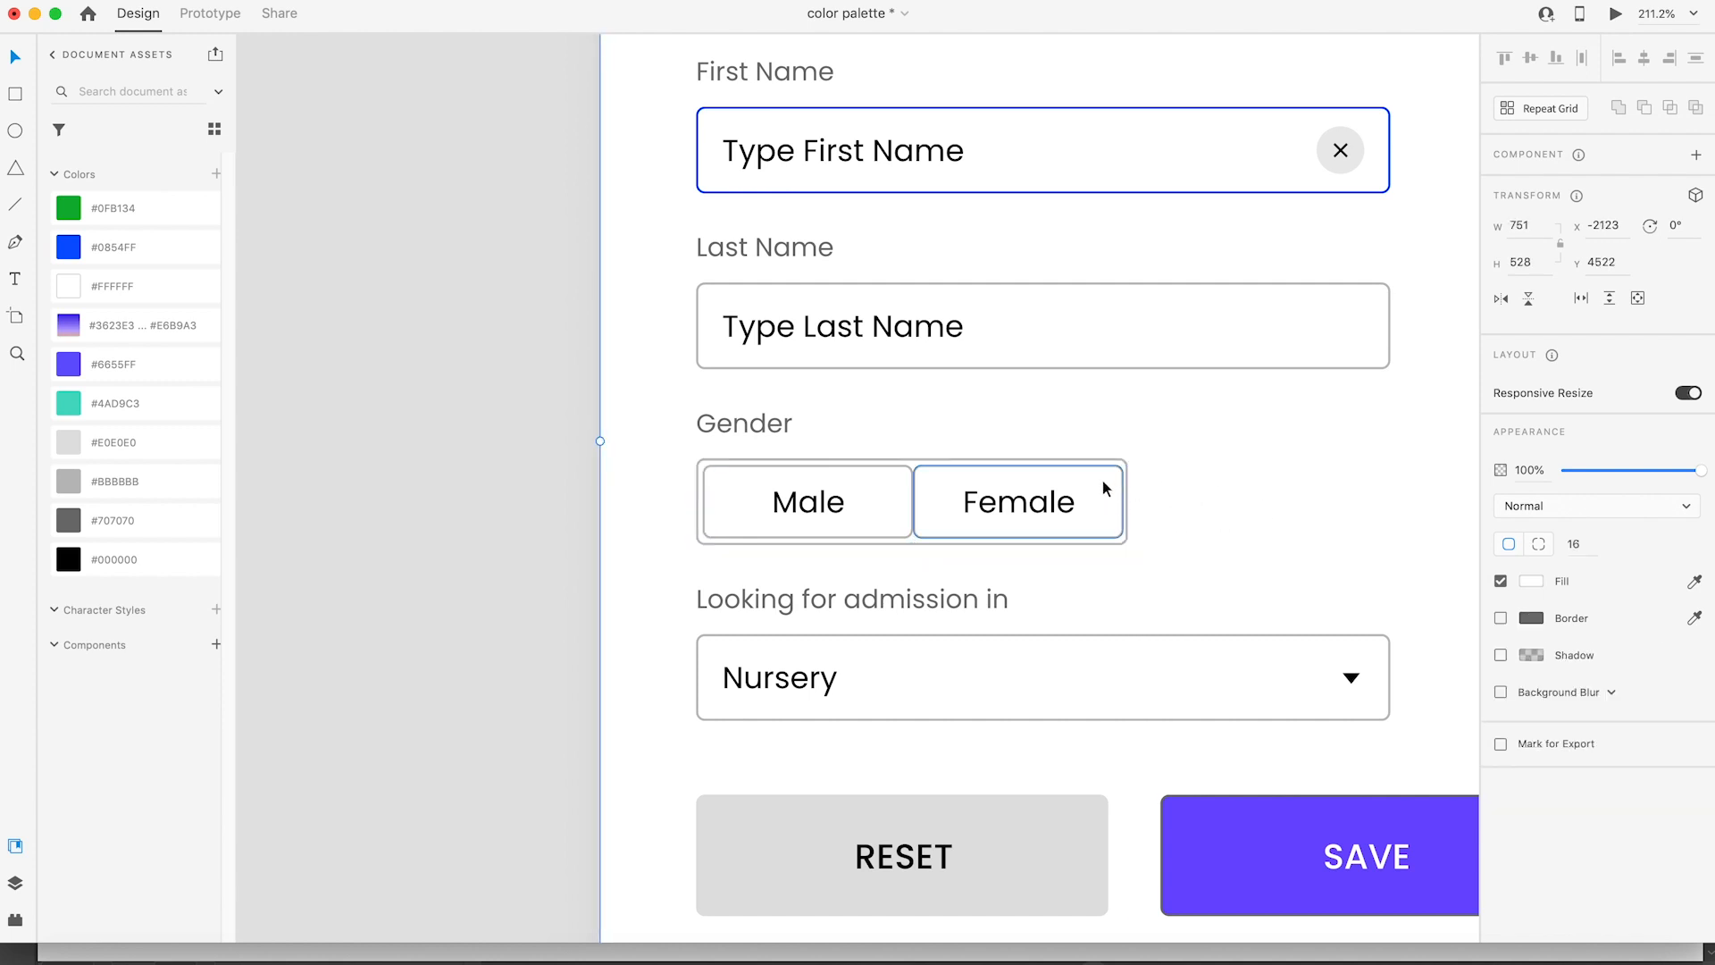
left_click(1500, 618)
Step: Fill the Male box with the purple sampled from the SAVE button, remove its border and make the Male label white
left_click(844, 467)
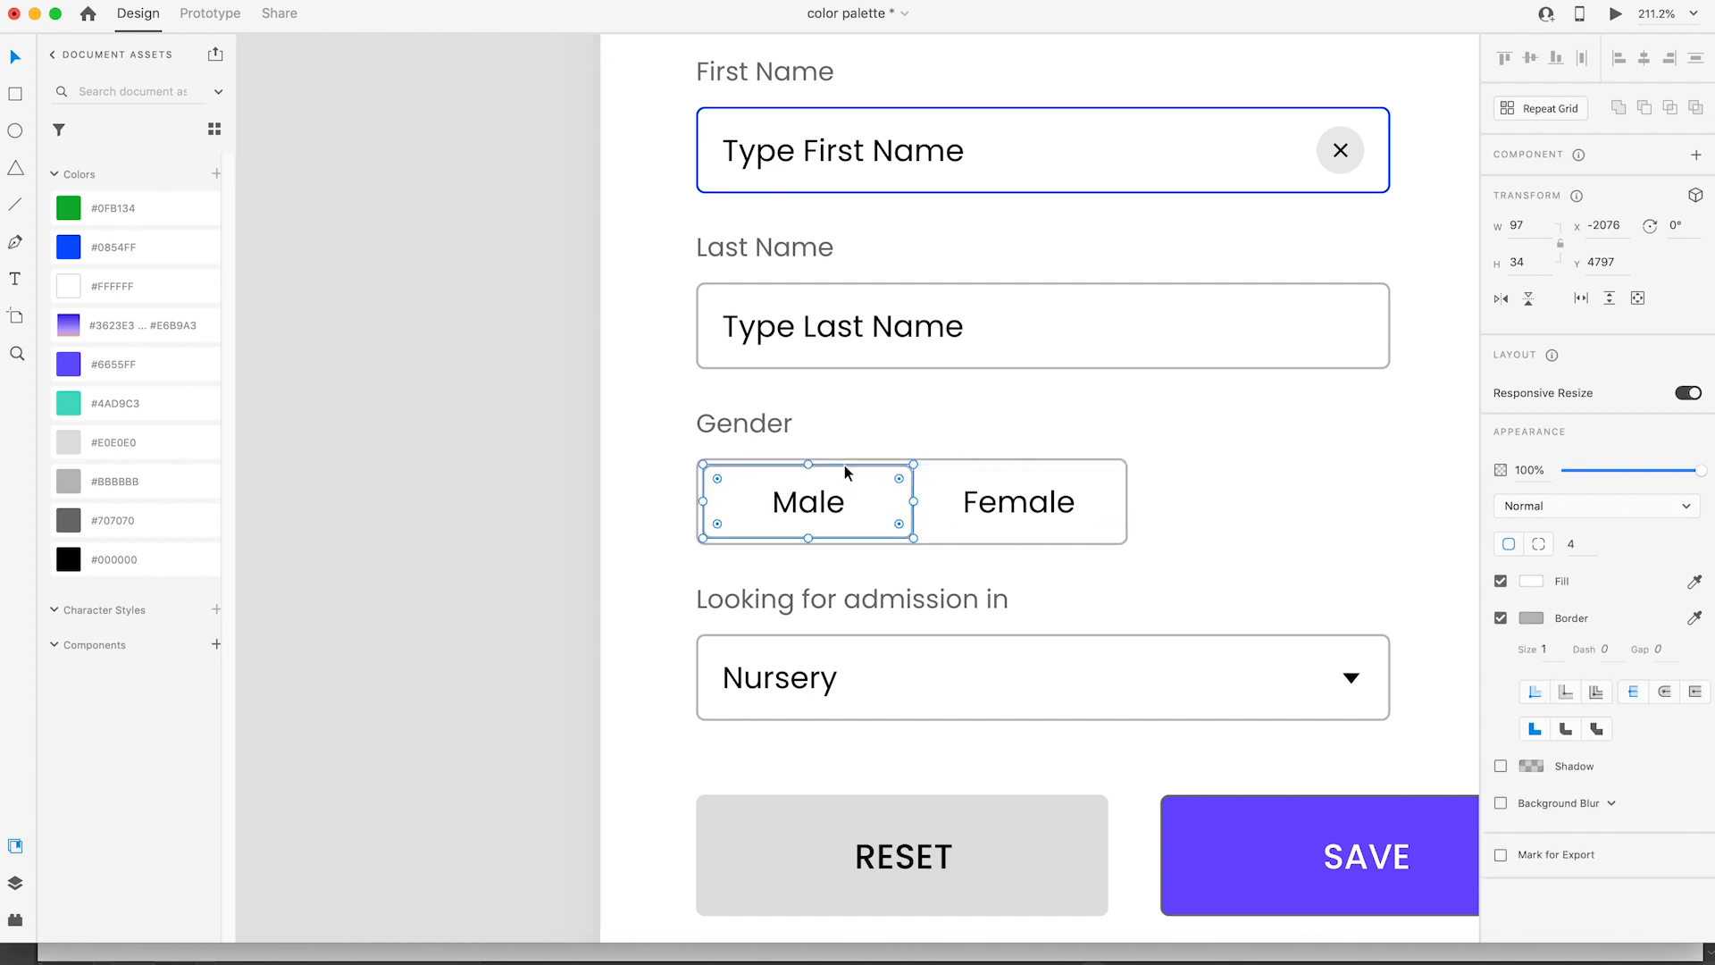
key("i")
left_click(1213, 829)
left_click(823, 497)
left_click(1500, 618)
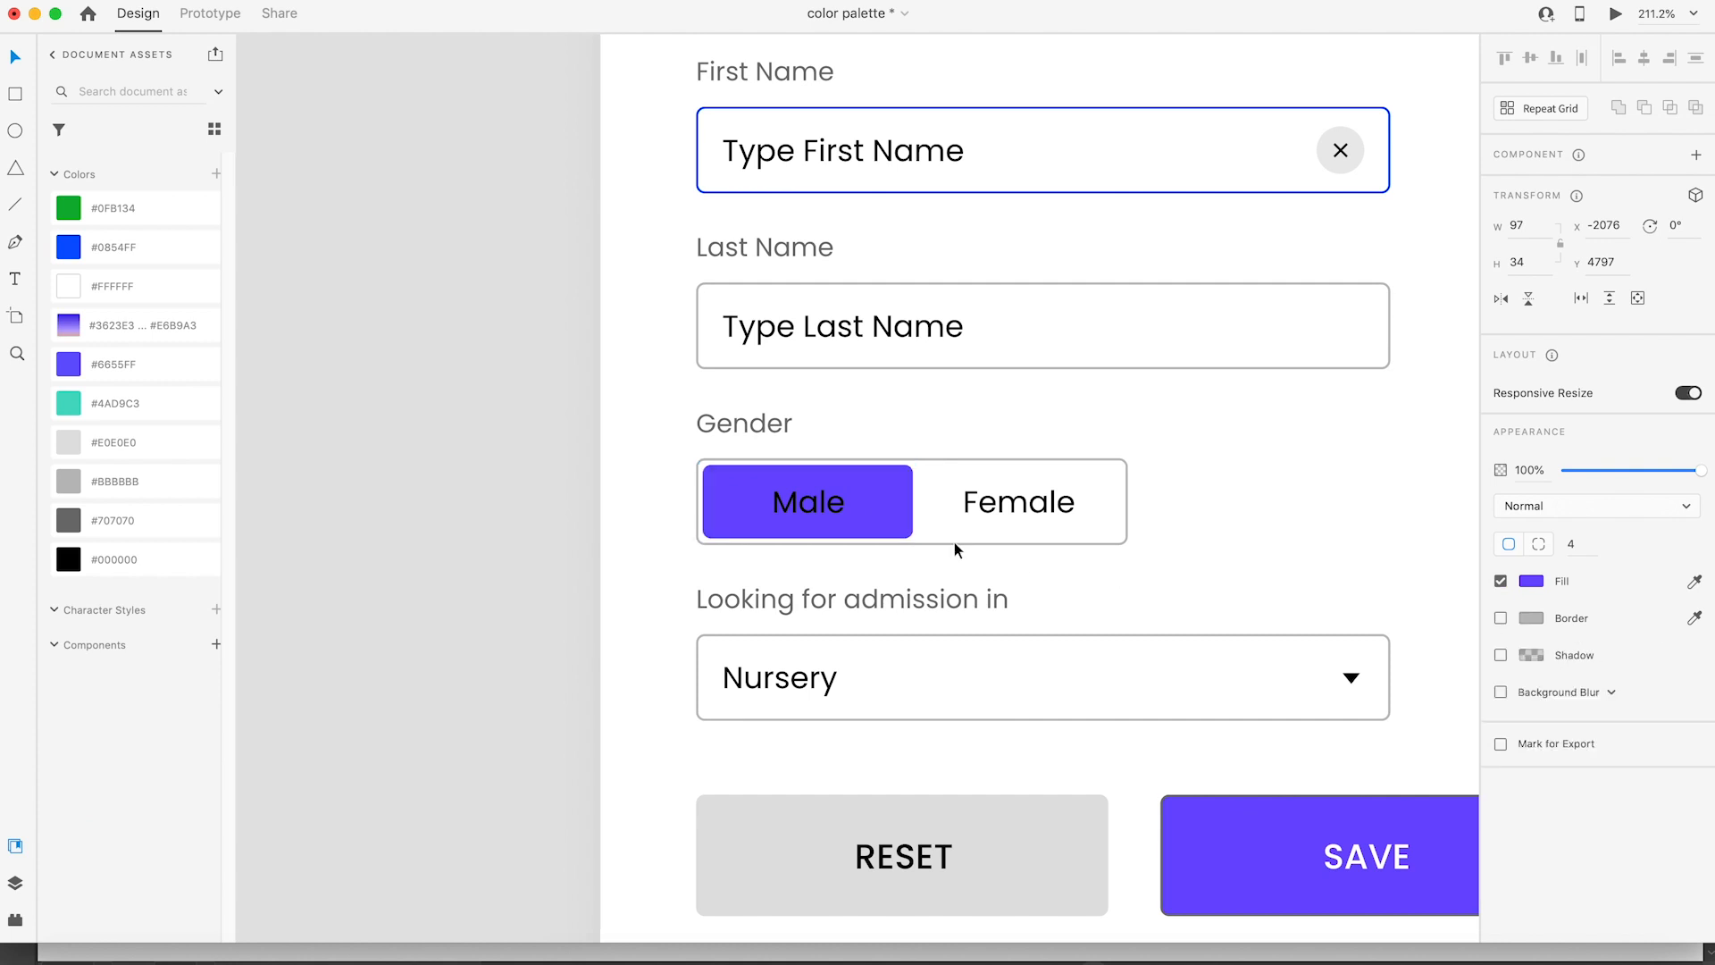
left_click(827, 508)
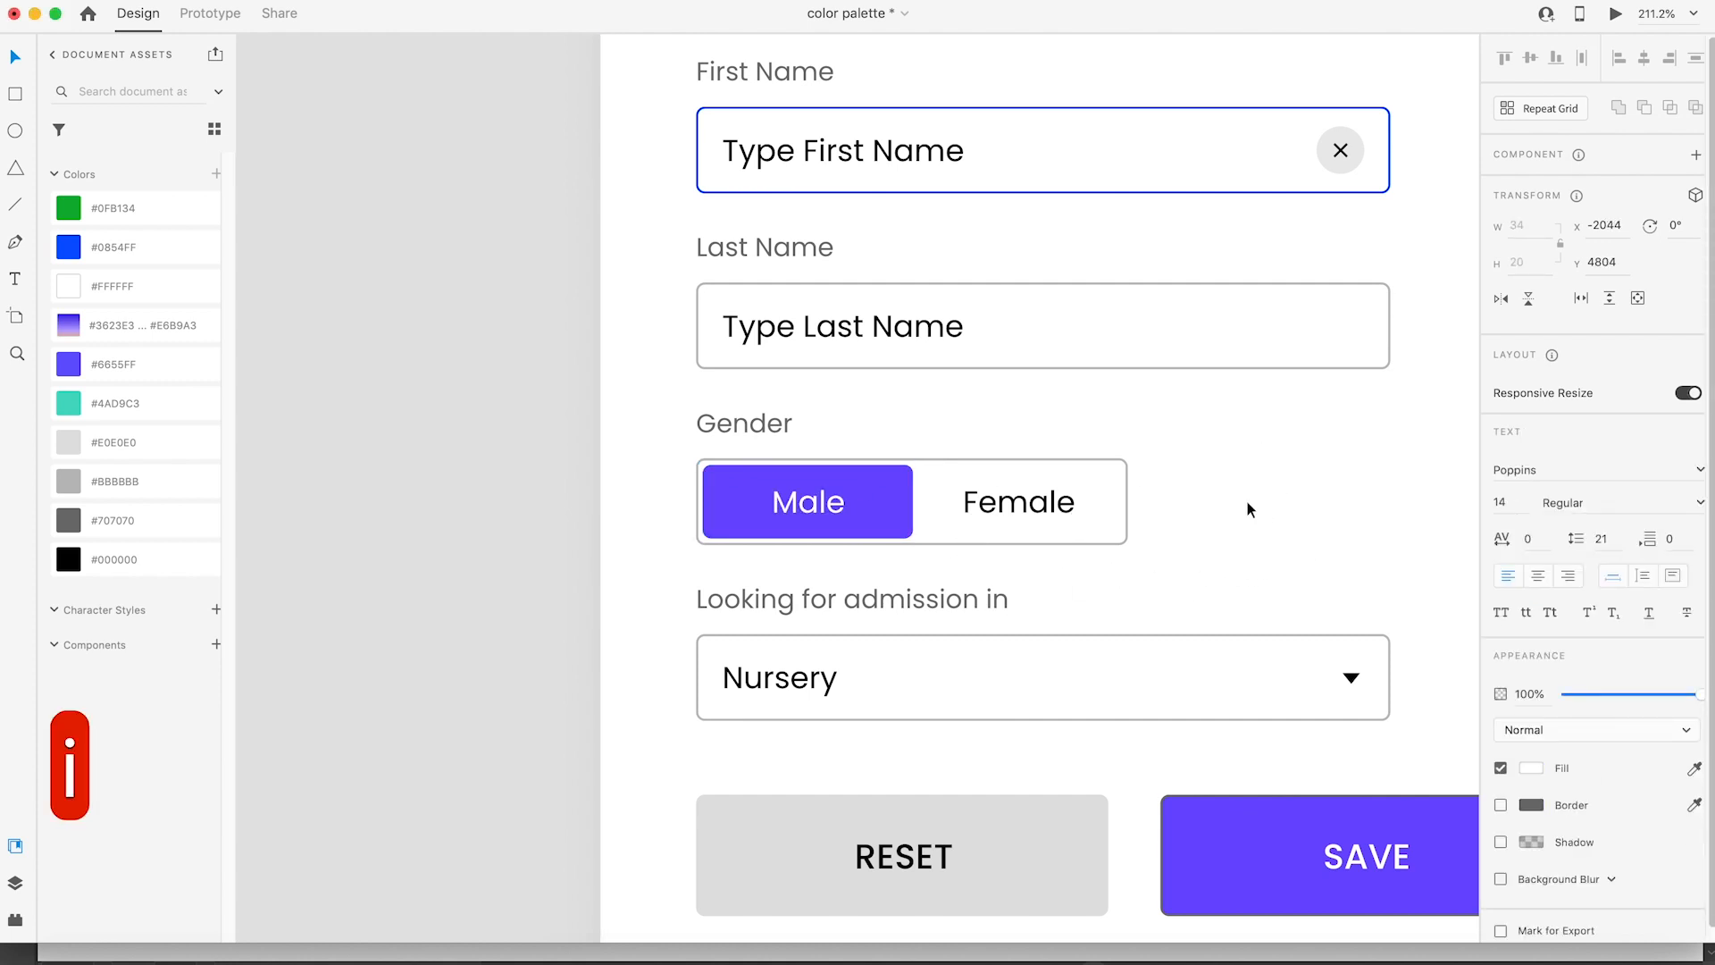
scroll(1170, 525, "down", 5)
left_click_drag(1308, 526, 1194, 502)
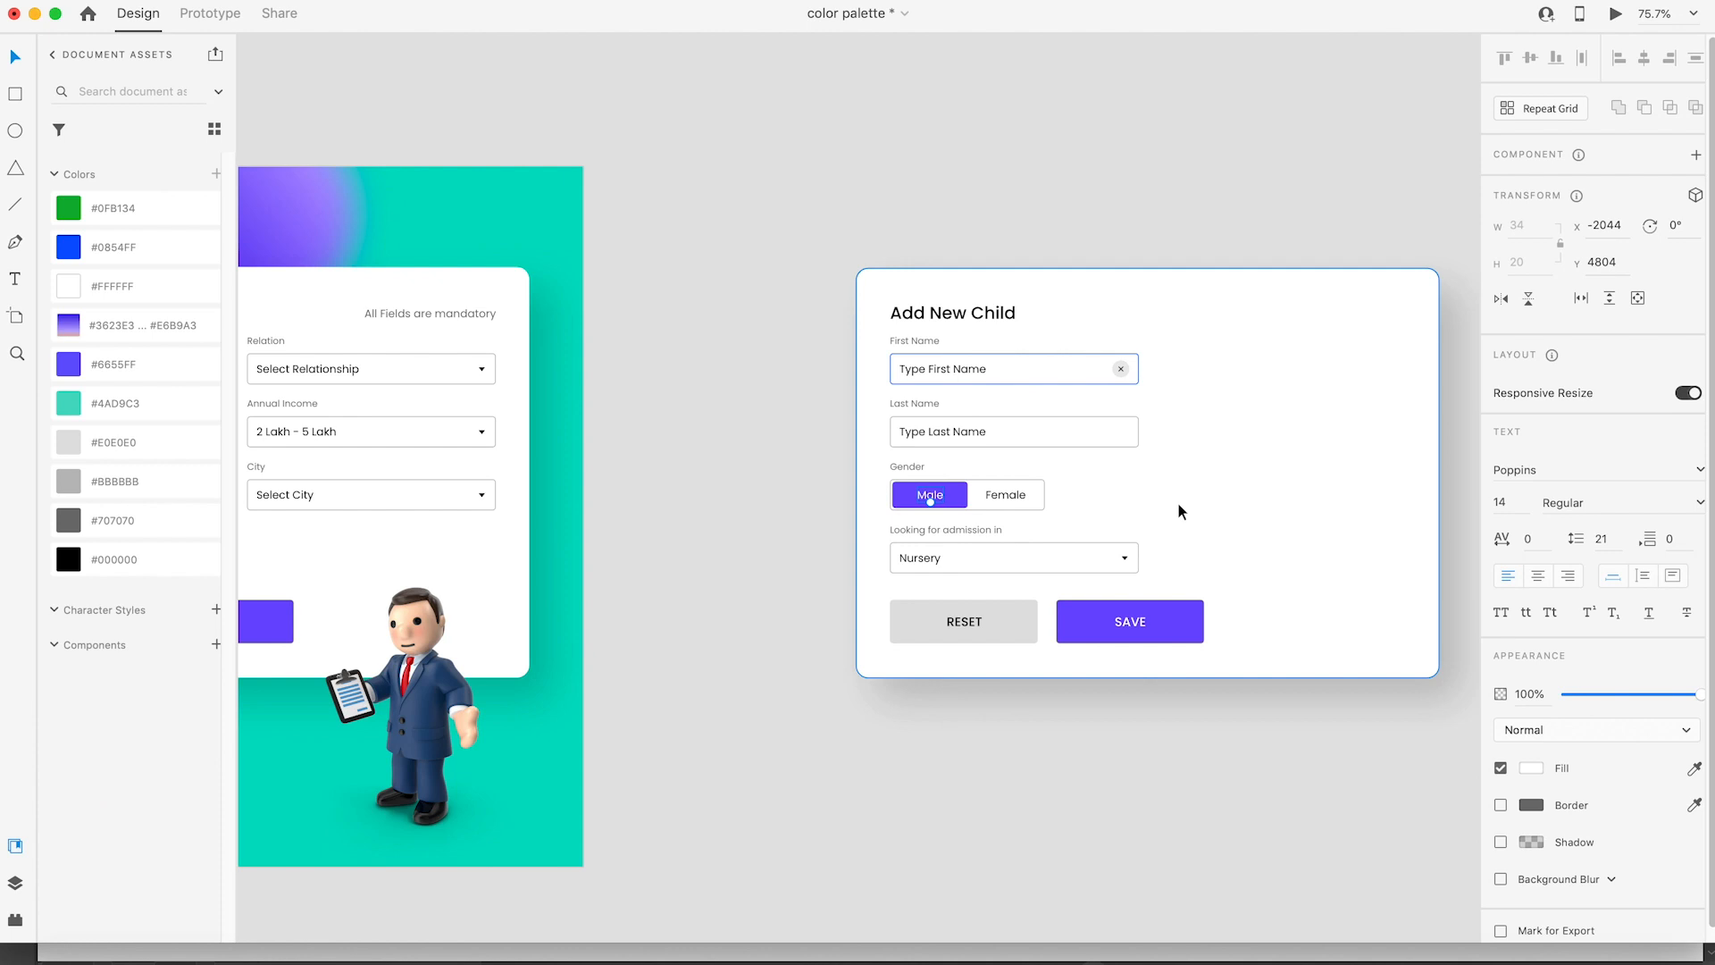
key("z")
left_click_drag(797, 385, 1264, 568)
key("v")
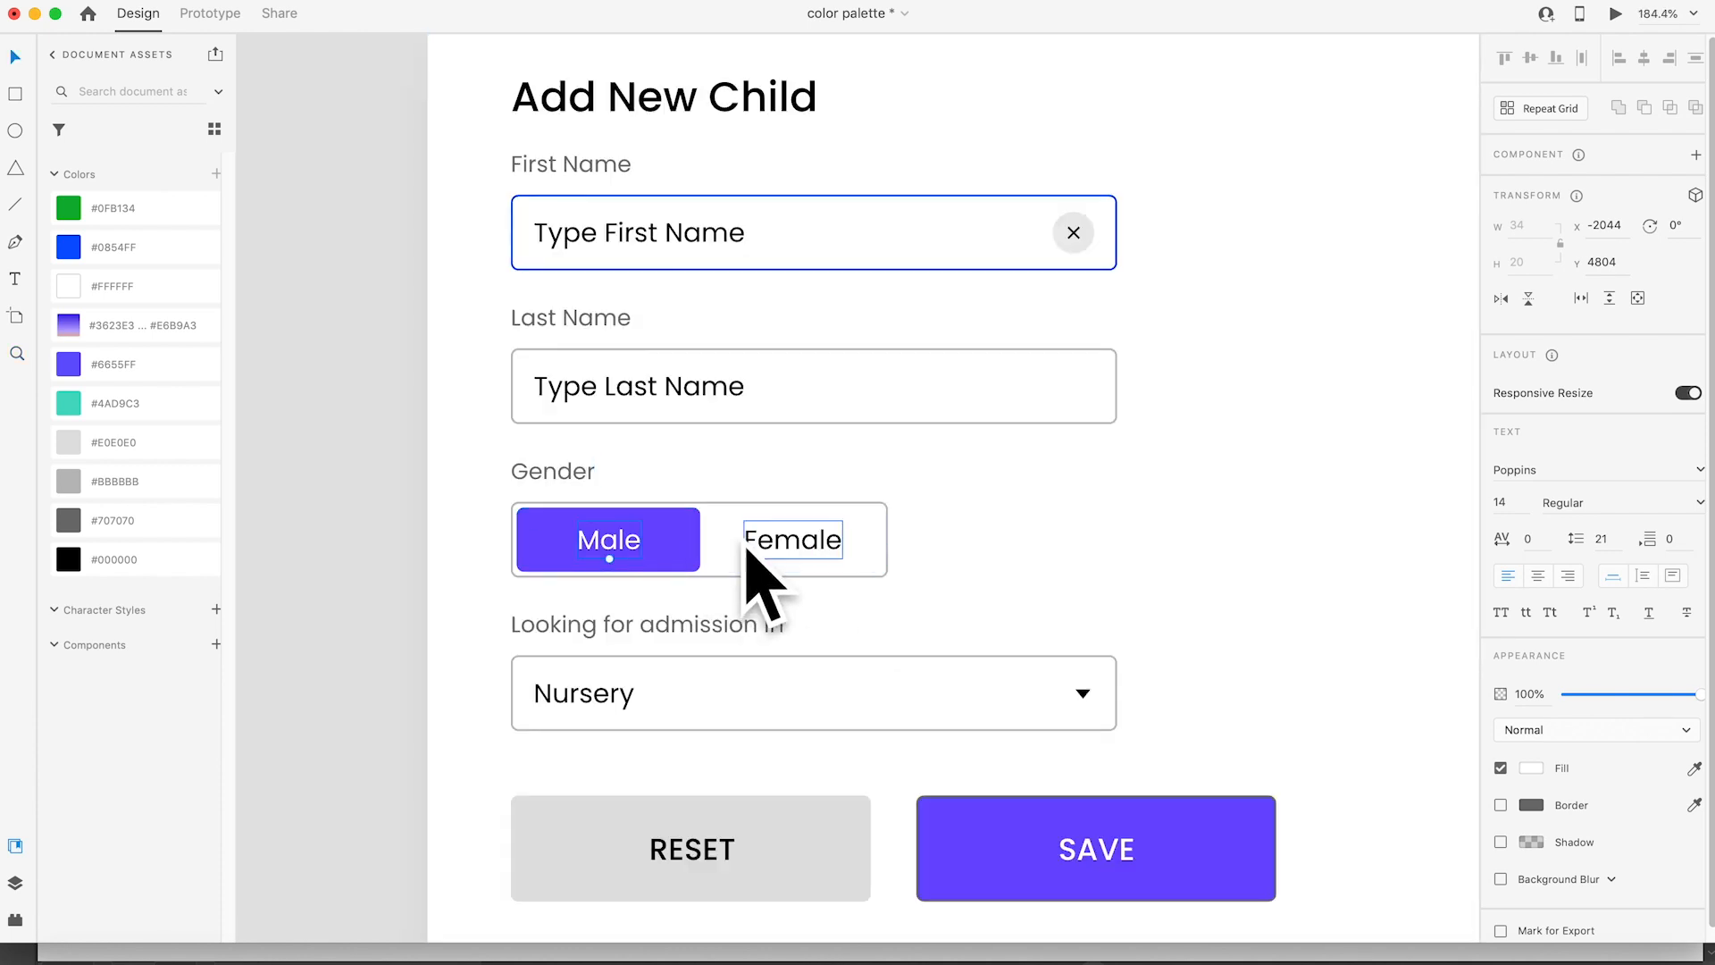
left_click(994, 531)
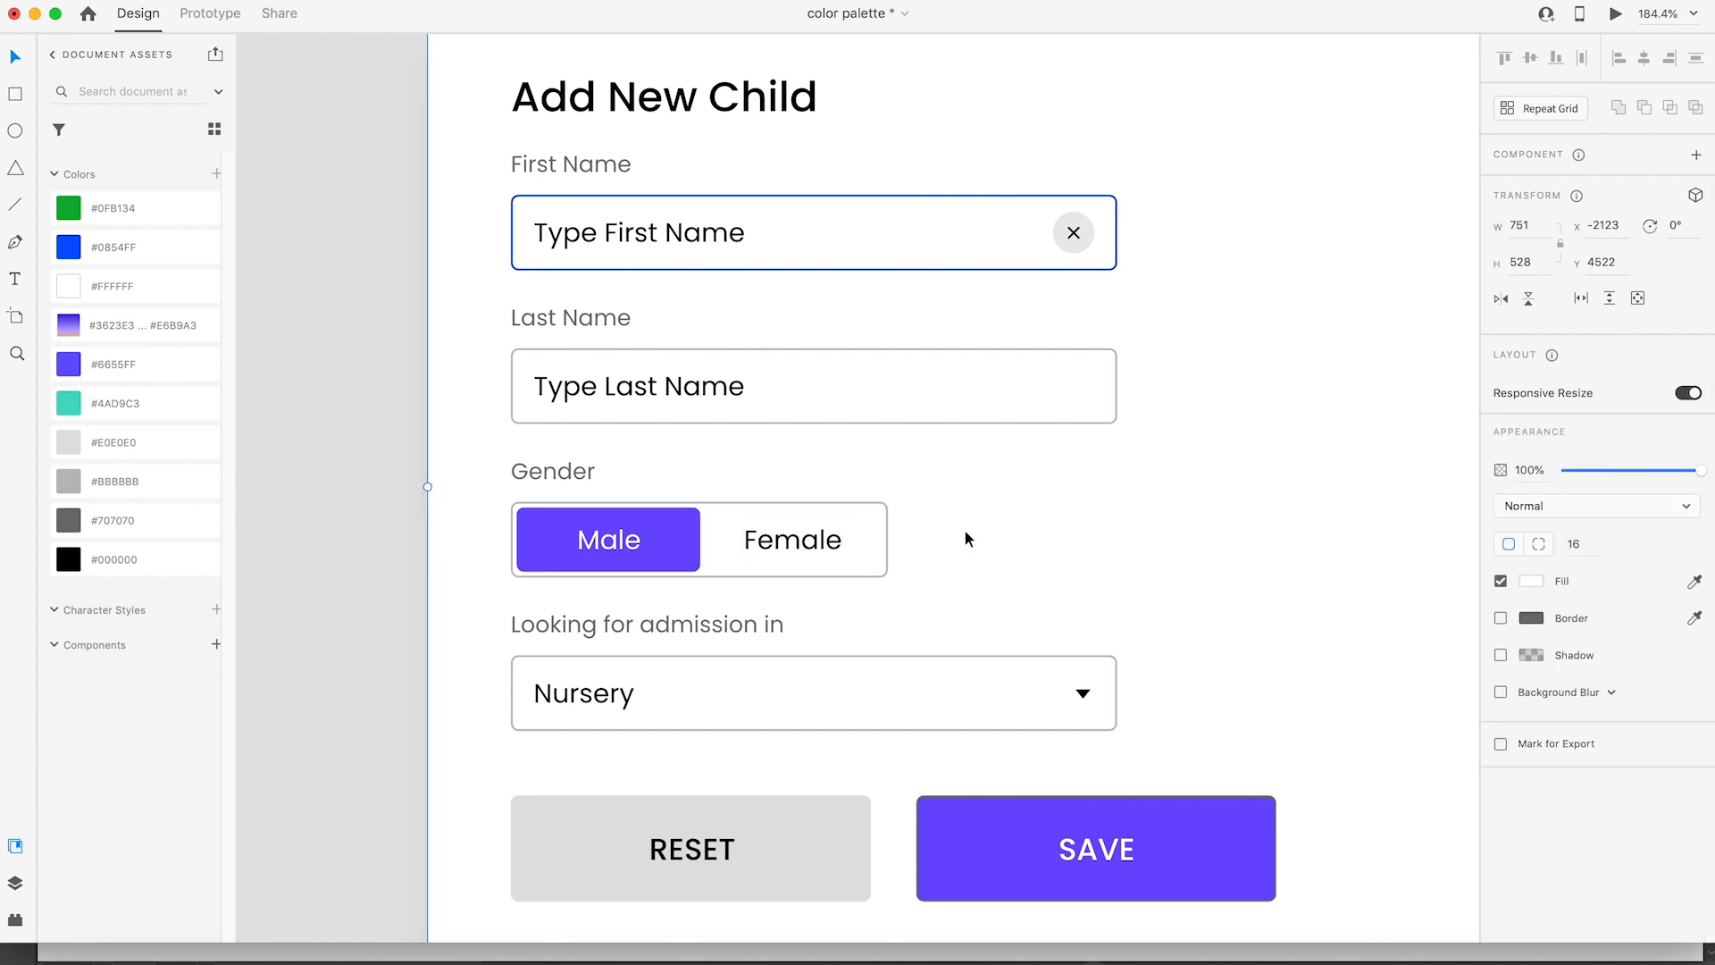
left_click(561, 481)
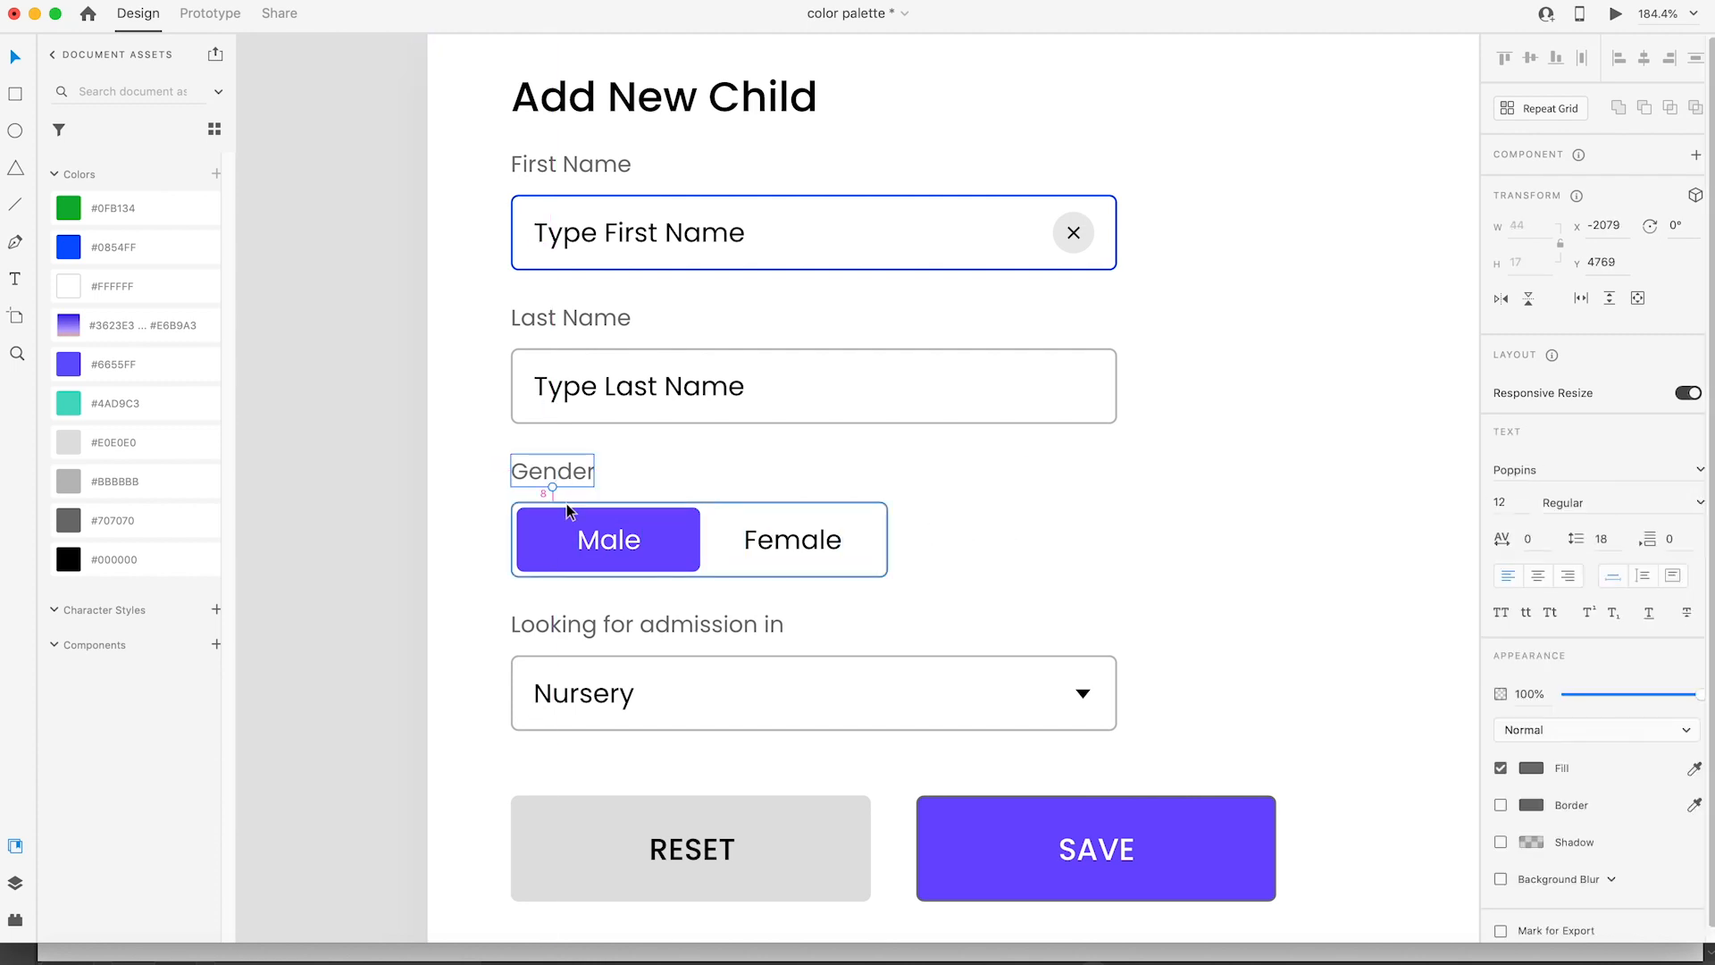
left_click(994, 558)
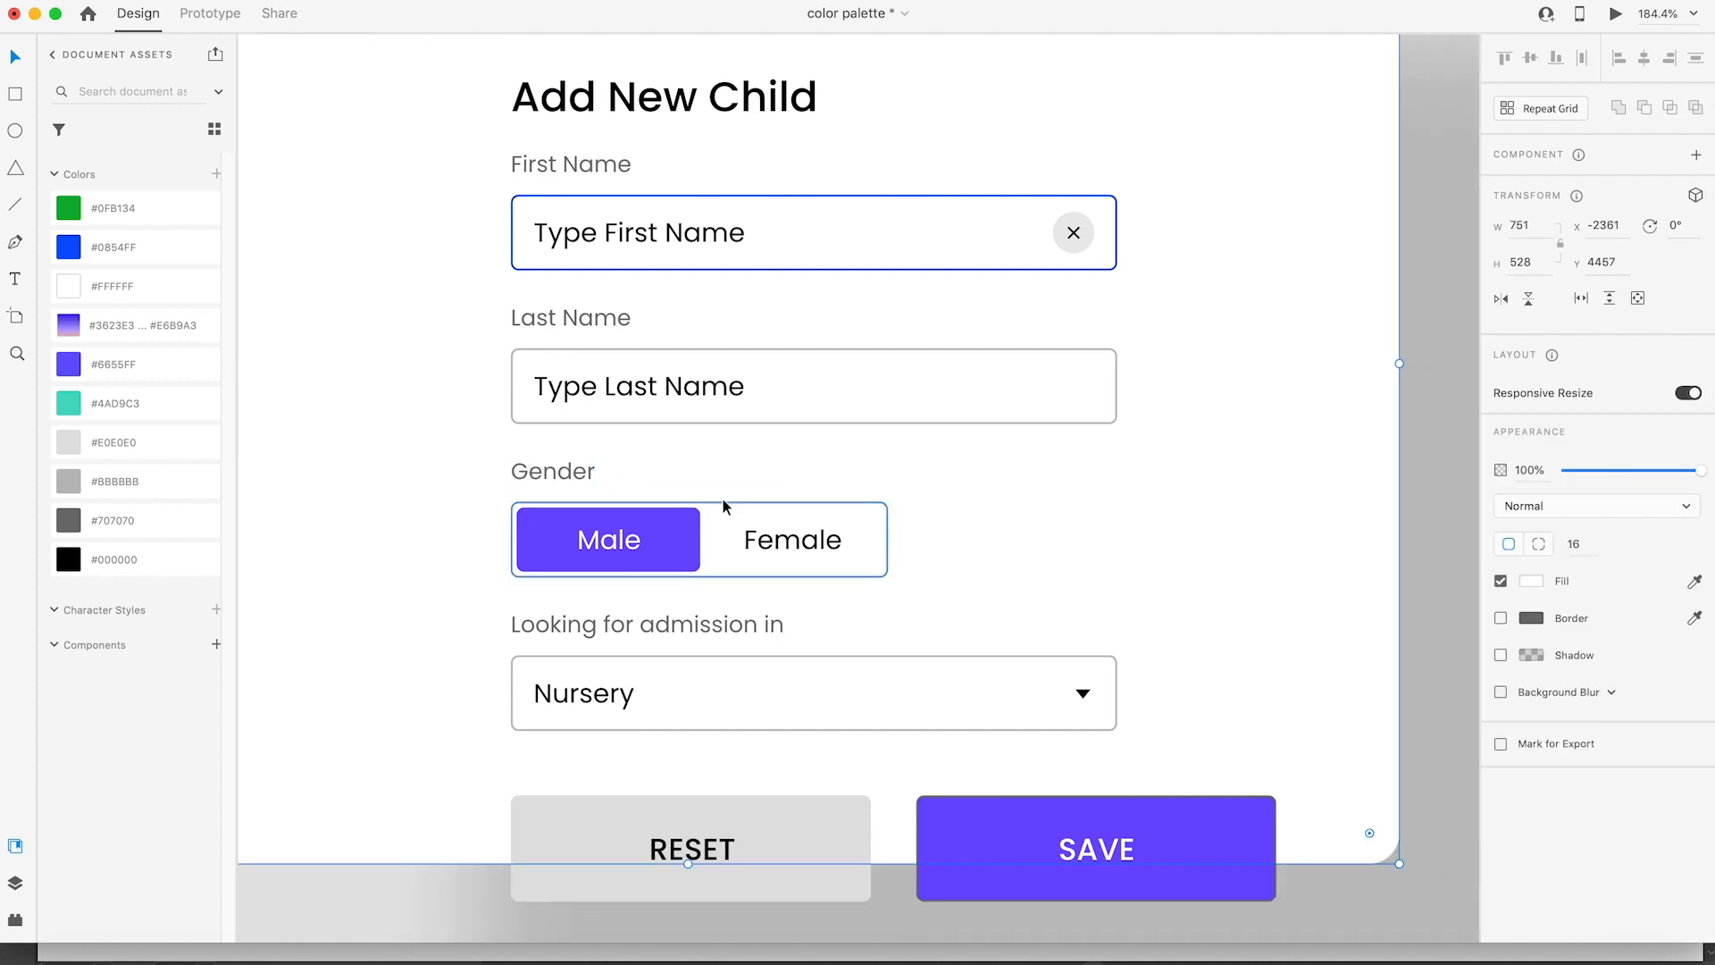
key("super+z")
Step: Cut the Admission Class text from the copied labels and paste it over the Looking for admission in label
scroll(1038, 522, "down", 1)
scroll(1038, 523, "down", 5)
left_click(972, 263)
key("z")
left_click_drag(755, 295, 1252, 760)
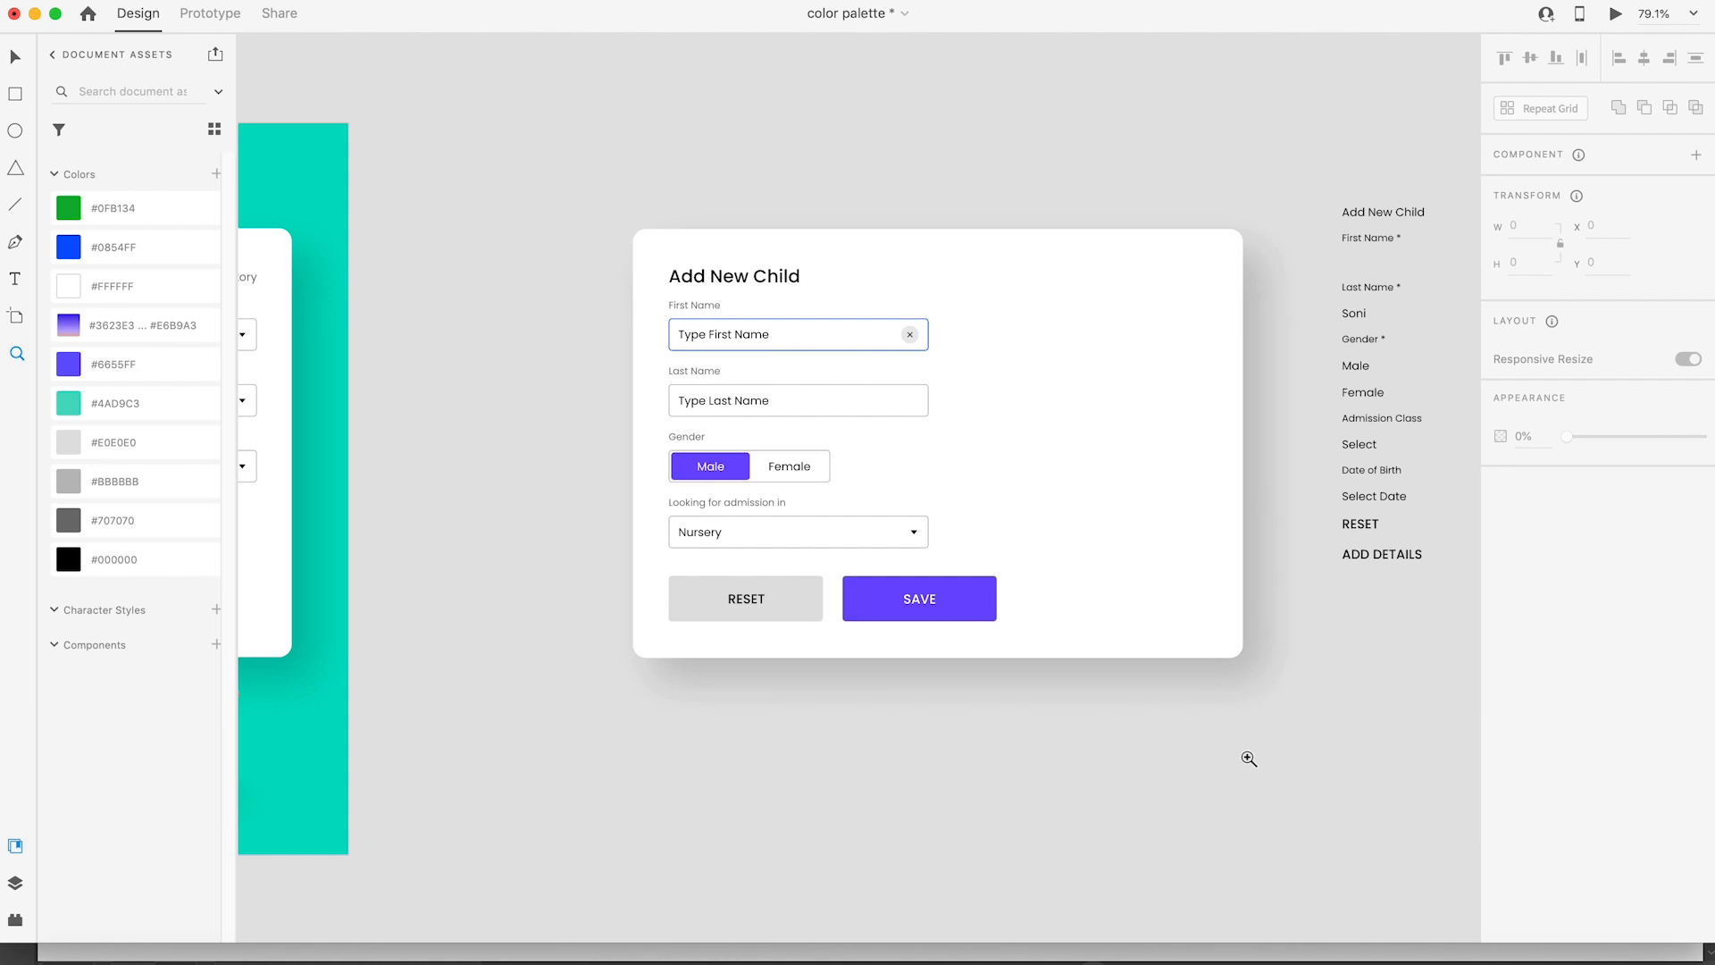
key("v")
double_click(1373, 420)
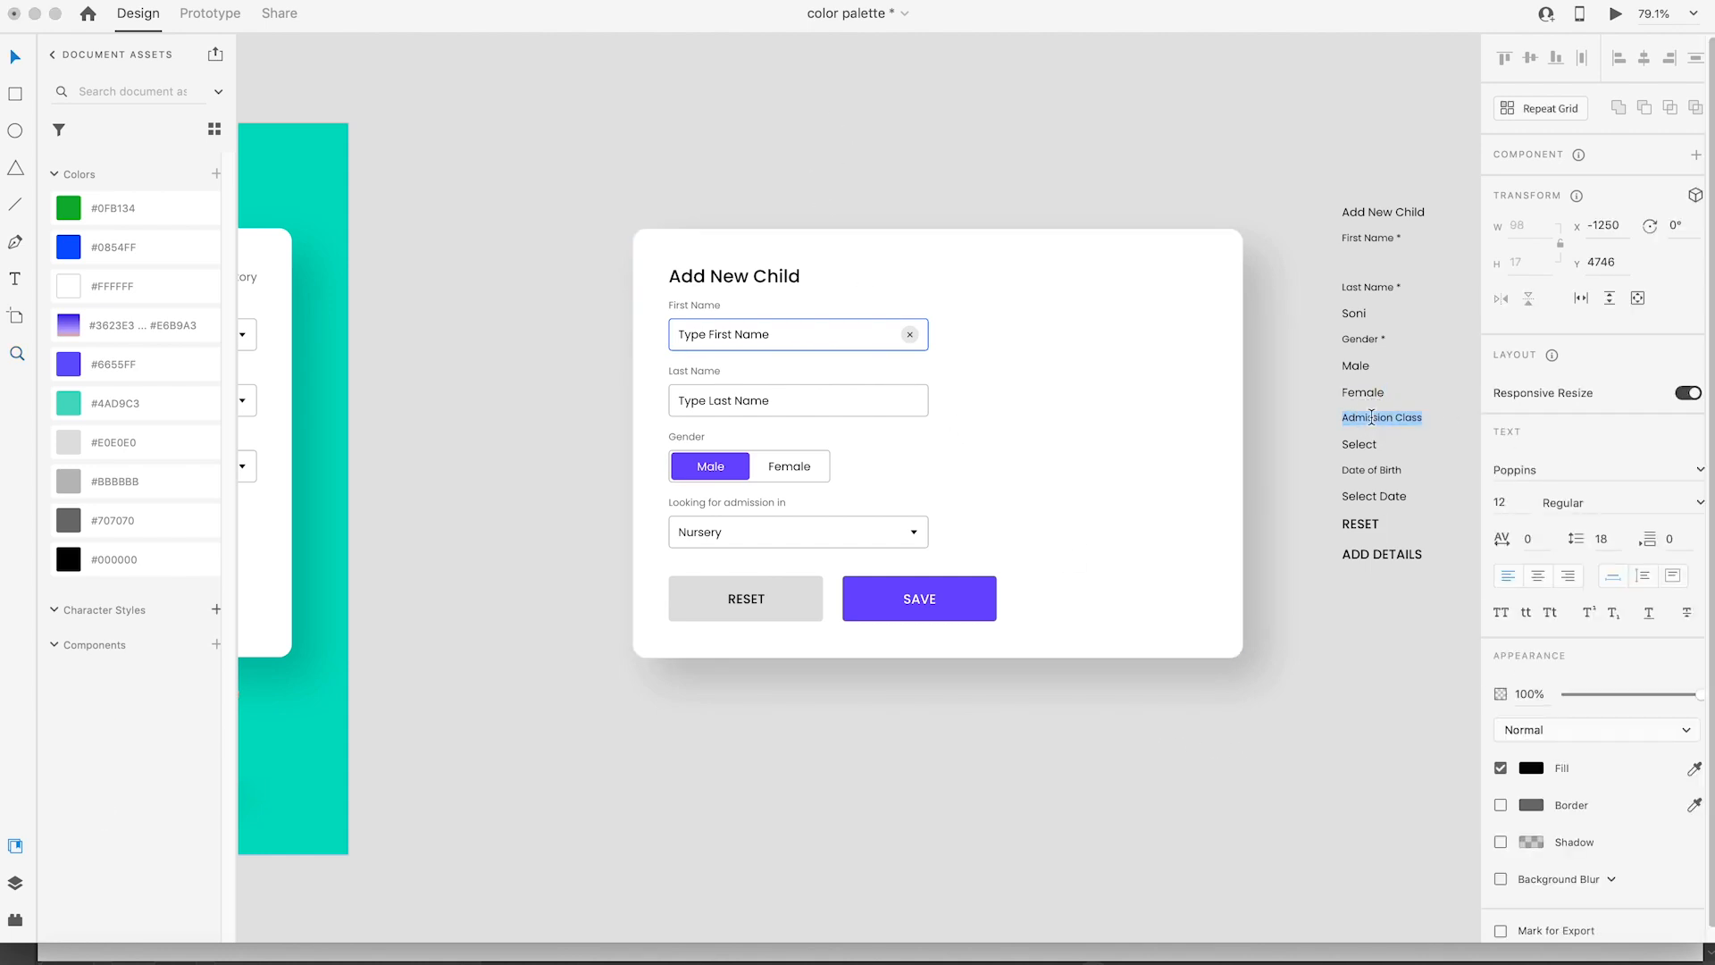
key("super+x")
left_click(690, 497)
left_click(695, 507)
double_click(693, 506)
key("super+v")
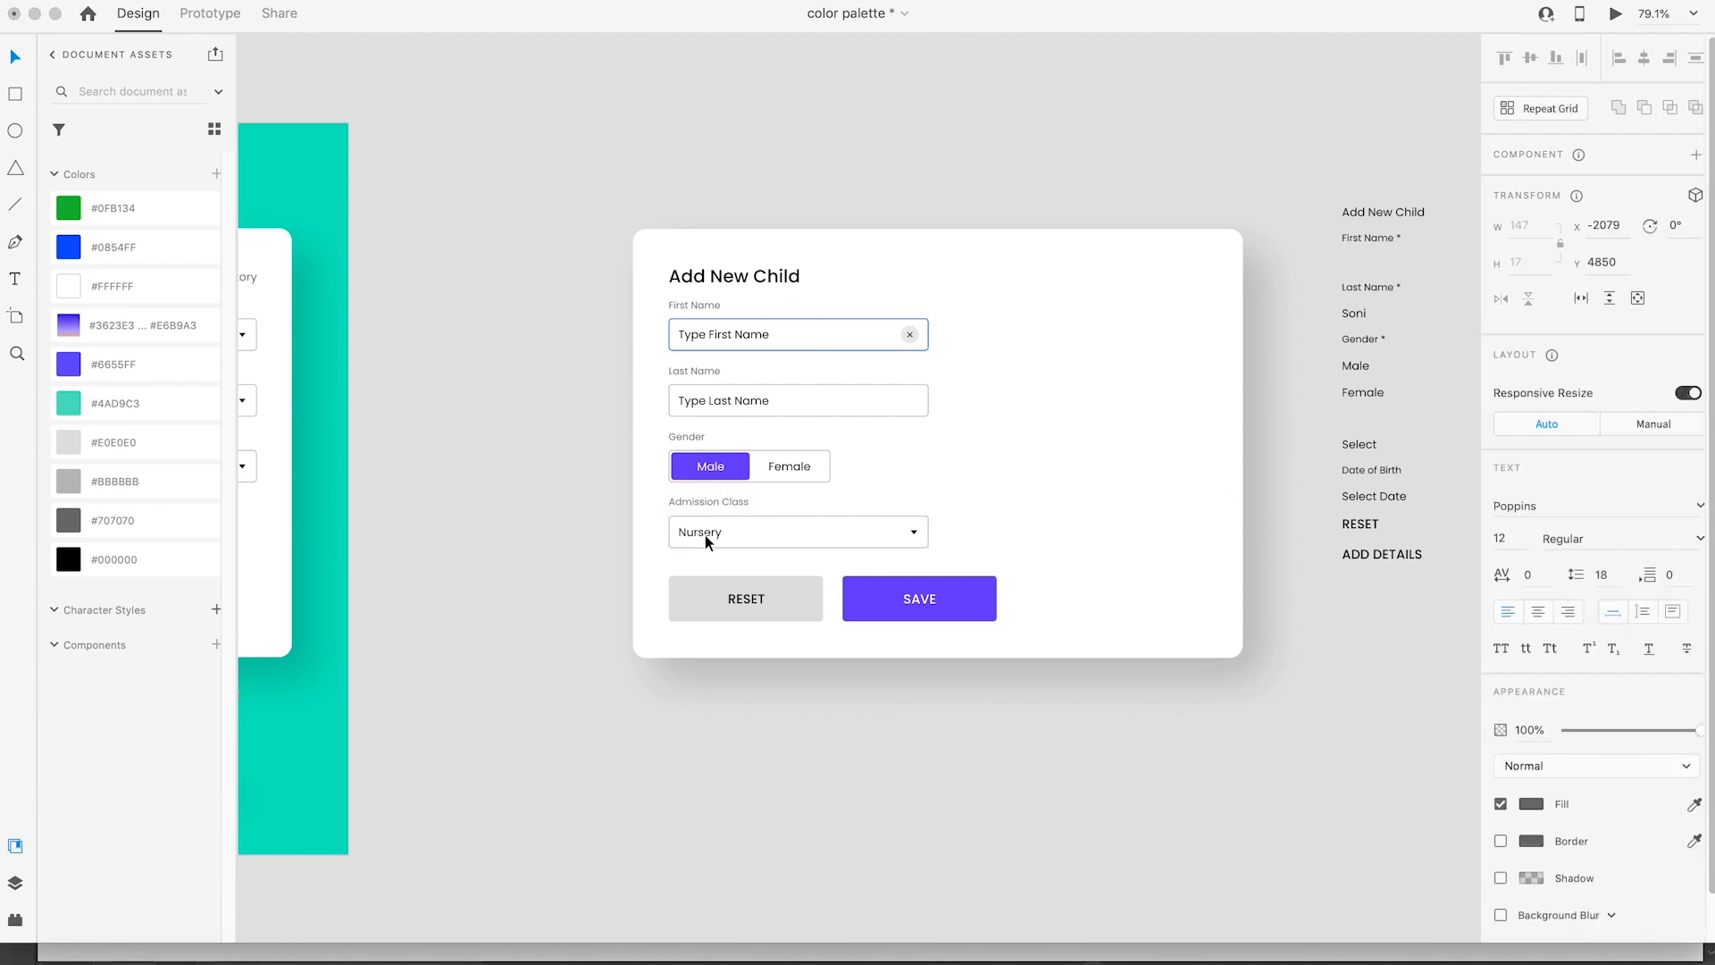
key("Escape")
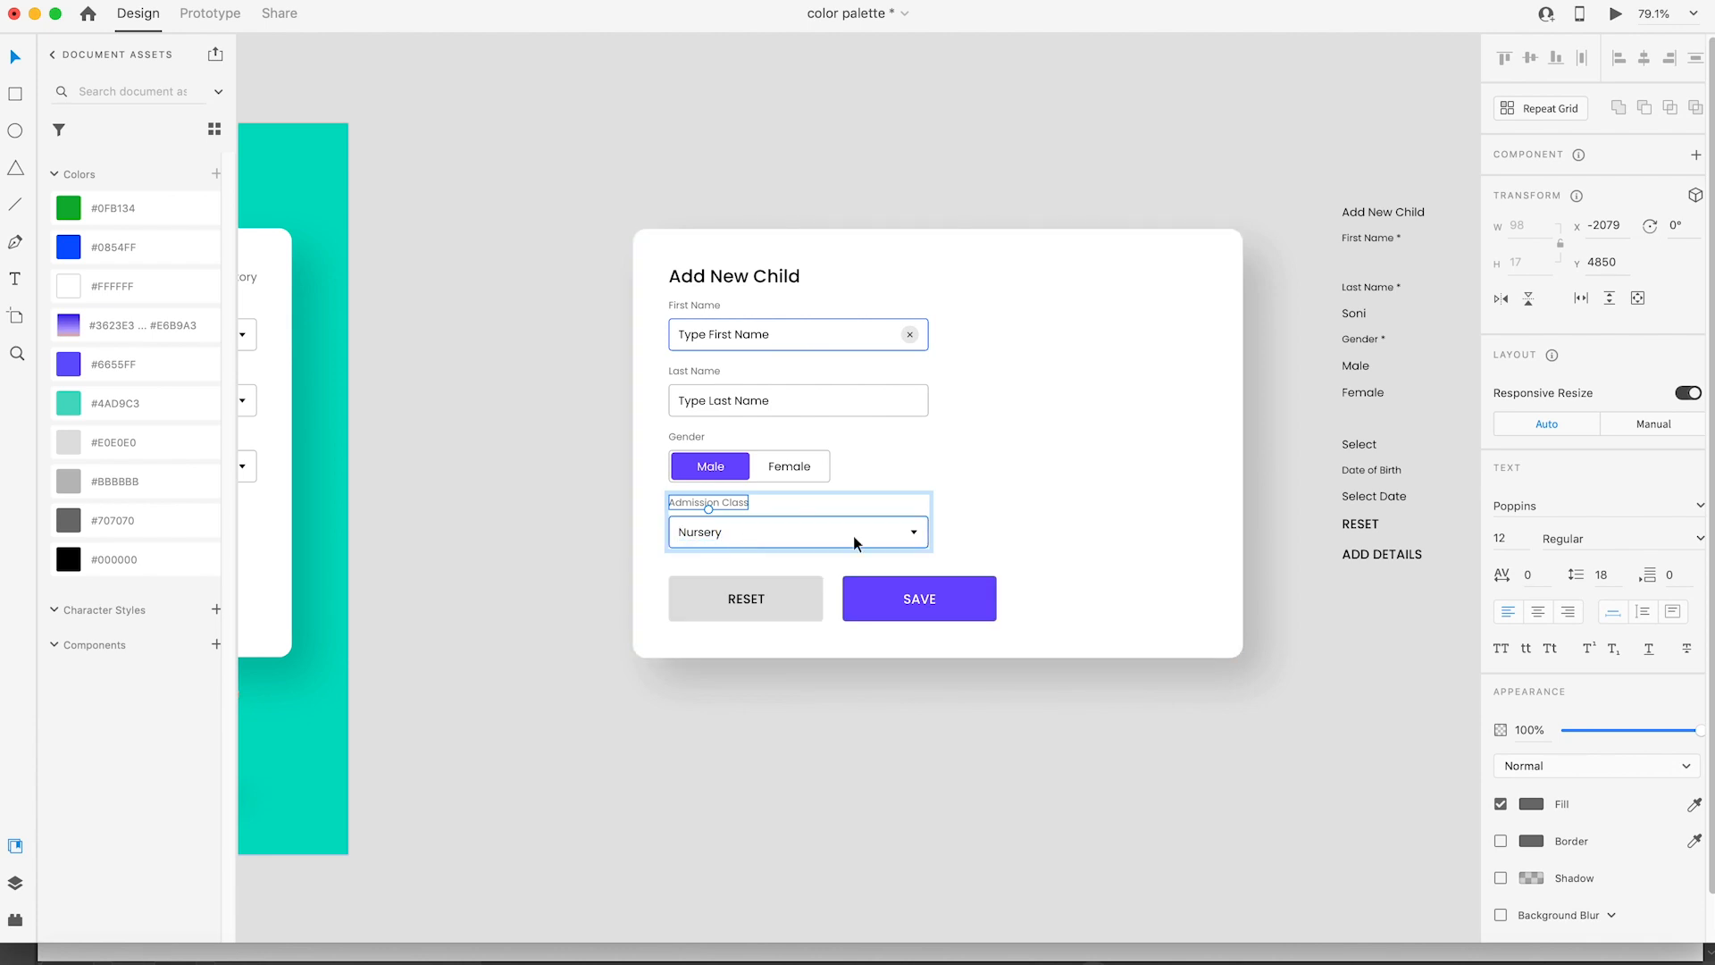
Step: Move the RESET and SAVE buttons below the card and duplicate the Last Name field directly under the Admission Class field
left_click(849, 815)
left_click(923, 603)
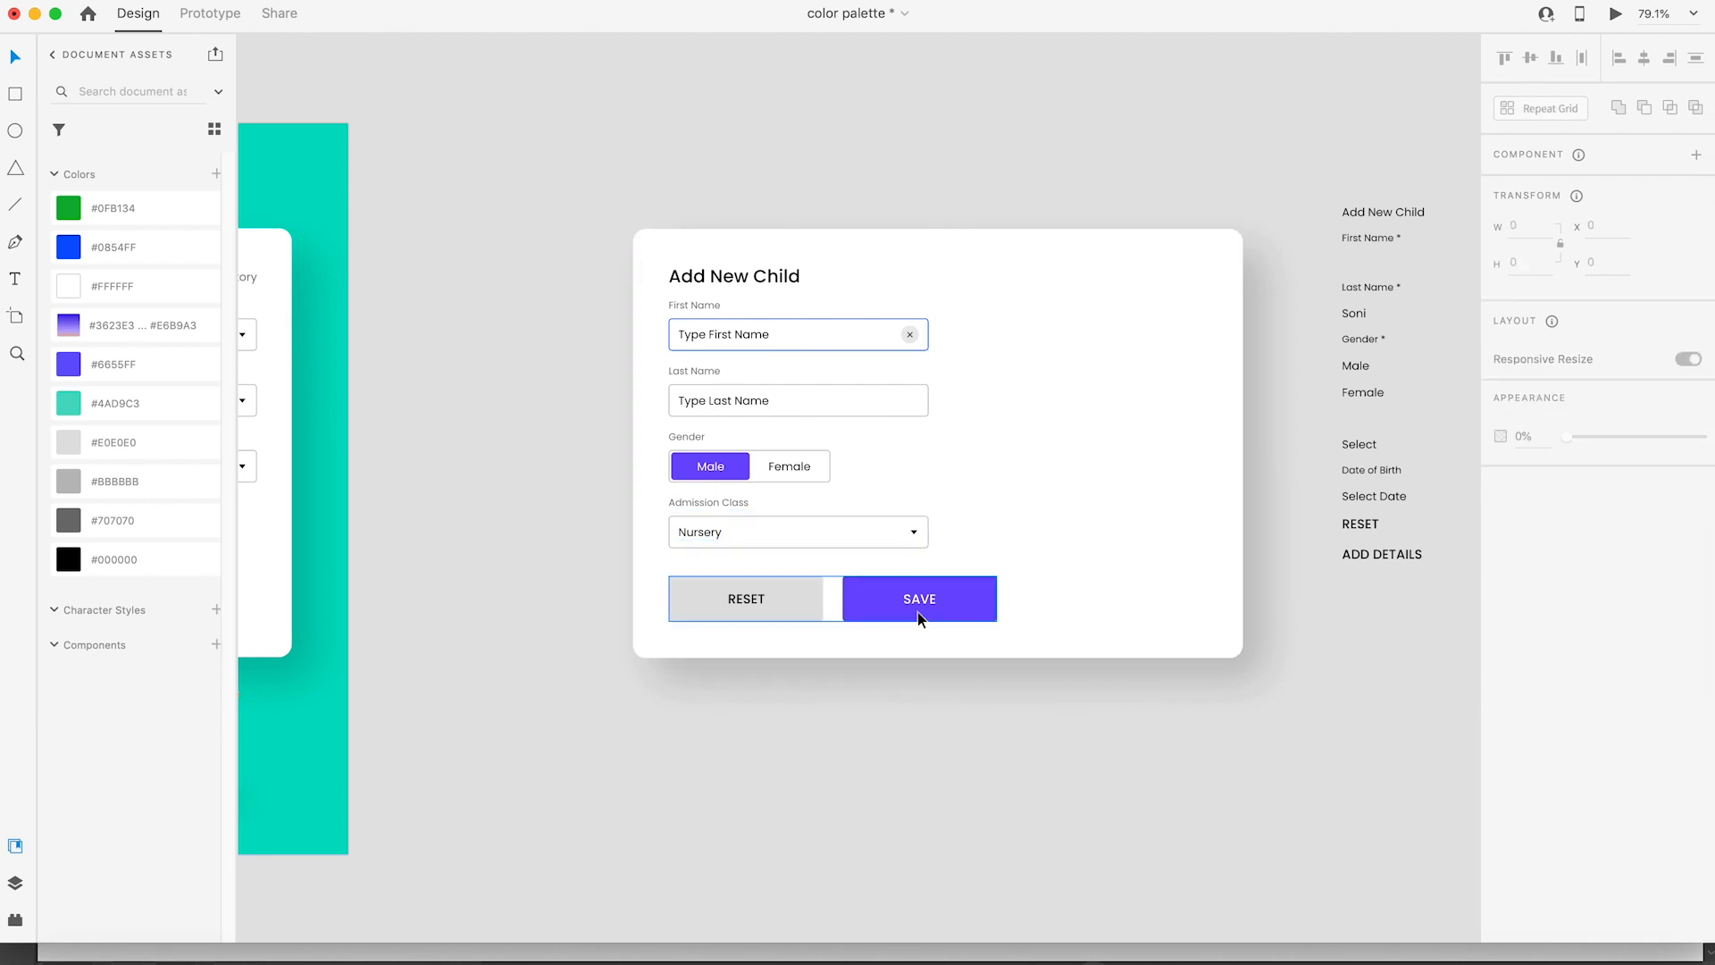
left_click_drag(889, 599, 889, 755)
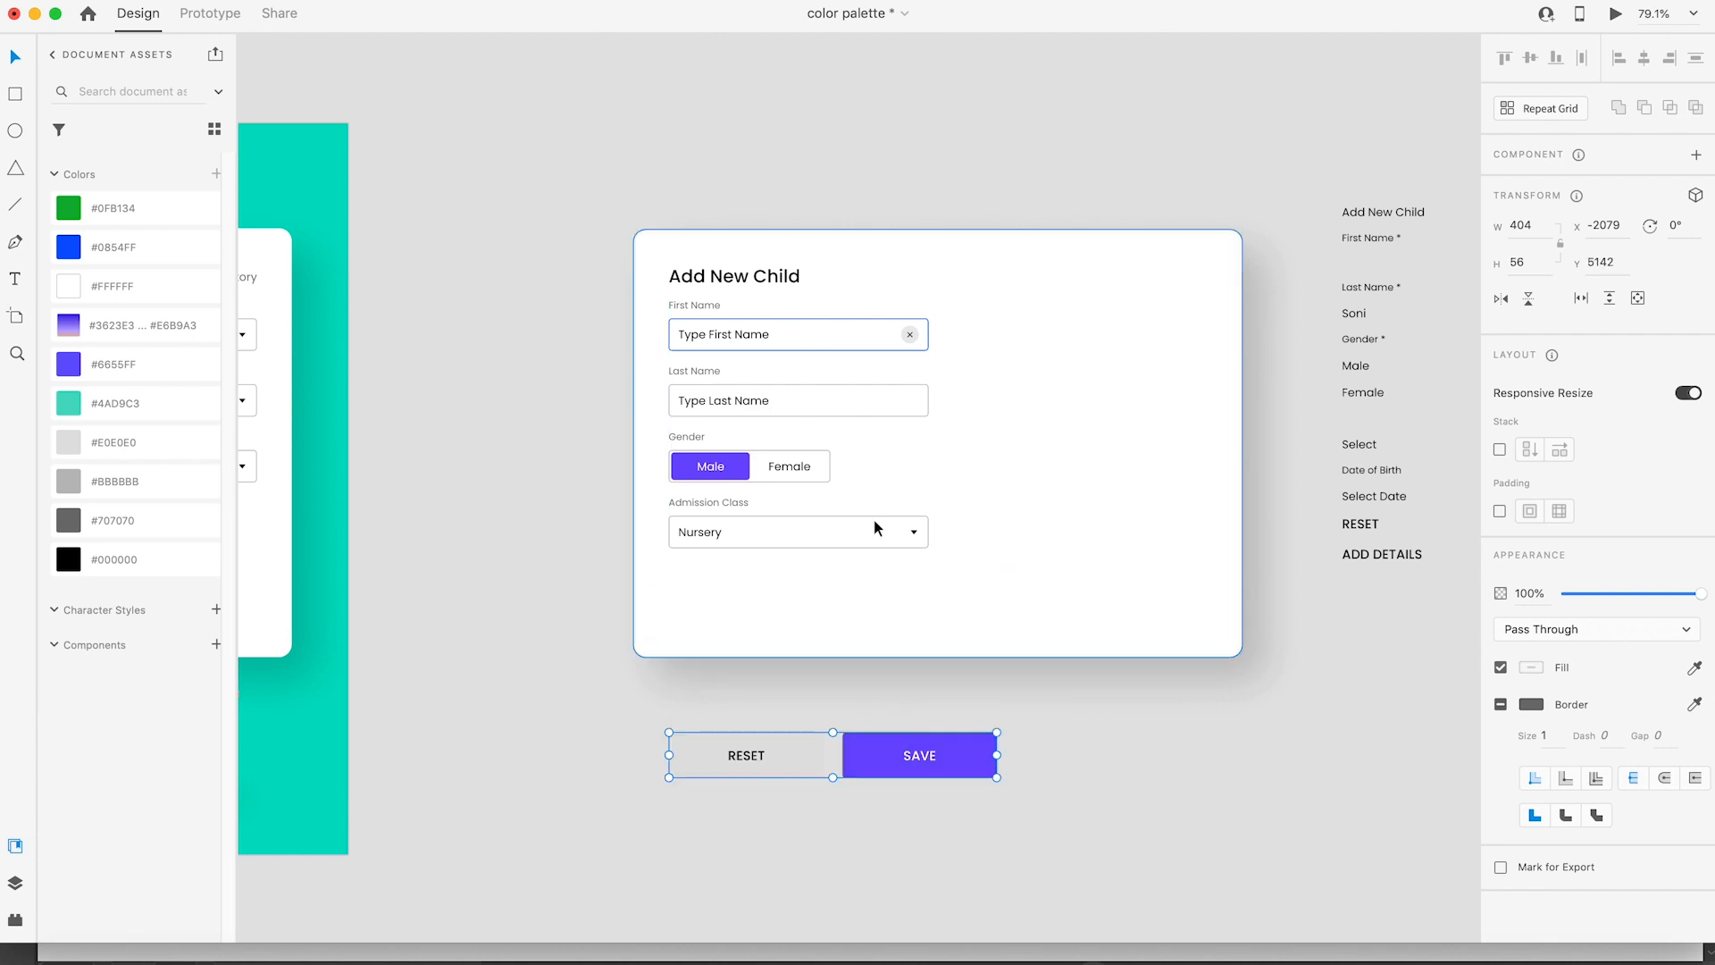
left_click_drag(786, 393, 786, 598)
left_click(1062, 705)
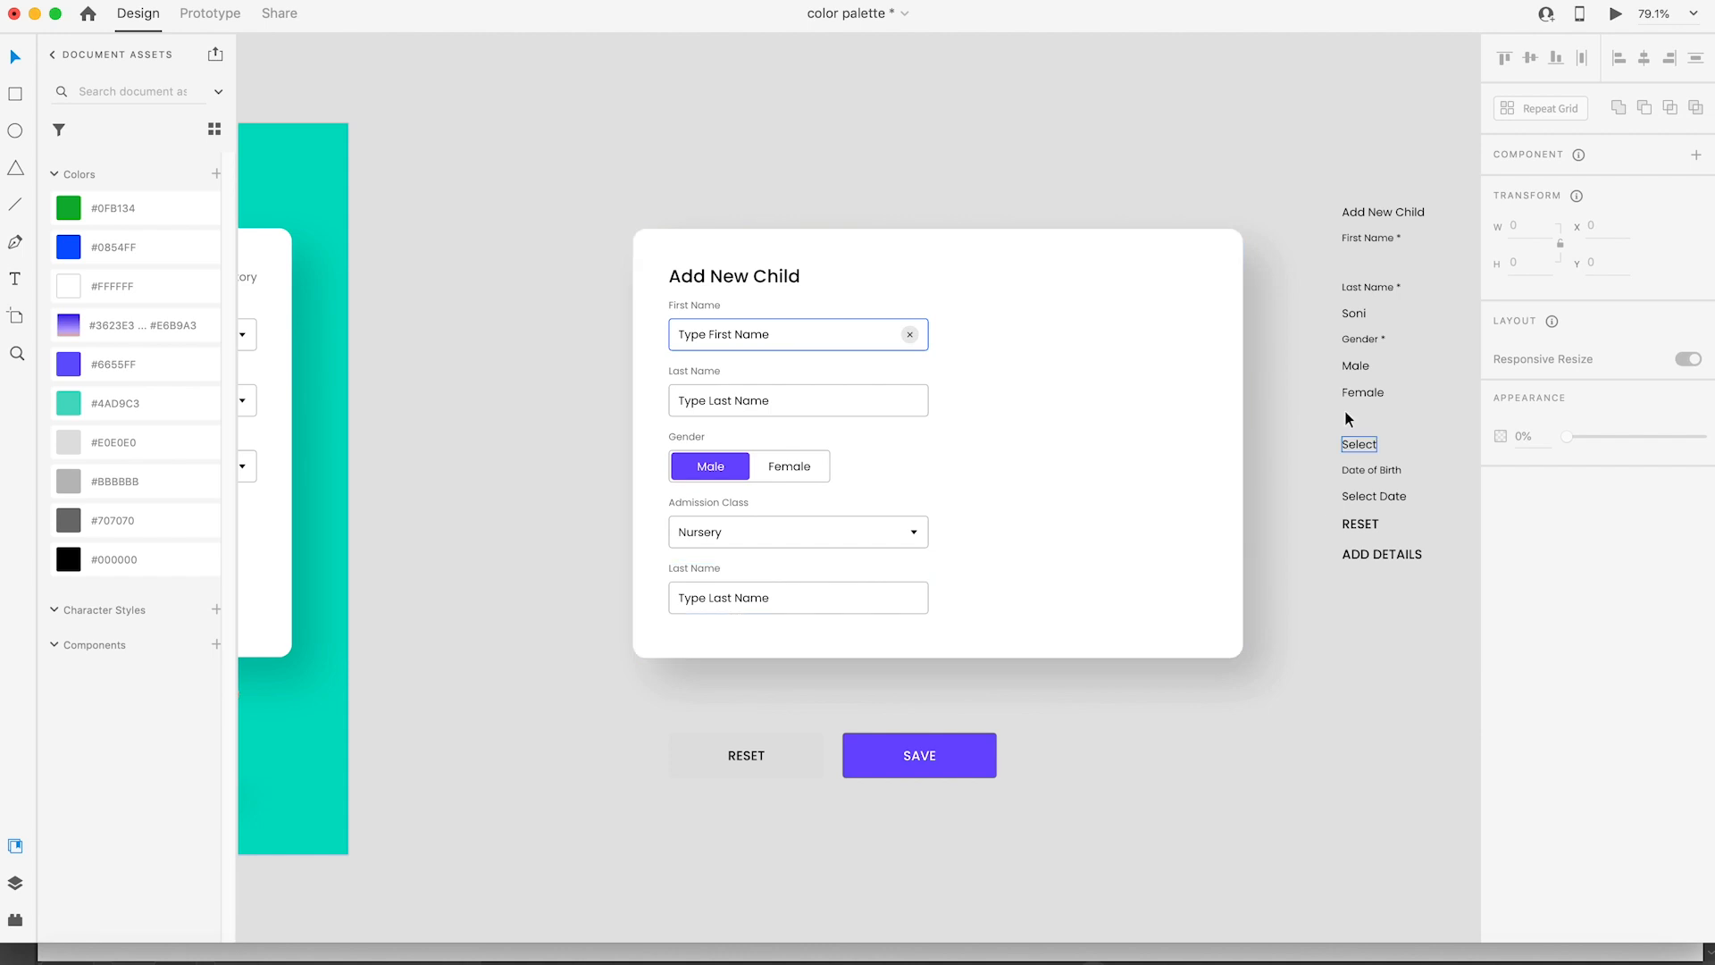
Step: Cut the Date of Birth text from the copied labels and paste it over the duplicated field's Last Name label
double_click(1367, 469)
key("super+a")
key("super+x")
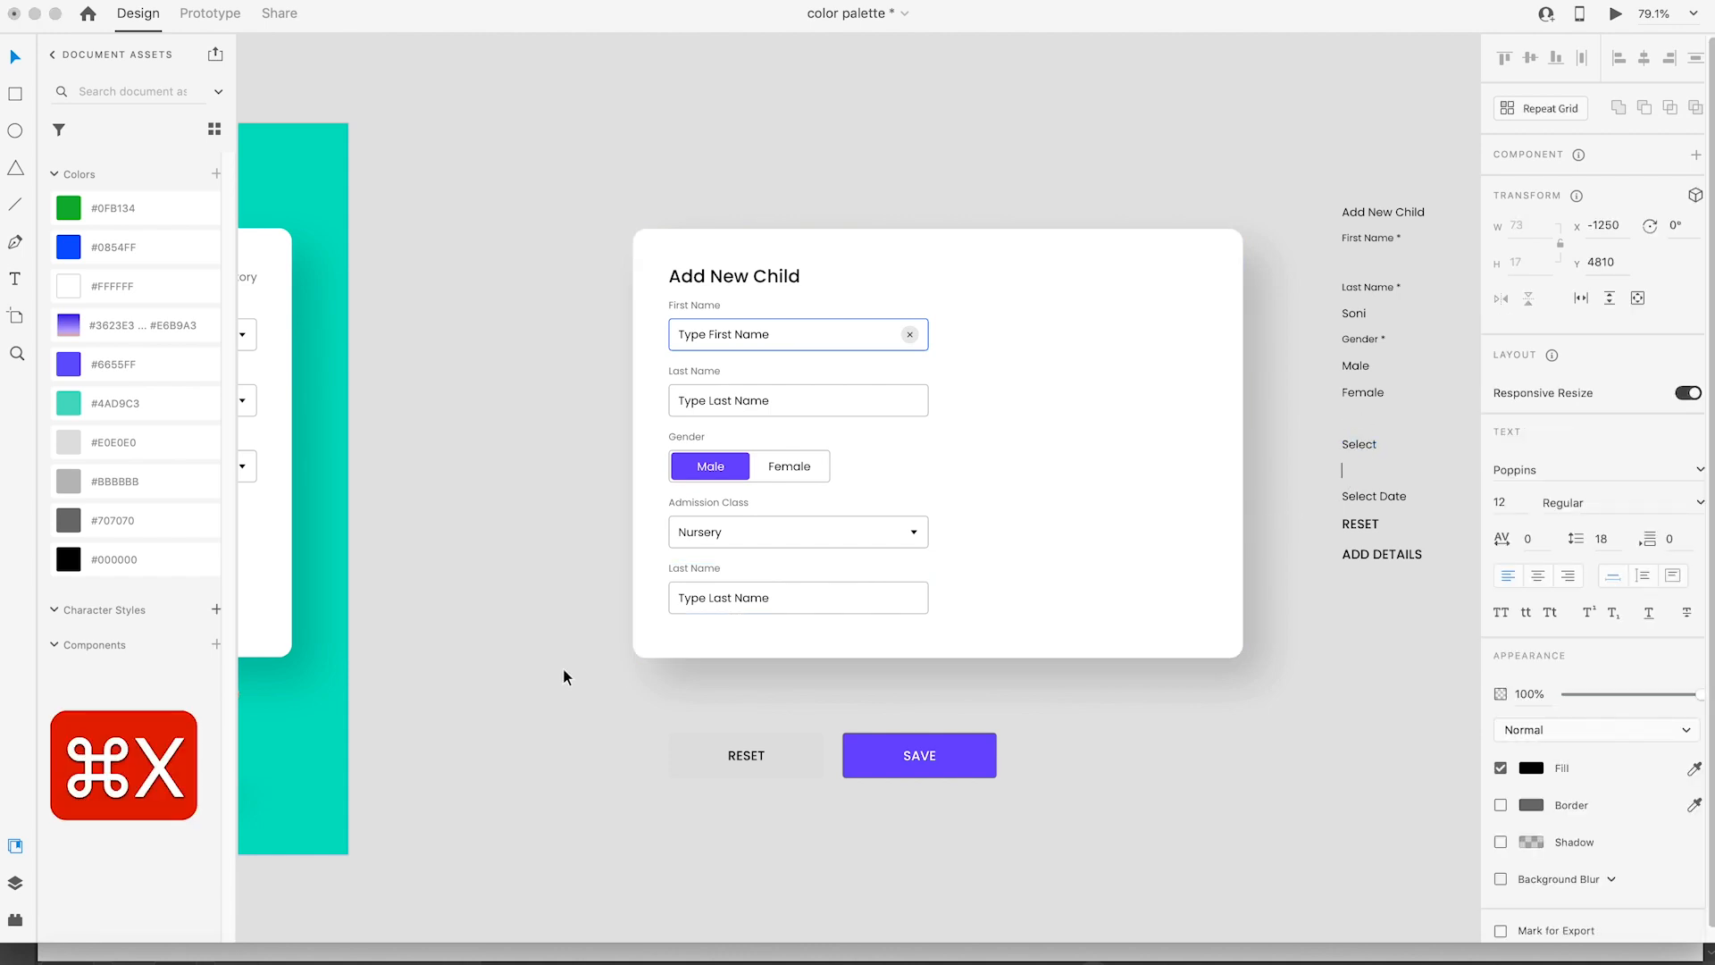
left_click(684, 571)
double_click(682, 571)
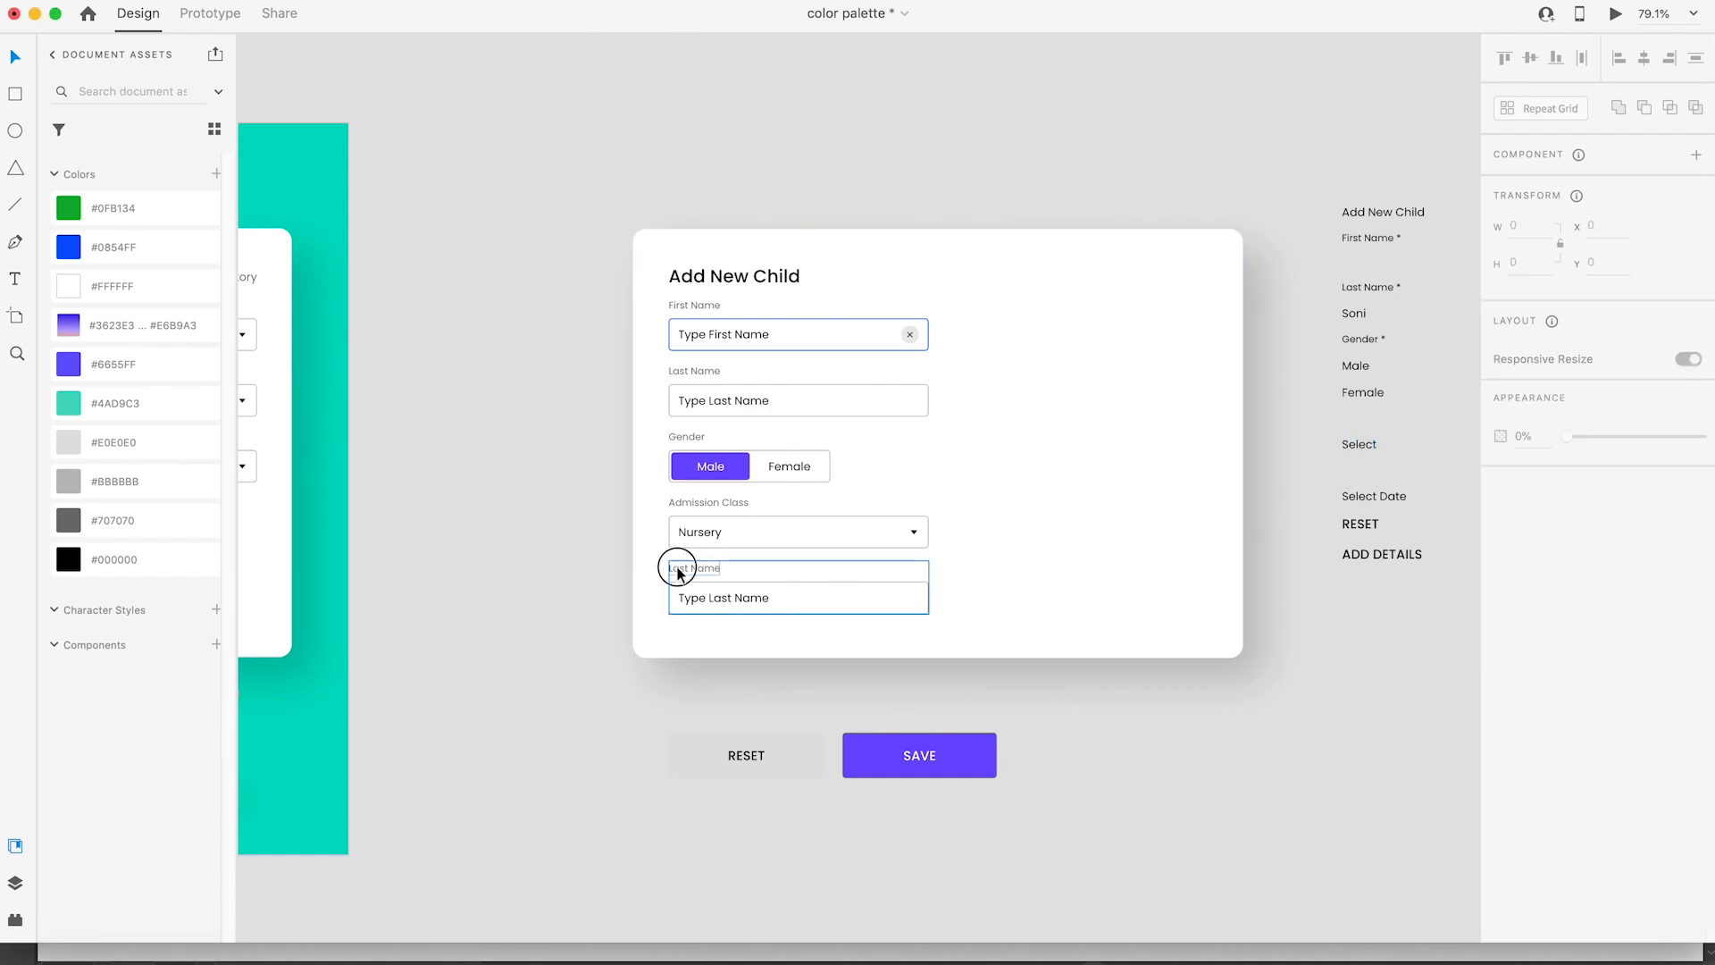
double_click(679, 570)
key("super+v")
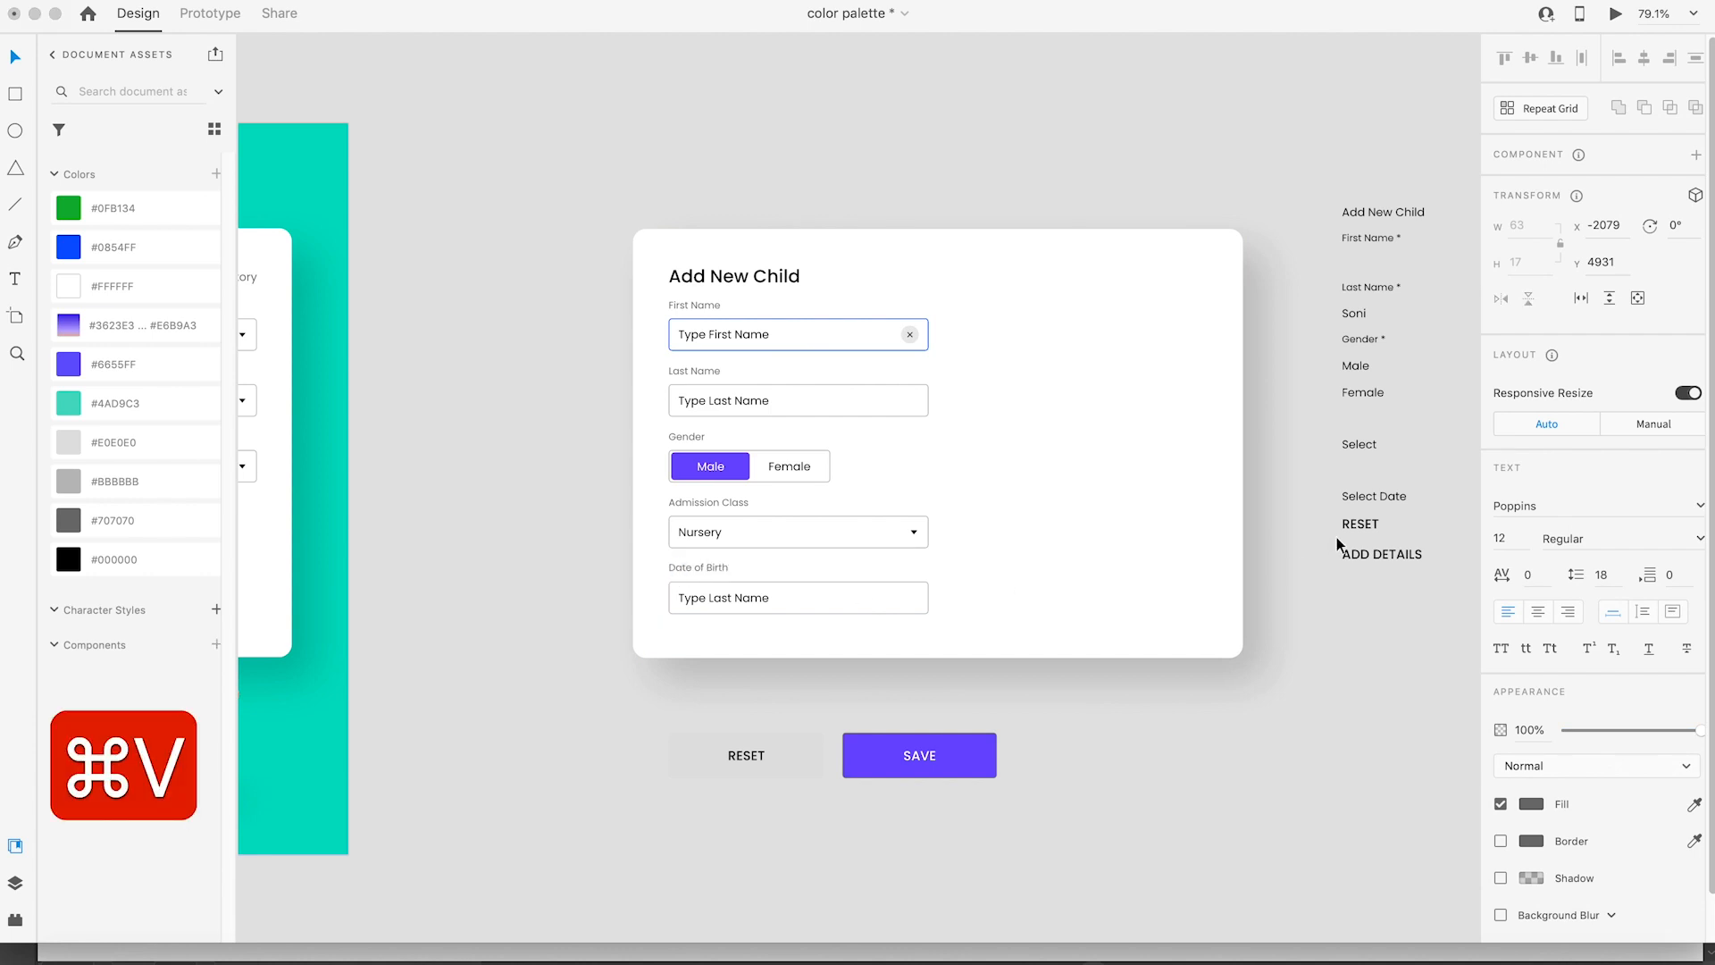
Step: Cut the Select Date text from the copied labels and paste it over the Type Last Name placeholder in the Date of Birth field
double_click(1363, 496)
key("super+a")
key("super+x")
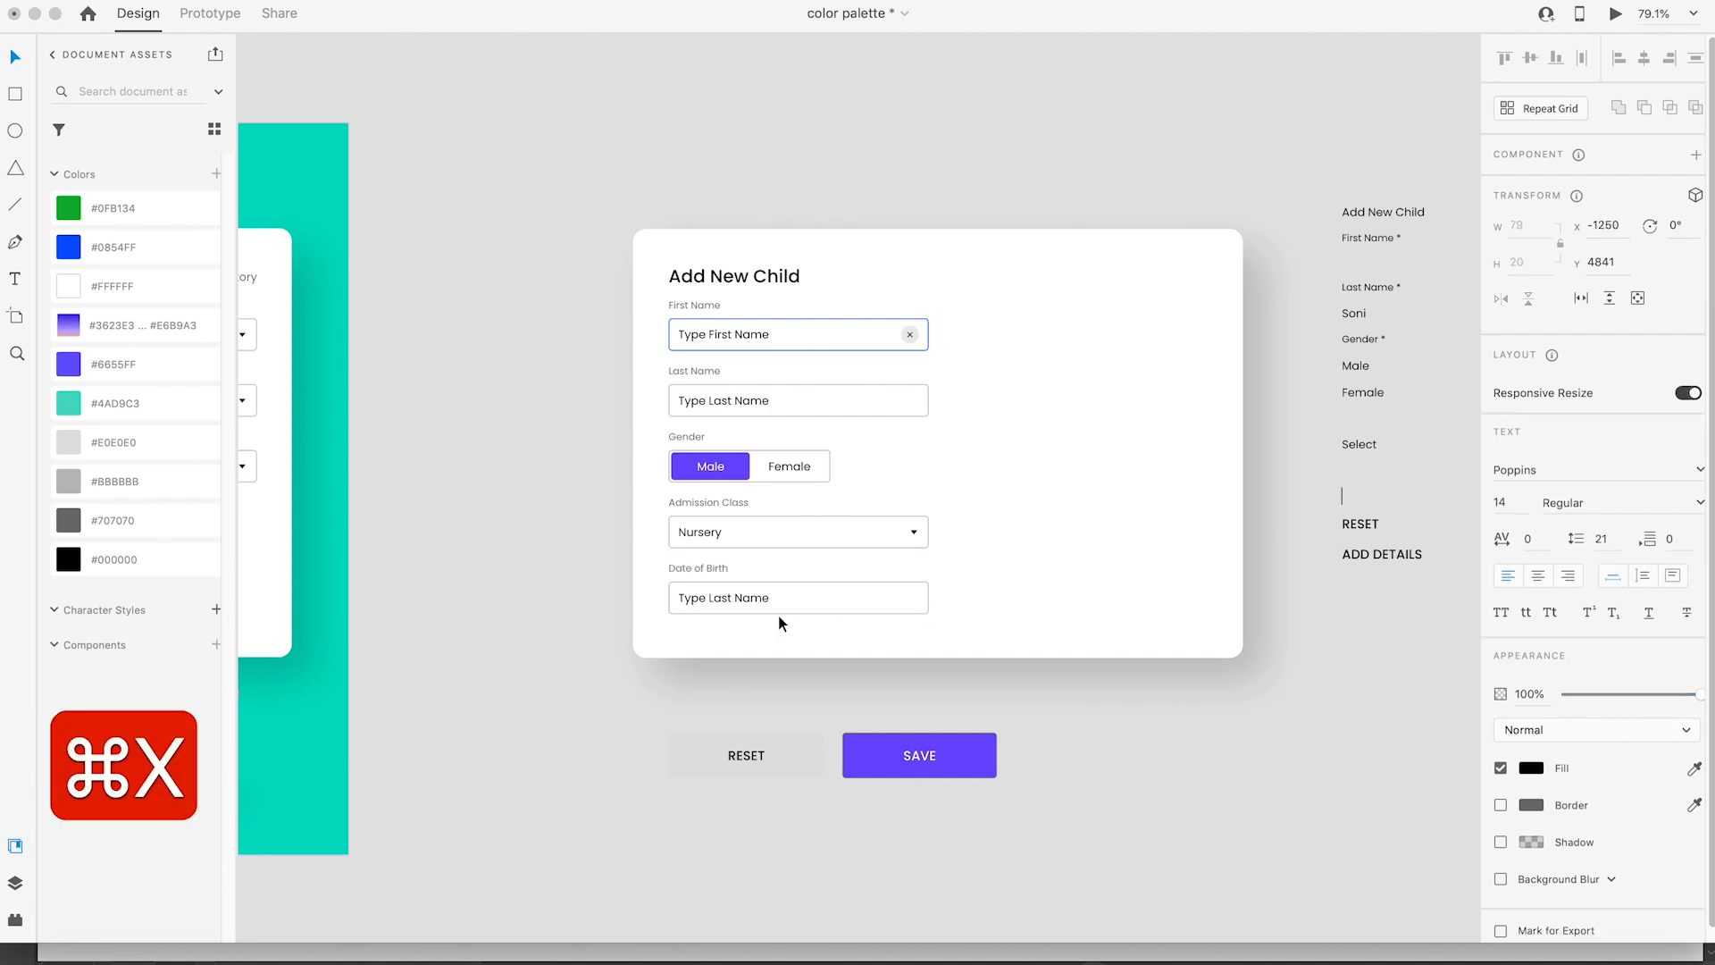
left_click(688, 602)
double_click(689, 603)
key("super+a")
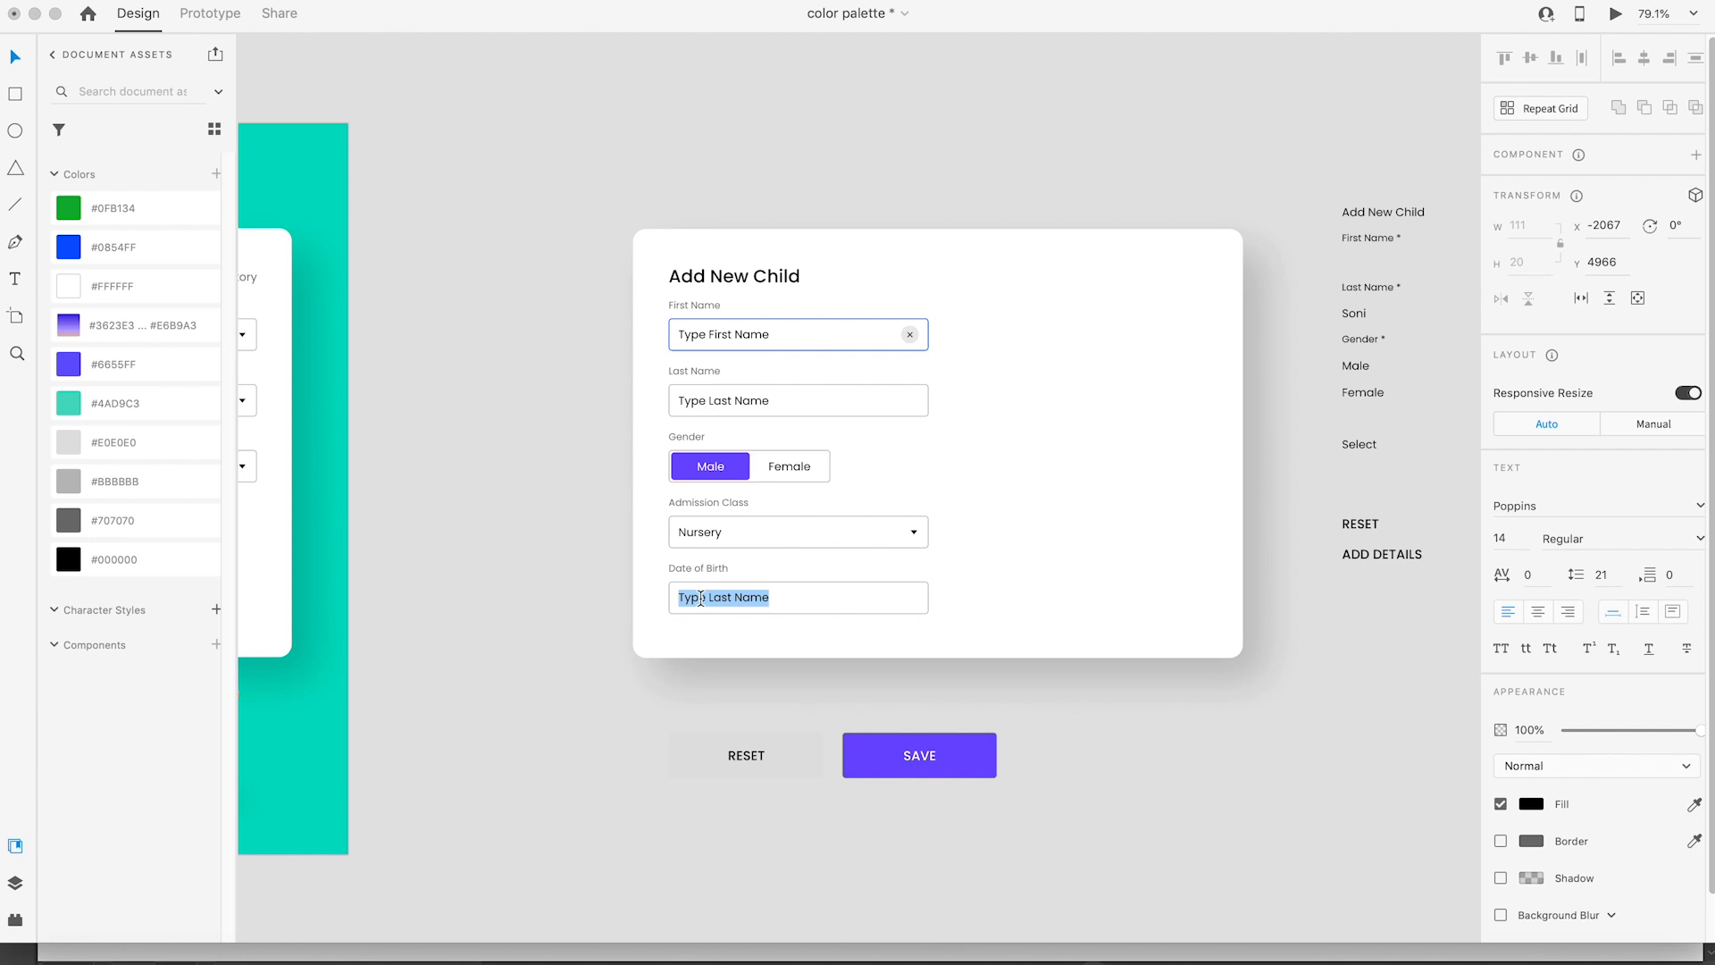
key("super+v")
key("Escape")
Step: Switch to Adobe Illustrator and select the calendar icon in Icons.ai
scroll(777, 520, "up", 5)
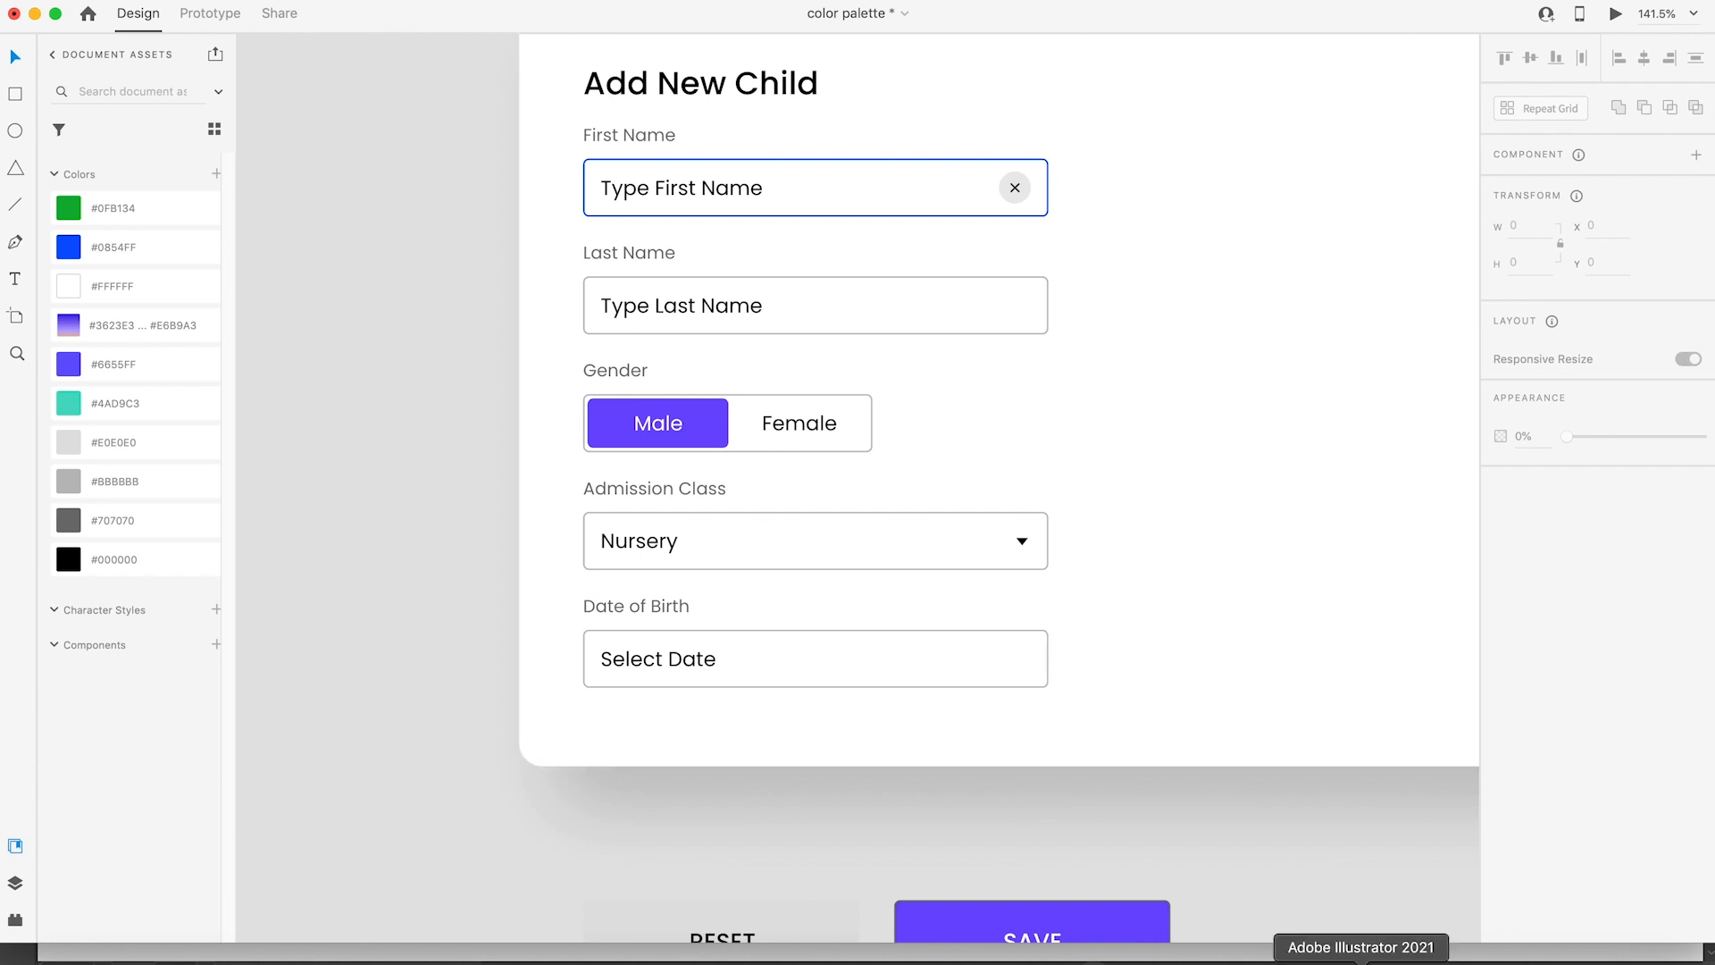
left_click(1361, 960)
left_click(1180, 434)
left_click(1242, 409)
scroll(1183, 345, "up", 5)
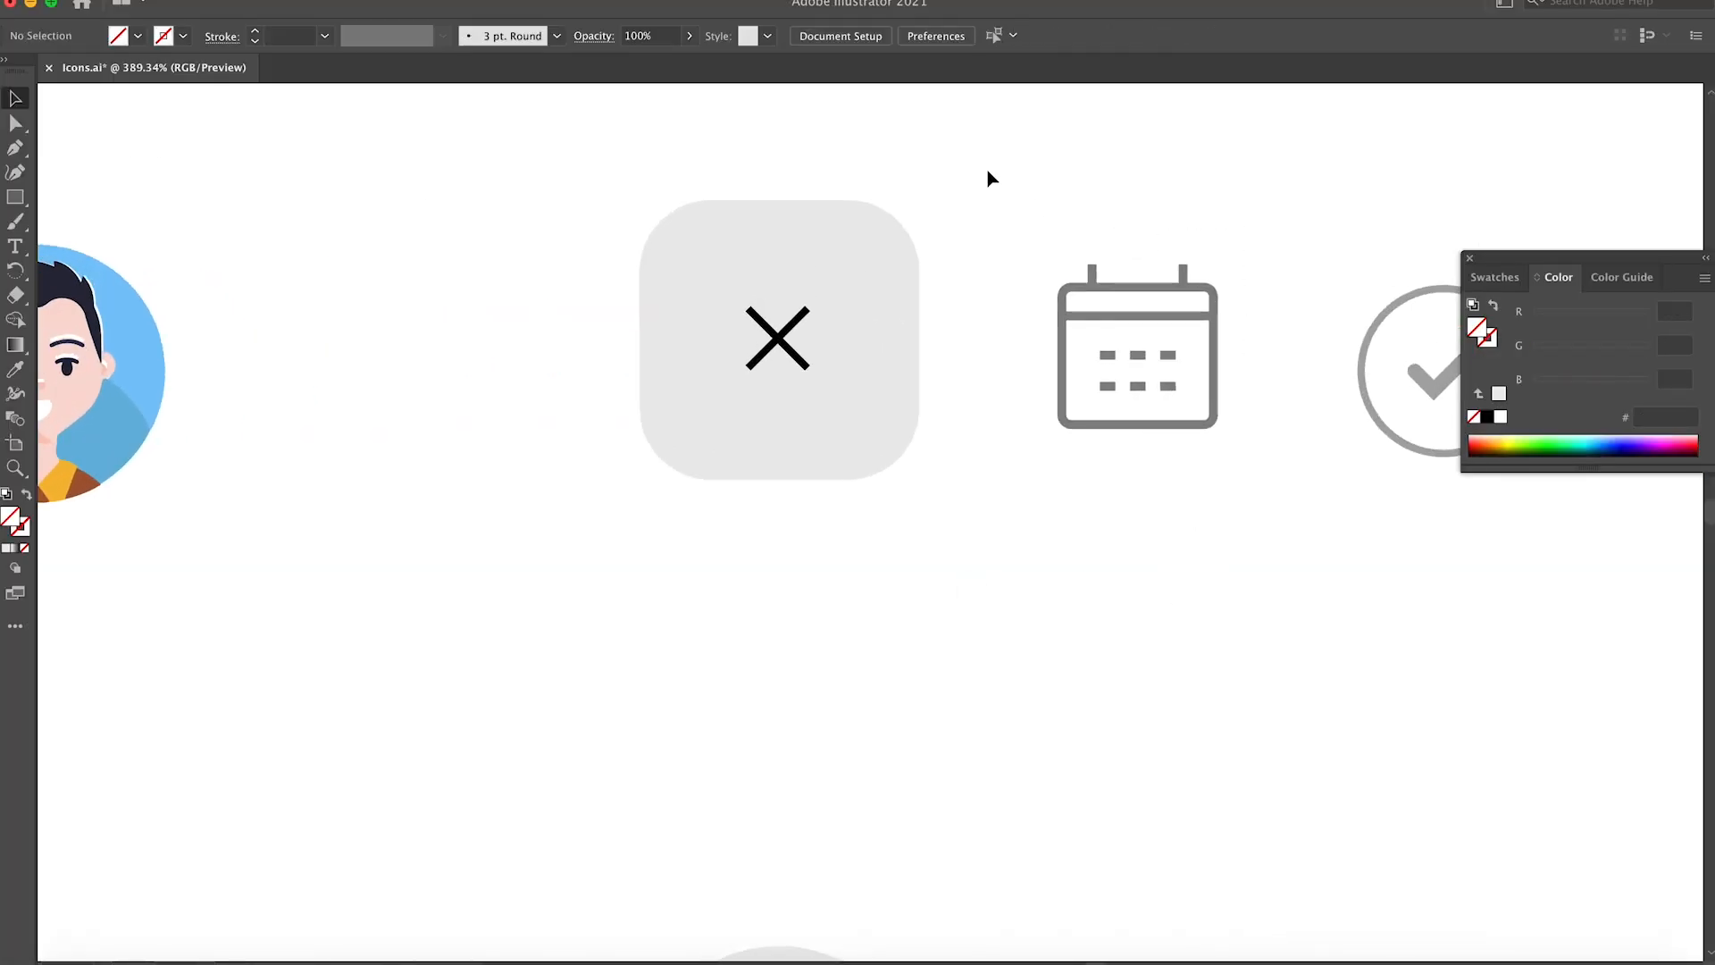
left_click(1231, 600)
left_click_drag(1252, 575, 1260, 531)
key("super+h")
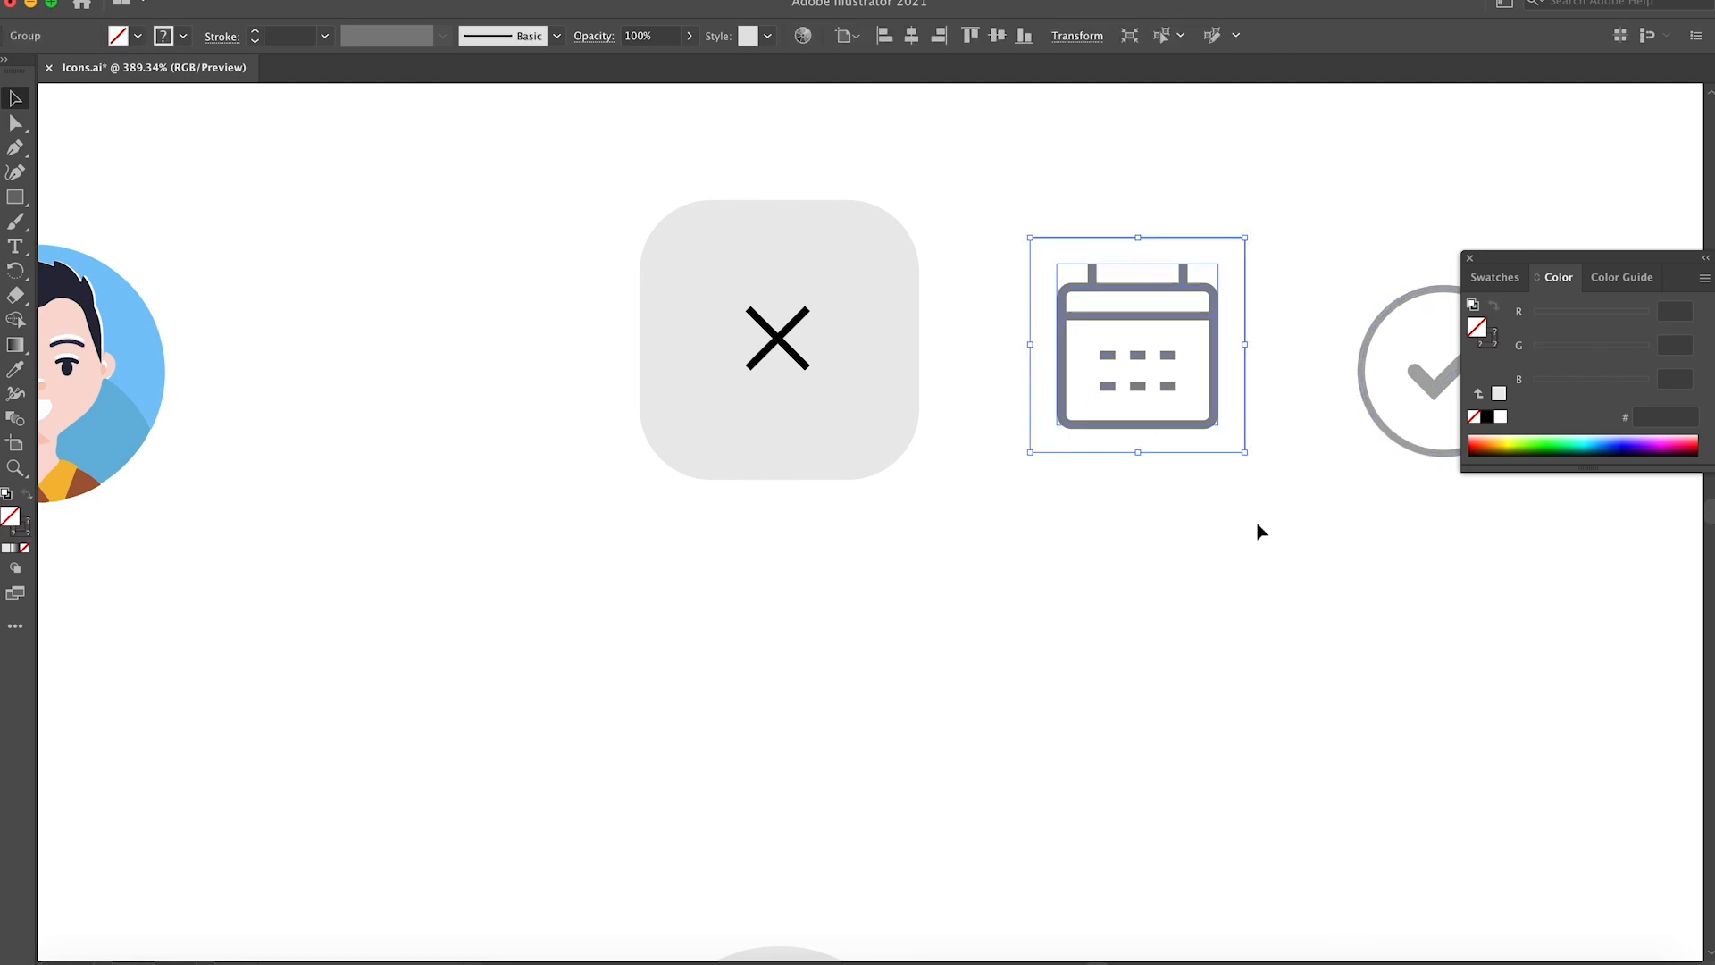
Step: Examine the calendar icon's inner bounding square in outline view and return to the preview view
left_click(1128, 174)
left_click_drag(1022, 184, 1310, 548)
left_click(1077, 37)
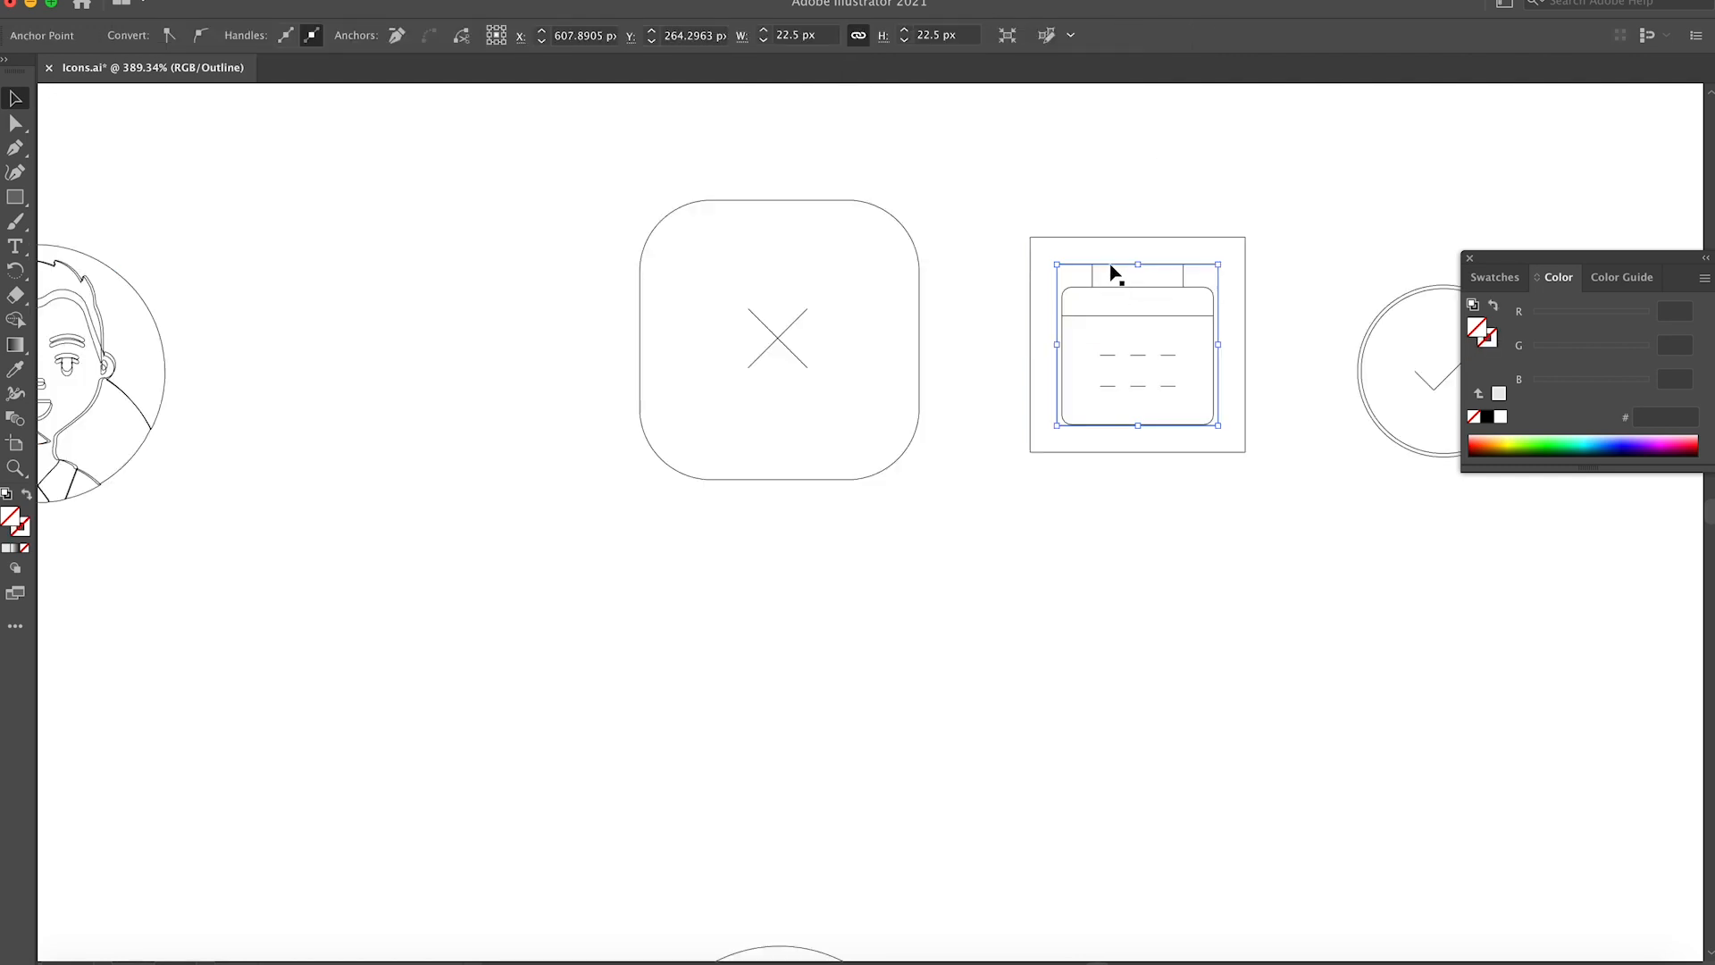
left_click(1032, 169)
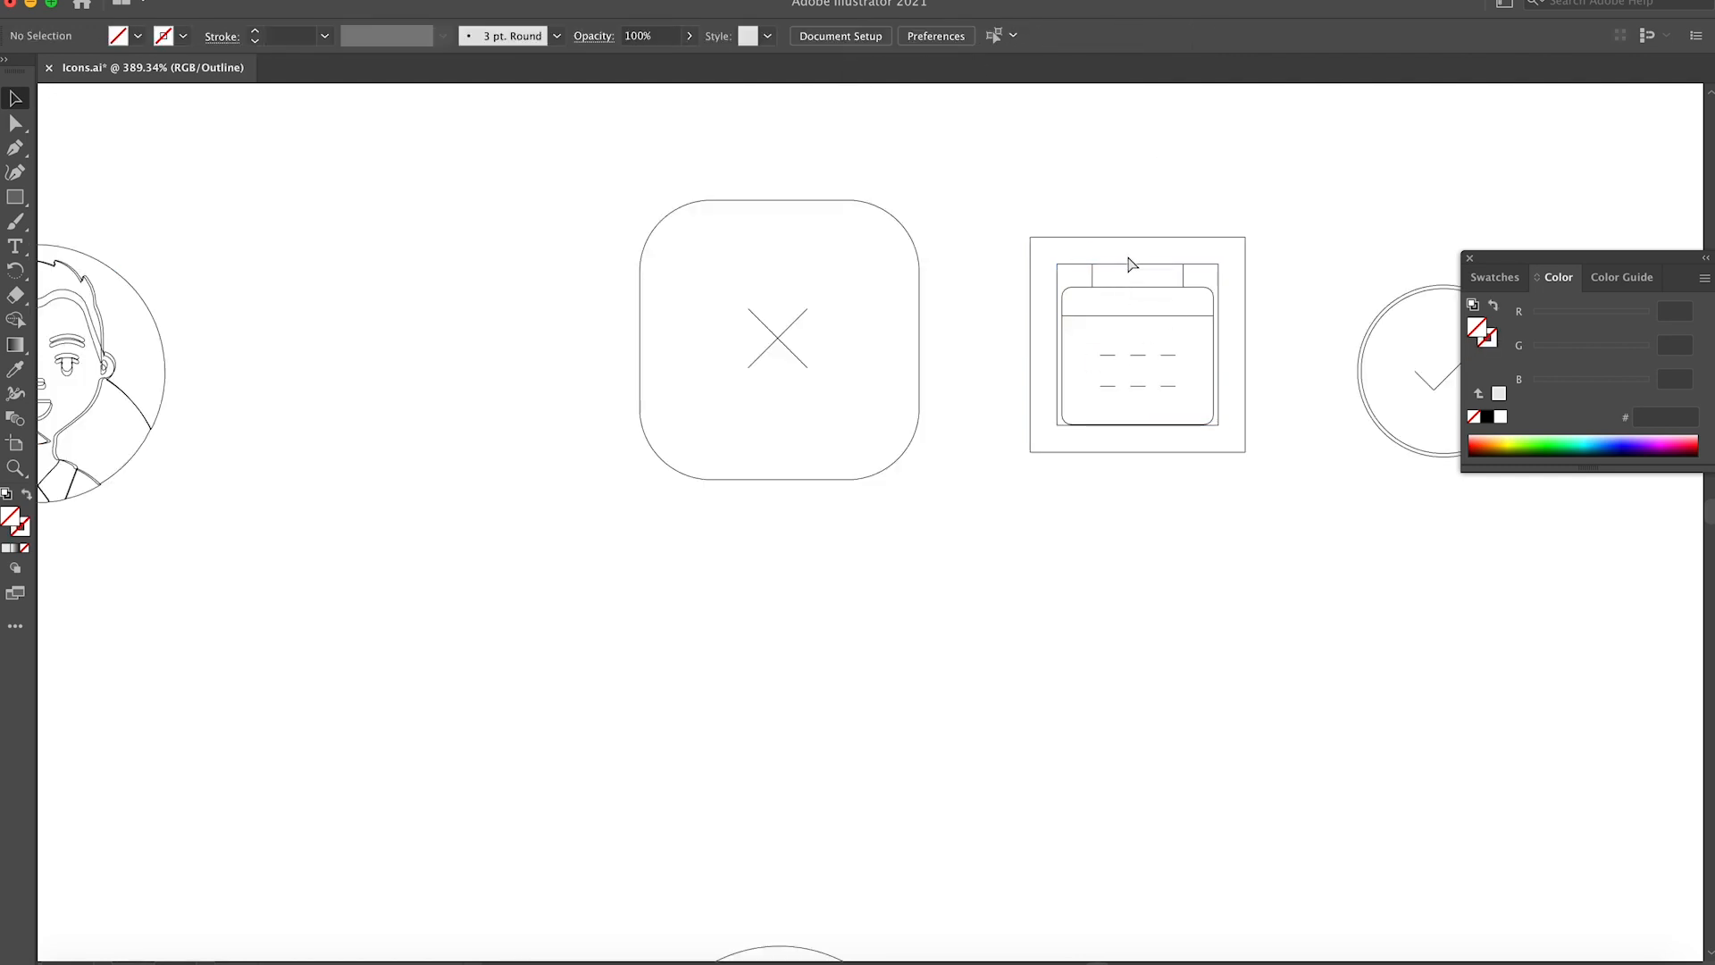
key("super+y")
Step: Select the whole calendar icon with its bounding squares and copy it
left_click_drag(1015, 153, 1267, 572)
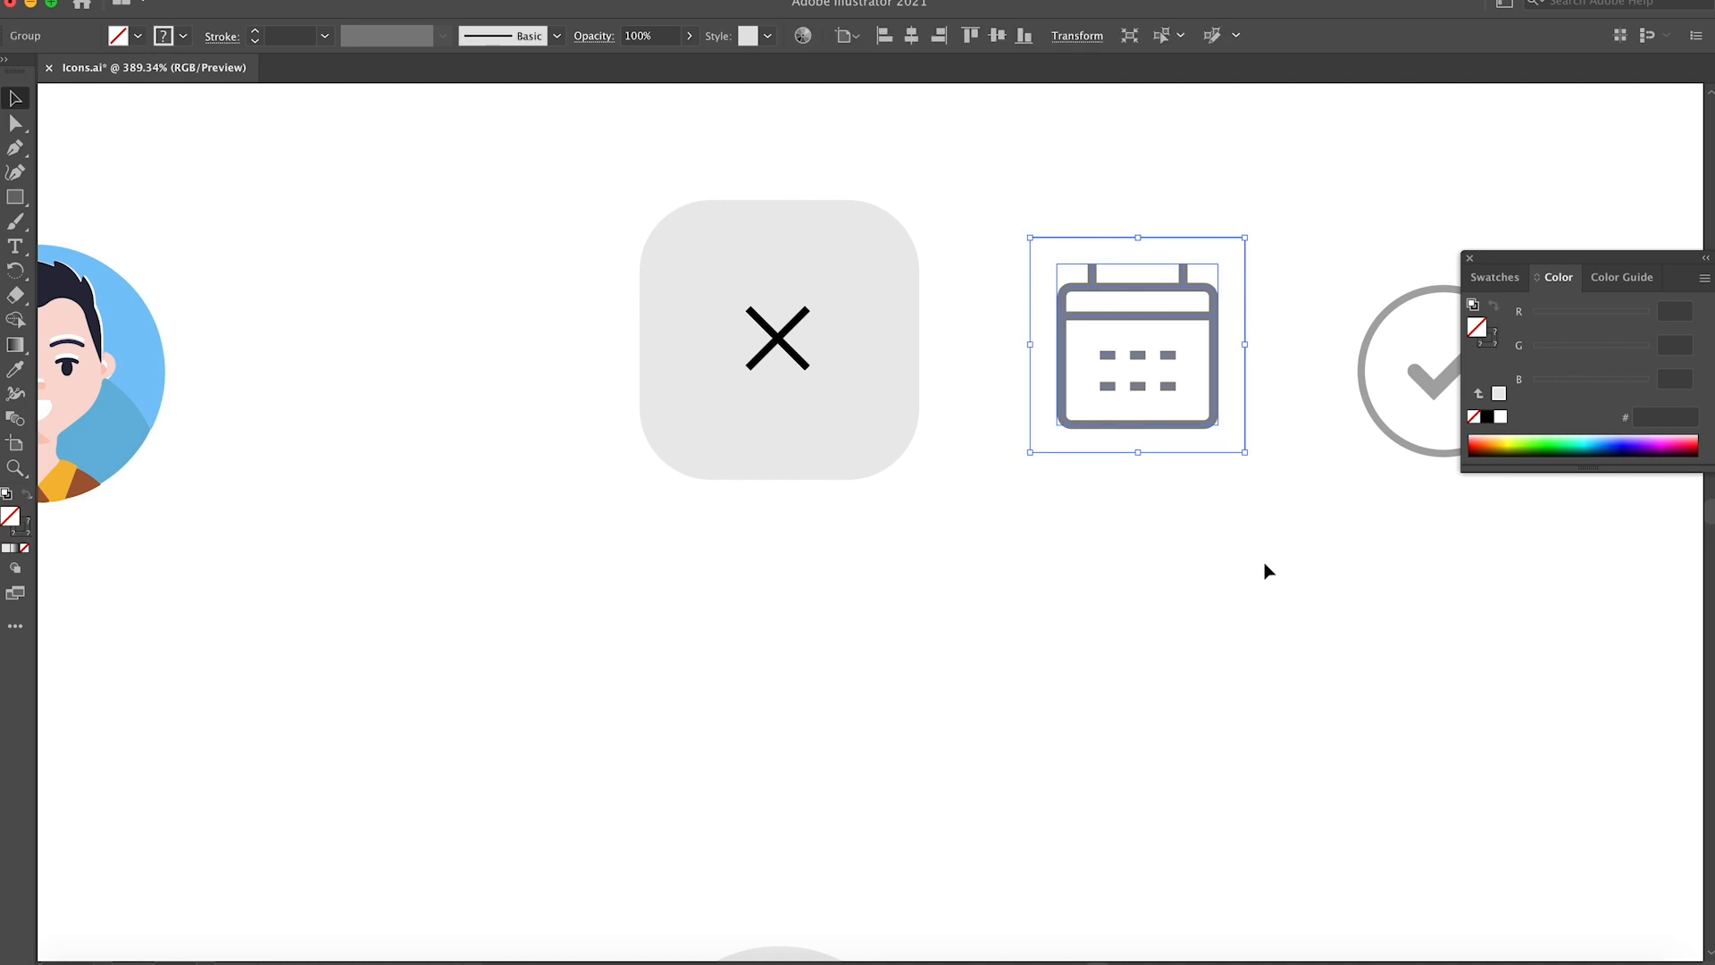
key("super+c")
key("super+c")
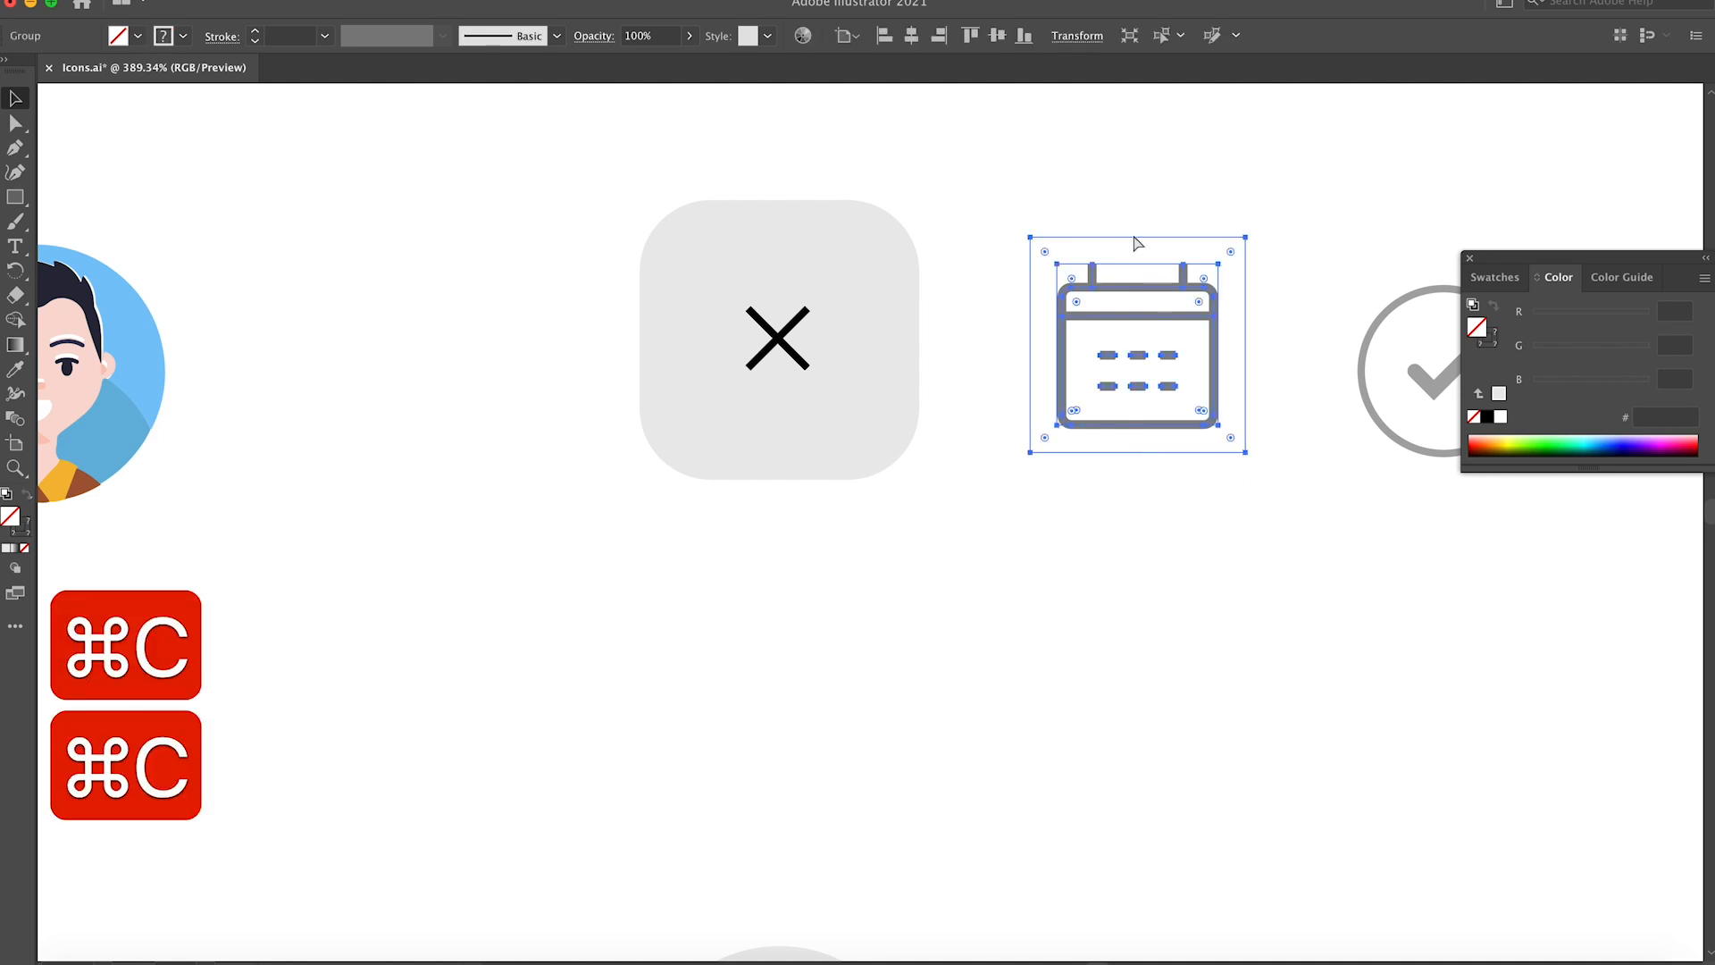
Step: Switch back to Adobe XD, paste the calendar icon and place it near the right end of the Date of Birth field
key("super+Tab")
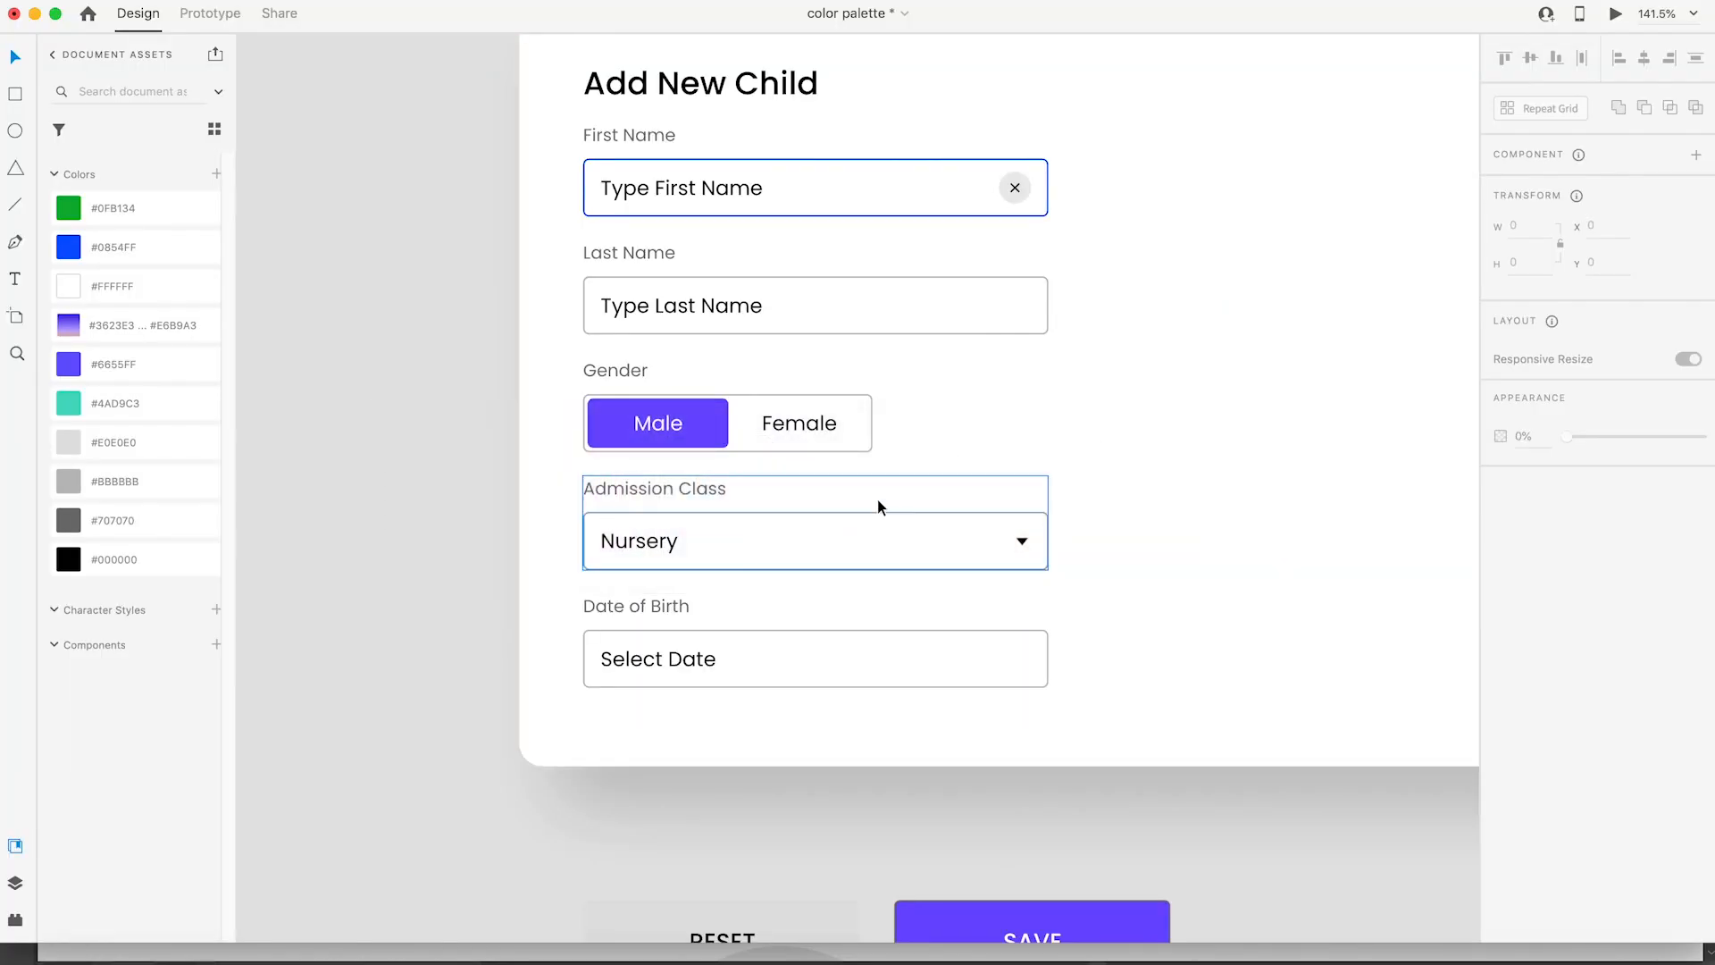
key("super+v")
left_click_drag(886, 500, 983, 650)
left_click(854, 658)
left_click(875, 581)
key("z")
left_click_drag(876, 581, 1144, 731)
Step: Shift the calendar icon horizontally closer to the Date of Birth field's right border, at X -1800
key("v")
left_click_drag(688, 498, 735, 475)
key("super+z")
key("alt")
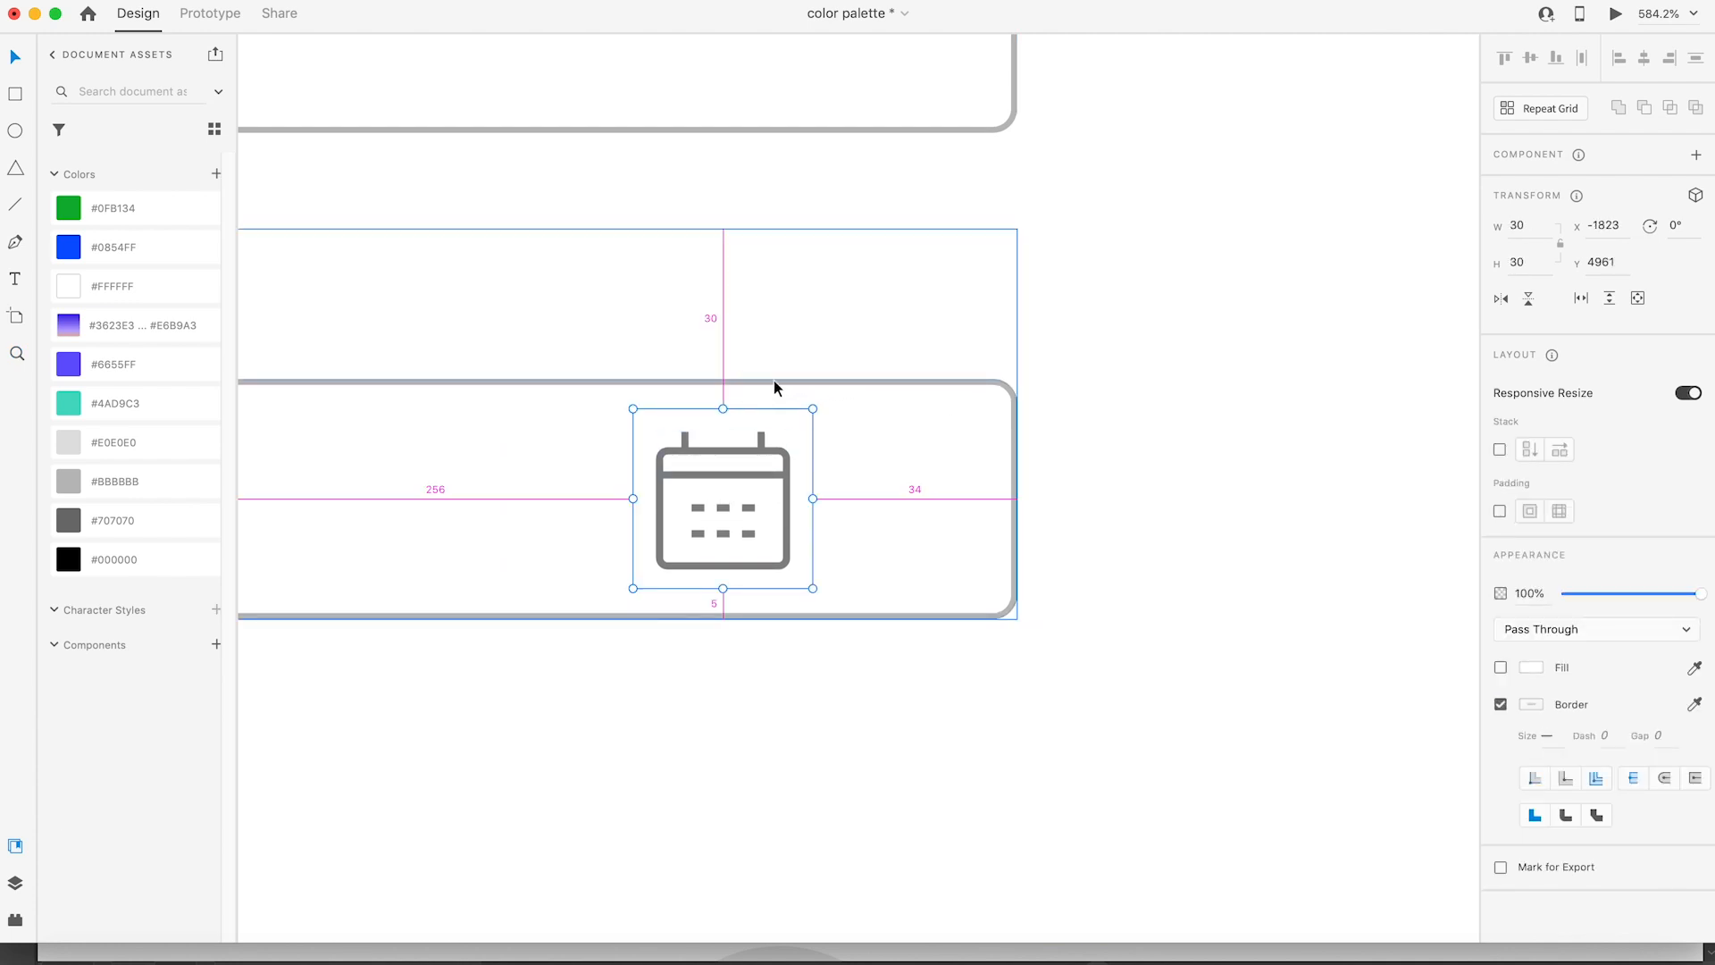
left_click(769, 479)
double_click(785, 472)
left_click_drag(784, 473, 919, 474)
scroll(920, 475, "down", 5)
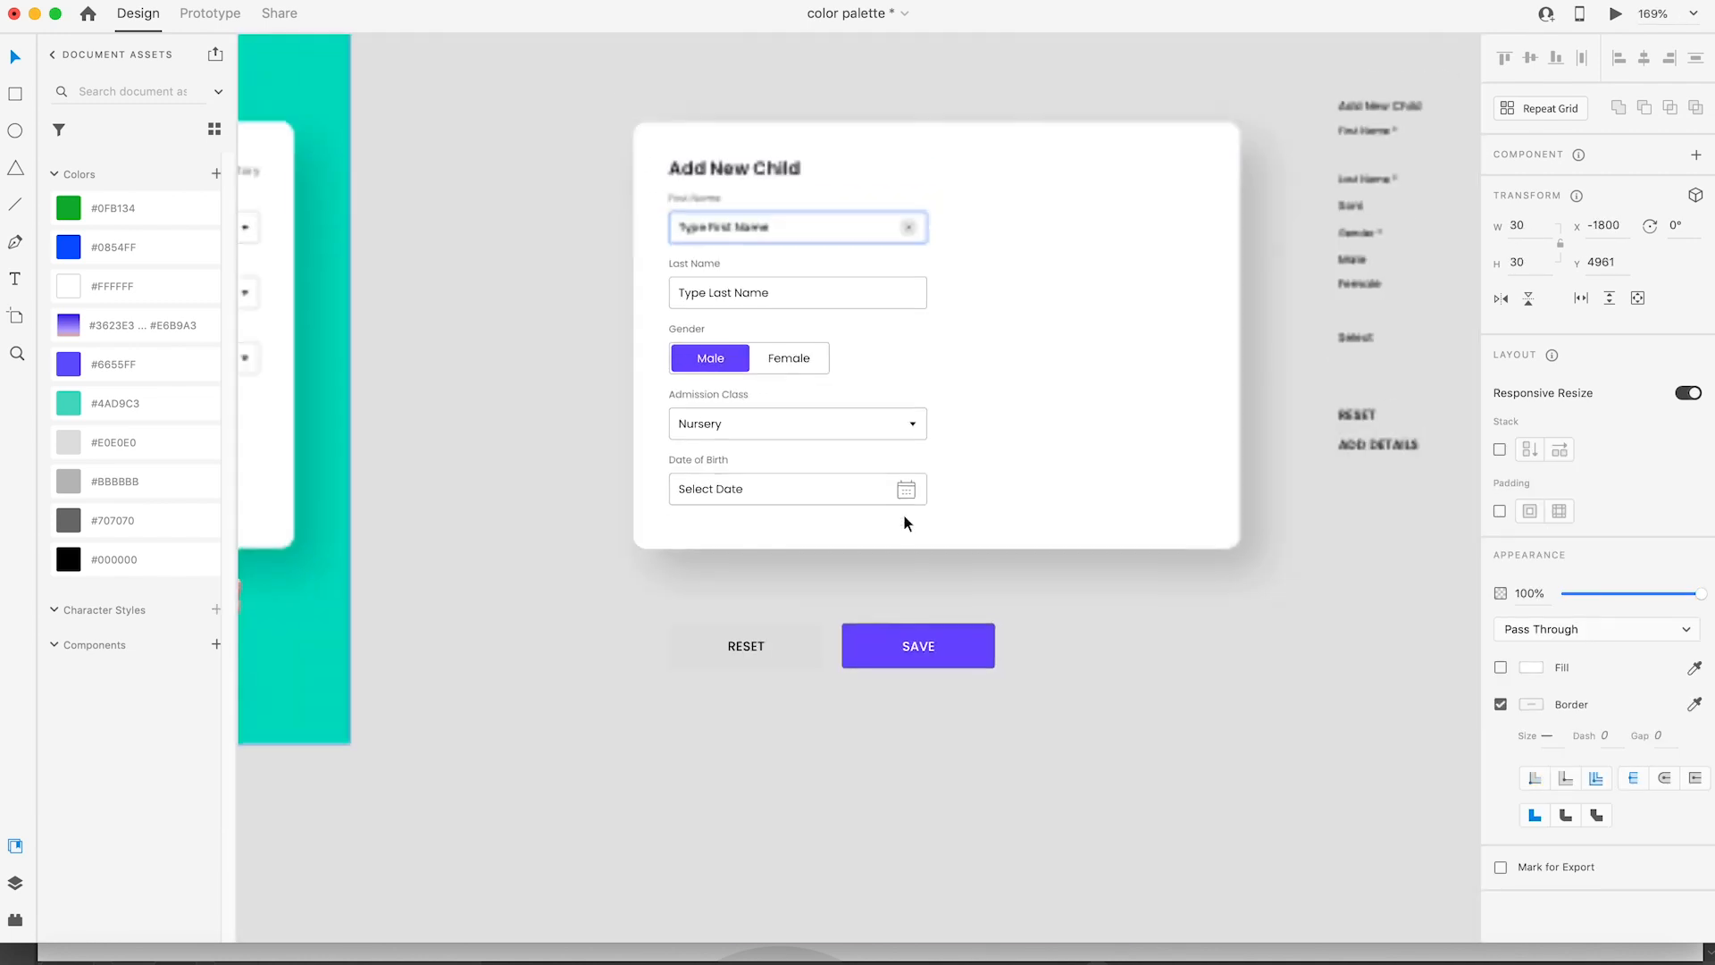
Step: Extend the white card downward to a height of 589 and move the RESET and SAVE buttons back into it at Y 5017
left_click(1220, 638)
scroll(935, 510, "up", 5)
scroll(901, 489, "down", 3)
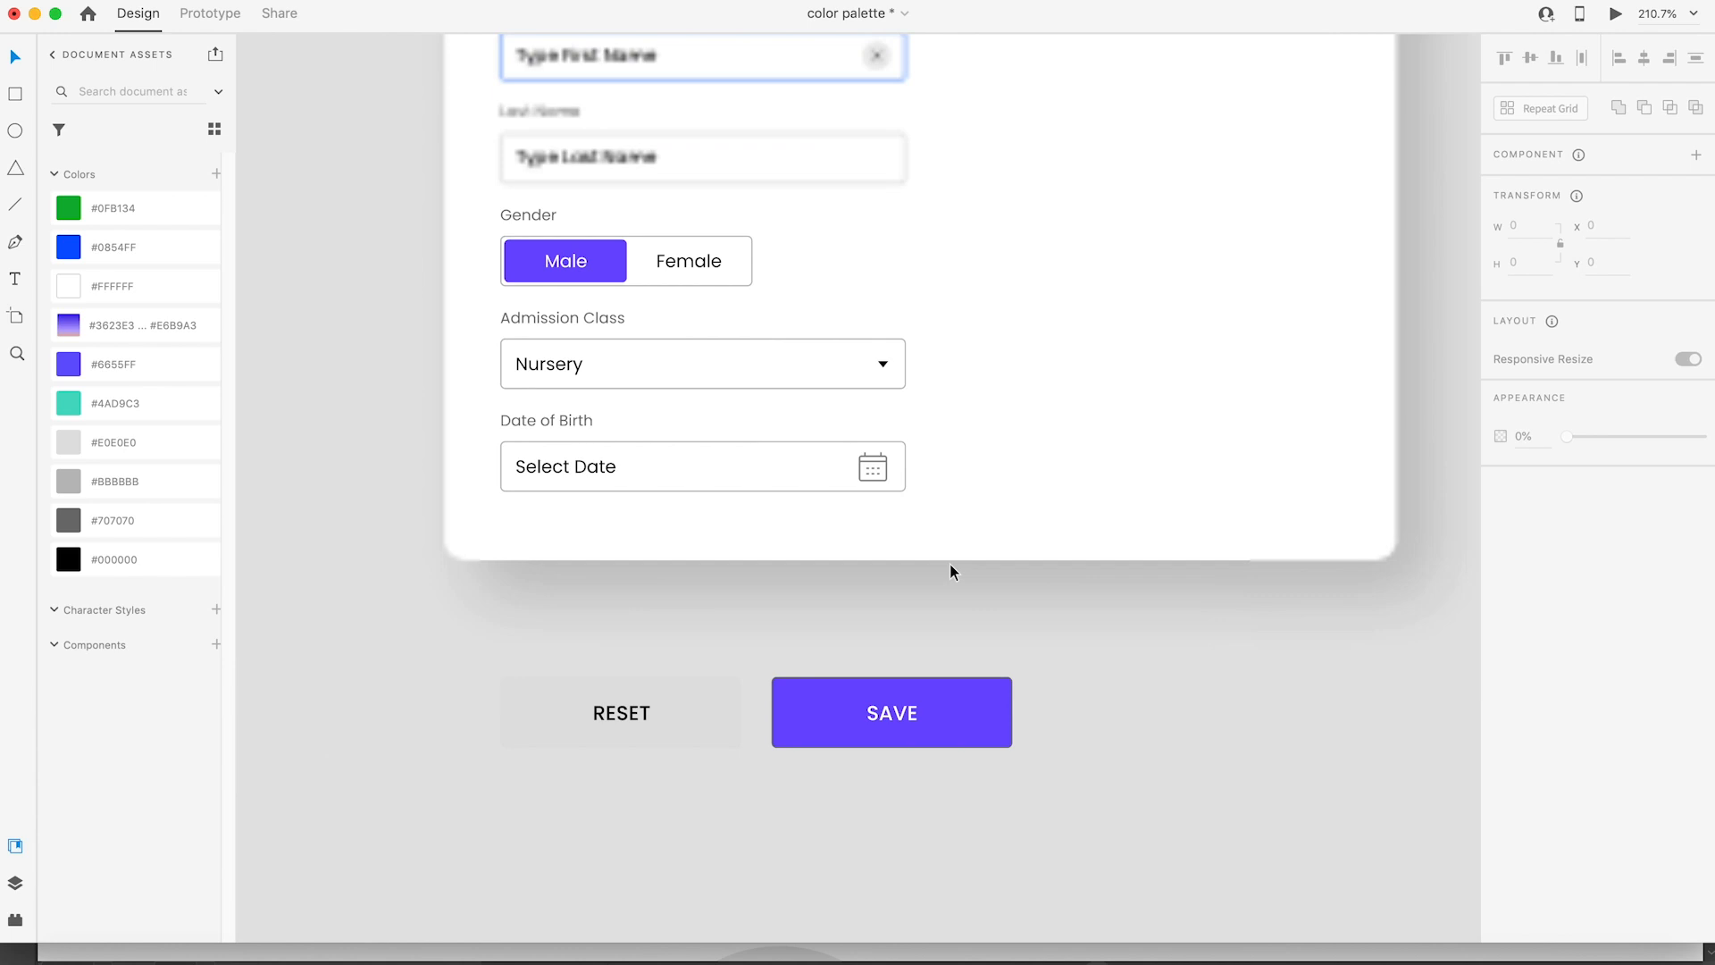
scroll(1133, 647, "down", 3)
key("z")
left_click(891, 493)
key("v")
left_click_drag(873, 388, 887, 392)
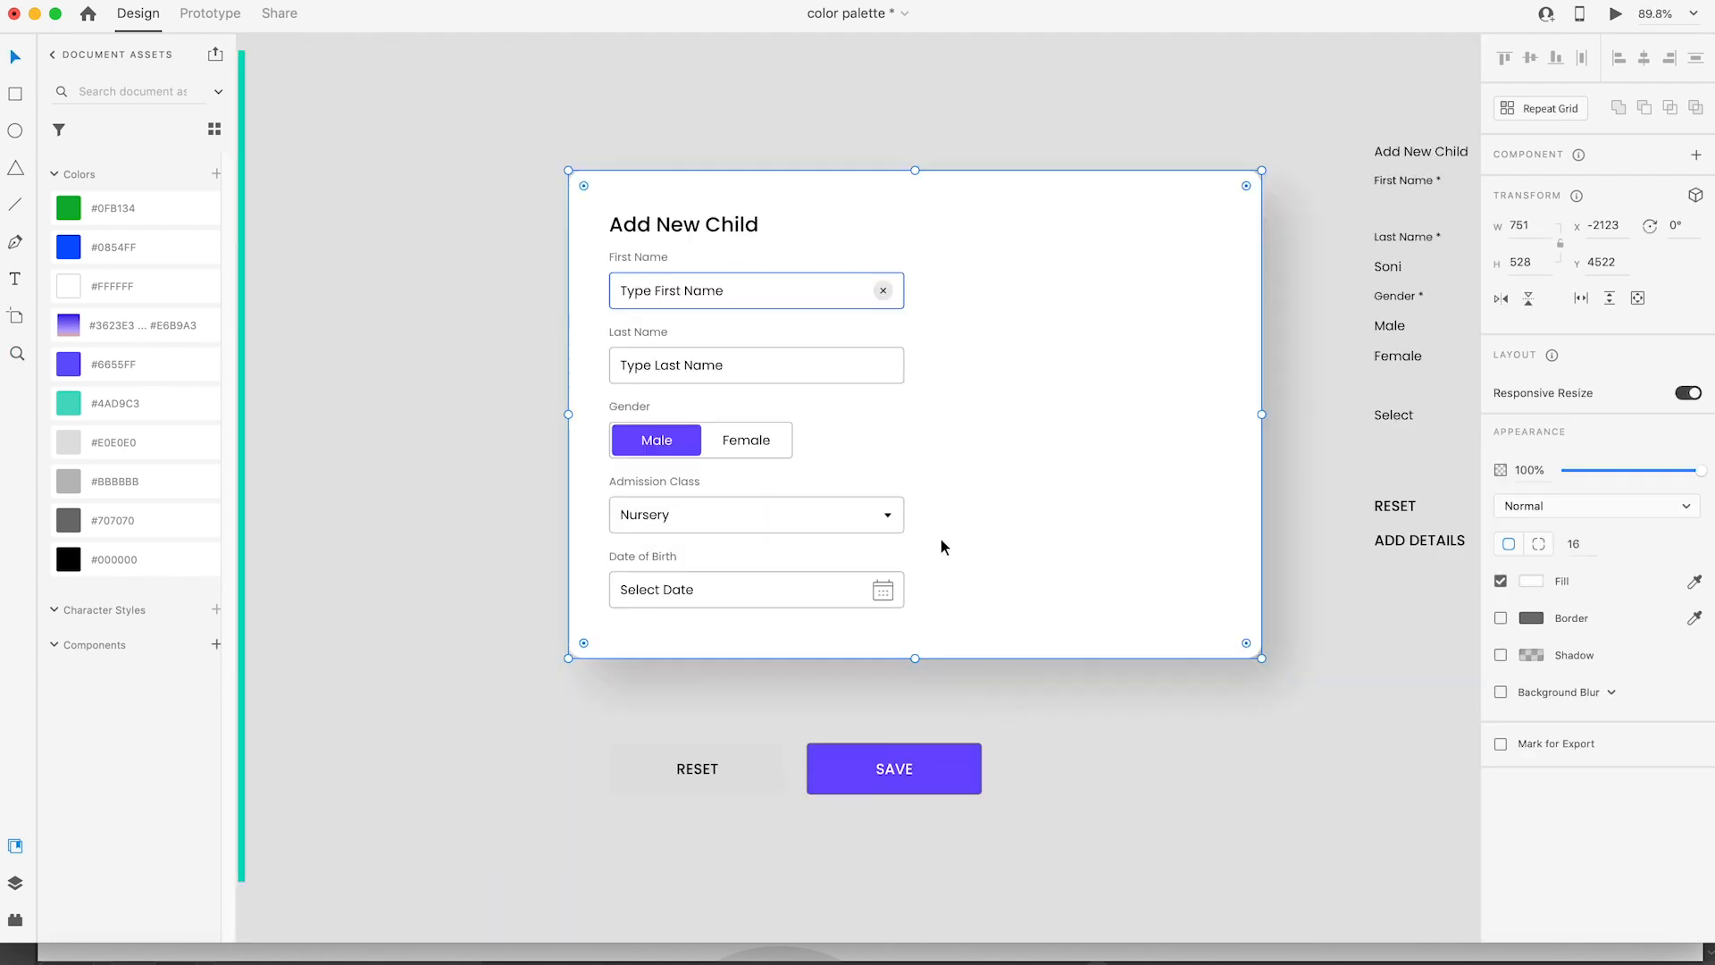
left_click_drag(914, 660, 913, 714)
left_click(701, 781)
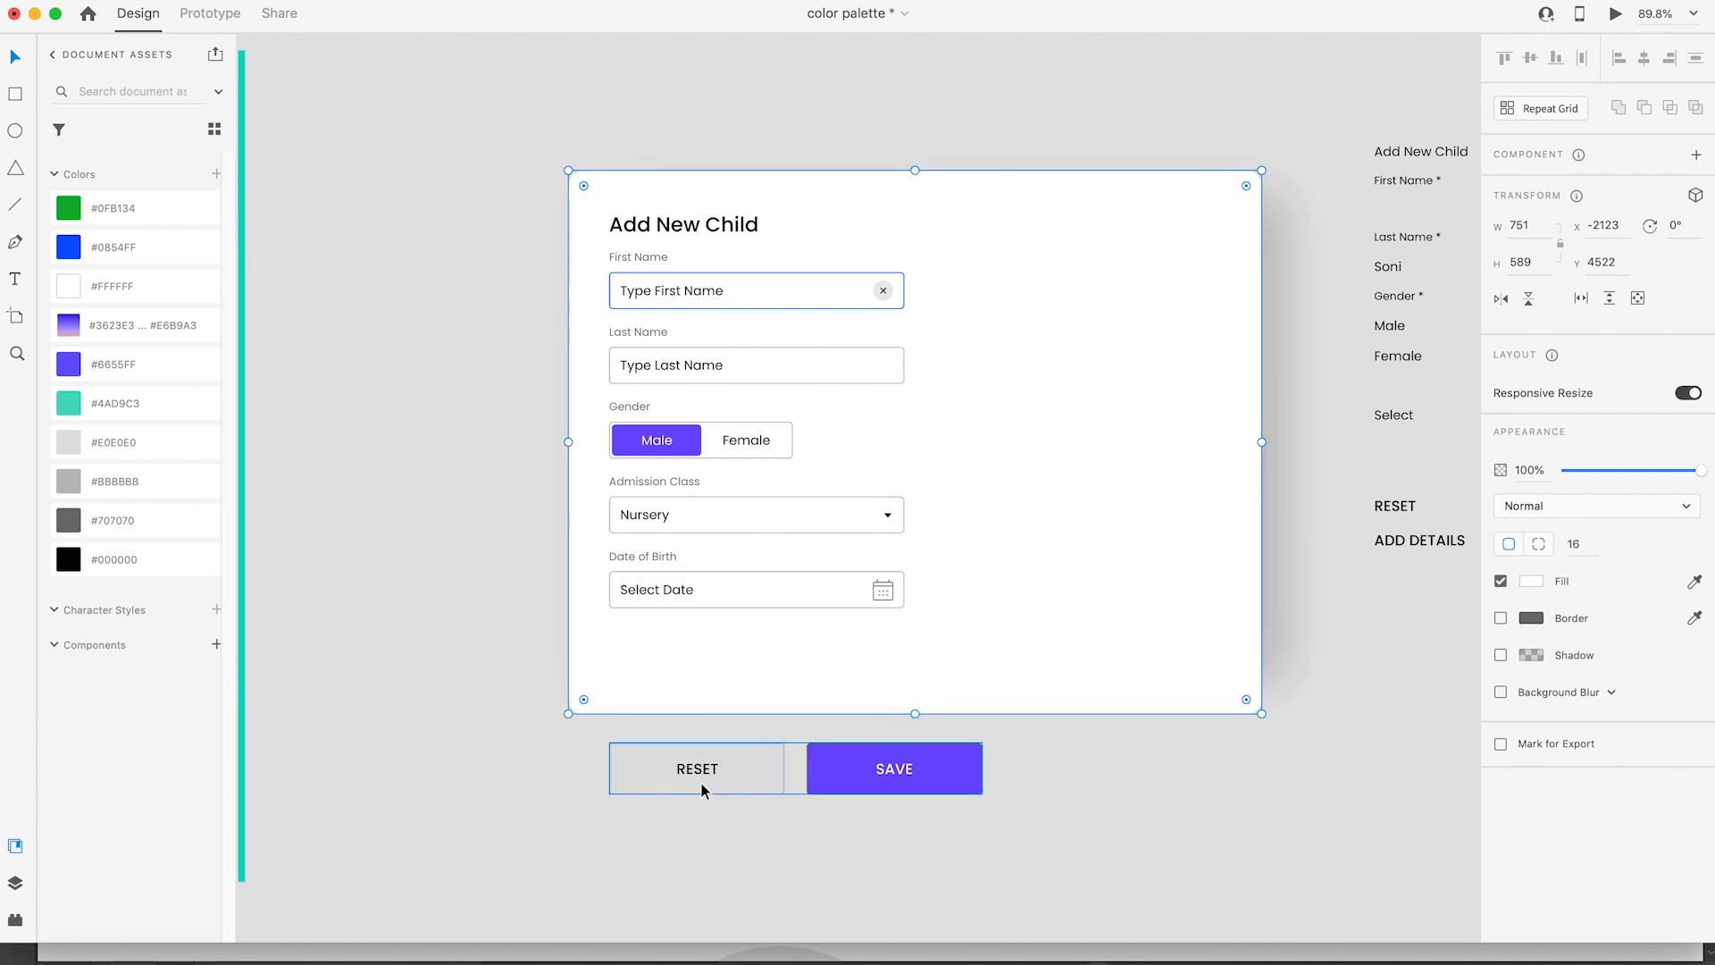
left_click_drag(721, 774, 720, 657)
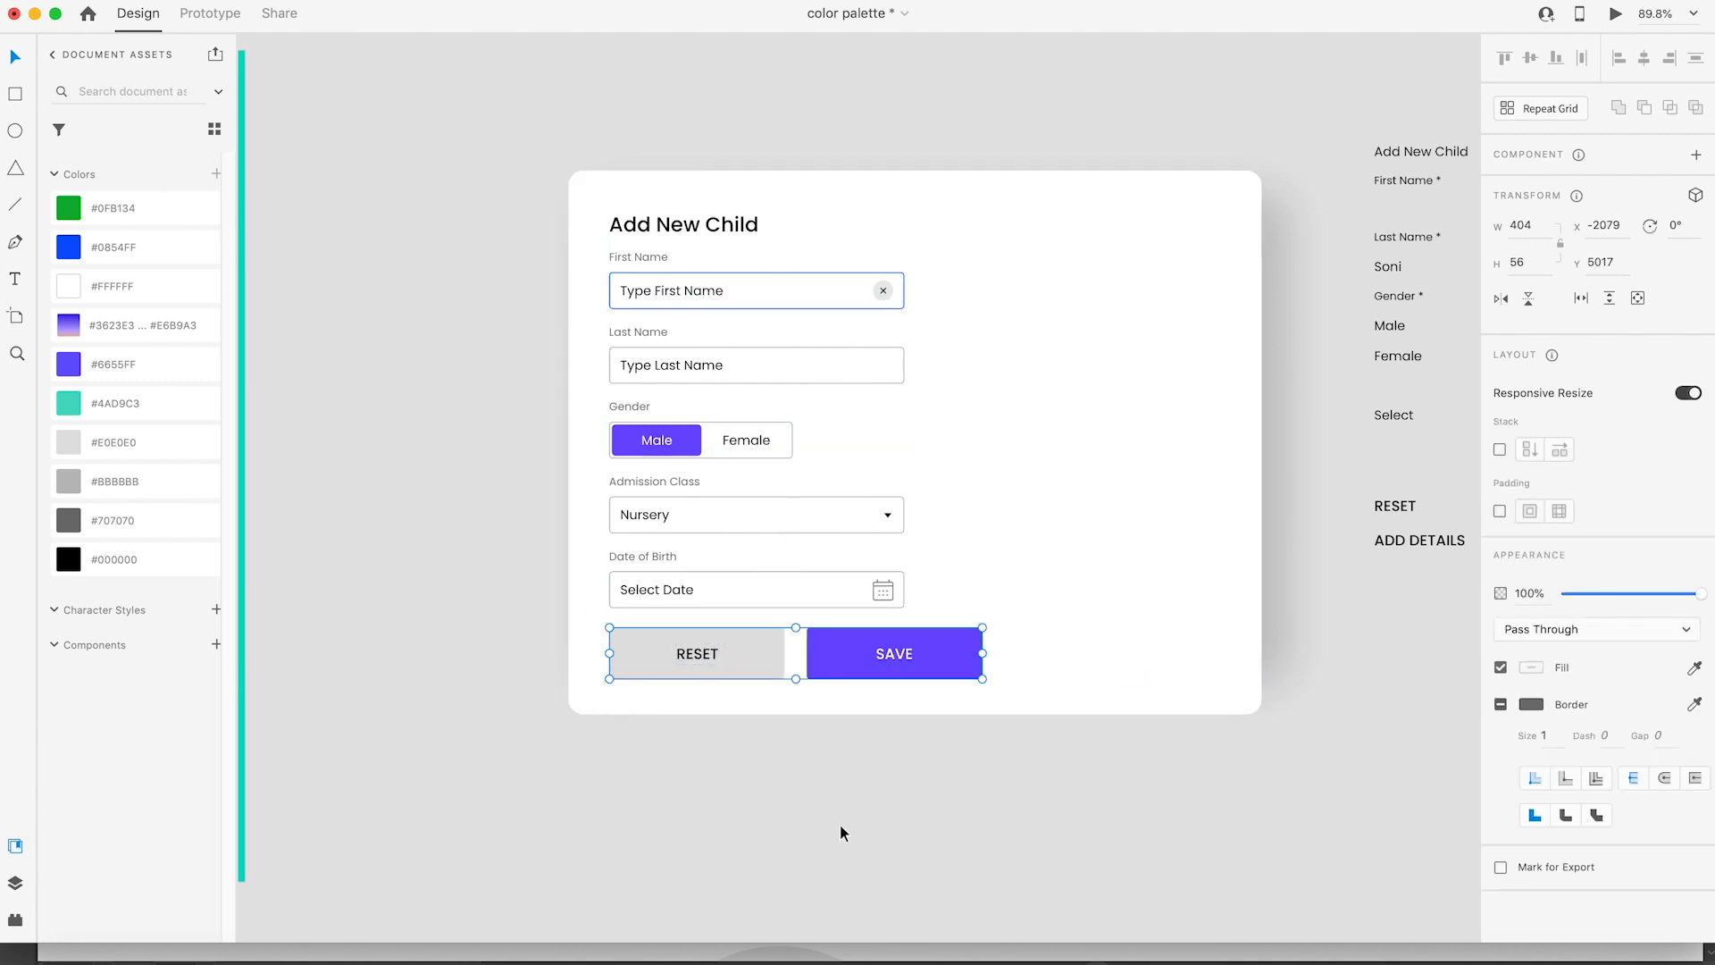
Step: Widen the First Name, Last Name, Admission Class and Date of Birth fields together toward the right
left_click_drag(841, 826, 927, 100)
left_click(1015, 348, "shift")
left_click(1274, 372, "shift")
left_click_drag(852, 378, 944, 368)
key("super+z")
left_click_drag(904, 440, 956, 439)
Step: Ungroup the RESET and SAVE buttons
left_click(721, 656)
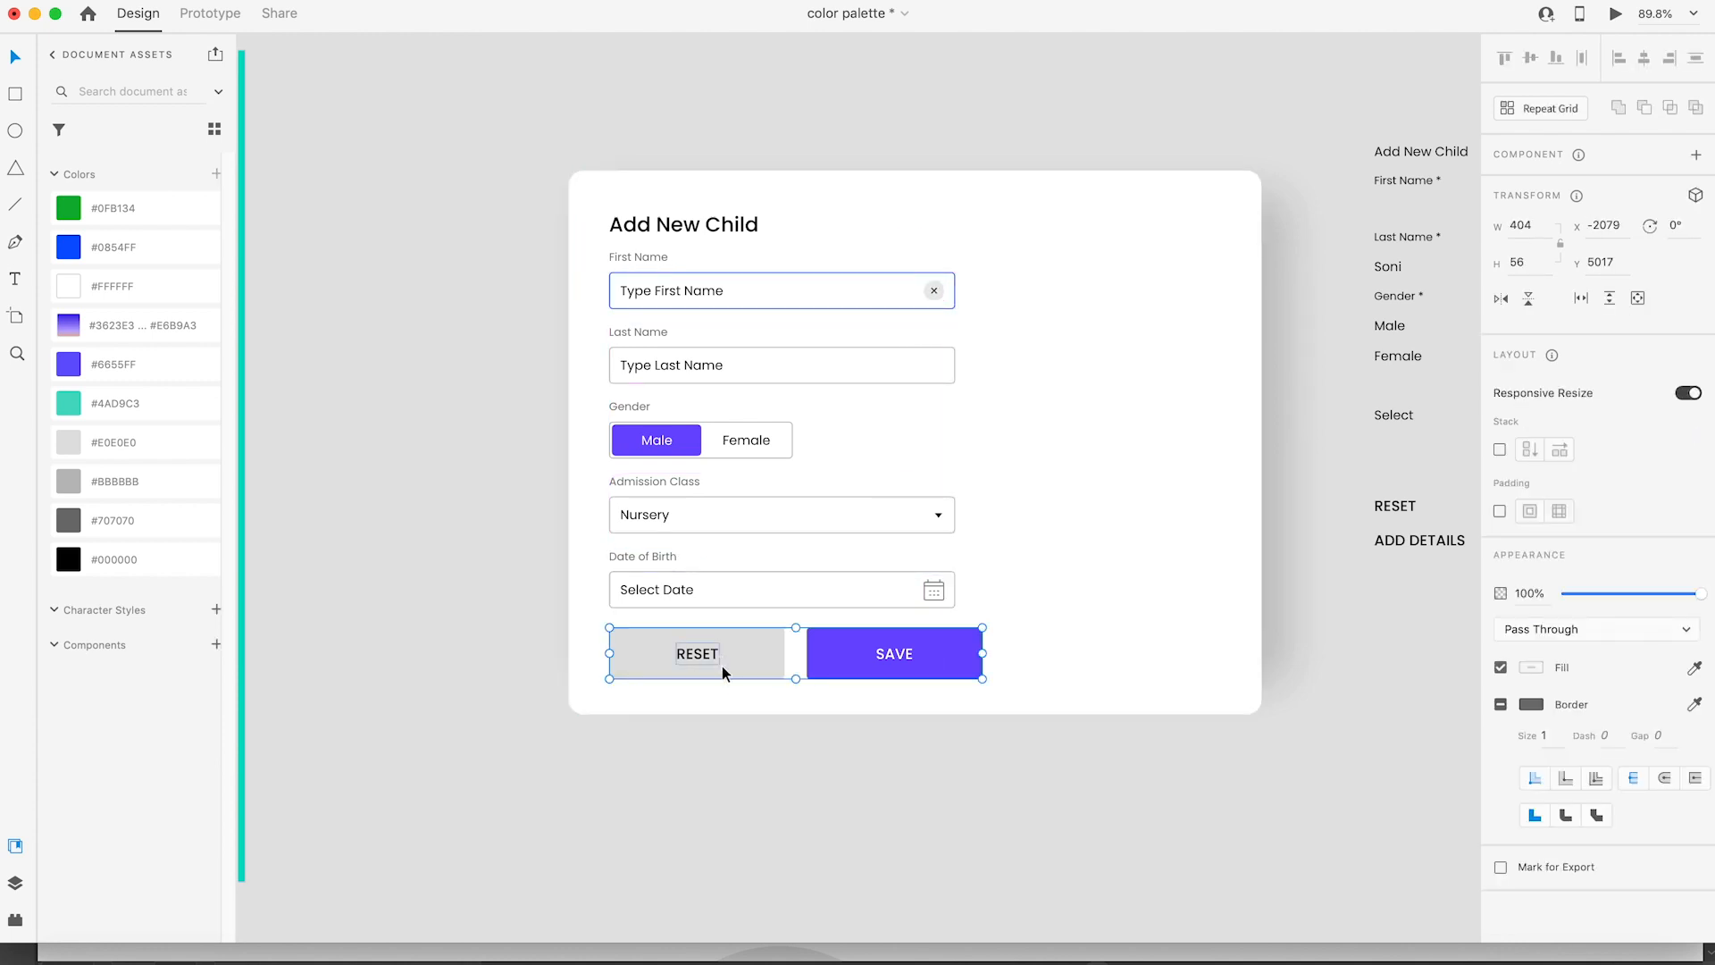
scroll(721, 667, "up", 3)
right_click(737, 656)
left_click(804, 724)
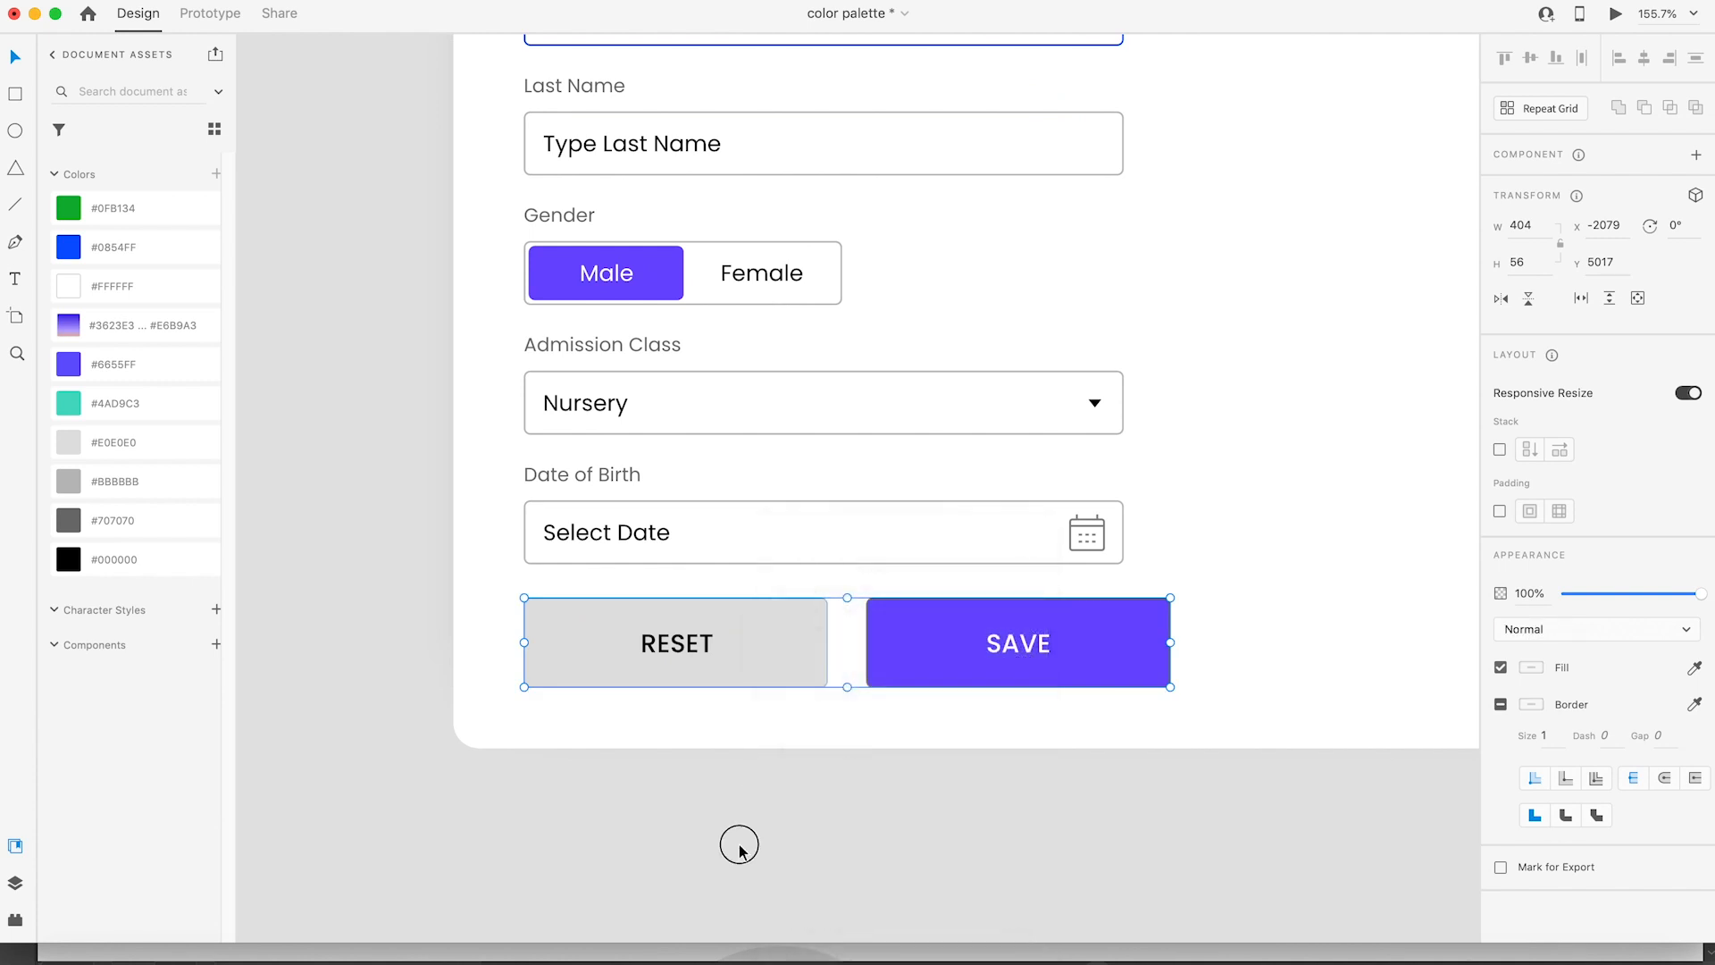
left_click(739, 845)
Step: Move the SAVE box and its label left until the box's right edge aligns with the fields above
left_click(786, 646)
left_click(970, 641)
left_click_drag(1047, 641, 979, 653)
key("super+z")
left_click(1097, 645, "shift")
left_click_drag(1097, 645, 1058, 645)
left_click(931, 886)
Step: Narrow the RESET box from its right edge and the SAVE box from its left edge to equal widths with a gap between
left_click(796, 667)
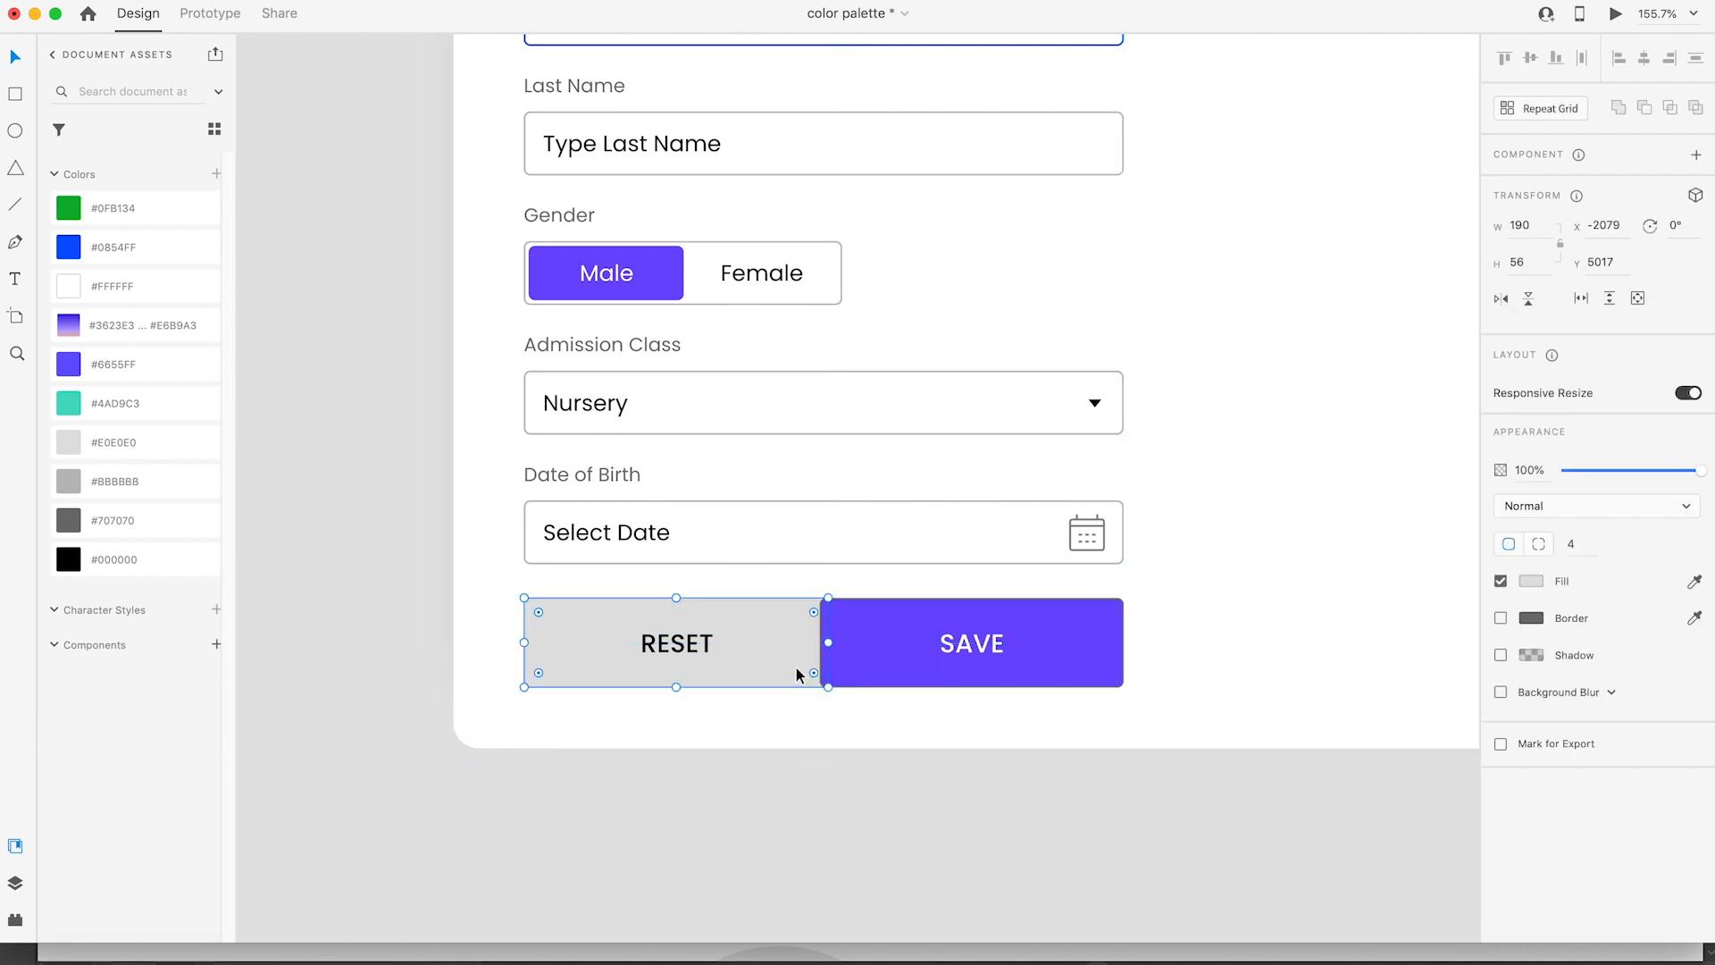
mouse_move(828, 642)
left_mouse_down()
mouse_move(812, 645)
mouse_move(833, 646)
left_mouse_up()
left_click(829, 651)
left_click(1013, 779)
Step: Centre the SAVE and RESET labels horizontally in their boxes
left_click(997, 651)
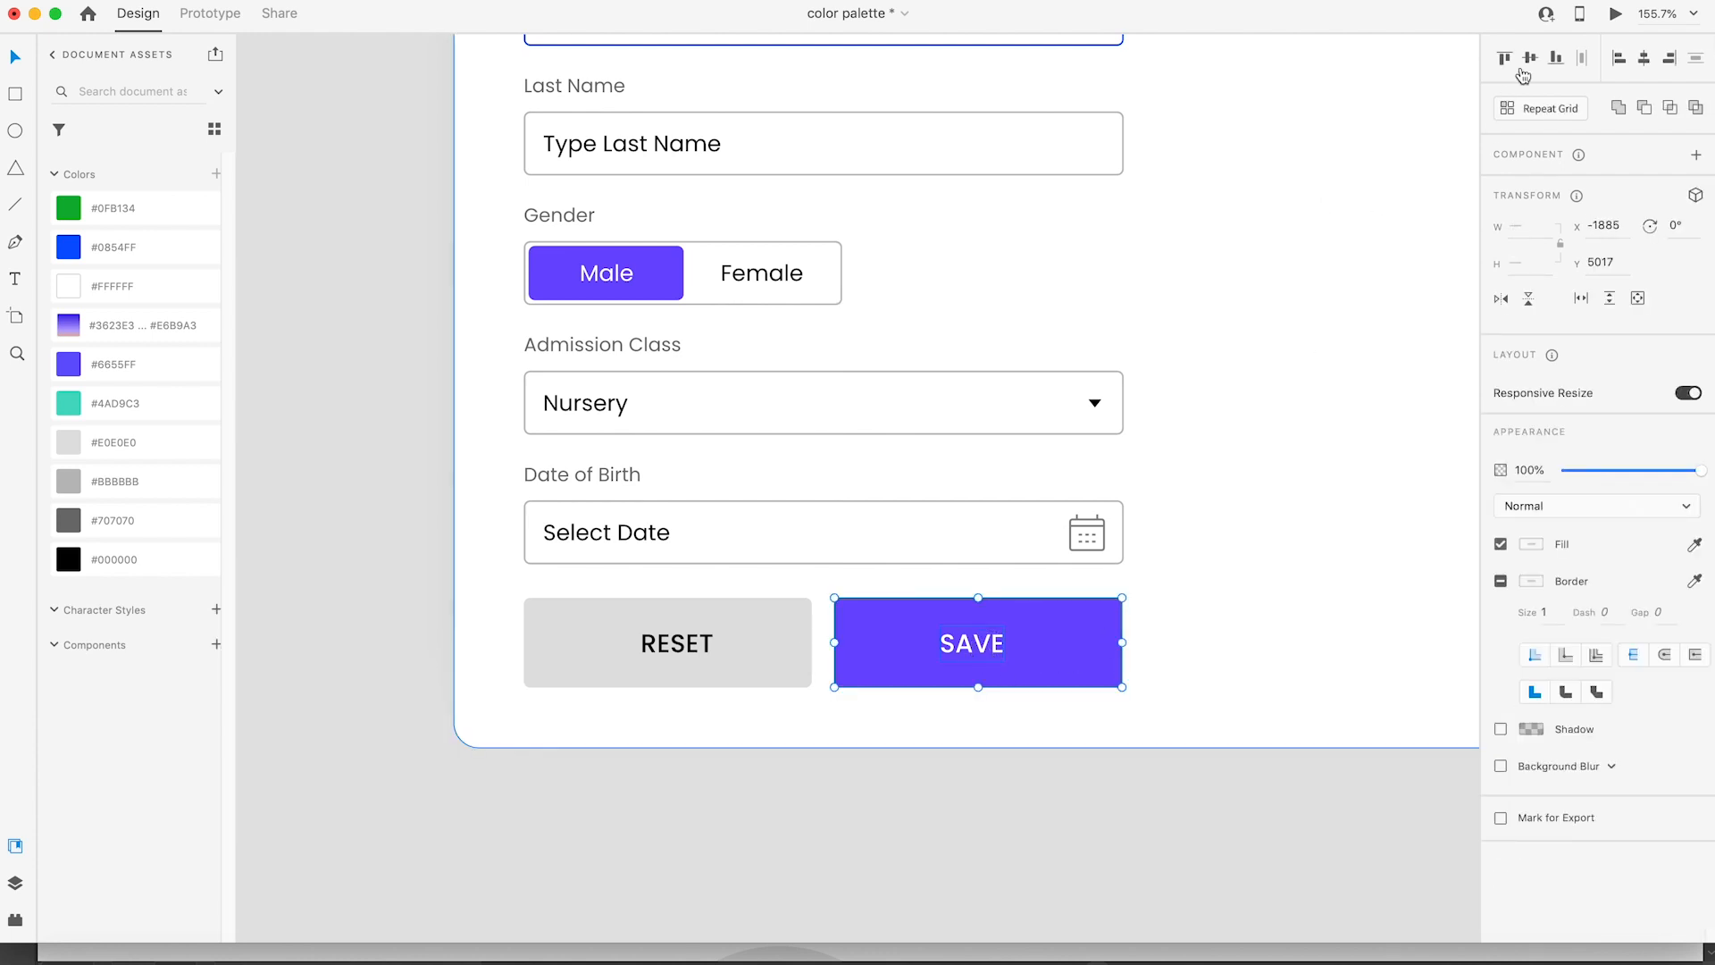
left_click(557, 637)
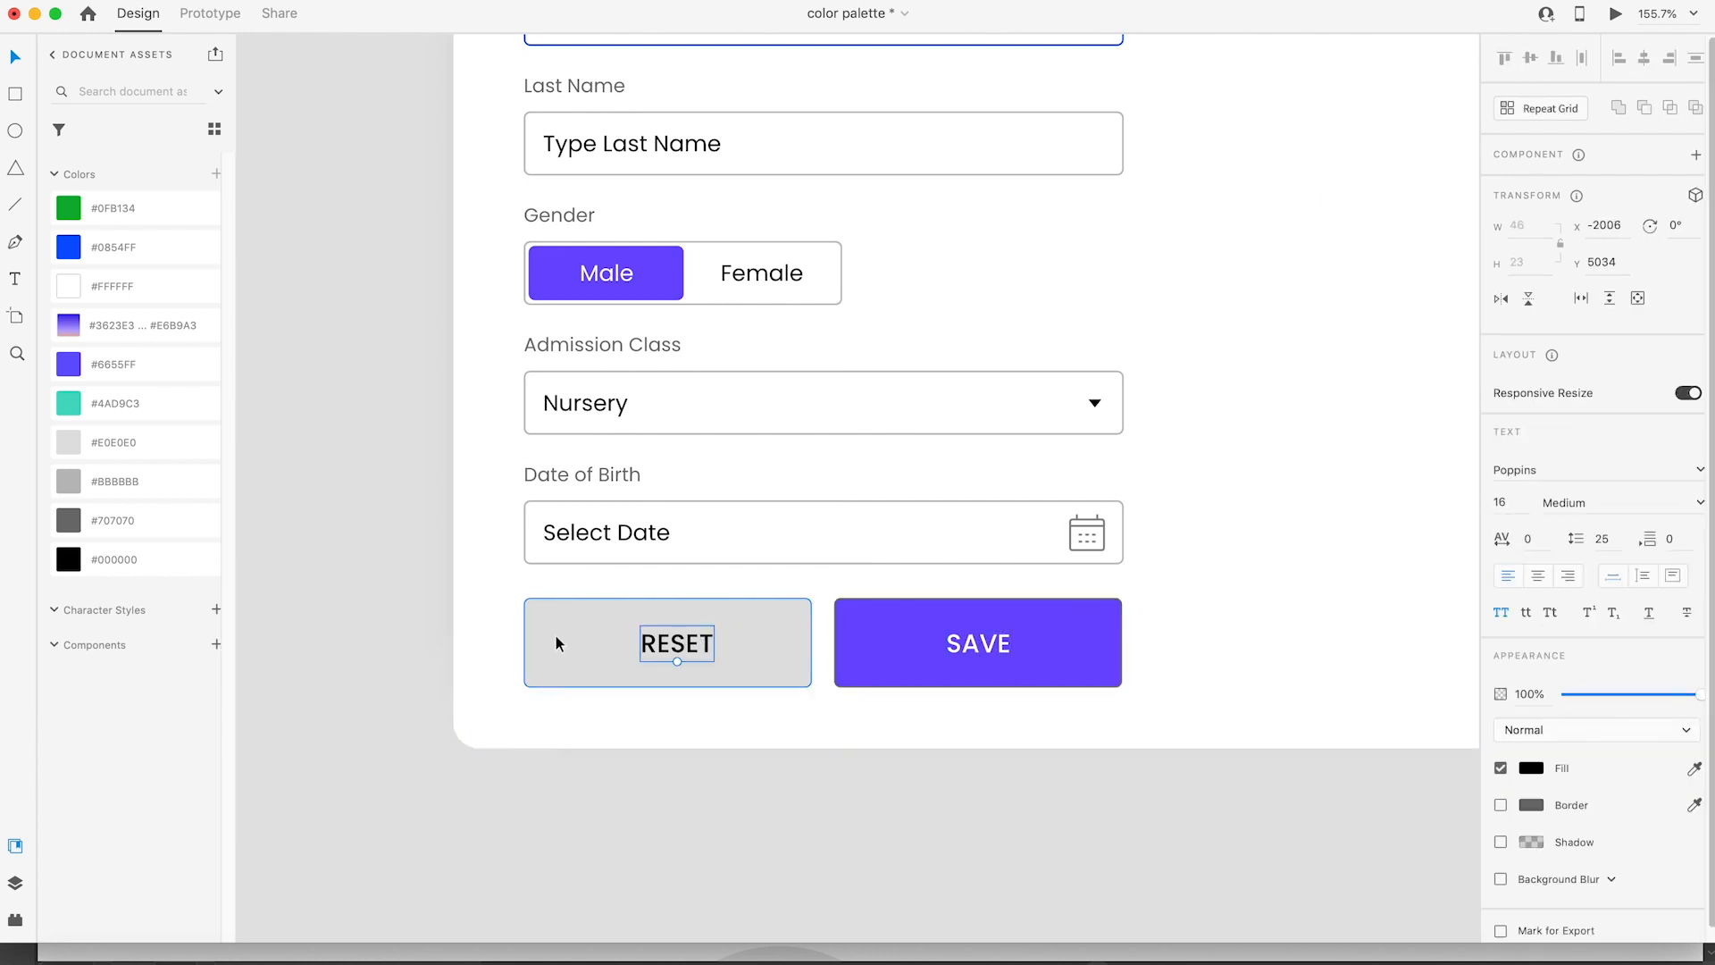
left_click(1640, 61)
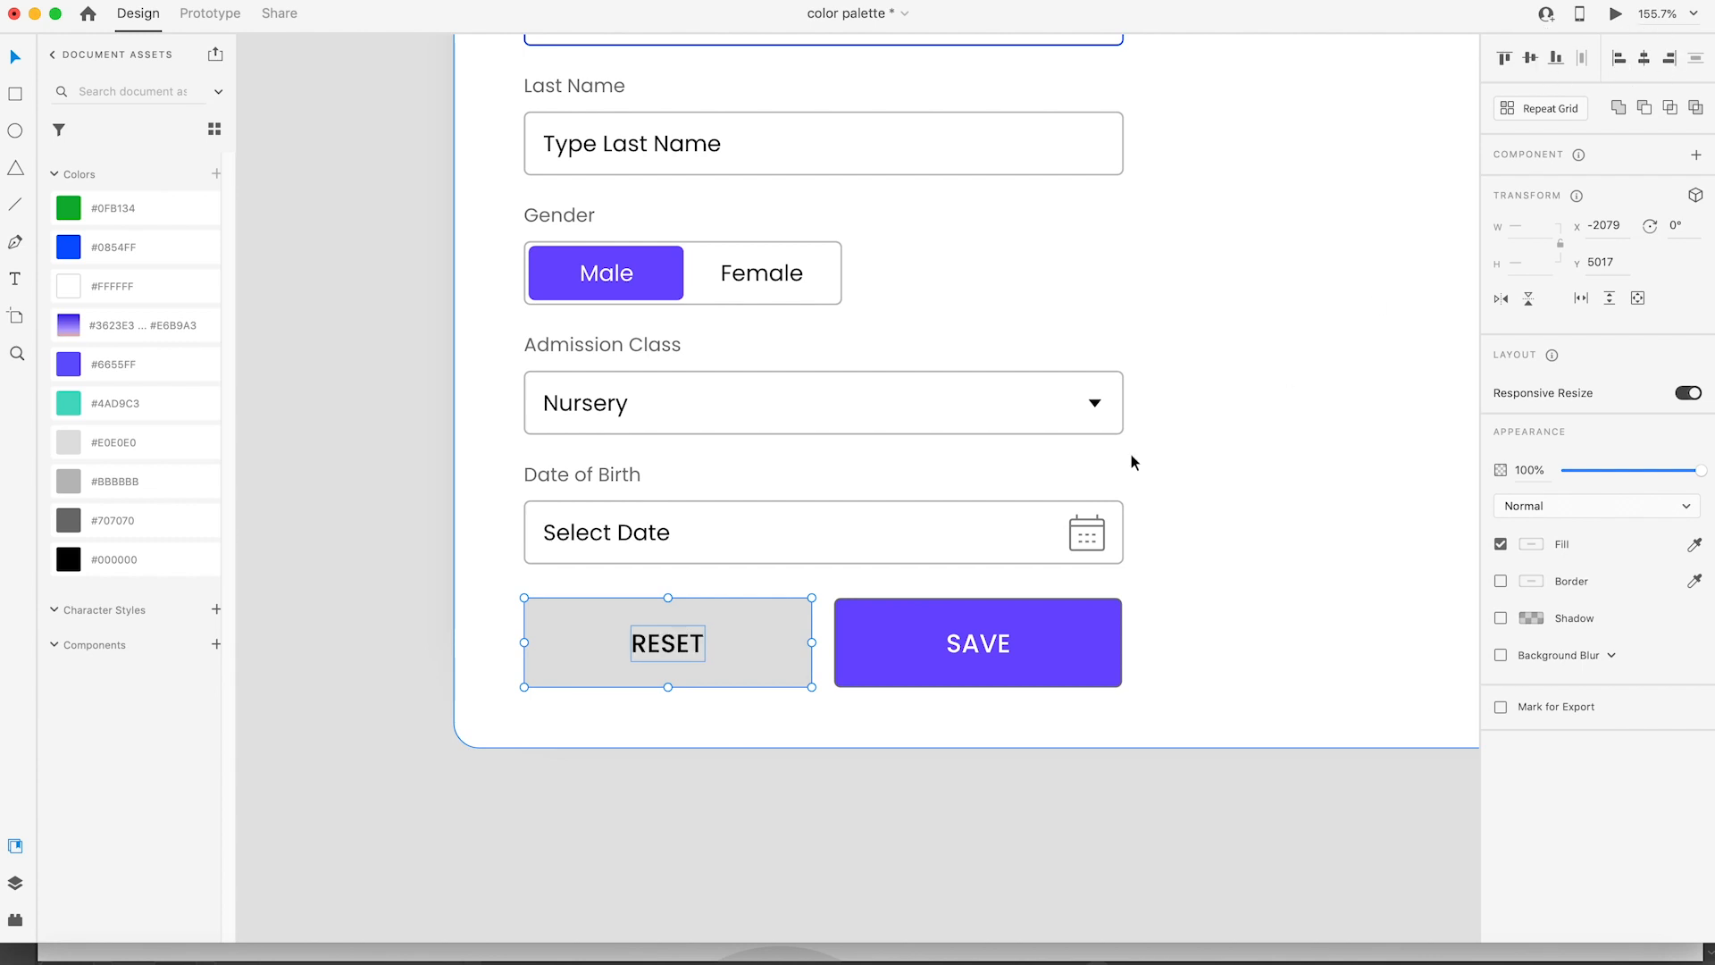
Step: Group the RESET box with its label and change the SAVE label to ADD DETAILS, centred in its box
key("super+g")
left_click(888, 816)
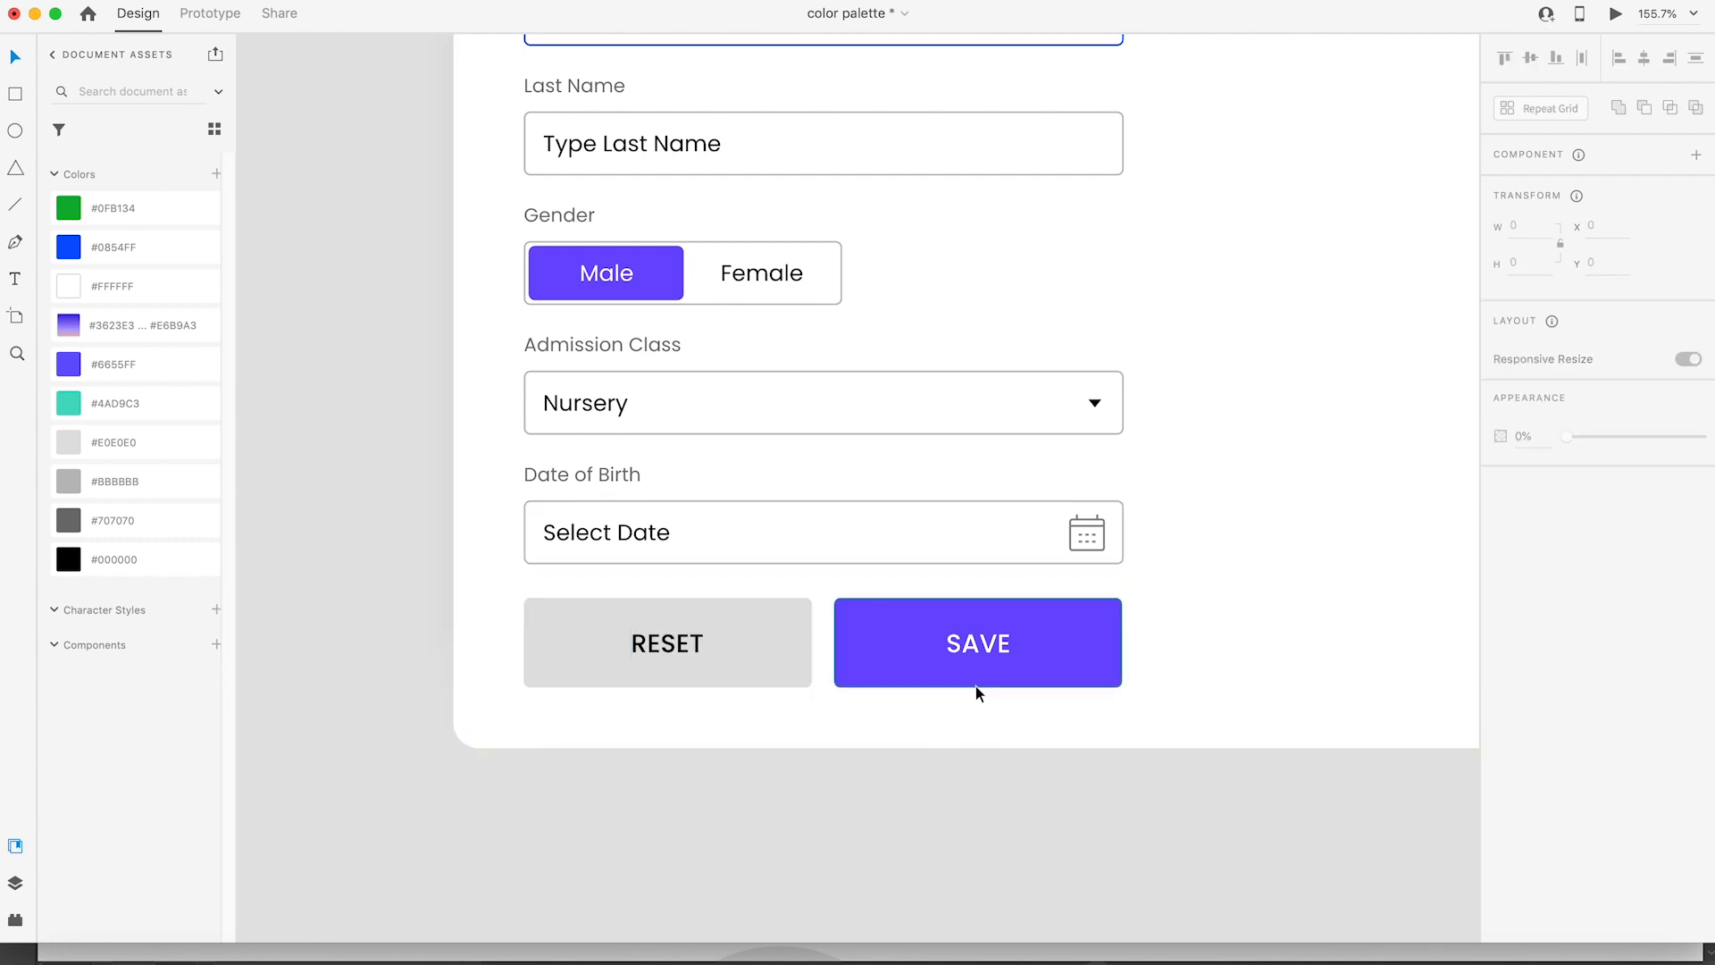
double_click(974, 640)
type("A")
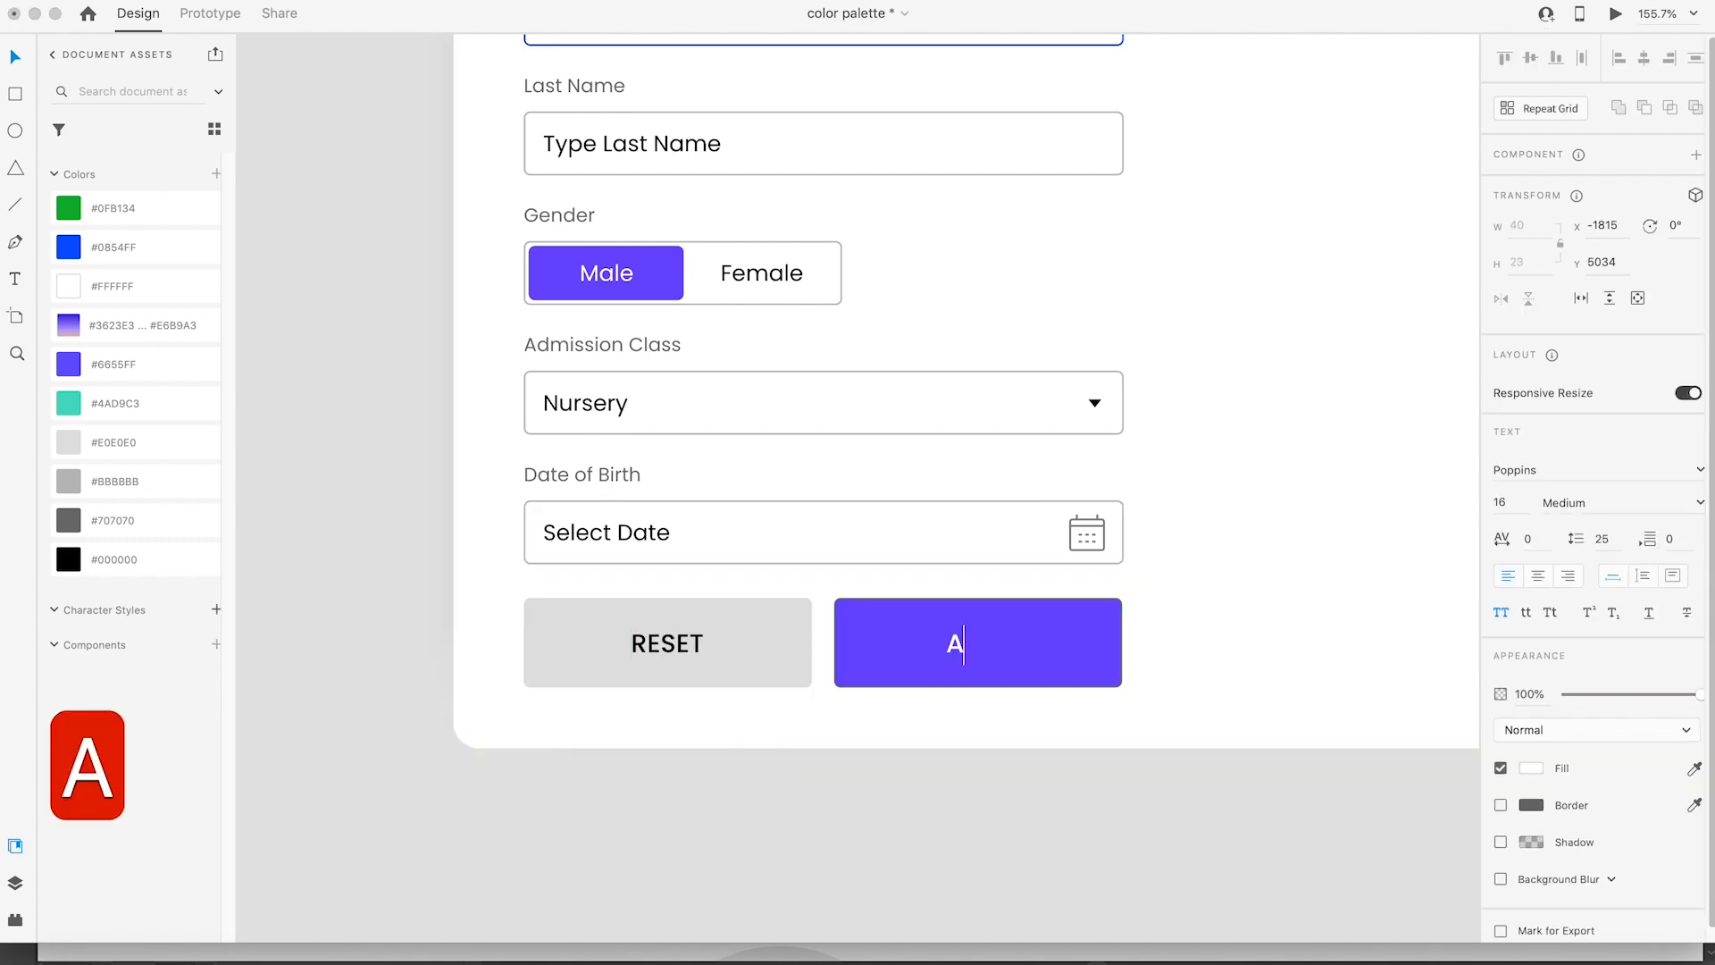
type("dd Details")
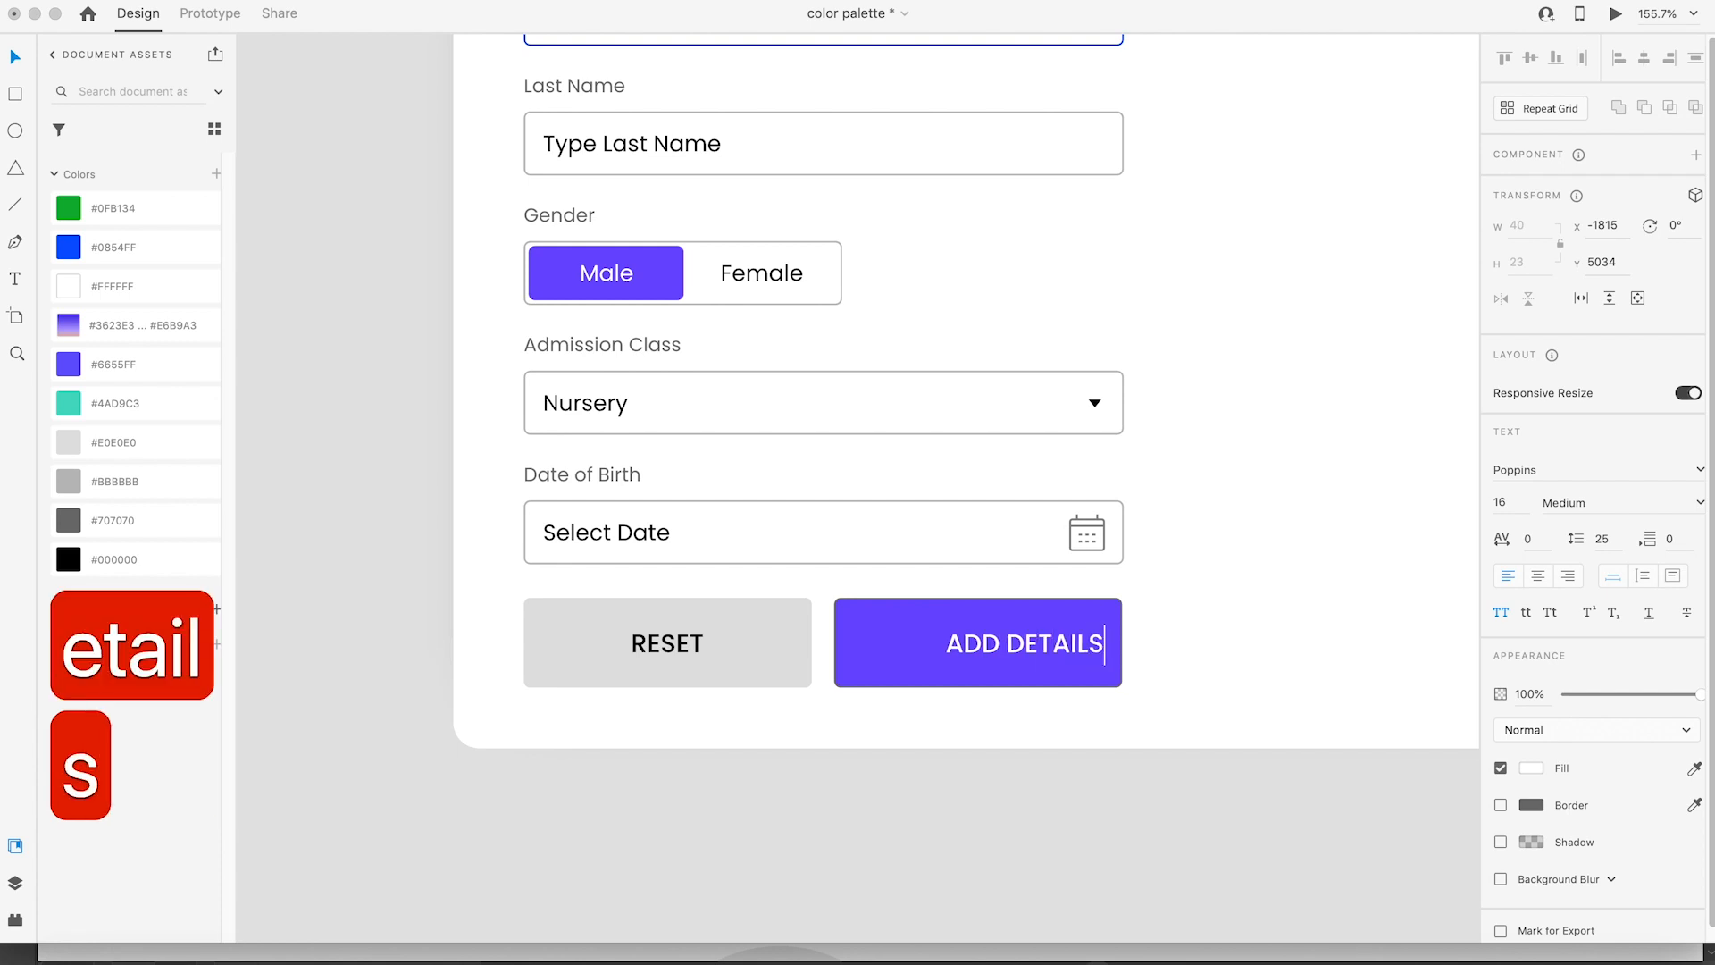
key("Escape")
Step: Examine the Add New Child card beside the form on the Web 1366 – 2 artboard
scroll(1142, 846, "down", 5)
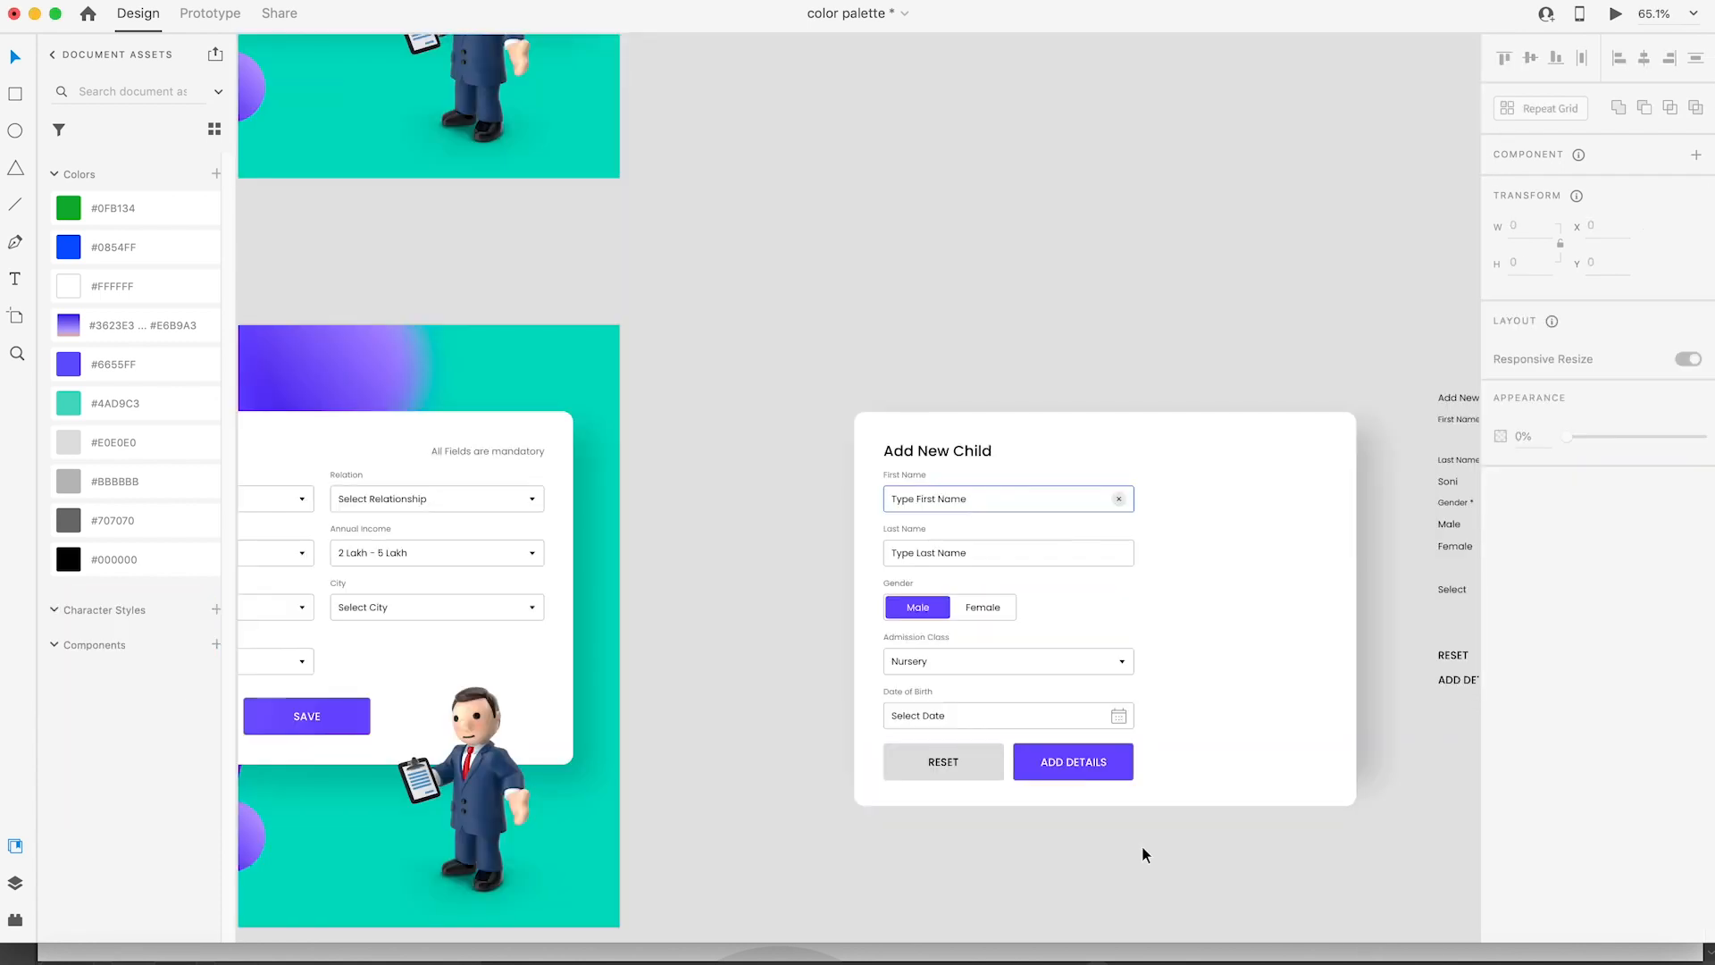
scroll(1142, 845, "up", 3)
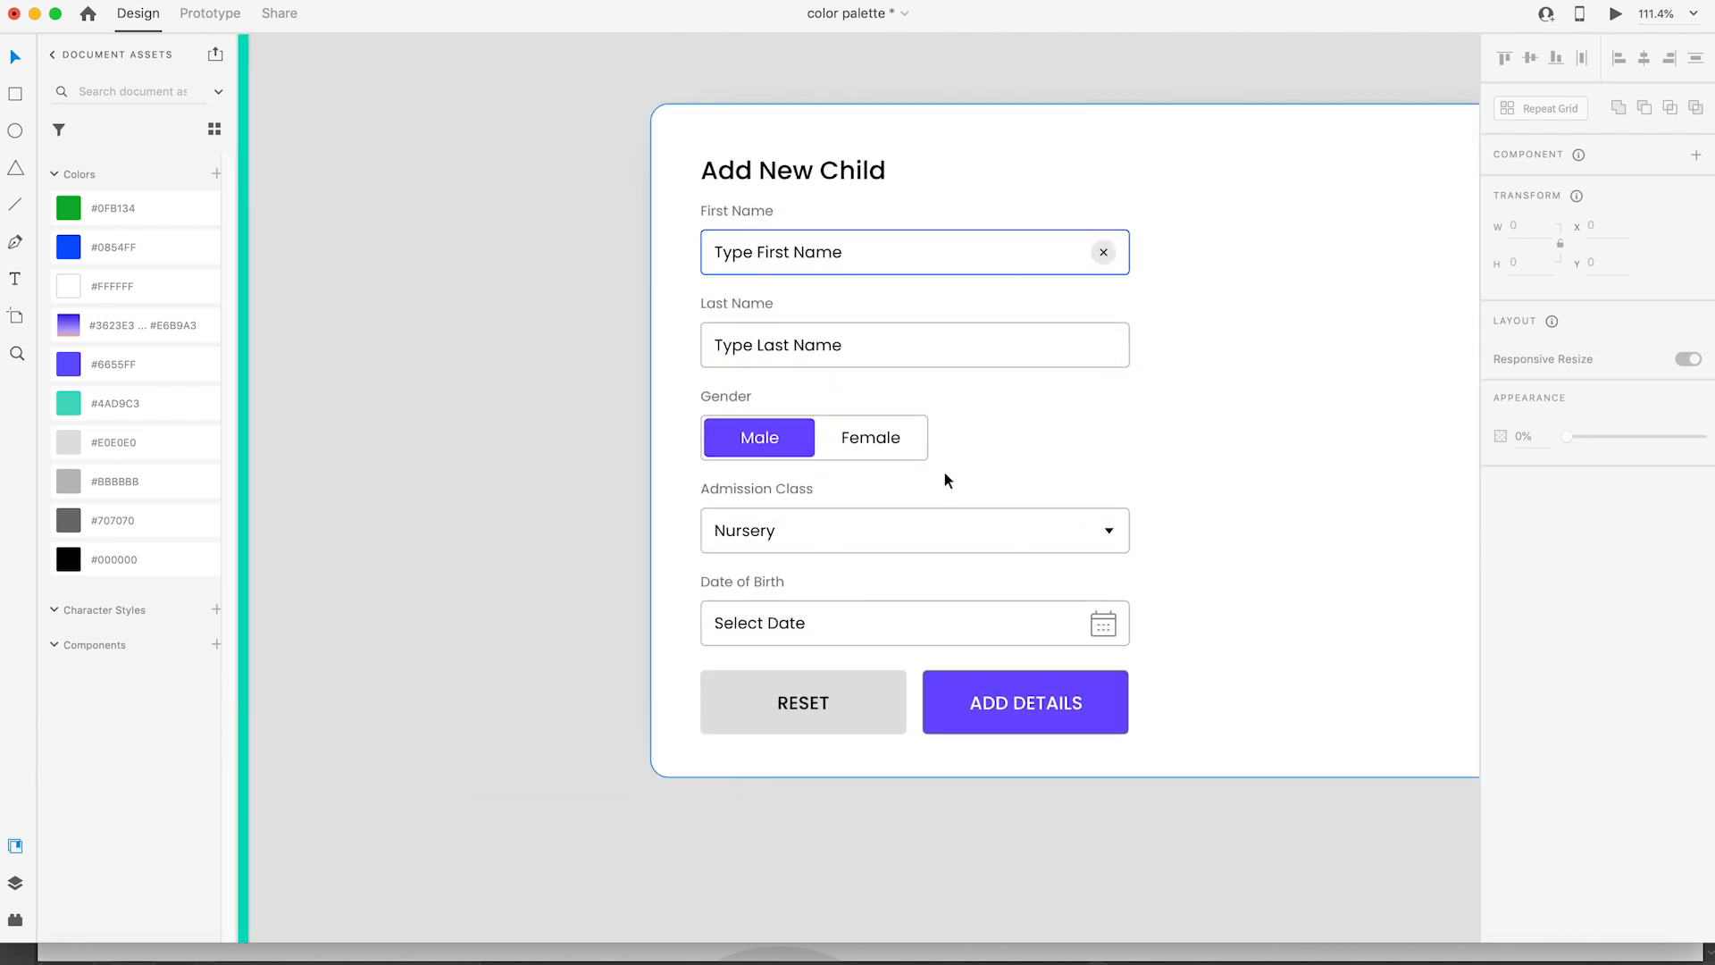
scroll(645, 583, "down", 5)
scroll(702, 555, "up", 3)
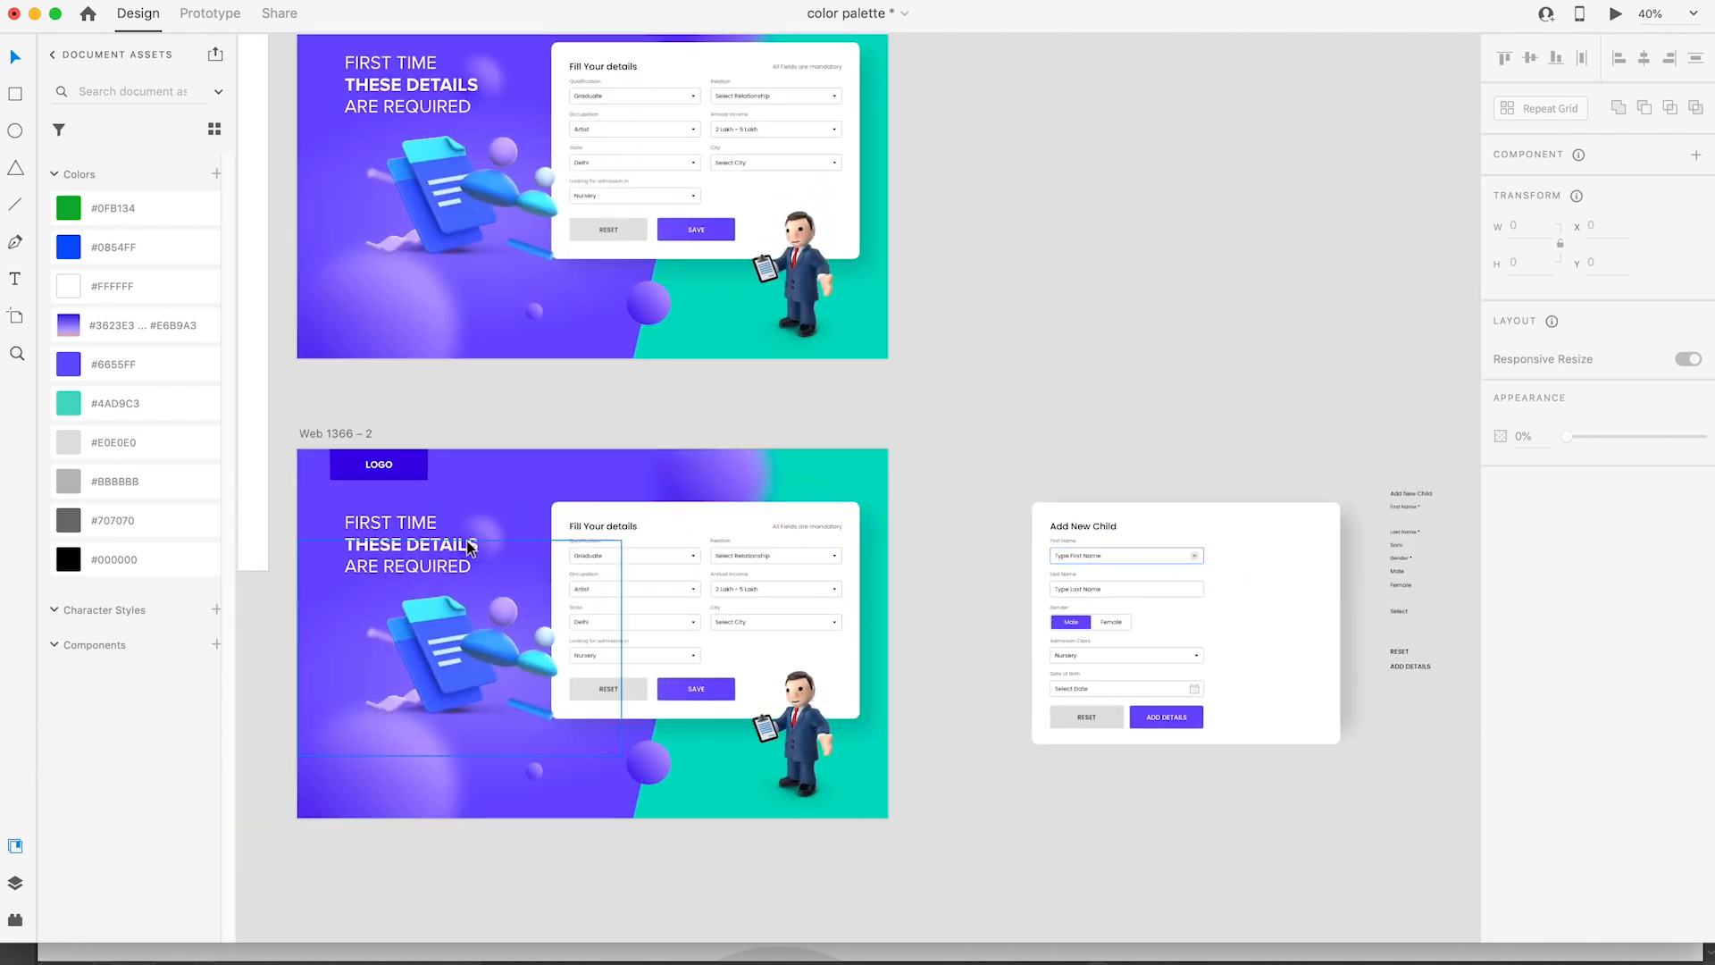
scroll(652, 576, "up", 1)
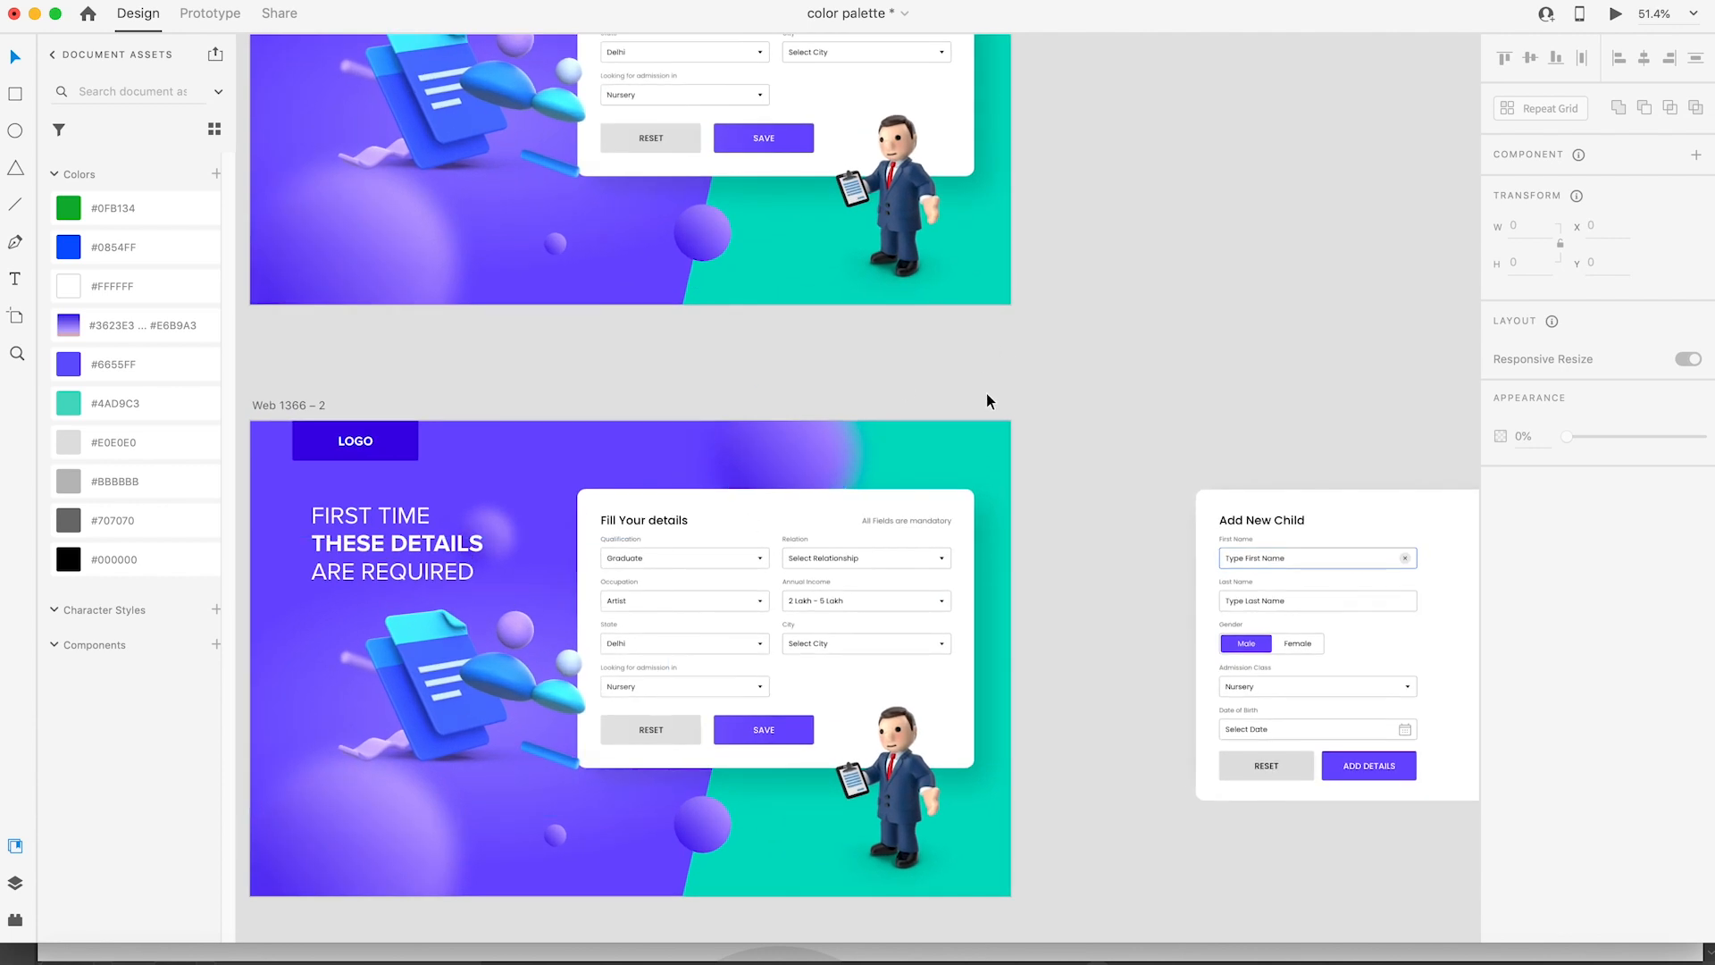
scroll(1081, 411, "down", 3)
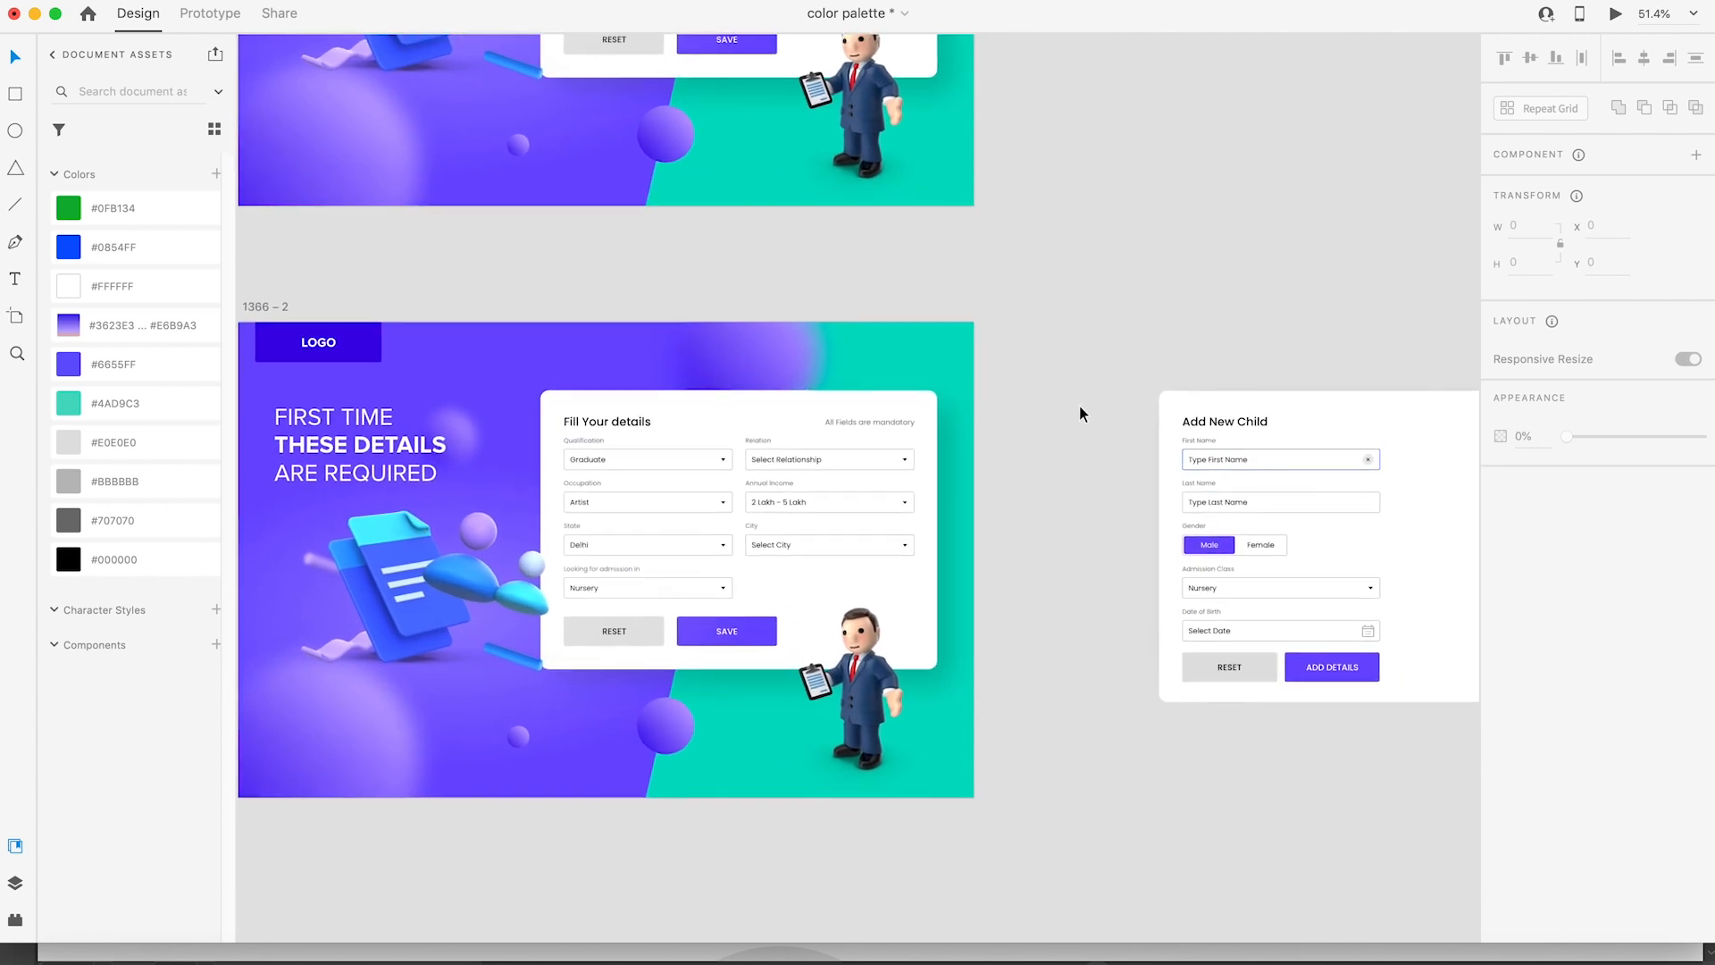
scroll(1072, 403, "right", 4)
scroll(1061, 404, "right", 3)
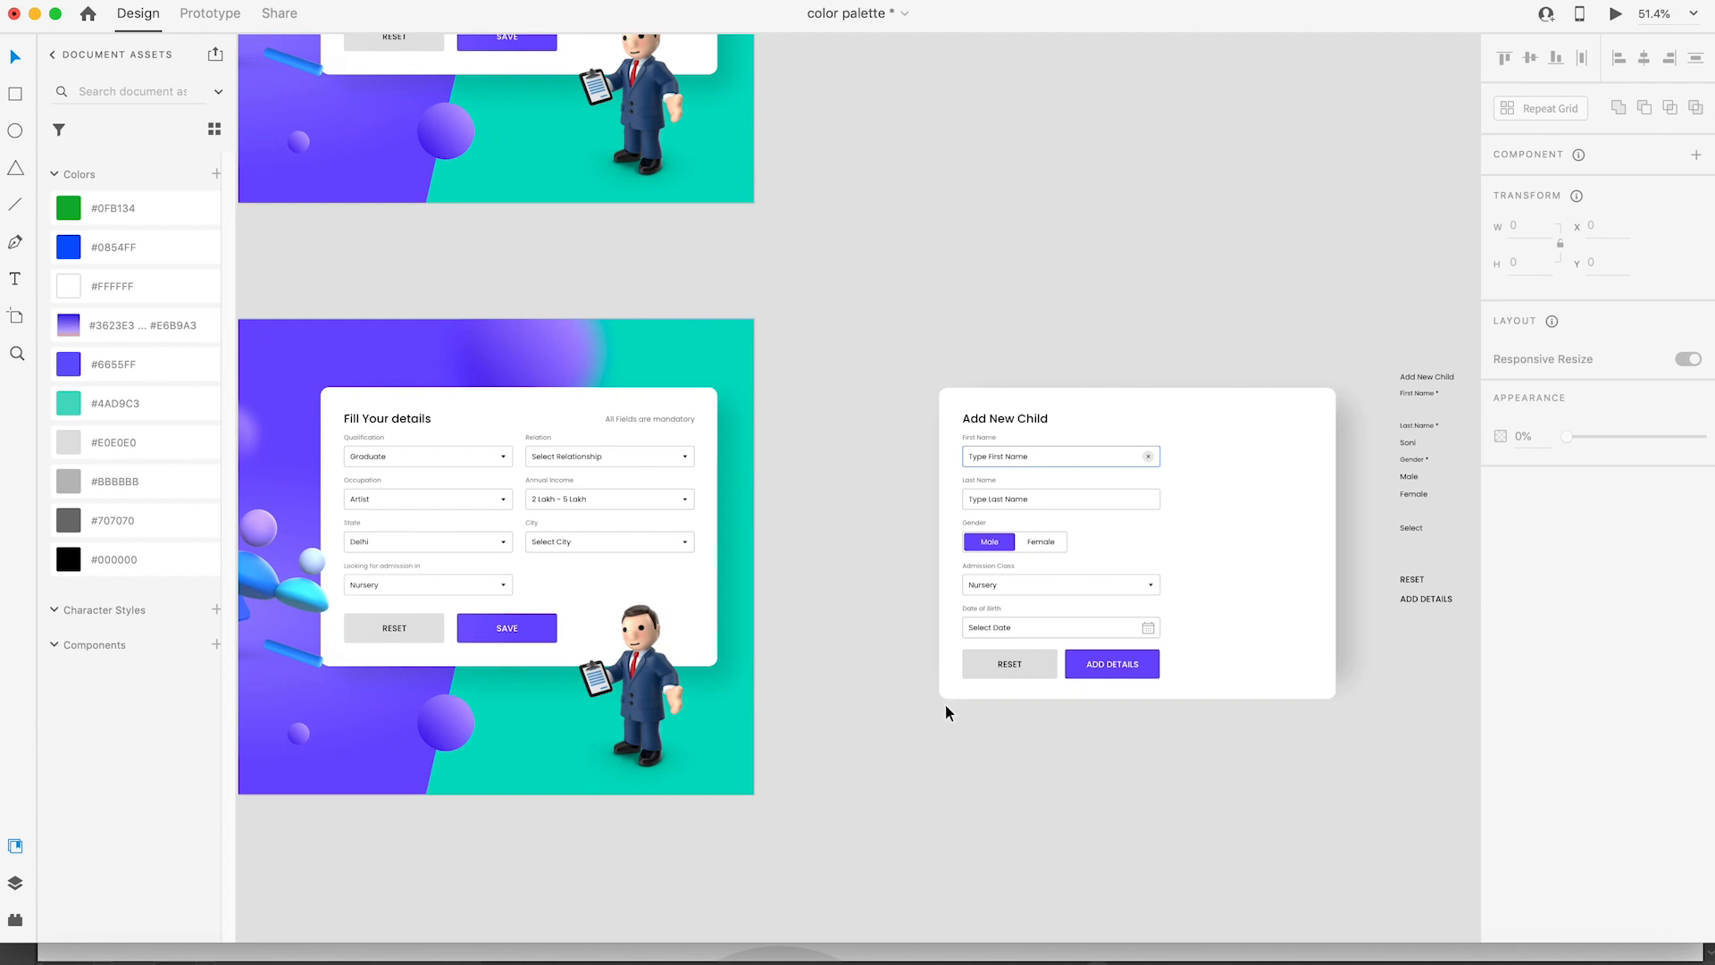
Step: Narrow the Add New Child card background and its shadow from the right so both side margins around the fields match
left_click(1234, 518)
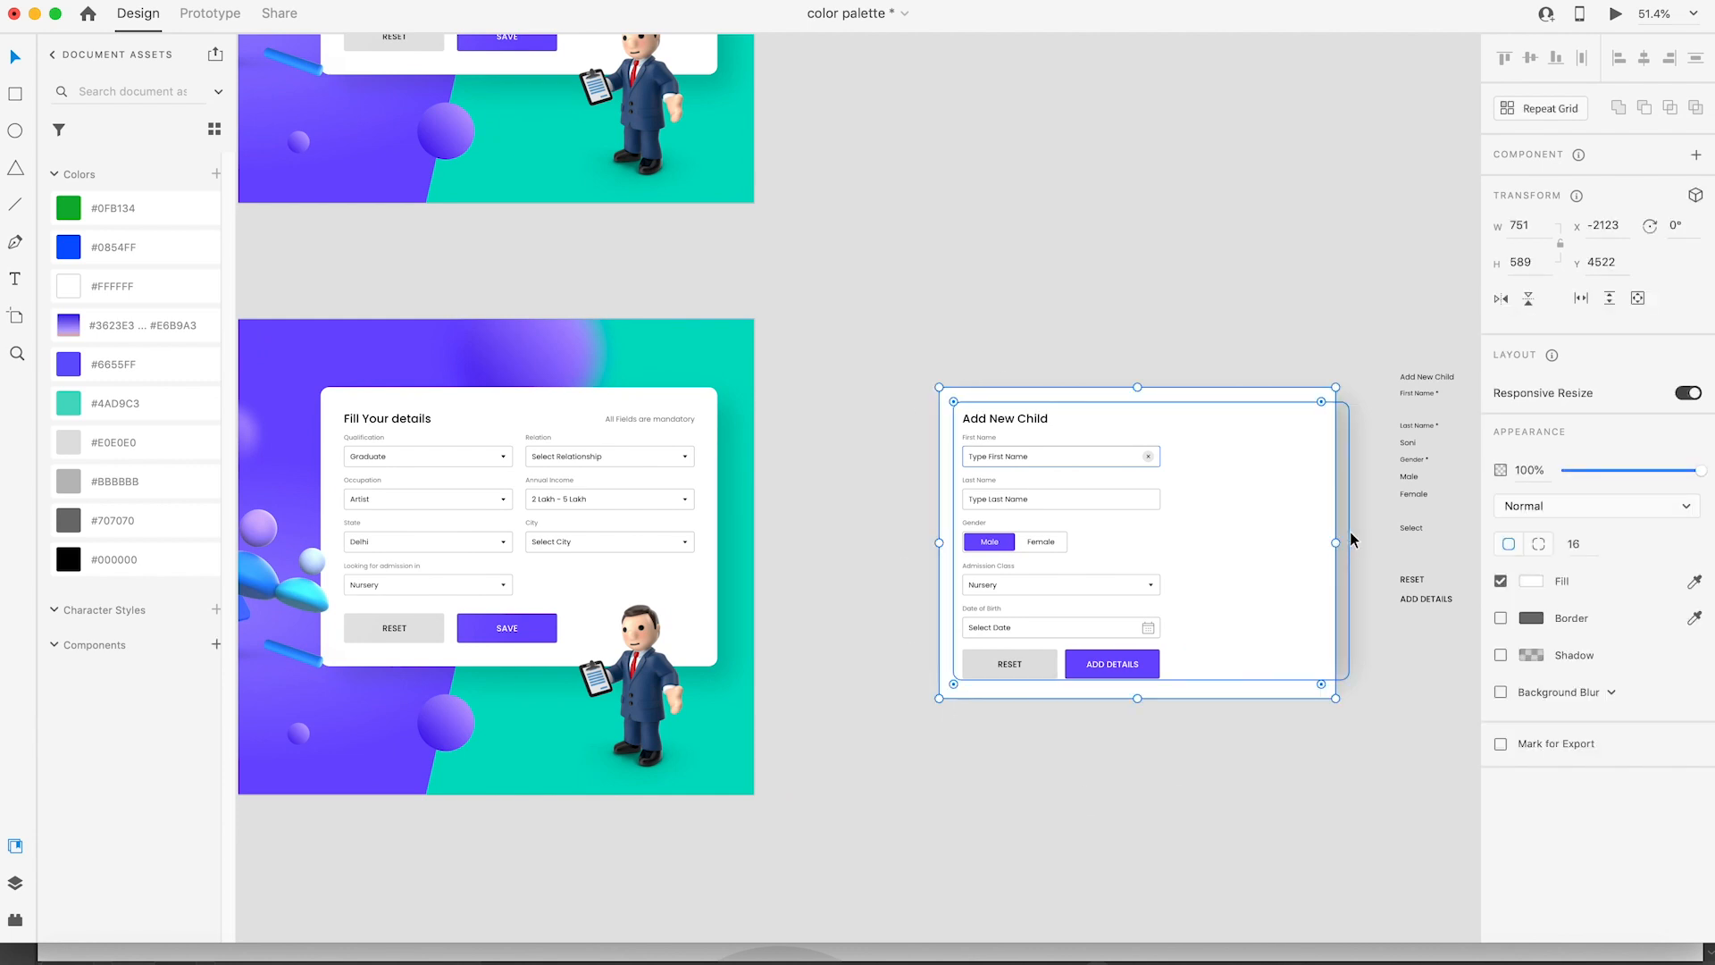
left_click(1349, 534, "shift")
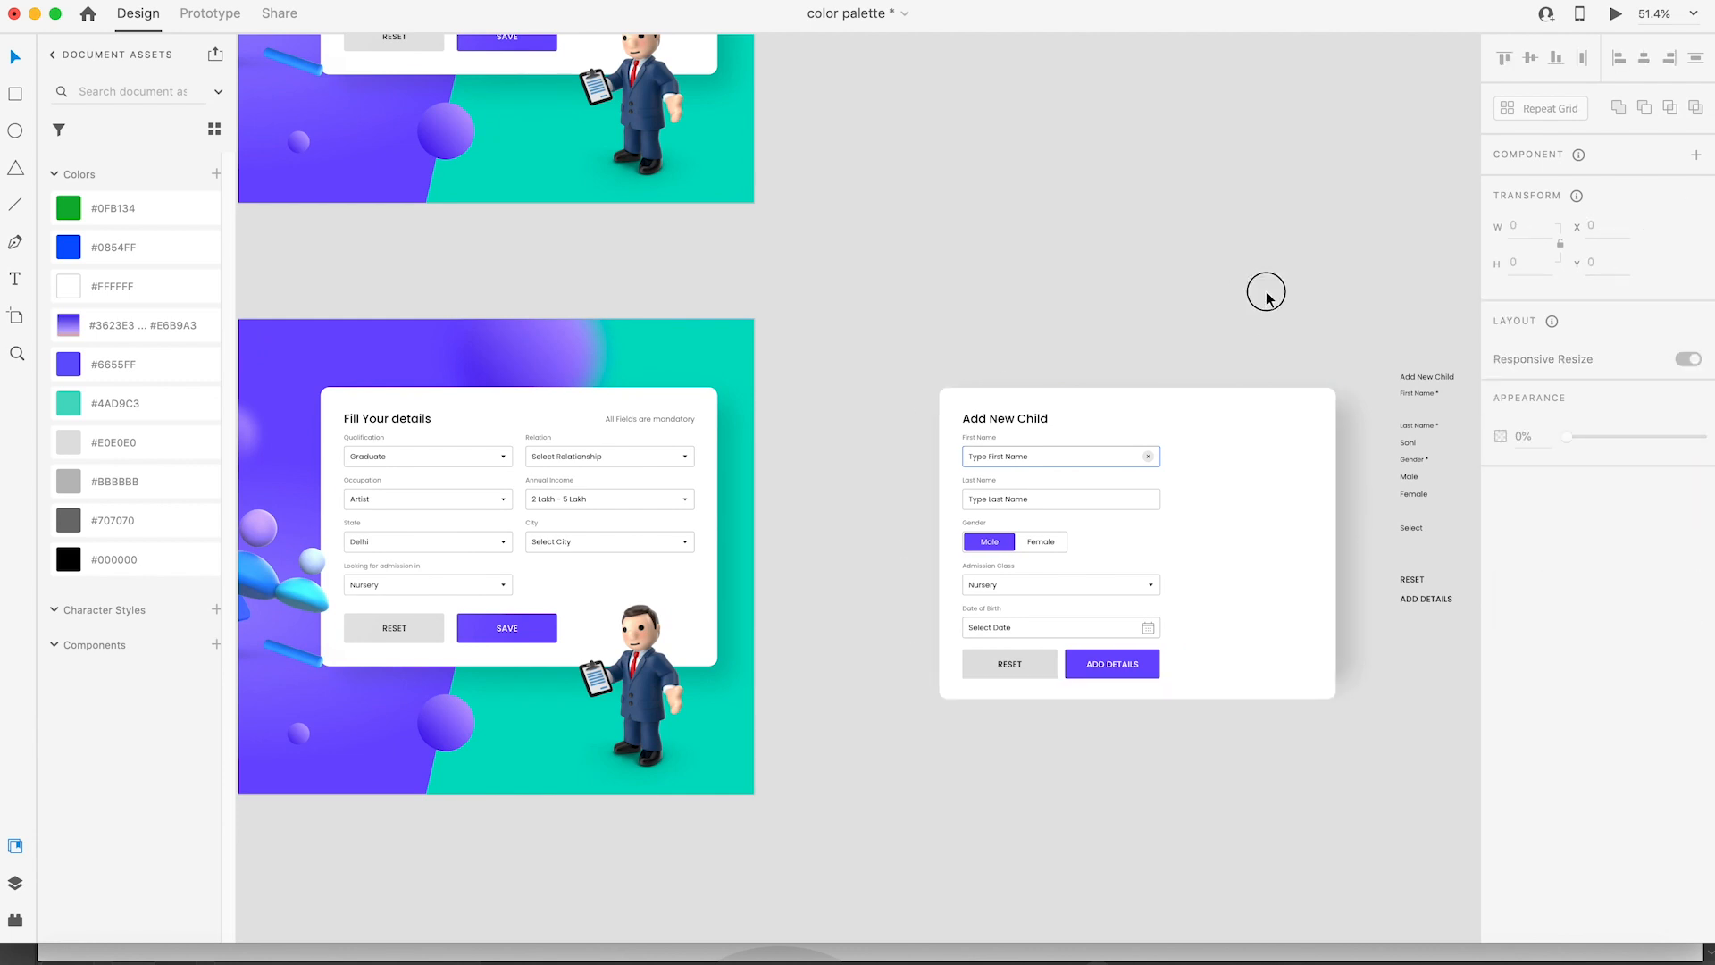
left_click_drag(1347, 541, 1198, 554)
left_click(1244, 696)
Step: Move the card's blurred shadow aside, clear of the form contents
key("z")
left_click_drag(881, 331, 1292, 728)
key("v")
key("z")
left_click_drag(892, 328, 1341, 716)
key("v")
left_click(997, 431)
key("Escape")
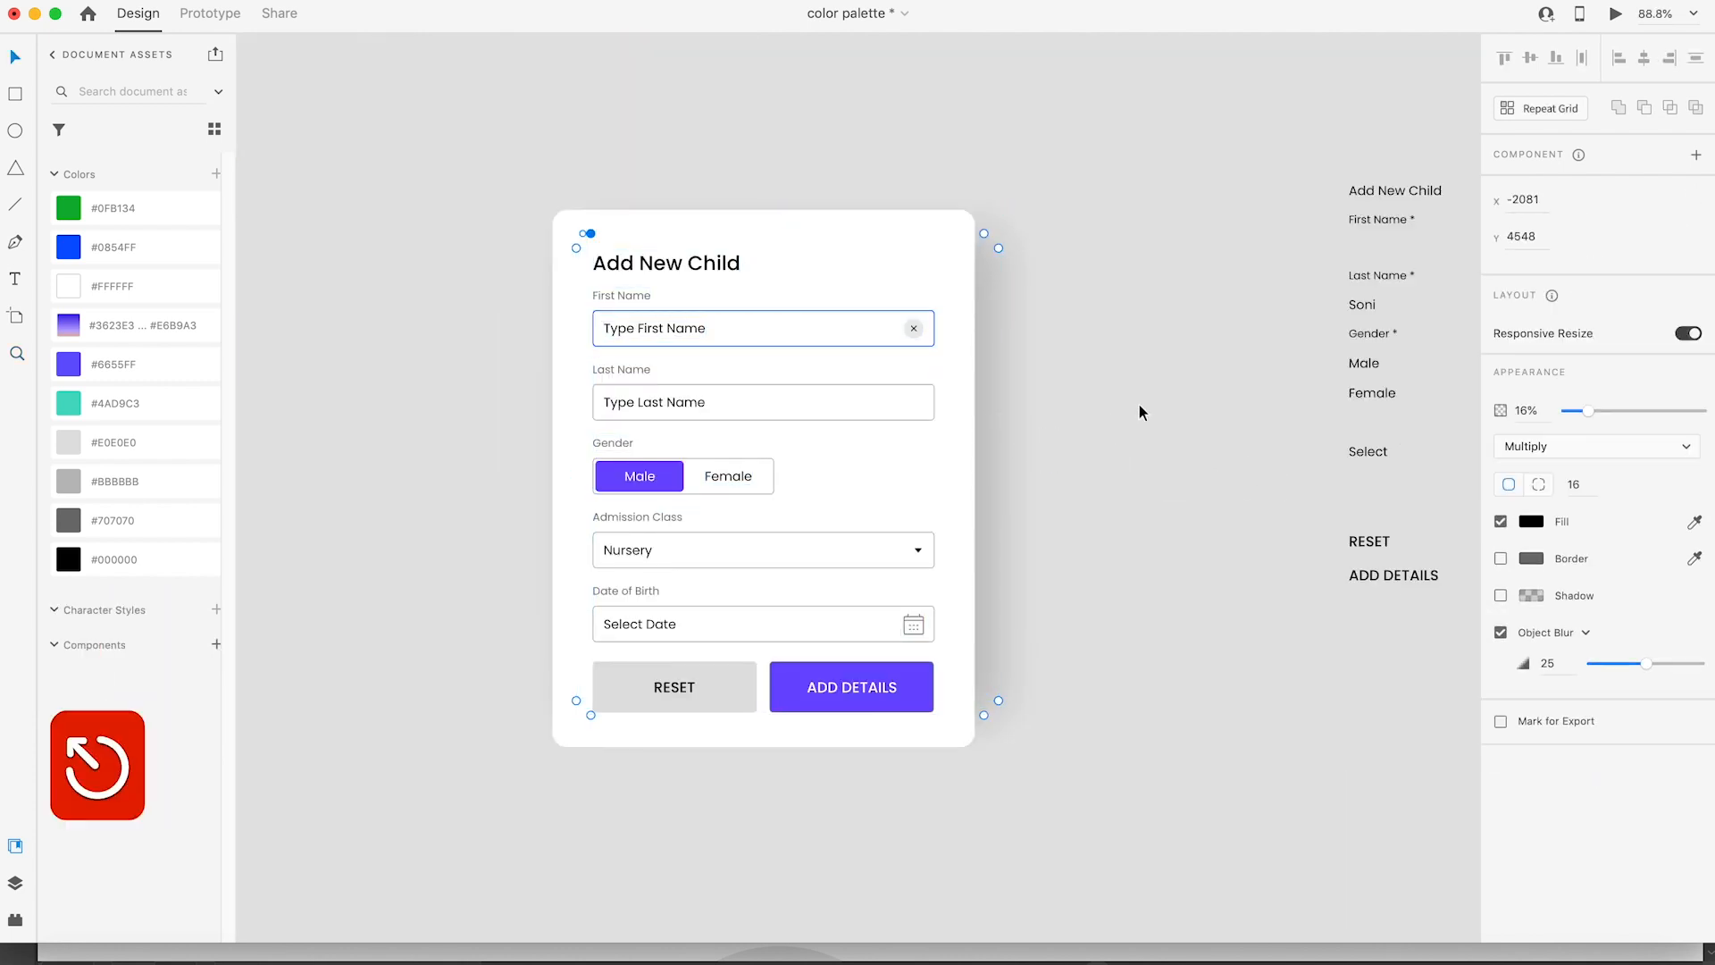
left_click_drag(983, 429, 1439, 521)
Step: Group the card's title, fields and buttons, and centre the group vertically on the white background
left_click_drag(521, 179, 946, 717)
left_click(1111, 675, "shift")
key("super+g")
left_click(757, 242, "shift")
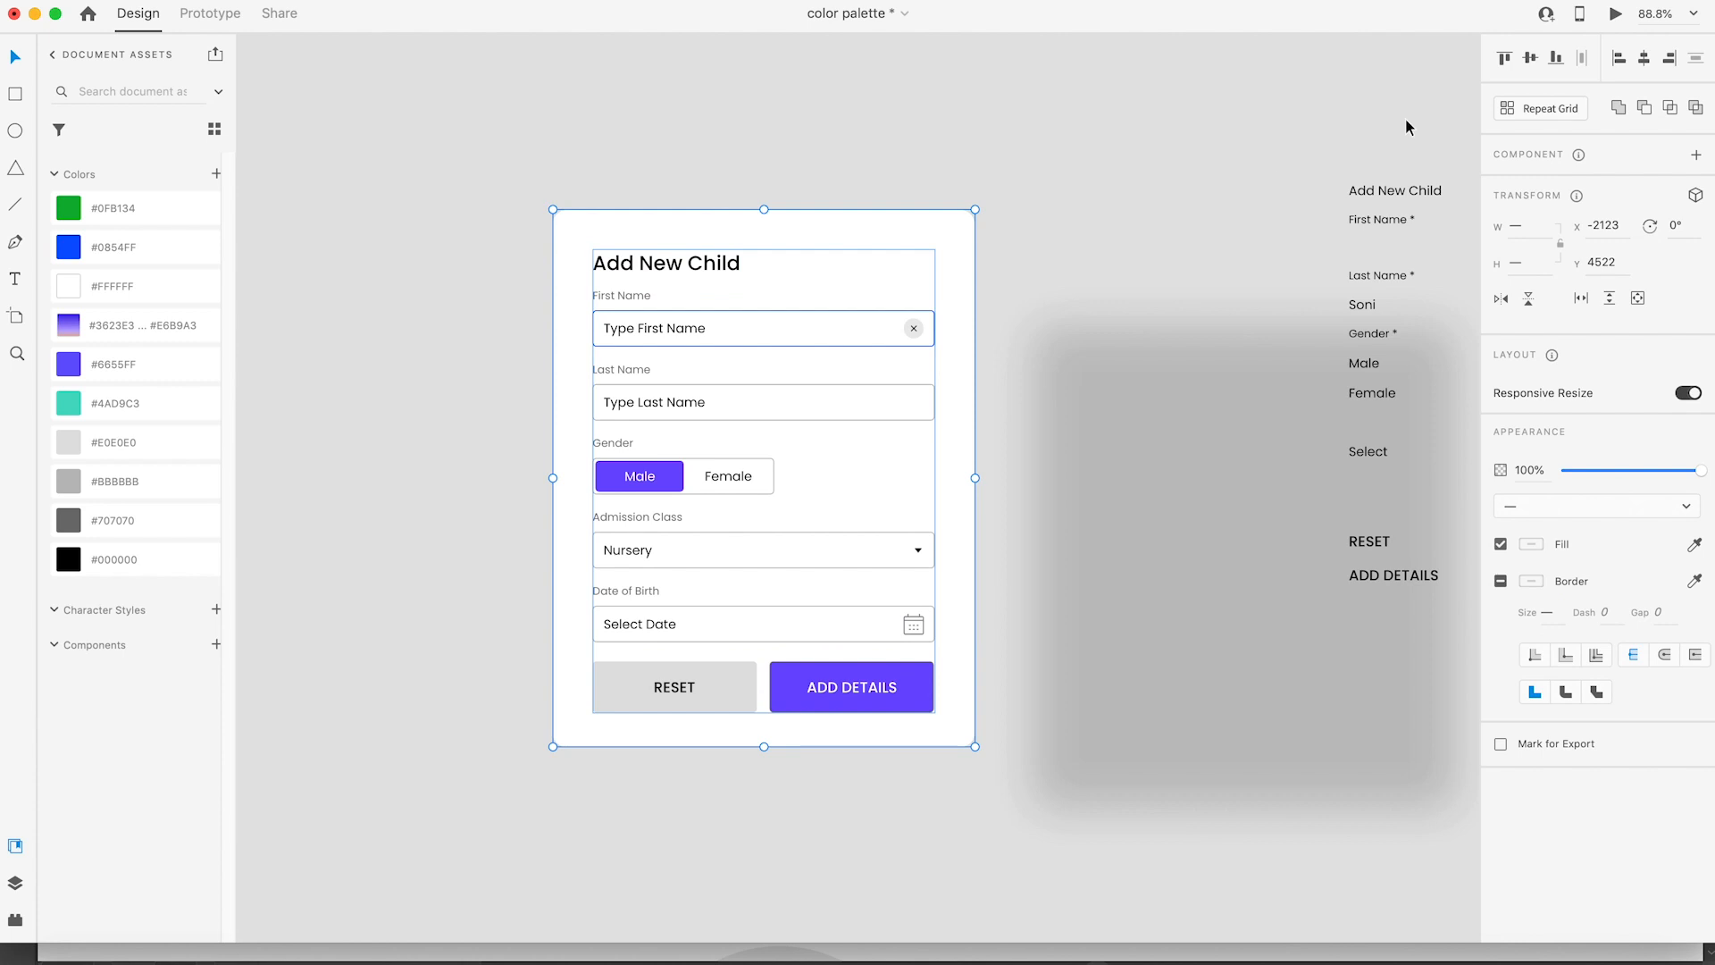
left_click(1531, 59)
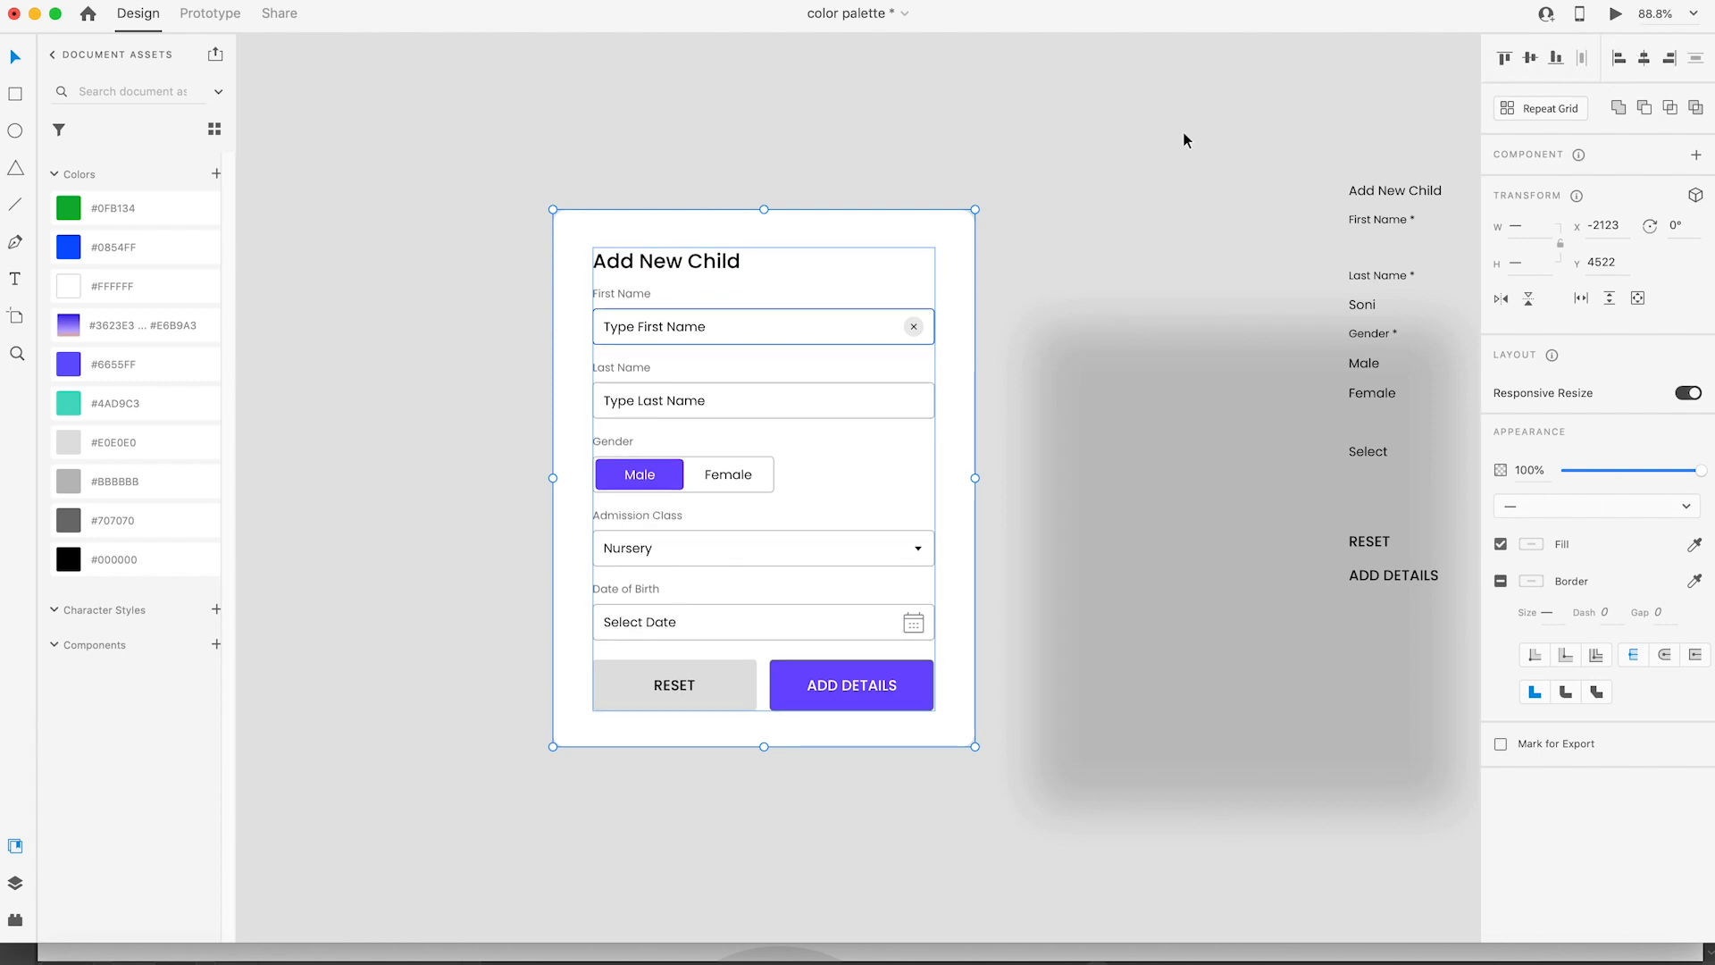
Step: Return the shadow behind the card, offset to the lower right, and stretch its height to about 572
left_click_drag(1022, 562, 760, 377)
left_click_drag(796, 720, 799, 764)
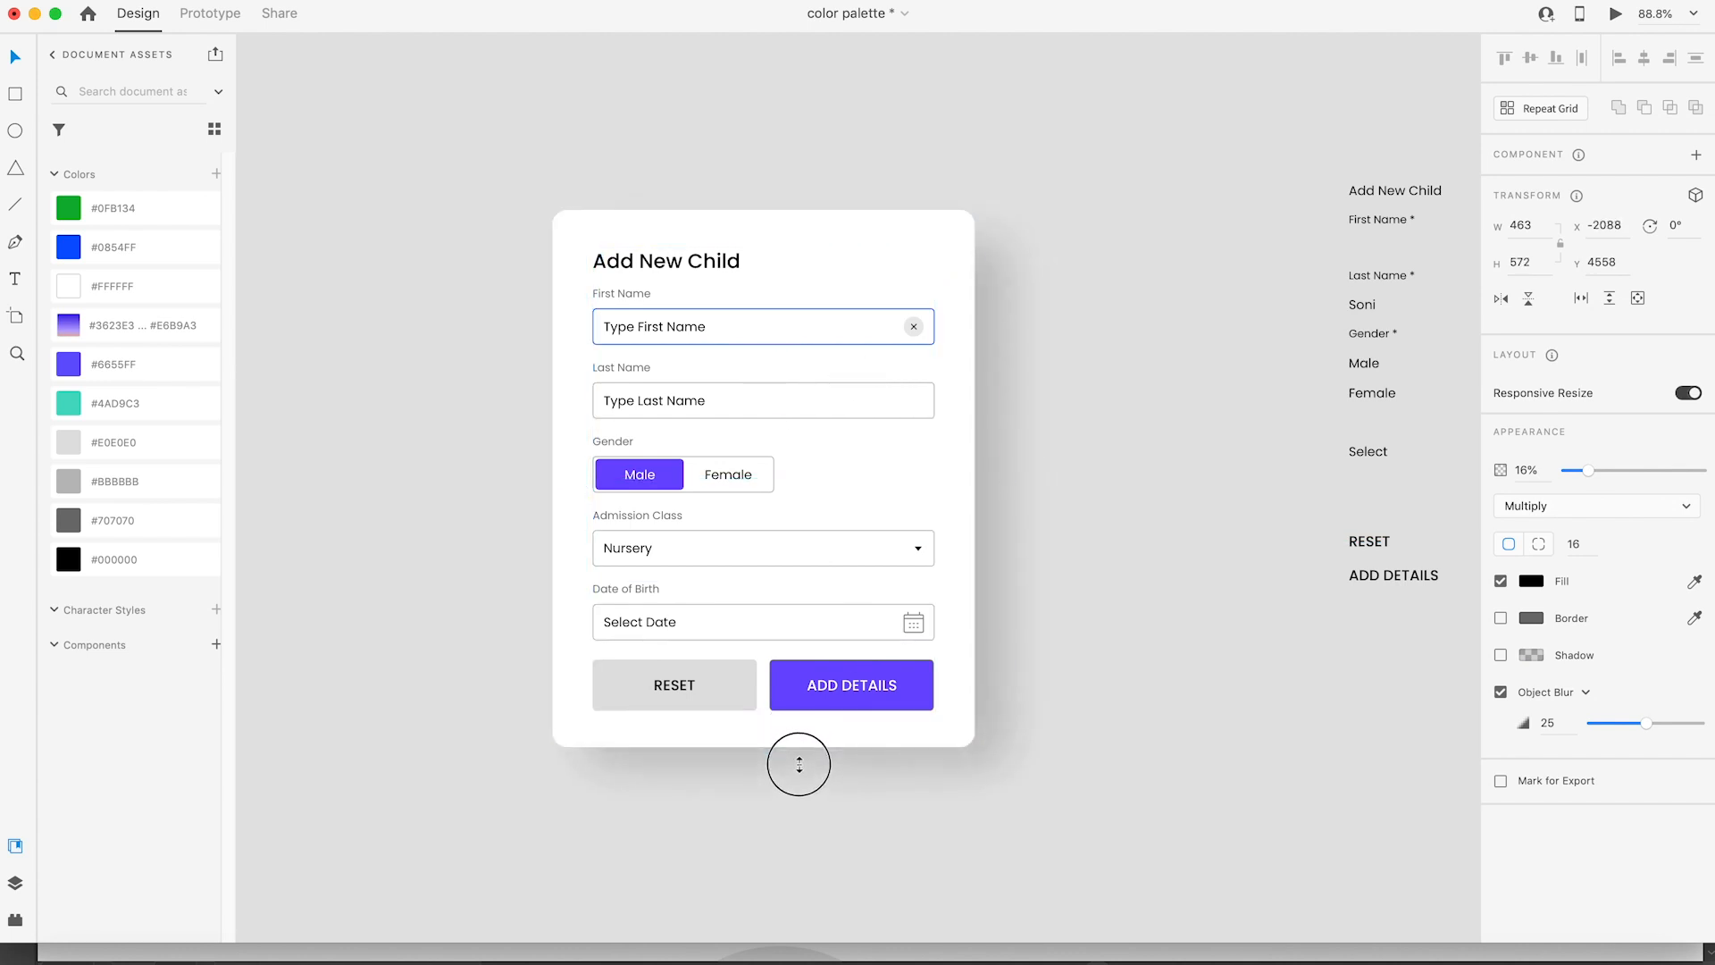
left_click(586, 172)
left_click_drag(984, 402, 958, 395)
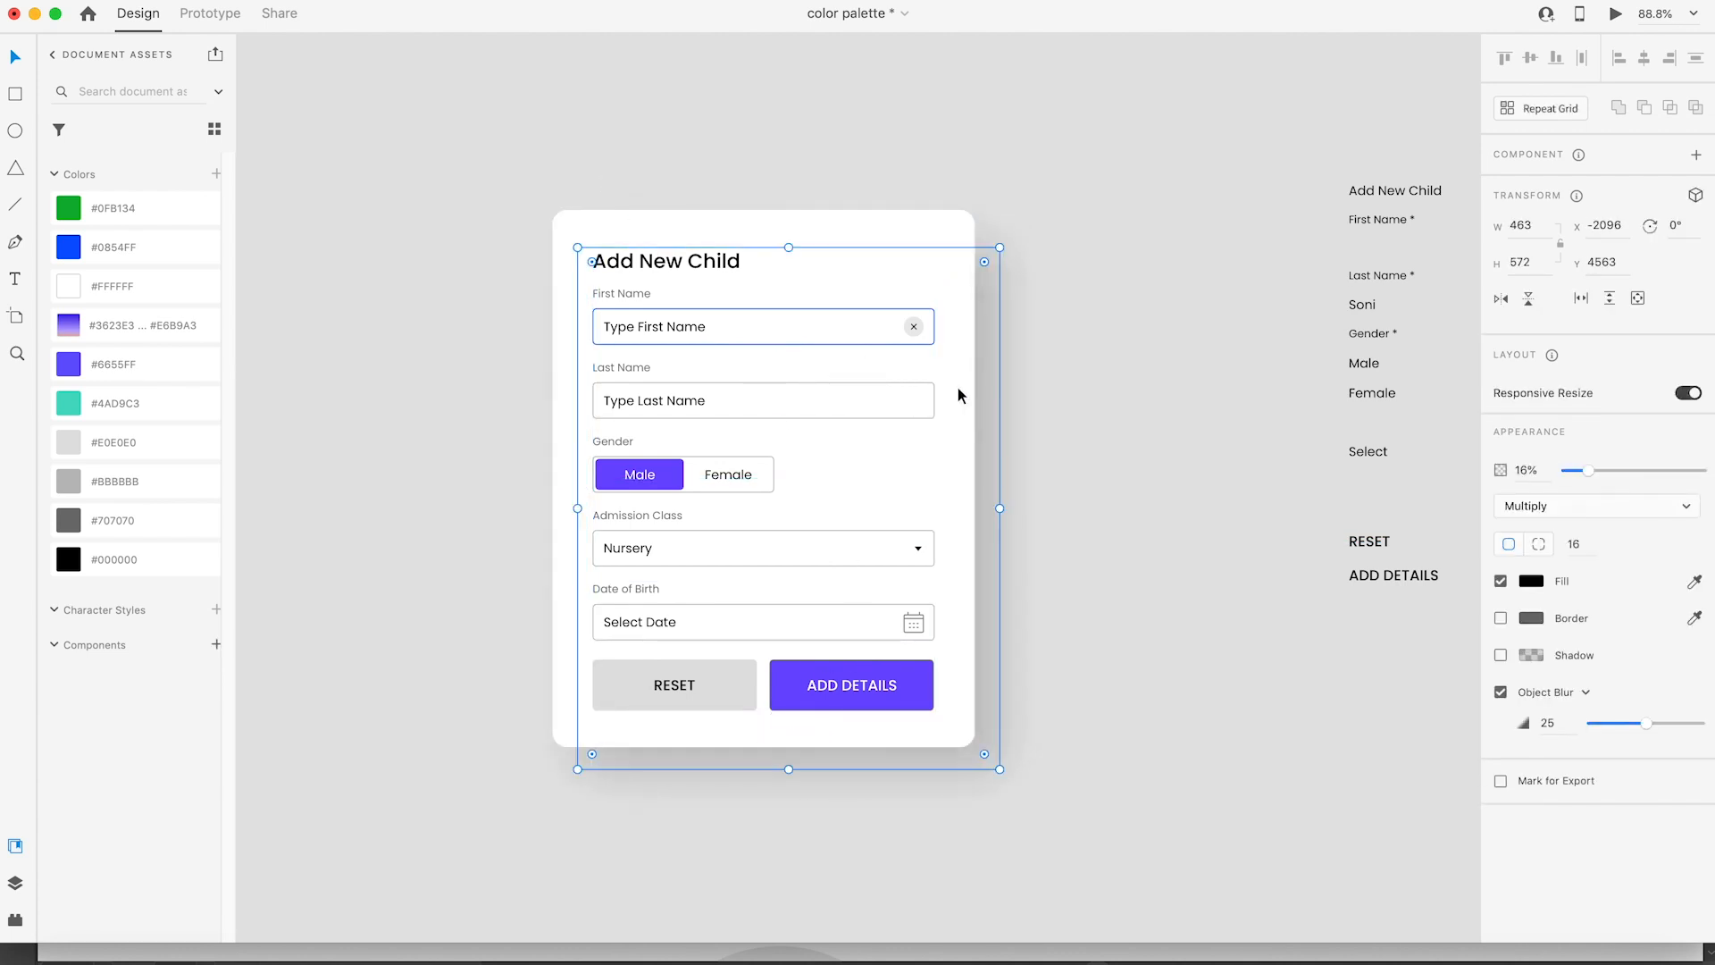
Step: Group the whole Add New Child card together with its shadow
key("super+minus")
left_click_drag(640, 226, 1120, 303)
key("super+g")
left_click(686, 192)
key("space")
Step: Place the Add New Child card on the Web 1366 – 2 artboard and delete the Fill Your details form there
left_click(733, 457)
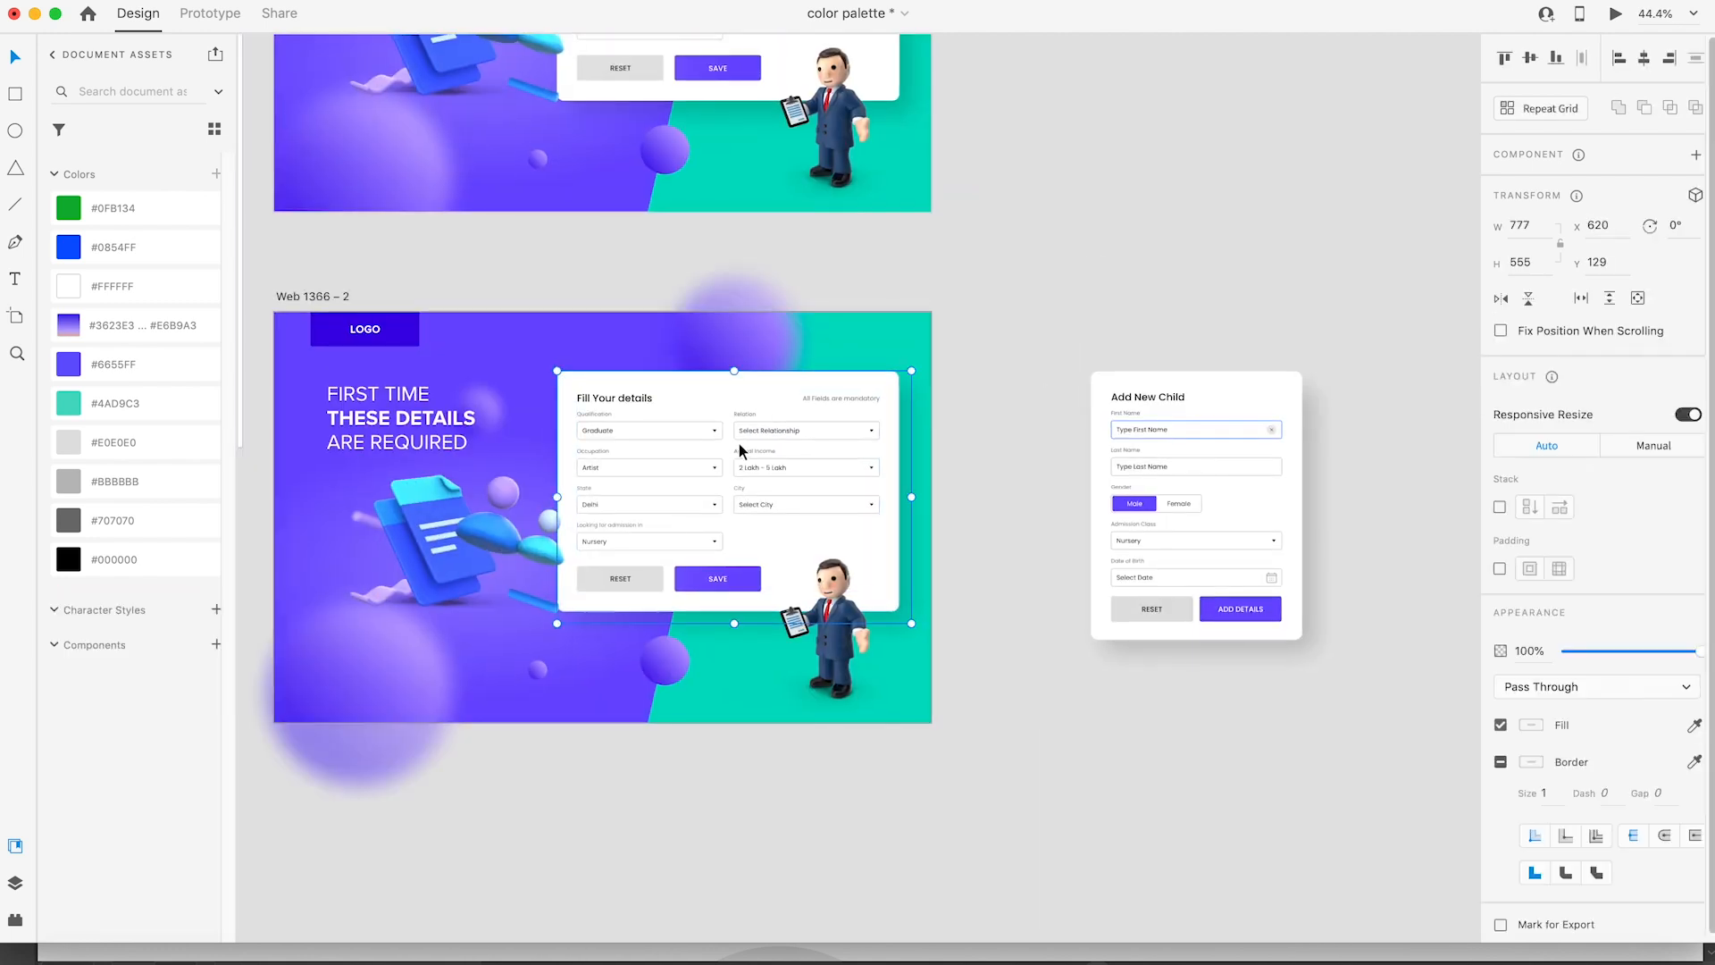
key("super+z")
left_click_drag(1203, 464, 716, 465)
left_click(624, 442)
key("BackSpace")
Step: Delete the businessman figure from the Web 1366 – 2 artboard
left_click(832, 667)
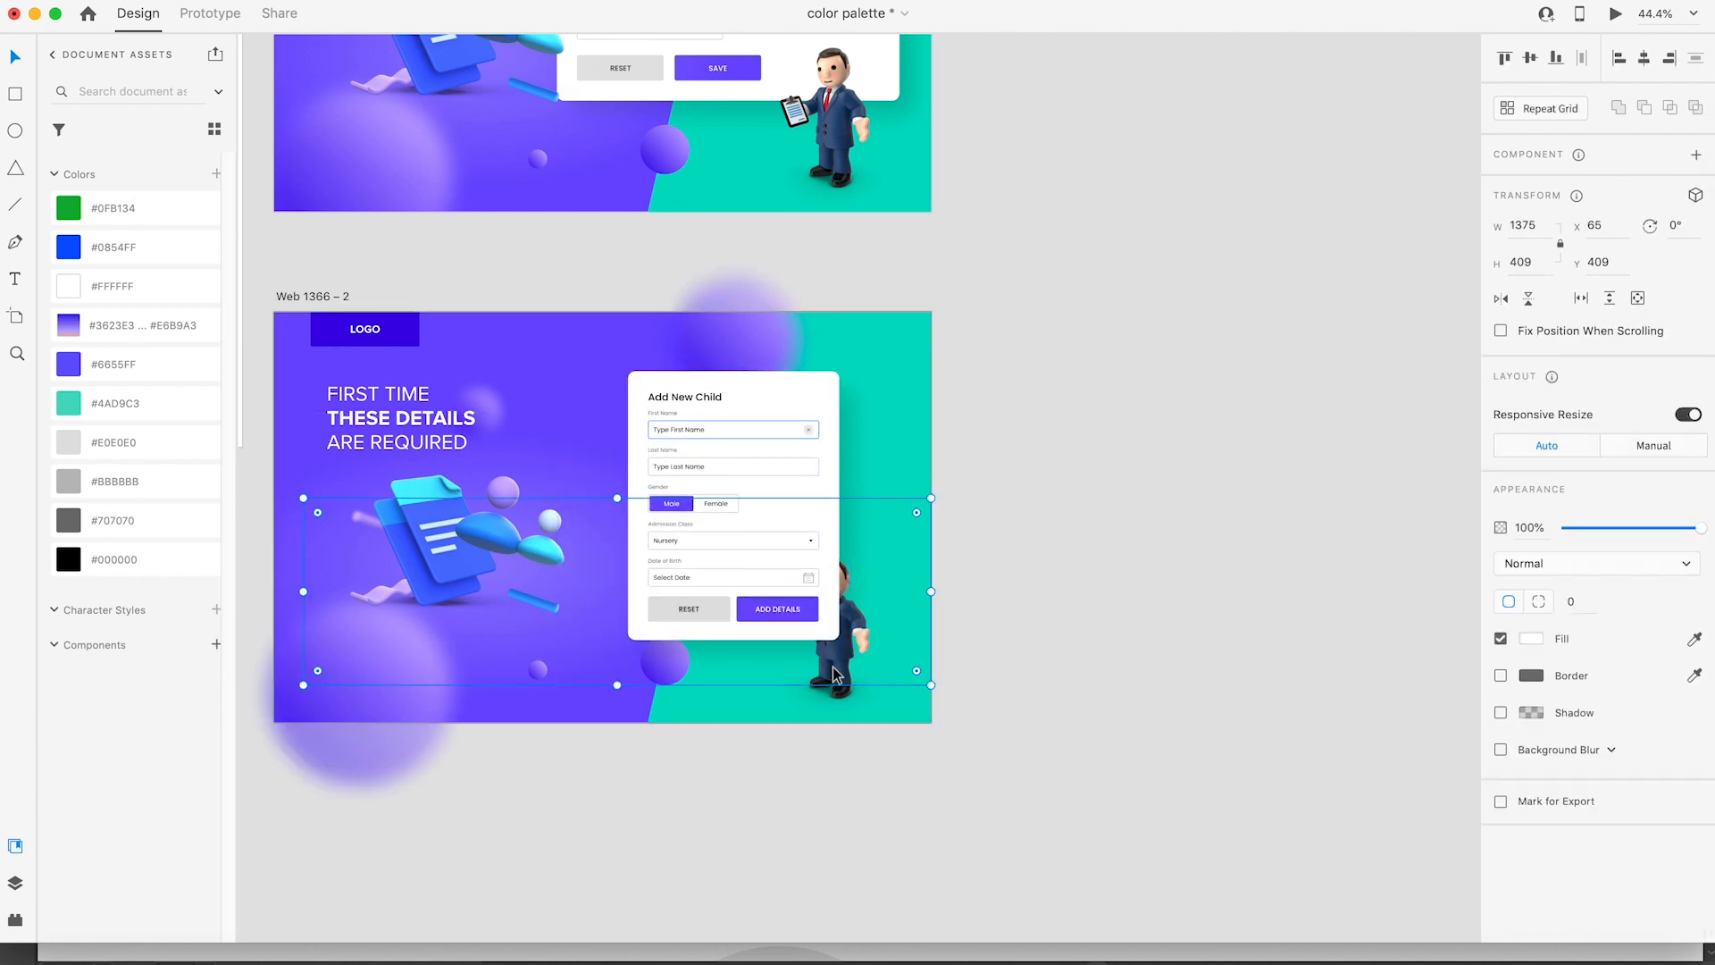
left_click(835, 675)
left_click_drag(835, 674, 984, 684)
key("super+z")
key("BackSpace")
Step: Shift the green panel's slanted edge right, moving its upper corner to about x 1151 and its lower corner by a similar amount
left_click_drag(827, 537, 907, 647)
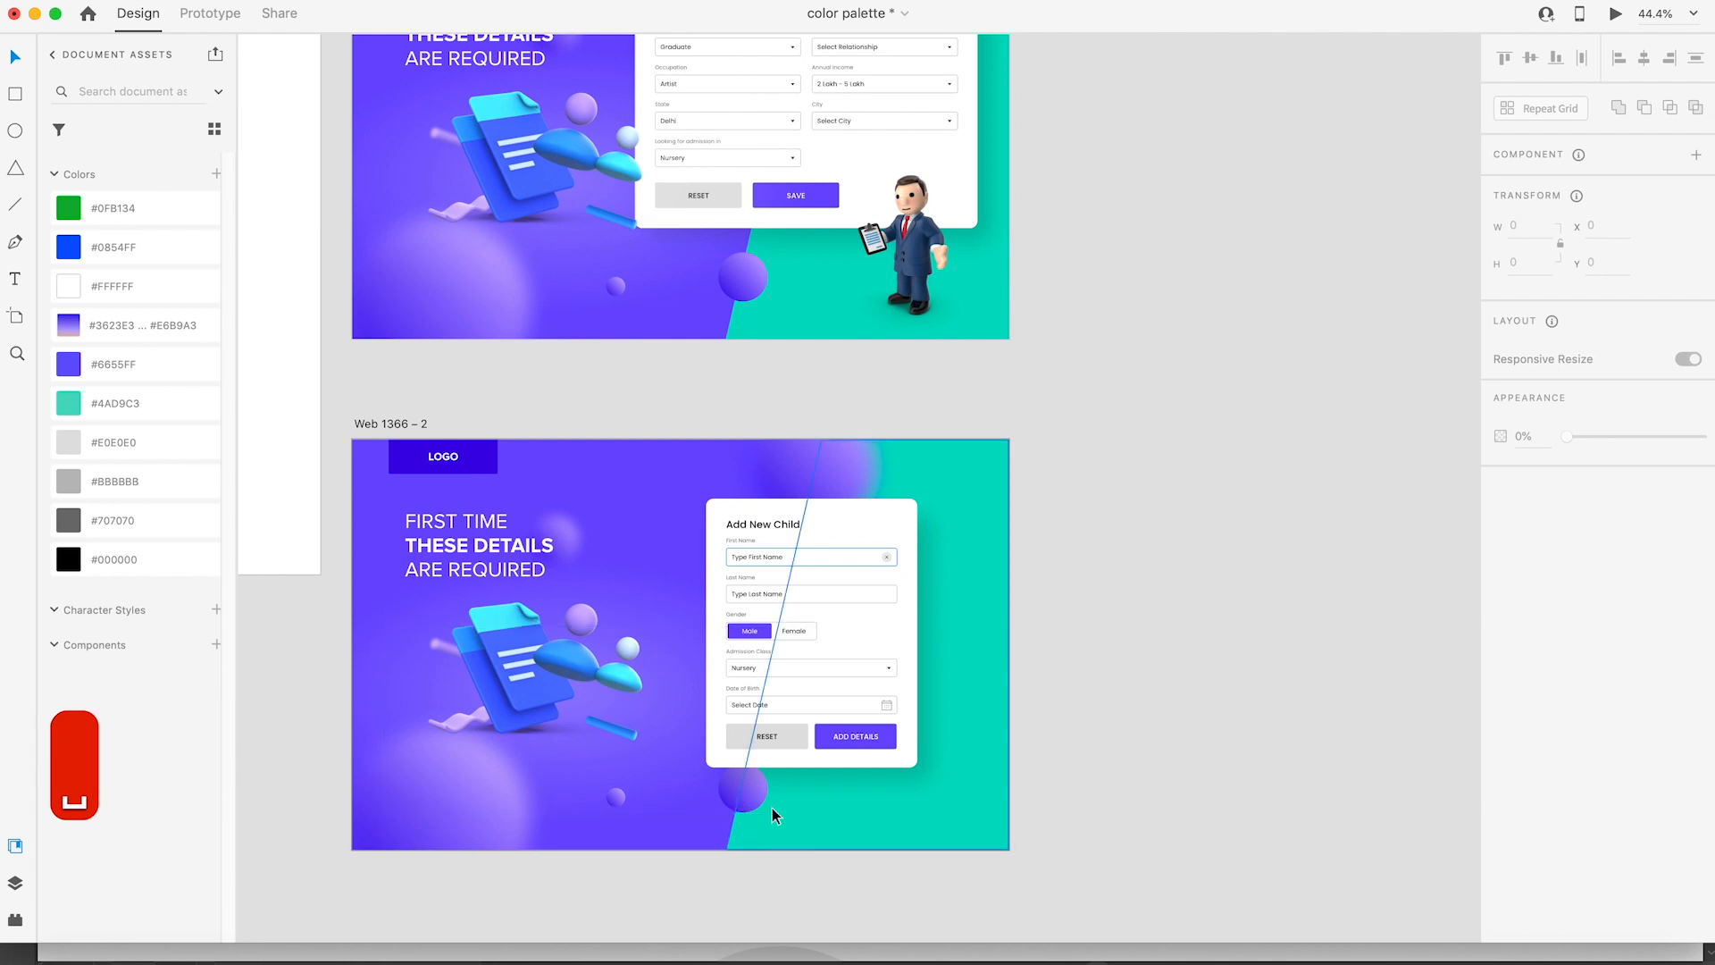
left_click(965, 476)
mouse_move(722, 644)
left_mouse_down()
mouse_move(775, 645)
mouse_move(756, 645)
left_mouse_up()
key("super+z")
double_click(960, 488)
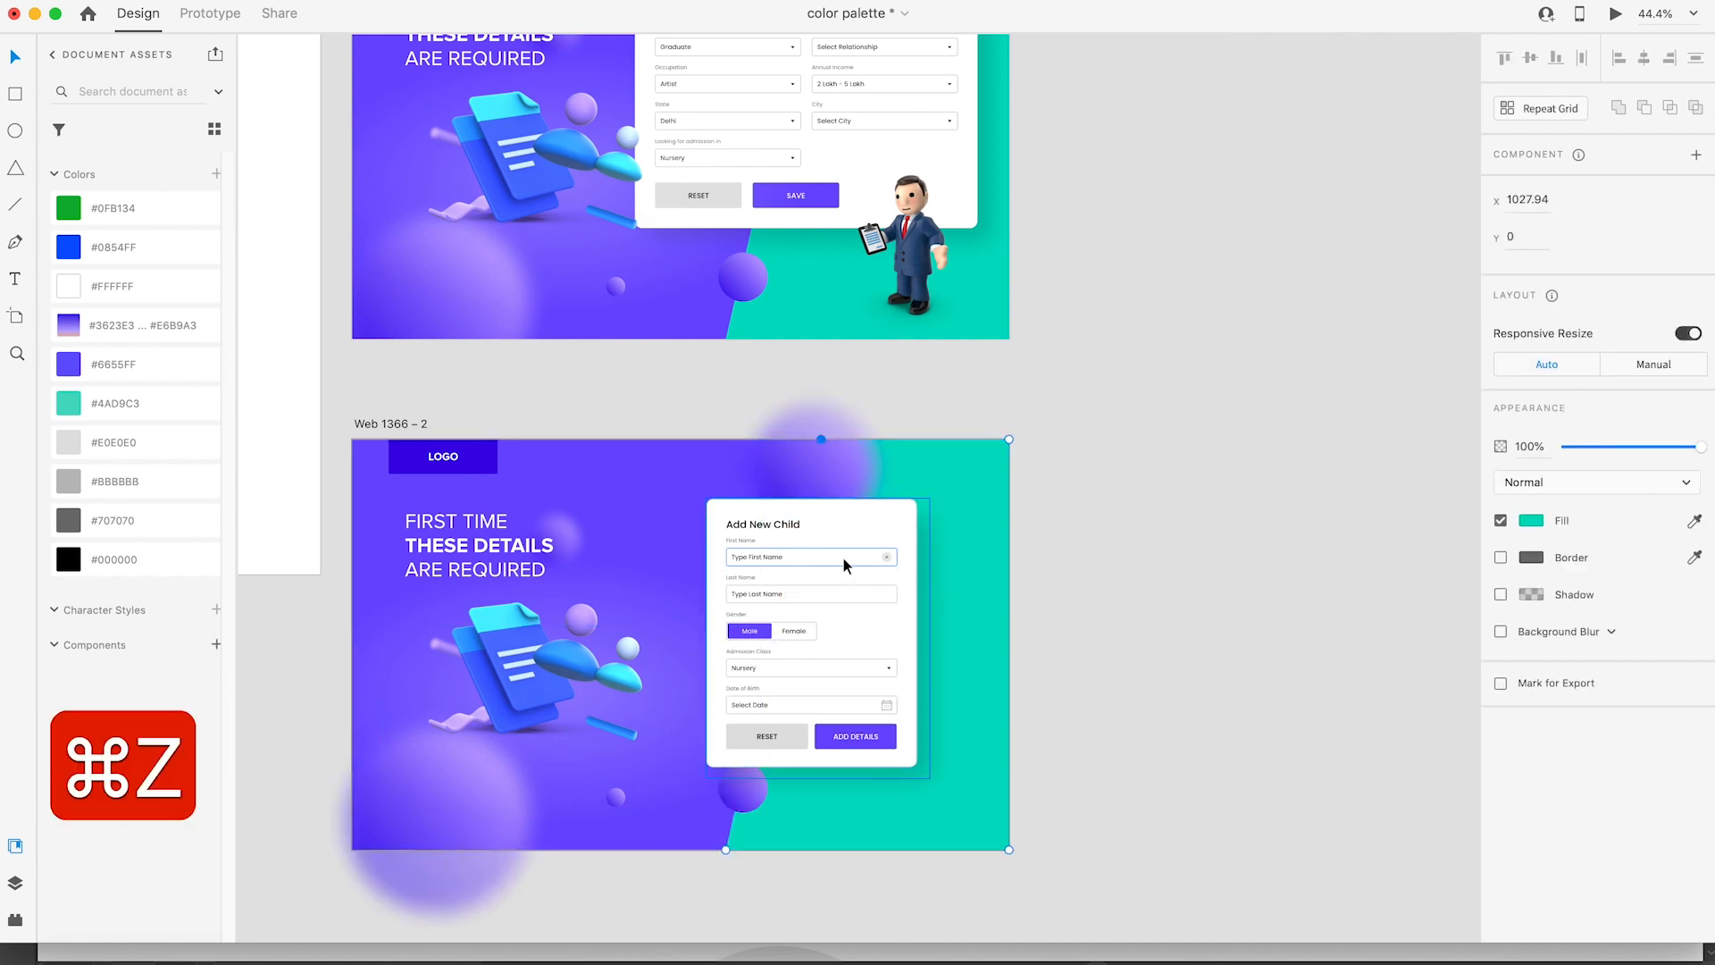
left_click_drag(822, 441, 877, 439)
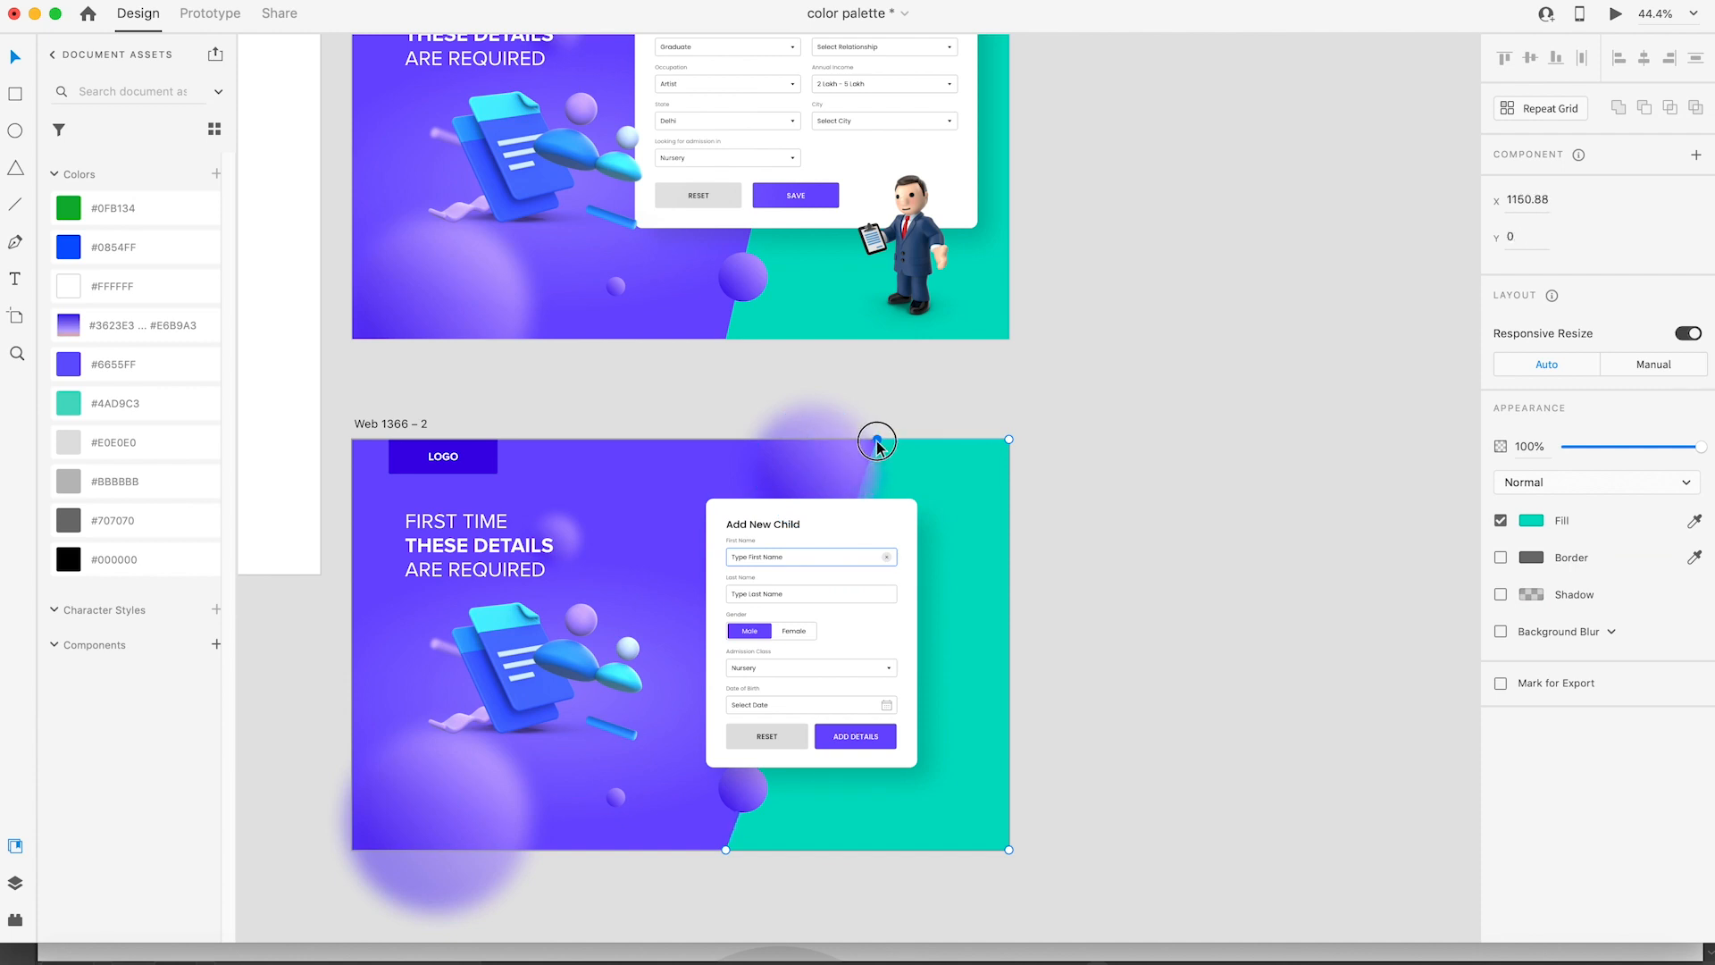
left_click_drag(727, 852, 774, 849)
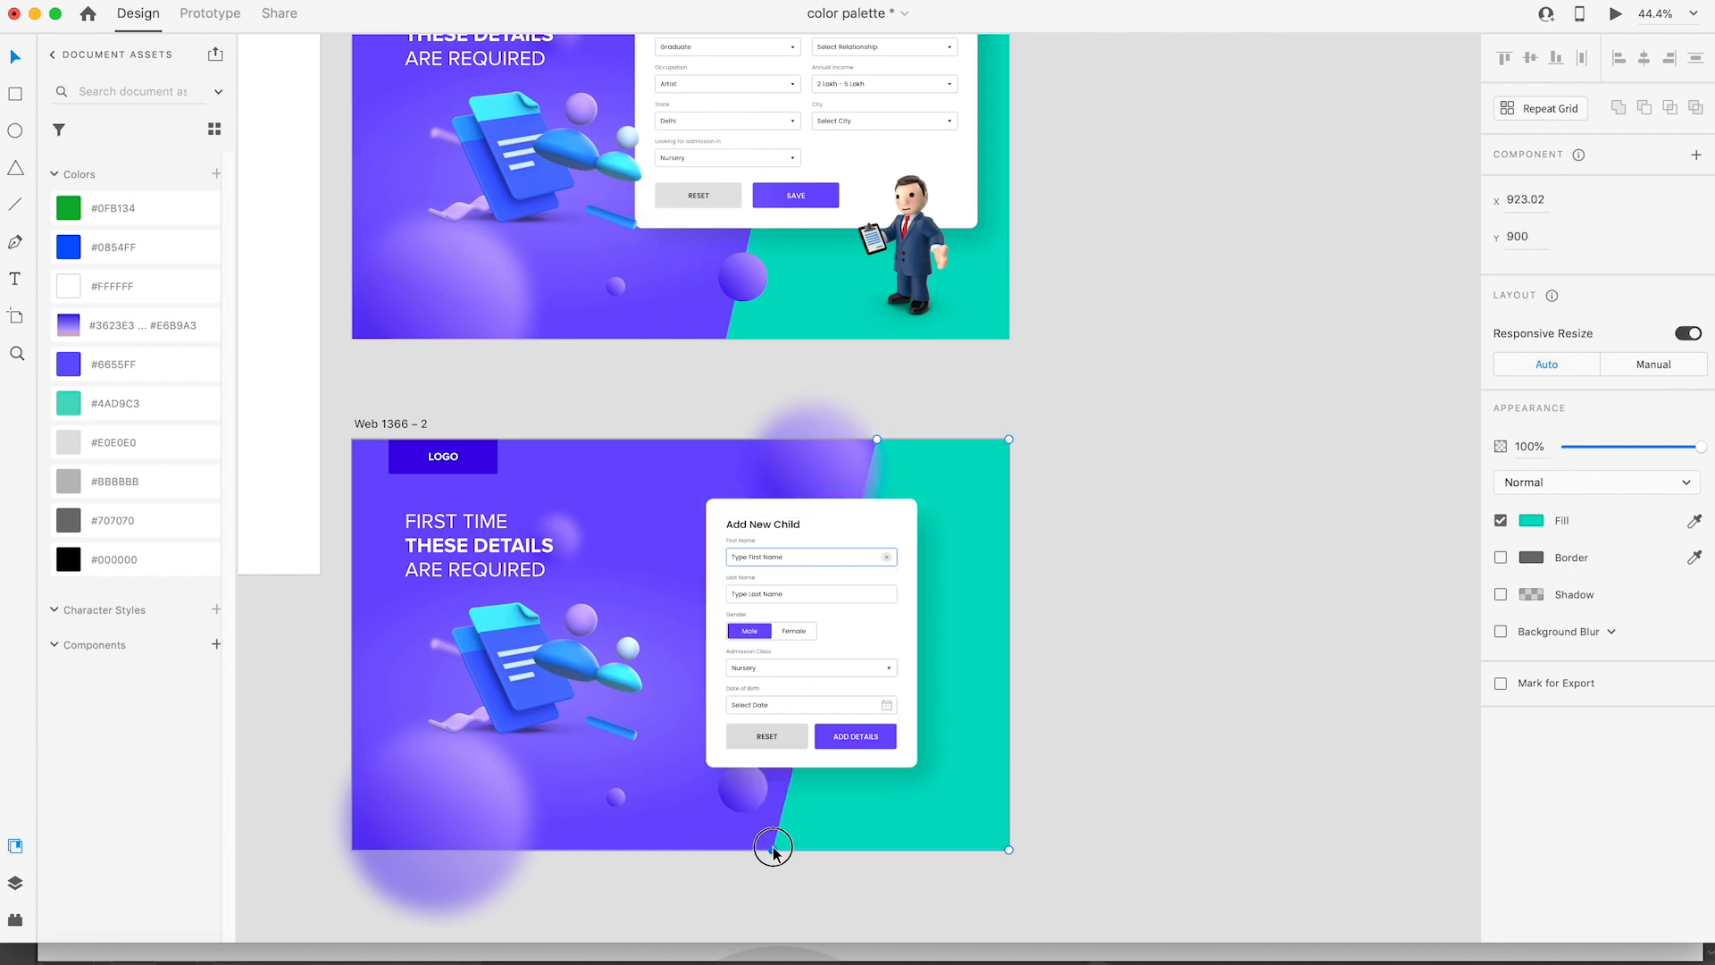
key("v")
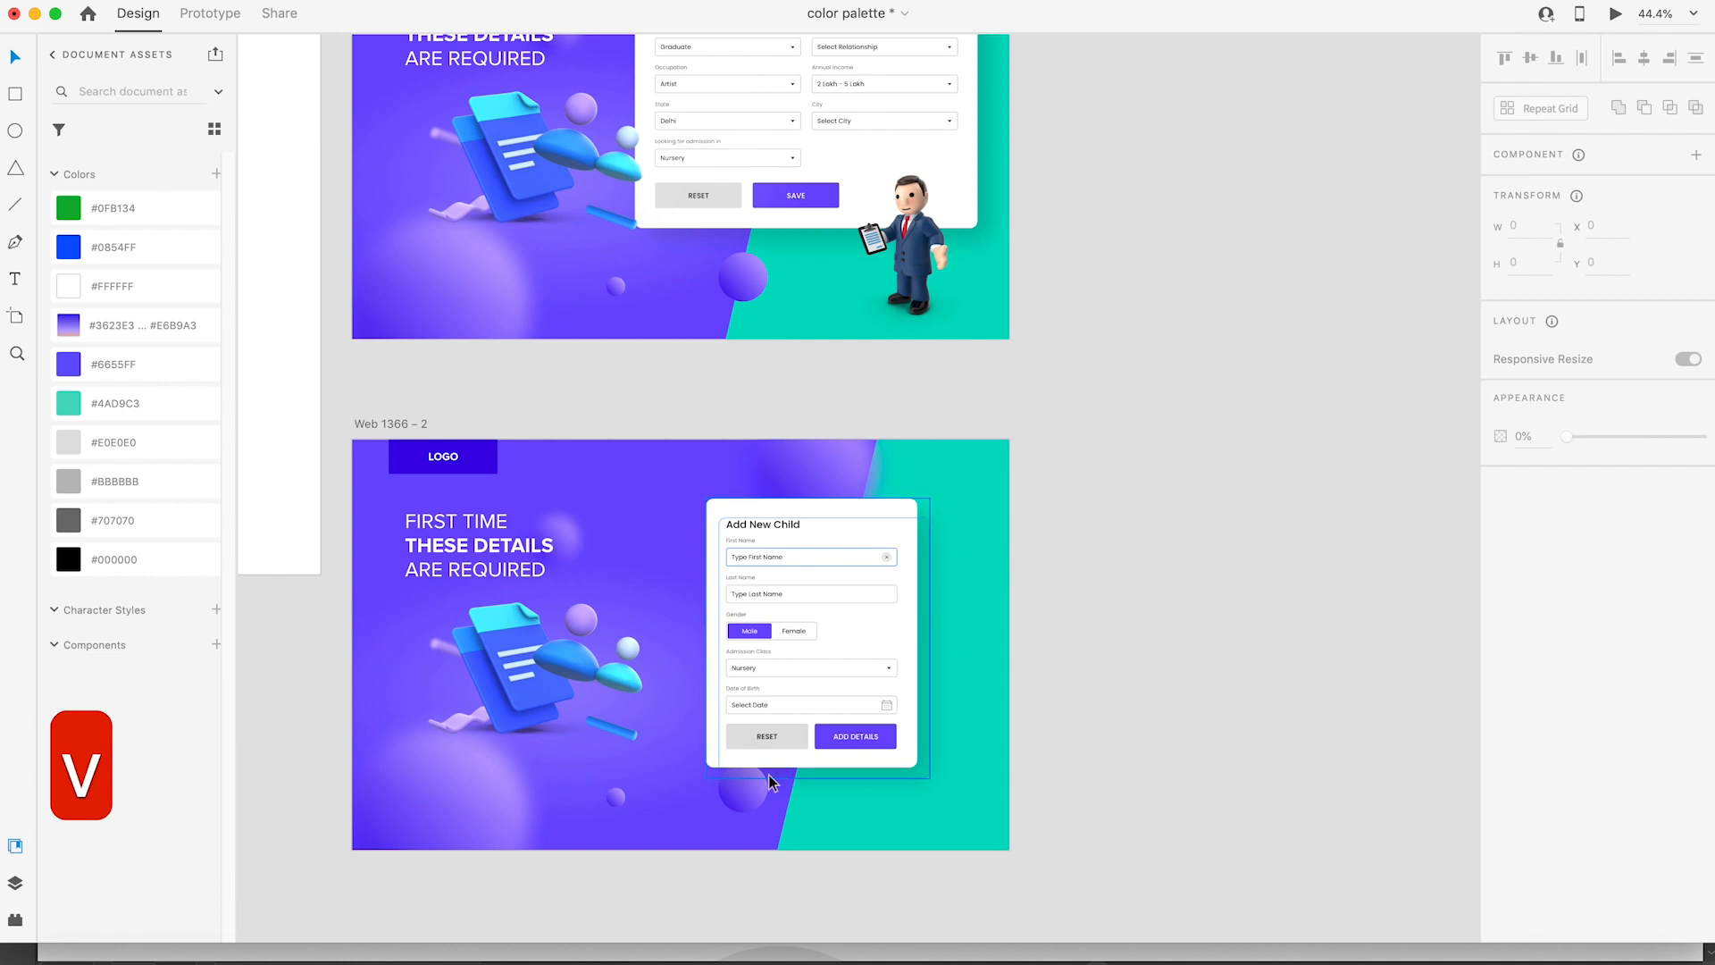
Step: Lock the wide 1375 × 409 rectangle overlapping the purple sphere below the card
left_click(747, 809)
left_click(1210, 837)
key("z")
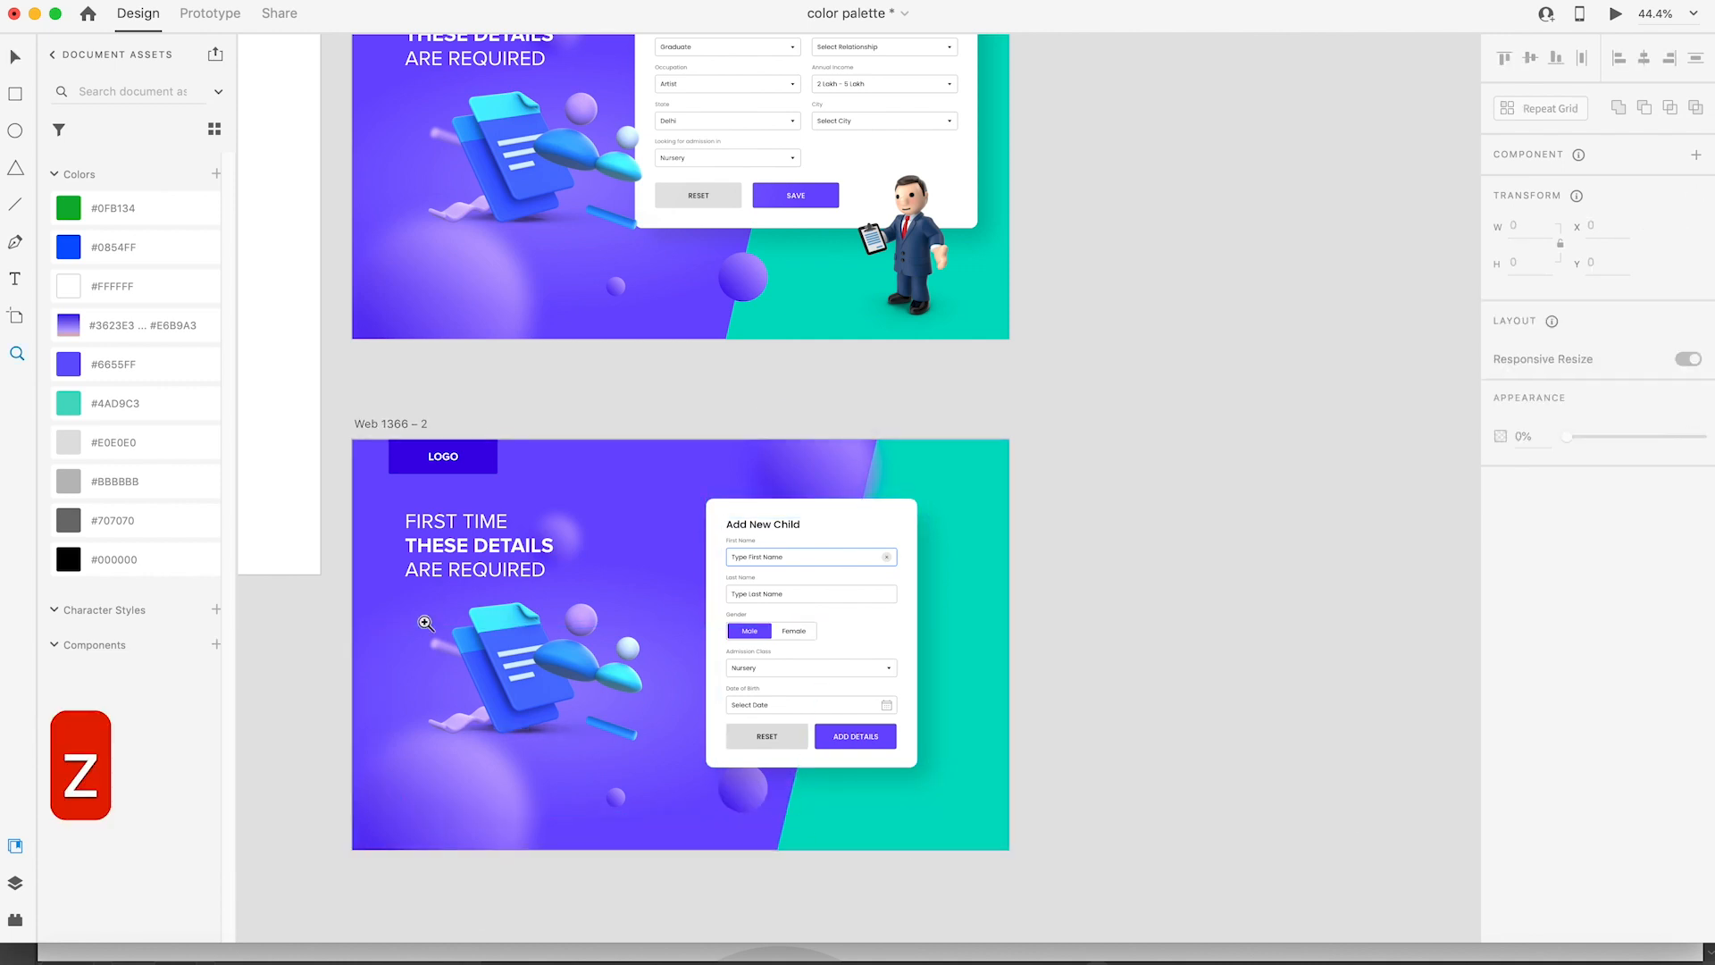
left_click_drag(397, 626, 887, 856)
key("v")
left_click_drag(1108, 637, 1087, 738)
key("super+z")
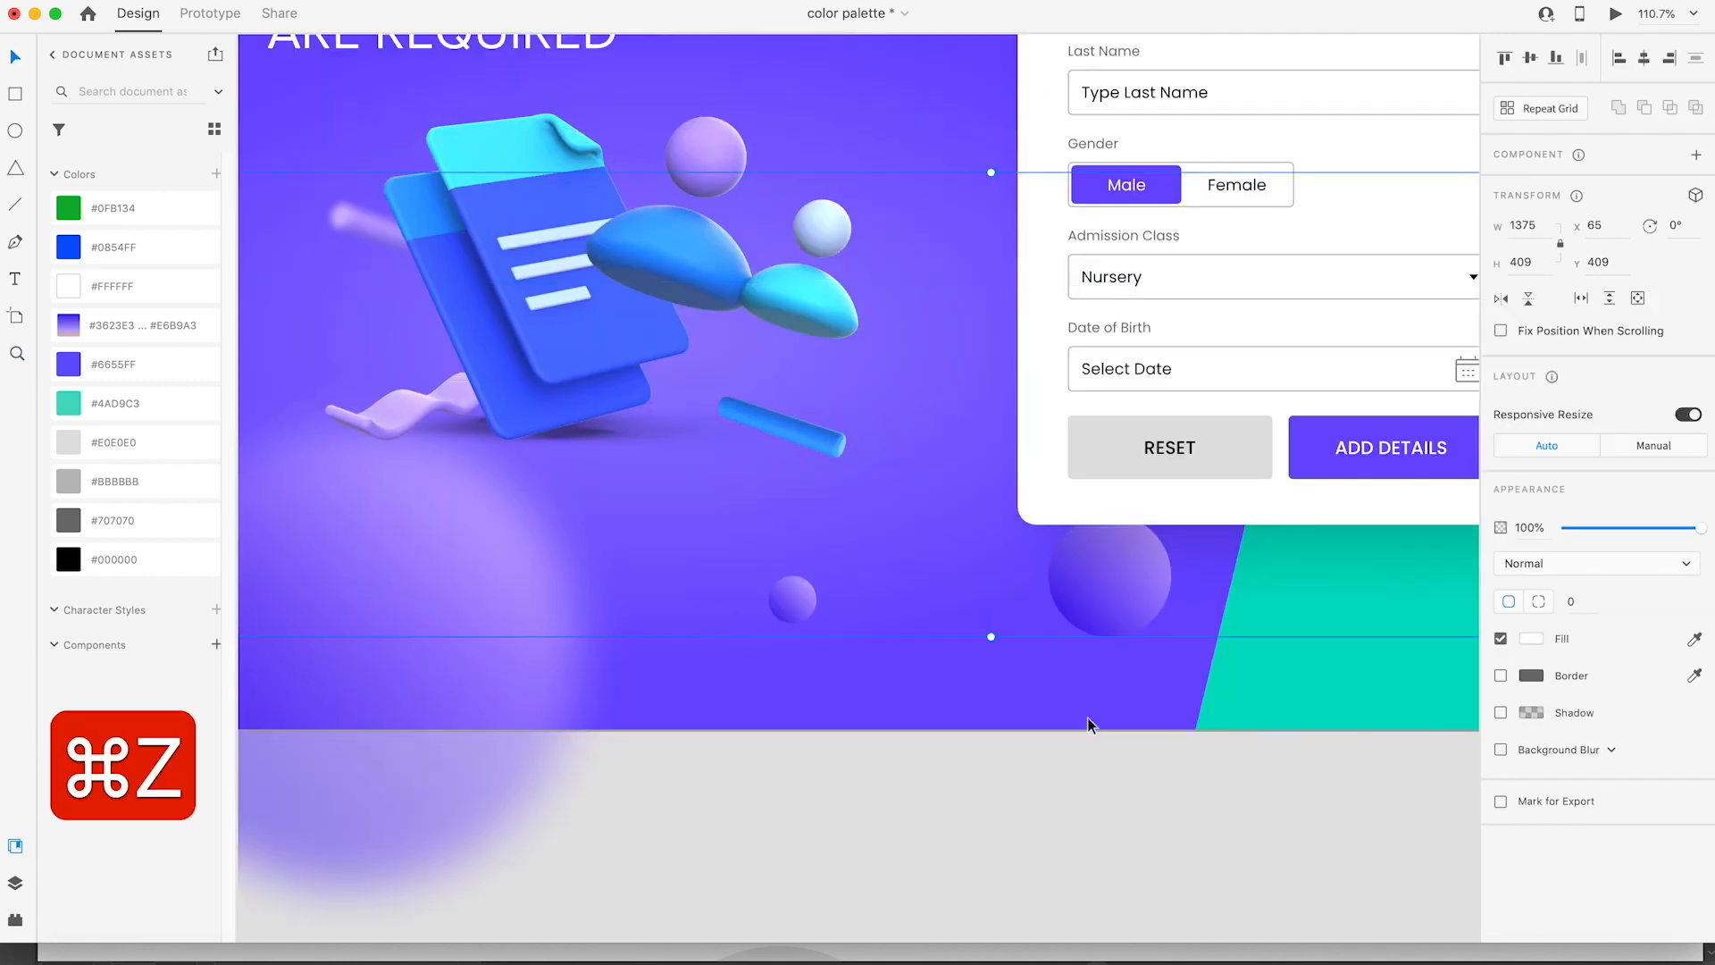
key("super+l")
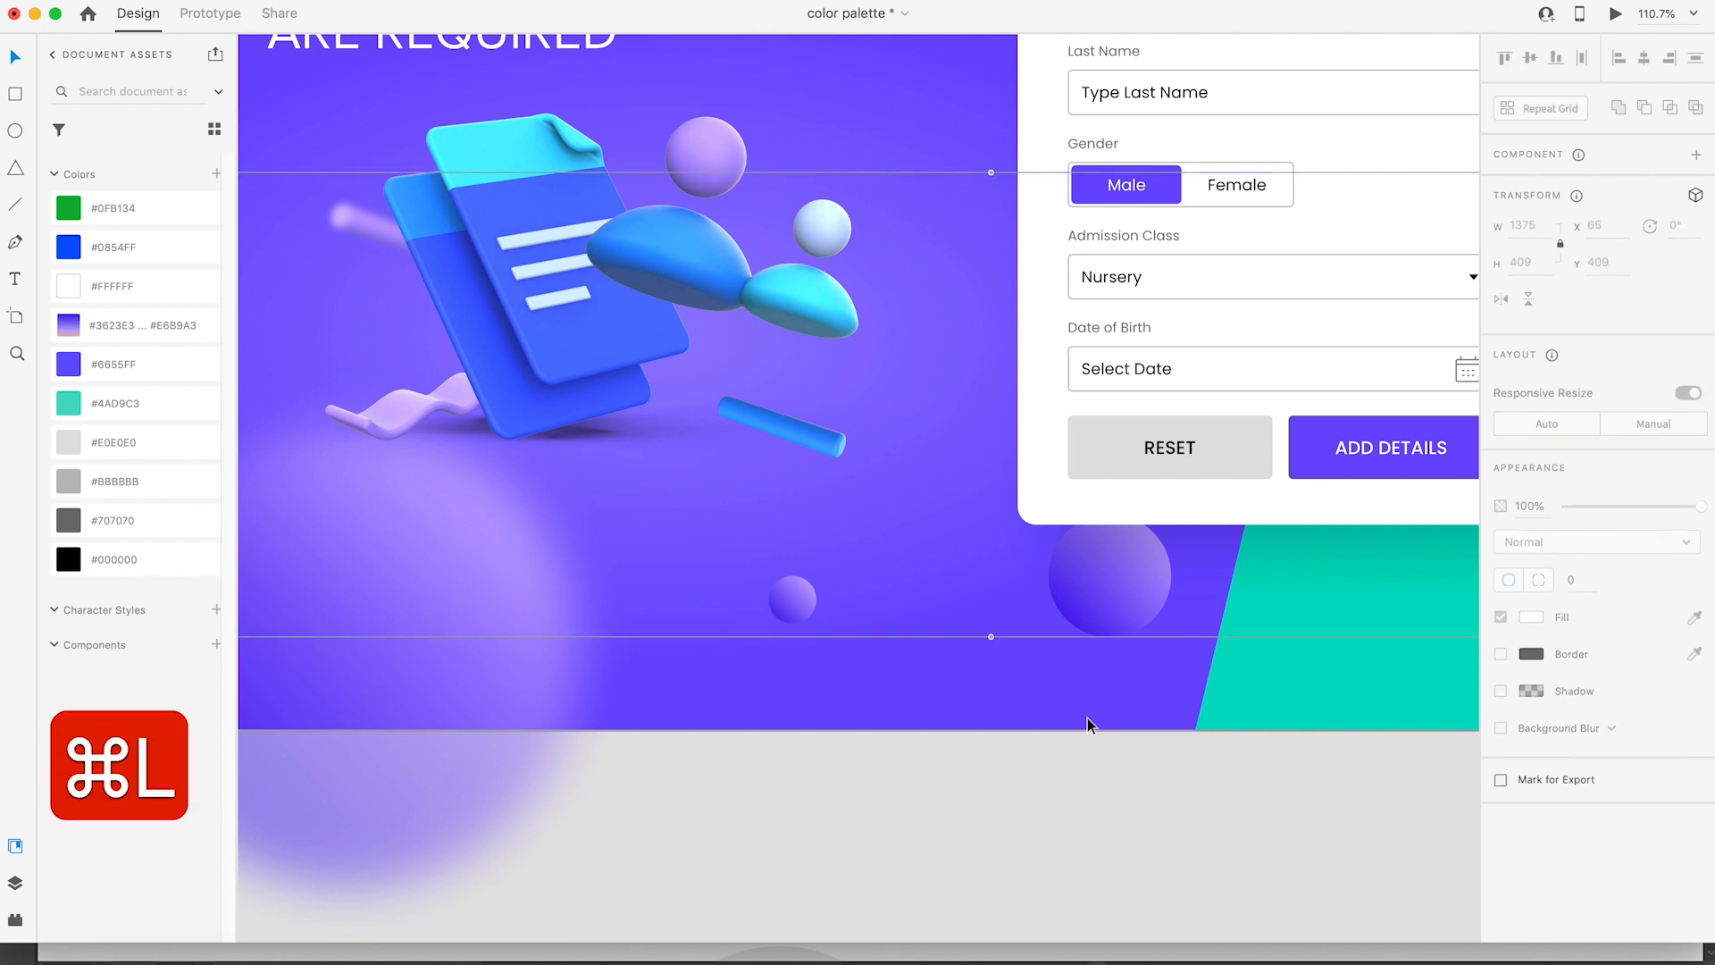
Step: Shrink the purple sphere below the card to about 68 × 68 and place it over the slanted edge near x 914, y 777
left_click(1133, 566)
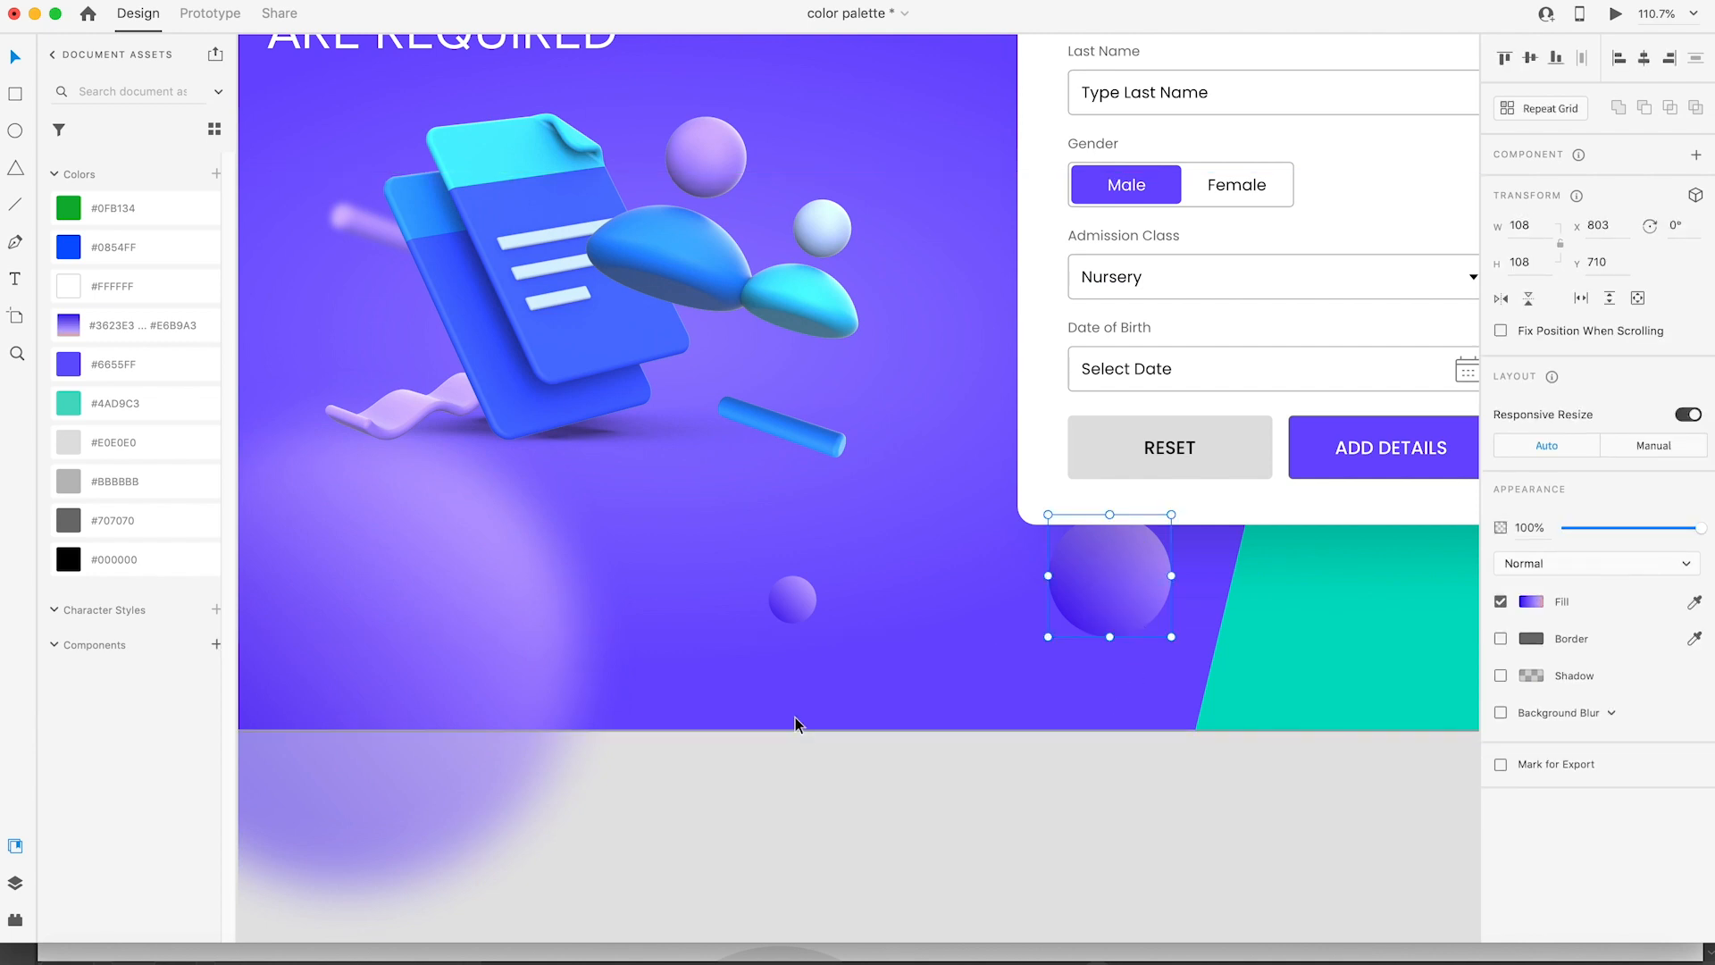
key("shift+Down")
key("shift+Down")
key("shift+Down")
key("shift+Down")
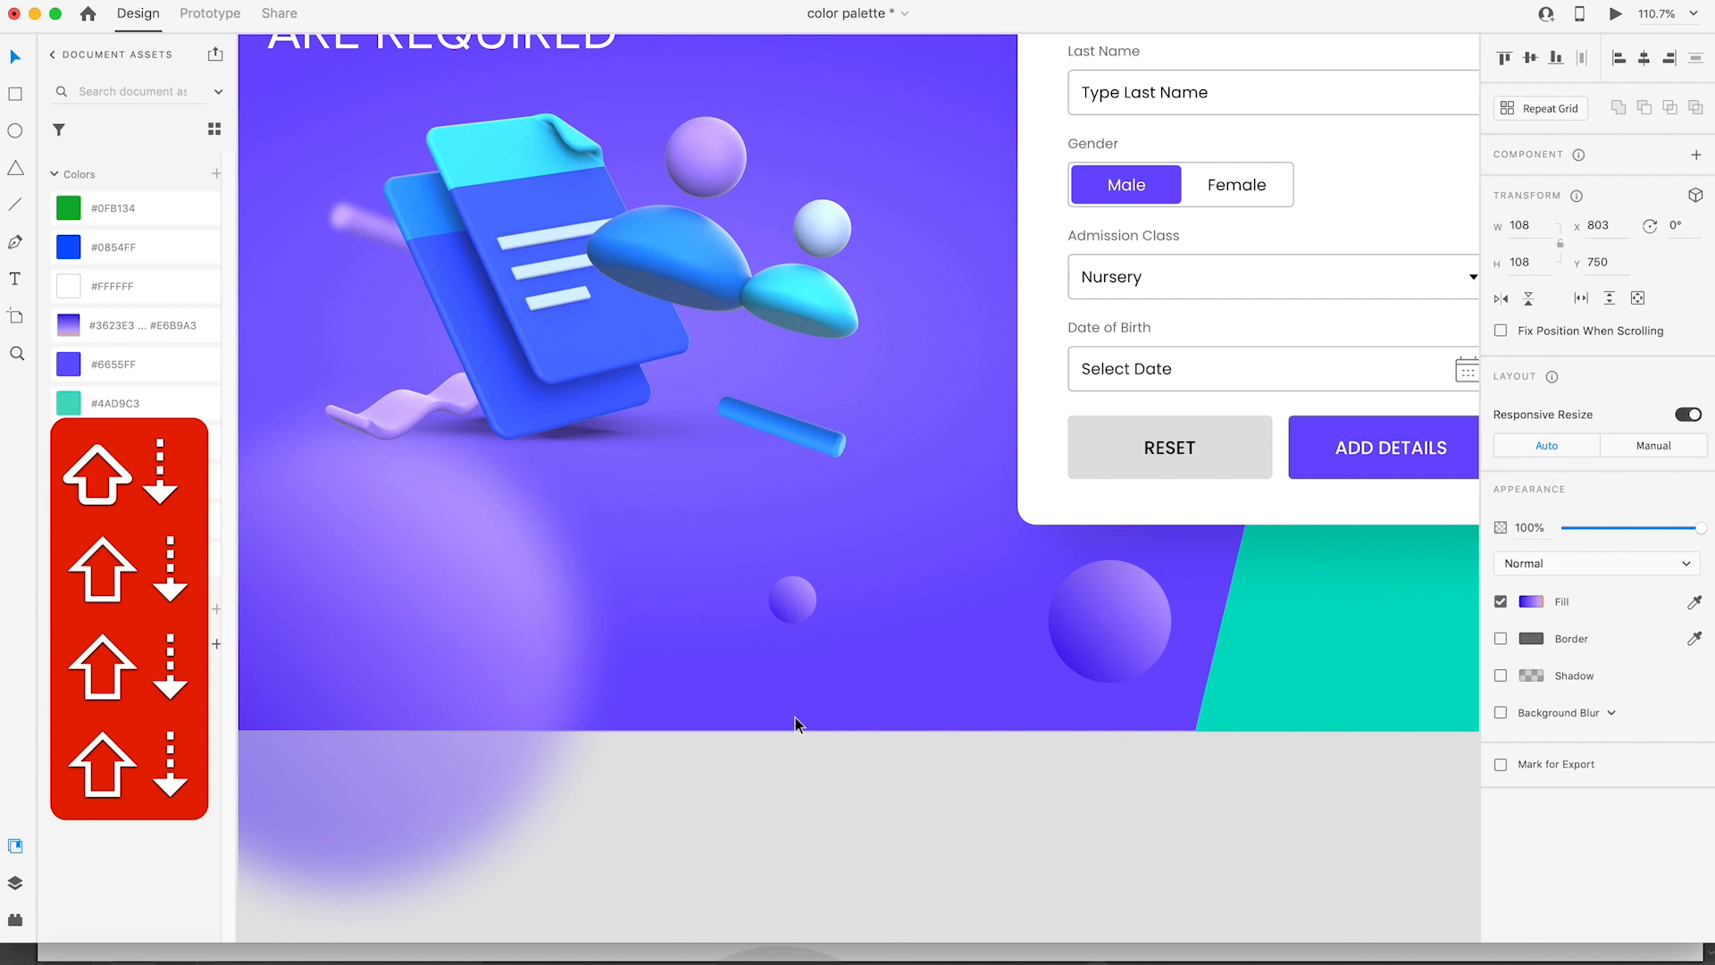
left_click_drag(1173, 558, 1142, 573)
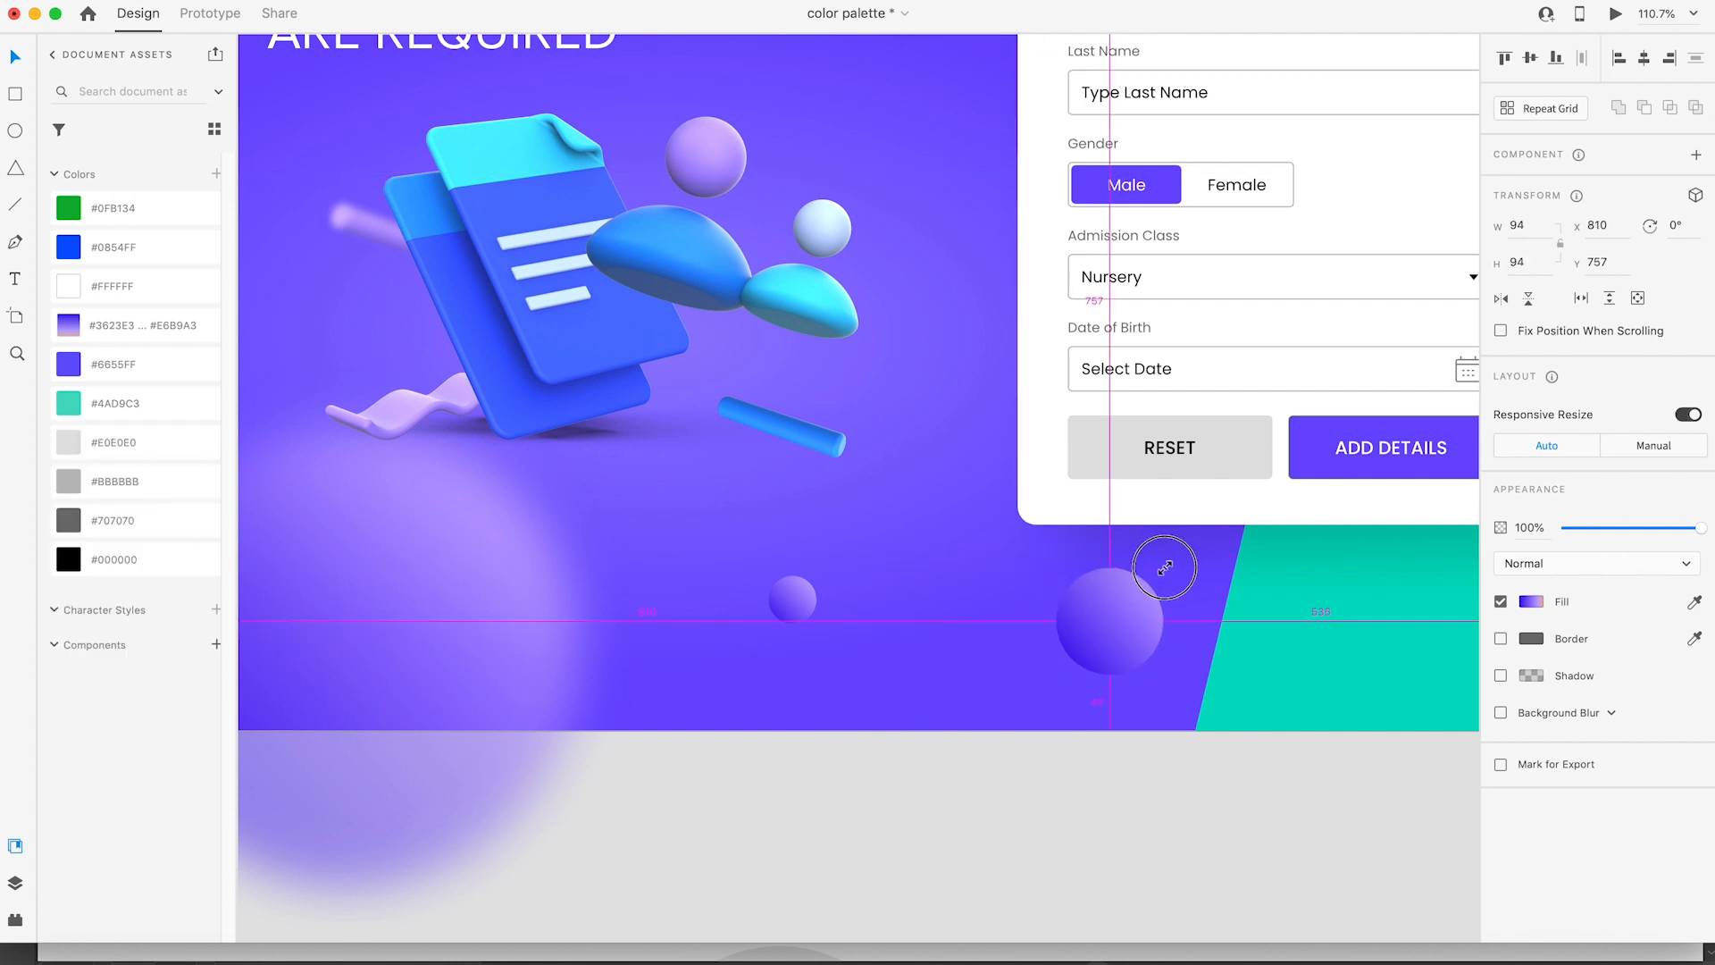
left_click_drag(1098, 670, 1206, 649)
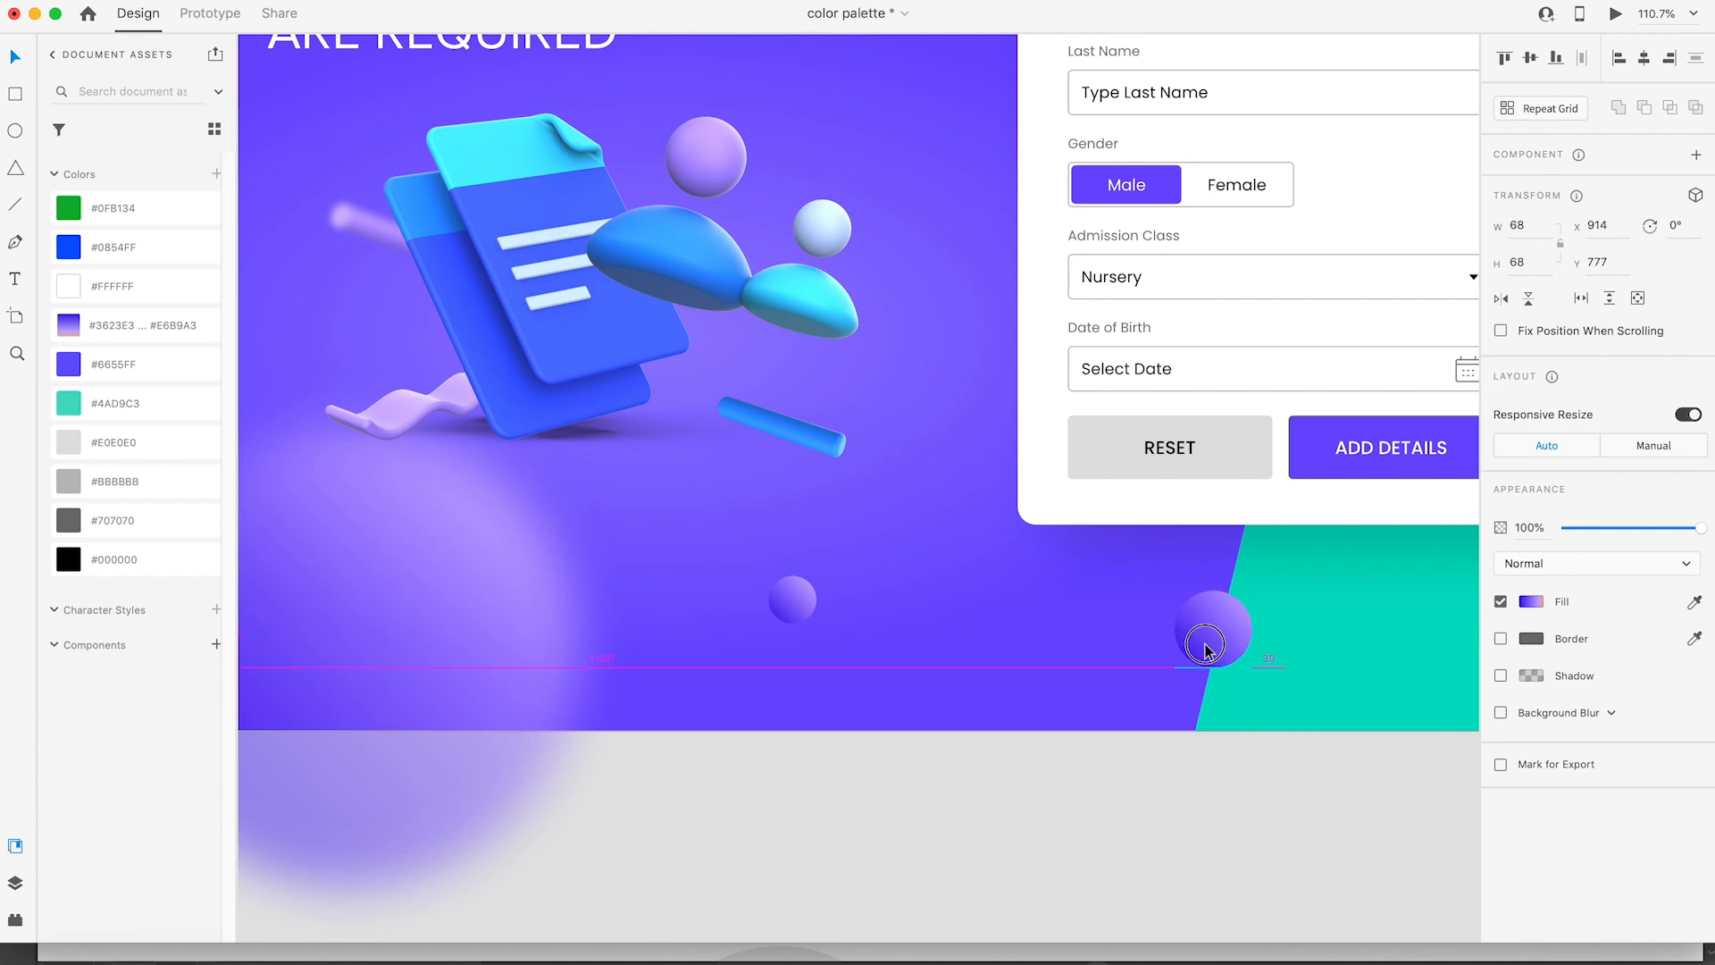
Step: Delete the floating documents illustration under the heading on the Web 1366 – 2 artboard
scroll(930, 849, "down", 5)
left_click(1383, 517)
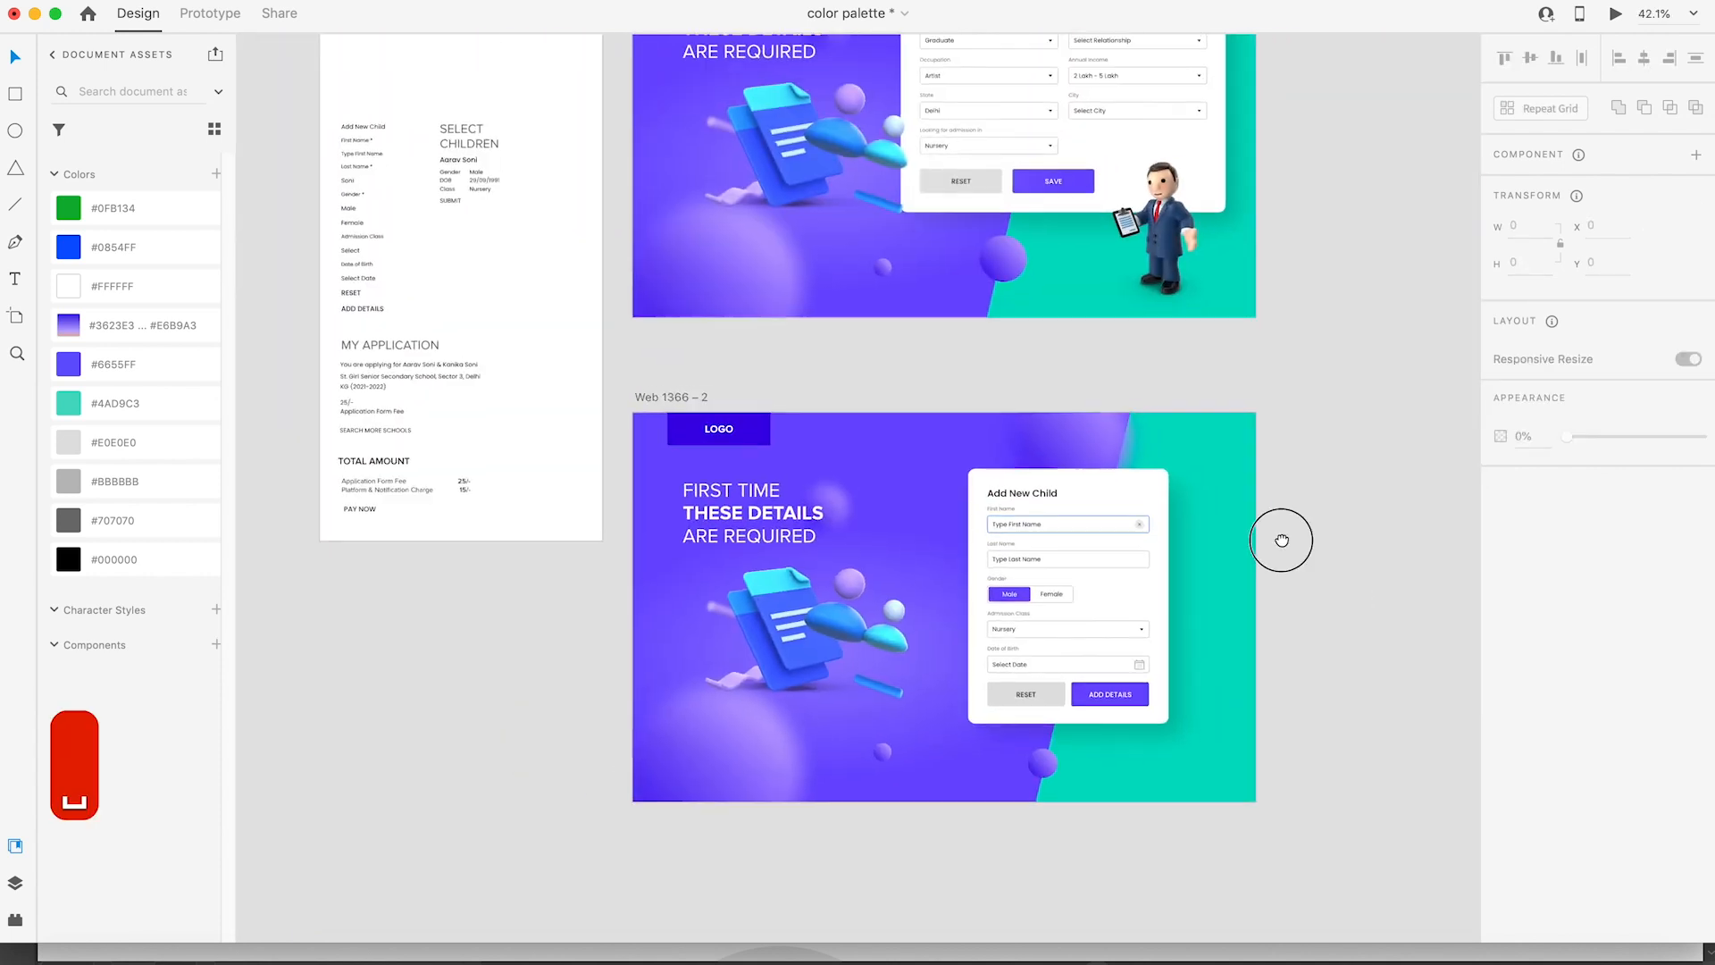
scroll(1282, 536, "up", 4)
scroll(1272, 460, "right", 2)
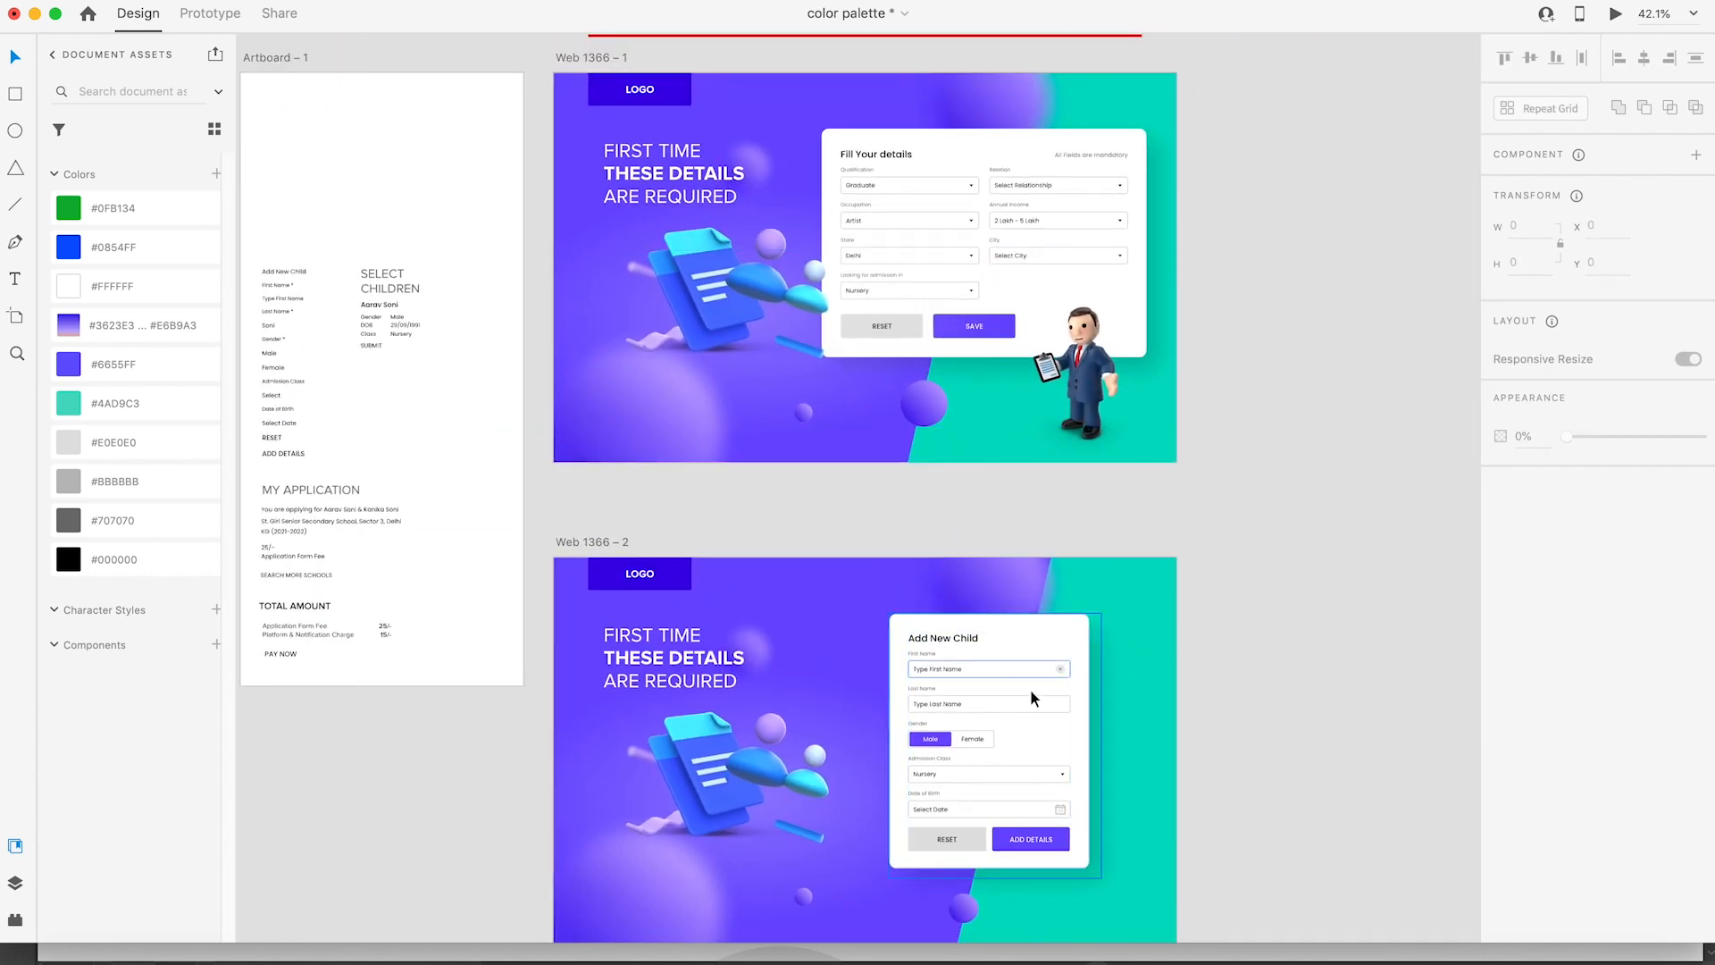
scroll(1031, 689, "down", 3)
scroll(1031, 690, "left", 1)
left_click(747, 620)
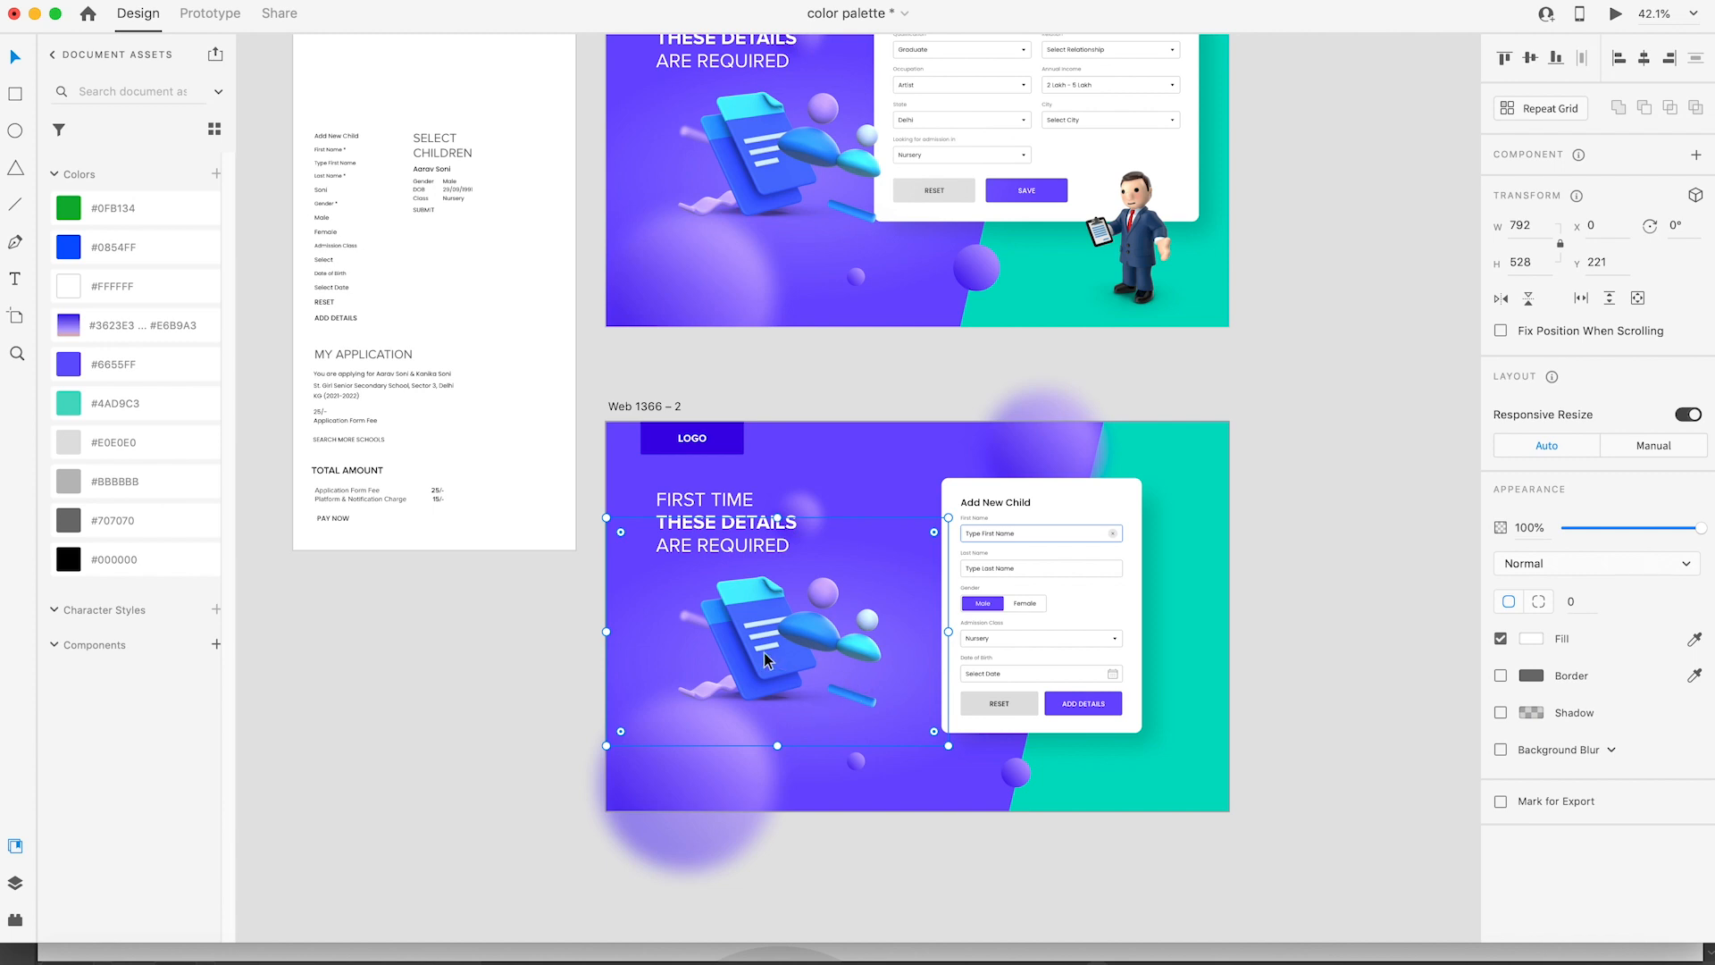
left_click_drag(757, 636, 700, 657)
key("super+z")
key("BackSpace")
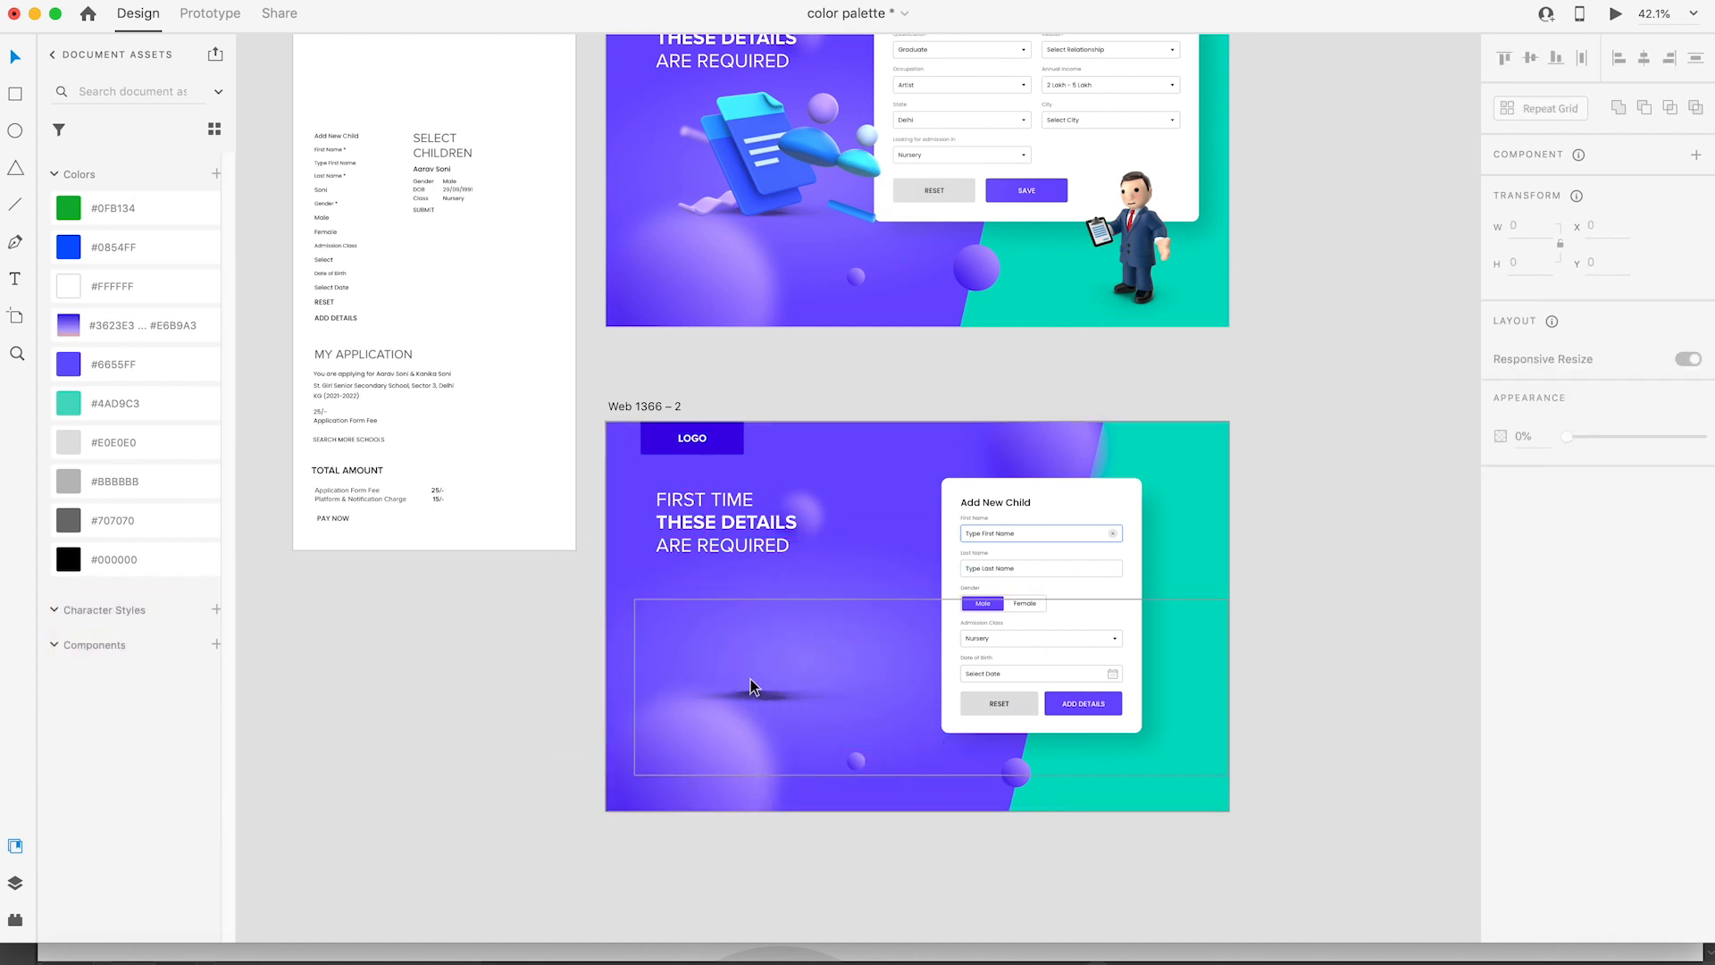
scroll(758, 639, "left", 3)
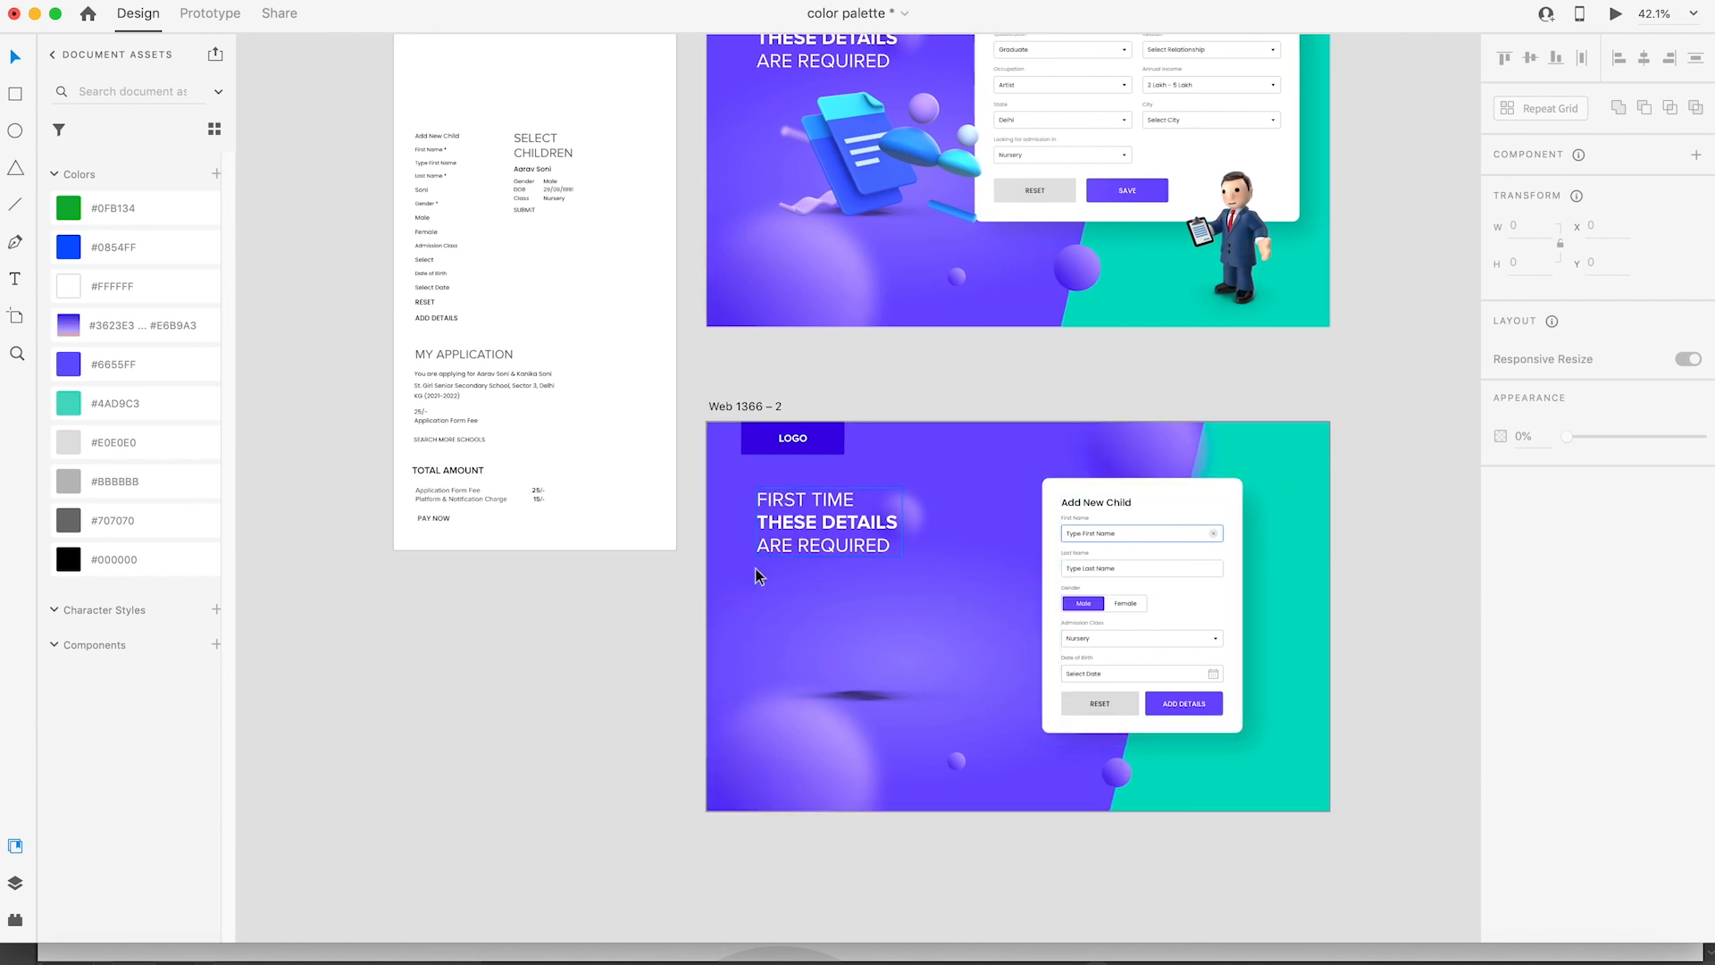
Step: Replace the heading on the Web 1366 – 2 artboard with the SELECT CHILDREN text copied from the white text artboard
scroll(861, 576, "right", 2)
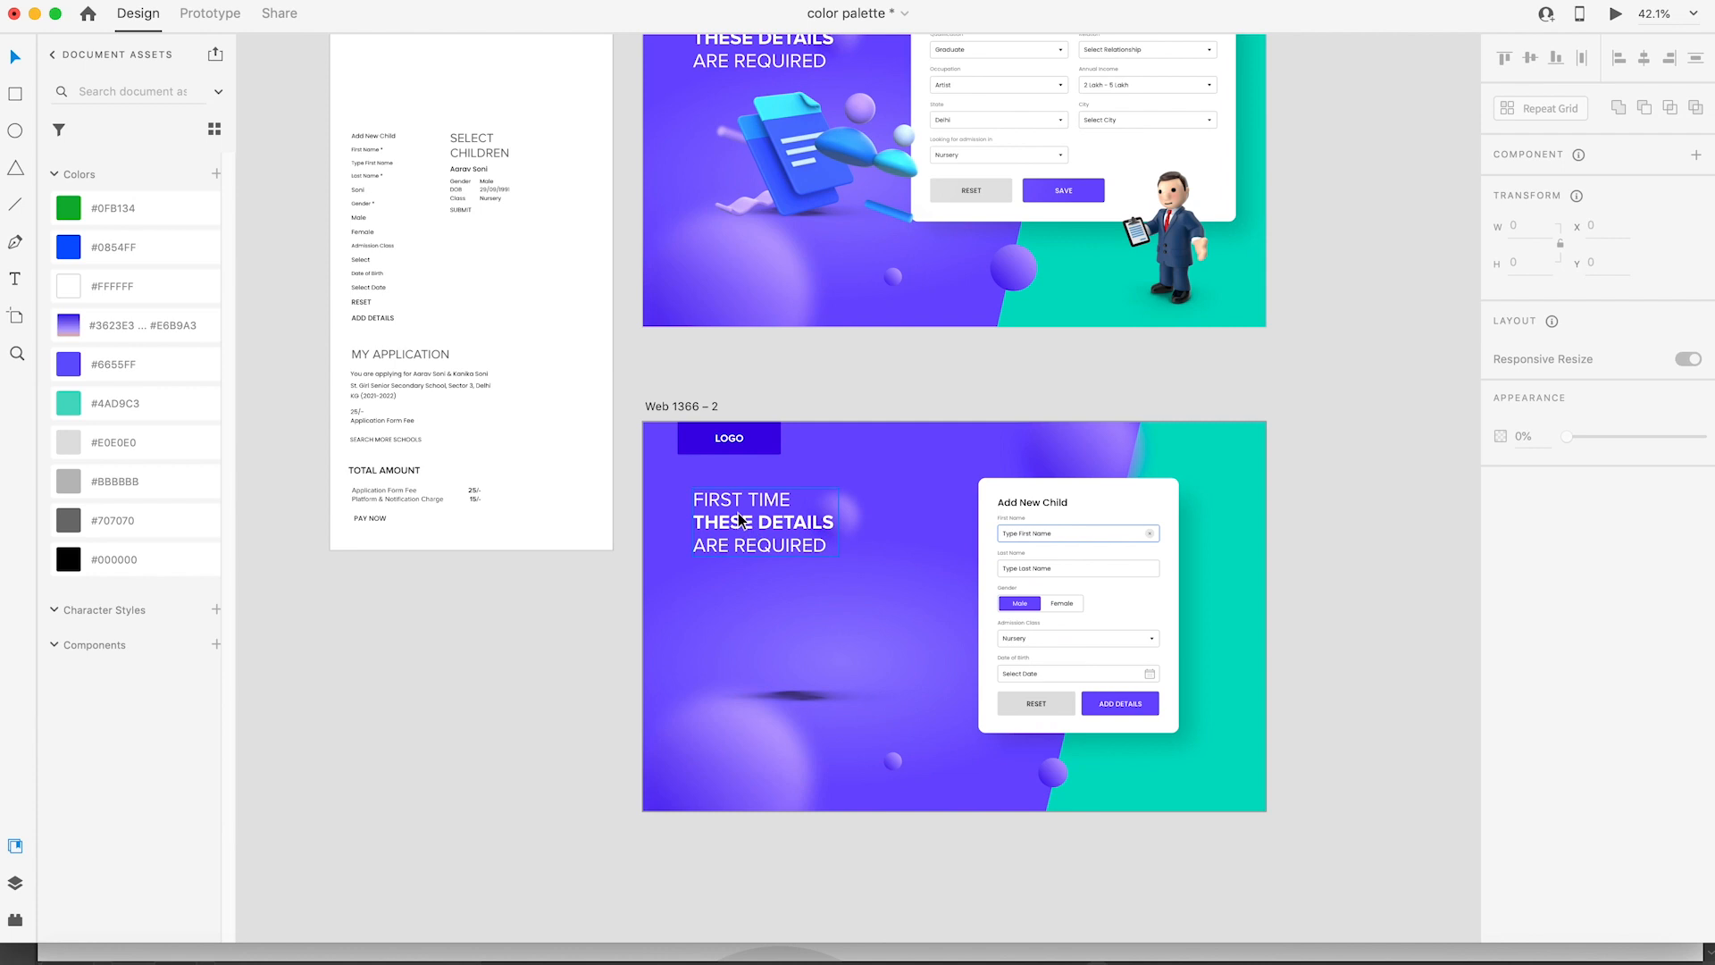
scroll(738, 518, "up", 3)
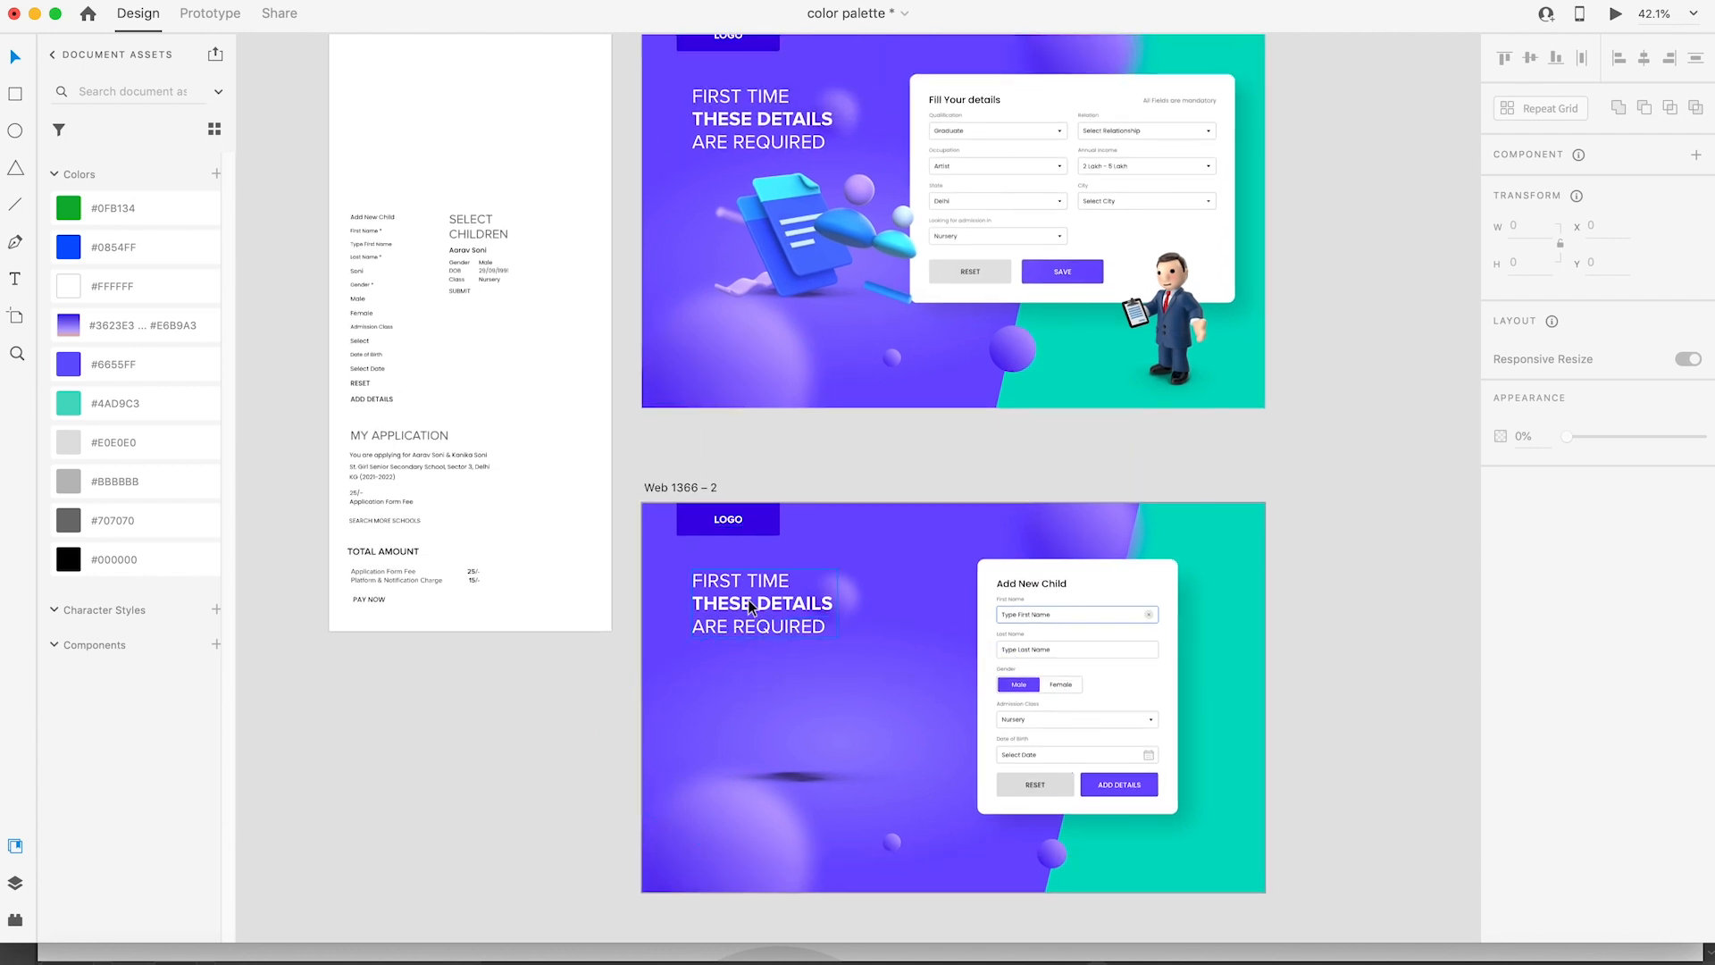
scroll(748, 597, "left", 2)
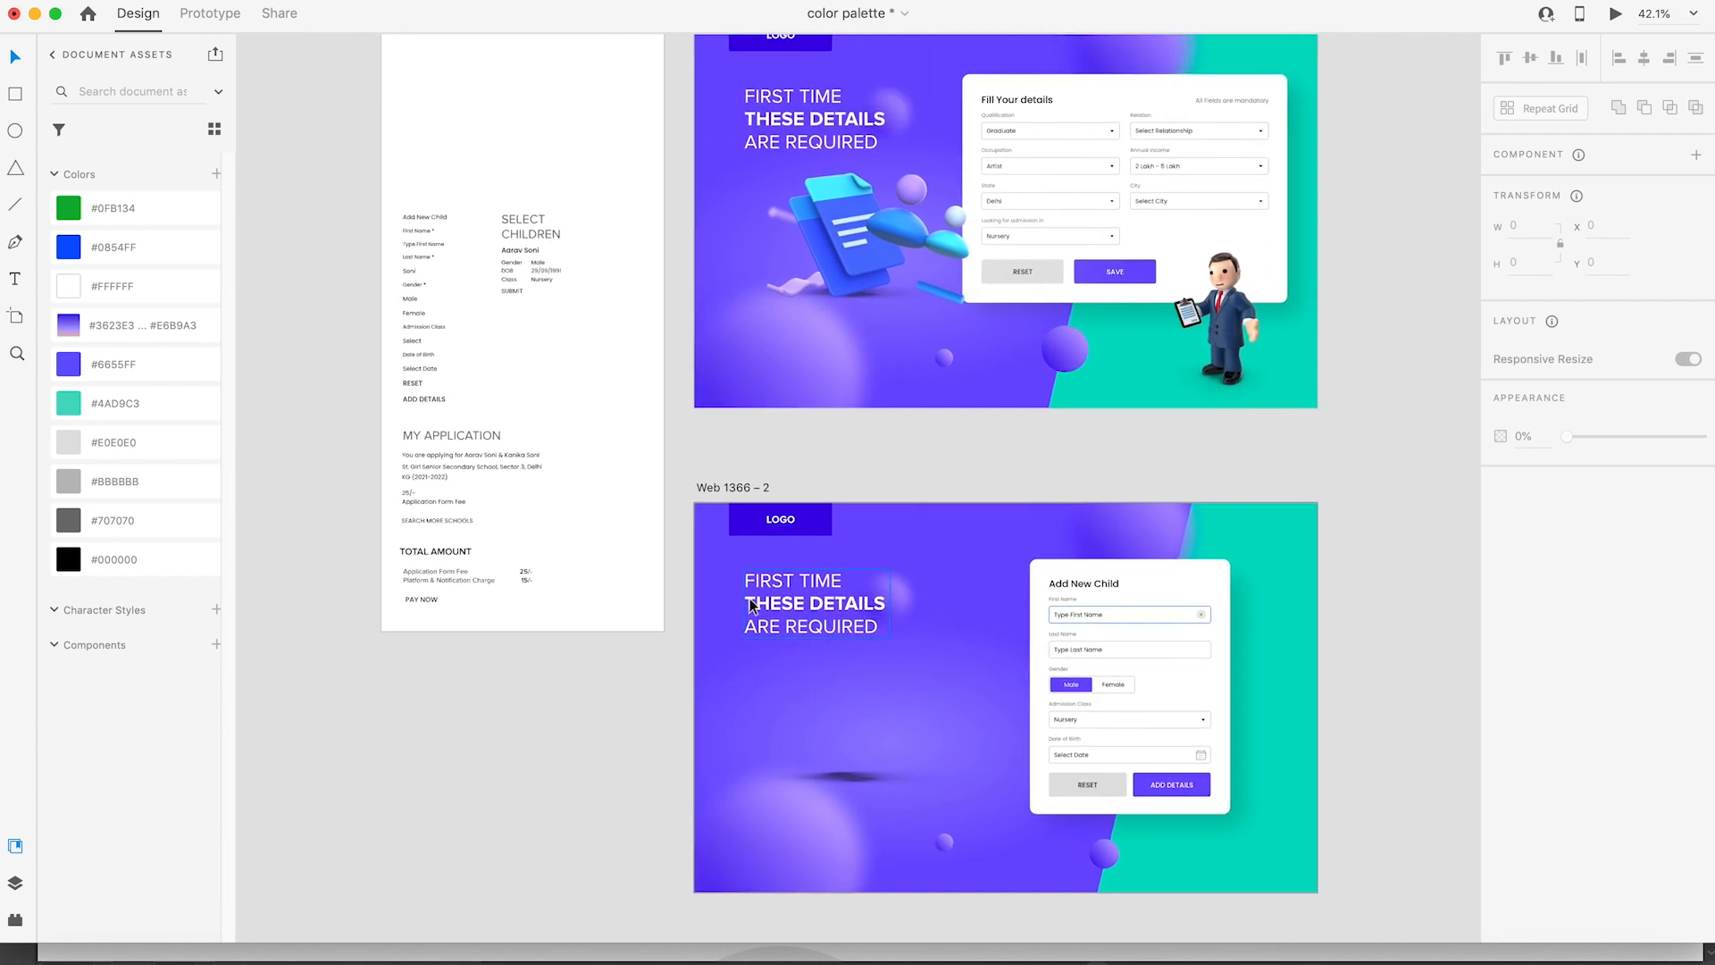
double_click(530, 228)
key("super+c")
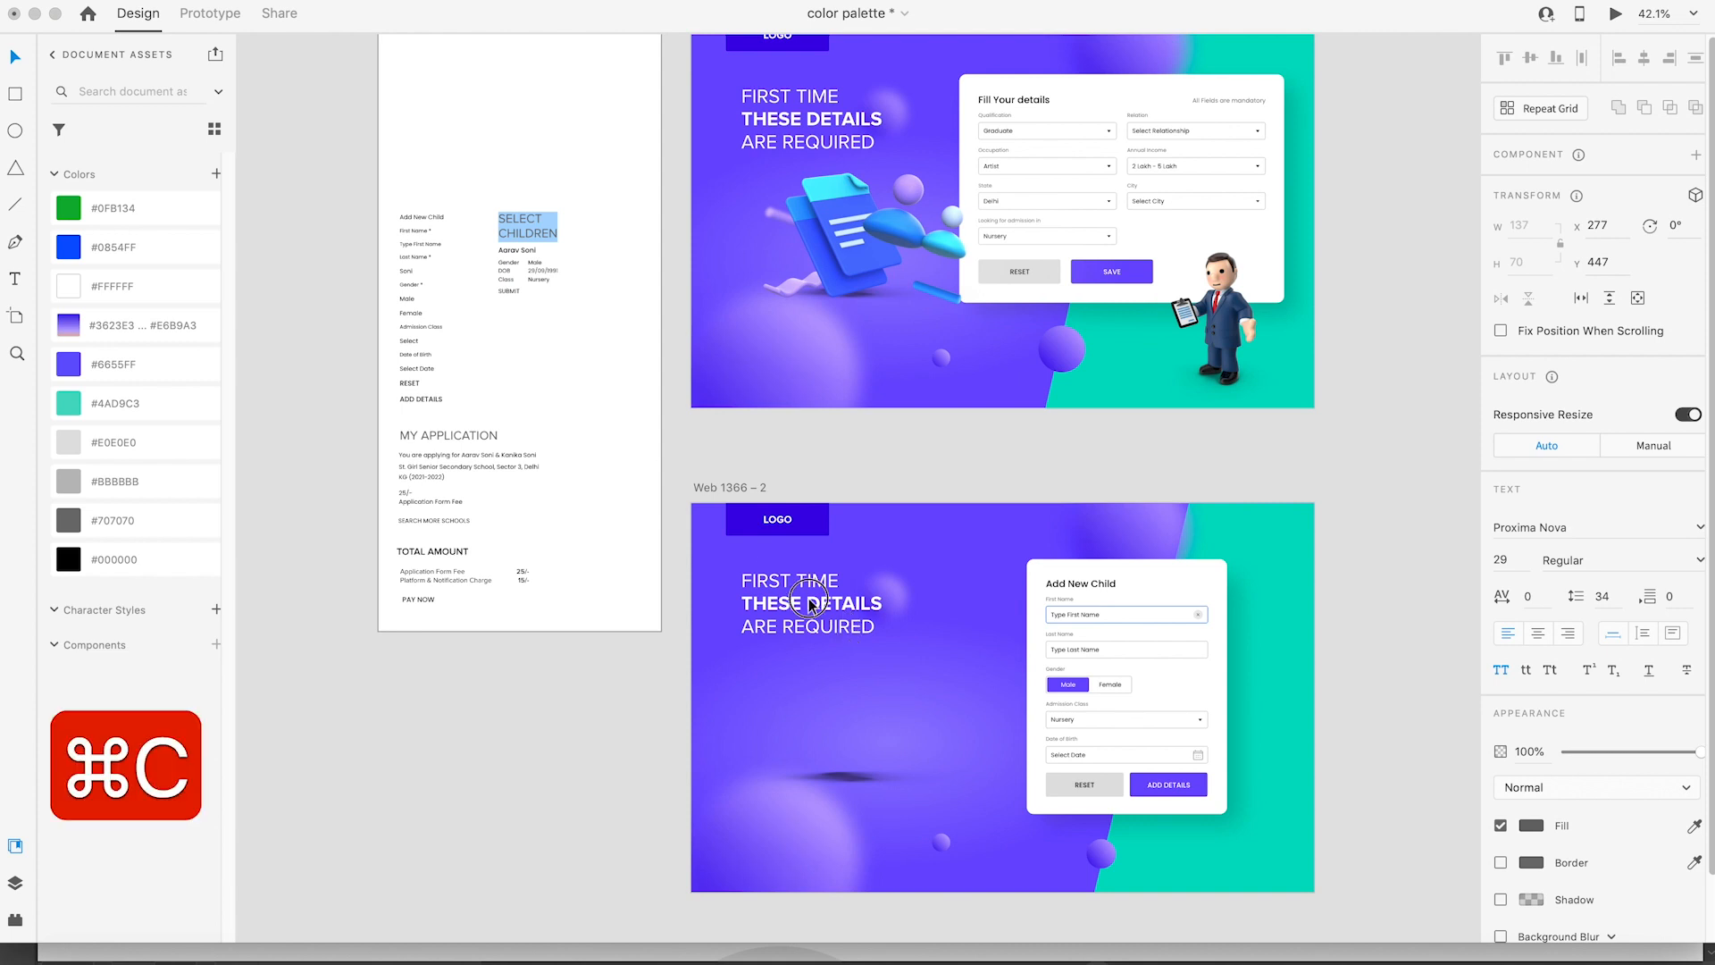
double_click(809, 604)
key("super+v")
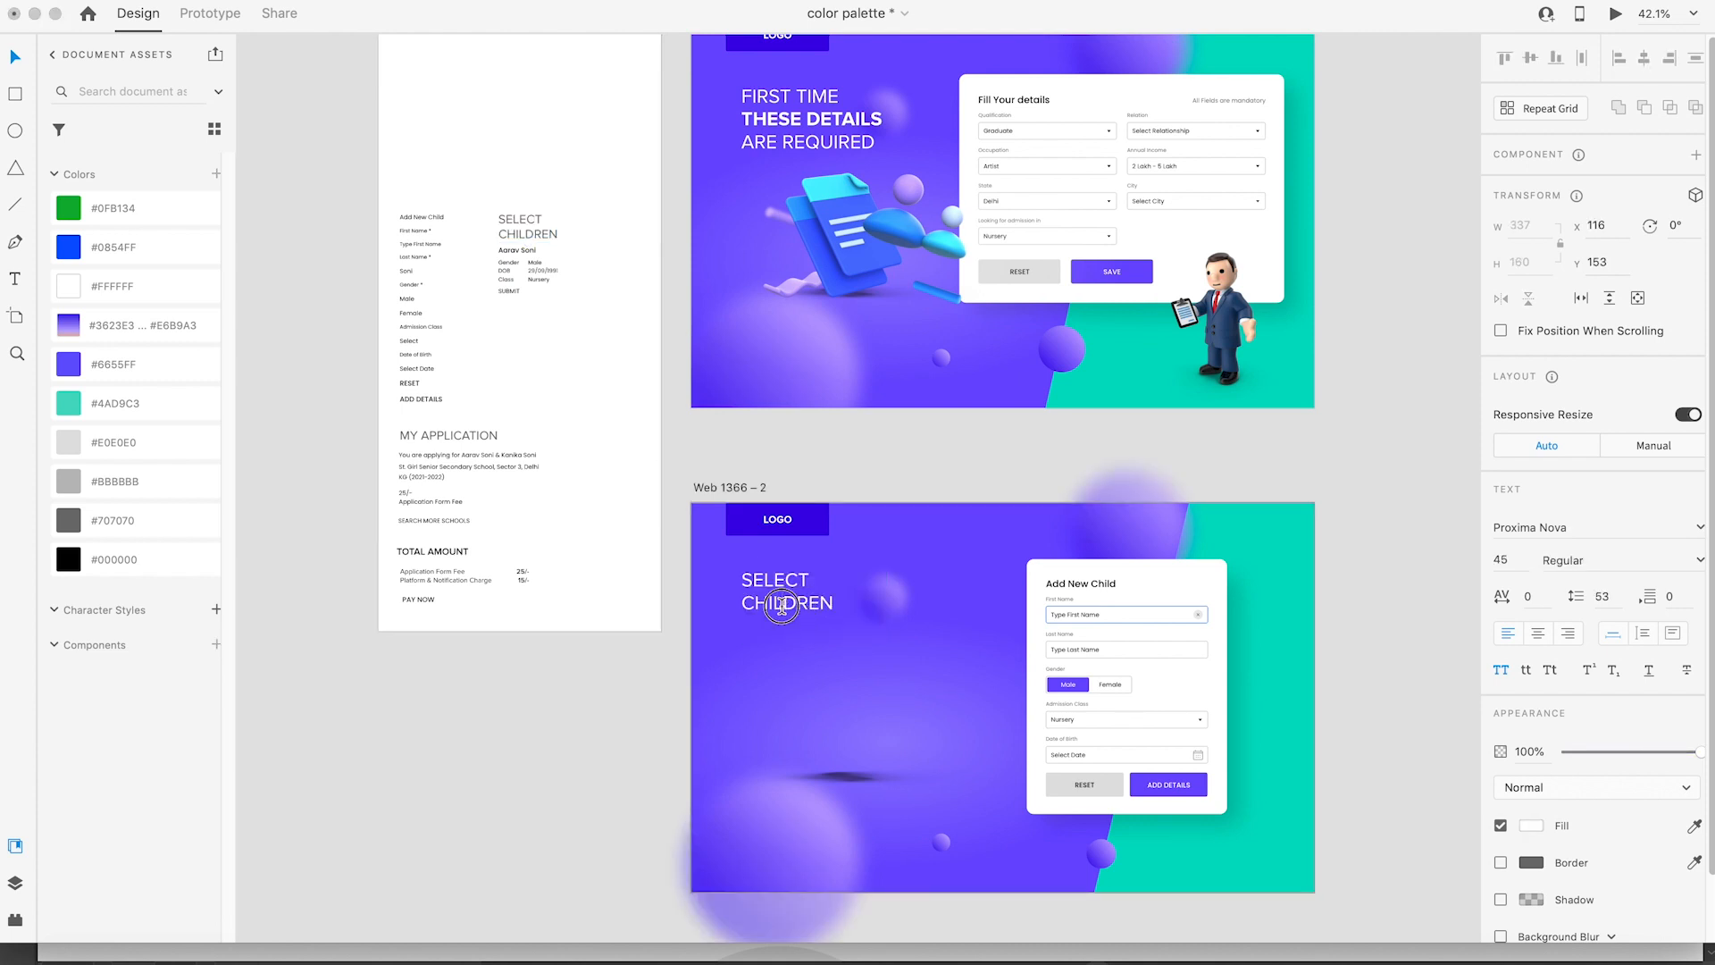
Step: Set the word CHILDREN in the Web 1366 – 2 heading to the Extrabold weight
double_click(784, 604)
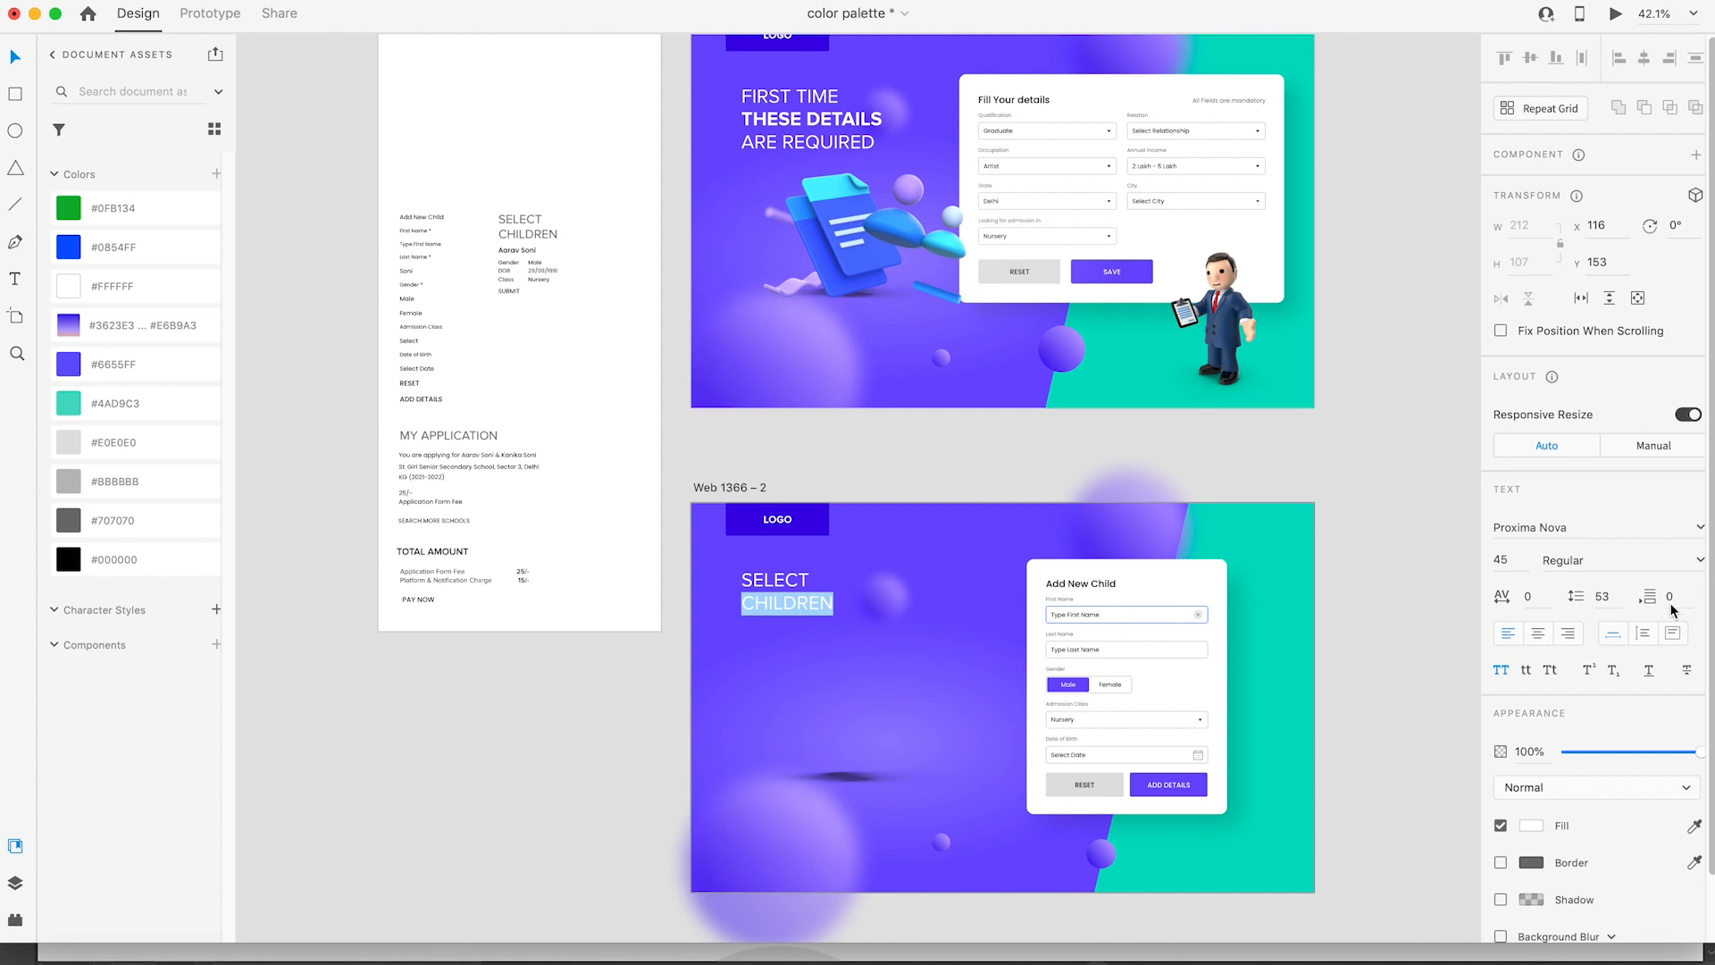
left_click(1698, 560)
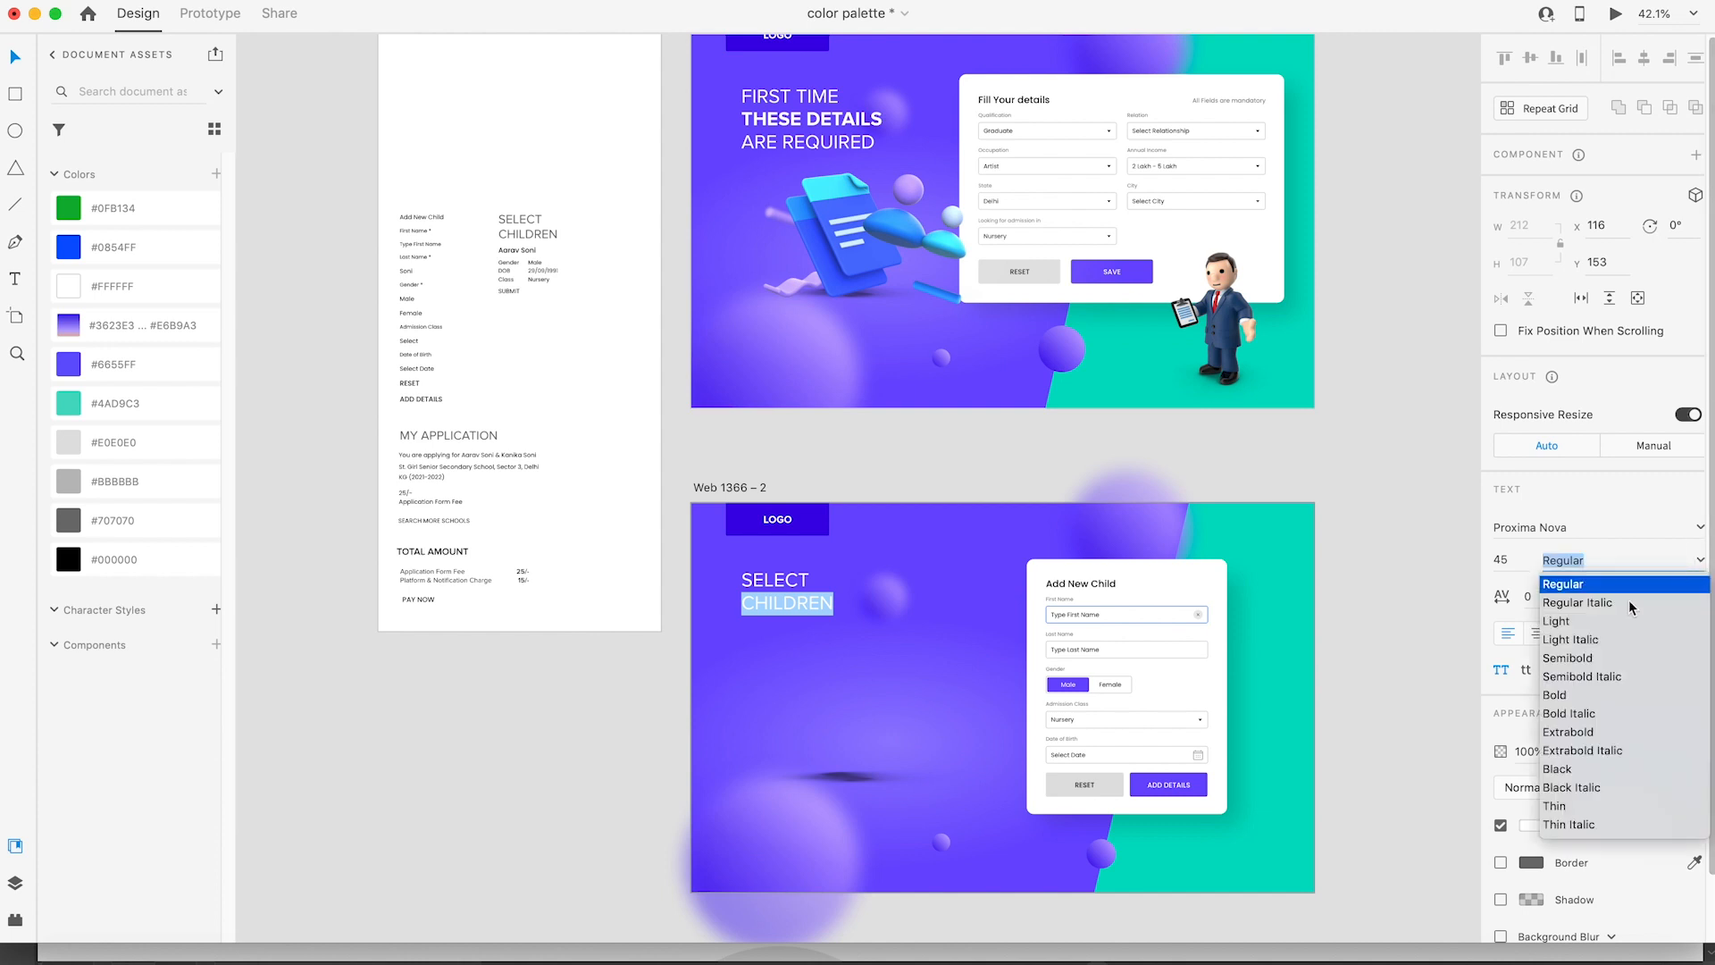
left_click(1570, 732)
key("Escape")
left_click(953, 457)
left_click(797, 582)
left_click(861, 442)
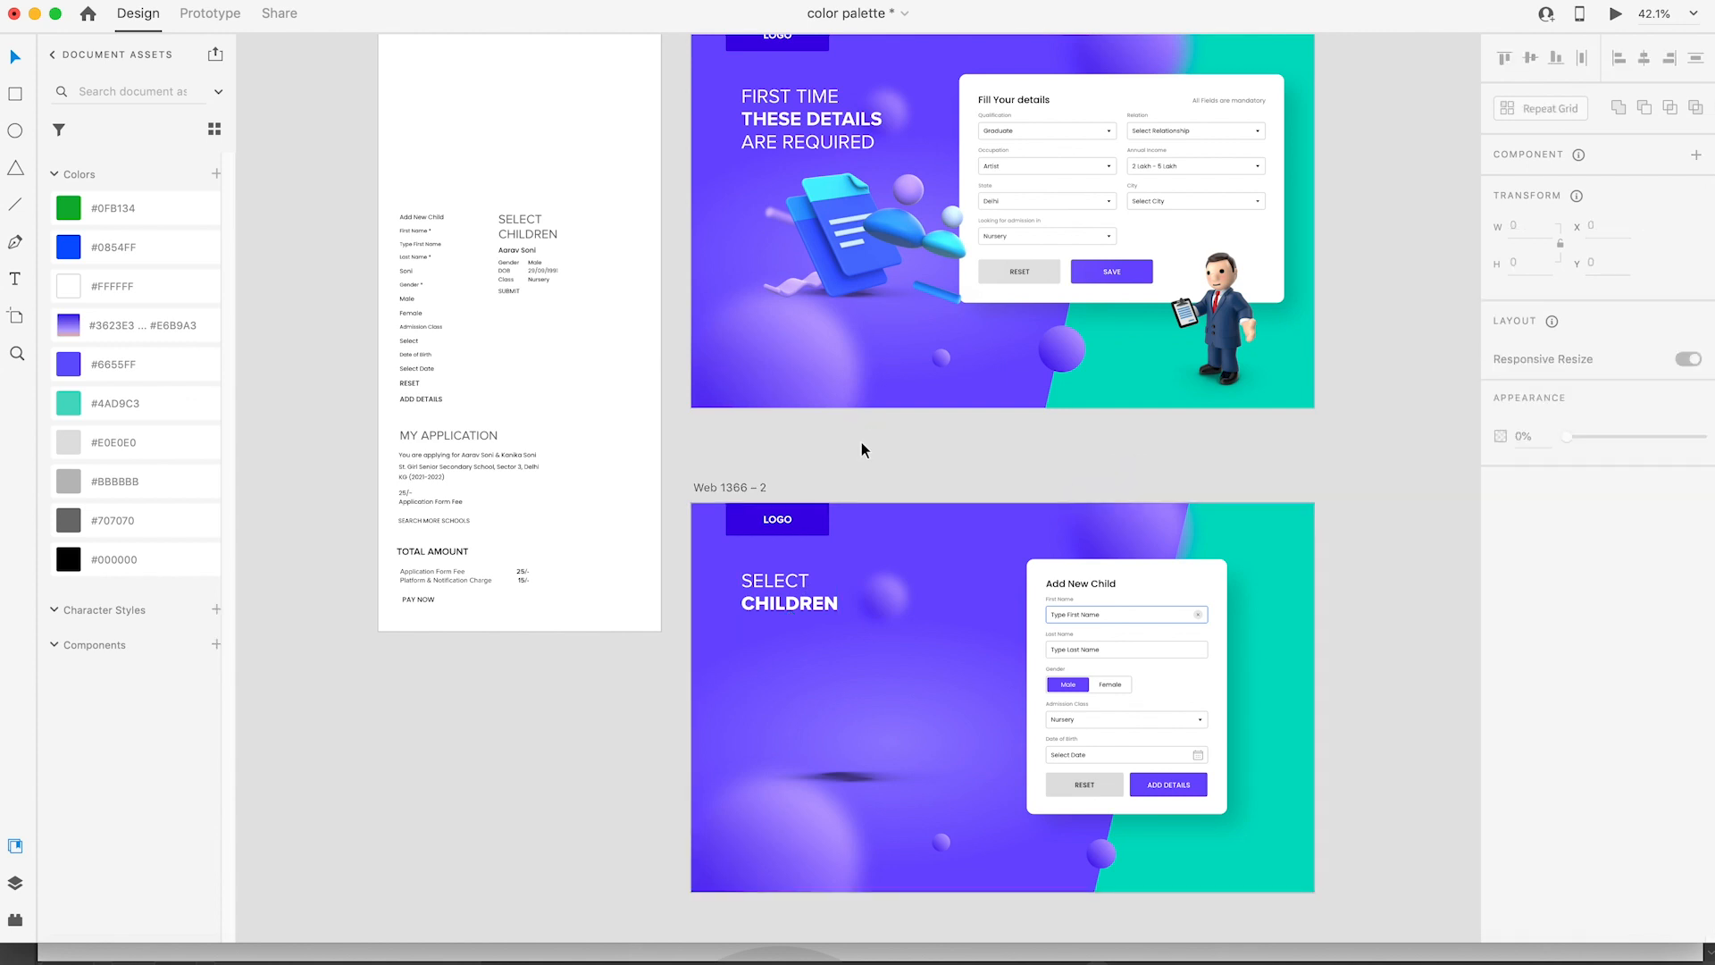
Step: Align the top of the SELECT CHILDREN heading with the top of the Add New Child card
scroll(855, 500, "left", 3)
scroll(839, 556, "down", 2)
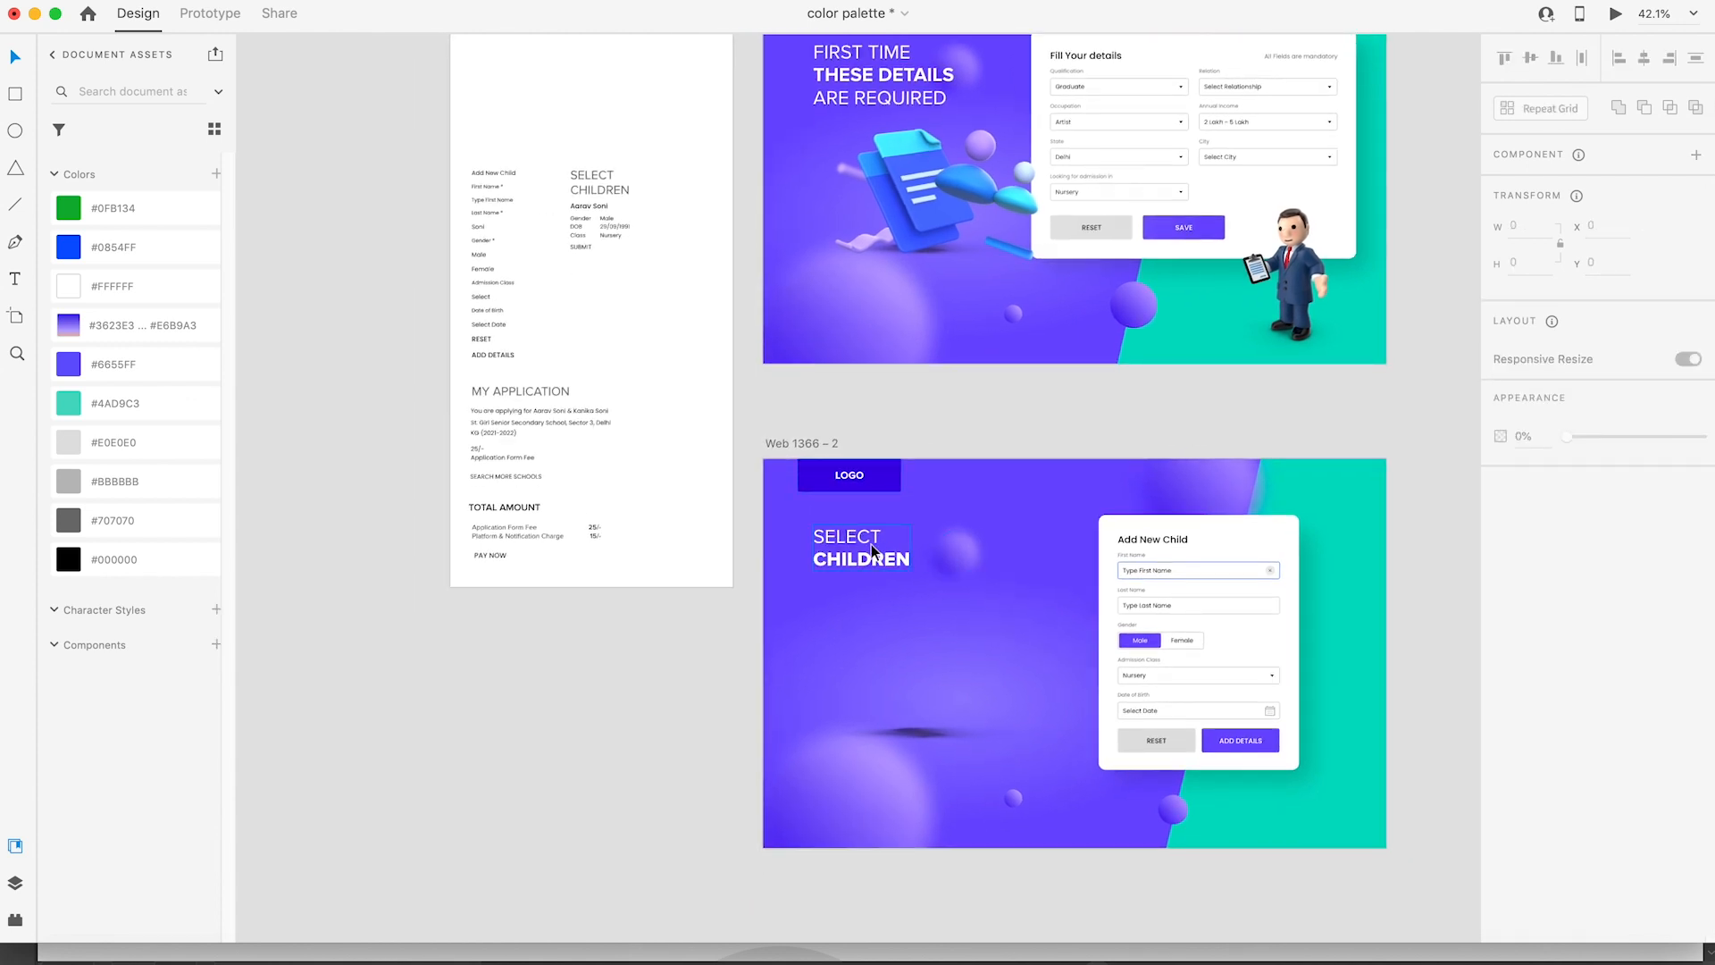
left_click(871, 544)
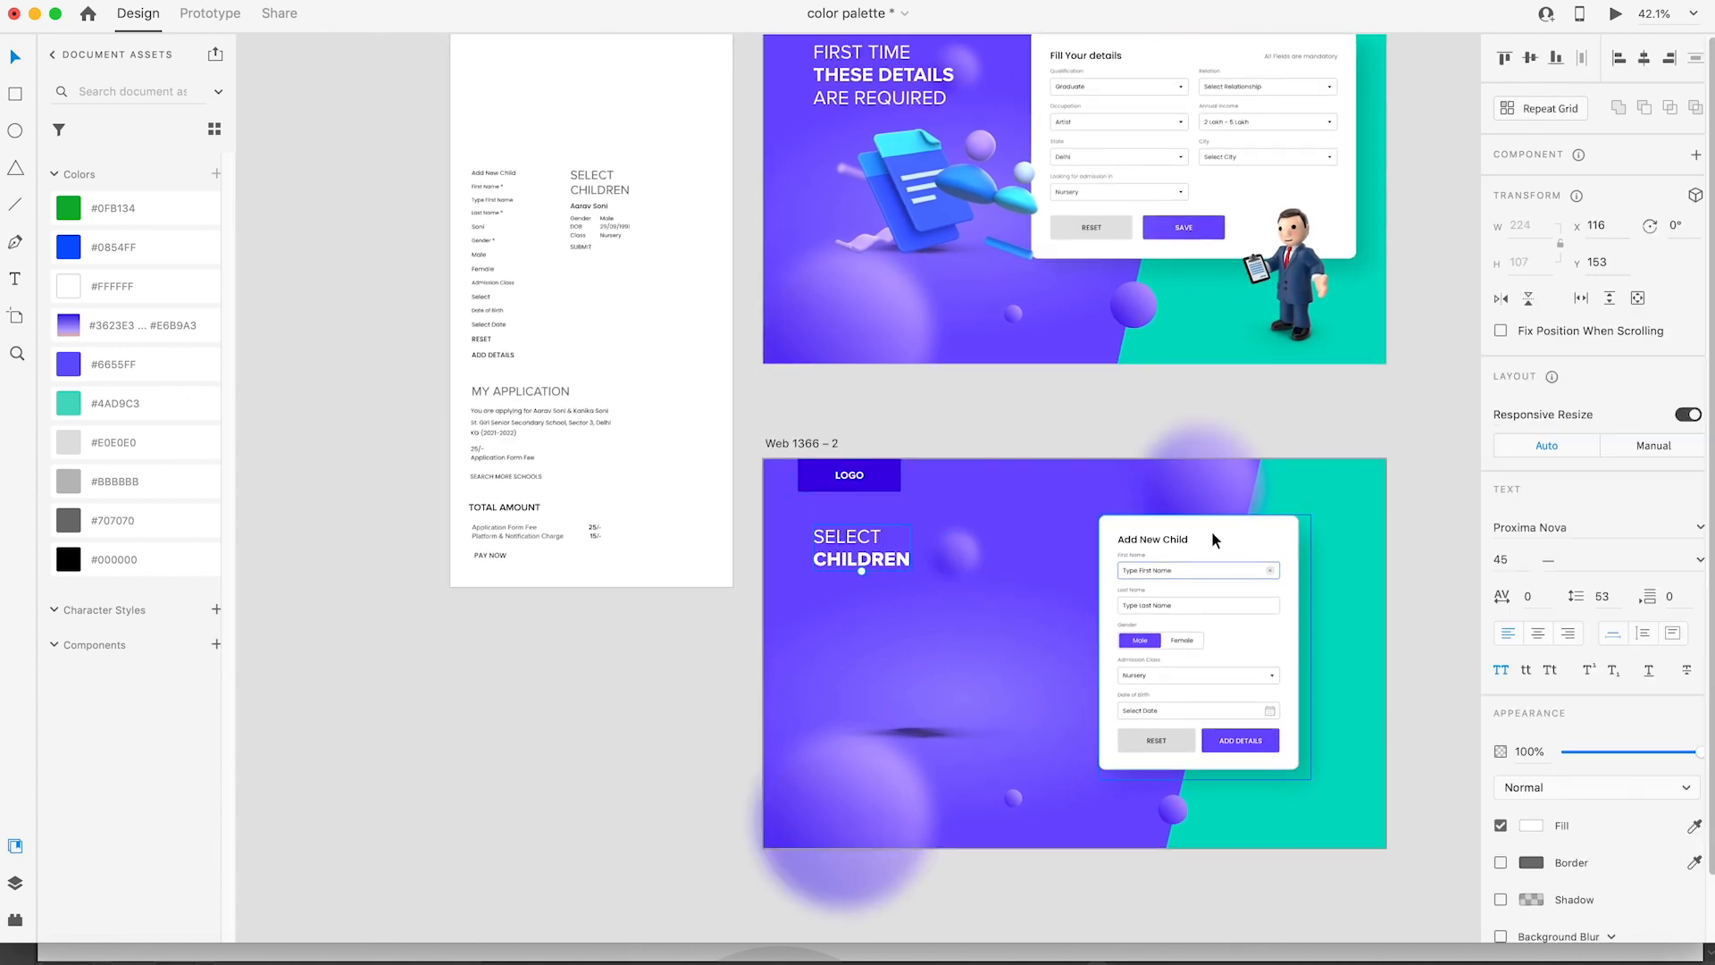
left_click(1507, 59)
left_click(1391, 438)
Step: Place a duplicate of the Add New Child card on the pasteboard beside the artboard and ungroup it
scroll(1235, 570, "down", 2)
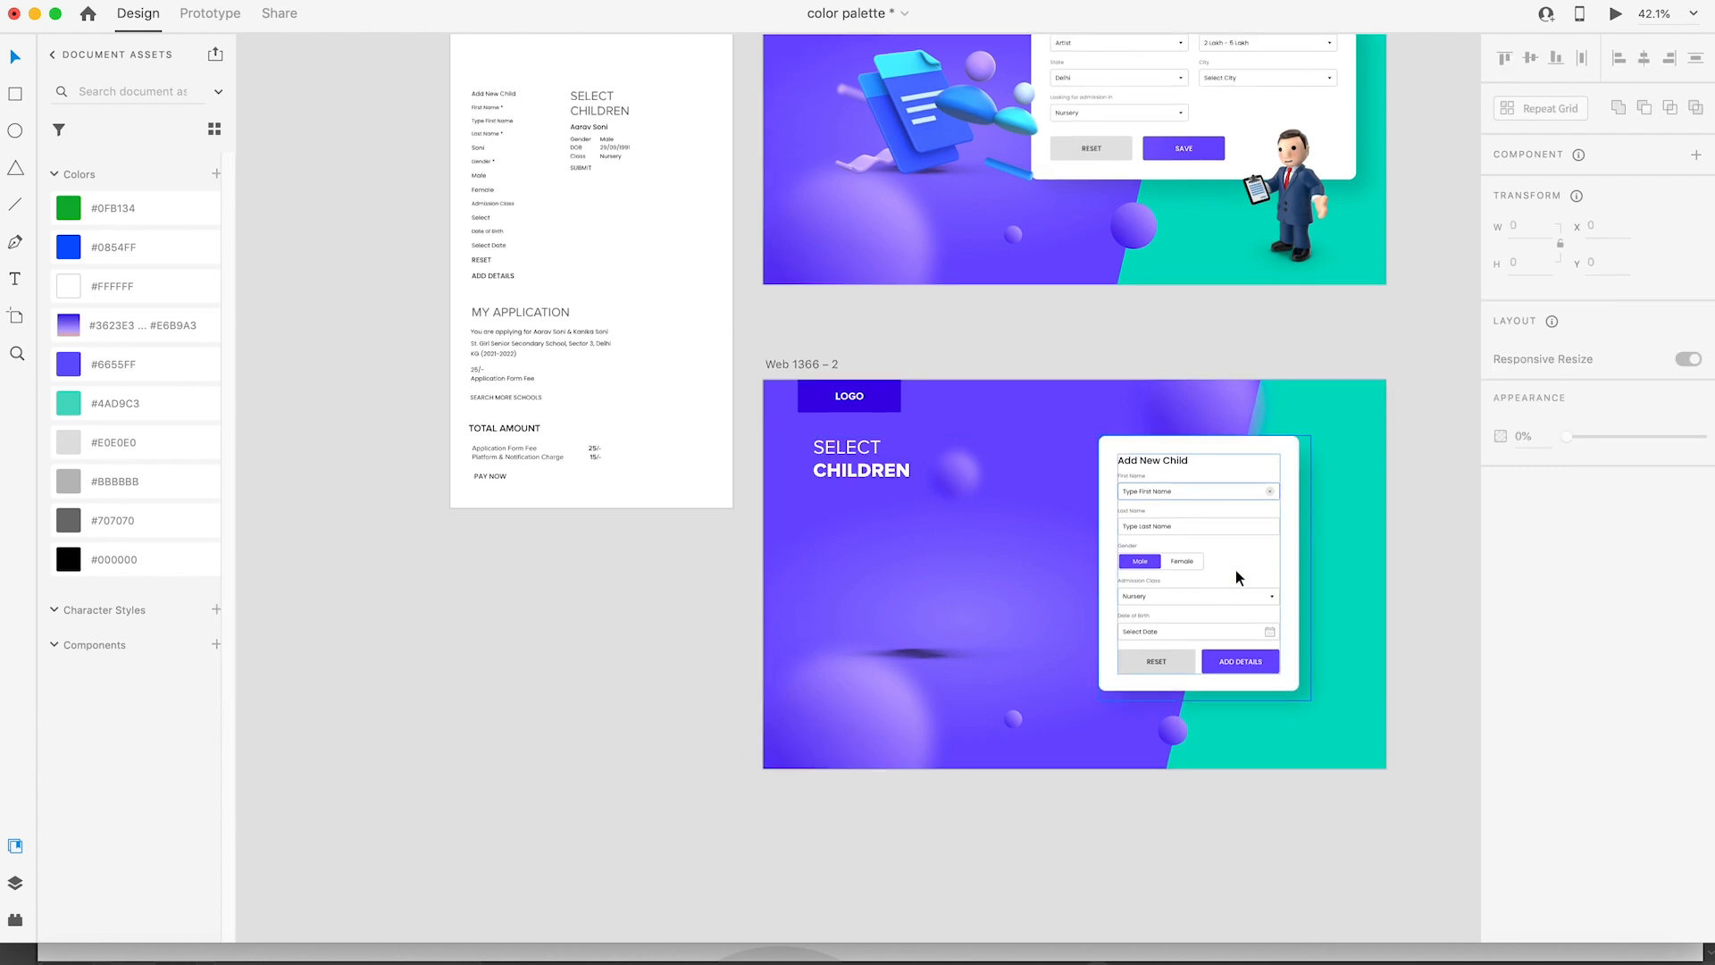
left_click(1235, 570)
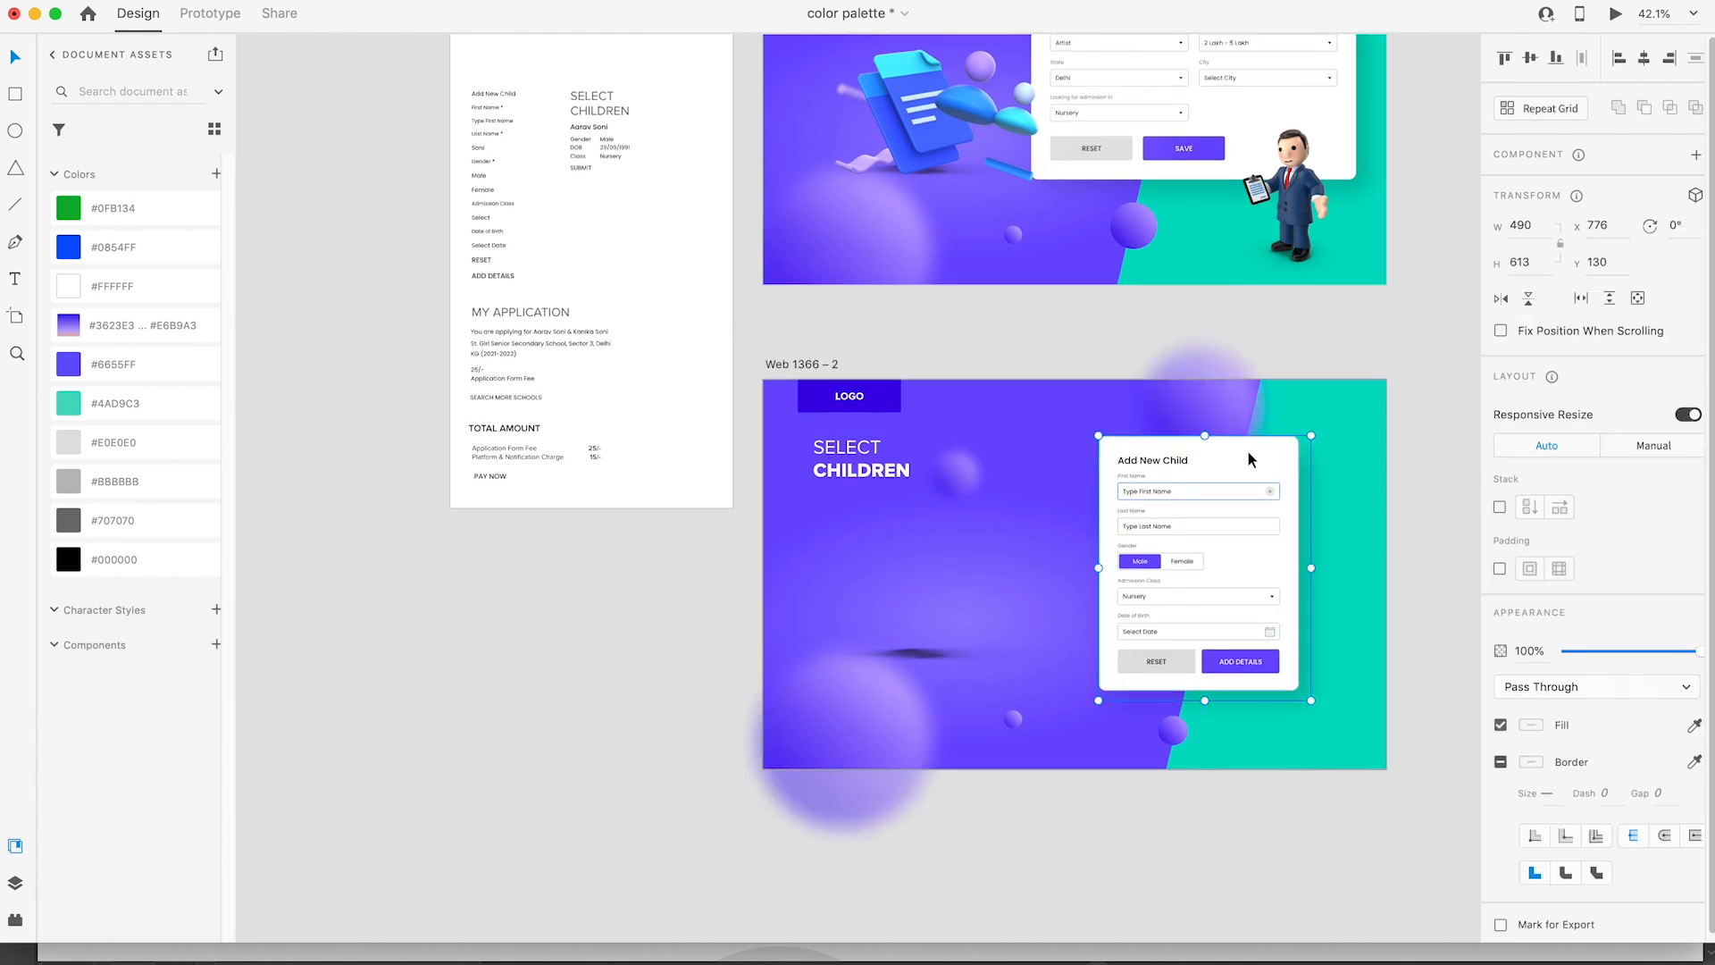
left_click_drag(1249, 461, 939, 525)
right_click(415, 619)
left_click(480, 700)
Step: Place a copy of the card's white background below the heading at x 119, y 250 and resize it to 367 × 140
left_click_drag(914, 744, 916, 568)
key("z")
left_click(960, 514)
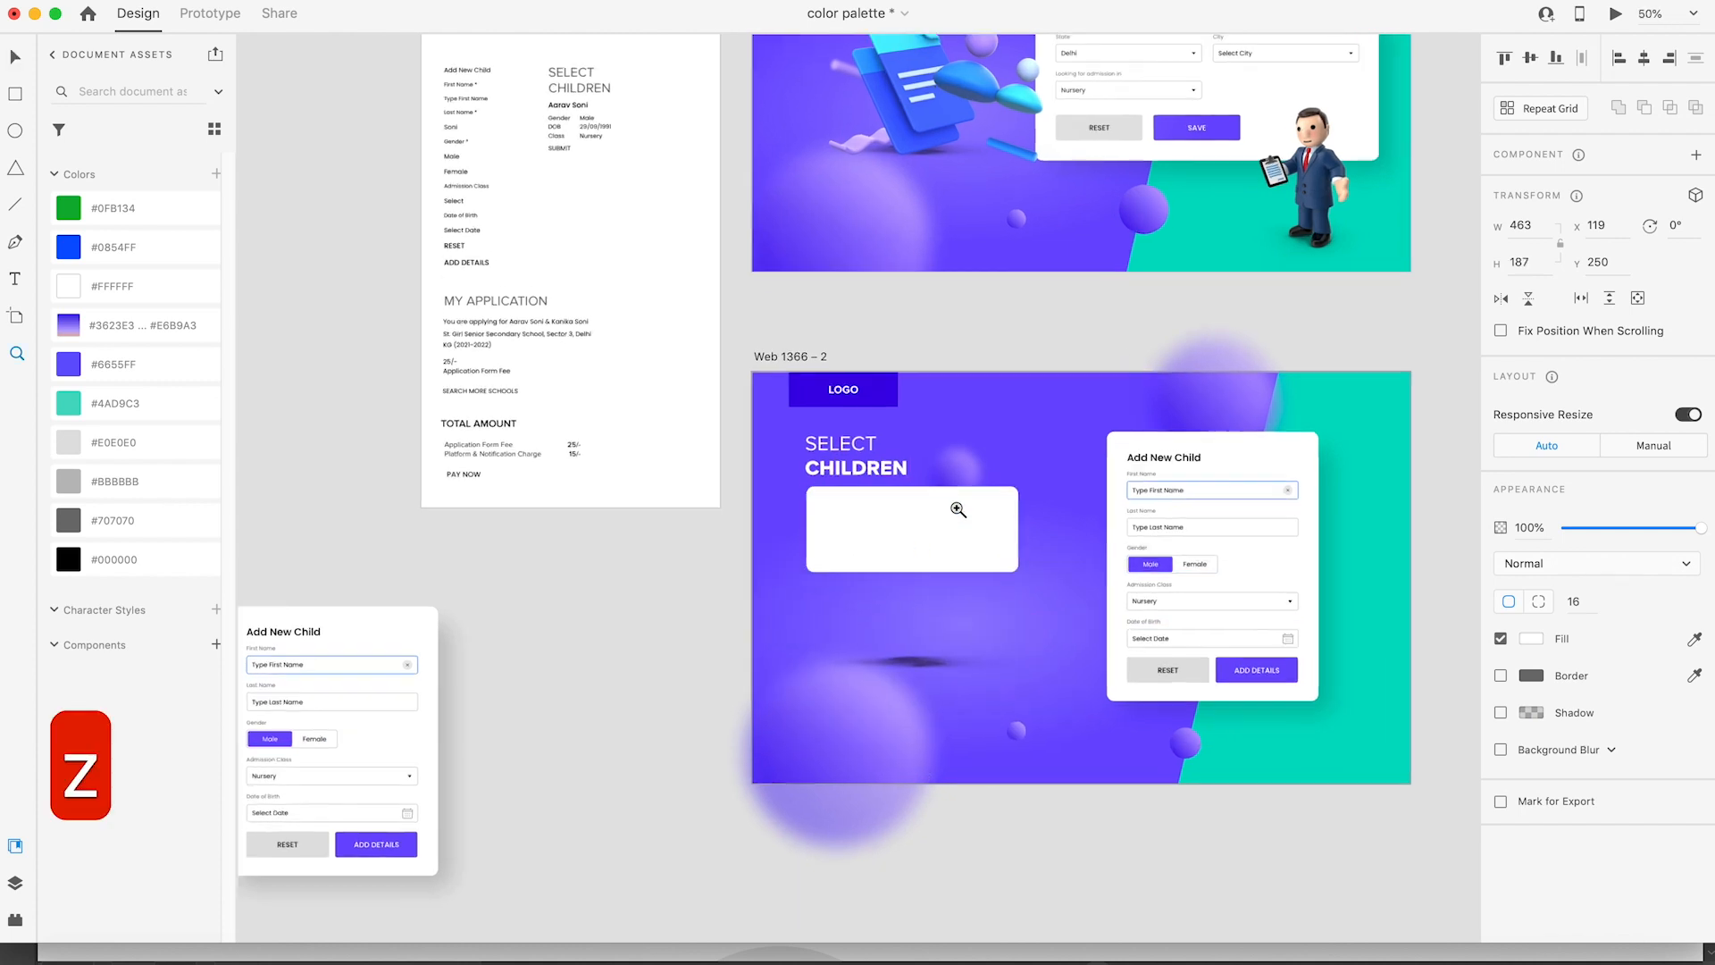
key("v")
left_click_drag(1047, 529, 972, 528)
scroll(947, 533, "down", 3)
Step: Switch to Adobe Illustrator and copy the round boy avatar from the Icons.ai file
key("z")
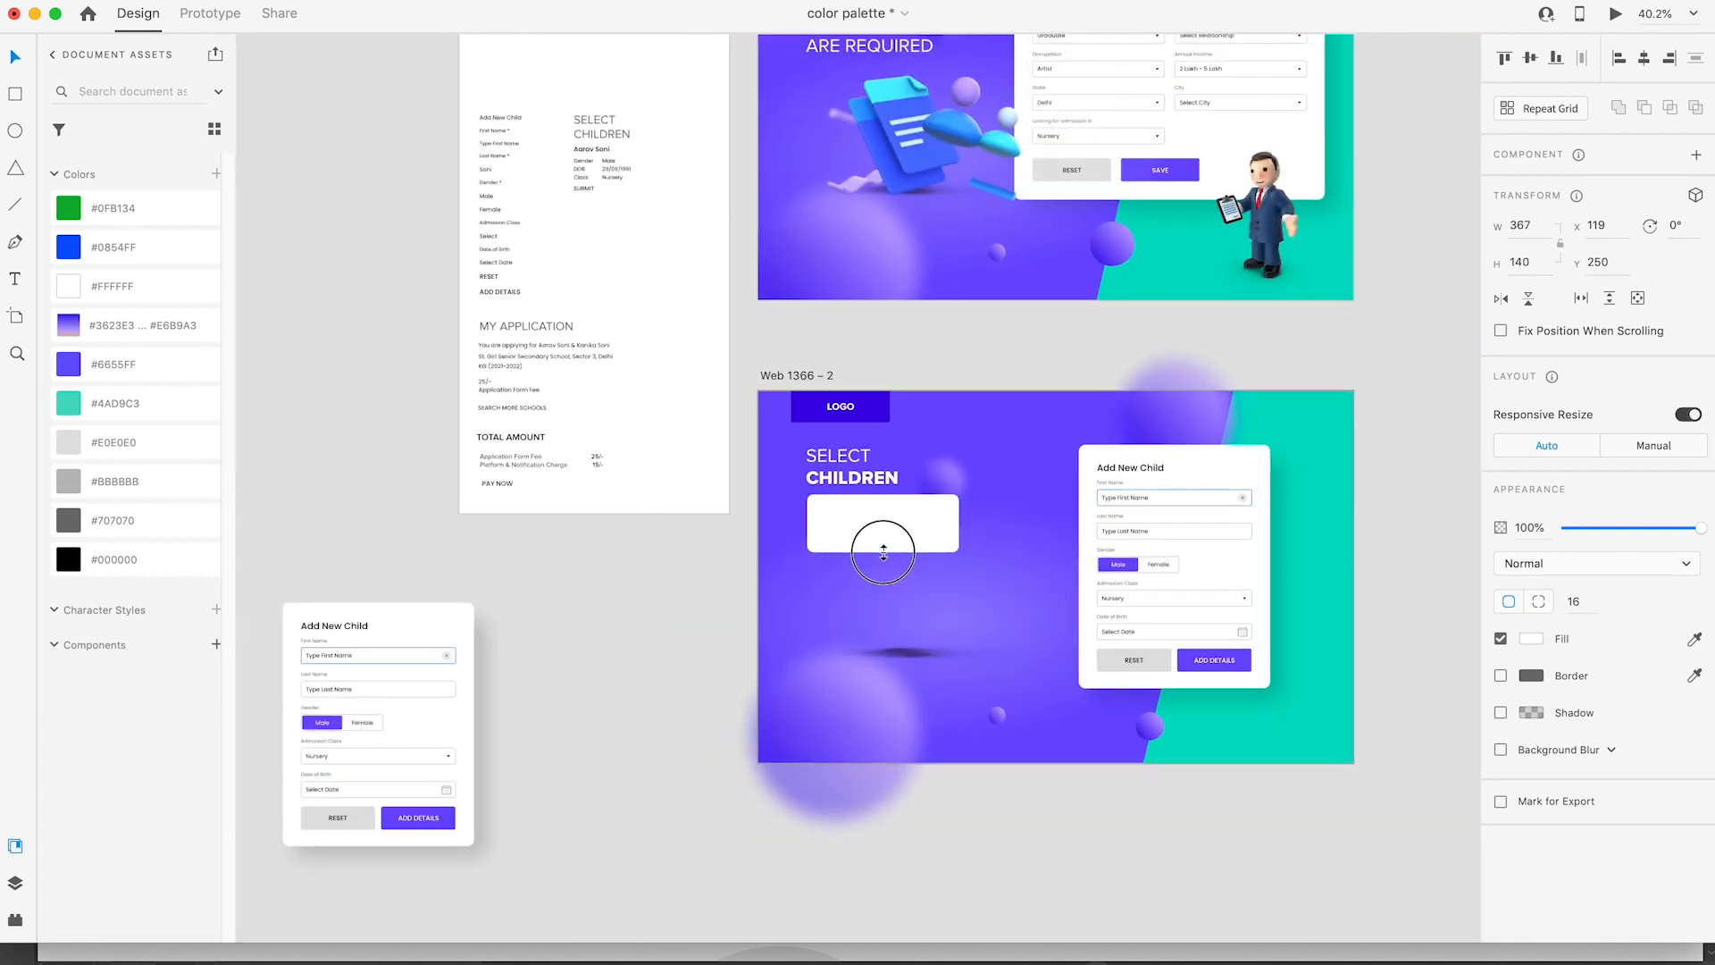
left_click(599, 228)
scroll(601, 239, "down", 3)
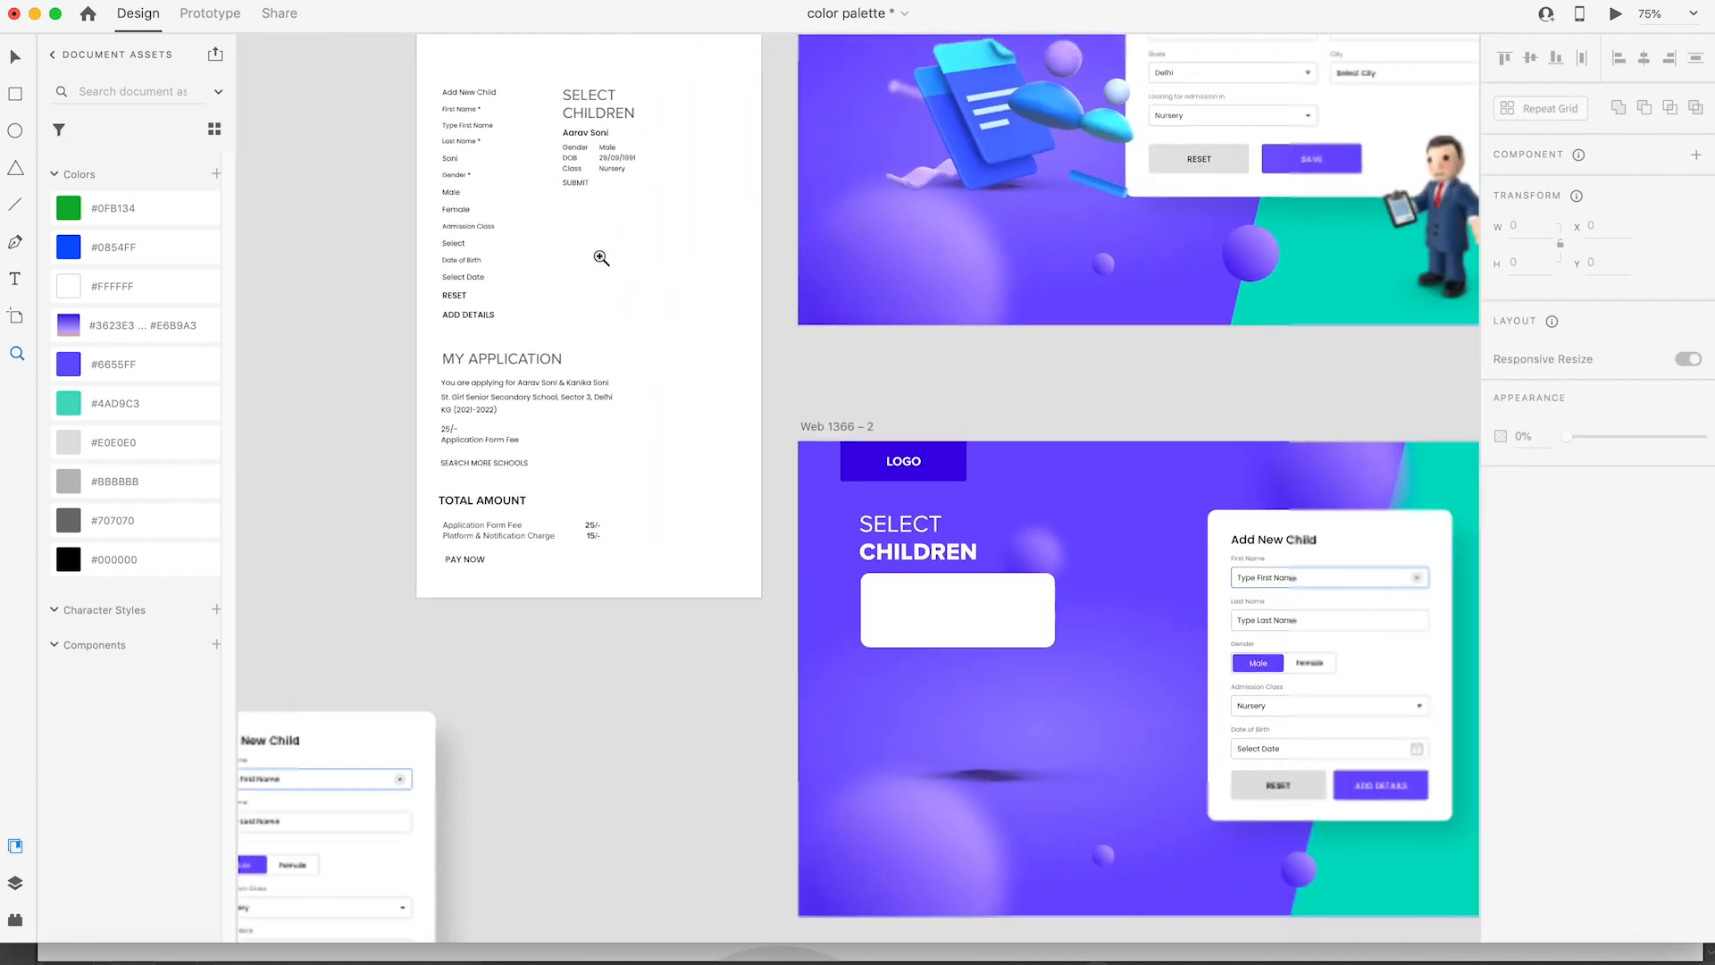
key("v")
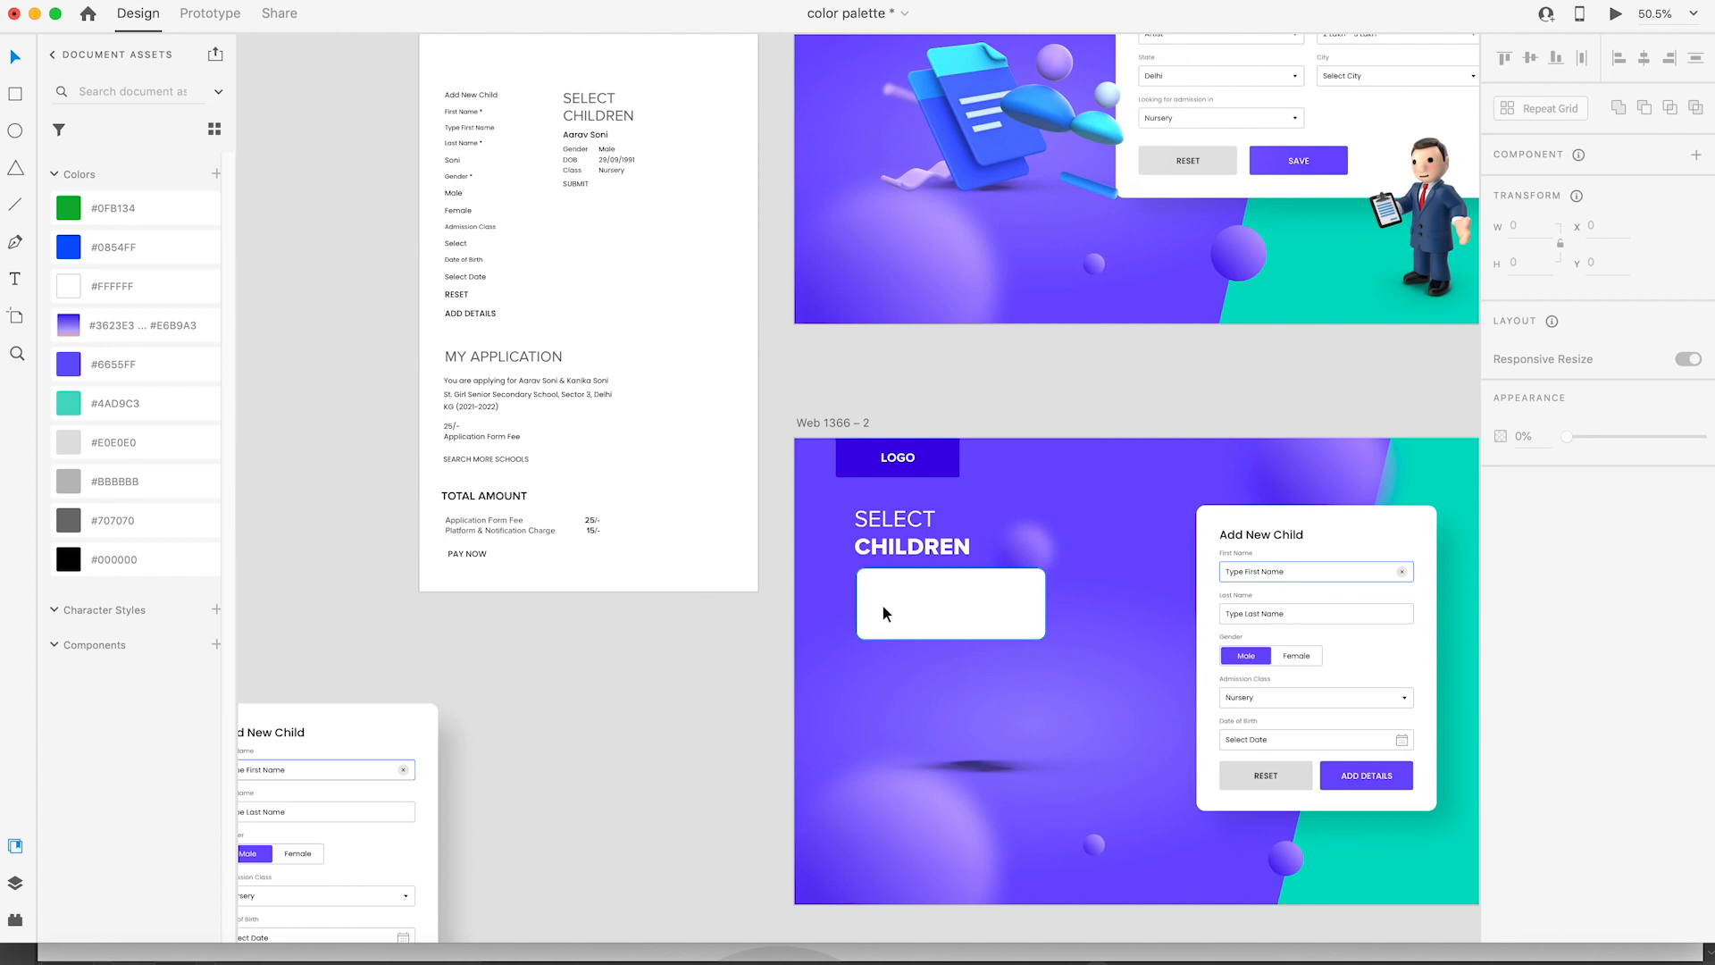
scroll(883, 605, "up", 2)
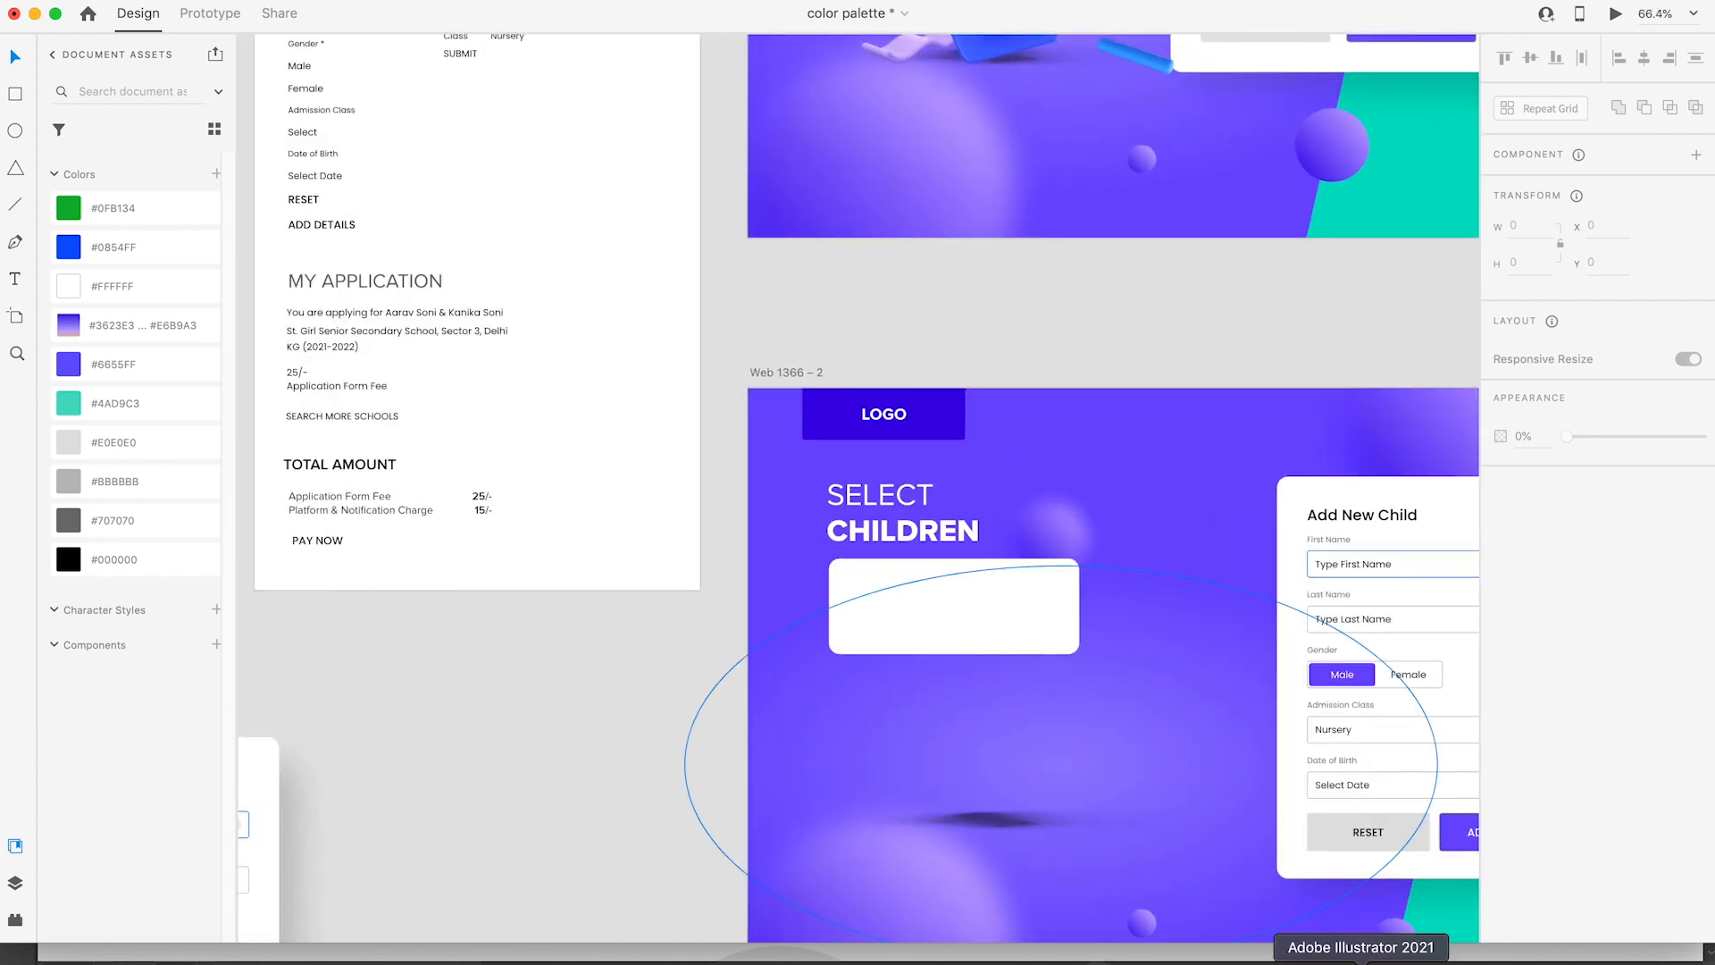
left_click(1363, 963)
left_click(187, 379)
scroll(187, 386, "down", 3)
left_click(114, 372)
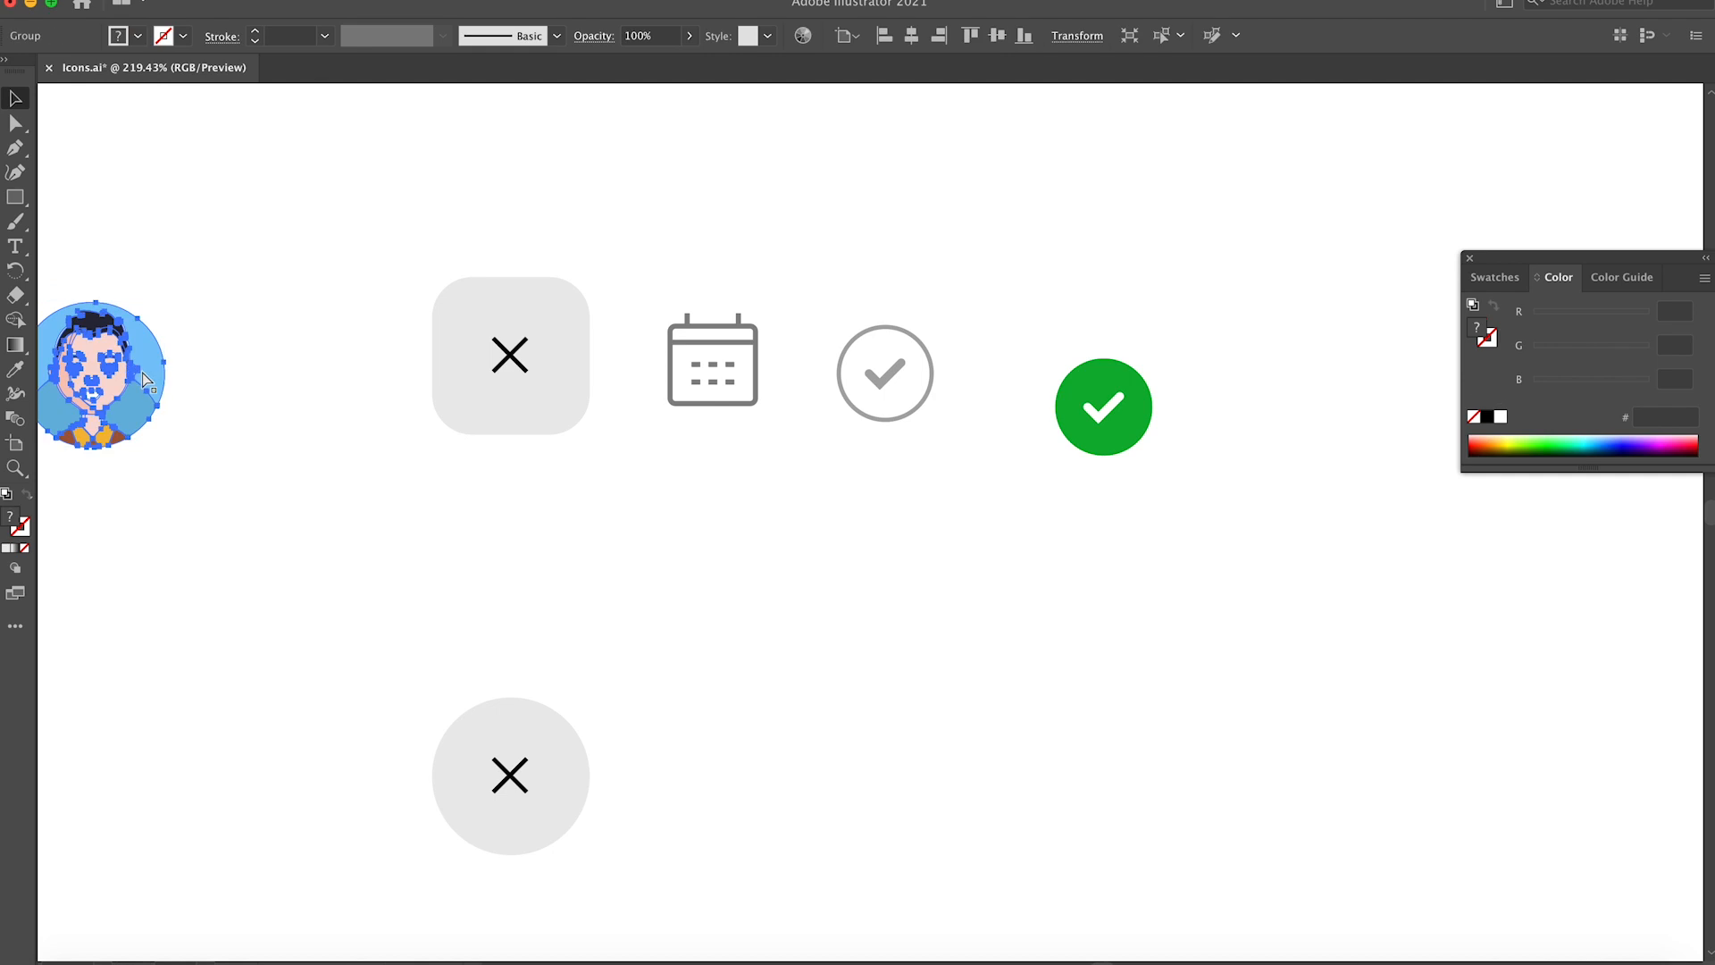
key("ctrl+c")
Step: Switch back to Adobe XD, paste the avatar and place it inside the small white card at x 143, y 284
key("ctrl+Tab")
key("ctrl+v")
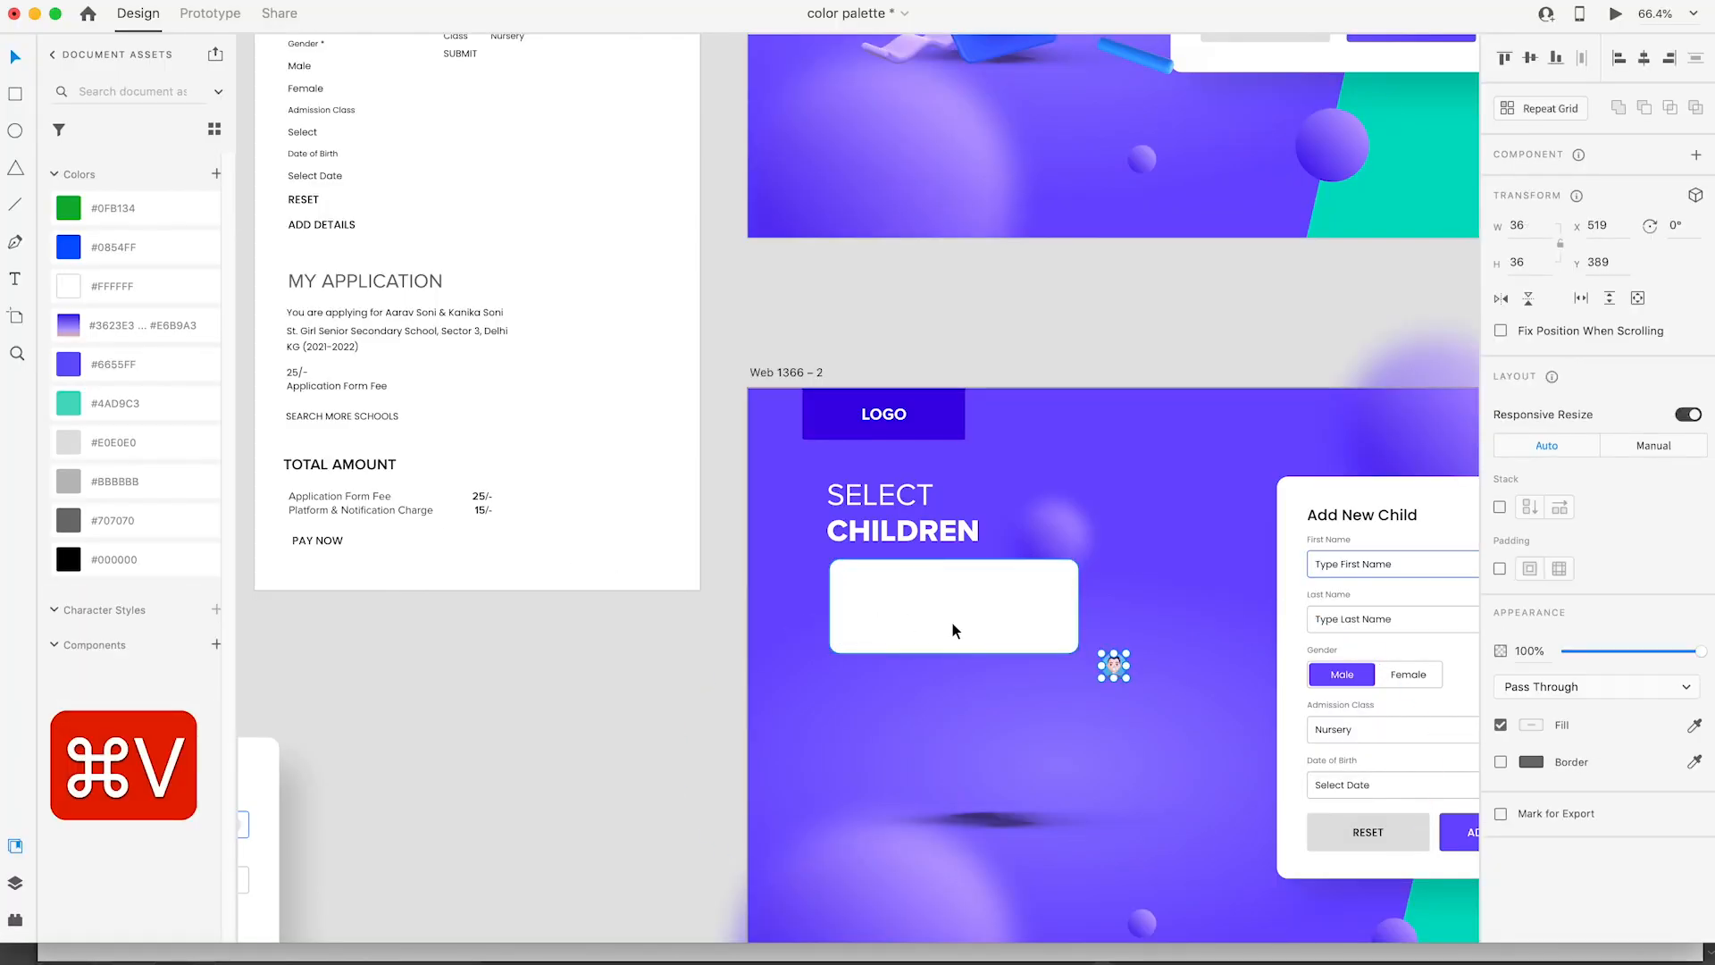
left_click_drag(1111, 662, 858, 589)
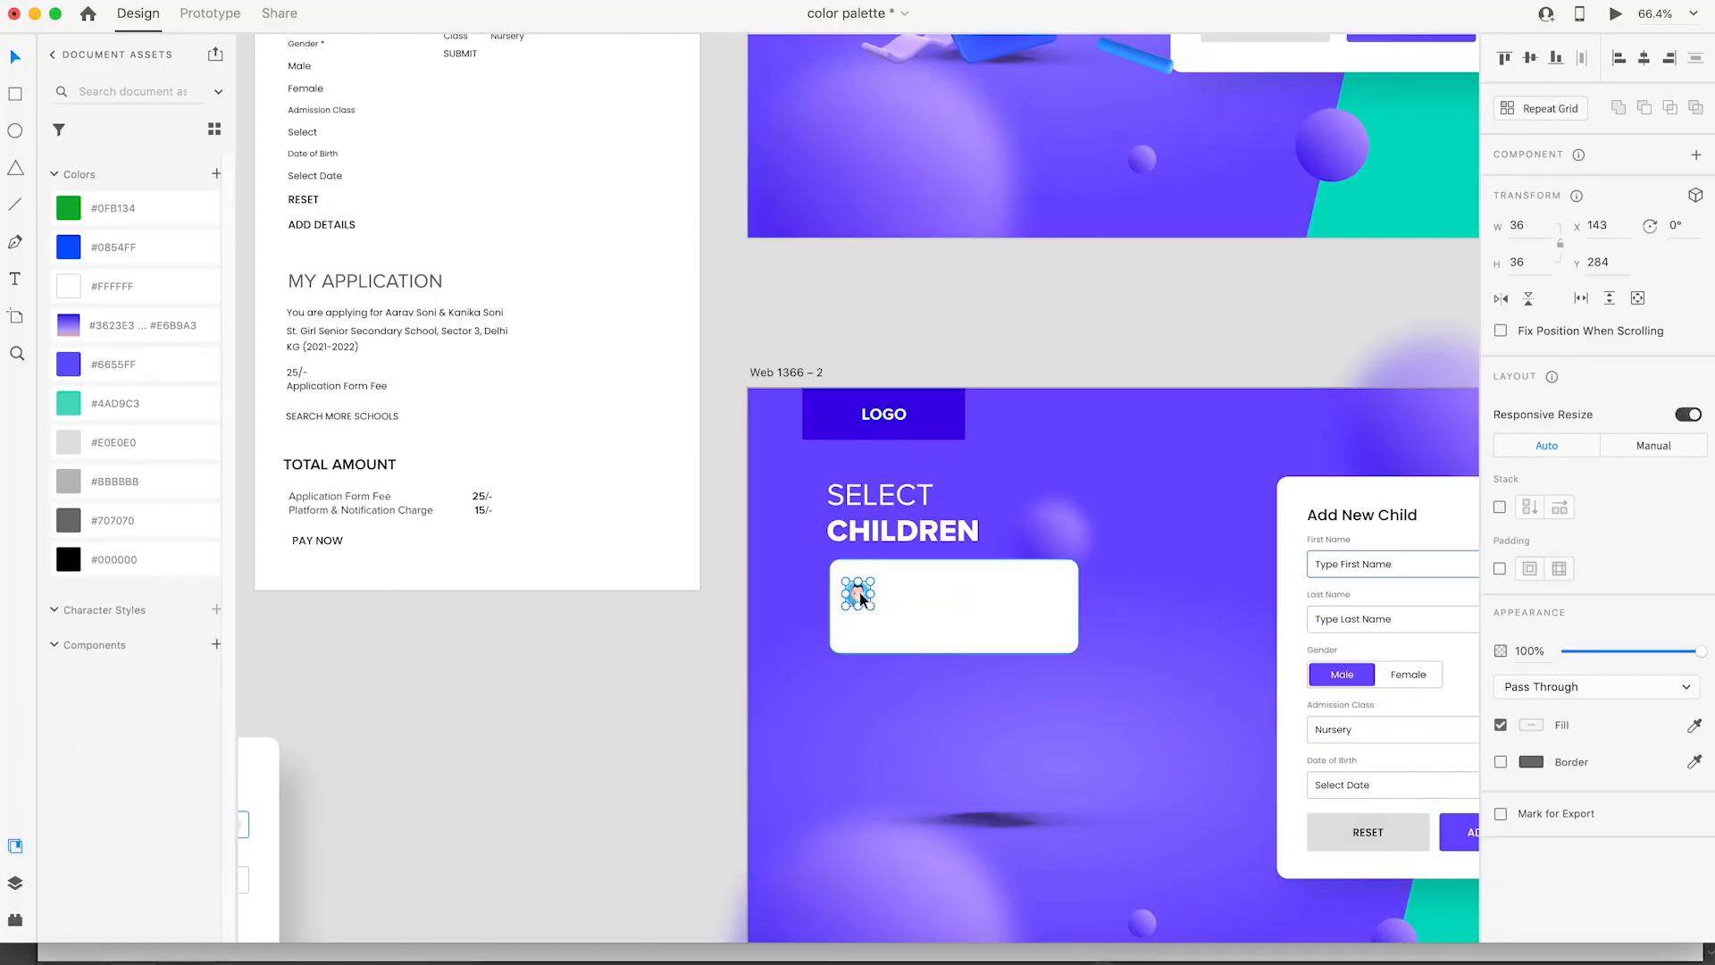
Step: Copy the child's name, Gender/DOB/Class details and SUBMIT text from the text artboard into the white card, starting at x 227, y 261
left_click(667, 613)
scroll(833, 456, "up", 5)
left_click(622, 200)
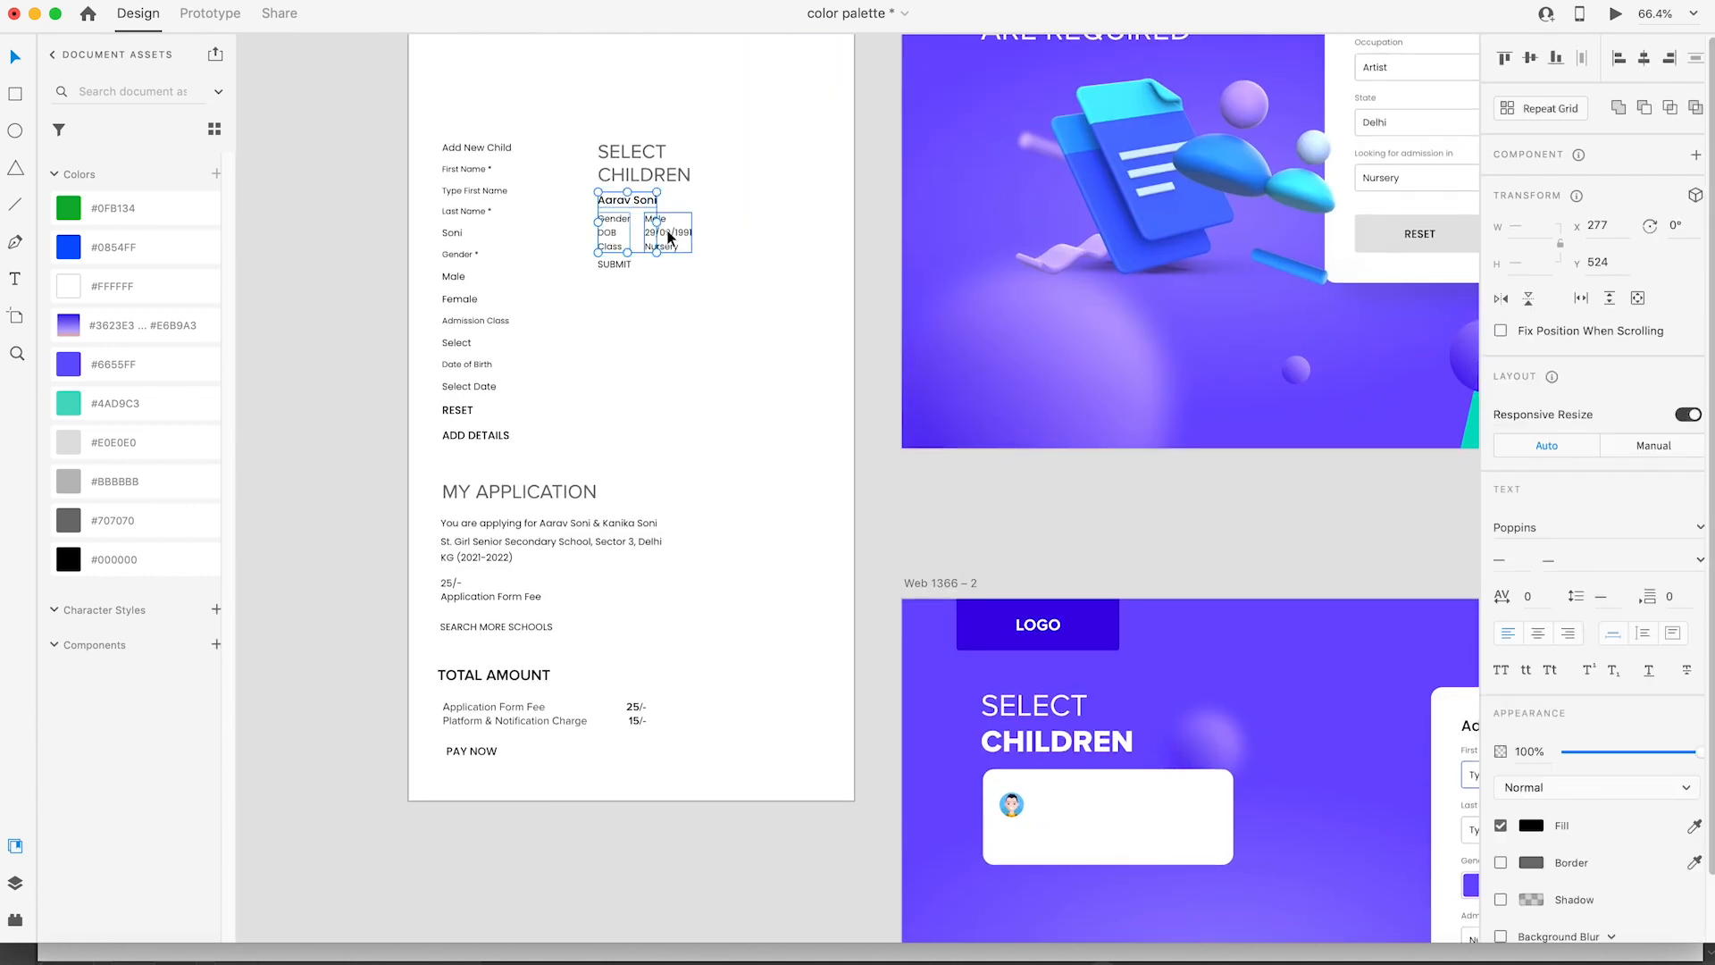
scroll(643, 255, "down", 3)
left_click_drag(659, 244, 992, 667)
key("z")
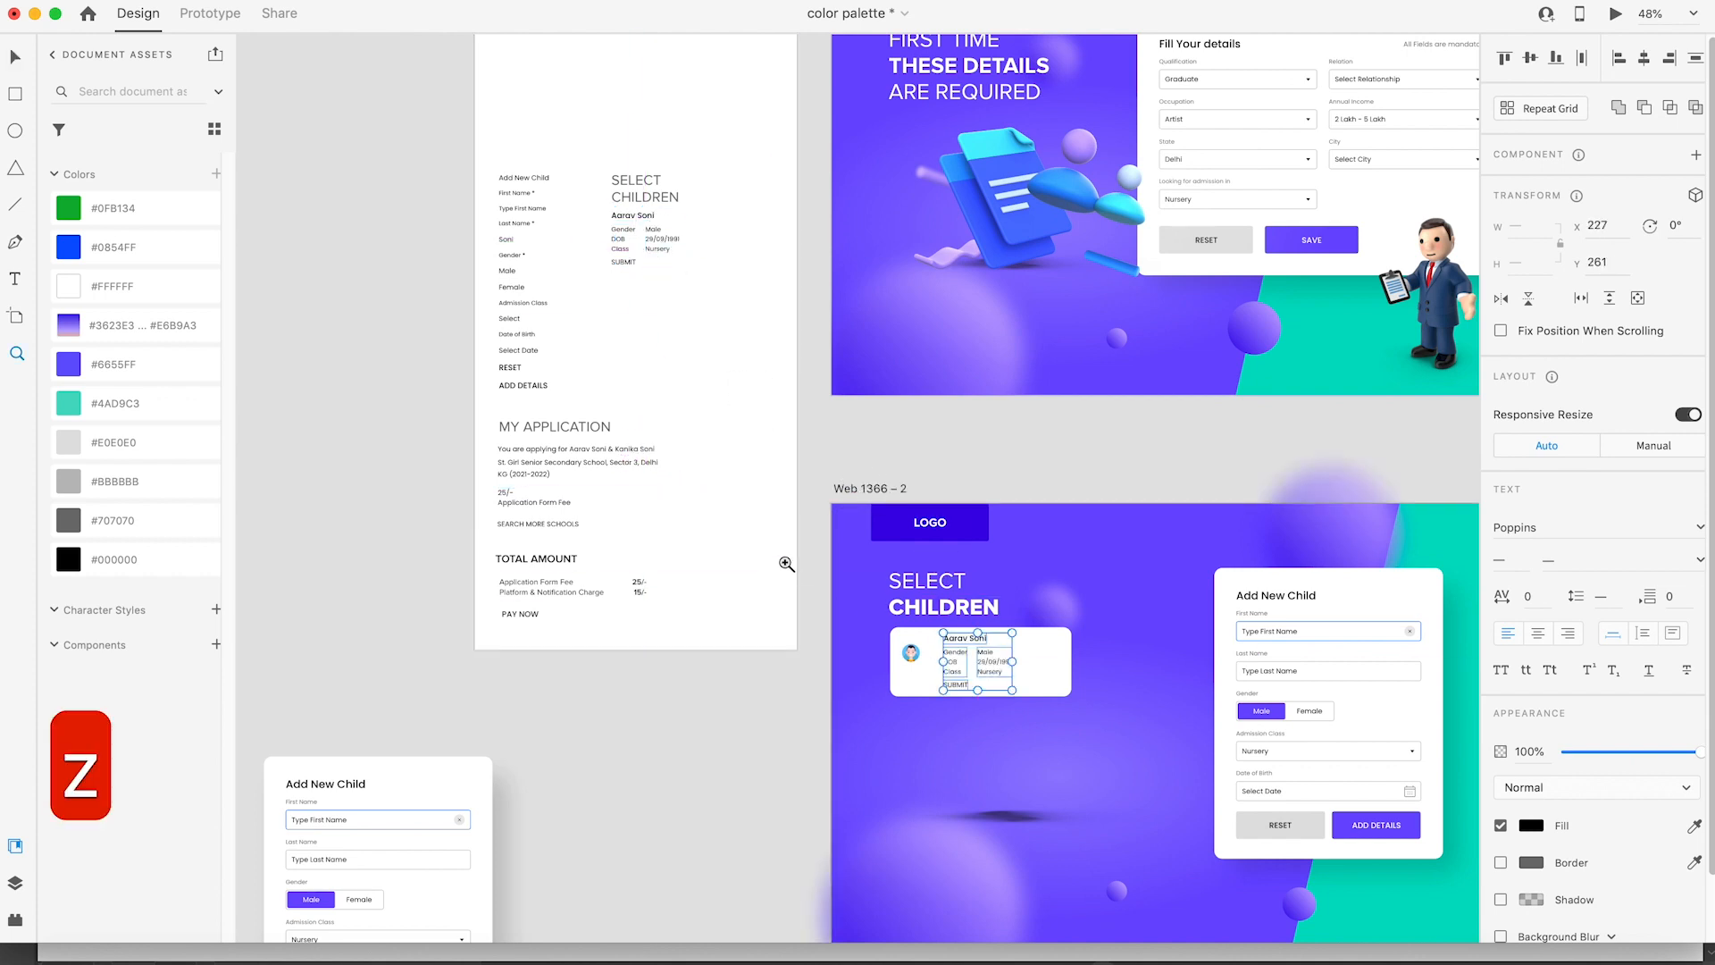
left_click_drag(784, 563, 1148, 742)
key("v")
left_click(316, 533)
left_click(884, 439)
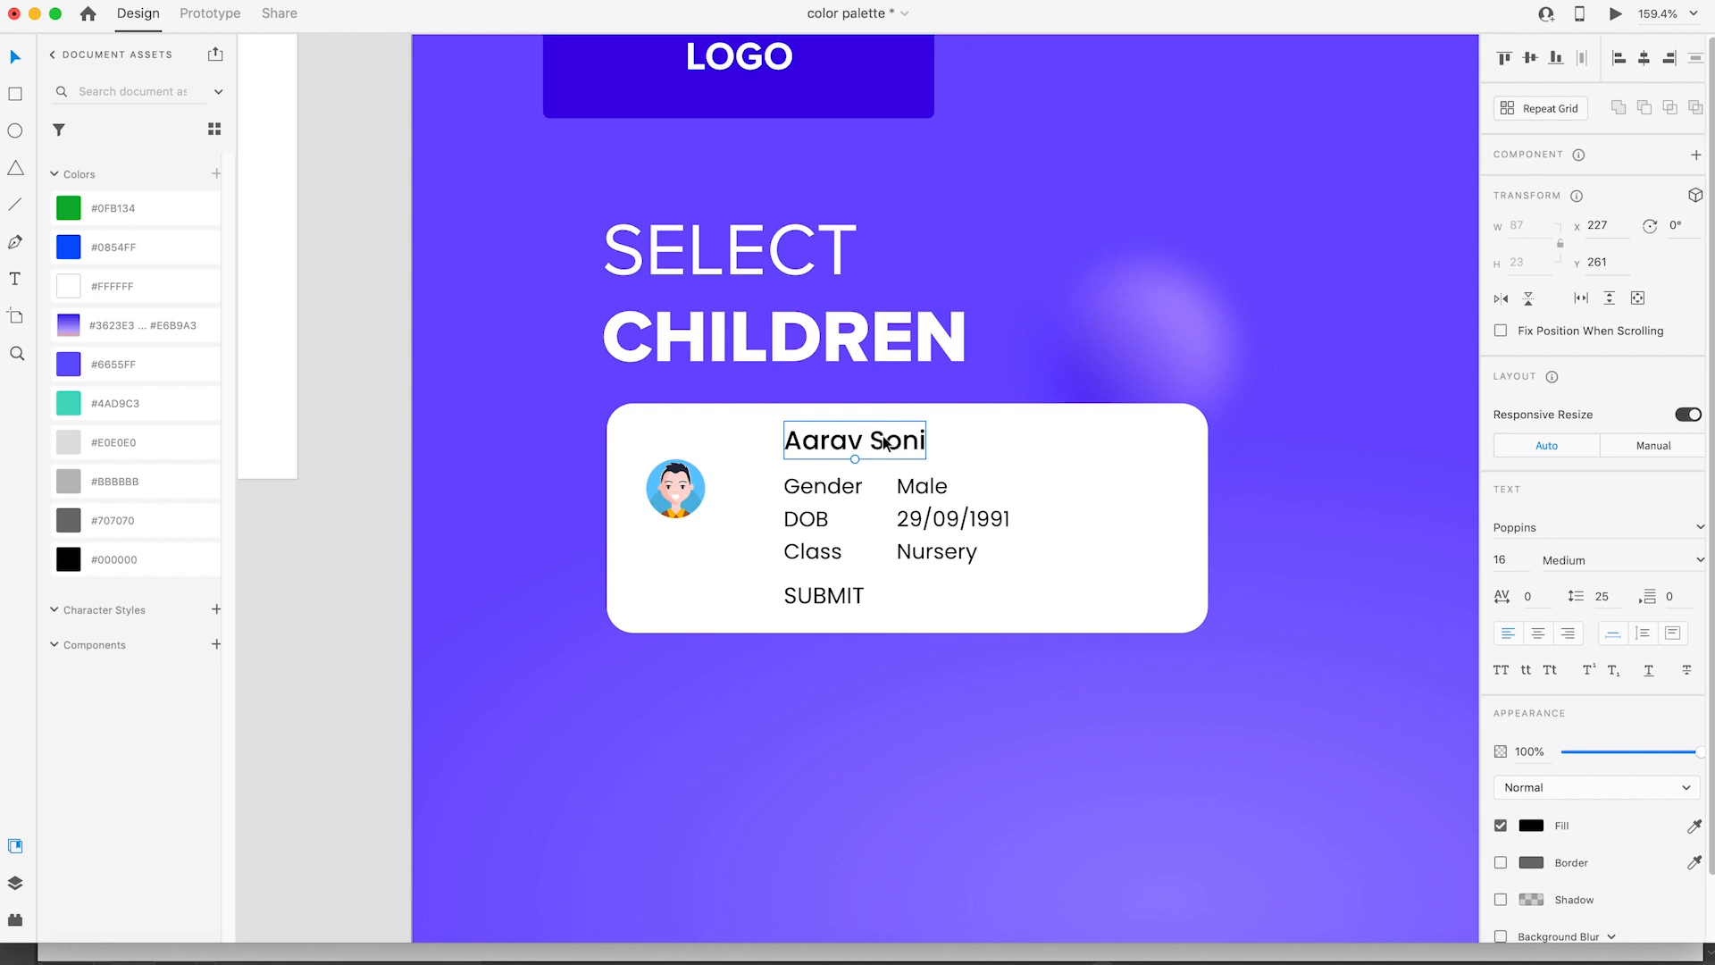
left_click_drag(882, 436, 882, 443)
key("super+z")
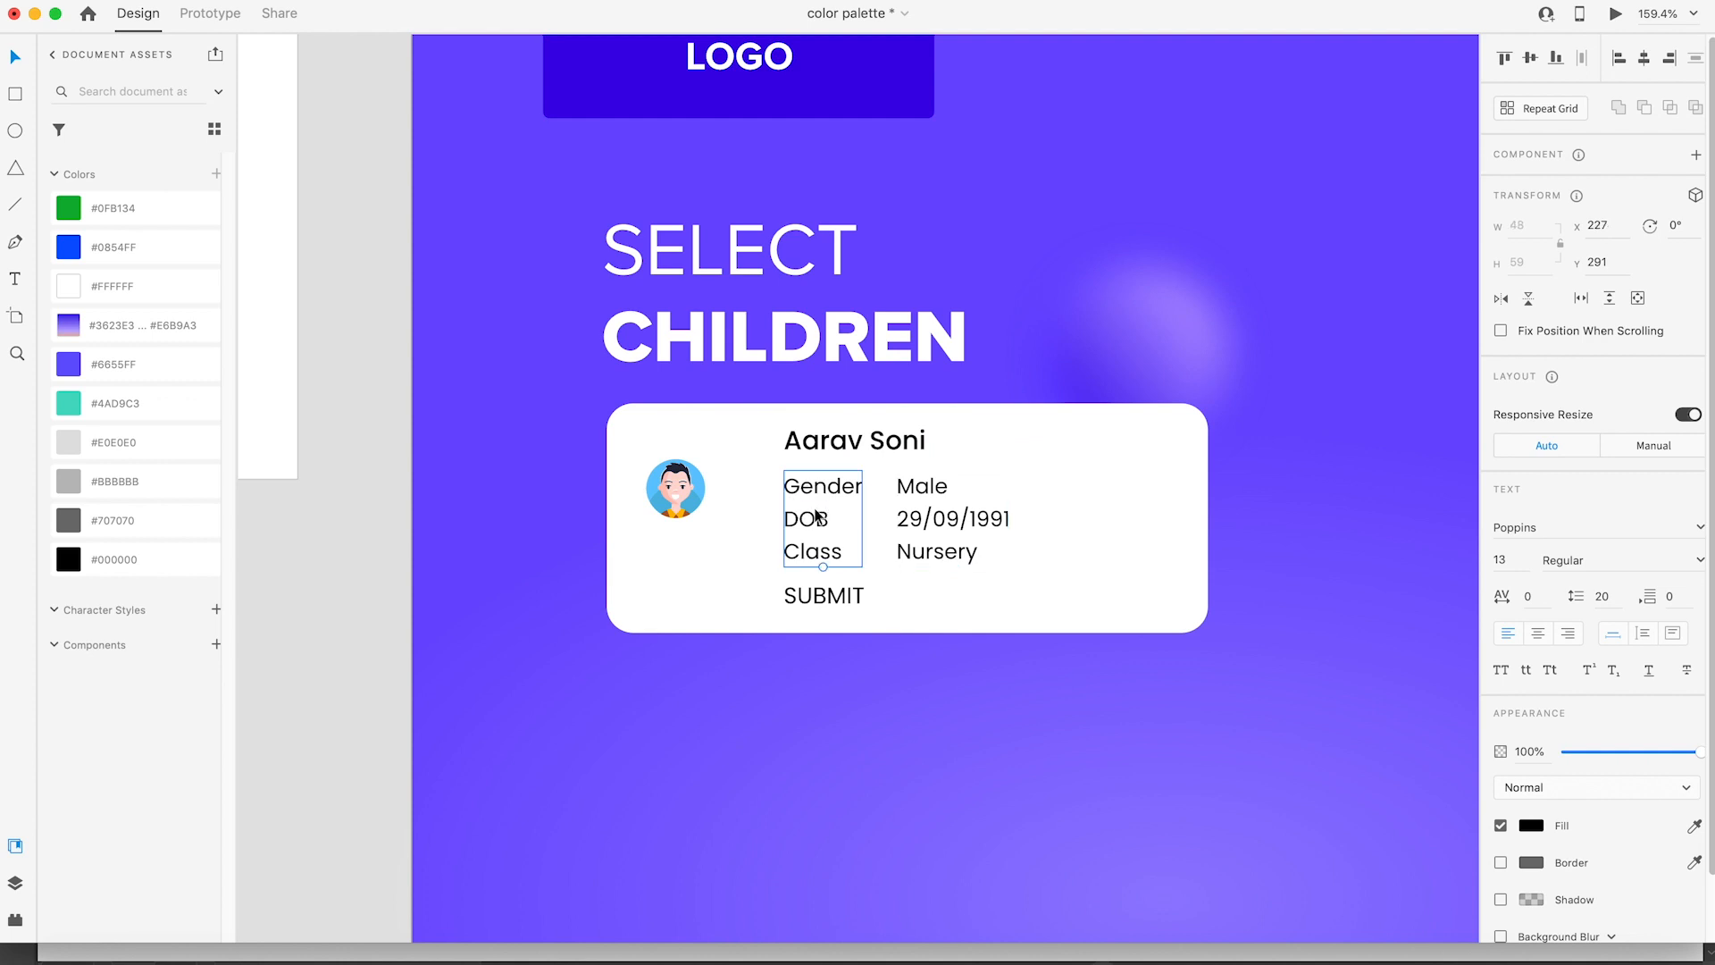
Step: Color the Gender, DOB and Class labels #707070 and move the SUBMIT text below the card to about x 118, y 477
left_click(105, 480)
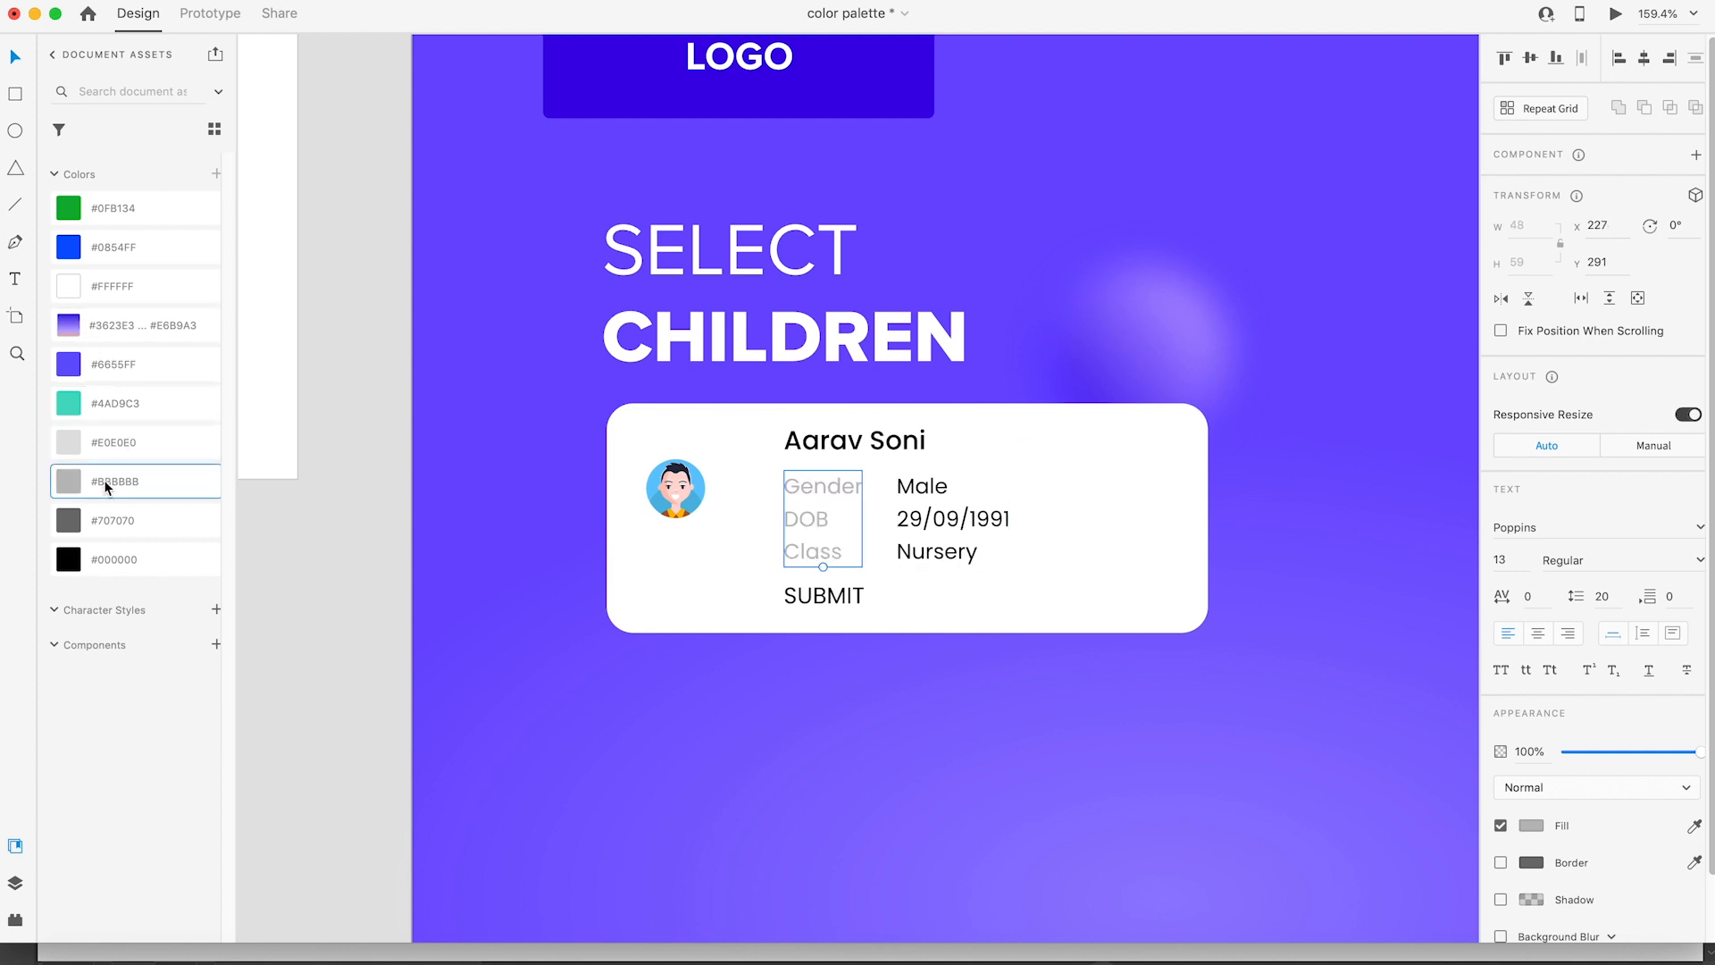
left_click(108, 526)
left_click(925, 514)
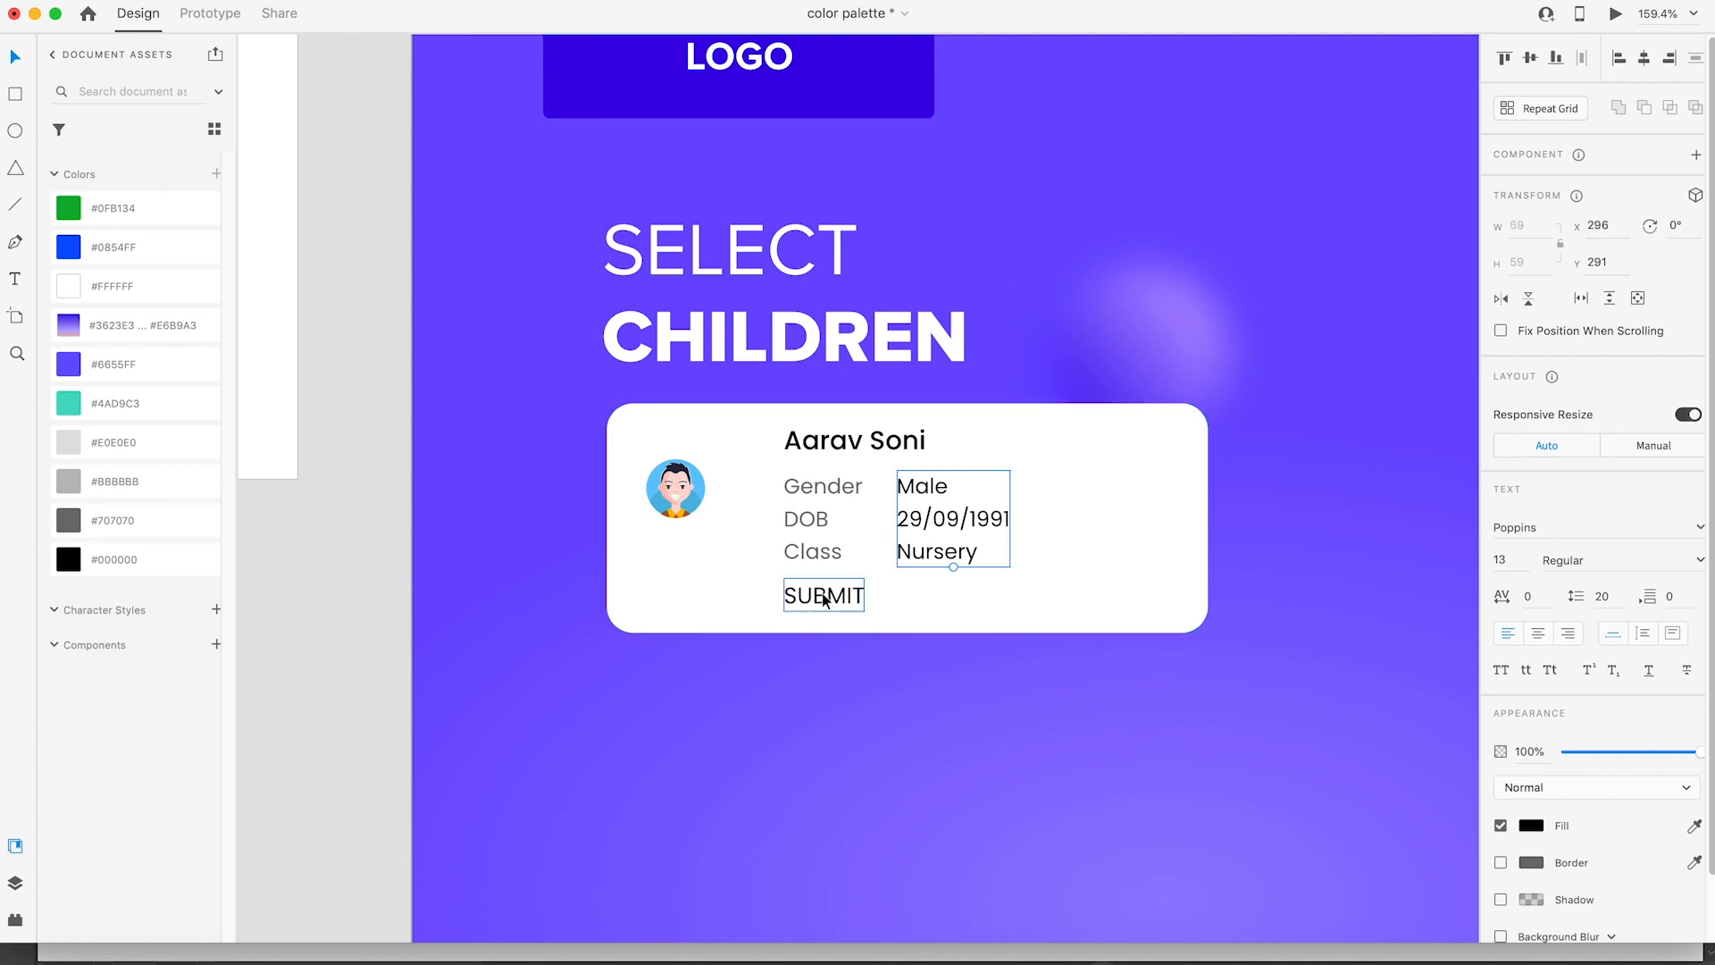
left_click_drag(823, 600, 644, 798)
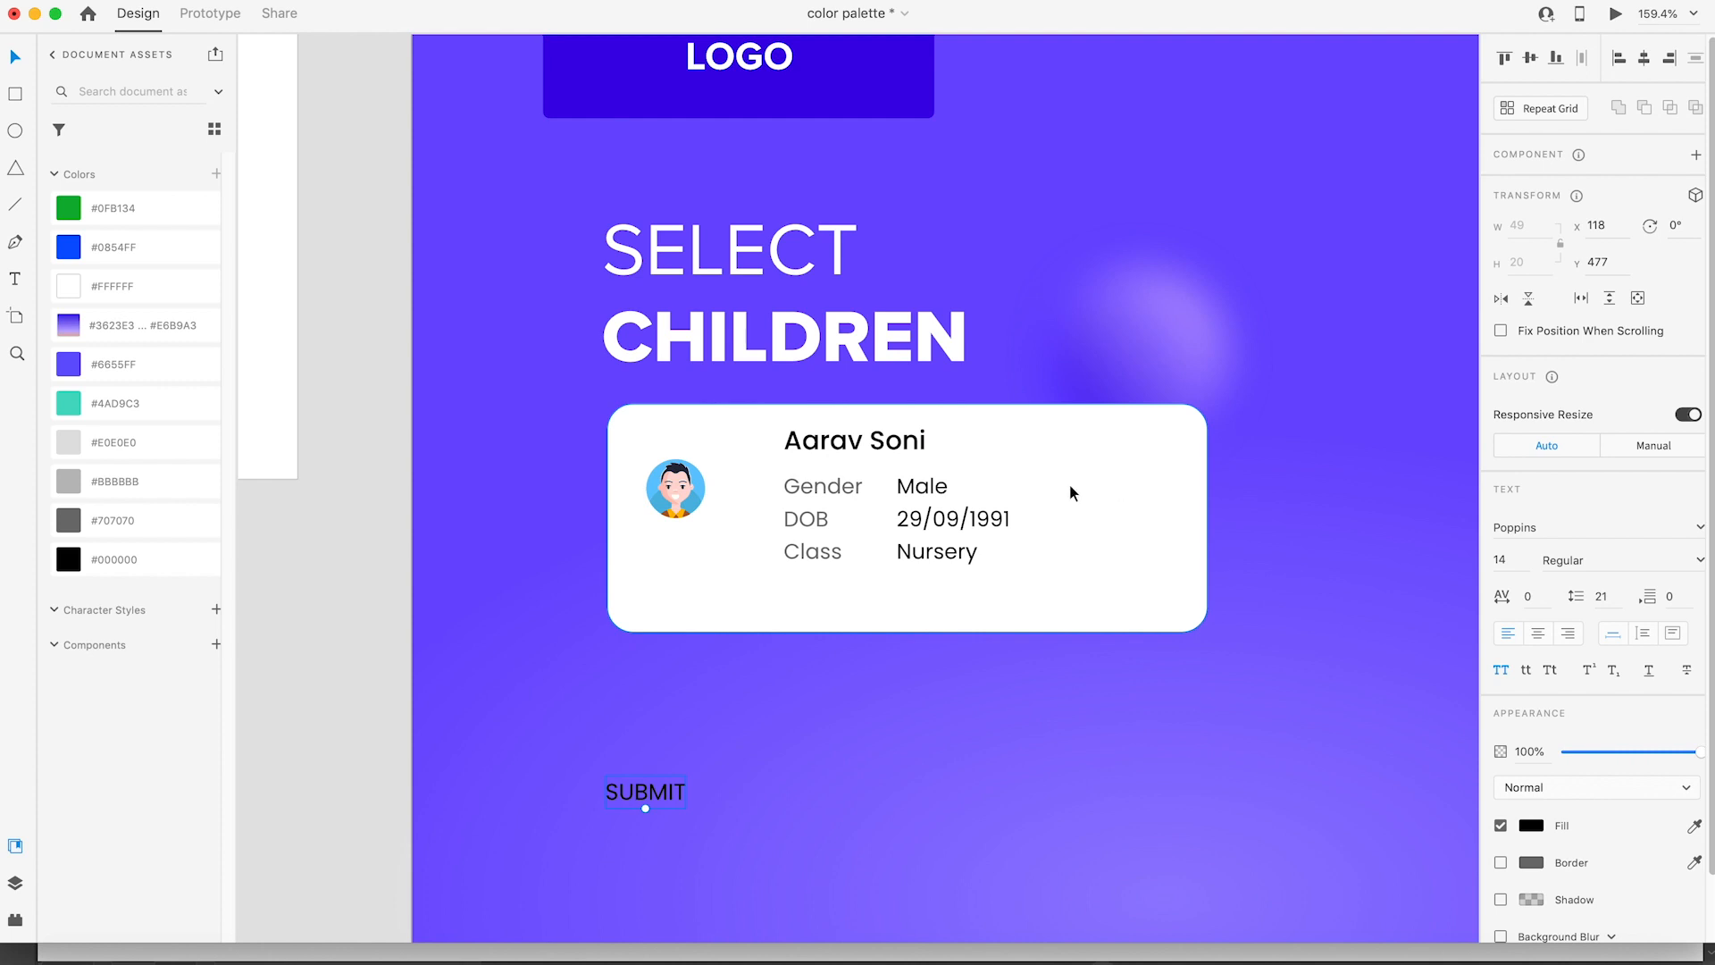
Step: Copy the grey outlined check icon from Illustrator into XD and place it in the white card's lower corner at x 444, y 350
key("super+Tab")
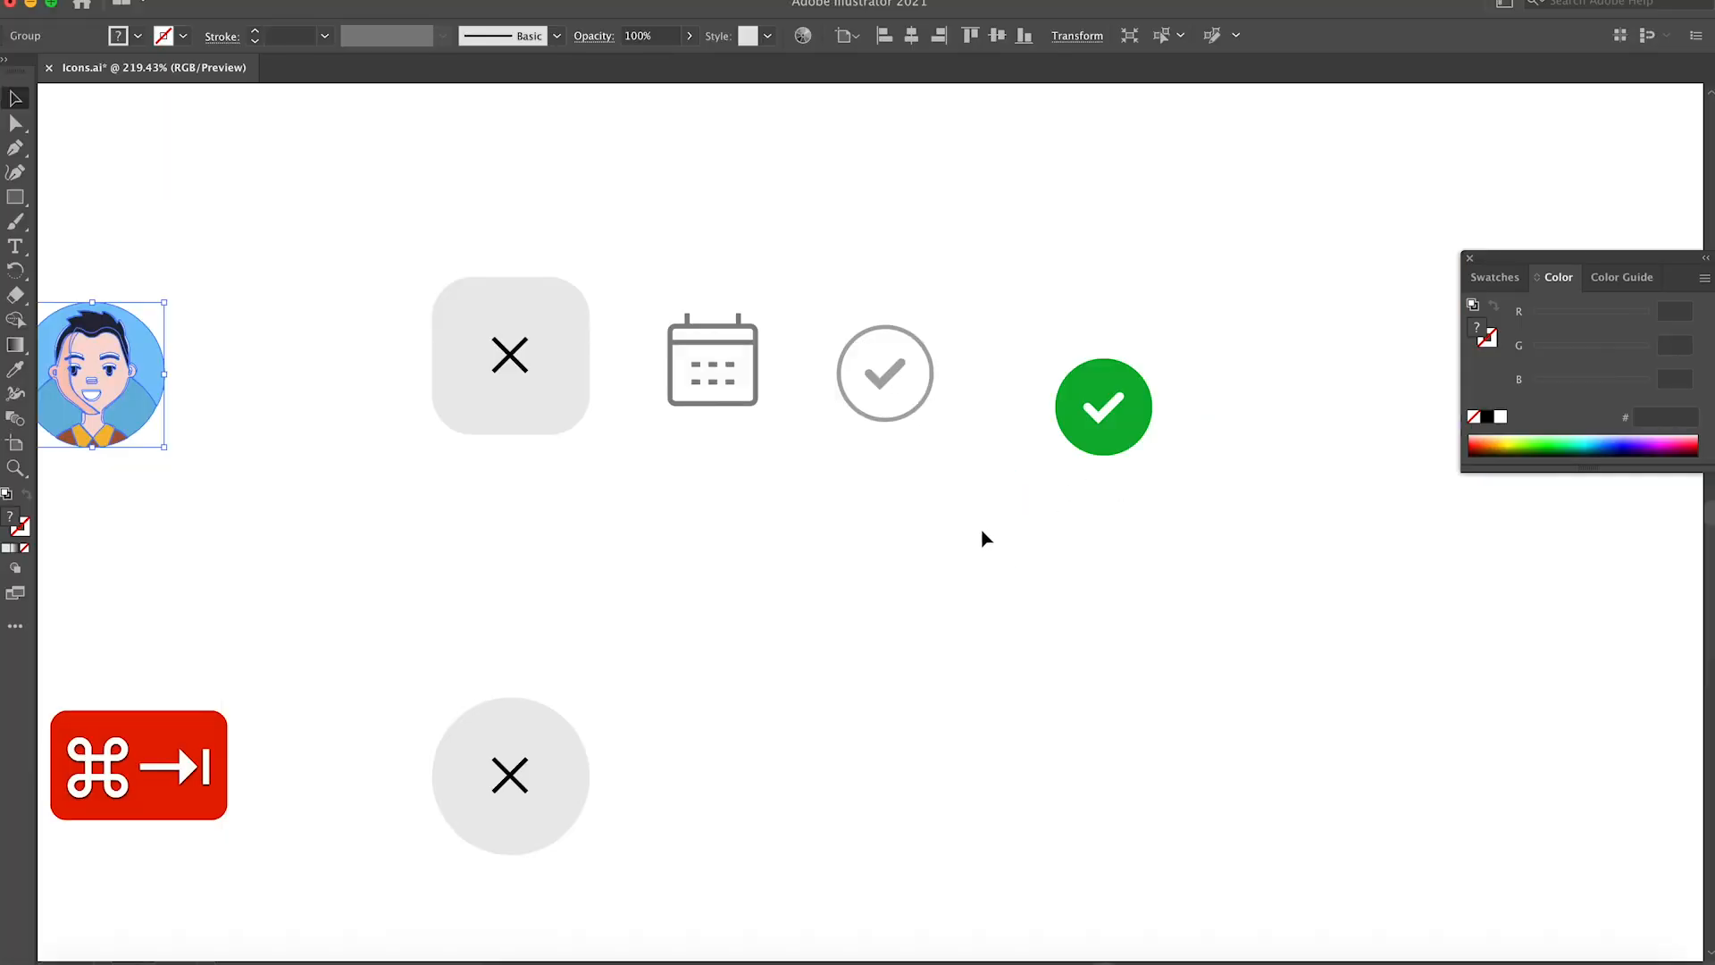
left_click(1077, 311)
left_click_drag(840, 262, 1021, 474)
left_click_drag(1126, 271, 1210, 490)
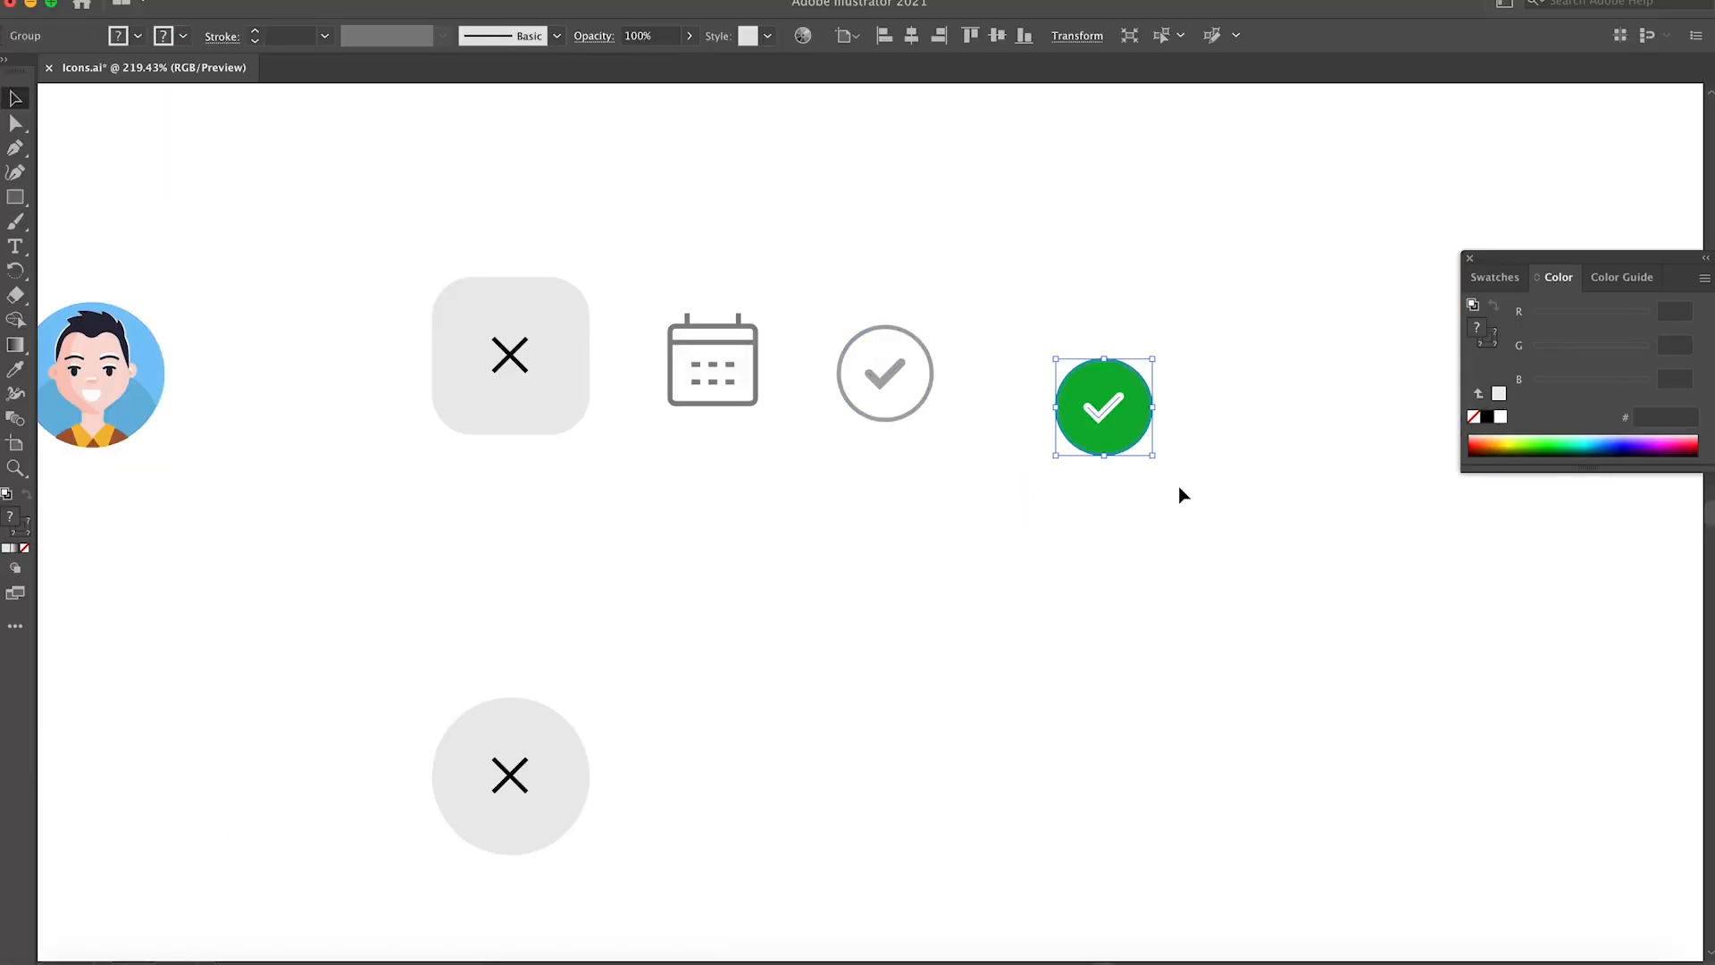
left_click(934, 406)
key("super+c")
key("super+Tab")
key("super+v")
left_click_drag(947, 490, 1164, 601)
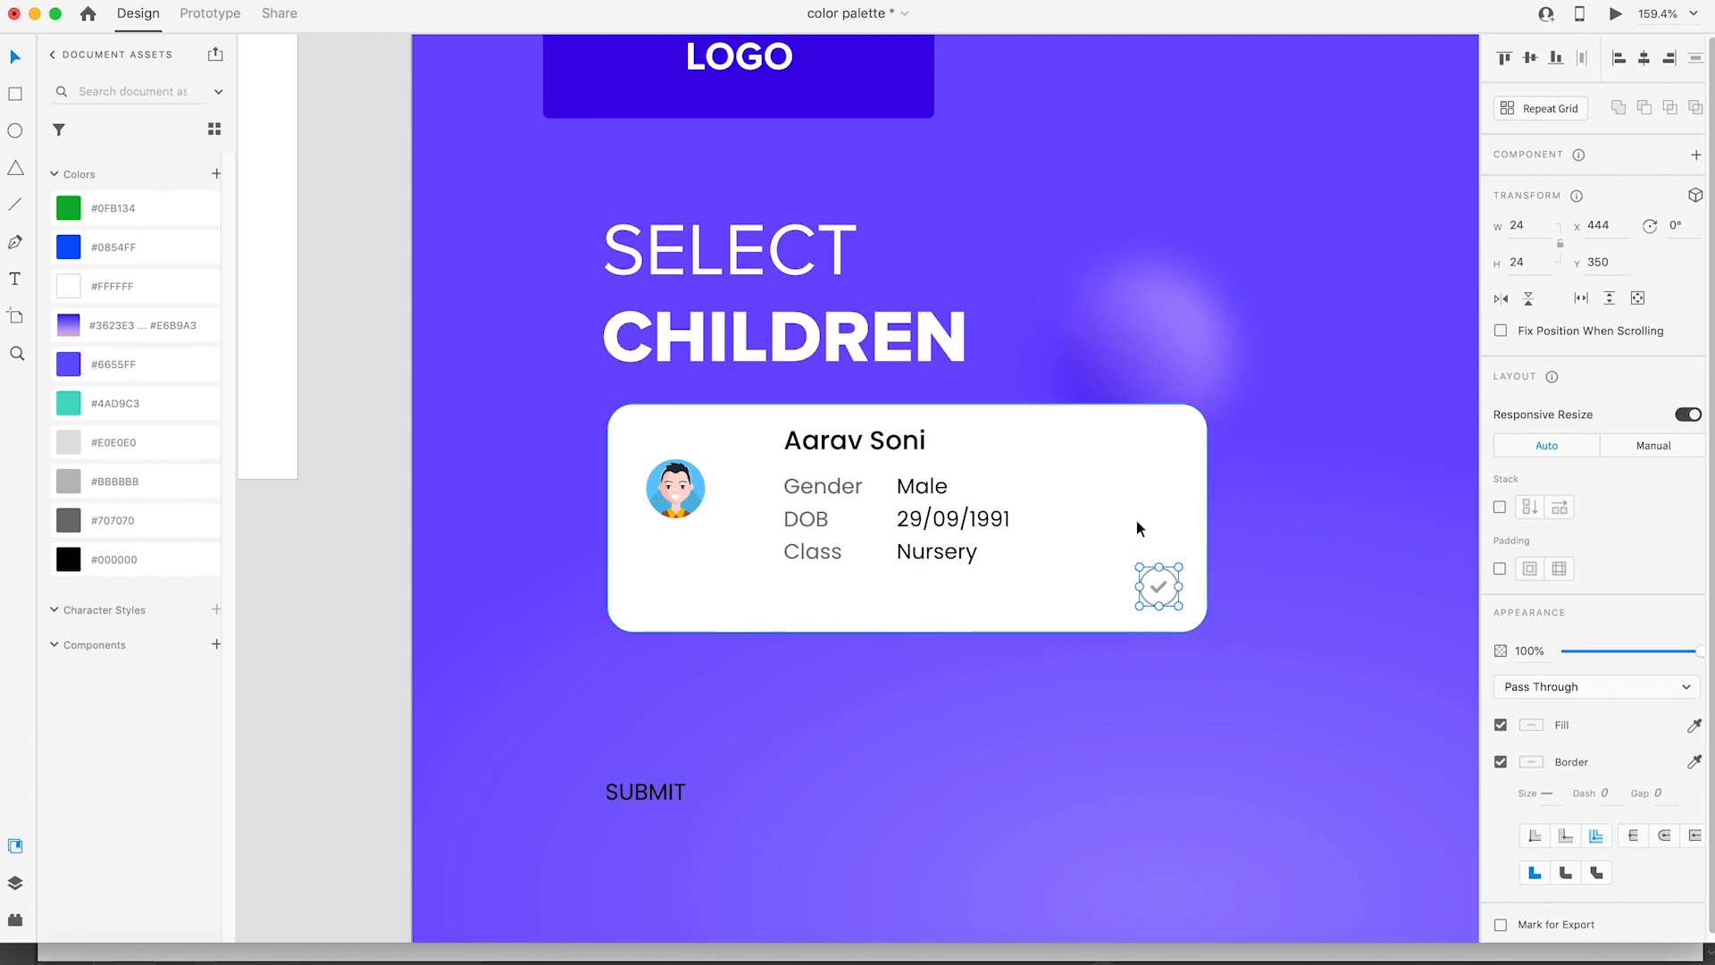
Step: Copy the three-dot icon from Illustrator into XD and place it in the white card's upper corner, level with the child's name
key("super+Tab")
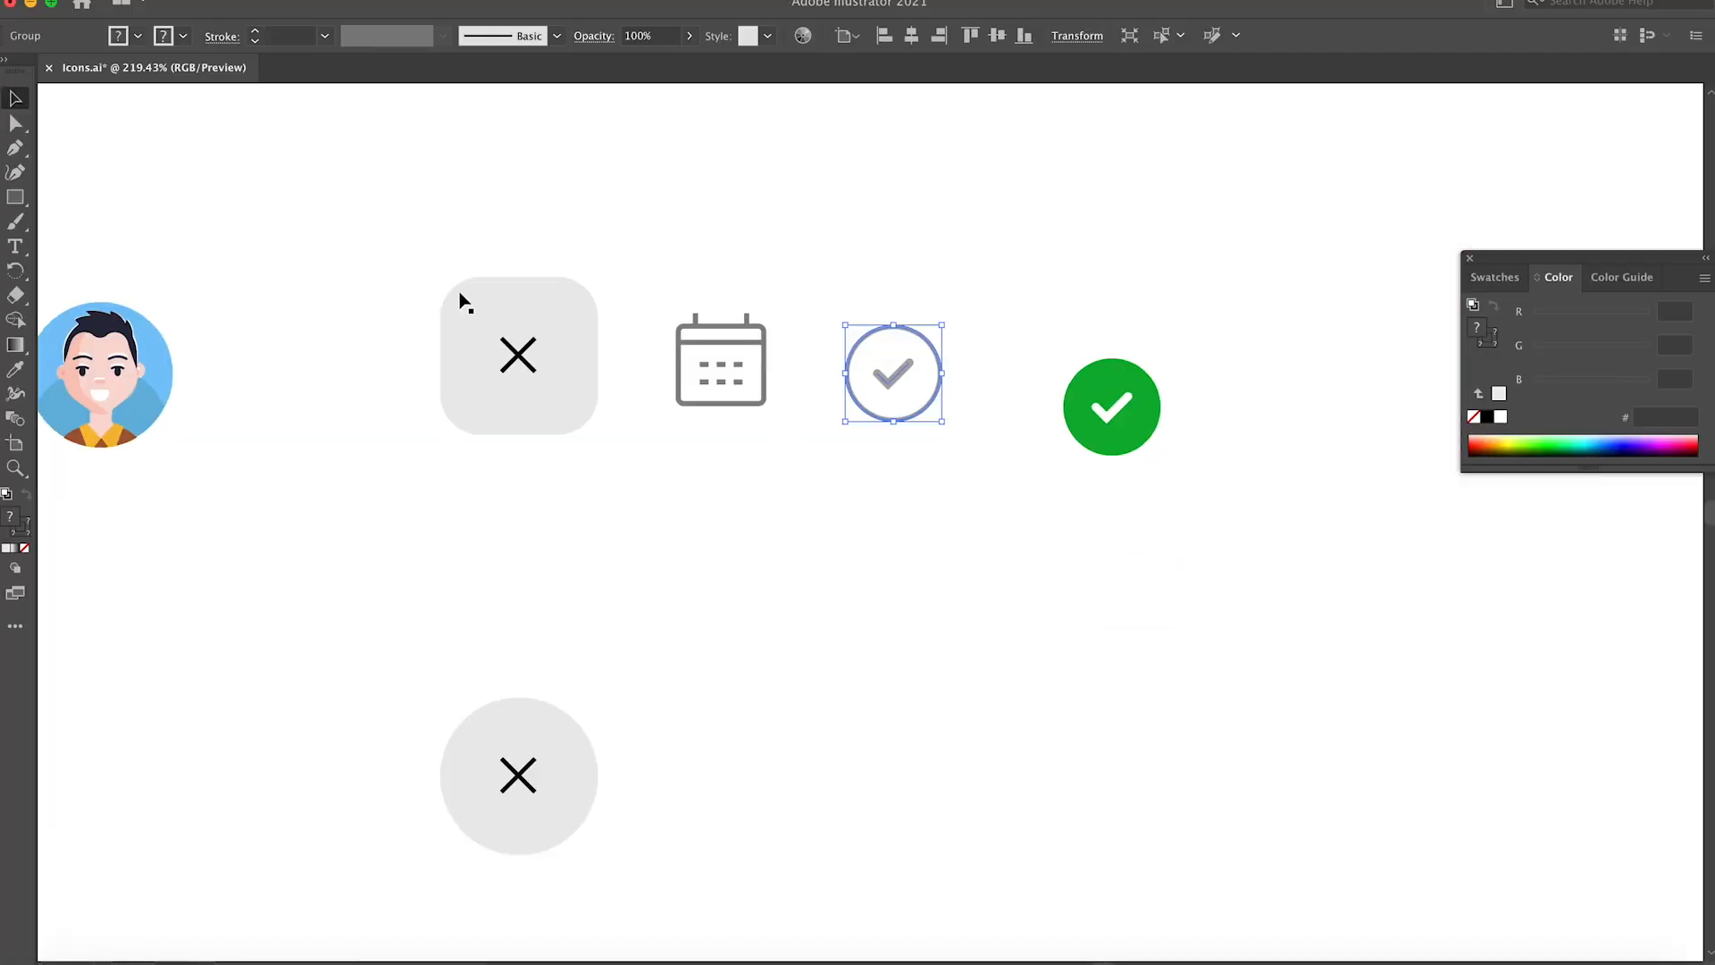
scroll(459, 294, "down", 3)
left_click(84, 241)
key("super+c")
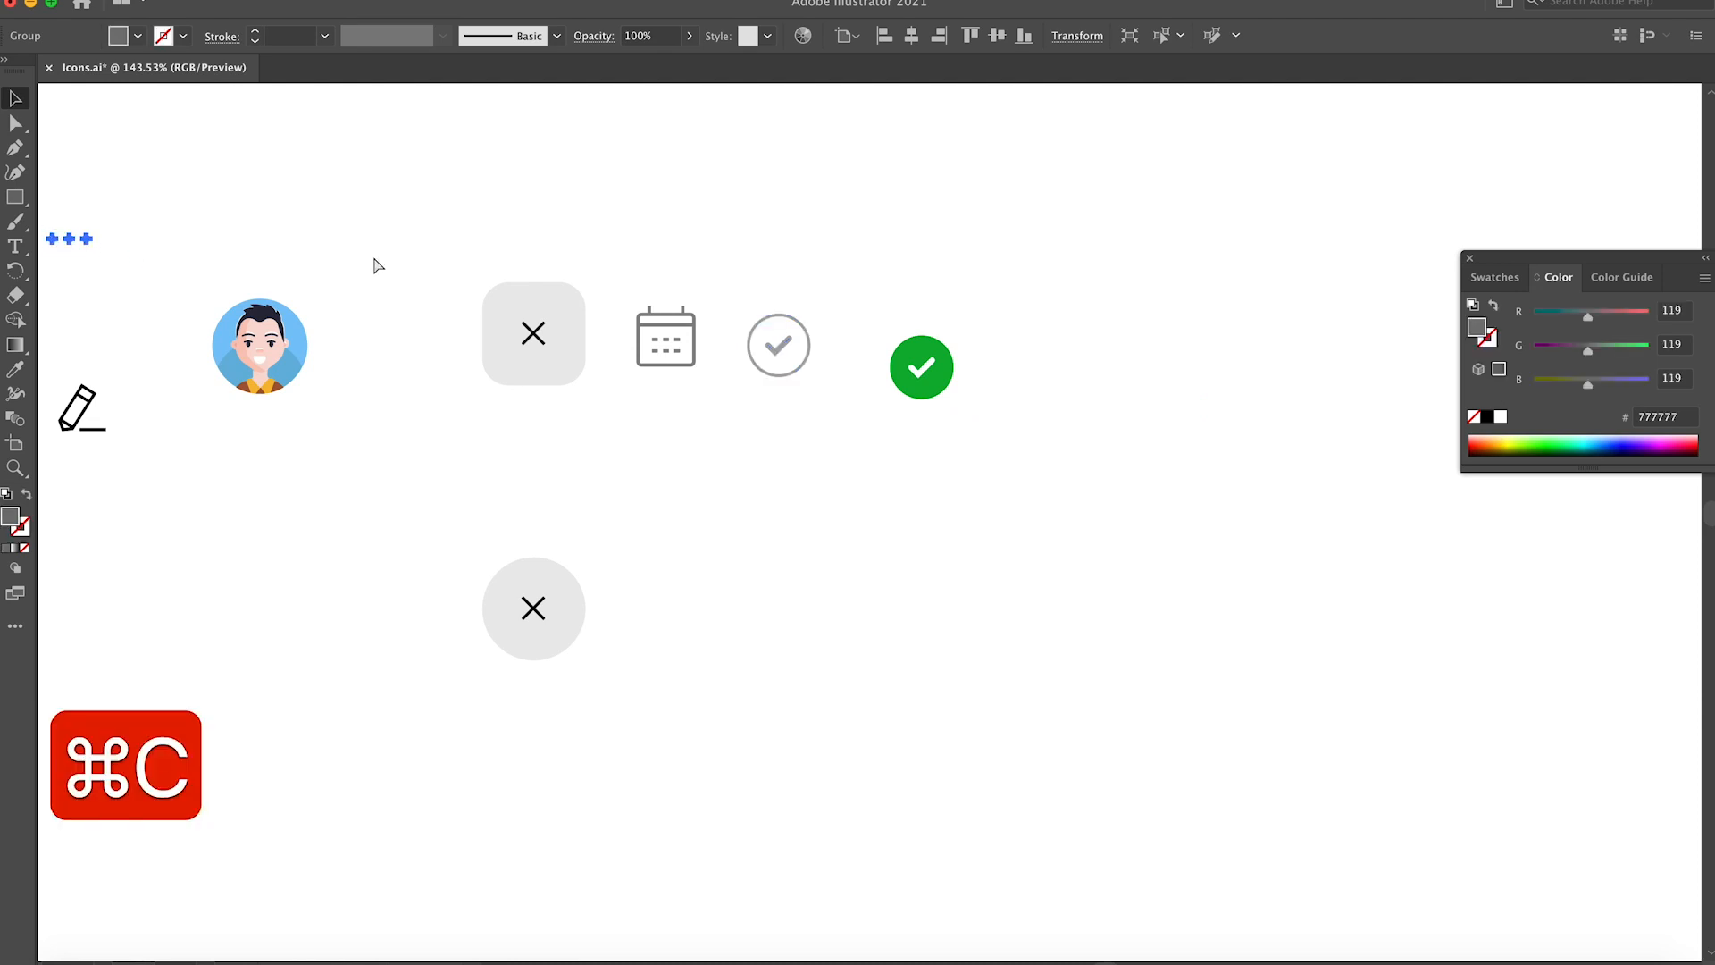
key("super+Tab")
key("super+v")
left_click(957, 495)
left_click_drag(957, 495, 1172, 433)
Step: Align the right edges of the three-dot icon and the check icon in the white card
left_click(1159, 586, "shift")
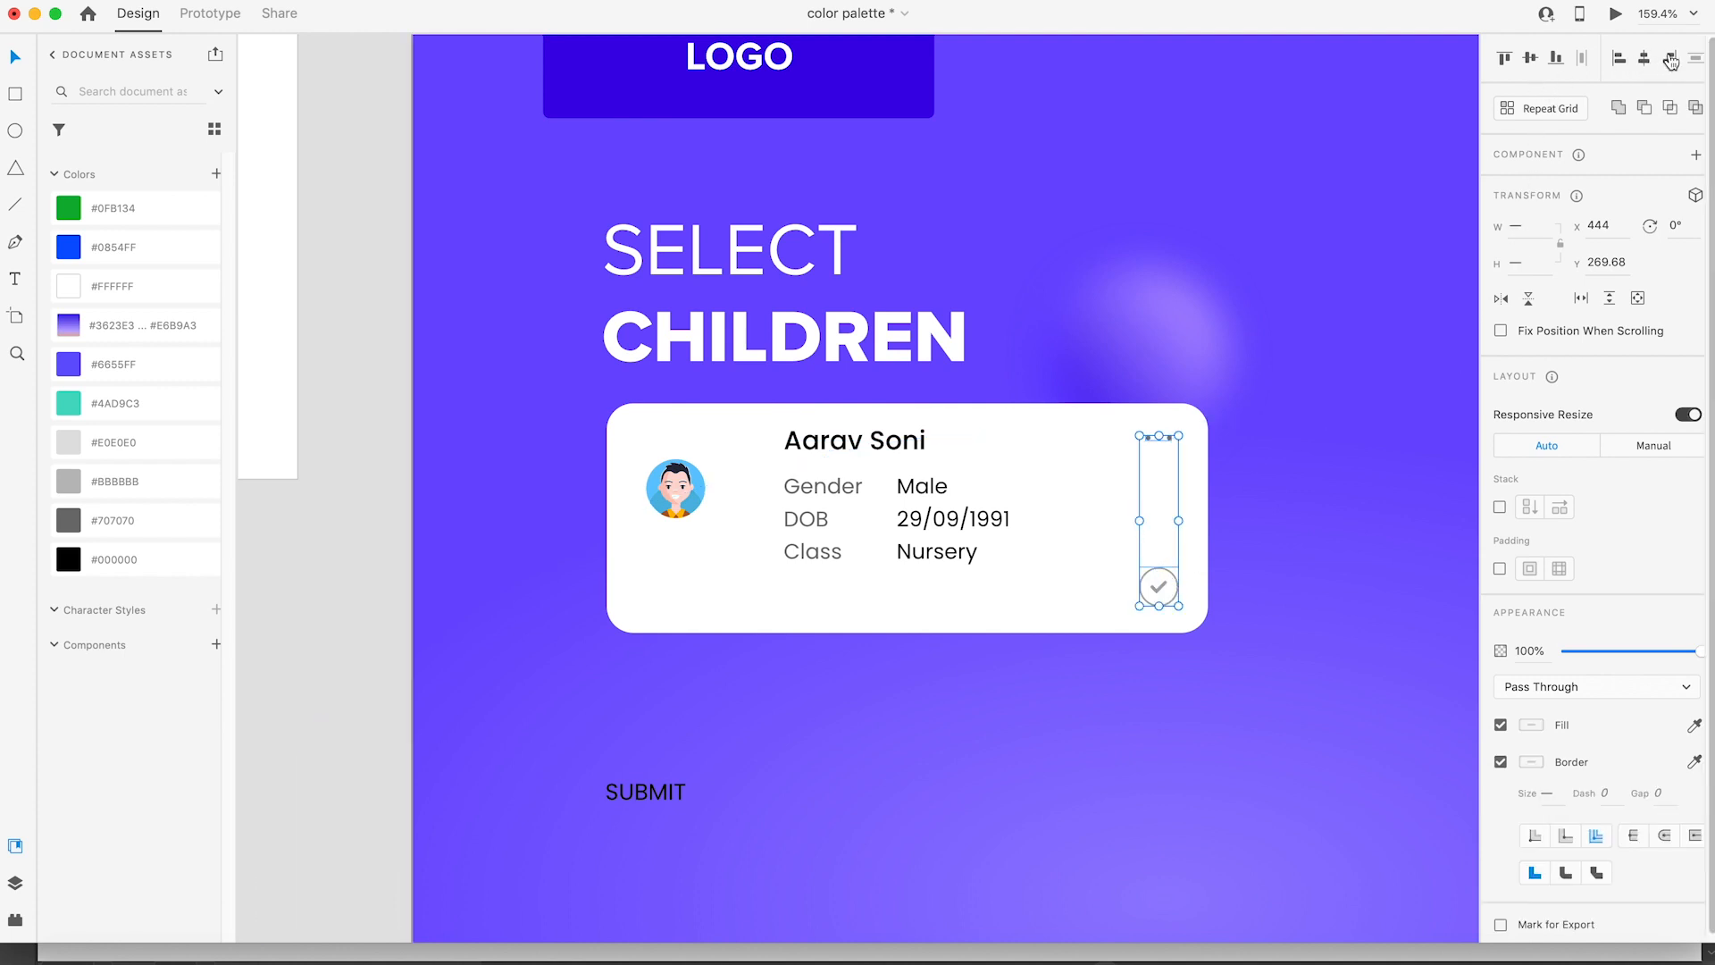
left_click(1361, 272)
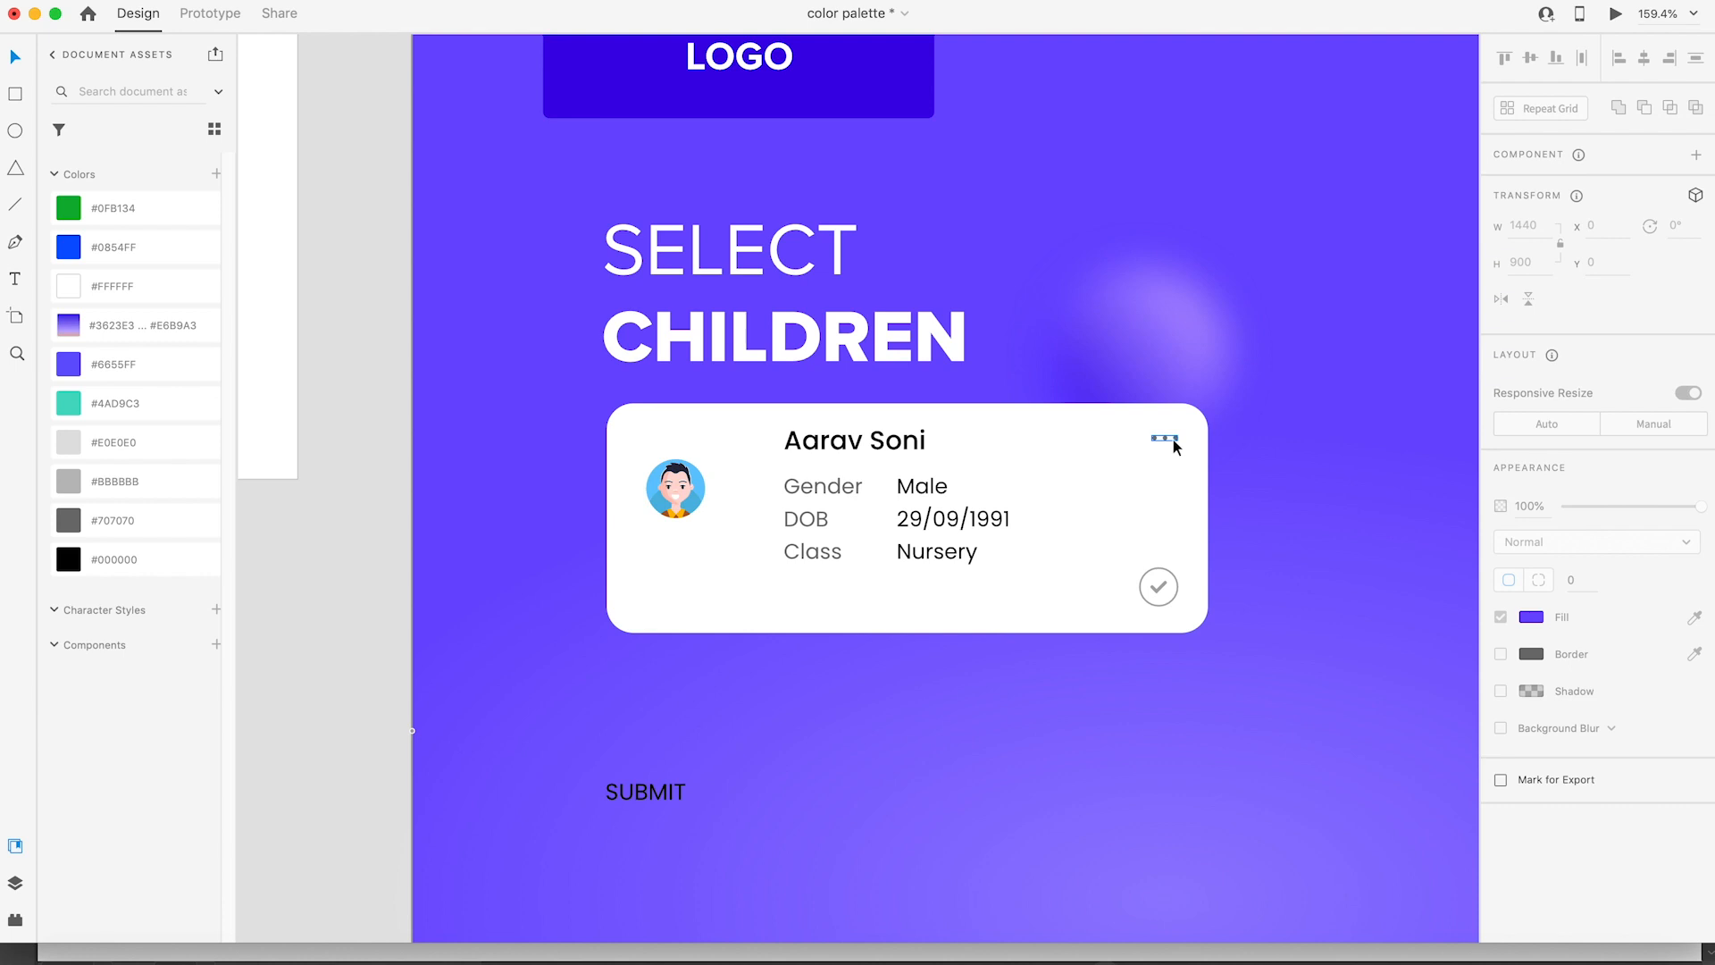
scroll(1165, 442, "down", 5)
scroll(1269, 409, "right", 2)
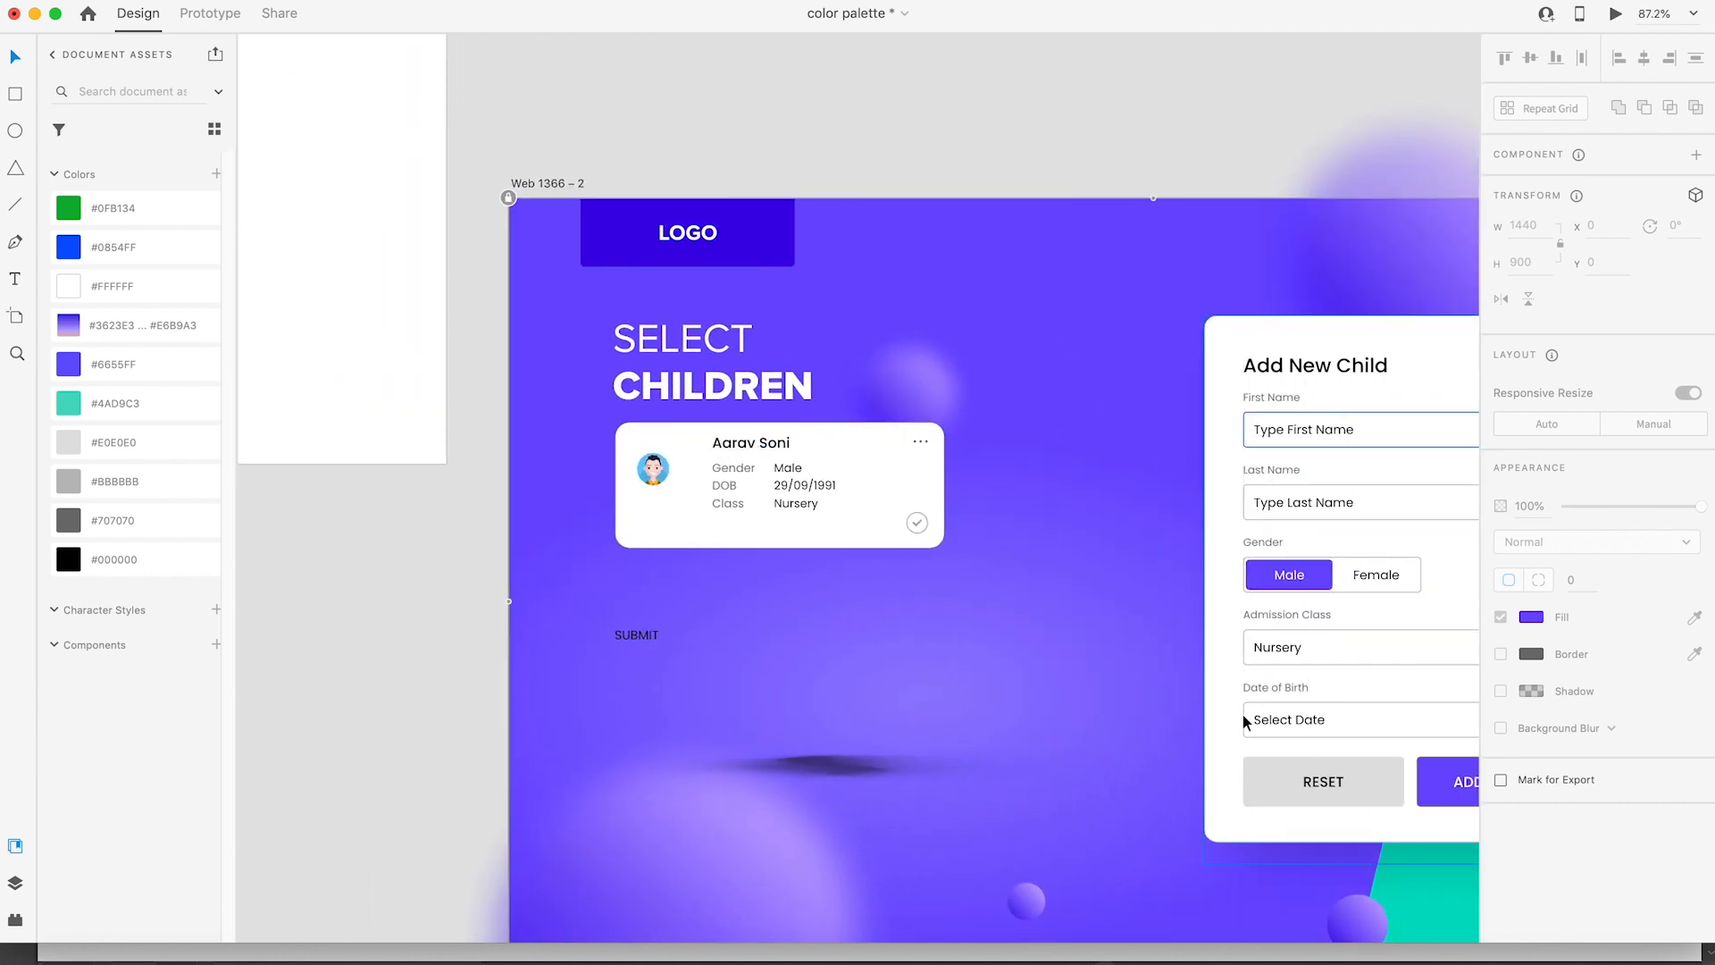
Step: Enlarge the avatar in the white child card to about 43 × 43
scroll(1296, 710, "down", 1)
scroll(1295, 710, "right", 1)
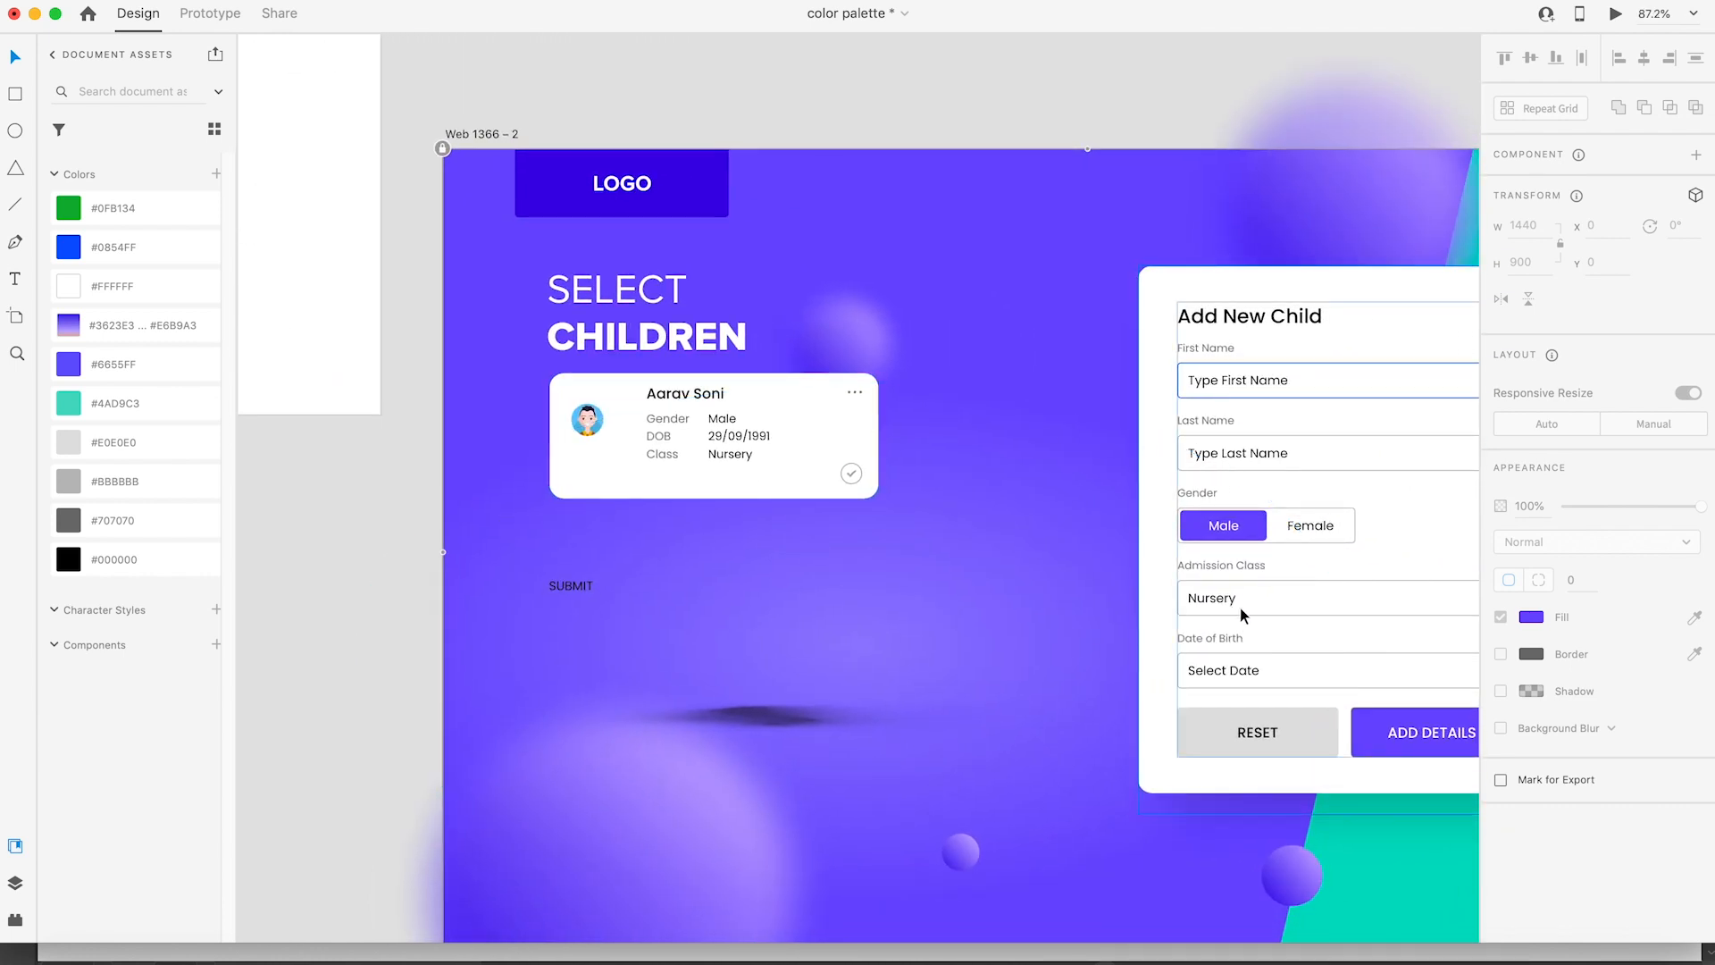
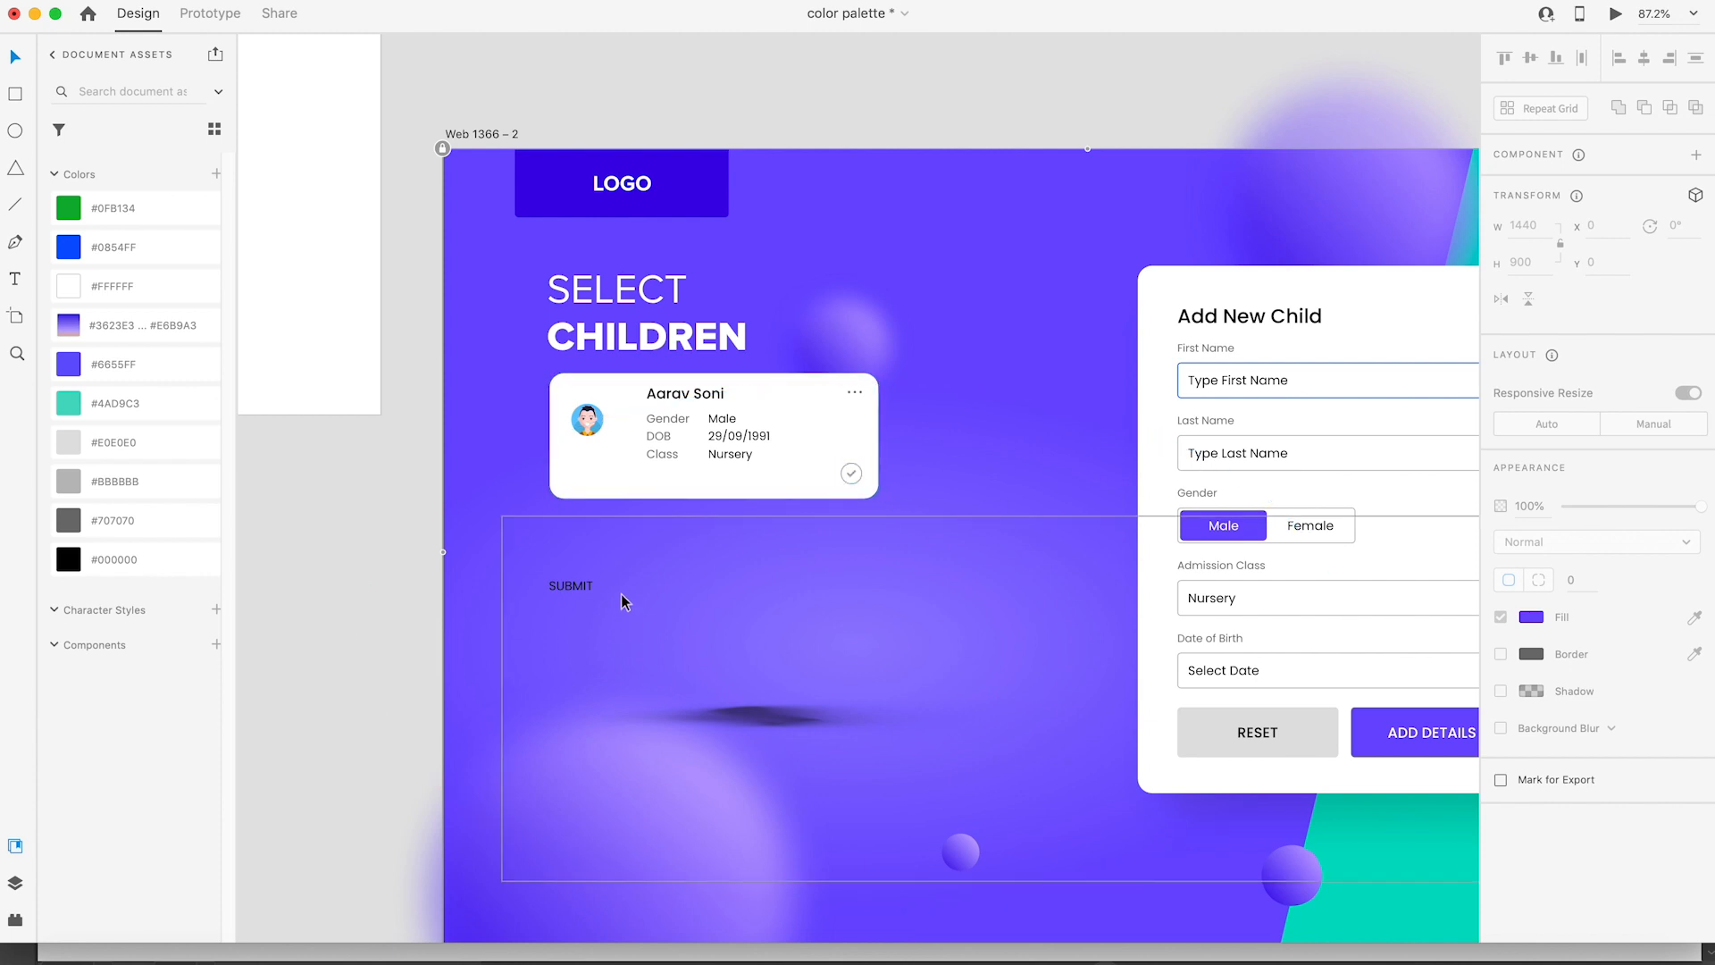
key("z")
key("z")
left_click_drag(482, 306, 903, 558)
key("v")
left_click_drag(776, 393, 701, 391)
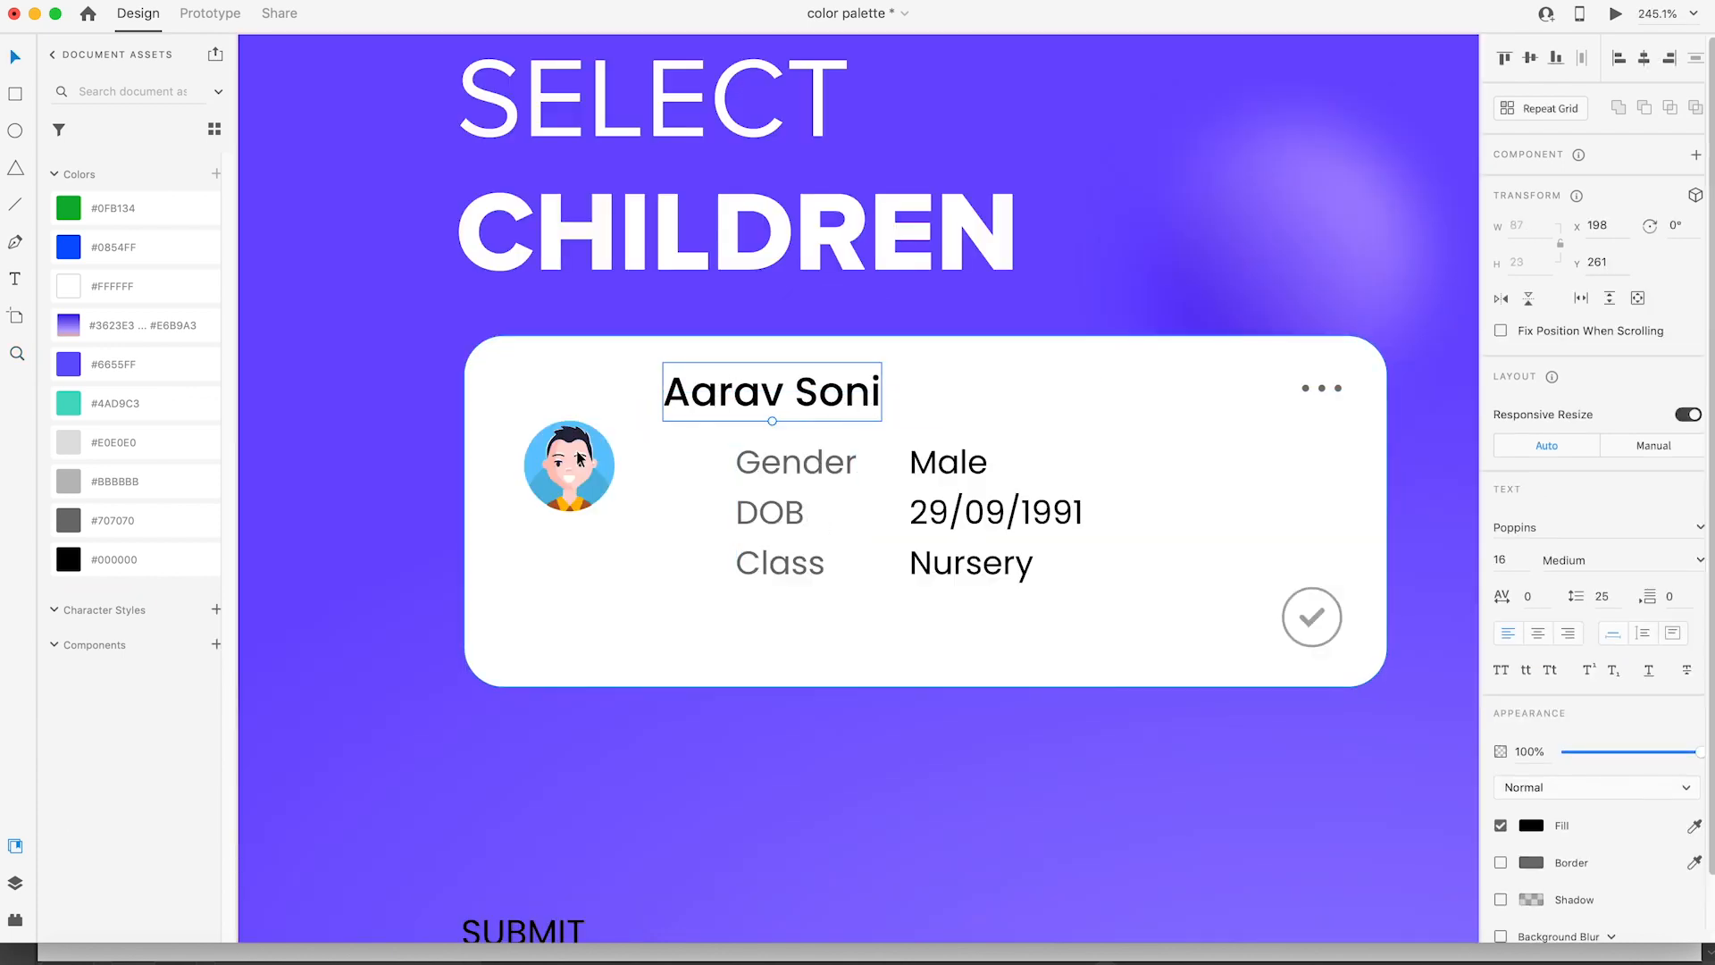
key("super+z")
left_click(576, 462)
left_click_drag(576, 463, 616, 484)
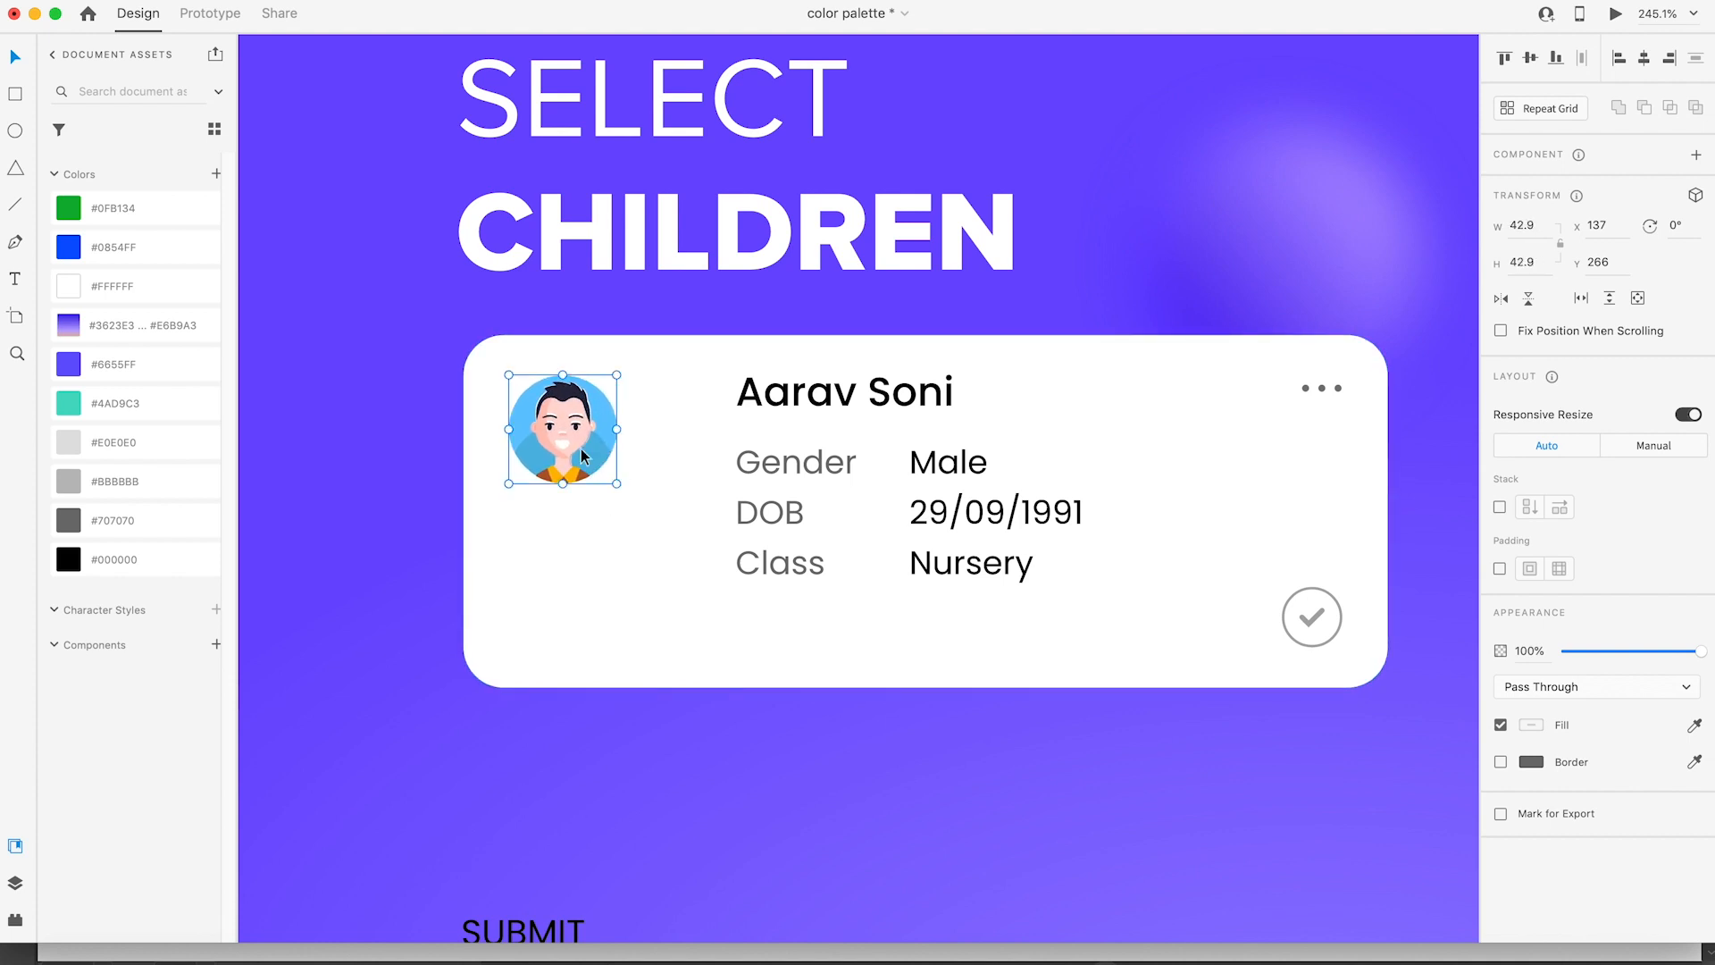
Step: Move the child's name, the Gender/DOB/Class labels and their values together closer to the avatar, to about x 200, y 261
left_click(833, 386)
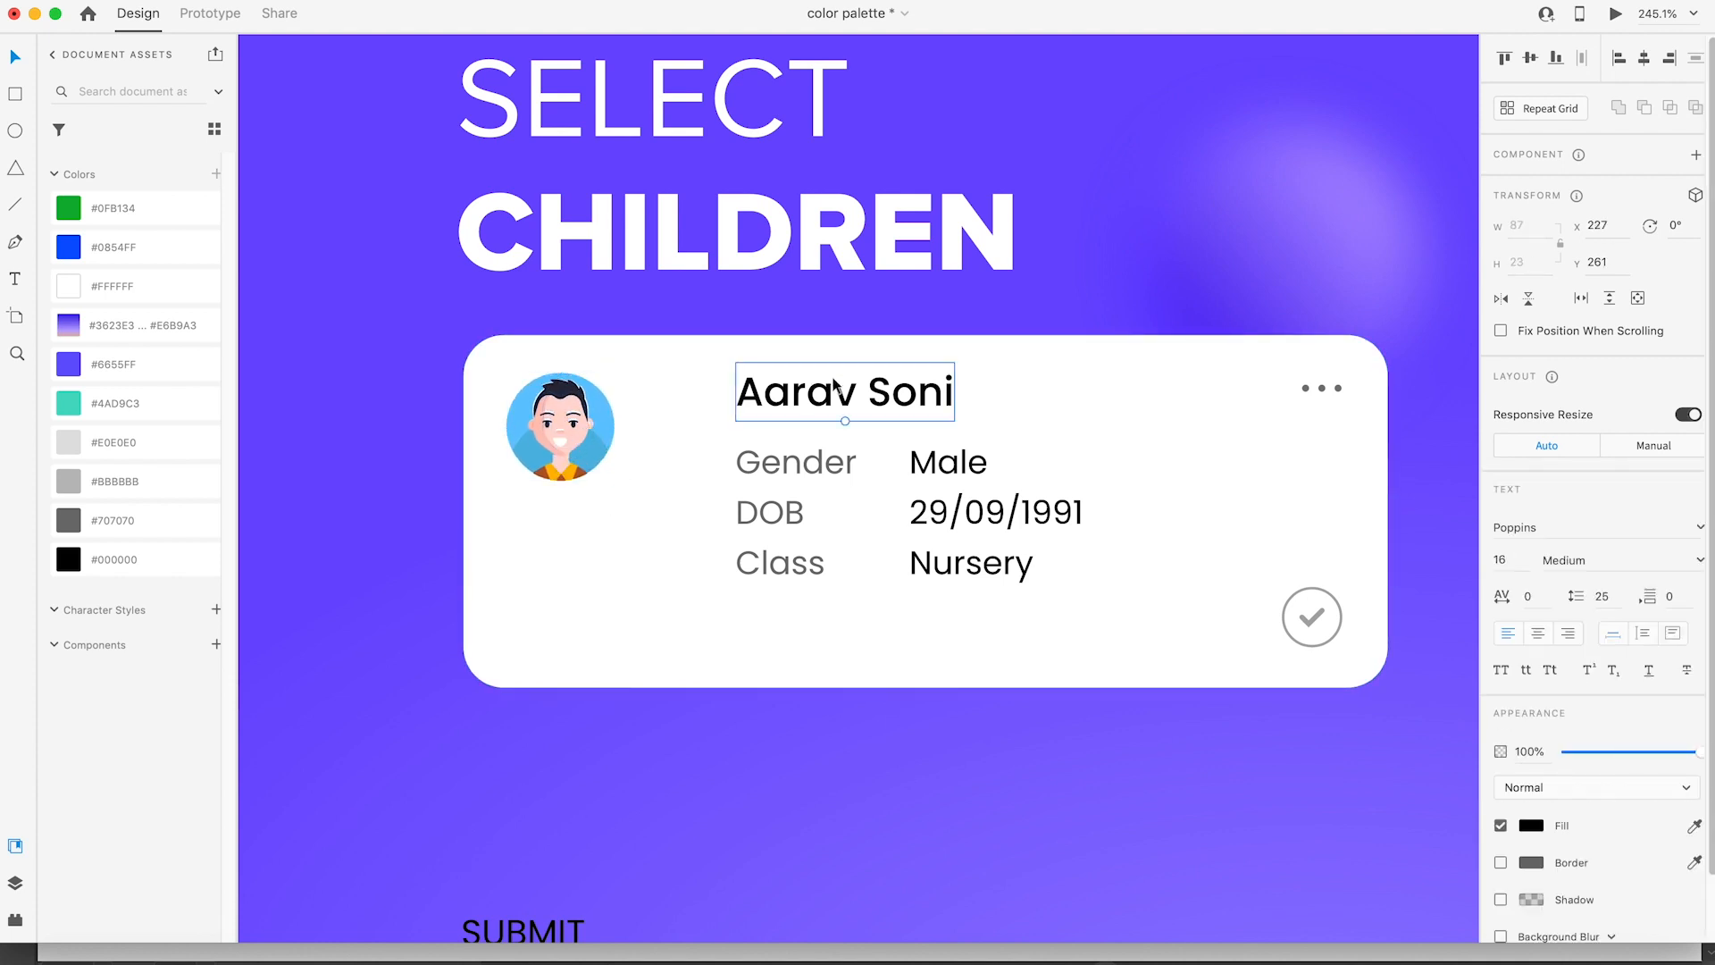
left_click_drag(834, 384, 822, 384)
key("super+z")
left_click(782, 461, "shift")
left_click(971, 492, "shift")
left_click_drag(970, 492, 904, 490)
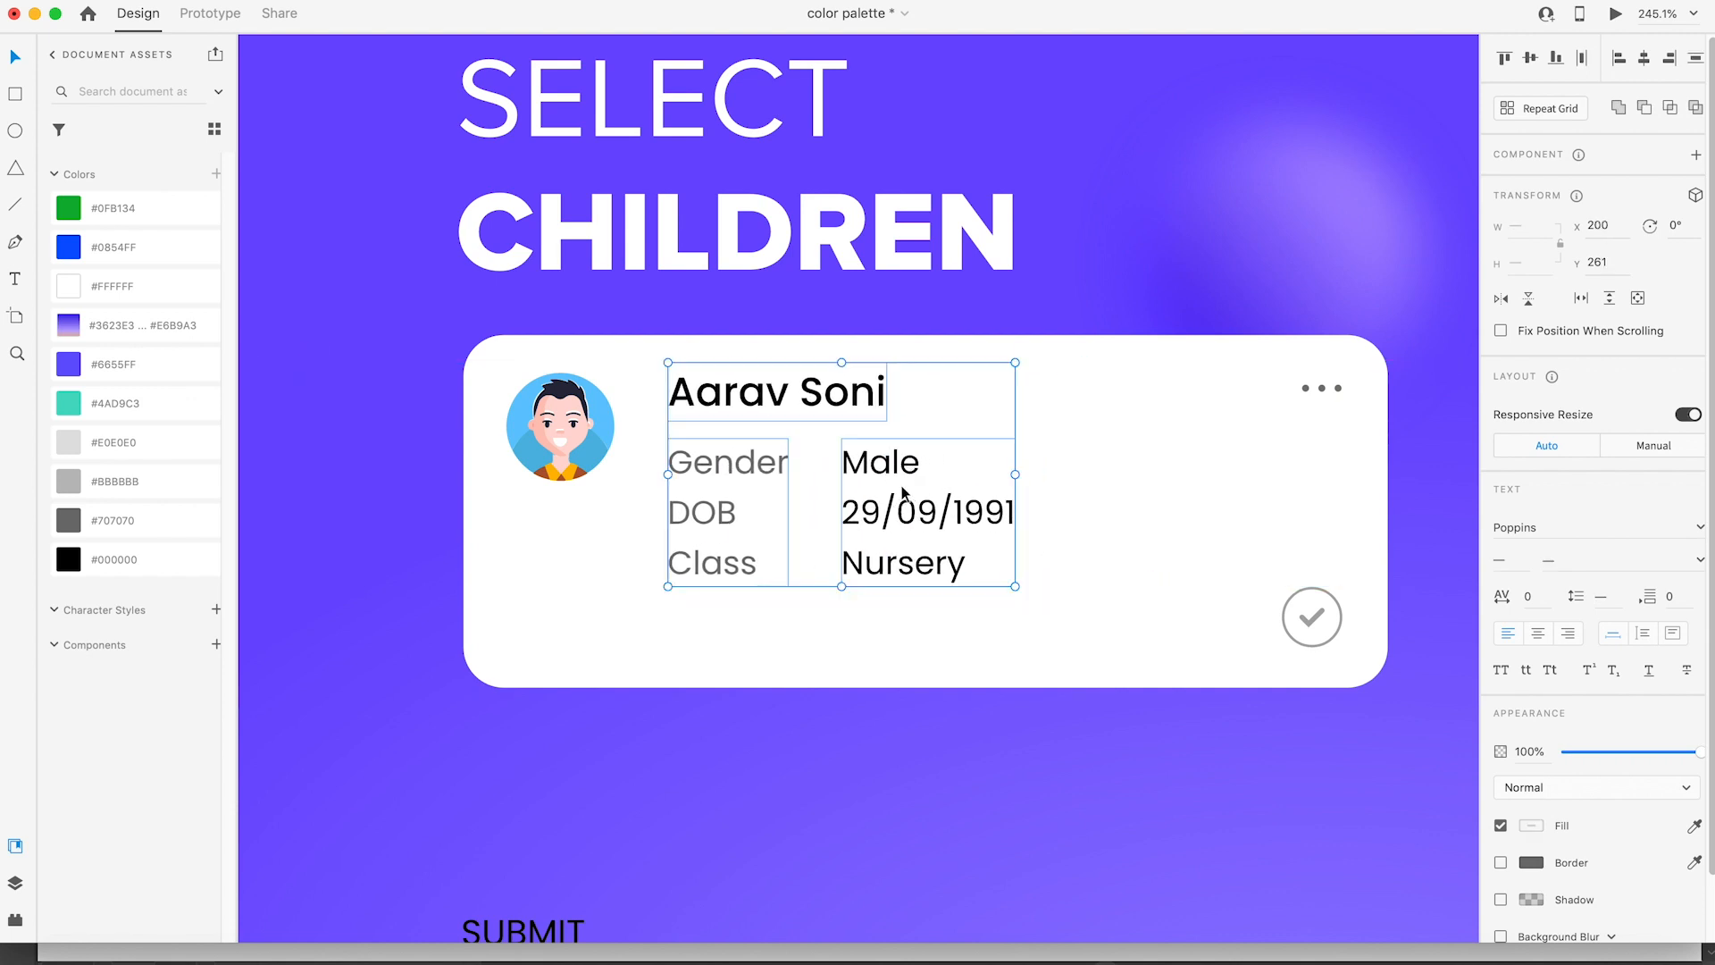
left_click(1198, 466)
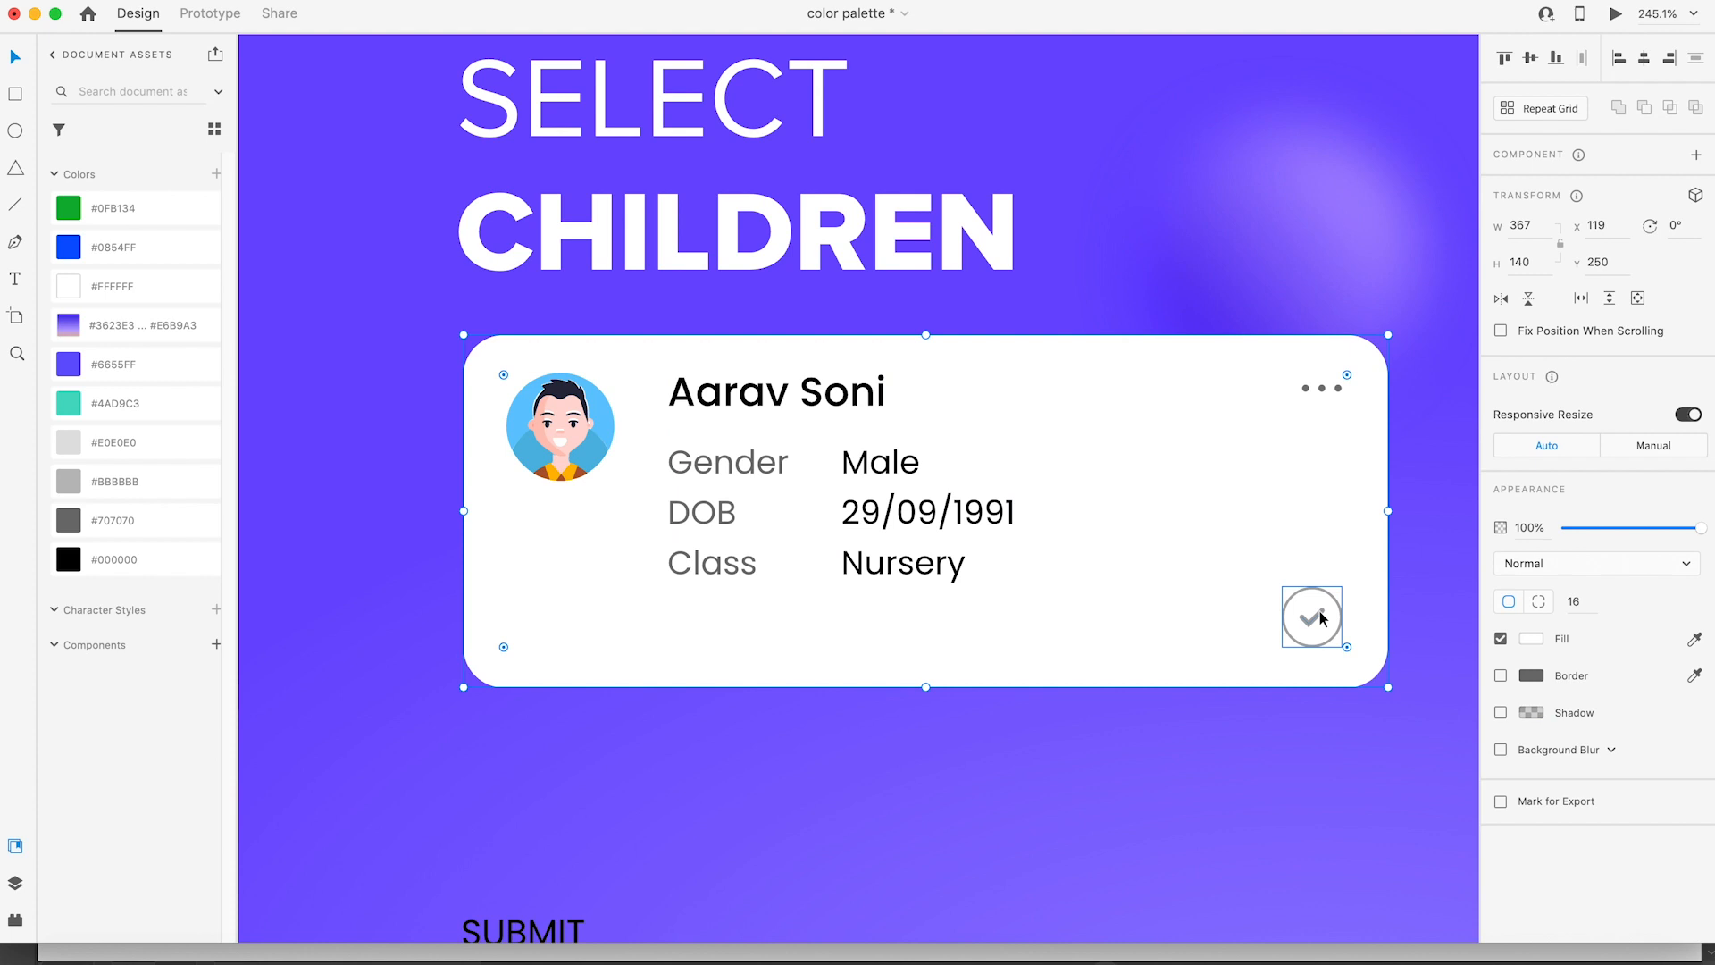
Step: Move the three-dot and check icons closer to the text and shrink the white card to 312 × 117
double_click(1322, 386)
left_click(1323, 616, "shift")
left_click_drag(1324, 616, 1161, 617)
left_click(1298, 517)
left_click_drag(1387, 511, 1250, 510)
left_click_drag(856, 689, 856, 628)
Step: Place the check icon at x 392, y 334 and the three-dot icon centered above it at about x 396, y 270
left_click_drag(1173, 631, 1192, 592)
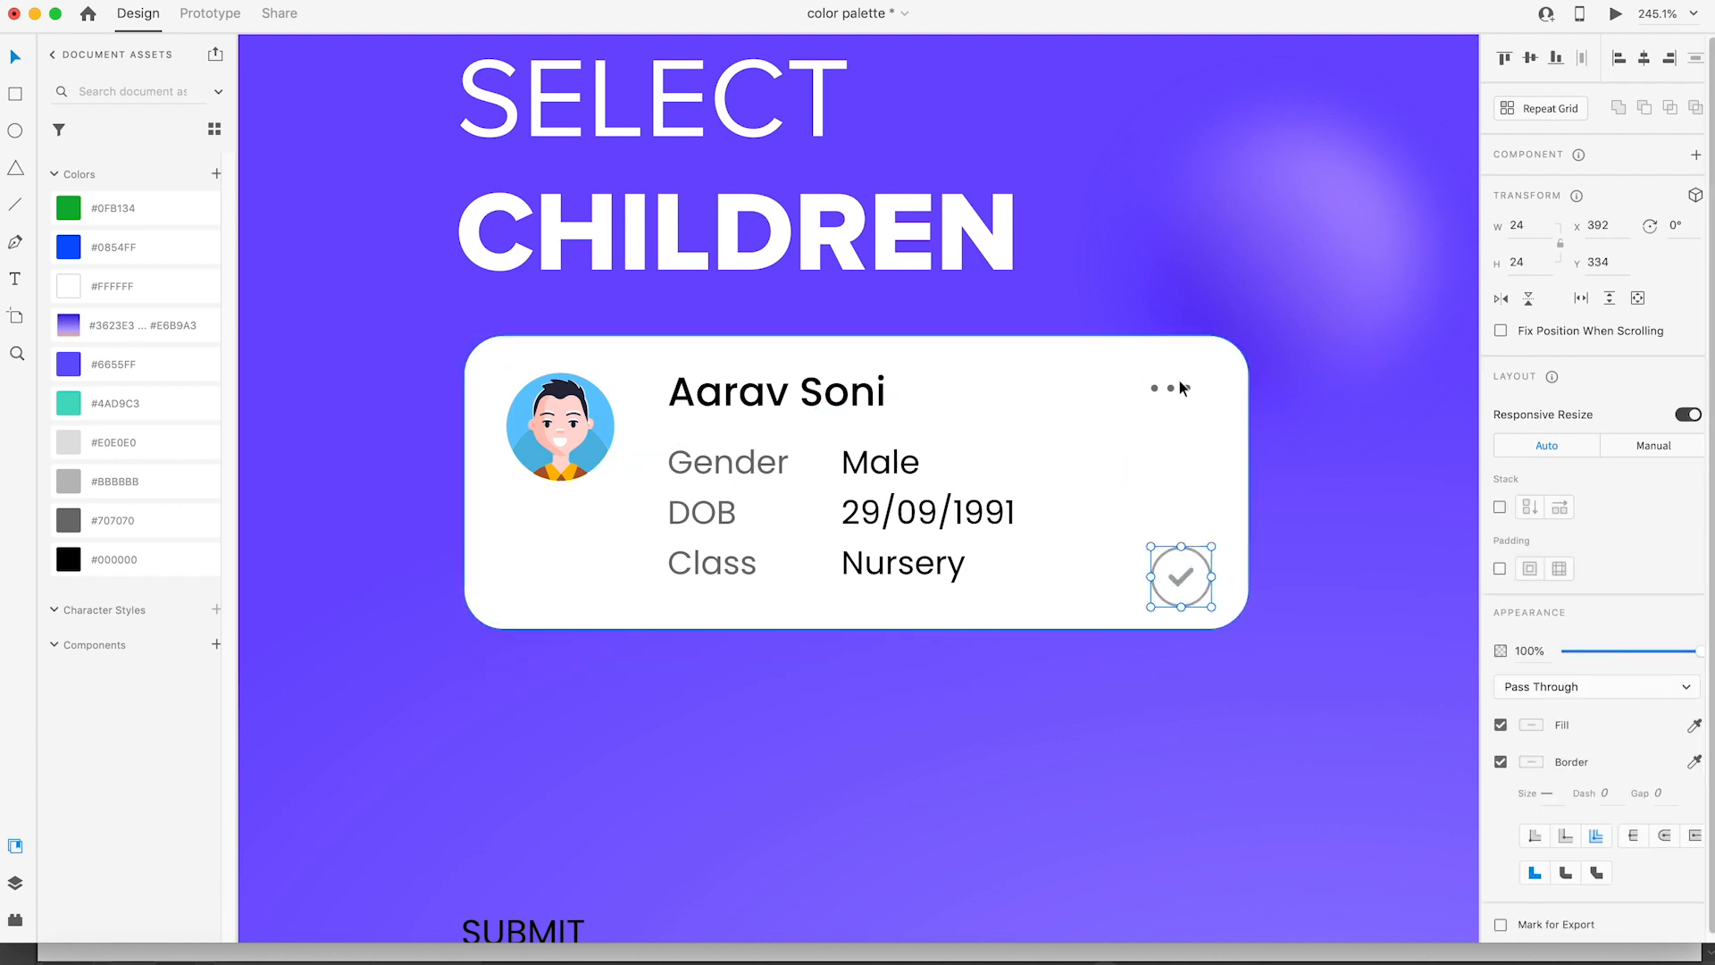
left_click(1174, 388)
scroll(1102, 590, "down", 3)
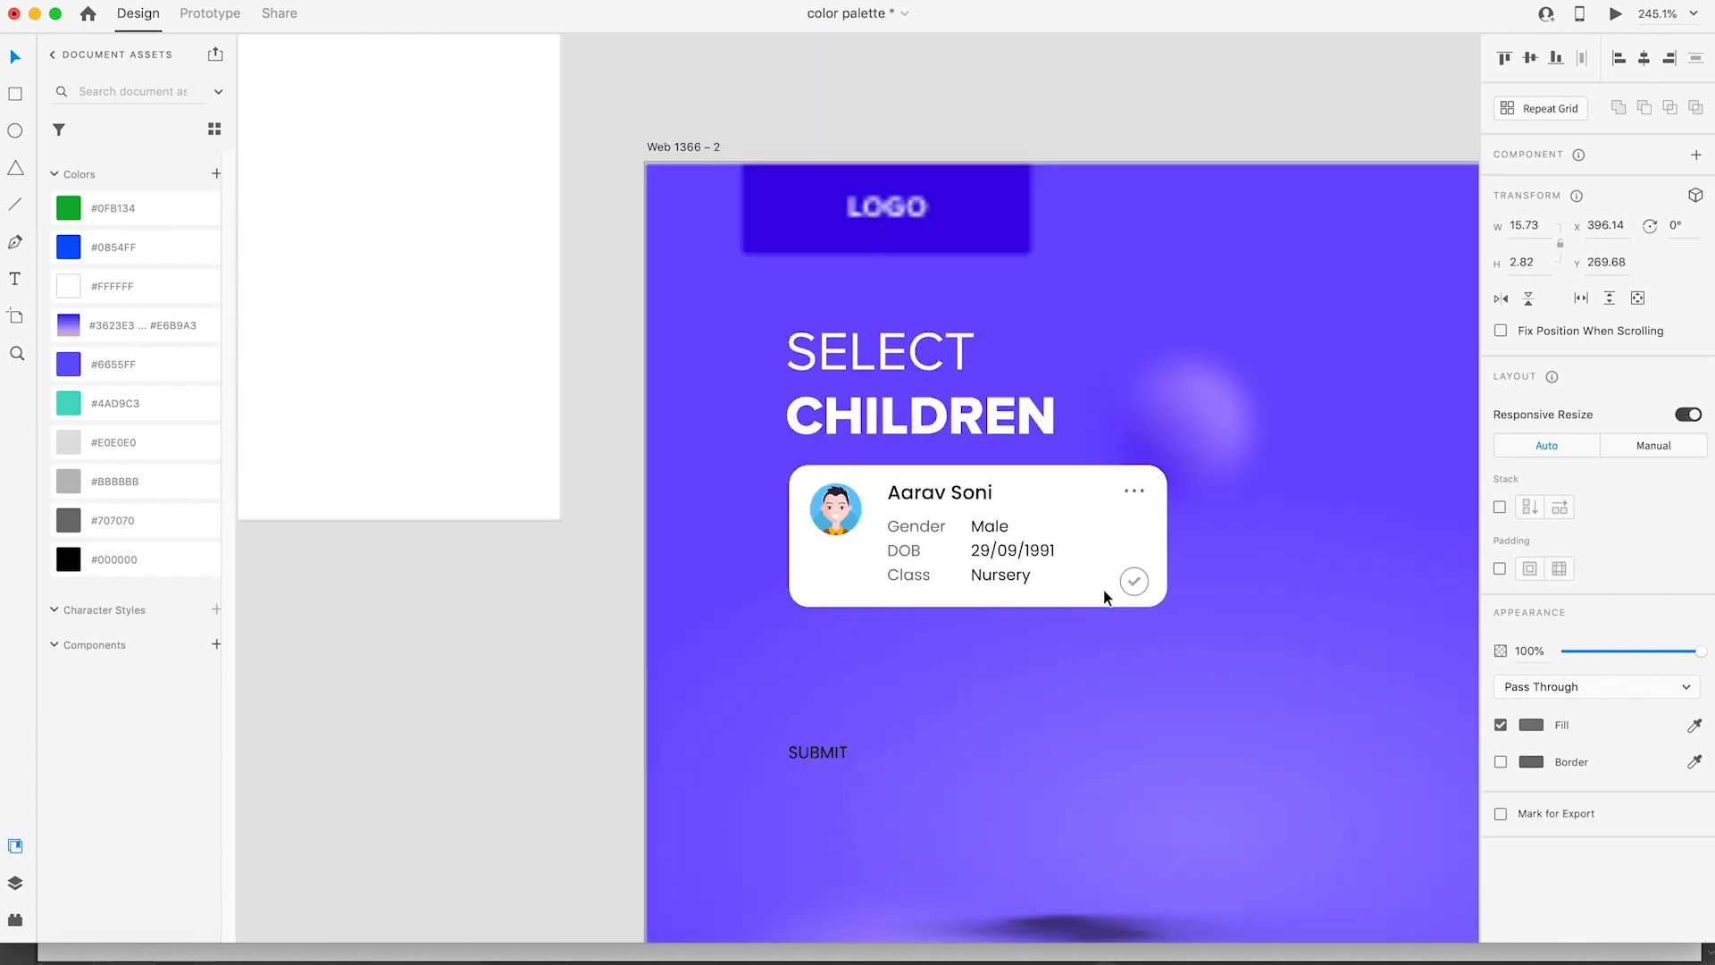
Step: Lock the large background ellipse and group the white card with its avatar, text and icons
scroll(1102, 590, "down", 10)
key("z")
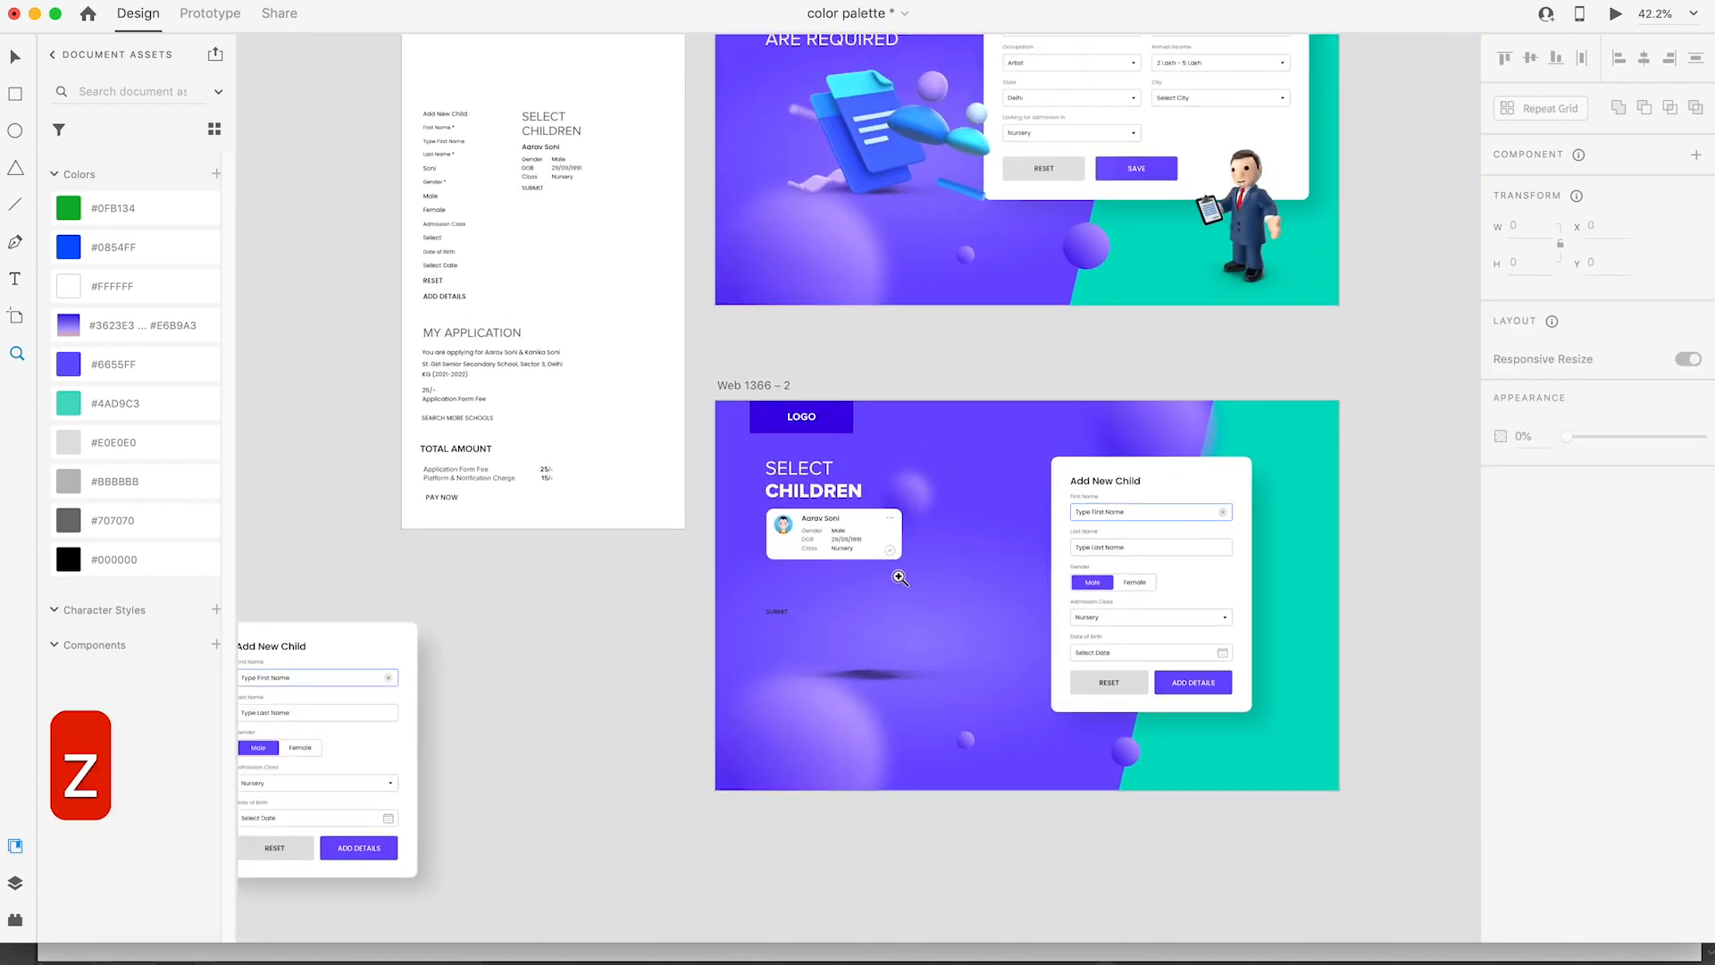
left_click(960, 539)
key("v")
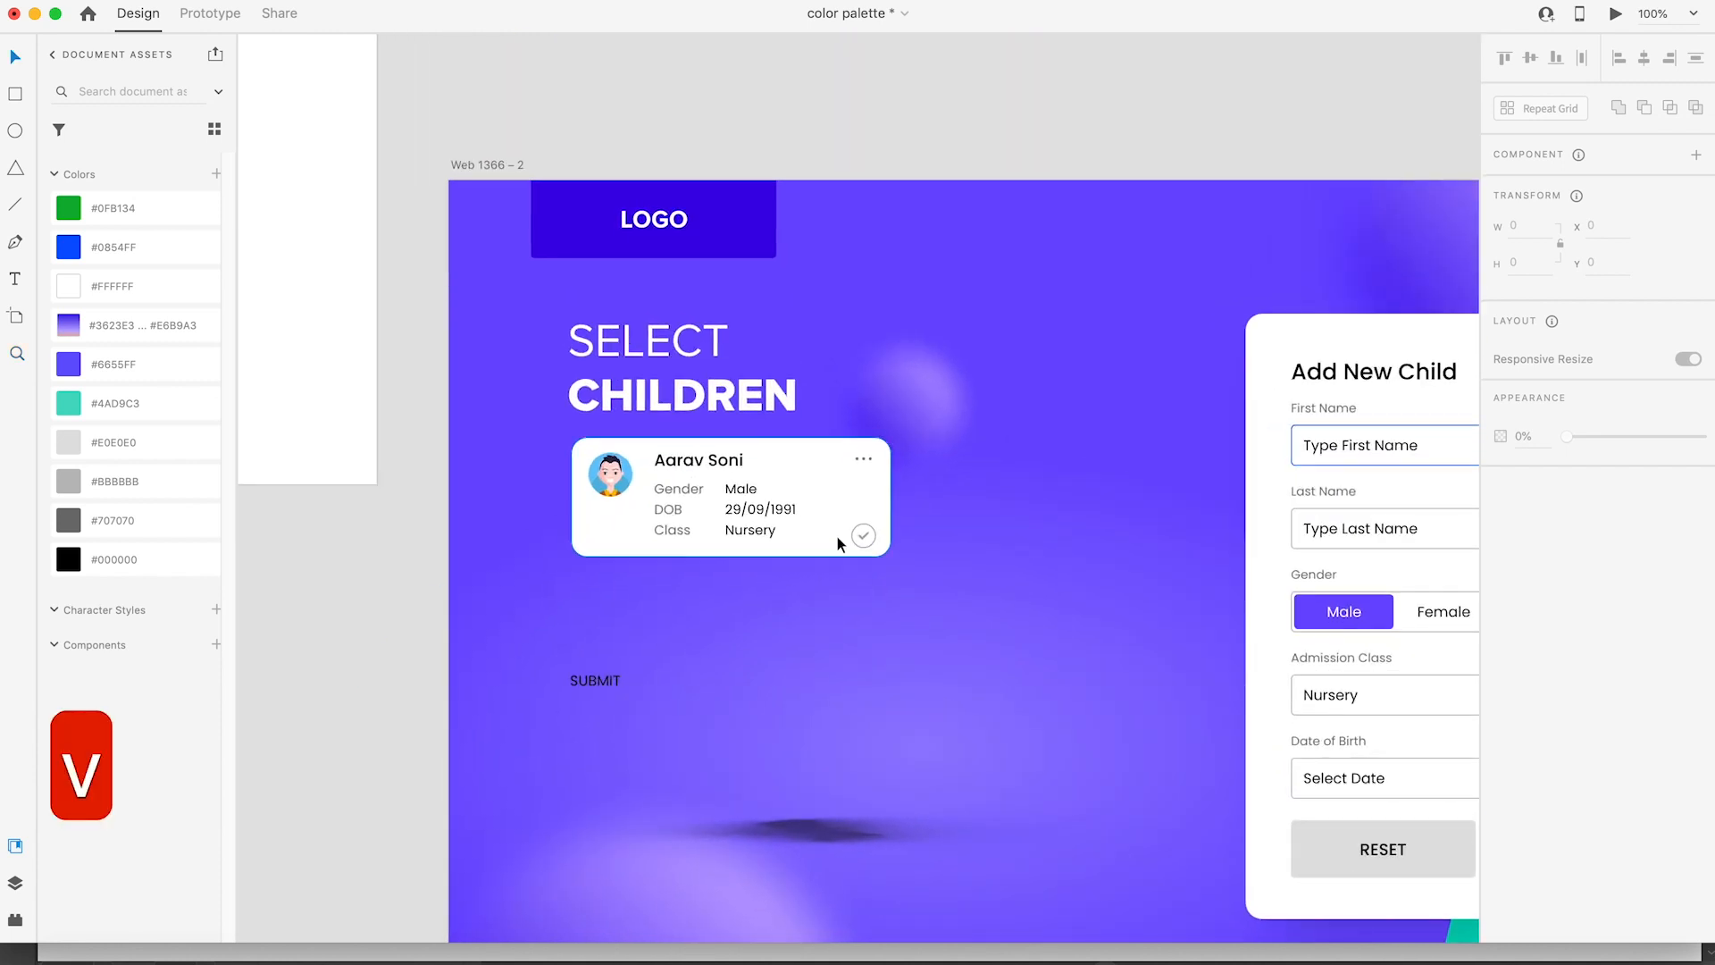
left_click(838, 536)
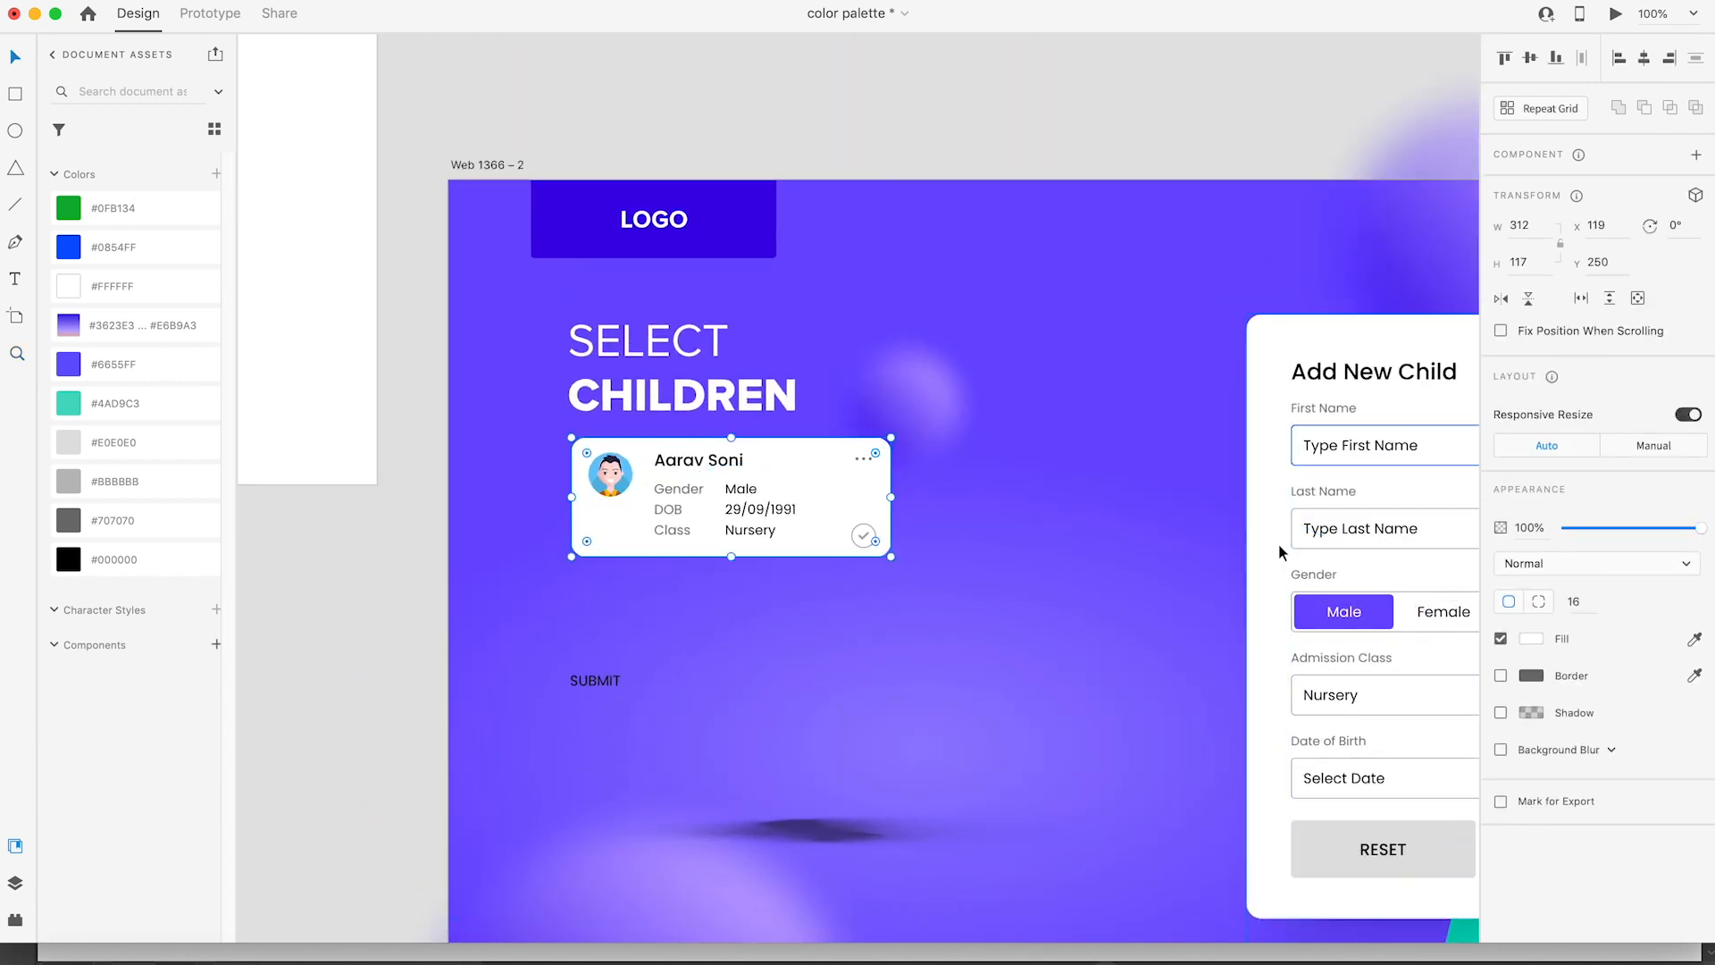
left_click_drag(385, 585, 897, 446)
left_click(936, 522, "shift")
scroll(897, 642, "down", 2)
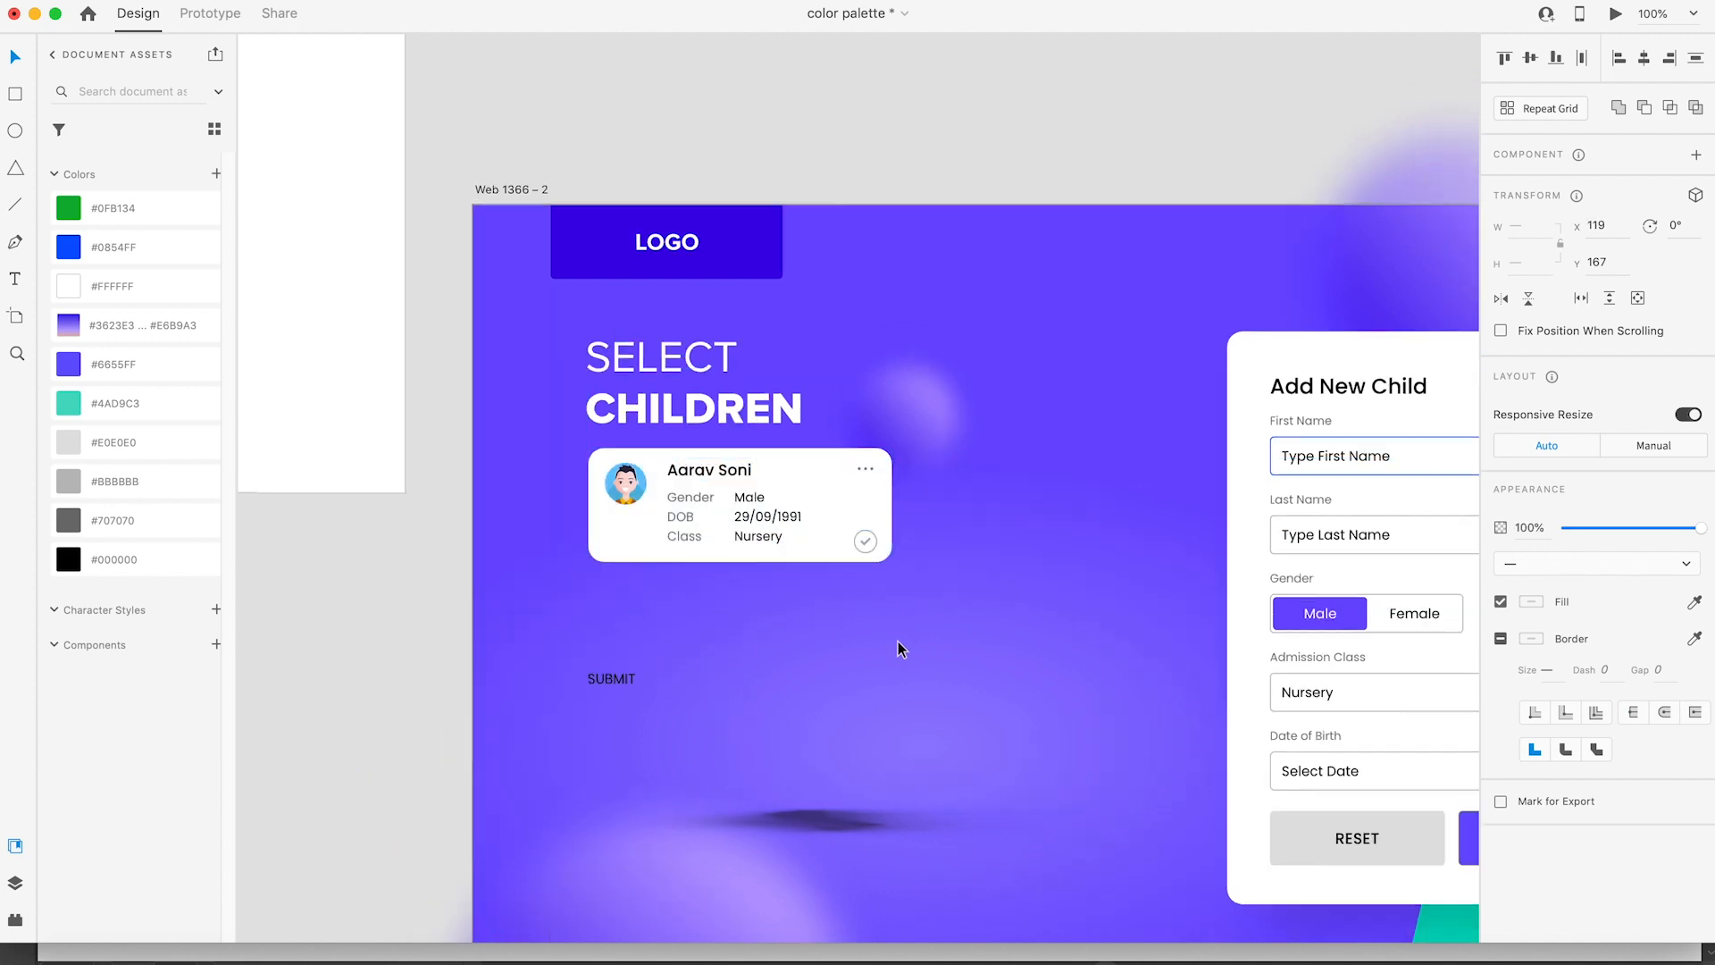
scroll(898, 641, "down", 3)
left_click(925, 690)
left_click(955, 599)
key("super+l")
left_click_drag(716, 548, 889, 606)
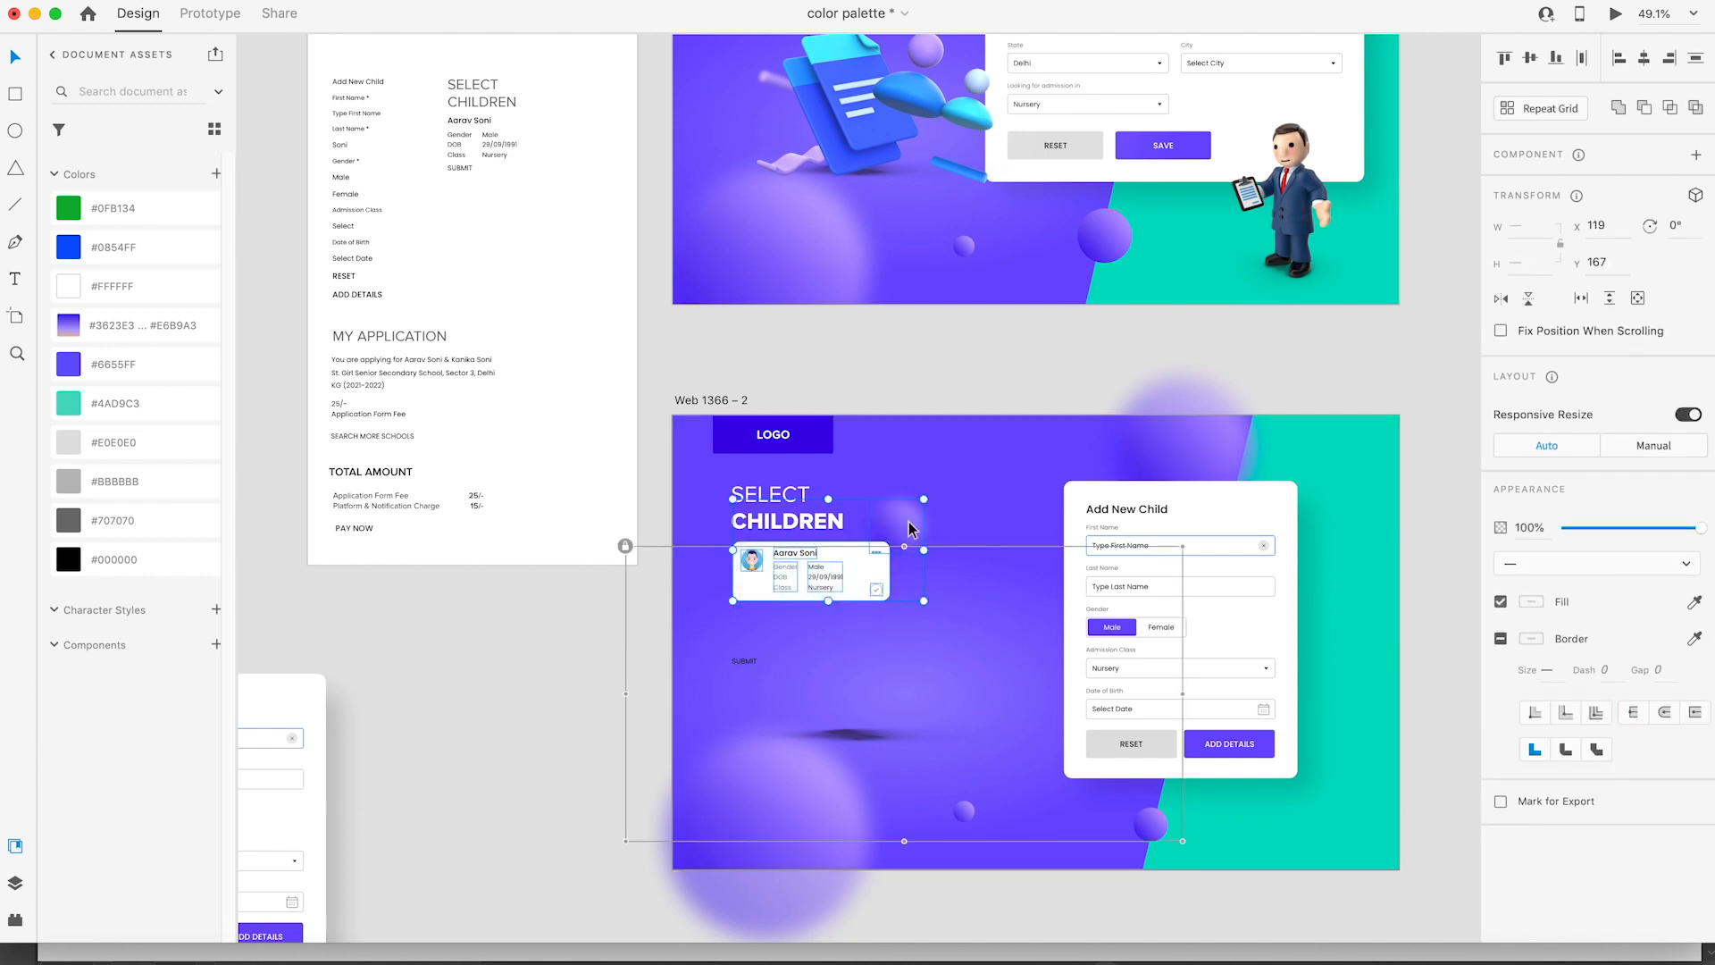
key("super+z")
key("super+g")
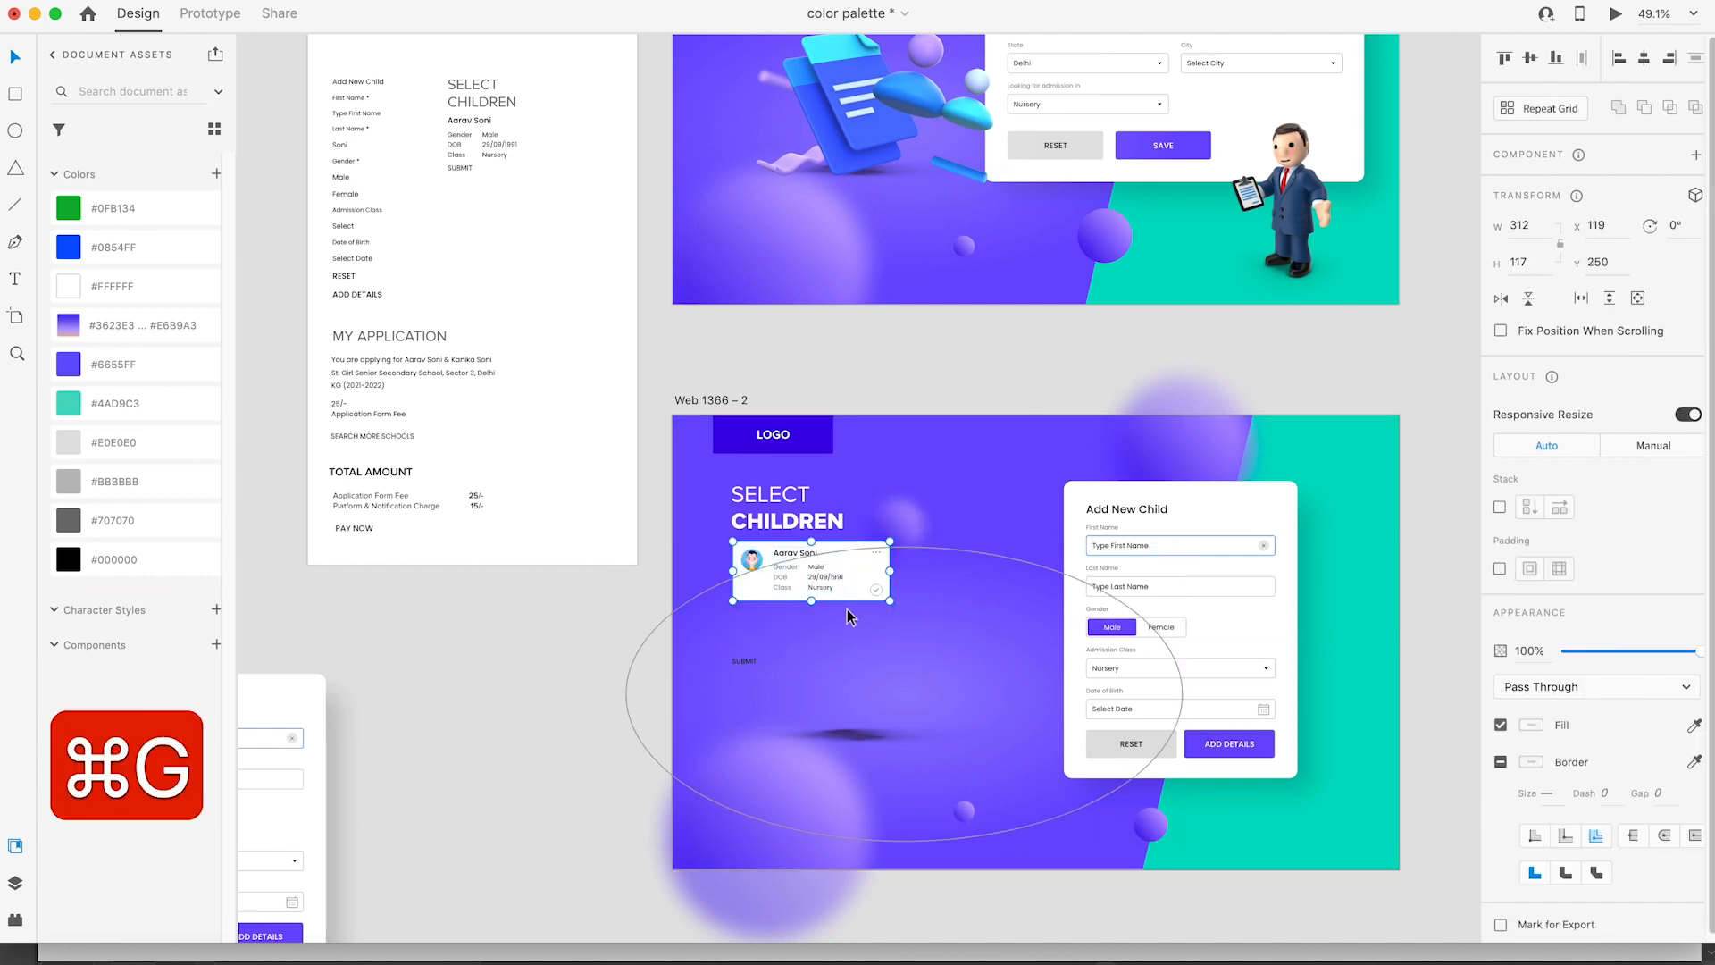
Step: Move the SUBMIT text down to x 118, y 594 and duplicate the child card below the first at x 119, y 383
key("z")
left_click_drag(1084, 738, 676, 451)
key("v")
left_click_drag(802, 565, 804, 633)
key("super+z")
left_click_drag(488, 628, 466, 795)
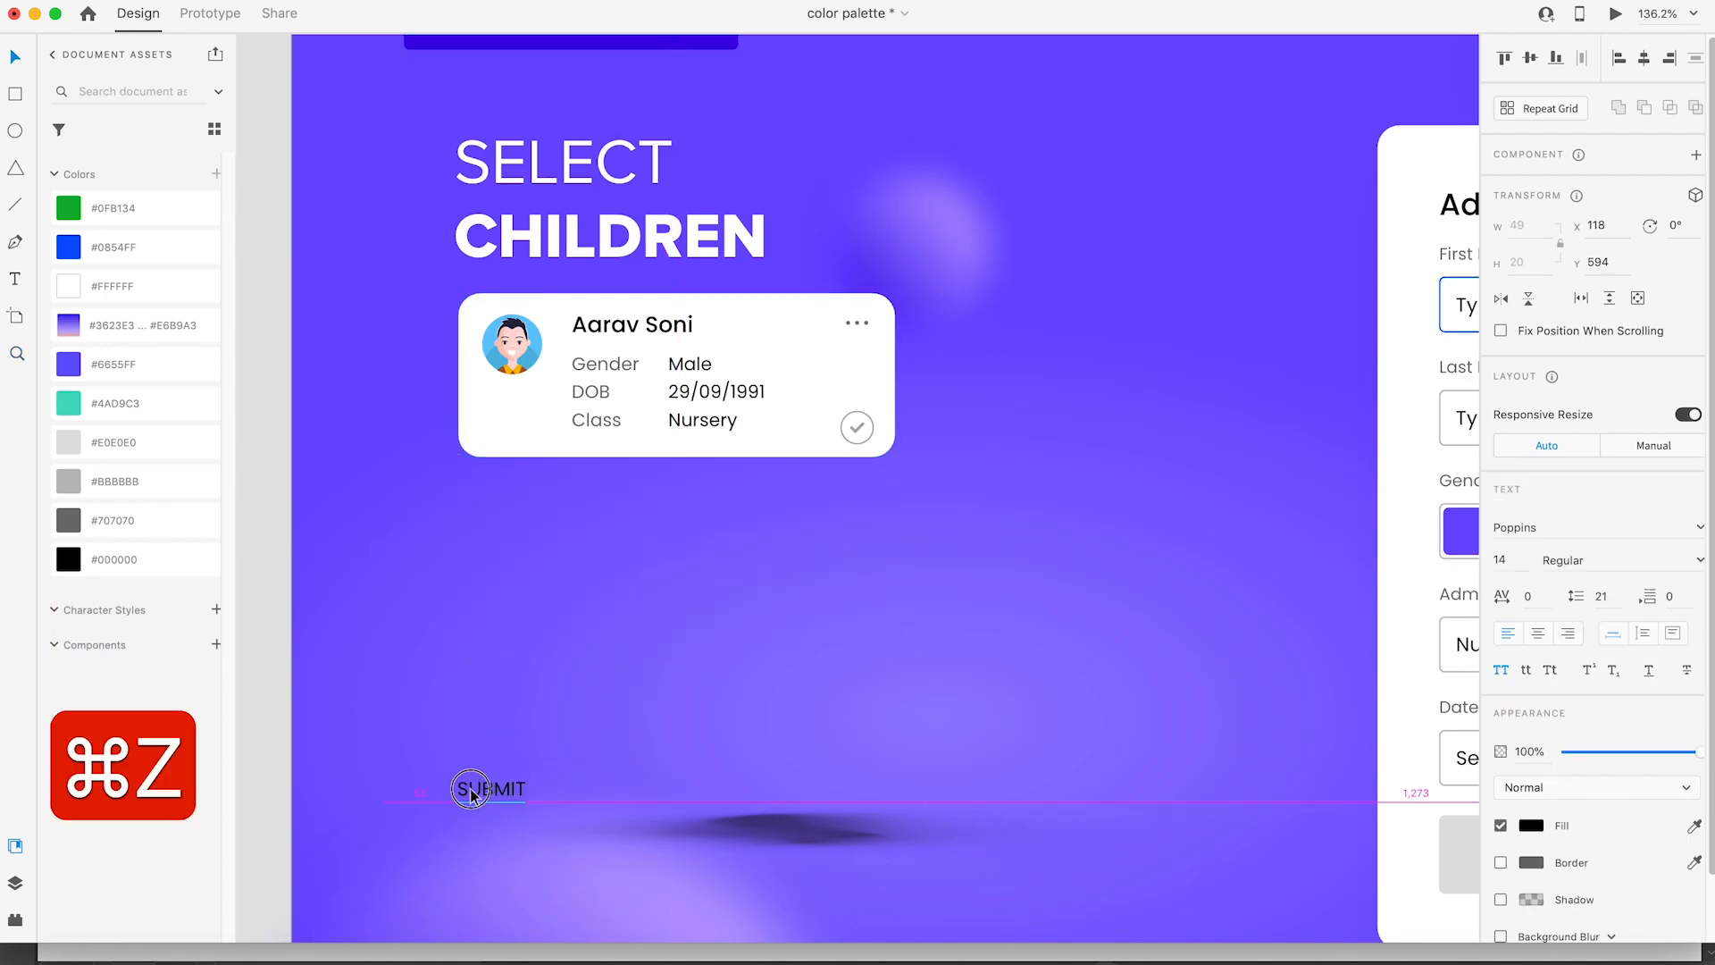
left_click_drag(539, 451, 544, 623)
Step: Copy the green check icon from Illustrator into XD and place it over the second card's check position at x 392, y 467
double_click(856, 613)
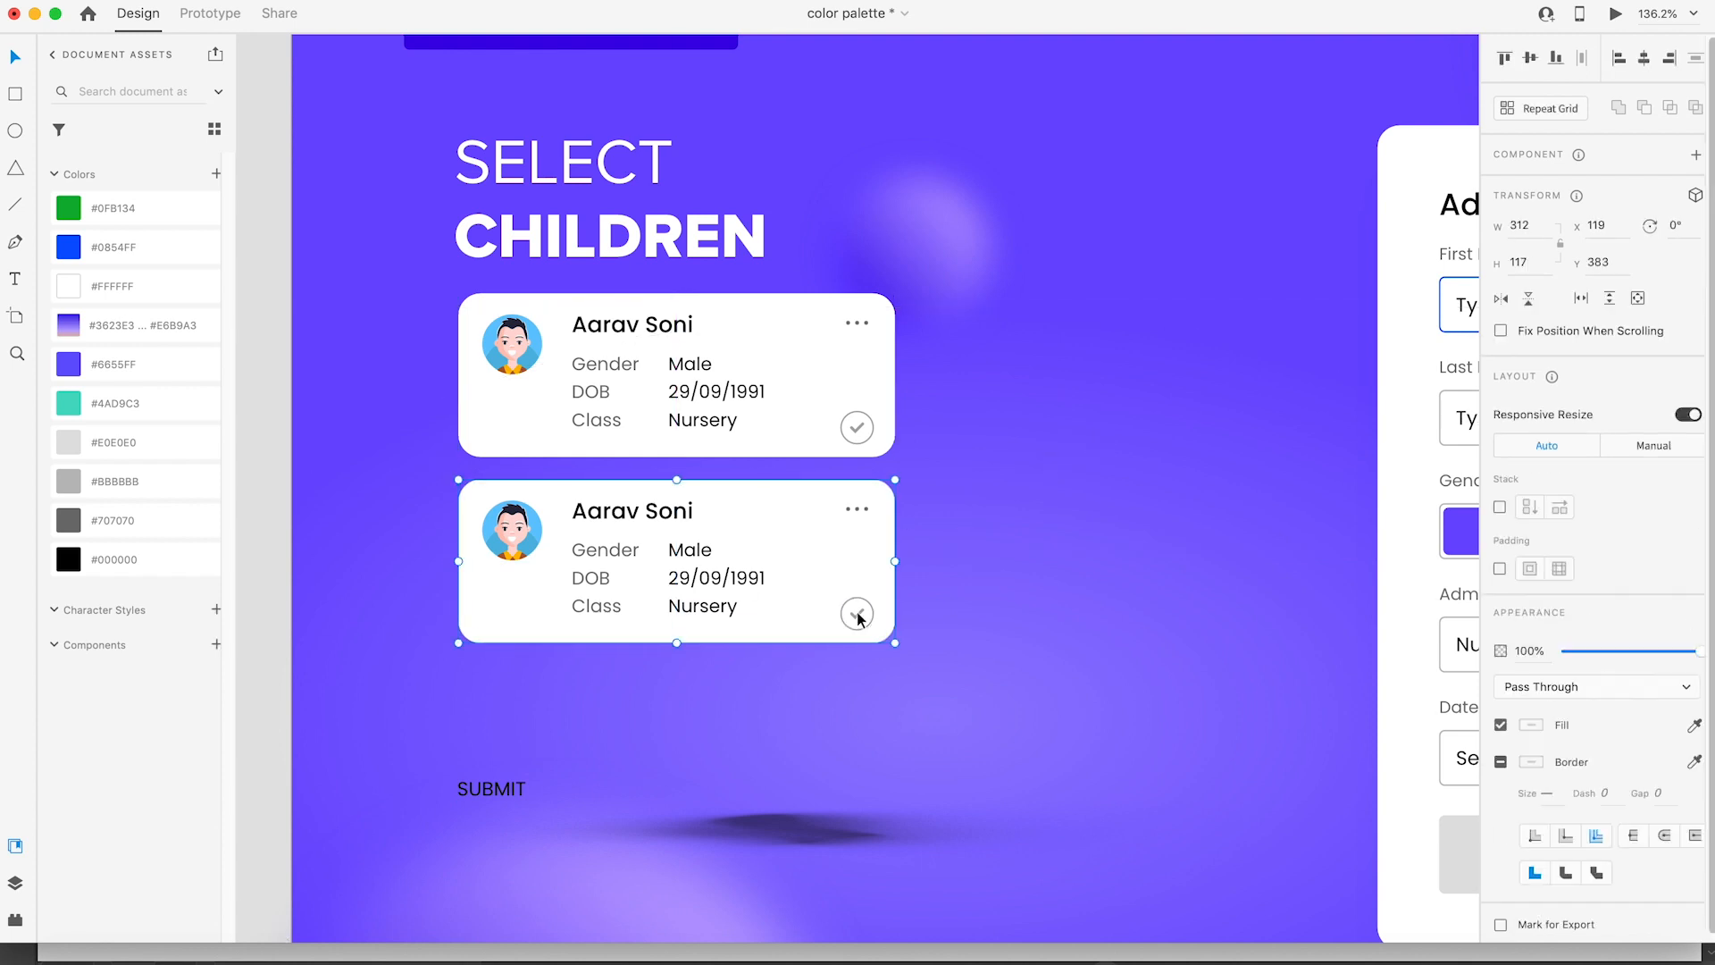
key("super+Tab")
left_click(926, 366)
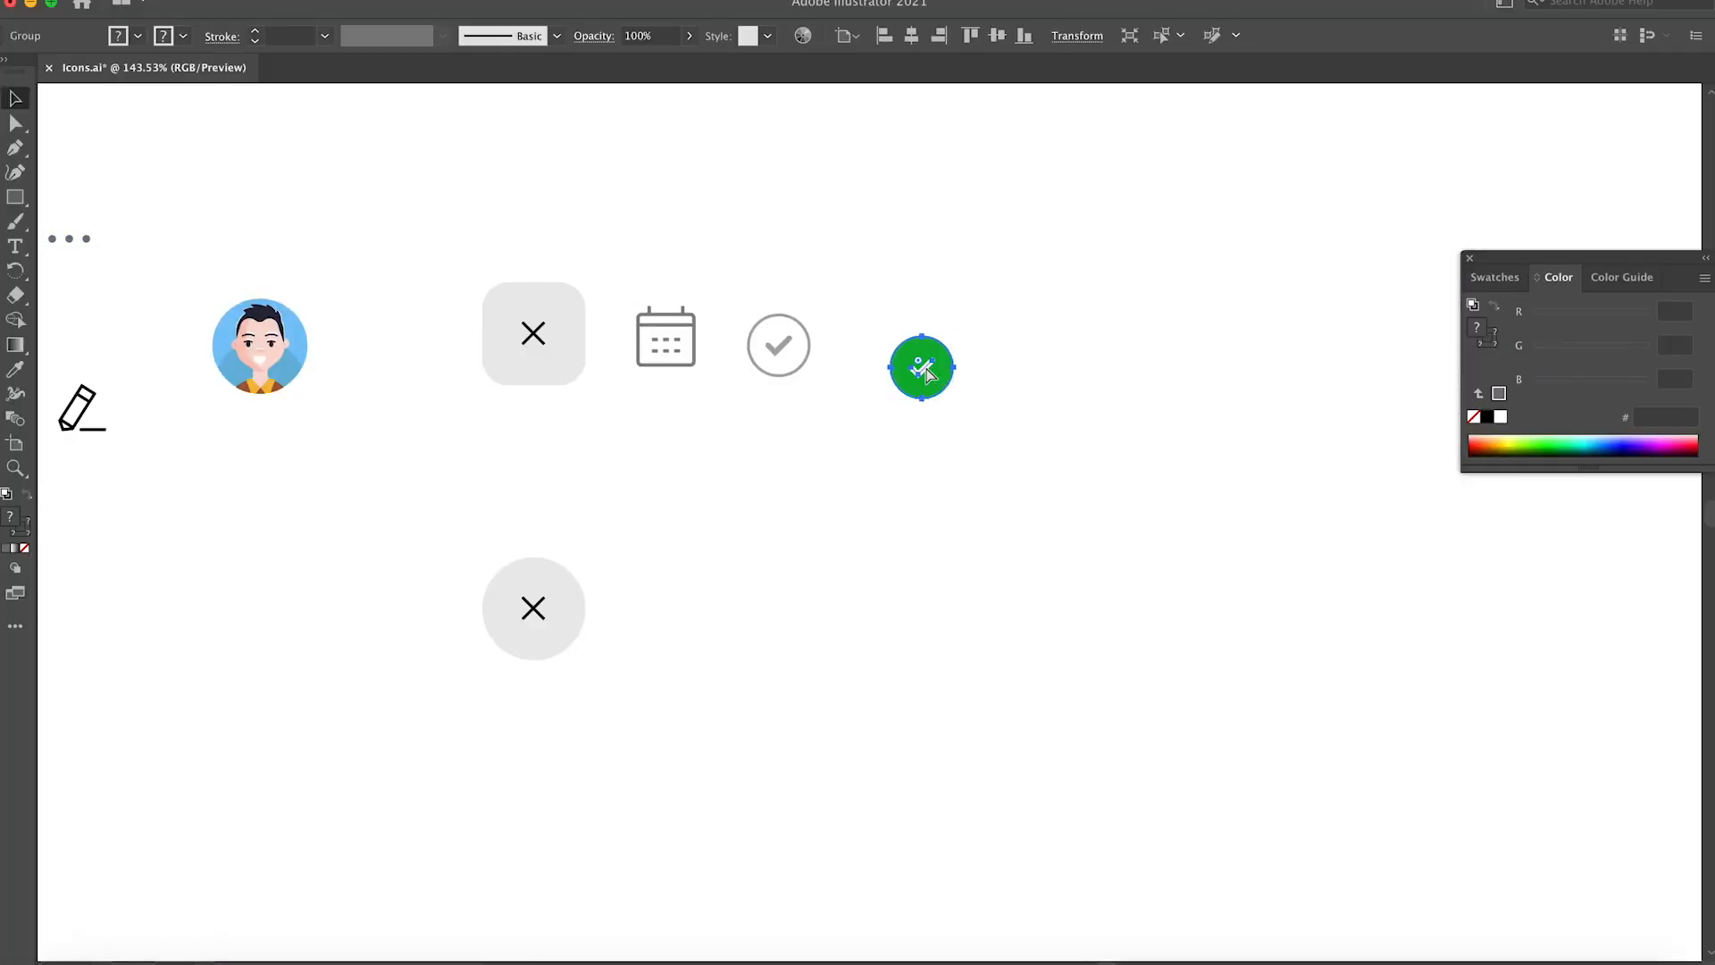
key("super+c")
key("super+Tab")
key("super+v")
key("z")
left_click_drag(786, 459, 965, 710)
left_click_drag(888, 291, 807, 630)
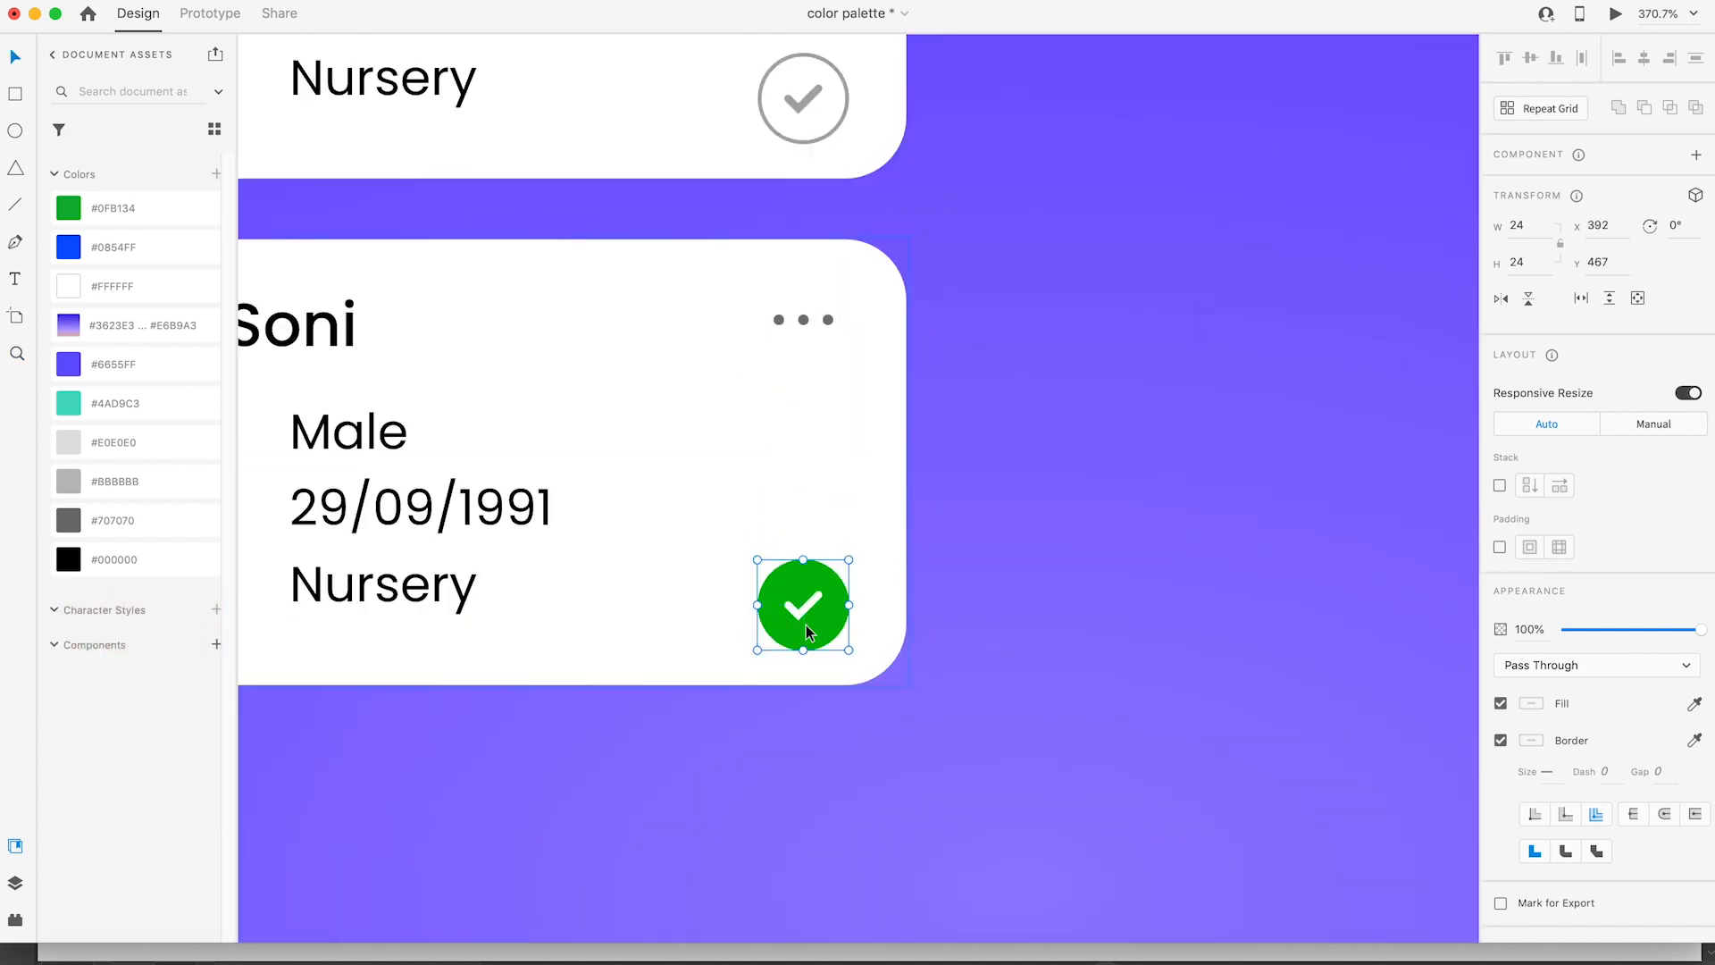
Step: Ungroup the form contents of the spare Add New Child card outside the artboards
scroll(849, 647, "down", 10)
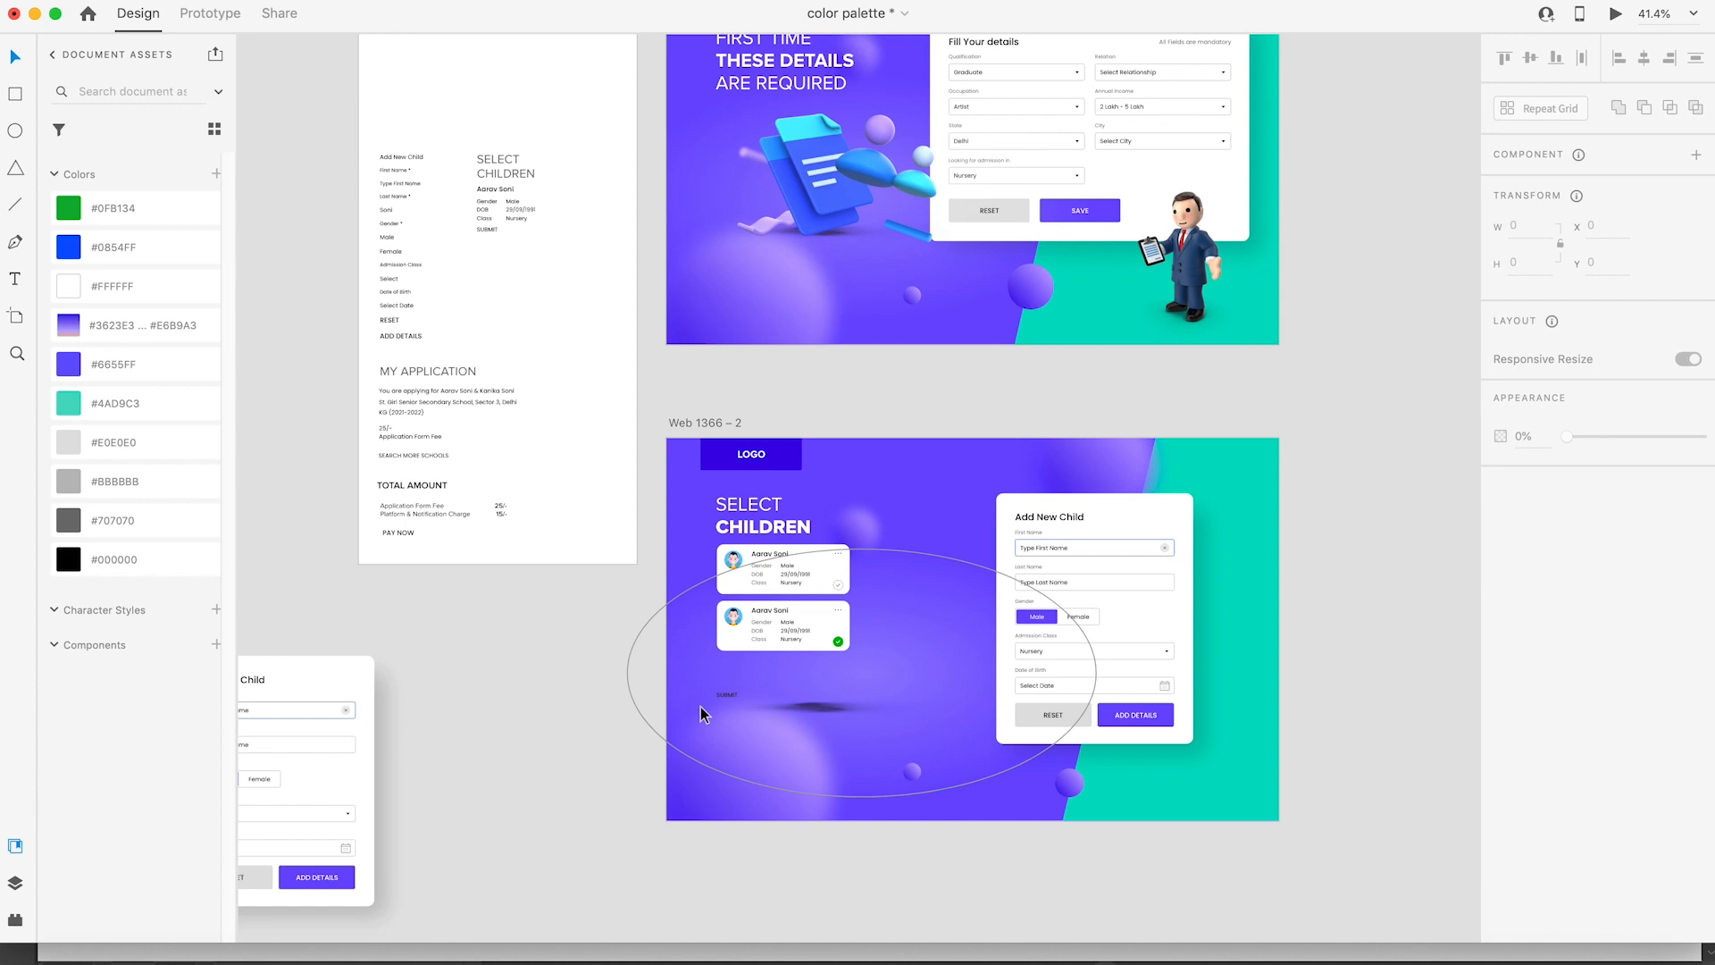
scroll(701, 705, "up", 3)
left_click(726, 694)
scroll(728, 692, "down", 3)
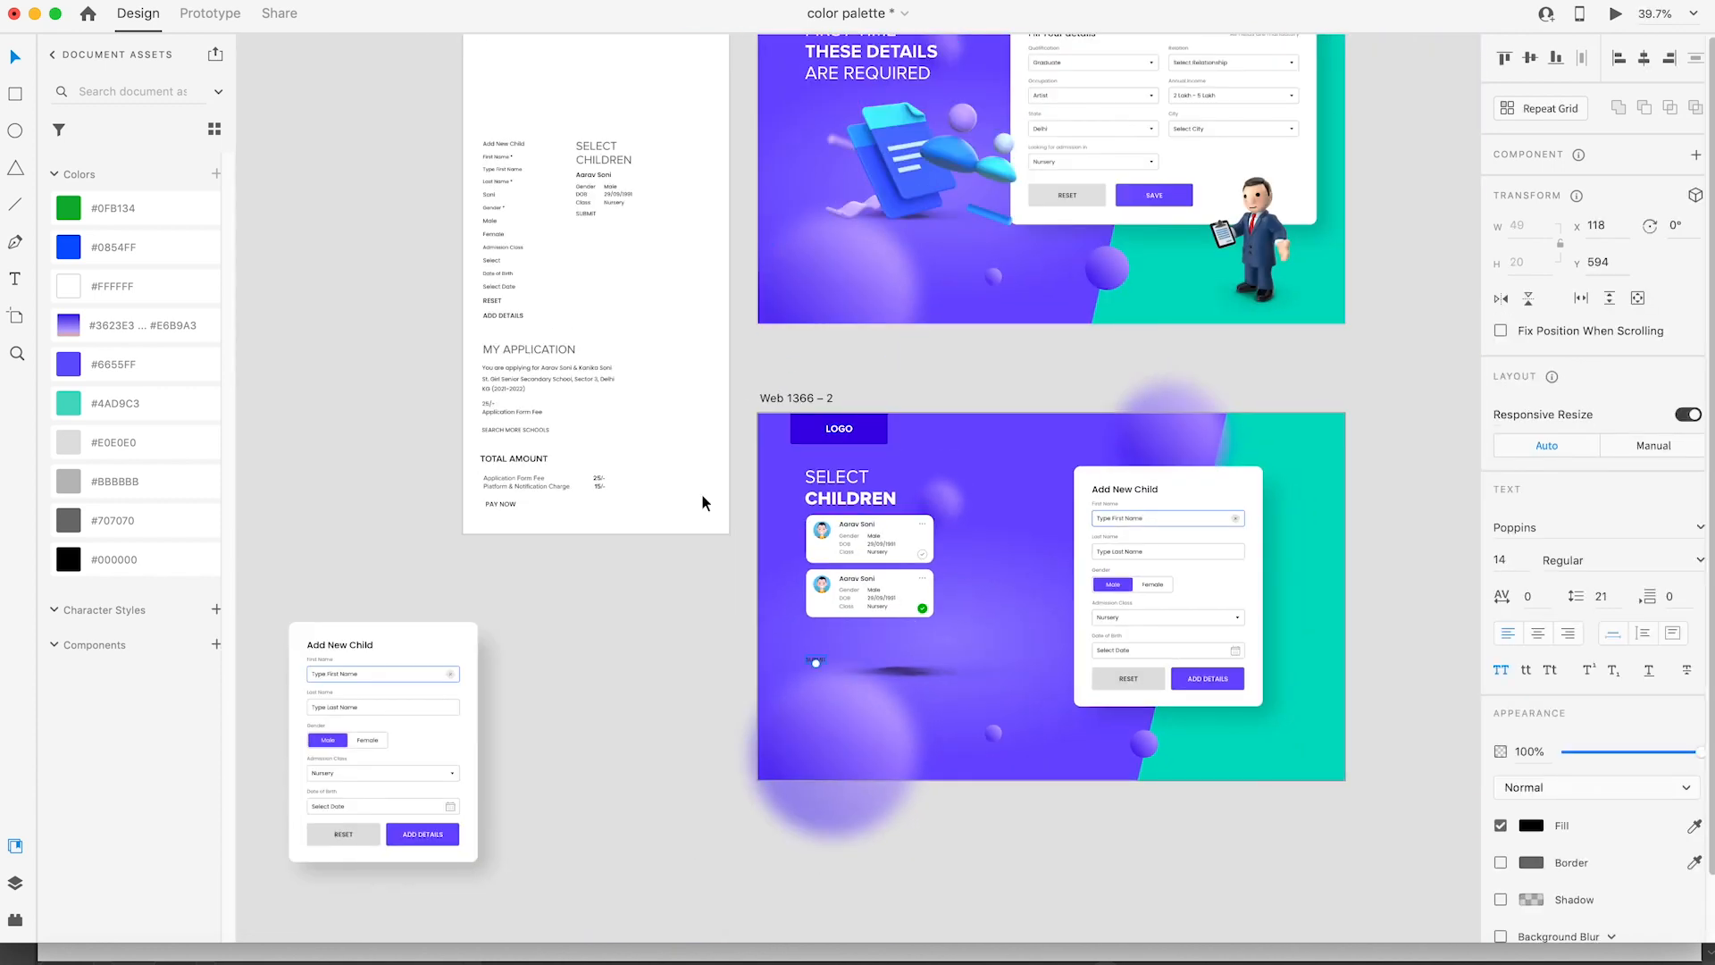
left_click(447, 837)
right_click(452, 838)
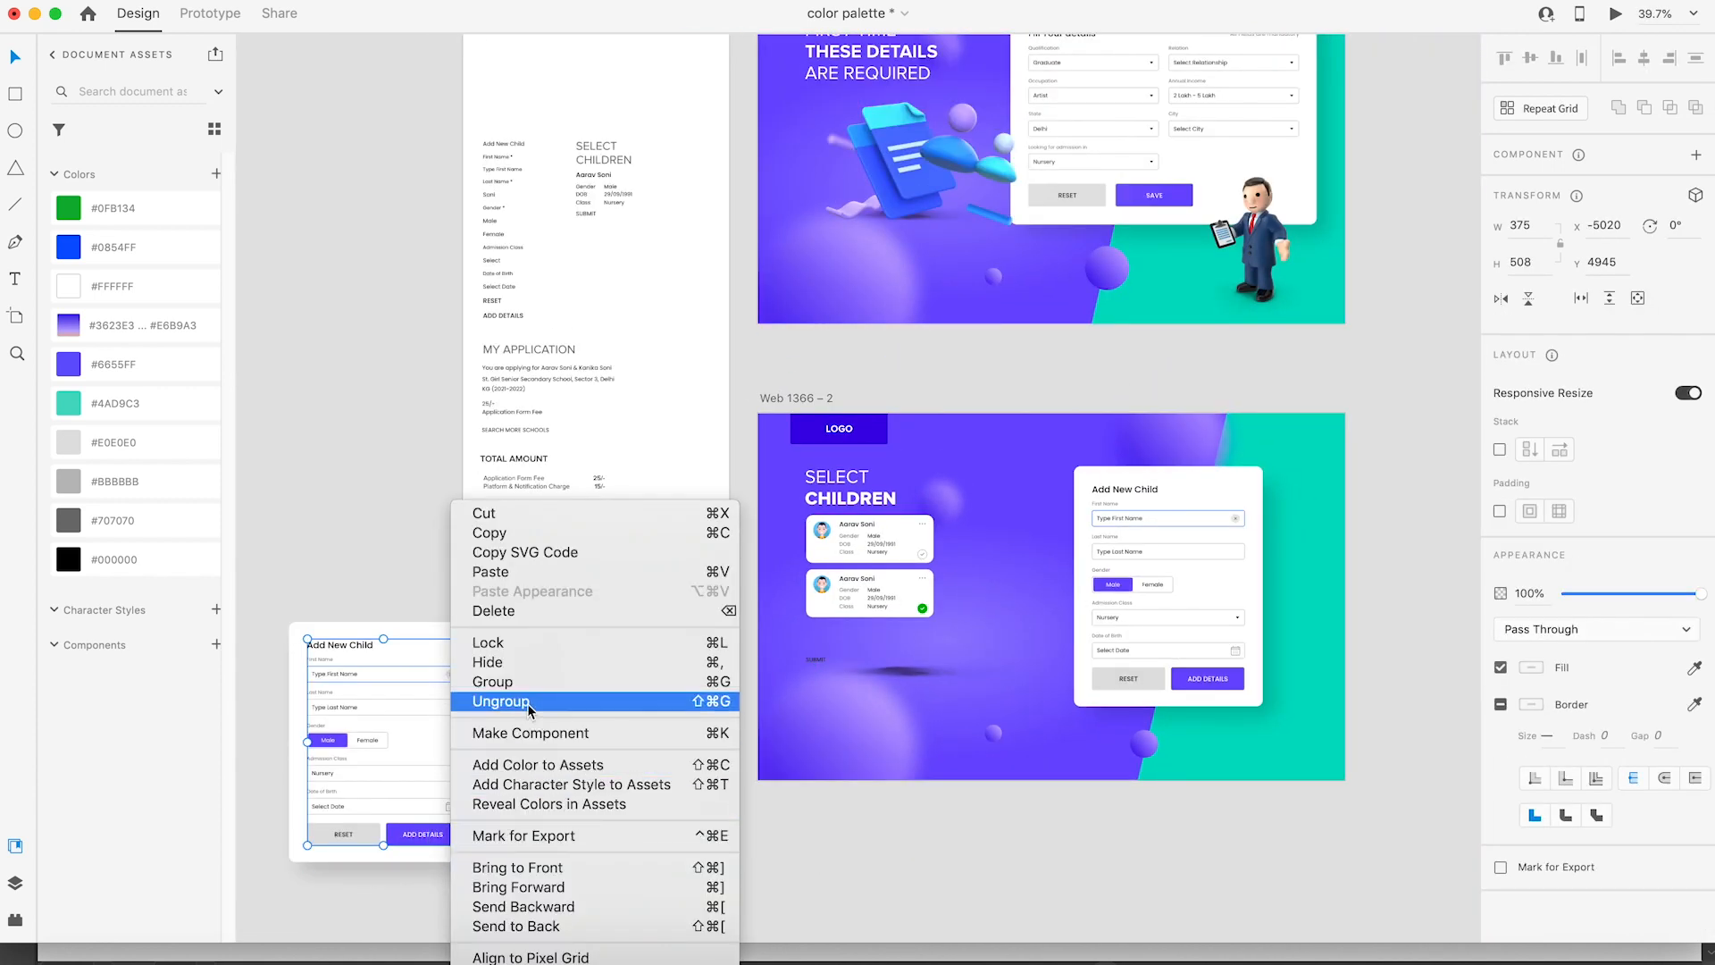
left_click(373, 536)
Step: Group the spare card's ADD DETAILS text with its rectangle and move the button below the second child card at x 116, y 513
left_click_drag(459, 842, 945, 653)
key("super+z")
key("super+z")
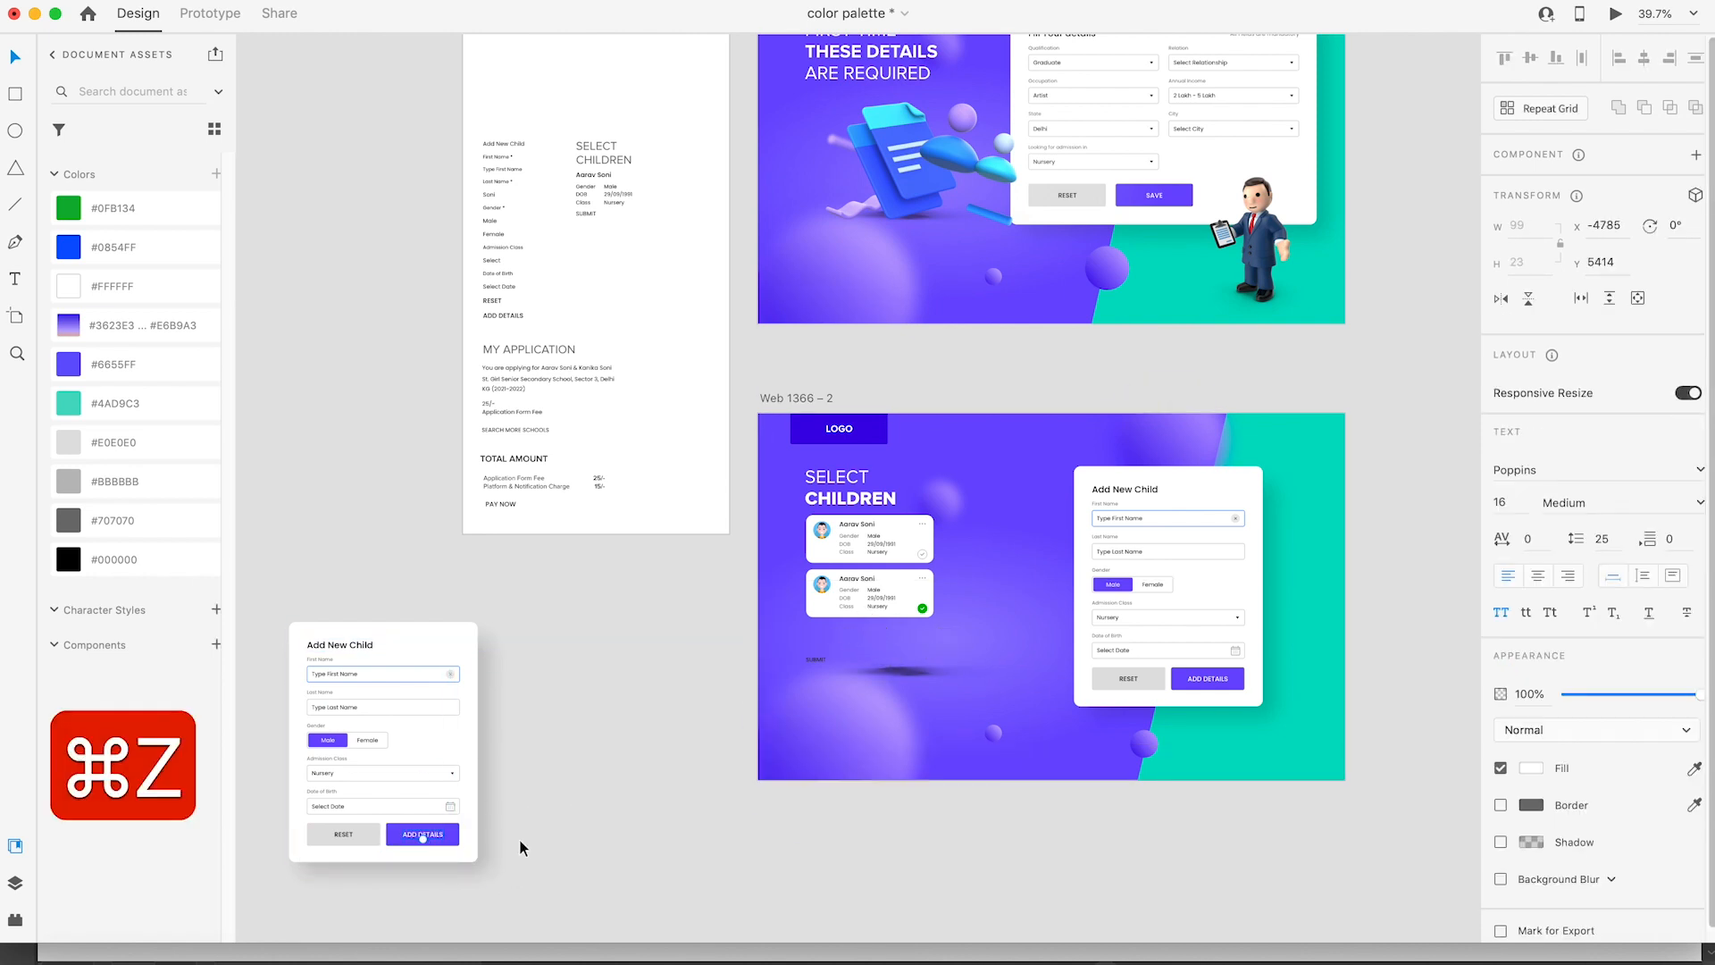
left_click(452, 840, "shift")
key("super+g")
left_click_drag(452, 840, 859, 643)
Step: Cut the loose SUBMIT text and use it to replace the ADD DETAILS label on the moved button
key("z")
left_click_drag(766, 590, 951, 691)
key("v")
double_click(561, 623)
key("super+x")
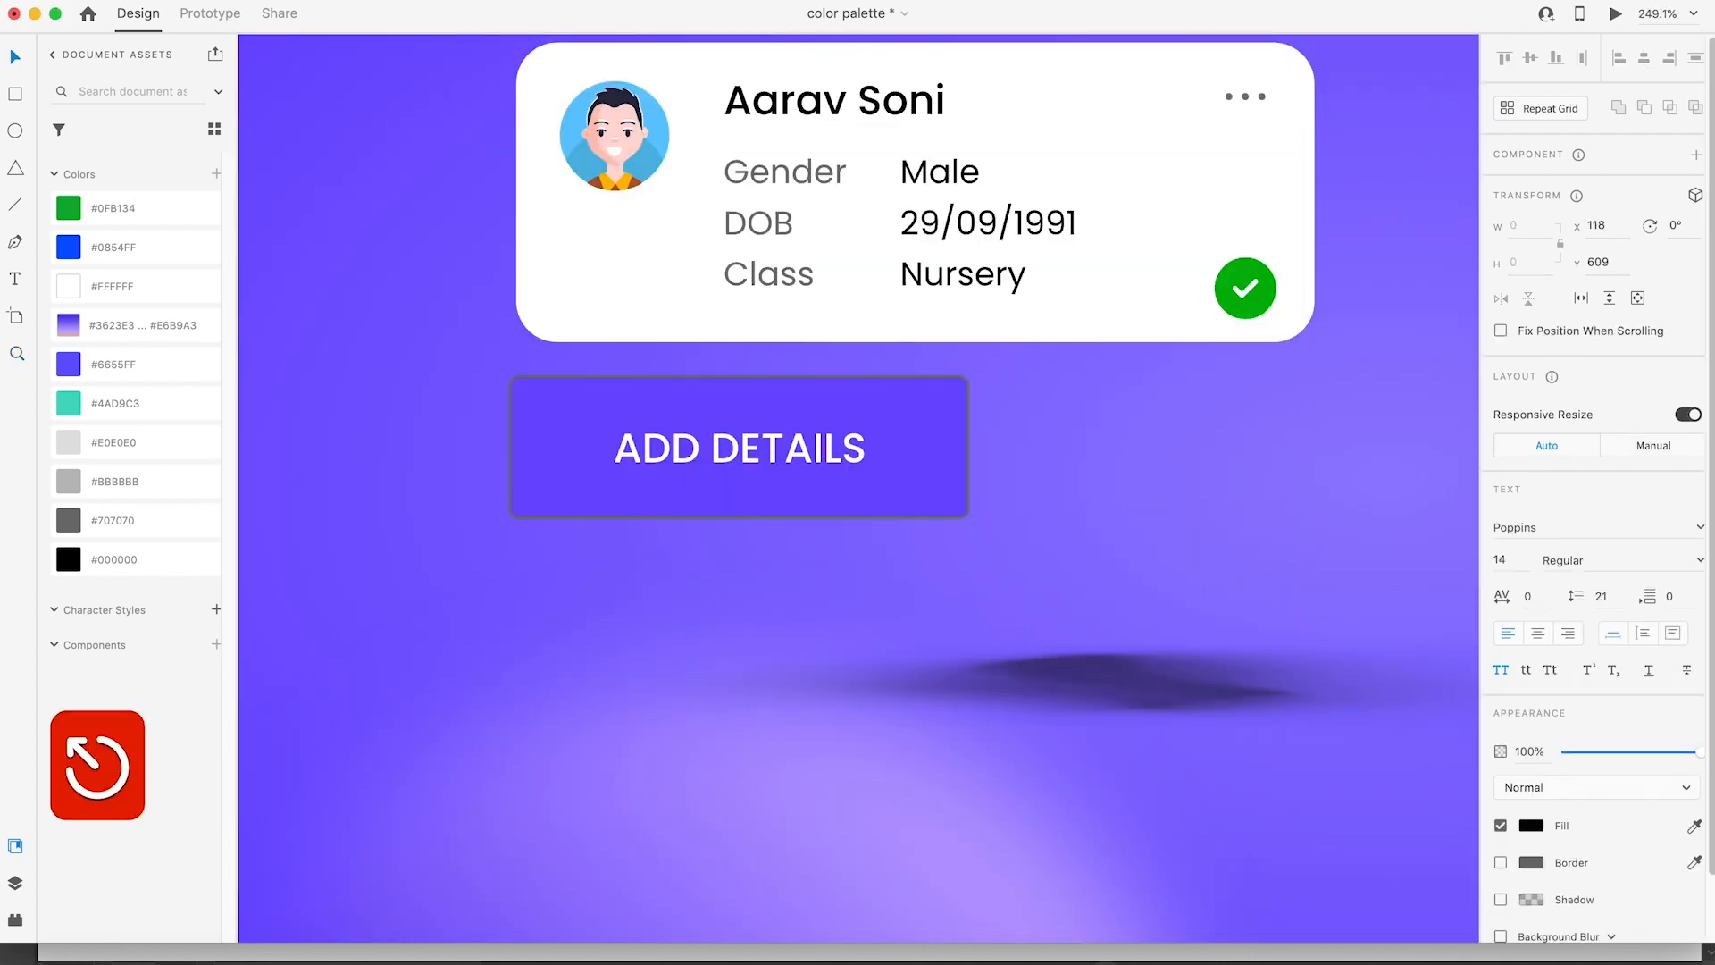
double_click(666, 454)
double_click(666, 454)
key("super+a")
key("super+v")
key("Escape")
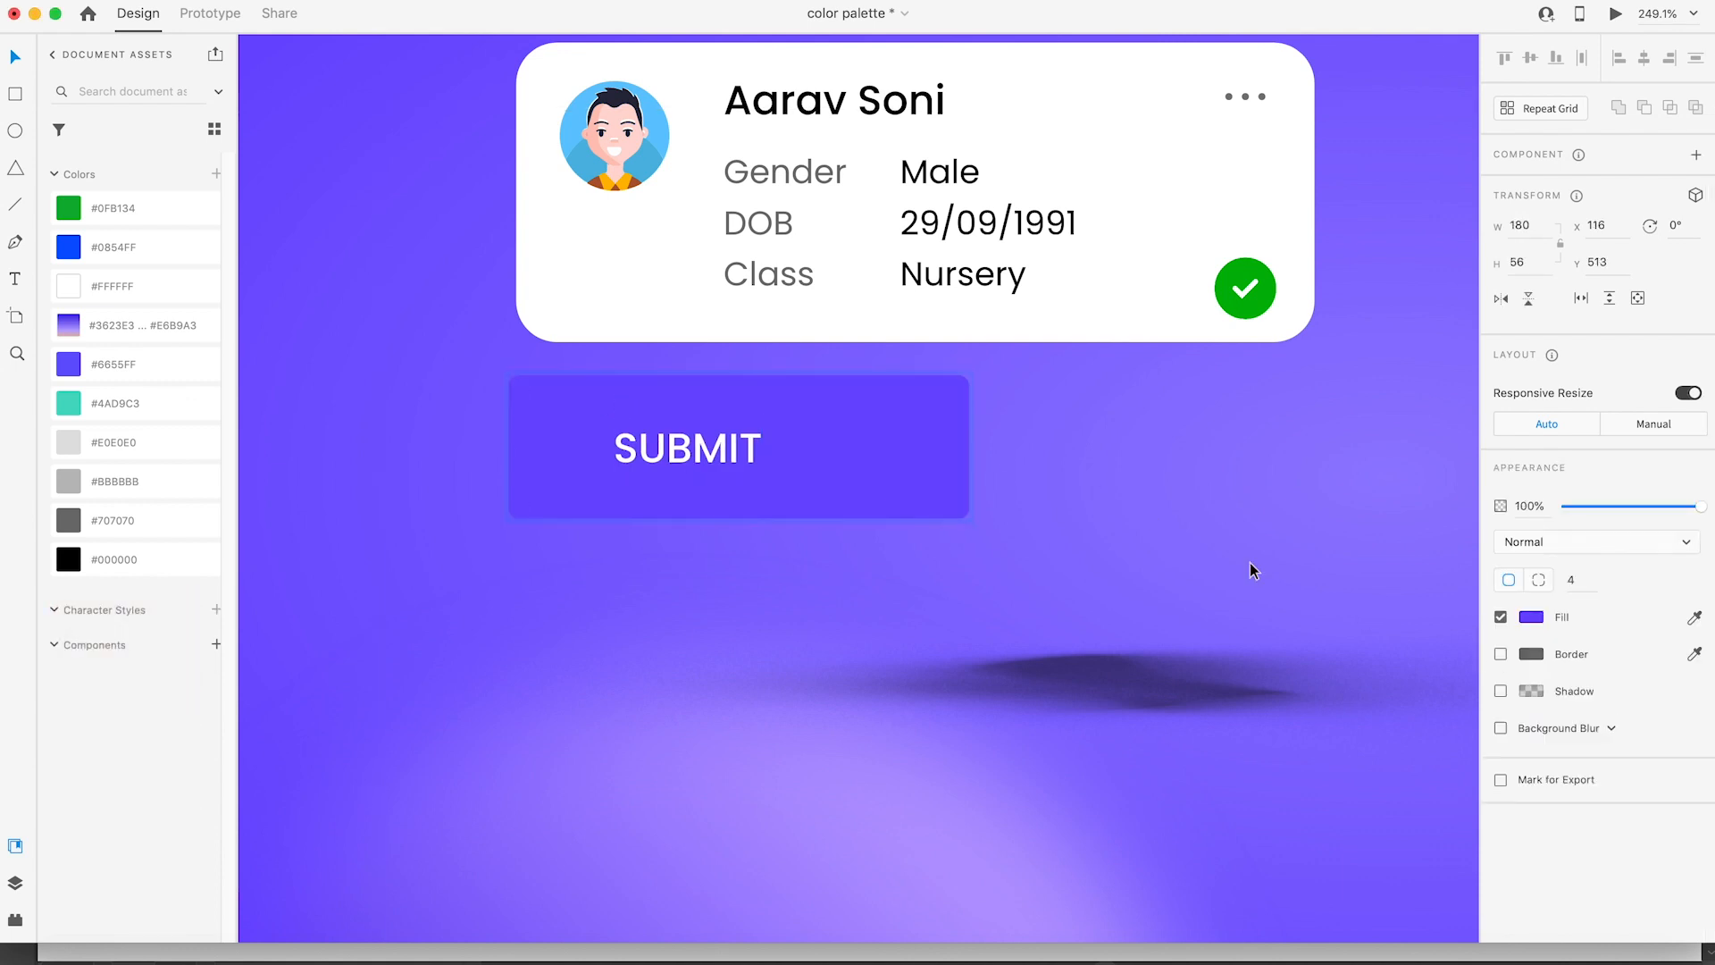
Step: Fill the SUBMIT button's rectangle with black
left_click(1531, 618)
left_click(1324, 633)
left_click(829, 467)
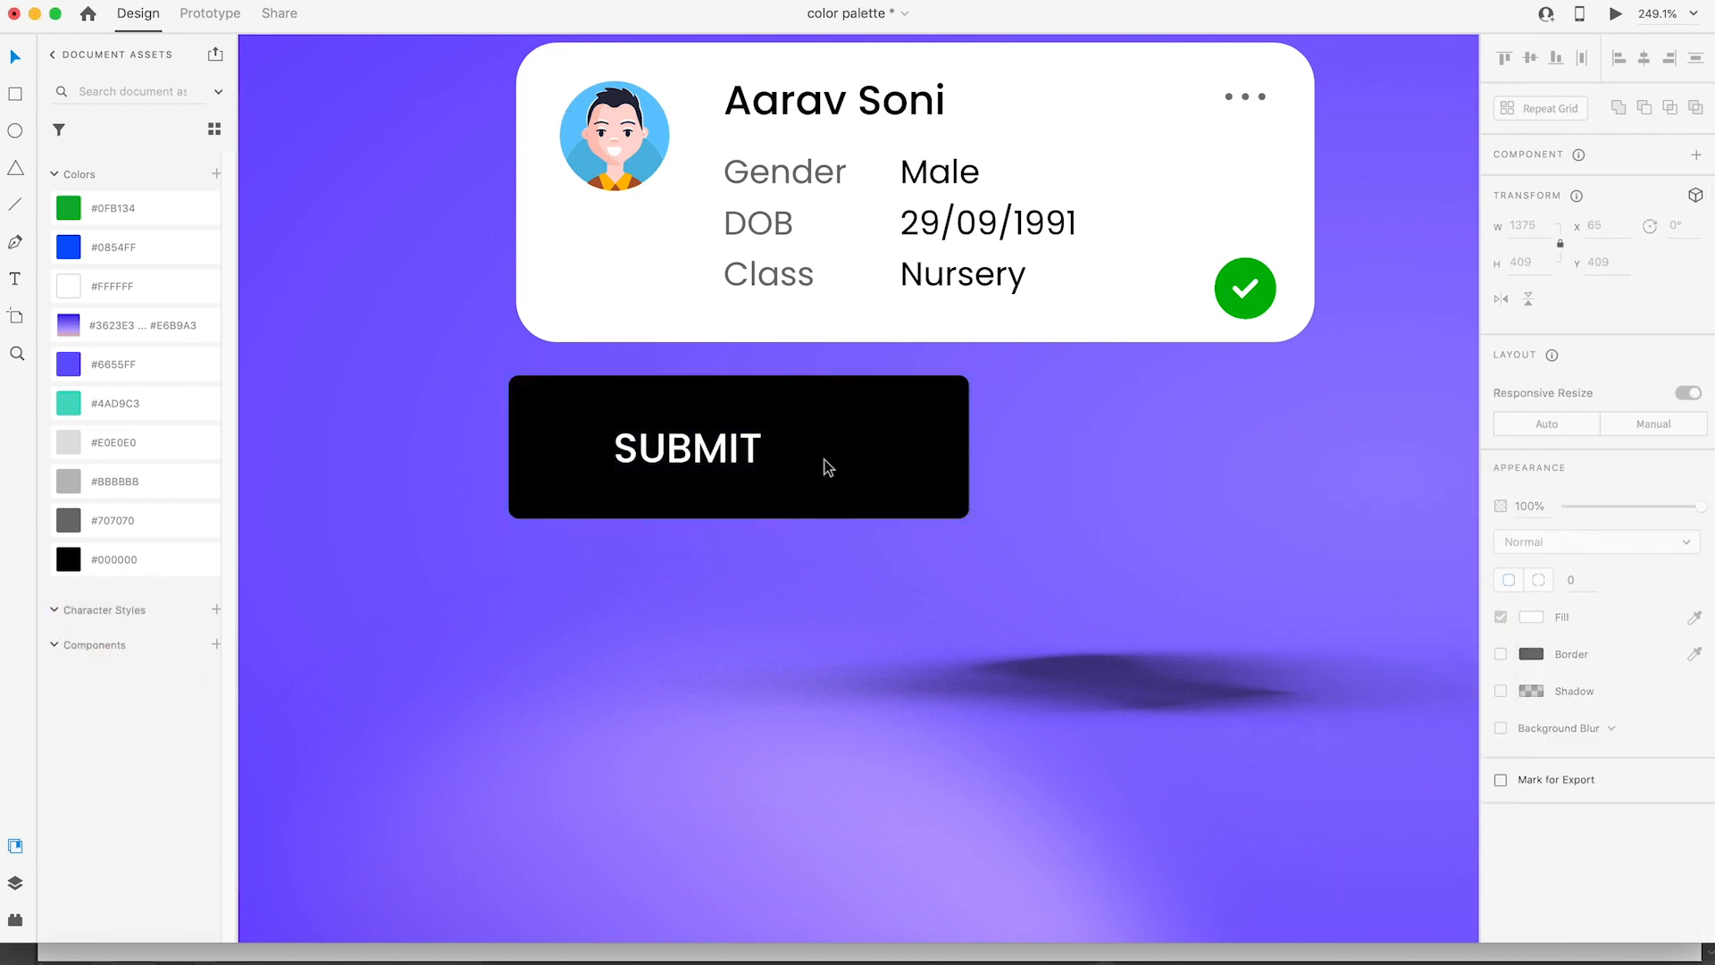
Step: Ungroup the SUBMIT button, center its text horizontally in the black rectangle and group them again
left_click(738, 452)
right_click(738, 451)
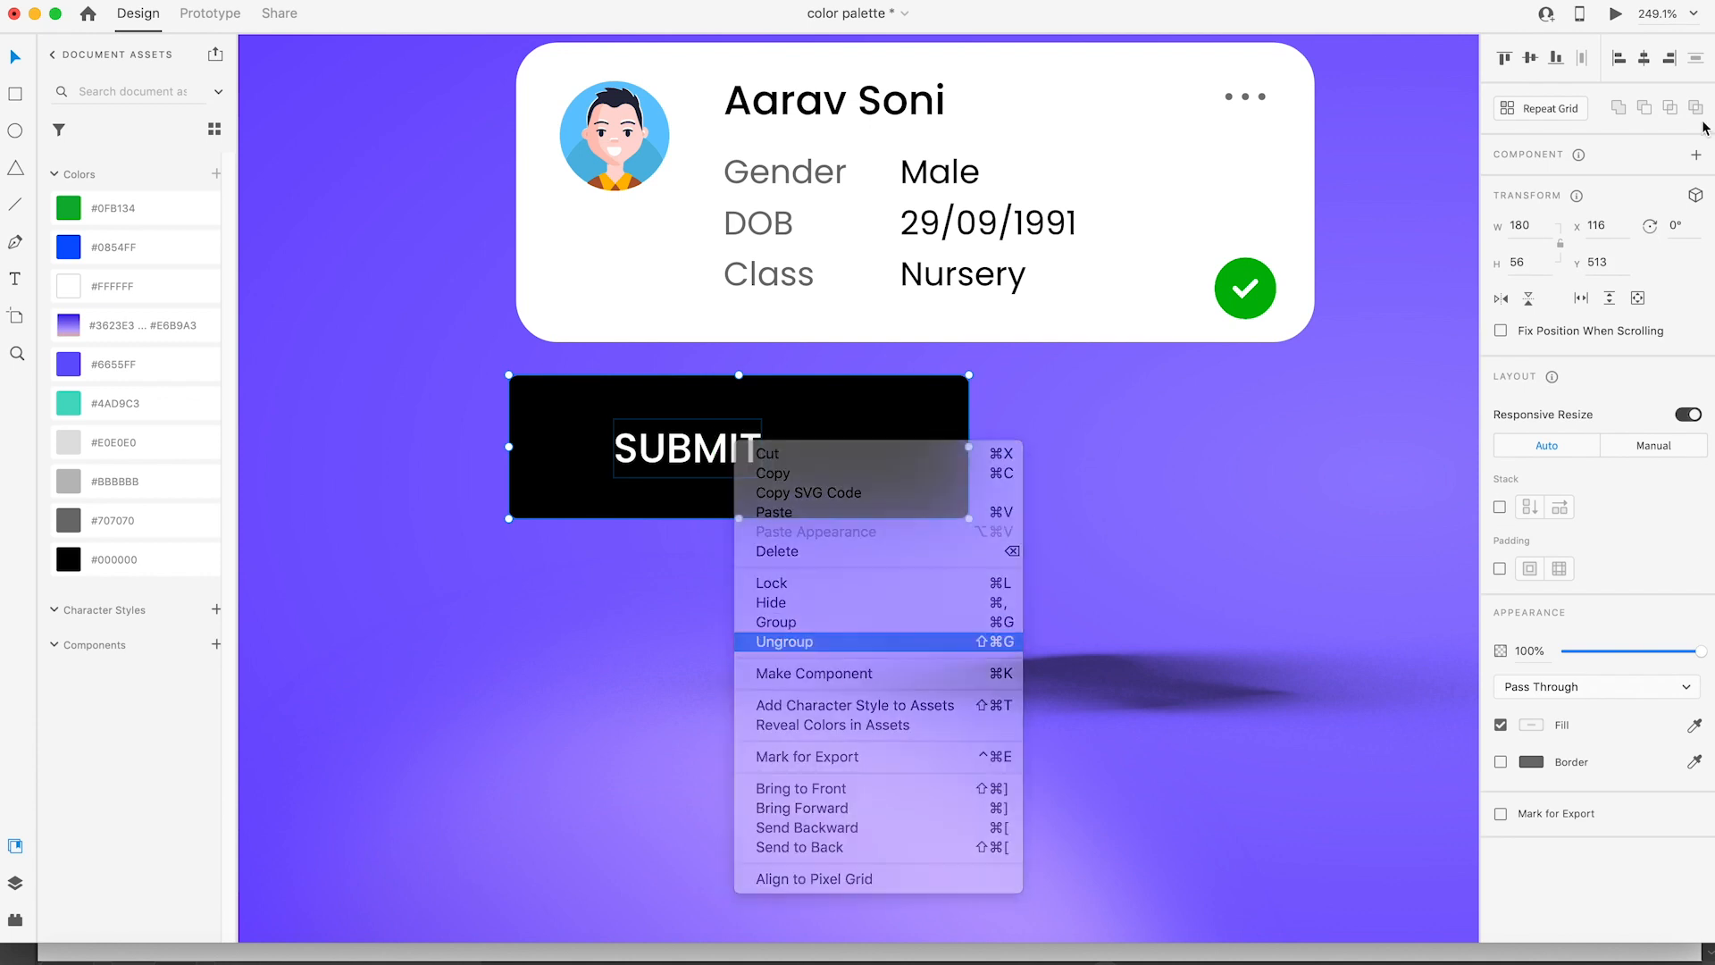
left_click(804, 641)
left_click(1644, 58)
scroll(1117, 375, "down", 10)
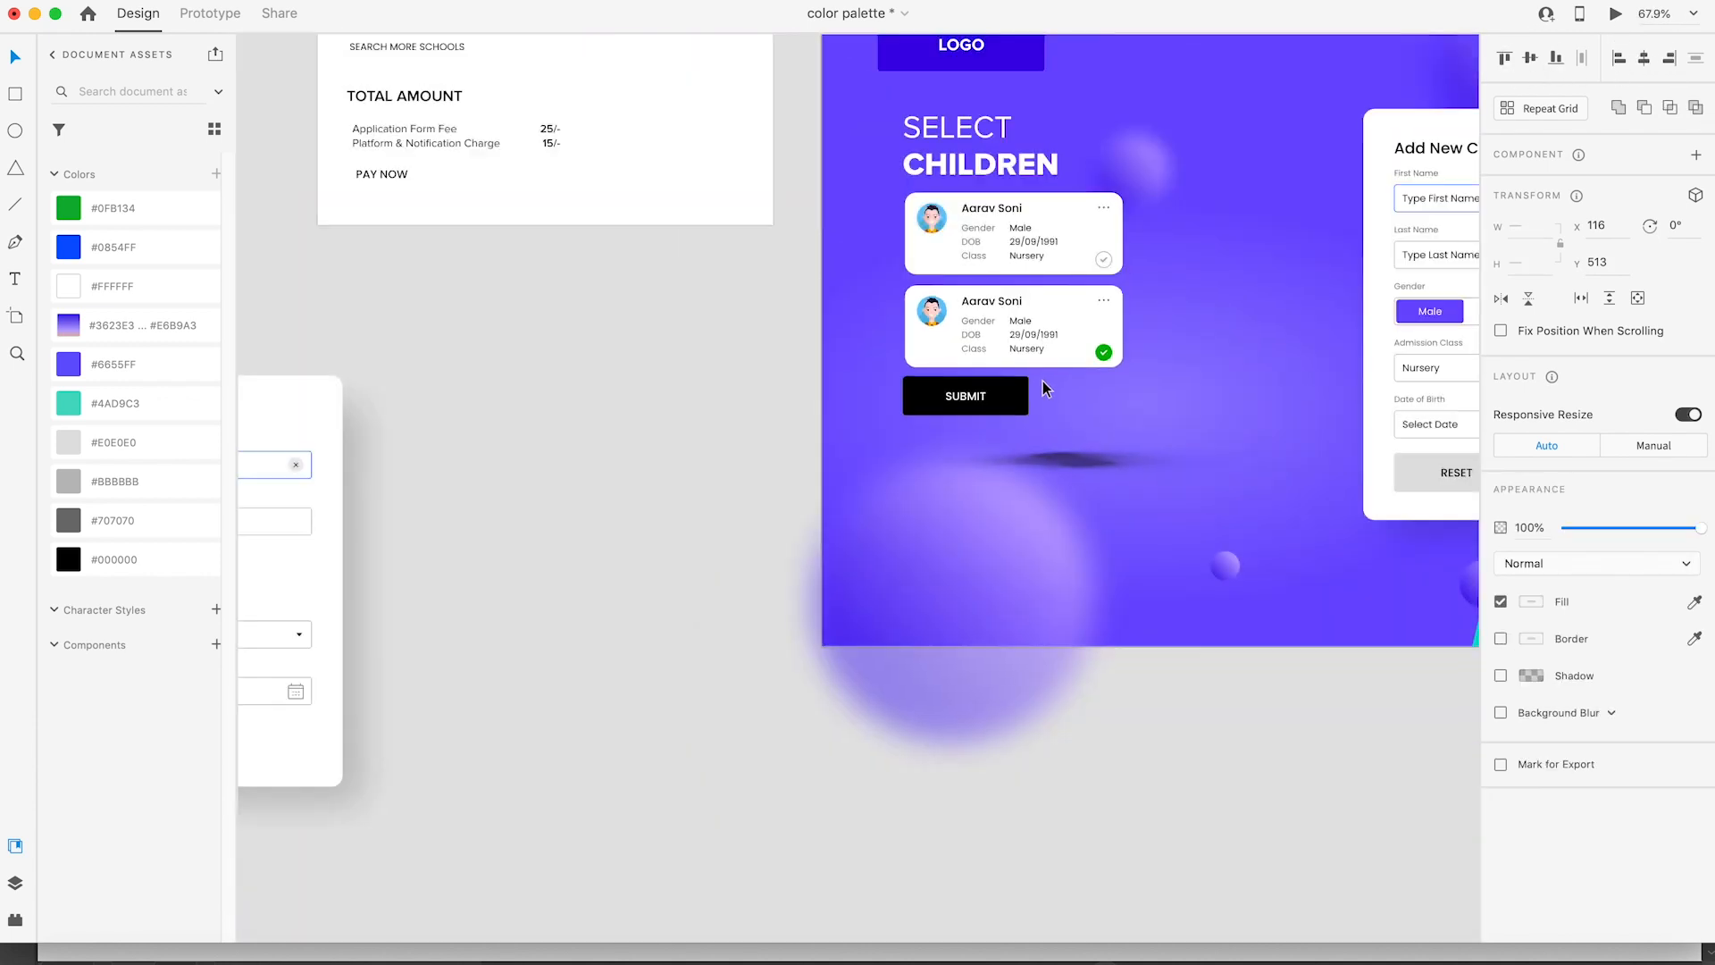
key("super+g")
Step: Move the SUBMIT button slightly down to x 116, y 521
key("z")
left_click_drag(911, 206, 1102, 463)
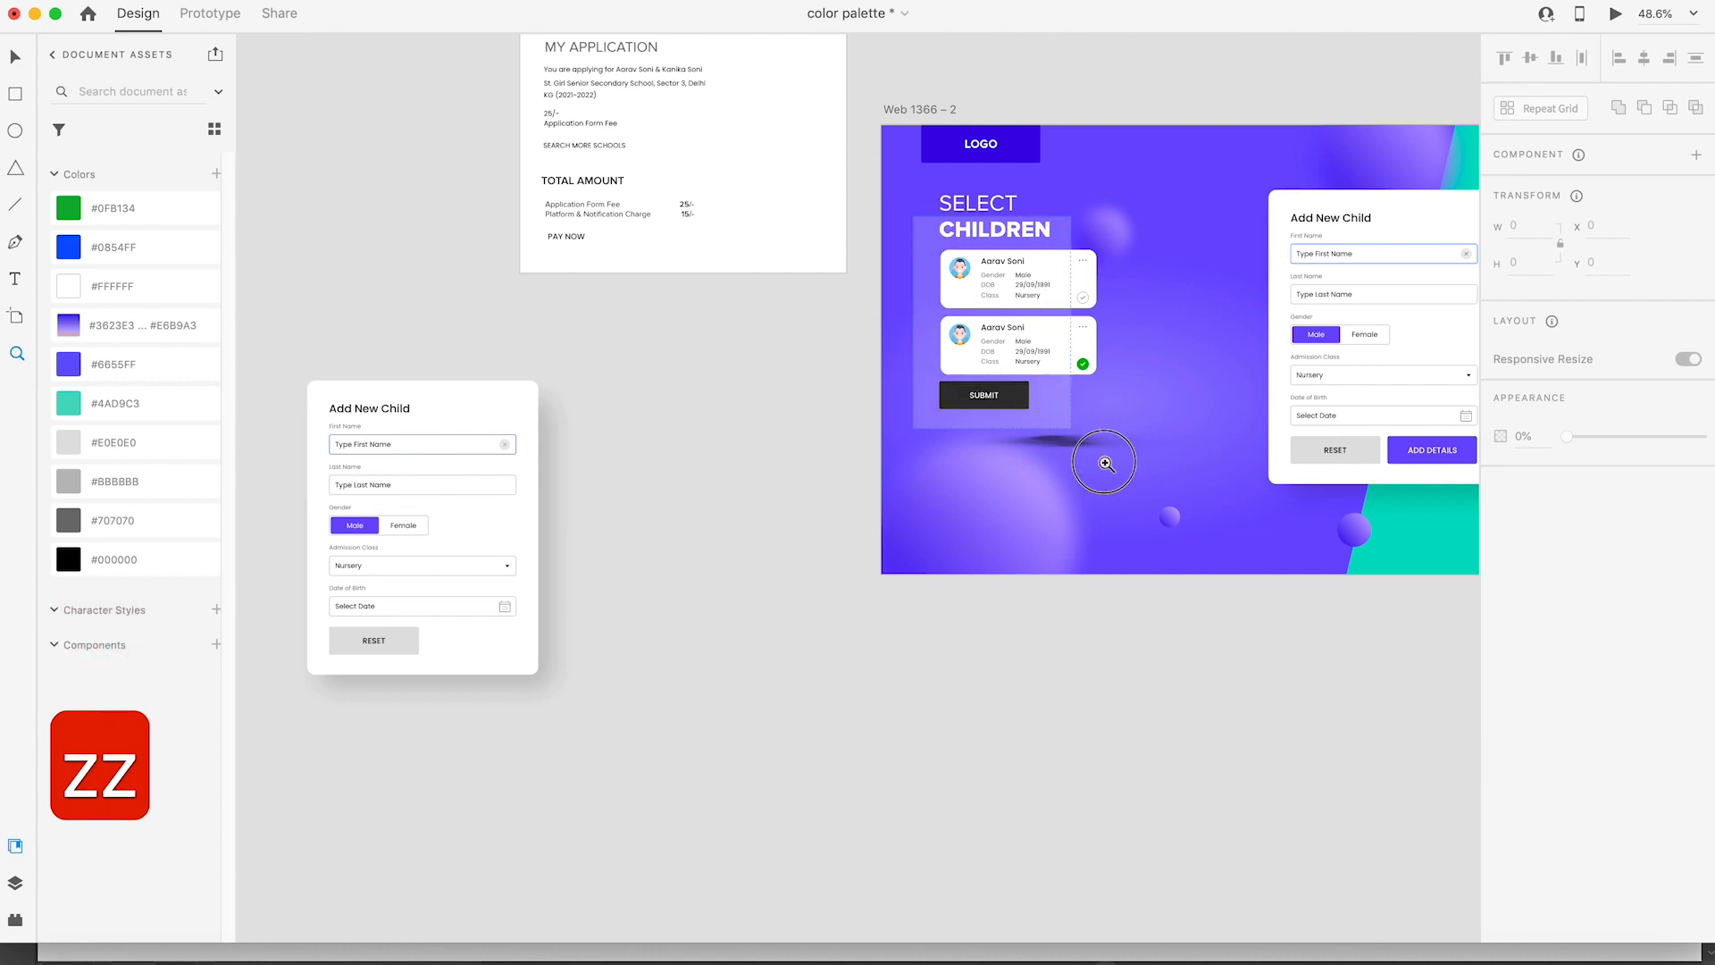
key("v")
left_click(974, 390)
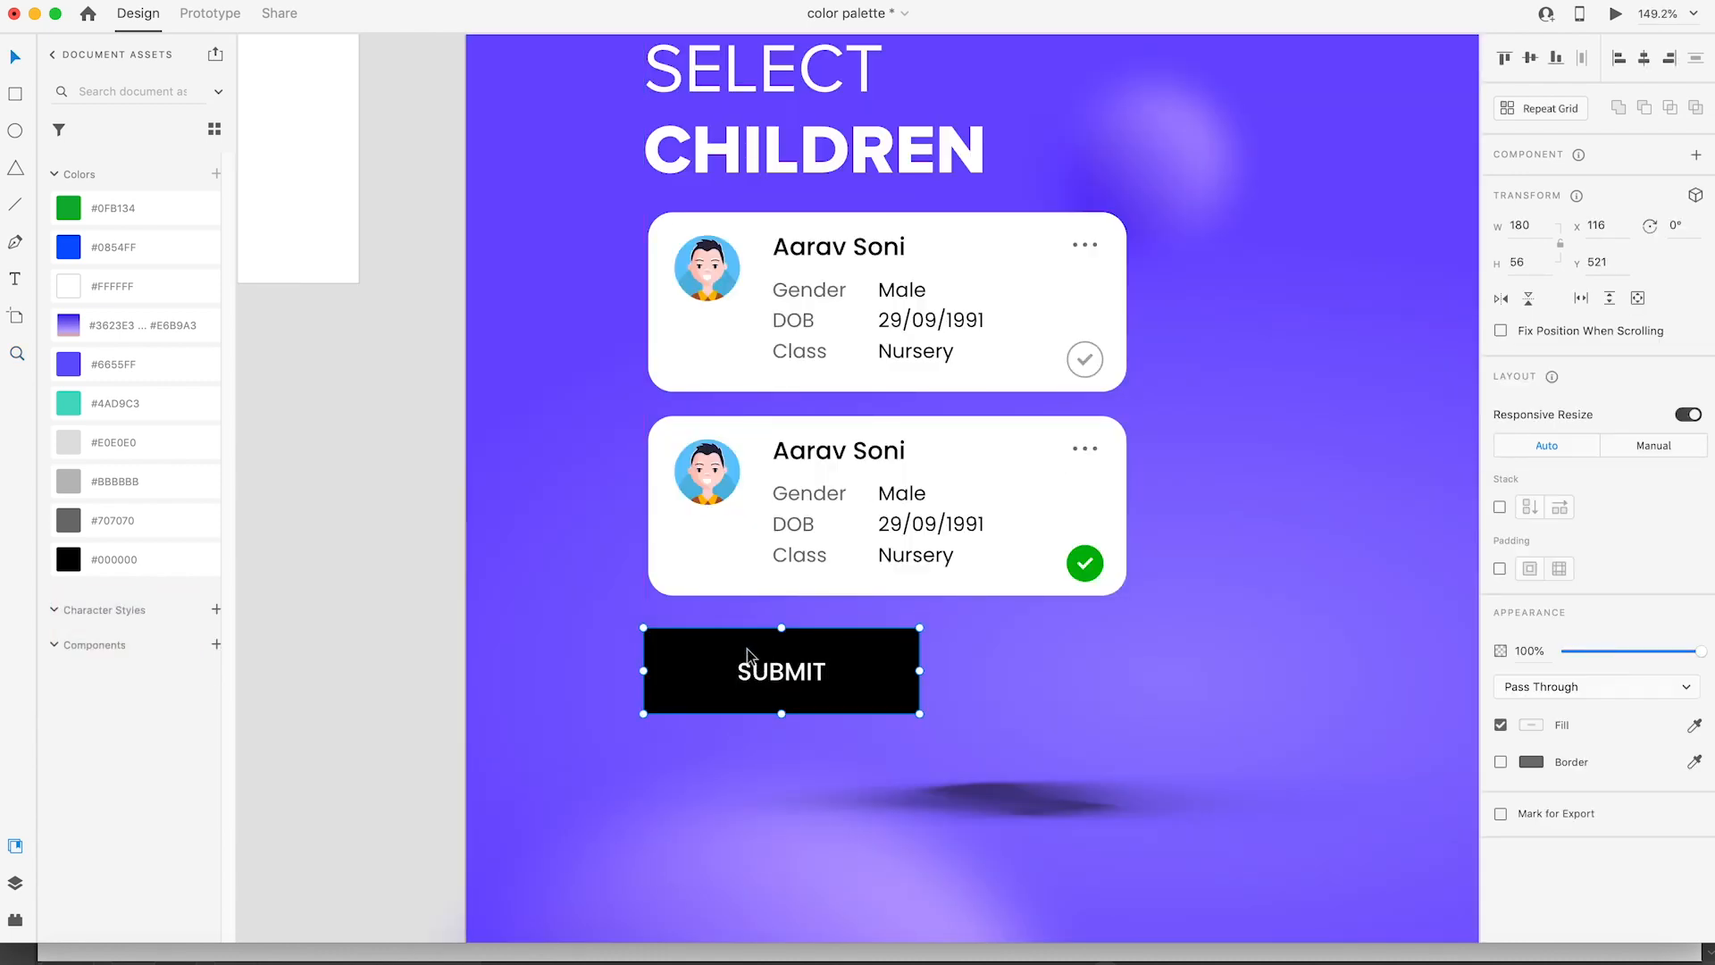
scroll(749, 656, "down", 10)
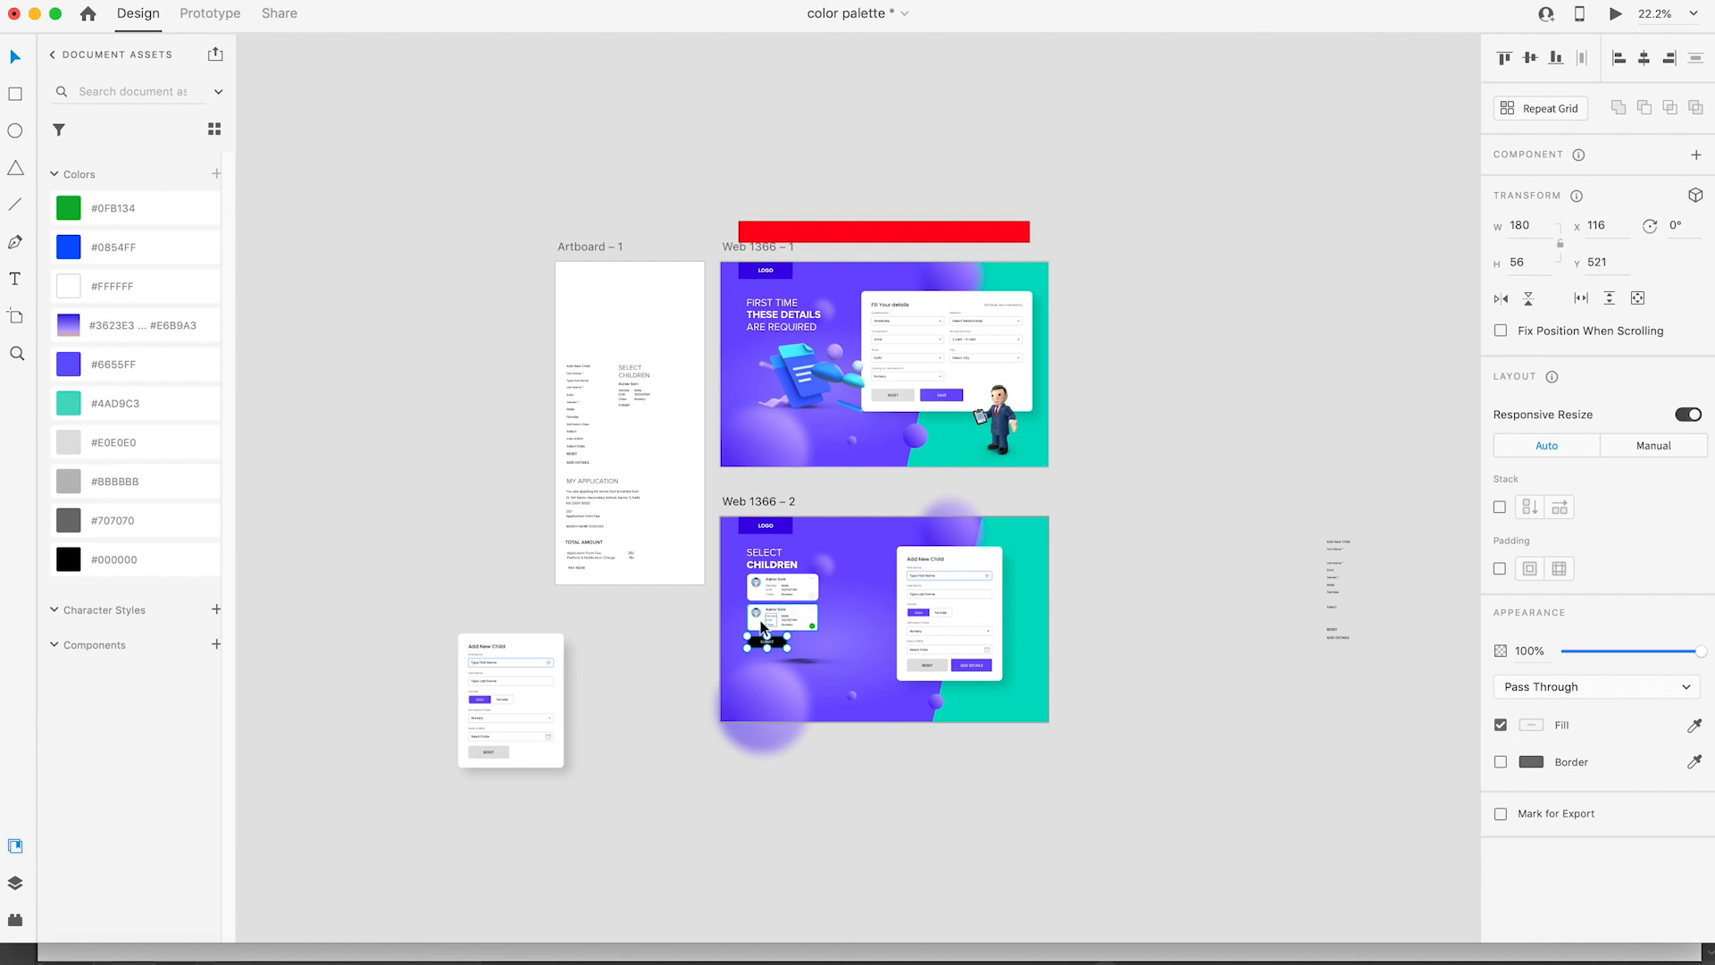
Step: Set the corner radius of both white child cards' backgrounds to 8
scroll(794, 602, "up", 10)
left_click(760, 474)
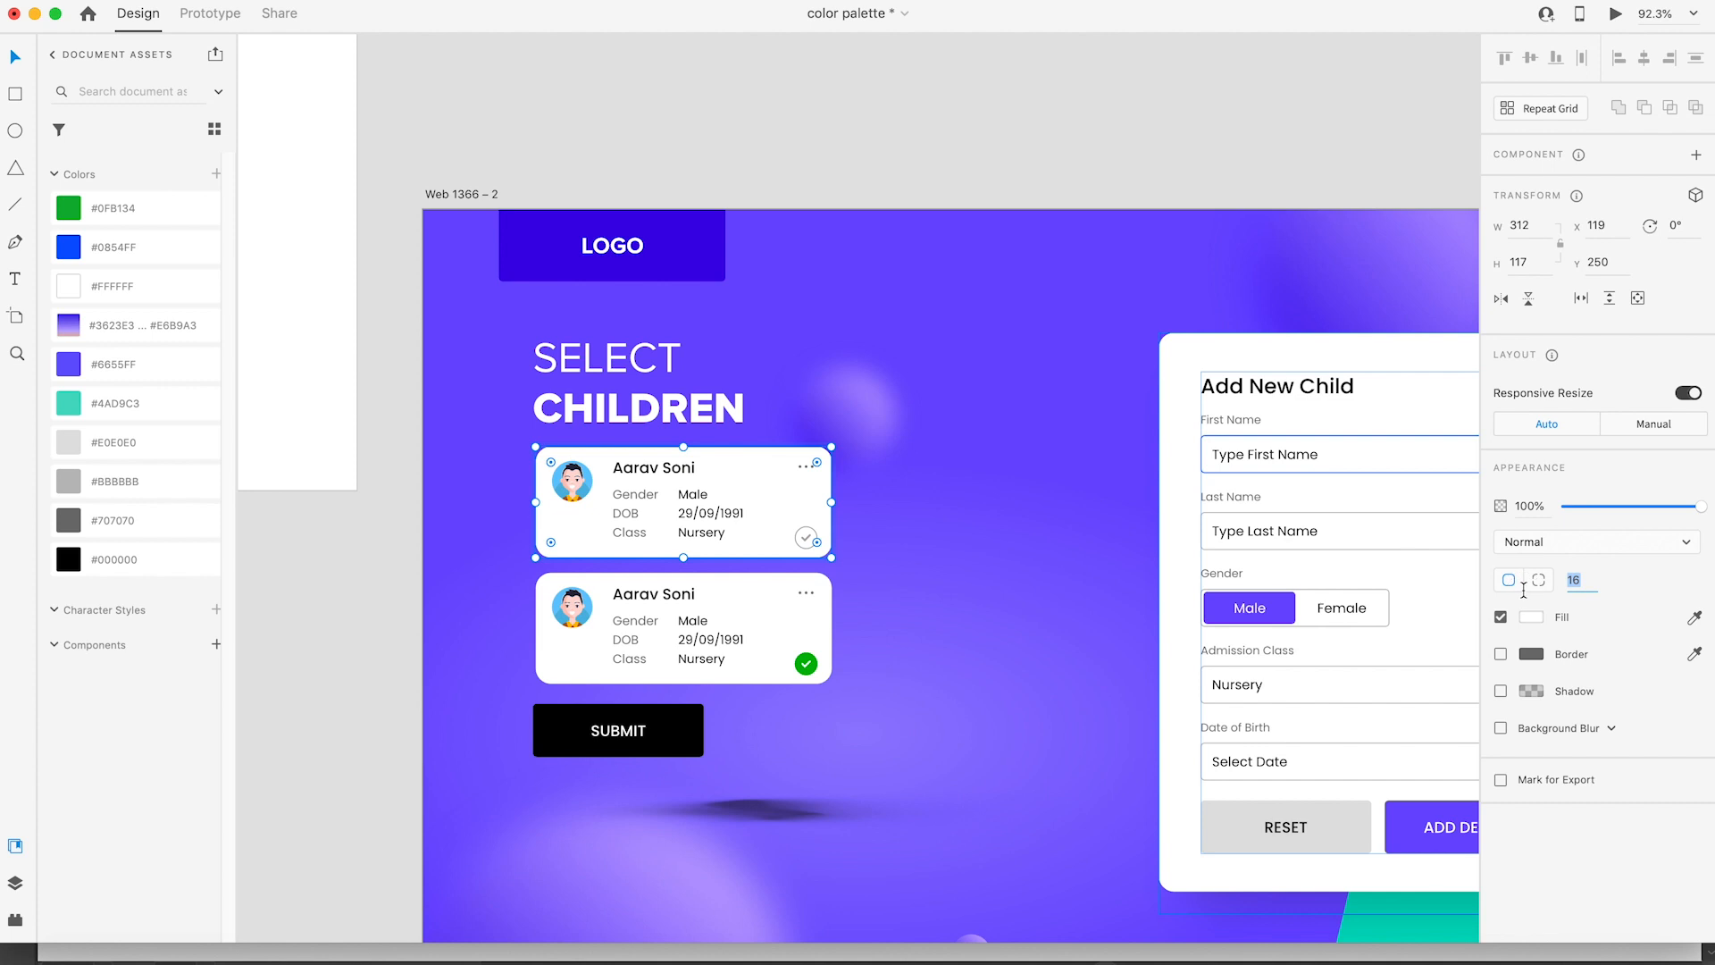
type("8")
key("Return")
left_click(777, 606)
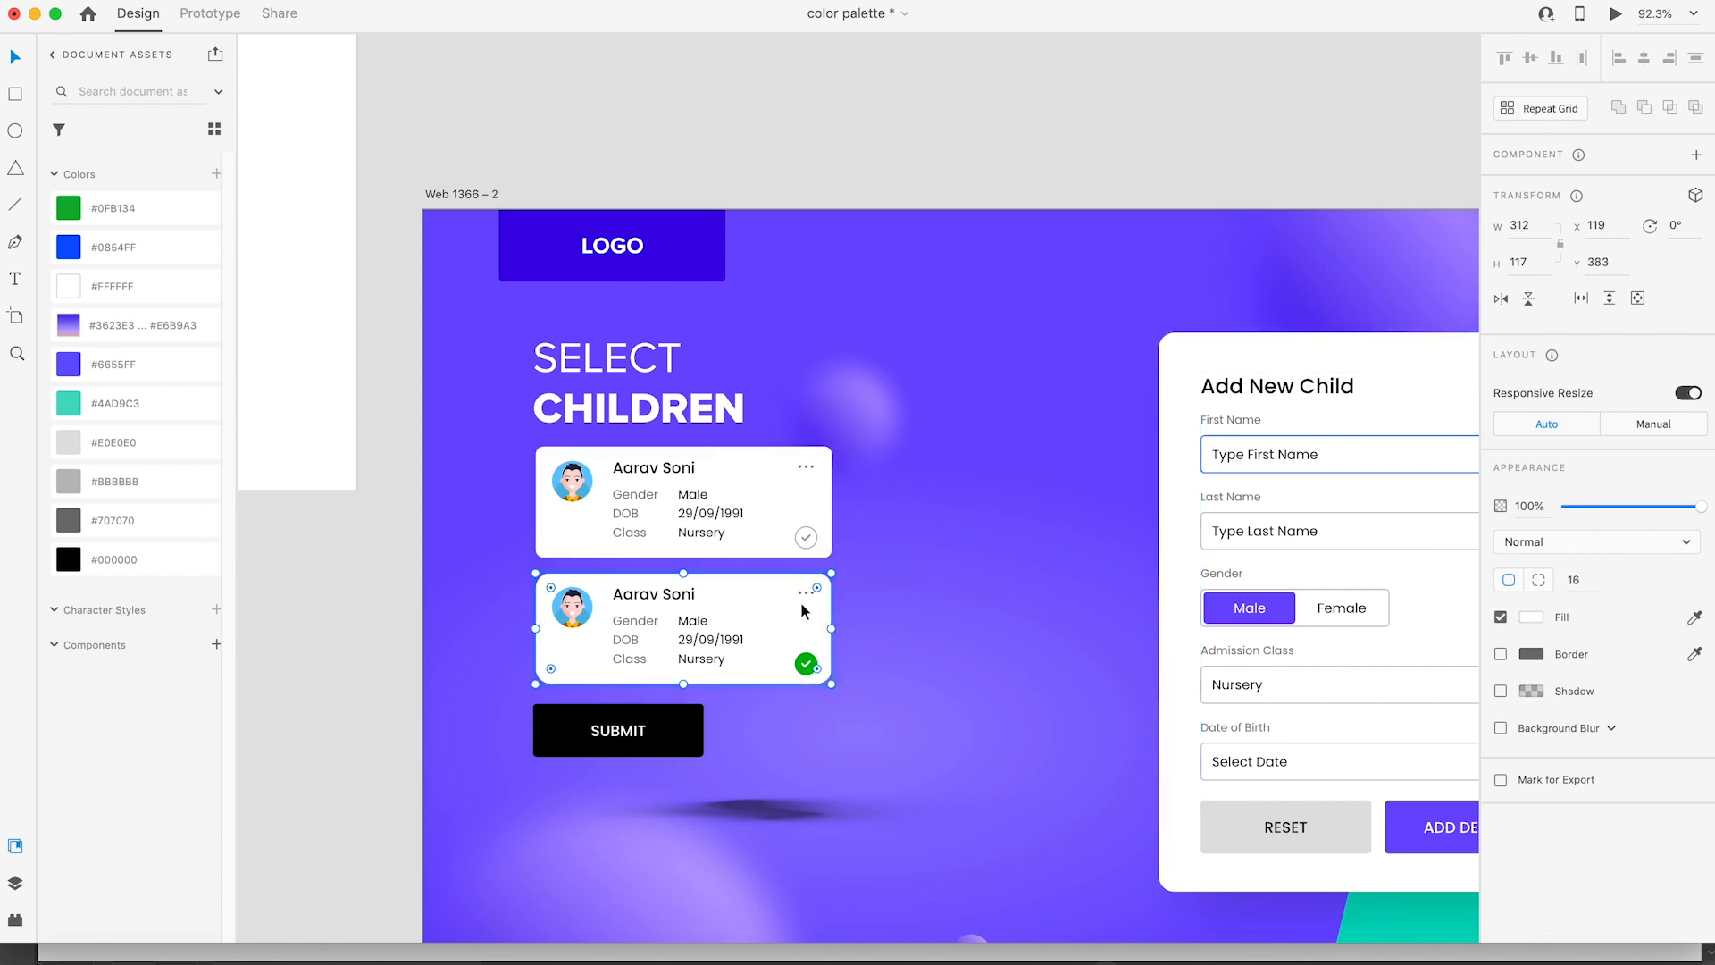
type("8")
key("Return")
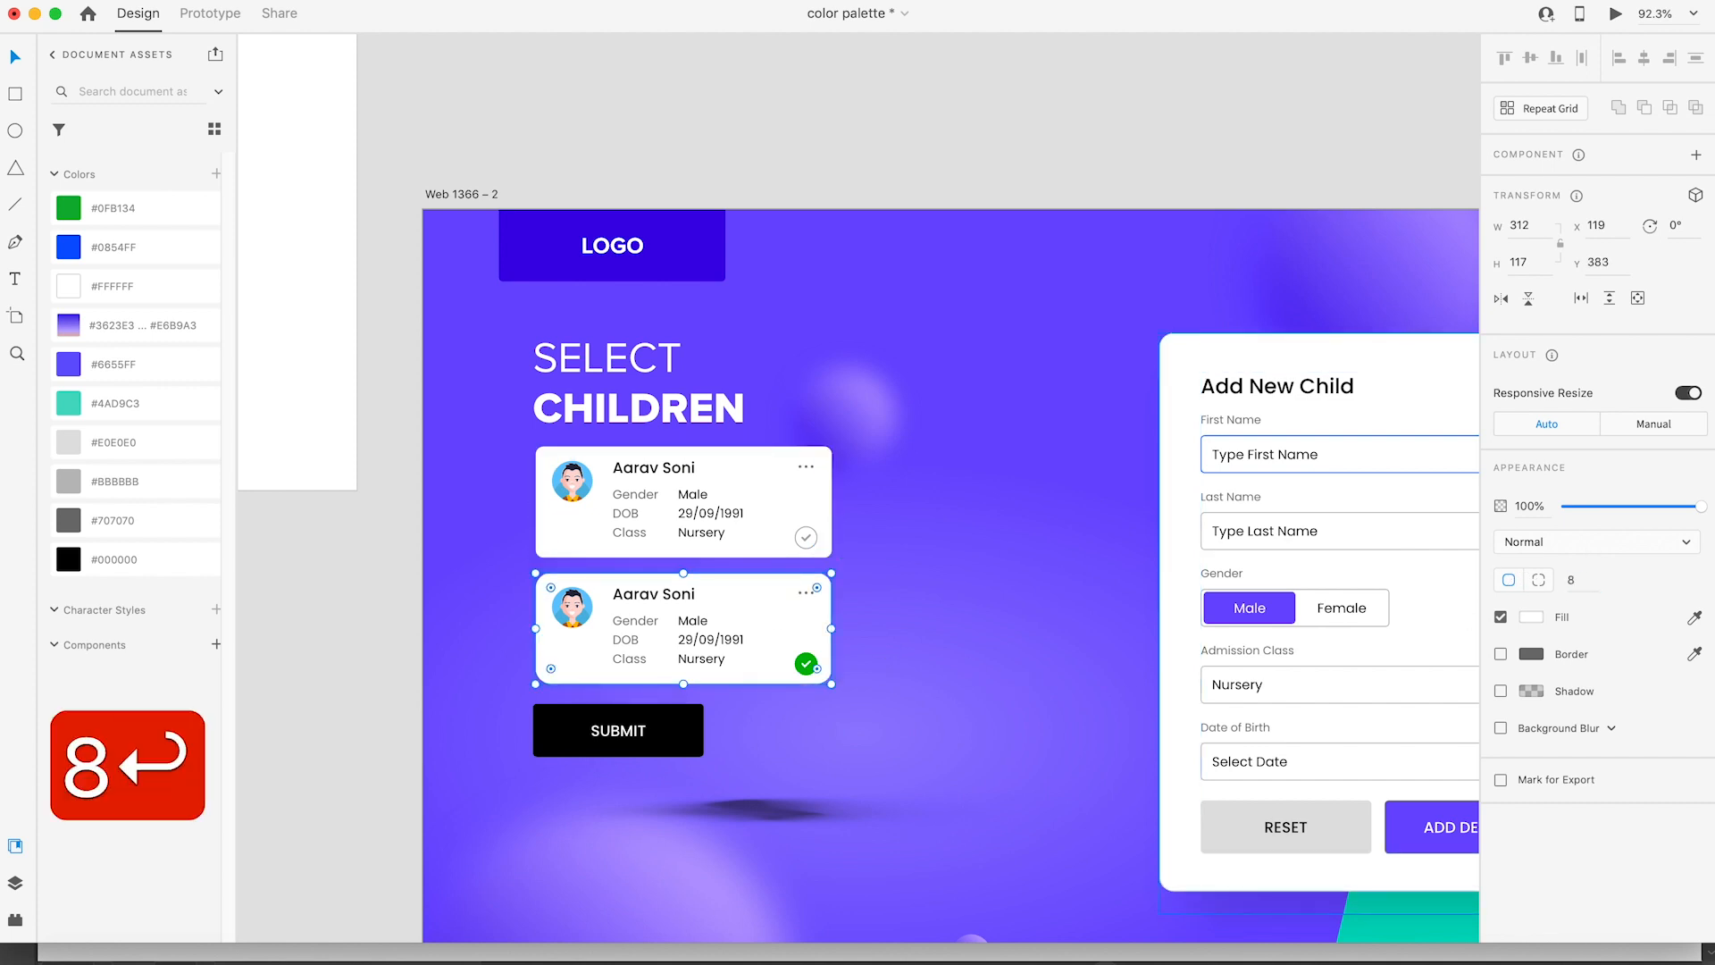
left_click(814, 105)
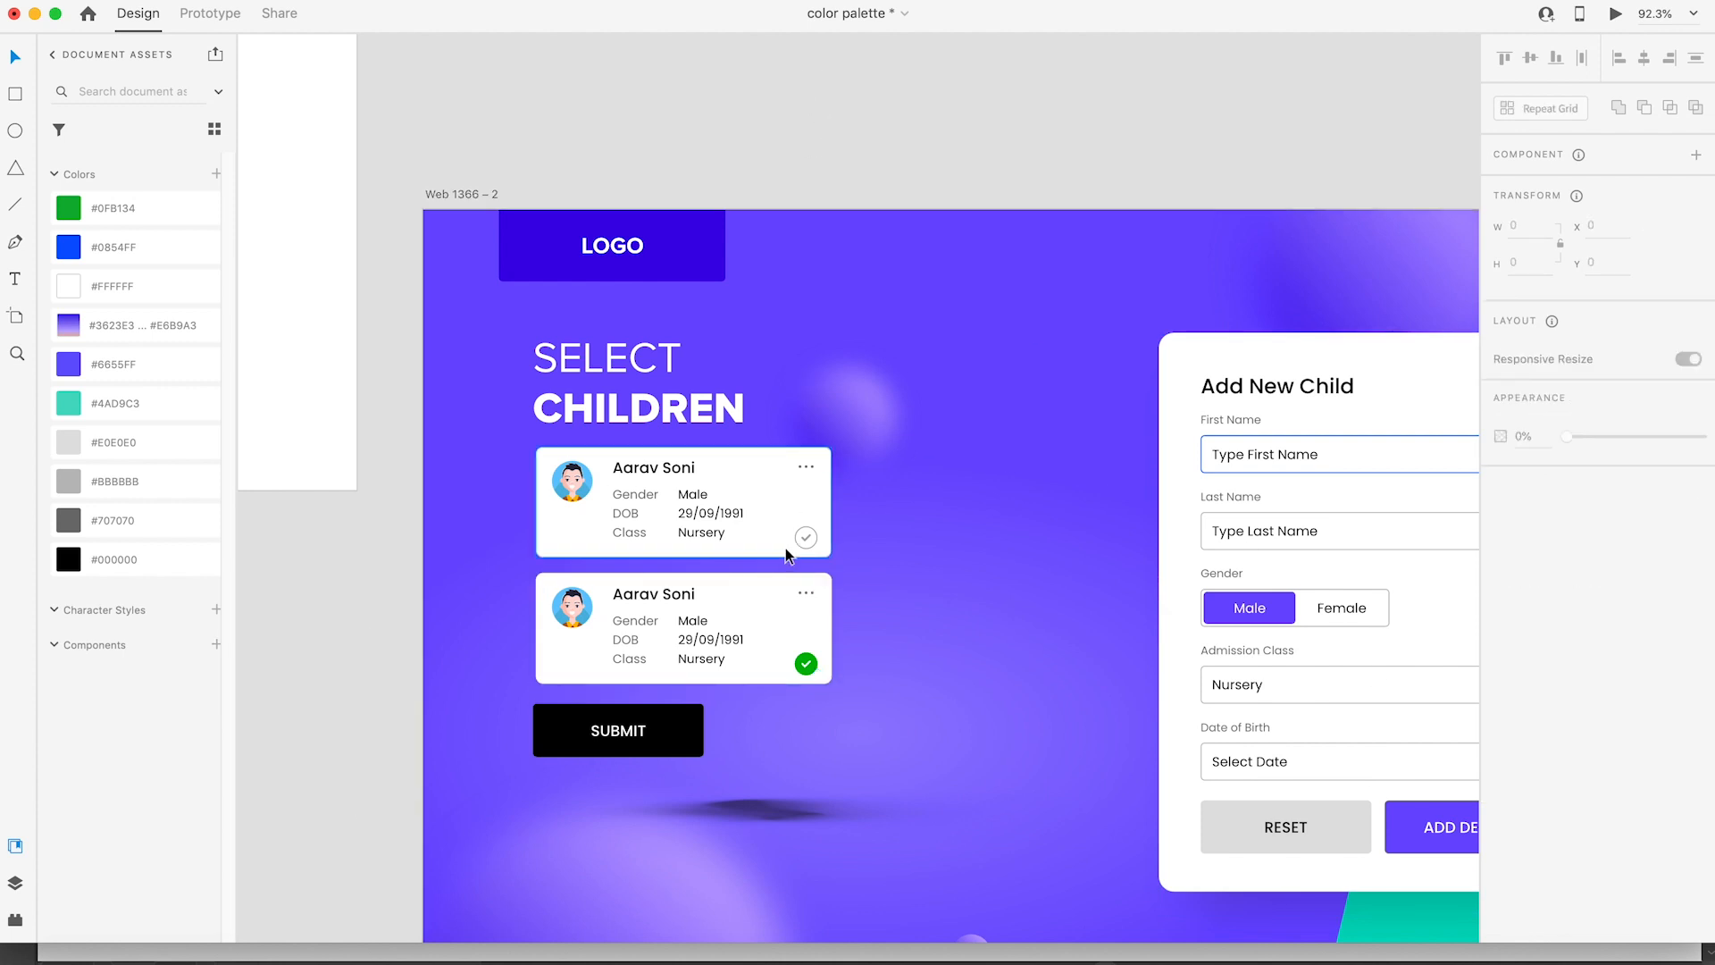
Step: Move the SUBMIT button slightly up and left-align it with both child cards
left_click(597, 708)
left_click_drag(604, 729, 597, 725)
left_click(559, 603, "shift")
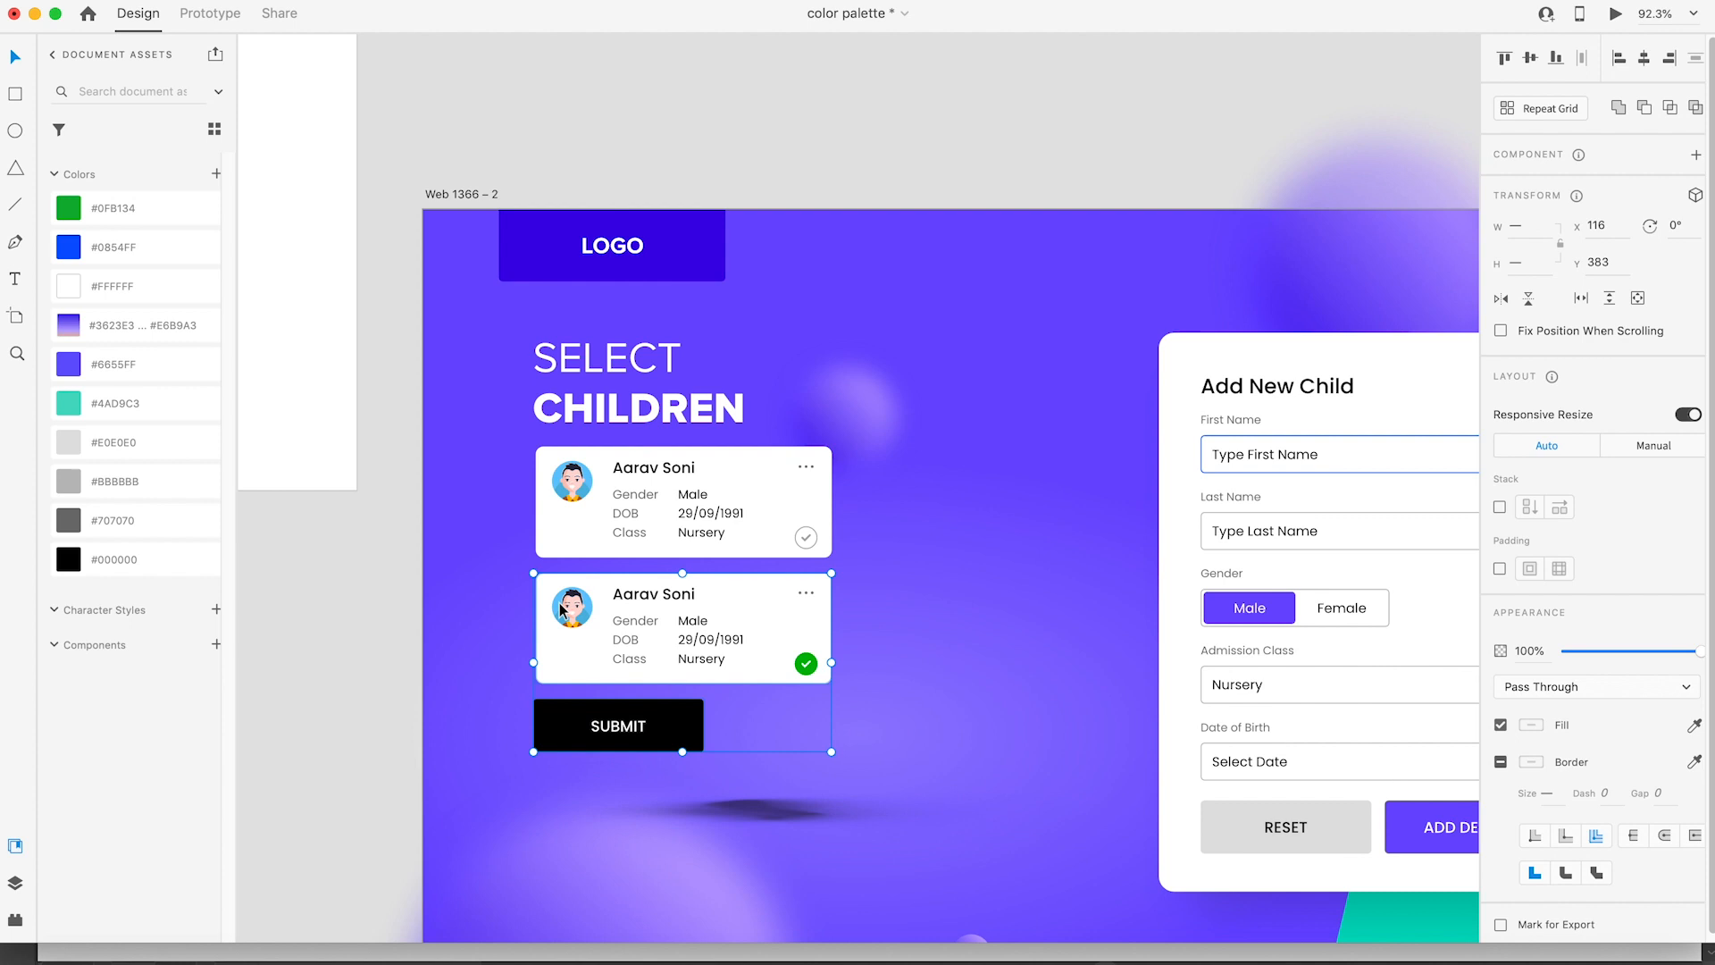
left_click(545, 511, "shift")
left_click(1619, 60)
left_click(964, 161)
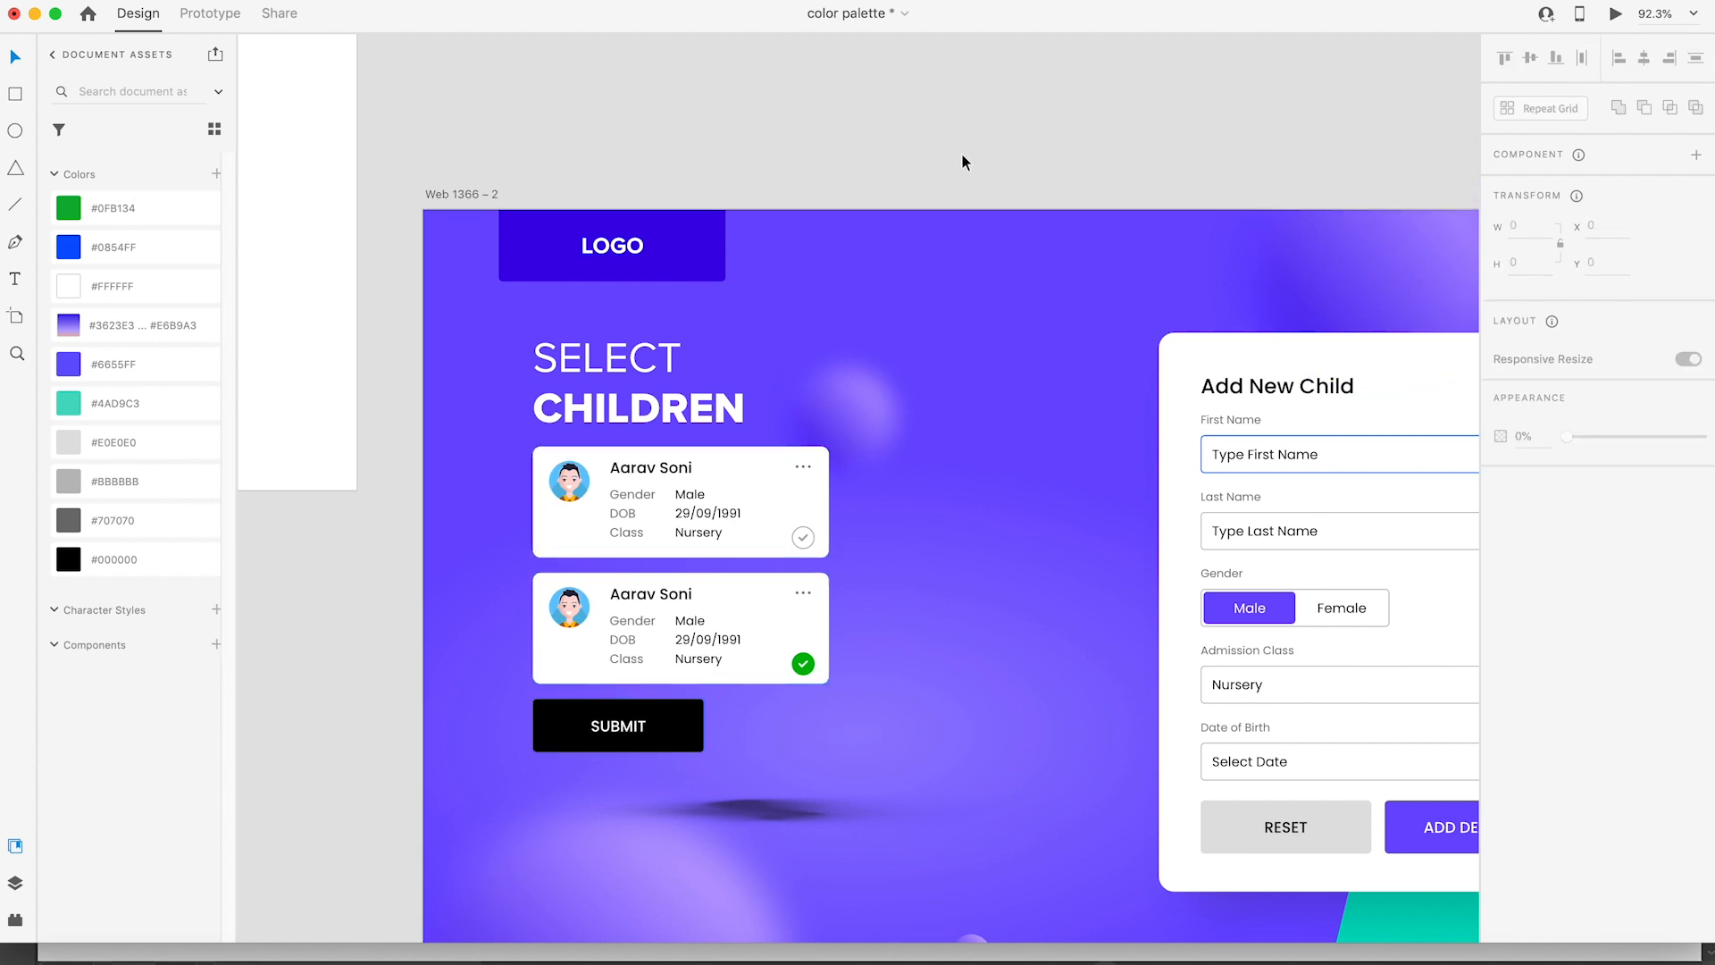
Step: Unlock the floor shadow image on Web 1366 – 2 and move it slightly lower
scroll(923, 695, "down", 5)
left_click(843, 747)
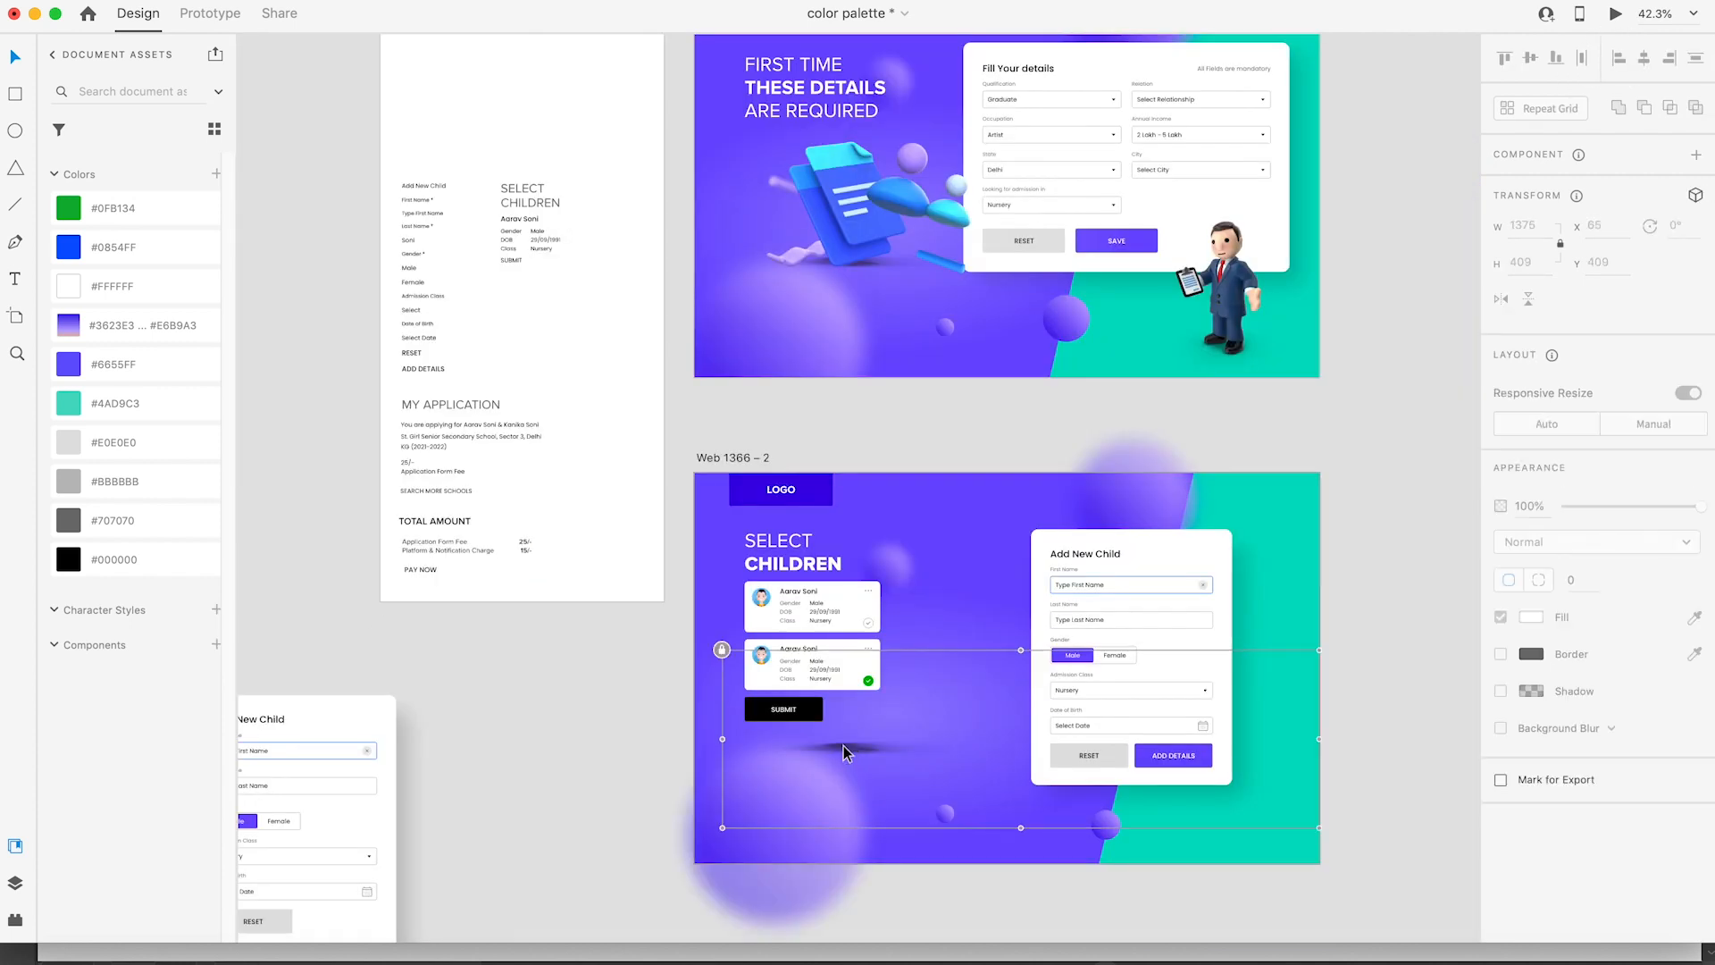
left_click(721, 649)
left_click_drag(911, 758, 919, 795)
left_click(615, 790)
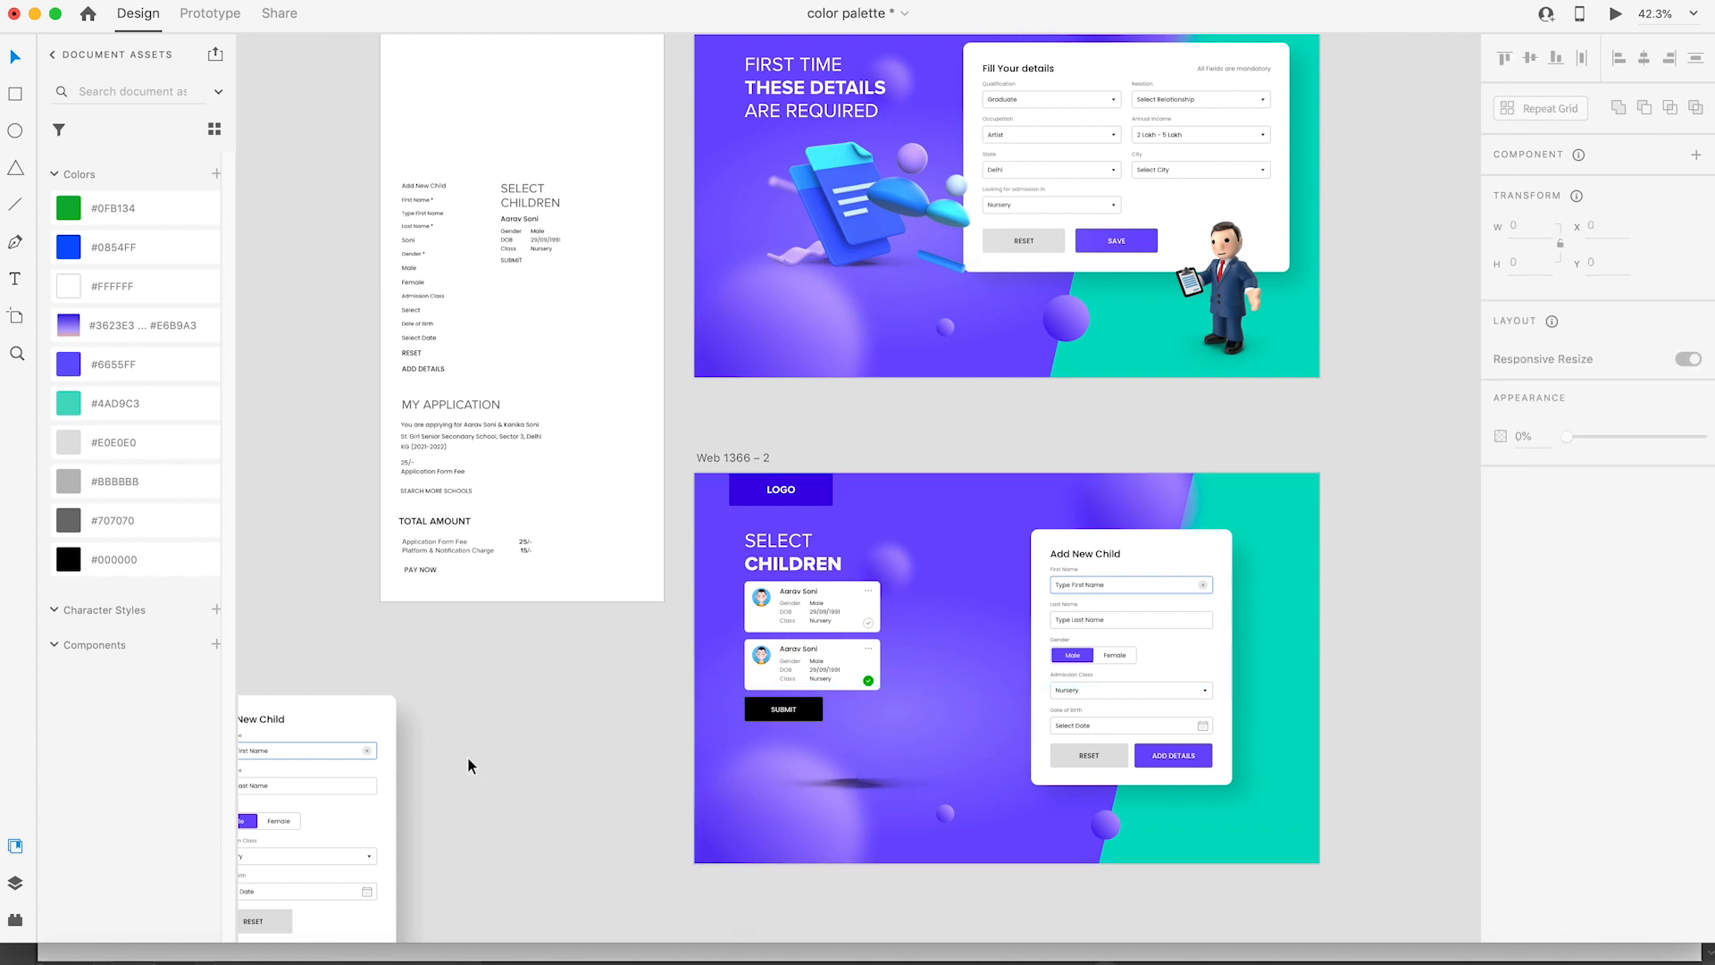
scroll(1054, 666, "up", 5)
scroll(952, 620, "down", 4)
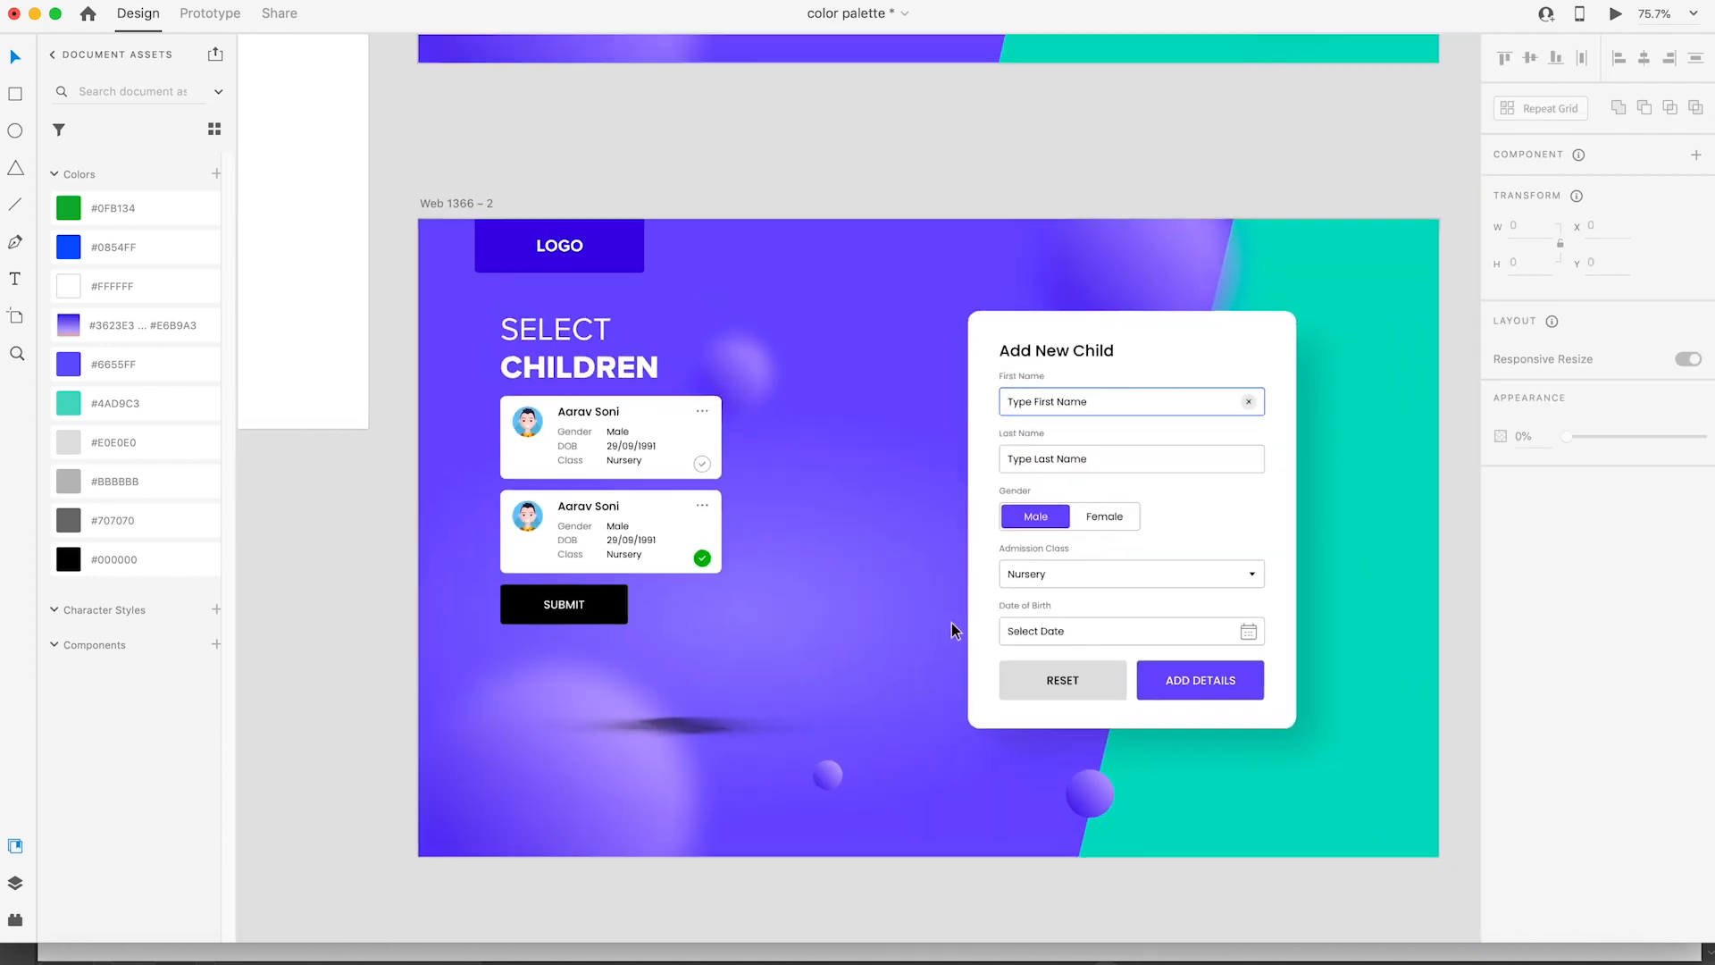
Step: Open pose01.png from the Assets folder in Adobe Photoshop 2021
left_click(79, 960)
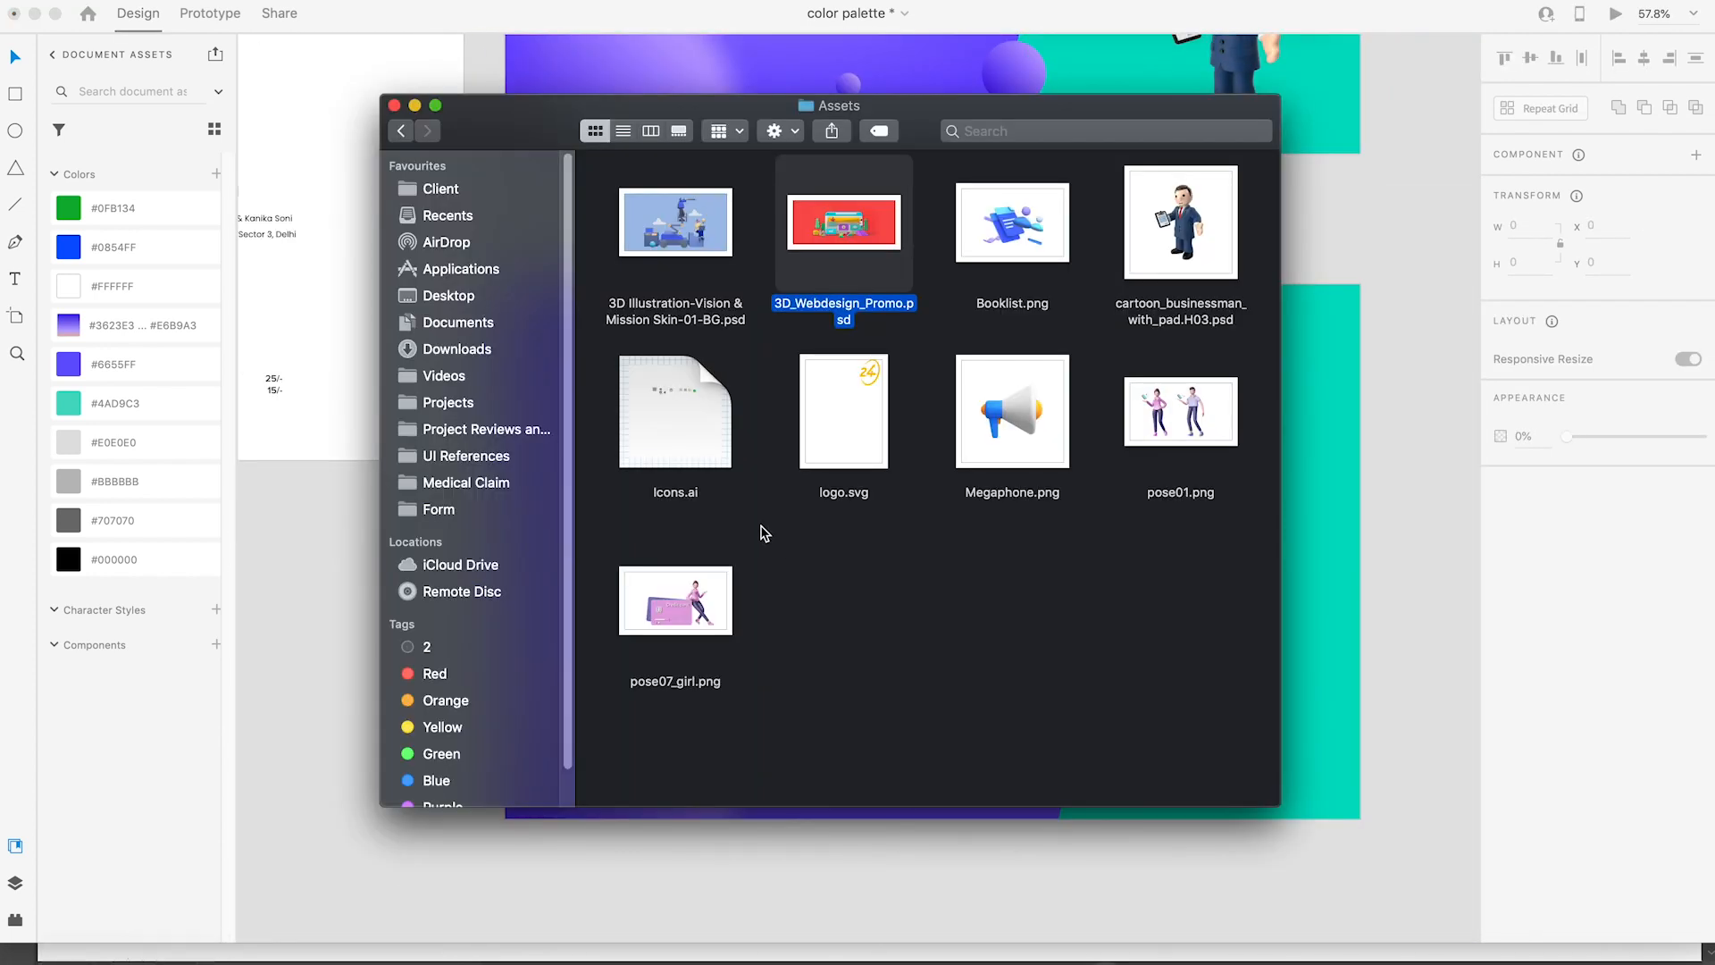
left_click_drag(1179, 435, 1133, 580)
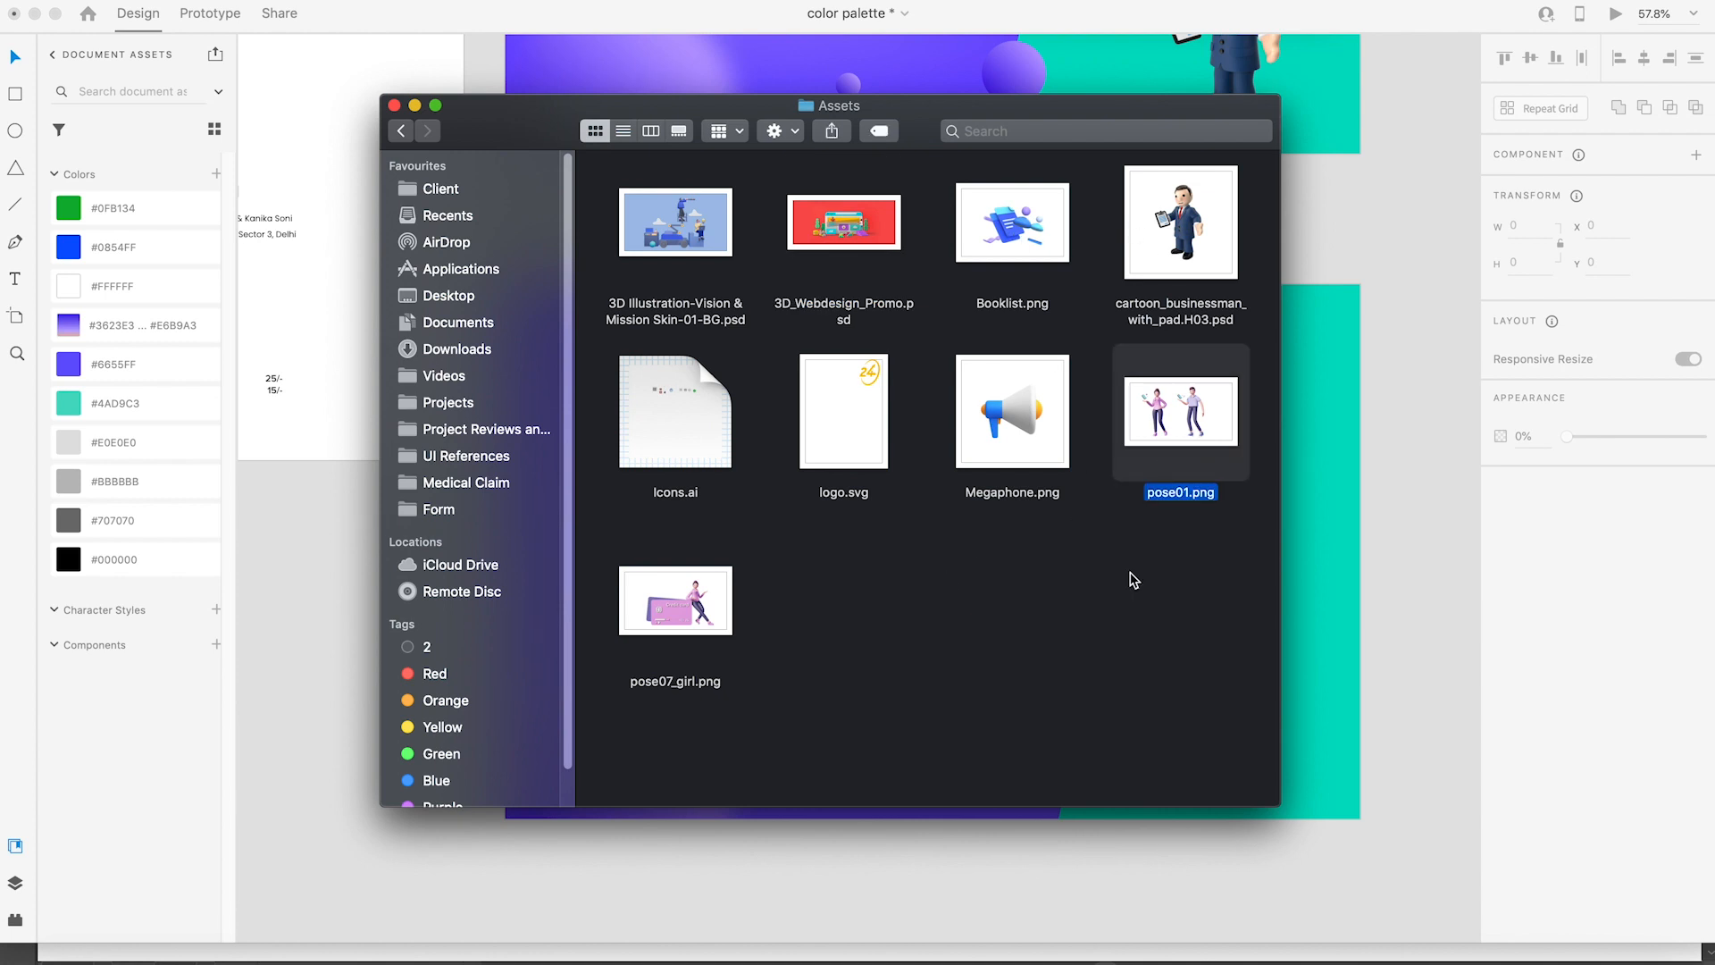
right_click(1179, 416)
mouse_move(1242, 439)
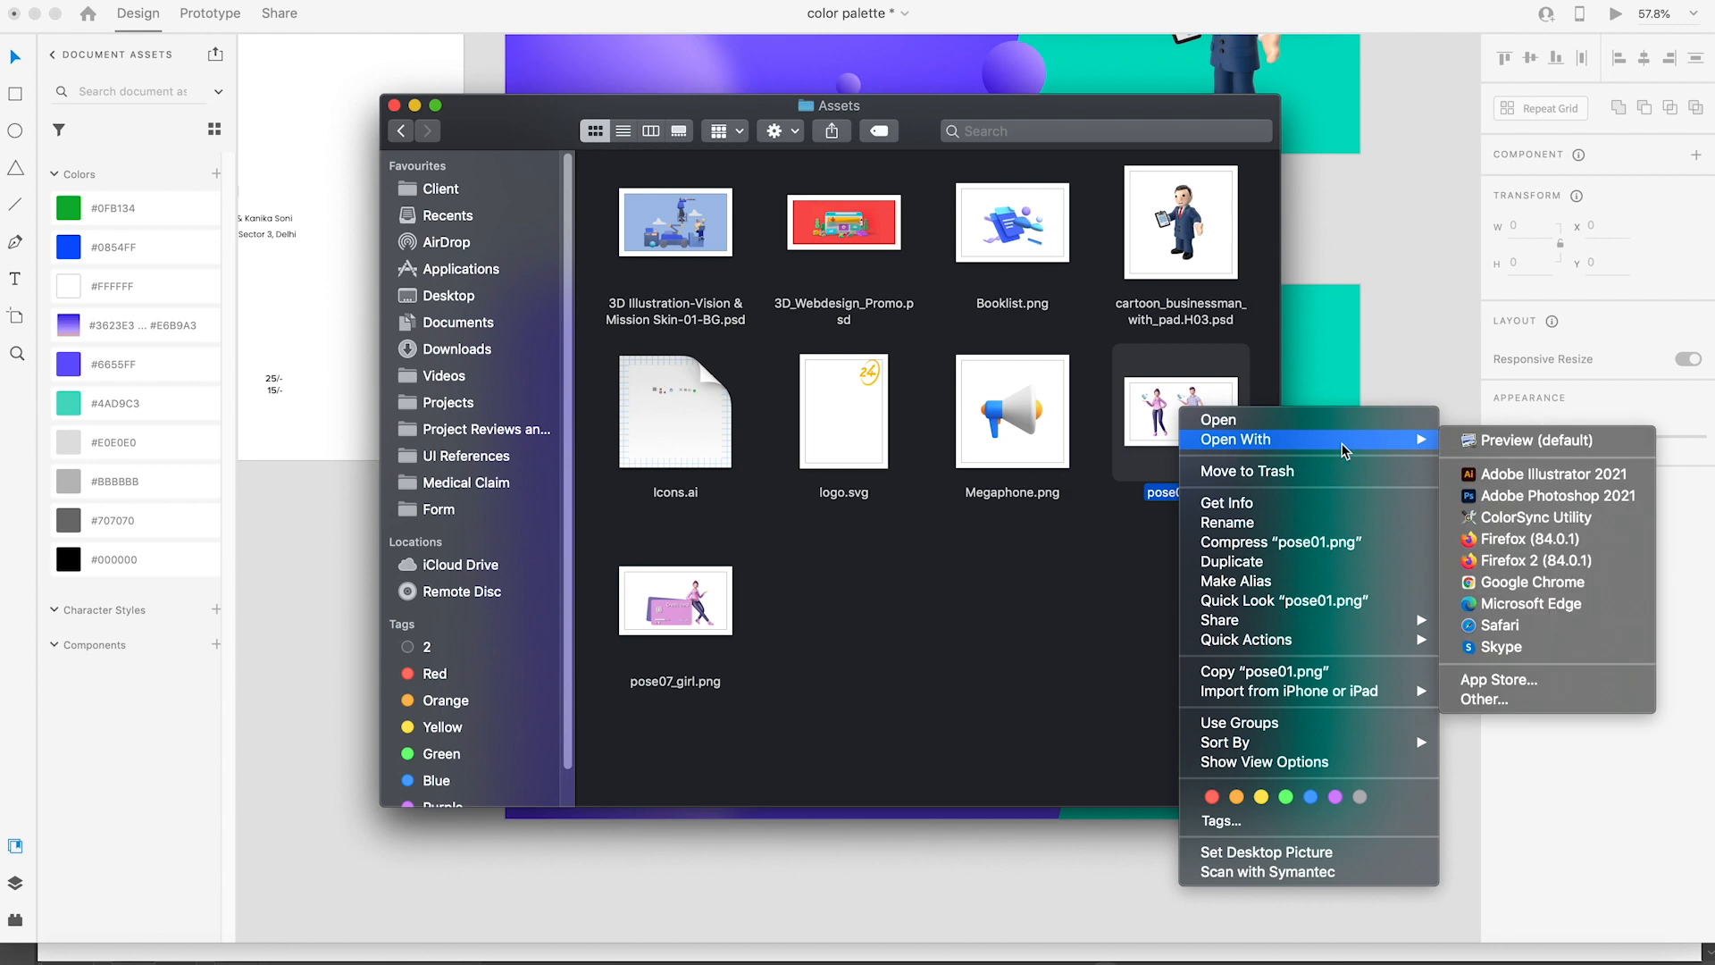
left_click(1537, 495)
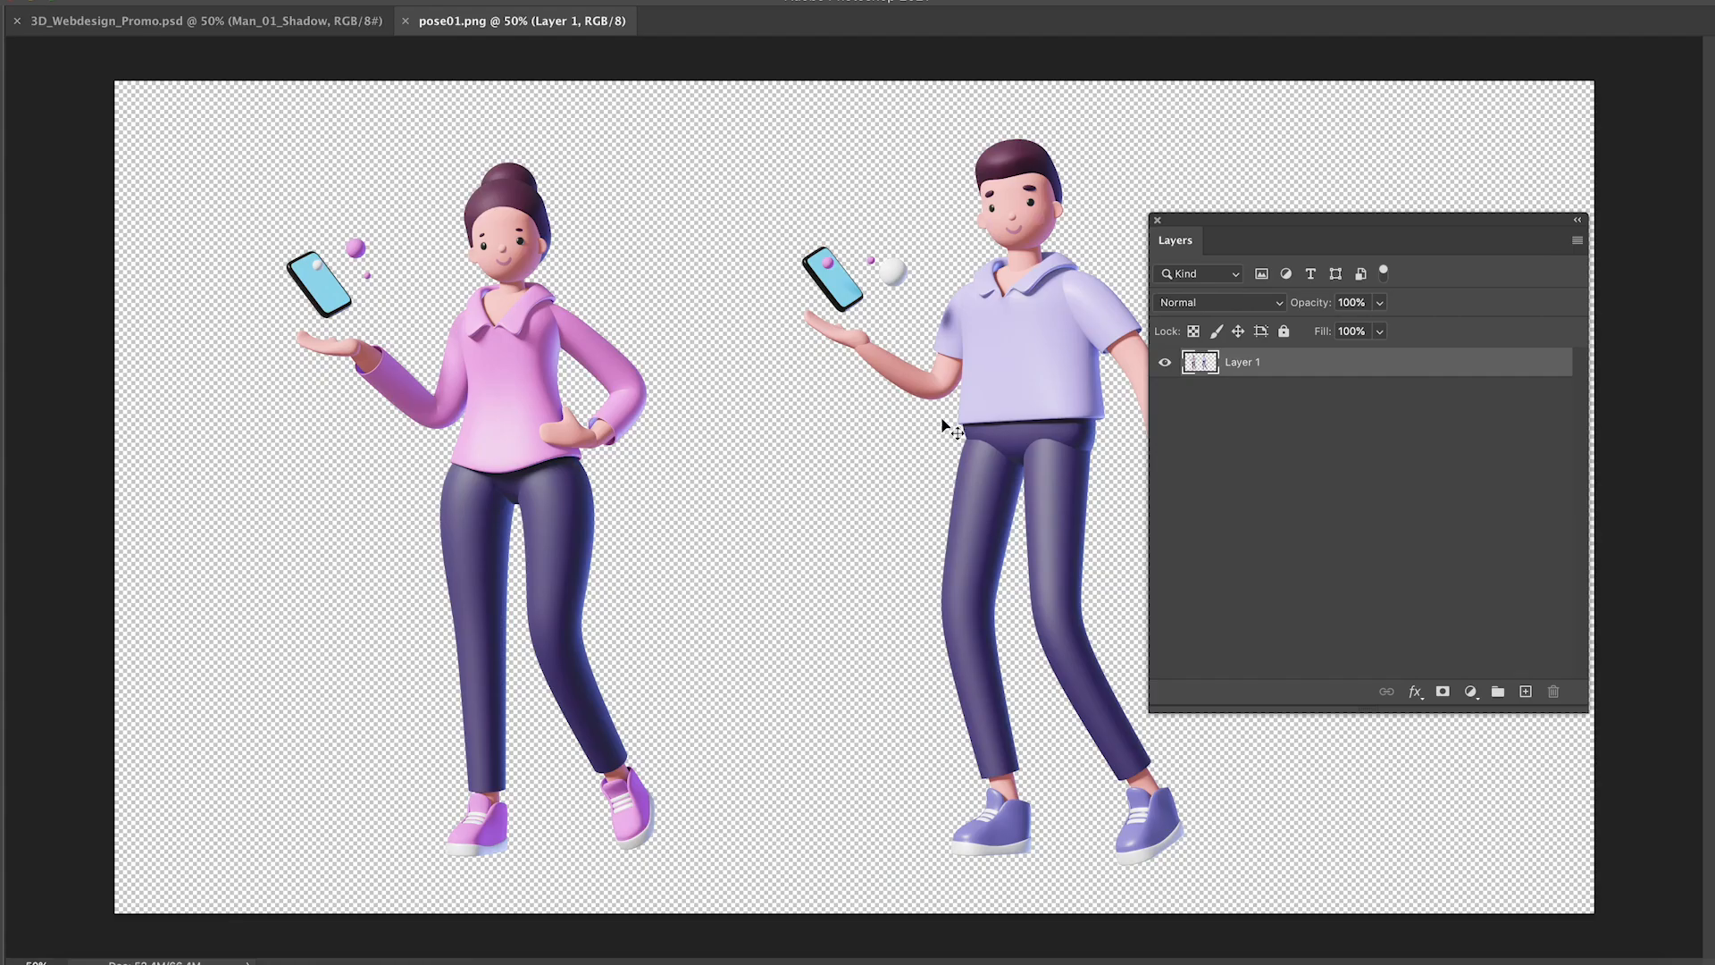
Step: Crop pose01.png to the woman in the pink top, then save and close the file
key("m")
left_click_drag(252, 101, 750, 891)
key("c")
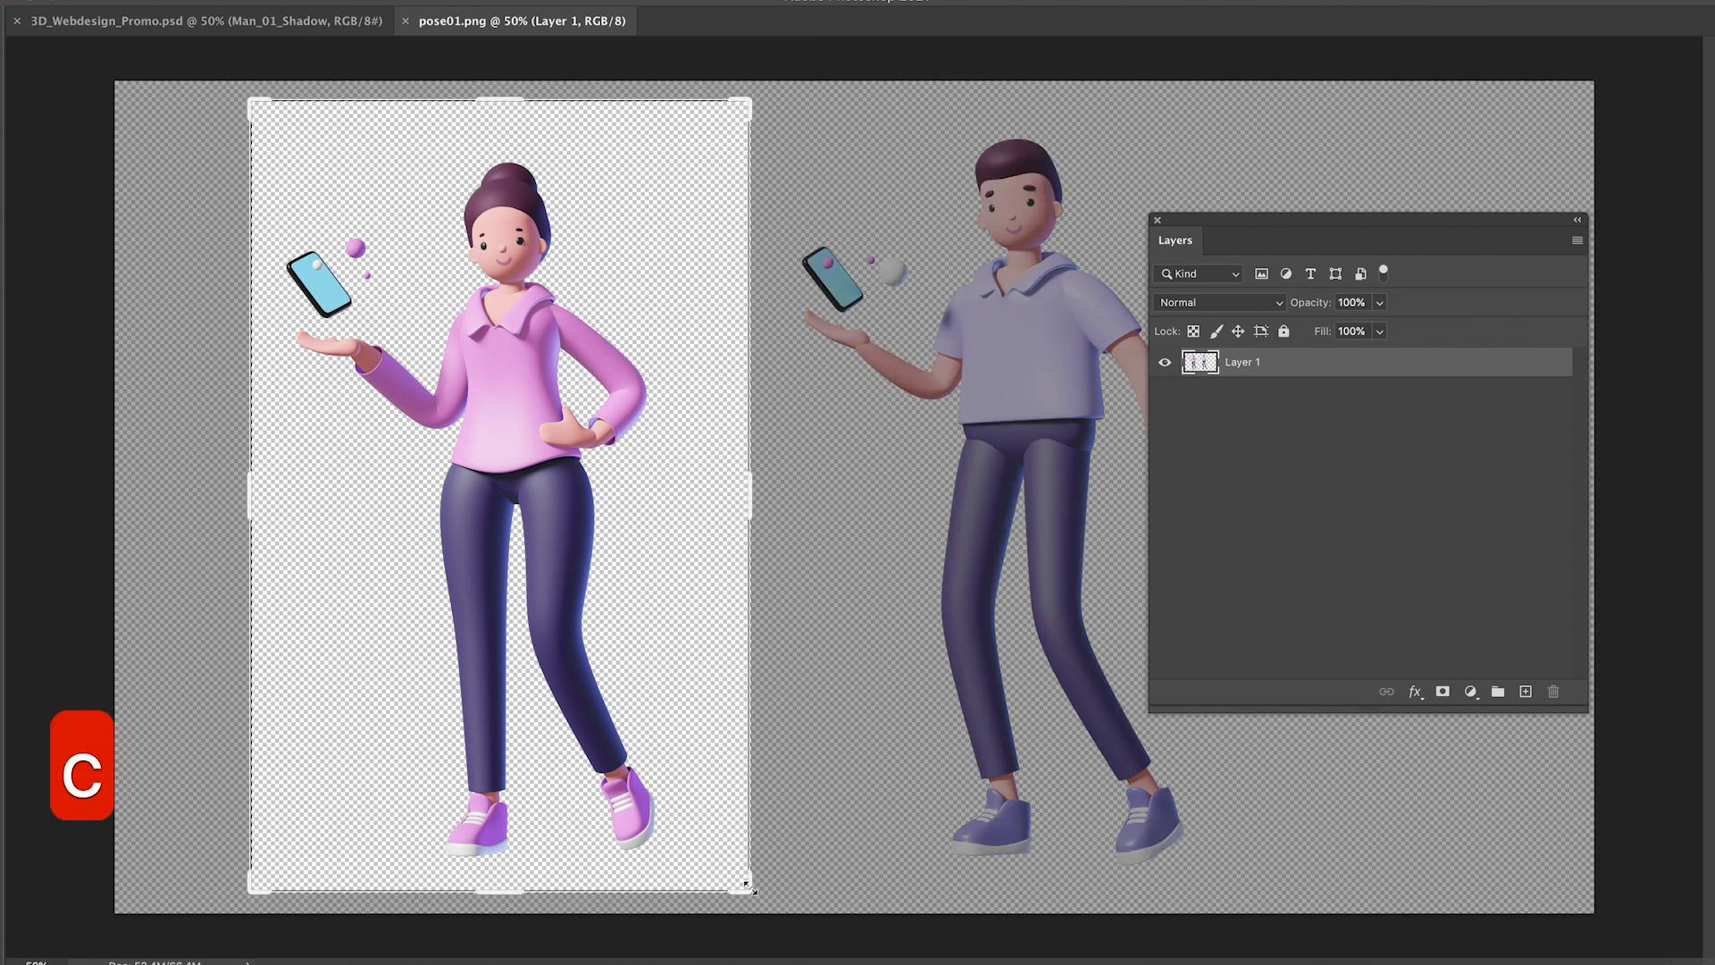
key("Return")
key("Return")
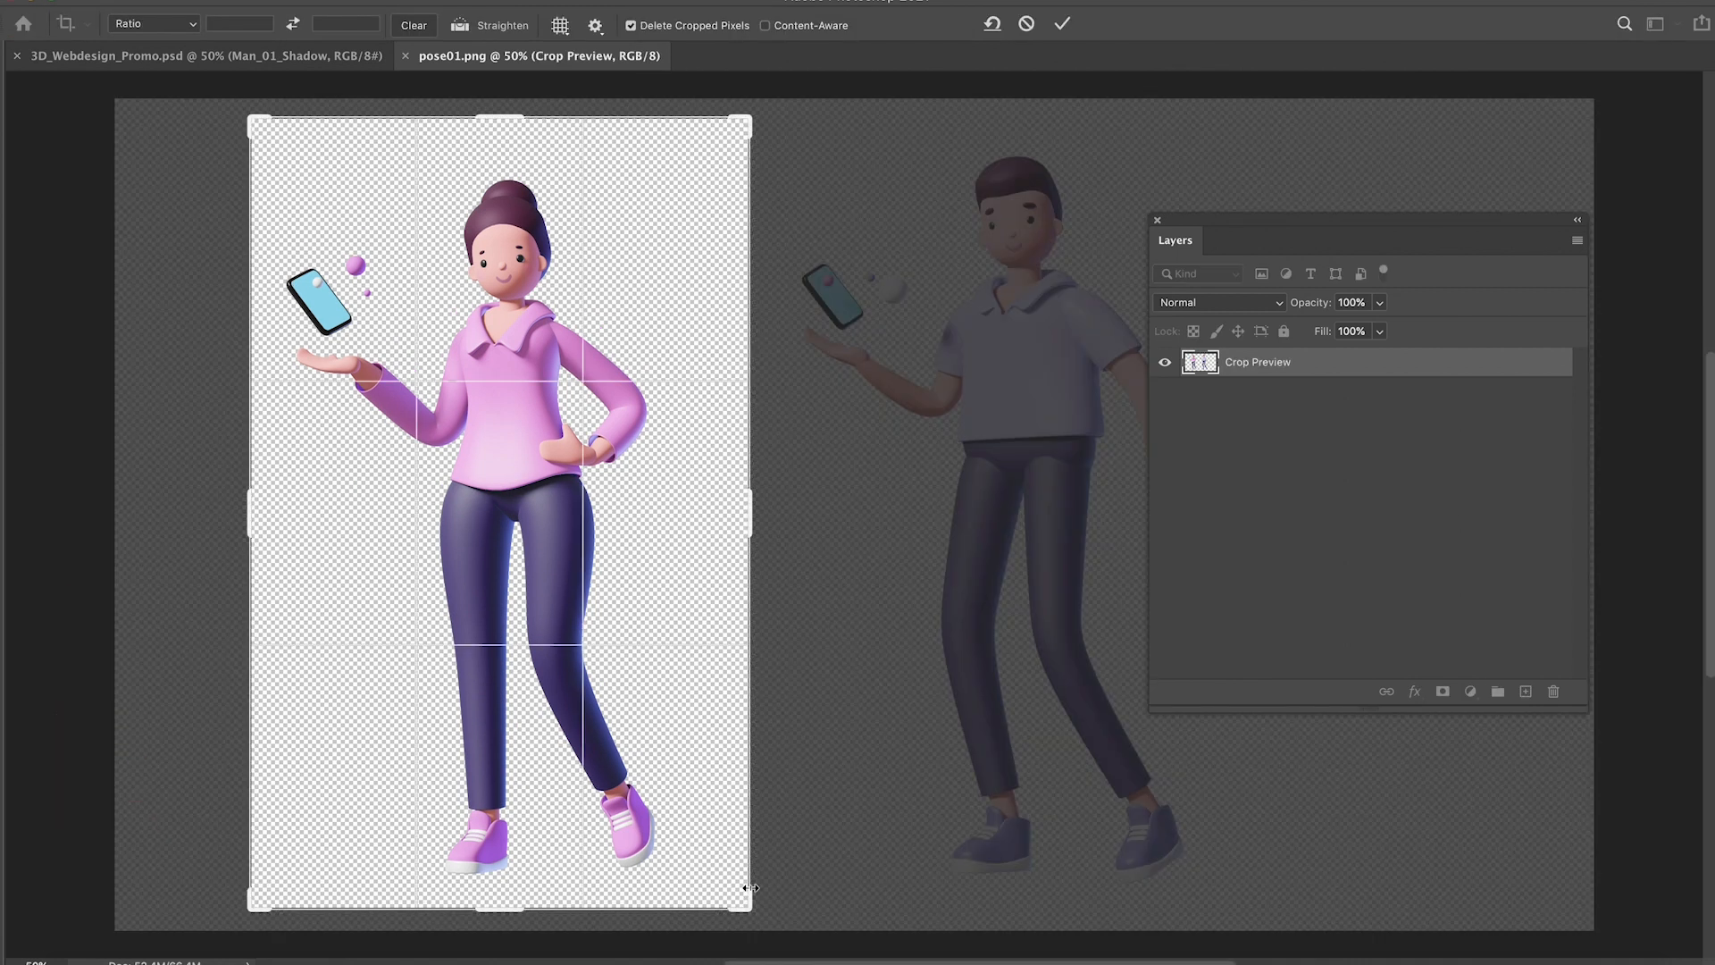
key("Return")
key("super+s")
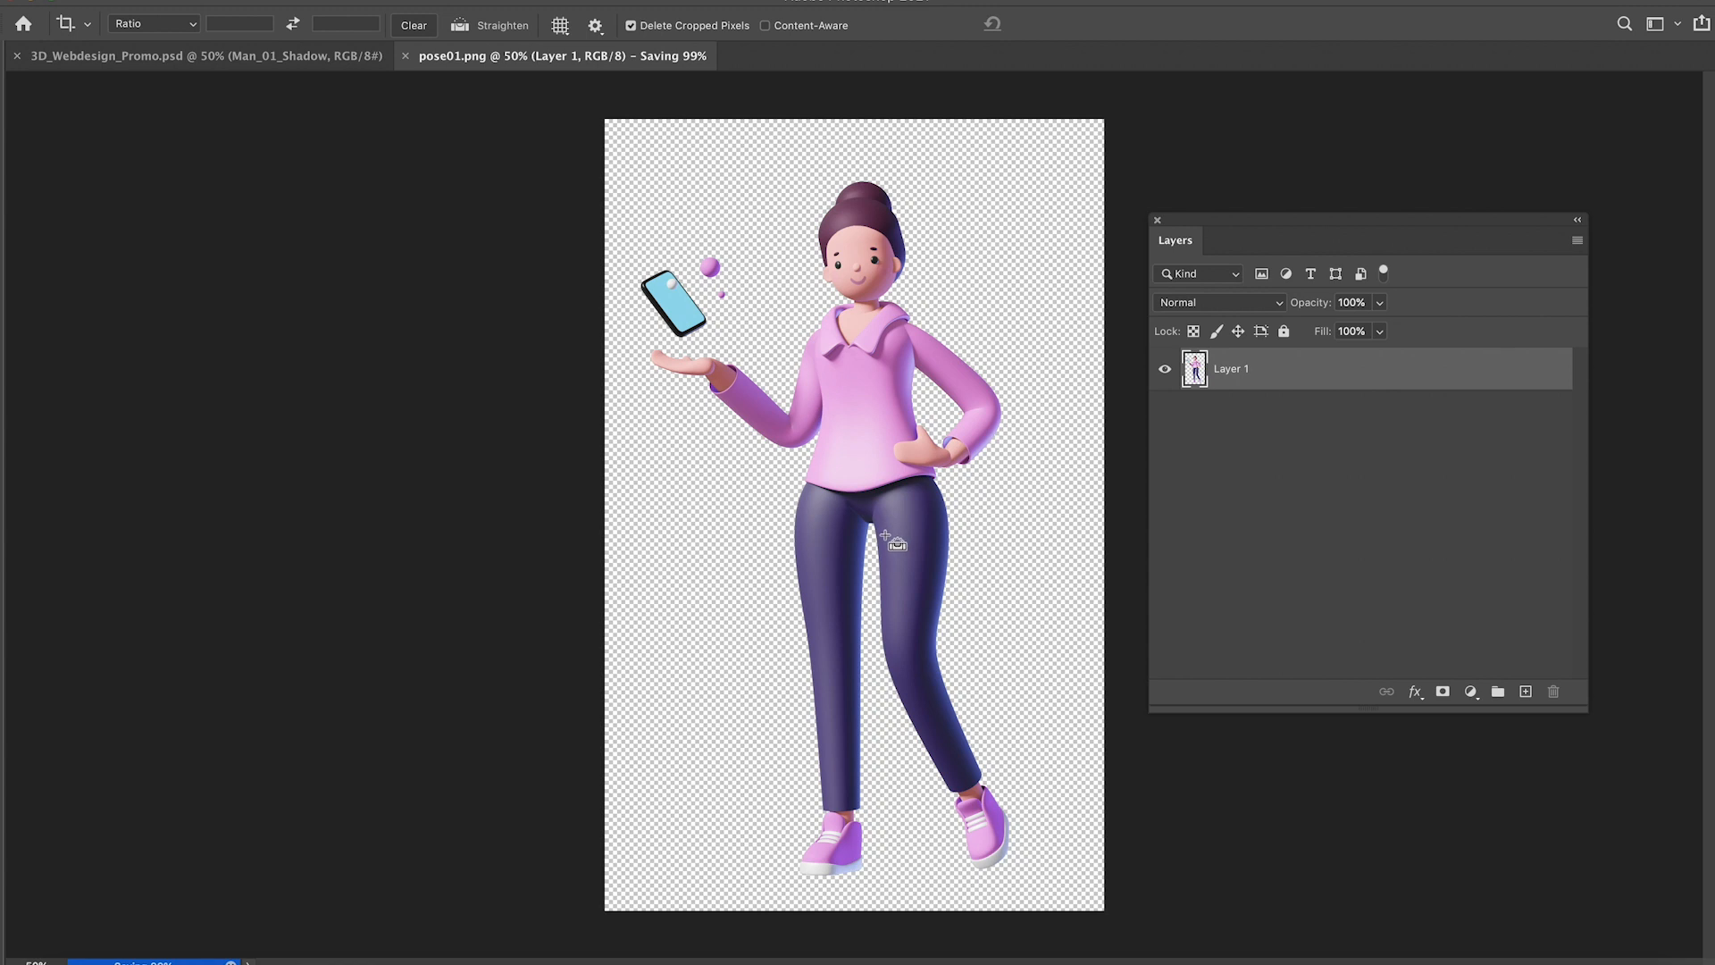
key("super+w")
left_click(1024, 327)
Step: Switch back to Adobe XD and place the cropped pose01.png on the canvas near the Web 1366 – 2 artboard
key("super+Tab")
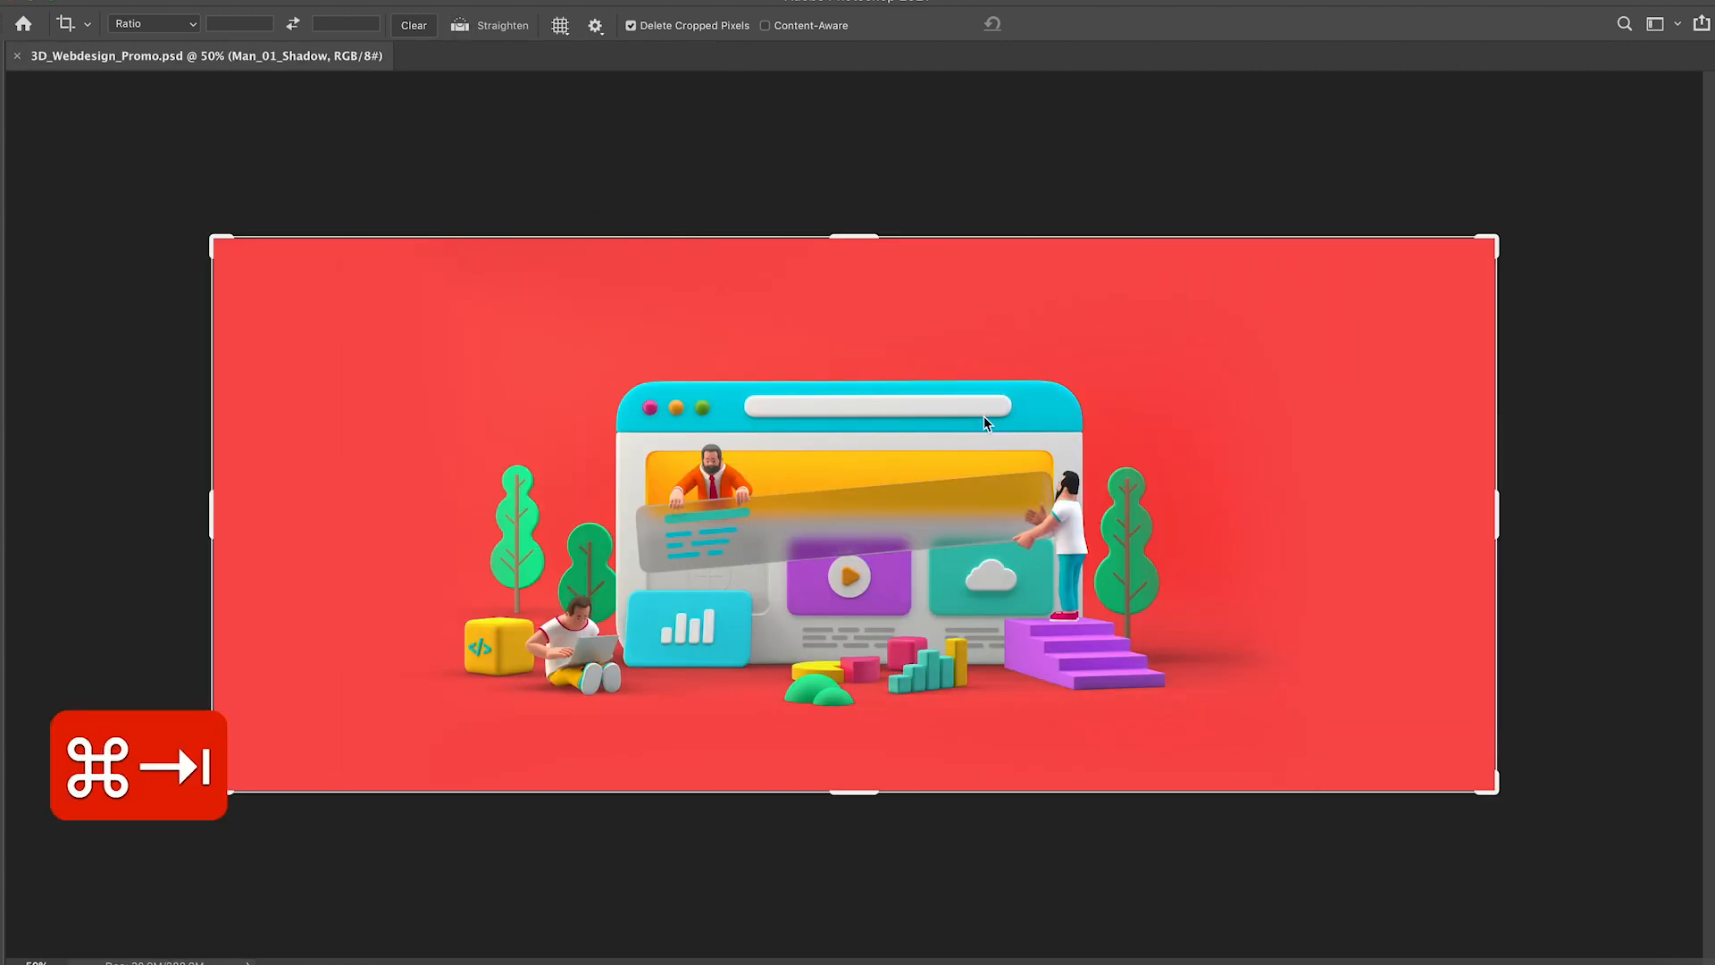
key("super+Tab")
left_click_drag(1164, 459, 283, 740)
key("super+Tab")
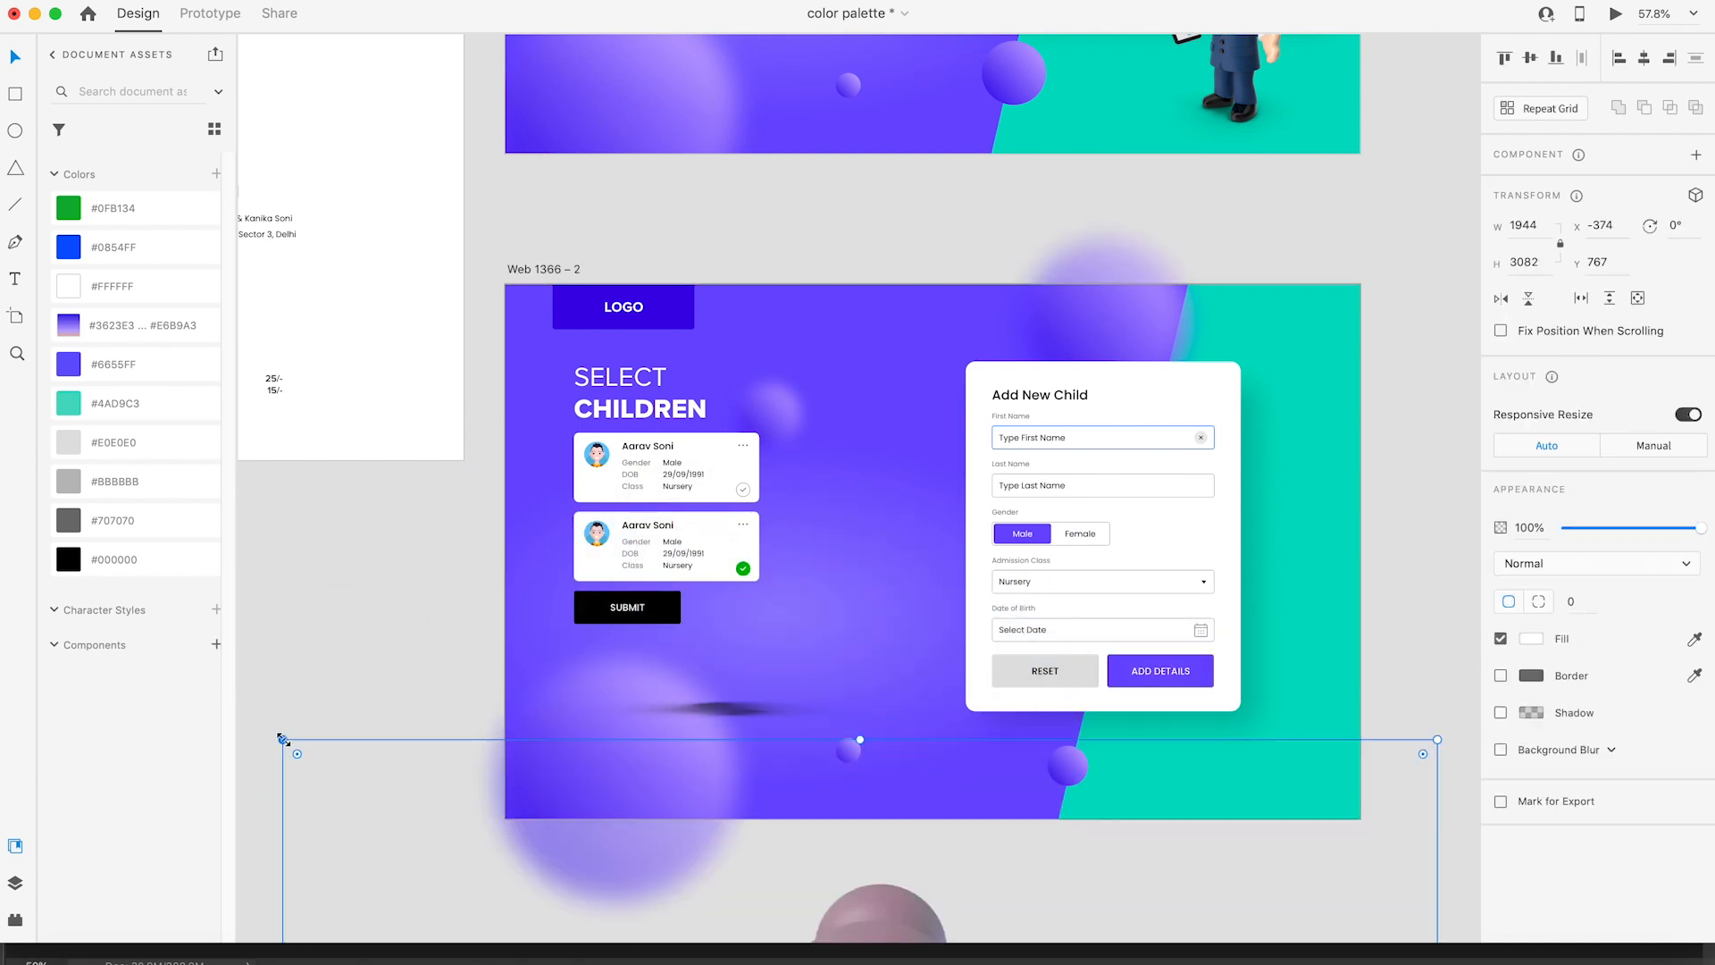
Step: Scale the woman illustration down to about 335 × 531 and place it between the child cards and the Add New Child form
scroll(744, 770, "down", 6)
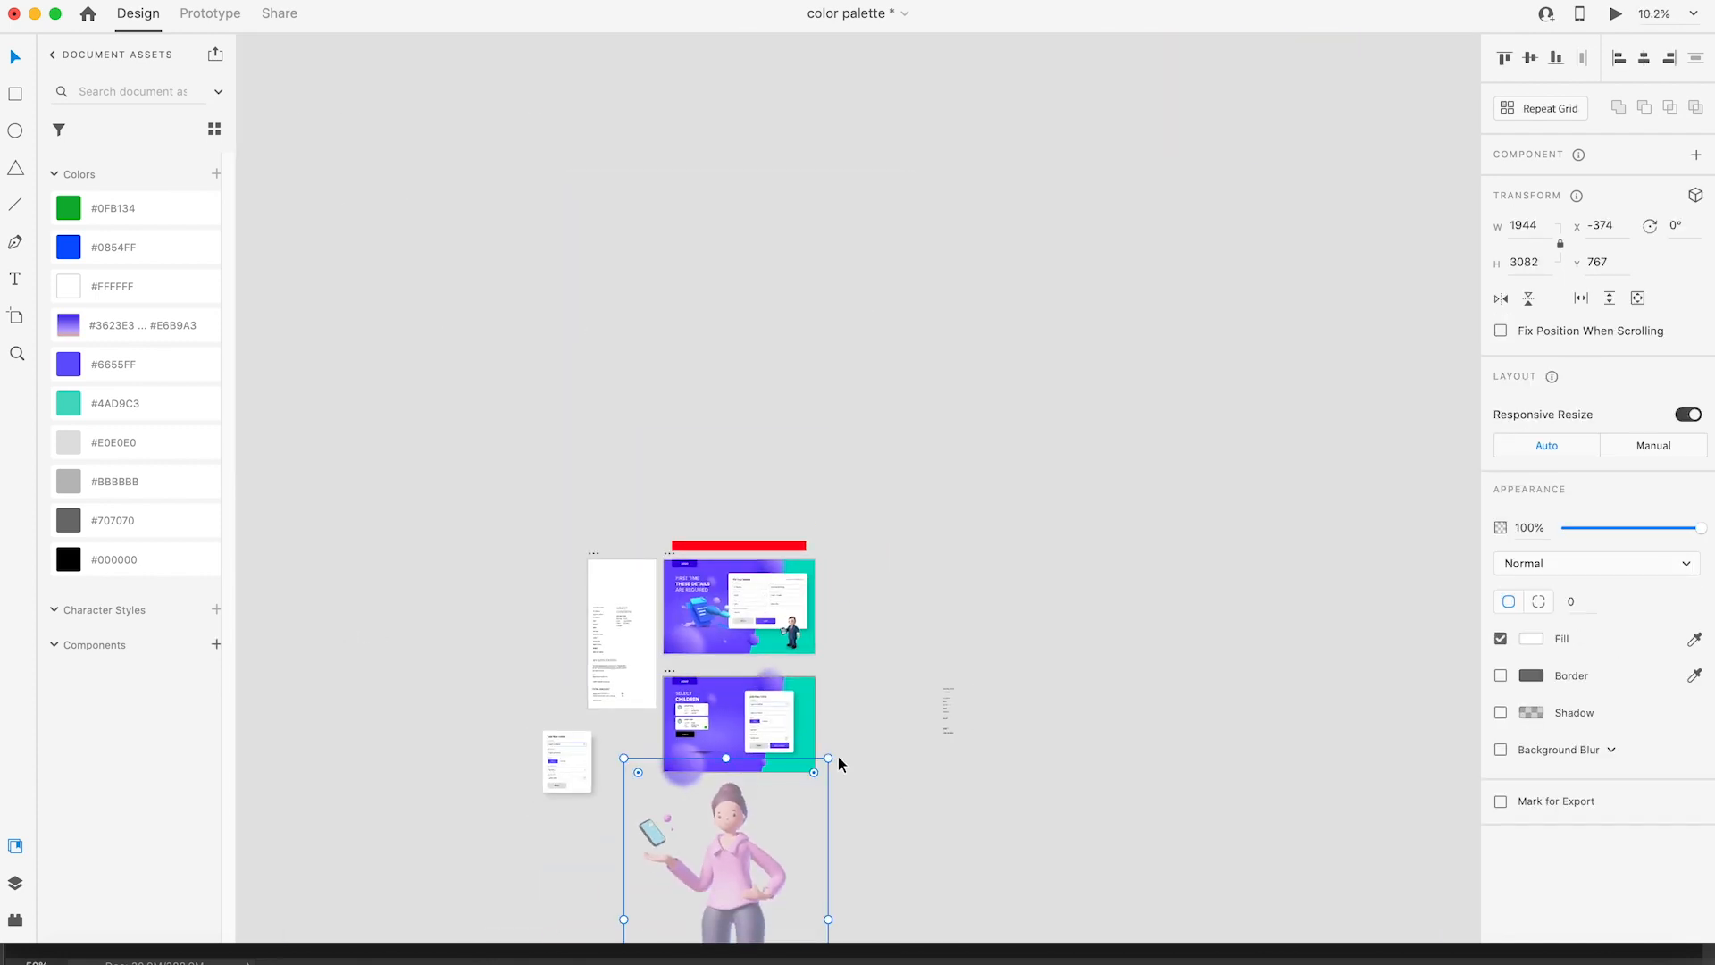
left_click_drag(829, 757, 739, 899)
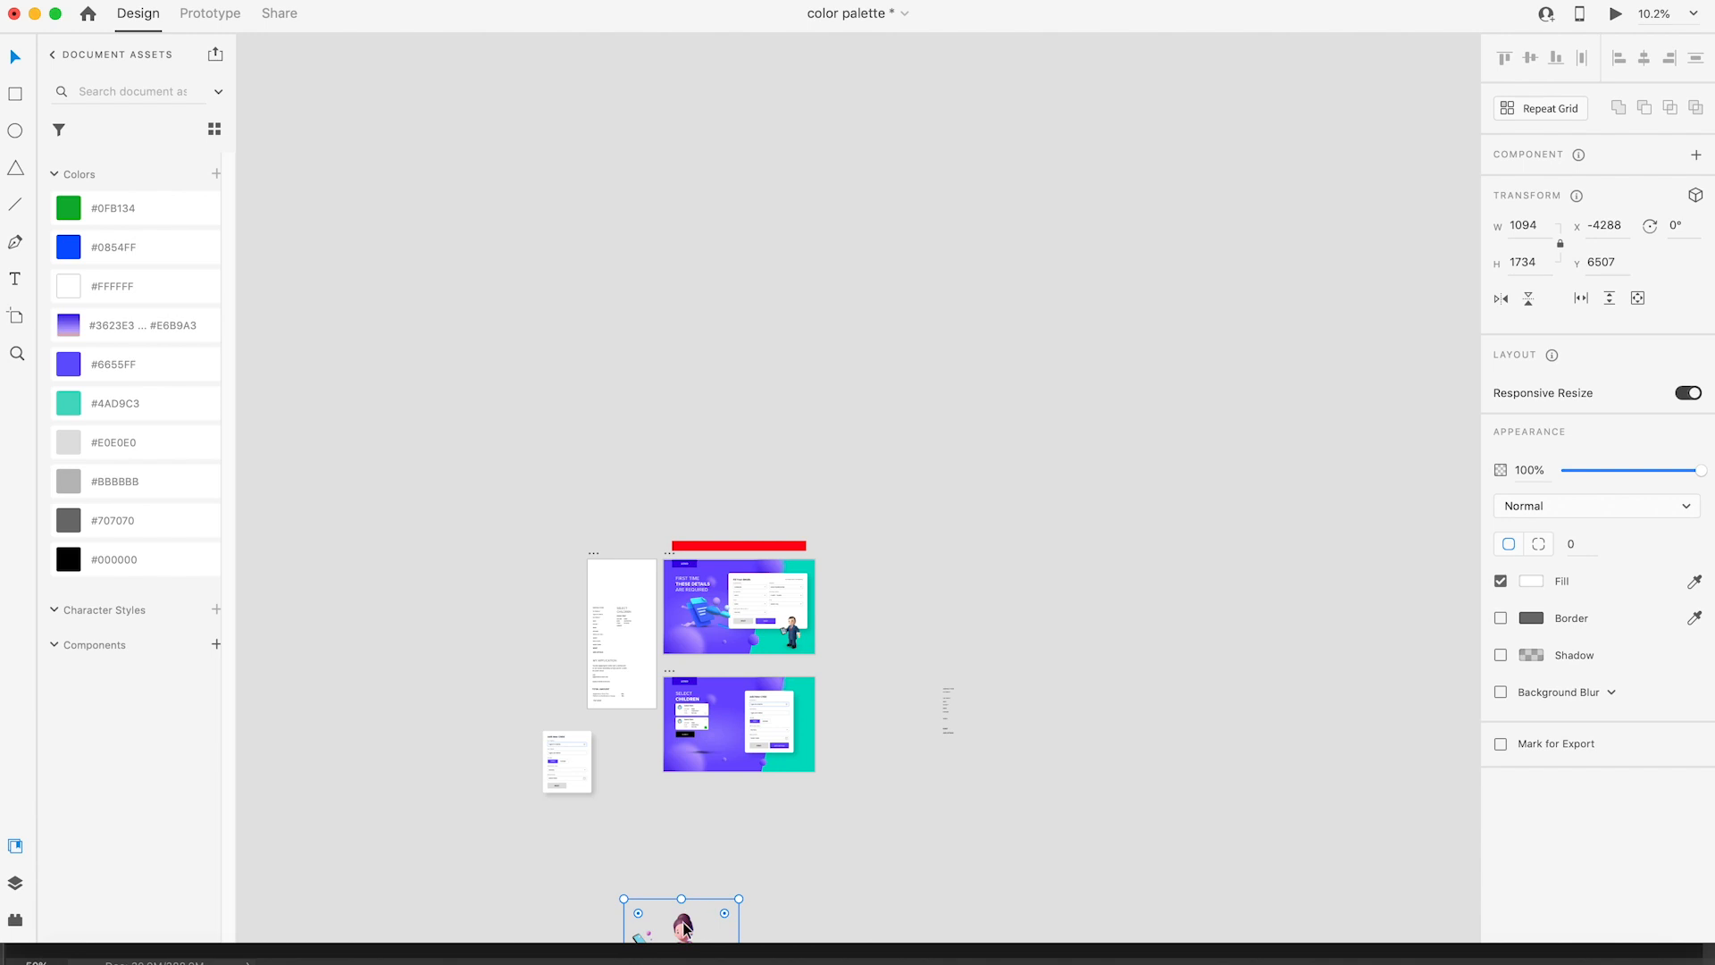
key("super+z")
left_click_drag(798, 786, 773, 747)
left_click_drag(749, 806, 735, 740)
key("z")
left_click_drag(657, 673, 780, 752)
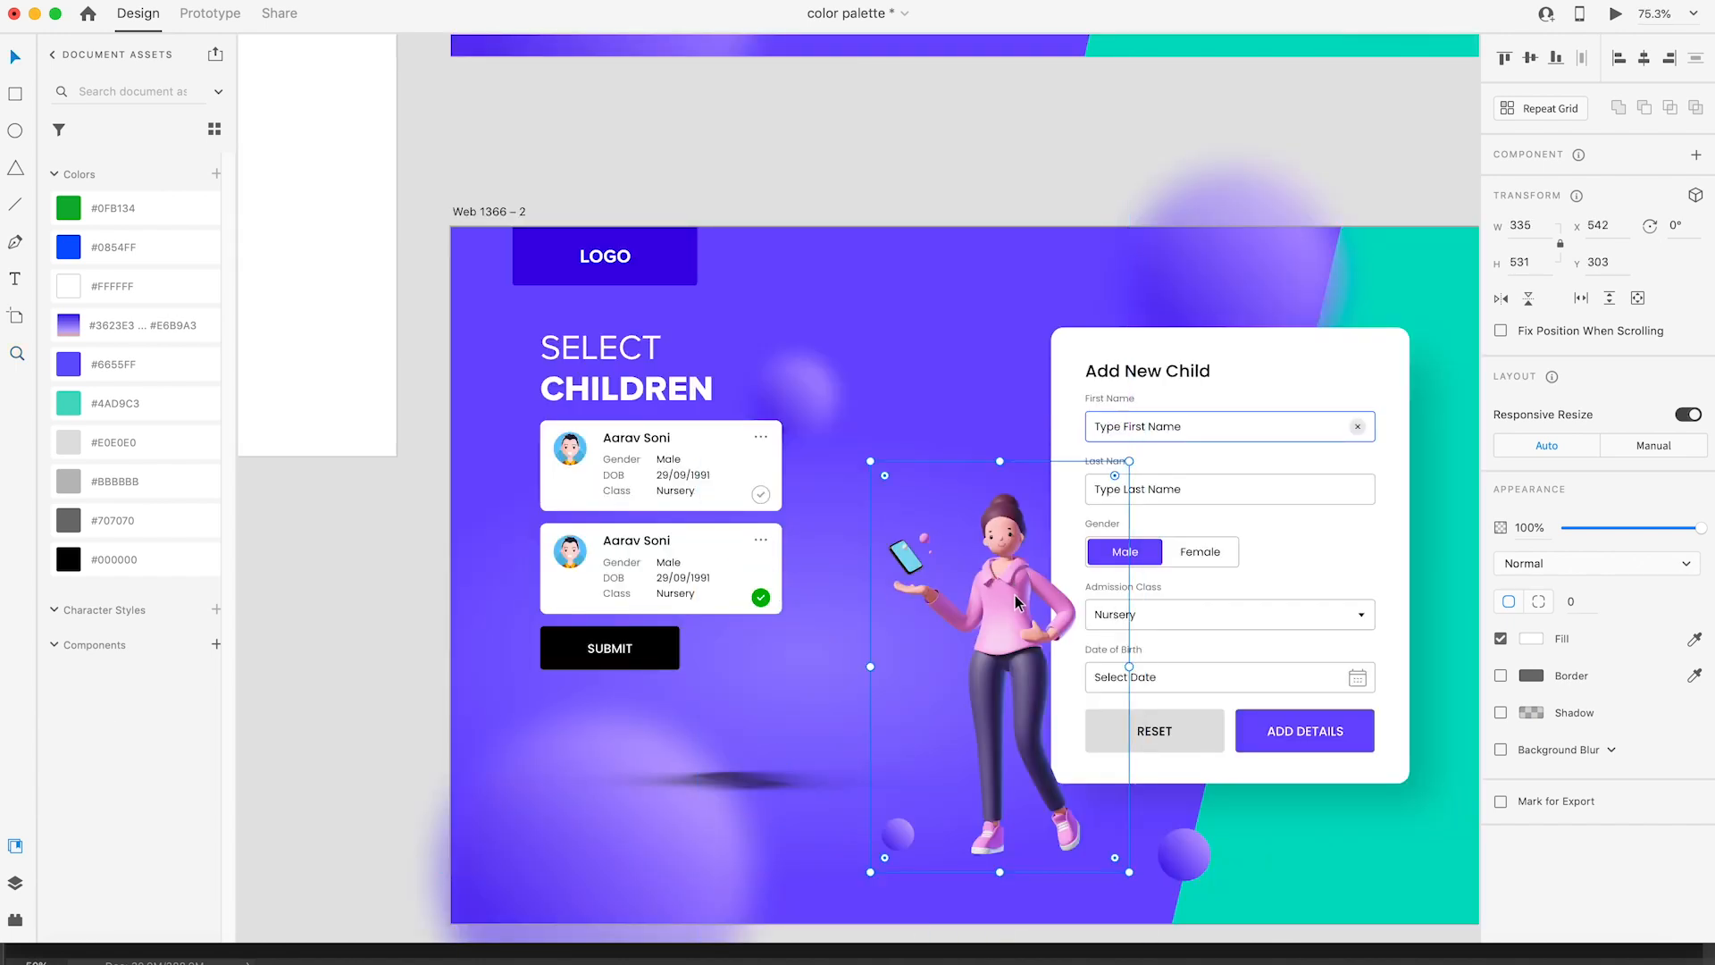
Step: Enlarge the woman illustration to about 371 × 587 and move it to x 506, y 224
left_click_drag(866, 460, 842, 418)
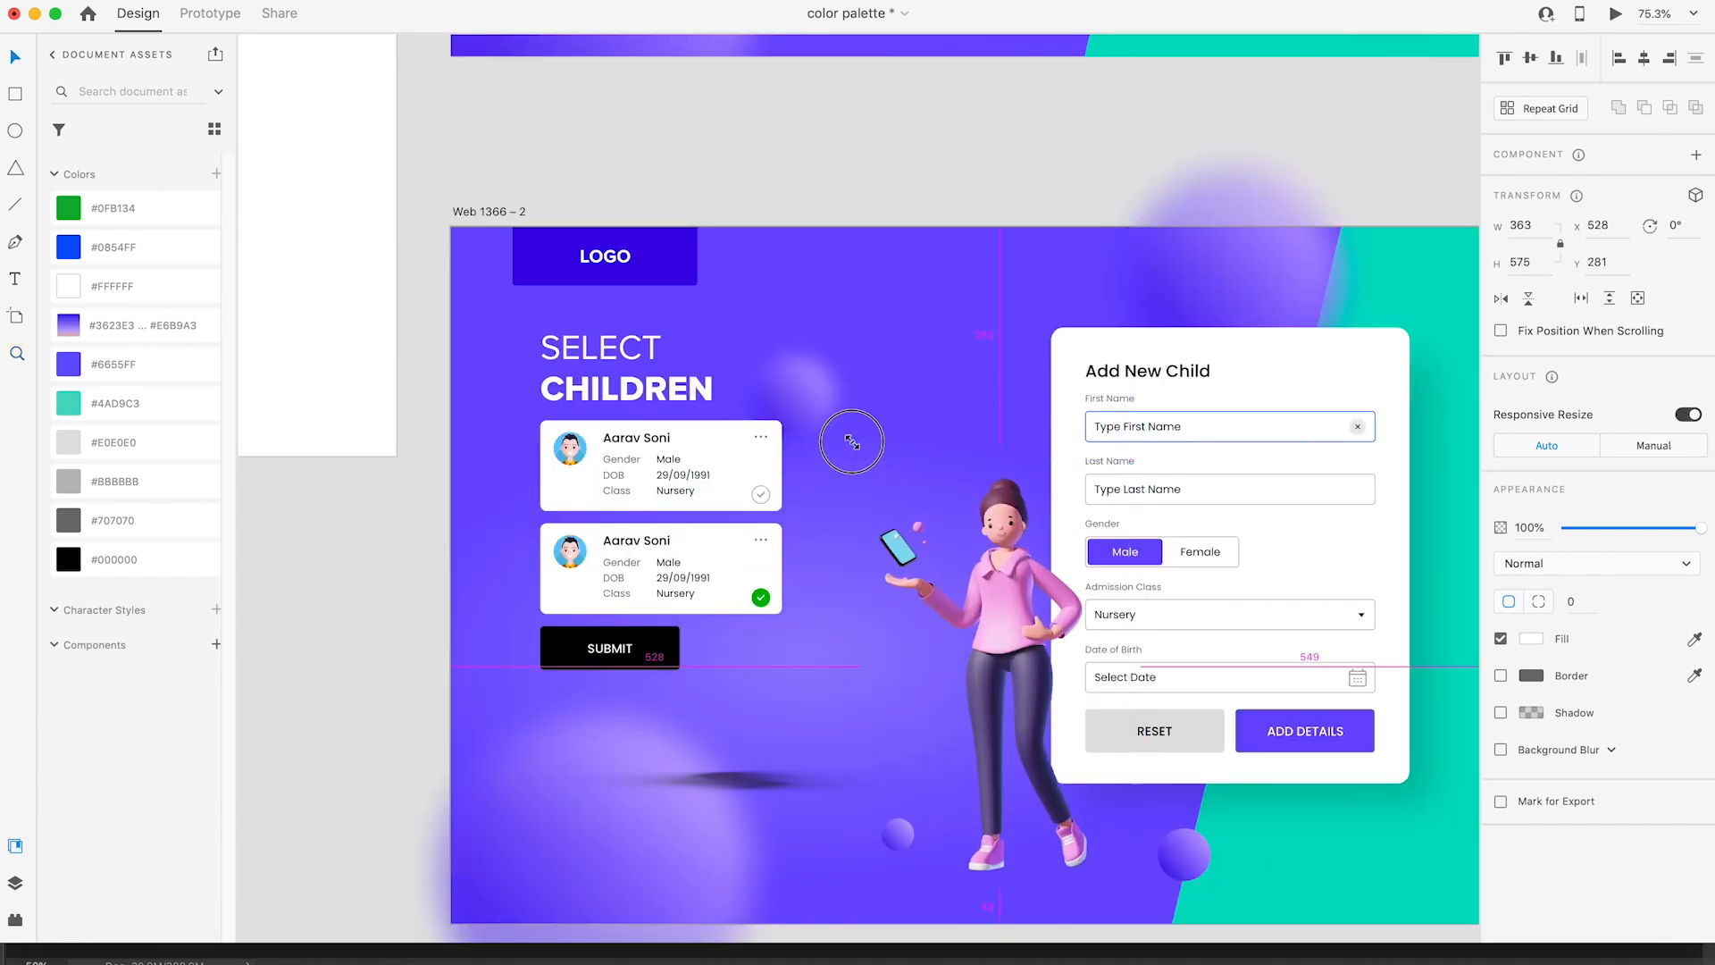
left_click_drag(998, 568, 998, 576)
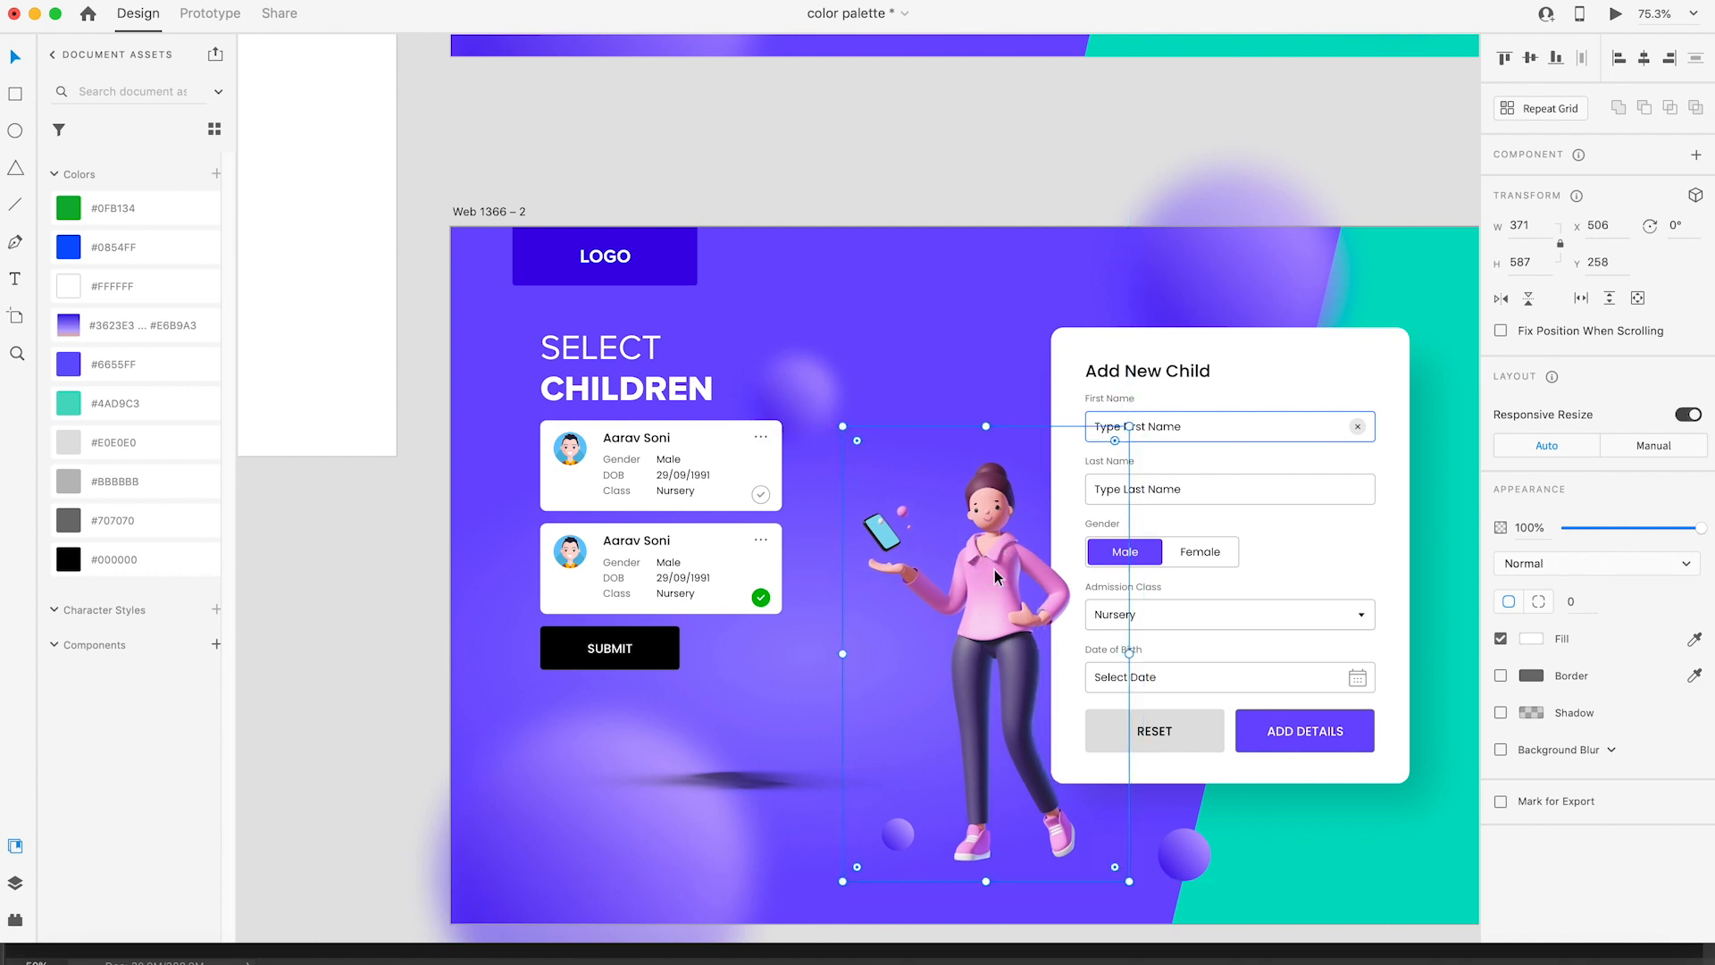
scroll(998, 576, "down", 5)
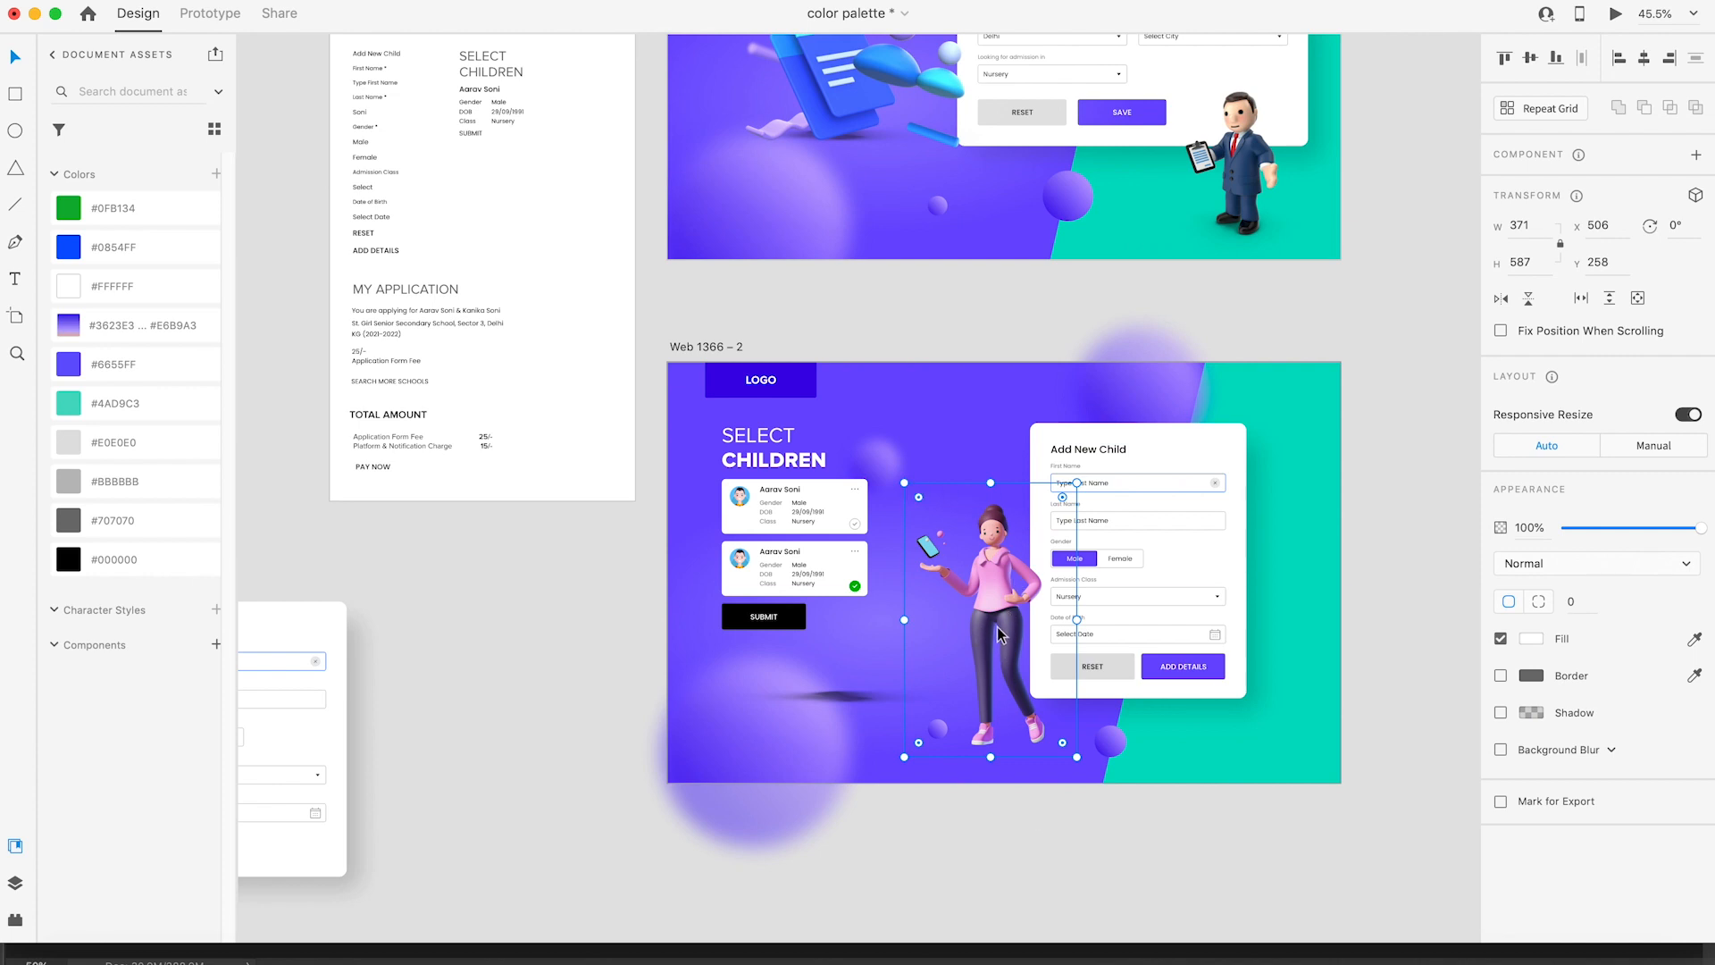
left_click_drag(993, 624, 993, 607)
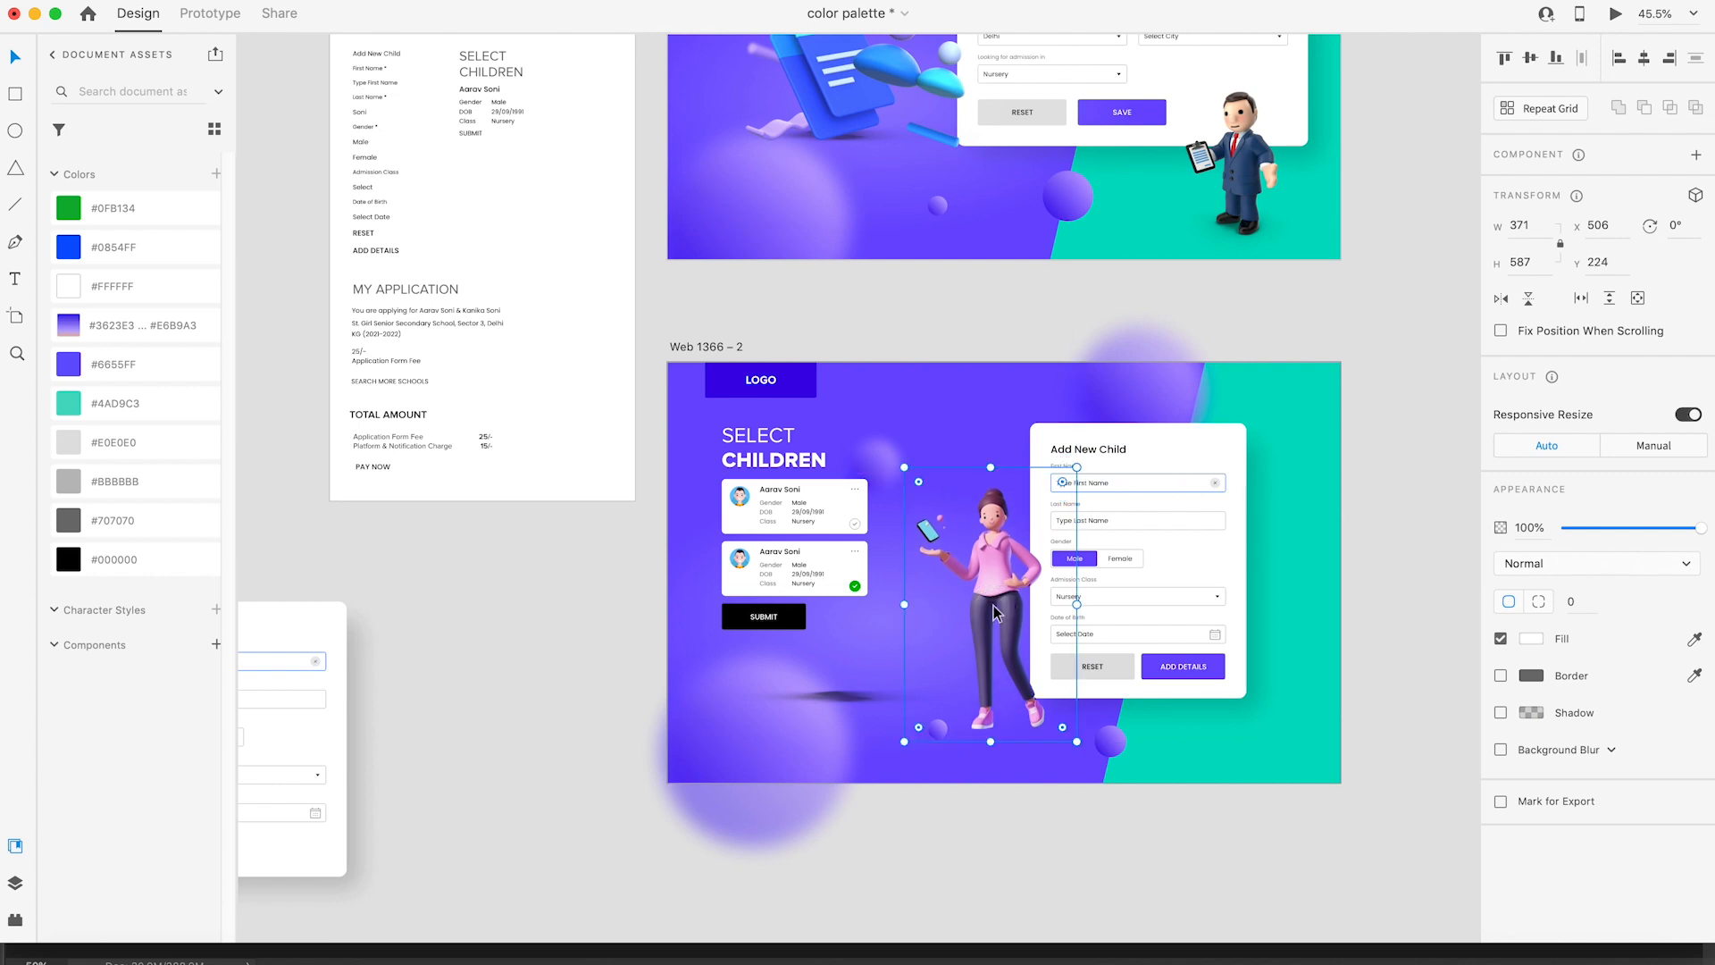
Step: Scale the floor shadow image down to about 663 × 197 near the woman's feet
left_click(888, 792)
key("z")
left_click_drag(635, 562, 1267, 872)
key("v")
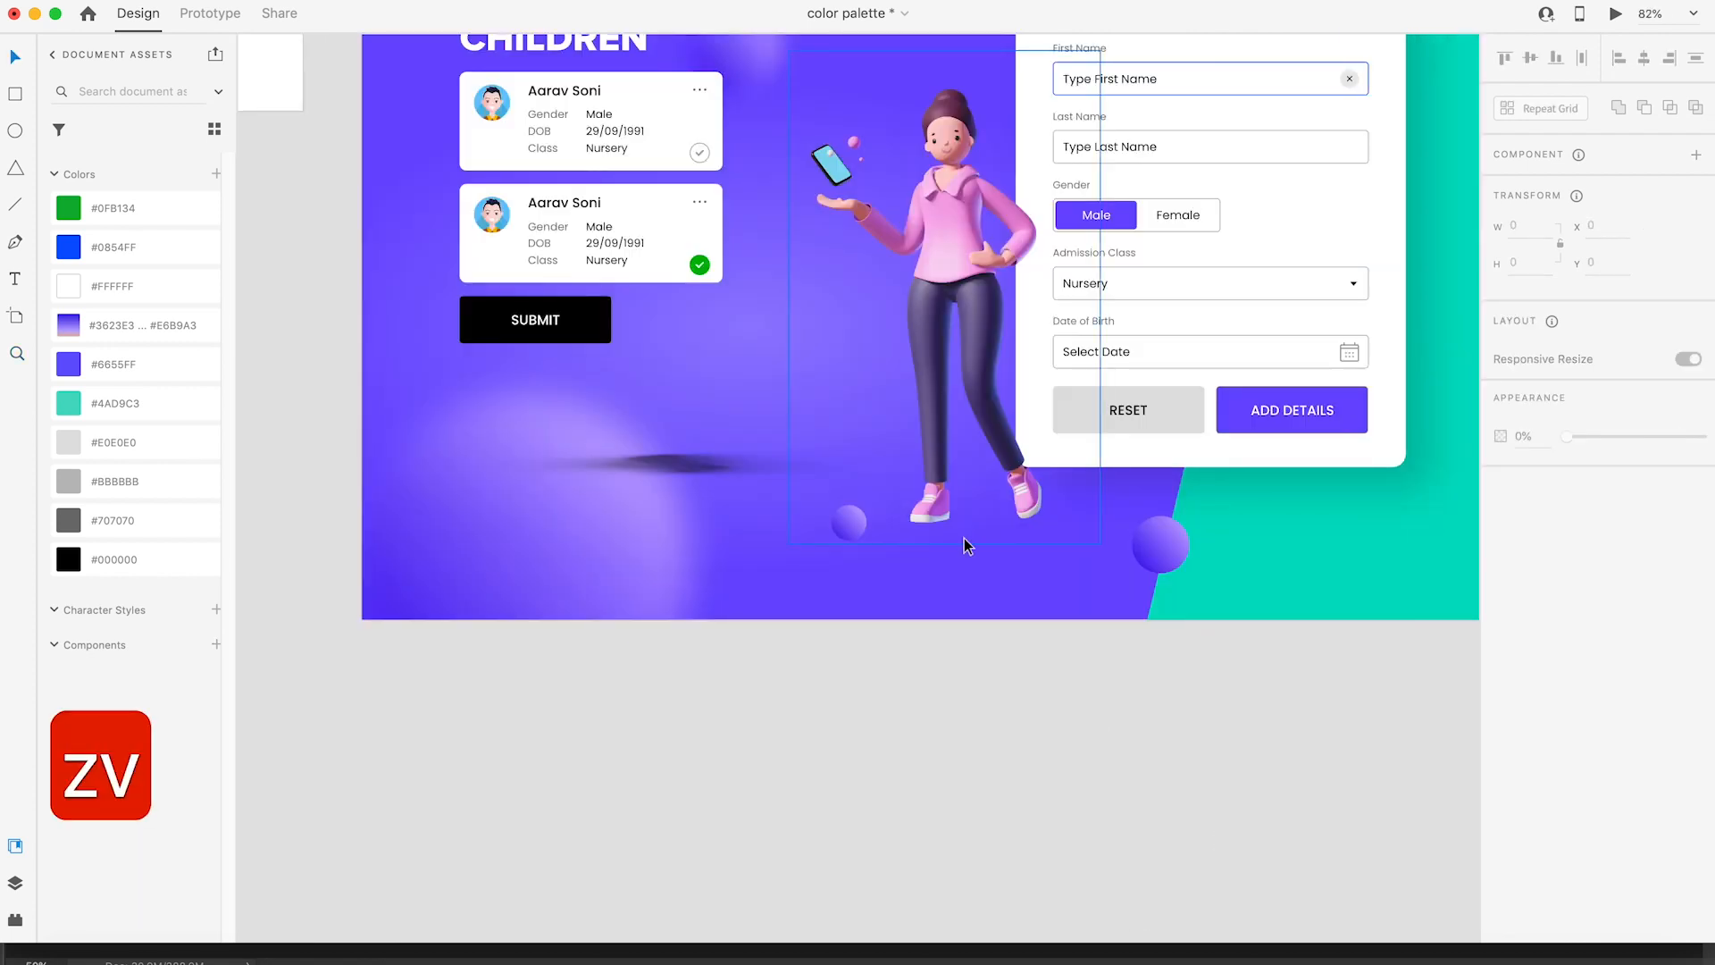
left_click(681, 474)
key("super+z")
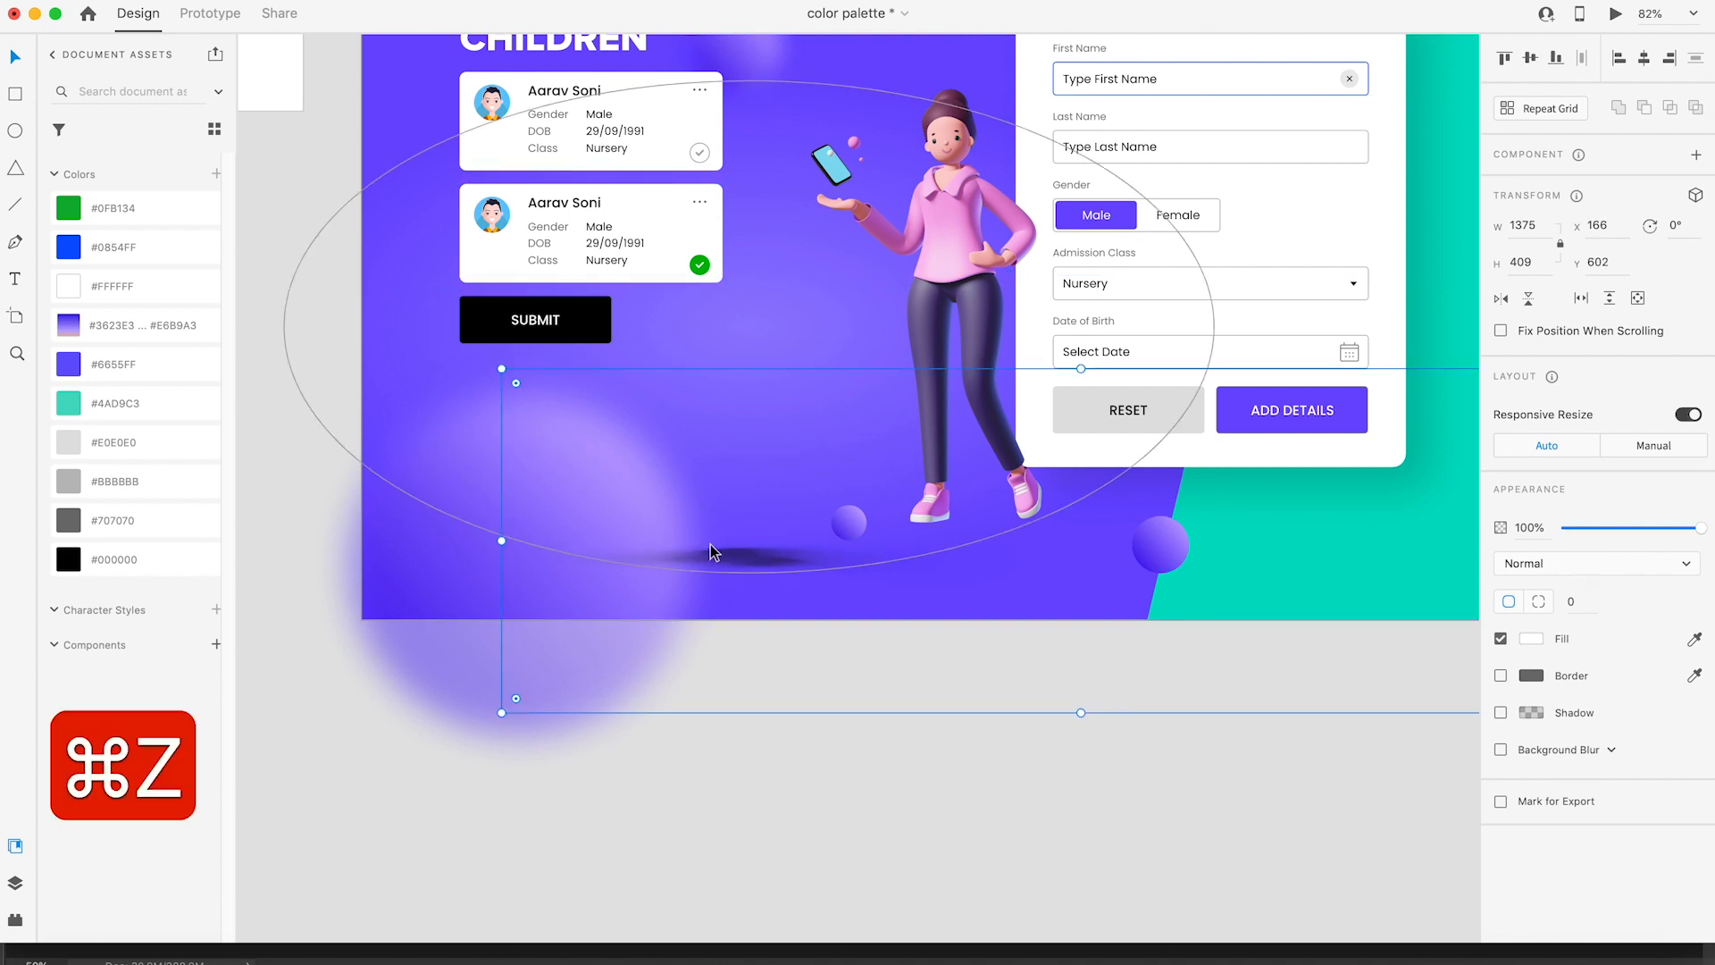
left_click_drag(429, 275, 730, 364)
left_click(829, 460)
key("super+z")
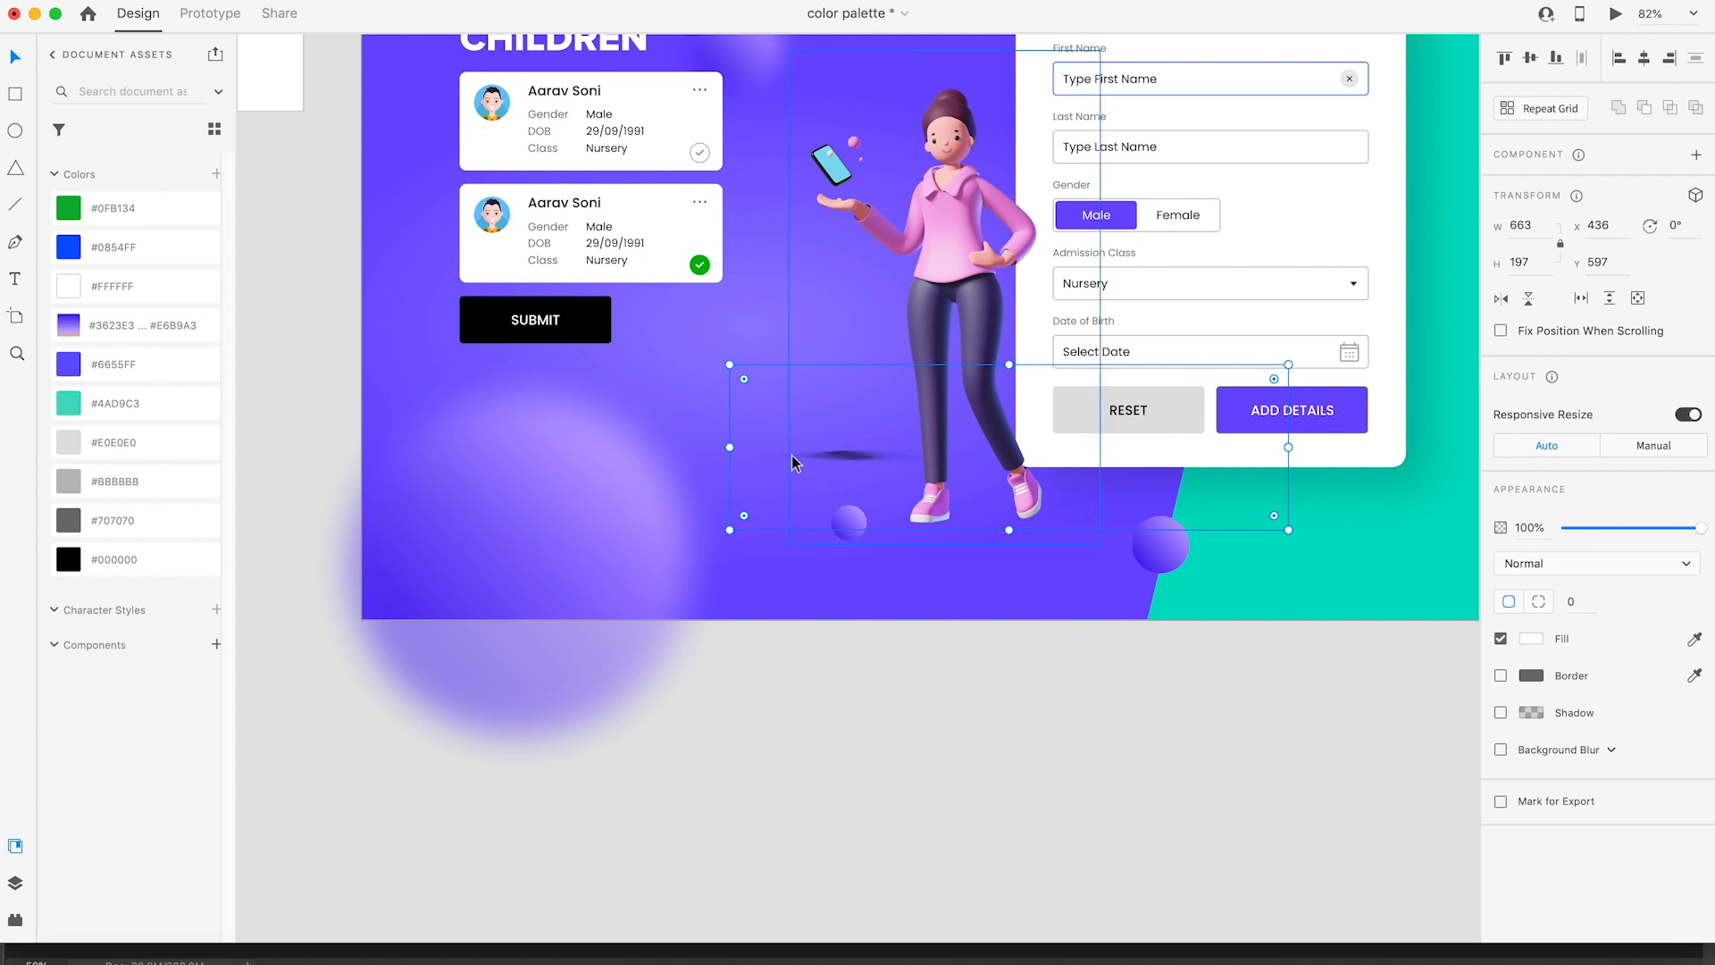
Step: Move the floor shadow beneath the woman's left-hand shoe, to x 536, y 677
key("shift+Down")
key("shift+Down")
key("shift+Down")
key("shift+Down")
key("shift+Down")
key("shift+Down")
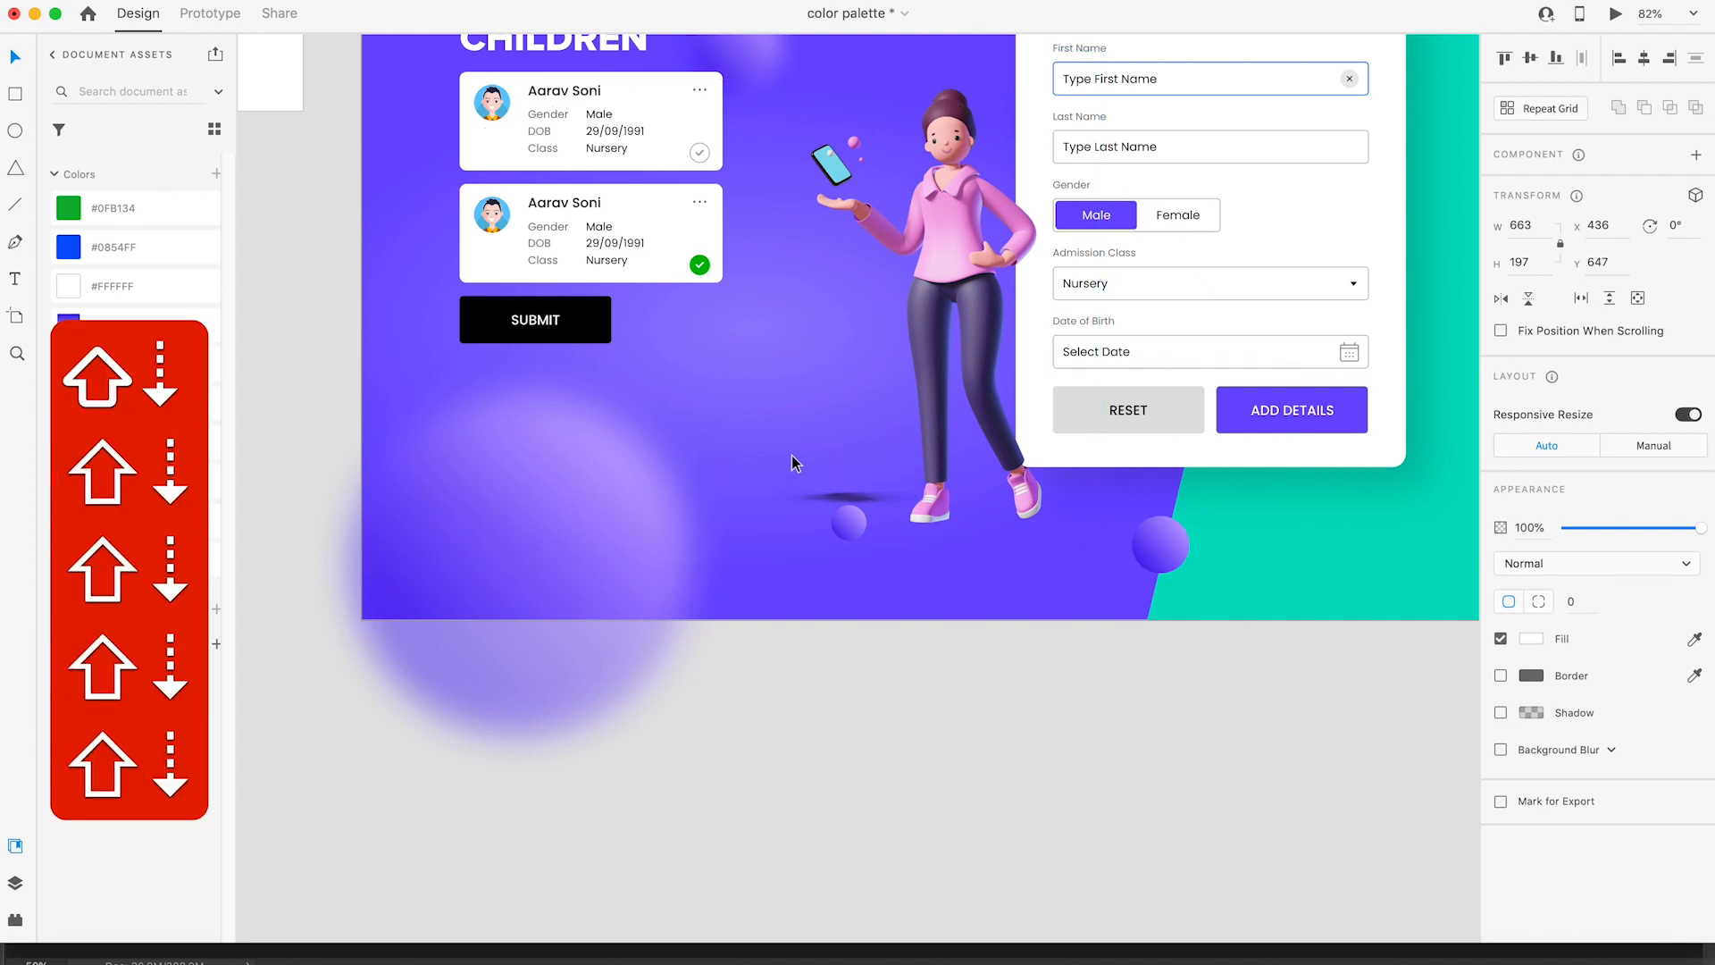
key("shift+Right")
key("shift+Right")
key("shift+Right")
key("shift+Right")
key("shift+Right")
key("shift+Right")
key("shift+Right")
key("shift+Right")
key("shift+Down")
key("shift+Down")
key("shift+Down")
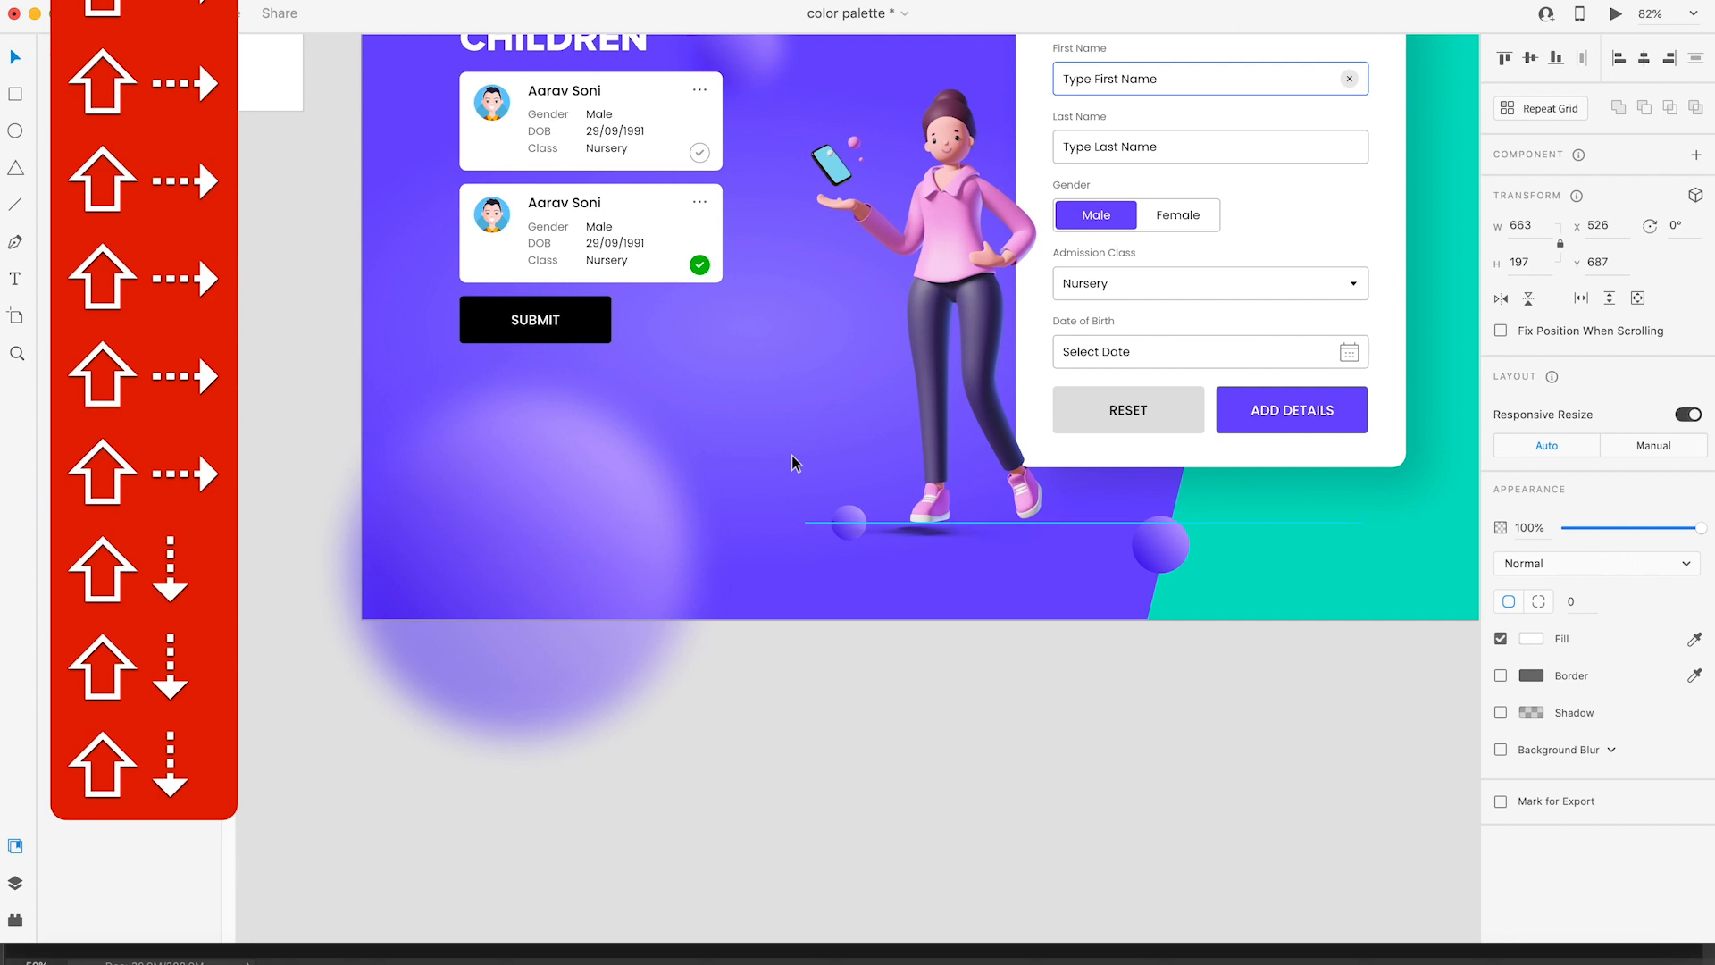
key("shift+Right")
key("shift+Right")
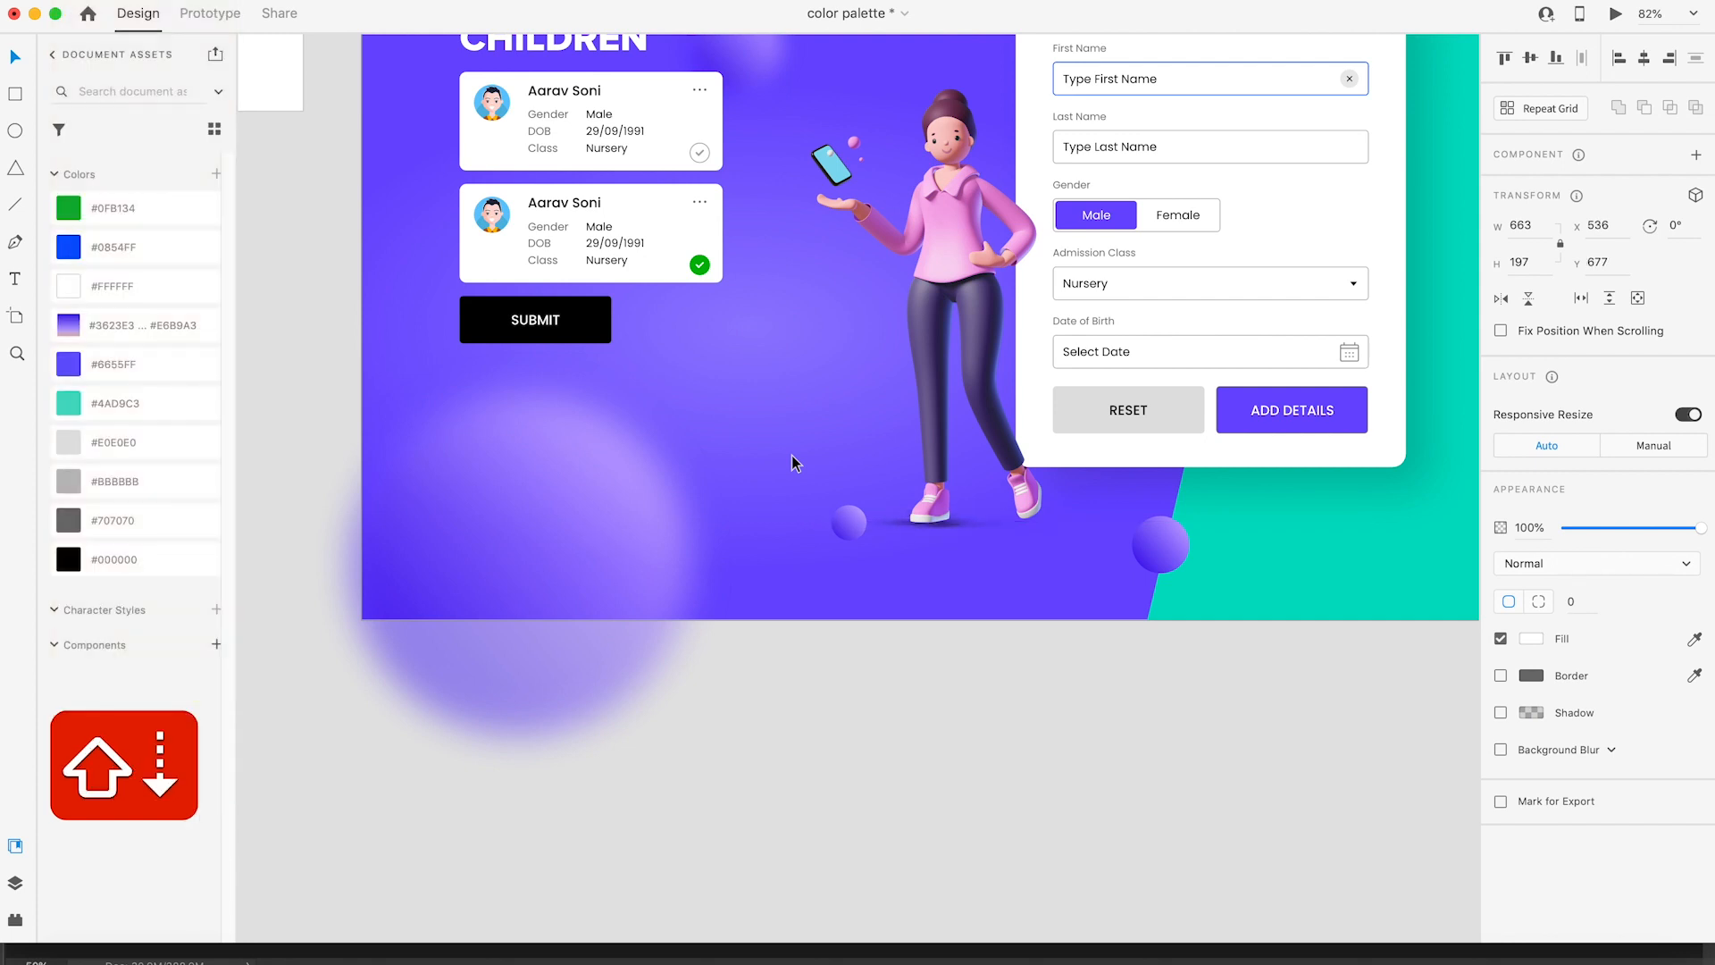
Step: Duplicate the floor shadow and move the copy beneath the woman's other shoe, to x 656, y 667
key("super+c")
key("super+v")
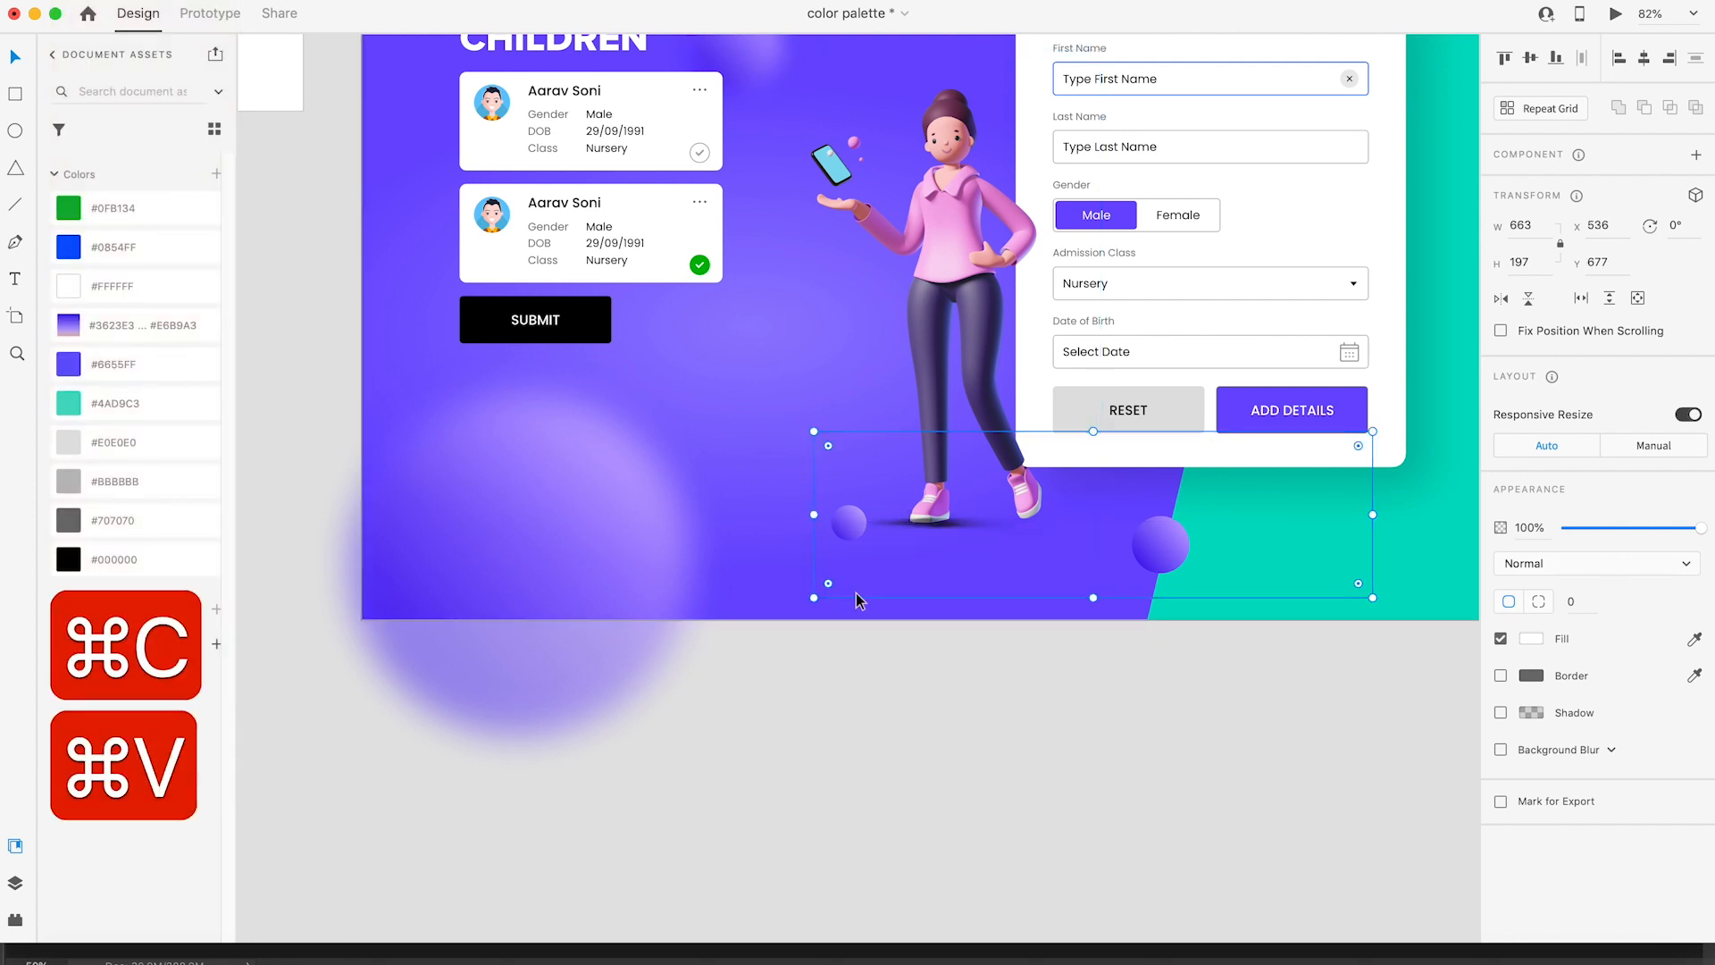
key("shift+Right")
key("shift+Right")
key("shift+Right")
key("shift+Right")
key("shift+Right")
key("shift+Right")
key("shift+Right")
key("shift+Right")
key("shift+Right")
key("shift+Right")
key("shift+Right")
key("shift+Right")
key("shift+Right")
key("shift+Right")
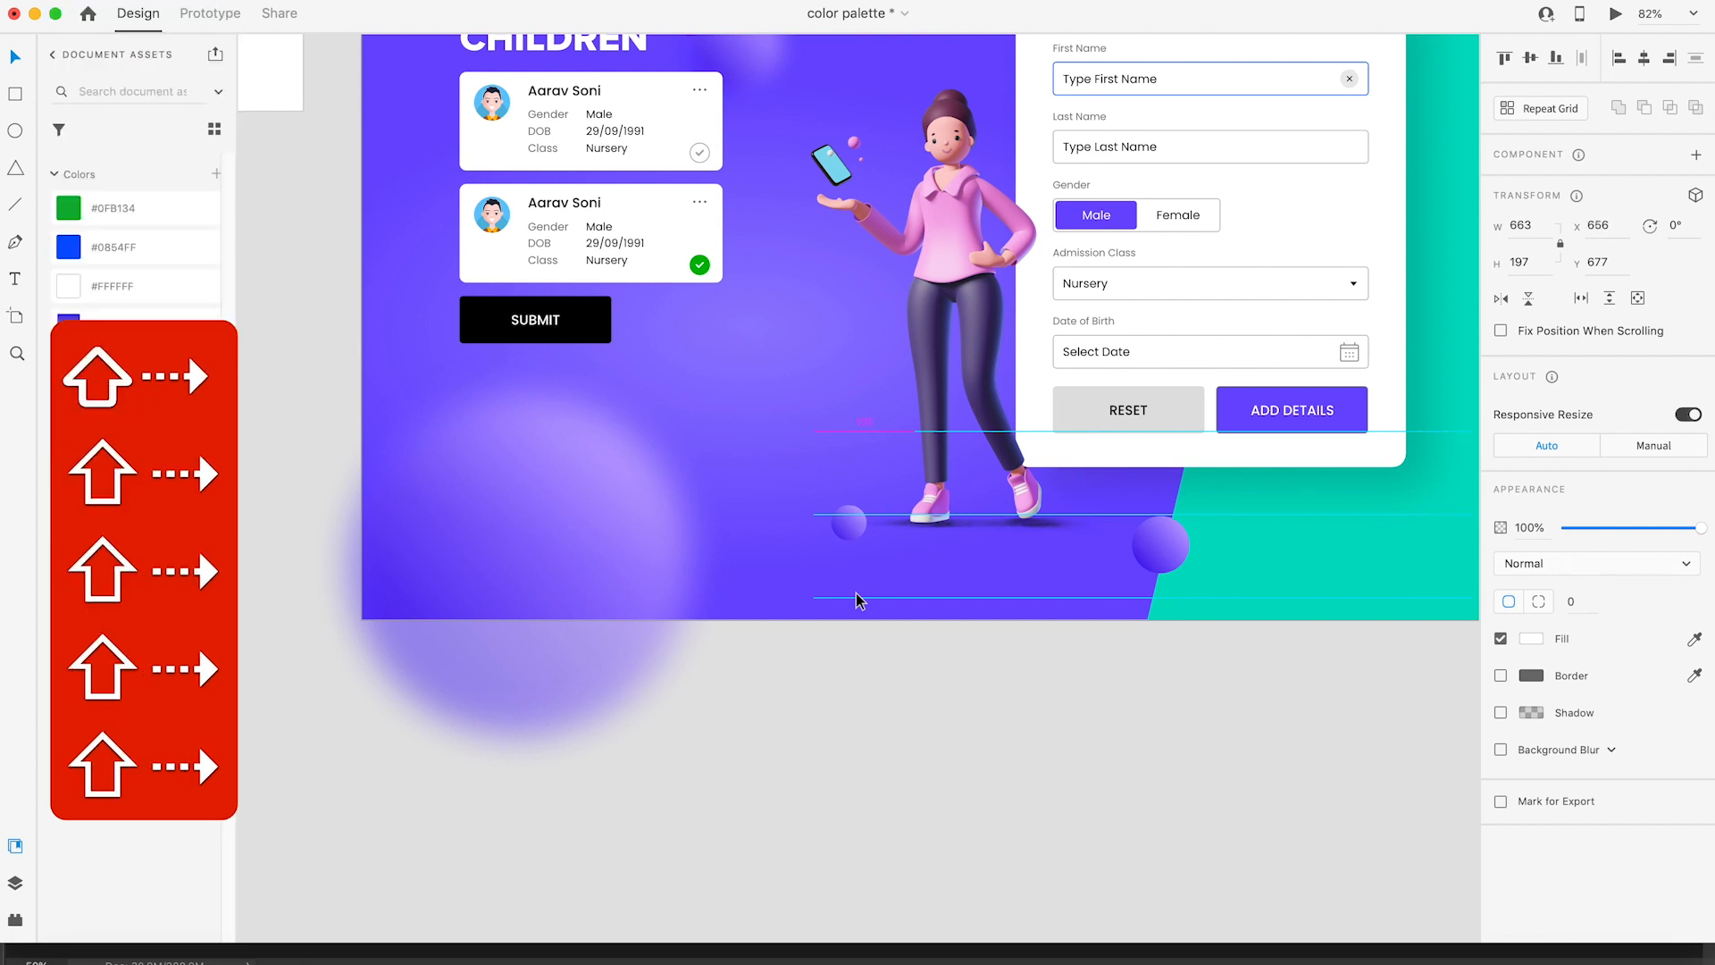
key("shift+Up")
key("shift+Left")
key("shift+Left")
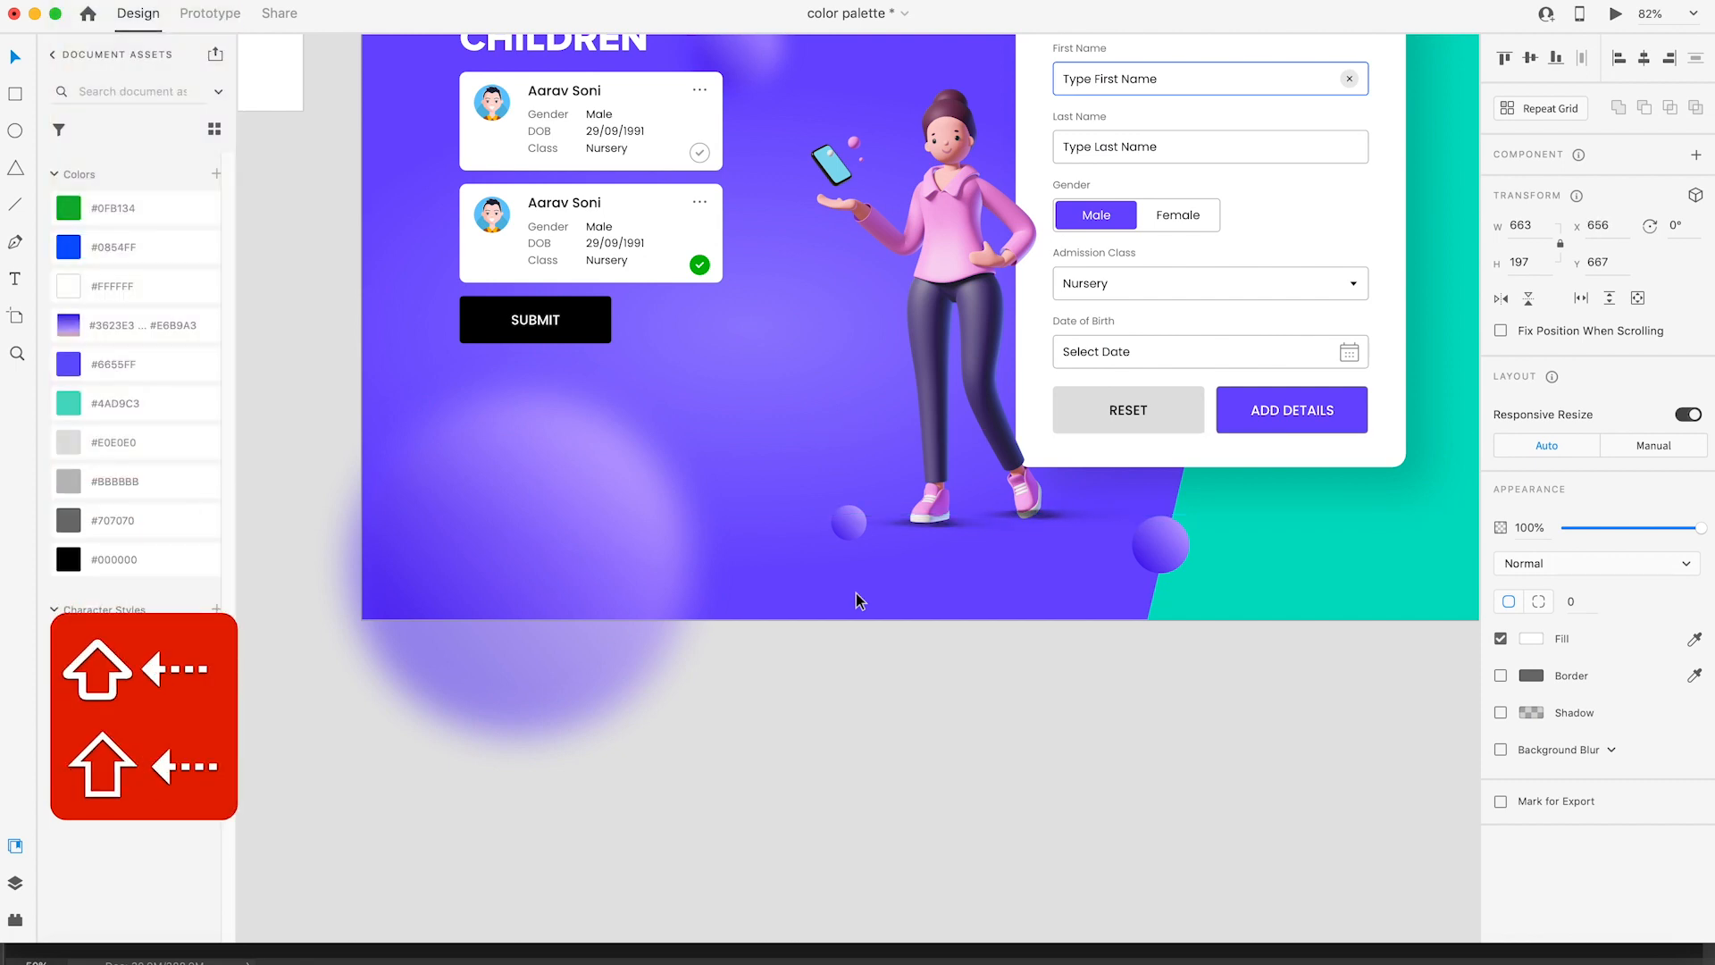
Step: Bring the woman illustration to the front, above both floor shadows
left_click_drag(914, 422, 1056, 519)
left_click(945, 250)
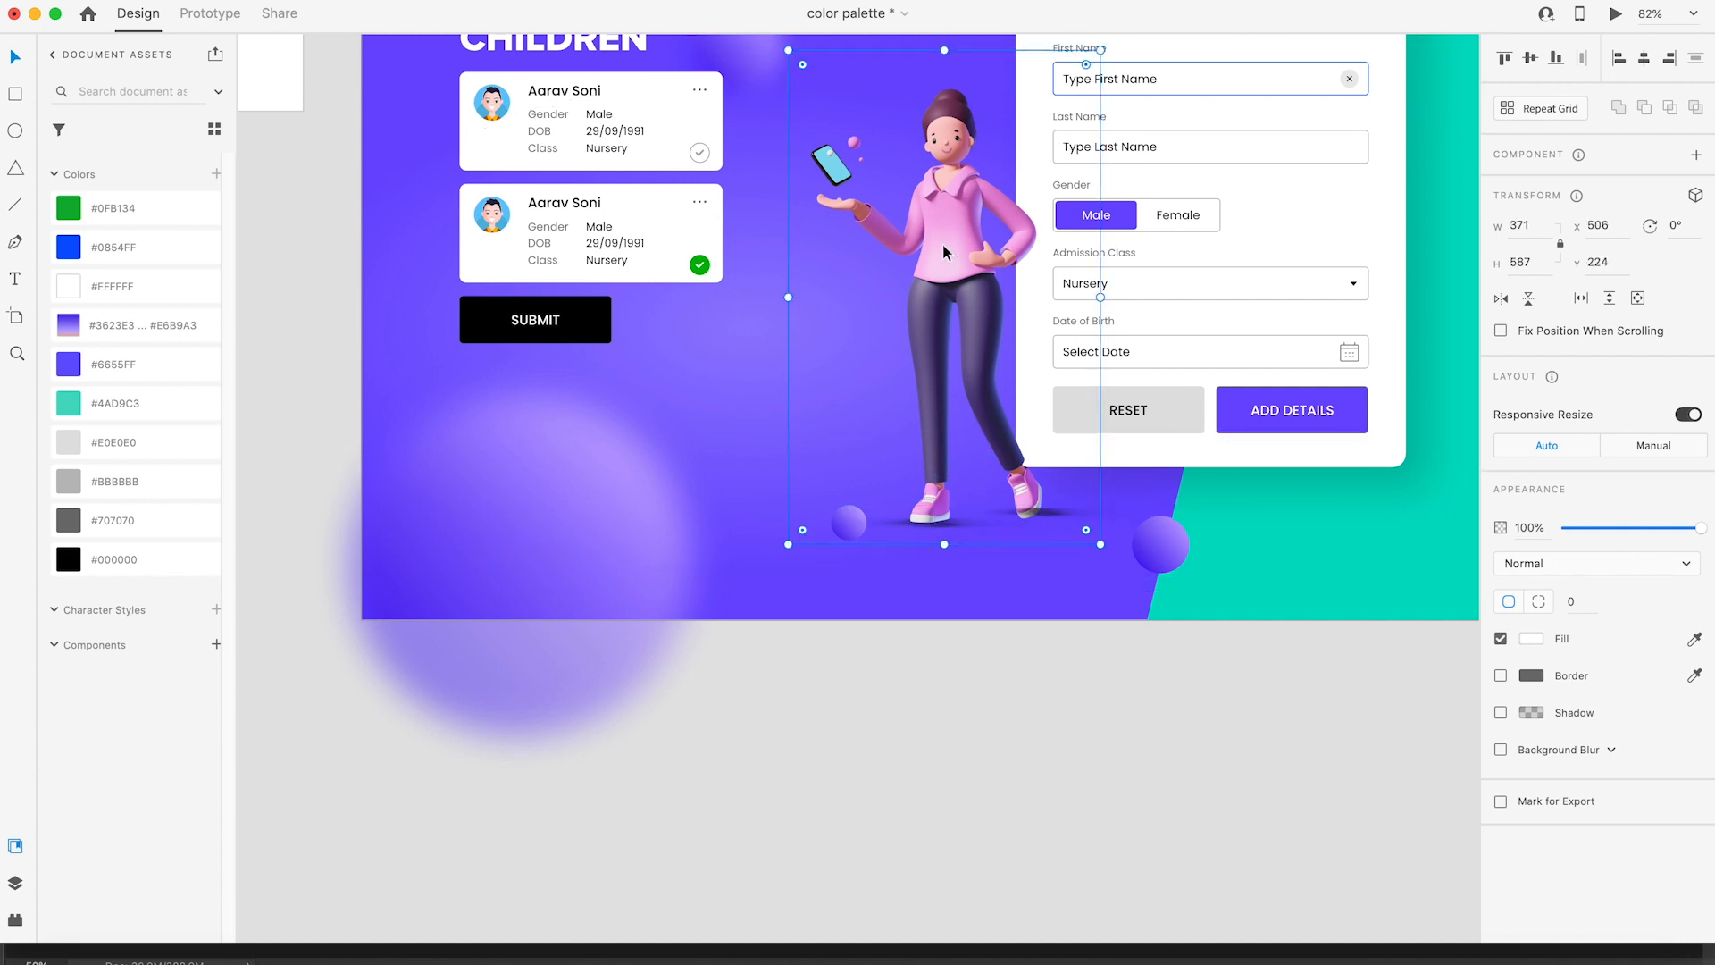
key("shift+super+bracketright")
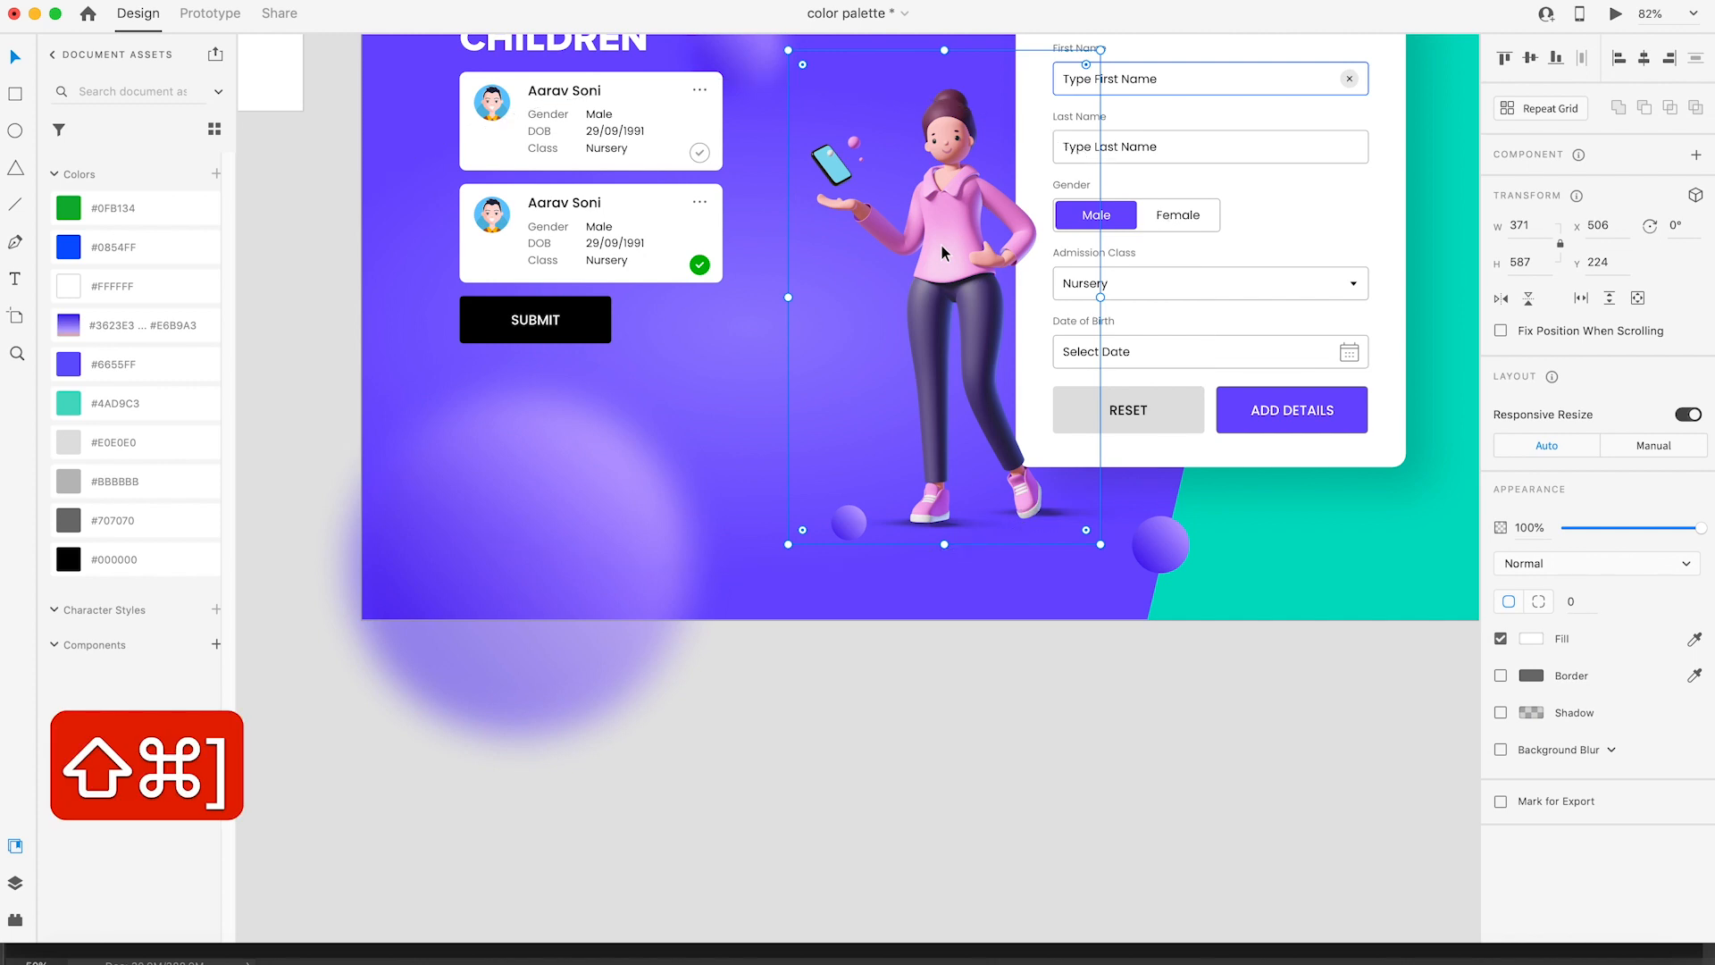
left_click(1011, 688)
scroll(1011, 688, "down", 5)
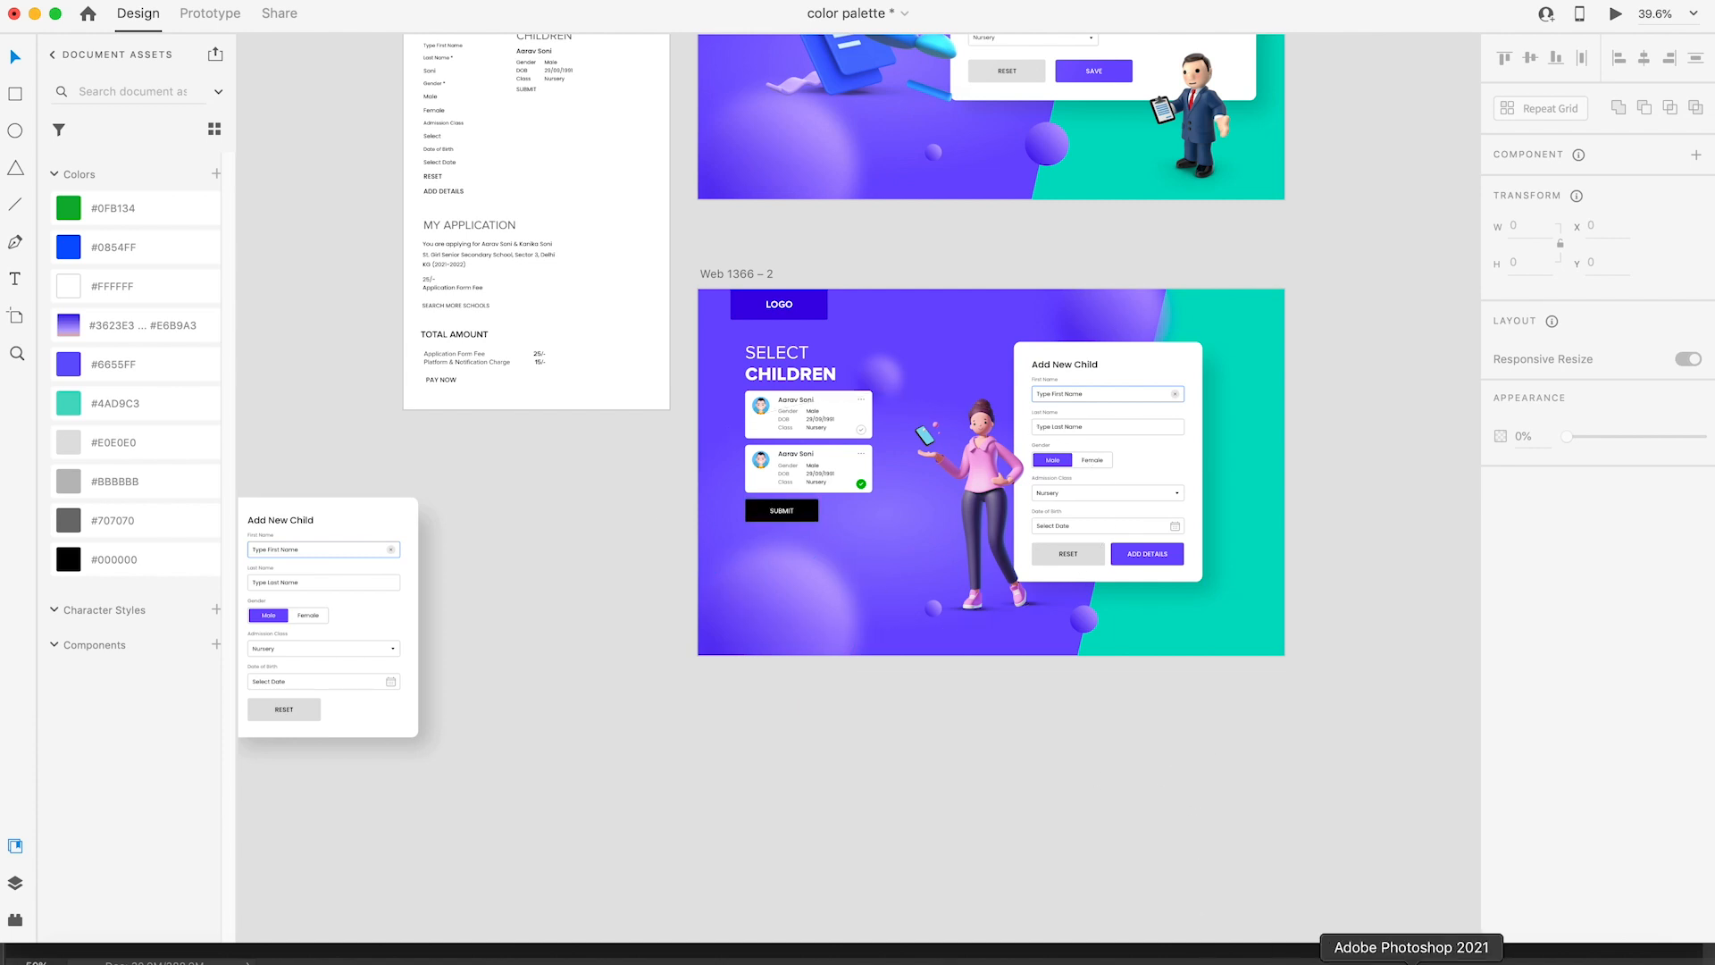
Step: Switch to Photoshop, try deleting a group of objects around the glass panel in 3D_Webdesign_Promo.psd, and undo the deletion
left_click(1412, 961)
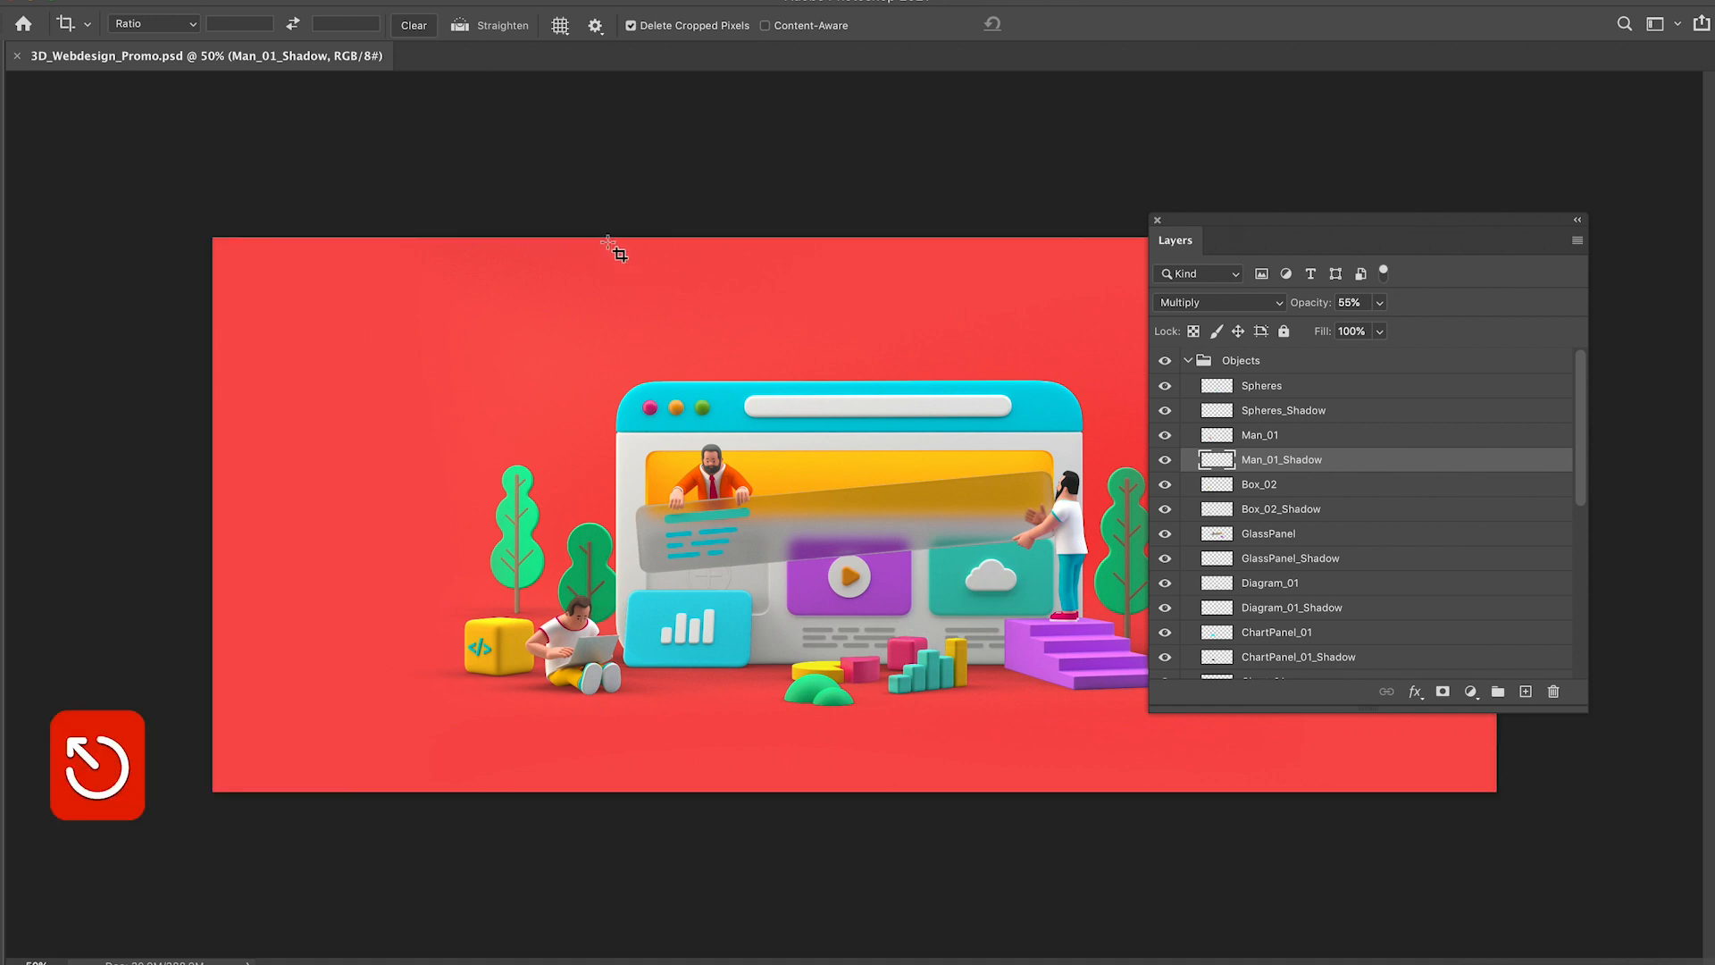
left_click_drag(641, 192, 902, 495)
key("BackSpace")
key("super+z")
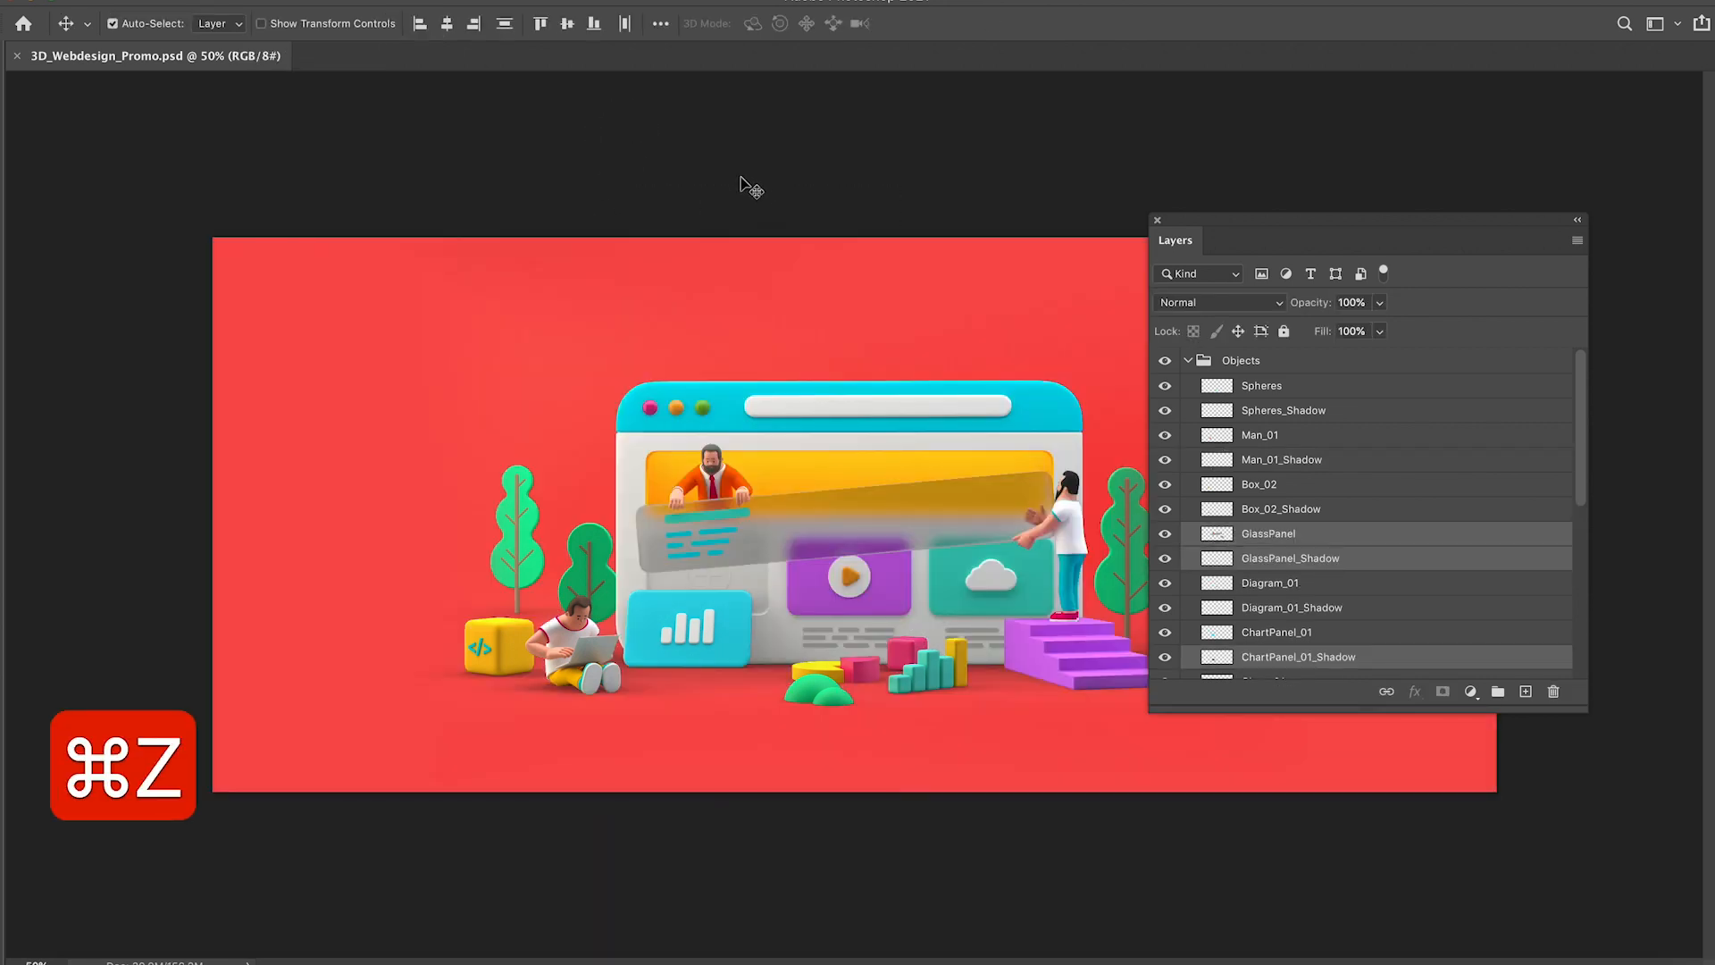
left_click_drag(1208, 568, 1447, 804)
key("BackSpace")
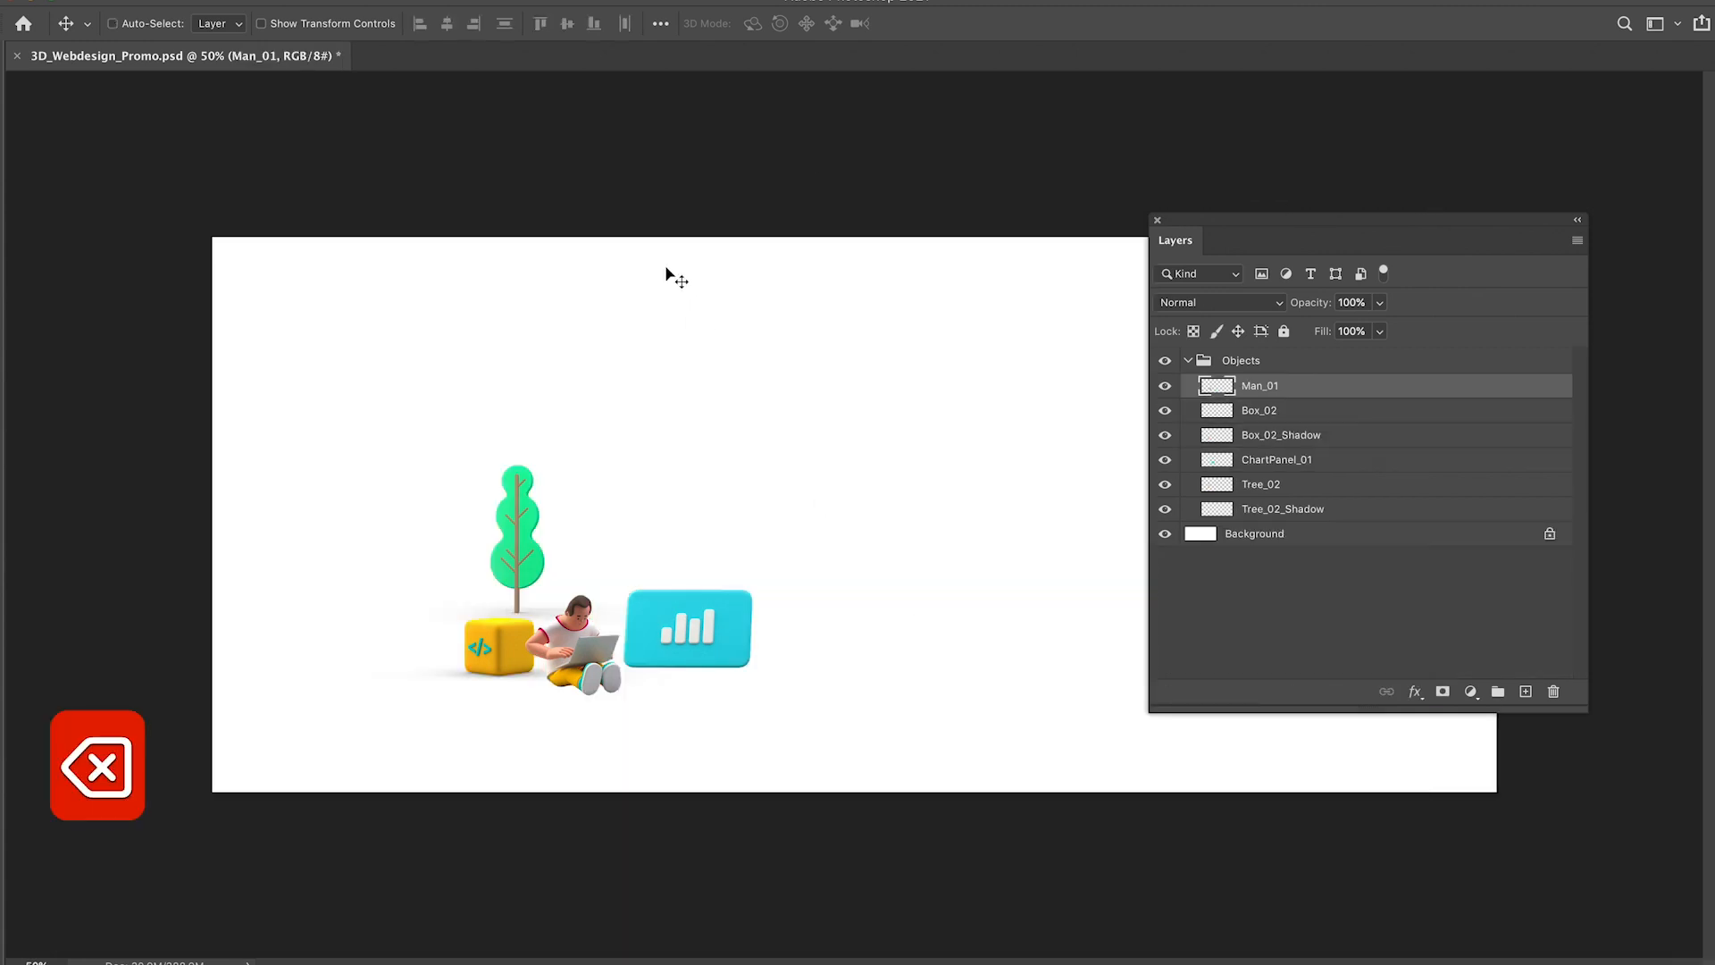
key("super+z")
left_click(798, 579, "super")
key("super+z")
Step: Delete the red colour layer and the other objects, keeping only Man_01, Box_02, Tree_01, Tree_02 and their shadows
left_click(418, 230)
left_click(440, 324)
key("BackSpace")
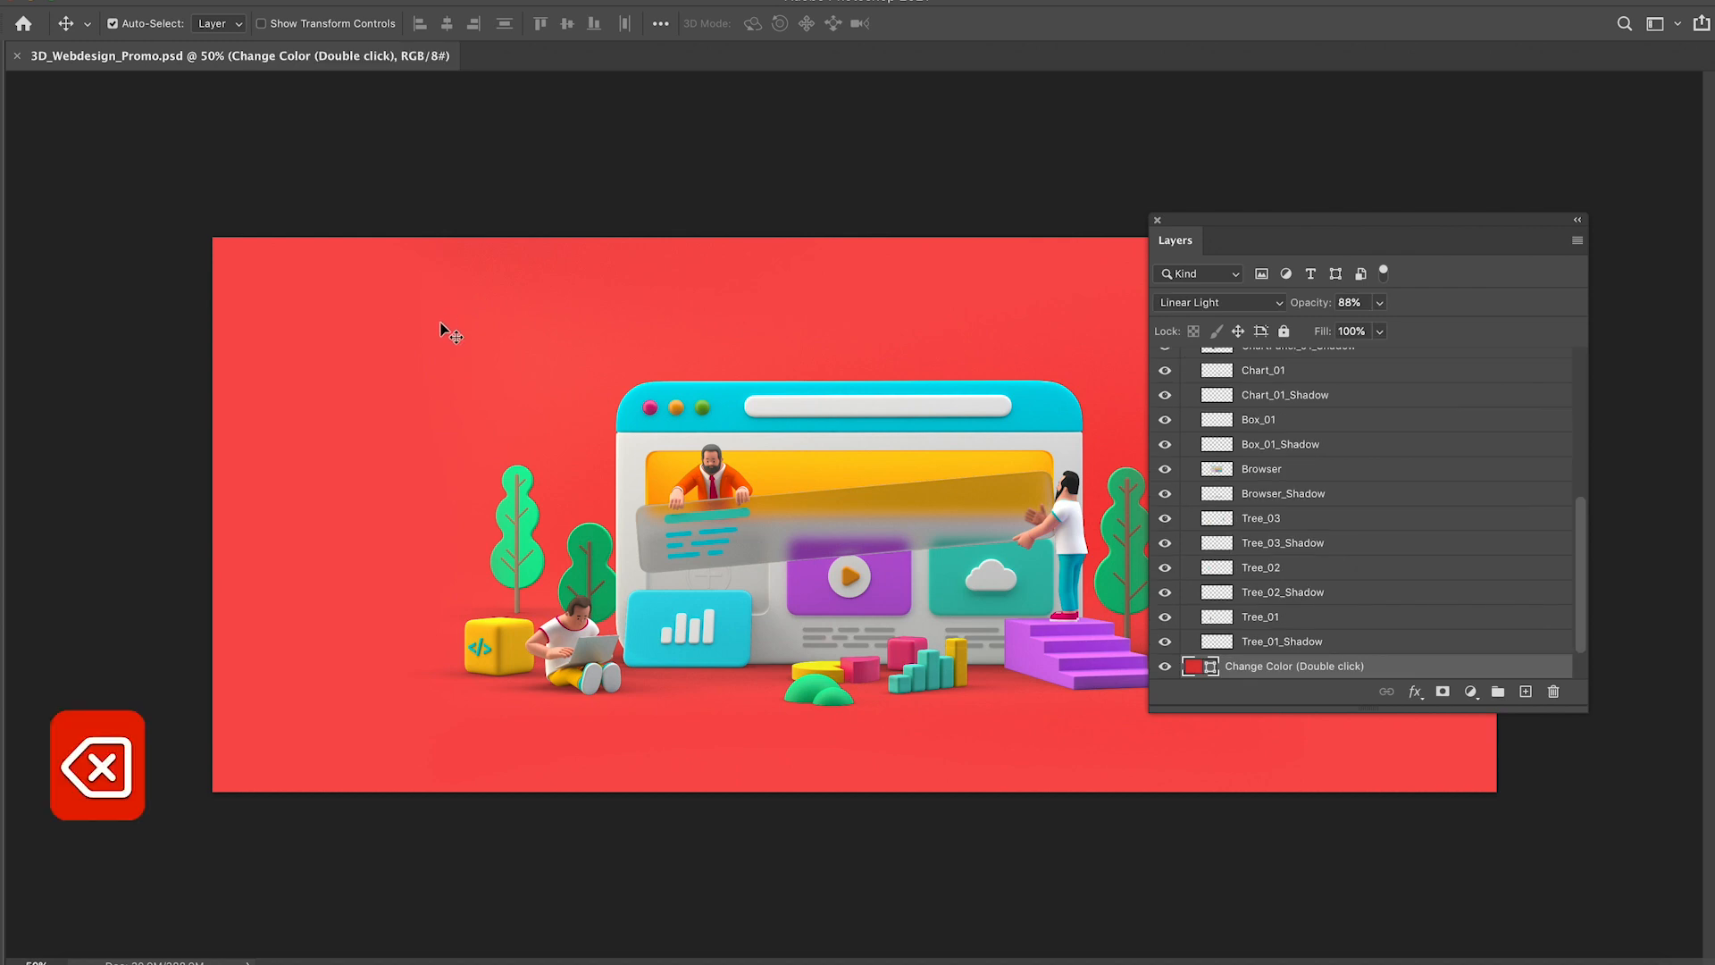
left_click(806, 121)
left_click(708, 296)
key("BackSpace")
left_click_drag(864, 251, 869, 262)
left_click_drag(376, 215, 391, 250)
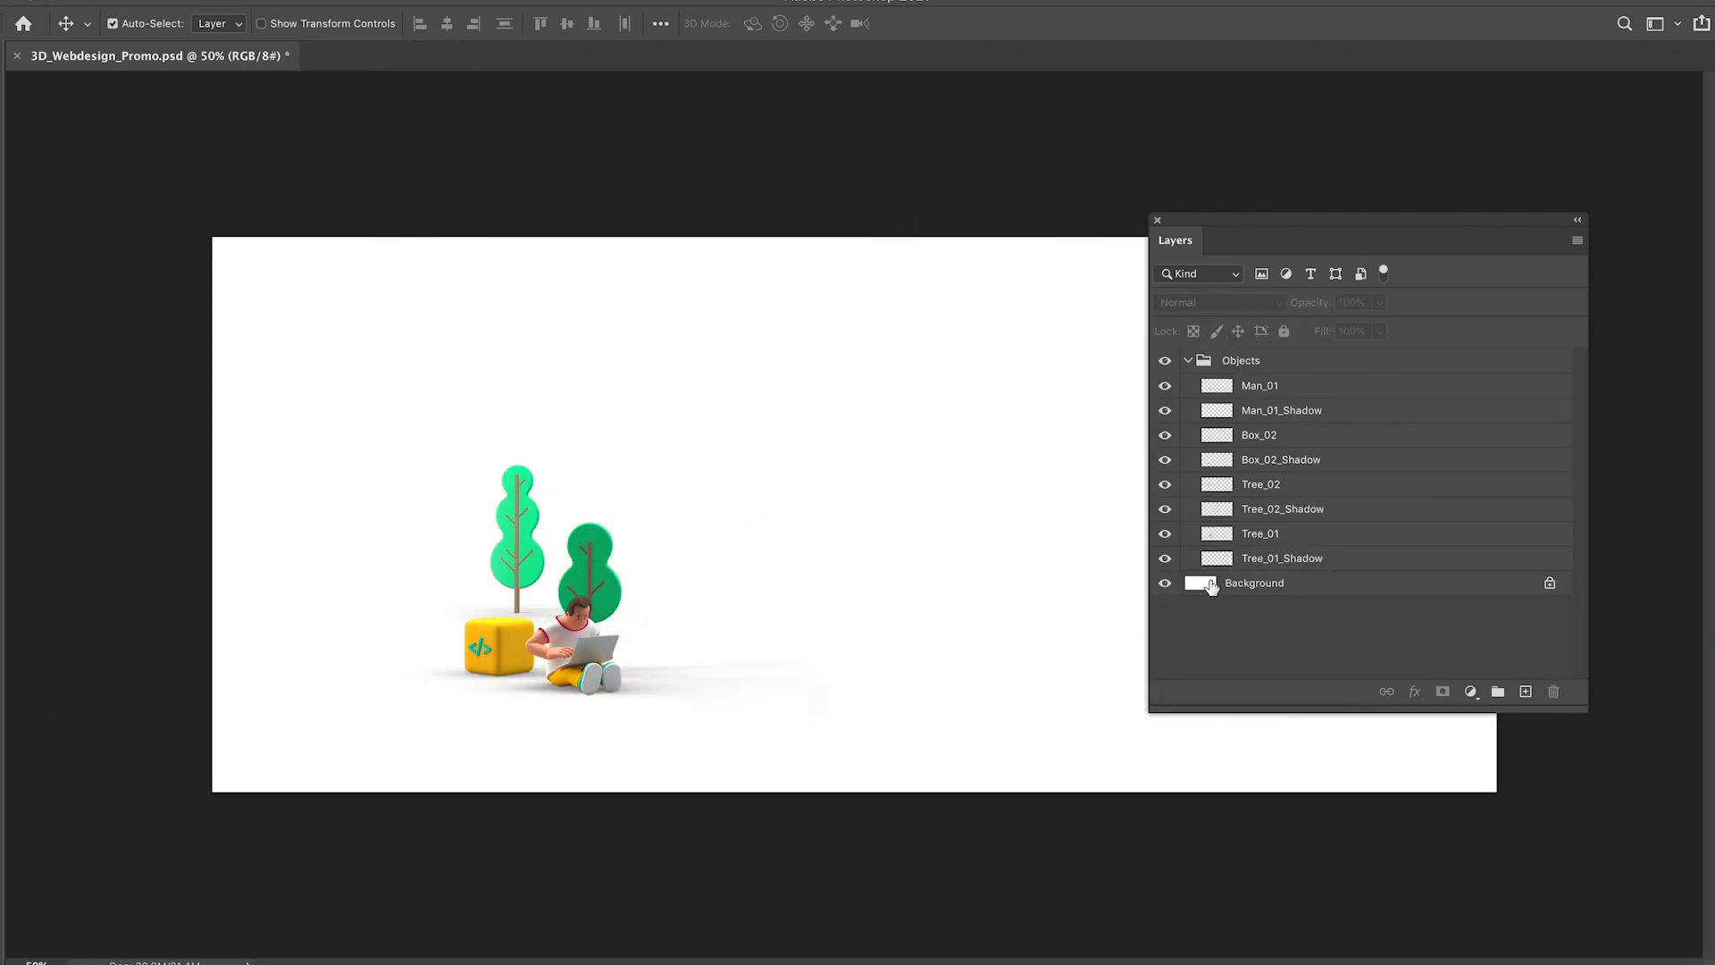
Step: Hide the Background layer and merge the visible man, box and tree layers into a single layer
left_click(1165, 583)
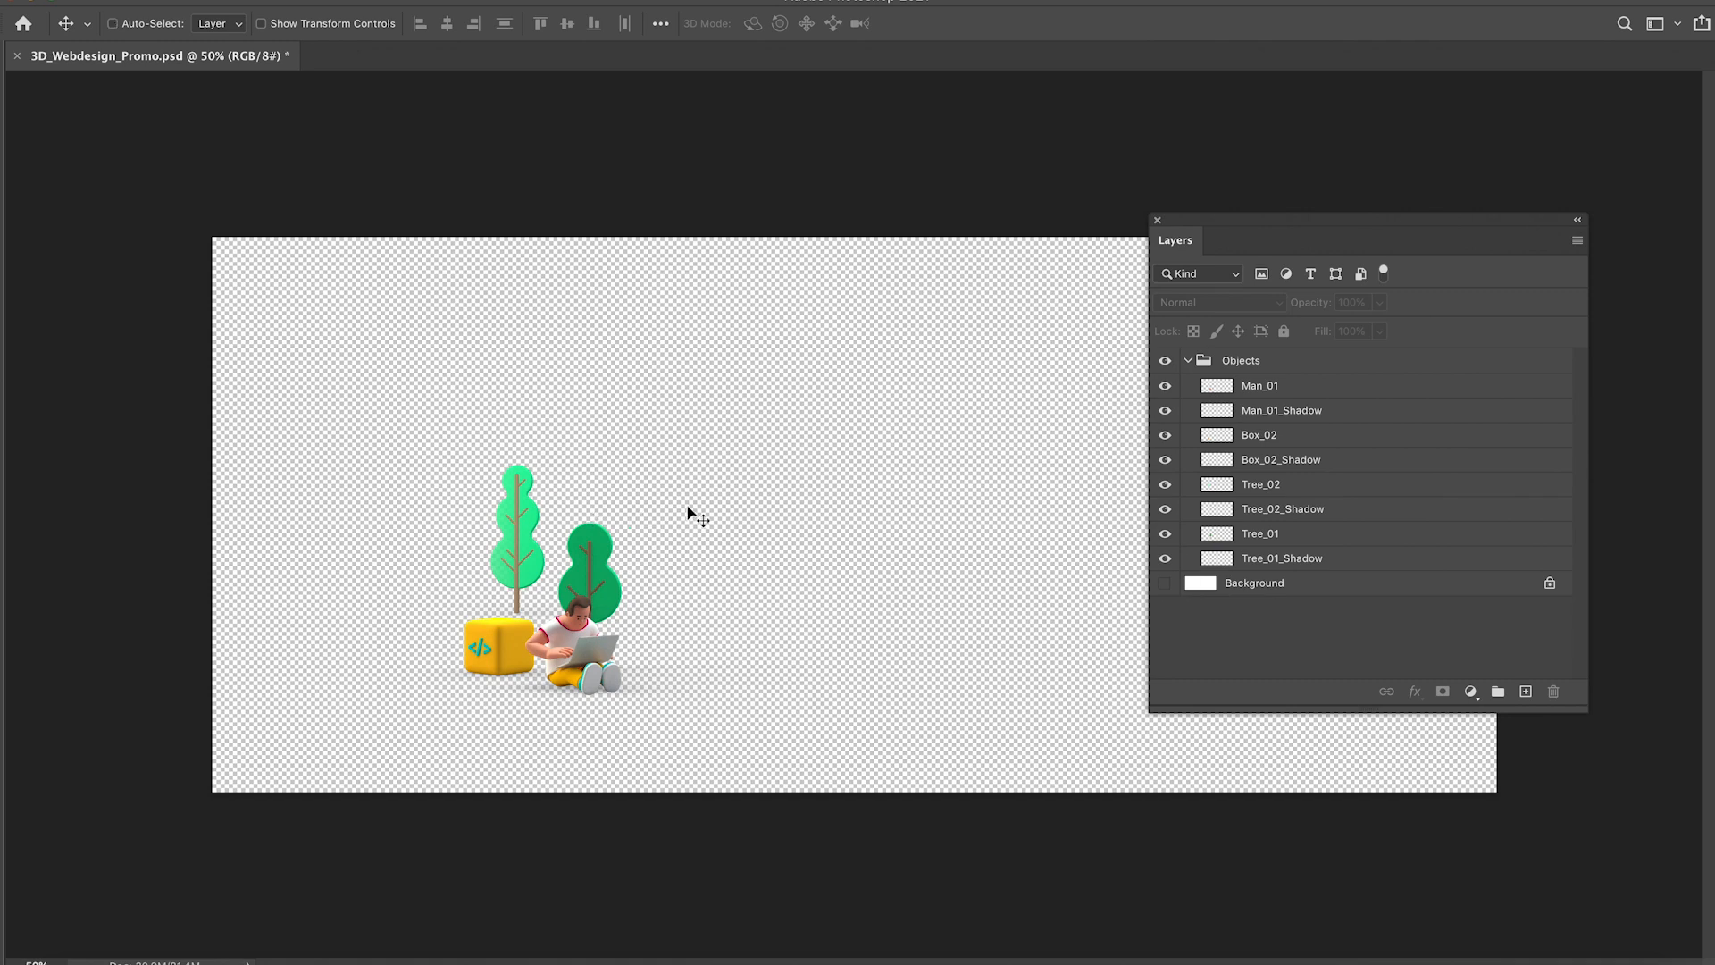
key("shift+super+e")
right_click(1264, 359)
left_click(813, 447)
Step: Bring the merged seated-man illustration from Photoshop into Adobe XD, beneath the Web 1366 – 2 artboard
left_click_drag(593, 608, 787, 722)
key("super+Tab")
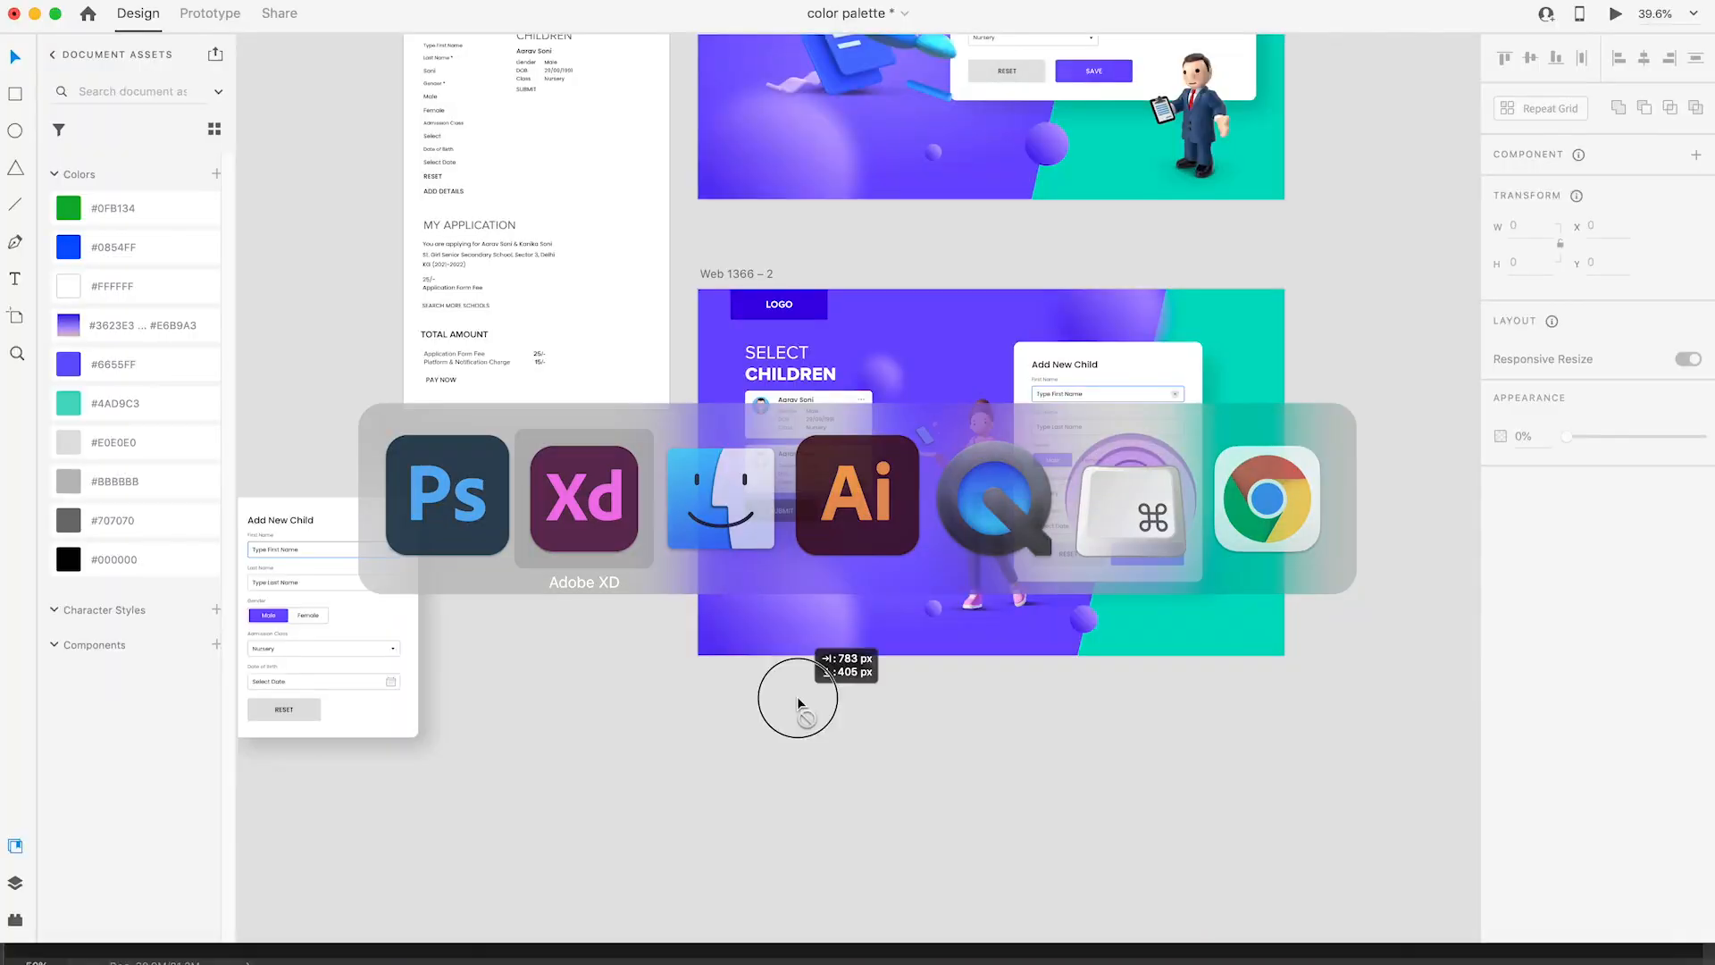
key("super+v")
scroll(845, 722, "down", 5)
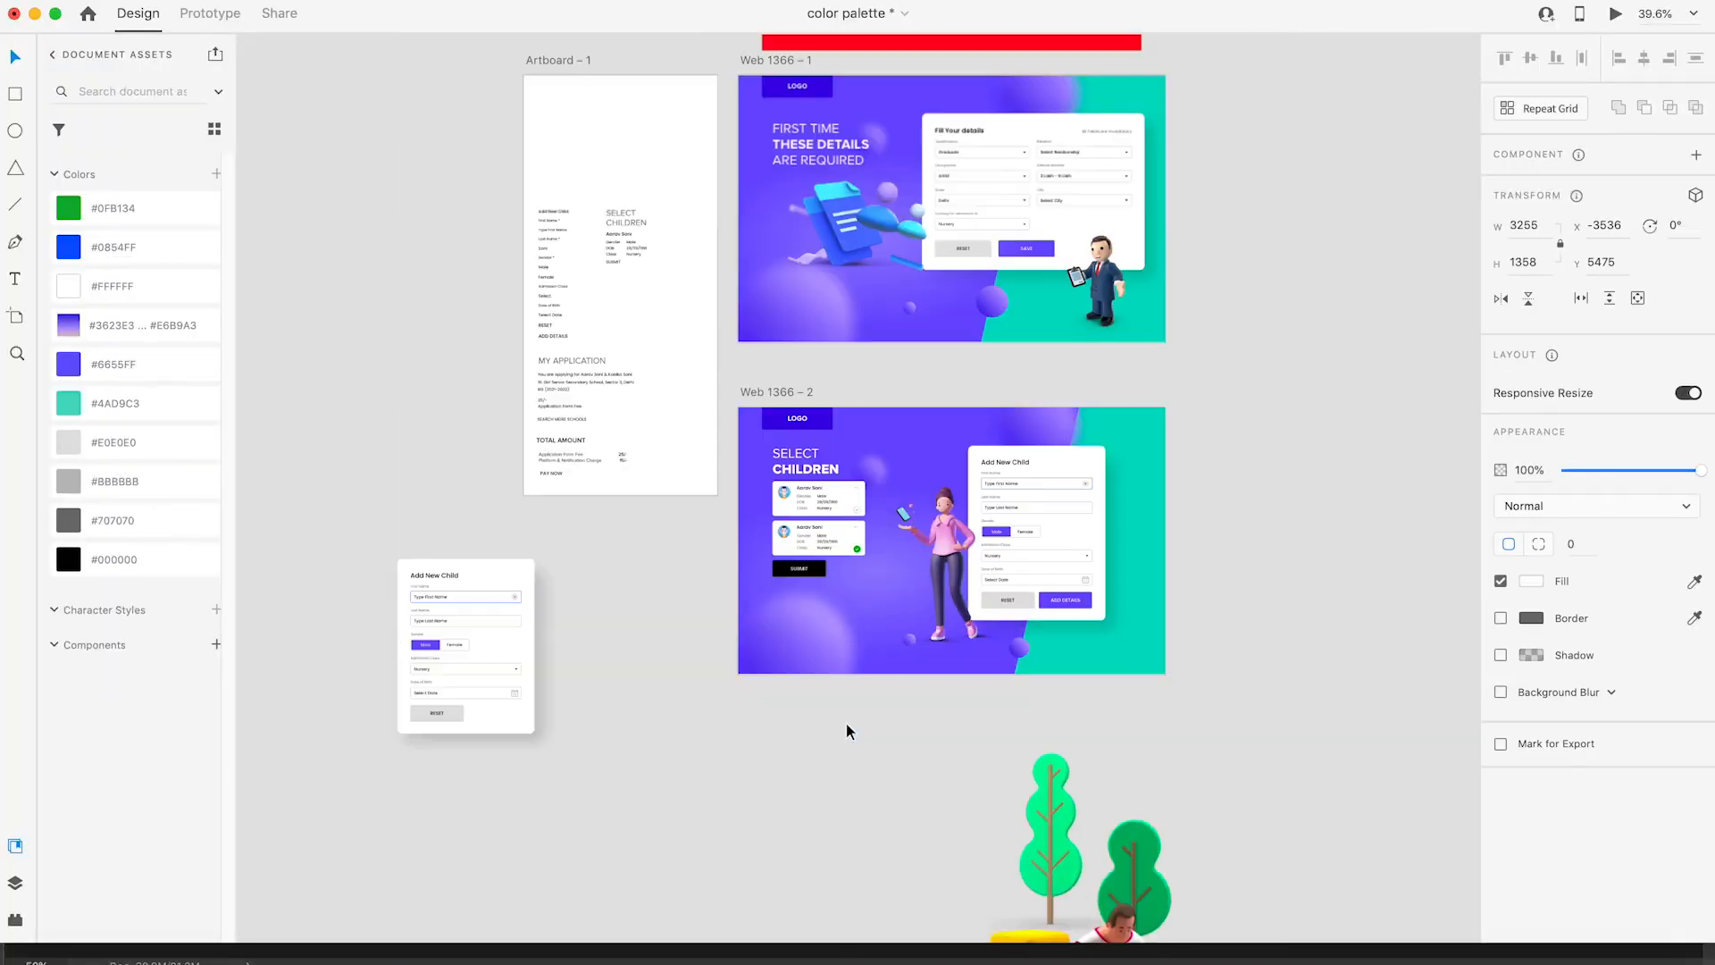
Step: Scale the seated-man illustration down to about 1052 × 439 and place it between the black SUBMIT button and the woman
left_click_drag(1295, 725, 896, 681)
key("z")
left_click_drag(791, 567, 954, 720)
key("v")
left_click_drag(1290, 757, 1177, 503)
left_click_drag(837, 606, 800, 593)
left_click(1090, 777)
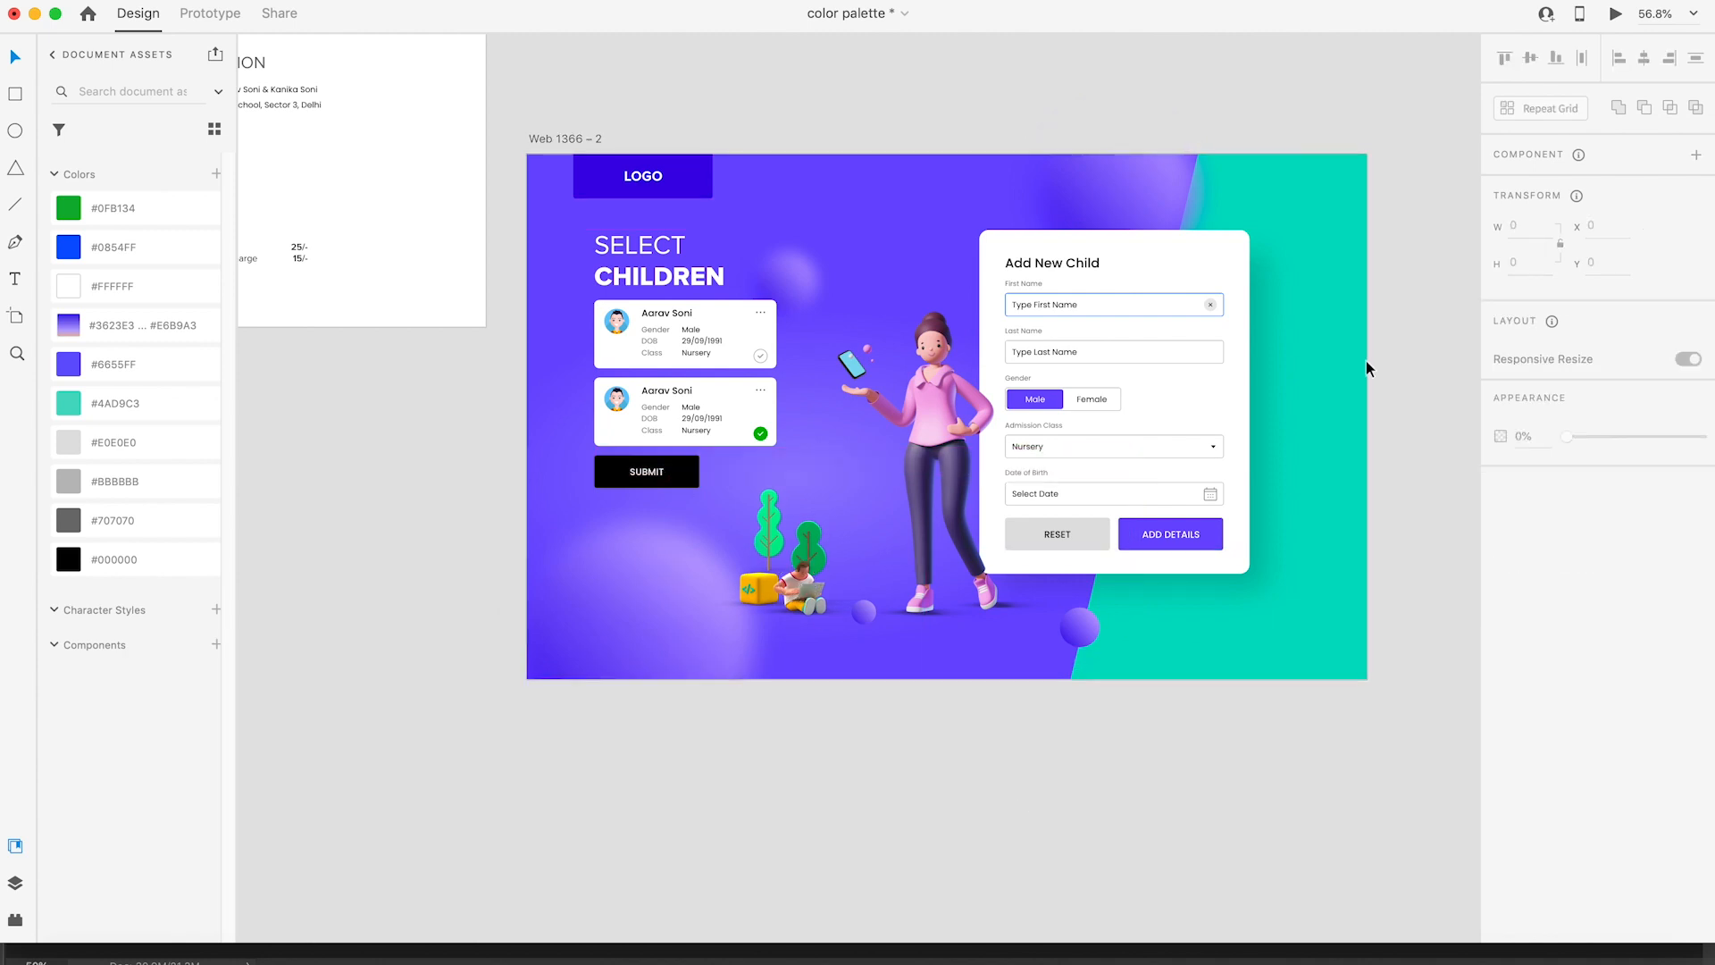
Step: Move the Add New Child form further right on the Web 1366 – 2 artboard, to about x 868, y 130
key("space")
left_click_drag(1280, 423, 1018, 448)
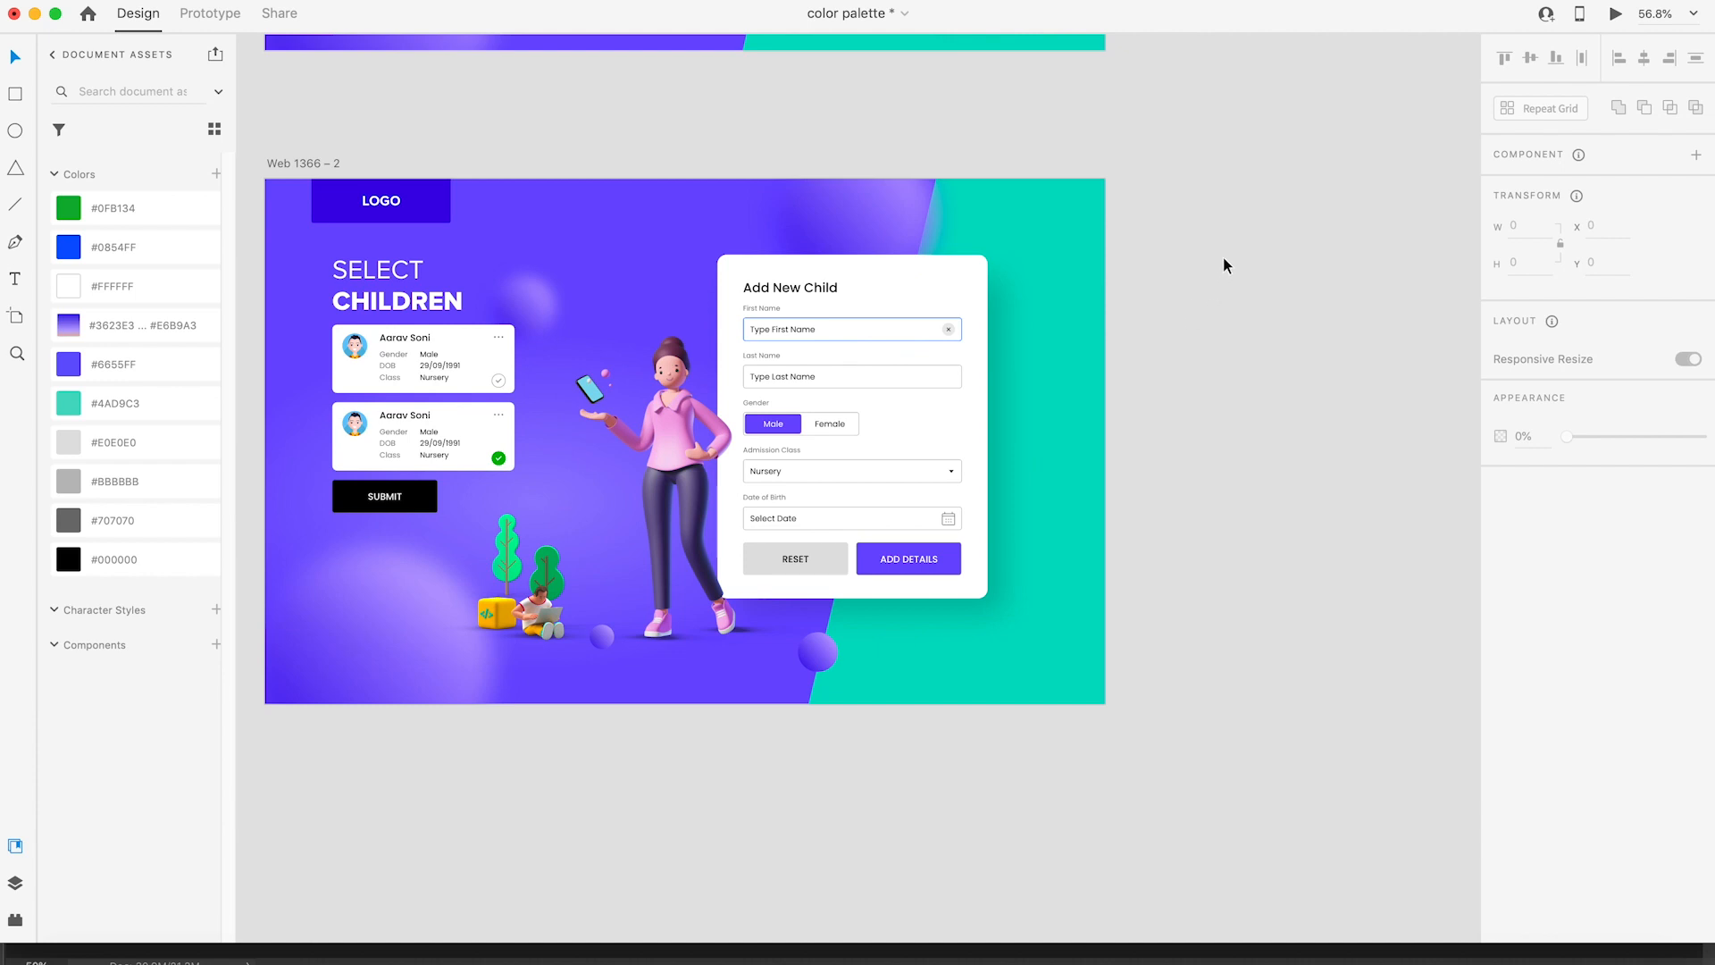
mouse_move(956, 368)
left_mouse_down()
mouse_move(996, 368)
mouse_move(951, 372)
left_mouse_up()
key("super+z")
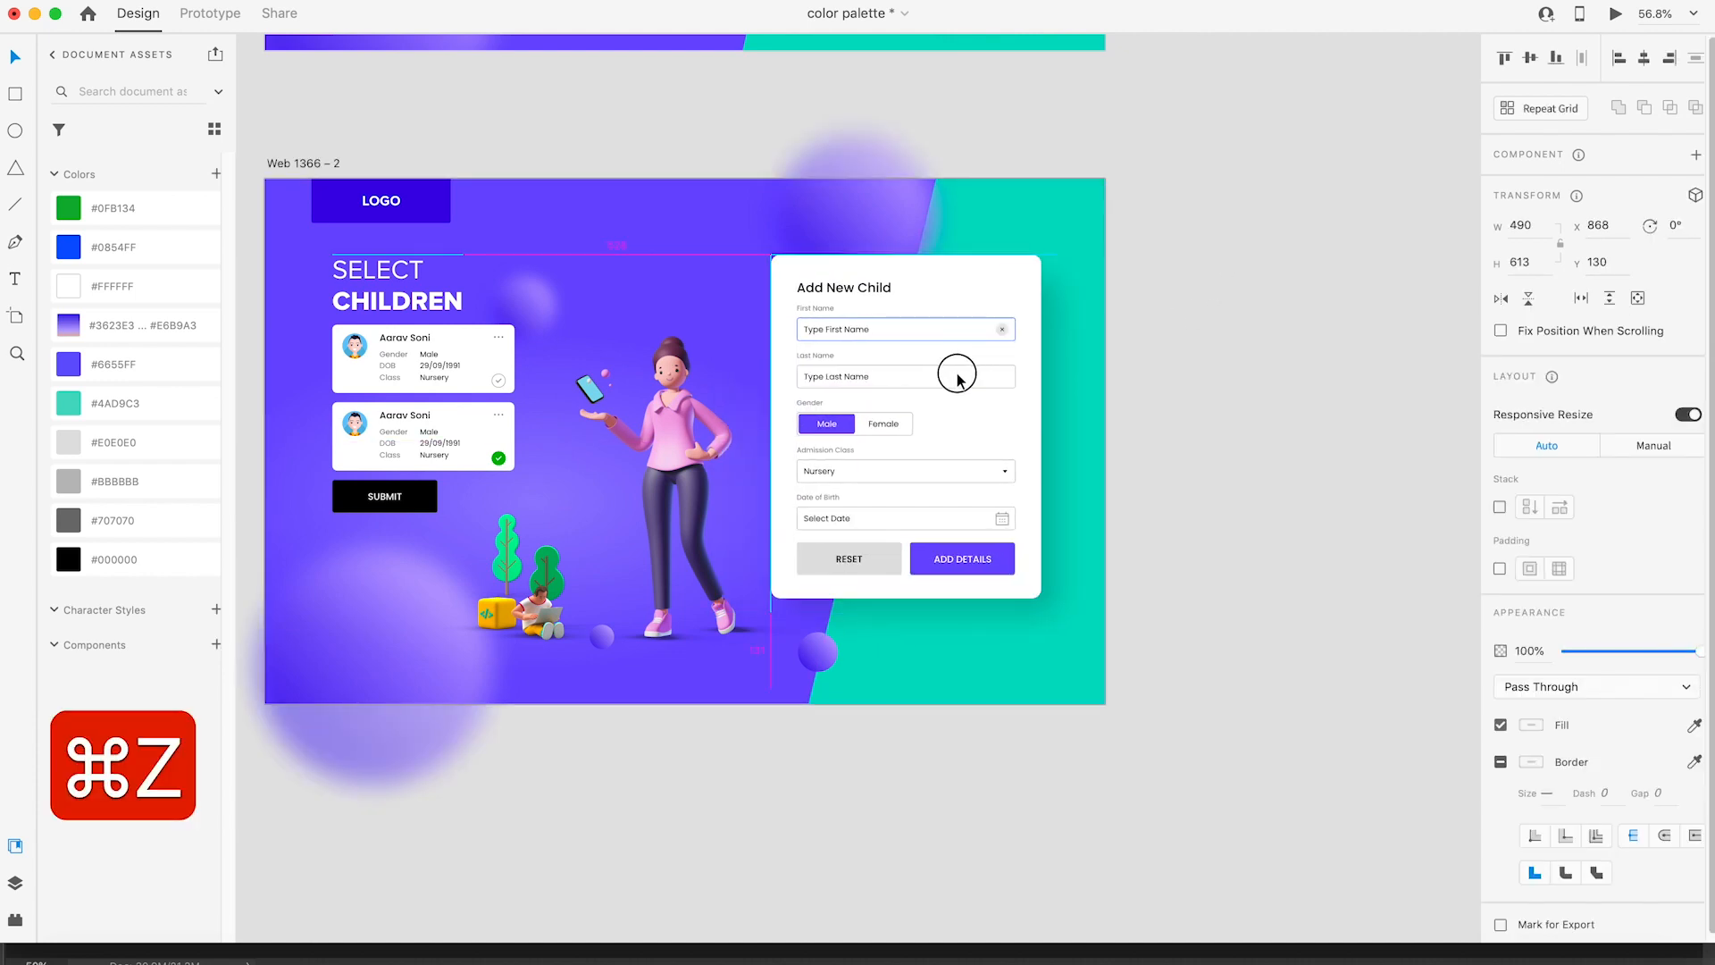
Step: Move the woman right, against the Add New Child form, and shift both floor shadows beneath her shoes, to x 656, y 677
left_click(692, 435)
left_click_drag(692, 435, 711, 433)
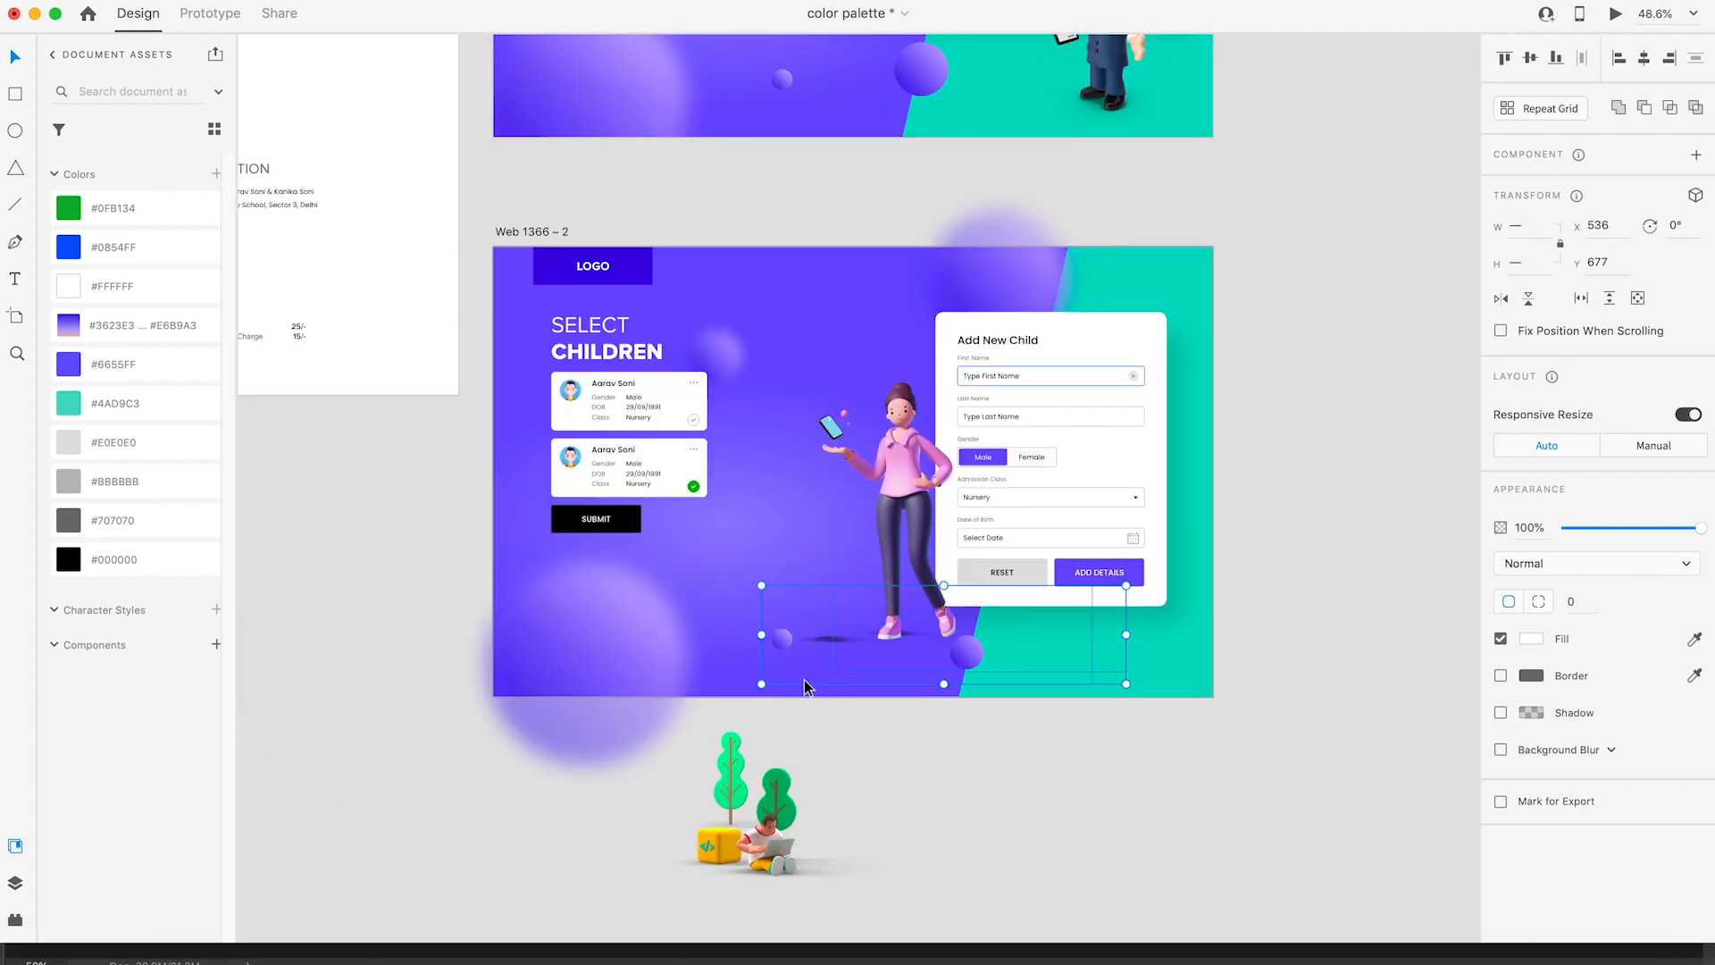
key("shift+Right")
key("shift+Right")
key("shift+Right")
key("shift+Right")
key("shift+Right")
key("shift+Right")
key("shift+Right")
key("shift+Right")
key("shift+Right")
key("shift+Right")
key("shift+Right")
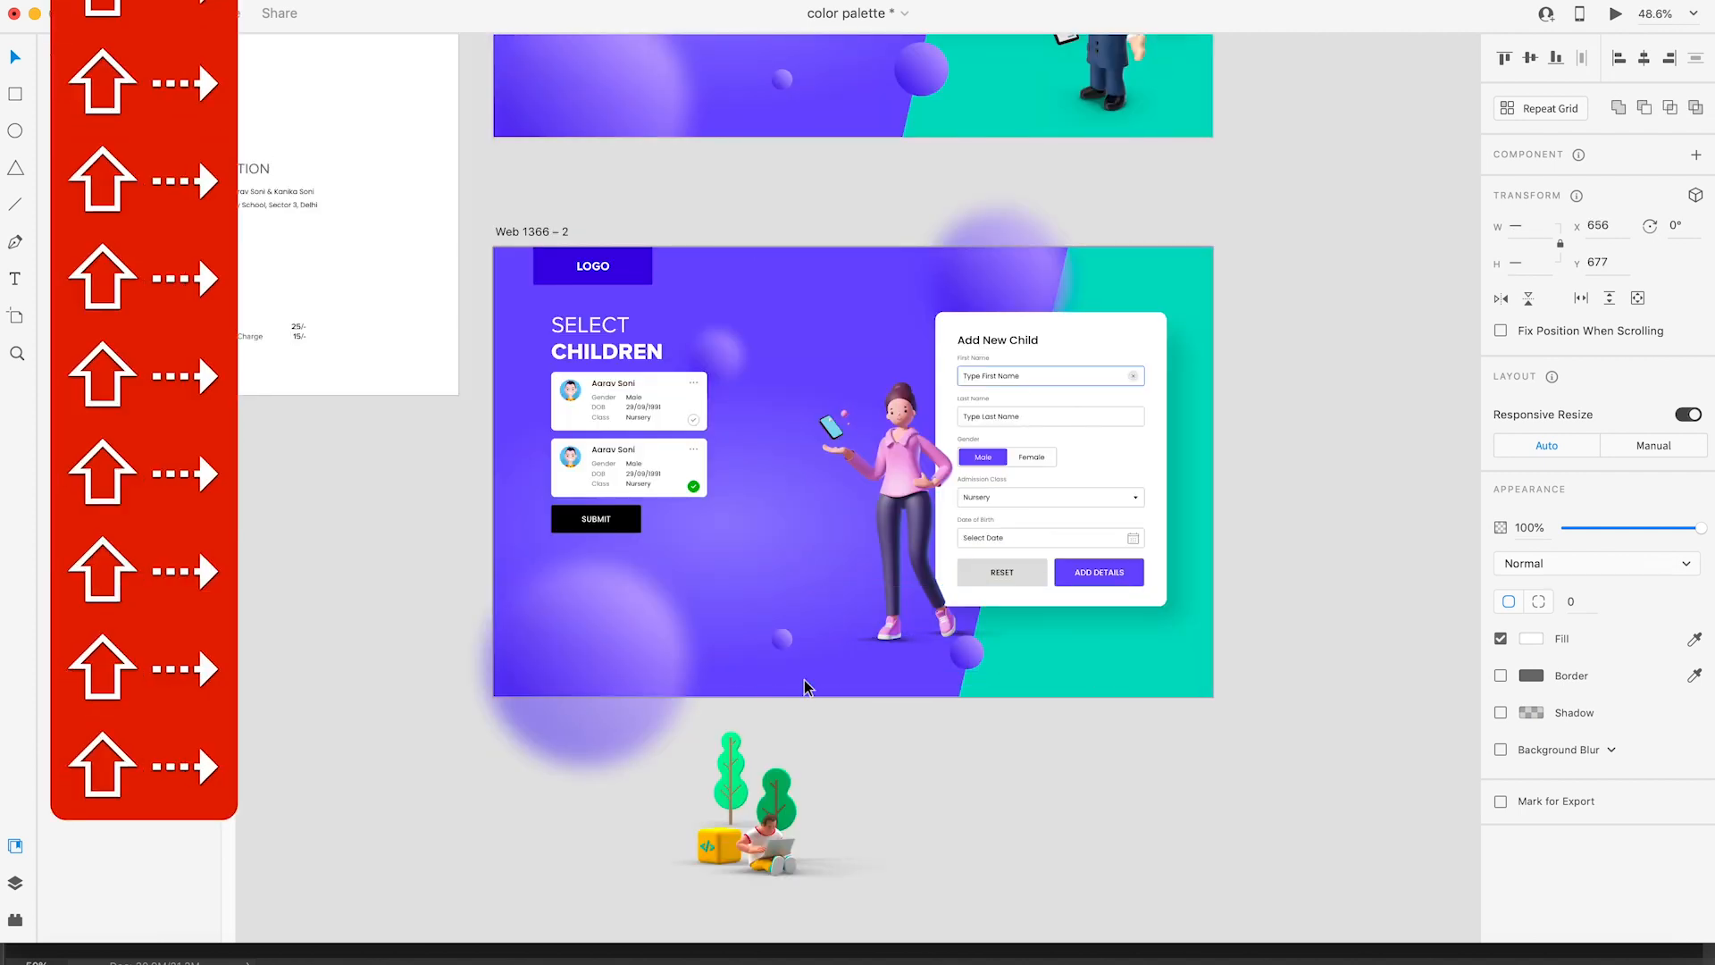
Step: Move the seated-man illustration back onto the artboard at x 257, y 450, and delete the small circle below it
left_click_drag(755, 840, 756, 598)
left_click(864, 829)
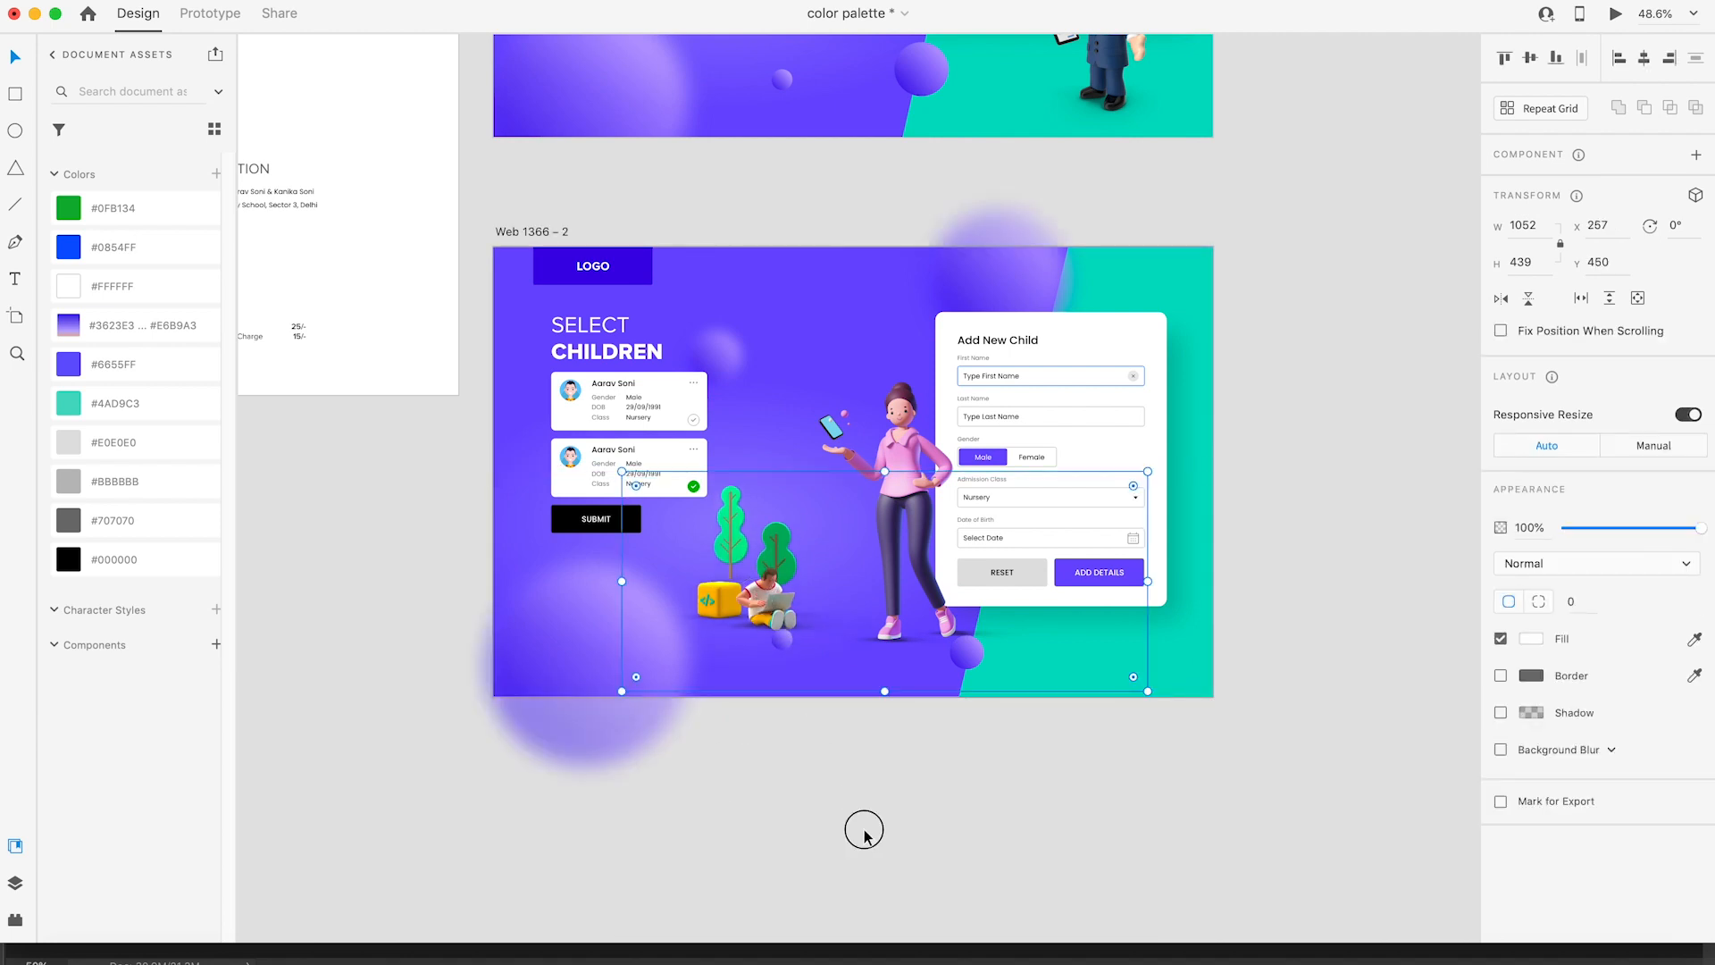
left_click(792, 642)
key("super+y")
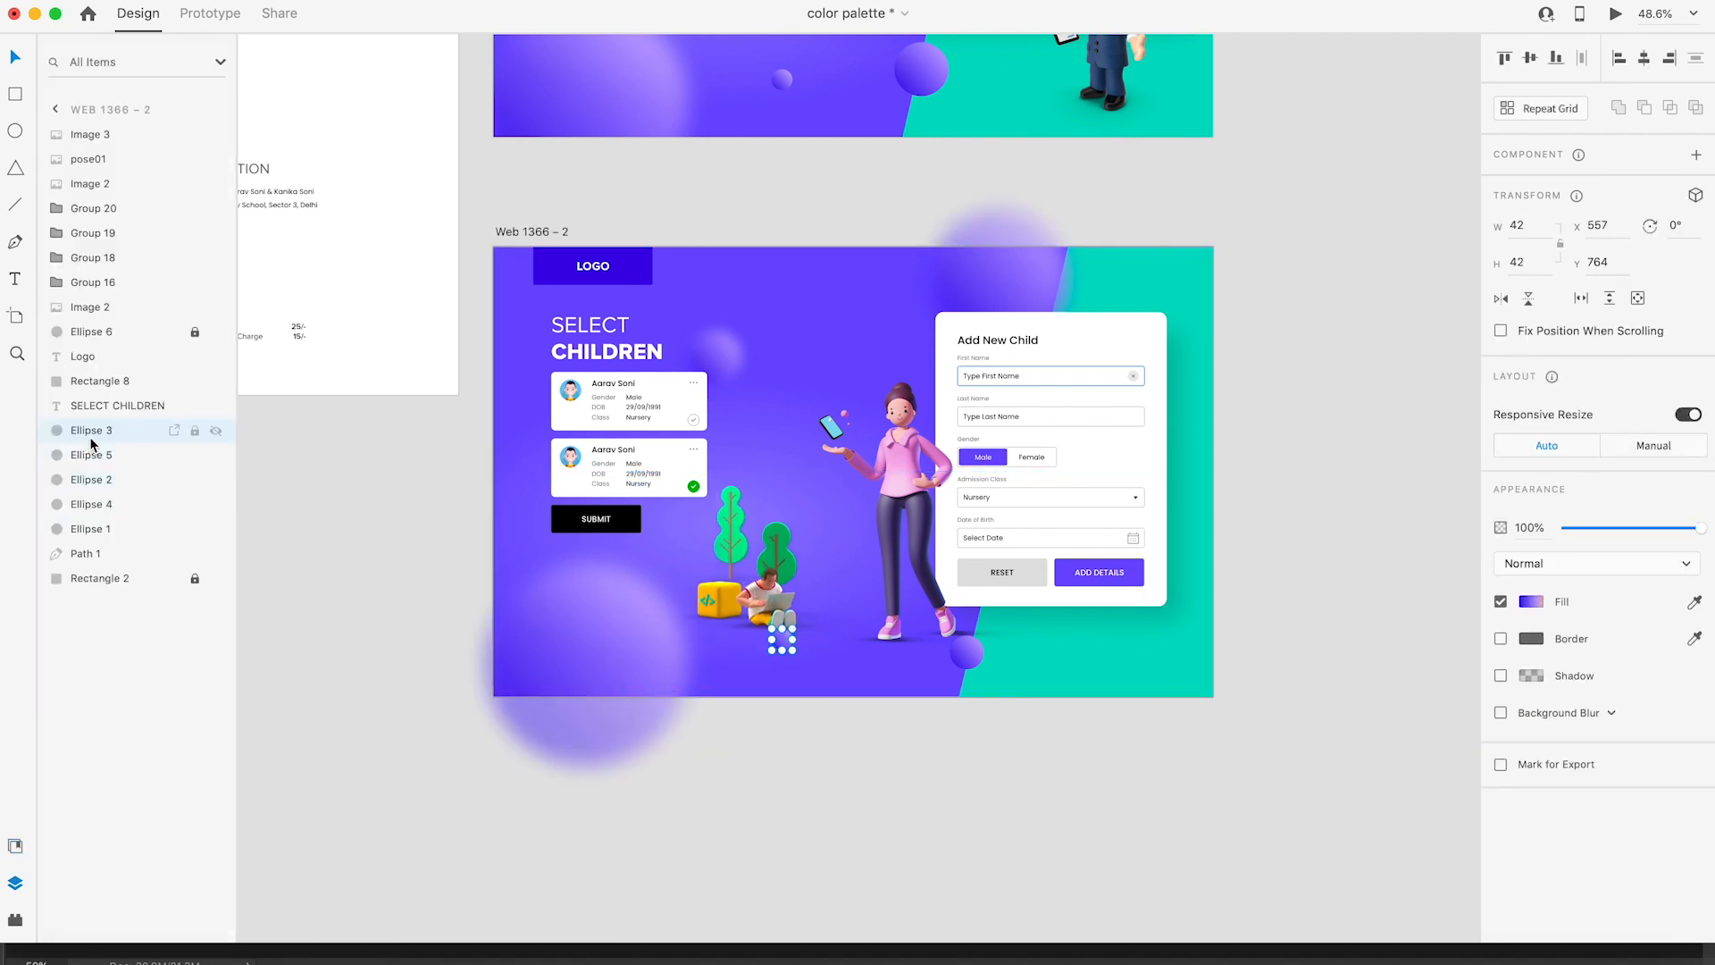
key("BackSpace")
left_click(1131, 734)
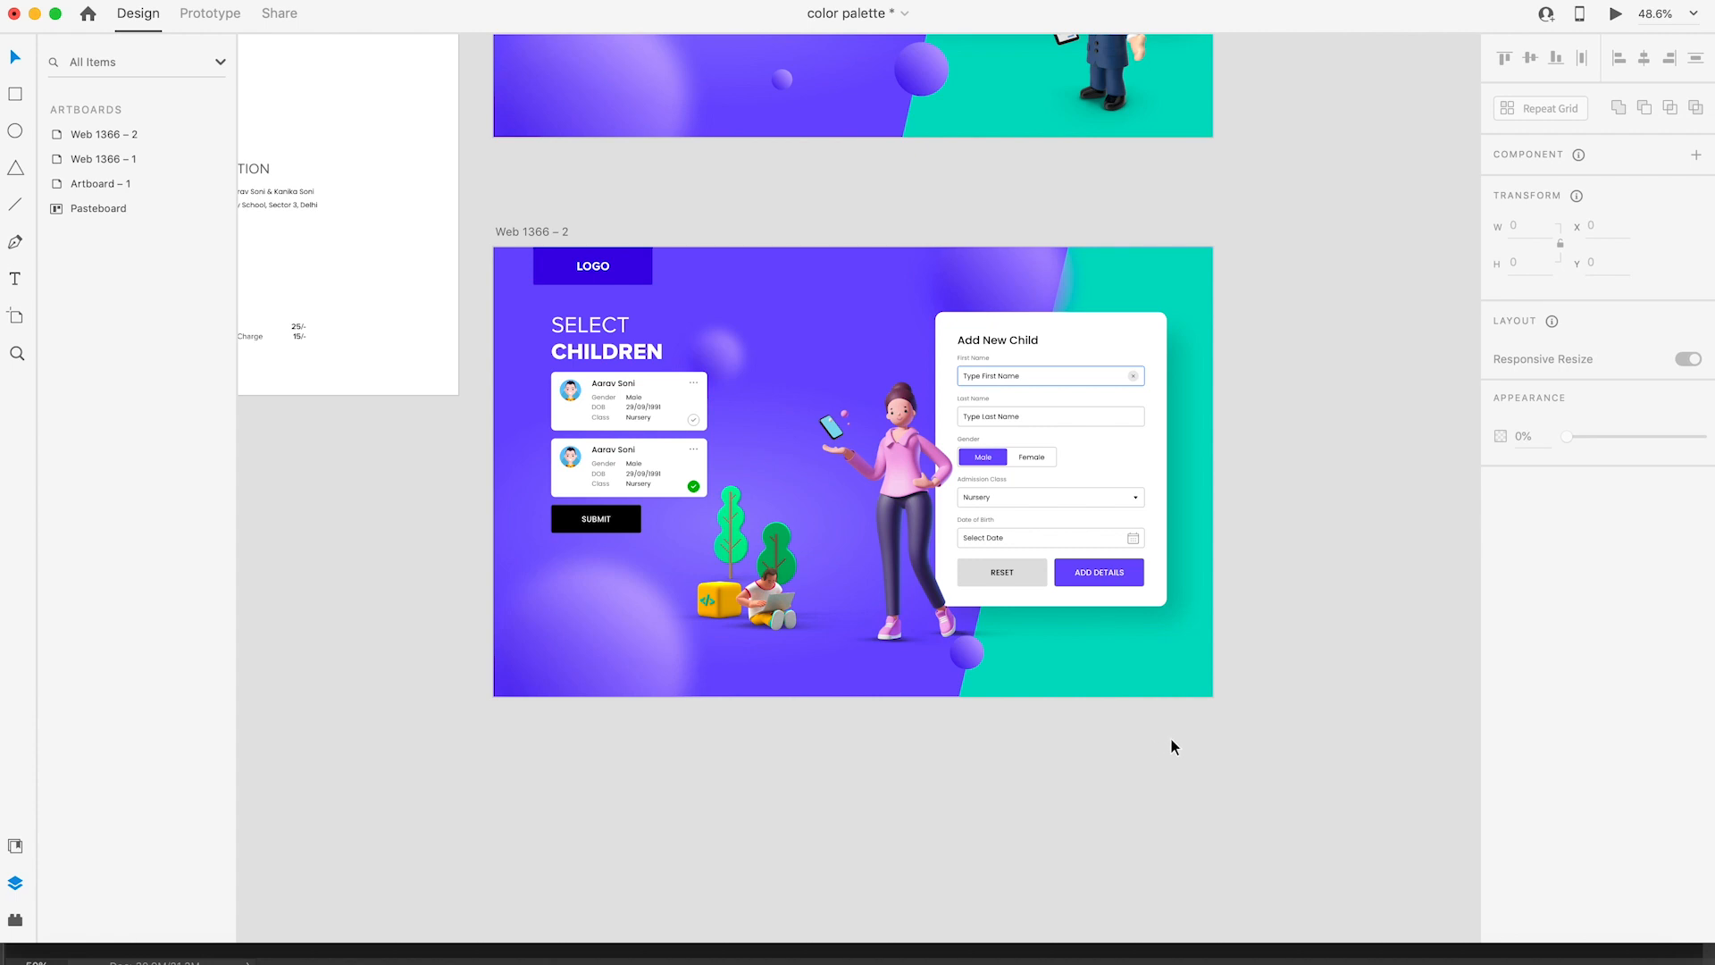
Step: Shift the large blurred circle at the Web 1366 – 2 artboard's upper edge slightly to the right
scroll(1254, 457, "up", 3)
left_click(979, 329)
left_click_drag(979, 327, 997, 311)
left_click(1100, 270)
Step: Duplicate the black SUBMIT button and place the copy above the Add New Child form, at x 1162, y 39
scroll(1099, 271, "down", 2)
scroll(1099, 271, "up", 3)
scroll(999, 411, "up", 2)
scroll(931, 416, "up", 2)
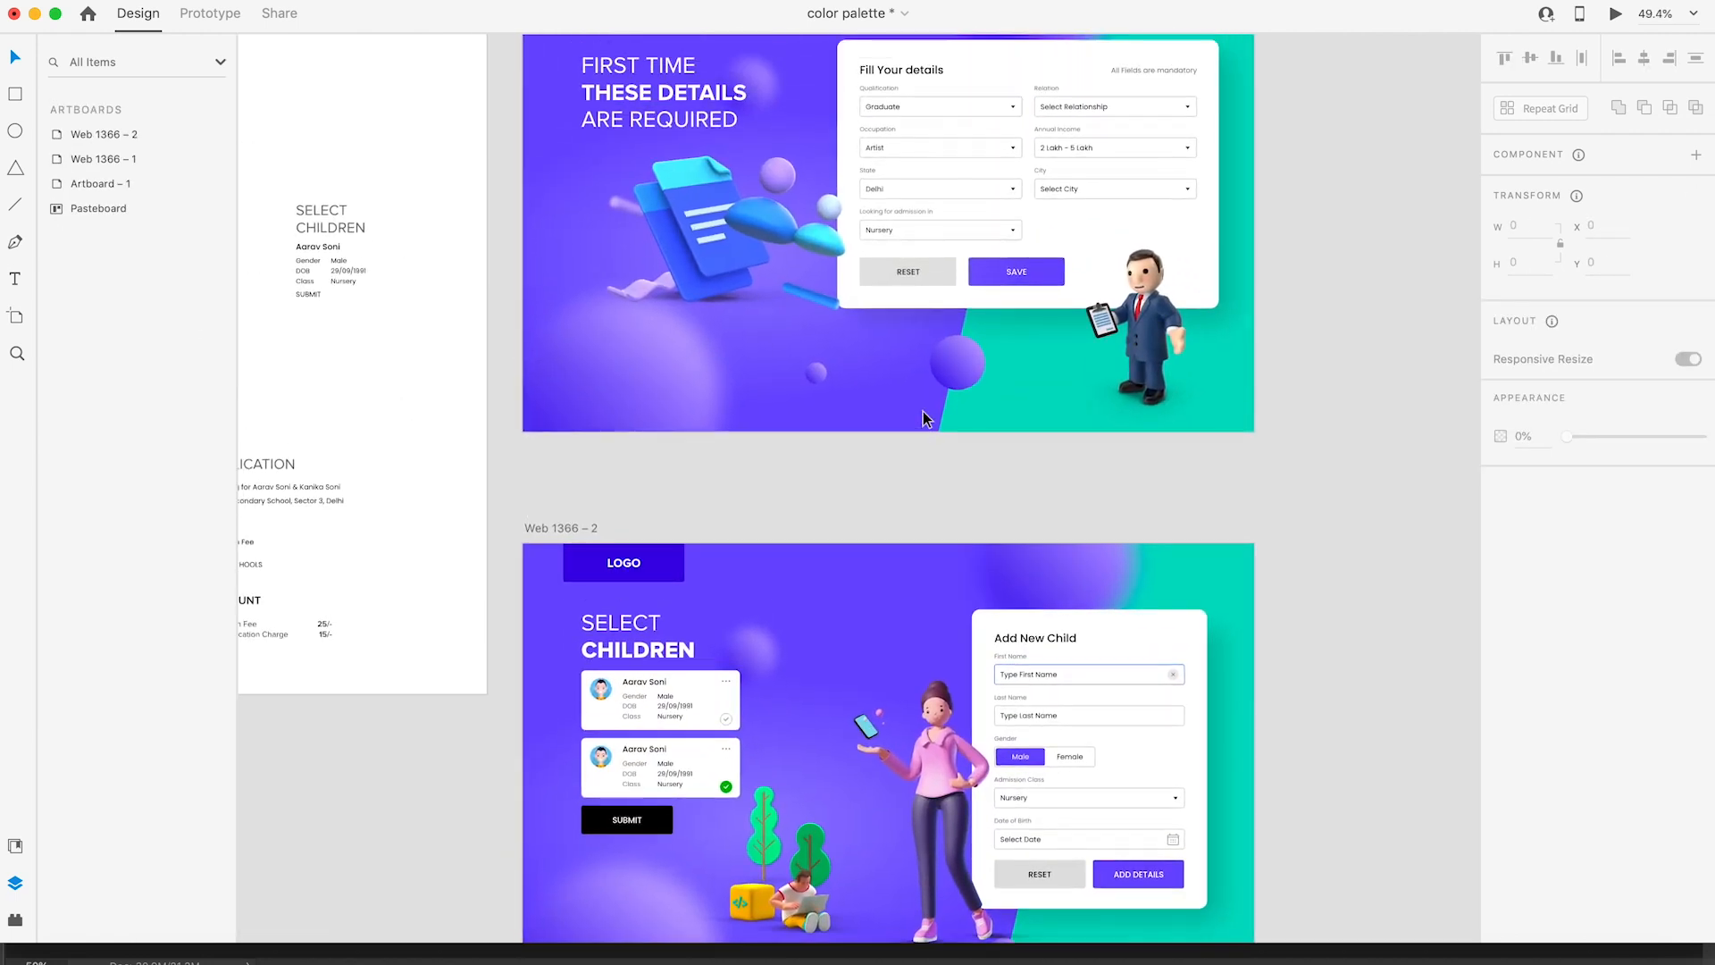
scroll(897, 445, "down", 3)
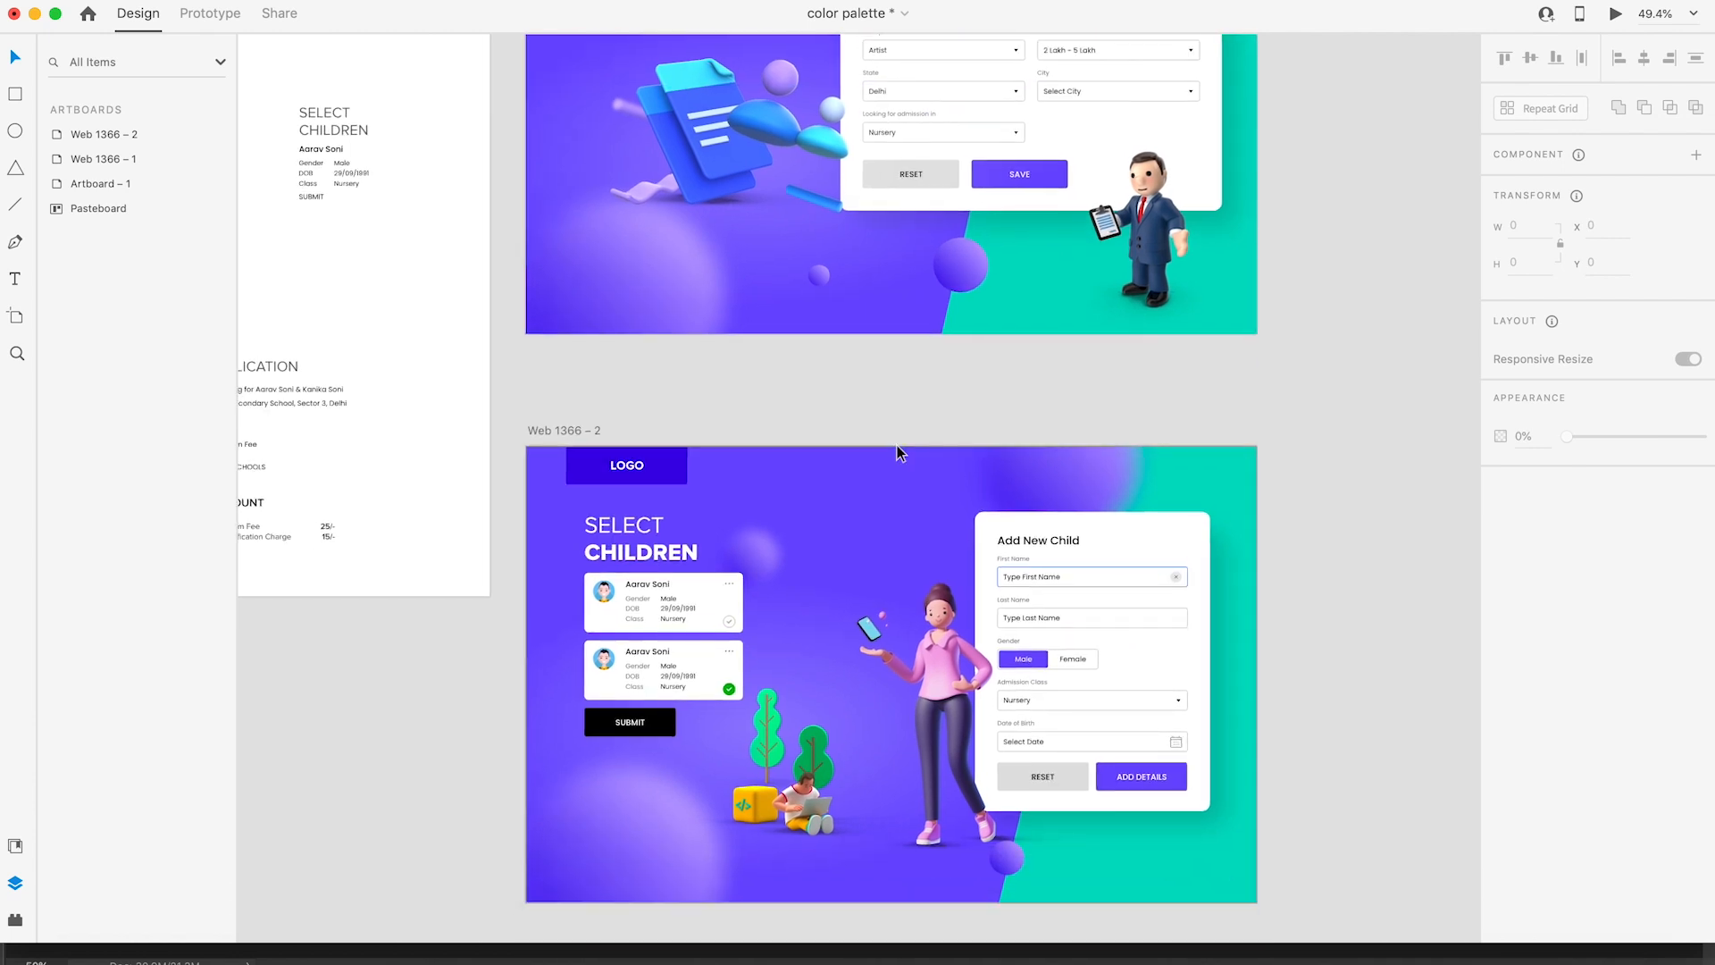
scroll(720, 297, "up", 2)
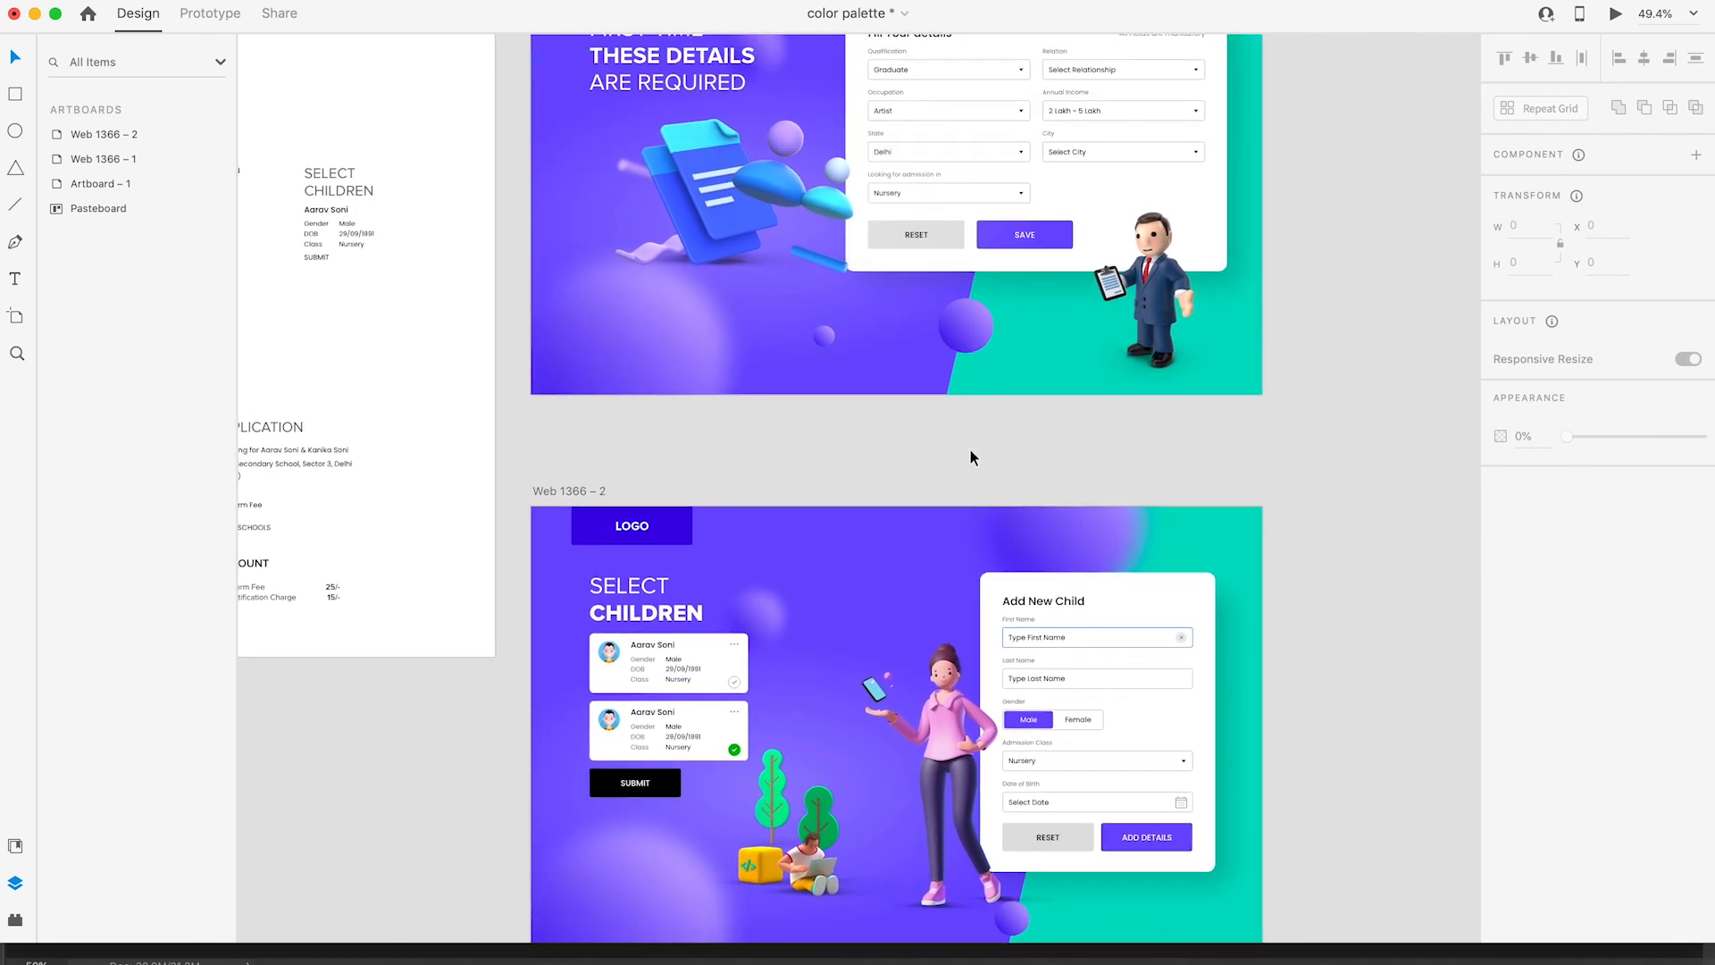
scroll(970, 449, "down", 3)
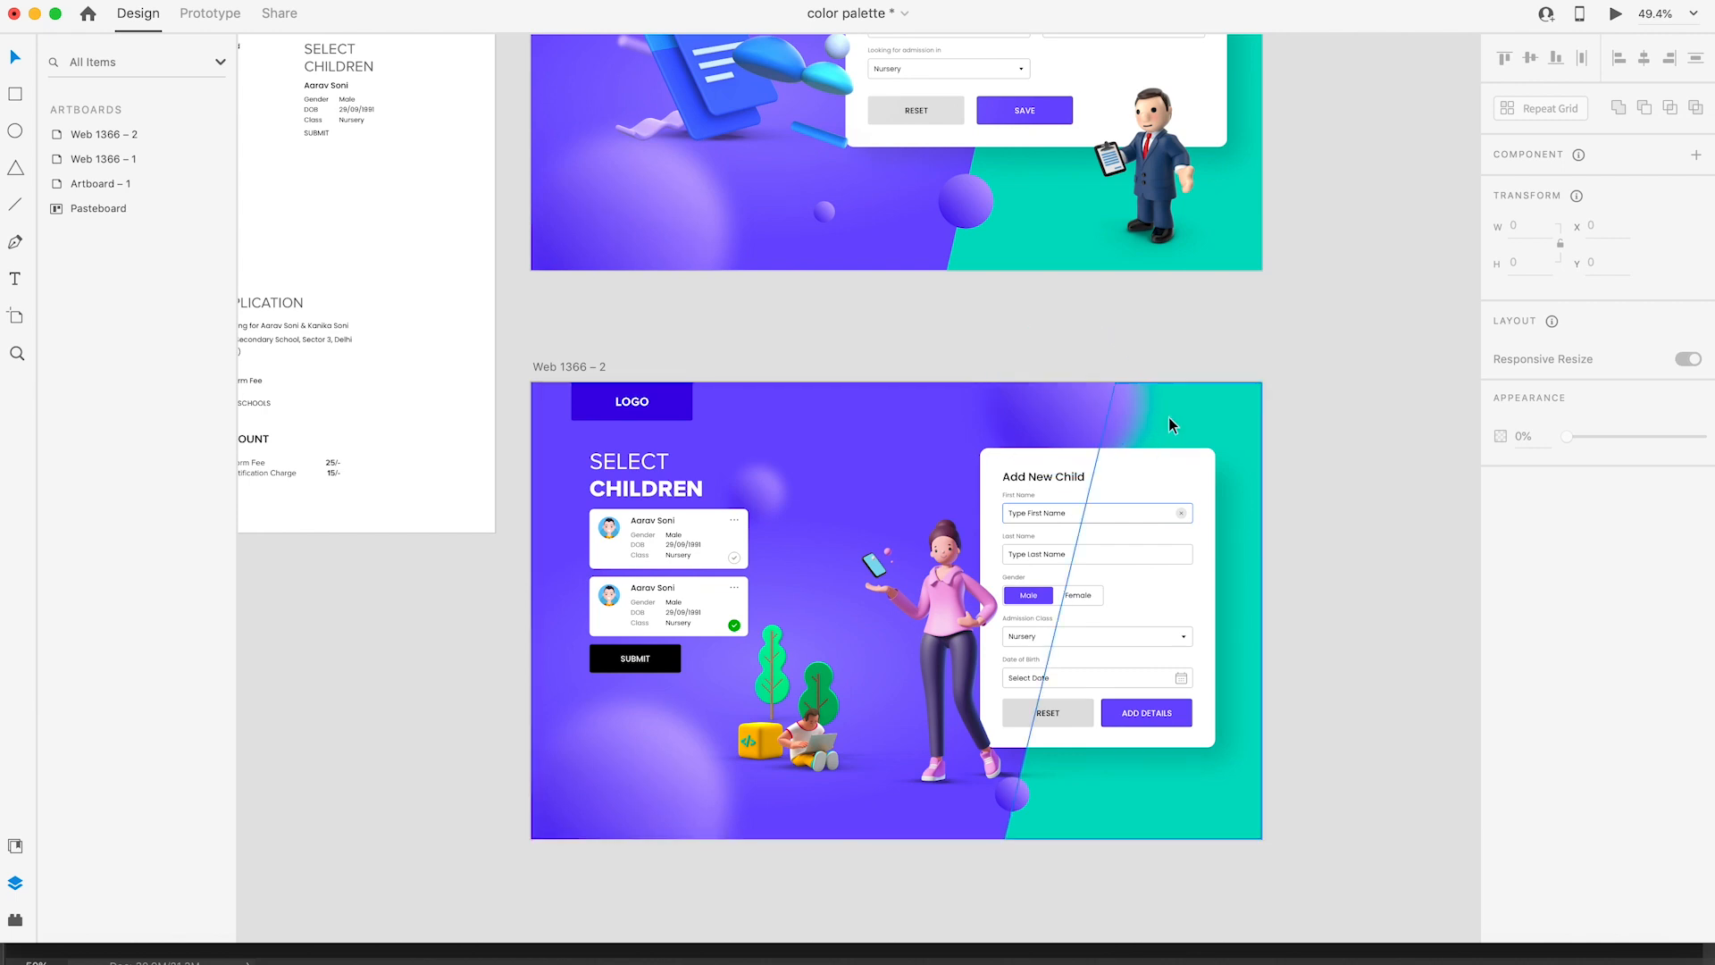
left_click_drag(612, 666, 1104, 384)
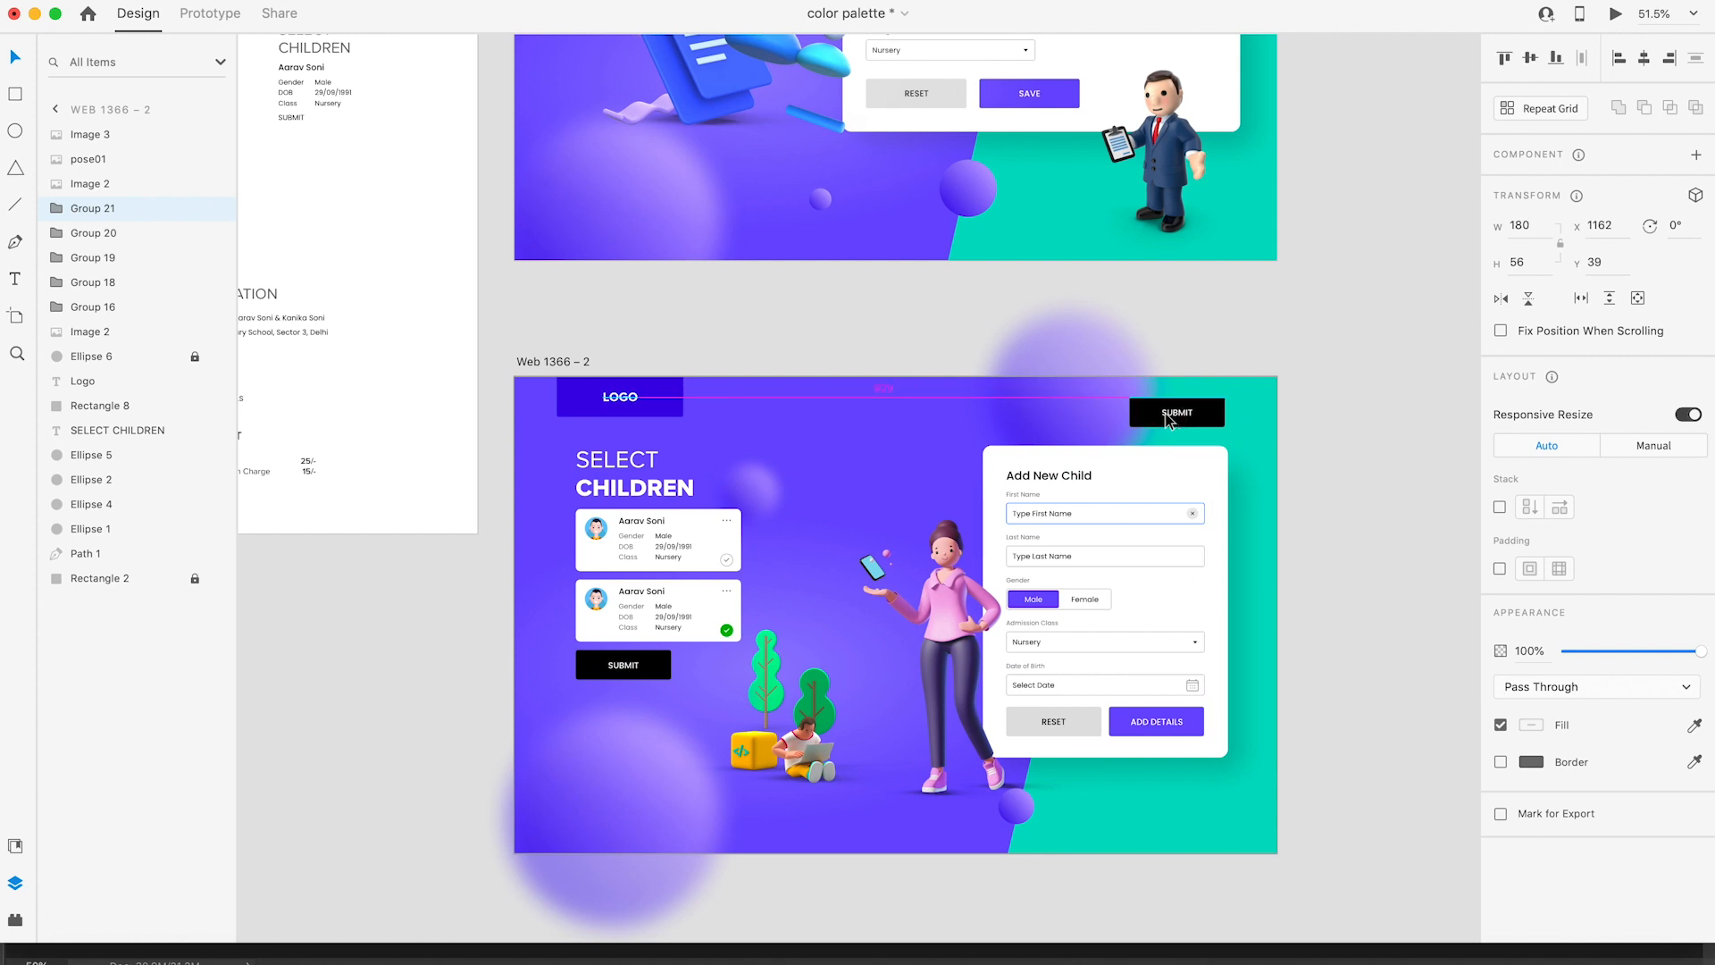
Step: Round the copied button's corners to a radius of 28 and lower its black fill's opacity to 42%
key("z")
key("v")
double_click(627, 400)
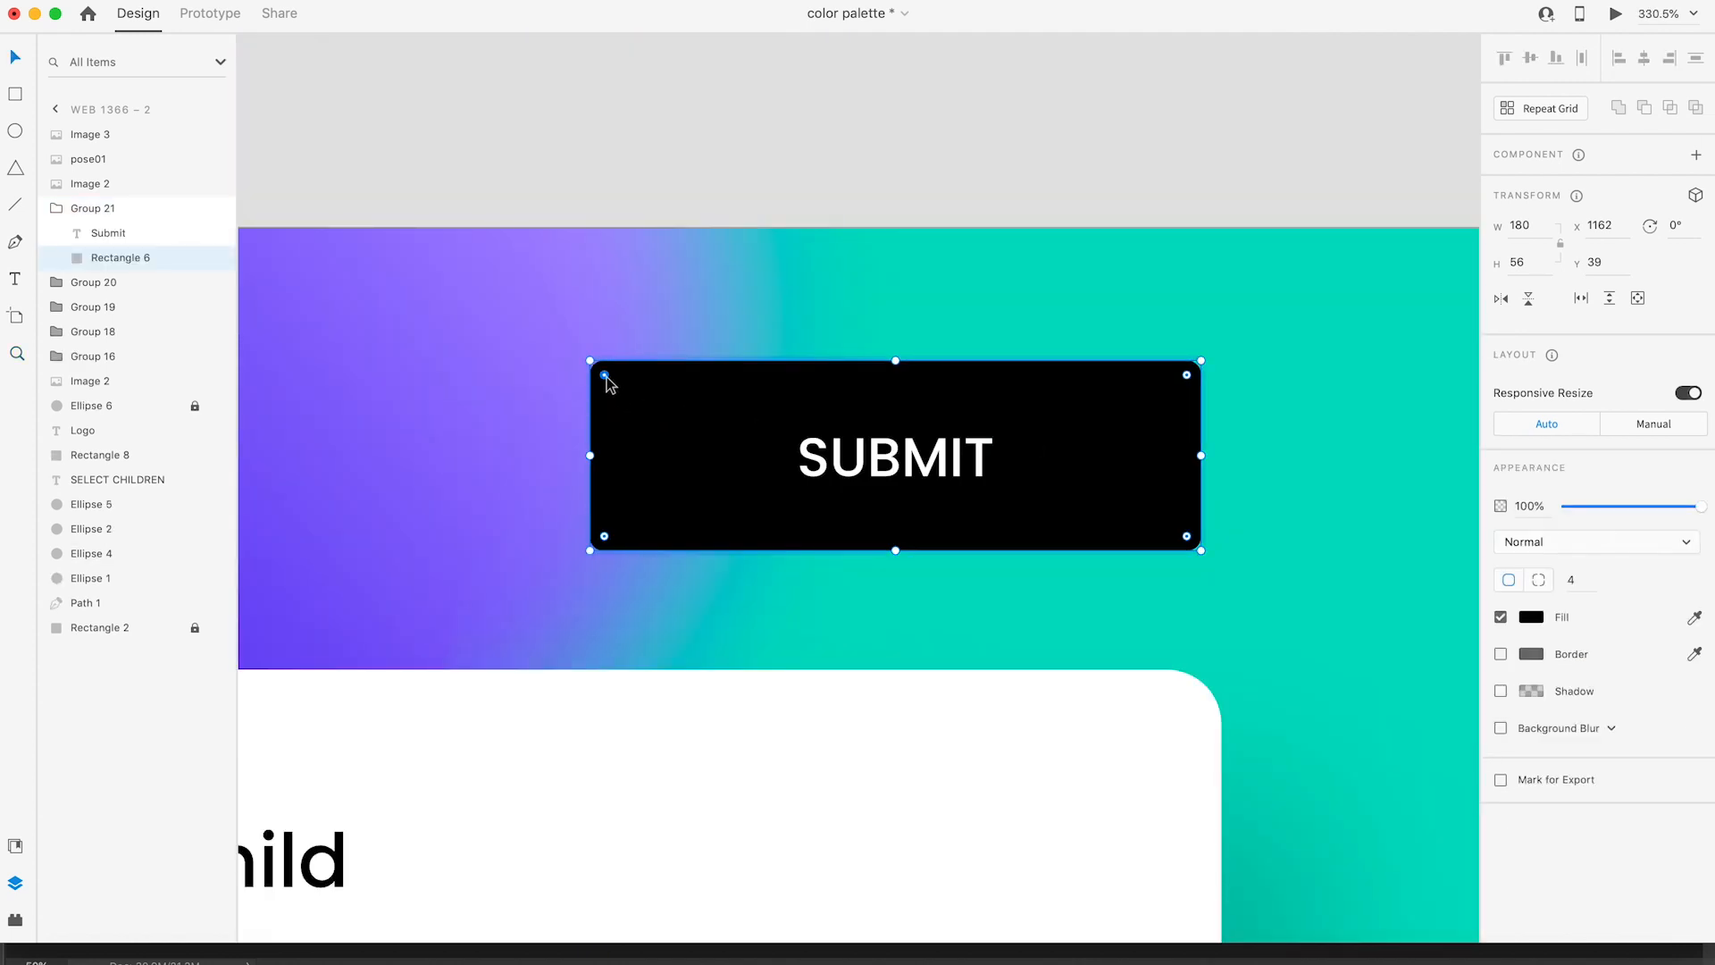
left_click_drag(608, 377, 685, 456)
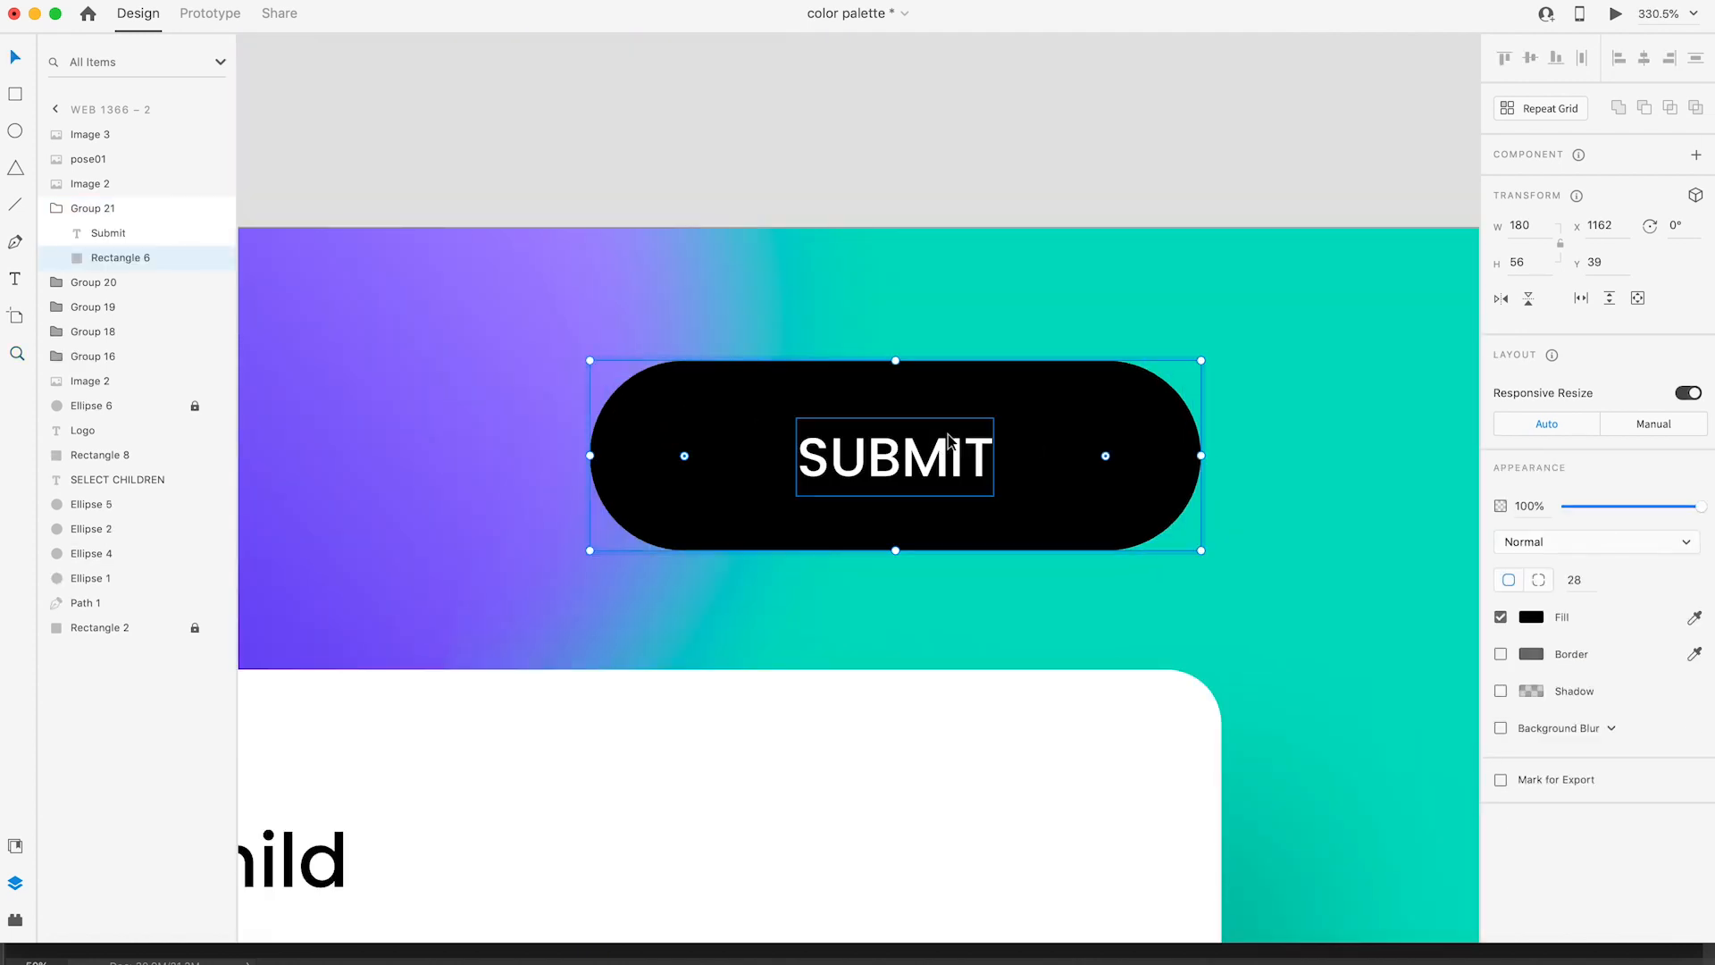
left_click(1537, 621)
left_click(1488, 598)
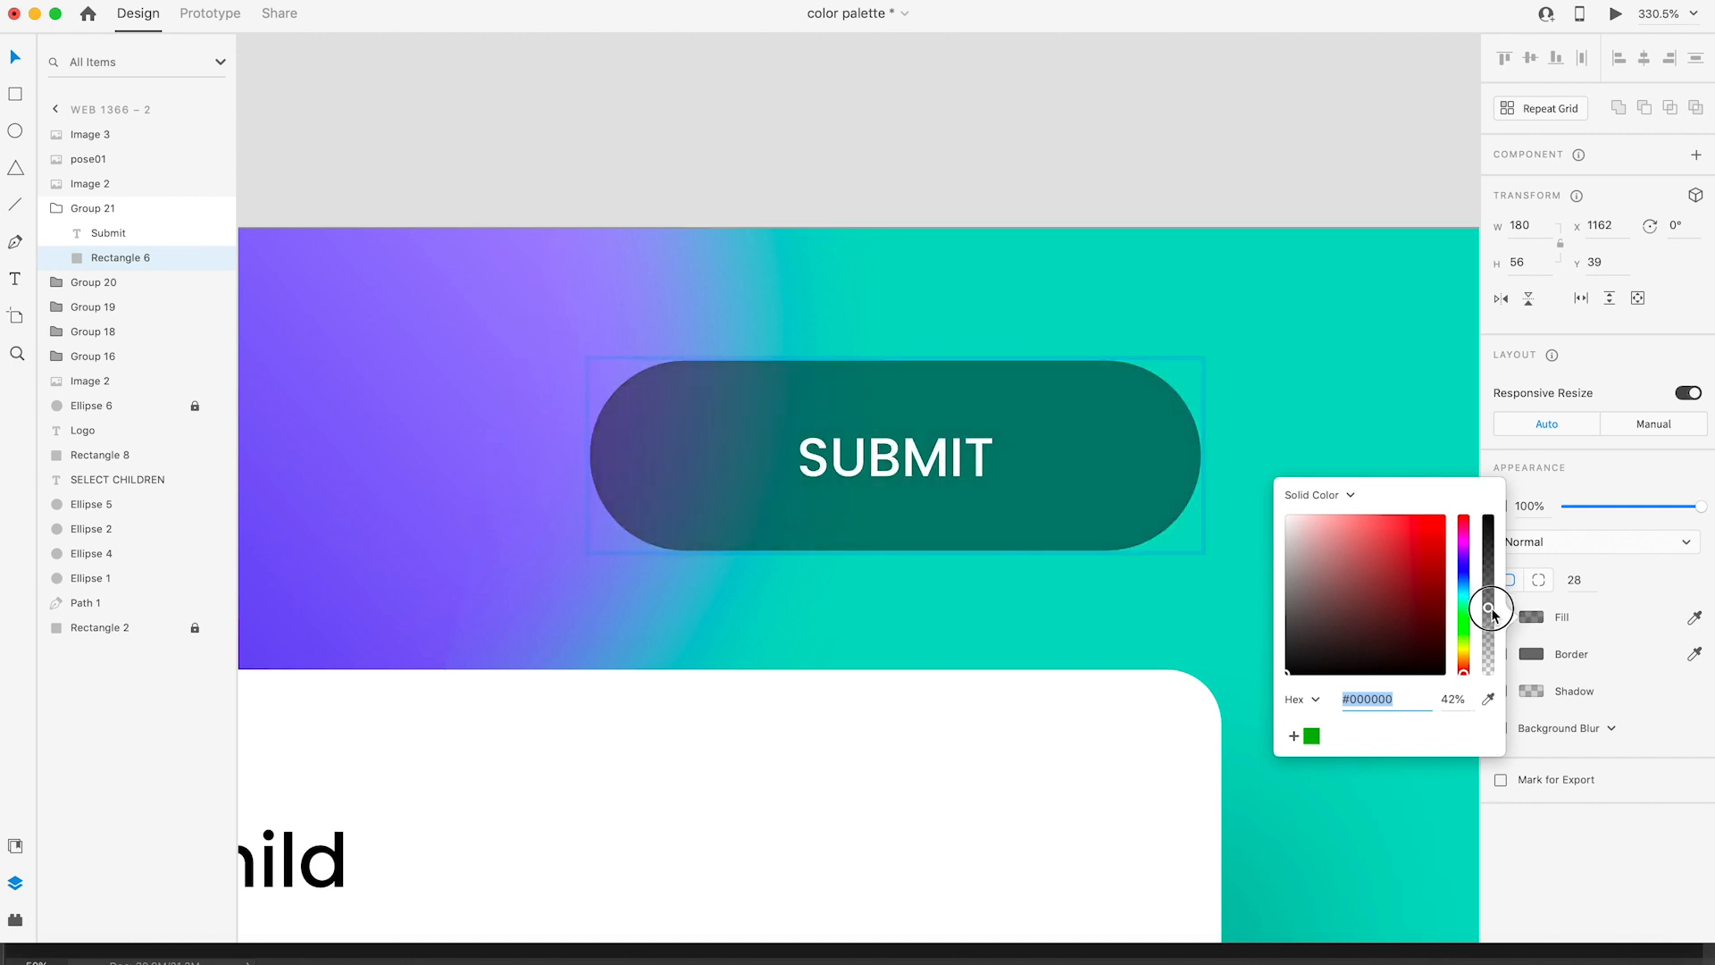
left_click(936, 163)
scroll(1189, 259, "down", 10)
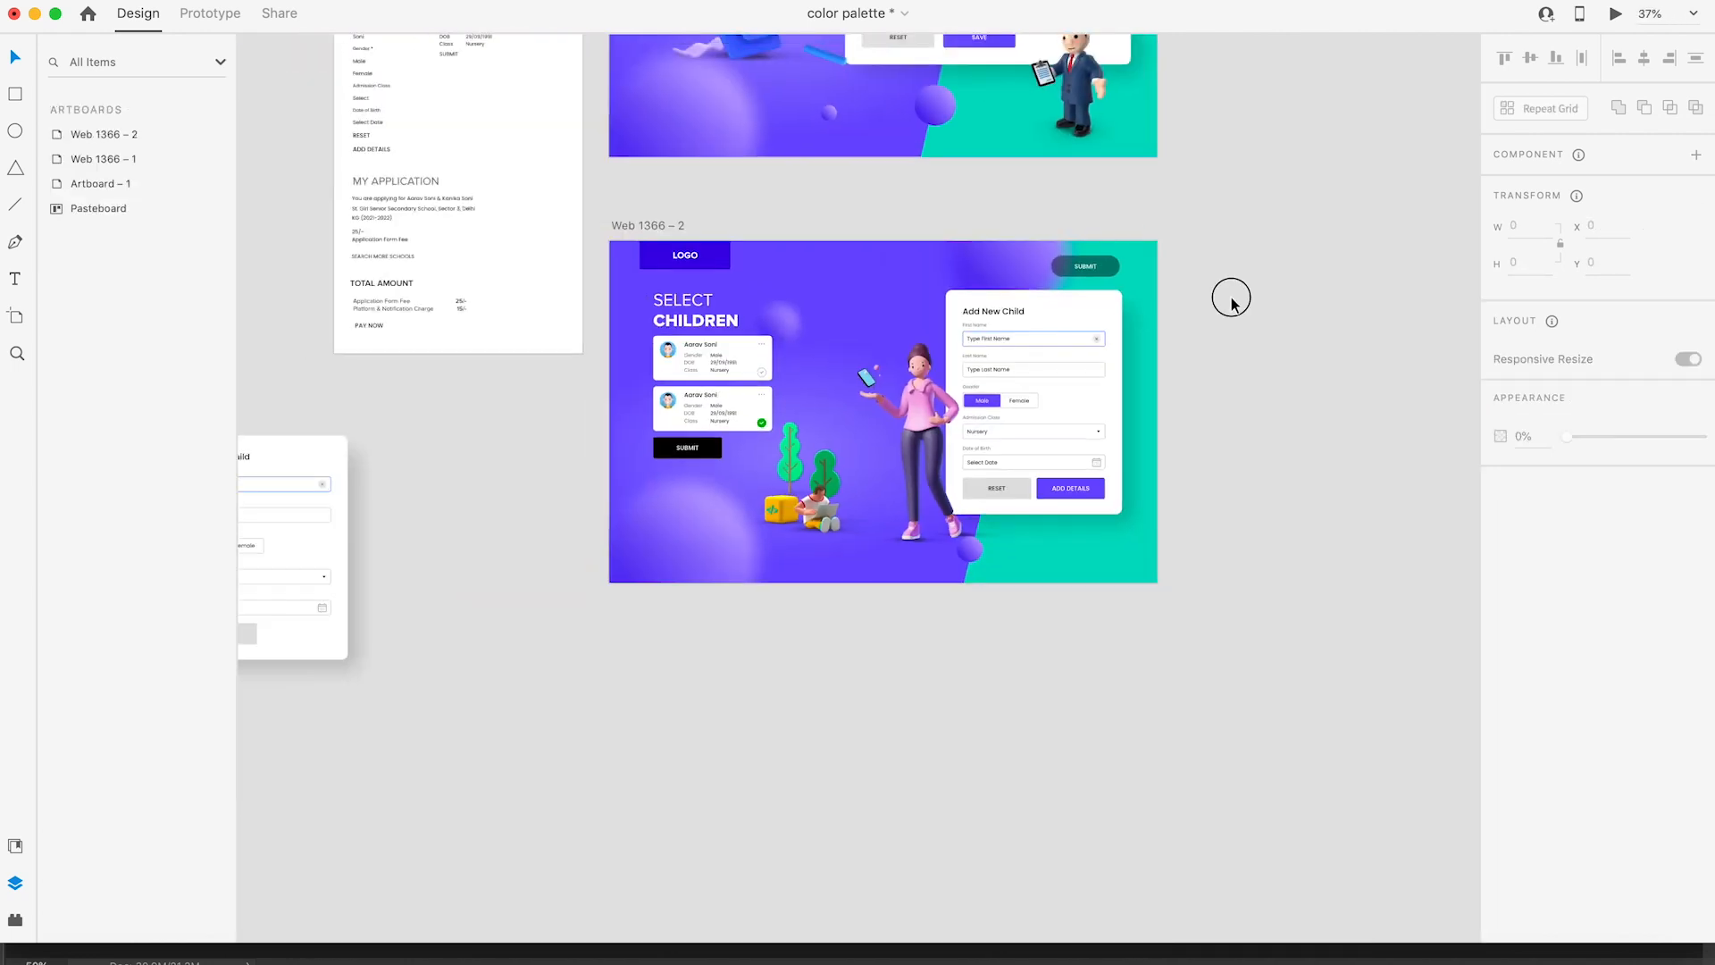
Step: Set the fill opacity of the rounded button's background above the form to 33%
scroll(1202, 293, "up", 10)
double_click(844, 219)
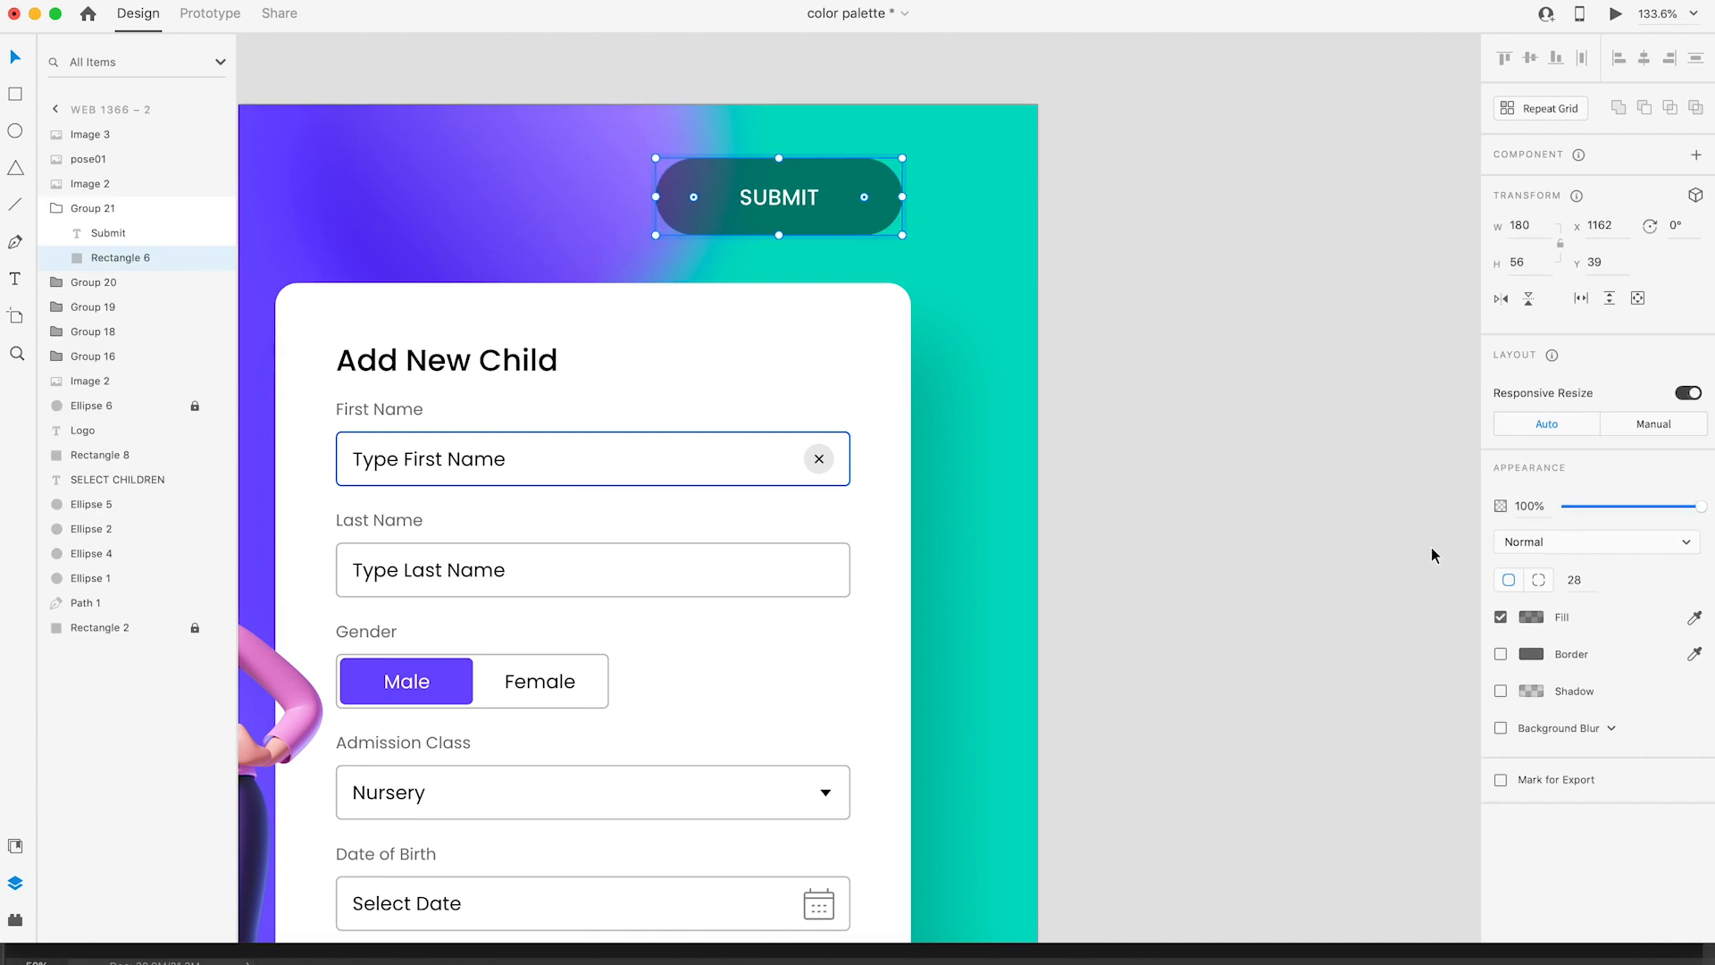
left_click(1530, 619)
left_click_drag(1485, 614, 1489, 626)
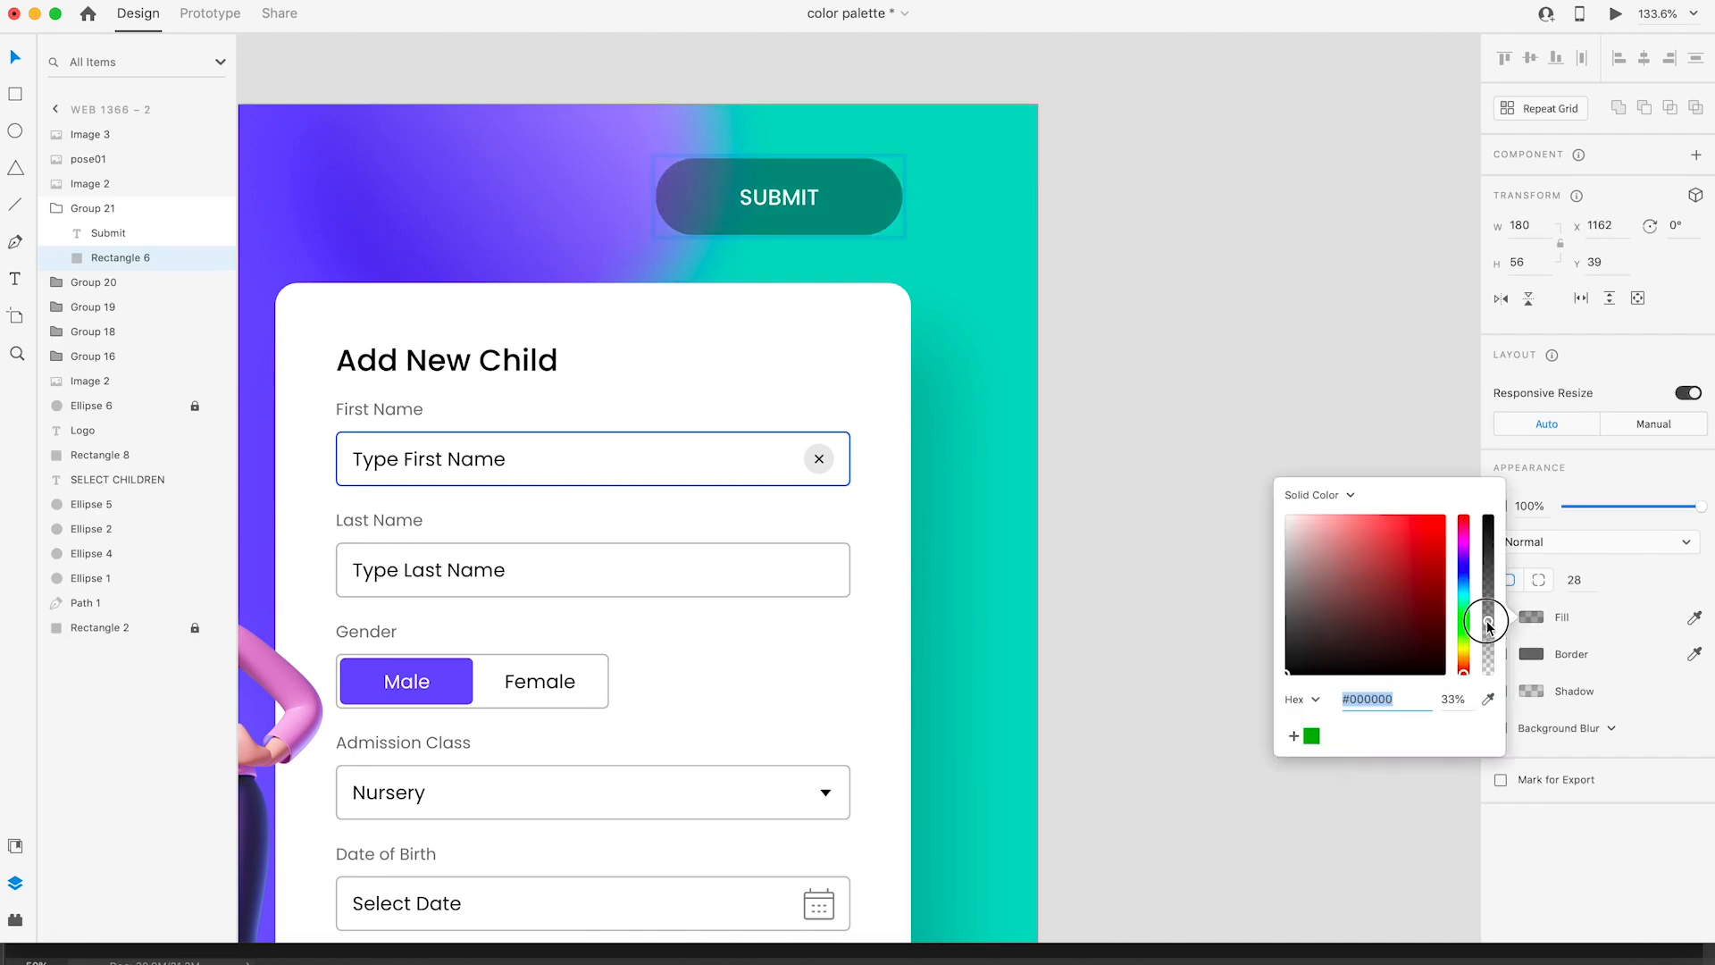
left_click(1284, 359)
Step: Change the rounded button's label from SUBMIT to My Details
double_click(743, 197)
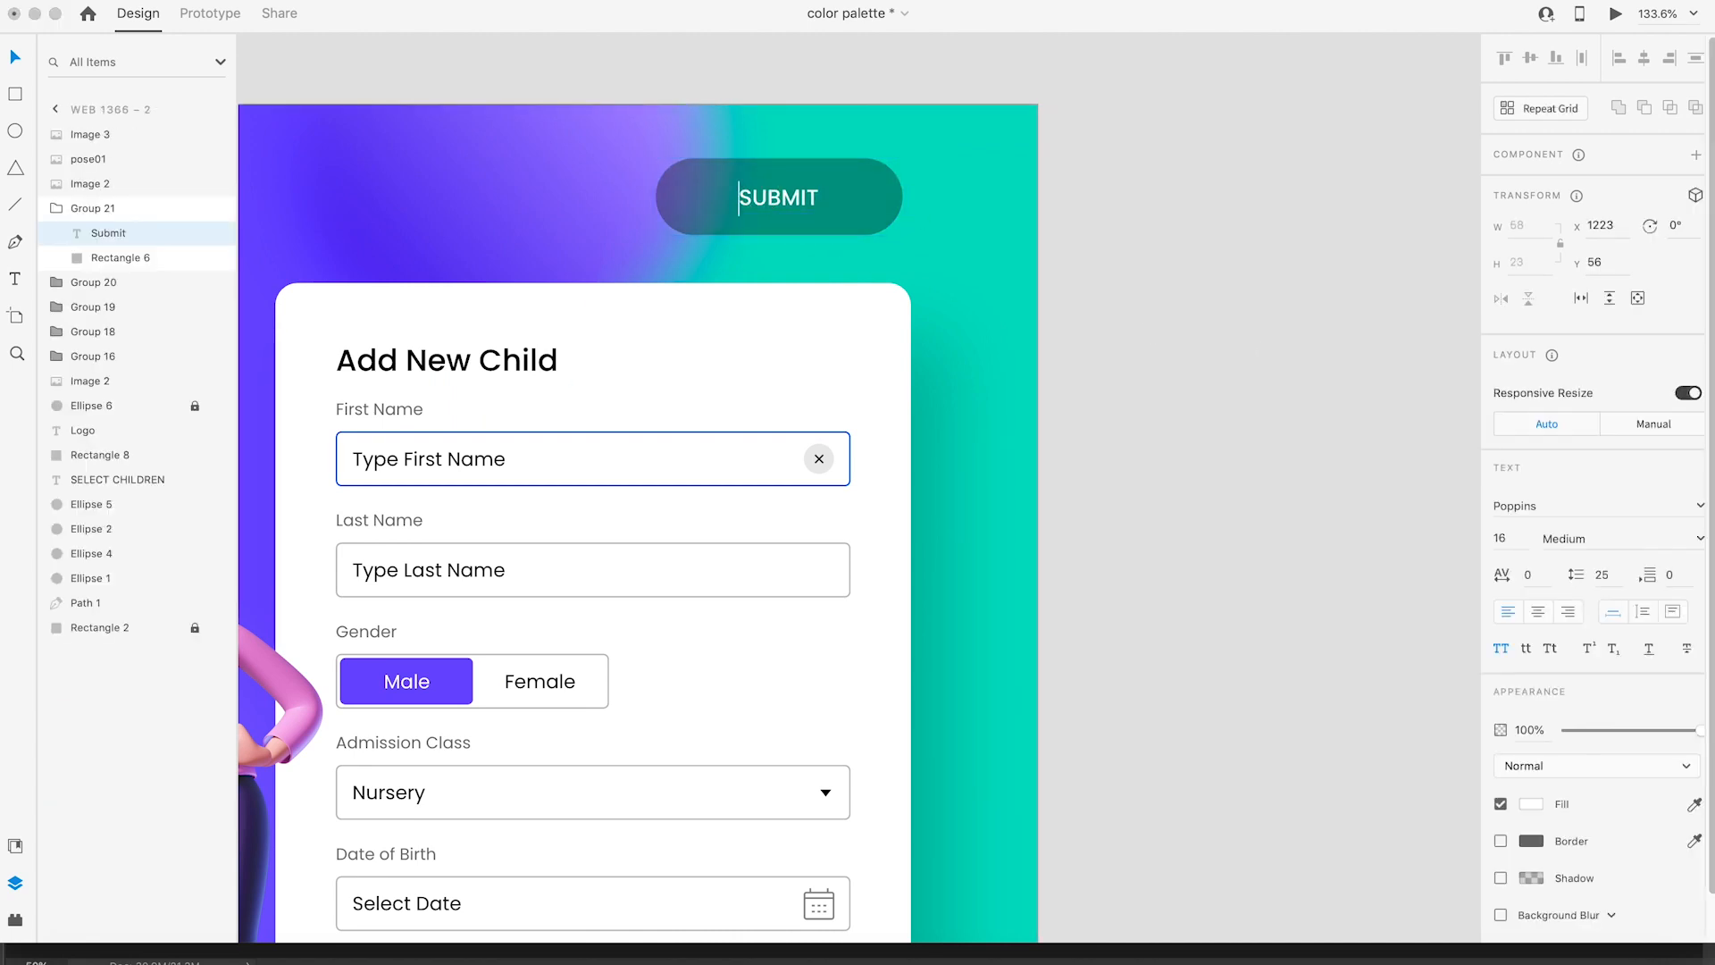
key("super+a")
type("My Detail")
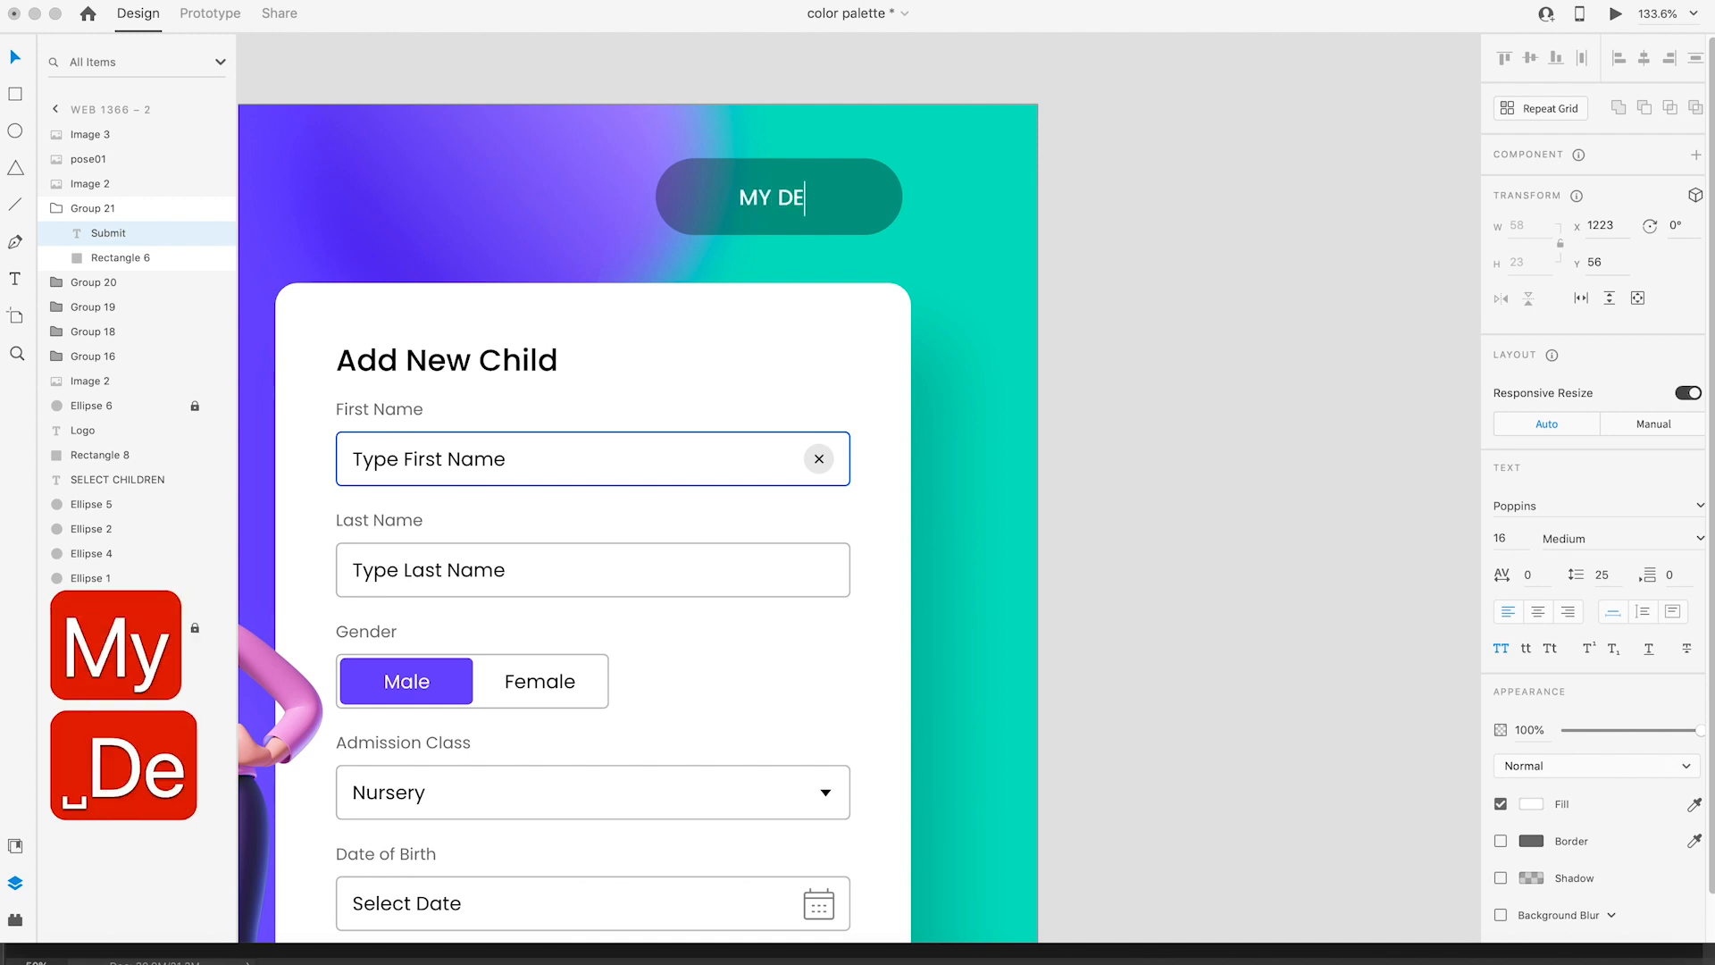
type("s")
key("Escape")
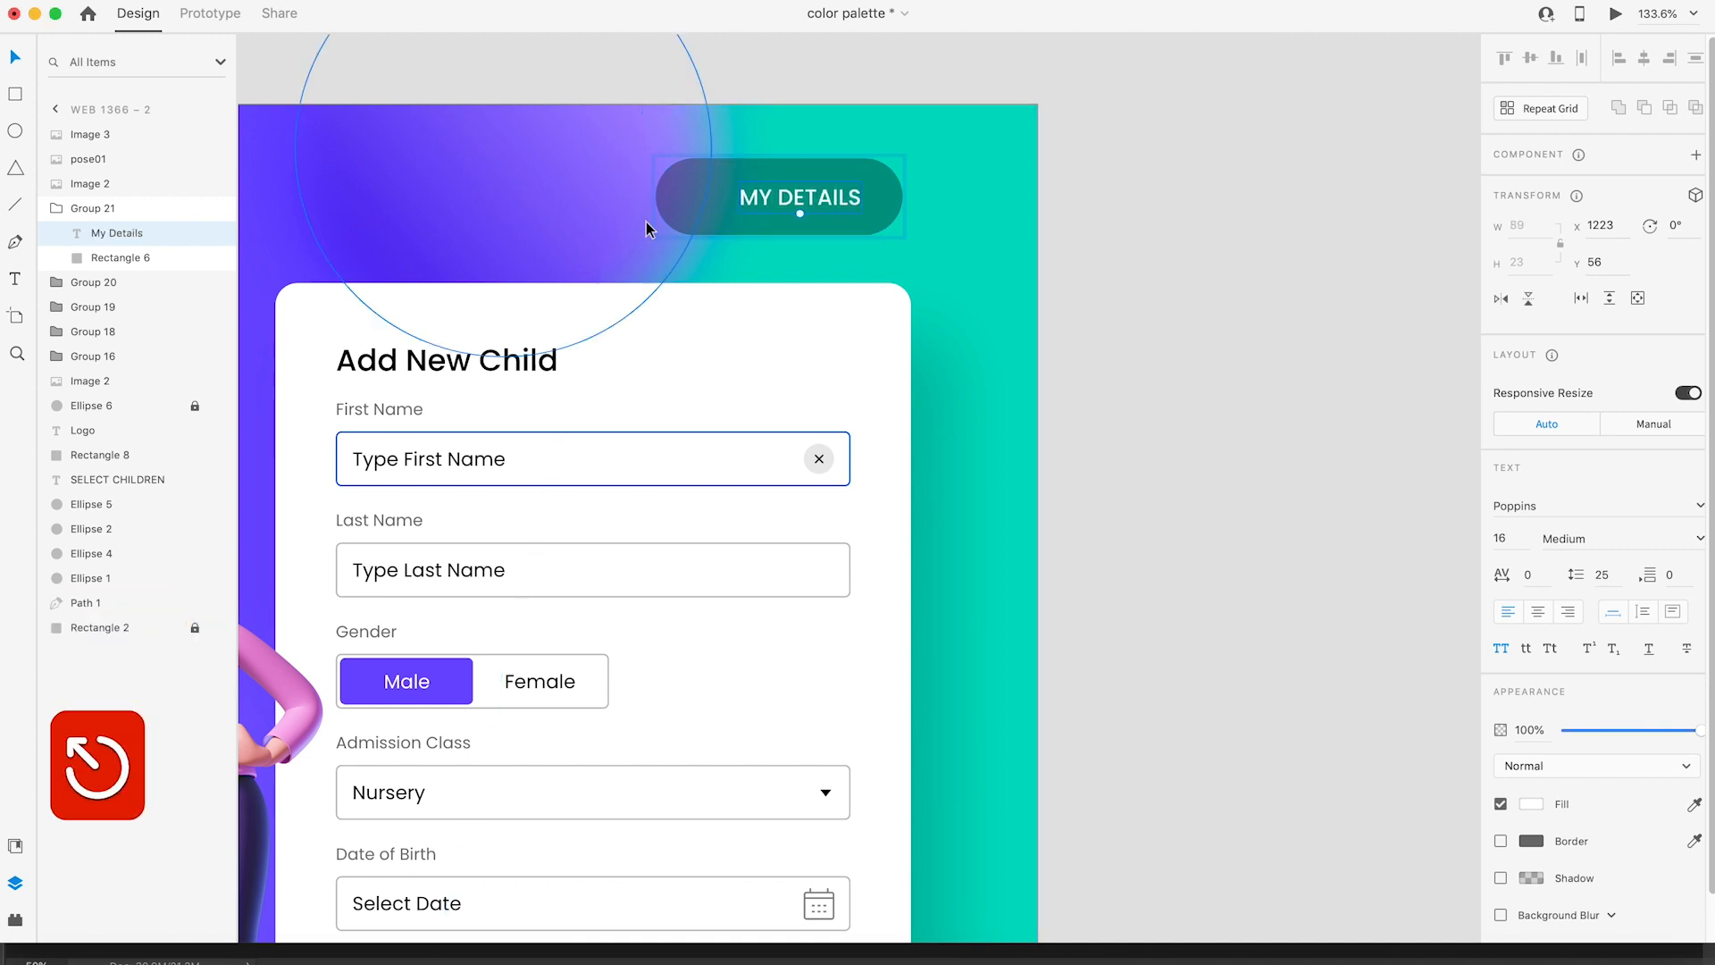
Step: Centre the MY DETAILS label horizontally on its rounded background
left_click(713, 211, "shift")
left_click(1644, 57)
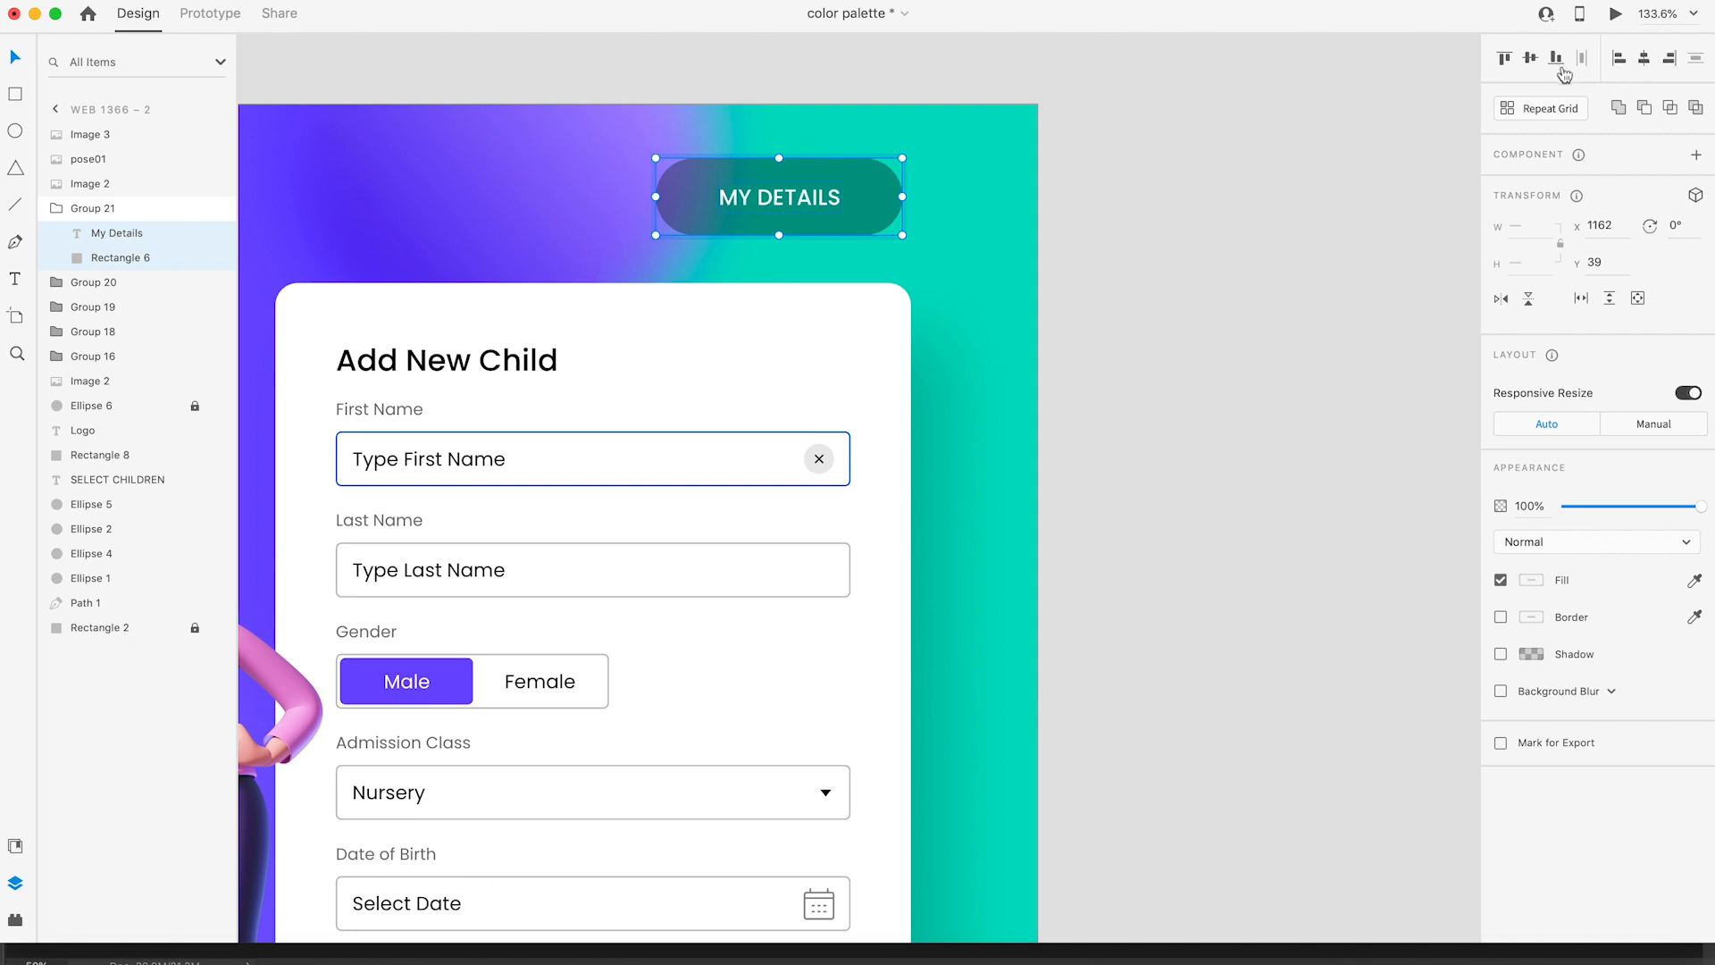
left_click(1379, 260)
scroll(1379, 260, "down", 6)
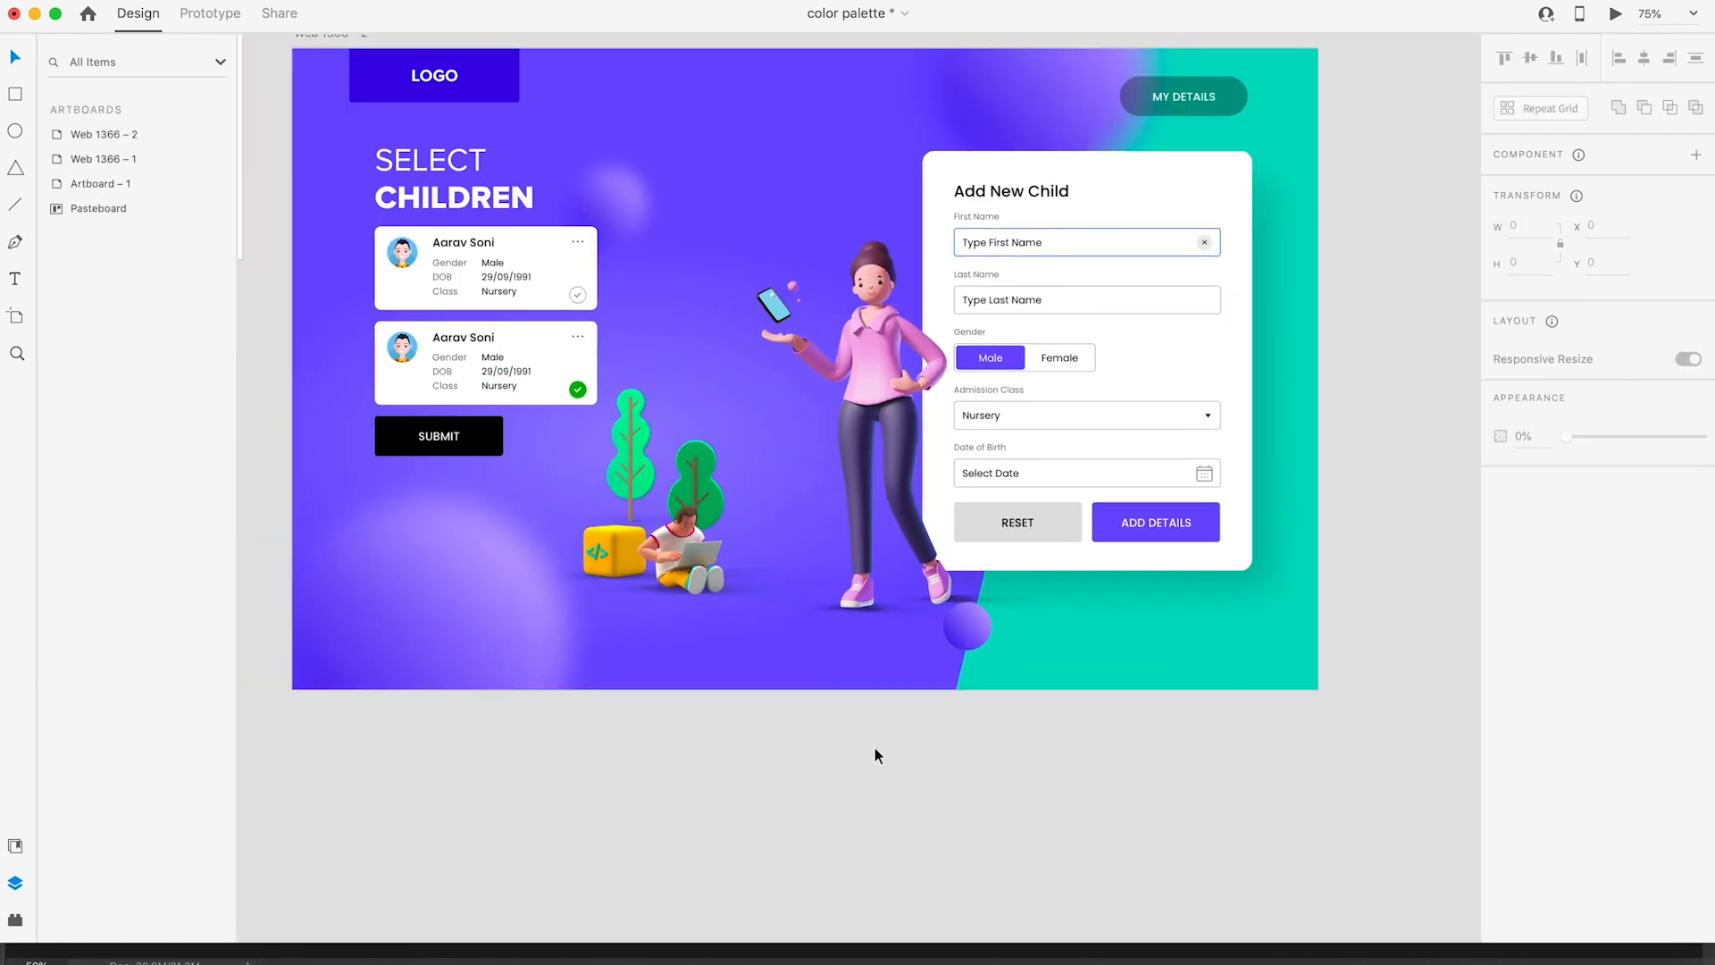
Step: Group the woman illustration (pose01) with both of its floor shadow images
left_click(874, 403)
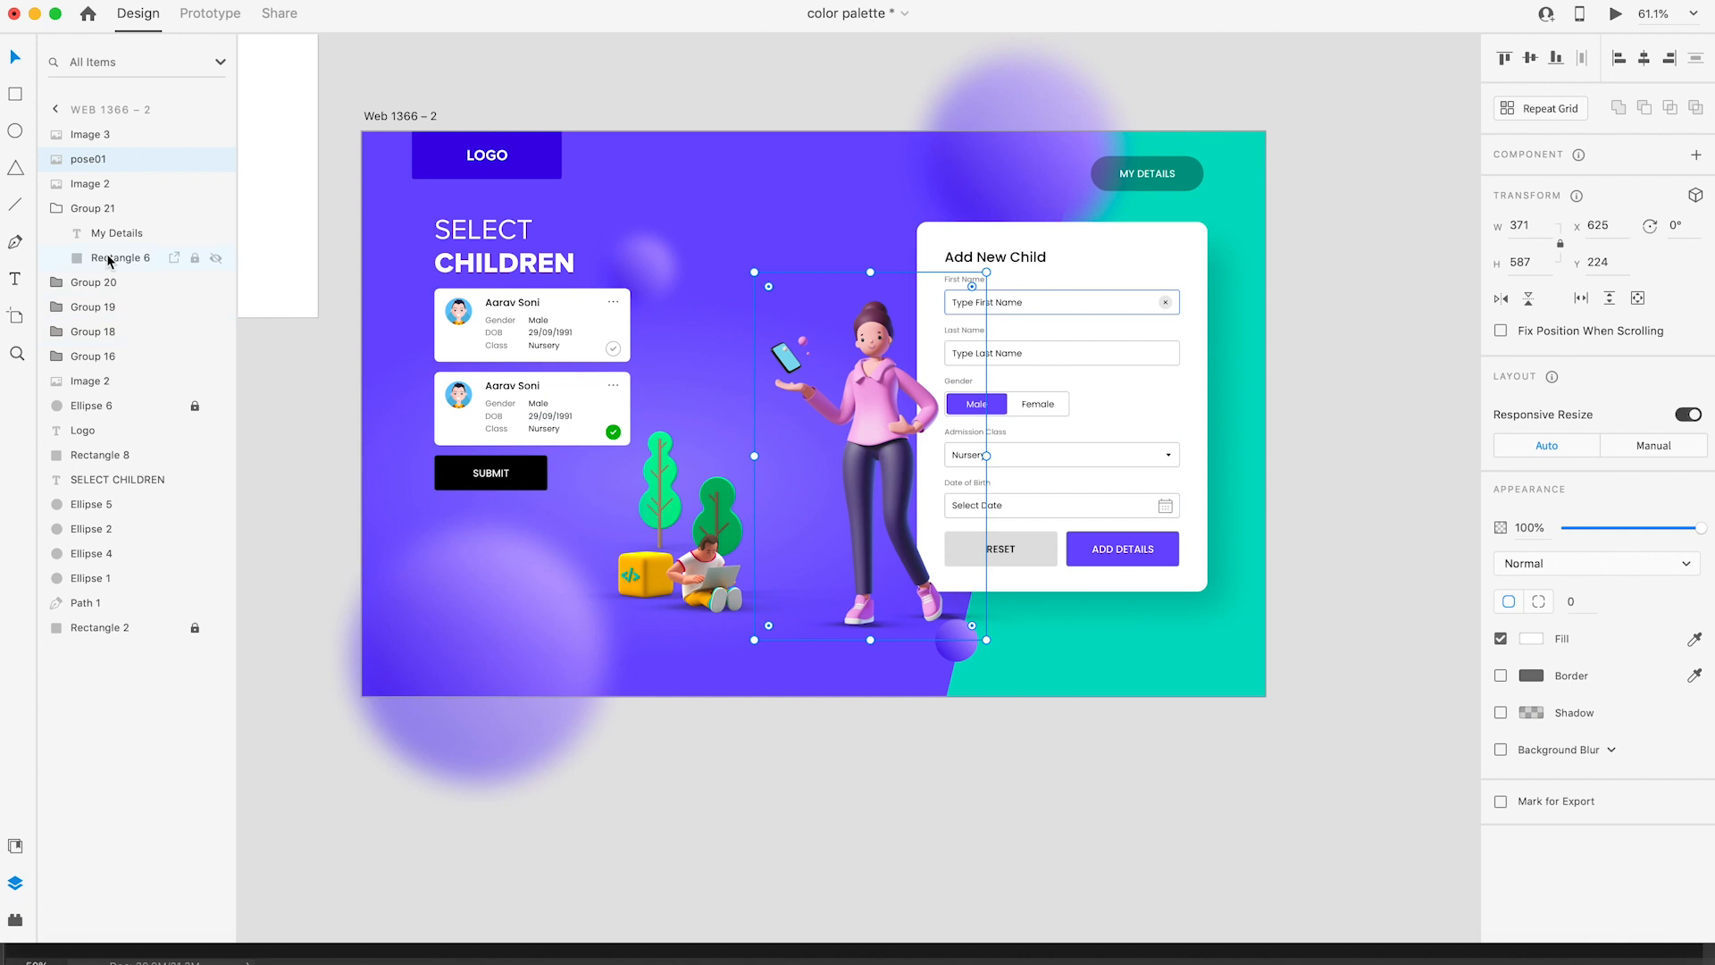
left_click(84, 184, "shift")
left_click(93, 384, "shift")
key("super+g")
key("super+z")
Step: Move the woman group slightly left and shift the Add New Child form left to x 863, y 144
left_click_drag(894, 415, 872, 415)
left_click_drag(1084, 253, 1070, 253)
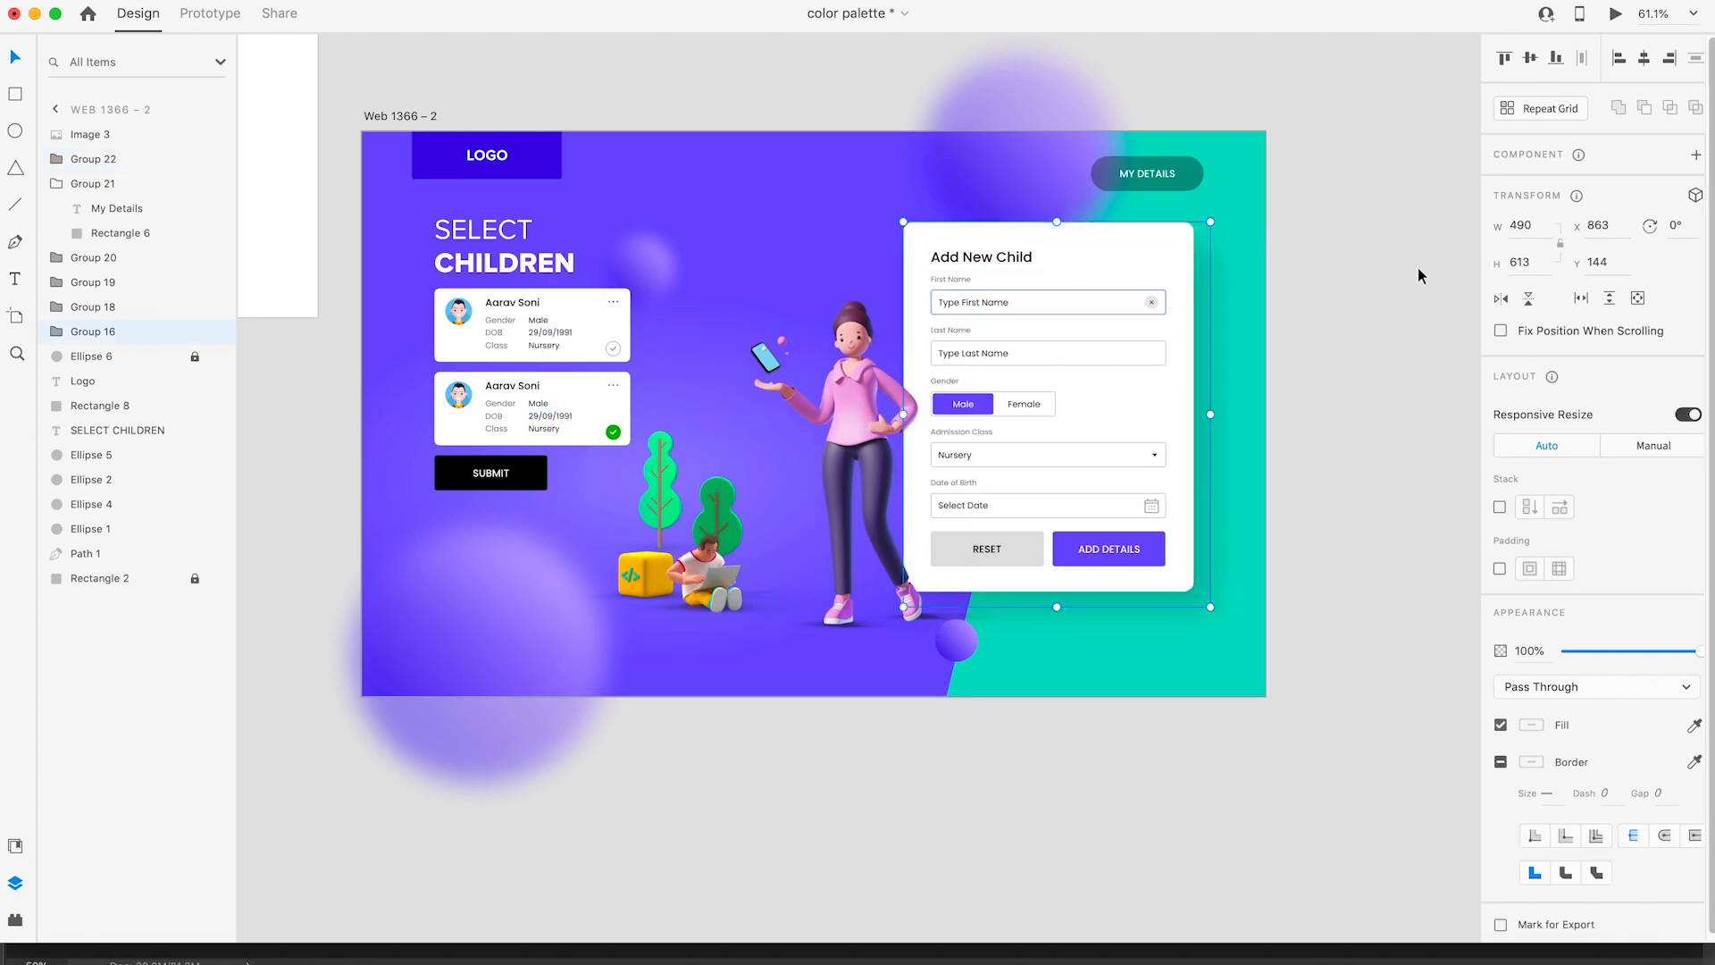
left_click(1310, 409)
Step: Examine the overall layout of the Web 1366 – 2 artboard and compare it with the artboard above
scroll(1308, 417, "down", 5)
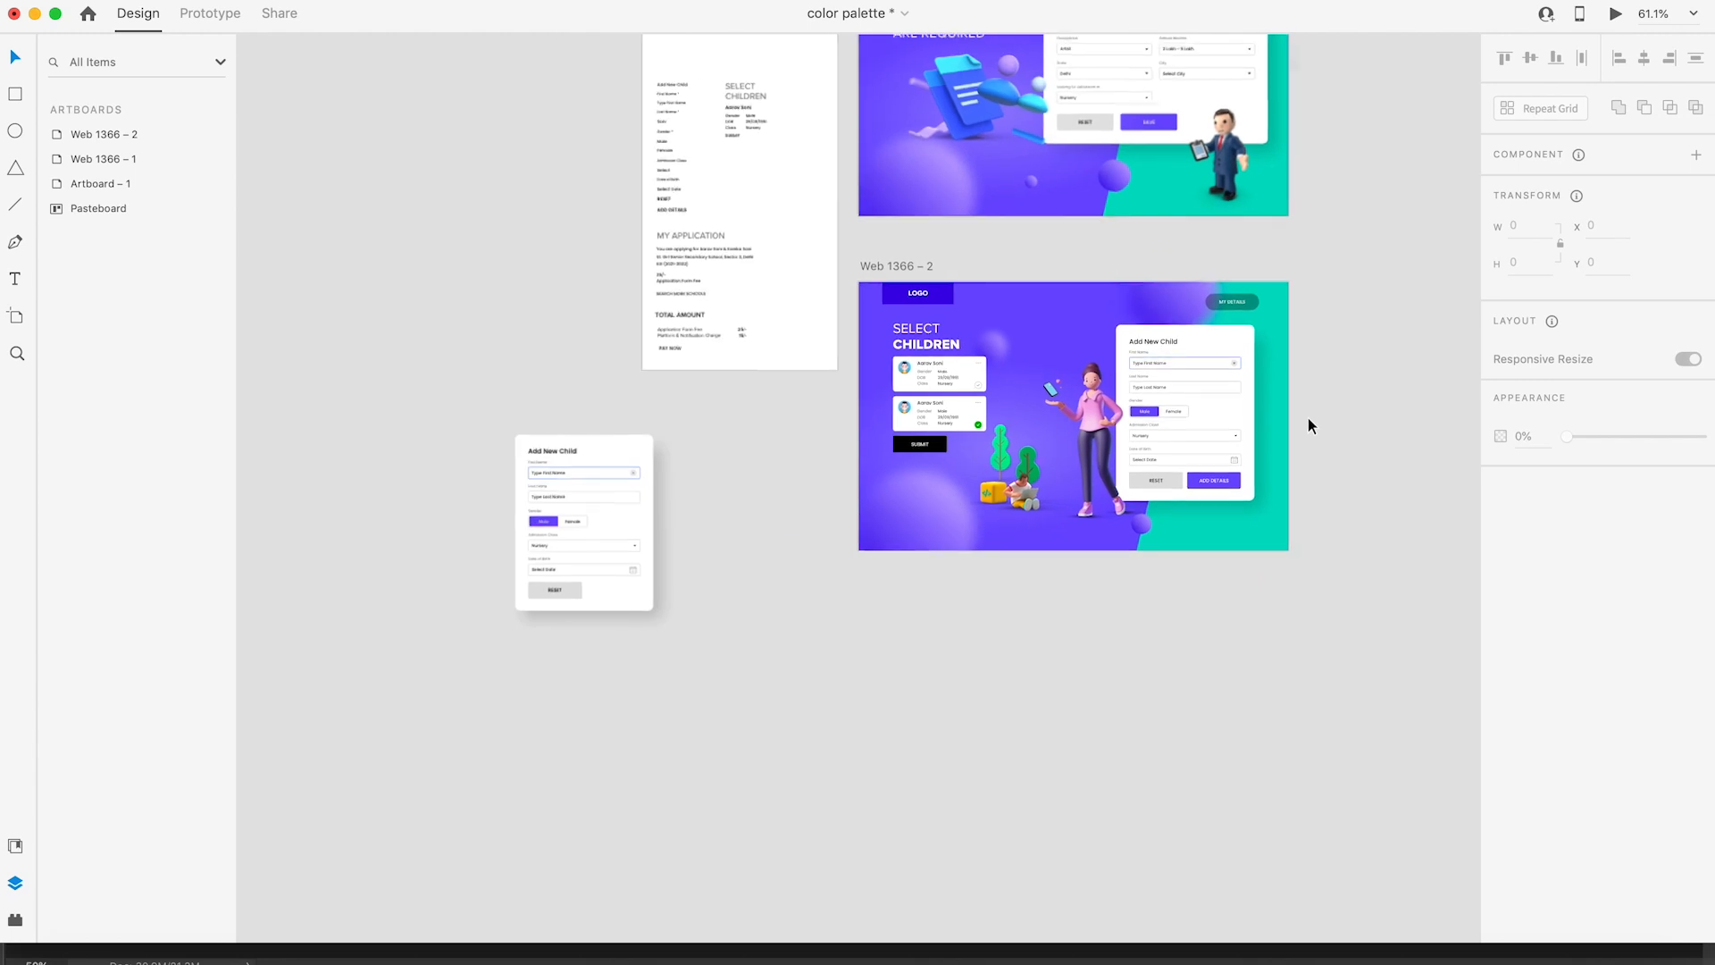
scroll(1202, 387, "up", 3)
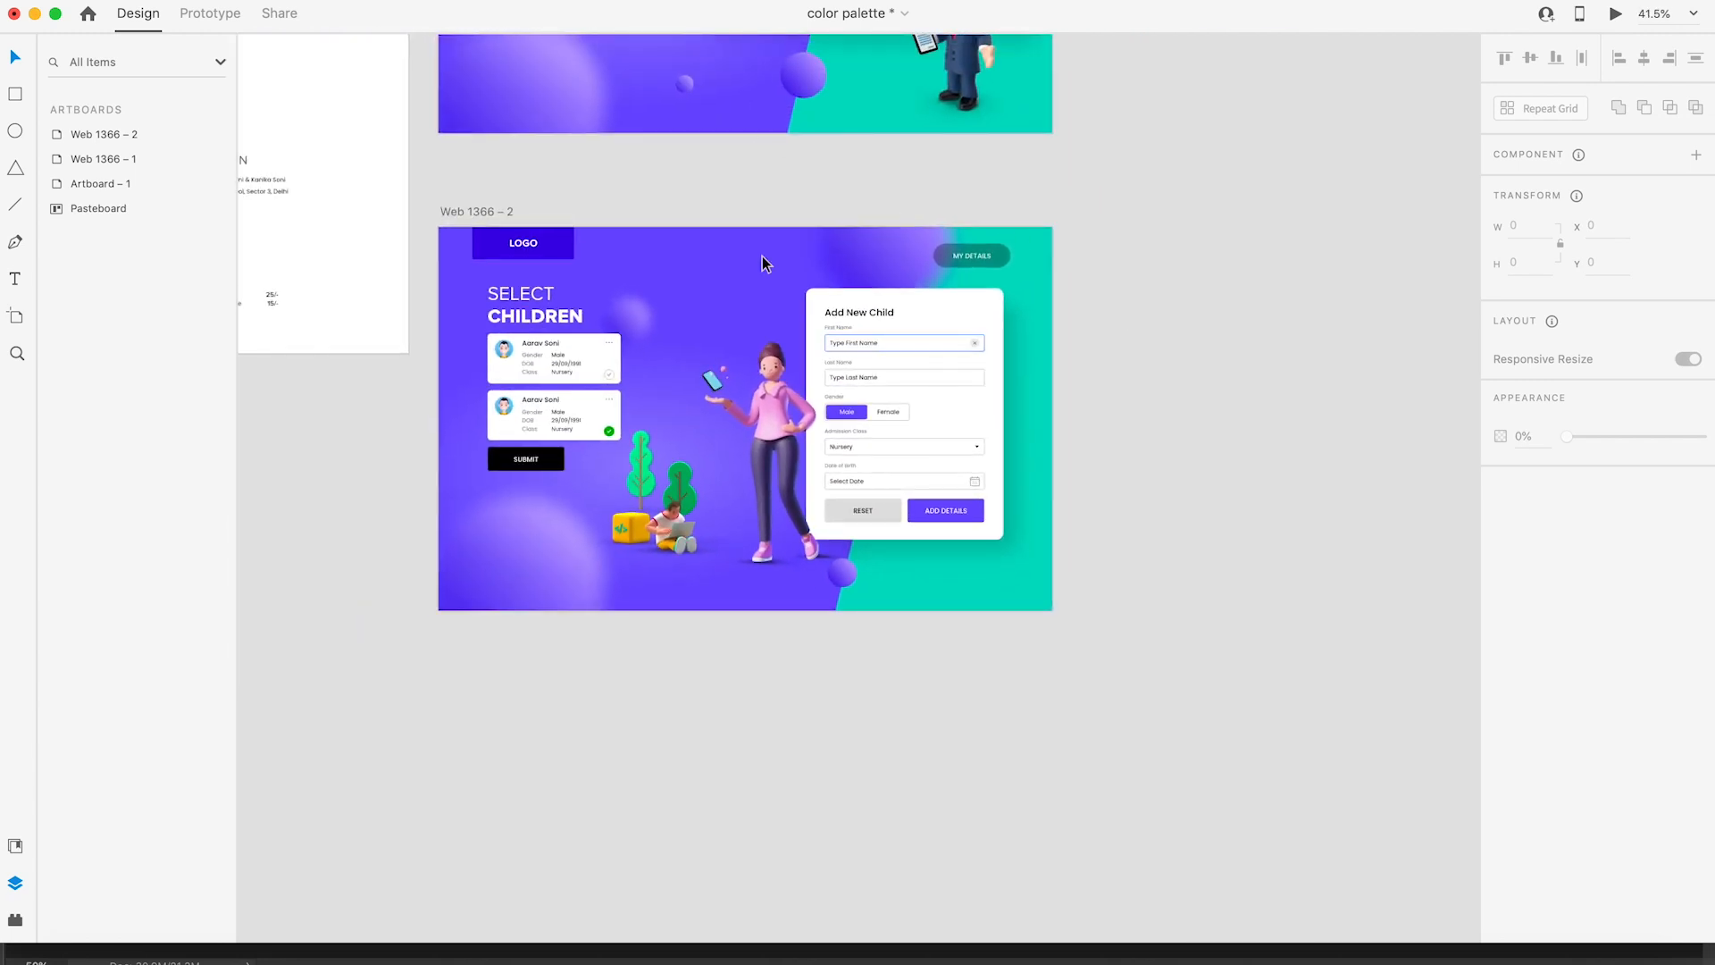
scroll(765, 281, "down", 3)
scroll(607, 315, "up", 3)
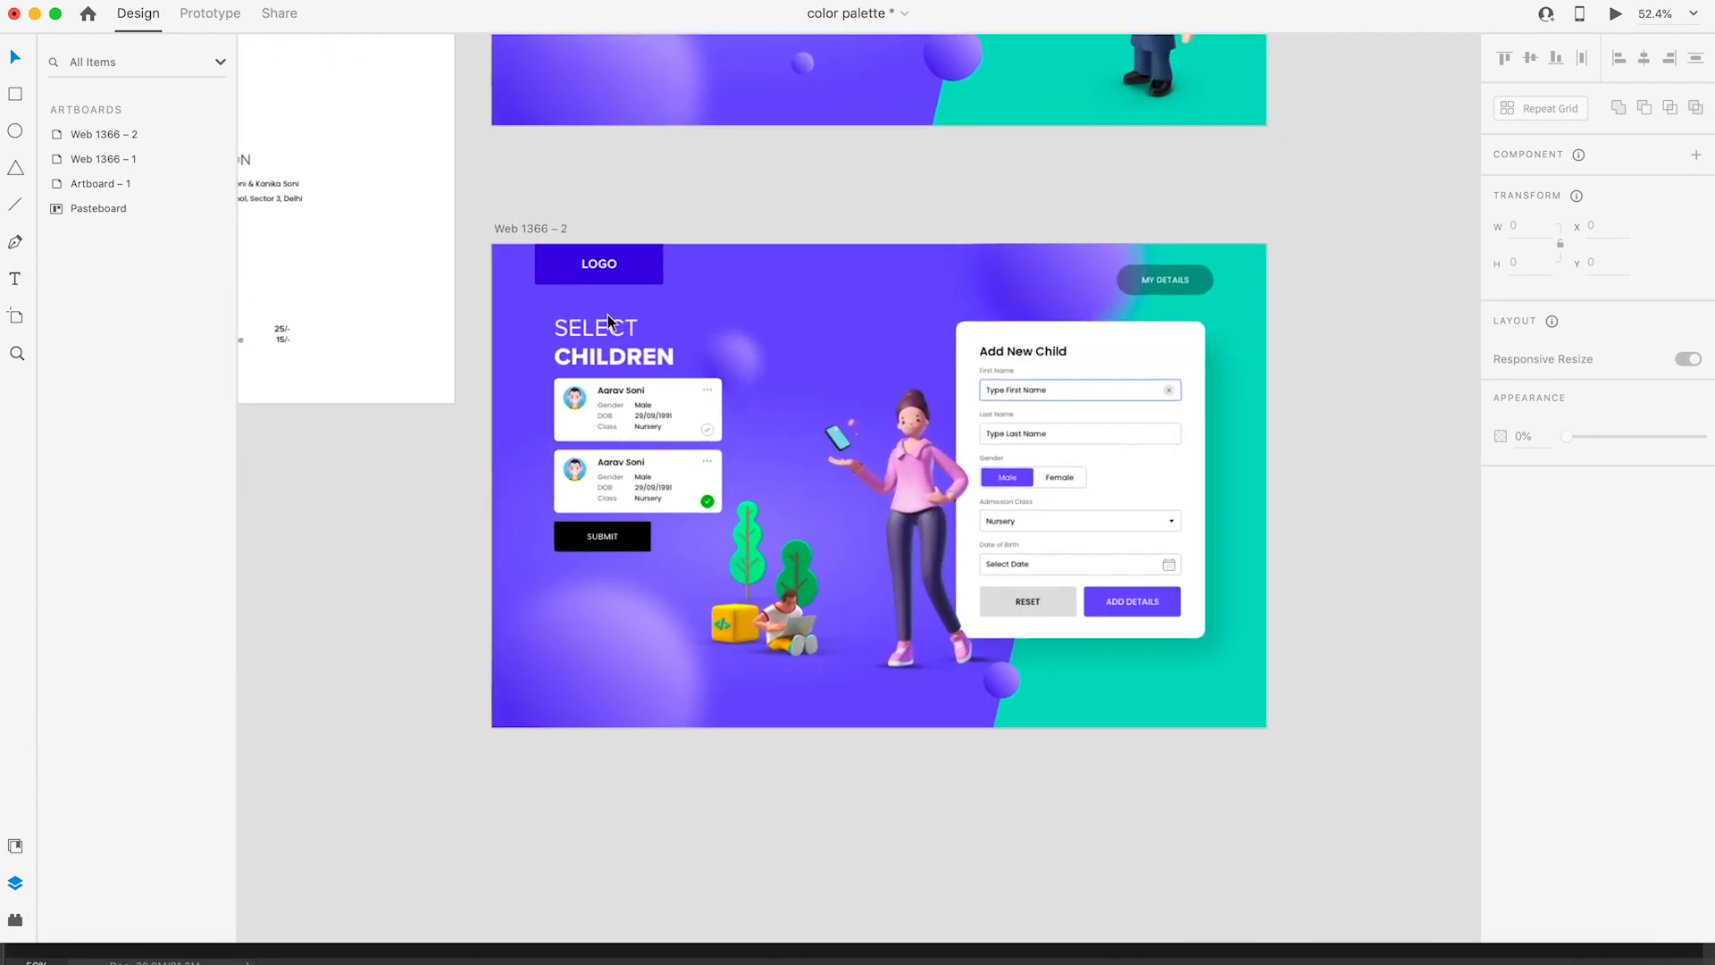
scroll(1128, 342, "down", 3)
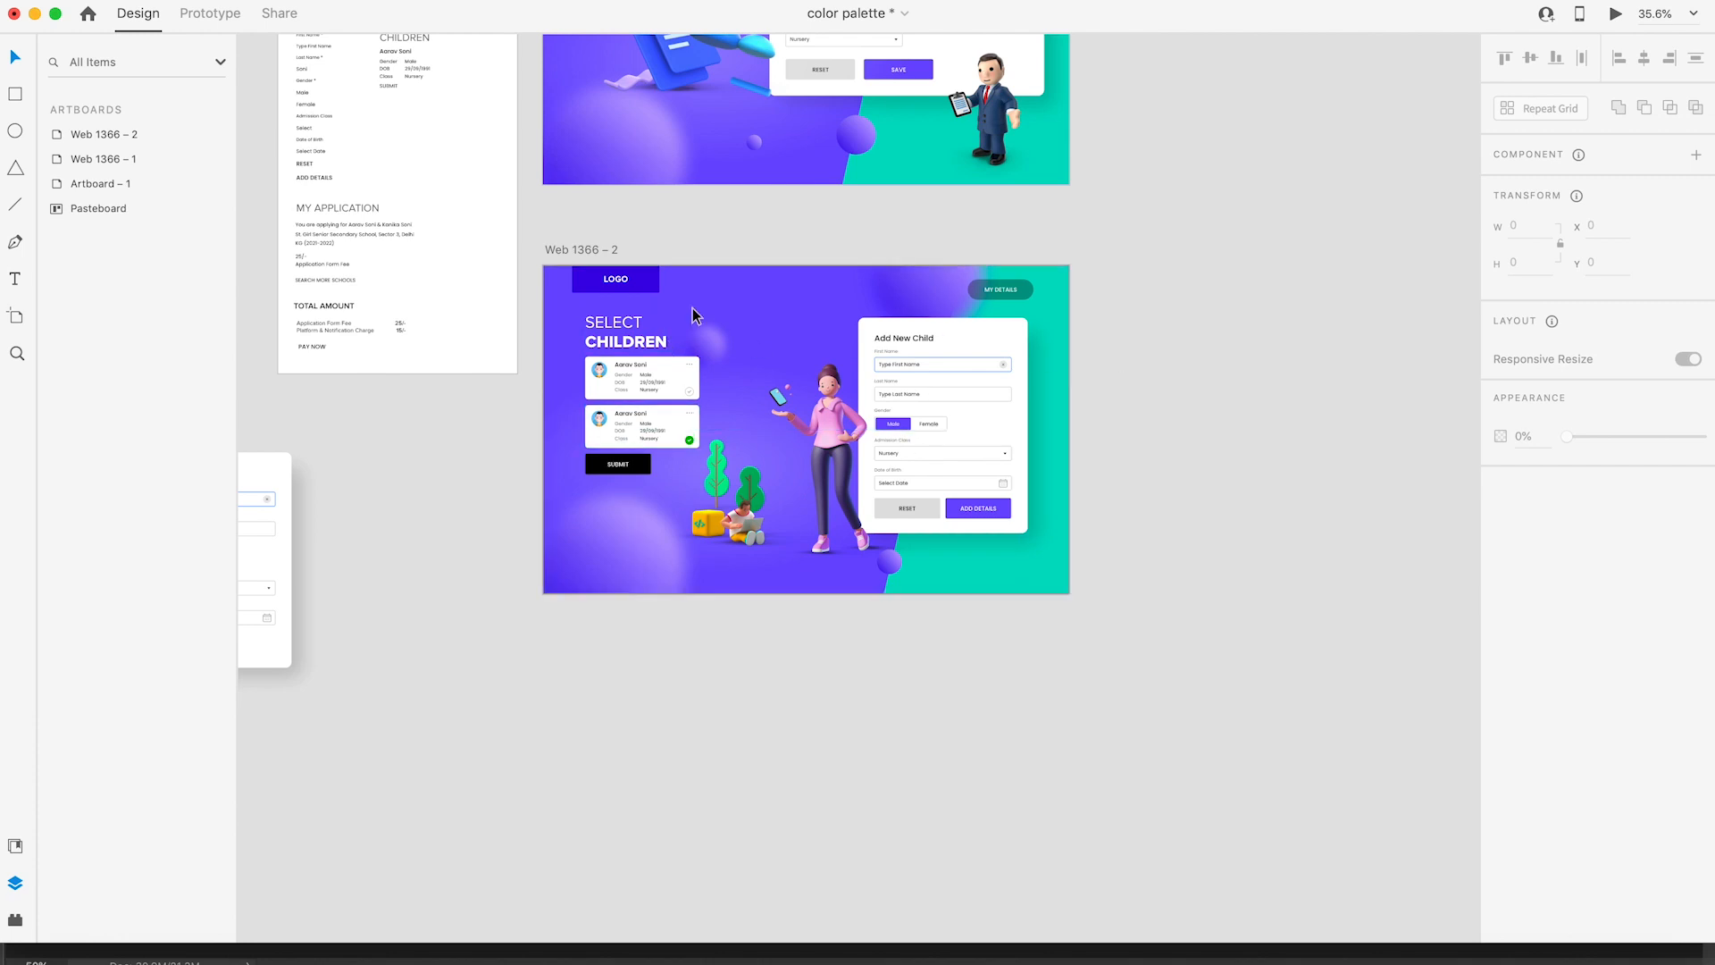
scroll(694, 309, "up", 3)
scroll(673, 302, "up", 1)
scroll(674, 302, "left", 1)
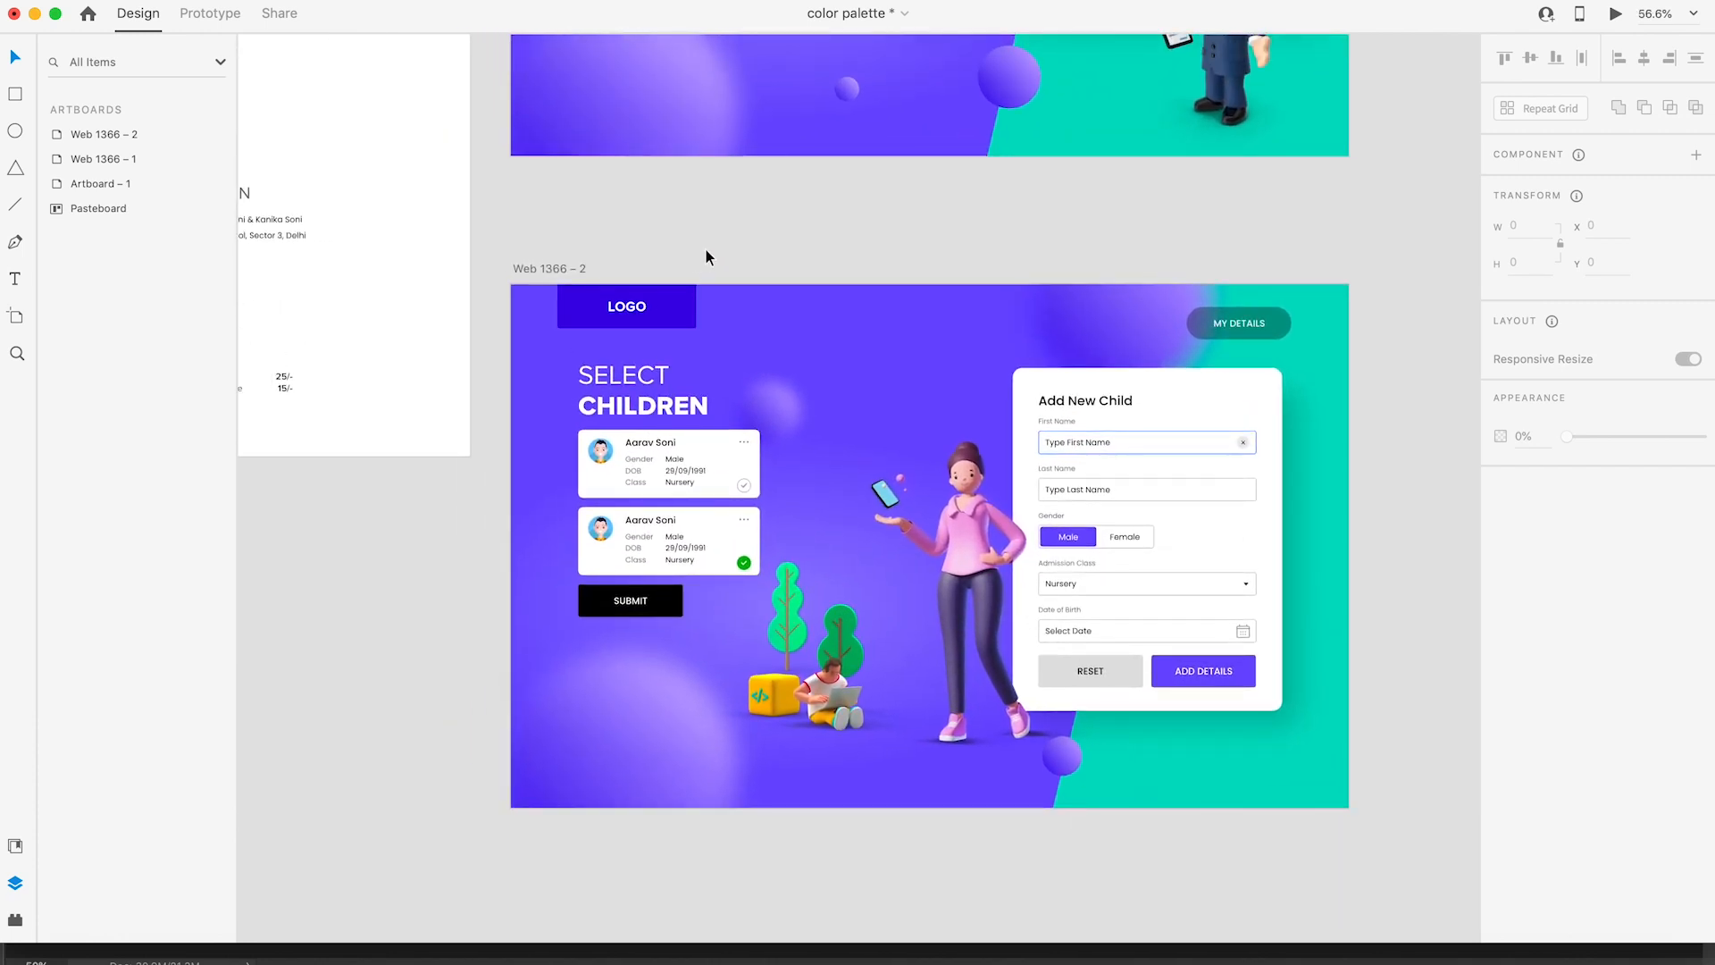
Step: Duplicate the Web 1366 – 2 artboard and place the copy directly below the original
scroll(705, 251, "down", 1)
scroll(706, 250, "left", 1)
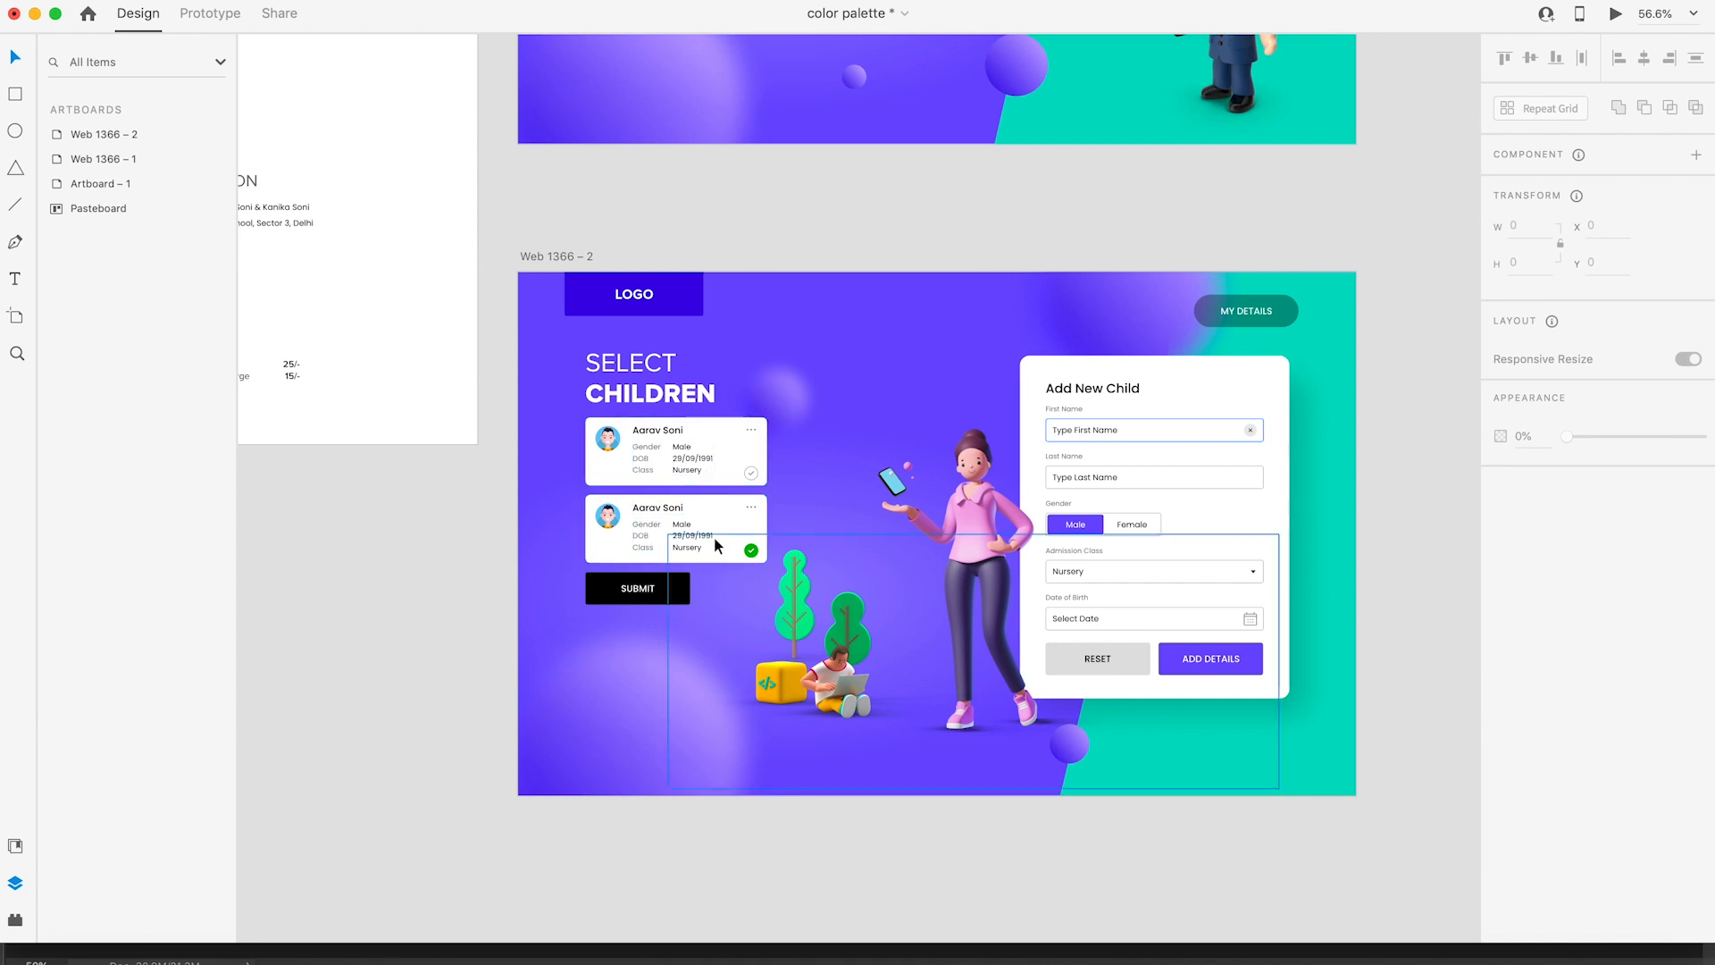
scroll(836, 760, "down", 5)
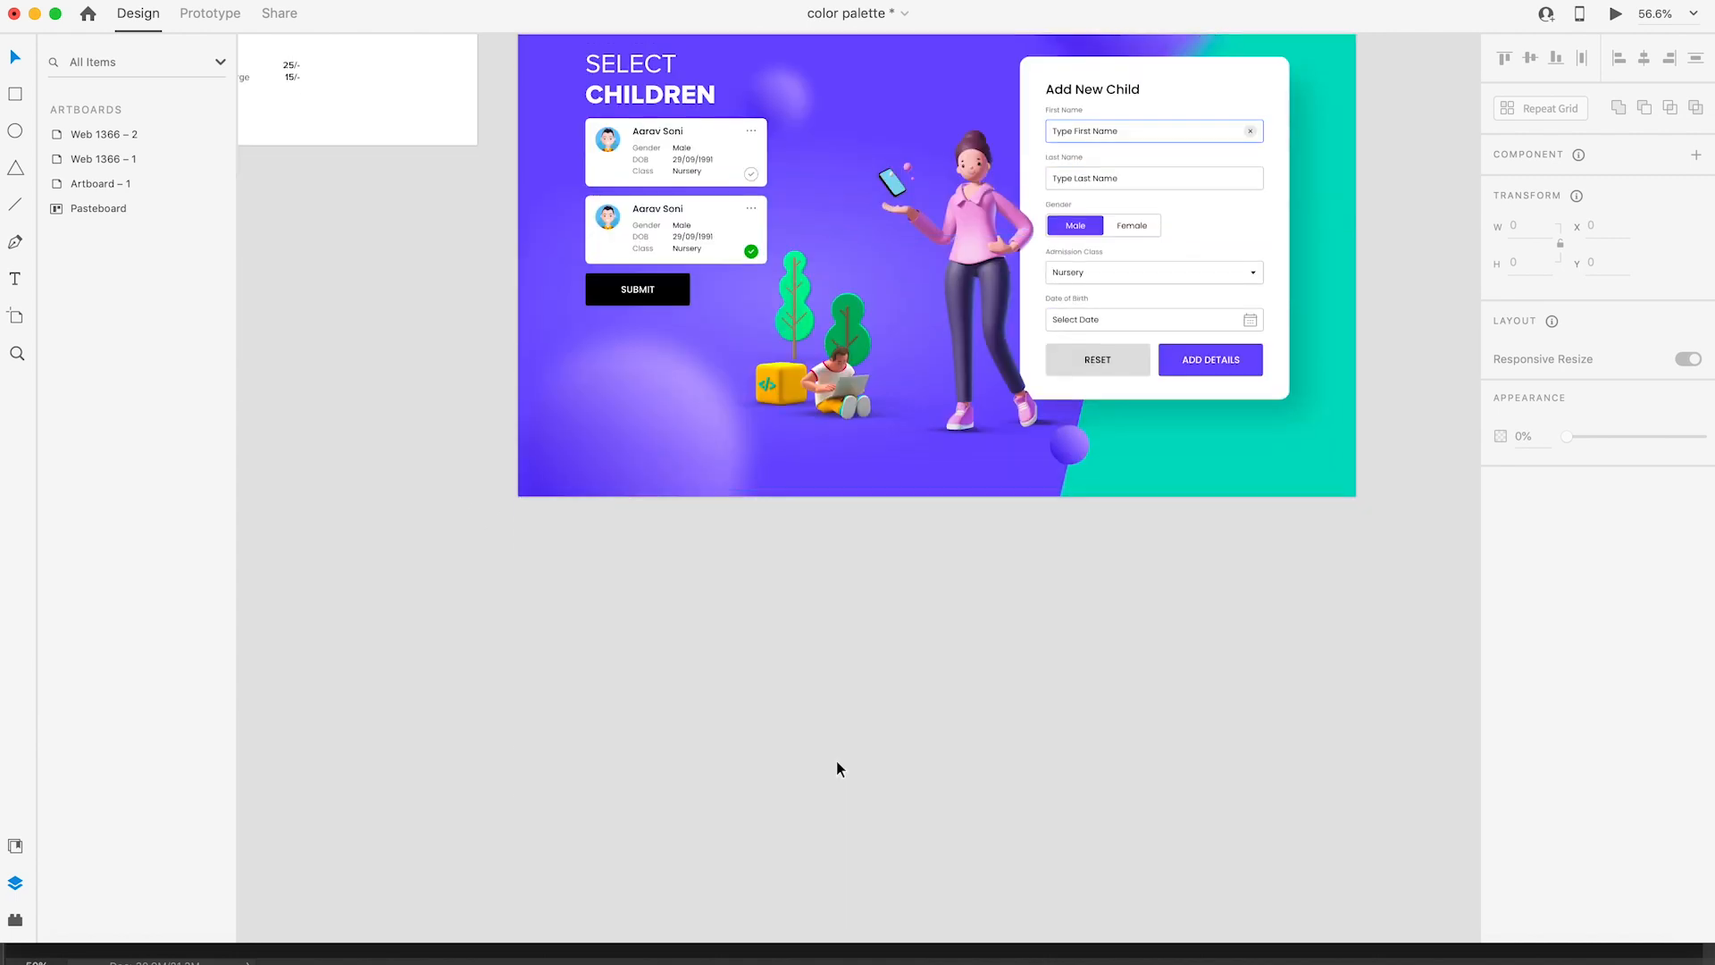
scroll(806, 731, "down", 5)
scroll(806, 731, "down", 3)
scroll(828, 629, "up", 2)
scroll(840, 641, "down", 3)
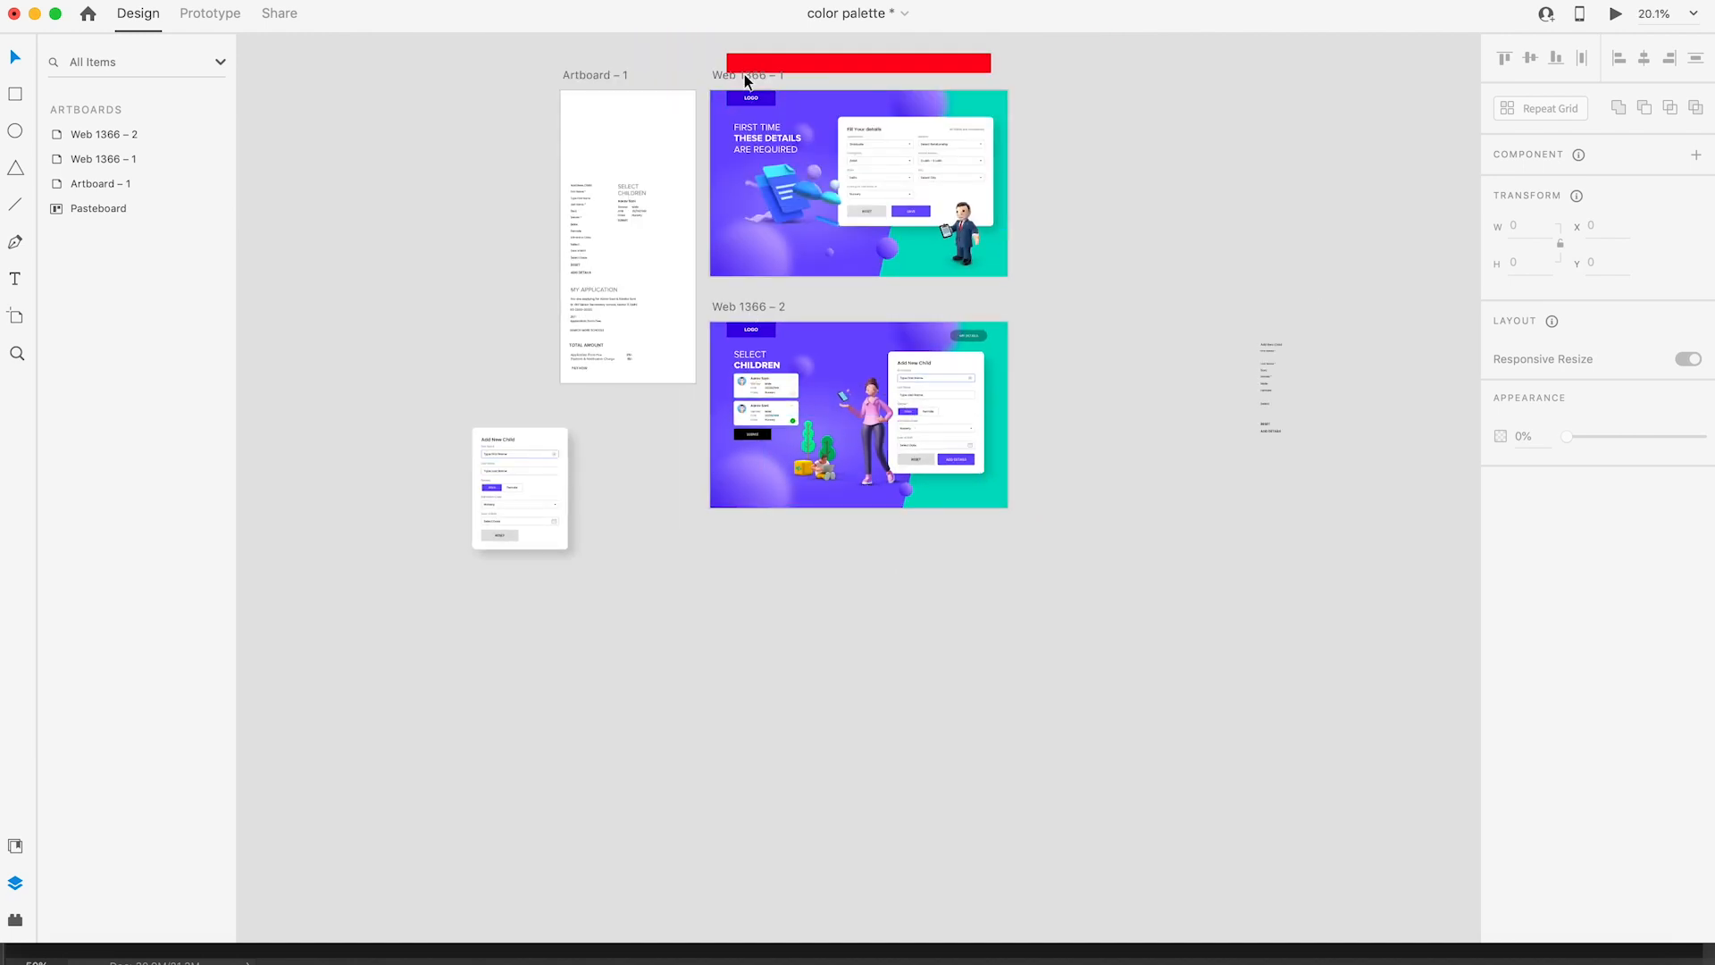
left_click_drag(736, 308, 732, 540)
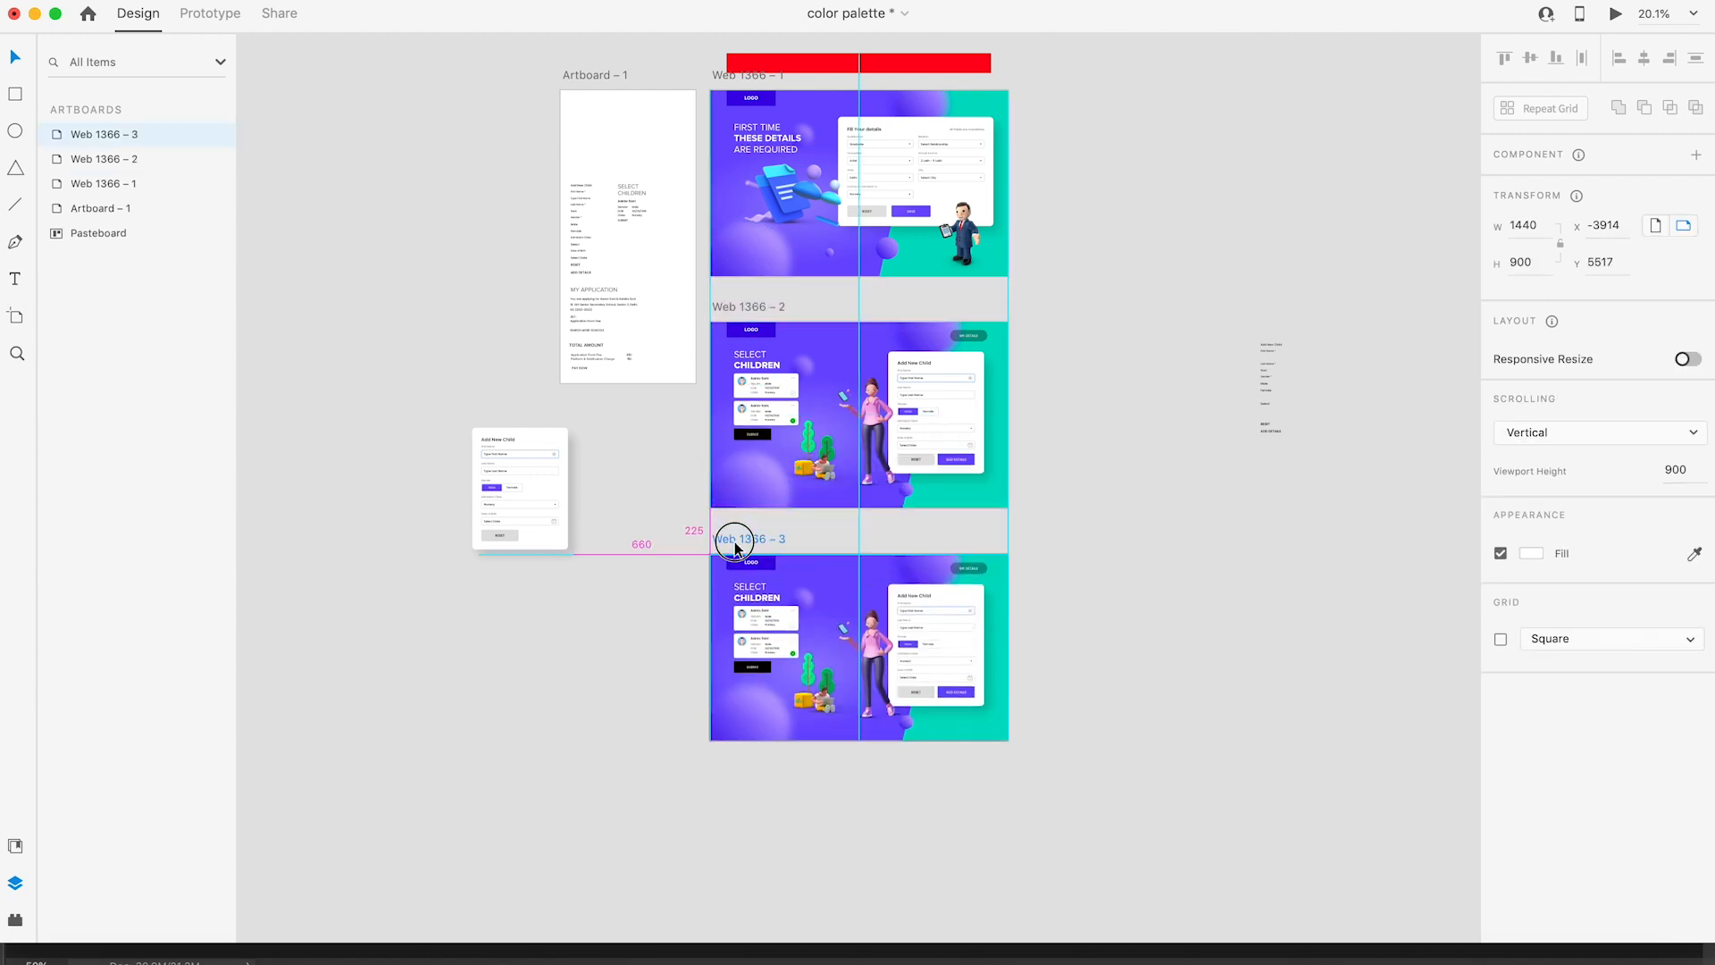
Step: Delete the standing woman illustration and the MY DETAILS button from the Web 1366 – 3 artboard
key("z")
left_click(835, 635)
left_click(897, 438)
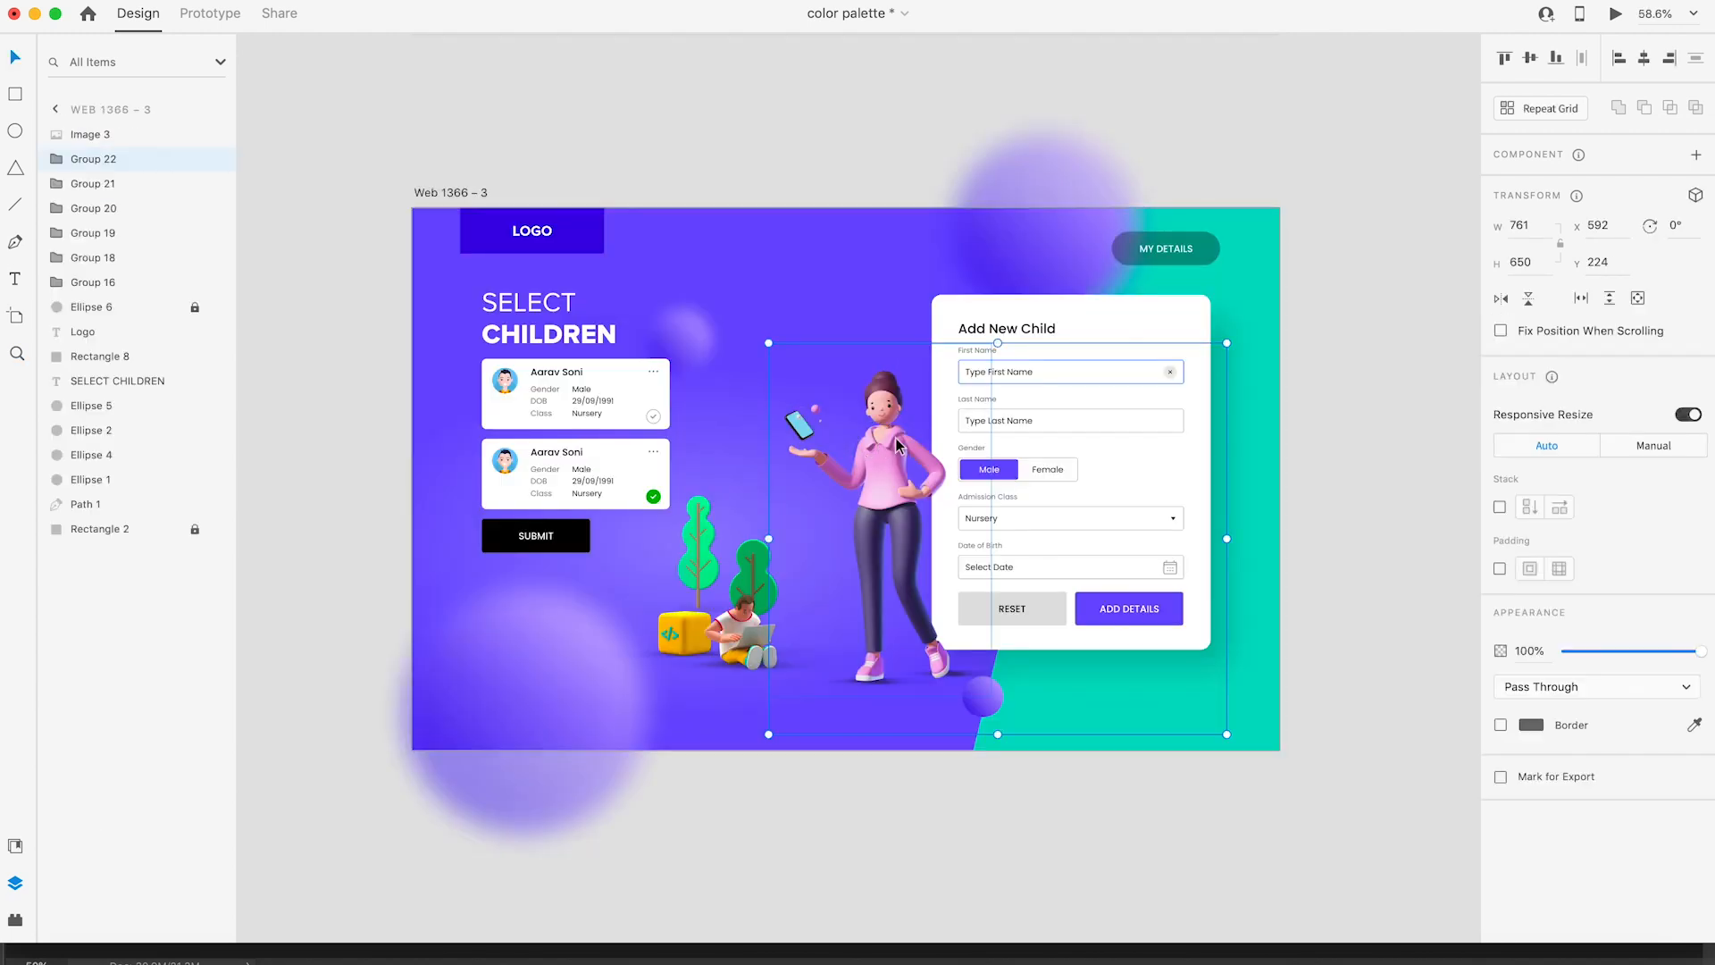
key("Delete")
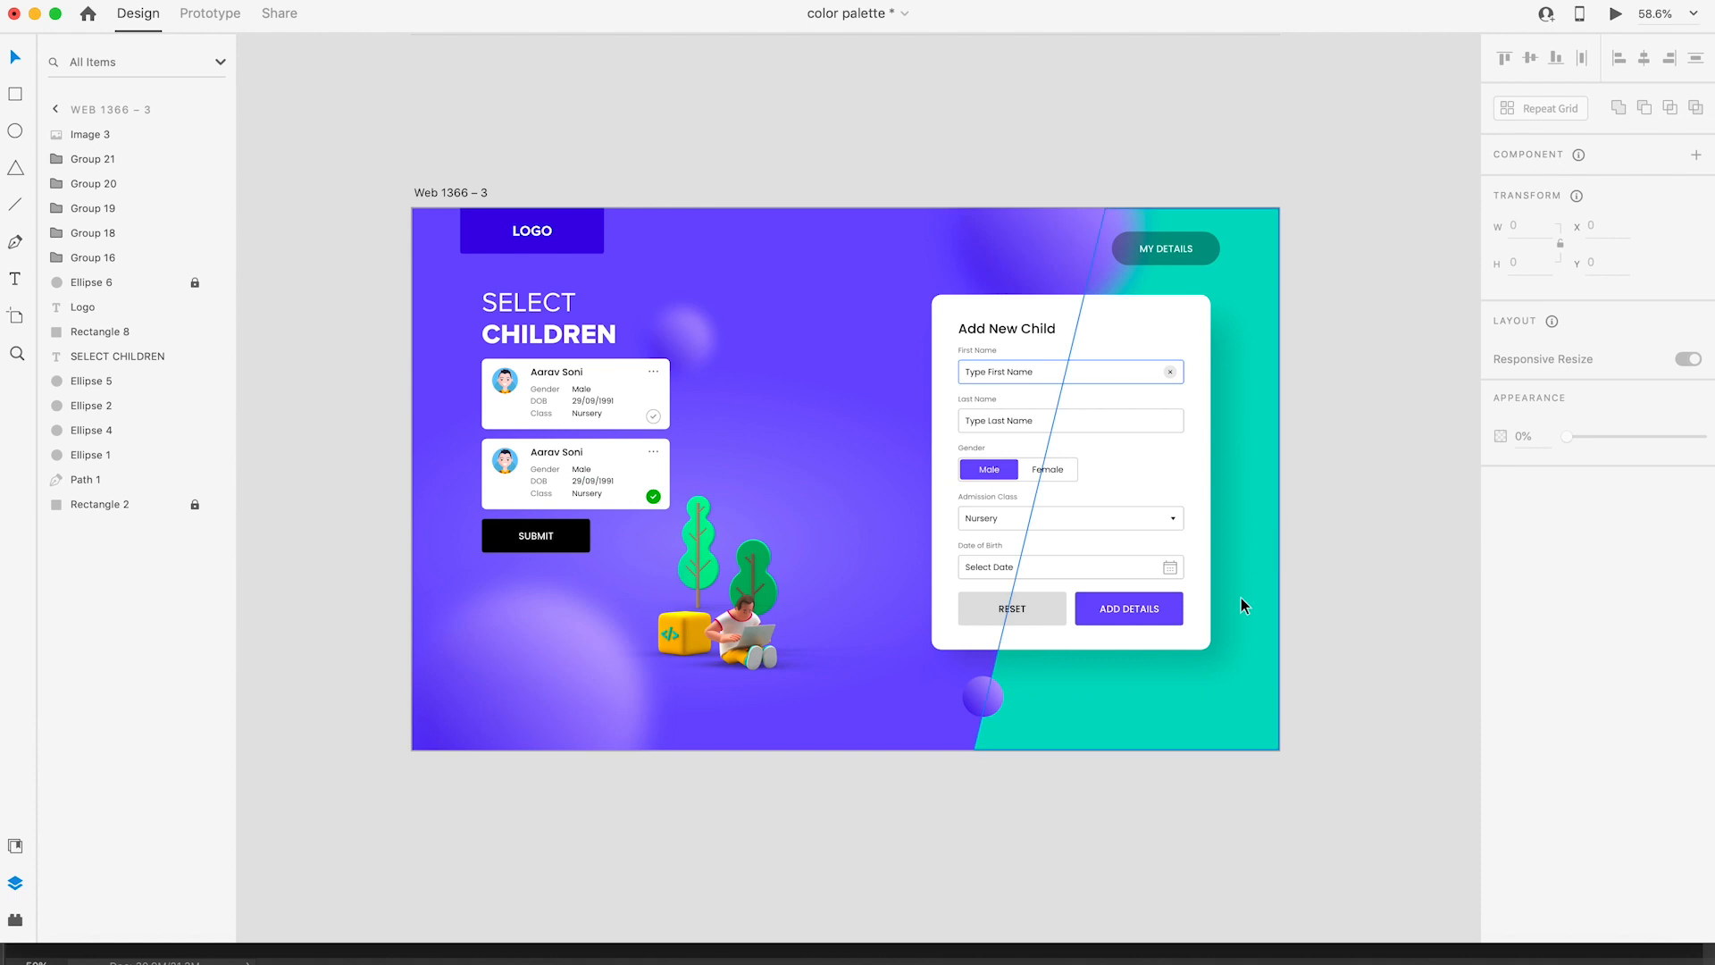
left_click(1188, 249)
key("Delete")
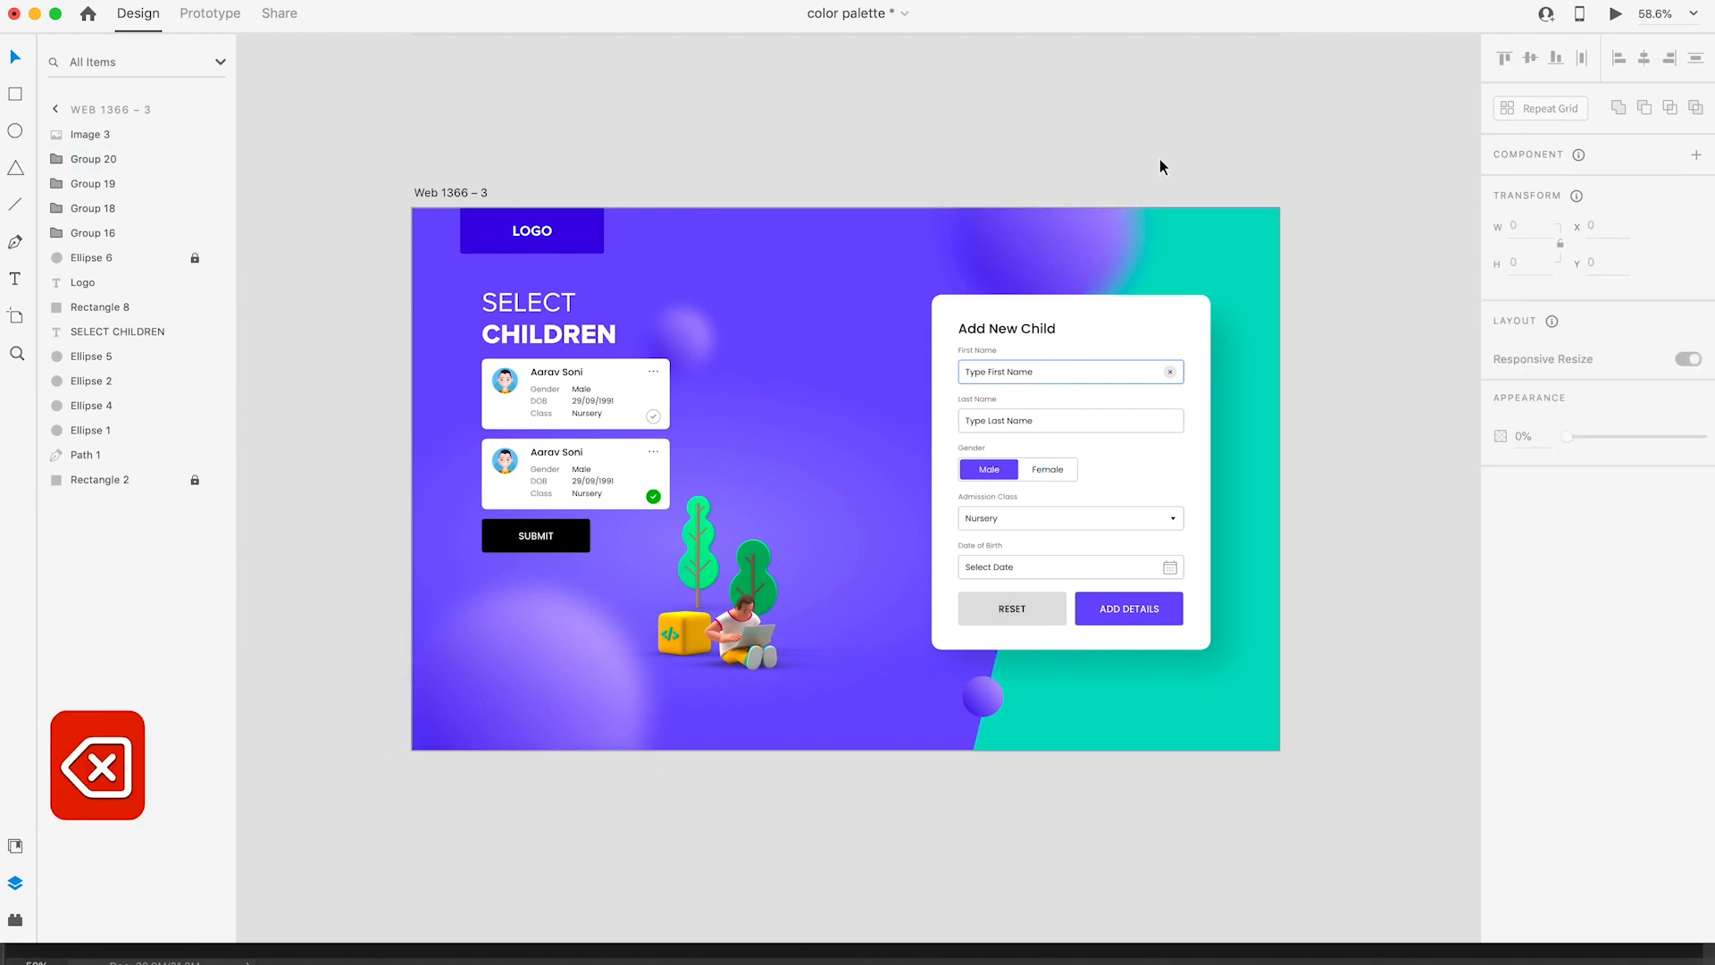
Step: Move the MY APPLICATION and TOTAL AMOUNT text block on the pasteboard beside the Web 1366 – 3 artboard
scroll(764, 202, "down", 5)
key("space")
scroll(709, 154, "up", 5)
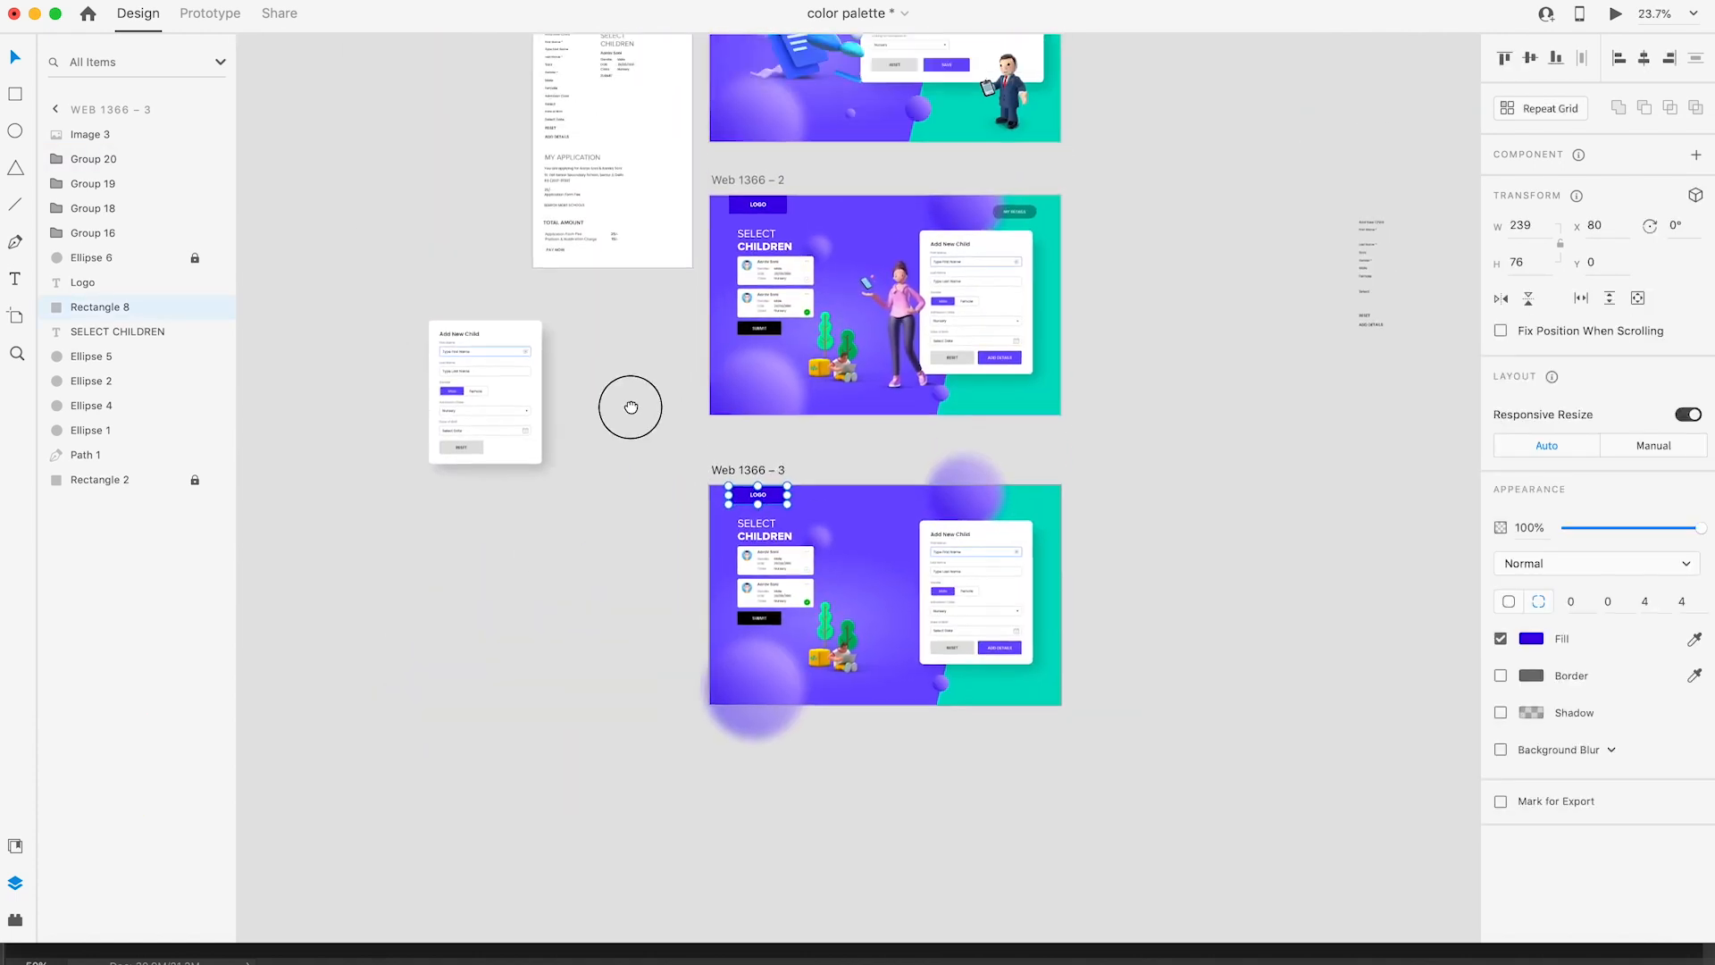
left_click_drag(524, 157, 631, 286)
left_click_drag(567, 234, 624, 603)
key("z")
left_click_drag(582, 491, 972, 735)
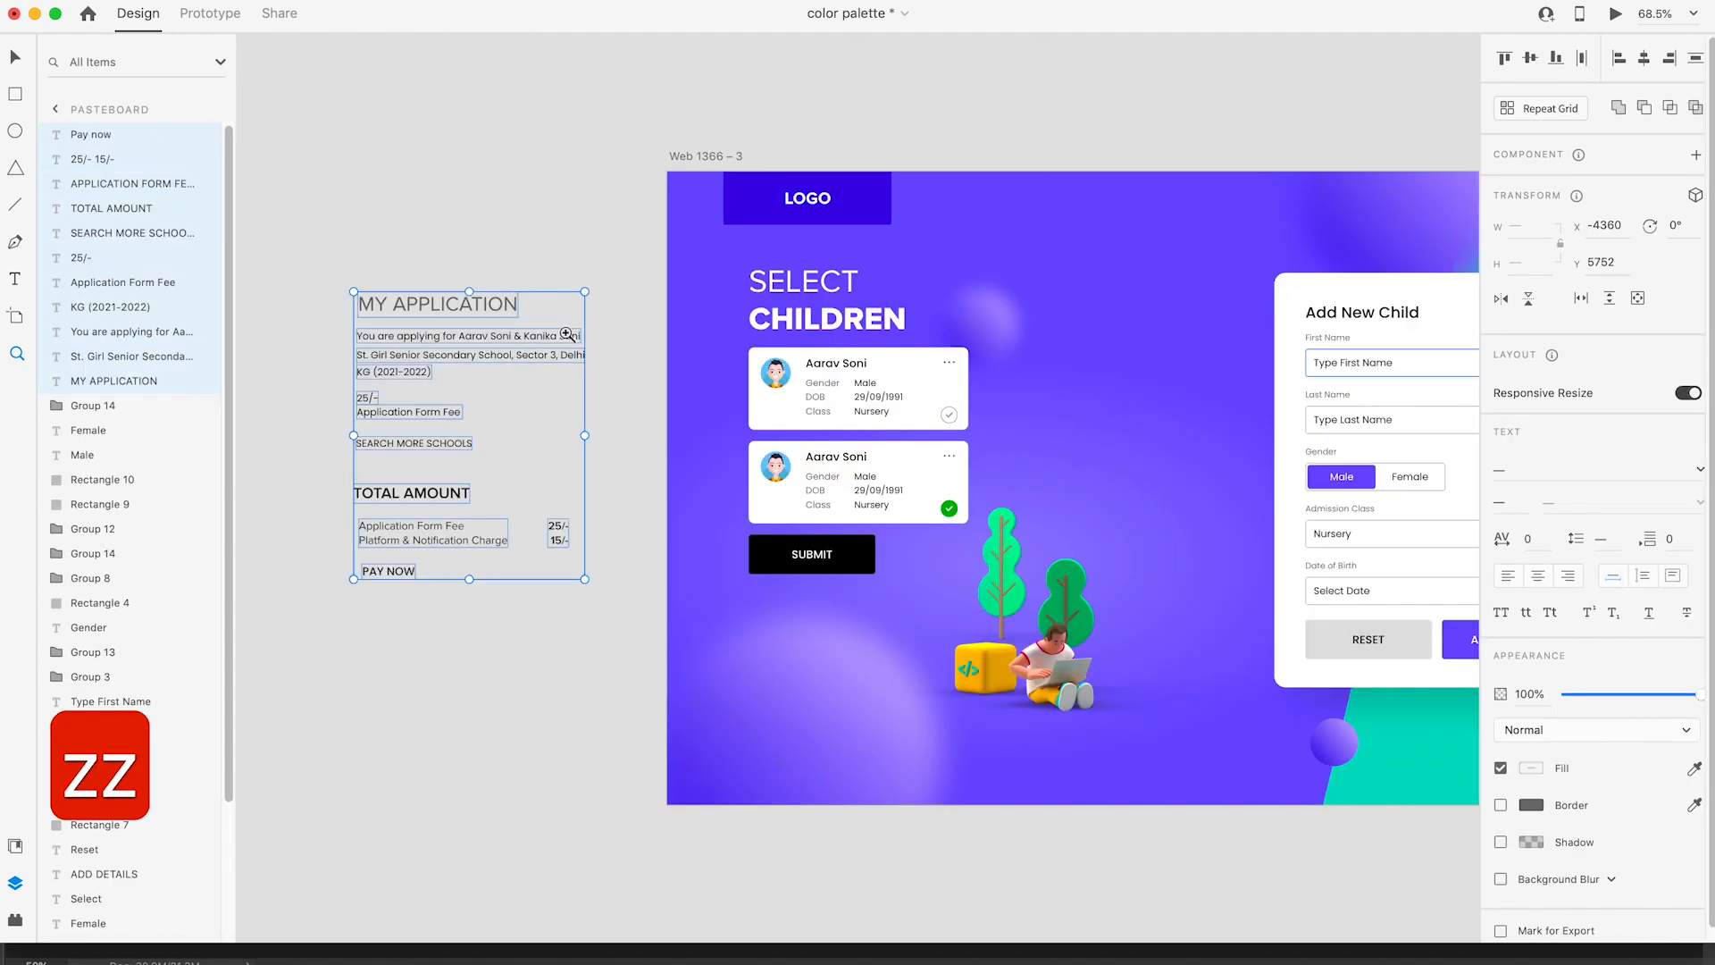
Step: Replace the SELECT CHILDREN heading with the pasteboard's MY APPLICATION title text
key("v")
left_click(766, 288)
double_click(766, 288)
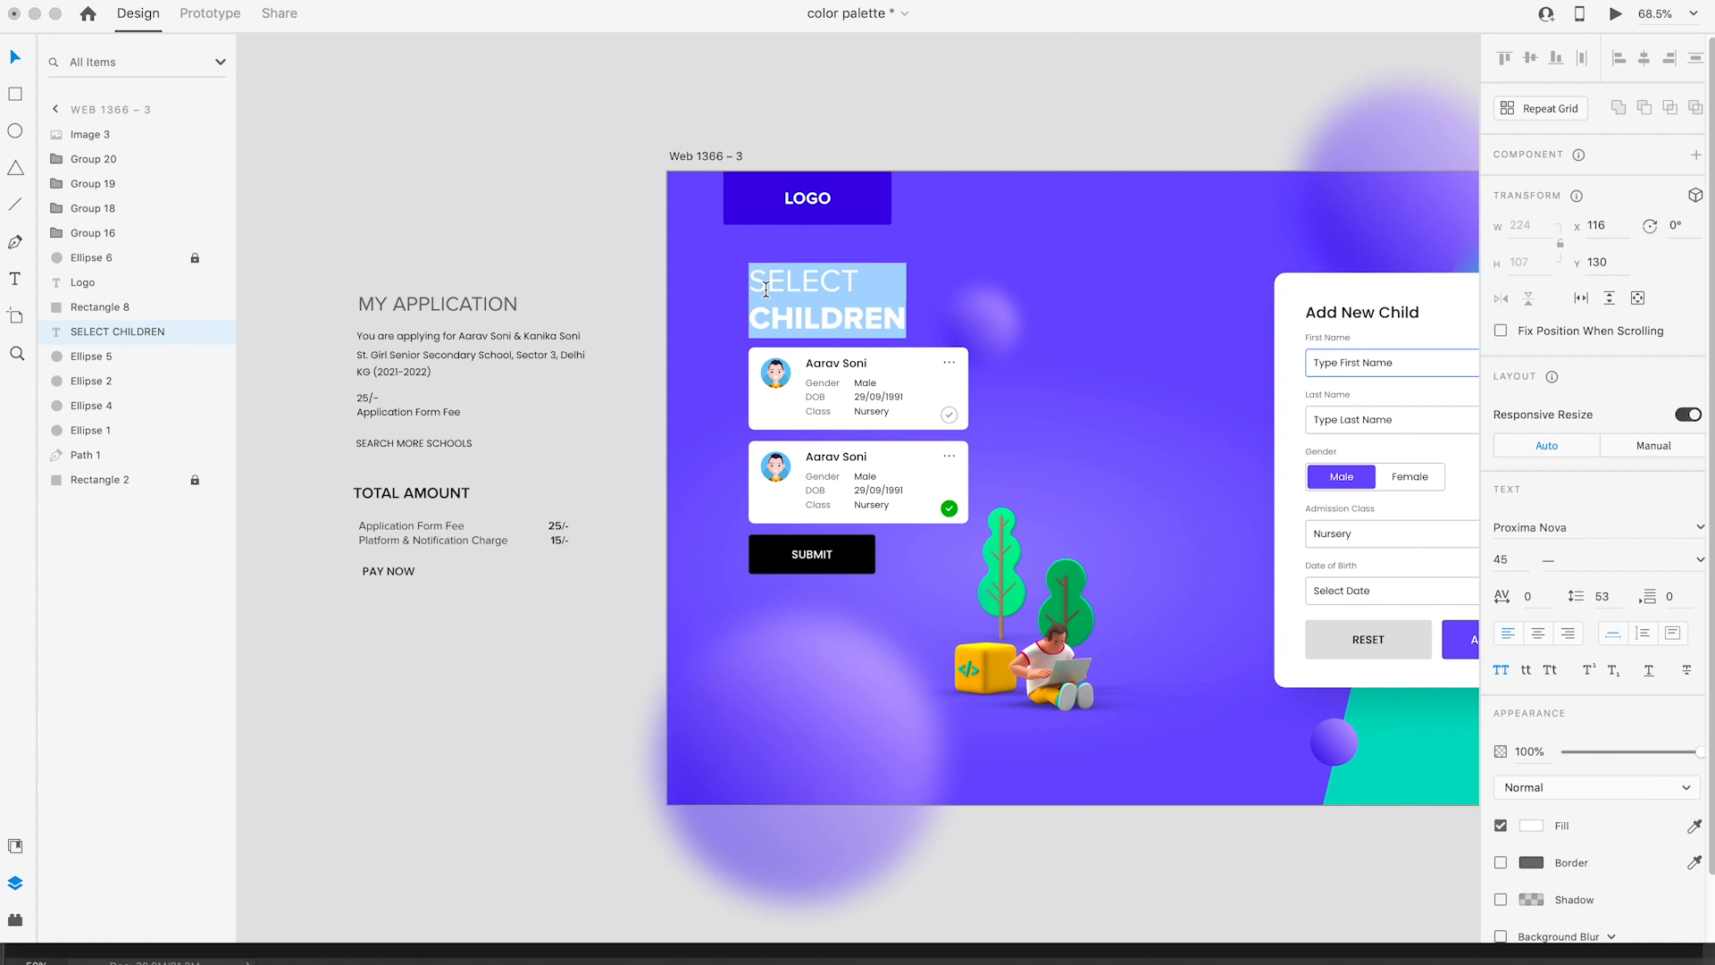
double_click(440, 299)
key("super+c")
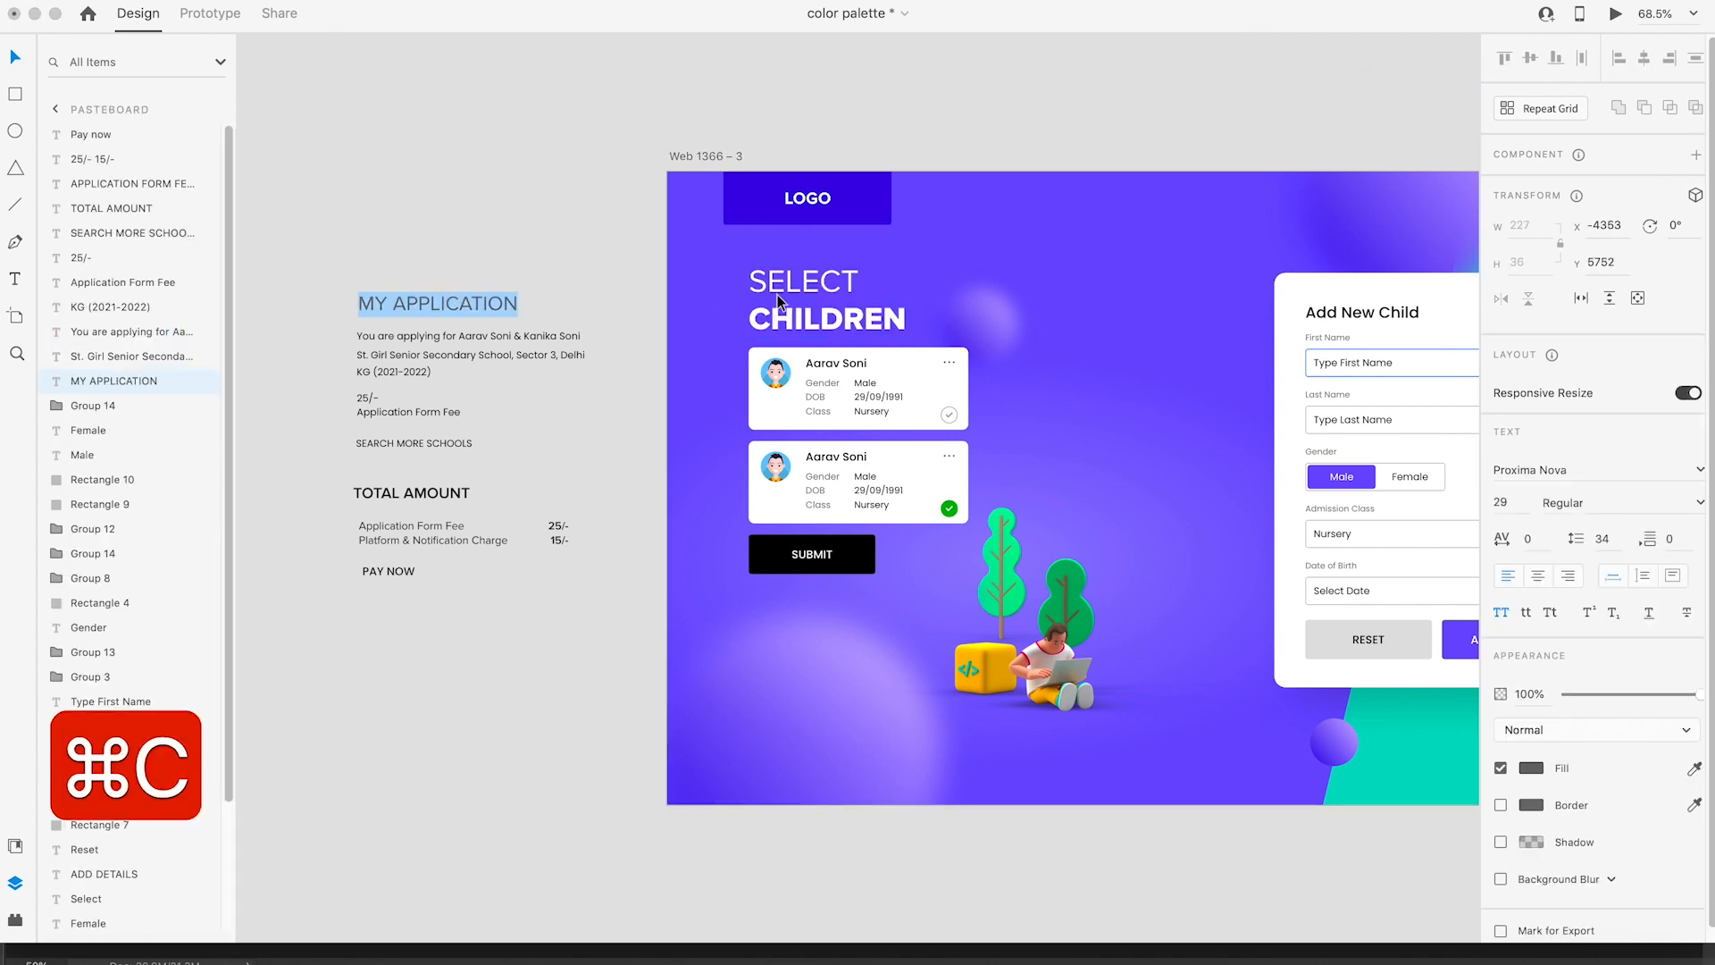
double_click(852, 295)
key("super+v")
Step: Set the word APPLICATION in the artboard heading to the Bold weight of Proxima Nova
double_click(913, 283)
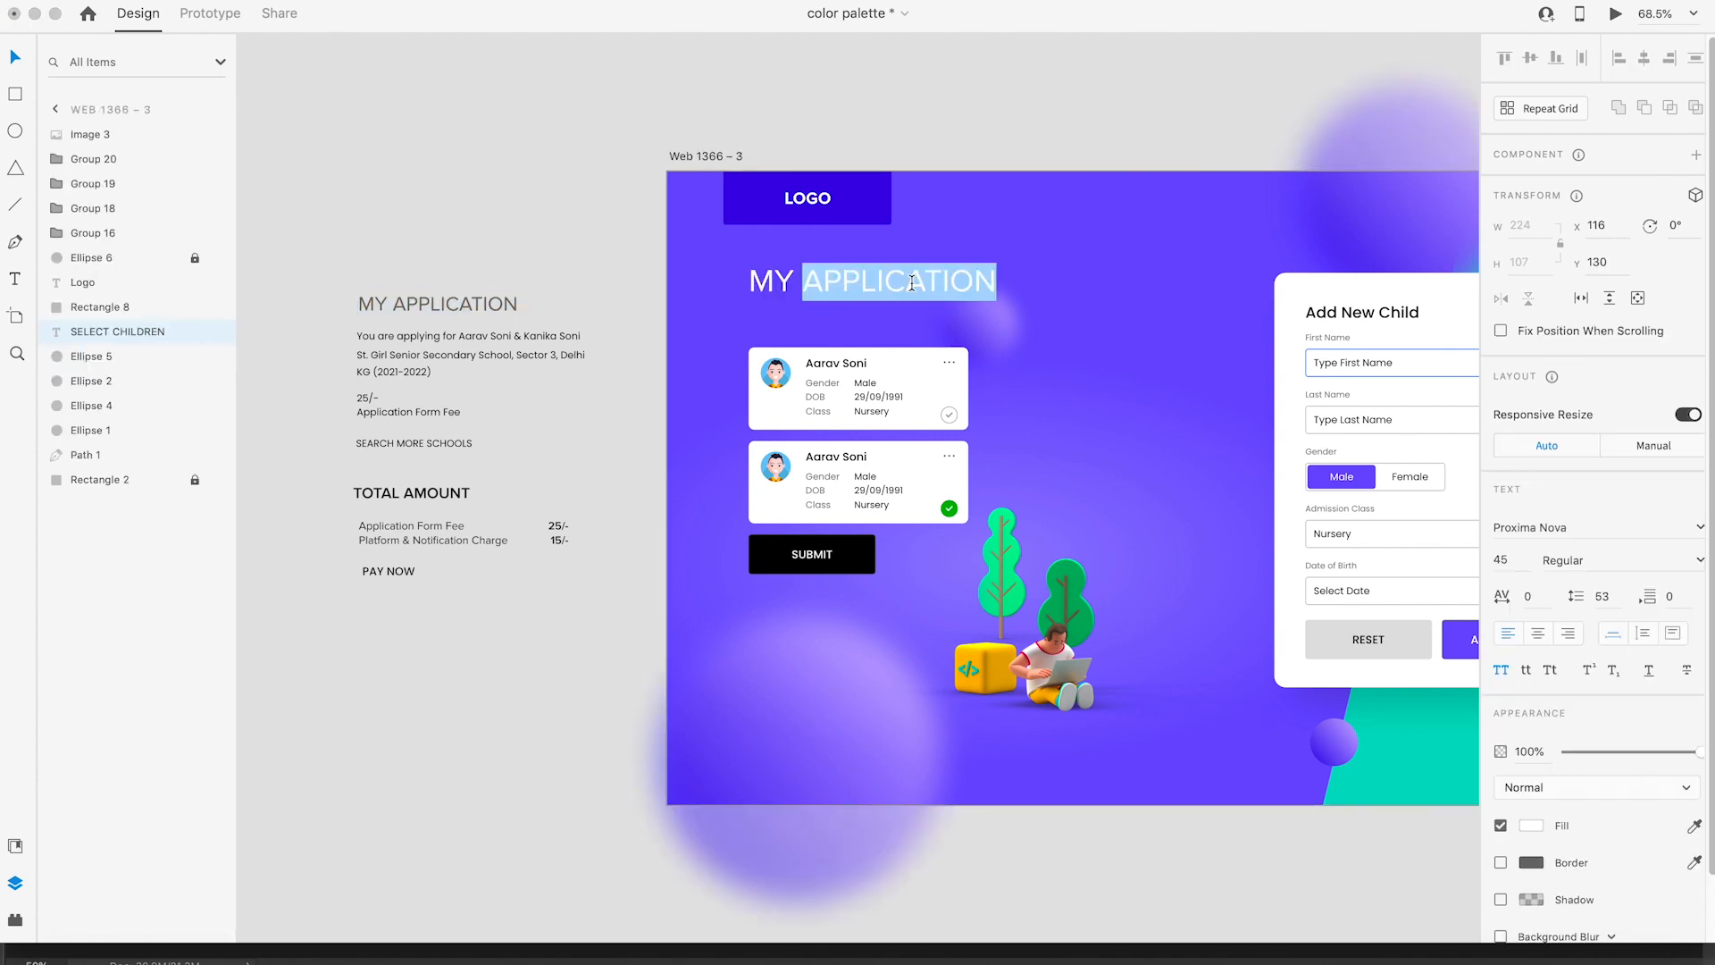
left_click(1697, 546)
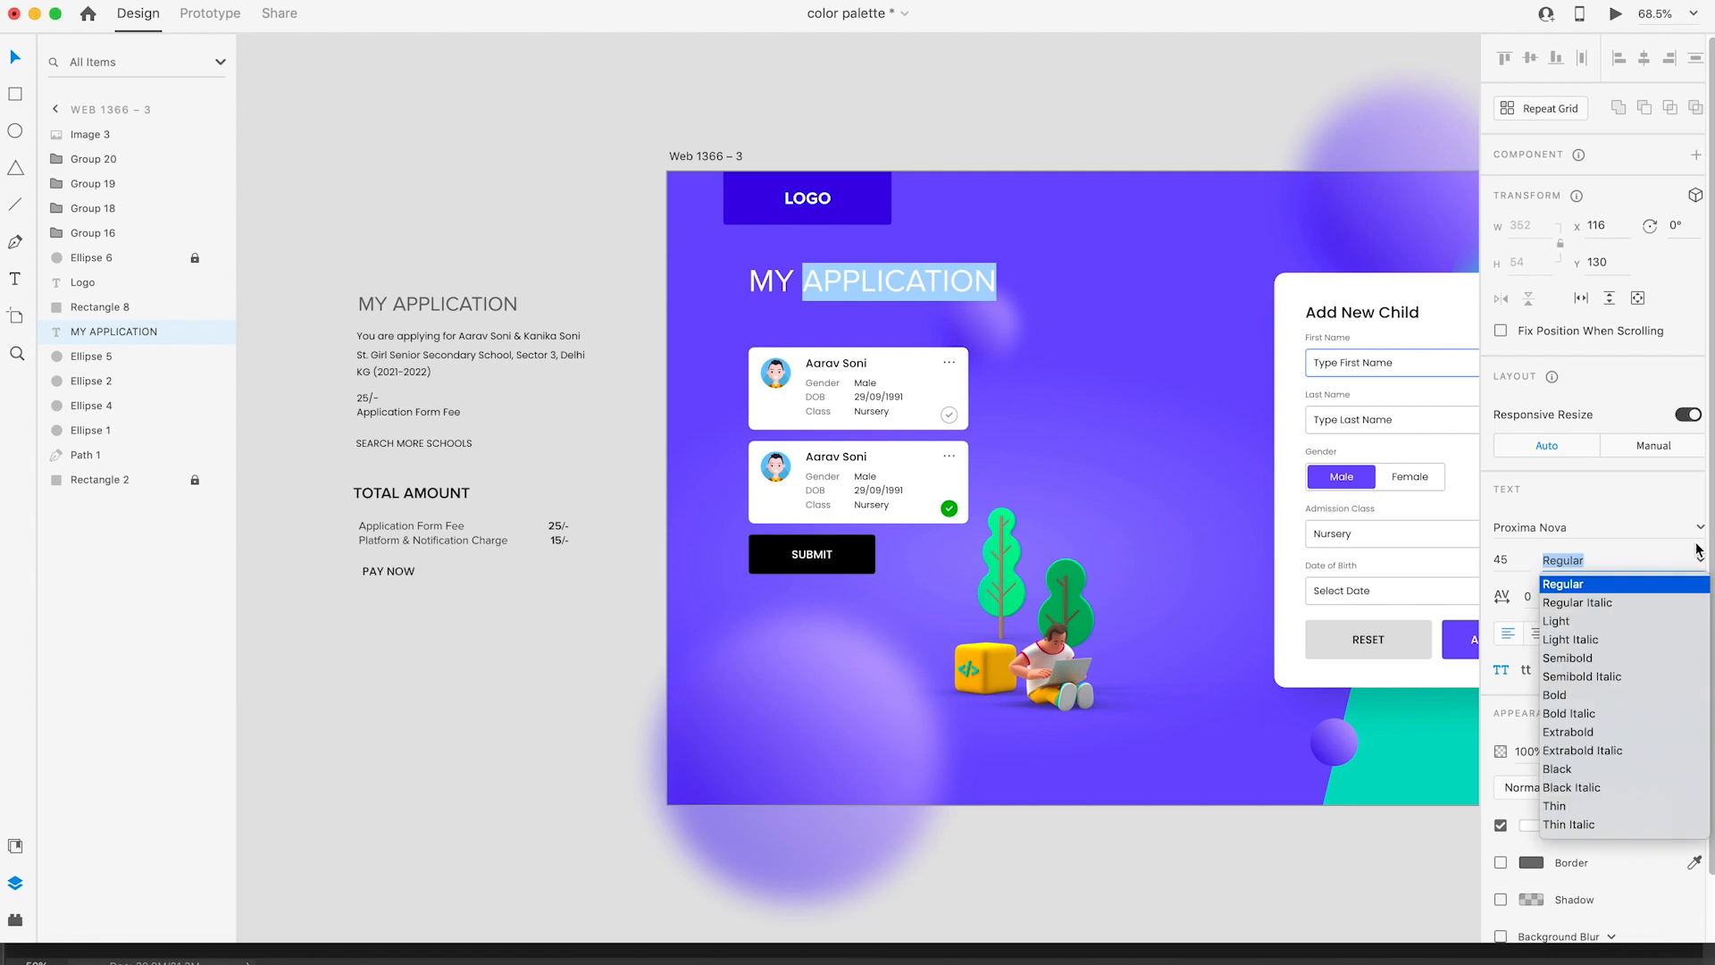
left_click(1582, 696)
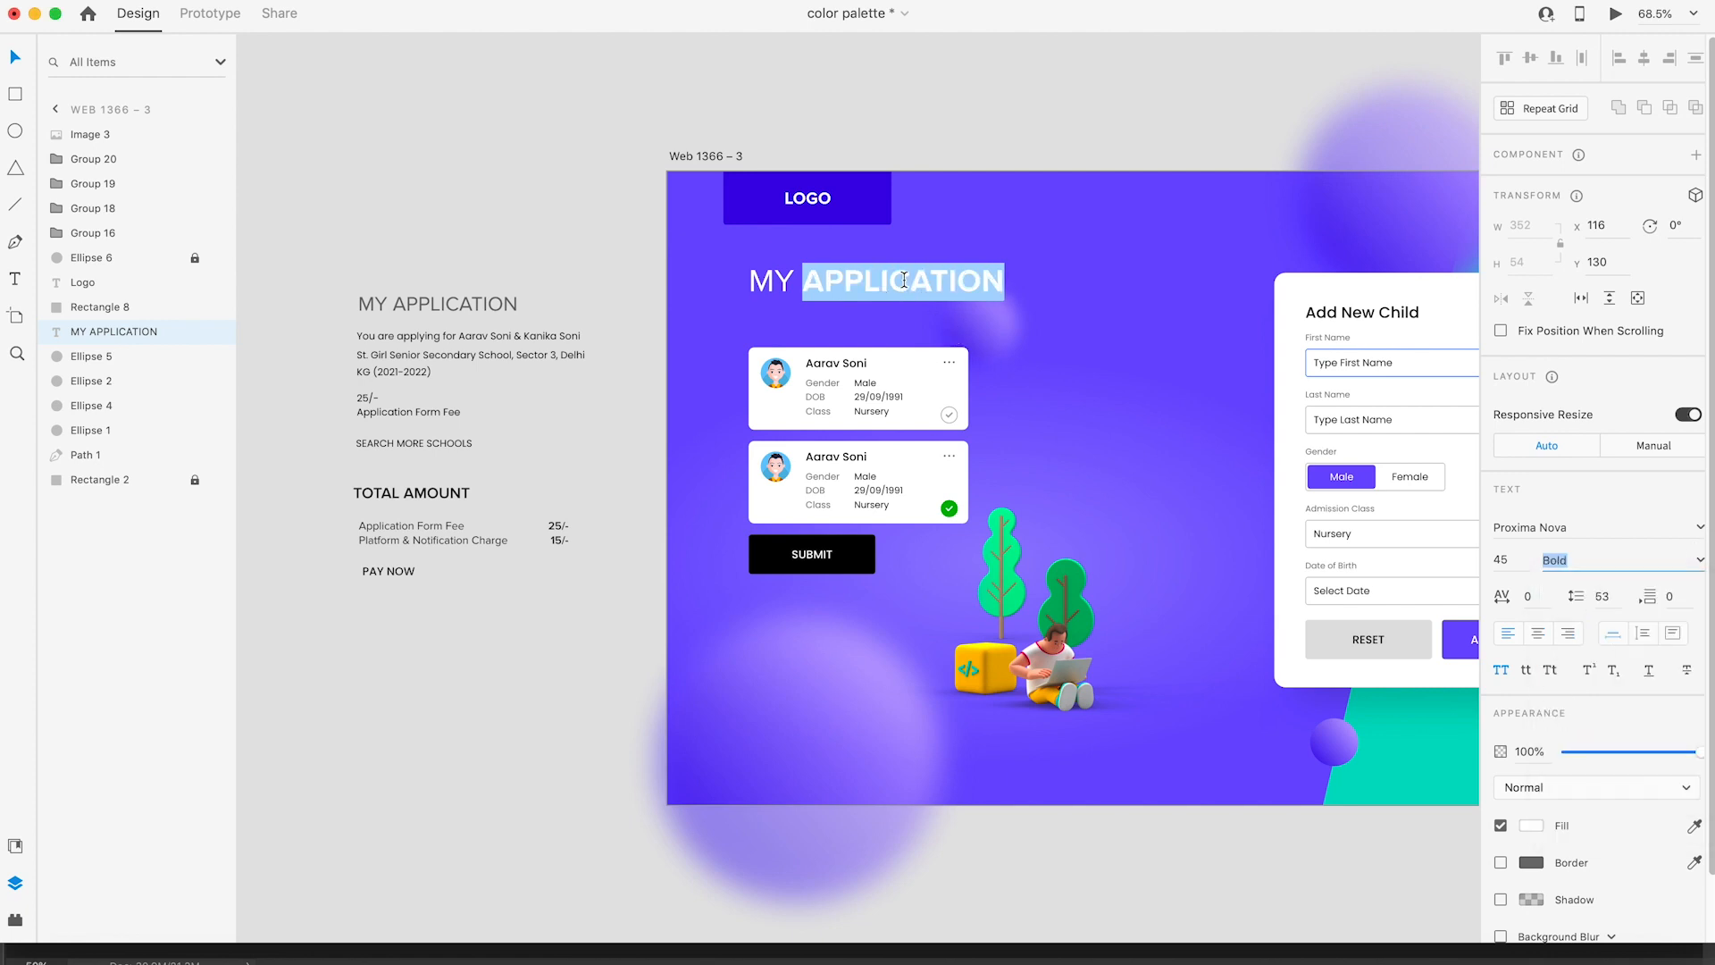
key("Escape")
key("Escape")
left_click_drag(961, 280, 795, 240)
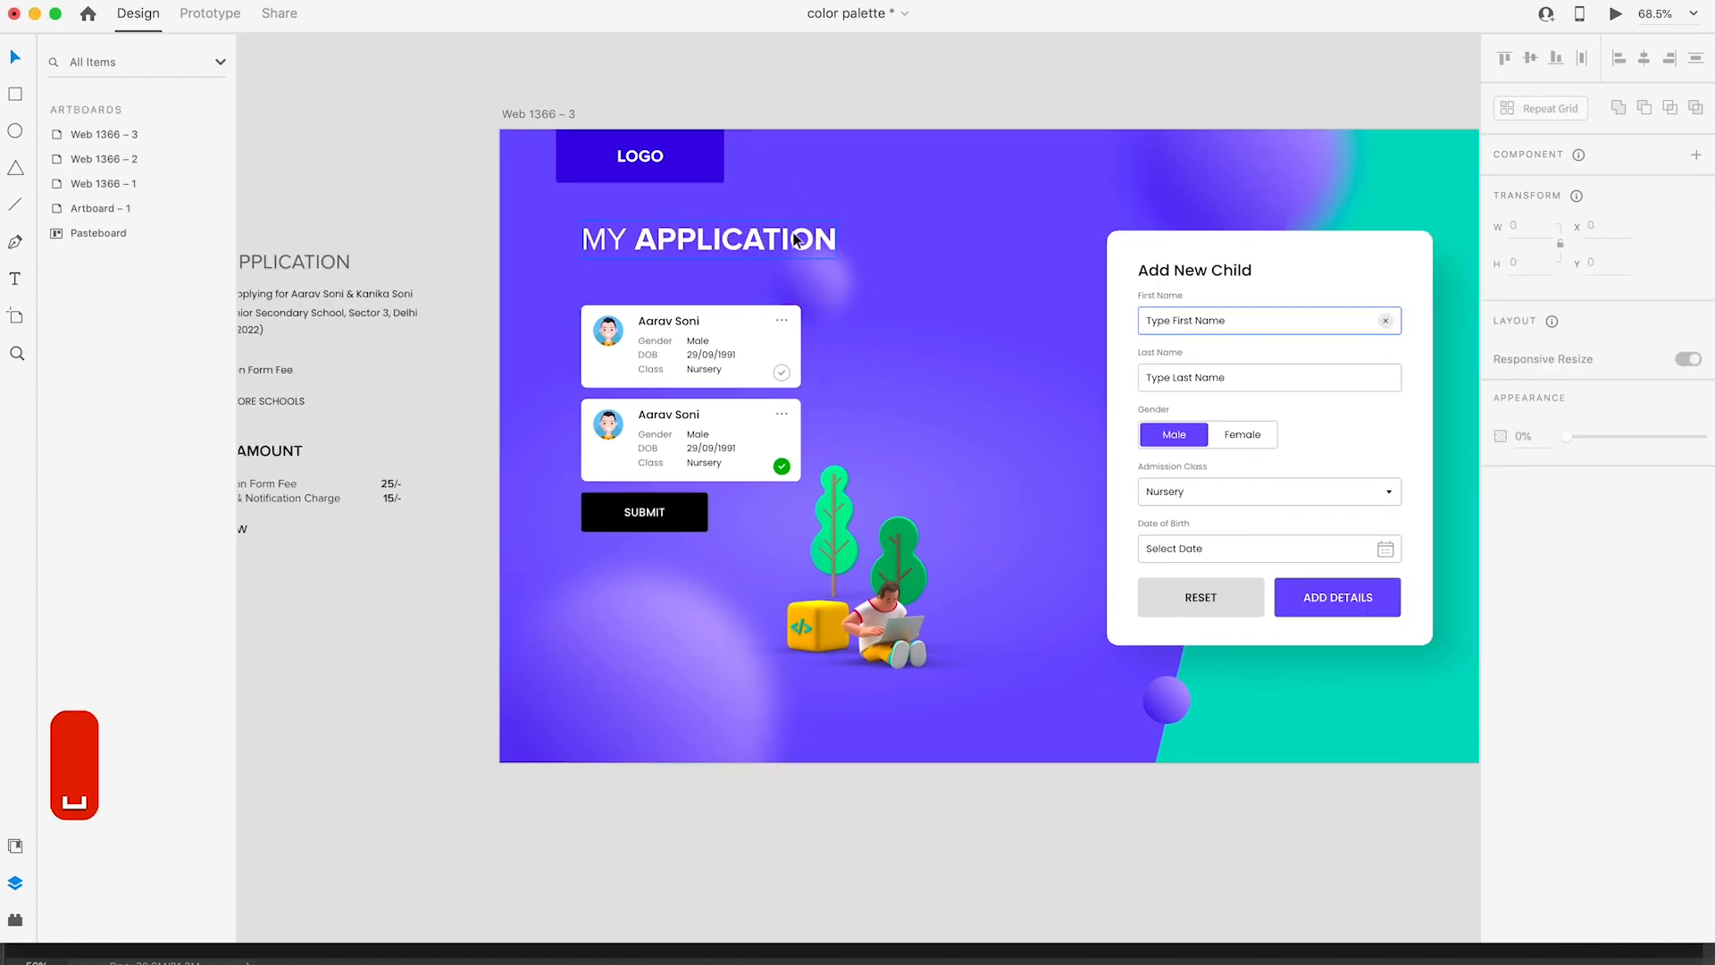
double_click(728, 238)
key("Escape")
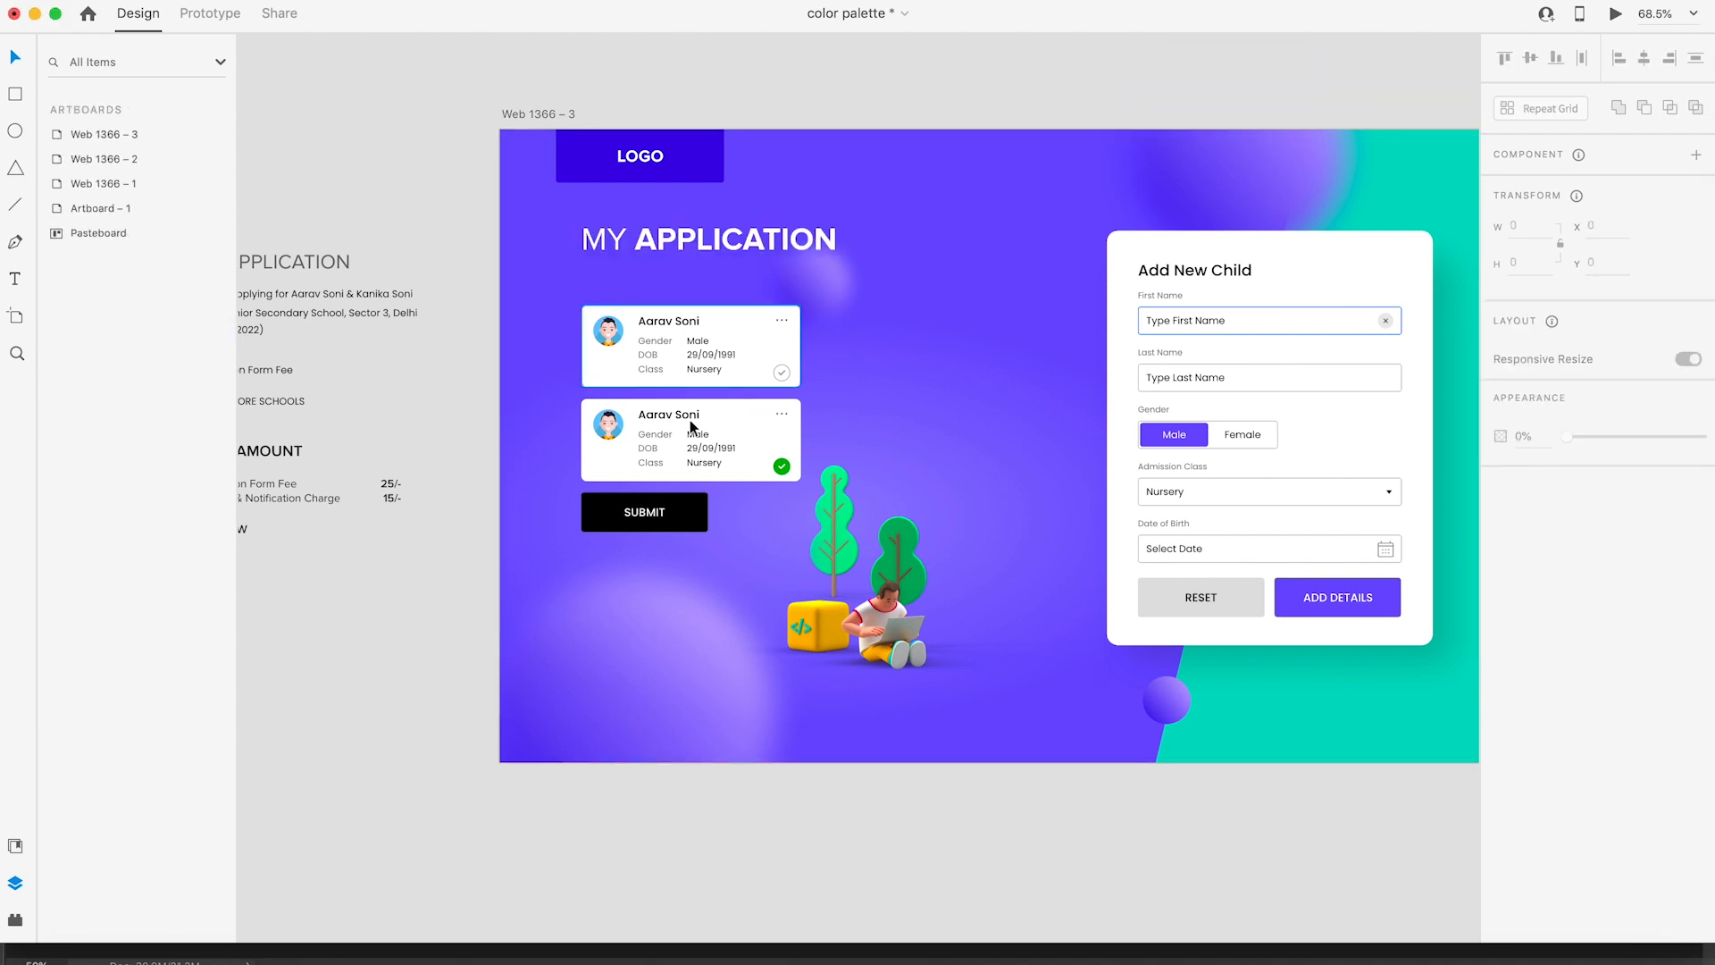
Step: Widen the first child card under the MY APPLICATION heading to about 731 px
left_click(672, 351)
left_click_drag(712, 365, 1130, 362)
scroll(781, 336, "down", 3)
left_click(893, 152)
left_click(1080, 304)
key("super+z")
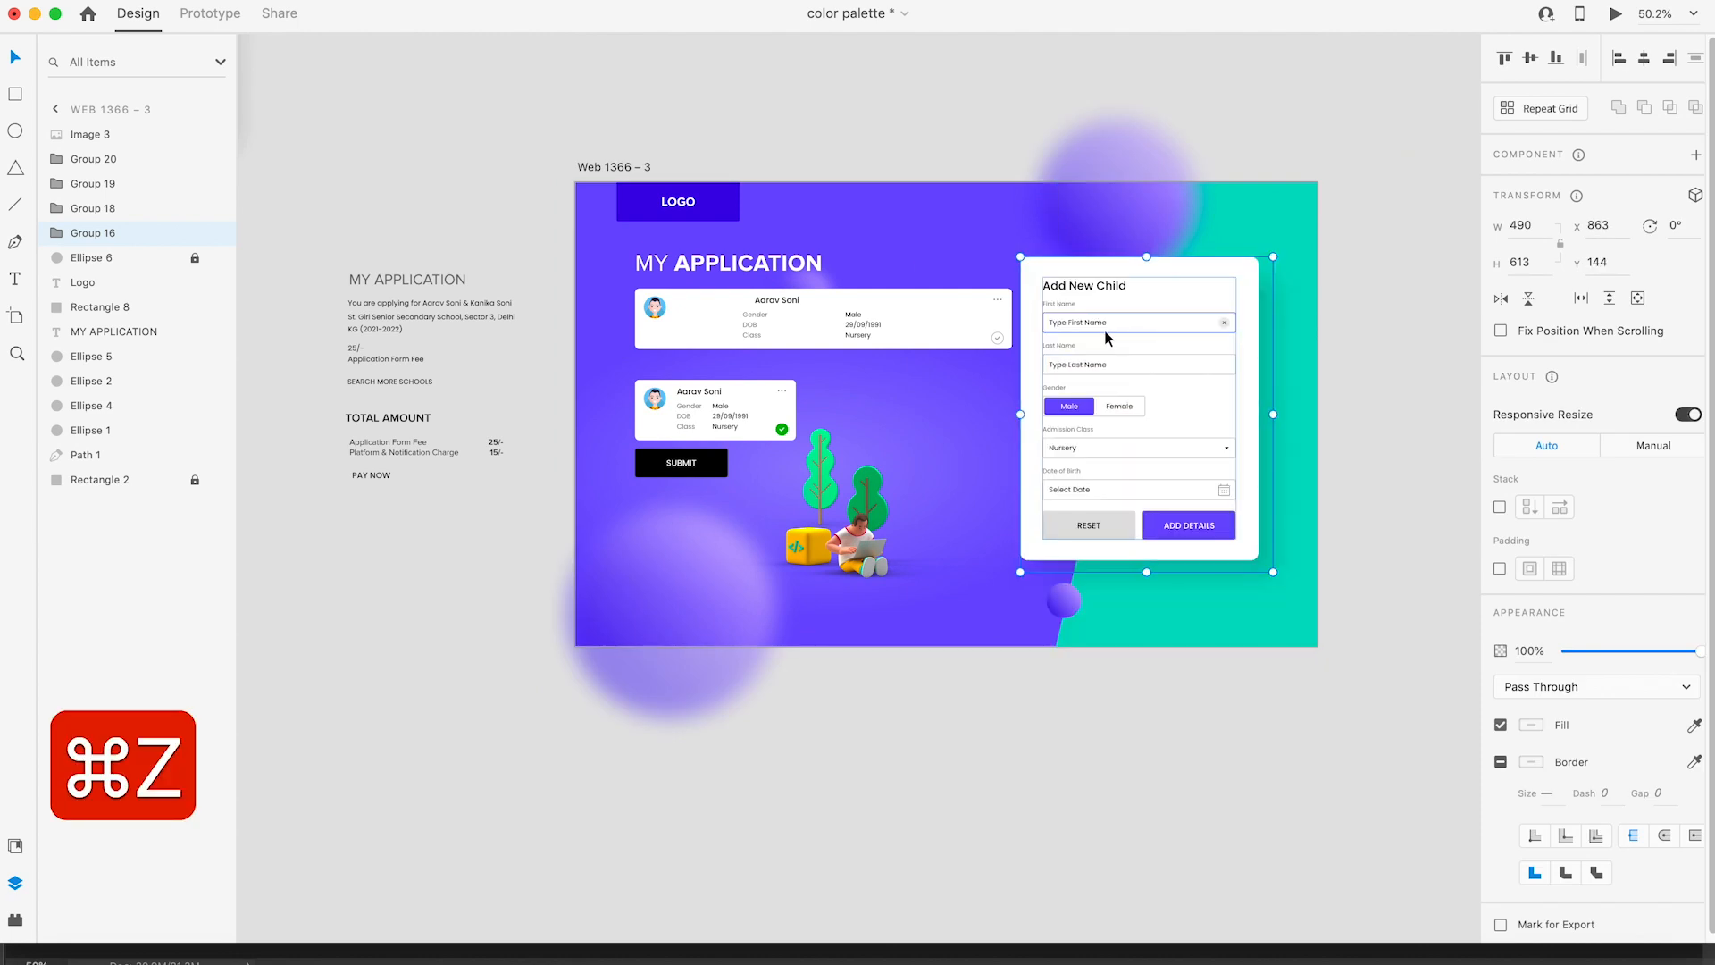
Step: Move the Add New Child form card off the Web 1366 – 3 artboard onto the pasteboard below it
right_click(1115, 327)
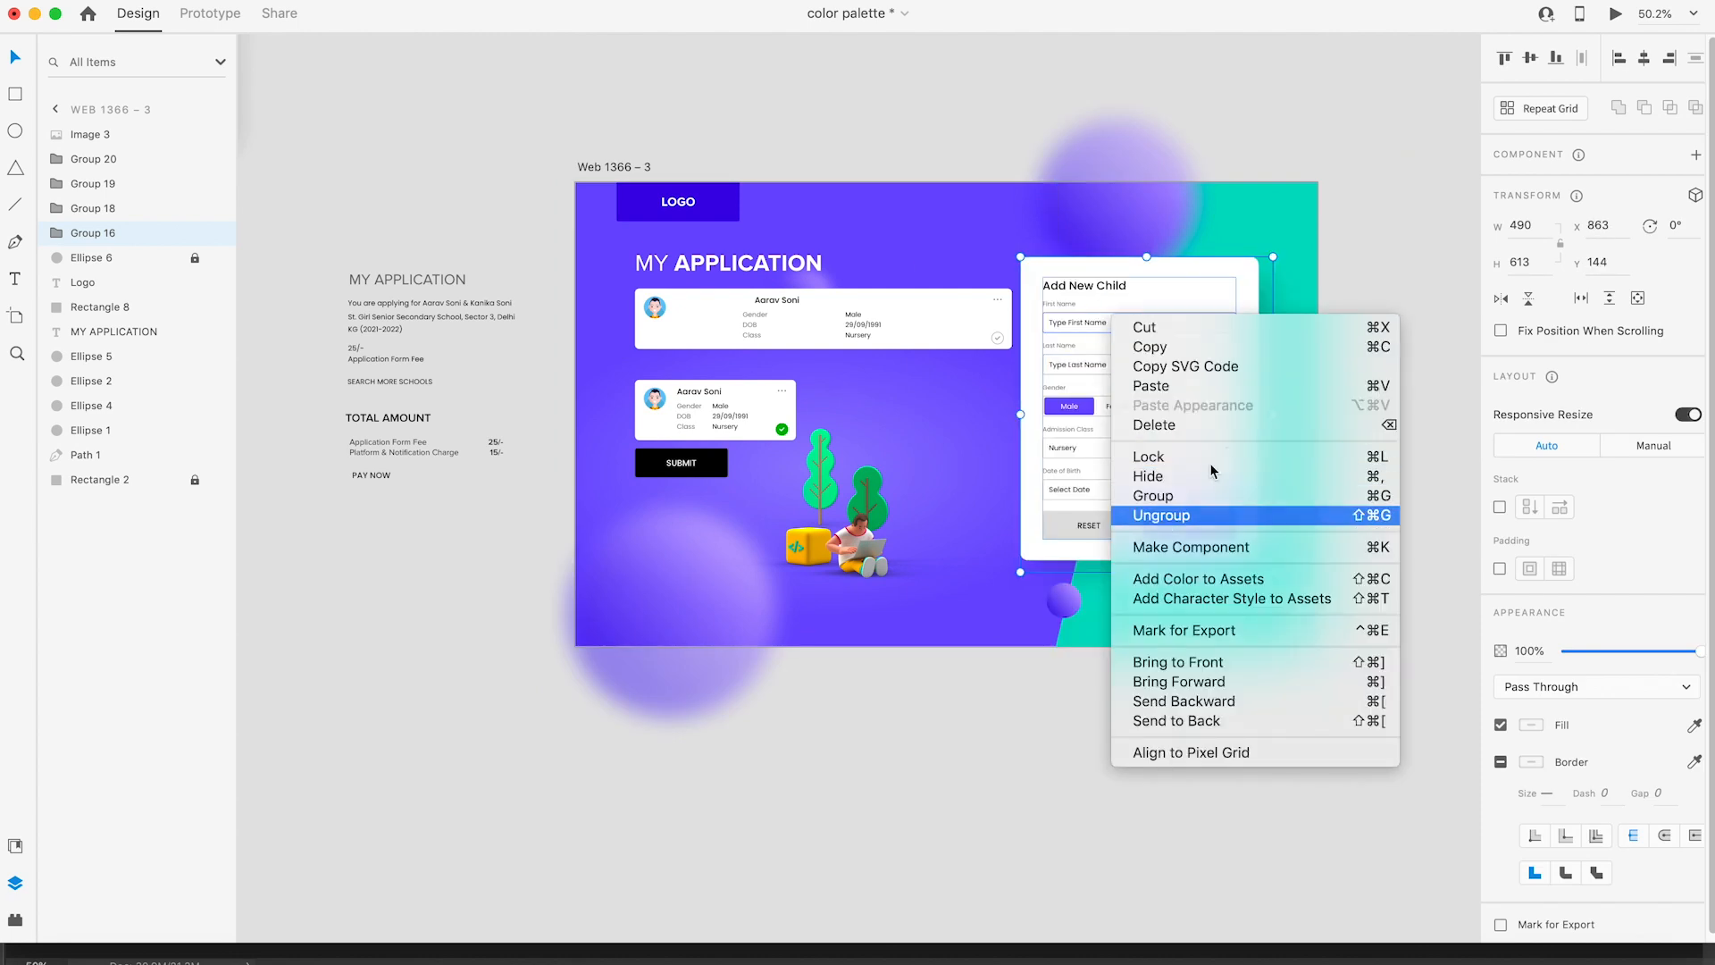
left_click(1161, 514)
key("super+z")
left_click_drag(1161, 305, 1189, 763)
left_click(1437, 555)
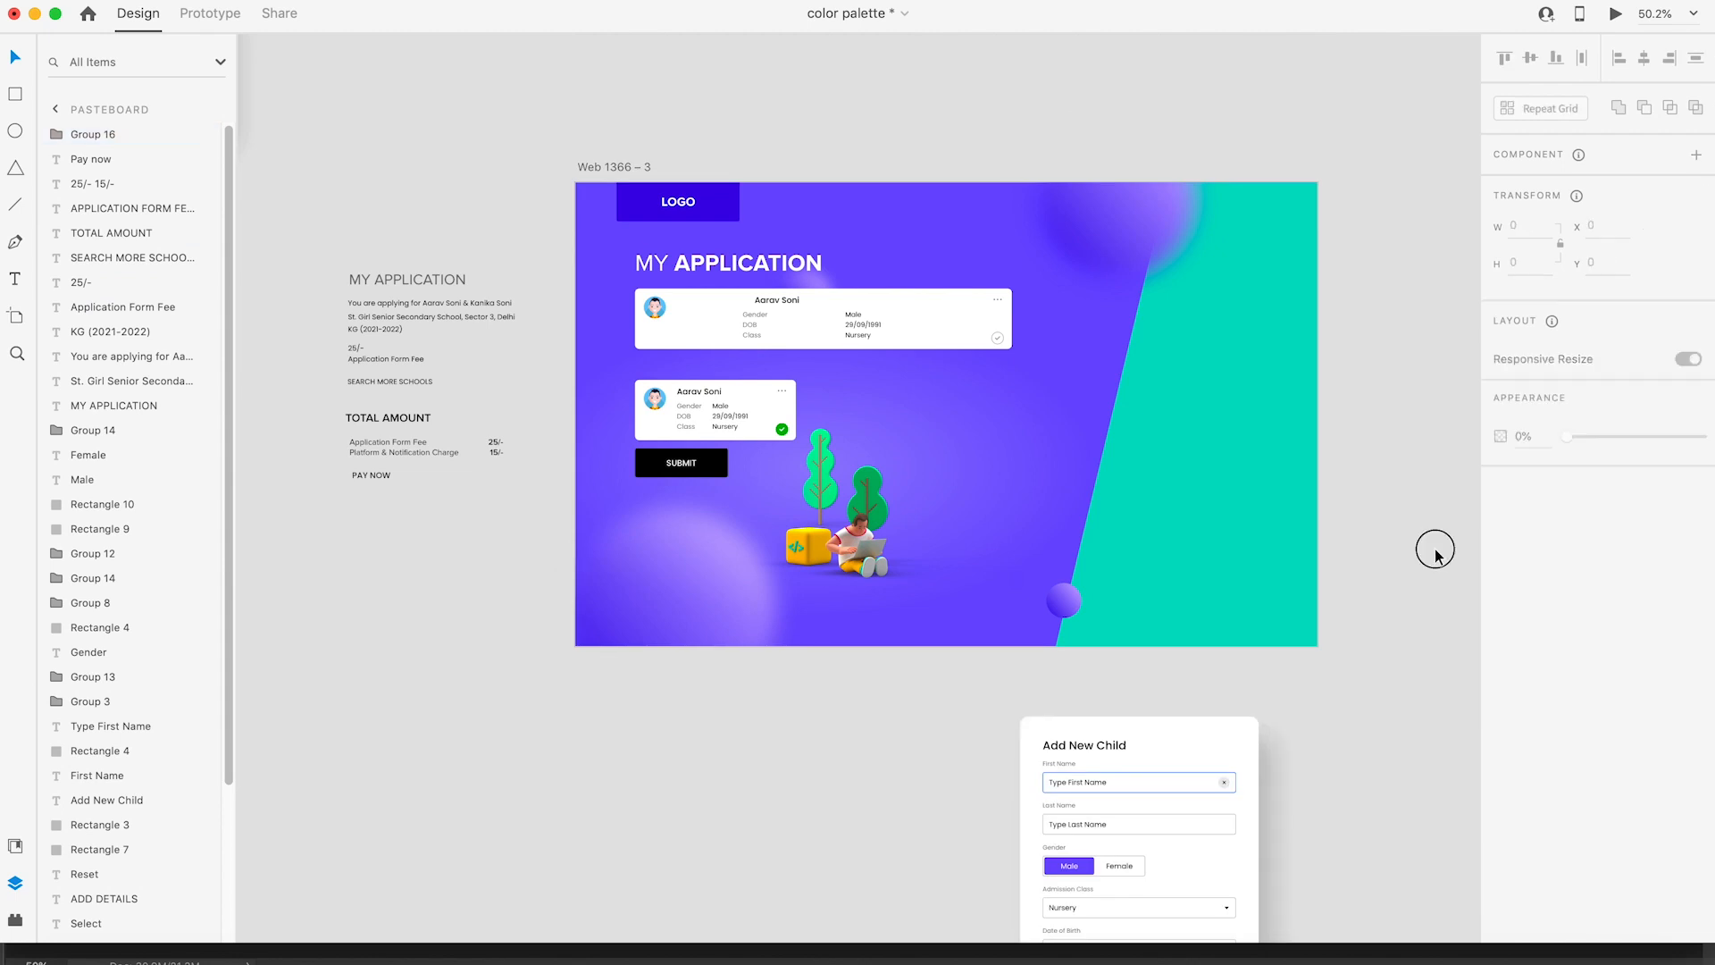
Step: Delete the illustration of the boy with a laptop and trees from the Web 1366 – 3 artboard
left_click_drag(832, 583, 785, 677)
key("super+z")
key("super+z")
key("BackSpace")
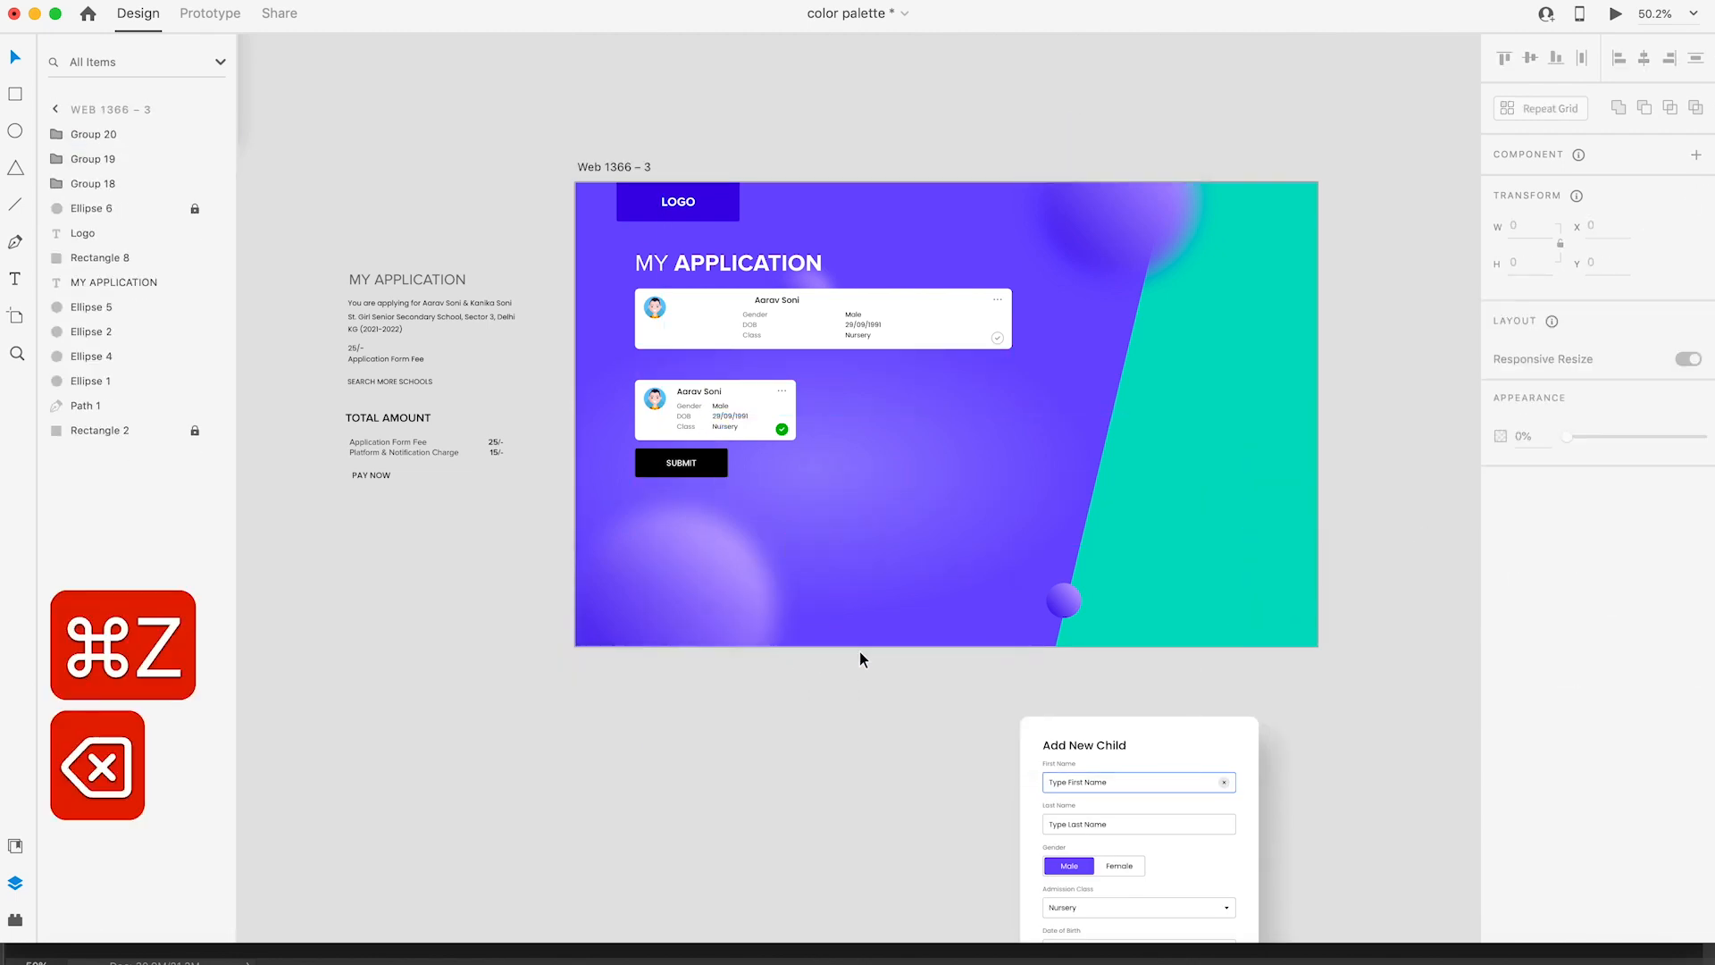
left_click(790, 726)
Step: Delete the SUBMIT button and the second child card from the Web 1366 – 3 artboard
left_click(696, 472)
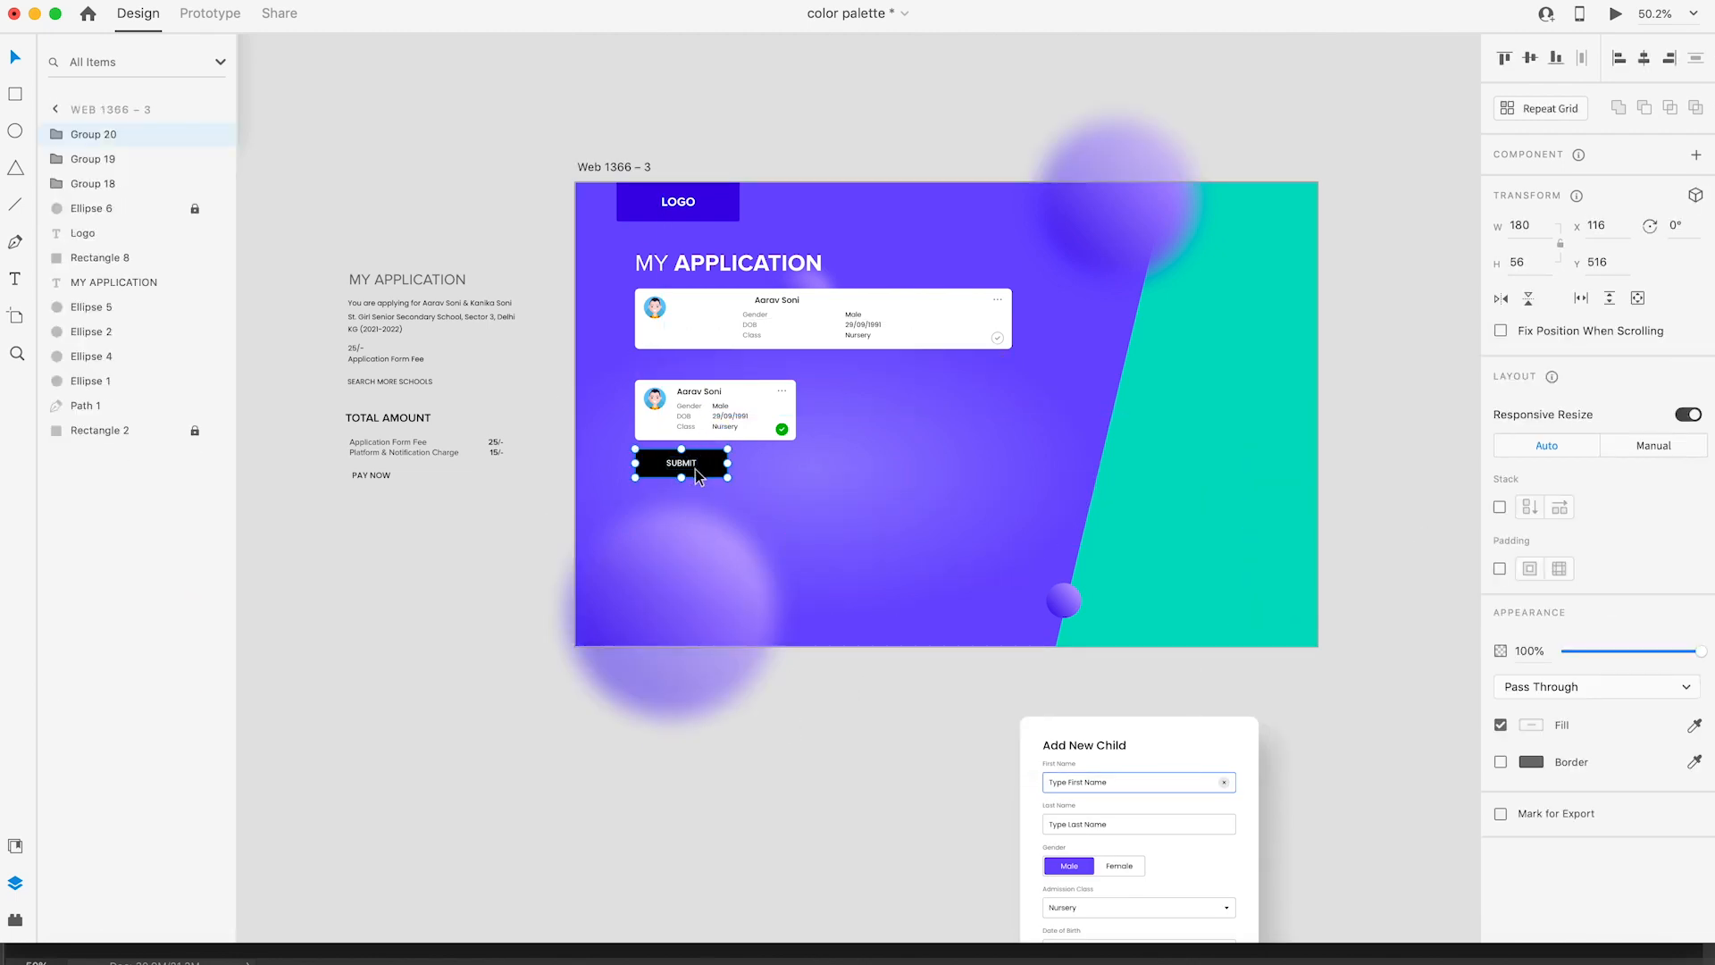
key("super+z")
key("BackSpace")
left_click(704, 410)
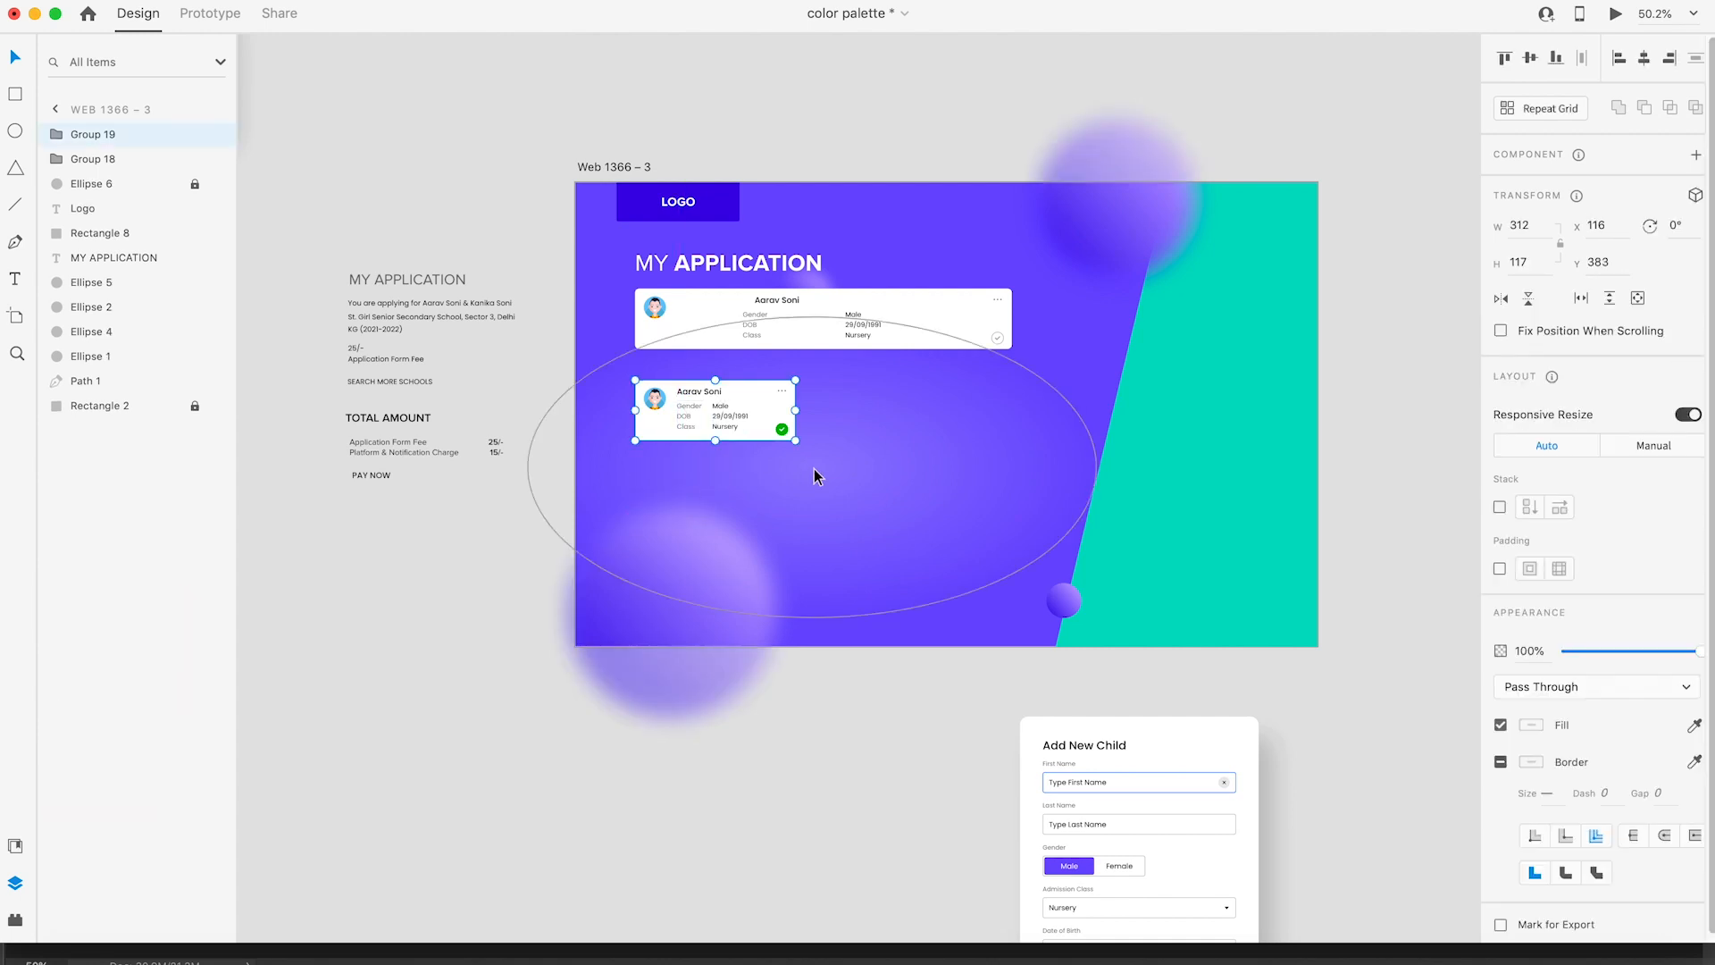
left_click_drag(550, 378, 859, 471)
key("BackSpace")
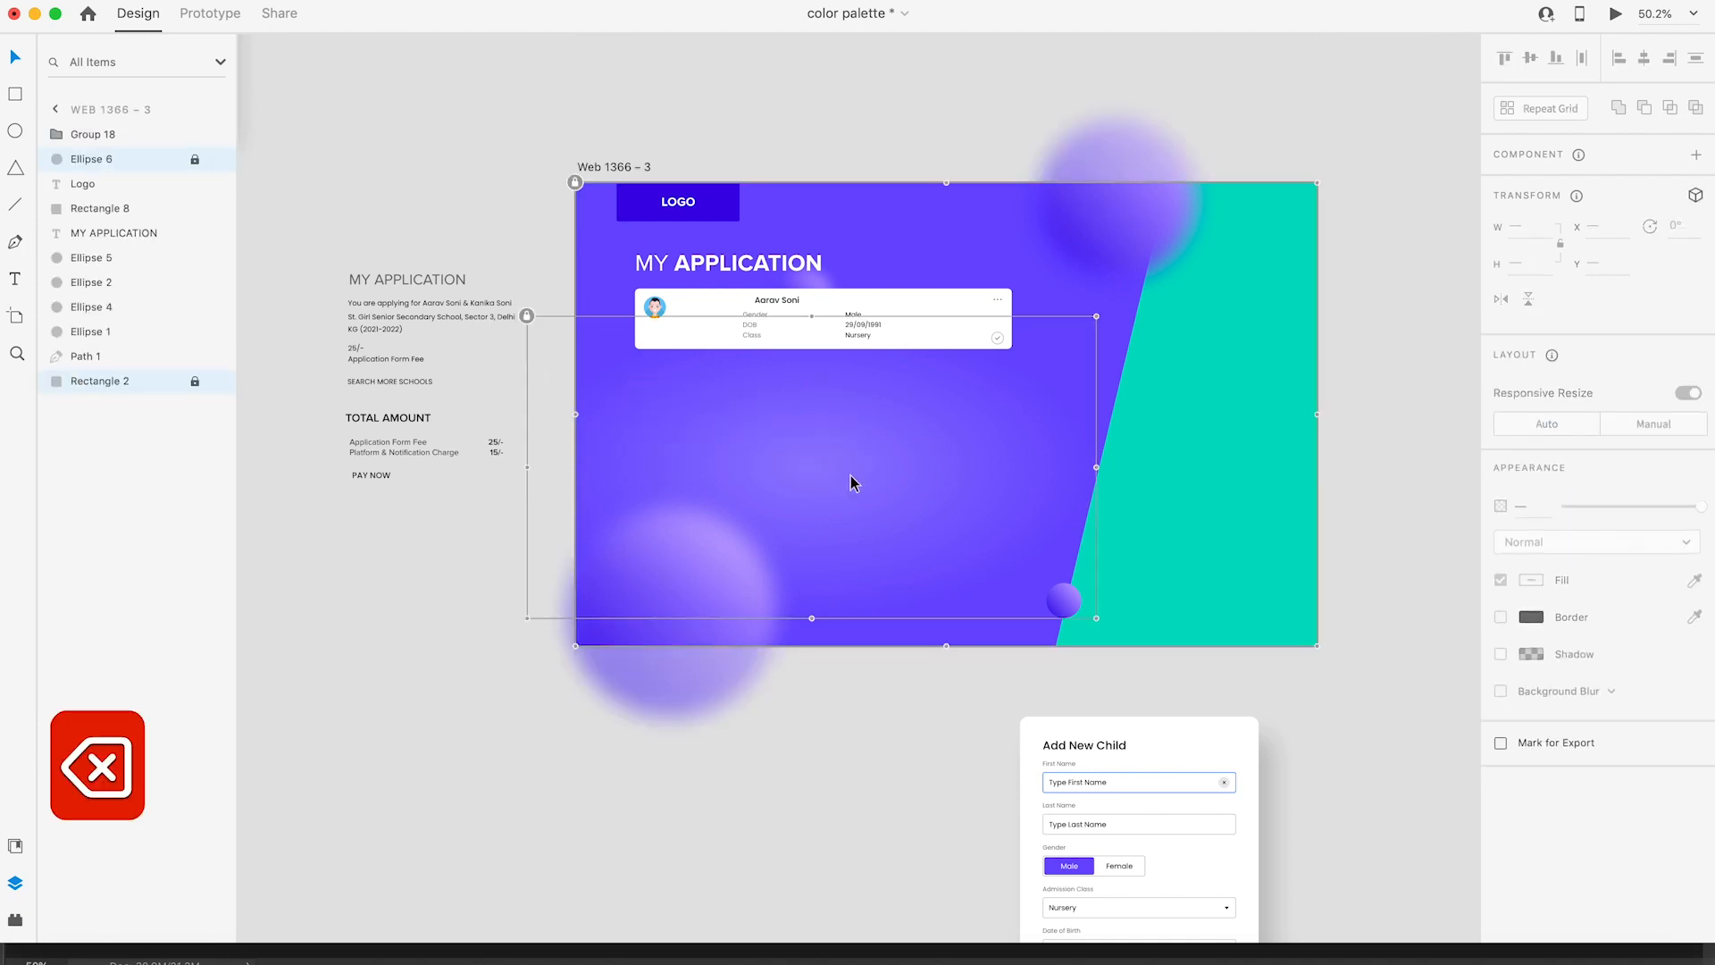
left_click(1403, 330)
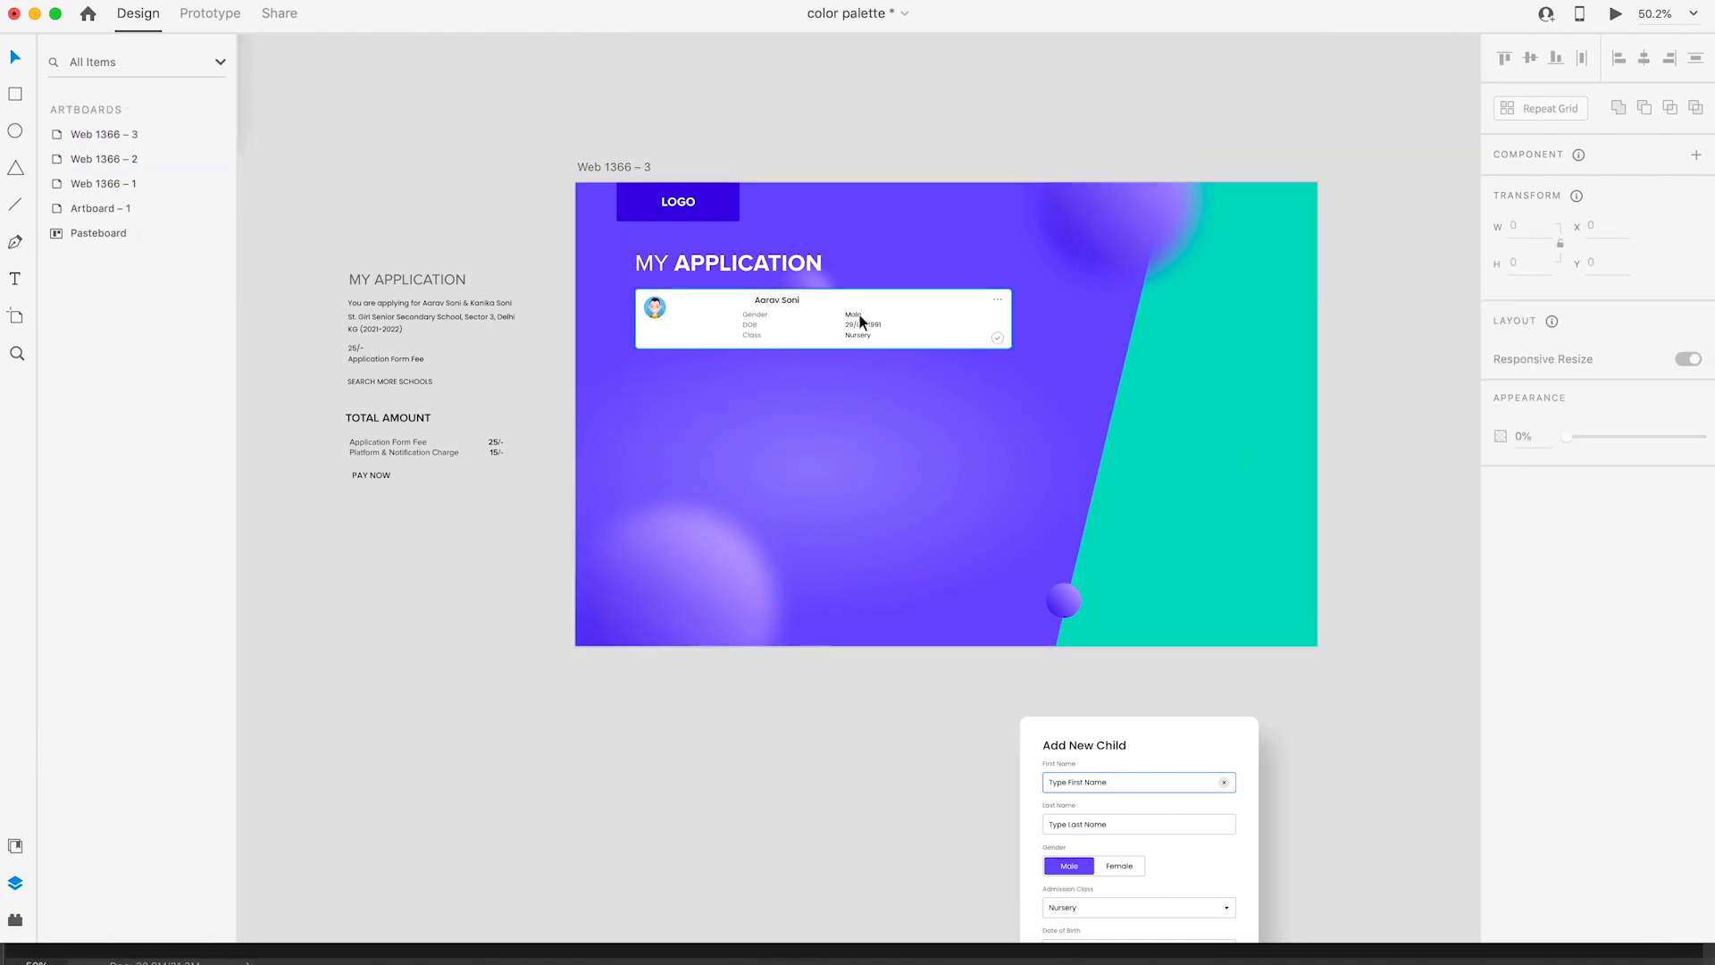
Step: Delete the round check mark from the corner of the wide child card
left_click(920, 313)
key("z")
left_click_drag(527, 141, 1374, 558)
key("v")
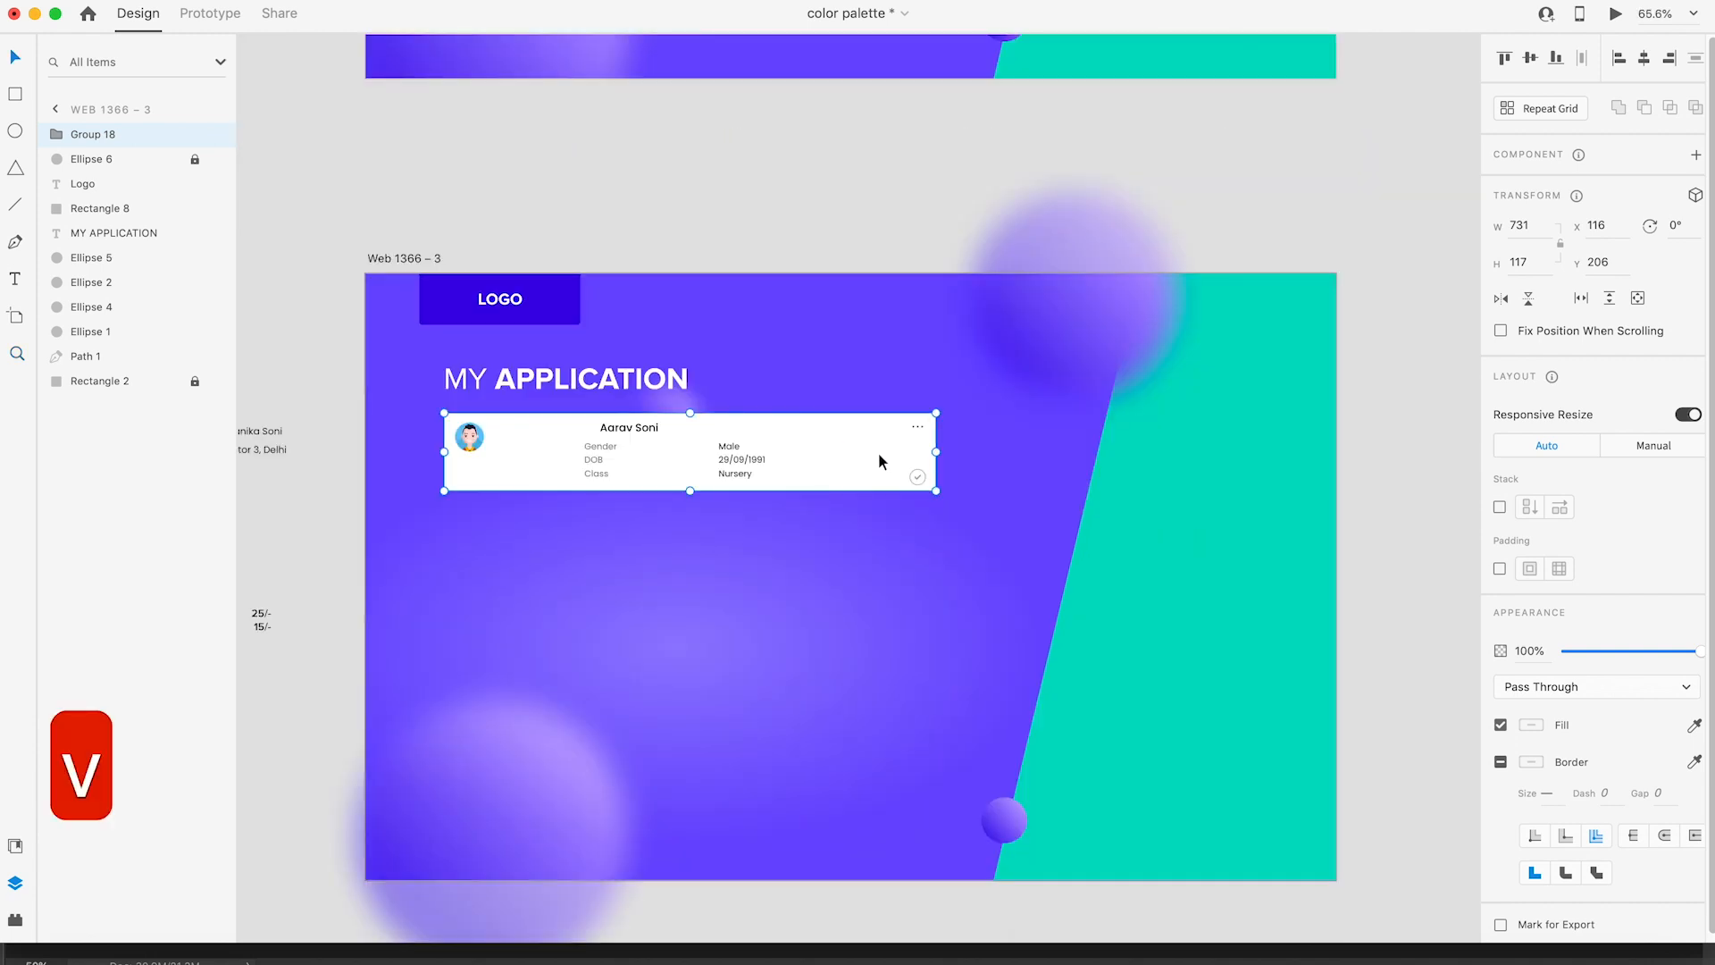
double_click(918, 483)
key("BackSpace")
left_click(791, 196)
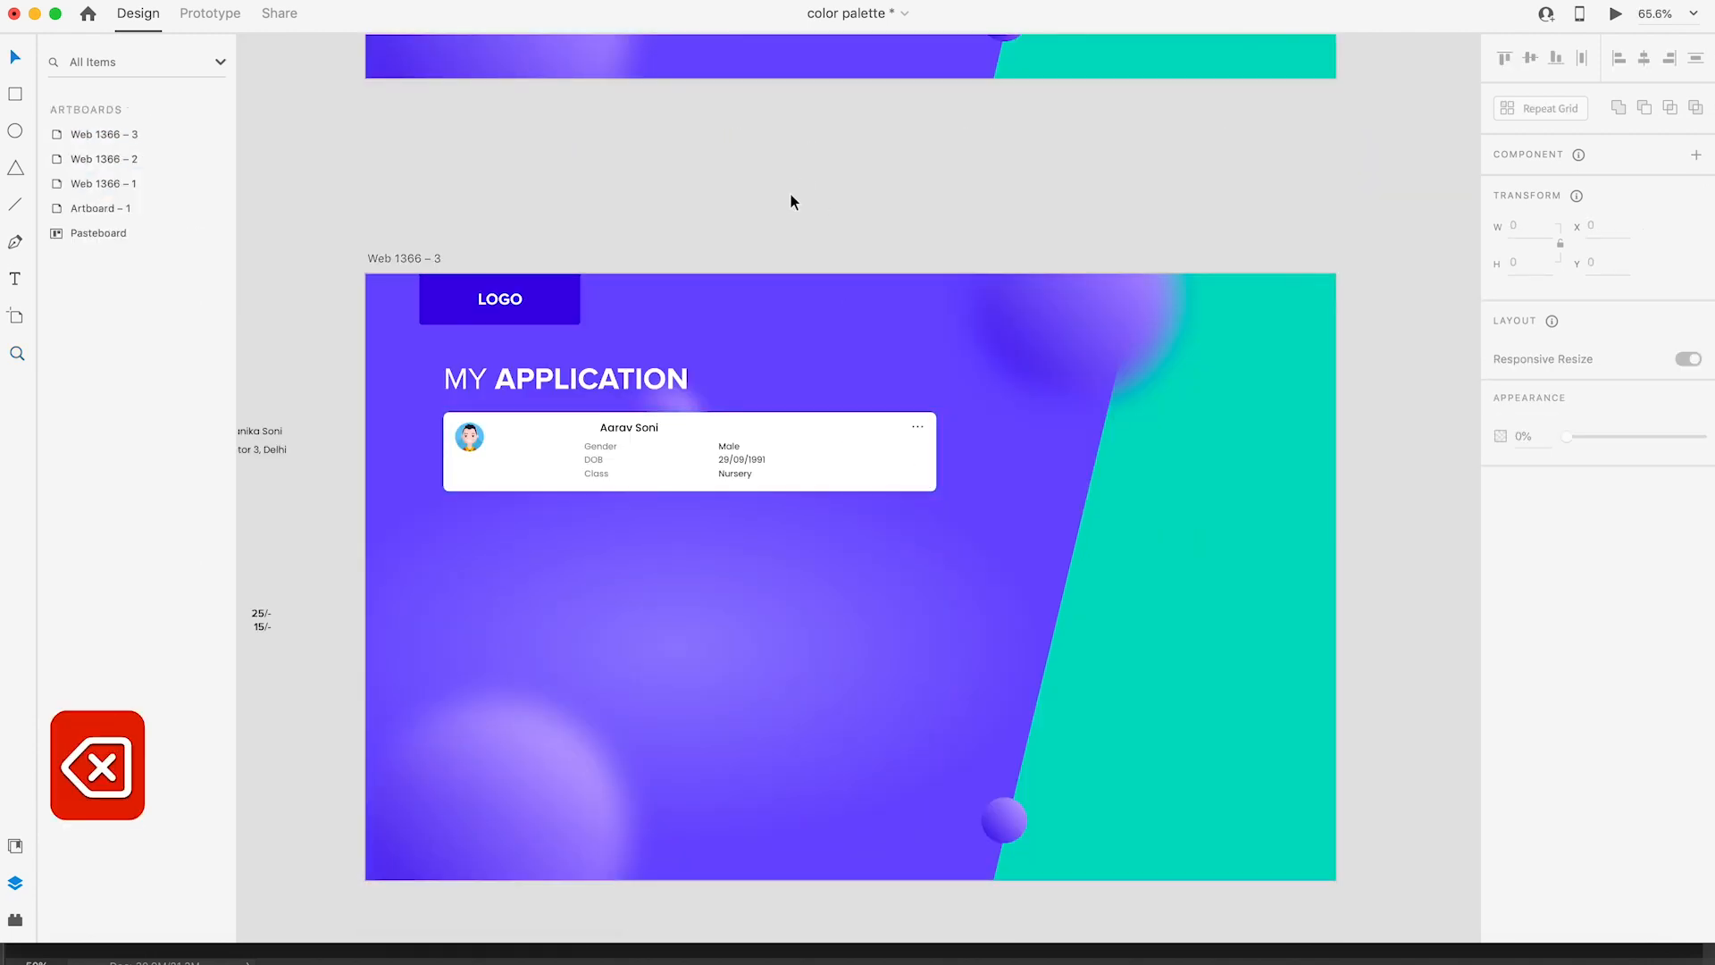
Step: Delete the child's name, gender, DOB and class details and the options dots from the wide card, keeping the avatar
scroll(971, 285, "down", 5)
scroll(929, 386, "up", 5)
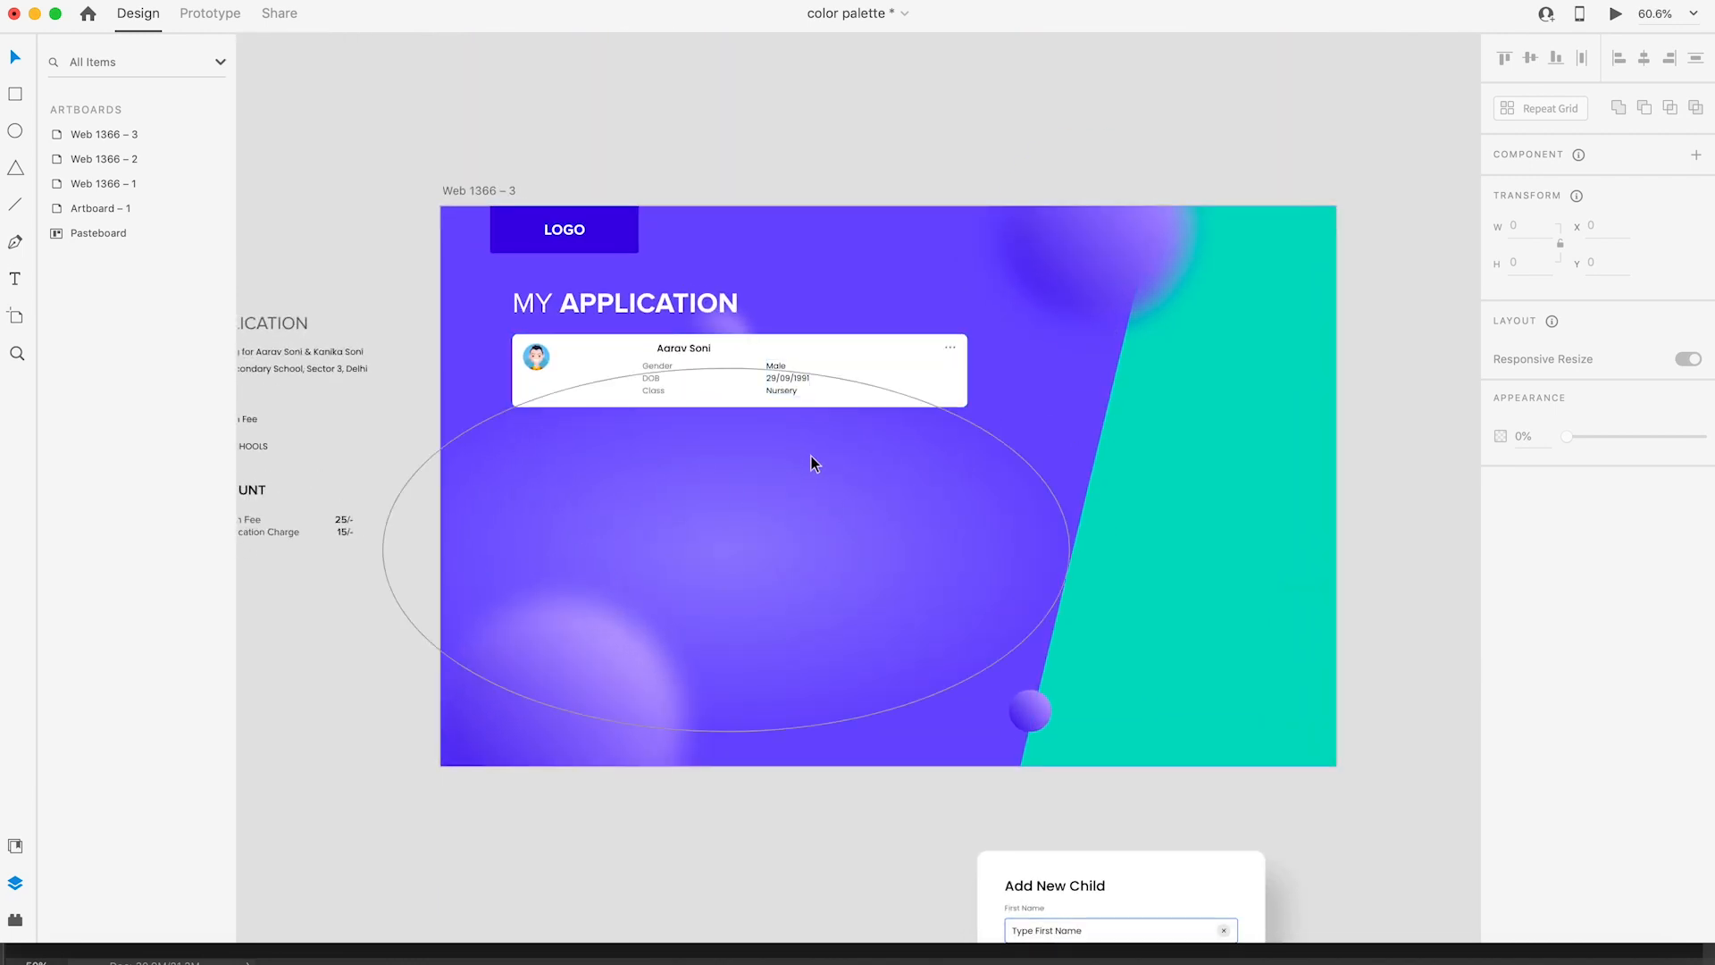
scroll(811, 456, "down", 4)
scroll(714, 216, "up", 3)
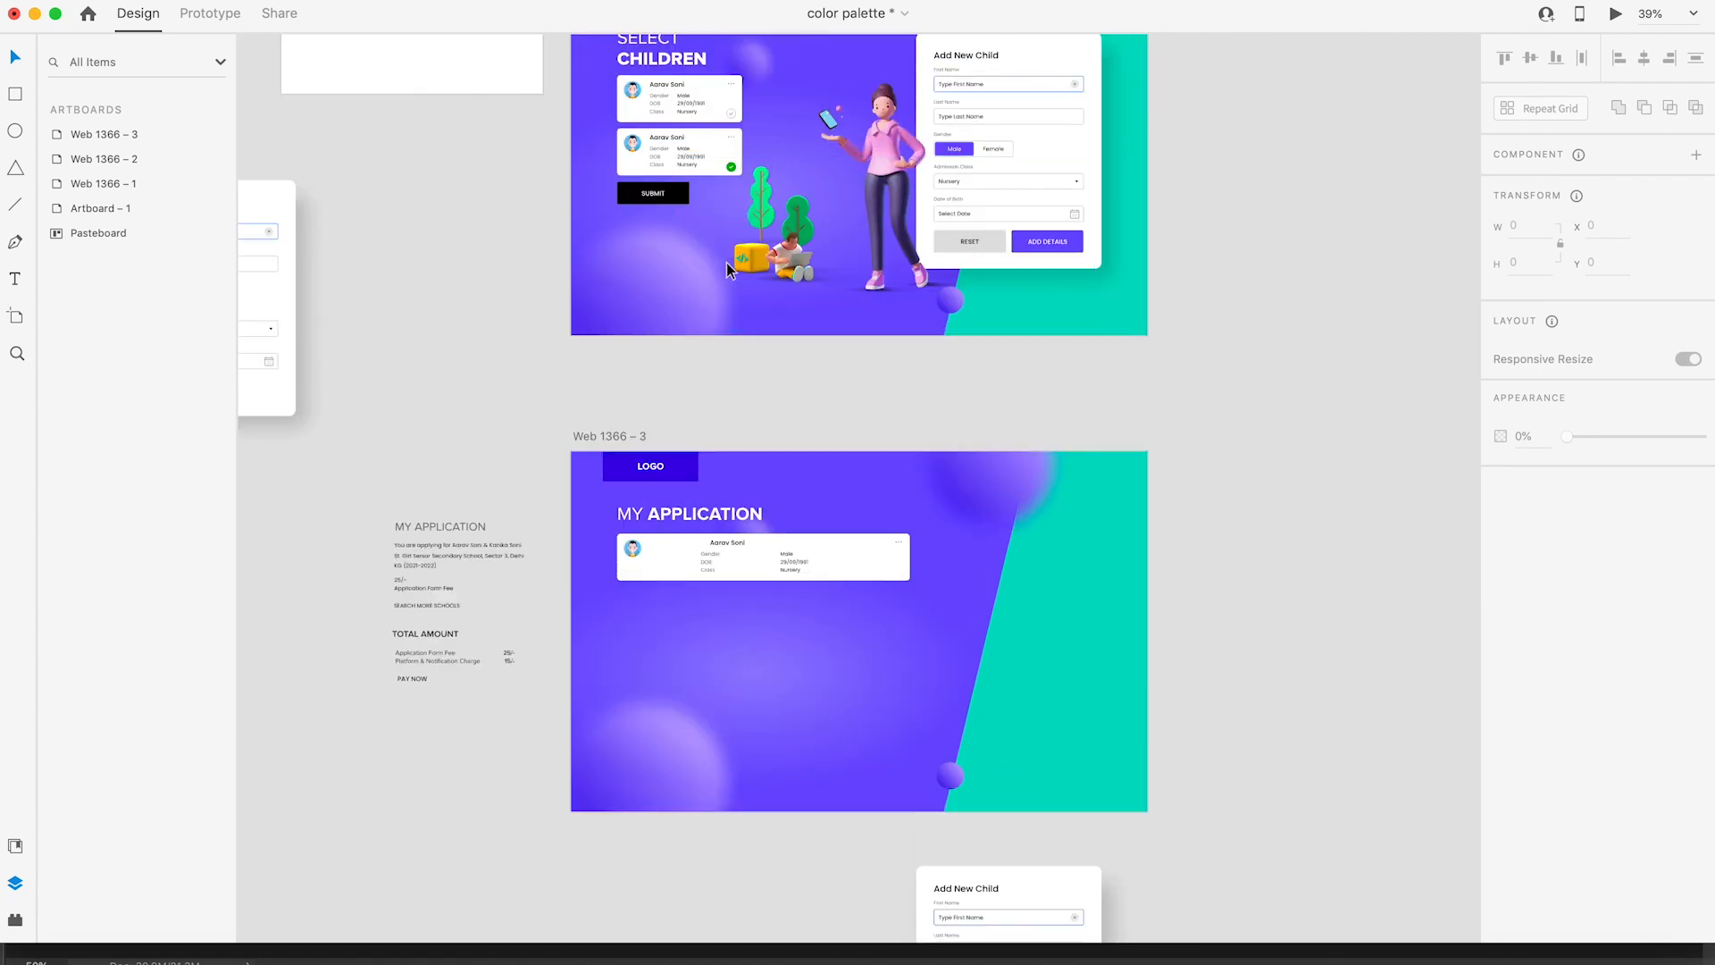
scroll(580, 370, "left", 3)
scroll(724, 523, "up", 5)
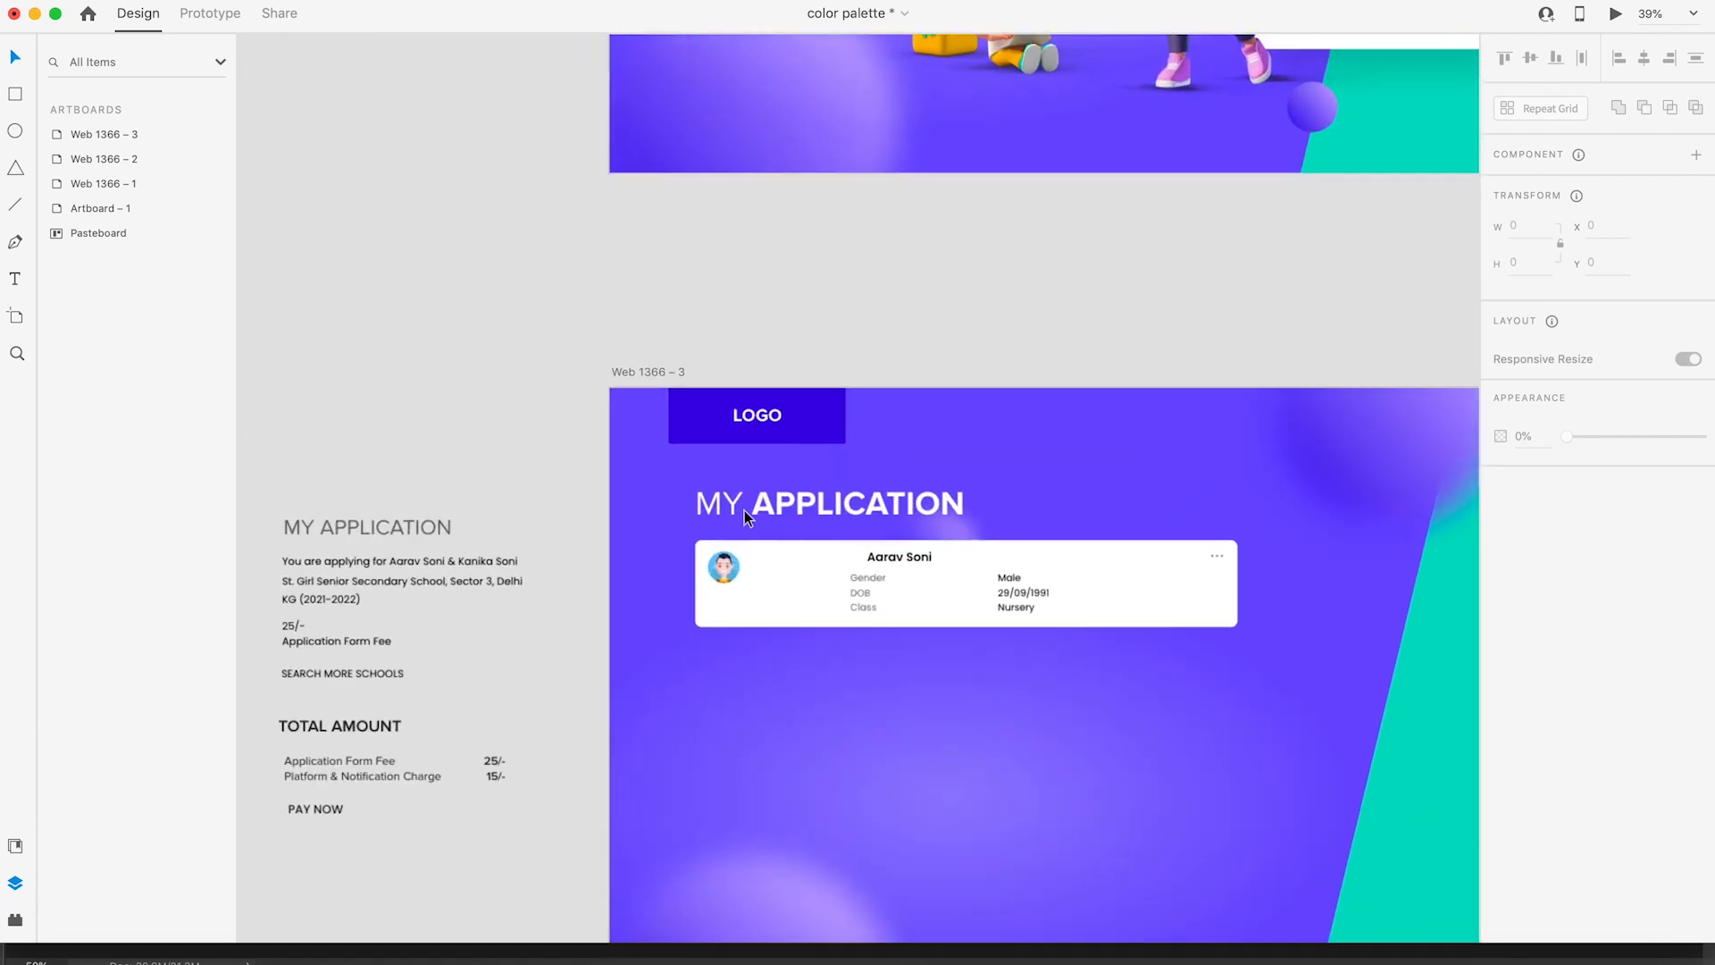
left_click(336, 579)
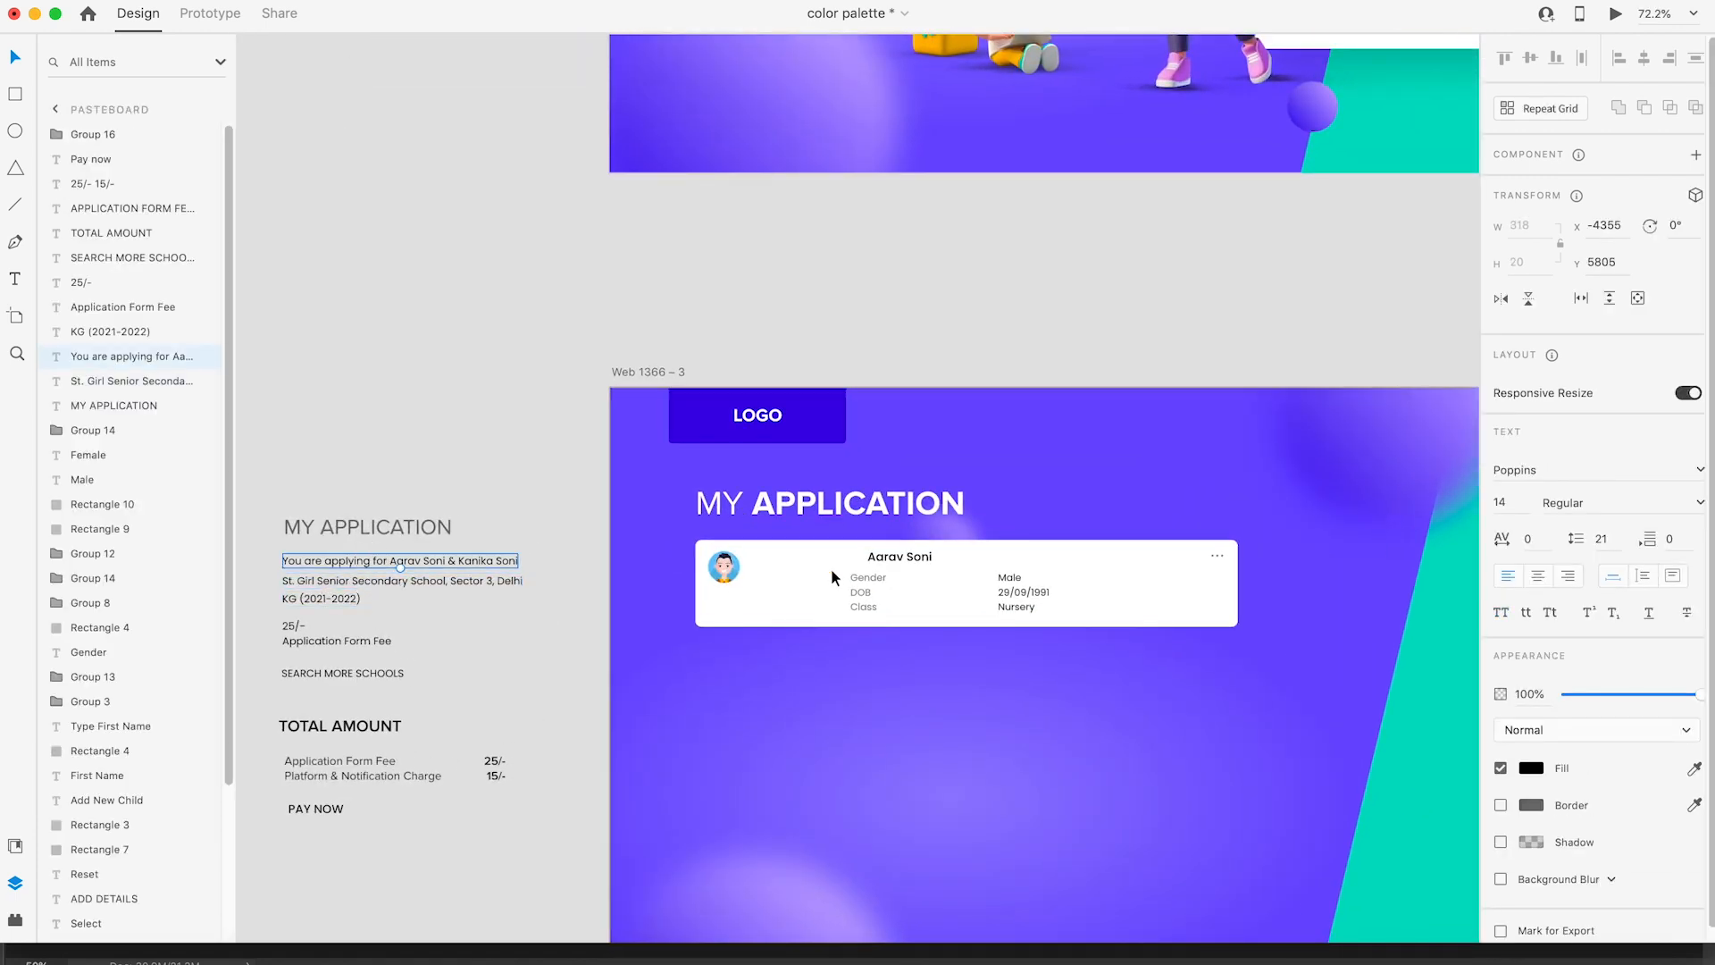
left_click(906, 555)
key("BackSpace")
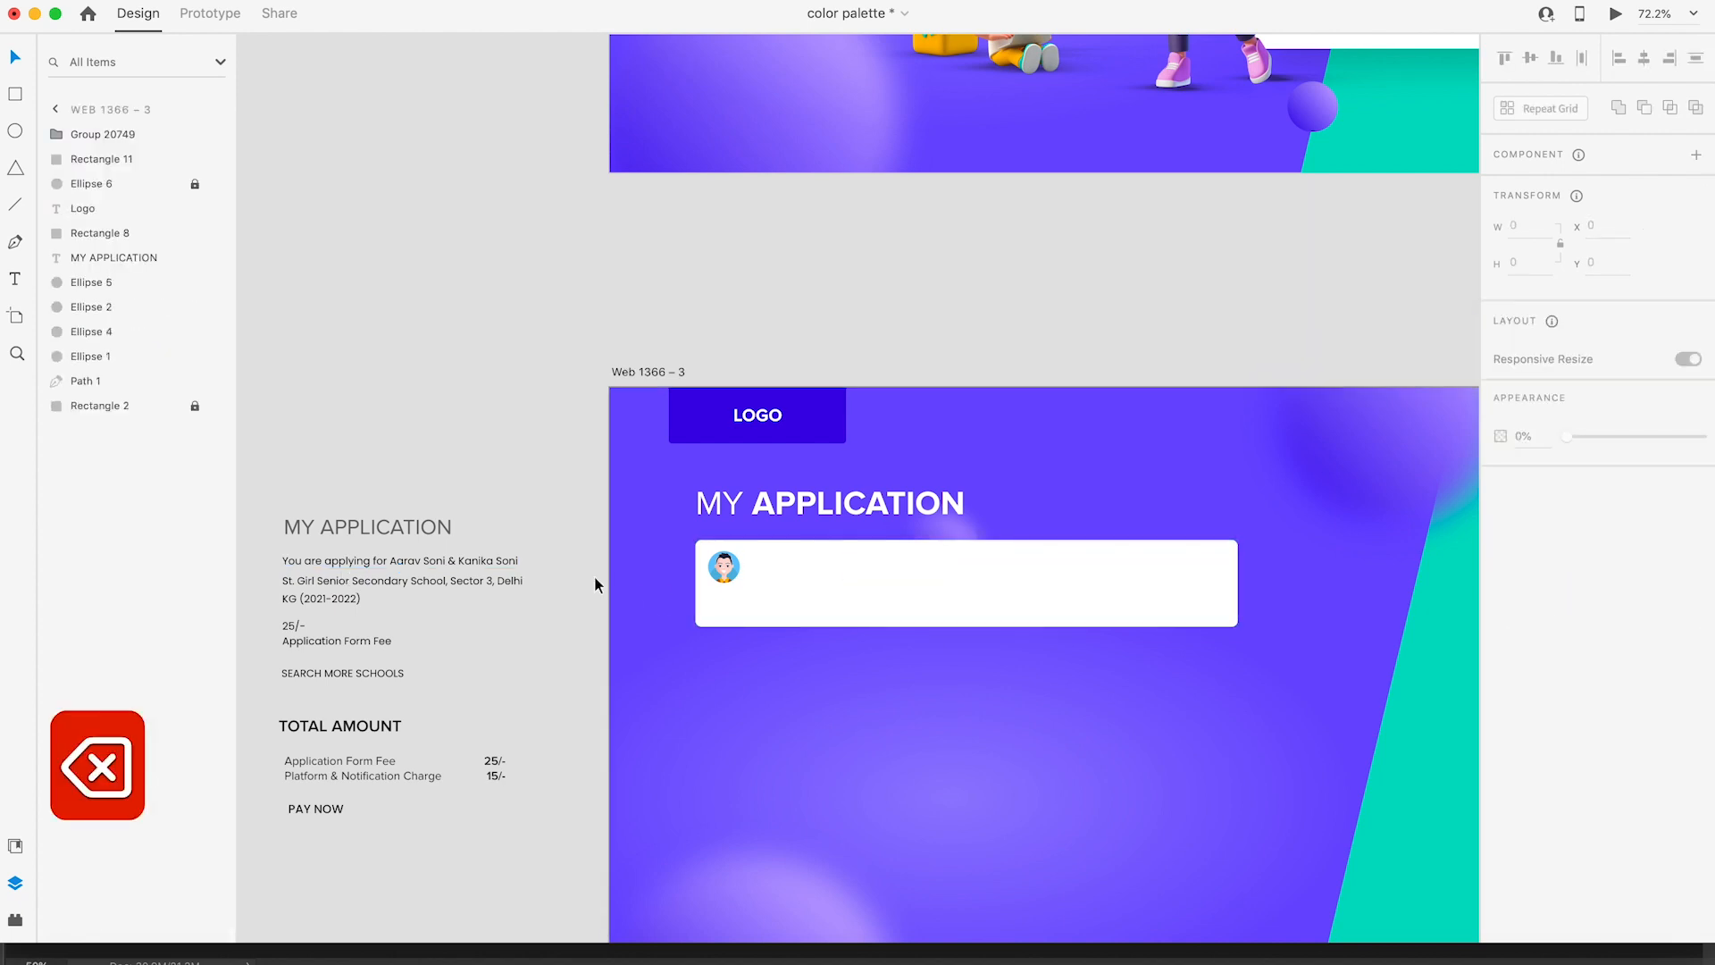
Step: Move the applicant line, the school line and the KG (2021-2022) line from the pasteboard into the card beside the avatar
left_click(352, 562)
left_click(346, 583, "shift")
left_click(340, 599, "shift")
left_click_drag(333, 584, 798, 580)
left_click(678, 540)
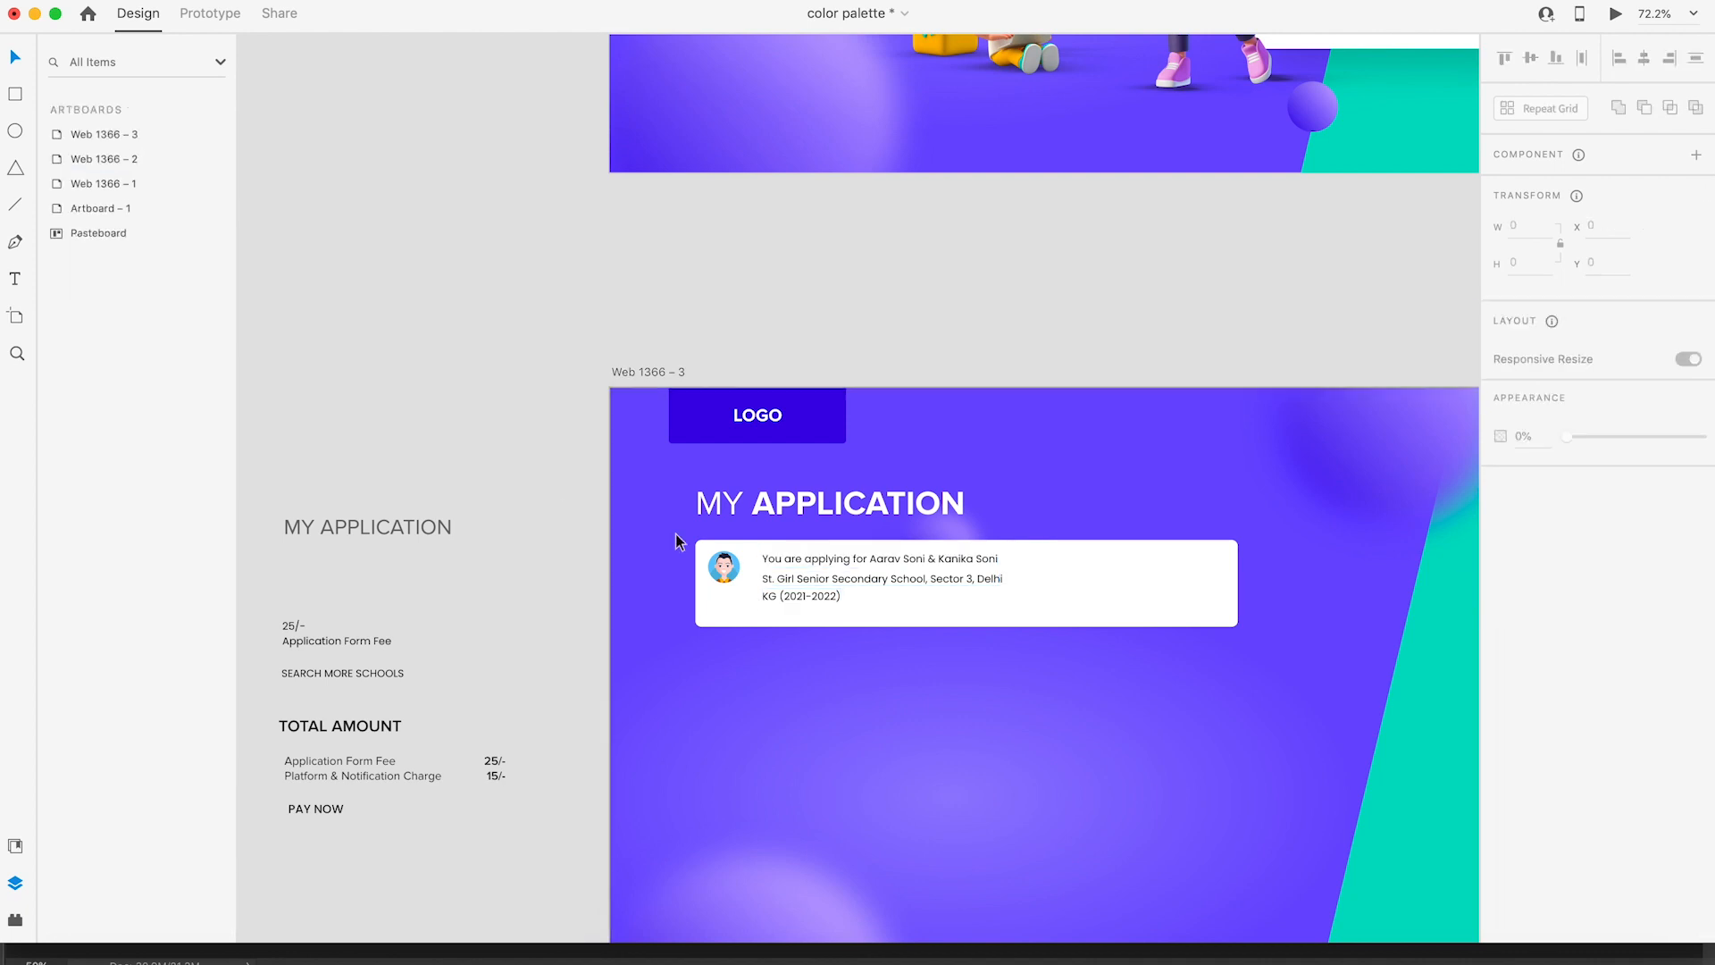
Step: Colour the "You are applying for" line in the card green with the document asset colour #0FB134
left_click(823, 560)
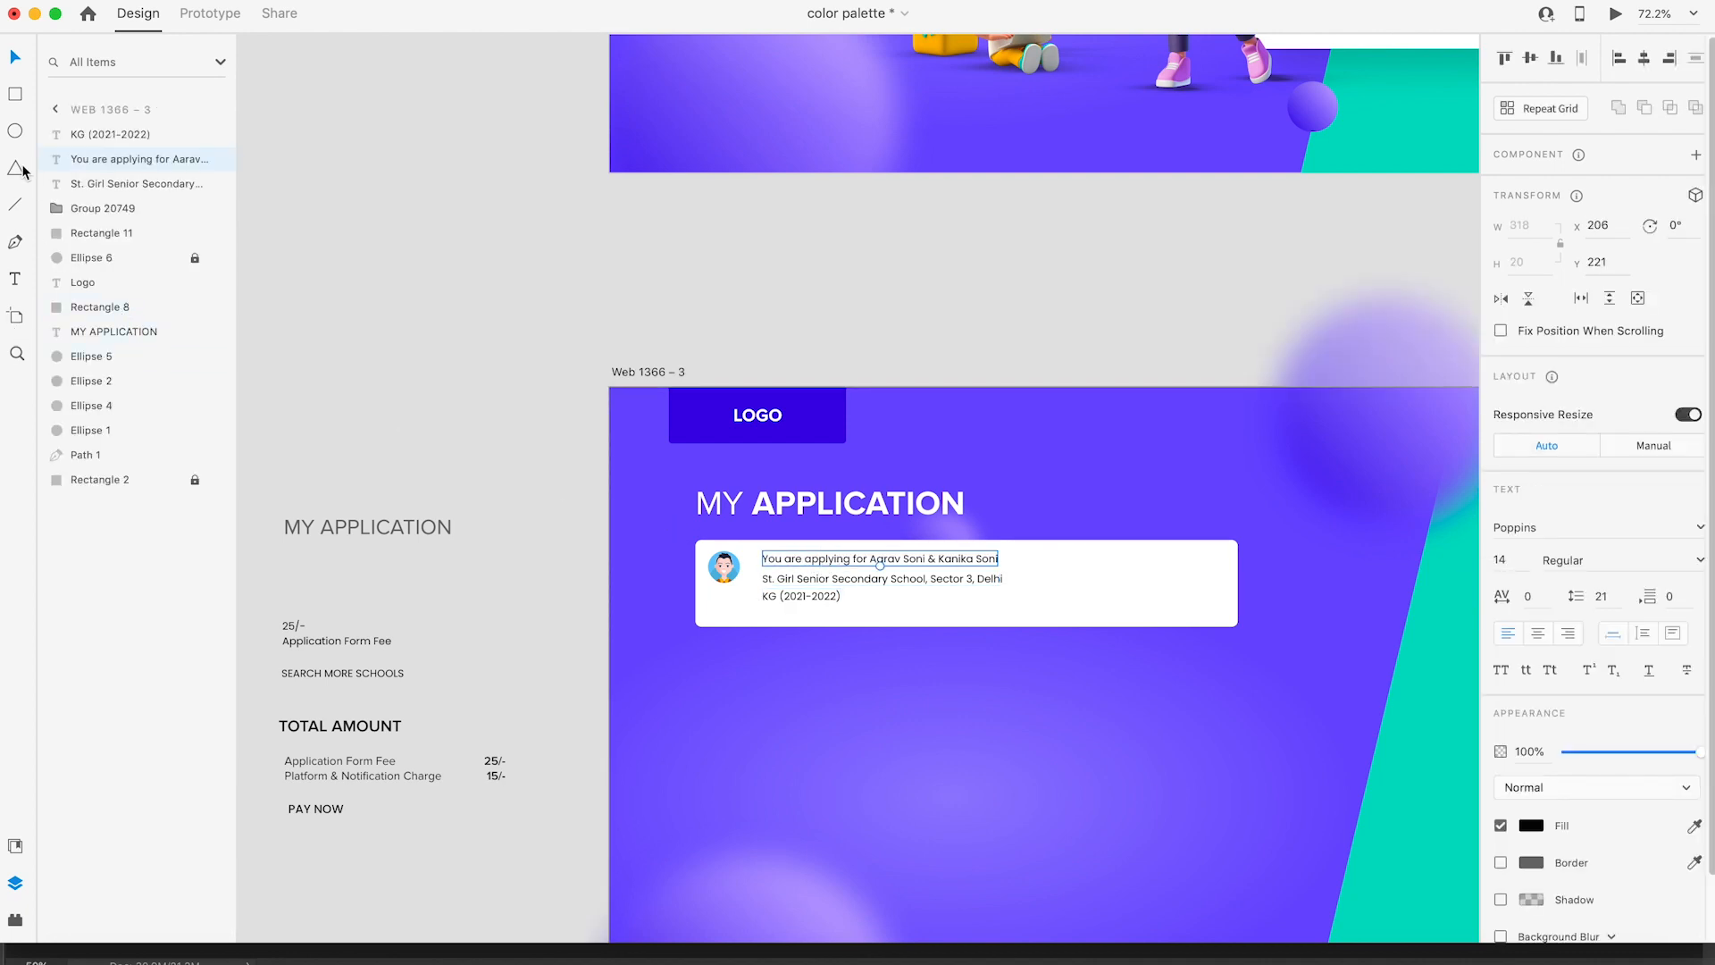
left_click(18, 849)
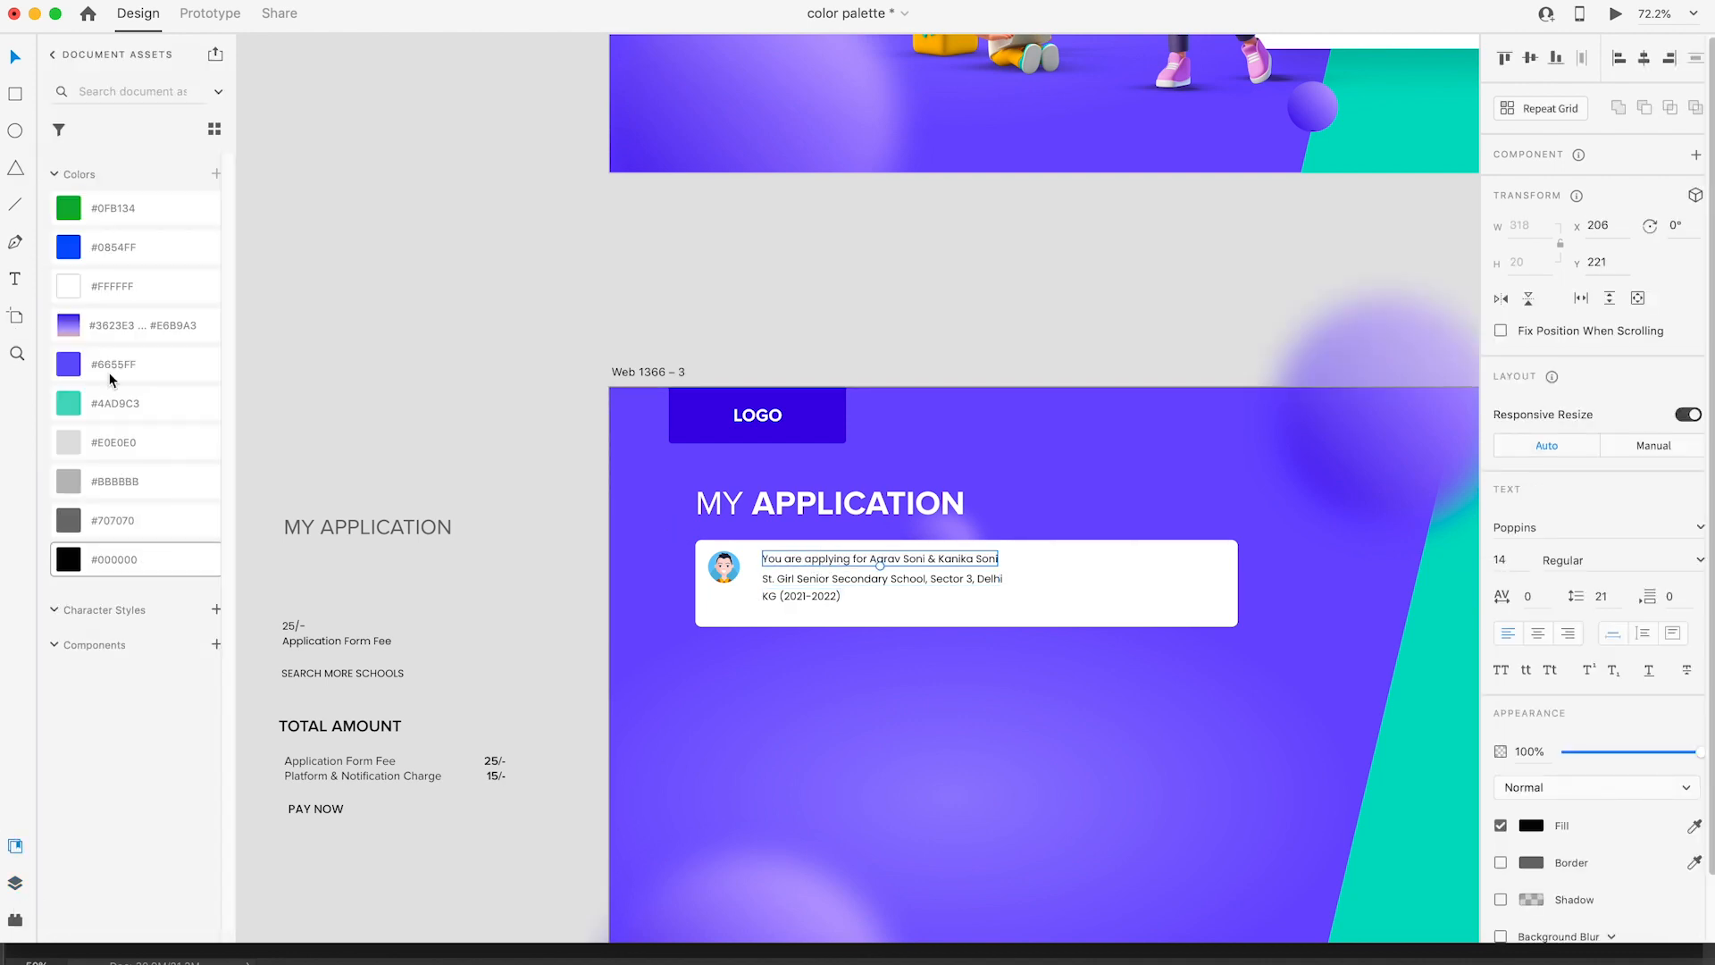
left_click(114, 208)
left_click(427, 302)
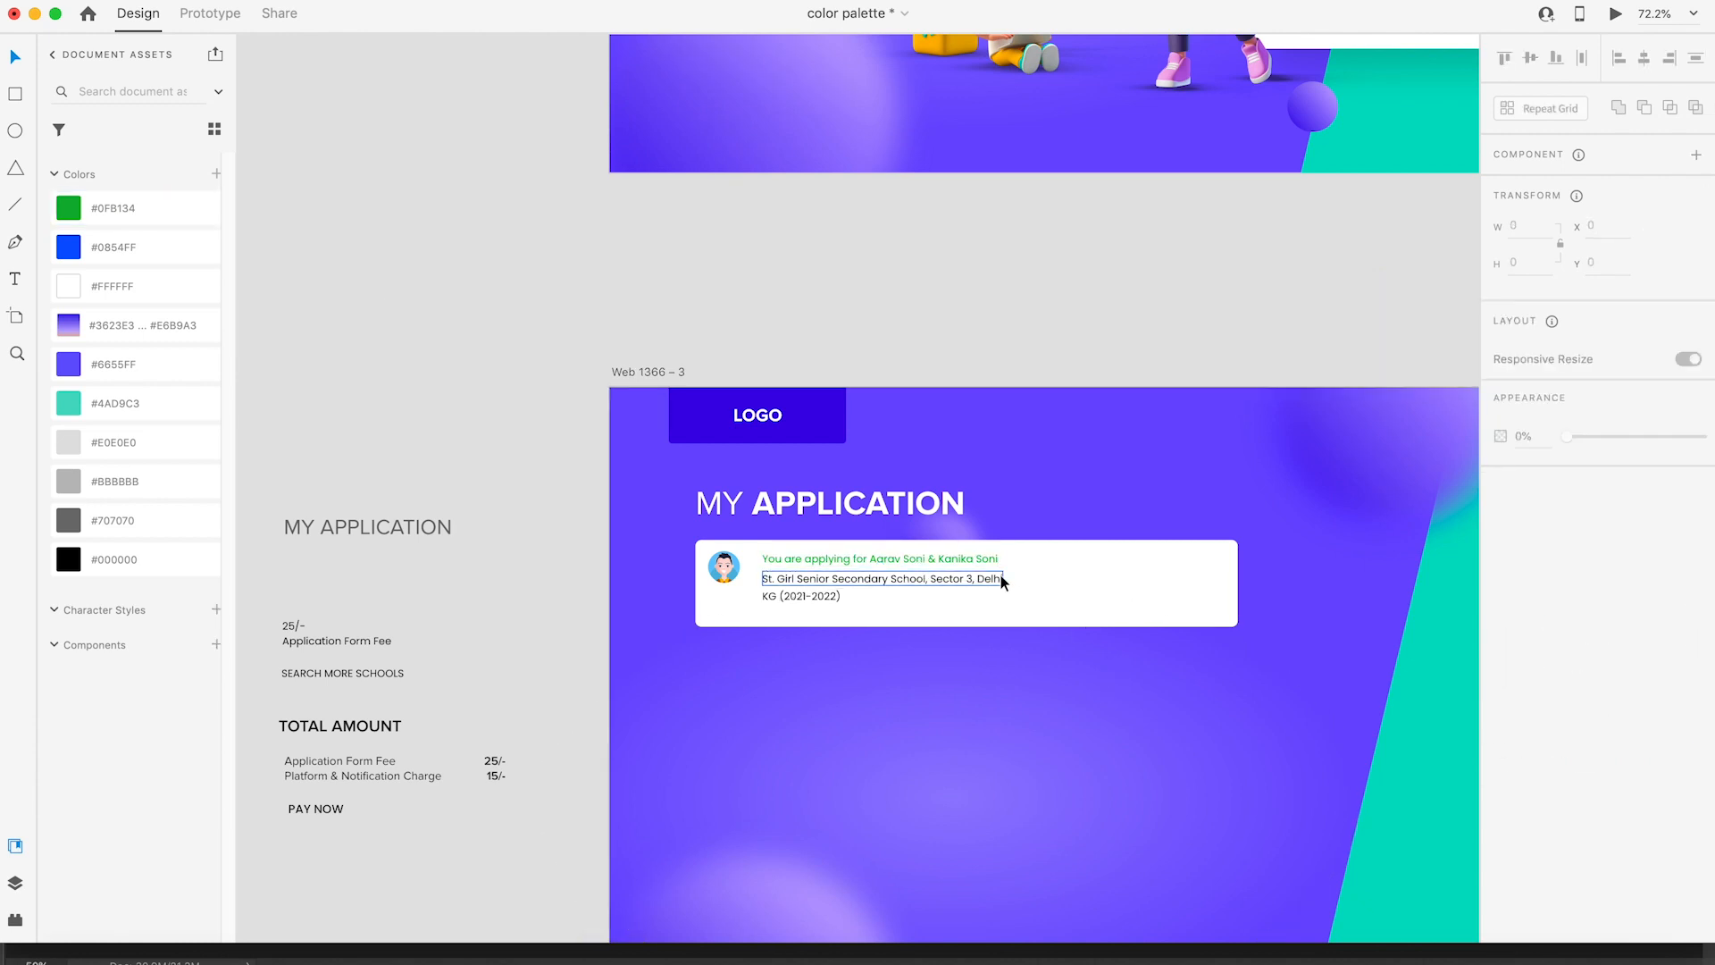
Step: Set the school line in the card to font size 18 and give it a heavier upright weight
scroll(999, 575, "up", 5)
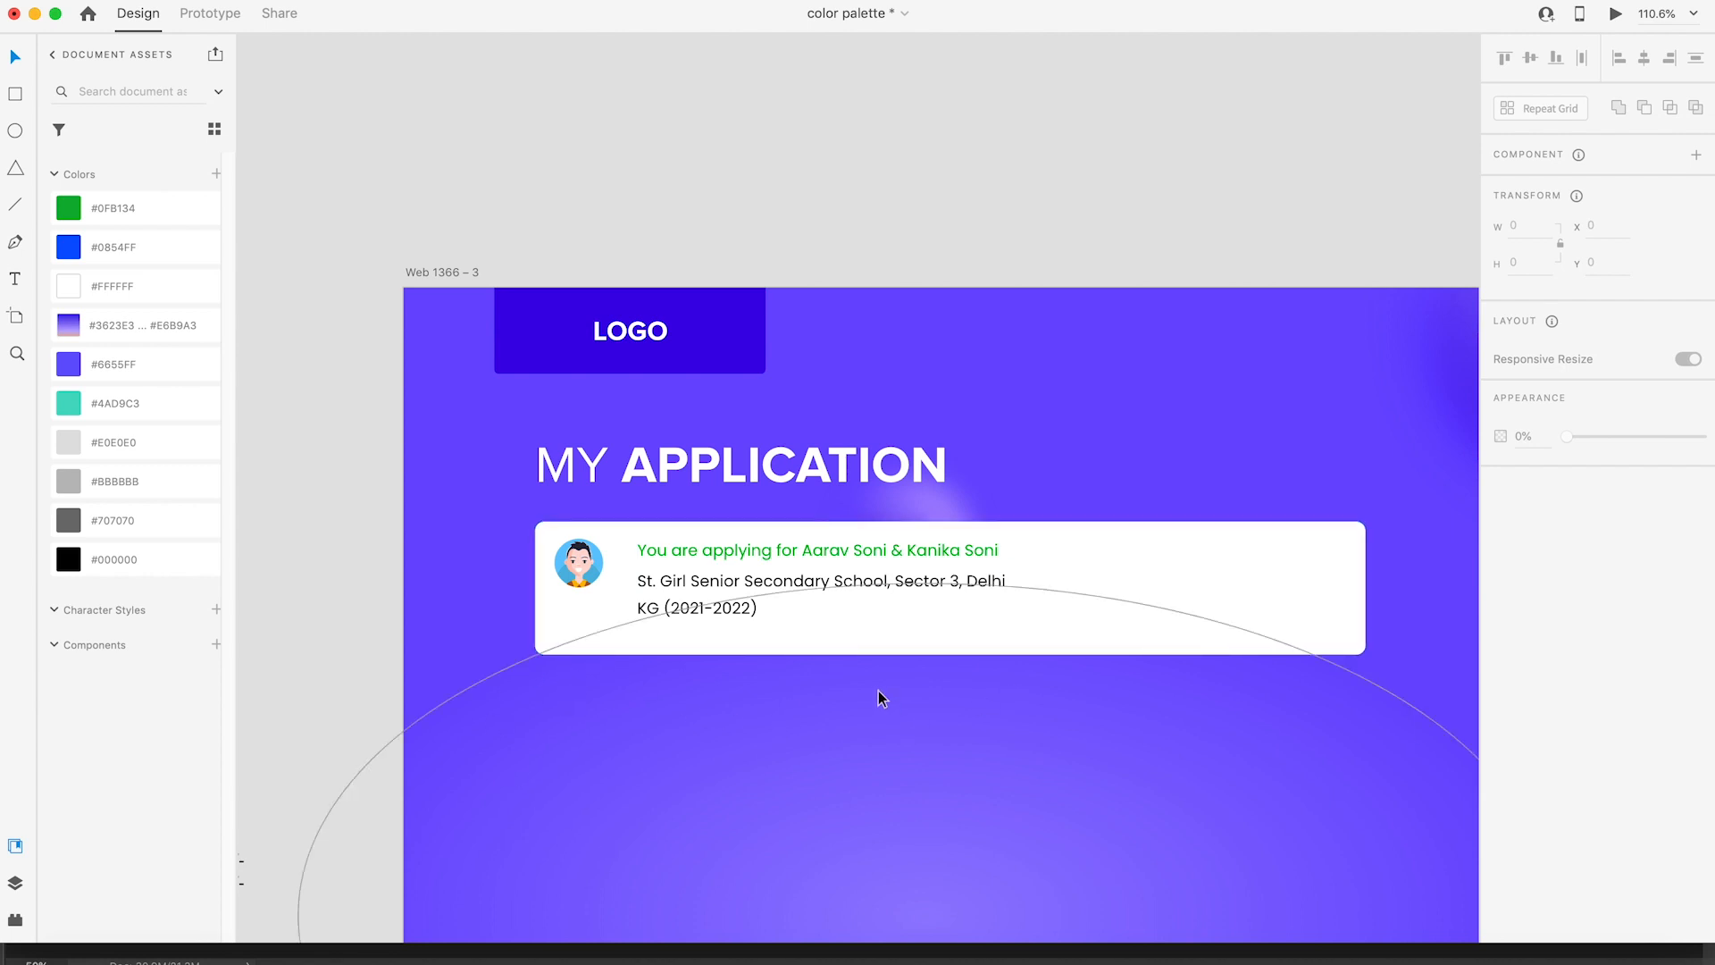
scroll(877, 684, "down", 3)
left_click(872, 602)
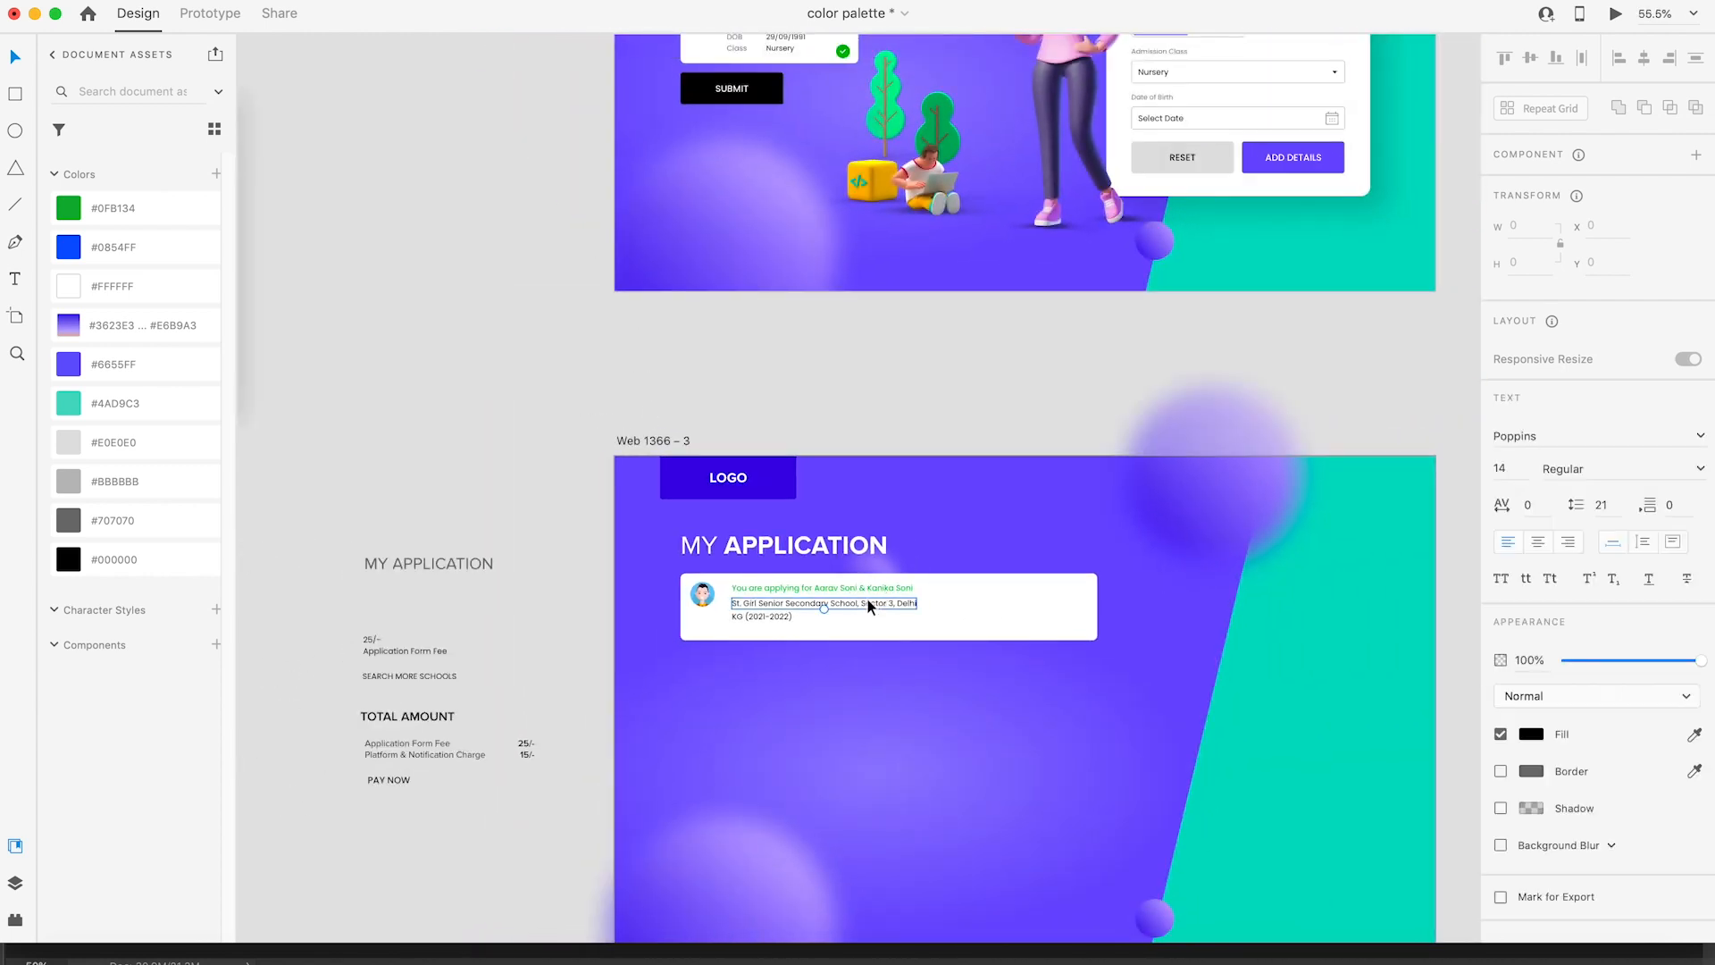
left_click(1504, 557)
type("18")
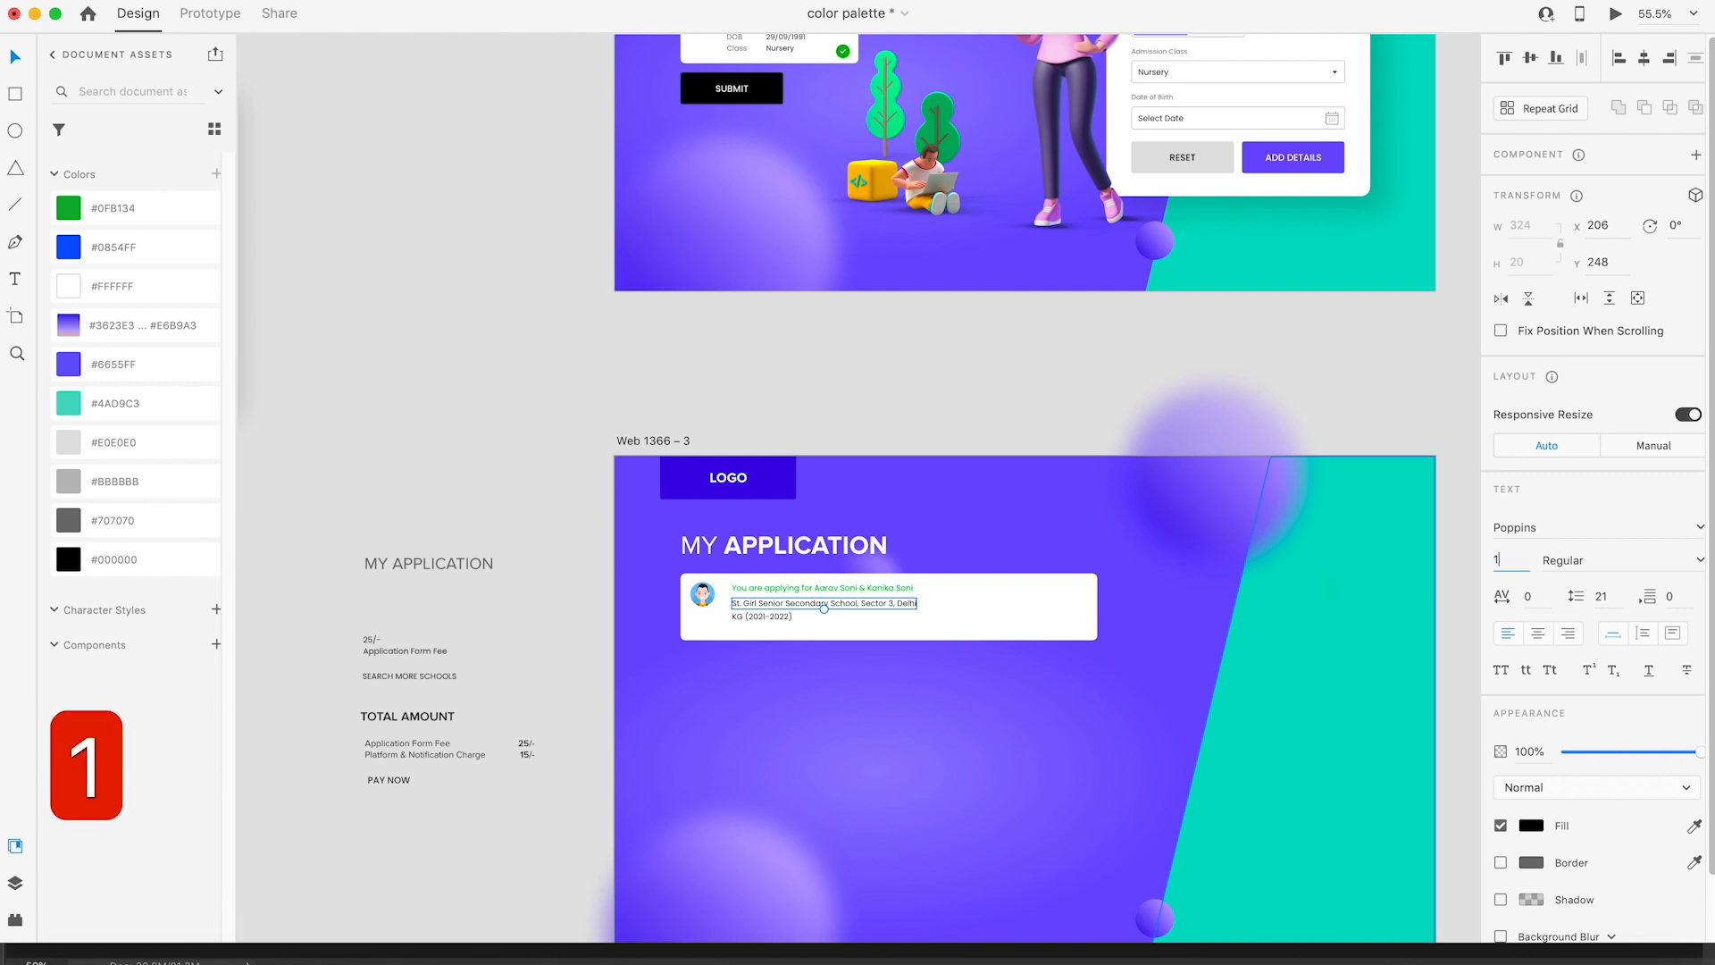
key("Return")
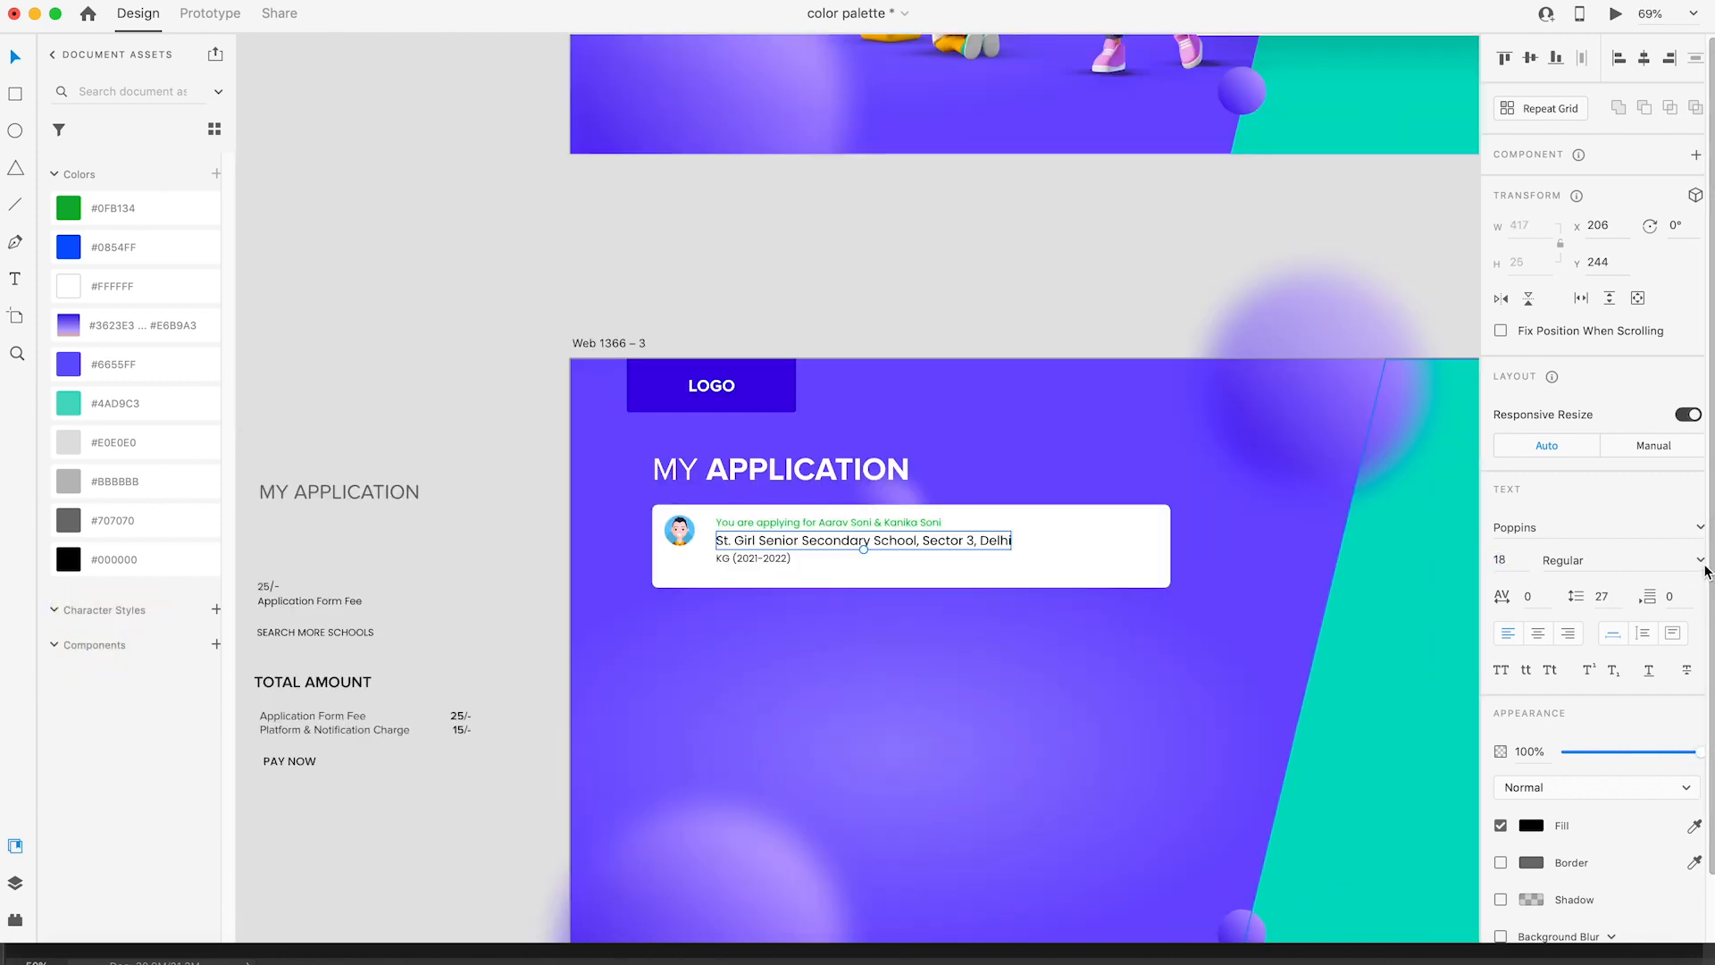
left_click(1702, 560)
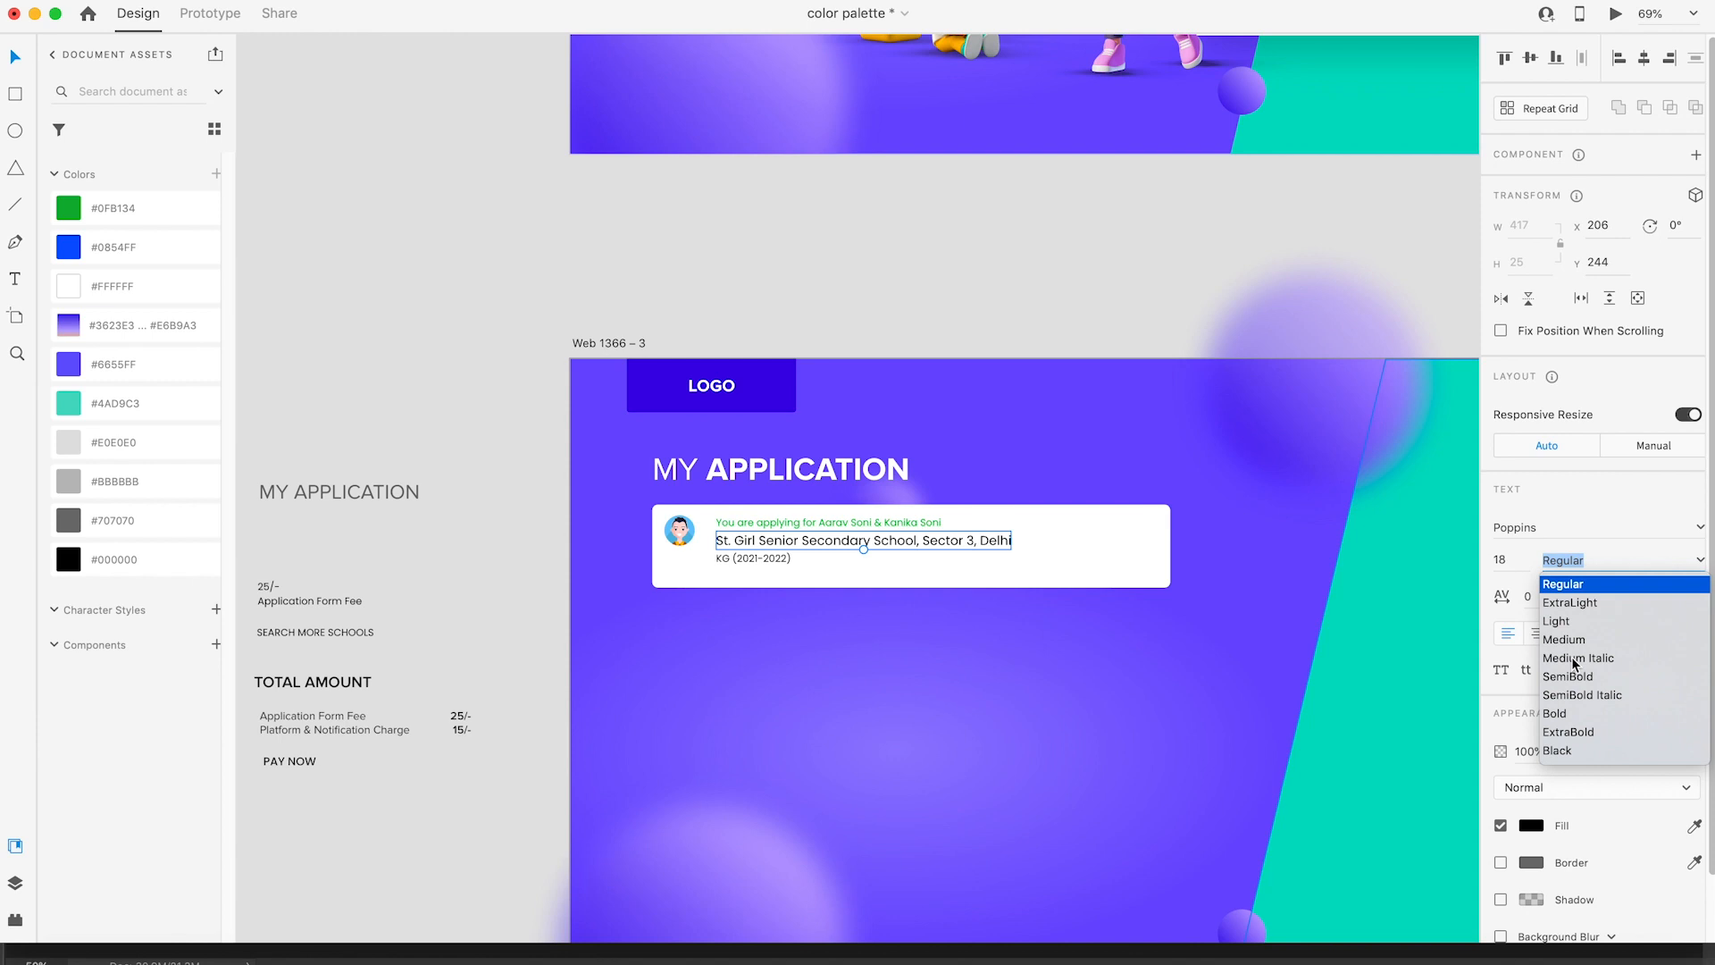
key("Escape")
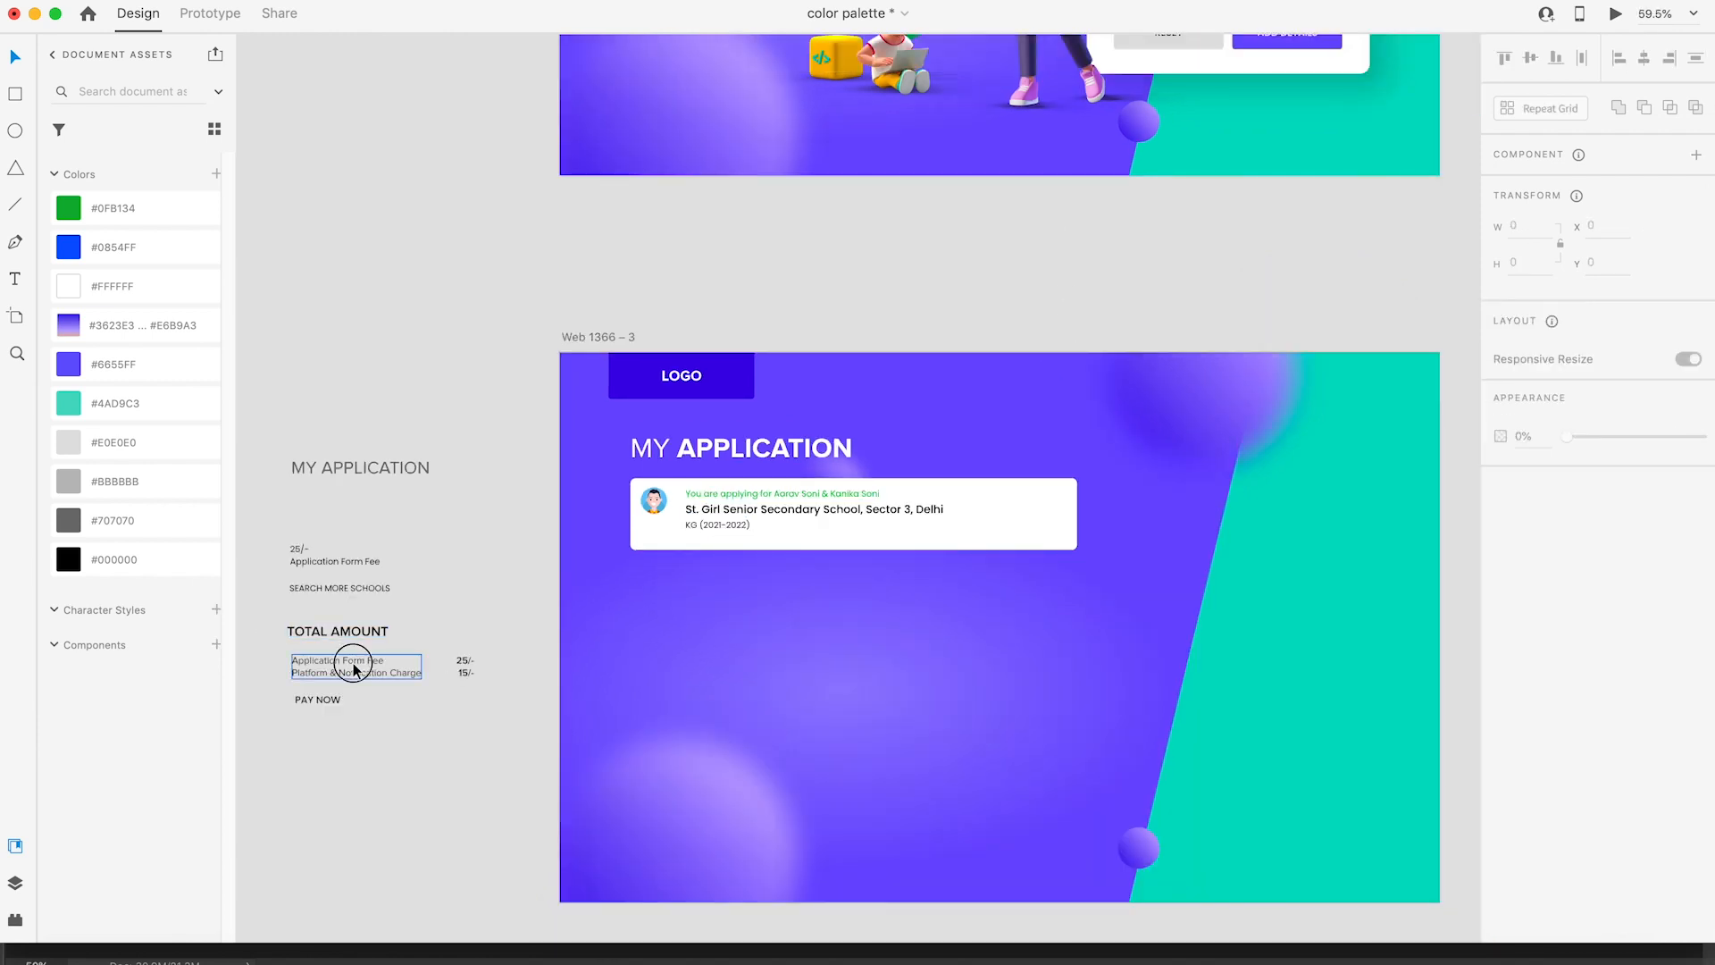
Step: Copy the "25/-" and "Application Form Fee" lines from the pasteboard into the right part of the white card
left_click(353, 666)
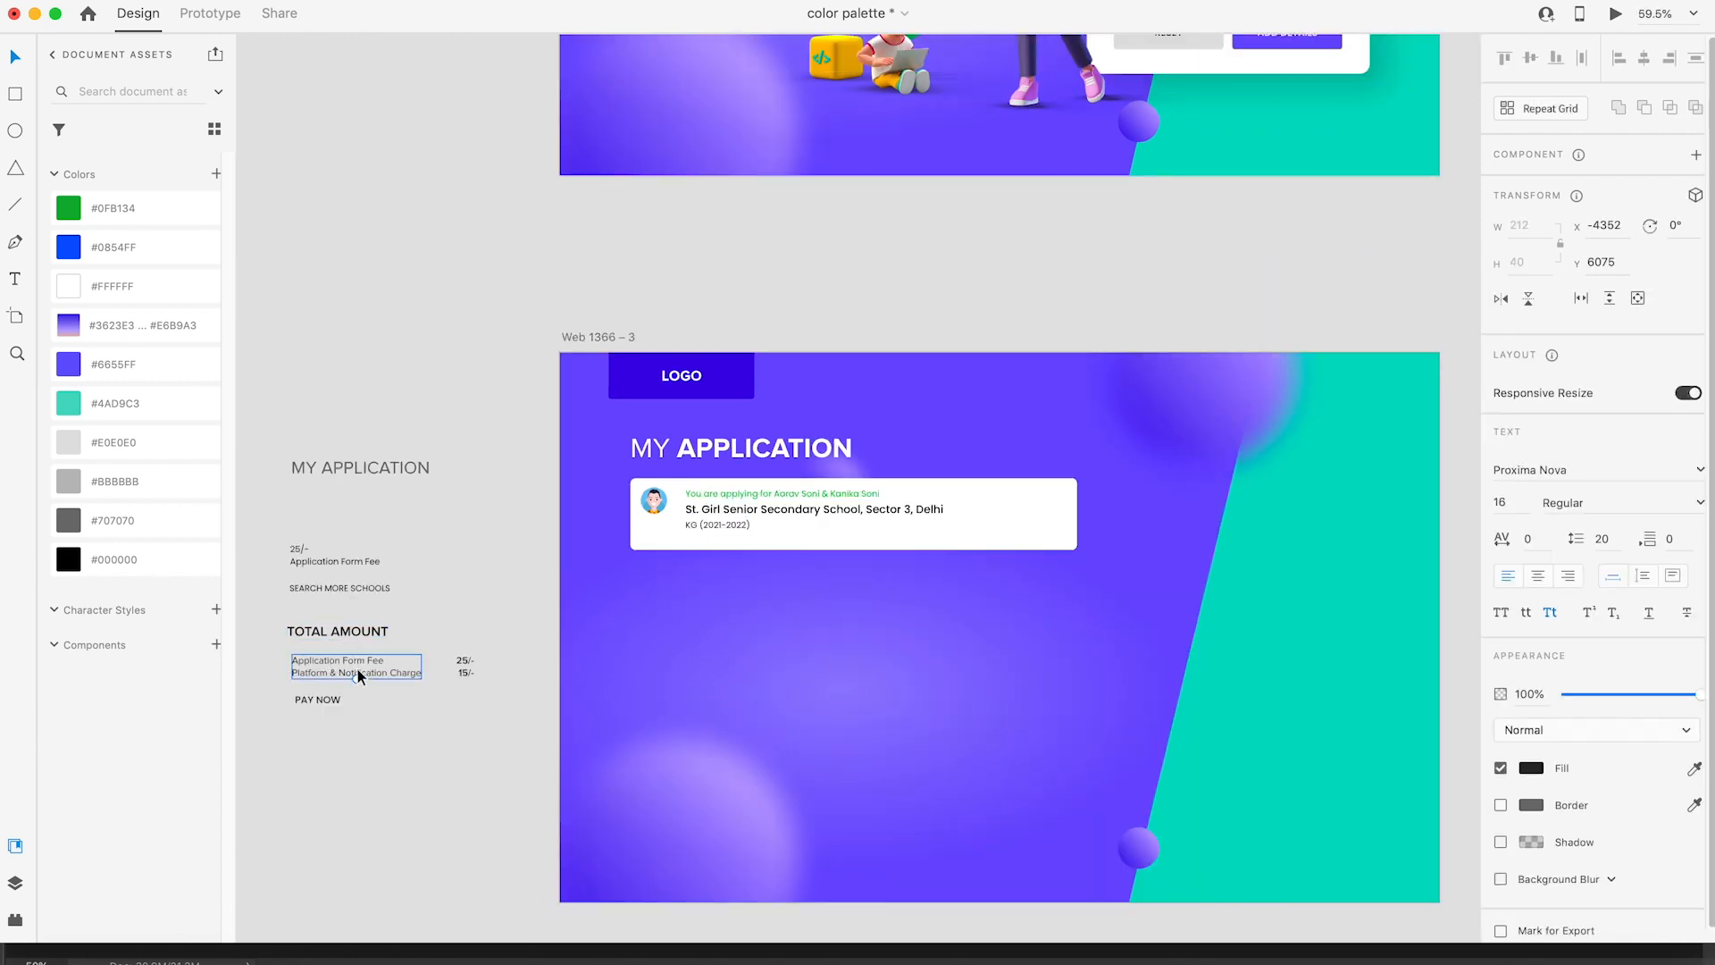
left_click(439, 709)
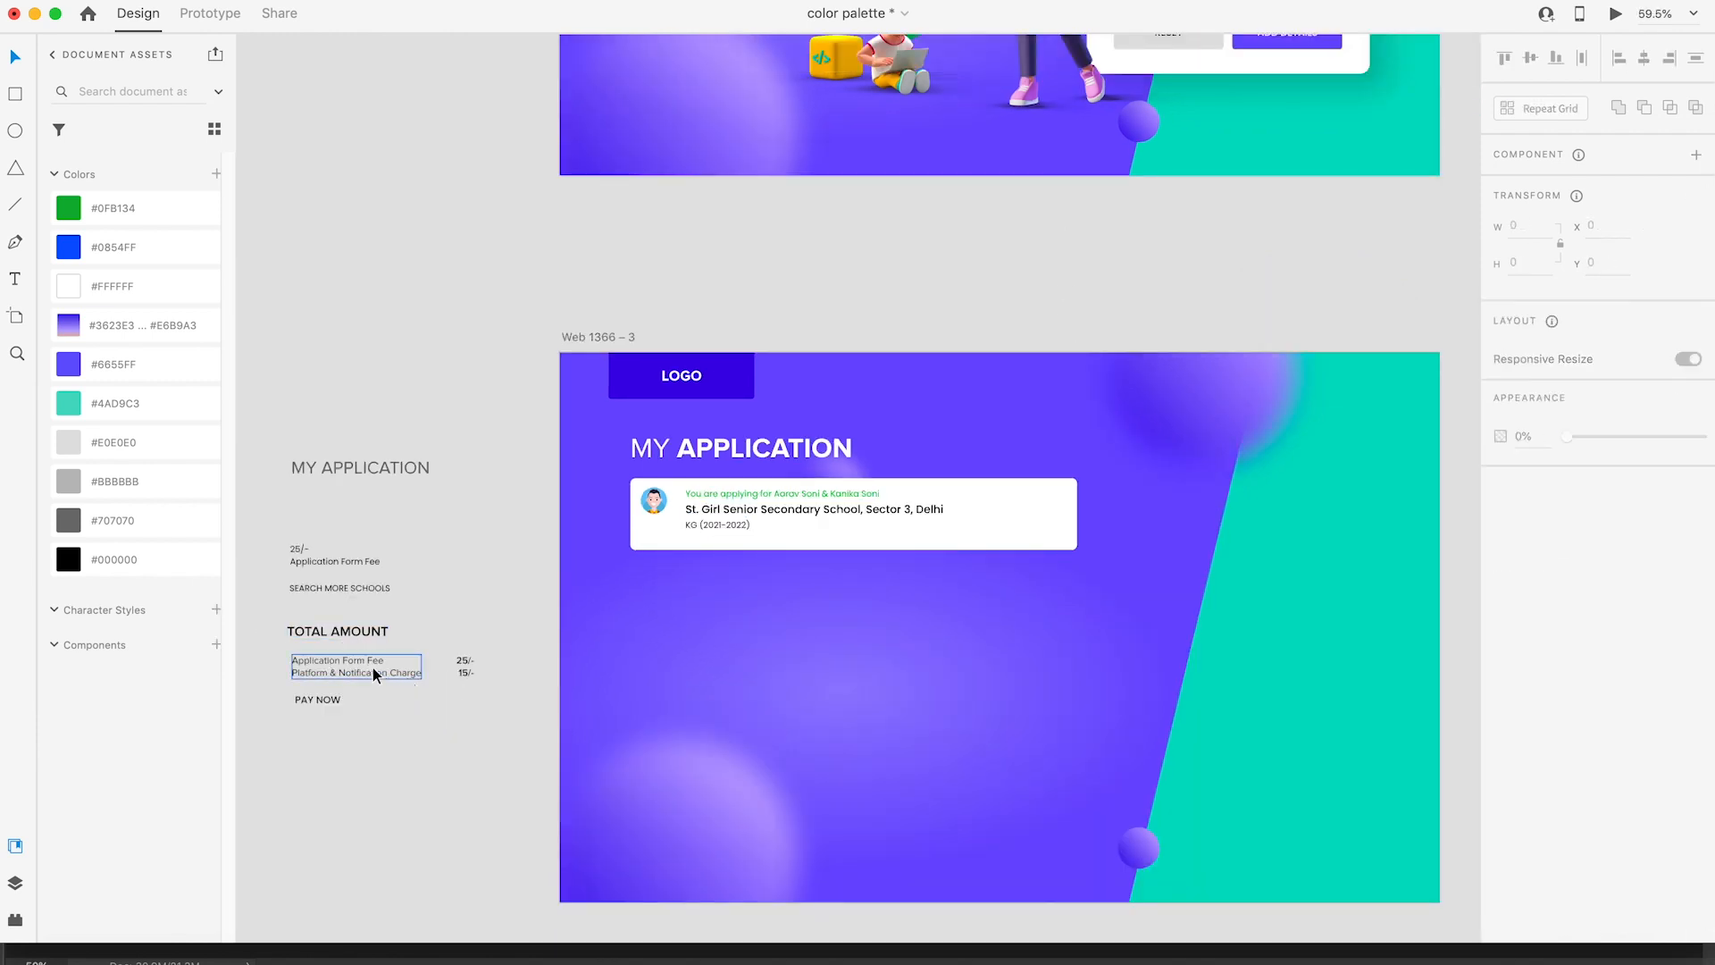
left_click(332, 558)
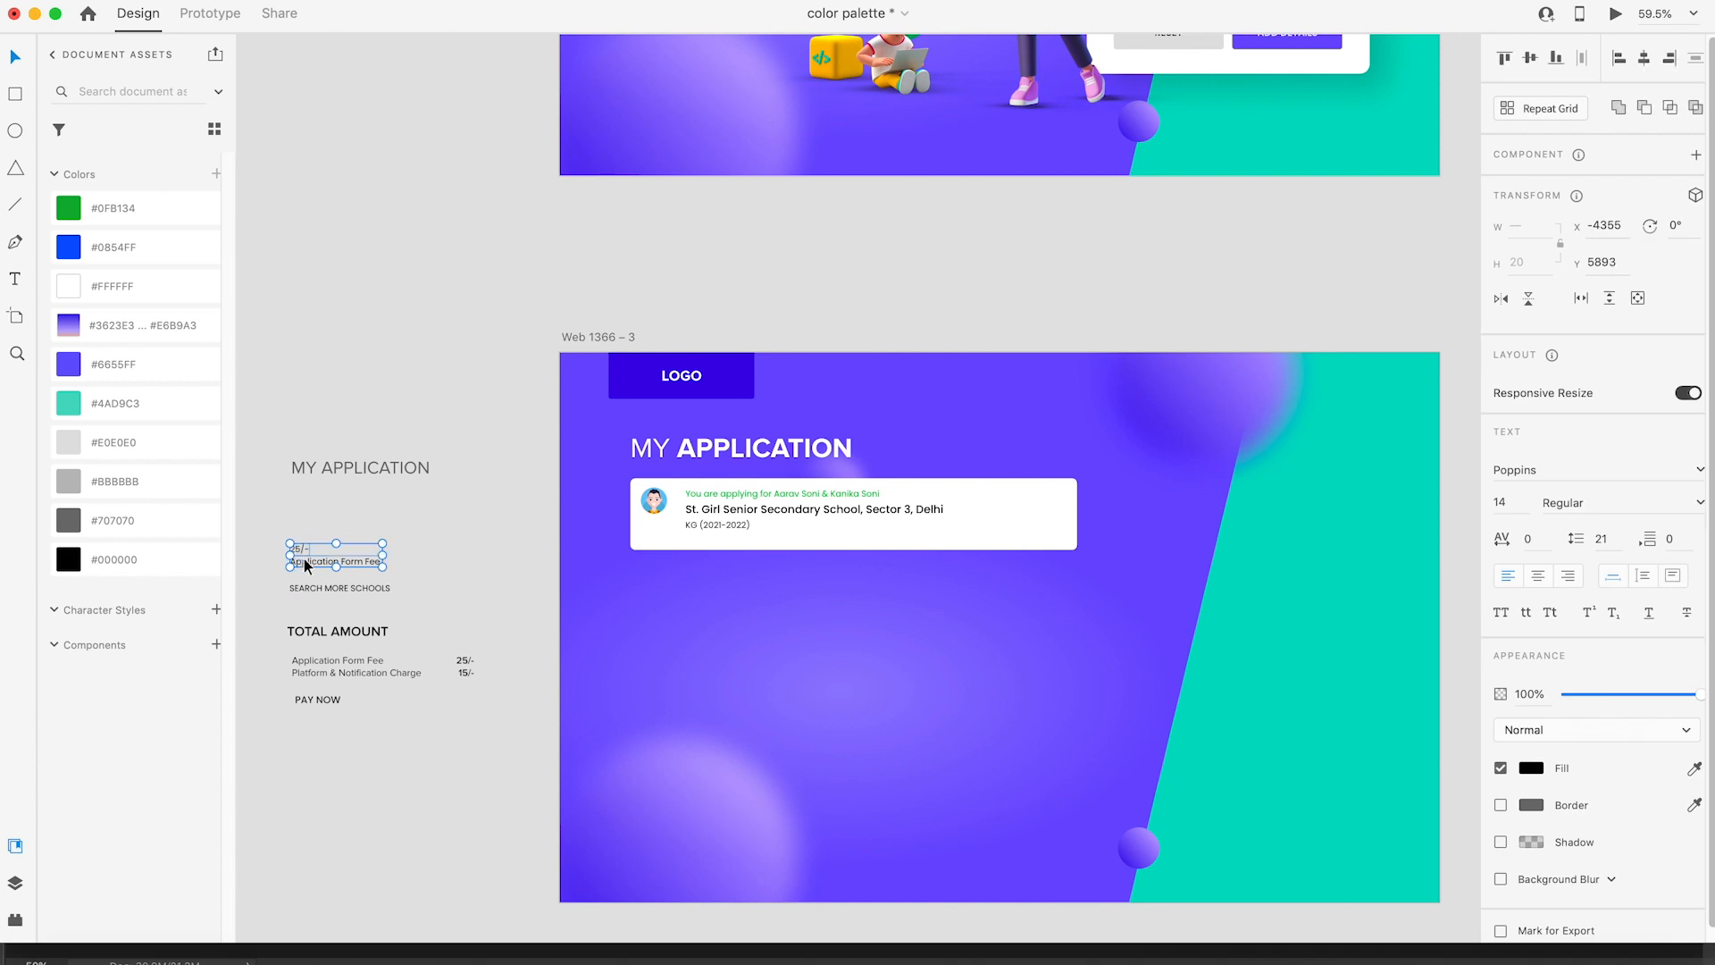
left_click_drag(310, 561, 996, 534)
Step: Set the "25/-" price in the card to font size 24 with Medium weight
left_click(994, 534)
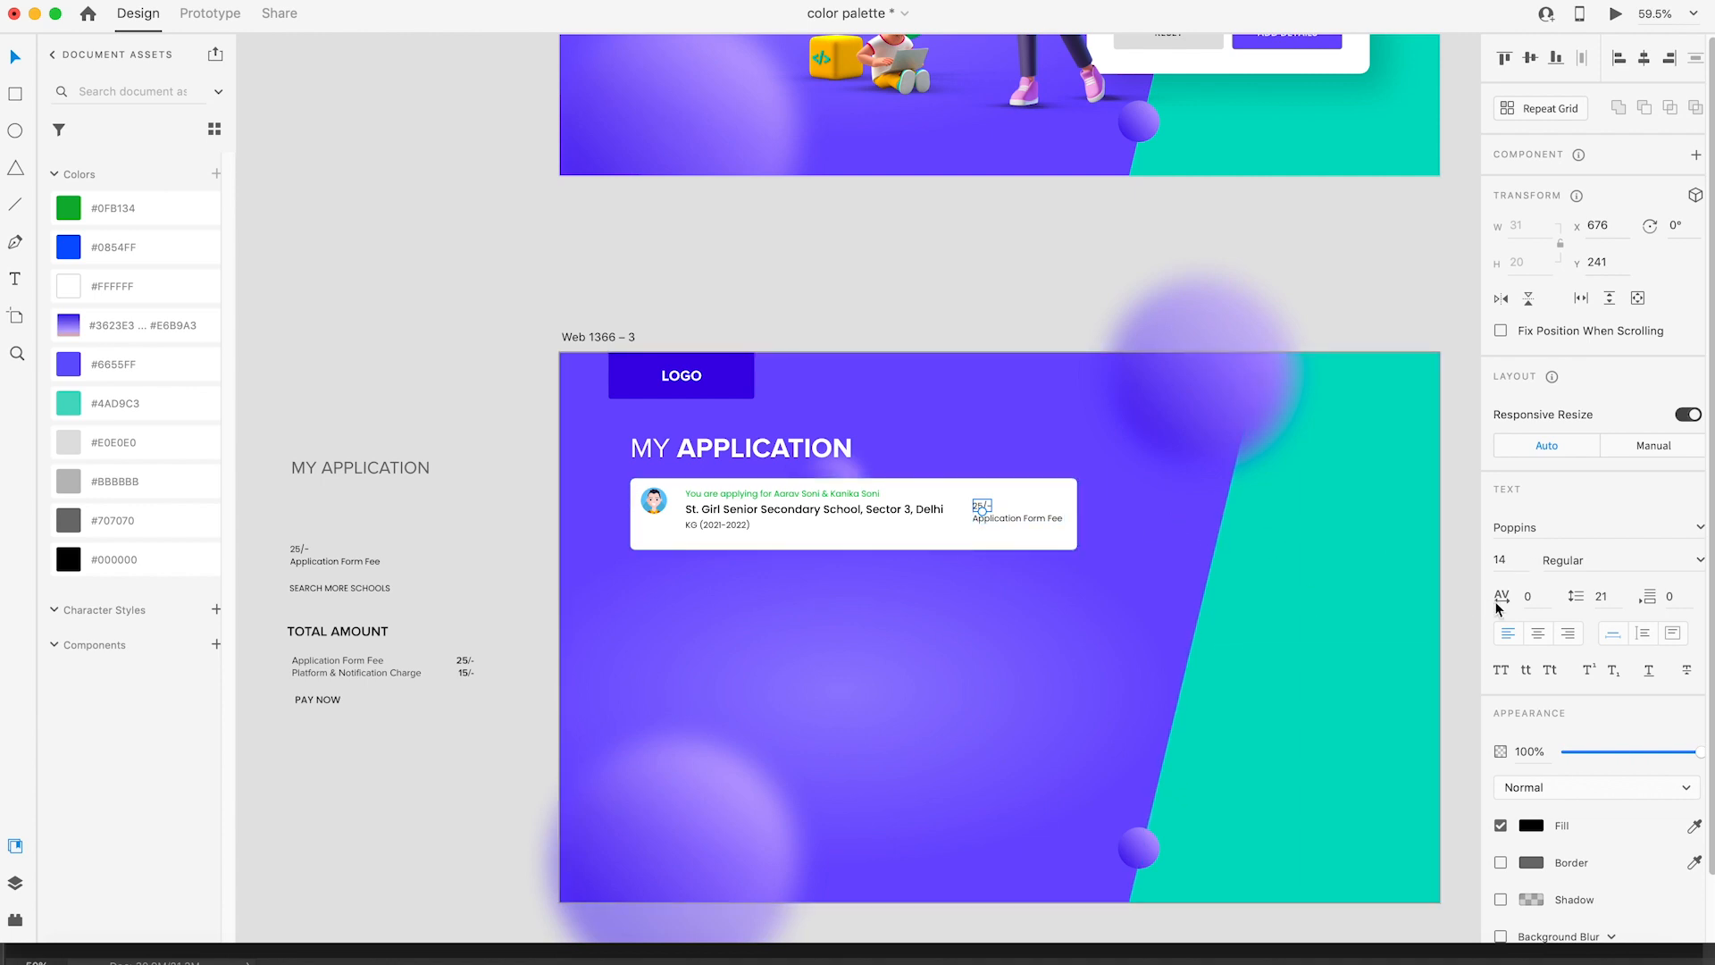
left_click(1508, 563)
type("24")
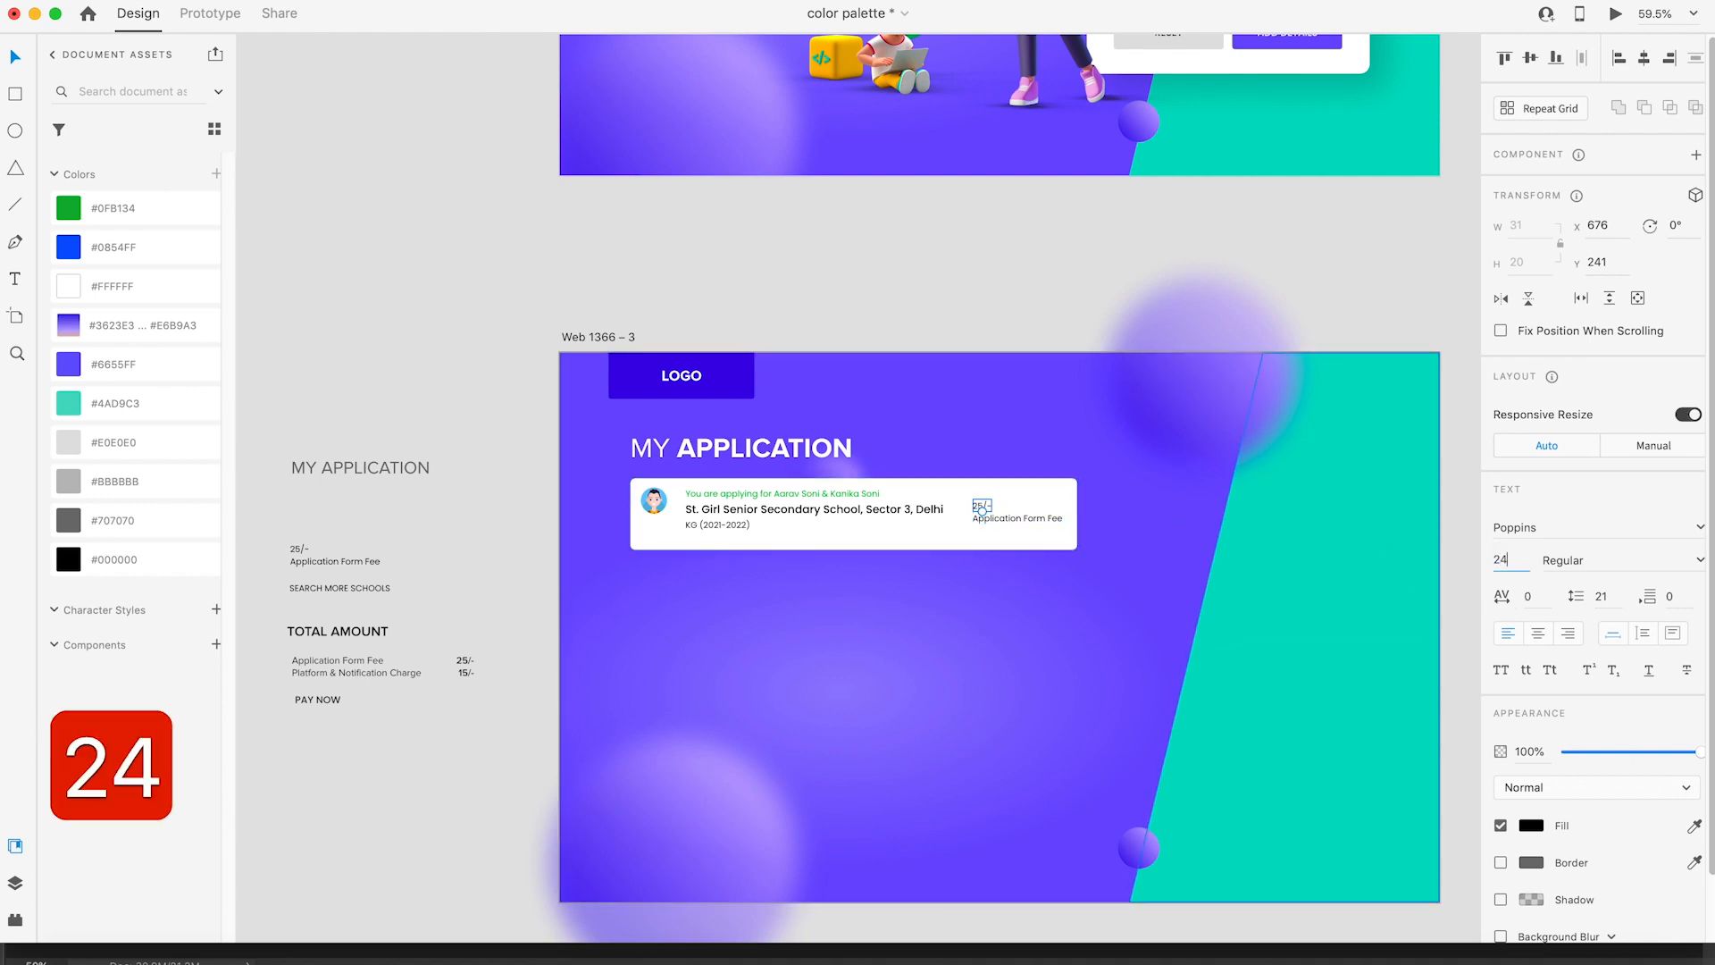
key("shift+Return")
key("z")
left_click(1018, 586)
key("v")
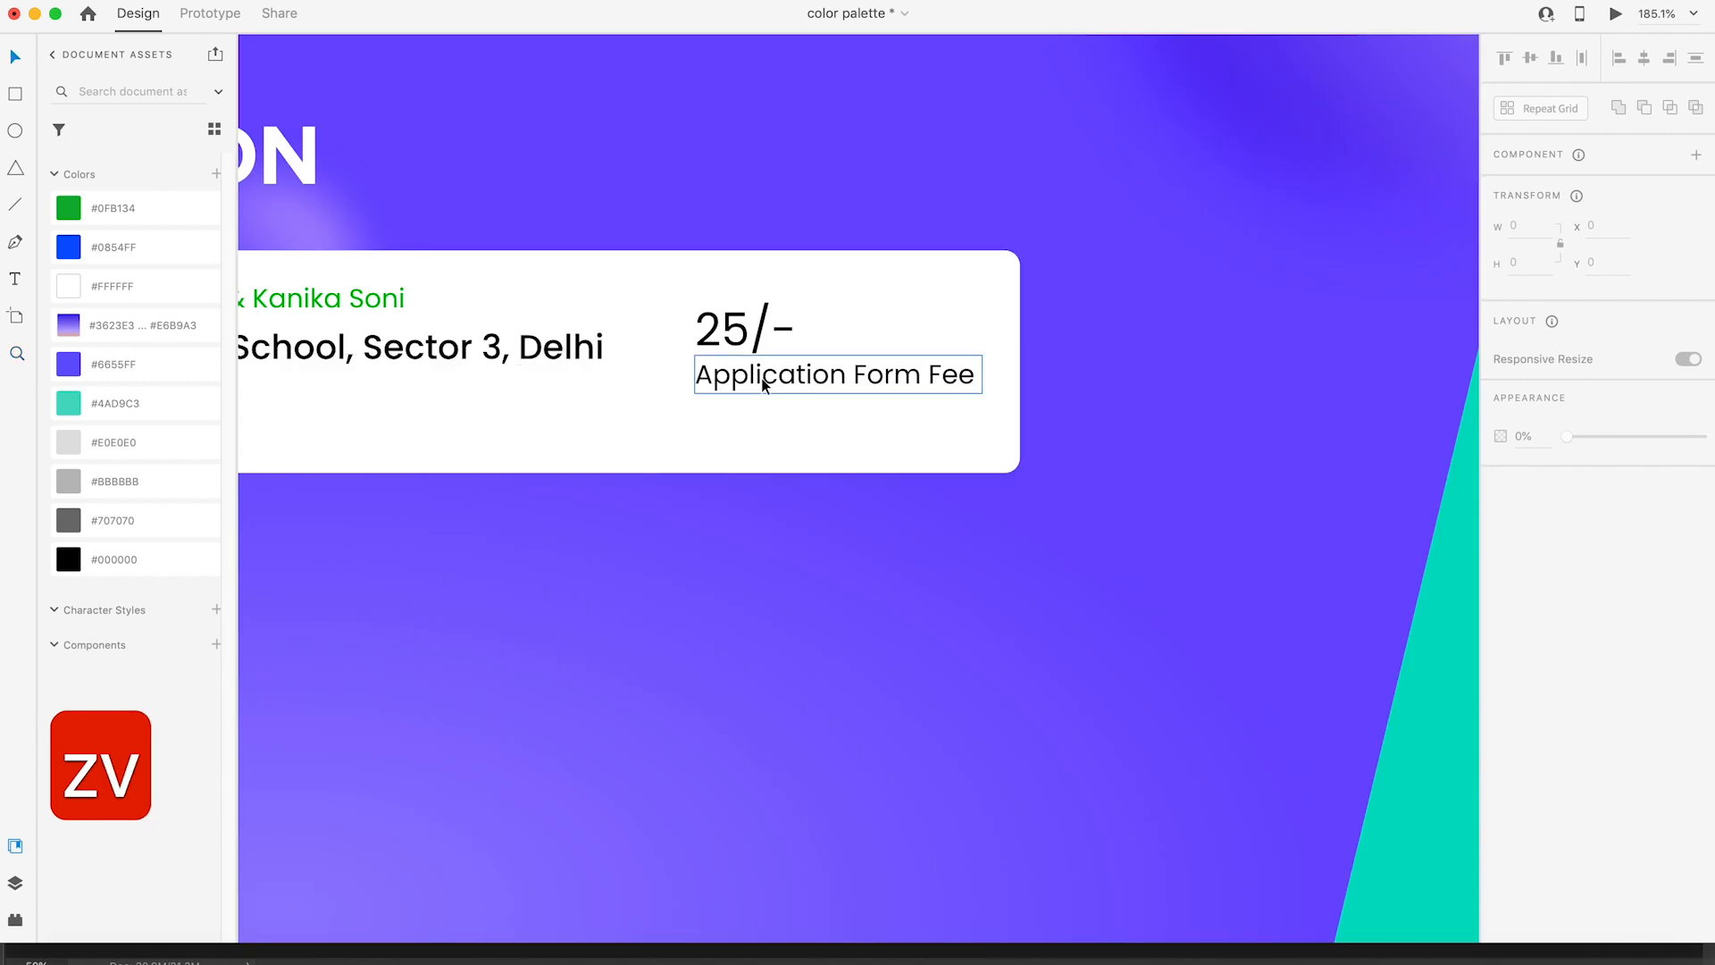
left_click(1698, 561)
left_click(1583, 658)
Step: Align the right edges of the "25/-" price and the "Application Form Fee" line in the card
left_click(670, 134)
scroll(769, 215, "down", 5)
left_click(757, 277)
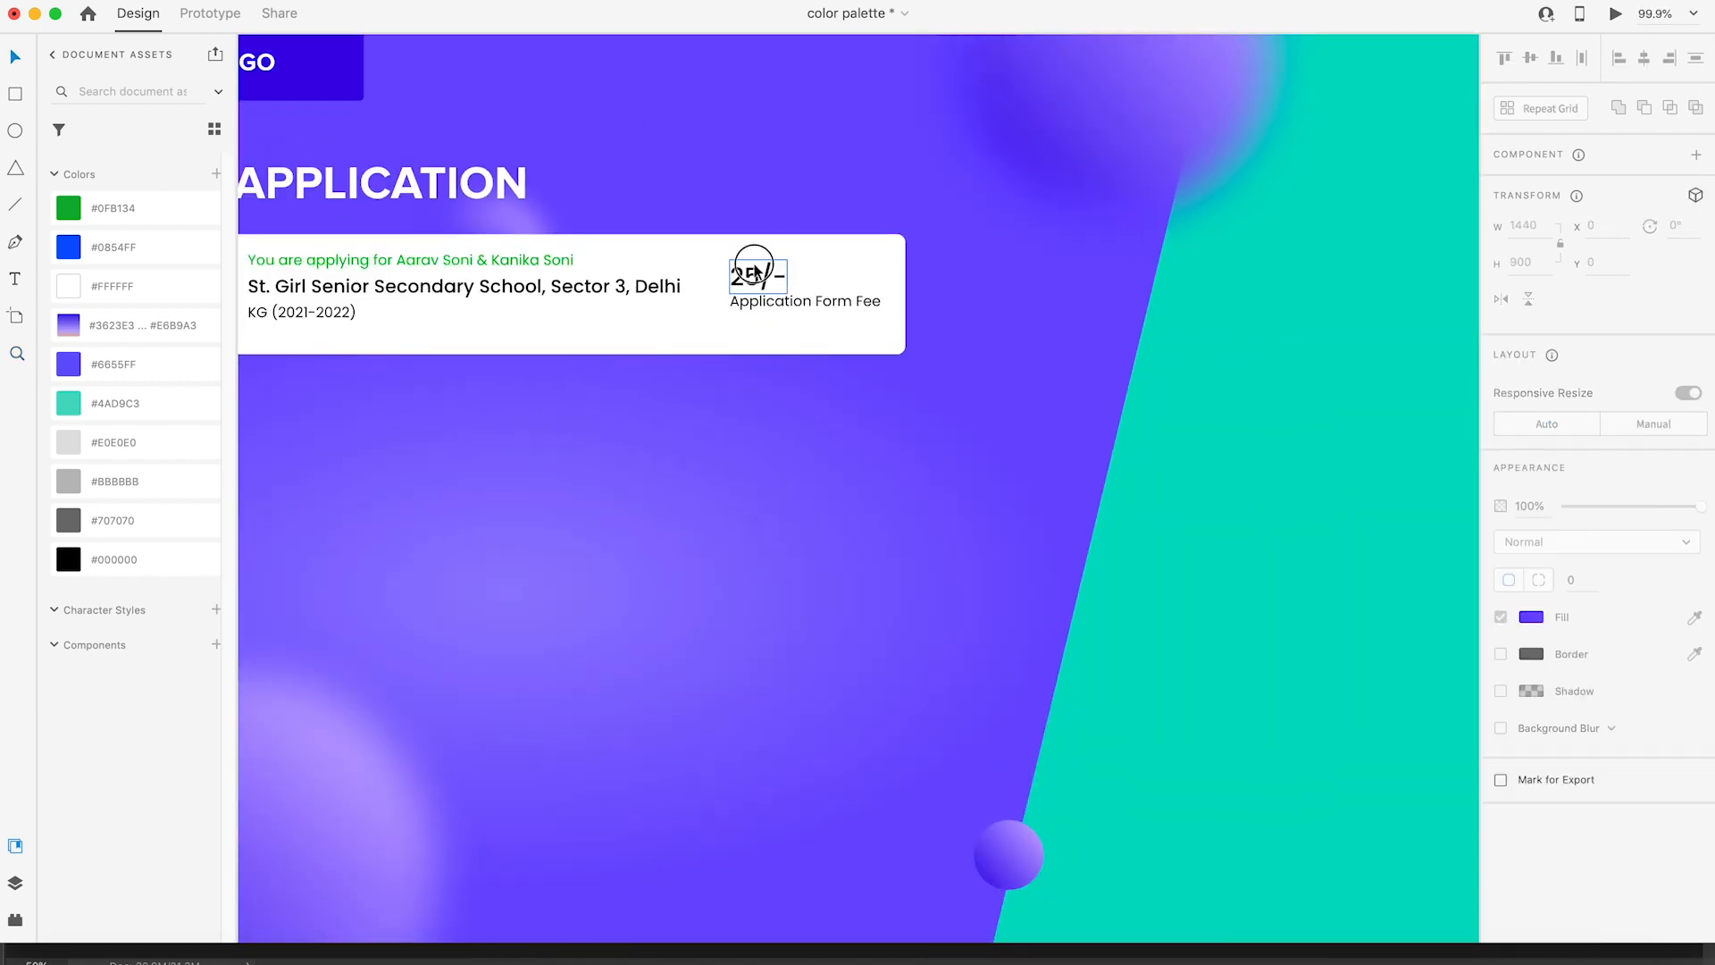
left_click(748, 278, "shift")
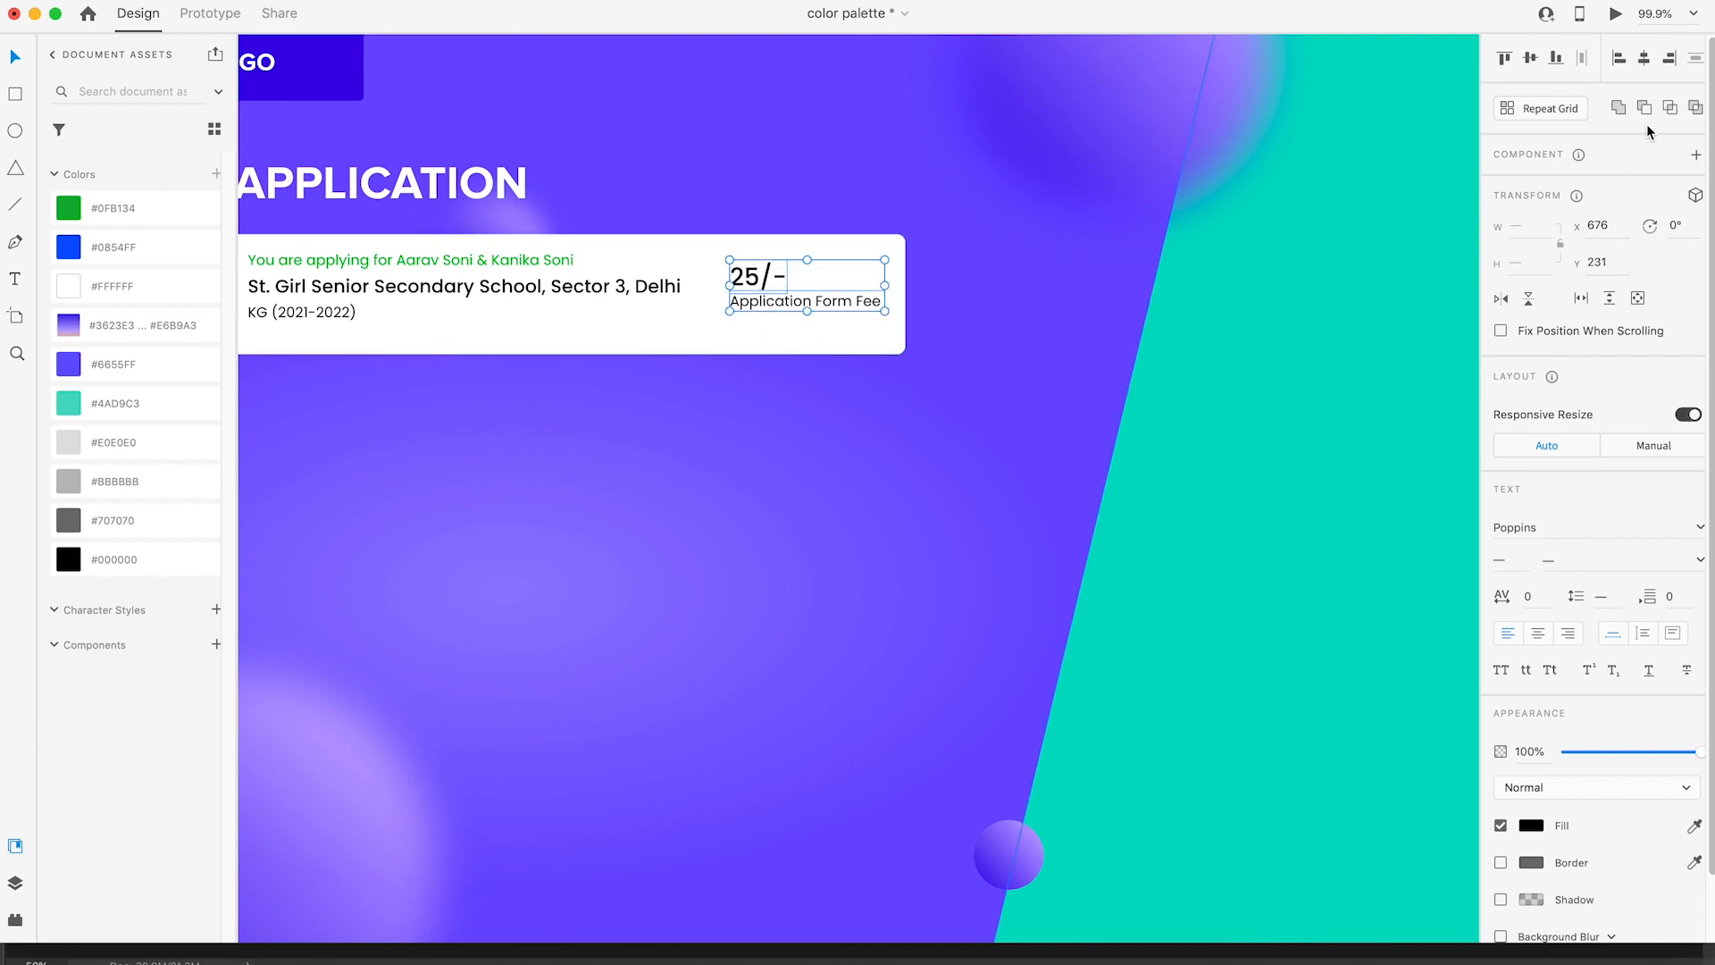
left_click(1671, 61)
Step: Move the price and fee label together closer to the card's right edge
left_click_drag(839, 305, 914, 286)
left_click(766, 261)
scroll(766, 262, "down", 5)
double_click(793, 295)
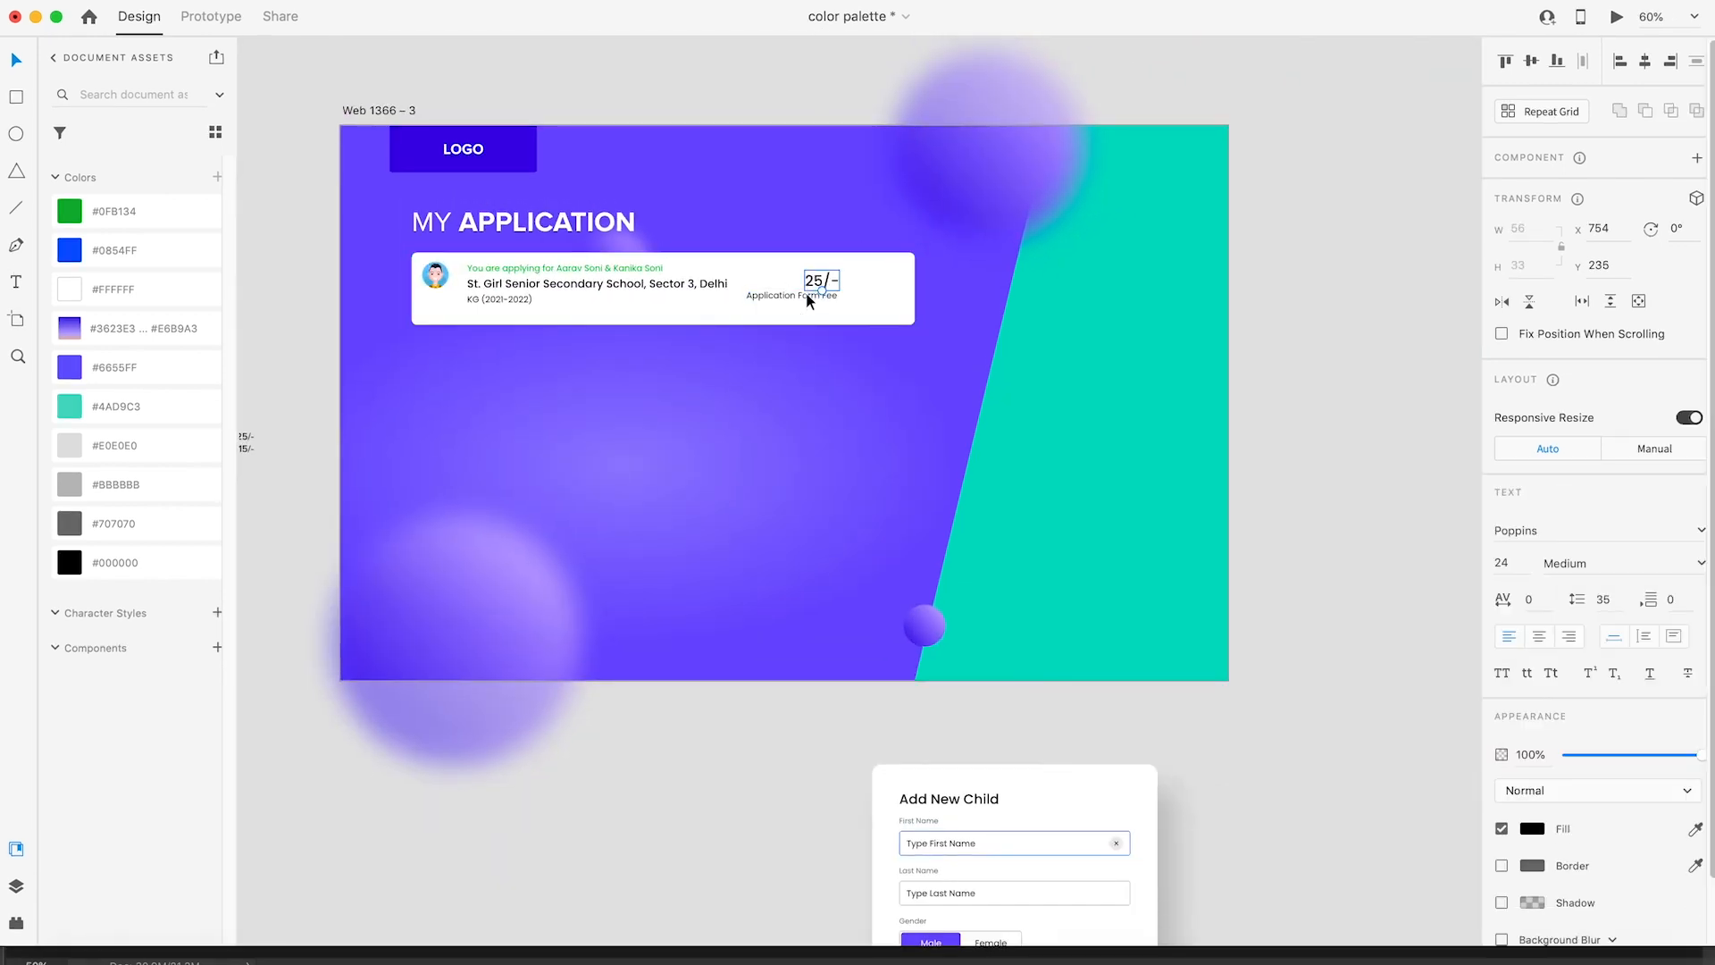
left_click_drag(792, 302, 831, 302)
key("Escape")
left_click(511, 303)
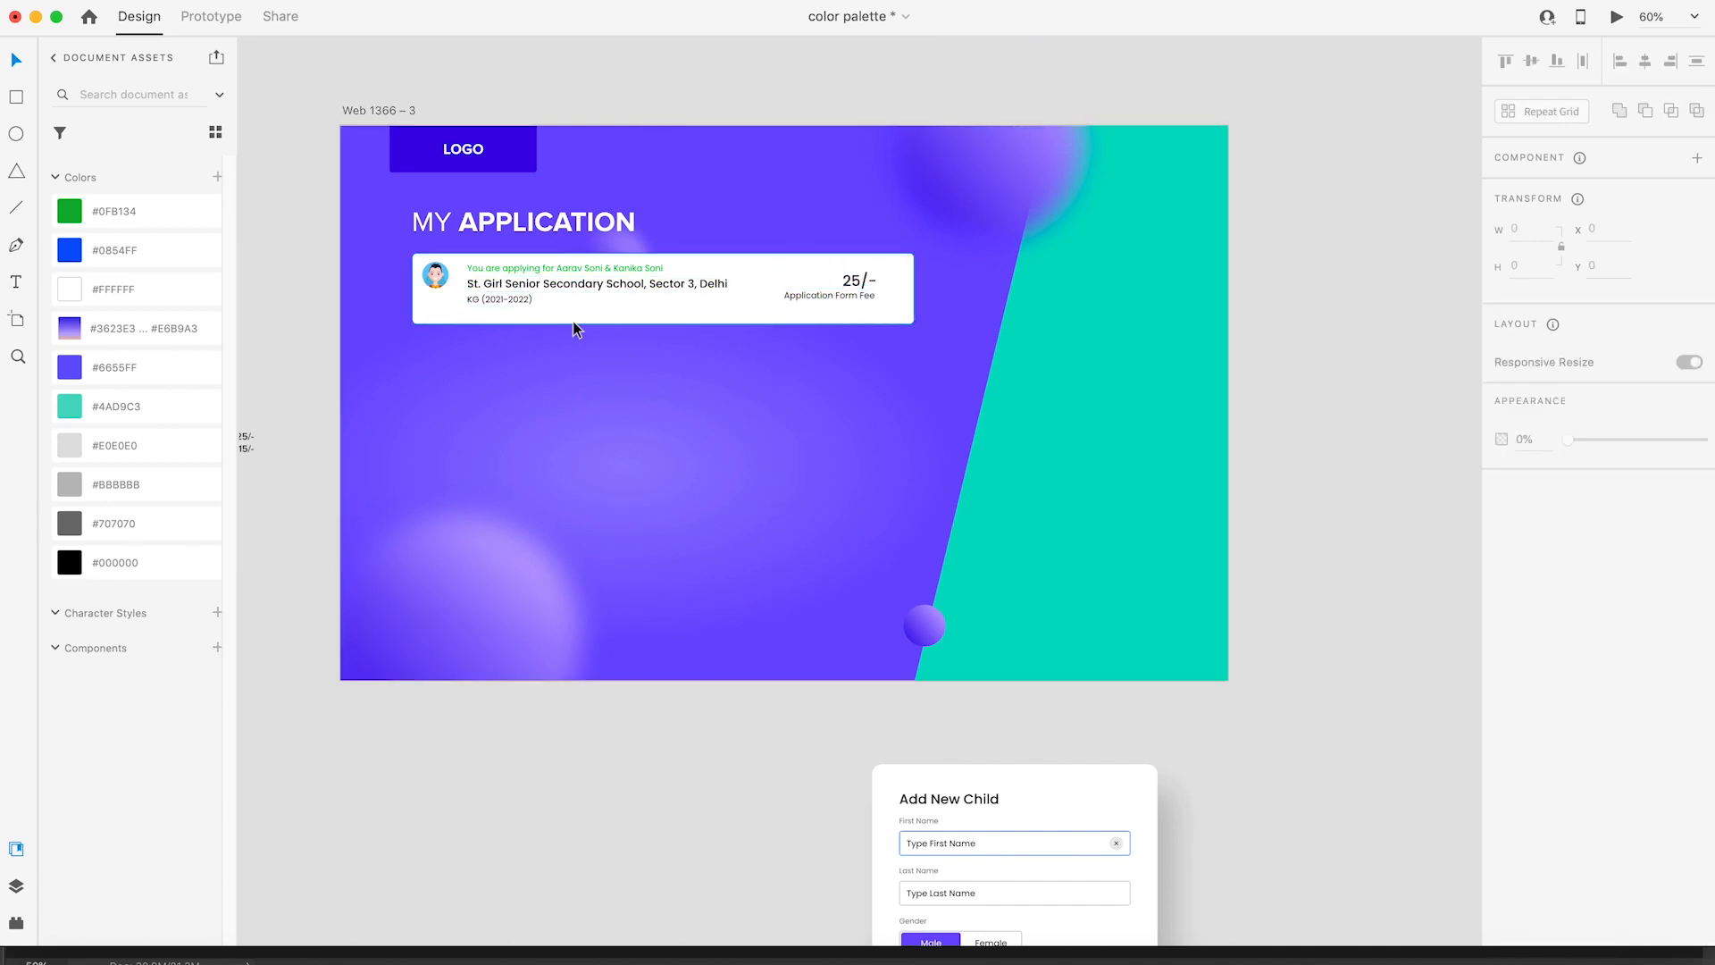
Step: Enlarge the avatar in the card to about 85 px and shift the three text lines beside it slightly right
scroll(594, 324, "left", 5)
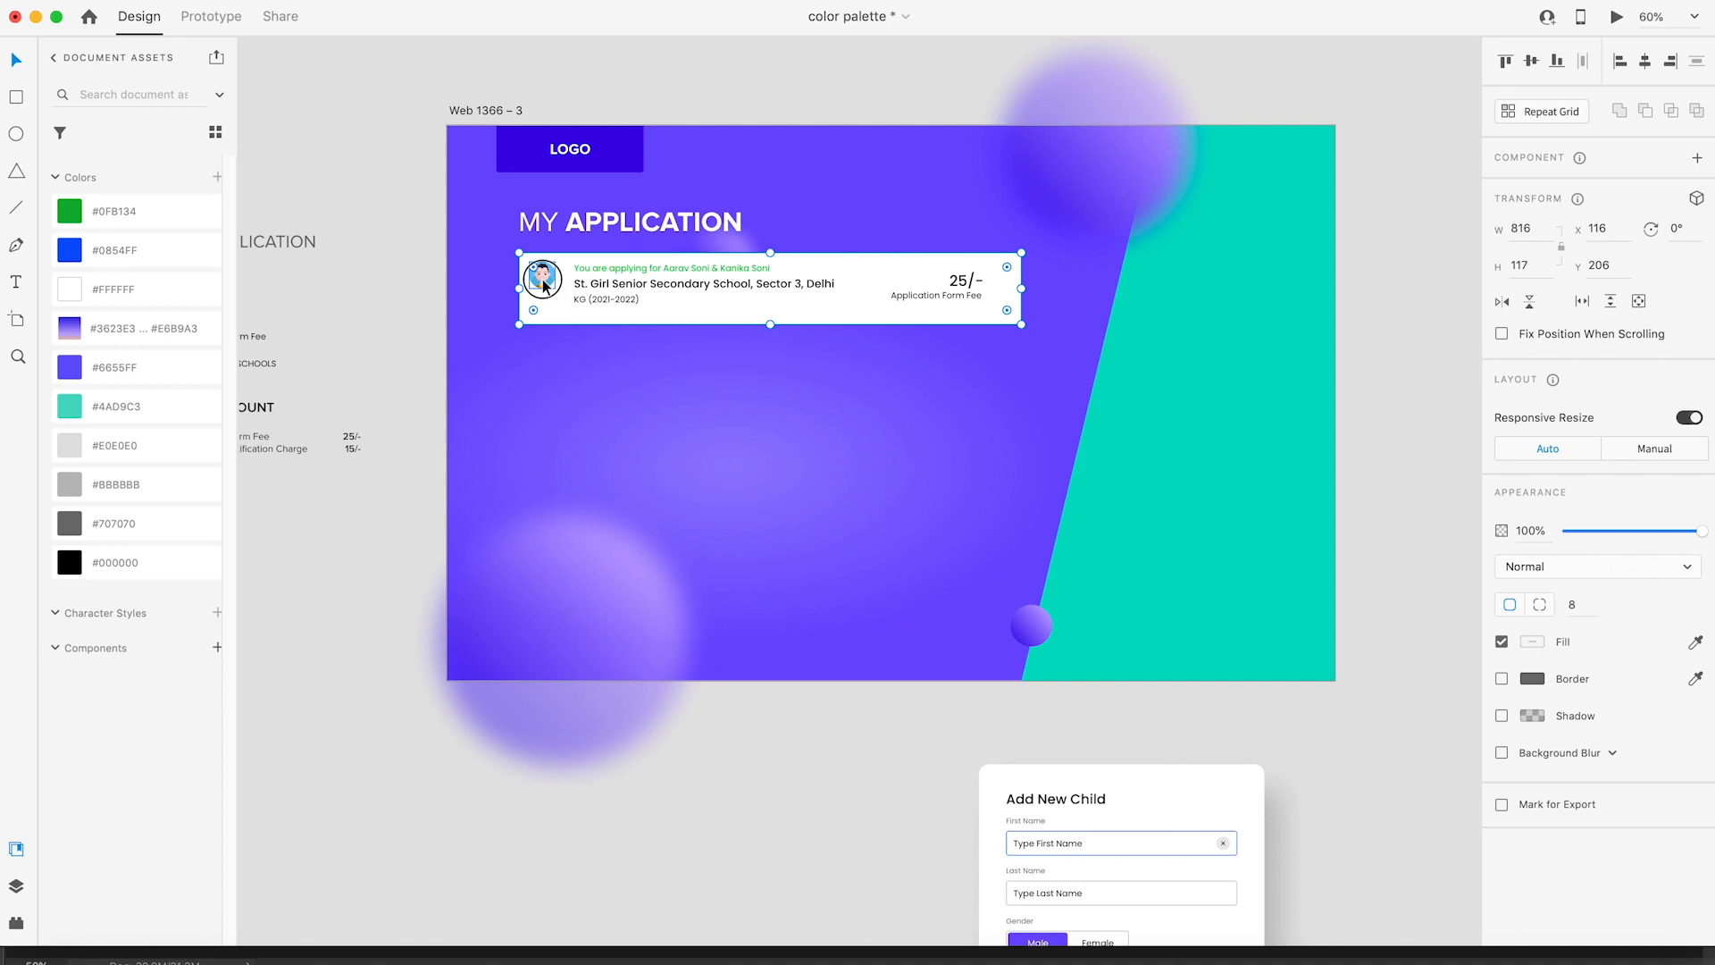
double_click(547, 277)
left_click_drag(555, 287, 569, 300)
left_click(747, 72)
double_click(593, 282)
left_click(593, 268, "shift")
left_click(593, 304, "shift")
left_click_drag(605, 282, 617, 282)
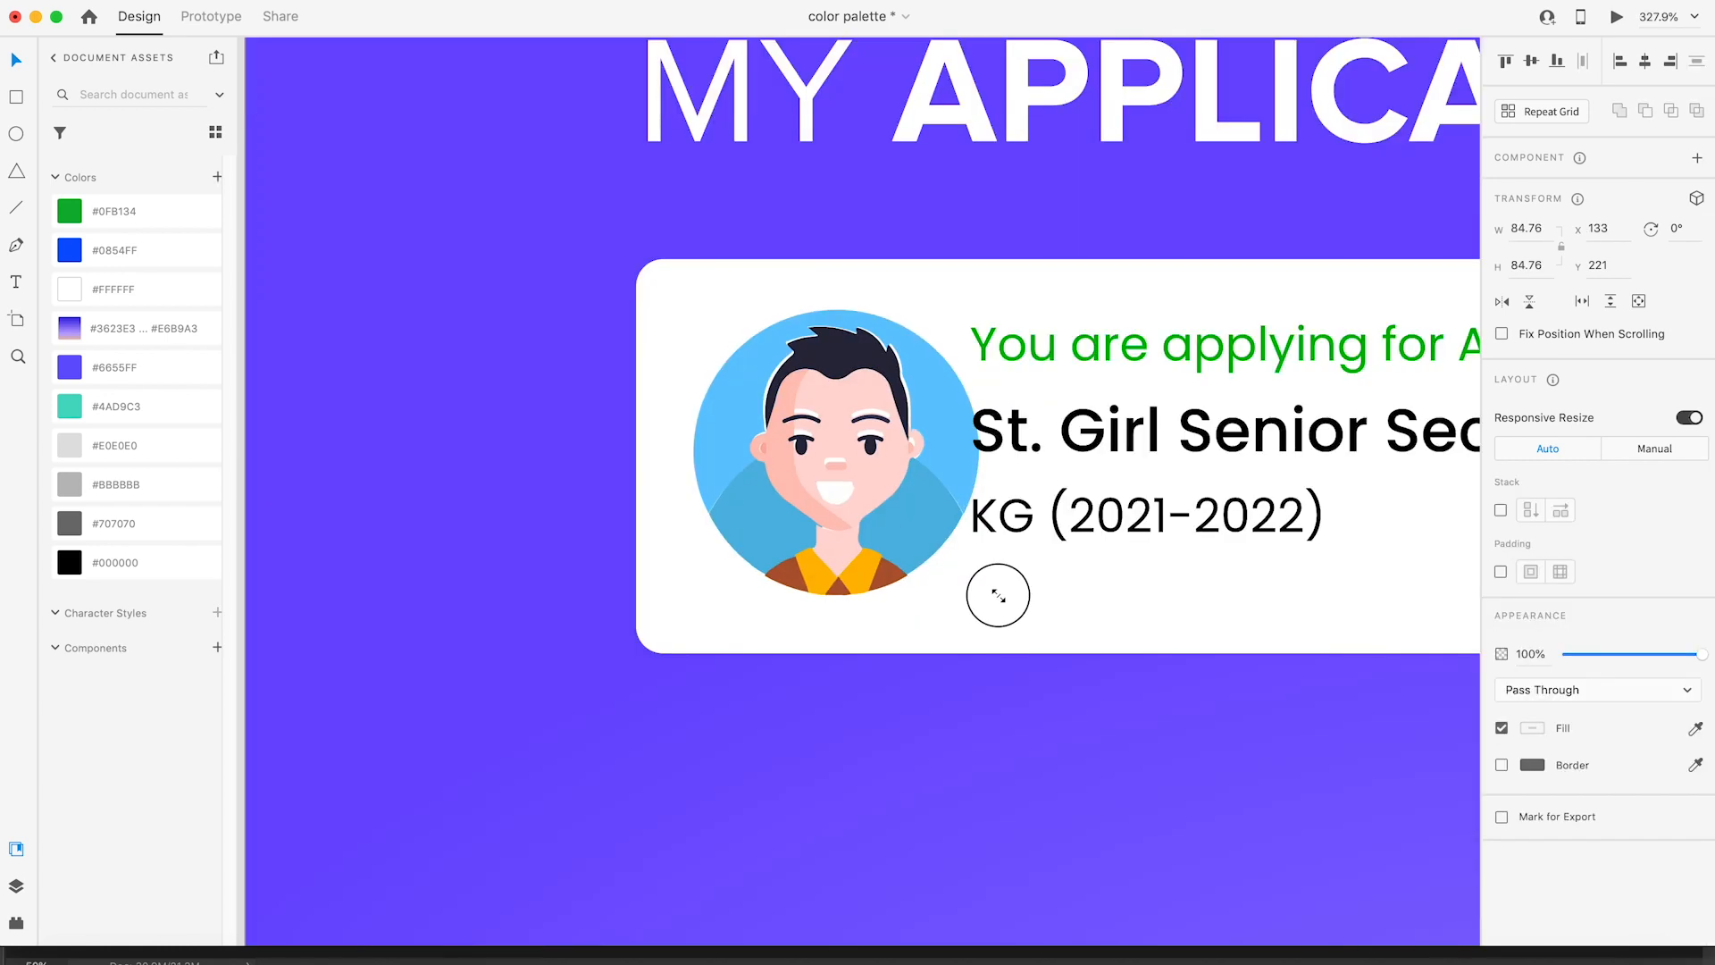
left_click_drag(999, 594, 998, 595)
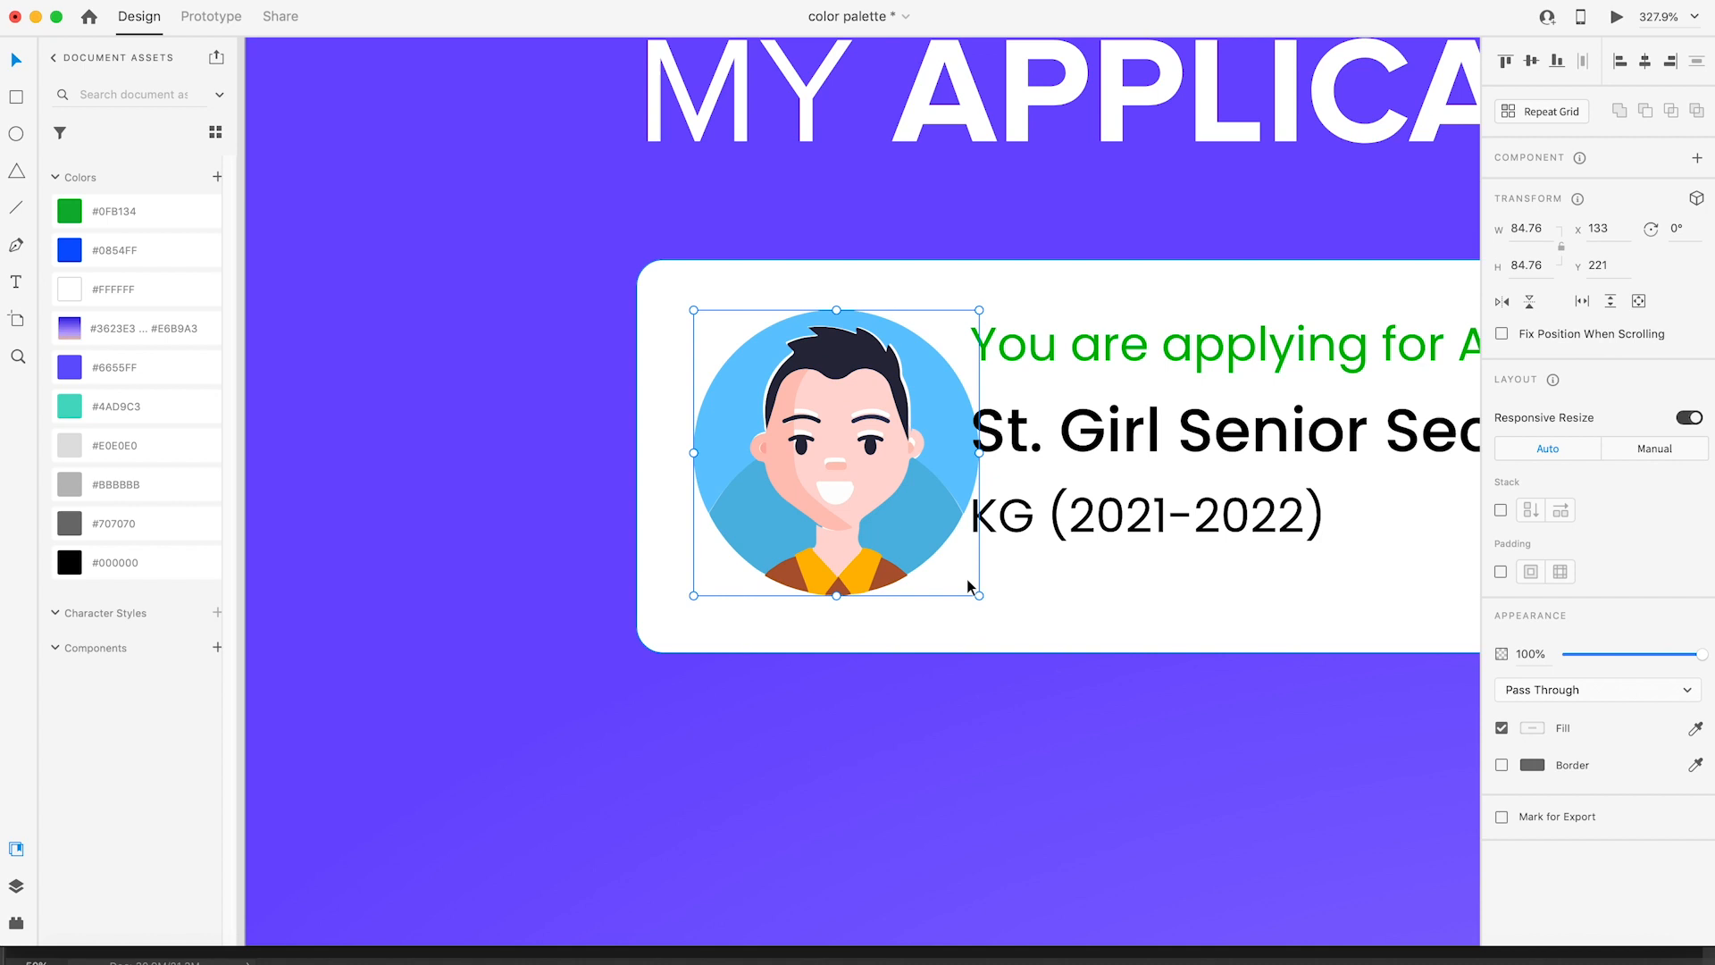
Step: Move the three application text lines right to X 237 to leave a gap after the avatar
scroll(974, 582, "down", 10)
key("space")
left_click_drag(1177, 564, 794, 505)
left_click(737, 486)
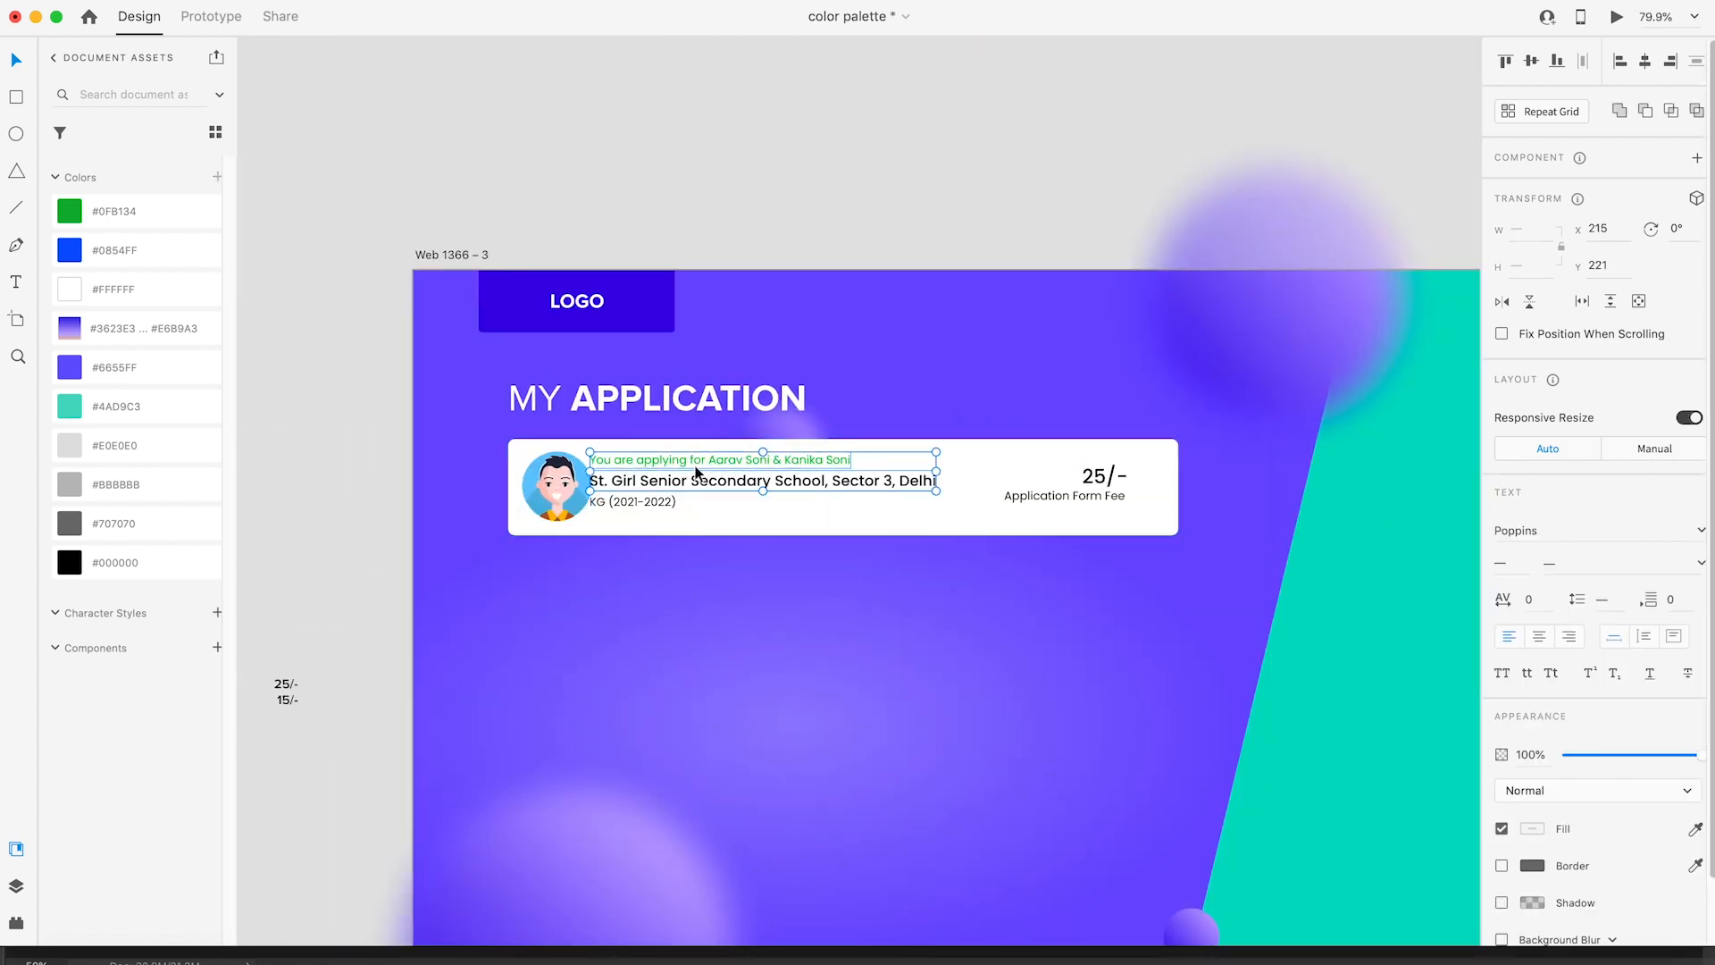
left_click_drag(645, 491, 658, 487)
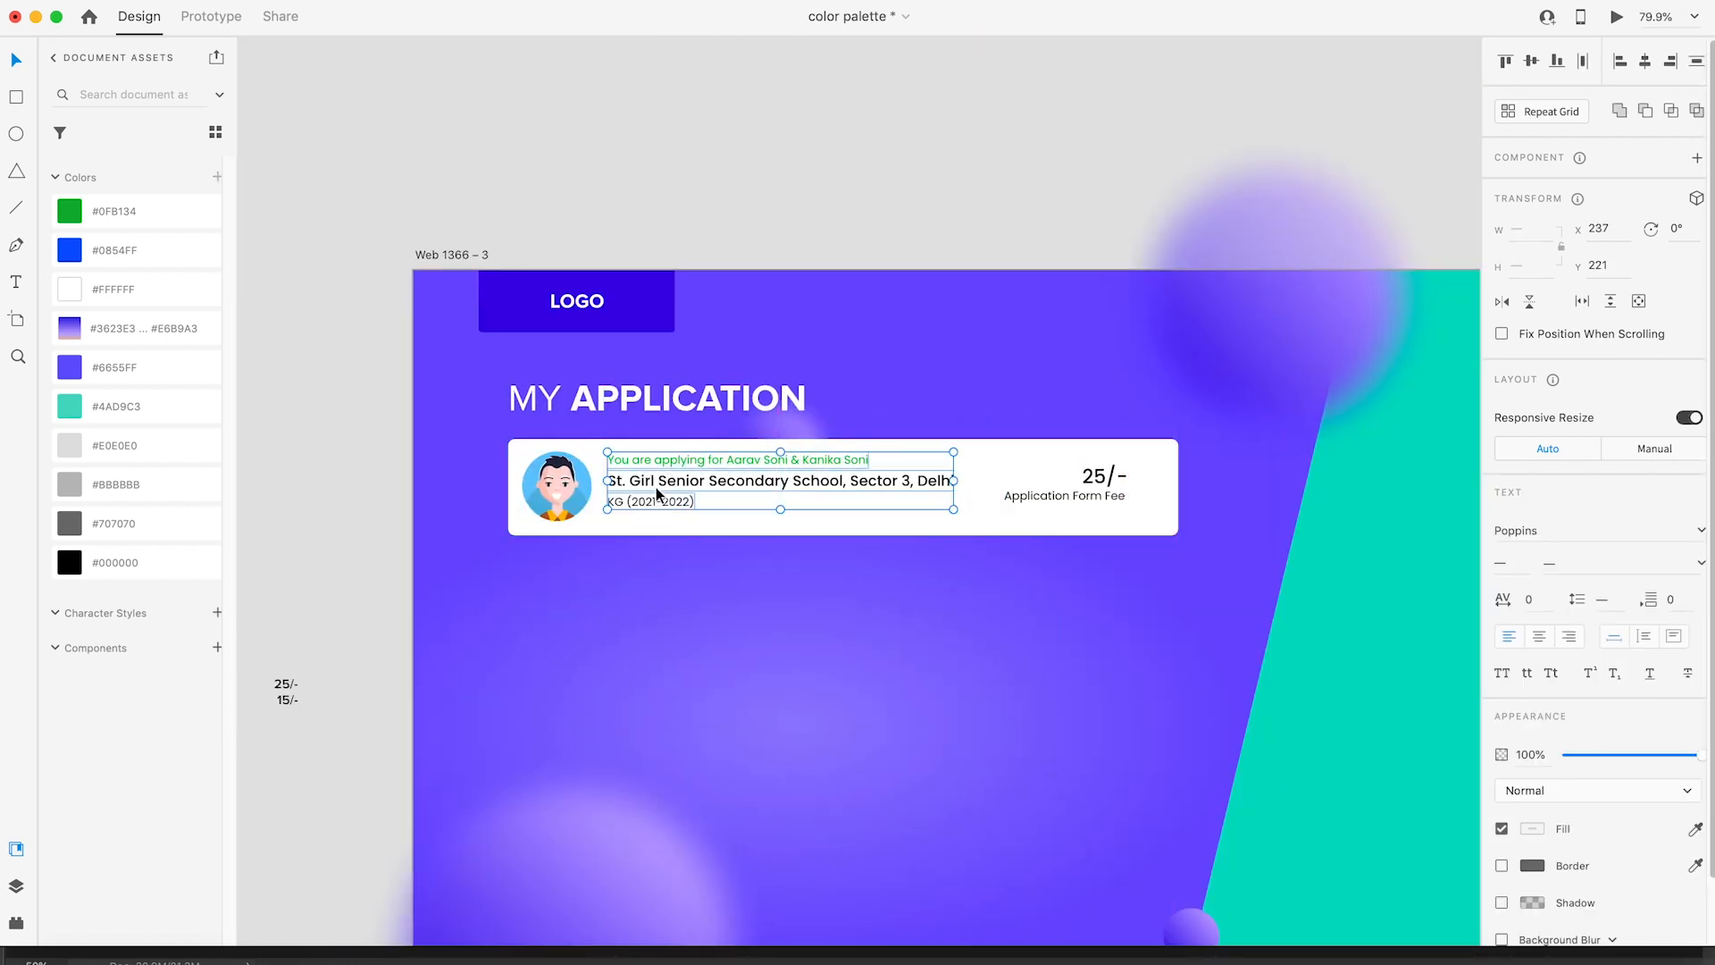
Step: Group the three application text lines and centre the group vertically on the white card
key("super+g")
left_click(1006, 457, "shift")
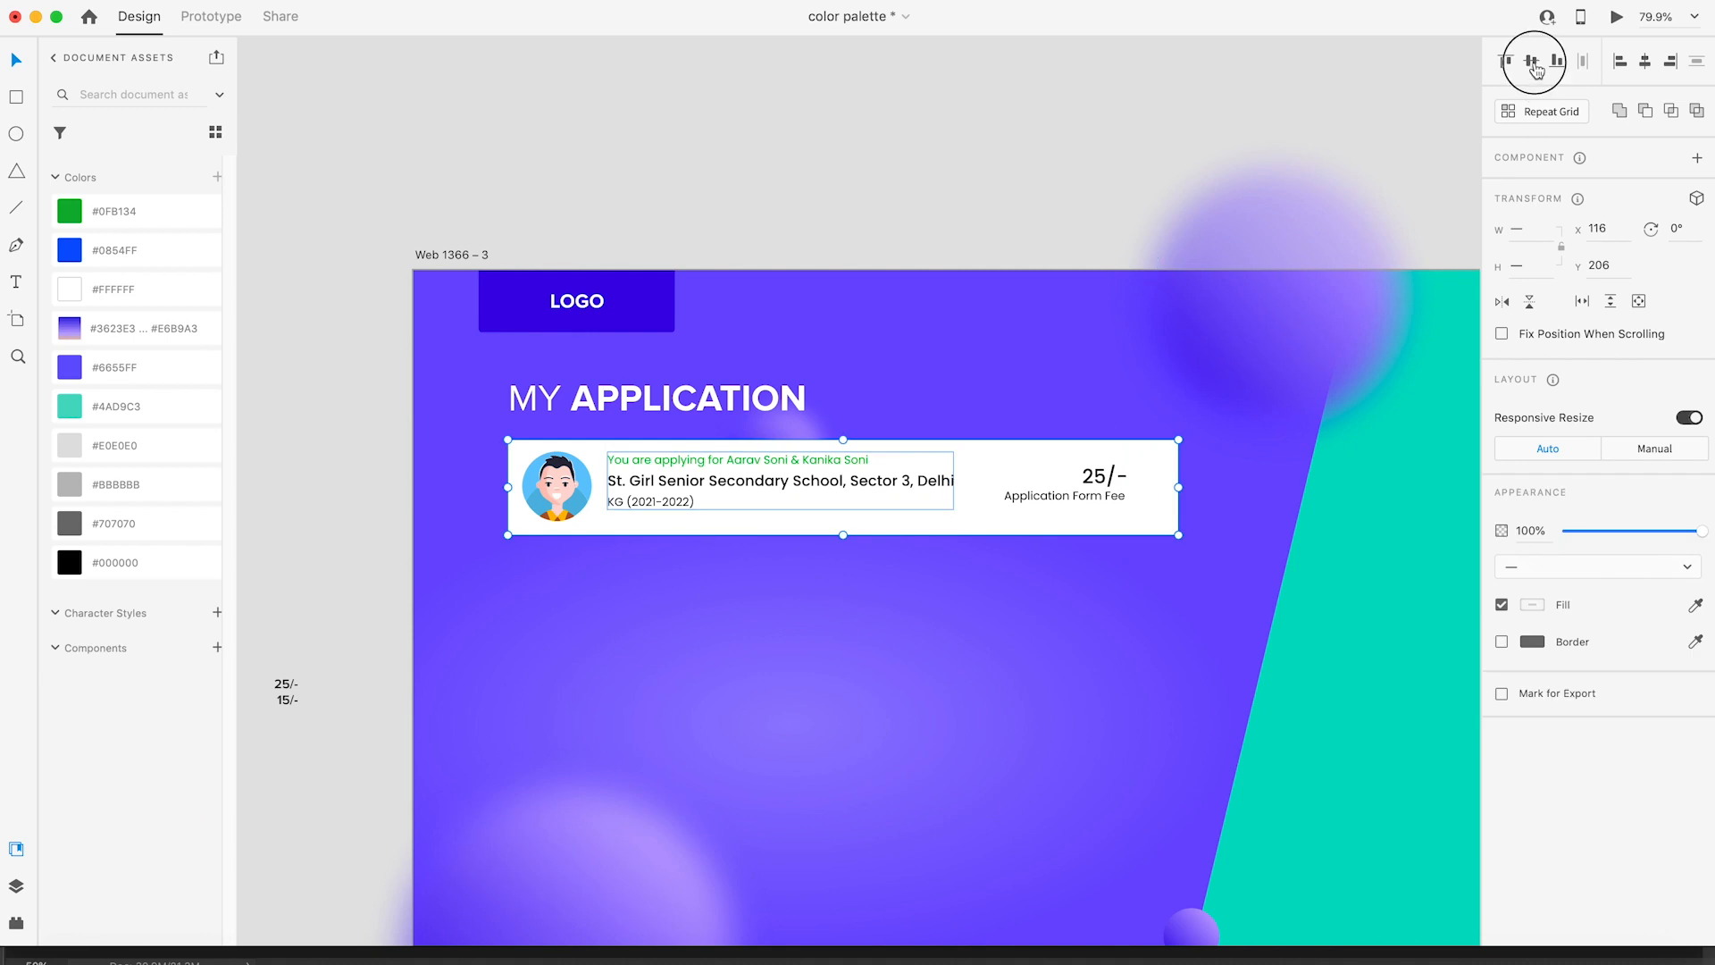
left_click(1533, 64)
key("Escape")
Step: Group the price with its fee label and centre the group vertically on the white card
left_click(1109, 480)
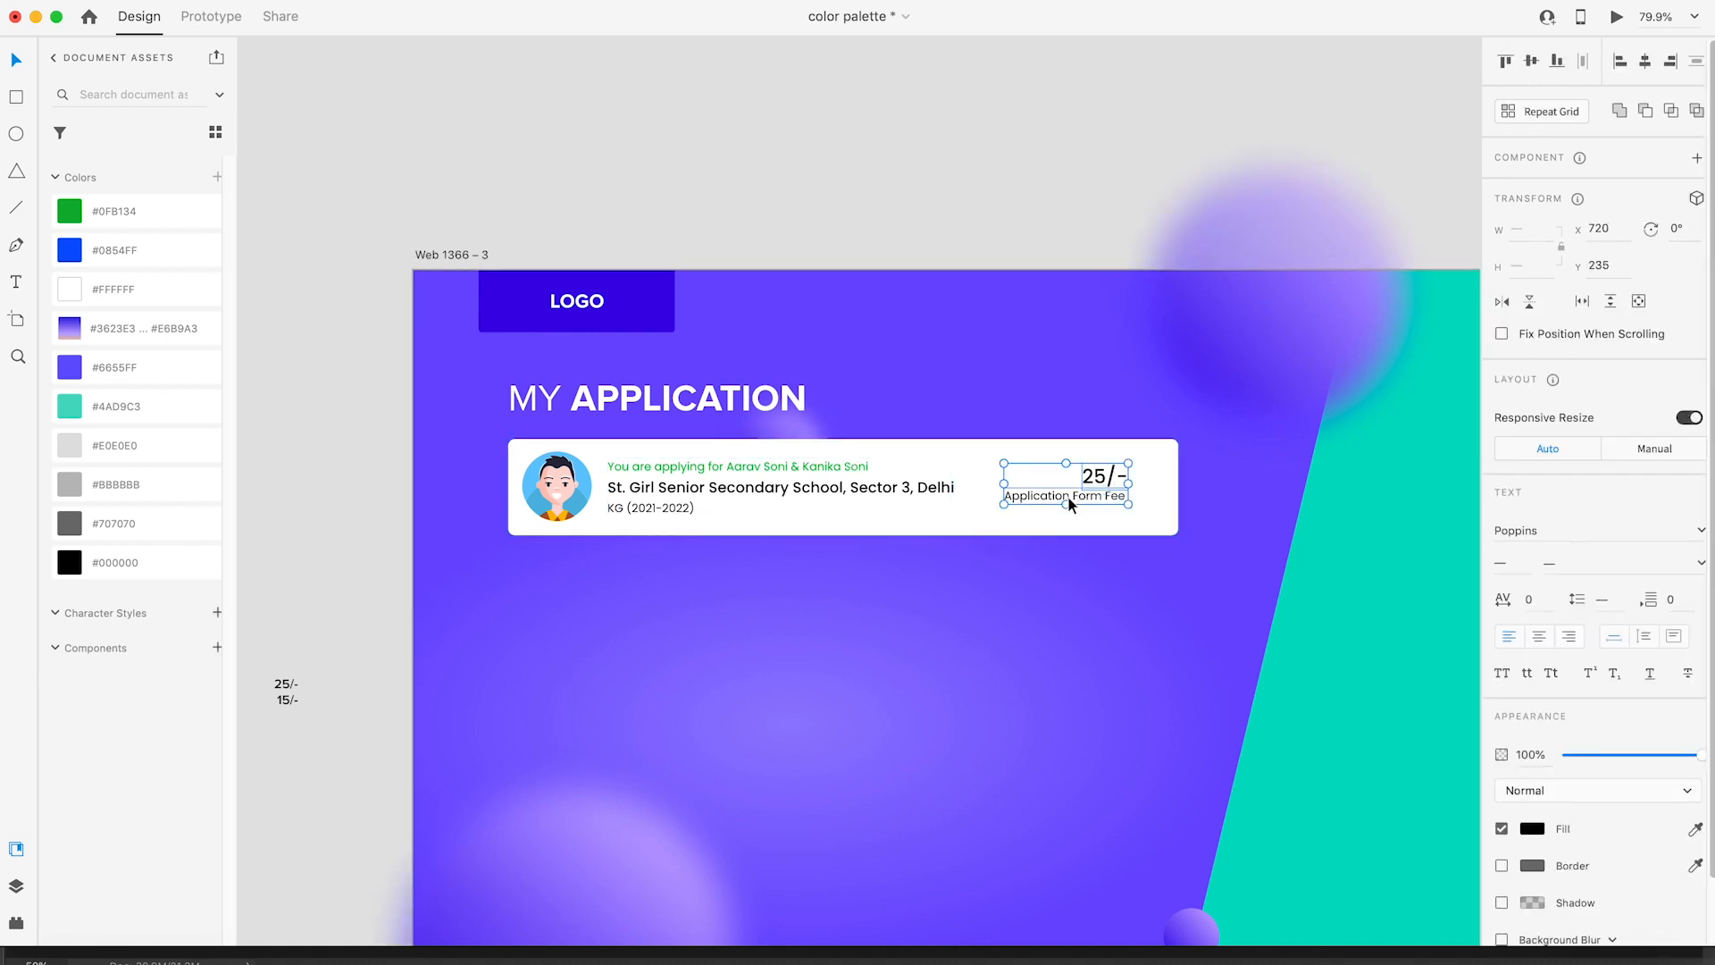
key("super+g")
left_click(1153, 523, "shift")
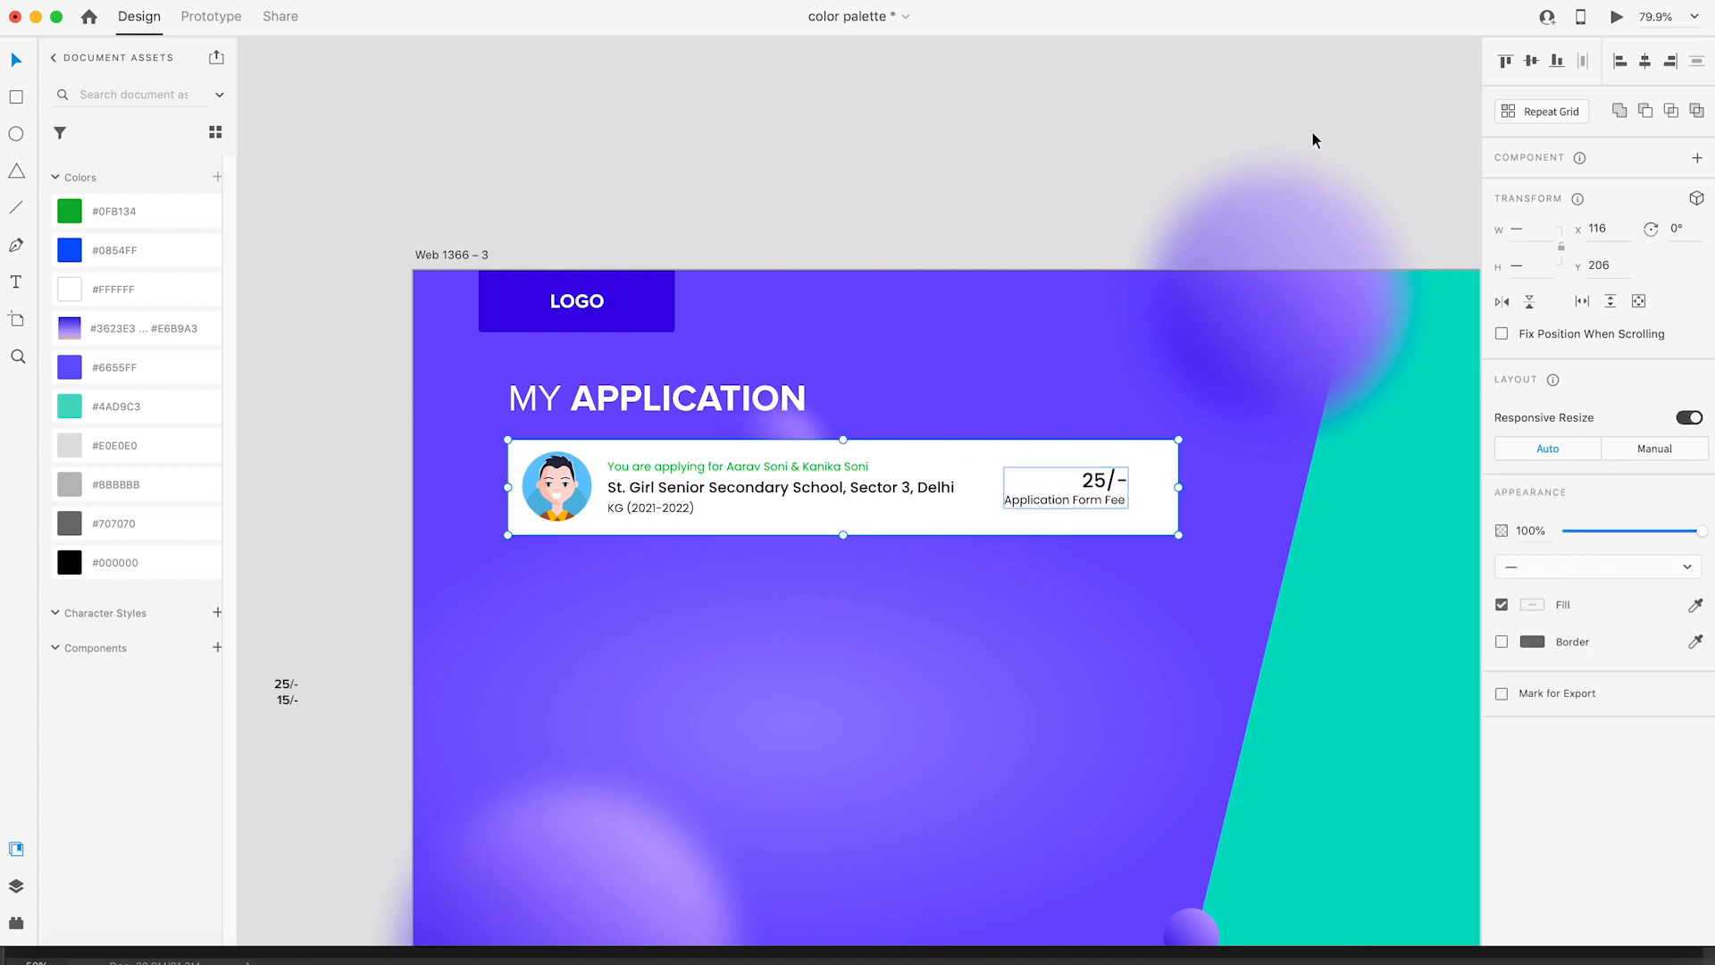
Step: Widen the white card to the right to a width of about 871 px
left_click(1057, 463)
left_click_drag(1178, 487, 1224, 485)
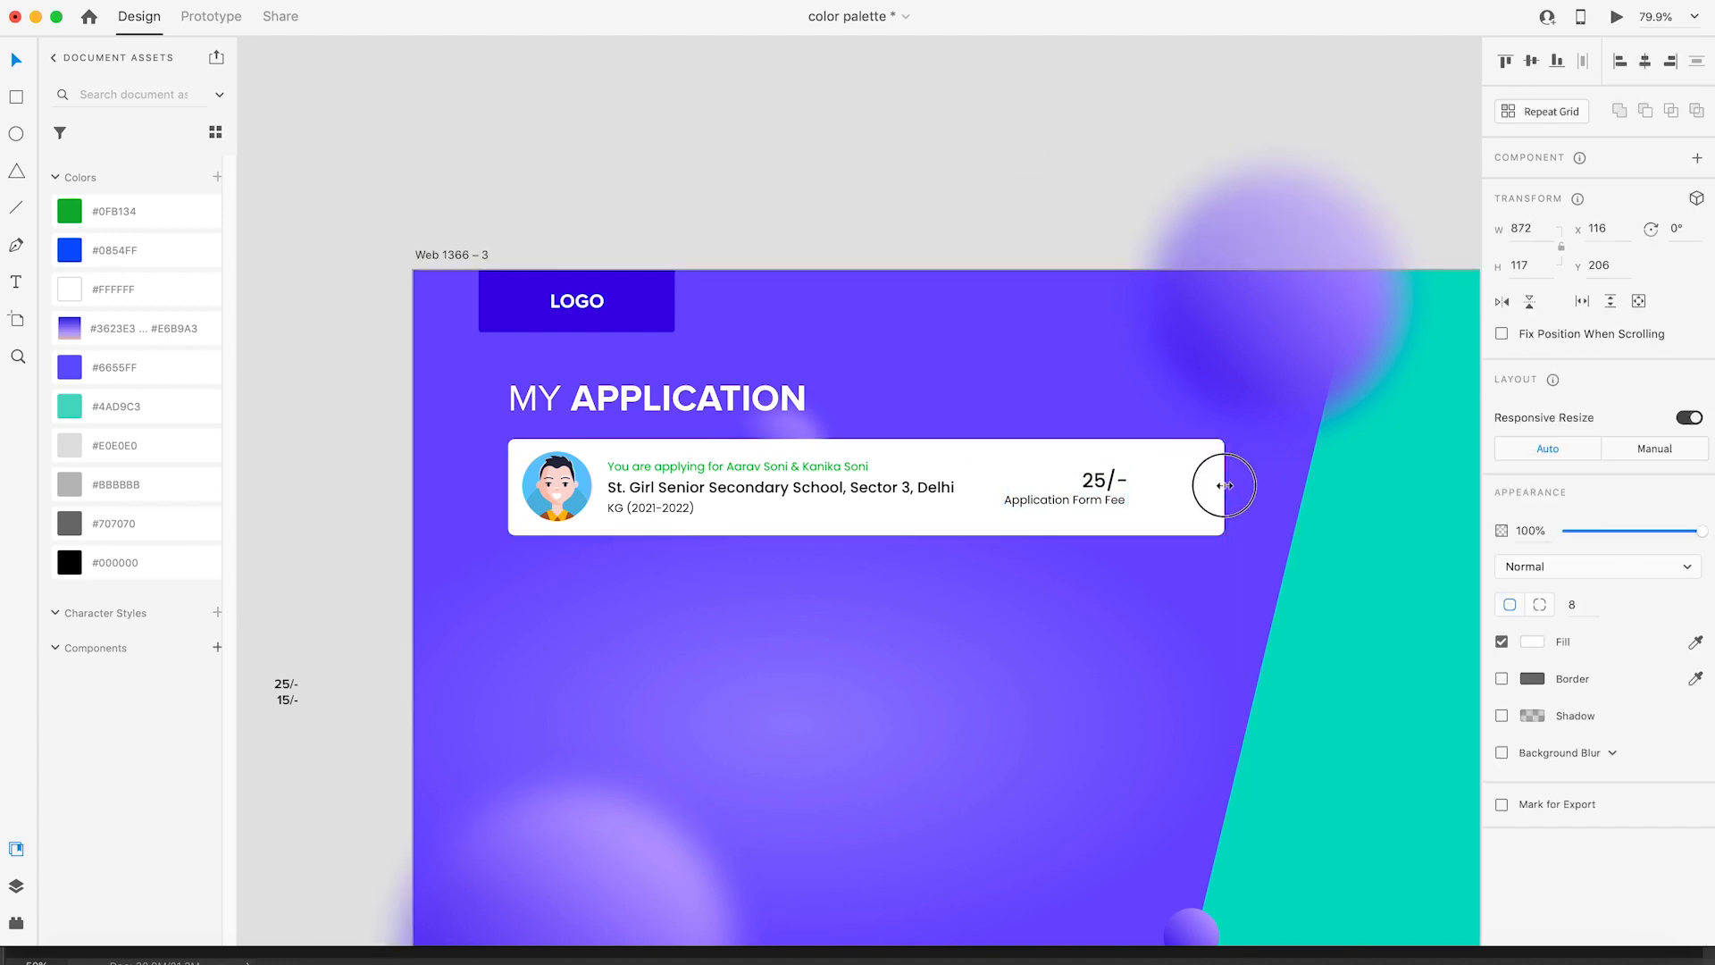
left_click(1102, 483)
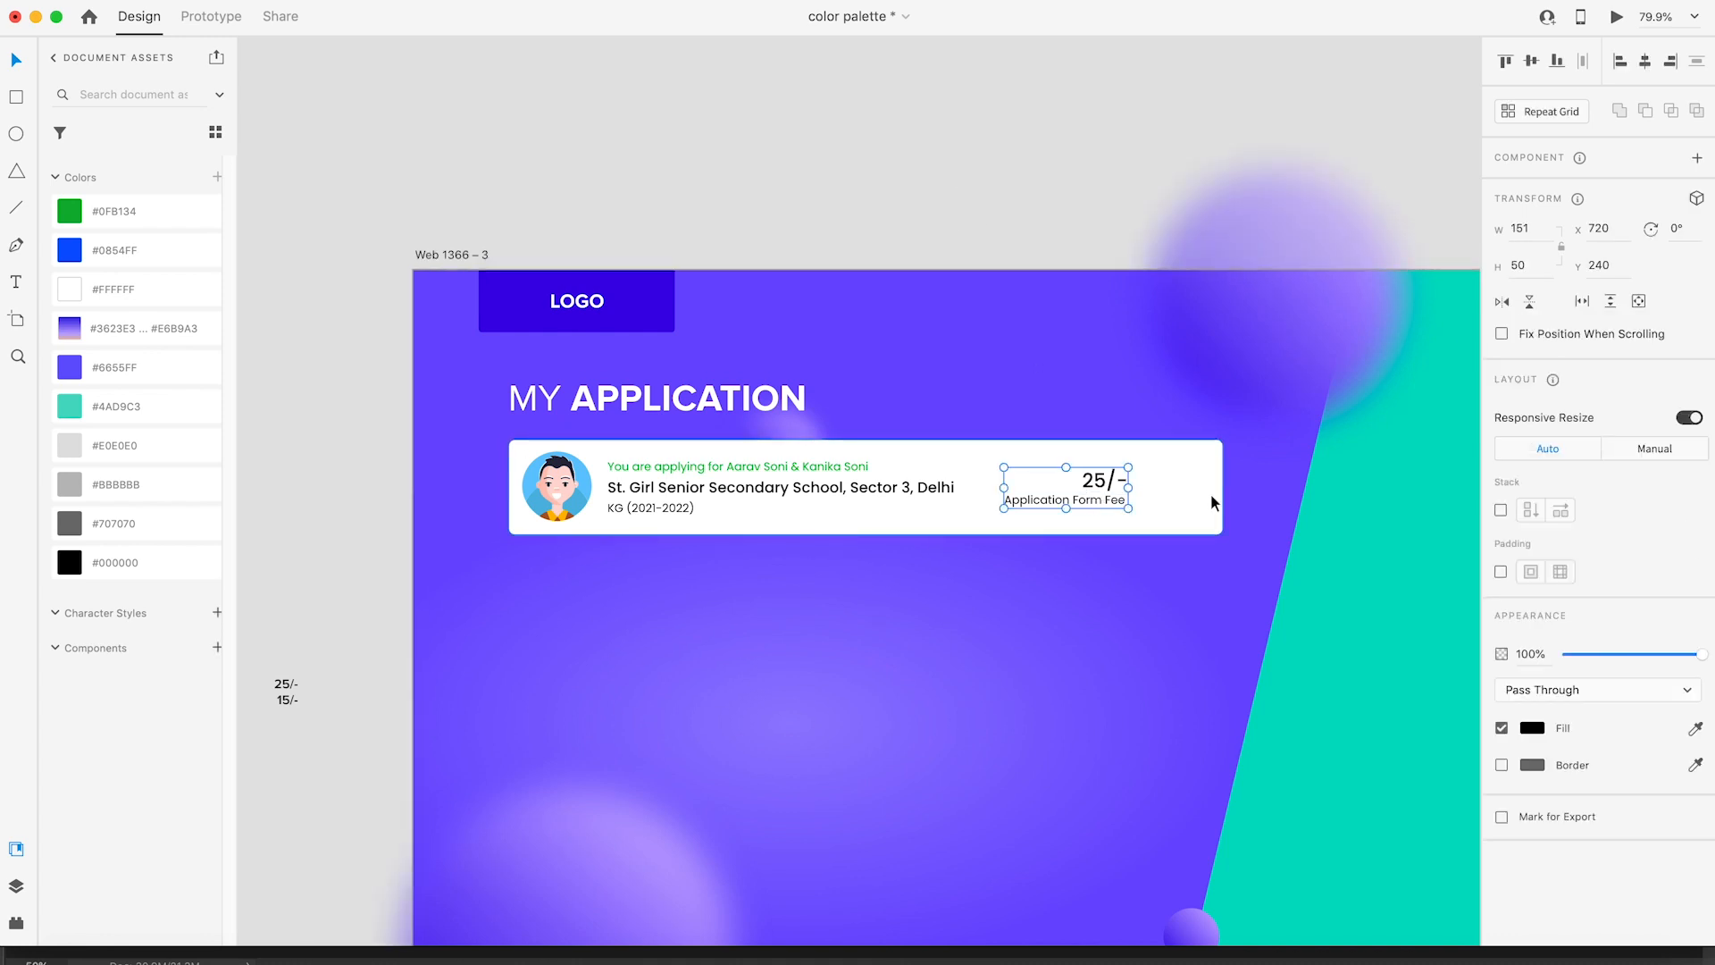
left_click(980, 176)
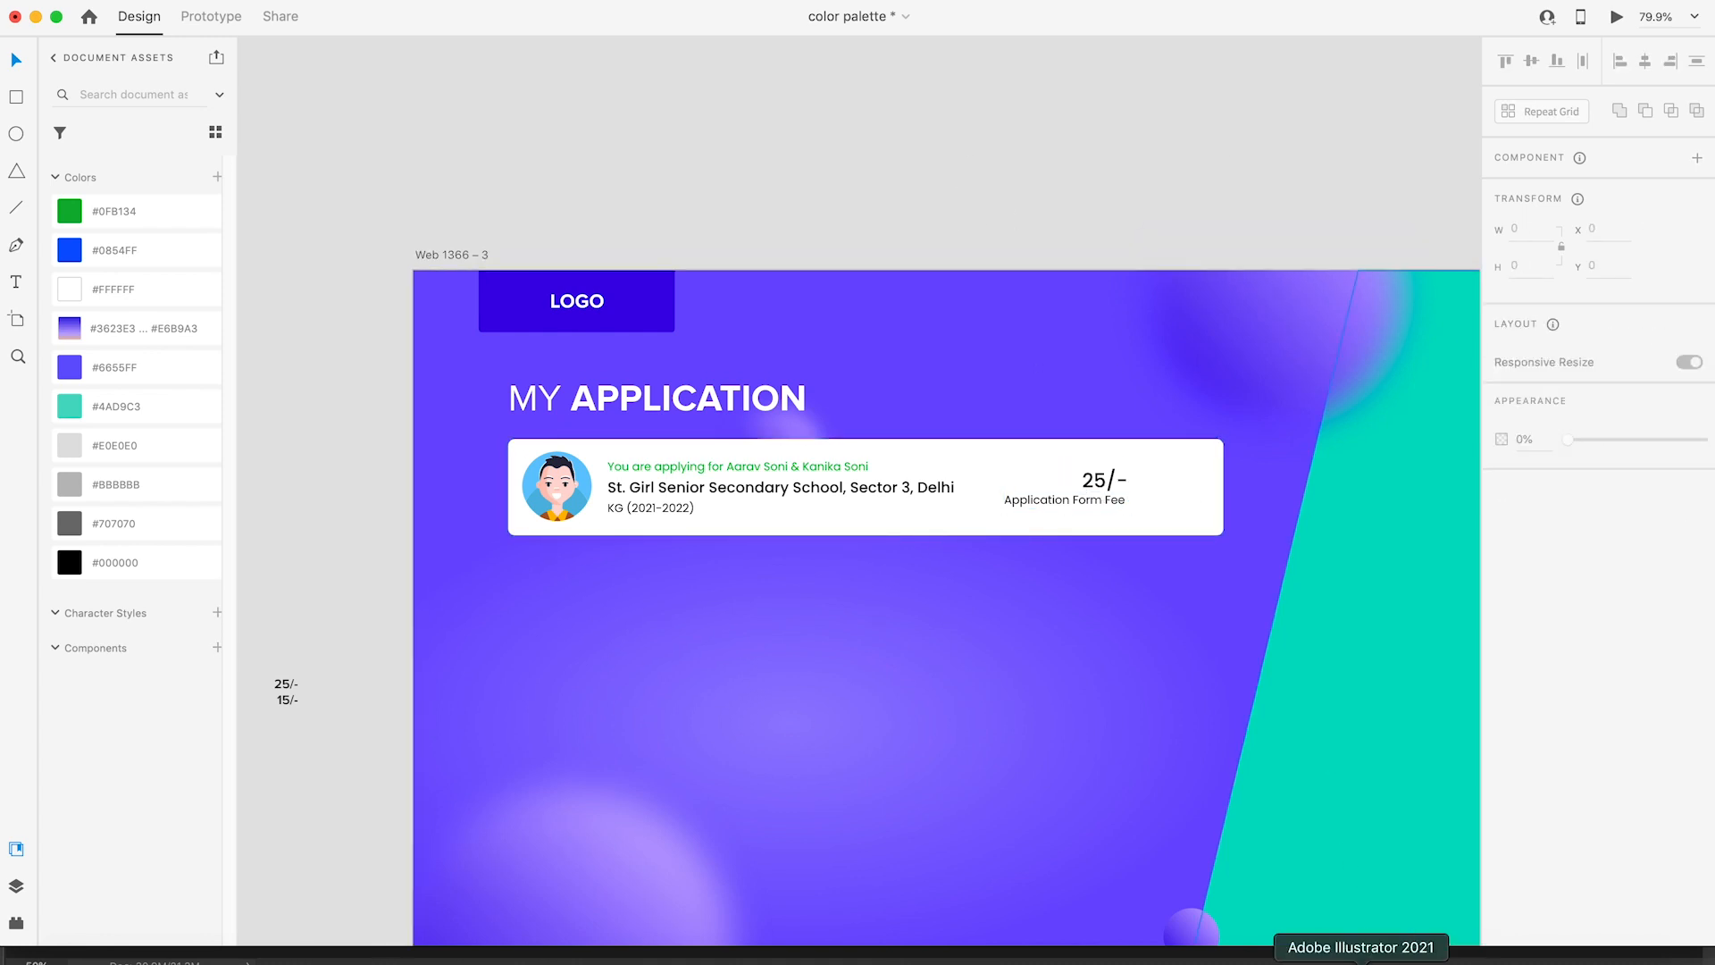
Step: Switch to Adobe Illustrator, copy the rounded-square cross icon from Icons.ai and return to the Adobe XD design
left_click(1360, 961)
left_click(572, 371)
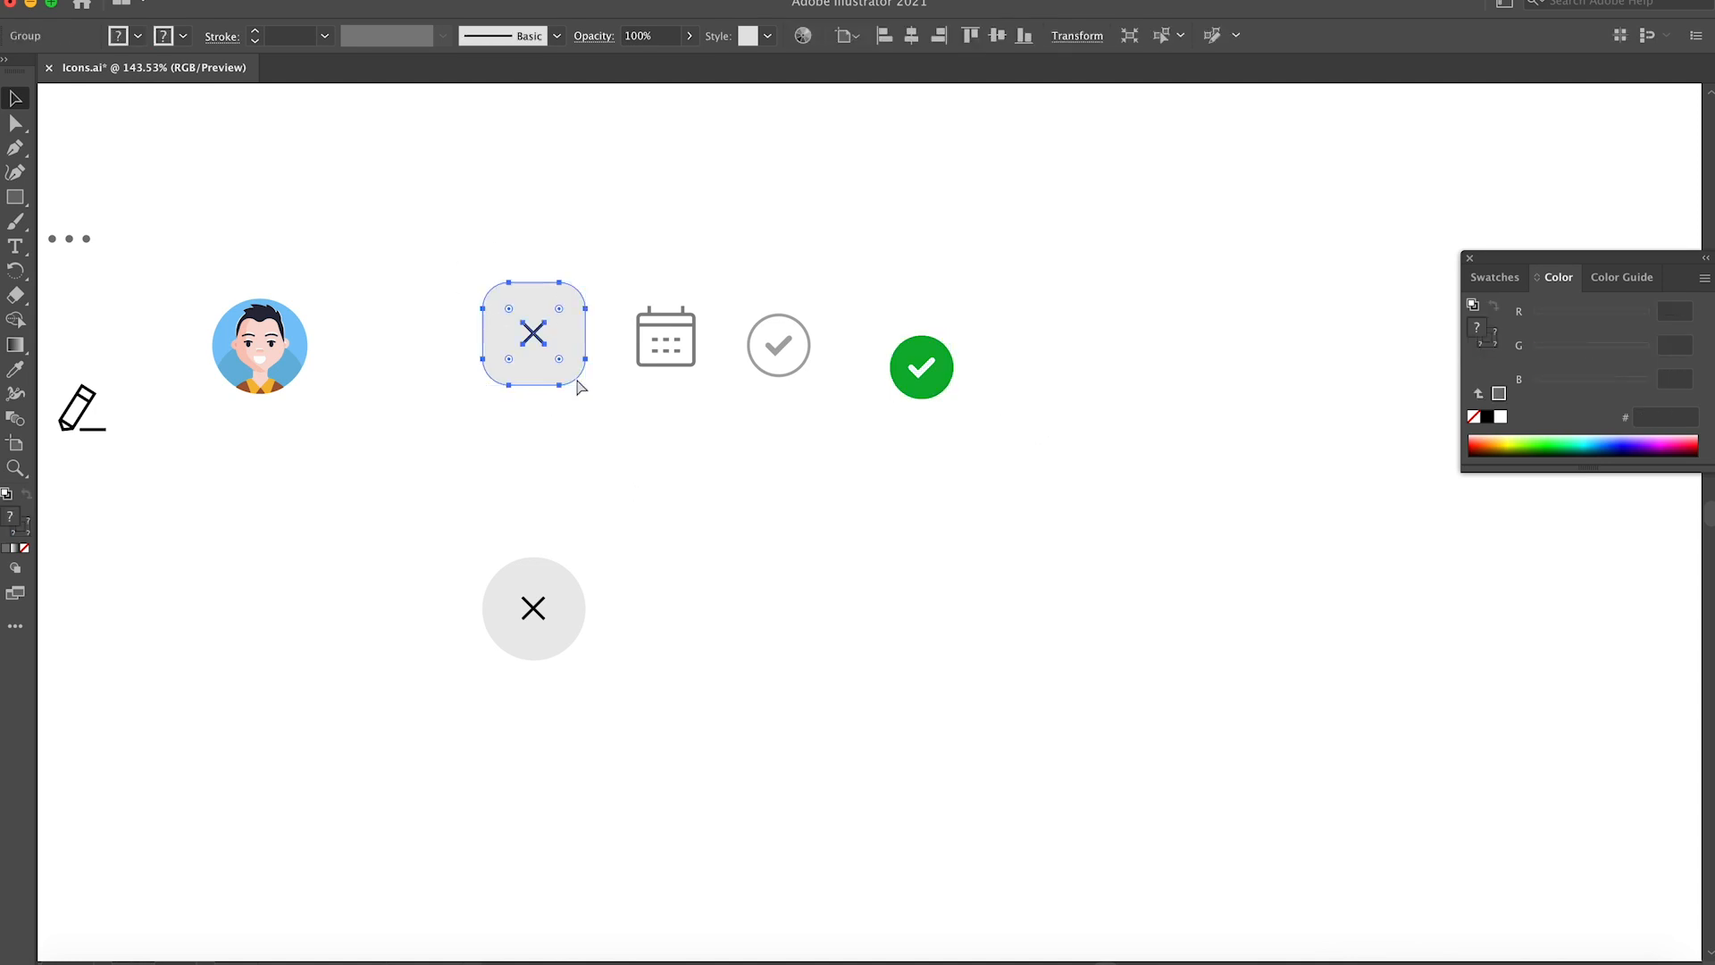
key("super+c")
key("super+Tab")
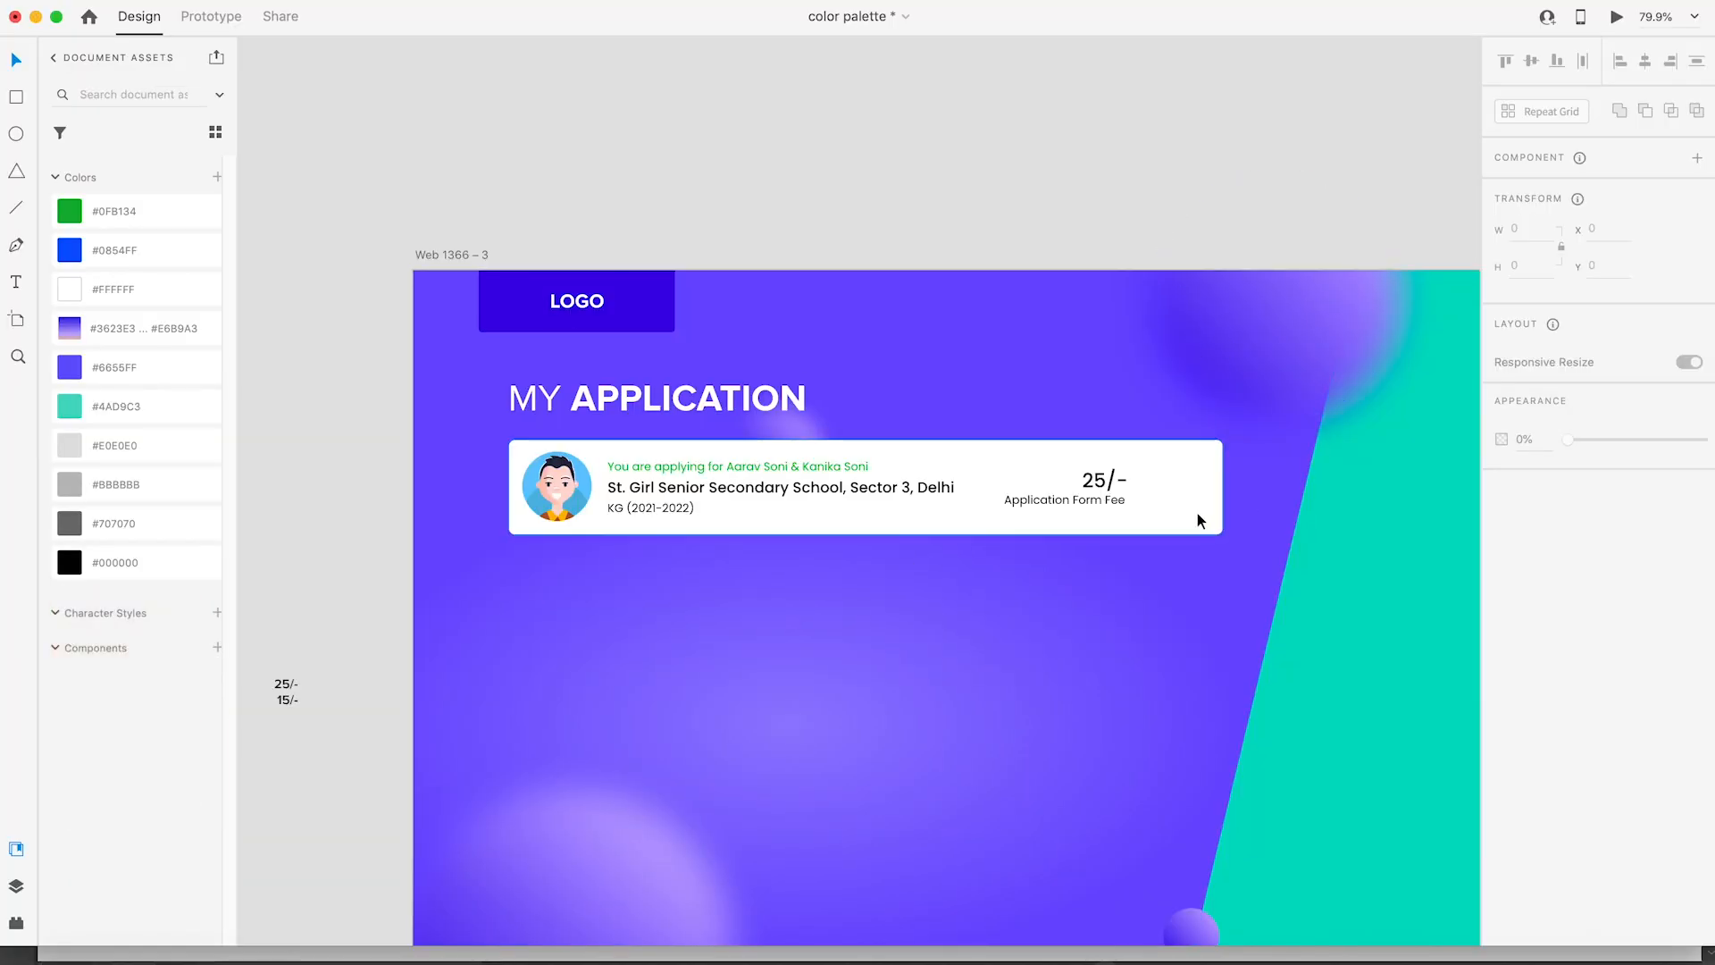
Step: Paste the cross icon at the right end of the white card, centre it vertically and fine-tune it
key("super+v")
left_click_drag(866, 496, 1176, 487)
left_click(1117, 440, "shift")
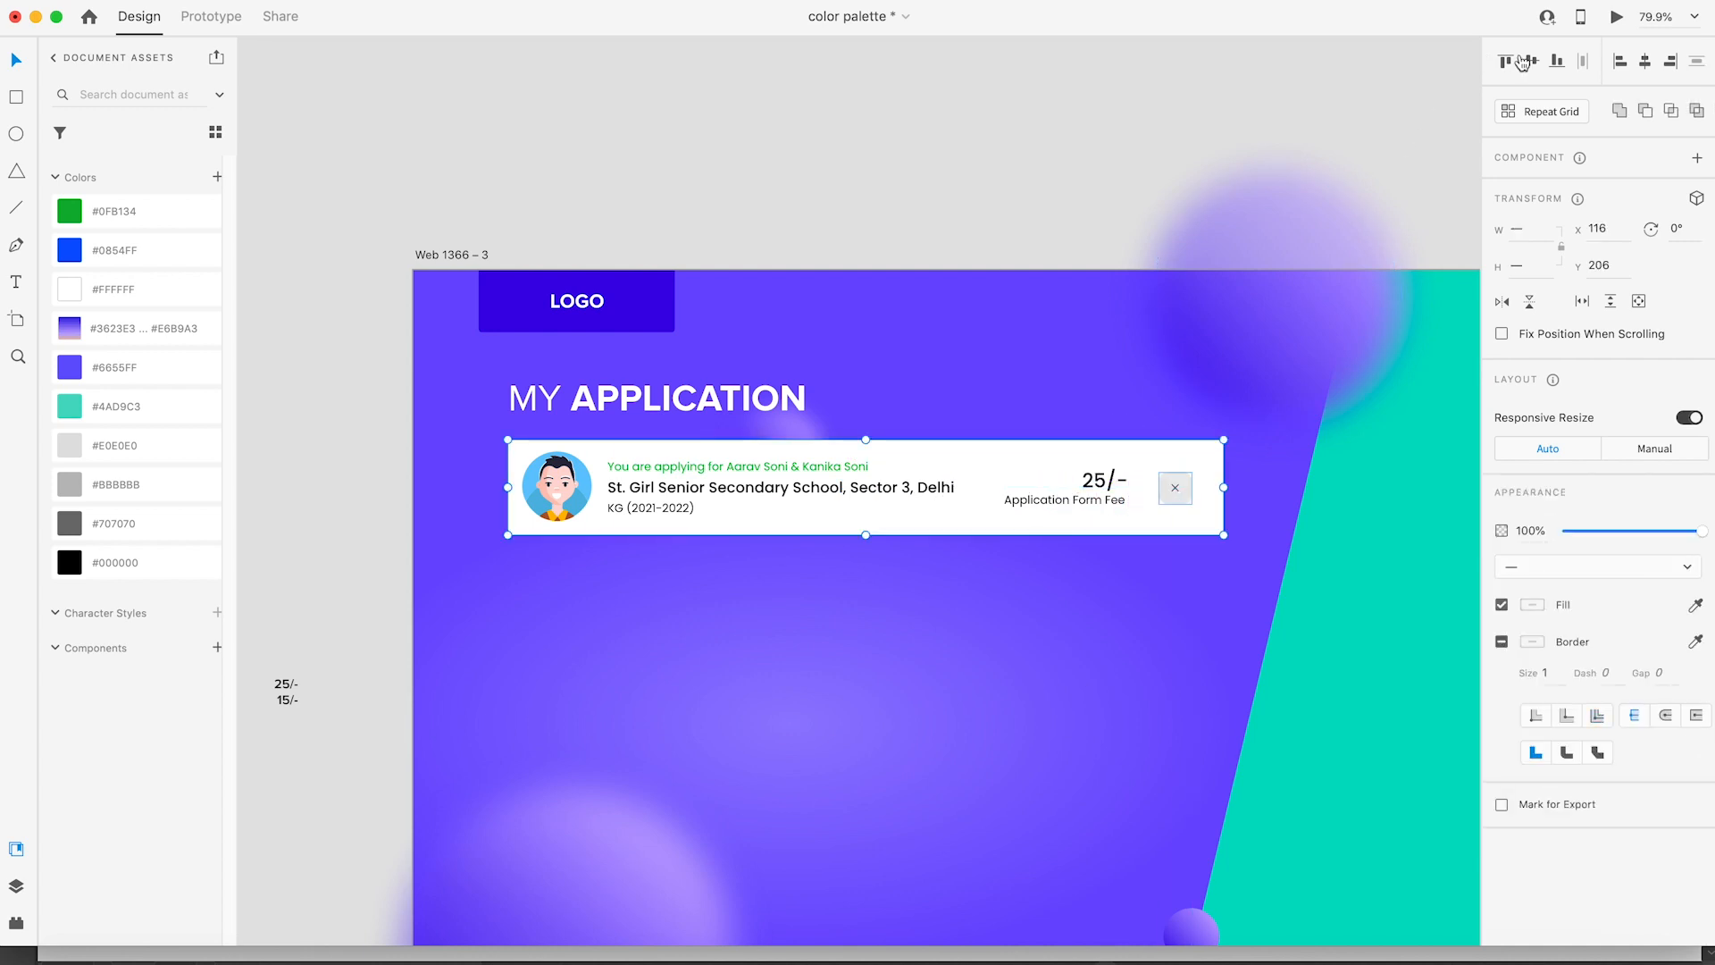
left_click(1181, 498)
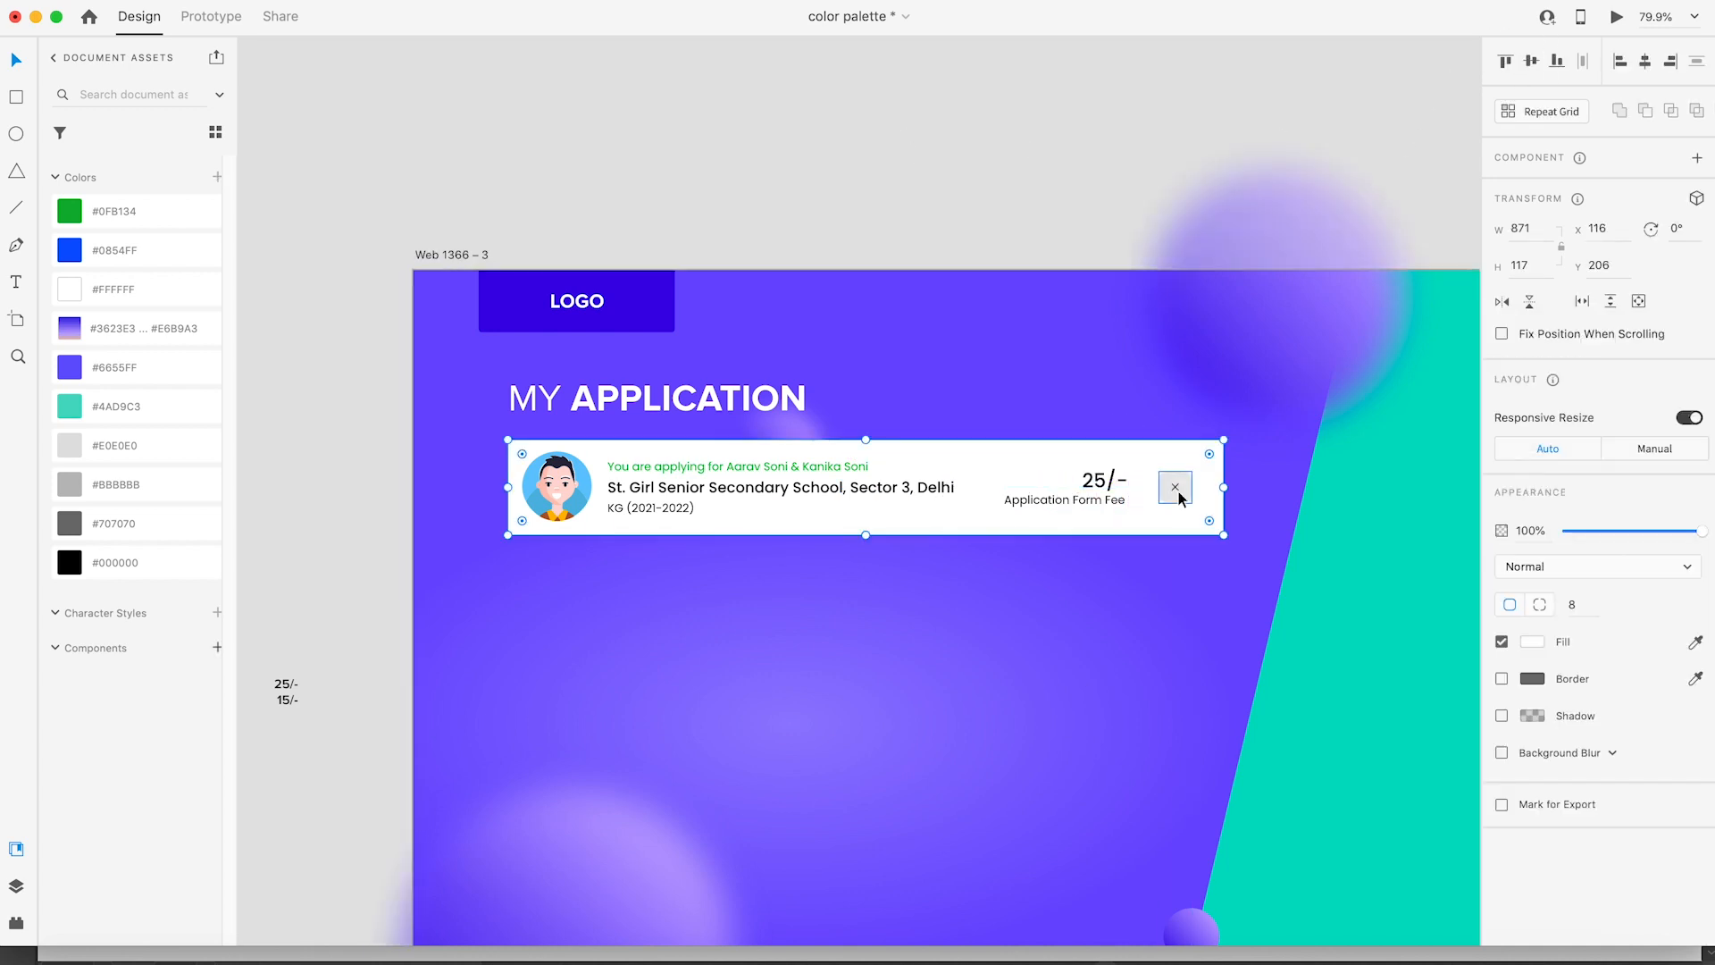
key("z")
left_click_drag(1050, 377, 1211, 501)
key("v")
left_click_drag(1225, 685, 1242, 665)
scroll(898, 633, "down", 10)
left_click(700, 260)
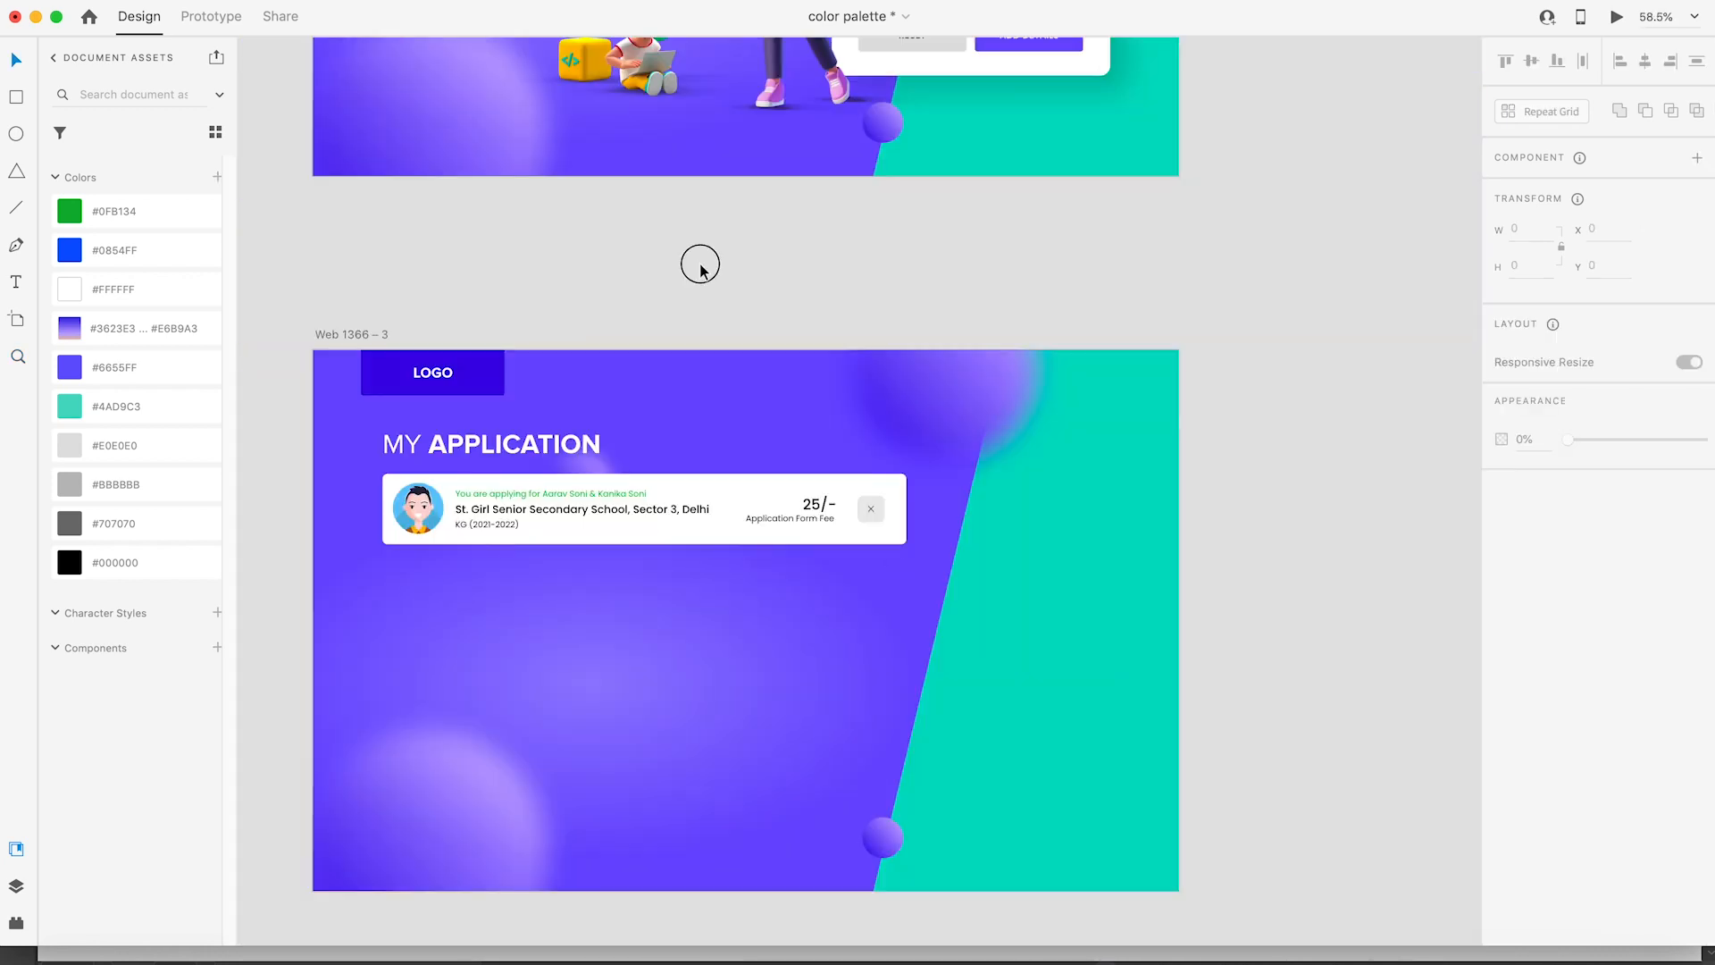
Step: Give the "25/-" price inside its group a heavier font weight
double_click(811, 509)
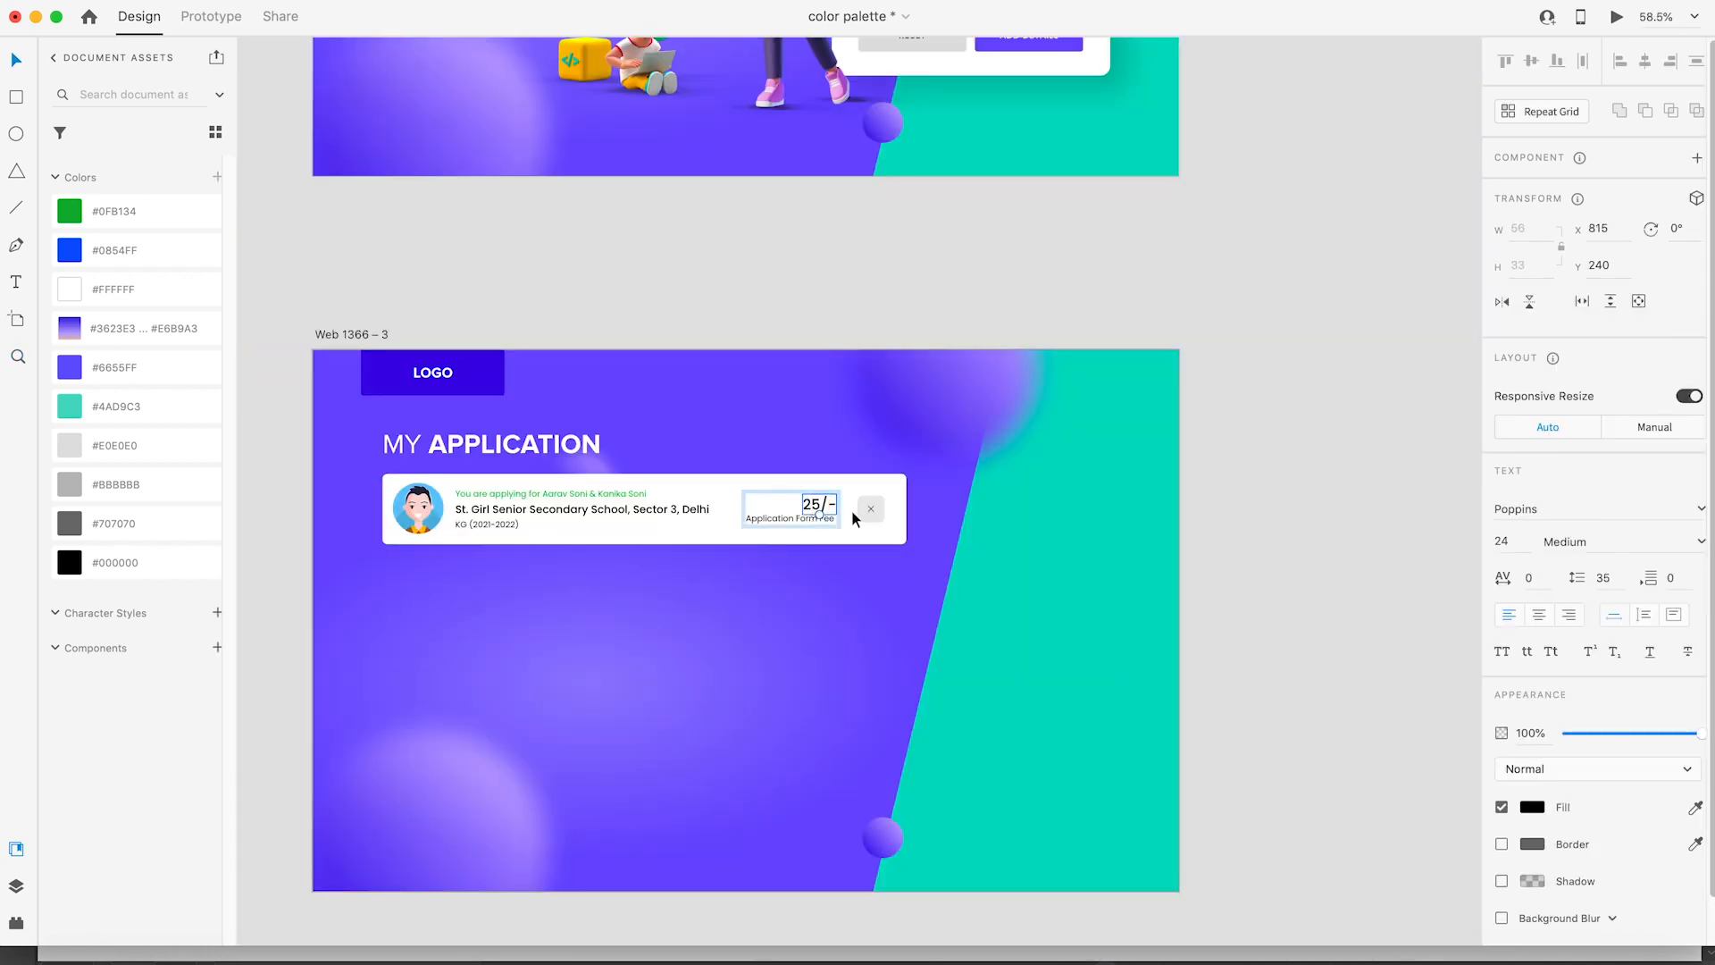
left_click(1701, 542)
left_click(1563, 659)
key("Escape")
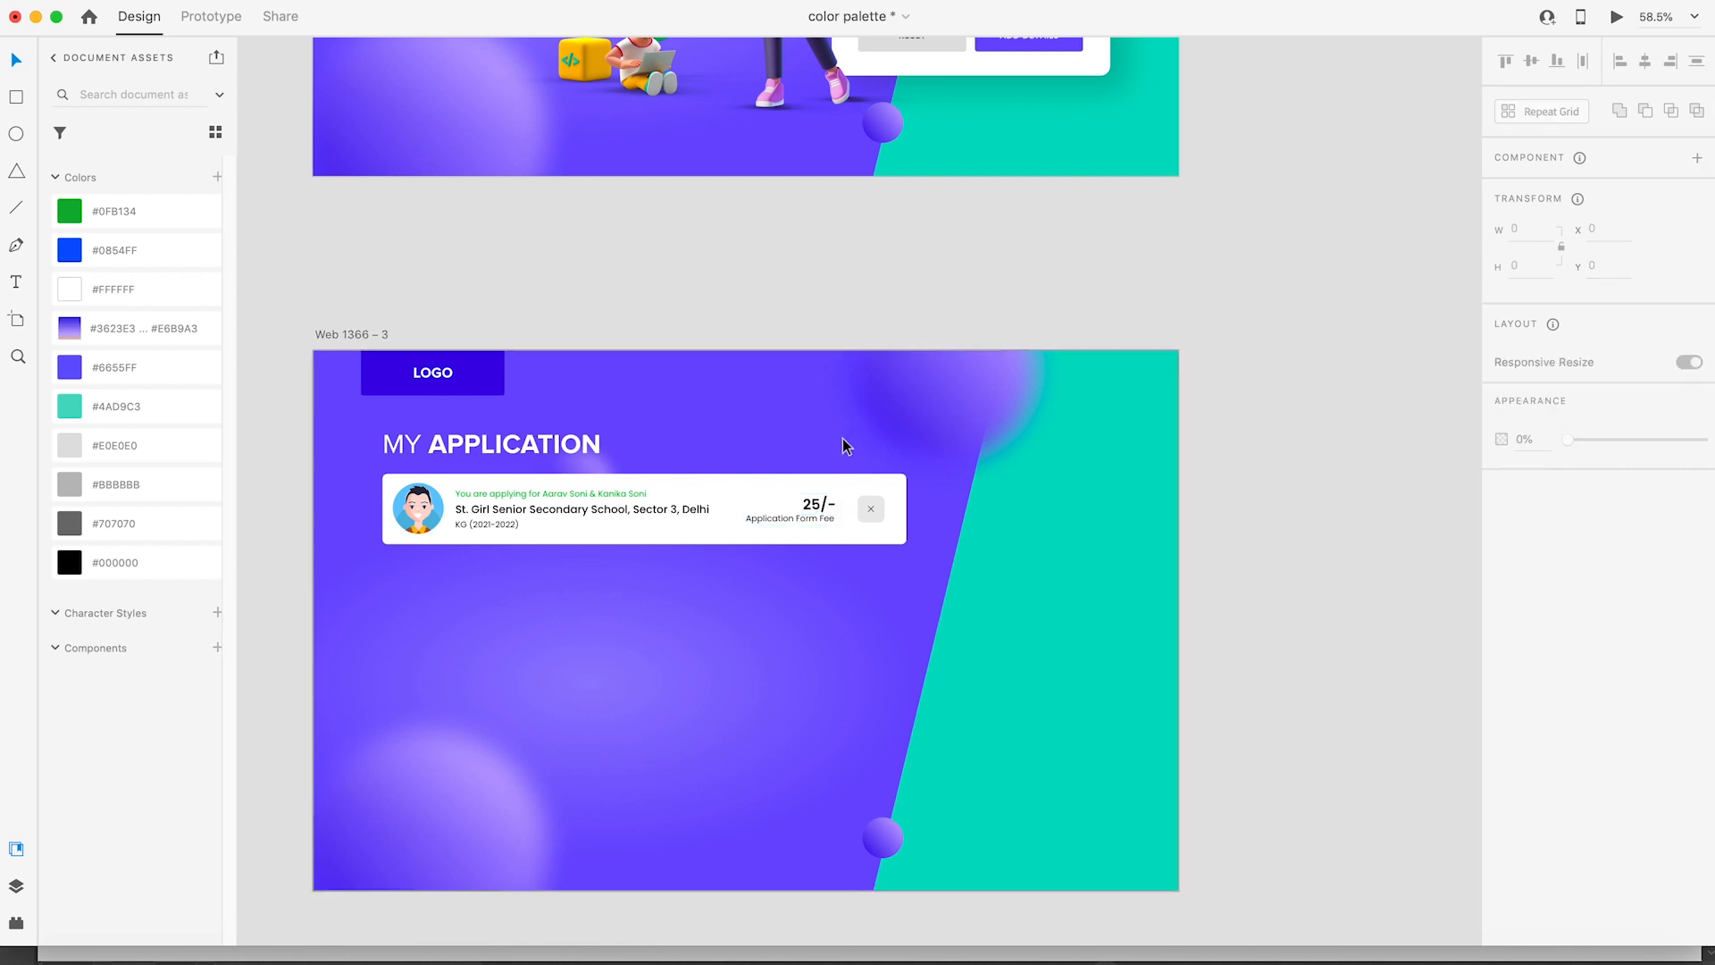
Step: Colour the "Application Form Fee" label in the card grey with the document asset colour #707070
left_click(790, 520)
left_click(134, 521)
left_click(673, 322)
left_click(575, 511)
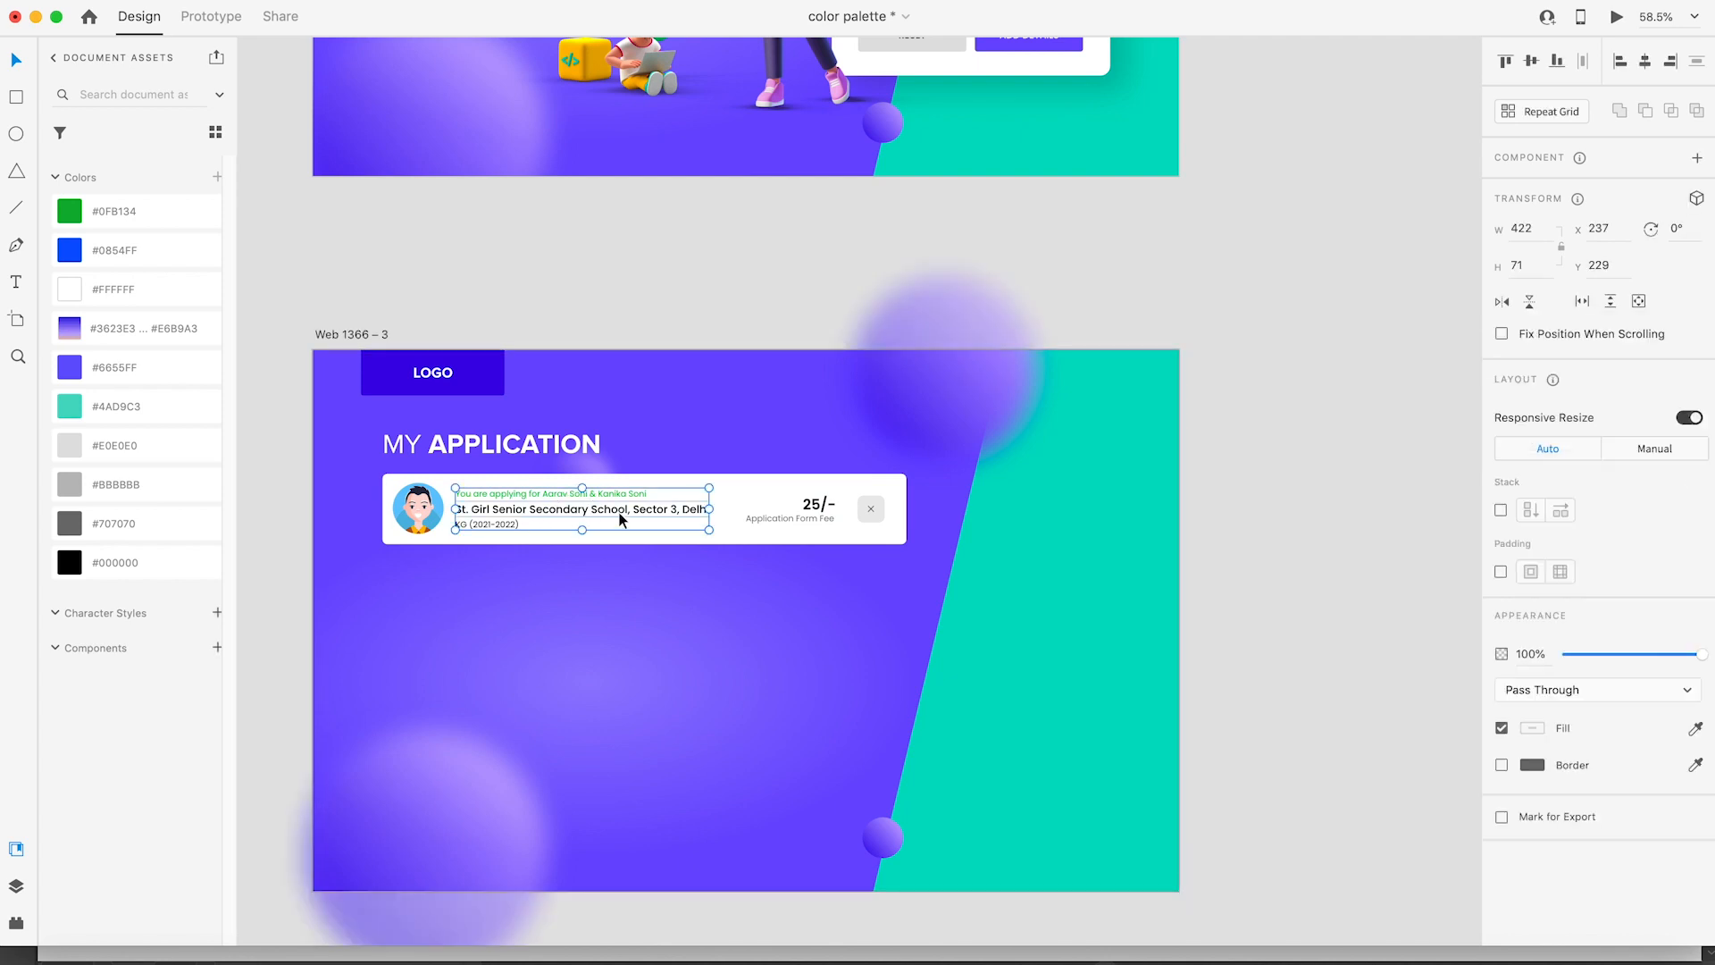
Step: Group the white application card with its avatar, school details, fee text and cross icon
left_click(871, 506, "shift")
left_click_drag(871, 506, 865, 569)
key("super+z")
left_click(420, 507, "shift")
left_click_drag(420, 507, 426, 574)
key("super+z")
key("super+g")
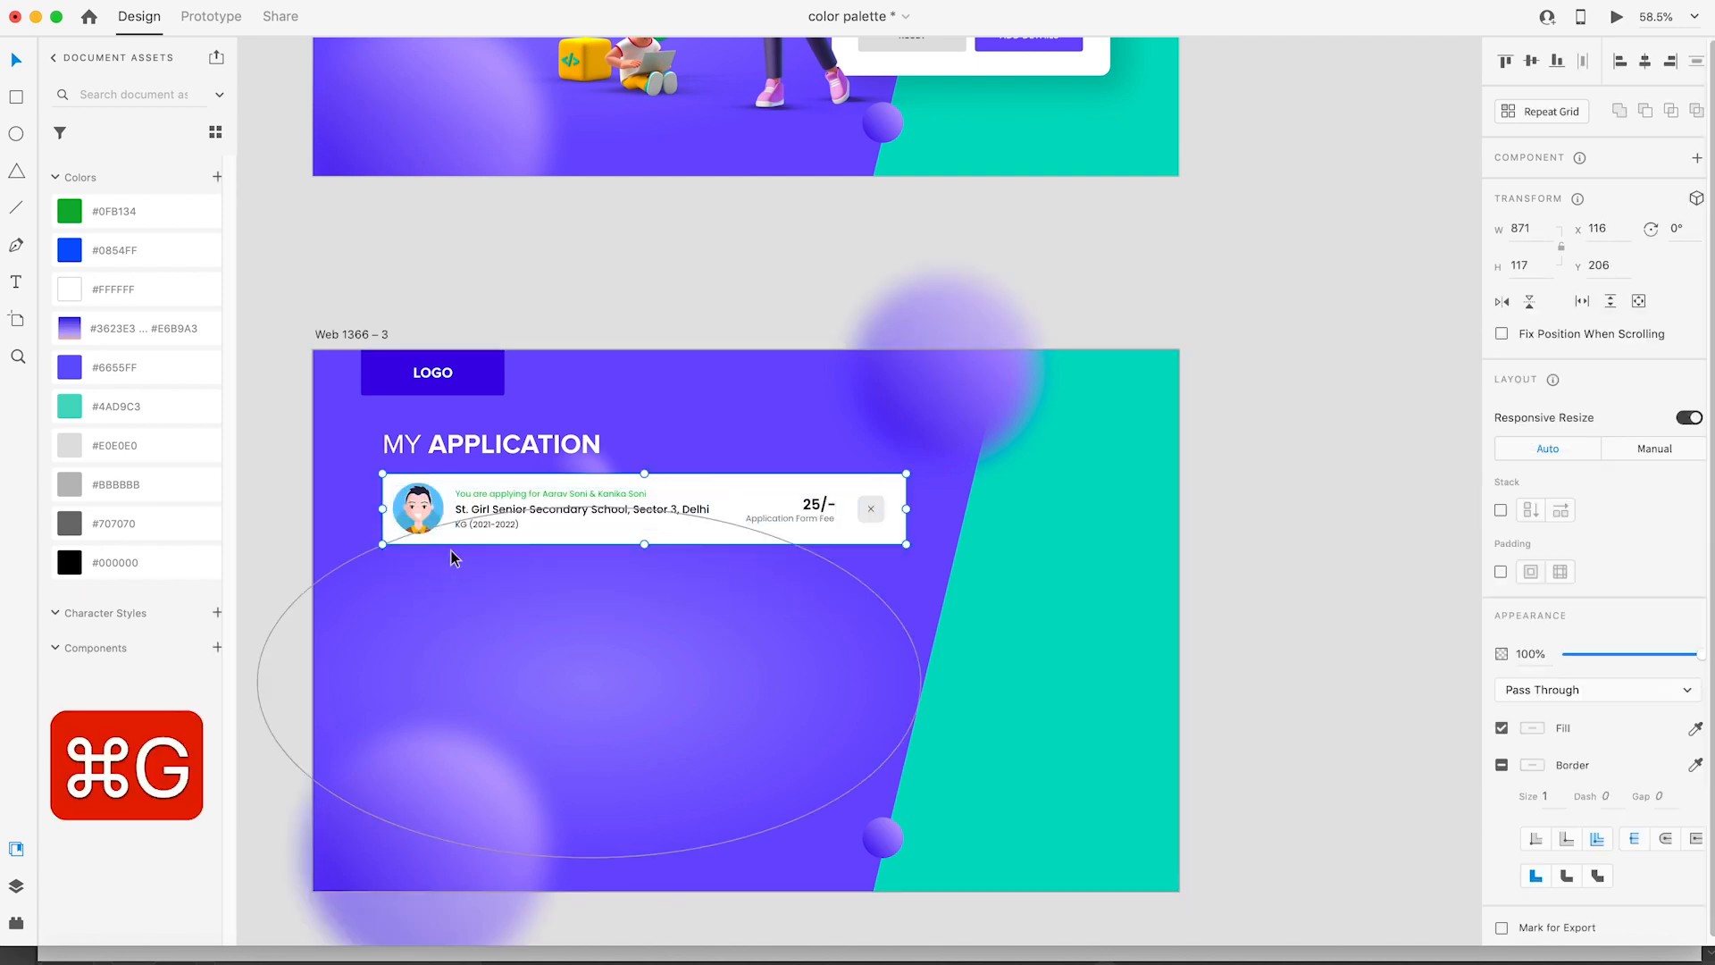
Step: Repeat the grouped application card downward into three cards with tightened spacing, using Repeat Grid, and ungroup the grid
left_click(1552, 116)
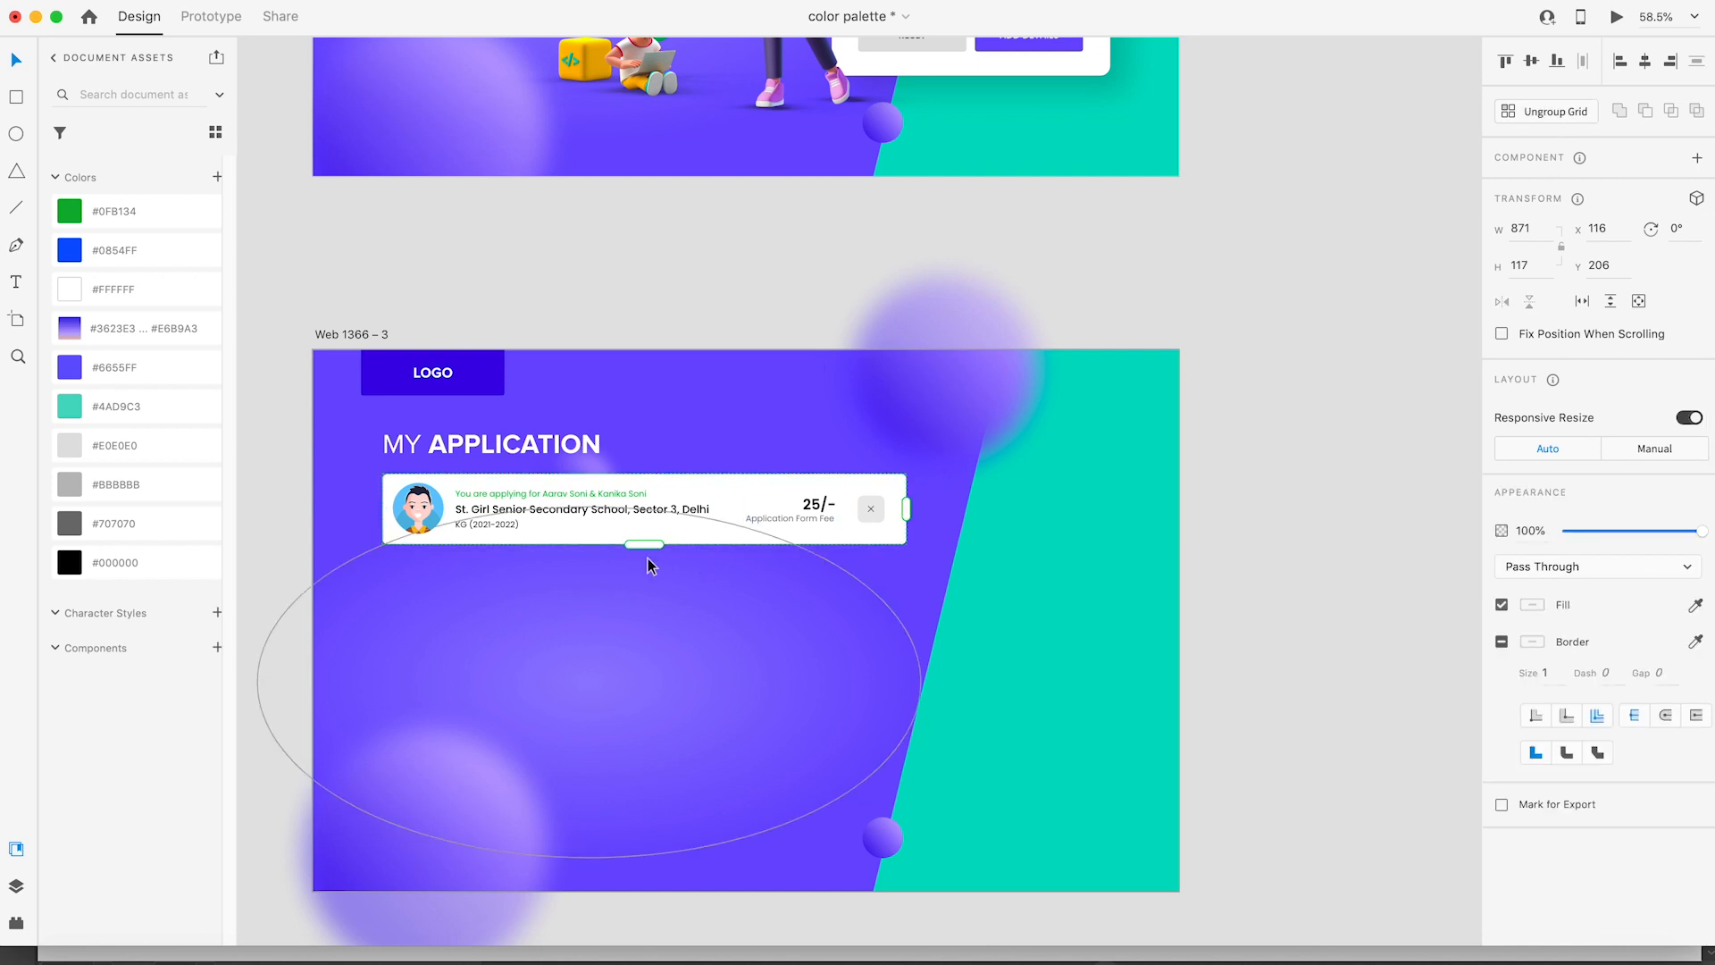
left_click_drag(644, 544, 640, 712)
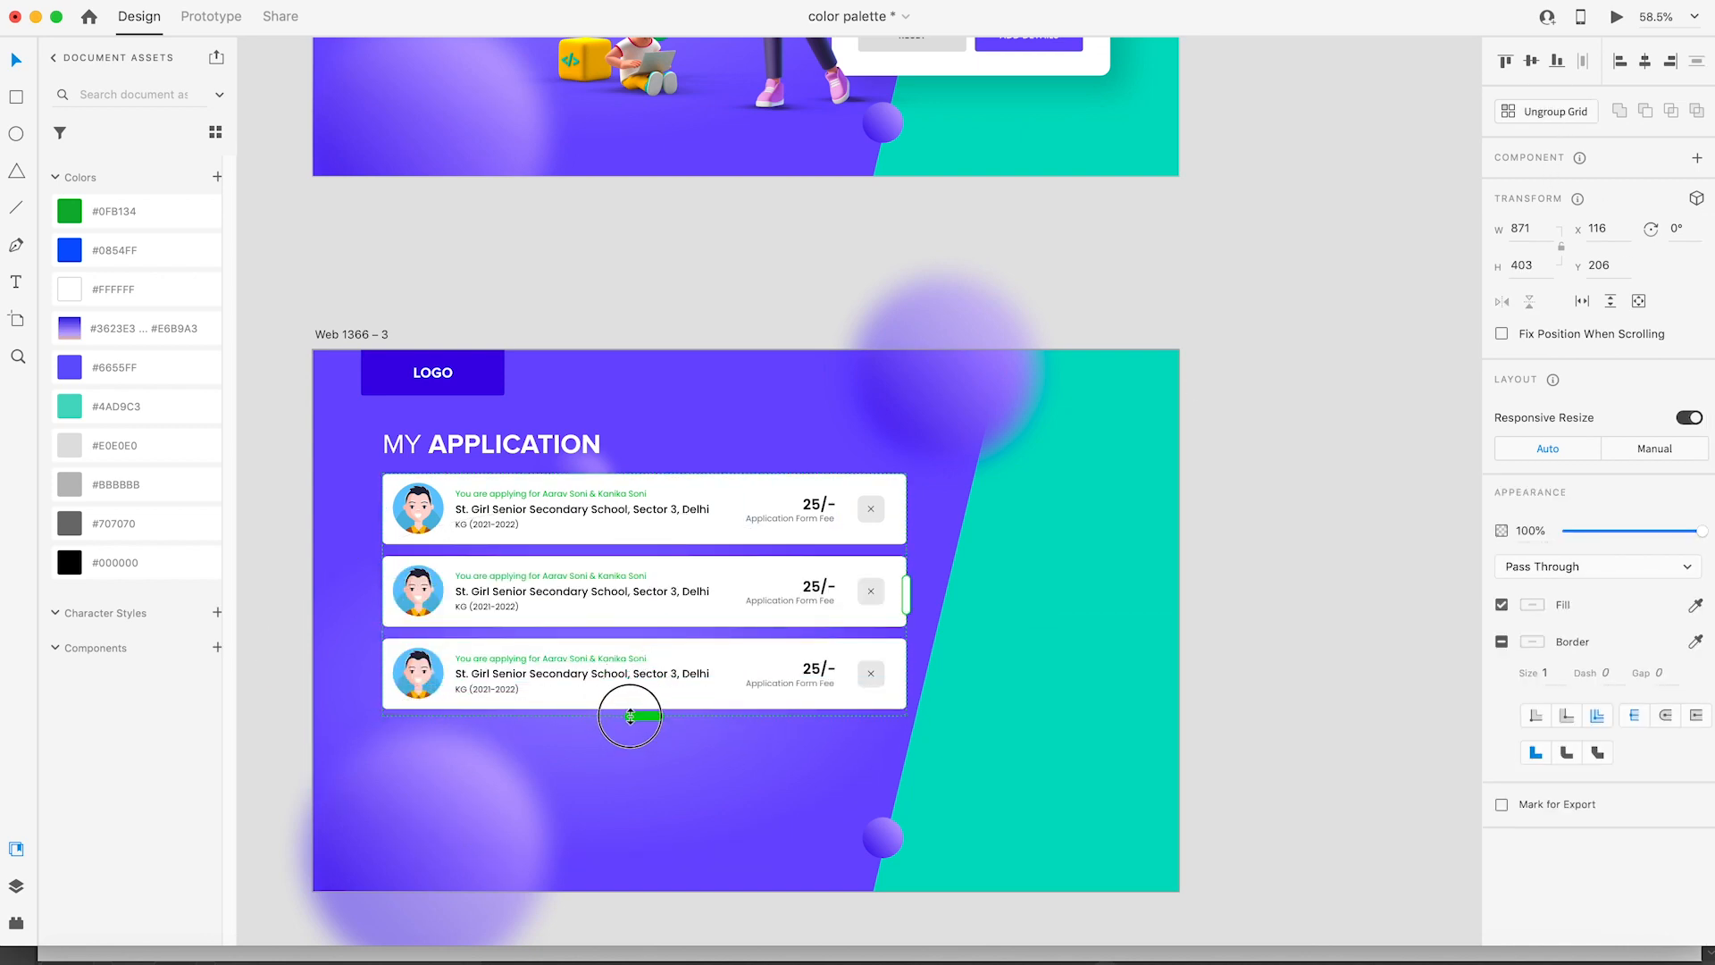
left_click_drag(625, 628, 625, 628)
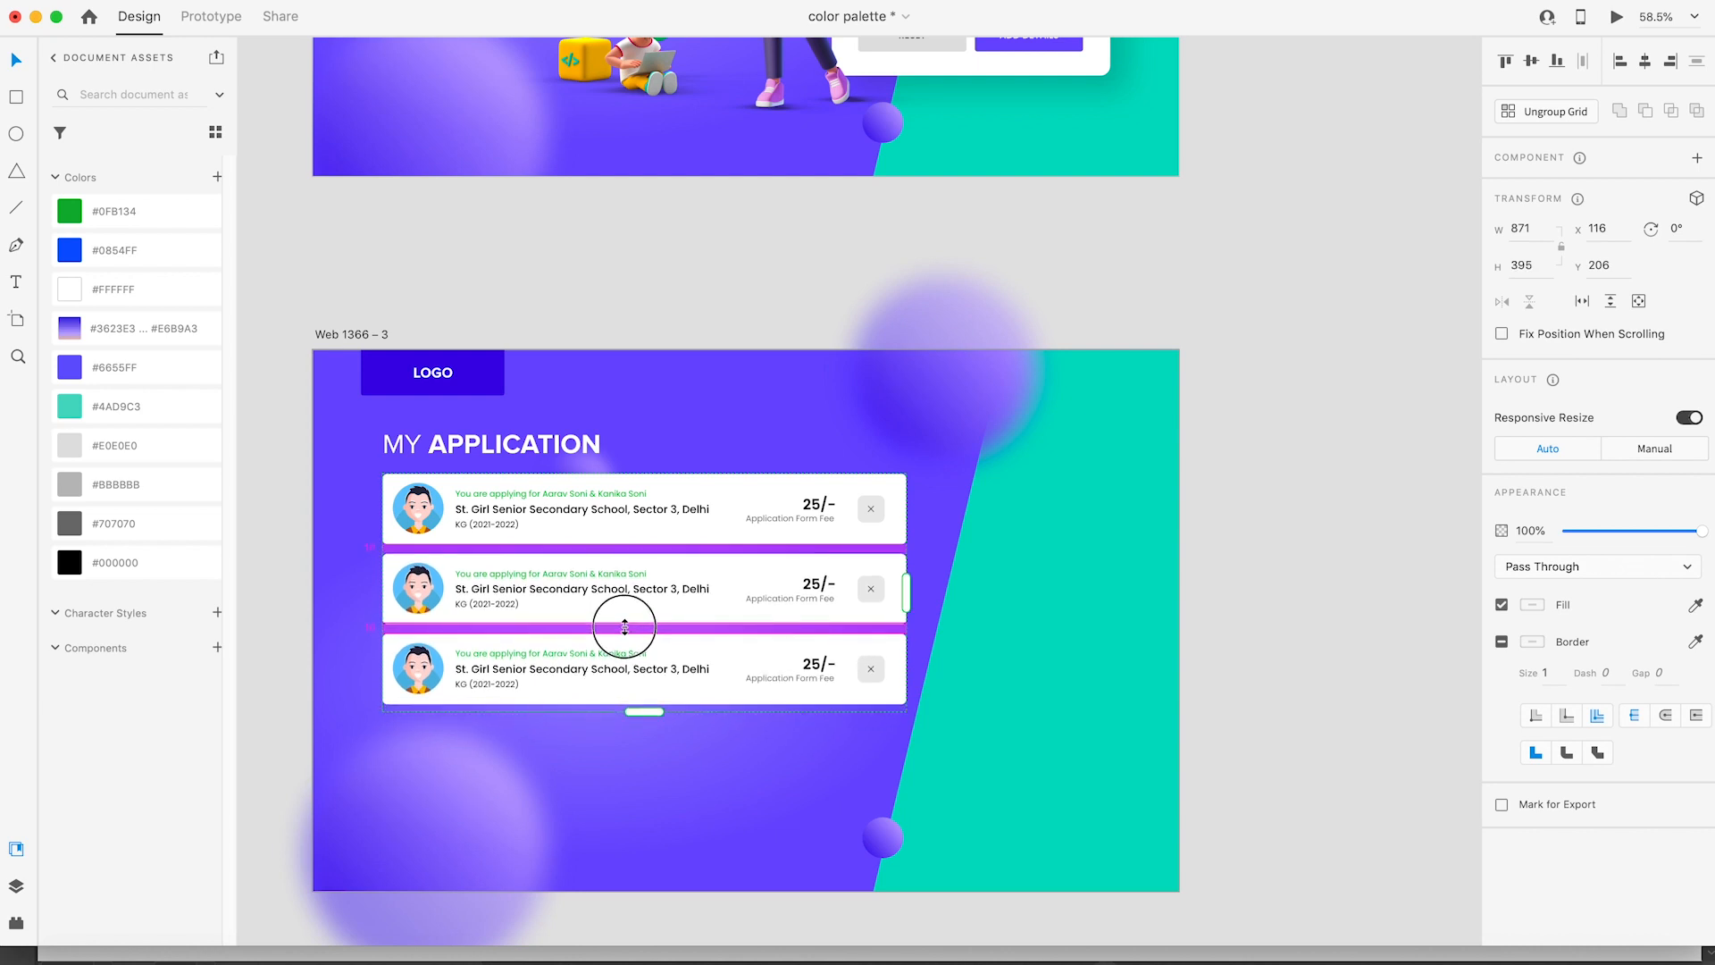
right_click(773, 587)
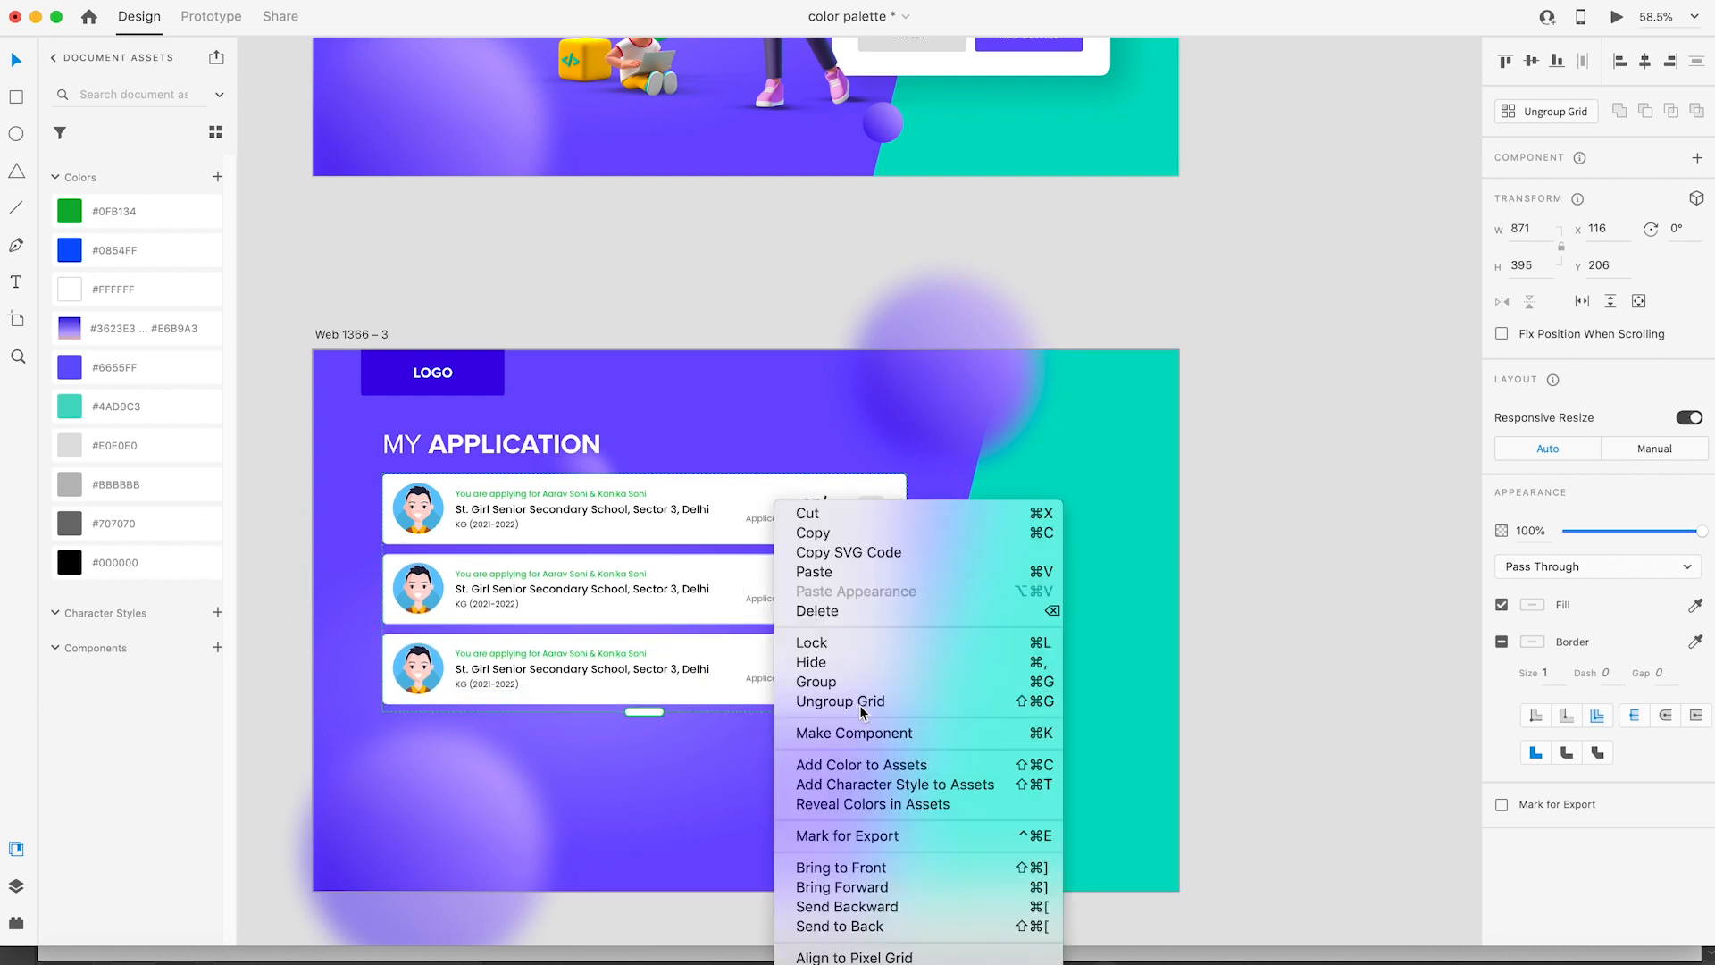
left_click(859, 705)
left_click(1343, 516)
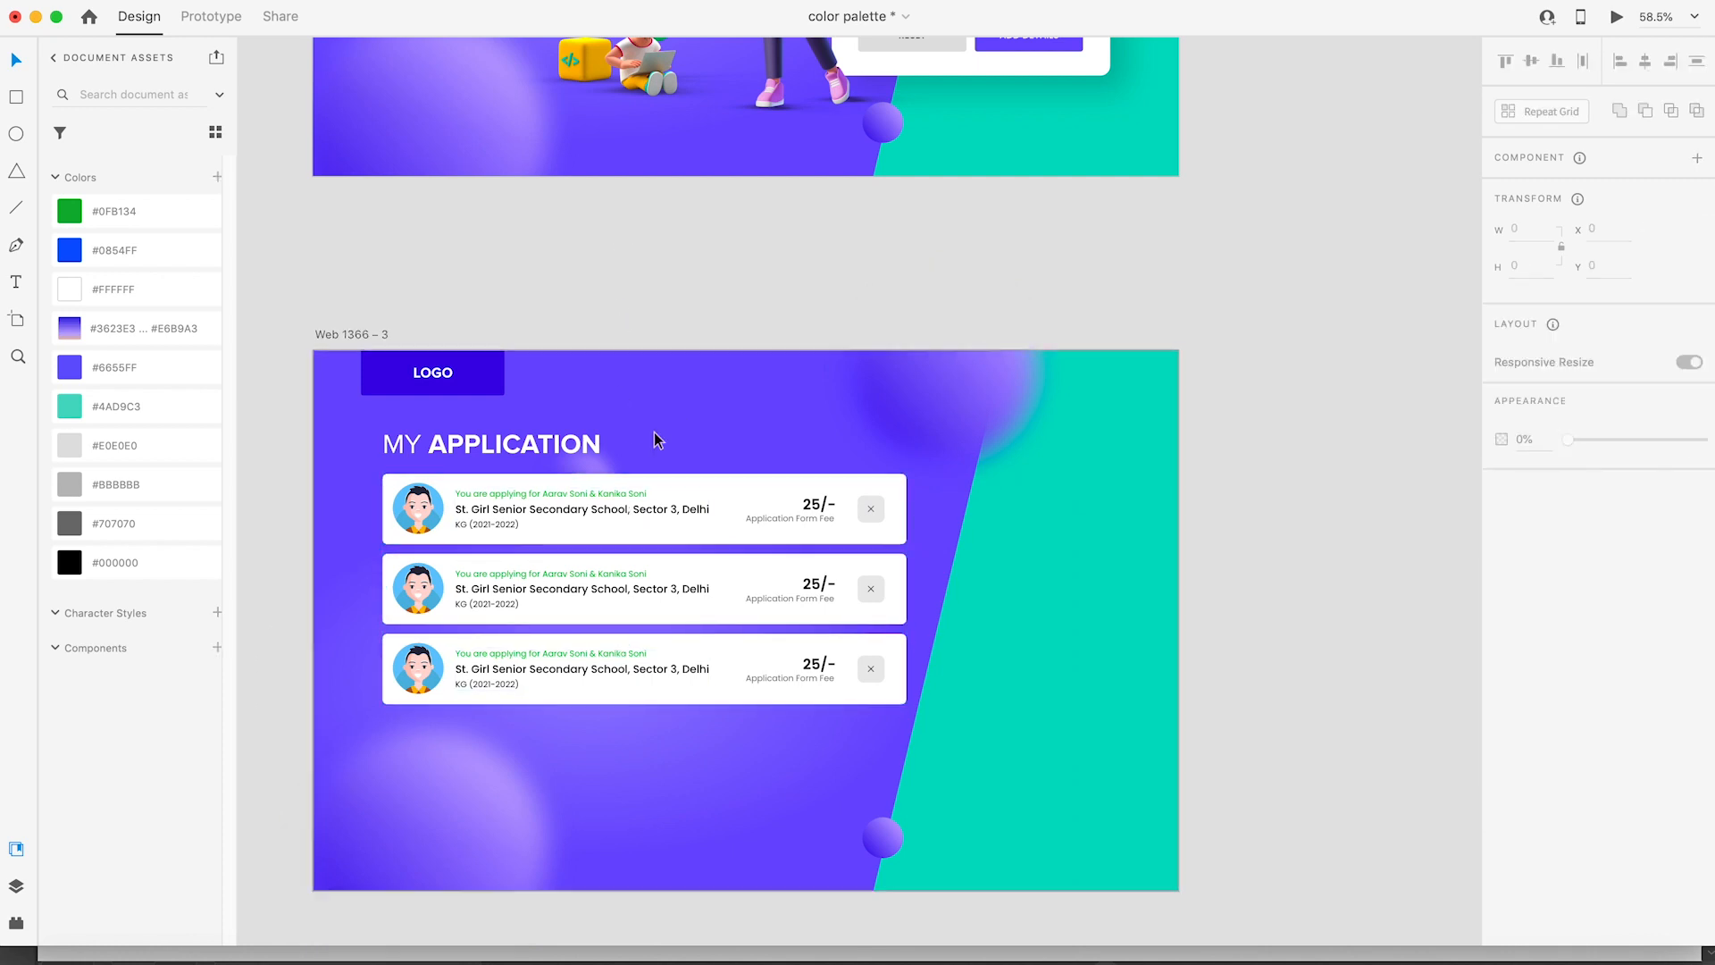
Step: Draw a rectangle about 366 by 383 beside the three application cards, matching their combined height
scroll(809, 510, "up", 2)
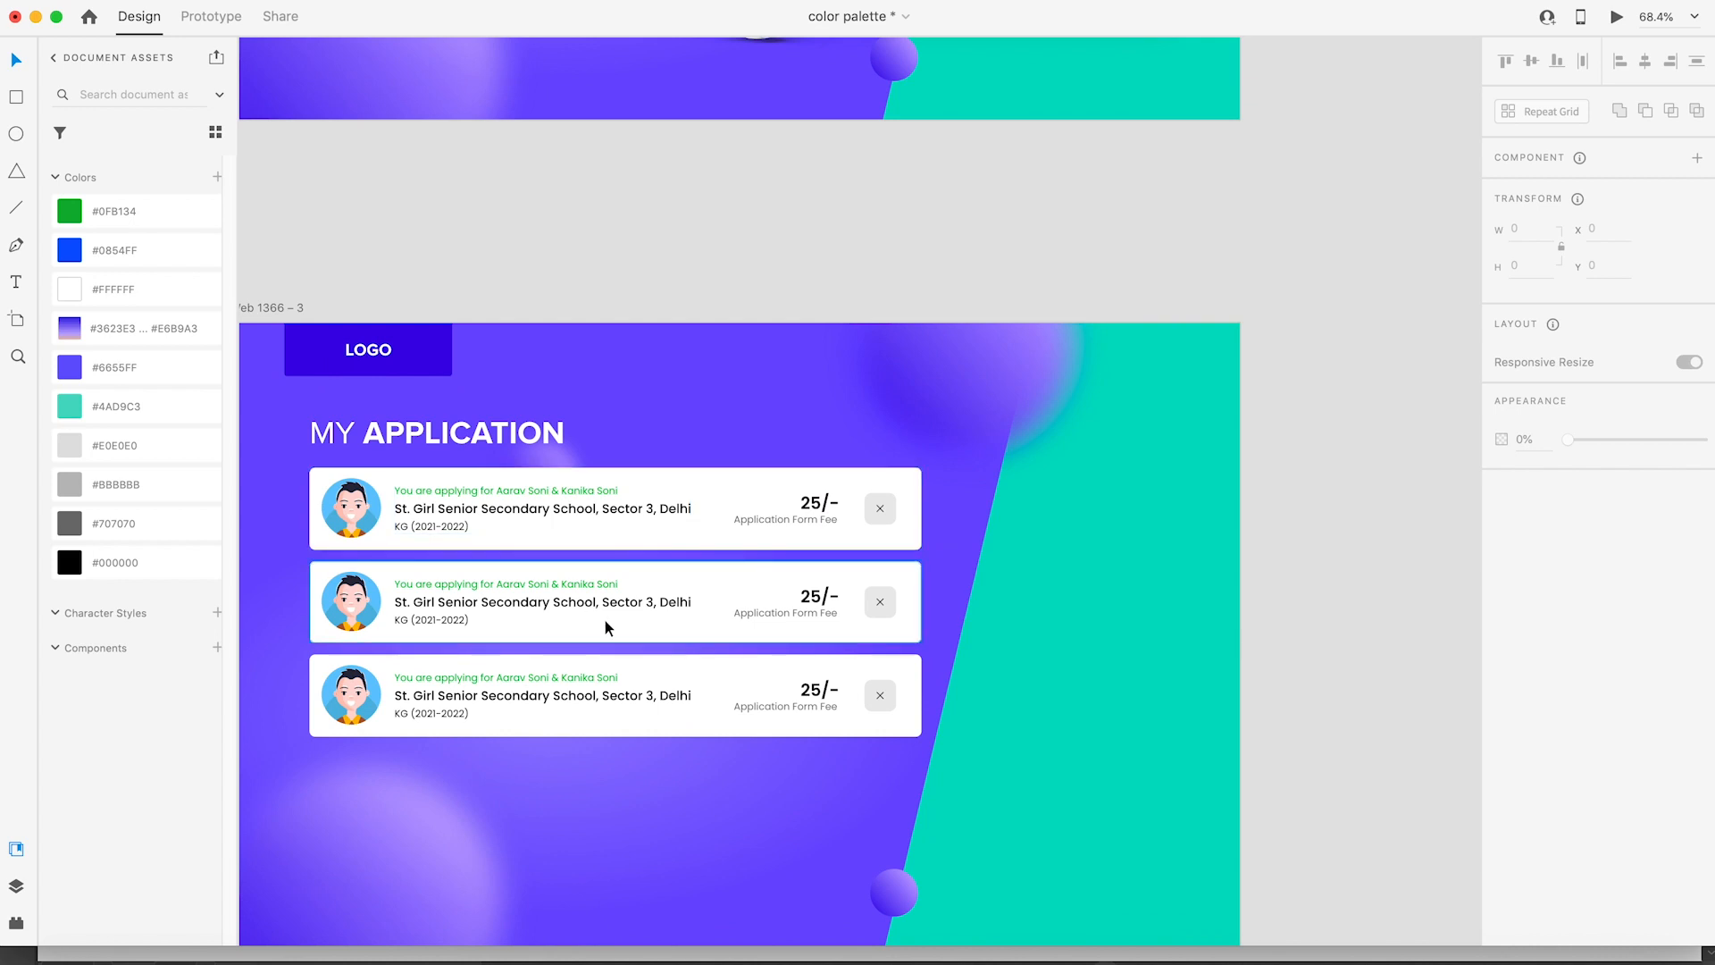
scroll(679, 597, "down", 2)
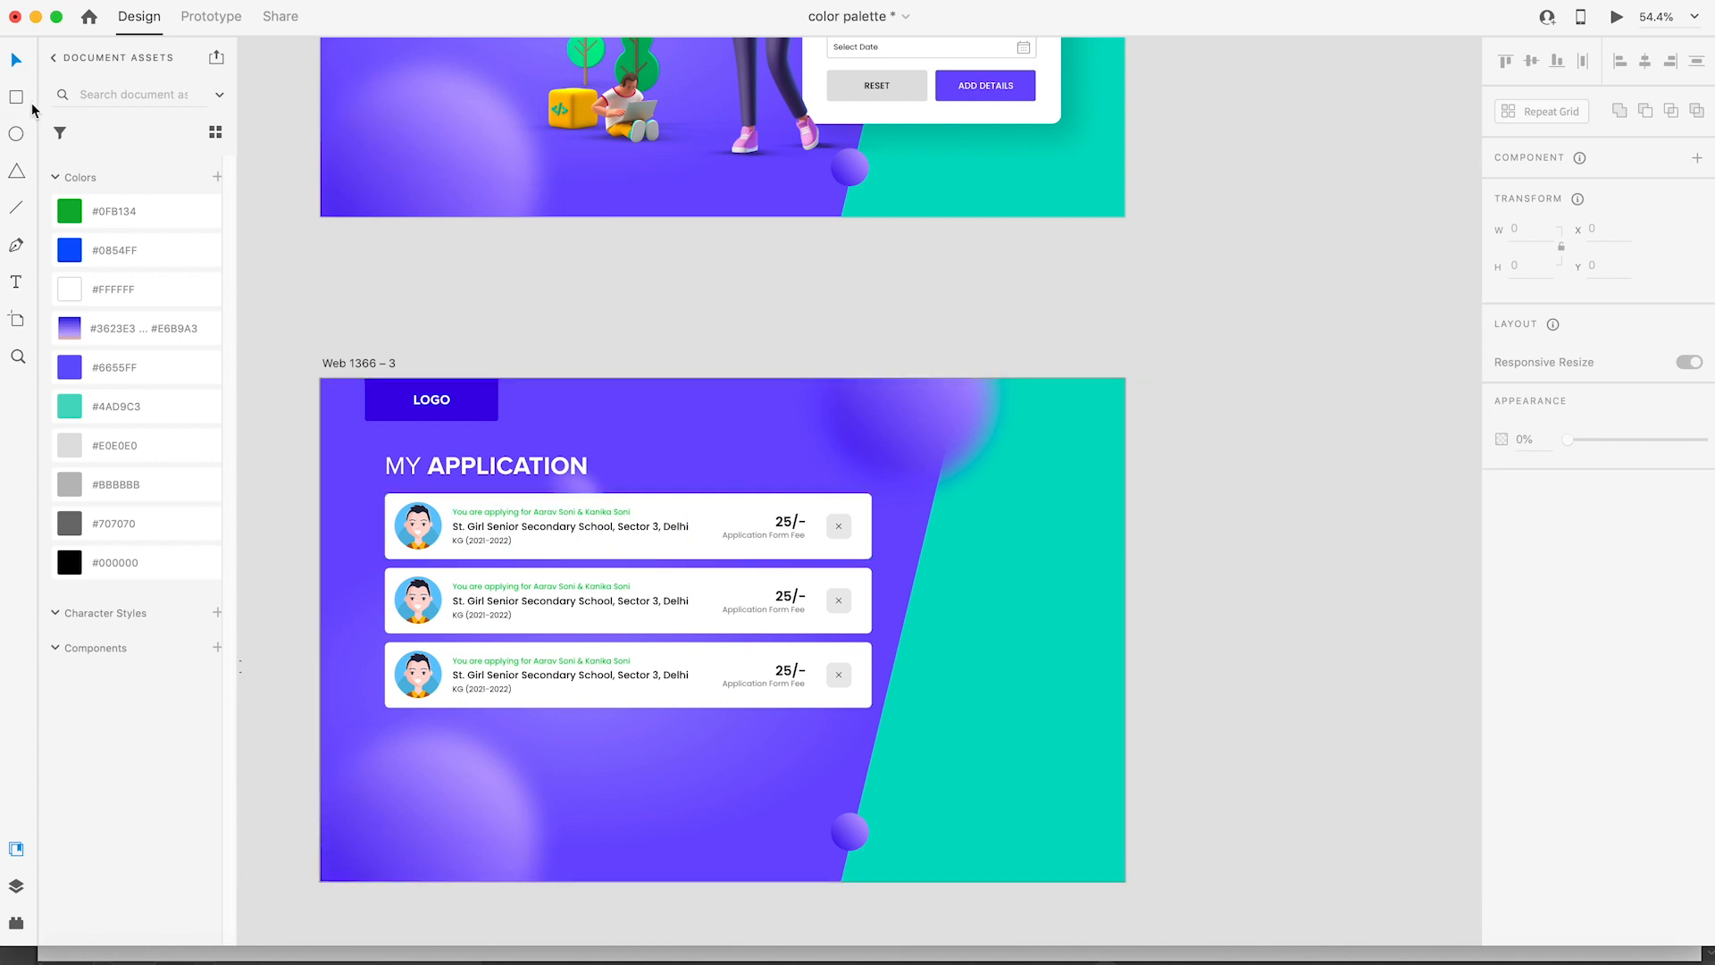
mouse_move(888, 496)
left_mouse_down()
mouse_move(1045, 705)
mouse_move(1091, 706)
left_mouse_up()
key("v")
Step: Copy the first application card's background and paste its appearance onto the new rectangle
left_click(798, 499)
key("super+c")
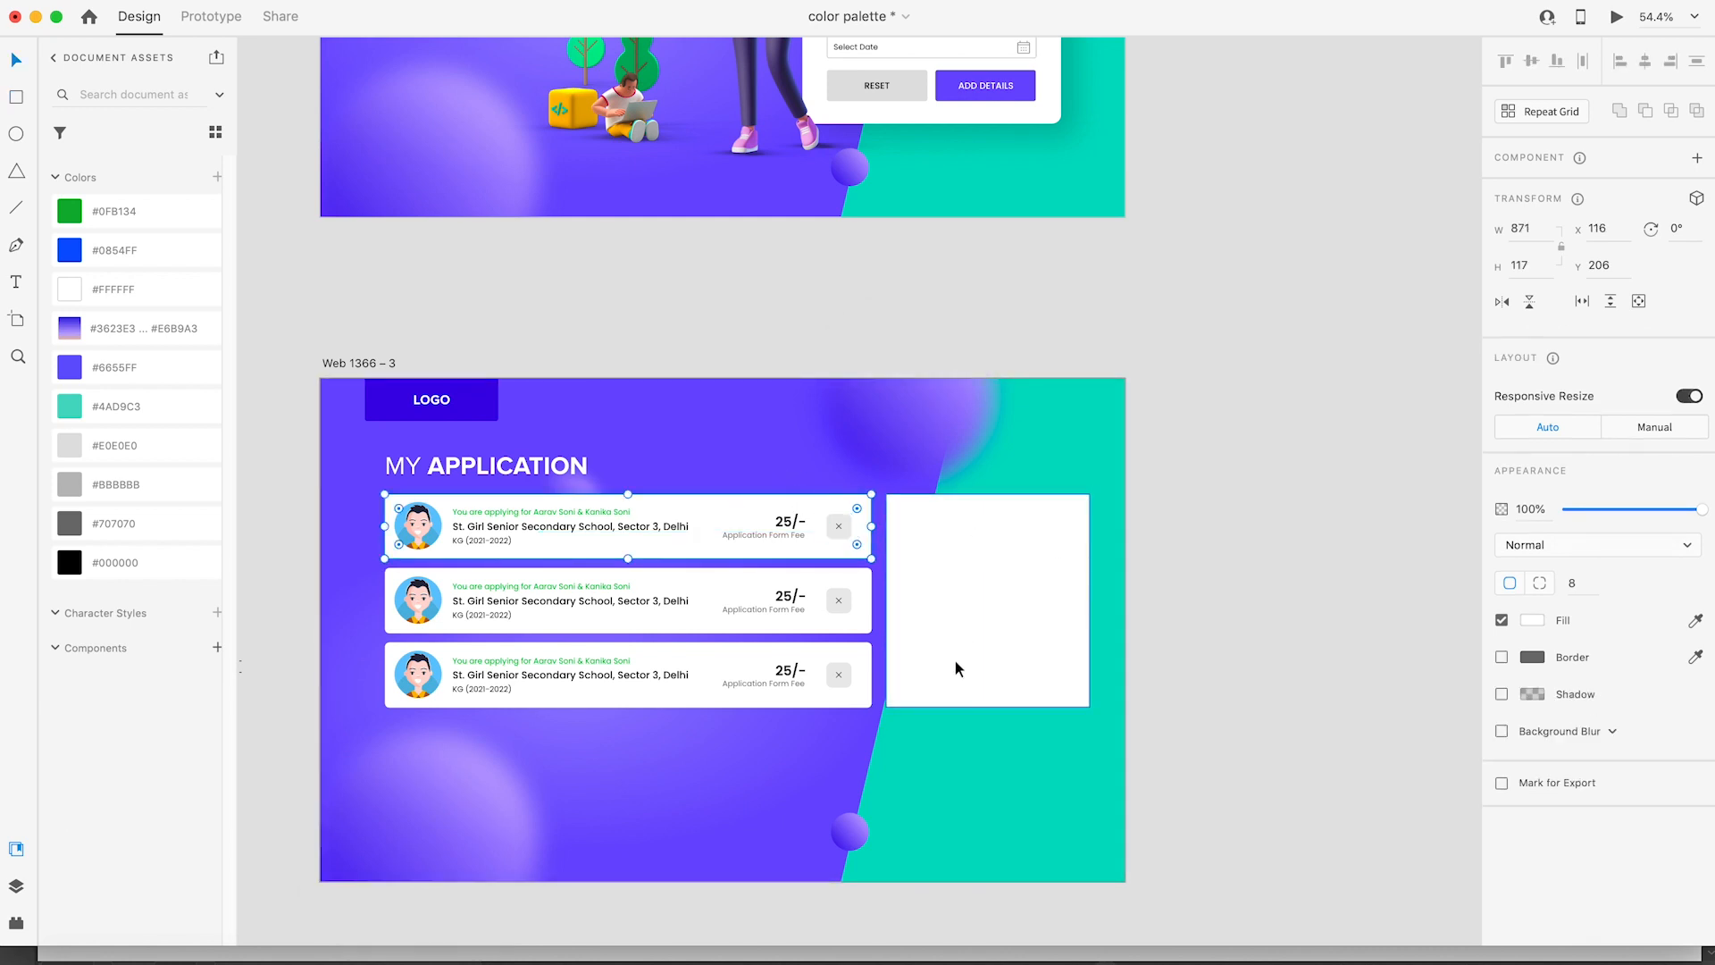
left_click(950, 539)
key("alt+super+v")
left_click(1230, 494)
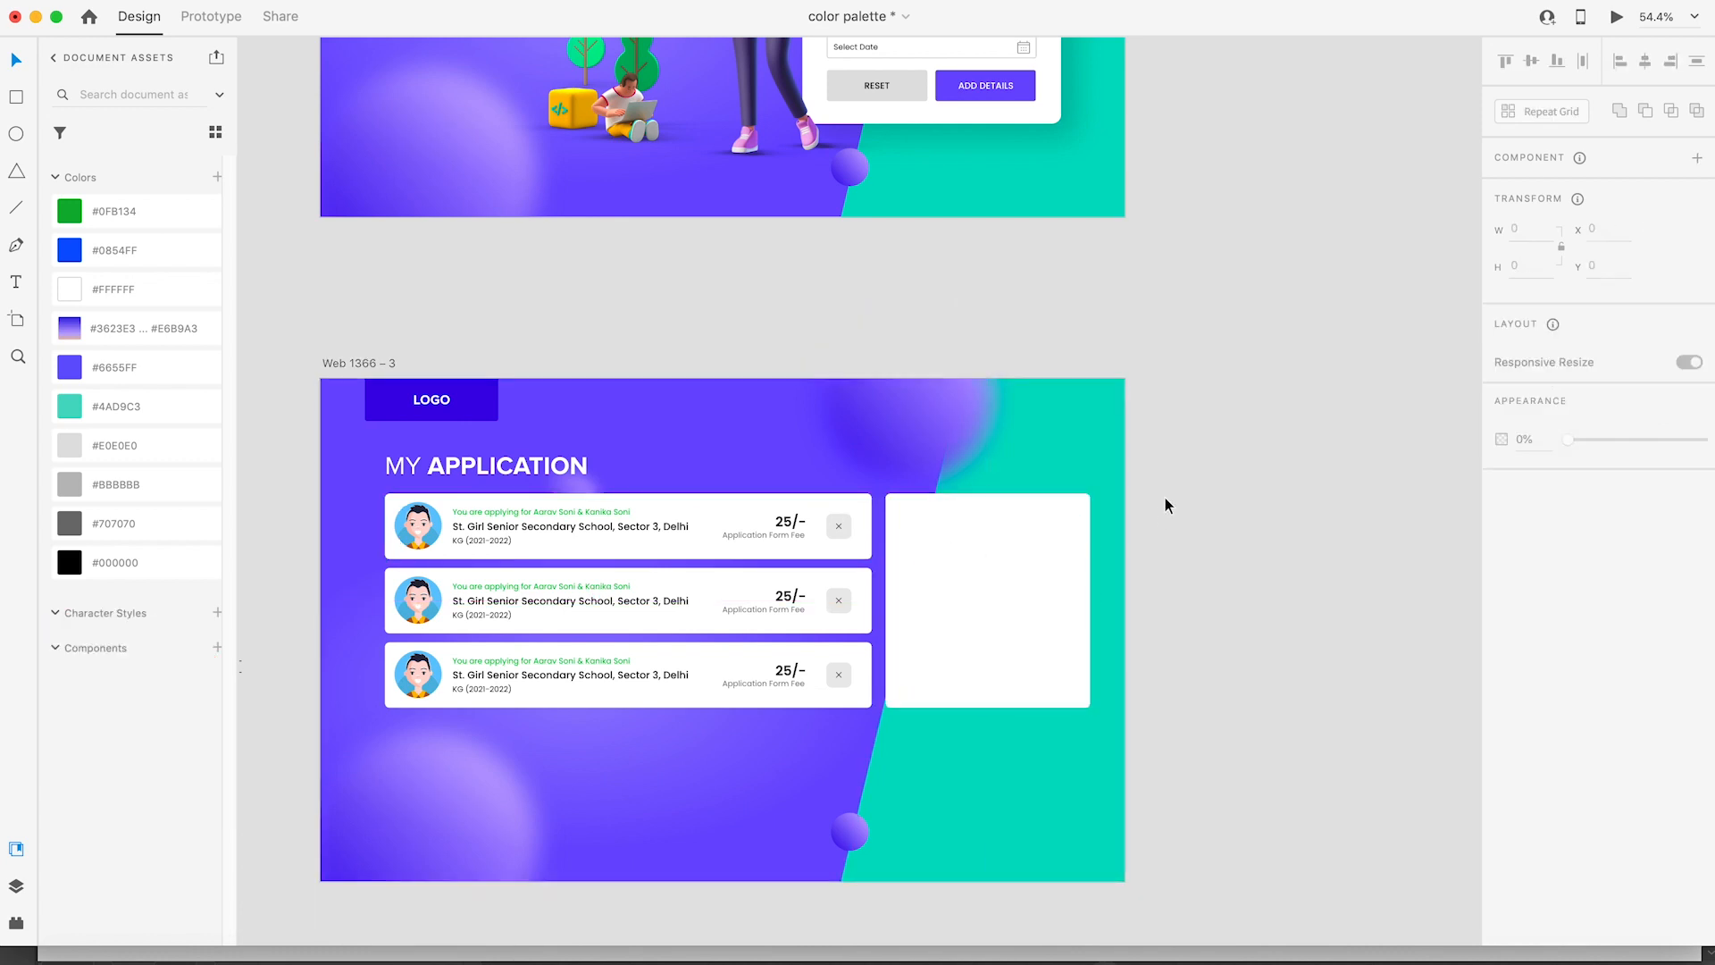
Step: Move the white panel closer to the application cards, at X 1003
key("z")
left_click(806, 764)
key("v")
left_click_drag(1022, 549, 1013, 550)
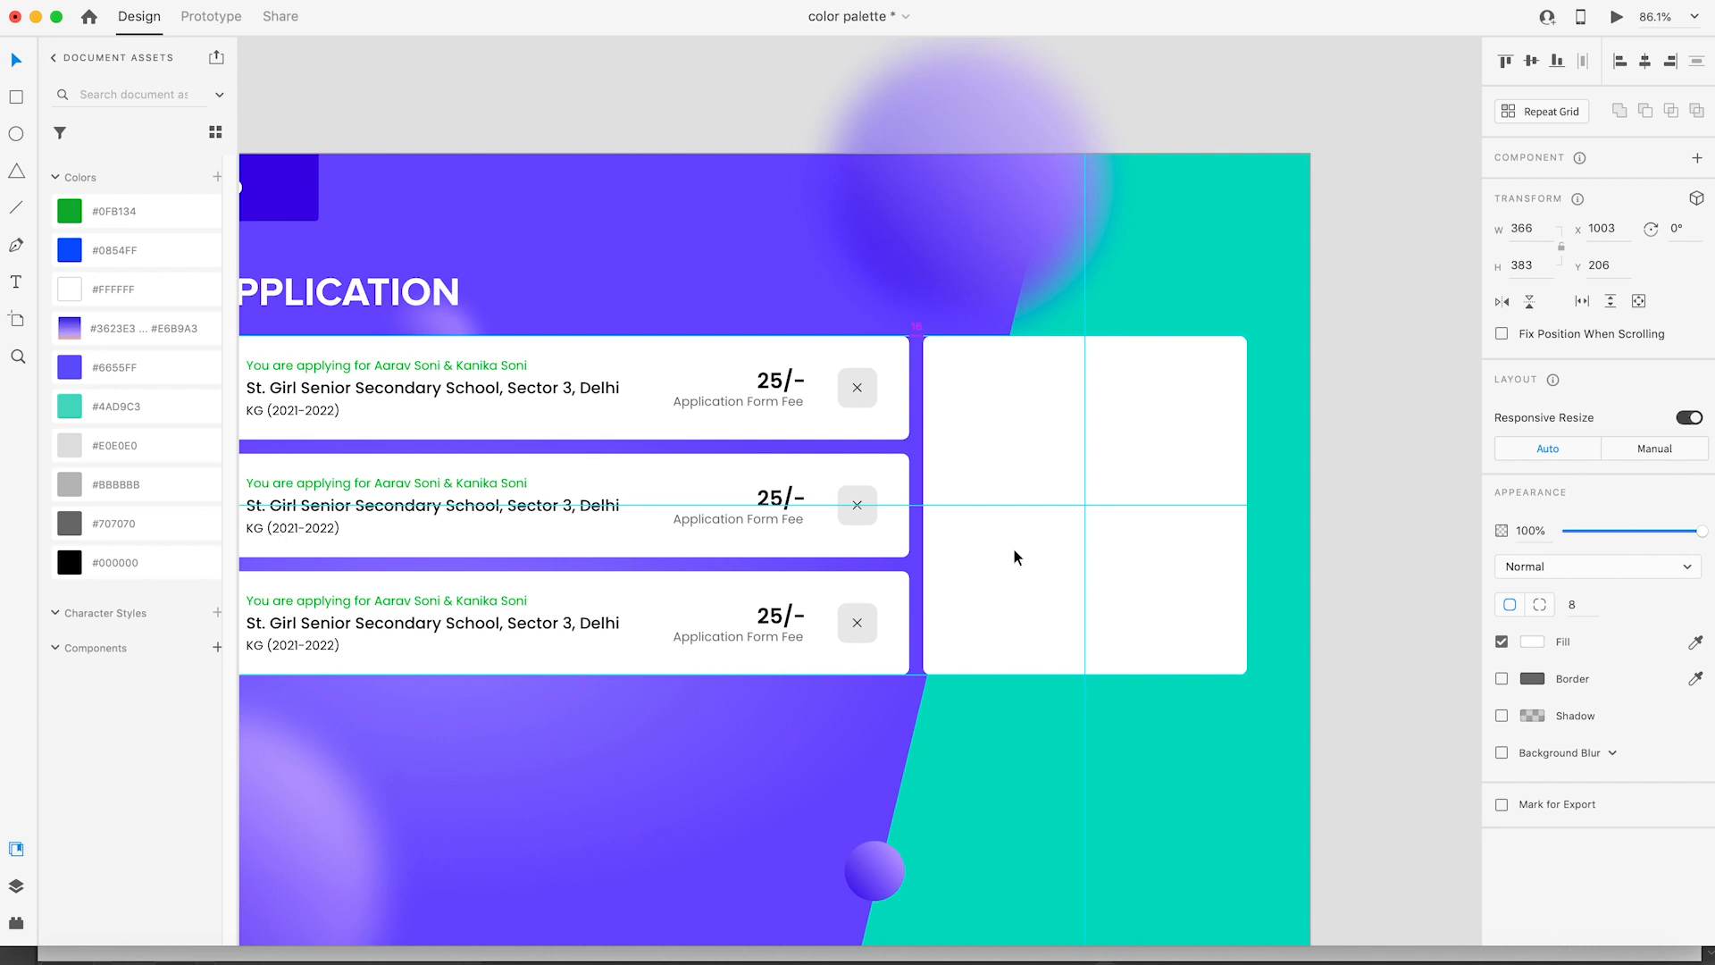
scroll(1028, 447, "down", 5)
left_click(1225, 447)
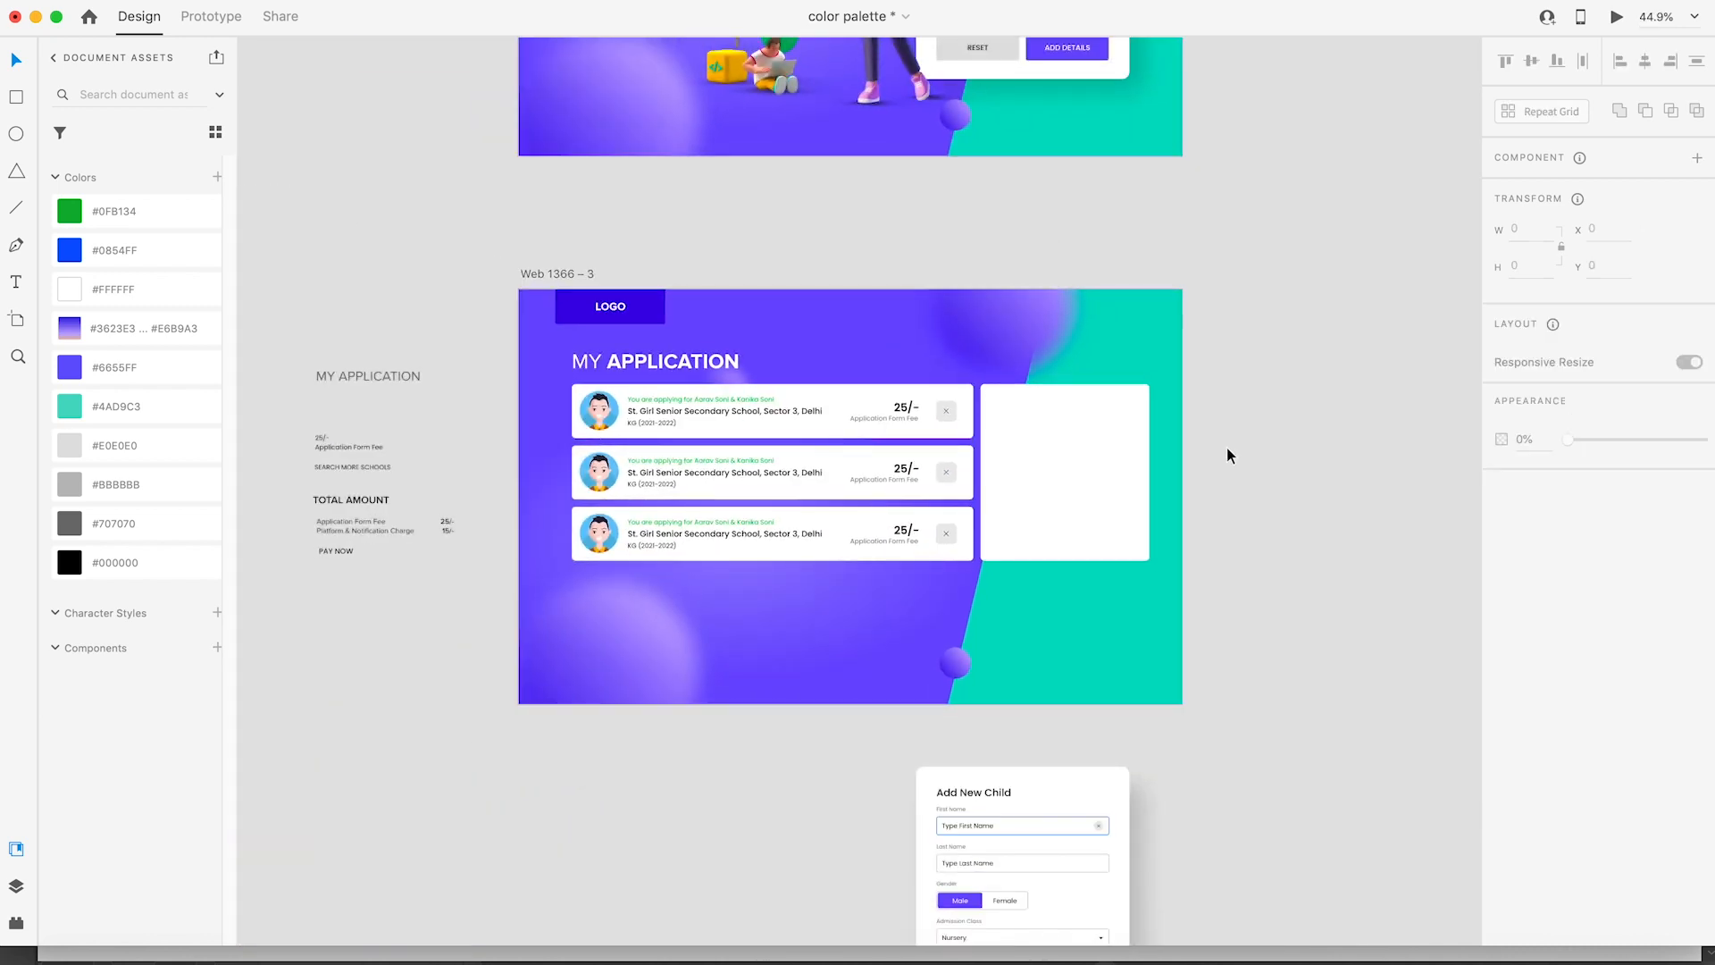
Step: Group the MY APPLICATION heading, the three cards and the white panel, and centre the group horizontally on the artboard
left_click_drag(1246, 565, 632, 366)
left_click(1001, 302)
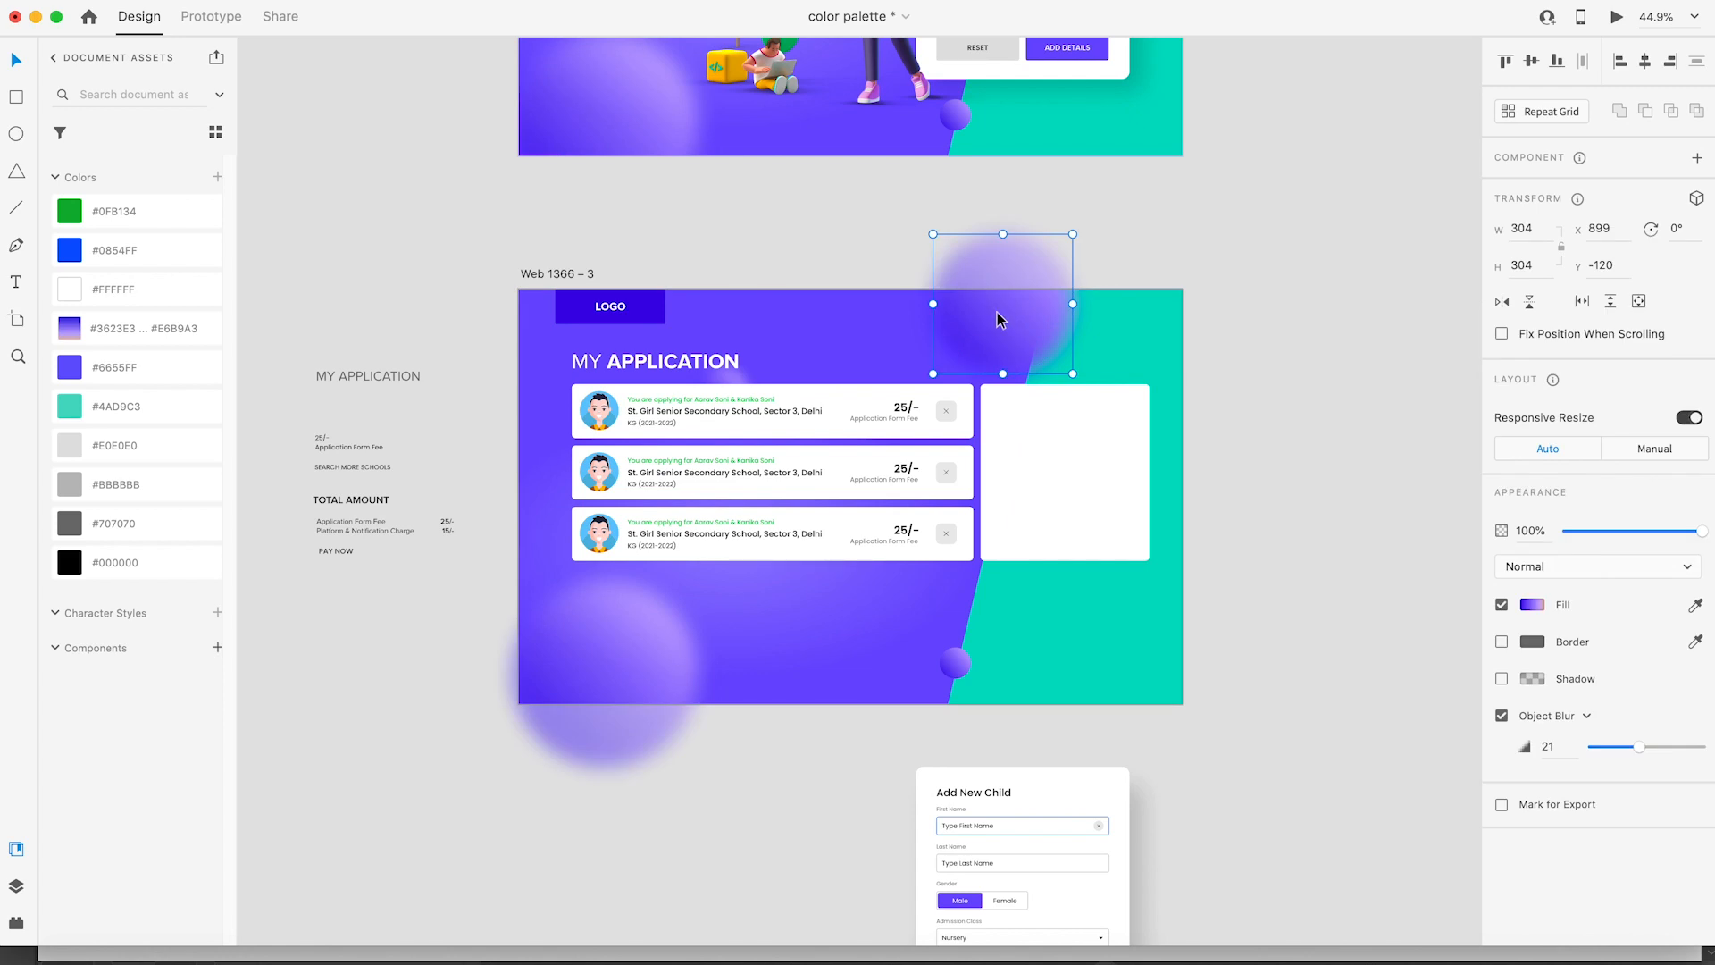
key("super+z")
left_click(639, 367, "shift")
key("super+g")
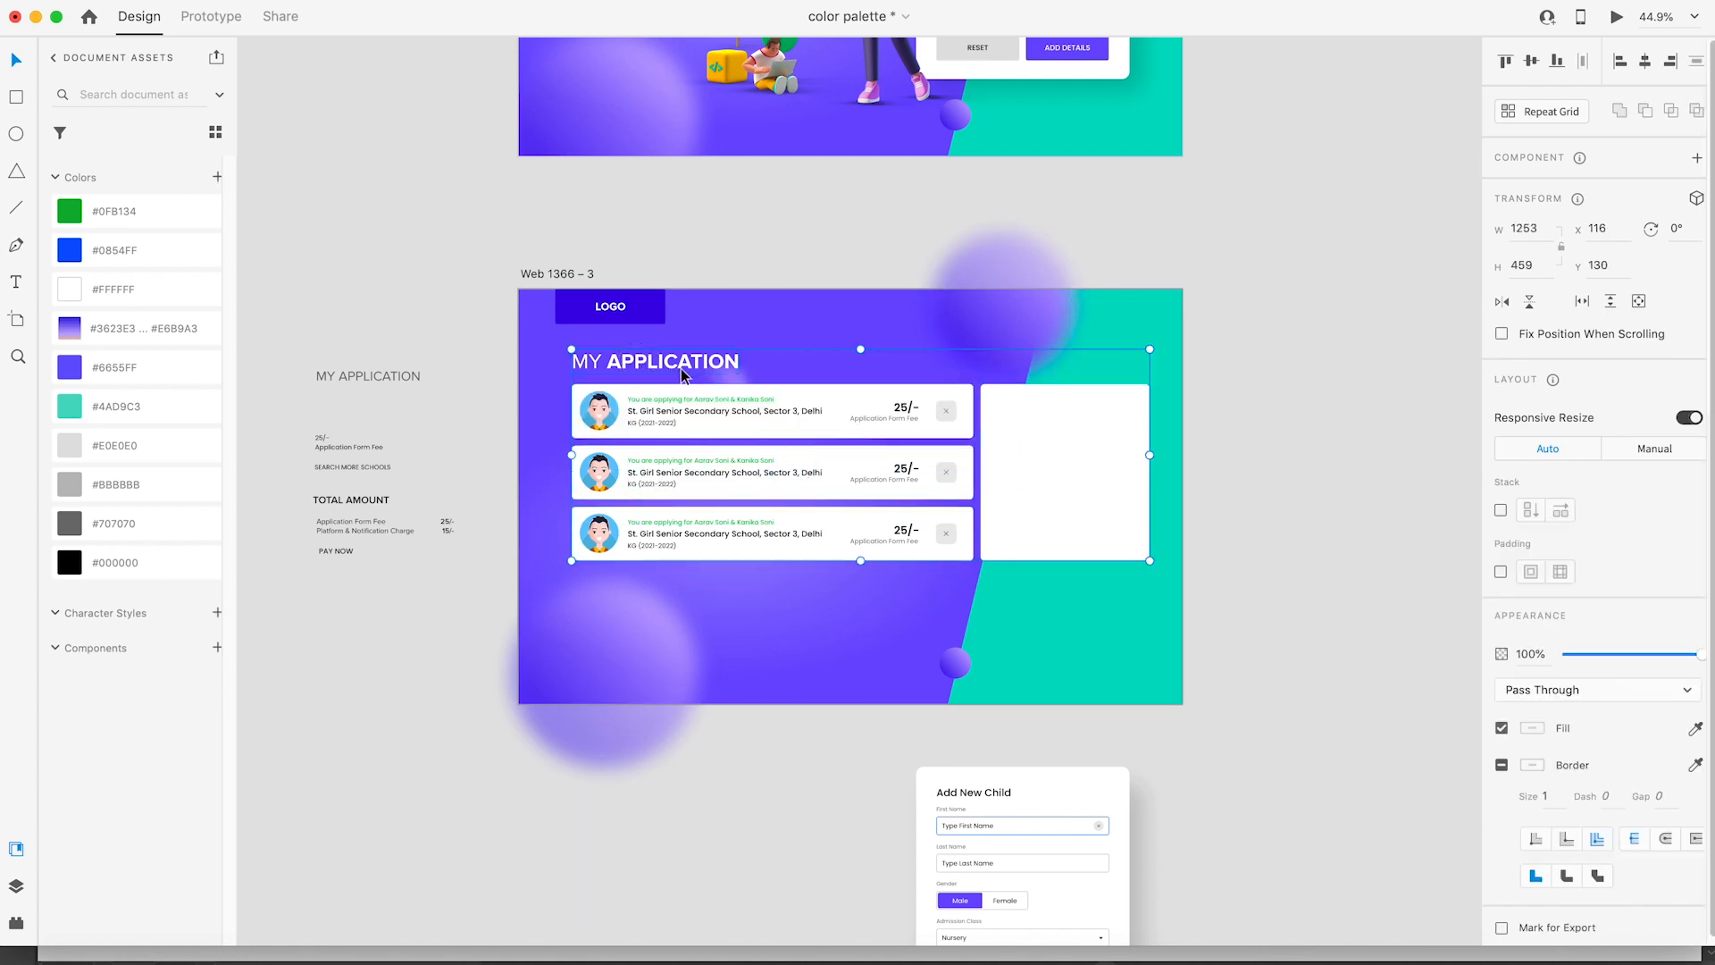
left_click(1645, 62)
left_click(1269, 447)
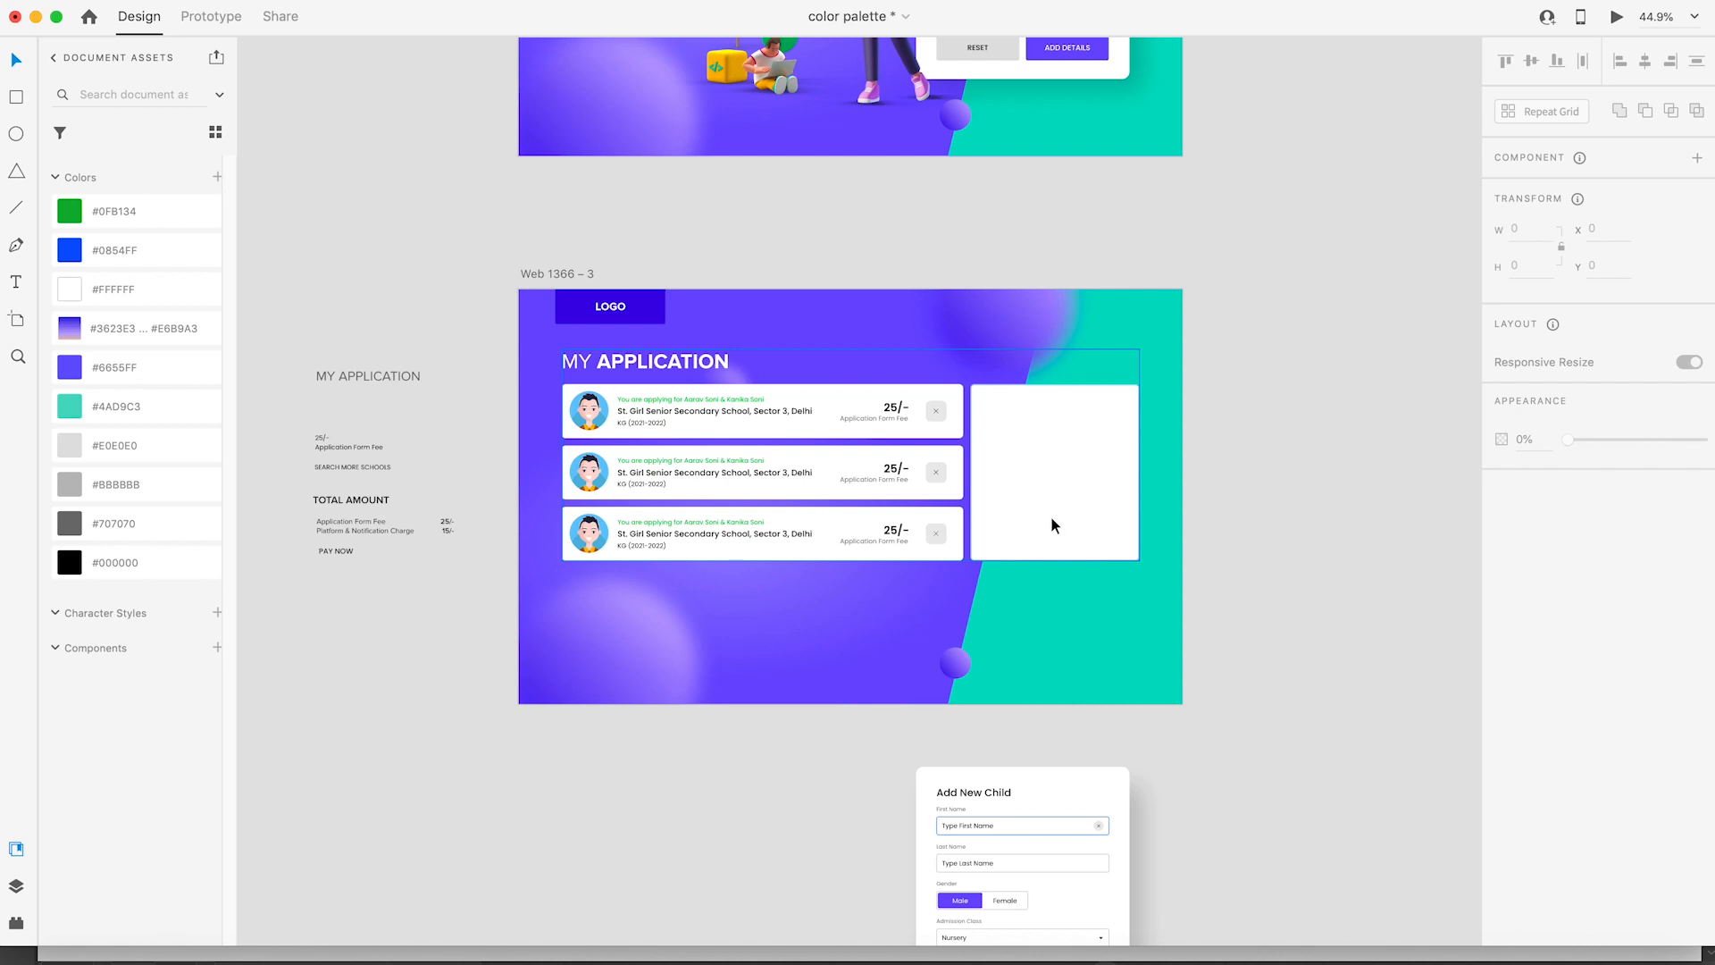
Step: Move the TOTAL AMOUNT text from outside the artboard into the upper-left corner of the white panel and refine its position
left_click(1361, 410)
left_click_drag(337, 498, 1009, 409)
left_click(1324, 389)
key("z")
left_click_drag(924, 357, 1261, 539)
key("v")
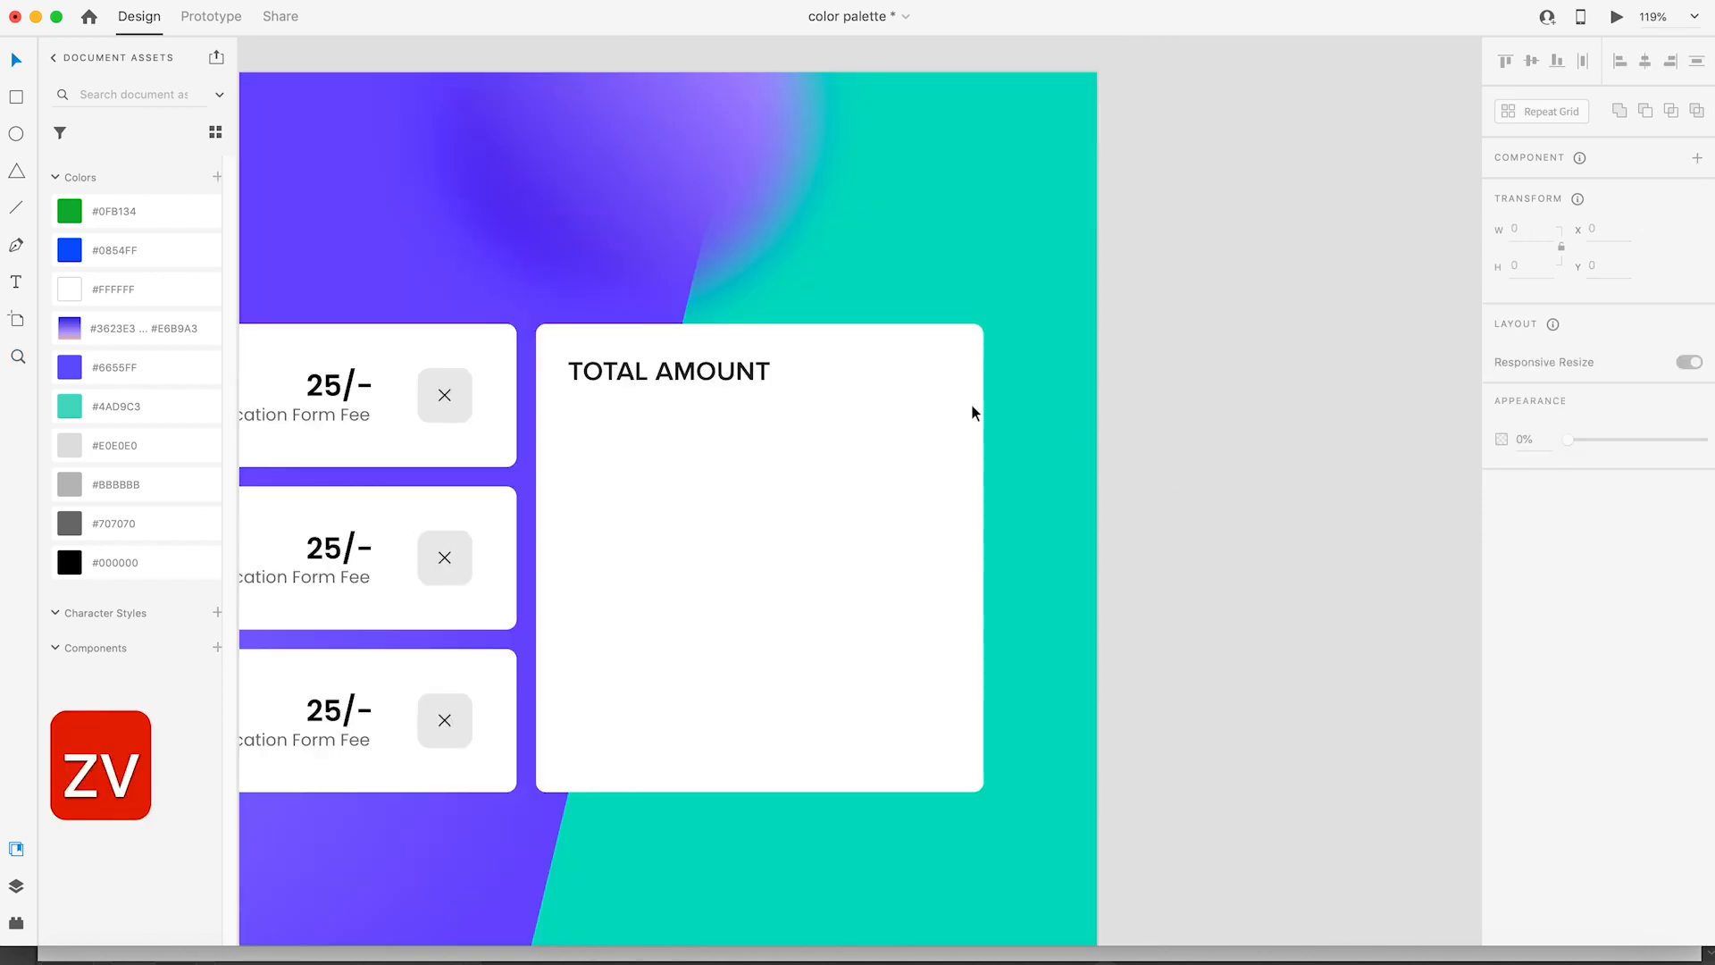
left_click_drag(708, 379, 710, 439)
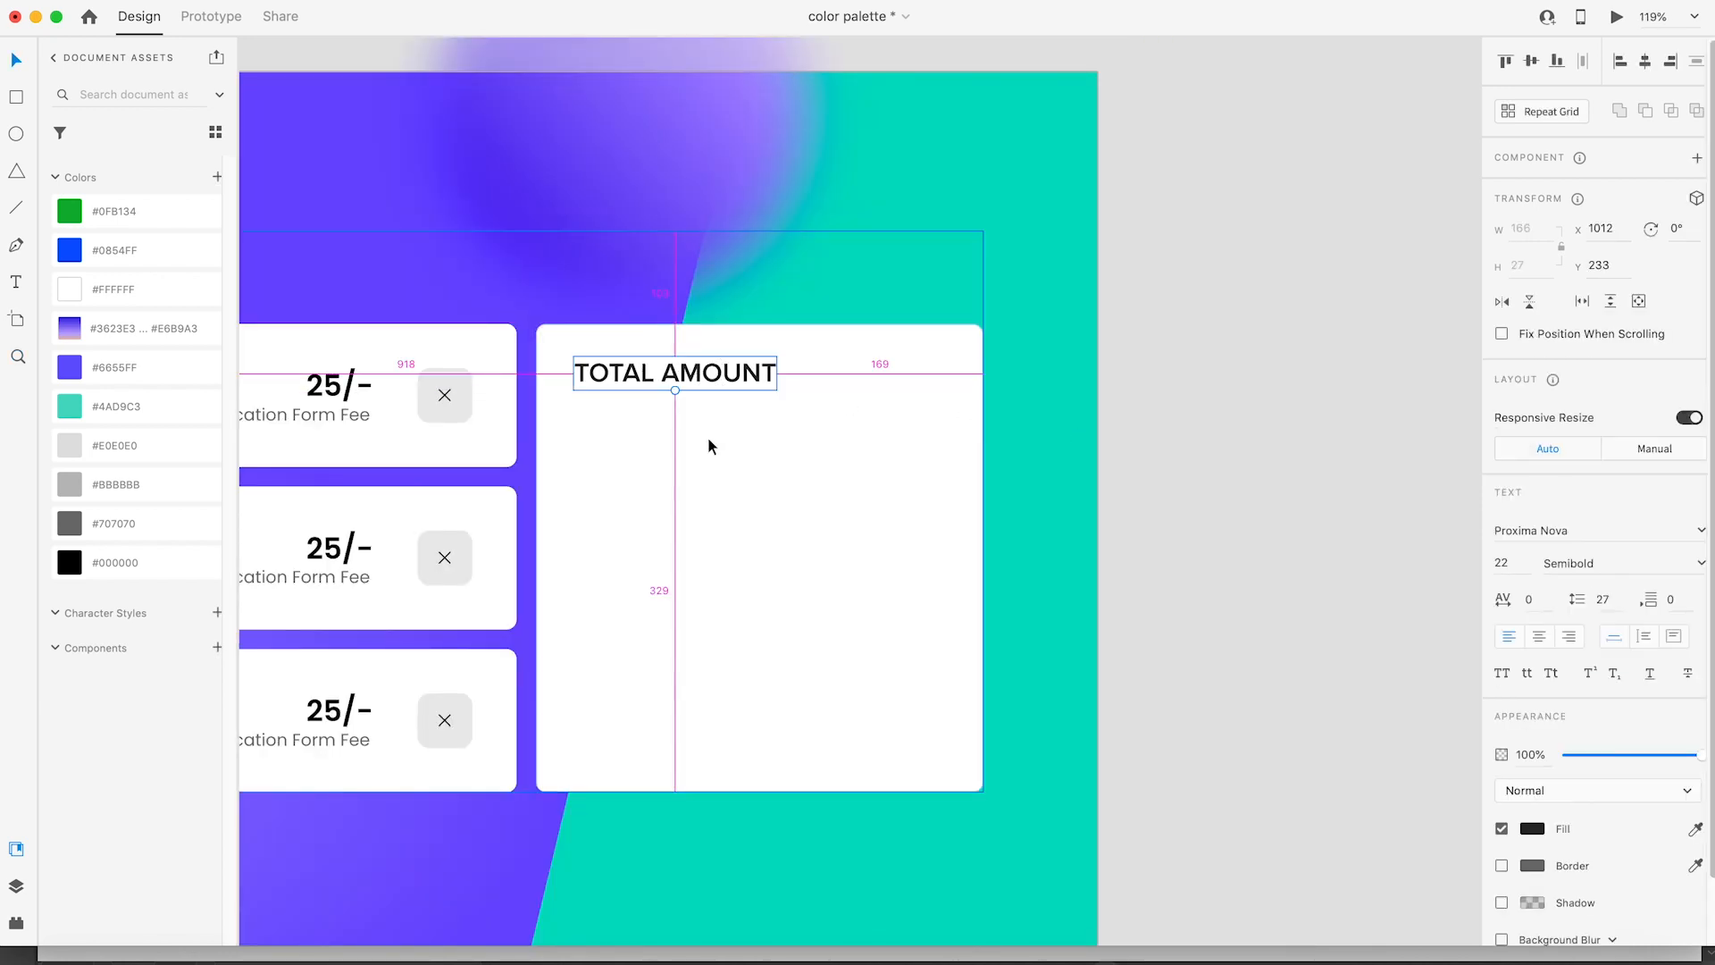
left_click(1188, 415)
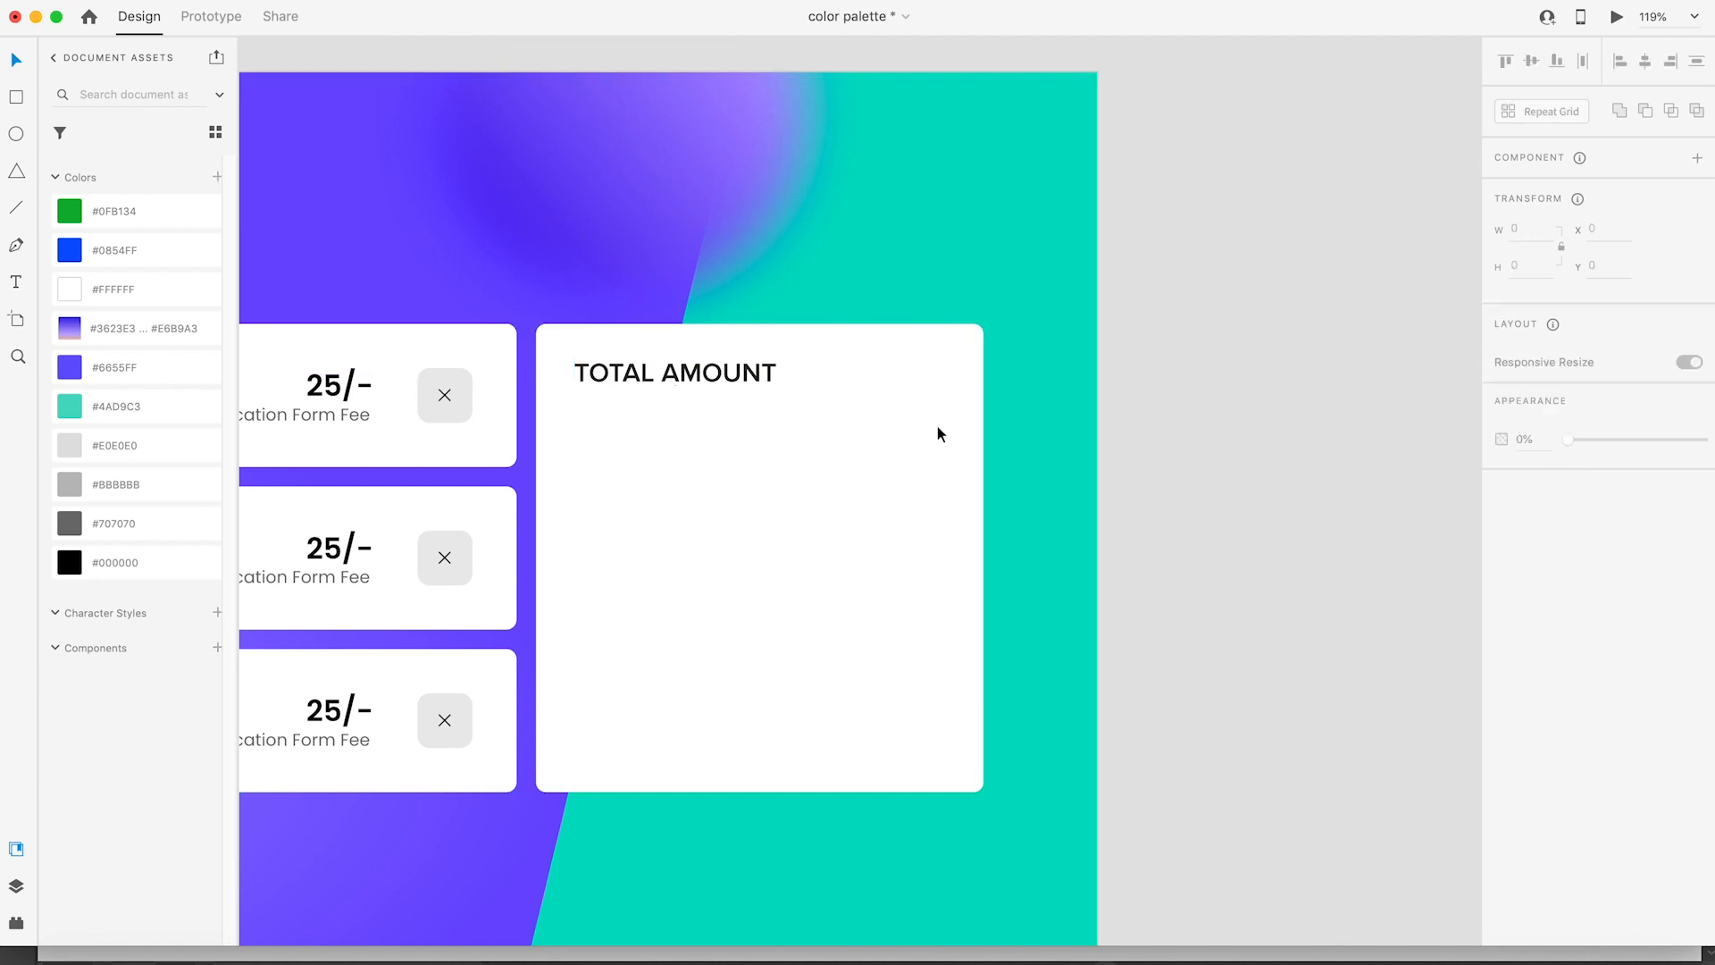
Step: Nudge the TOTAL AMOUNT heading slightly lower in the white panel and set its font weight to Bold
scroll(936, 426, "down", 5)
left_click_drag(727, 294, 728, 299)
left_click(1699, 565)
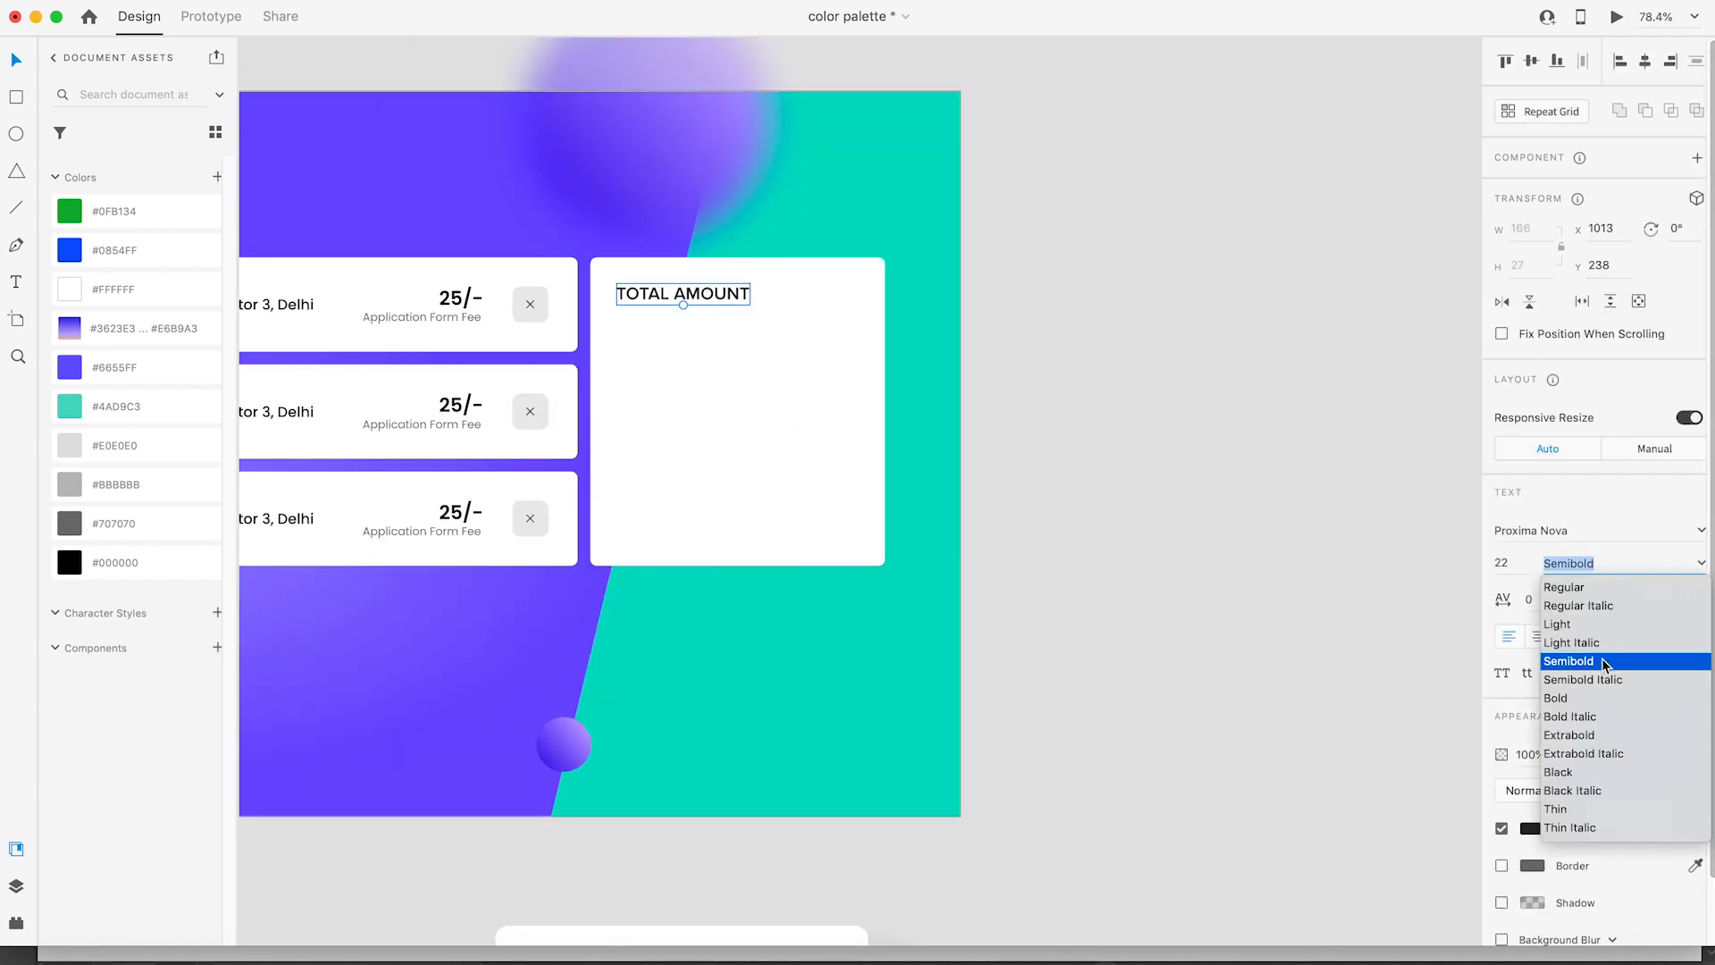
left_click(1559, 698)
left_click(1137, 391)
Step: Move the fee labels, their prices and the PAY NOW text into the white panel below TOTAL AMOUNT
scroll(1029, 427, "down", 3)
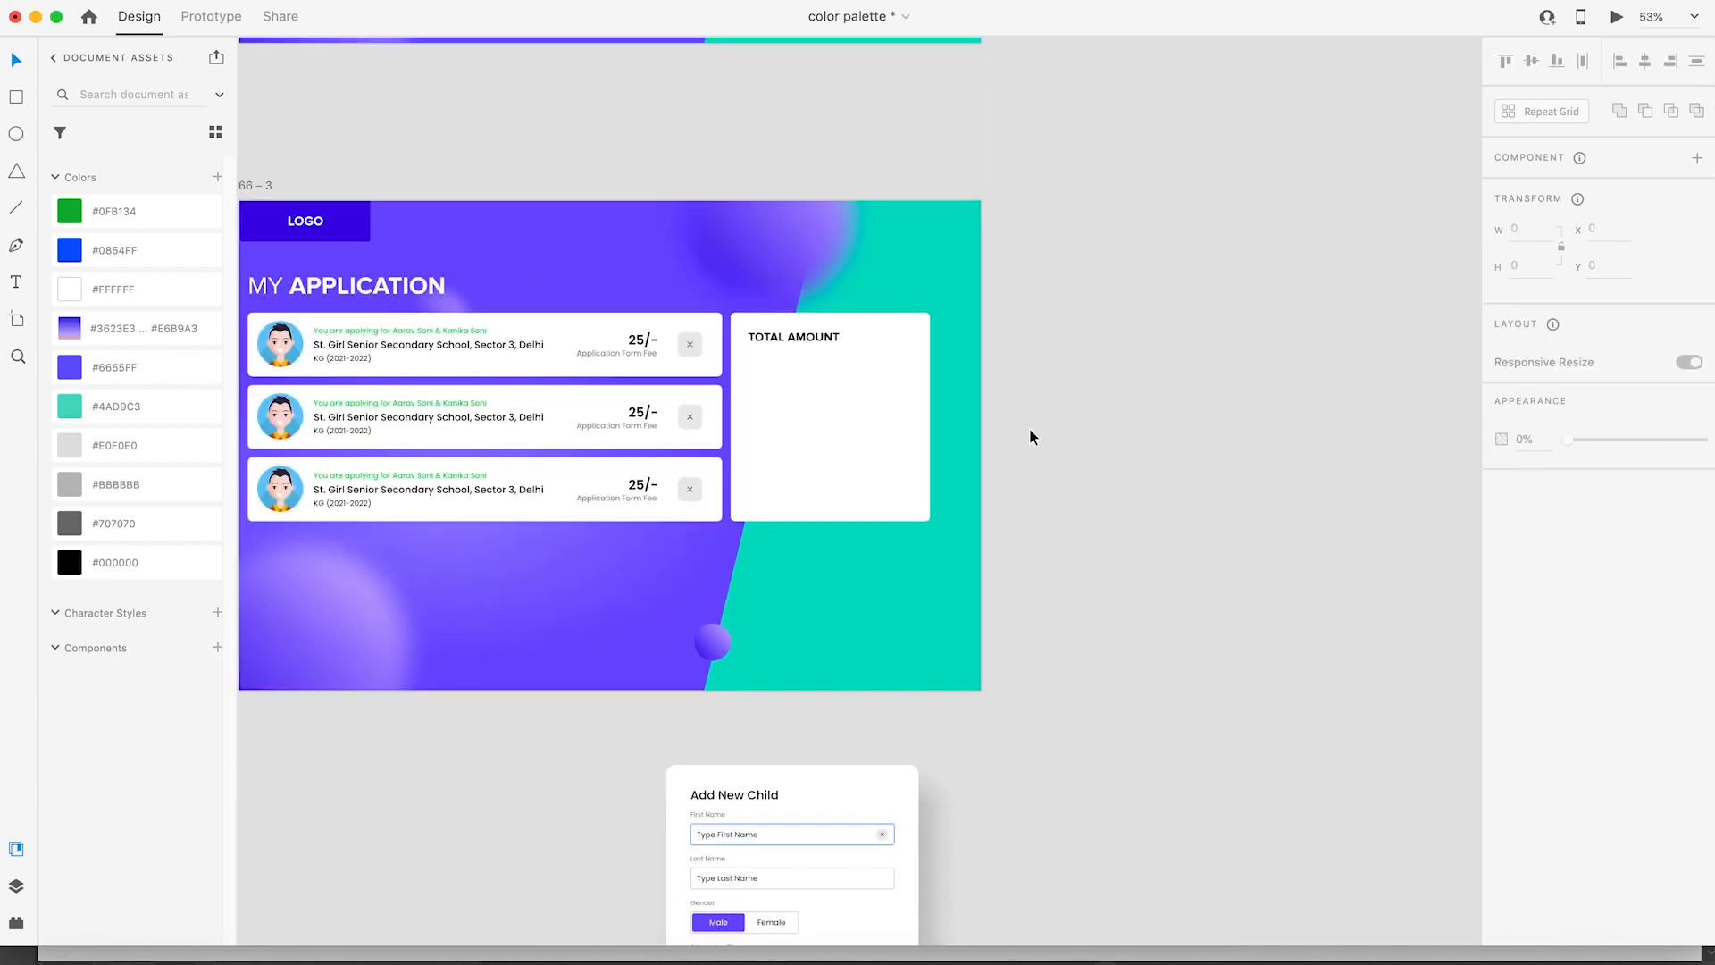
scroll(1002, 551, "down", 2)
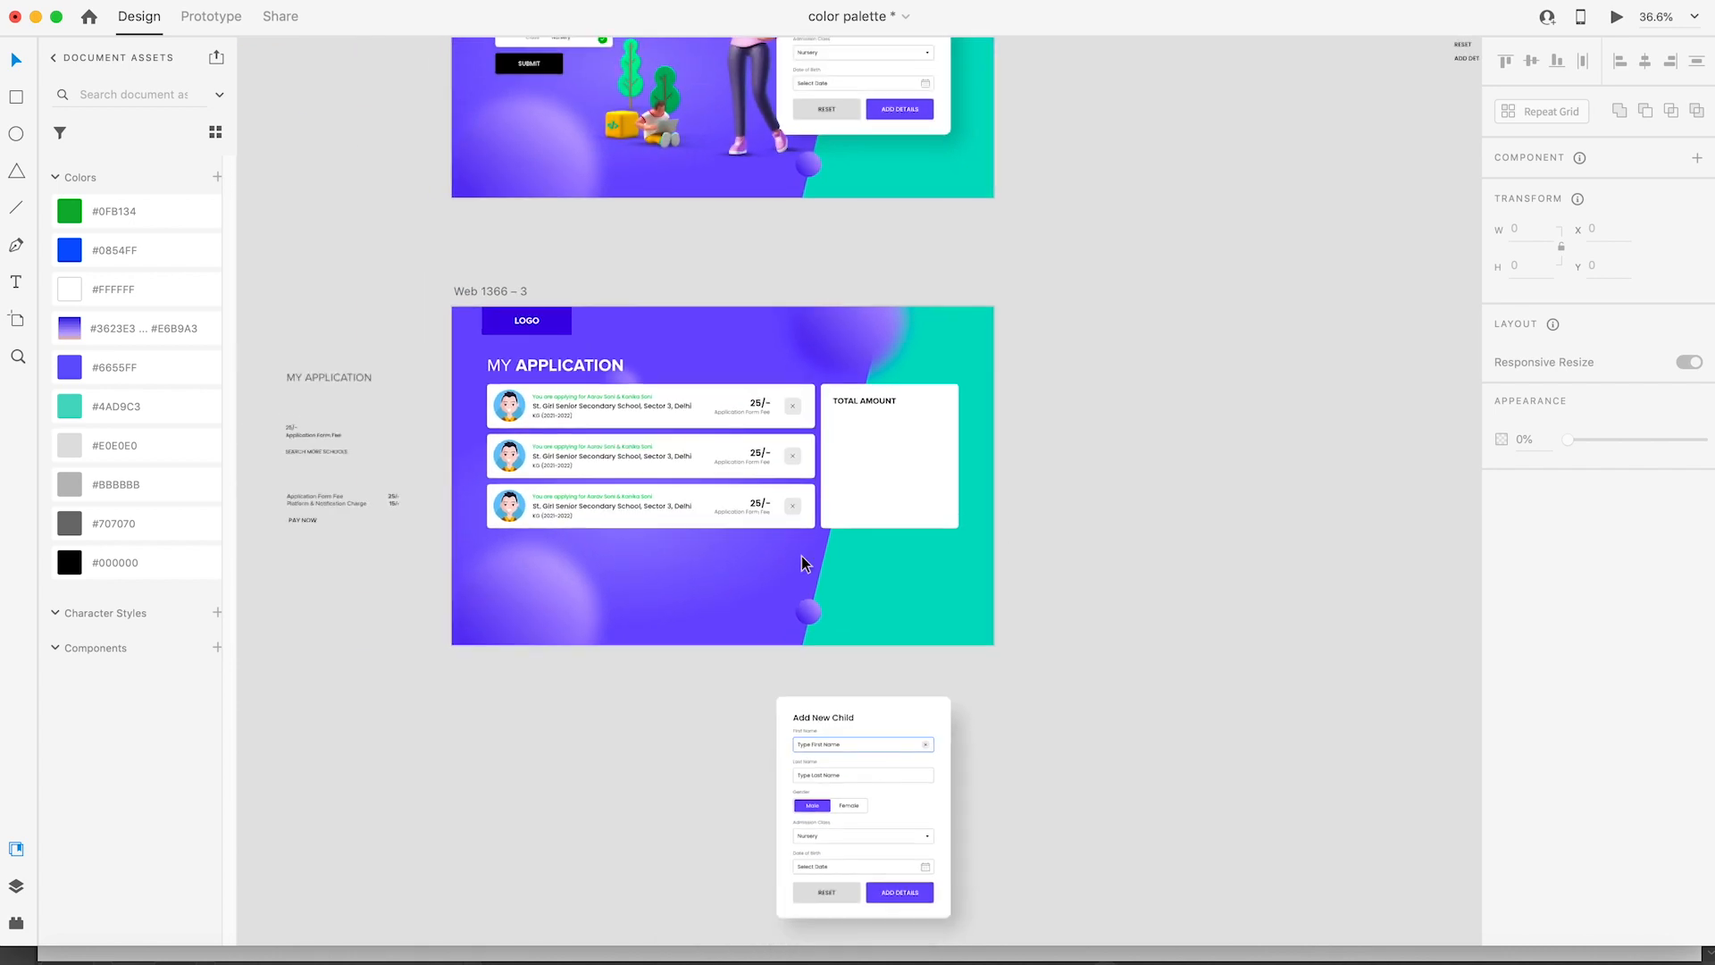
left_click(327, 506)
left_click(393, 499, "shift")
left_click_drag(350, 505, 850, 414)
left_click(1075, 414)
Step: Change the Application Form Fee price in the white panel to 75/-
key("z")
left_click_drag(1042, 371, 731, 523)
key("v")
left_click(770, 411)
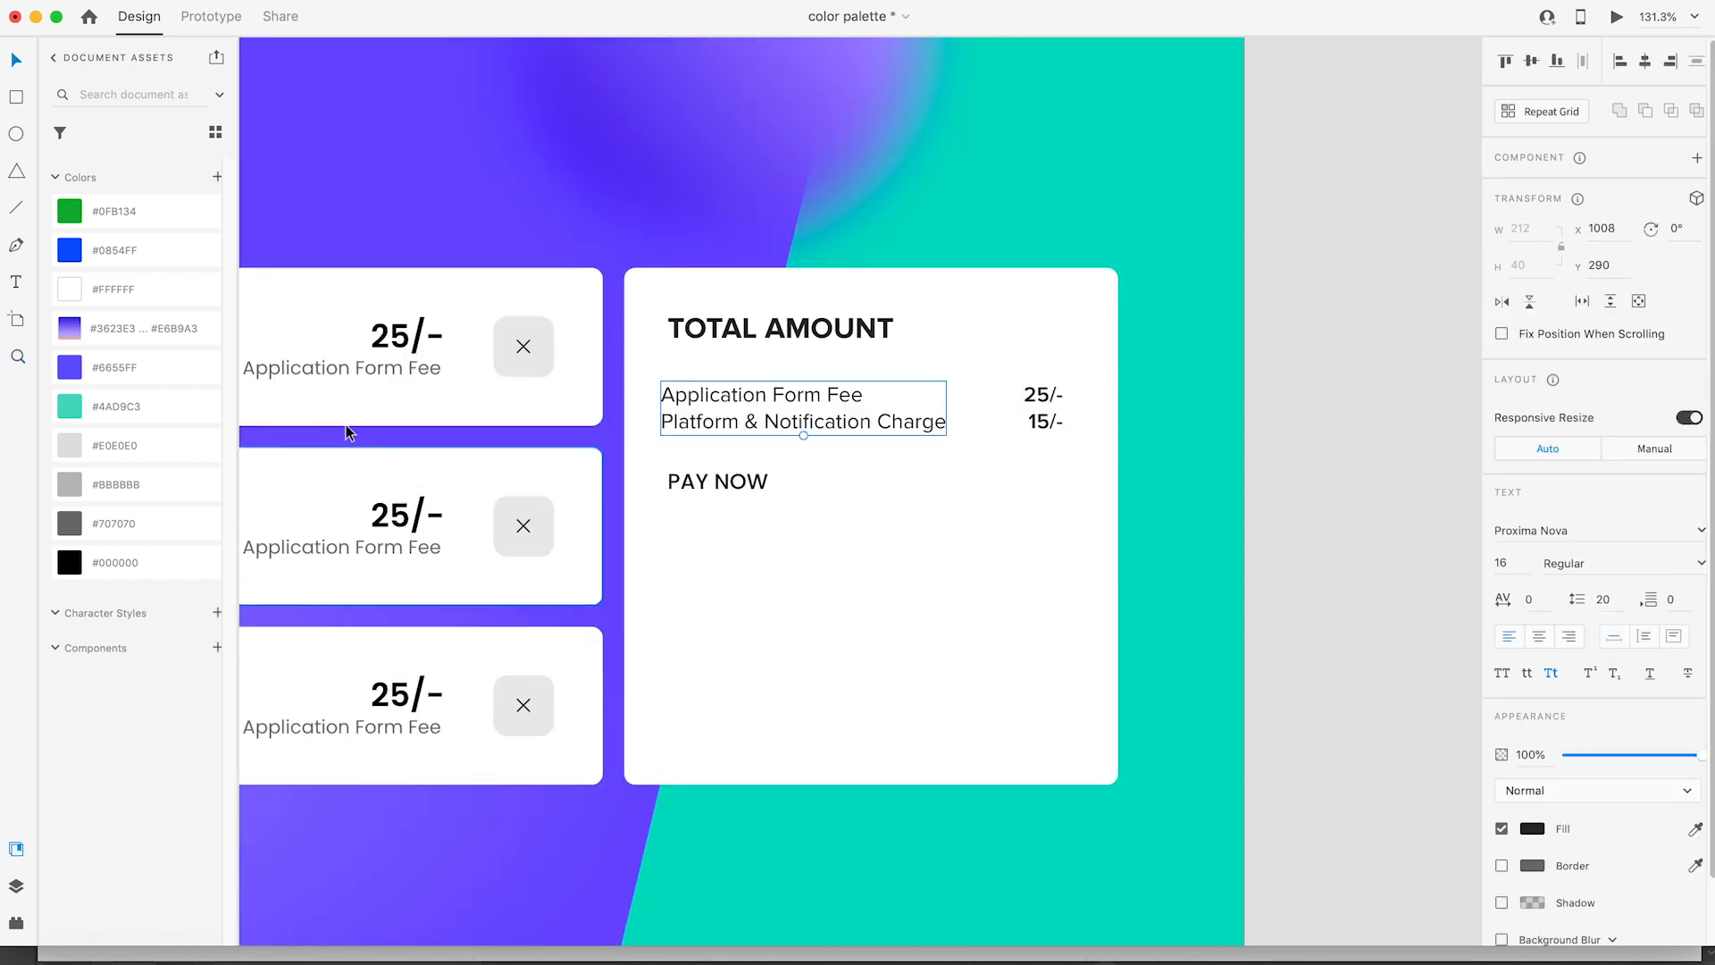
left_click(1042, 398)
double_click(1043, 398)
left_click(1036, 393)
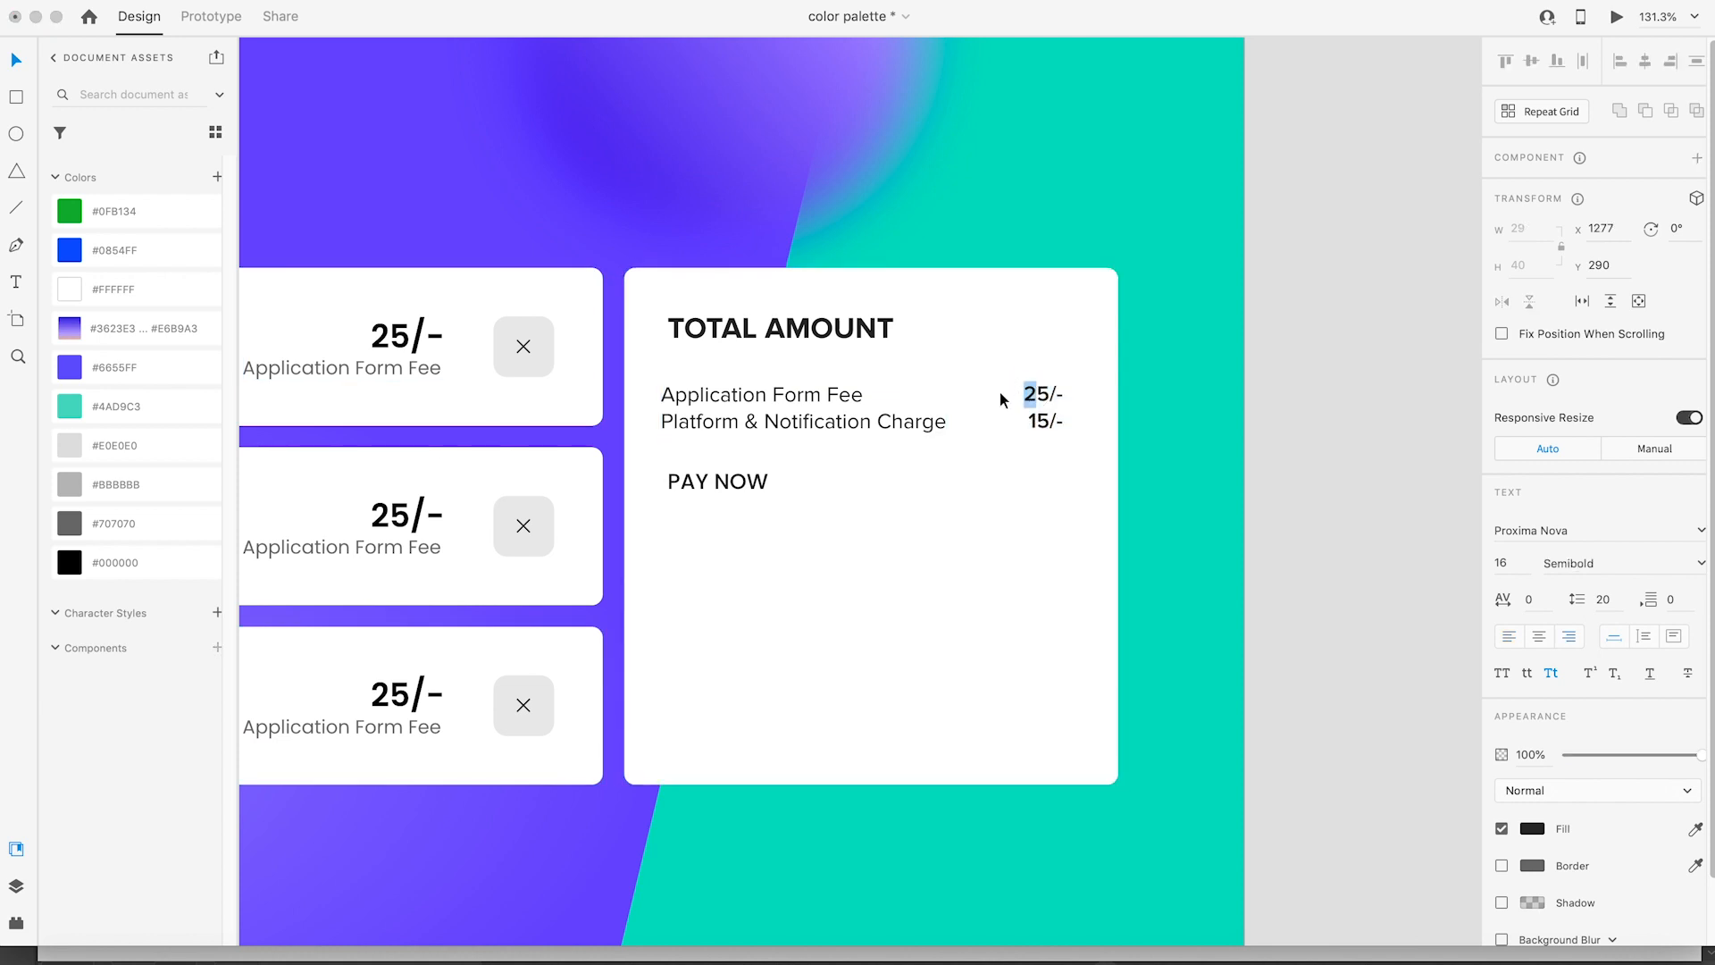
type("7")
key("Escape")
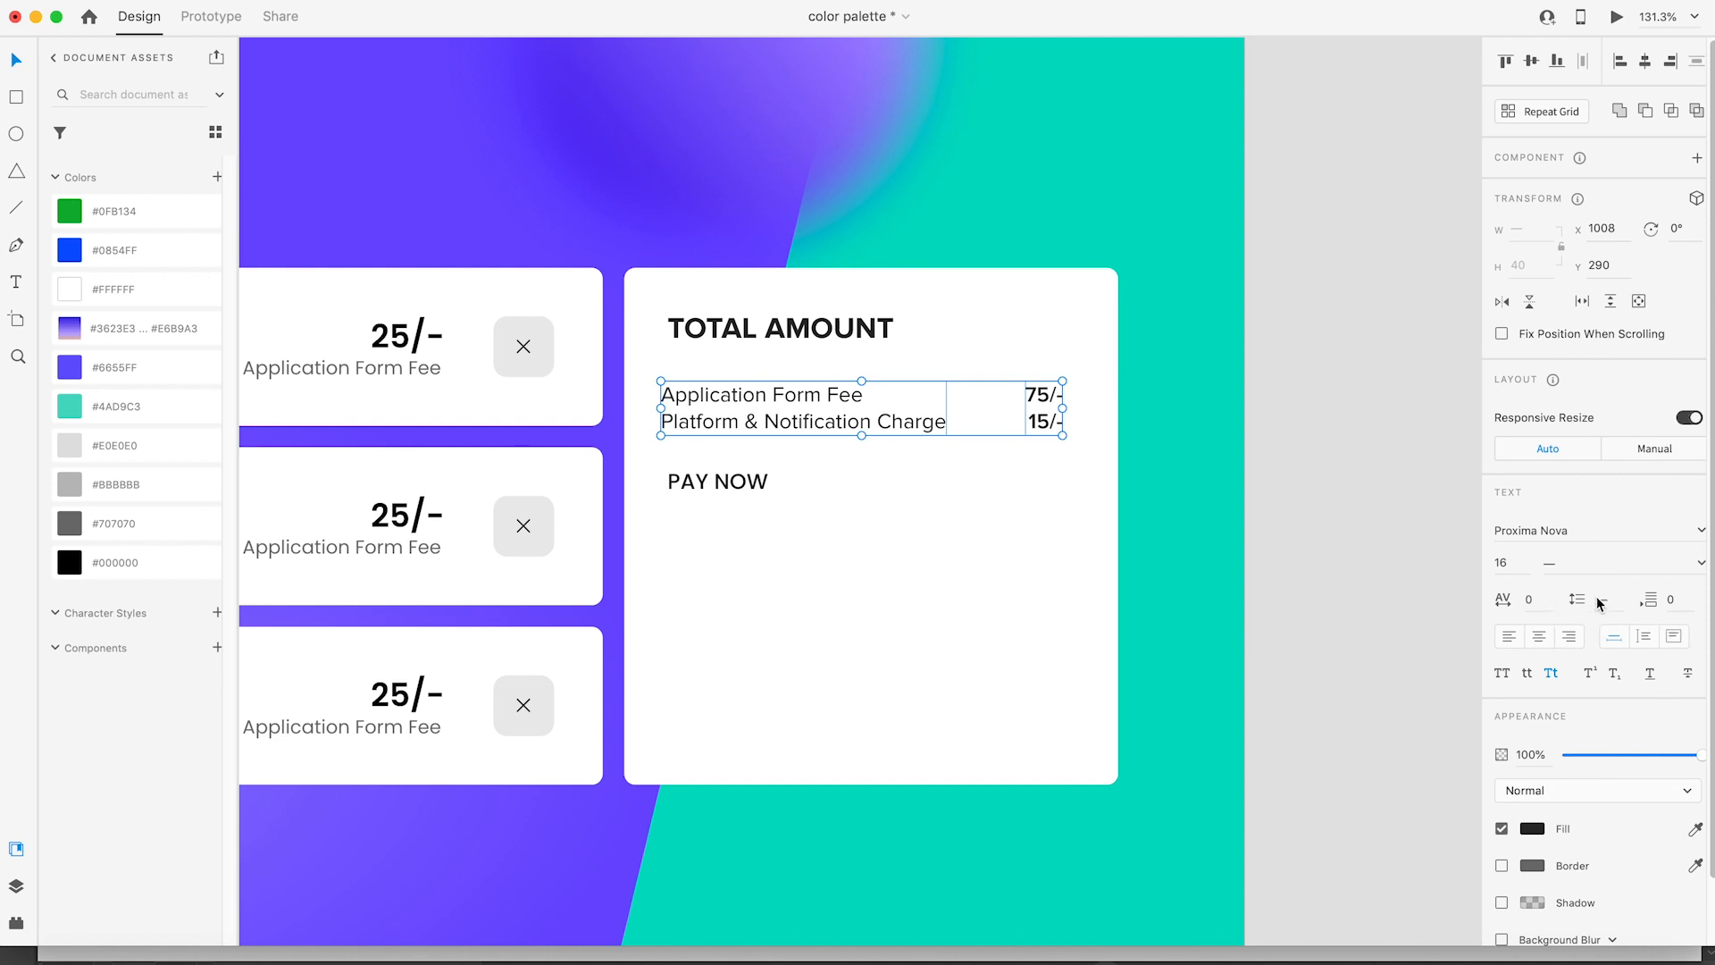
Step: Set the line spacing of the fee labels and their prices in the white panel to 43
key("shift")
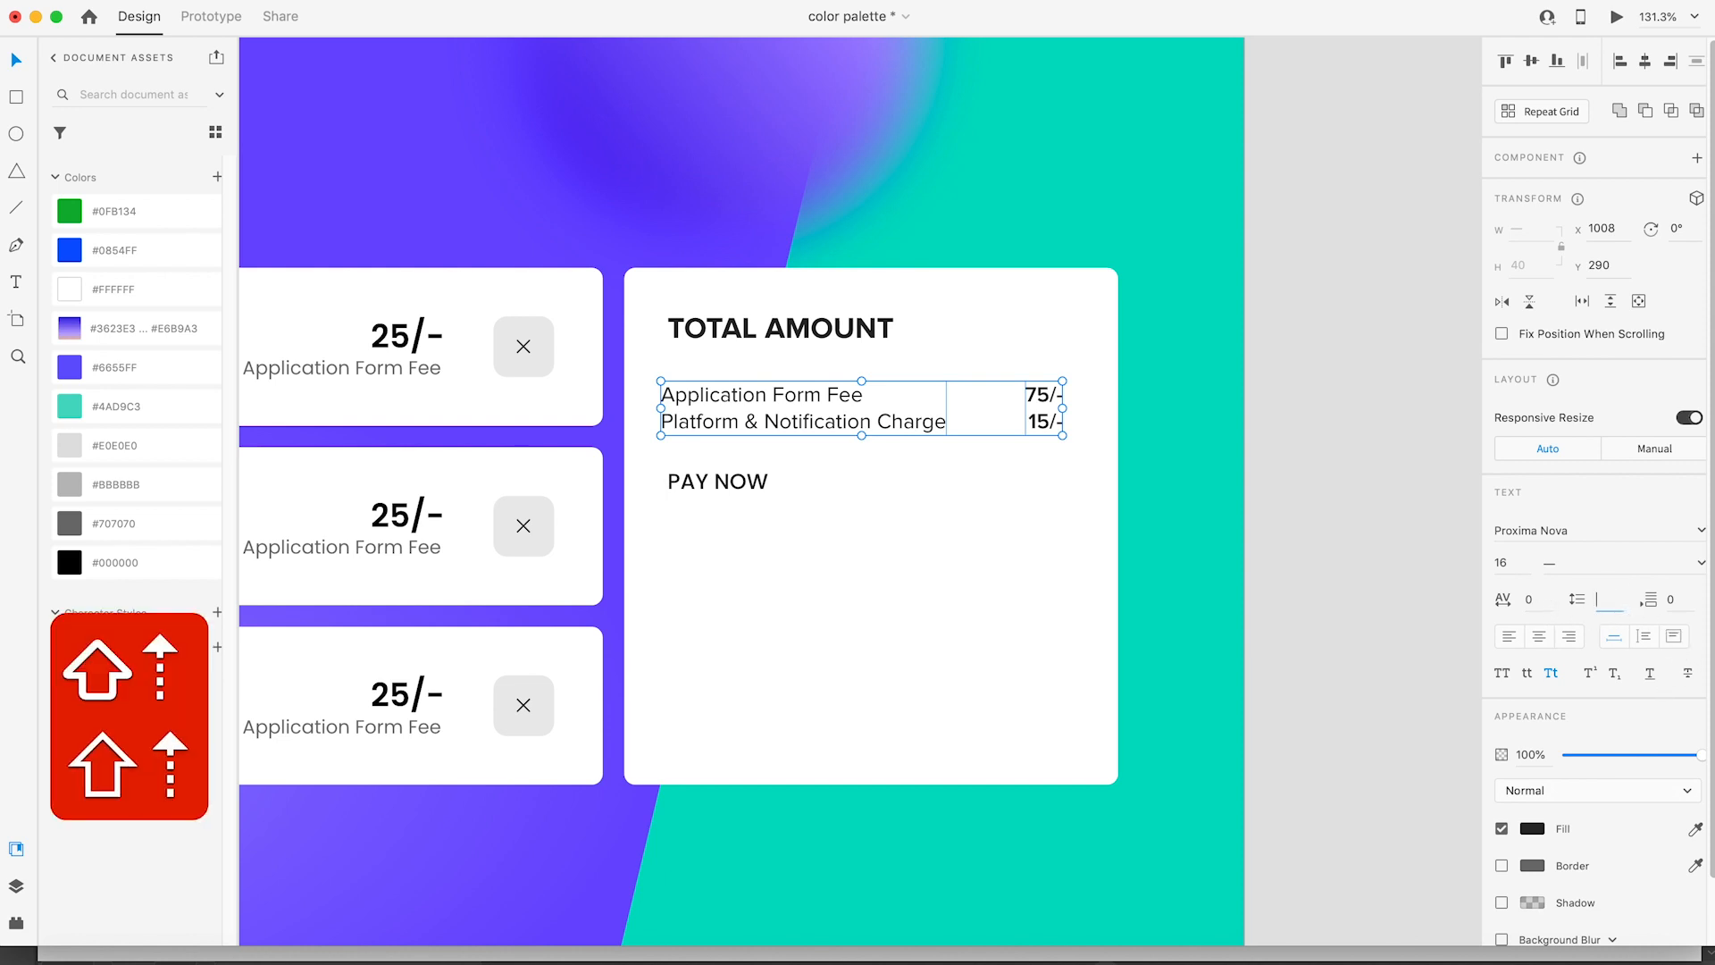
type("50")
key("Return")
left_click(1596, 601)
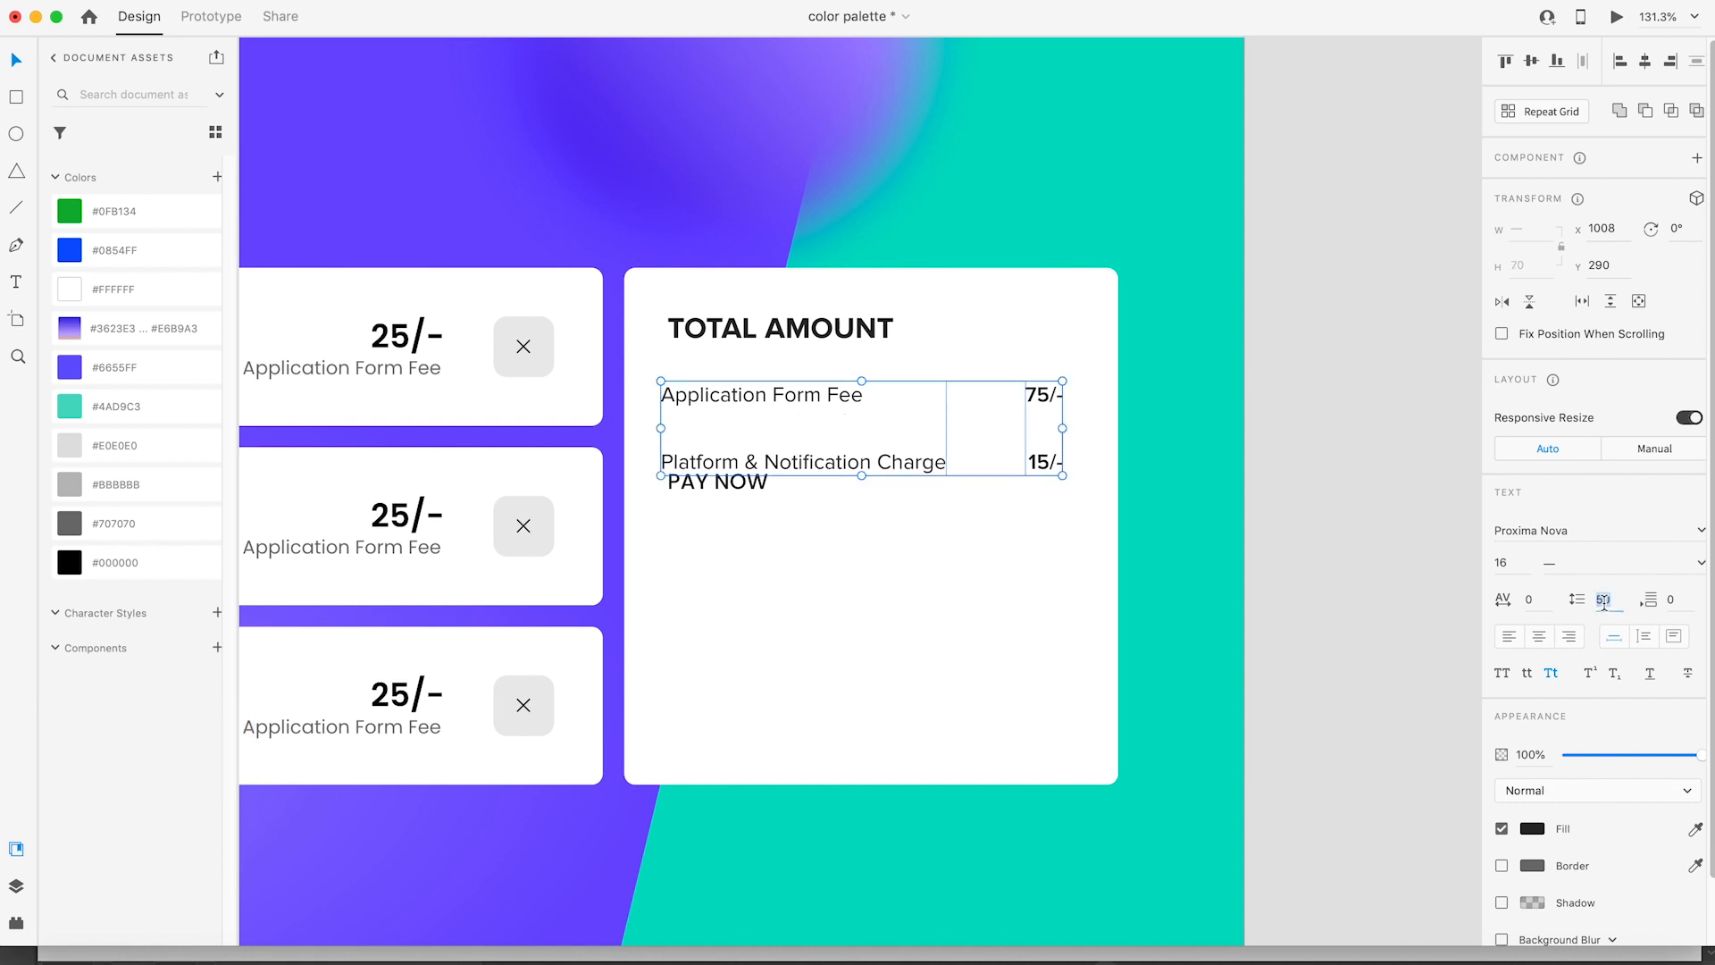
key("shift+Down")
key("shift+Down")
key("shift+Up")
key("Up")
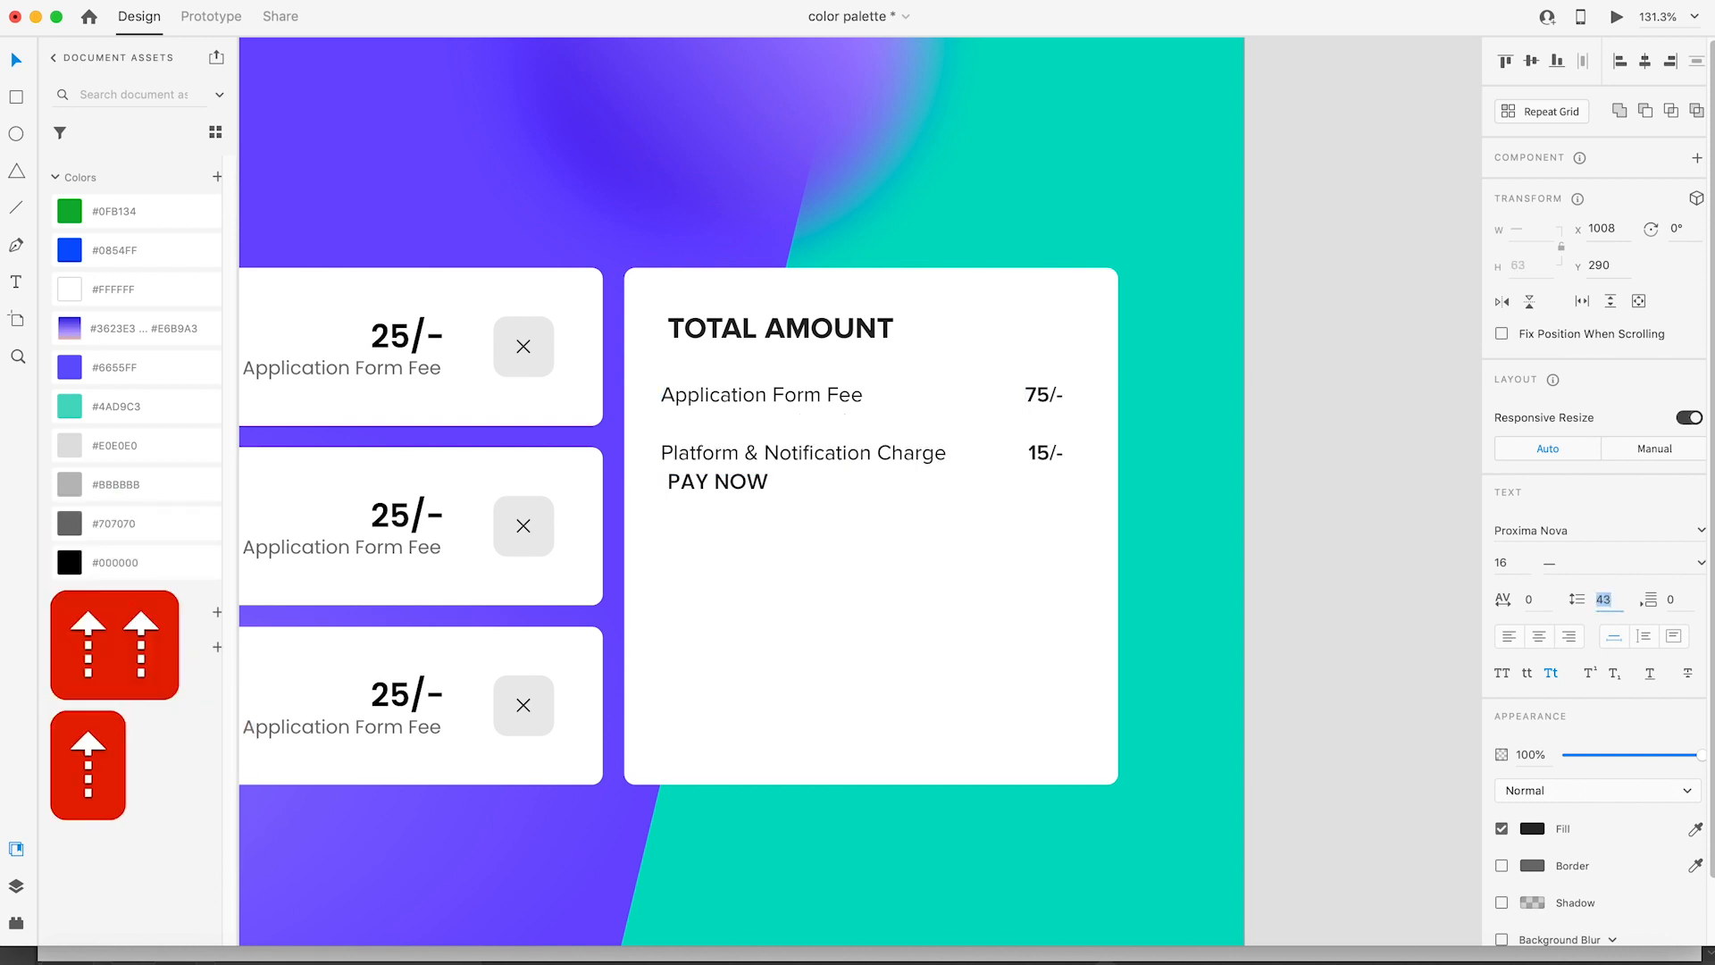
left_click(1329, 563)
Step: Move PAY NOW lower in the panel and duplicate the fee labels and prices below the existing rows
left_click_drag(715, 485, 702, 570)
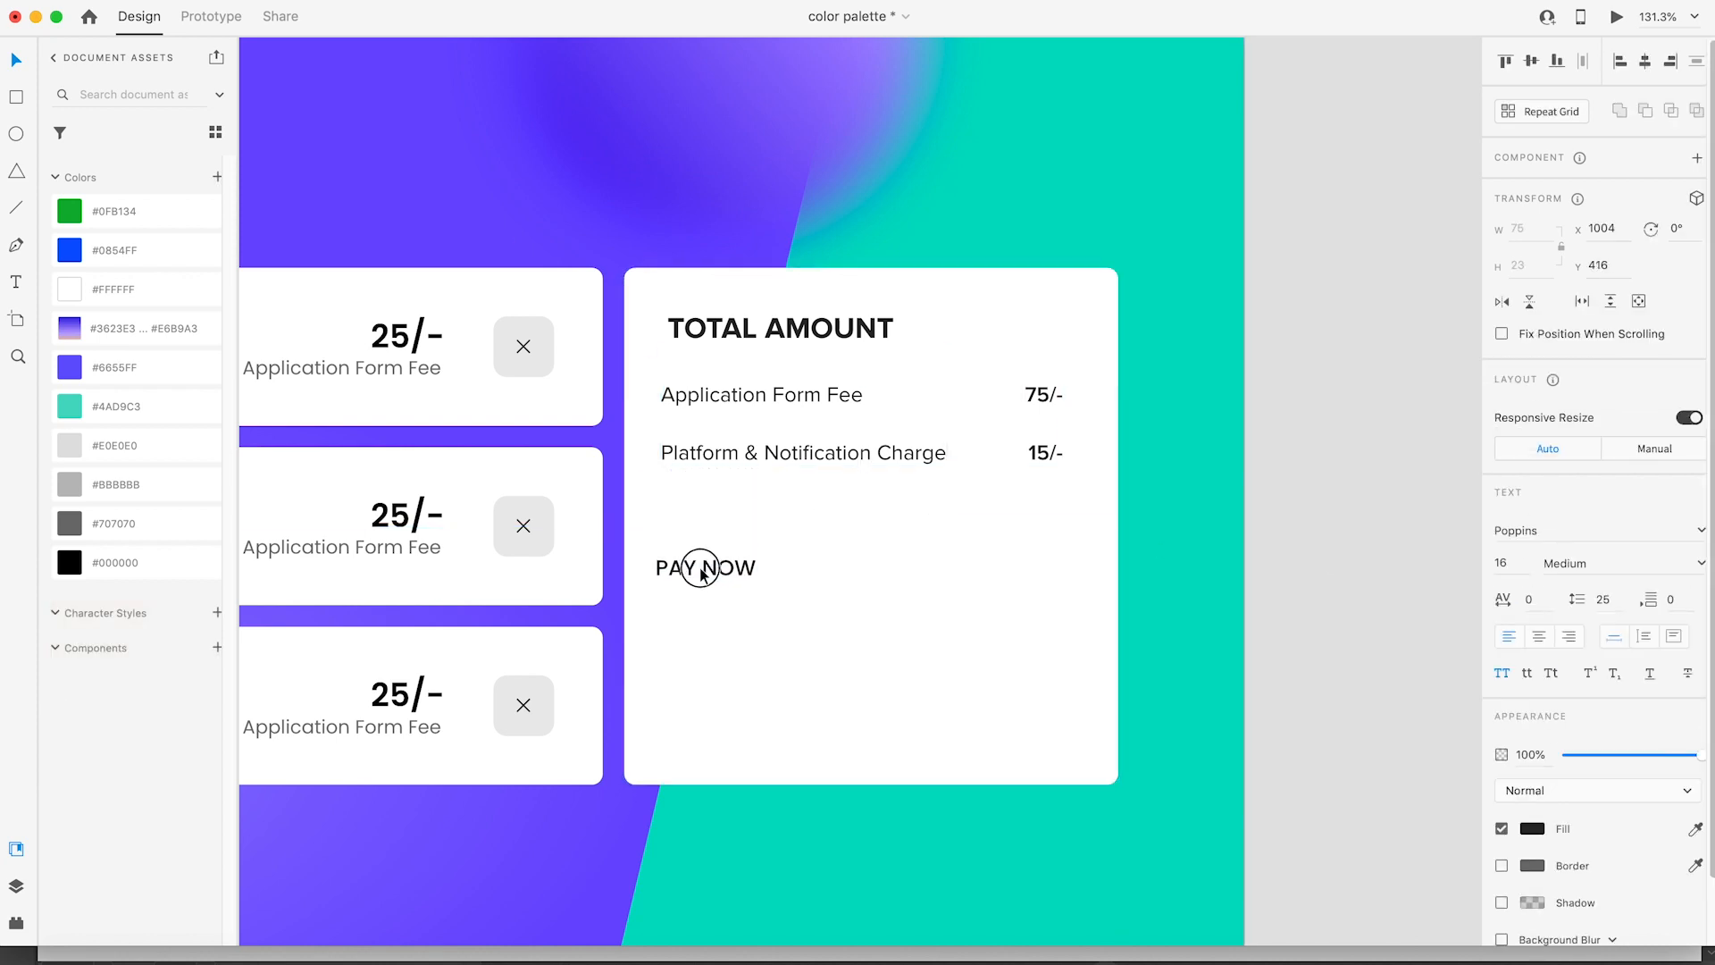
left_click(797, 333)
left_click(759, 396)
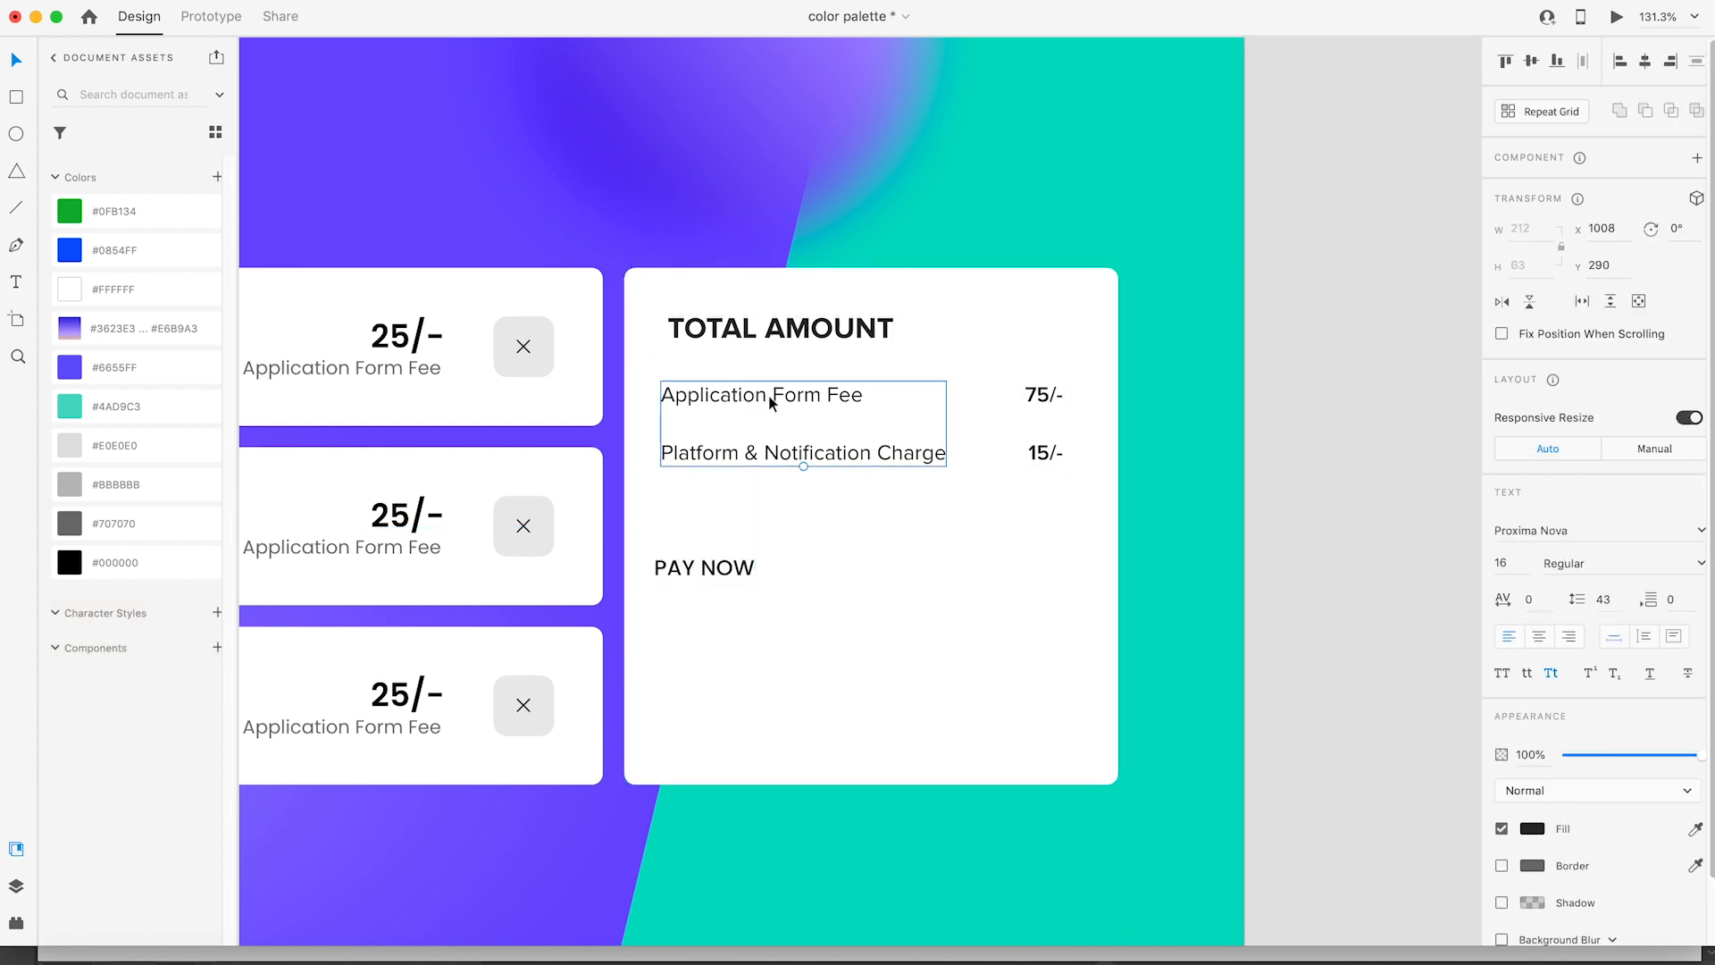
left_click(1045, 452, "shift")
left_click_drag(1045, 452, 1043, 576)
left_click(982, 543)
Step: Replace the duplicated labels with a single "Total Amount" line and the duplicated prices with "90/-"
triple_click(824, 514)
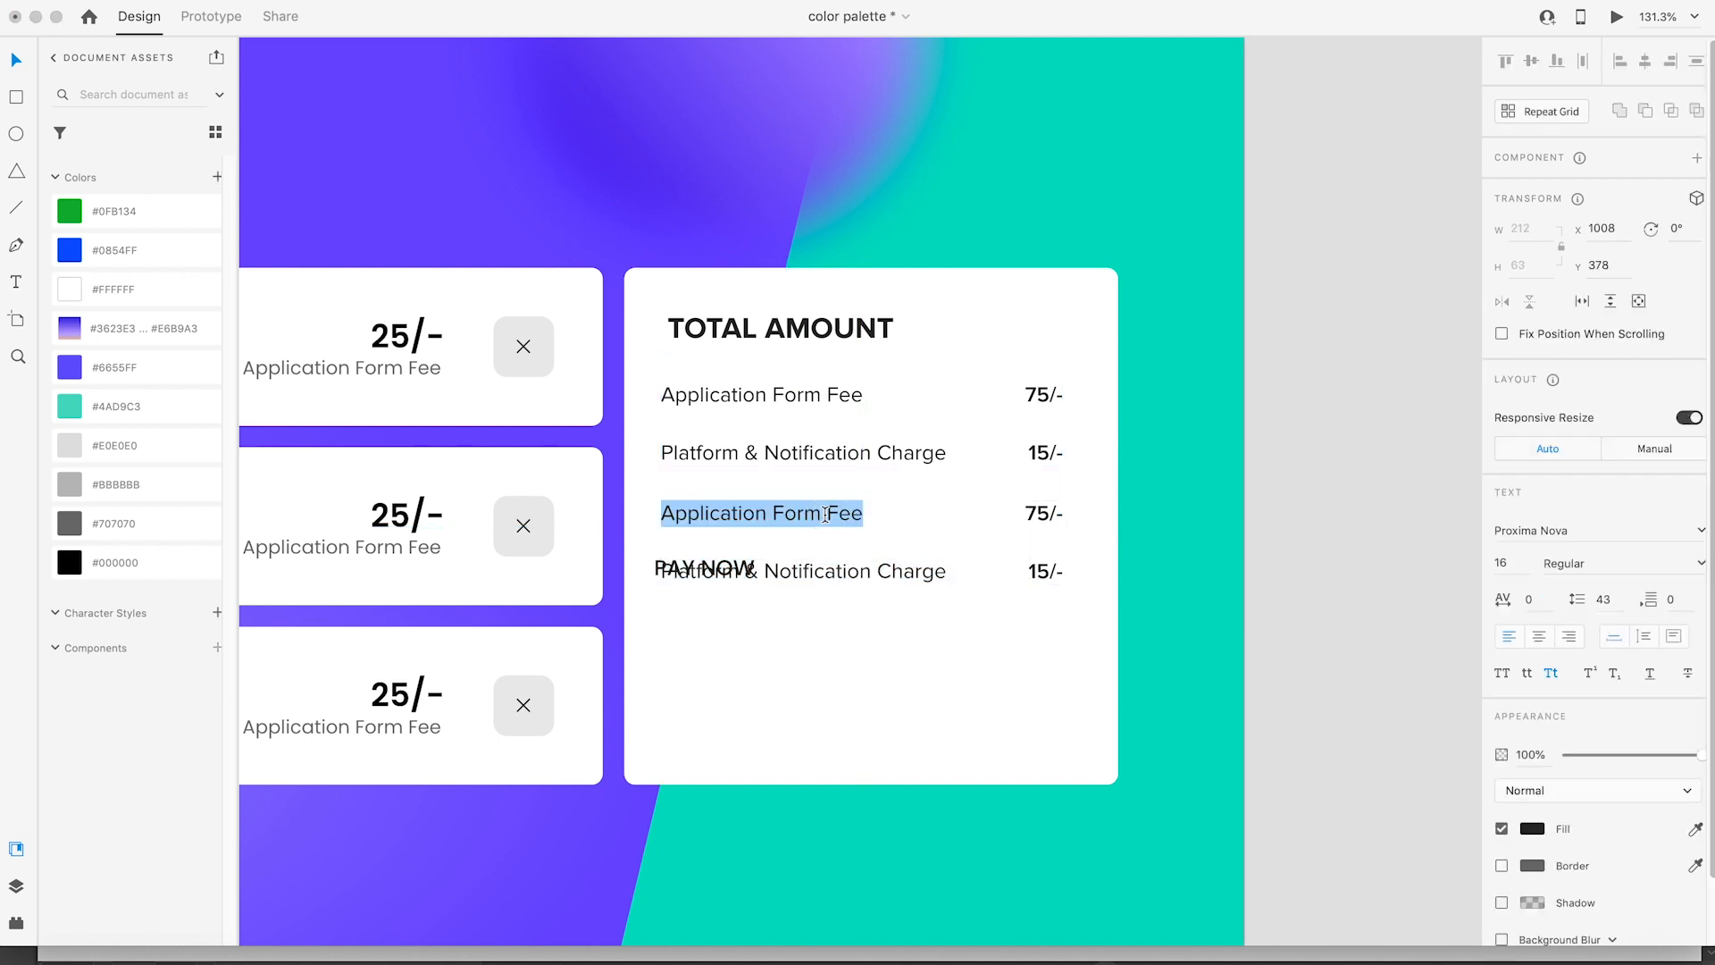
type("Tota")
type("tal Am")
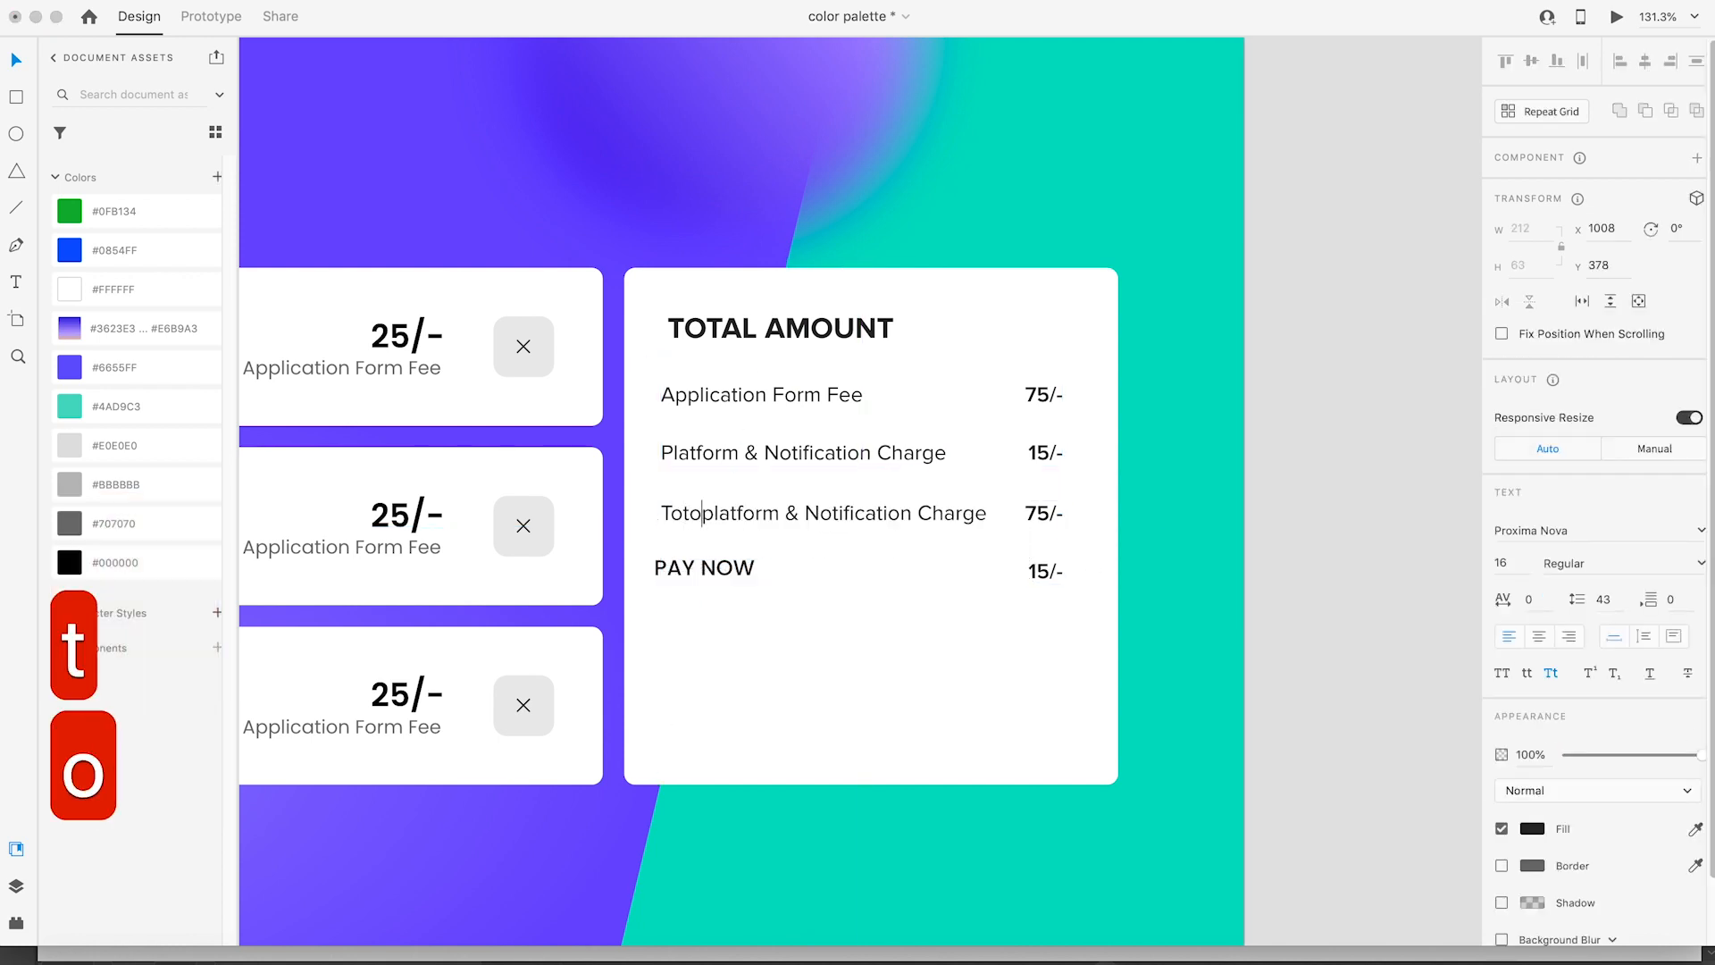
type("ount")
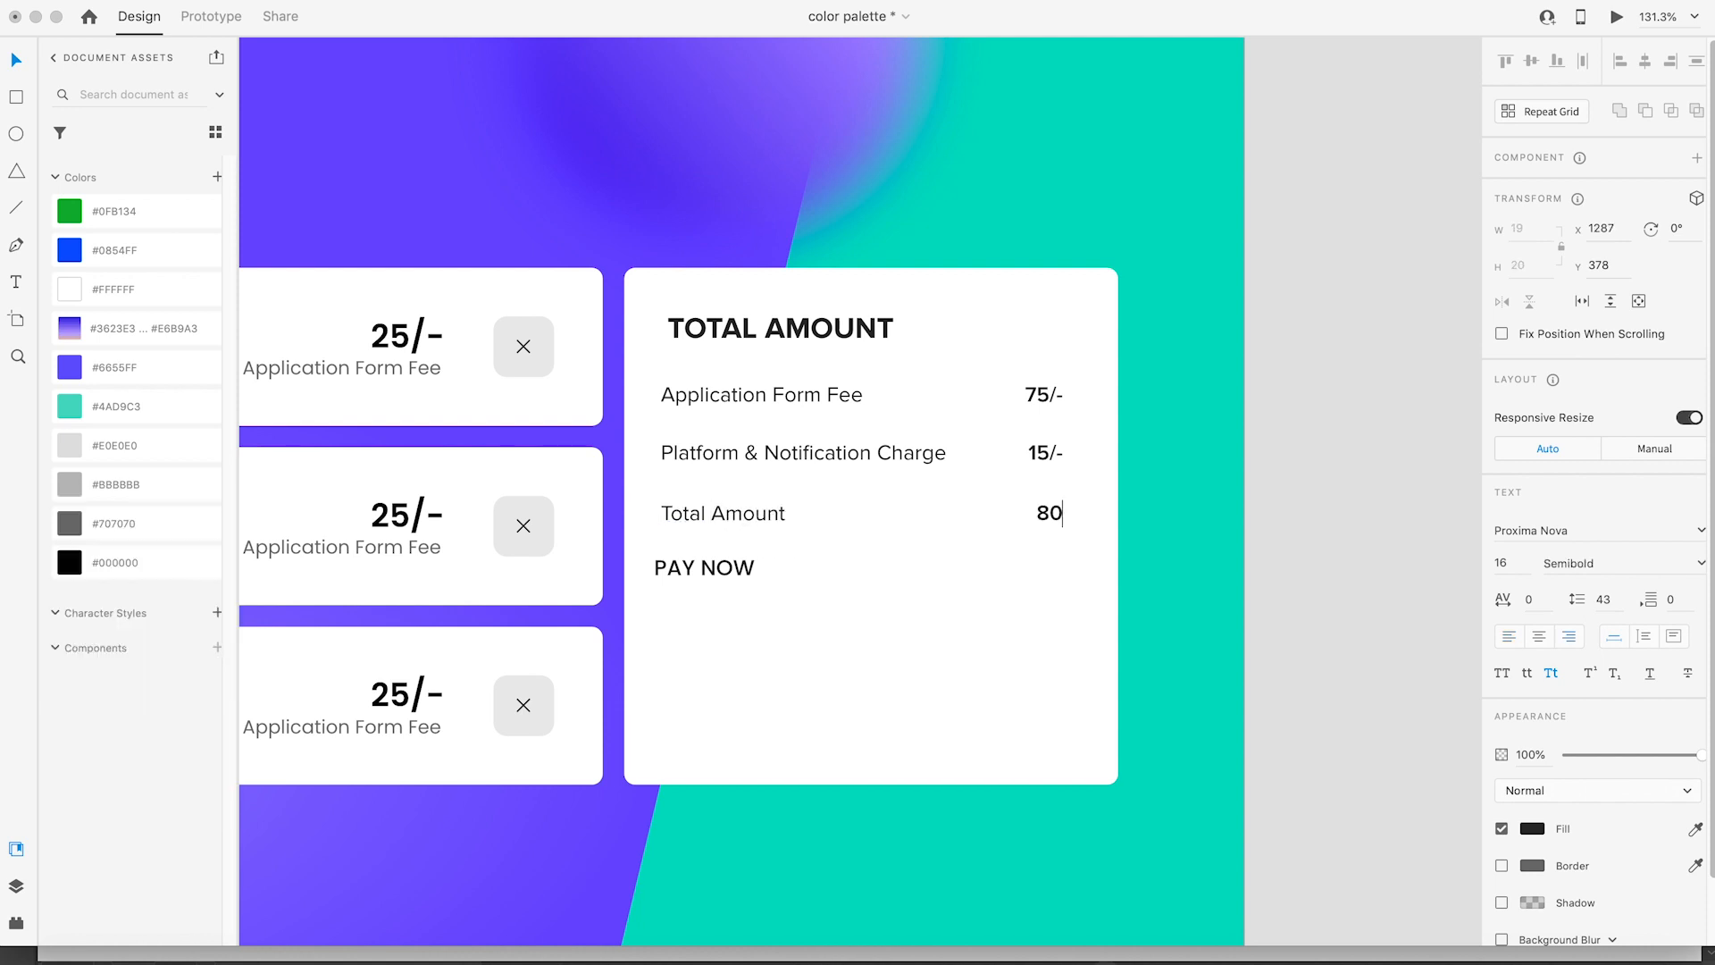
key("super+z")
type("90/-")
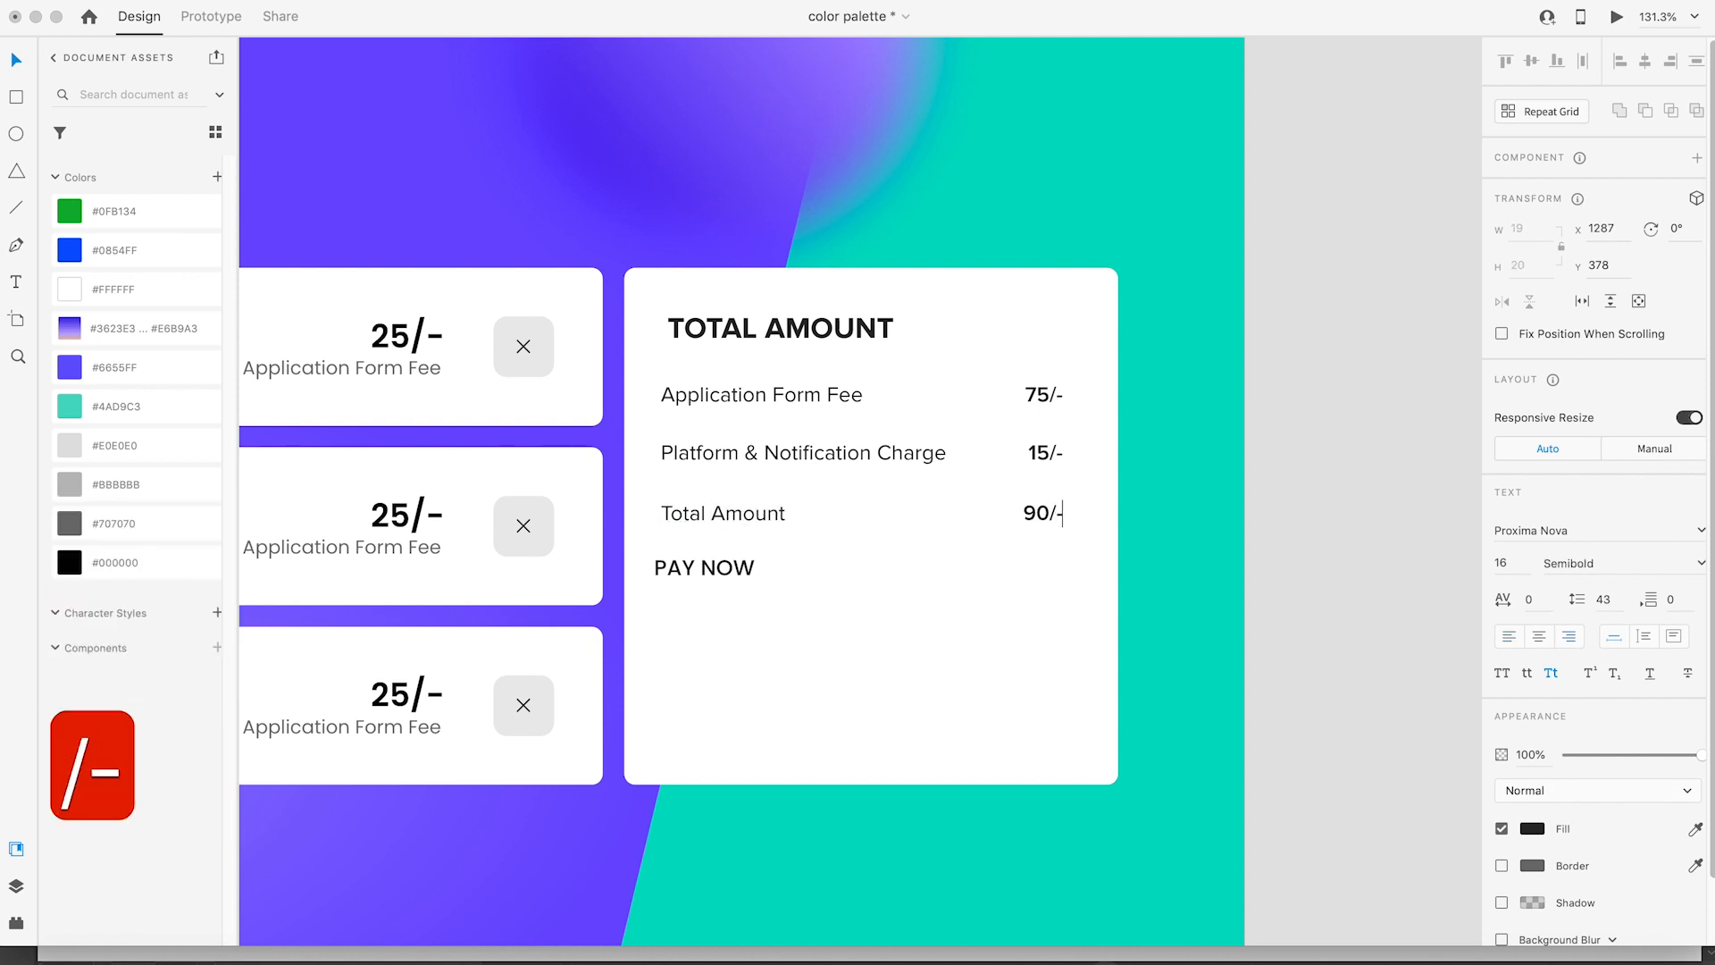
key("Escape")
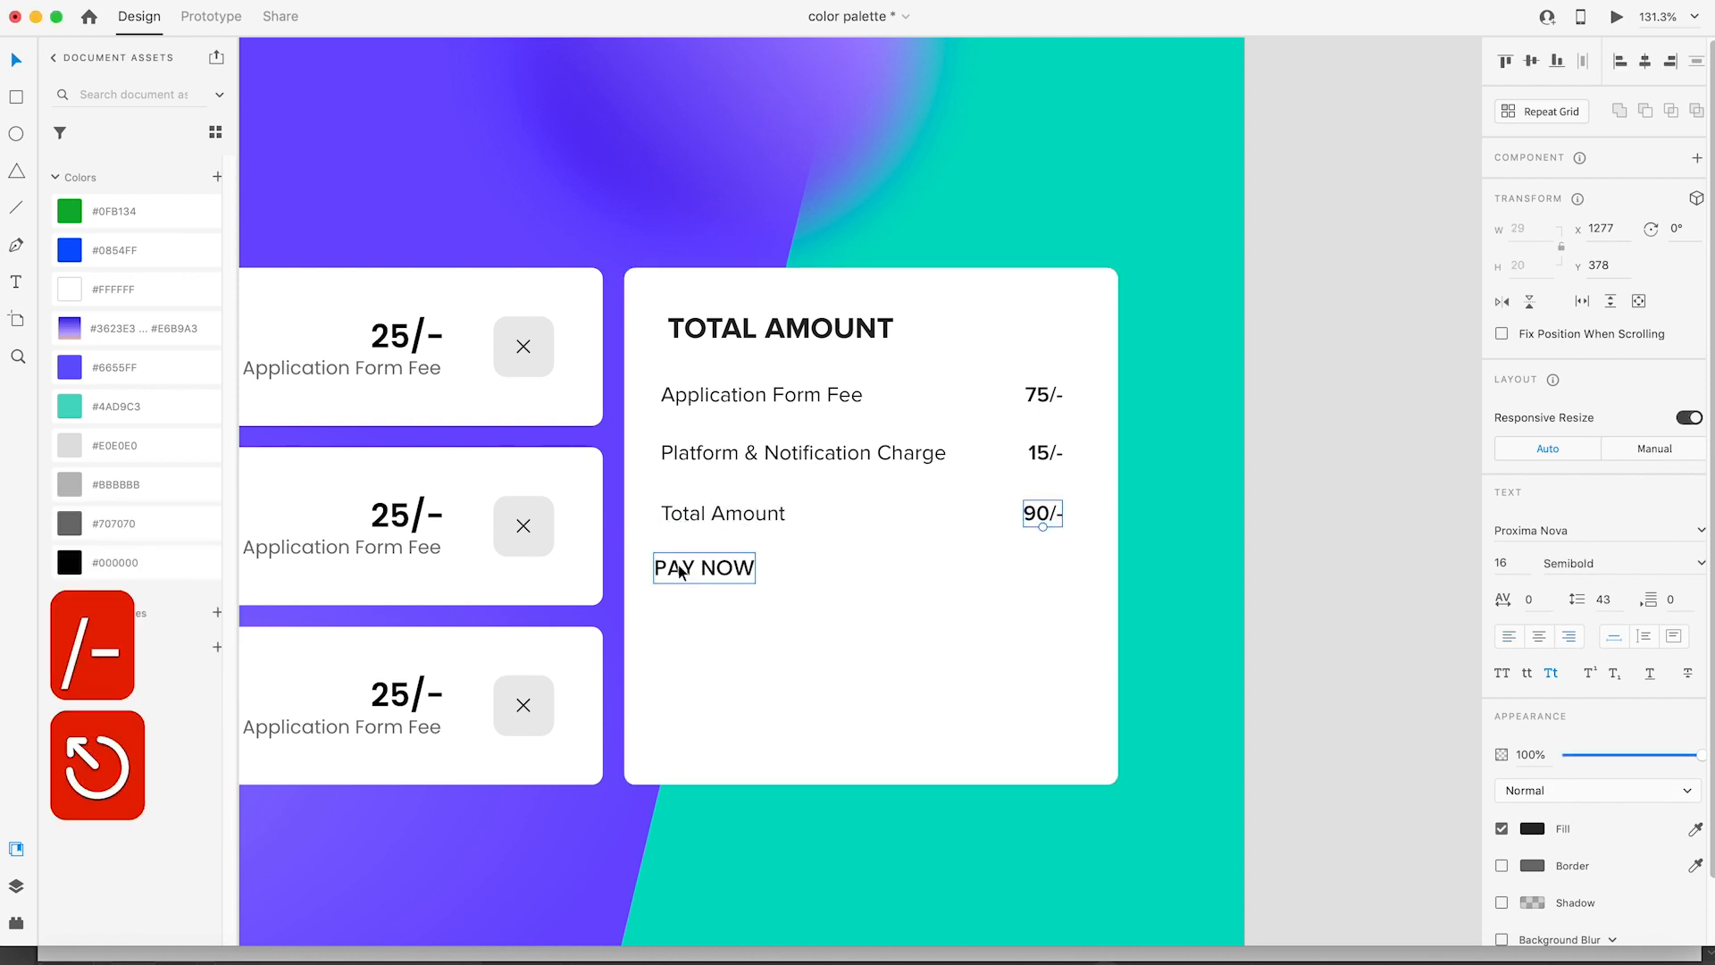
Step: Set the "Total Amount" label and its "90/-" price in the white panel to the Bold font weight
left_click(720, 516)
left_click(1698, 565)
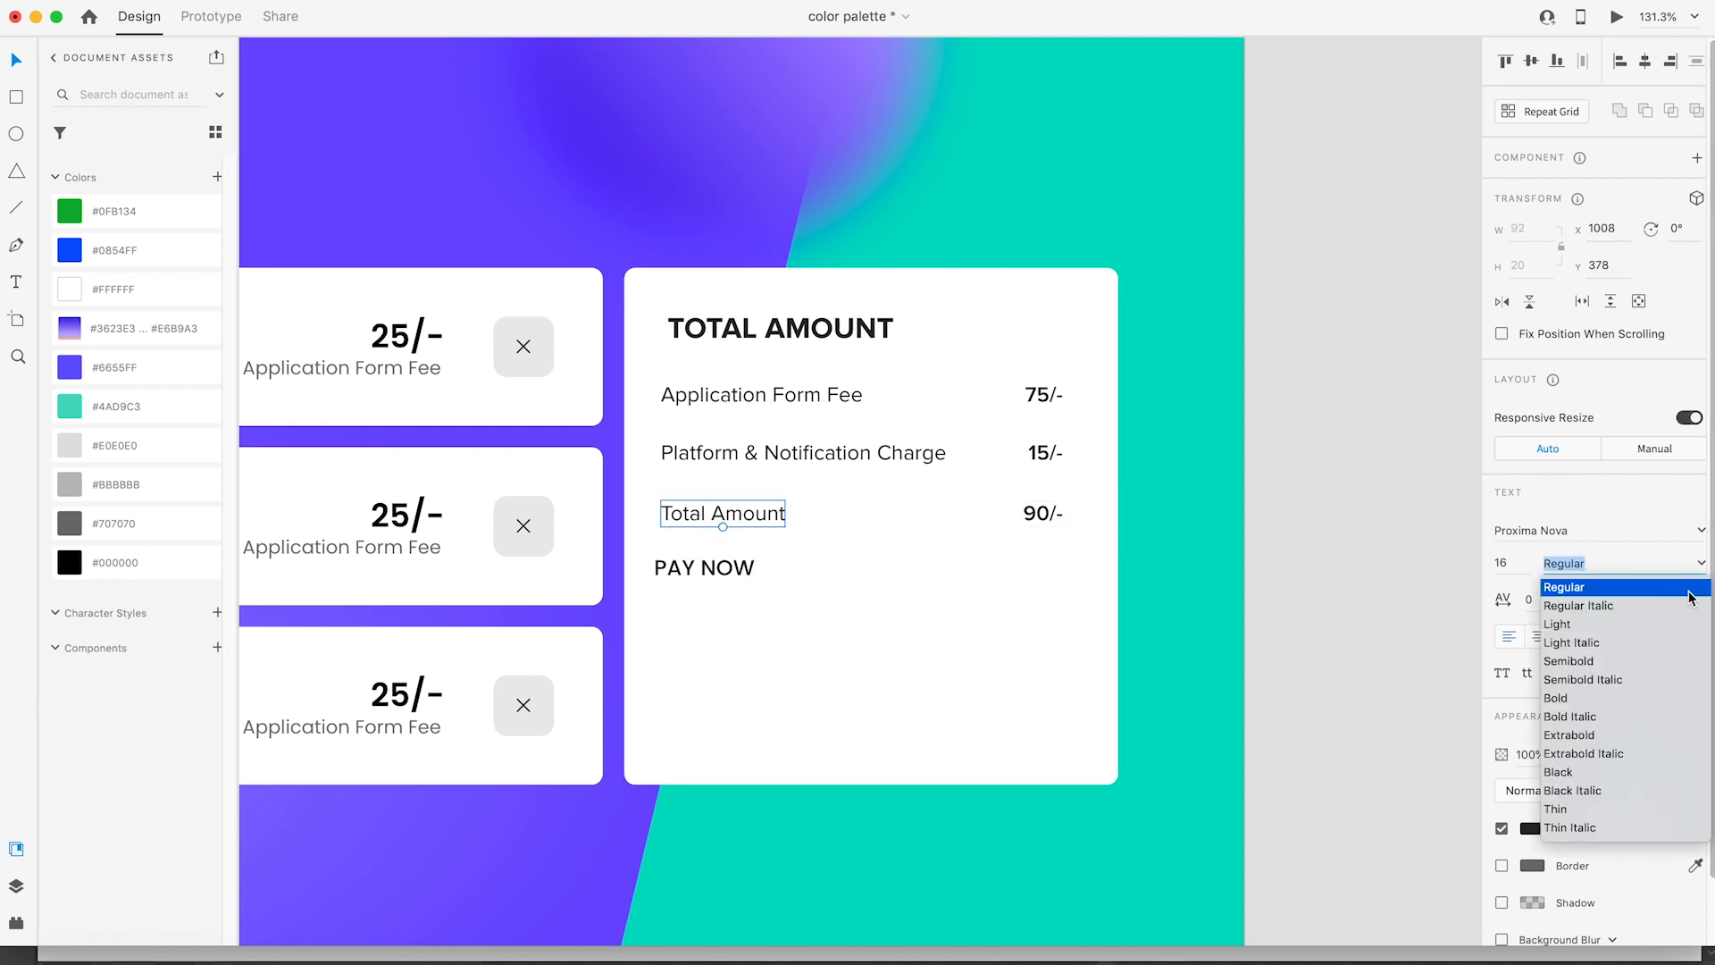
left_click(1566, 699)
left_click(1015, 509)
left_click(1044, 514)
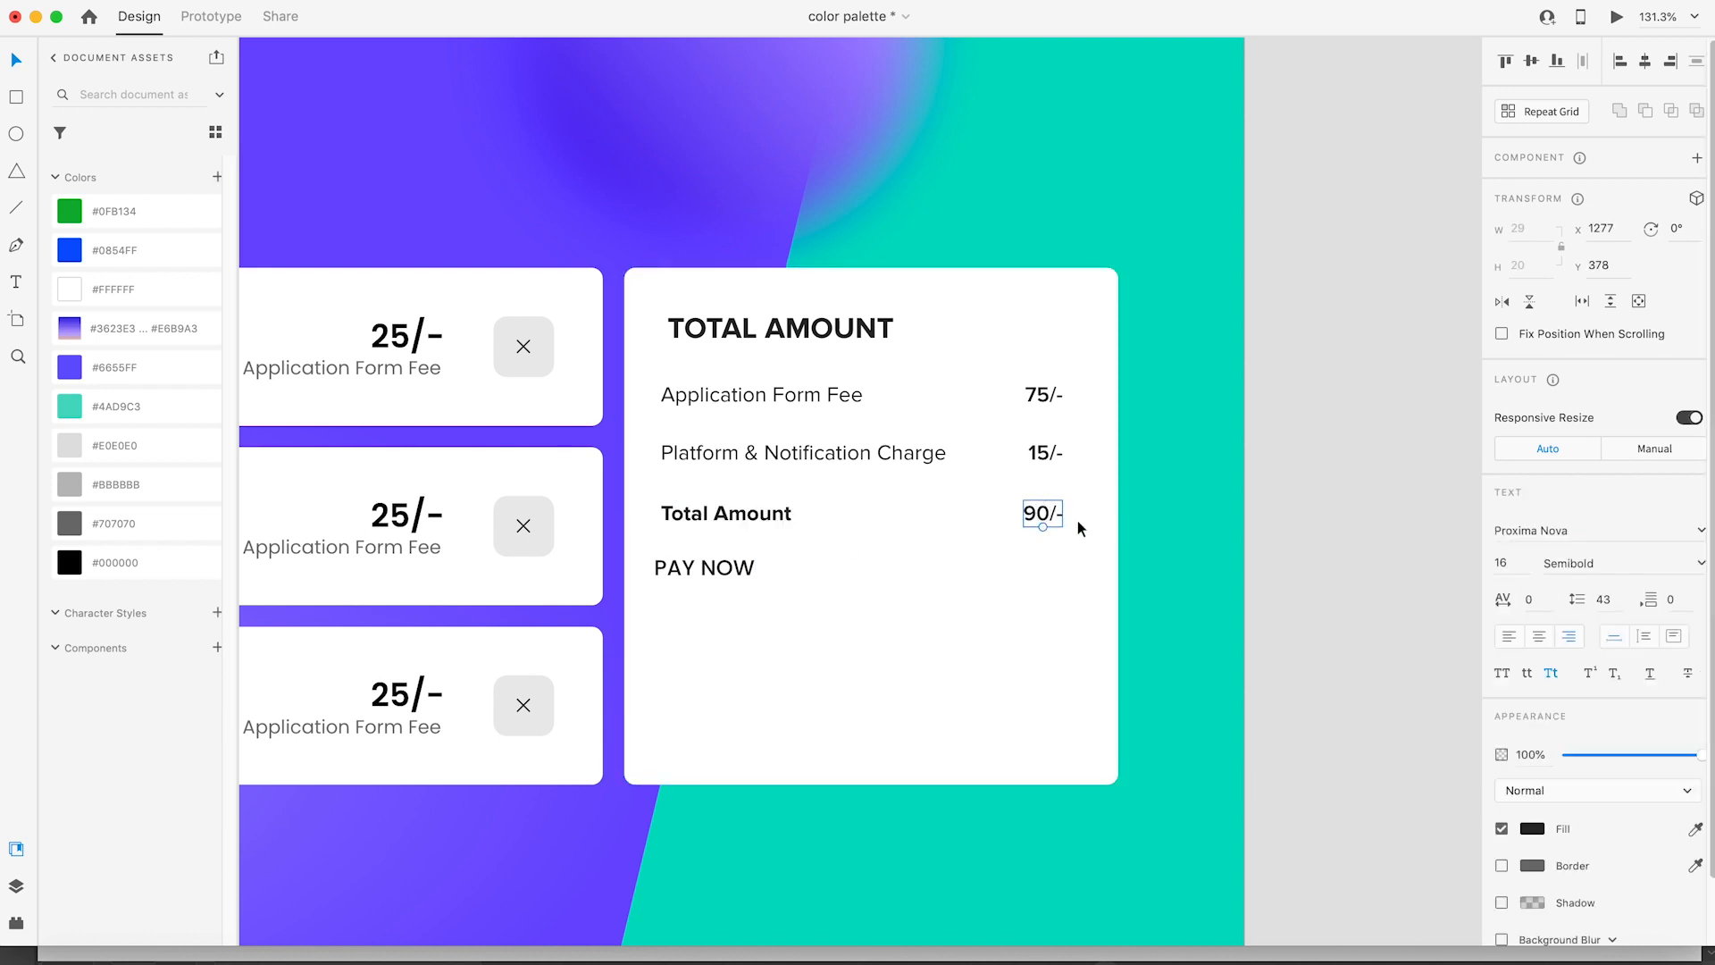
left_click(1702, 566)
left_click(1584, 700)
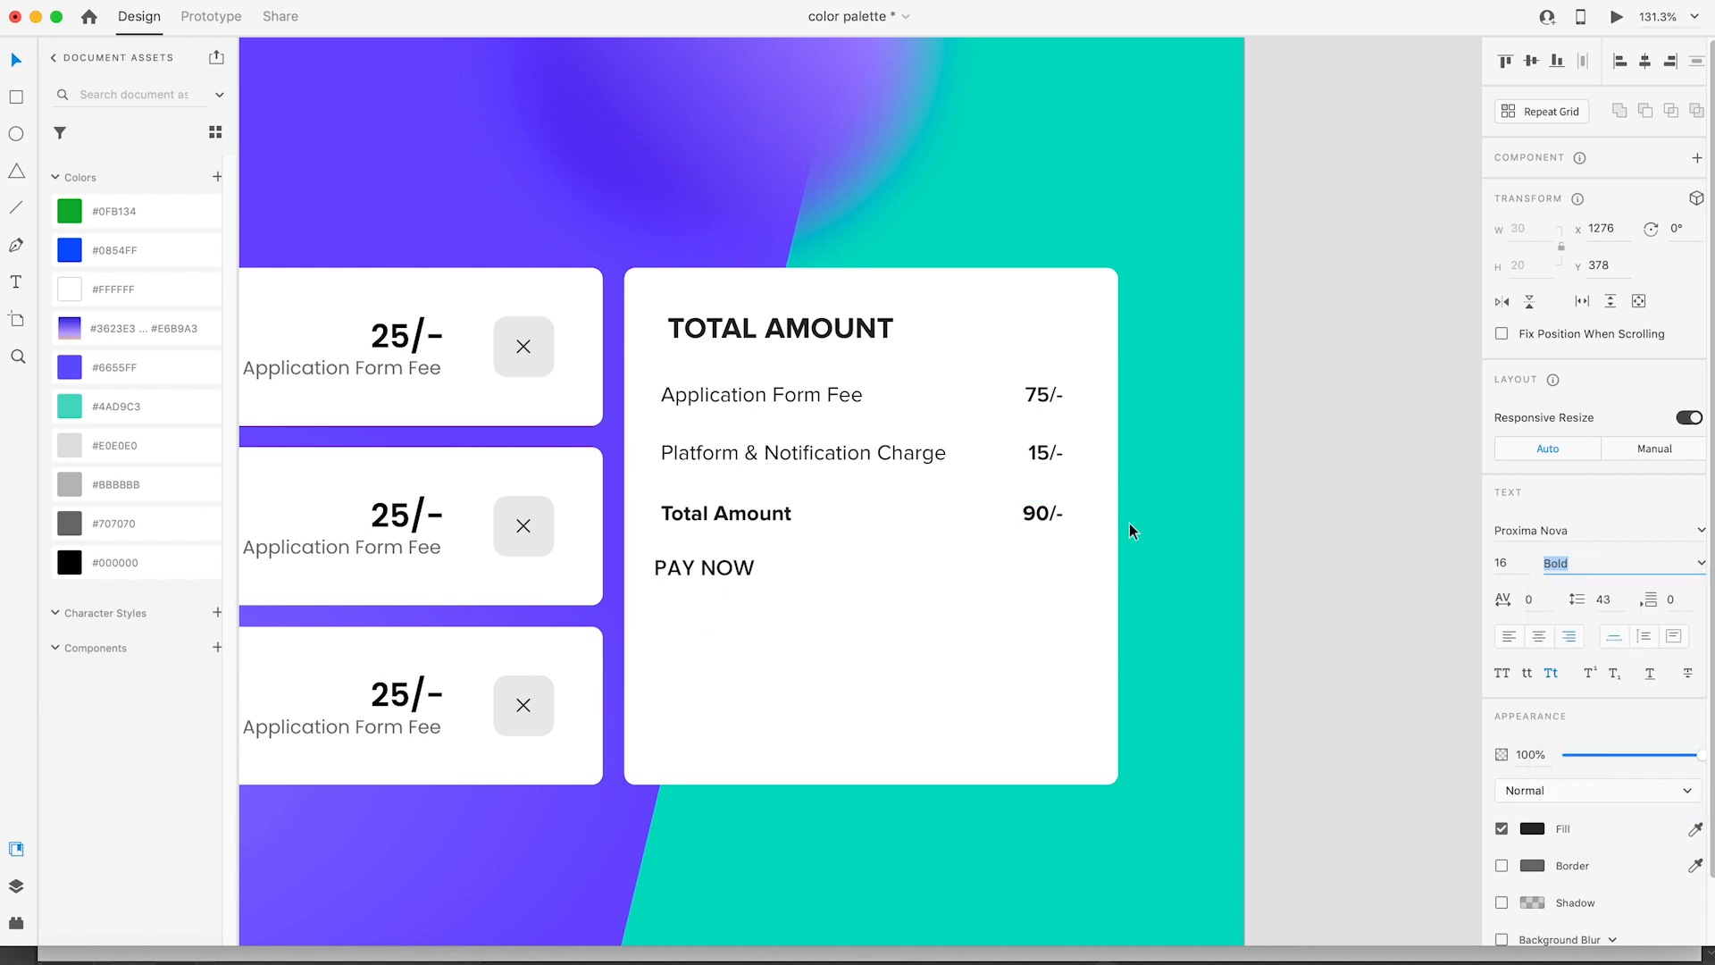
left_click(1289, 492)
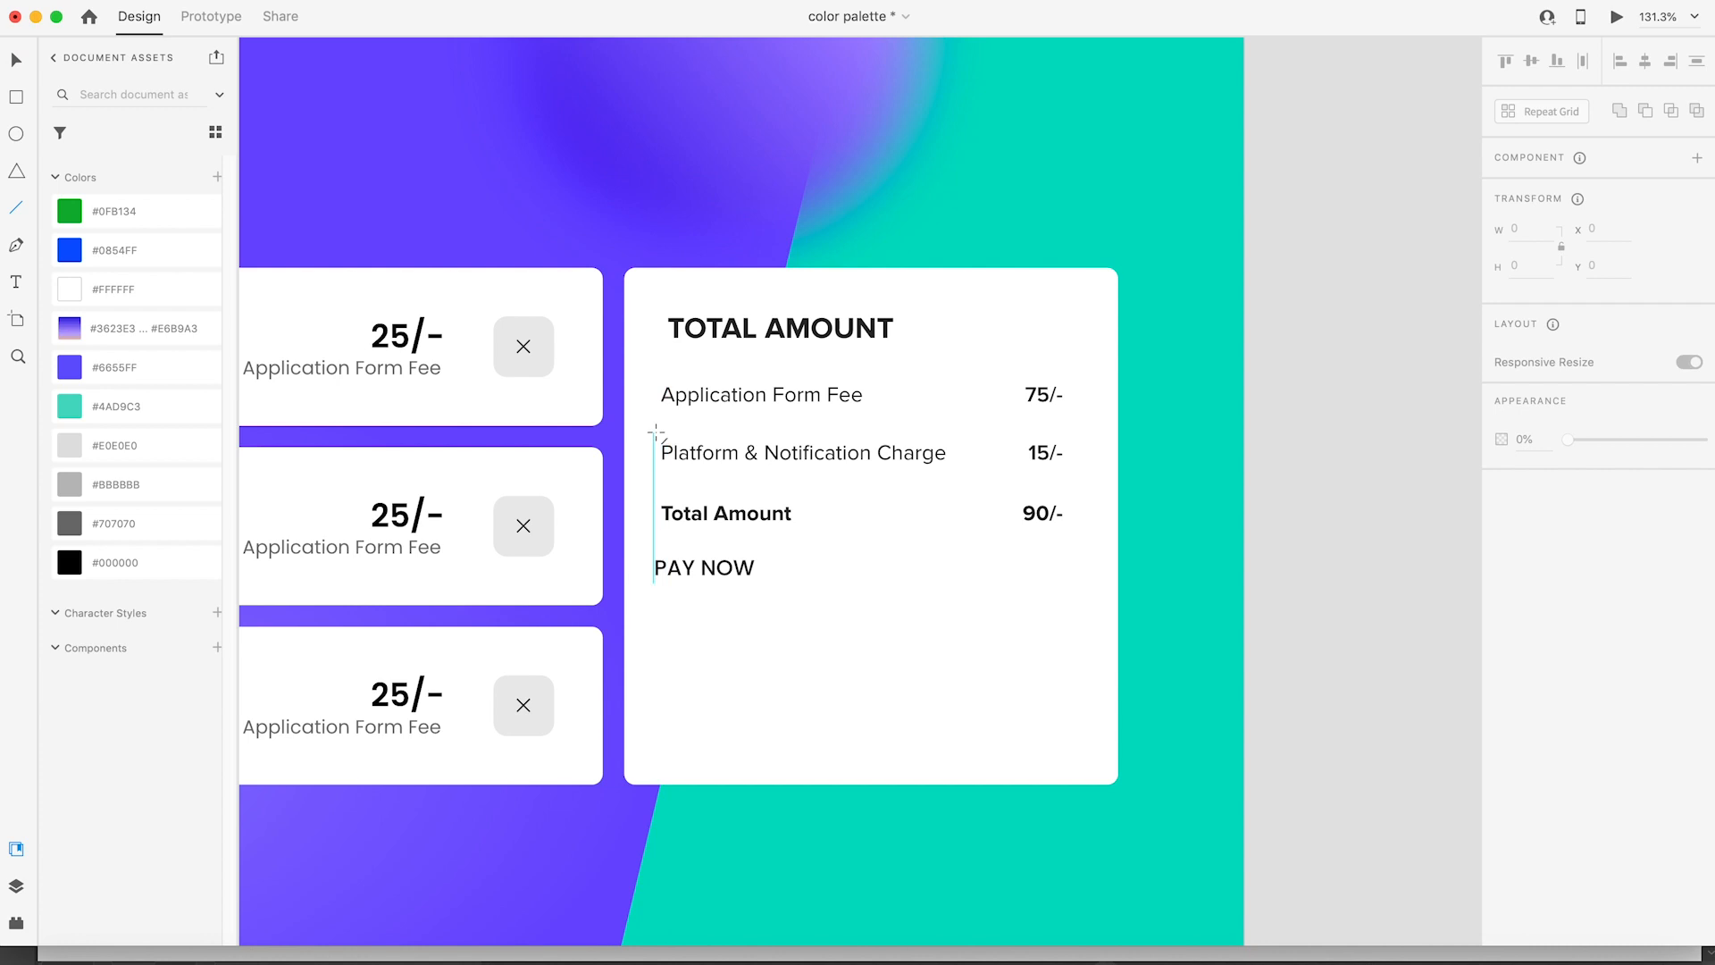
Step: Draw a divider about 298 px wide below Application Form Fee in #E0E0E0, and duplicate it below Platform & Notification Charge
left_click_drag(661, 426, 1023, 427)
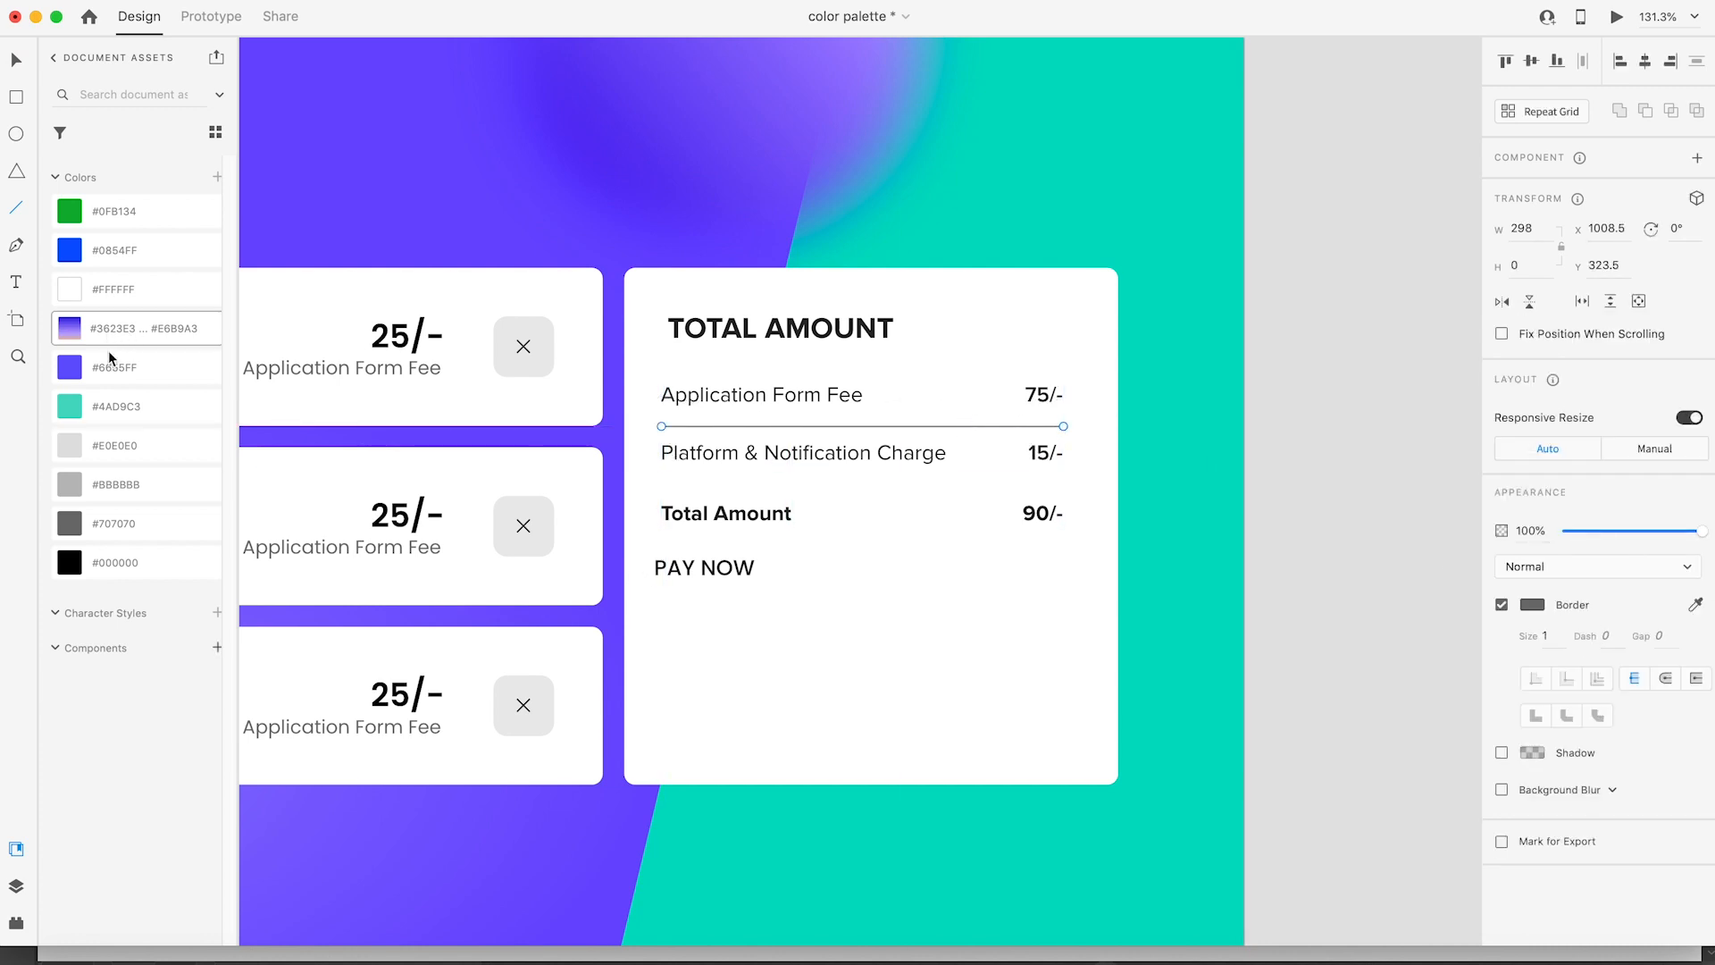
right_click(115, 443)
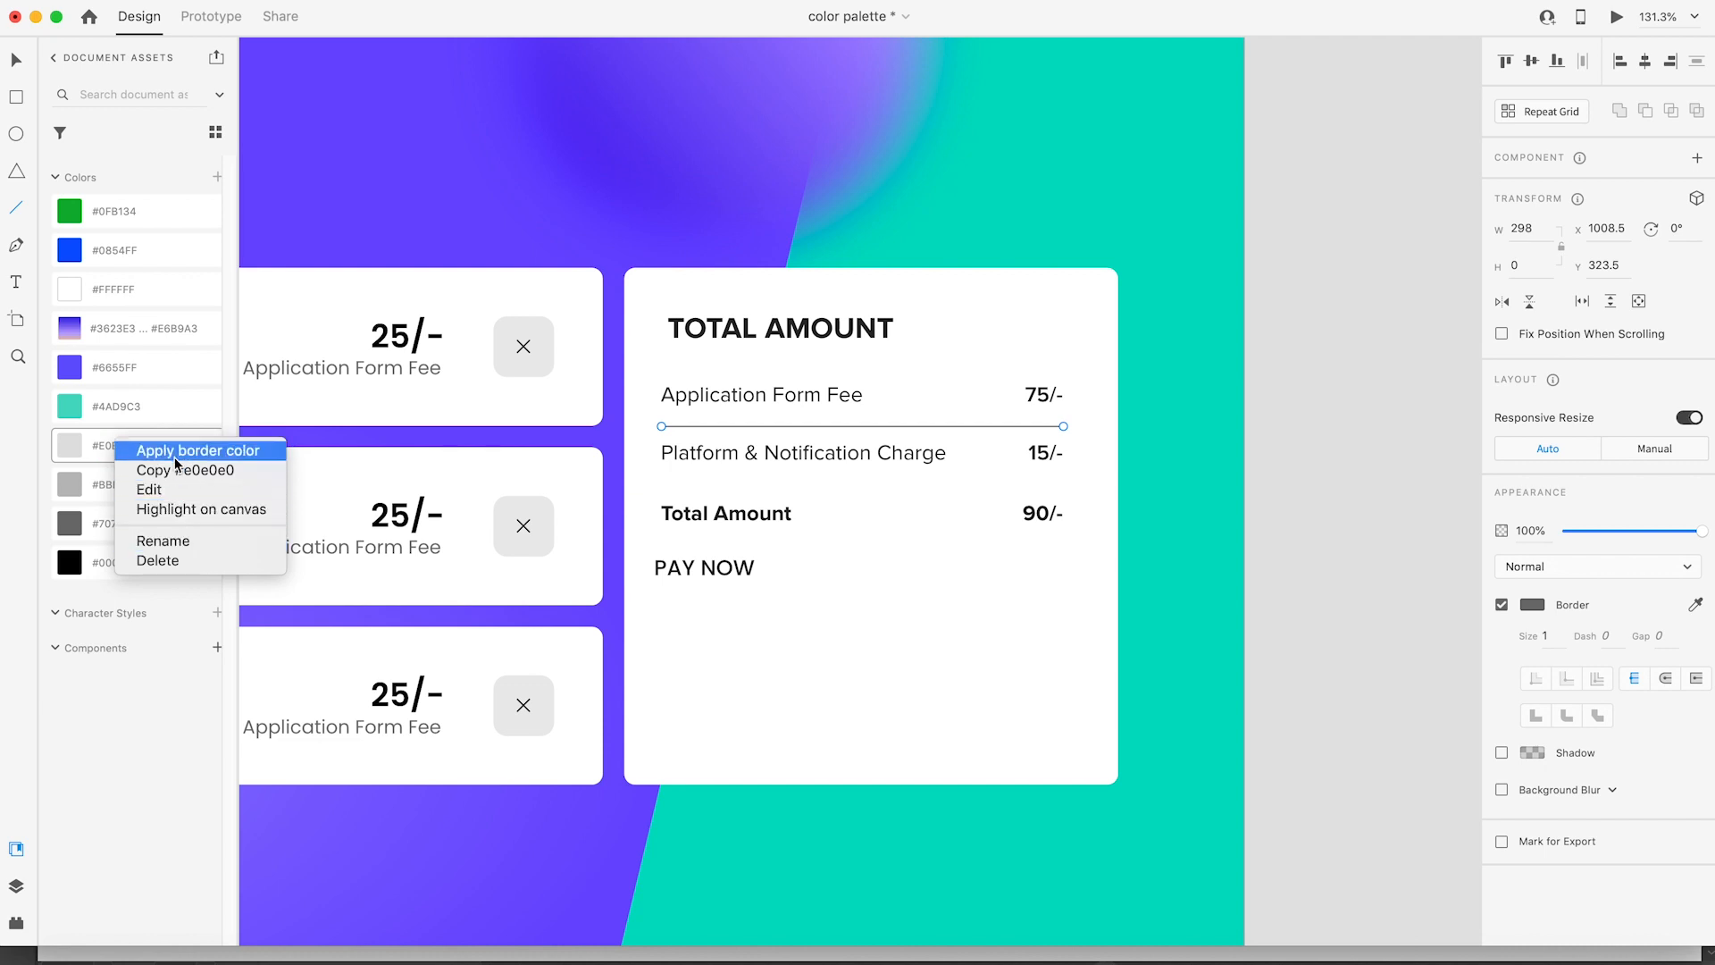
left_click(198, 450)
key("v")
left_click(1153, 448)
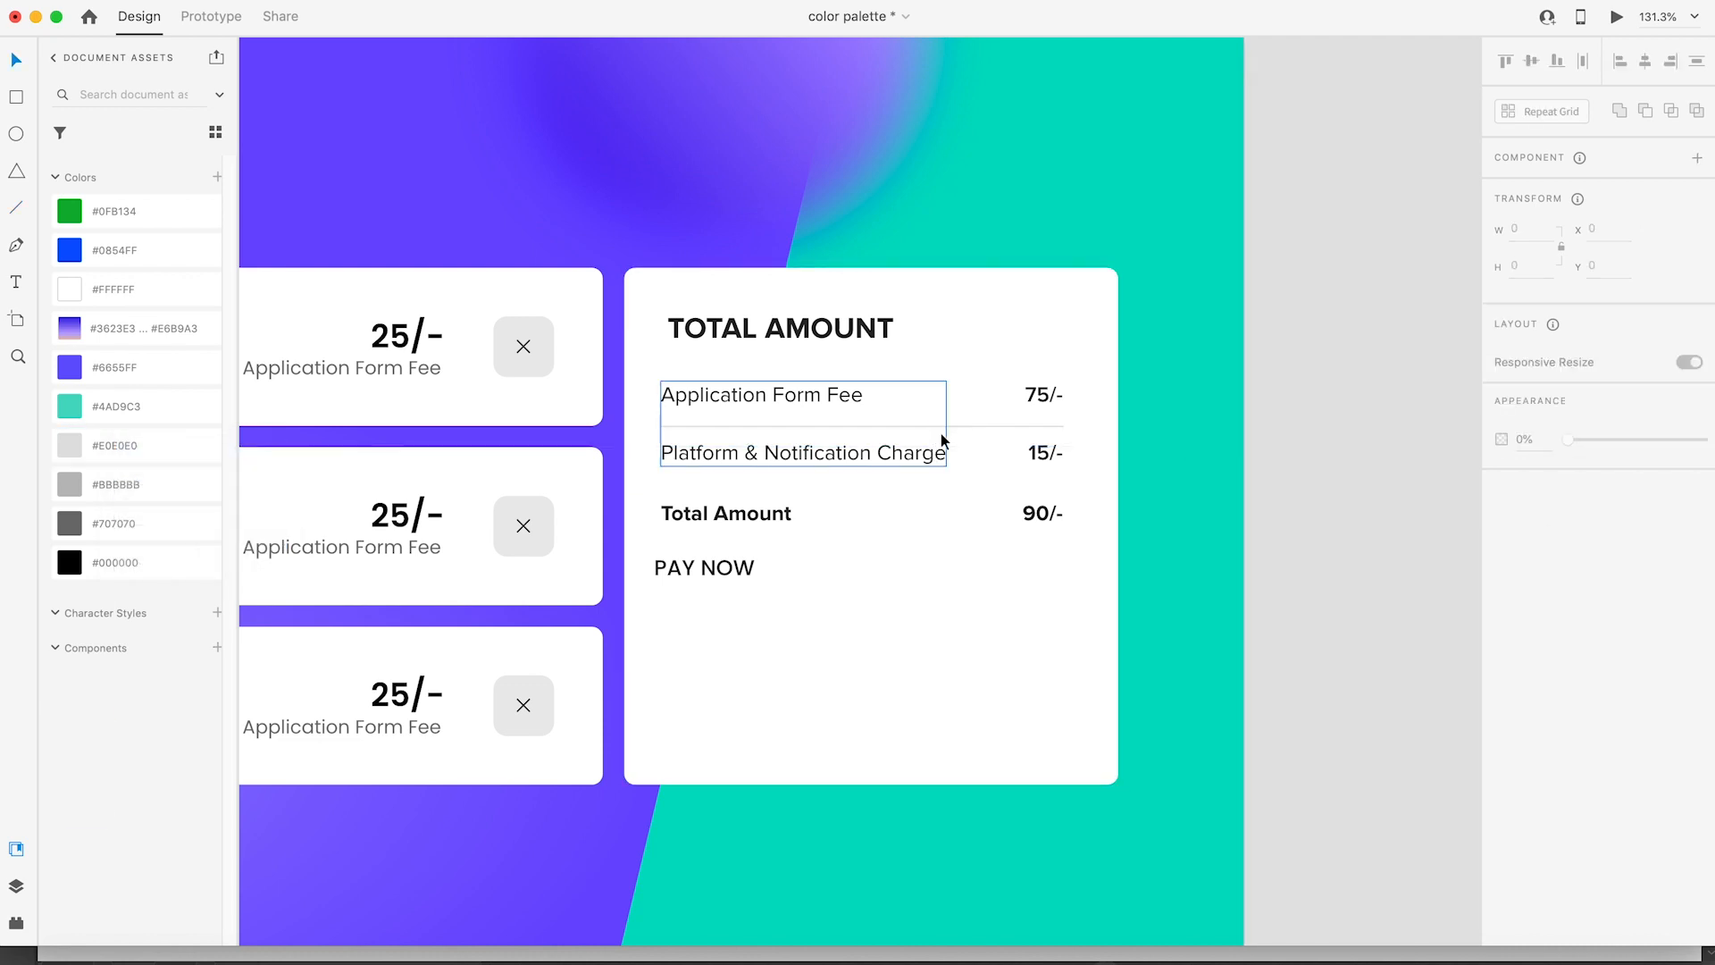
left_click_drag(963, 427, 952, 486)
Step: Move the PAY NOW text to the lower middle of the white payment panel
left_click_drag(695, 576, 716, 689)
left_click(738, 519)
left_click(1037, 514, "shift")
left_click(1267, 582)
left_click_drag(773, 688, 876, 712)
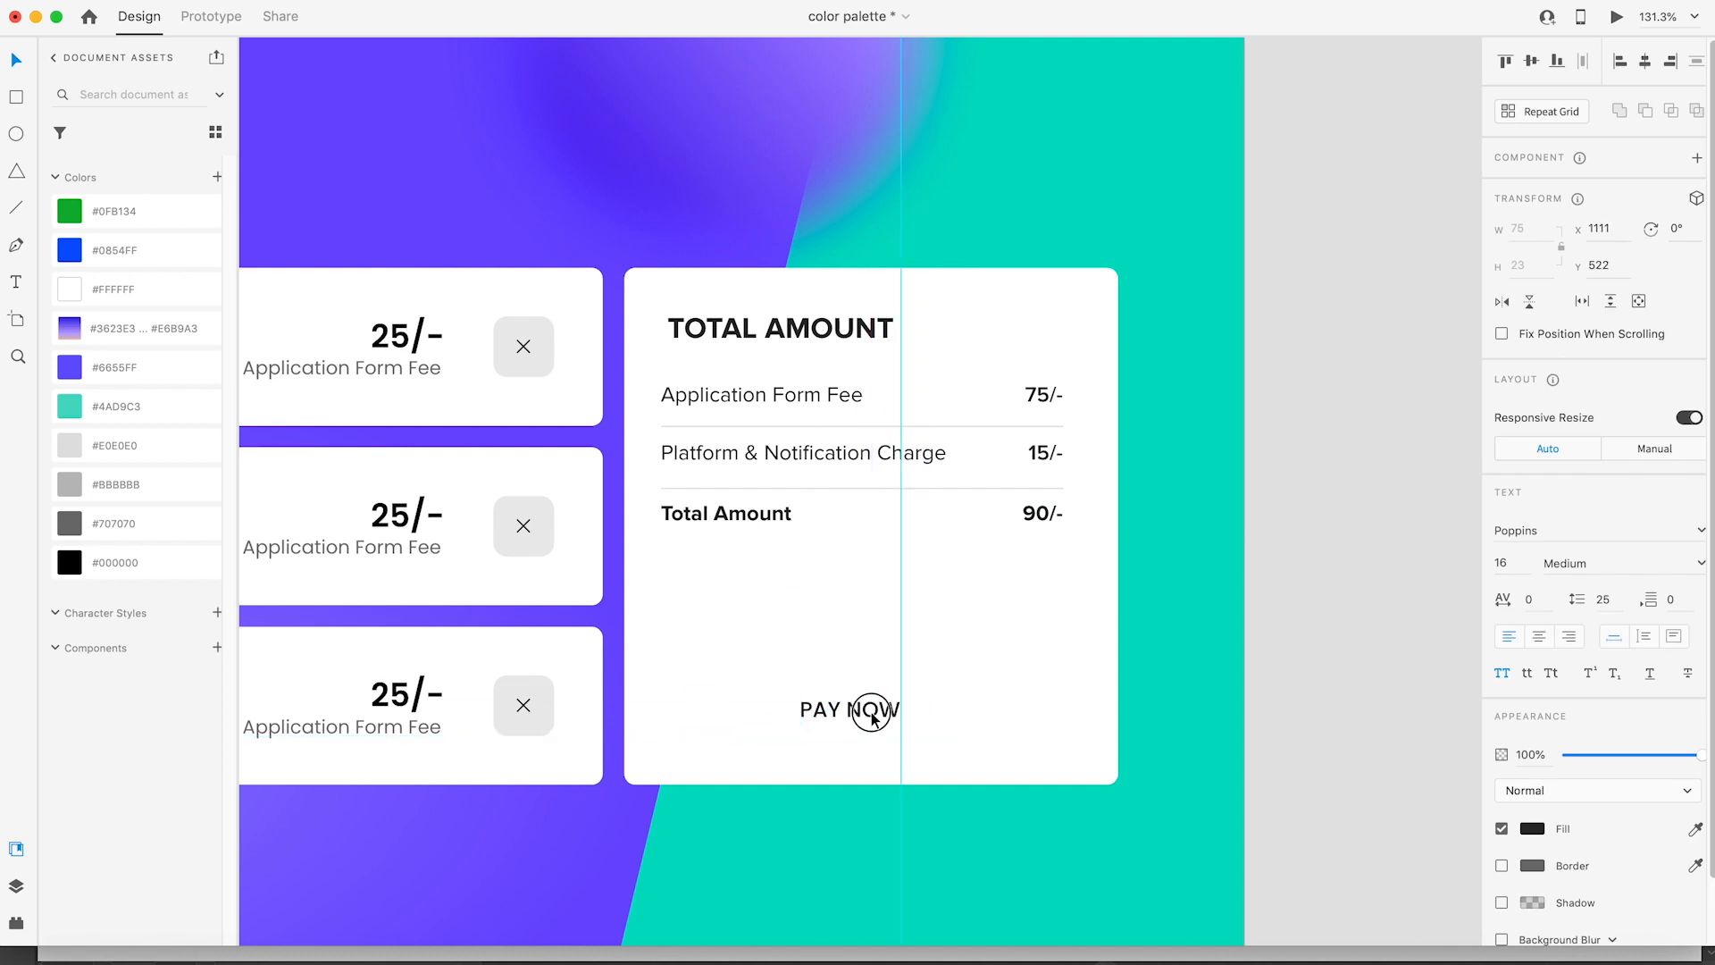
Step: Copy the Add New Child form from the Web 1366 – 2 artboard to the empty canvas below Web 1366 – 3
scroll(893, 719, "down", 5)
left_click(1159, 559)
scroll(1179, 491, "left", 2)
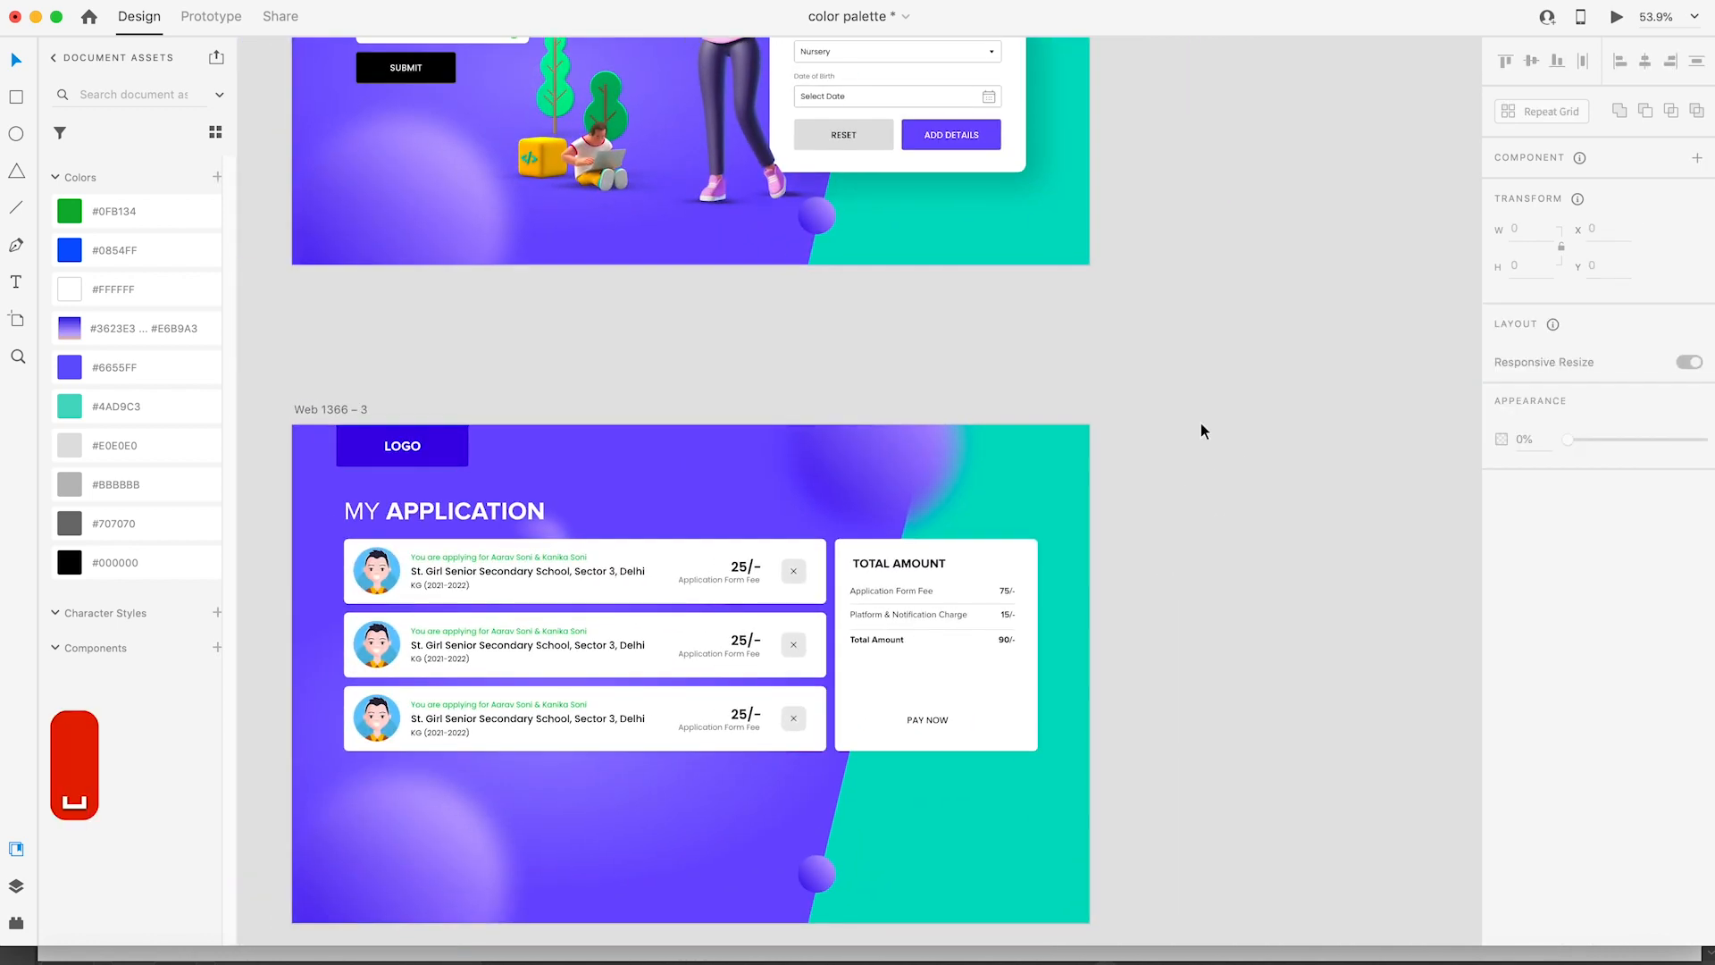
left_click(935, 122)
scroll(1037, 307, "down", 5)
left_click(1260, 307)
left_click_drag(1027, 314, 828, 230)
Step: Ungroup the copied Add New Child form and its nested group of form elements
left_click(797, 754)
right_click(801, 757)
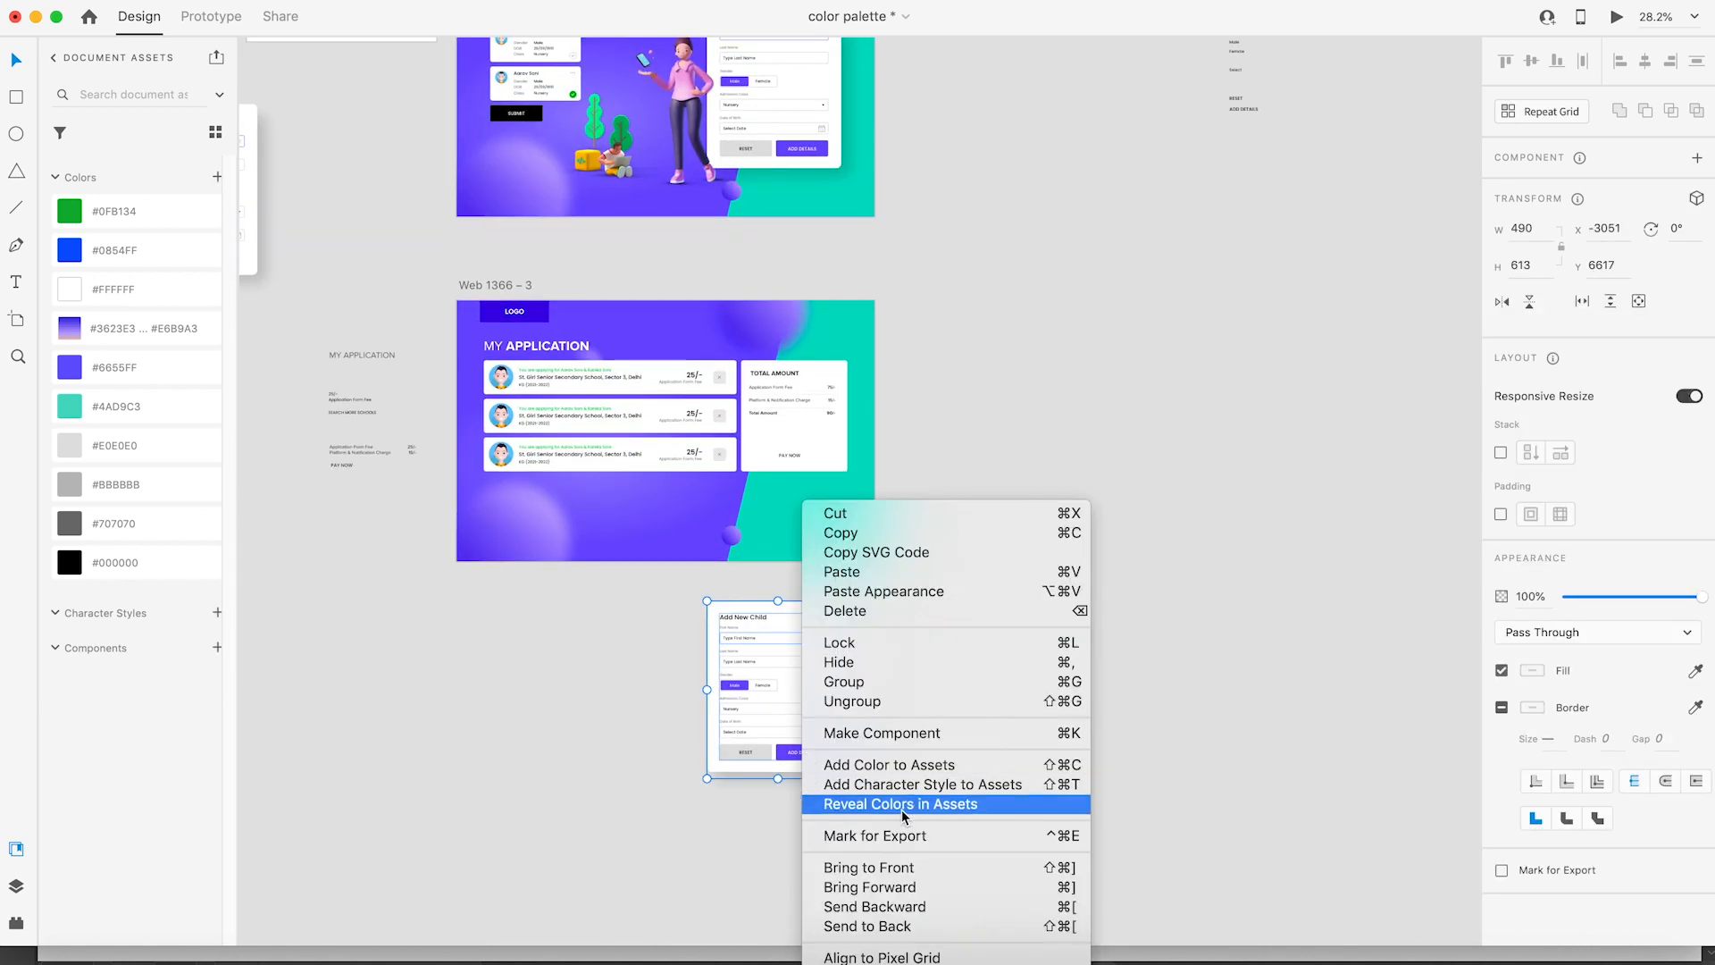
left_click(893, 702)
left_click(804, 755)
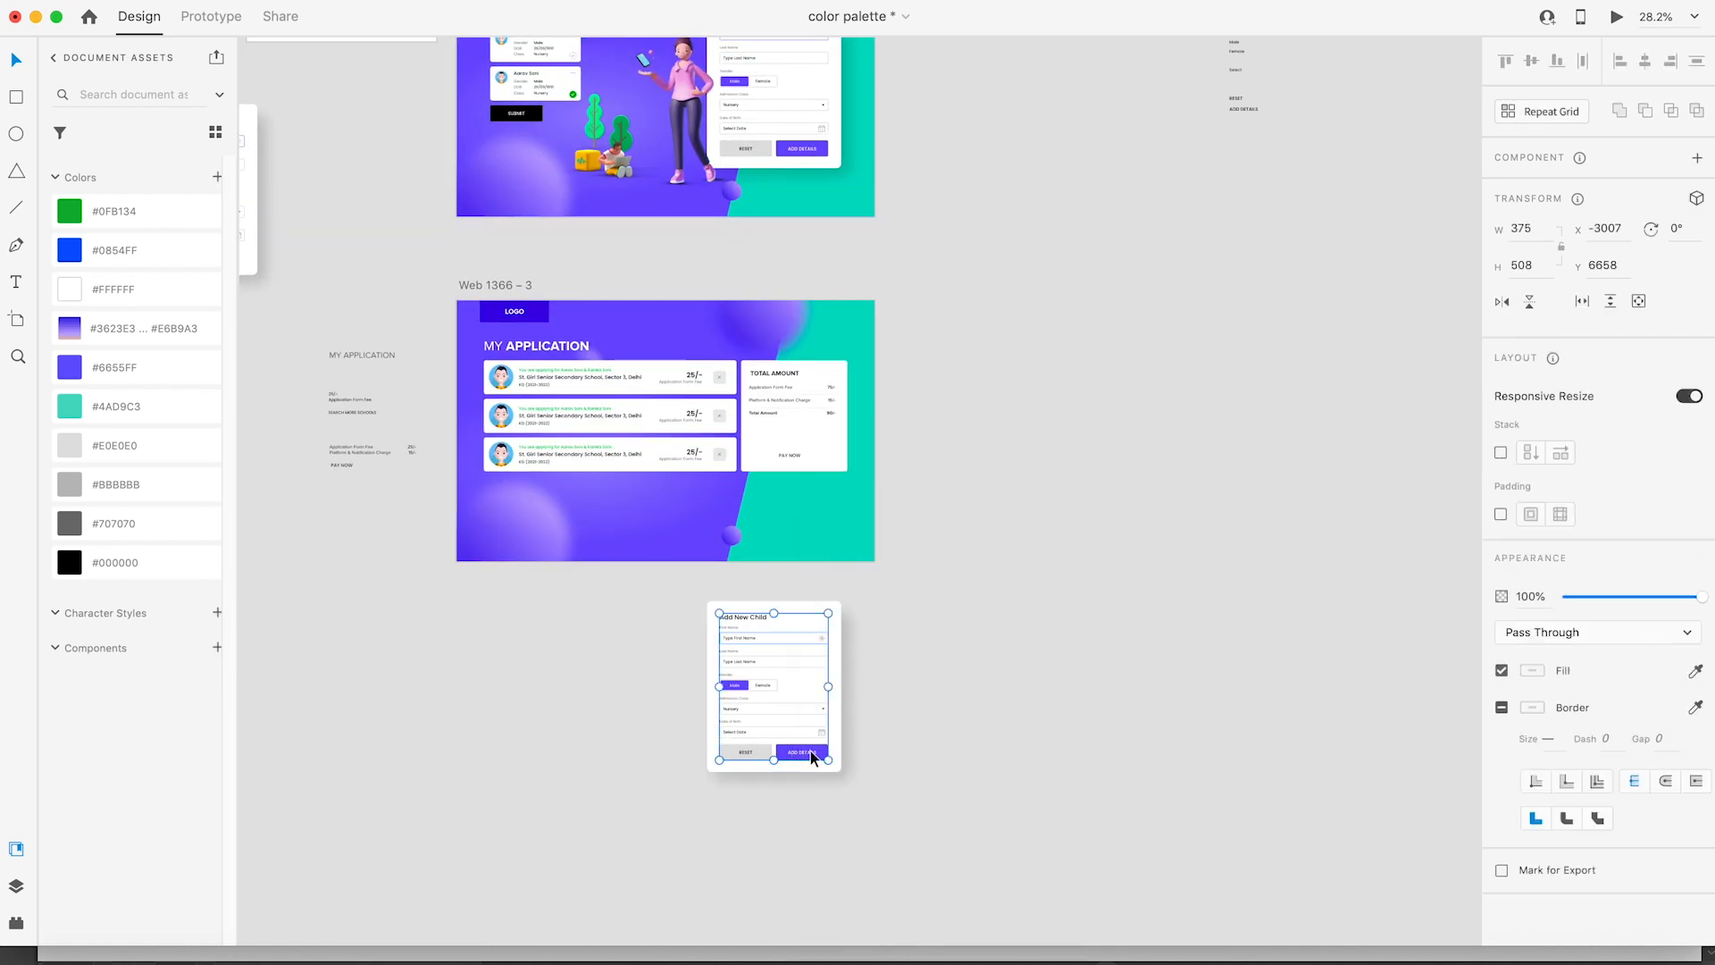
right_click(810, 755)
left_click(946, 701)
left_click(806, 752)
left_click(806, 752)
left_click(873, 753)
Step: Move the copied form's ADD DETAILS label and button shape into the payment panel below the Total Amount row
key("z")
left_click_drag(903, 651, 750, 796)
key("v")
left_click(802, 650)
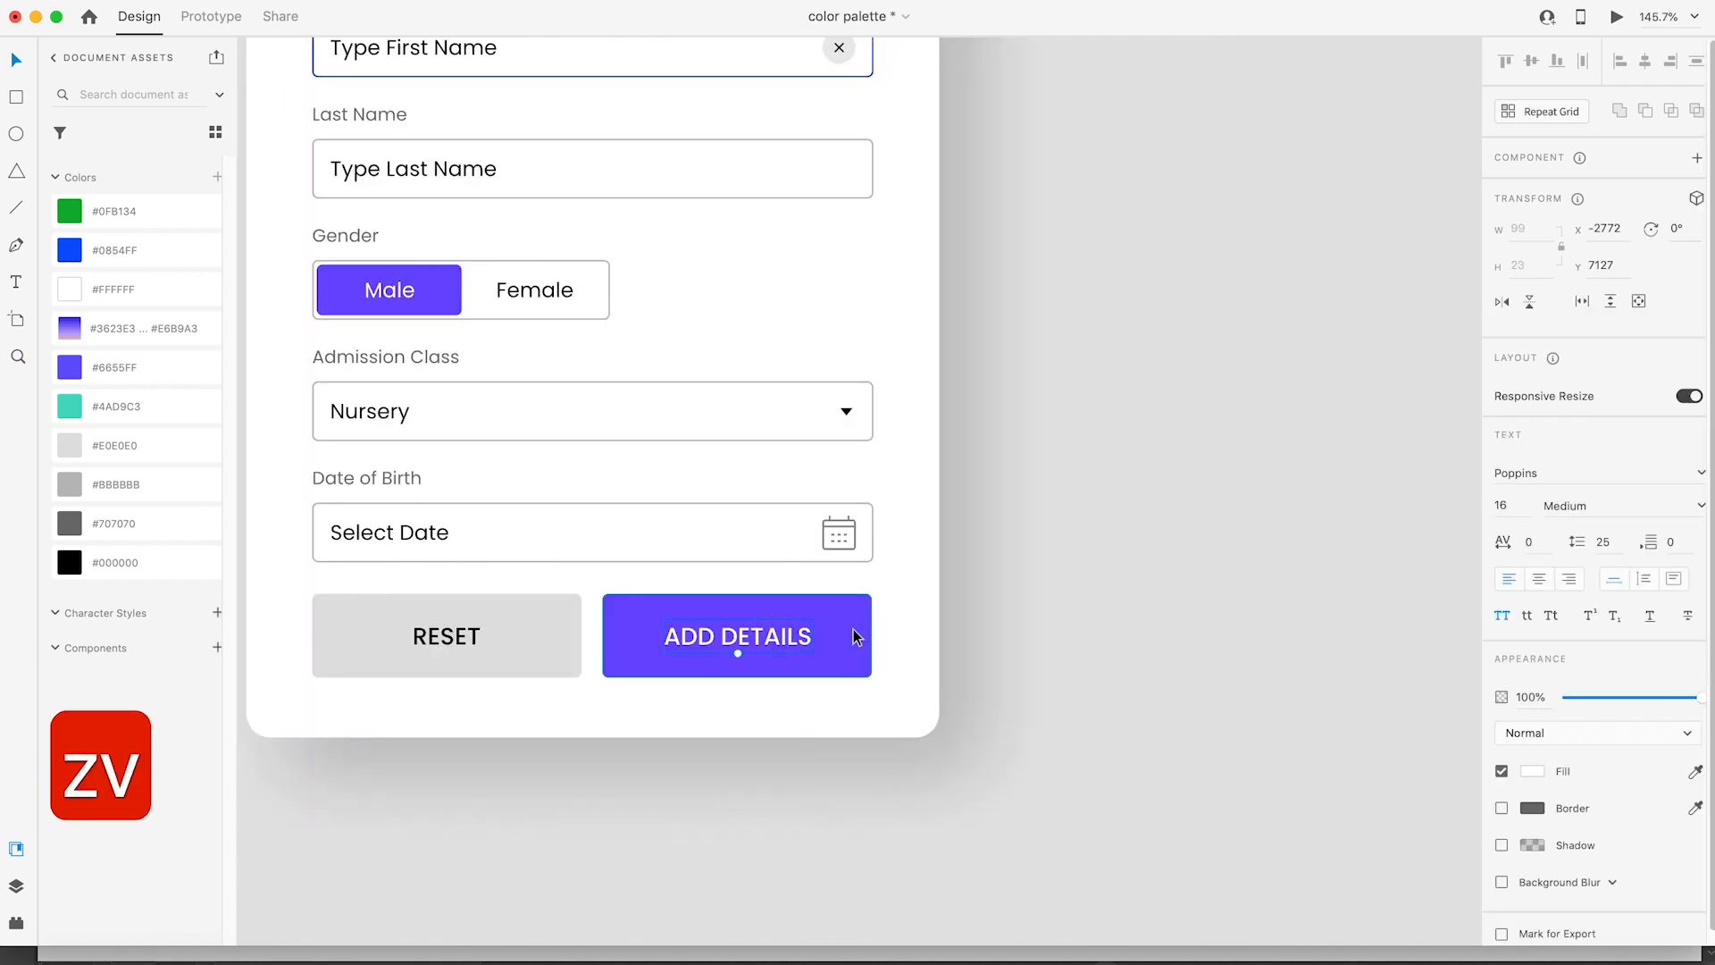
left_click(851, 633, "shift")
scroll(834, 632, "down", 5)
left_click_drag(814, 635, 799, 186)
Step: Delete the plain PAY NOW text from the payment panel
key("z")
key("v")
left_click(777, 437)
key("BackSpace")
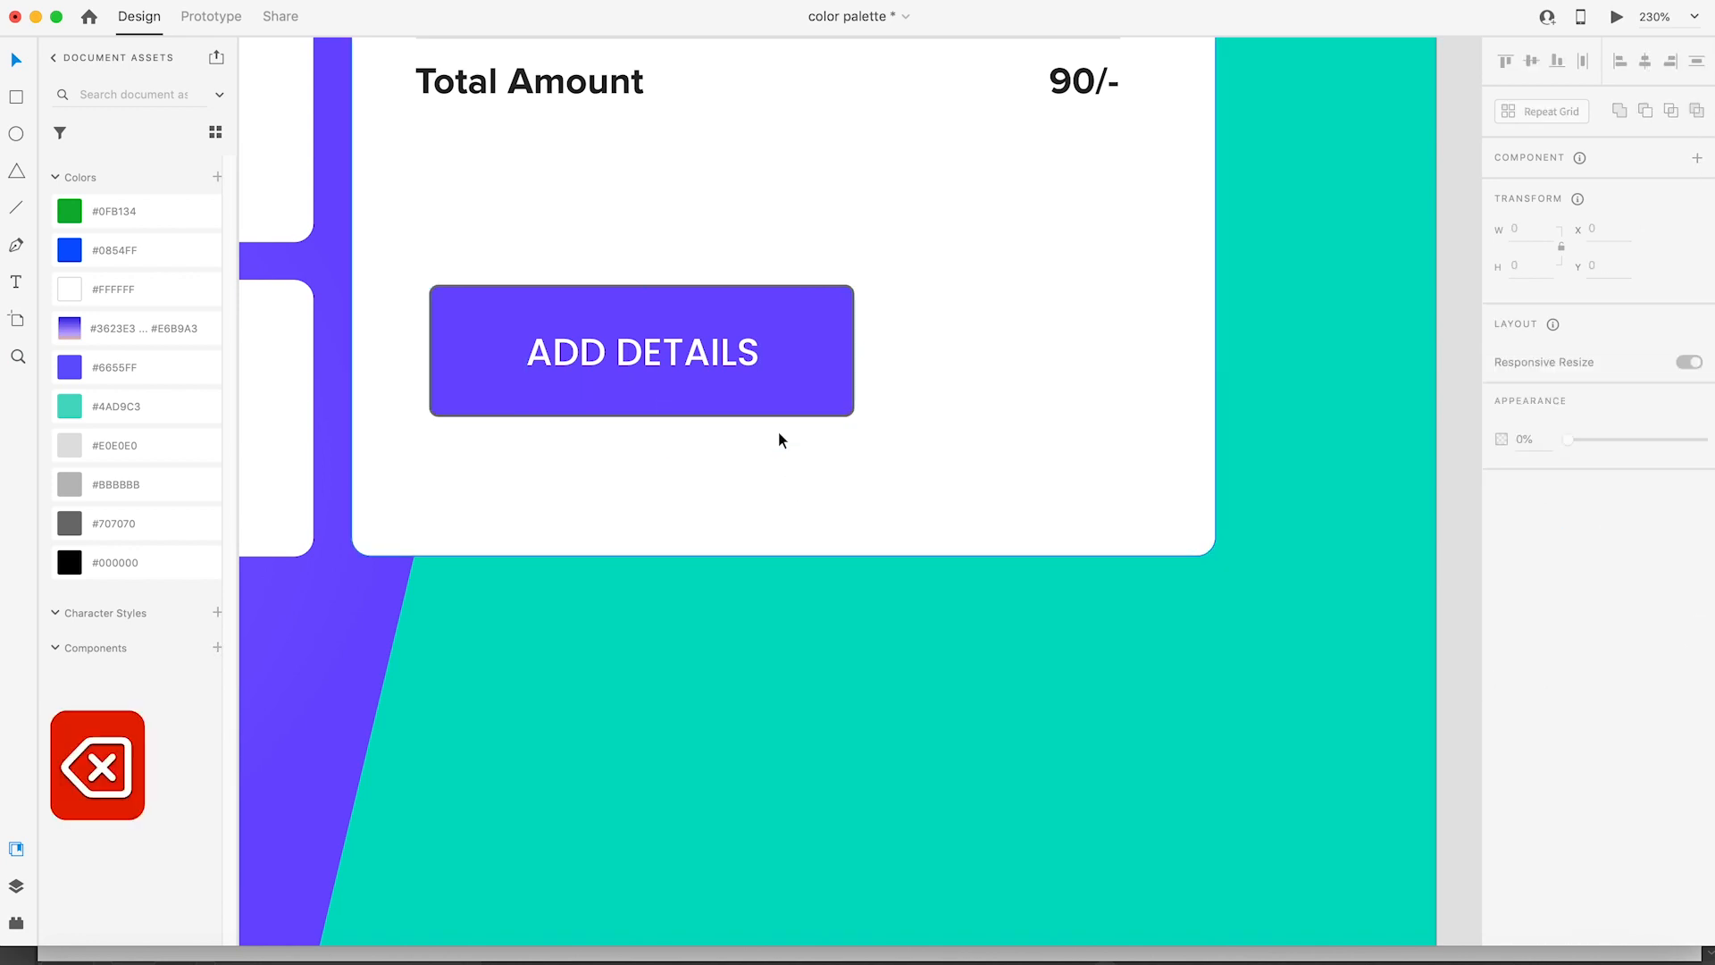
Step: Replace the ADD DETAILS label with "PAY NOW" and centre it horizontally on the button shape
double_click(698, 356)
type("Pauy")
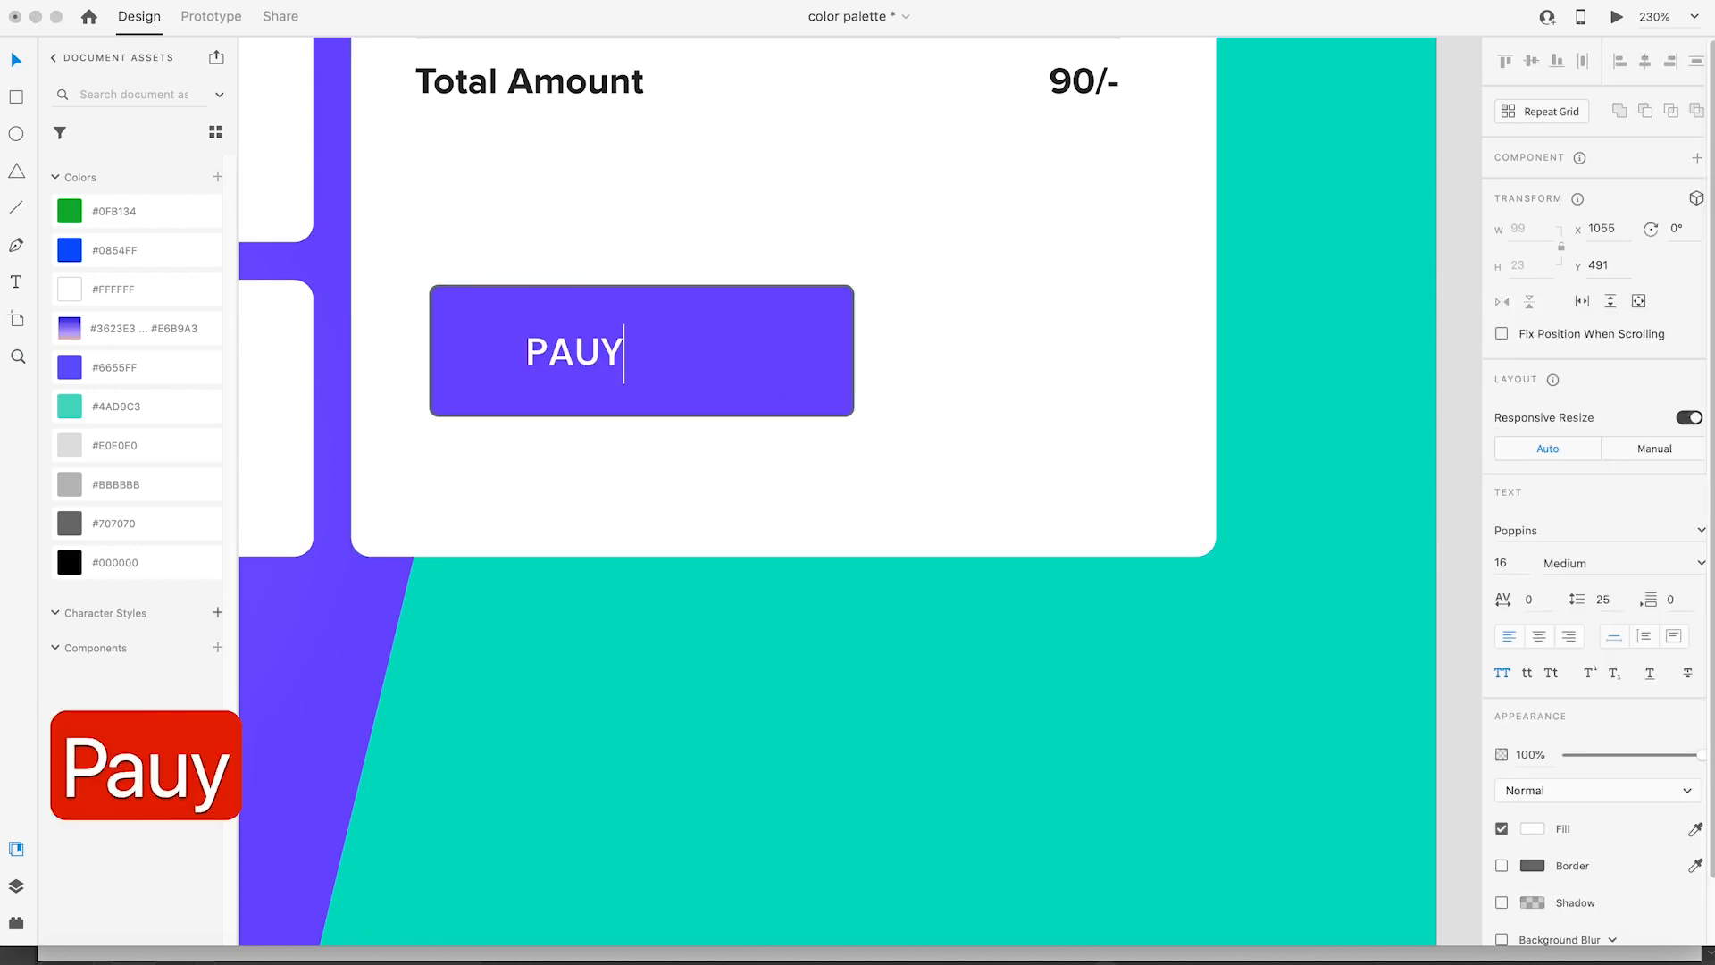
key("BackSpace")
key("BackSpace")
type("yno")
key("BackSpace")
key("BackSpace")
type("now")
key("Escape")
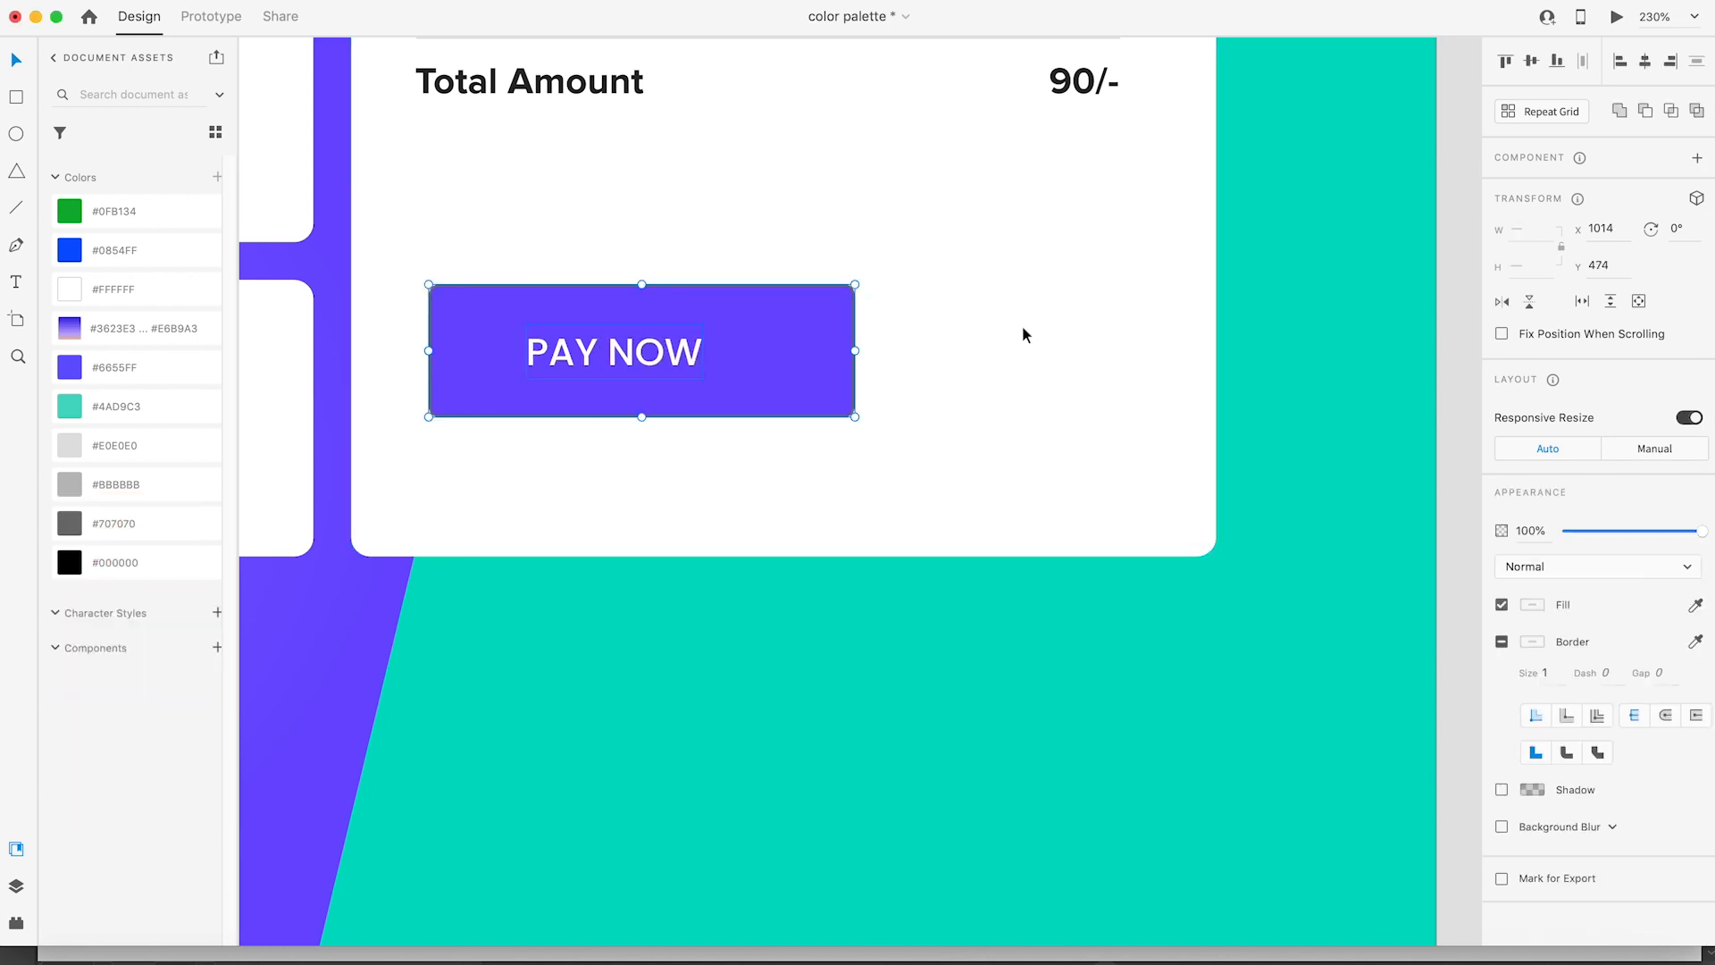
left_click(1646, 63)
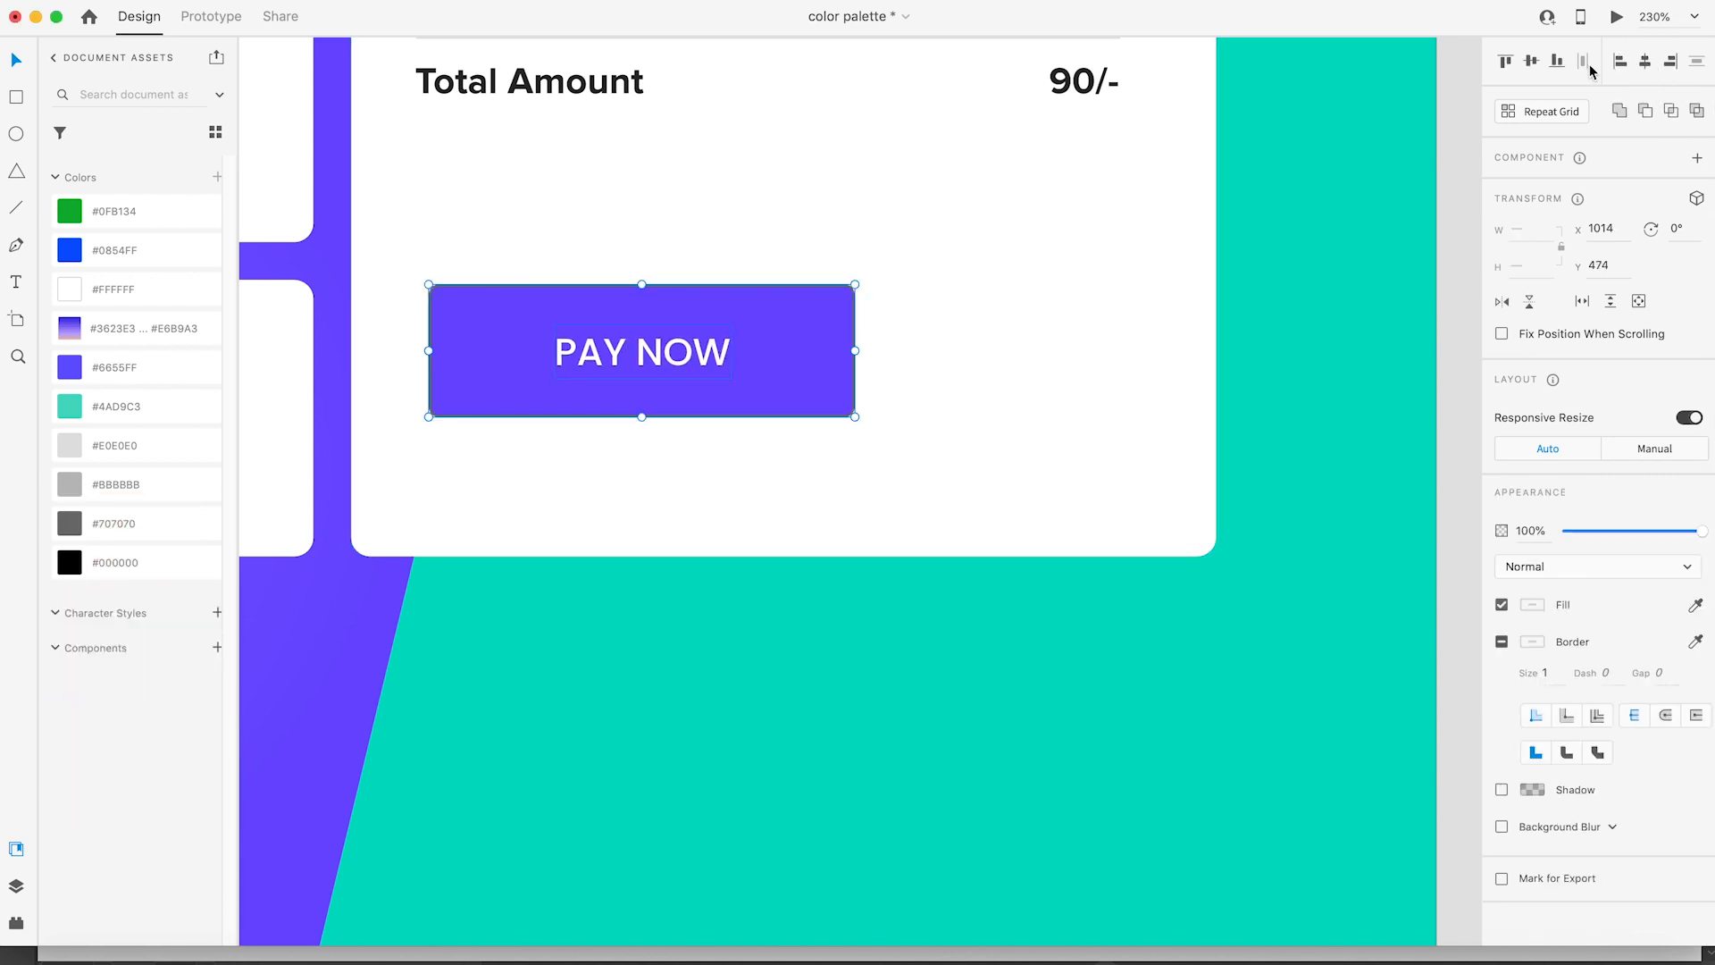
Step: Remove the border from the PAY NOW button's shape
left_click(1271, 402)
double_click(811, 399)
left_click(1502, 679)
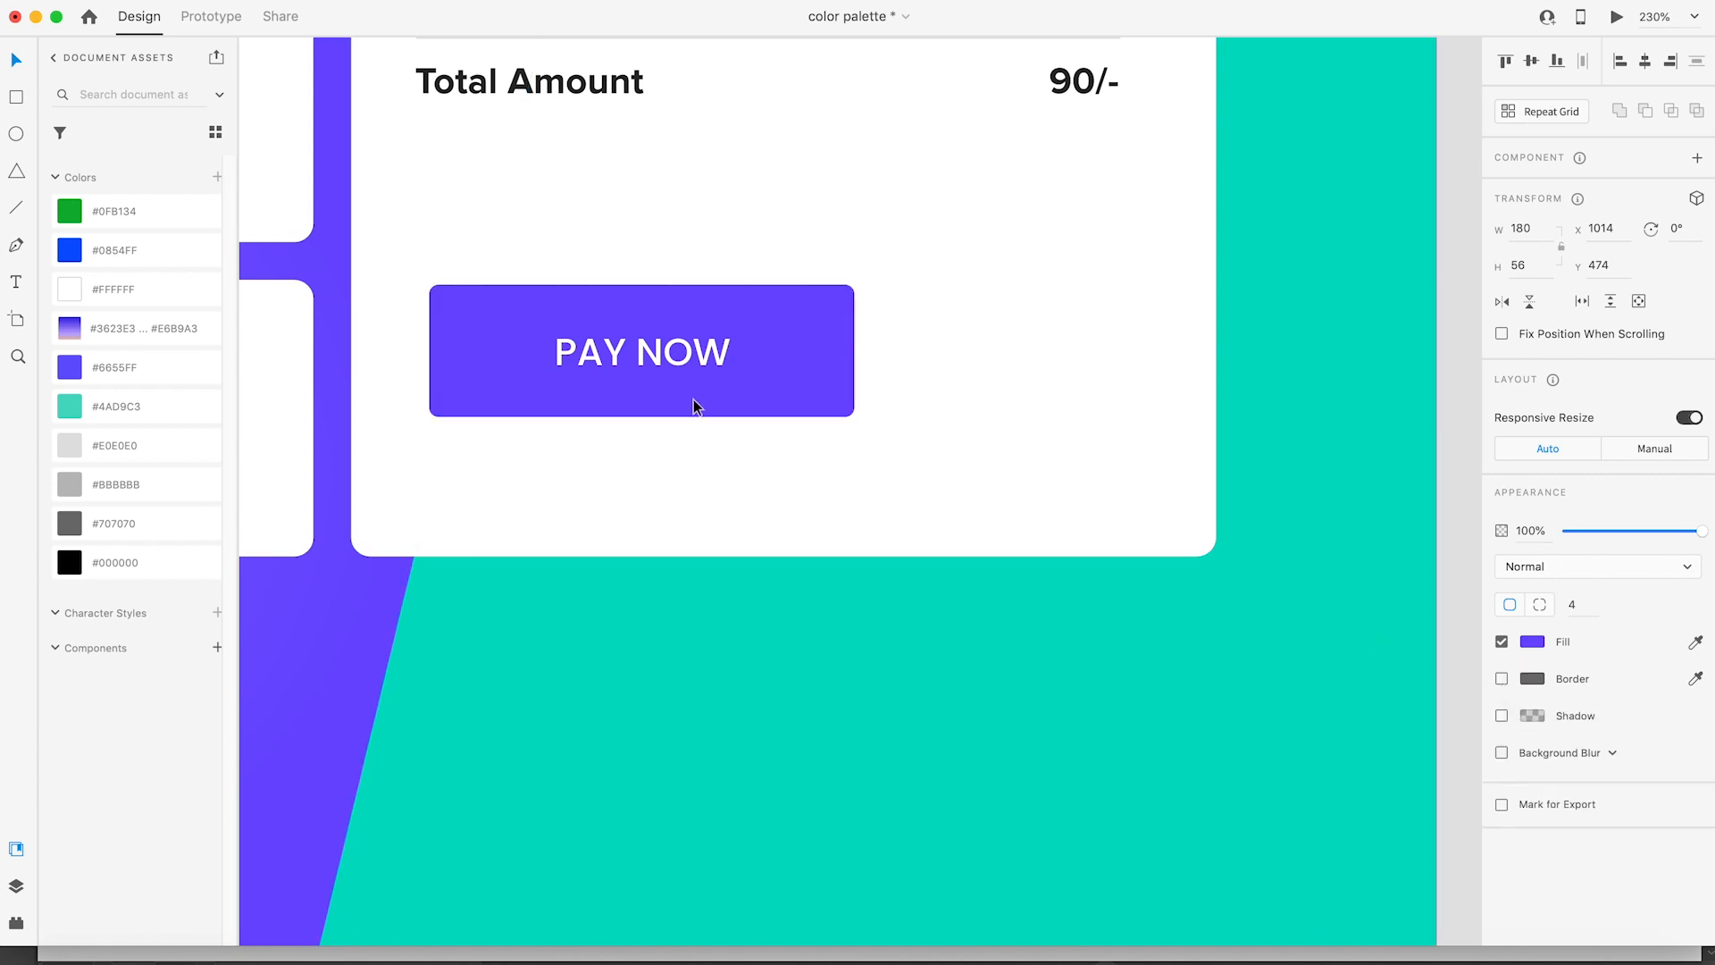
Step: Widen the PAY NOW button to about 311 px across the panel and group its shape with the centred label
left_click(683, 356, "shift")
left_click_drag(858, 350, 1162, 350)
left_click_drag(730, 361, 682, 353)
left_click_drag(1143, 353, 1150, 352)
left_click(777, 245, "shift")
key("super+g")
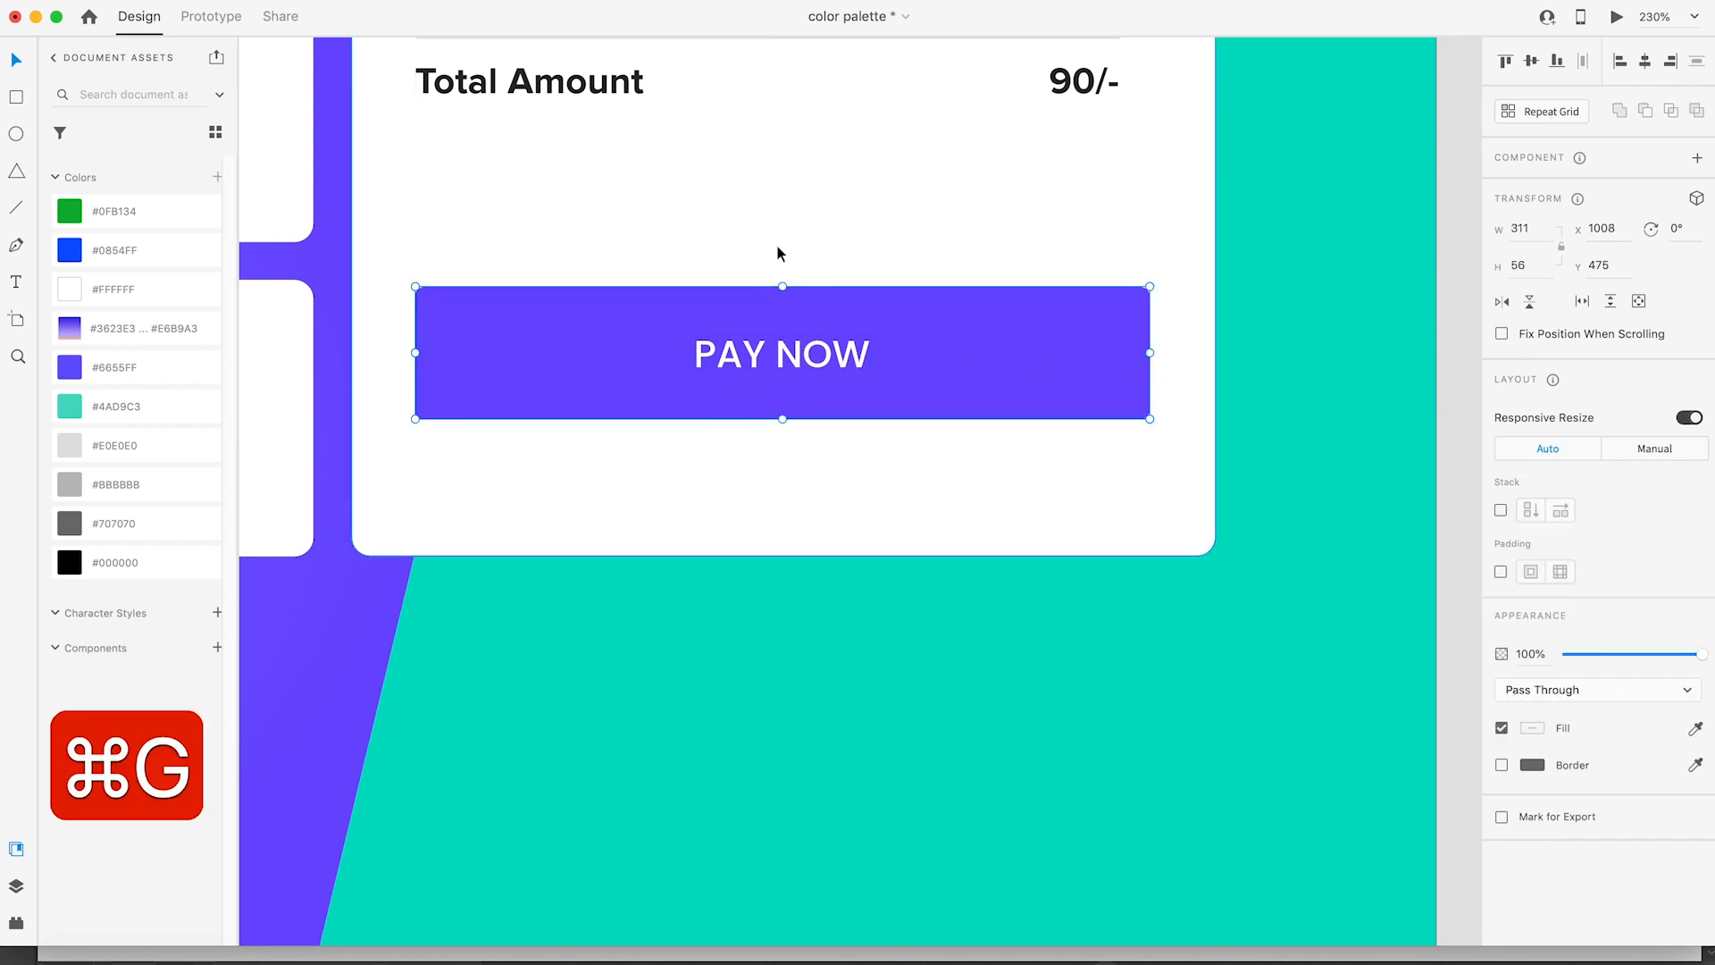
left_click(1112, 673)
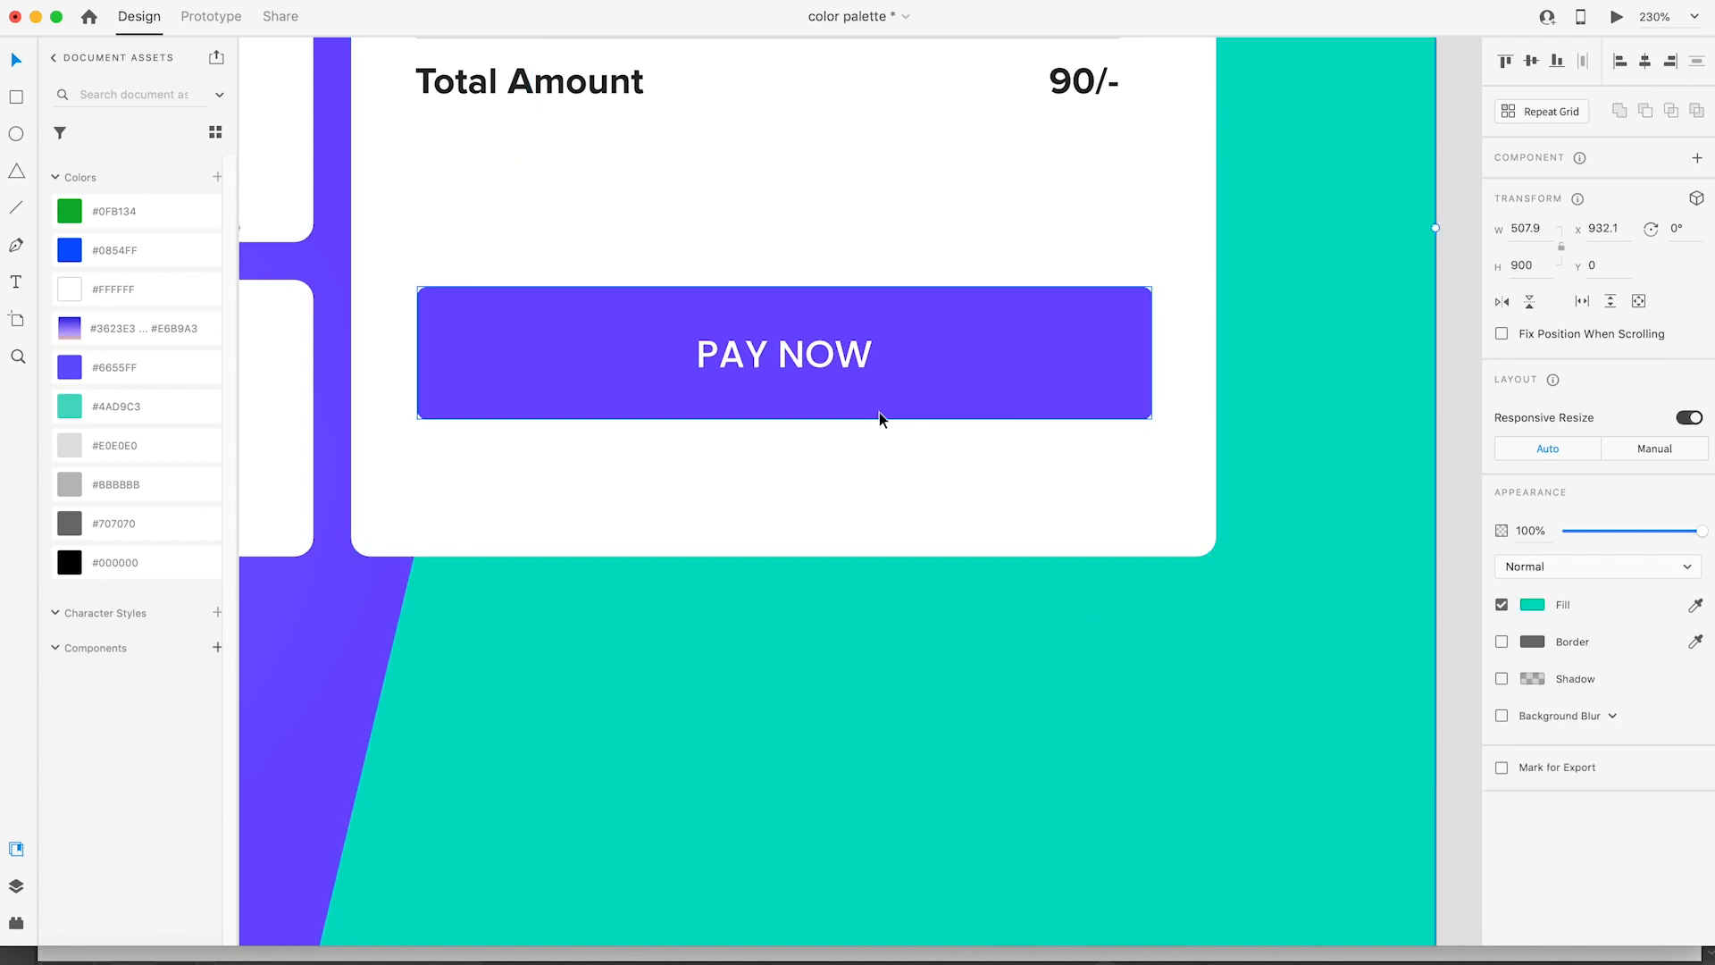
Step: Delete the remaining pieces of the copied Add New Child form below the Web 1366 – 3 artboard
scroll(792, 465, "down", 5)
left_click(1251, 384)
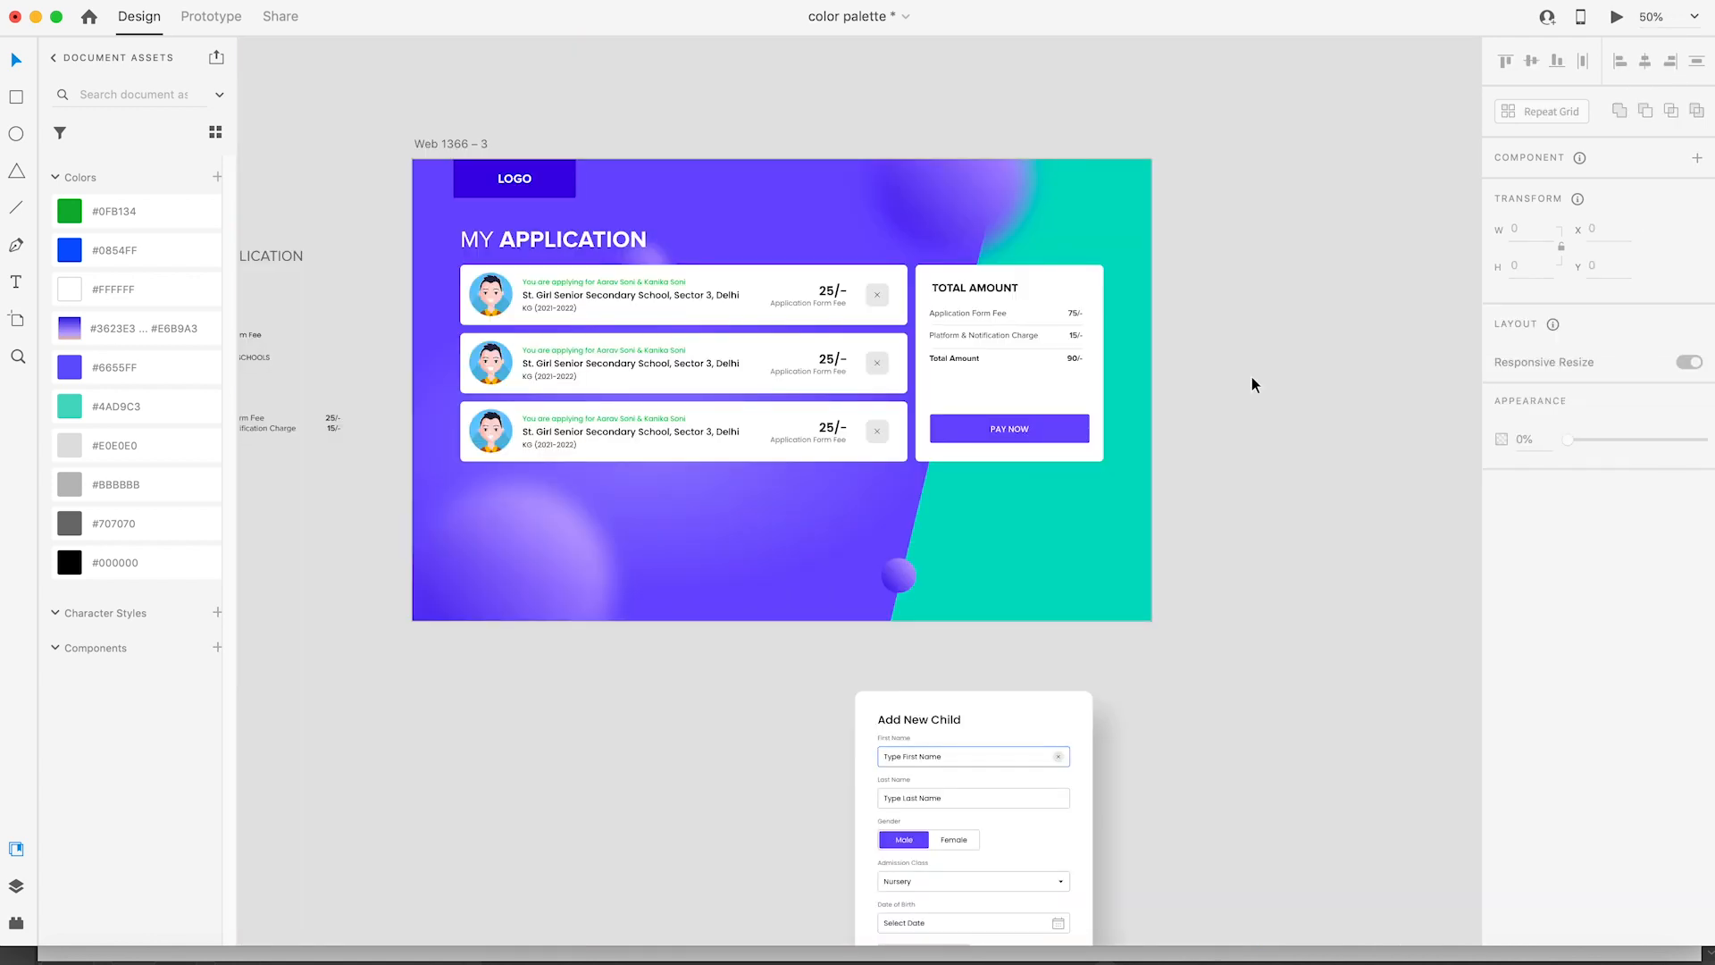
left_click_drag(791, 683, 1161, 938)
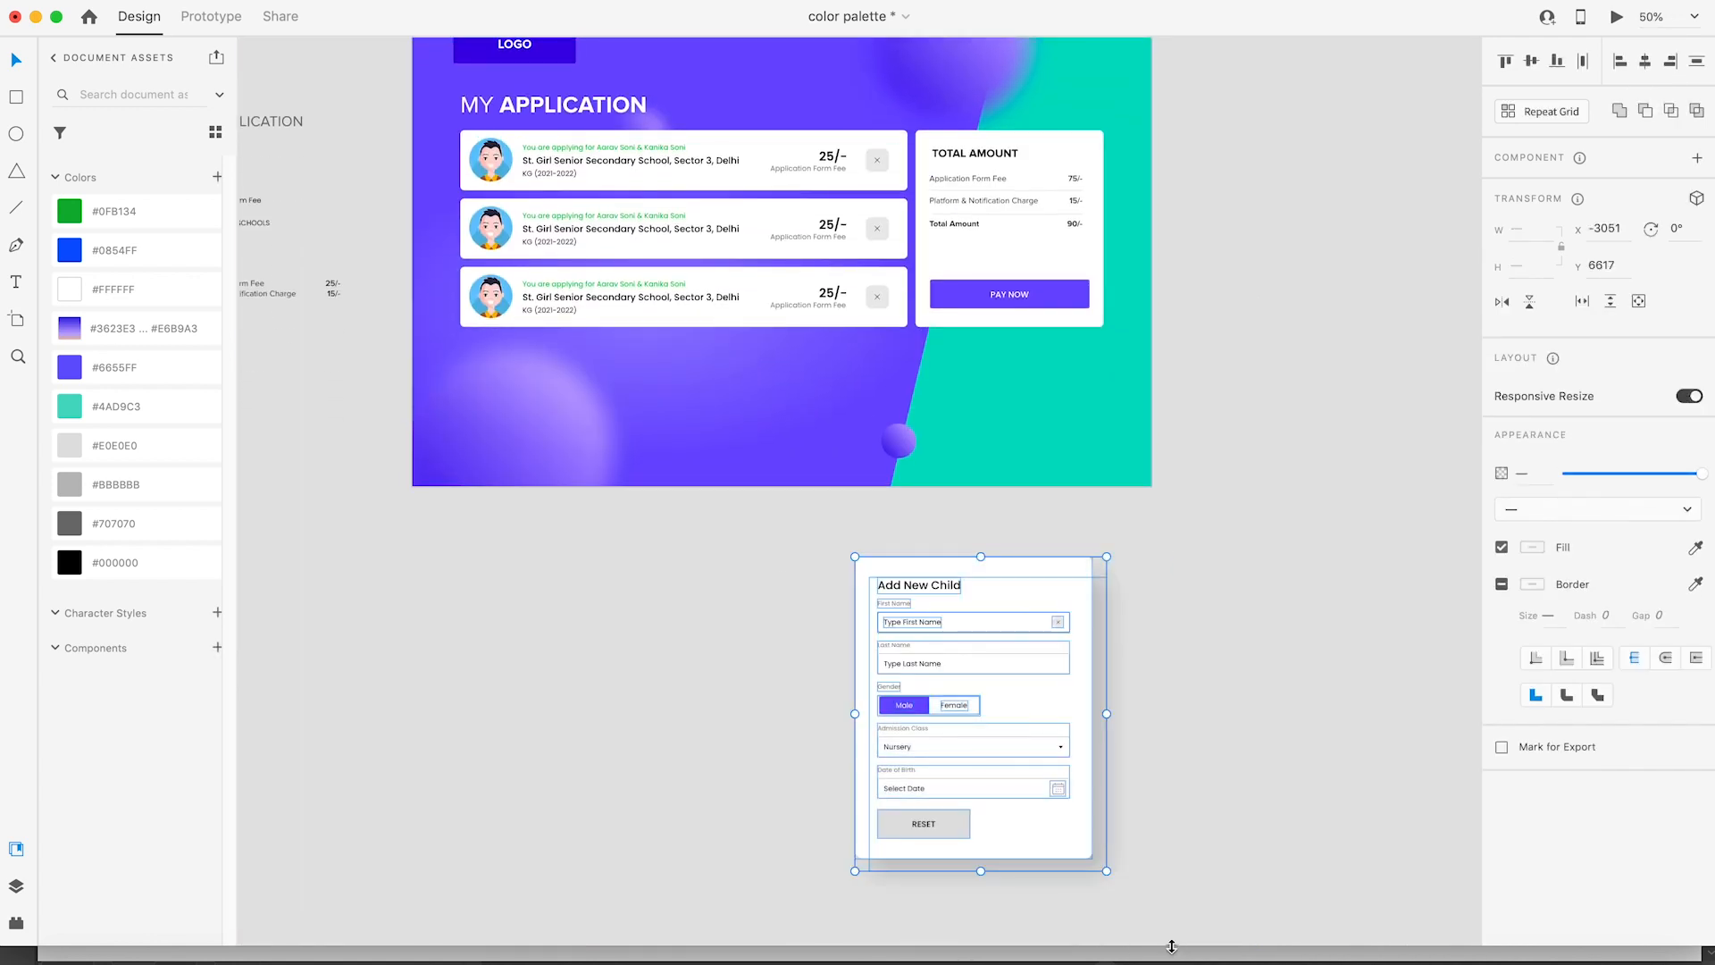
key("BackSpace")
Step: Copy the MY DETAILS button from the Web 1366 – 2 artboard to the area below the last application card on Web 1366 – 3
scroll(993, 469, "up", 5)
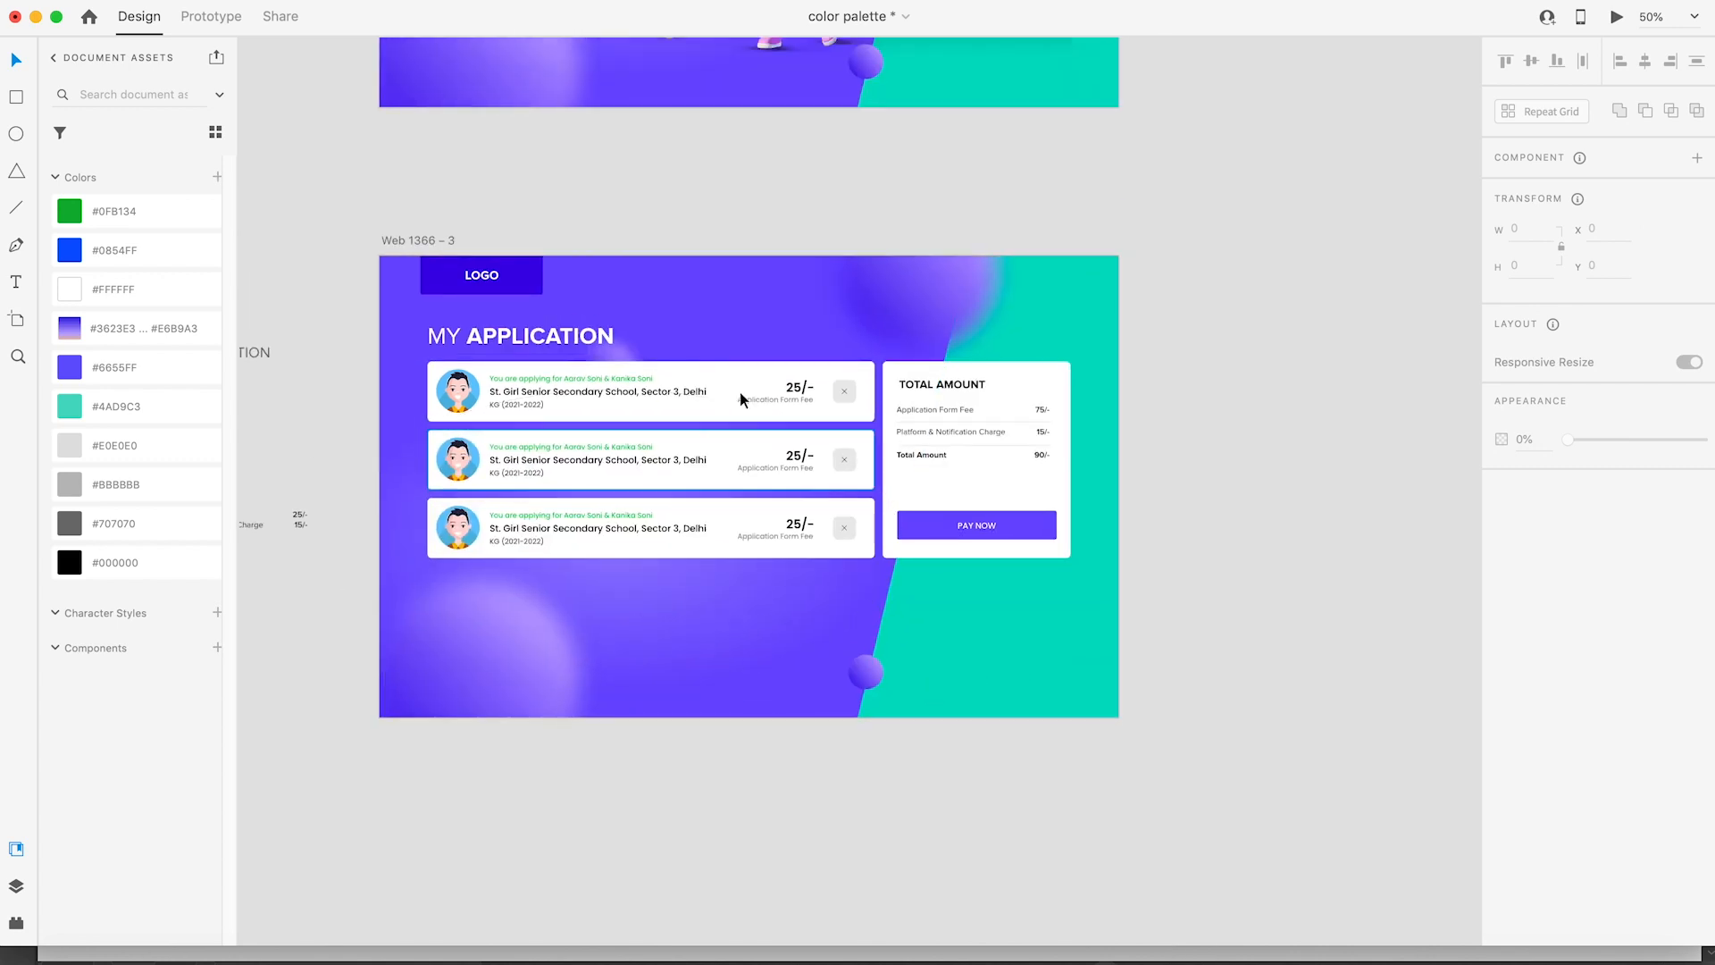
scroll(625, 460, "up", 3)
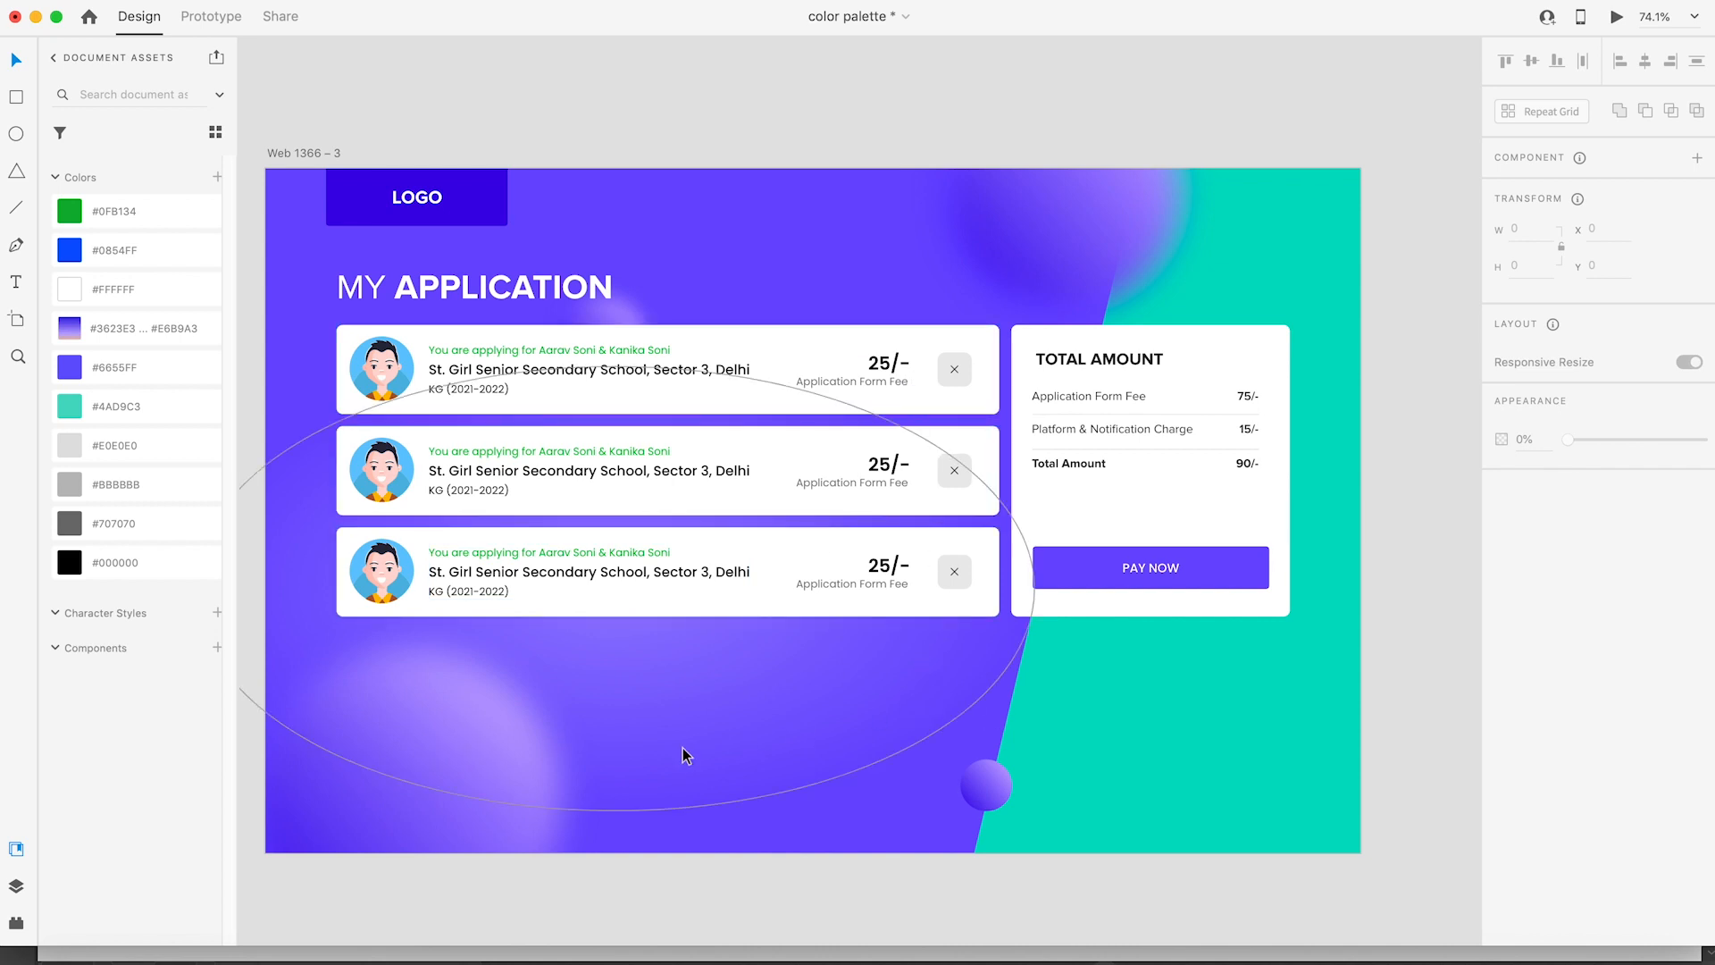
scroll(693, 743, "down", 2)
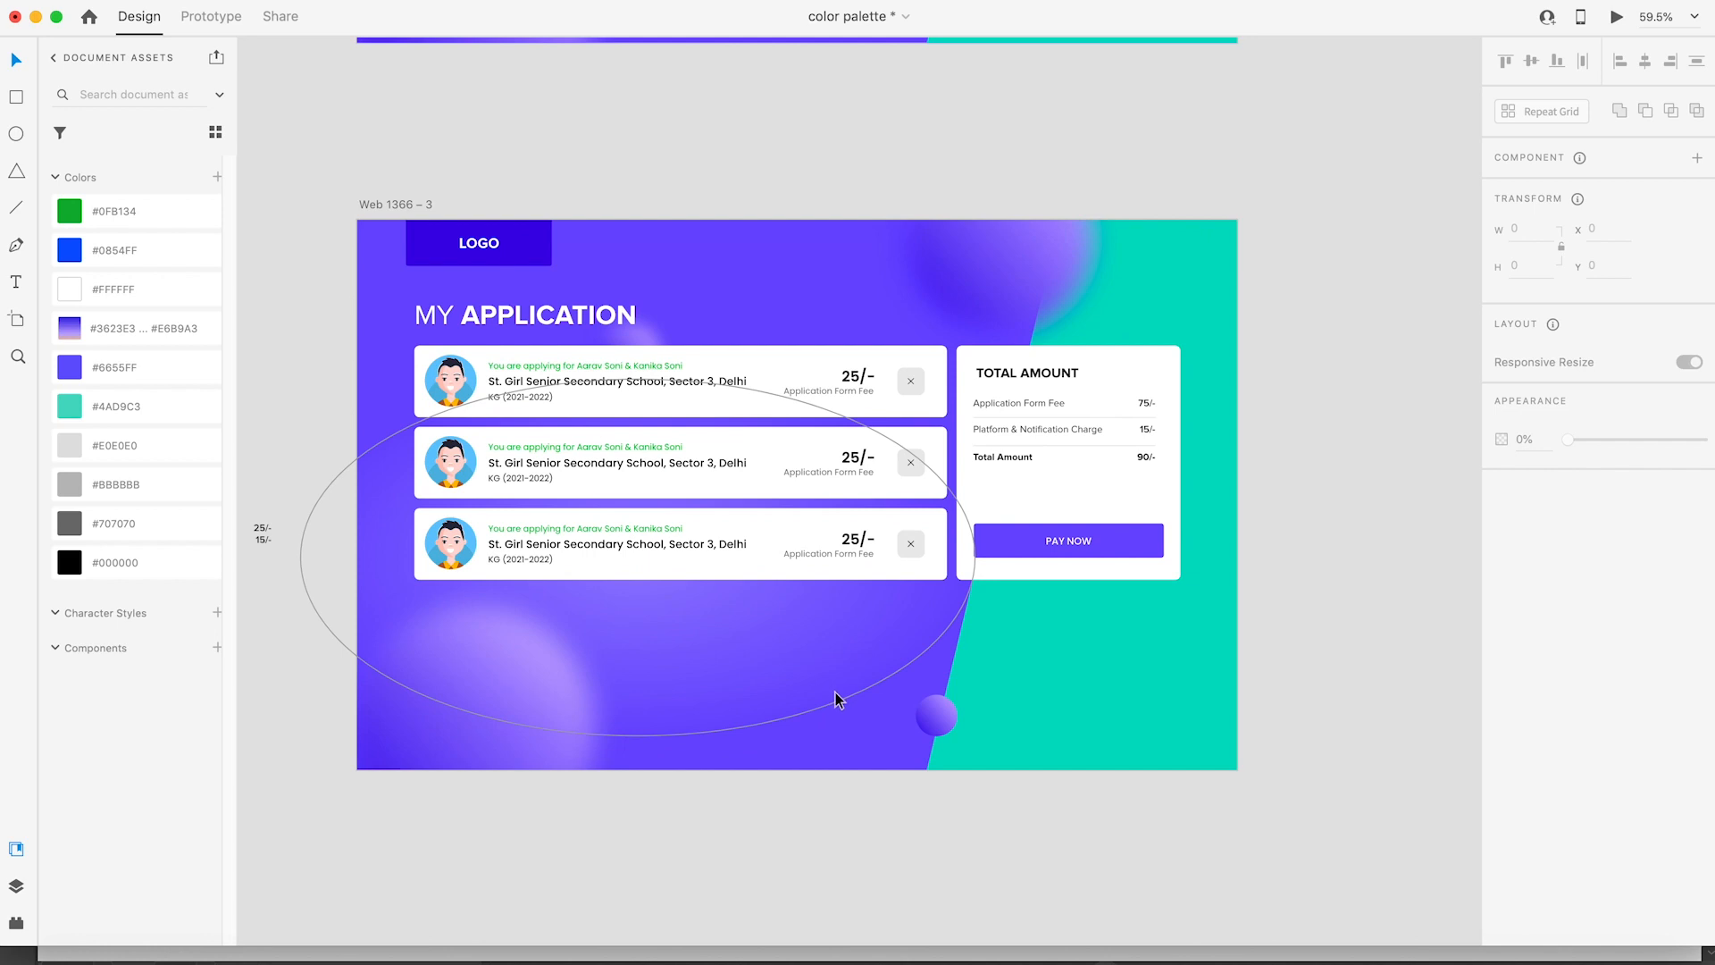
scroll(849, 636, "down", 3)
scroll(1117, 310, "up", 4)
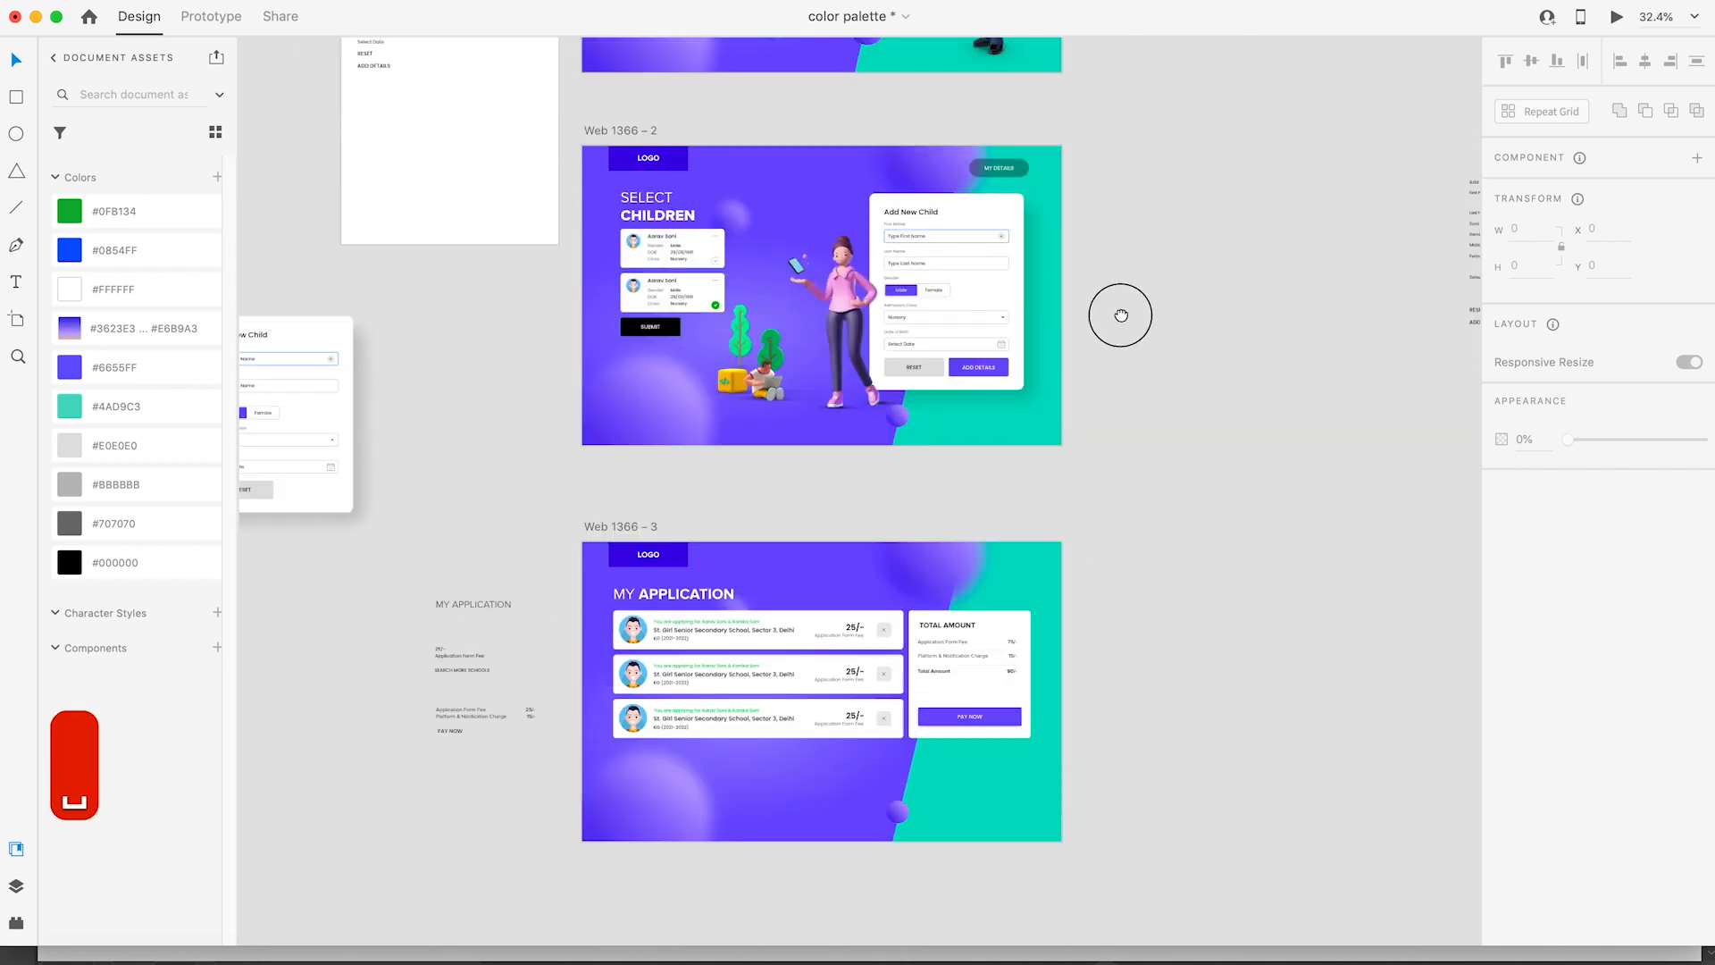
left_click(1008, 224)
left_click_drag(1007, 223, 743, 826)
Step: Change the copied button's label to "SEARCH MORE SCHOOLS"
key("z")
left_click_drag(446, 766, 865, 894)
key("v")
double_click(1065, 482)
double_click(1065, 482)
type("search more s")
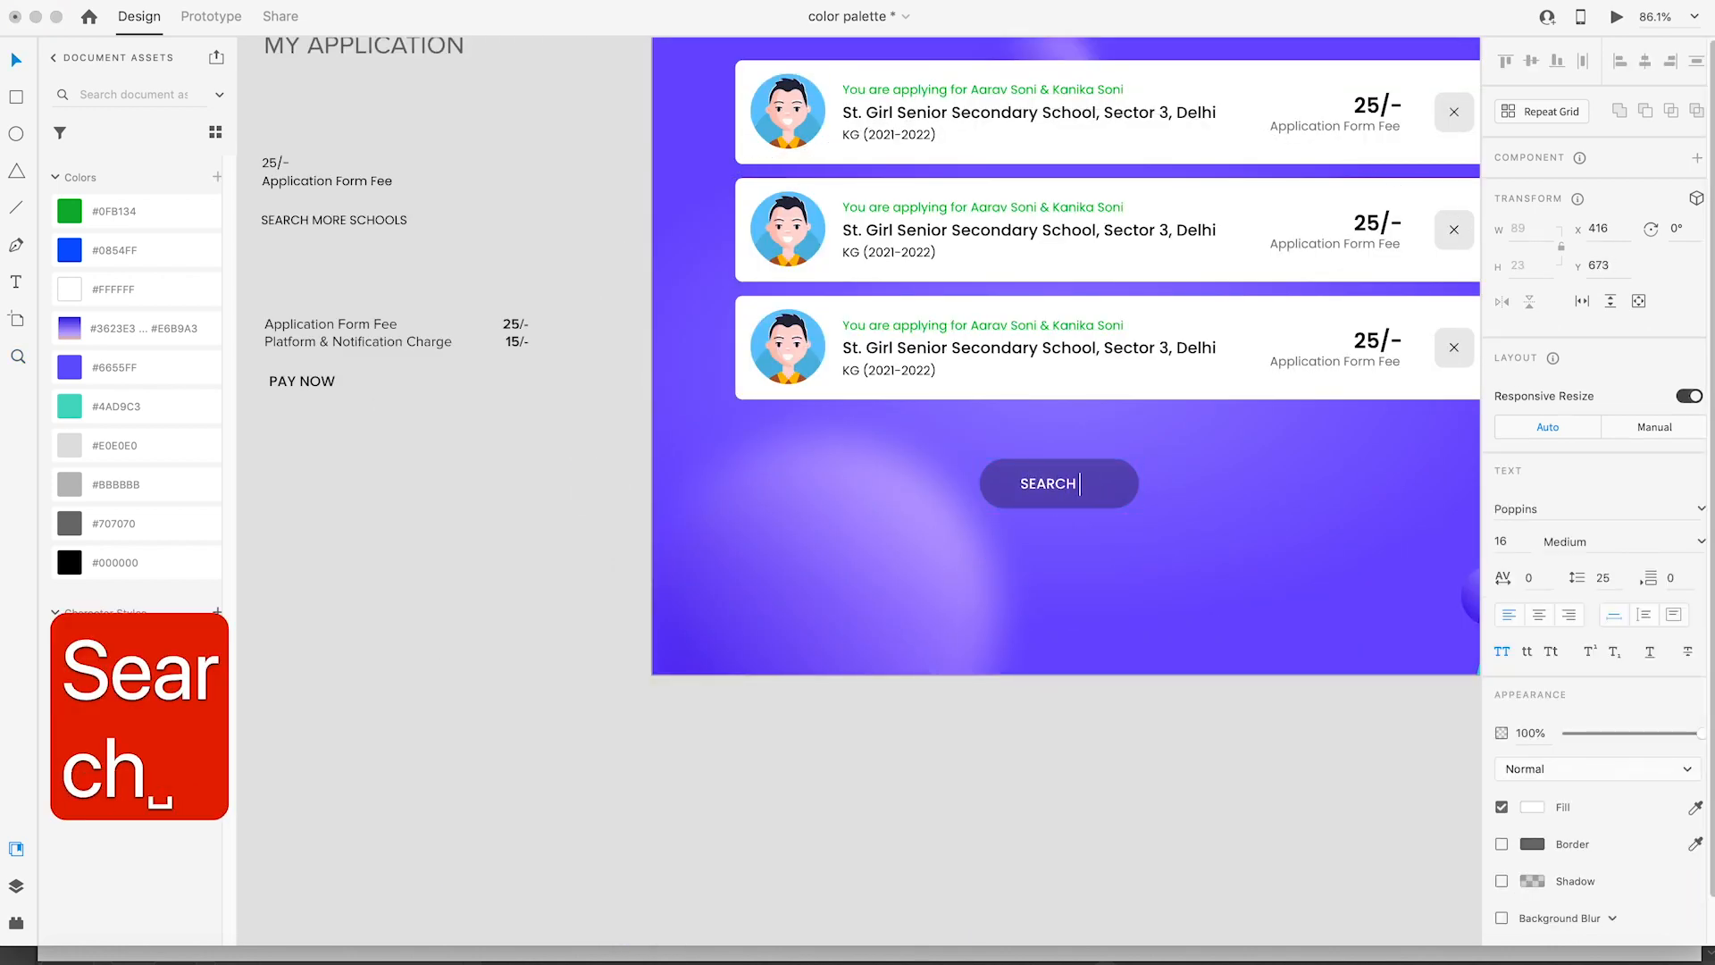
type("chools")
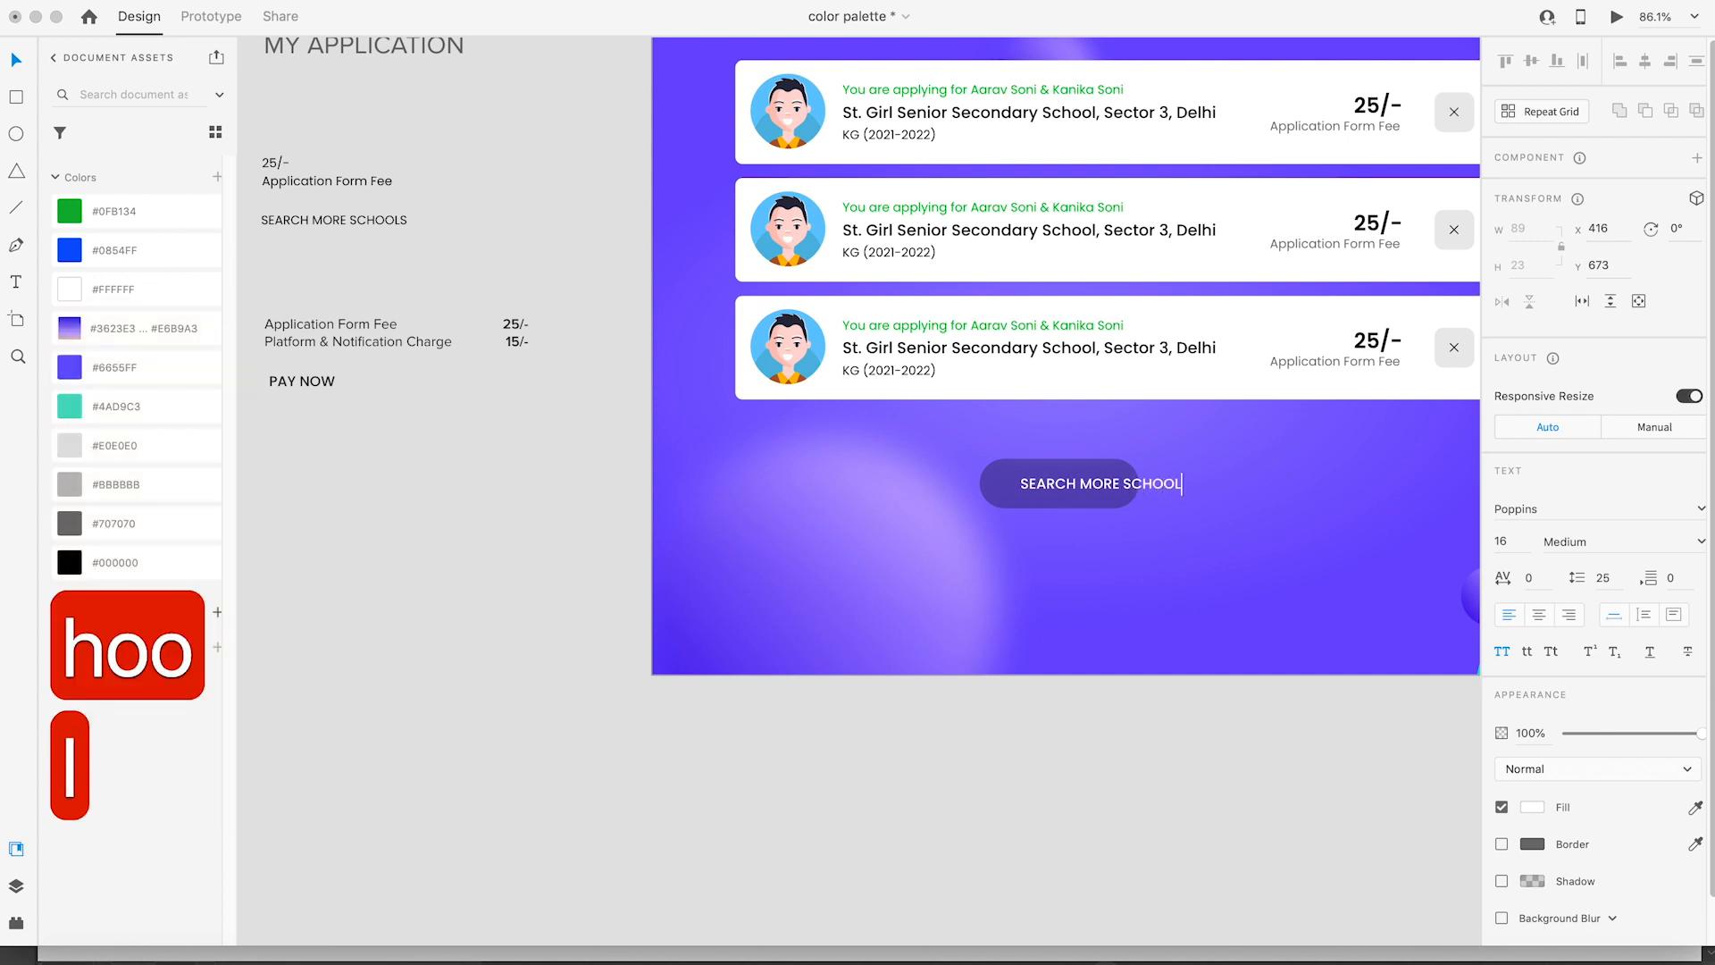
Step: Ungroup the SEARCH MORE SCHOOLS button, centre its label on the shape, and group them again
right_click(1132, 564)
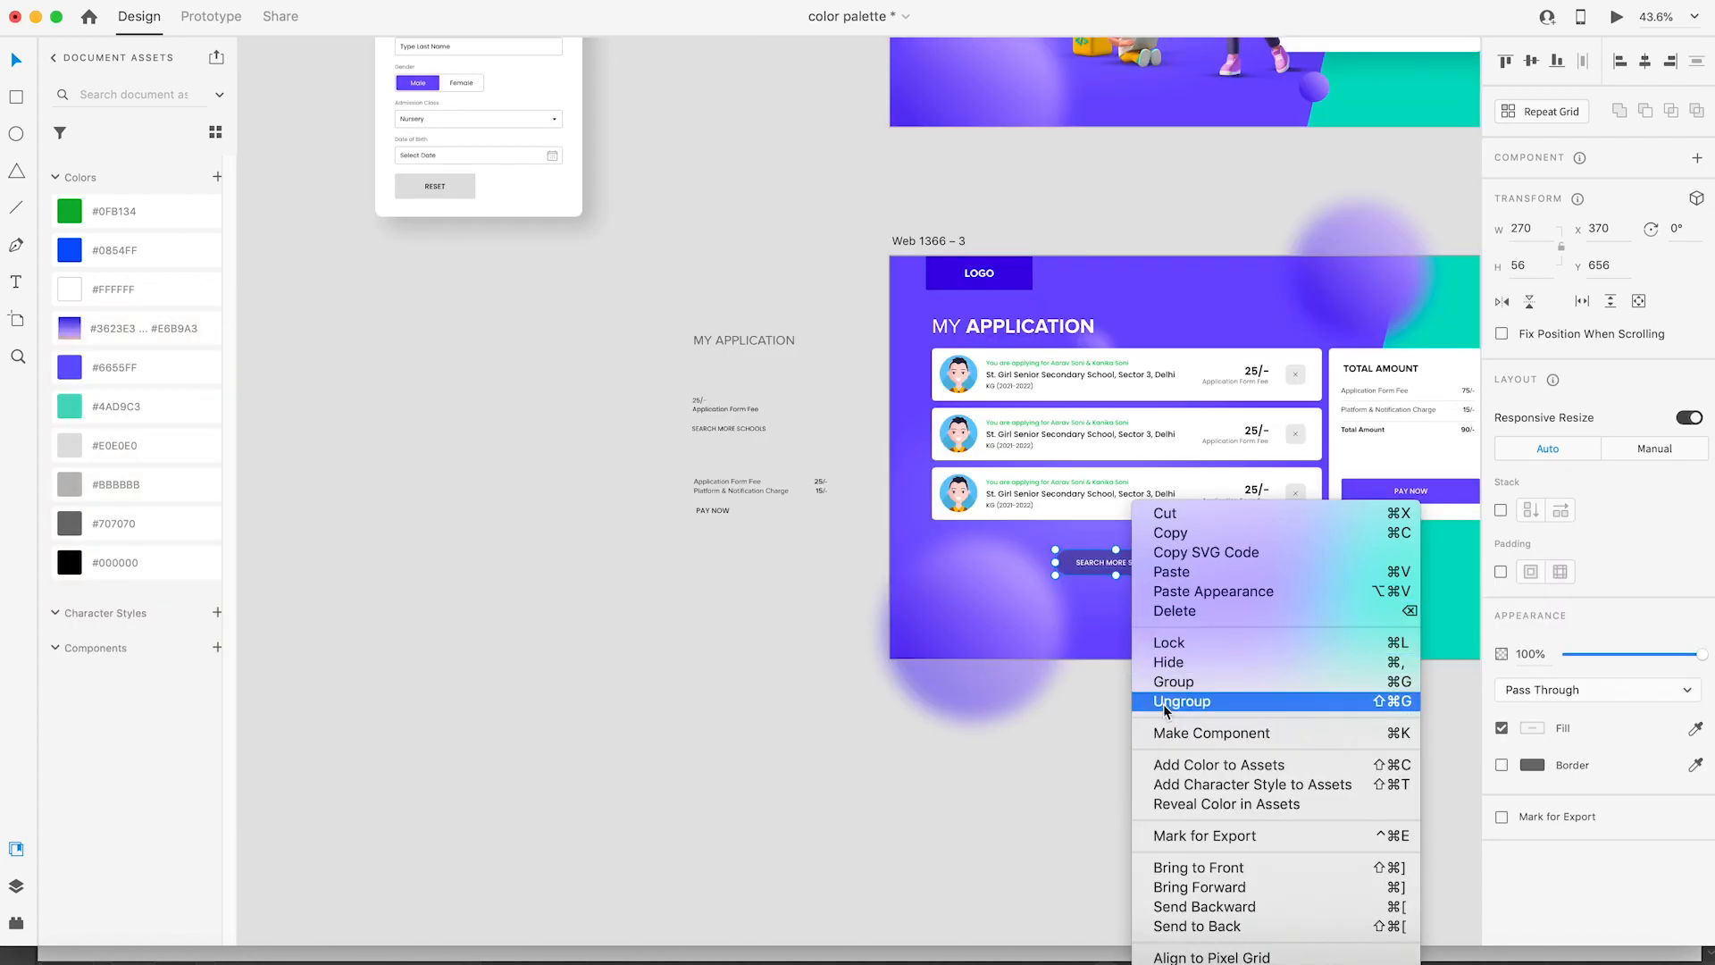
left_click(1164, 705)
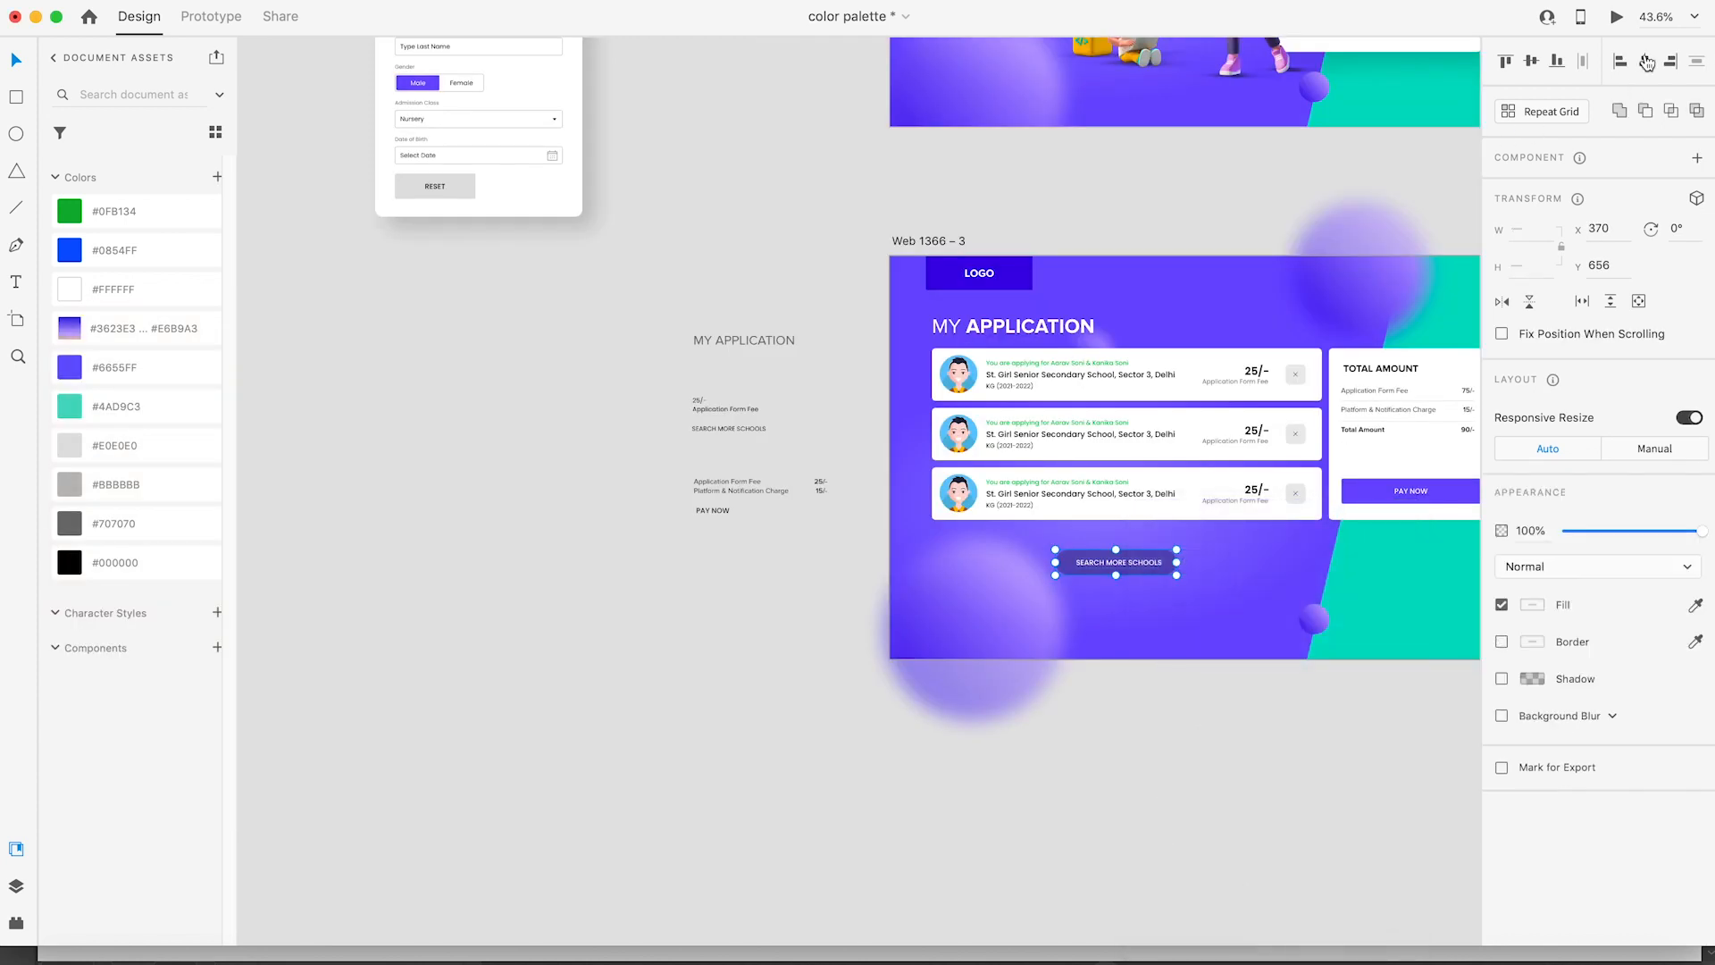
key("super+g")
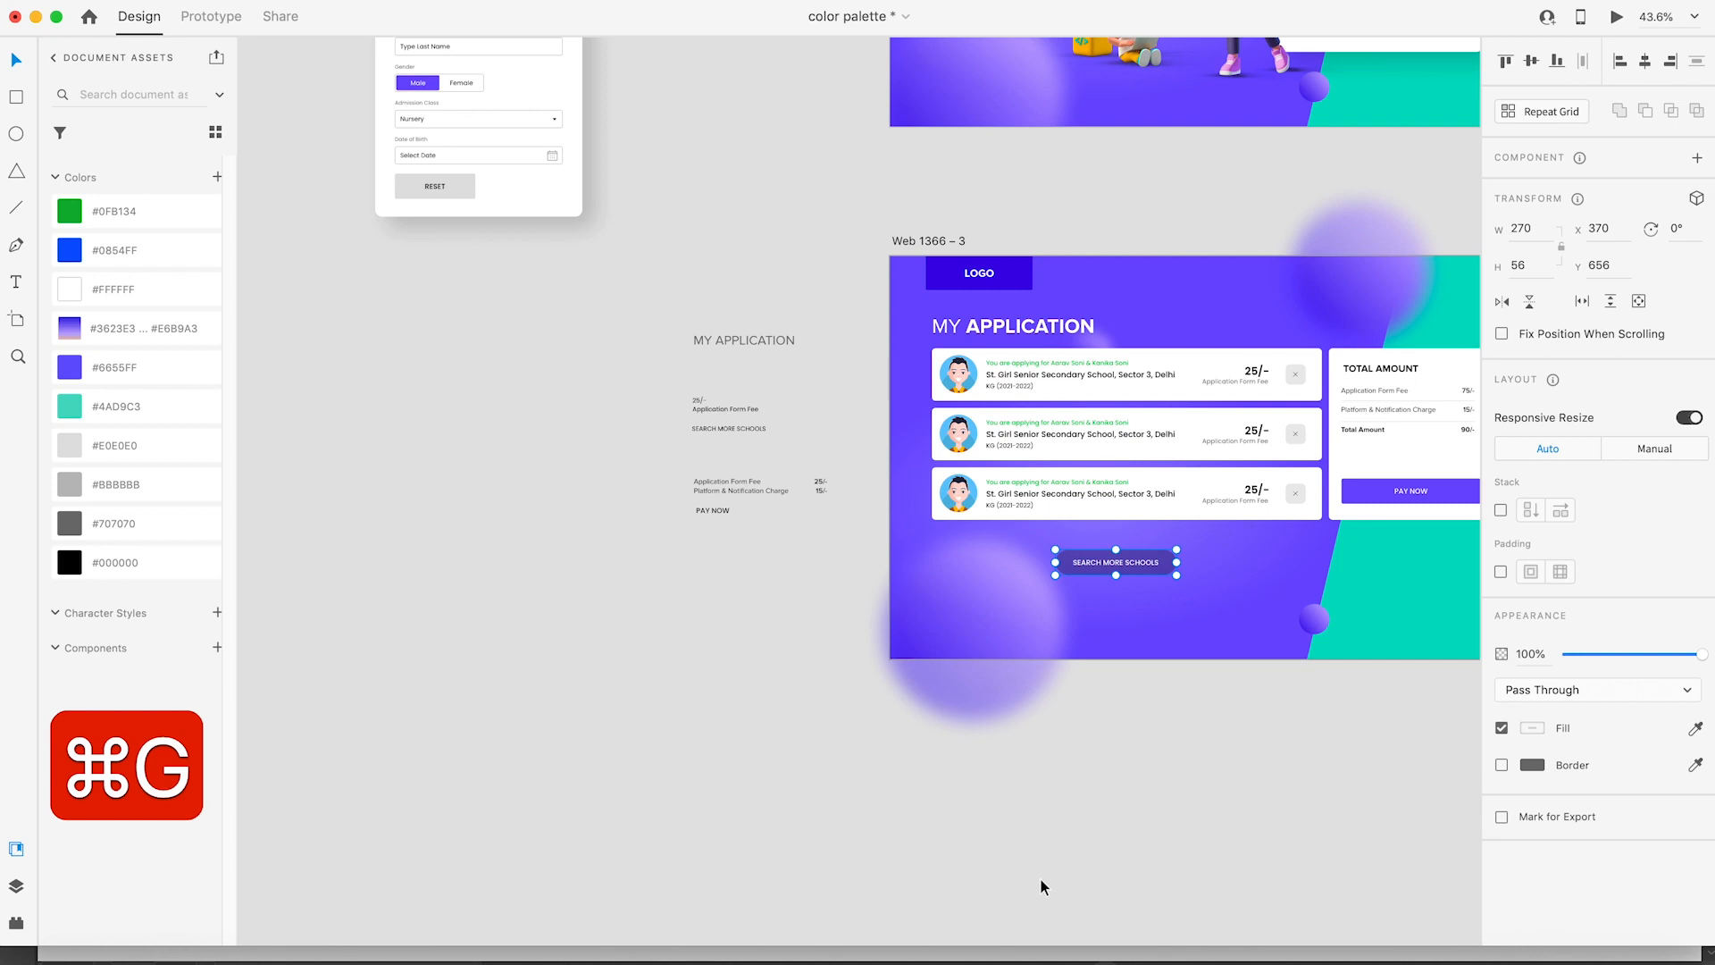
left_click(1042, 879)
Step: Move the SEARCH MORE SCHOOLS button horizontally to X 498 below the application cards
key("z")
key("v")
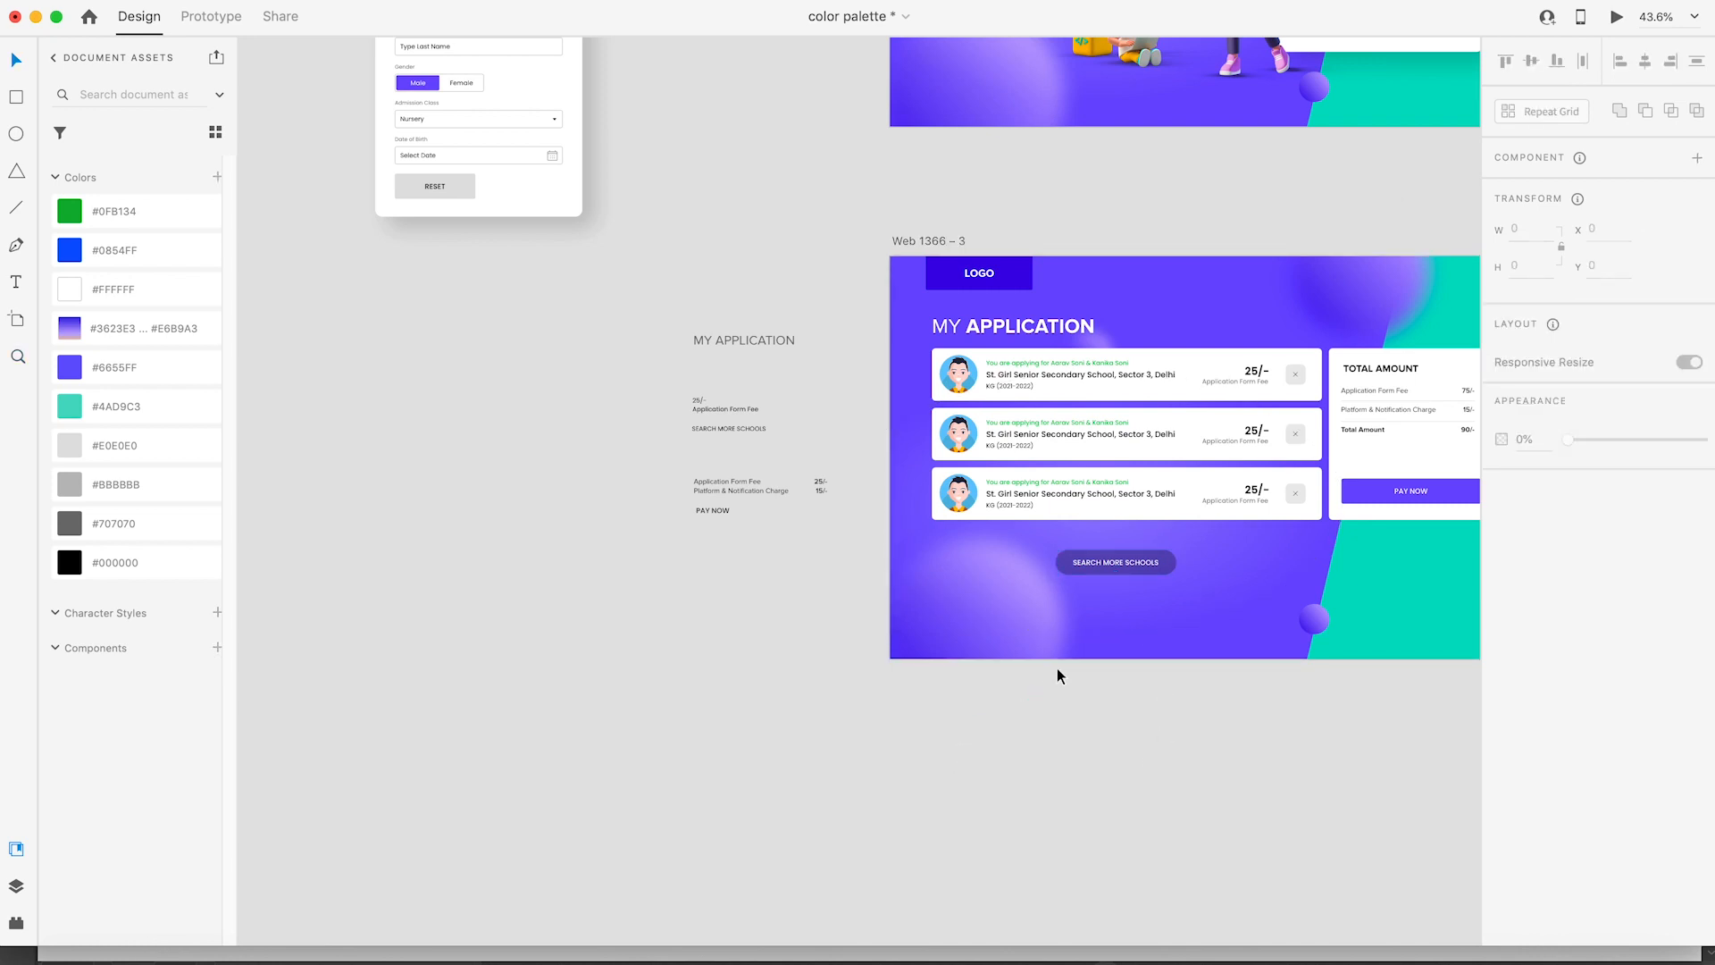
left_click_drag(1095, 560, 1159, 568)
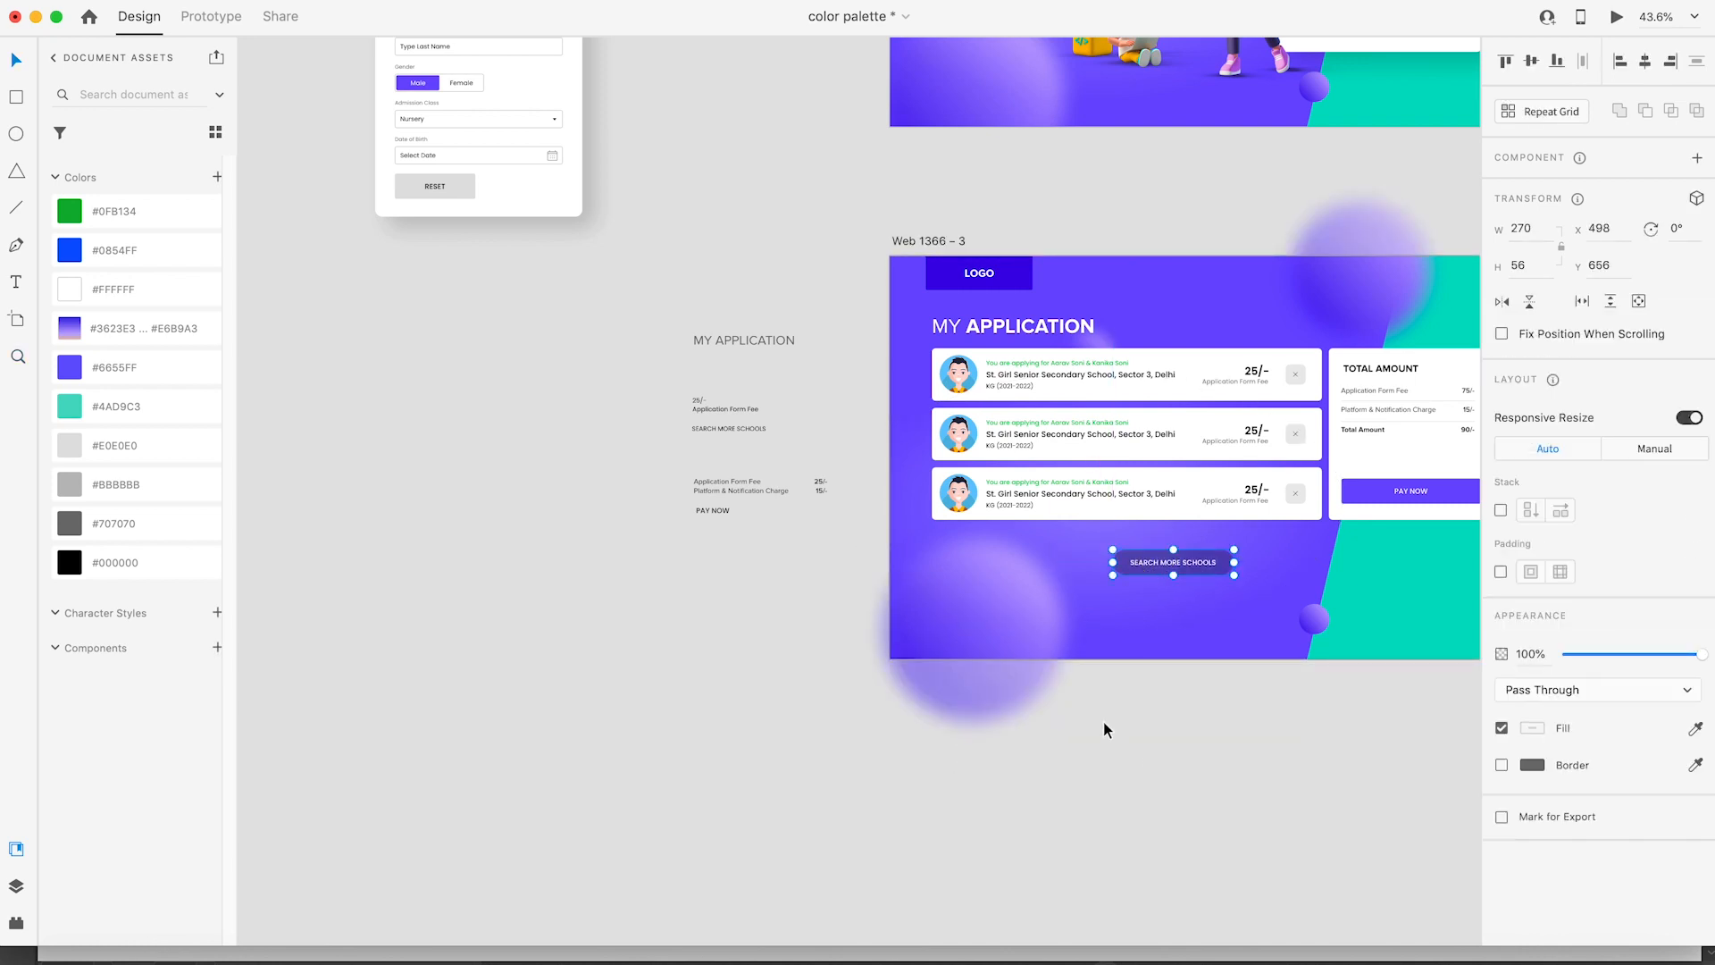
left_click(1105, 726)
Step: Open "3D Illustration-Vision & Mission Skin-01-BG.psd" from the Assets folder in Photoshop
left_click(79, 954)
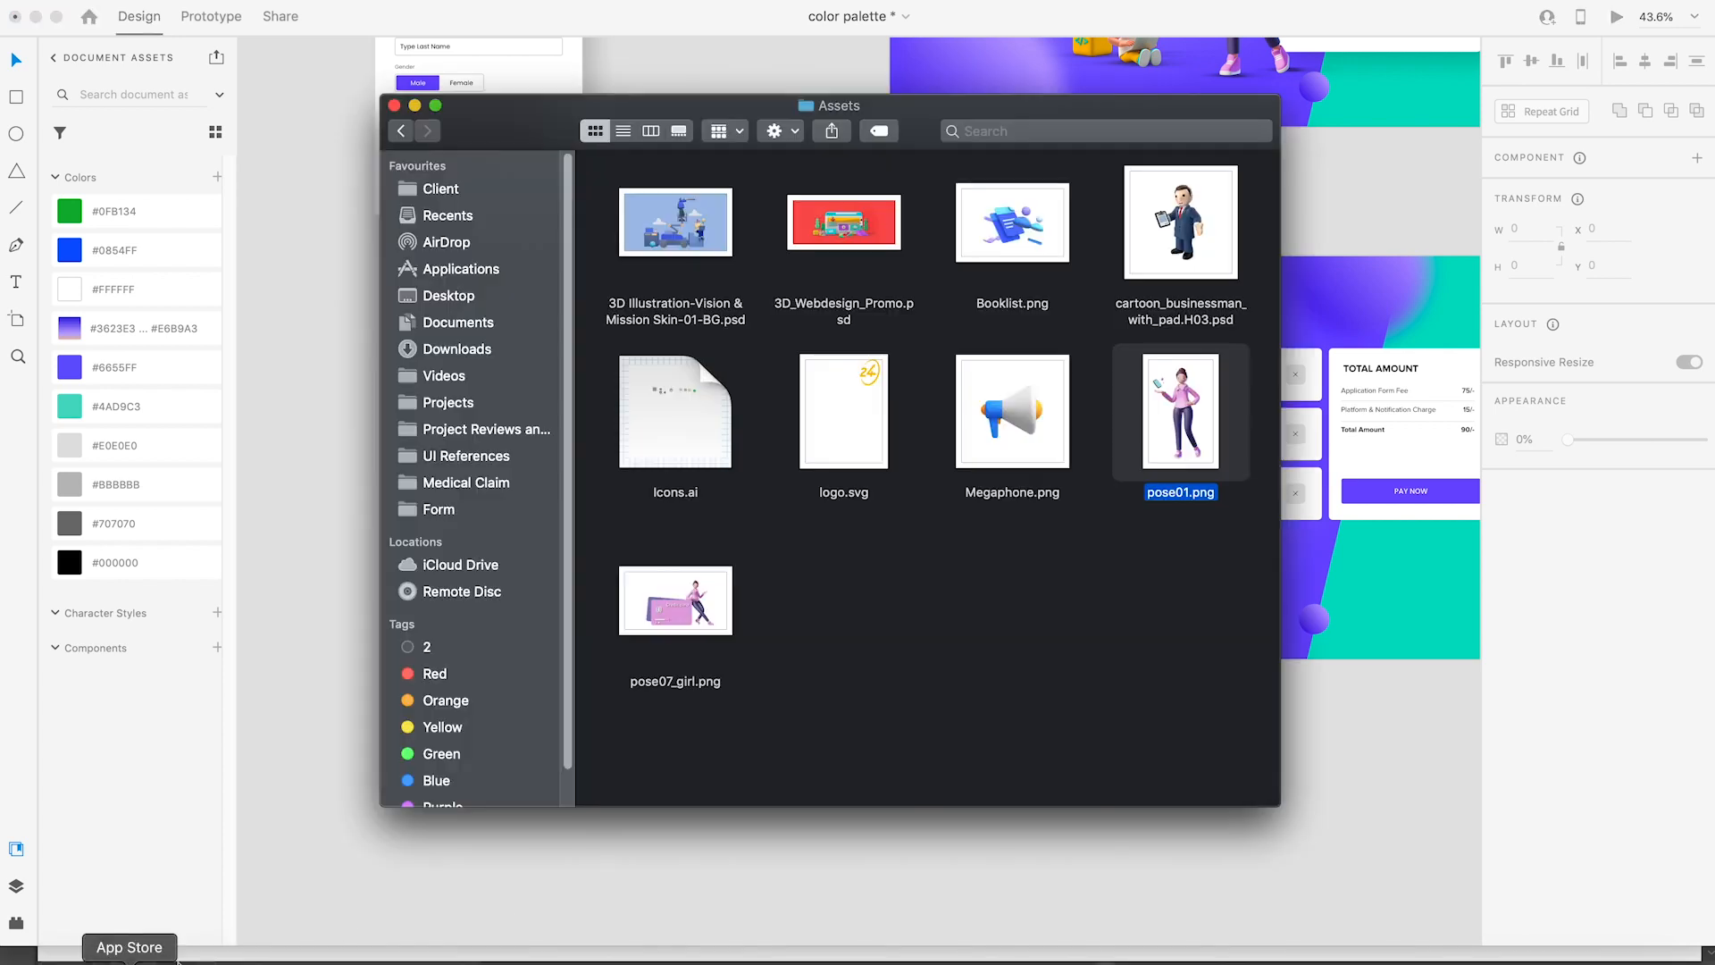
left_click(679, 237)
double_click(679, 231)
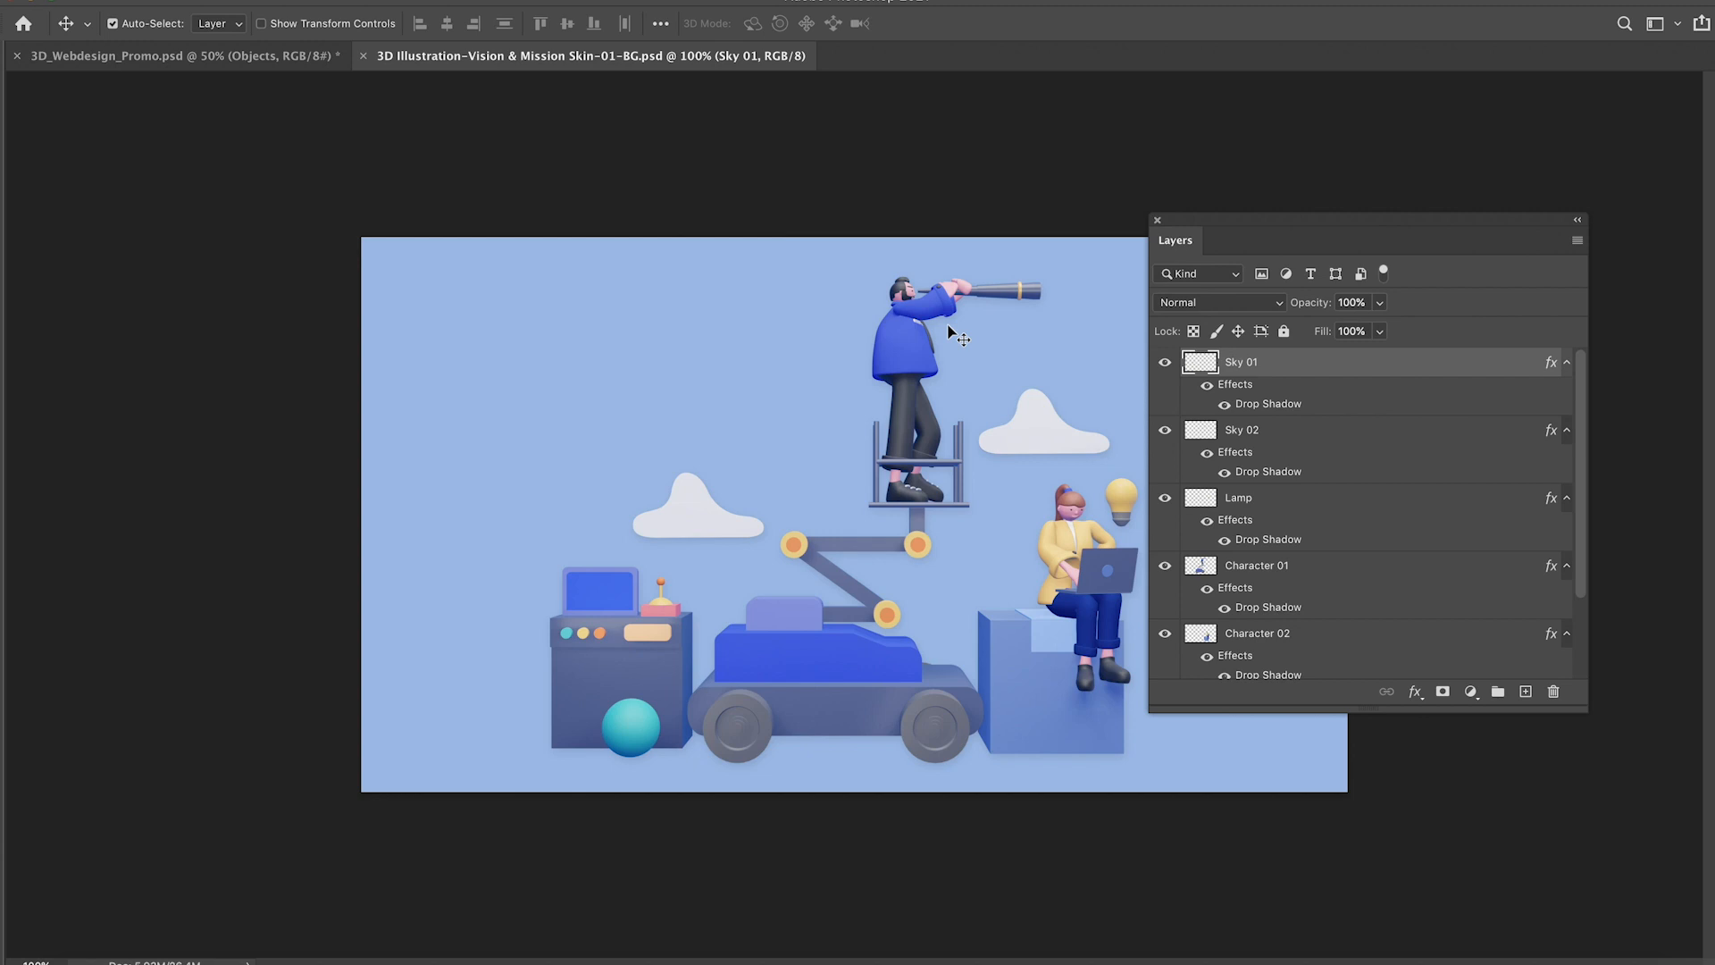
Step: Bring the man-with-telescope illustration from the Photoshop file into Adobe XD, onto the lower part of the My Application artboard
left_click_drag(920, 355, 786, 230)
key("super+z")
left_click_drag(838, 411, 665, 350)
key("super+Tab")
key("super+Tab")
left_click_drag(818, 686, 1025, 832)
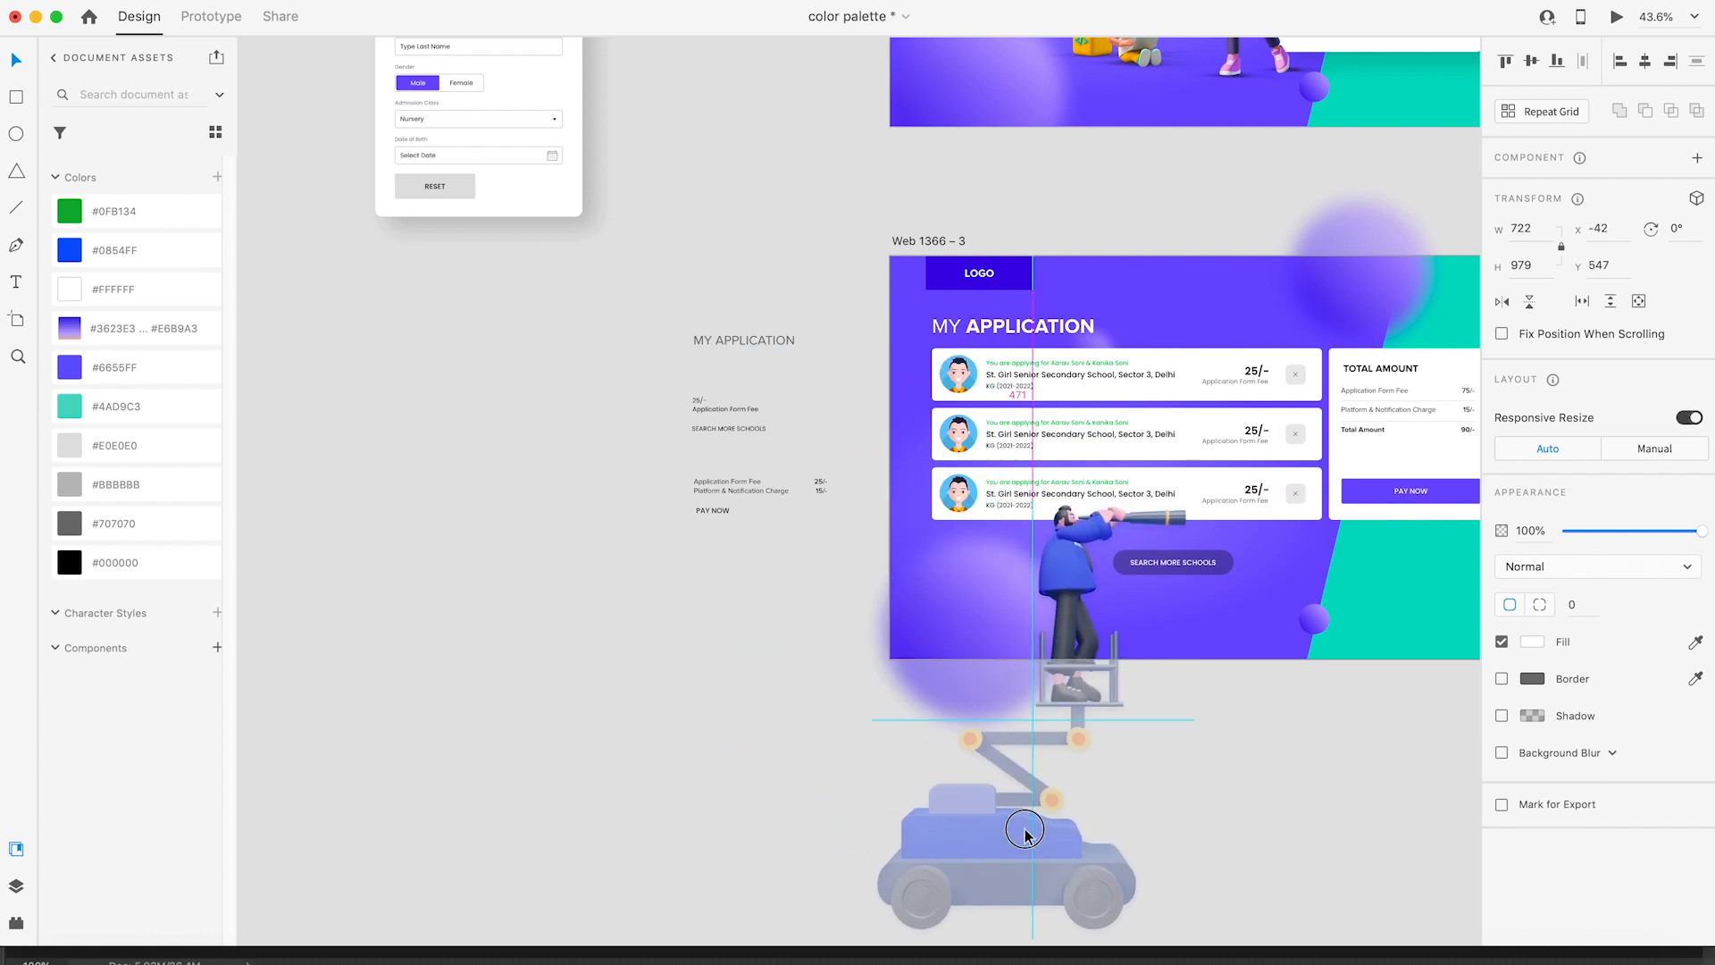
Step: Scale the telescope man illustration down to 402 × 545 and place it at the artboard's left edge, X 0, below the application cards
left_click_drag(1194, 494, 1140, 569)
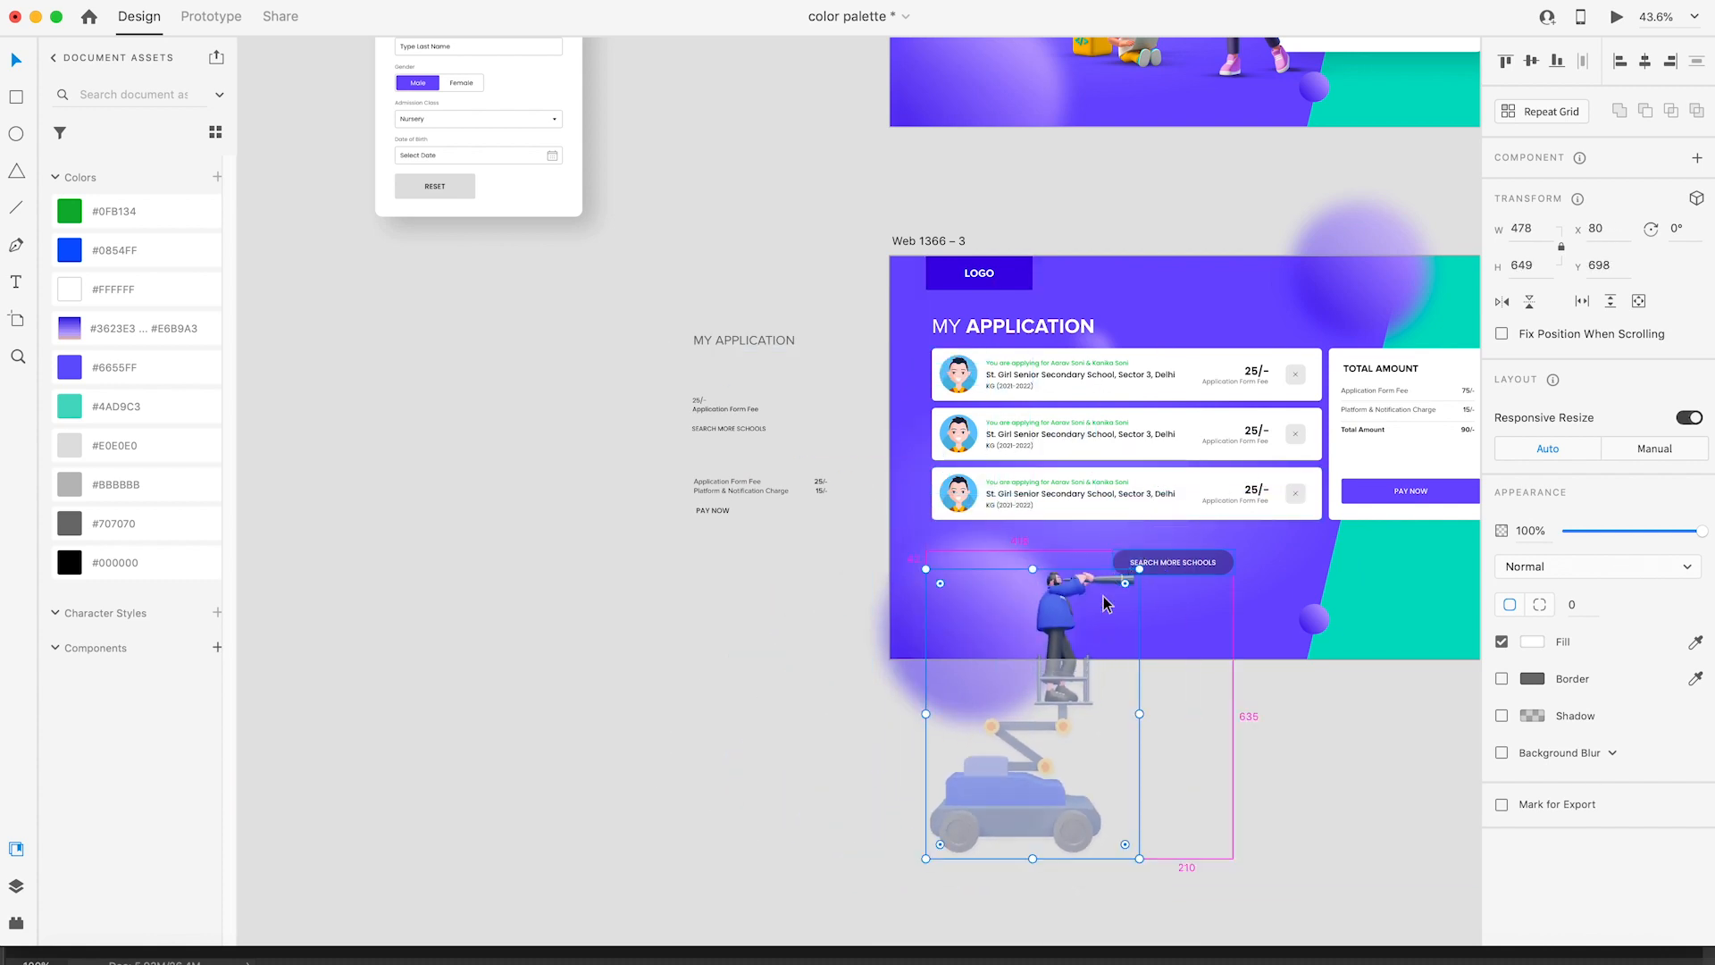
left_click_drag(1061, 631, 1016, 590)
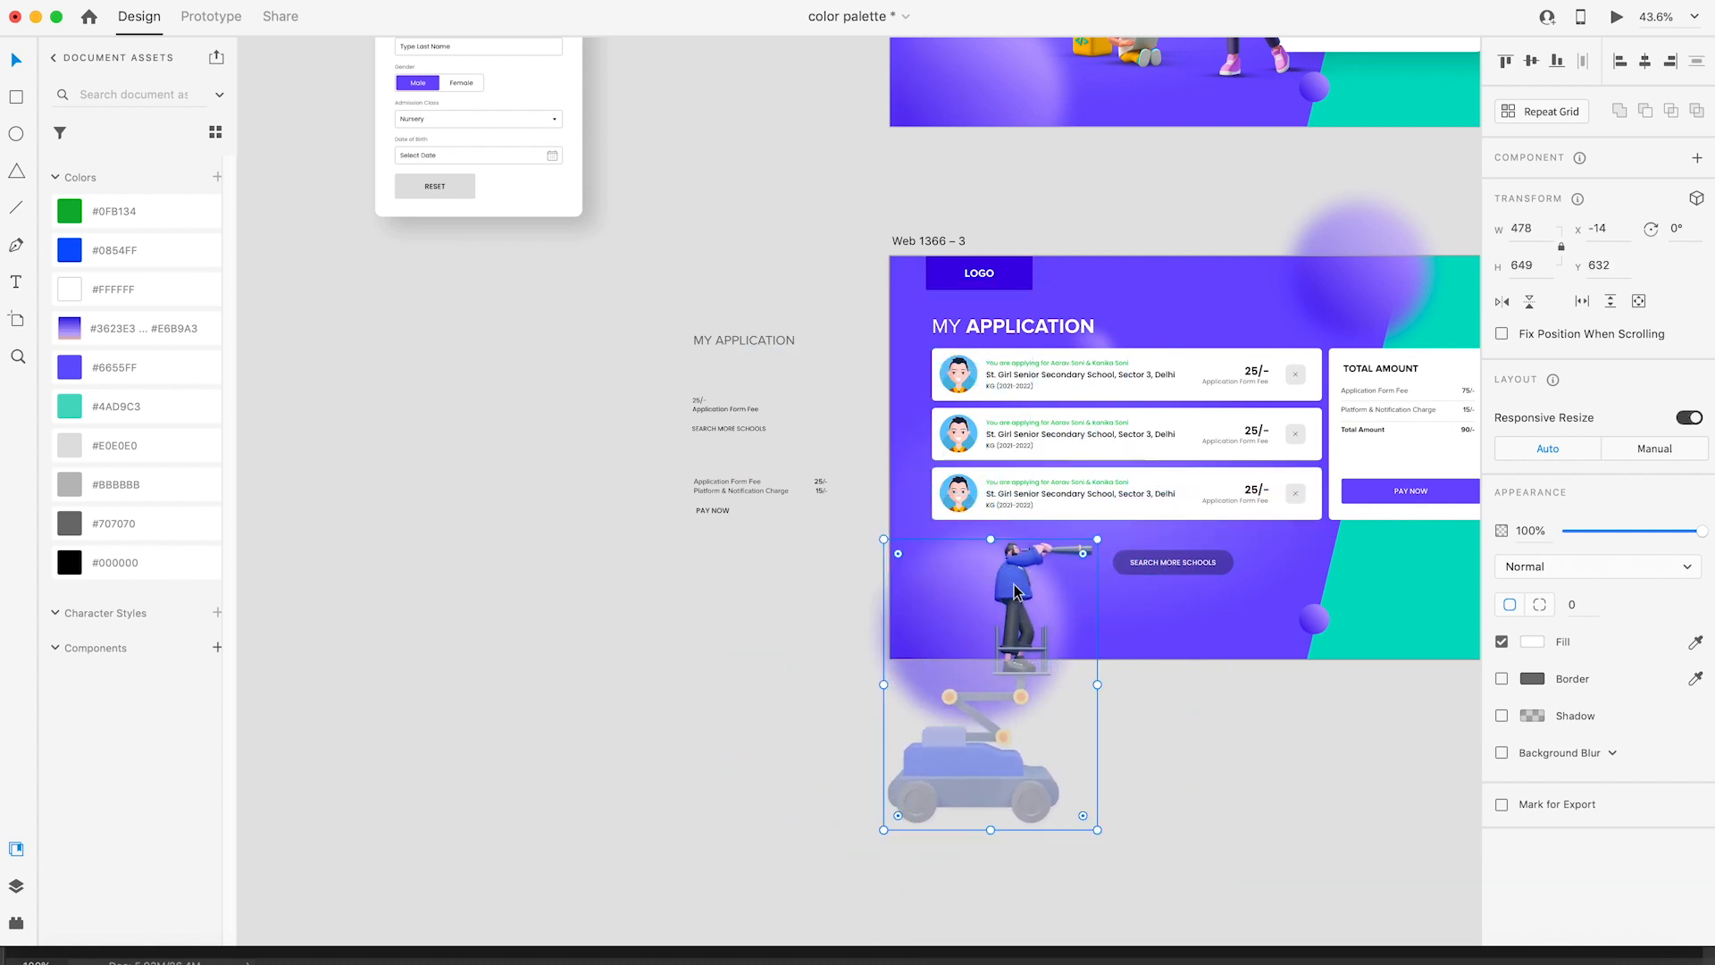
left_click_drag(1096, 538, 1005, 573)
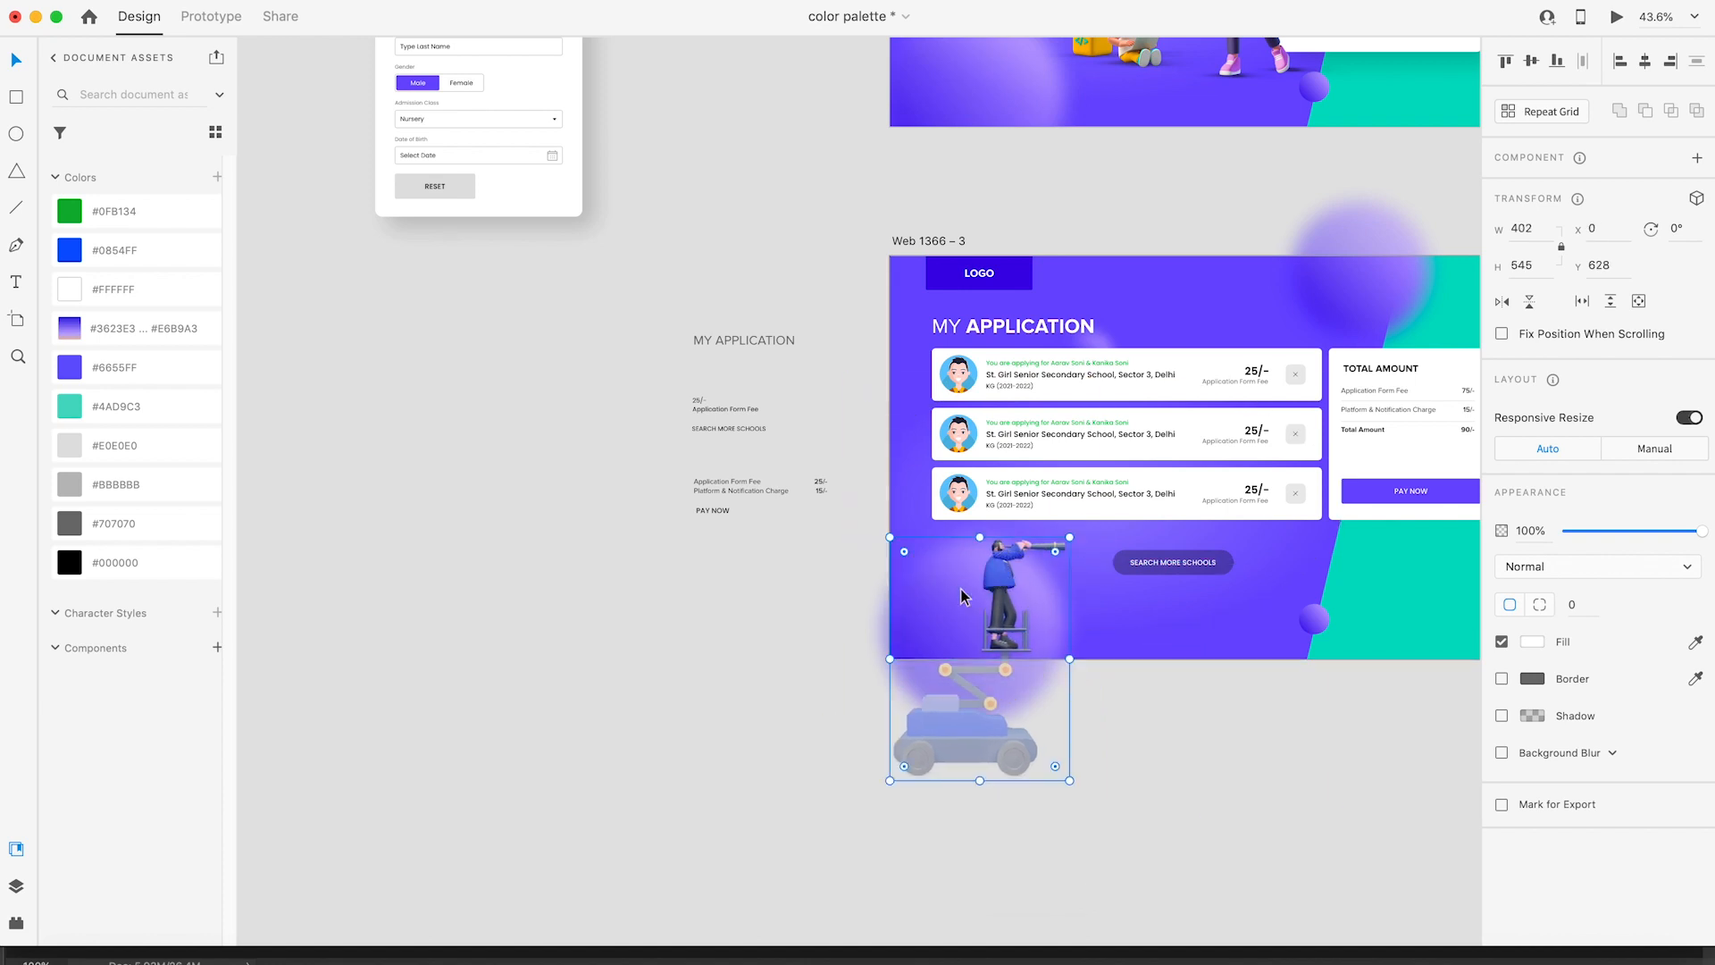
Step: Move the SEARCH MORE SCHOOLS button to X 444, Y 694, beside the telescope man
left_click(709, 588)
scroll(709, 587, "down", 3)
key("z")
left_click_drag(727, 347, 1210, 658)
key("v")
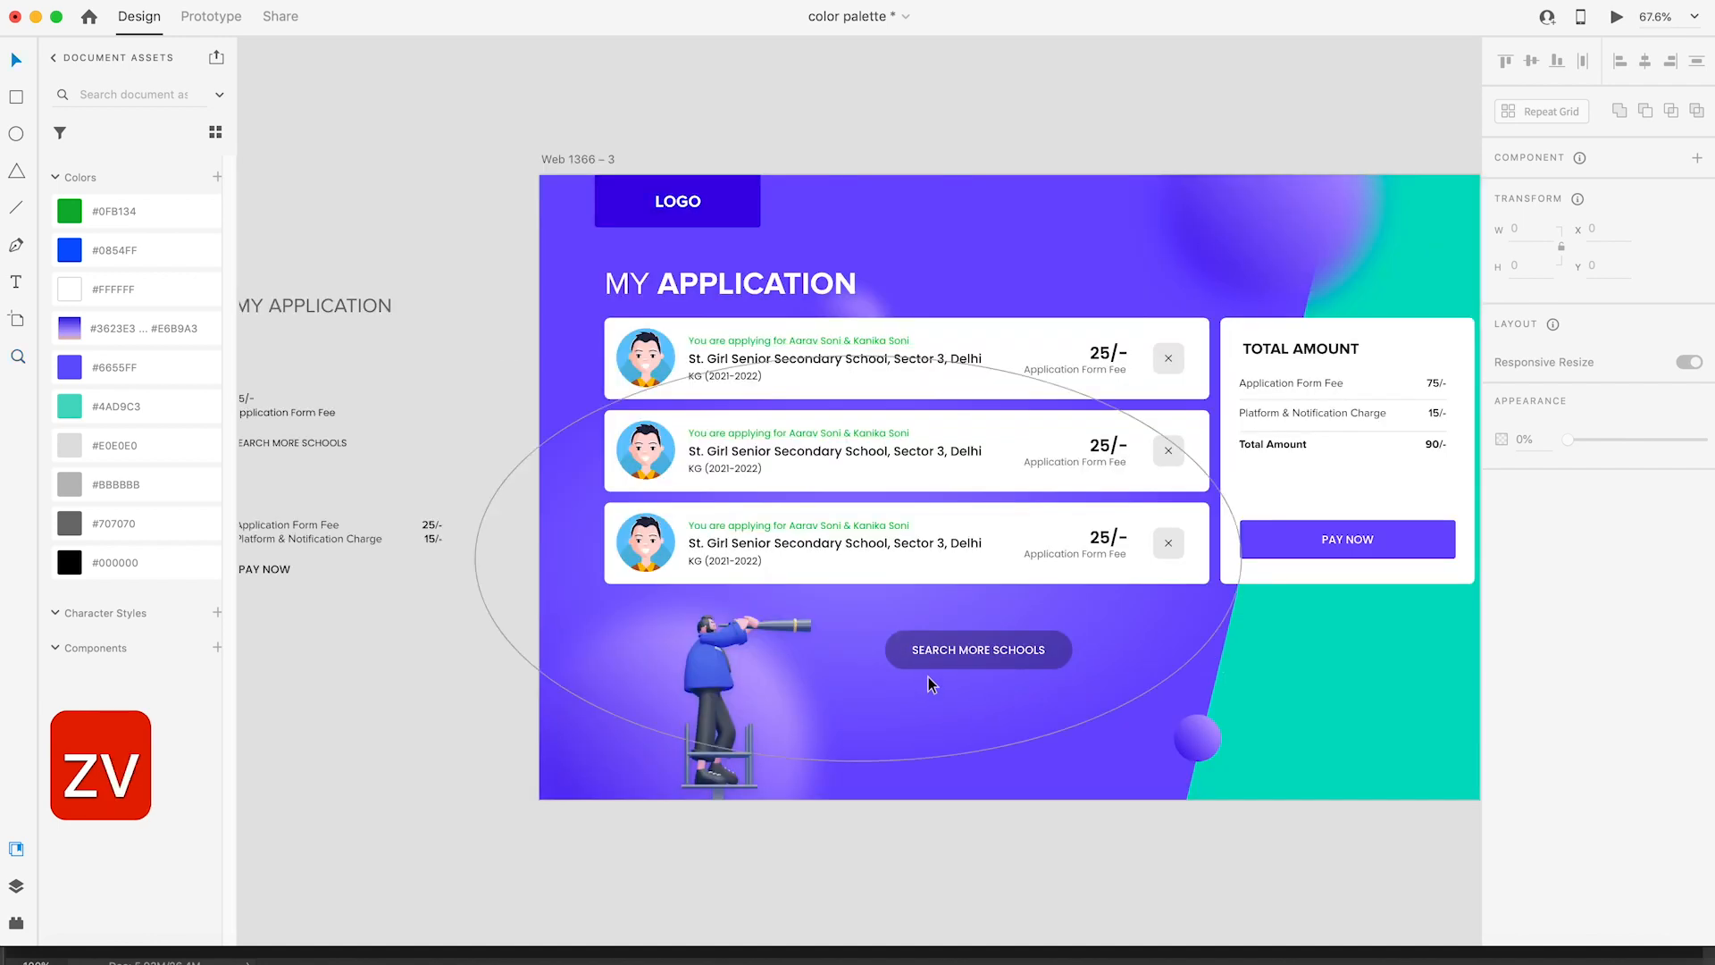
left_click(967, 645)
left_click_drag(1021, 649, 981, 652)
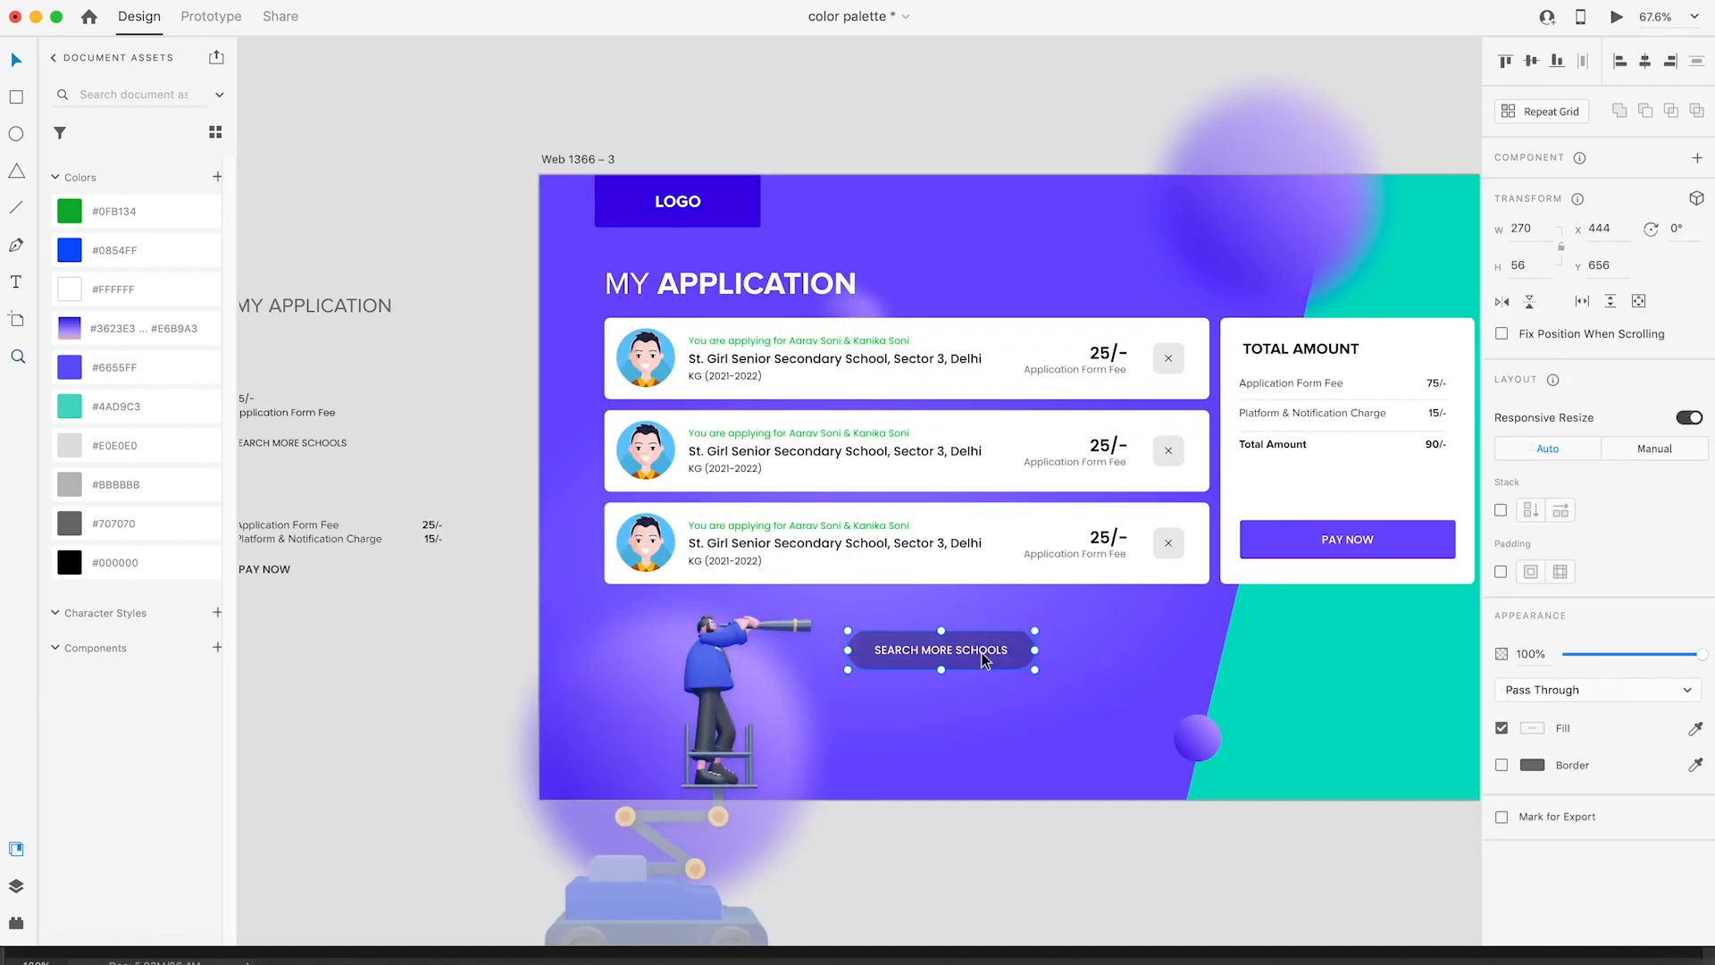
left_click(729, 661)
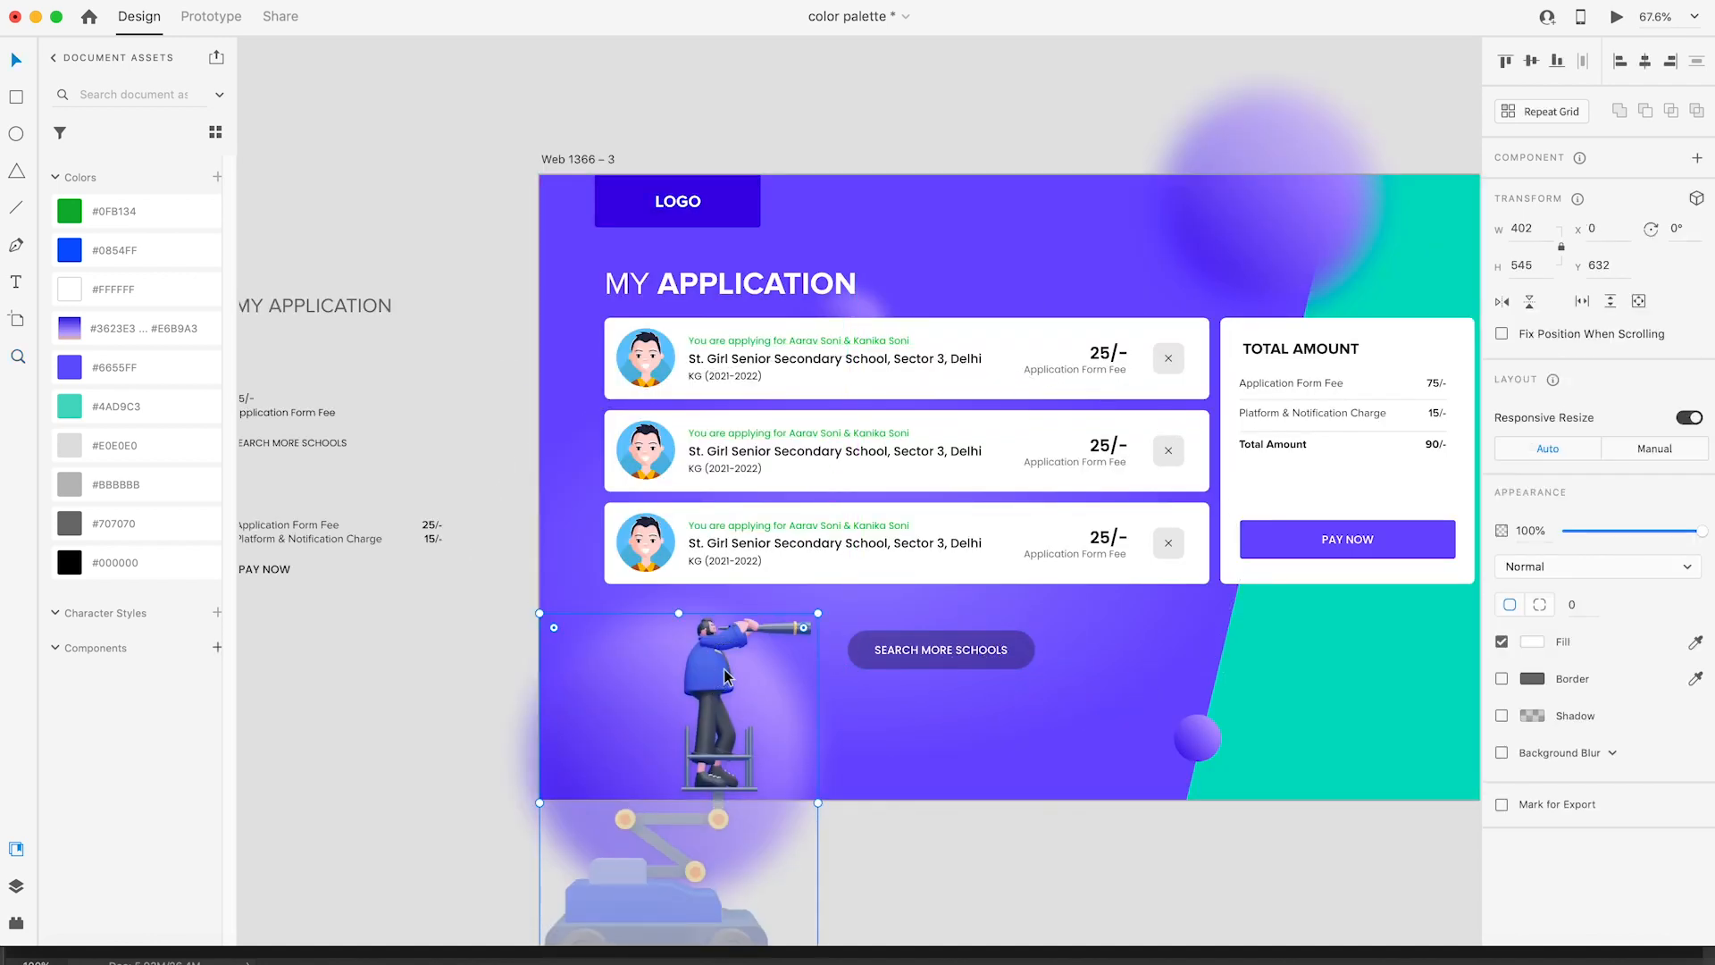
left_click_drag(930, 660, 934, 678)
Step: Add a white border of size 1 to the SEARCH MORE SCHOOLS button's shape
double_click(1020, 669)
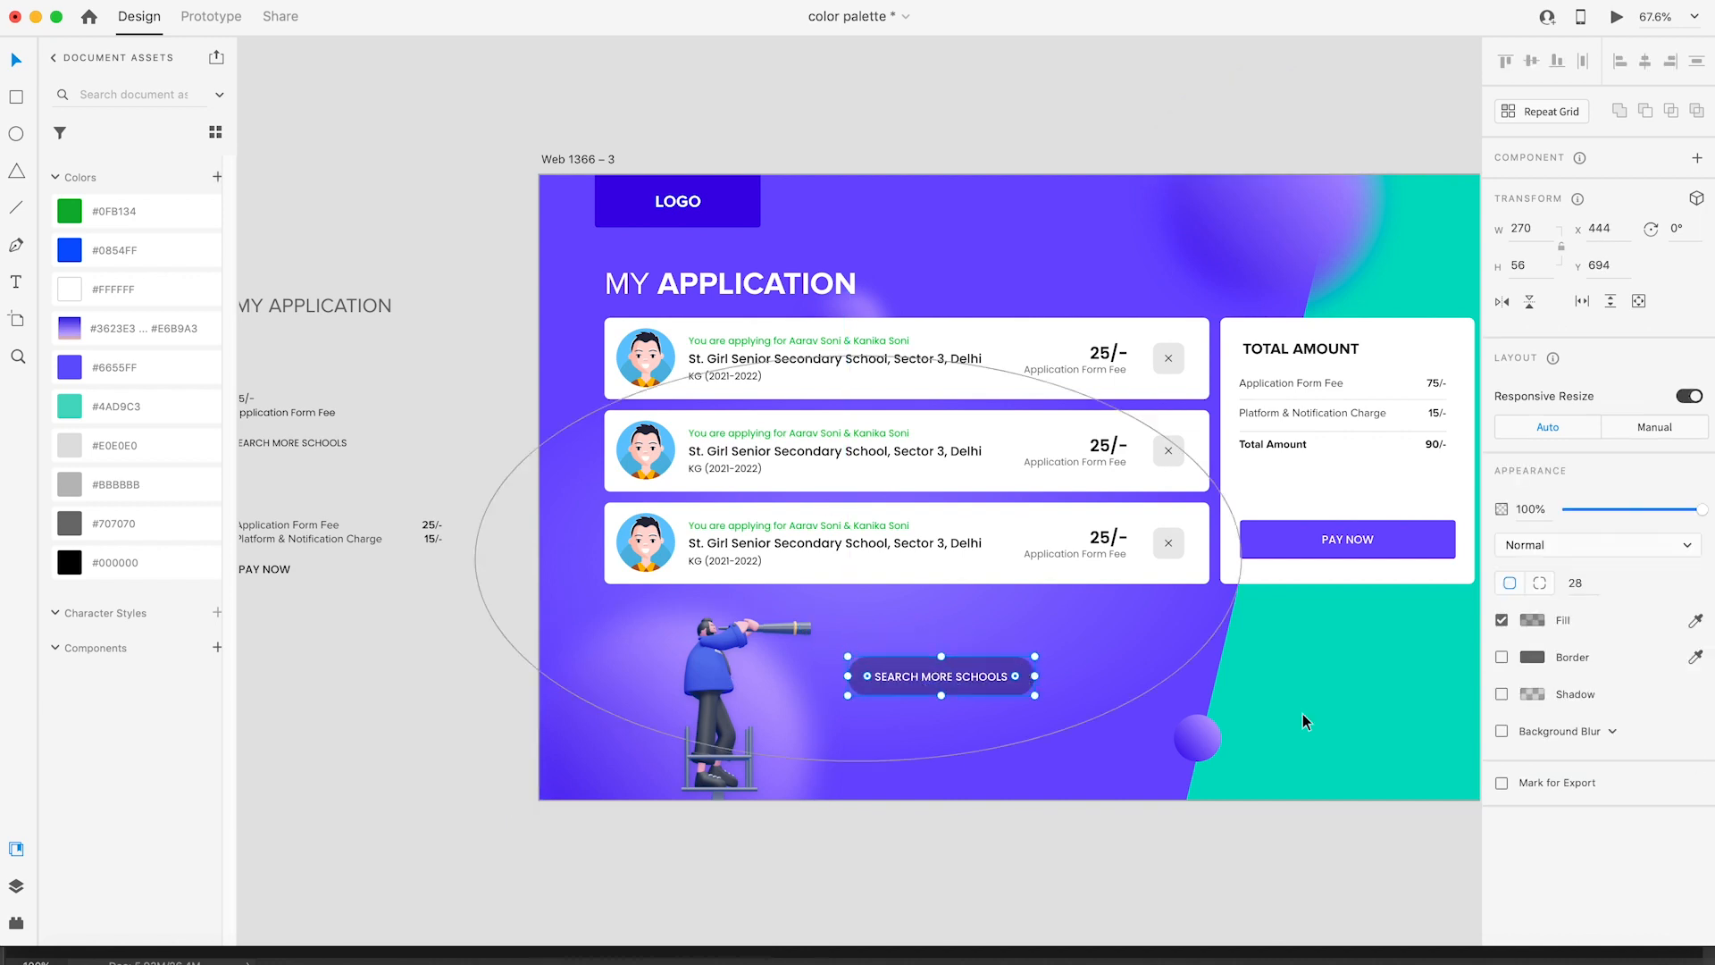
left_click(1502, 659)
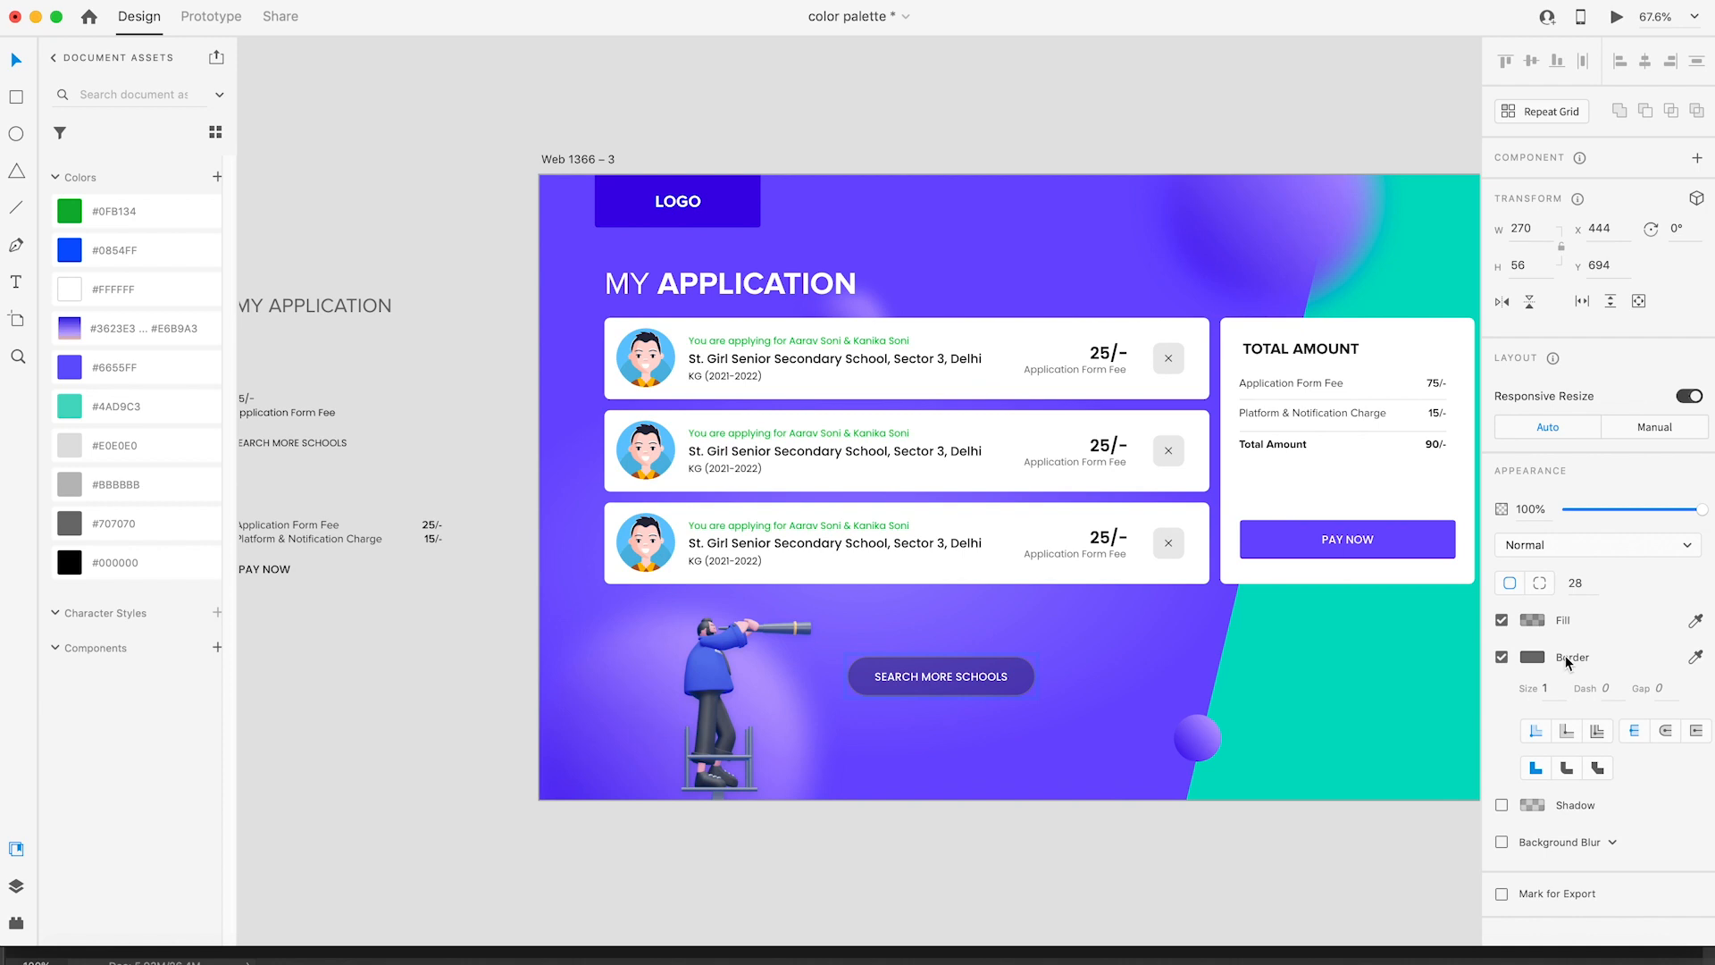
left_click(1532, 656)
left_click_drag(1331, 603, 1058, 153)
left_click(1057, 153)
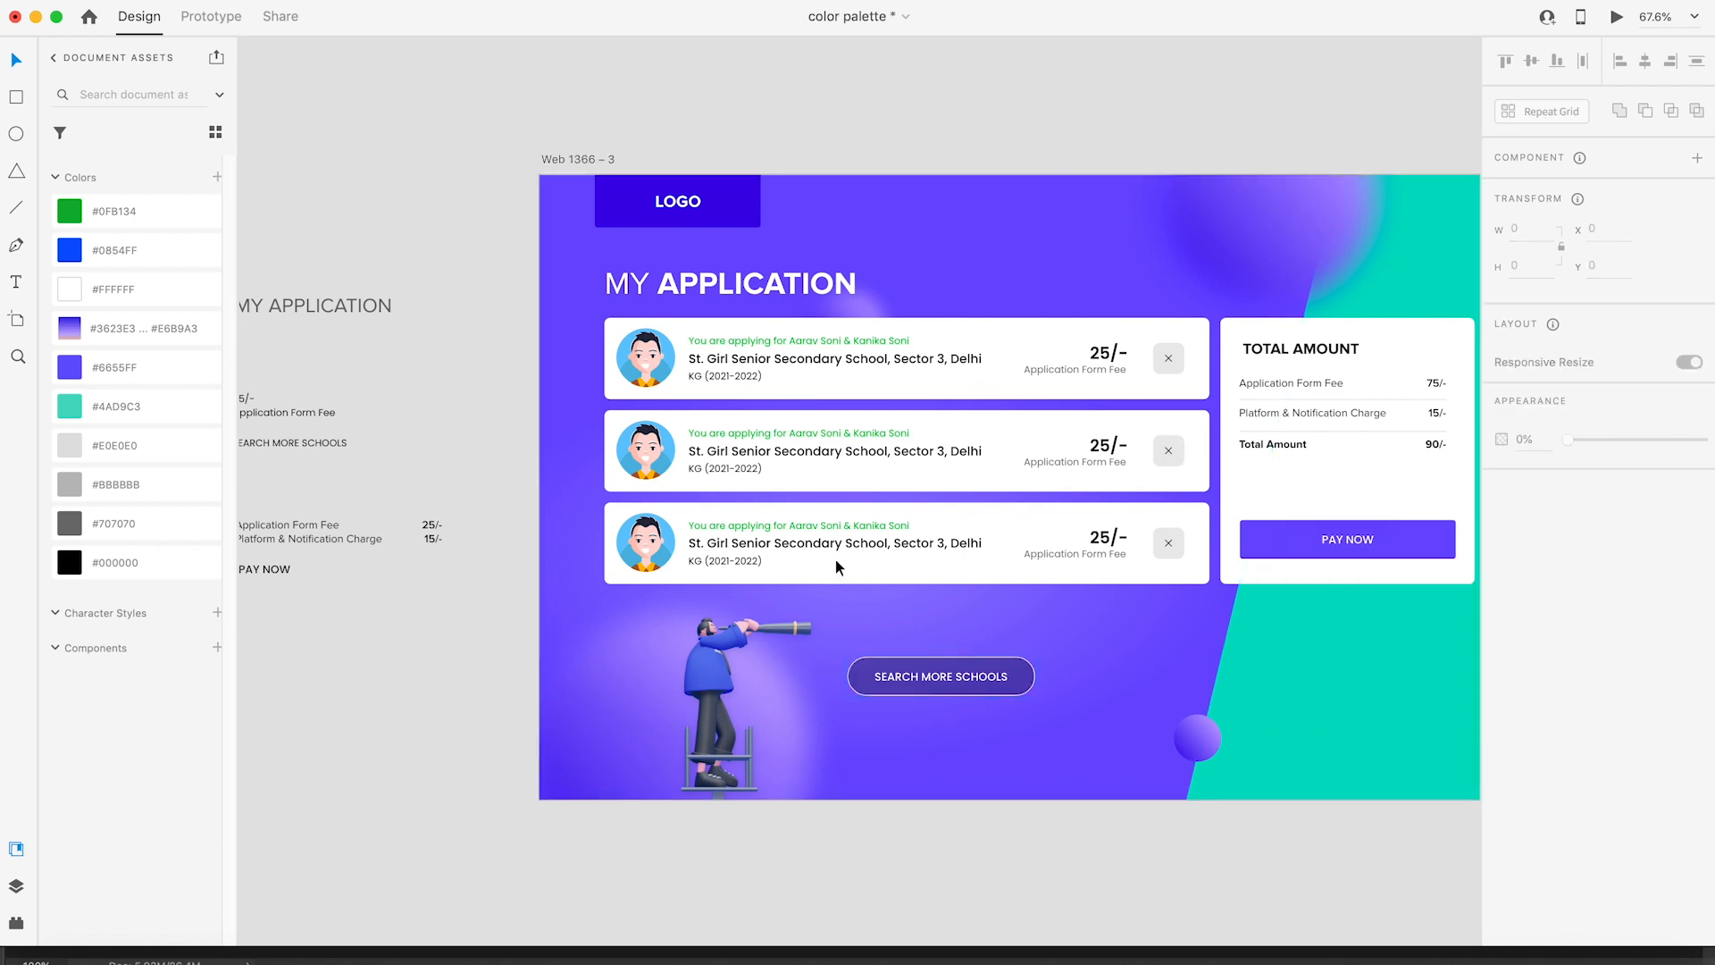
Step: Import Megaphone.png and pose07_girl.png together from the Assets folder in Finder into the XD document
scroll(1042, 822, "down", 3)
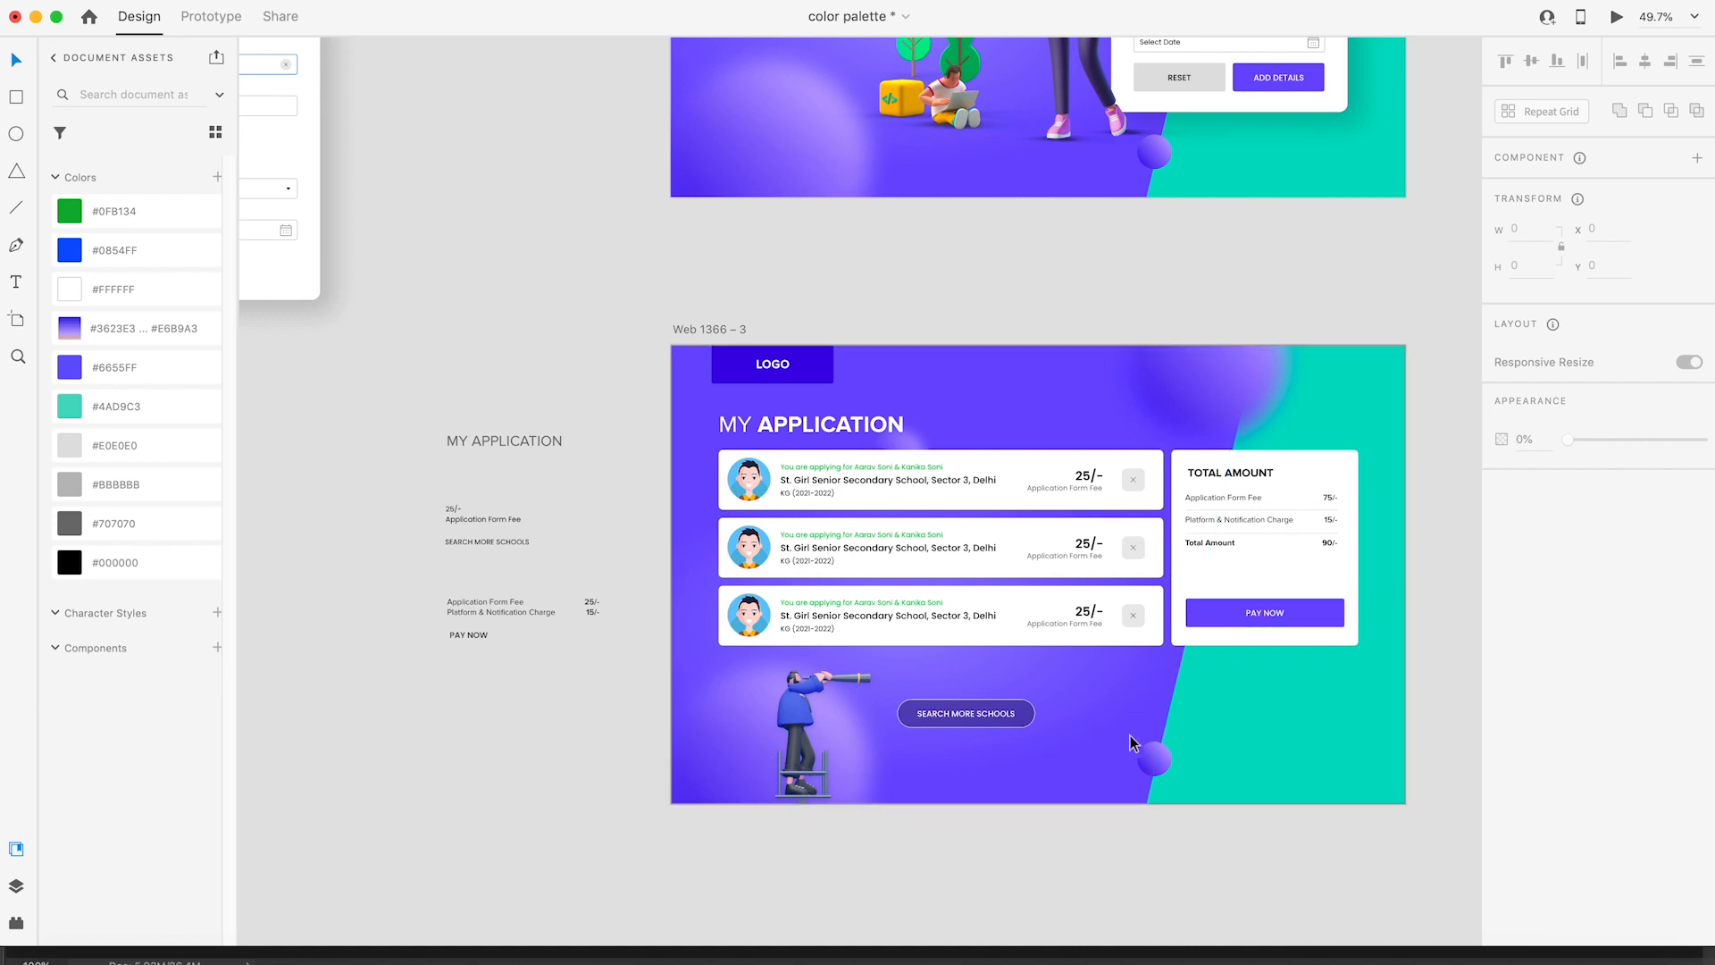
scroll(1338, 454, "down", 1)
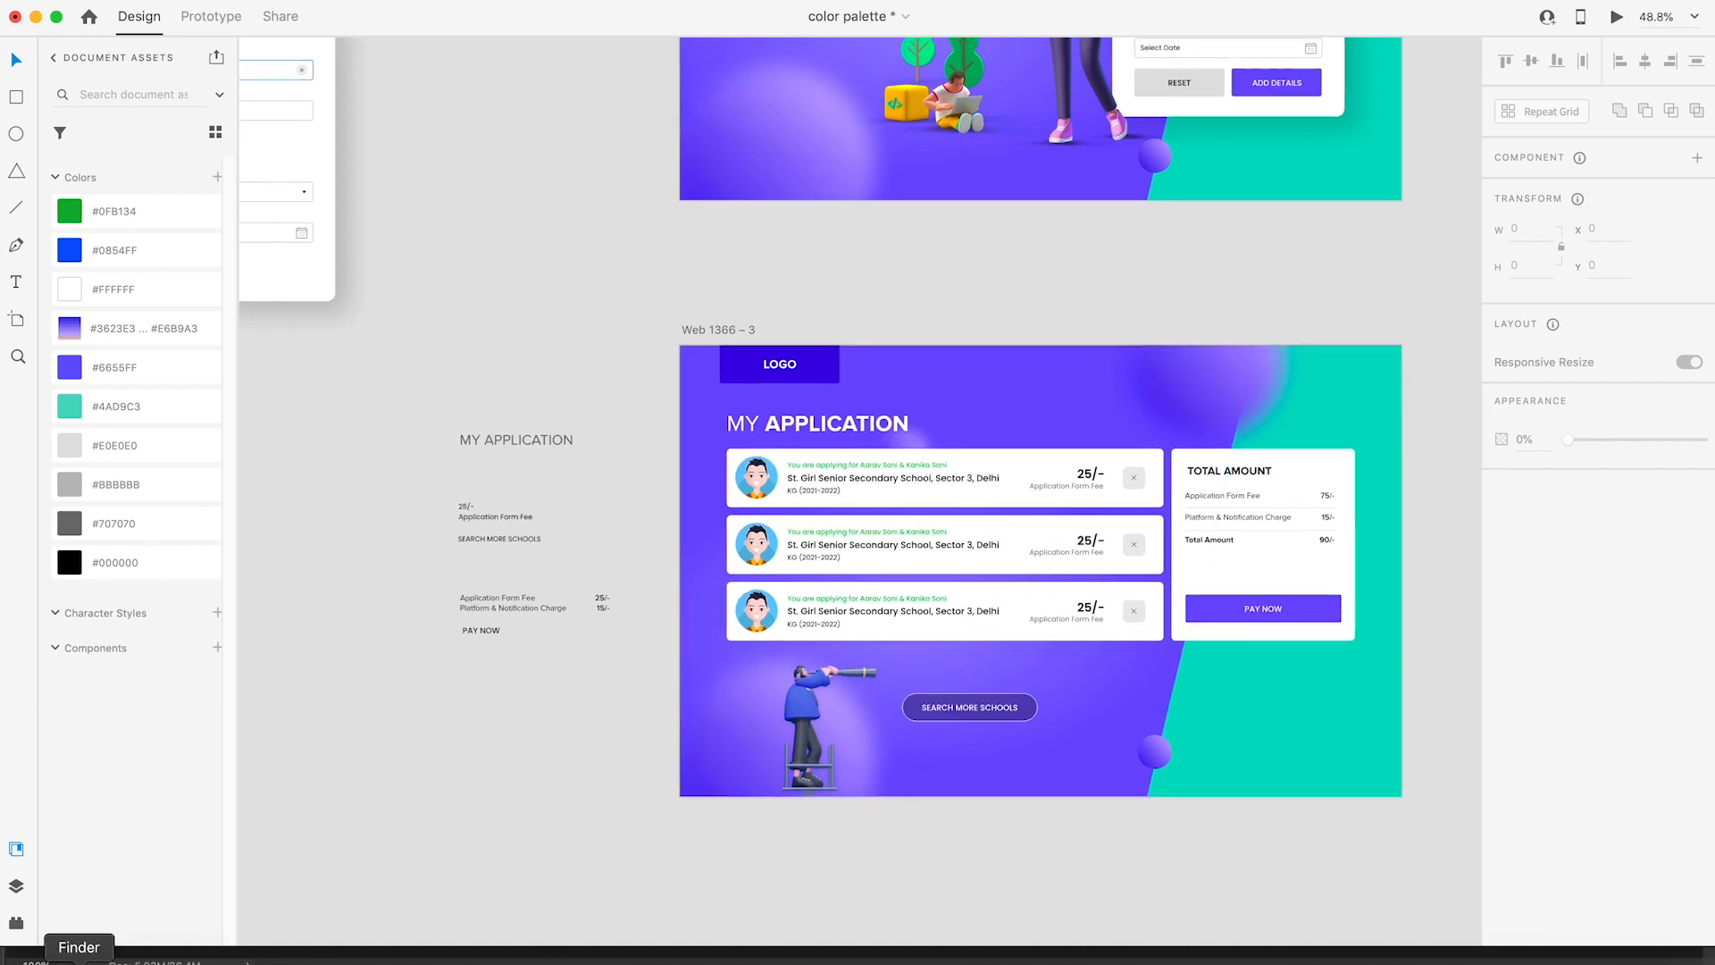
left_click(78, 960)
left_click(693, 617)
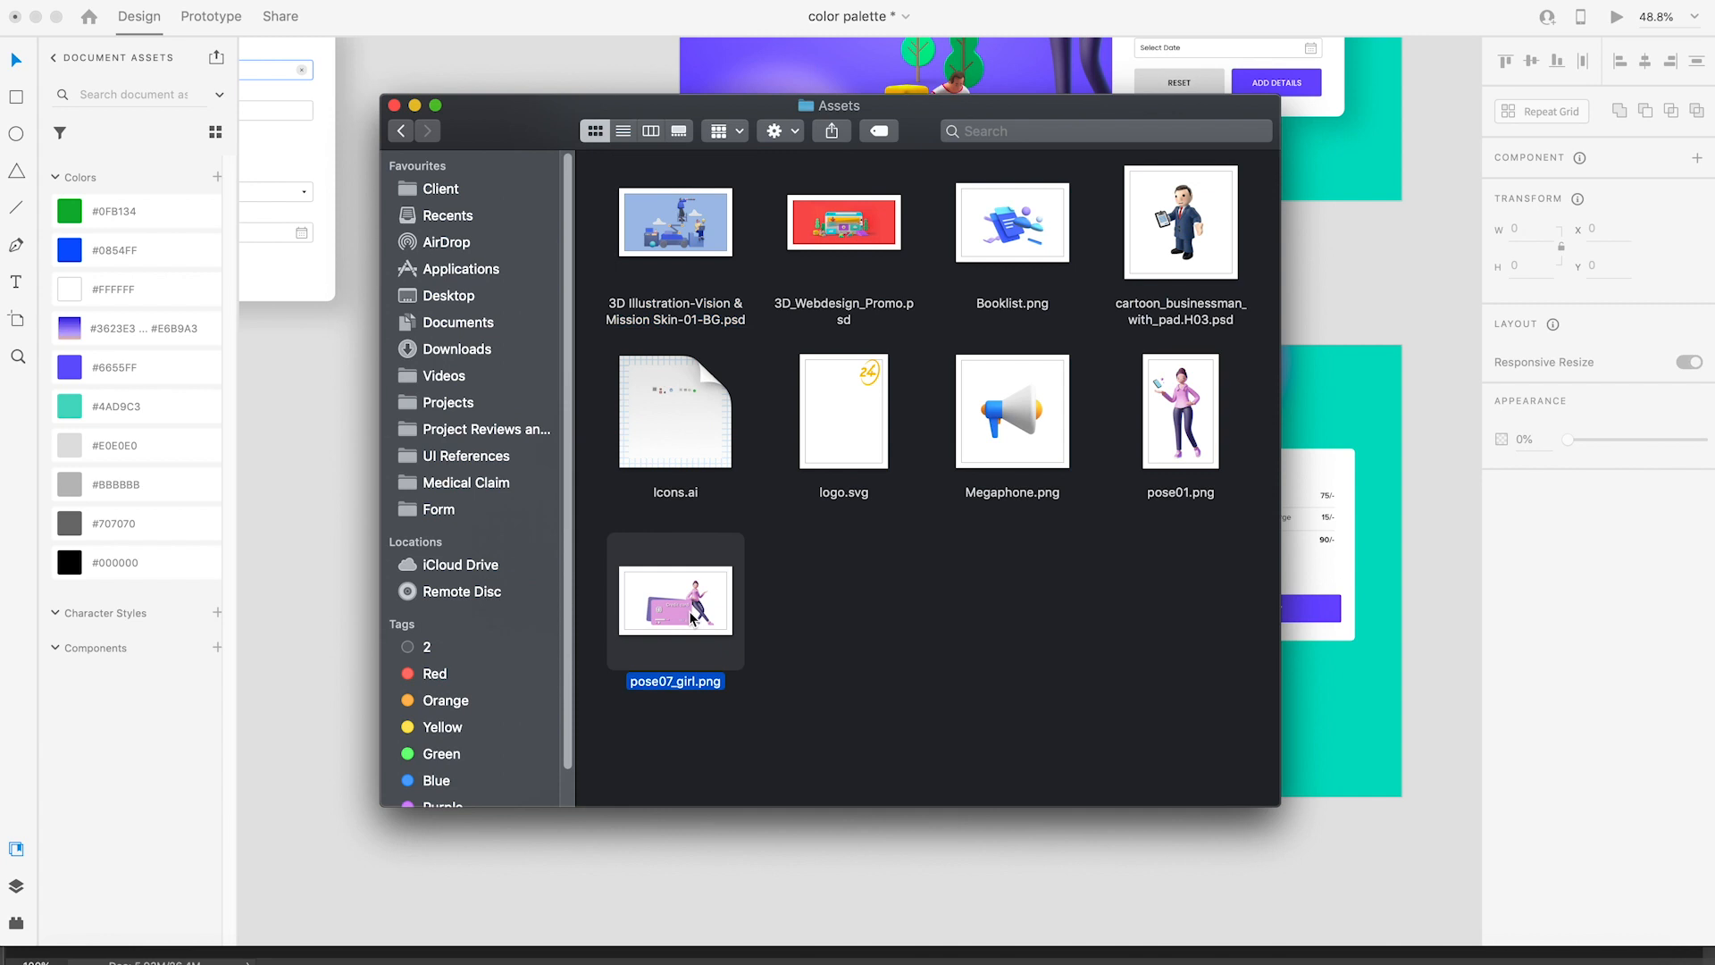
left_click(1014, 434, "super")
left_click_drag(1014, 433, 1340, 286)
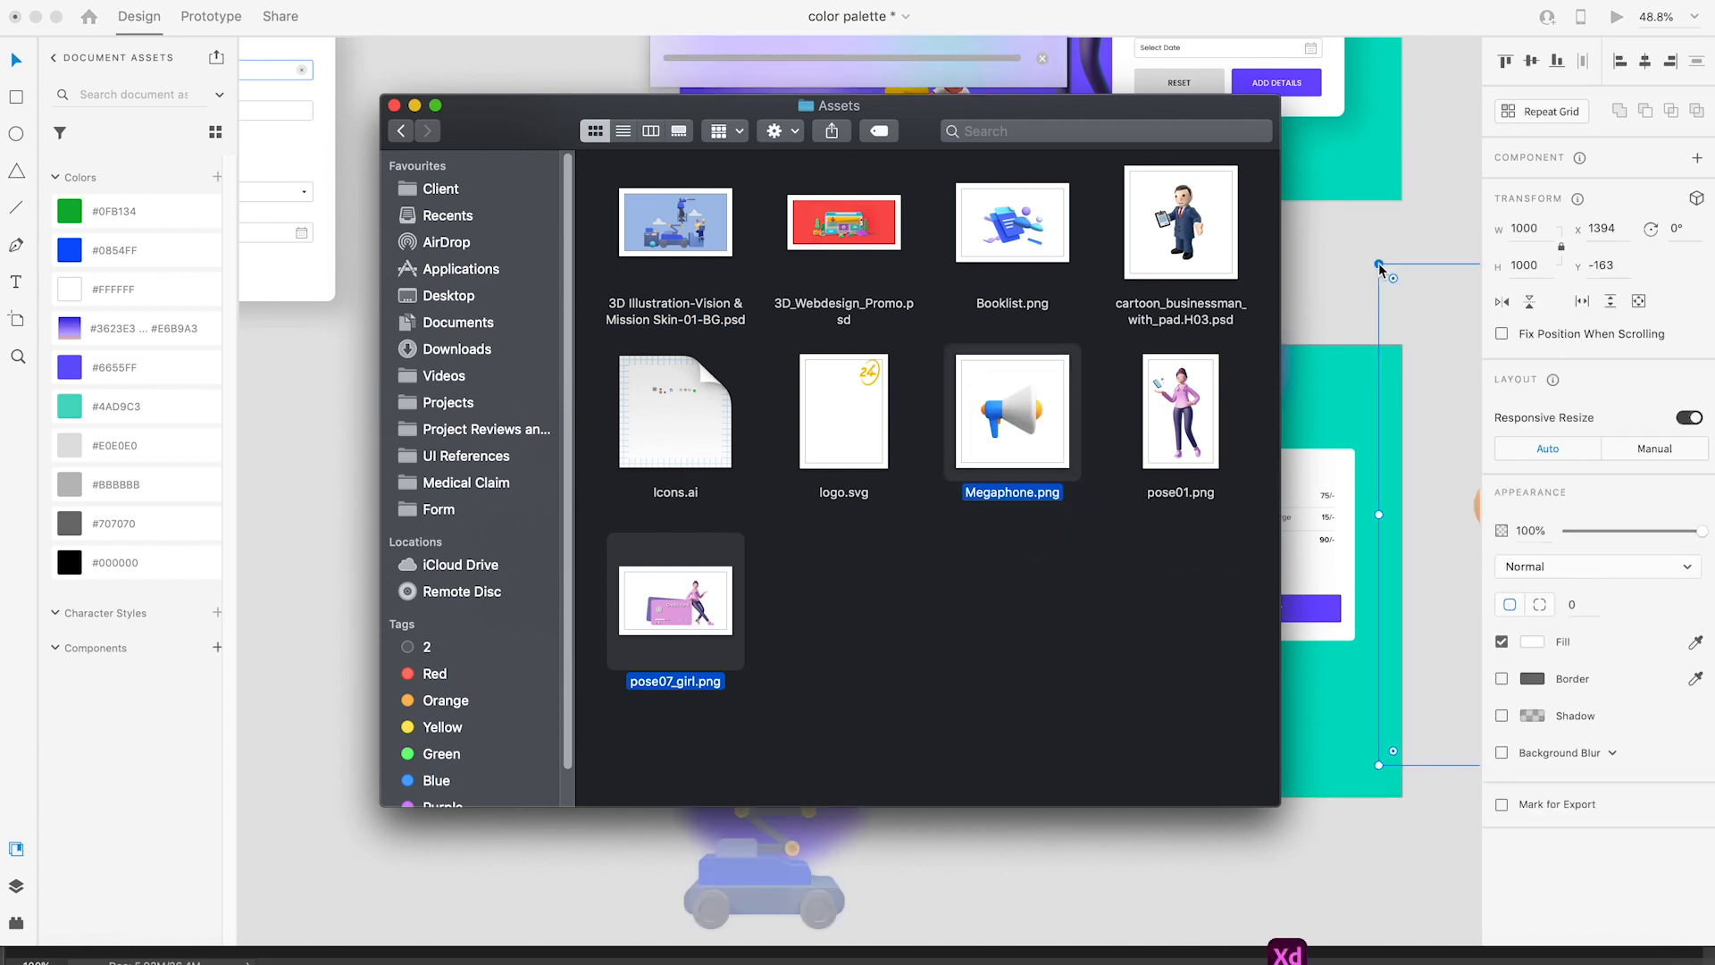
left_click(1324, 259)
Step: Move the megaphone image onto the artboard and scale it to 230 × 230 at the Total Amount panel's upper-right corner
scroll(1036, 643, "down", 5)
left_click_drag(1322, 575, 1137, 703)
scroll(1122, 832, "down", 5)
key("z")
key("v")
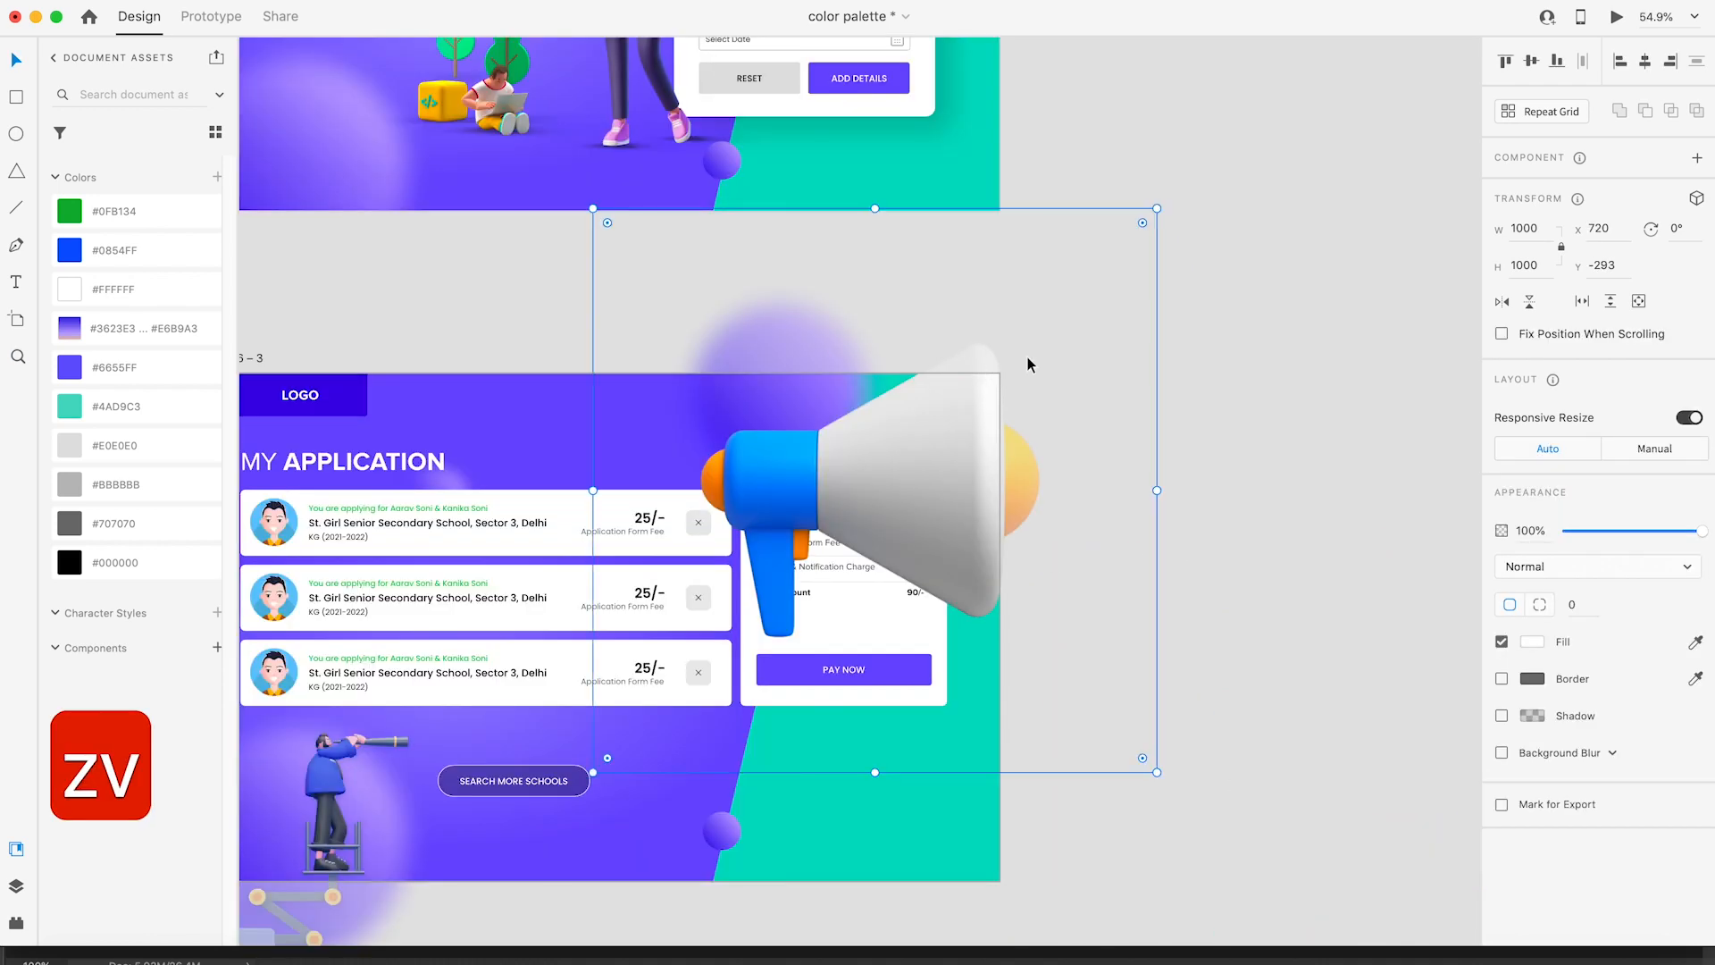
left_click_drag(1156, 209, 925, 477)
left_click(1172, 458)
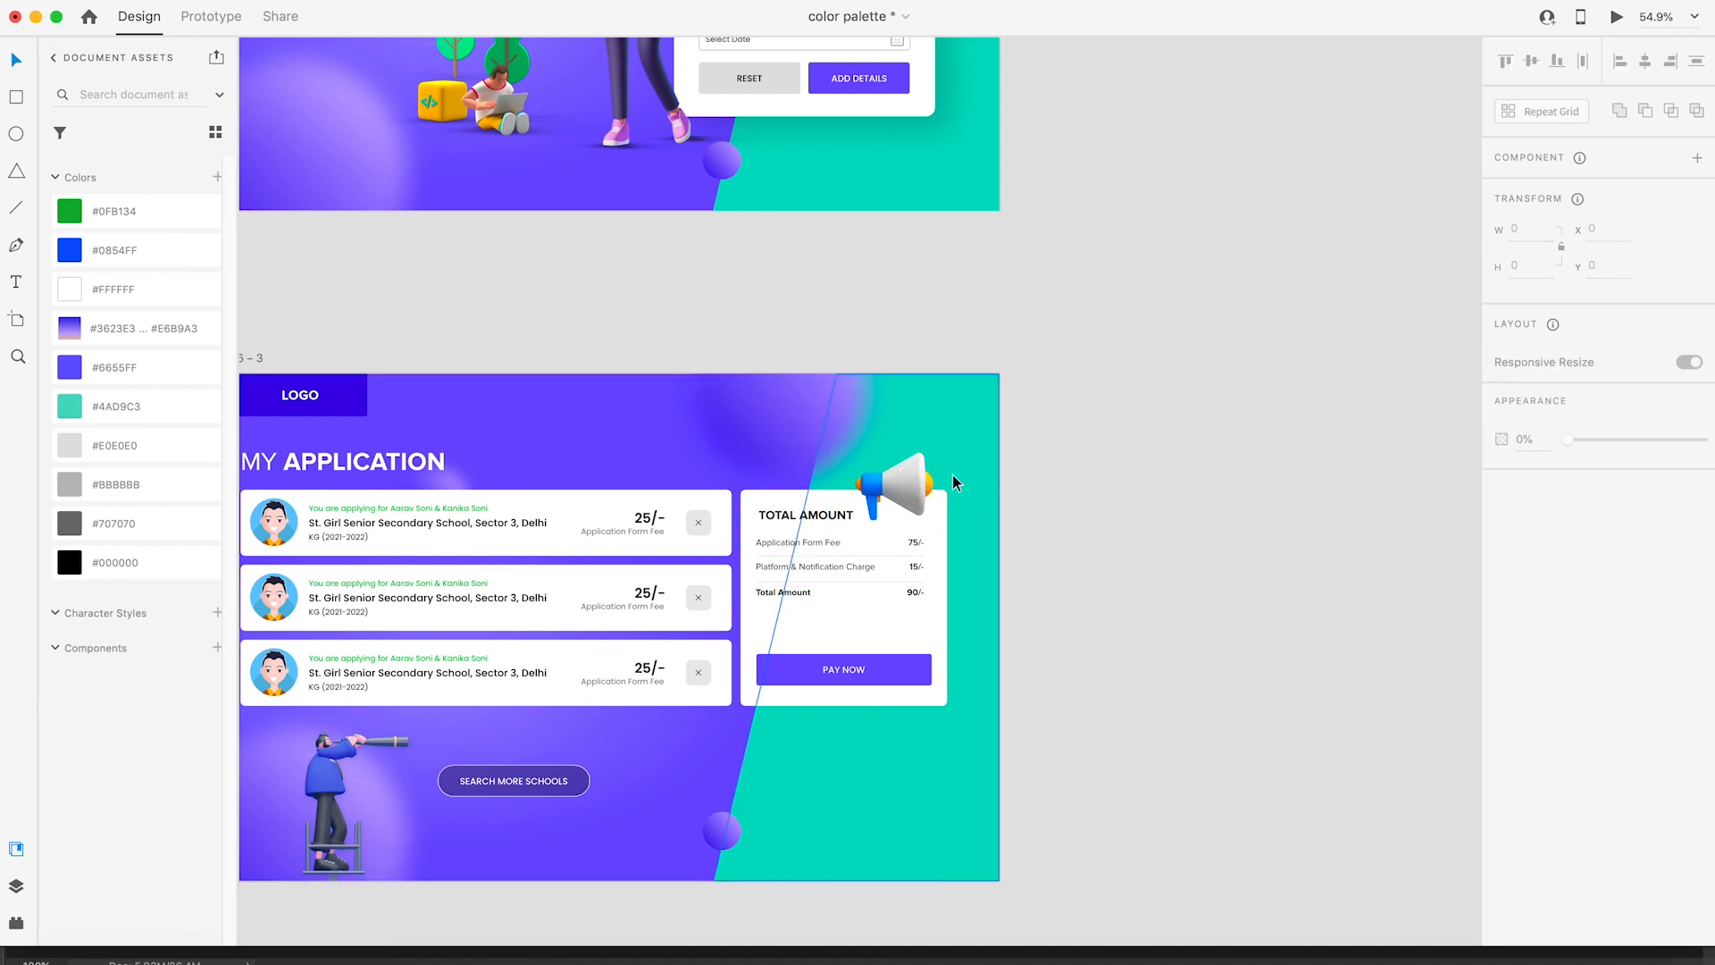
Step: Rotate the megaphone counterclockwise so it tilts upward over the Total Amount panel's corner
left_click(911, 483)
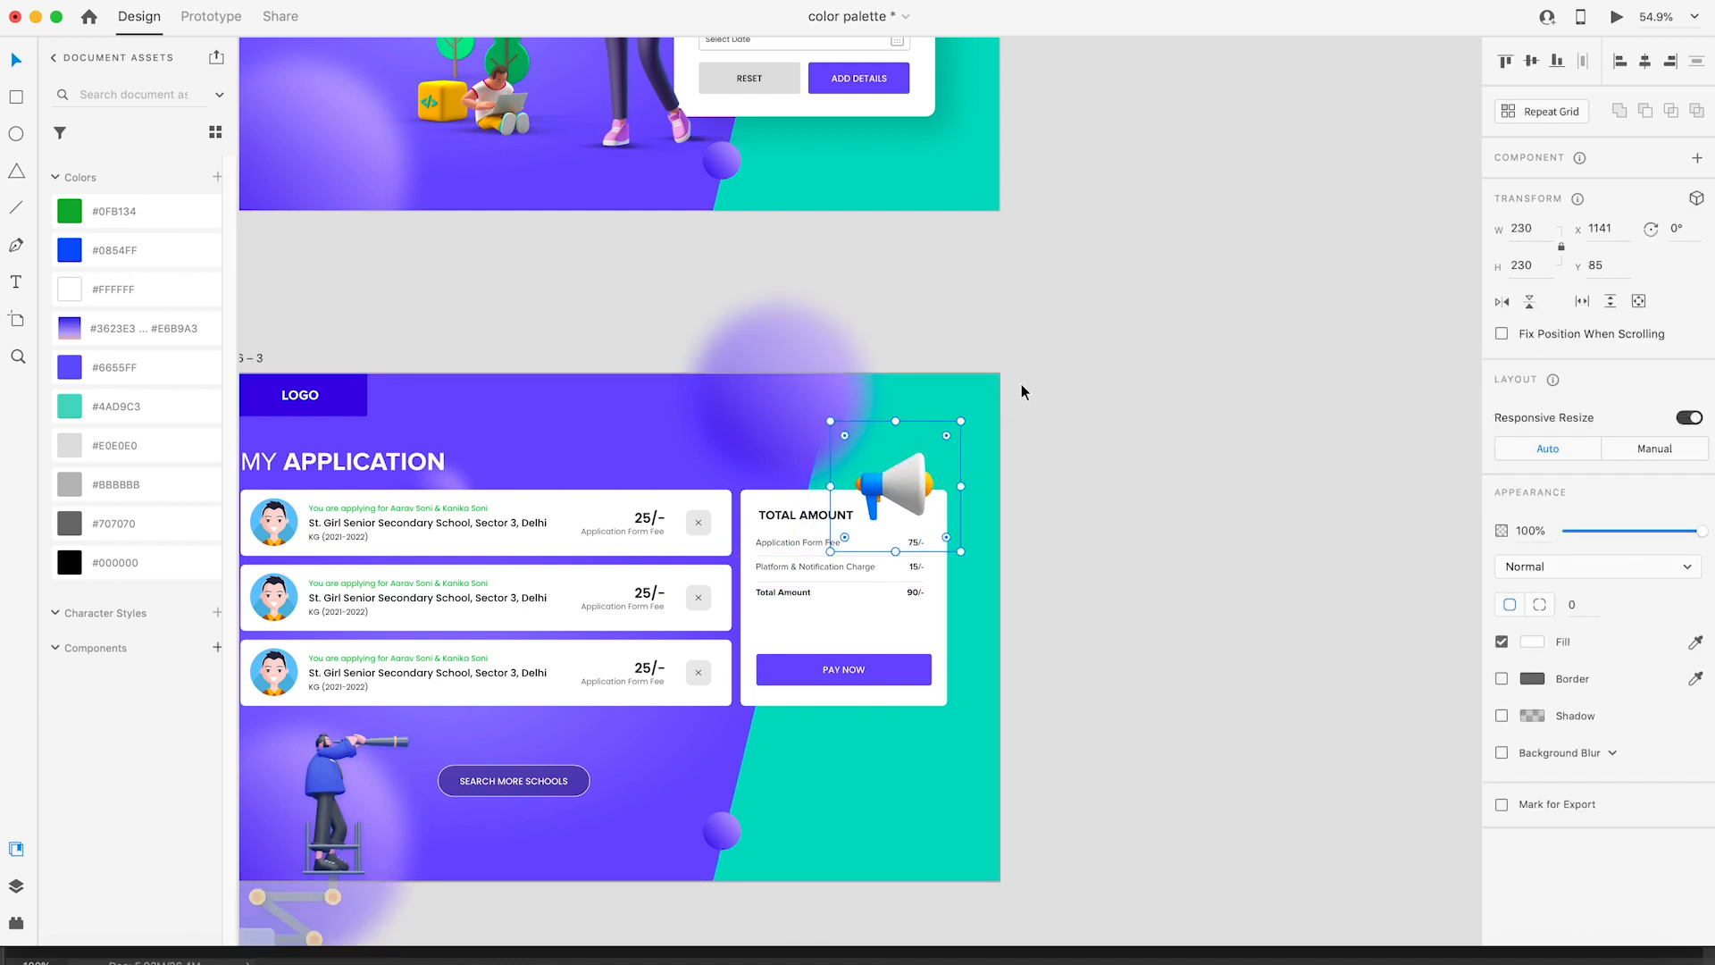
left_click_drag(969, 420, 937, 396)
left_click(1199, 494)
Step: Scale down the girl-with-credit-card image and move it onto the lower part of the My Application artboard
scroll(1200, 489, "down", 4)
left_click_drag(1215, 483, 1025, 417)
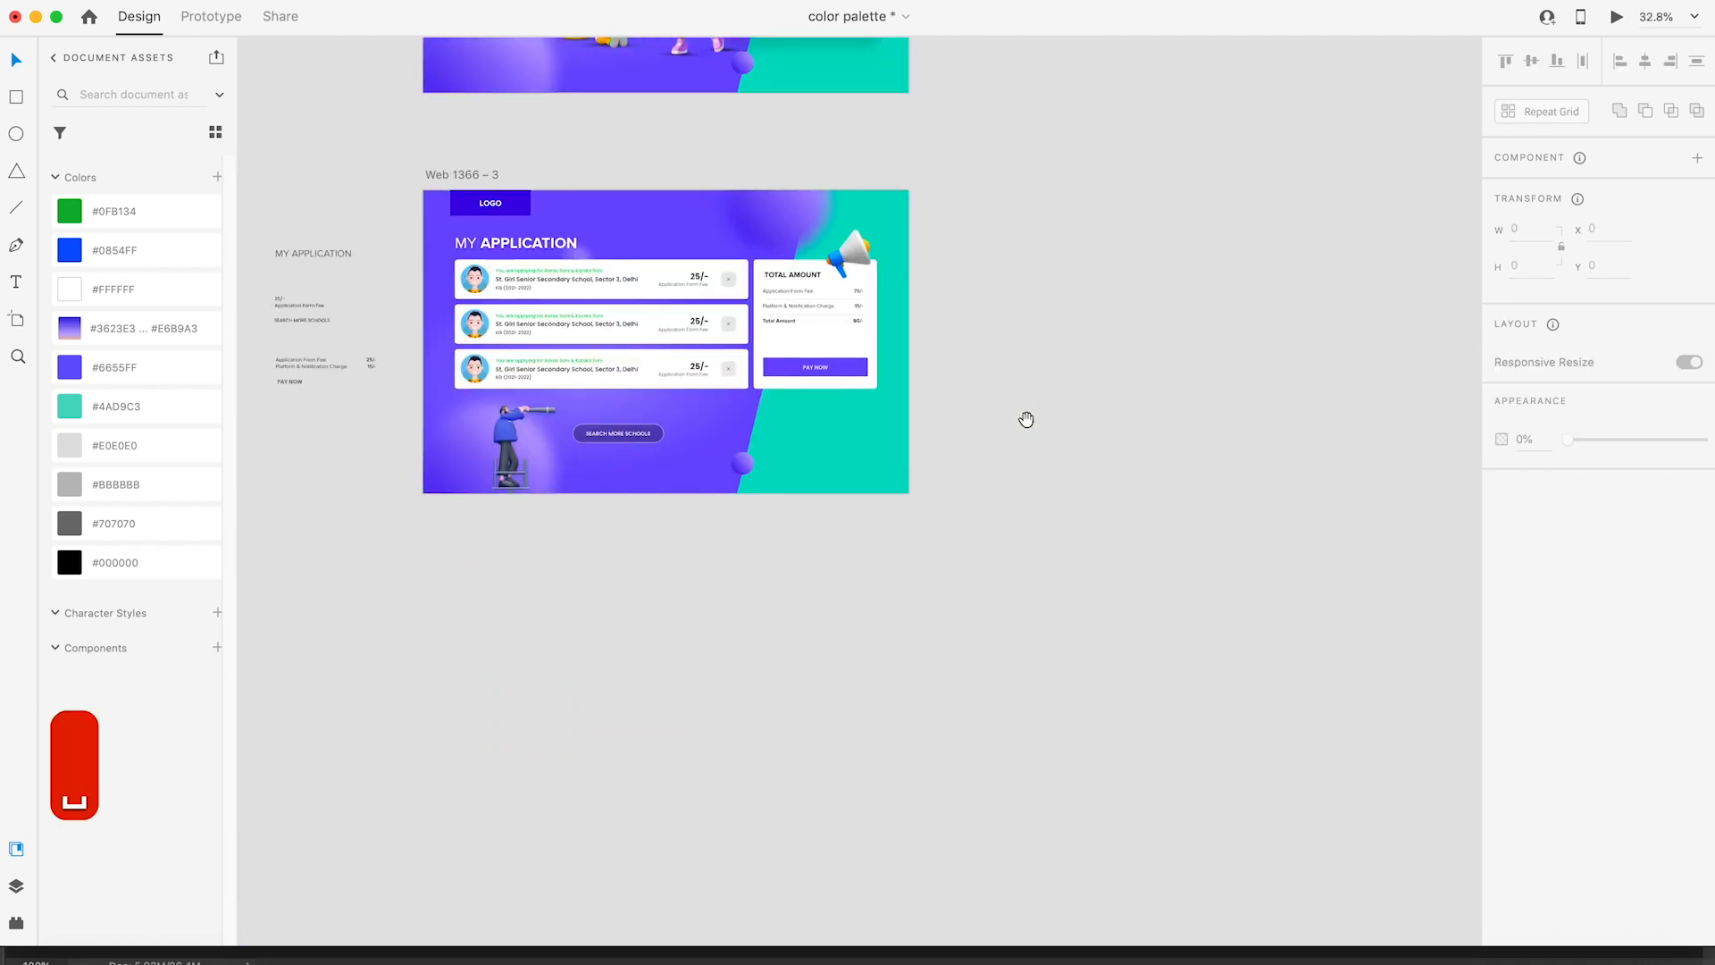
scroll(1080, 291, "down", 5)
left_click(1403, 522)
left_click_drag(1429, 228, 727, 615)
left_click_drag(609, 680, 896, 360)
Step: Fine-tune the credit card girl's size and position so she sits directly beneath the Total Amount panel
key("z")
left_click_drag(693, 249, 1186, 506)
key("v")
left_click_drag(1025, 316, 953, 375)
left_click_drag(866, 441, 847, 443)
key("z")
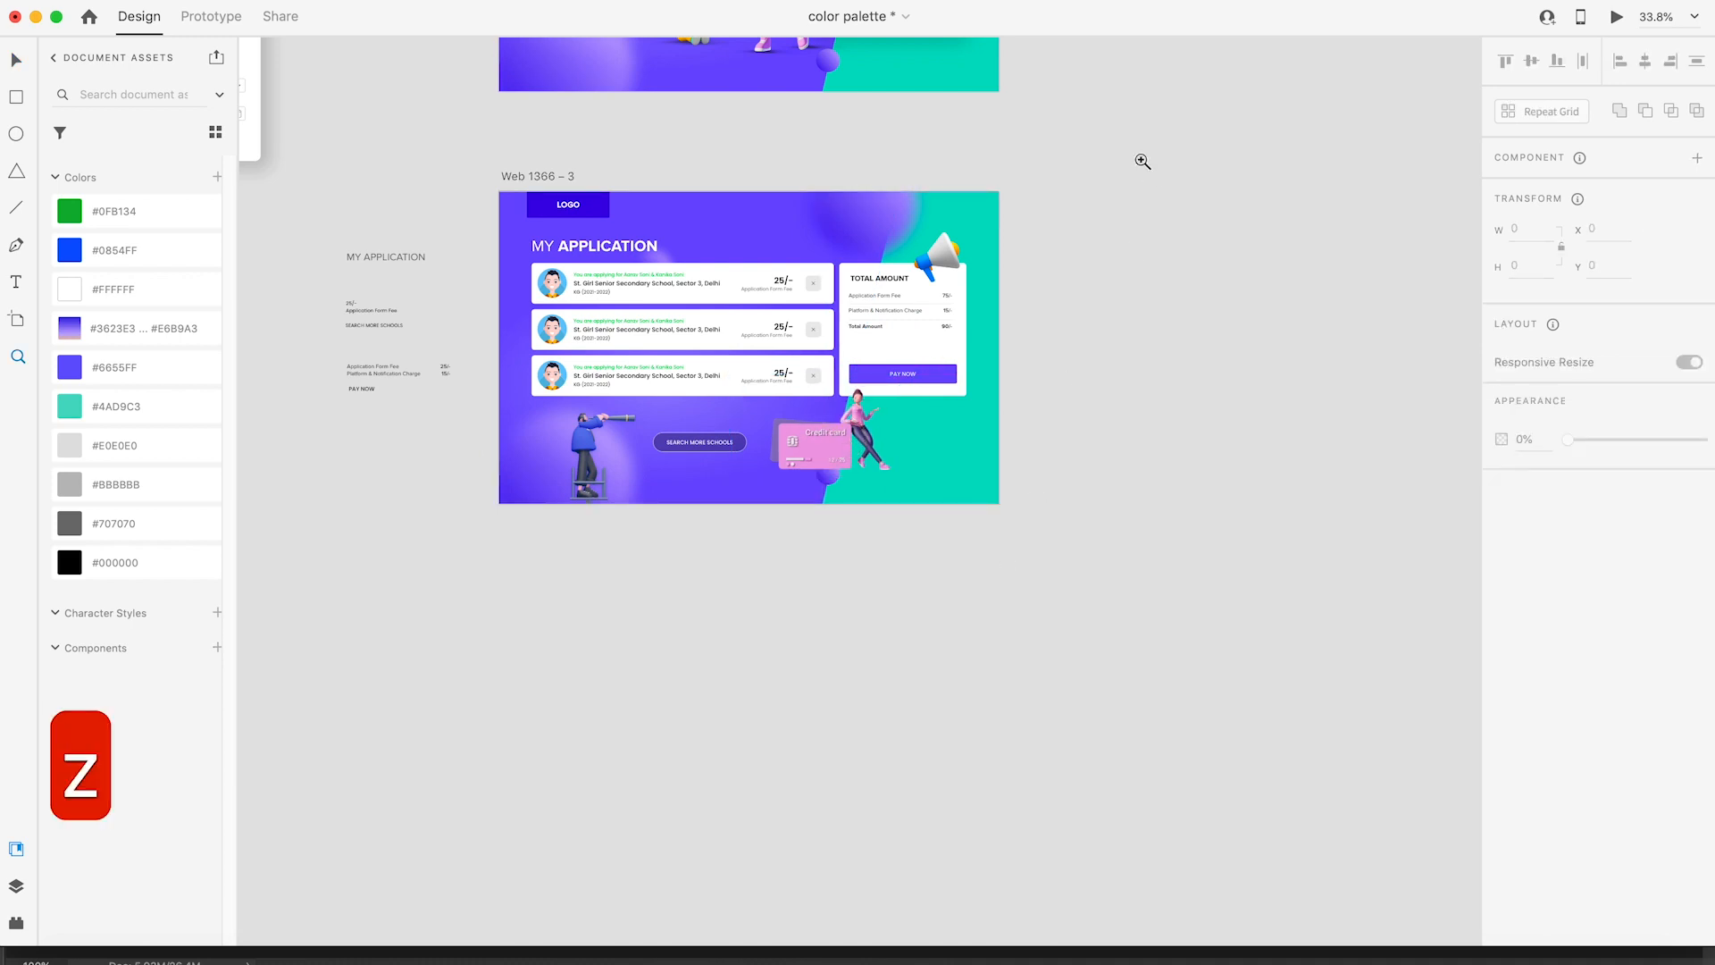
left_click_drag(1141, 161, 478, 595)
key("v")
left_click_drag(891, 625, 919, 624)
left_click(1151, 624)
Step: Shift the teal background shape's slanted edge rightward by moving its upper-left point and setting its lower-left point at about X 1018
double_click(977, 699)
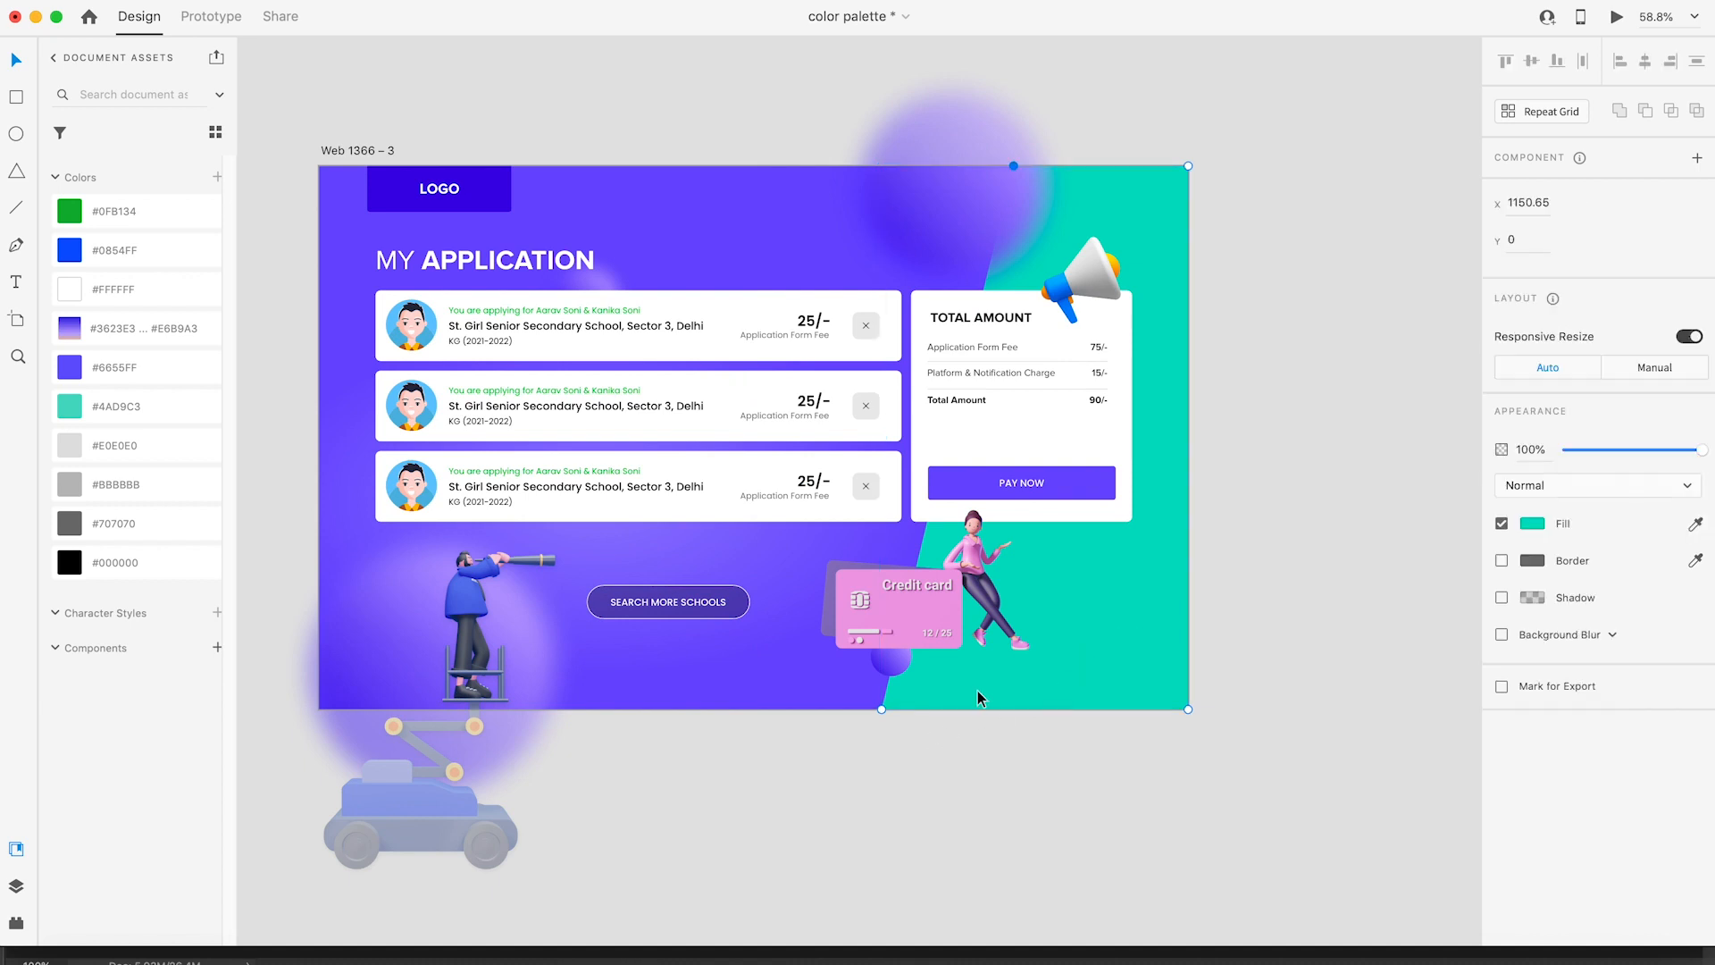
left_click_drag(880, 712, 939, 713)
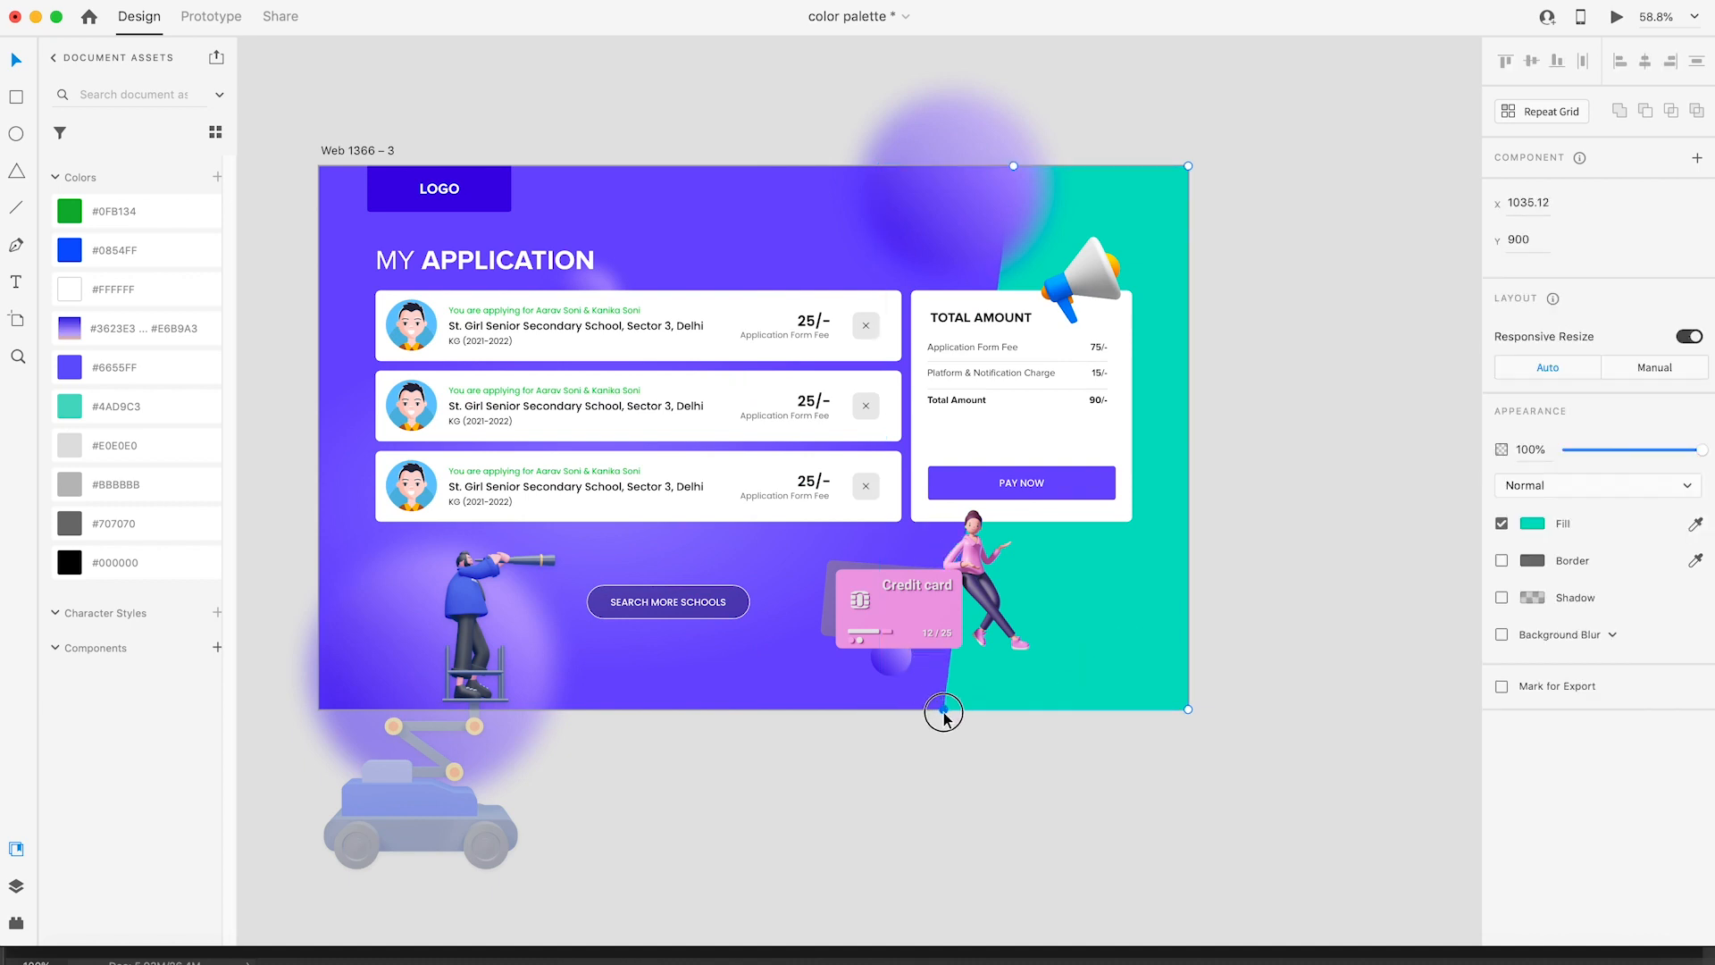
left_click_drag(1015, 170, 1068, 174)
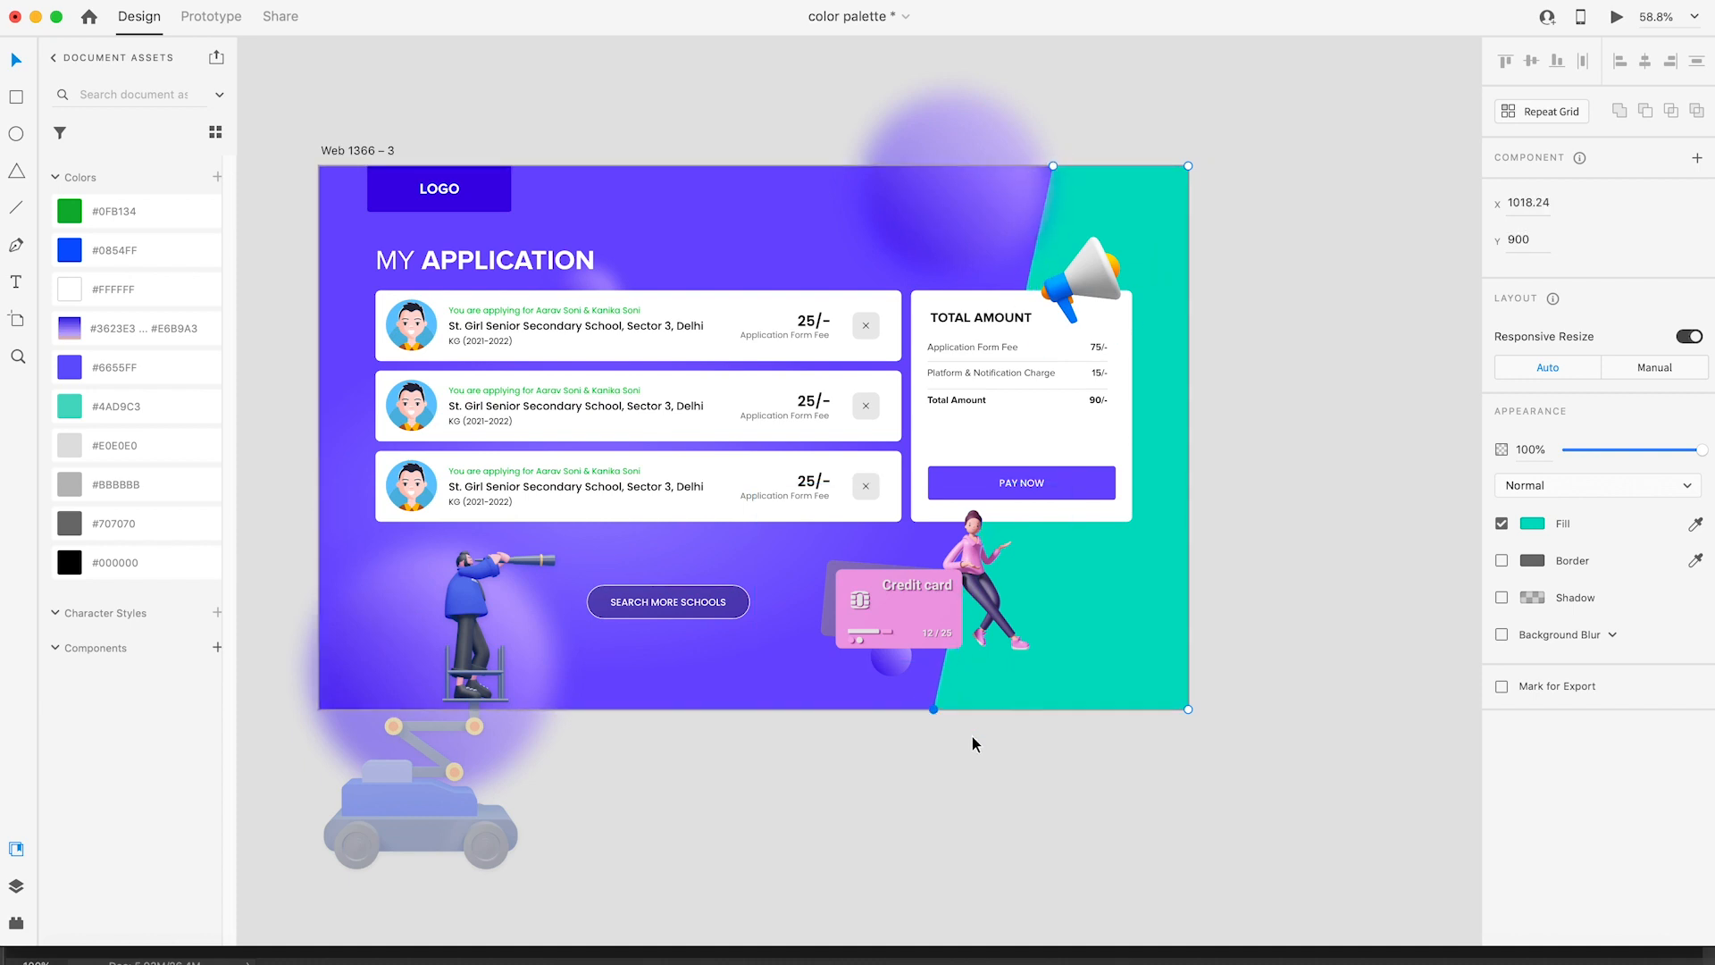
key("v")
Step: Move the small gradient sphere near the credit card to X 989, Y 777, on the teal shape's slanted edge
left_click(889, 670)
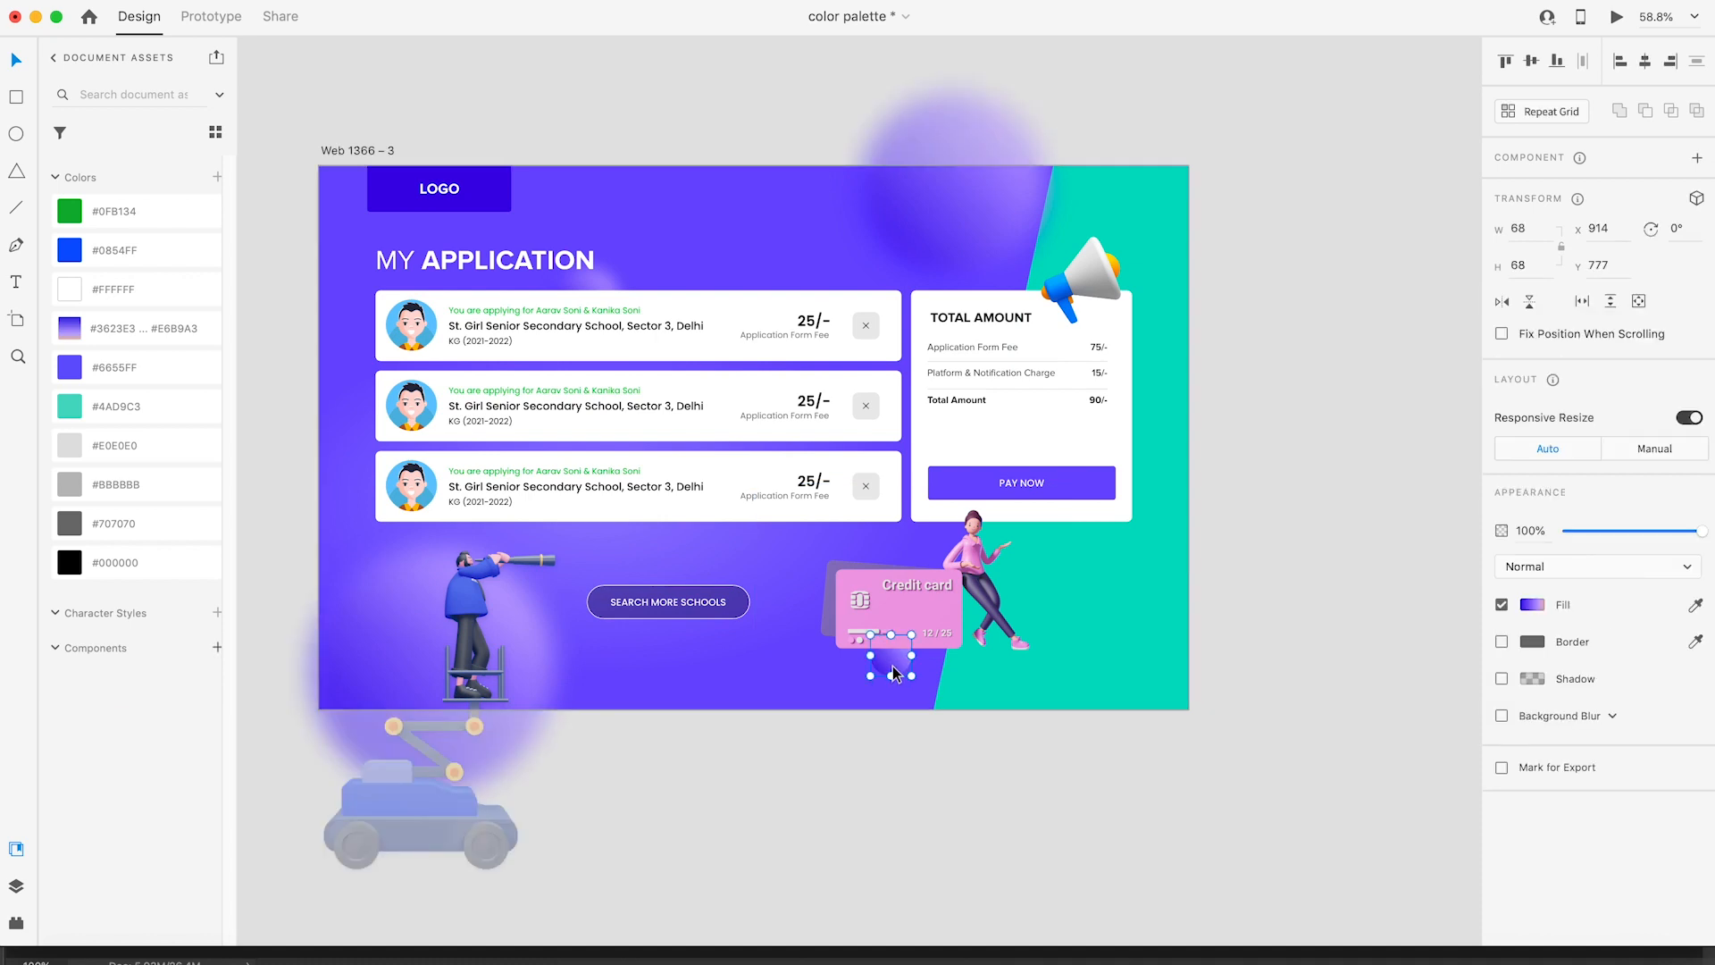
left_click_drag(894, 672, 941, 668)
scroll(941, 677, "down", 5)
left_click(1233, 454)
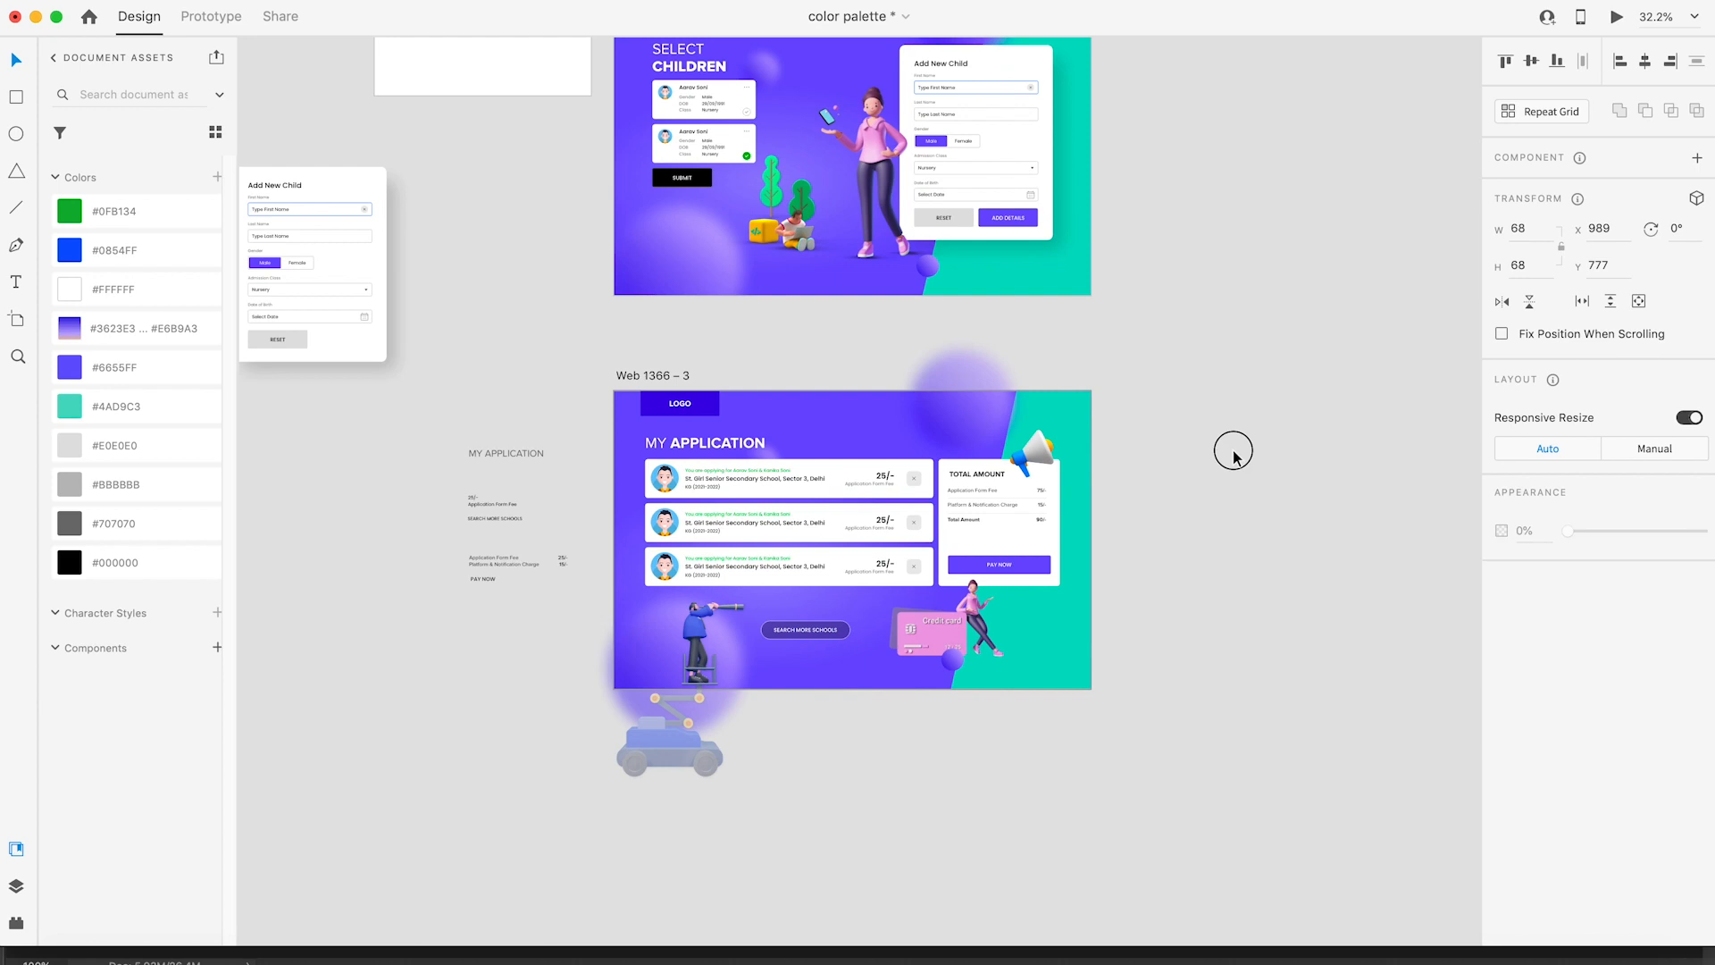
Step: Move the small sphere beside the MY APPLICATION heading up and to the right, and save the document
left_click_drag(779, 453, 805, 412)
left_click(1141, 410)
key("super+s")
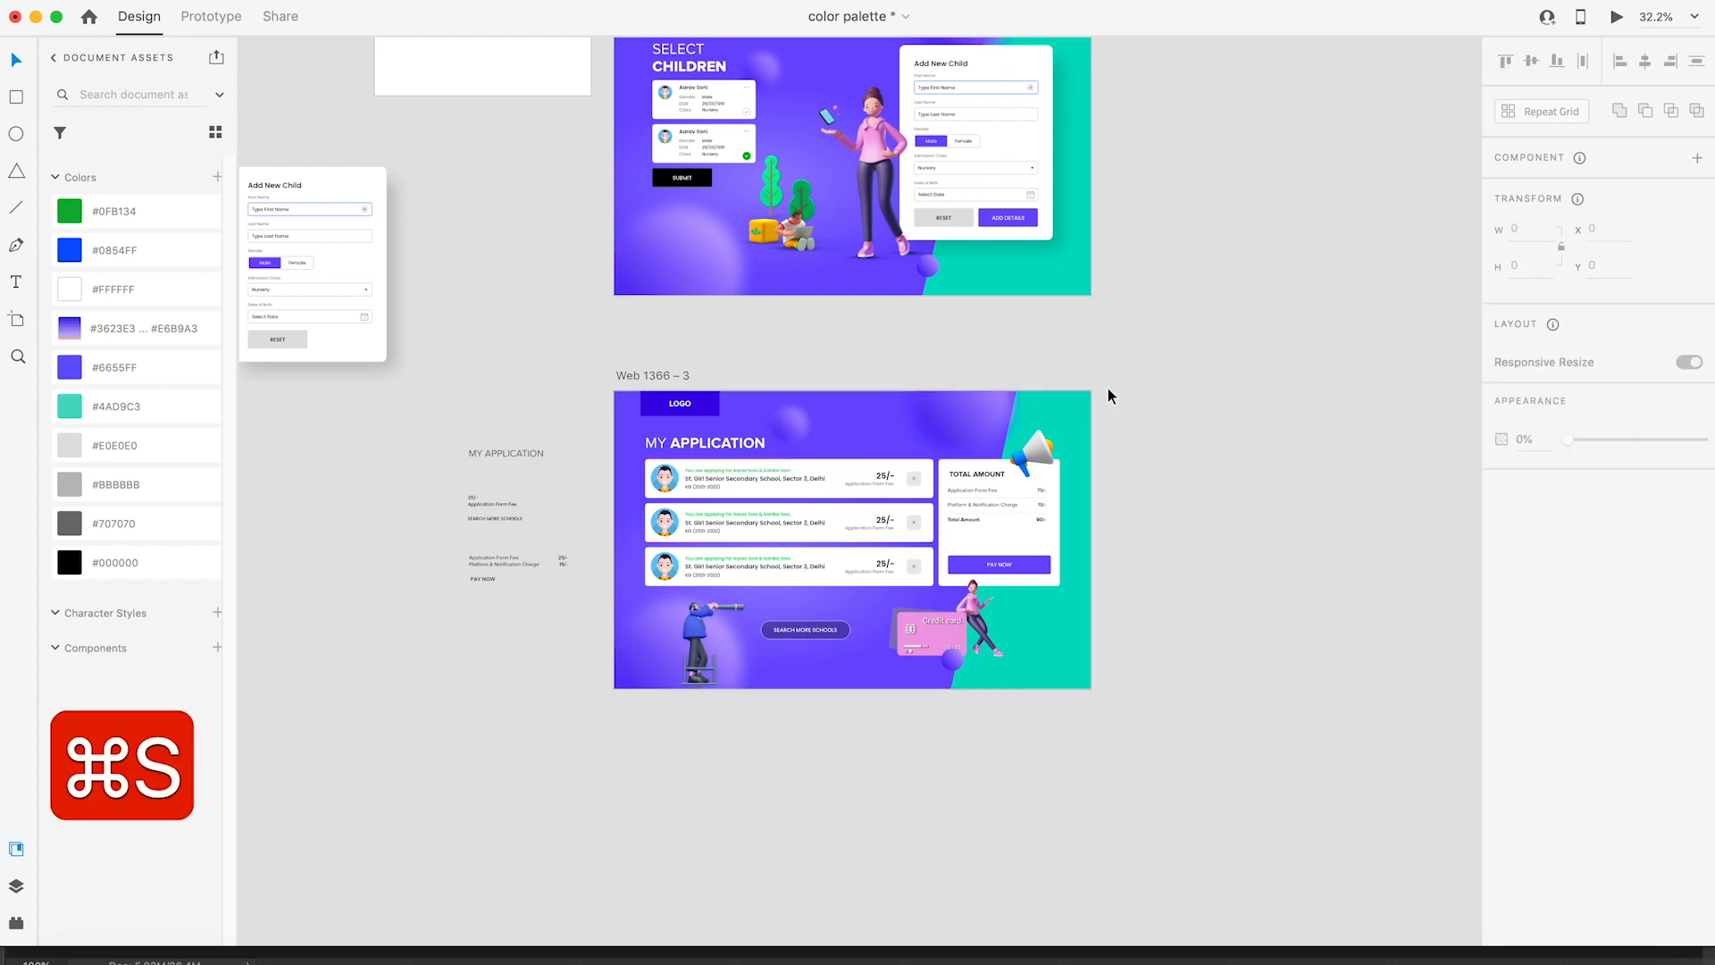
Step: Delete the leftover My Application reference texts and the blank white block left of the artboards
left_click_drag(370, 391, 556, 621)
key("BackSpace")
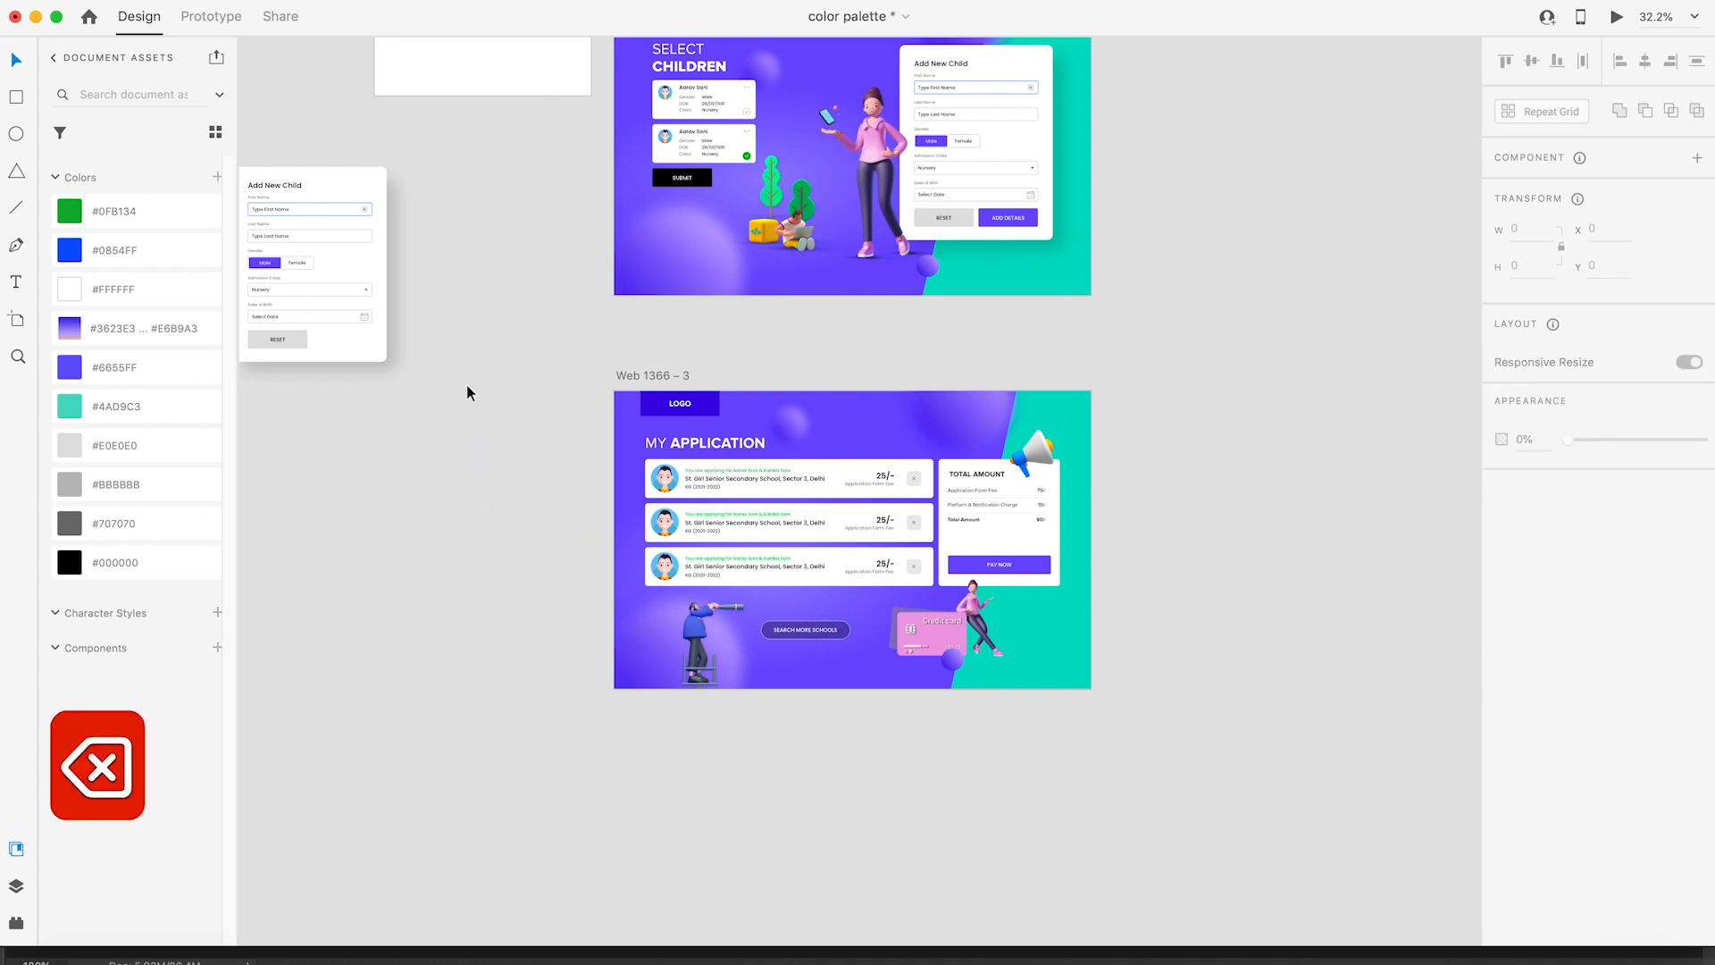
scroll(452, 465, "up", 8)
scroll(454, 467, "down", 5)
left_click(431, 226)
key("BackSpace")
Step: Delete the red bar, the spare Add New Child form and the remaining reference texts around the three artboards
left_click(620, 216)
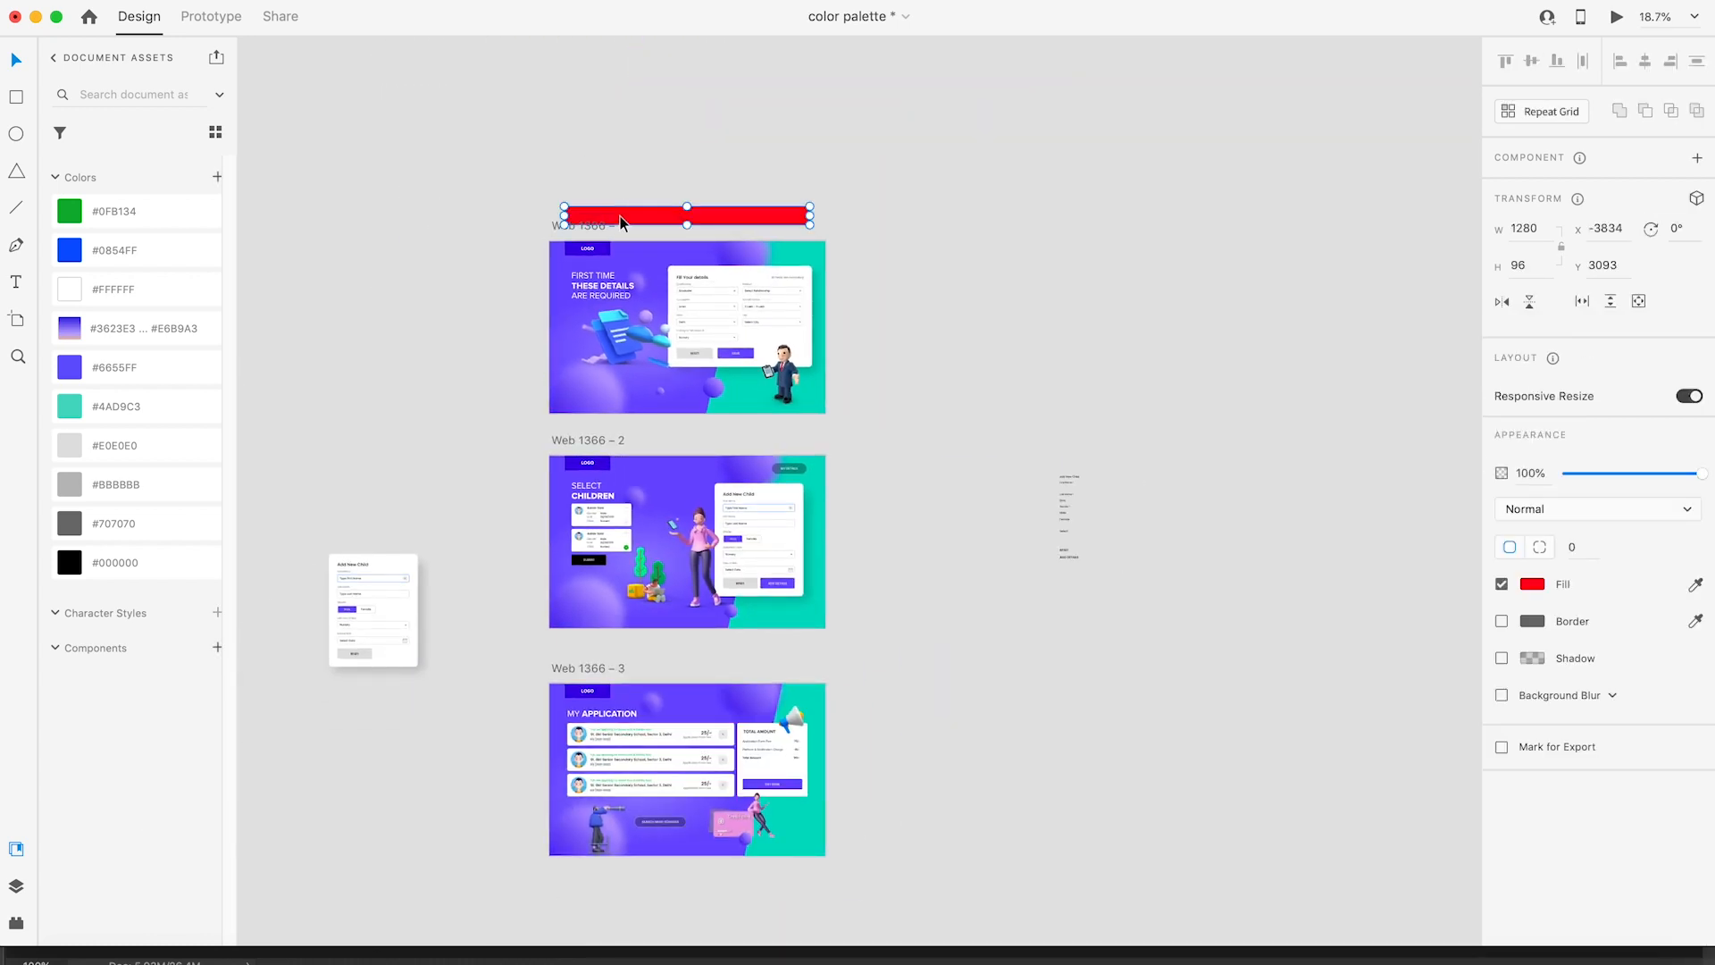
key("BackSpace")
left_click_drag(298, 506, 448, 780)
key("BackSpace")
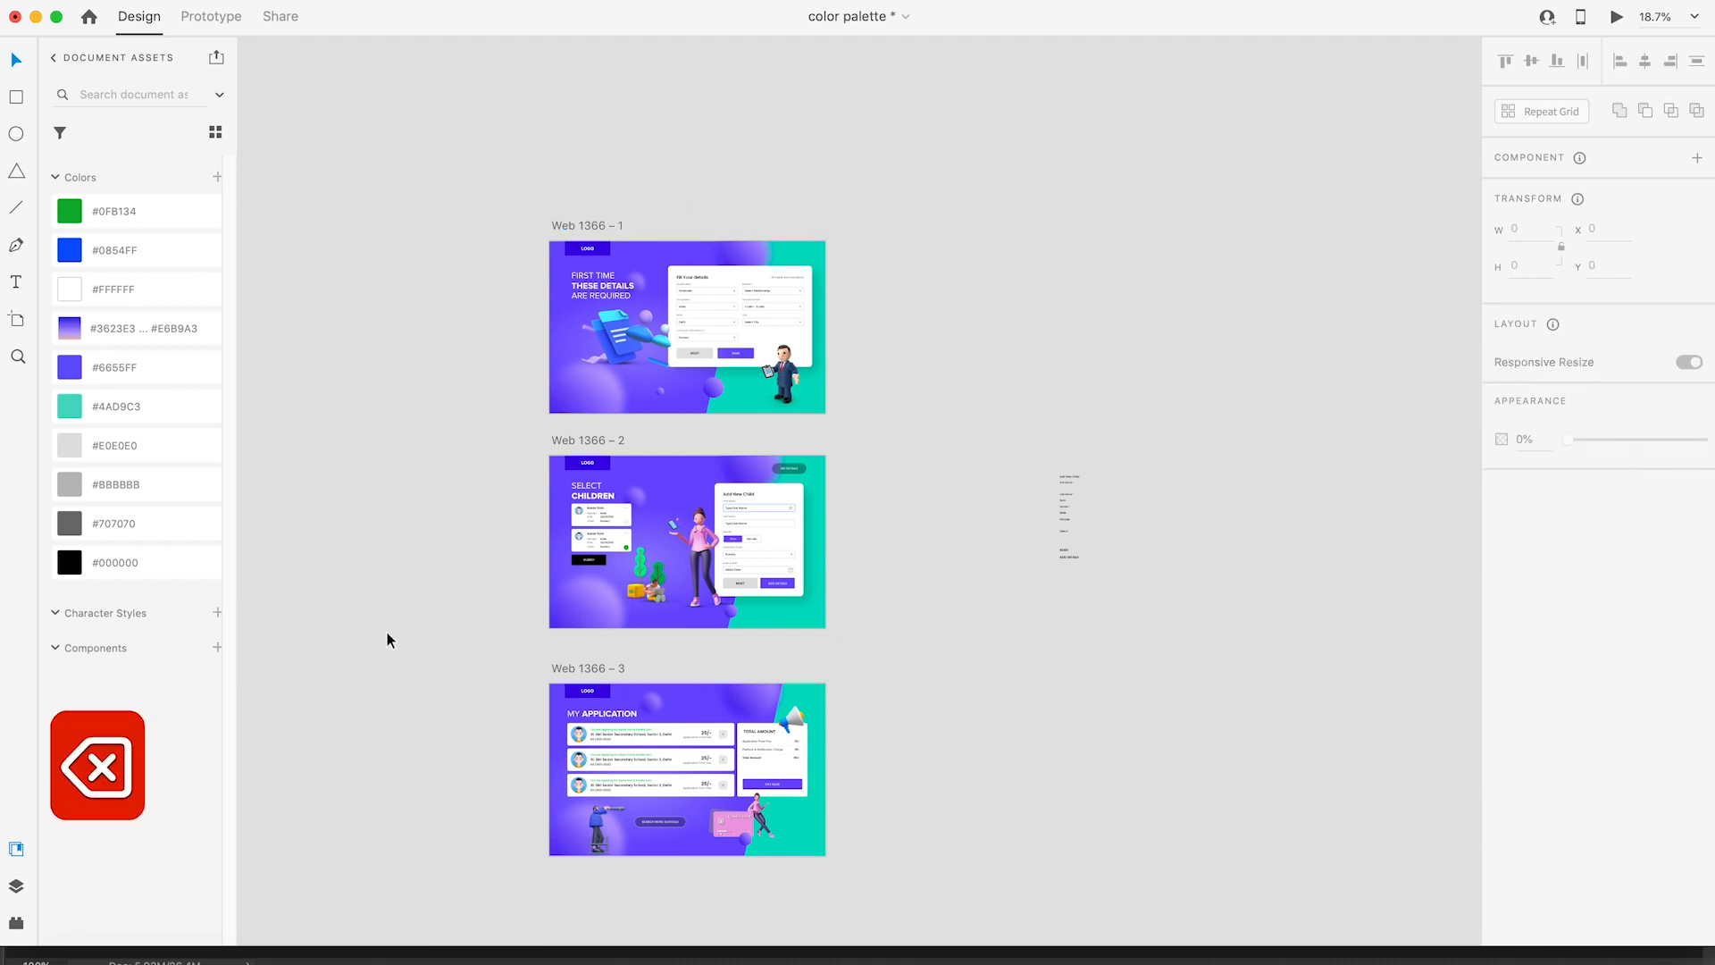
left_click_drag(945, 436, 1115, 659)
key("BackSpace")
Step: Duplicate all three web artboards together and place the copies to the right of the originals
key("super+0")
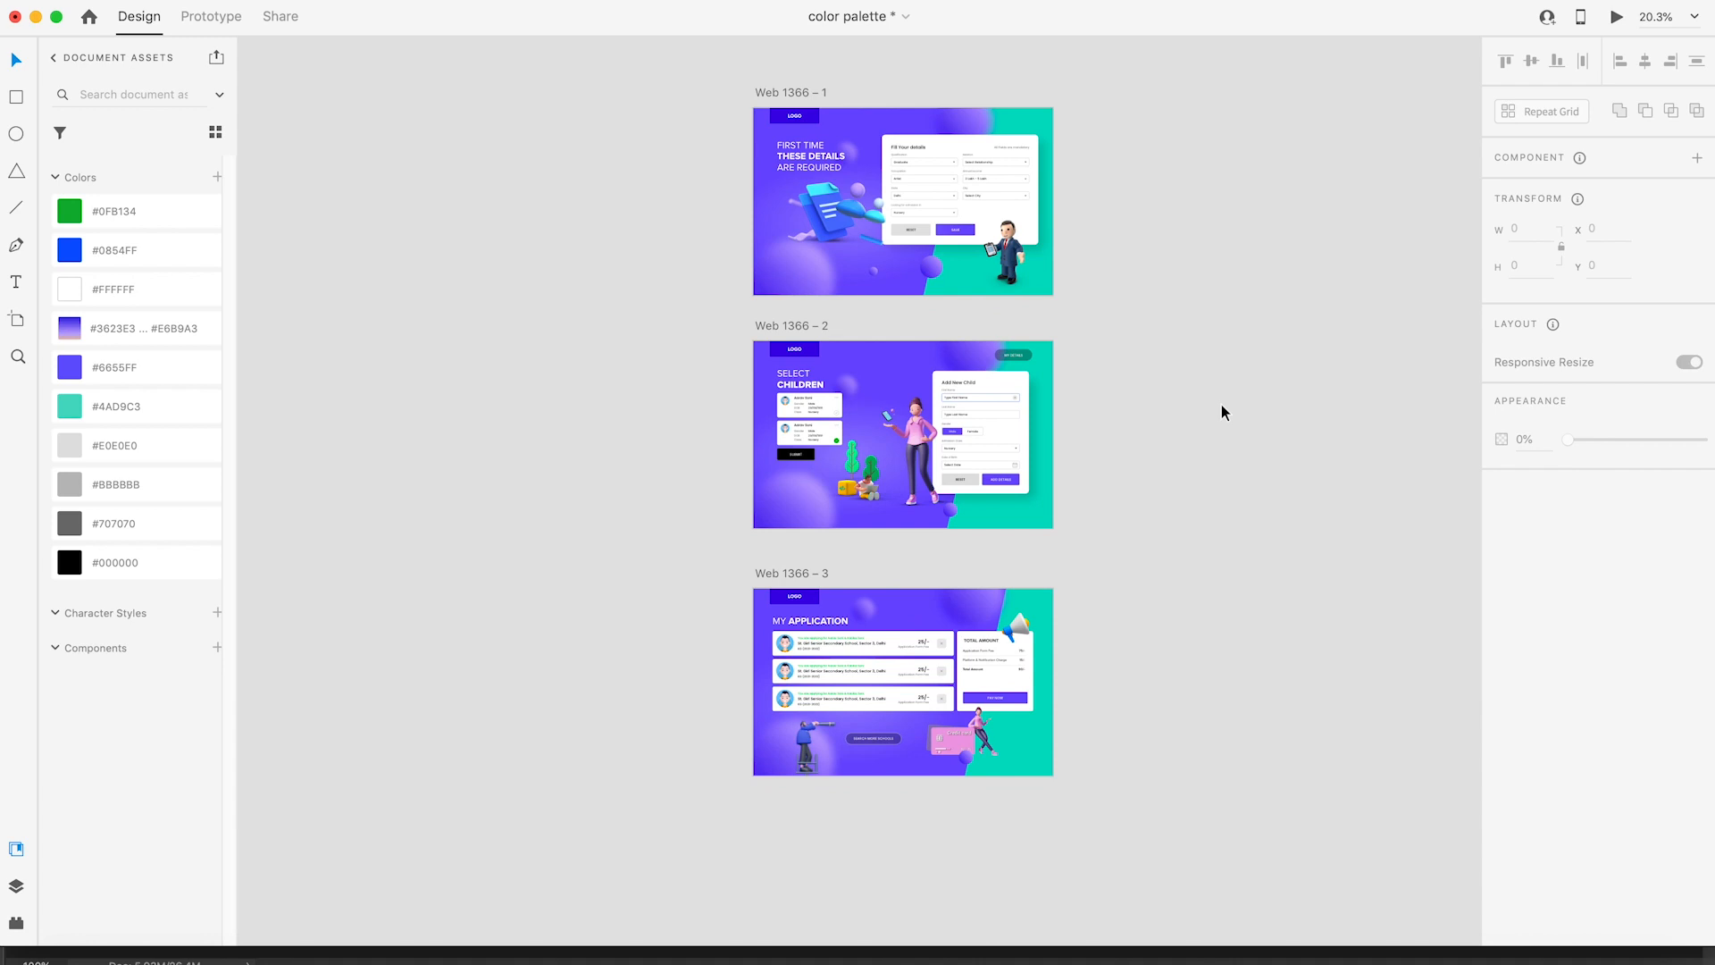
left_click(526, 431)
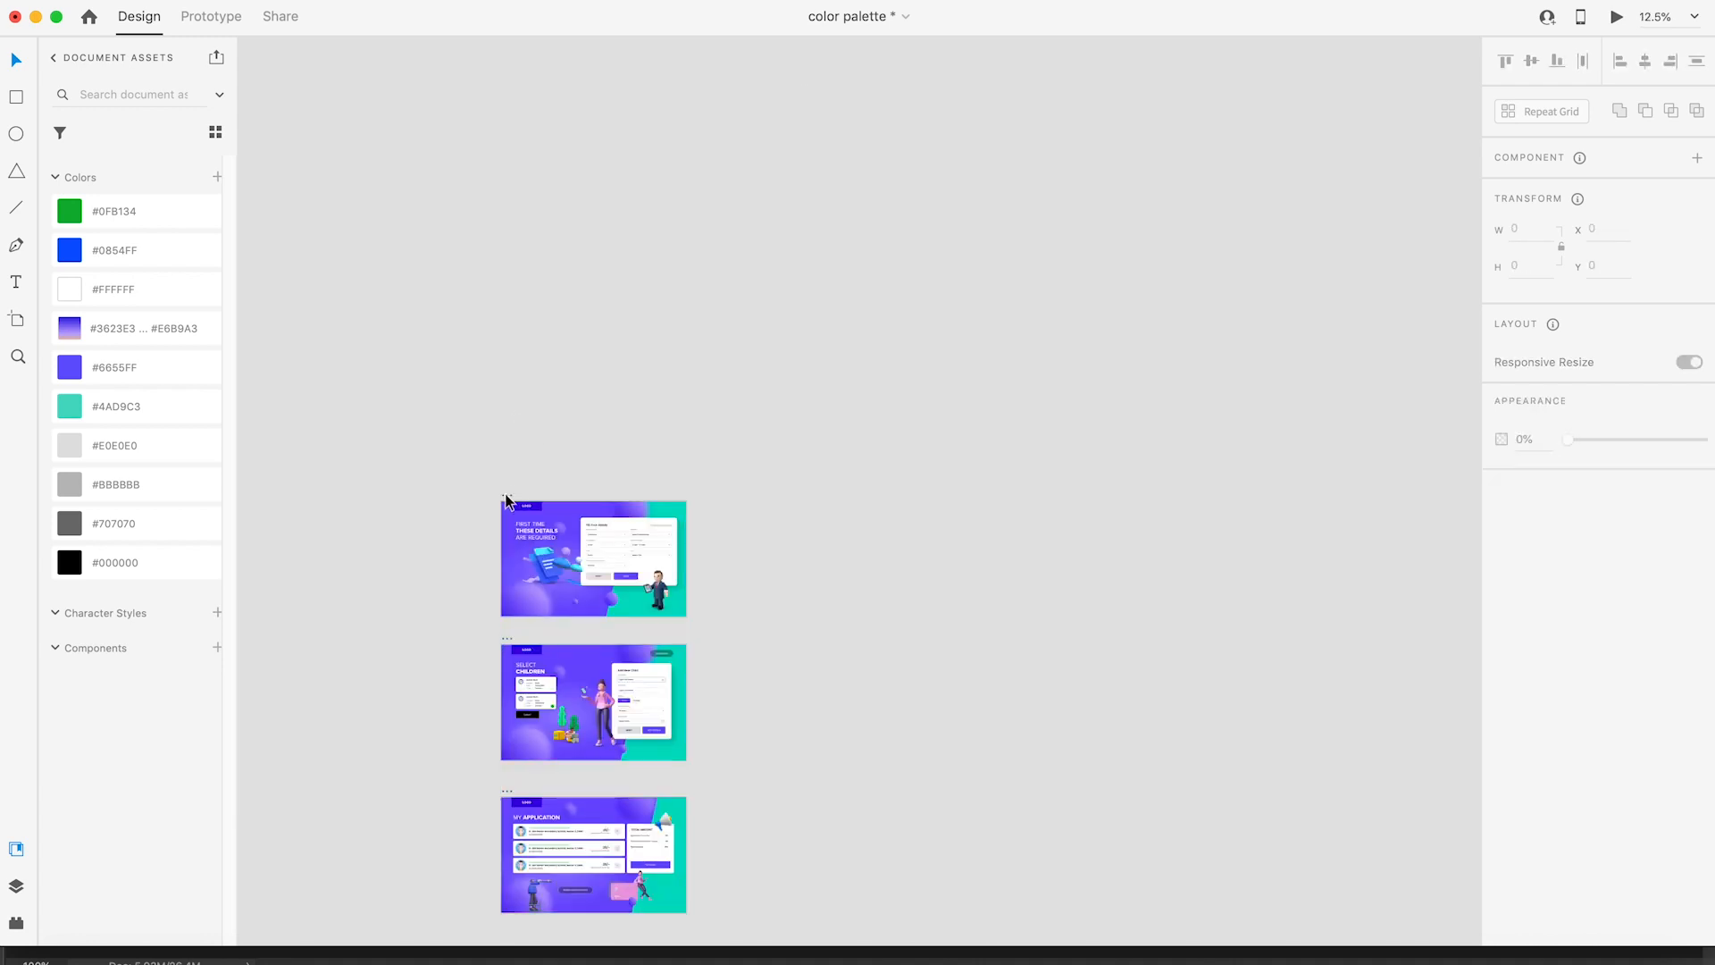
left_click_drag(408, 409, 829, 942)
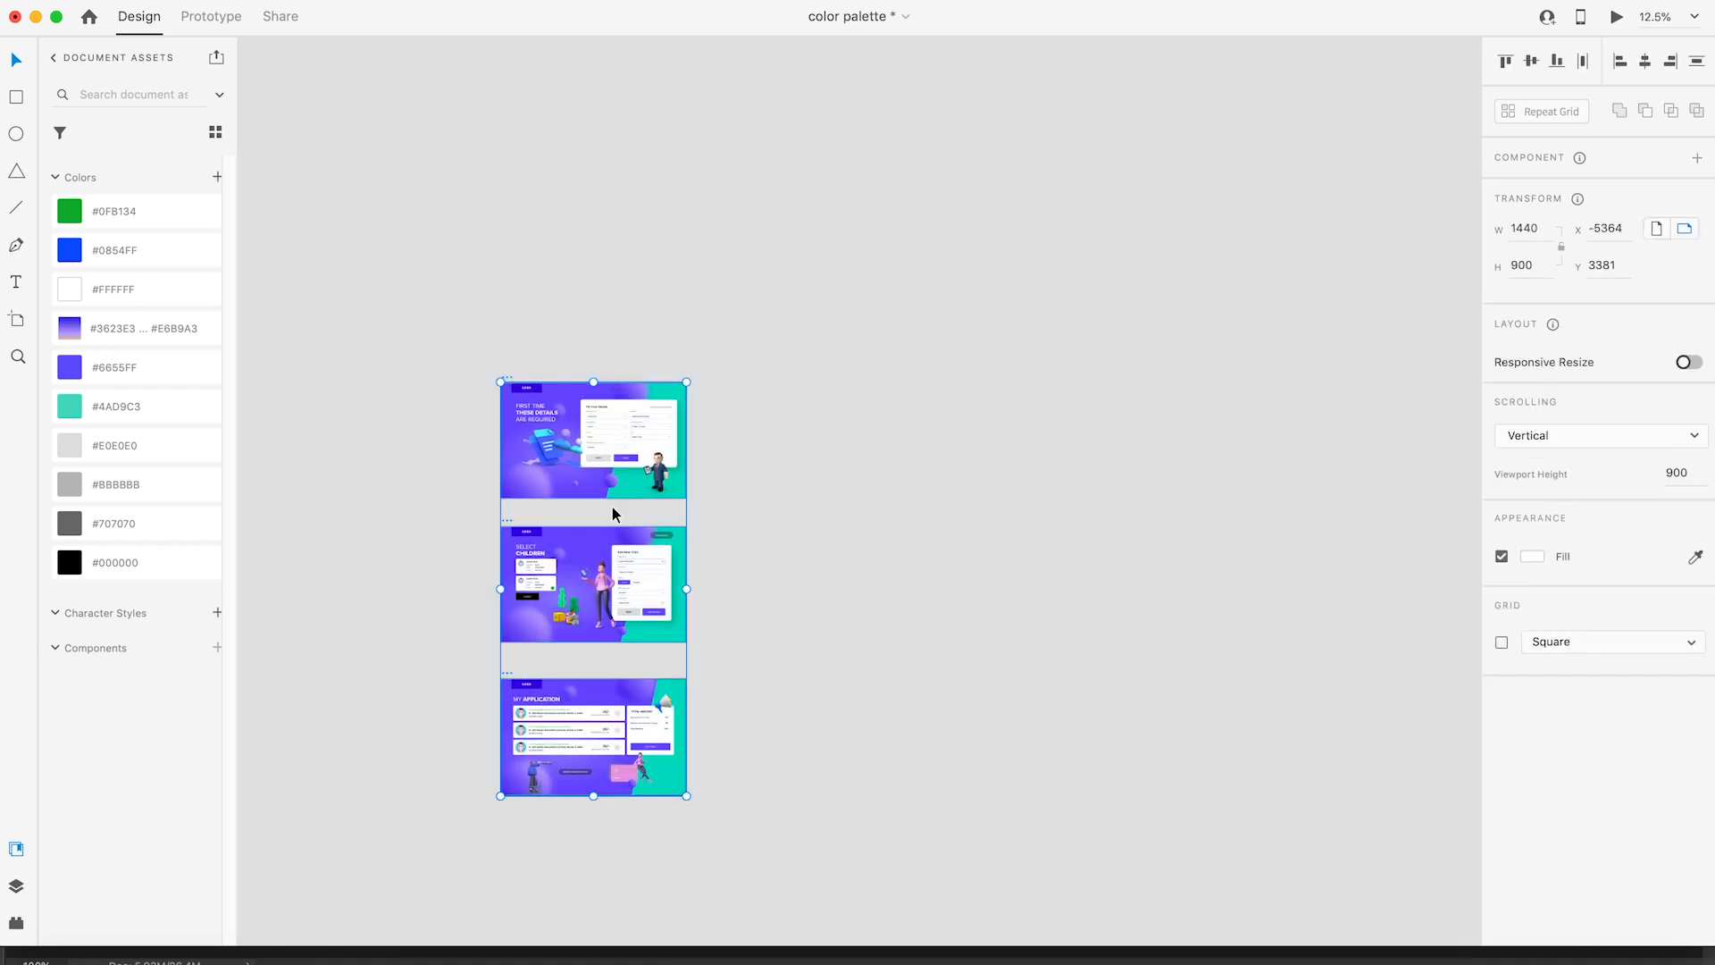
left_click_drag(504, 380, 888, 379)
Step: Duplicate the copied FIRST TIME THESE DETAILS ARE REQUIRED artboard and place the new copy directly above it
key("z")
left_click_drag(792, 268, 1198, 594)
key("v")
left_click_drag(658, 365, 632, 143)
left_click(1183, 234)
Step: Move the Fill Your details form past the right edge of the Web 1366 – 7 artboard, to X 1439, Y 129
left_click(887, 235)
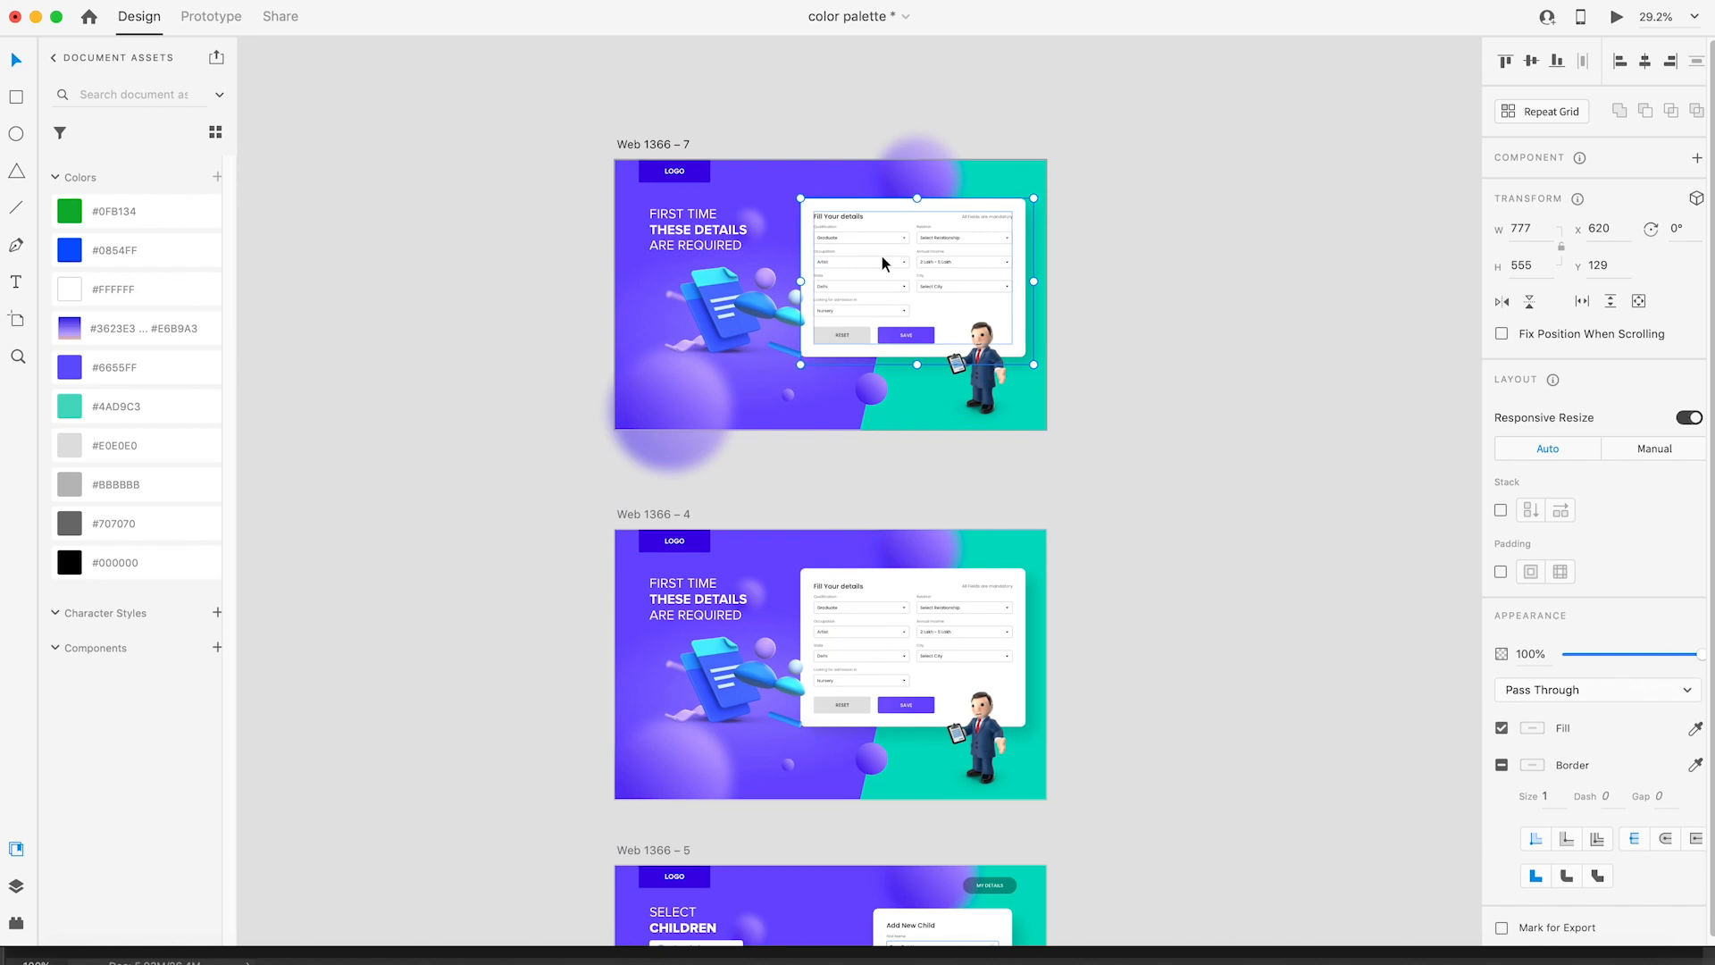
left_click_drag(910, 260, 1151, 261)
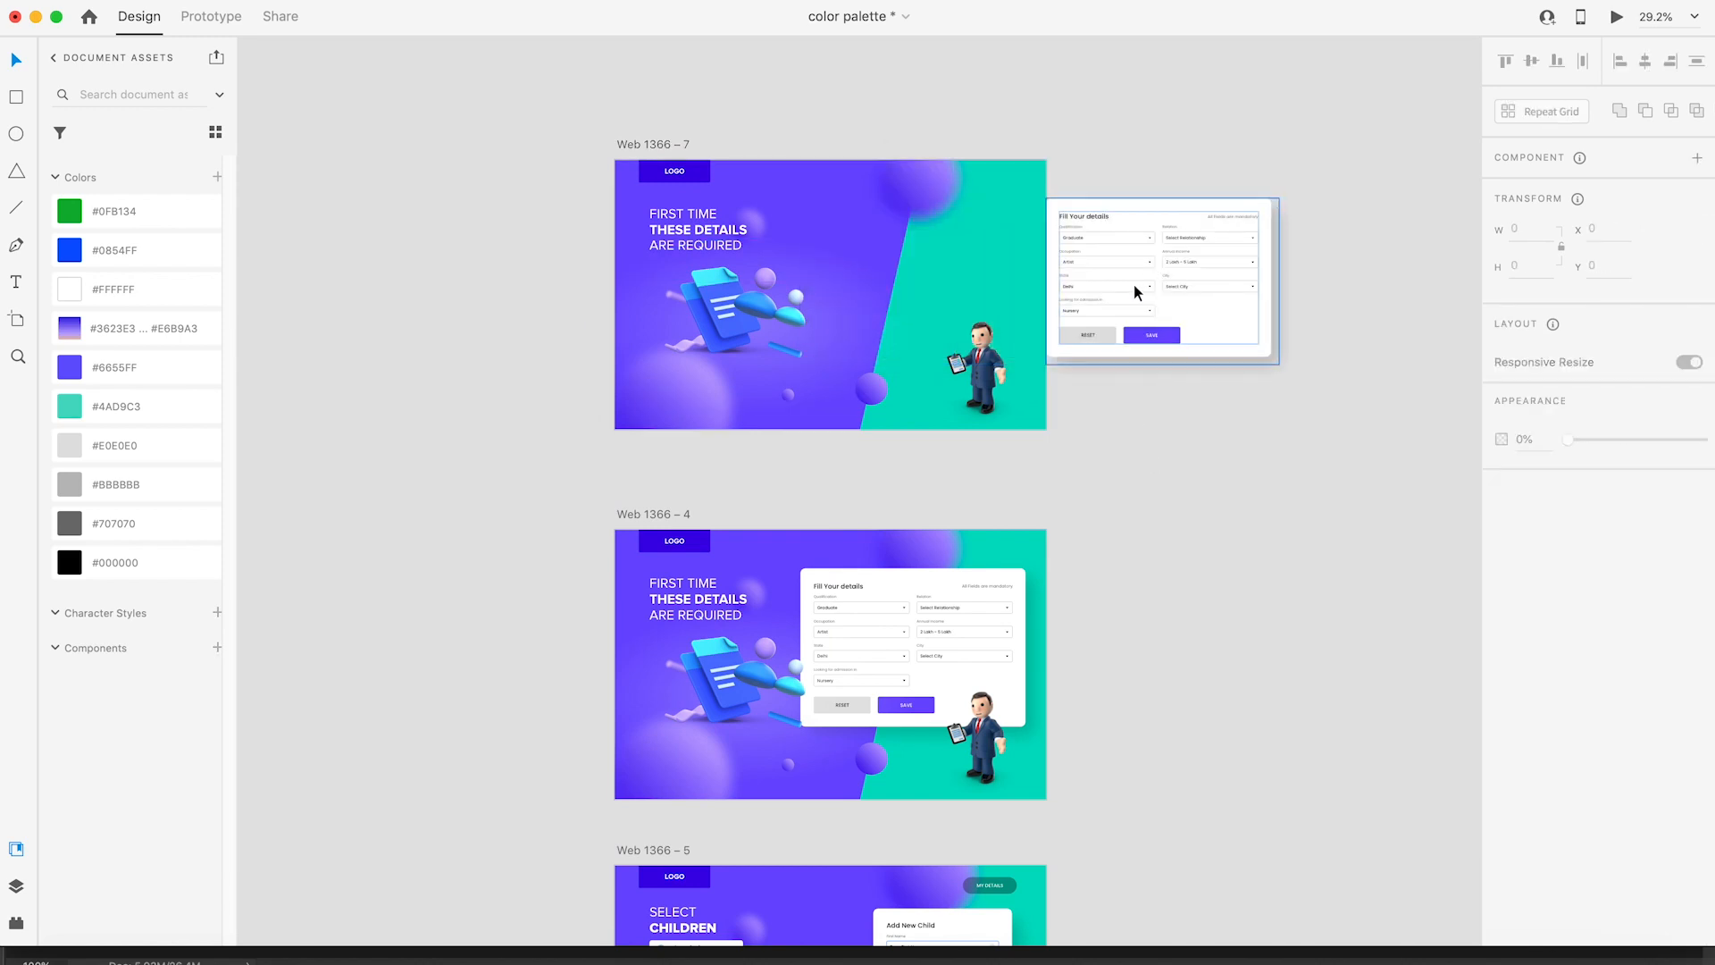
key("Left")
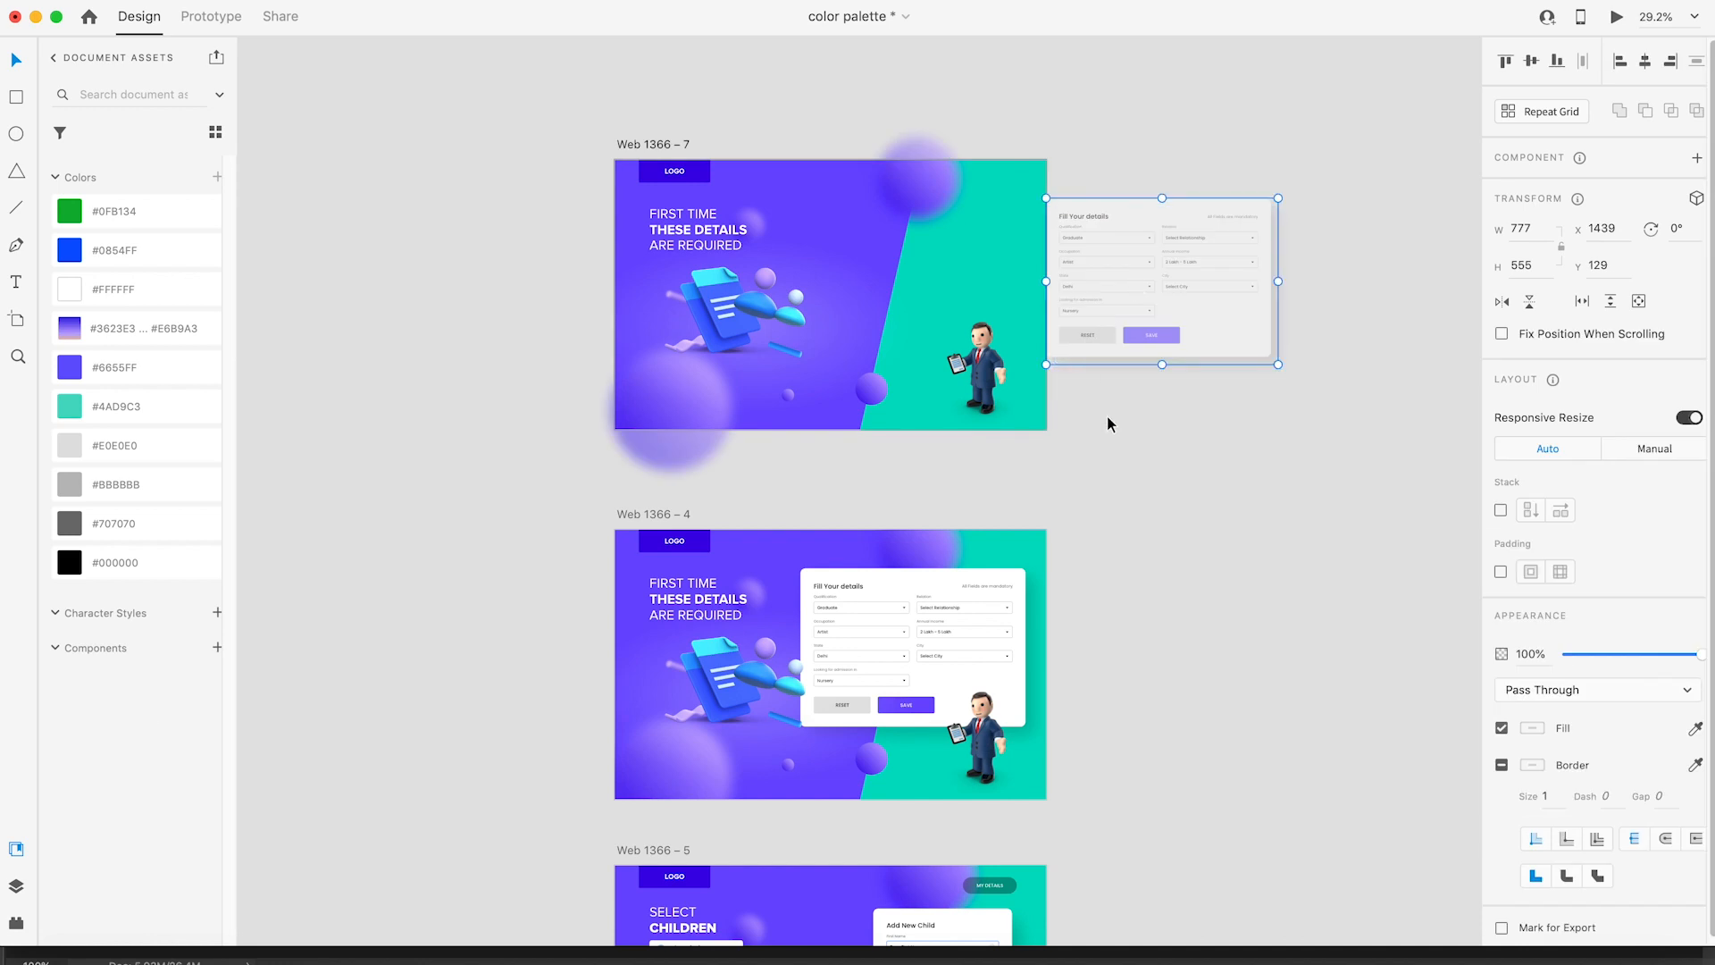
left_click(1138, 540)
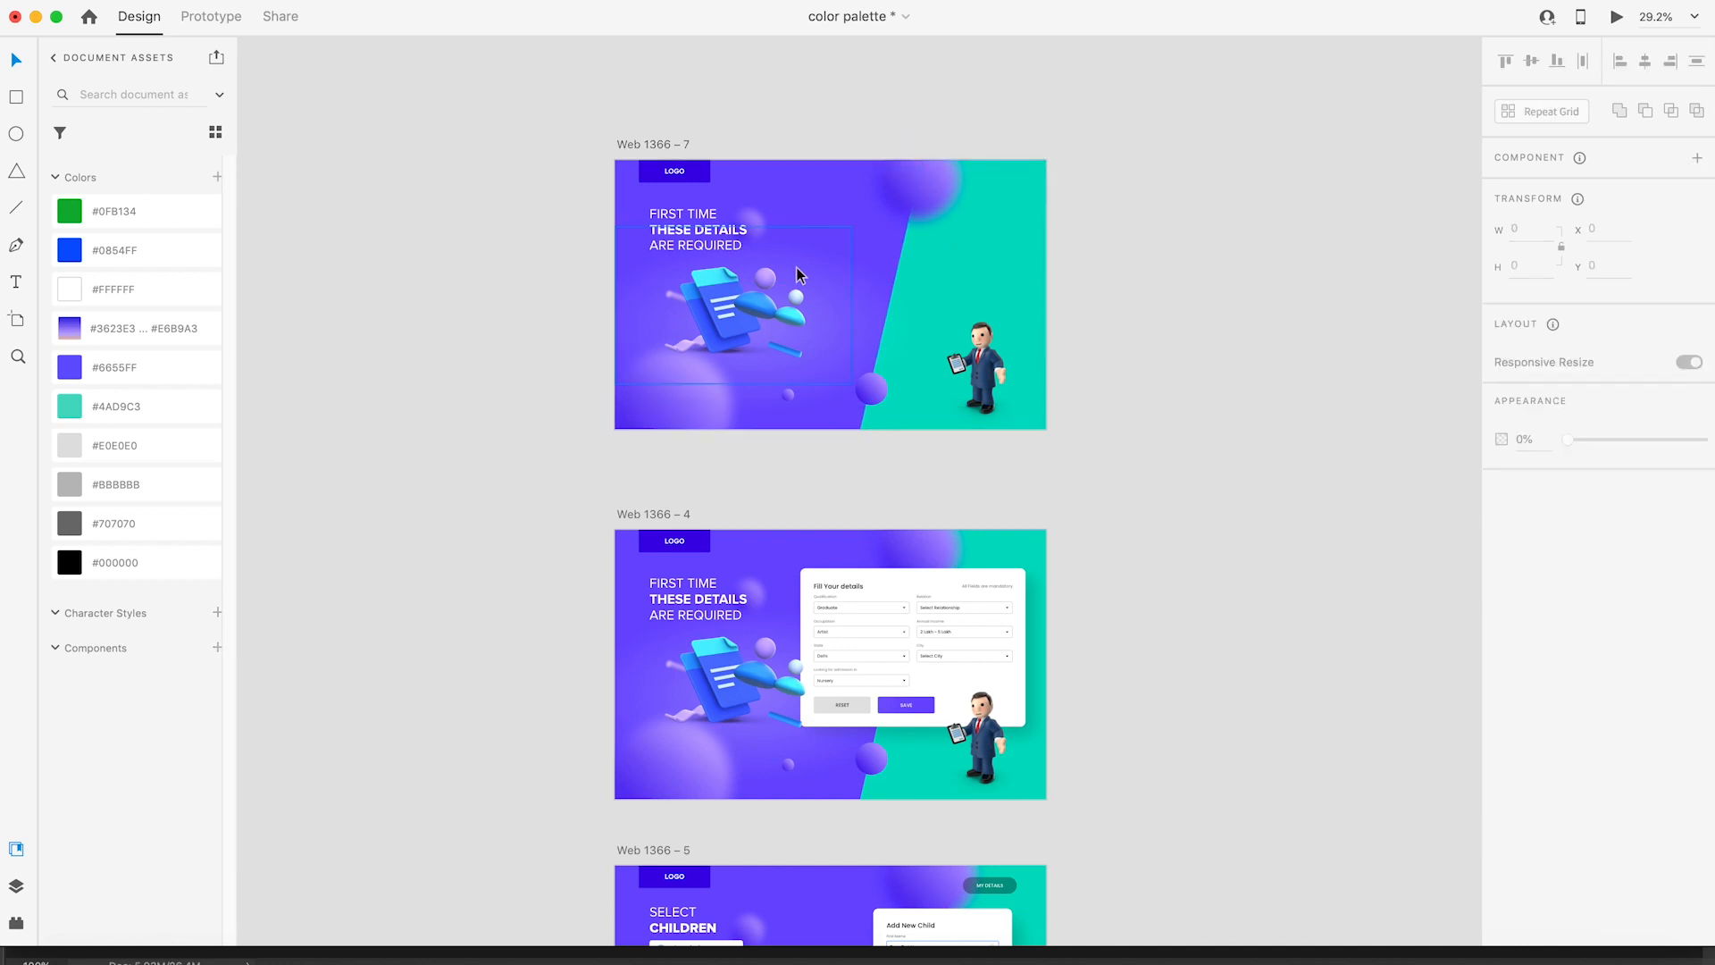
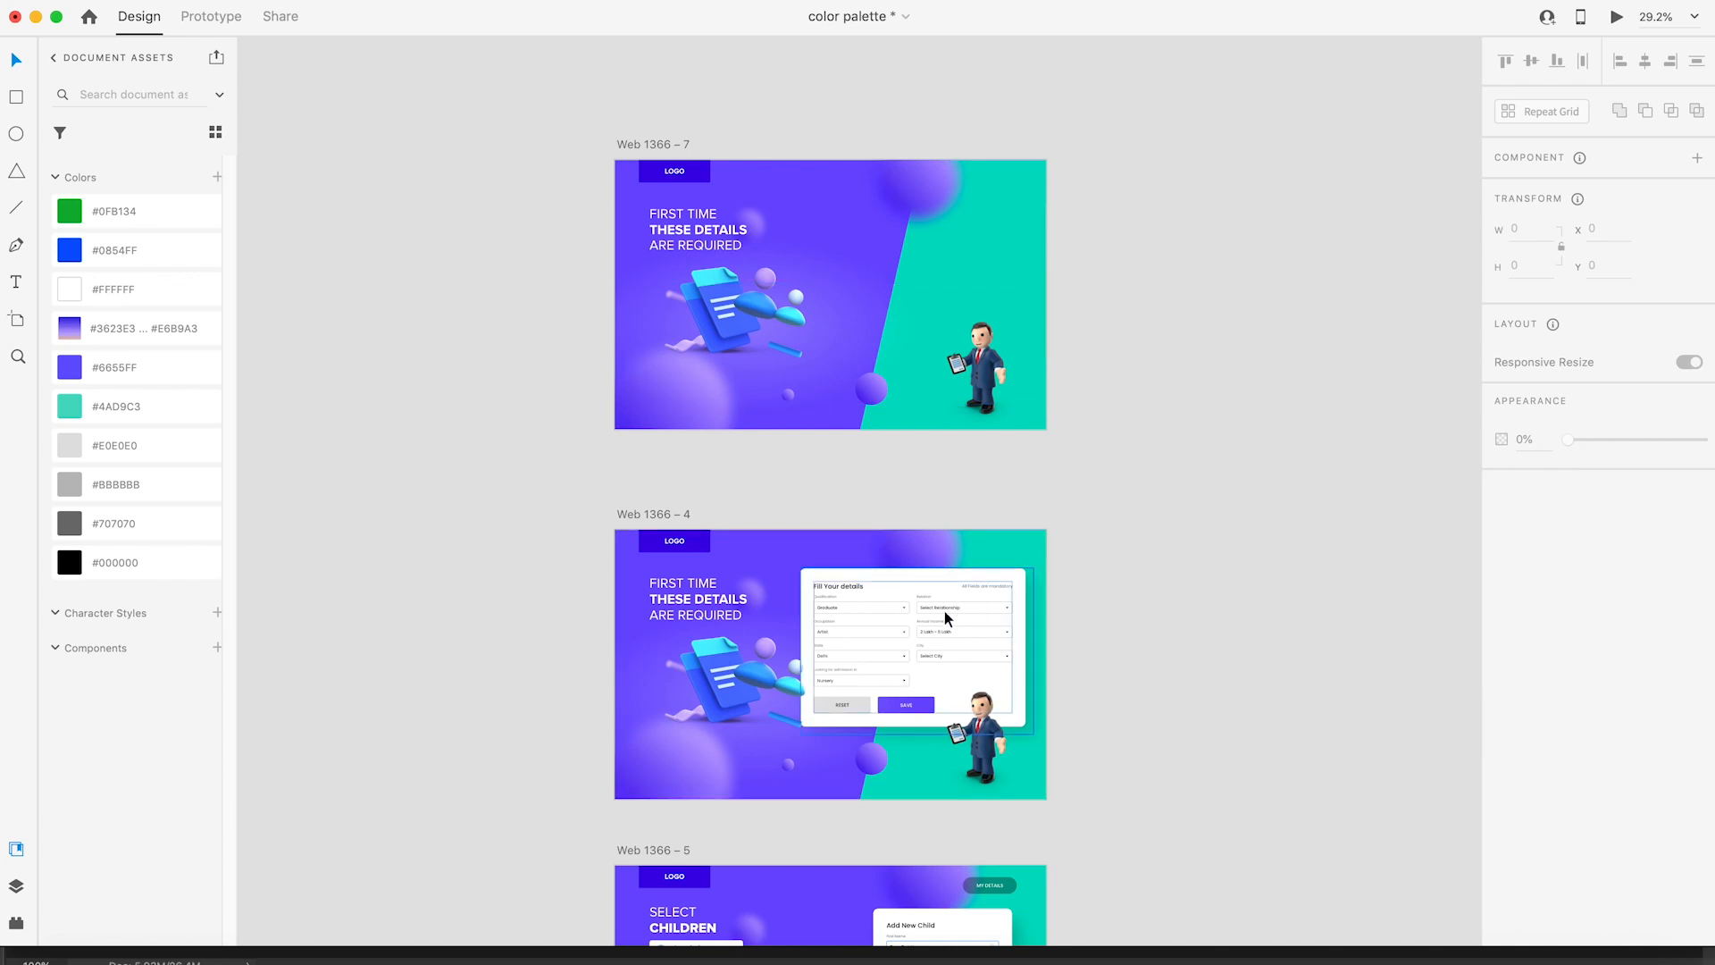
Step: Move the two large blurred spheres off the upper and left edges of Web 1366 – 7, and the FIRST TIME heading past its left edge
mouse_move(915, 174)
left_mouse_down()
mouse_move(908, 153)
mouse_move(925, 147)
left_mouse_up()
left_click(640, 440)
key("super+z")
left_click_drag(670, 467, 559, 459)
left_click(693, 186)
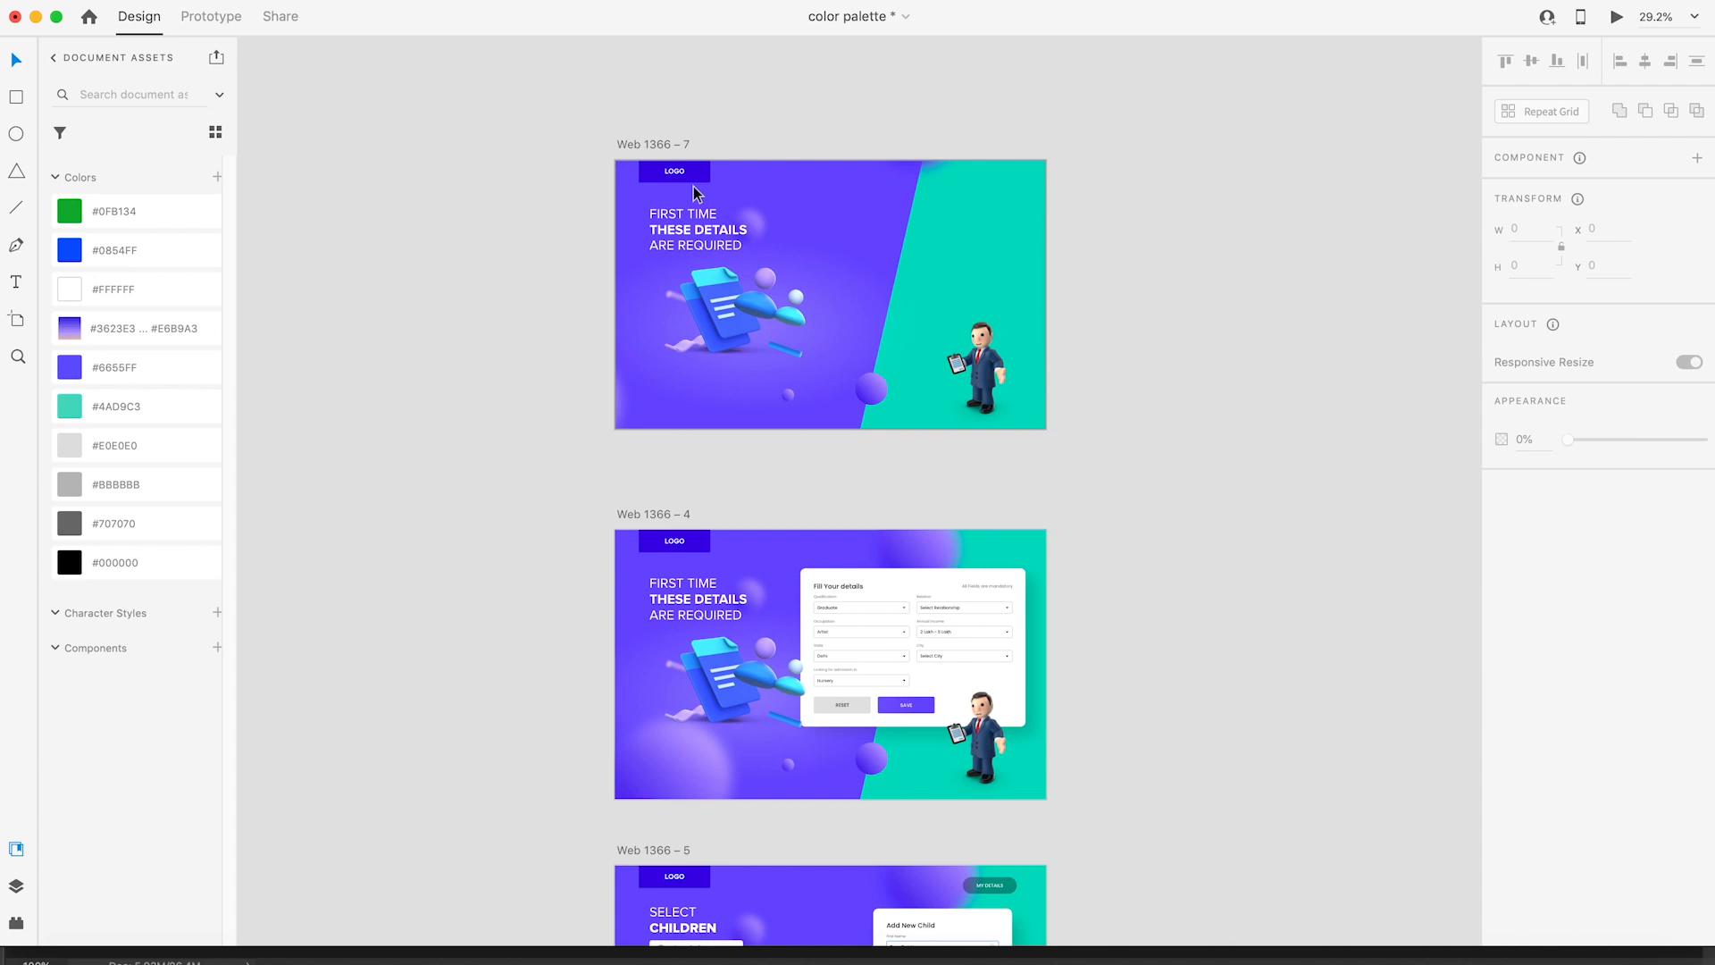
left_click_drag(681, 215, 558, 226)
Step: Shrink the document illustration on Web 1366 – 7 to 168 × 112 and set its opacity to 0%
left_click(753, 312)
left_click_drag(852, 226, 758, 288)
left_click_drag(1596, 530, 1523, 534)
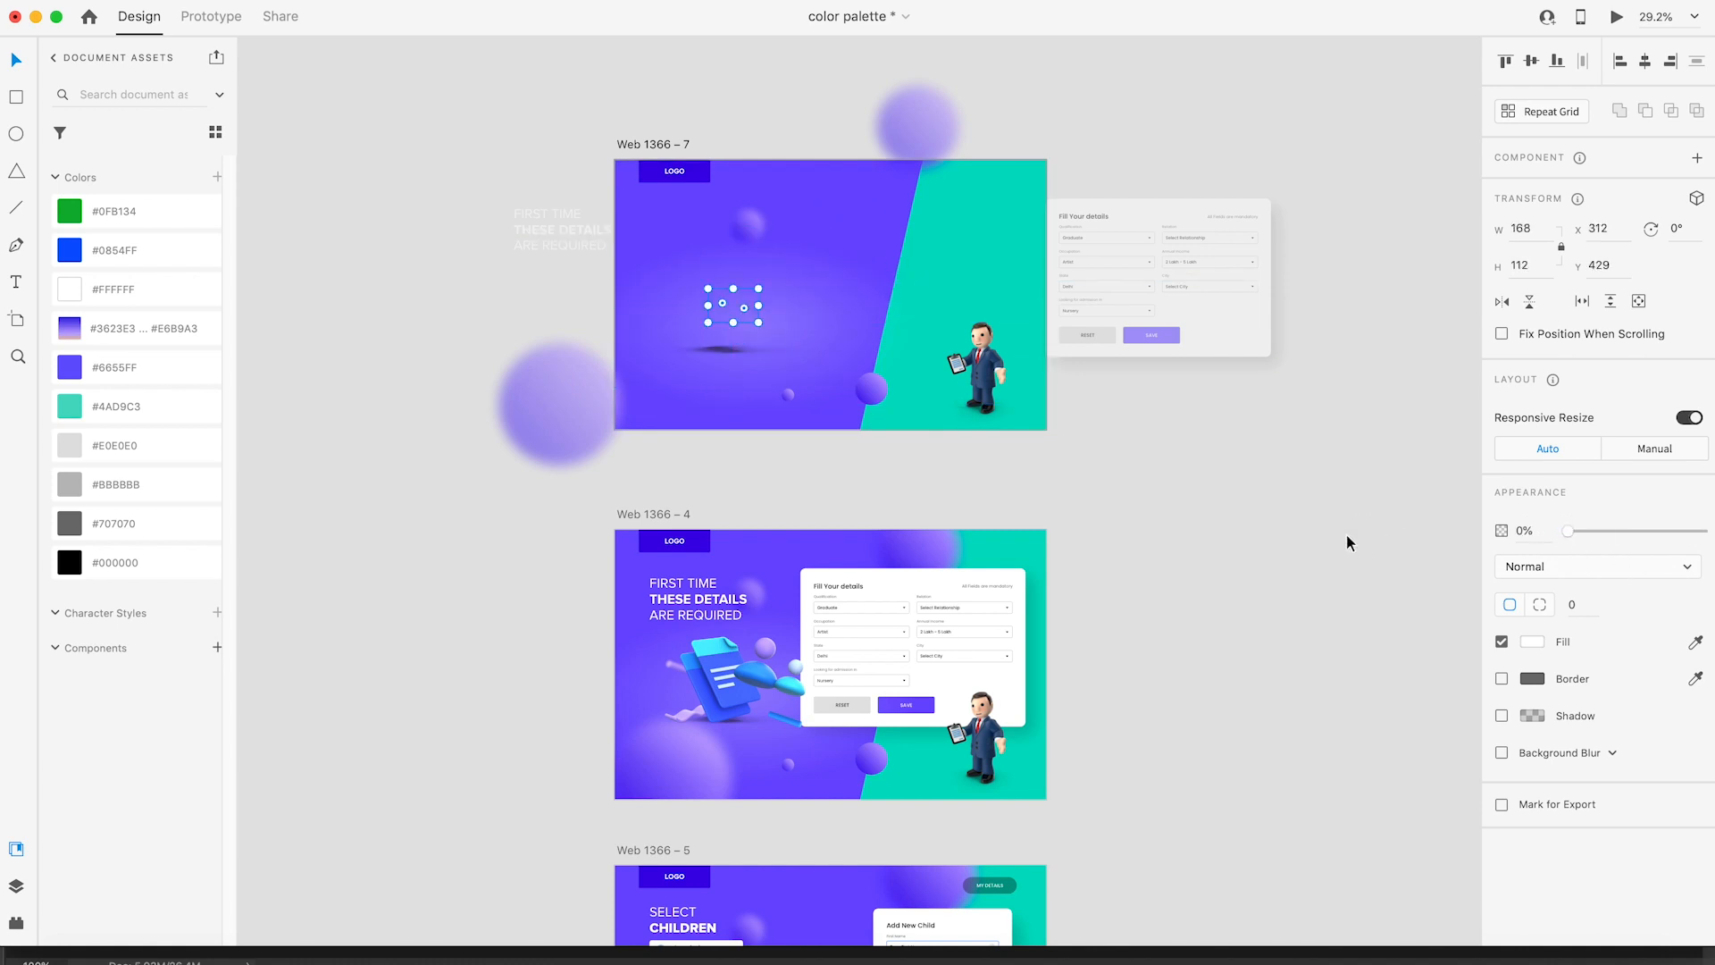
Step: Set the opacity of the illustration's floor shadow to 0% and scale it down to 1011 × 301
scroll(743, 302, "up", 3)
left_click(712, 387)
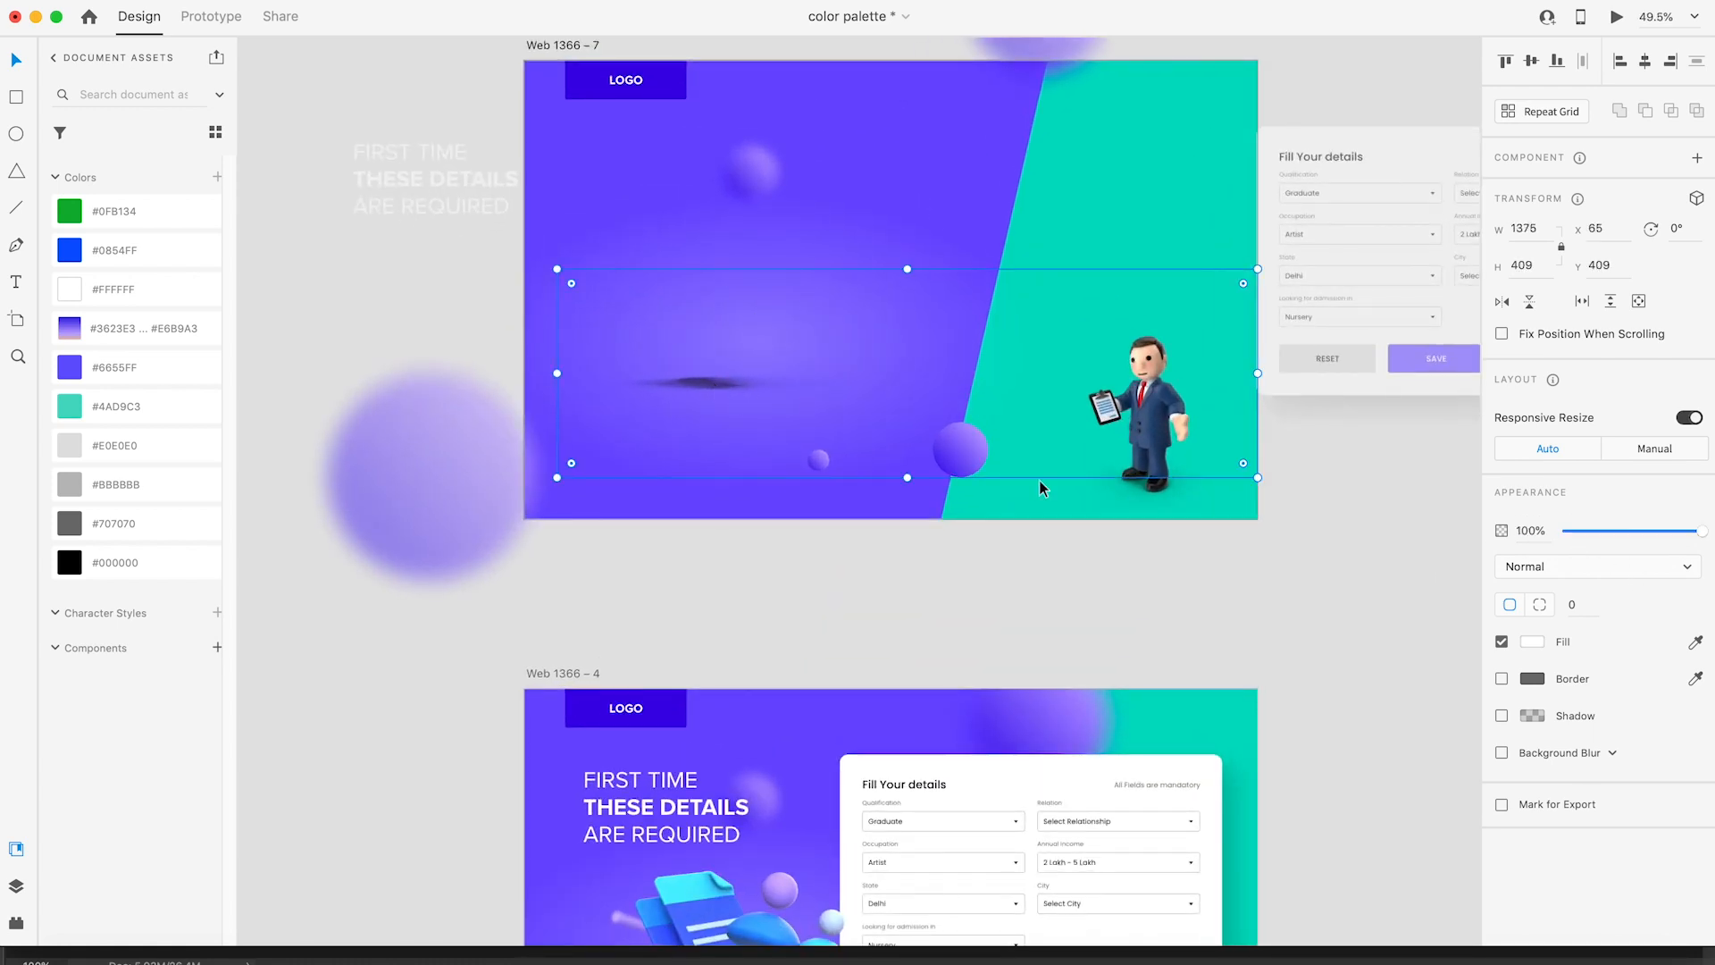
left_click_drag(1619, 528, 1565, 533)
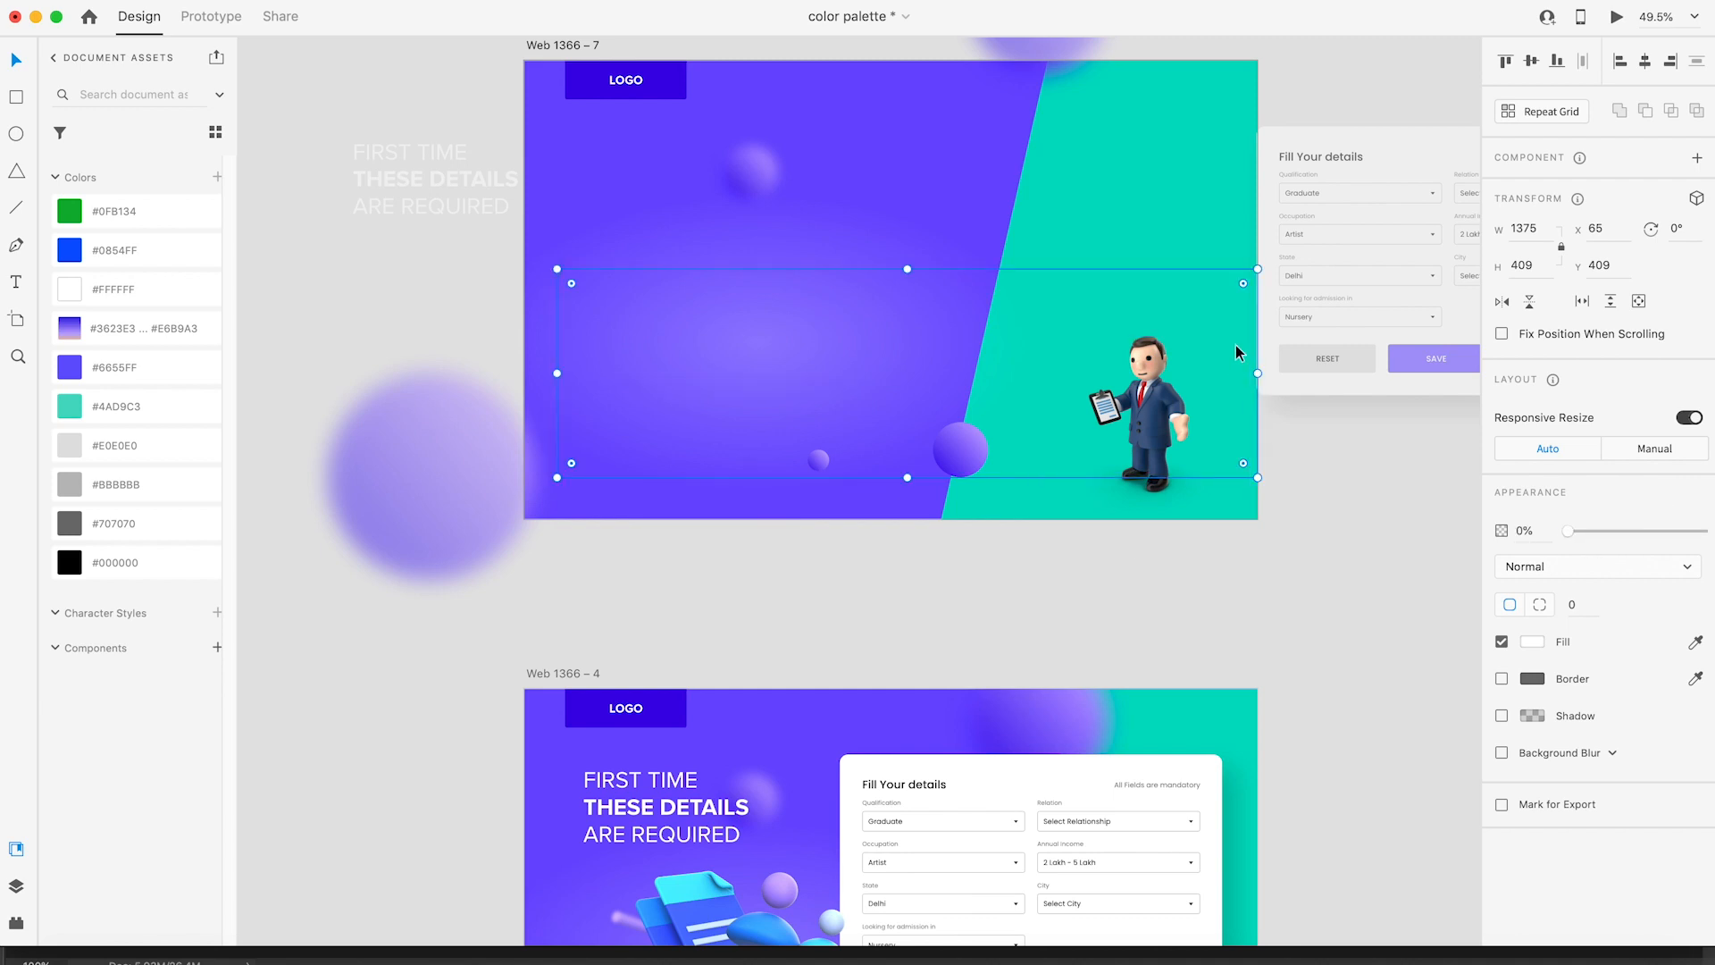
key("super+z")
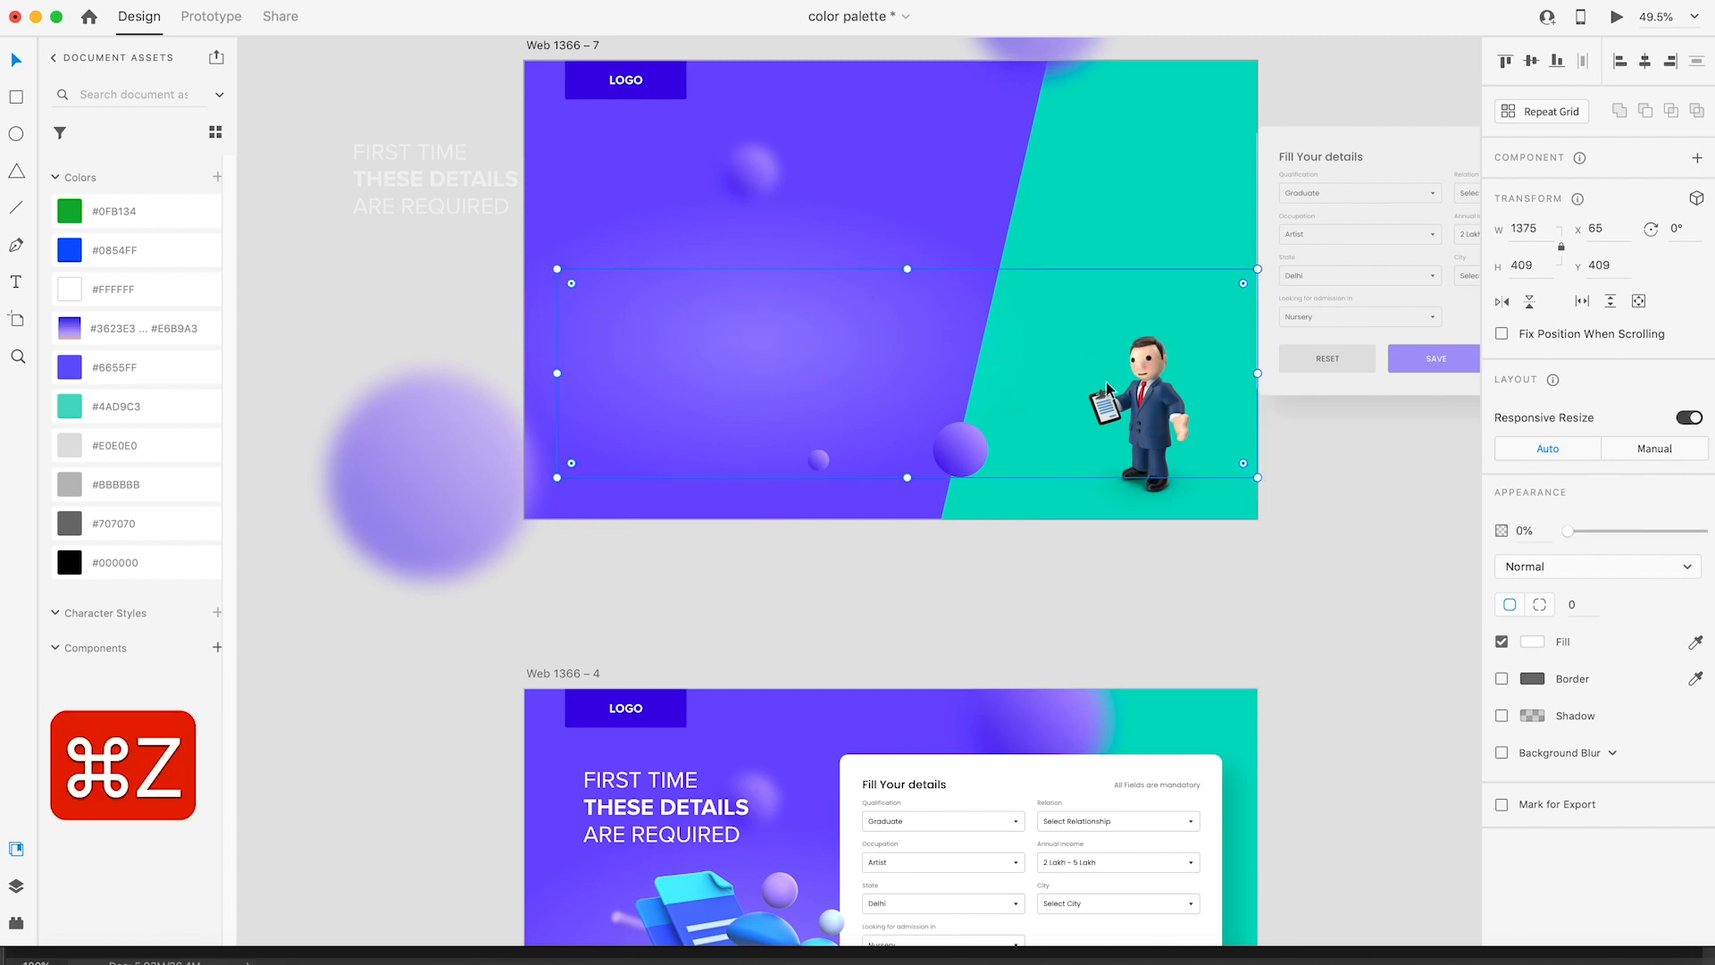
left_click_drag(1259, 479, 1079, 427)
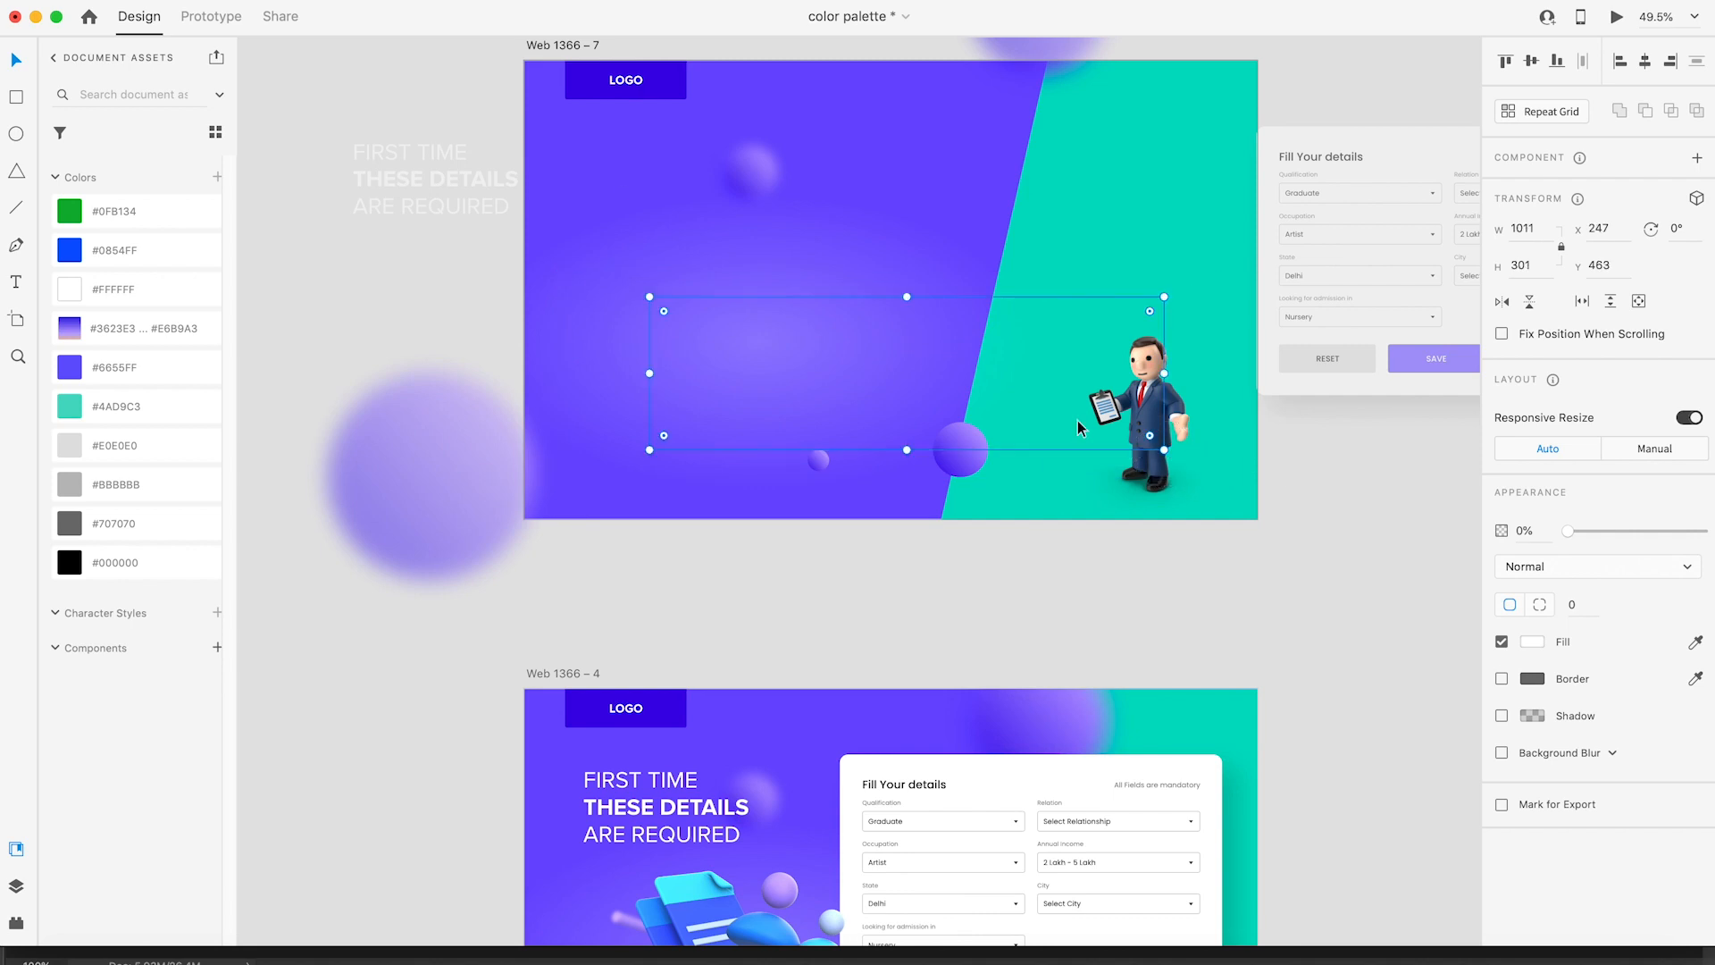
Step: Shrink the purple sphere on the teal boundary of Web 1366 – 7 and set its opacity to 0%
left_click(960, 450)
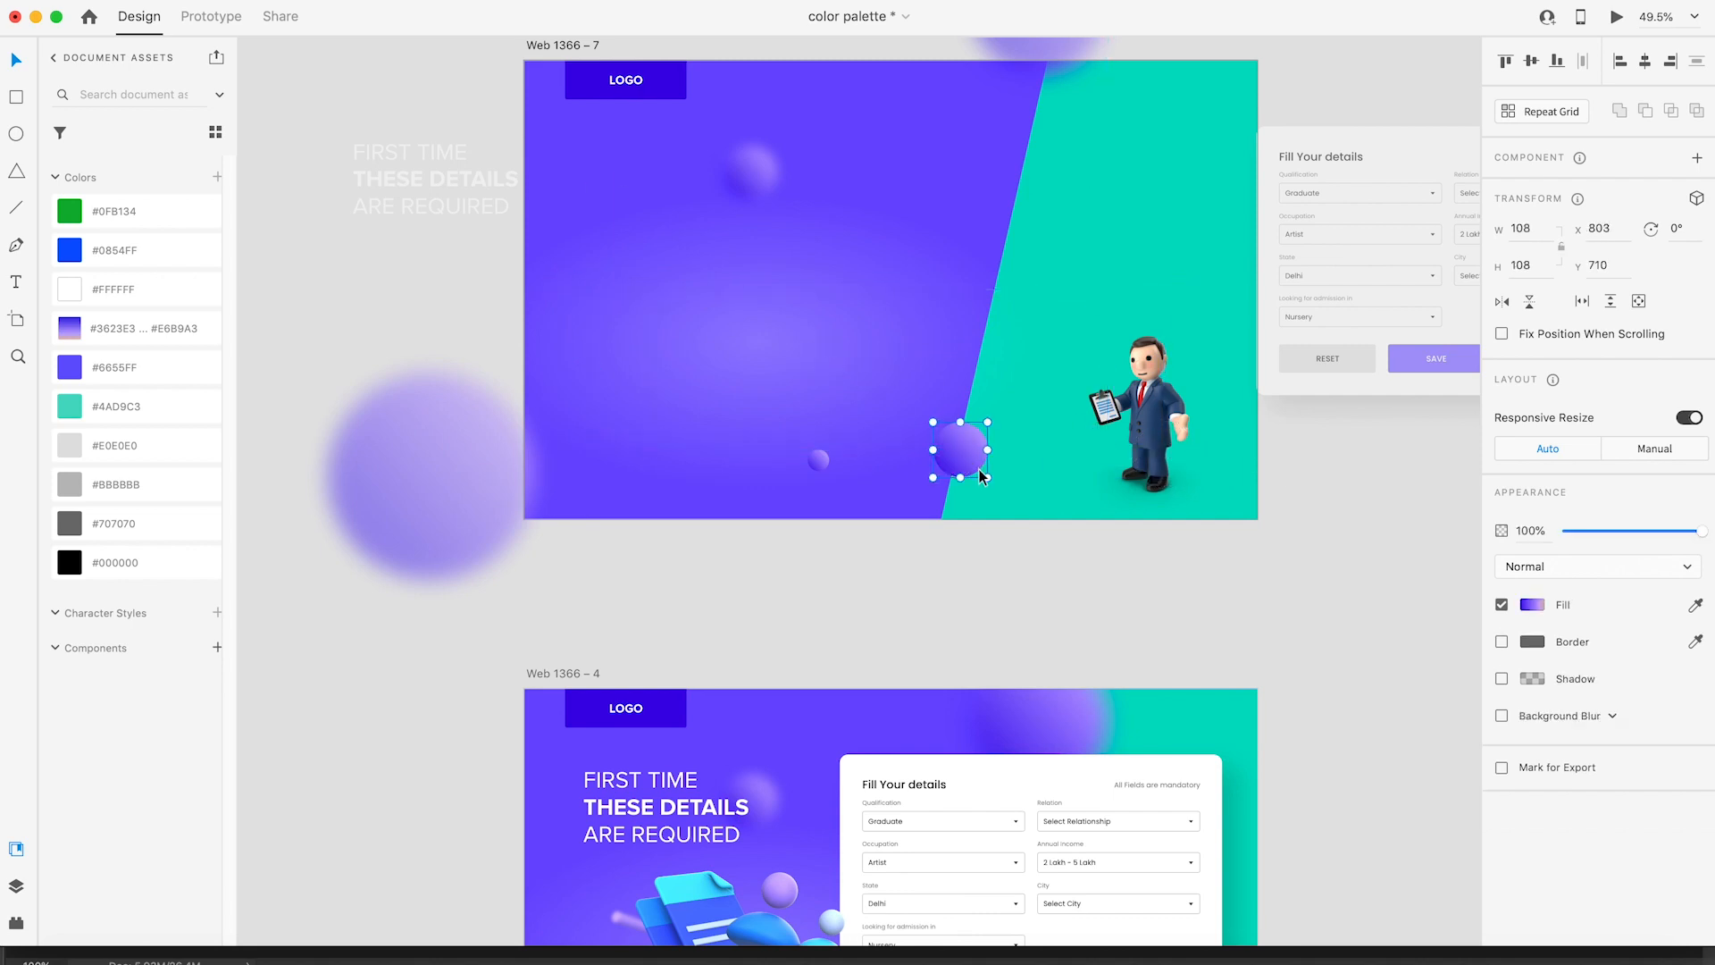
left_click_drag(986, 477, 972, 456)
left_click_drag(1617, 531, 1435, 541)
Step: Move the businessman figure straight down past the lower edge of the Web 1366 – 7 artboard
scroll(822, 461, "right", 5)
left_click_drag(904, 392, 903, 573)
left_click(1092, 514)
left_click(798, 439)
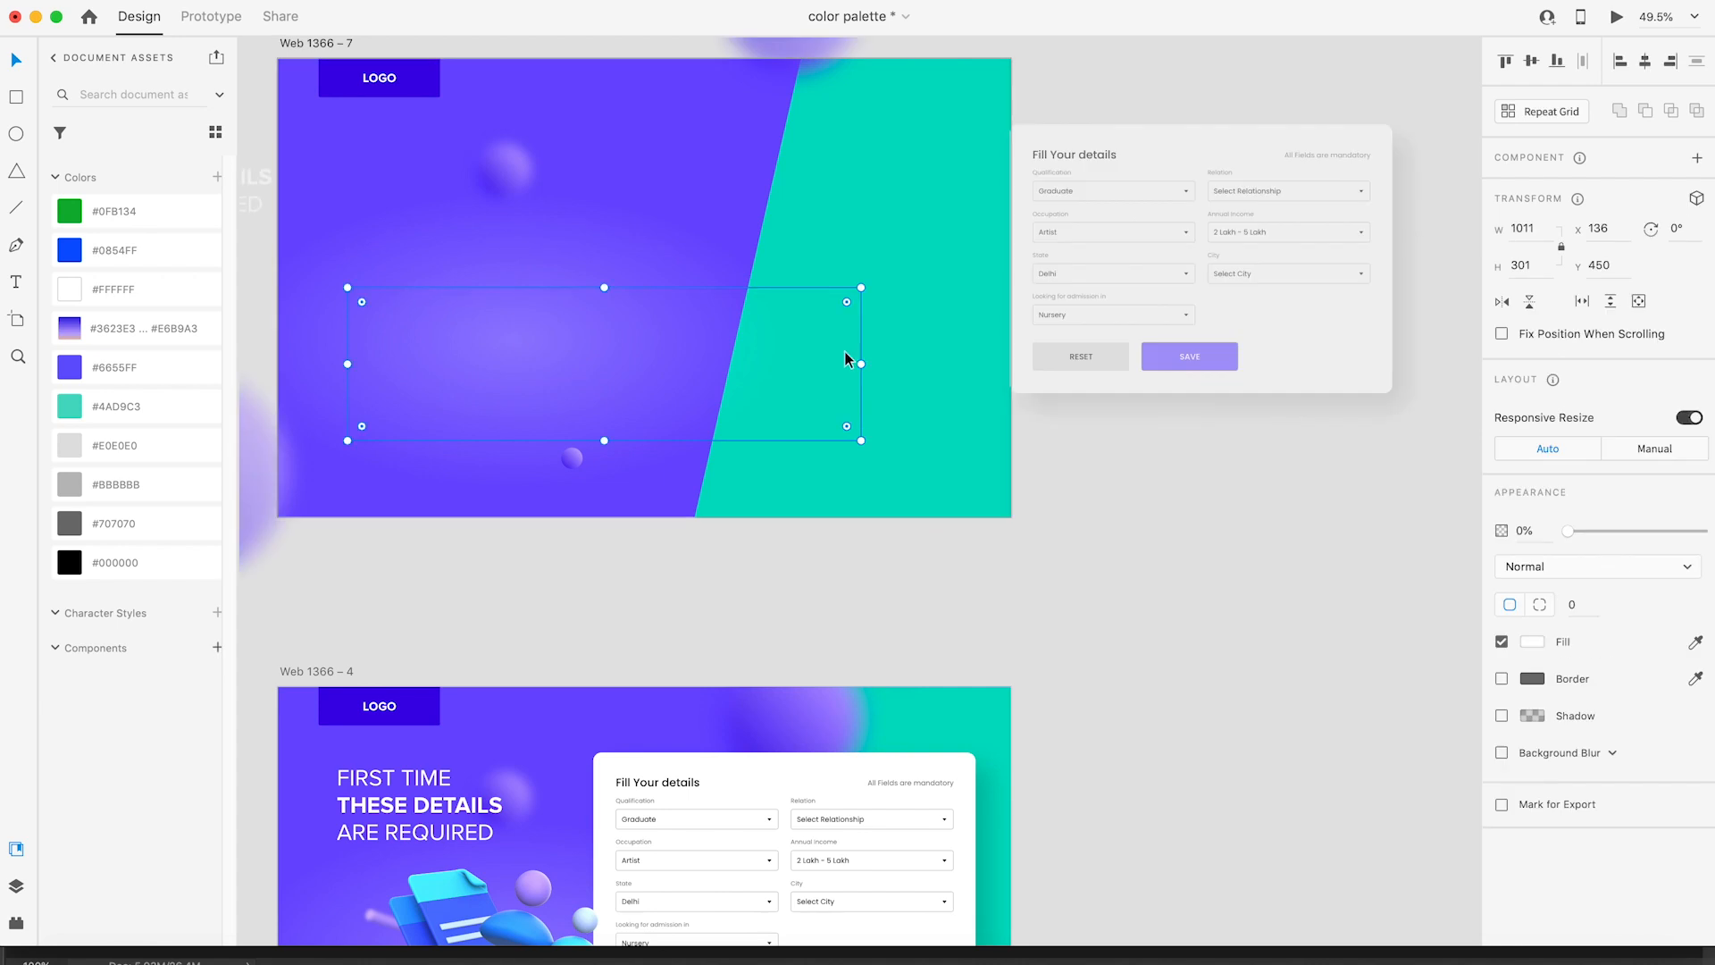
Step: Move the teal background shape toward the right edge of Web 1366 – 7, to X 1364.2, Y 0
double_click(888, 276)
left_click_drag(885, 308, 1166, 313)
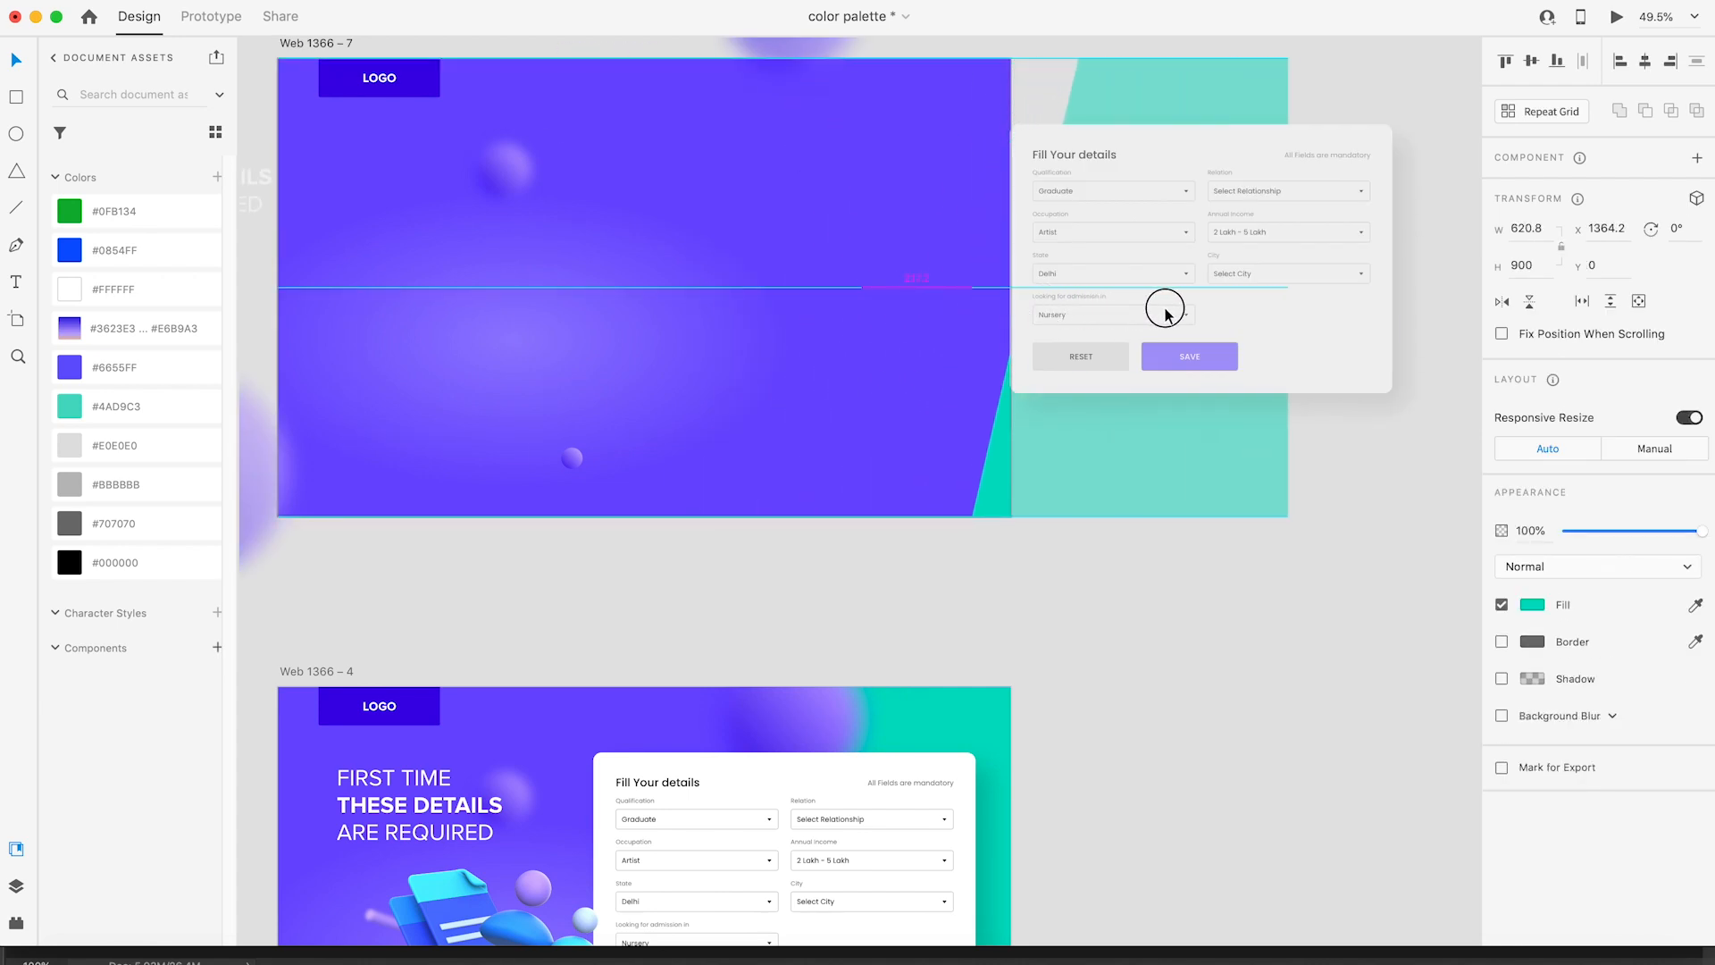
left_click(1355, 517)
Step: Group the LOGO text with its blue box on the Web 1366 – 7 artboard
left_click_drag(554, 261, 731, 379)
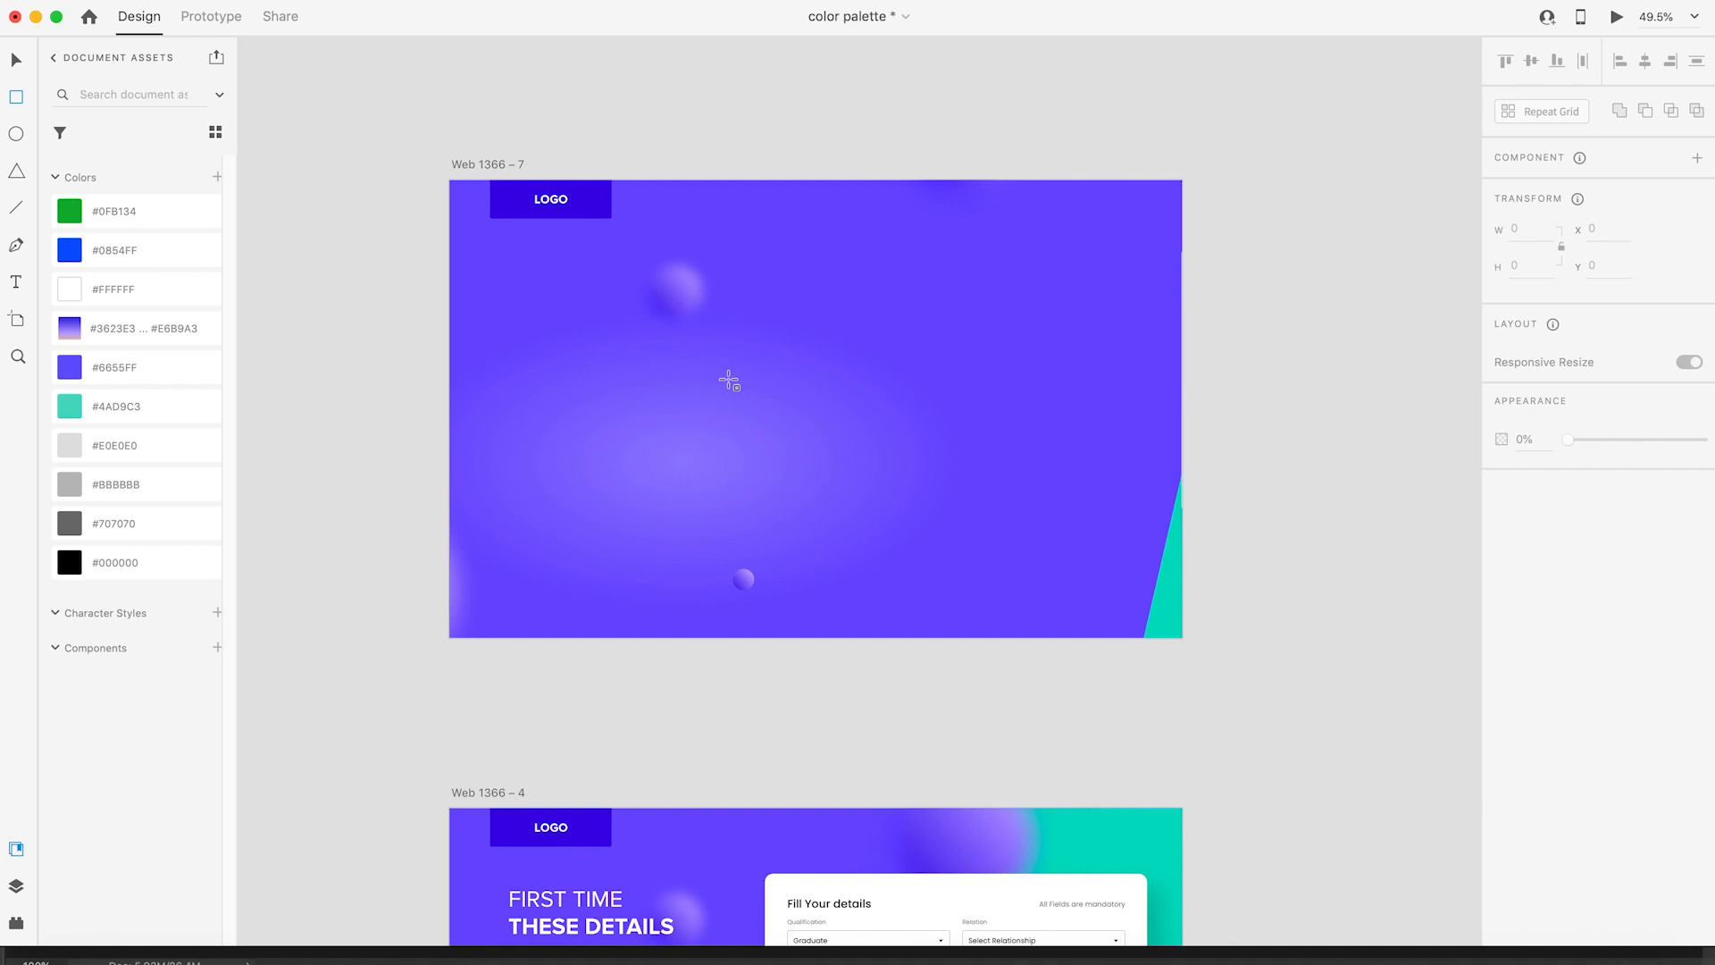
key("v")
left_click(585, 199)
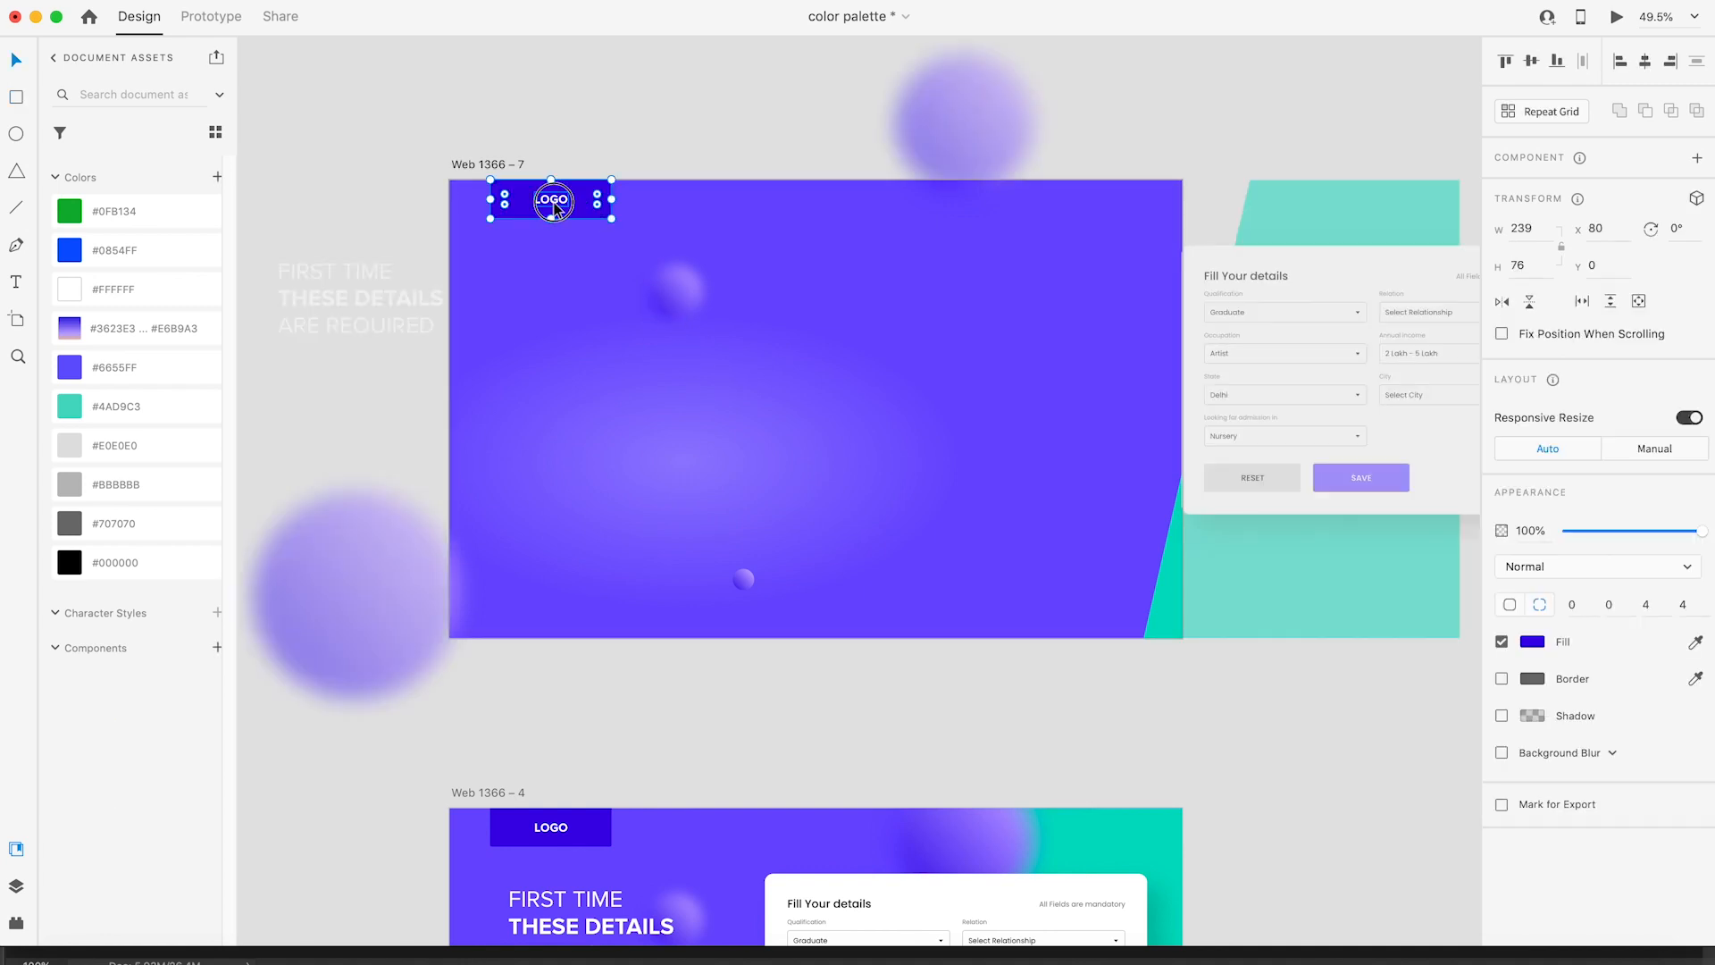
key("super+g")
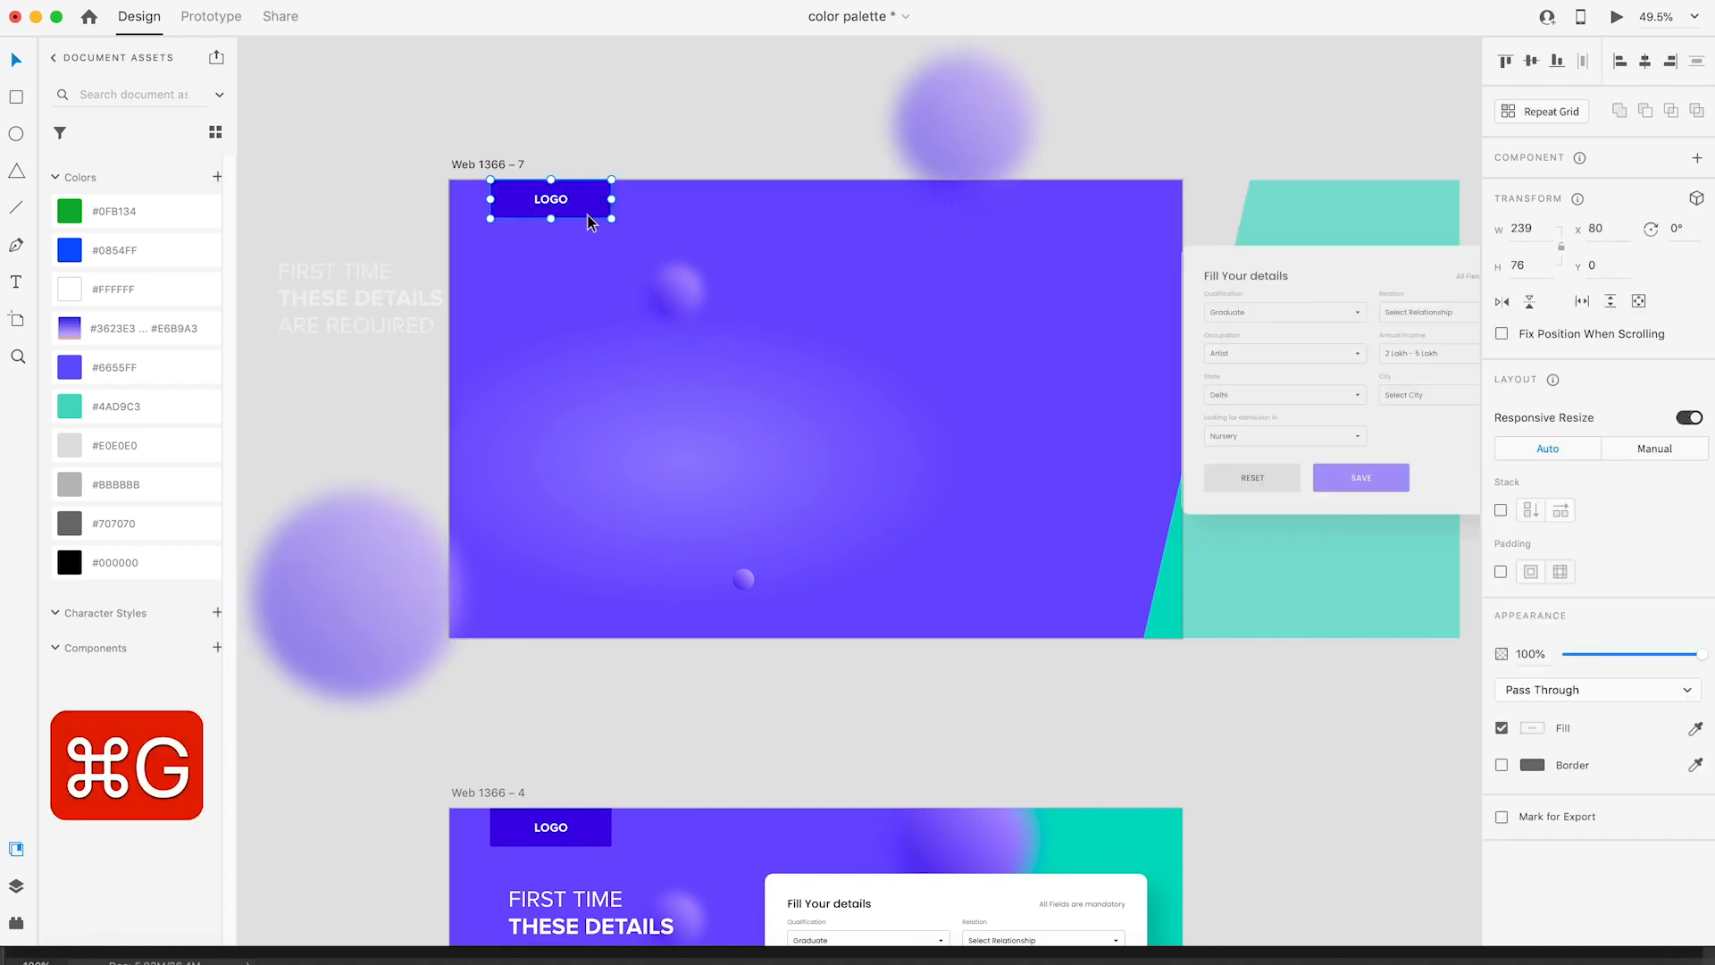
Step: Link the logo group to Web 1366 – 4 with an Auto-Animate tap interaction, Ease In-Out easing and a 0.6 s duration
left_click(211, 16)
left_click_drag(616, 202, 705, 821)
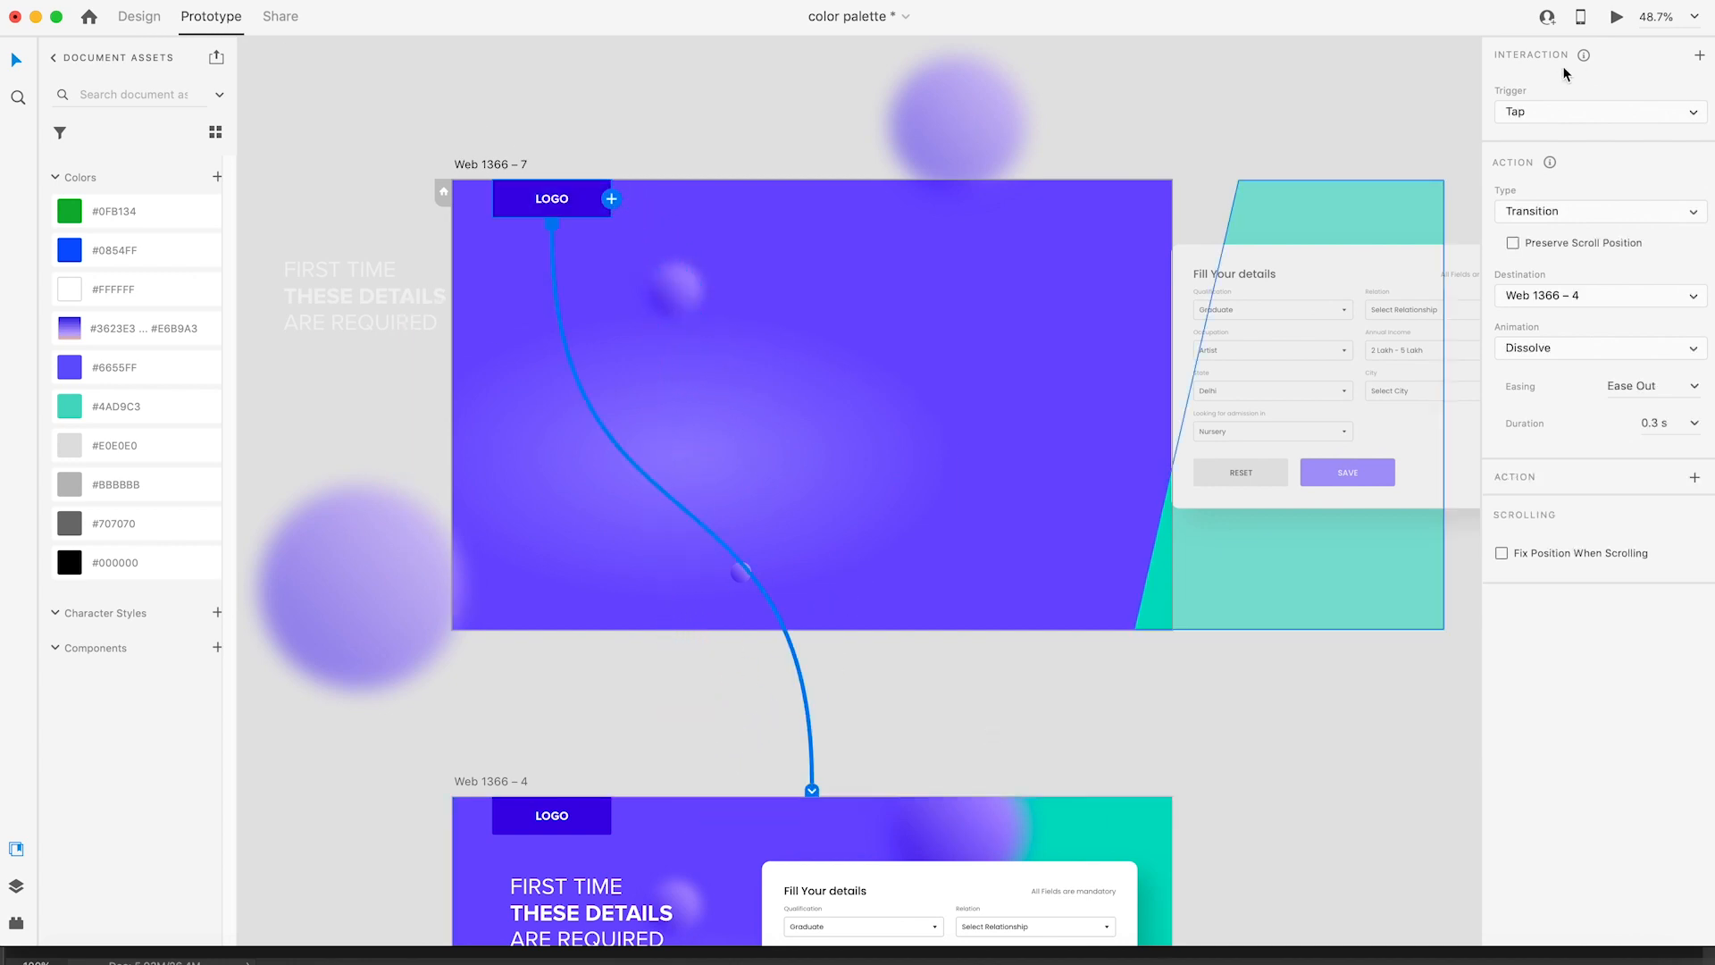
left_click(1561, 215)
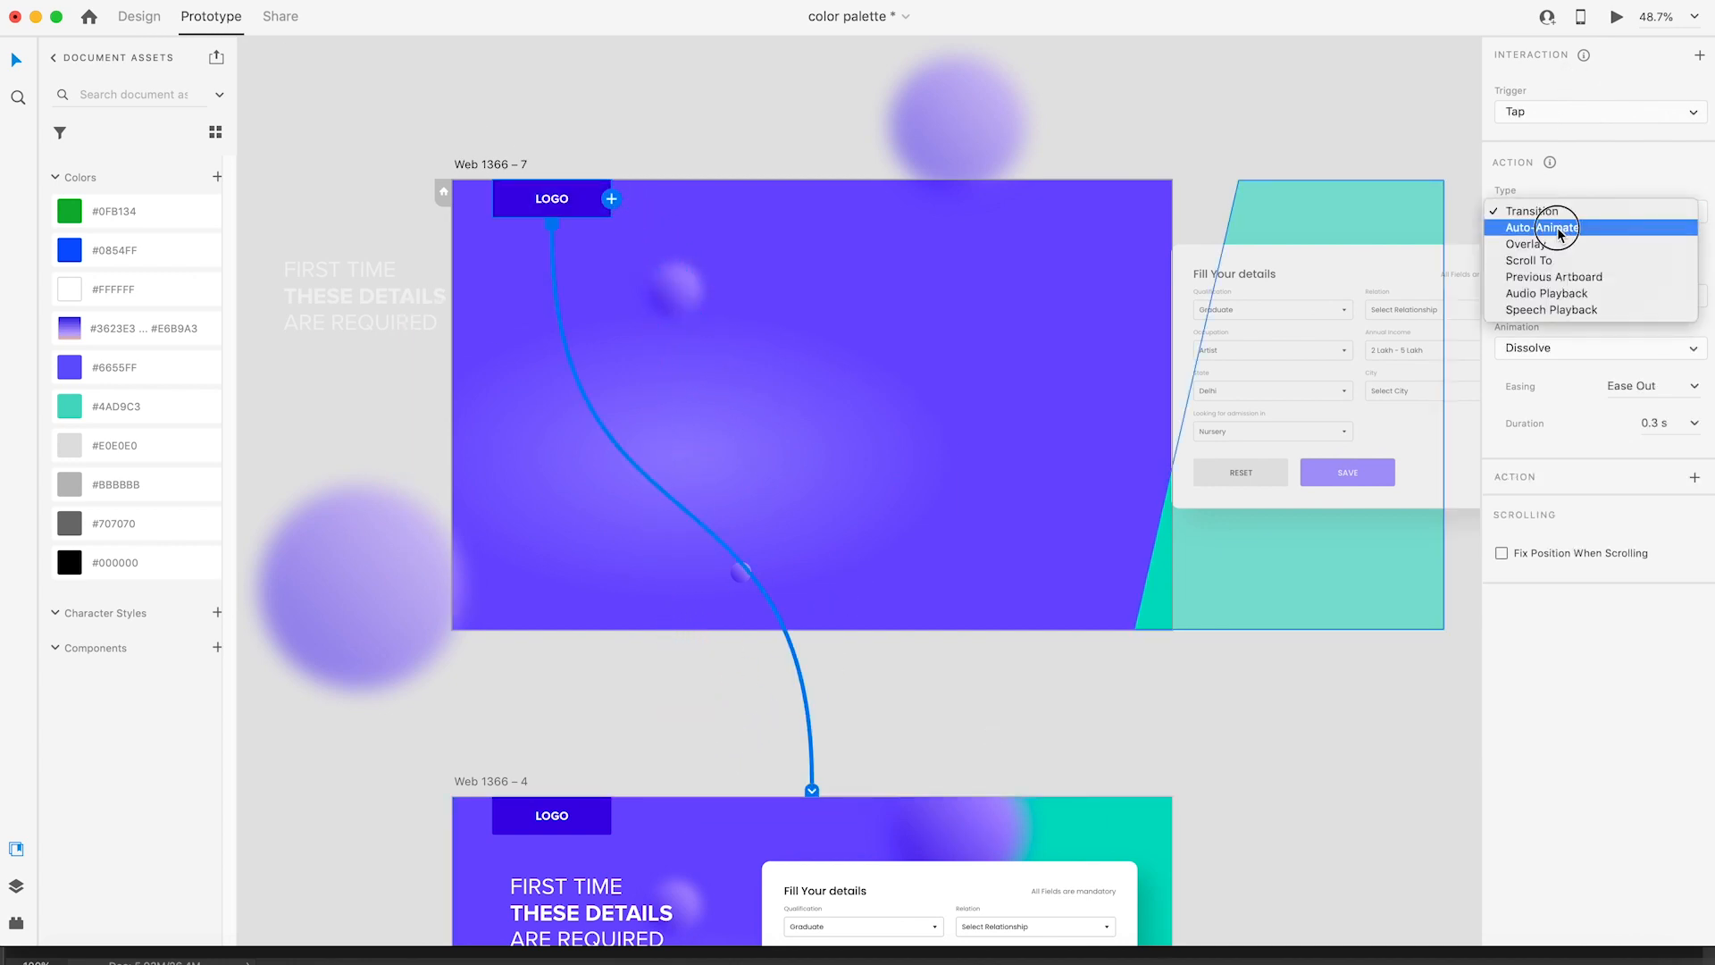
left_click(1558, 229)
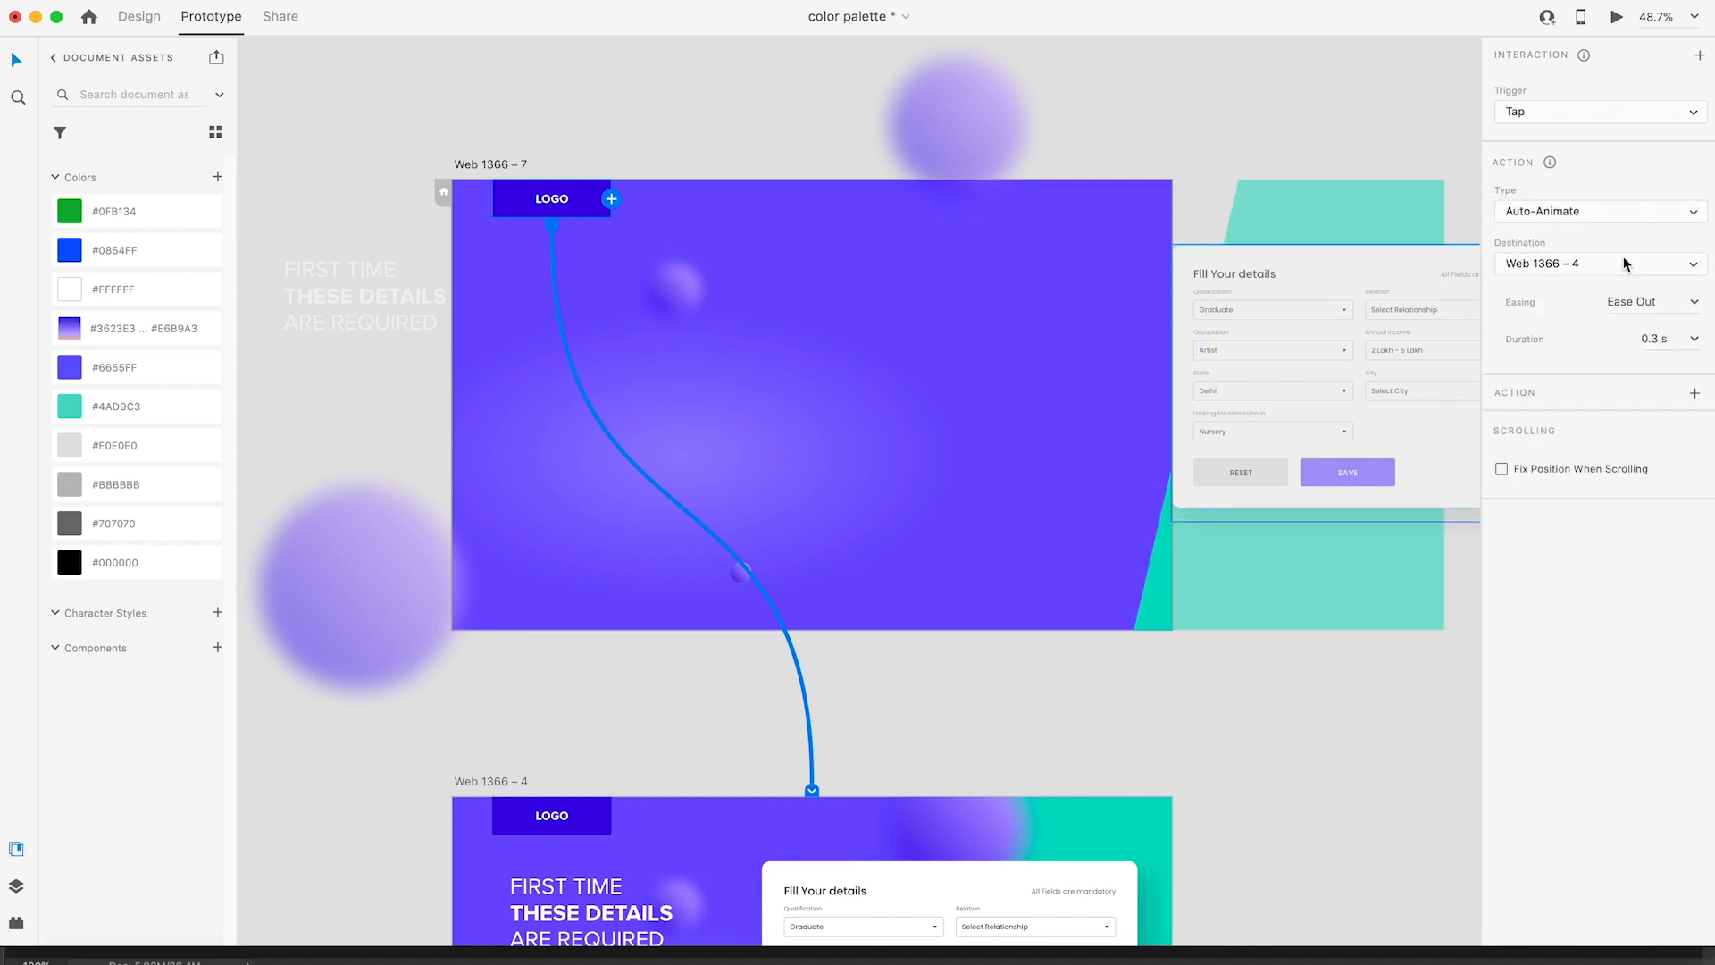
left_click(1699, 304)
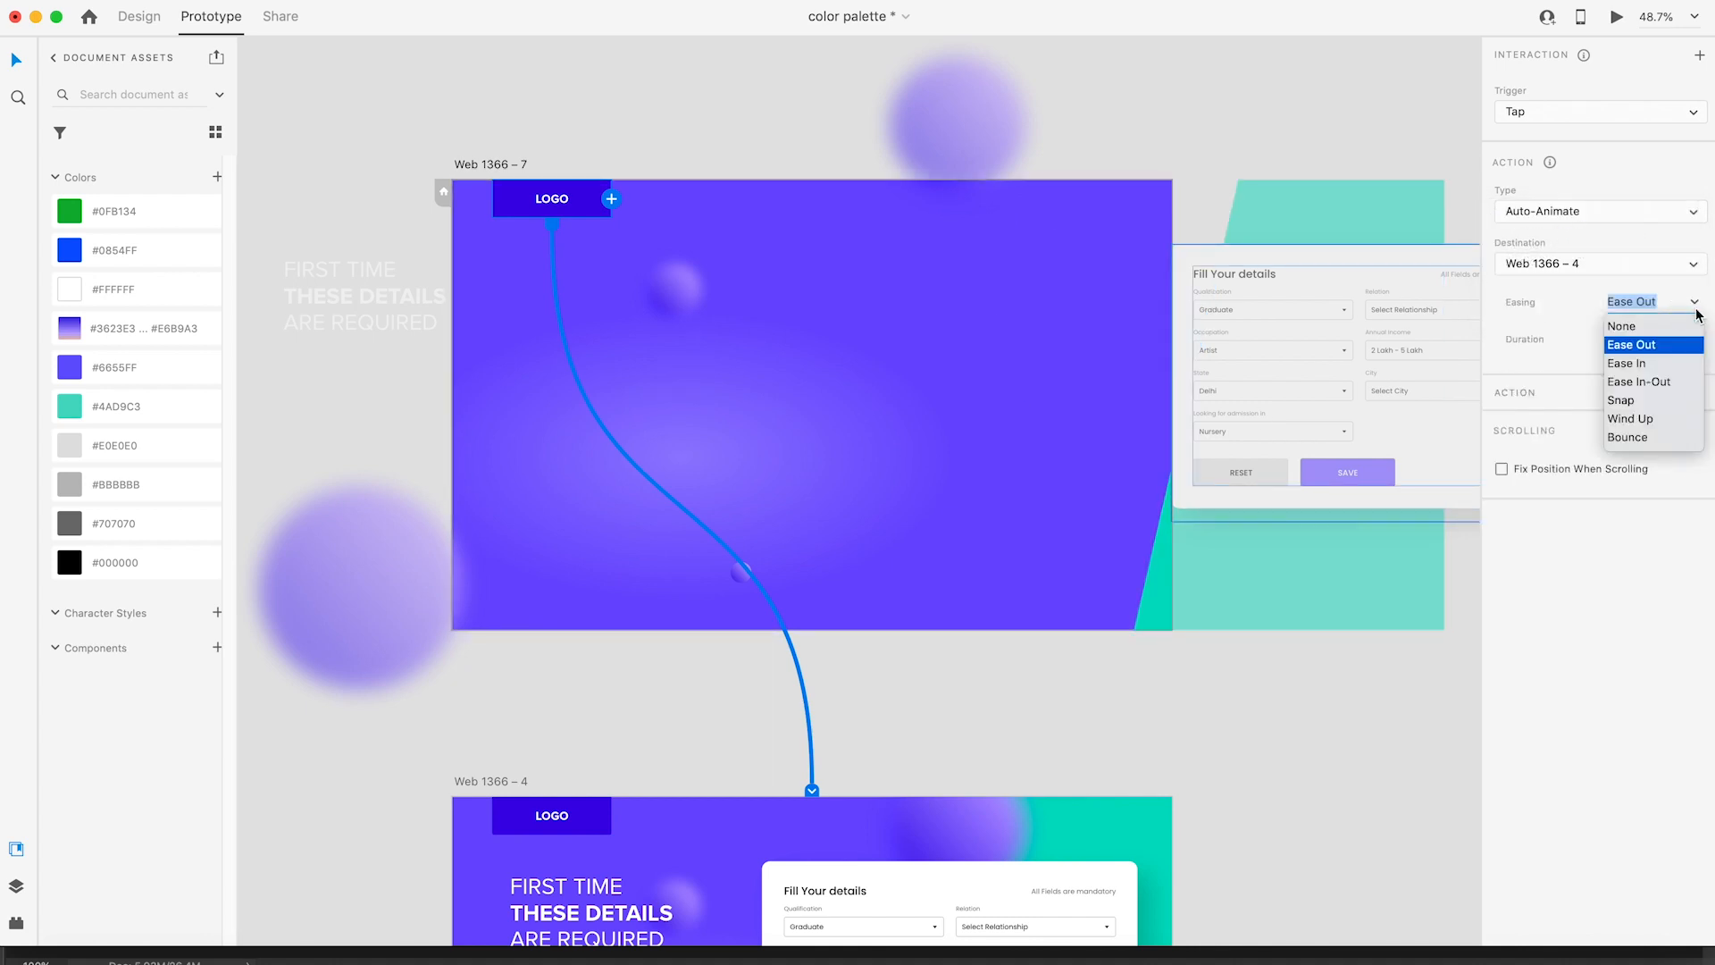
left_click(1654, 383)
left_click(1657, 340)
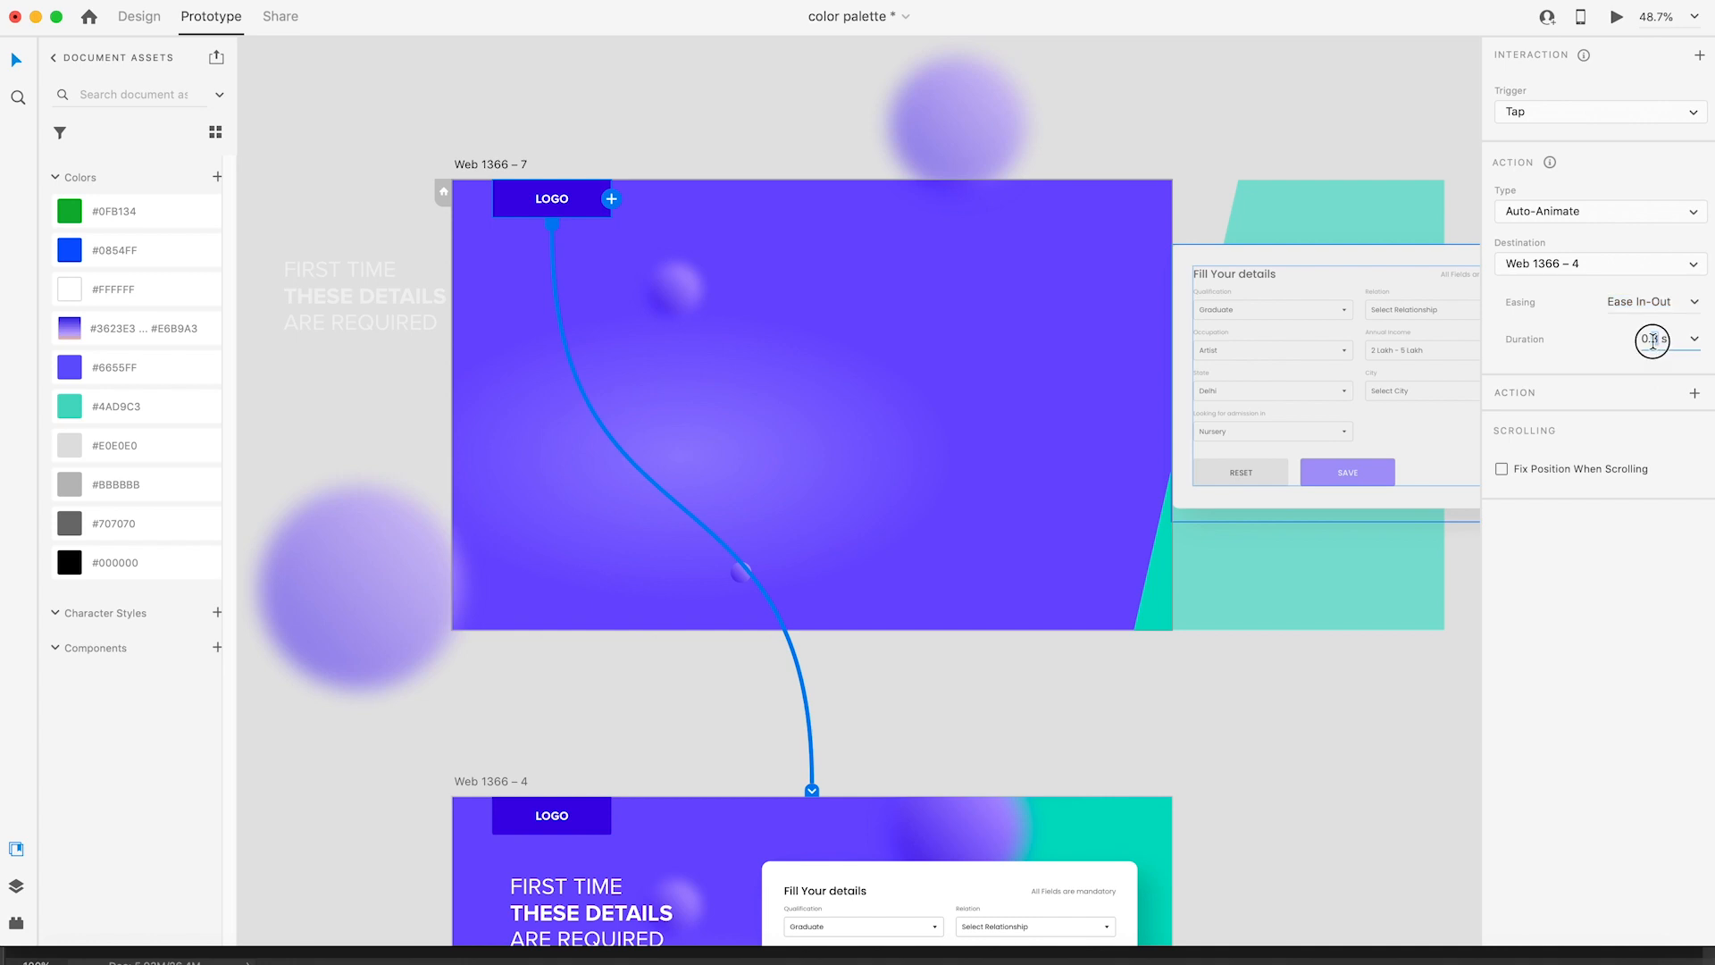
type("6")
key("Return")
Step: Preview the prototype from Web 1366 – 7, play the logo transition and close the preview
left_click(501, 168)
left_click(495, 163)
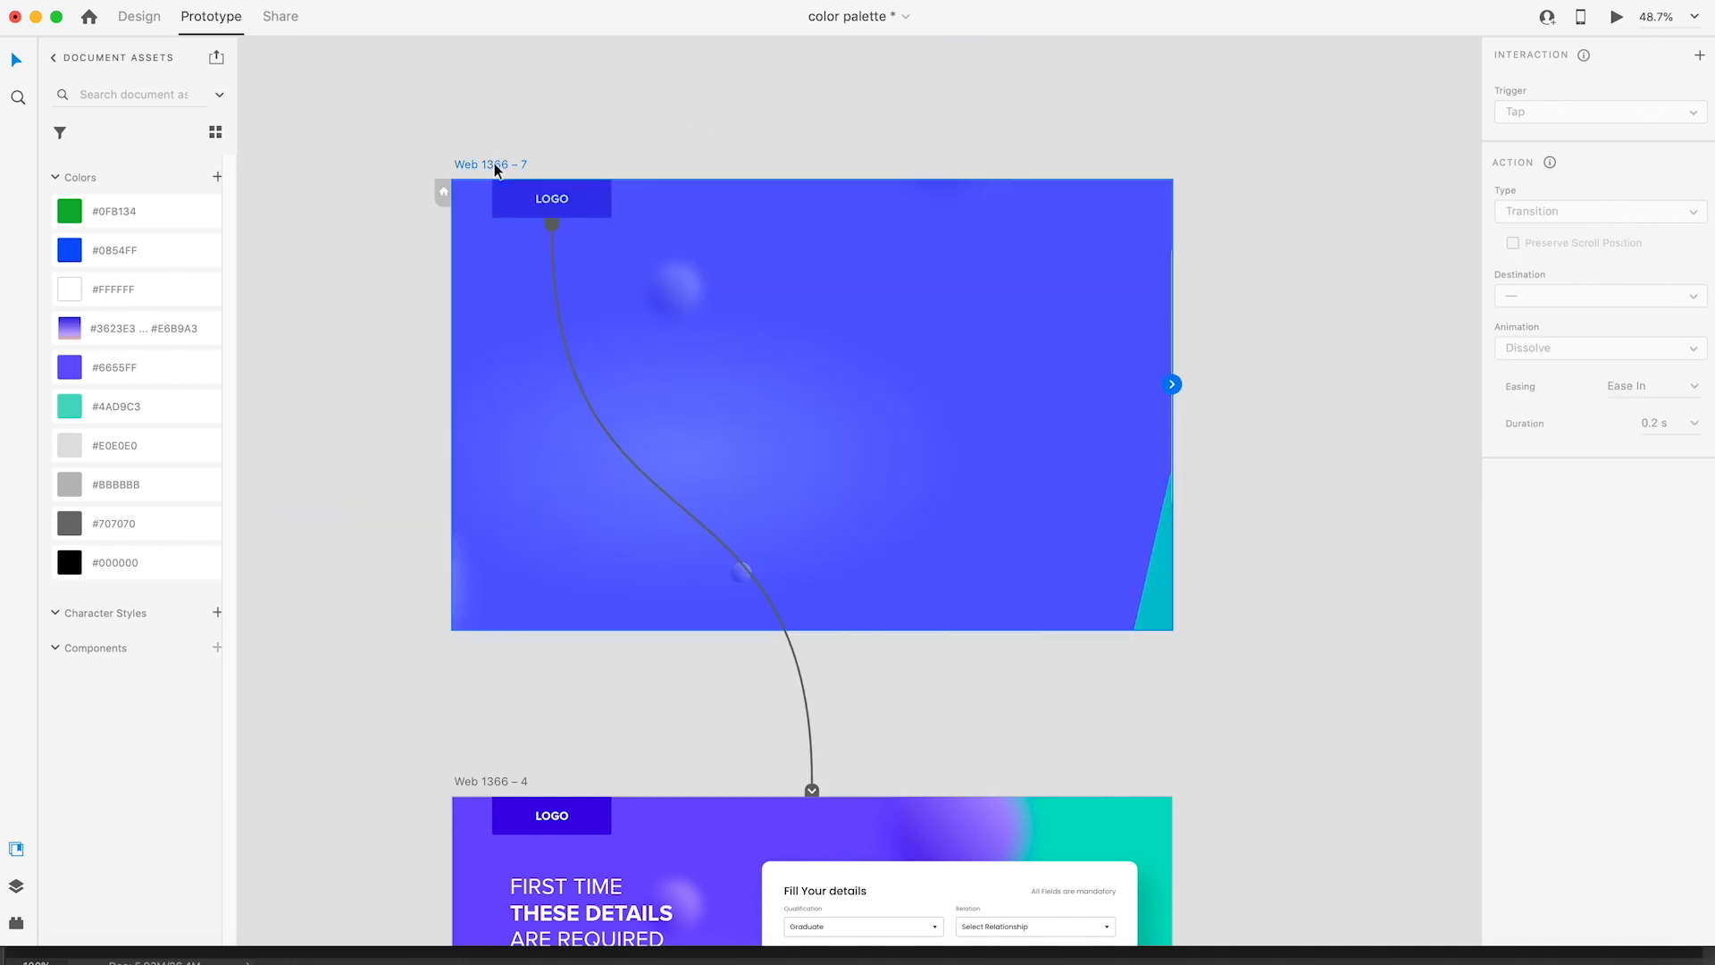
key("super+Return")
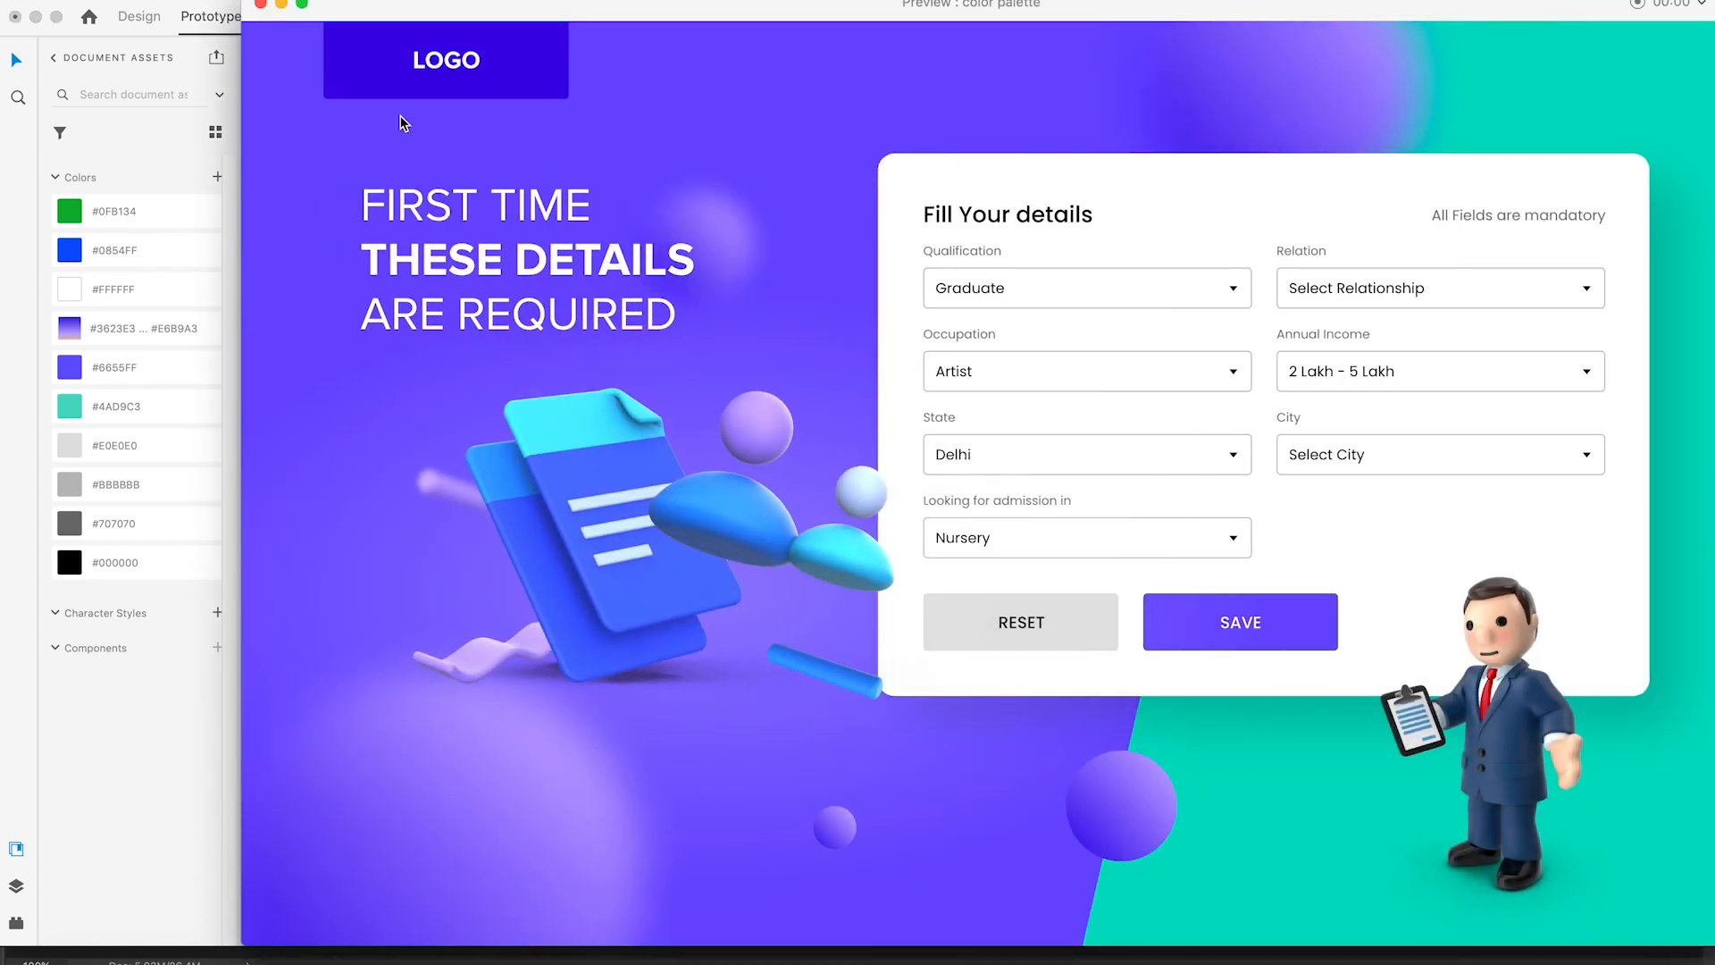
key("super+Return")
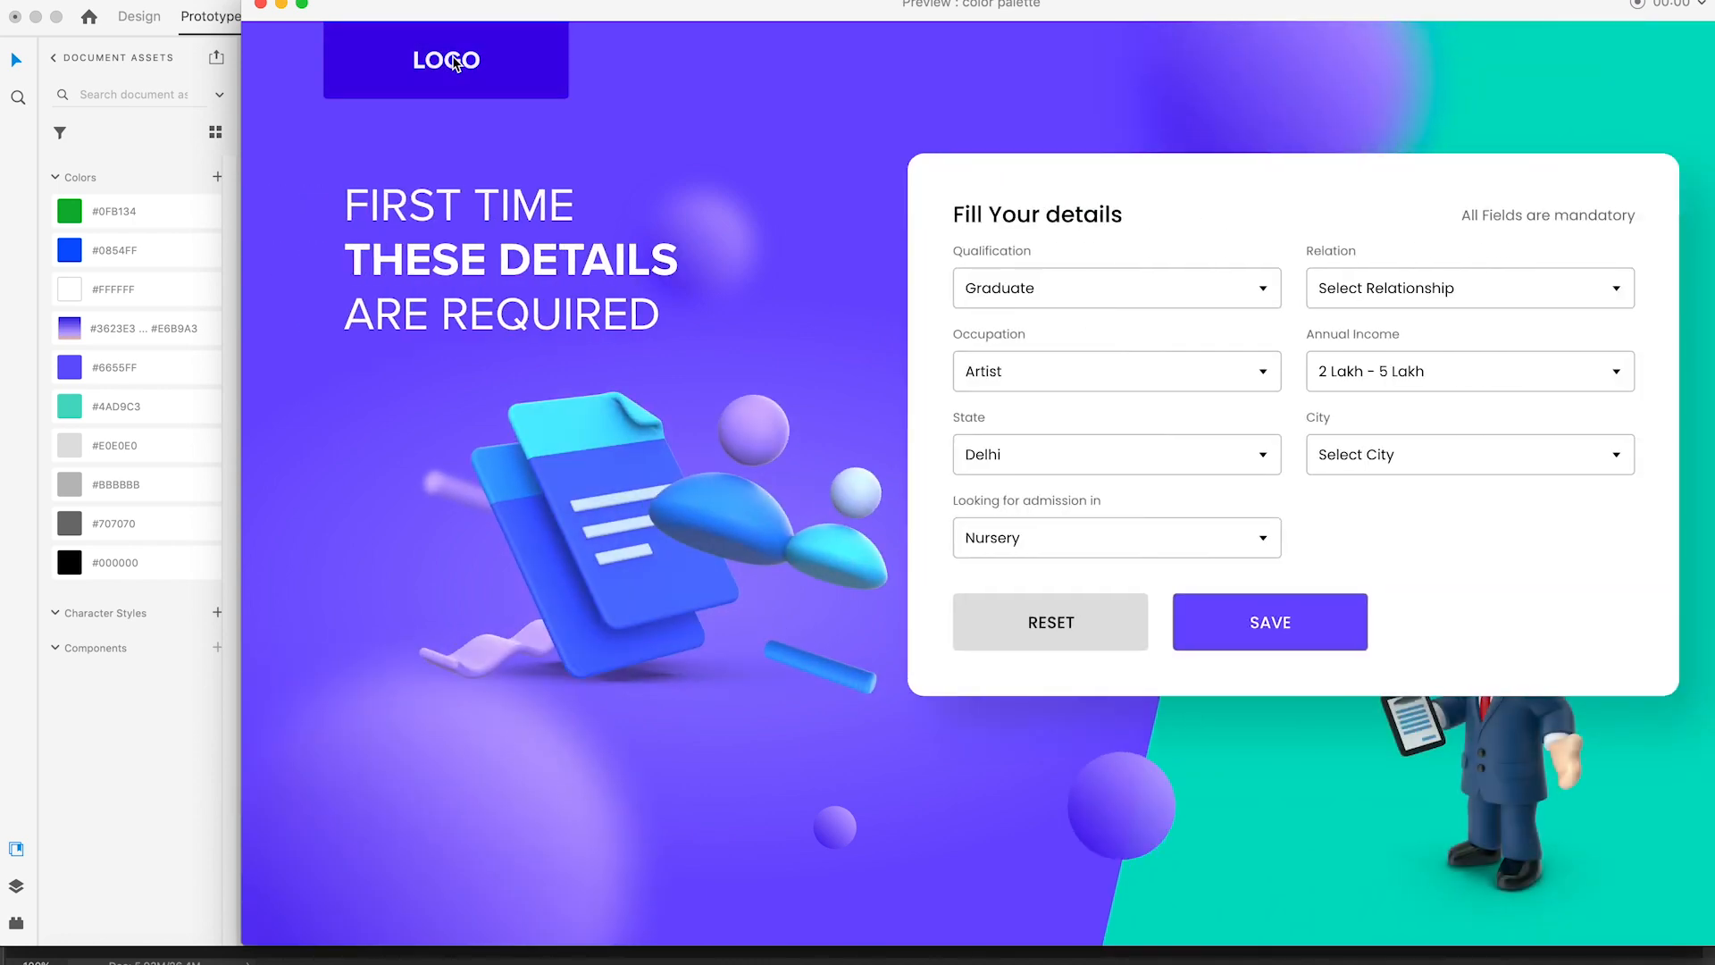
left_click(261, 5)
Step: Move the off-screen businessman up to Y 874 so he overlaps the lower edge of Web 1366 – 7
left_click(1227, 654)
key("space")
left_click_drag(1163, 712, 1022, 338)
left_click(893, 214)
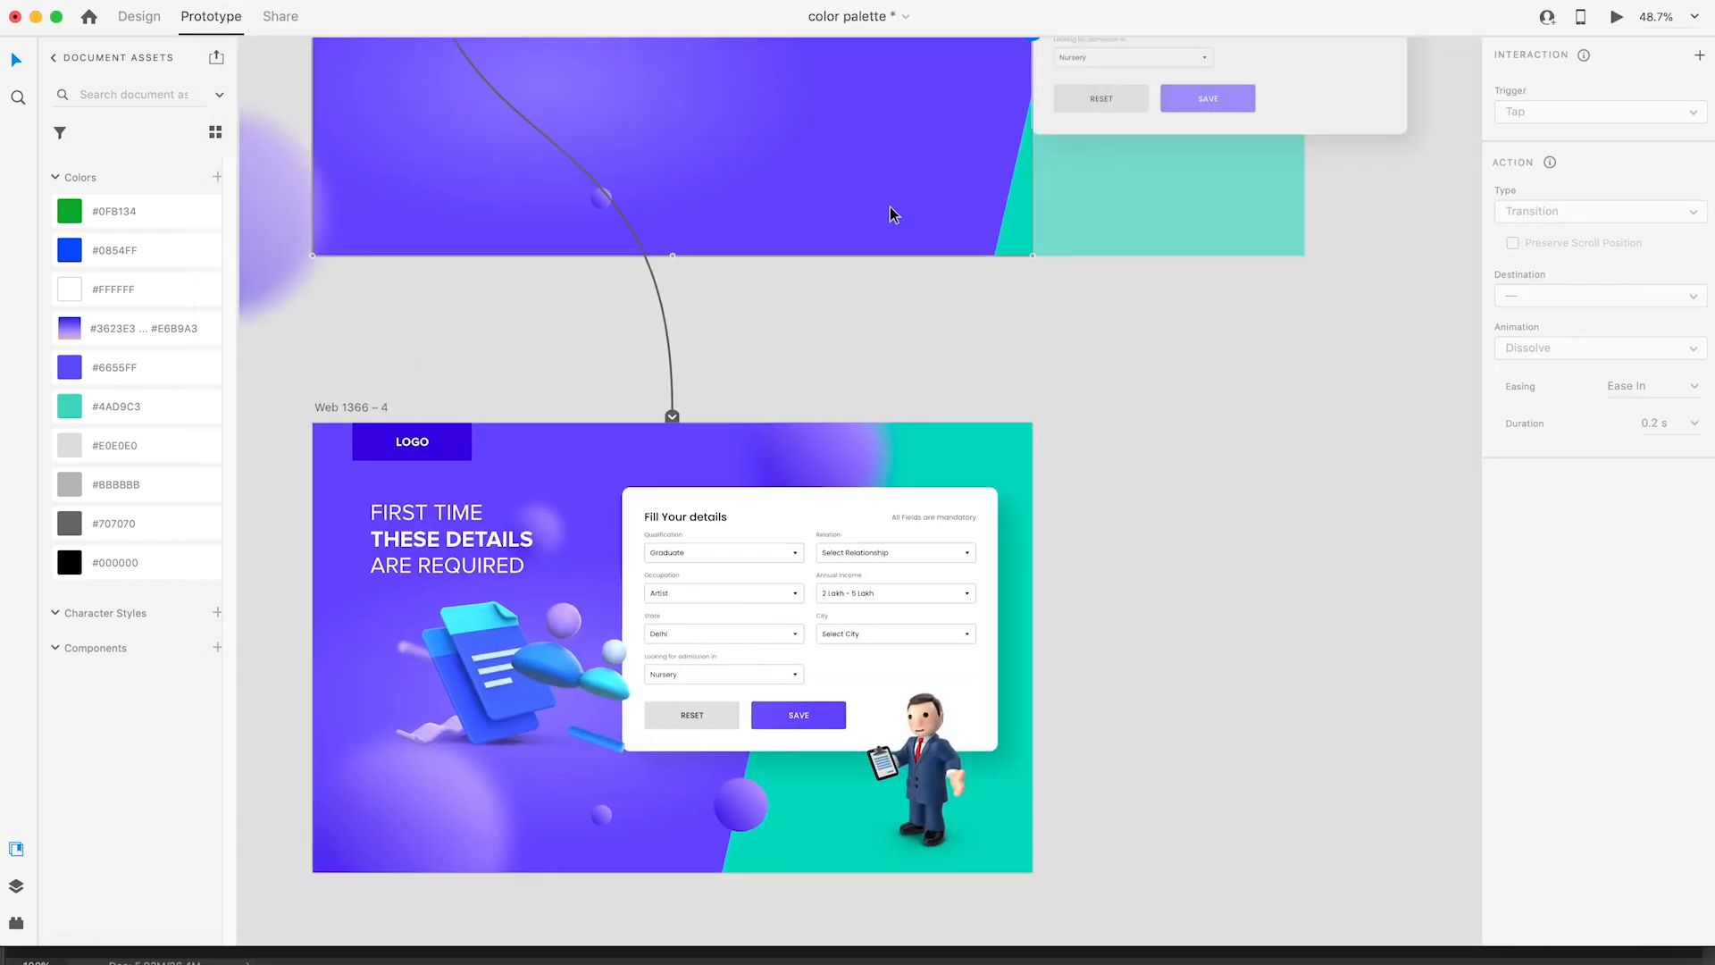
key("space")
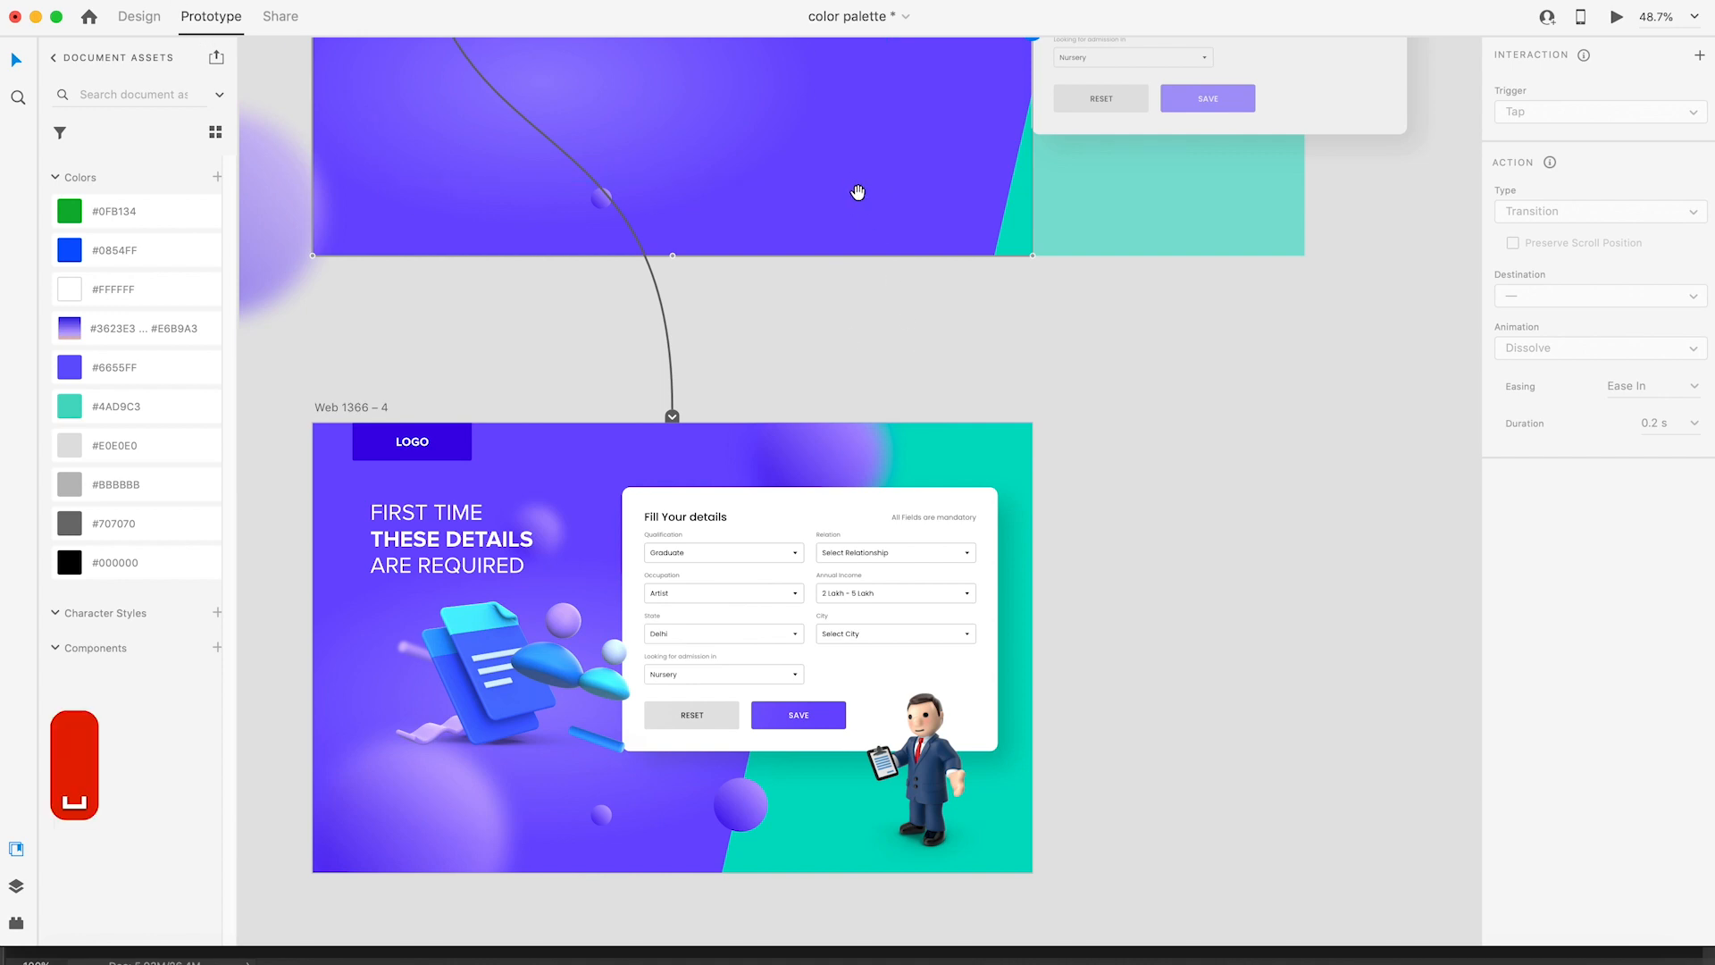
left_click_drag(856, 191, 961, 458)
left_click(134, 20)
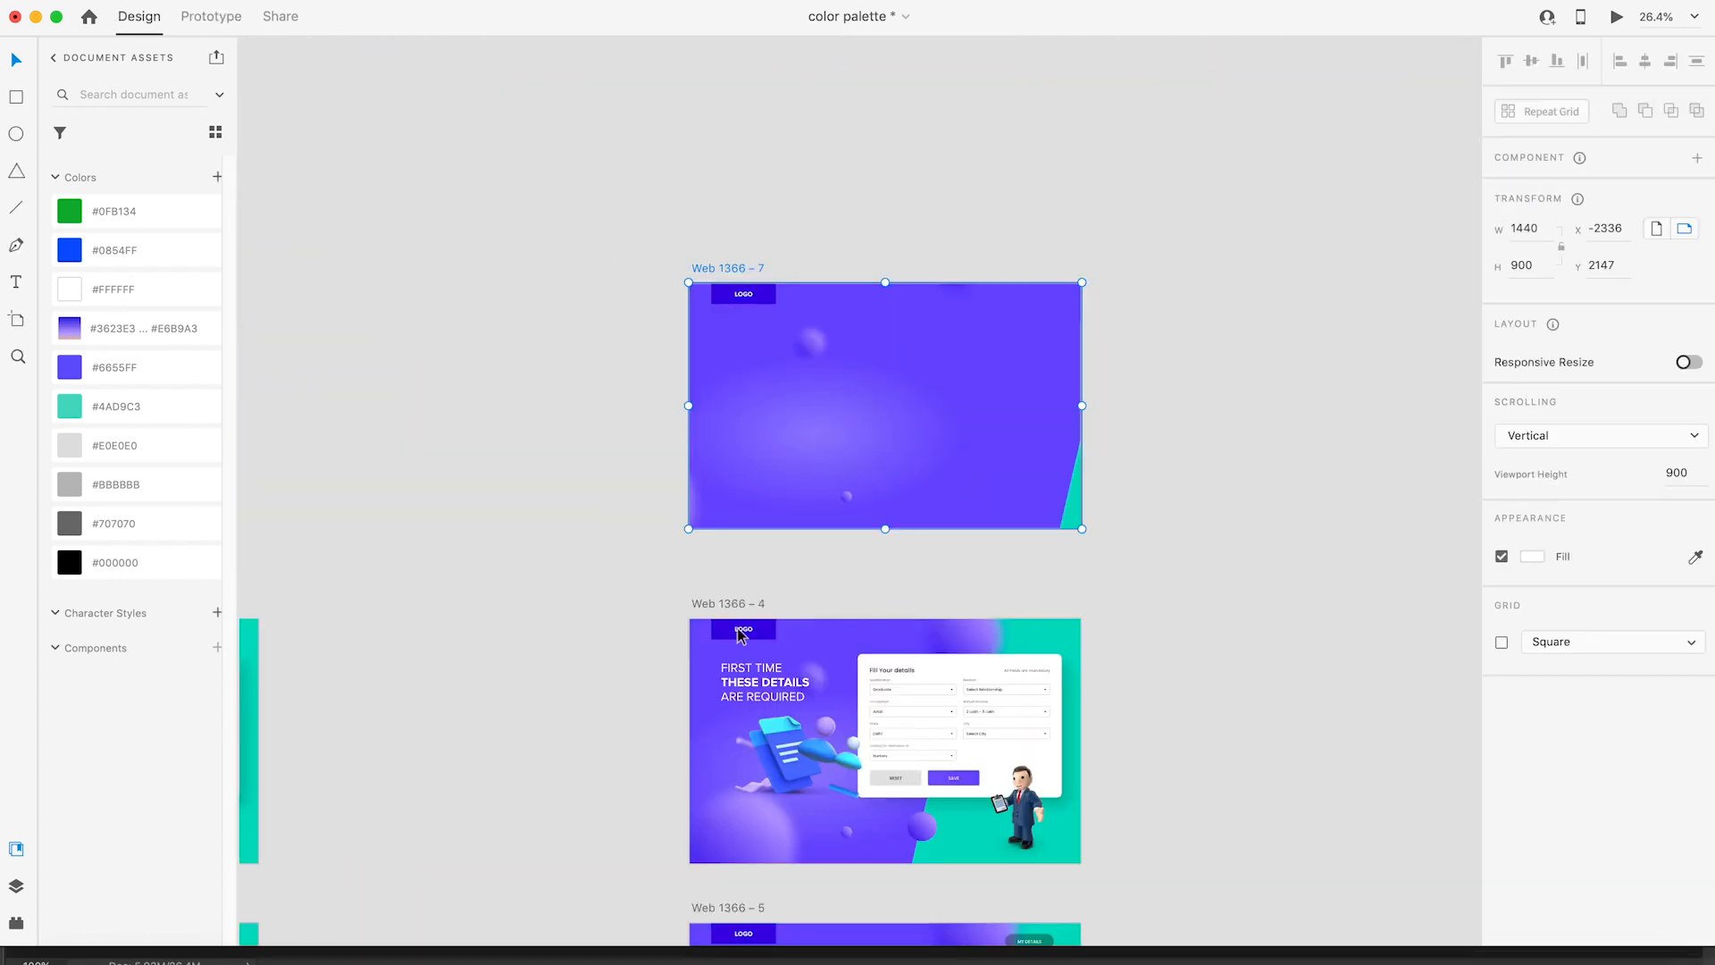
left_click(727, 602)
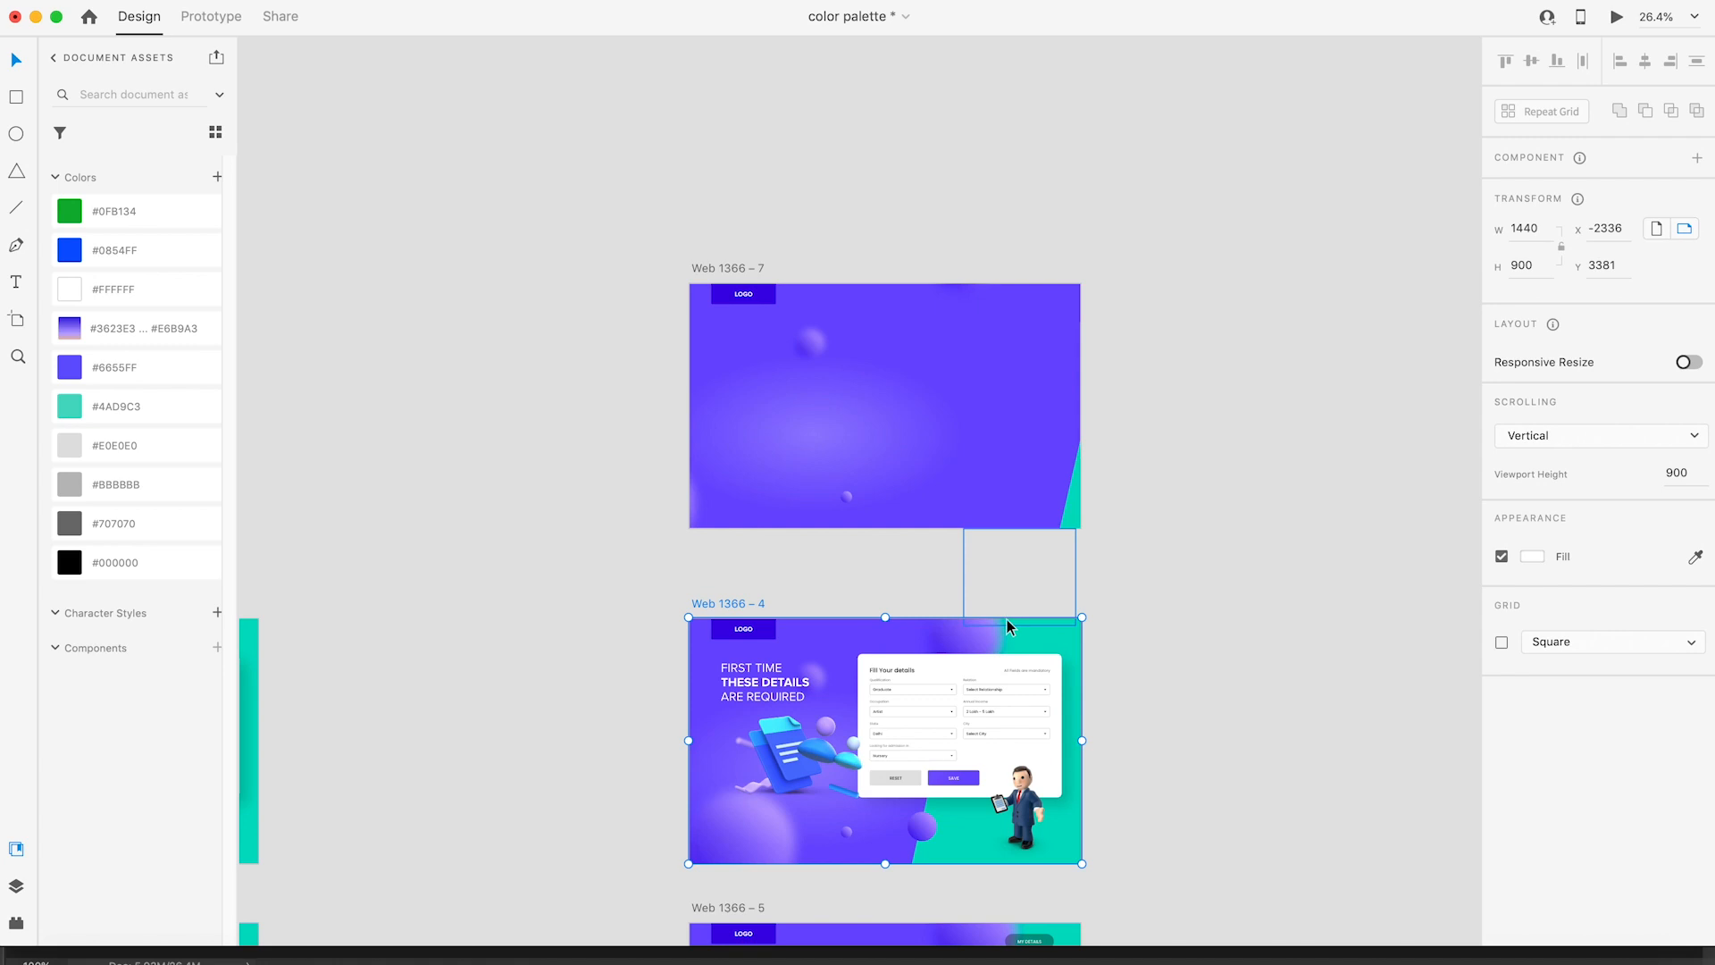
left_click(1006, 620)
left_click_drag(1023, 585, 1023, 578)
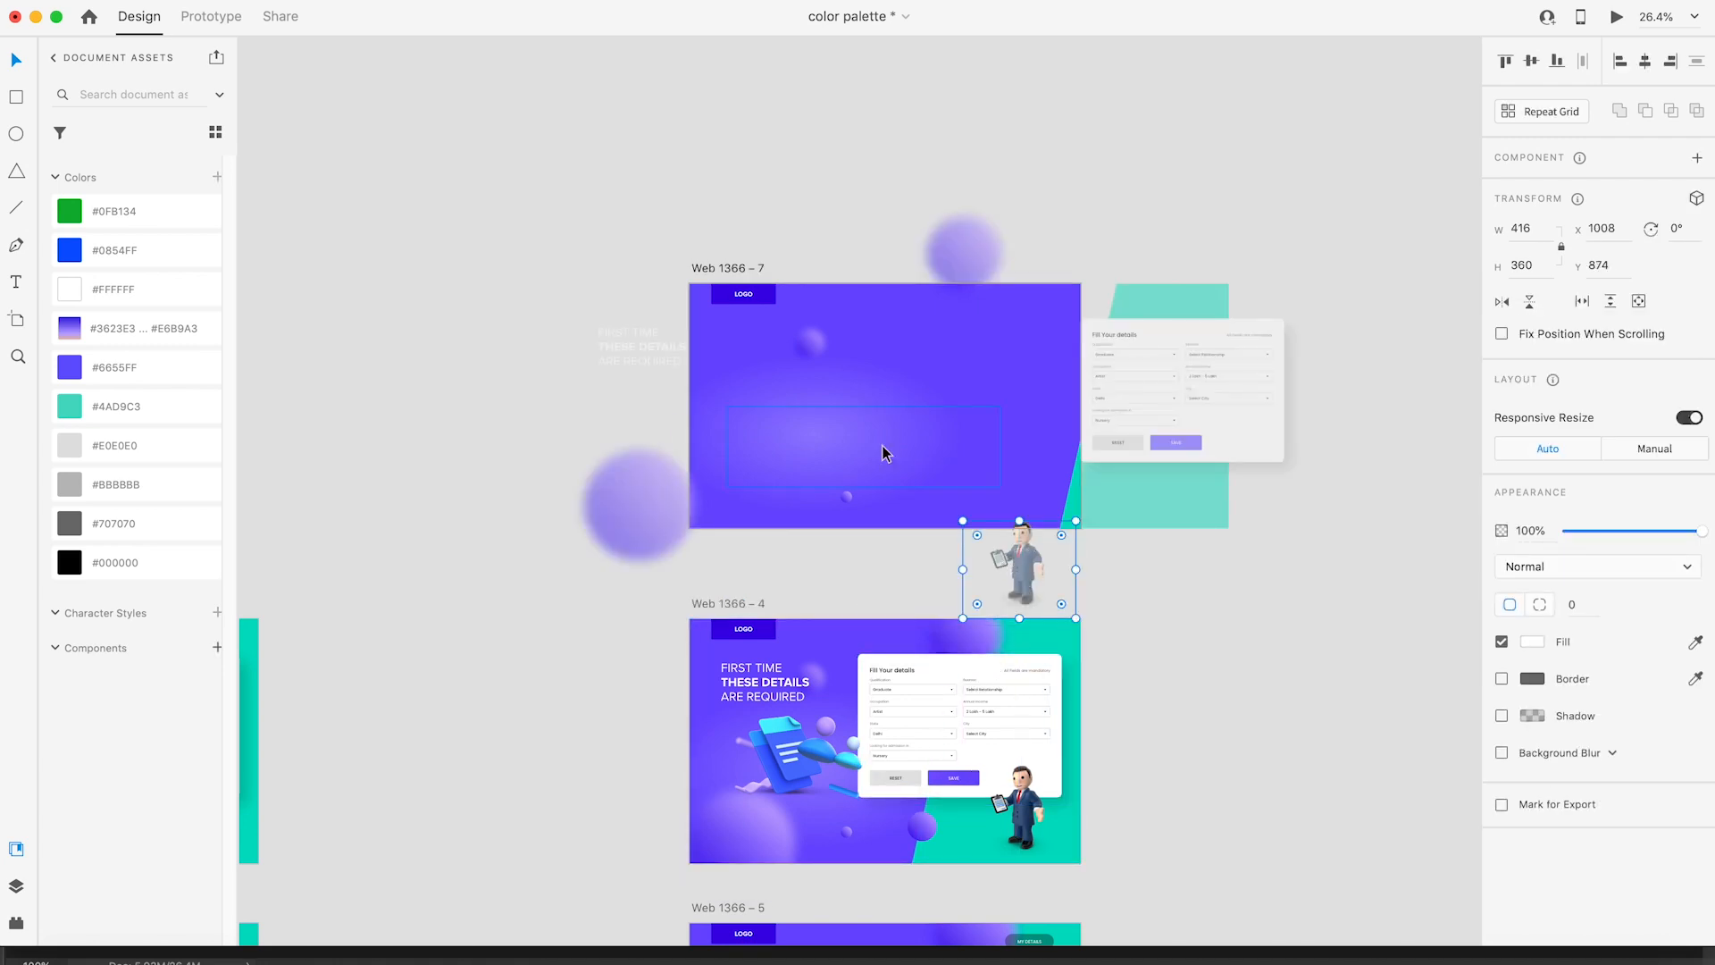
Step: Move the Web 1366 – 7 artboard up to Y 1755 and keep the businessman just out of view below its lower edge
left_click_drag(710, 270, 728, 162)
key("super+z")
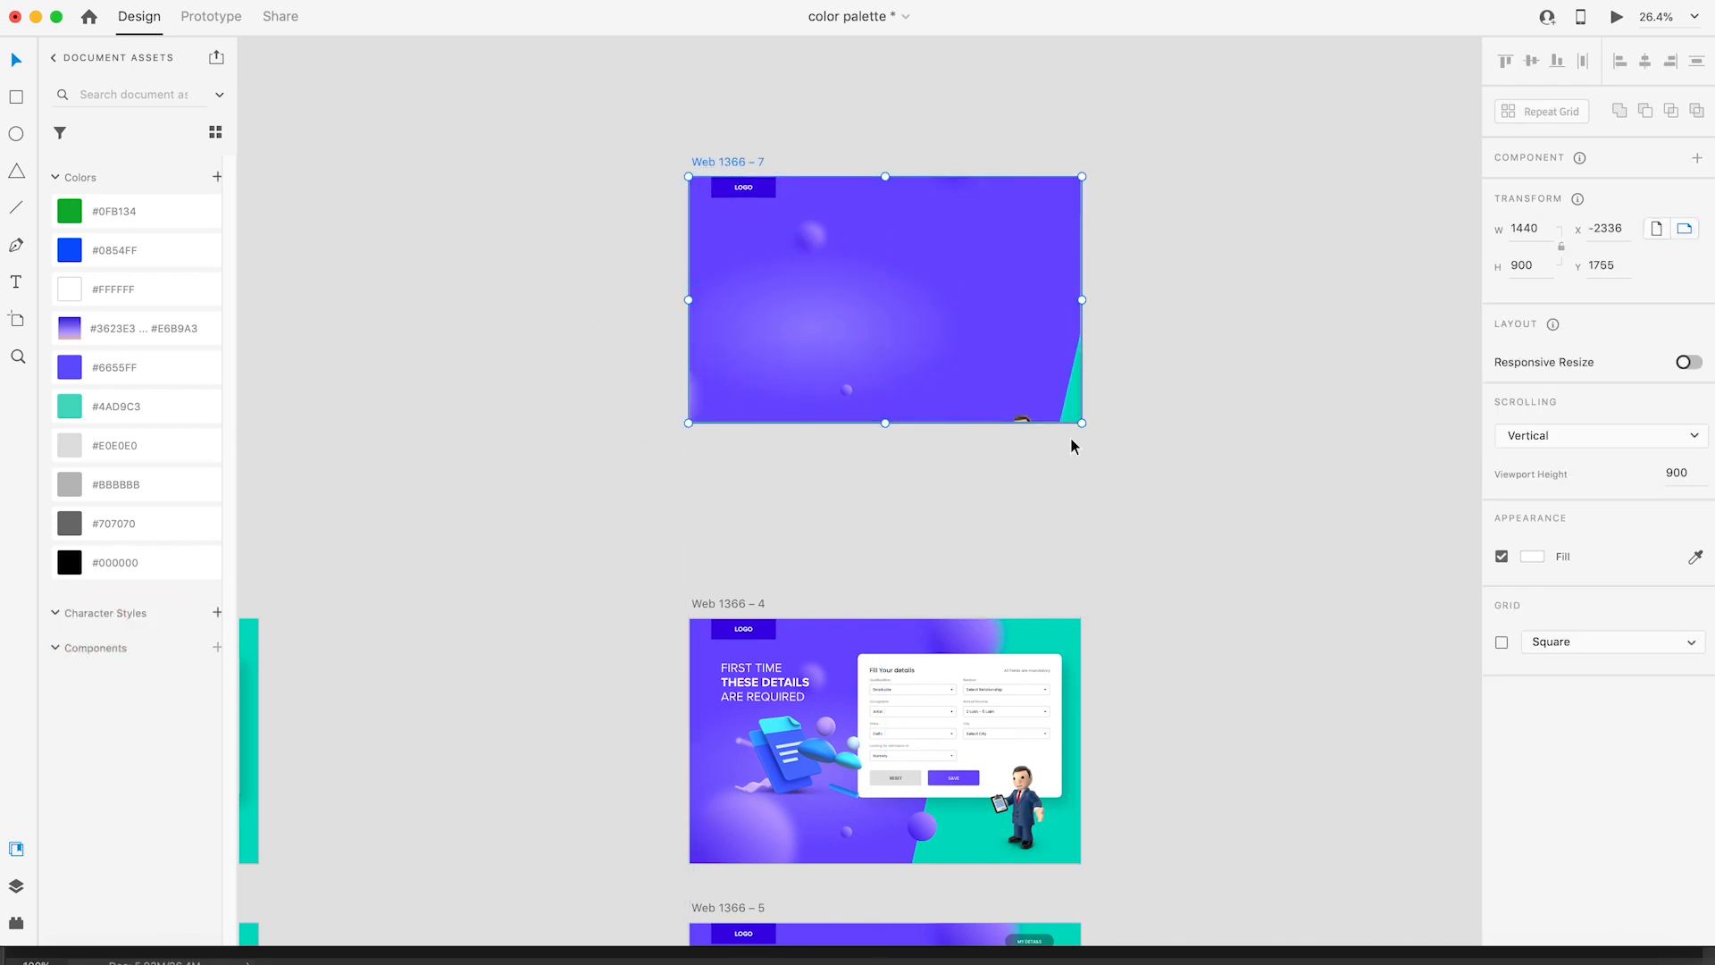
left_click(1025, 420)
key("super+z")
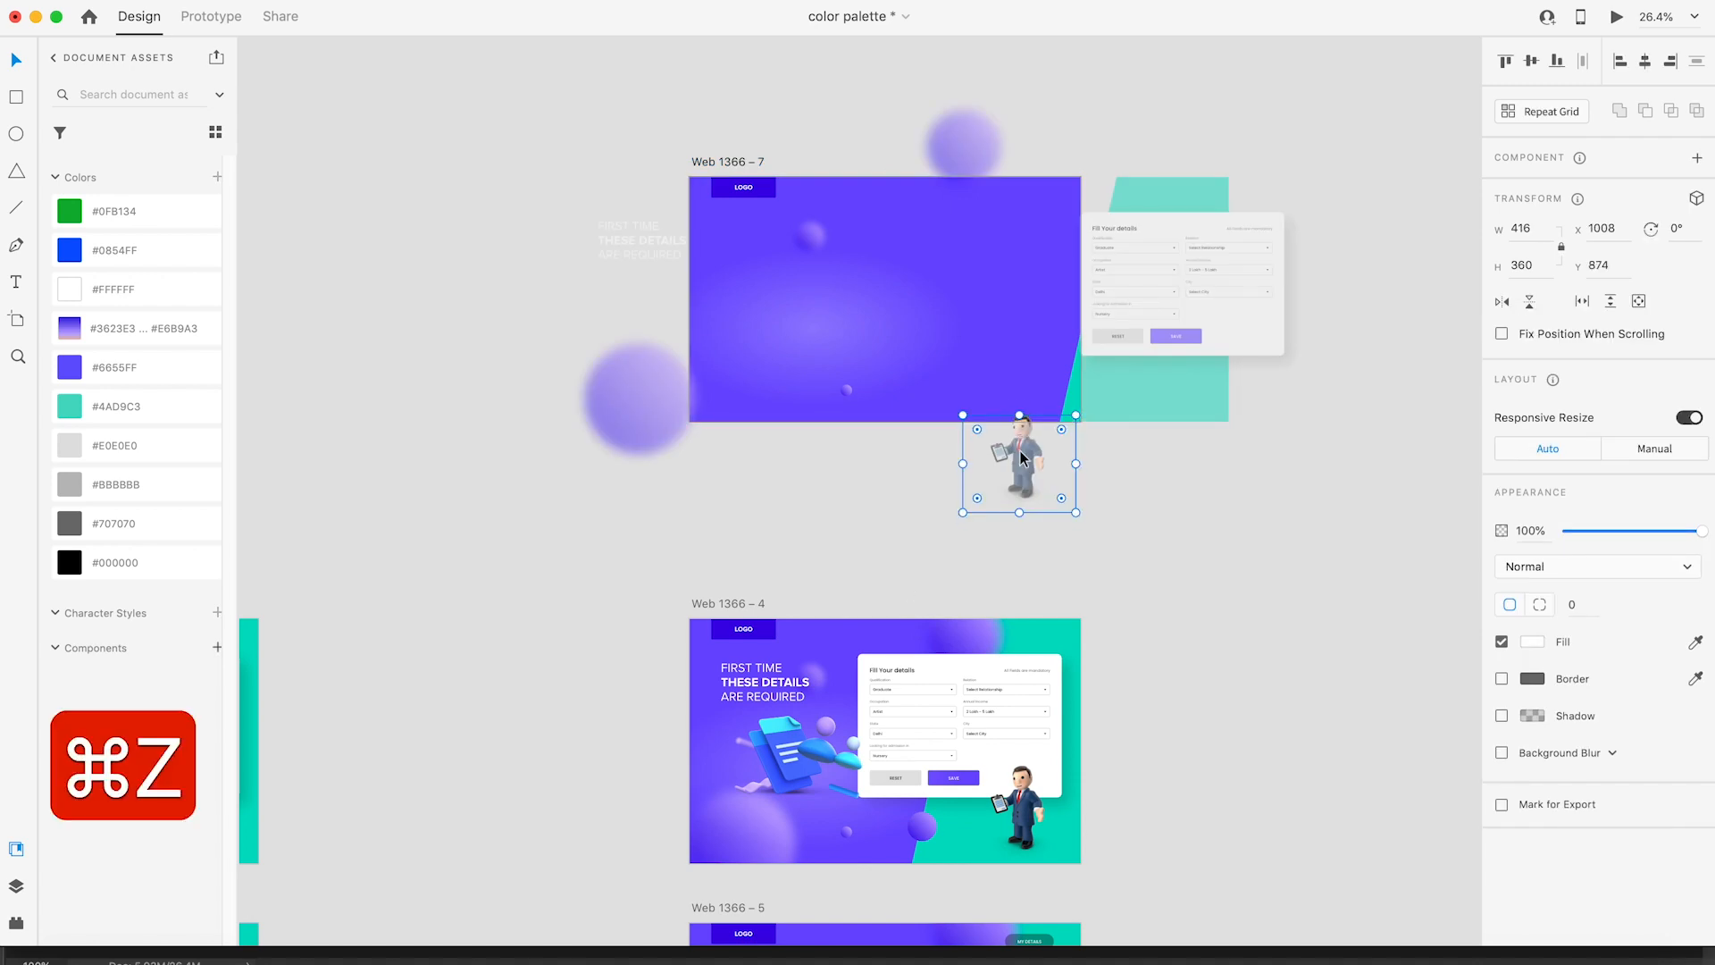
left_click(1160, 462)
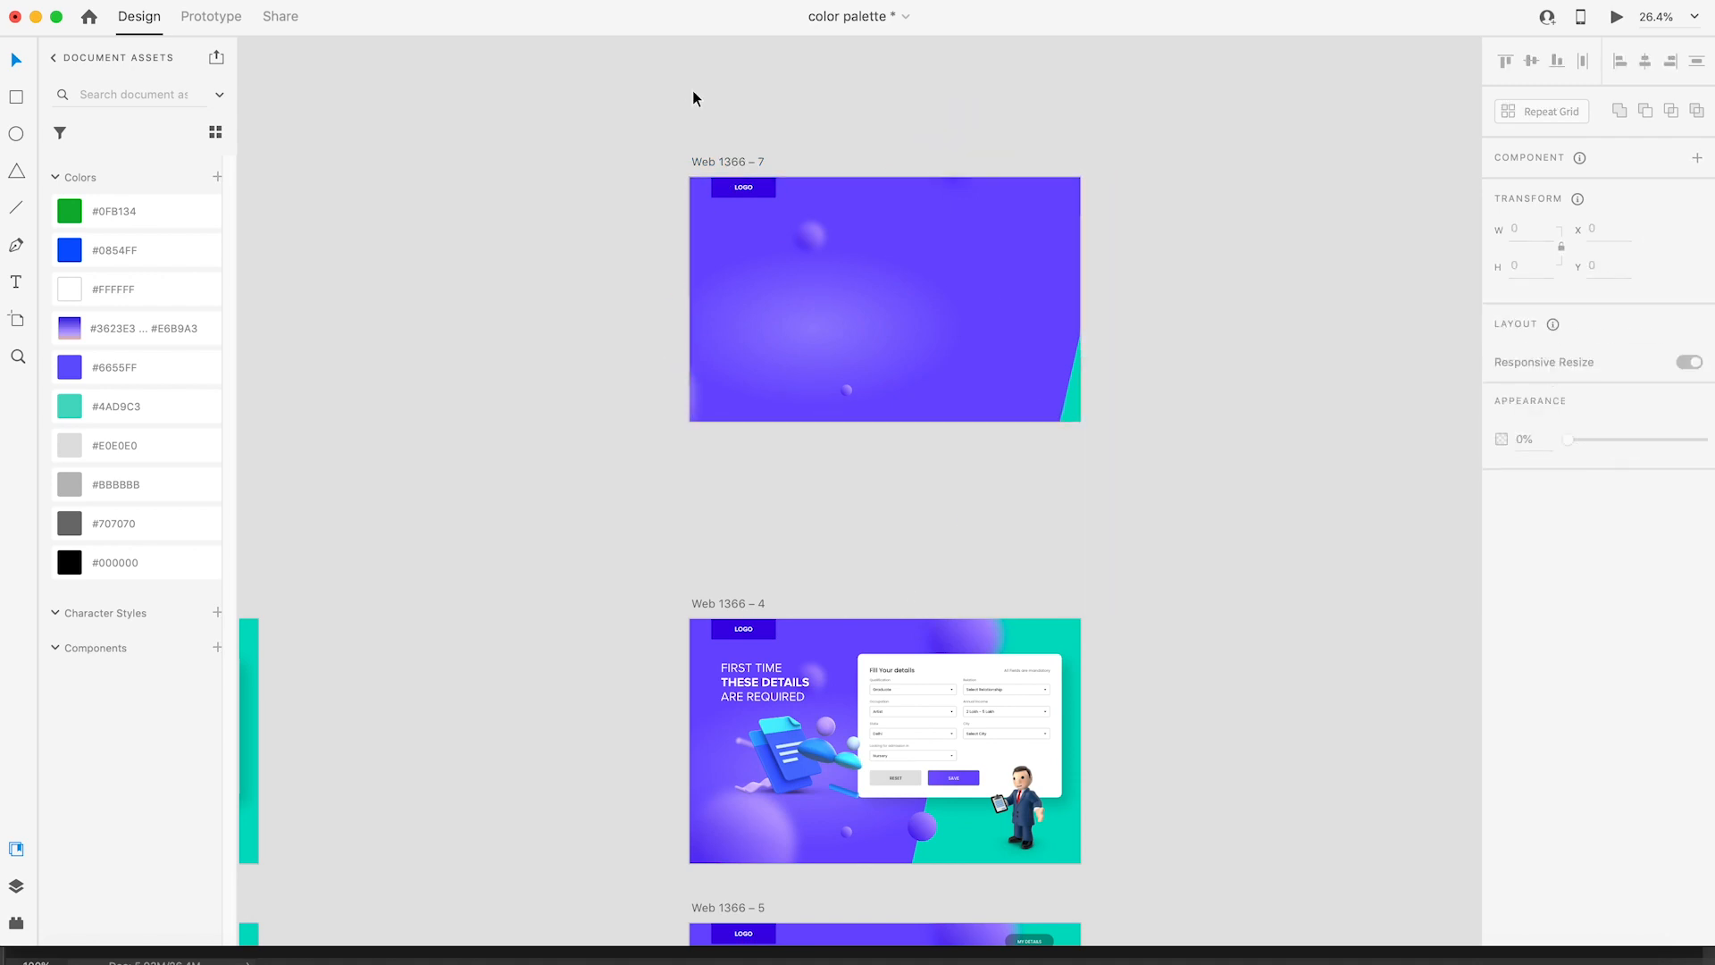
Step: Preview Web 1366 – 7 again, replay the logo transition to the filled form screen and close the preview
left_click(726, 166)
key("super+Return")
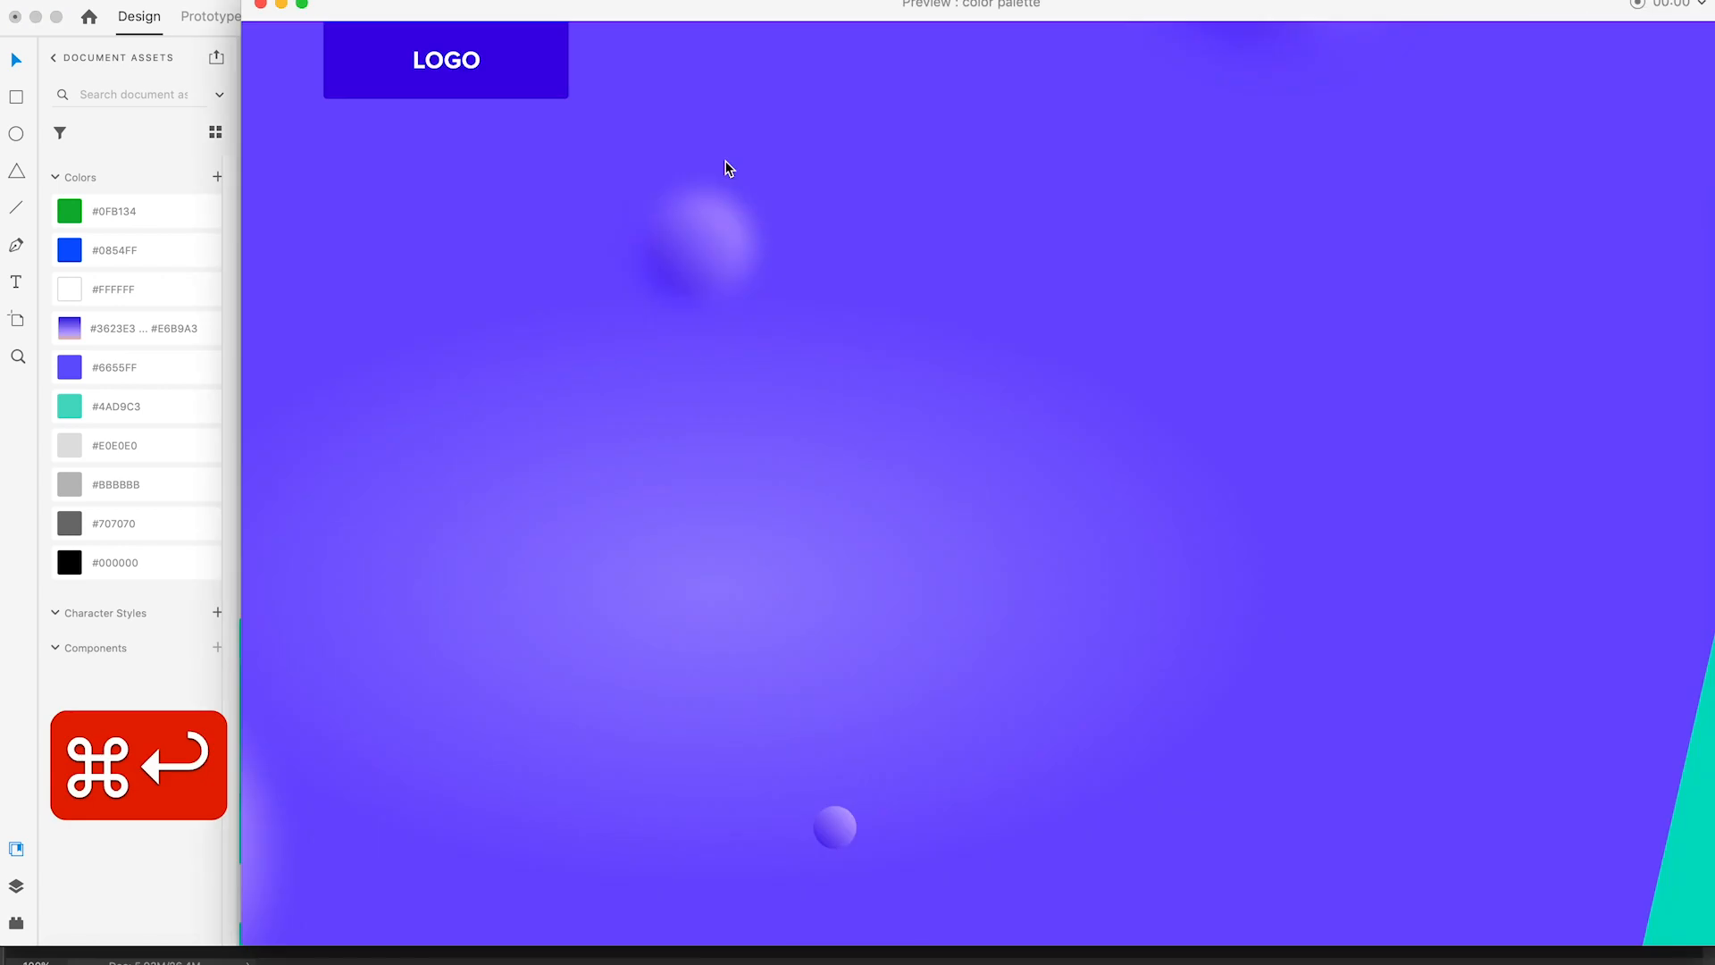
left_click(449, 87)
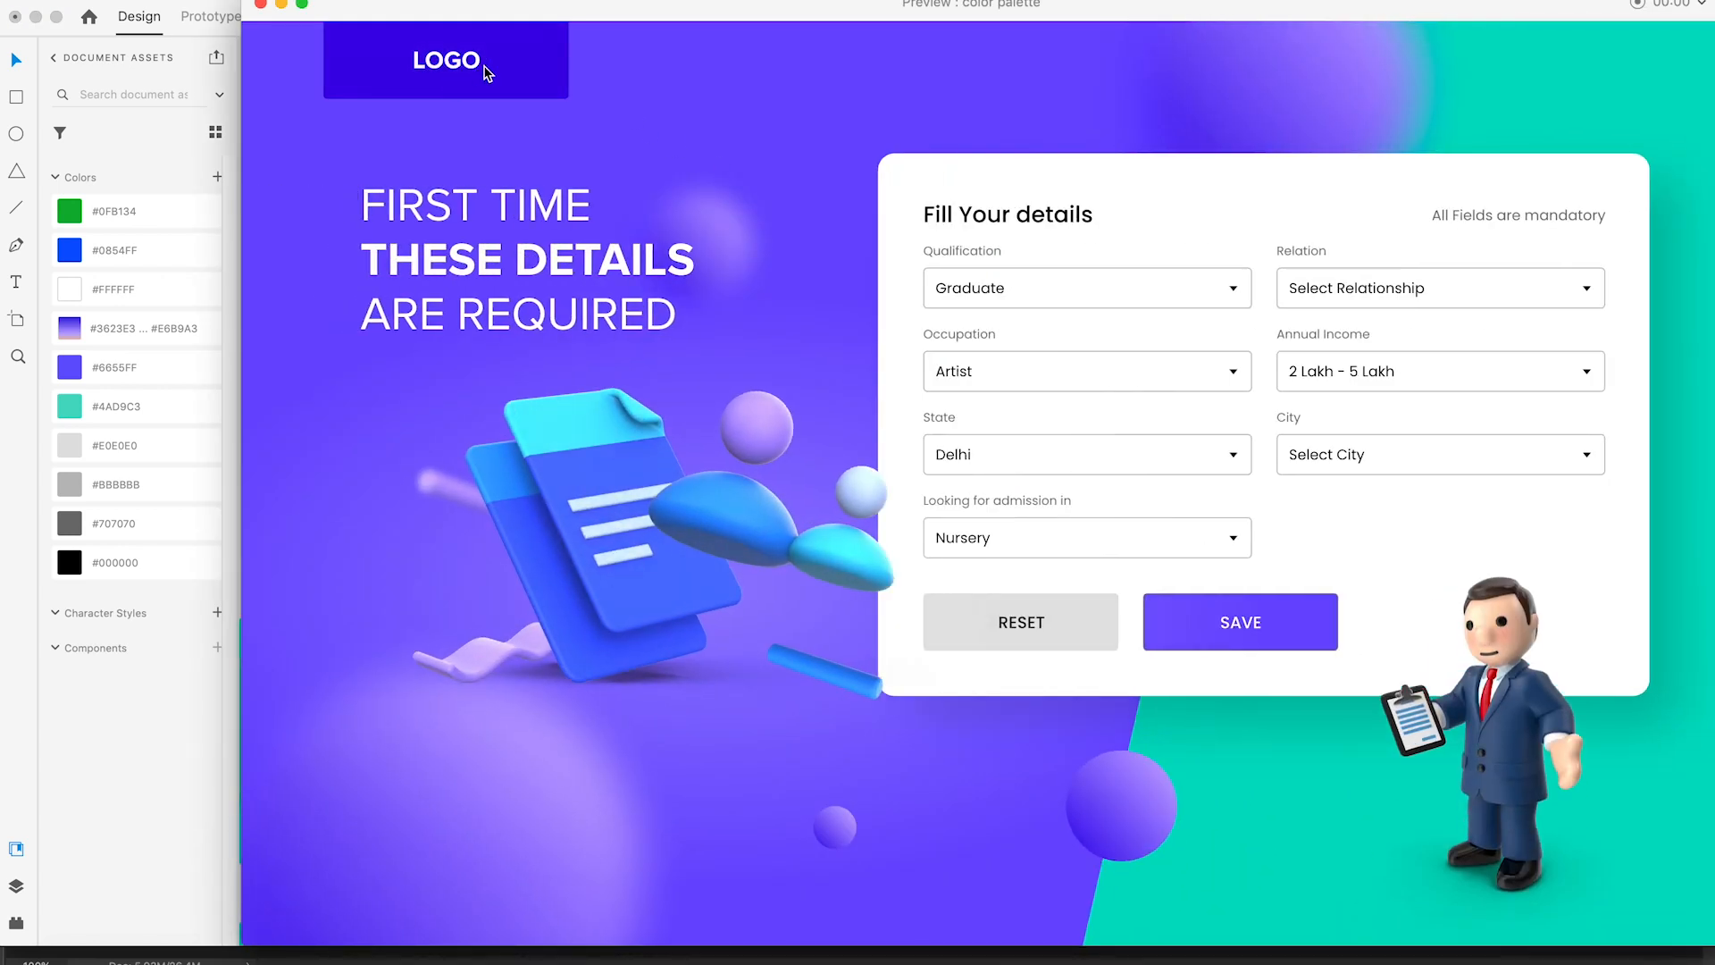
key("super+Return")
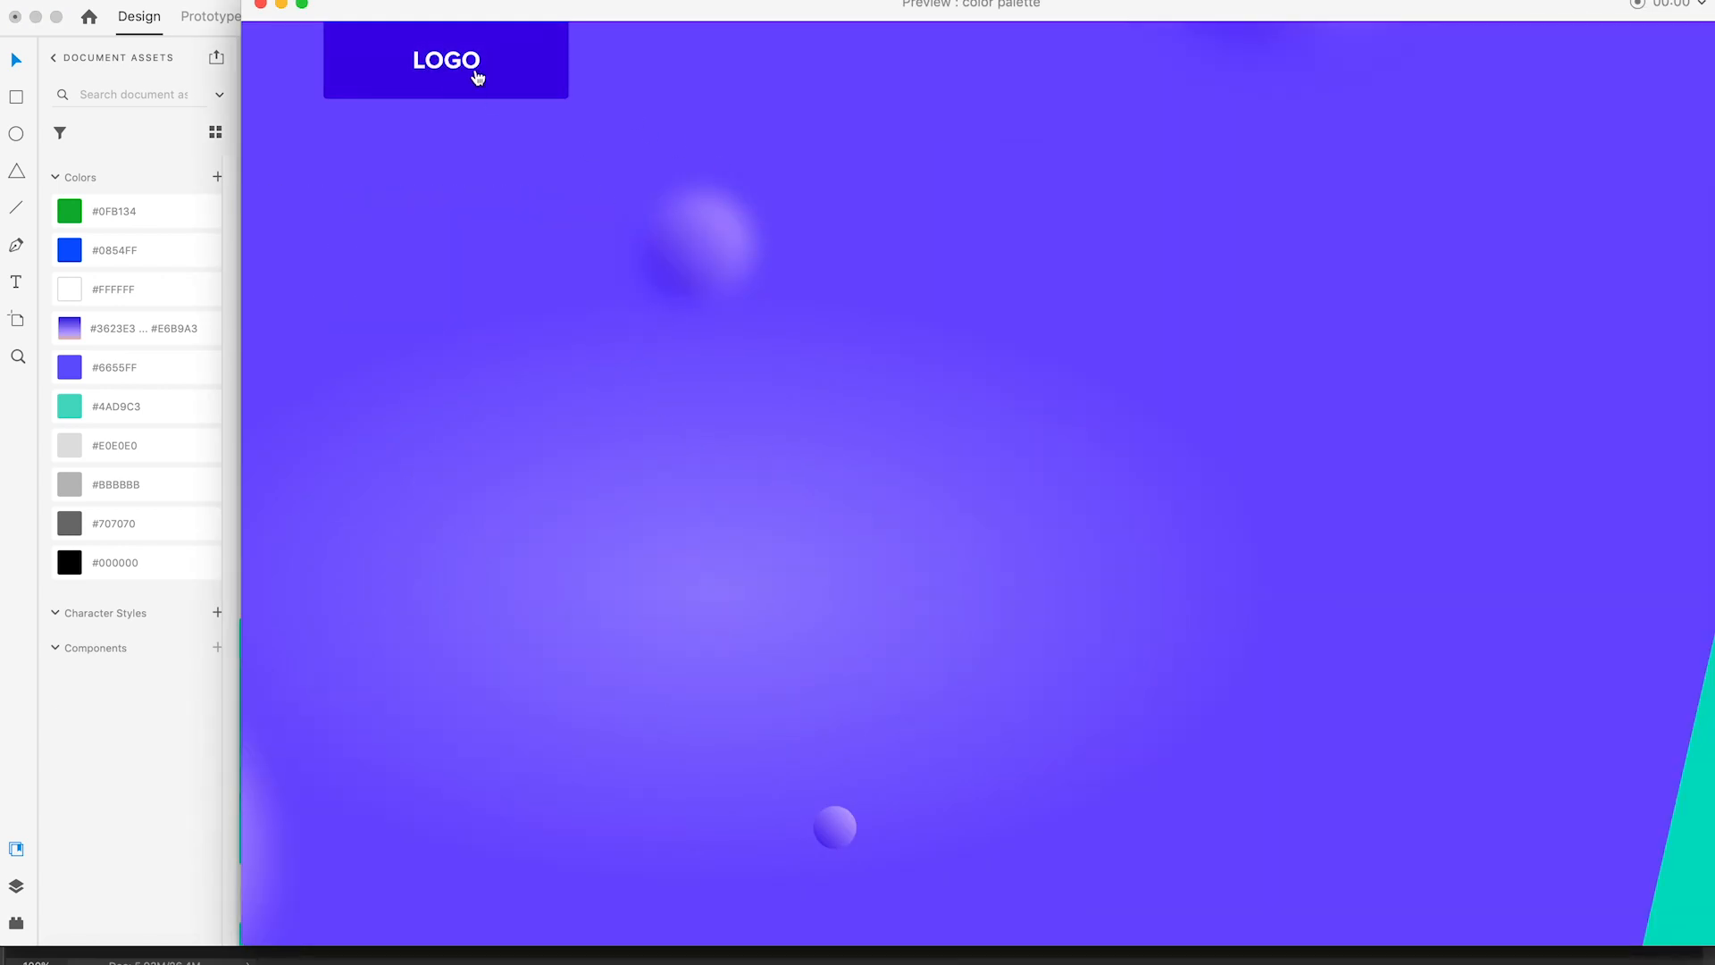
left_click(475, 77)
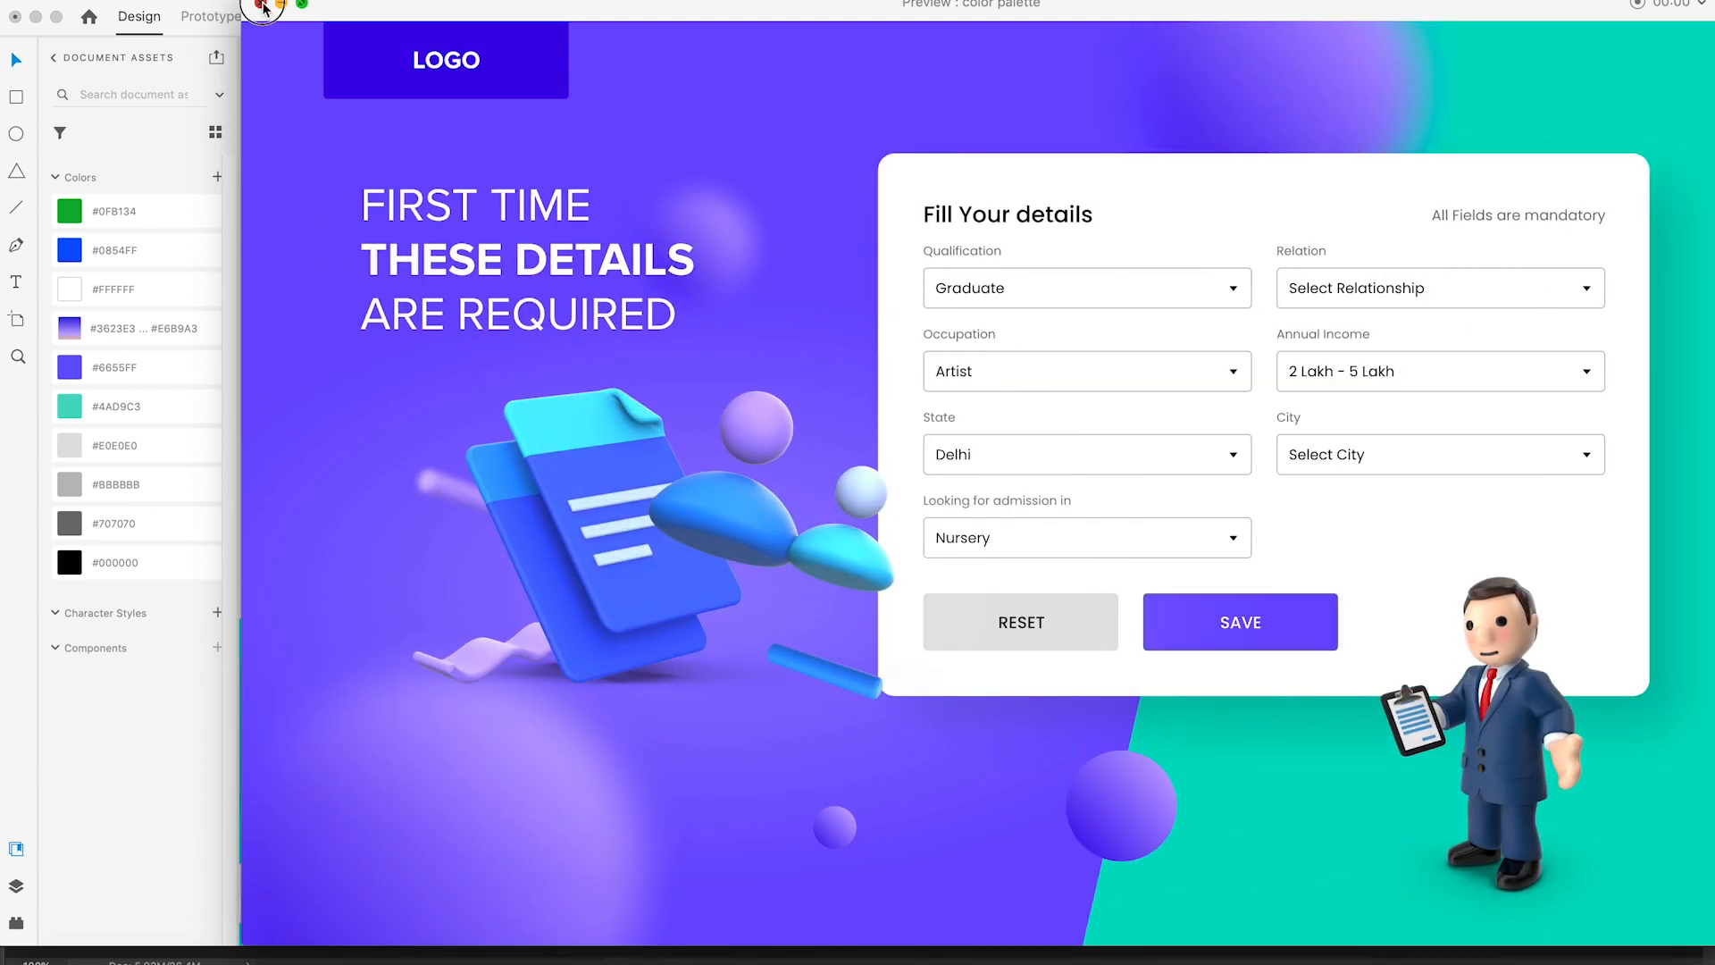
left_click(262, 5)
Step: Move the Web 1366 – 5 and Web 1366 – 6 artboards down, leaving free space below Web 1366 – 4 with Web 1366 – 5 at Y 5119
scroll(1158, 461, "down", 3)
left_click(1168, 457)
left_click_drag(1245, 532, 938, 329)
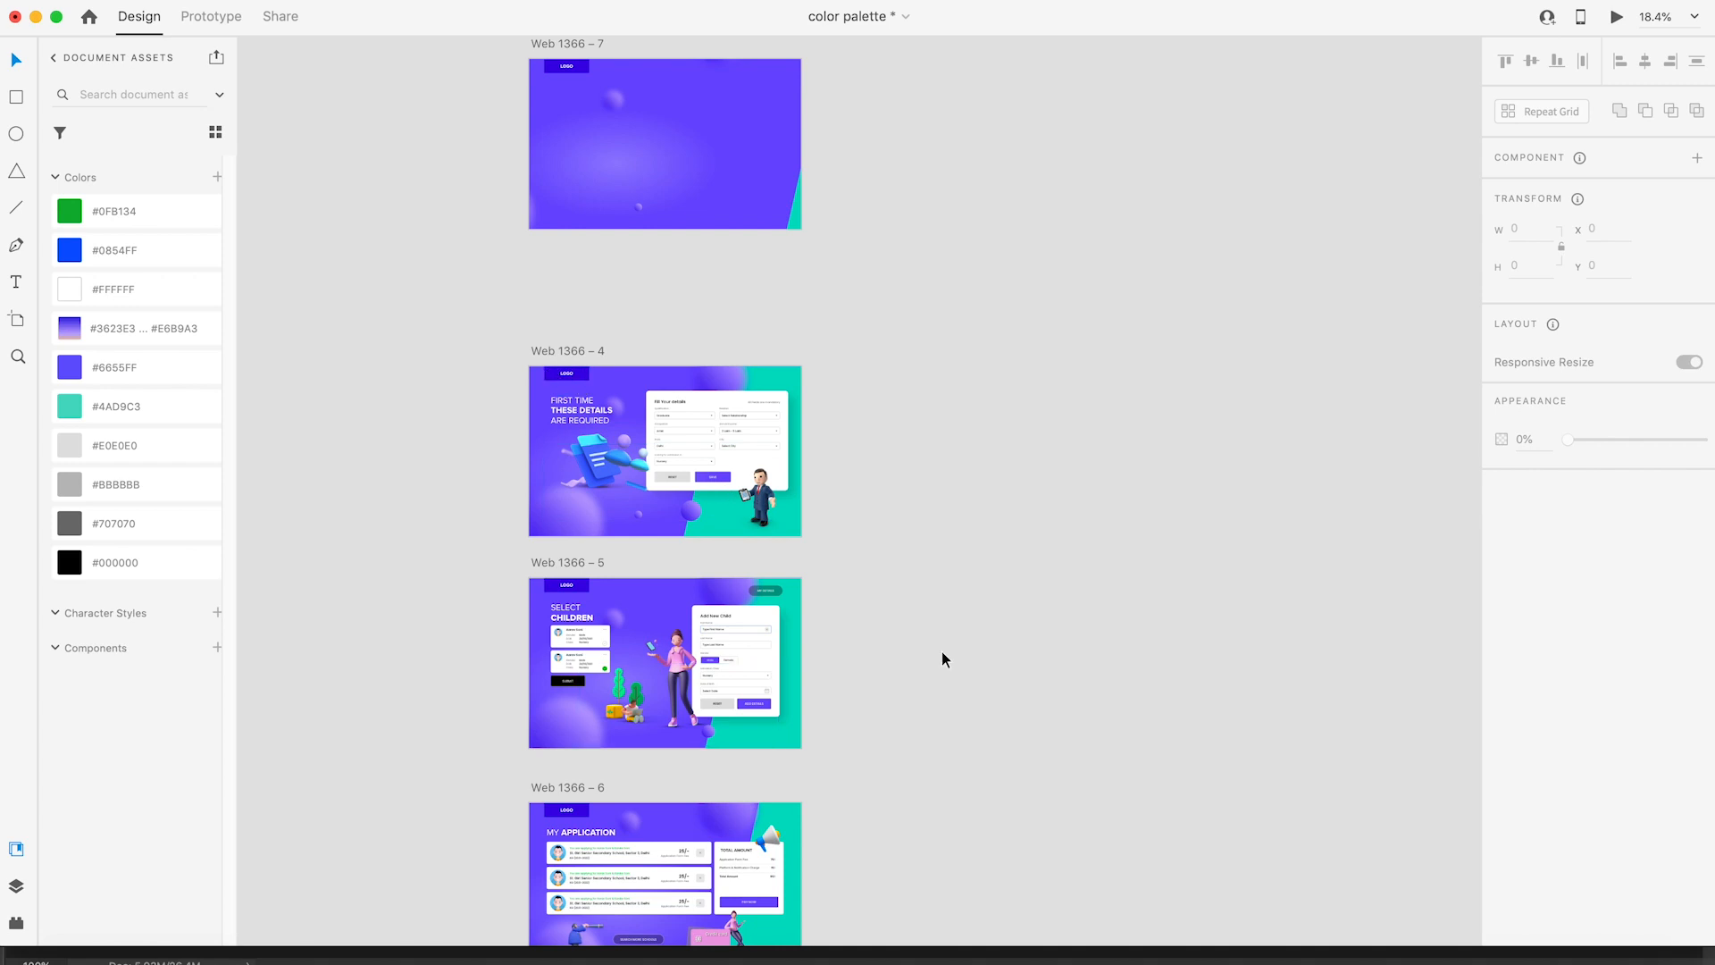
scroll(942, 659, "down", 3)
scroll(932, 694, "down", 3)
left_click(607, 398)
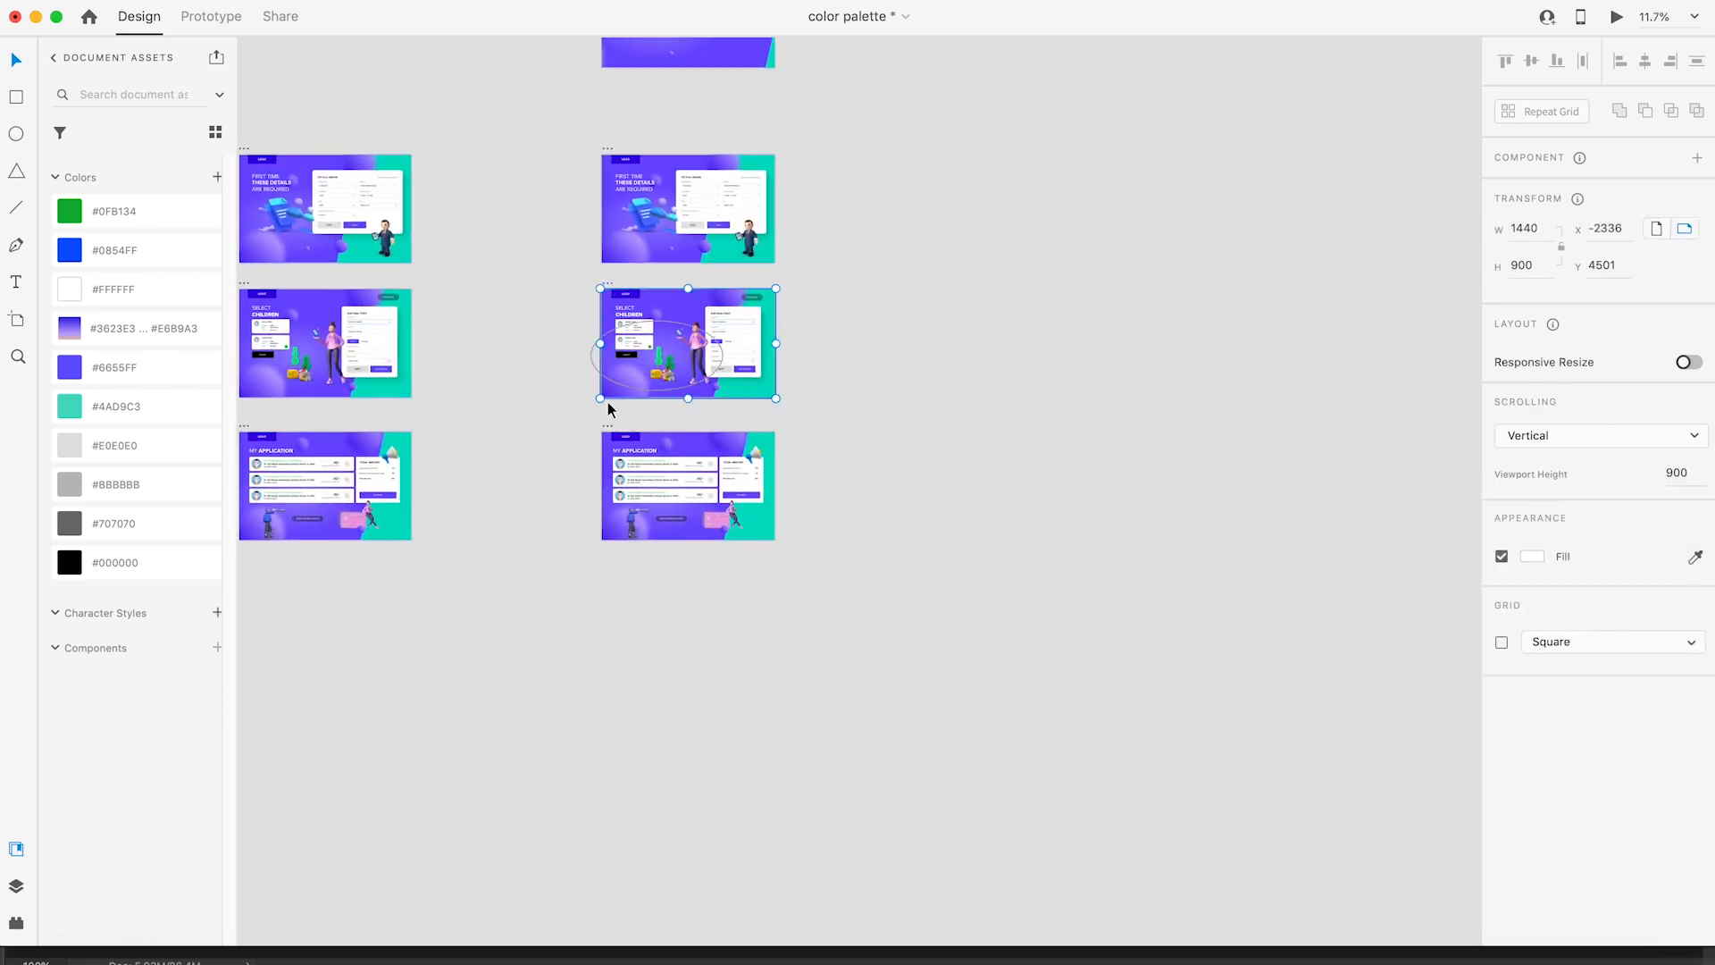
left_click(607, 426, "shift")
left_click_drag(608, 288, 607, 463)
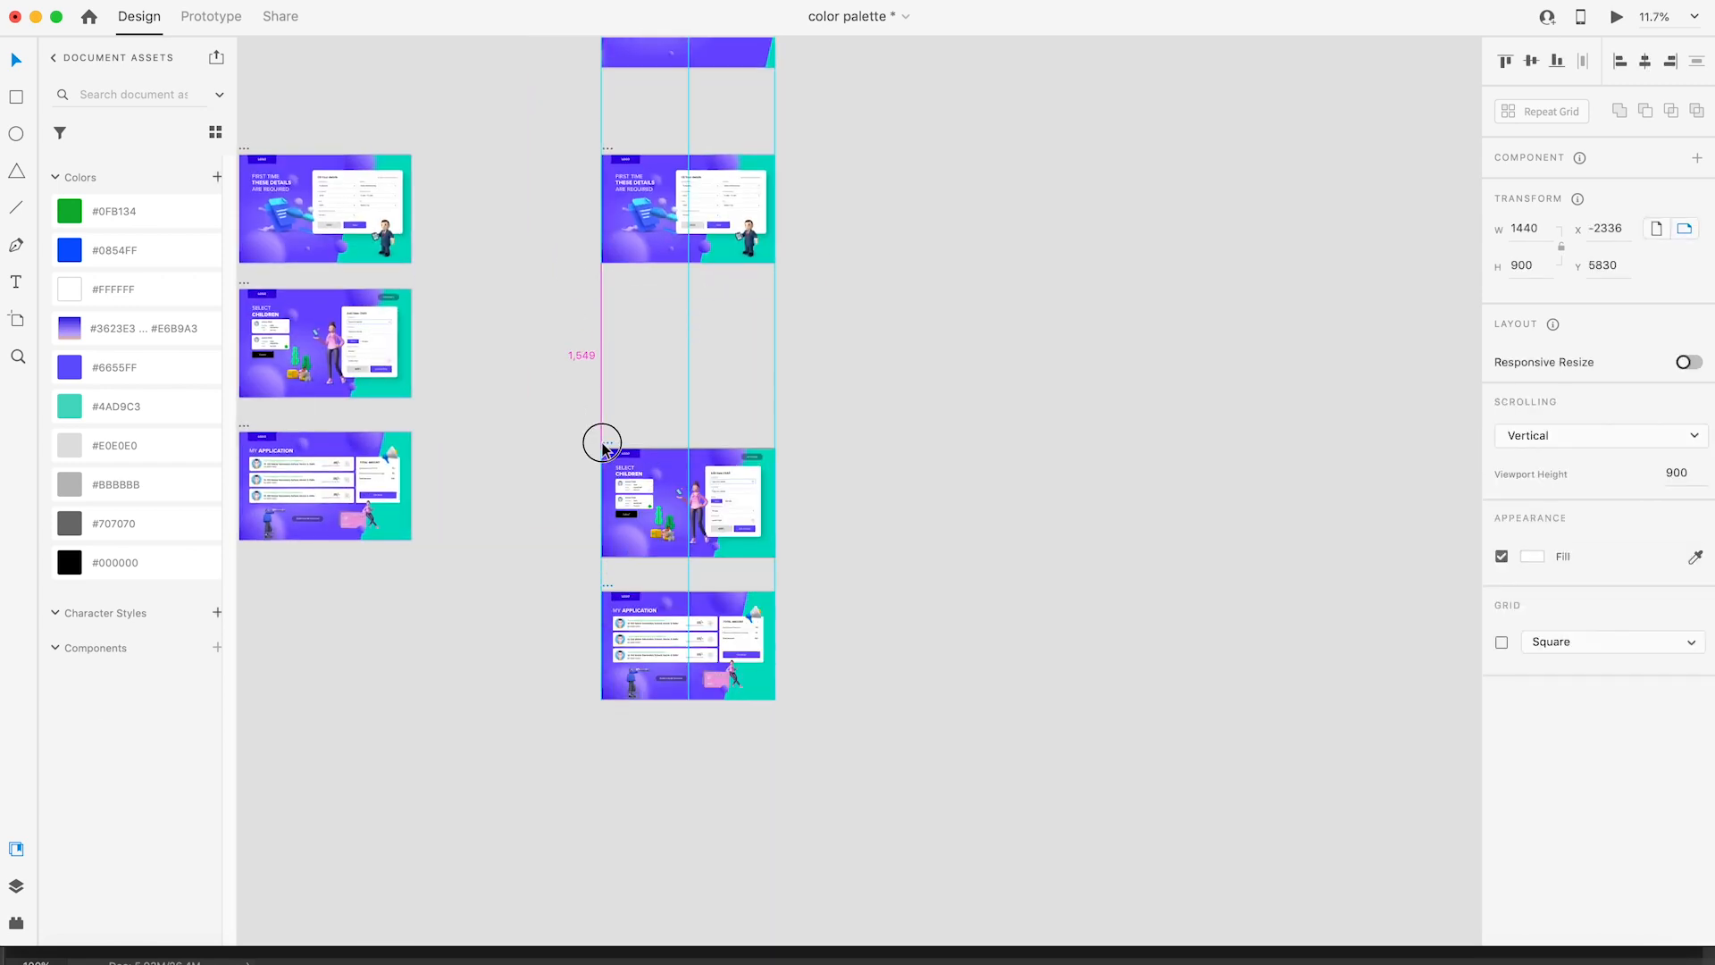
key("z")
key("z")
left_click_drag(624, 153, 840, 300)
scroll(844, 498, "down", 5)
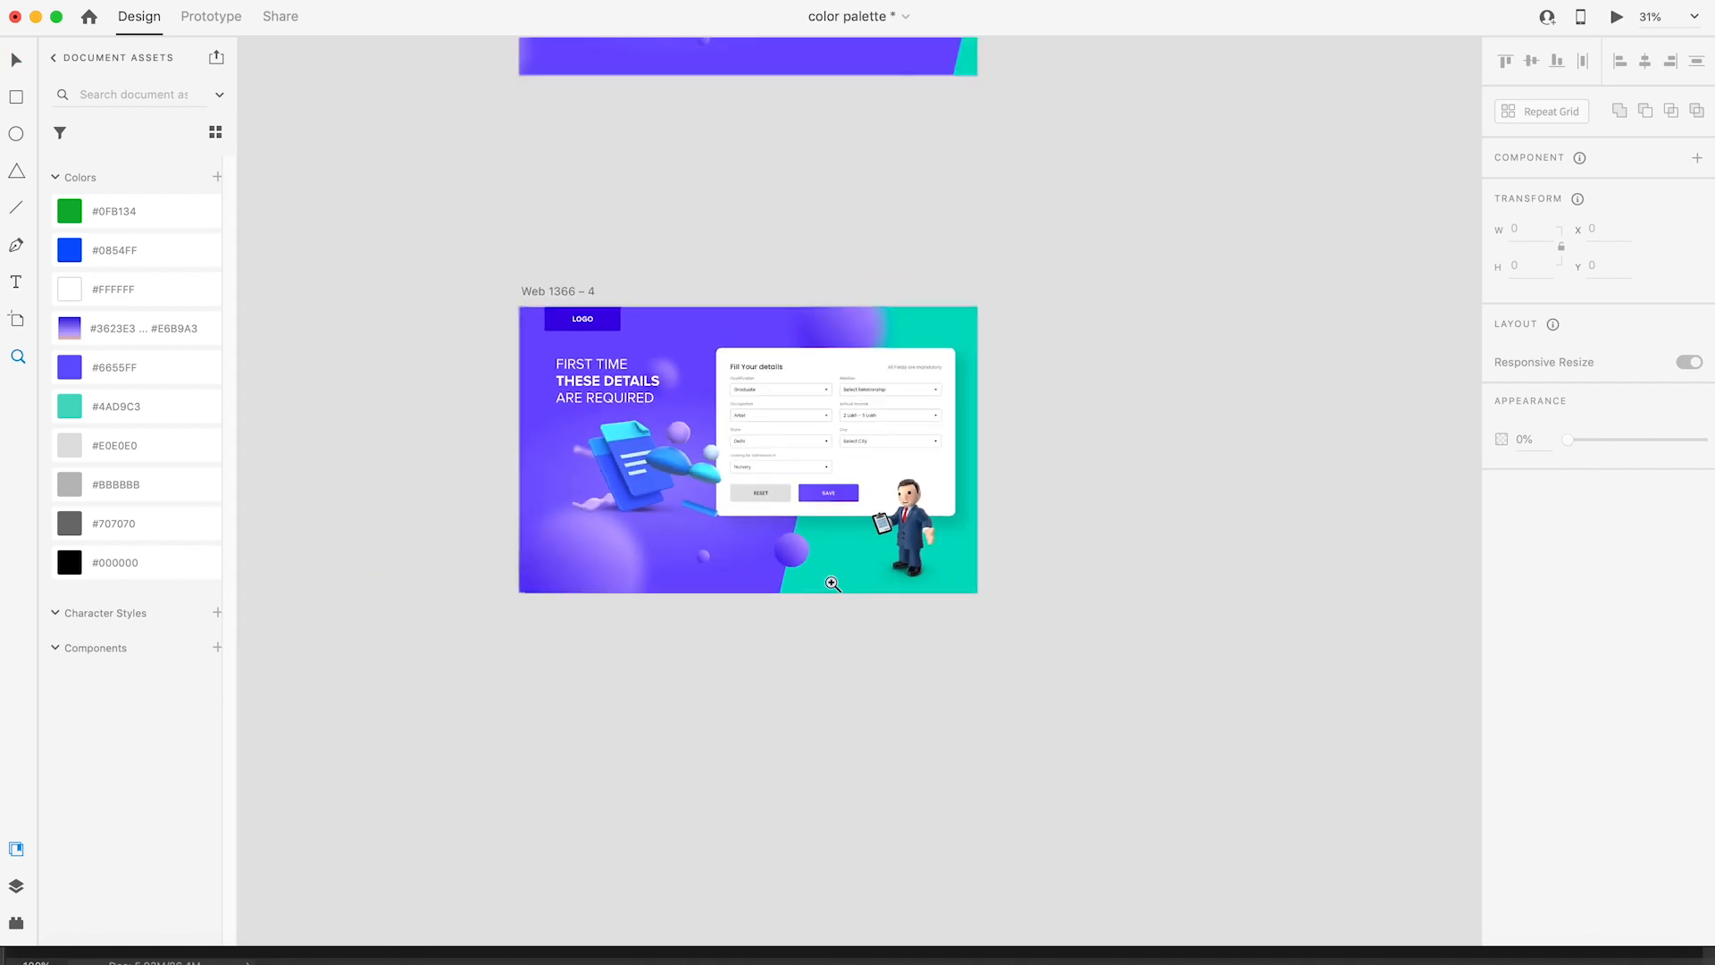
scroll(869, 681, "down", 3)
key("space")
left_click_drag(870, 695, 800, 452)
key("v")
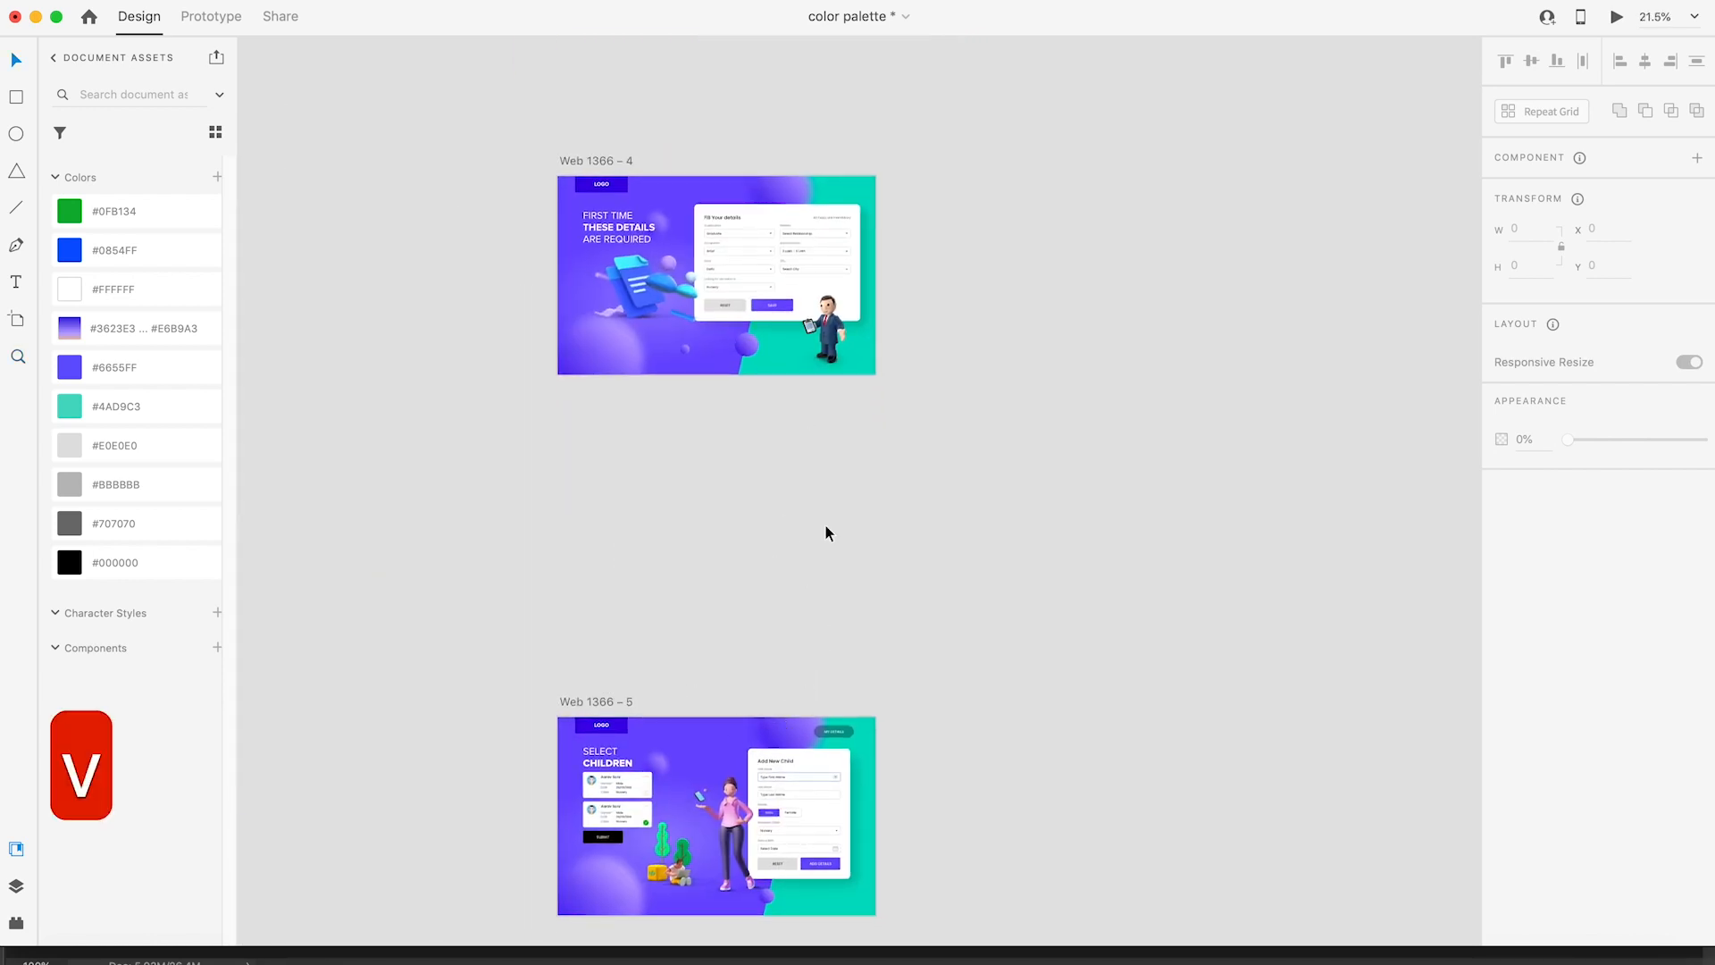
scroll(829, 360, "up", 2)
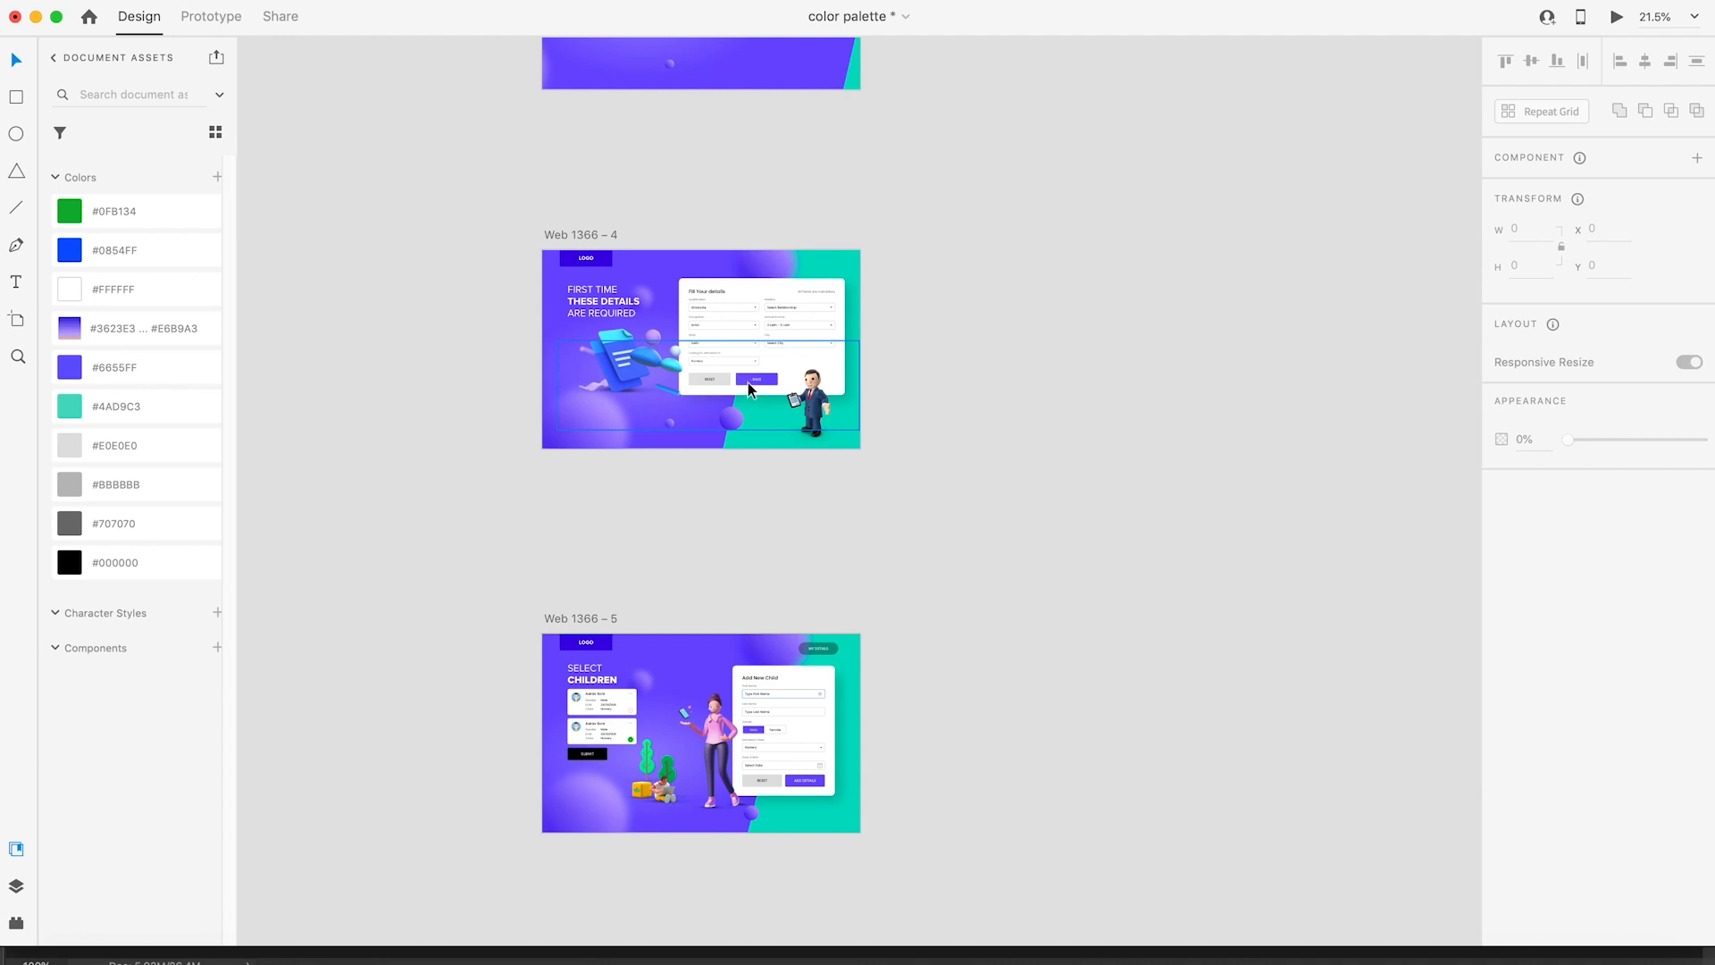
Step: Link the details form card on Web 1366 – 4 to Web 1366 – 5 with a Tap trigger, Auto-Animate, Ease In-Out and 0.6 s
left_click(701, 282)
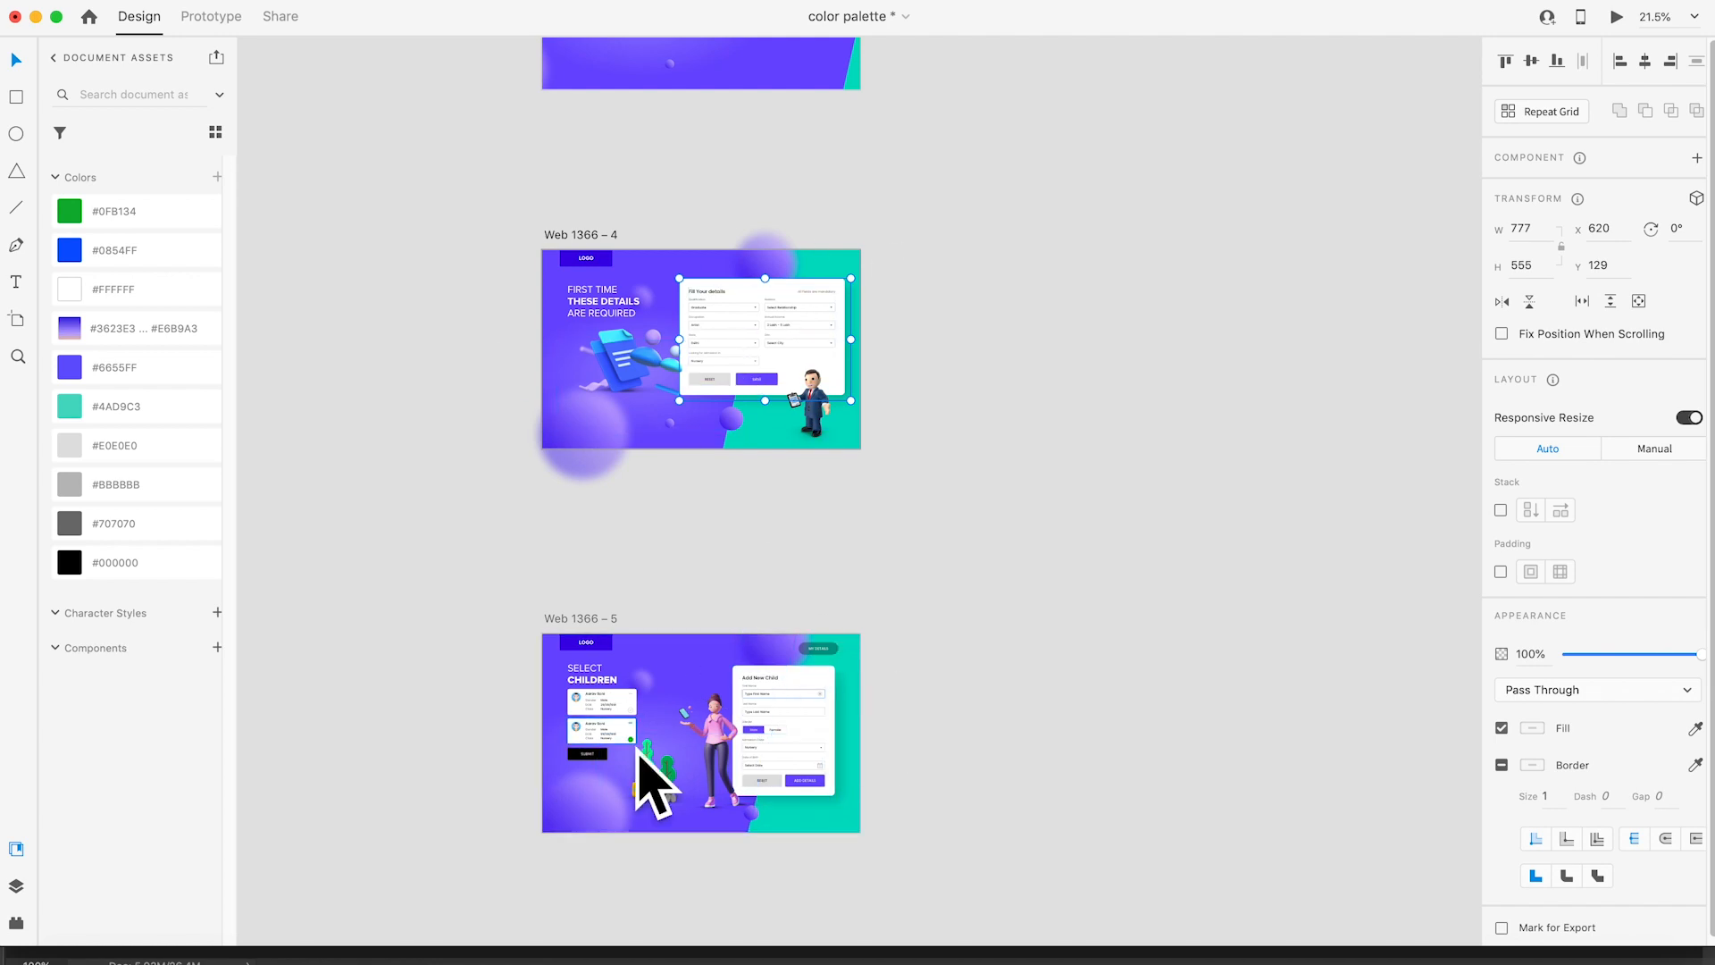
left_click(241, 37)
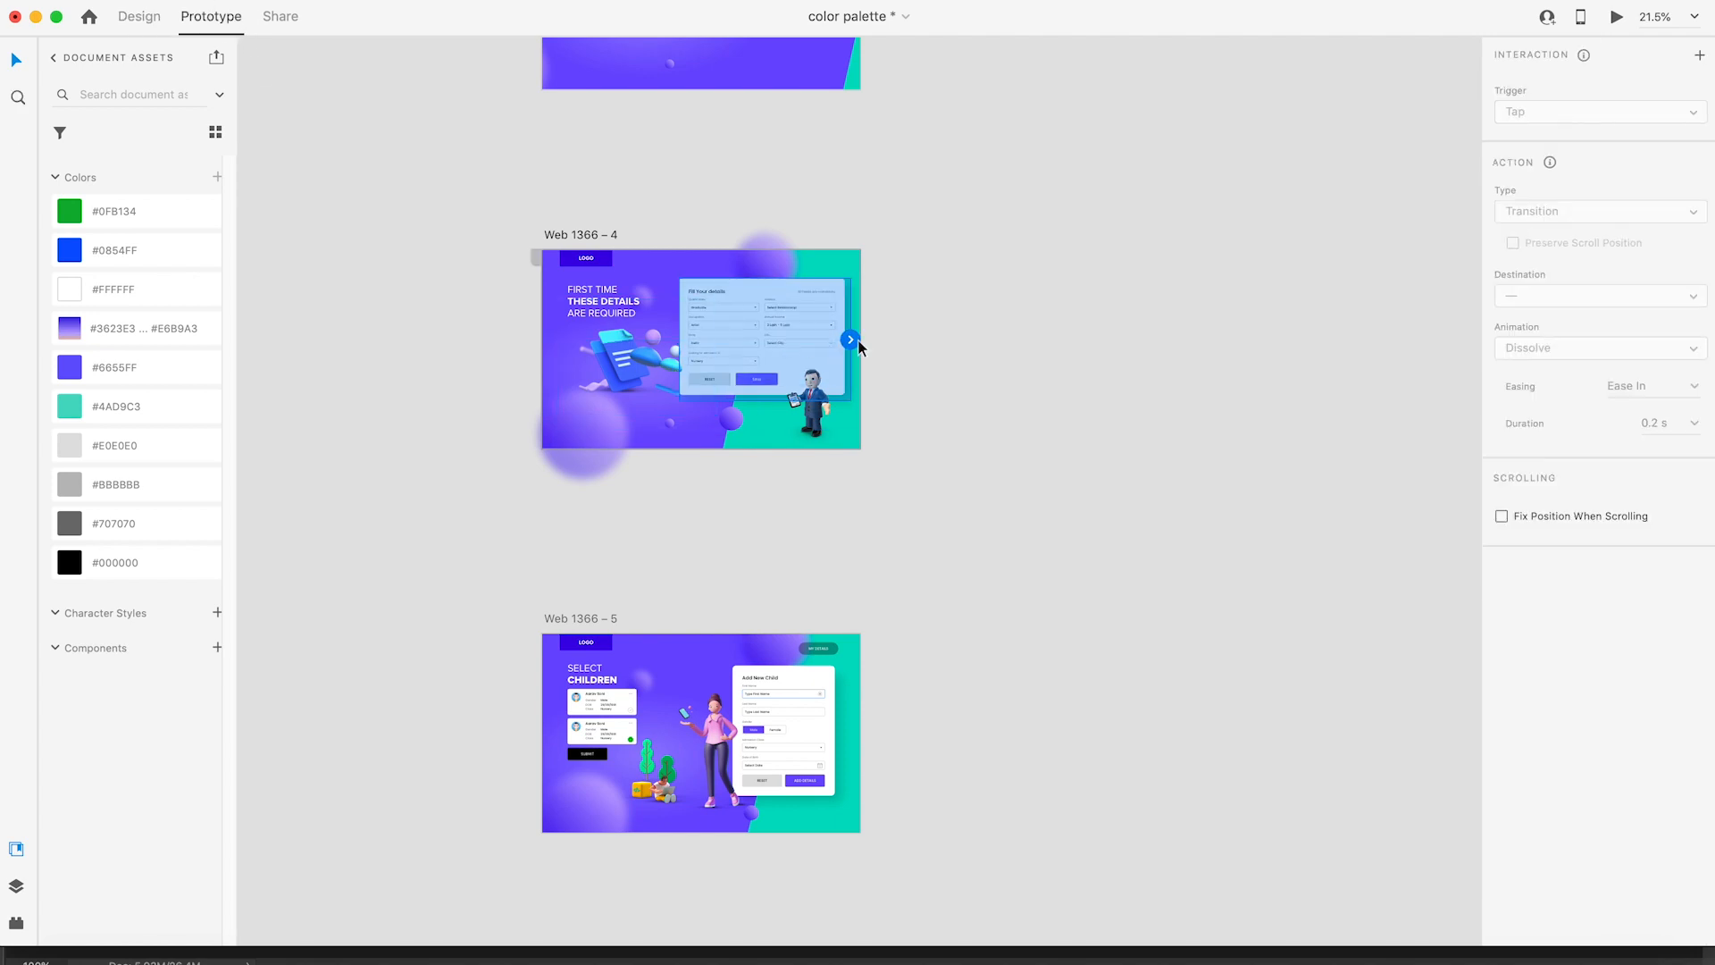
left_click_drag(849, 340, 702, 628)
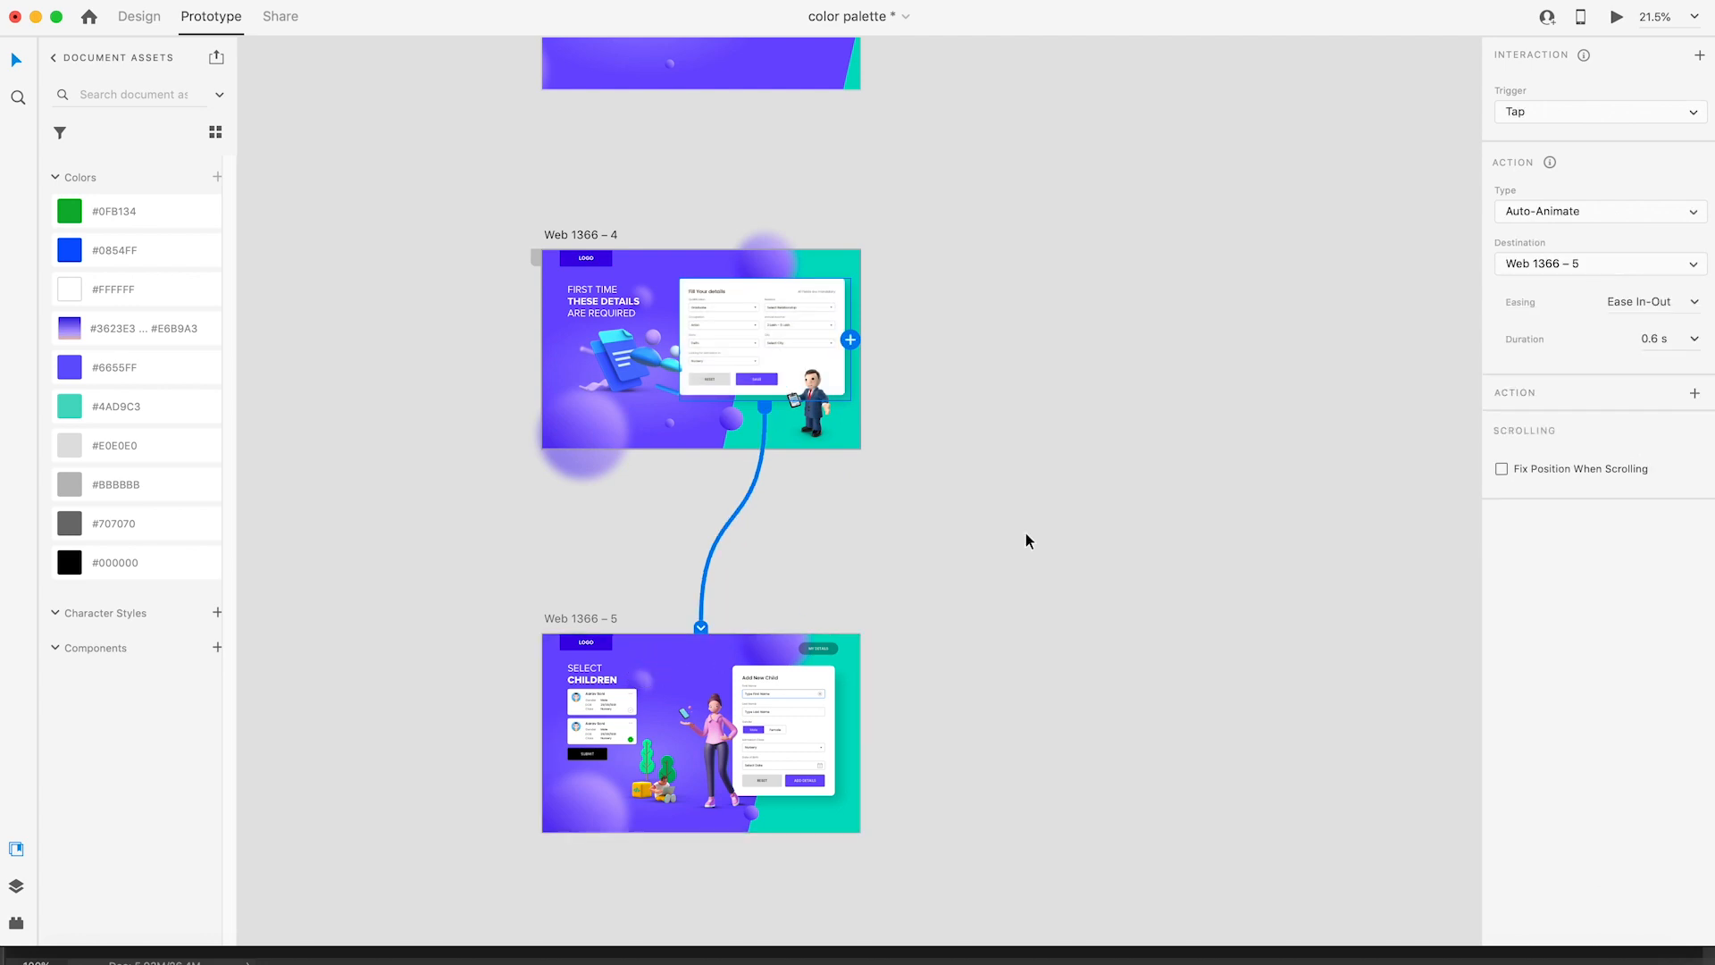
Step: Copy the businessman from Web 1366 – 4 into Web 1366 – 5 and move him just out of view below that artboard's lower edge
key("z")
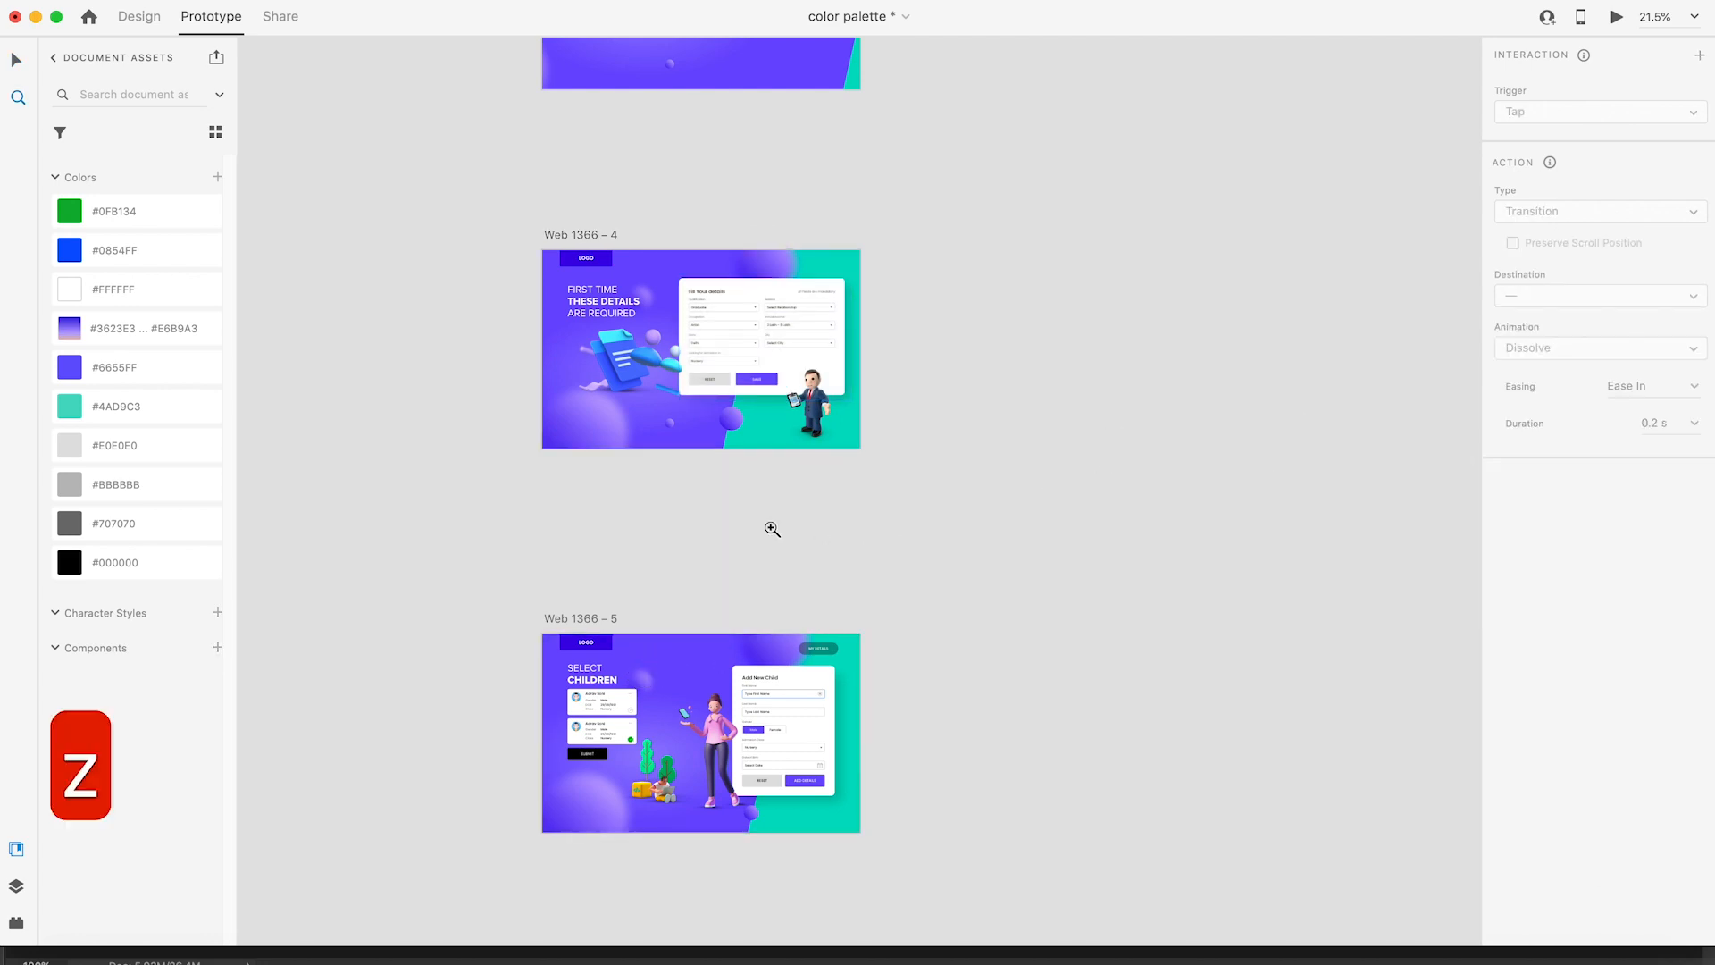
left_click(761, 503)
key("v")
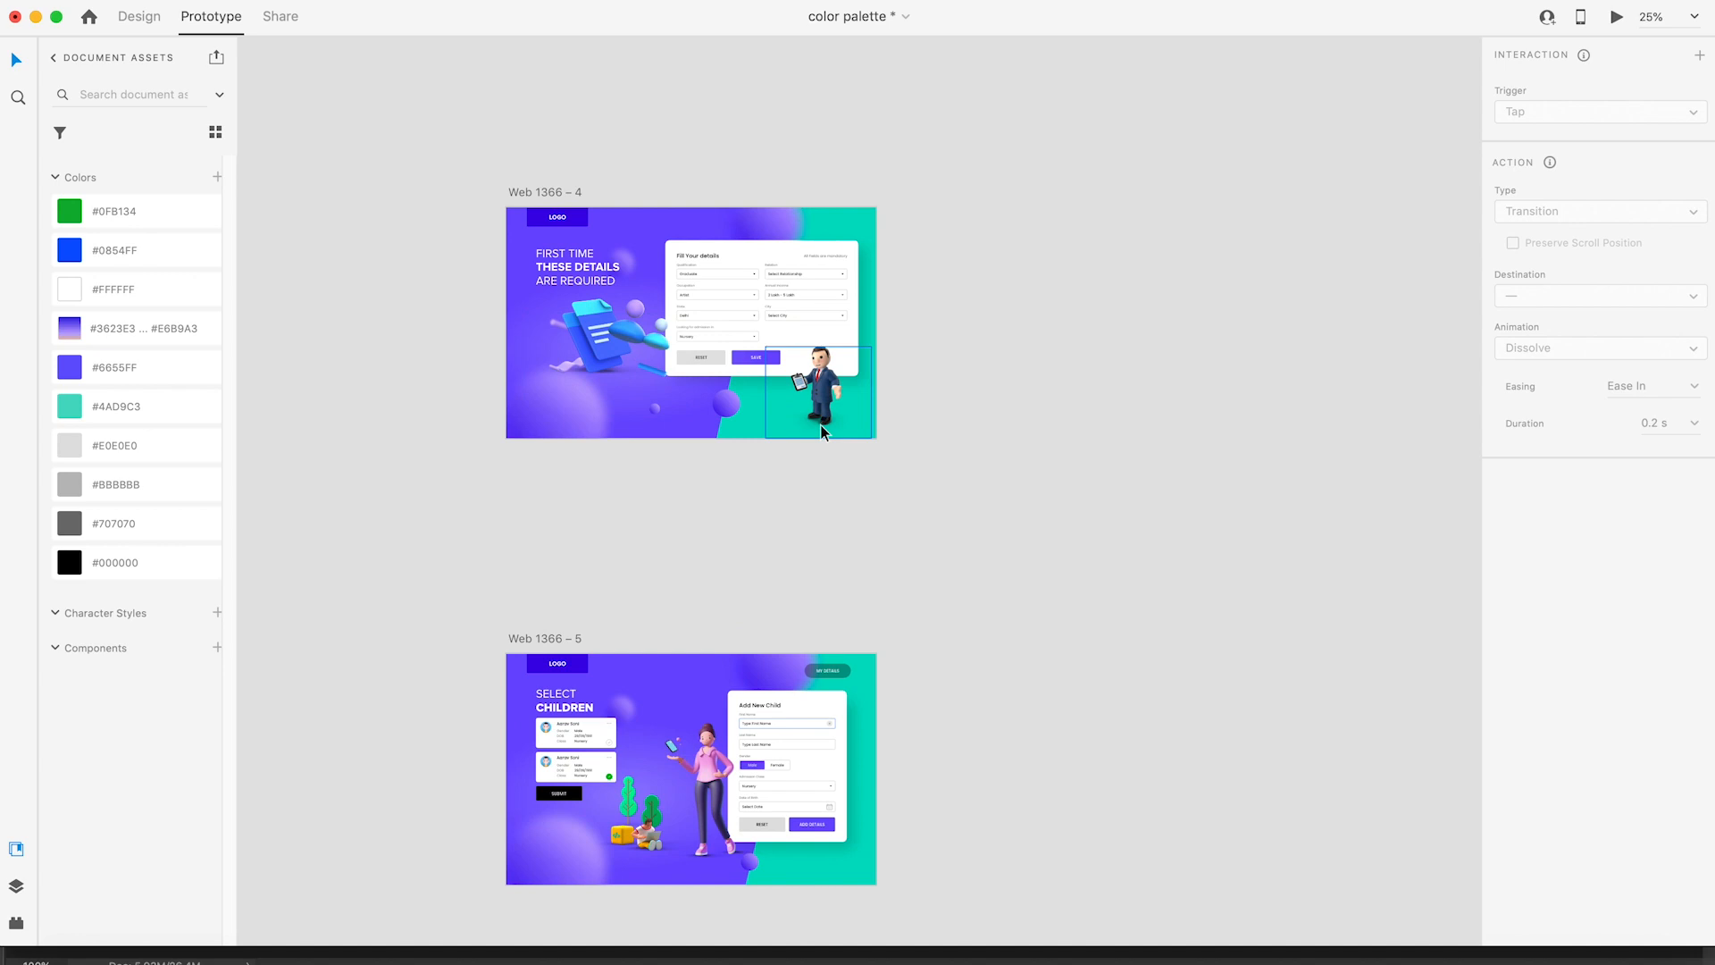
left_click(822, 422)
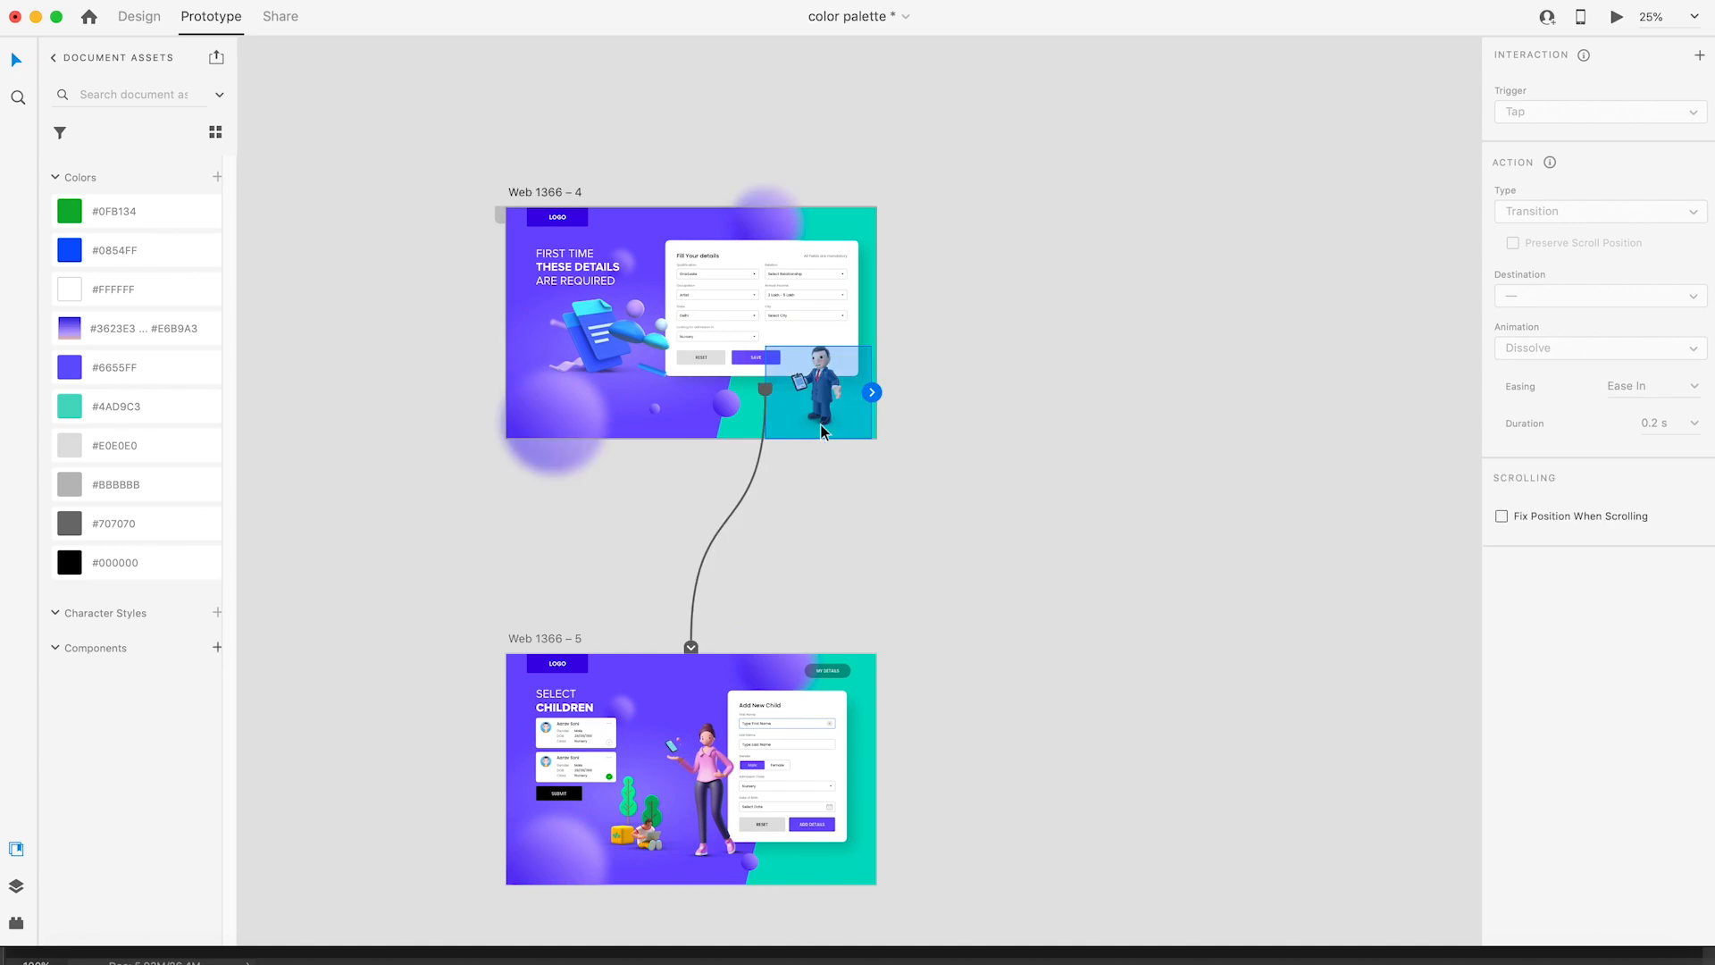
left_click(146, 27)
key("super+c")
key("space")
left_click_drag(871, 555, 858, 298)
left_click(480, 379)
key("super+v")
left_click_drag(793, 590, 793, 672)
left_click(952, 600)
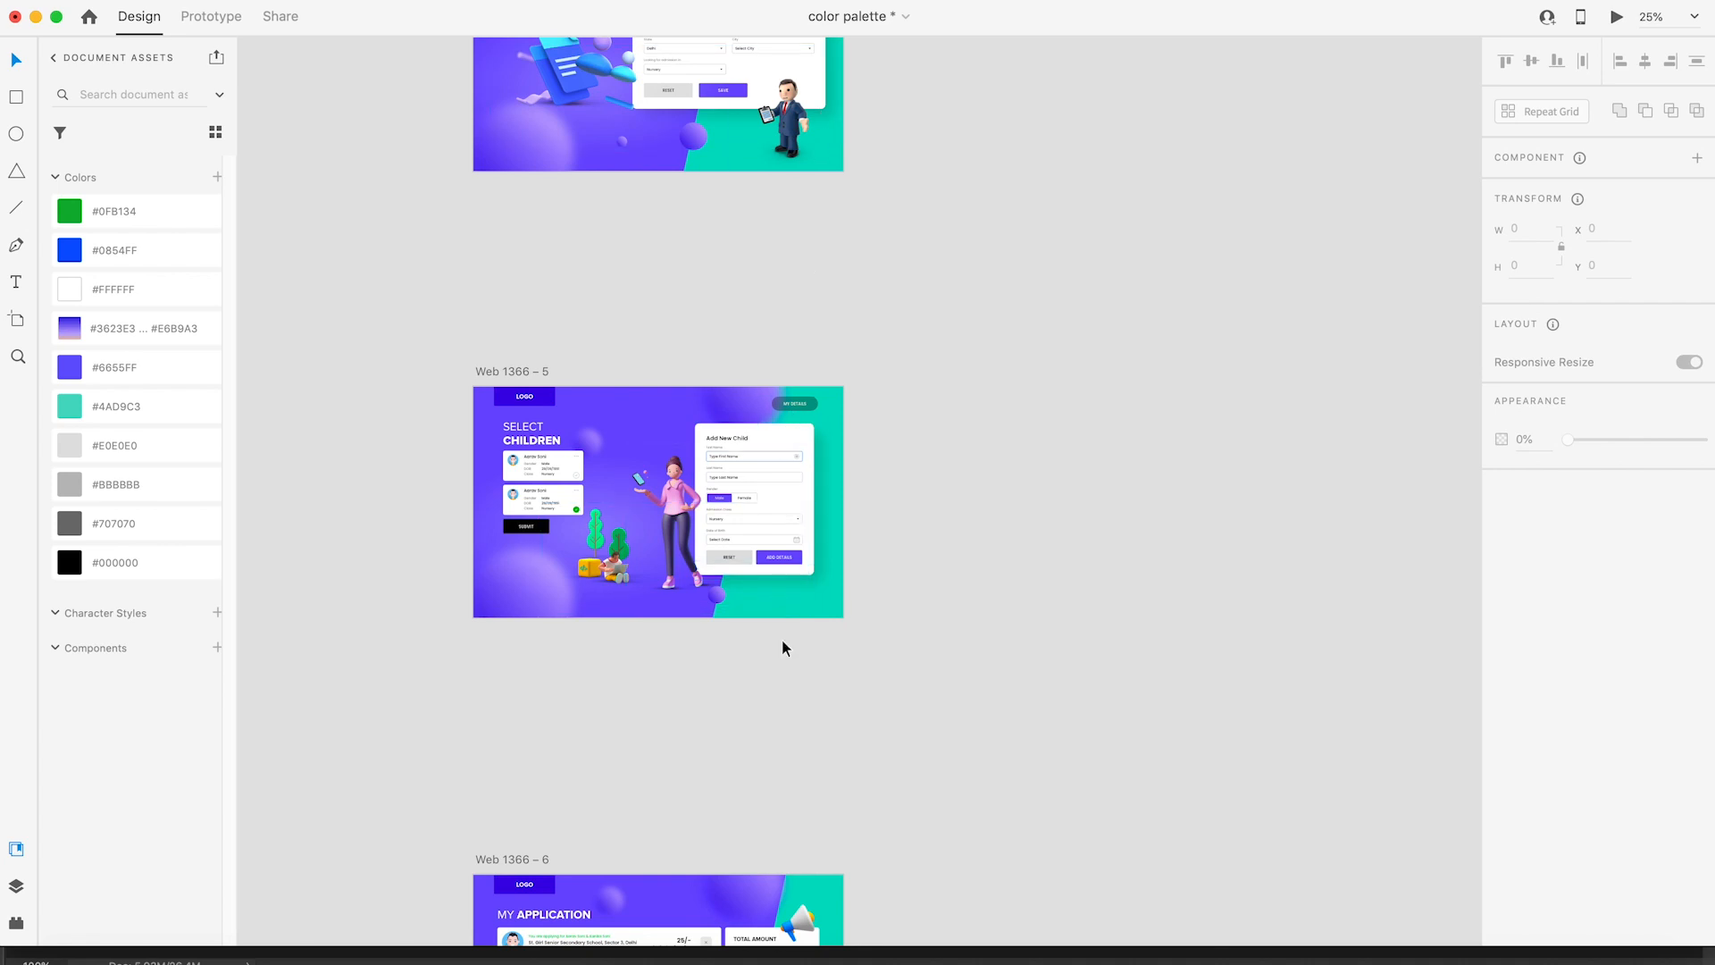
left_click(781, 613)
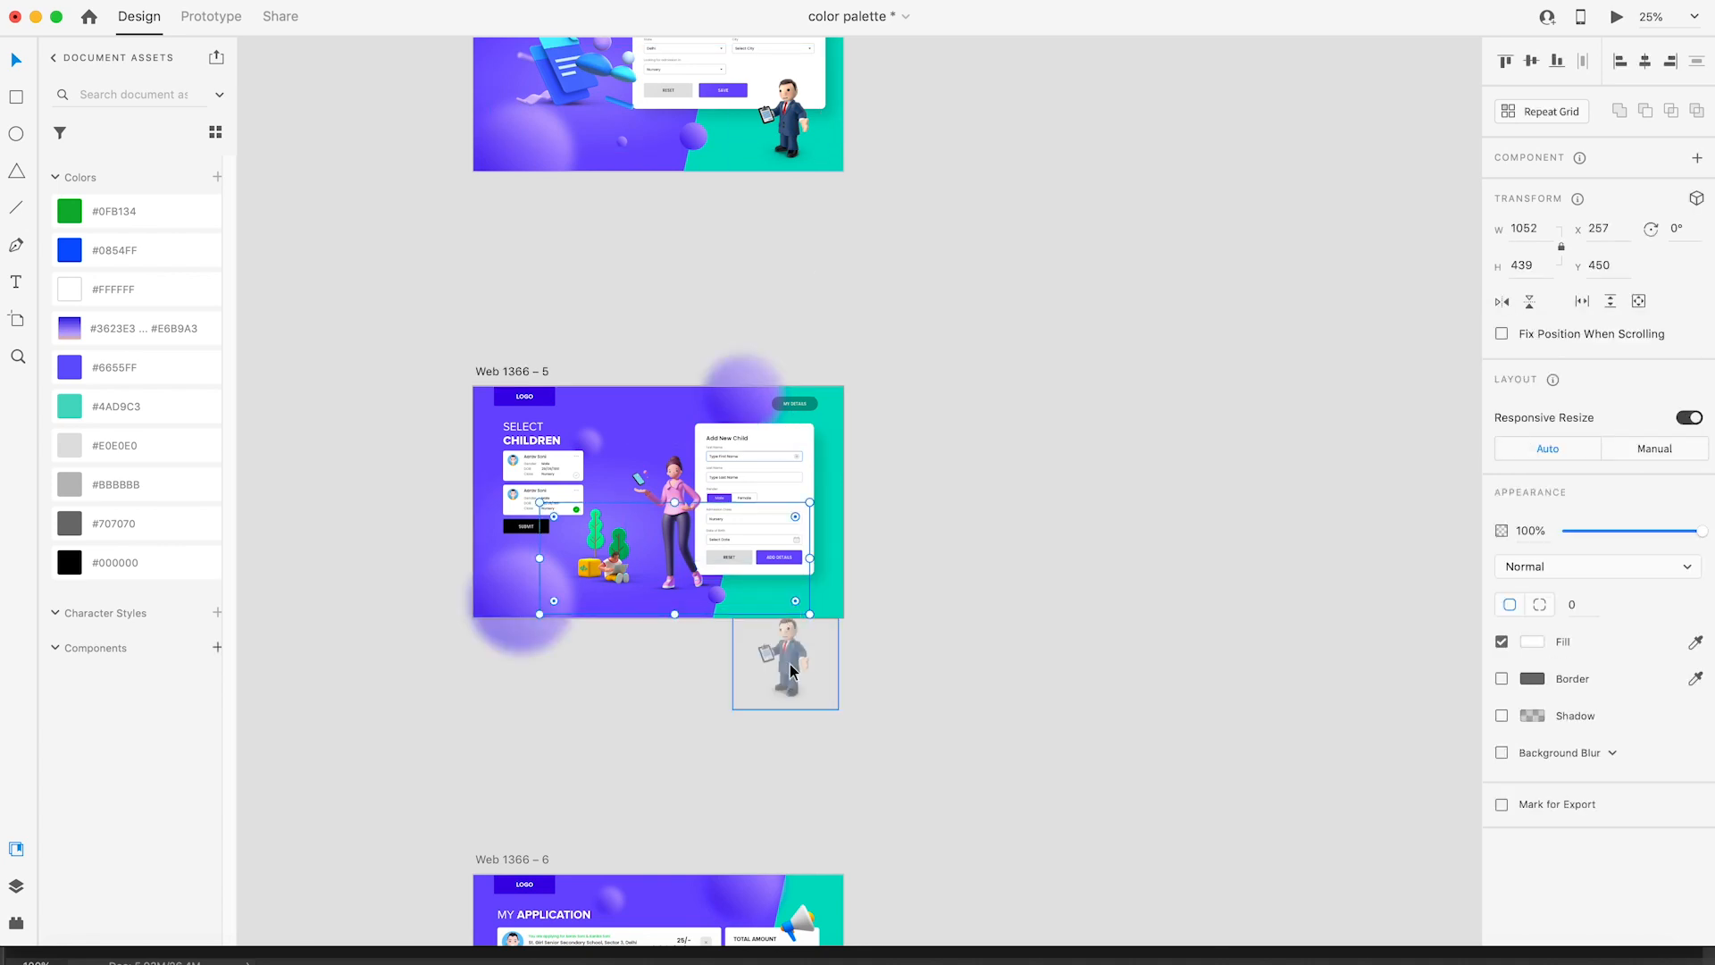
Step: Copy the Add New Child card from Web 1366 – 5 into Web 1366 – 4 and move it just outside that artboard's right edge
scroll(791, 670, "up", 3)
left_click(735, 676)
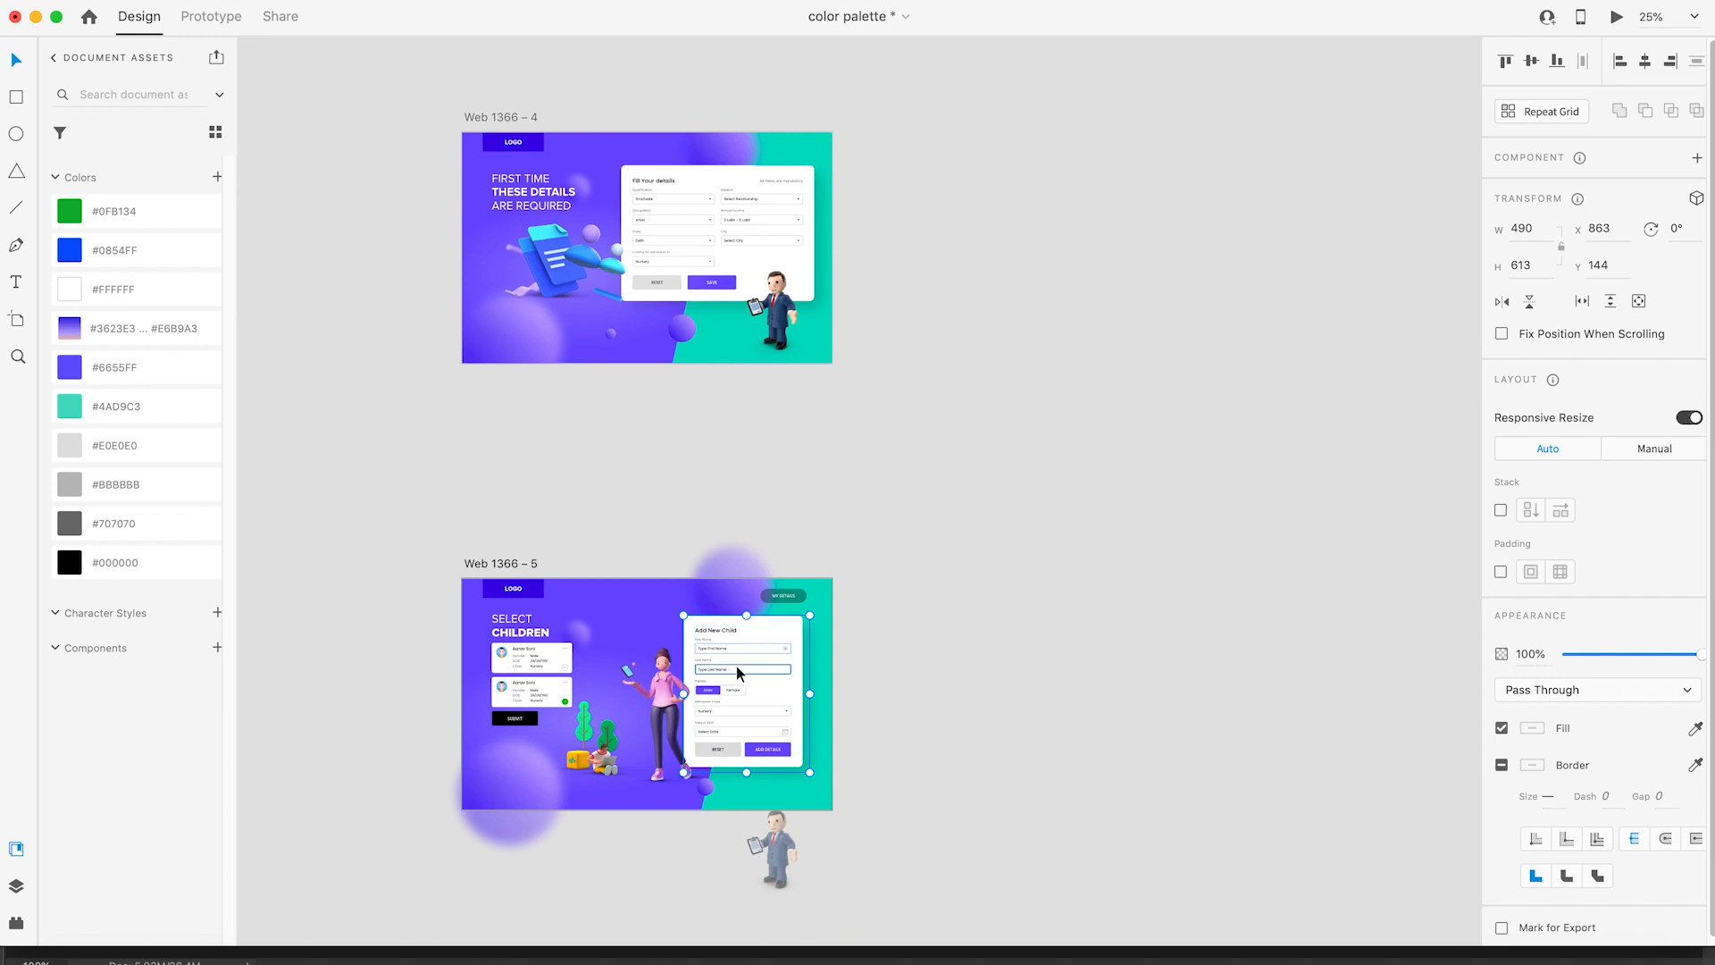
key("super+c")
scroll(768, 682, "up", 3)
left_click(751, 663)
key("super+c")
scroll(754, 658, "down", 3)
key("space")
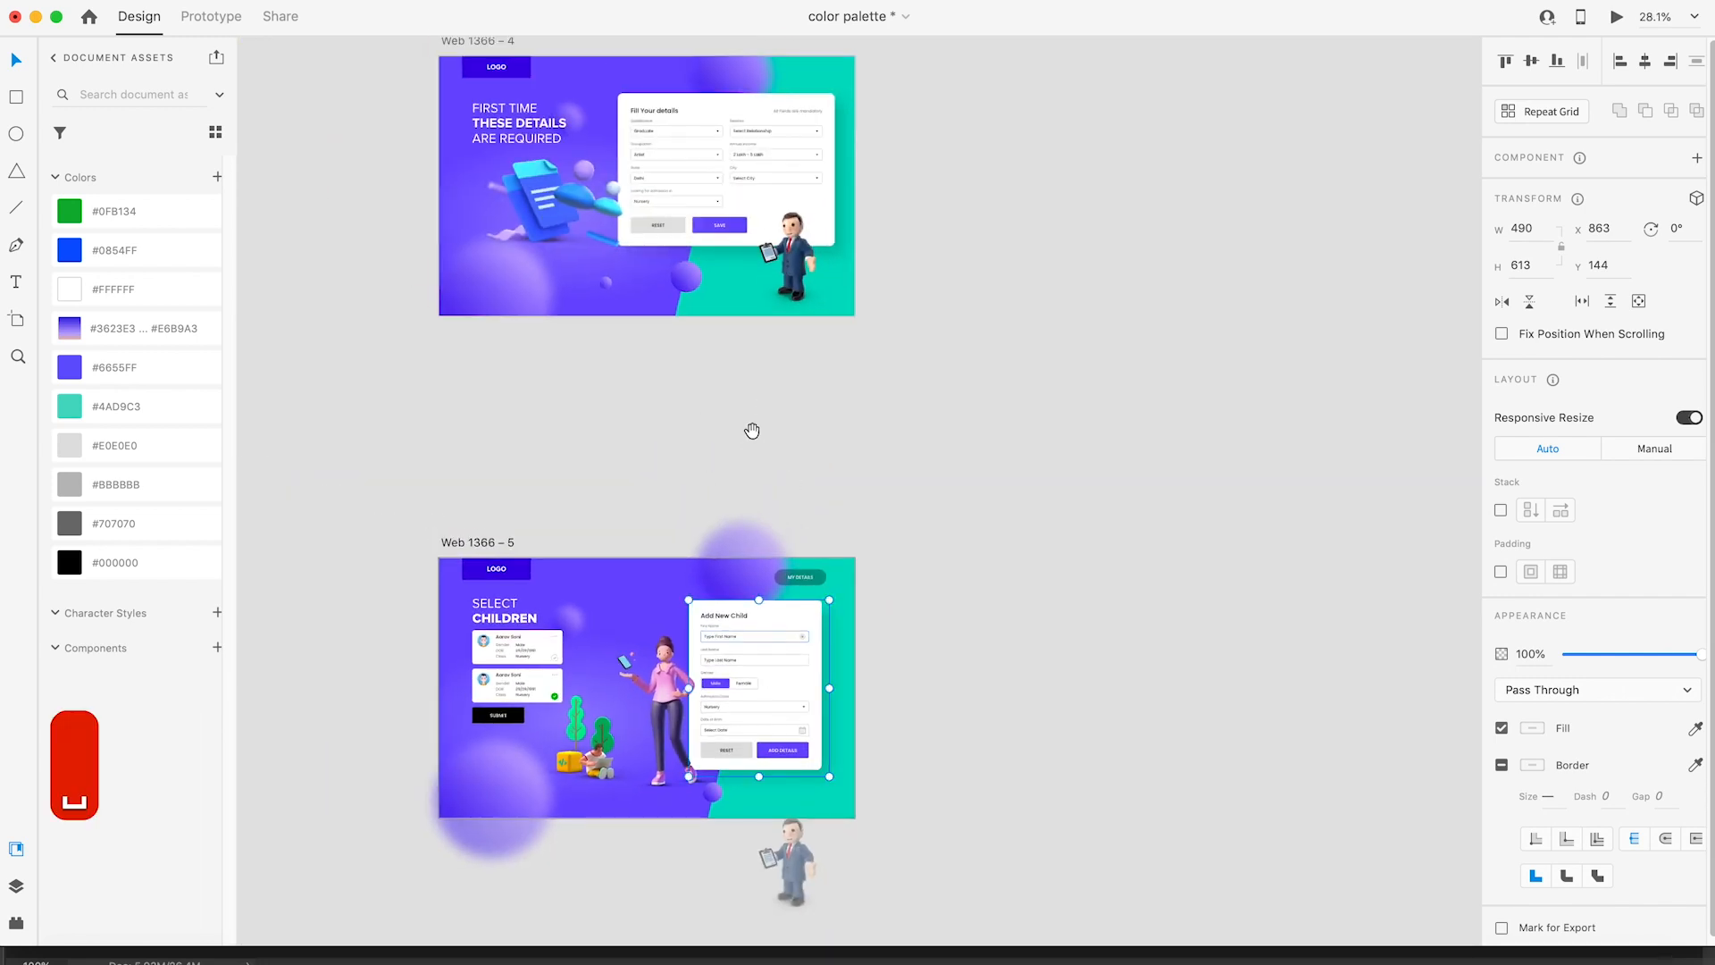
left_click_drag(753, 430, 689, 618)
left_click(397, 228)
key("super+v")
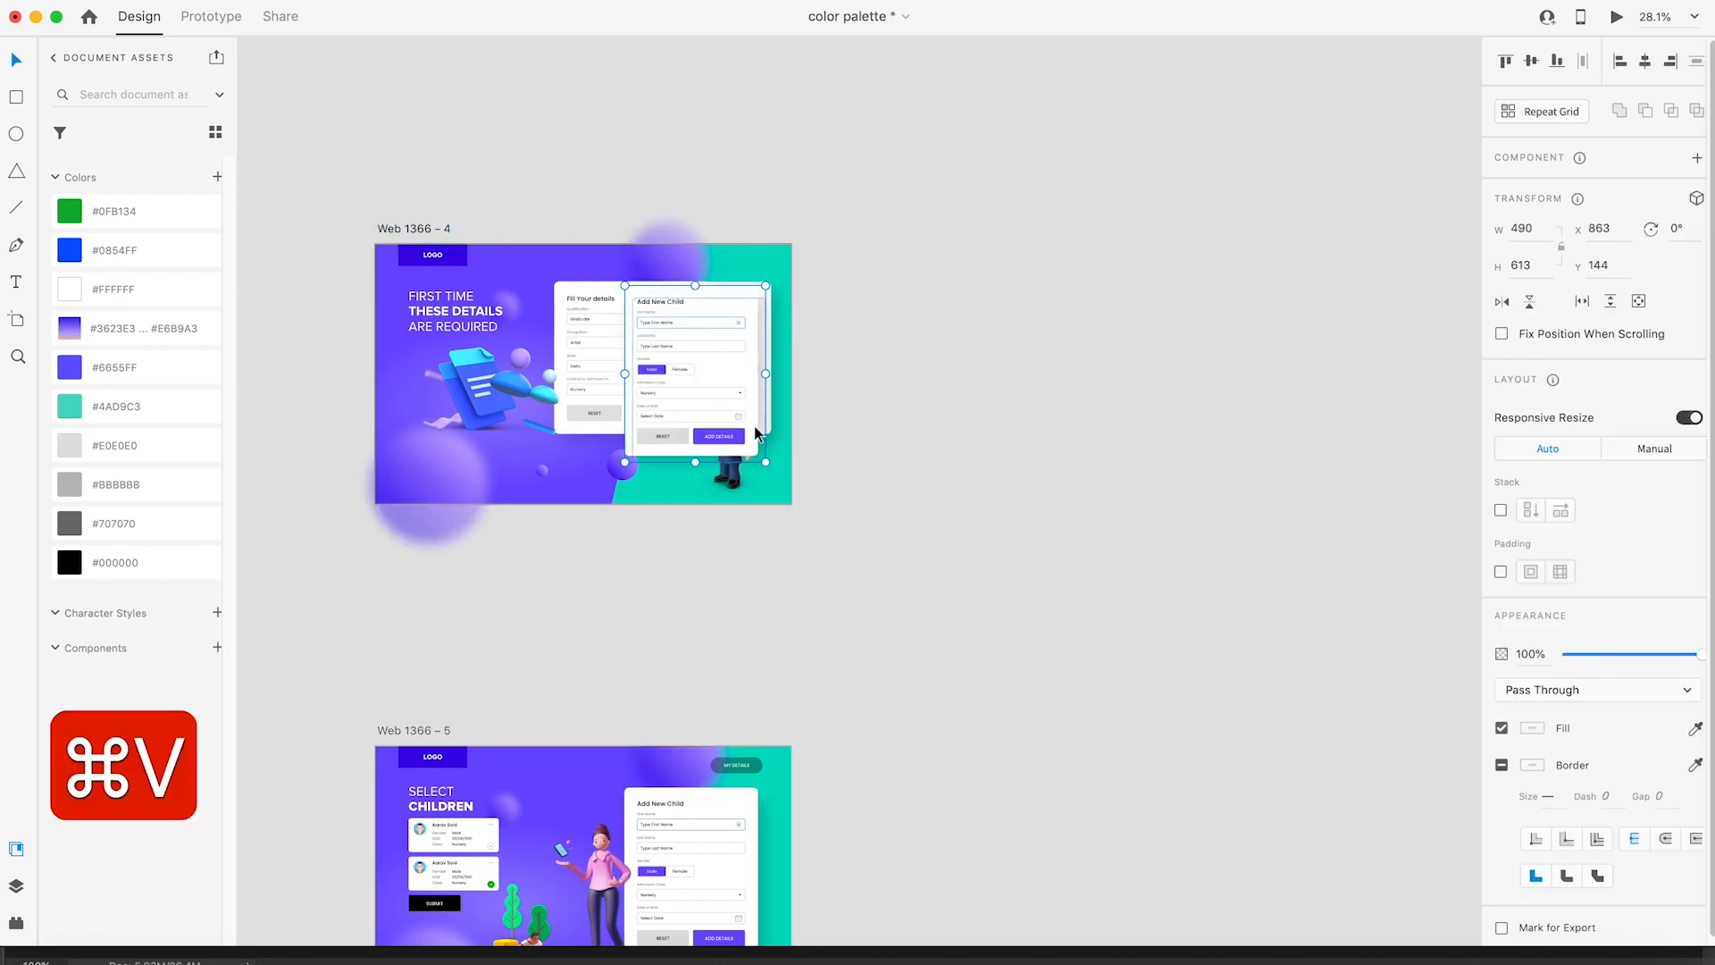
left_click_drag(668, 355, 834, 360)
key("Delete")
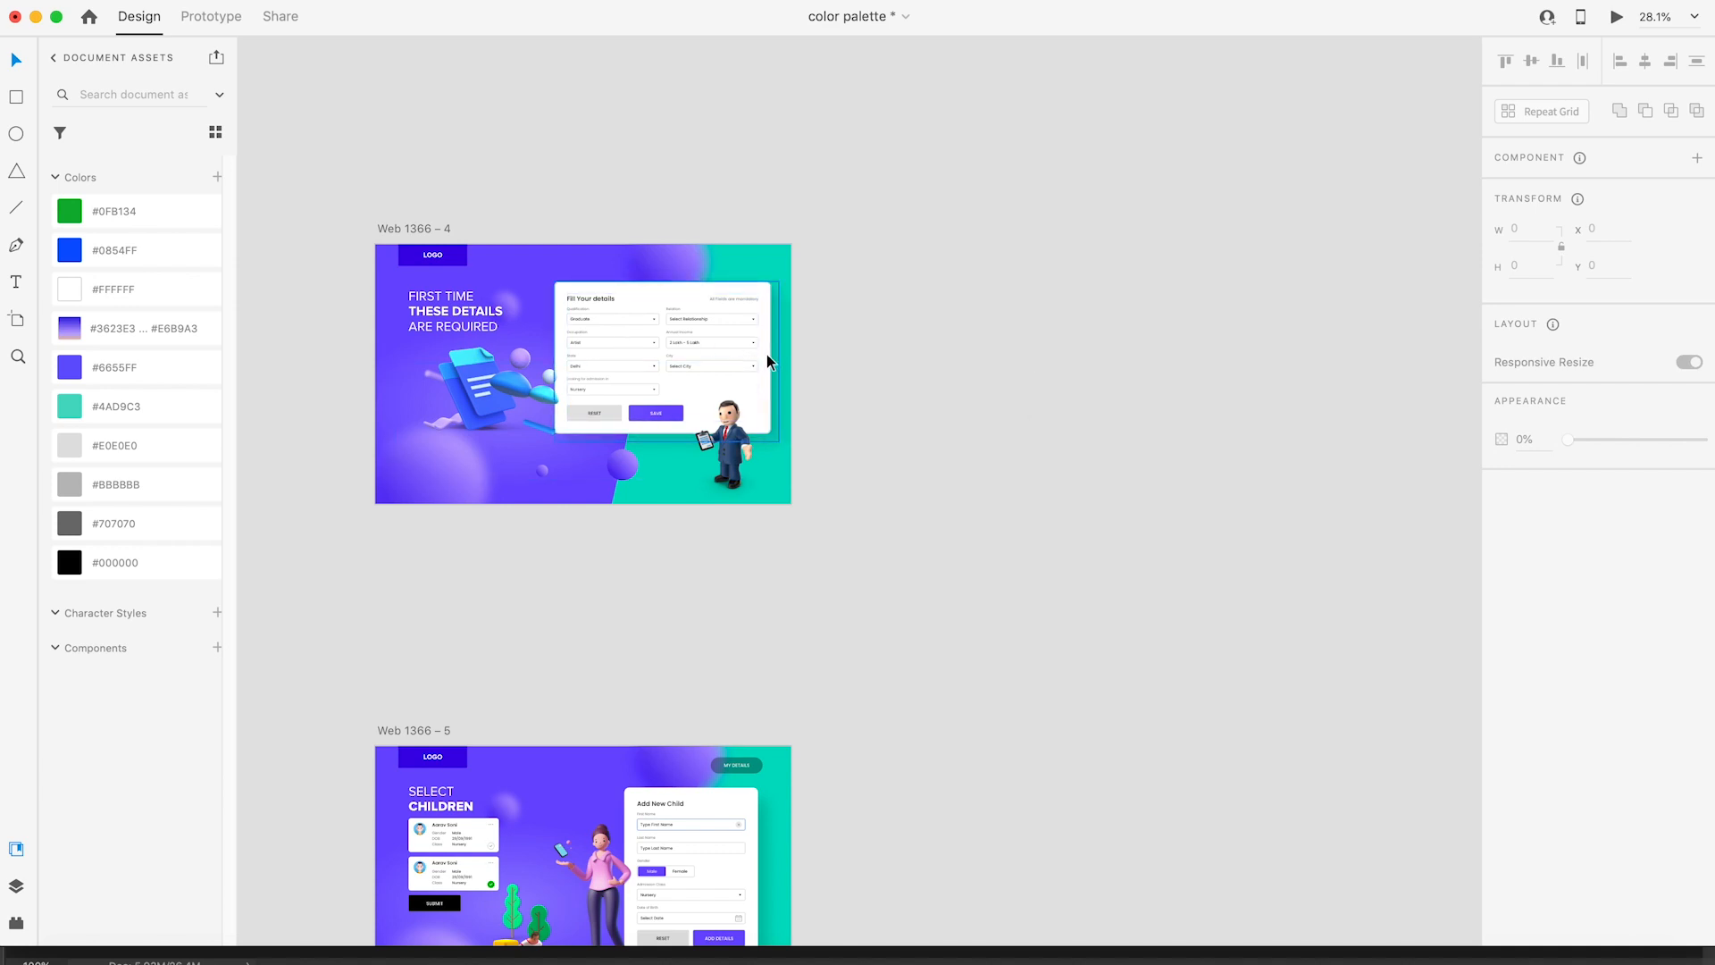
Step: Copy the Fill Your details card from Web 1366 – 4 into Web 1366 – 5 and move it above the artboard at Y -531
scroll(766, 353, "down", 2)
left_click(695, 372)
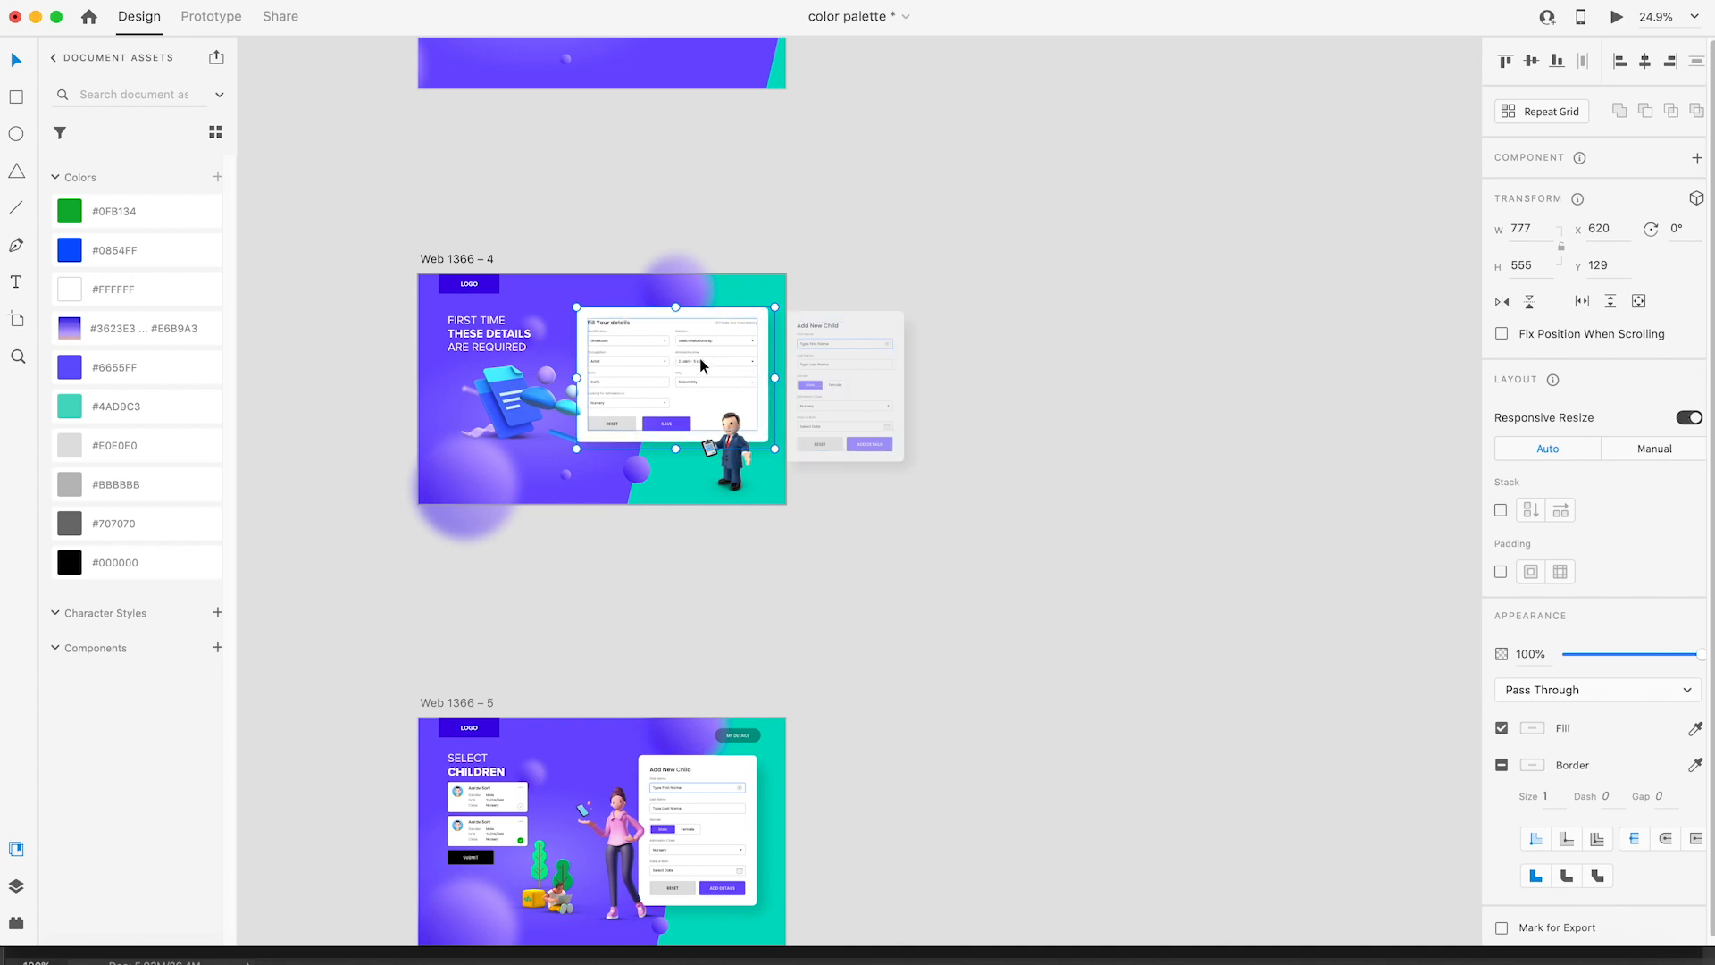
key("super+c")
left_click(454, 700)
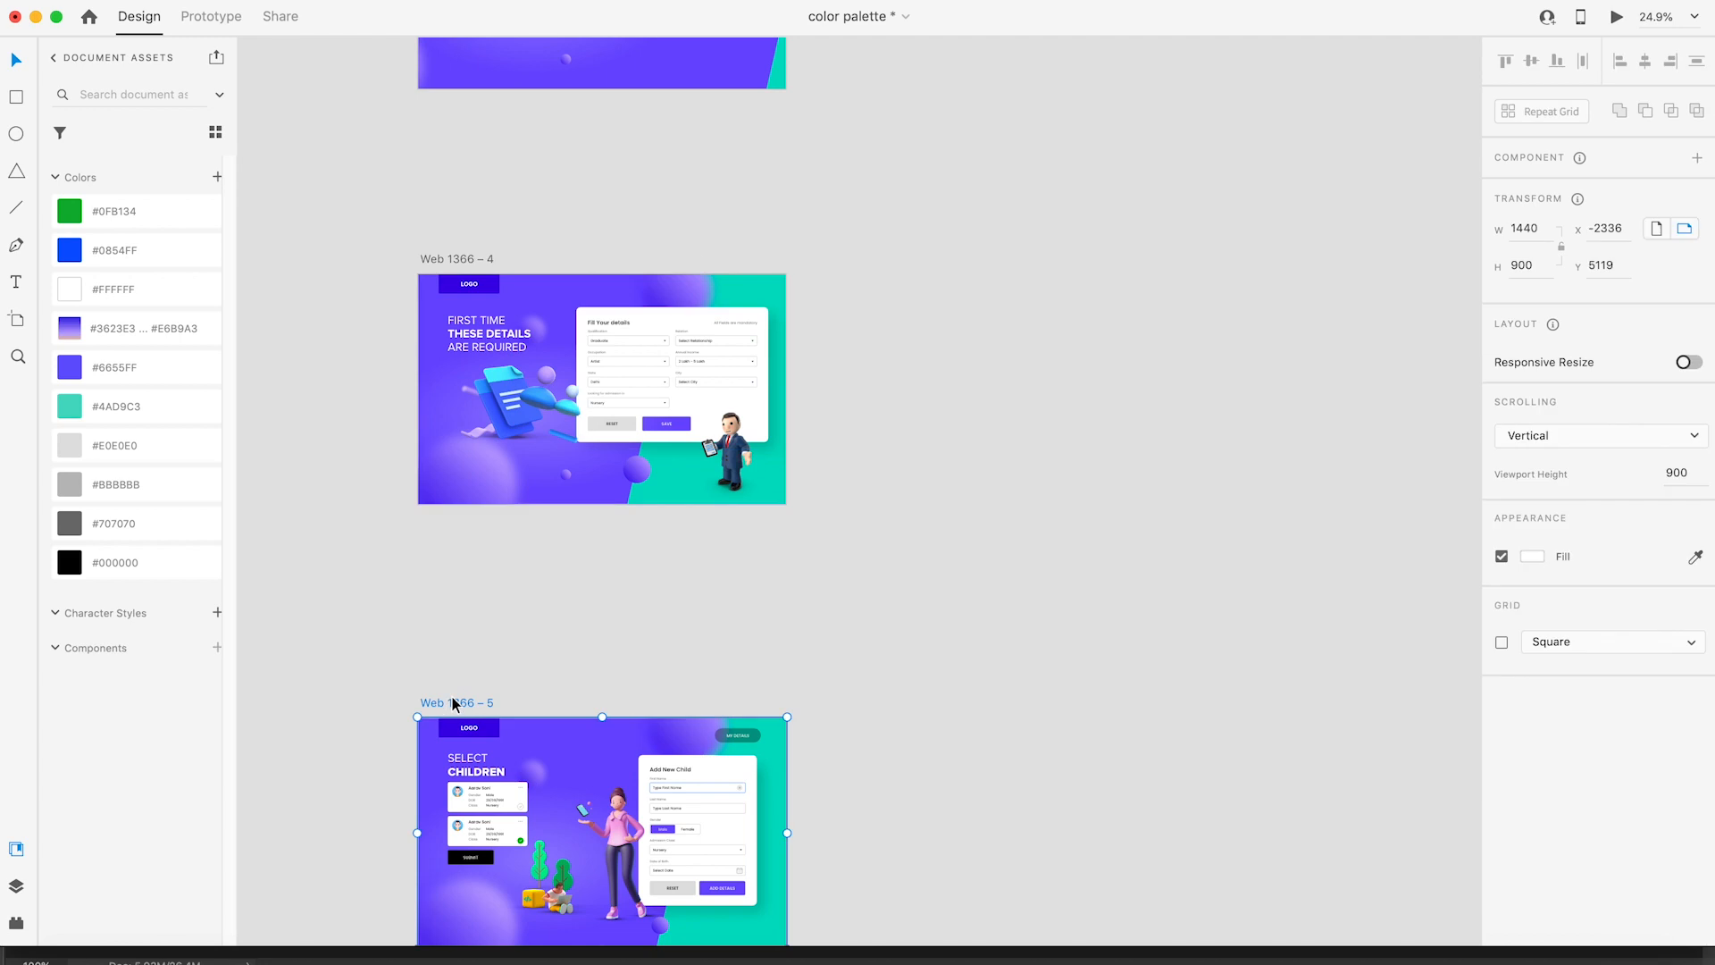
key("super+v")
left_click_drag(651, 822, 651, 653)
key("Delete")
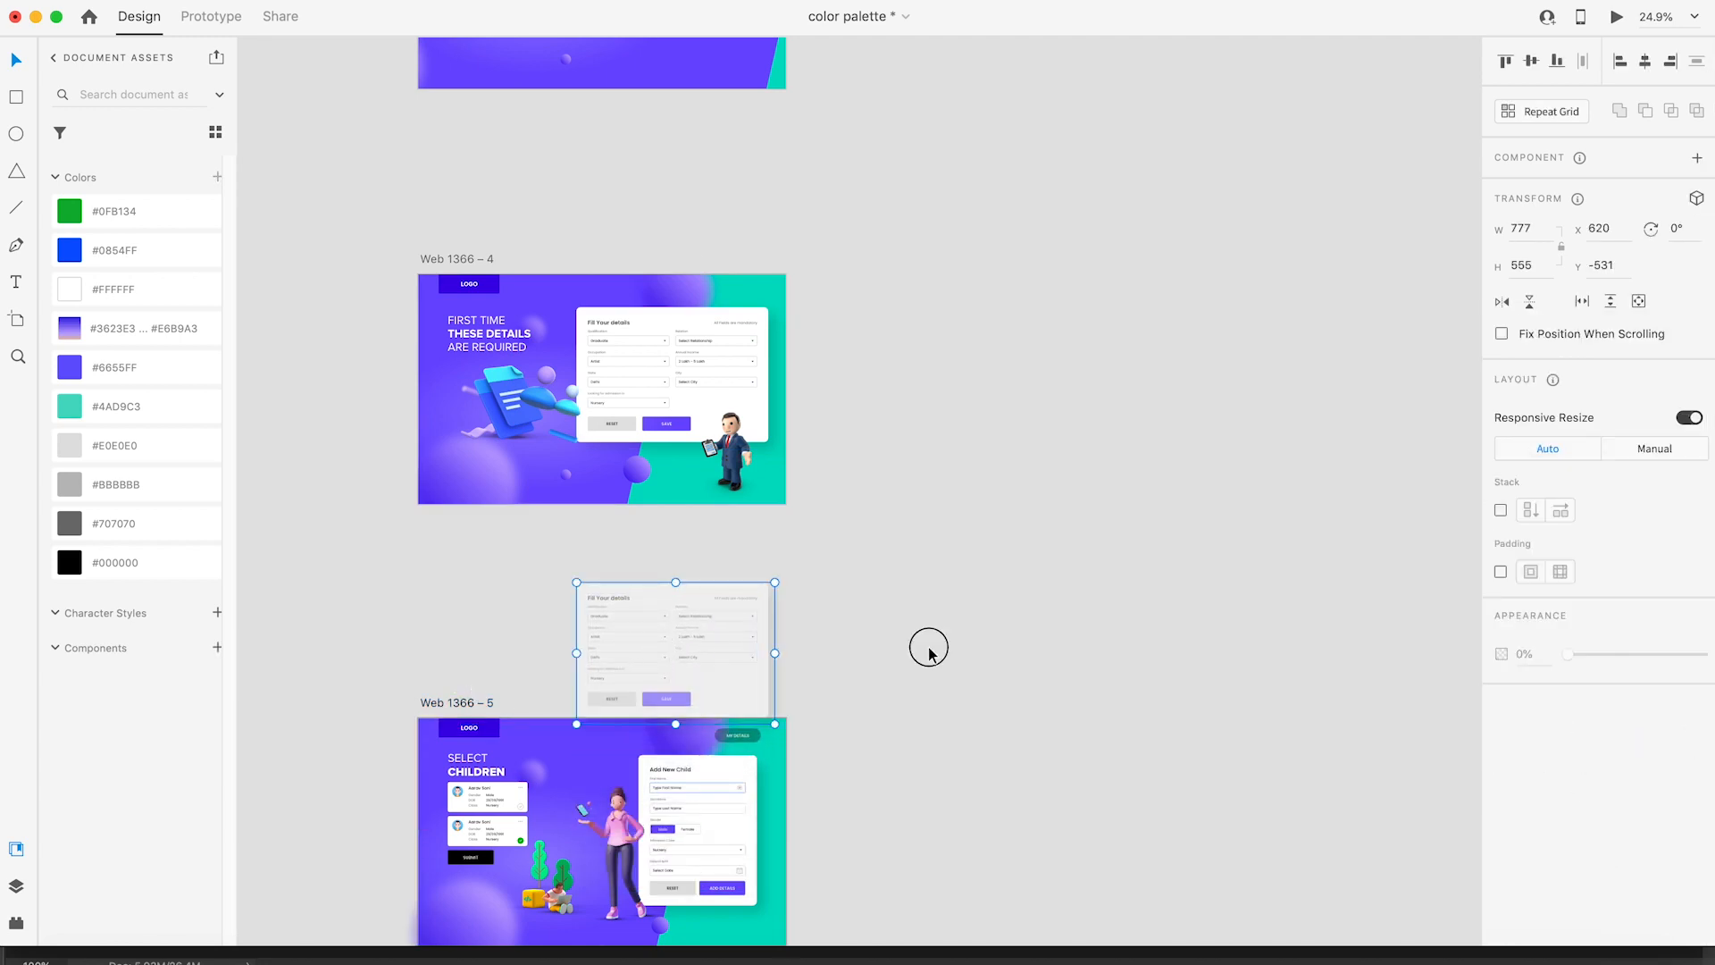
Step: Select the document illustration together with the floating spheres layer on Web 1366 – 4 and copy them
key("space")
left_click_drag(844, 817, 838, 687)
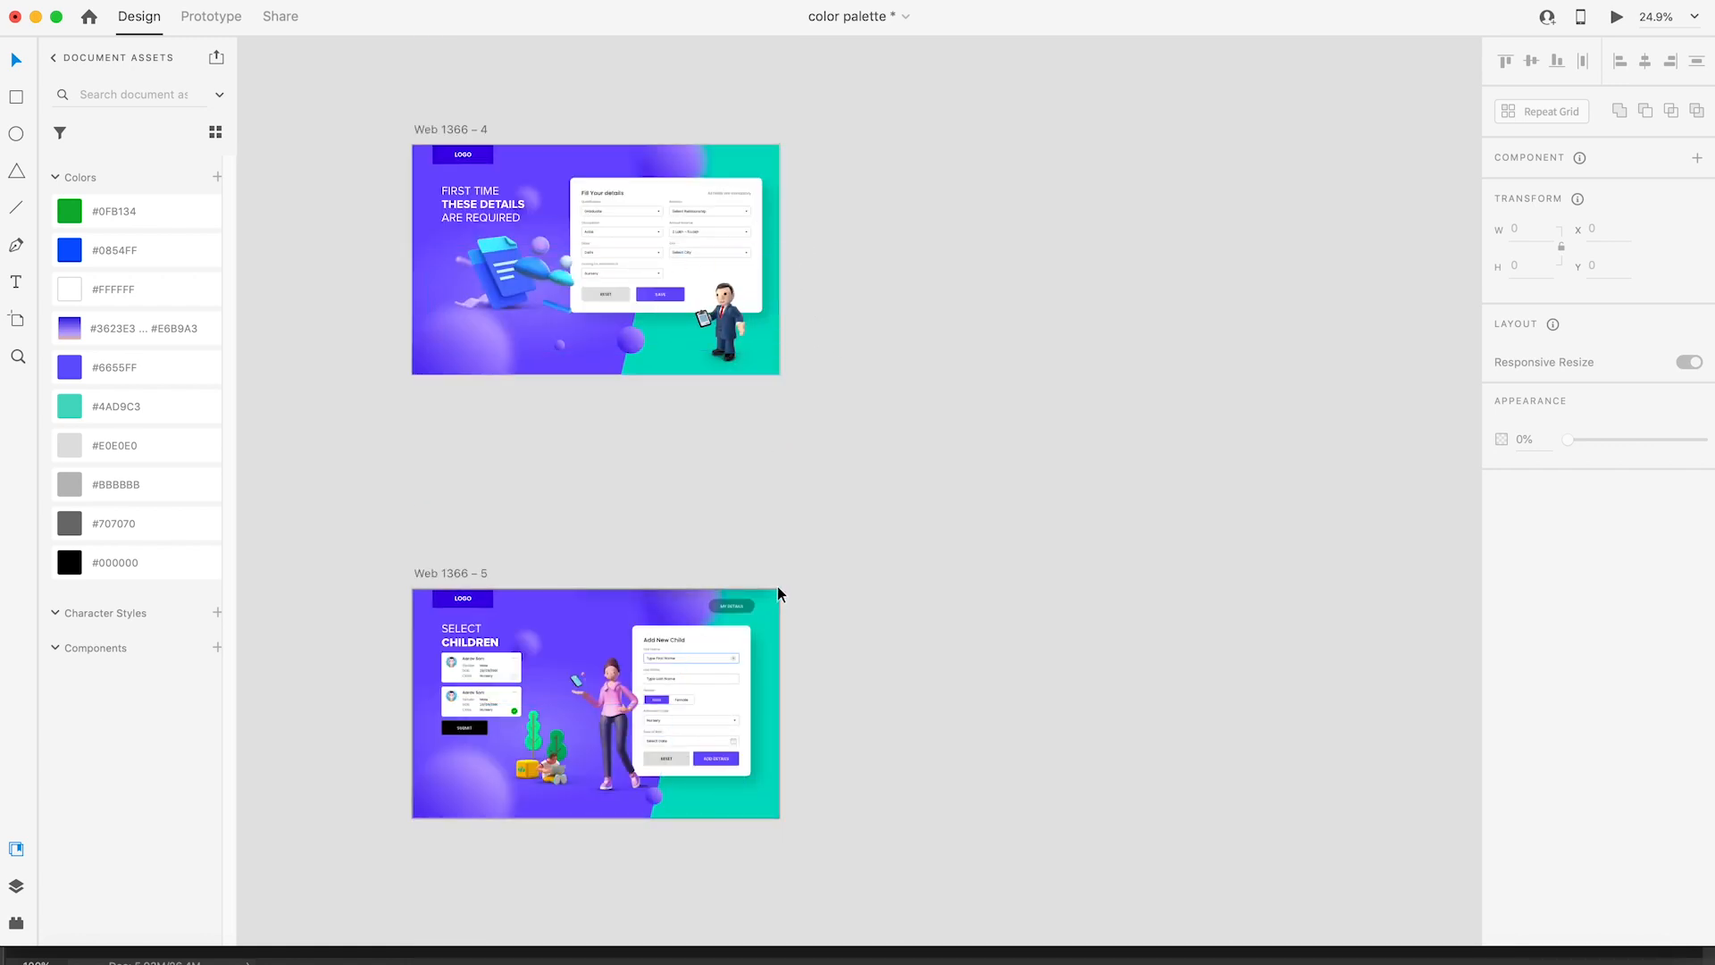
left_click(725, 362)
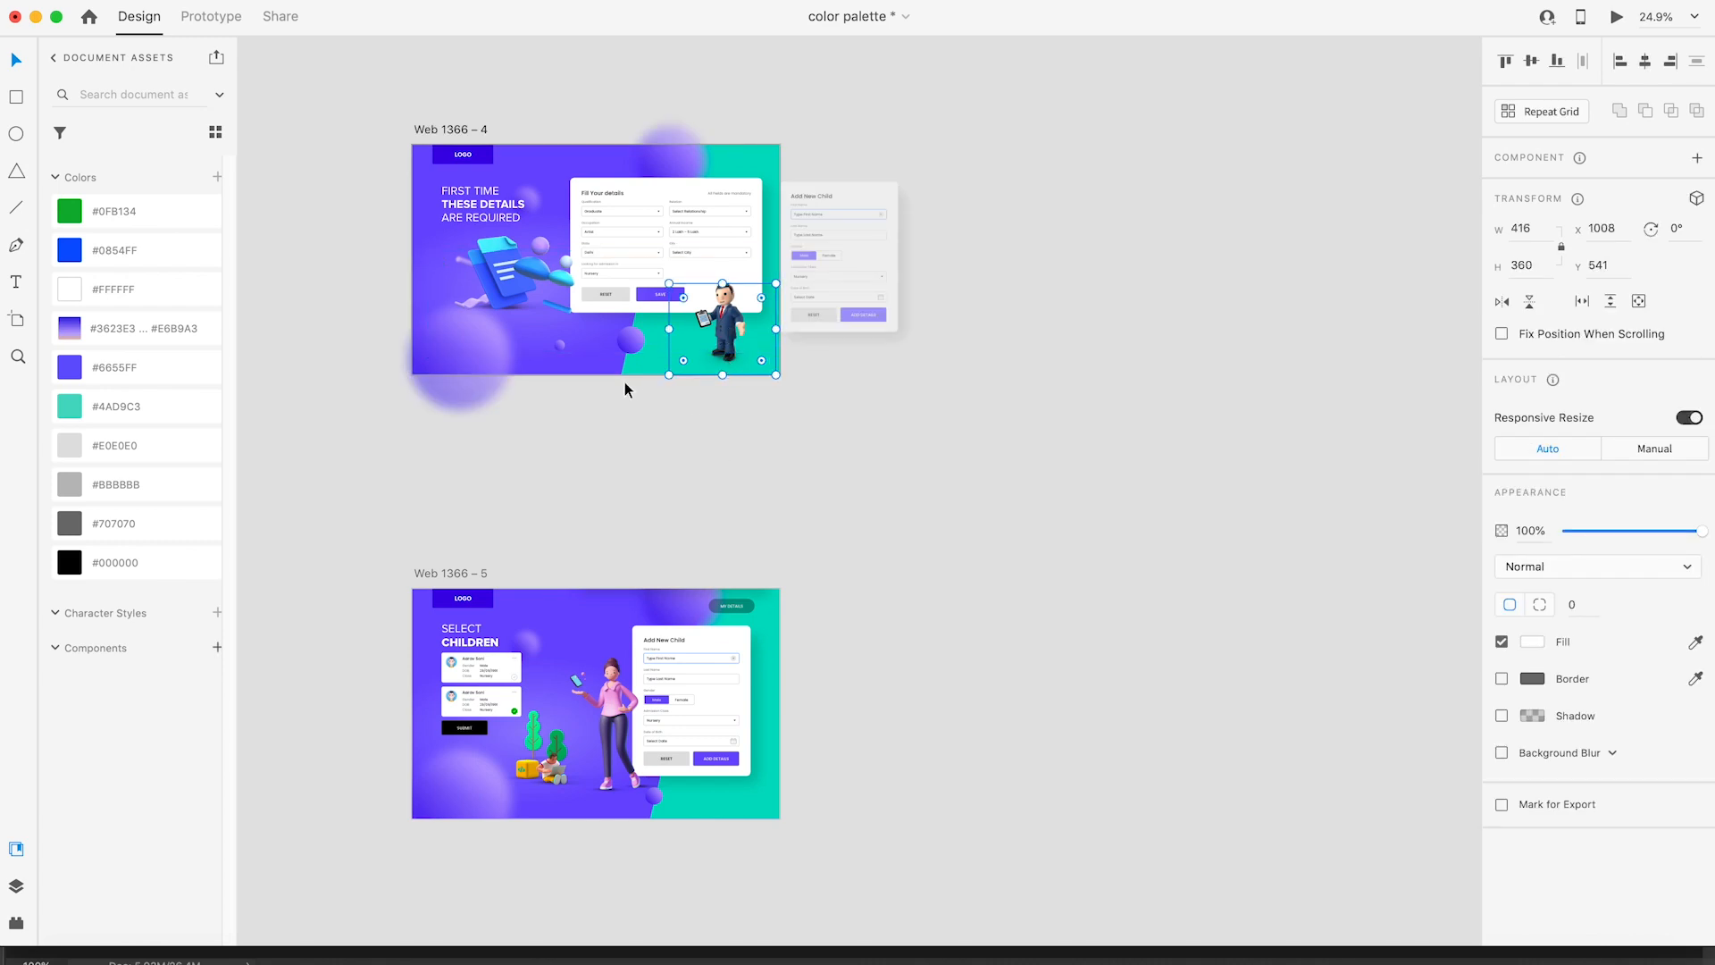
left_click(504, 282)
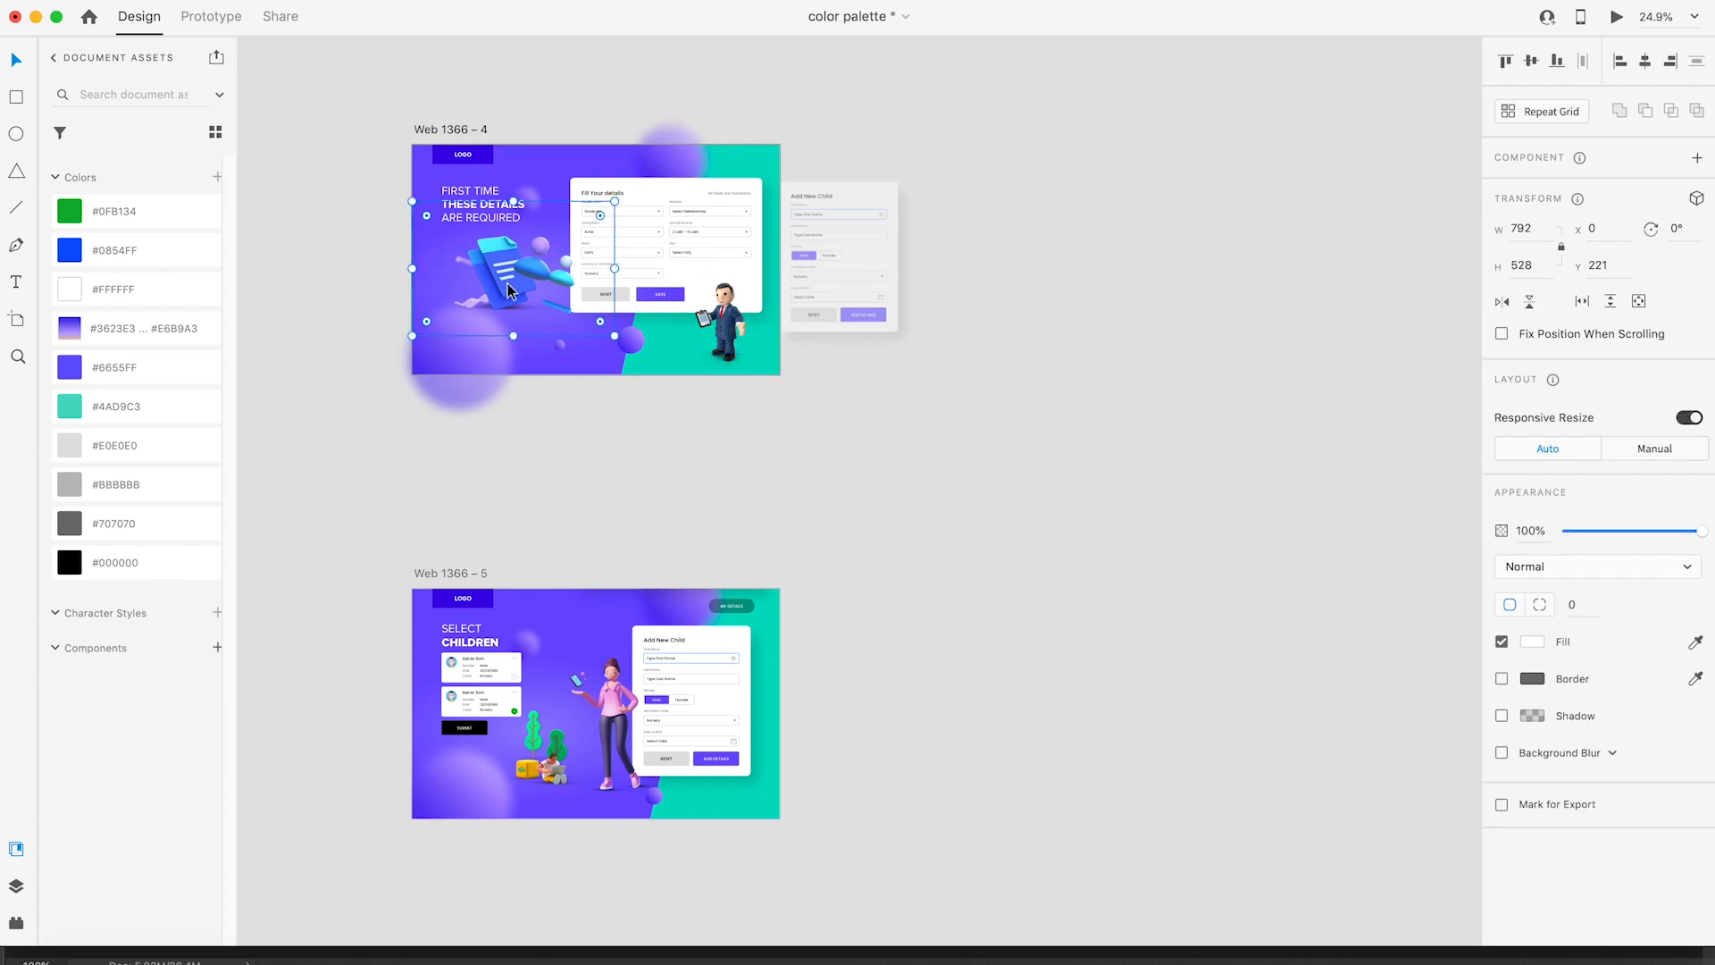
key("super+c")
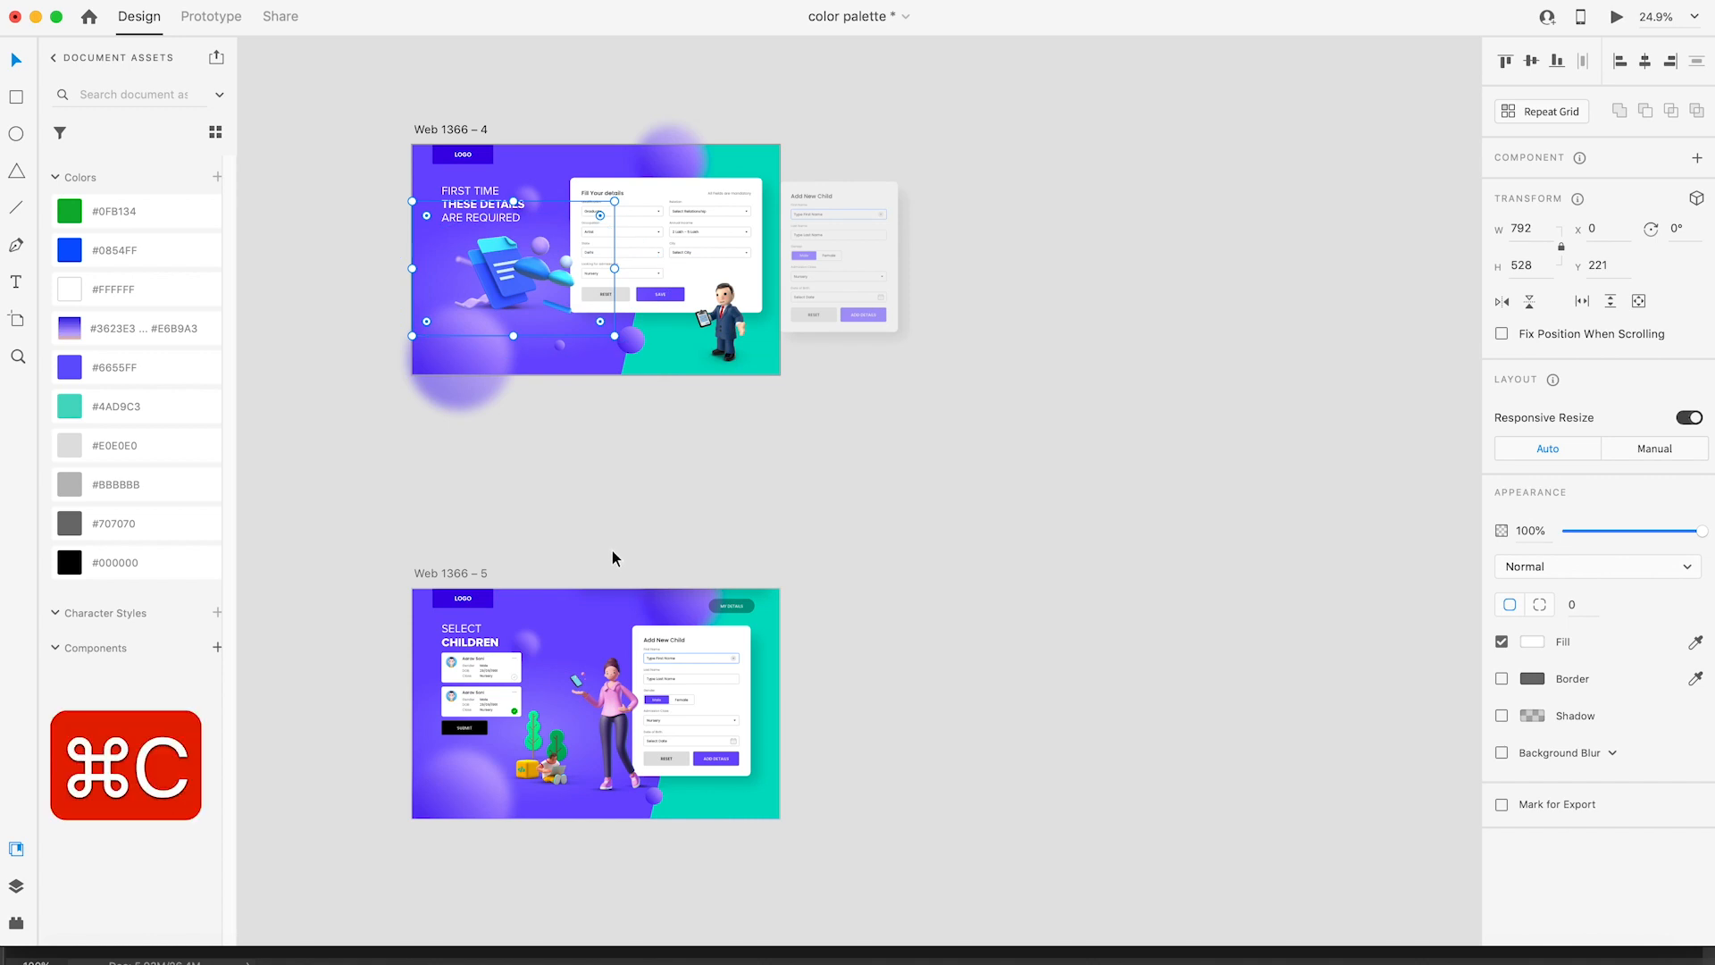
left_click(548, 350, "shift")
key("super+z")
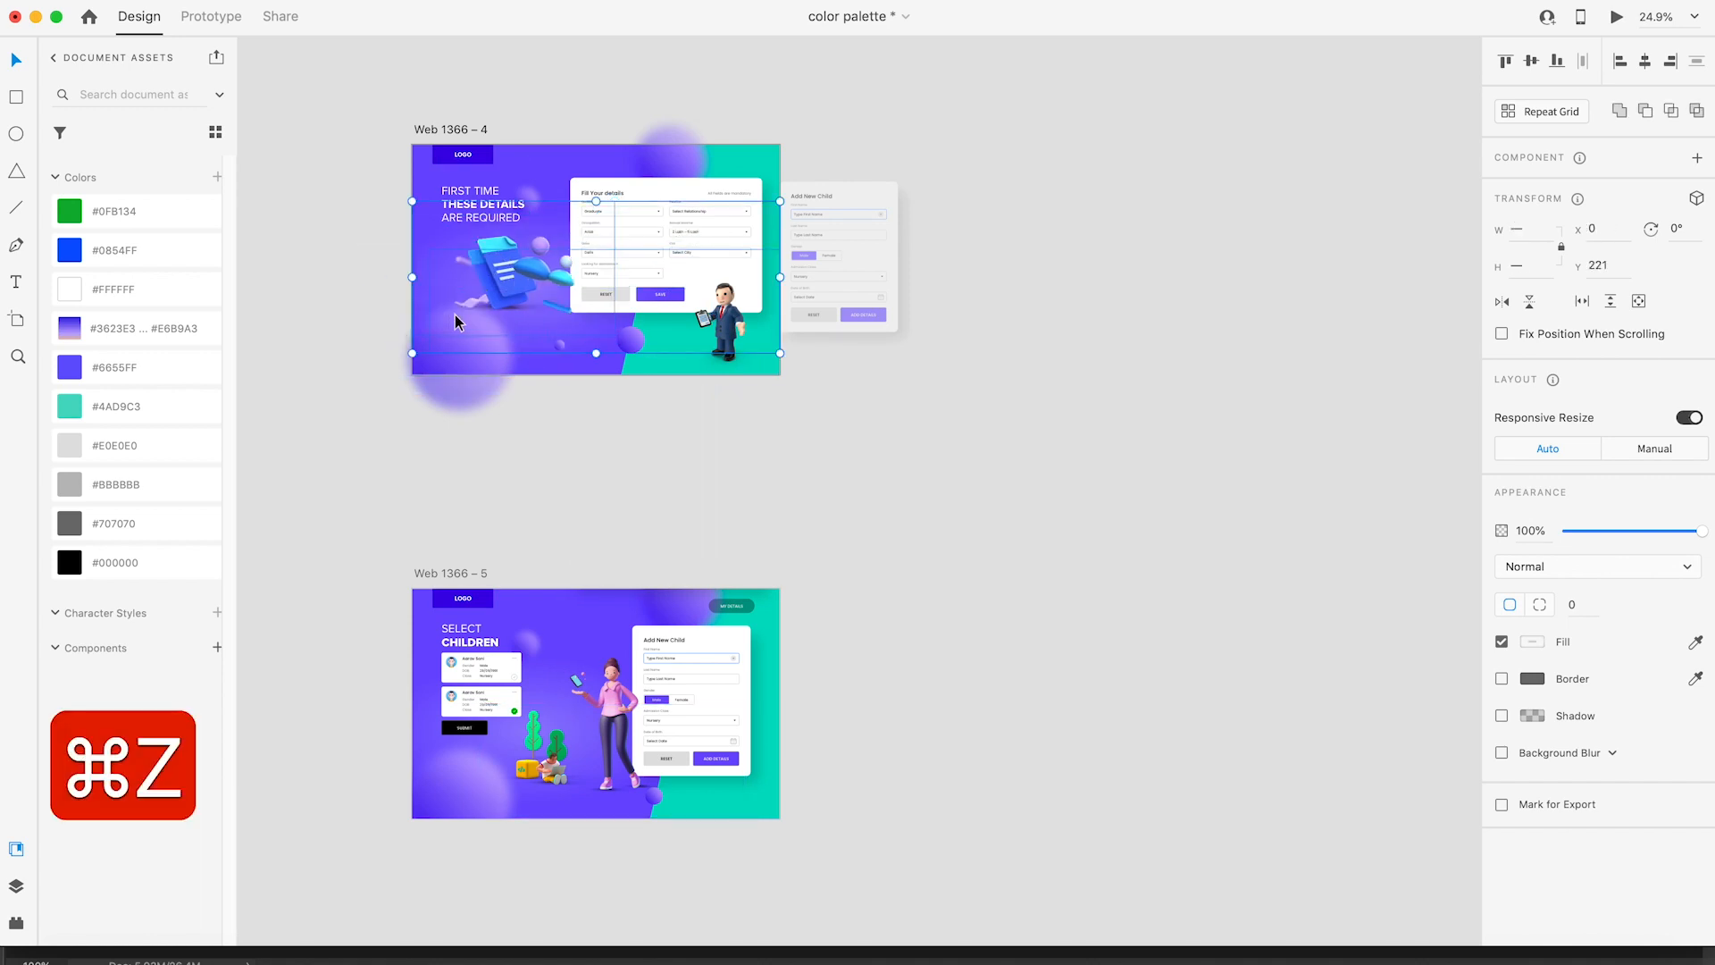
key("super+c")
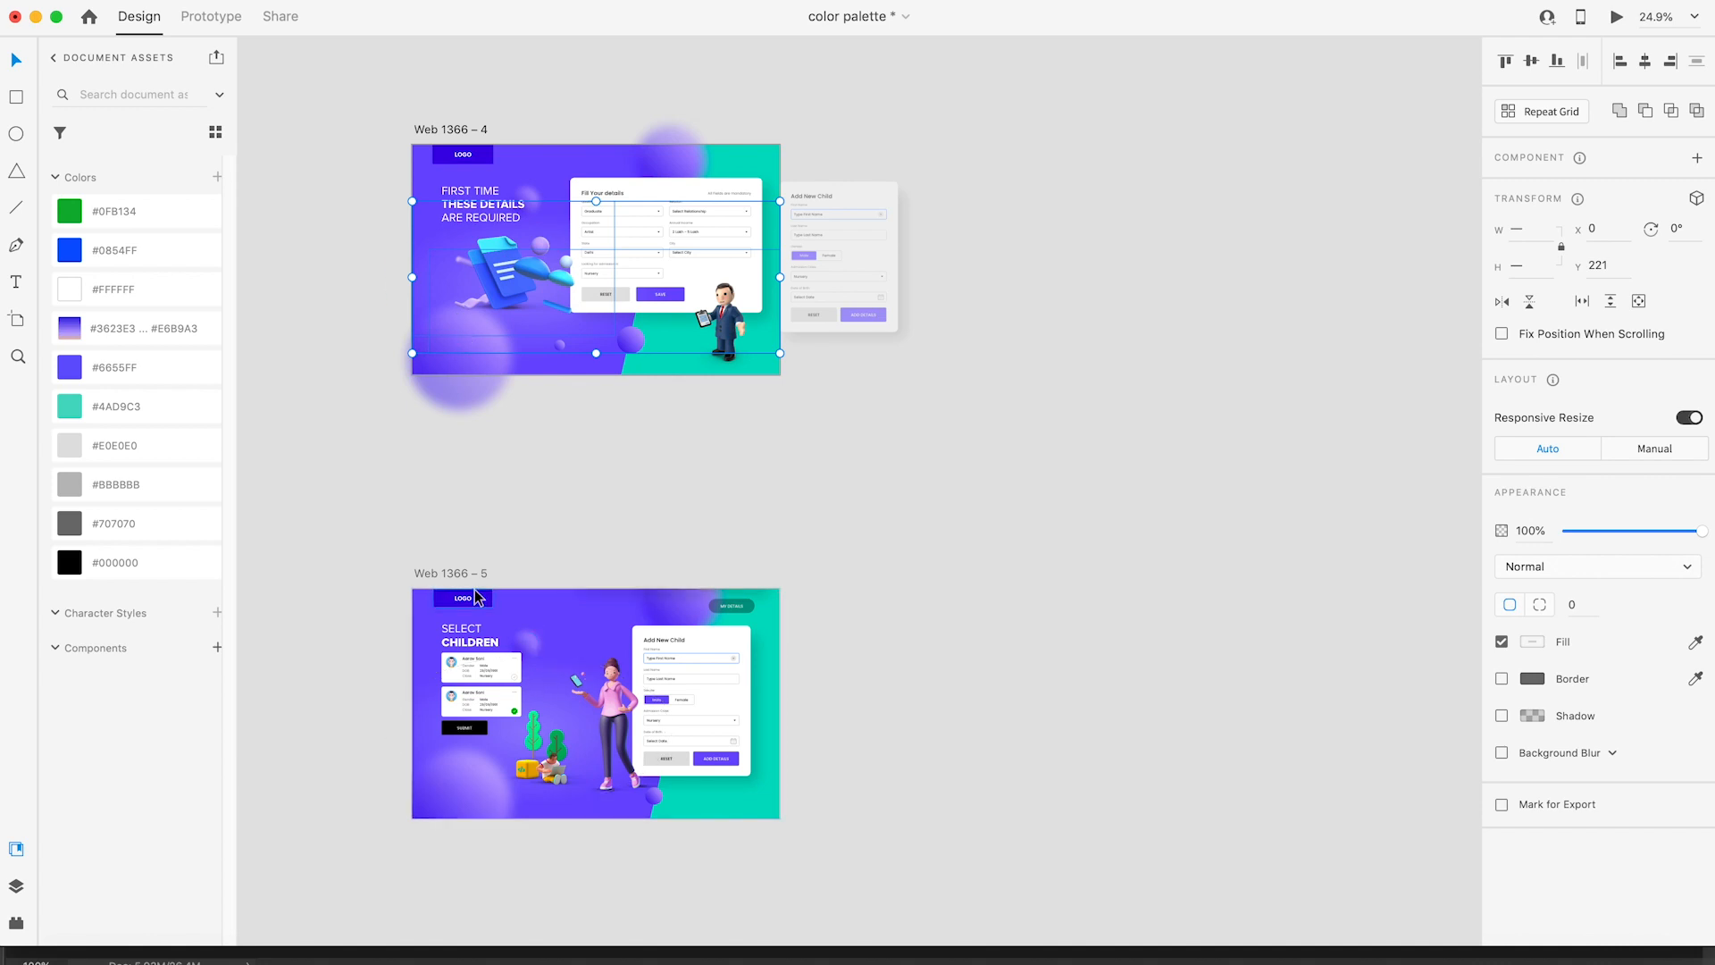
Step: Paste the copied illustration layers into Web 1366 – 5, shrunk to about X 620, Y 478, and fade them out by lowering their opacity
left_click(452, 574)
key("super+v")
left_click_drag(715, 666, 621, 706)
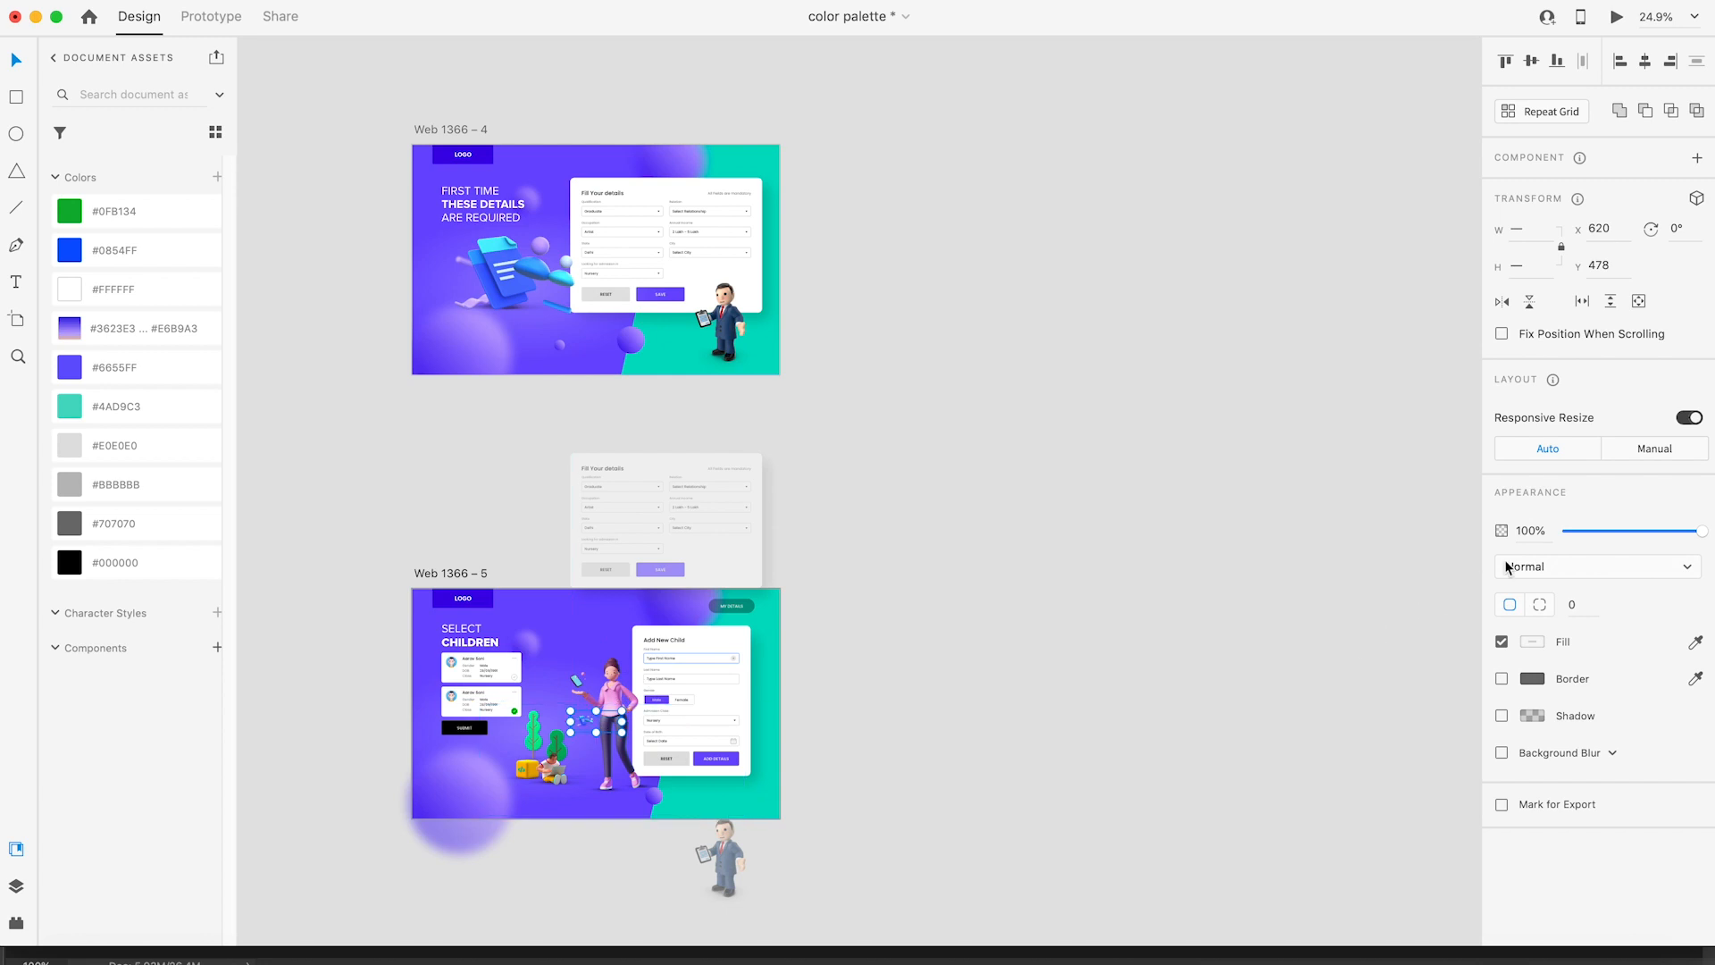
left_click_drag(1594, 532, 825, 578)
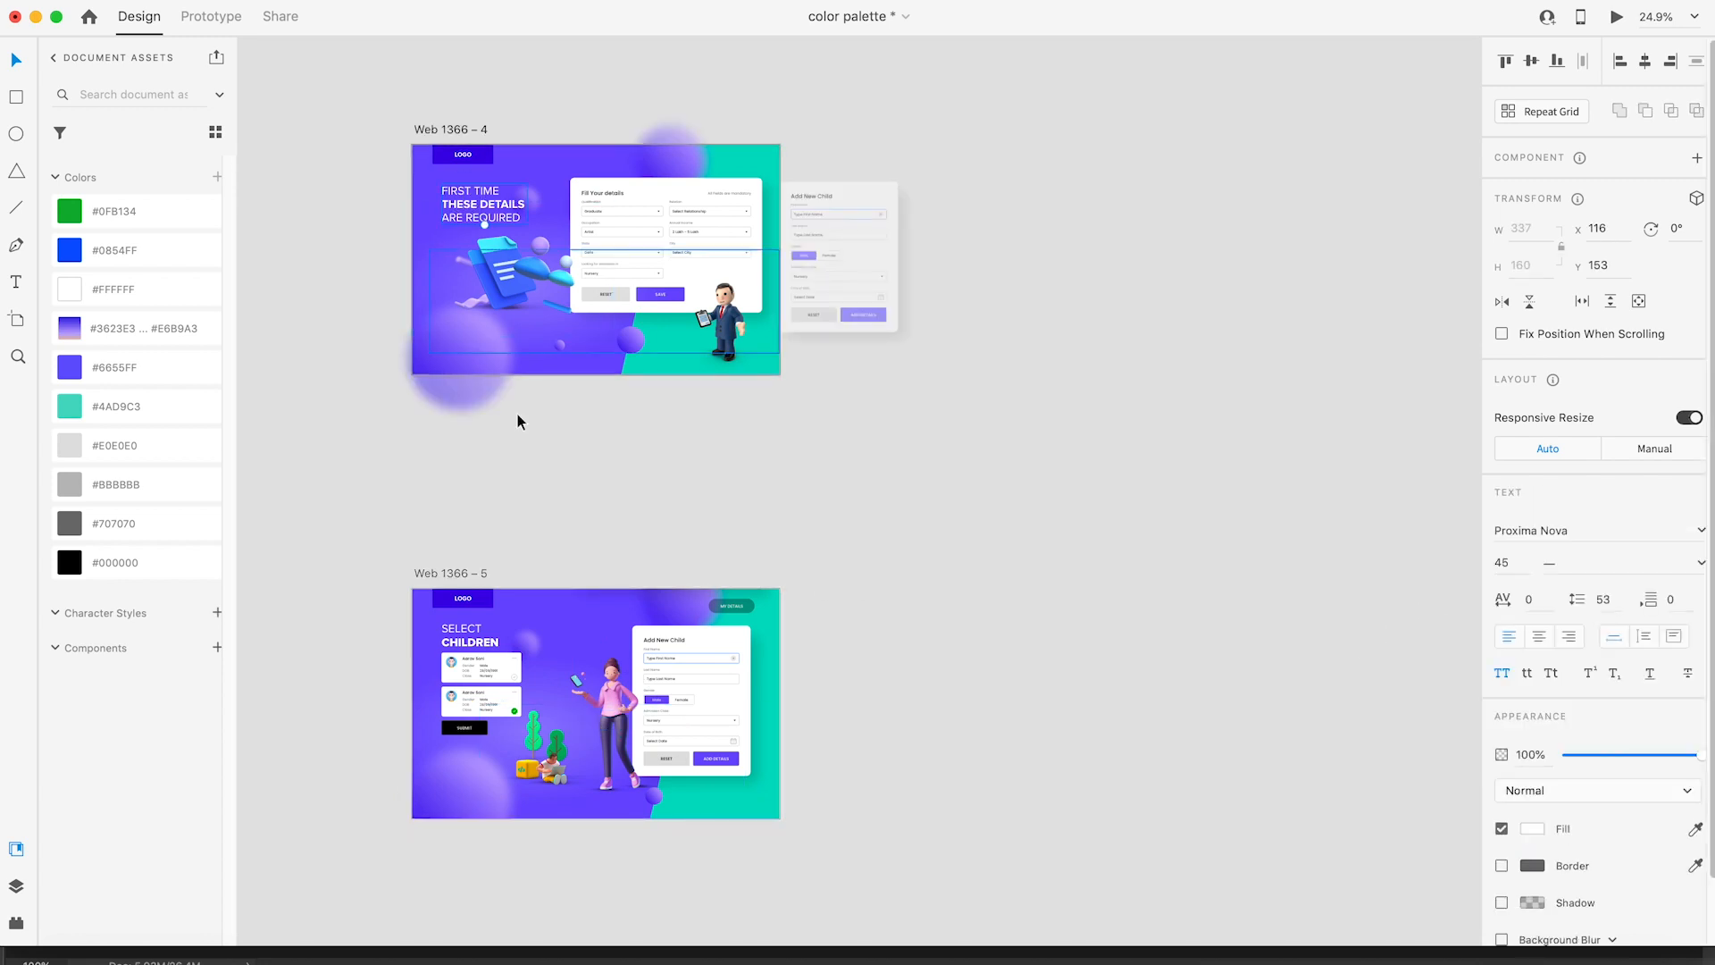
Step: Copy the FIRST TIME THESE DETAILS ARE REQUIRED heading into Web 1366 – 5 and move it outside the left edge at X -337, Y 153
key("super+c")
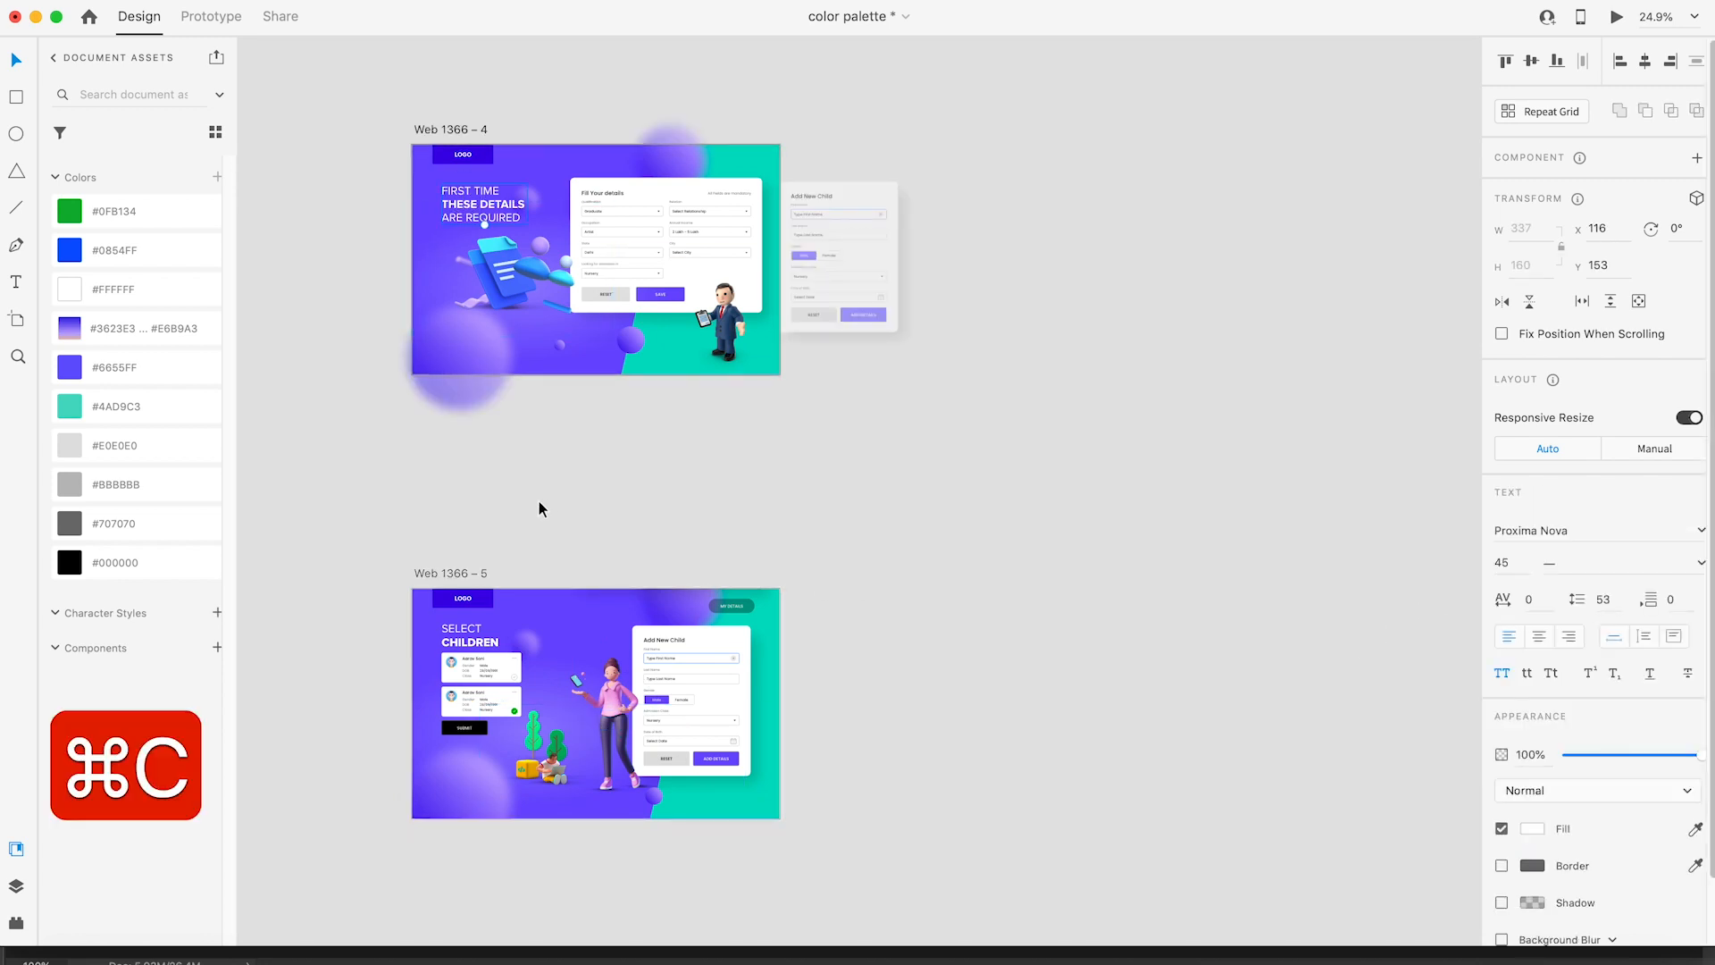
left_click(450, 573)
key("super+v")
left_click_drag(483, 648, 373, 653)
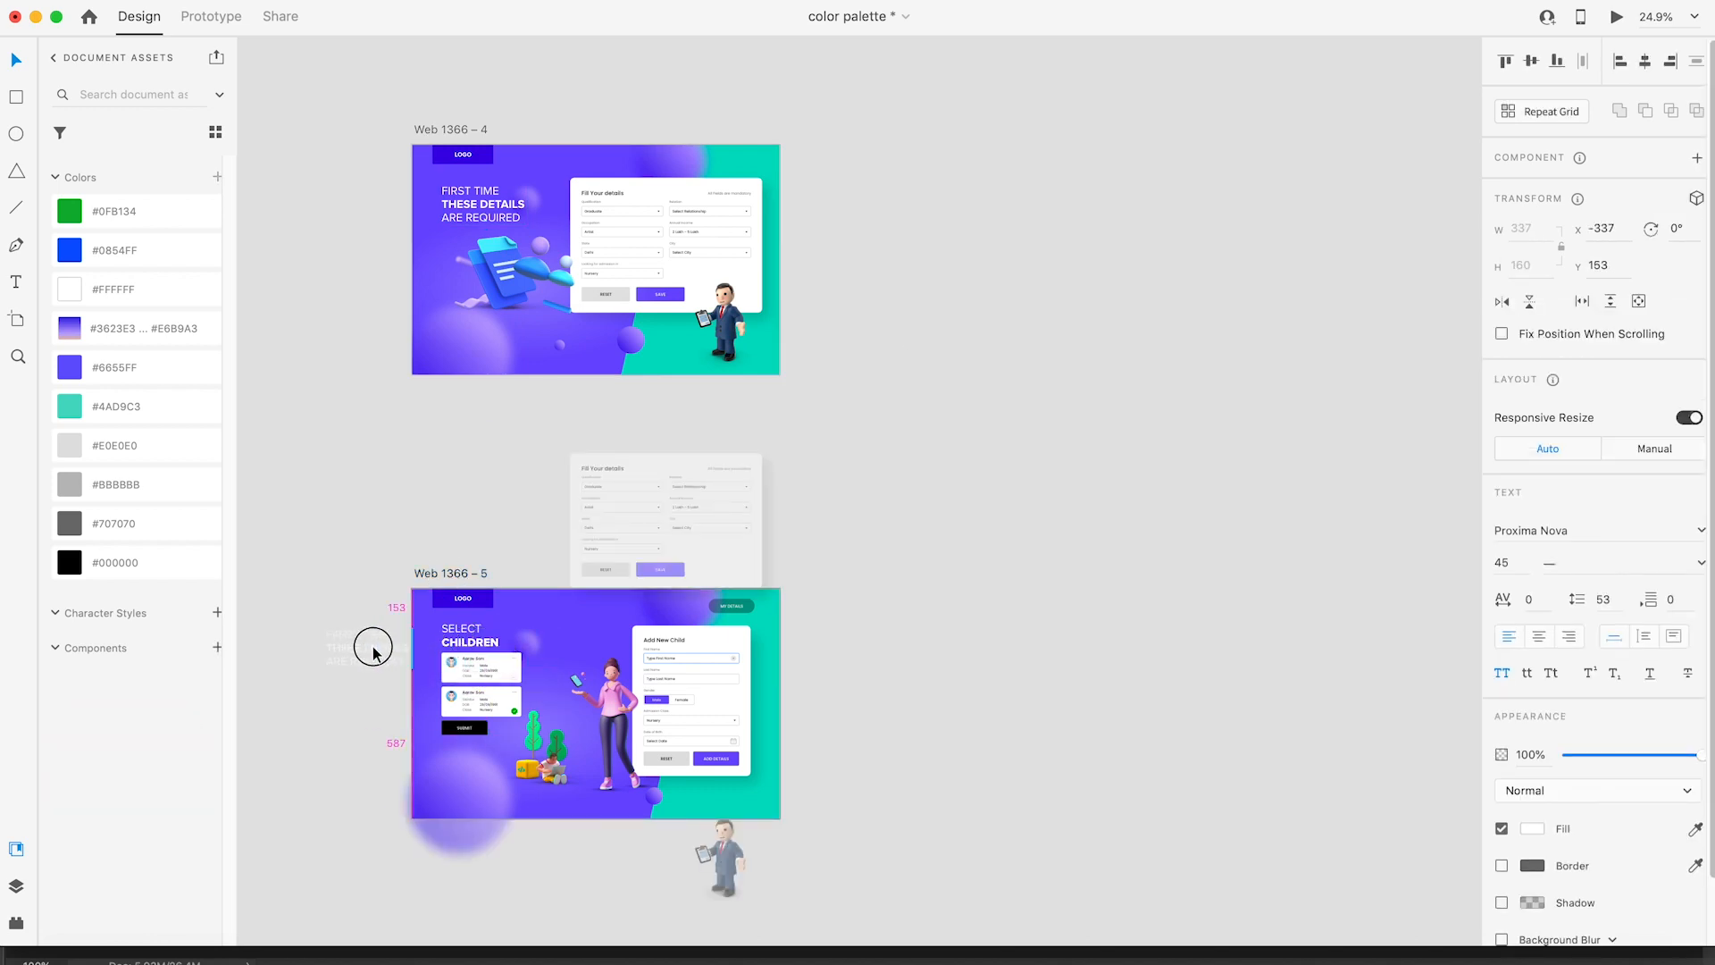
key("Delete")
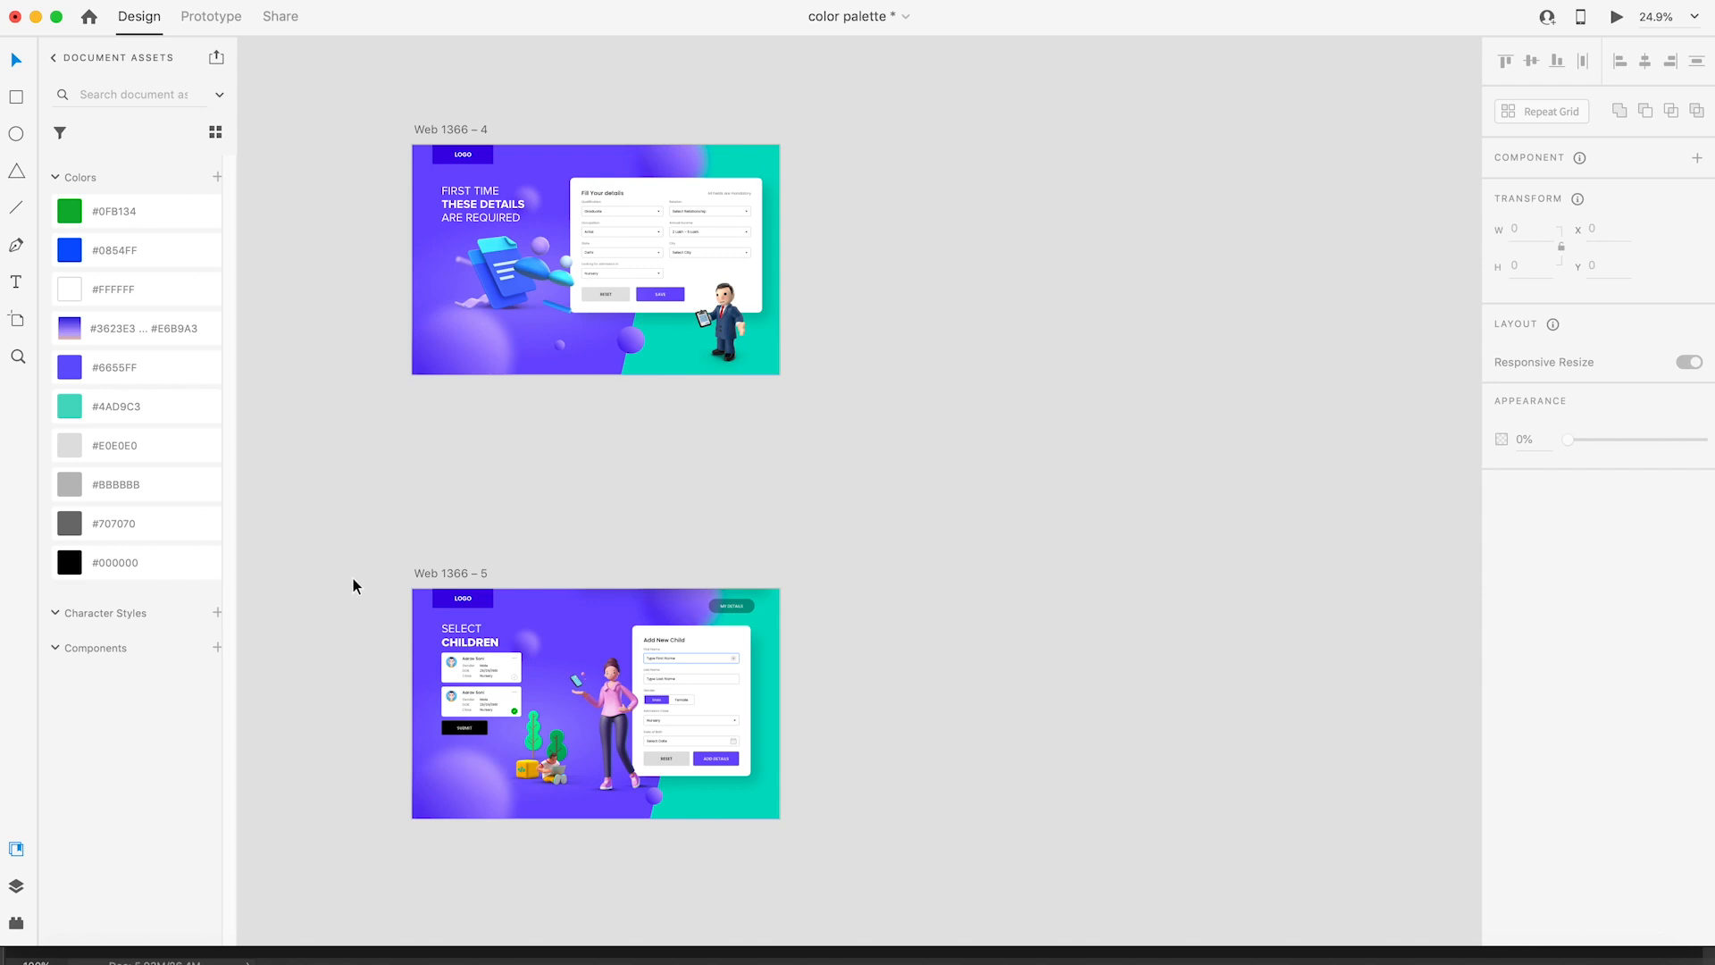
Step: Copy the SELECT CHILDREN heading, both child cards and the Submit button into Web 1366 – 4, placing them off its left edge at X -312, Y 130
key("super+v")
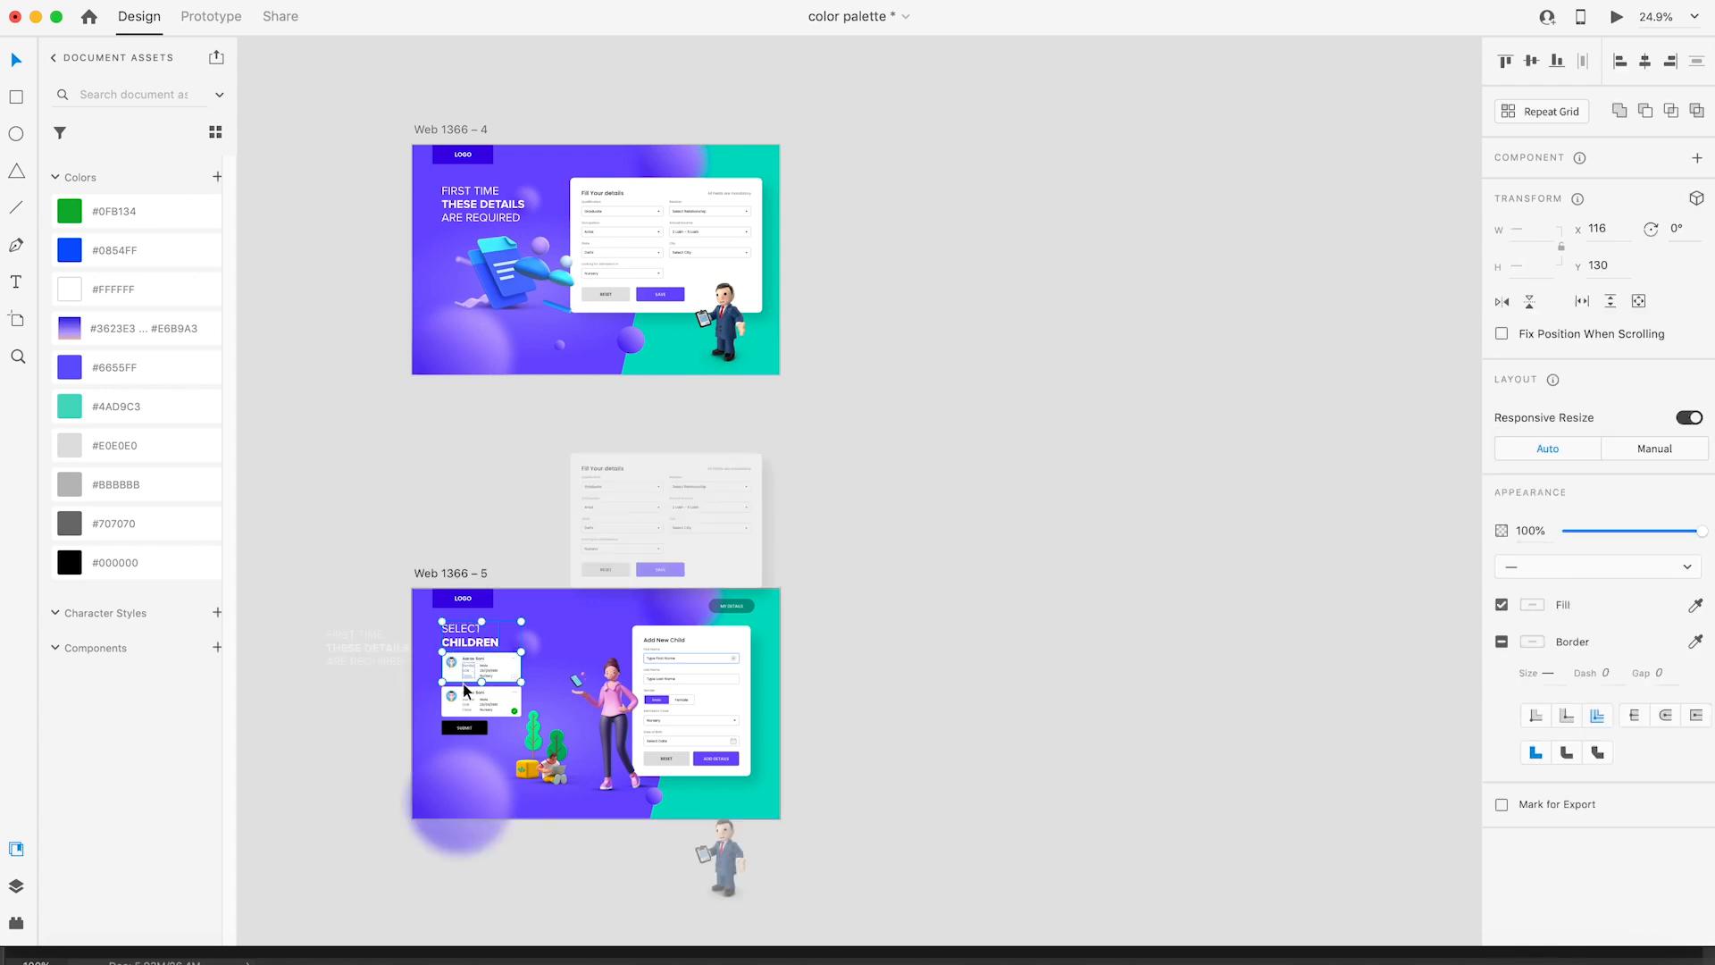
left_click_drag(467, 725, 536, 723)
key("super+z")
key("super+c")
left_click(437, 129)
key("super+v")
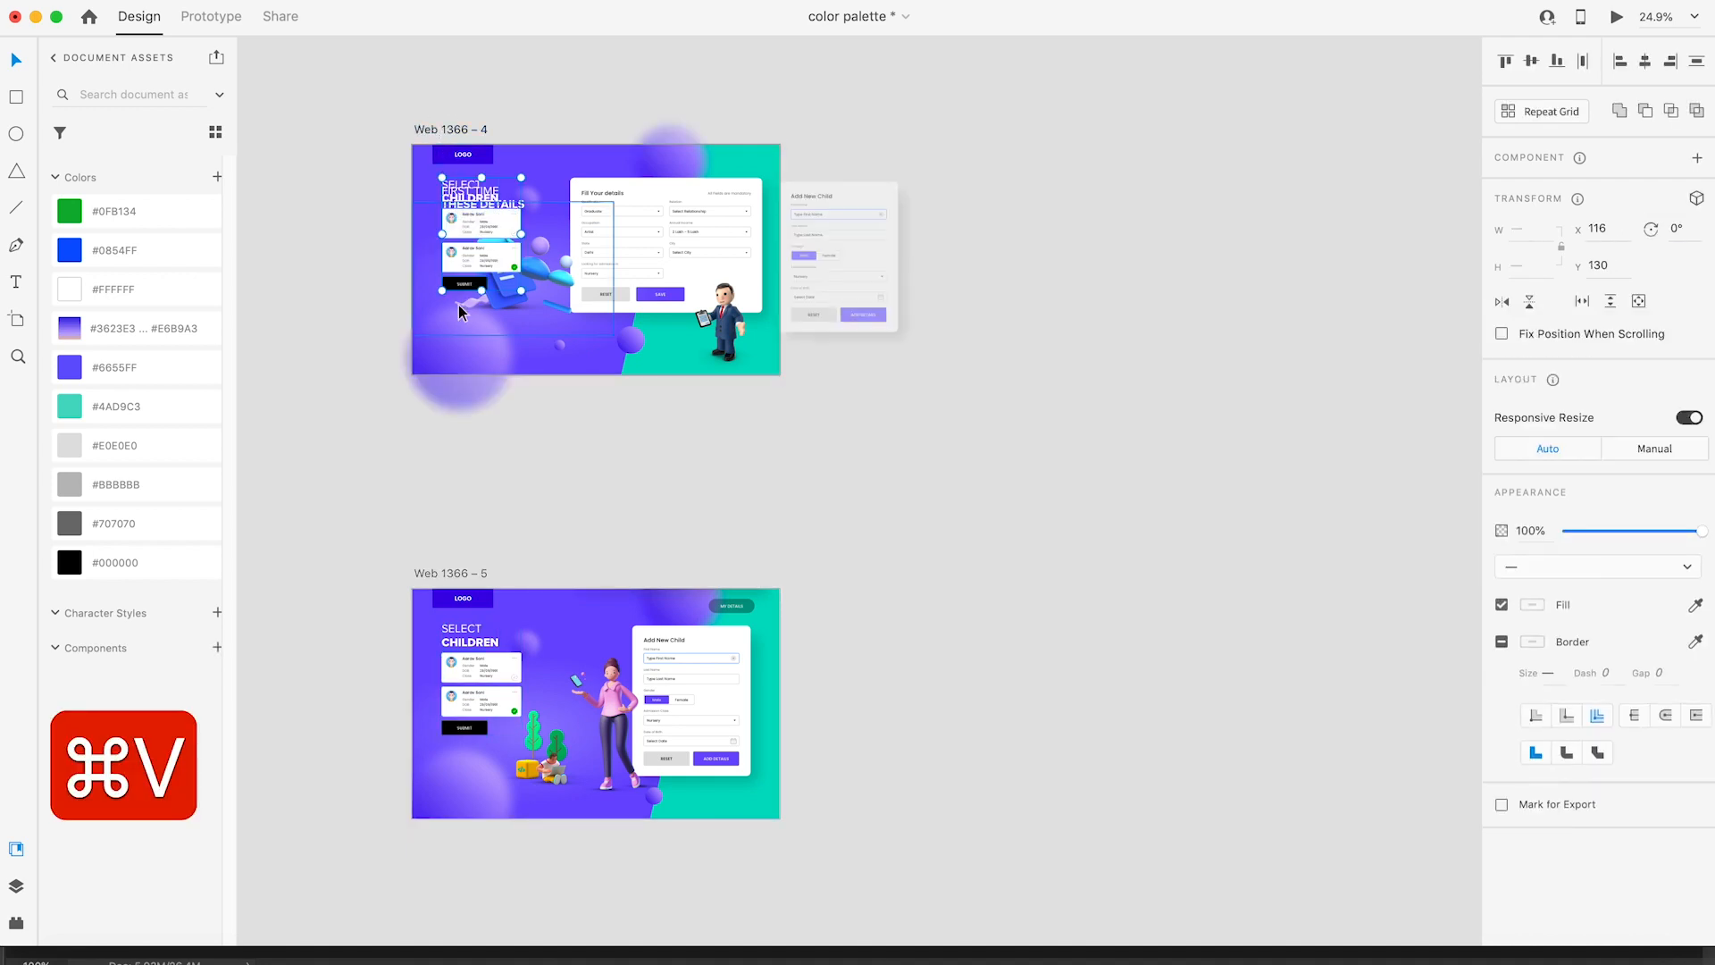
left_click_drag(481, 230, 372, 229)
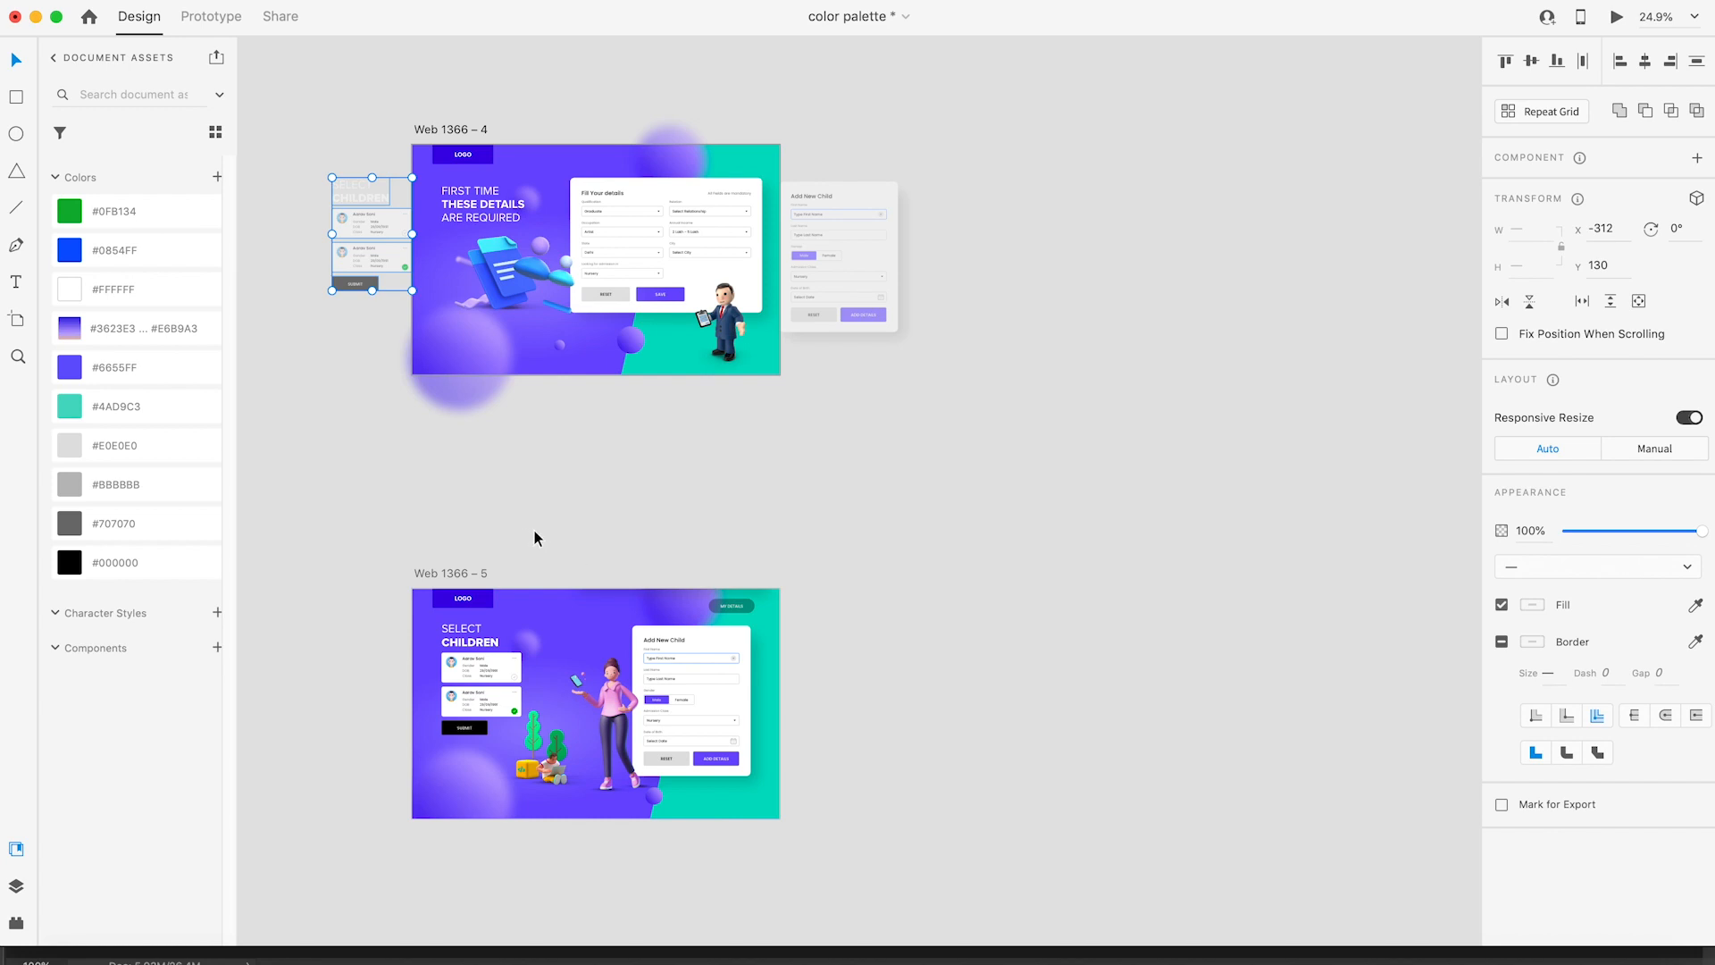
Step: Copy the trees and laptop figure illustration from Web 1366 – 5 into Web 1366 – 4, shrink it and fade it out by lowering its opacity
key("super+z")
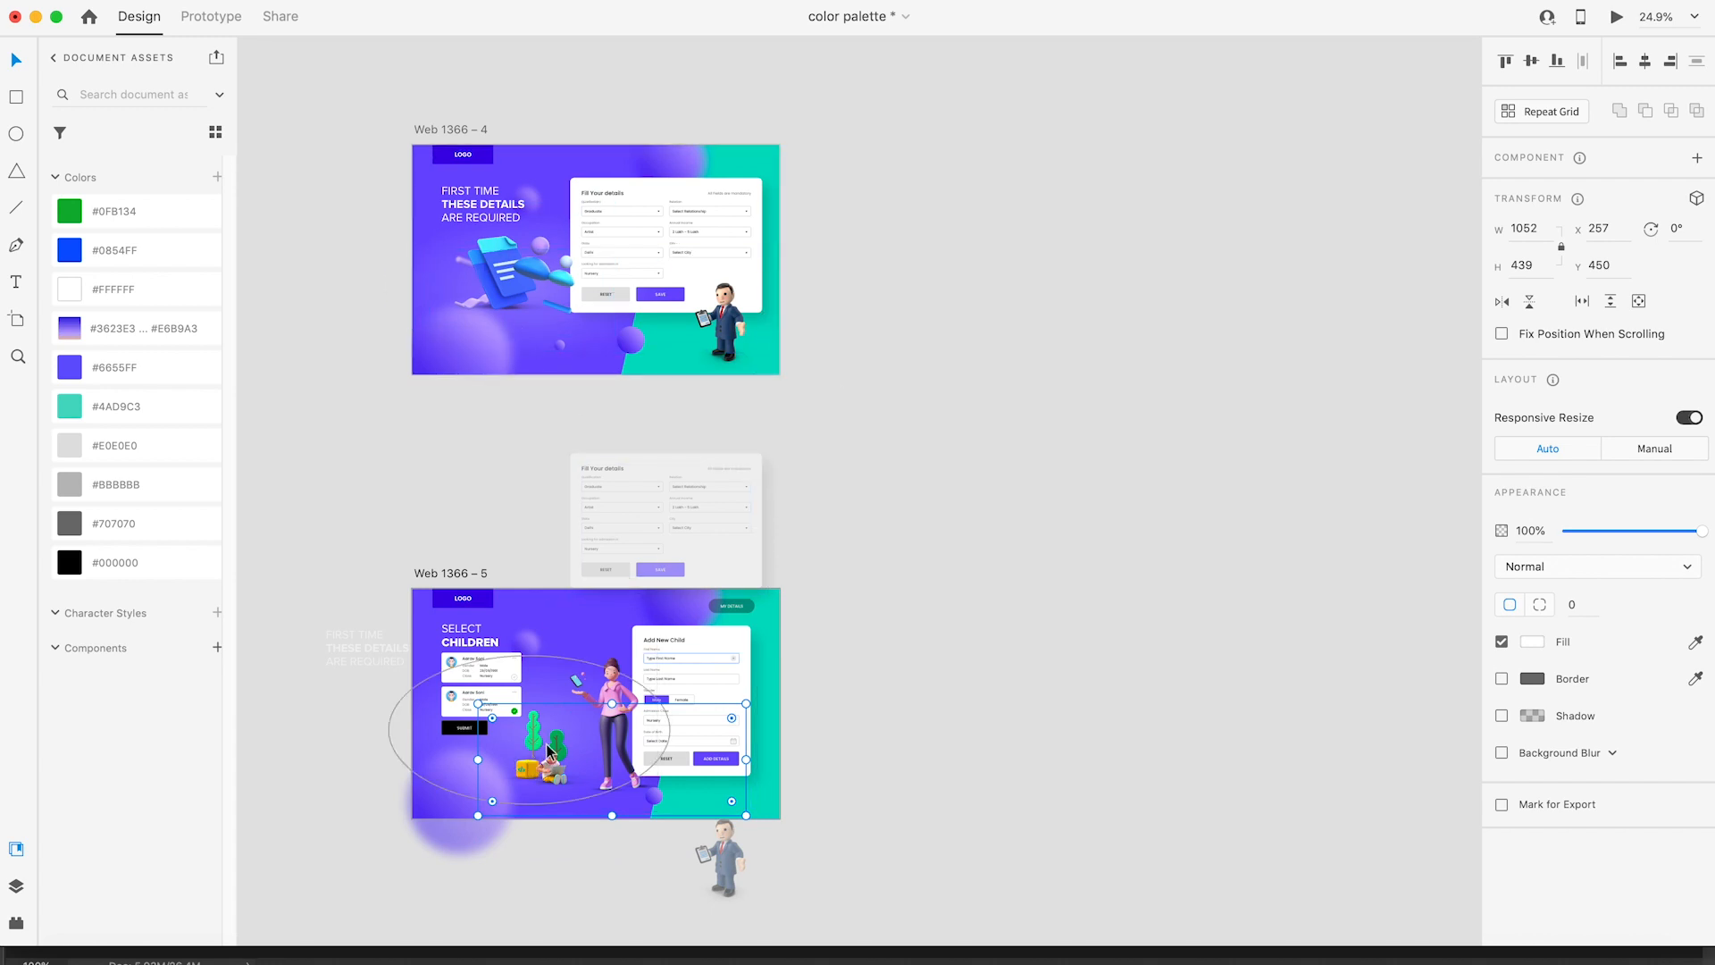
key("super+c")
key("super+v")
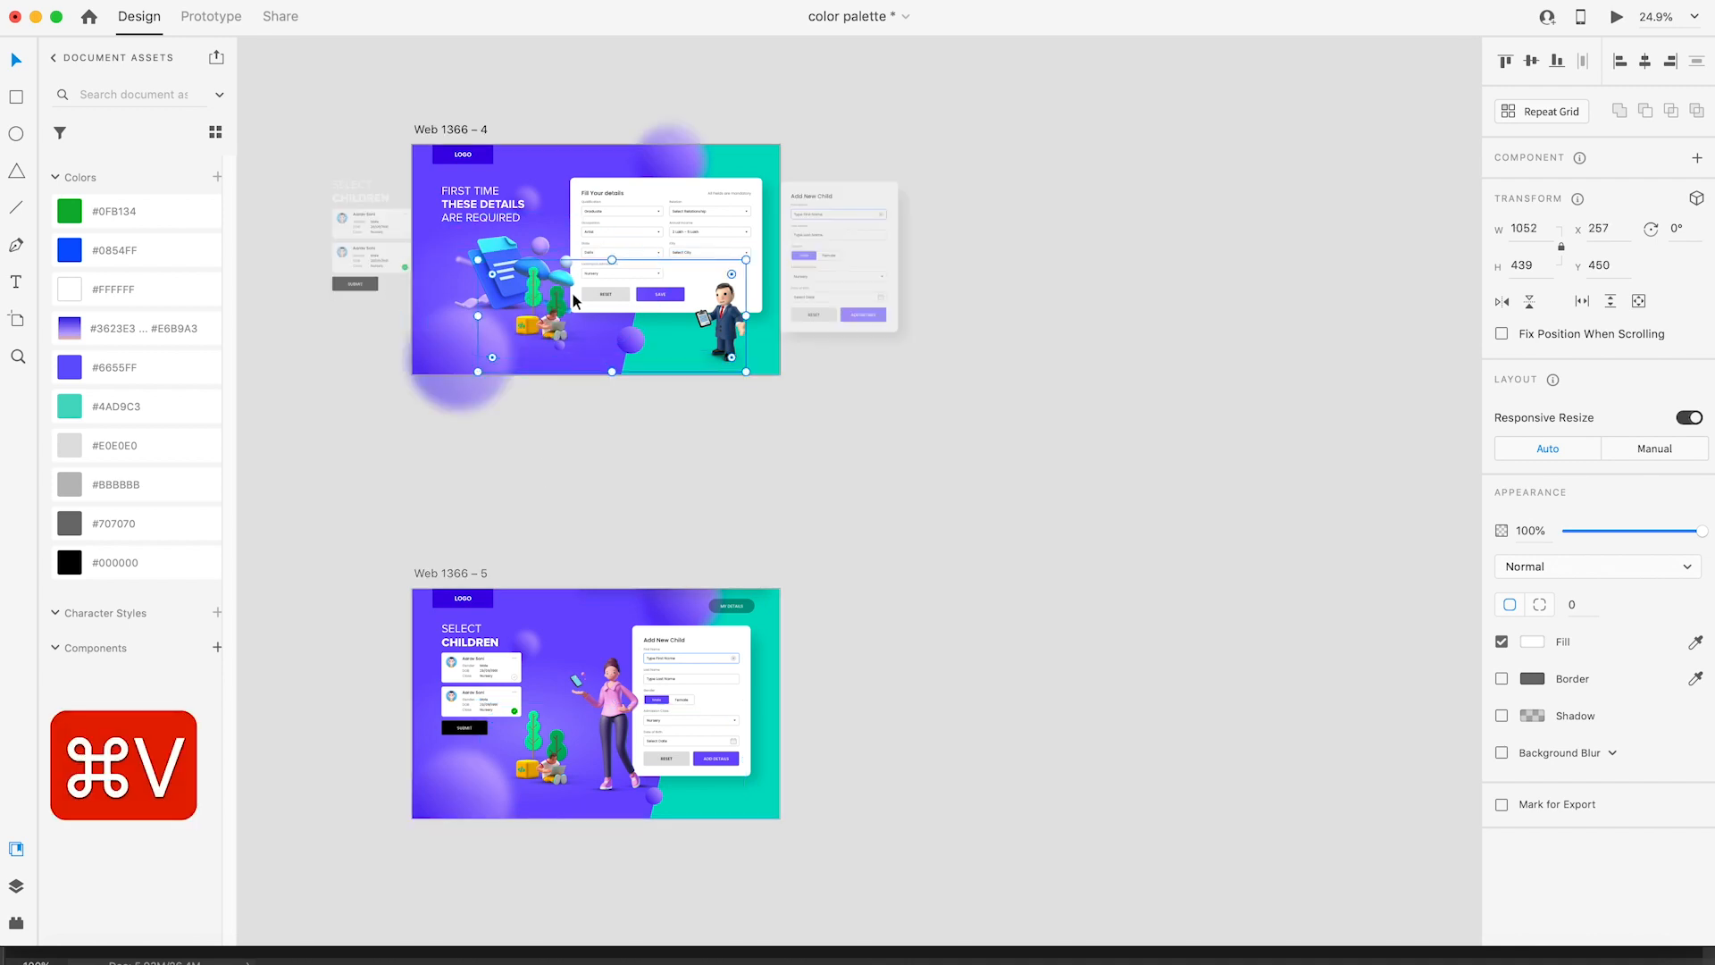
left_click_drag(746, 260, 653, 299)
left_click(1603, 540)
left_click(985, 583)
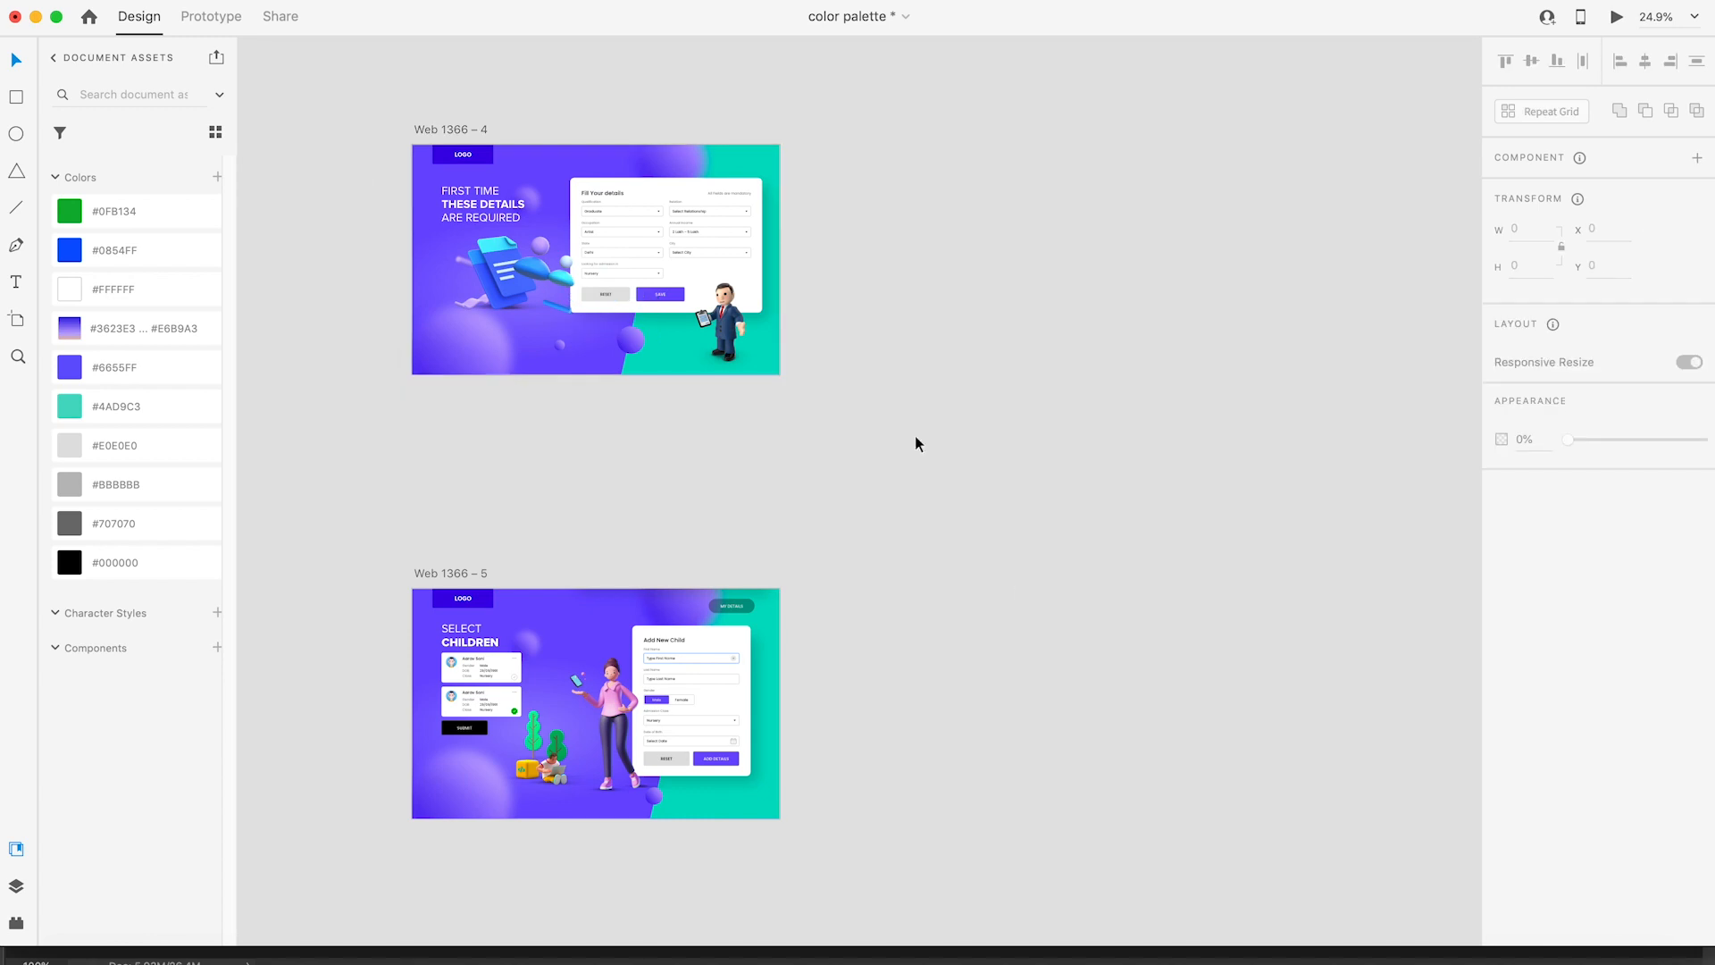
Step: Preview the prototype from Web 1366 – 4, play its transition to Web 1366 – 5 and close the preview
left_click(459, 127)
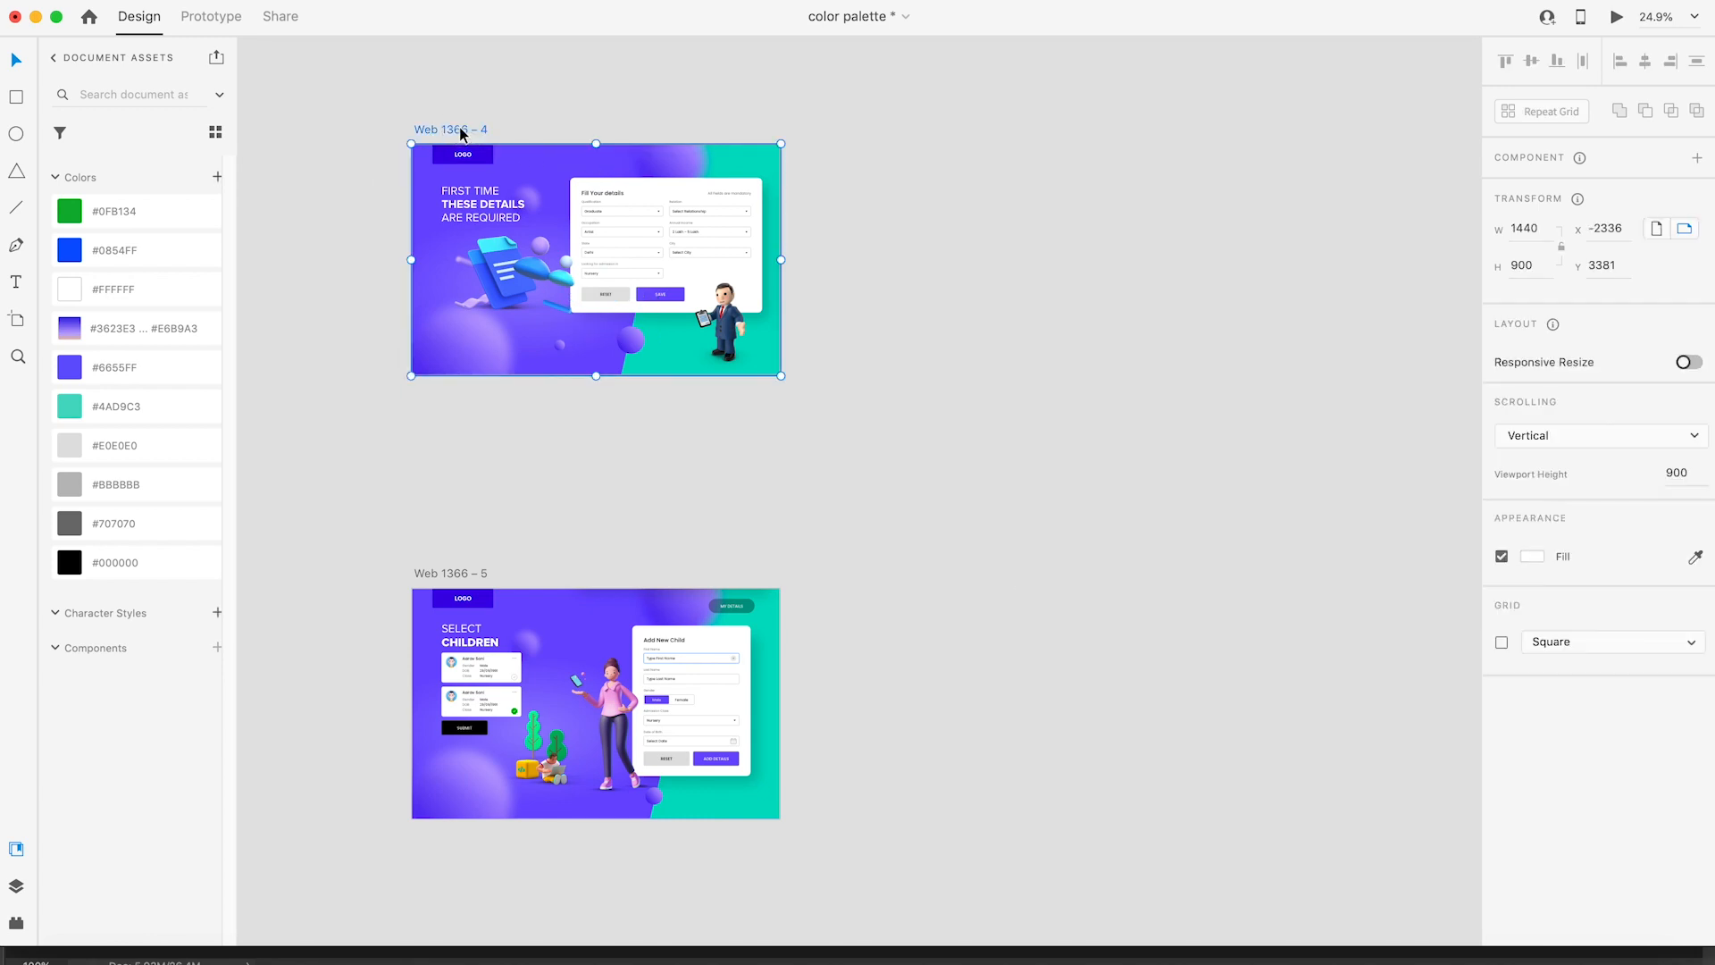
key("super+Return")
left_click(1376, 366)
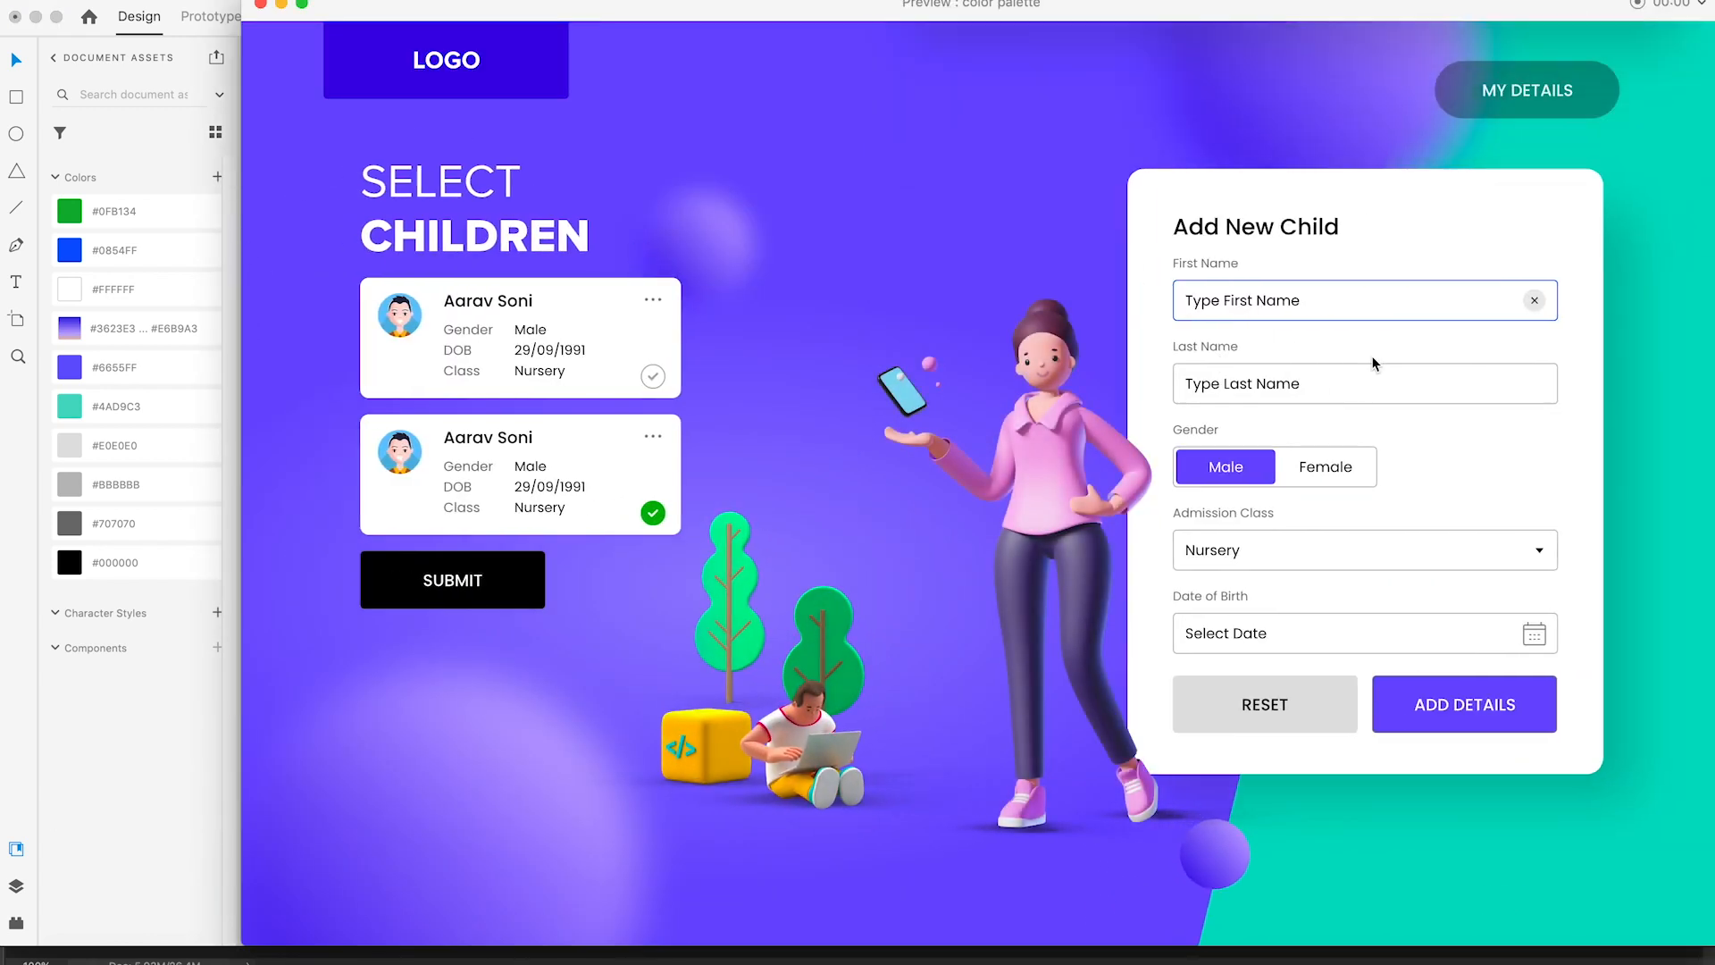
key("super+Return")
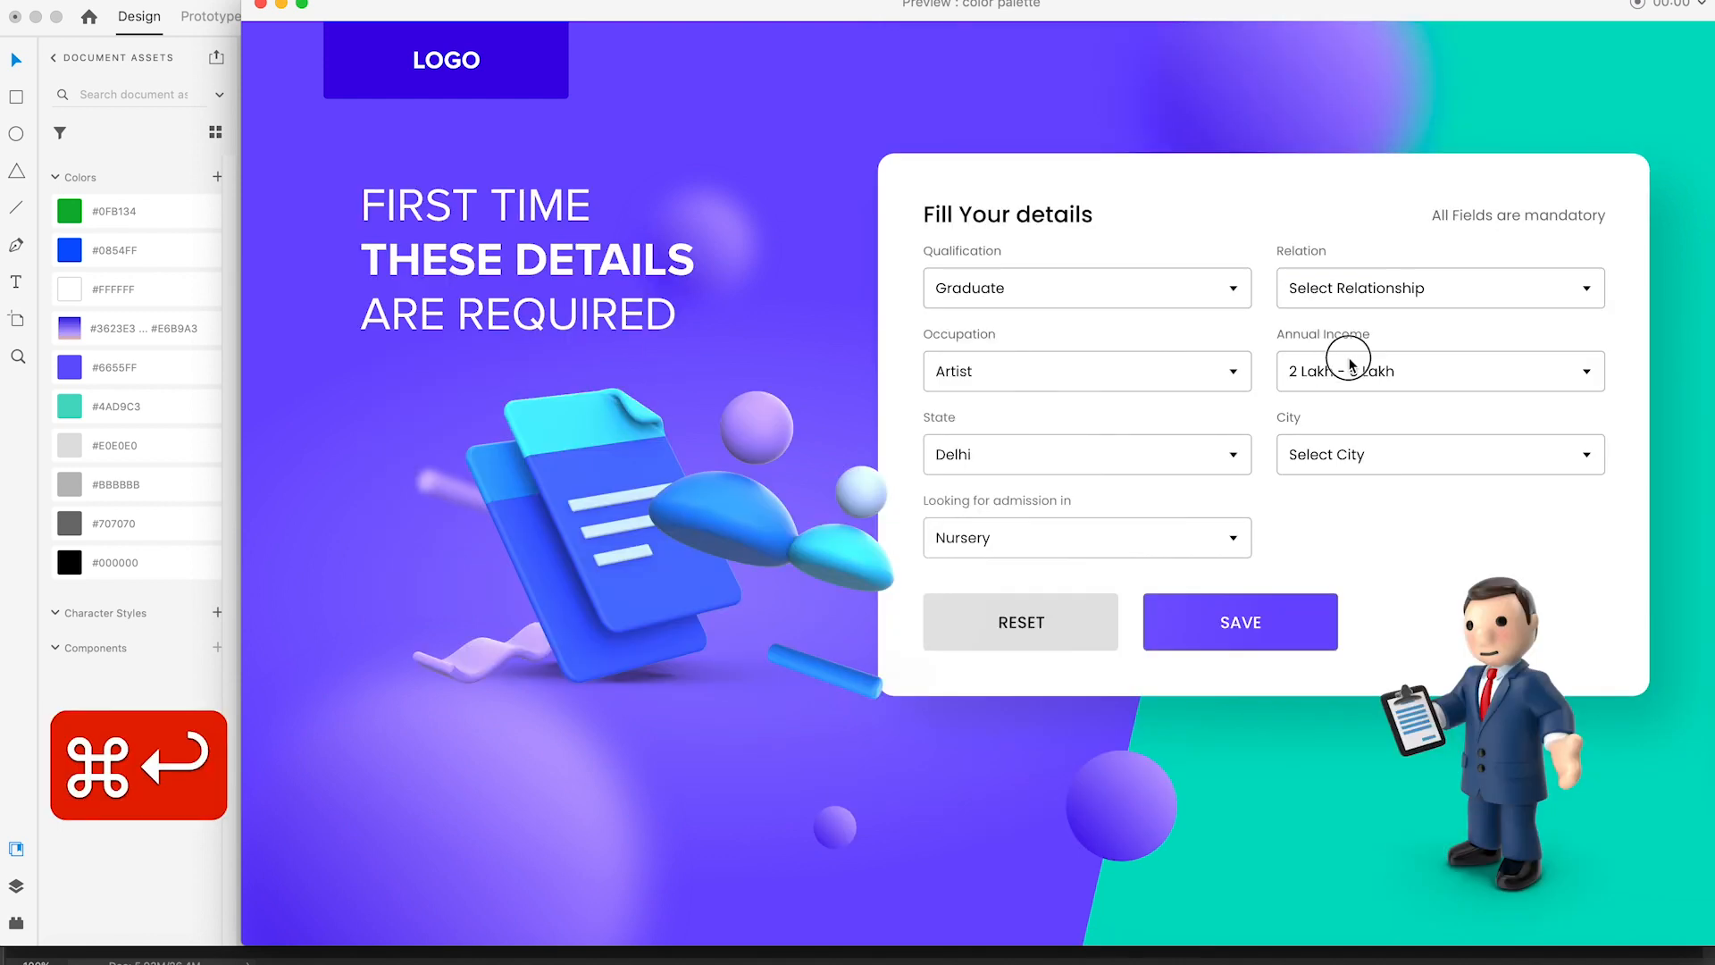
left_click(1351, 362)
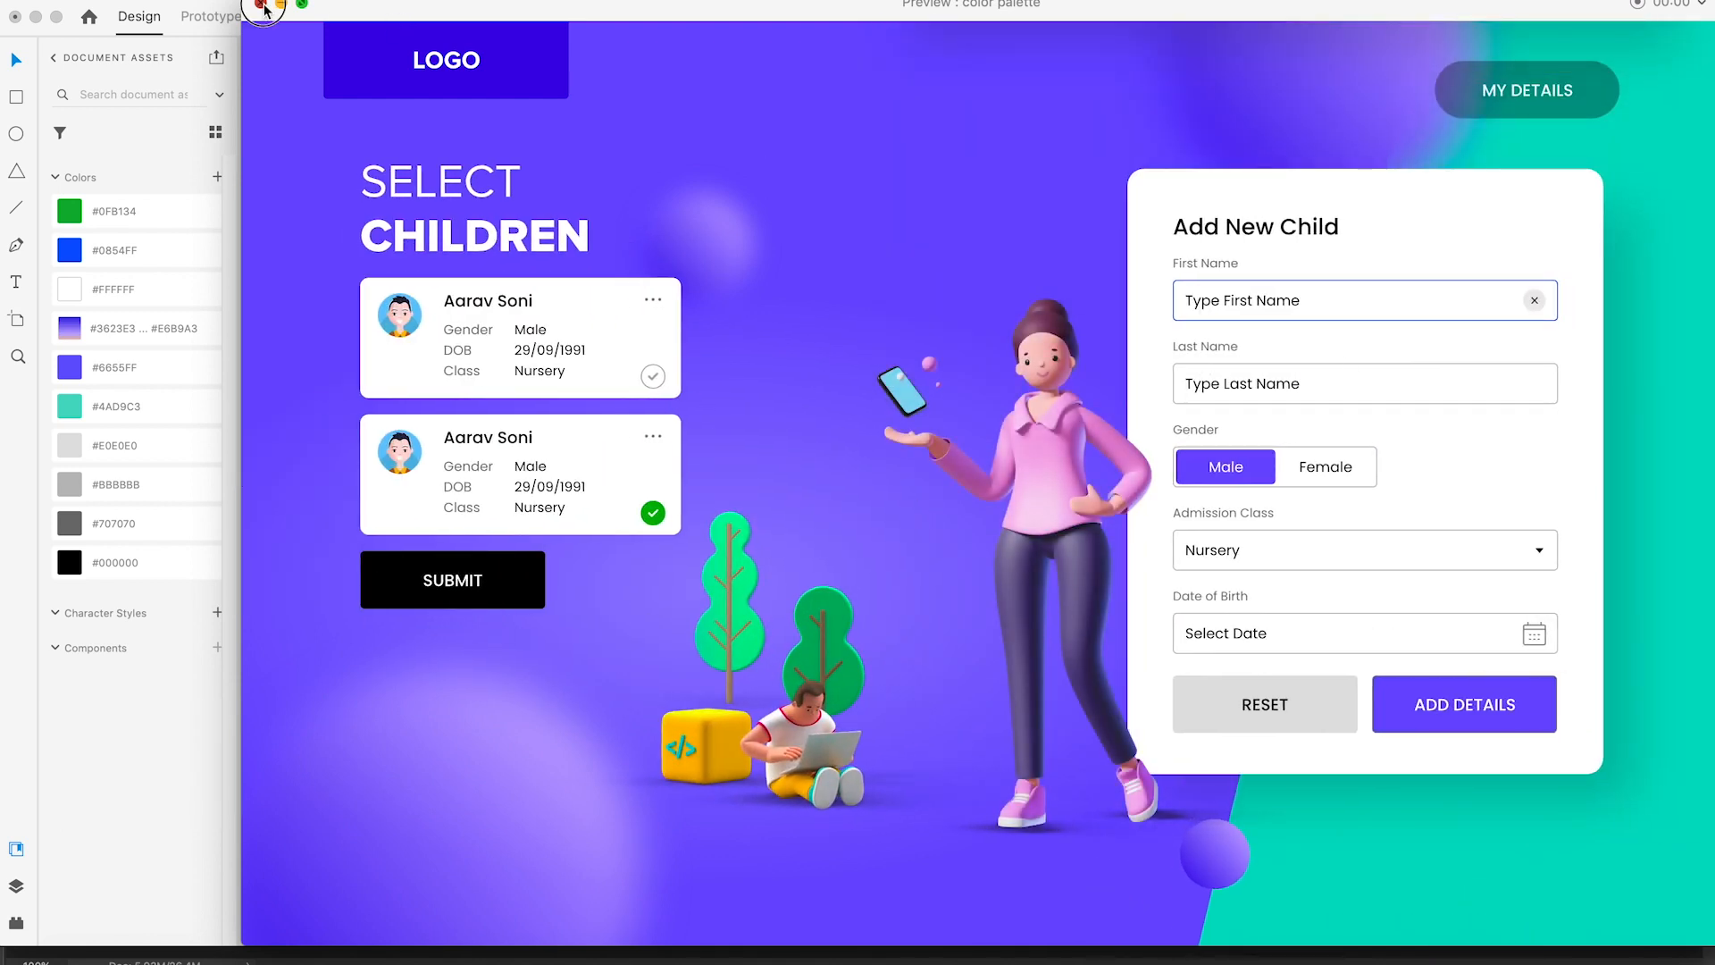
left_click(262, 5)
Step: Copy the standing woman illustration from Web 1366 – 5 into Web 1366 – 4 and move the copy below the artboard's lower edge
left_click(607, 716)
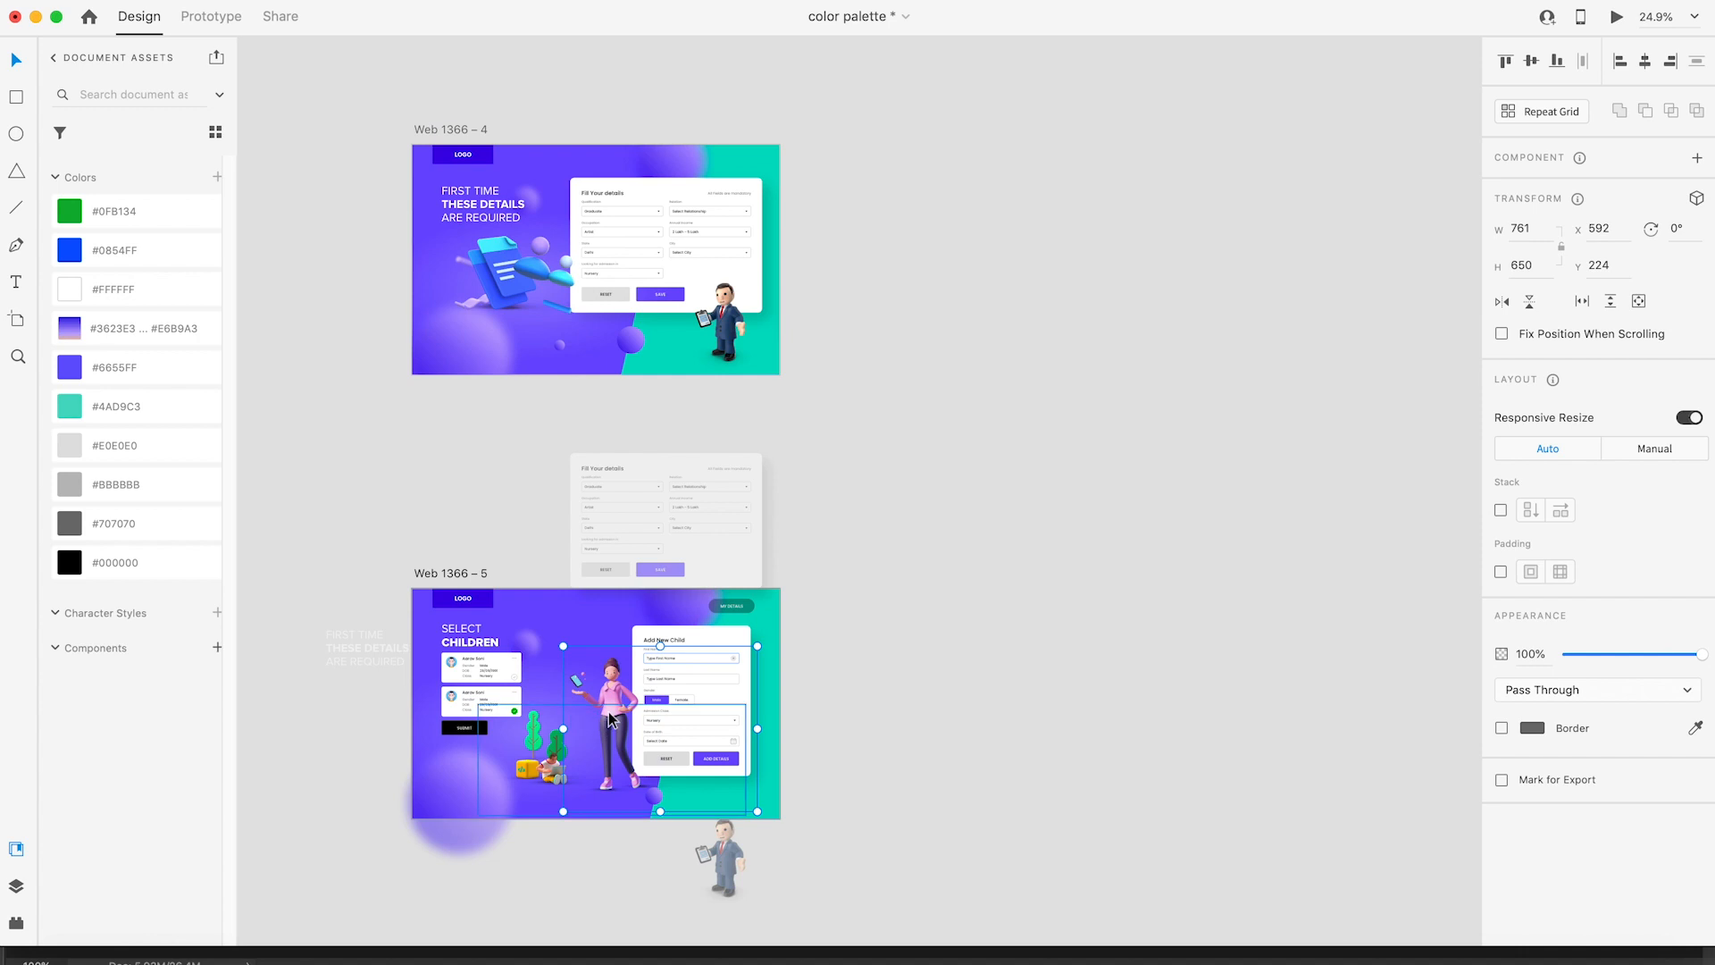
key("super+z")
left_click_drag(607, 692, 606, 628)
key("super+z")
key("super+c")
left_click(449, 136)
key("super+v")
left_click_drag(615, 273, 624, 429)
key("Delete")
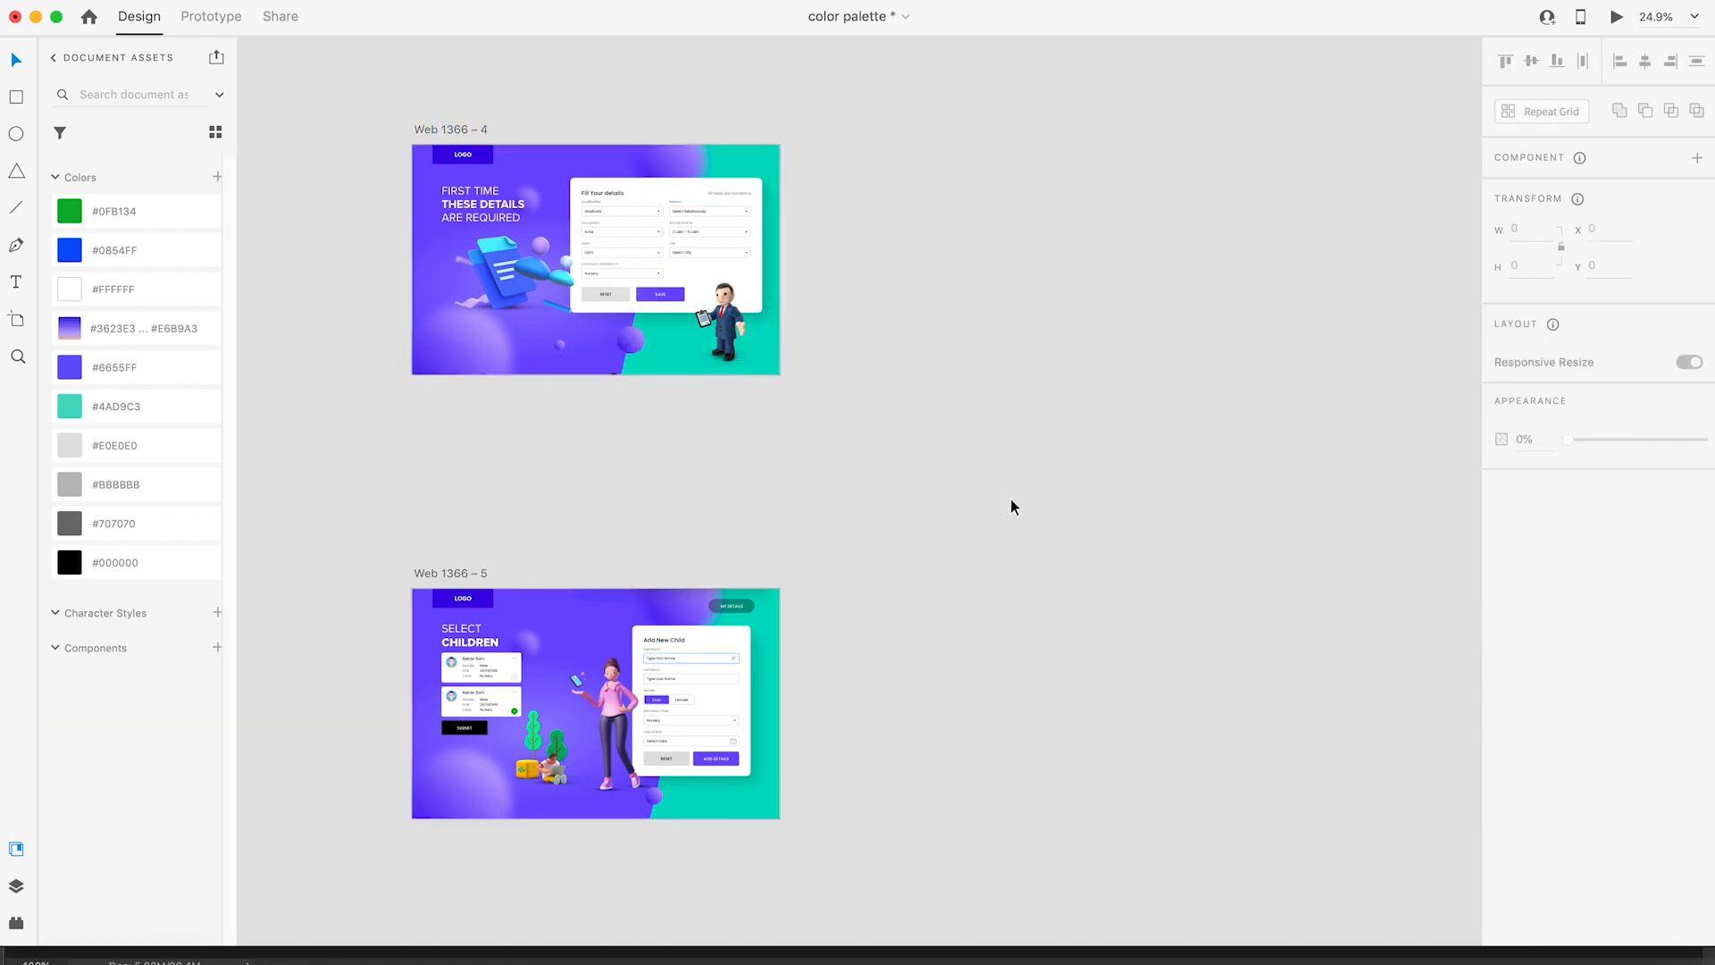
Step: Replay the Web 1366 – 4 preview to check how the standing woman slides in, and close it
left_click(459, 133)
key("super+Return")
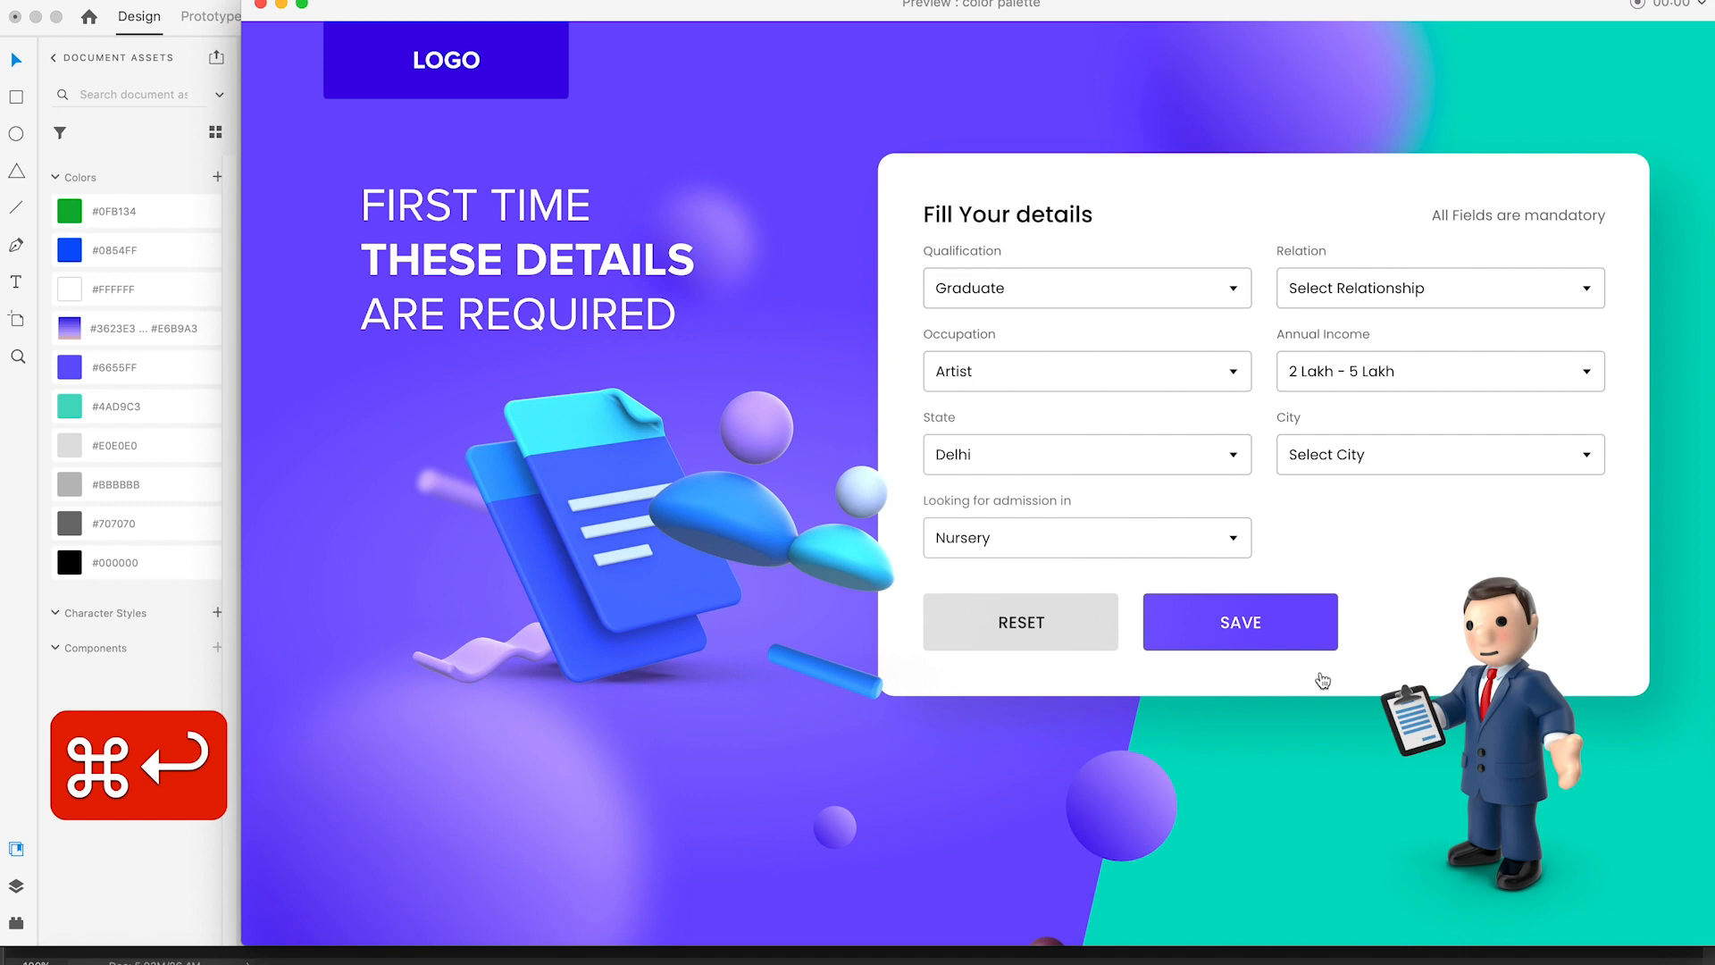
left_click(1191, 611)
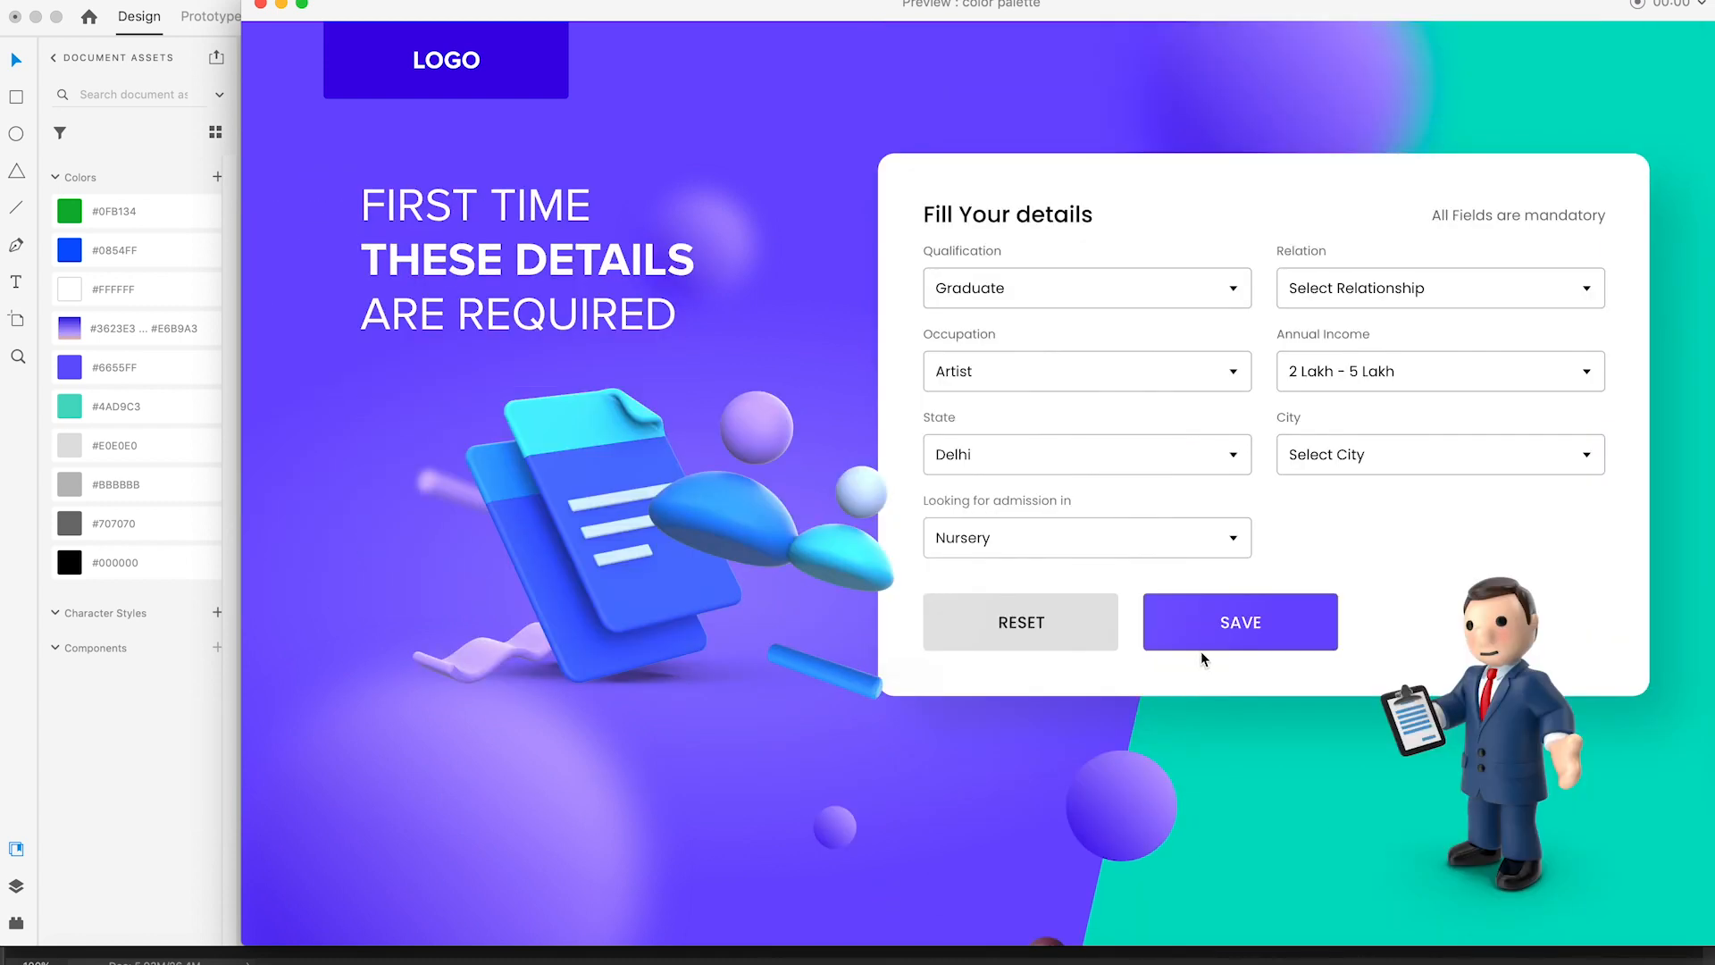
left_click(1201, 651)
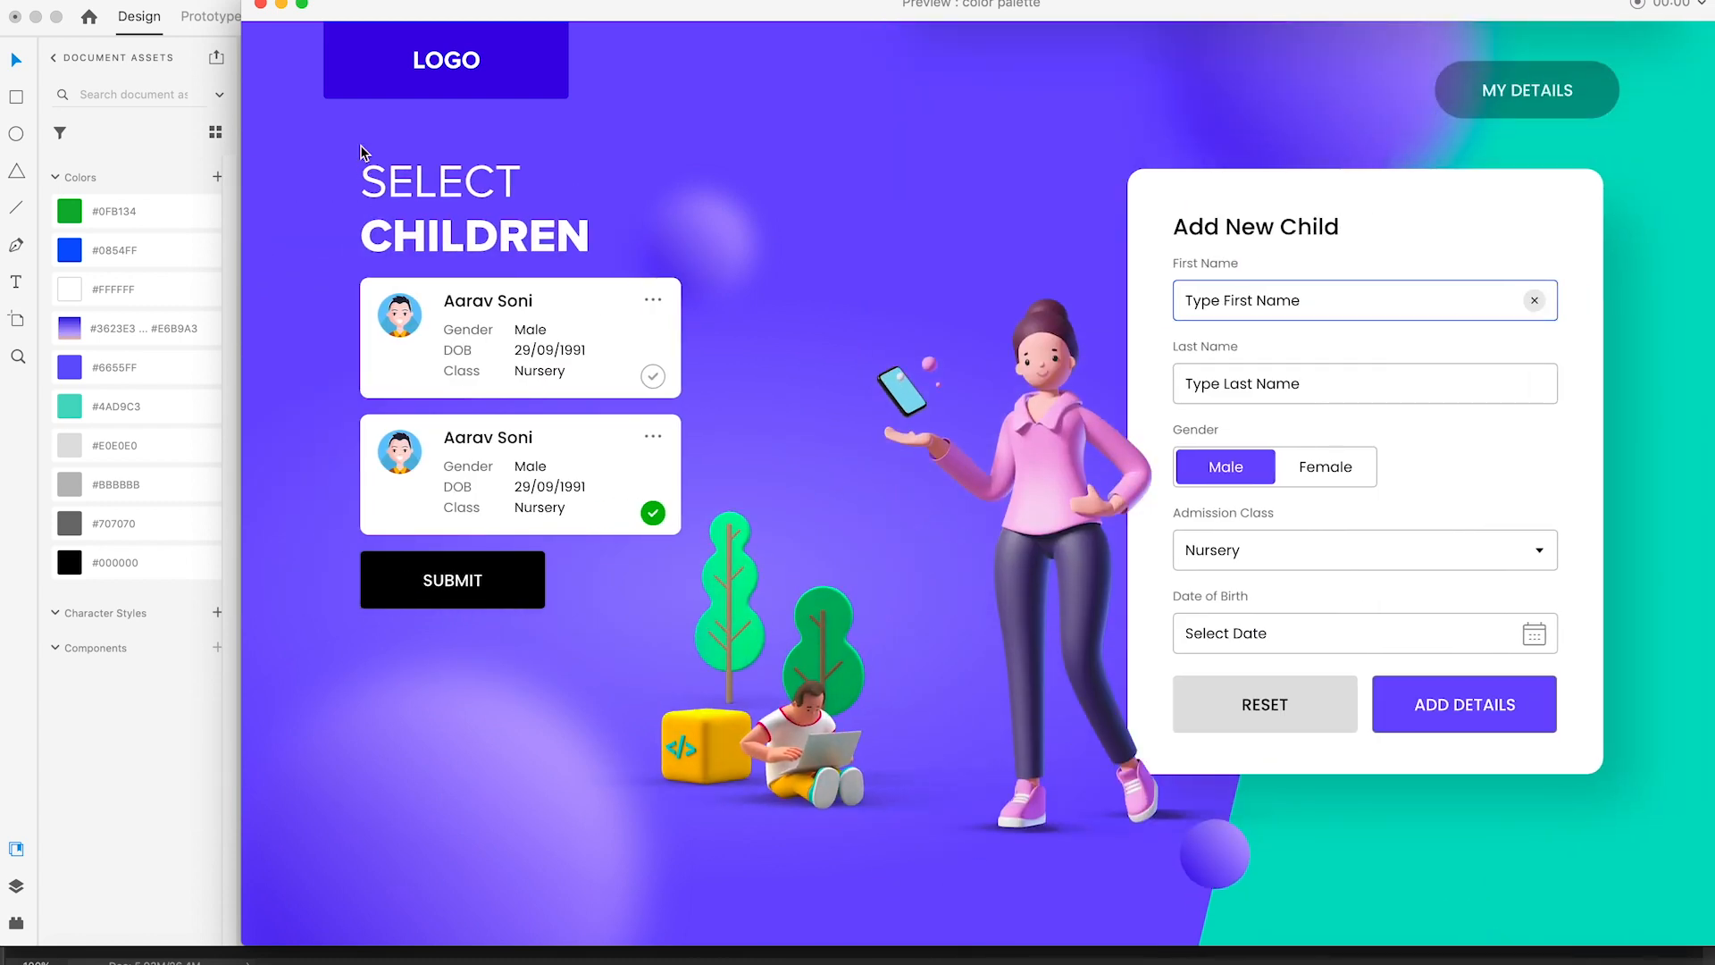
left_click(261, 4)
Step: Link the Submit button on Web 1366 – 5 to Web 1366 – 6 with a tap-triggered Auto-Animate, Ease In-Out, 0.6 s
left_click_drag(917, 622, 911, 230)
left_click(890, 446)
scroll(722, 550, "down", 2)
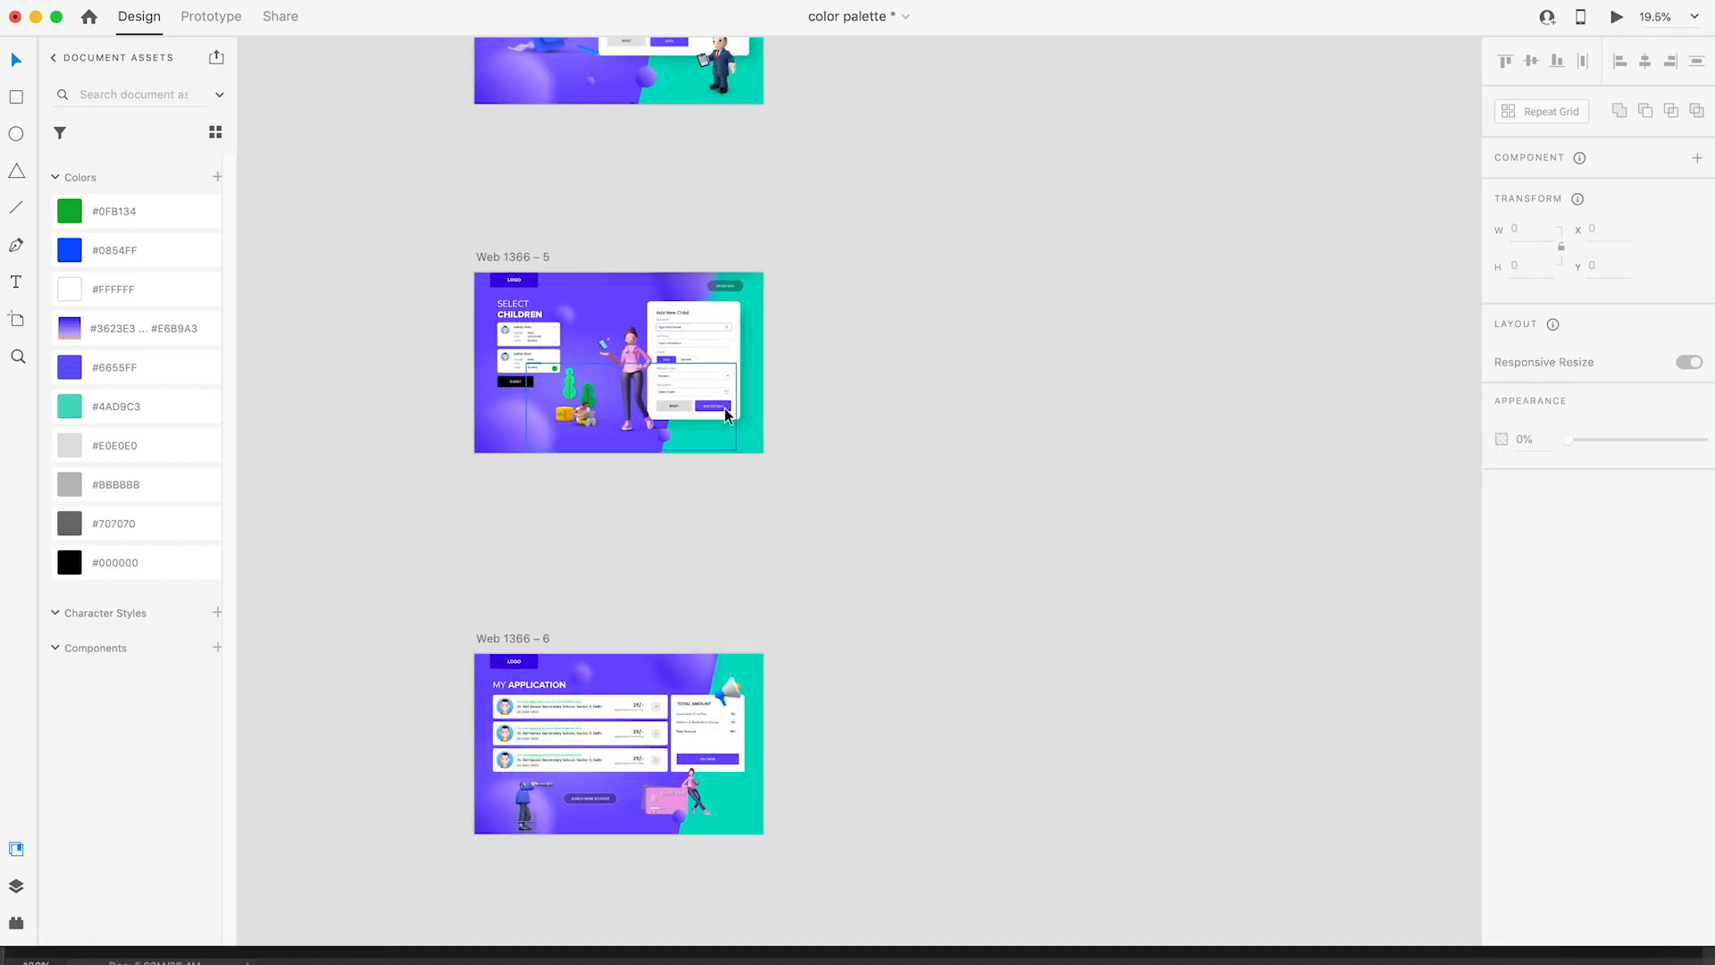
left_click(515, 381)
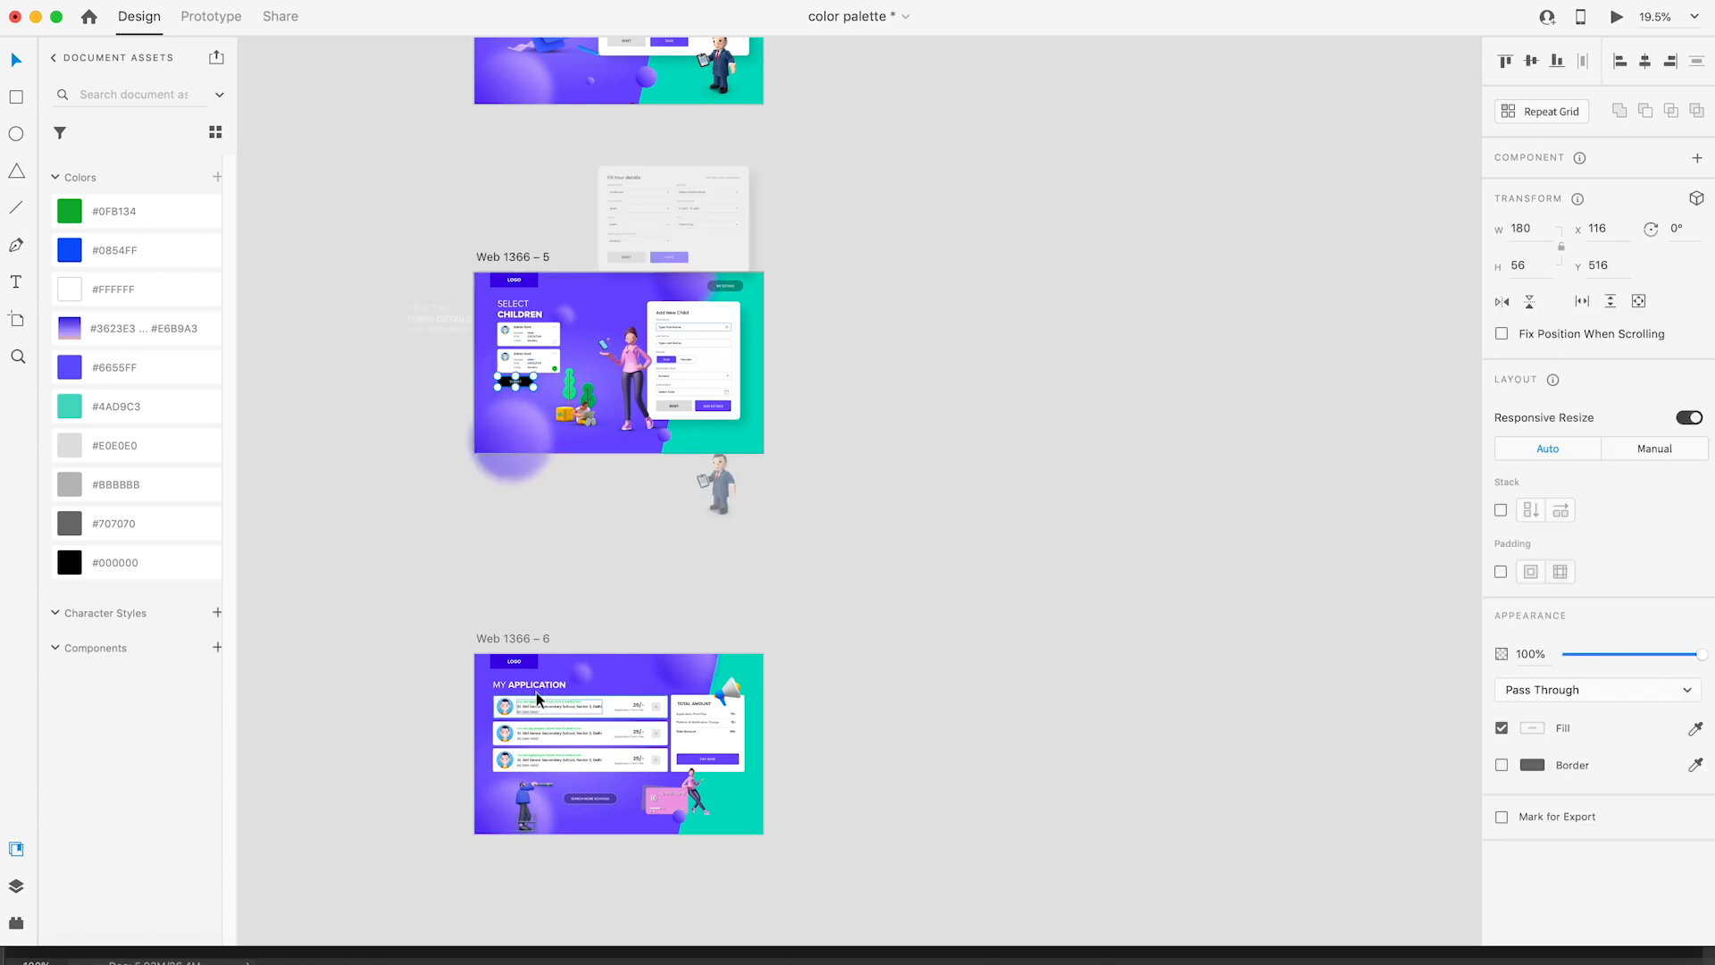
left_click(202, 24)
left_click_drag(534, 381, 609, 699)
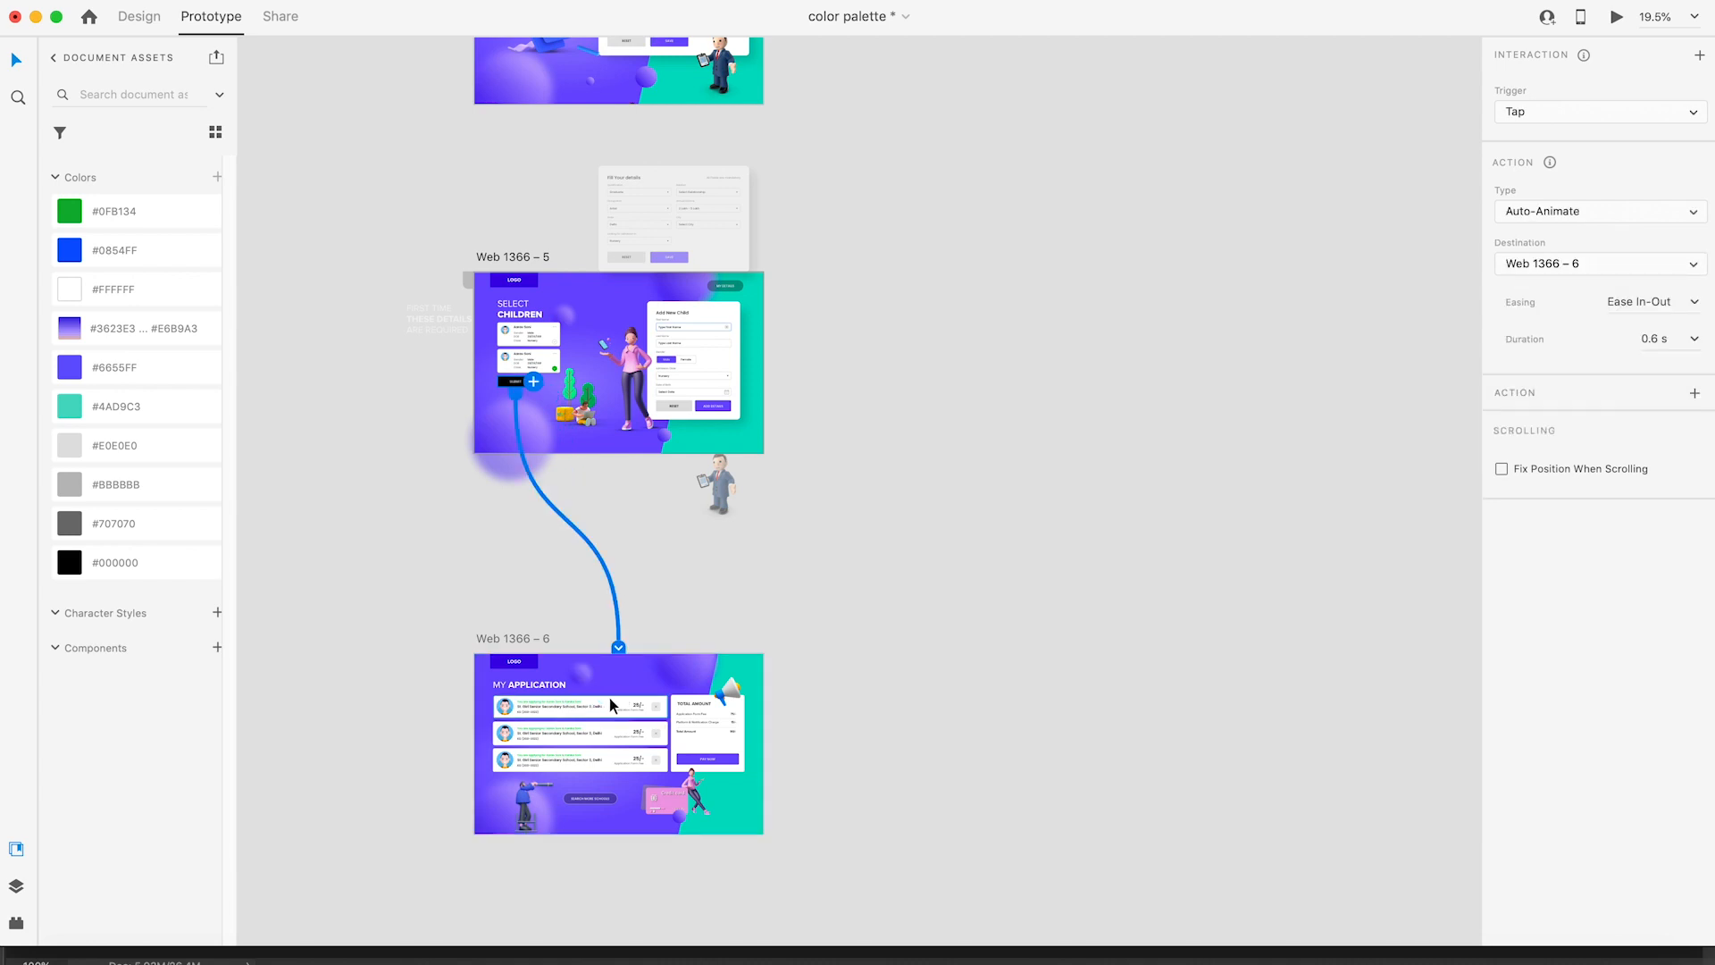
left_click(984, 512)
Step: Group all elements of the TOTAL AMOUNT card on Web 1366 – 6
scroll(690, 608, "up", 2)
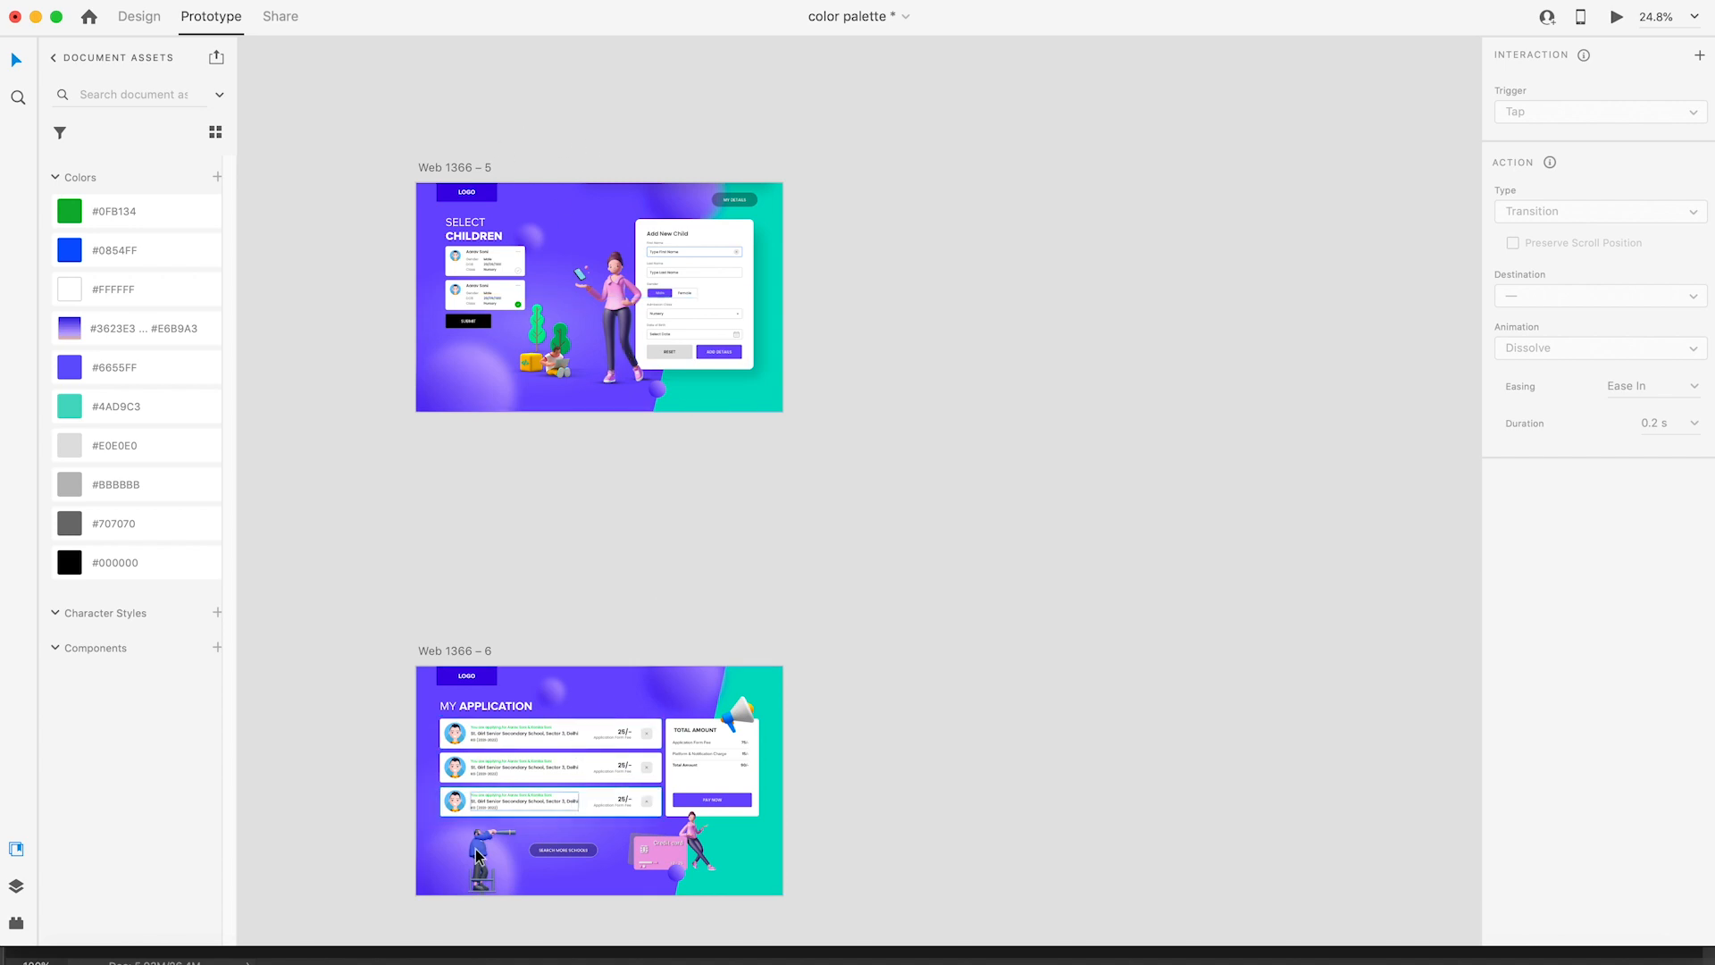
key("super+z")
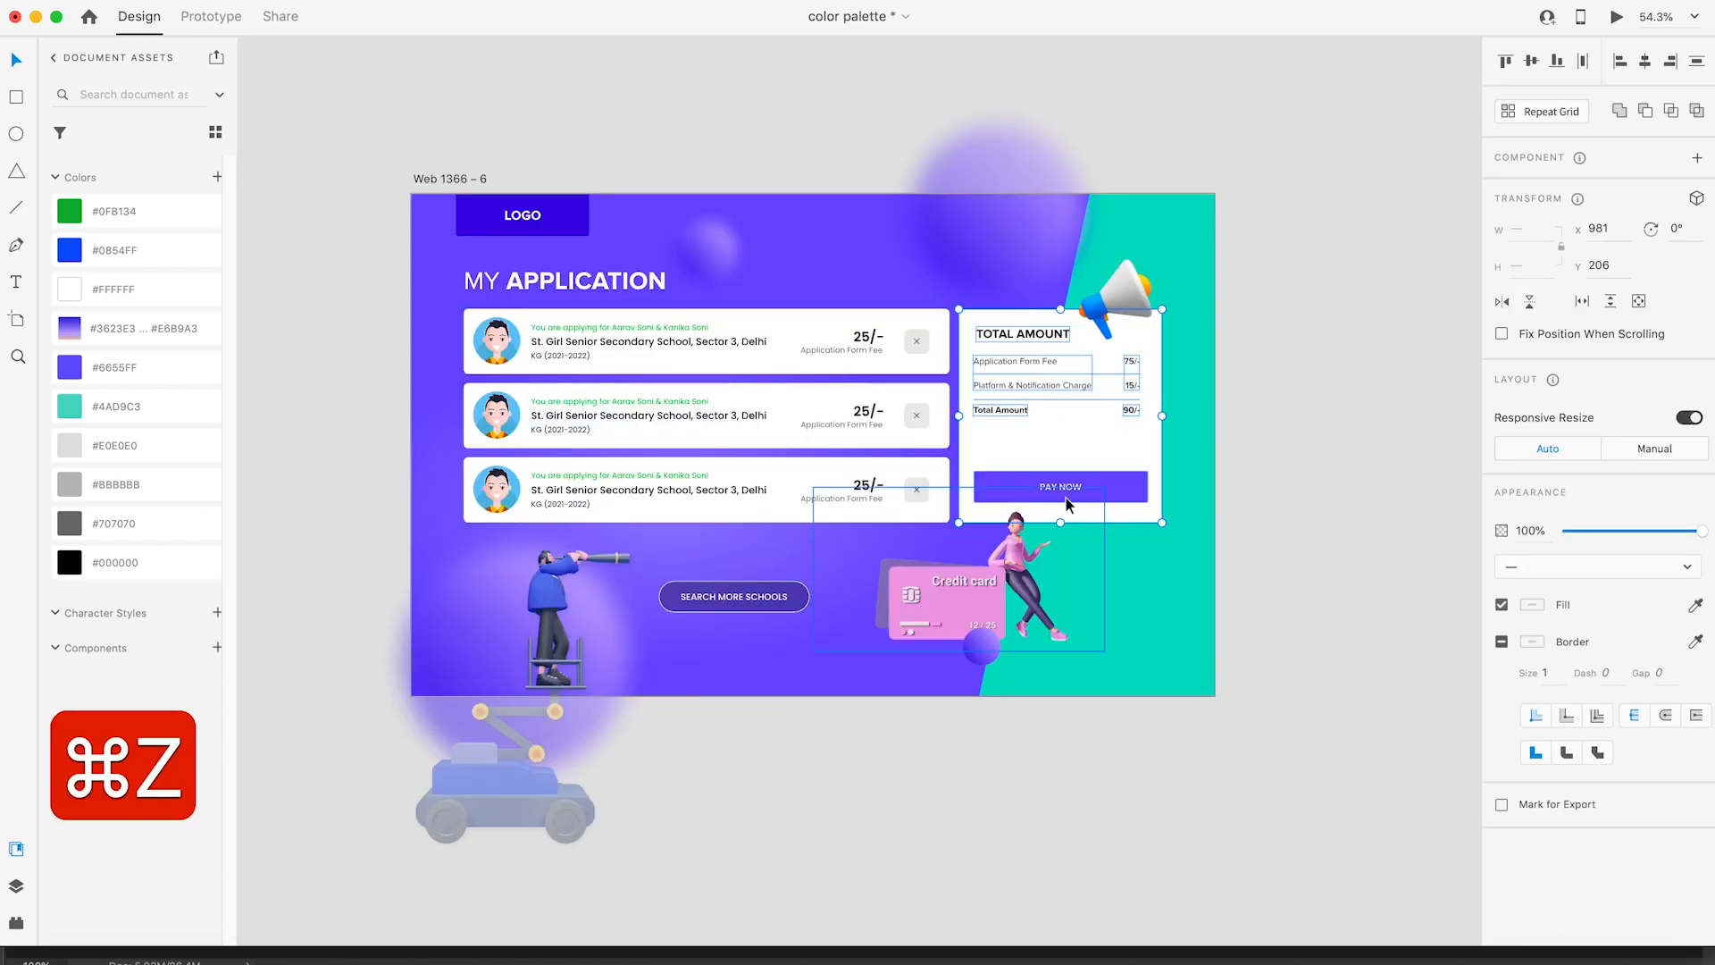
key("super+g")
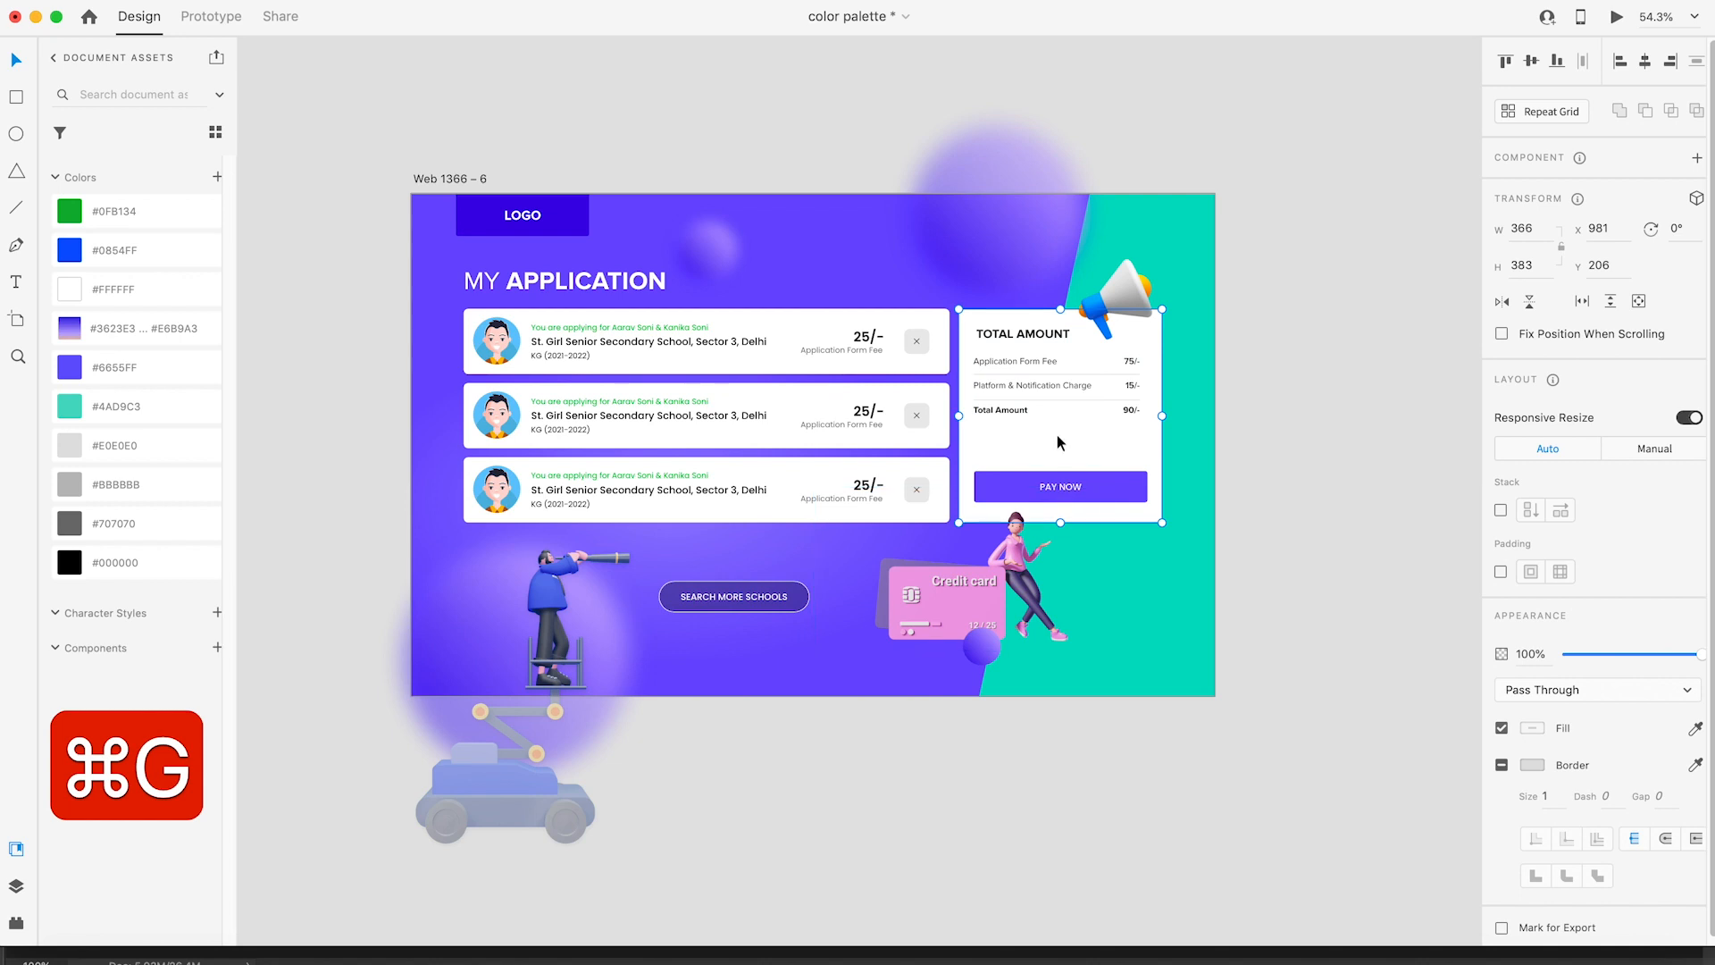
key("super+z")
Step: Group the three school application cards on Web 1366 – 6 into one group
left_click_drag(797, 465, 727, 555)
key("super+z")
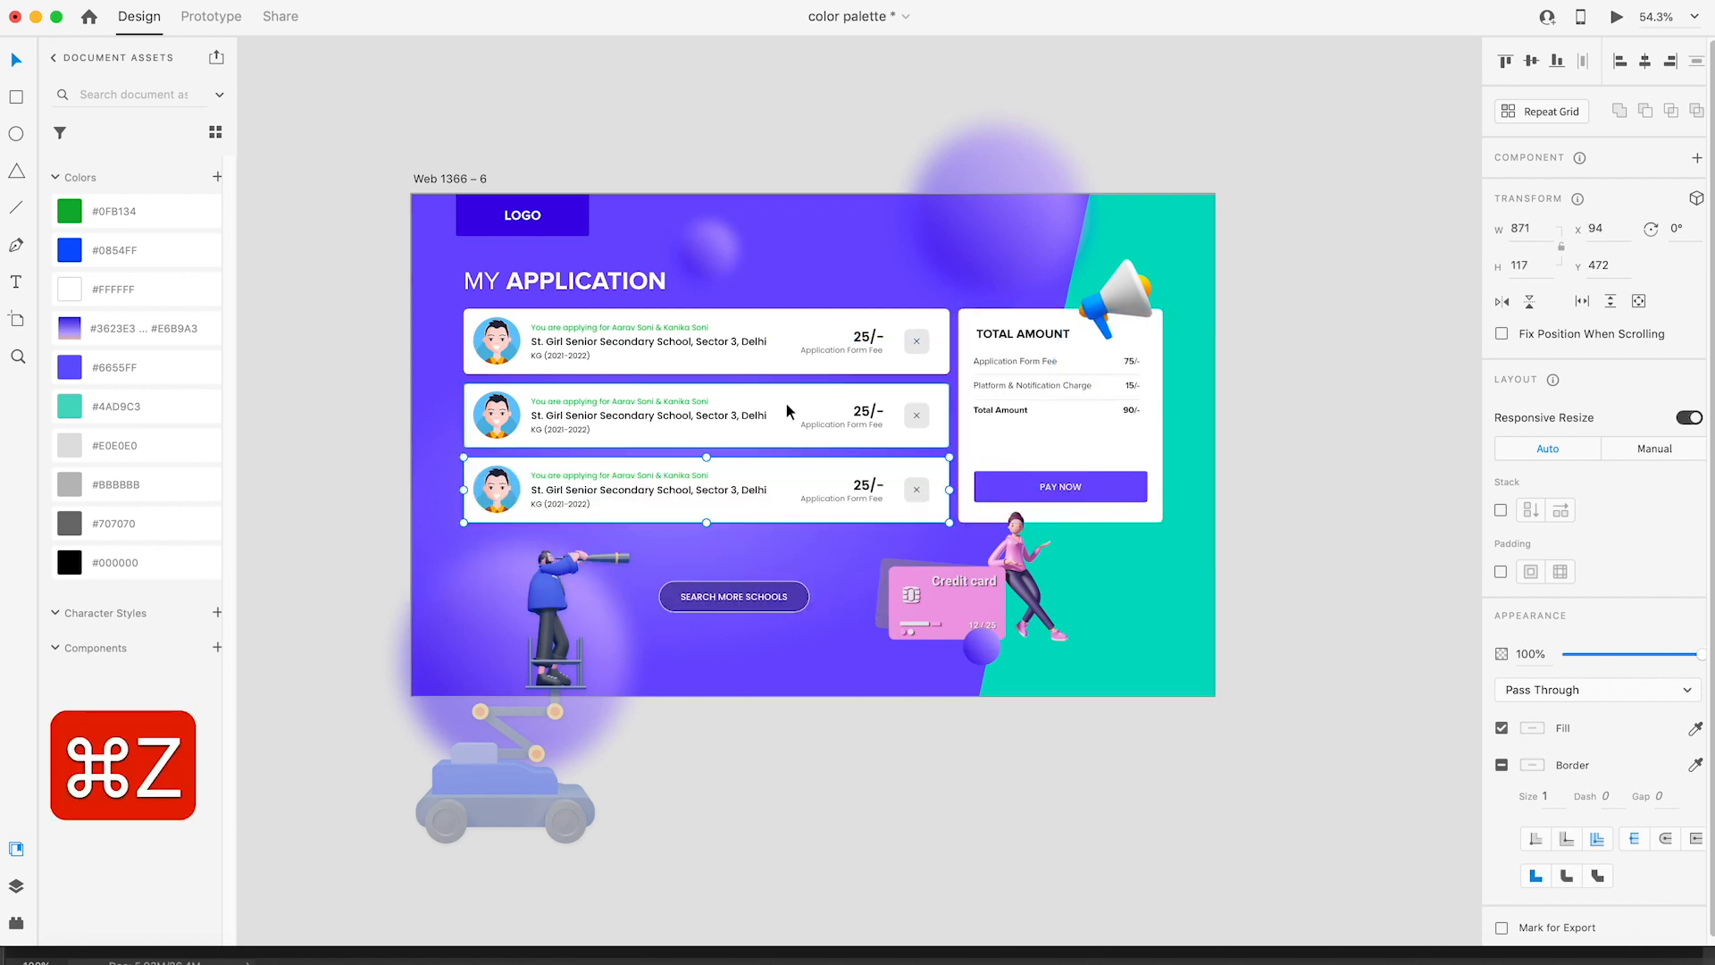
key("super+g")
left_click_drag(720, 345, 820, 434)
key("super+z")
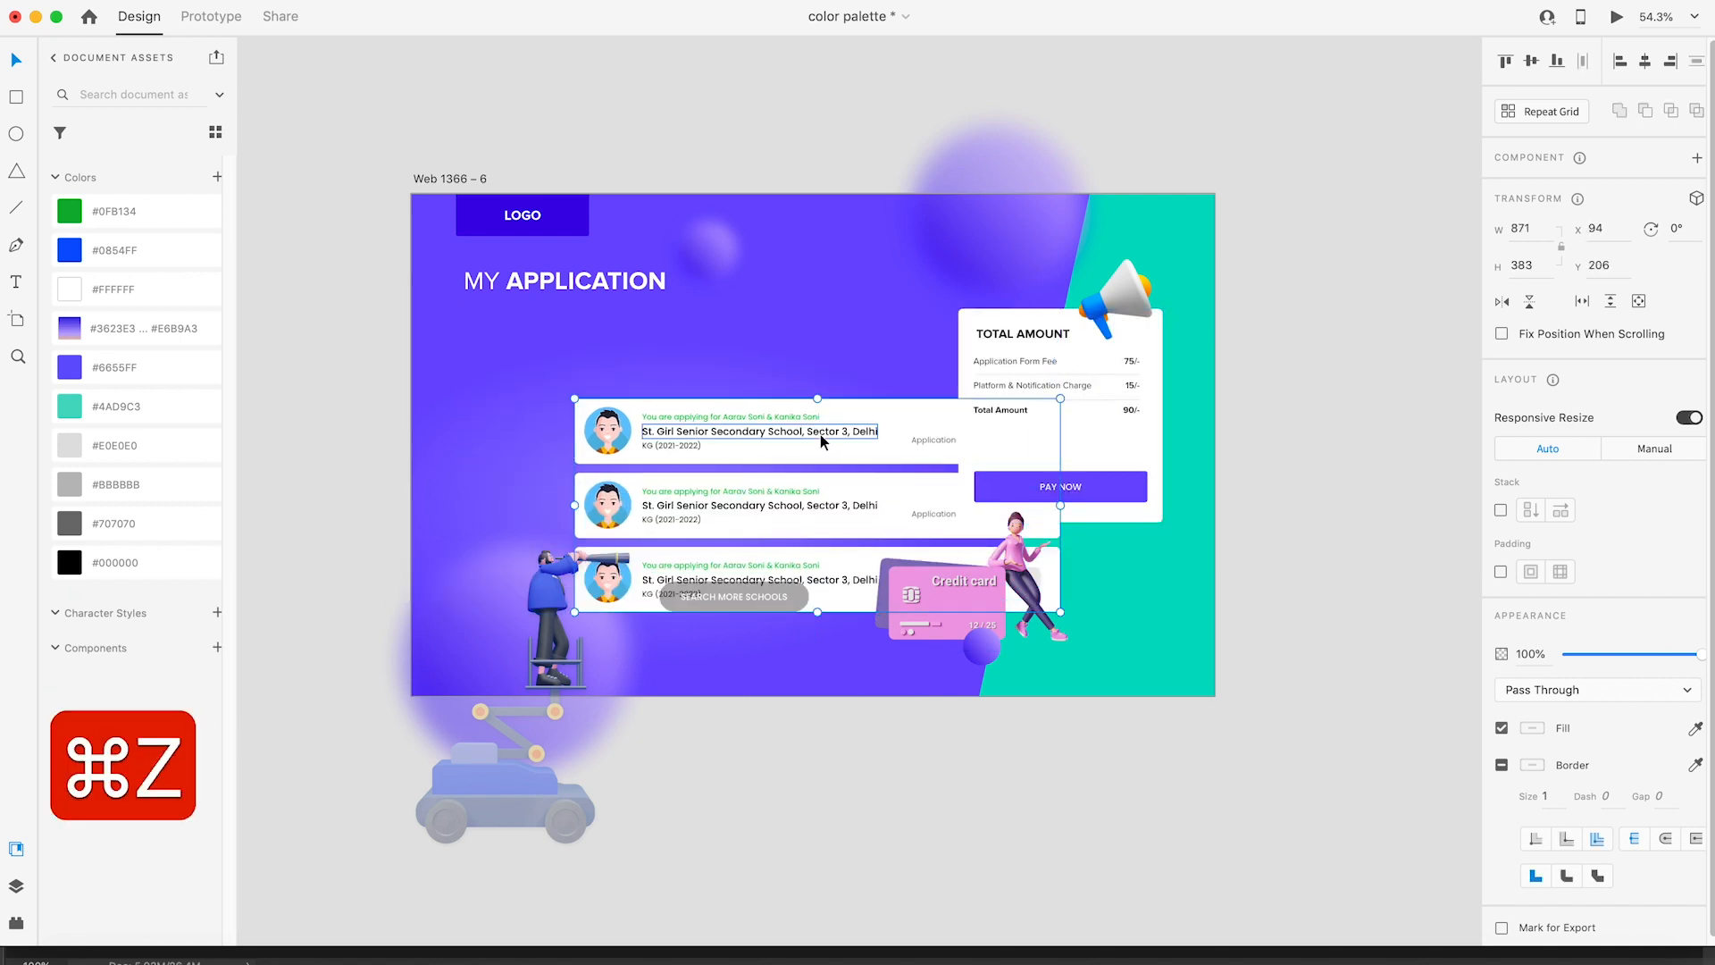
Step: Try moving the megaphone and the credit card illustration on Web 1366 – 6, undoing each move
left_click(572, 287)
left_click_drag(1115, 334, 1161, 275)
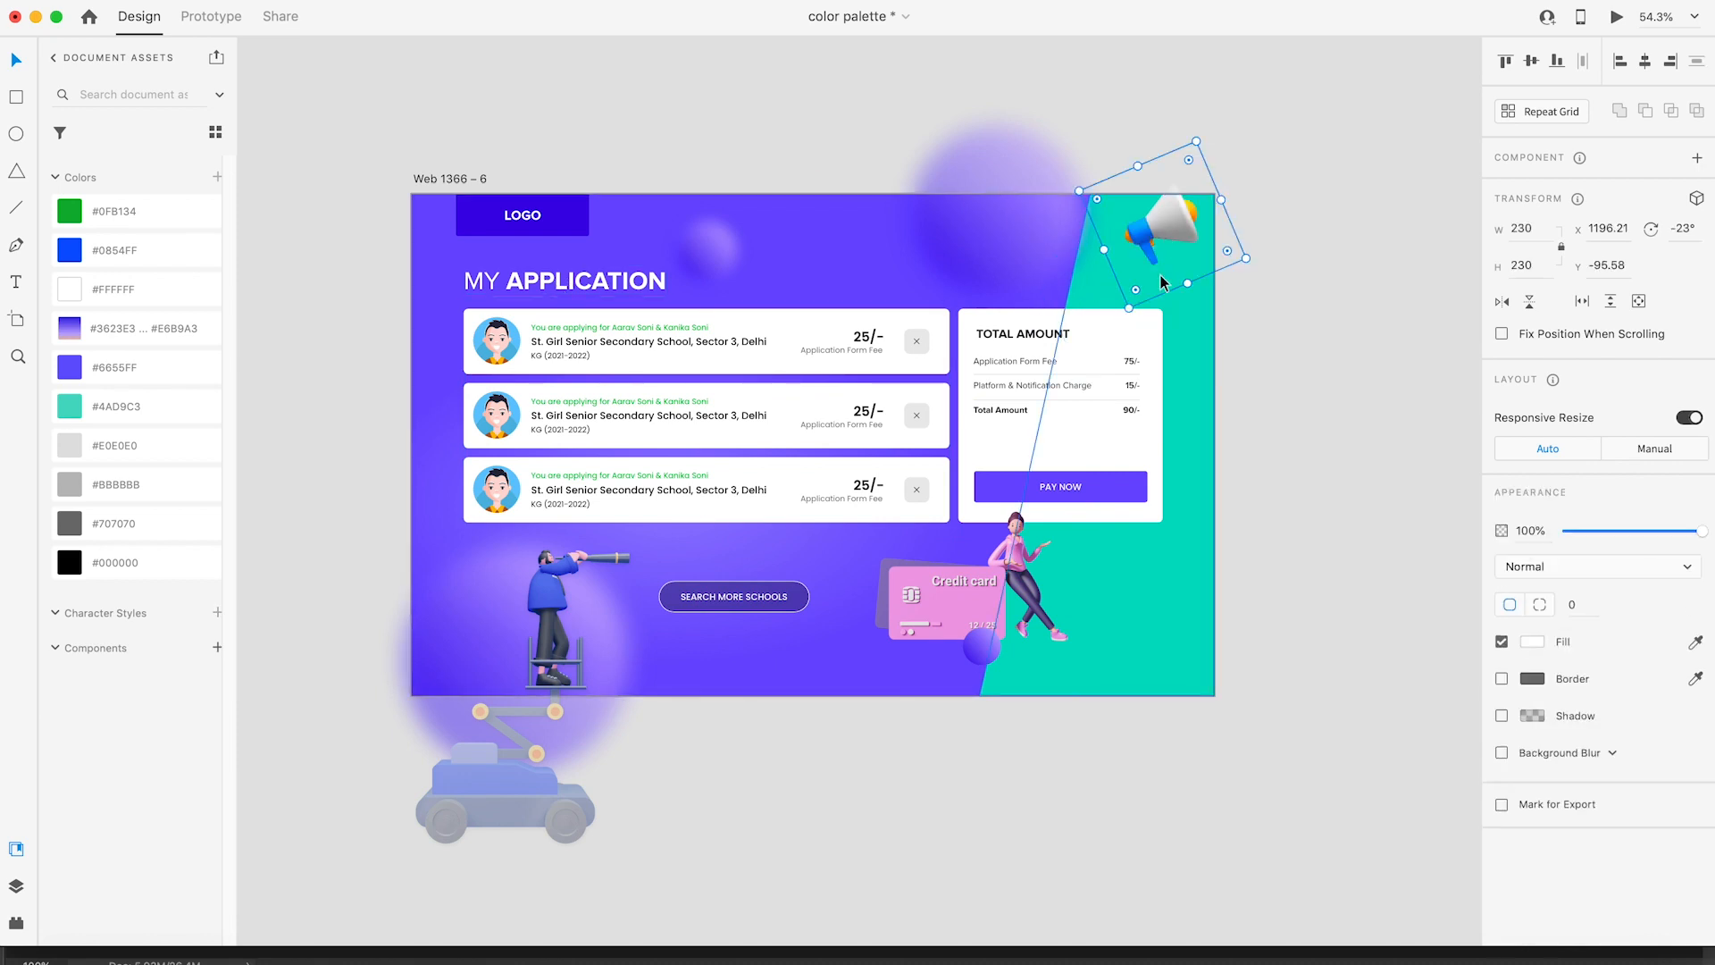
key("super+z")
left_click_drag(951, 587, 1051, 617)
key("super+z")
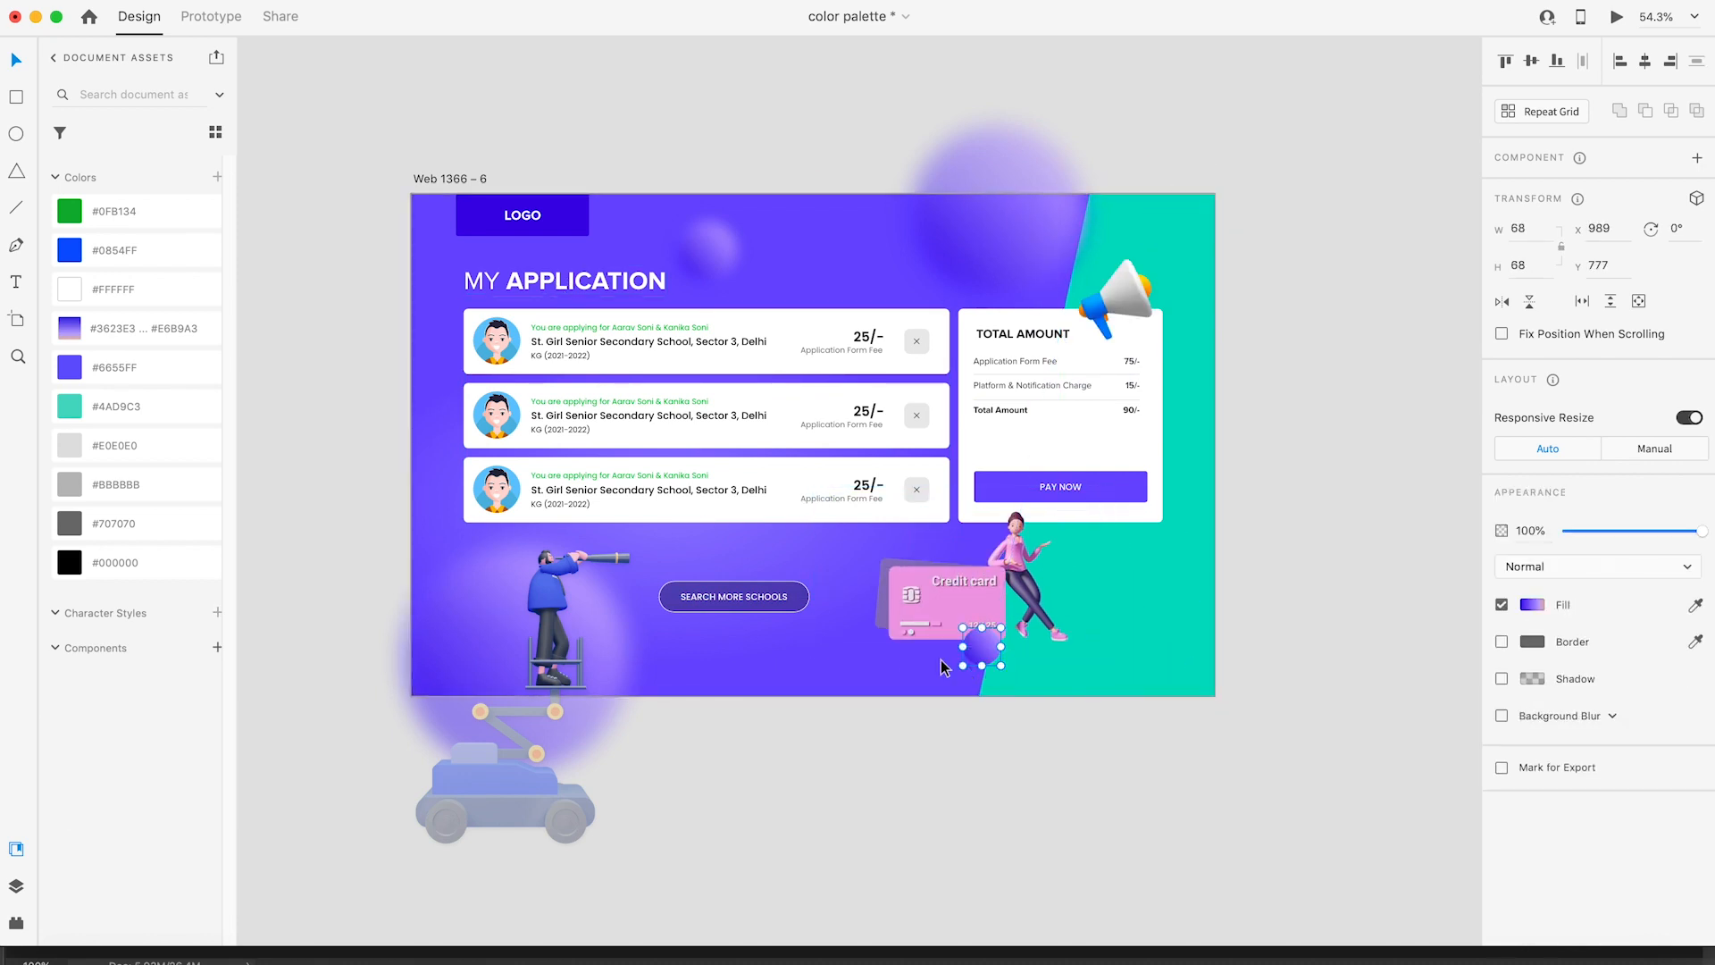
left_click(734, 596)
left_click(505, 773)
Step: Shift the two large blurred spheres on Web 1366 – 5 to the left, placing the upper one at about X 821, Y -135
scroll(751, 568, "down", 5)
left_click_drag(988, 221, 930, 539)
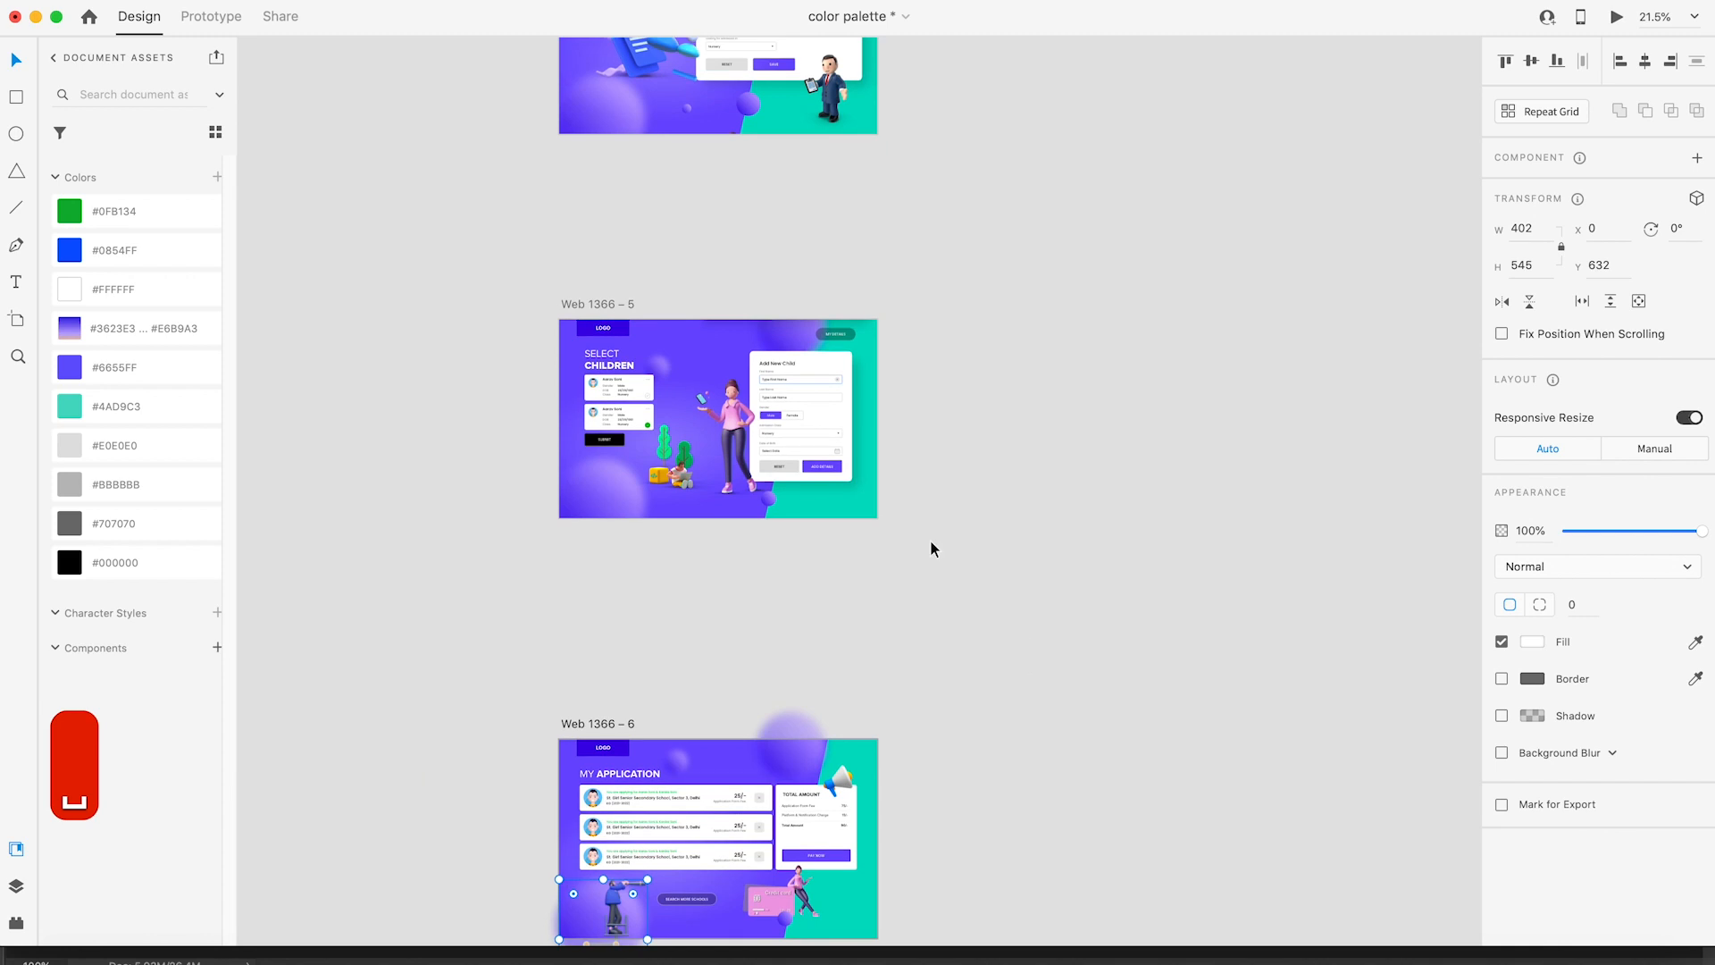
left_click(590, 506)
left_click(640, 560)
left_click_drag(612, 518, 584, 530)
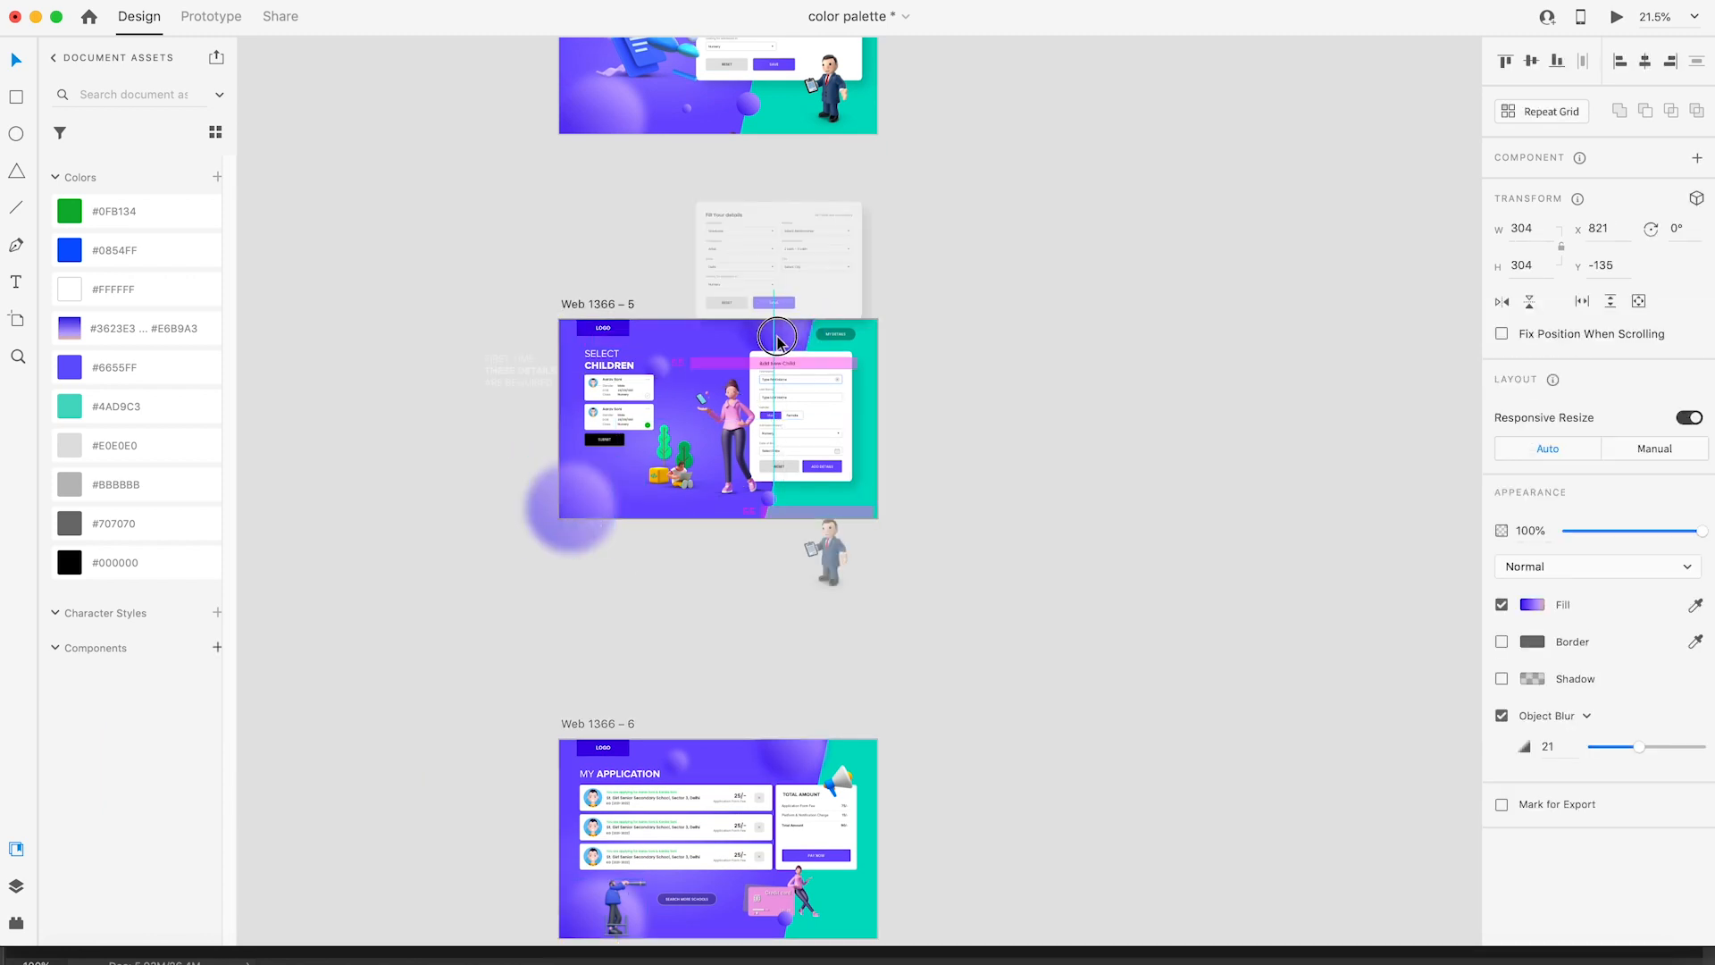
left_click(1036, 328)
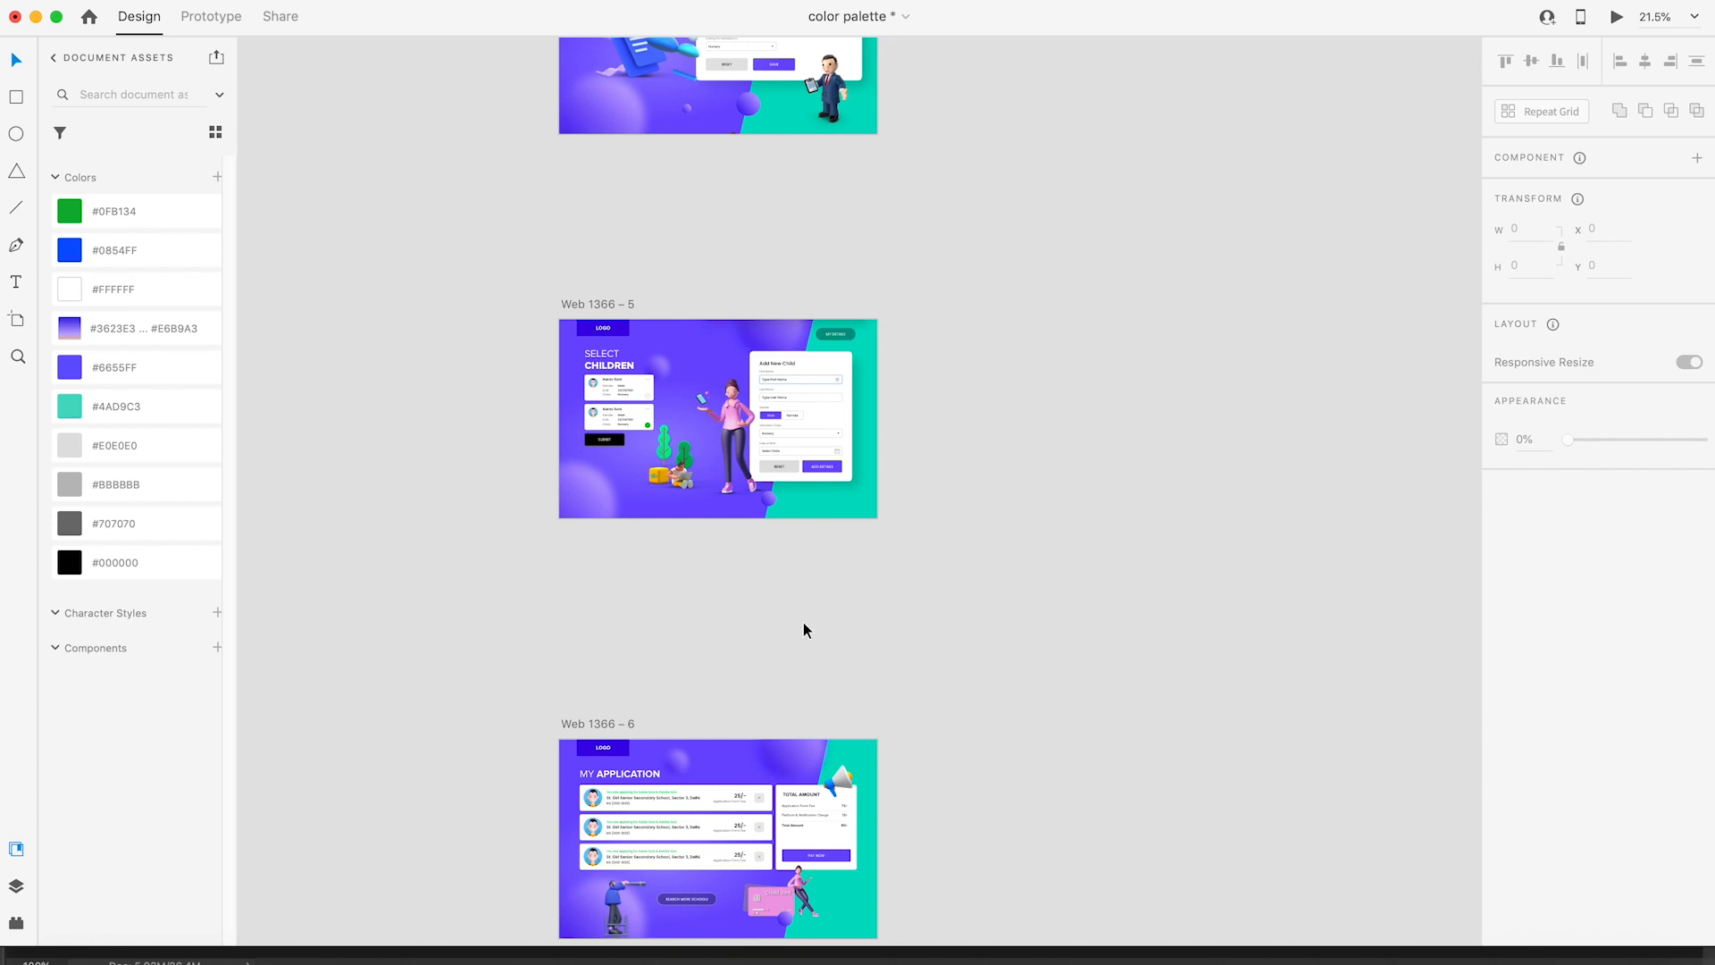
Step: Copy the grouped application cards from Web 1366 – 6 into Web 1366 – 5 and move them outside its left edge
left_click(652, 806)
key("super+c")
scroll(635, 827, "up", 5)
scroll(661, 763, "down", 5)
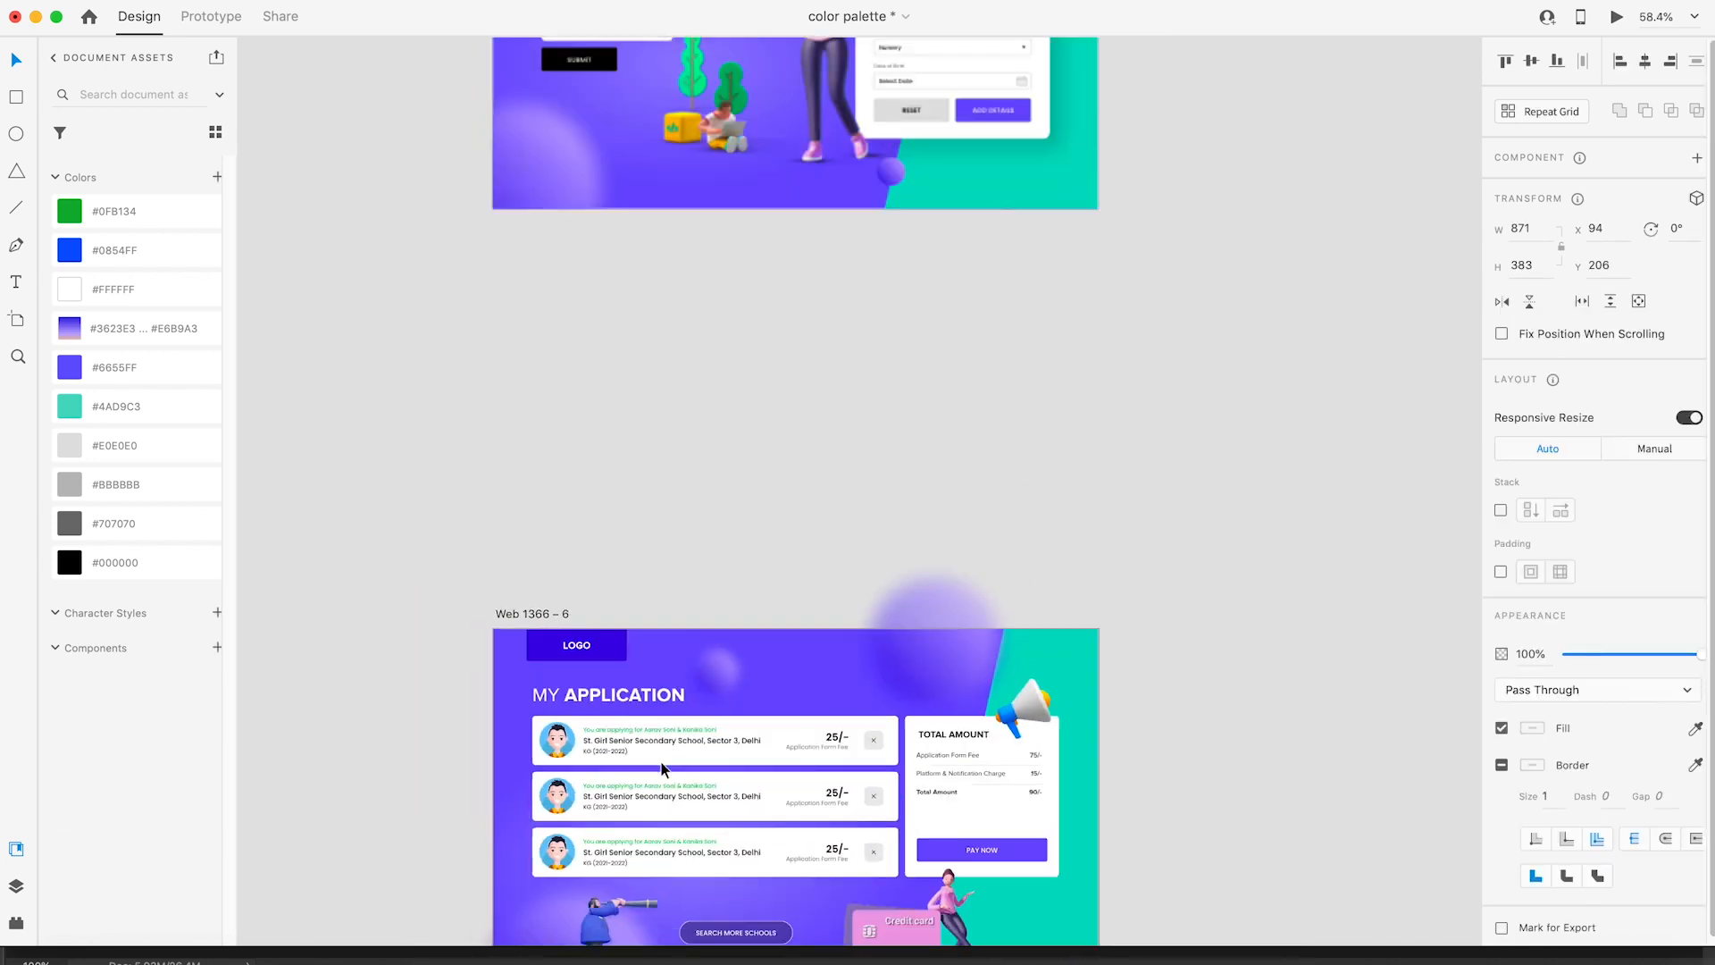
left_click(598, 248)
key("super+v")
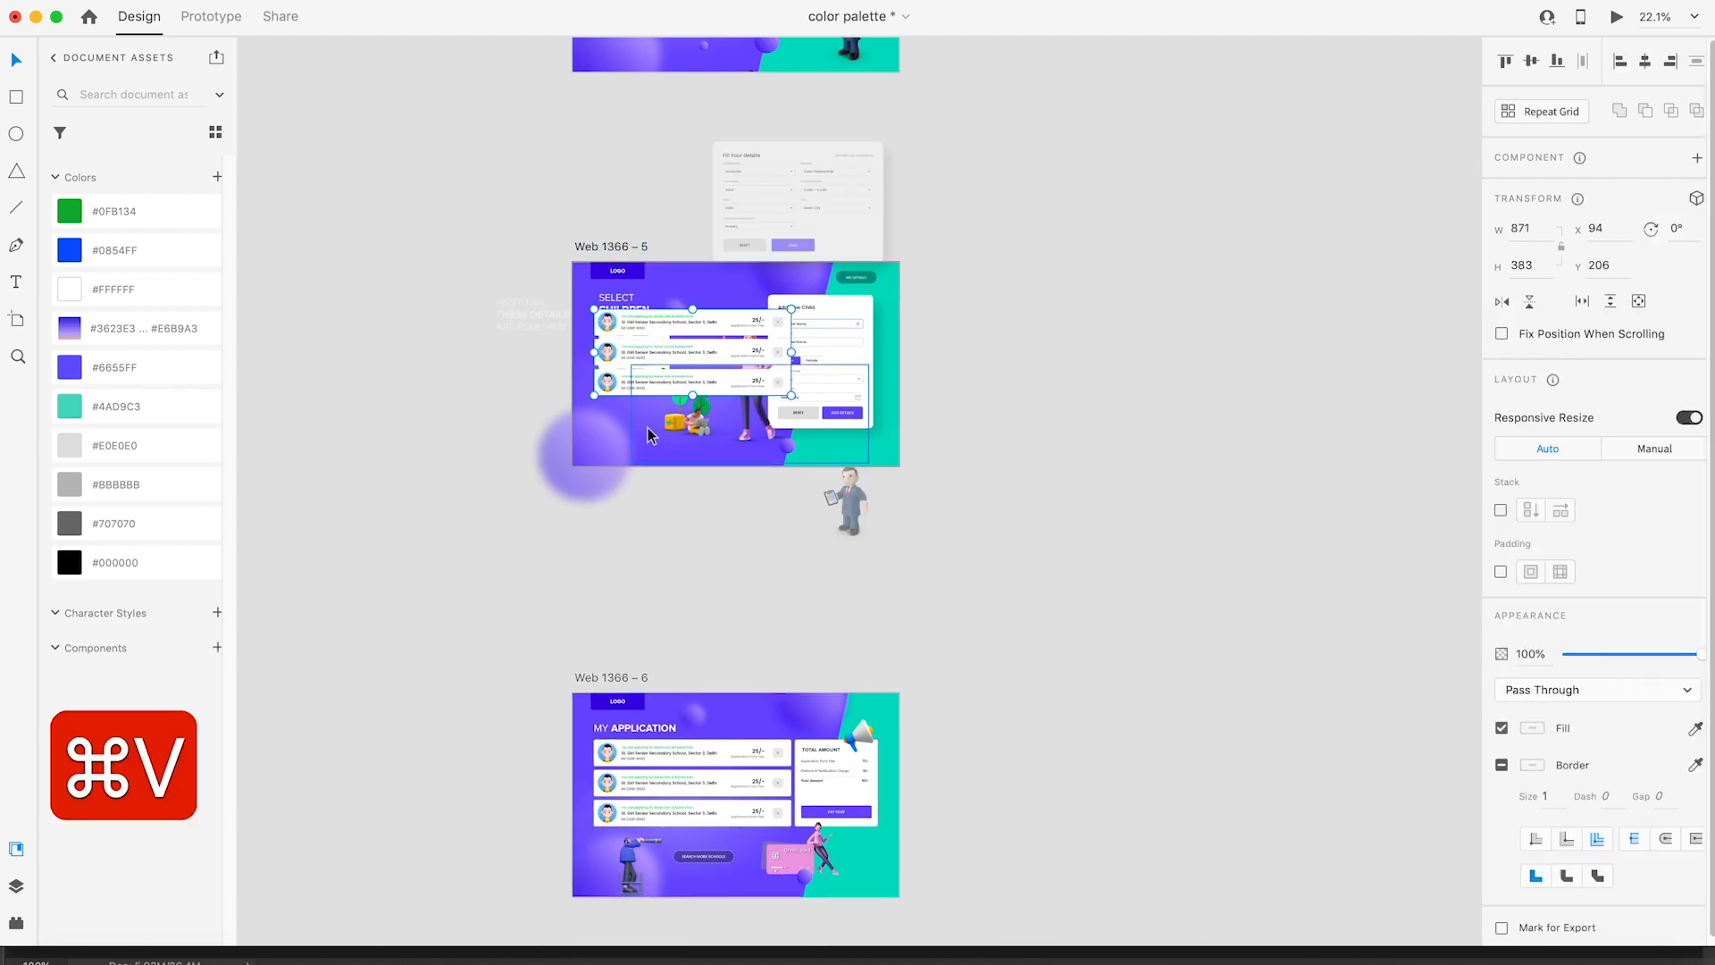
left_click_drag(730, 360, 505, 357)
key("Delete")
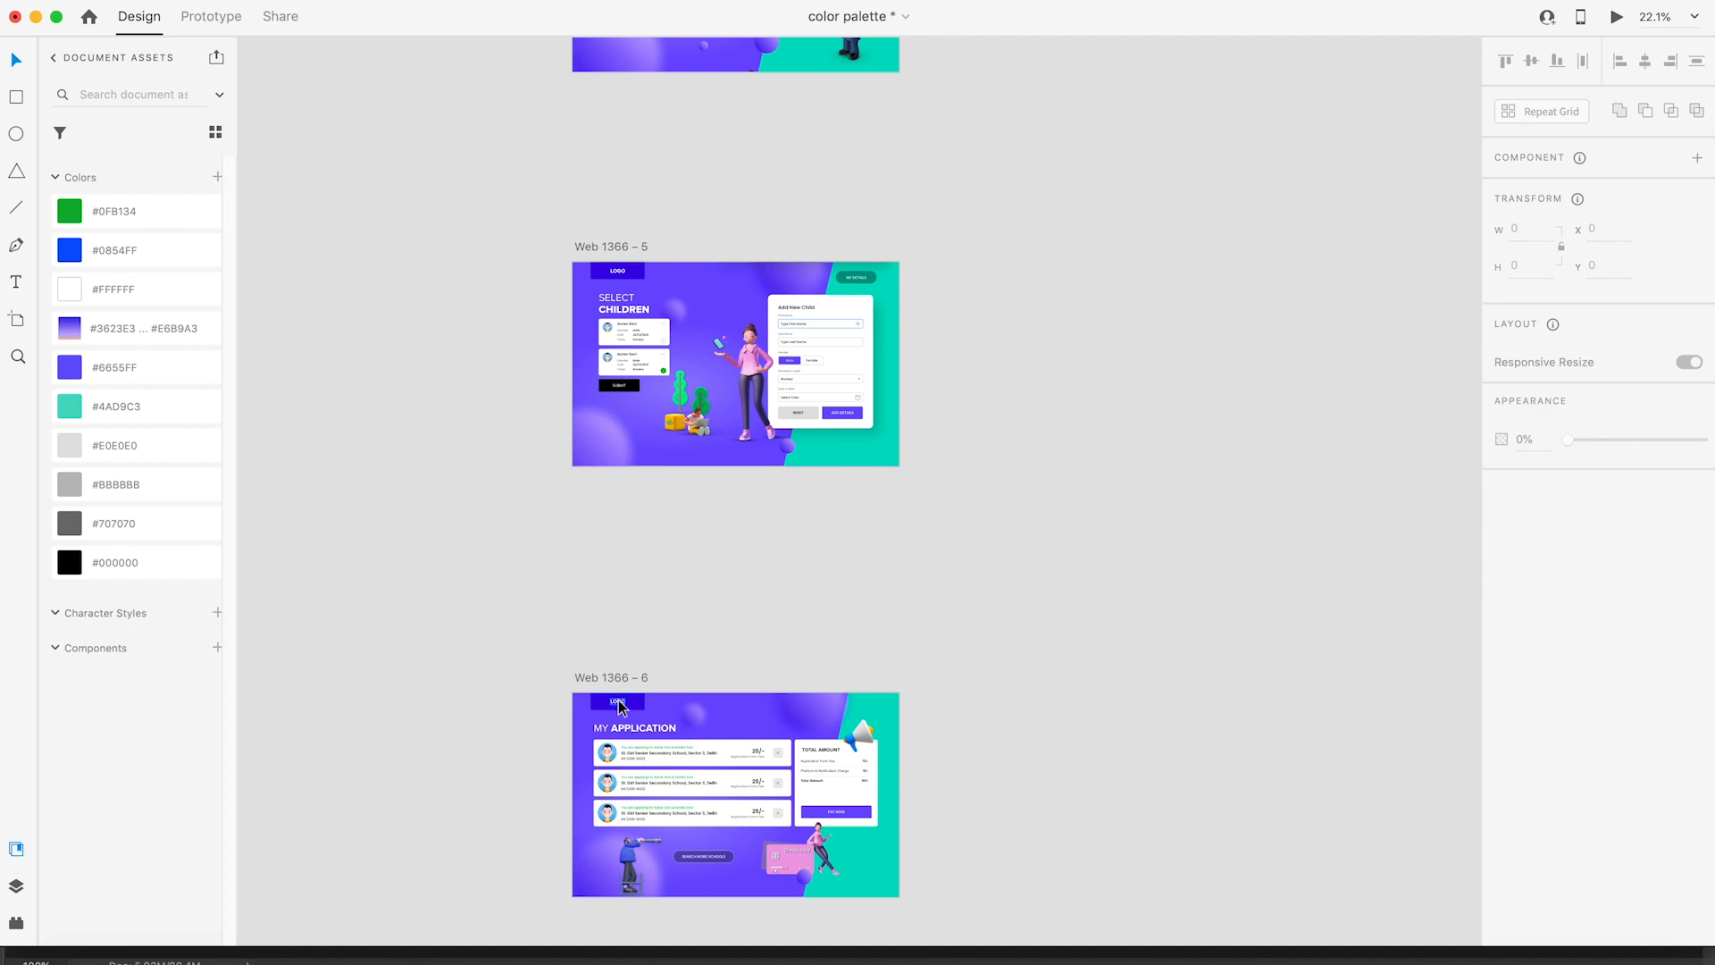
Step: Copy the SELECT CHILDREN heading, both child cards and the Submit button into Web 1366 – 6, moving them below its lower edge
left_click(632, 337)
left_click(624, 304, "shift")
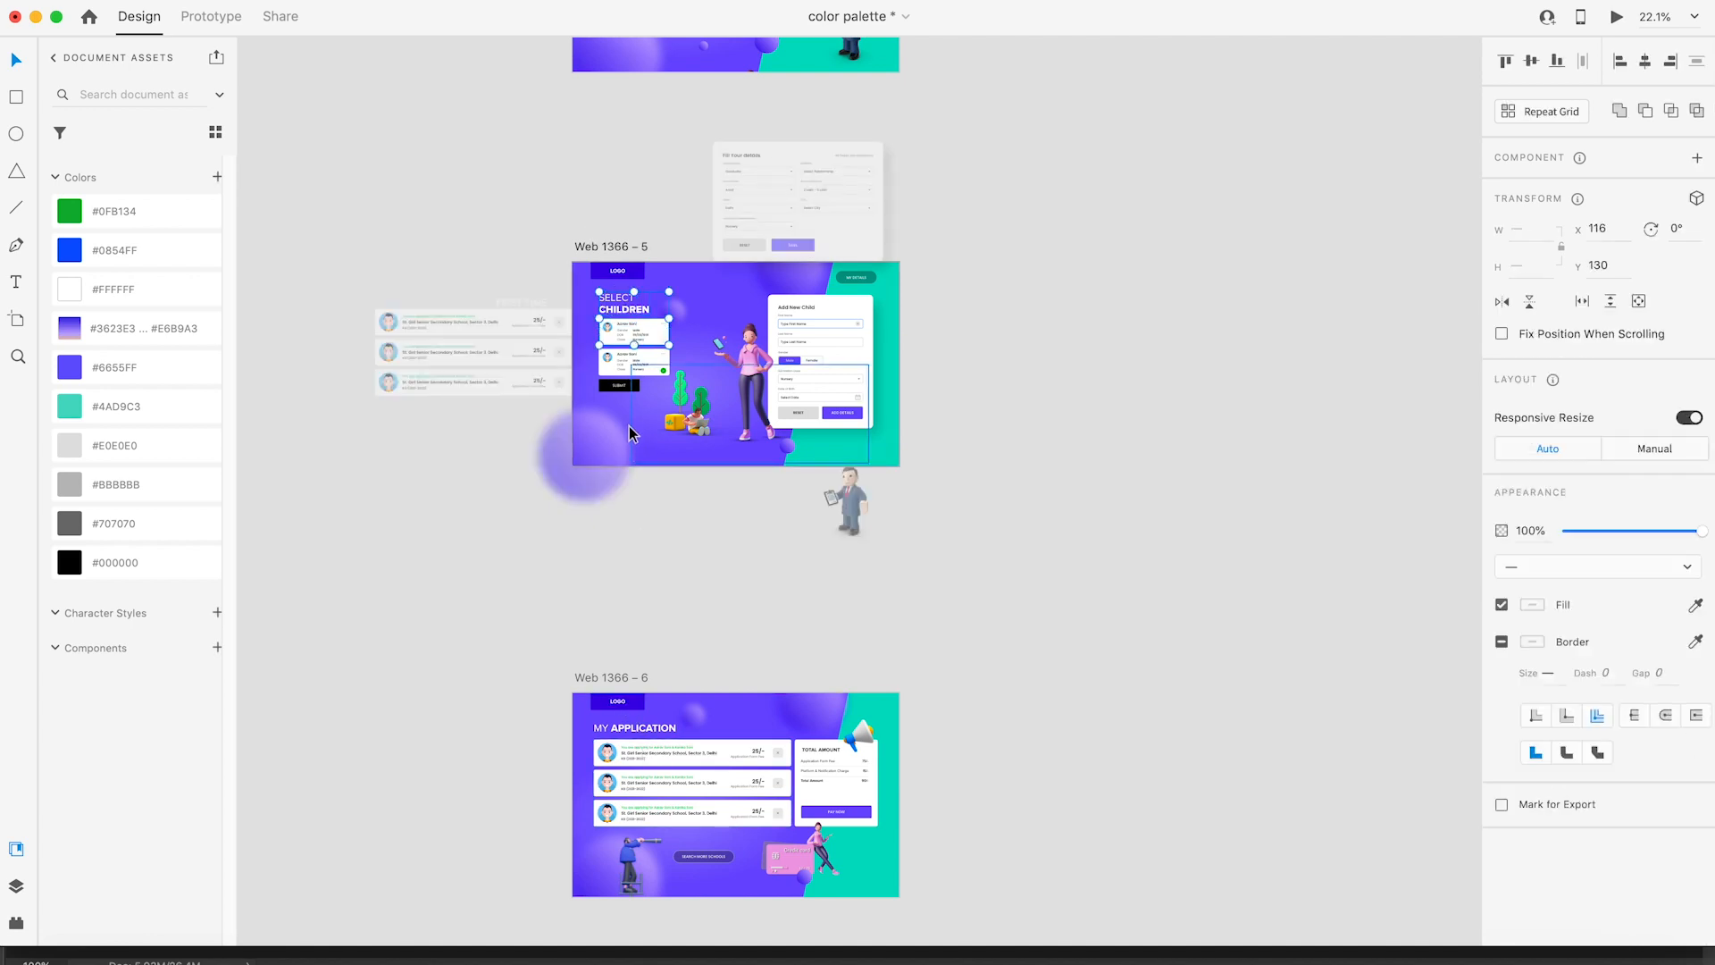
left_click(620, 360, "shift")
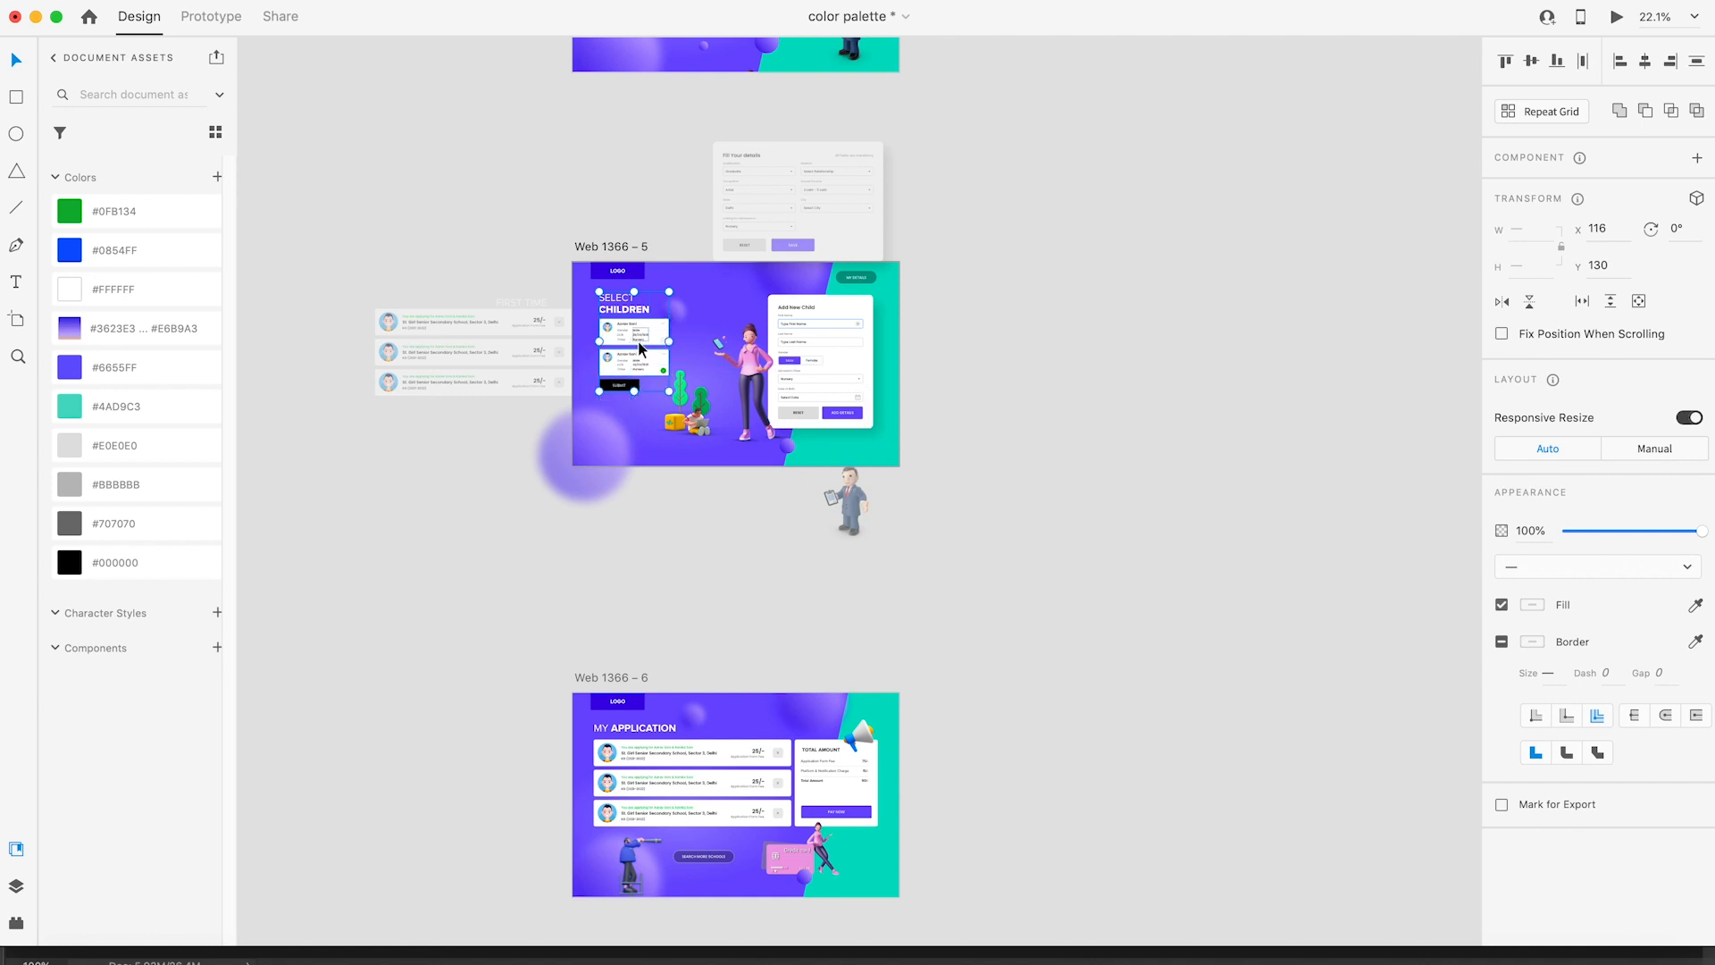
key("super+c")
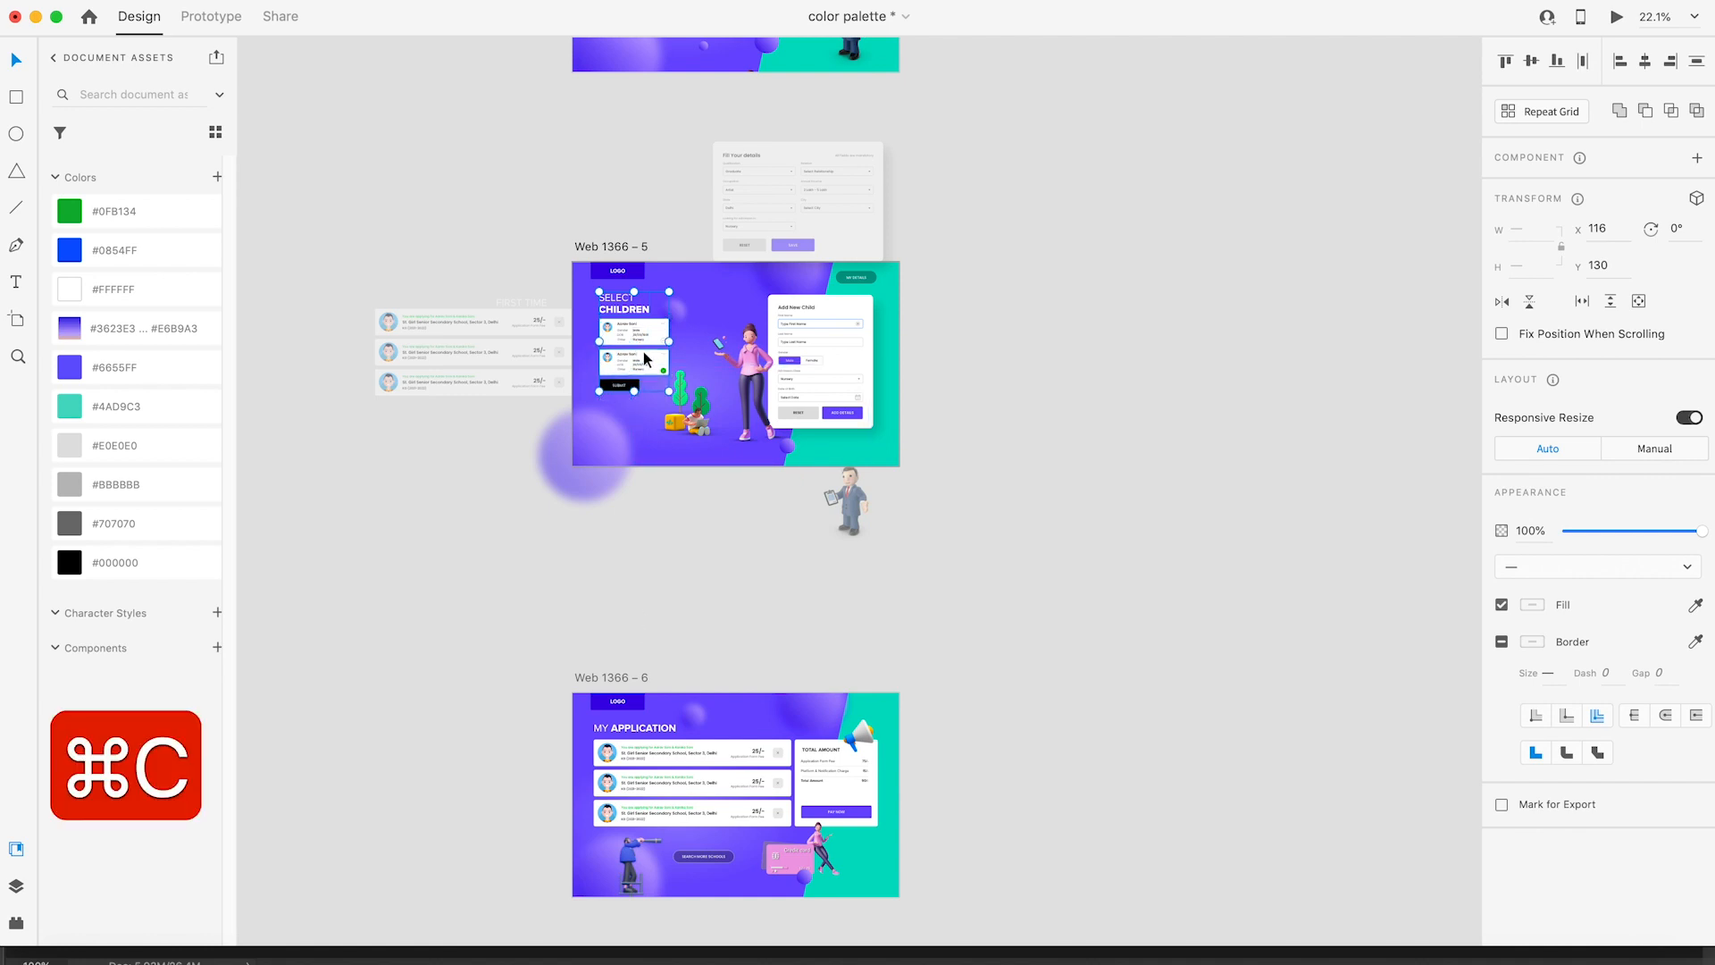
left_click(621, 681)
key("super+v")
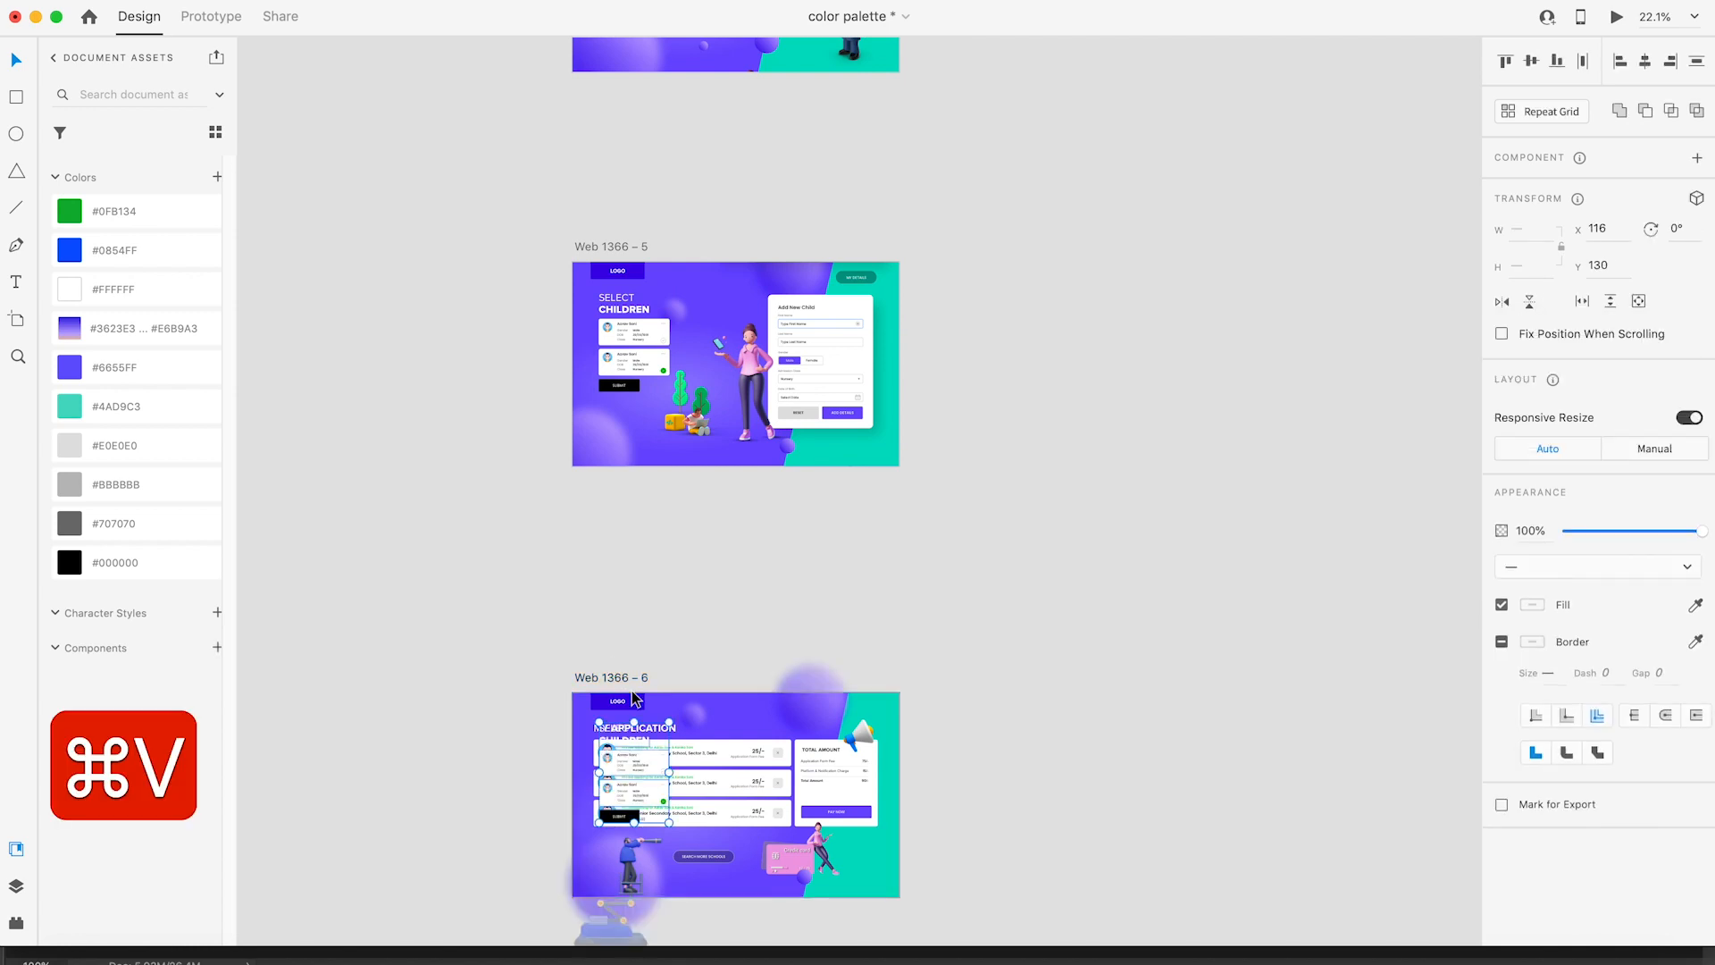
scroll(630, 690, "down", 5)
left_click_drag(623, 560, 616, 727)
left_click(823, 768)
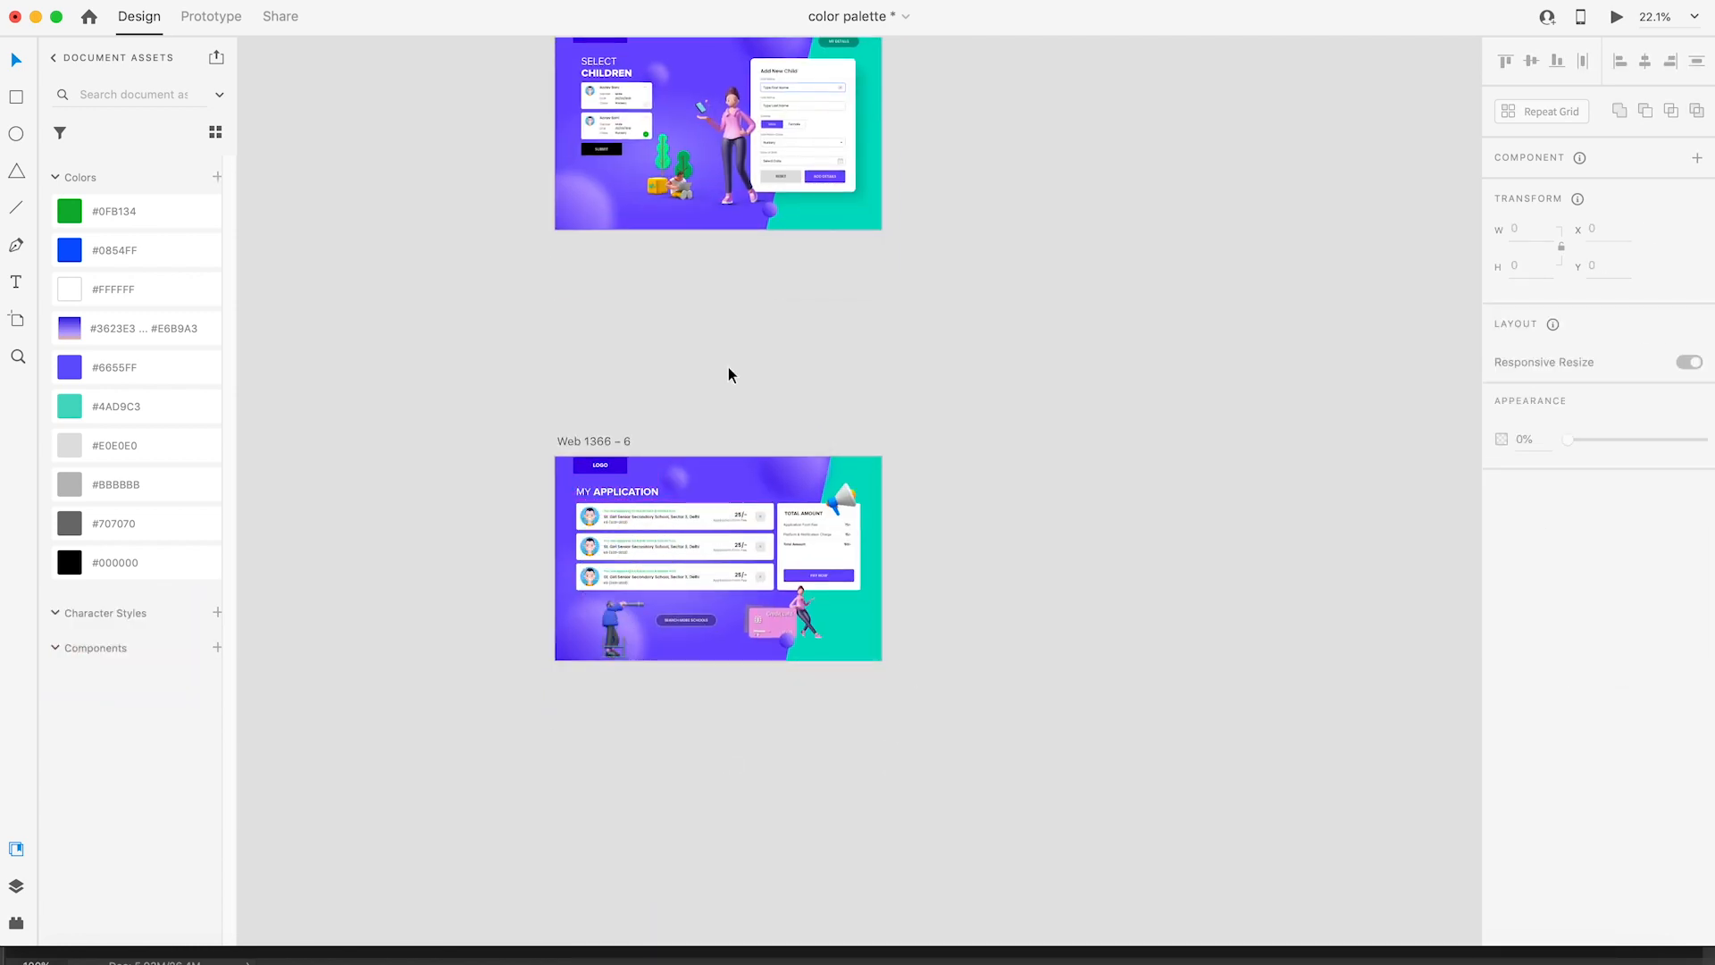
Step: Preview the prototype from Web 1366 – 5 and play the Submit button's transition to Web 1366 – 6
left_click_drag(706, 325, 703, 603)
left_click(586, 297)
key("super+Return")
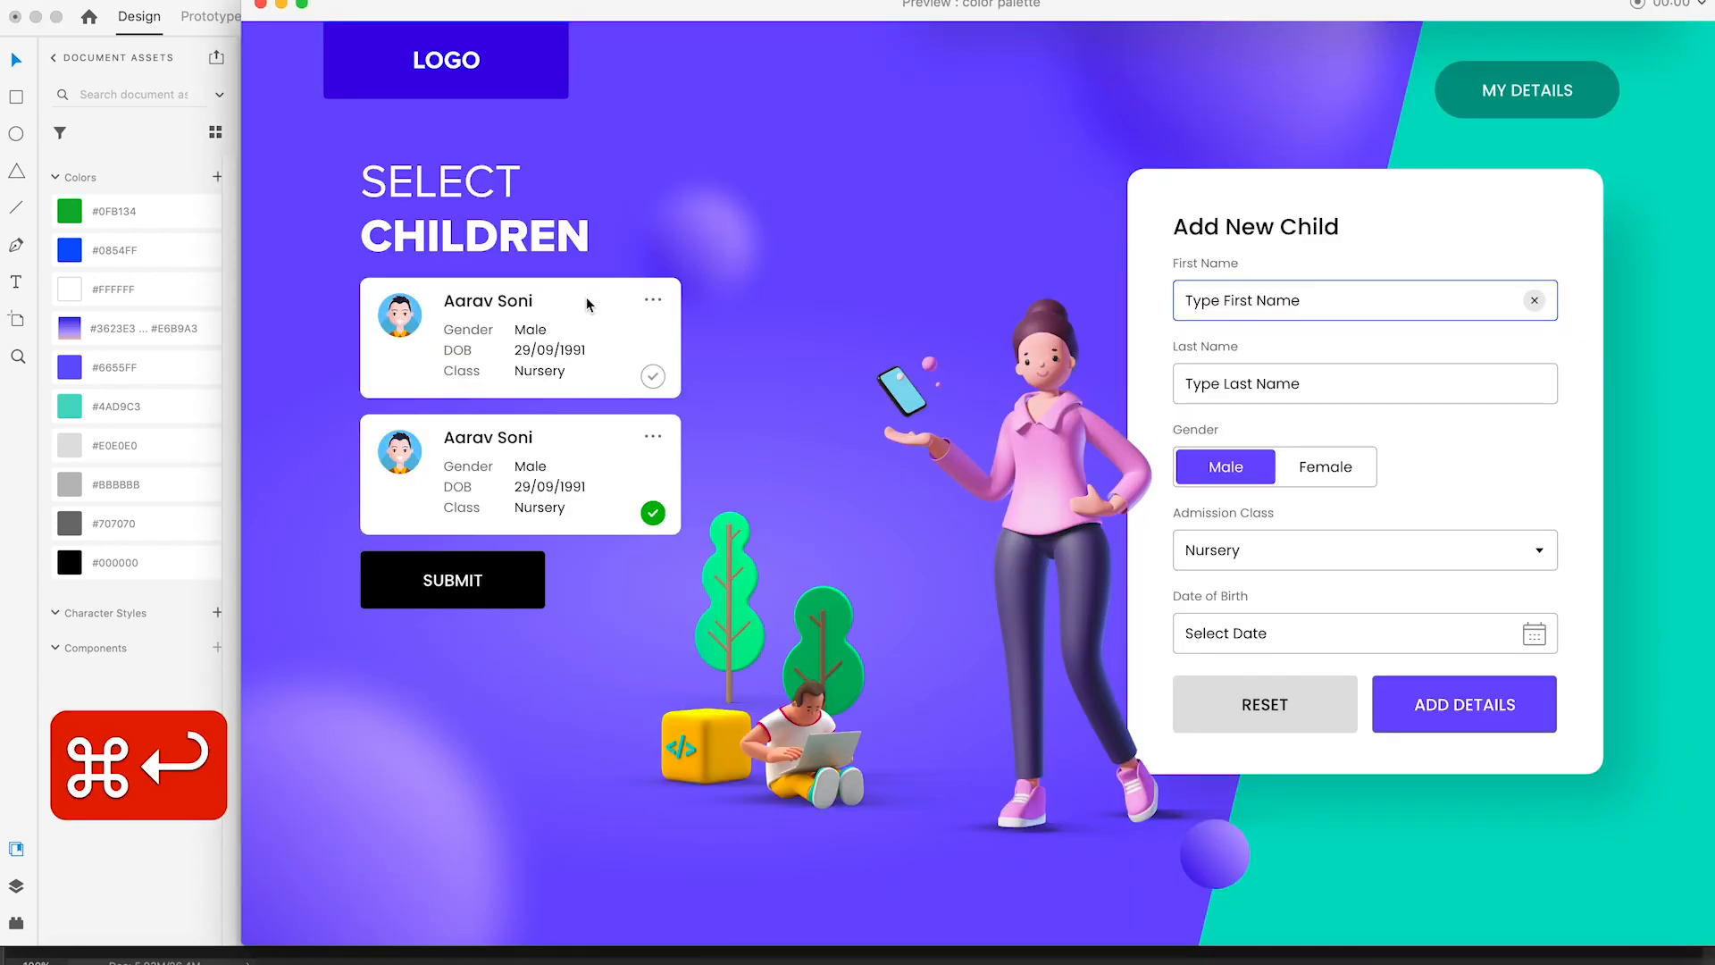
left_click(472, 585)
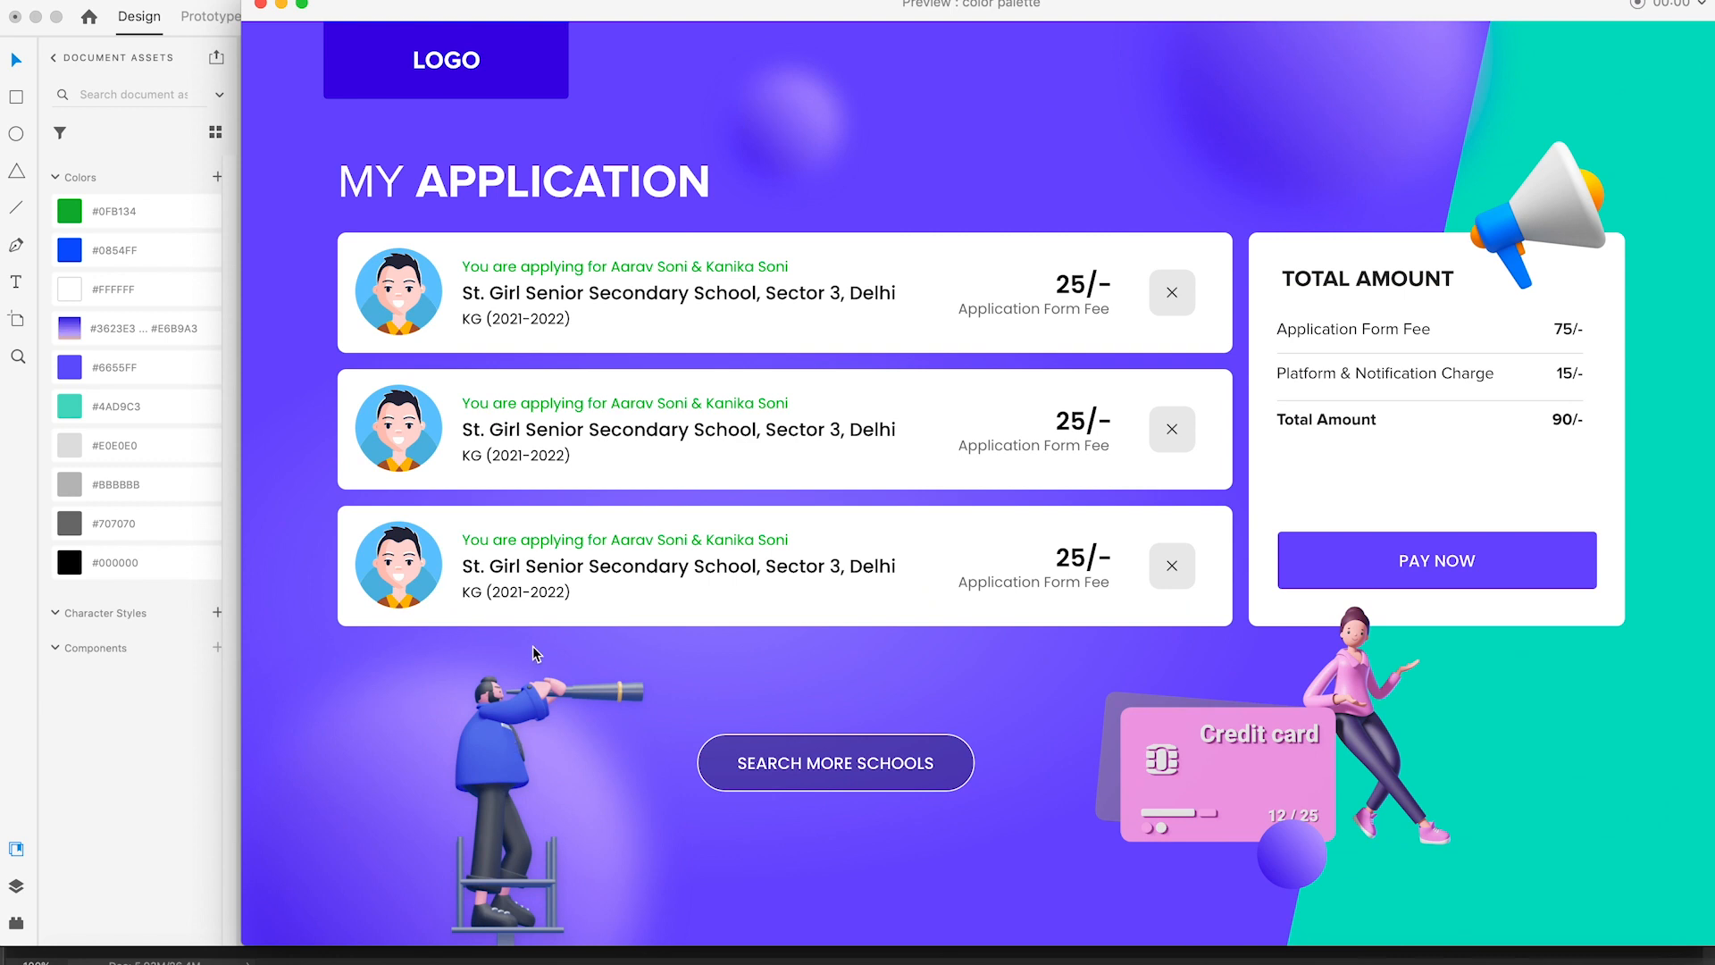
Step: Copy the TOTAL AMOUNT card from Web 1366 – 6 into Web 1366 – 5 and move it outside the right edge at X 1447, Y 206
left_click(259, 7)
left_click(812, 605)
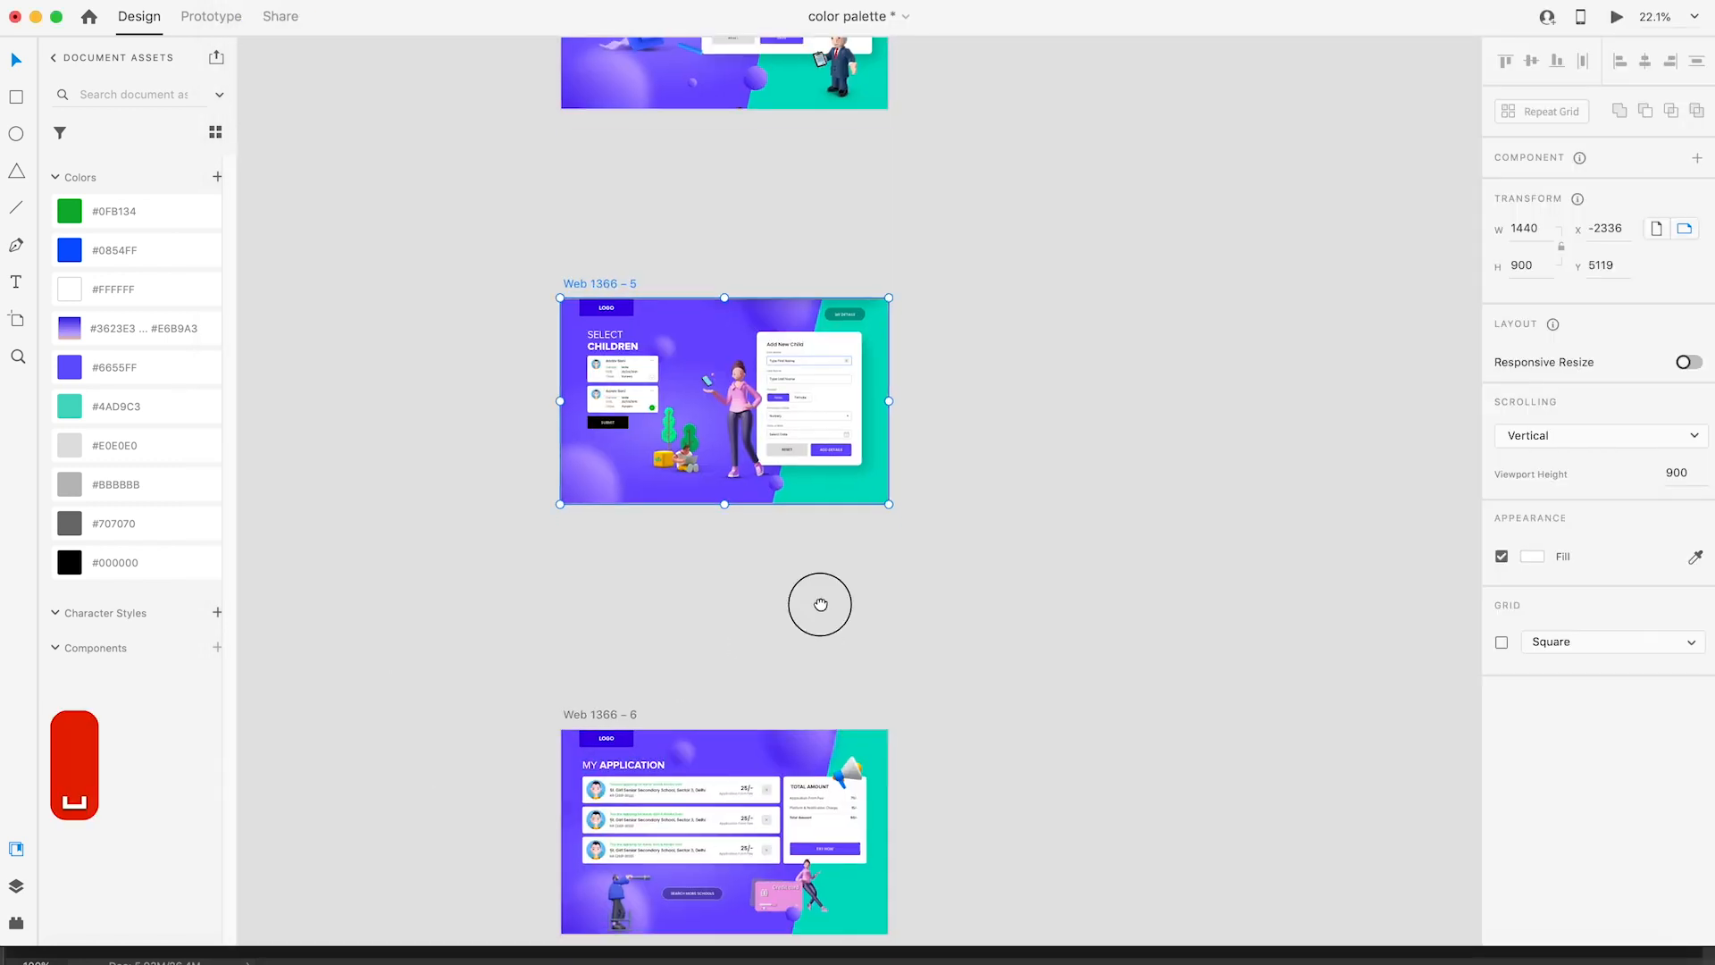
scroll(956, 426, "down", 5)
key("space")
left_click_drag(645, 385, 741, 591)
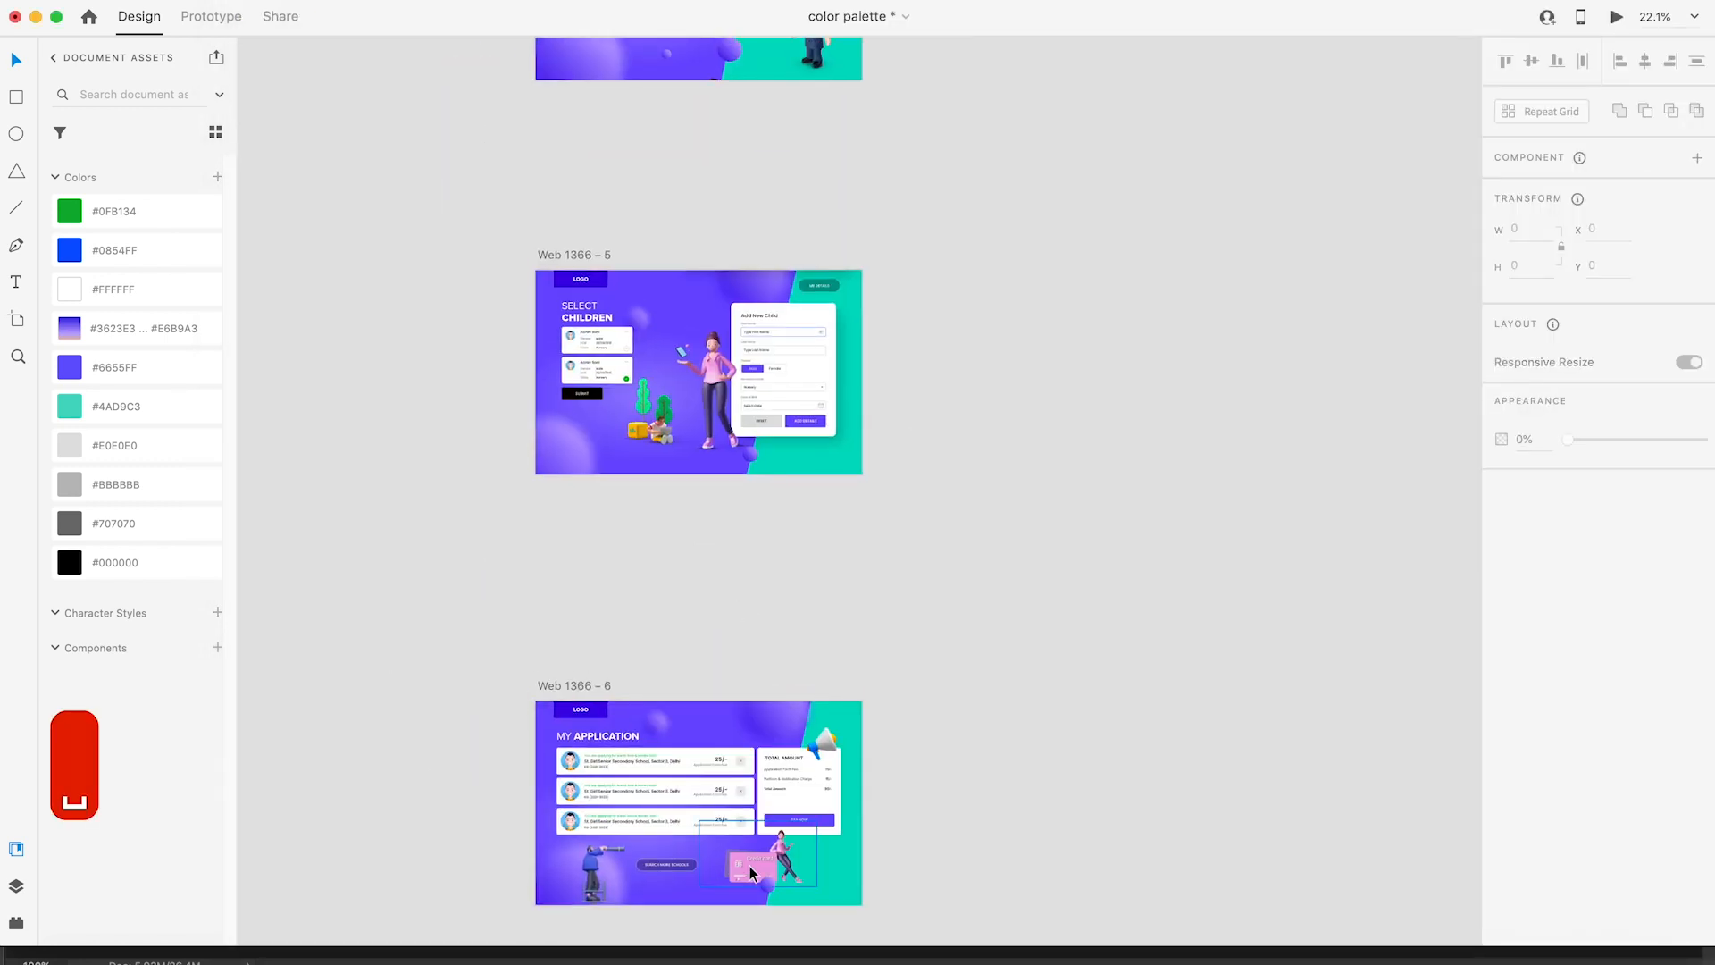
left_click(817, 770)
left_click(797, 788)
left_click_drag(797, 788, 860, 801)
key("super+z")
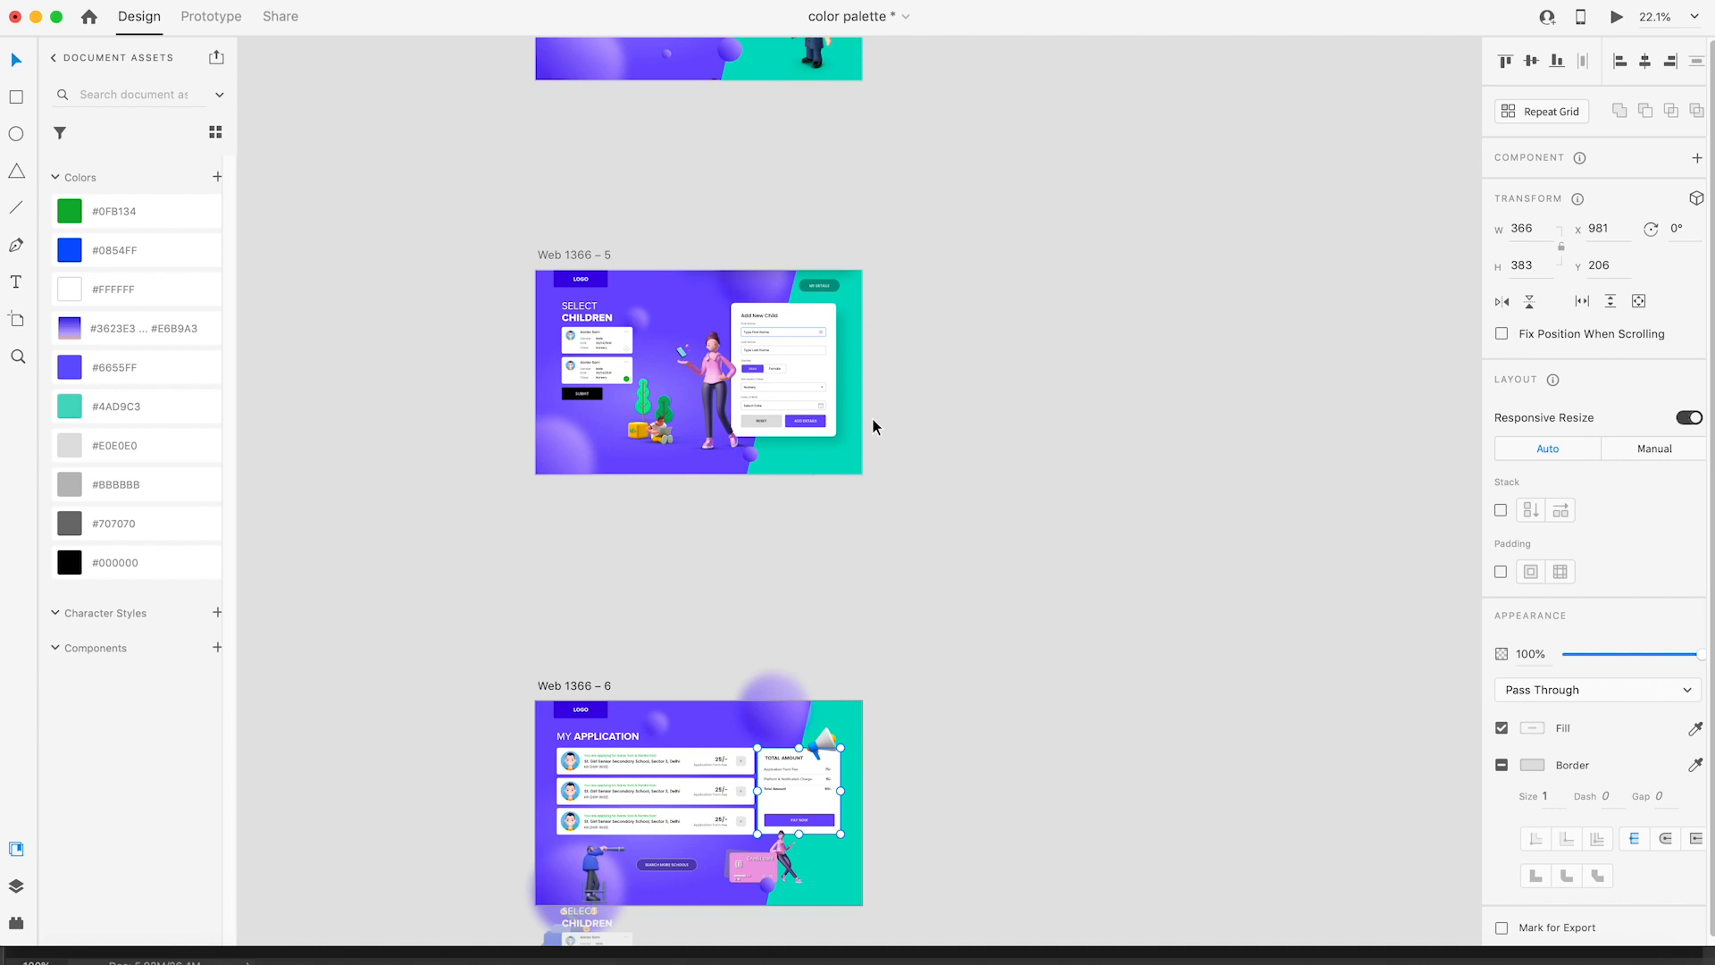
key("super+c")
key("super+c")
left_click(569, 254)
key("super+v")
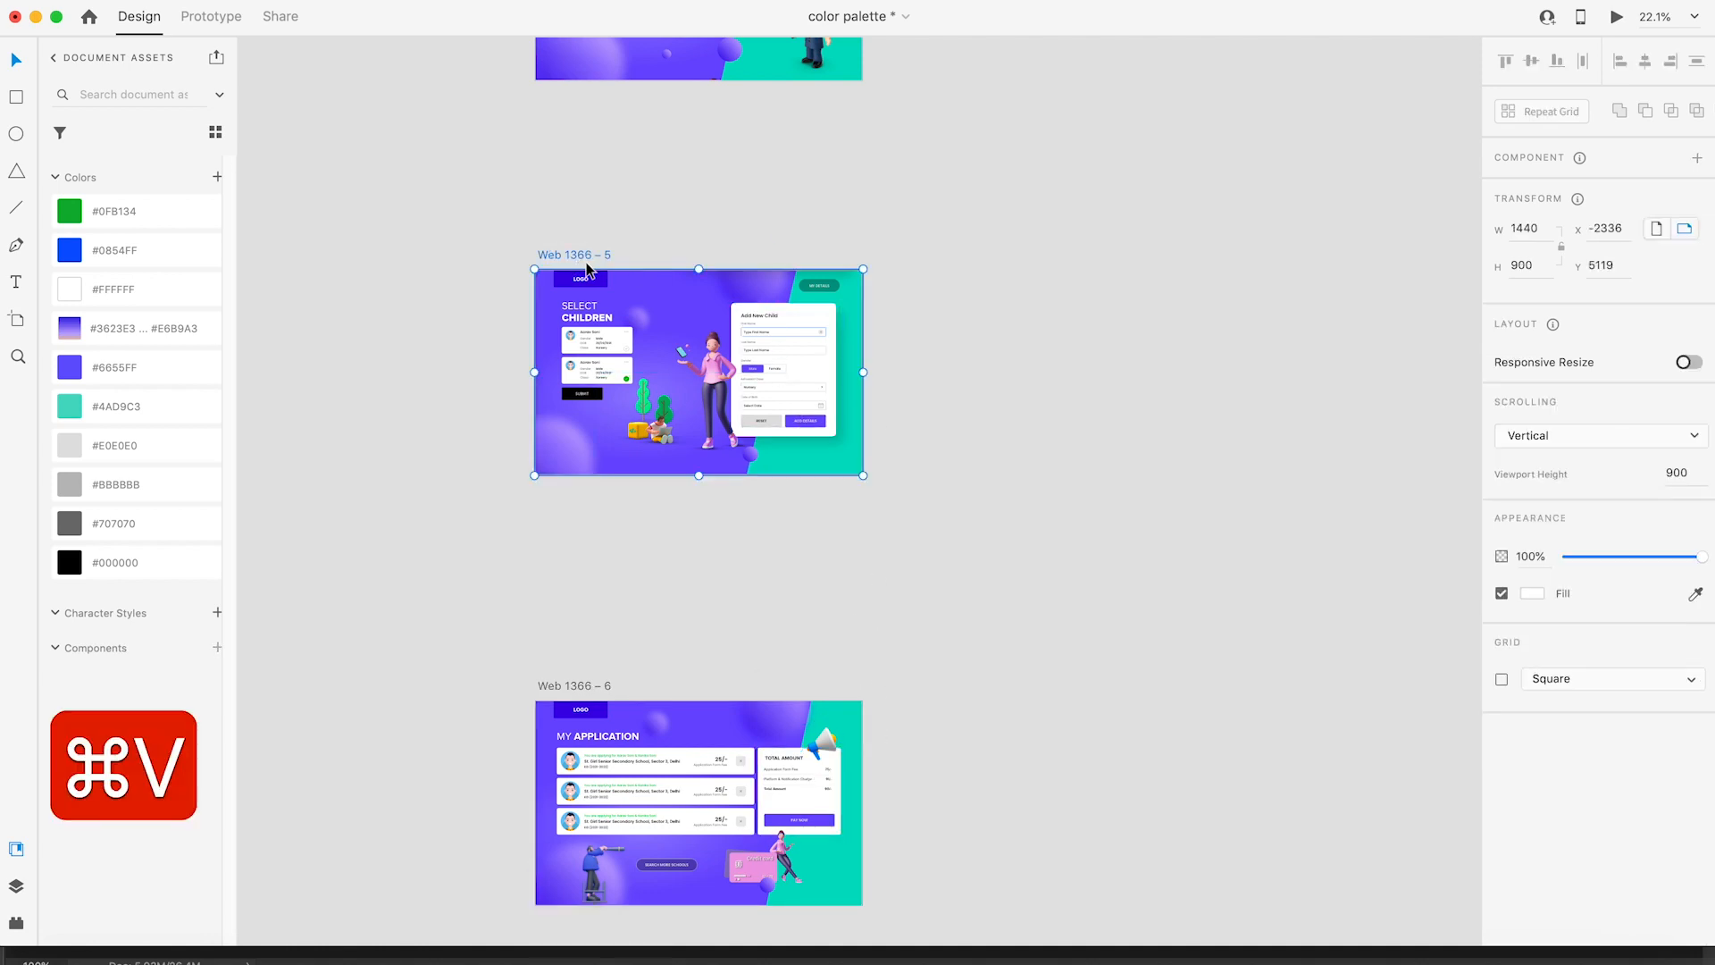
left_click_drag(812, 359, 911, 364)
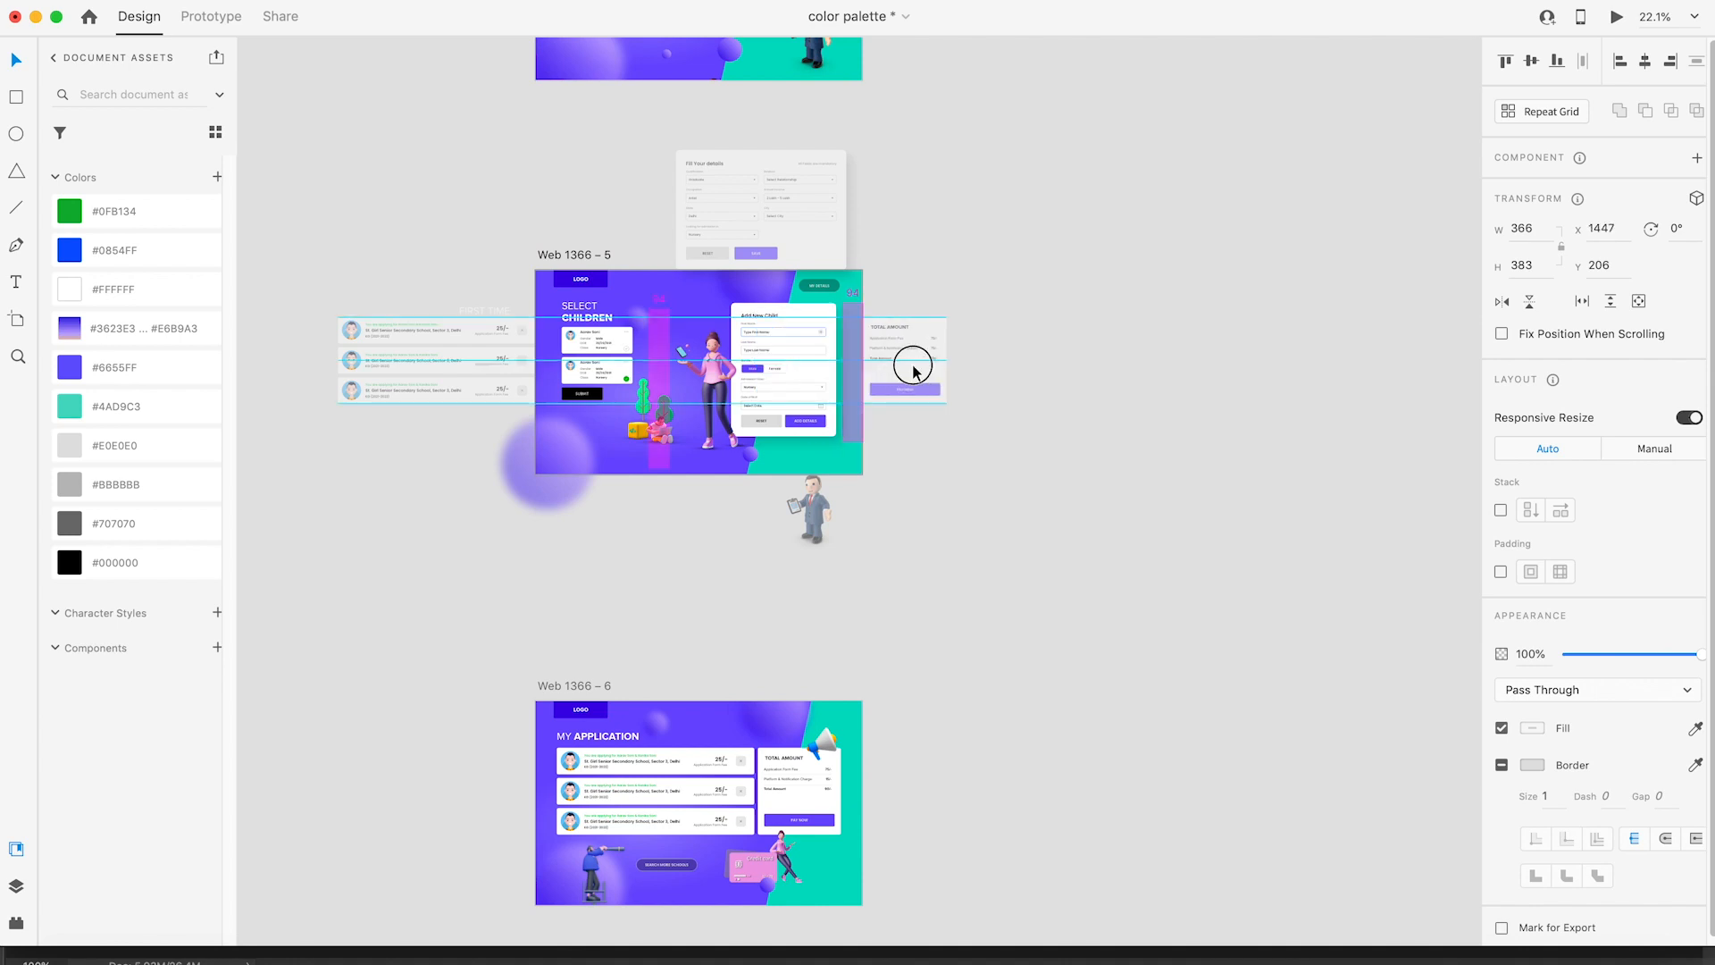
scroll(880, 452, "up", 2)
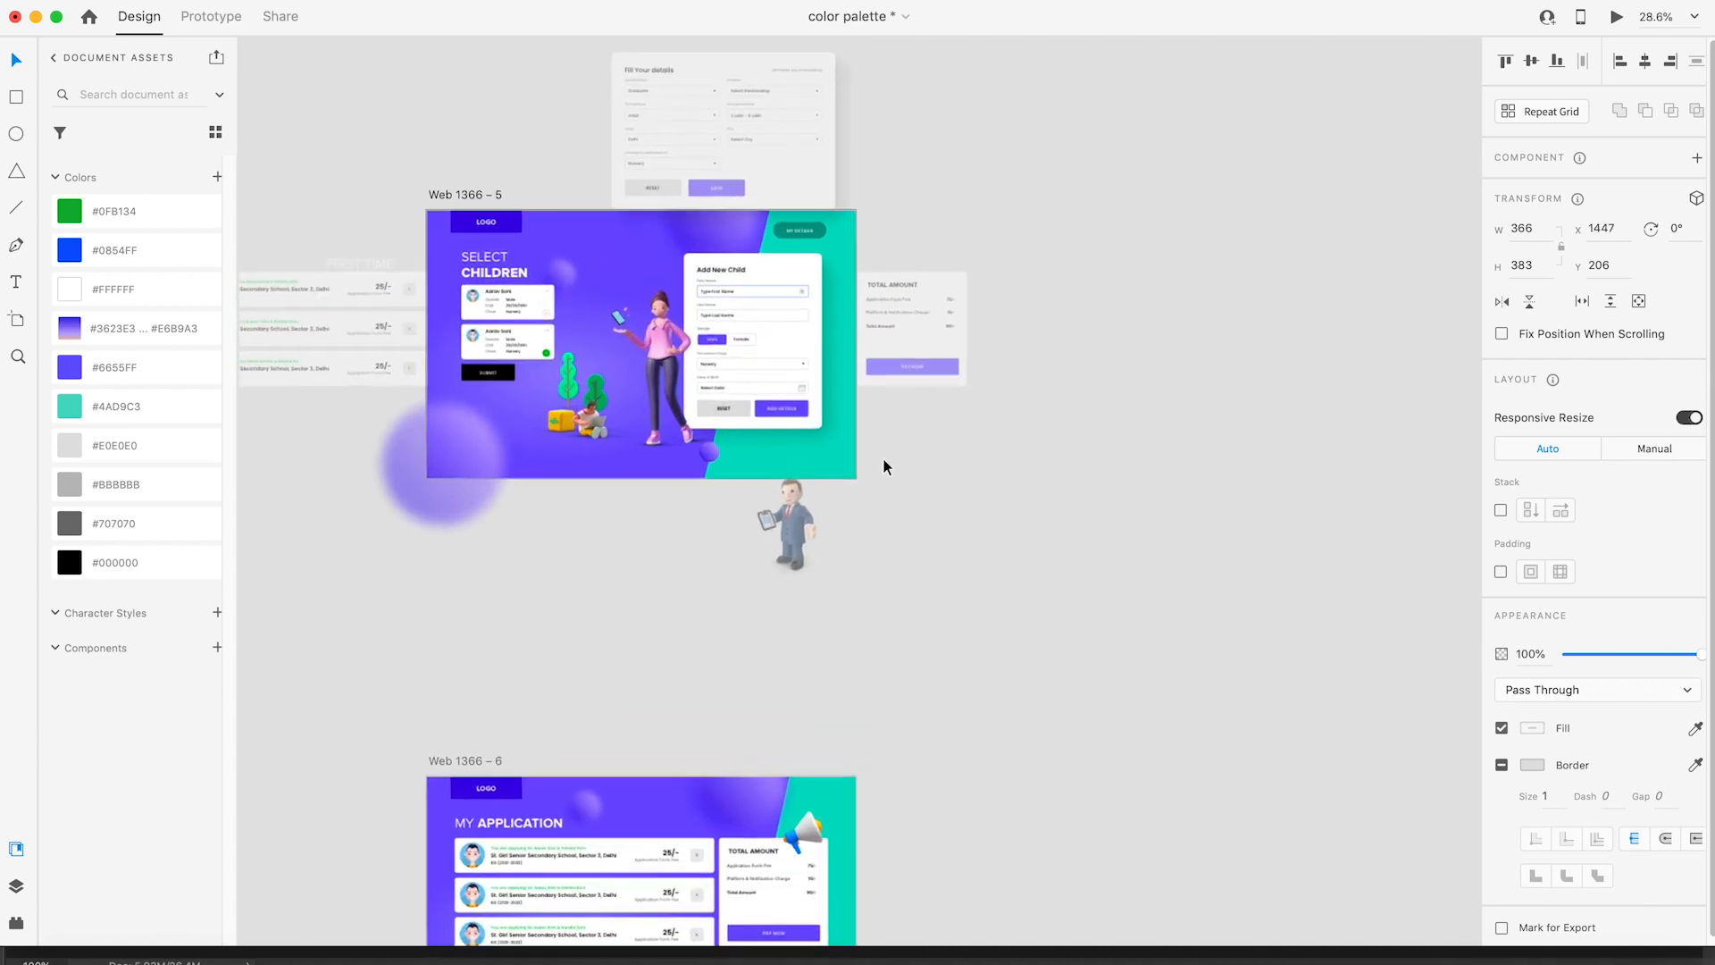
left_click_drag(882, 459, 938, 383)
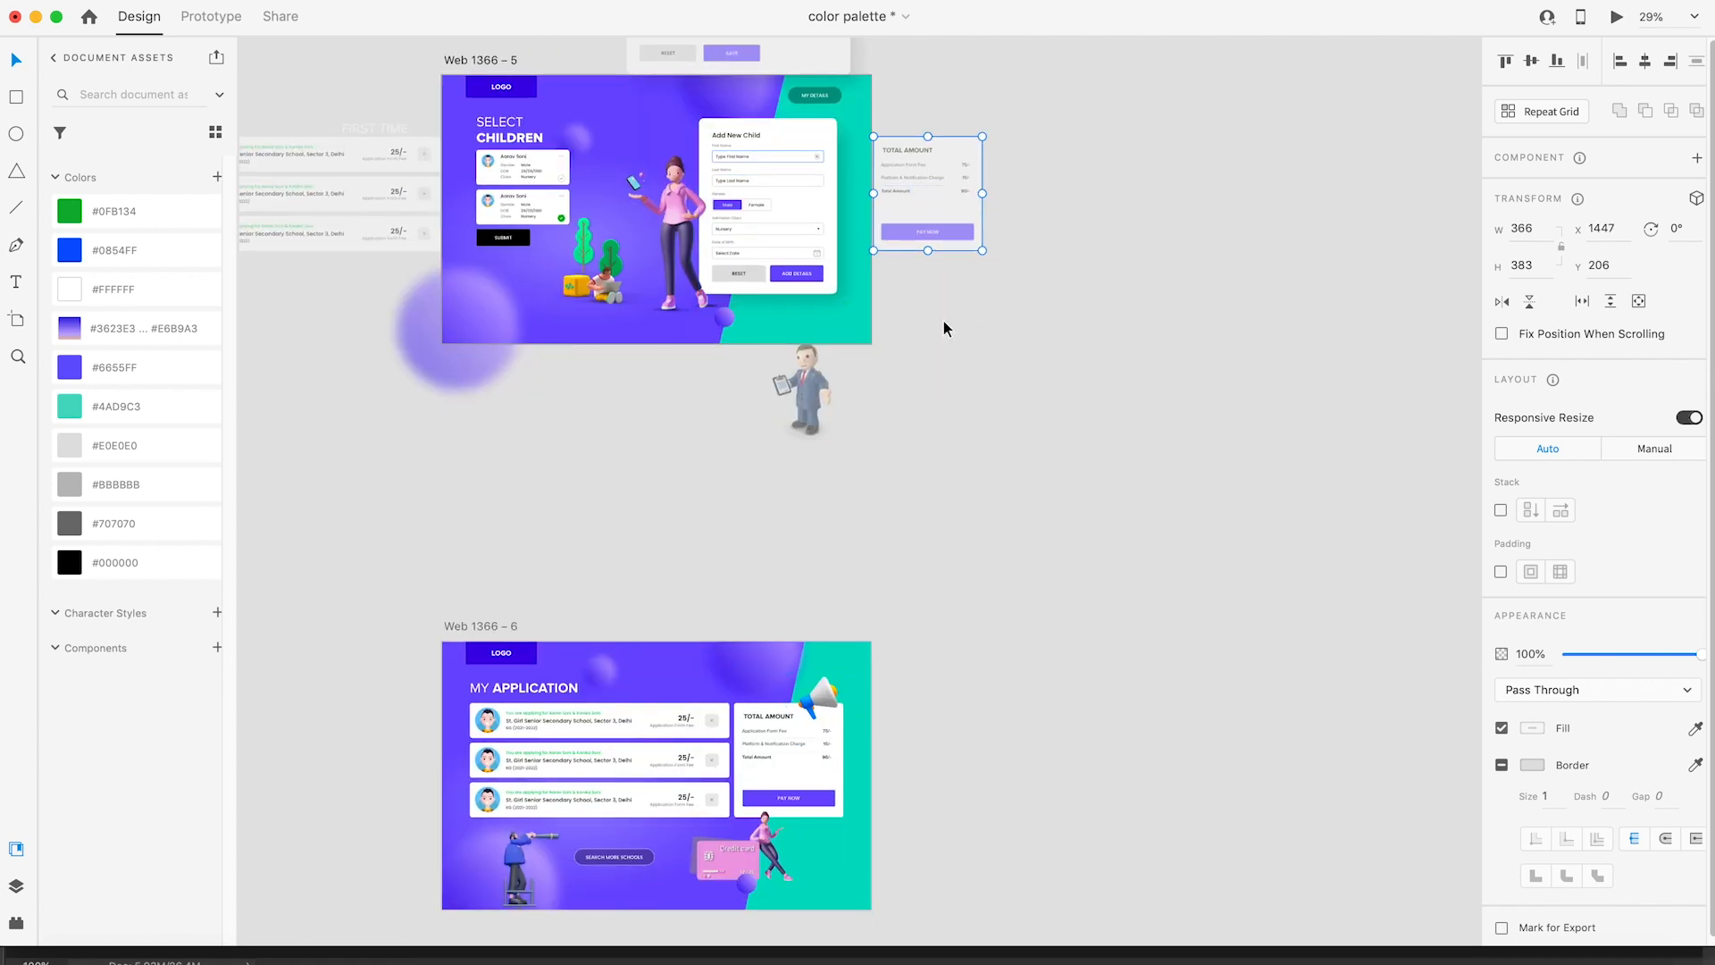
Step: Copy the Add New Child form from Web 1366 – 5 into Web 1366 – 6 and move it outside the artboard's right edge
left_click(784, 218)
left_click_drag(774, 137, 822, 166)
key("super+z")
key("super+c")
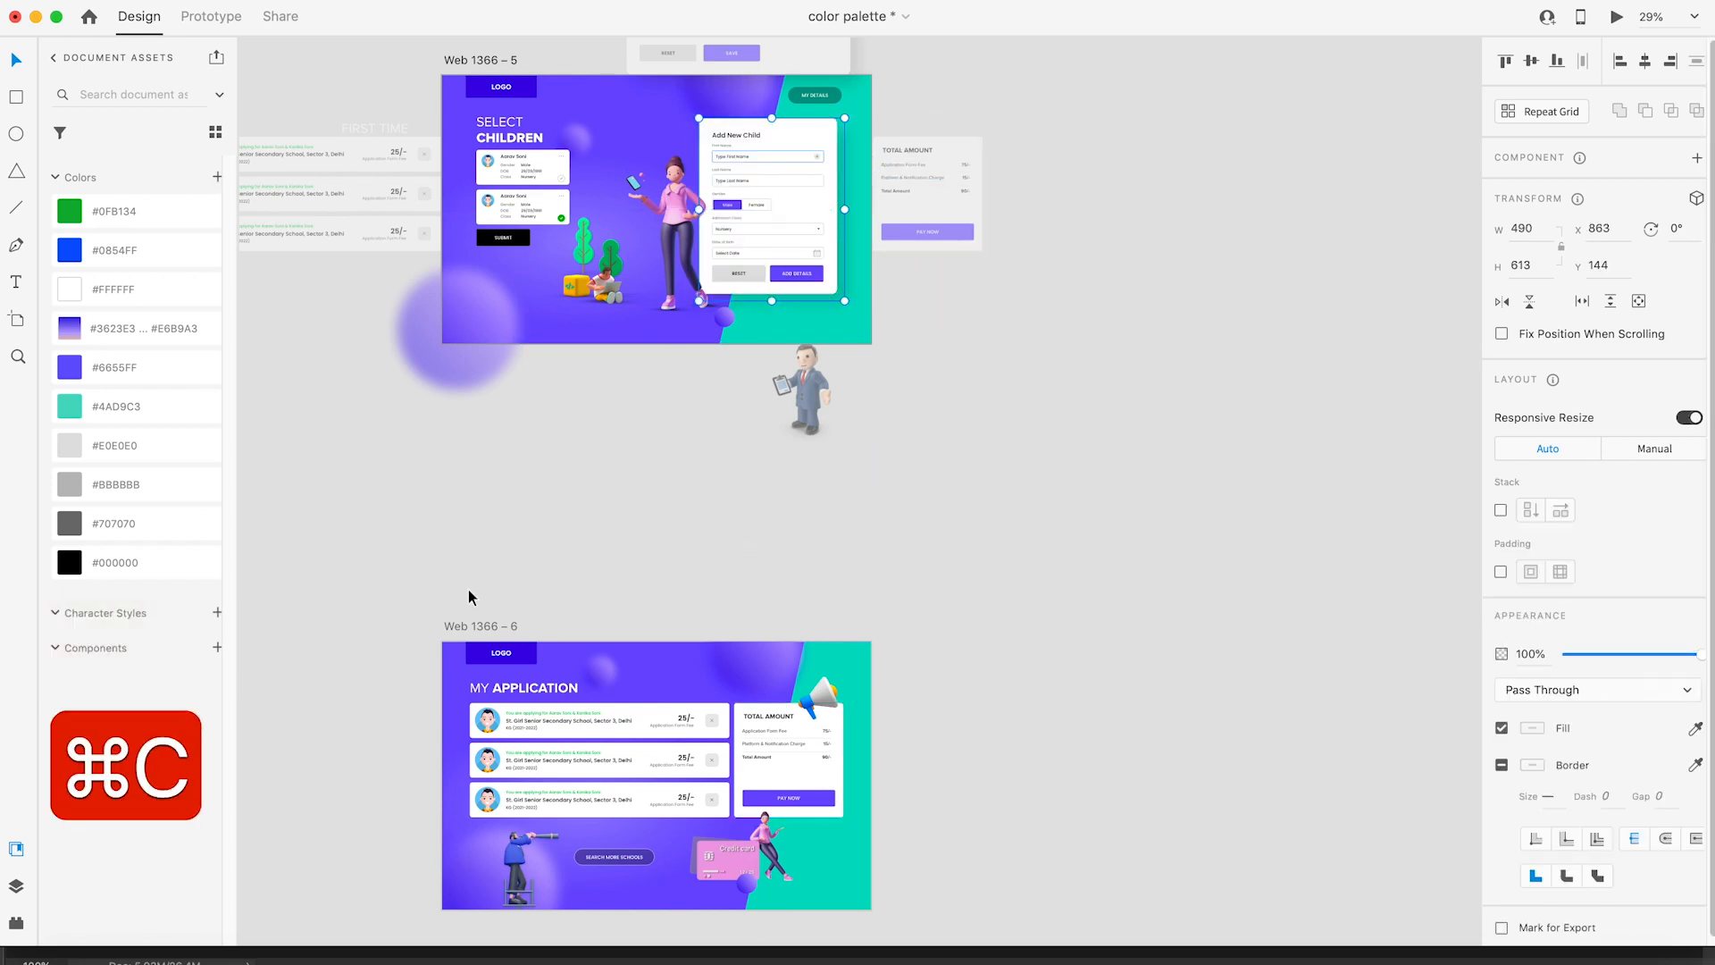
left_click(460, 628)
key("super+v")
left_click_drag(757, 727, 929, 731)
key("Delete")
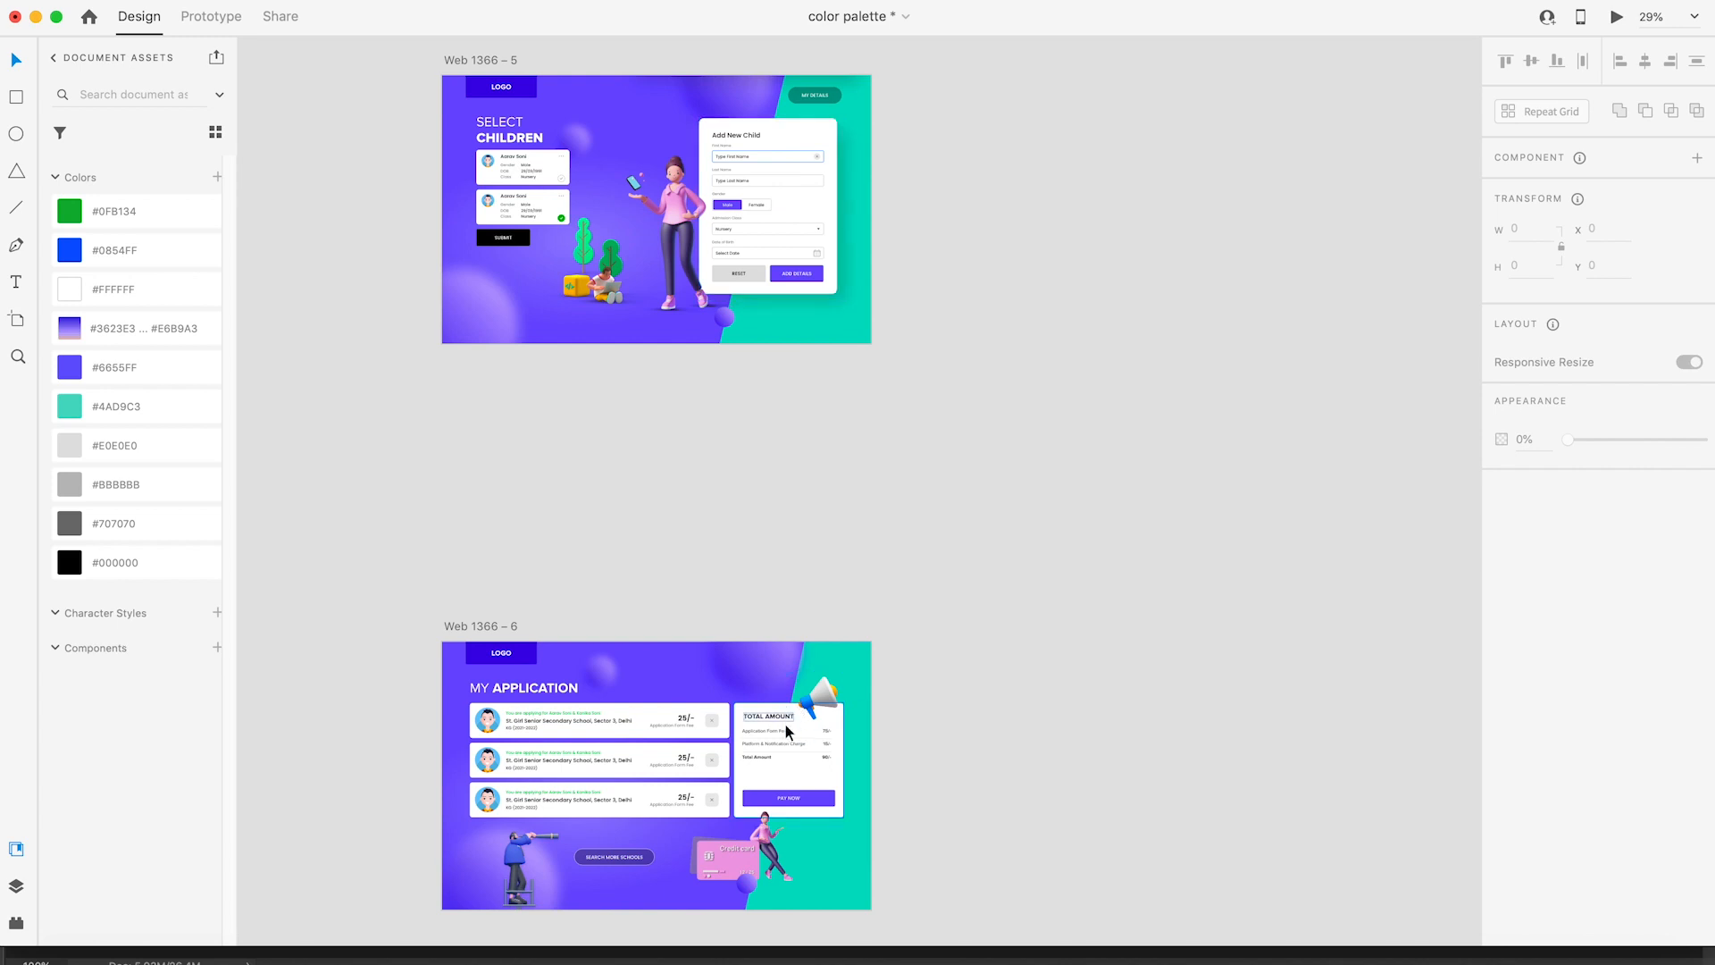
Step: Preview Web 1366 – 5 and play the Submit transition to check how the Add New Child form and TOTAL AMOUNT card move
scroll(752, 629, "down", 3)
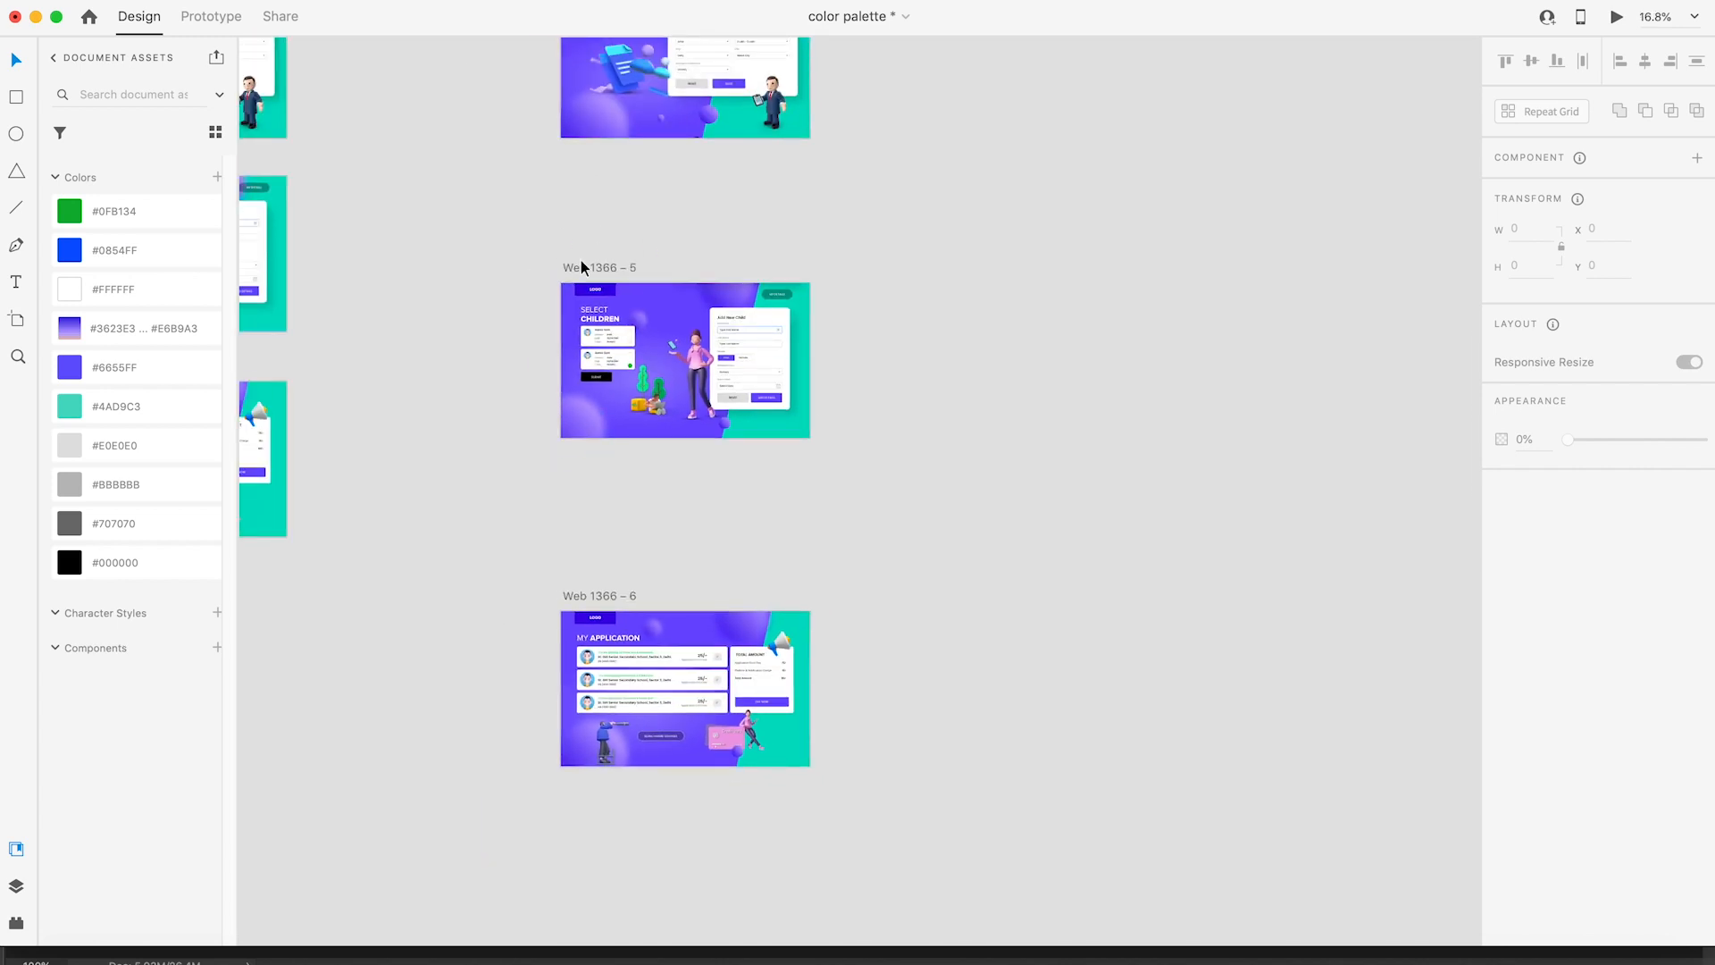
left_click(581, 265)
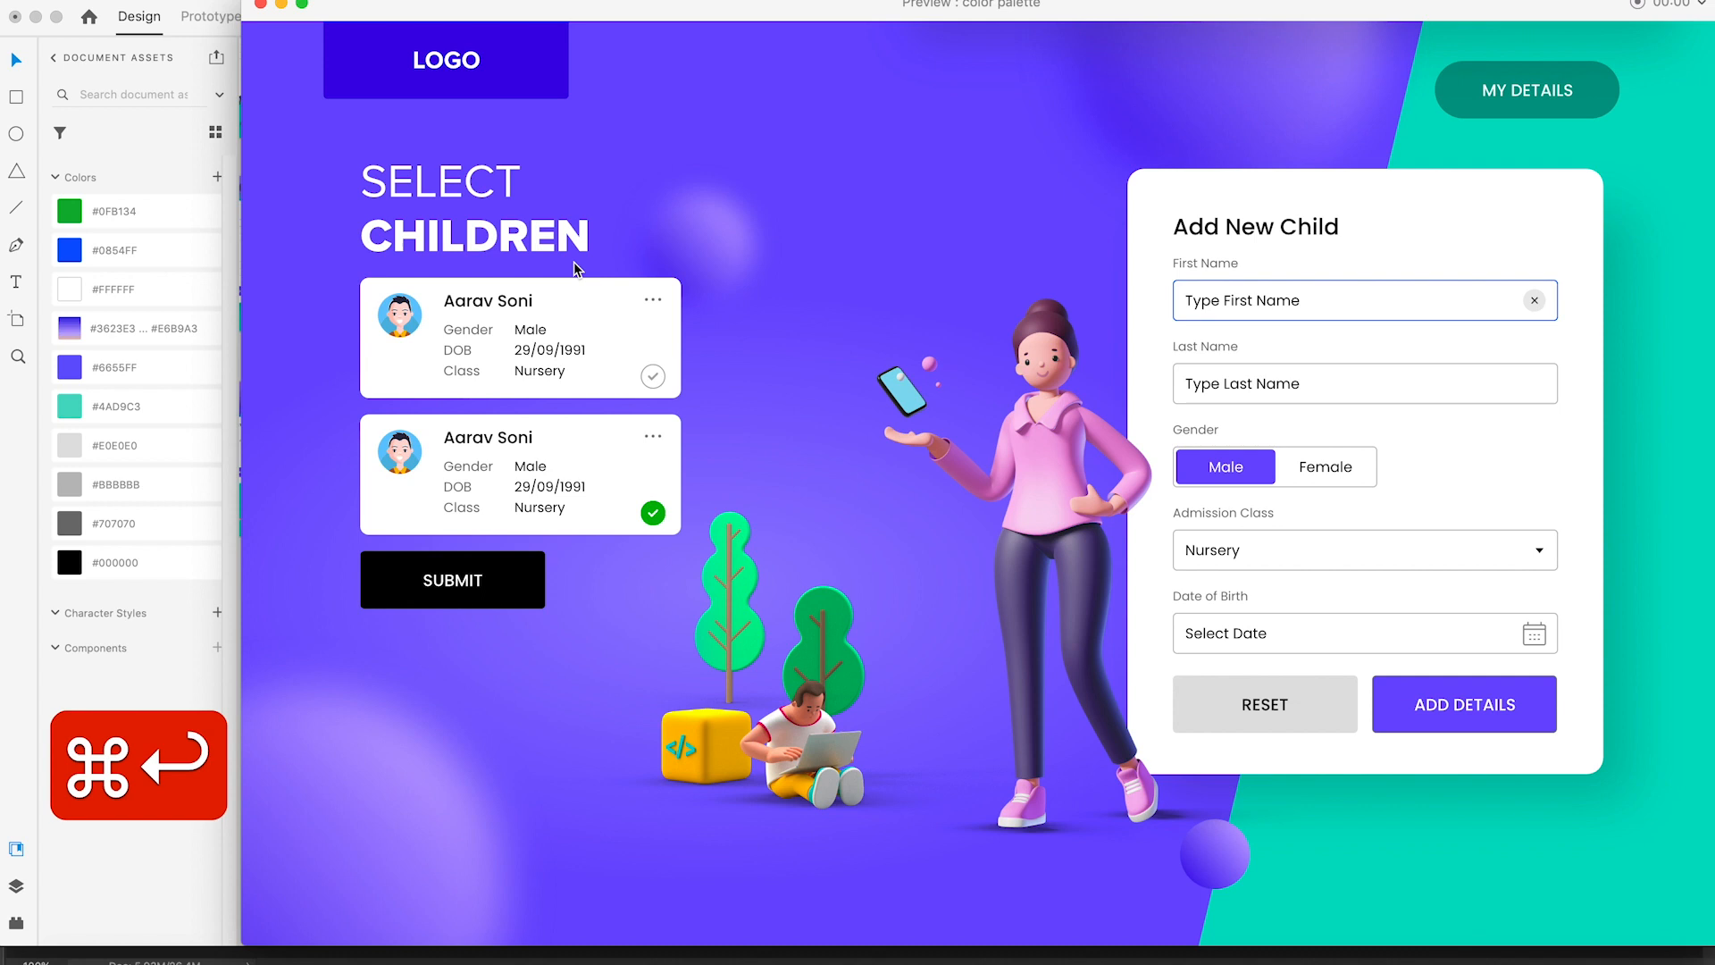
left_click(483, 602)
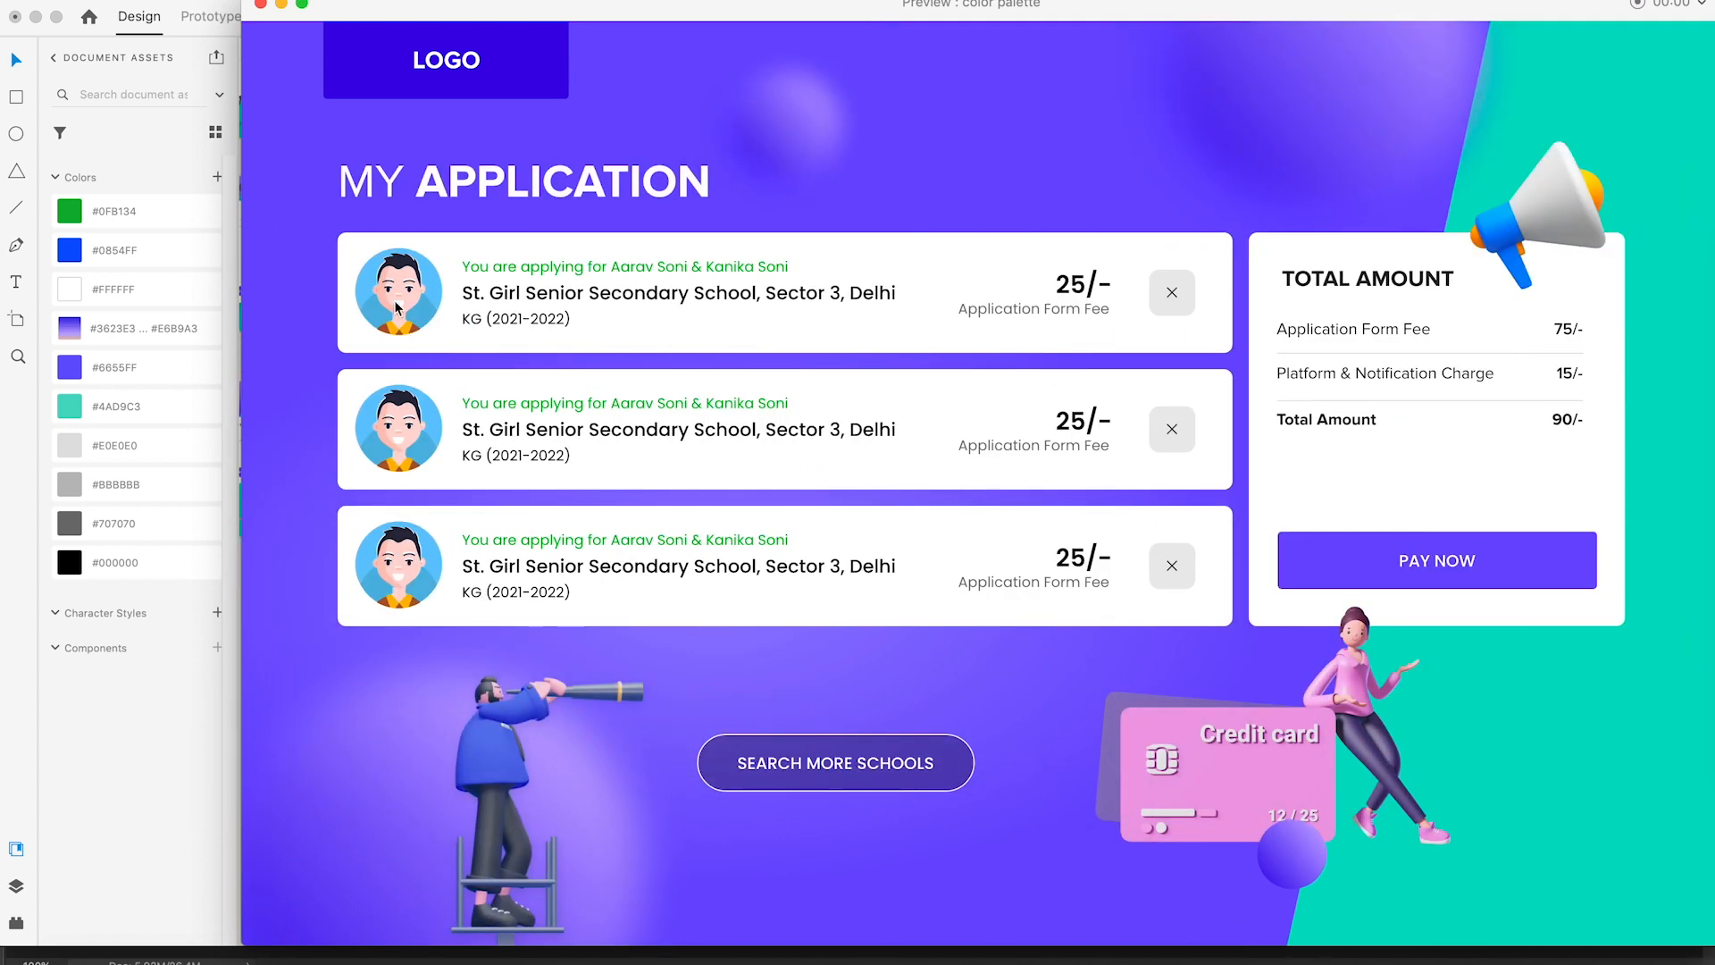
left_click(260, 5)
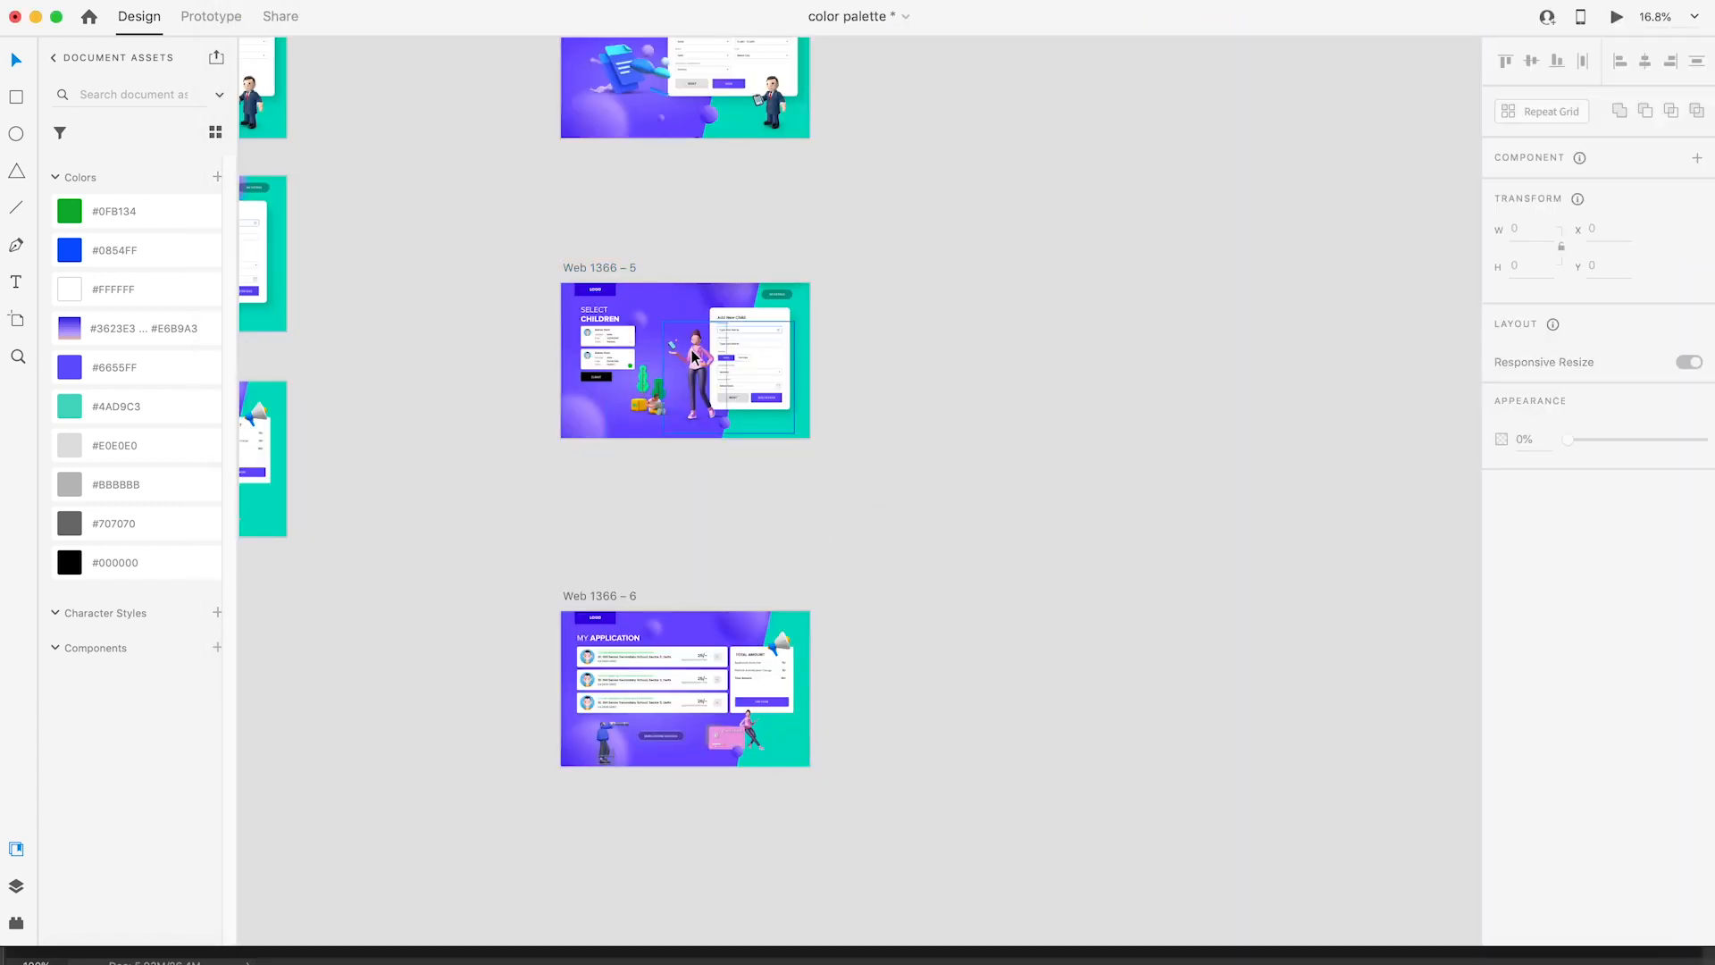
Step: Copy the standing woman illustration from Web 1366 – 5 into Web 1366 – 6 and move it below the lower edge at X 592, Y 872
left_click(706, 404)
key("super+z")
key("super+c")
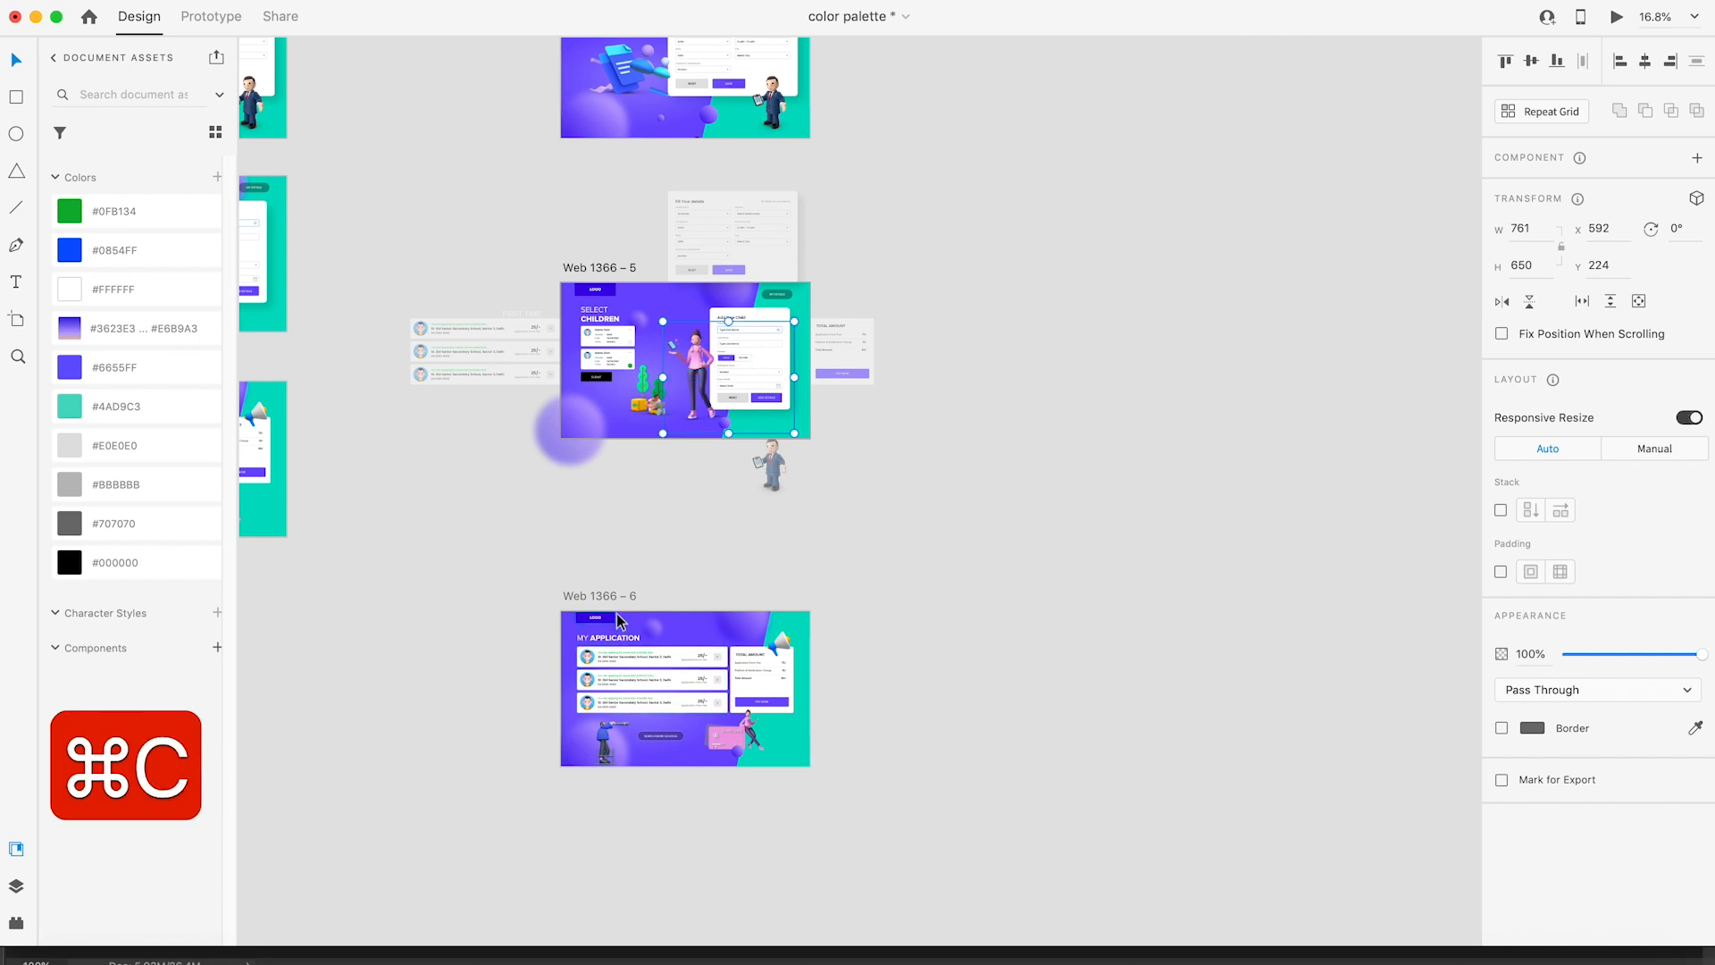
left_click(593, 596)
key("super+v")
left_click_drag(702, 688, 704, 795)
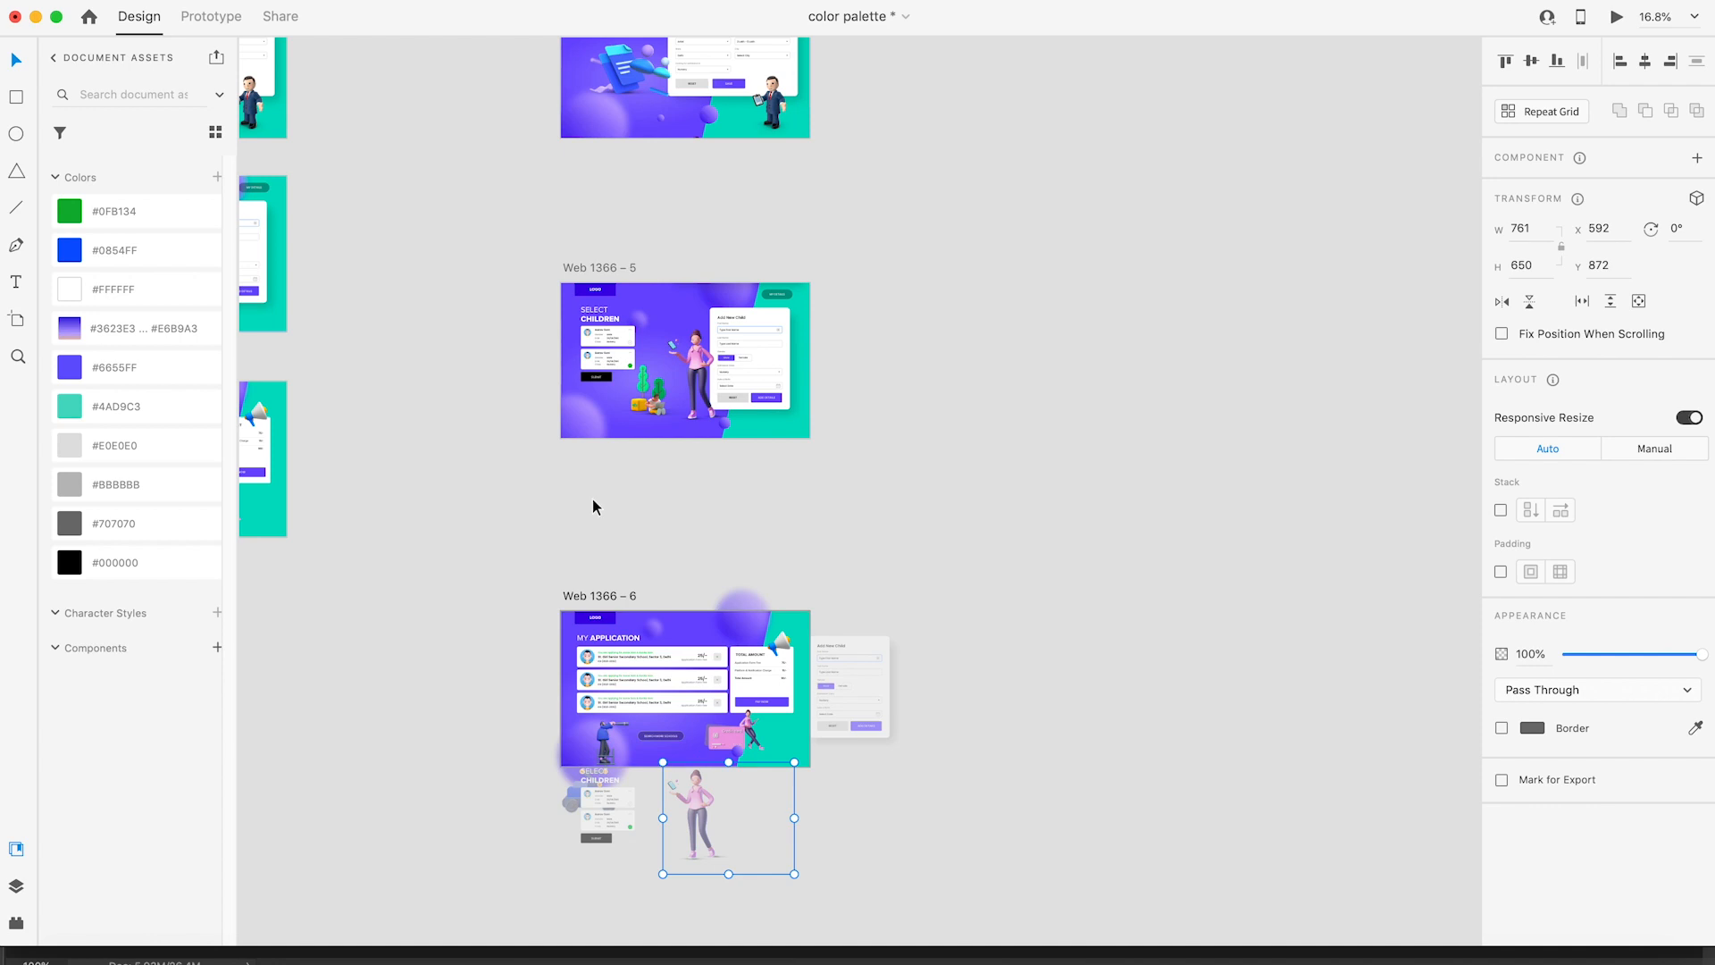
key("Delete")
Step: Preview Web 1366 – 5 and play the Submit transition to check the woman illustration's movement
left_click(586, 267)
key("super+Return")
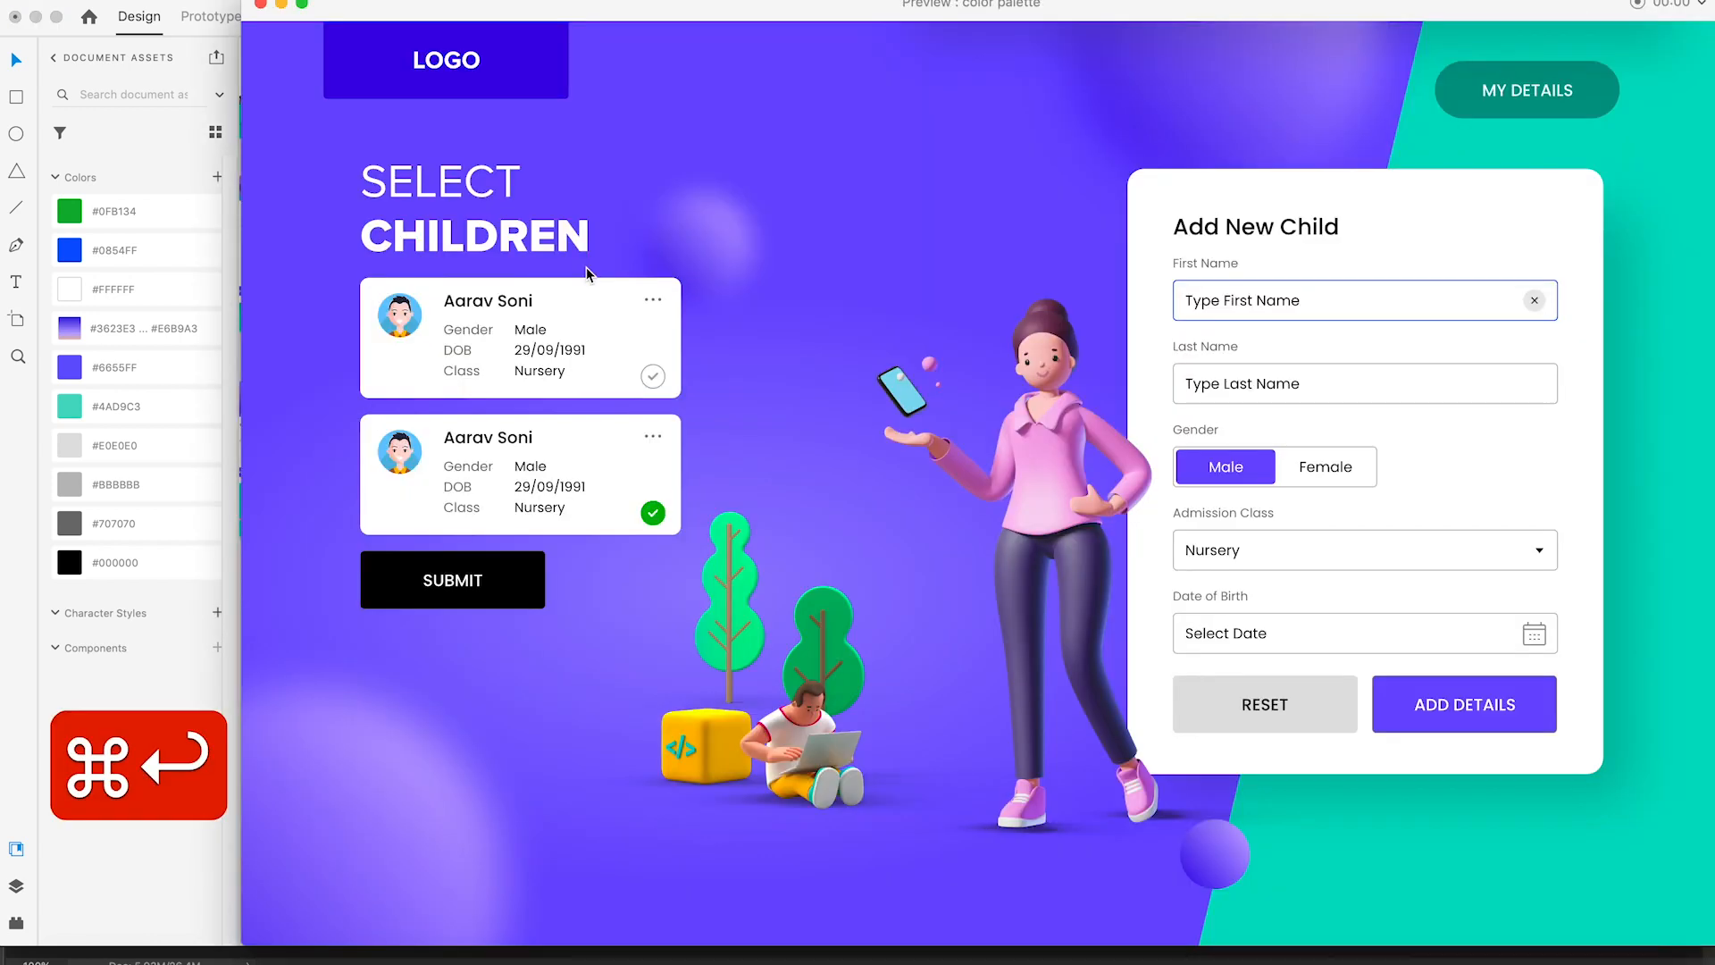
left_click(525, 597)
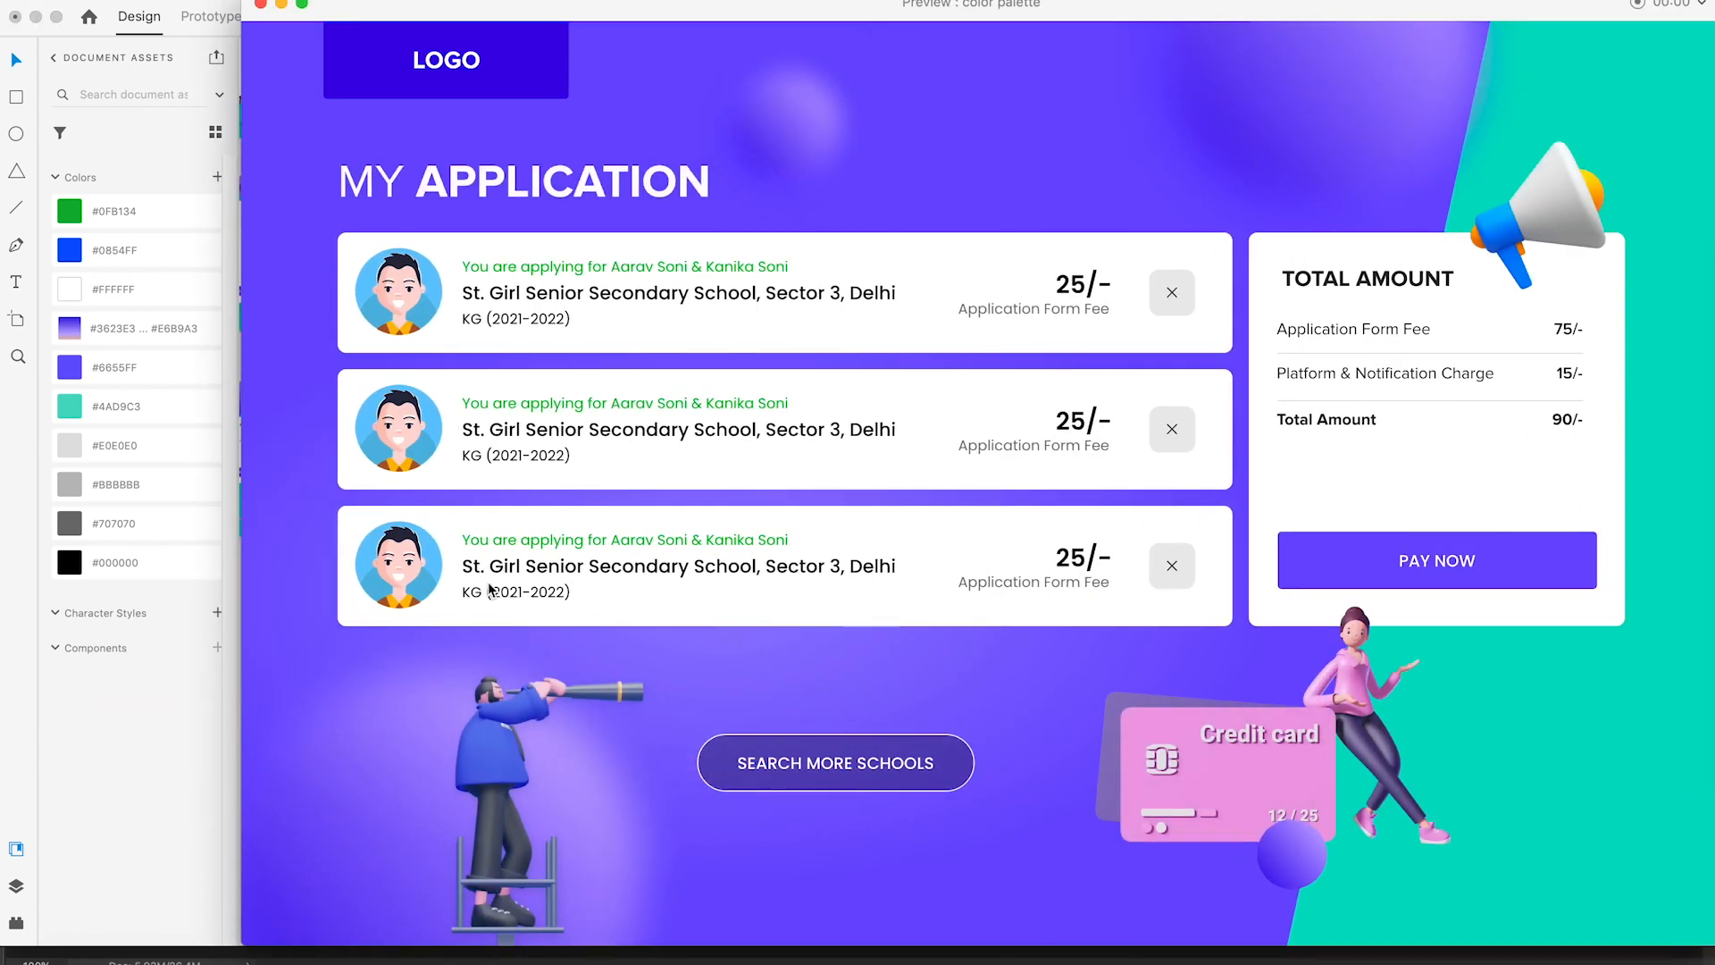
left_click(260, 4)
Step: Copy the credit card illustration from Web 1366 – 6 into Web 1366 – 5 and move it below the lower edge at about X 863, Y 894
left_click(930, 705)
key("super+z")
key("Delete")
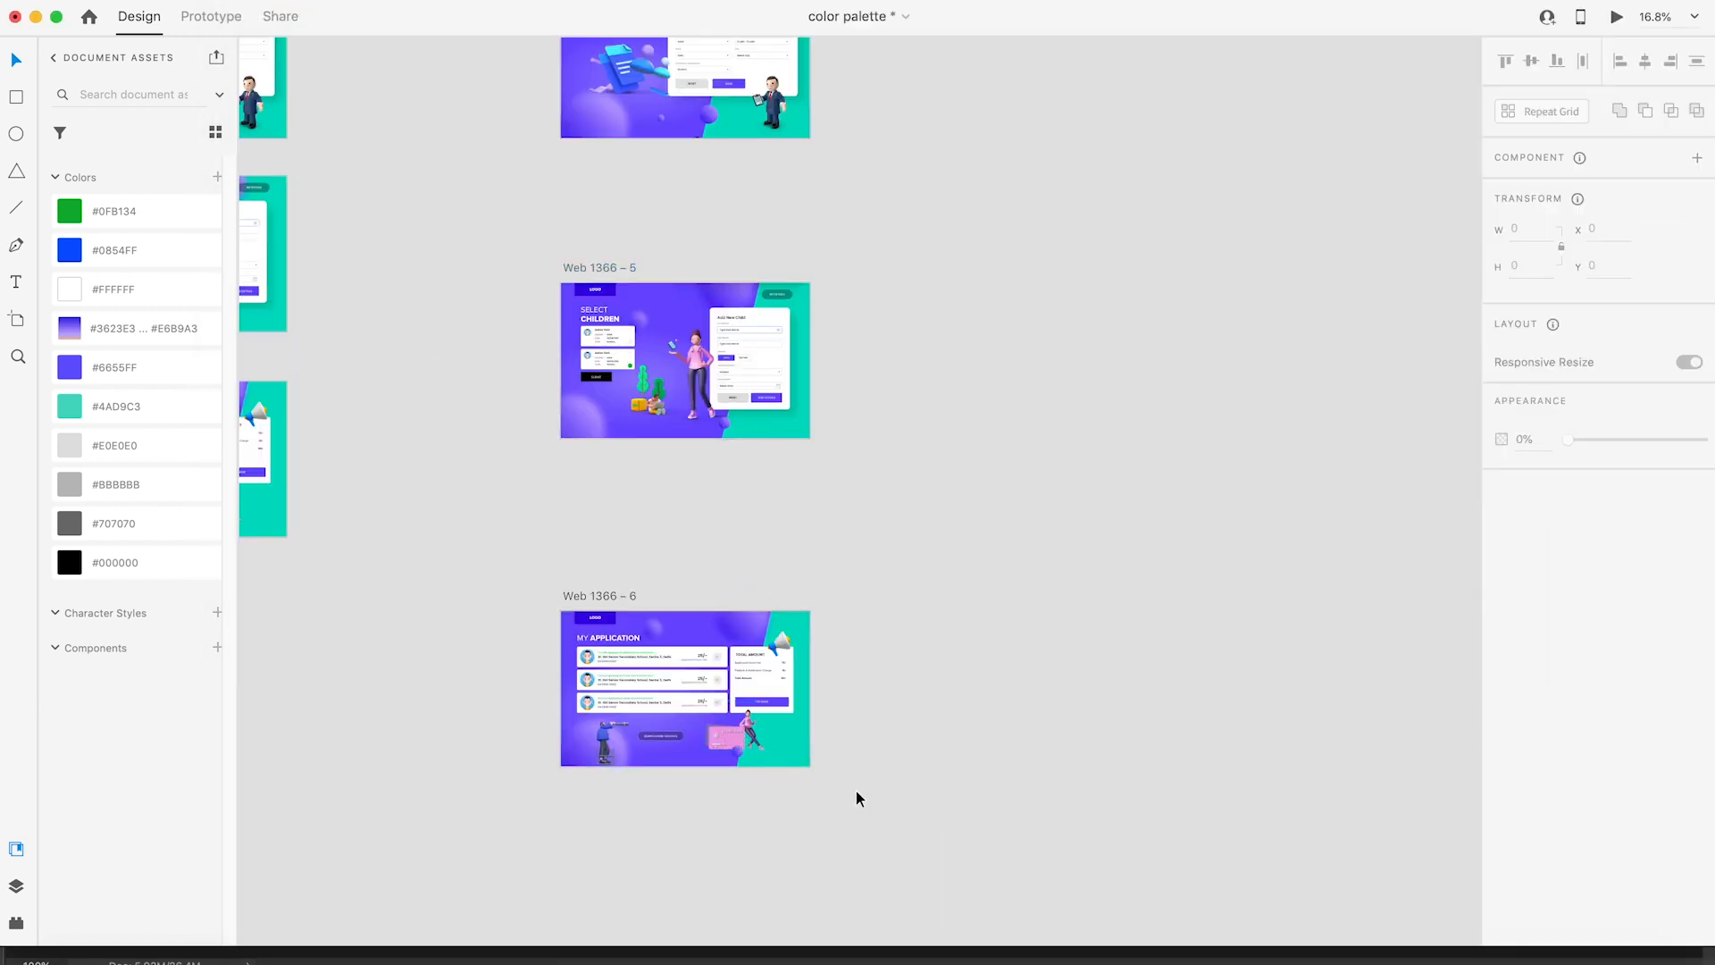
left_click(742, 748)
key("super+c")
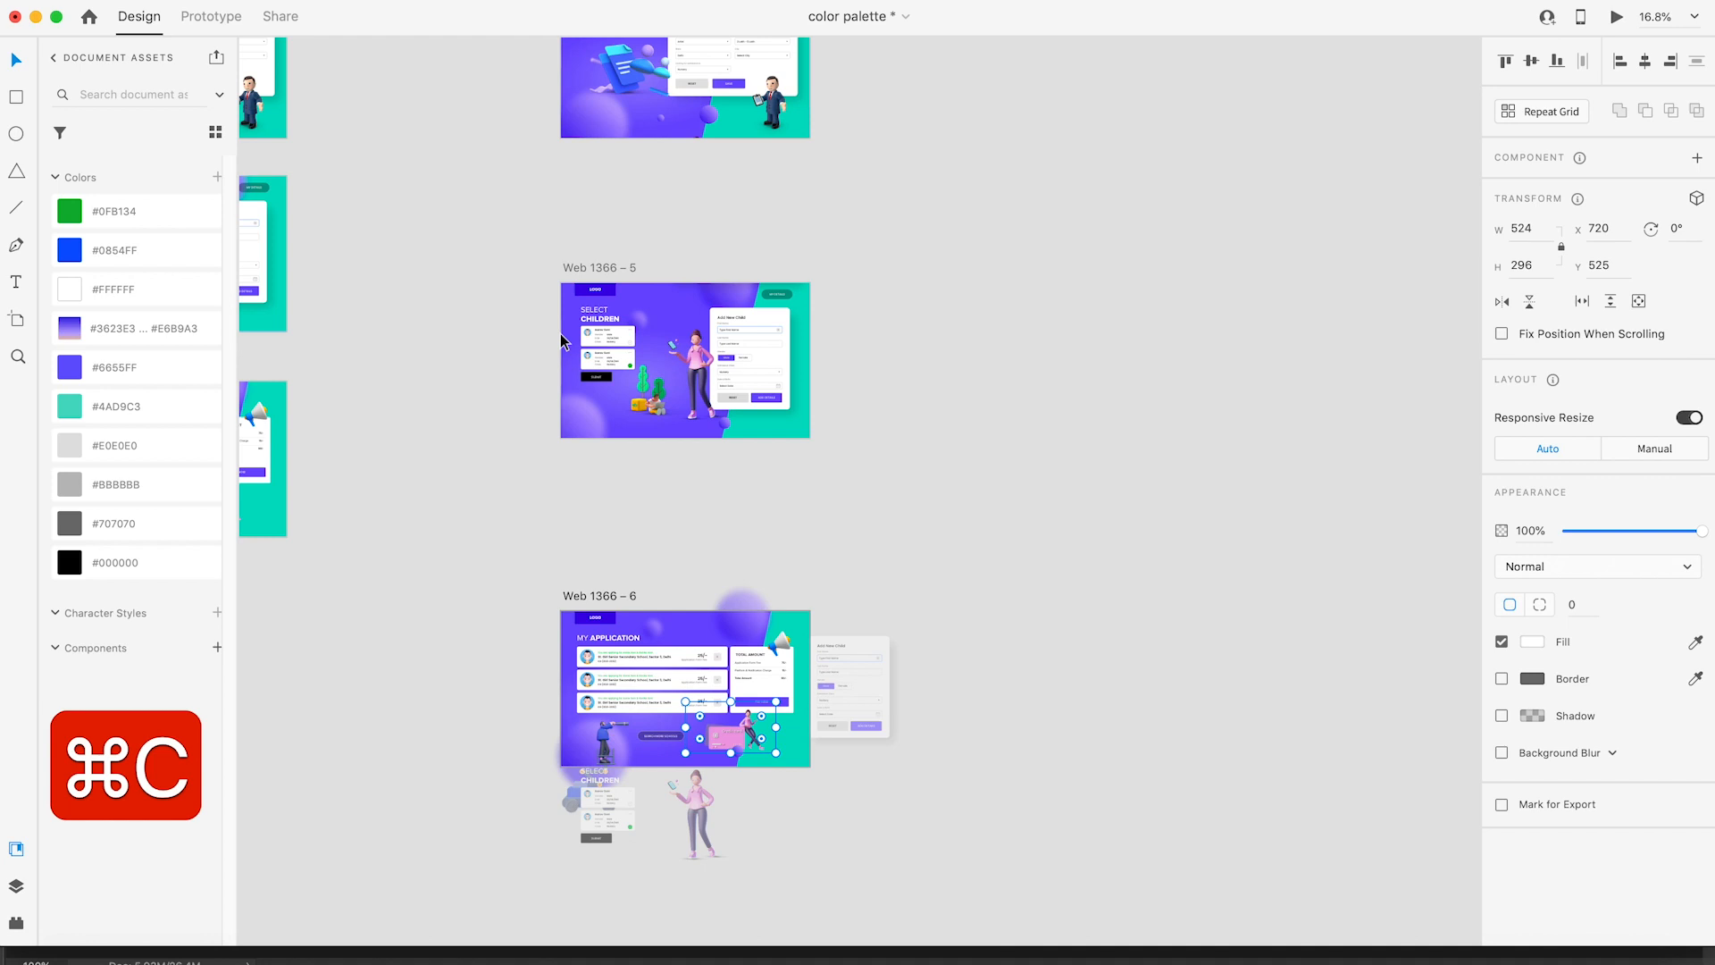
scroll(745, 757, "up", 5)
scroll(743, 636, "down", 5)
key("super+c")
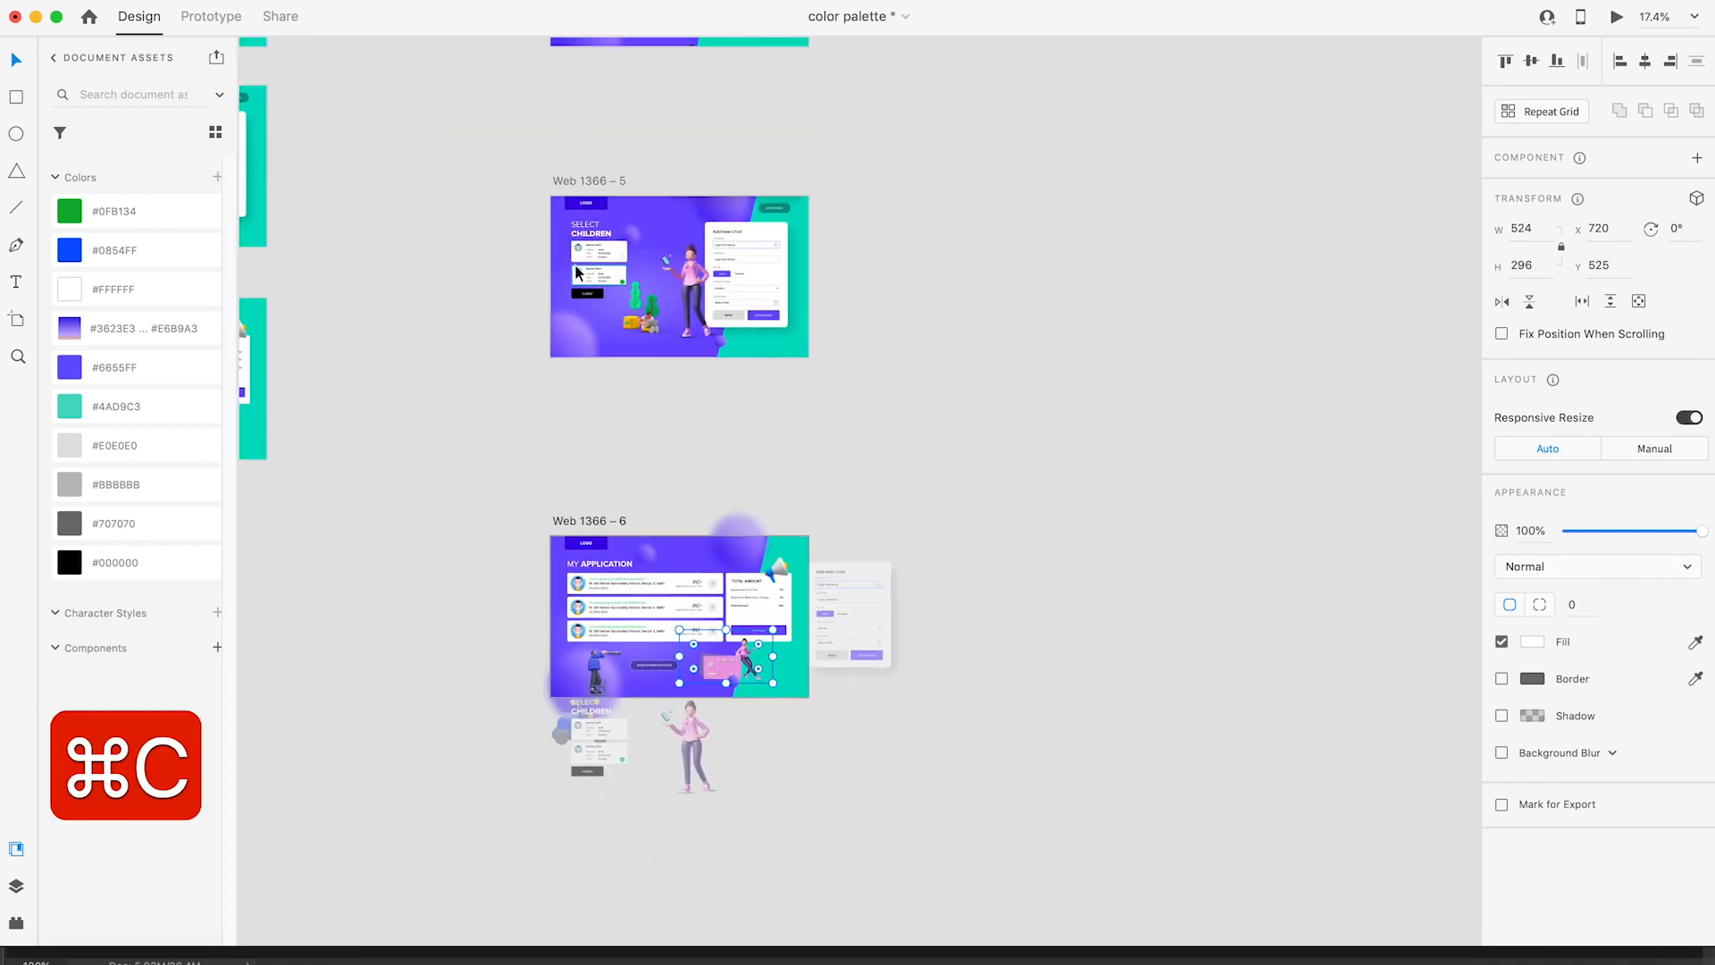
left_click(576, 181)
key("super+v")
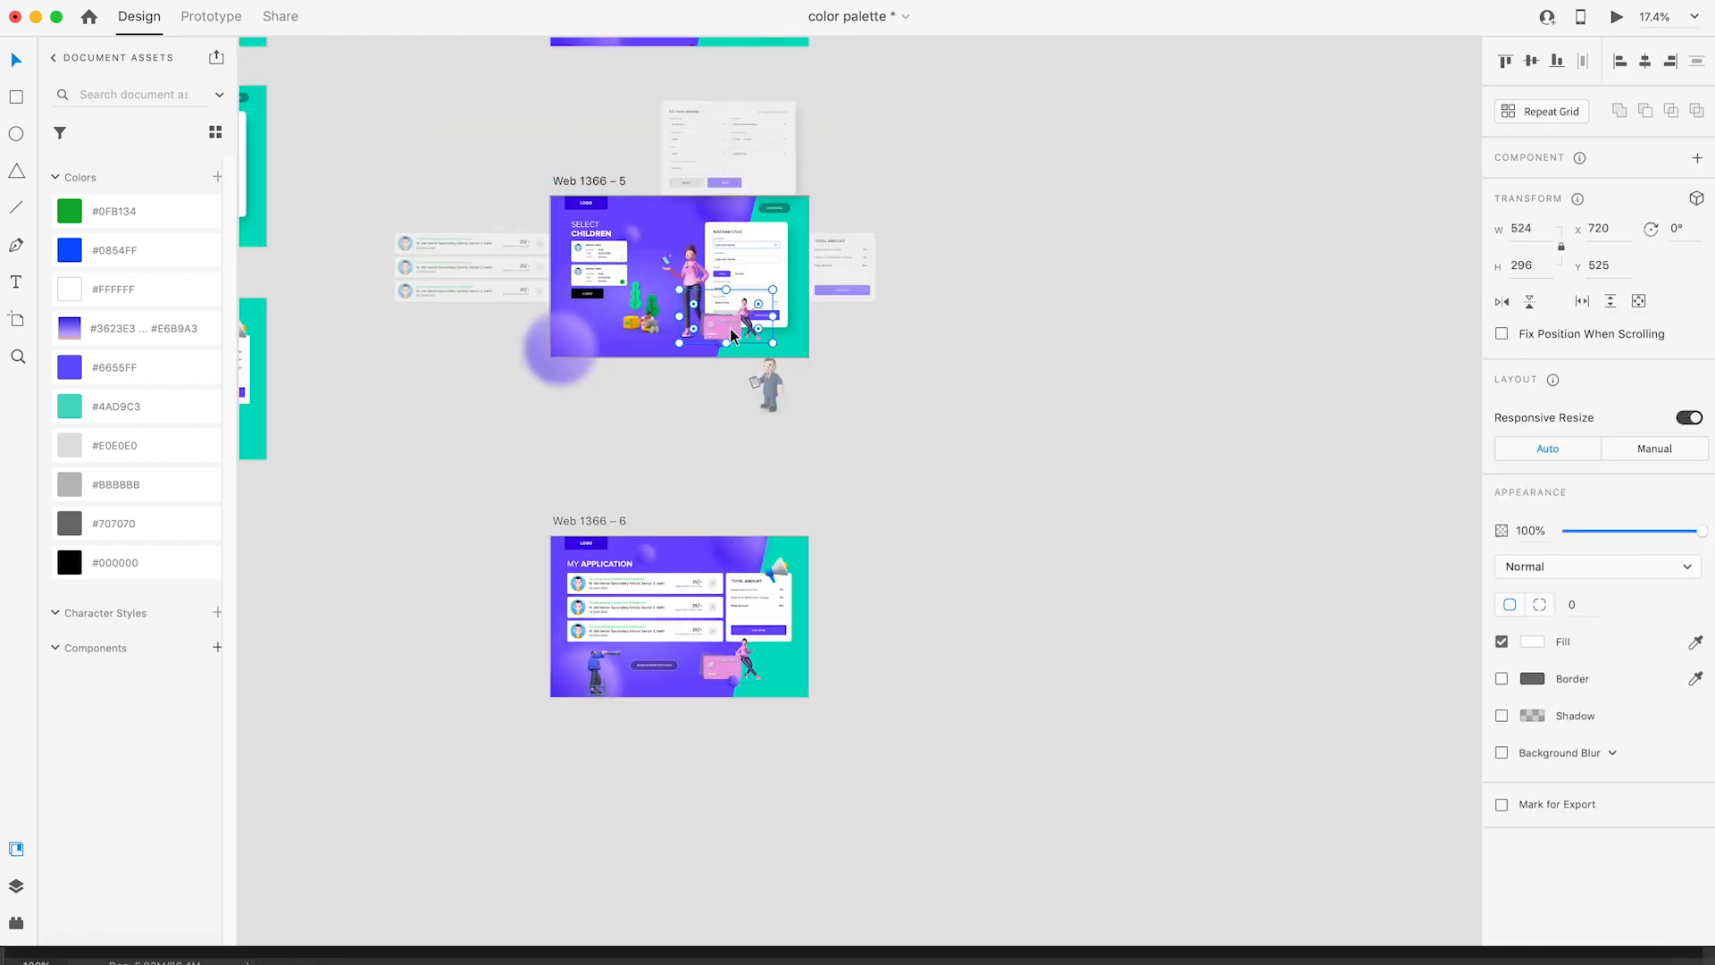
left_click_drag(730, 336, 754, 399)
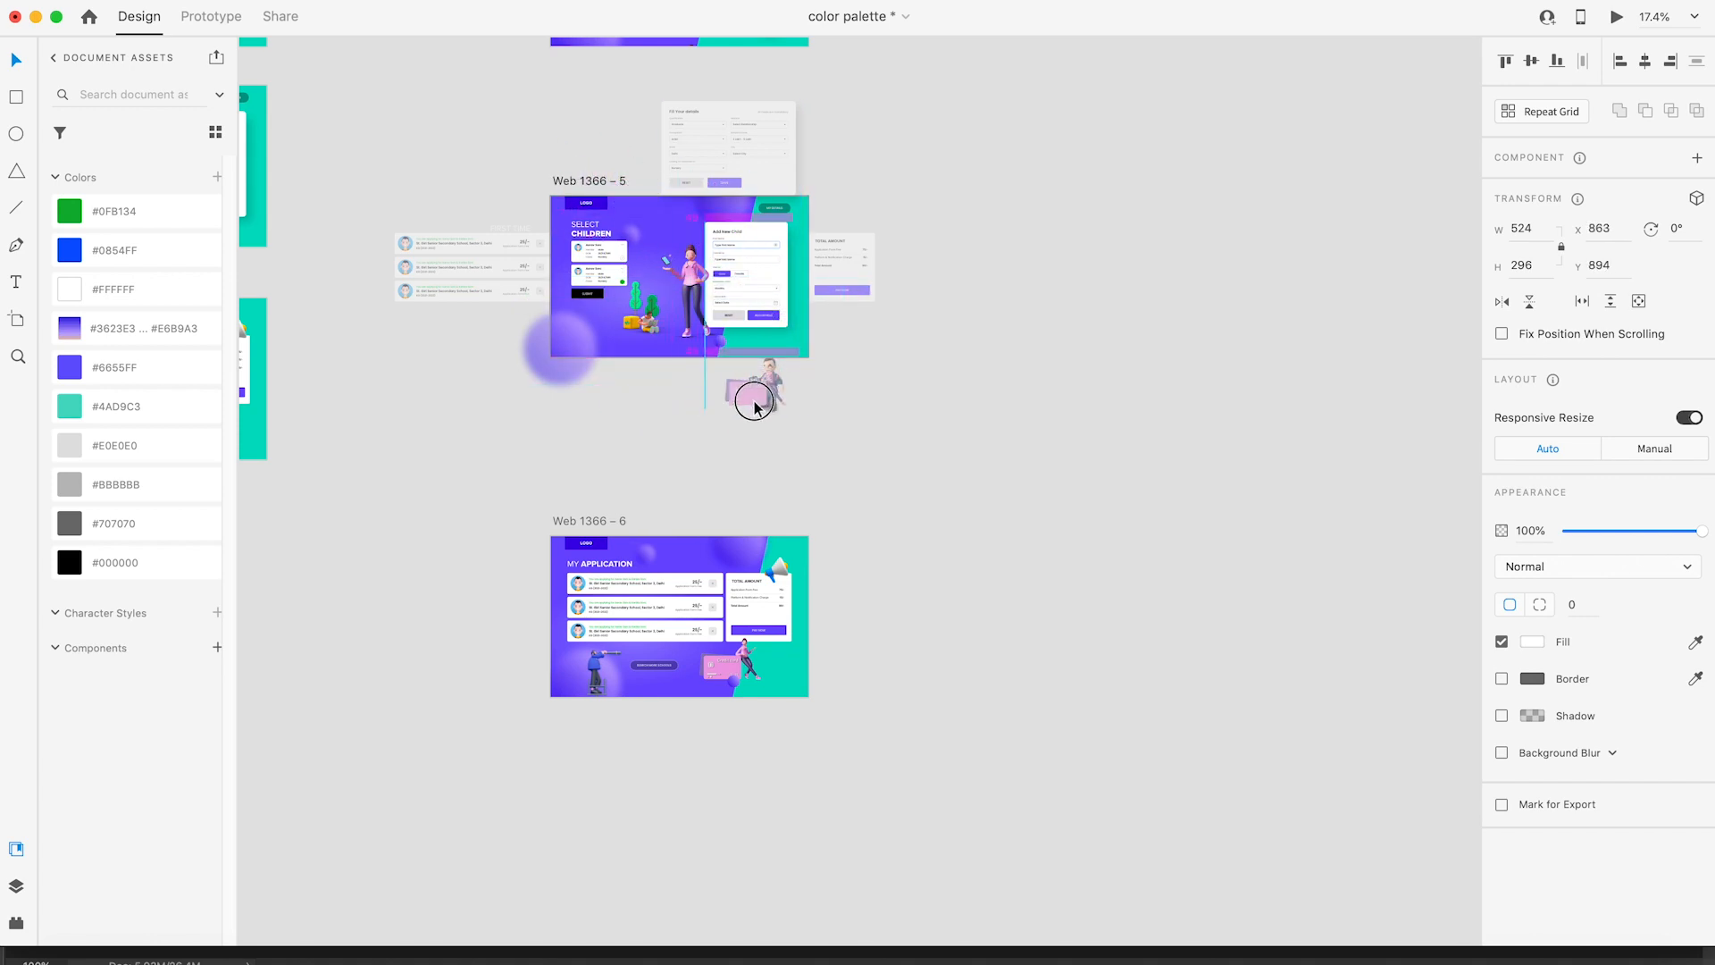
left_click(885, 447)
Step: Preview Web 1366 – 5 and play the Submit transition twice to check the credit card illustration's movement
left_click(570, 179)
key("super+Return")
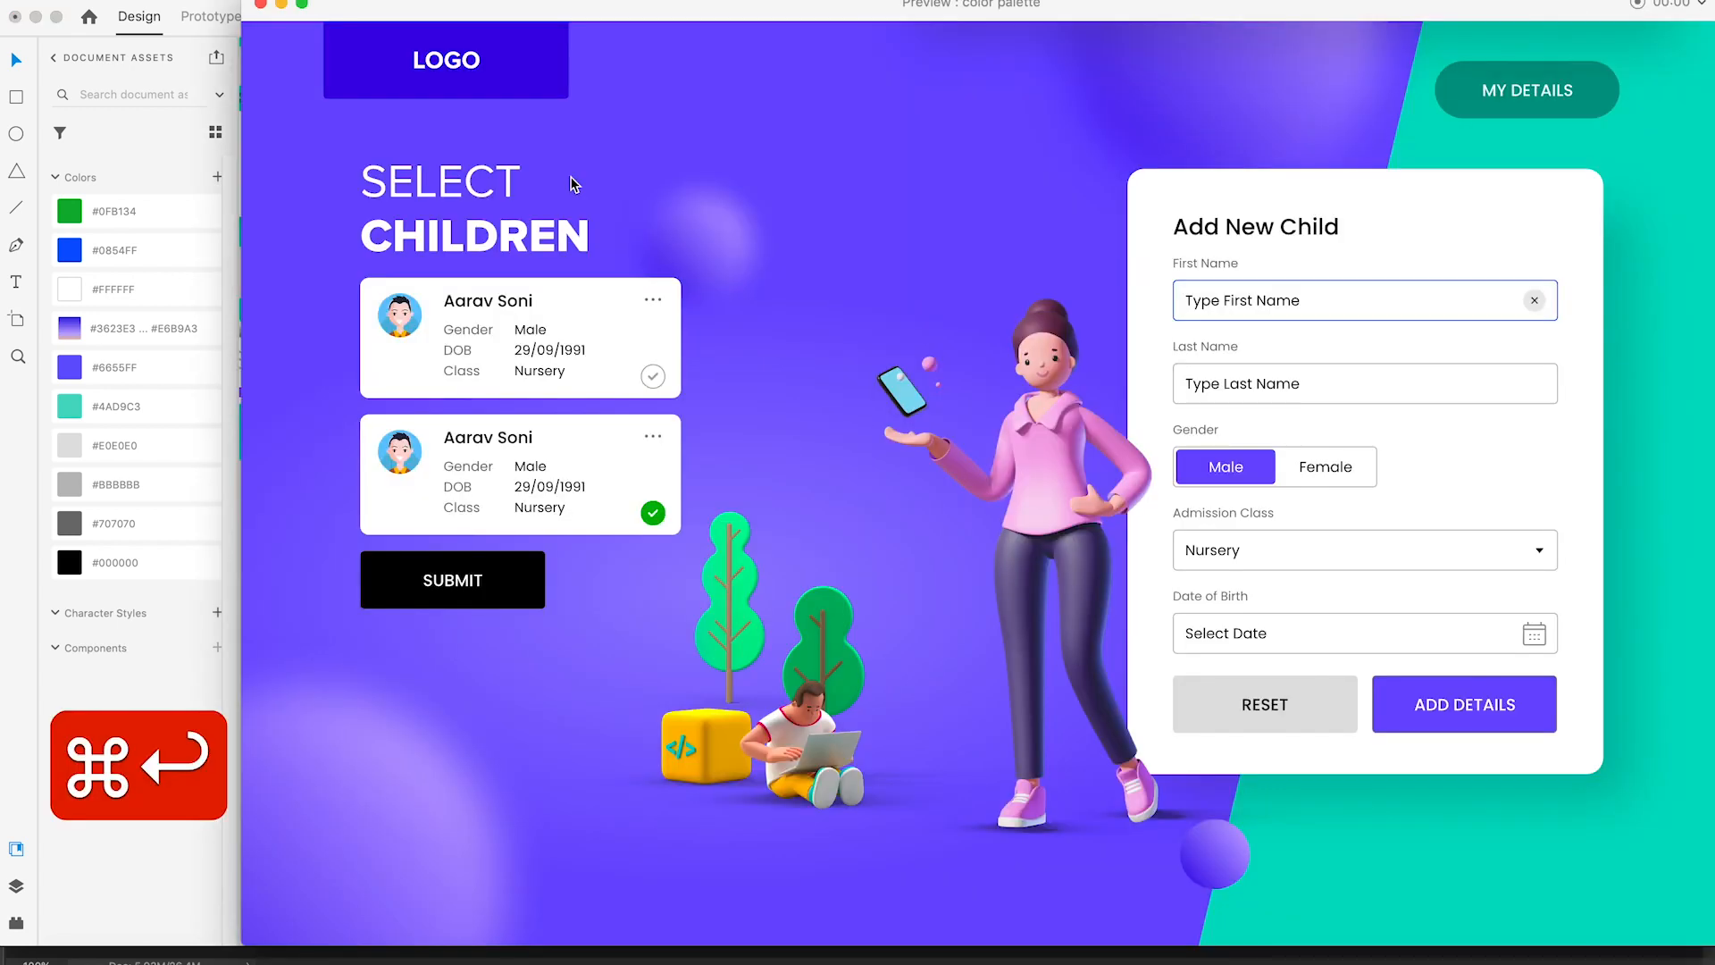
left_click(471, 587)
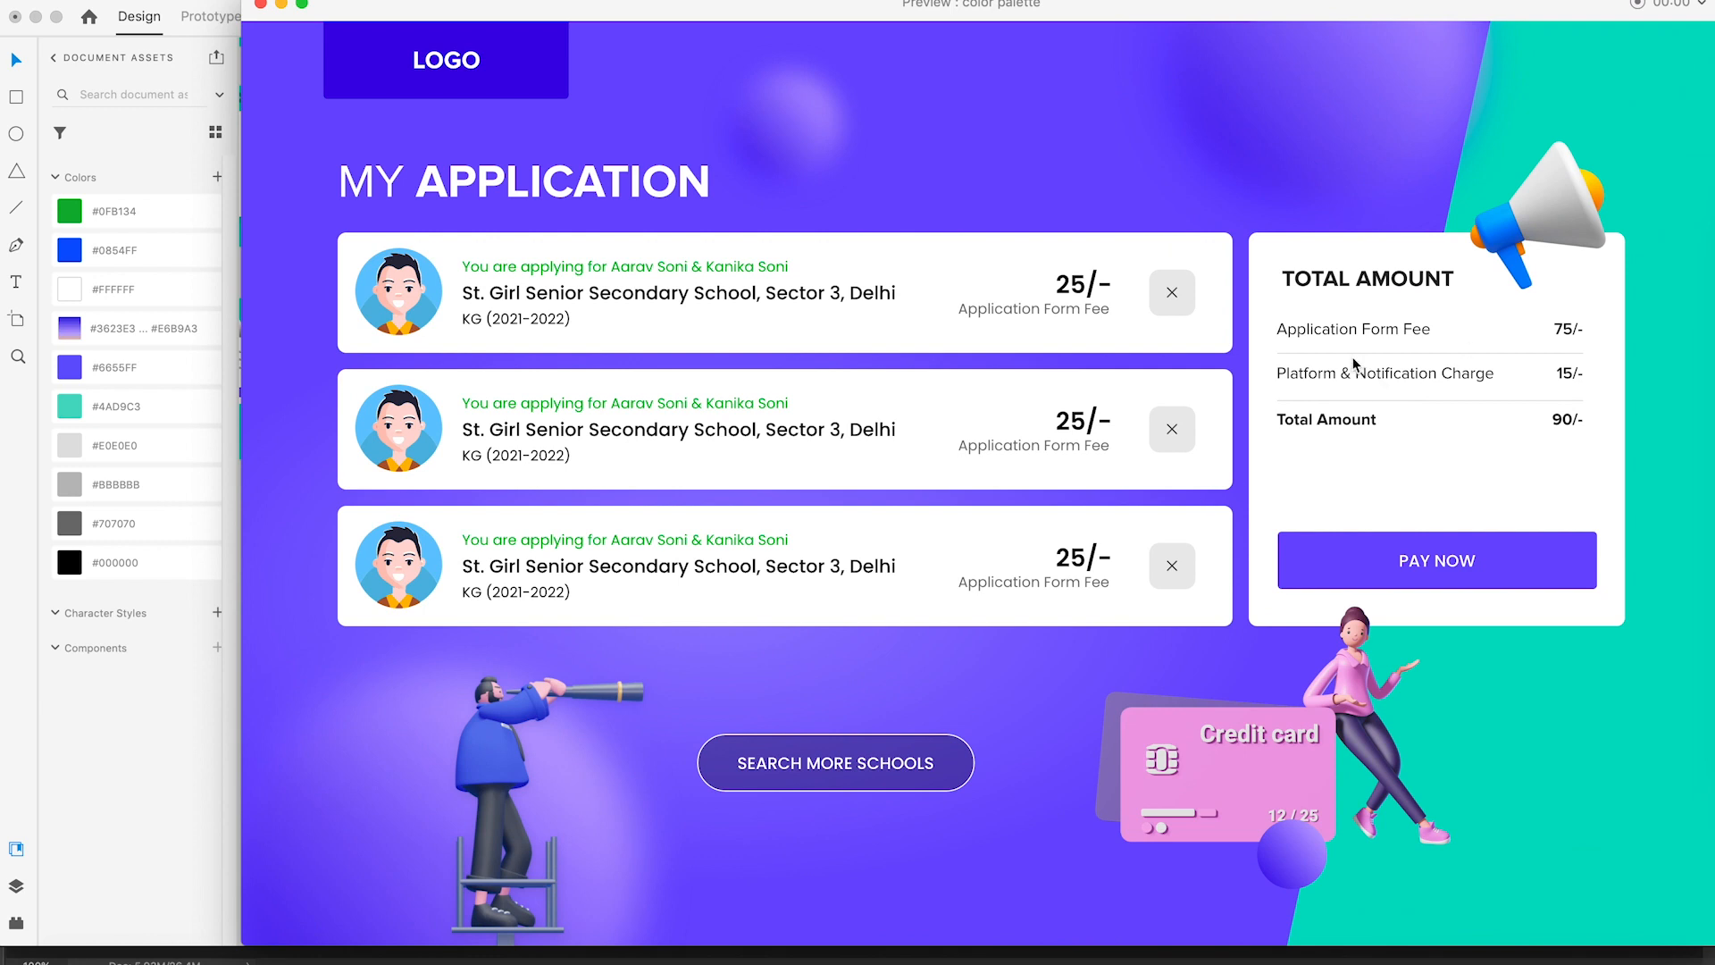
key("super+Return")
left_click(366, 582)
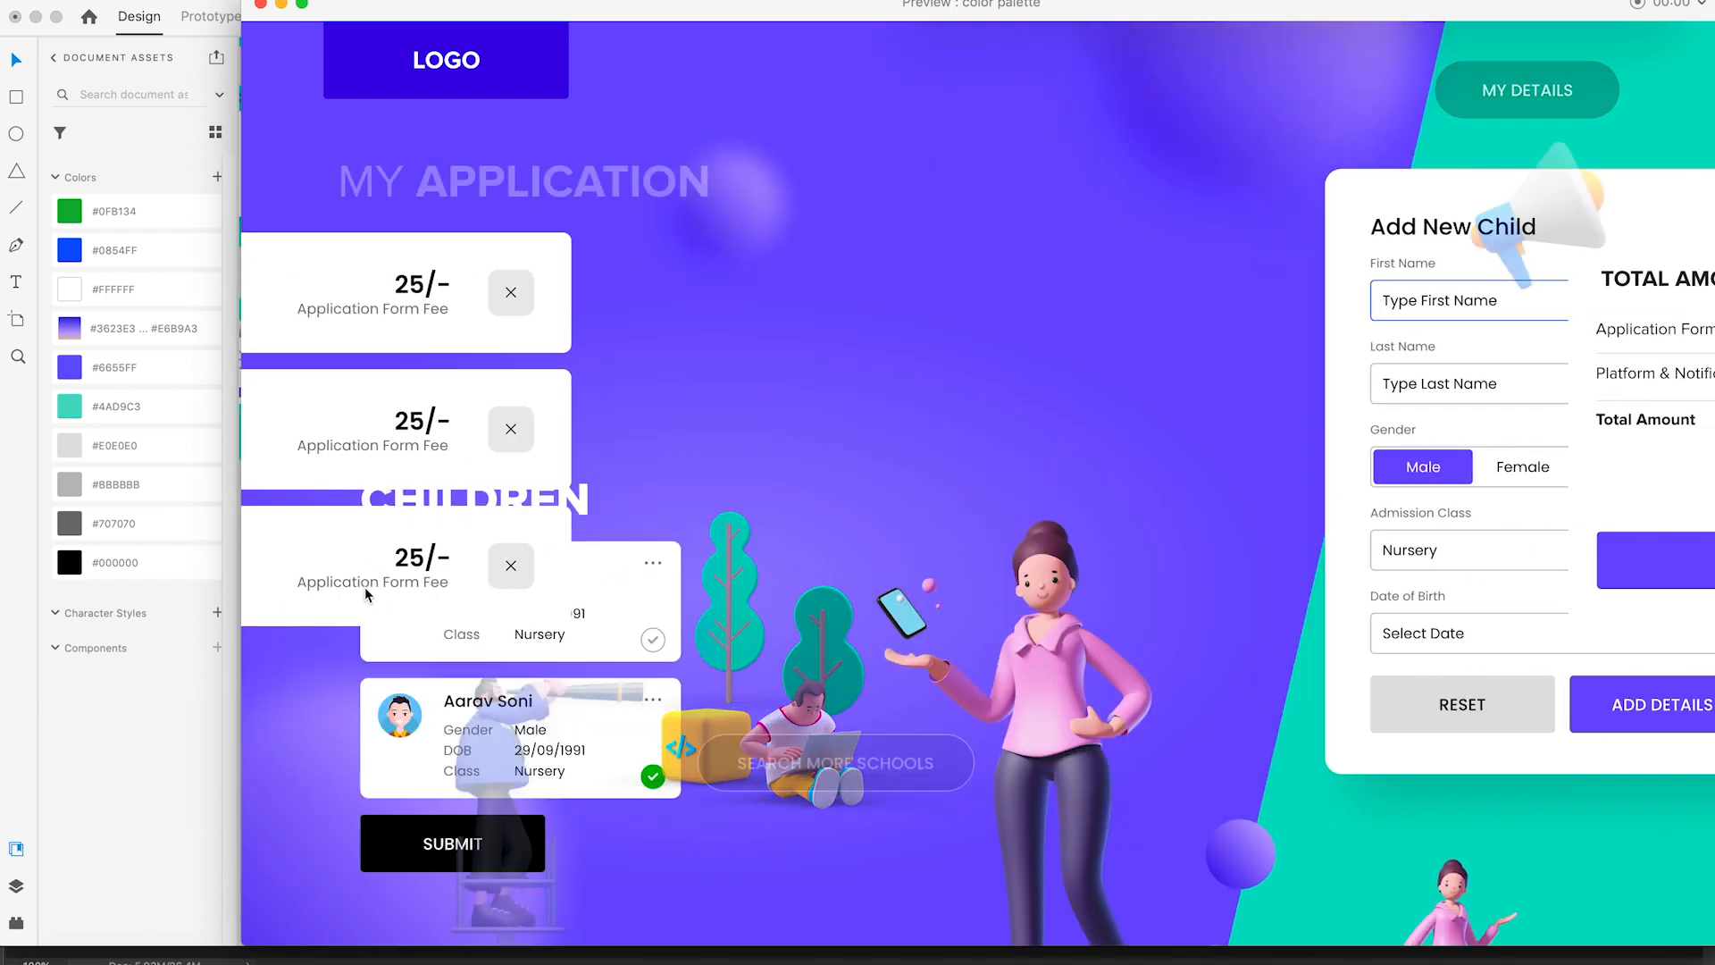
left_click(261, 5)
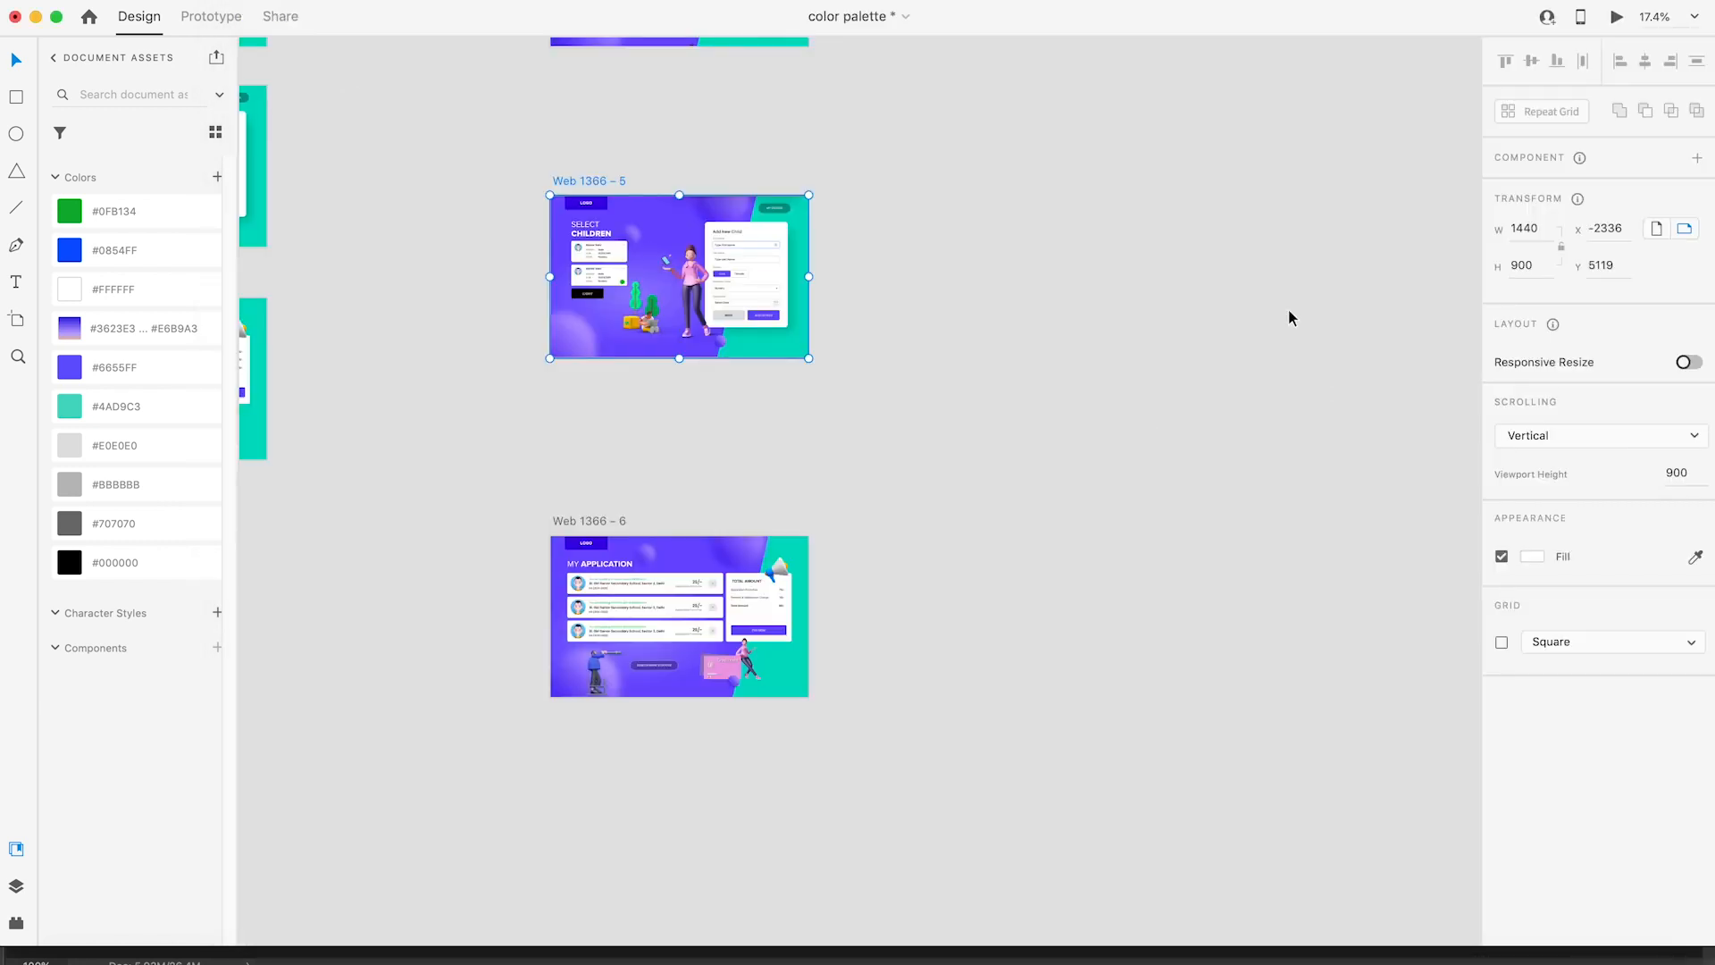
Step: Copy the megaphone image from Web 1366 – 6 into Web 1366 – 5 and move it above the artboard's upper edge
left_click(777, 577)
key("super+c")
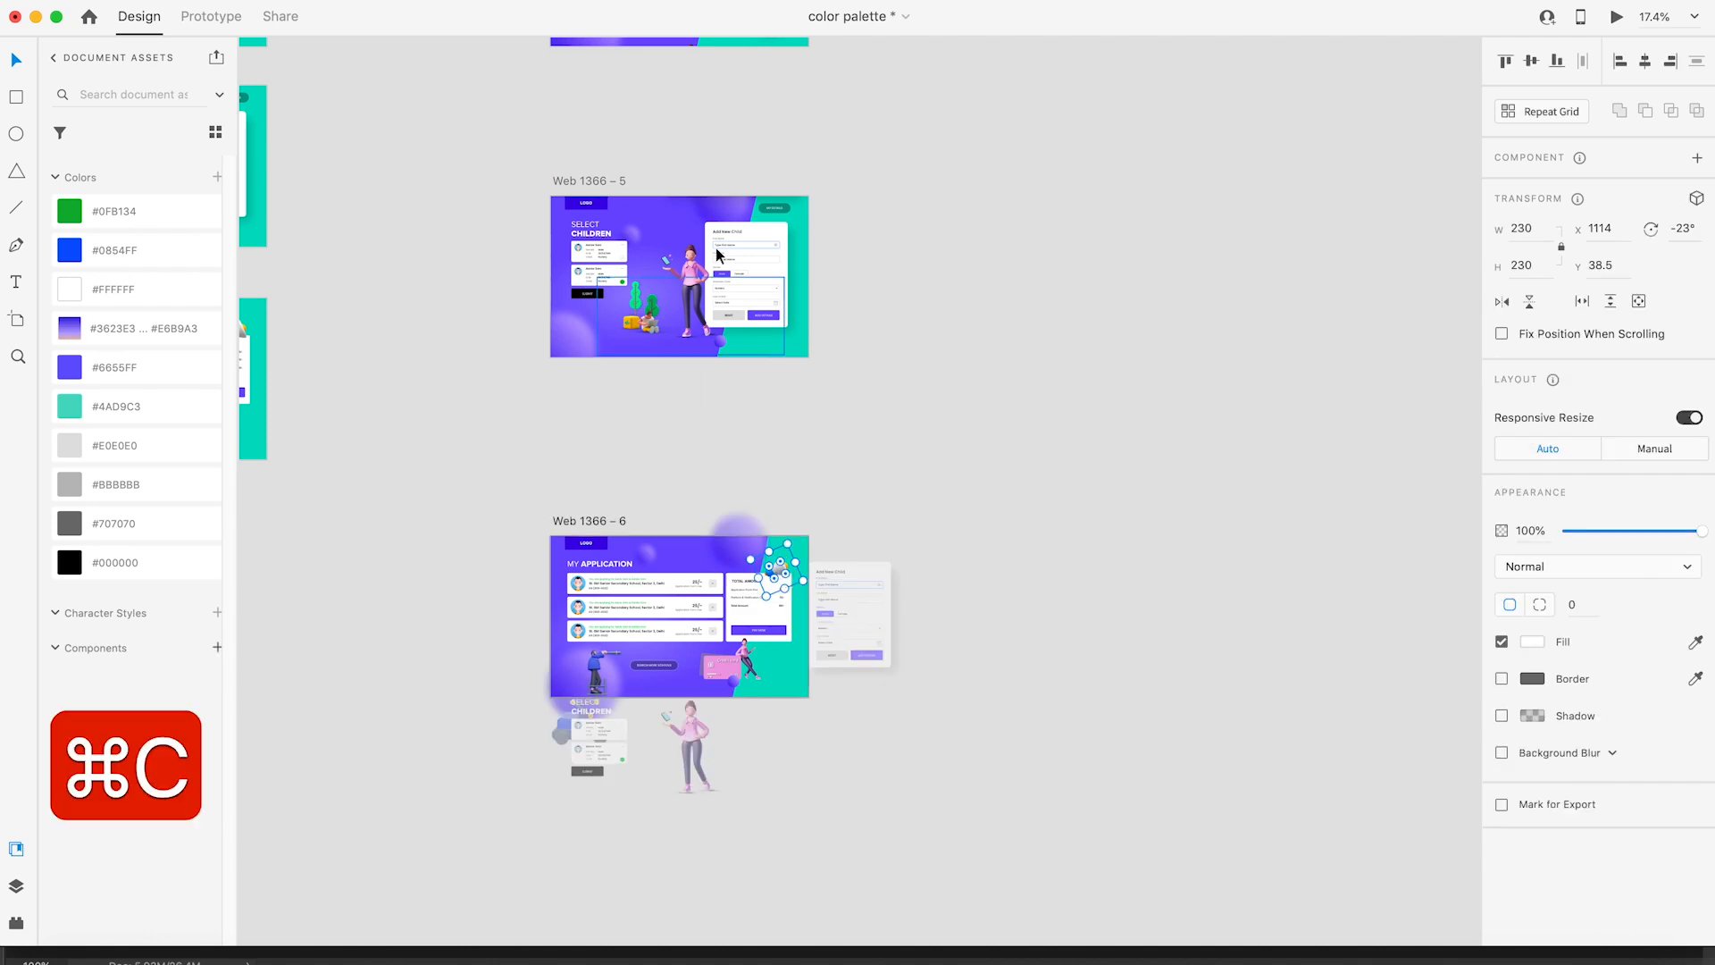
left_click(777, 252)
key("super+v")
left_click_drag(778, 248, 774, 170)
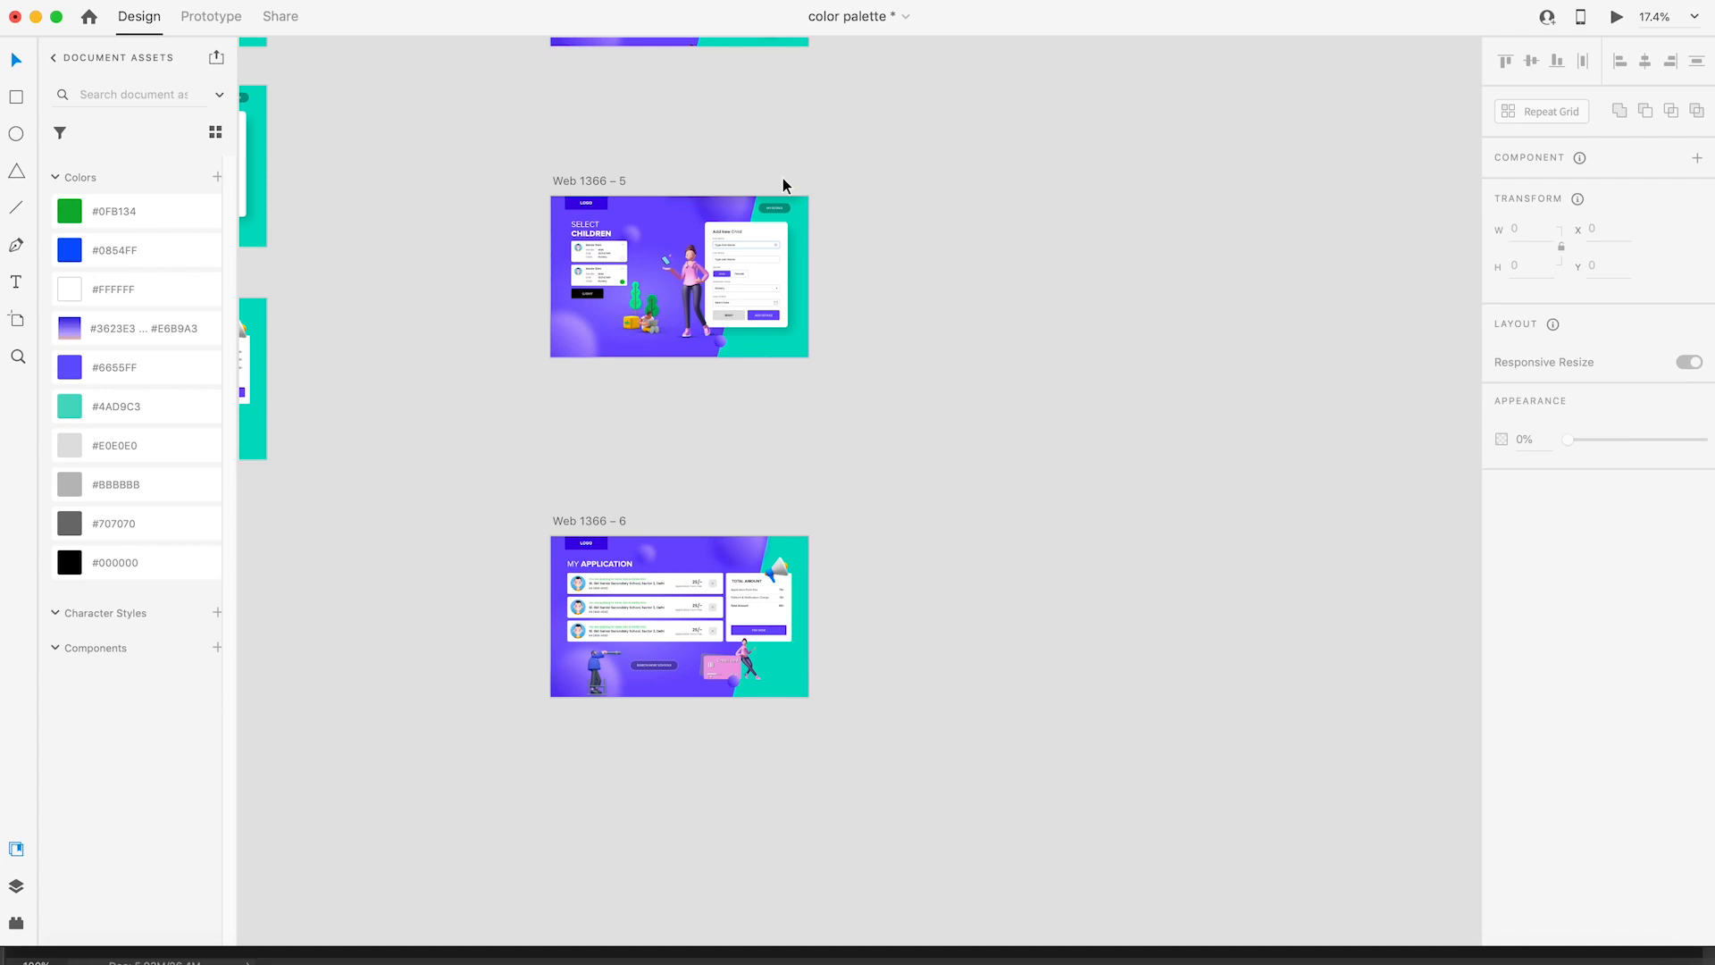
Step: Preview Web 1366 – 5 and replay the Submit transition to check the megaphone's movement
left_click(606, 181)
key("super+Return")
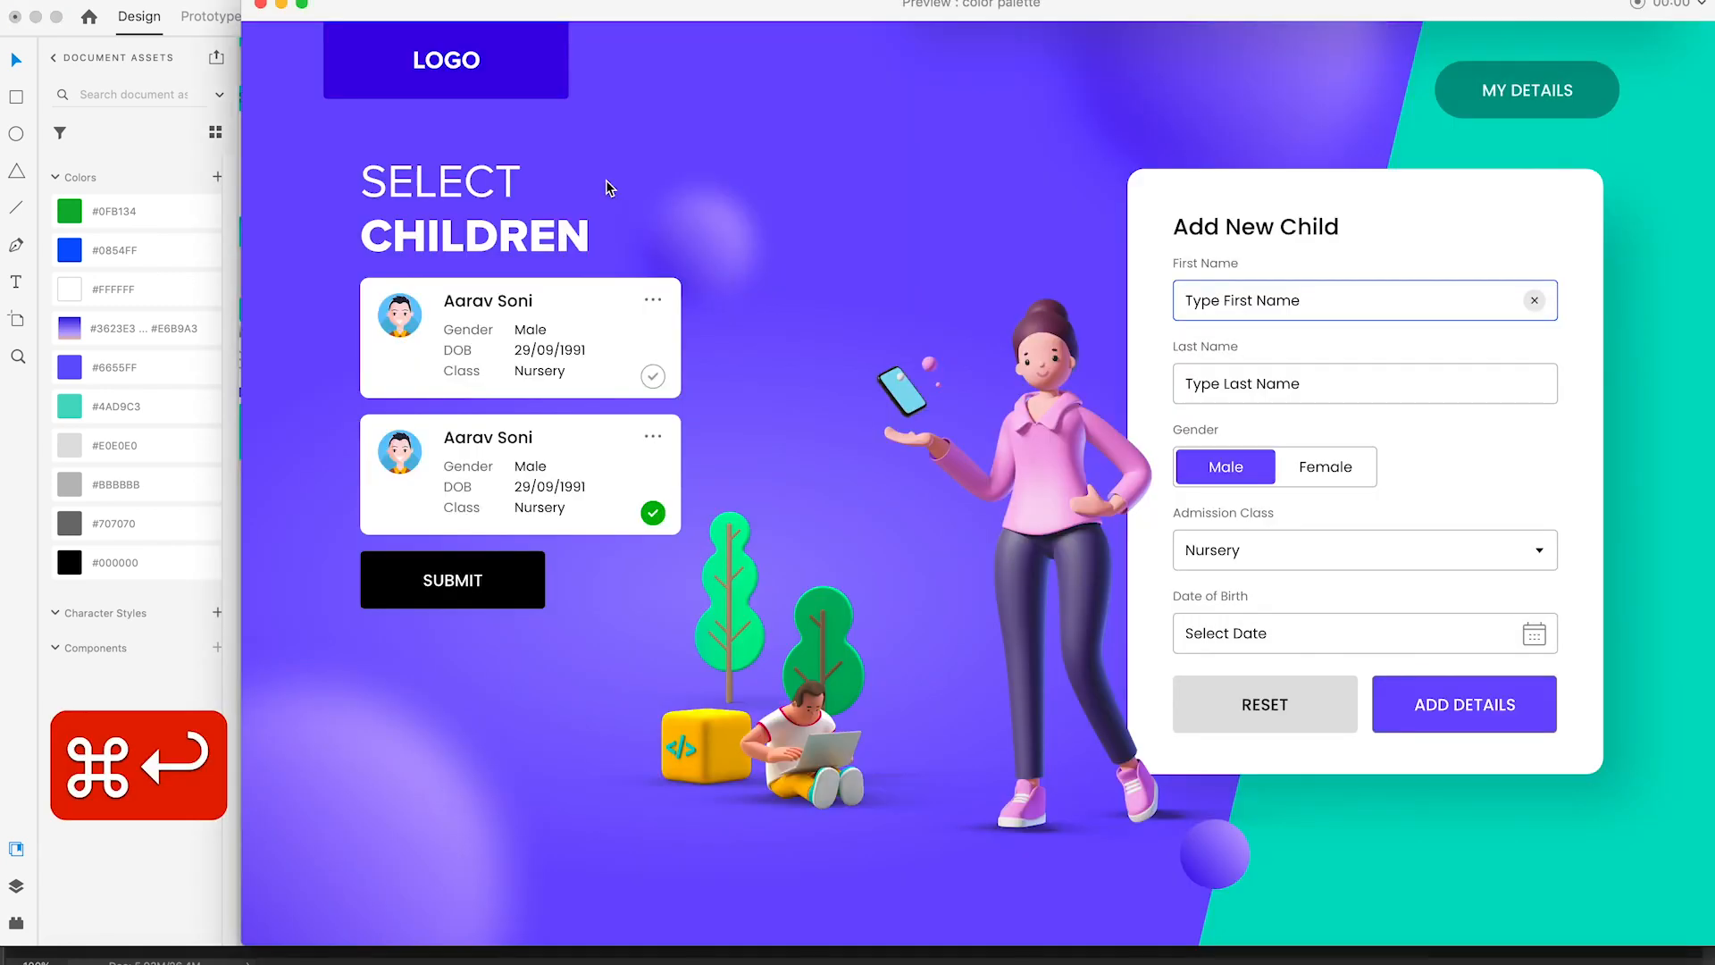
left_click(484, 579)
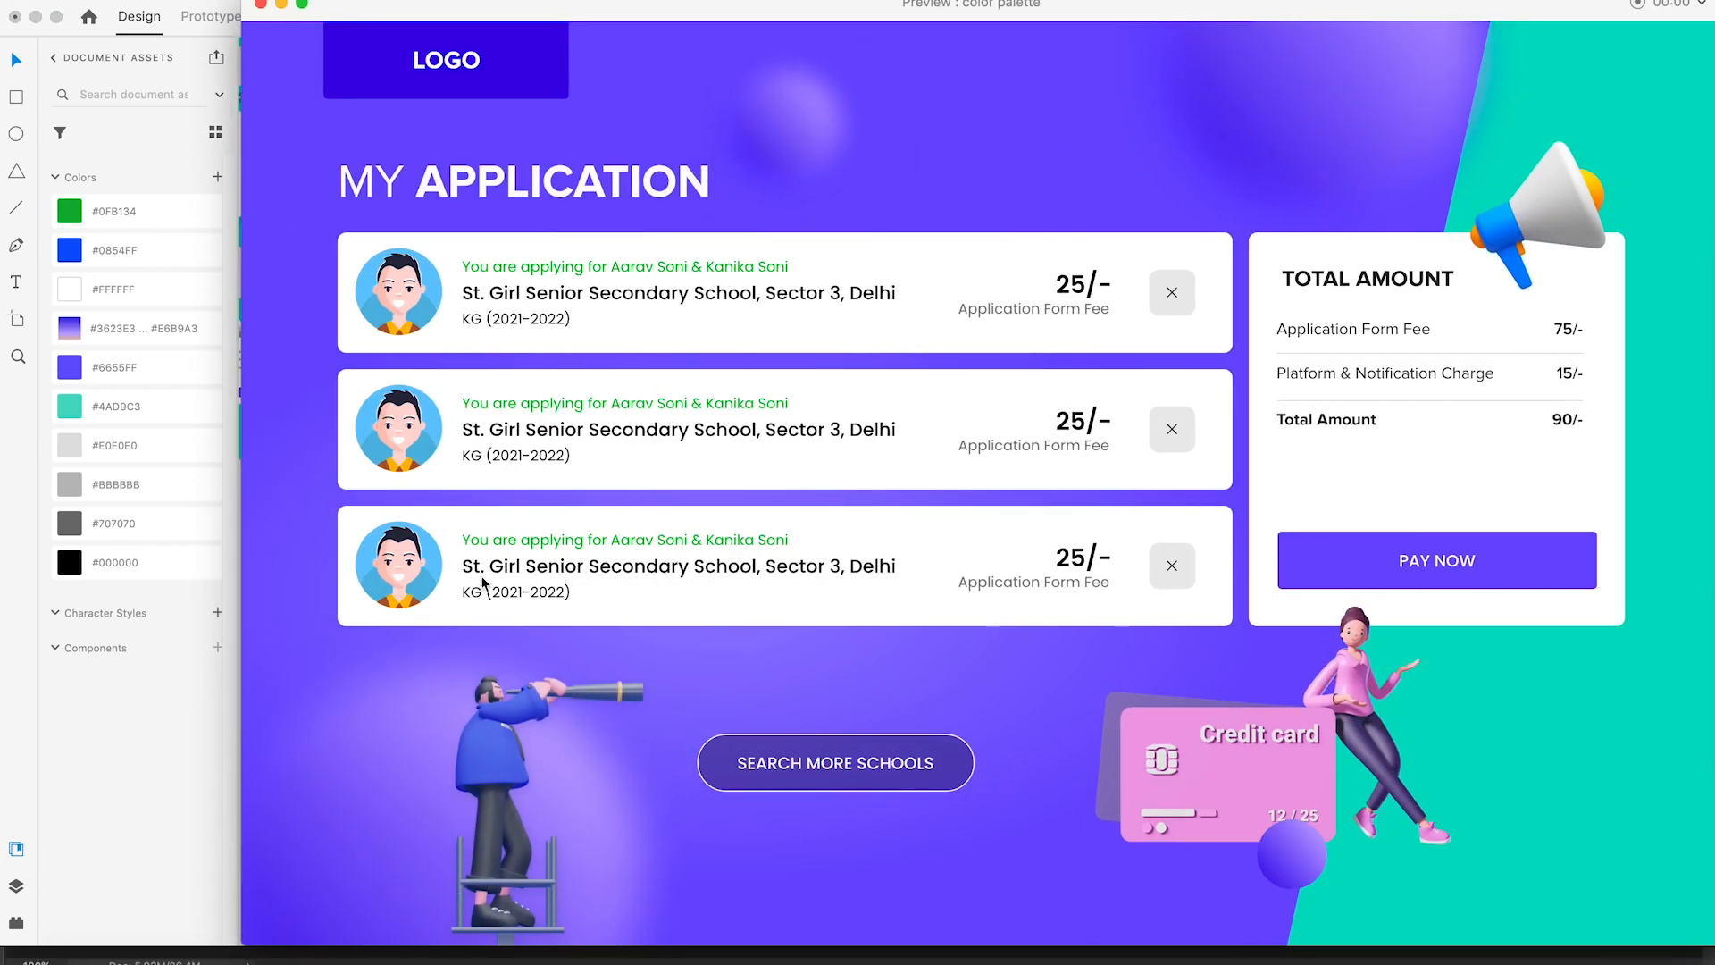
key("super+Return")
left_click(469, 581)
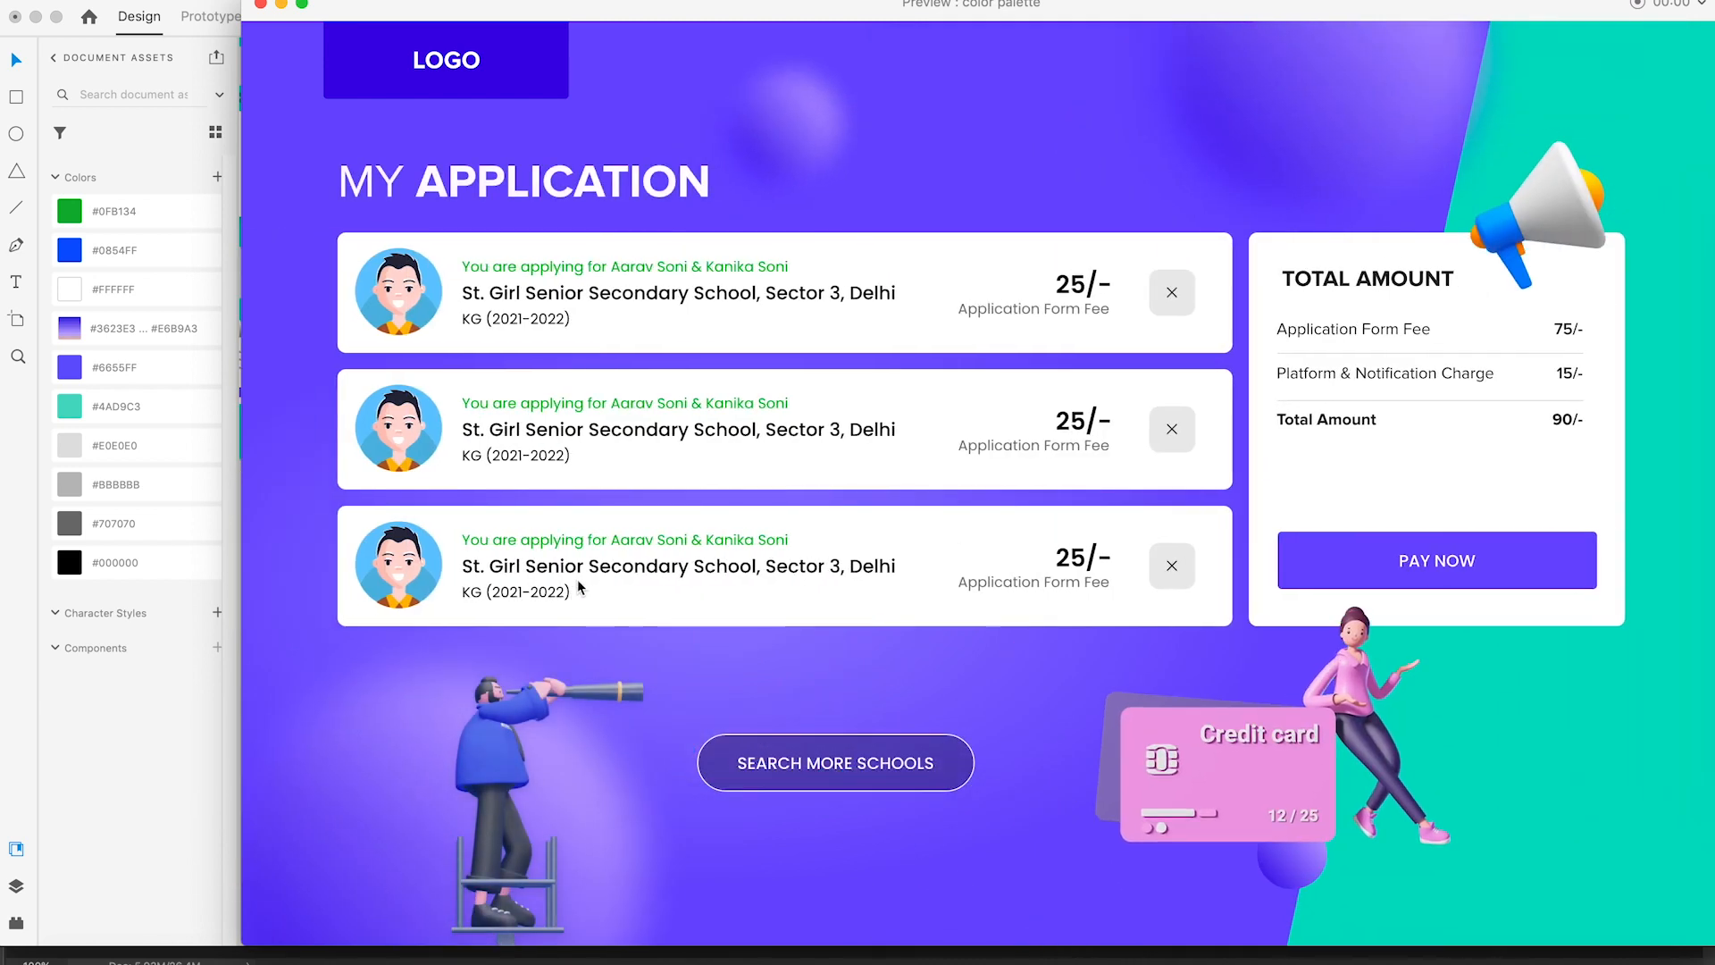
left_click(261, 5)
Step: Save the document and open a full-screen preview starting from Web 1366 – 7
left_click(973, 299)
scroll(948, 314, "up", 10)
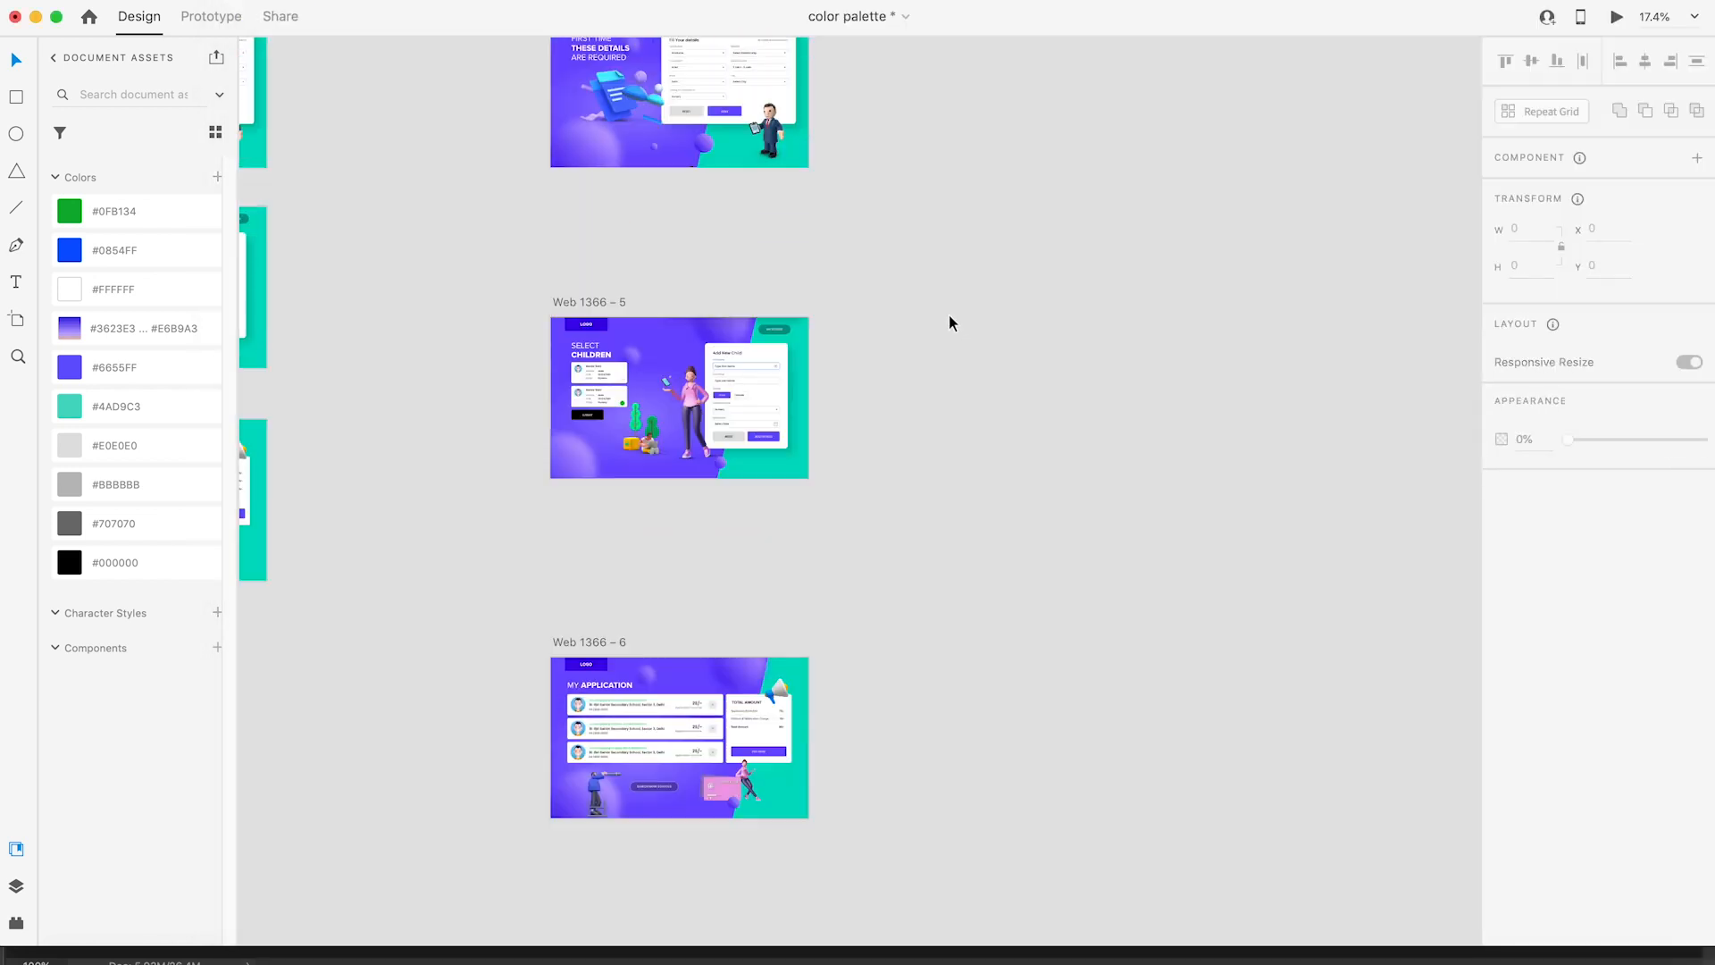
key("super+s")
scroll(949, 337, "up", 3)
left_click(583, 170)
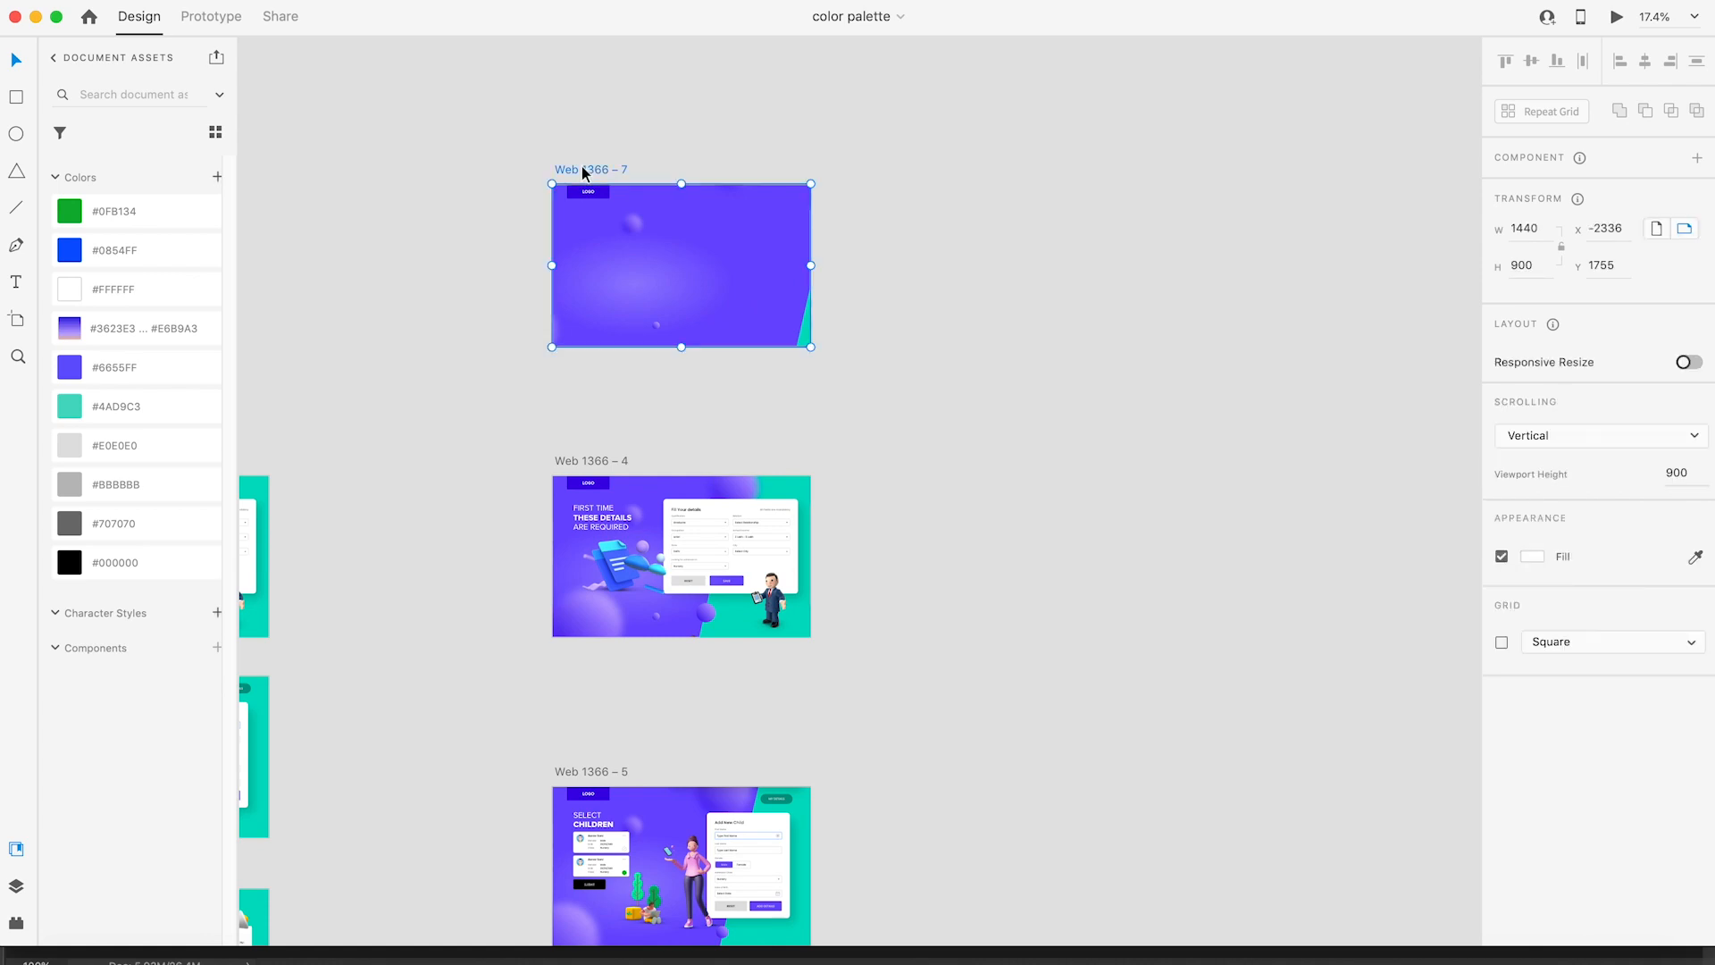
key("super+Return")
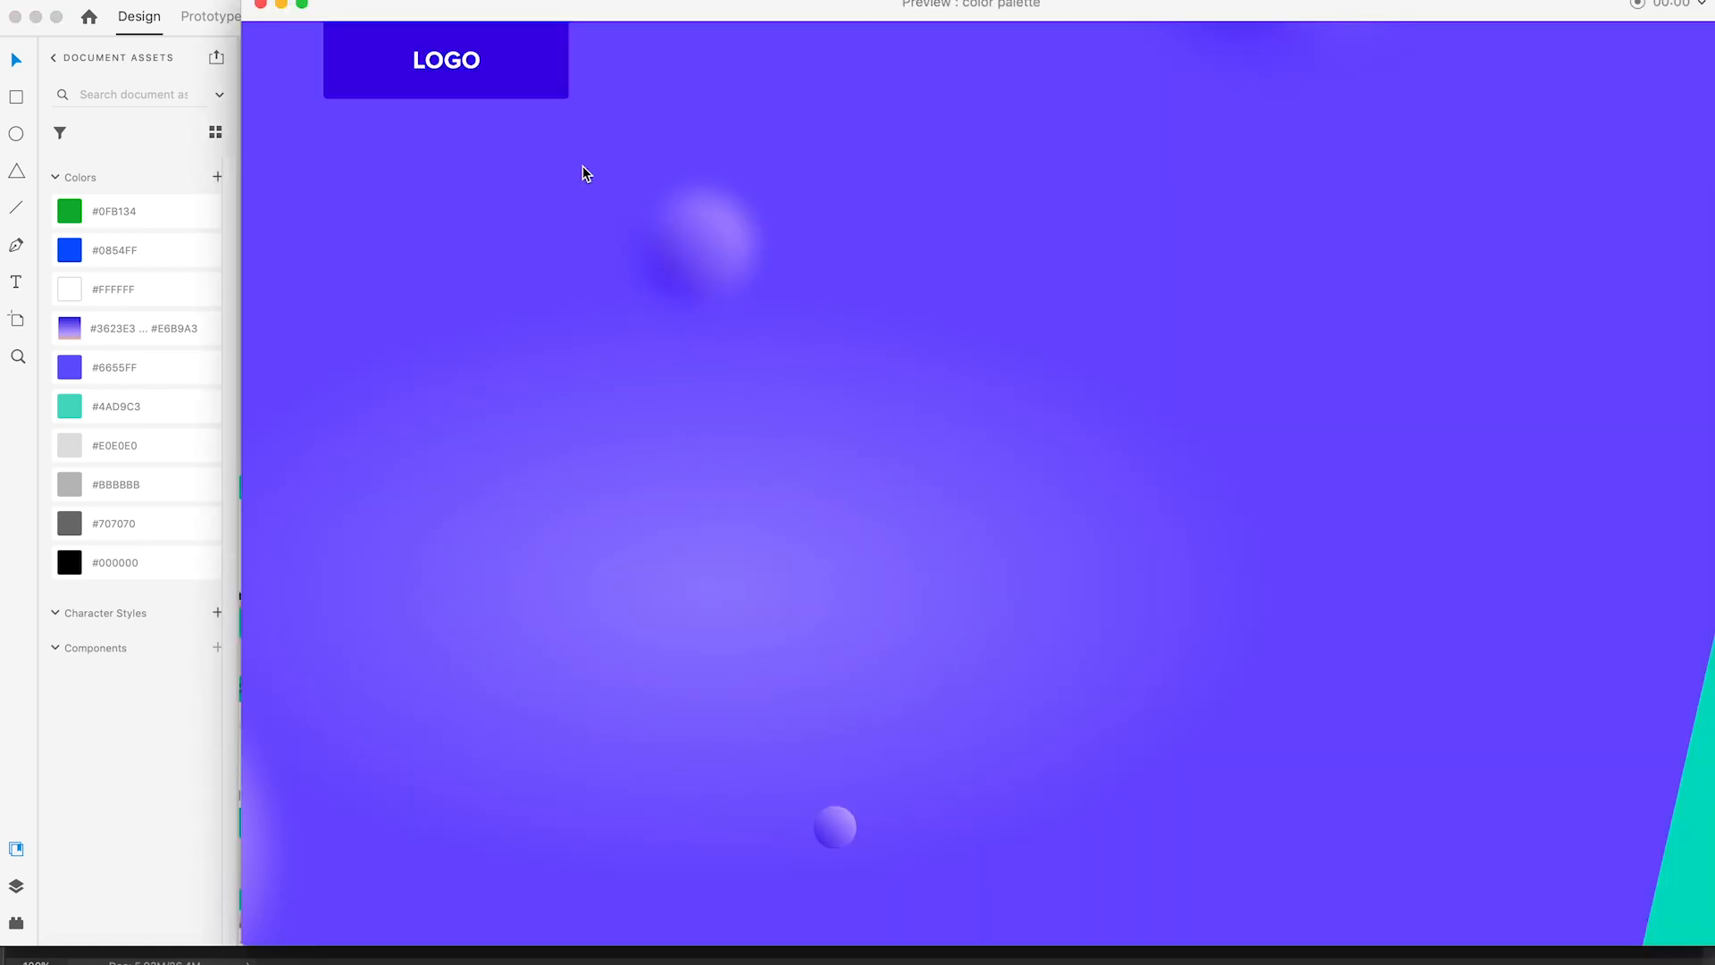
left_click_drag(725, 7, 570, 7)
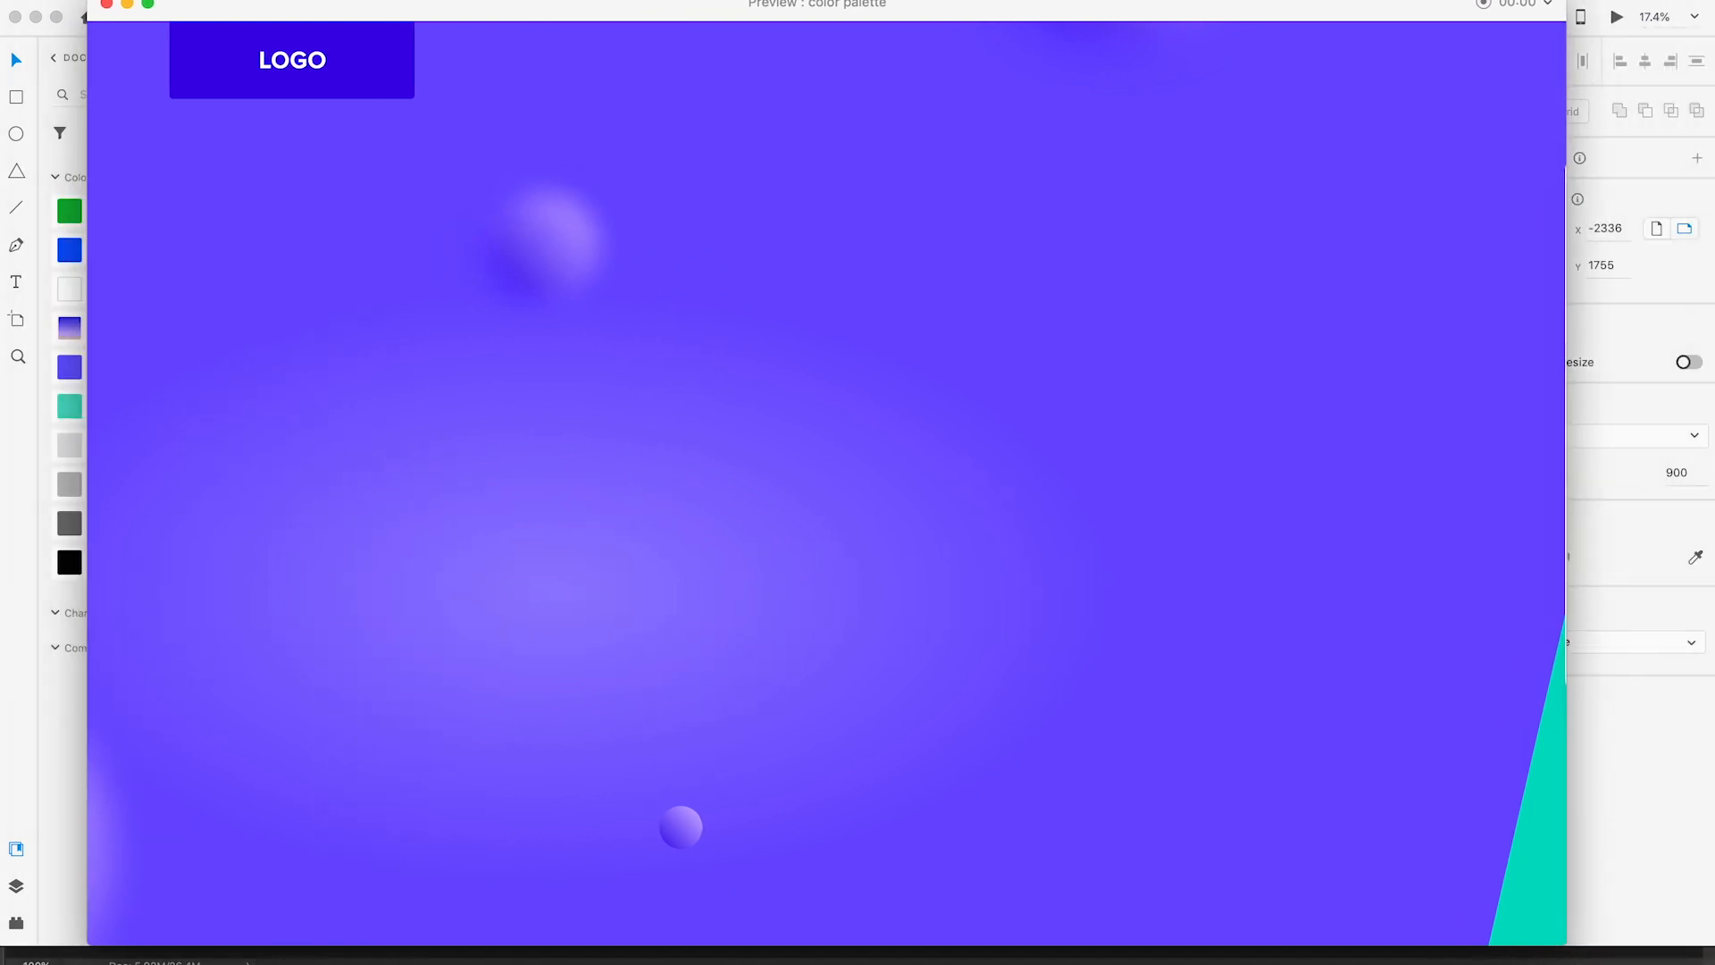
left_click(148, 4)
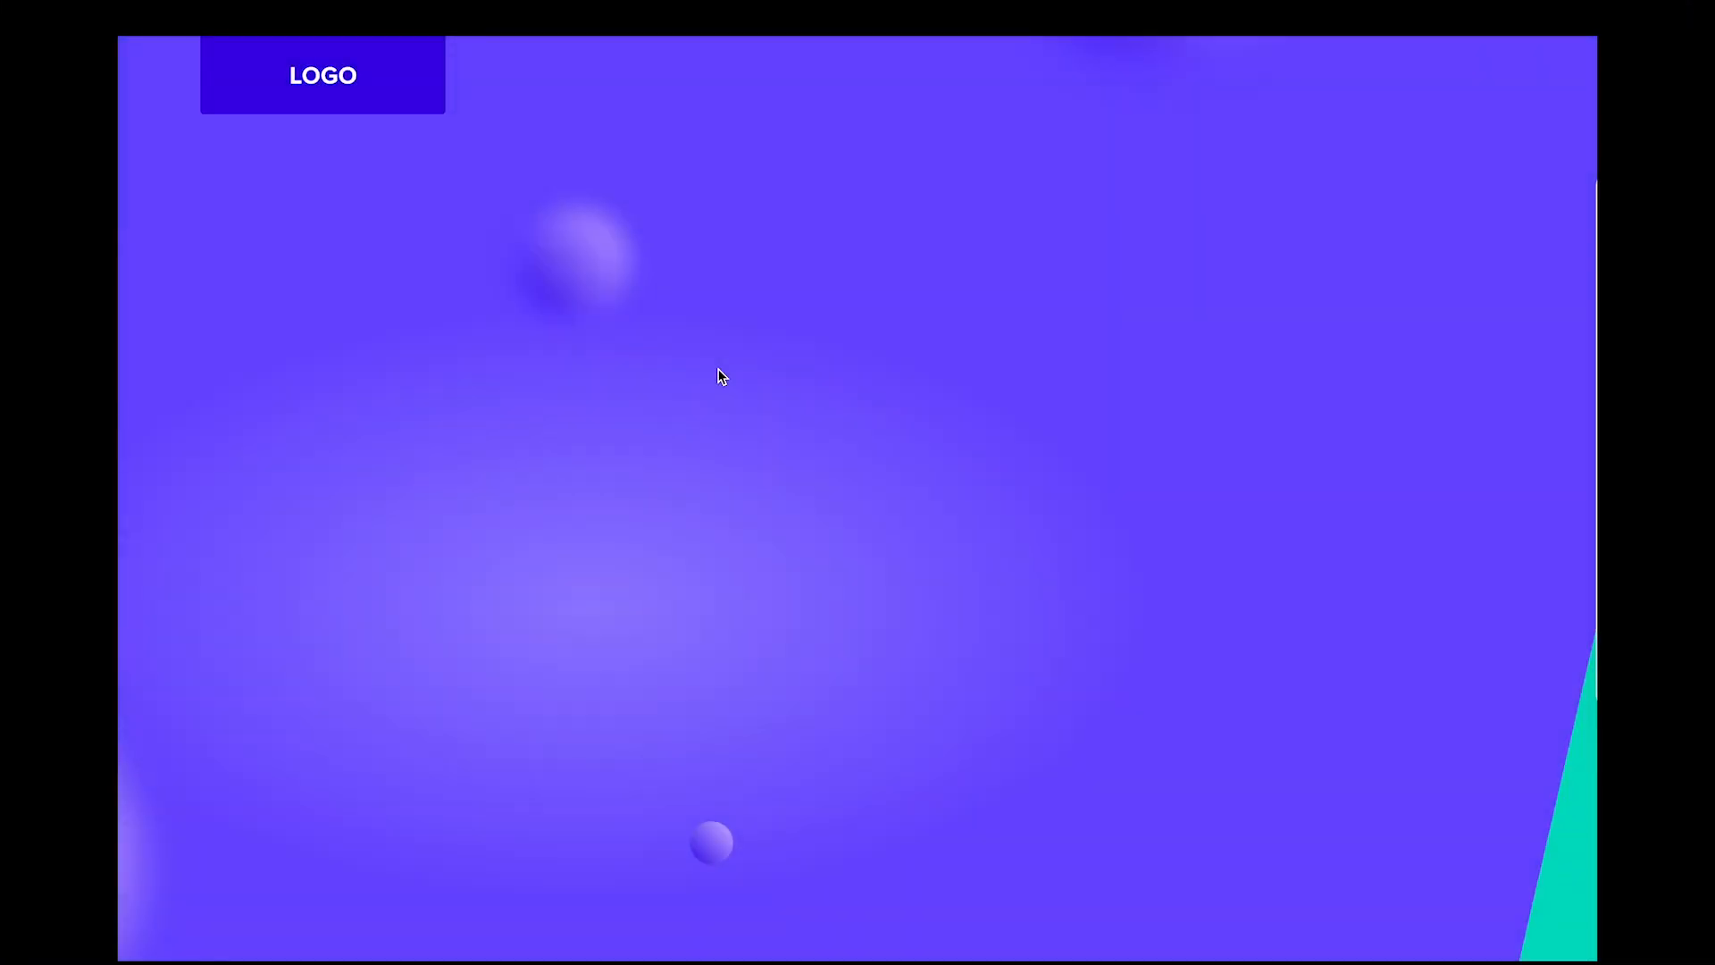
Step: Play the prototype's transitions in sequence, triggering the LOGO, the Save button and the Submit button
left_click(342, 91)
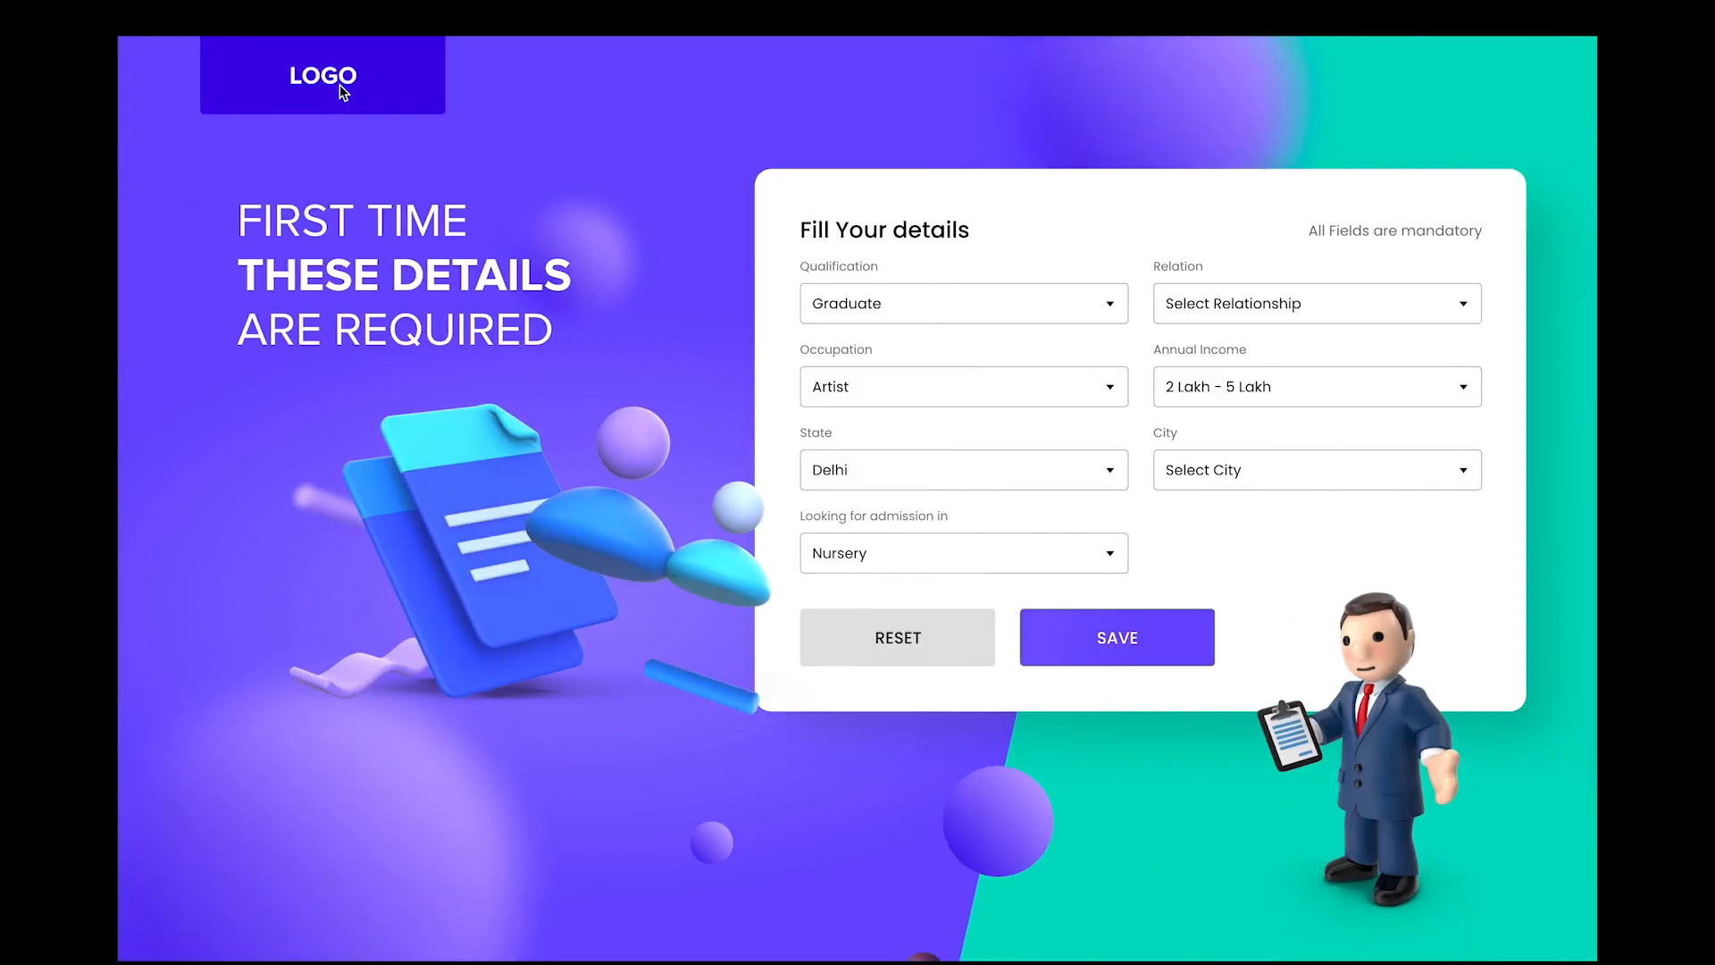
left_click(1108, 645)
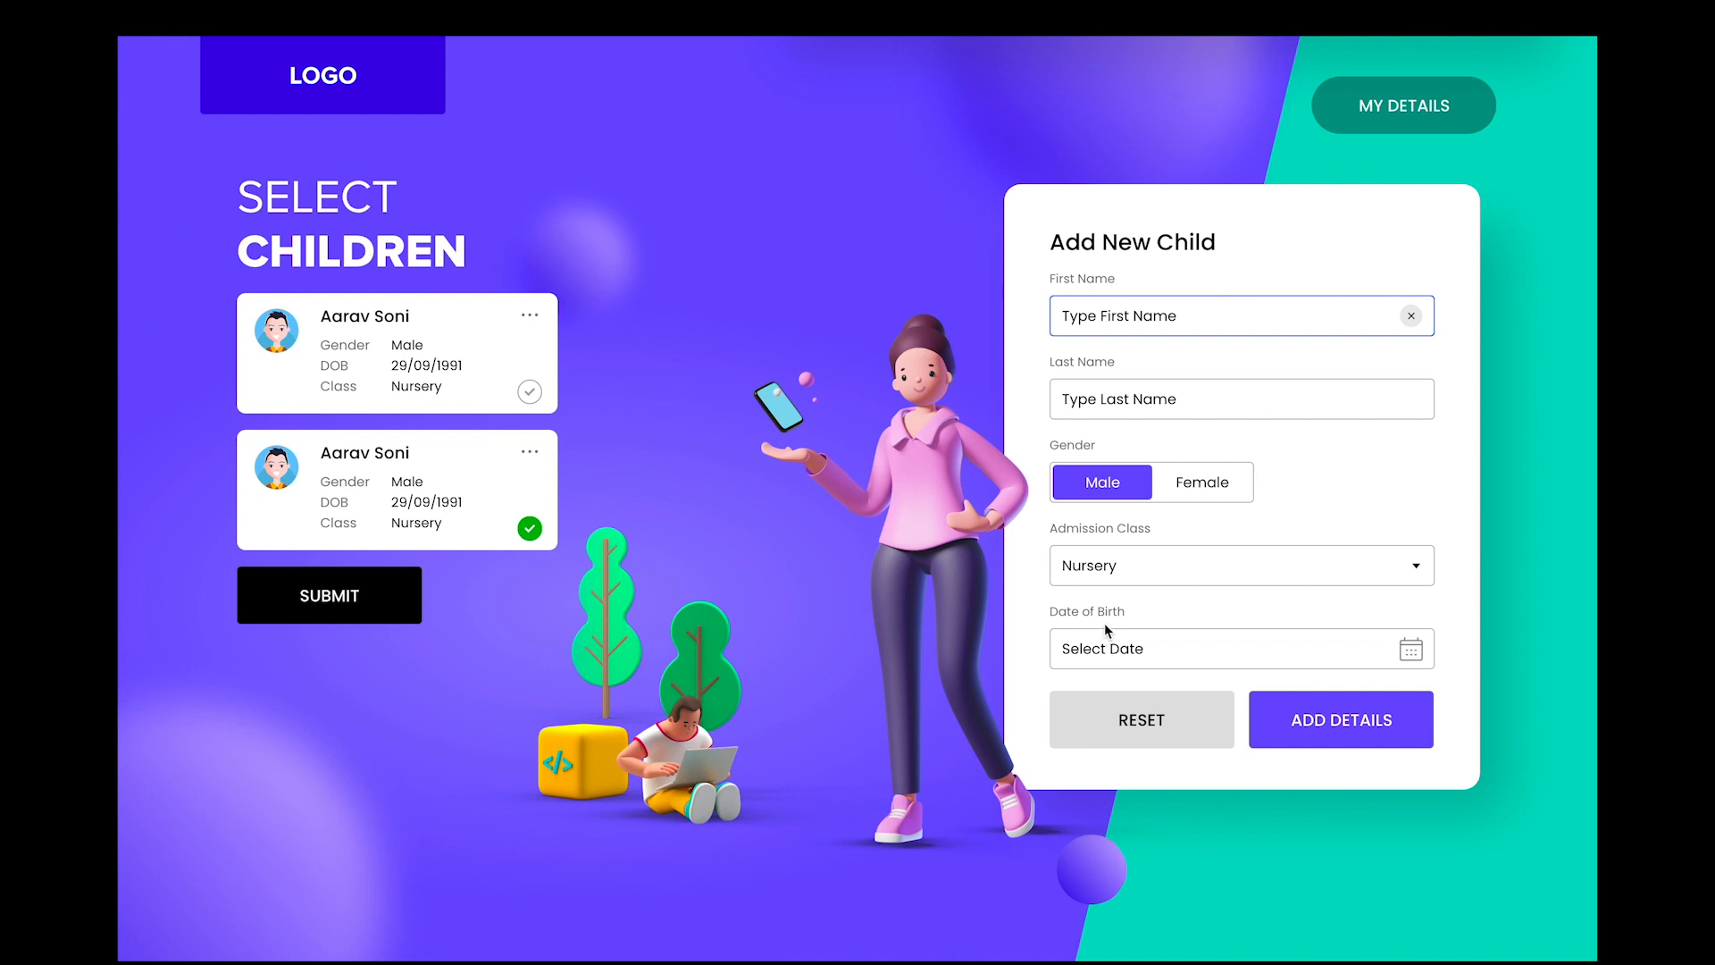
left_click(339, 609)
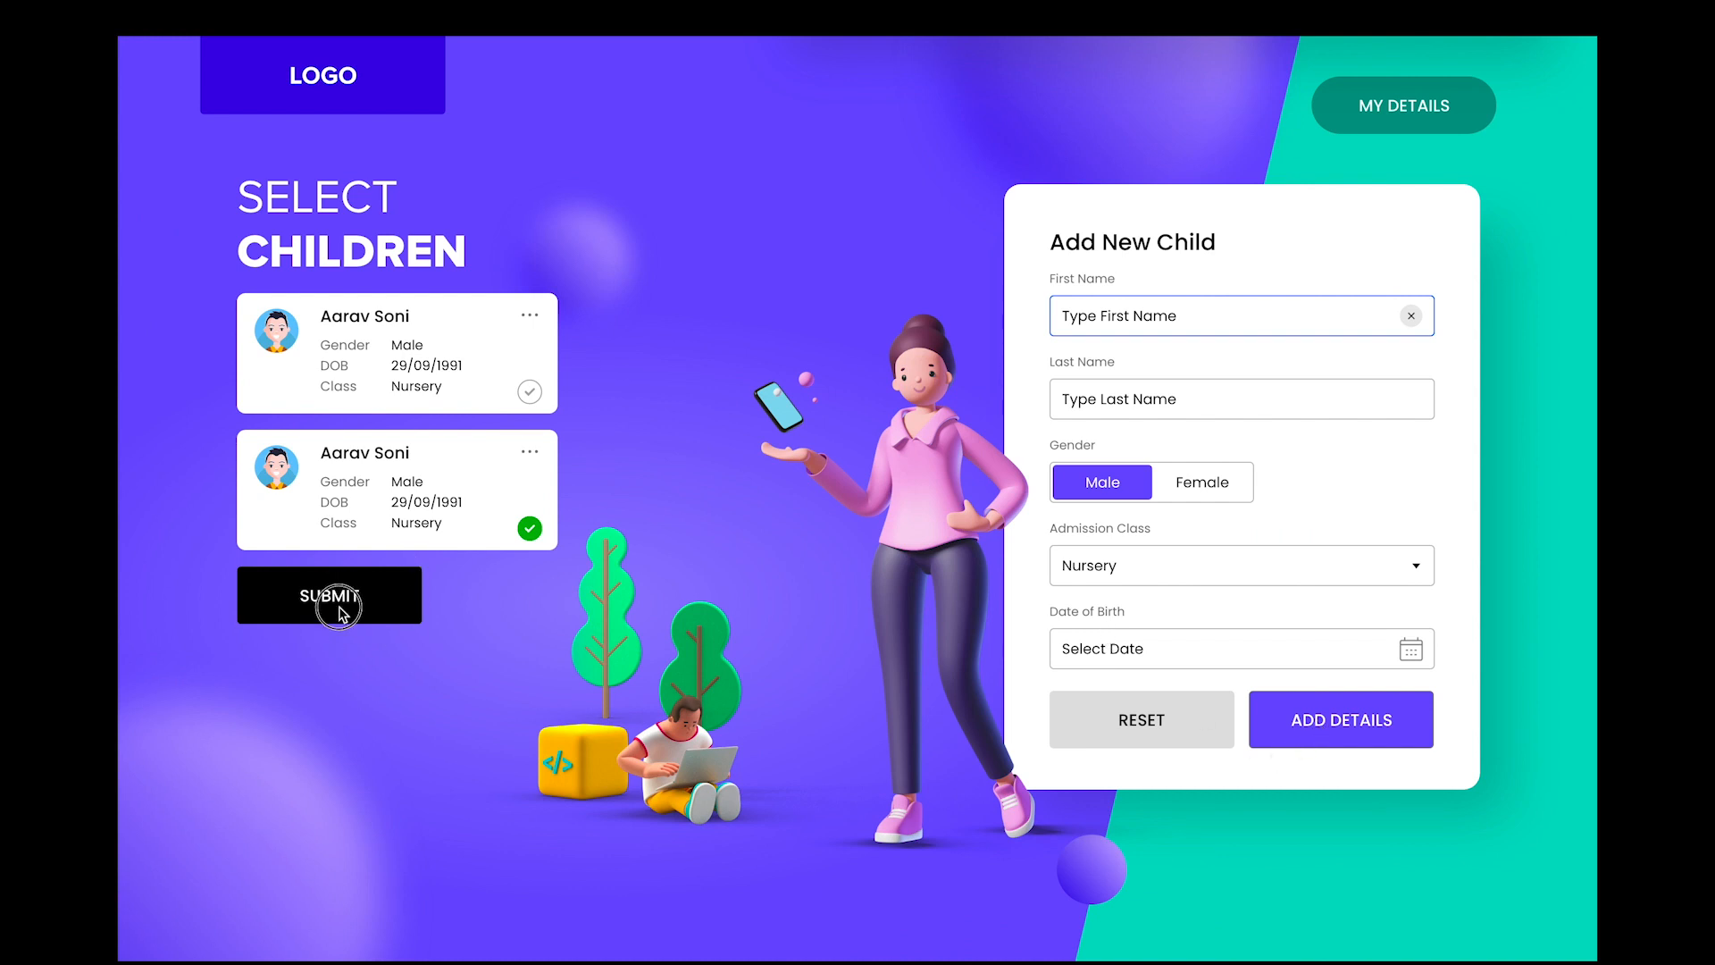